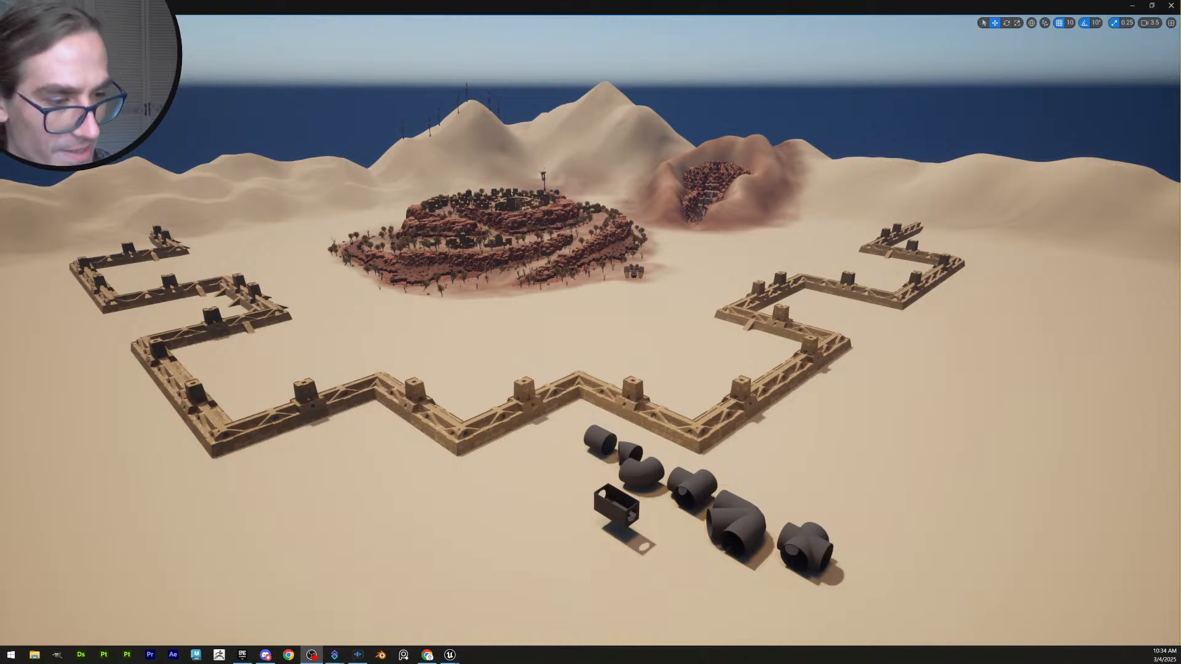
Start a play test from the rooftop of the fortress tower where the alien creature stands
{"action": "mouse_move", "coordinate": [822, 293]}
{"action": "right_mouse_down"}
{"action": "mouse_move", "coordinate": [784, 315]}
{"action": "mouse_move", "coordinate": [807, 304]}
{"action": "right_mouse_up"}
{"action": "key", "text": "a"}
{"action": "key", "text": "w"}
{"action": "mouse_move", "coordinate": [292, 53]}
{"action": "right_mouse_down"}
{"action": "mouse_move", "coordinate": [317, 53]}
{"action": "mouse_move", "coordinate": [292, 53]}
{"action": "right_mouse_up"}
{"action": "scroll", "coordinate": [292, 53], "scroll_direction": "down", "scroll_amount": 2}
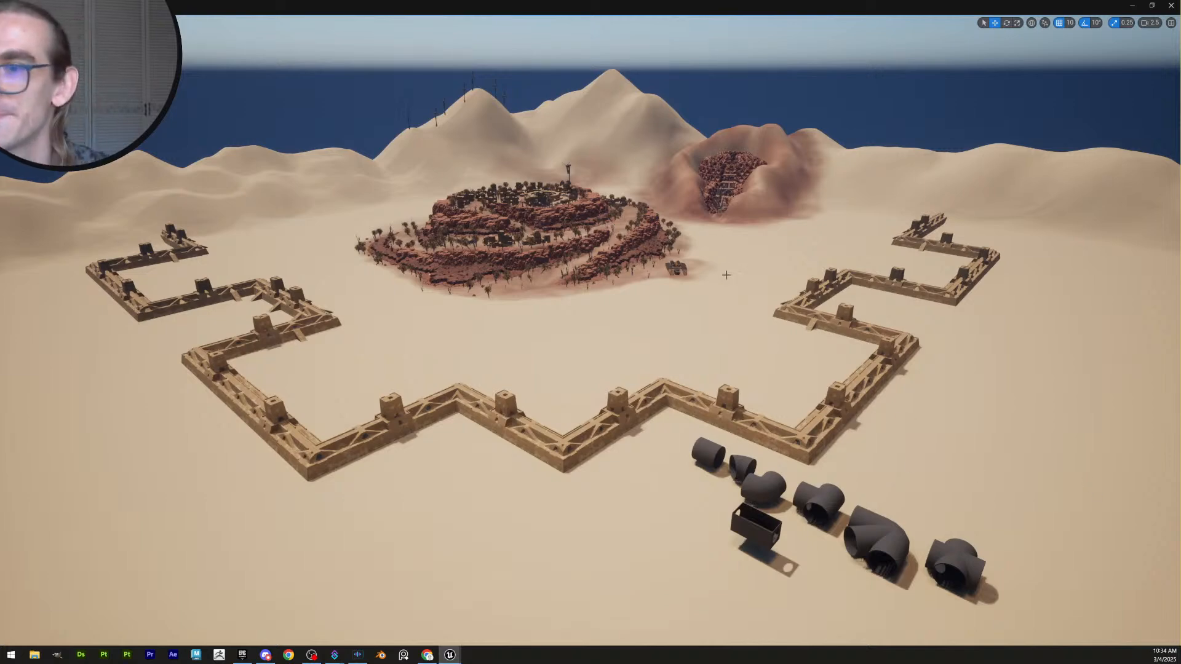
{"action": "right_click_drag", "start_coordinate": [727, 275], "coordinate": [735, 327]}
{"action": "key", "text": "w"}
{"action": "scroll", "coordinate": [793, 289], "scroll_direction": "down", "scroll_amount": 2}
{"action": "scroll", "coordinate": [601, 293], "scroll_direction": "up", "scroll_amount": 2}
{"action": "scroll", "coordinate": [757, 299], "scroll_direction": "down", "scroll_amount": 2}
{"action": "scroll", "coordinate": [784, 326], "scroll_direction": "down", "scroll_amount": 2}
{"action": "scroll", "coordinate": [748, 329], "scroll_direction": "down", "scroll_amount": 1}
{"action": "right_click", "coordinate": [688, 524]}
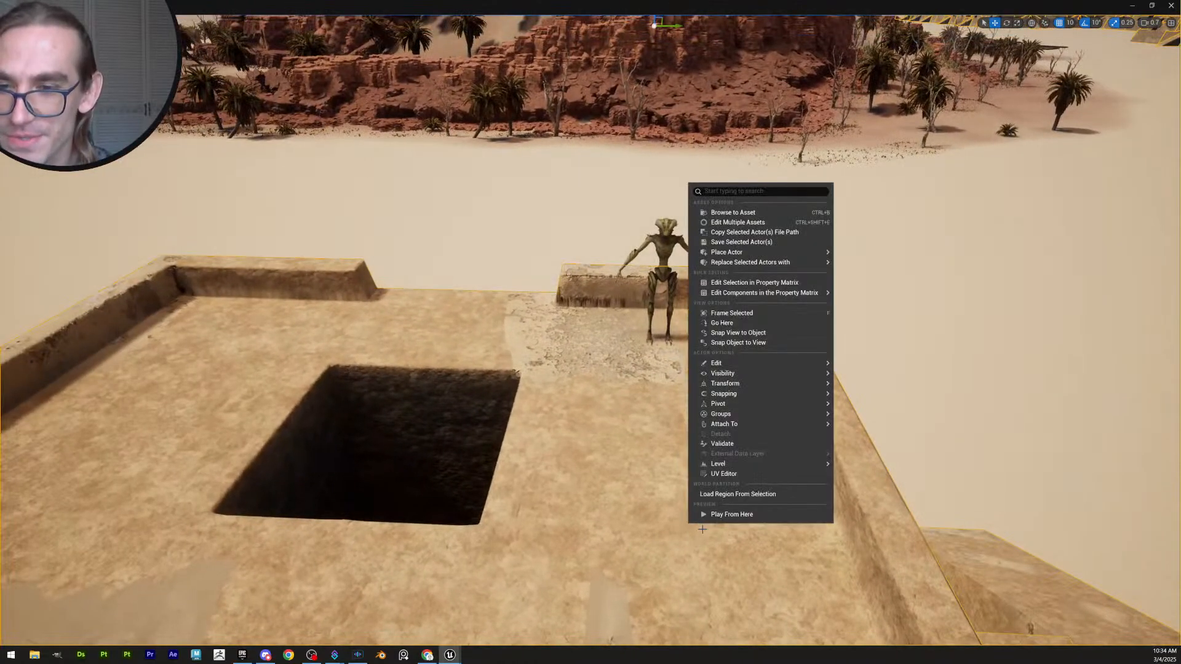
{"action": "left_click", "coordinate": [740, 516]}
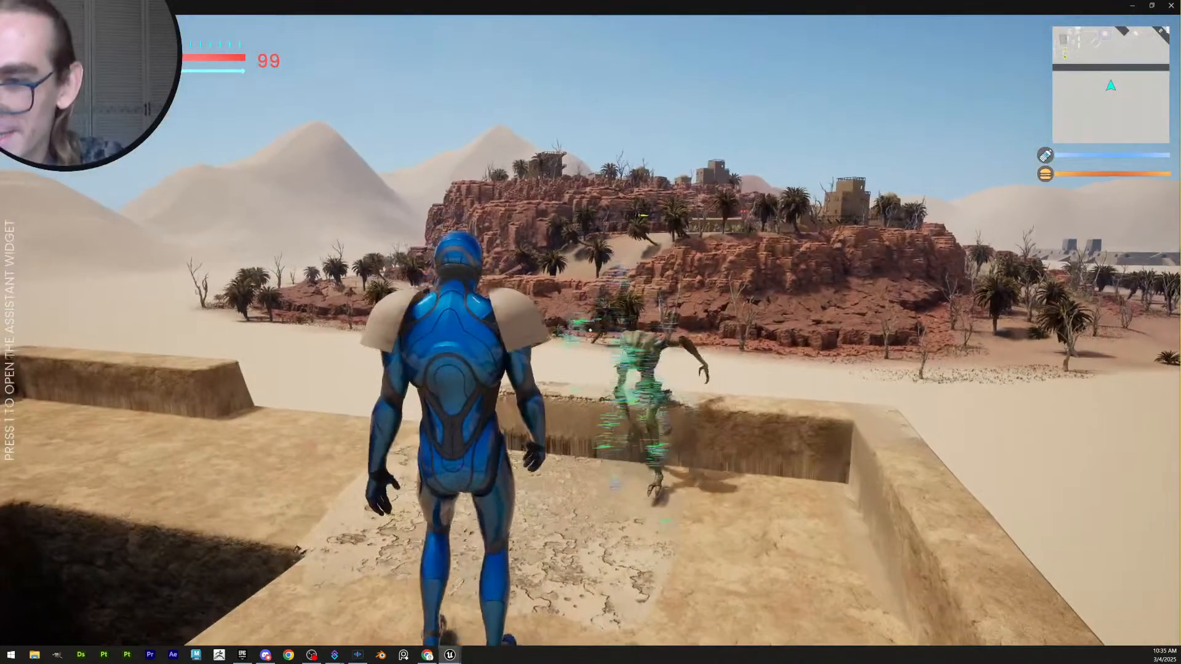
Walk the character around the tower roof's central opening and approach the alien creature
{"action": "key", "text": "s"}
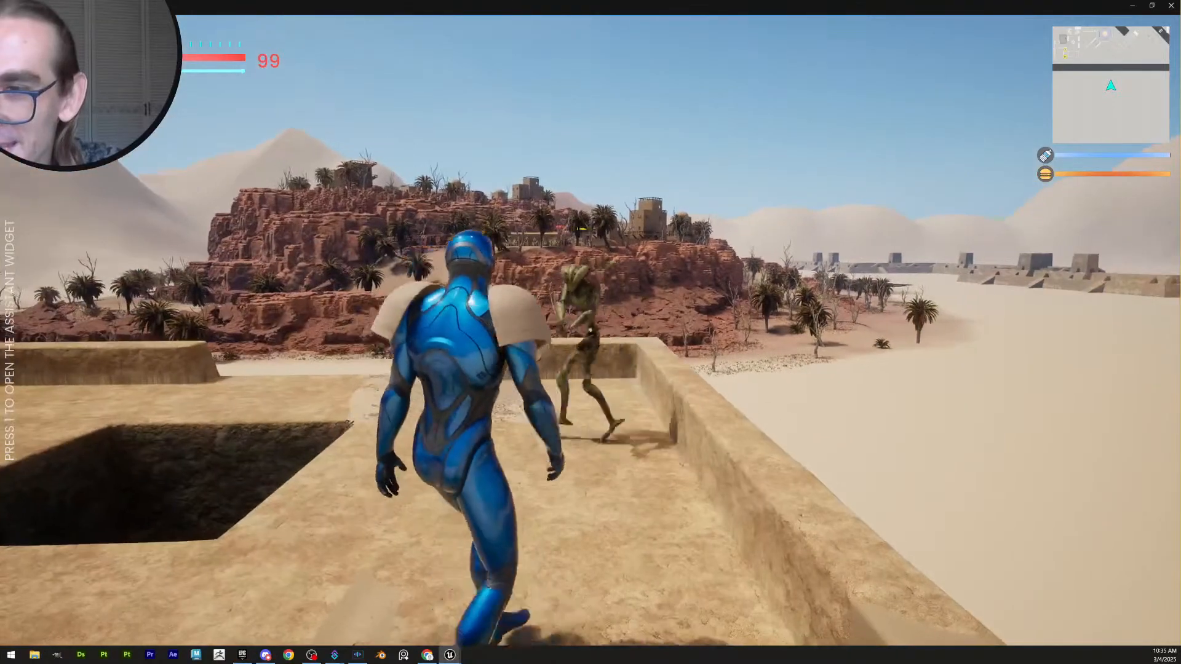
{"action": "key", "text": "w"}
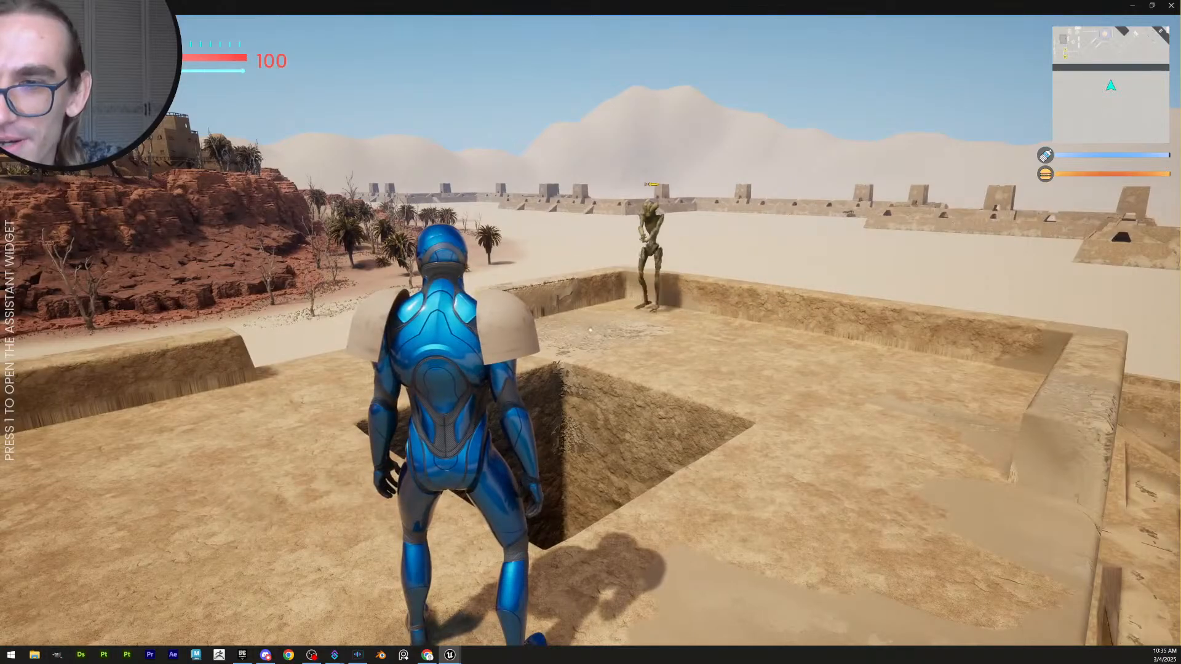
{"action": "key", "text": "d"}
{"action": "key", "text": "w"}
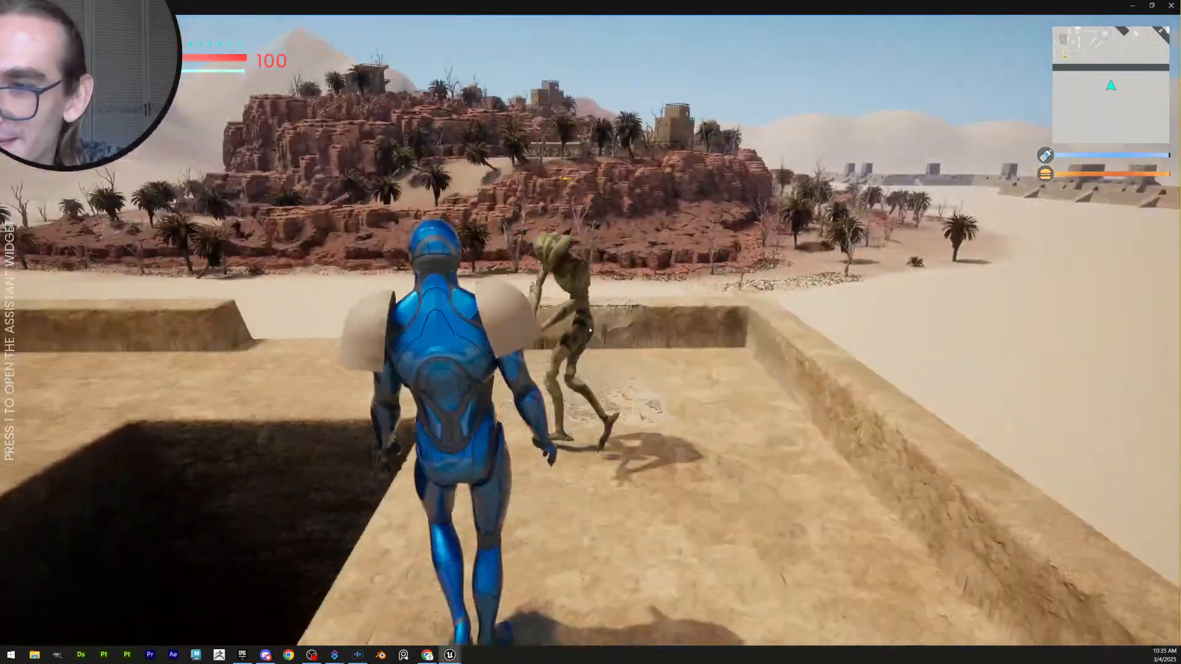
Test melee combat by striking the alien creature repeatedly at the corner of the tower roof
{"action": "left_click", "coordinate": [590, 330]}
{"action": "left_click", "coordinate": [591, 330]}
{"action": "left_click", "coordinate": [590, 331]}
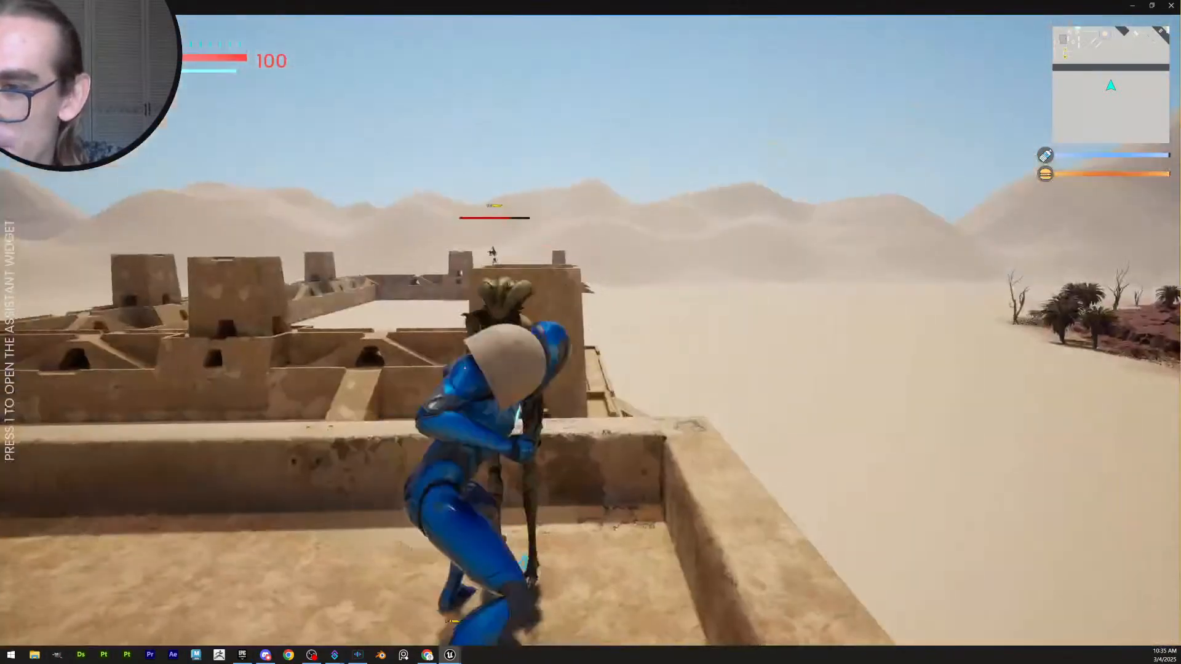
{"action": "left_click", "coordinate": [591, 331]}
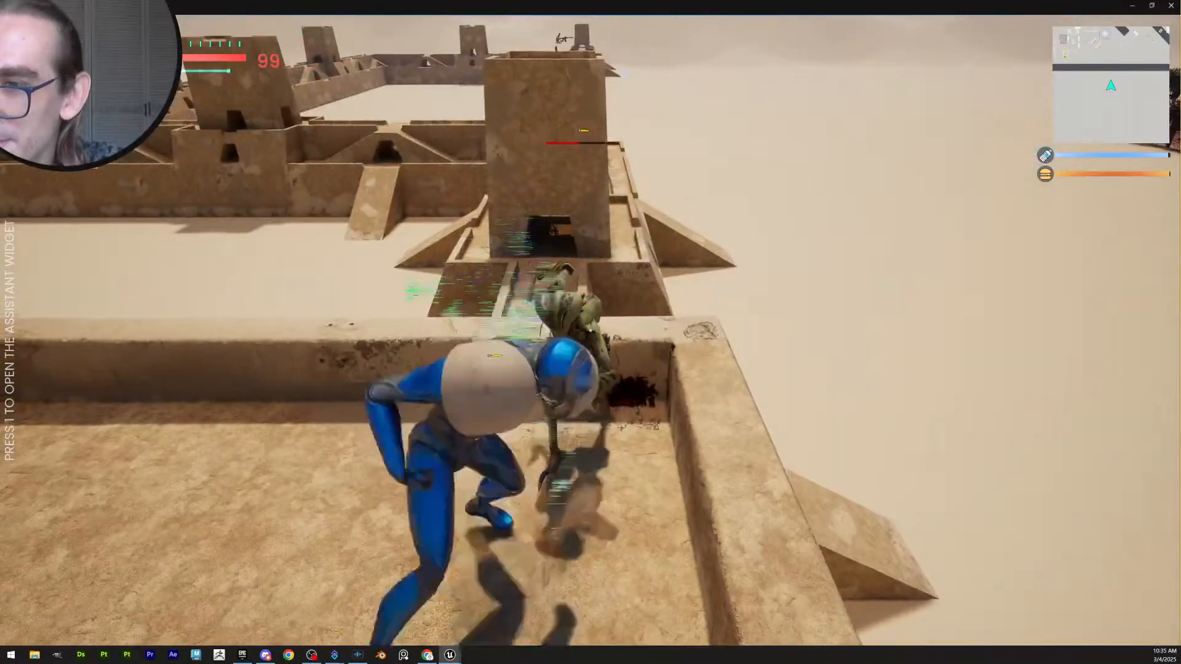
{"action": "left_click", "coordinate": [591, 330]}
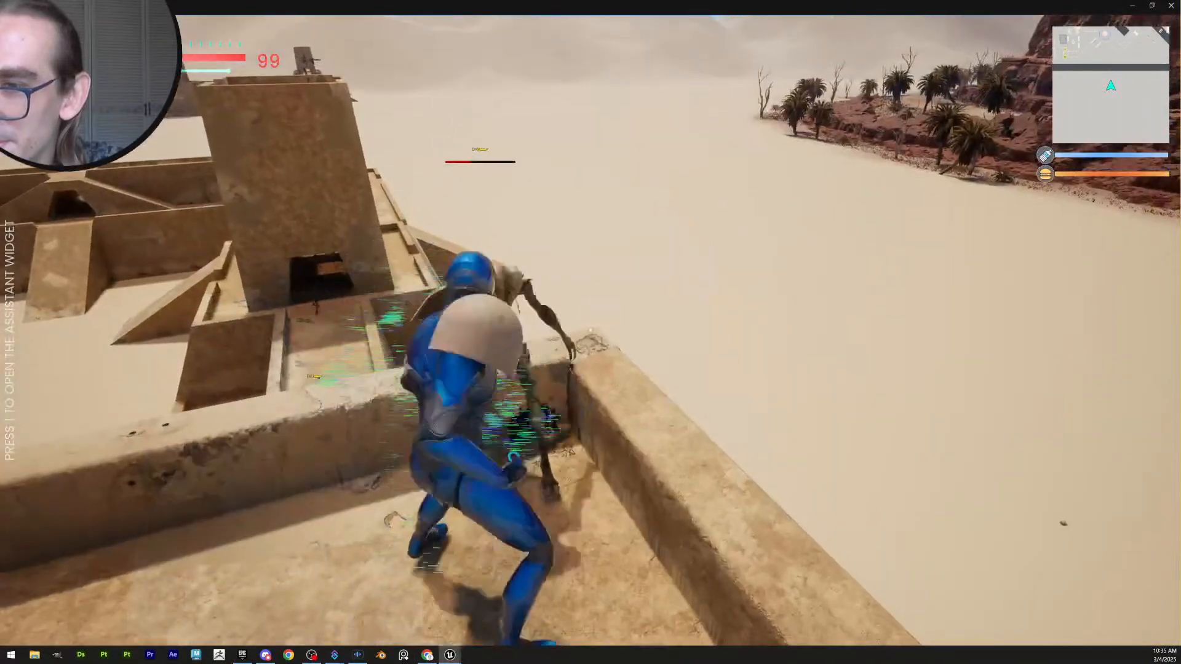
{"action": "left_click", "coordinate": [590, 331]}
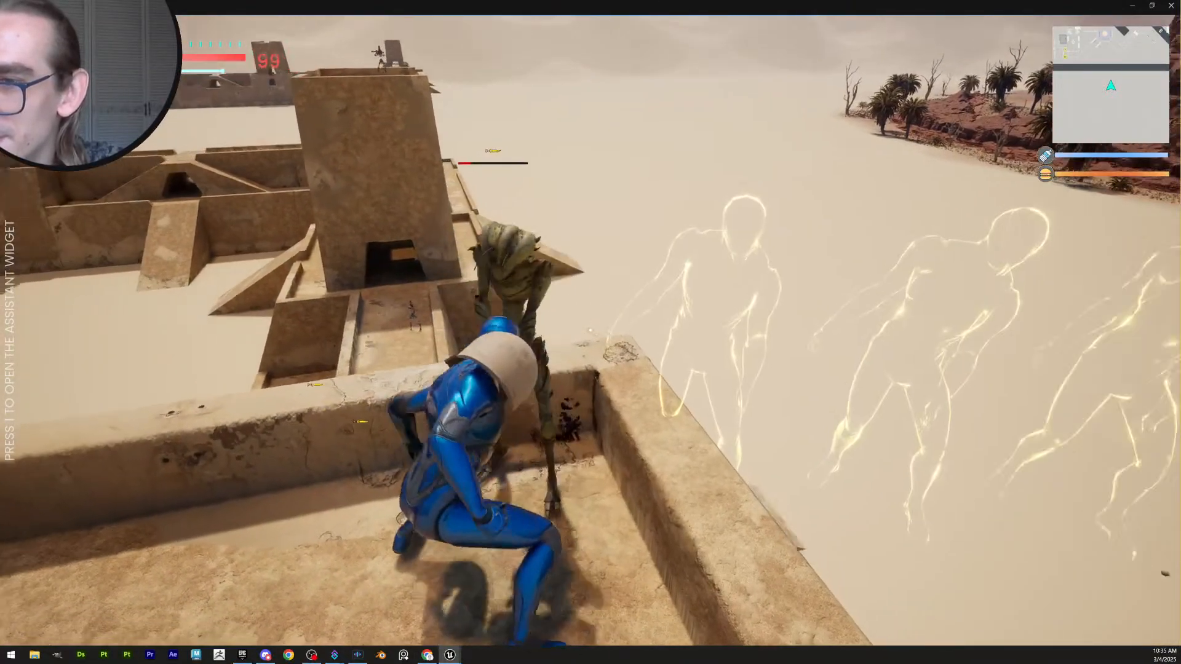
{"action": "left_click", "coordinate": [591, 330]}
{"action": "left_click", "coordinate": [591, 330]}
{"action": "left_click", "coordinate": [591, 331]}
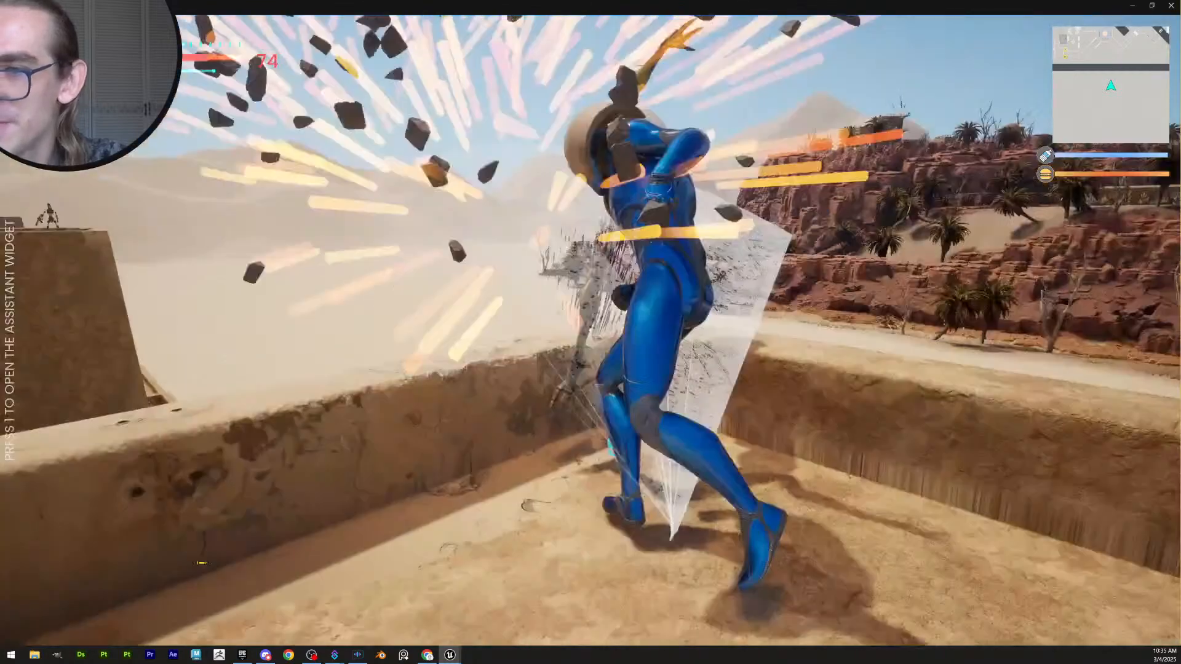
{"action": "key", "text": "s"}
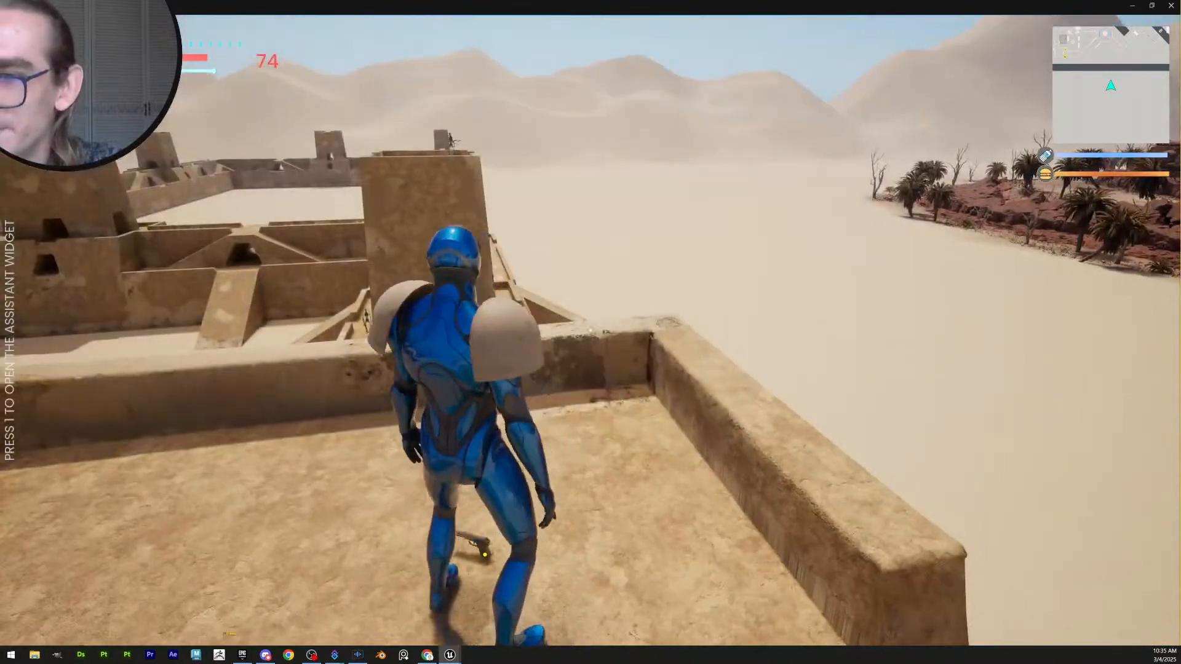
Jump off the tower roof, run to the helmet lying on the sand and equip it
{"action": "key", "text": "w"}
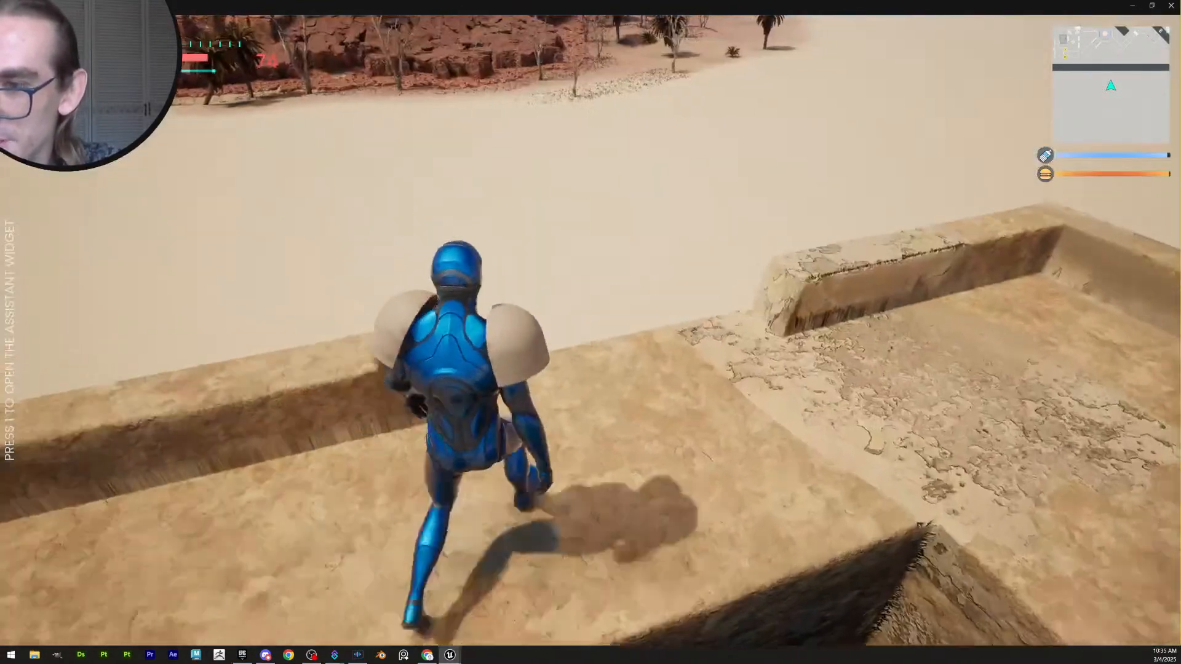
{"action": "key", "text": "space"}
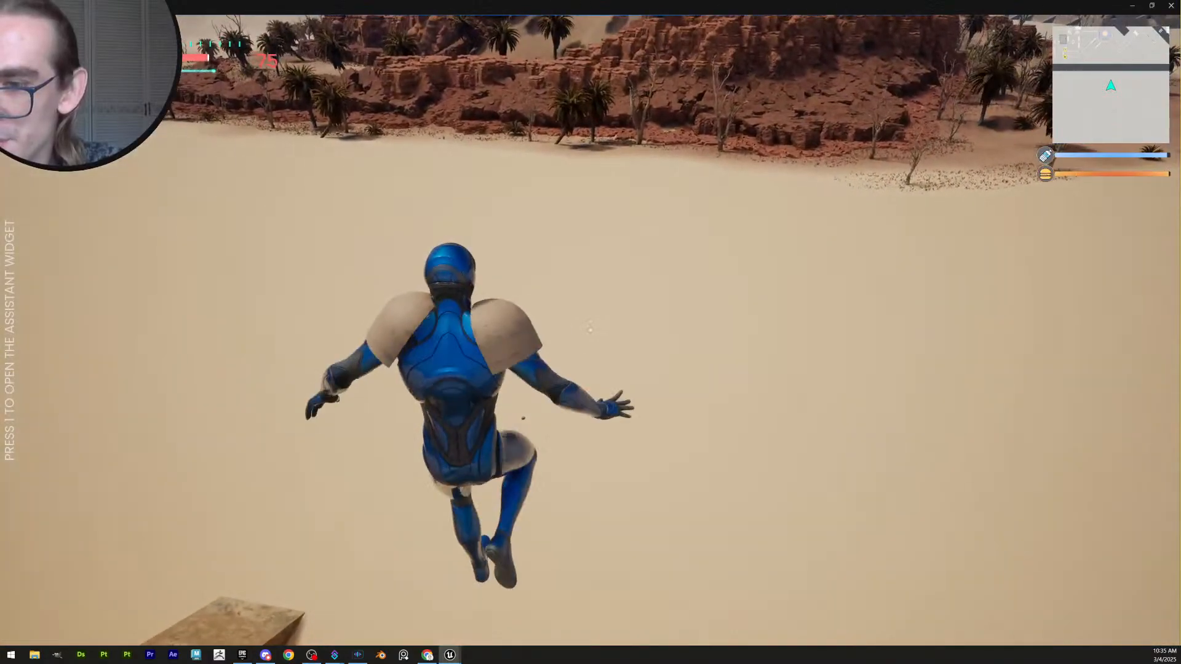
{"action": "key", "text": "w"}
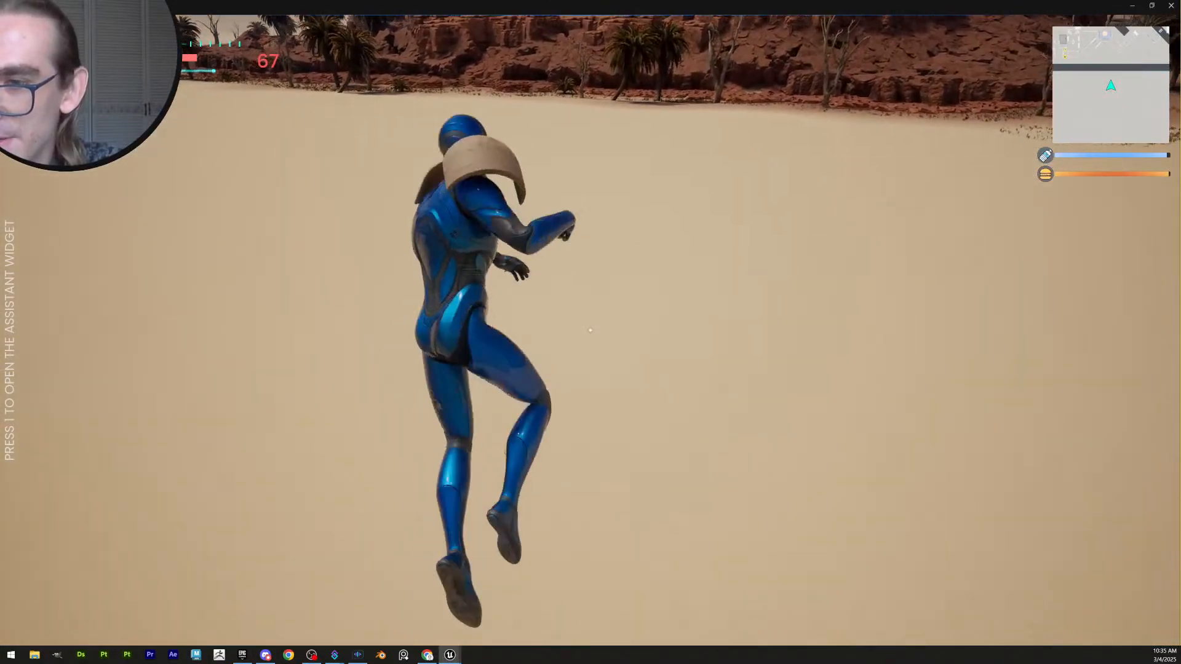
{"action": "key", "text": "w"}
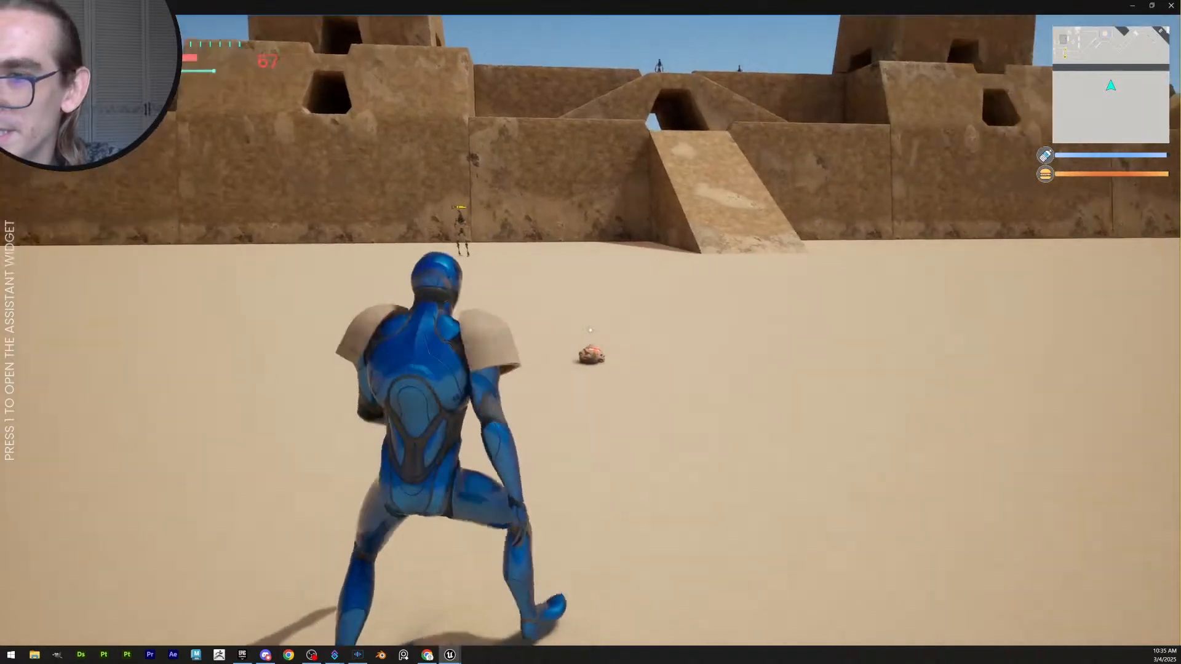
{"action": "key", "text": "e"}
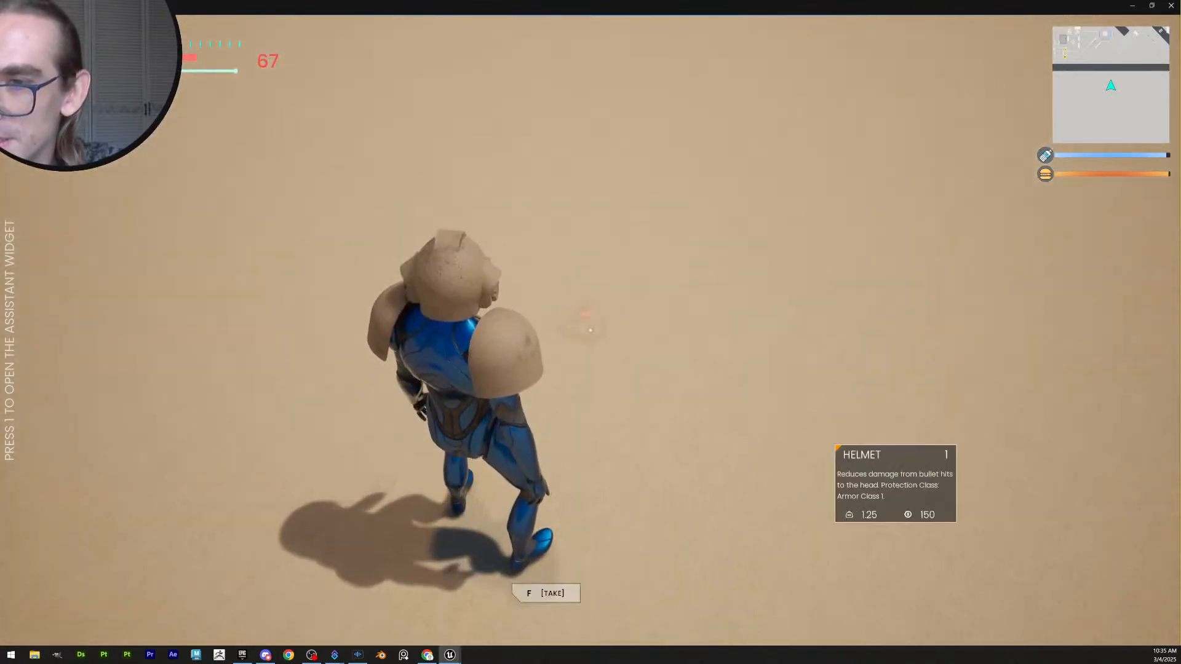
Run the character across the sand and along the fortress wall toward the robot enemy
{"action": "key", "text": "w"}
{"action": "key", "text": "w"}
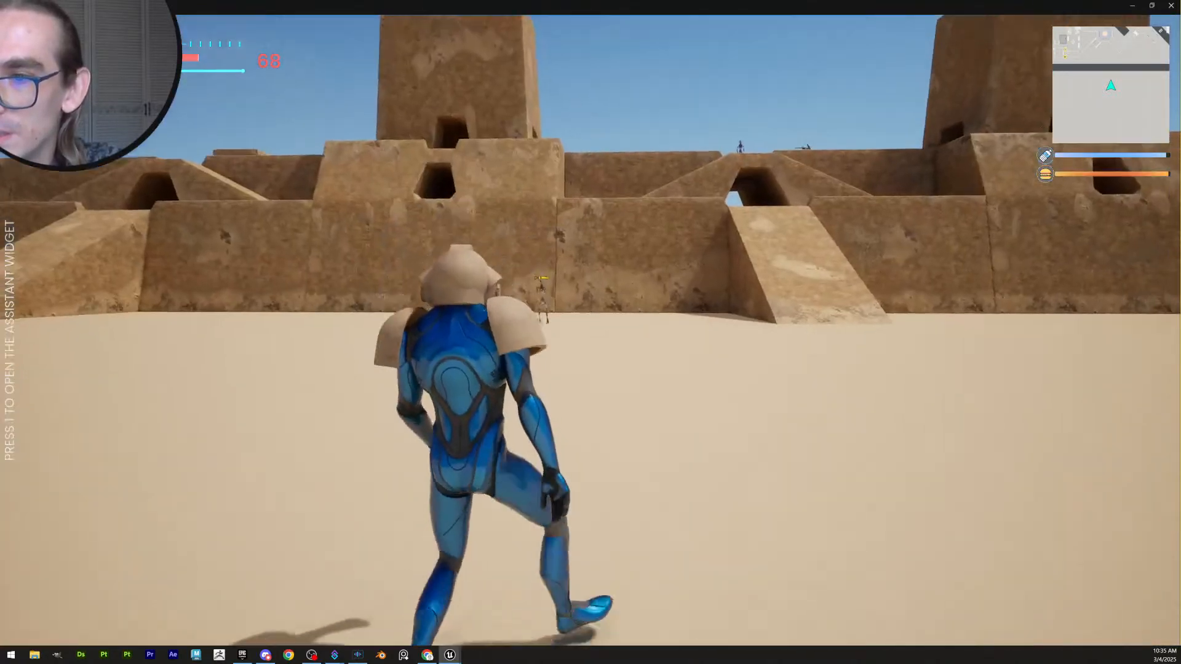
{"action": "key", "text": "w"}
{"action": "key", "text": "w"}
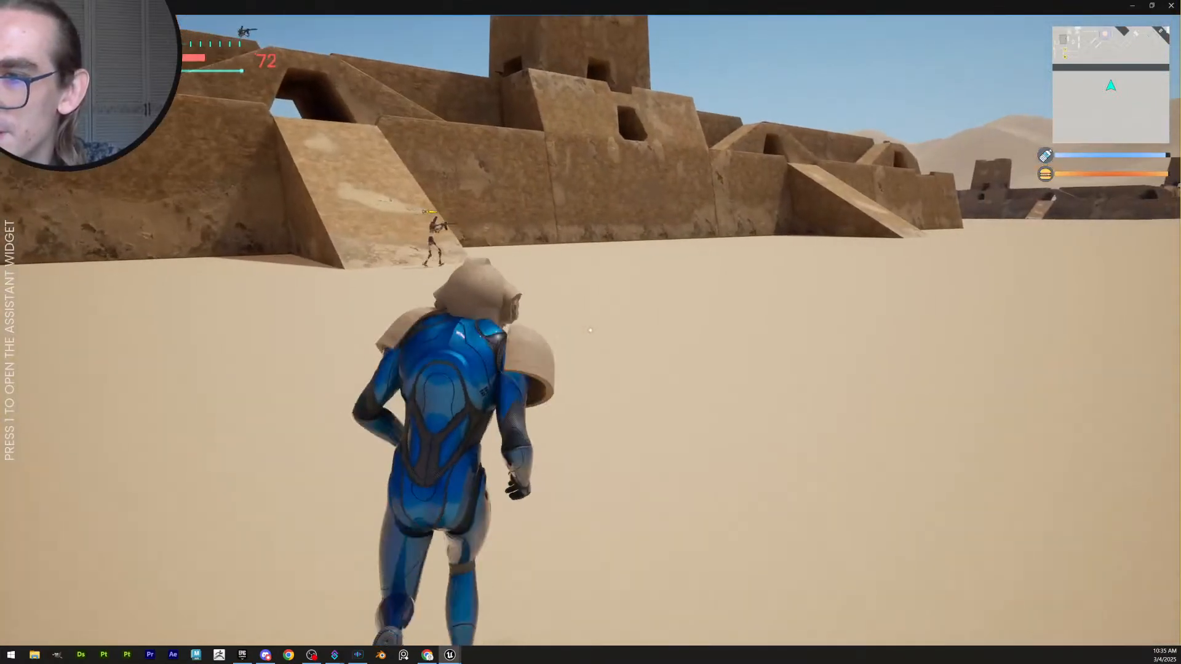
{"action": "key", "text": "w"}
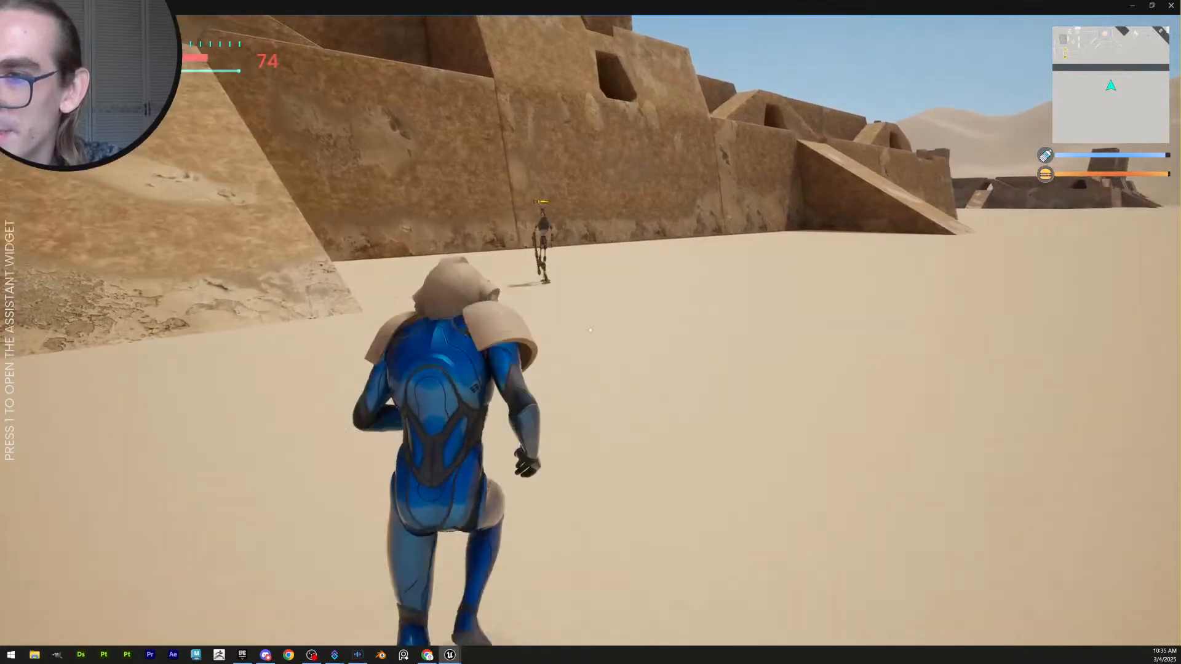
{"action": "key", "text": "w"}
Test melee combat against the robot enemy on the sand beside the fortress wall
{"action": "left_click", "coordinate": [590, 331]}
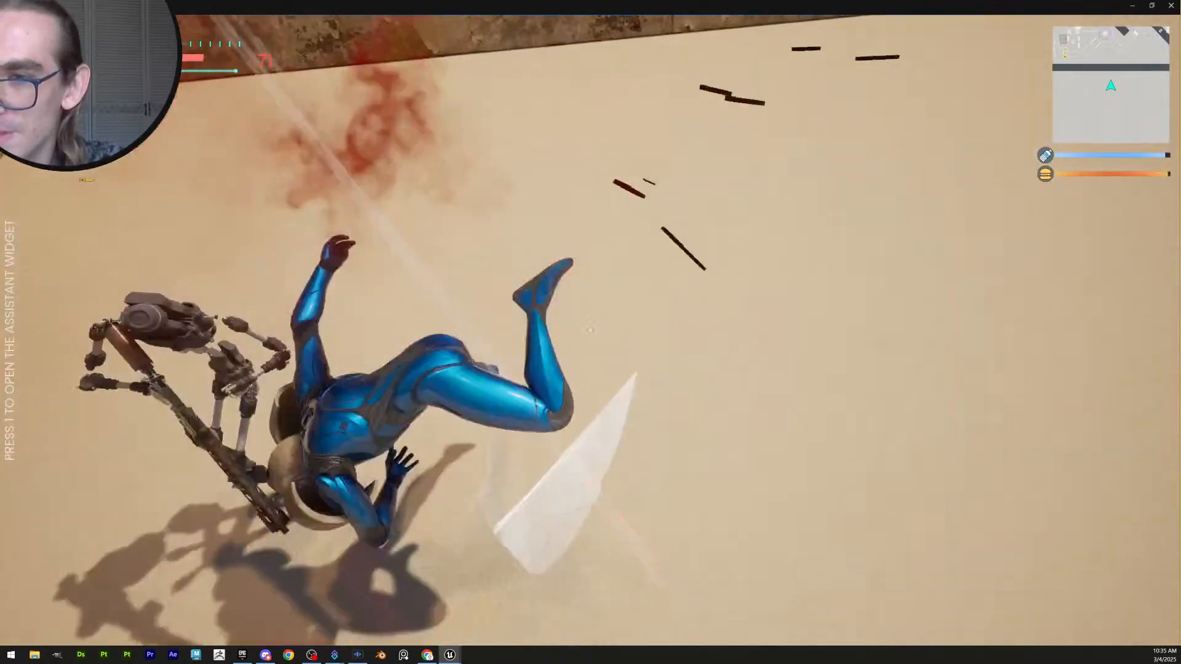
{"action": "left_click", "coordinate": [591, 330]}
{"action": "key", "text": "w"}
{"action": "left_click", "coordinate": [591, 331]}
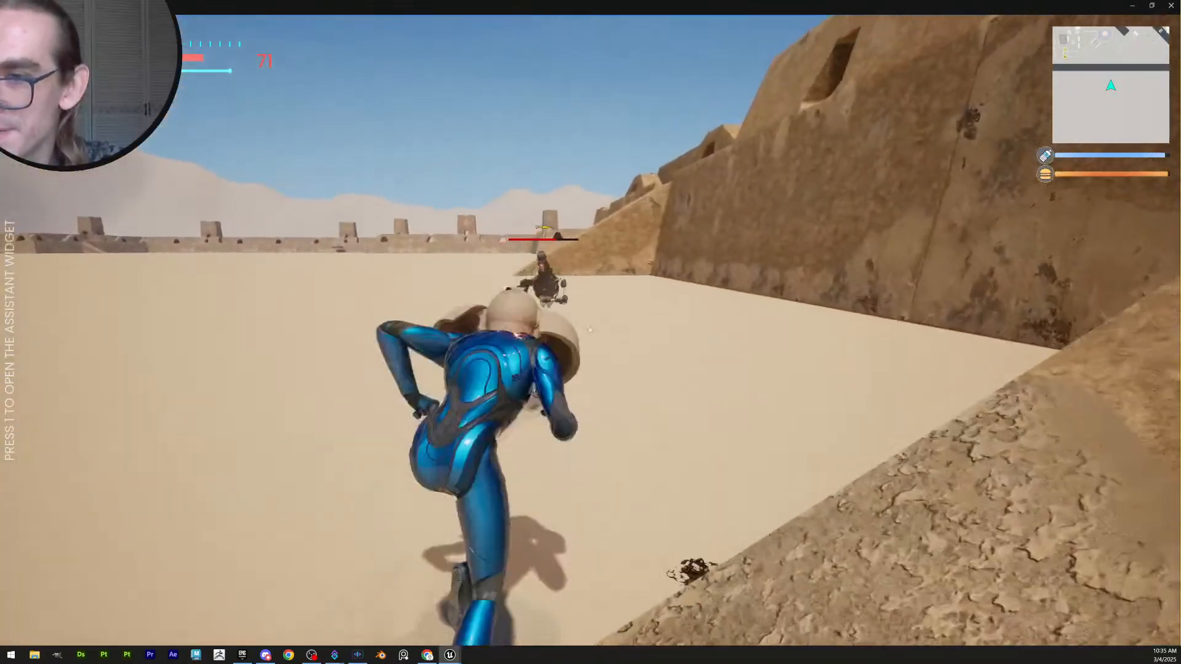
{"action": "left_click", "coordinate": [590, 330]}
{"action": "left_click", "coordinate": [591, 330]}
{"action": "left_click", "coordinate": [590, 330]}
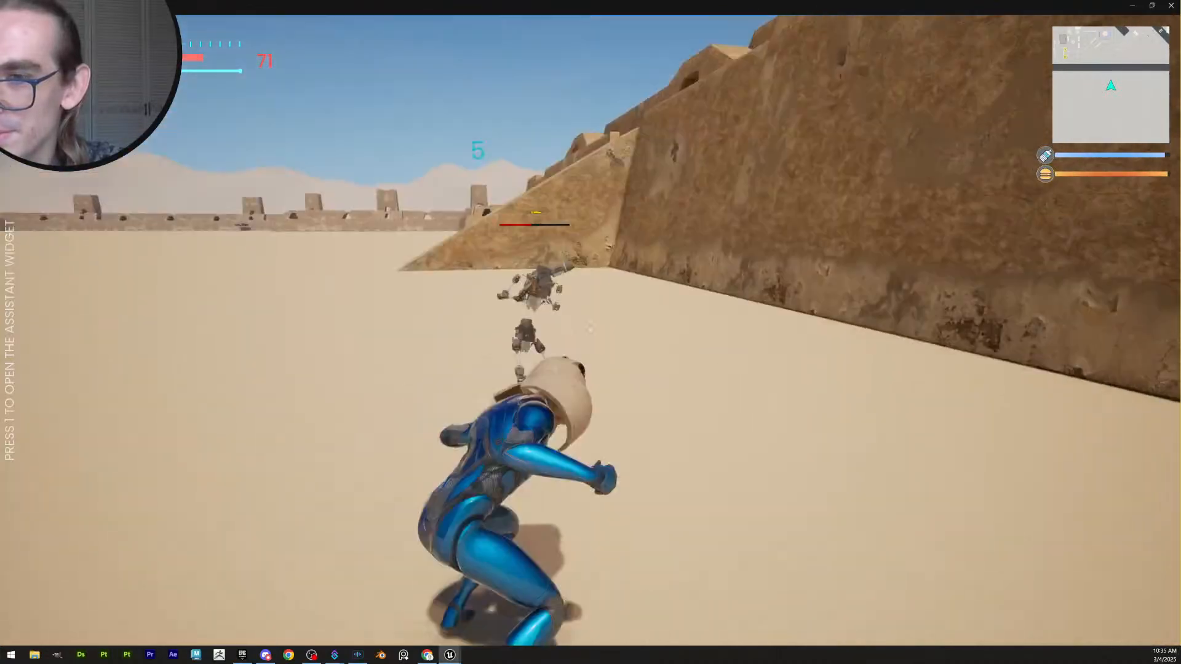
{"action": "left_click", "coordinate": [591, 331]}
{"action": "left_click", "coordinate": [591, 330]}
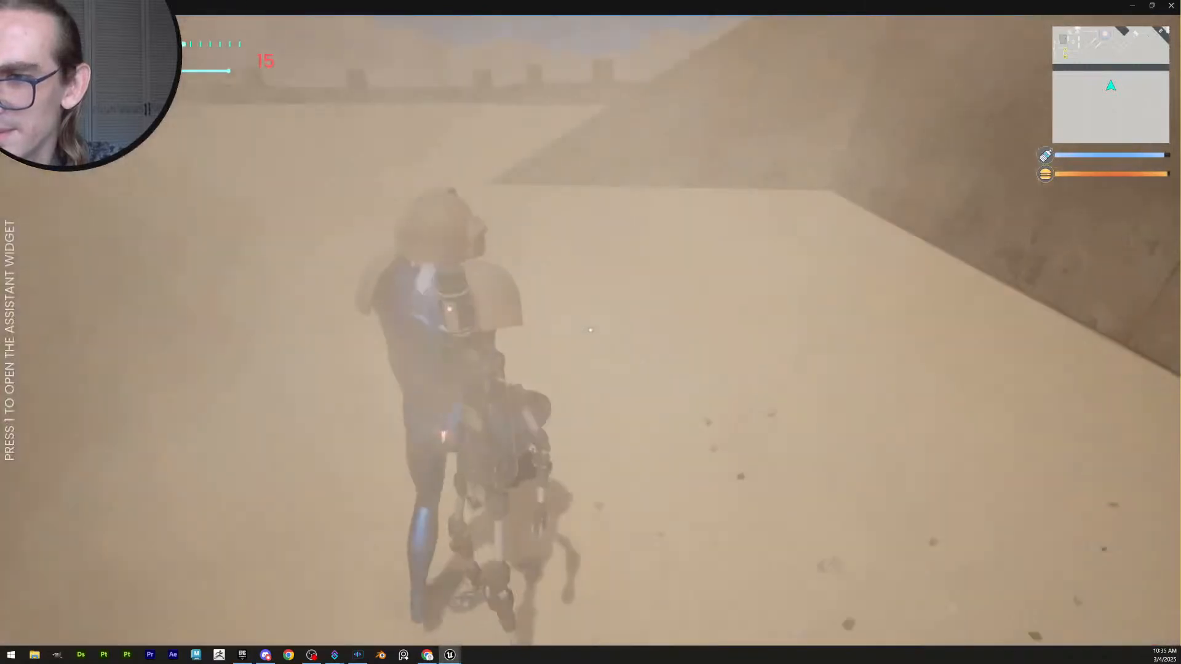
Run the character up onto the fortress walkway and end the play test
{"action": "key", "text": "w"}
{"action": "key", "text": "shift"}
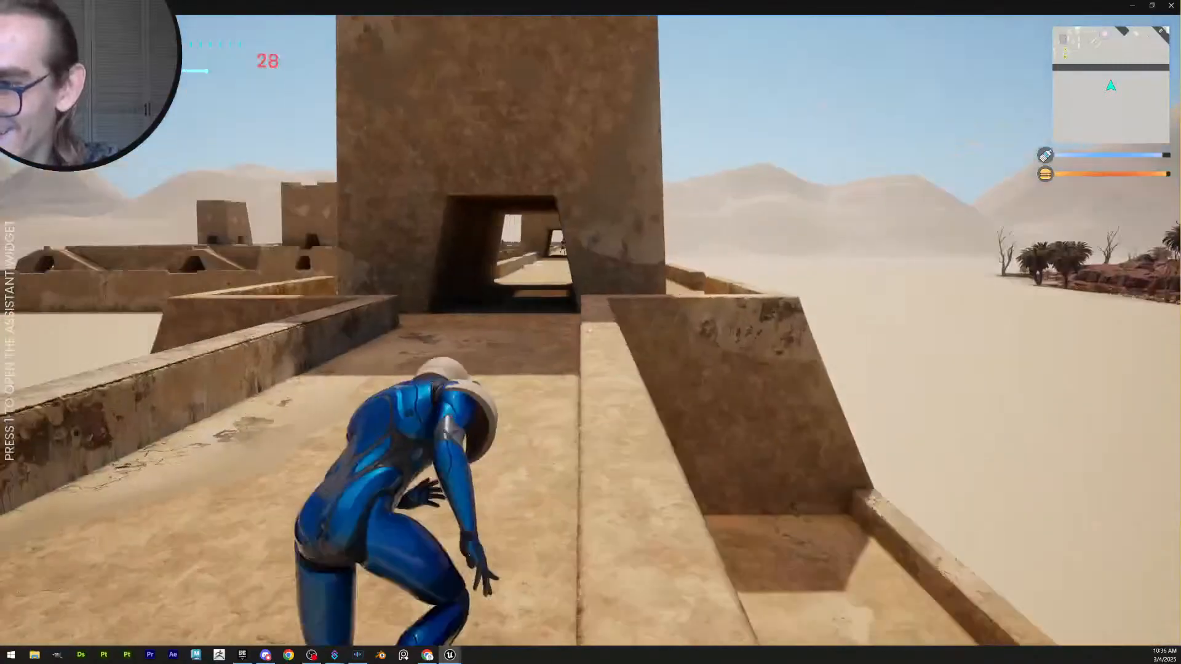
{"action": "key", "text": "w"}
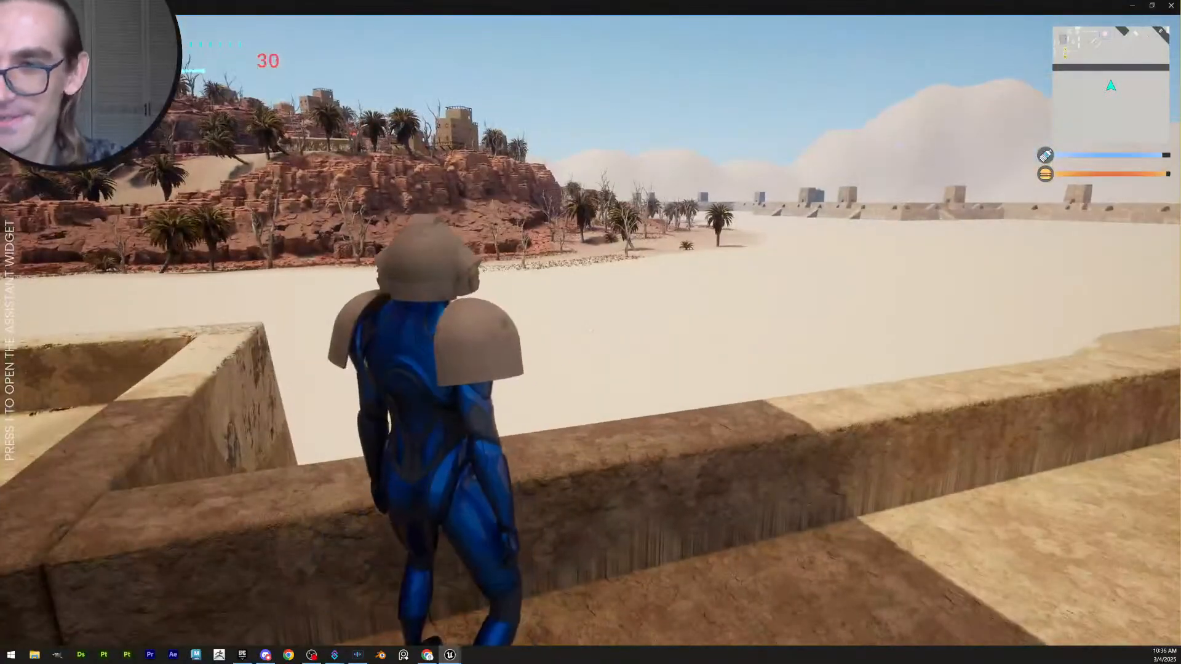
{"action": "key", "text": "Escape"}
{"action": "key", "text": "g"}
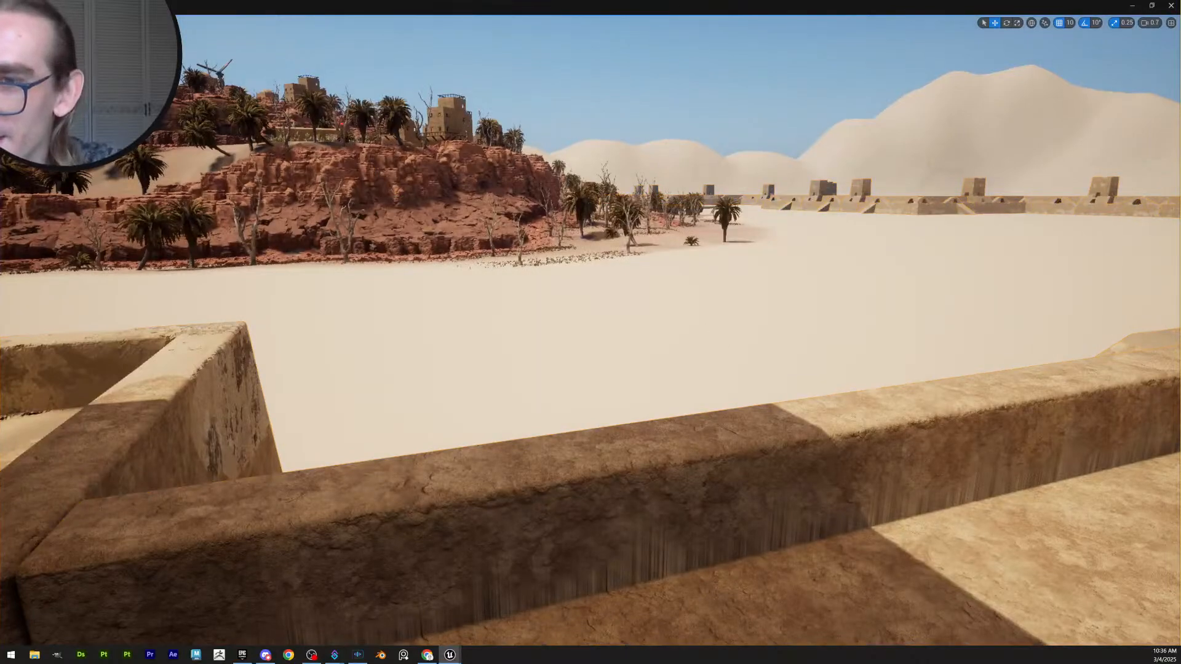
Examine the helmet and the nearby shadow on the sand in front of the fortress ramp
{"action": "right_click_drag", "start_coordinate": [745, 270], "coordinate": [361, 303]}
{"action": "key", "text": "w"}
{"action": "scroll", "coordinate": [498, 336], "scroll_direction": "up", "scroll_amount": 3}
{"action": "key", "text": "w"}
{"action": "scroll", "coordinate": [357, 300], "scroll_direction": "down", "scroll_amount": 3}
{"action": "key", "text": "q"}
{"action": "key", "text": "s"}
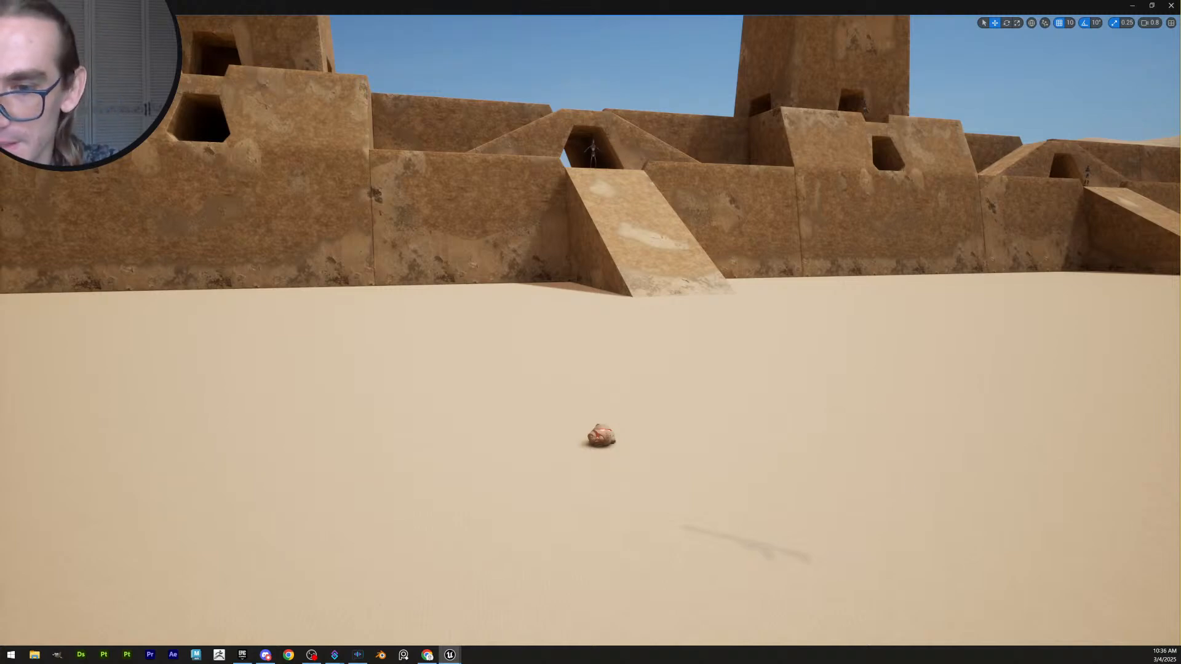
{"action": "right_click_drag", "start_coordinate": [590, 332], "coordinate": [894, 410]}
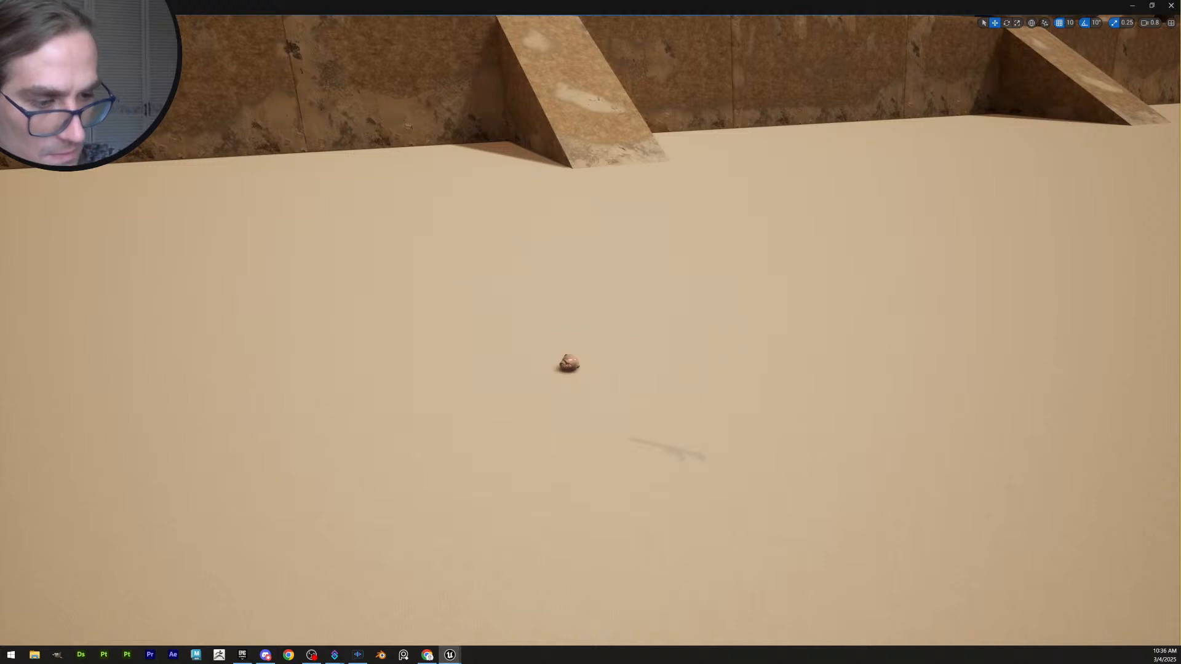
{"action": "right_click_drag", "start_coordinate": [760, 357], "coordinate": [735, 308]}
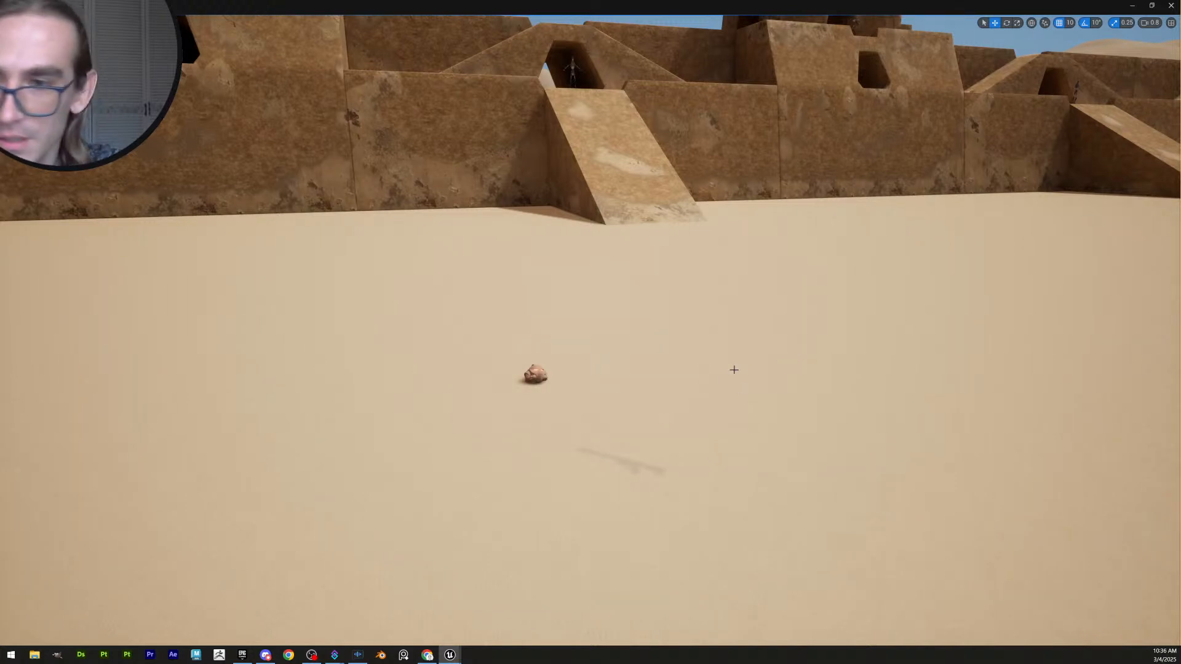
{"action": "mouse_move", "coordinate": [733, 370]}
{"action": "right_mouse_down"}
{"action": "mouse_move", "coordinate": [739, 350]}
{"action": "mouse_move", "coordinate": [738, 383]}
{"action": "right_mouse_up"}
{"action": "key", "text": "s"}
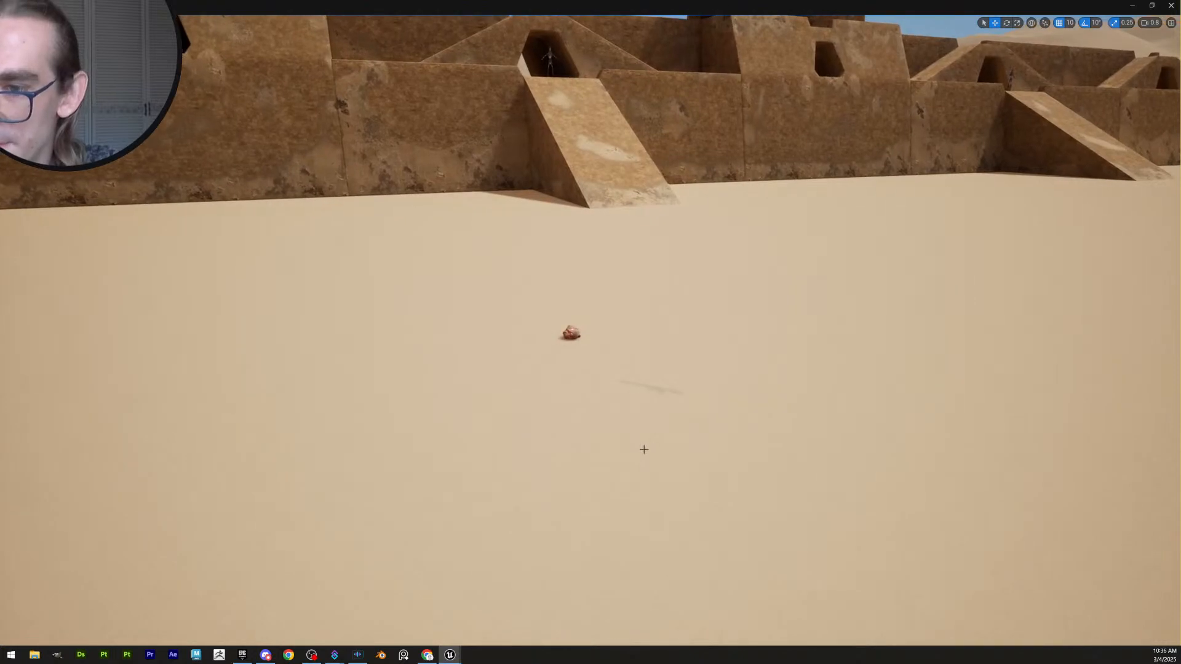
Play test from the sand near the helmet, walk the character up to it and end the test
{"action": "right_click", "coordinate": [649, 455]}
{"action": "left_click", "coordinate": [673, 441]}
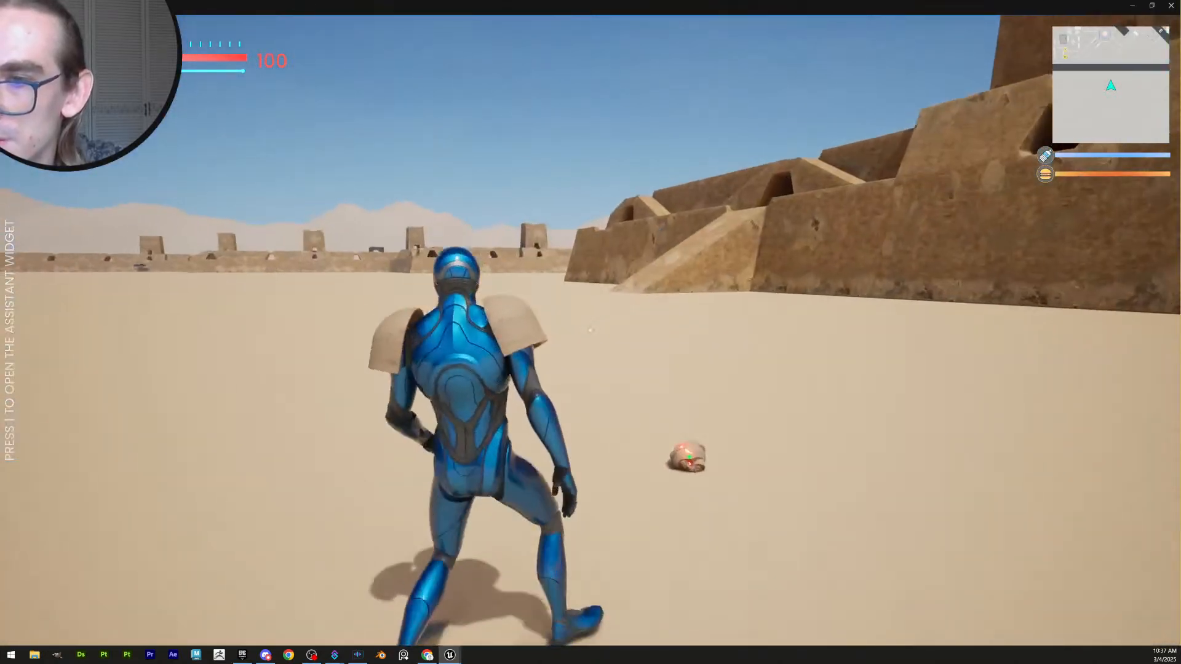
{"action": "key", "text": "w"}
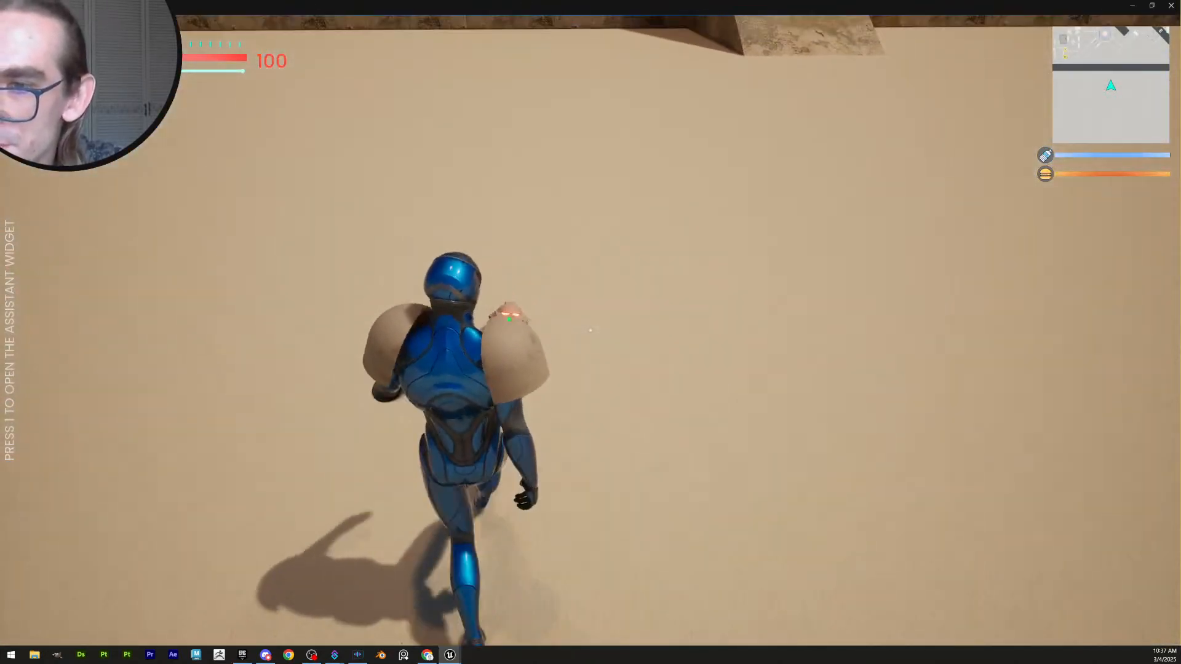
{"action": "key", "text": "Escape"}
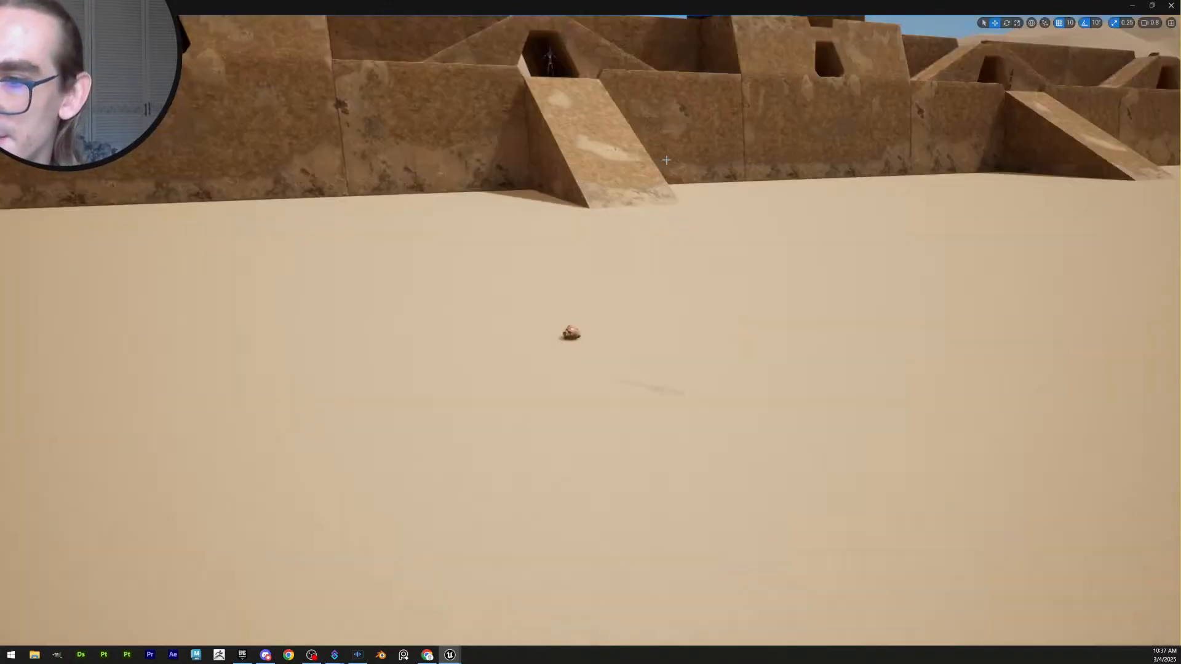
Inspect the thin shadow on the sand beside the helmet up close and from farther back
{"action": "left_click_drag", "start_coordinate": [685, 312], "coordinate": [687, 352], "text": "alt"}
{"action": "scroll", "coordinate": [711, 340], "scroll_direction": "up", "scroll_amount": 5}
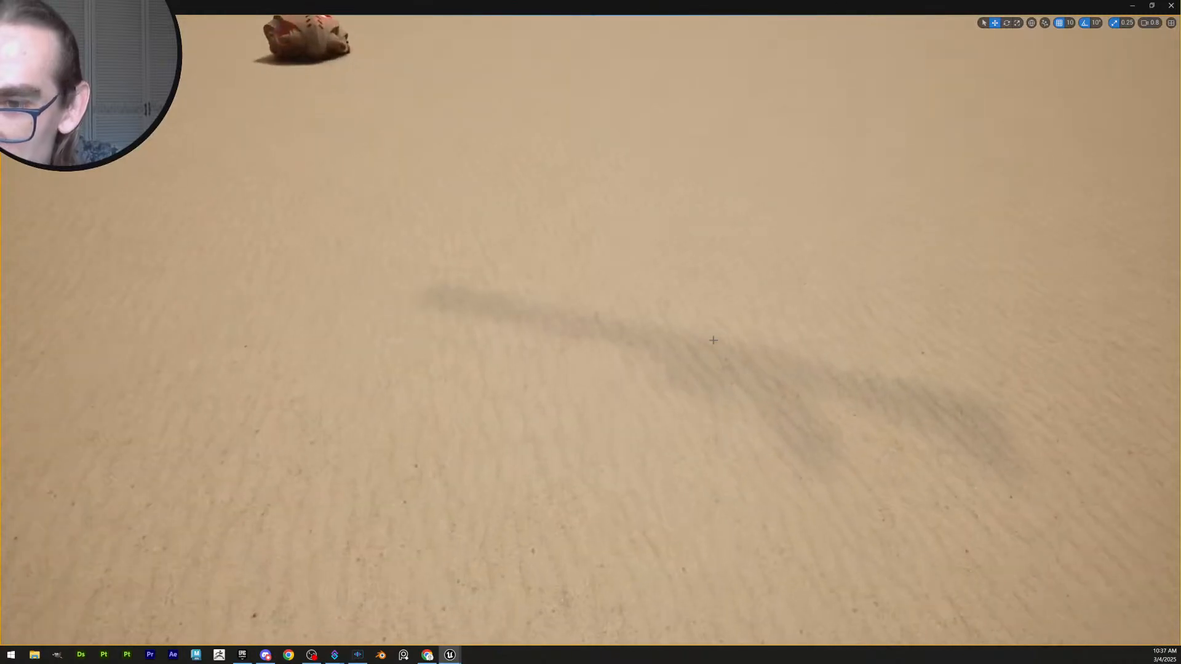
{"action": "mouse_move", "coordinate": [816, 379]}
{"action": "right_mouse_down"}
{"action": "mouse_move", "coordinate": [812, 320]}
{"action": "mouse_move", "coordinate": [816, 379]}
{"action": "right_mouse_up"}
{"action": "key", "text": "s"}
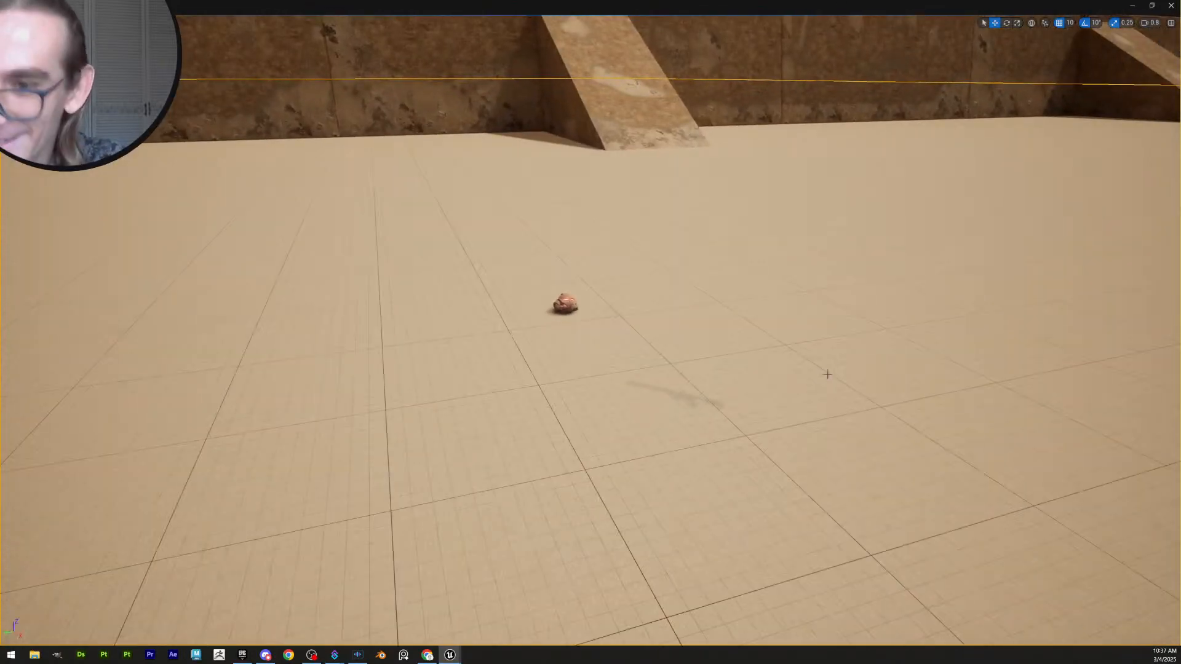
{"action": "key", "text": "g"}
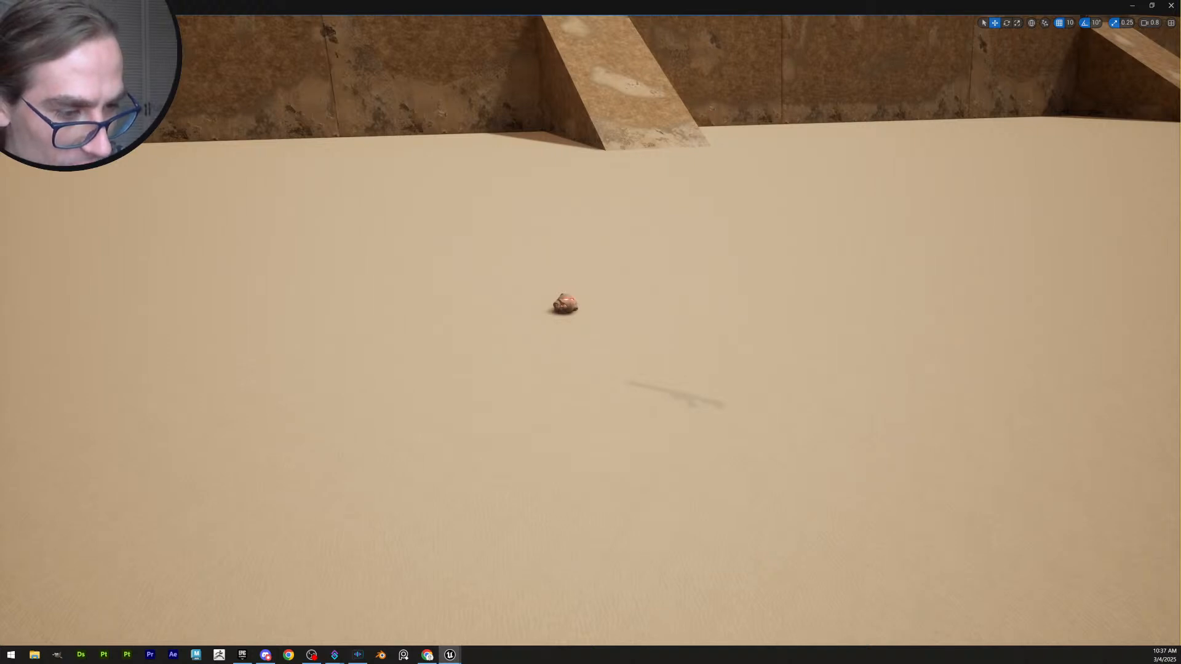
Play test from the sand near the helmet, run the character to the shadows, try an attack and end the test
{"action": "right_click", "coordinate": [645, 468]}
{"action": "left_click", "coordinate": [692, 448]}
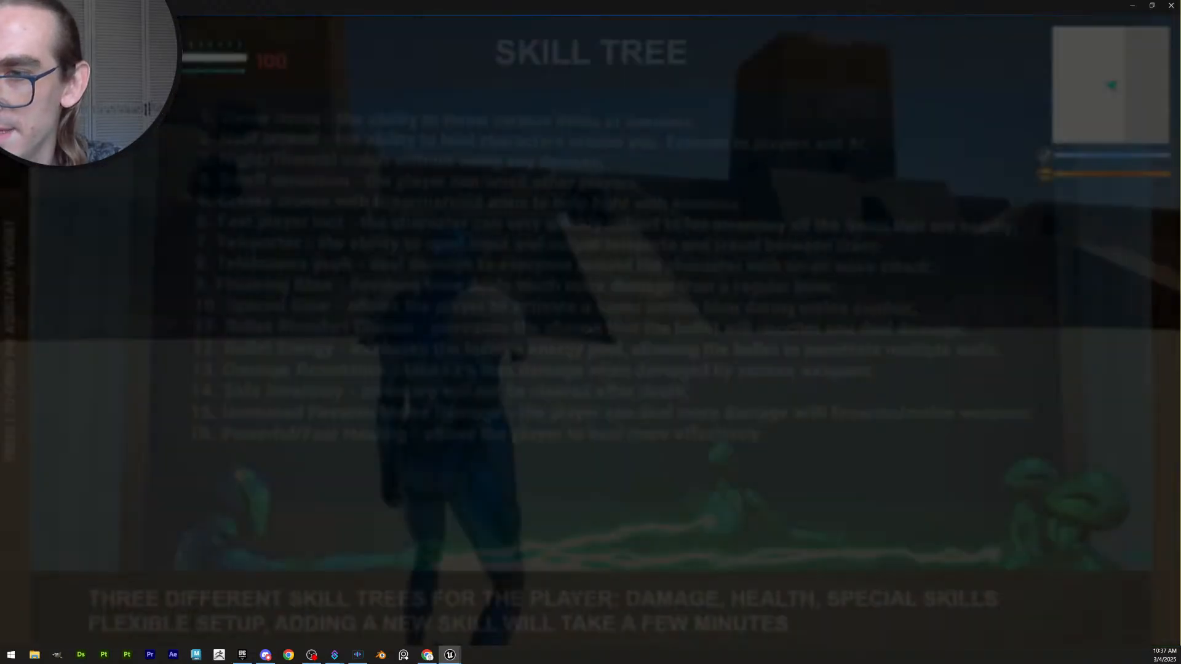
{"action": "key", "text": "w"}
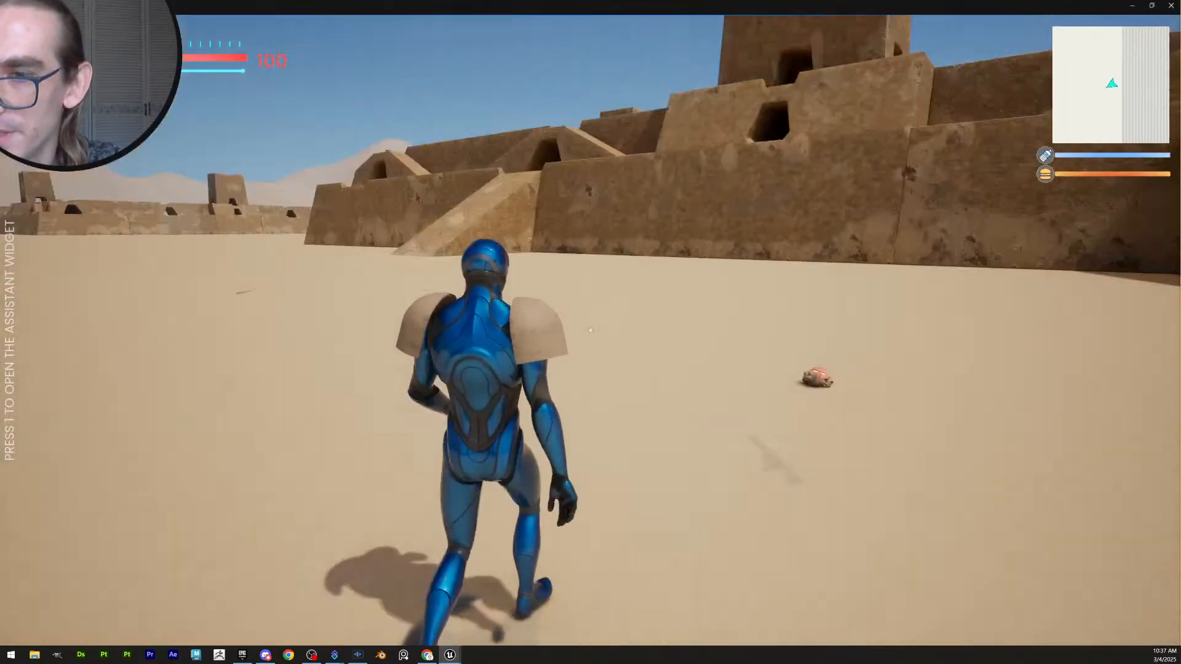
{"action": "key", "text": "w"}
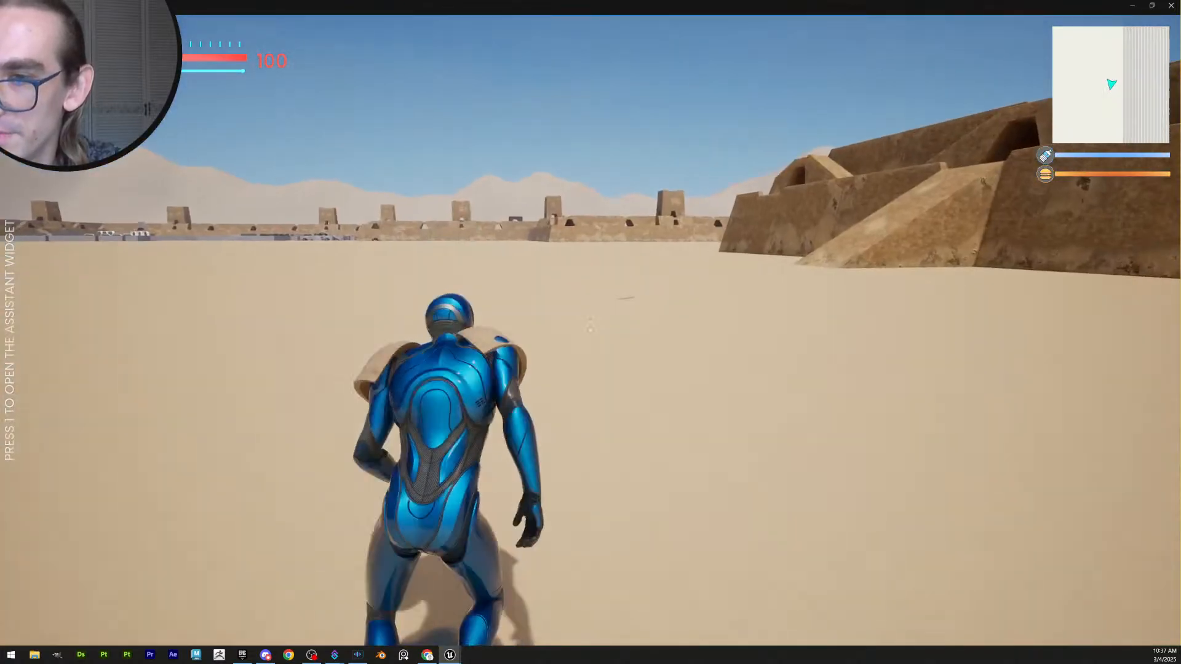
{"action": "key", "text": "w"}
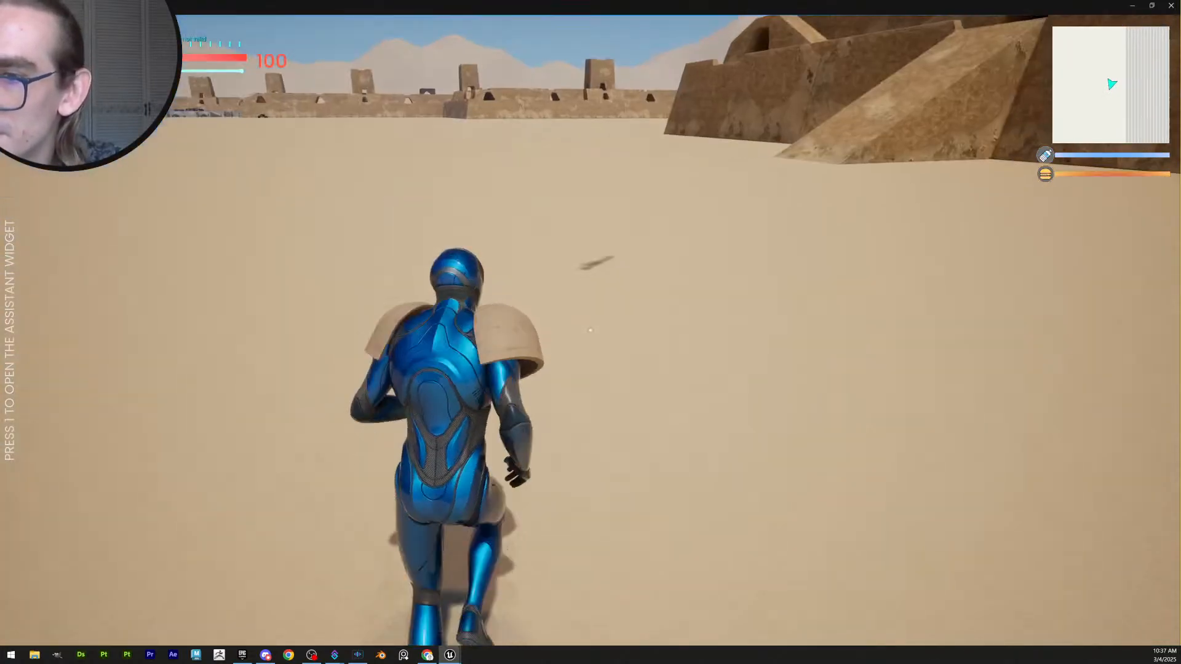
{"action": "key", "text": "w"}
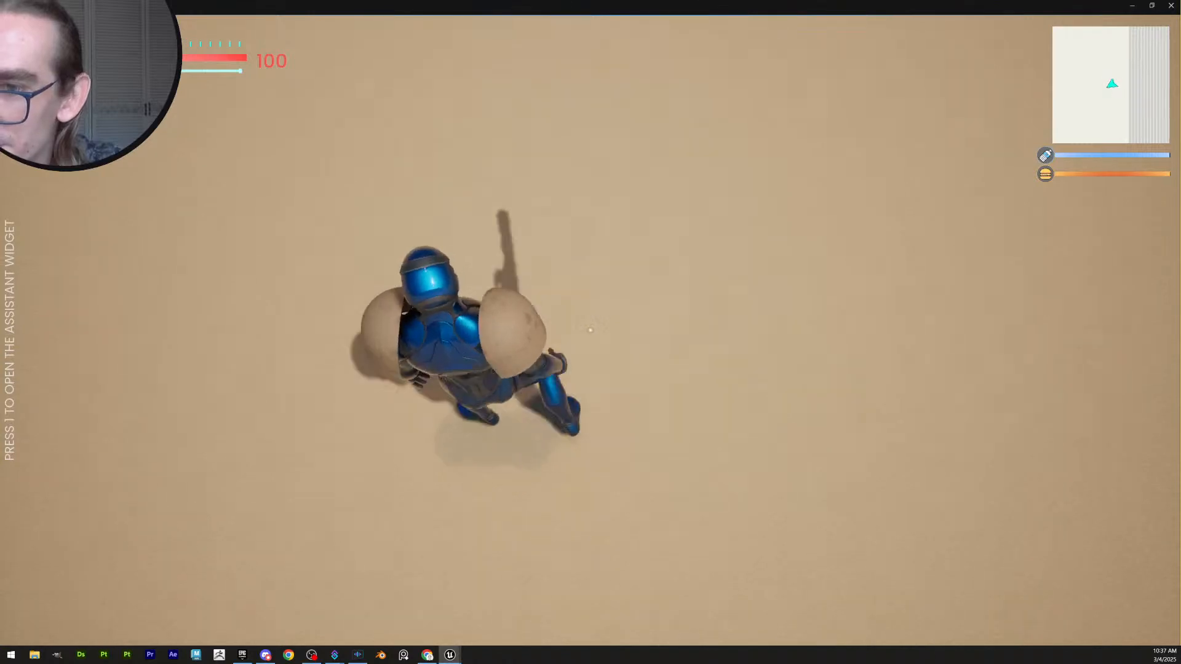
{"action": "left_click", "coordinate": [591, 330]}
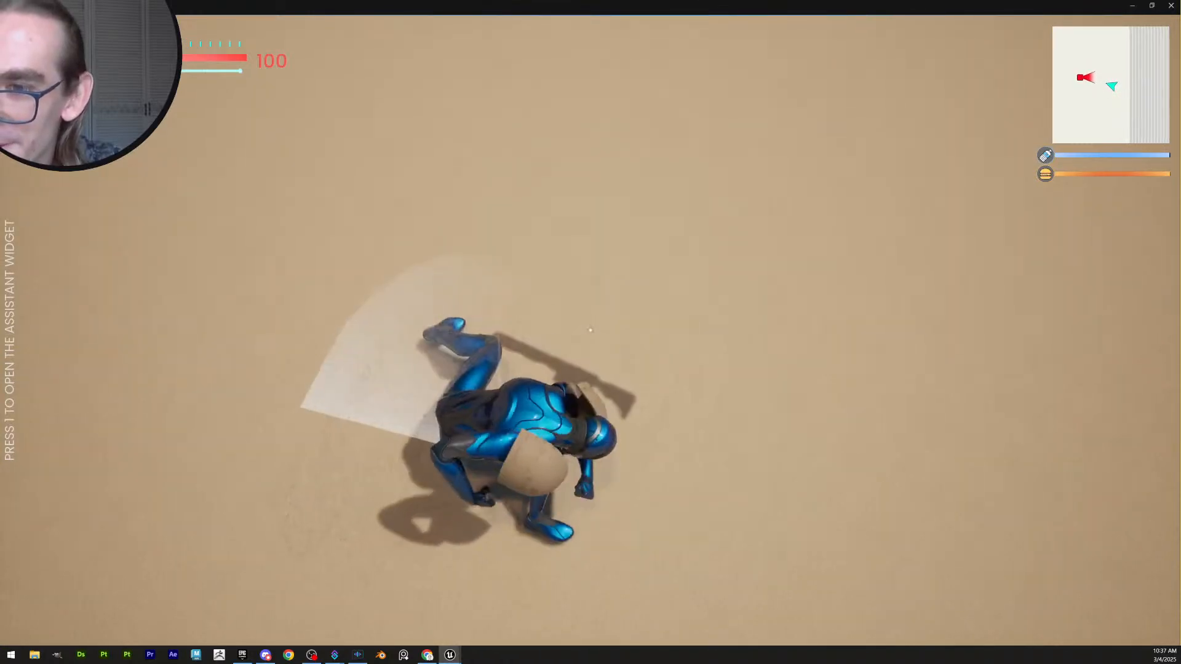
{"action": "key", "text": "w"}
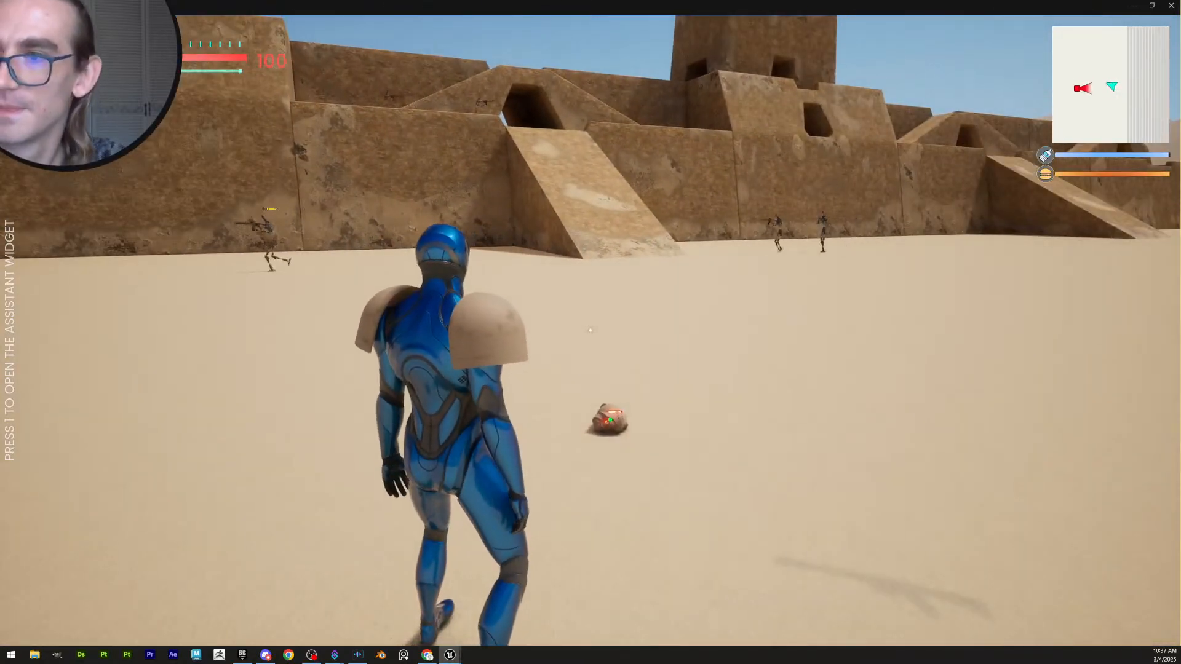
{"action": "key", "text": "Escape"}
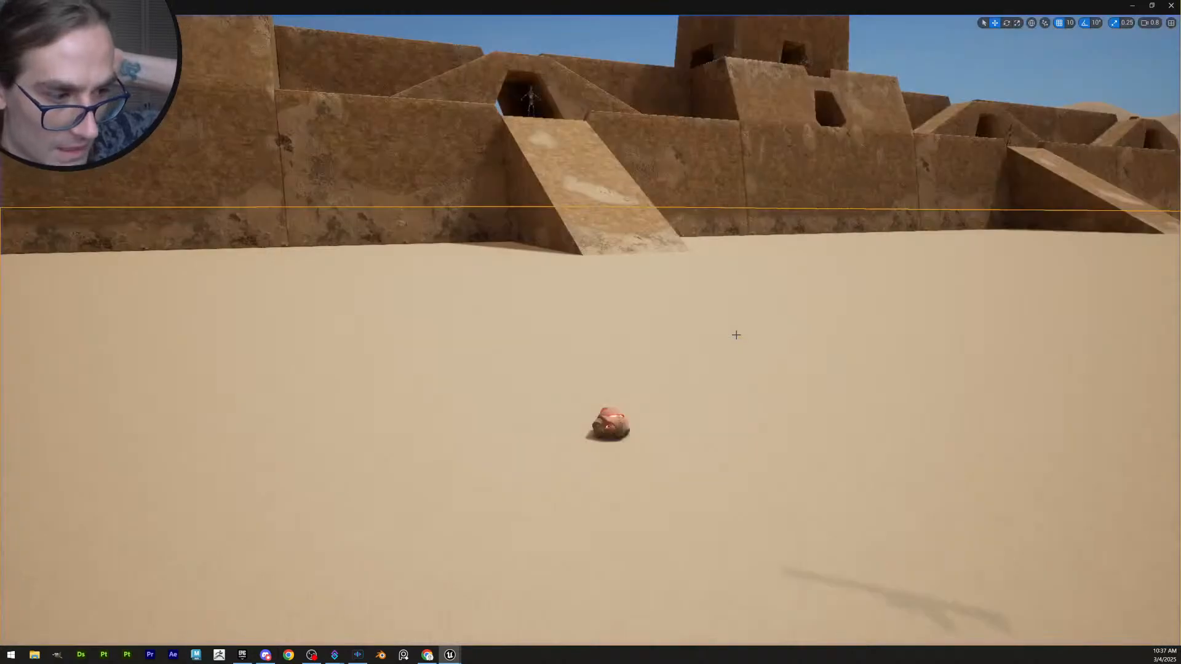
Examine the alien enemy standing on the roof of the fortress tower
{"action": "right_click_drag", "start_coordinate": [736, 335], "coordinate": [779, 358]}
{"action": "key", "text": "w"}
{"action": "scroll", "coordinate": [736, 335], "scroll_direction": "up", "scroll_amount": 4}
{"action": "key", "text": "e"}
{"action": "key", "text": "w"}
{"action": "scroll", "coordinate": [736, 335], "scroll_direction": "down", "scroll_amount": 4}
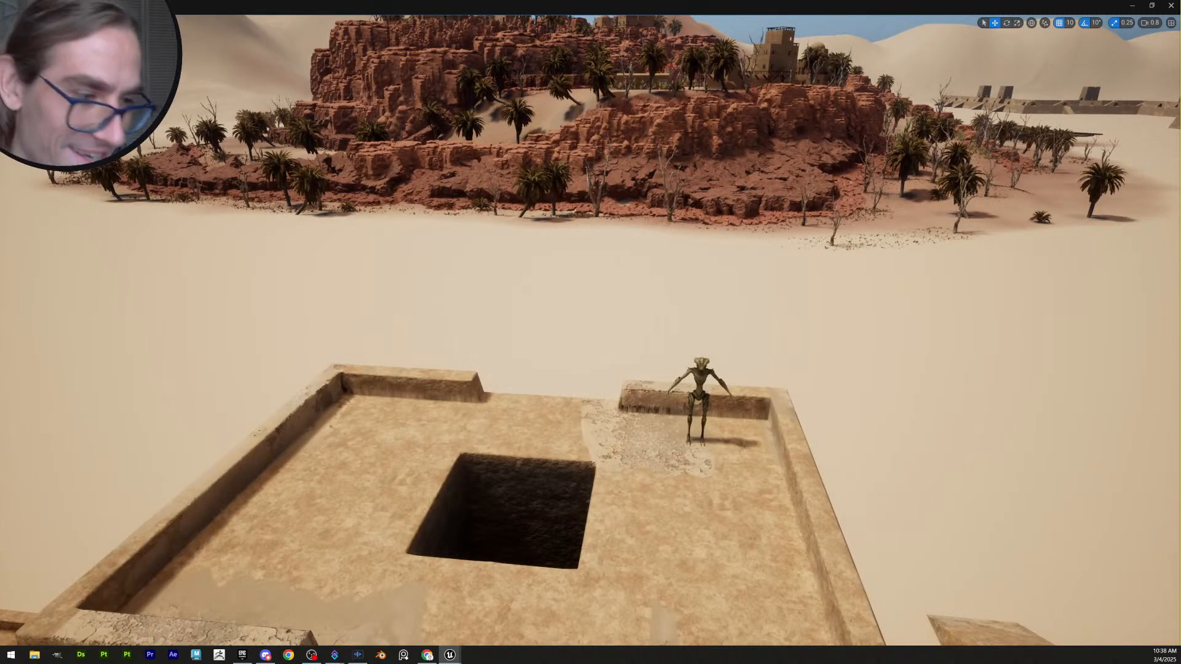
{"action": "right_click_drag", "start_coordinate": [779, 407], "coordinate": [672, 460]}
{"action": "key", "text": "w"}
{"action": "key", "text": "e"}
{"action": "key", "text": "s"}
{"action": "key", "text": "s"}
{"action": "key", "text": "w"}
{"action": "right_click_drag", "start_coordinate": [874, 403], "coordinate": [866, 387]}
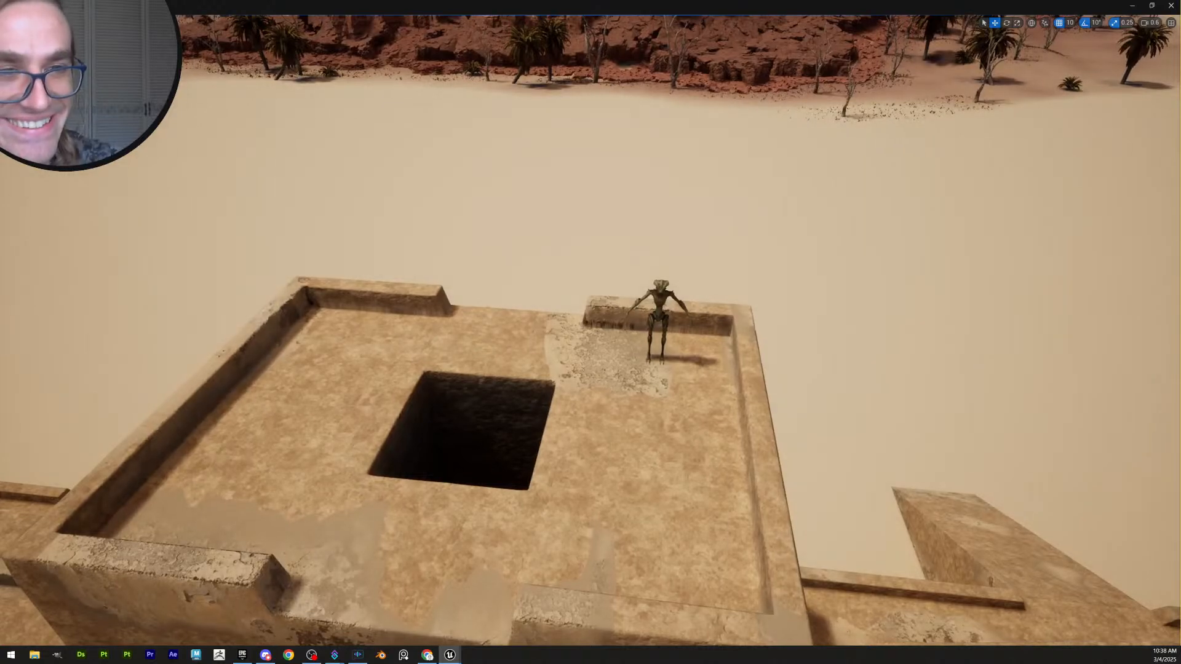
Play test from the tower roof and attack the alien enemy in melee combat
{"action": "right_click", "coordinate": [635, 531]}
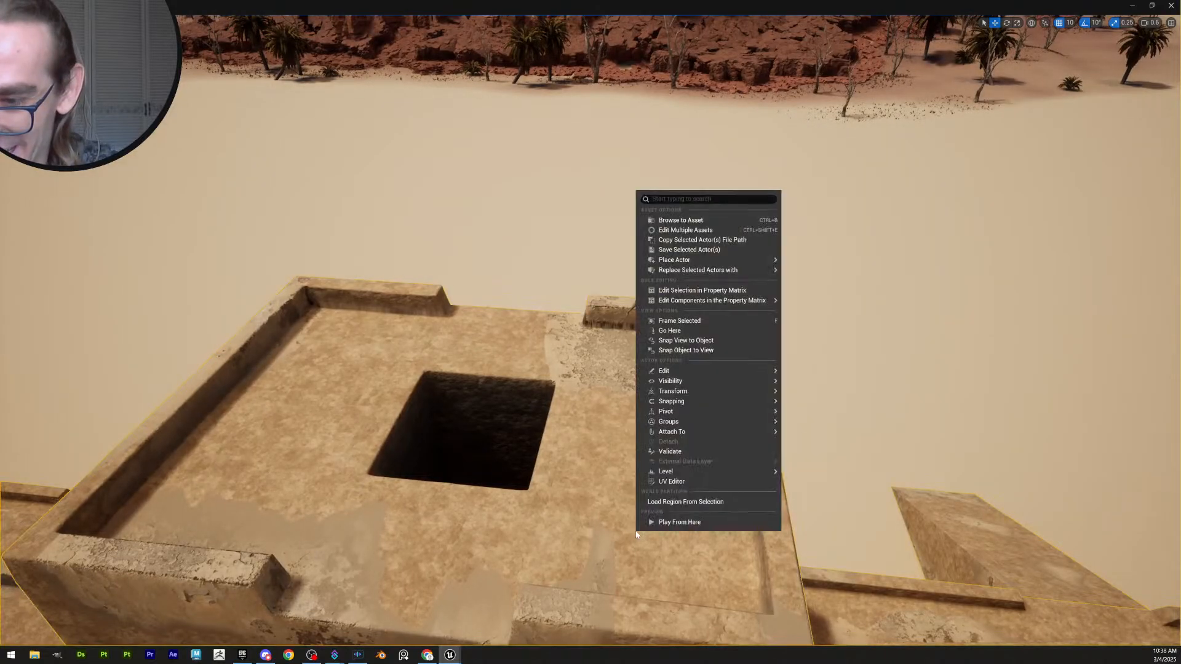
{"action": "left_click", "coordinate": [652, 524]}
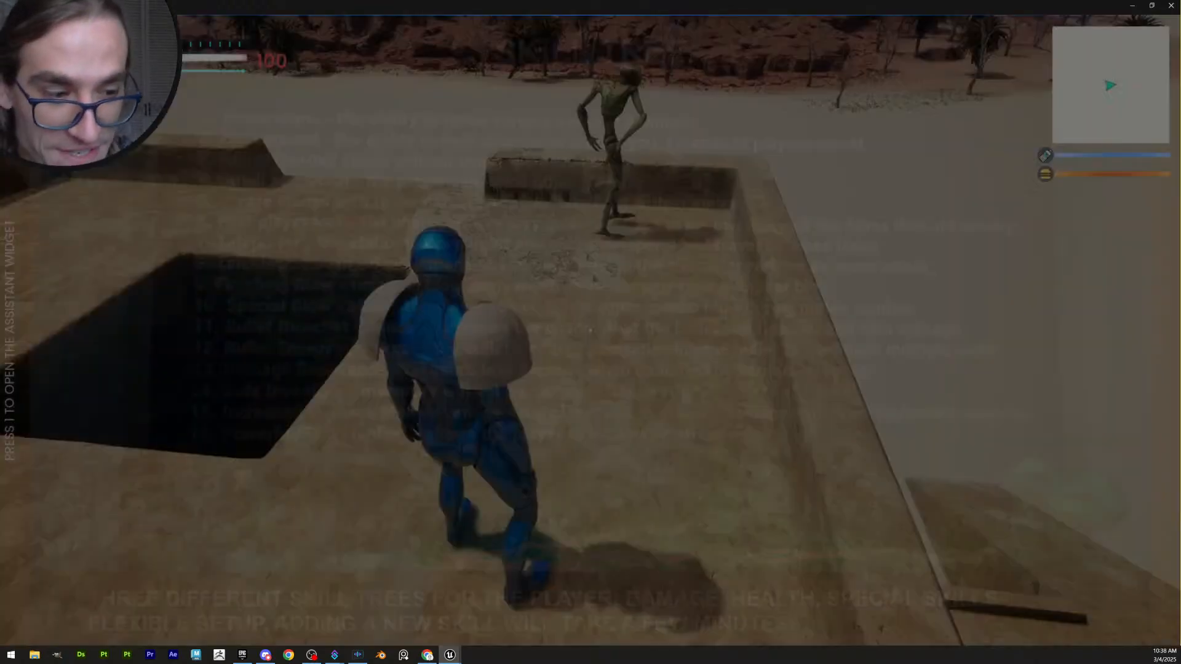
{"action": "key", "text": "w"}
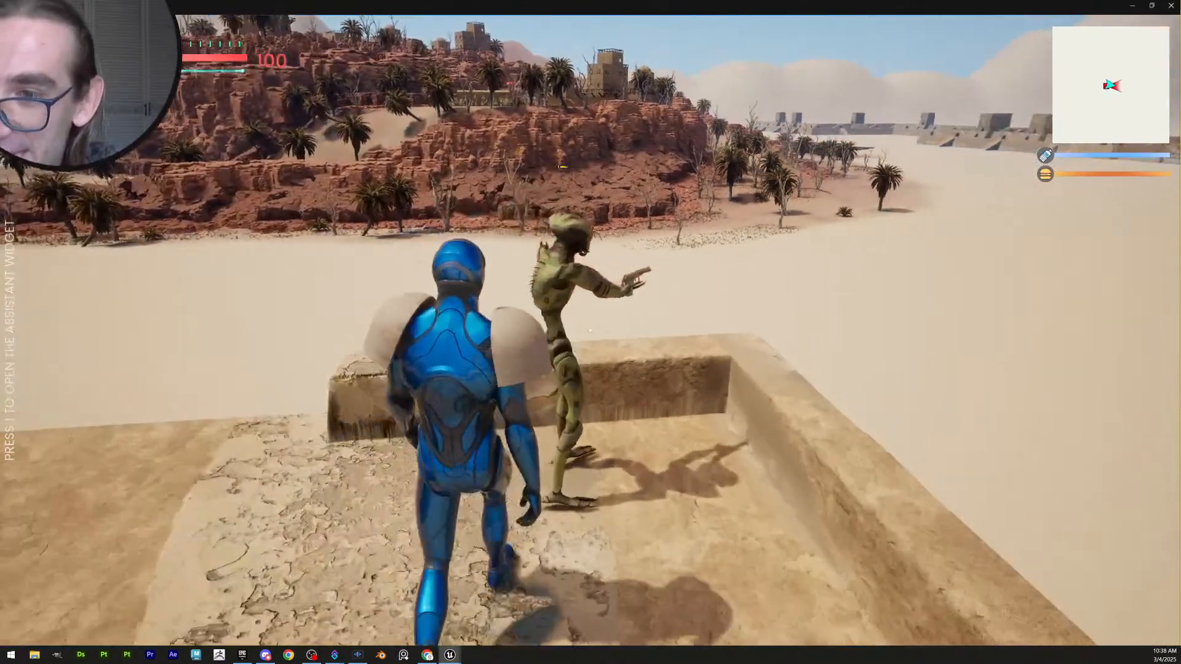
{"action": "left_click", "coordinate": [590, 330]}
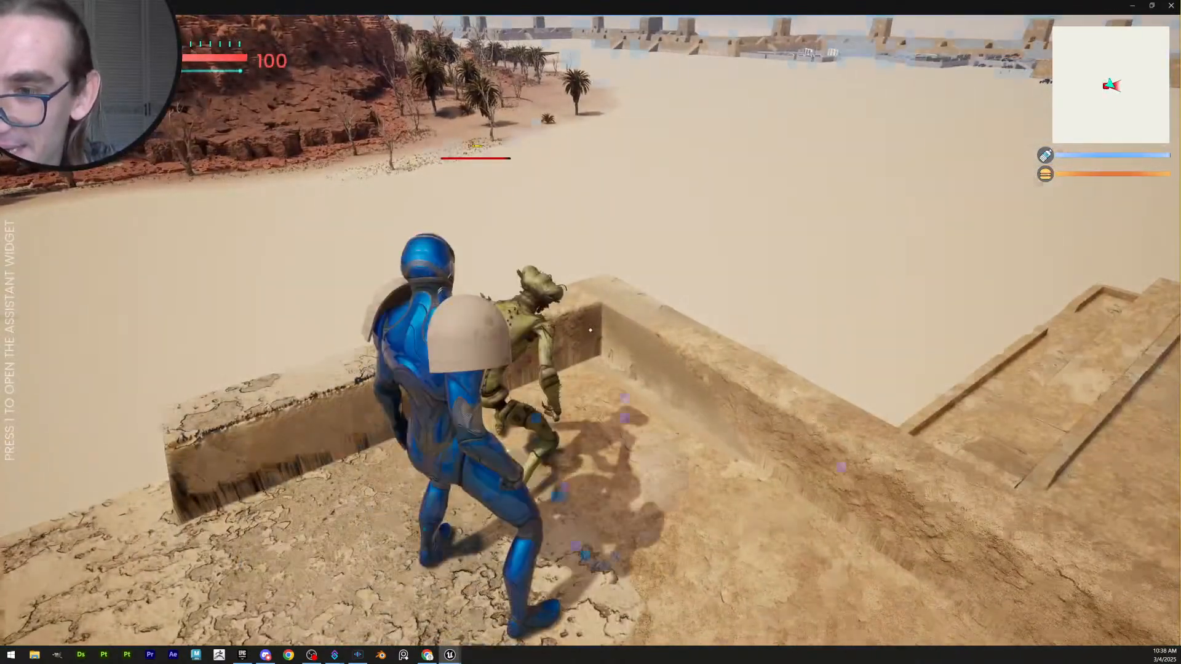
{"action": "left_click", "coordinate": [590, 330]}
{"action": "left_click", "coordinate": [591, 330]}
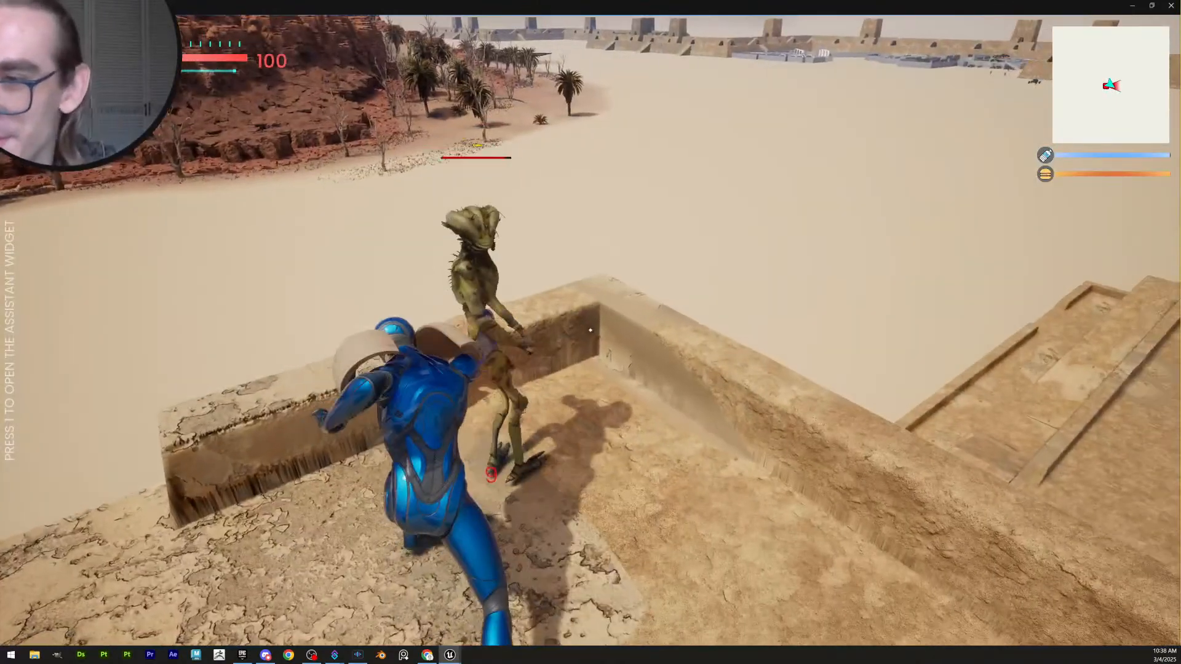
{"action": "left_click", "coordinate": [591, 331]}
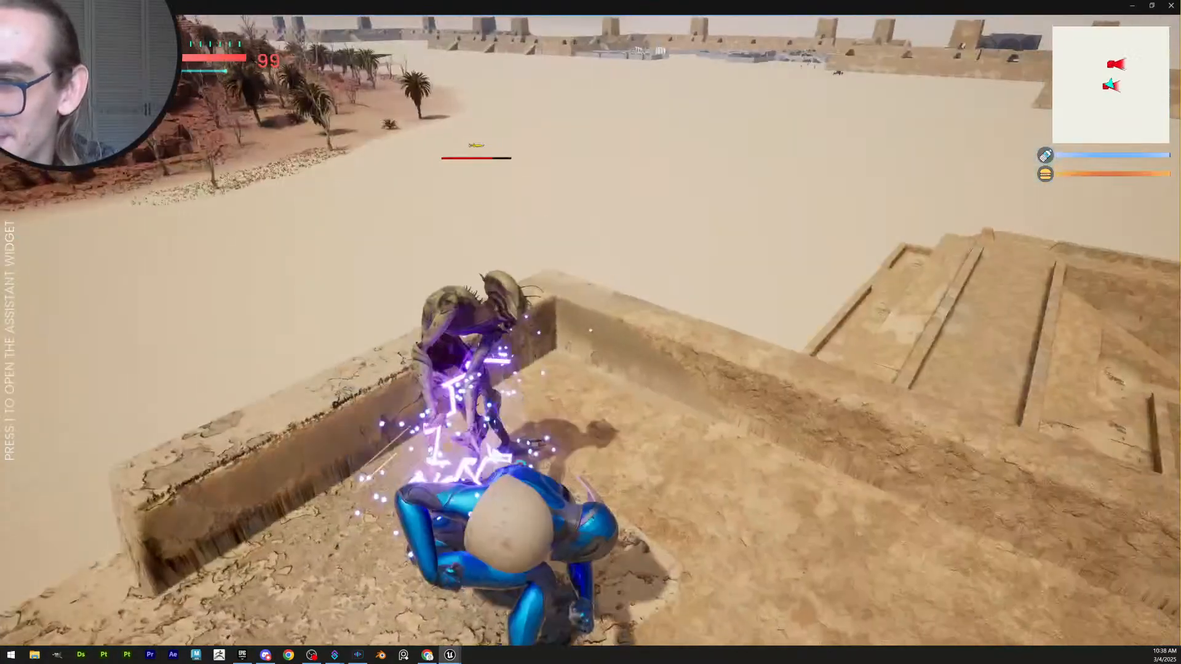
Walk the character around the roof's square shaft to test how the alien enemy follows, and end the play test
{"action": "key", "text": "w"}
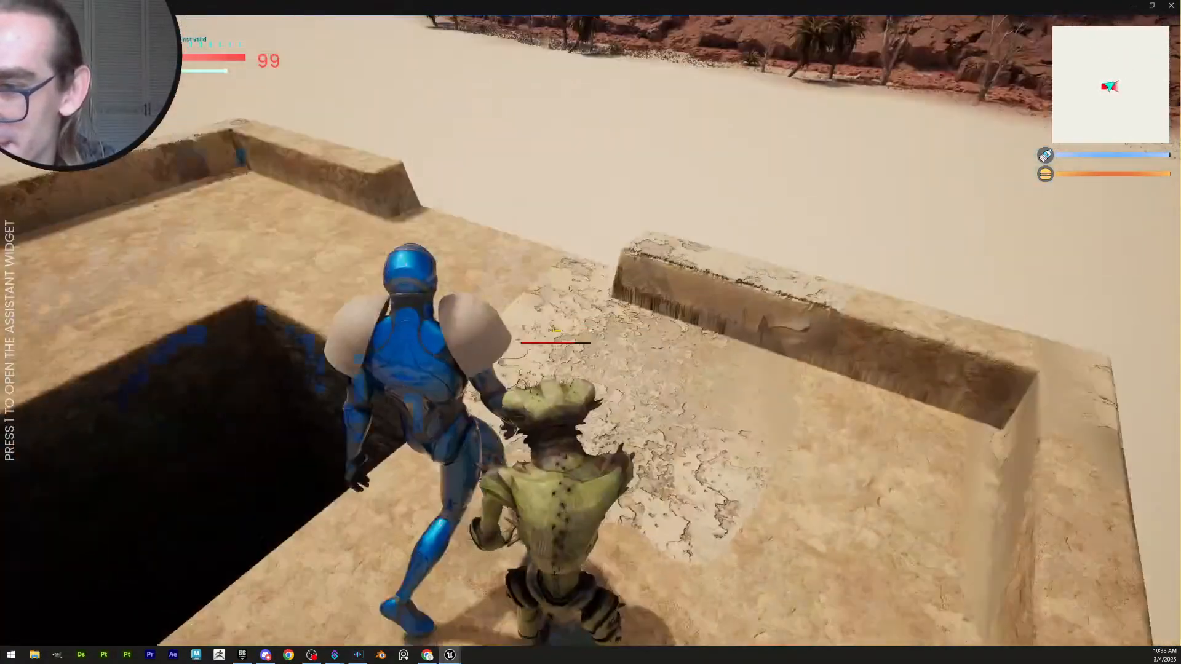
{"action": "key", "text": "s"}
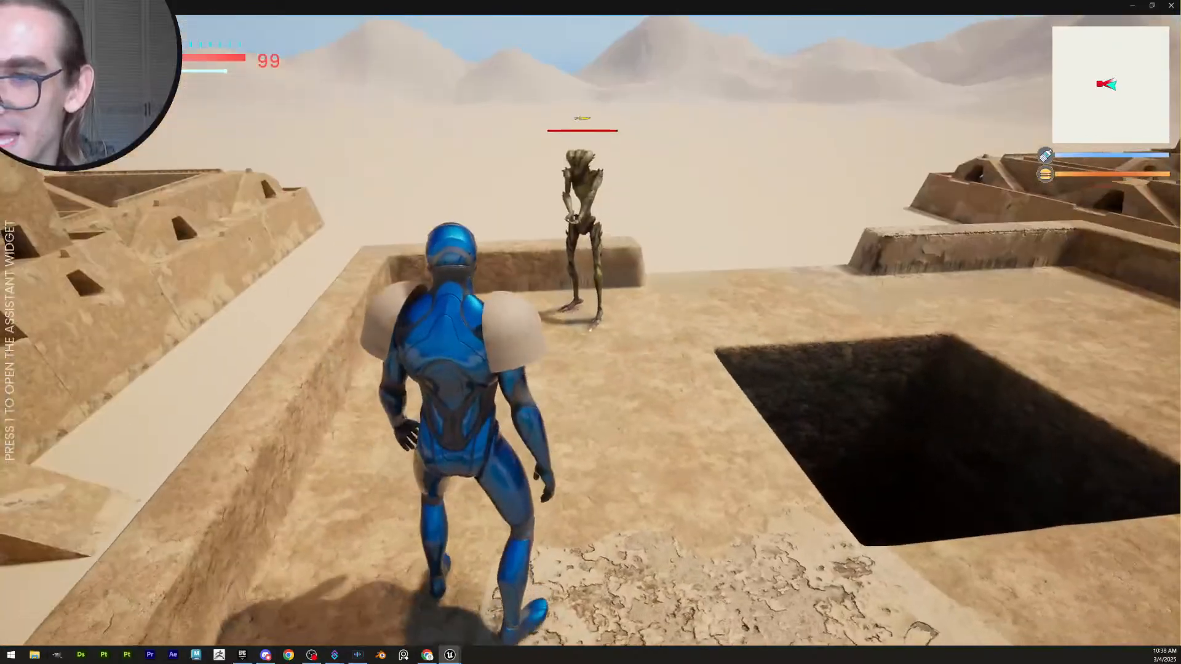
{"action": "key", "text": "w"}
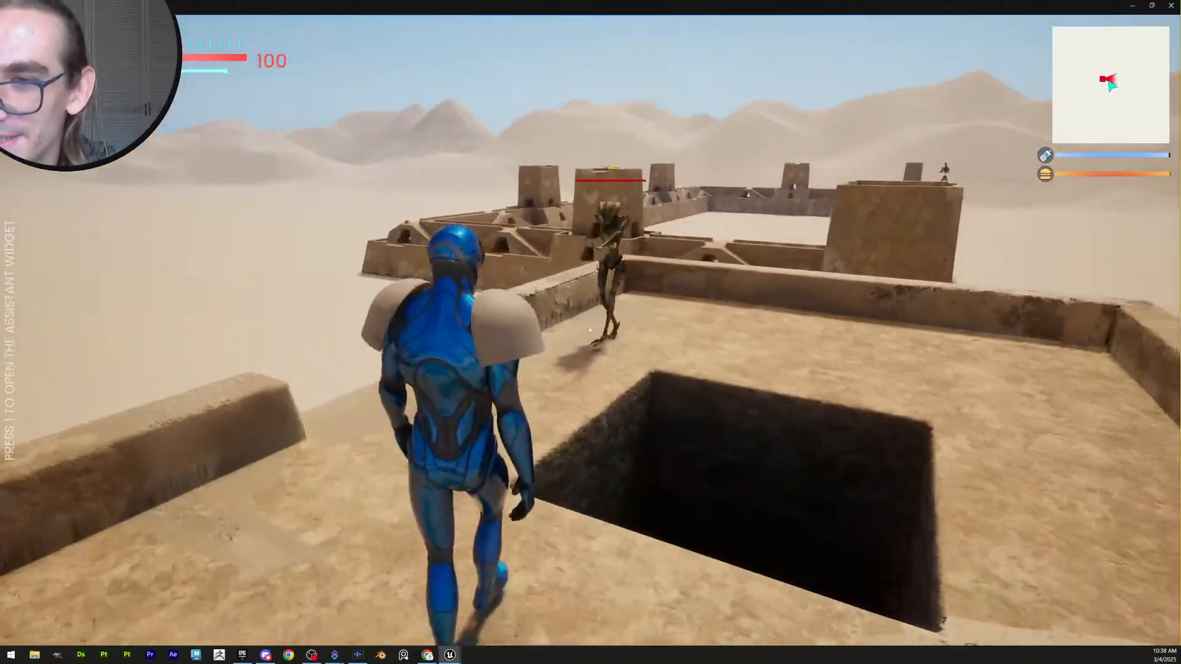
{"action": "key", "text": "w"}
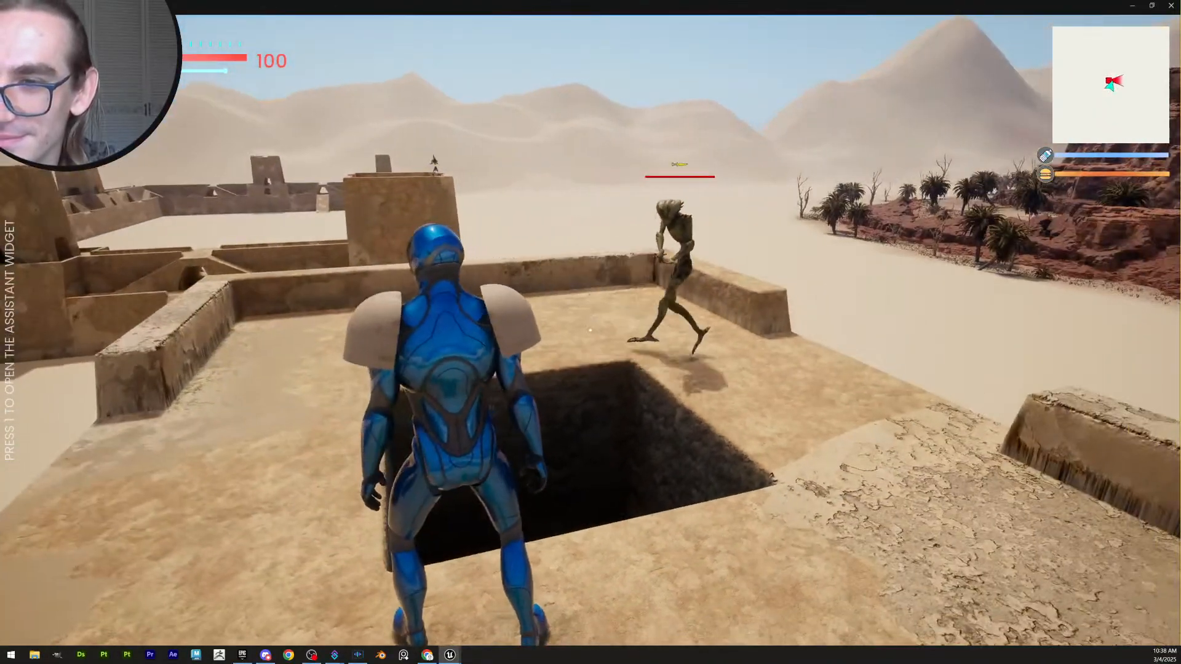
{"action": "key", "text": "Escape"}
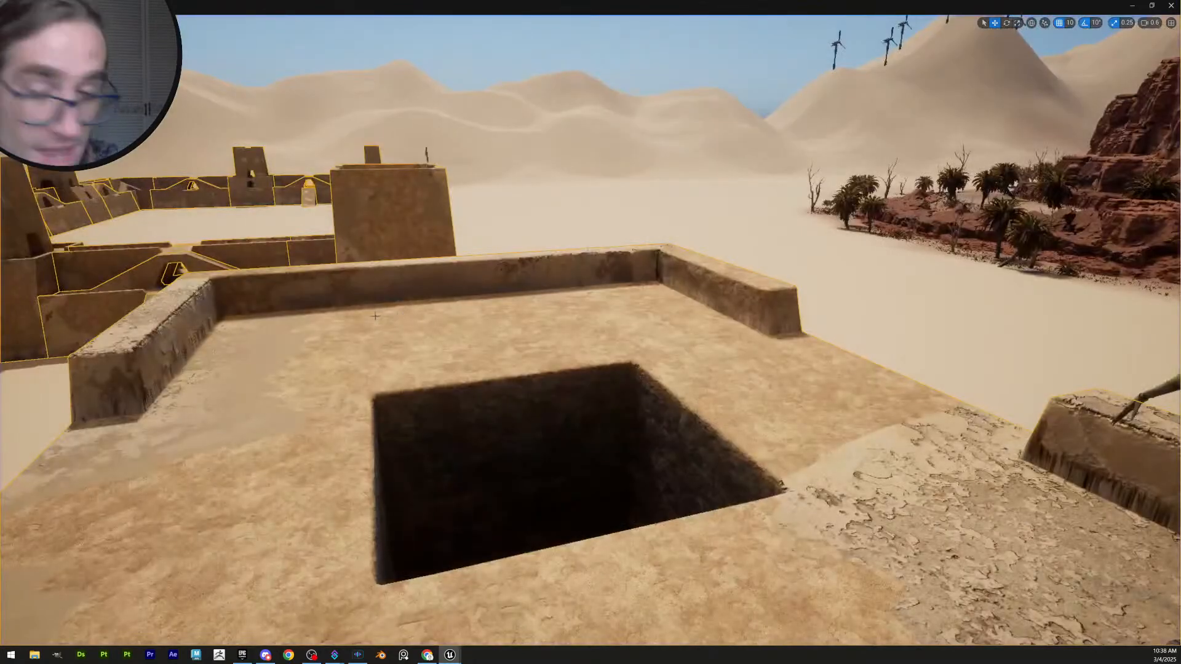
Examine the helmet and the gun-shaped shadow on the sand between the fortress ramps
{"action": "right_click_drag", "start_coordinate": [674, 350], "coordinate": [508, 340]}
{"action": "key", "text": "w"}
{"action": "scroll", "coordinate": [741, 410], "scroll_direction": "up", "scroll_amount": 2}
{"action": "key", "text": "d"}
{"action": "scroll", "coordinate": [627, 384], "scroll_direction": "down", "scroll_amount": 4}
{"action": "key", "text": "s"}
{"action": "scroll", "coordinate": [509, 385], "scroll_direction": "up", "scroll_amount": 2}
{"action": "key", "text": "e"}
{"action": "mouse_move", "coordinate": [879, 376]}
{"action": "right_mouse_down"}
{"action": "mouse_move", "coordinate": [879, 363]}
{"action": "mouse_move", "coordinate": [879, 387]}
{"action": "right_mouse_up"}
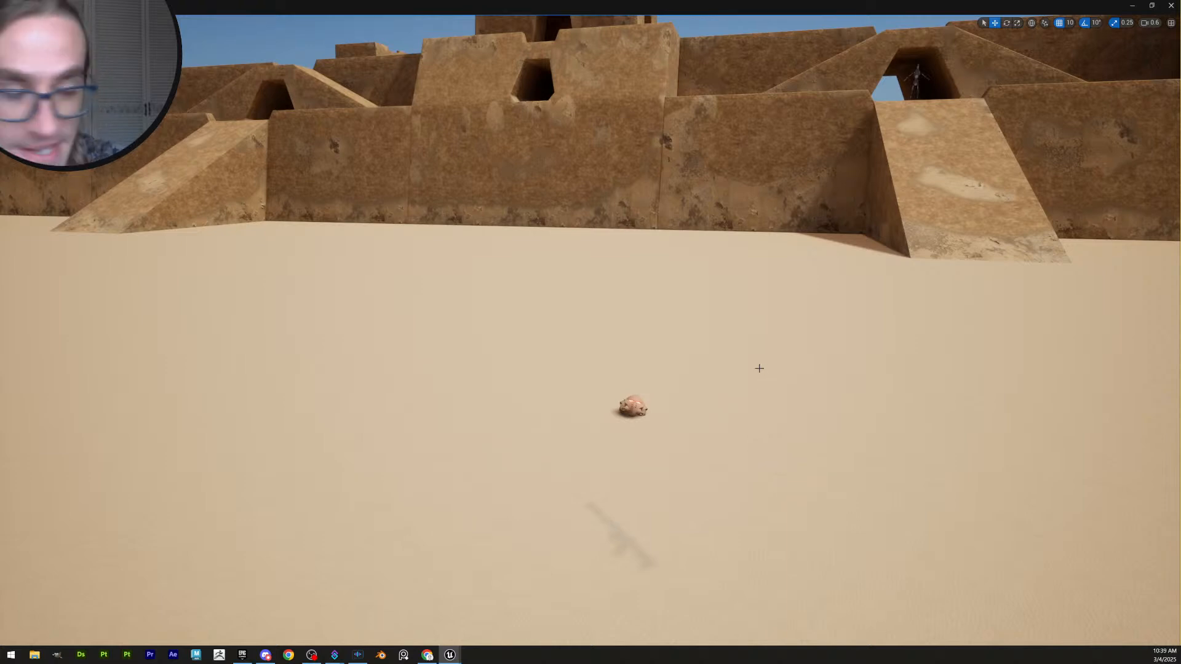
Examine the grey modular rooms and vehicles laid out inside the fortress walls
{"action": "right_click_drag", "start_coordinate": [756, 444], "coordinate": [1176, 455]}
{"action": "key", "text": "w"}
{"action": "key", "text": "e"}
{"action": "scroll", "coordinate": [756, 444], "scroll_direction": "up", "scroll_amount": 3}
{"action": "scroll", "coordinate": [756, 444], "scroll_direction": "down", "scroll_amount": 1}
{"action": "key", "text": "s"}
{"action": "key", "text": "e"}
{"action": "key", "text": "w"}
{"action": "mouse_move", "coordinate": [591, 332]}
{"action": "right_mouse_down"}
{"action": "mouse_move", "coordinate": [732, 321]}
{"action": "mouse_move", "coordinate": [821, 278]}
{"action": "mouse_move", "coordinate": [588, 333]}
{"action": "mouse_move", "coordinate": [378, 338]}
{"action": "mouse_move", "coordinate": [565, 333]}
{"action": "mouse_move", "coordinate": [344, 387]}
{"action": "mouse_move", "coordinate": [263, 379]}
{"action": "mouse_move", "coordinate": [894, 288]}
{"action": "mouse_move", "coordinate": [550, 340]}
{"action": "mouse_move", "coordinate": [554, 384]}
{"action": "mouse_move", "coordinate": [540, 403]}
{"action": "mouse_move", "coordinate": [598, 349]}
{"action": "right_mouse_up"}
{"action": "key", "text": "w"}
{"action": "scroll", "coordinate": [591, 332], "scroll_direction": "up", "scroll_amount": 2}
{"action": "key", "text": "w"}
{"action": "scroll", "coordinate": [590, 332], "scroll_direction": "up", "scroll_amount": 5}
{"action": "key", "text": "s"}
{"action": "key", "text": "s"}
{"action": "scroll", "coordinate": [590, 332], "scroll_direction": "up", "scroll_amount": 4}
{"action": "key", "text": "w"}
{"action": "key", "text": "w"}
{"action": "scroll", "coordinate": [590, 332], "scroll_direction": "down", "scroll_amount": 3}
{"action": "key", "text": "w"}
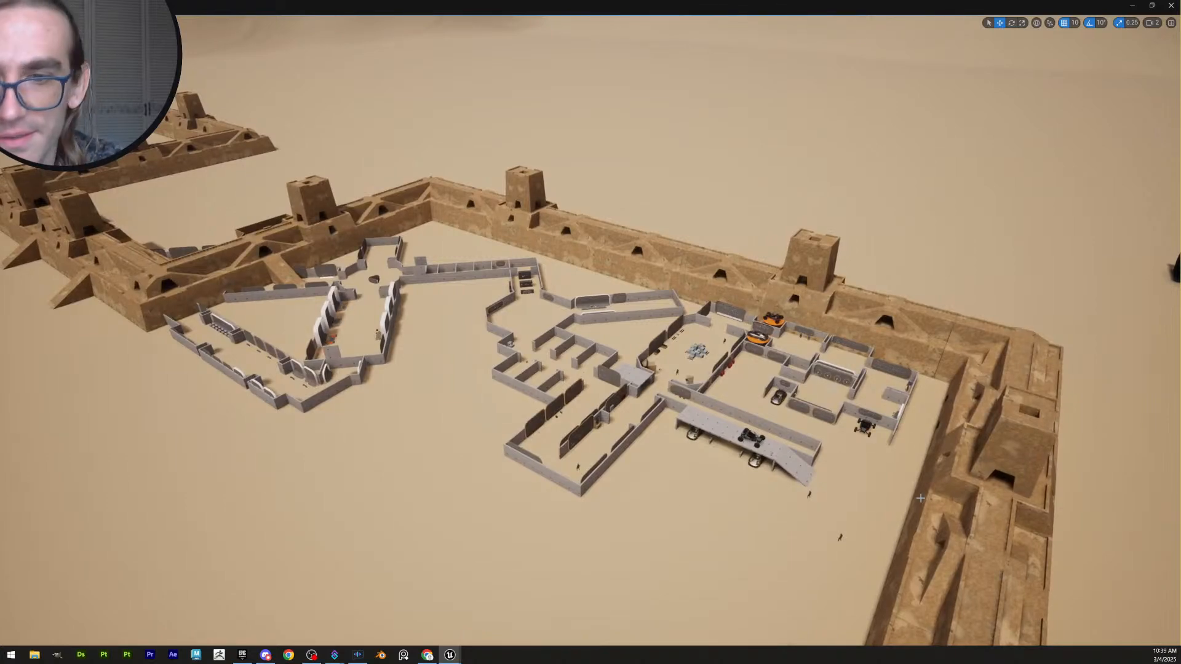
Examine the zigzag fortress wall, the palm-covered rock island and the crater from outside the fortress
{"action": "key", "text": "w"}
{"action": "right_click_drag", "start_coordinate": [590, 332], "coordinate": [554, 317]}
{"action": "key", "text": "s"}
{"action": "scroll", "coordinate": [590, 332], "scroll_direction": "up", "scroll_amount": 3}
{"action": "key", "text": "s"}
{"action": "scroll", "coordinate": [591, 332], "scroll_direction": "up", "scroll_amount": 1}
{"action": "key", "text": "w"}
{"action": "scroll", "coordinate": [590, 332], "scroll_direction": "down", "scroll_amount": 1}
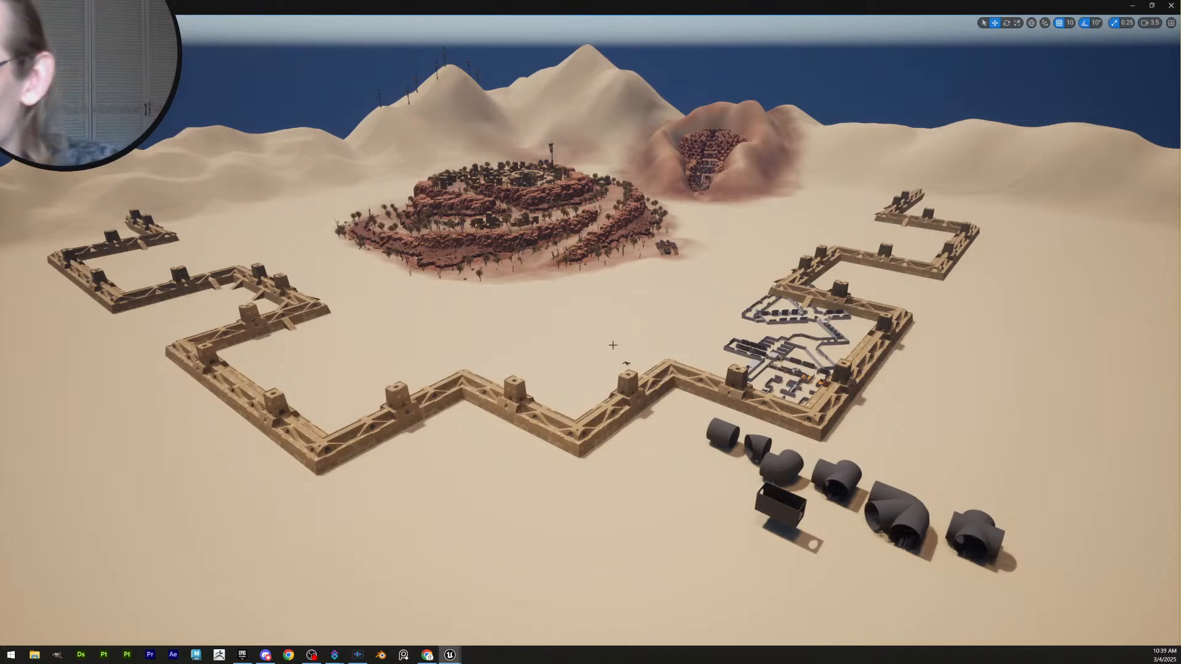
{"action": "key", "text": "w"}
{"action": "mouse_move", "coordinate": [678, 303]}
{"action": "right_mouse_down"}
{"action": "mouse_move", "coordinate": [678, 289]}
{"action": "mouse_move", "coordinate": [681, 323]}
{"action": "right_mouse_up"}
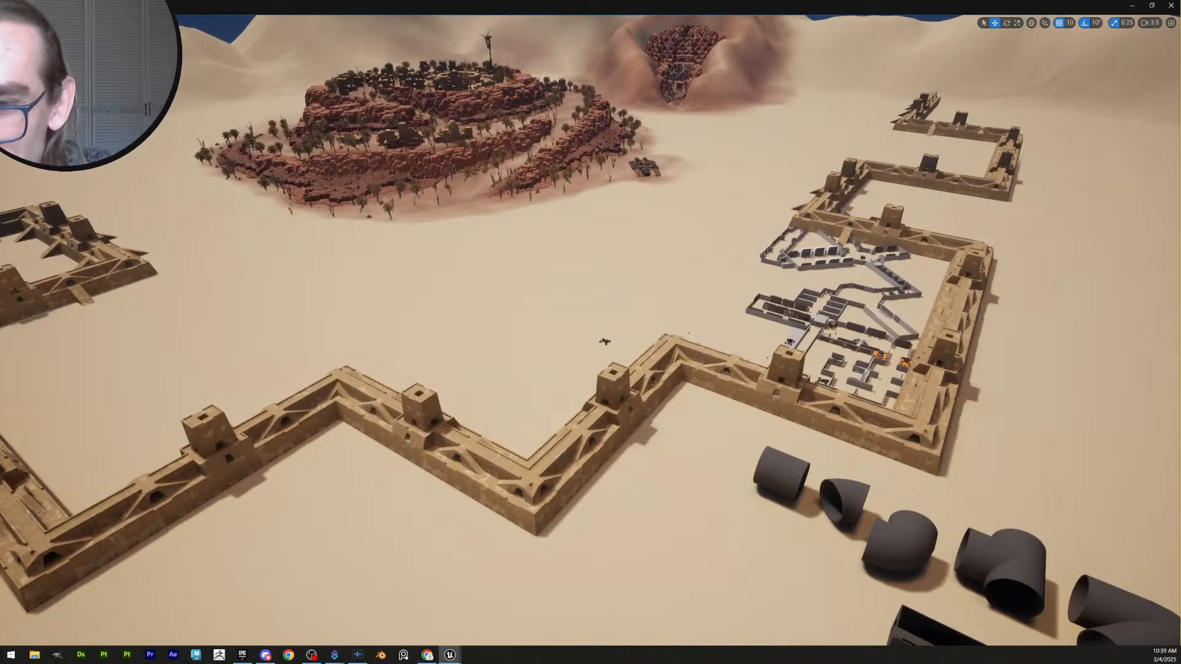
Examine the crater in the dunes and the mine pit inside it with its rails, cart and circular walkway
{"action": "right_click_drag", "start_coordinate": [591, 332], "coordinate": [646, 351]}
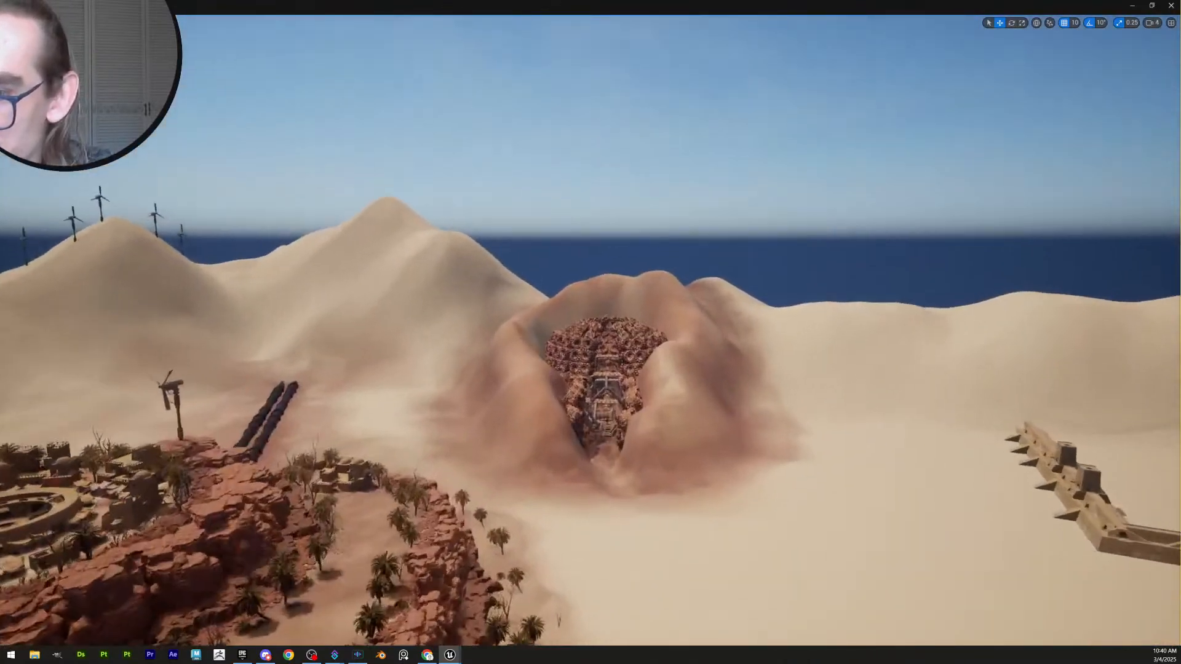
{"action": "key", "text": "w"}
{"action": "scroll", "coordinate": [590, 332], "scroll_direction": "down", "scroll_amount": 2}
{"action": "mouse_move", "coordinate": [591, 332]}
{"action": "right_mouse_down"}
{"action": "mouse_move", "coordinate": [591, 361]}
{"action": "mouse_move", "coordinate": [611, 357]}
{"action": "mouse_move", "coordinate": [612, 319]}
{"action": "mouse_move", "coordinate": [612, 332]}
{"action": "right_mouse_up"}
{"action": "scroll", "coordinate": [586, 358], "scroll_direction": "down", "scroll_amount": 1}
{"action": "scroll", "coordinate": [606, 358], "scroll_direction": "up", "scroll_amount": 1}
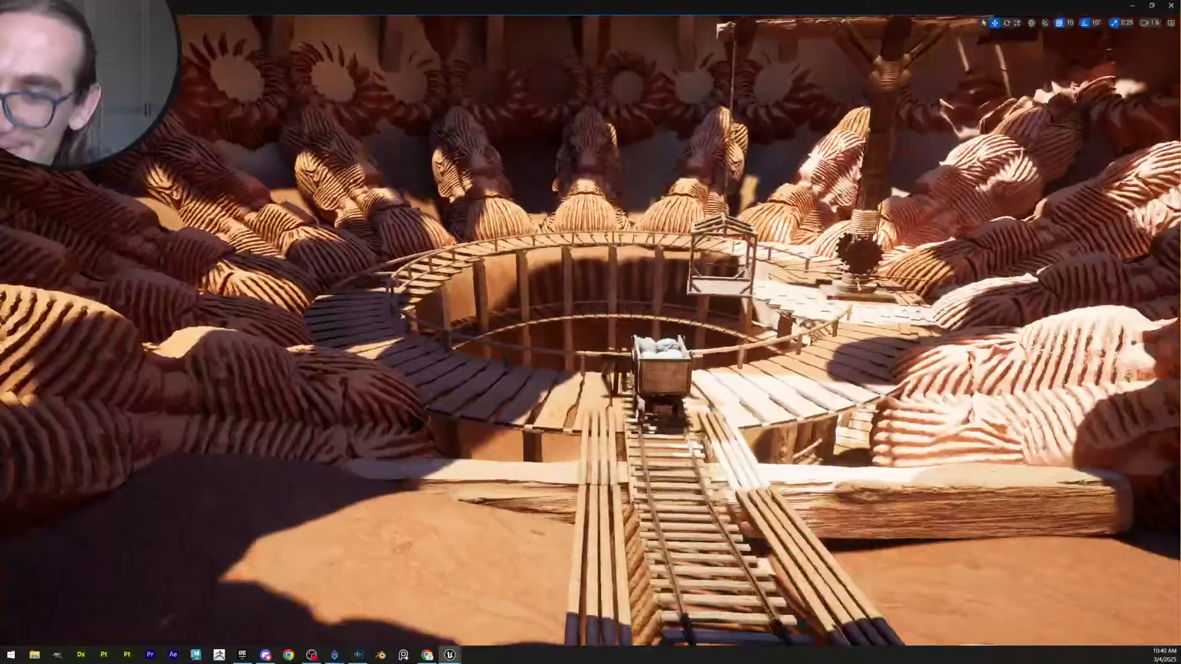
Inspect the tower roof with its square shaft and the alien enemy at the parapet
{"action": "right_click_drag", "start_coordinate": [591, 332], "coordinate": [325, 410]}
{"action": "key", "text": "w"}
{"action": "scroll", "coordinate": [375, 360], "scroll_direction": "down", "scroll_amount": 4}
{"action": "scroll", "coordinate": [366, 357], "scroll_direction": "down", "scroll_amount": 4}
{"action": "scroll", "coordinate": [327, 399], "scroll_direction": "down", "scroll_amount": 4}
{"action": "right_click_drag", "start_coordinate": [806, 438], "coordinate": [799, 438]}
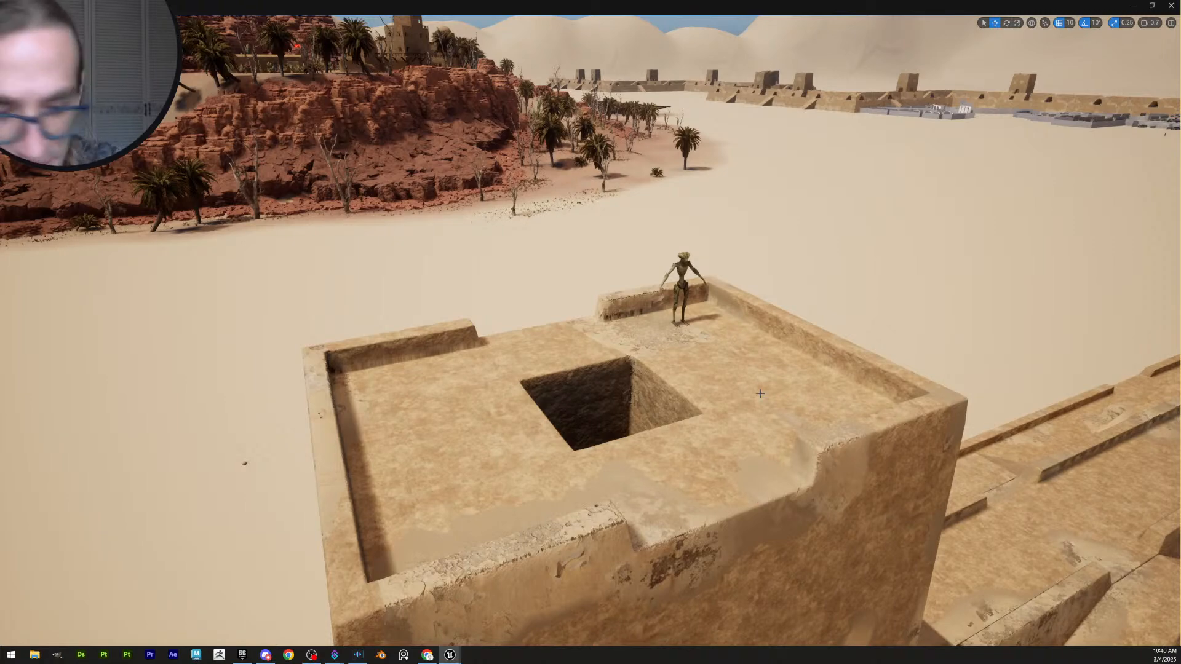
Examine the whole fortress layout together with the dark pipe pieces and open box outside its wall
{"action": "right_click_drag", "start_coordinate": [761, 375], "coordinate": [628, 340]}
{"action": "key", "text": "w"}
{"action": "scroll", "coordinate": [1024, 324], "scroll_direction": "up", "scroll_amount": 4}
{"action": "scroll", "coordinate": [974, 301], "scroll_direction": "up", "scroll_amount": 6}
{"action": "scroll", "coordinate": [907, 307], "scroll_direction": "up", "scroll_amount": 2}
{"action": "key", "text": "s"}
{"action": "key", "text": "d"}
{"action": "key", "text": "s"}
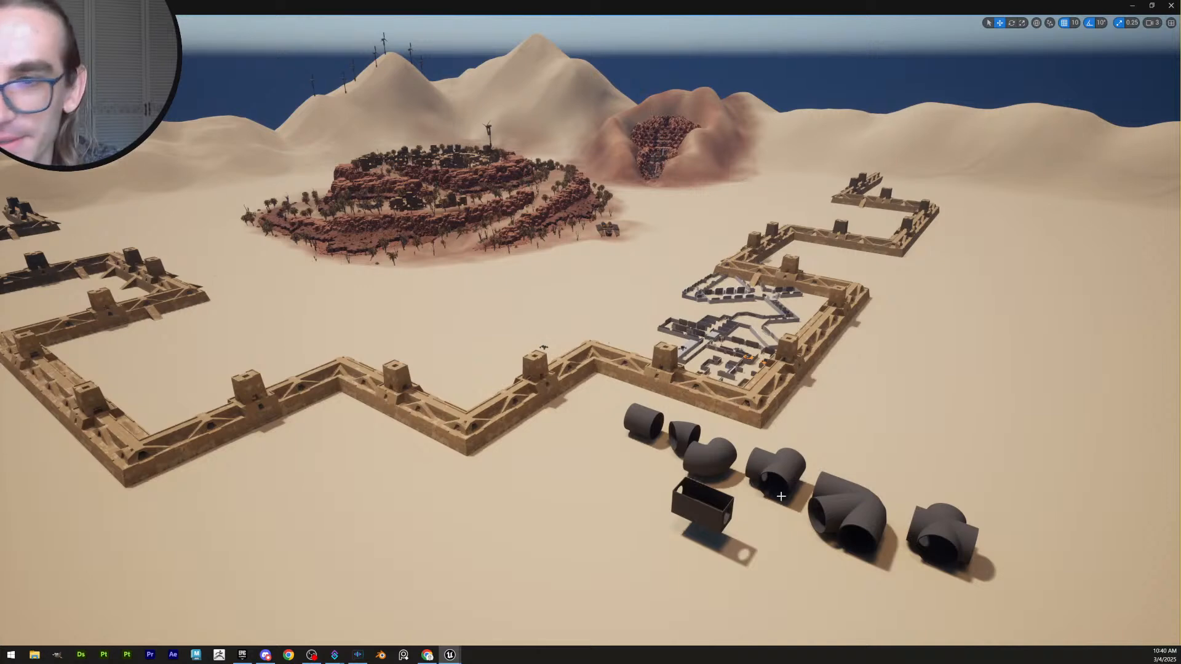
{"action": "key", "text": "s"}
{"action": "right_click_drag", "start_coordinate": [792, 424], "coordinate": [821, 438]}
{"action": "scroll", "coordinate": [836, 428], "scroll_direction": "down", "scroll_amount": 2}
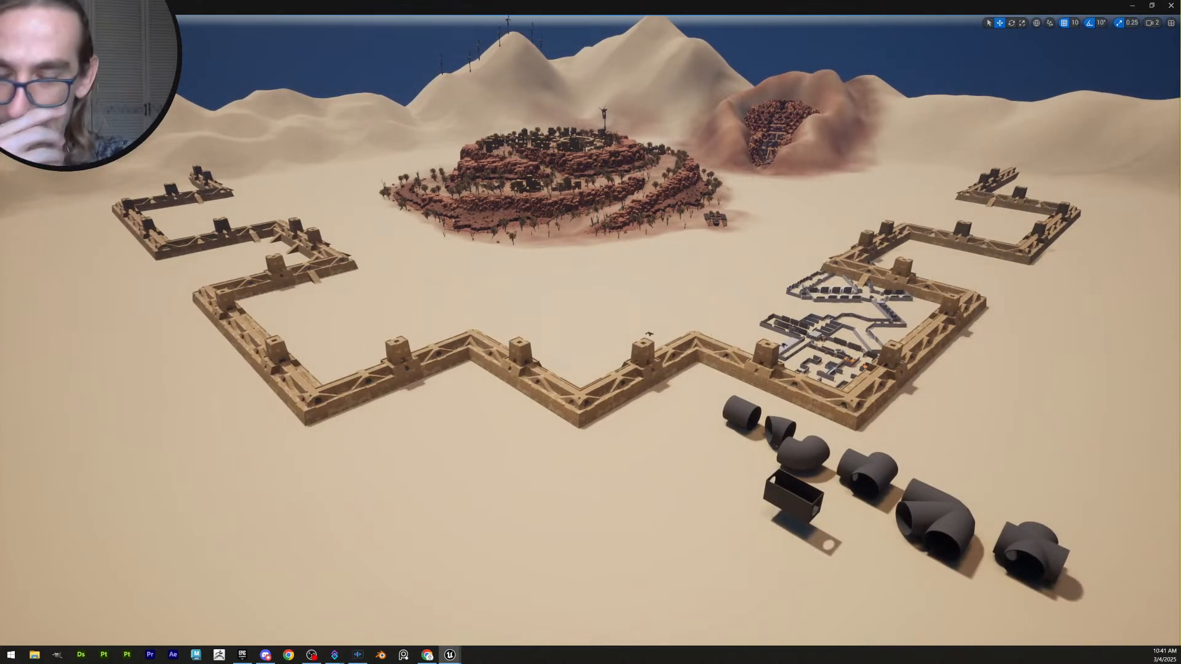
Compare the pipe pieces outside the fortress with the sewer section concept image, and move the image window out of view
{"action": "right_click_drag", "start_coordinate": [850, 505], "coordinate": [888, 509]}
{"action": "scroll", "coordinate": [879, 517], "scroll_direction": "down", "scroll_amount": 2}
{"action": "key", "text": "w"}
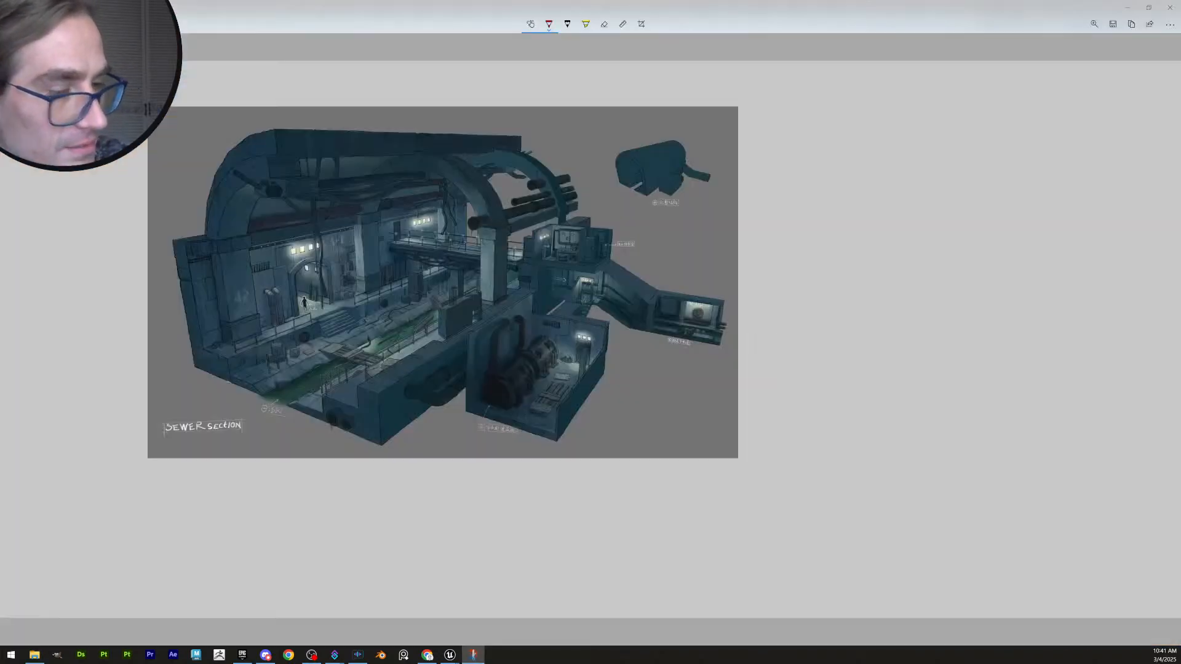
{"action": "left_click_drag", "start_coordinate": [805, 7], "coordinate": [822, 663]}
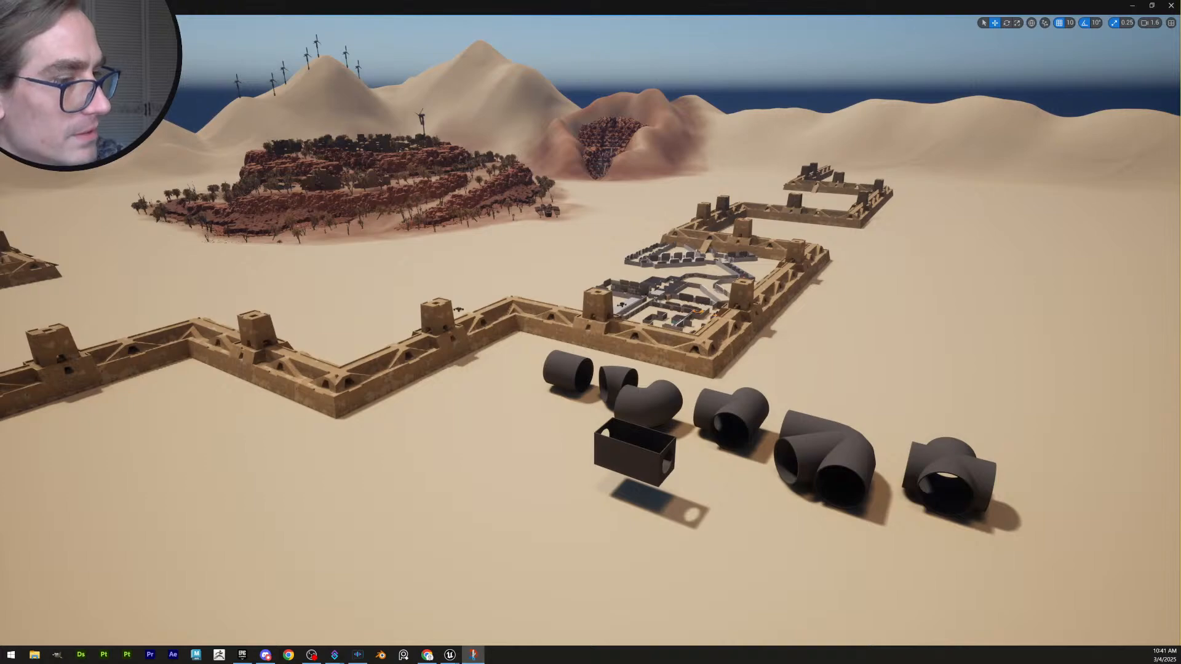
Review the saved camera views of the village, the market, the diner's exterior and interior, and the mine entrance
{"action": "right_click_drag", "start_coordinate": [748, 317], "coordinate": [696, 295]}
{"action": "key", "text": "1"}
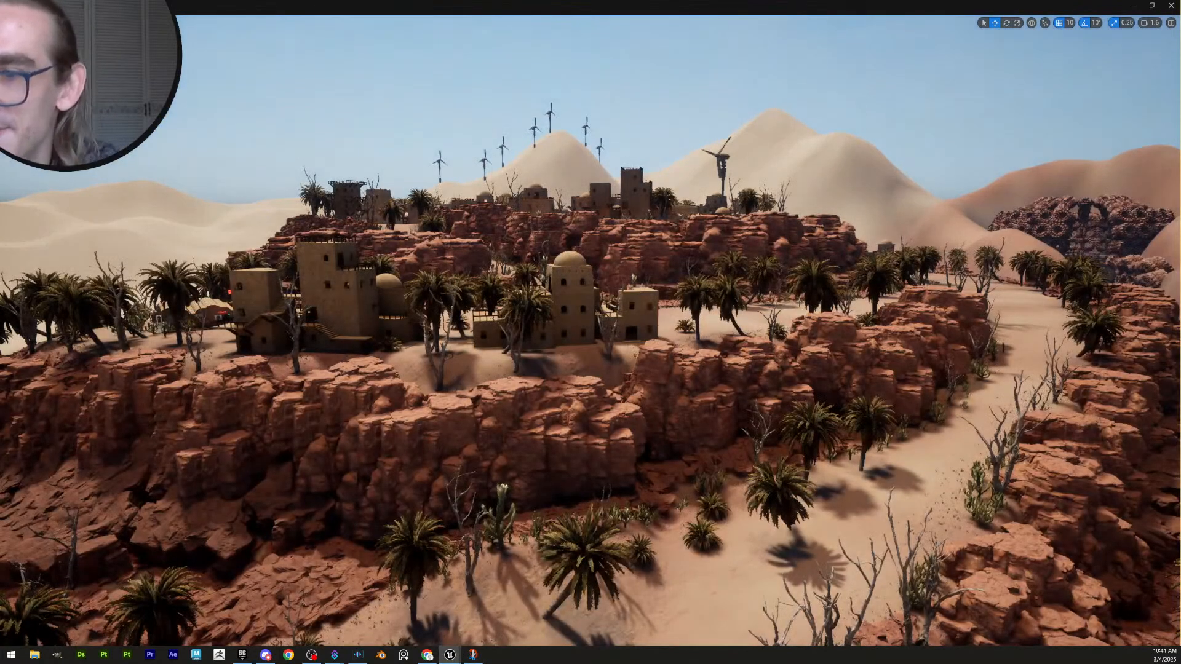
{"action": "key", "text": "2"}
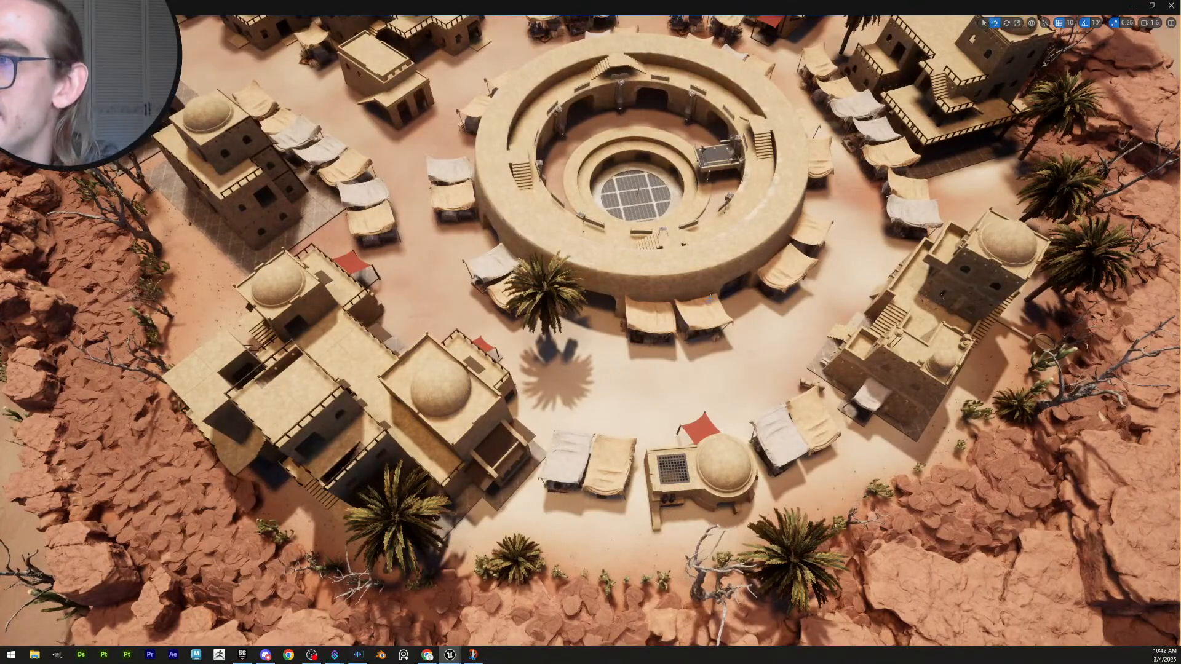
{"action": "key", "text": "3"}
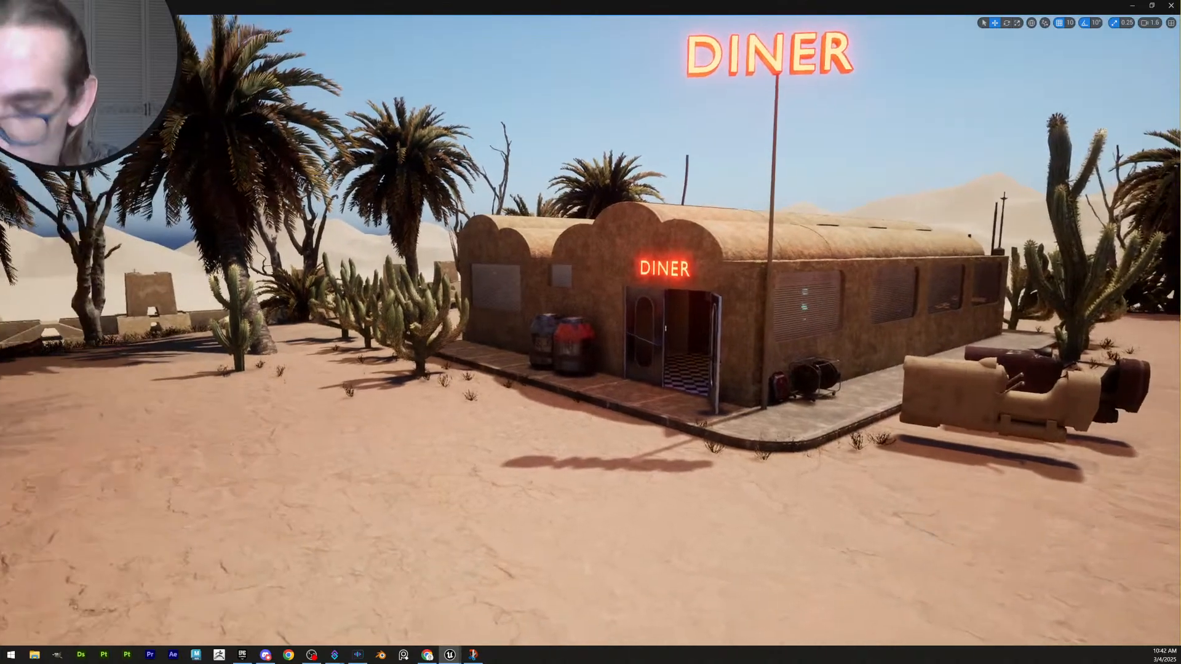
{"action": "key", "text": "4"}
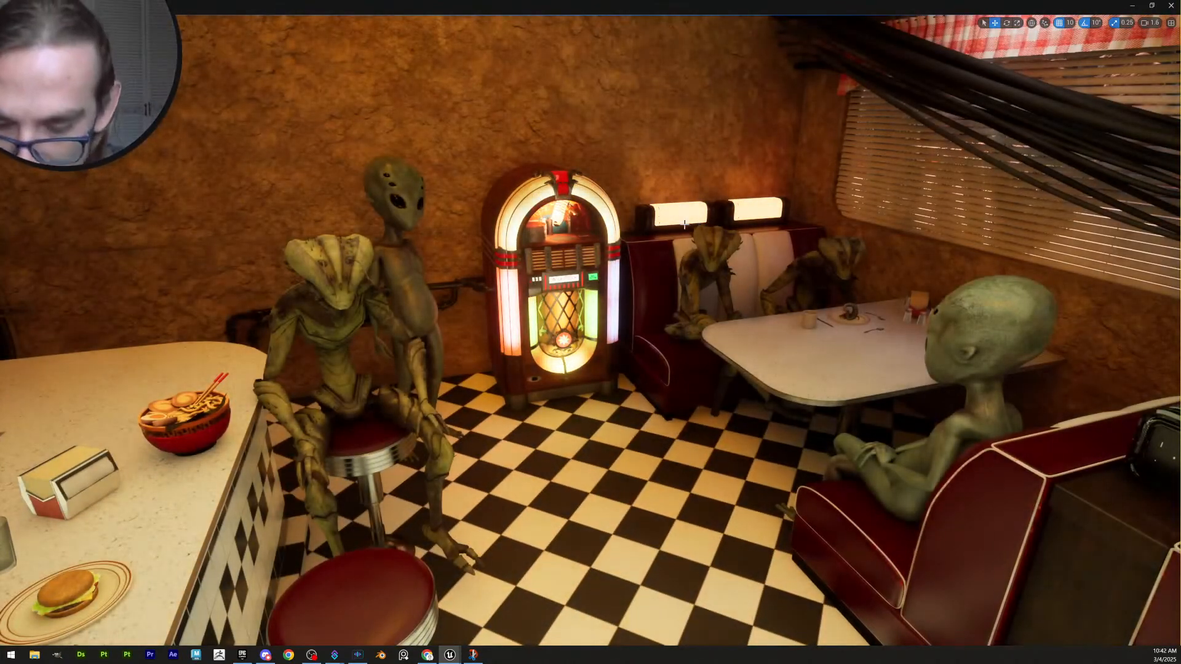
{"action": "key", "text": "5"}
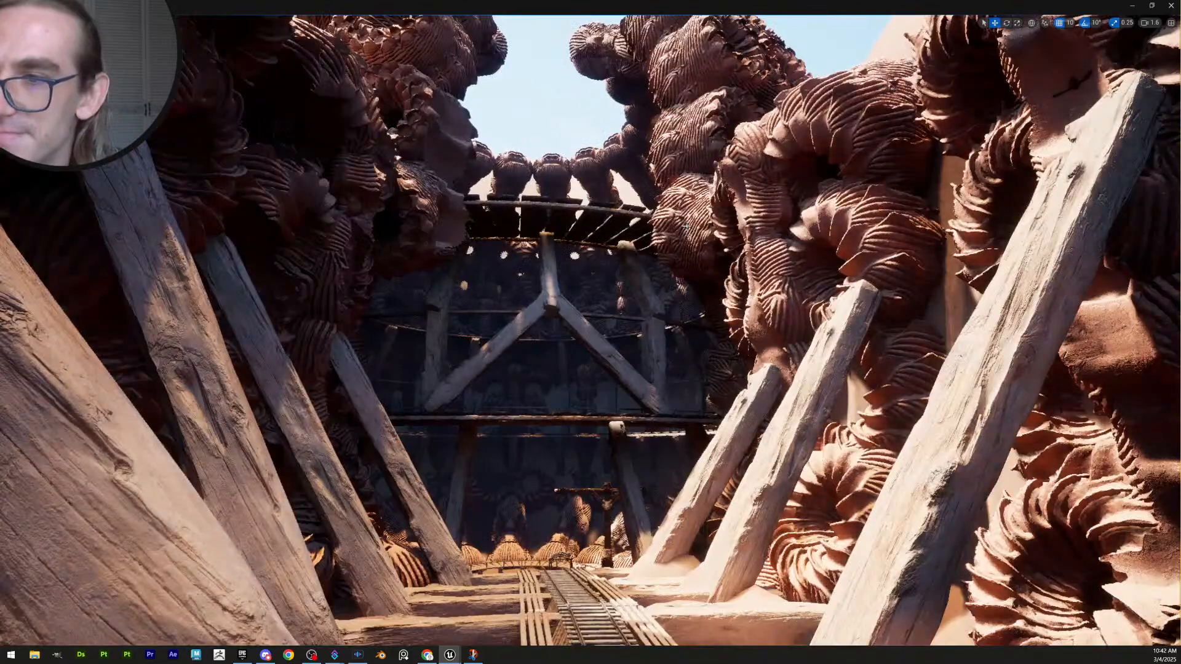
Start a play test from the wooden walkway beside the mine cart
{"action": "scroll", "coordinate": [682, 306], "scroll_direction": "down", "scroll_amount": 5}
{"action": "right_click_drag", "start_coordinate": [682, 306], "coordinate": [636, 503]}
{"action": "key", "text": "w"}
{"action": "scroll", "coordinate": [666, 346], "scroll_direction": "up", "scroll_amount": 1}
{"action": "scroll", "coordinate": [660, 365], "scroll_direction": "up", "scroll_amount": 2}
{"action": "right_click", "coordinate": [646, 465]}
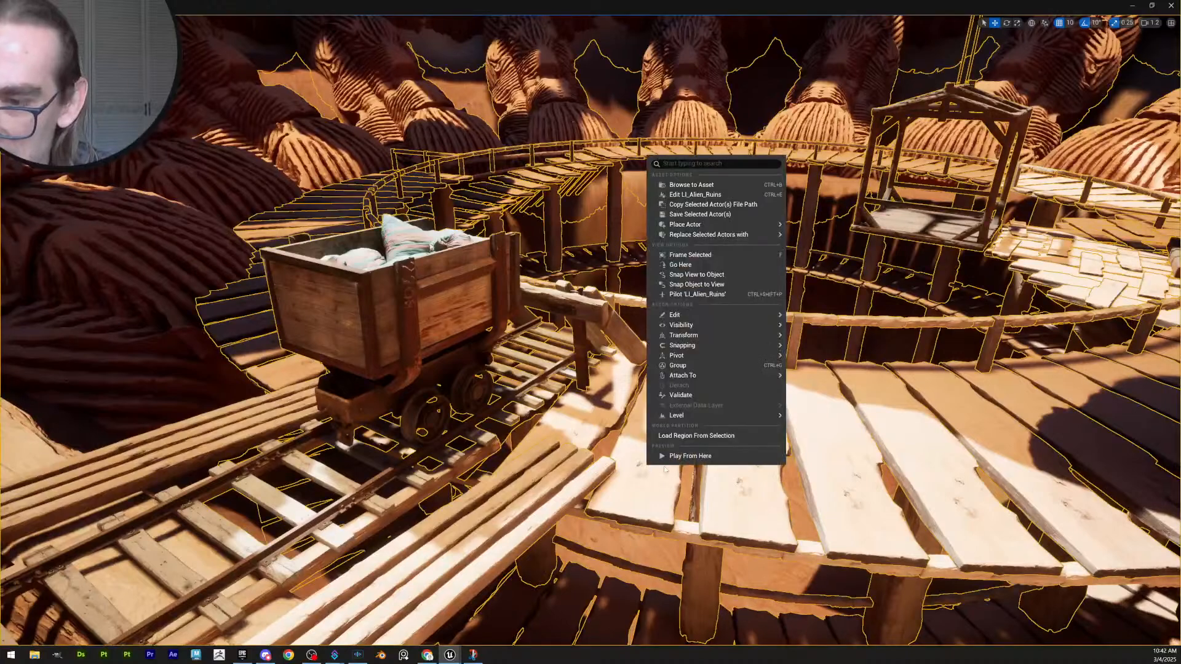
{"action": "left_click", "coordinate": [687, 451]}
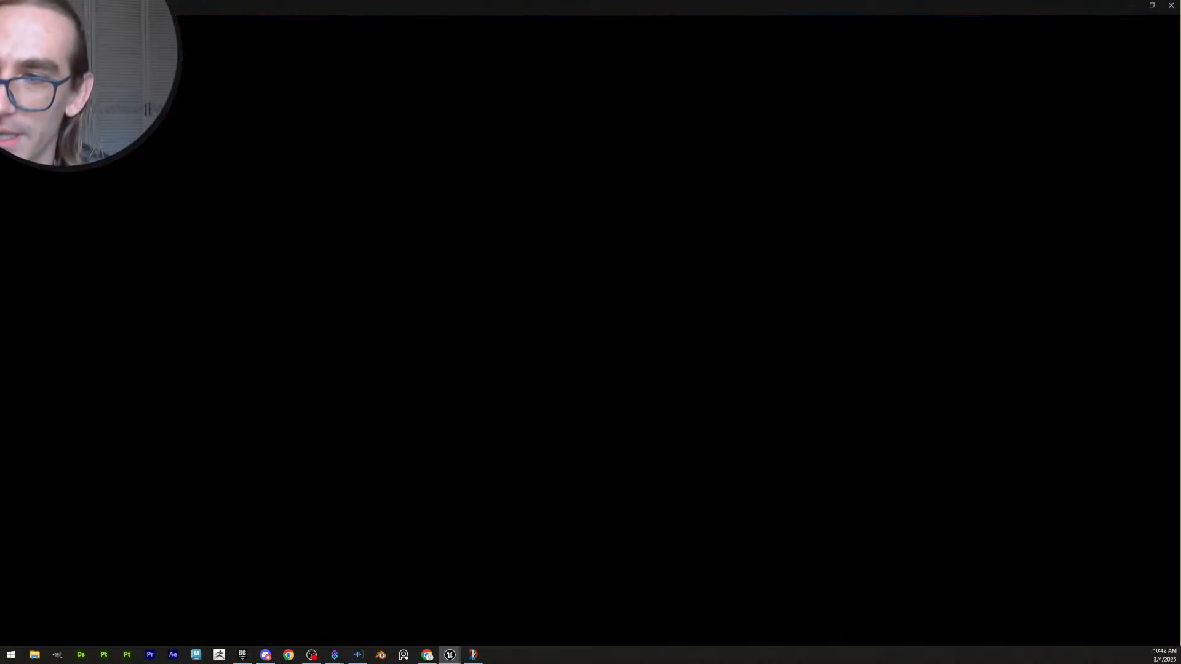
Play test the mine pit by running and jumping around the loaded cart and viewing the walkways, and end the play session
{"action": "key", "text": "w"}
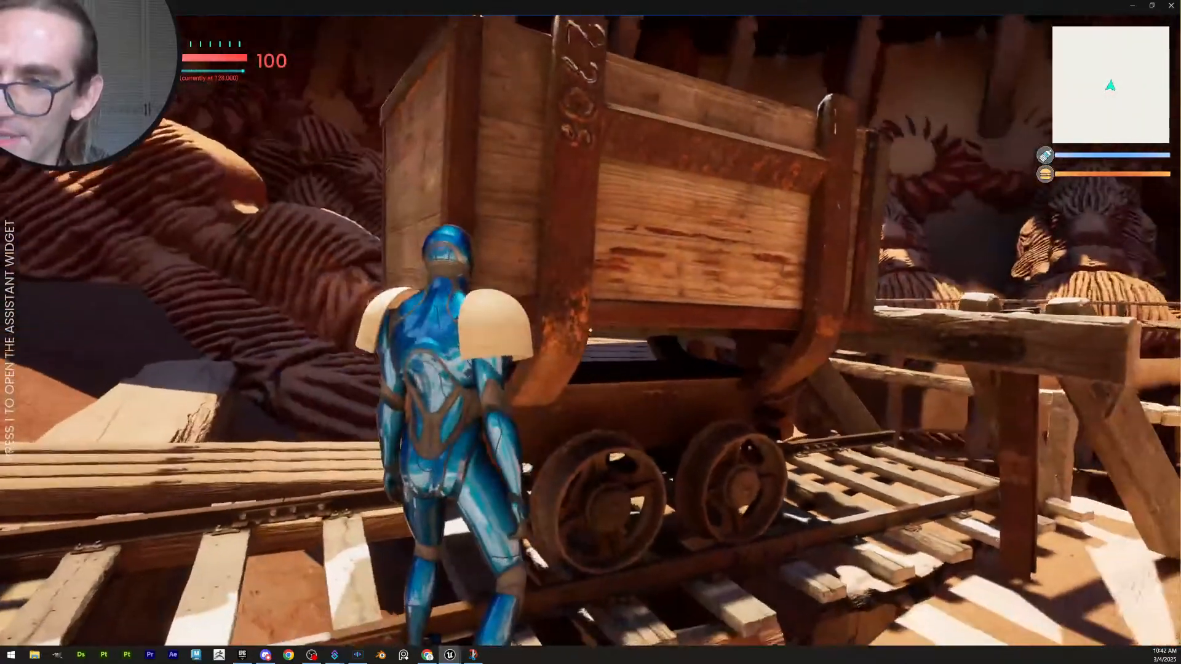
{"action": "key", "text": "space"}
{"action": "key", "text": "w"}
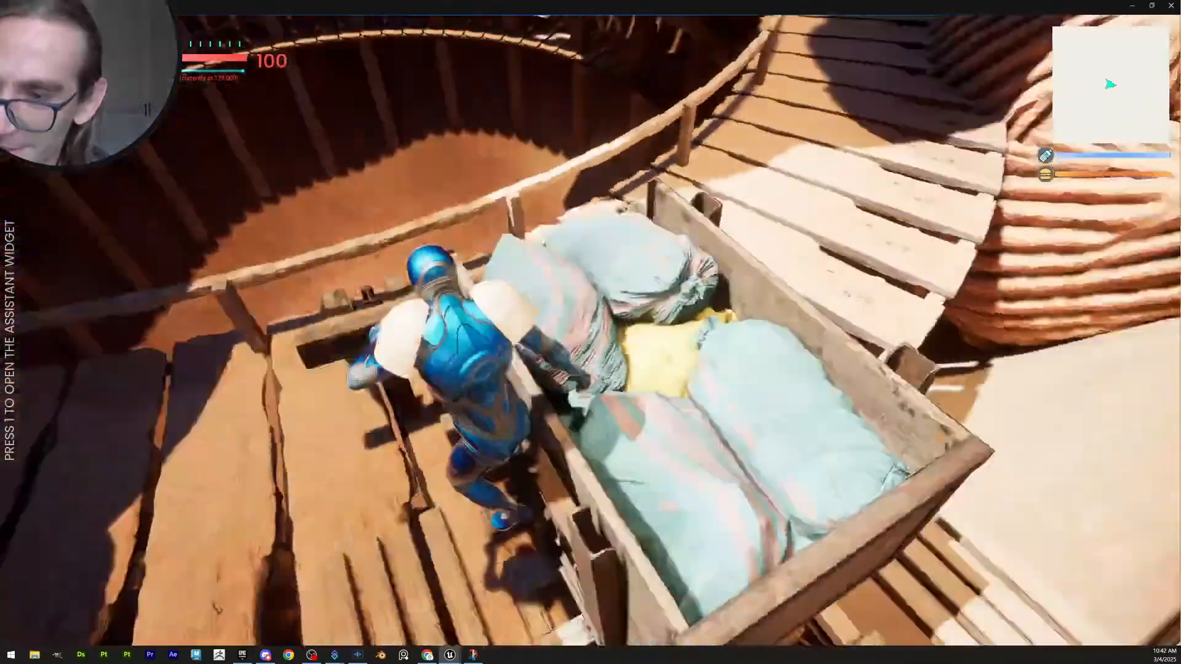
{"action": "key", "text": "space"}
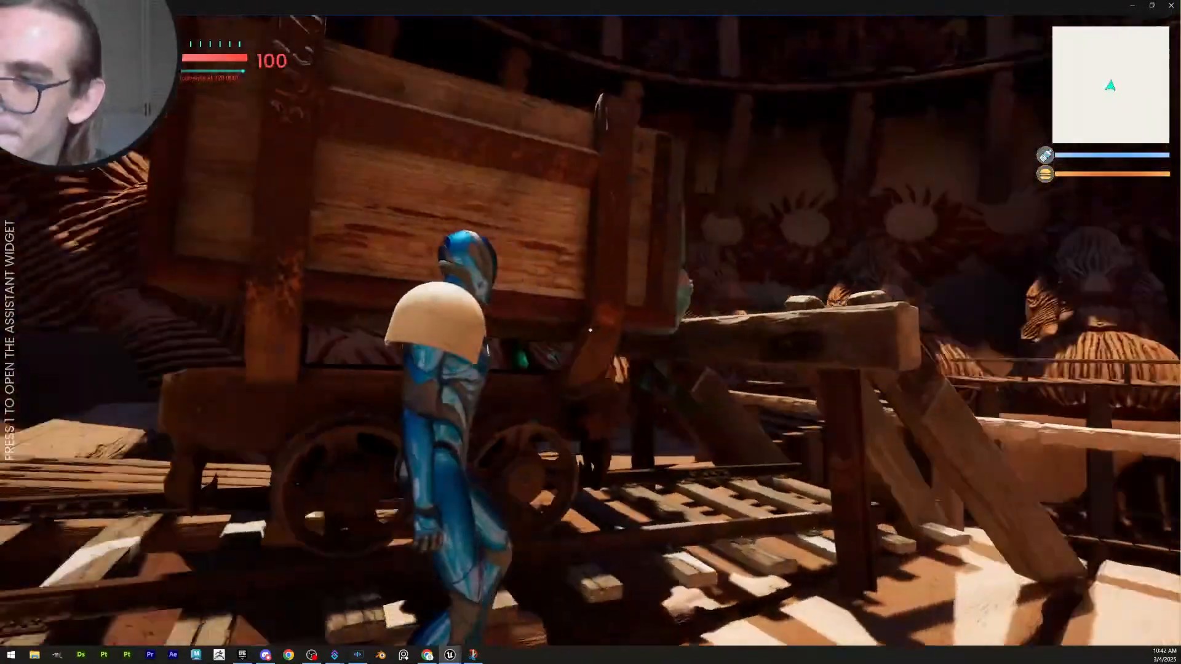
{"action": "key", "text": "w"}
{"action": "key", "text": "w"}
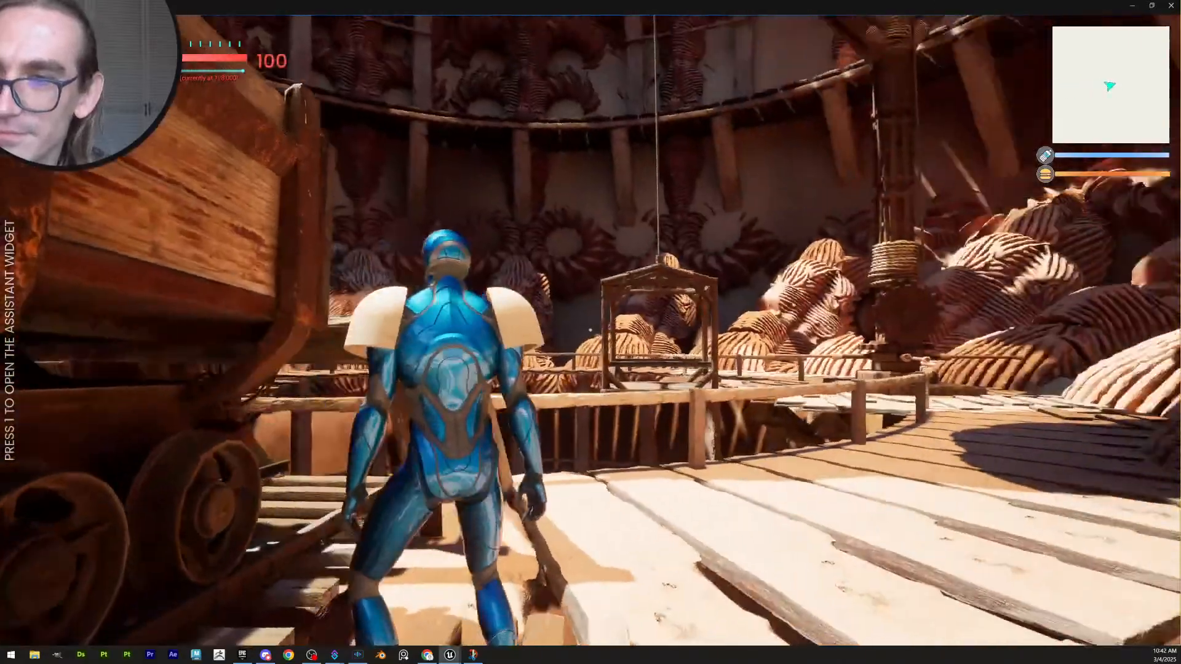
{"action": "key", "text": "w"}
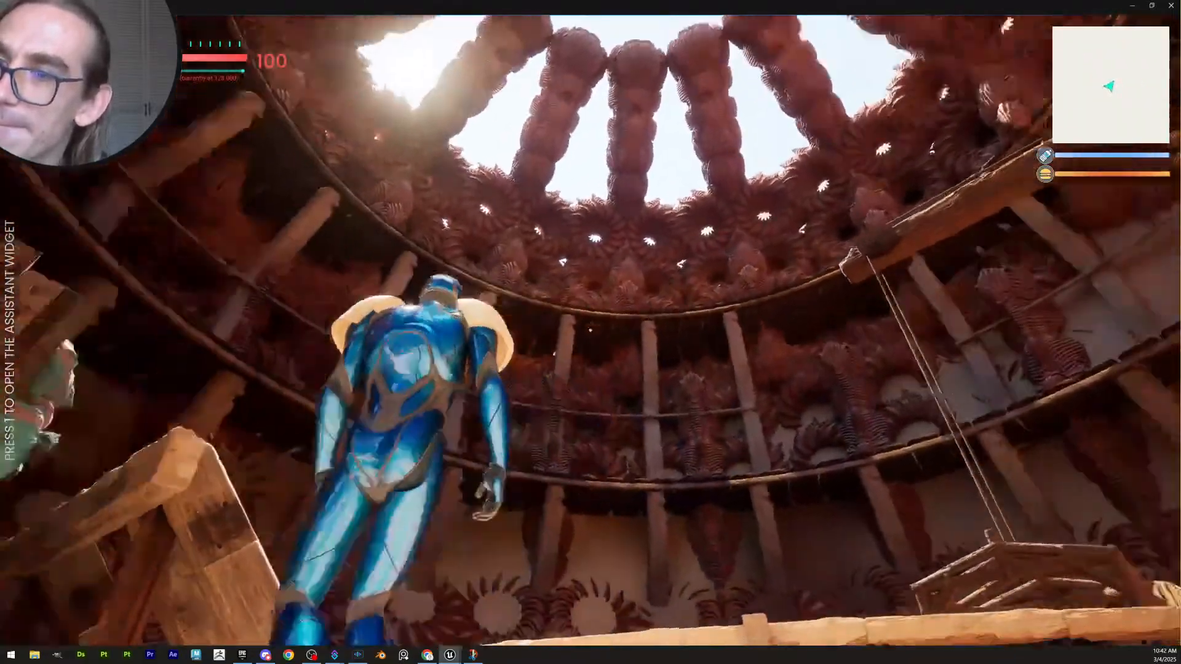
{"action": "key", "text": "w"}
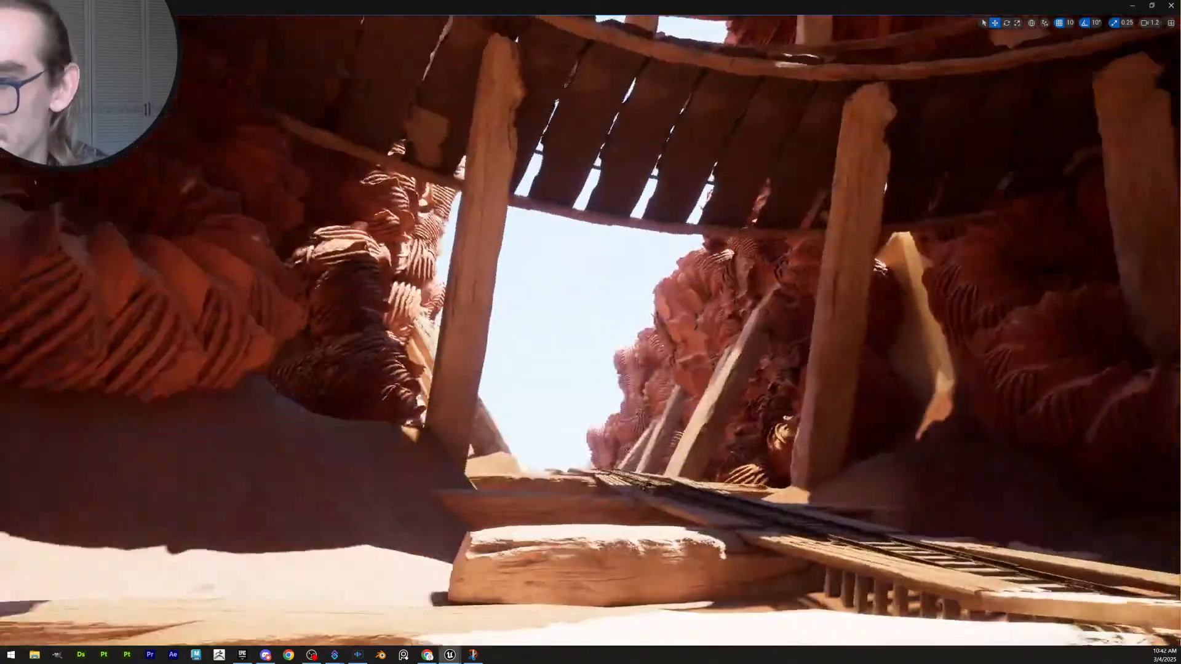
Examine the whole level from above, including the mine crater, village mound, fortress wall and pipe pieces
{"action": "key", "text": "w"}
{"action": "right_click_drag", "start_coordinate": [591, 332], "coordinate": [1081, 375]}
{"action": "scroll", "coordinate": [590, 332], "scroll_direction": "up", "scroll_amount": 2}
{"action": "key", "text": "s"}
{"action": "scroll", "coordinate": [590, 332], "scroll_direction": "up", "scroll_amount": 2}
{"action": "scroll", "coordinate": [590, 332], "scroll_direction": "up", "scroll_amount": 3}
{"action": "scroll", "coordinate": [590, 332], "scroll_direction": "up", "scroll_amount": 3}
{"action": "scroll", "coordinate": [591, 332], "scroll_direction": "down", "scroll_amount": 3}
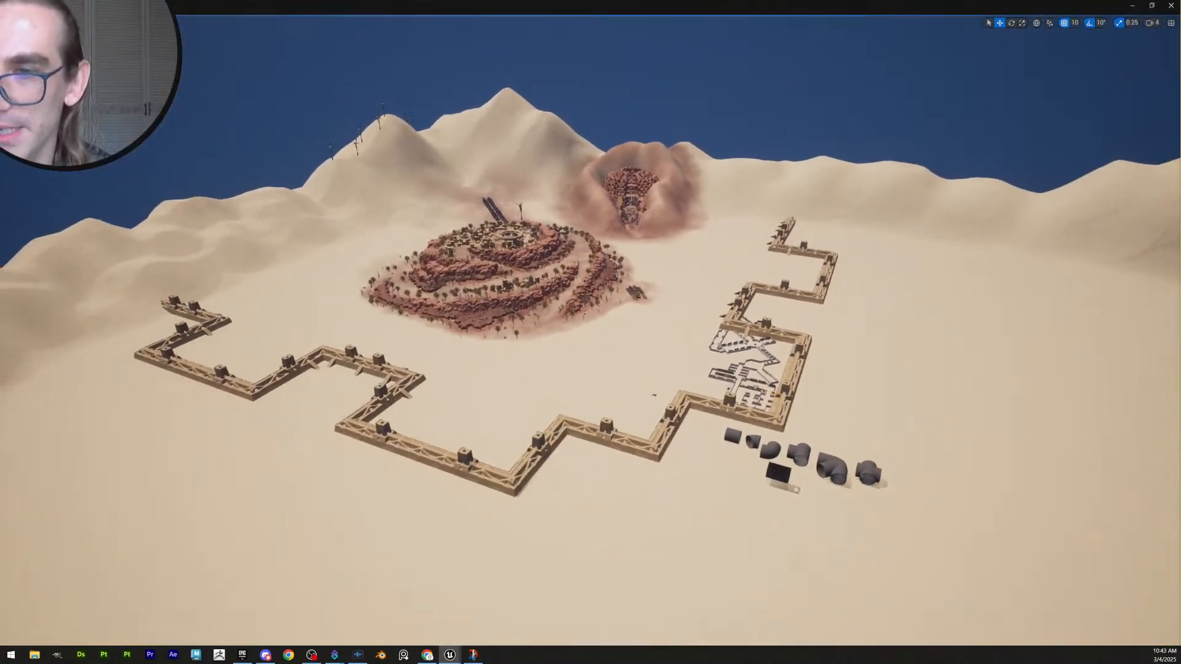
{"action": "right_click_drag", "start_coordinate": [738, 301], "coordinate": [763, 286]}
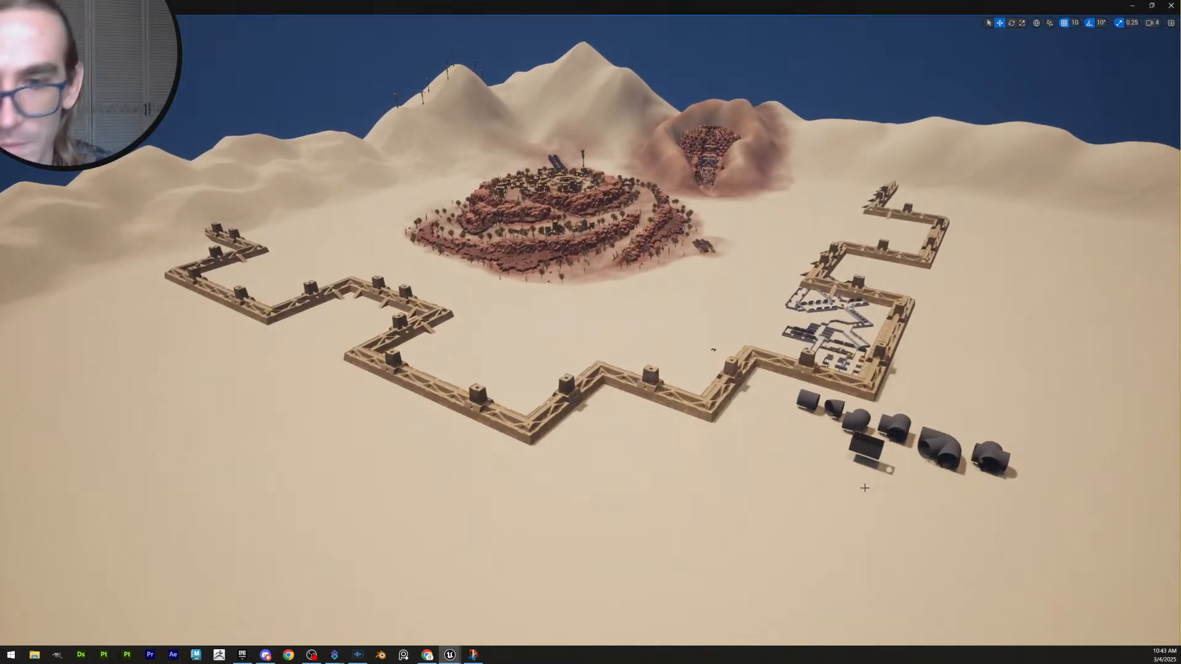
Shift the elbow pipe piece slightly along the row, and select the last pipe junction
{"action": "right_click_drag", "start_coordinate": [865, 488], "coordinate": [863, 440]}
{"action": "scroll", "coordinate": [906, 495], "scroll_direction": "down", "scroll_amount": 3}
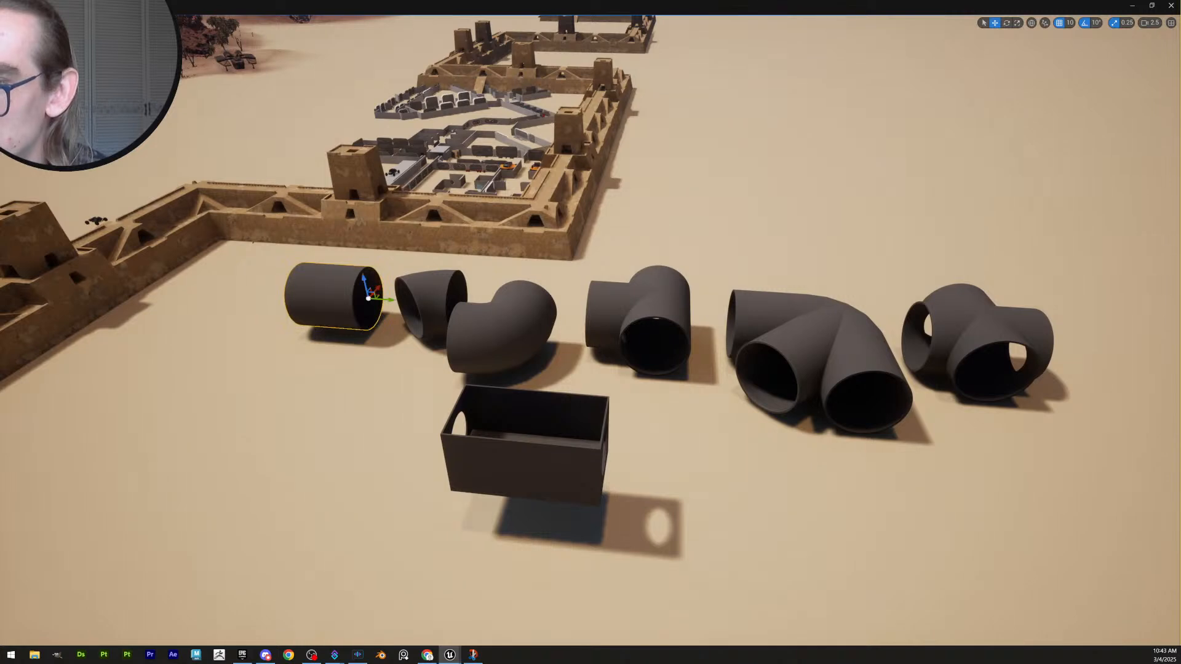
{"action": "left_click", "coordinate": [503, 331]}
{"action": "left_click_drag", "start_coordinate": [553, 313], "coordinate": [564, 313]}
{"action": "left_click", "coordinate": [798, 352]}
{"action": "left_click", "coordinate": [963, 357]}
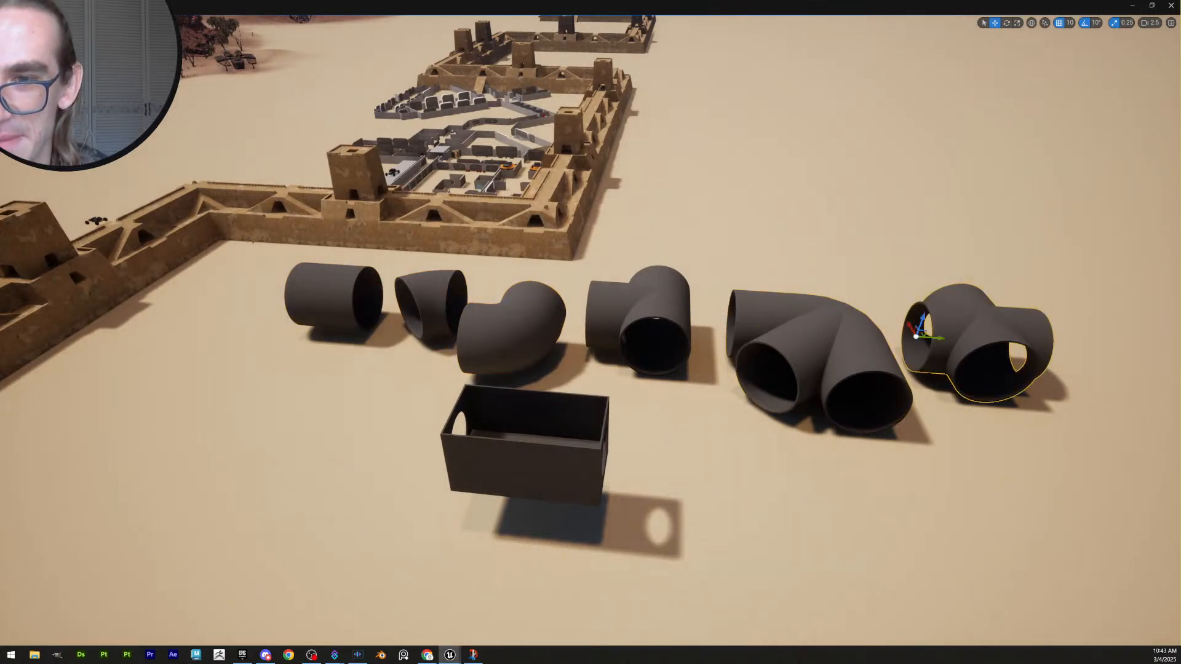
{"action": "scroll", "coordinate": [746, 357], "scroll_direction": "down", "scroll_amount": 3}
{"action": "key", "text": "q"}
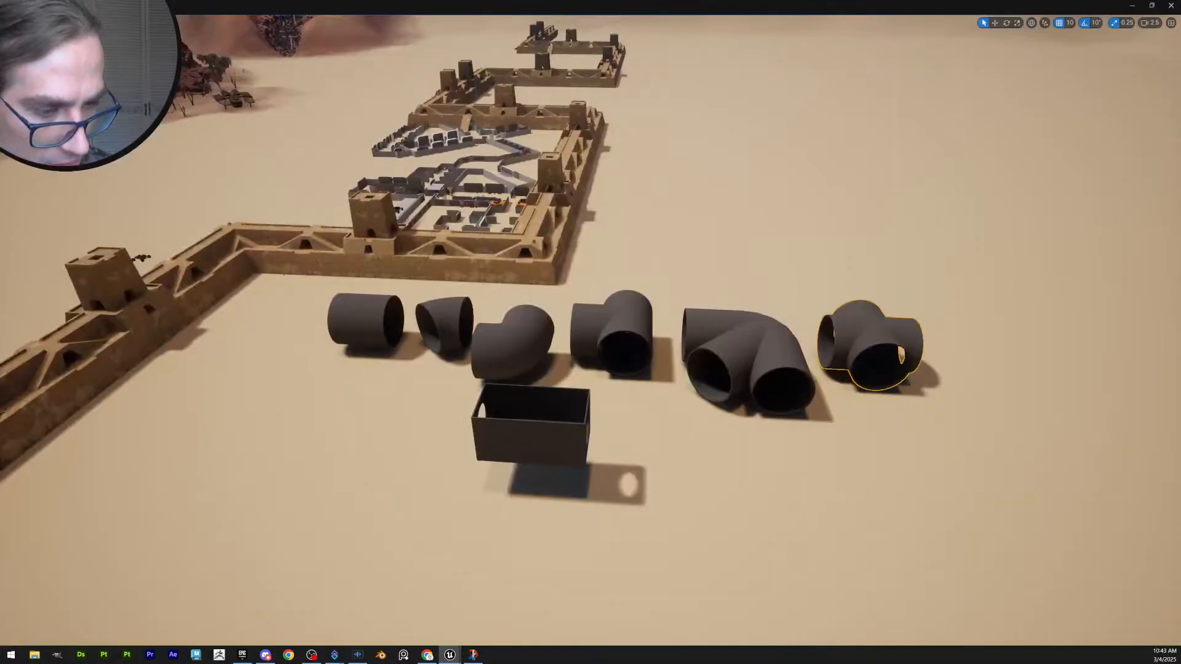
Deselect the pipe junction and examine how the zigzag fortress wall runs around the village mound and the pipe pieces
{"action": "right_click_drag", "start_coordinate": [769, 281], "coordinate": [689, 276]}
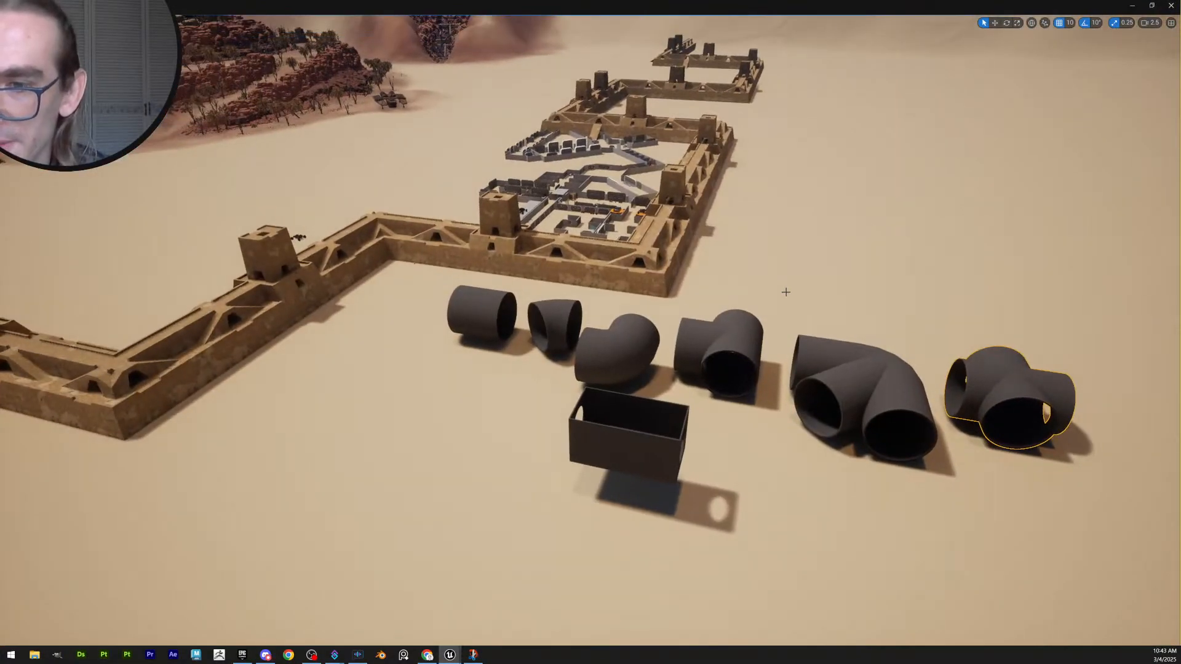
{"action": "key", "text": "Escape"}
{"action": "right_click_drag", "start_coordinate": [788, 292], "coordinate": [760, 257]}
{"action": "key", "text": "s"}
{"action": "scroll", "coordinate": [787, 292], "scroll_direction": "down", "scroll_amount": 1}
{"action": "key", "text": "e"}
{"action": "key", "text": "a"}
{"action": "scroll", "coordinate": [787, 291], "scroll_direction": "up", "scroll_amount": 1}
{"action": "key", "text": "s"}
{"action": "key", "text": "a"}
{"action": "scroll", "coordinate": [787, 292], "scroll_direction": "up", "scroll_amount": 1}
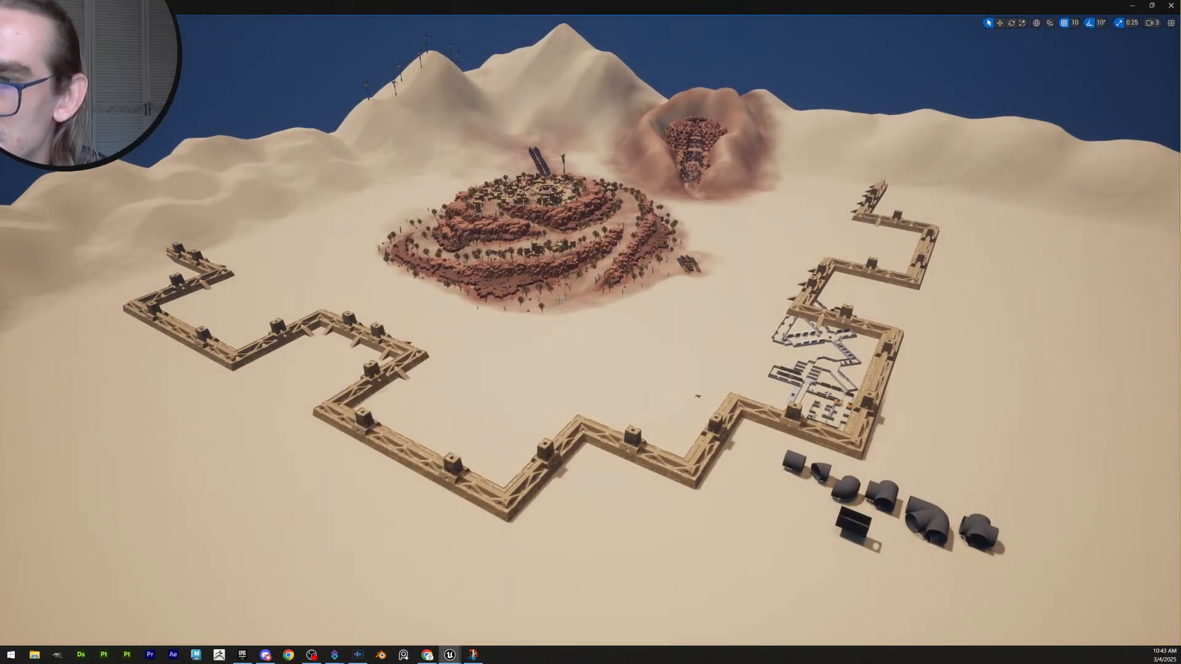
{"action": "right_click_drag", "start_coordinate": [585, 322], "coordinate": [656, 329]}
{"action": "key", "text": "a"}
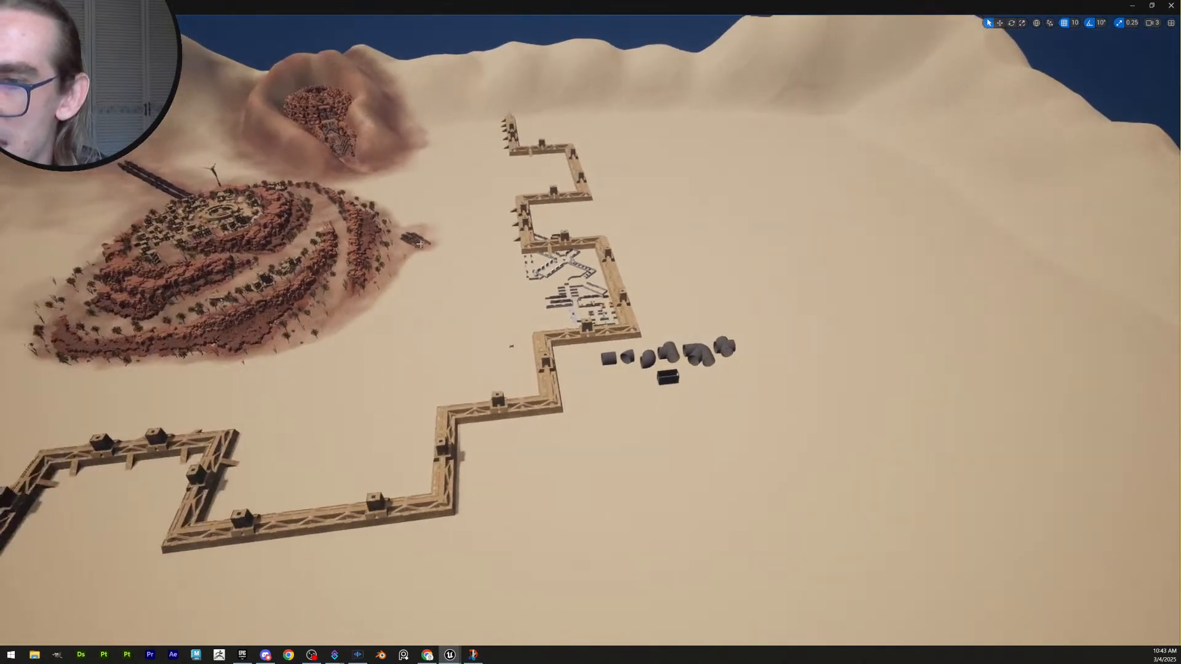
{"action": "key", "text": "d"}
{"action": "right_click_drag", "start_coordinate": [592, 237], "coordinate": [520, 238]}
{"action": "scroll", "coordinate": [591, 238], "scroll_direction": "up", "scroll_amount": 1}
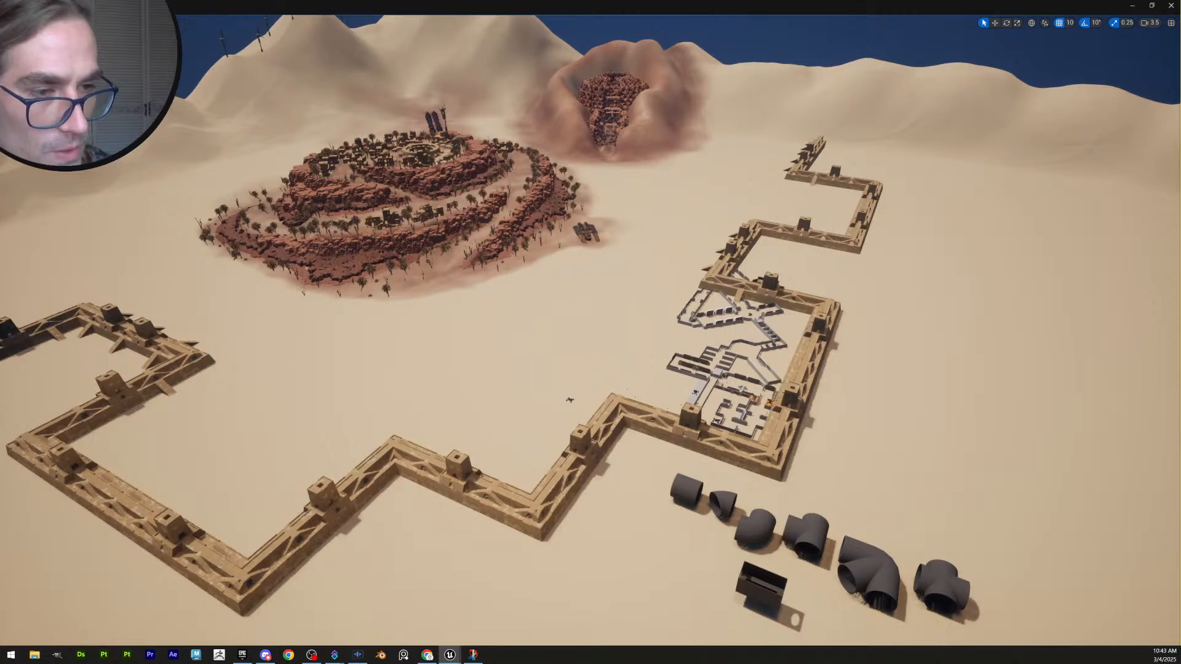
Examine the fortress surroundings and the row of pipe pieces outside its corner from closer range
{"action": "key", "text": "q"}
{"action": "right_click_drag", "start_coordinate": [590, 332], "coordinate": [662, 305]}
{"action": "key", "text": "d"}
{"action": "key", "text": "w"}
{"action": "scroll", "coordinate": [590, 332], "scroll_direction": "down", "scroll_amount": 4}
{"action": "key", "text": "d"}
{"action": "scroll", "coordinate": [590, 332], "scroll_direction": "down", "scroll_amount": 2}
{"action": "scroll", "coordinate": [591, 332], "scroll_direction": "down", "scroll_amount": 3}
{"action": "key", "text": "d"}
{"action": "scroll", "coordinate": [591, 332], "scroll_direction": "down", "scroll_amount": 1}
{"action": "key", "text": "e"}
{"action": "scroll", "coordinate": [591, 332], "scroll_direction": "up", "scroll_amount": 4}
{"action": "scroll", "coordinate": [590, 333], "scroll_direction": "up", "scroll_amount": 5}
{"action": "key", "text": "d"}
{"action": "scroll", "coordinate": [590, 332], "scroll_direction": "up", "scroll_amount": 4}
{"action": "key", "text": "w"}
{"action": "scroll", "coordinate": [591, 332], "scroll_direction": "down", "scroll_amount": 3}
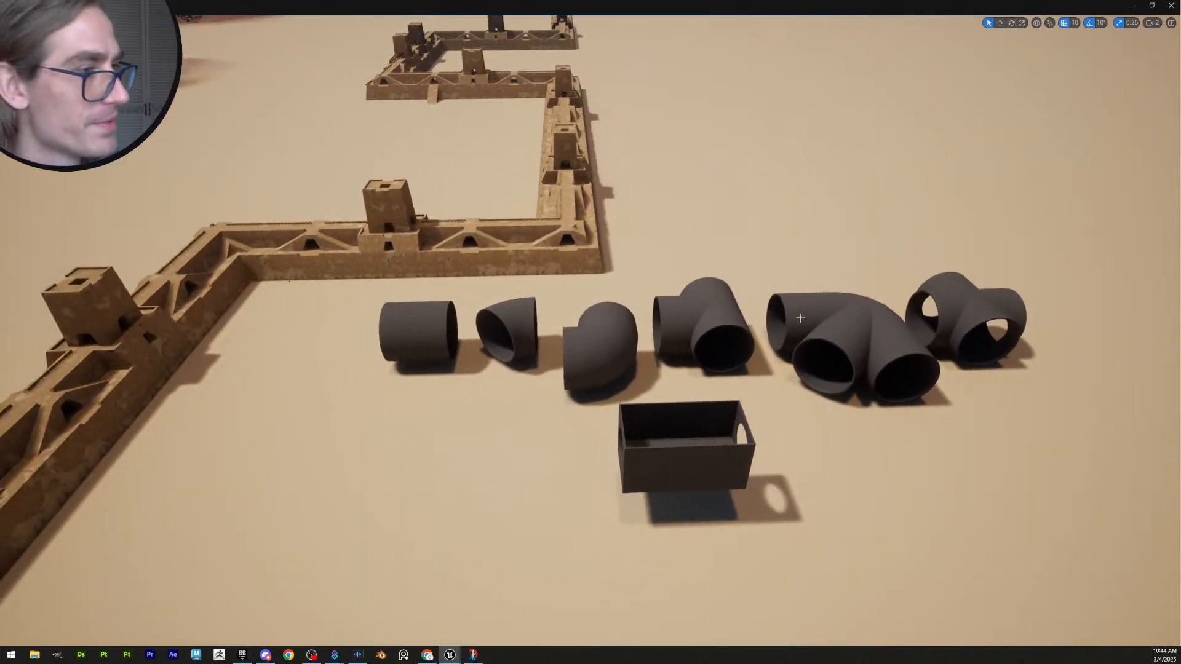
Select the open box in front of the pipes and inspect its walls and round end openings
{"action": "right_click_drag", "start_coordinate": [786, 423], "coordinate": [711, 451]}
{"action": "key", "text": "w"}
{"action": "scroll", "coordinate": [785, 423], "scroll_direction": "down", "scroll_amount": 2}
{"action": "key", "text": "d"}
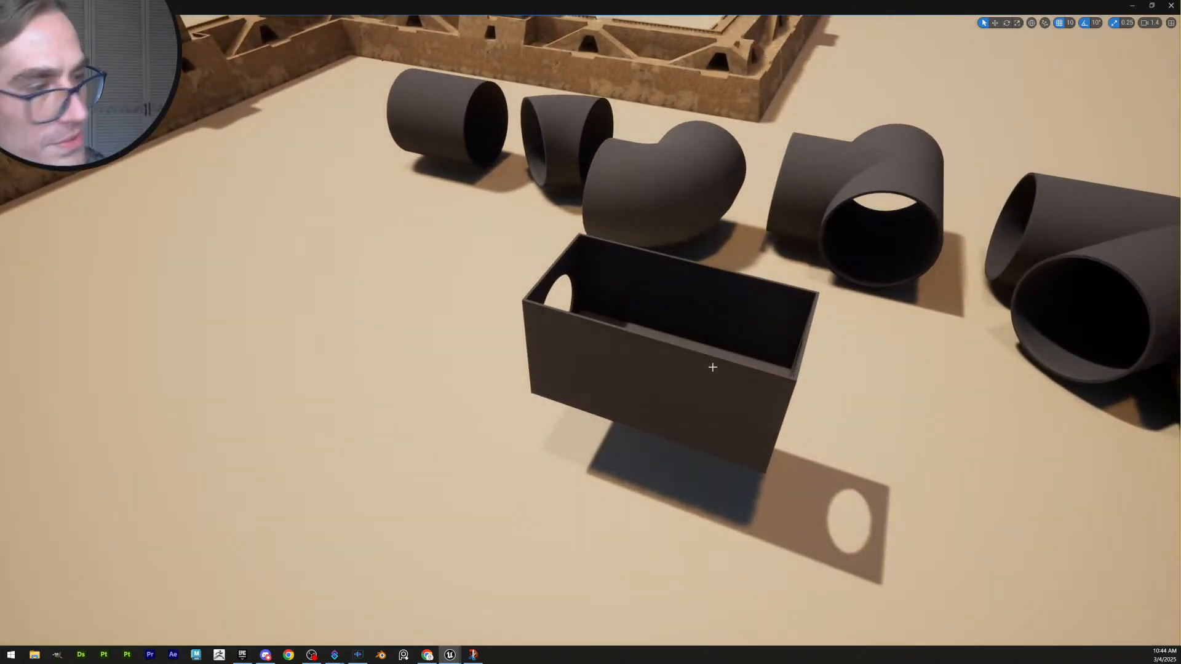
{"action": "left_click", "coordinate": [697, 382]}
{"action": "key", "text": "d"}
{"action": "right_click_drag", "start_coordinate": [697, 382], "coordinate": [604, 371]}
{"action": "key", "text": "w"}
{"action": "key", "text": "d"}
{"action": "key", "text": "s"}
{"action": "key", "text": "a"}
{"action": "left_click", "coordinate": [831, 392]}
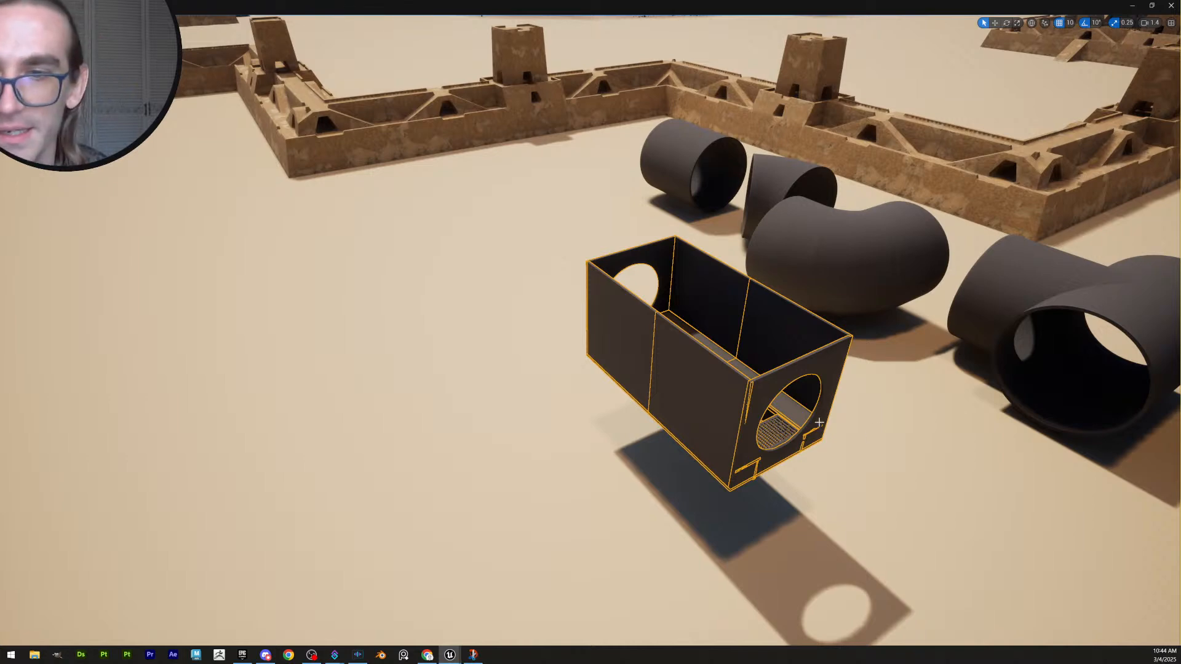
{"action": "right_click_drag", "start_coordinate": [819, 423], "coordinate": [772, 444]}
Inspect the grated floor and central channel inside the open box, and compare it with the neighbouring pipe pieces
{"action": "key", "text": "e"}
{"action": "scroll", "coordinate": [819, 423], "scroll_direction": "up", "scroll_amount": 2}
{"action": "scroll", "coordinate": [849, 363], "scroll_direction": "up", "scroll_amount": 2}
{"action": "scroll", "coordinate": [861, 427], "scroll_direction": "down", "scroll_amount": 2}
{"action": "scroll", "coordinate": [778, 520], "scroll_direction": "down", "scroll_amount": 1}
{"action": "key", "text": "r"}
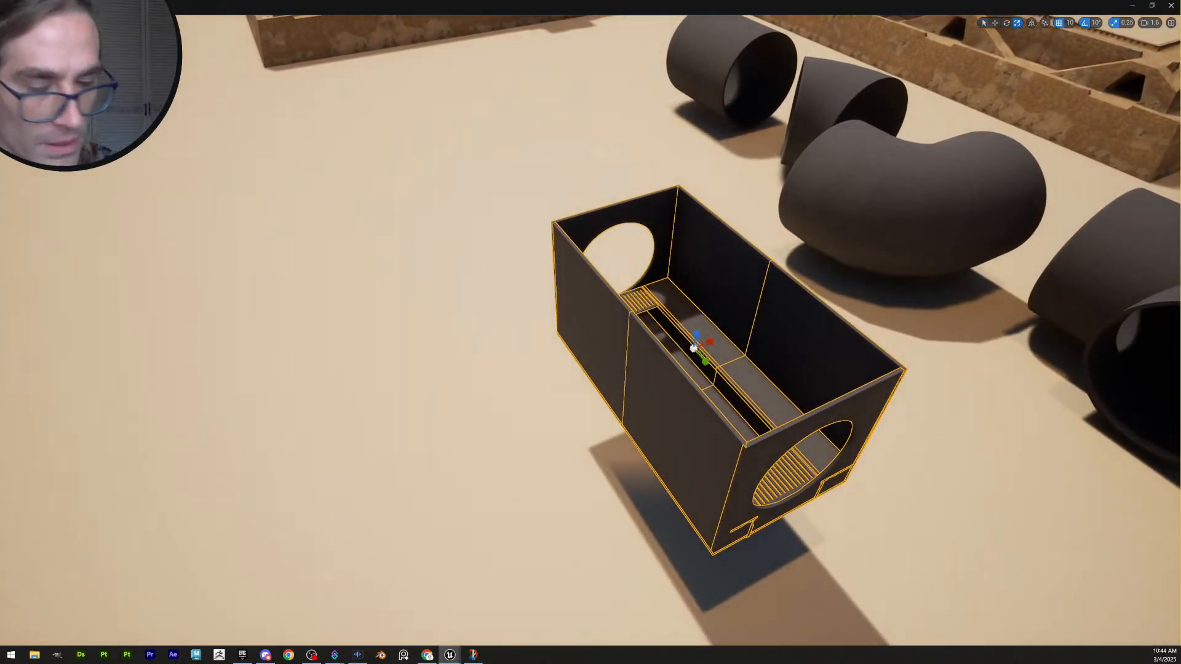
{"action": "right_click_drag", "start_coordinate": [773, 444], "coordinate": [793, 403]}
{"action": "key", "text": "q"}
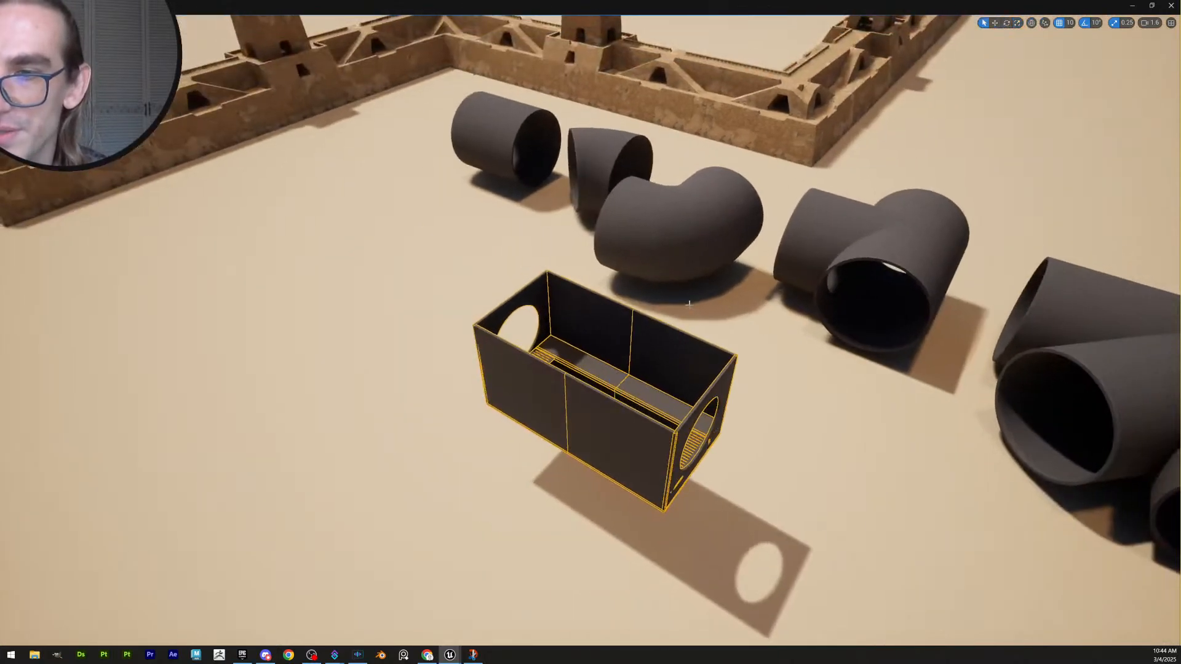
{"action": "left_click", "coordinate": [674, 275]}
{"action": "right_click_drag", "start_coordinate": [745, 334], "coordinate": [740, 361]}
{"action": "left_click", "coordinate": [680, 391]}
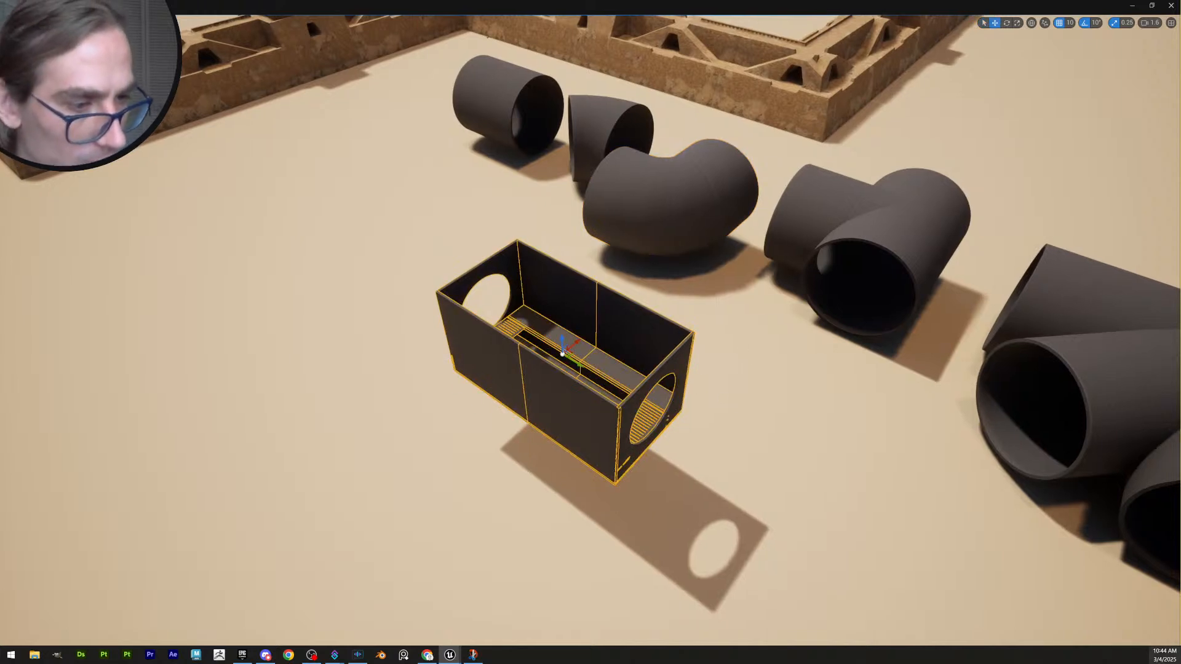
{"action": "right_click_drag", "start_coordinate": [765, 453], "coordinate": [686, 462]}
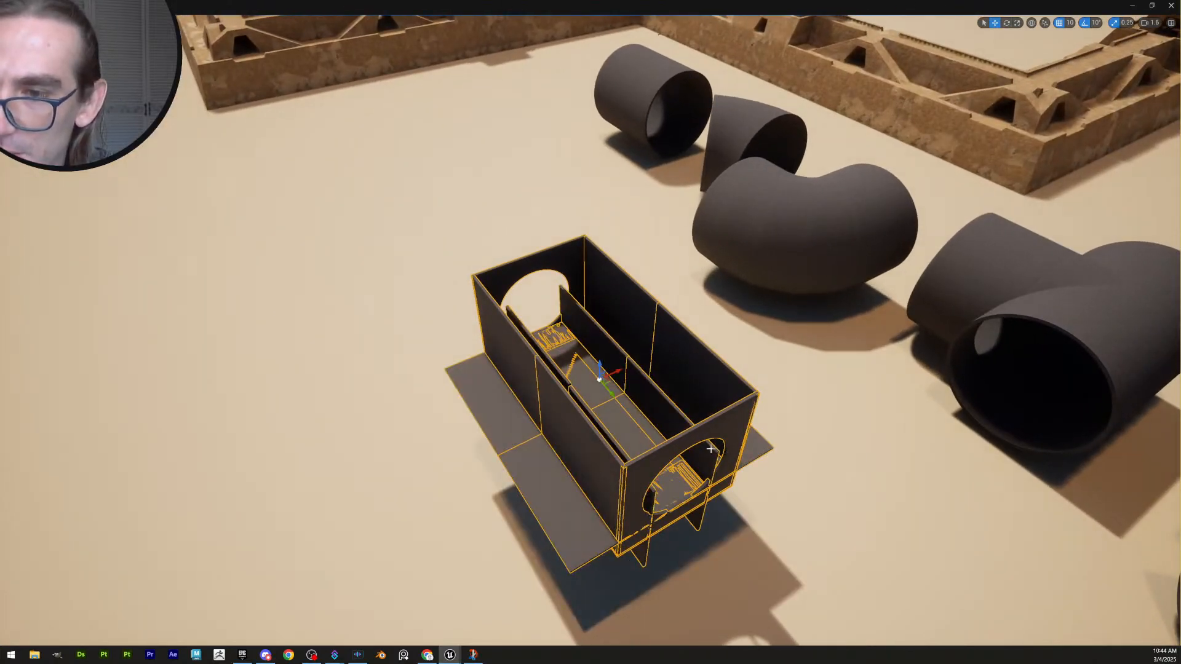
{"action": "key", "text": "ctrl+z"}
Examine the open box's interior with its selection outlines hidden, and show the outlines again
{"action": "right_click_drag", "start_coordinate": [731, 457], "coordinate": [729, 400]}
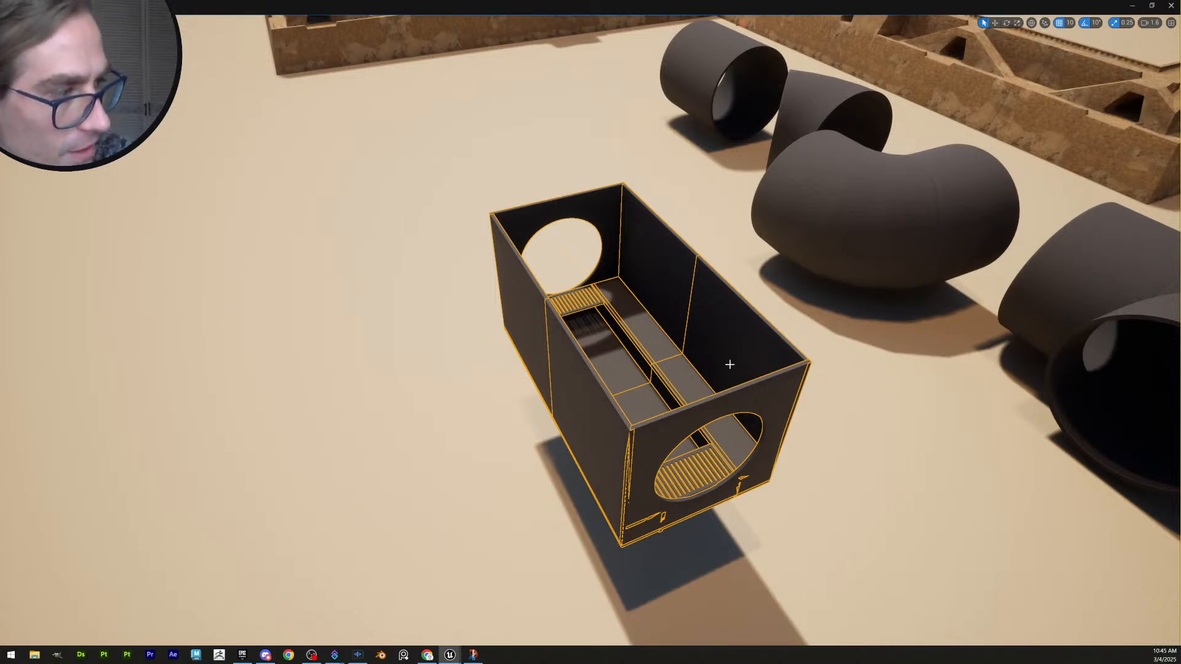
{"action": "mouse_move", "coordinate": [743, 334]}
{"action": "right_mouse_down"}
{"action": "mouse_move", "coordinate": [747, 321]}
{"action": "mouse_move", "coordinate": [743, 334]}
{"action": "right_mouse_up"}
{"action": "key", "text": "g"}
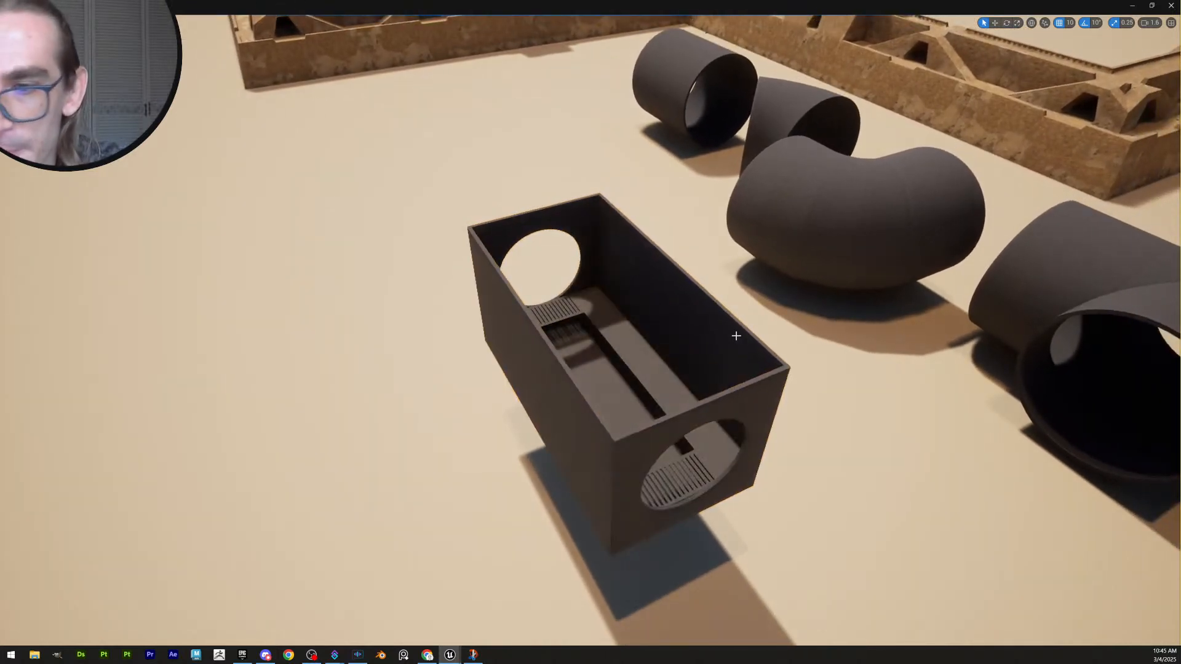
{"action": "key", "text": "g"}
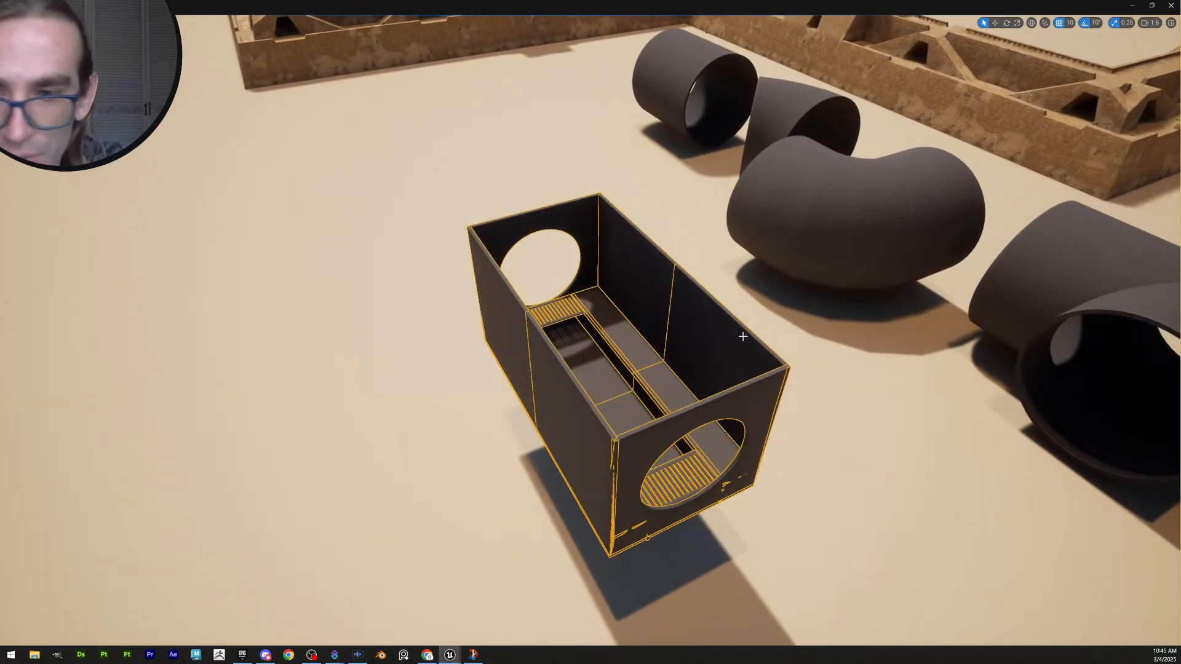
Check the grouping options available for the open box's selected parts
{"action": "right_click_drag", "start_coordinate": [741, 337], "coordinate": [715, 334]}
{"action": "scroll", "coordinate": [745, 337], "scroll_direction": "down", "scroll_amount": 3}
{"action": "right_click", "coordinate": [717, 331]}
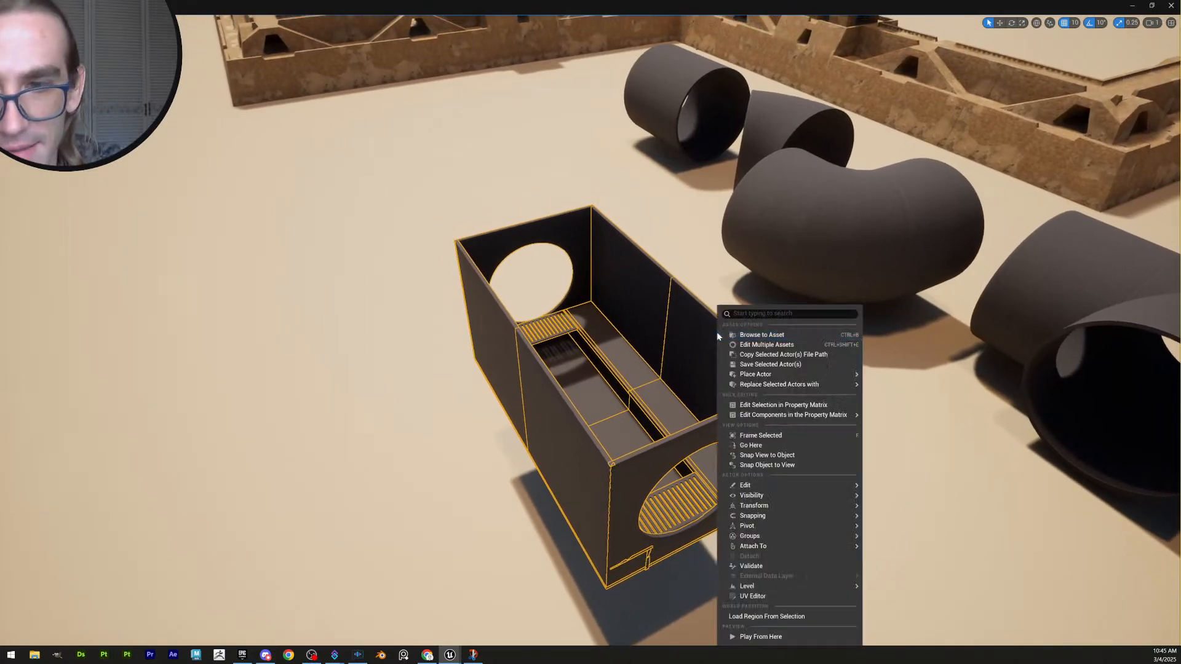
{"action": "mouse_move", "coordinate": [801, 535]}
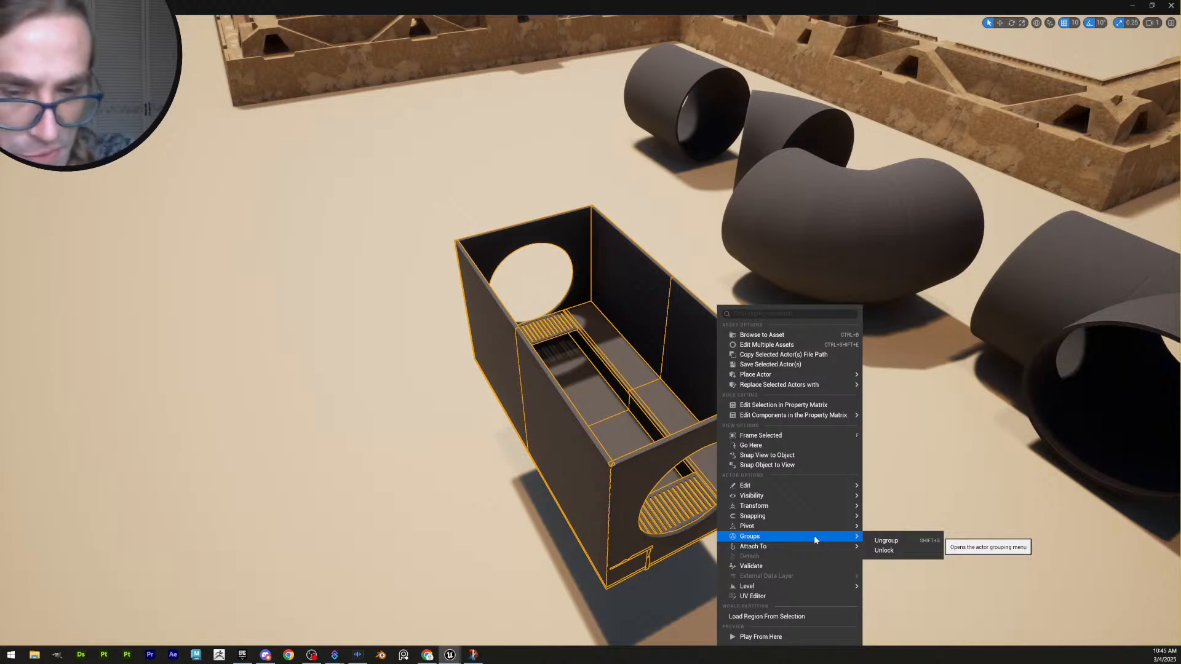
{"action": "left_click", "coordinate": [767, 456]}
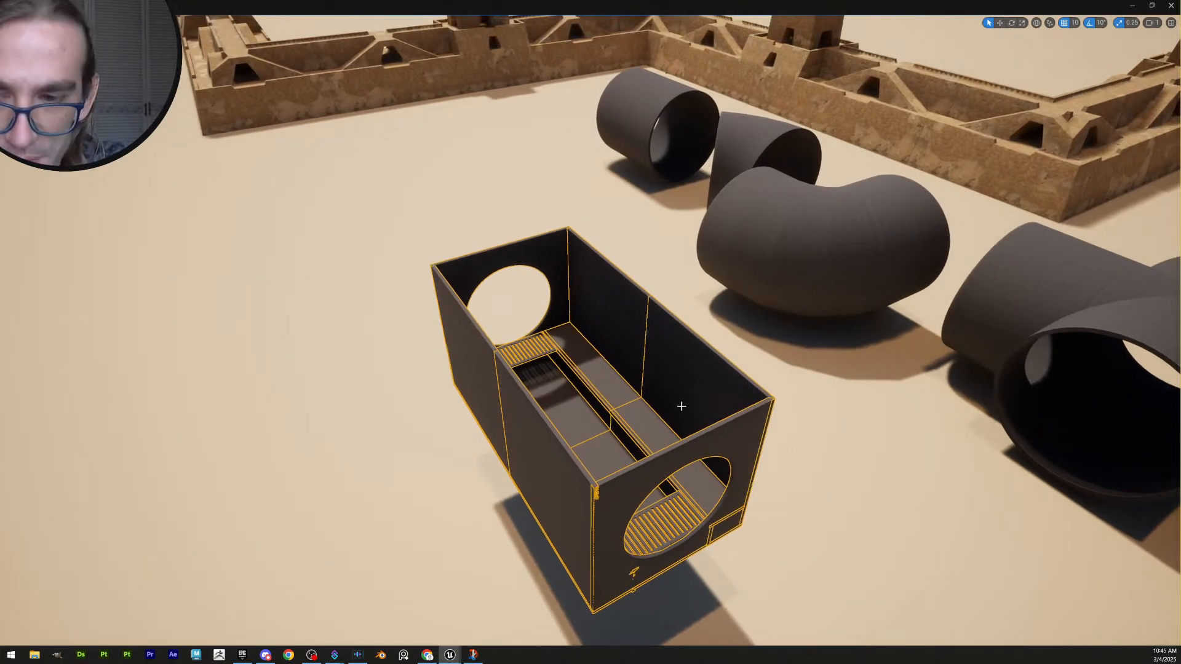
Deselect the open box and examine its shape and openings against the pipe pieces and the surrounding forts
{"action": "key", "text": "Escape"}
{"action": "right_click_drag", "start_coordinate": [700, 439], "coordinate": [725, 427]}
{"action": "scroll", "coordinate": [700, 438], "scroll_direction": "down", "scroll_amount": 1}
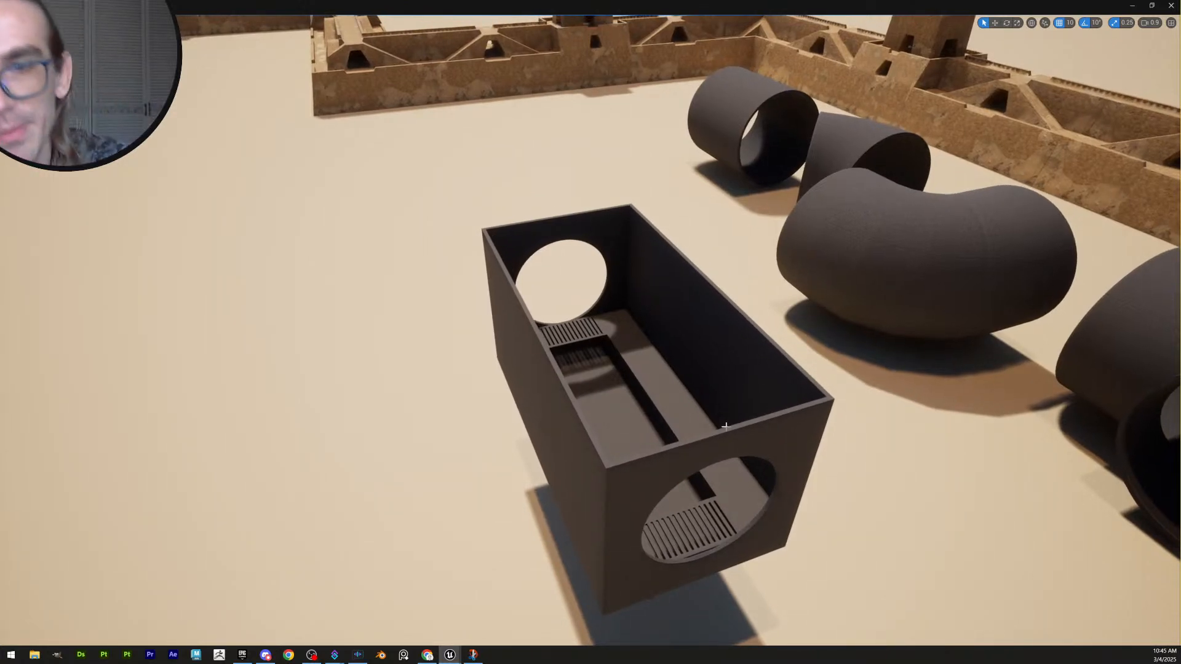
{"action": "right_click_drag", "start_coordinate": [725, 426], "coordinate": [805, 377]}
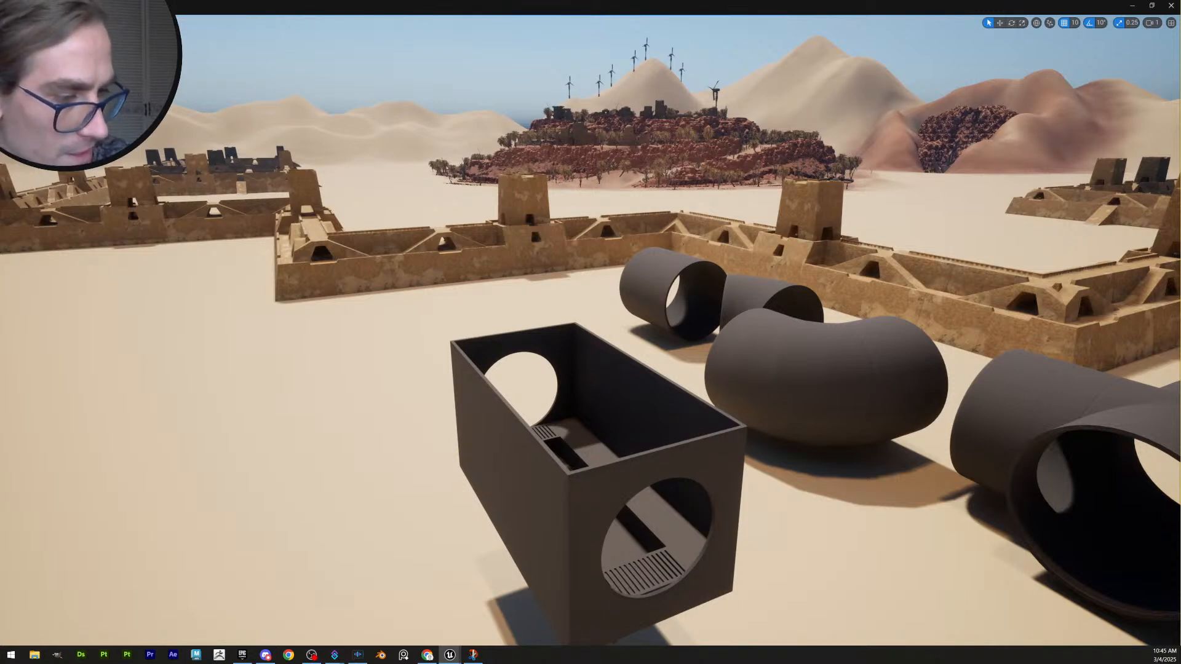
{"action": "mouse_move", "coordinate": [891, 331]}
{"action": "right_mouse_down"}
{"action": "mouse_move", "coordinate": [870, 355]}
{"action": "mouse_move", "coordinate": [887, 329]}
{"action": "right_mouse_up"}
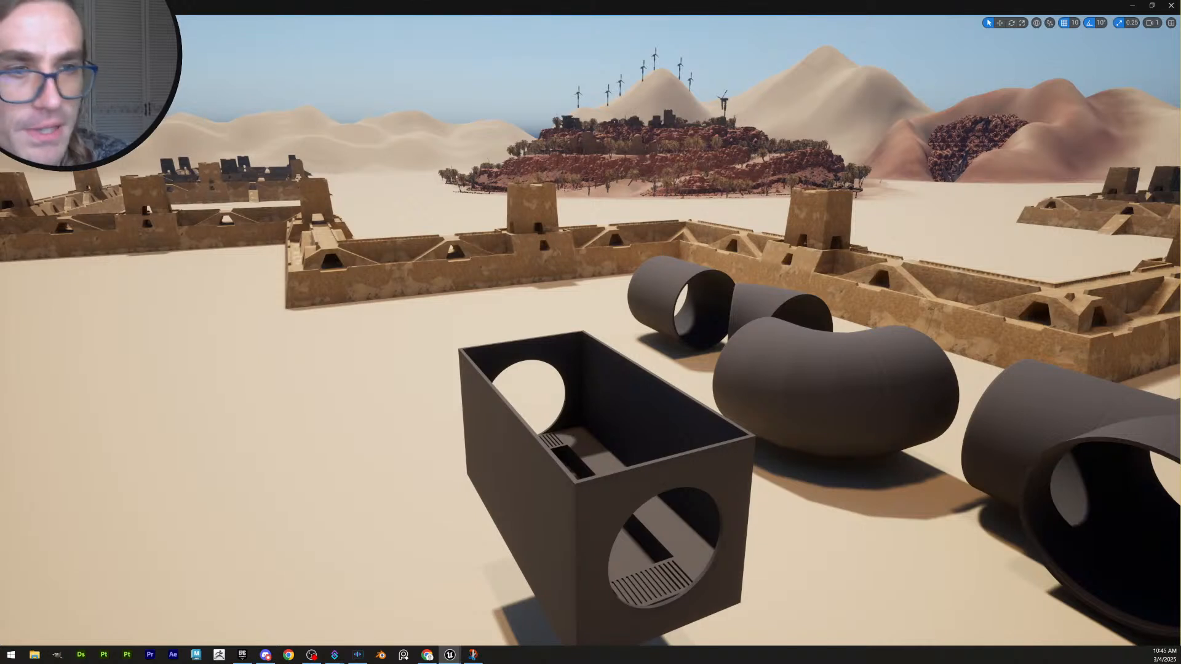
{"action": "right_click_drag", "start_coordinate": [695, 385], "coordinate": [702, 409]}
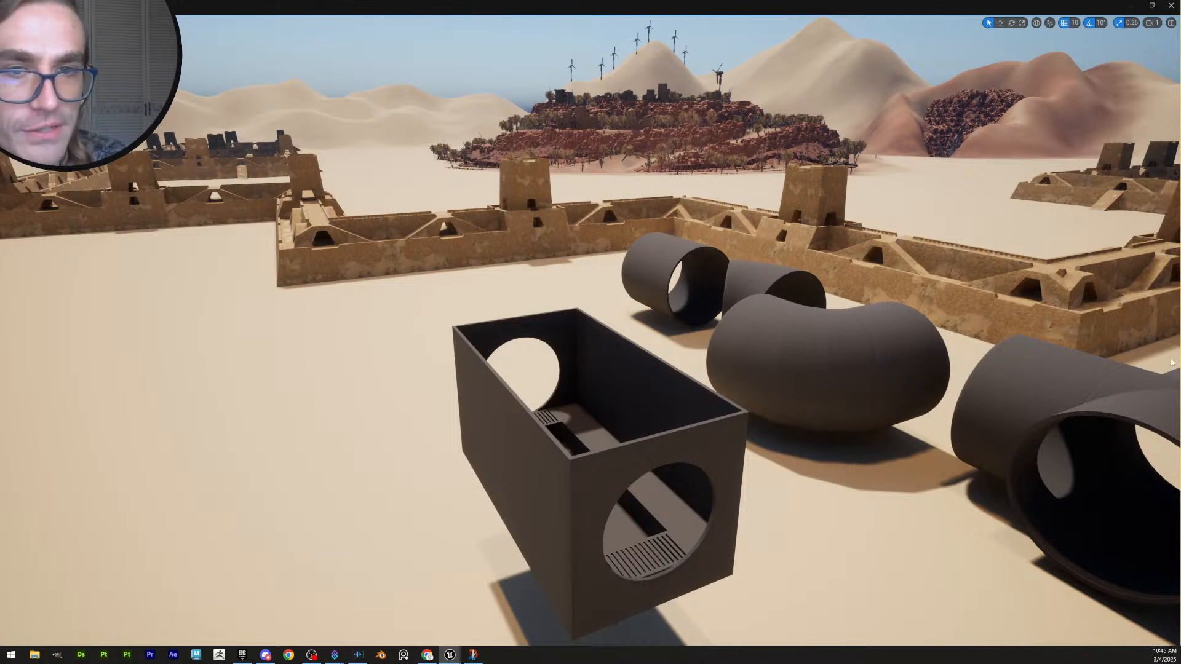
{"action": "right_click_drag", "start_coordinate": [702, 410], "coordinate": [689, 463]}
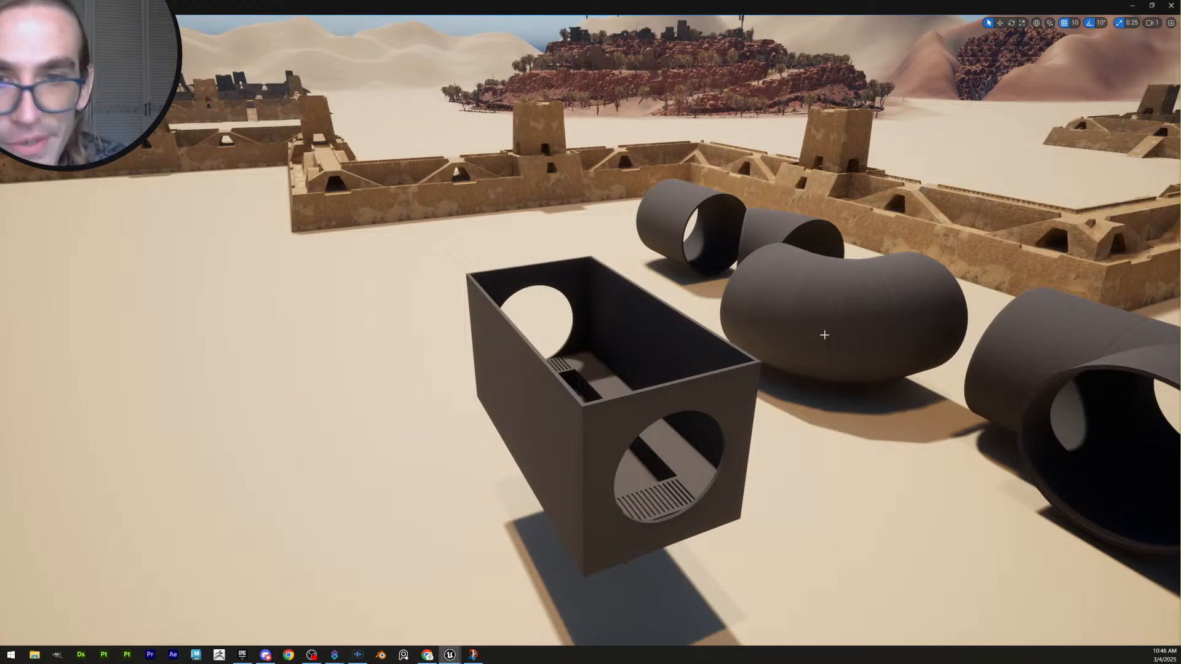
{"action": "right_click_drag", "start_coordinate": [842, 330], "coordinate": [839, 307]}
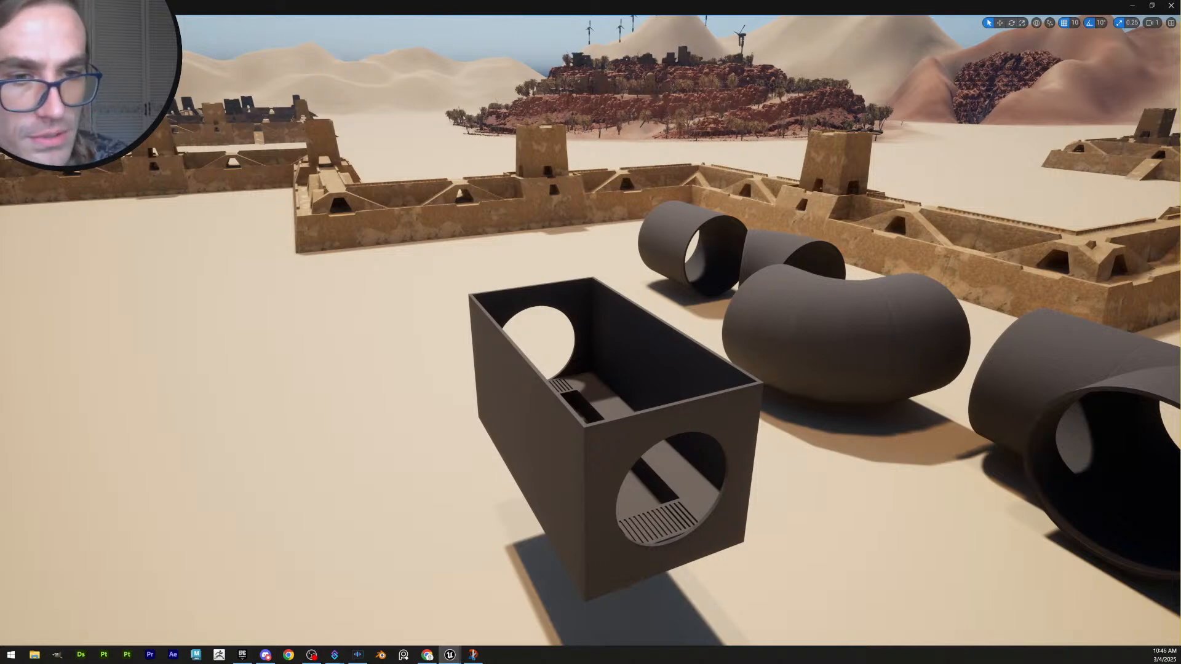
Fly over to the fort tower and select the creature standing on its roof beside the square opening
{"action": "right_click_drag", "start_coordinate": [839, 307], "coordinate": [885, 246]}
{"action": "key", "text": "w"}
{"action": "scroll", "coordinate": [781, 246], "scroll_direction": "up", "scroll_amount": 1}
{"action": "key", "text": "w"}
{"action": "scroll", "coordinate": [800, 215], "scroll_direction": "up", "scroll_amount": 1}
{"action": "key", "text": "w"}
{"action": "scroll", "coordinate": [843, 232], "scroll_direction": "down", "scroll_amount": 2}
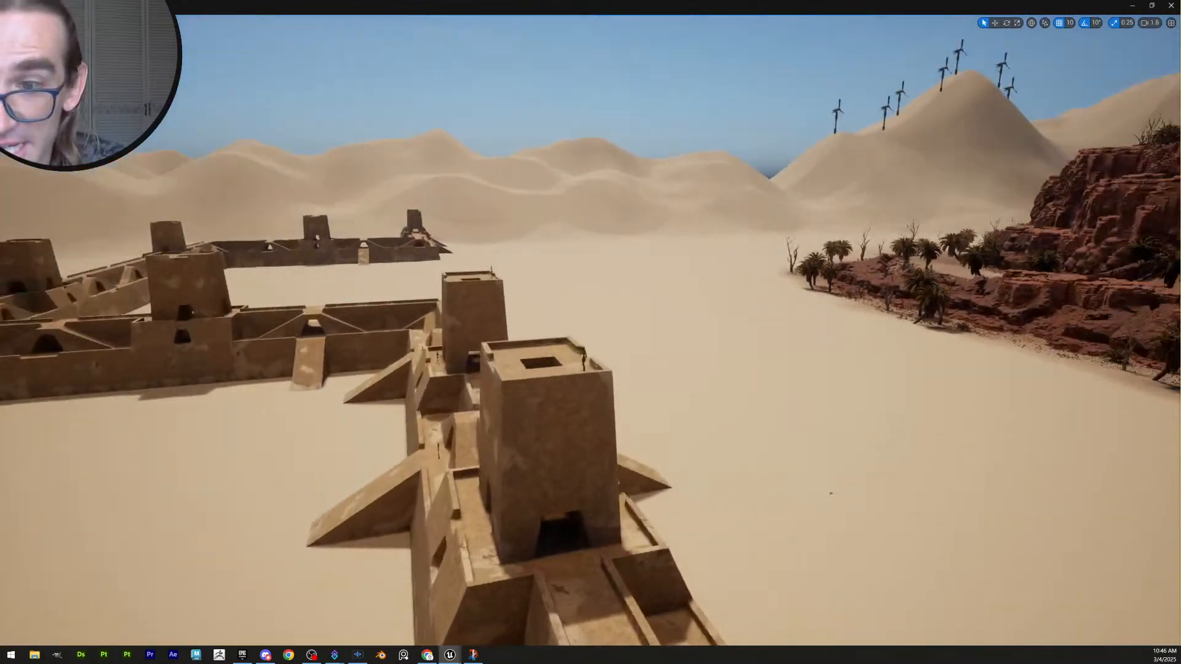
{"action": "key", "text": "w"}
{"action": "right_click_drag", "start_coordinate": [566, 352], "coordinate": [662, 353]}
{"action": "scroll", "coordinate": [663, 348], "scroll_direction": "down", "scroll_amount": 2}
{"action": "key", "text": "a"}
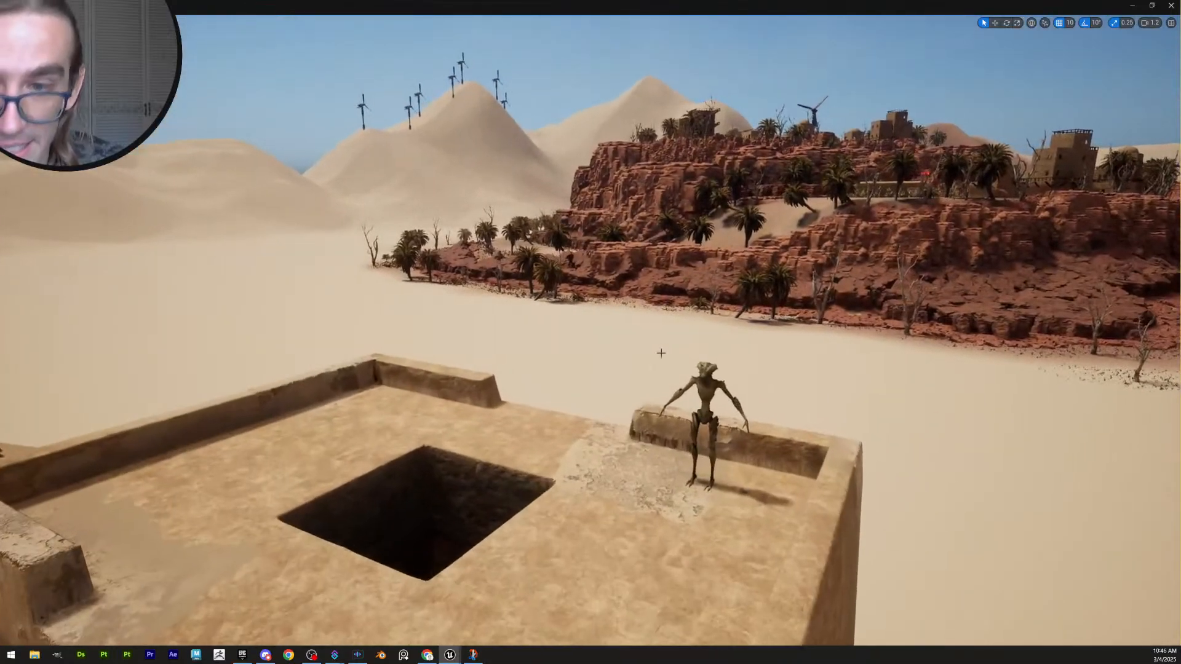
{"action": "left_click", "coordinate": [708, 383]}
{"action": "key", "text": "w"}
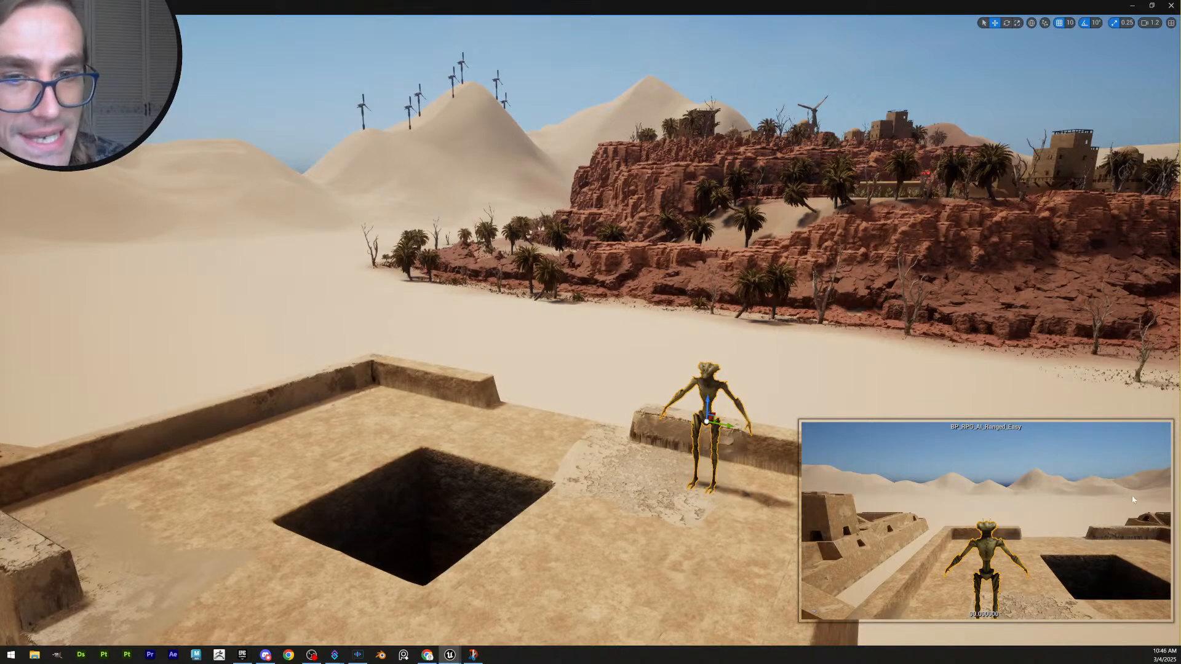
Open the creature's blueprint in the full editor, check its Character Movement and capsule components, and close it
{"action": "key", "text": "ctrl+e"}
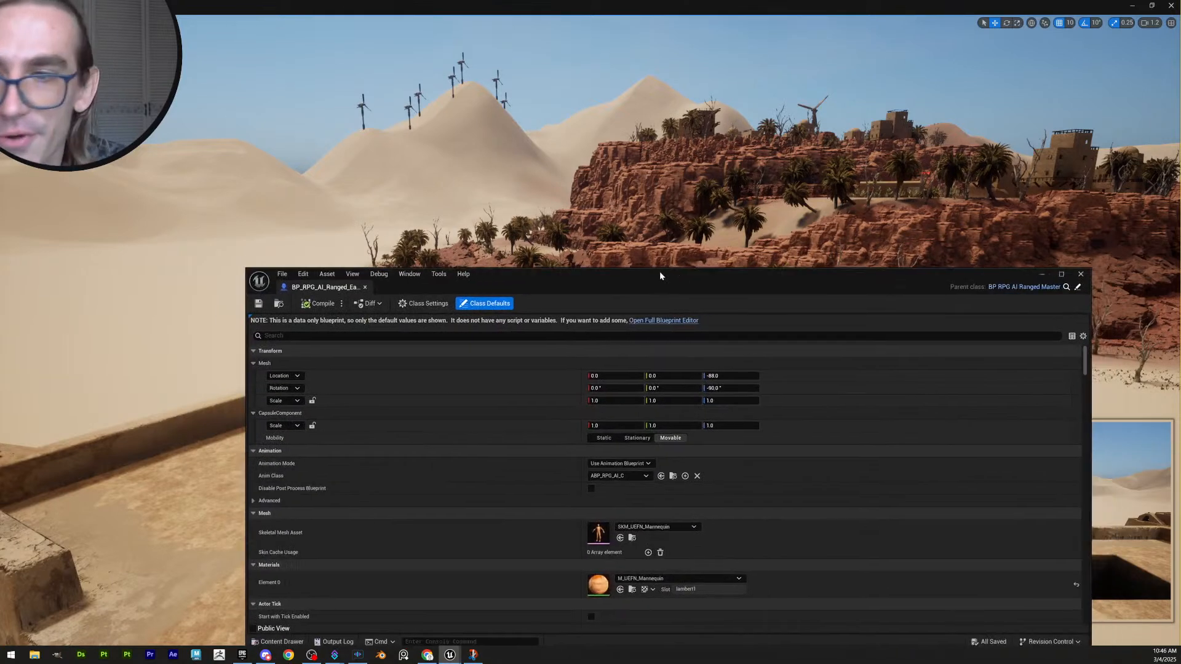
{"action": "double_click", "coordinate": [657, 271]}
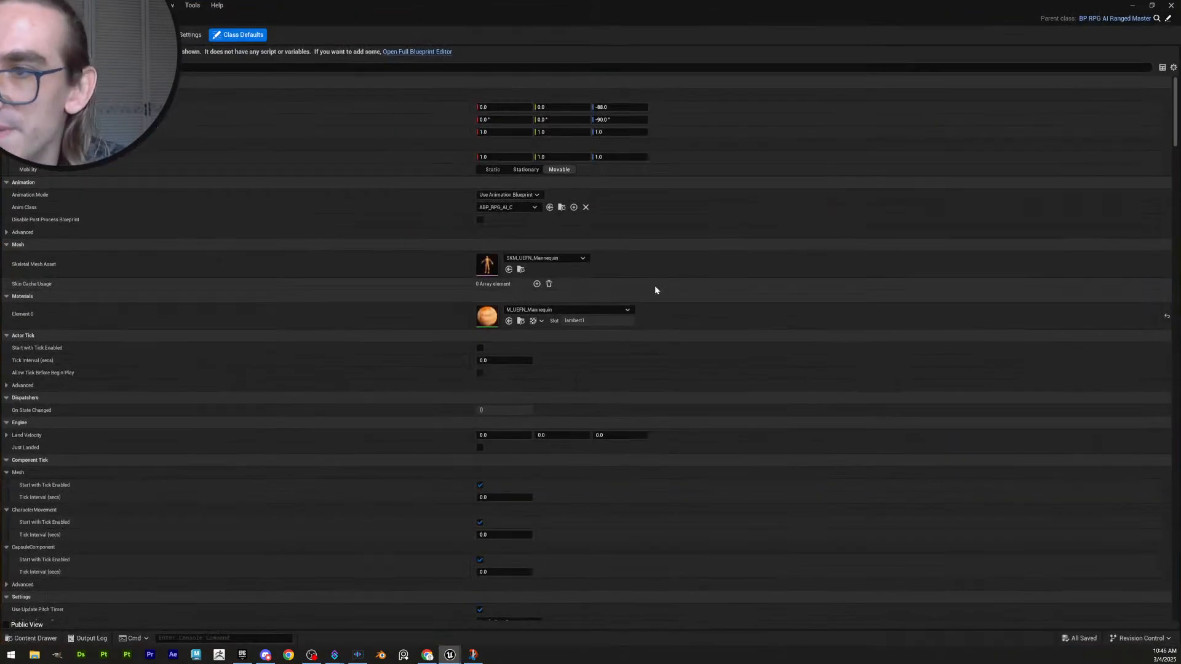
{"action": "left_click", "coordinate": [412, 53]}
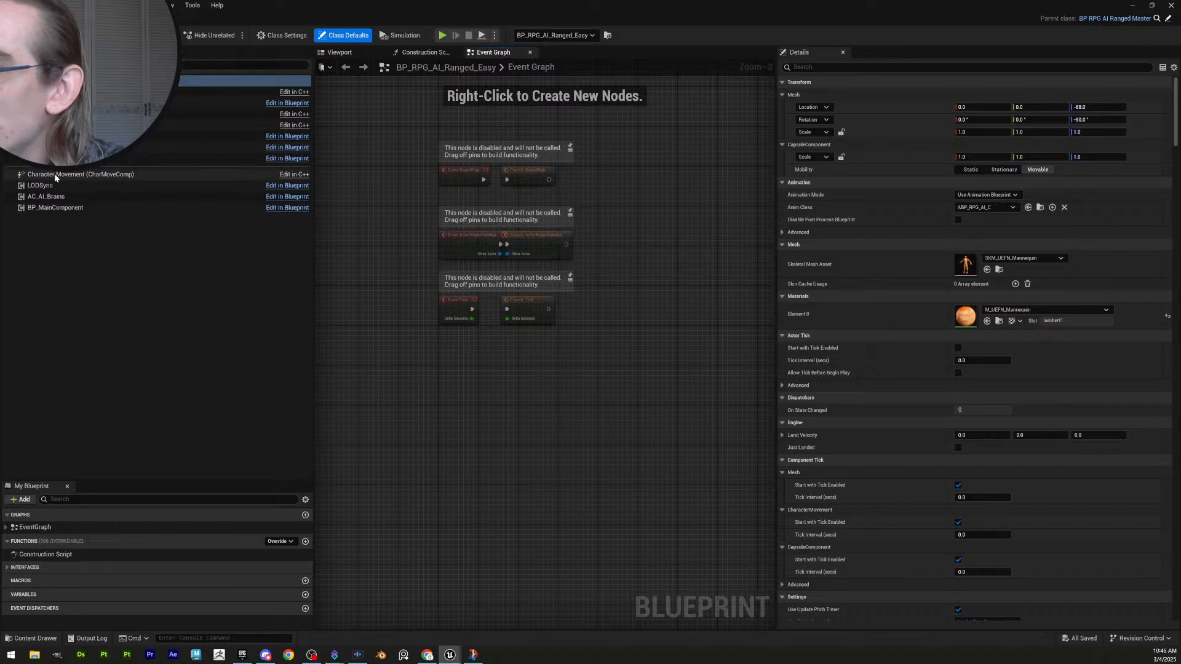
{"action": "left_click", "coordinate": [185, 175]}
{"action": "left_click", "coordinate": [221, 91]}
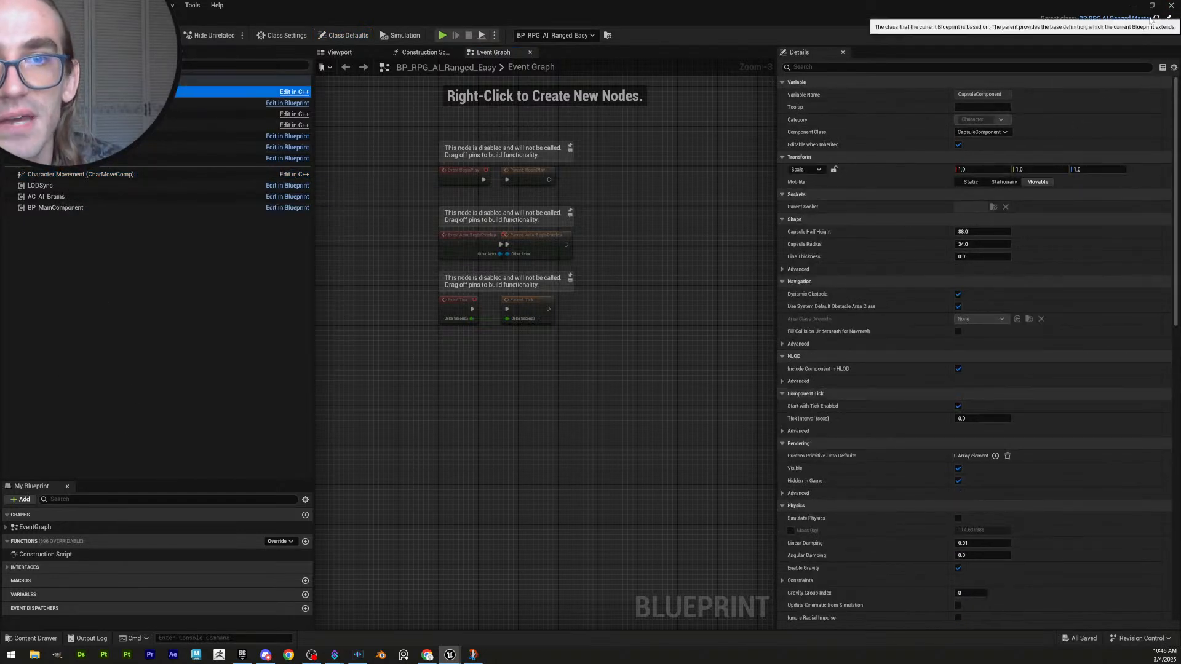
{"action": "left_click", "coordinate": [1171, 7]}
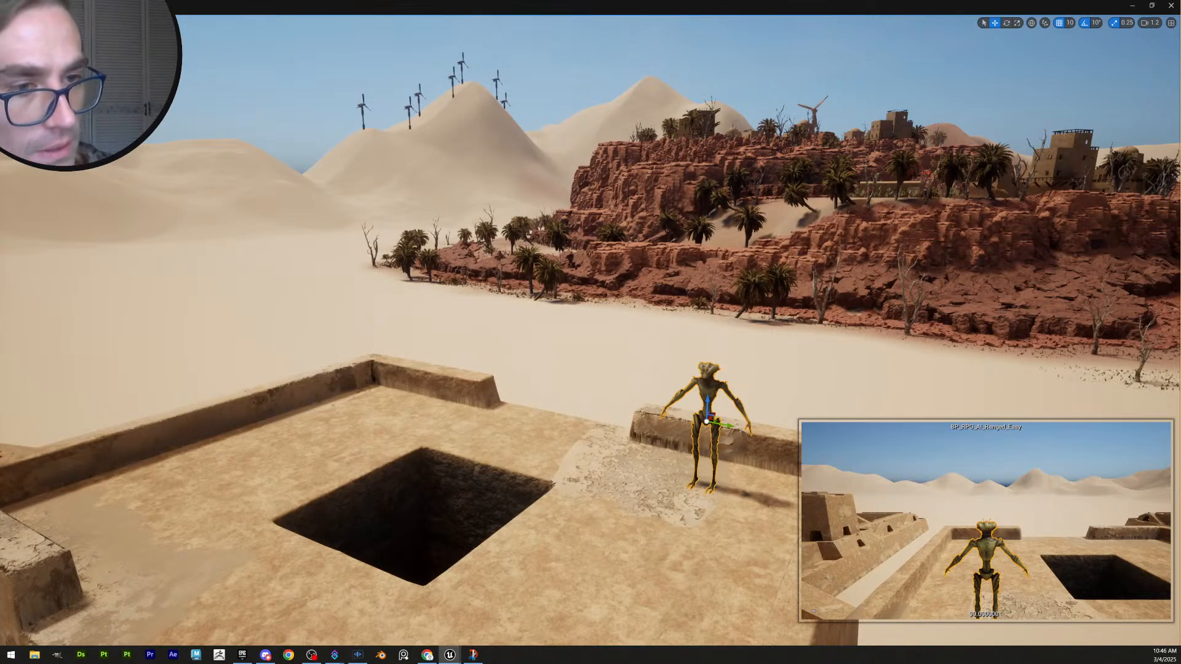
Open BP_MainComponent and examine the Trace Corners section and the starting nodes of its Calculate Ledges function
{"action": "key", "text": "ctrl+e"}
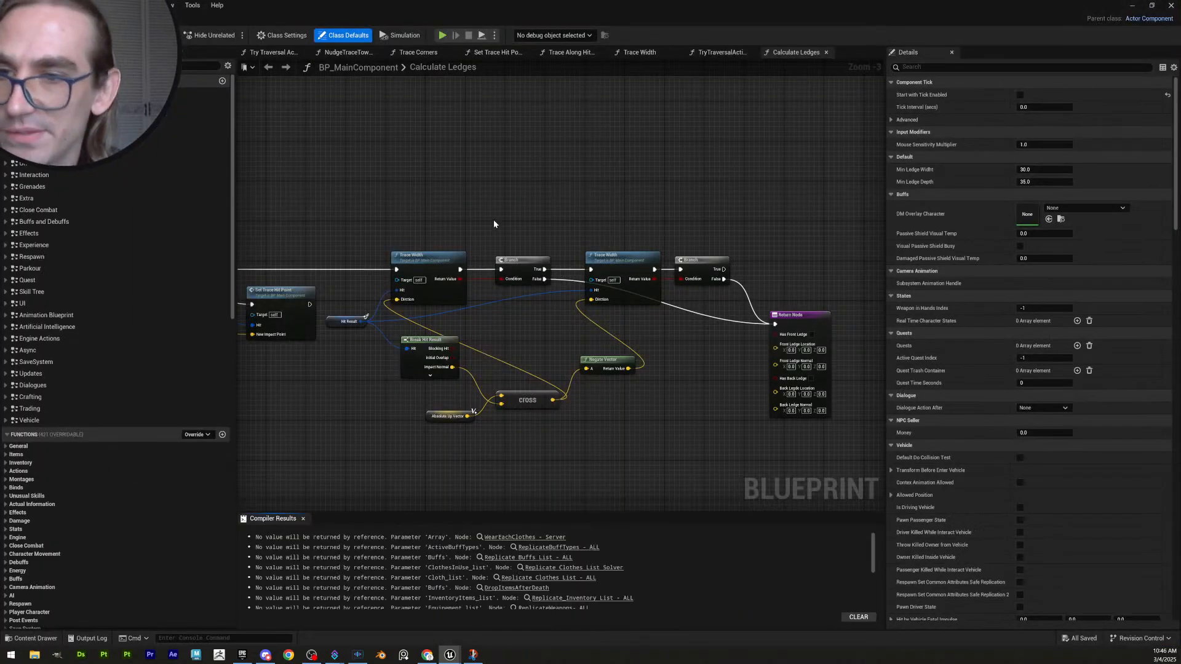
{"action": "mouse_move", "coordinate": [494, 223]}
{"action": "right_mouse_down"}
{"action": "mouse_move", "coordinate": [578, 211]}
{"action": "mouse_move", "coordinate": [781, 216]}
{"action": "mouse_move", "coordinate": [547, 237]}
{"action": "mouse_move", "coordinate": [538, 227]}
{"action": "mouse_move", "coordinate": [827, 225]}
{"action": "right_mouse_up"}
{"action": "scroll", "coordinate": [483, 318], "scroll_direction": "up", "scroll_amount": 3}
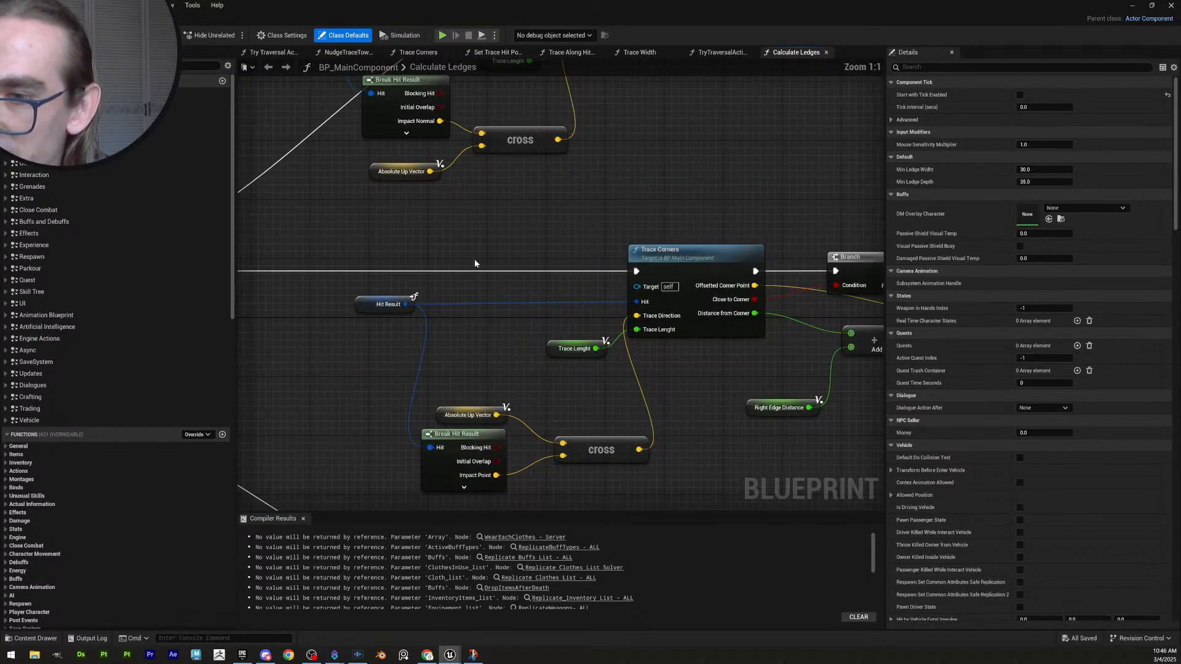
{"action": "right_click_drag", "start_coordinate": [622, 221], "coordinate": [564, 190]}
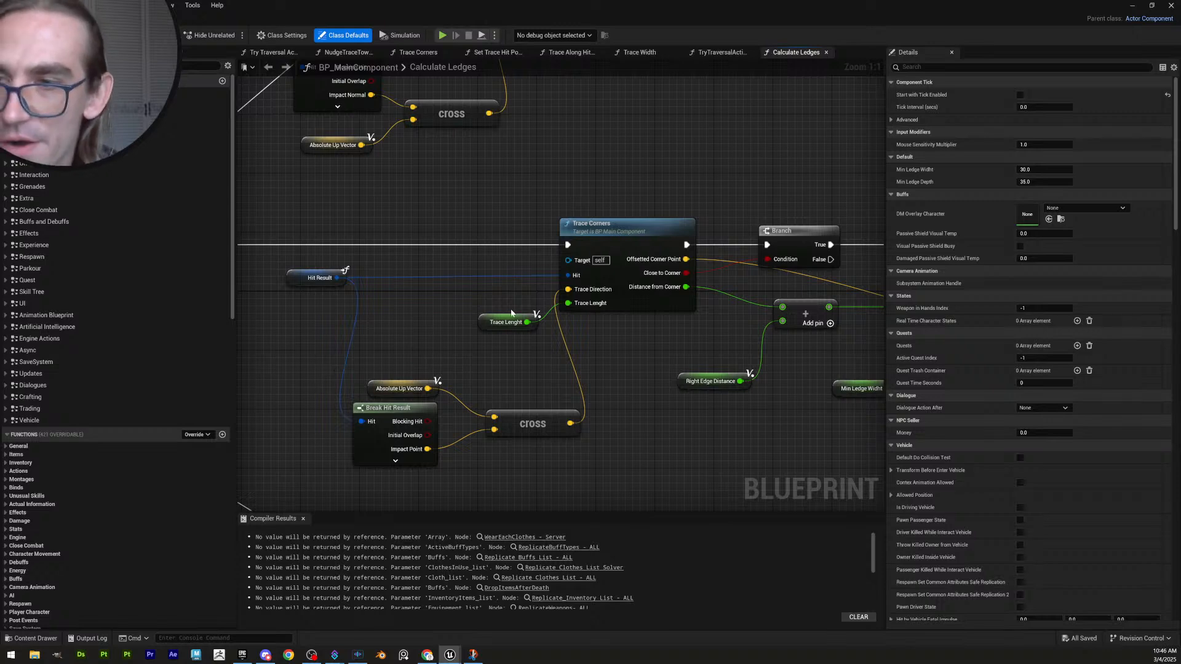
{"action": "scroll", "coordinate": [540, 200], "scroll_direction": "down", "scroll_amount": 8}
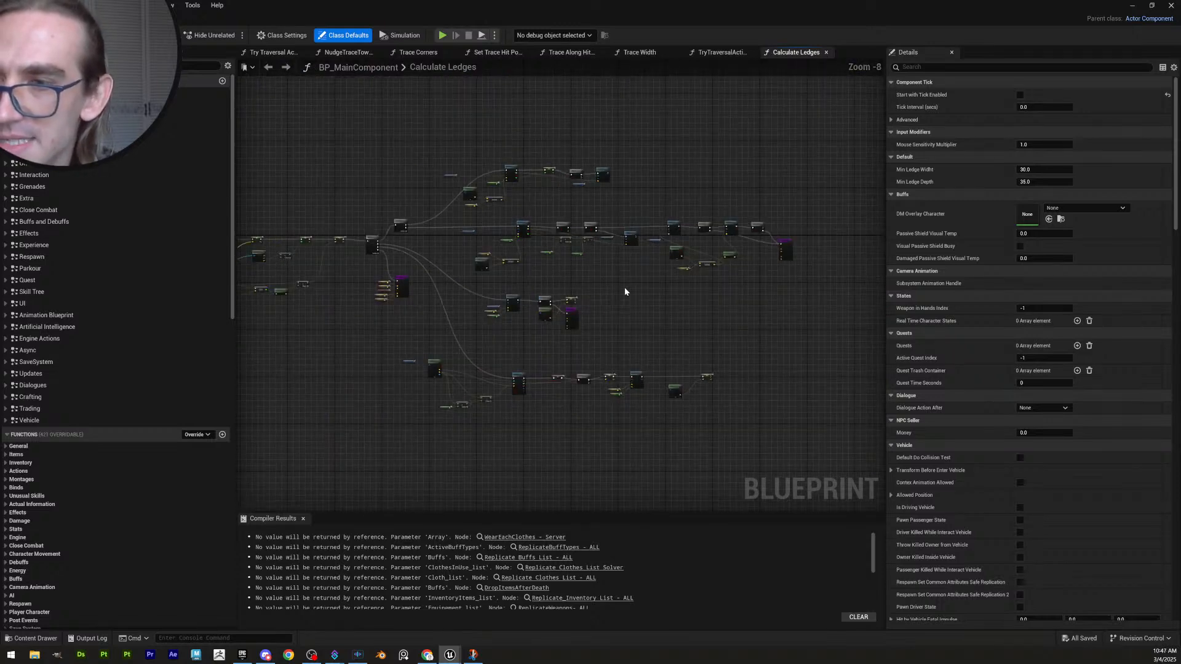
{"action": "right_click_drag", "start_coordinate": [624, 288], "coordinate": [847, 310]}
{"action": "scroll", "coordinate": [438, 276], "scroll_direction": "up", "scroll_amount": 4}
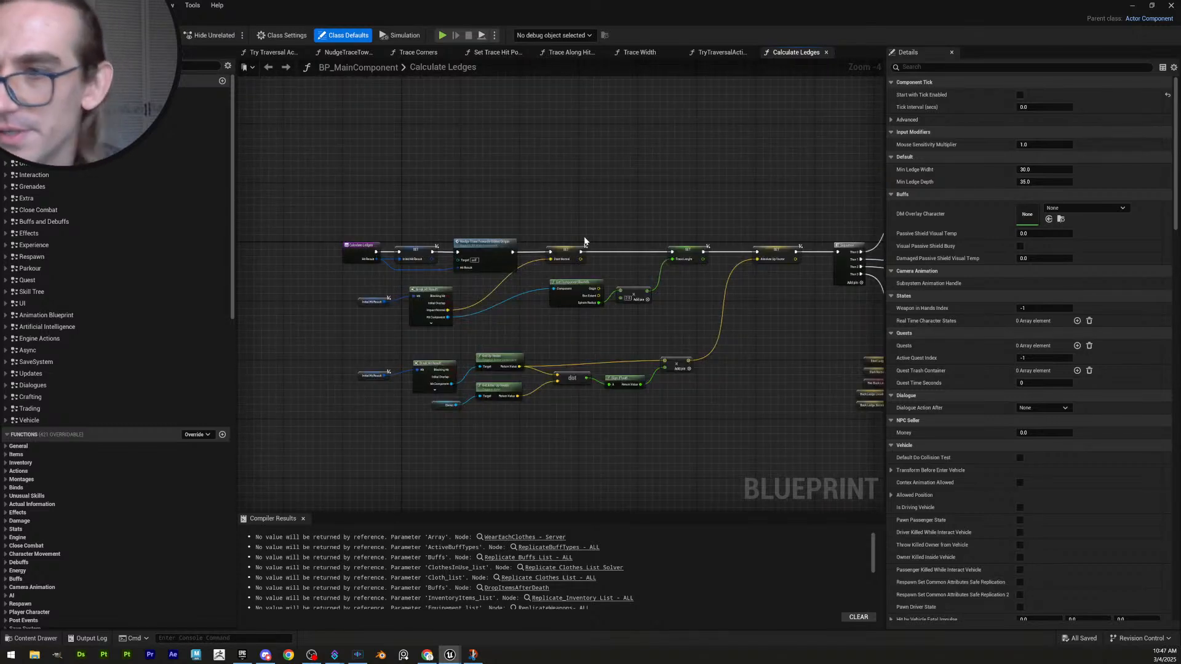
{"action": "scroll", "coordinate": [449, 255], "scroll_direction": "up", "scroll_amount": 2}
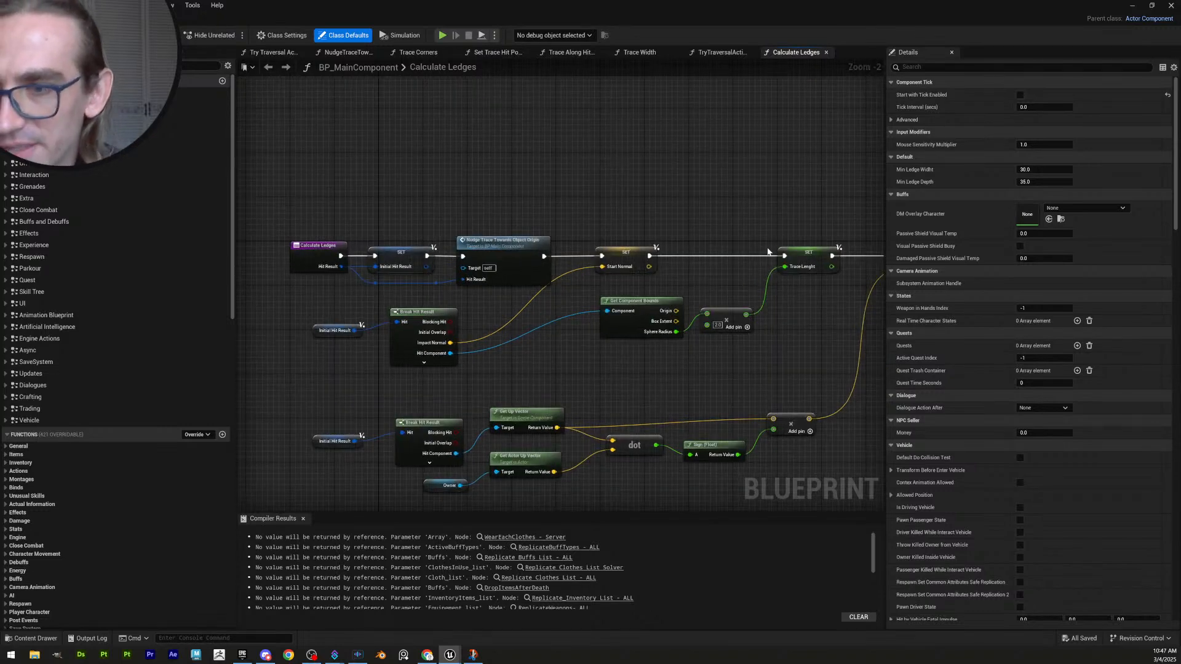
Review the overall layout of the Calculate Ledges graph, save the blueprint and close its editor
{"action": "scroll", "coordinate": [692, 210], "scroll_direction": "down", "scroll_amount": 8}
{"action": "right_click_drag", "start_coordinate": [693, 211], "coordinate": [545, 387]}
{"action": "scroll", "coordinate": [544, 368], "scroll_direction": "up", "scroll_amount": 2}
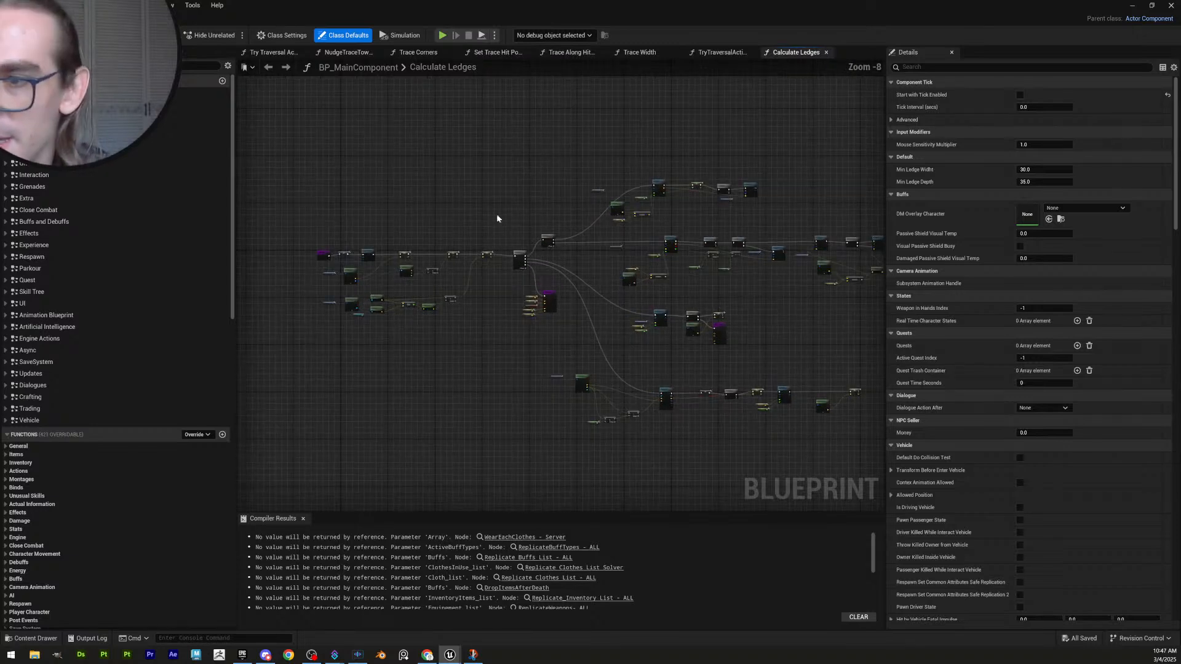
{"action": "right_click_drag", "start_coordinate": [497, 206], "coordinate": [412, 212]}
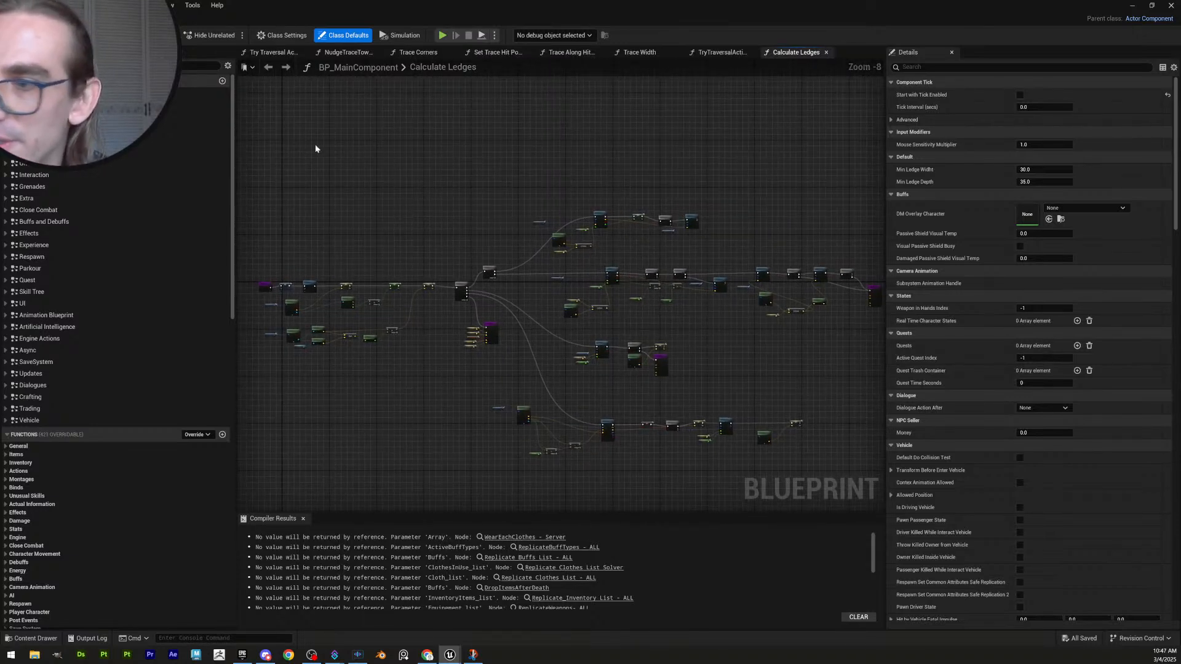
{"action": "key", "text": "ctrl+s"}
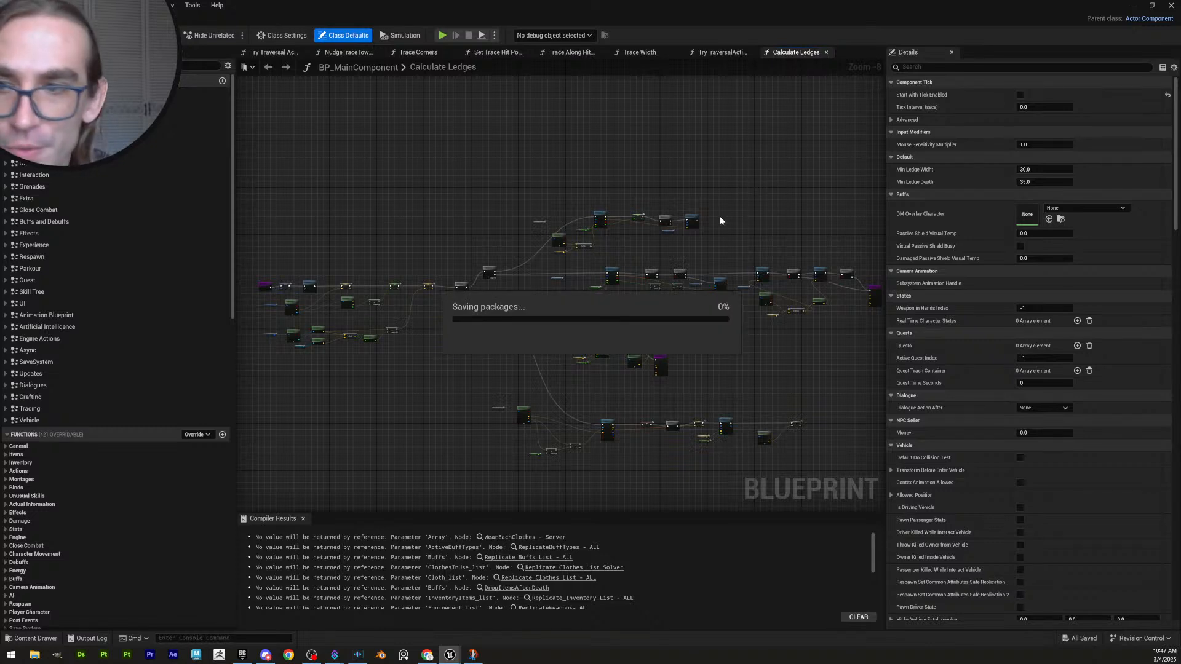
{"action": "left_click", "coordinate": [1171, 10]}
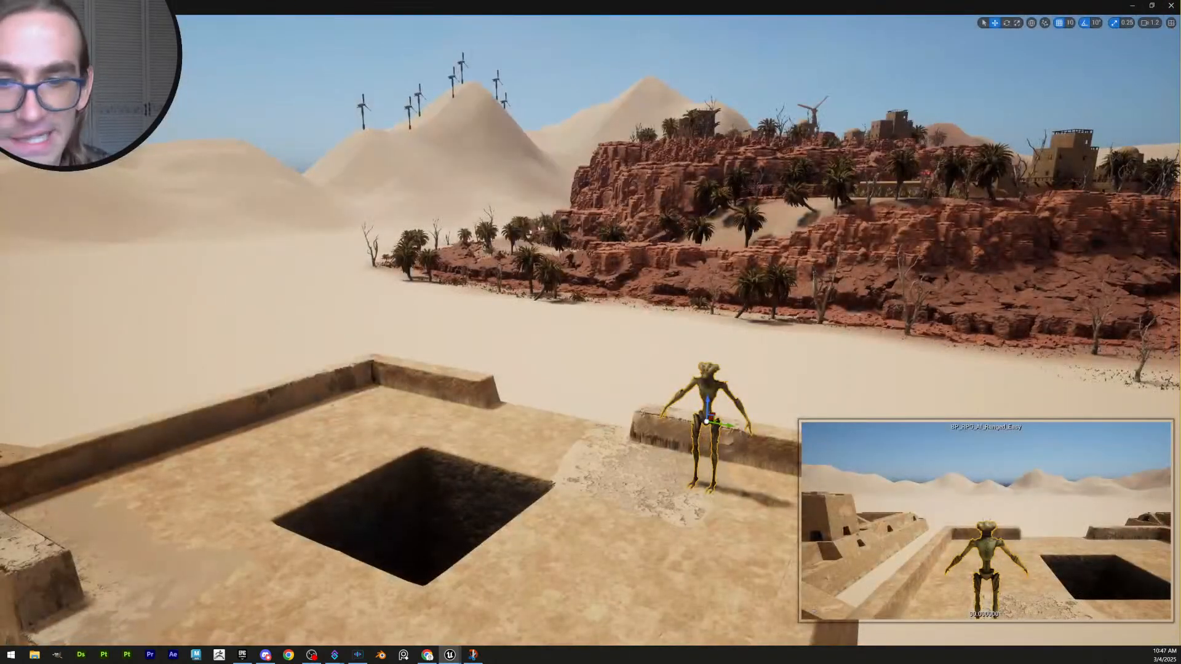
Deselect the creature, return to the open box near the pipe pieces and select the box
{"action": "right_click_drag", "start_coordinate": [591, 332], "coordinate": [633, 354]}
{"action": "key", "text": "Escape"}
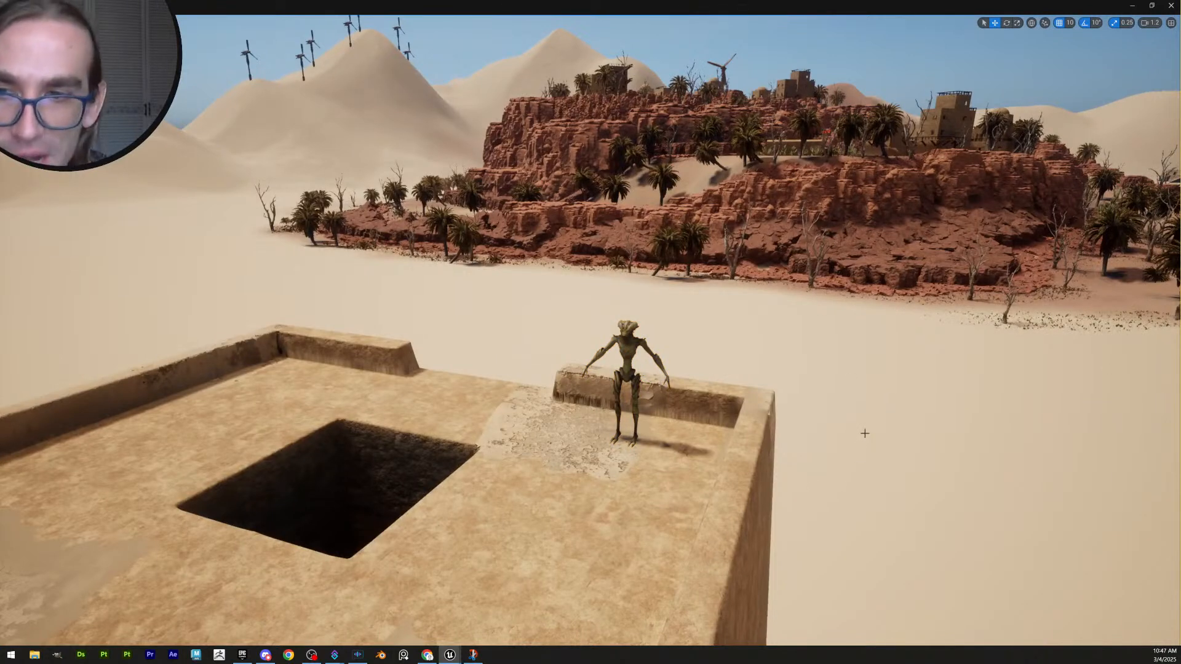
{"action": "right_click_drag", "start_coordinate": [864, 433], "coordinate": [659, 492]}
{"action": "key", "text": "s"}
{"action": "scroll", "coordinate": [872, 451], "scroll_direction": "up", "scroll_amount": 1}
{"action": "key", "text": "d"}
{"action": "scroll", "coordinate": [1044, 436], "scroll_direction": "up", "scroll_amount": 2}
{"action": "key", "text": "d"}
{"action": "scroll", "coordinate": [923, 445], "scroll_direction": "up", "scroll_amount": 2}
{"action": "scroll", "coordinate": [1045, 397], "scroll_direction": "up", "scroll_amount": 1}
{"action": "key", "text": "w"}
{"action": "key", "text": "d"}
{"action": "scroll", "coordinate": [772, 455], "scroll_direction": "down", "scroll_amount": 1}
{"action": "key", "text": "e"}
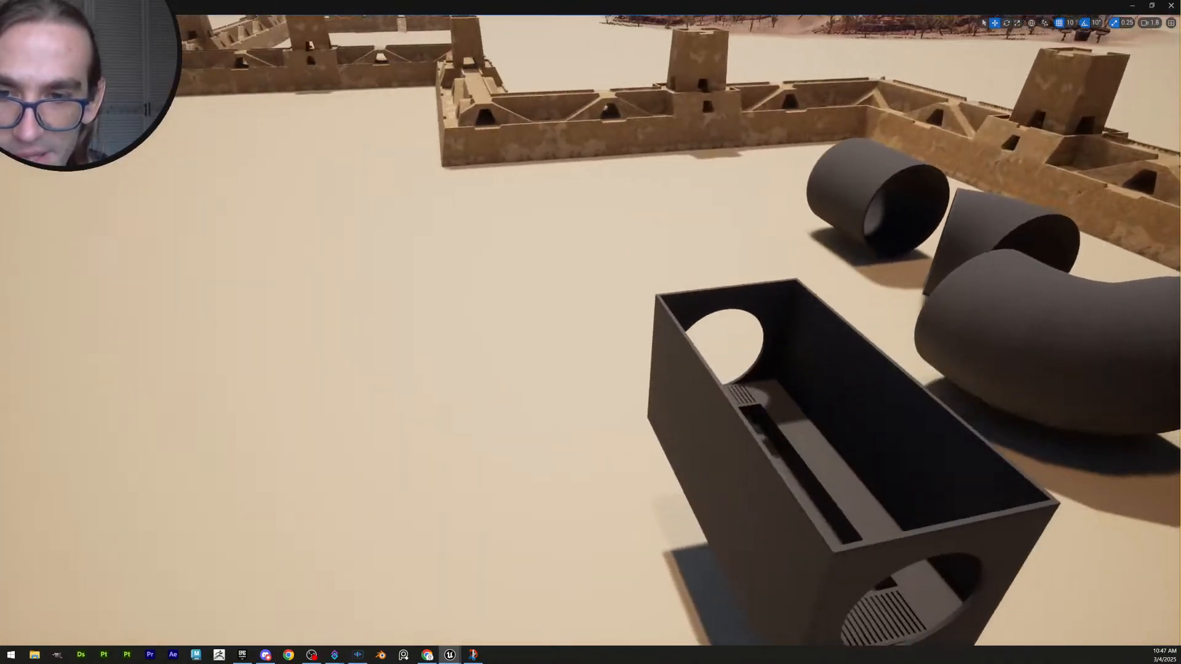
{"action": "right_click_drag", "start_coordinate": [827, 362], "coordinate": [850, 403]}
{"action": "left_click", "coordinate": [838, 348]}
Inspect the selected box's walls, grates and floor channel from above, and clear the selection
{"action": "key", "text": "s"}
{"action": "right_click_drag", "start_coordinate": [839, 347], "coordinate": [901, 375]}
{"action": "key", "text": "a"}
{"action": "key", "text": "s"}
{"action": "key", "text": "w"}
{"action": "key", "text": "d"}
{"action": "scroll", "coordinate": [884, 367], "scroll_direction": "down", "scroll_amount": 4}
{"action": "key", "text": "w"}
{"action": "key", "text": "a"}
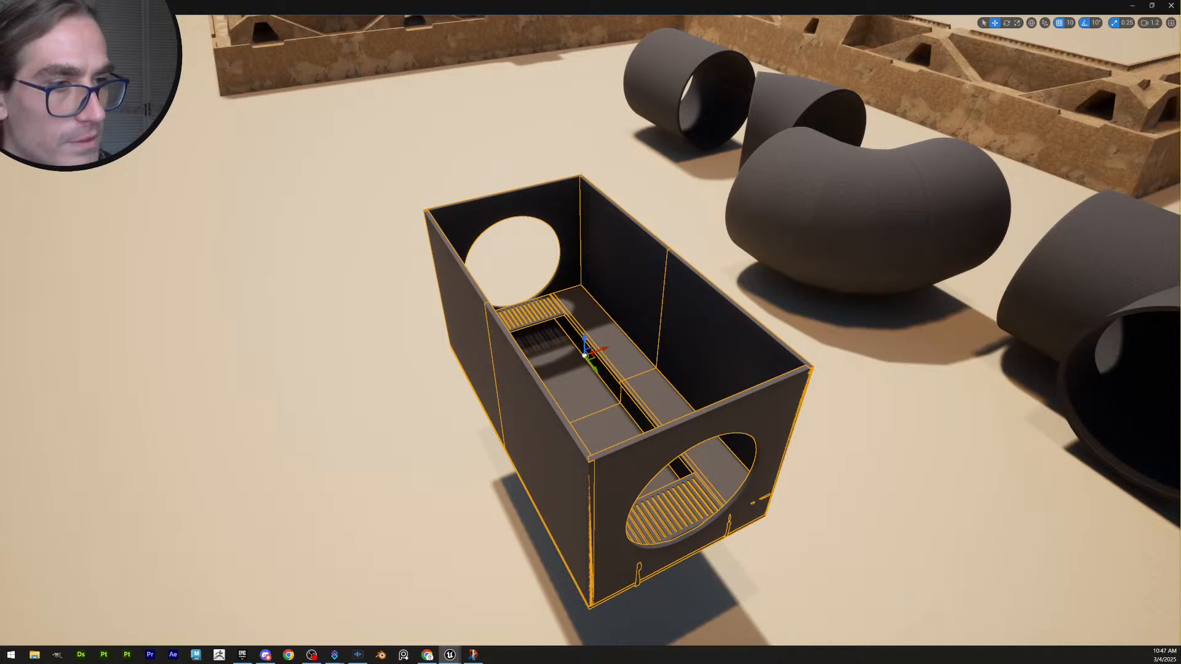
{"action": "key", "text": "Escape"}
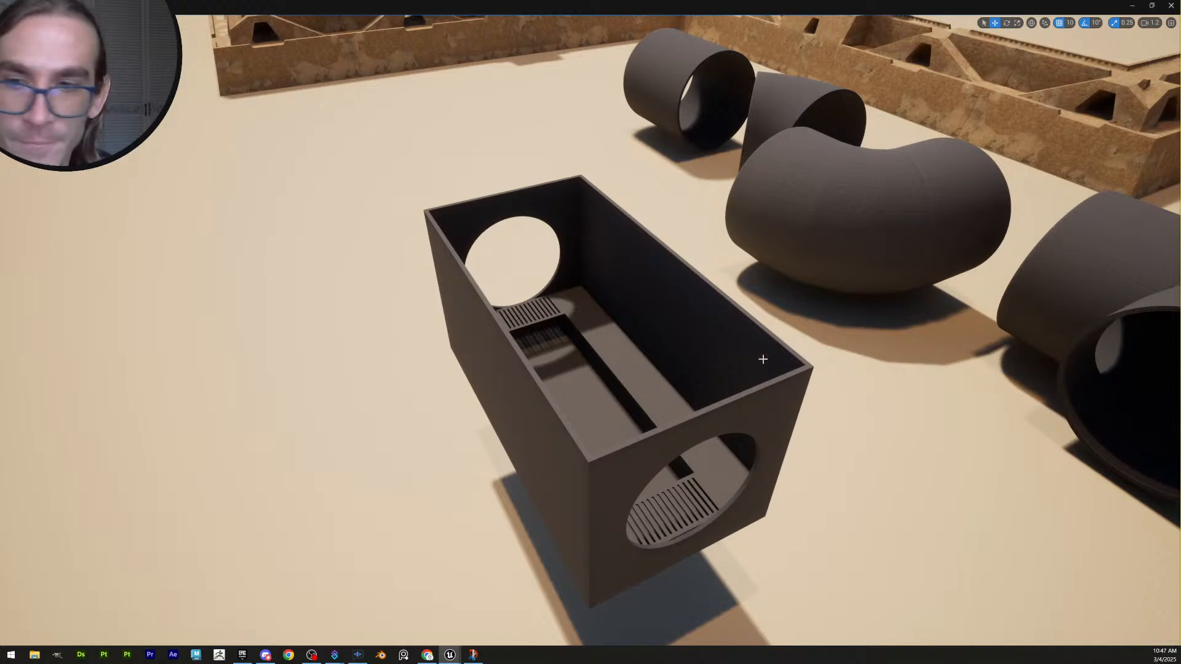
Compare the open box with the curved and branching pipe pieces behind it
{"action": "right_click_drag", "start_coordinate": [871, 361], "coordinate": [901, 362]}
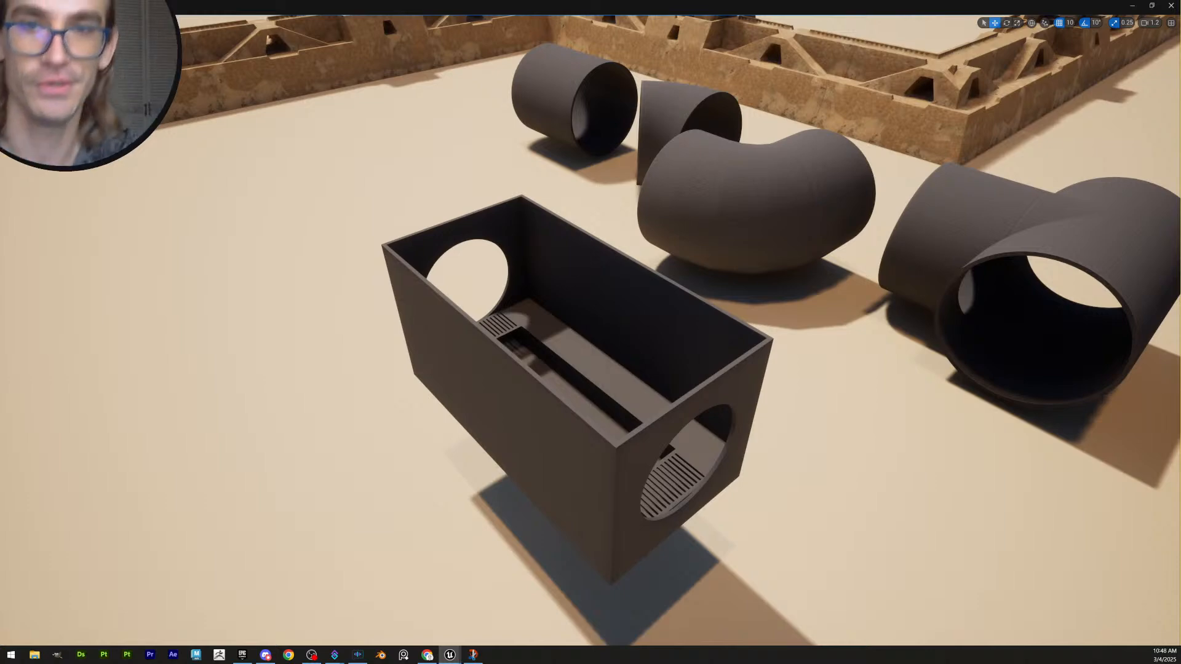
{"action": "right_click_drag", "start_coordinate": [1067, 510], "coordinate": [860, 417]}
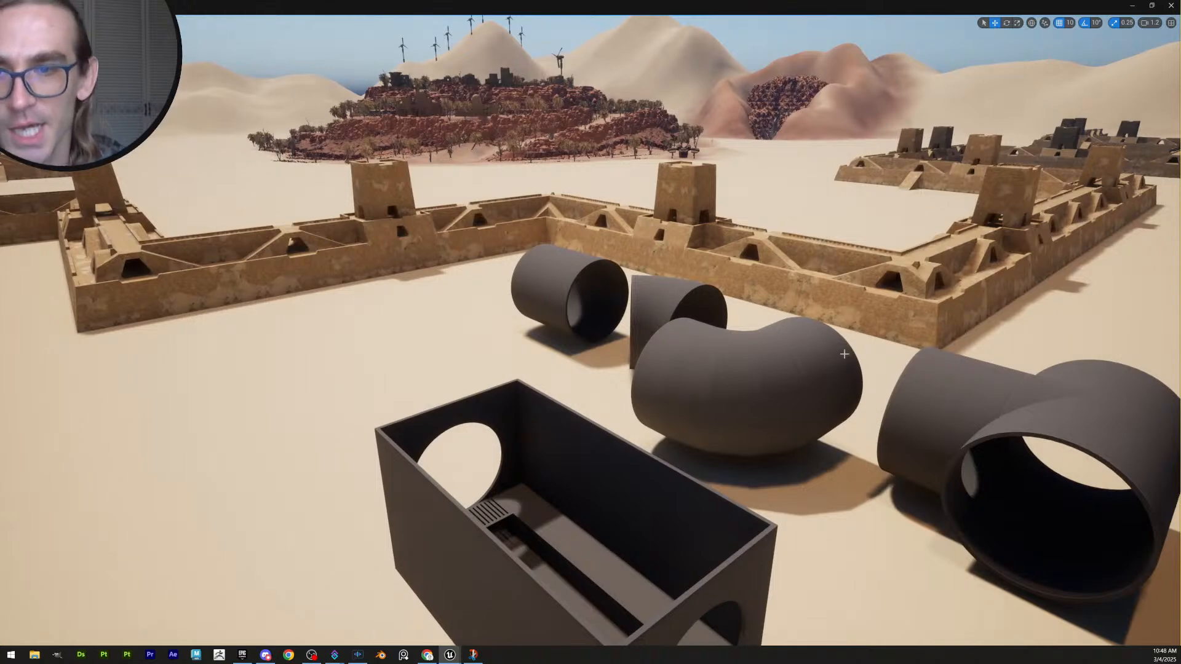
{"action": "mouse_move", "coordinate": [844, 354]}
{"action": "right_mouse_down"}
{"action": "mouse_move", "coordinate": [861, 477]}
{"action": "mouse_move", "coordinate": [784, 470]}
{"action": "mouse_move", "coordinate": [763, 430]}
{"action": "mouse_move", "coordinate": [736, 423]}
{"action": "mouse_move", "coordinate": [775, 420]}
{"action": "mouse_move", "coordinate": [766, 463]}
{"action": "mouse_move", "coordinate": [845, 355]}
{"action": "right_mouse_up"}
{"action": "scroll", "coordinate": [845, 354], "scroll_direction": "down", "scroll_amount": 4}
{"action": "key", "text": "s"}
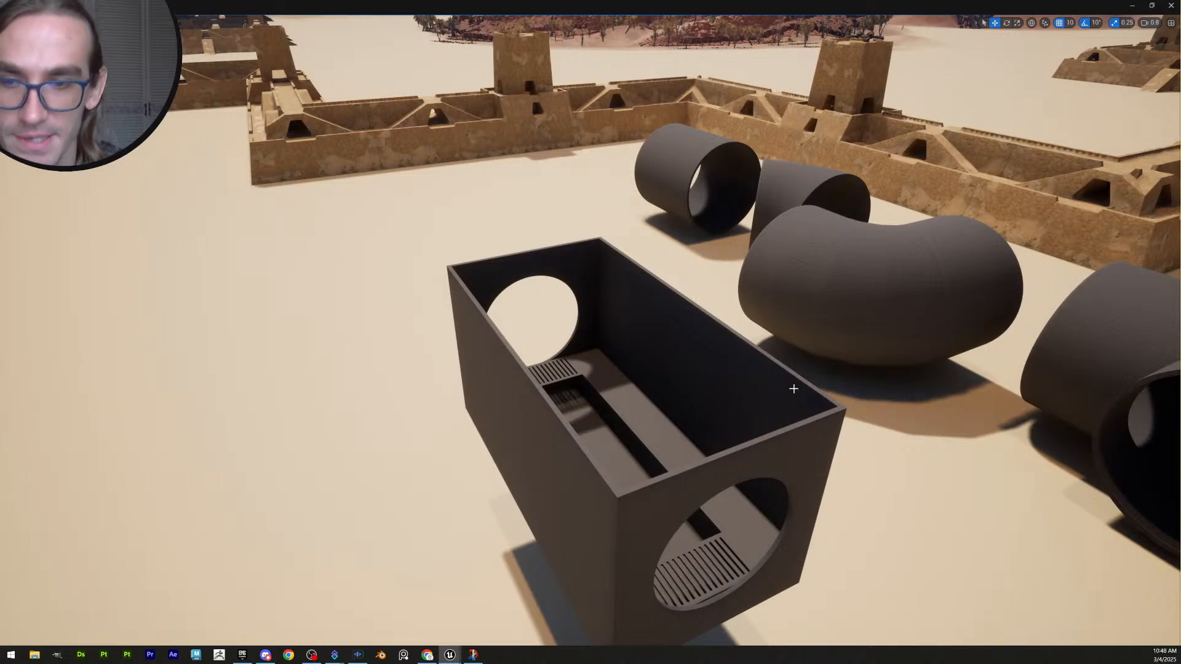
Select the grouped open box and unlock its group so its parts can be handled individually
{"action": "left_click", "coordinate": [751, 369]}
{"action": "right_click_drag", "start_coordinate": [752, 369], "coordinate": [745, 394]}
{"action": "key", "text": "w"}
{"action": "key", "text": "s"}
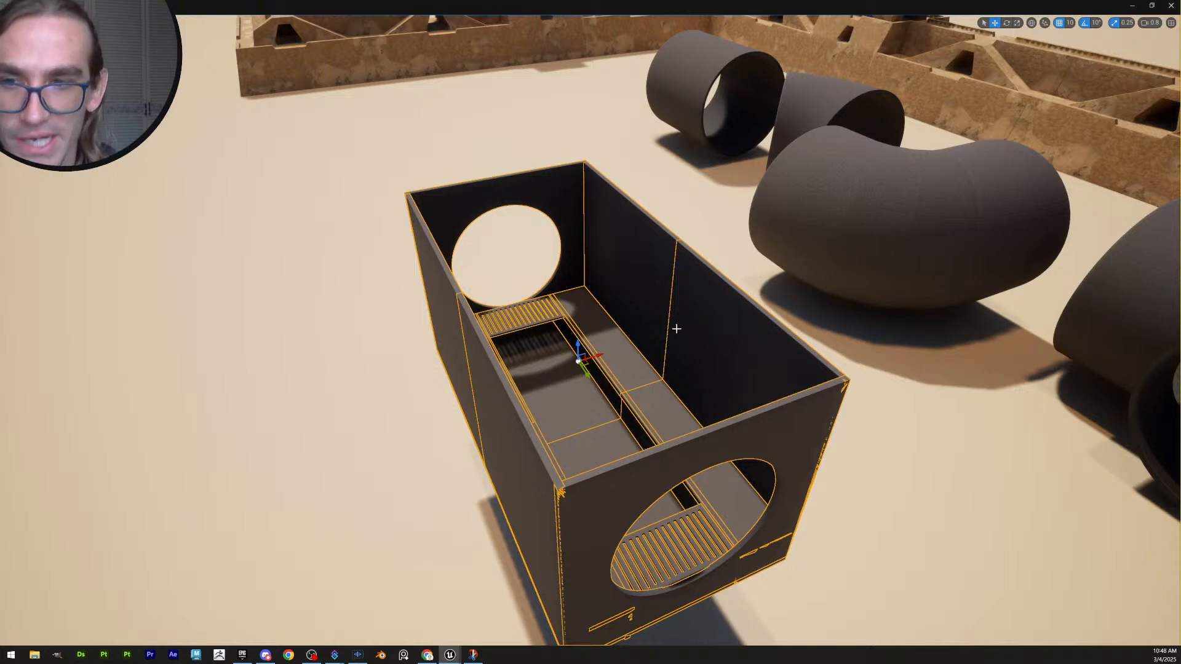
{"action": "key", "text": "s"}
{"action": "mouse_move", "coordinate": [713, 340]}
{"action": "right_mouse_down"}
{"action": "mouse_move", "coordinate": [715, 315]}
{"action": "mouse_move", "coordinate": [715, 332]}
{"action": "right_mouse_up"}
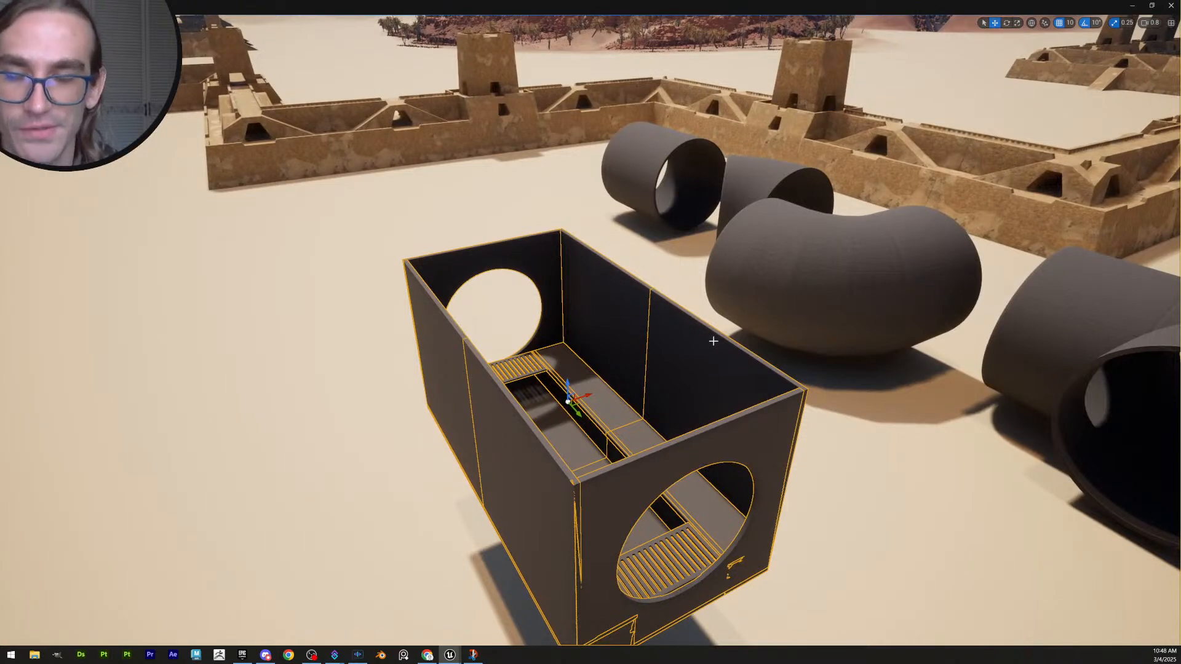
{"action": "right_click", "coordinate": [667, 353]}
{"action": "mouse_move", "coordinate": [732, 243]}
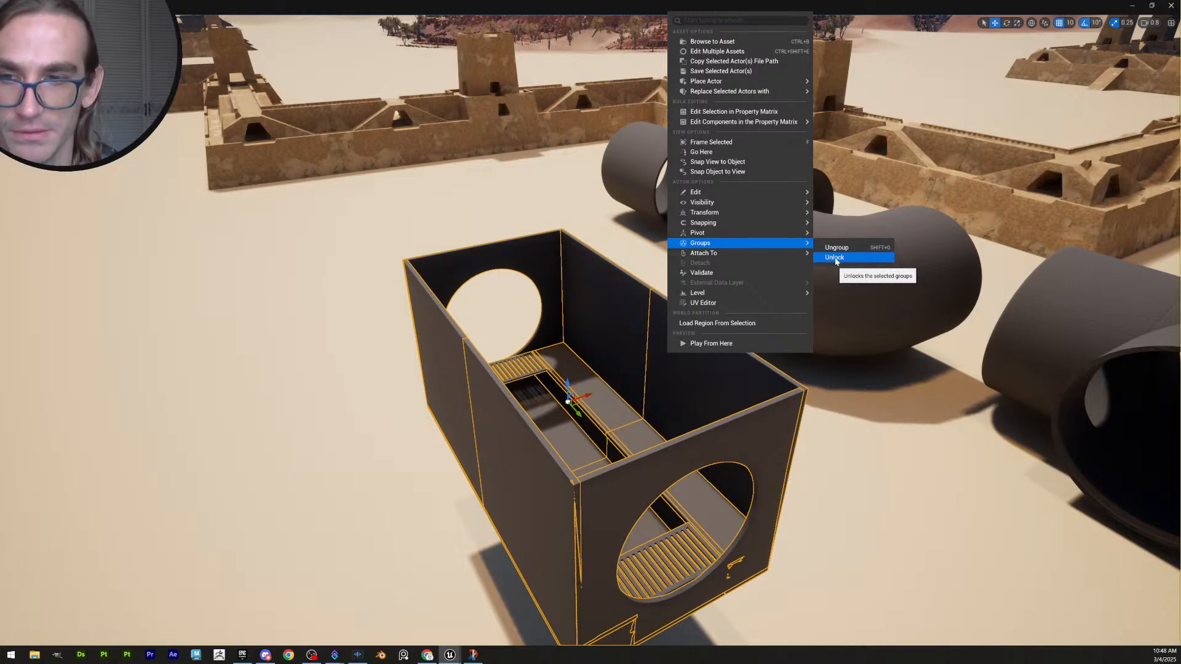
{"action": "left_click", "coordinate": [835, 258]}
Try deleting one side wall panel of the open box, and undo the deletion
{"action": "right_click_drag", "start_coordinate": [668, 353], "coordinate": [647, 369]}
{"action": "key", "text": "Delete"}
{"action": "key", "text": "ctrl+z"}
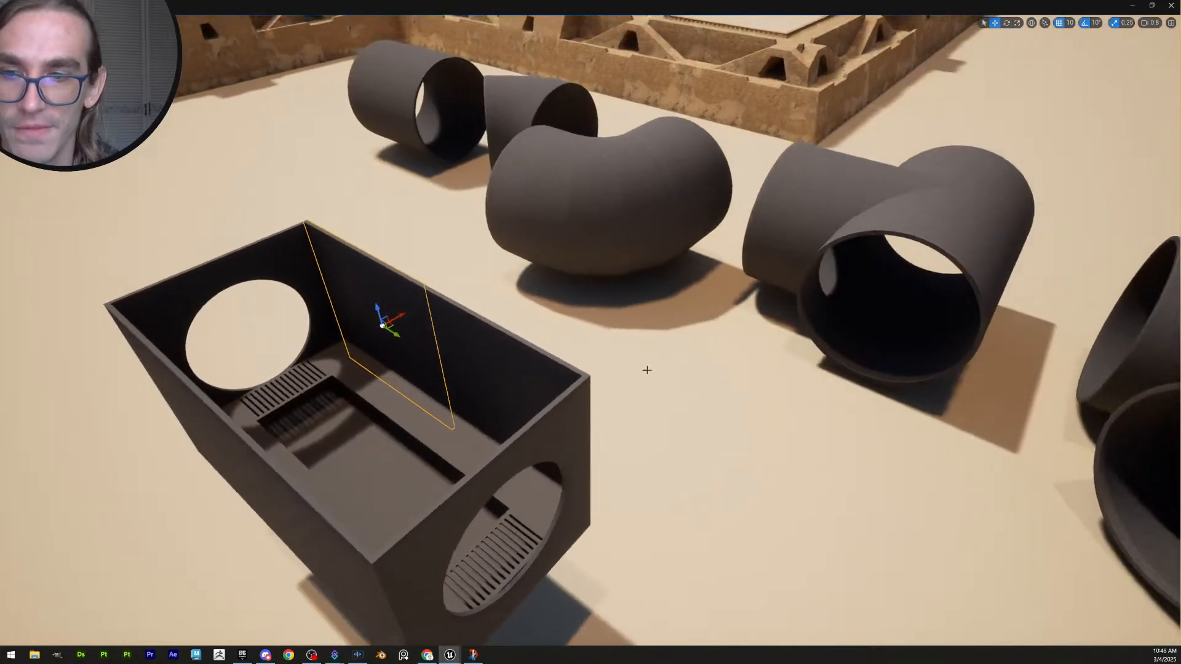
Move the branching pipe piece up against the round opening in the open box's end wall
{"action": "left_click", "coordinate": [575, 422]}
{"action": "right_click_drag", "start_coordinate": [574, 422], "coordinate": [627, 400]}
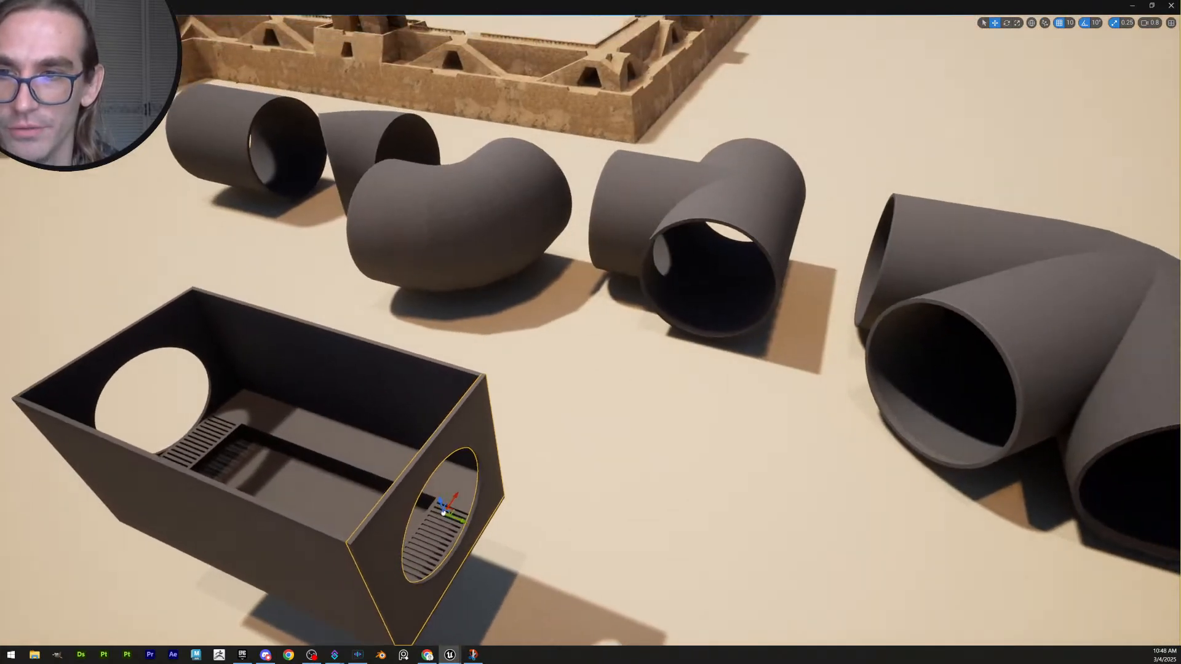
{"action": "left_click", "coordinate": [664, 209]}
{"action": "right_click_drag", "start_coordinate": [633, 353], "coordinate": [622, 359]}
{"action": "left_click", "coordinate": [551, 361]}
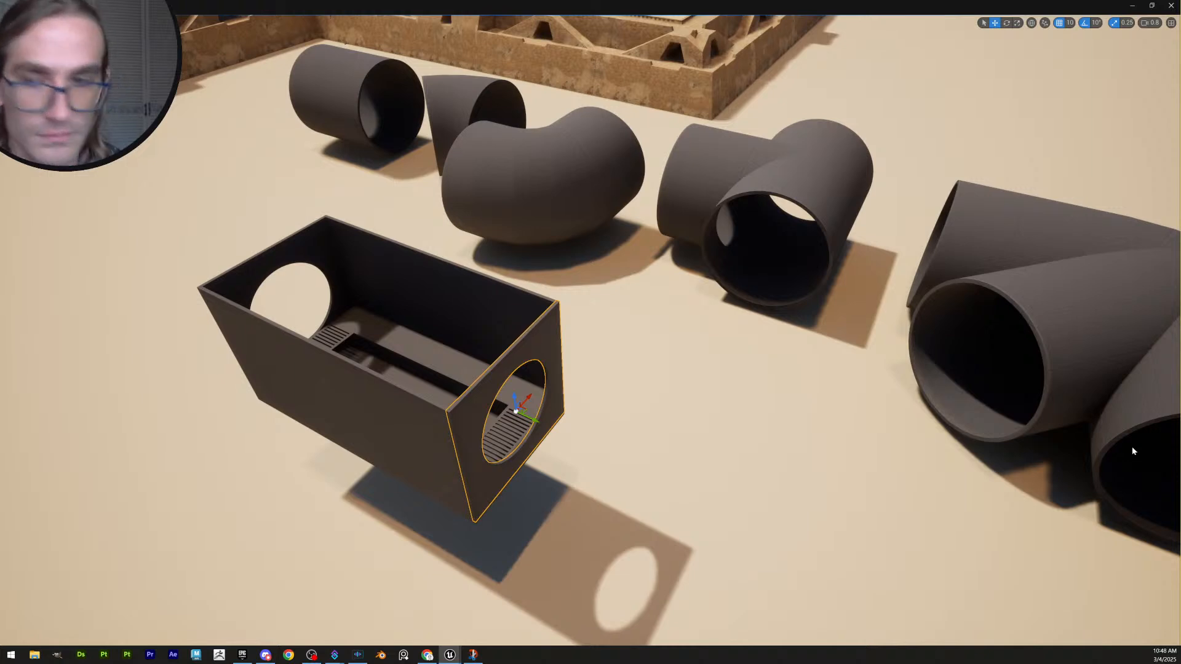
{"action": "left_click", "coordinate": [817, 226]}
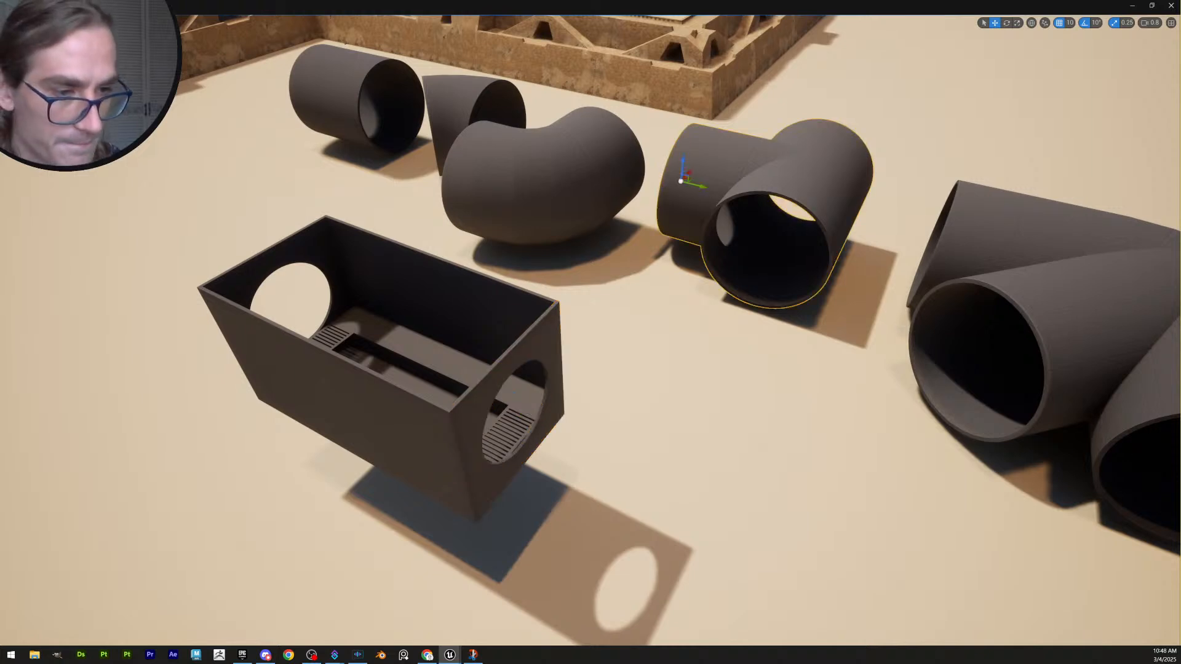
{"action": "key", "text": "ctrl+v"}
{"action": "right_click_drag", "start_coordinate": [828, 445], "coordinate": [782, 470]}
{"action": "scroll", "coordinate": [861, 460], "scroll_direction": "up", "scroll_amount": 1}
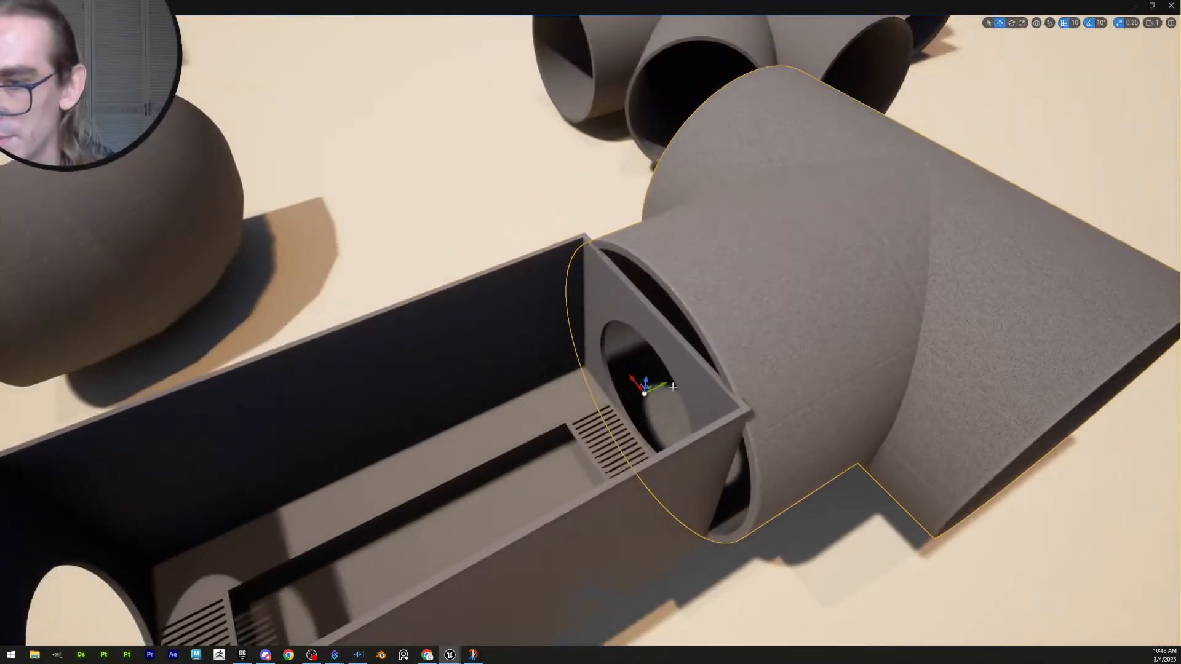
Scale up the end wall so its round opening matches the diameter of the adjoining branching pipe
{"action": "left_click", "coordinate": [705, 396]}
{"action": "right_click_drag", "start_coordinate": [705, 397], "coordinate": [711, 413]}
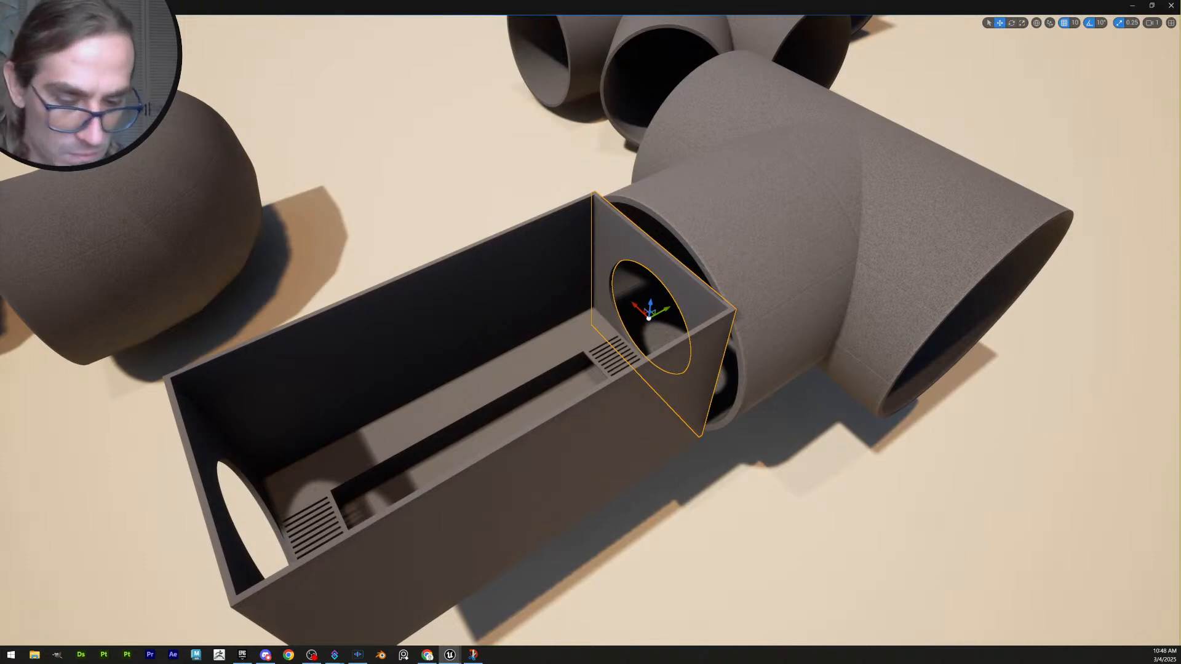
{"action": "key", "text": "Return"}
{"action": "key", "text": "d"}
{"action": "right_click_drag", "start_coordinate": [890, 428], "coordinate": [772, 356]}
{"action": "scroll", "coordinate": [855, 394], "scroll_direction": "up", "scroll_amount": 3}
Scale up the long side wall panel nearest the enlarged end wall
{"action": "left_click", "coordinate": [792, 340]}
{"action": "key", "text": "a"}
{"action": "right_click_drag", "start_coordinate": [772, 307], "coordinate": [767, 301]}
{"action": "left_click", "coordinate": [767, 301]}
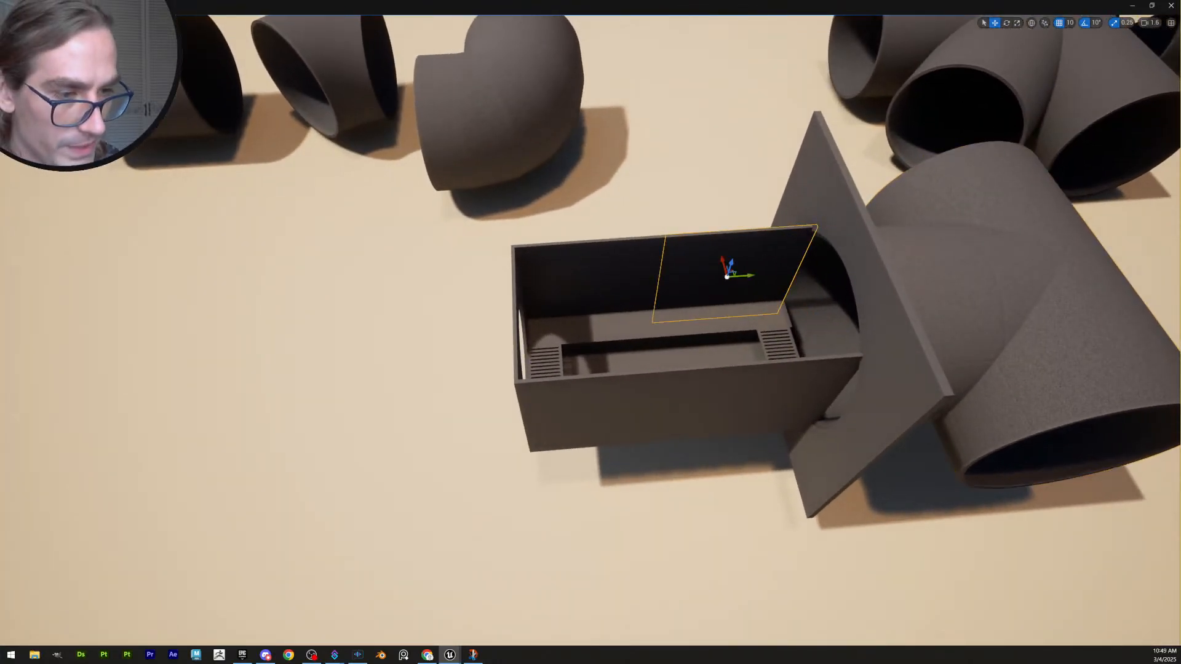
{"action": "key", "text": "Return"}
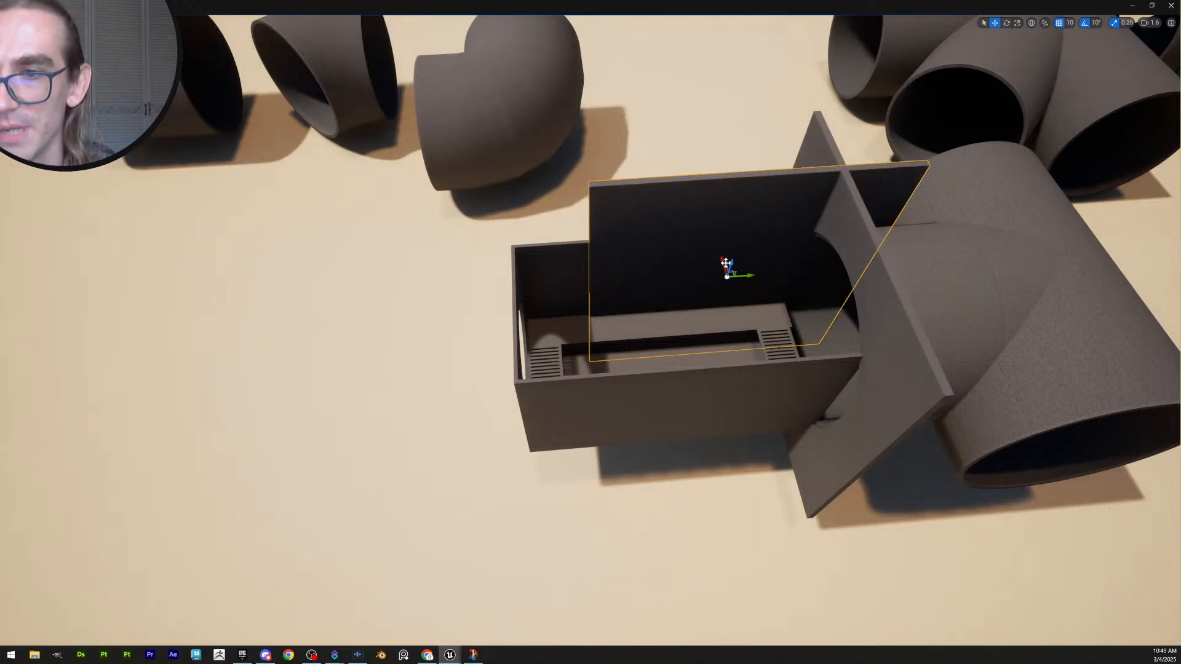
Set the grid snap to 50 and move the enlarged side wall outward and along the box to the end wall's outer edge
{"action": "key", "text": "a"}
{"action": "right_click_drag", "start_coordinate": [726, 263], "coordinate": [892, 290]}
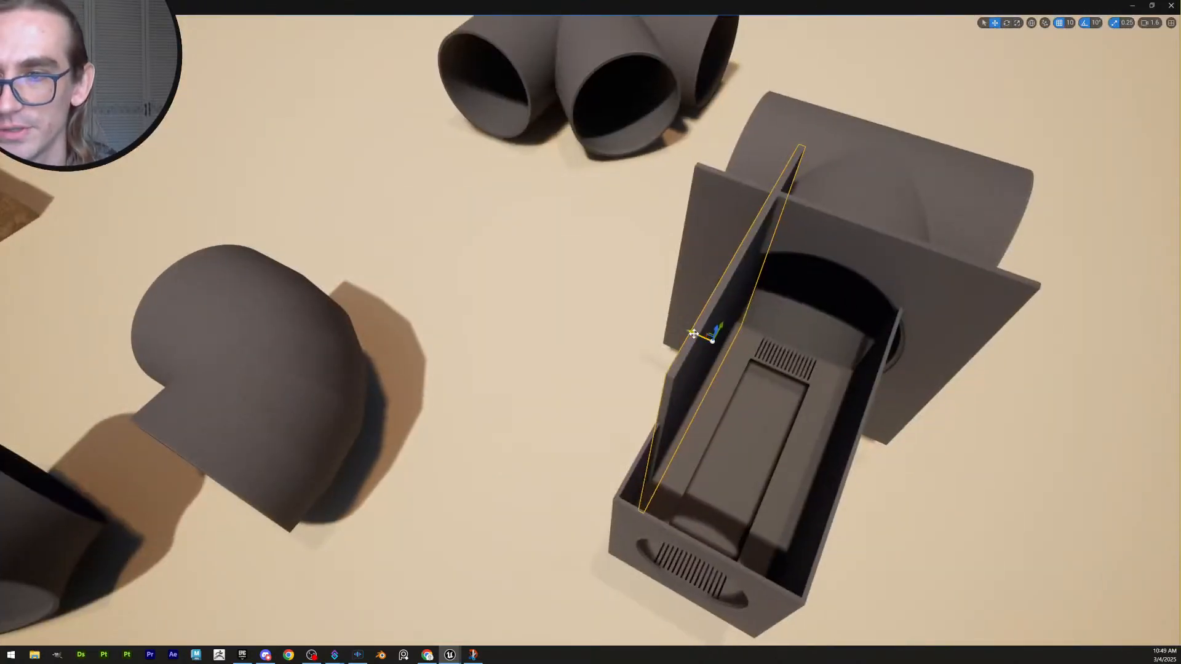
{"action": "left_click_drag", "start_coordinate": [693, 334], "coordinate": [628, 304]}
{"action": "key", "text": "ctrl+z"}
{"action": "left_click", "coordinate": [1073, 22]}
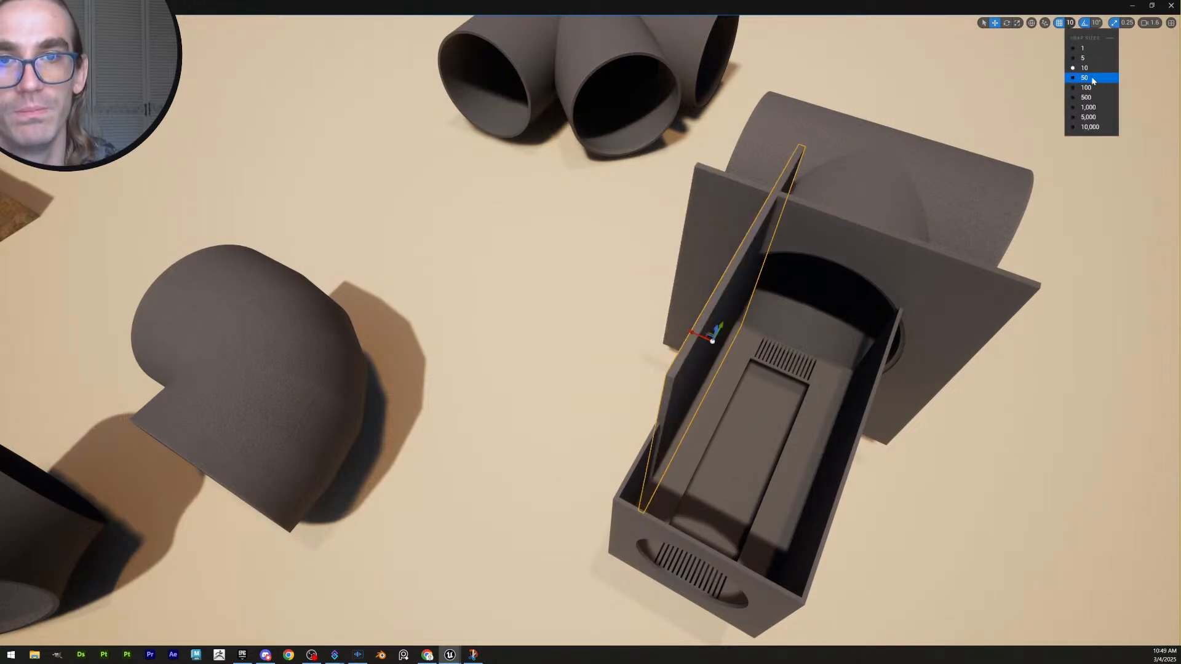
{"action": "left_click", "coordinate": [1096, 78]}
{"action": "left_click_drag", "start_coordinate": [692, 333], "coordinate": [628, 306]}
{"action": "mouse_move", "coordinate": [667, 315]}
{"action": "right_mouse_down"}
{"action": "mouse_move", "coordinate": [606, 293]}
{"action": "mouse_move", "coordinate": [668, 315]}
{"action": "right_mouse_up"}
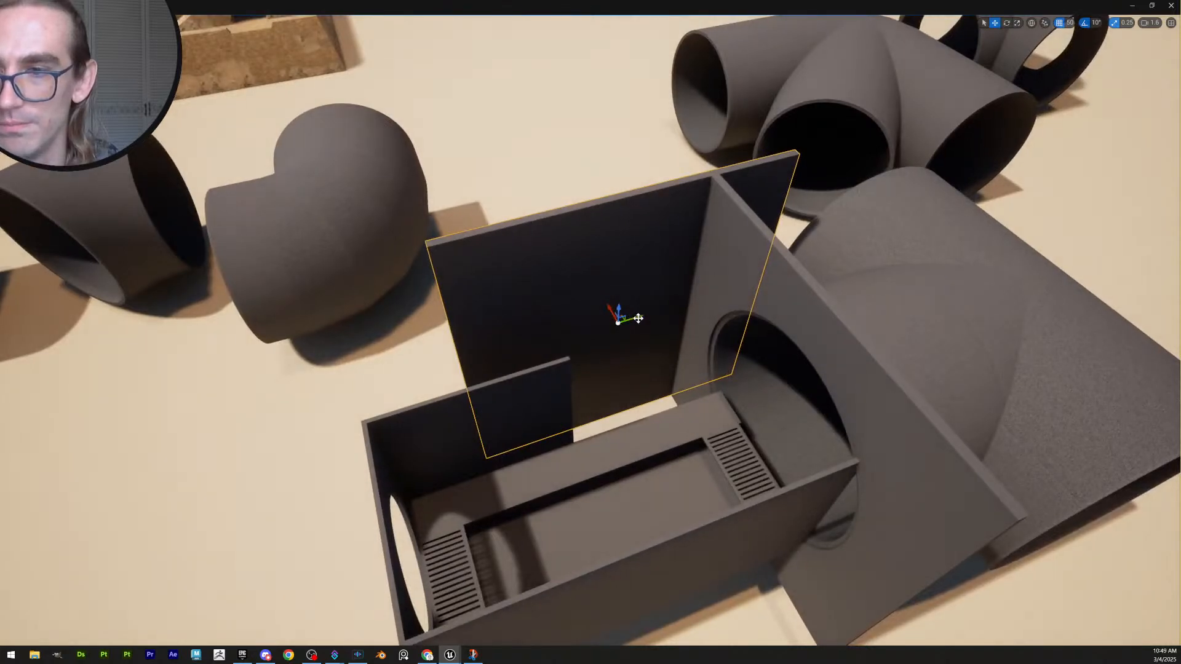
{"action": "left_click_drag", "start_coordinate": [636, 317], "coordinate": [559, 324]}
{"action": "mouse_move", "coordinate": [678, 291]}
{"action": "right_mouse_down"}
{"action": "mouse_move", "coordinate": [615, 283]}
{"action": "mouse_move", "coordinate": [677, 291]}
{"action": "right_mouse_up"}
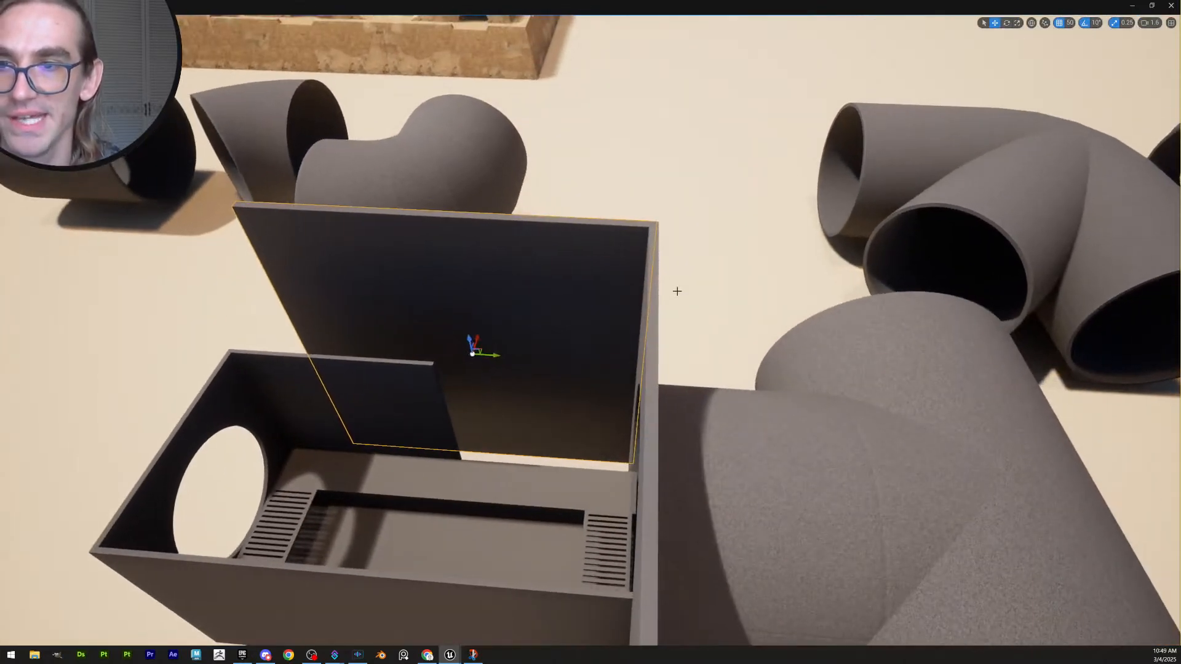
Set the grid snap to 10 and nudge the enlarged side wall lengthwise against the end wall
{"action": "left_click", "coordinate": [1064, 23]}
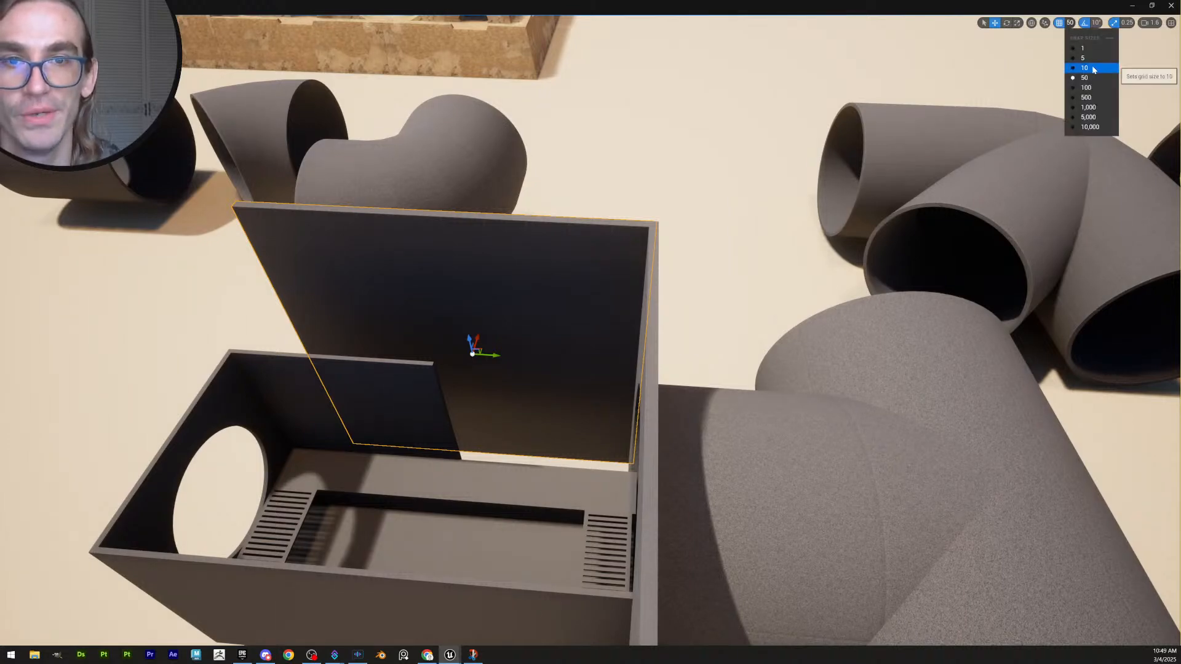
{"action": "left_click", "coordinate": [1092, 69]}
{"action": "left_click_drag", "start_coordinate": [496, 355], "coordinate": [497, 355]}
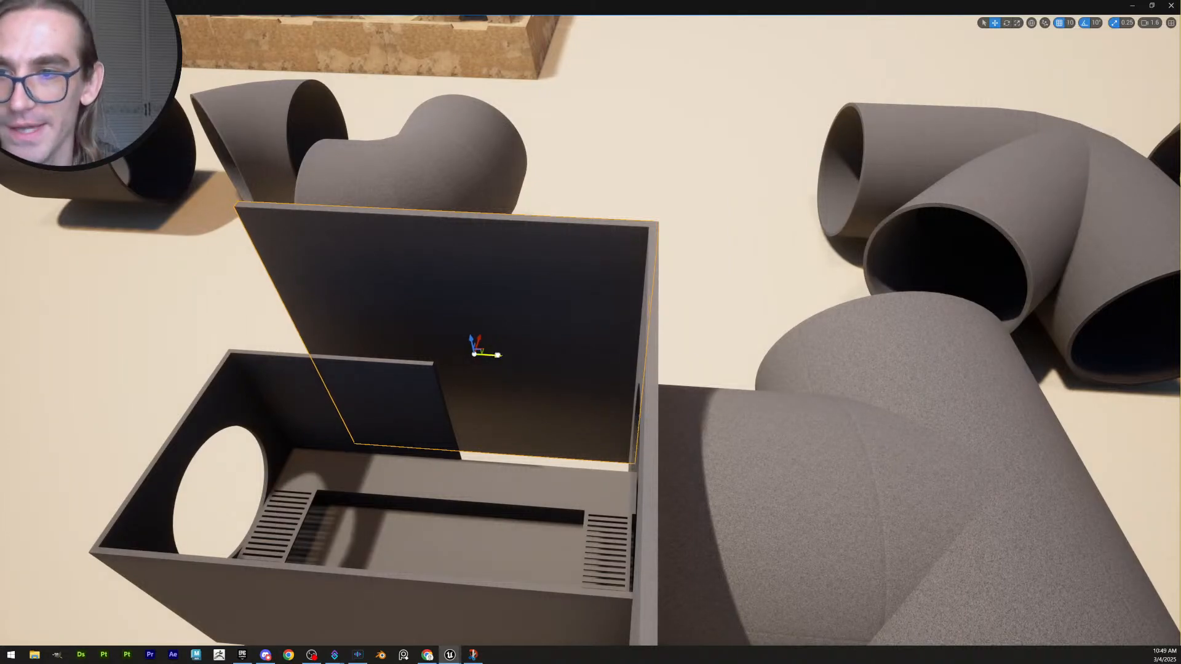
{"action": "right_click_drag", "start_coordinate": [498, 355], "coordinate": [563, 336]}
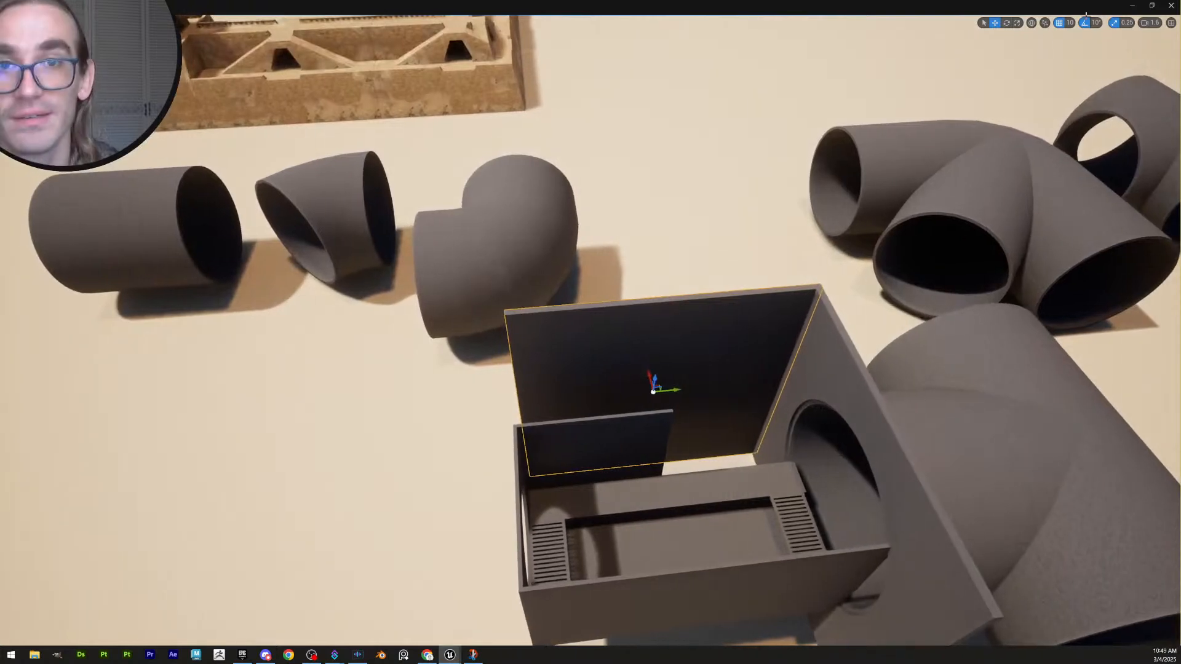
Set the grid snap to 50 and duplicate the enlarged side wall lengthwise, directly adjoining the first panel
{"action": "left_click", "coordinate": [1071, 23]}
{"action": "left_click", "coordinate": [1092, 81]}
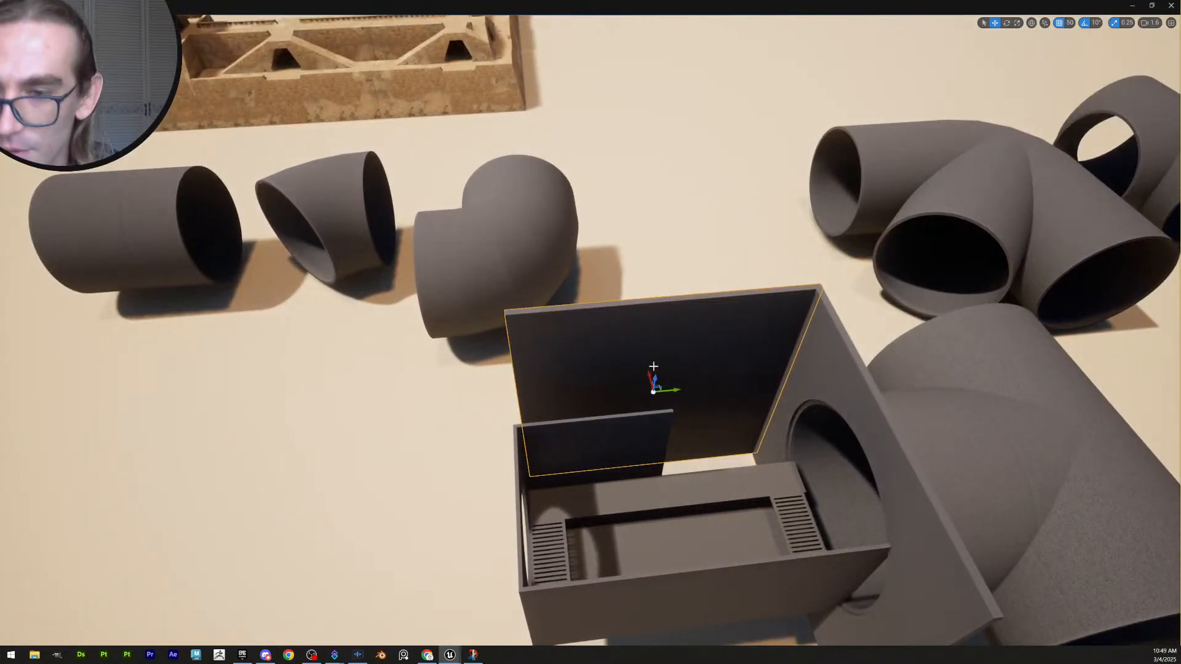
{"action": "left_click_drag", "start_coordinate": [676, 387], "coordinate": [409, 373]}
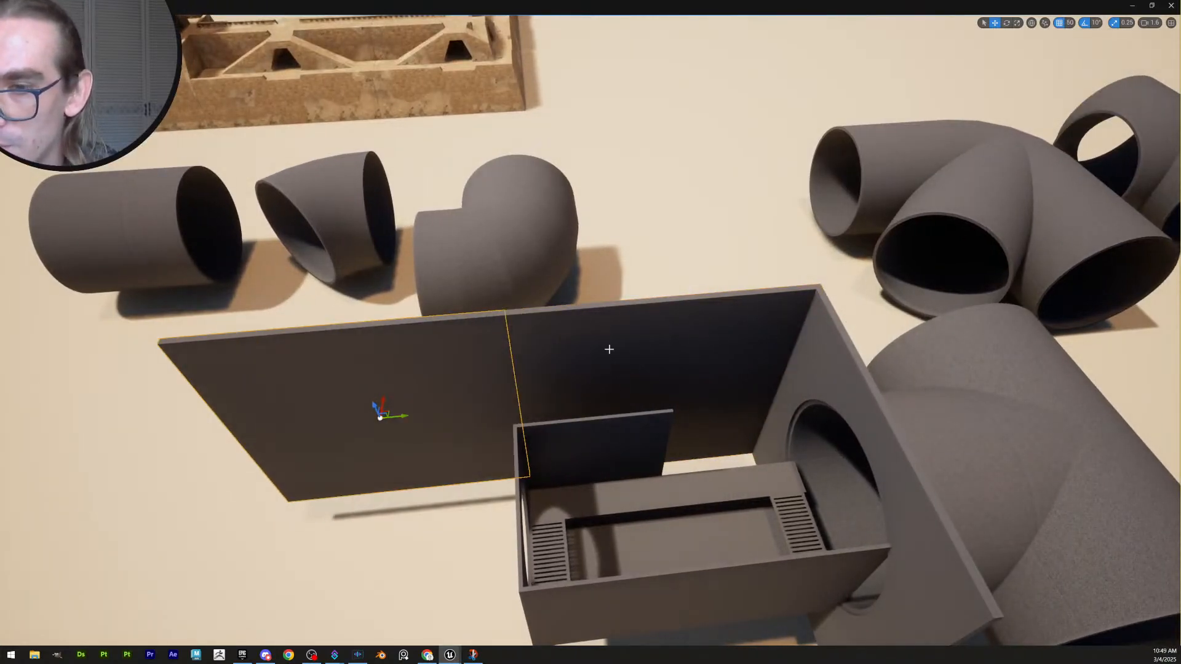
Select both enlarged side wall panels and duplicate them across to the opposite side of the box
{"action": "right_click_drag", "start_coordinate": [609, 349], "coordinate": [431, 366]}
{"action": "left_click", "coordinate": [765, 350], "text": "shift"}
{"action": "right_click_drag", "start_coordinate": [831, 339], "coordinate": [775, 340]}
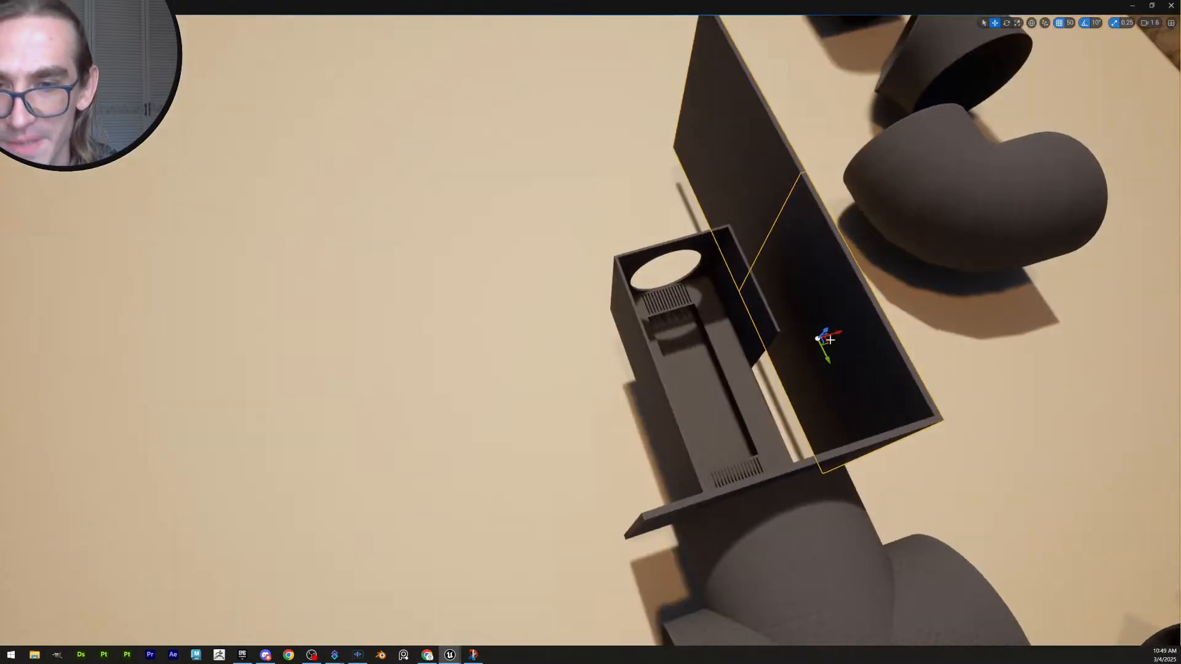
{"action": "key", "text": "ctrl+d"}
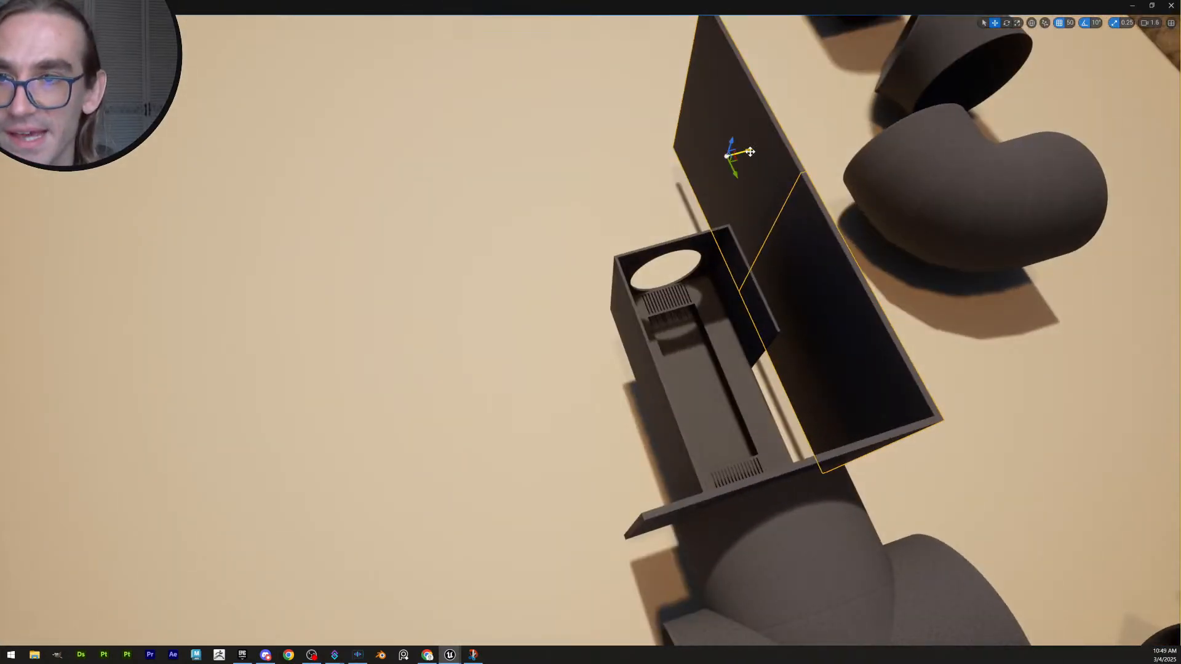
{"action": "left_click_drag", "start_coordinate": [750, 152], "coordinate": [557, 209]}
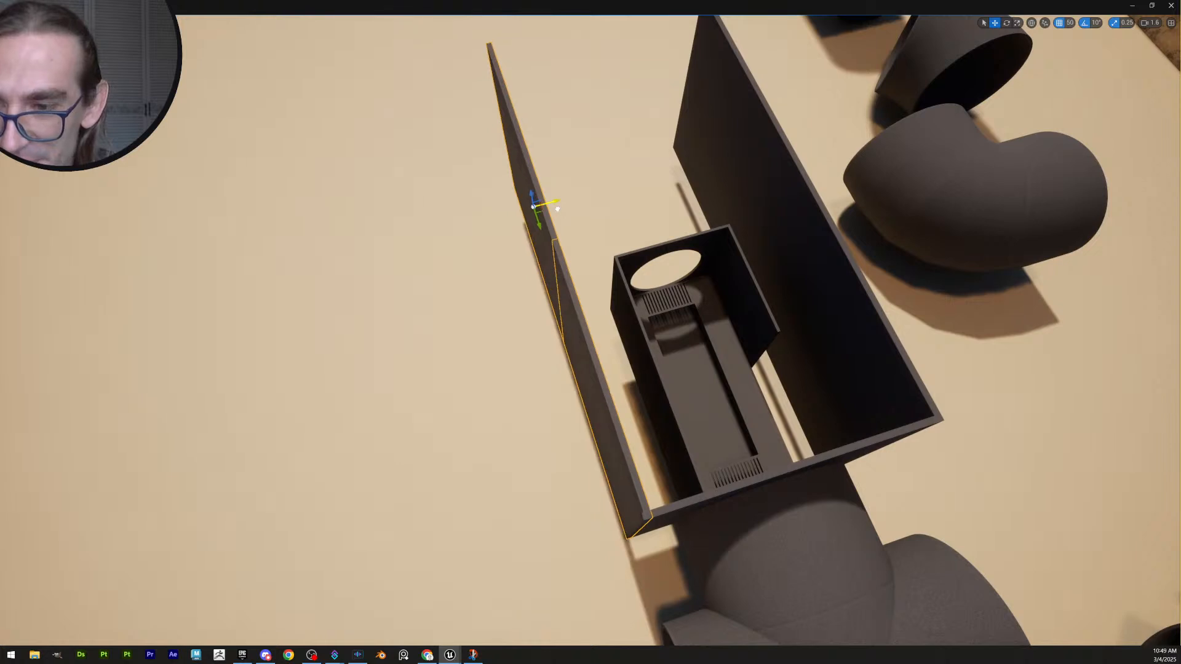
Set the grid snap to 10 and nudge the duplicated side walls flush with the end wall's edge
{"action": "right_click_drag", "start_coordinate": [786, 278], "coordinate": [643, 277]}
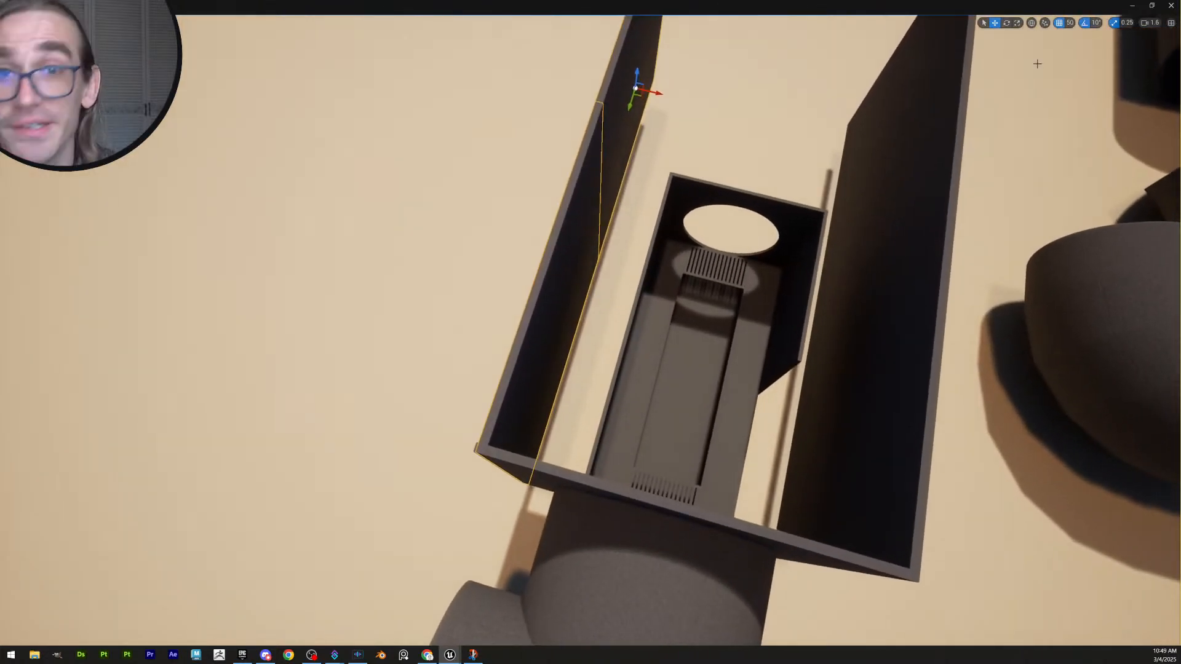
{"action": "left_click", "coordinate": [1068, 26]}
{"action": "left_click", "coordinate": [1093, 69]}
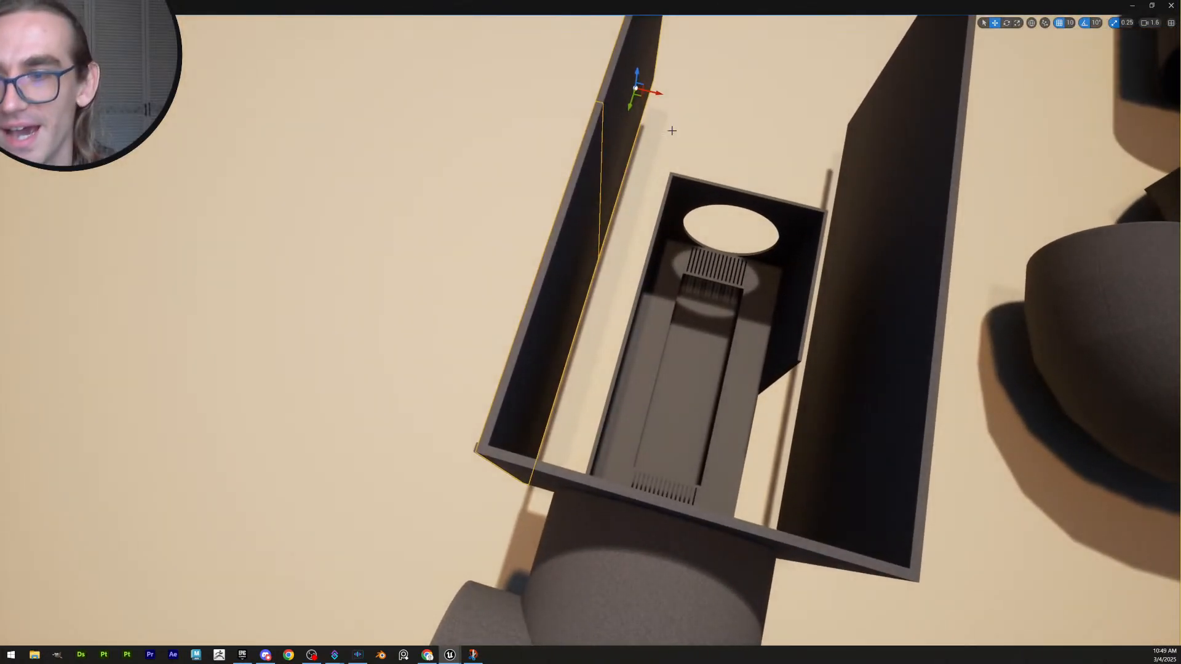
{"action": "left_click_drag", "start_coordinate": [655, 96], "coordinate": [649, 94]}
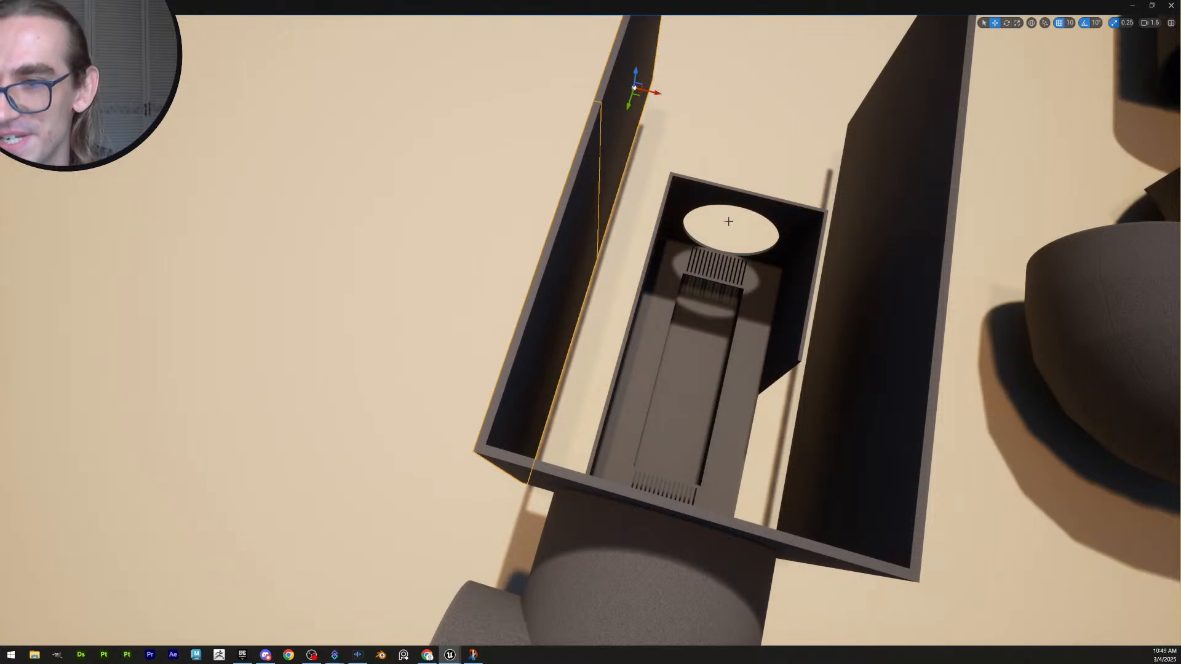
With the grid snap at 50, duplicate the enlarged end wall with its round opening to the open far end of the side walls
{"action": "right_click_drag", "start_coordinate": [730, 222], "coordinate": [762, 229]}
{"action": "left_click", "coordinate": [800, 271]}
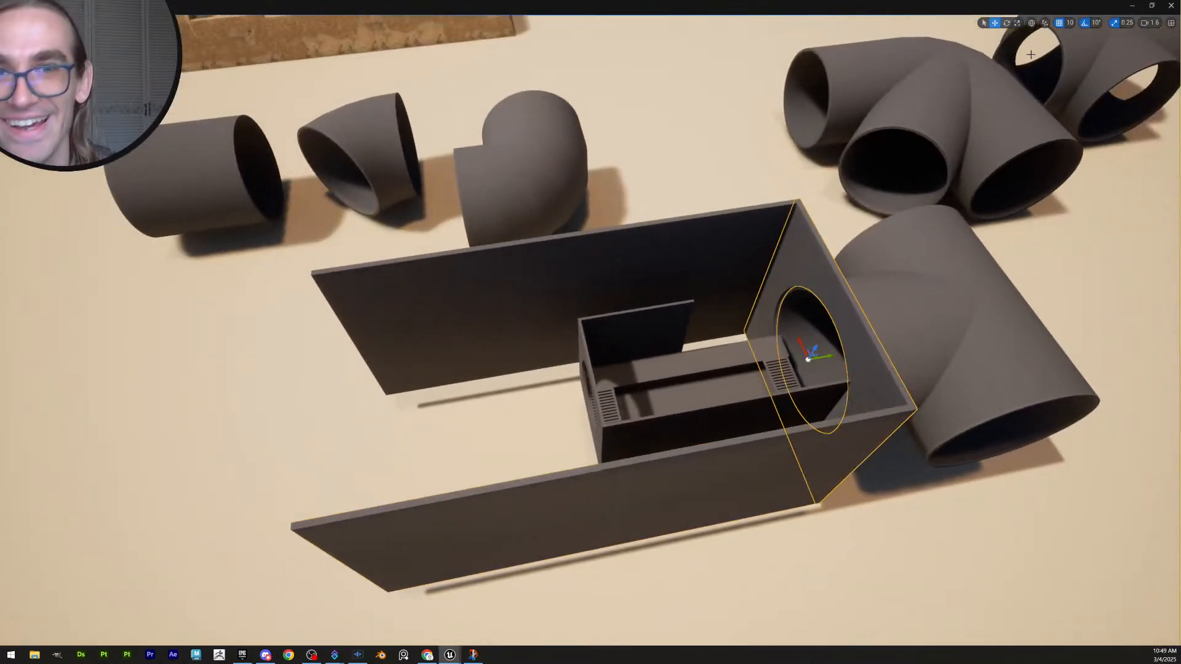
{"action": "left_click", "coordinate": [1071, 25]}
{"action": "left_click", "coordinate": [1098, 82]}
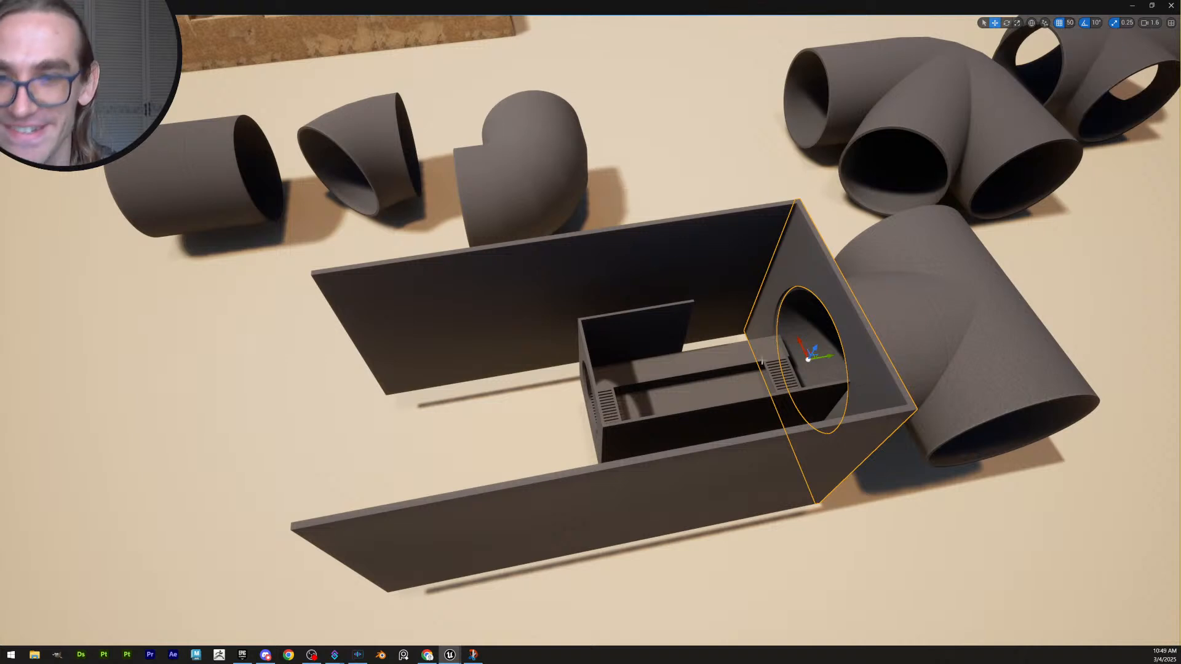
{"action": "left_click_drag", "start_coordinate": [827, 356], "coordinate": [374, 346], "text": "alt"}
{"action": "key", "text": "f"}
{"action": "right_click_drag", "start_coordinate": [630, 350], "coordinate": [695, 332]}
{"action": "key", "text": "Escape"}
Select the remaining small walls of the original box and delete them, including those belonging to the group
{"action": "right_click_drag", "start_coordinate": [630, 351], "coordinate": [572, 394]}
{"action": "mouse_move", "coordinate": [609, 496]}
{"action": "right_mouse_down"}
{"action": "mouse_move", "coordinate": [572, 492]}
{"action": "mouse_move", "coordinate": [609, 495]}
{"action": "right_mouse_up"}
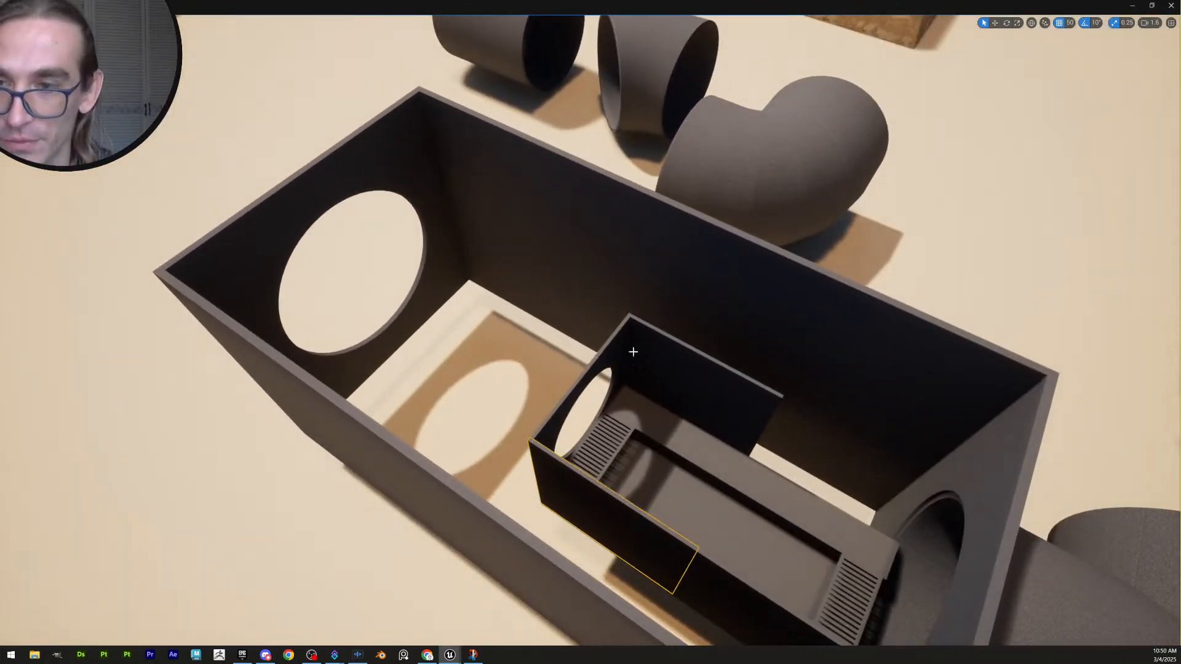
{"action": "right_click_drag", "start_coordinate": [633, 351], "coordinate": [590, 363]}
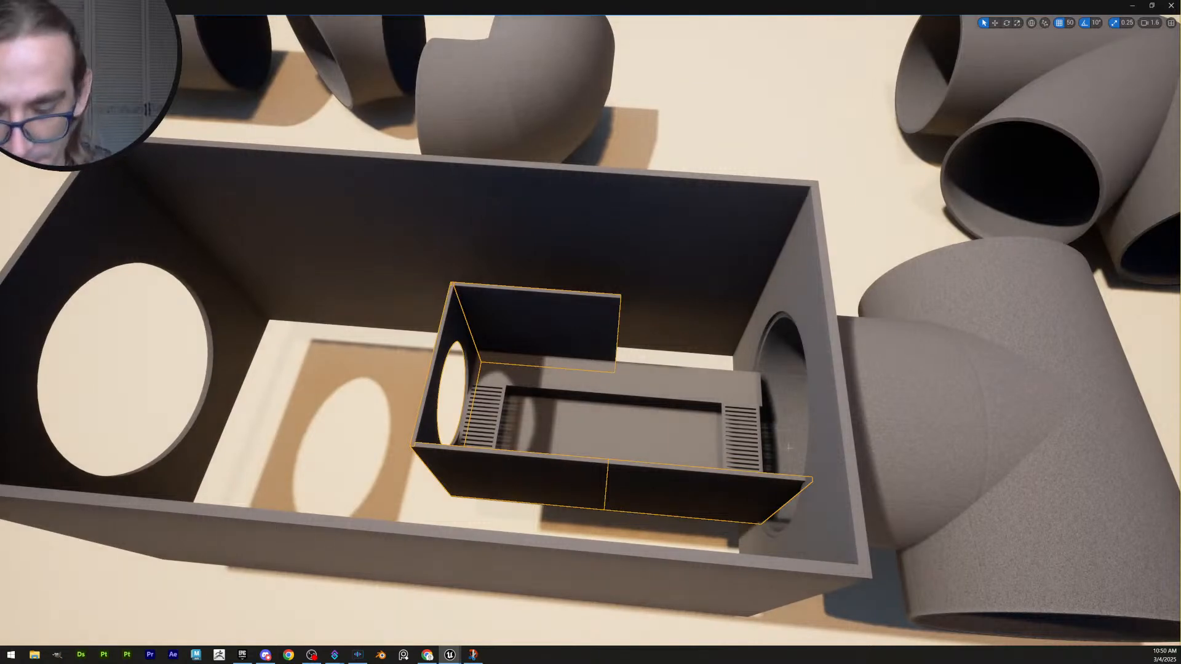
{"action": "key", "text": "Delete"}
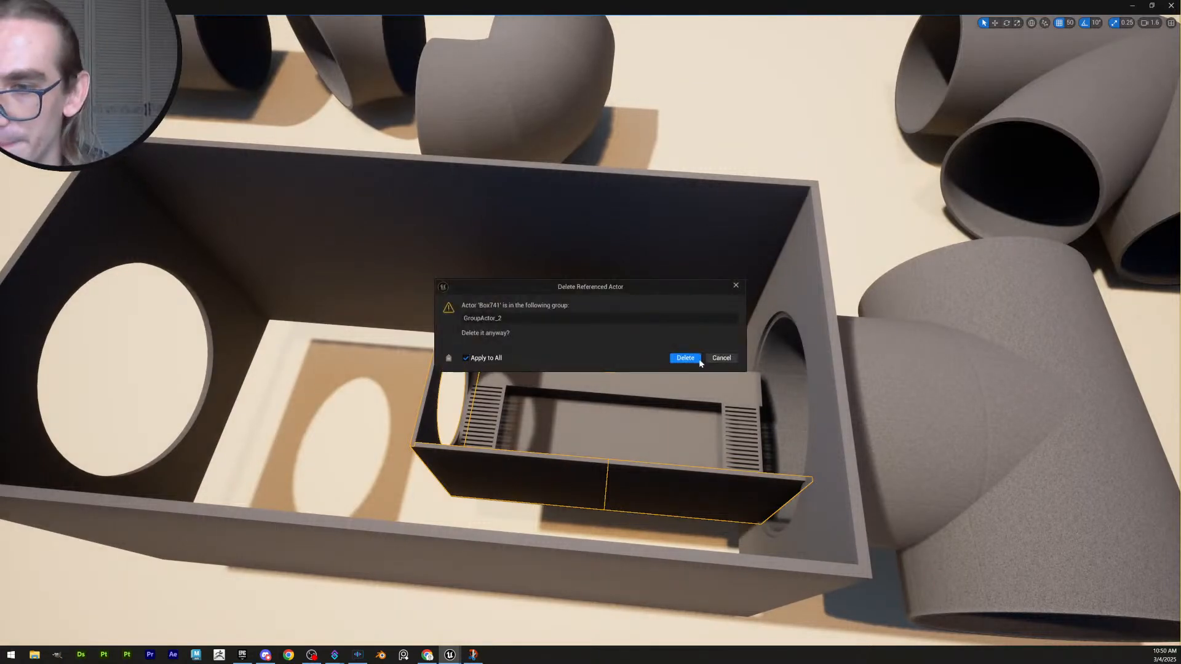
{"action": "left_click", "coordinate": [687, 358]}
Select the floor panel under the channel at the pipe end and scale it up across the width of the enlarged box
{"action": "right_click_drag", "start_coordinate": [687, 363], "coordinate": [766, 369]}
{"action": "left_click", "coordinate": [658, 332]}
{"action": "right_click_drag", "start_coordinate": [658, 345], "coordinate": [673, 289]}
{"action": "right_click_drag", "start_coordinate": [675, 419], "coordinate": [692, 468]}
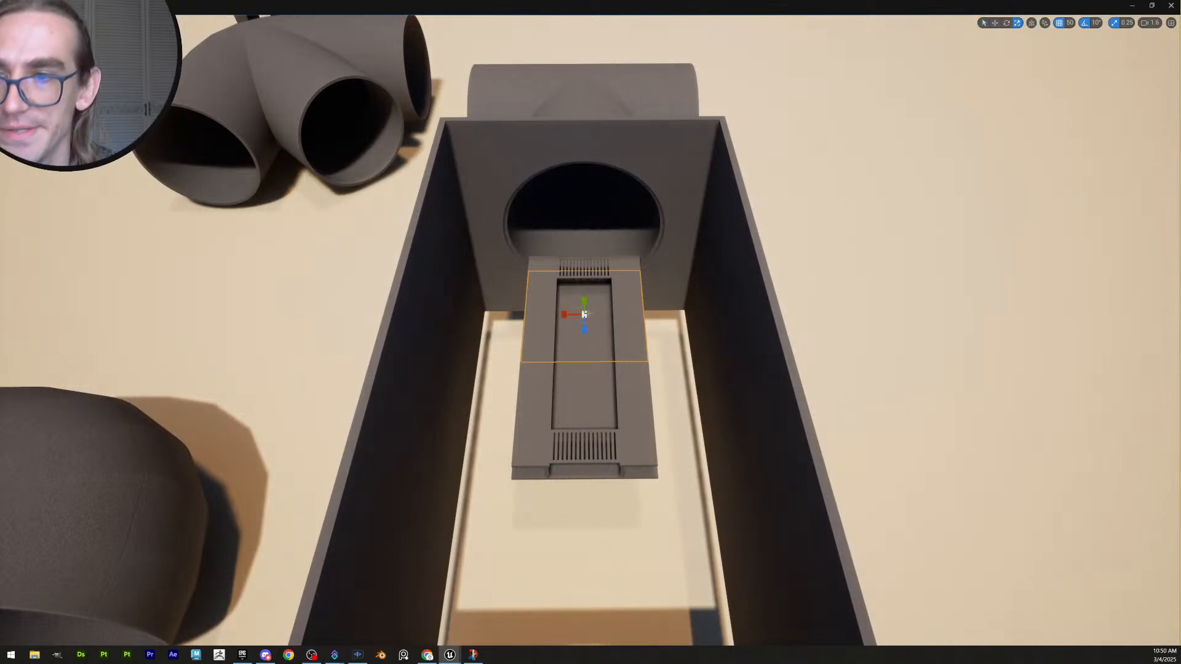
{"action": "left_click_drag", "start_coordinate": [584, 322], "coordinate": [618, 292]}
{"action": "key", "text": "ctrl+z"}
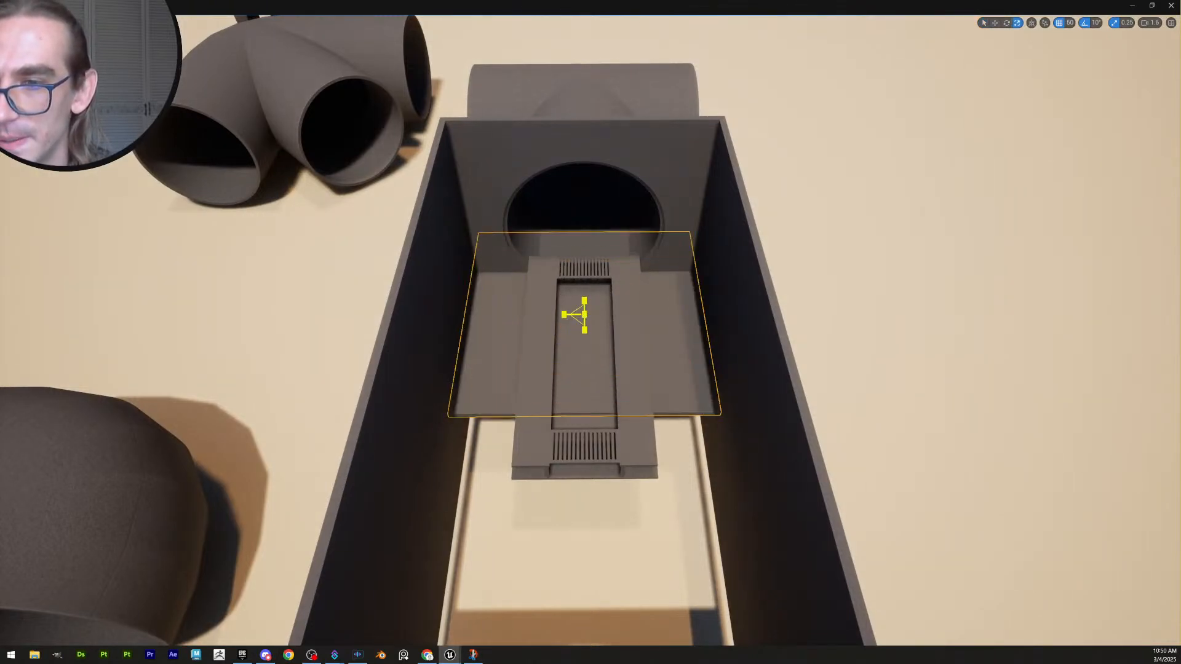
Lower the enlarged floor panel beneath the channel with a grid snap of 10, and duplicate it lengthwise toward the far opening
{"action": "right_click_drag", "start_coordinate": [687, 332], "coordinate": [671, 244]}
{"action": "key", "text": "w"}
{"action": "left_click", "coordinate": [1067, 22]}
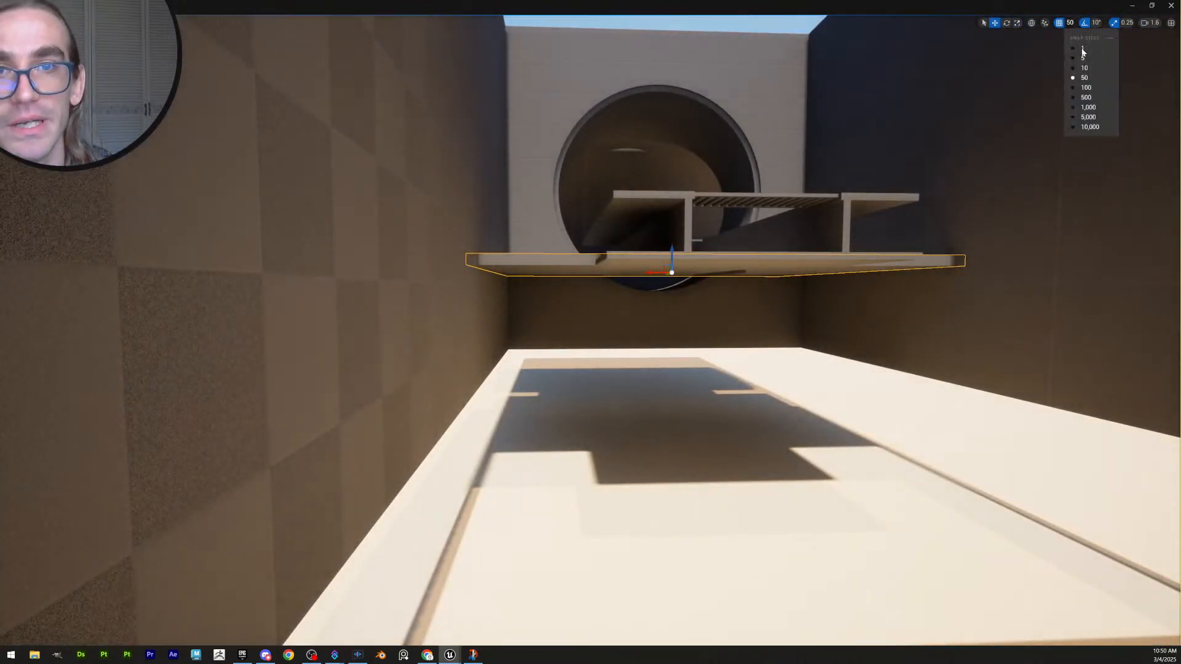
{"action": "left_click", "coordinate": [1085, 67]}
{"action": "left_click_drag", "start_coordinate": [672, 248], "coordinate": [800, 418]}
{"action": "right_click_drag", "start_coordinate": [652, 333], "coordinate": [692, 354]}
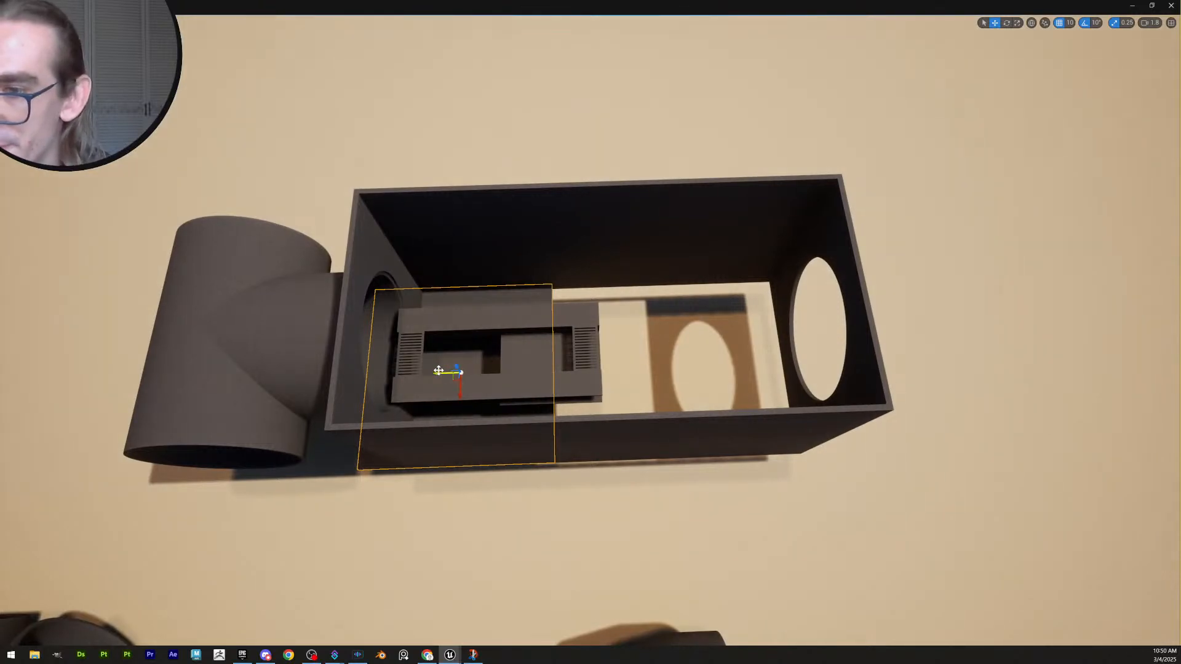
{"action": "left_click_drag", "start_coordinate": [438, 370], "coordinate": [632, 374]}
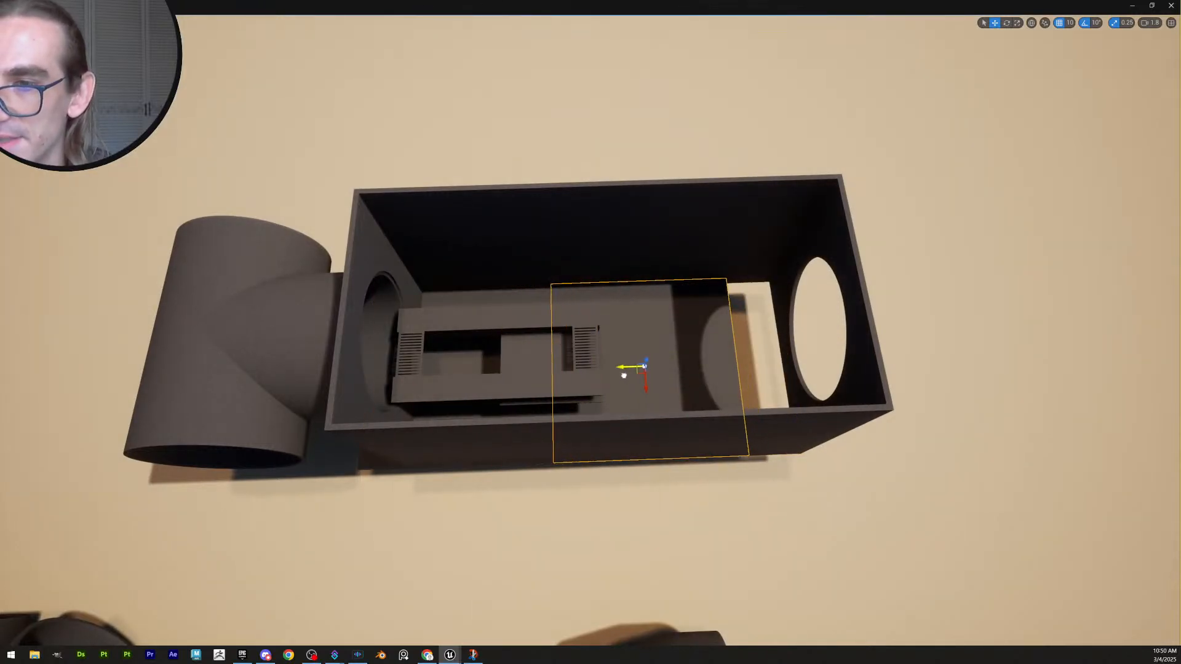
Delete the original small floor panel left beneath the grated channel, despite its group membership
{"action": "right_click_drag", "start_coordinate": [634, 373], "coordinate": [616, 326]}
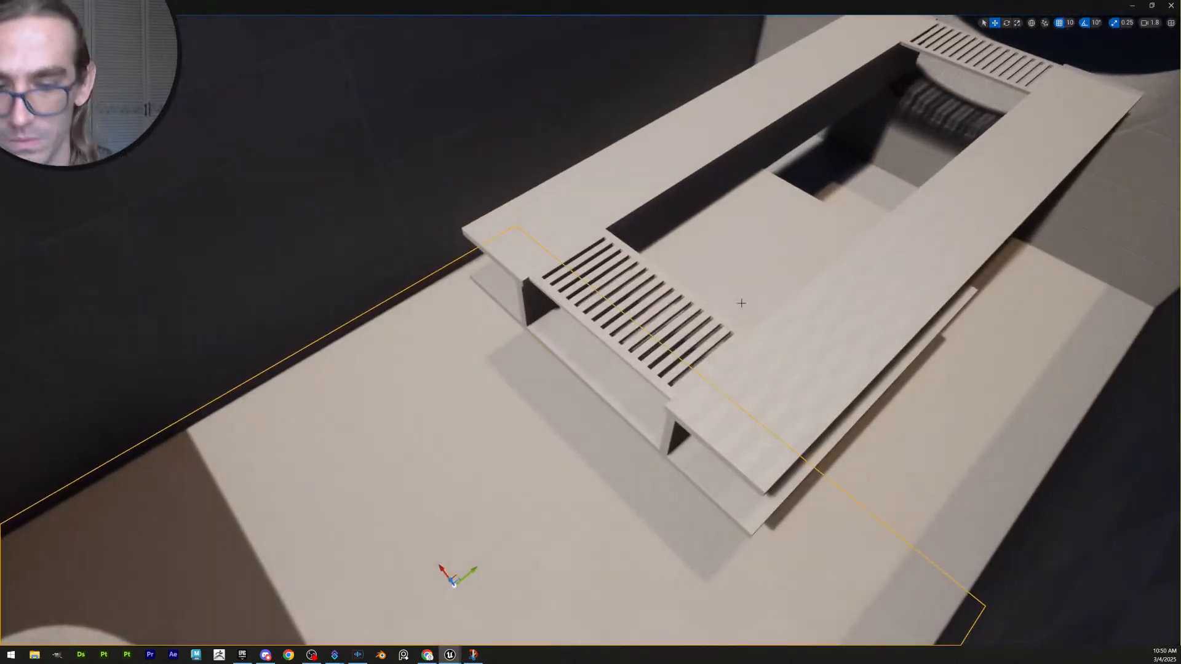
{"action": "left_click", "coordinate": [748, 304]}
{"action": "key", "text": "Delete"}
{"action": "left_click", "coordinate": [684, 358]}
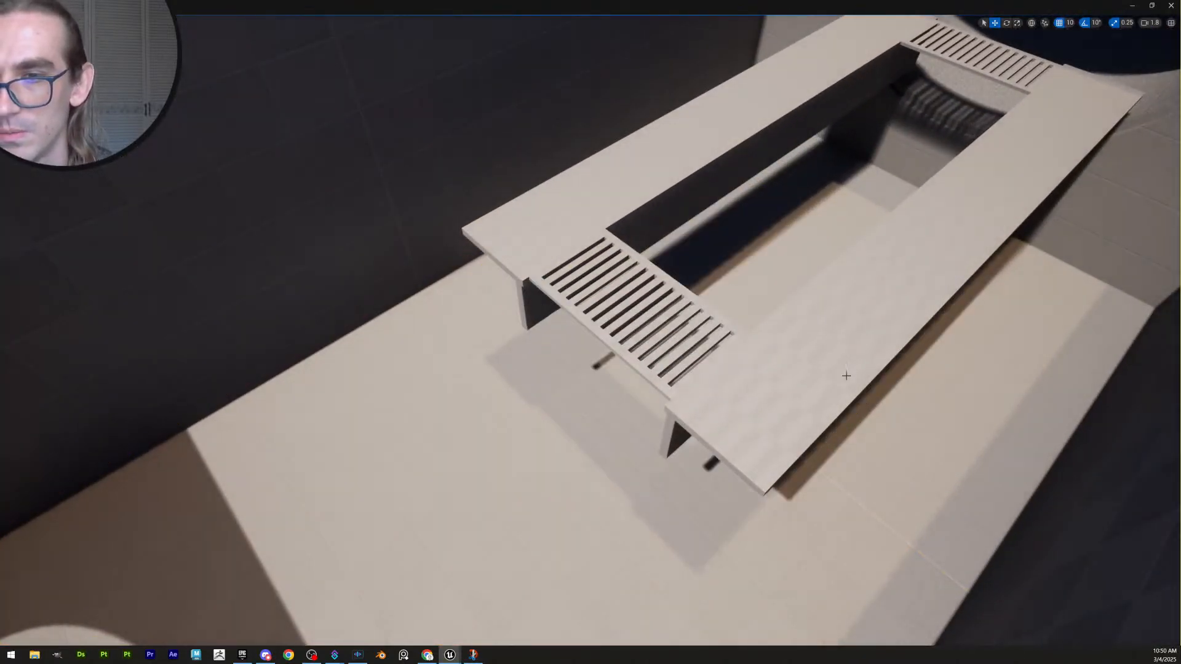
{"action": "right_click_drag", "start_coordinate": [684, 358], "coordinate": [695, 370]}
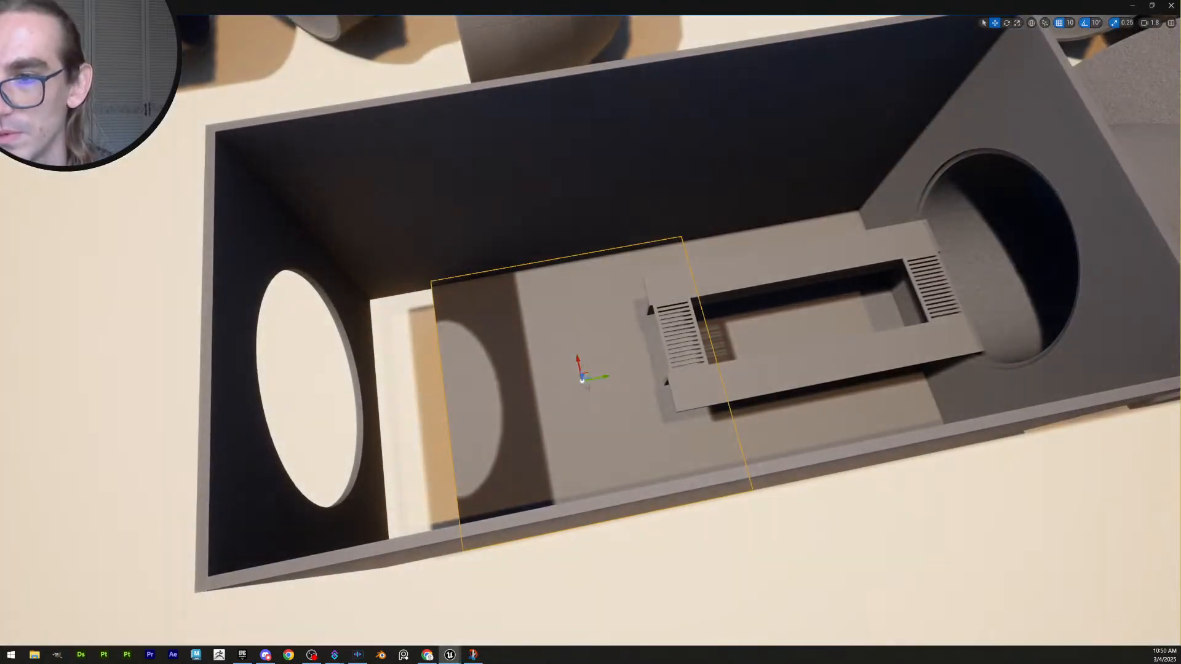
Move the duplicated floor panel lengthwise to the far opening so its end meets the box's end wall
{"action": "left_click_drag", "start_coordinate": [572, 381], "coordinate": [506, 392]}
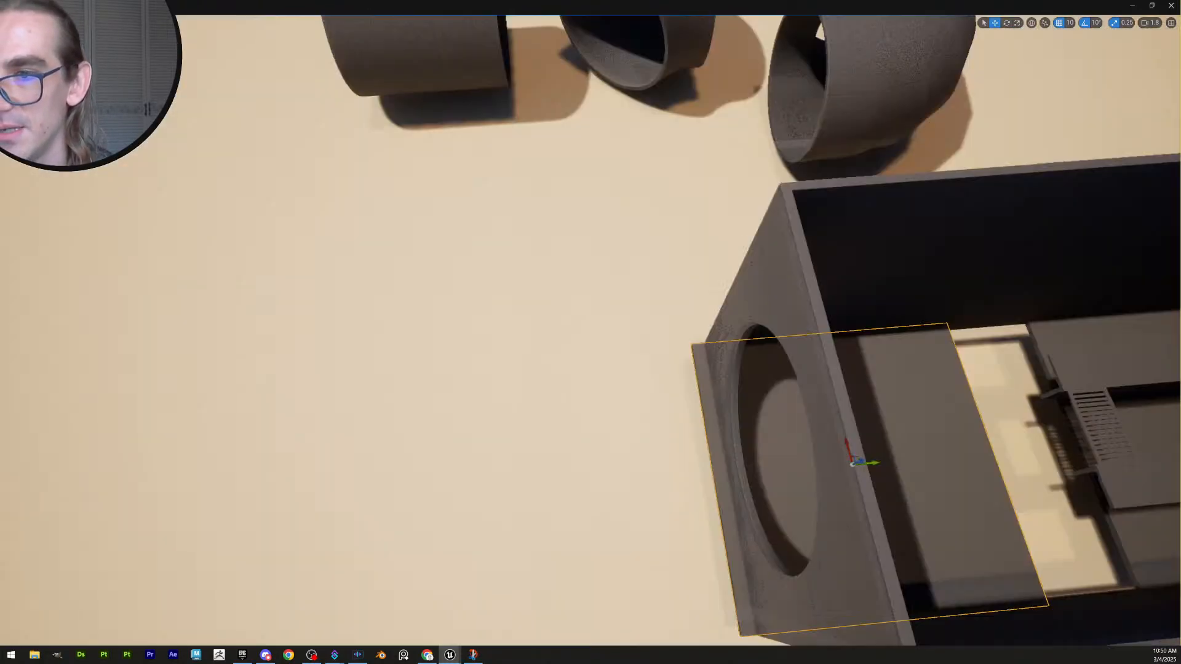
{"action": "right_click_drag", "start_coordinate": [506, 391], "coordinate": [418, 348]}
{"action": "scroll", "coordinate": [506, 392], "scroll_direction": "down", "scroll_amount": 2}
{"action": "key", "text": "d"}
{"action": "scroll", "coordinate": [506, 392], "scroll_direction": "down", "scroll_amount": 2}
{"action": "left_click_drag", "start_coordinate": [740, 315], "coordinate": [759, 306]}
{"action": "right_click_drag", "start_coordinate": [759, 306], "coordinate": [707, 473]}
{"action": "key", "text": "e"}
{"action": "scroll", "coordinate": [760, 306], "scroll_direction": "up", "scroll_amount": 2}
{"action": "key", "text": "s"}
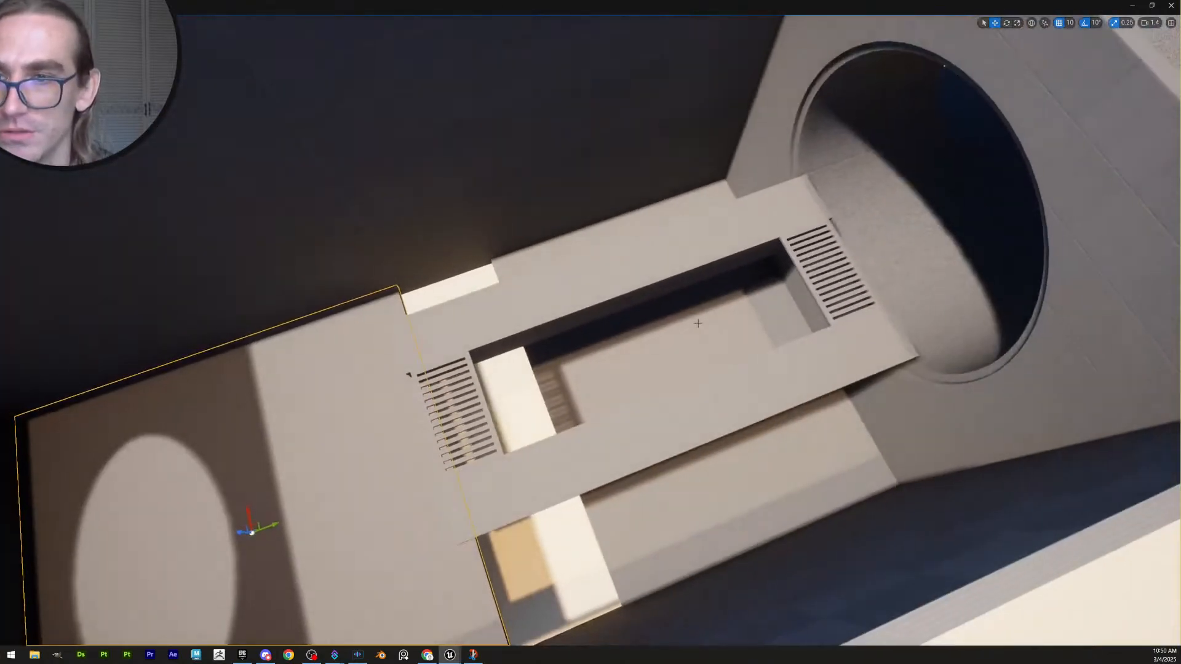
Slide the floor panel at the pipe end lengthwise to close the gap to the other floor panel
{"action": "left_click", "coordinate": [705, 323]}
{"action": "left_click_drag", "start_coordinate": [746, 342], "coordinate": [654, 365]}
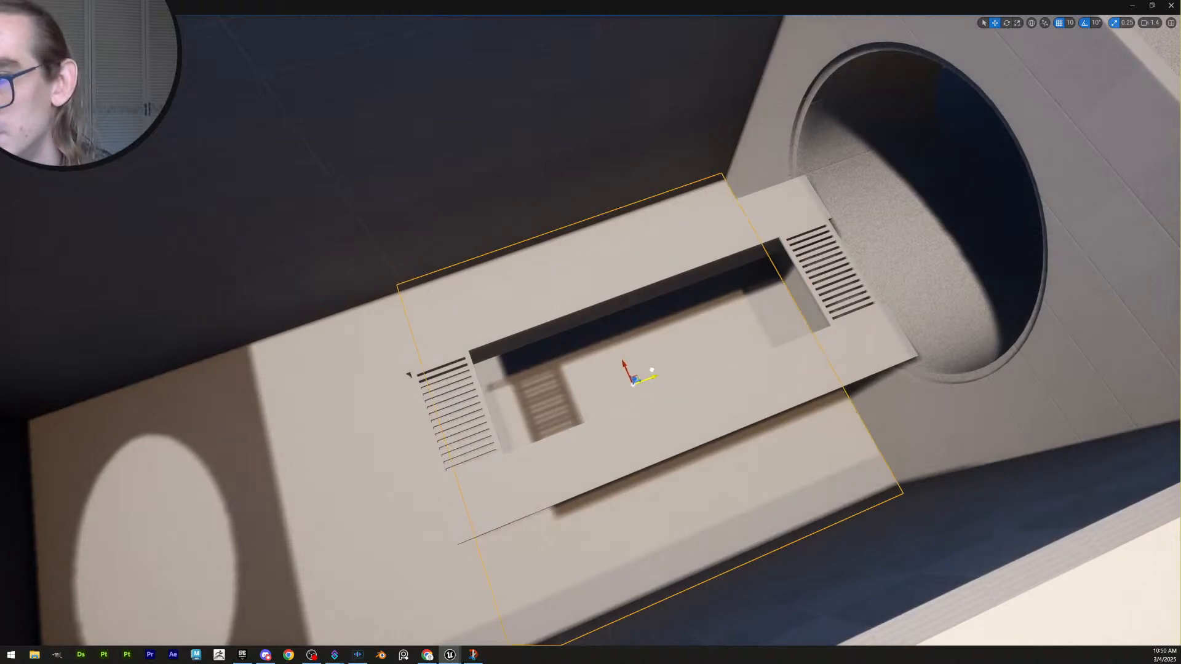
{"action": "key", "text": "s"}
{"action": "right_click_drag", "start_coordinate": [744, 361], "coordinate": [683, 326]}
{"action": "key", "text": "q"}
{"action": "key", "text": "q"}
{"action": "key", "text": "e"}
{"action": "key", "text": "w"}
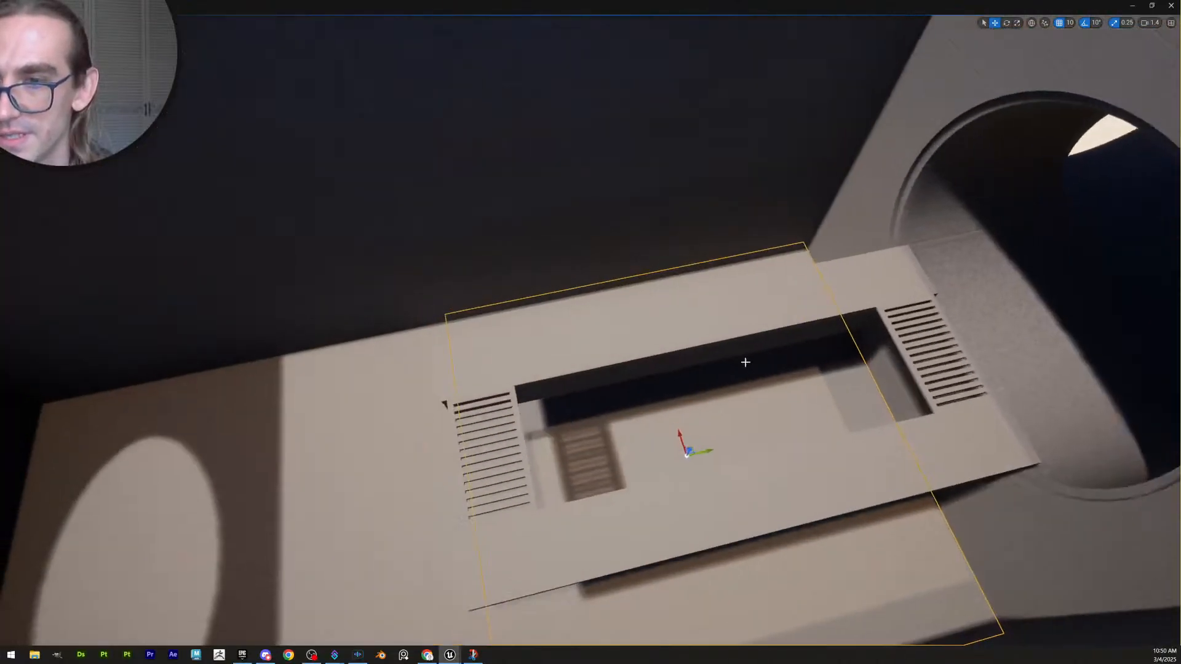
Select both walkway panels on one side of the channel and move them against the long wall and the pipe-end wall
{"action": "key", "text": "Escape"}
{"action": "key", "text": "a"}
{"action": "right_click_drag", "start_coordinate": [777, 379], "coordinate": [735, 424]}
{"action": "left_click", "coordinate": [725, 382]}
{"action": "key", "text": "q"}
{"action": "scroll", "coordinate": [725, 382], "scroll_direction": "down", "scroll_amount": 2}
{"action": "key", "text": "e"}
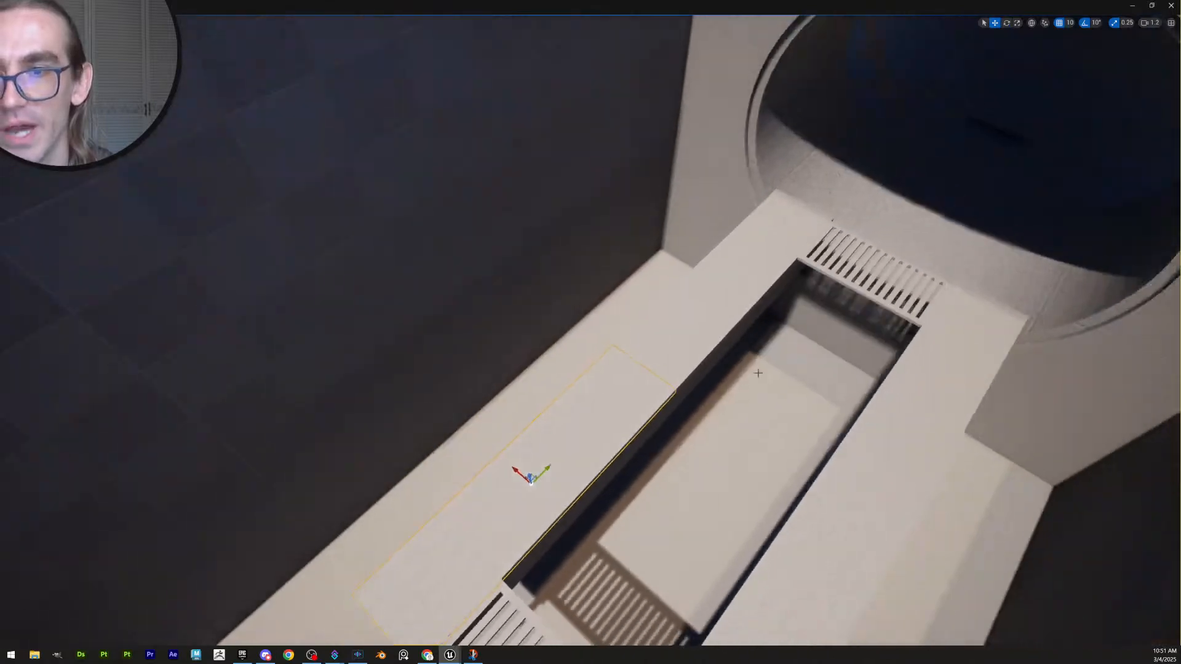
{"action": "left_click_drag", "start_coordinate": [703, 276], "coordinate": [588, 234]}
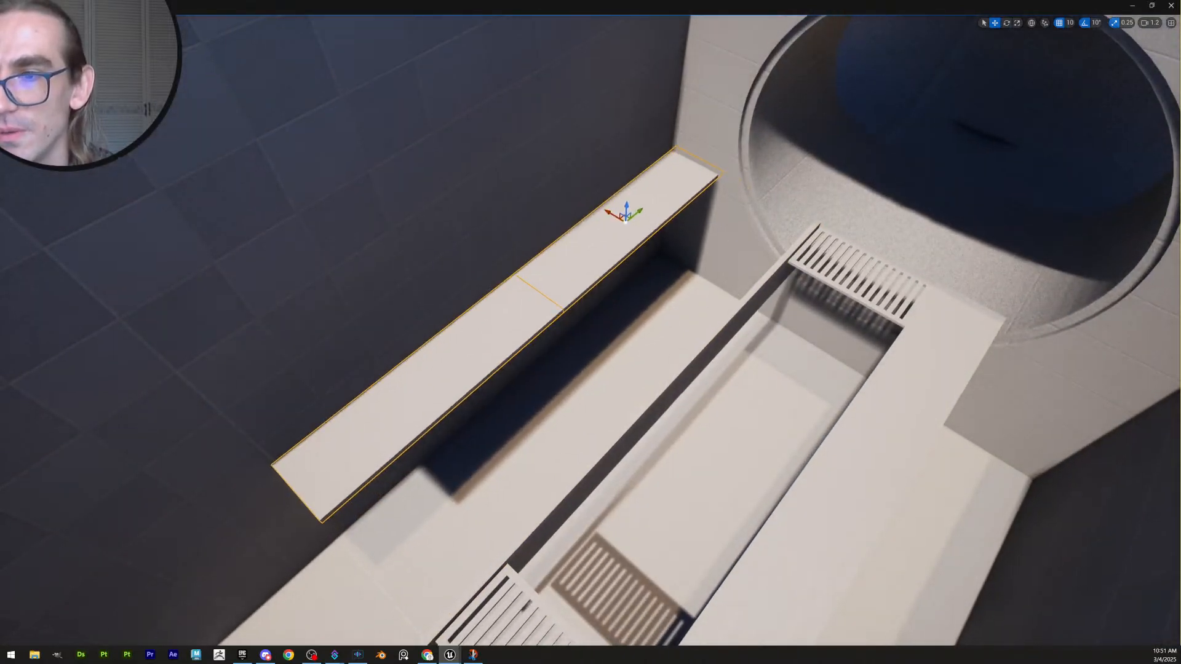
{"action": "key", "text": "s"}
{"action": "right_click_drag", "start_coordinate": [699, 334], "coordinate": [588, 305]}
{"action": "left_click_drag", "start_coordinate": [822, 338], "coordinate": [804, 340]}
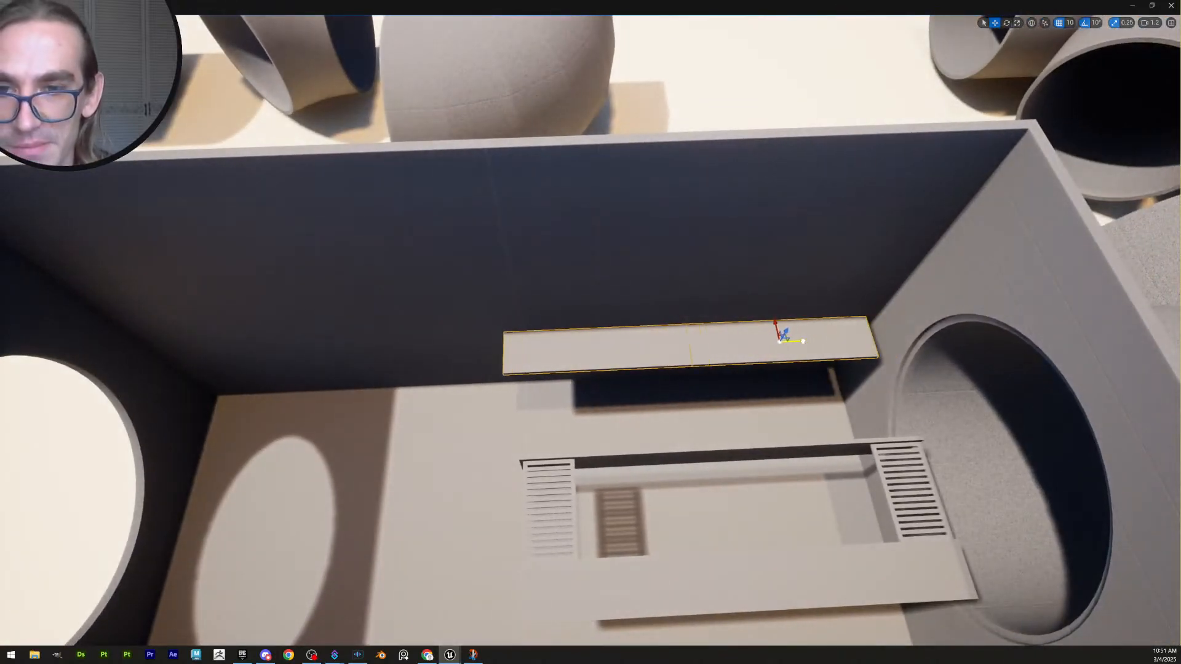
Enlarge one of the moved walkway panels and position it along the long wall at the far-opening end
{"action": "key", "text": "s"}
{"action": "right_click_drag", "start_coordinate": [804, 354], "coordinate": [760, 363]}
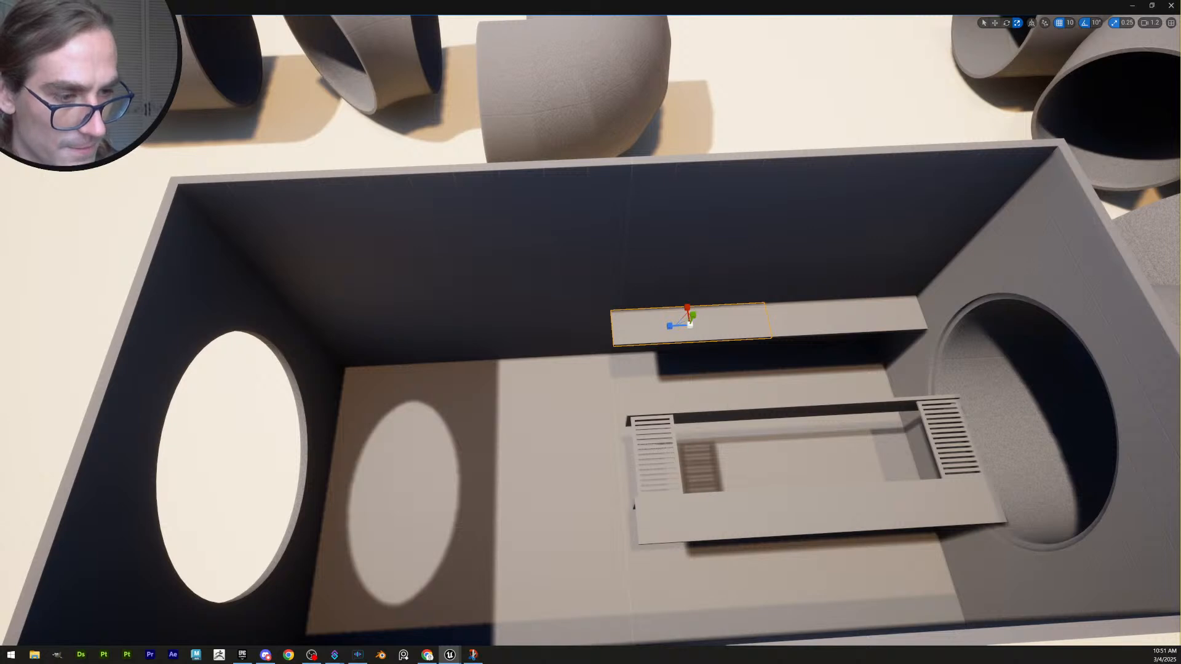
{"action": "key", "text": "ctrl+z"}
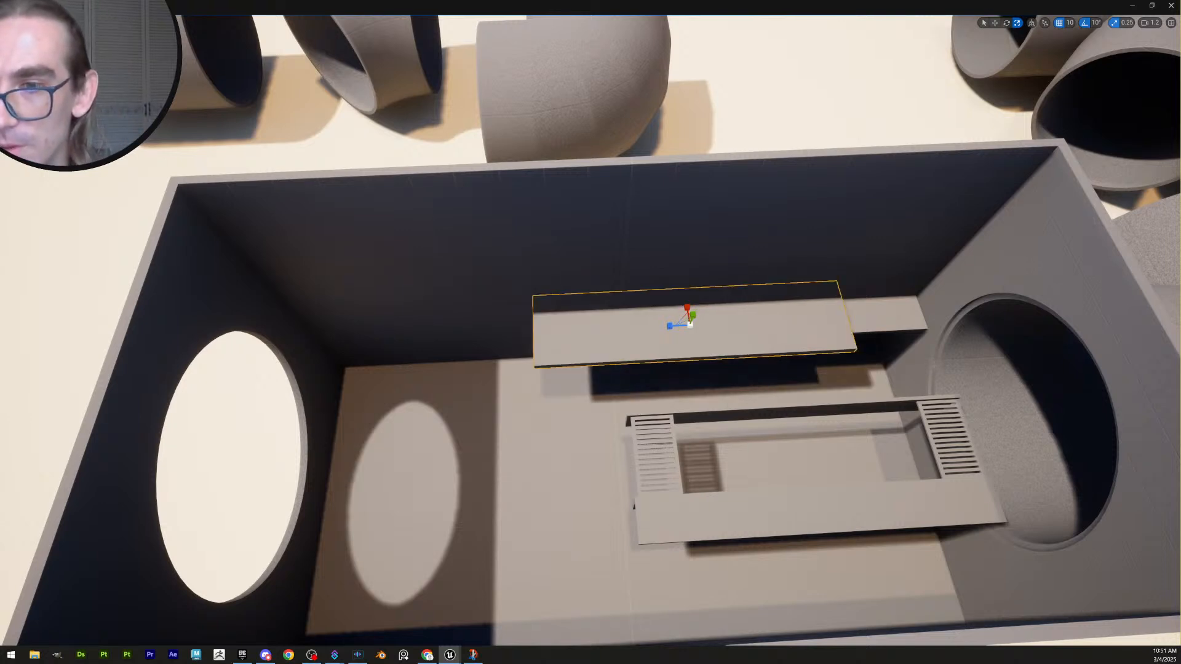
{"action": "right_click_drag", "start_coordinate": [637, 313], "coordinate": [619, 335]}
{"action": "key", "text": "w"}
{"action": "left_click_drag", "start_coordinate": [742, 262], "coordinate": [508, 265]}
{"action": "right_click_drag", "start_coordinate": [508, 265], "coordinate": [362, 264]}
{"action": "right_click_drag", "start_coordinate": [639, 264], "coordinate": [630, 292]}
{"action": "left_click_drag", "start_coordinate": [623, 226], "coordinate": [603, 233]}
{"action": "right_click_drag", "start_coordinate": [604, 234], "coordinate": [697, 258]}
Delete the remaining small walkway panels on both sides of the channel, despite their group membership
{"action": "left_click", "coordinate": [722, 304]}
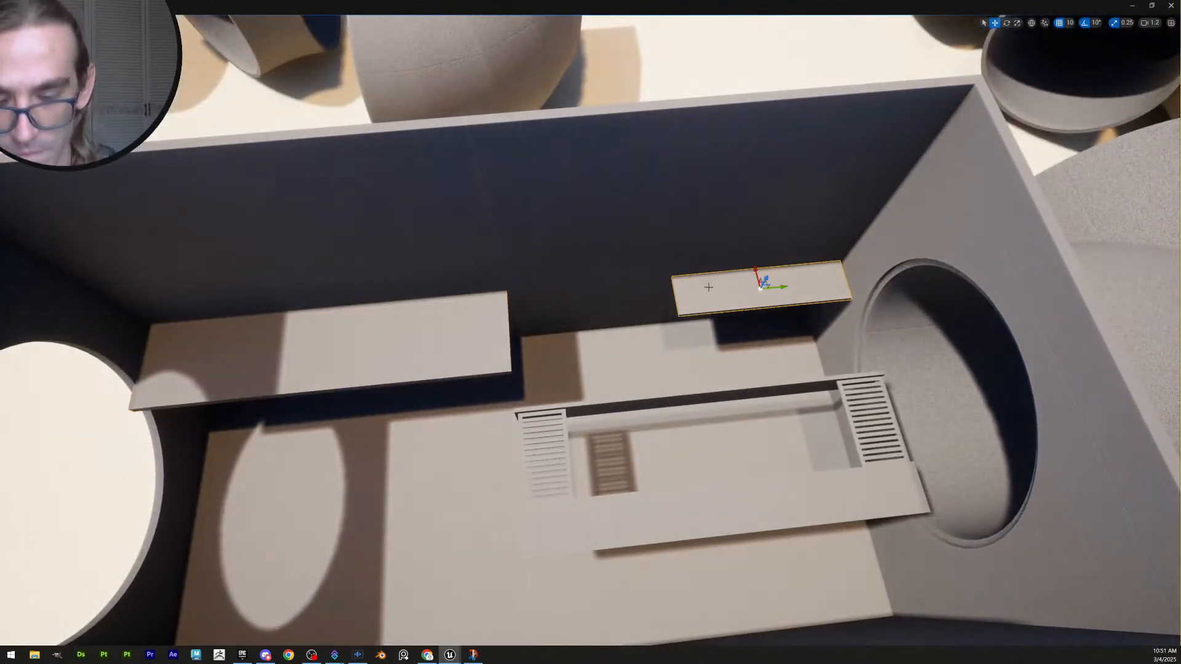
{"action": "key", "text": "Delete"}
{"action": "left_click", "coordinate": [684, 355]}
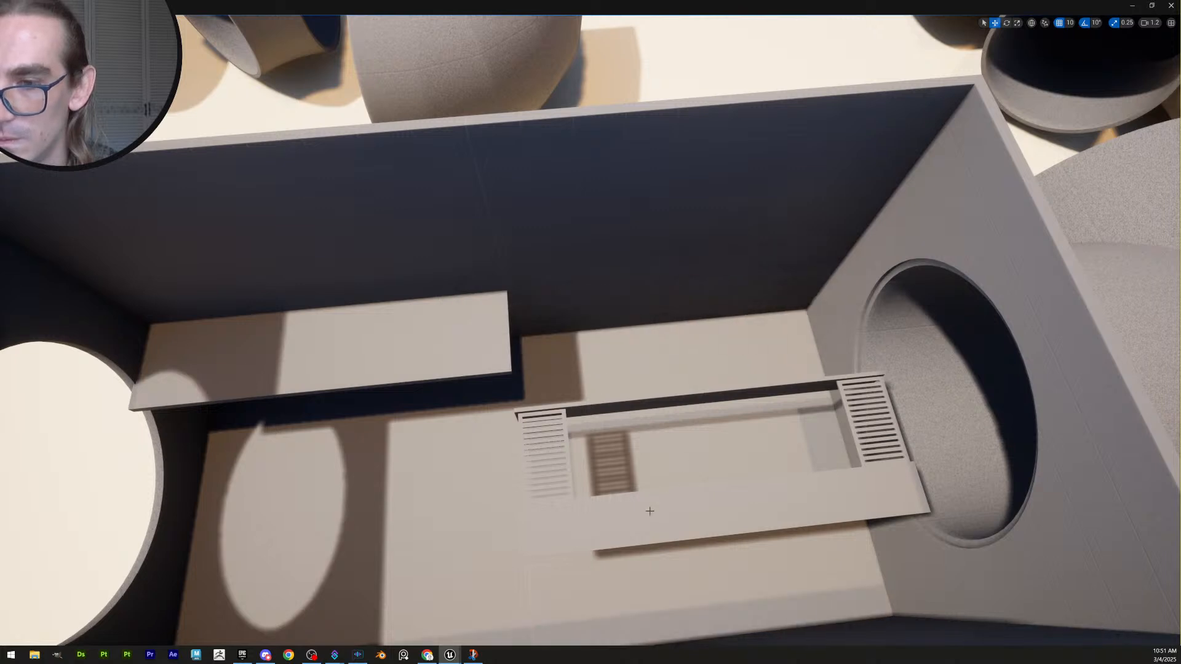
{"action": "key", "text": "Delete"}
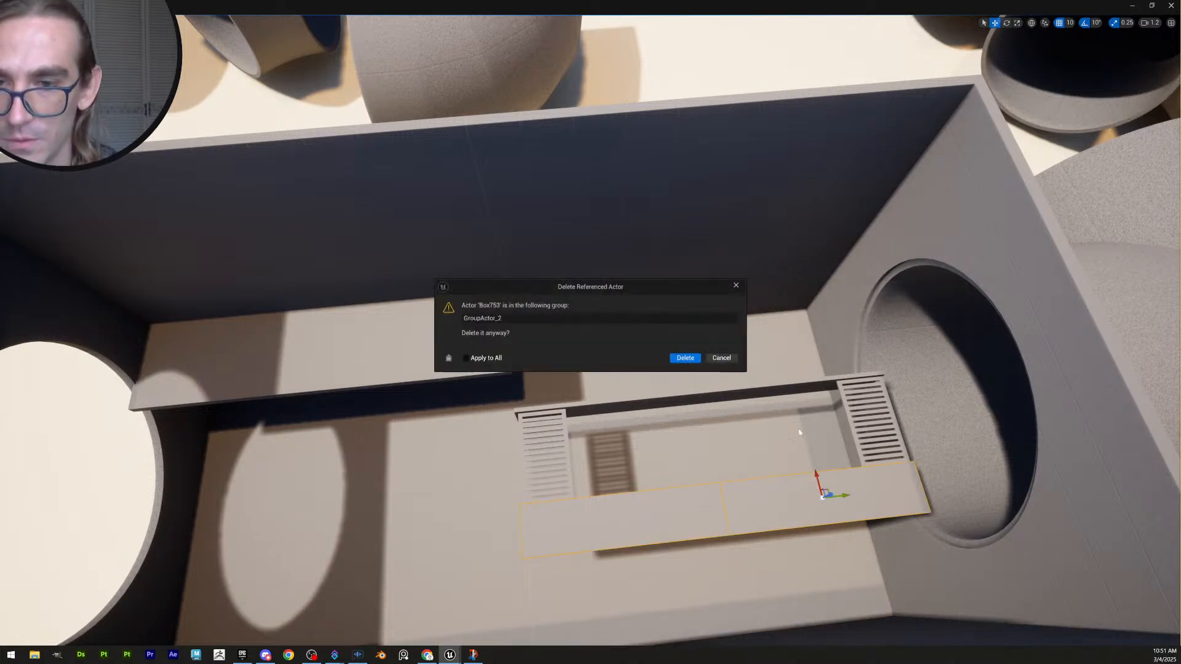
{"action": "left_click", "coordinate": [684, 361]}
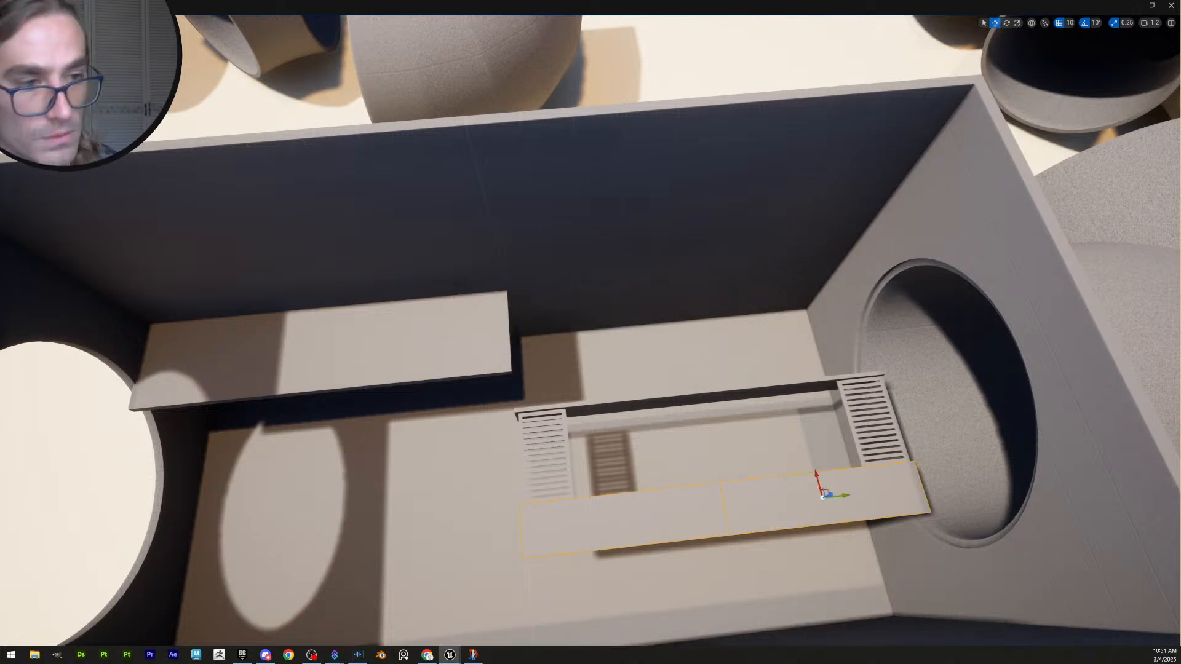
{"action": "key", "text": "Delete"}
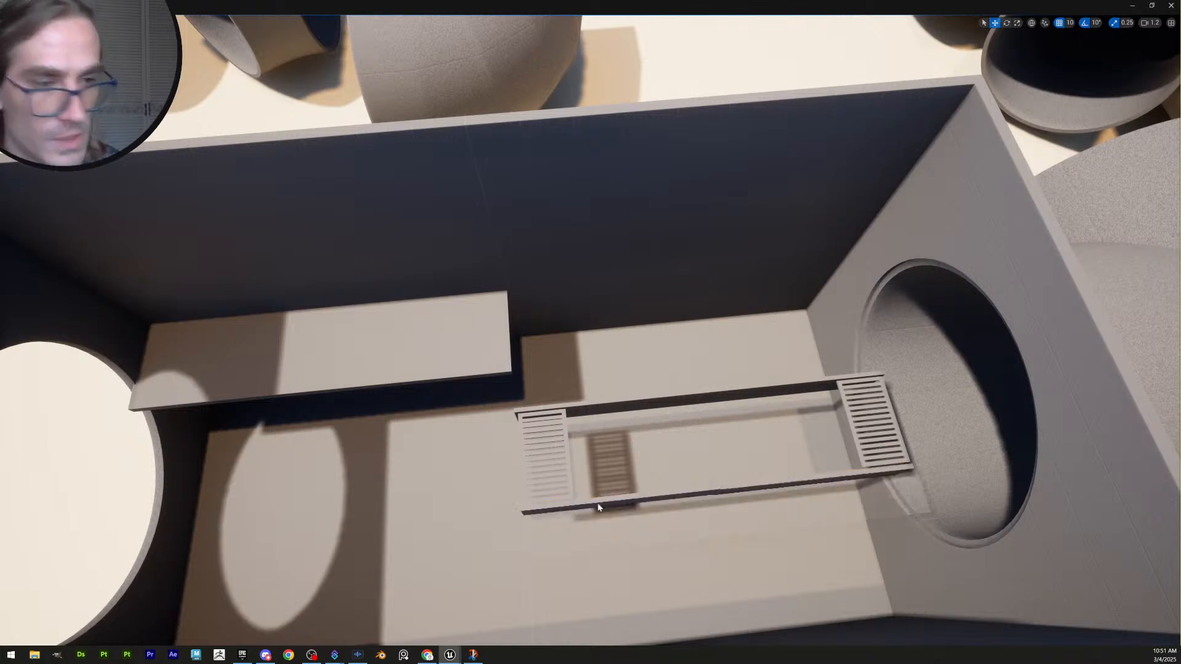
Duplicate the enlarged ledge panel lengthwise so the copy continues it to the pipe end
{"action": "left_click", "coordinate": [474, 343]}
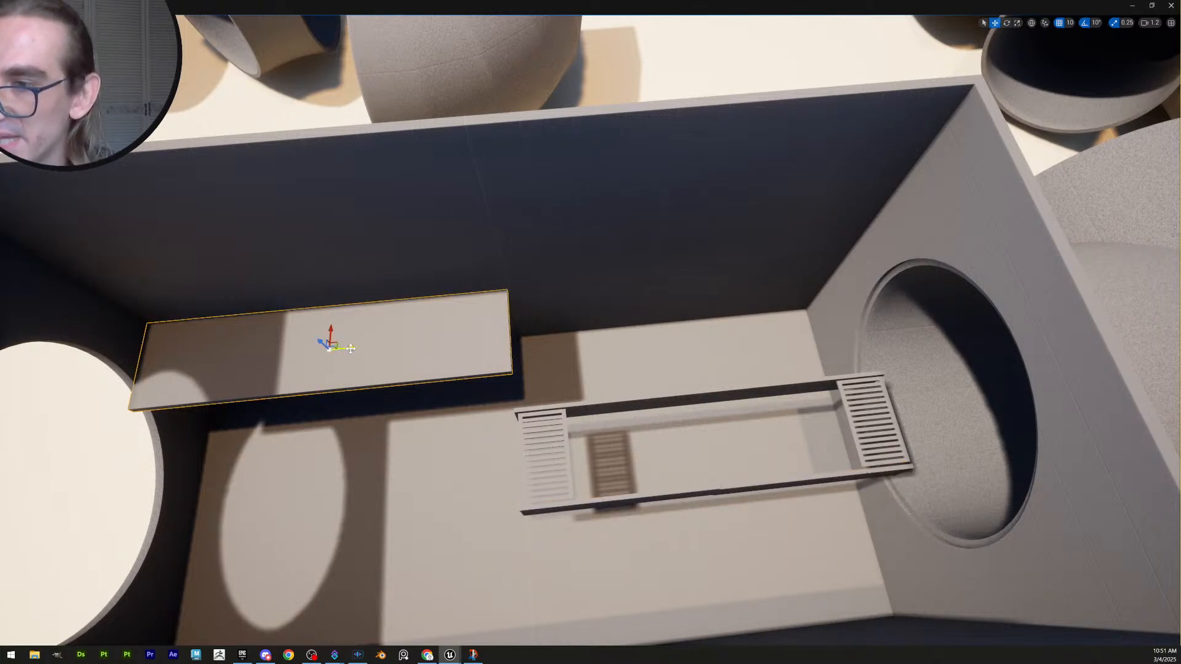
{"action": "left_click_drag", "start_coordinate": [351, 349], "coordinate": [708, 349], "text": "alt"}
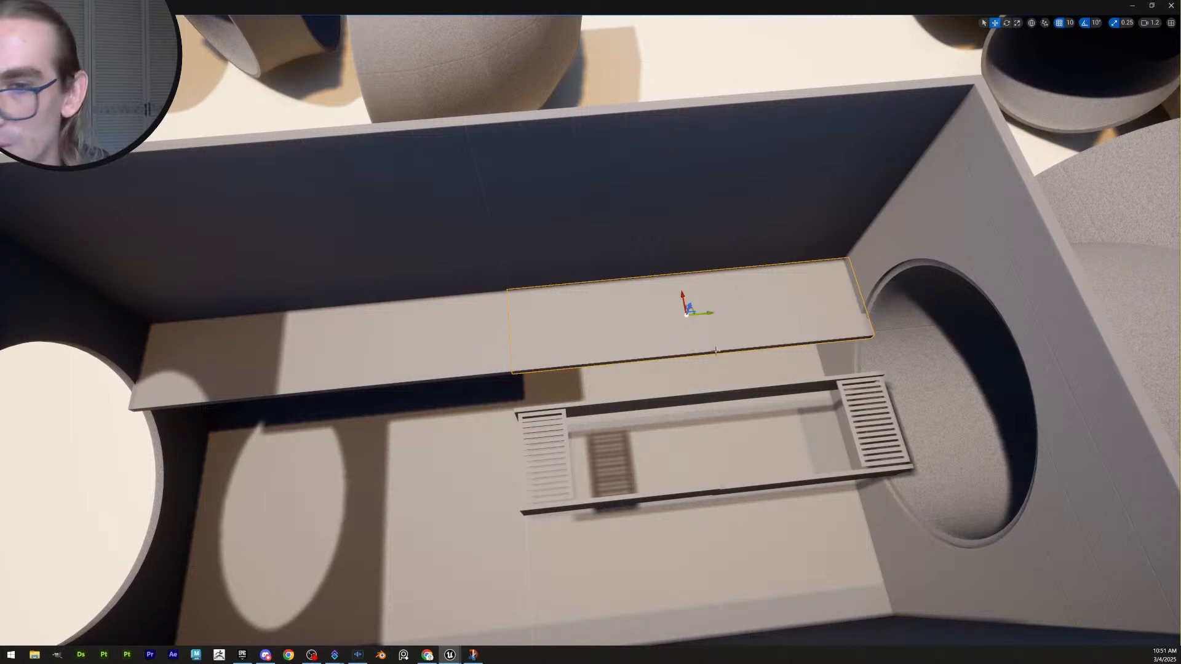
{"action": "key", "text": "Escape"}
Duplicate both ledge panels across the box and line the copies up along the opposite long wall
{"action": "right_click_drag", "start_coordinate": [715, 351], "coordinate": [526, 356]}
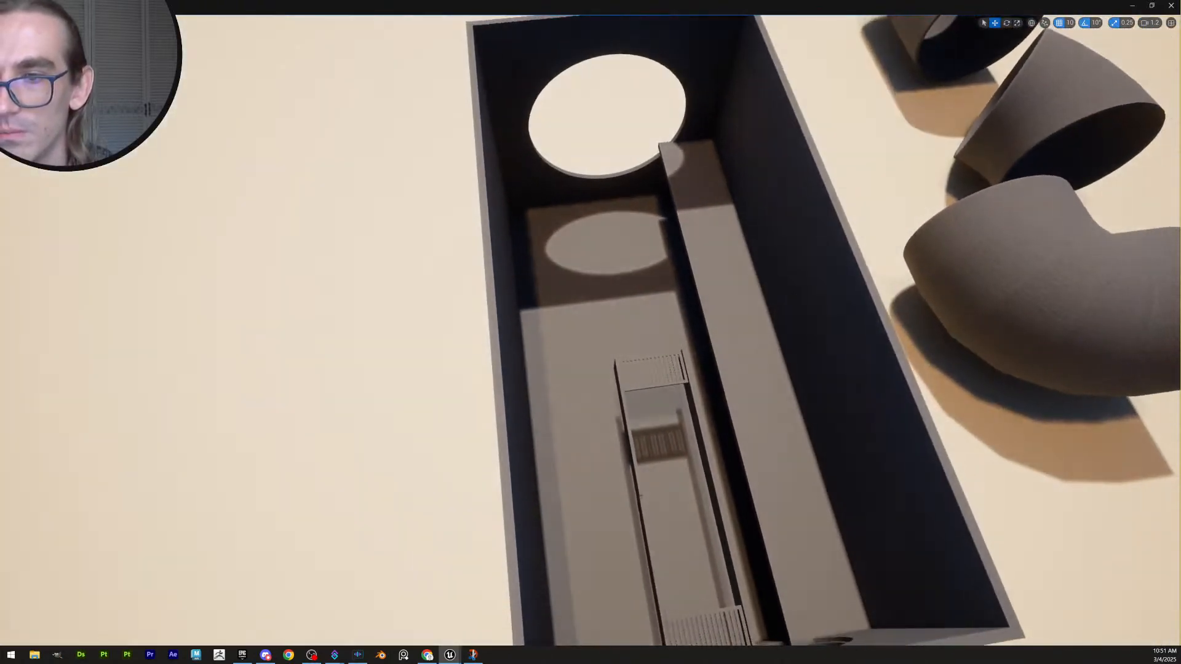
{"action": "left_click", "coordinate": [716, 246]}
{"action": "left_click", "coordinate": [775, 388], "text": "ctrl"}
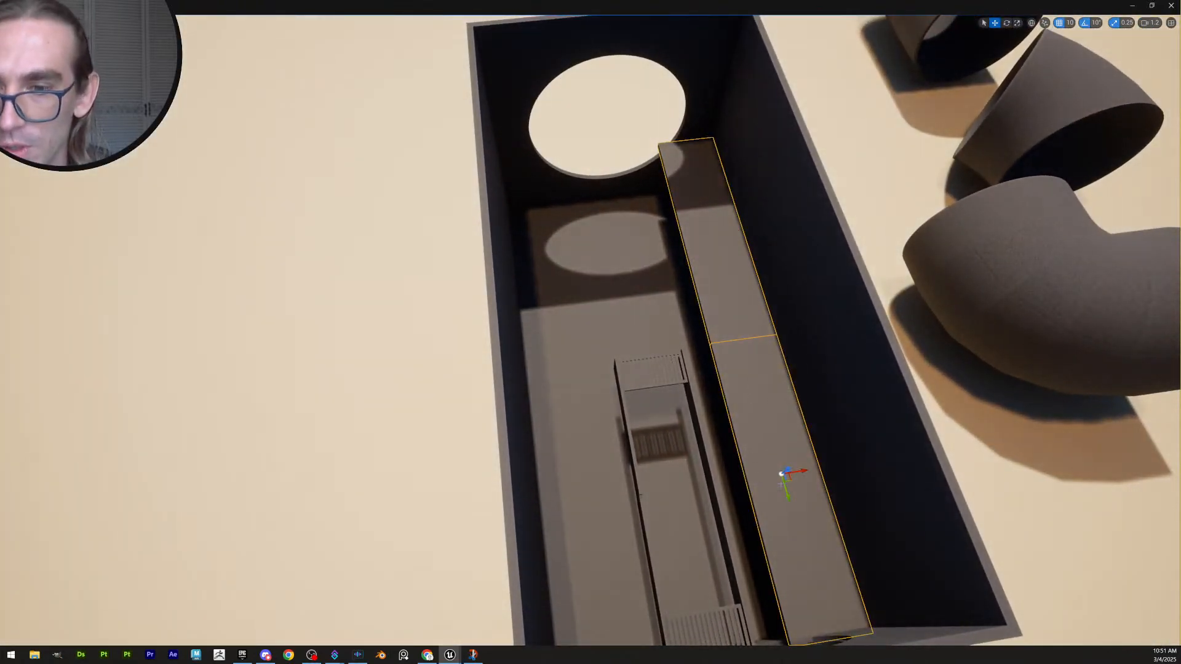
{"action": "left_click_drag", "start_coordinate": [804, 469], "coordinate": [578, 451], "text": "alt"}
{"action": "right_click_drag", "start_coordinate": [578, 450], "coordinate": [506, 486]}
{"action": "left_click_drag", "start_coordinate": [614, 388], "coordinate": [617, 390]}
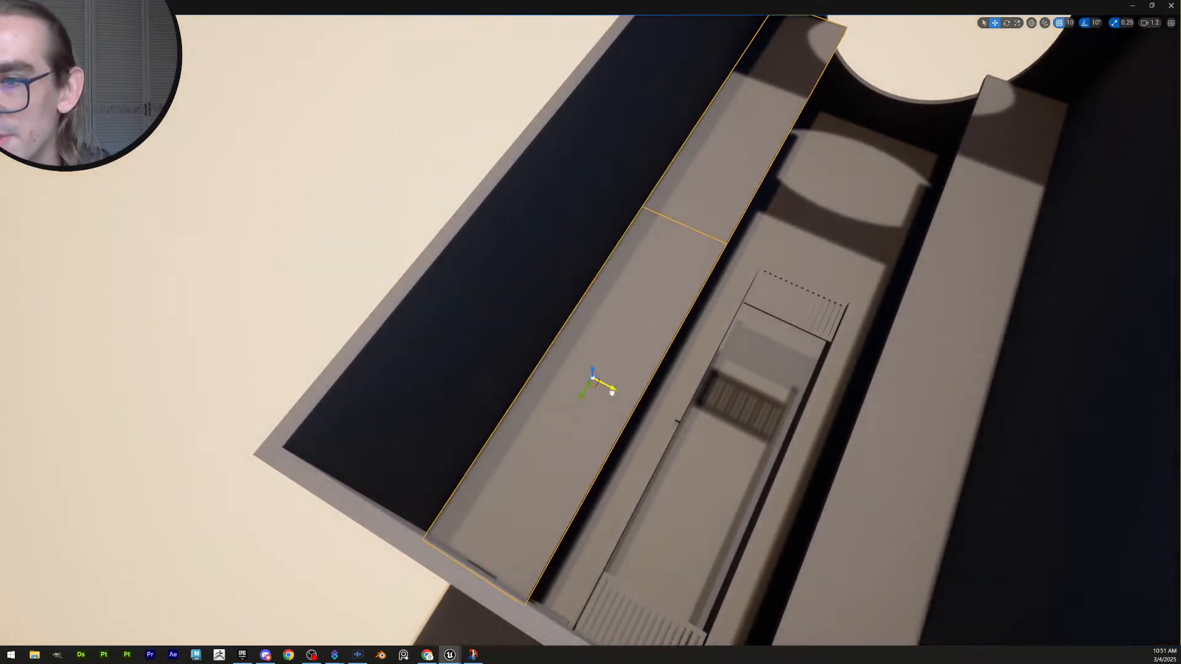
Select the ledge panels on both sides of the box and lower them together
{"action": "right_click_drag", "start_coordinate": [617, 390], "coordinate": [379, 289]}
{"action": "left_click", "coordinate": [420, 373], "text": "ctrl"}
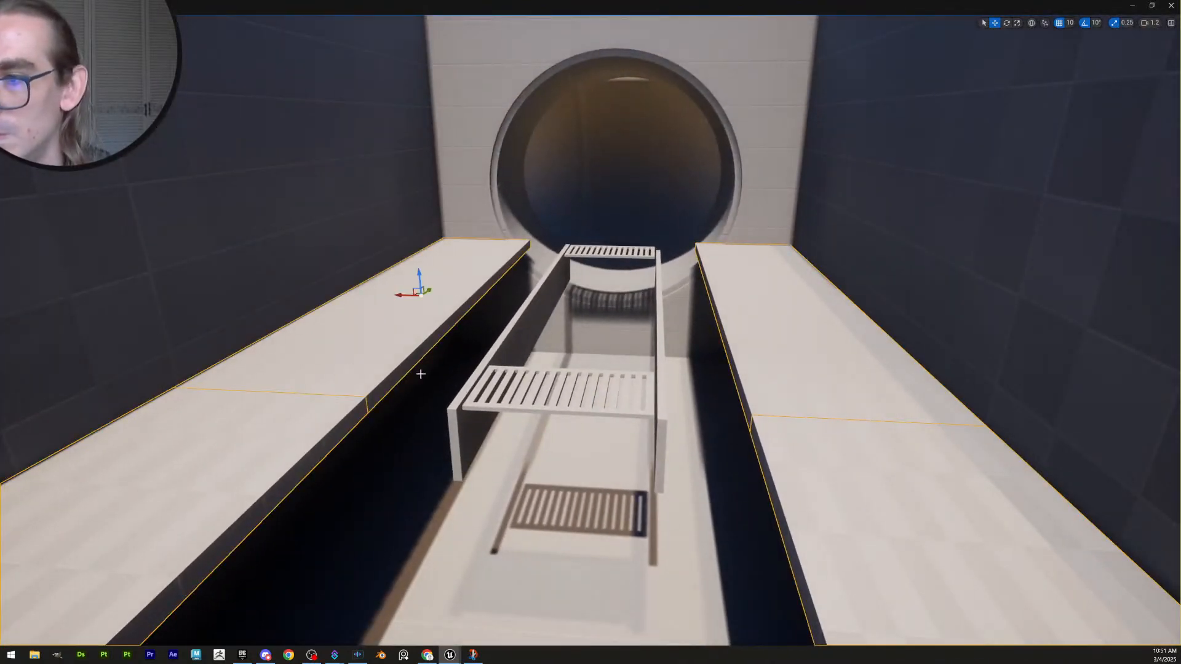
{"action": "left_click_drag", "start_coordinate": [419, 275], "coordinate": [419, 329]}
{"action": "key", "text": "Escape"}
Select the four small side walls of the old channel and delete them, despite their group membership
{"action": "right_click_drag", "start_coordinate": [593, 366], "coordinate": [486, 412]}
{"action": "key", "text": "s"}
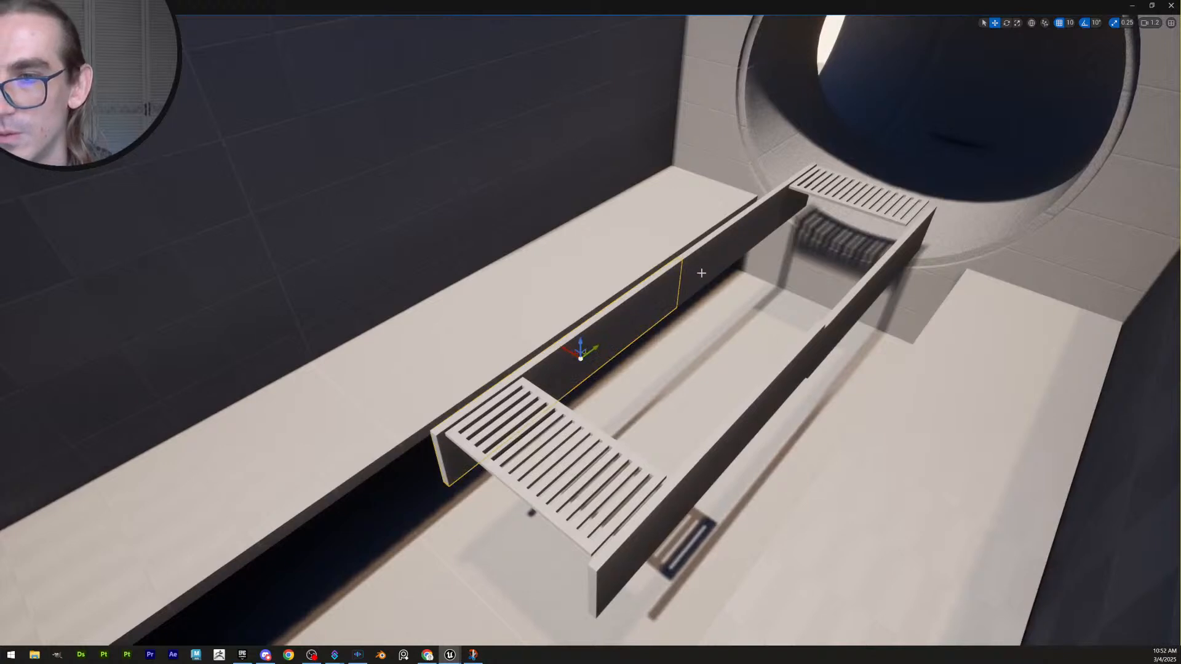
{"action": "left_click", "coordinate": [702, 273], "text": "ctrl"}
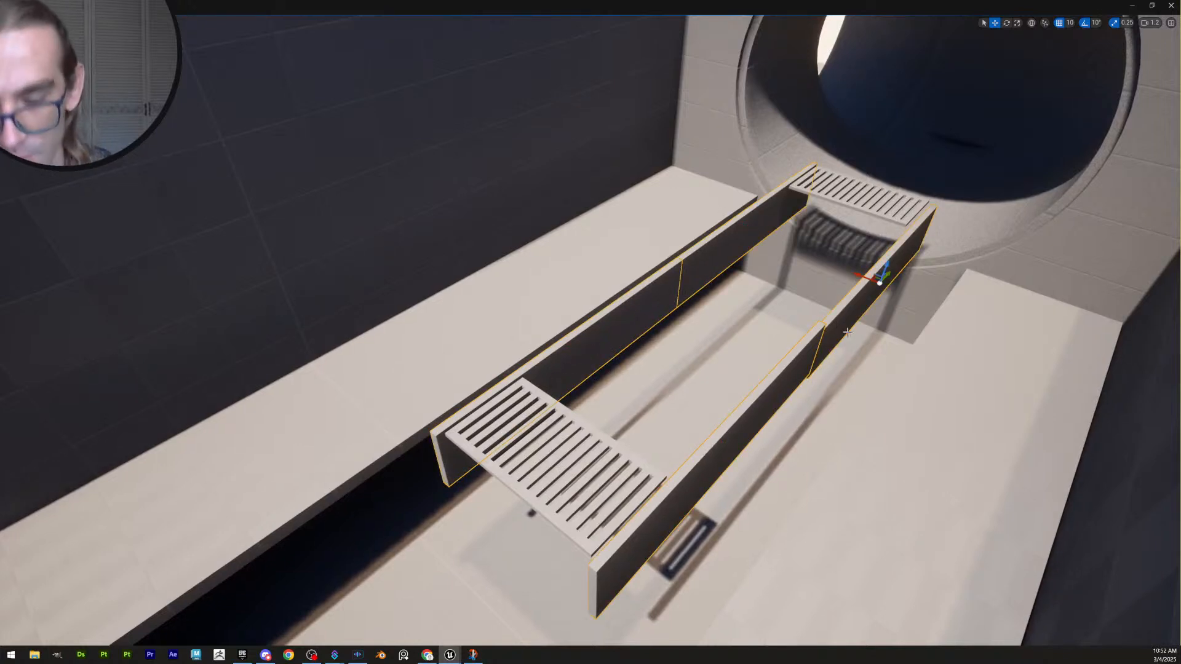
{"action": "key", "text": "Delete"}
{"action": "left_click", "coordinate": [690, 357]}
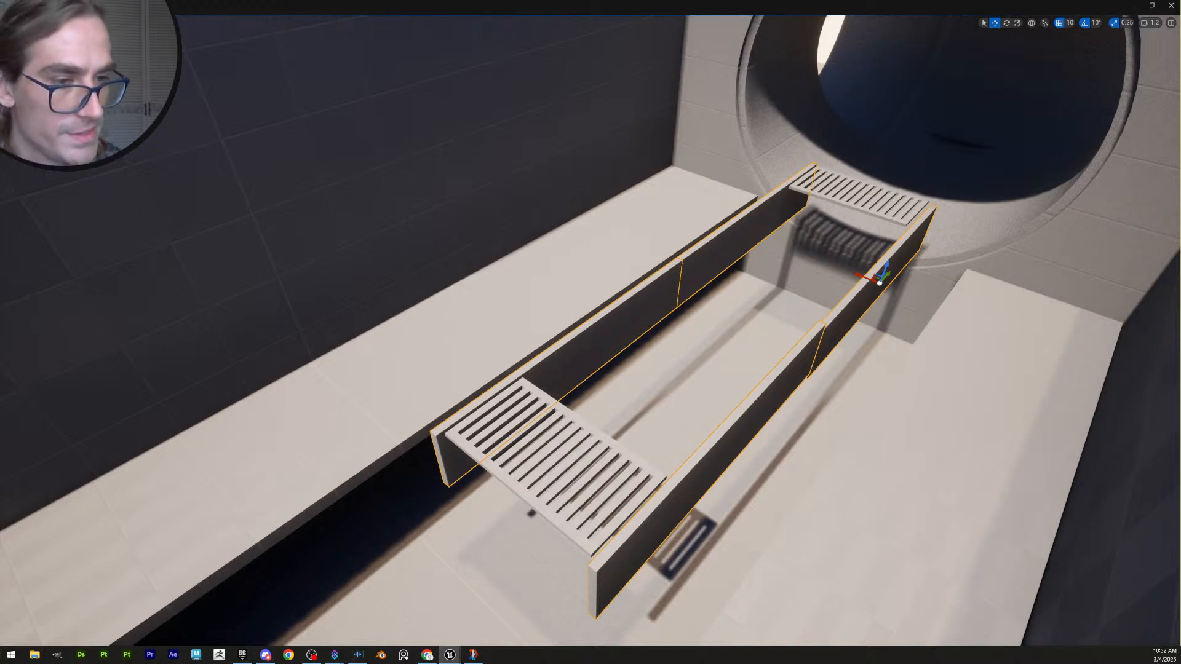
{"action": "key", "text": "Delete"}
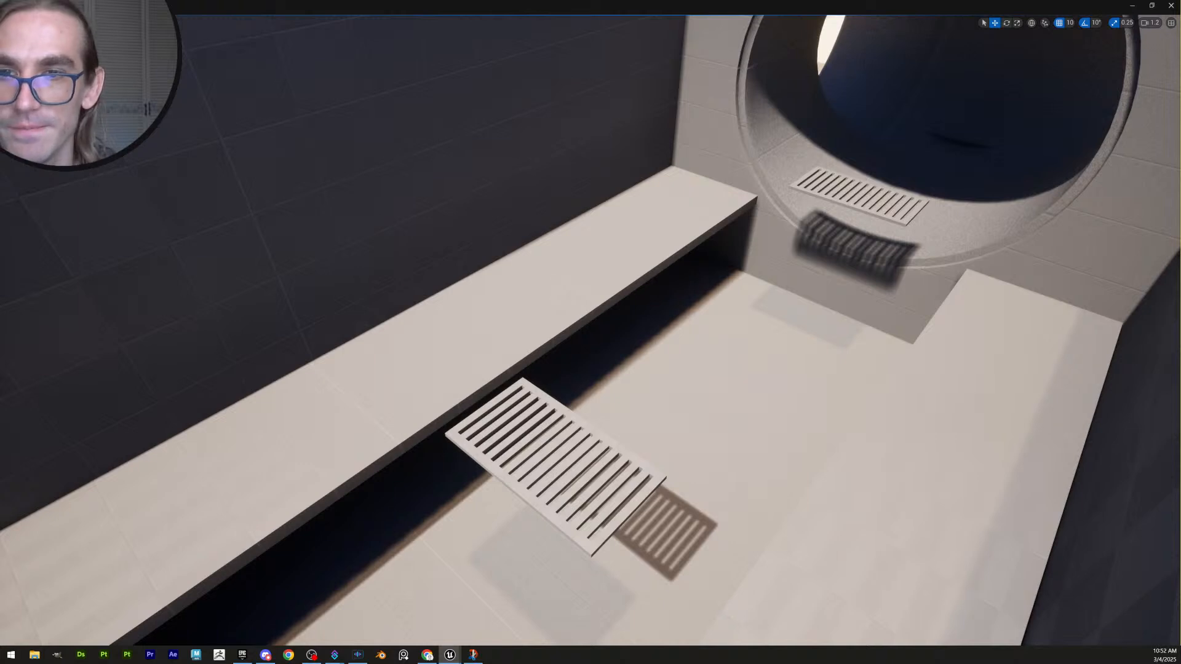
Lower the grate at the pipe end to just below the round opening
{"action": "left_click", "coordinate": [903, 230]}
{"action": "left_click", "coordinate": [861, 210]}
{"action": "key", "text": "w"}
{"action": "mouse_move", "coordinate": [860, 210]}
{"action": "right_mouse_down"}
{"action": "mouse_move", "coordinate": [860, 160]}
{"action": "mouse_move", "coordinate": [860, 210]}
{"action": "right_mouse_up"}
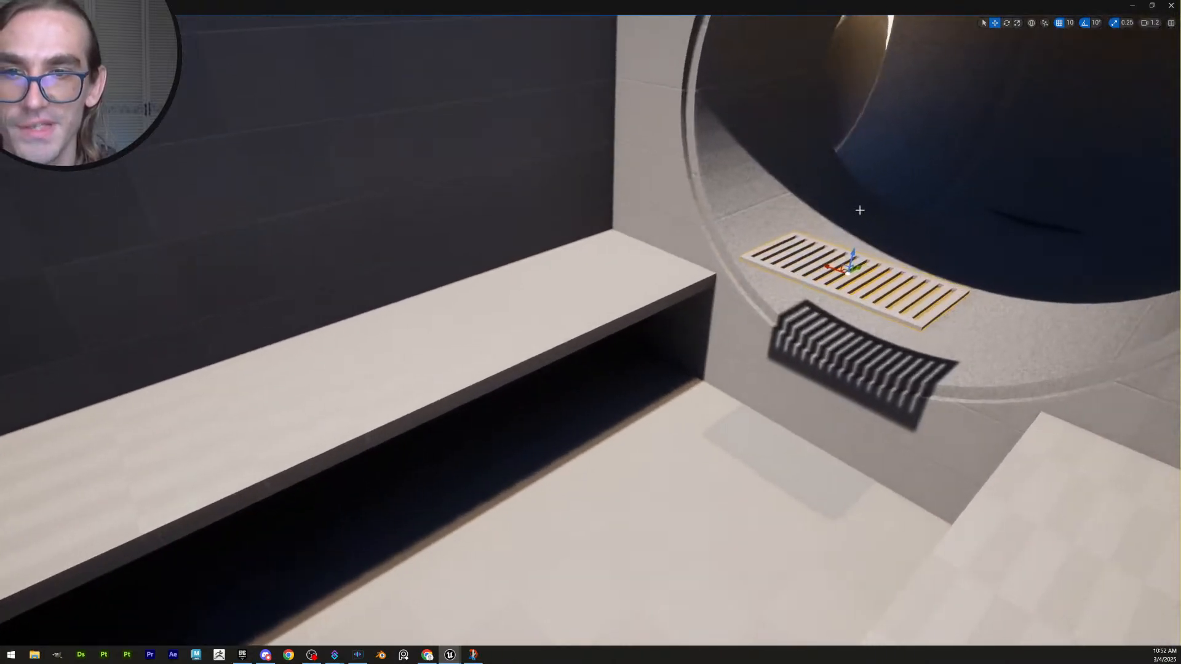
{"action": "left_click_drag", "start_coordinate": [852, 257], "coordinate": [819, 364]}
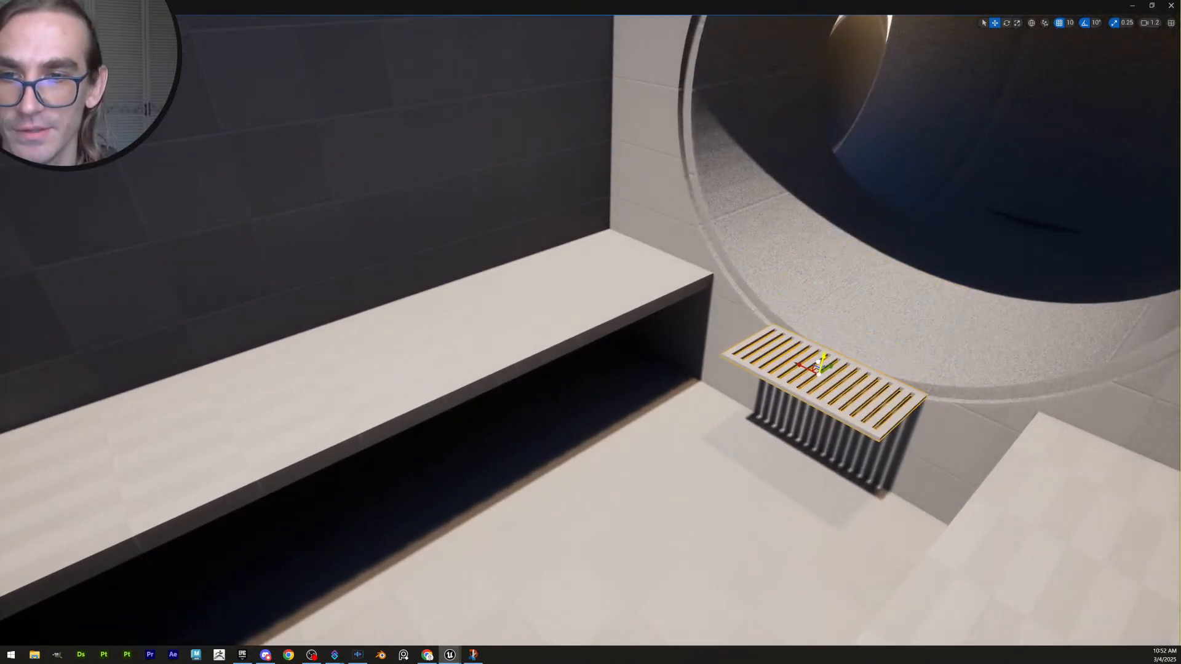
Scale up the pipe-end grate to span between the ledges and move it lengthwise out of the end wall
{"action": "key", "text": "d"}
{"action": "right_click_drag", "start_coordinate": [819, 363], "coordinate": [834, 353]}
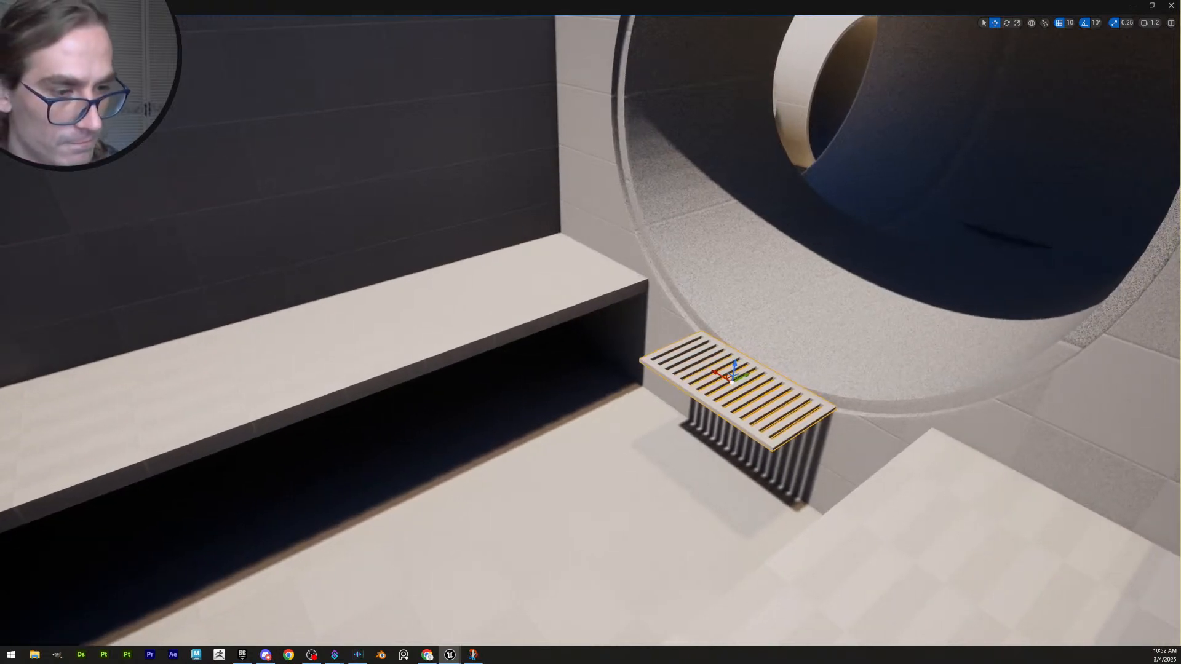
{"action": "key", "text": "Return"}
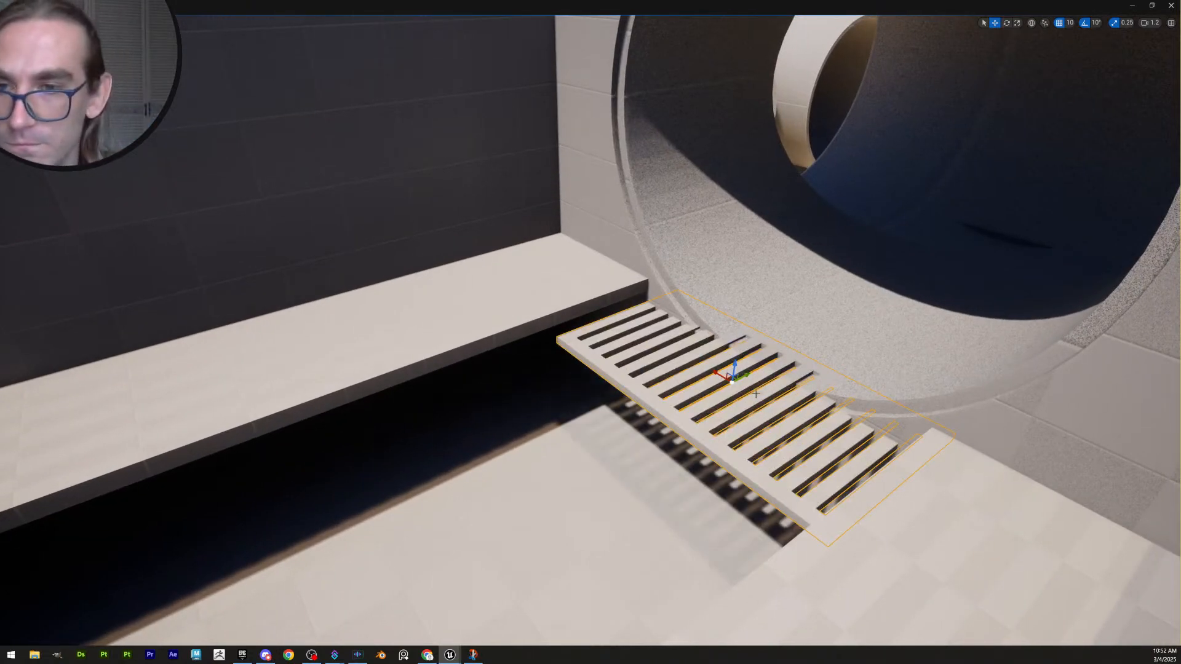
{"action": "key", "text": "d"}
{"action": "right_click_drag", "start_coordinate": [756, 394], "coordinate": [700, 394]}
{"action": "left_click_drag", "start_coordinate": [850, 445], "coordinate": [784, 450]}
Lower the enlarged grate further below the rim of the round pipe opening
{"action": "key", "text": "a"}
{"action": "right_click_drag", "start_coordinate": [784, 450], "coordinate": [935, 409]}
{"action": "key", "text": "q"}
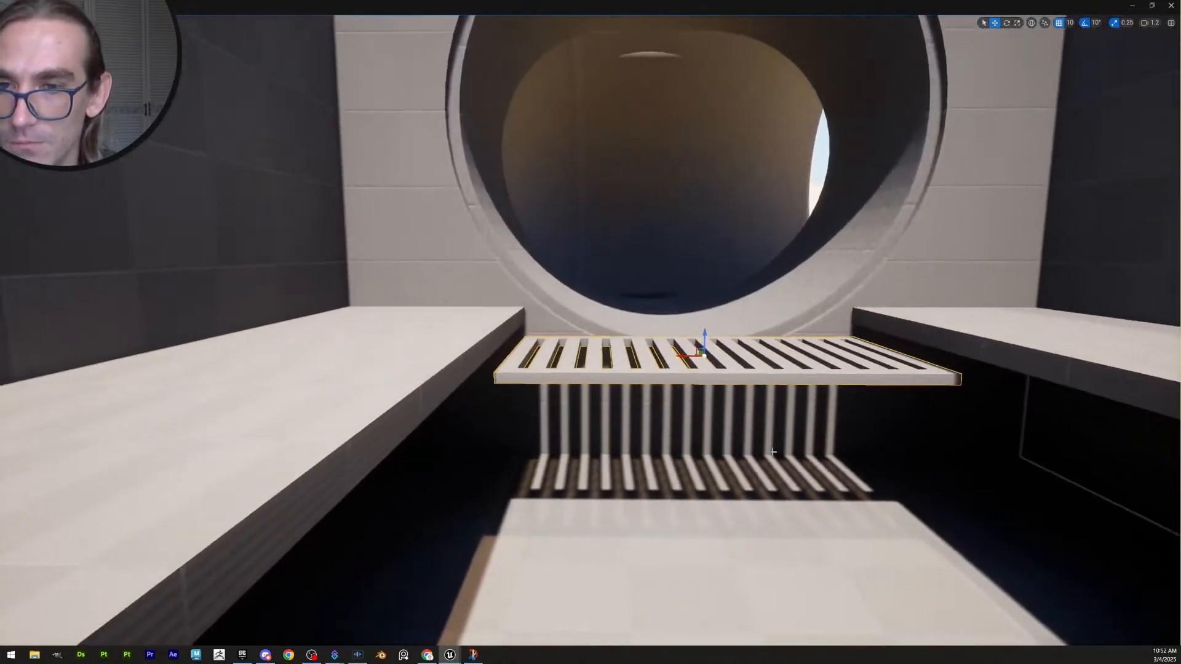
{"action": "left_click_drag", "start_coordinate": [701, 333], "coordinate": [697, 357]}
Select the ledge panels on both sides and lower them together until level with the enlarged grate
{"action": "left_click", "coordinate": [458, 355]}
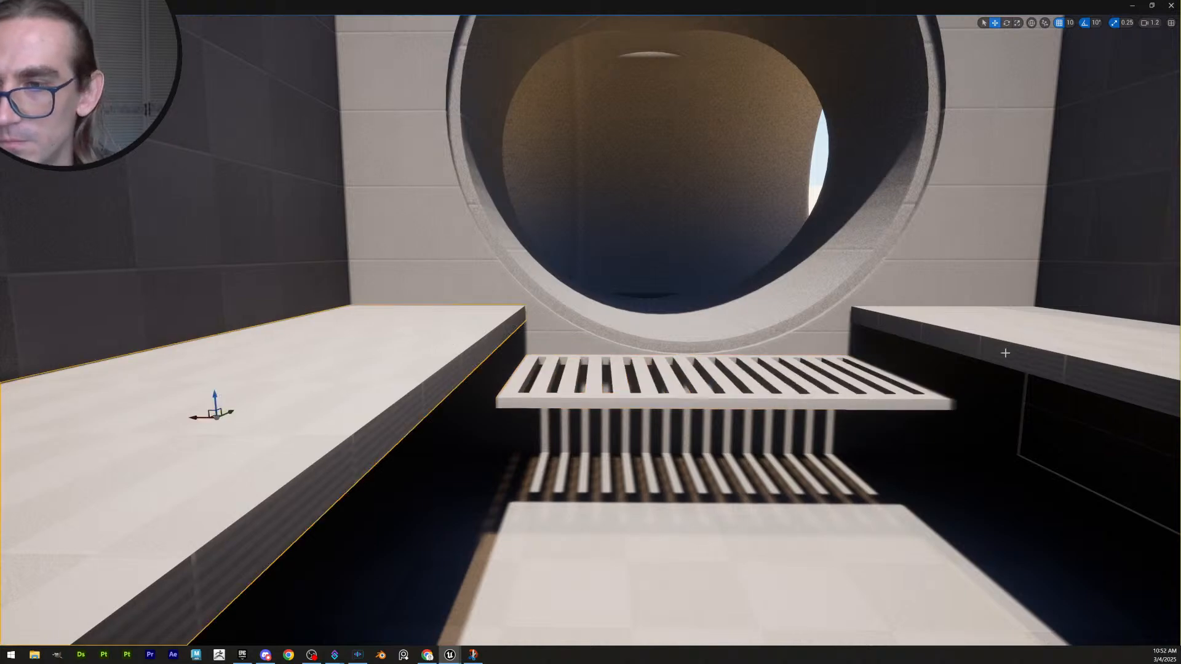
{"action": "left_click", "coordinate": [952, 335], "text": "shift"}
{"action": "right_click_drag", "start_coordinate": [952, 336], "coordinate": [944, 446]}
{"action": "key", "text": "e"}
{"action": "key", "text": "s"}
{"action": "scroll", "coordinate": [953, 336], "scroll_direction": "up", "scroll_amount": 3}
{"action": "key", "text": "d"}
{"action": "left_click", "coordinate": [522, 377], "text": "shift"}
{"action": "left_click", "coordinate": [874, 388], "text": "shift"}
{"action": "right_click_drag", "start_coordinate": [873, 389], "coordinate": [923, 268]}
{"action": "key", "text": "w"}
{"action": "key", "text": "q"}
{"action": "key", "text": "e"}
{"action": "left_click_drag", "start_coordinate": [855, 369], "coordinate": [846, 449]}
{"action": "key", "text": "Escape"}
Select the pipe-end grate and examine how it fits between the side ledges and against the end wall
{"action": "key", "text": "e"}
{"action": "right_click_drag", "start_coordinate": [844, 453], "coordinate": [572, 517]}
{"action": "key", "text": "w"}
{"action": "scroll", "coordinate": [800, 474], "scroll_direction": "down", "scroll_amount": 3}
{"action": "key", "text": "s"}
{"action": "right_click_drag", "start_coordinate": [780, 334], "coordinate": [760, 334]}
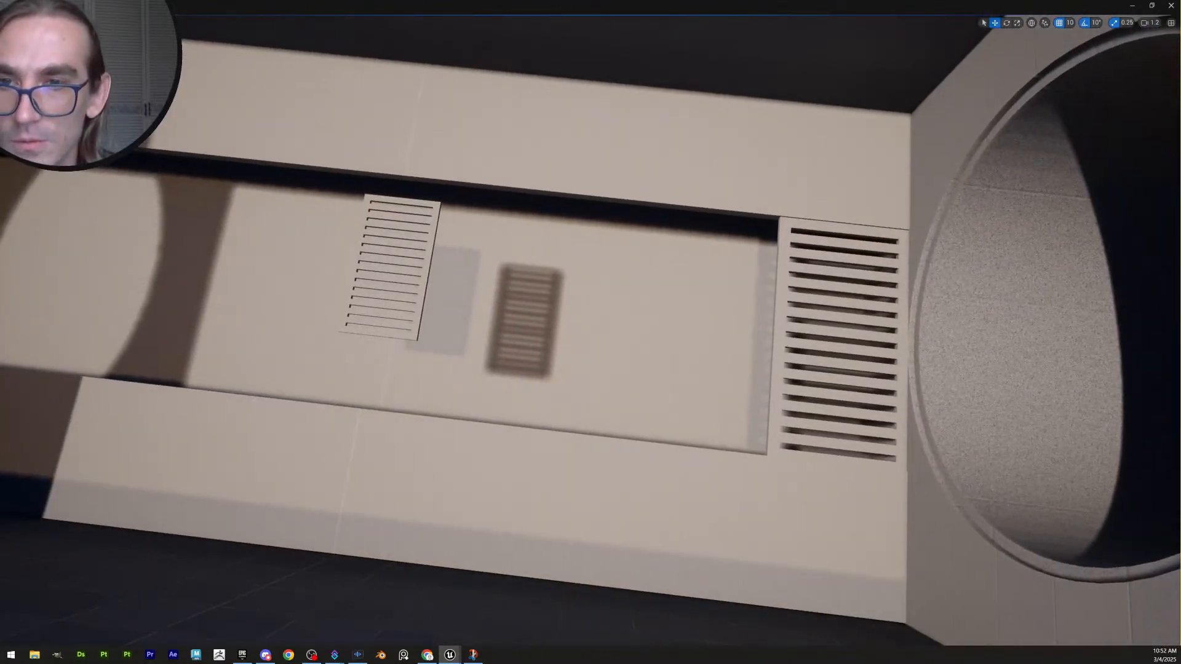
{"action": "left_click", "coordinate": [831, 345]}
{"action": "right_click_drag", "start_coordinate": [831, 345], "coordinate": [984, 378]}
{"action": "key", "text": "w"}
{"action": "scroll", "coordinate": [831, 345], "scroll_direction": "down", "scroll_amount": 3}
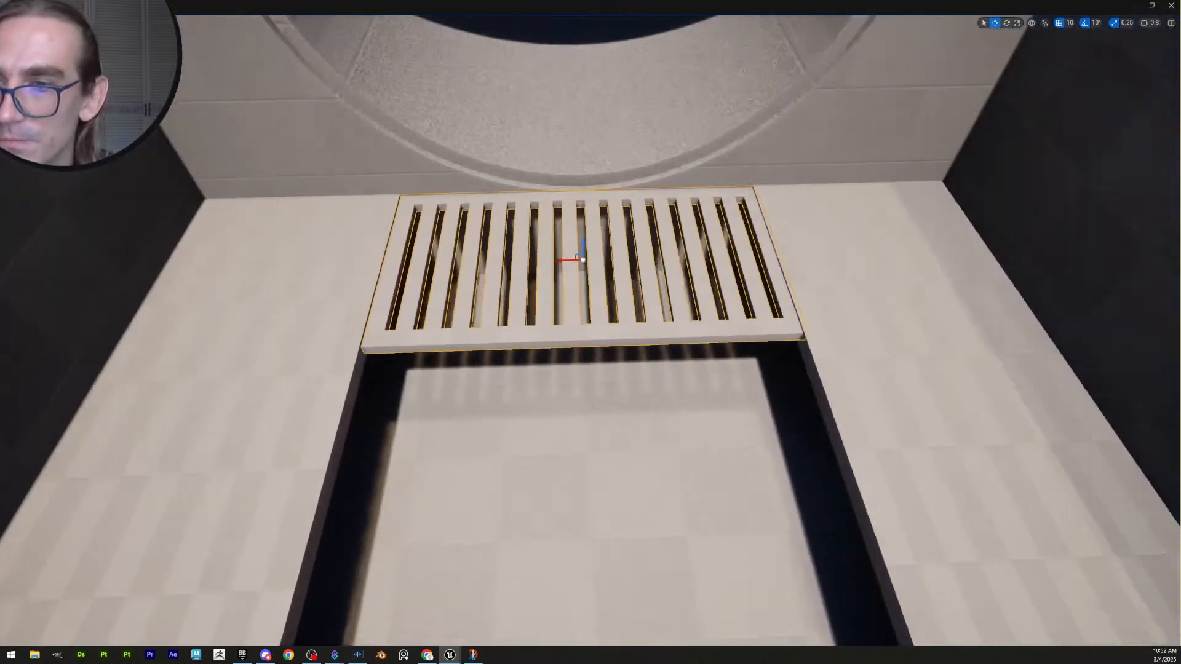
{"action": "right_click_drag", "start_coordinate": [785, 331], "coordinate": [805, 329]}
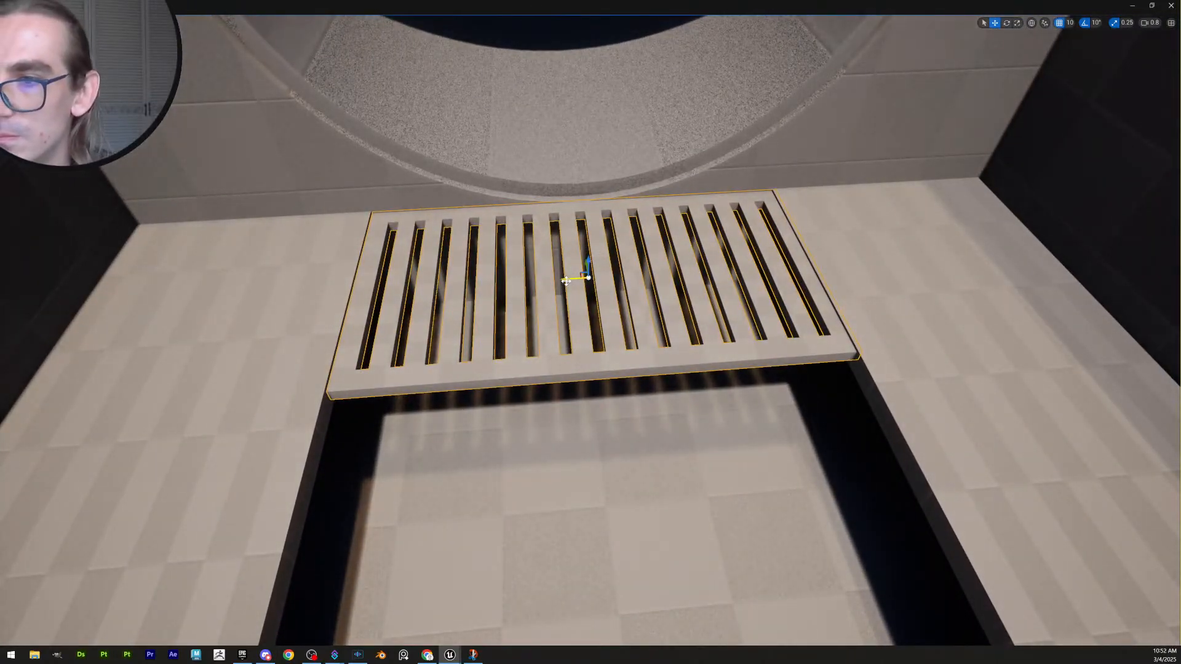
{"action": "key", "text": "s"}
{"action": "right_click_drag", "start_coordinate": [566, 281], "coordinate": [561, 241]}
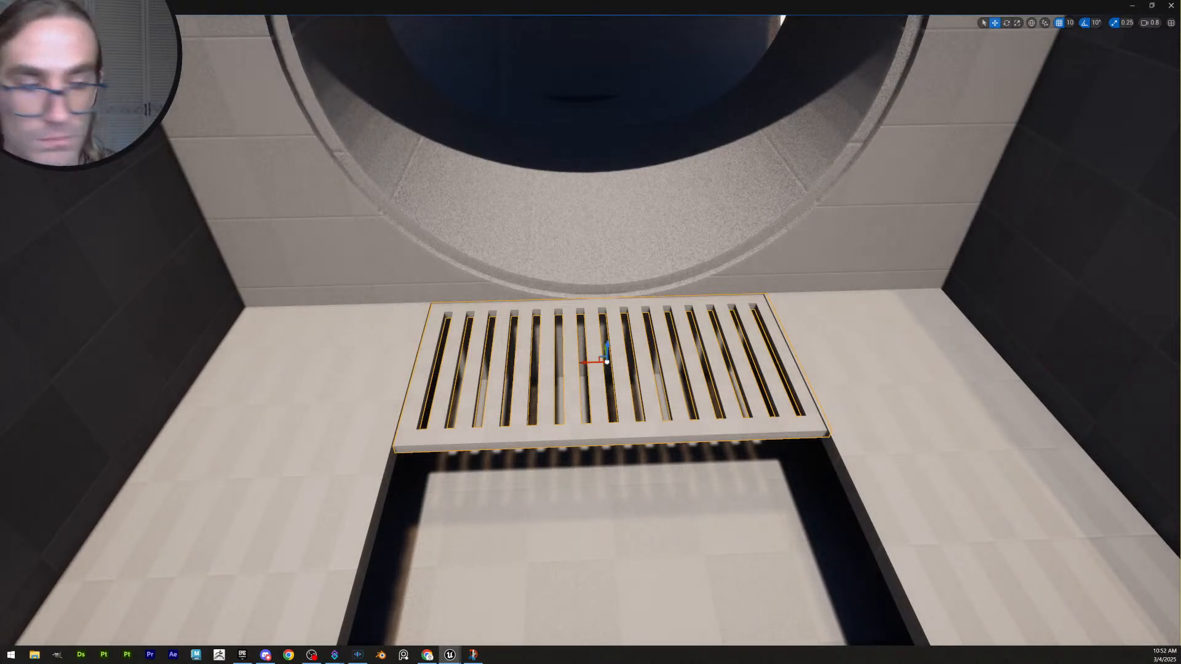
Enter pivot editing for the pipe-end grate and accept its pivot
{"action": "mouse_move", "coordinate": [1151, 433]}
{"action": "right_mouse_down"}
{"action": "mouse_move", "coordinate": [1138, 396]}
{"action": "mouse_move", "coordinate": [1150, 416]}
{"action": "right_mouse_up"}
{"action": "key", "text": "s"}
{"action": "key", "text": "Insert"}
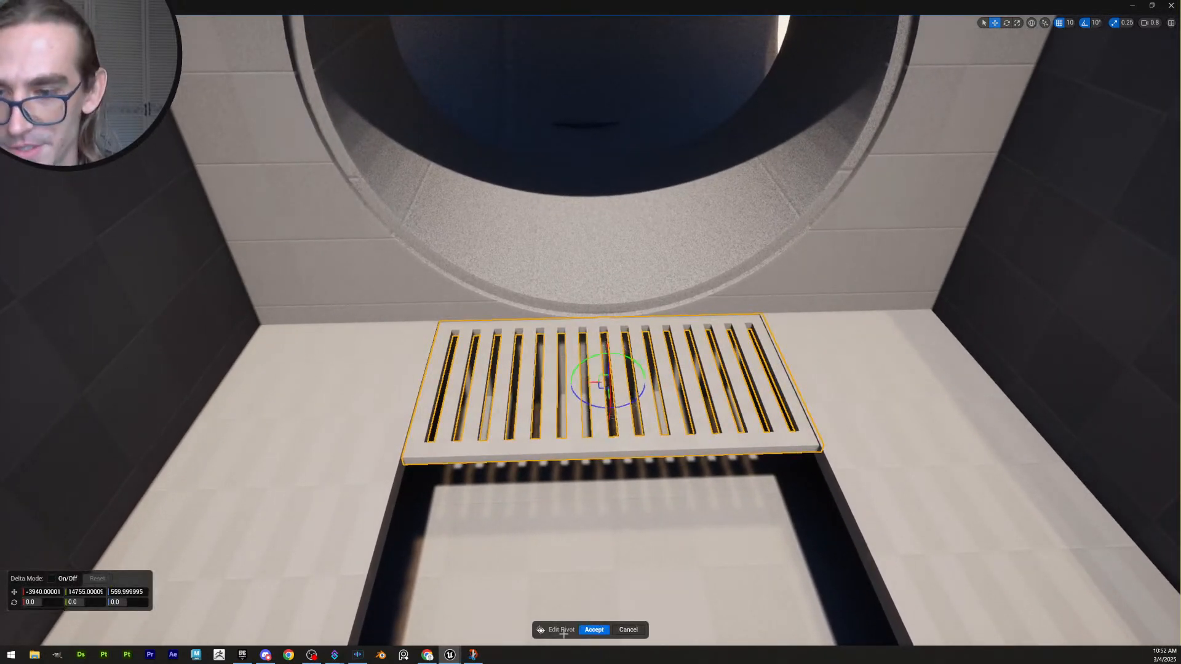
{"action": "left_click", "coordinate": [587, 629]}
{"action": "scroll", "coordinate": [685, 584], "scroll_direction": "down", "scroll_amount": 2}
{"action": "mouse_move", "coordinate": [684, 582]}
{"action": "right_mouse_down"}
{"action": "mouse_move", "coordinate": [684, 598]}
{"action": "mouse_move", "coordinate": [682, 576]}
{"action": "right_mouse_up"}
{"action": "key", "text": "w"}
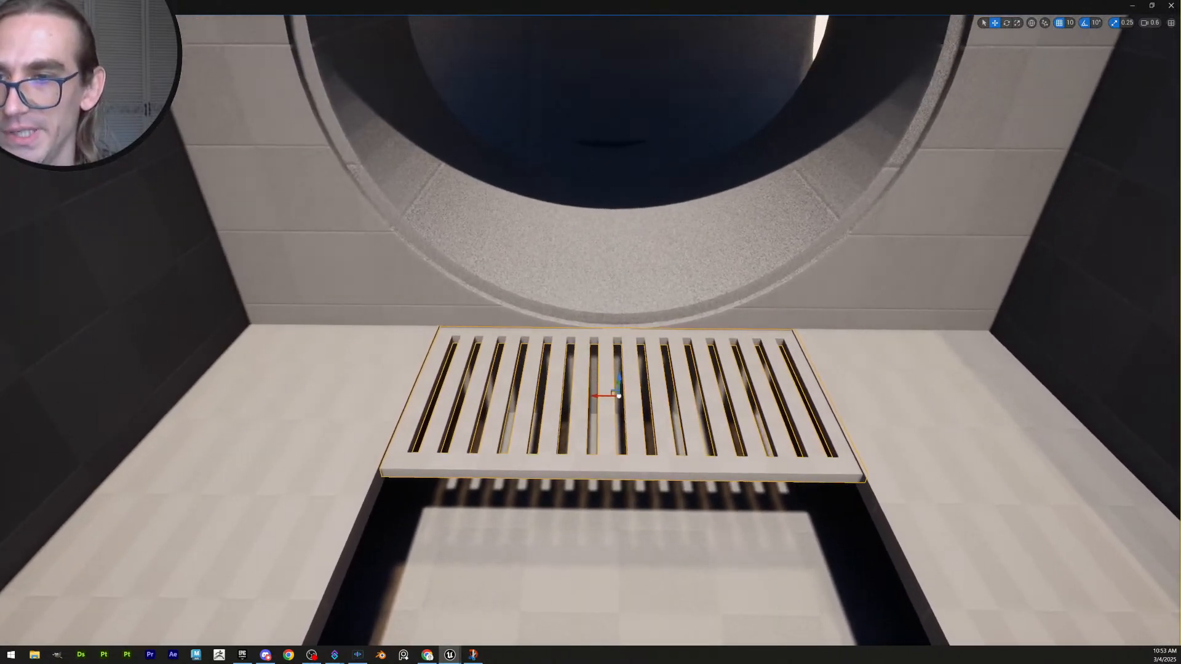
Compare the alignment of the pipe-end grate with the round pipe and both side ledges by selecting each in turn
{"action": "left_click", "coordinate": [729, 280]}
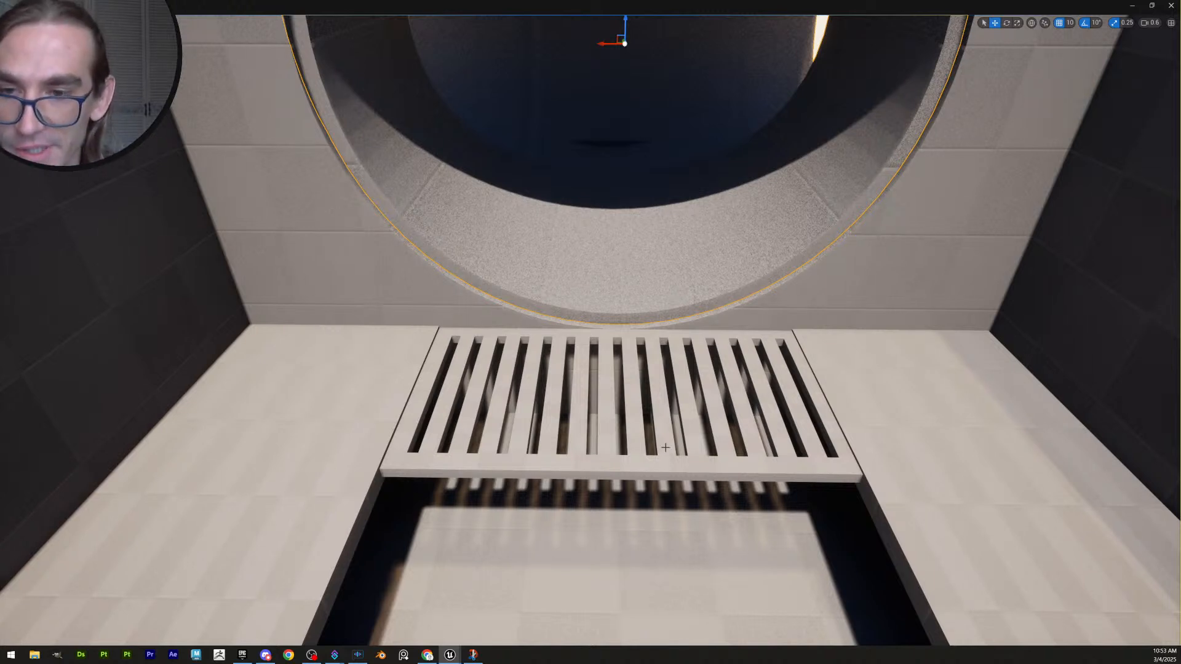
{"action": "left_click", "coordinate": [618, 400]}
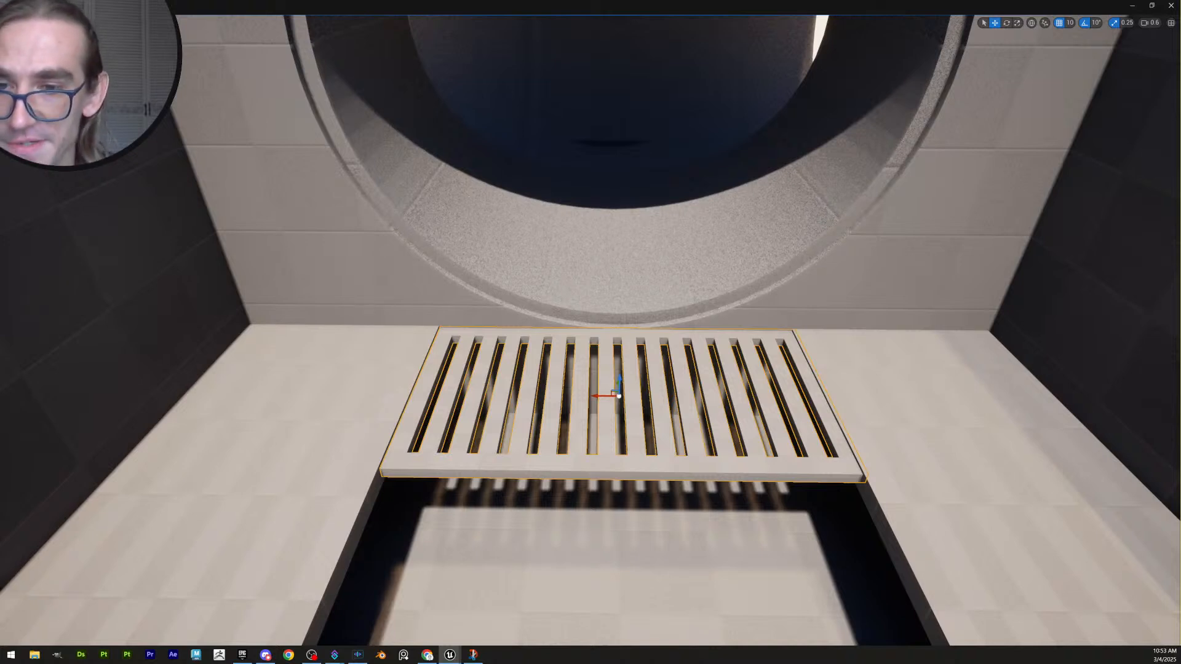
{"action": "key", "text": "s"}
{"action": "right_click_drag", "start_coordinate": [731, 409], "coordinate": [616, 425]}
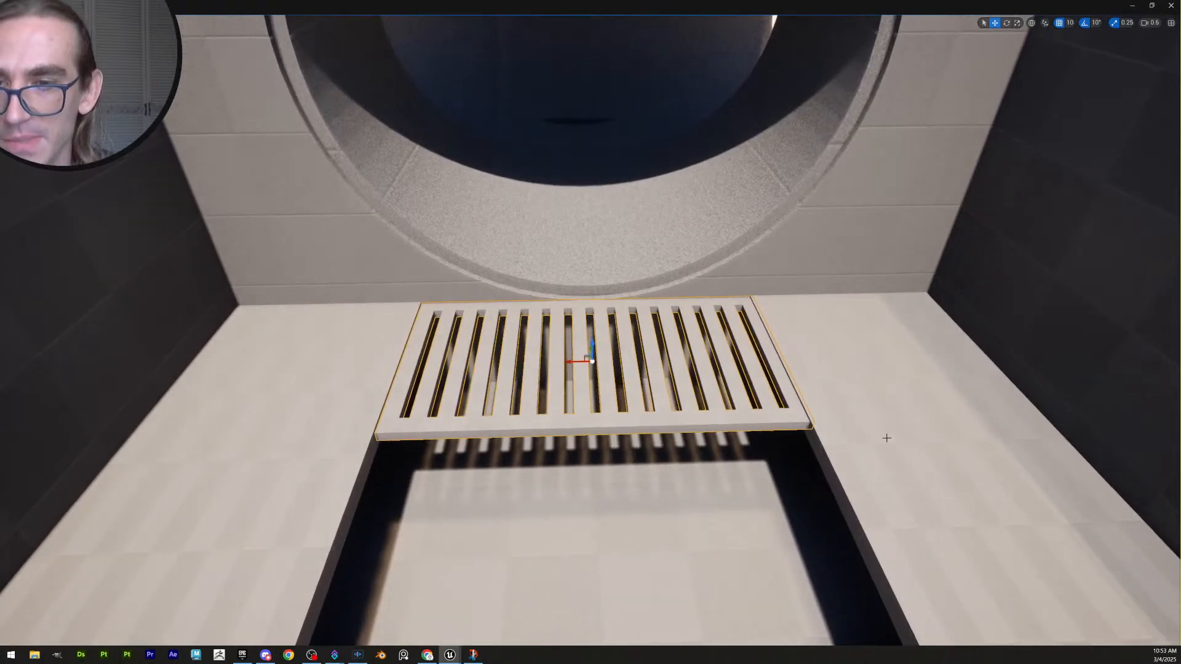
{"action": "left_click", "coordinate": [885, 435]}
{"action": "right_click_drag", "start_coordinate": [886, 435], "coordinate": [886, 516]}
{"action": "left_click", "coordinate": [360, 403], "text": "shift"}
{"action": "right_click_drag", "start_coordinate": [483, 388], "coordinate": [772, 367]}
{"action": "left_click", "coordinate": [773, 367]}
{"action": "right_click_drag", "start_coordinate": [484, 399], "coordinate": [484, 405]}
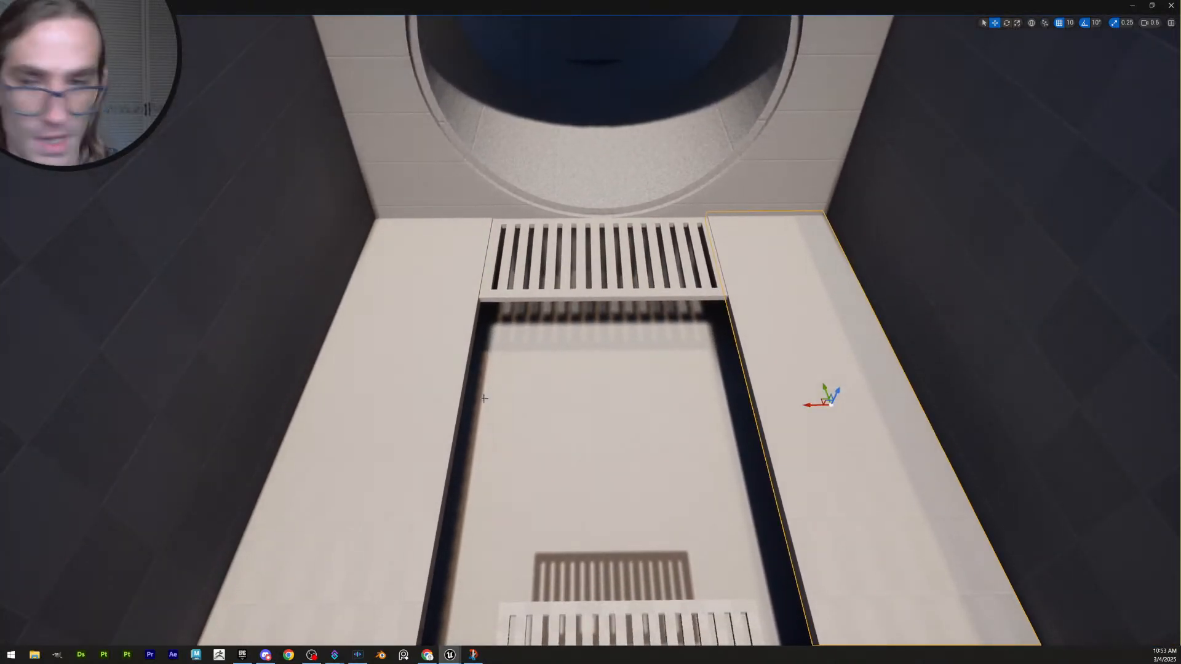
{"action": "left_click", "coordinate": [419, 388]}
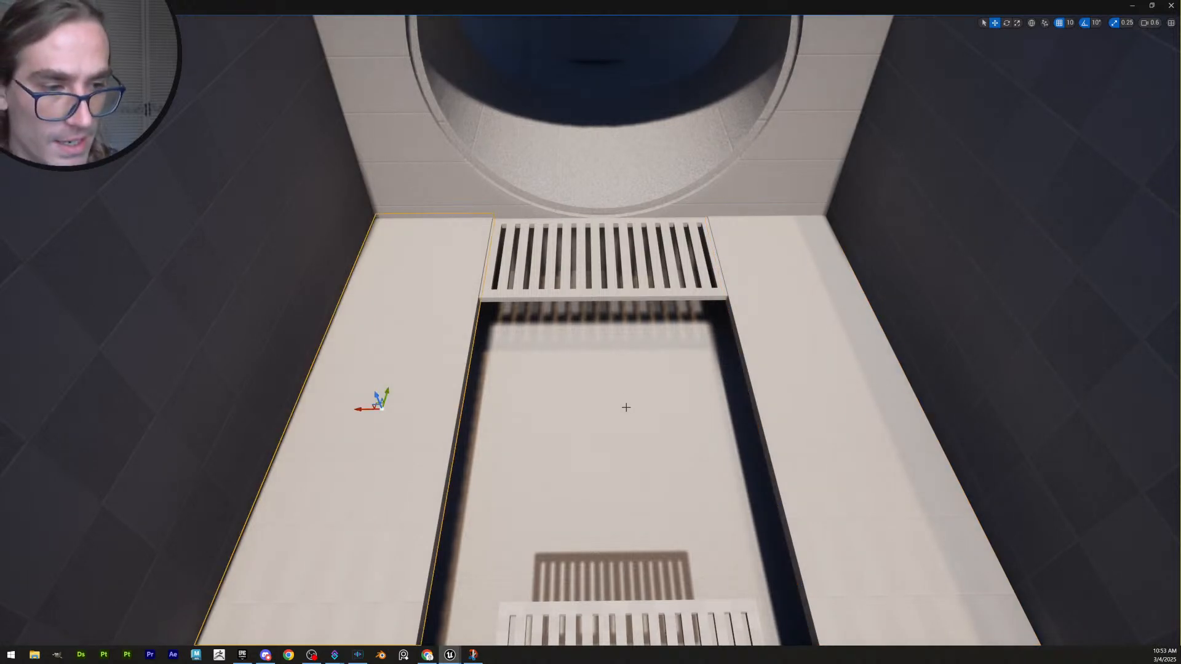
{"action": "right_click_drag", "start_coordinate": [626, 408], "coordinate": [626, 344]}
{"action": "left_click", "coordinate": [606, 348]}
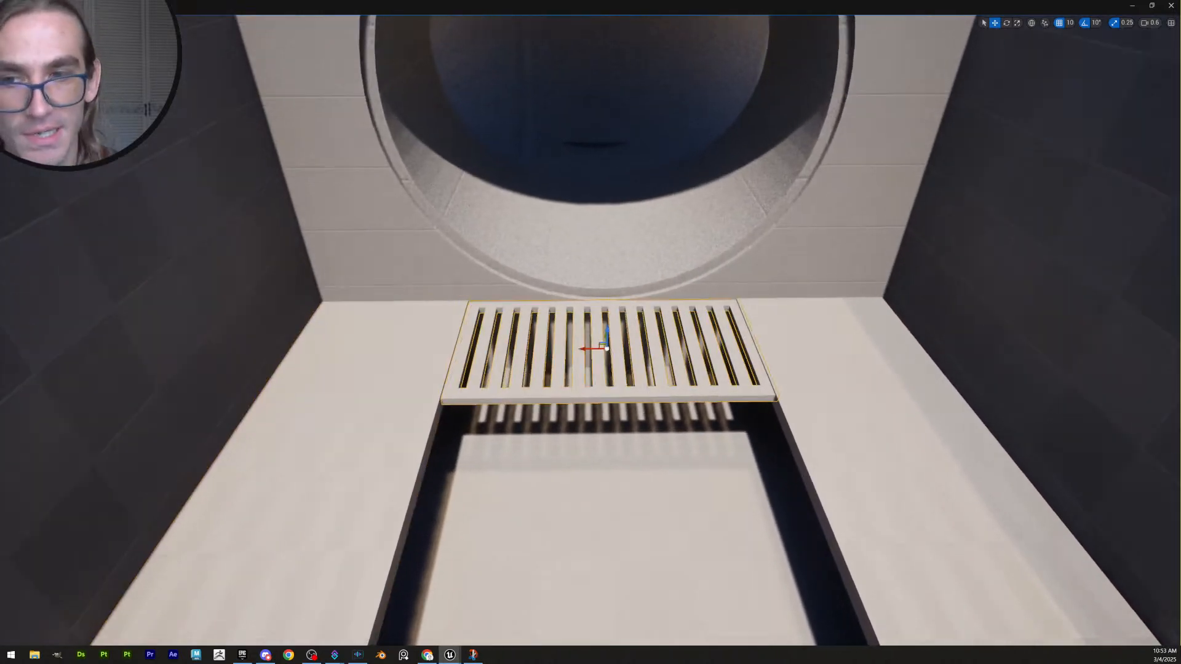
Set the position grid snap to 5 and nudge the pipe-end grate sideways to centre it between the ledges
{"action": "scroll", "coordinate": [606, 348], "scroll_direction": "up", "scroll_amount": 4}
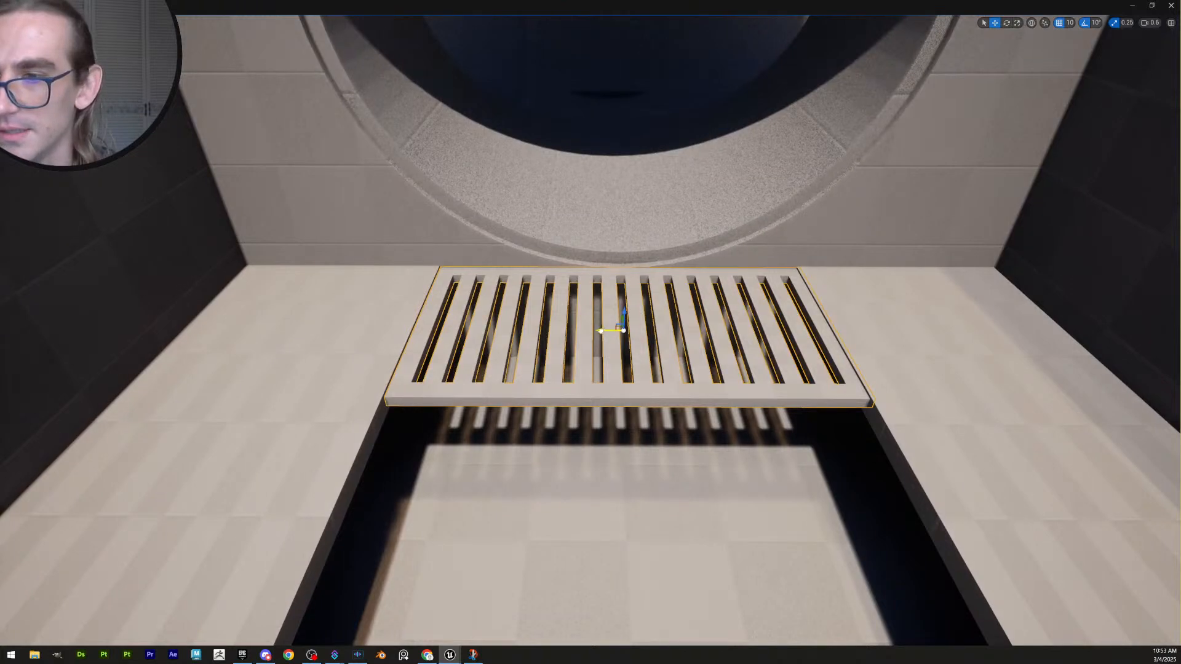
{"action": "left_click_drag", "start_coordinate": [608, 331], "coordinate": [602, 334]}
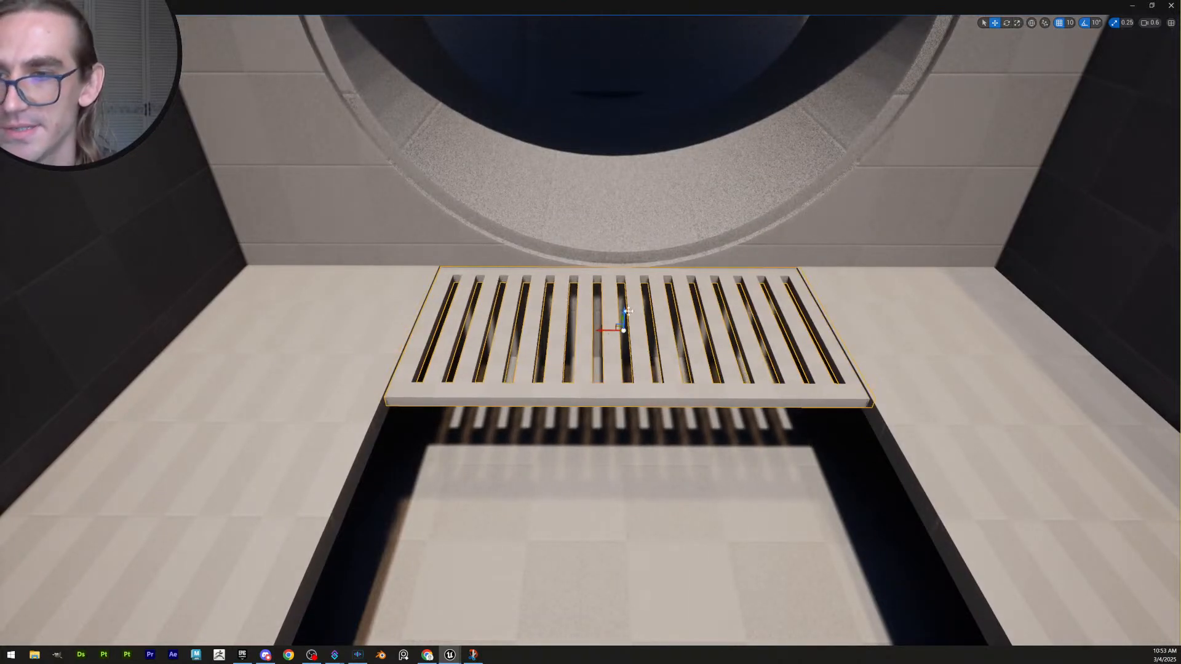
{"action": "left_click", "coordinate": [1070, 24]}
{"action": "left_click", "coordinate": [1083, 58]}
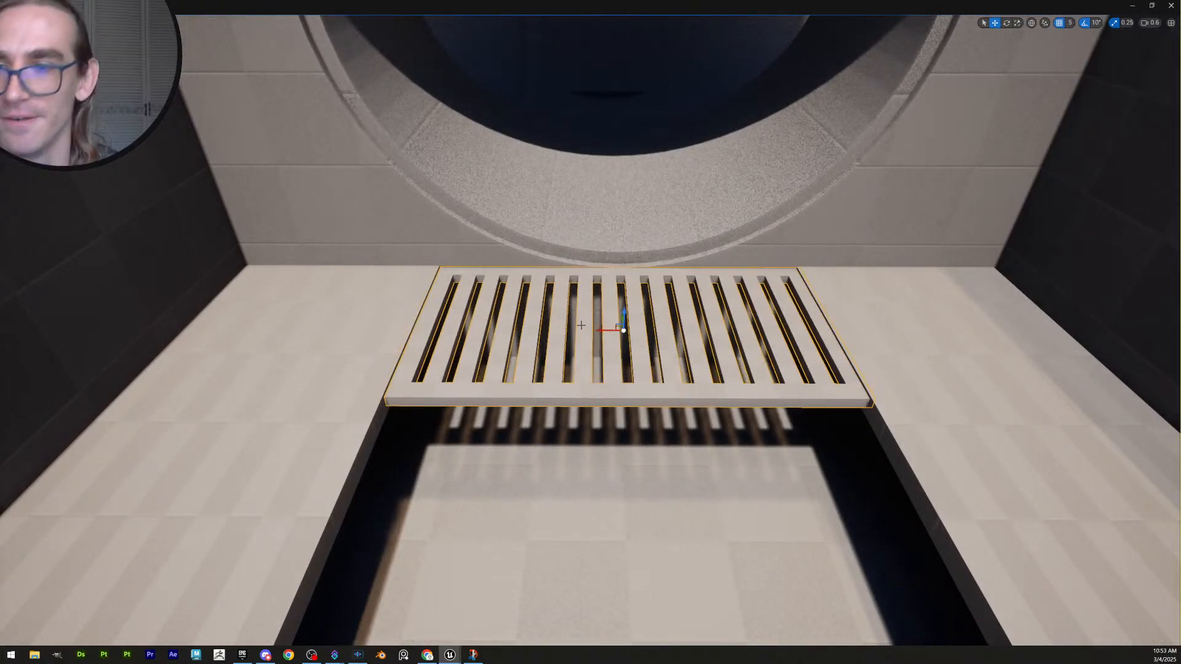
{"action": "left_click_drag", "start_coordinate": [600, 331], "coordinate": [597, 330]}
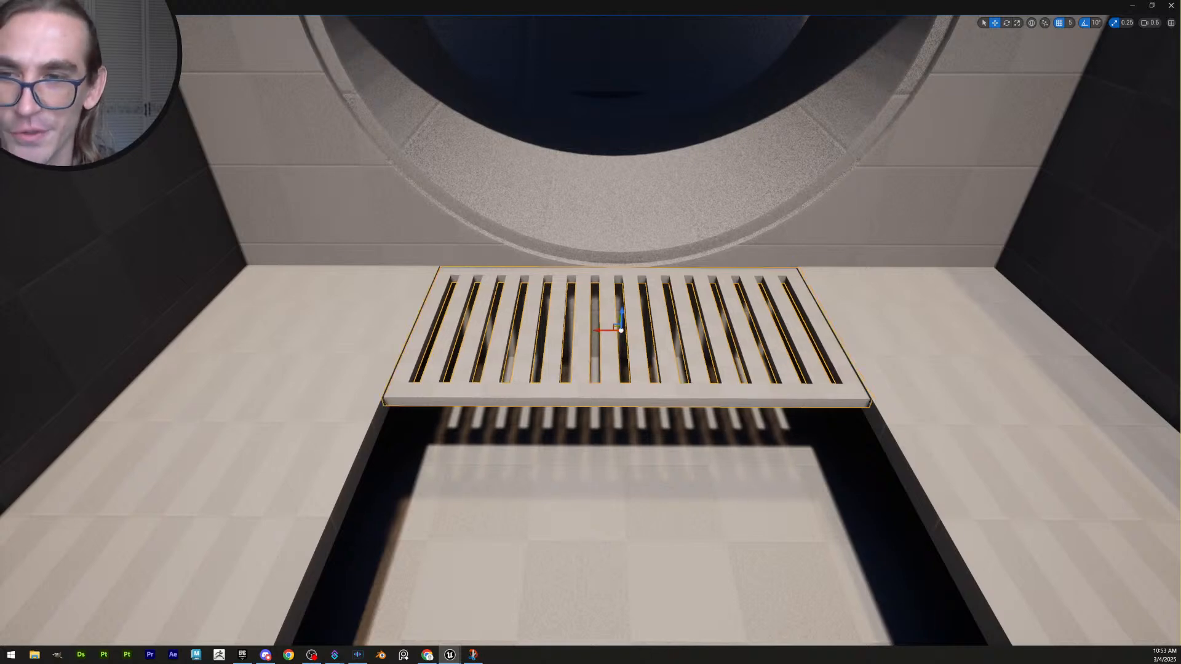
Set the position grid snap to 1 and raise the pipe-end grate slightly to sit flush with the ledges
{"action": "right_click_drag", "start_coordinate": [729, 366], "coordinate": [624, 339]}
{"action": "scroll", "coordinate": [729, 366], "scroll_direction": "down", "scroll_amount": 2}
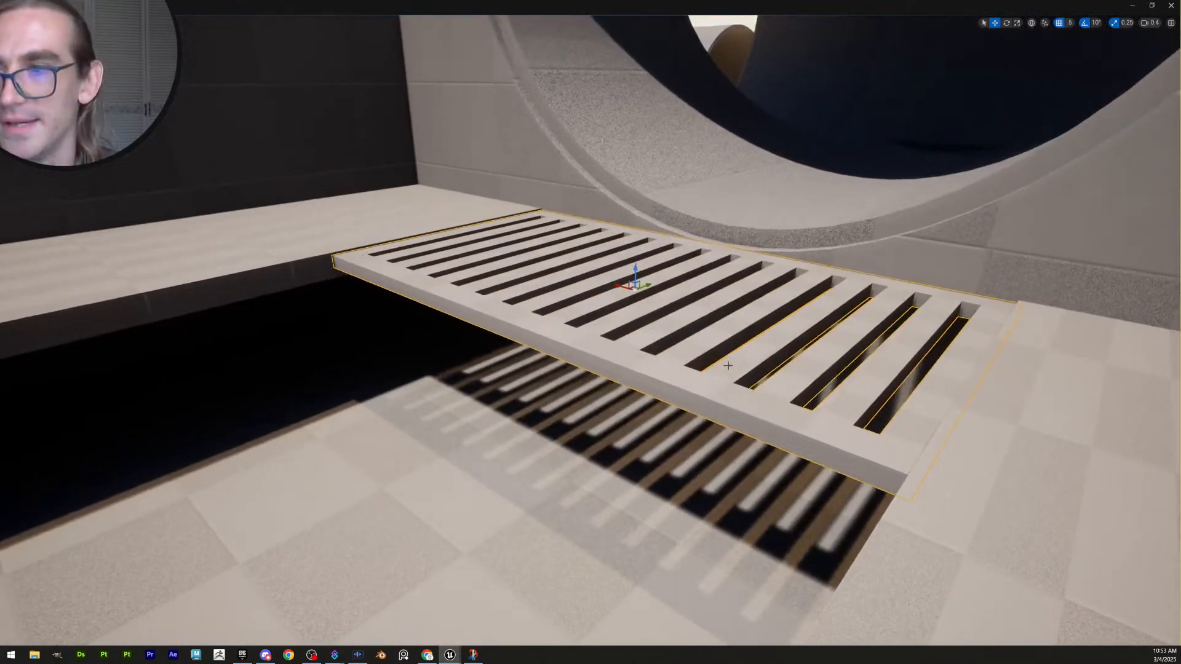
{"action": "left_click", "coordinate": [1070, 24]}
{"action": "left_click", "coordinate": [1084, 47]}
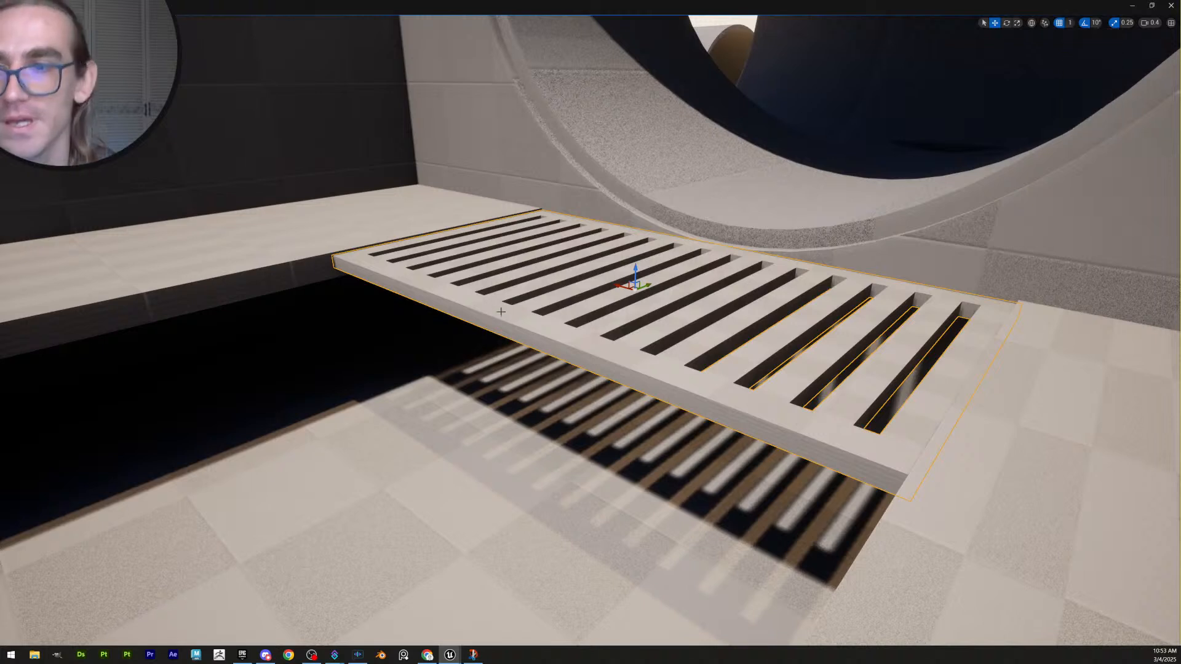
{"action": "left_click_drag", "start_coordinate": [635, 270], "coordinate": [636, 264]}
Turn off scale snapping and narrow the pipe-end grate slightly to fit the gap between the ledges
{"action": "right_click_drag", "start_coordinate": [636, 264], "coordinate": [647, 344]}
{"action": "key", "text": "r"}
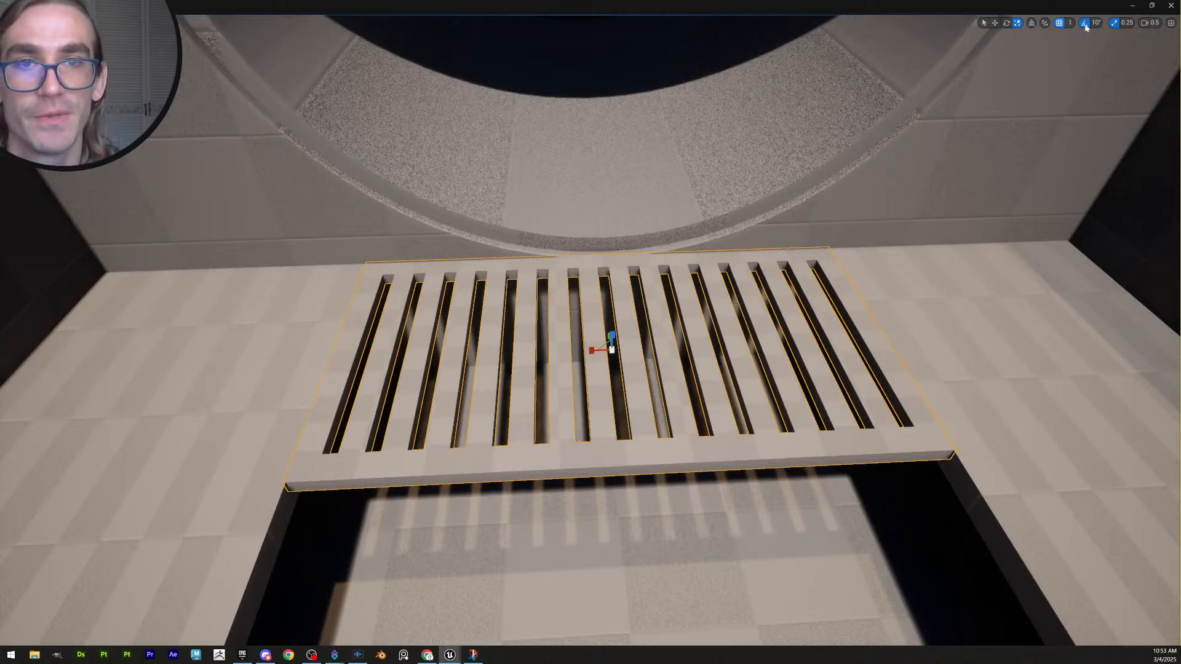
{"action": "left_click", "coordinate": [1114, 25]}
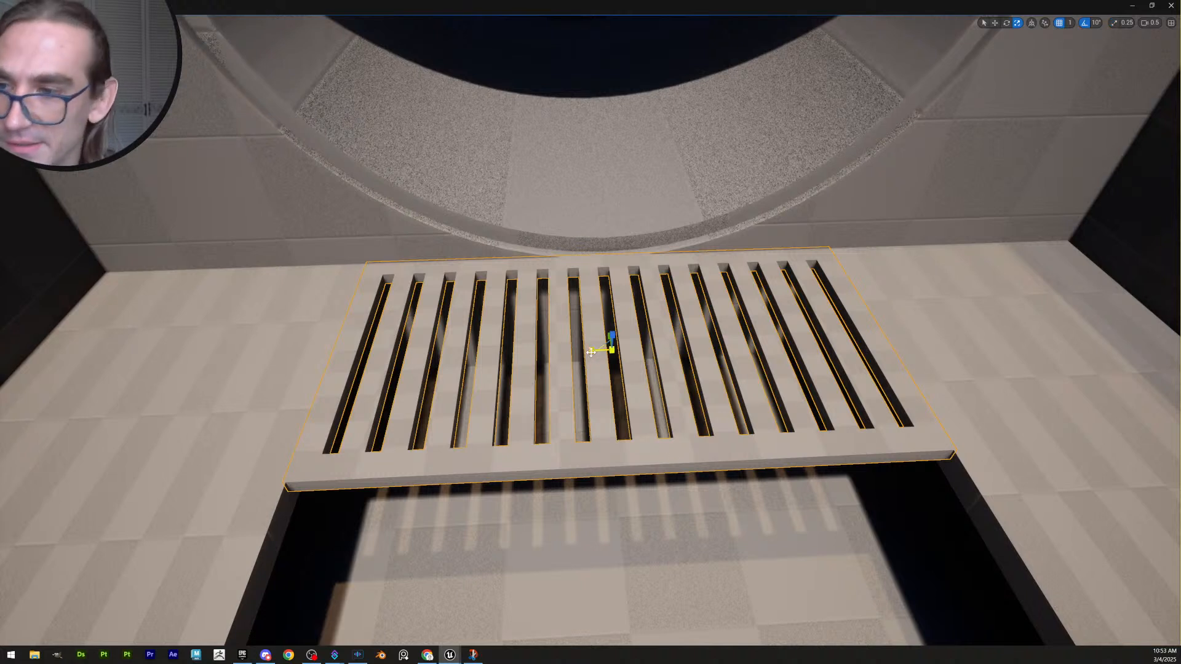
{"action": "left_click_drag", "start_coordinate": [592, 355], "coordinate": [599, 355]}
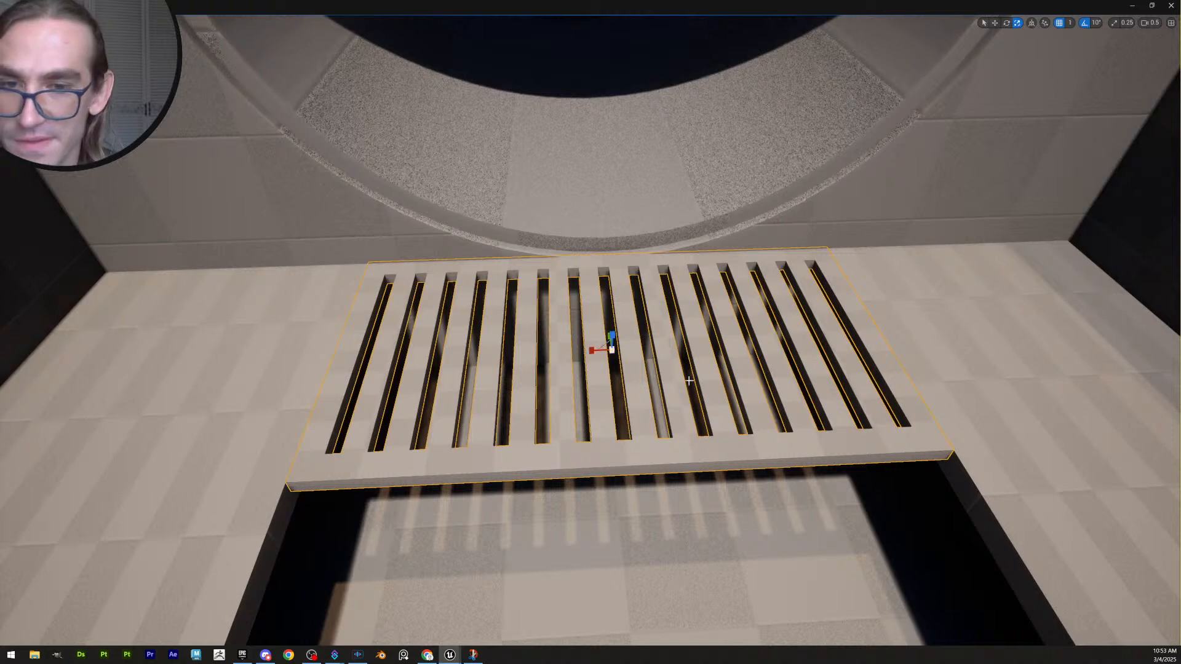
Temporarily hide the pipe-end grate to inspect the ledge edges and floor beneath it, and unhide it again
{"action": "right_click_drag", "start_coordinate": [689, 381], "coordinate": [579, 381]}
{"action": "key", "text": "h"}
{"action": "left_click", "coordinate": [458, 266]}
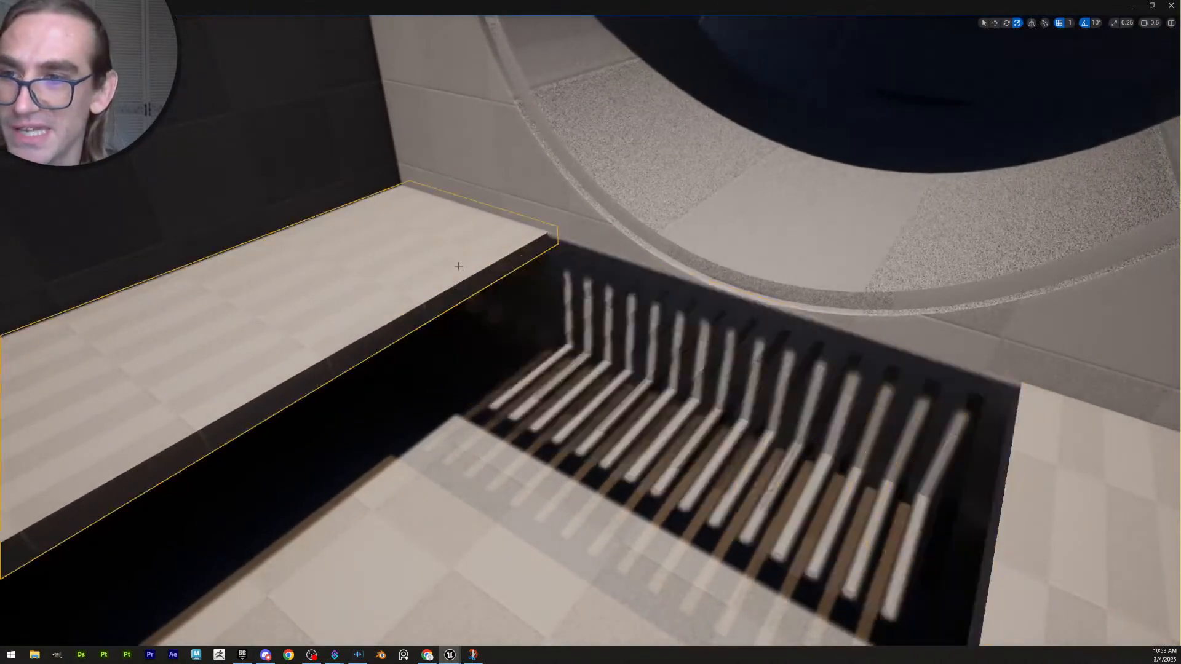
{"action": "key", "text": "ctrl+h"}
{"action": "left_click", "coordinate": [654, 462], "text": "ctrl"}
{"action": "right_click_drag", "start_coordinate": [778, 456], "coordinate": [1082, 534]}
{"action": "key", "text": "w"}
{"action": "scroll", "coordinate": [591, 446], "scroll_direction": "up", "scroll_amount": 1}
{"action": "scroll", "coordinate": [787, 459], "scroll_direction": "down", "scroll_amount": 1}
{"action": "key", "text": "Escape"}
{"action": "scroll", "coordinate": [817, 504], "scroll_direction": "up", "scroll_amount": 1}
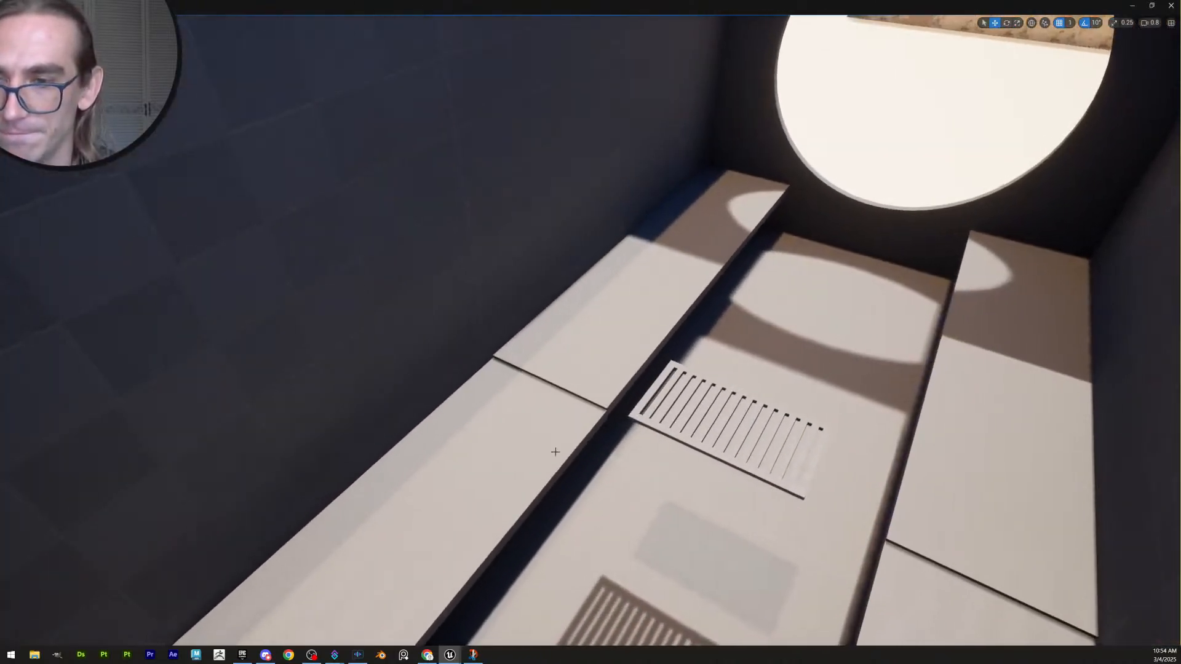
Select the far ledge panels on both sides and lower them together until level with the pipe-side panels
{"action": "left_click", "coordinate": [554, 451]}
{"action": "right_click_drag", "start_coordinate": [554, 451], "coordinate": [507, 452]}
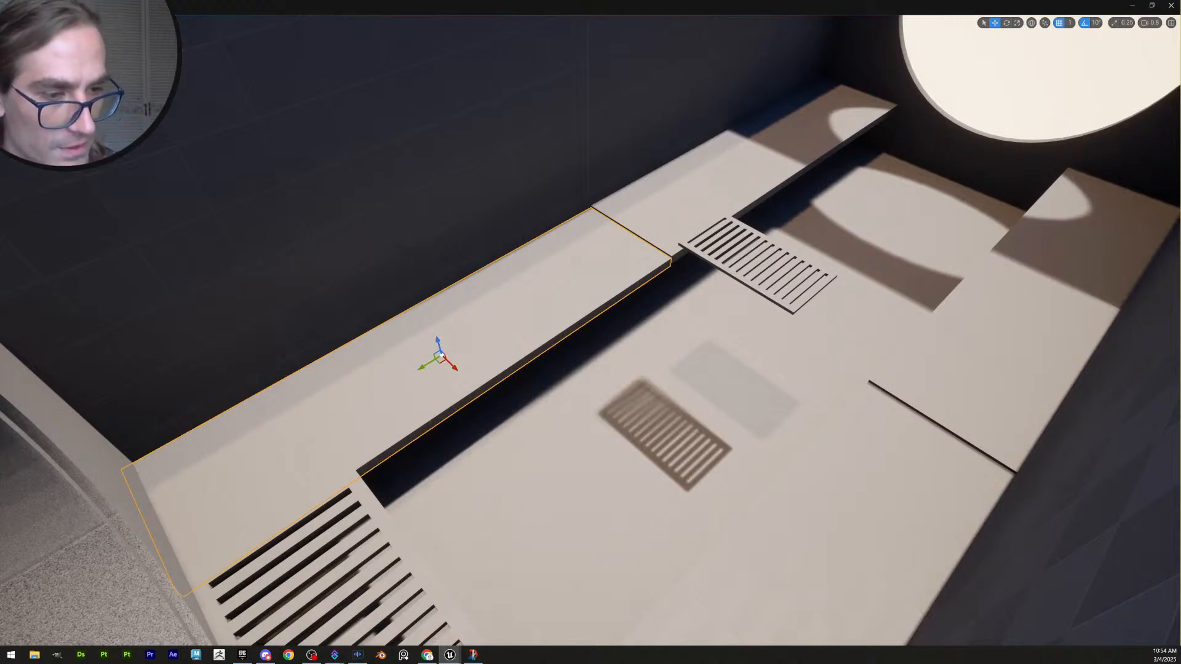
{"action": "left_click", "coordinate": [765, 166]}
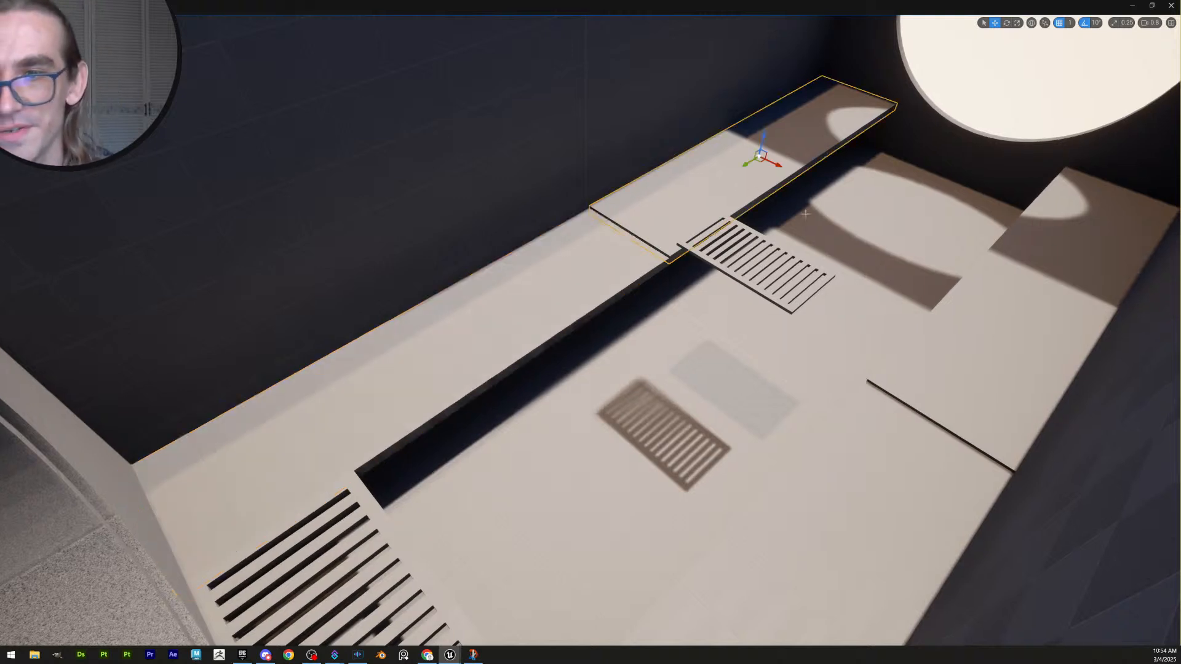
{"action": "left_click", "coordinate": [1048, 369], "text": "shift"}
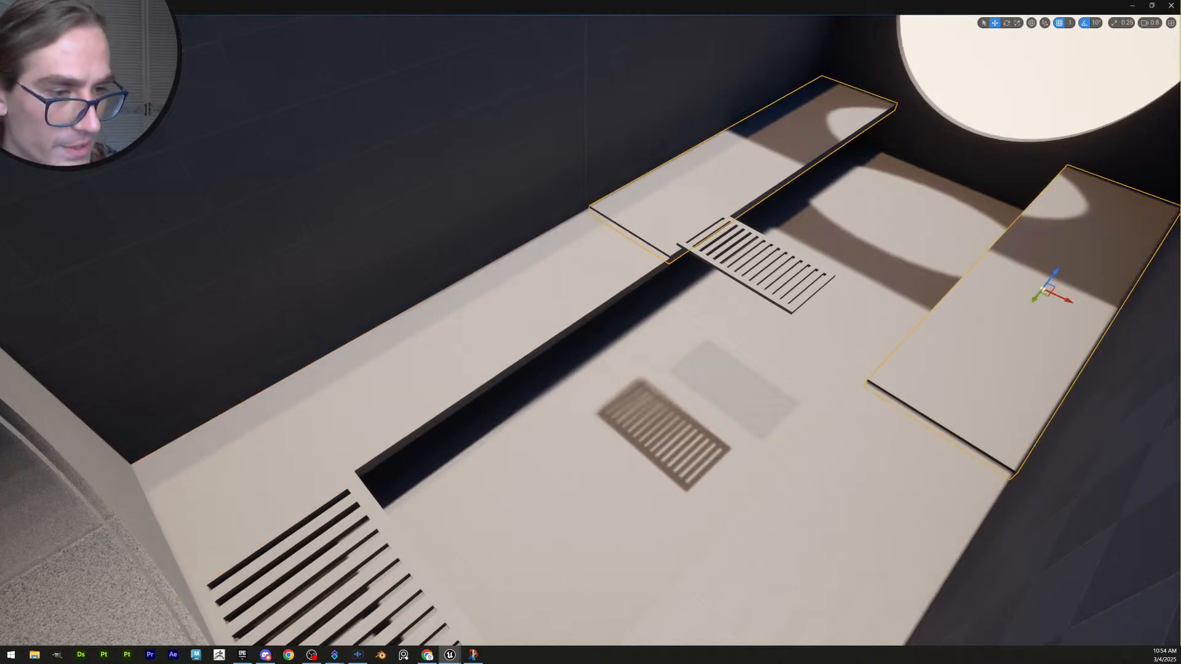
{"action": "left_click_drag", "start_coordinate": [1056, 272], "coordinate": [1053, 274]}
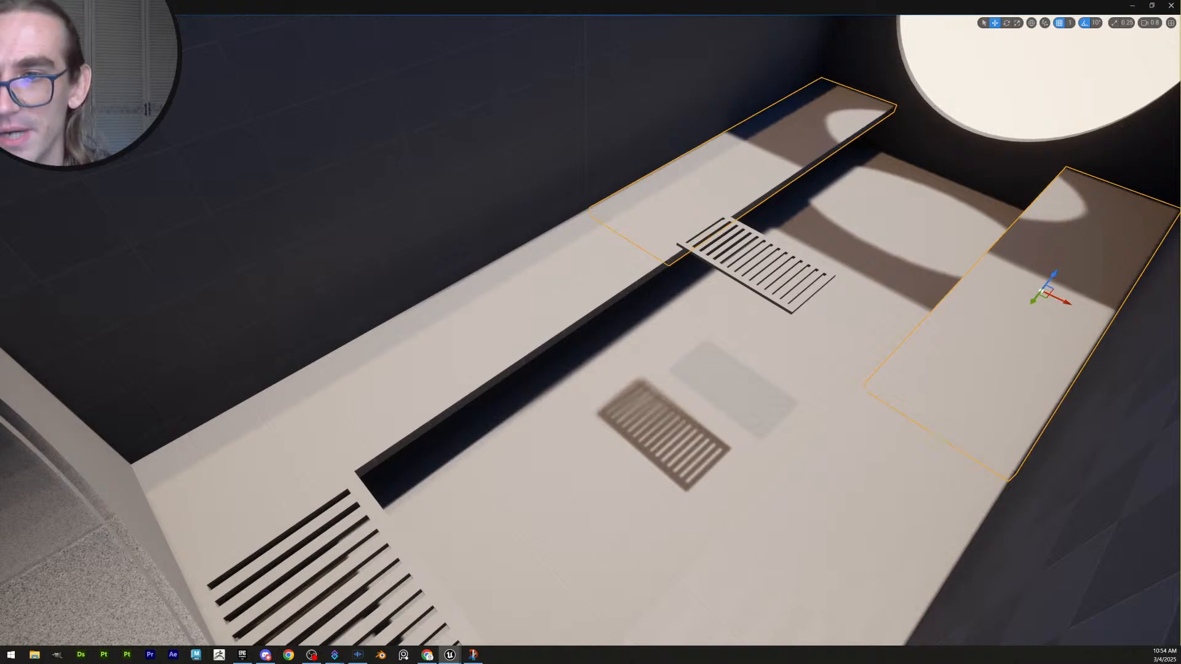
Delete the leftover small grate floating in the middle of the box
{"action": "right_click_drag", "start_coordinate": [1003, 467], "coordinate": [1003, 431]}
{"action": "key", "text": "q"}
{"action": "left_click", "coordinate": [803, 418]}
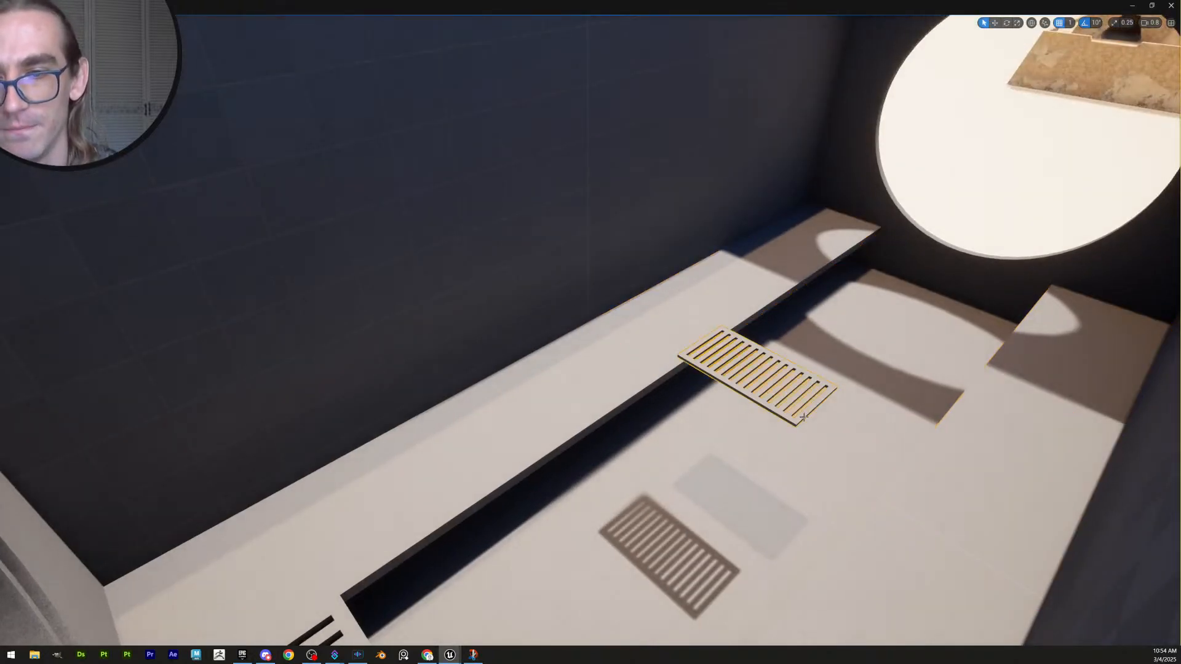
{"action": "key", "text": "Delete"}
{"action": "left_click", "coordinate": [690, 360]}
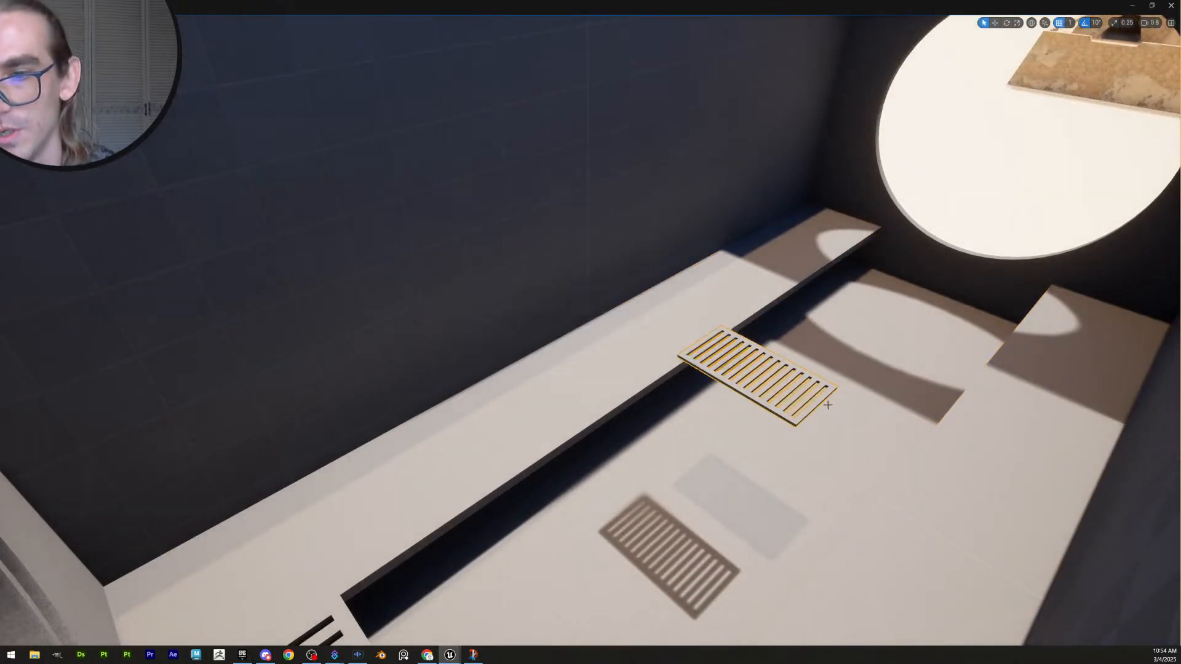
{"action": "right_click_drag", "start_coordinate": [828, 403], "coordinate": [535, 464]}
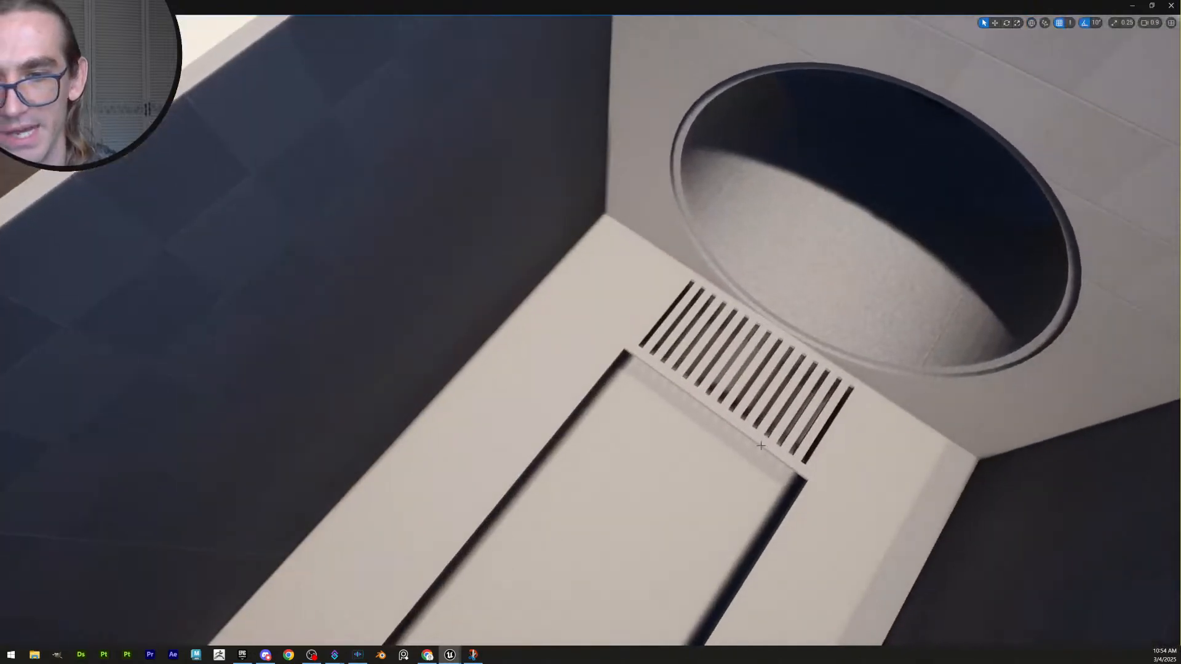
Duplicate the pipe-end grate along the box and place the copy between the ledges at the opposite end wall
{"action": "left_click", "coordinate": [783, 436]}
{"action": "right_click_drag", "start_coordinate": [783, 436], "coordinate": [735, 489]}
{"action": "key", "text": "w"}
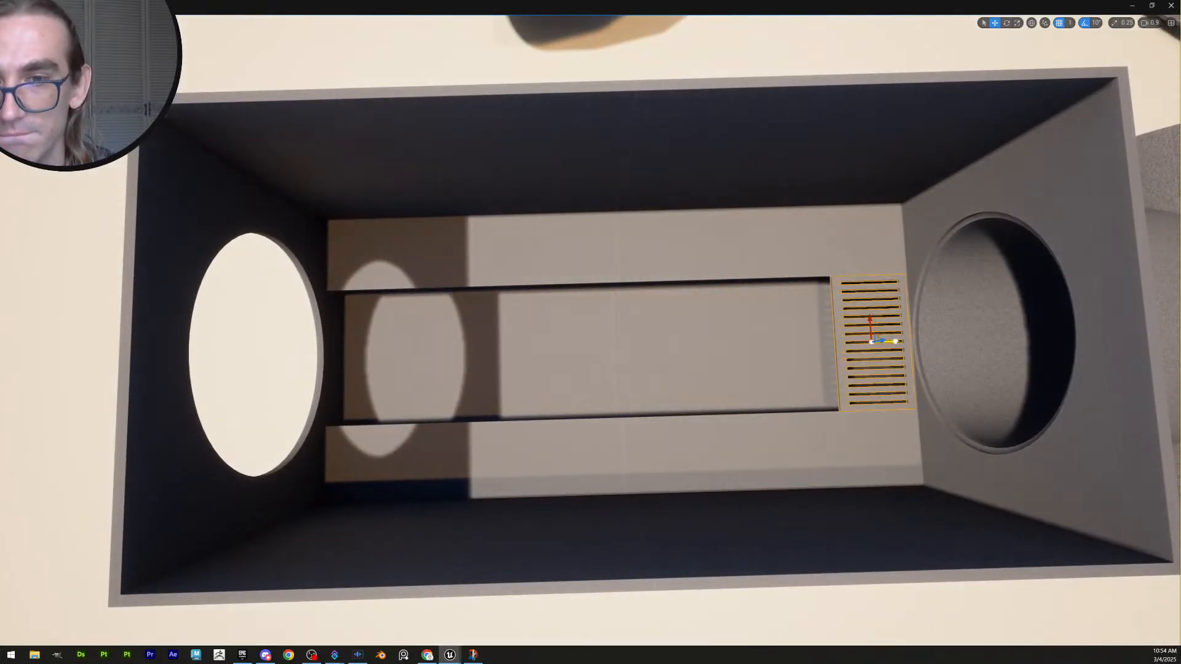
{"action": "left_click_drag", "start_coordinate": [896, 340], "coordinate": [390, 334], "text": "alt"}
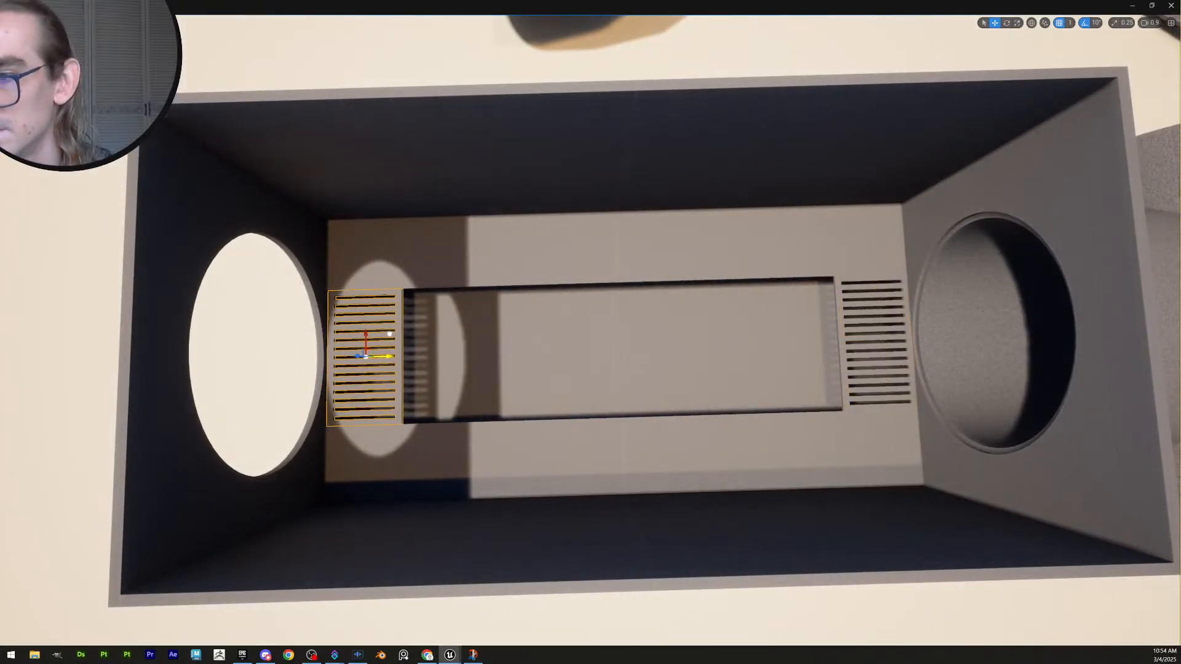
Examine the copied grate's fit against the opposite end wall and both ledges from several angles
{"action": "key", "text": "f"}
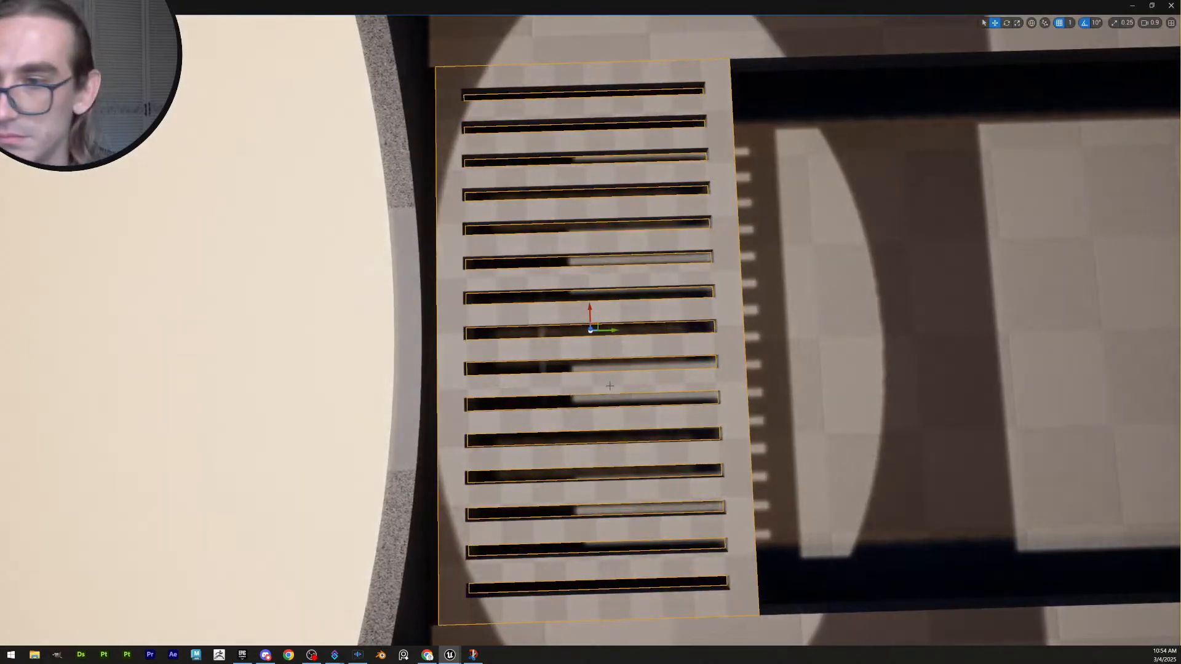
{"action": "right_click_drag", "start_coordinate": [612, 387], "coordinate": [622, 364]}
{"action": "scroll", "coordinate": [582, 344], "scroll_direction": "down", "scroll_amount": 2}
{"action": "key", "text": "w"}
{"action": "key", "text": "d"}
{"action": "scroll", "coordinate": [510, 354], "scroll_direction": "up", "scroll_amount": 1}
{"action": "key", "text": "a"}
{"action": "key", "text": "q"}
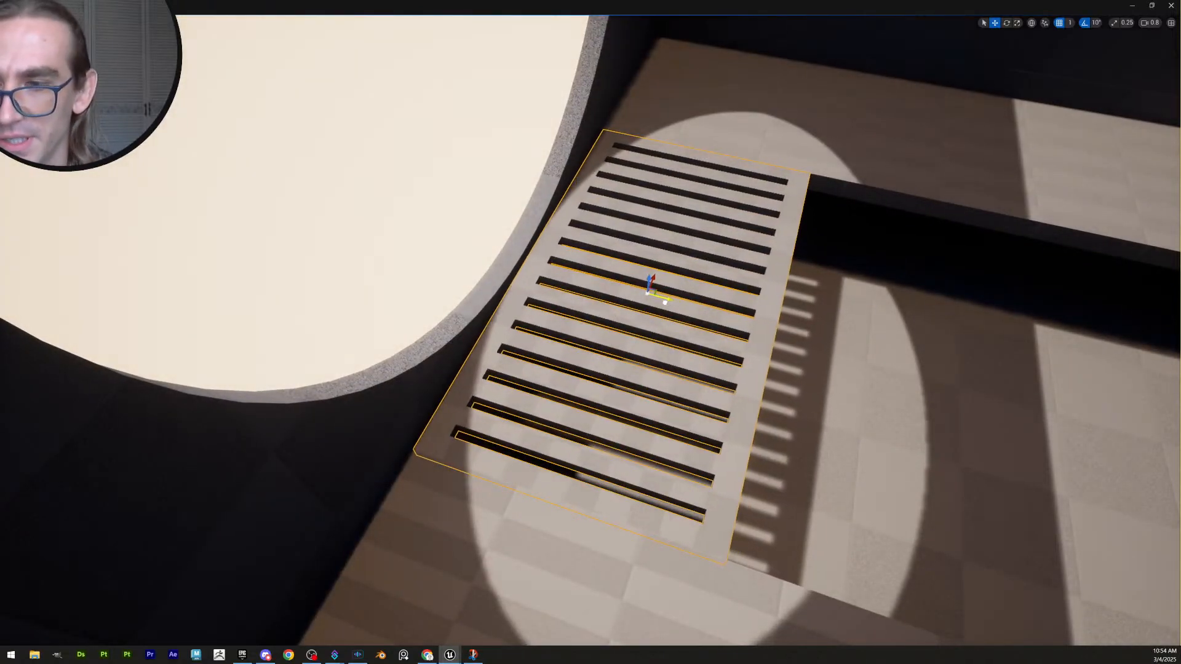
{"action": "right_click_drag", "start_coordinate": [661, 302], "coordinate": [572, 203]}
{"action": "key", "text": "a"}
{"action": "key", "text": "w"}
{"action": "key", "text": "d"}
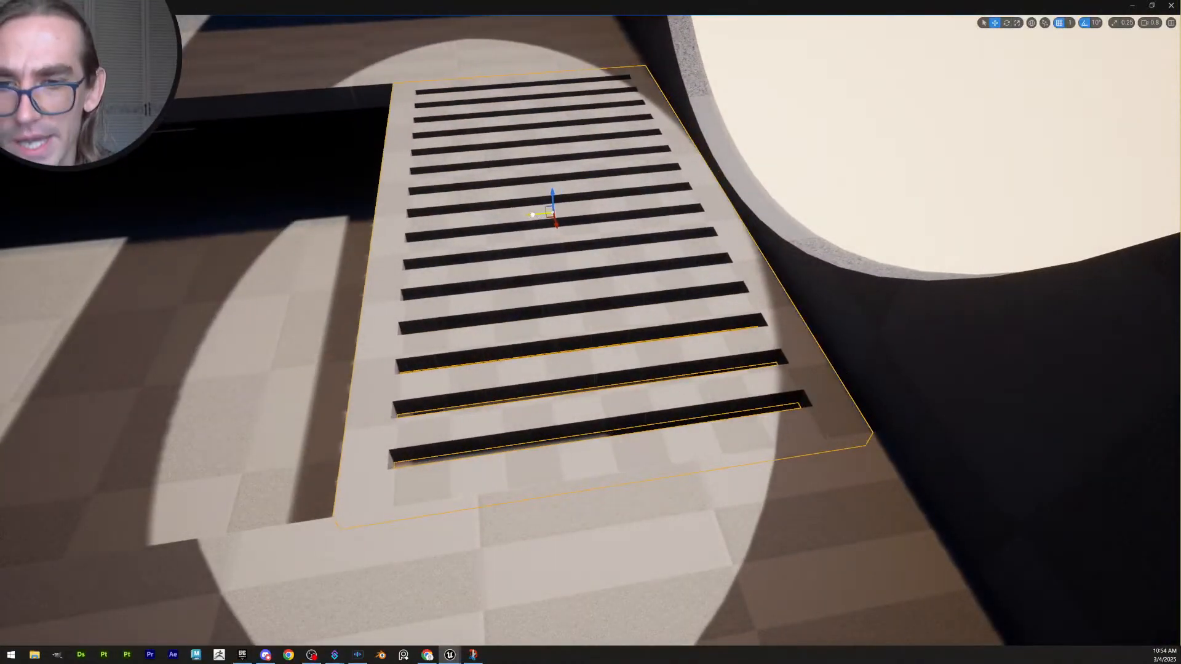
Inspect the copied grate's slats and edges from both sides against the round-opening wall and the neighbouring ledges
{"action": "right_click_drag", "start_coordinate": [572, 203], "coordinate": [553, 178]}
{"action": "scroll", "coordinate": [556, 175], "scroll_direction": "down", "scroll_amount": 2}
{"action": "right_click_drag", "start_coordinate": [569, 237], "coordinate": [573, 242]}
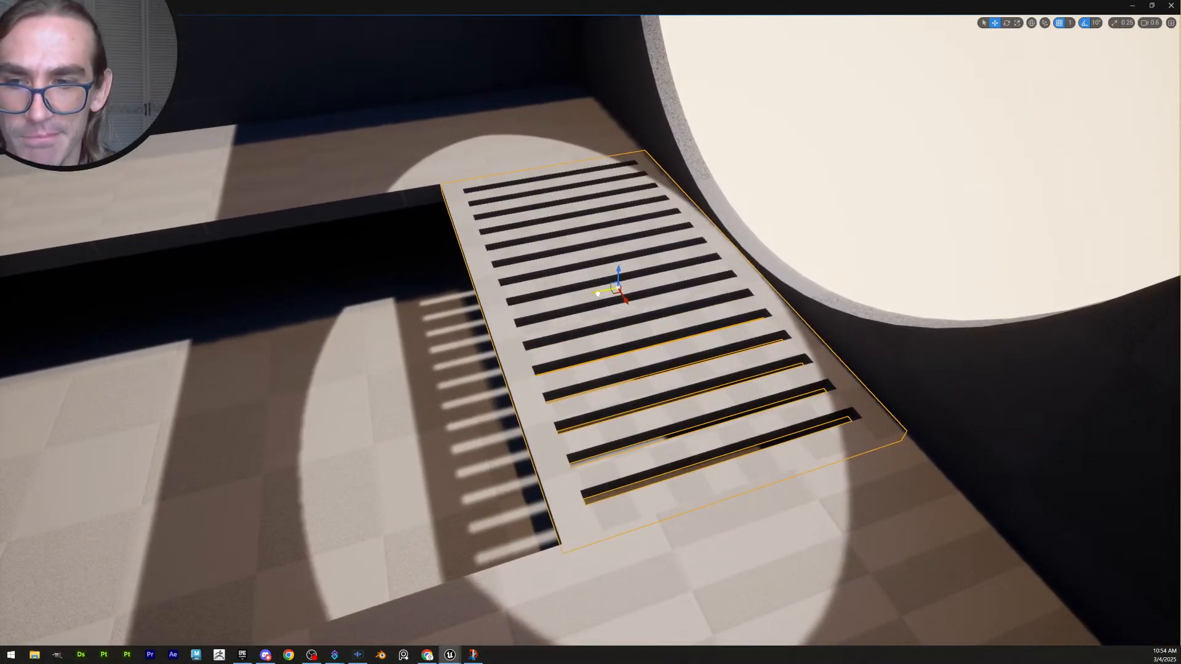
{"action": "right_click_drag", "start_coordinate": [597, 293], "coordinate": [818, 308]}
{"action": "scroll", "coordinate": [664, 283], "scroll_direction": "up", "scroll_amount": 1}
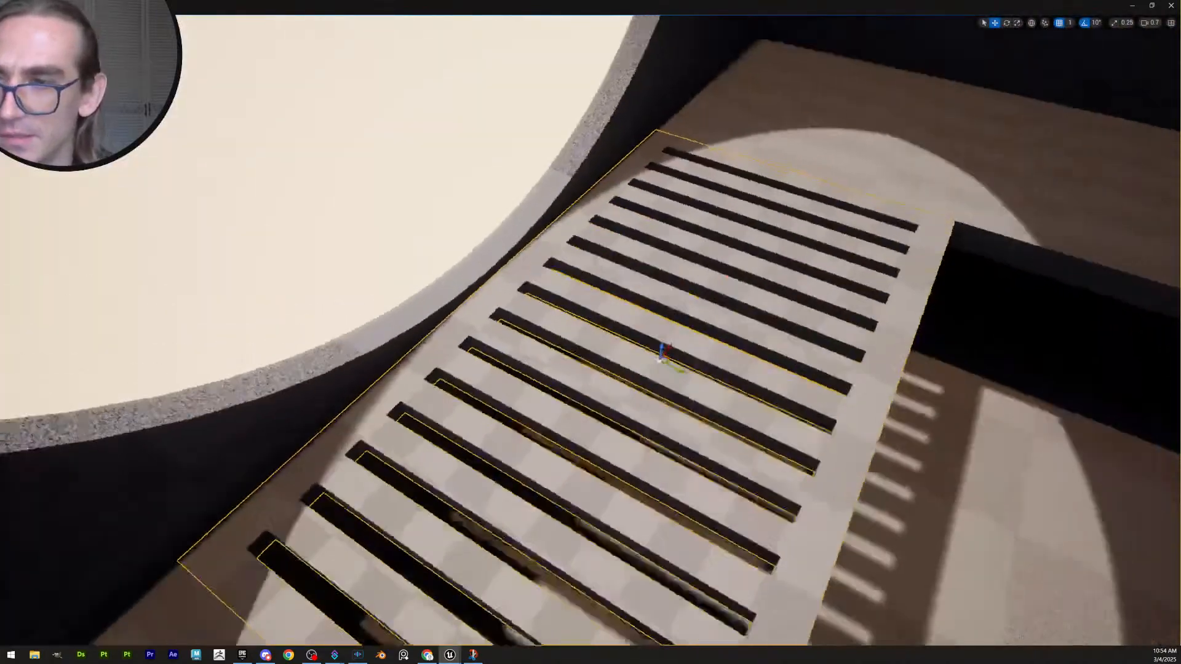
{"action": "mouse_move", "coordinate": [648, 310]}
{"action": "right_mouse_down"}
{"action": "mouse_move", "coordinate": [622, 302]}
{"action": "mouse_move", "coordinate": [647, 310]}
{"action": "right_mouse_up"}
{"action": "scroll", "coordinate": [634, 308], "scroll_direction": "down", "scroll_amount": 1}
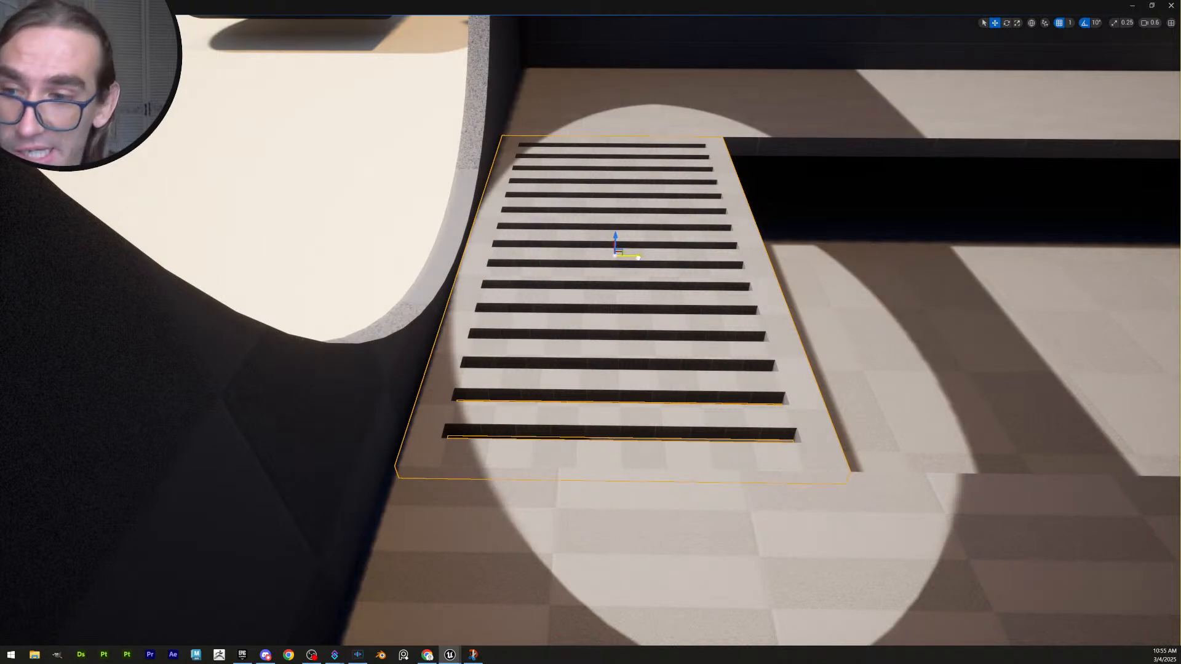
{"action": "mouse_move", "coordinate": [637, 250]}
{"action": "right_mouse_down"}
{"action": "mouse_move", "coordinate": [633, 206]}
{"action": "mouse_move", "coordinate": [637, 250]}
{"action": "right_mouse_up"}
{"action": "key", "text": "w"}
{"action": "scroll", "coordinate": [634, 206], "scroll_direction": "up", "scroll_amount": 1}
Undo the last three changes and redo them to compare the grate's placement
{"action": "key", "text": "ctrl+z"}
{"action": "key", "text": "ctrl+z"}
{"action": "key", "text": "ctrl+z"}
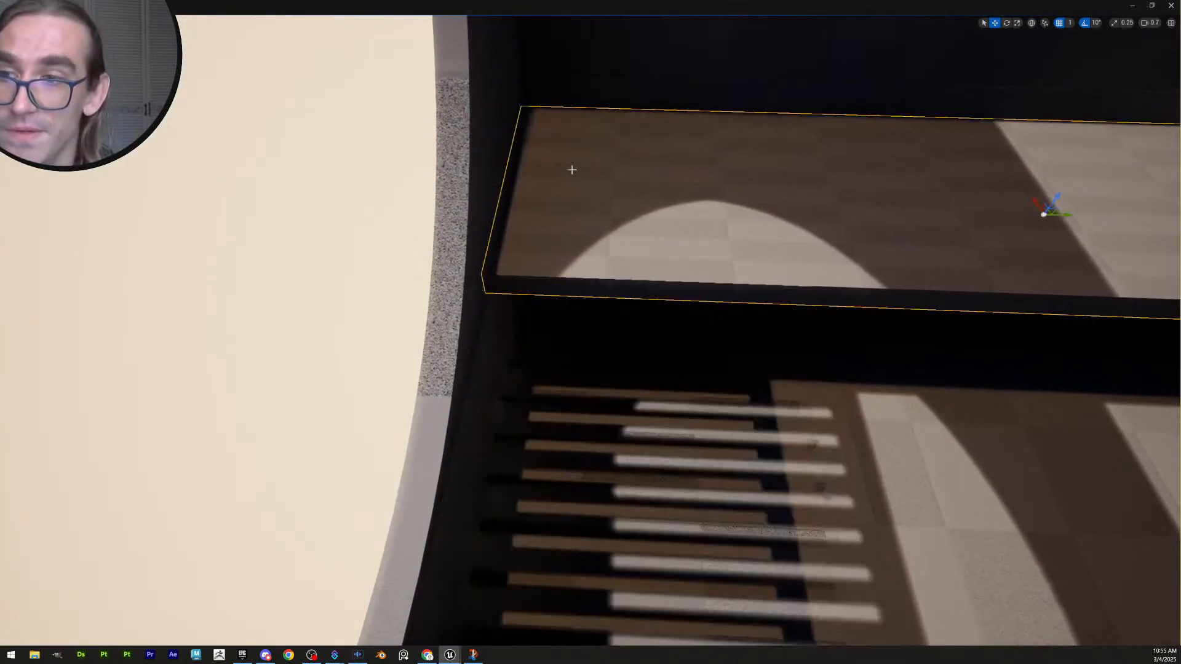
{"action": "key", "text": "ctrl+y"}
{"action": "key", "text": "ctrl+y"}
{"action": "key", "text": "ctrl+y"}
Select the copied grate beside the end wall and nudge it slightly closer to that wall
{"action": "right_click_drag", "start_coordinate": [572, 168], "coordinate": [572, 200]}
{"action": "key", "text": "s"}
{"action": "mouse_move", "coordinate": [735, 258]}
{"action": "right_mouse_down"}
{"action": "mouse_move", "coordinate": [734, 230]}
{"action": "mouse_move", "coordinate": [735, 259]}
{"action": "right_mouse_up"}
{"action": "scroll", "coordinate": [734, 259], "scroll_direction": "up", "scroll_amount": 1}
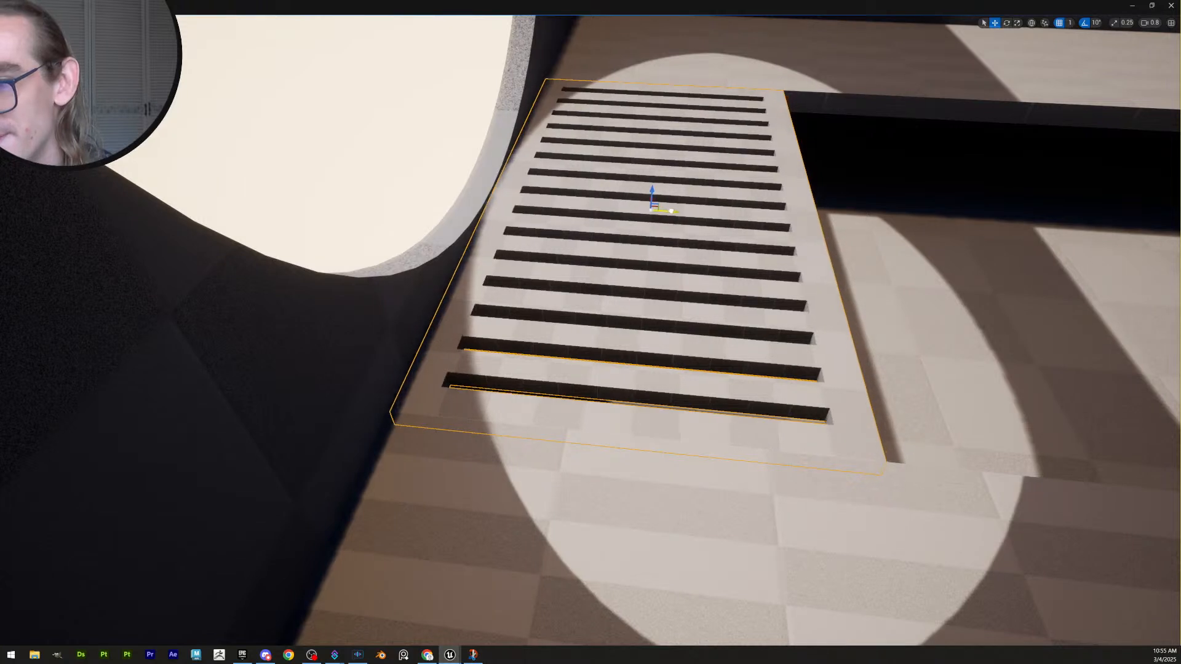
{"action": "left_click", "coordinate": [423, 306]}
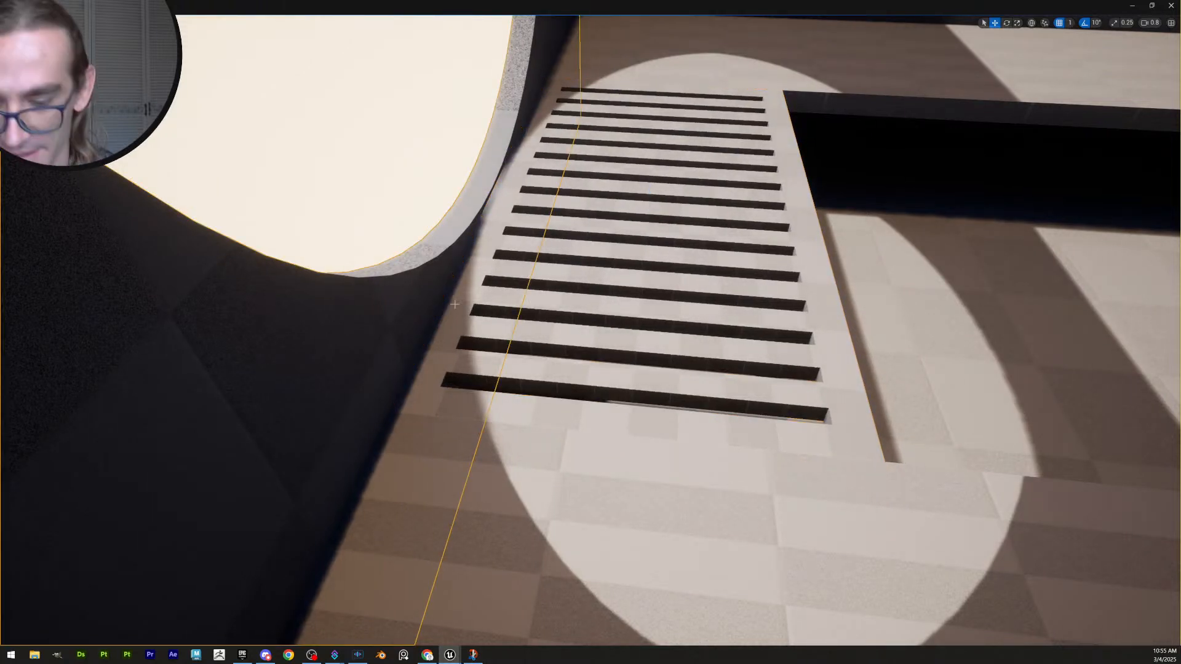
{"action": "left_click", "coordinate": [661, 267]}
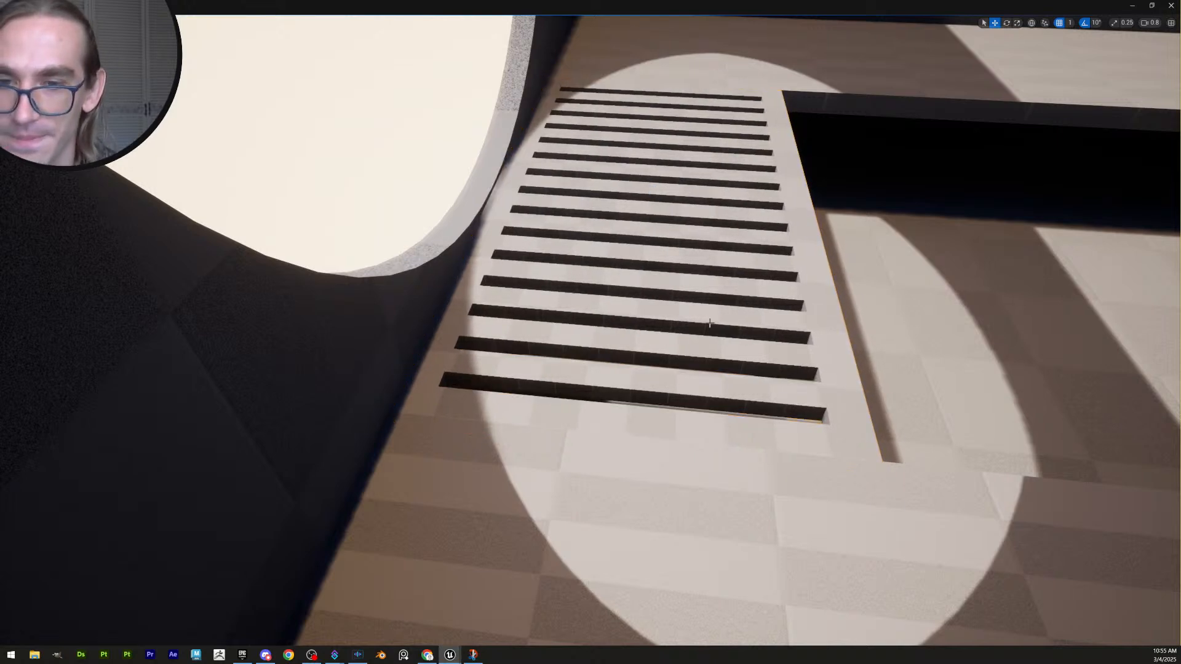
Select the grate at the pipe end and nudge it slightly away from the end wall
{"action": "right_click_drag", "start_coordinate": [709, 323], "coordinate": [827, 305]}
{"action": "scroll", "coordinate": [710, 323], "scroll_direction": "up", "scroll_amount": 1}
{"action": "scroll", "coordinate": [710, 323], "scroll_direction": "up", "scroll_amount": 3}
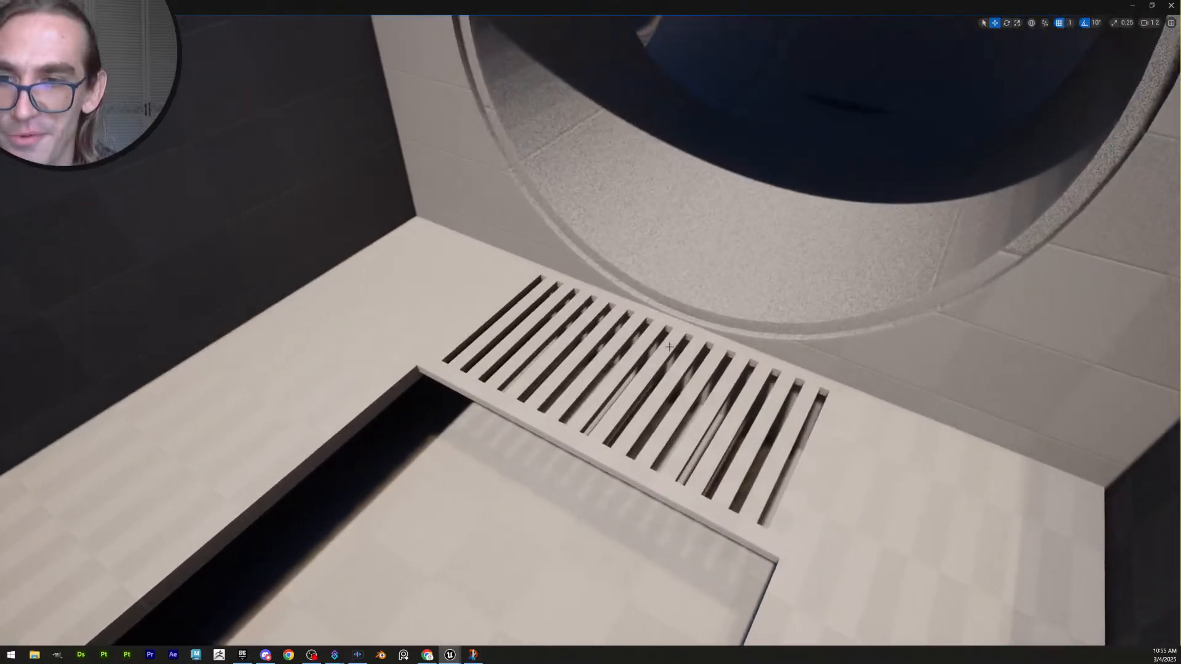
{"action": "right_click_drag", "start_coordinate": [748, 354], "coordinate": [624, 351]}
{"action": "scroll", "coordinate": [749, 354], "scroll_direction": "down", "scroll_amount": 3}
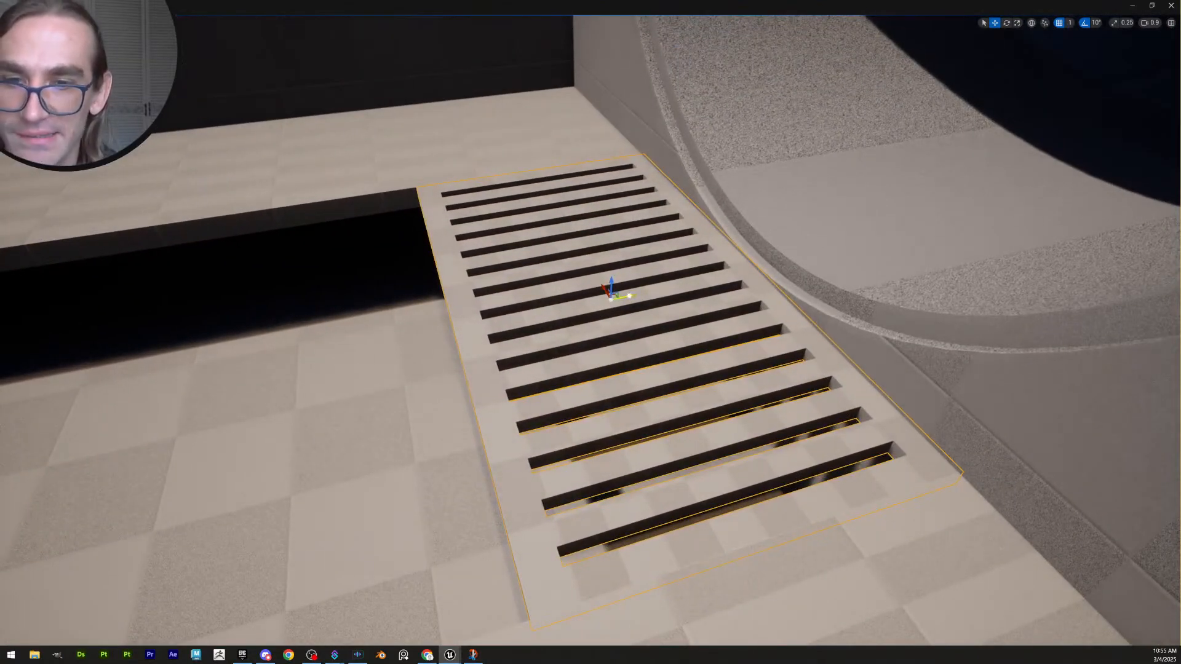
{"action": "left_click_drag", "start_coordinate": [629, 296], "coordinate": [624, 297]}
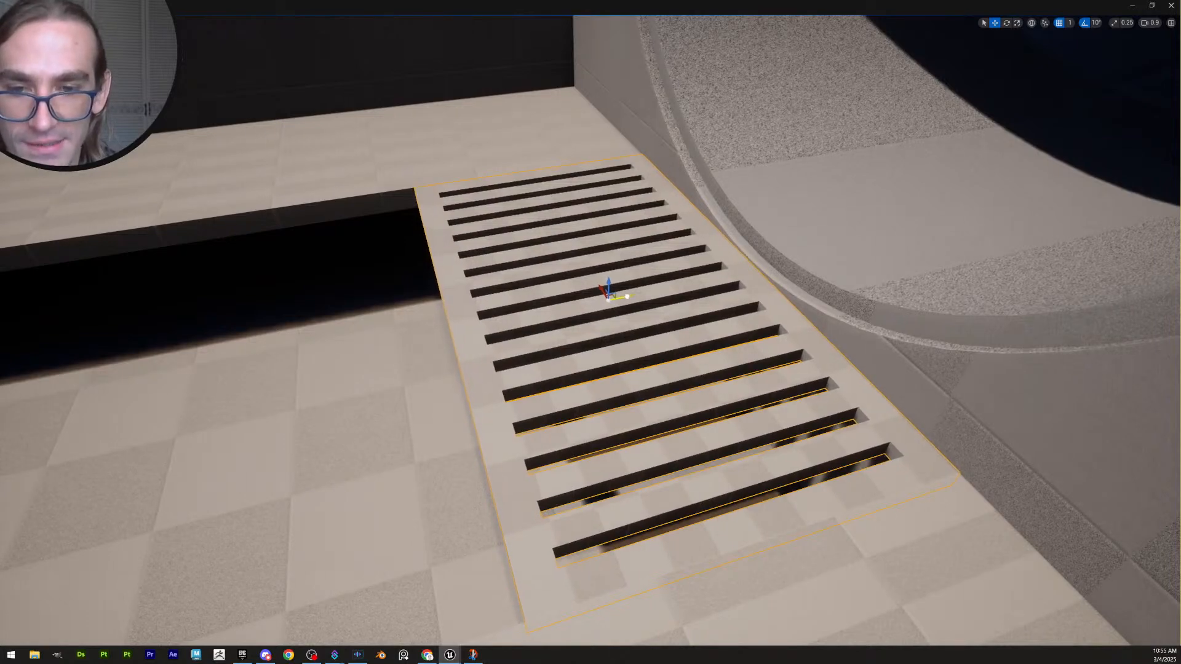
Return to the opposite end's grate, adjust its position slightly, and clear the selection
{"action": "right_click_drag", "start_coordinate": [627, 296], "coordinate": [532, 332]}
{"action": "scroll", "coordinate": [399, 335], "scroll_direction": "down", "scroll_amount": 1}
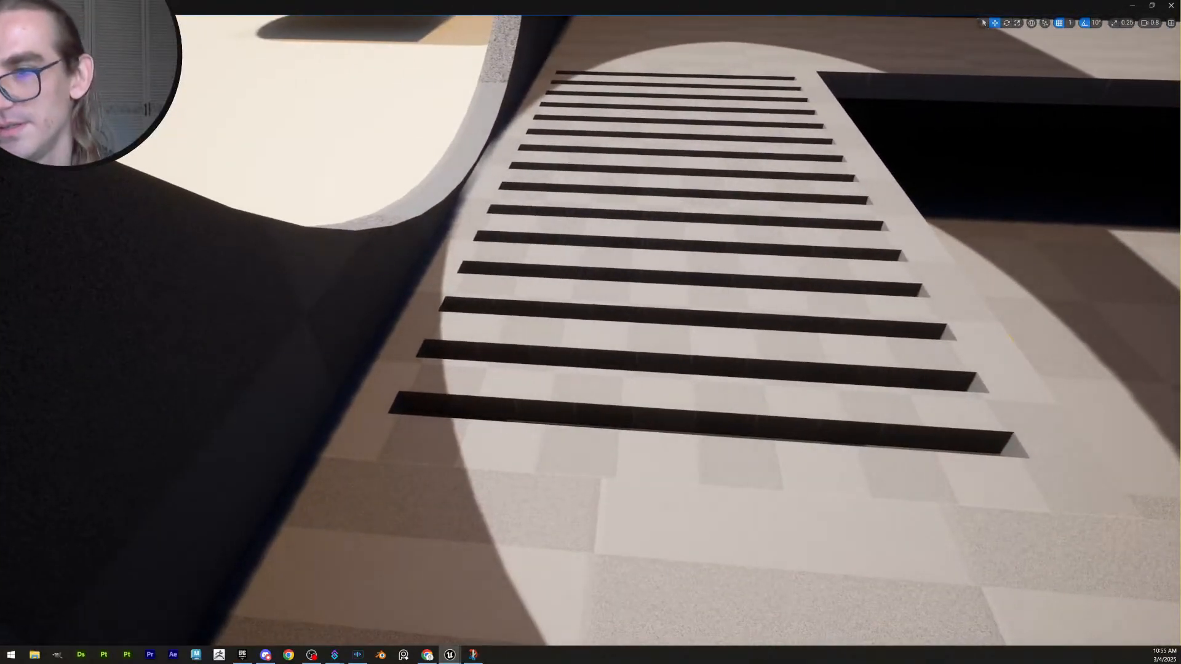
{"action": "left_click", "coordinate": [665, 223]}
{"action": "right_click_drag", "start_coordinate": [694, 193], "coordinate": [650, 143]}
{"action": "left_click_drag", "start_coordinate": [747, 240], "coordinate": [748, 245]}
{"action": "key", "text": "Escape"}
Review the whole box from above with its ledges, floor and both end grates
{"action": "key", "text": "w"}
{"action": "right_click_drag", "start_coordinate": [760, 289], "coordinate": [800, 264]}
{"action": "scroll", "coordinate": [783, 264], "scroll_direction": "up", "scroll_amount": 1}
{"action": "key", "text": "s"}
{"action": "scroll", "coordinate": [782, 264], "scroll_direction": "up", "scroll_amount": 3}
{"action": "right_click_drag", "start_coordinate": [953, 284], "coordinate": [959, 271]}
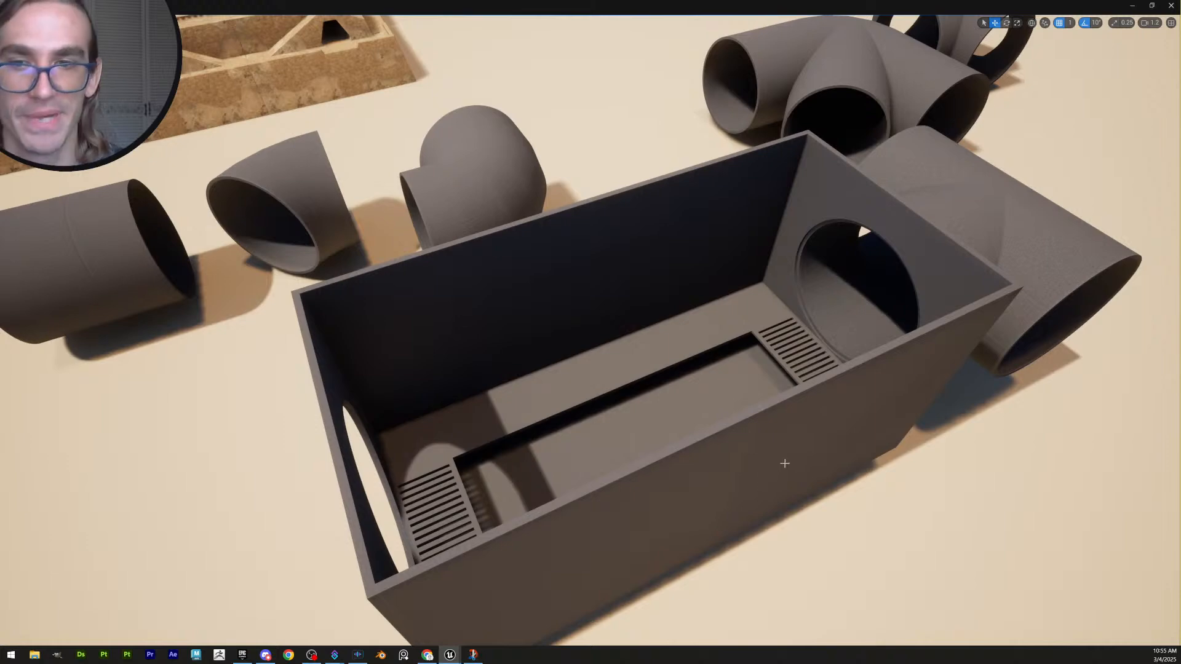
Set rotation snapping to 45° and stand a duplicate of the pipe-side ledge panel upright along the ledge's inner edge
{"action": "right_click_drag", "start_coordinate": [770, 380], "coordinate": [757, 406]}
{"action": "key", "text": "w"}
{"action": "right_click_drag", "start_coordinate": [741, 347], "coordinate": [790, 327]}
{"action": "left_click", "coordinate": [742, 346]}
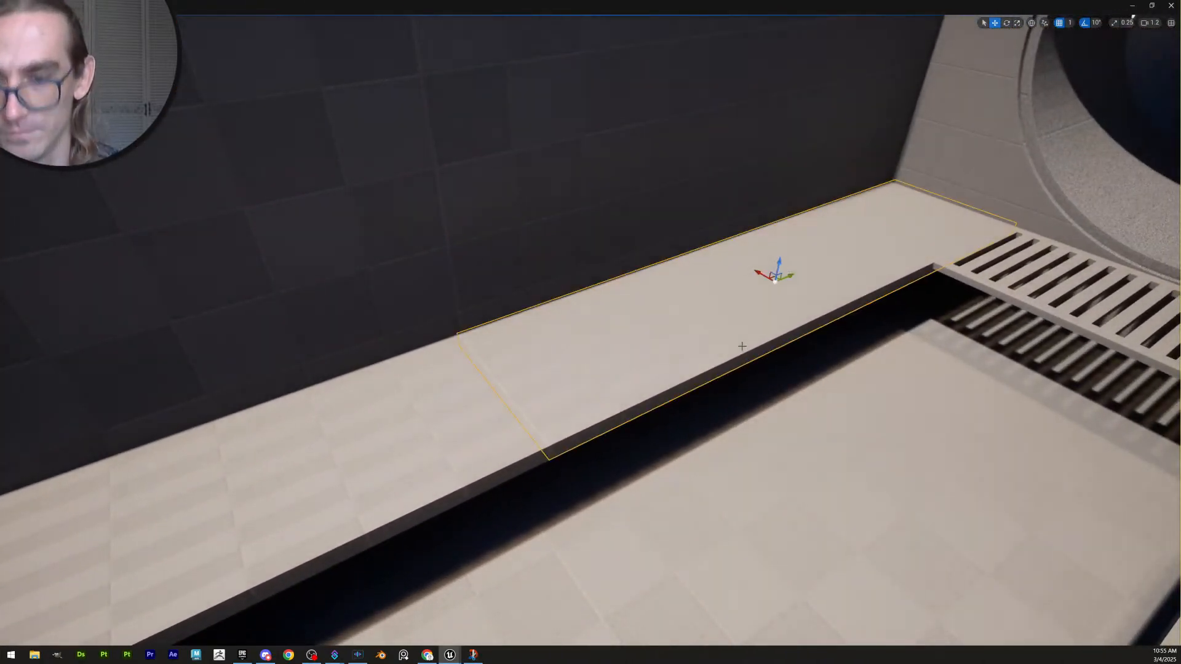
{"action": "key", "text": "e"}
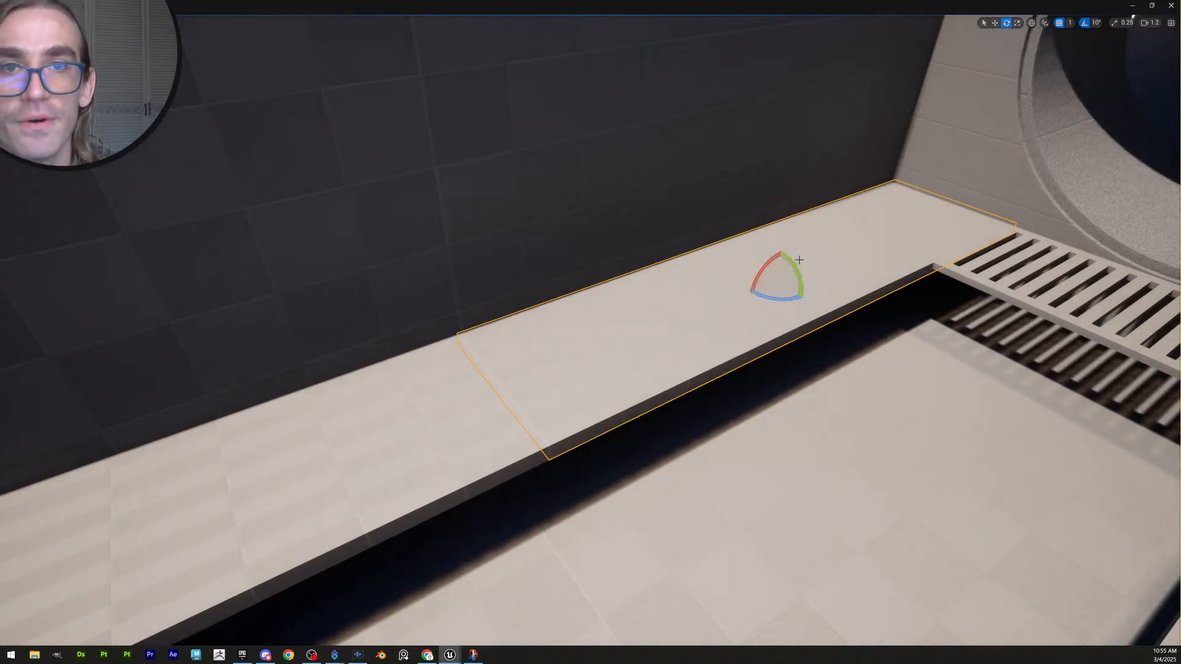
{"action": "left_click", "coordinate": [1097, 23]}
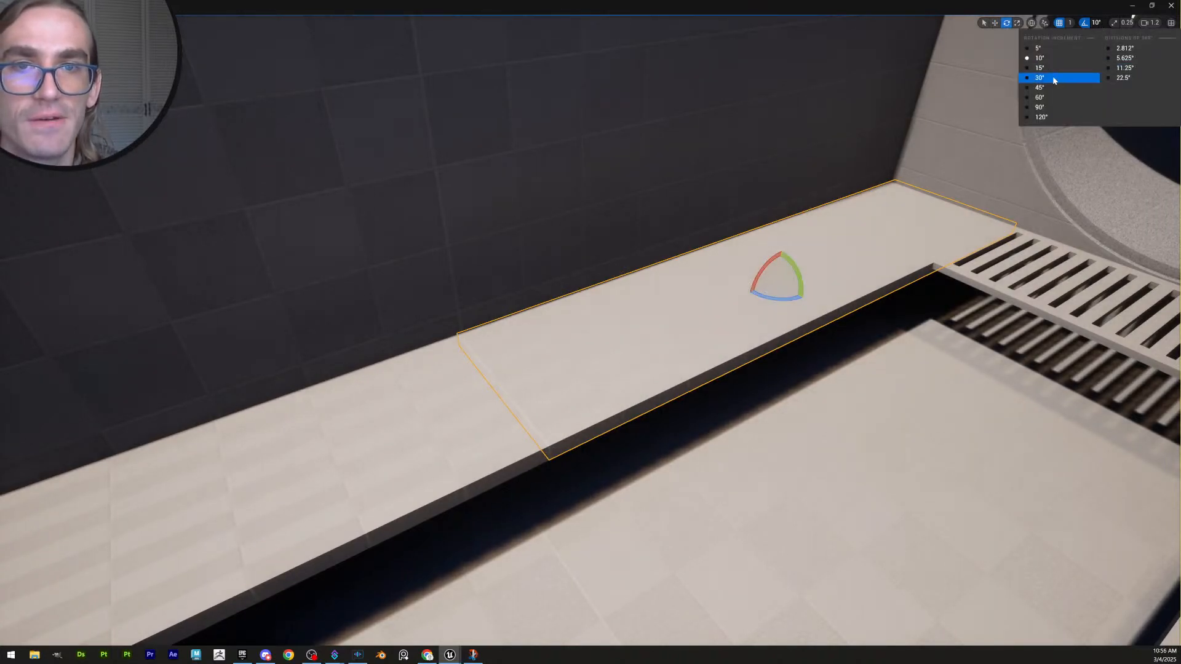
{"action": "left_click", "coordinate": [1039, 87]}
{"action": "left_click_drag", "start_coordinate": [766, 266], "coordinate": [764, 323]}
{"action": "key", "text": "w"}
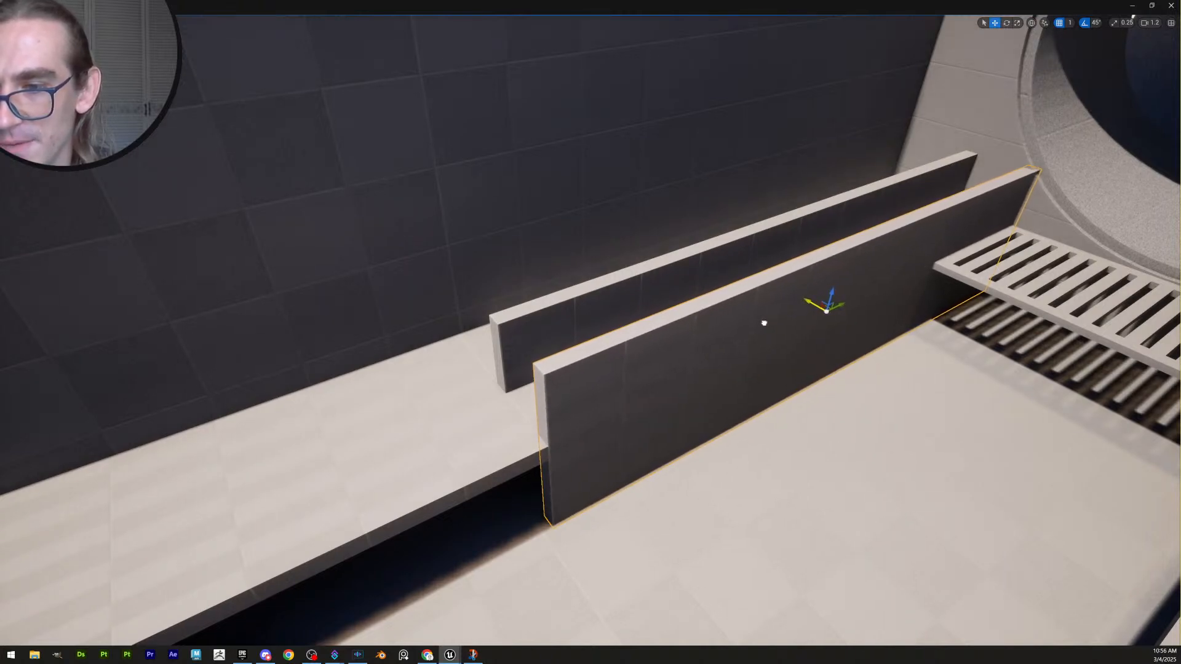
Delete the extra upright panel in the middle of the ledge and select the one at its inner edge
{"action": "left_click", "coordinate": [668, 272]}
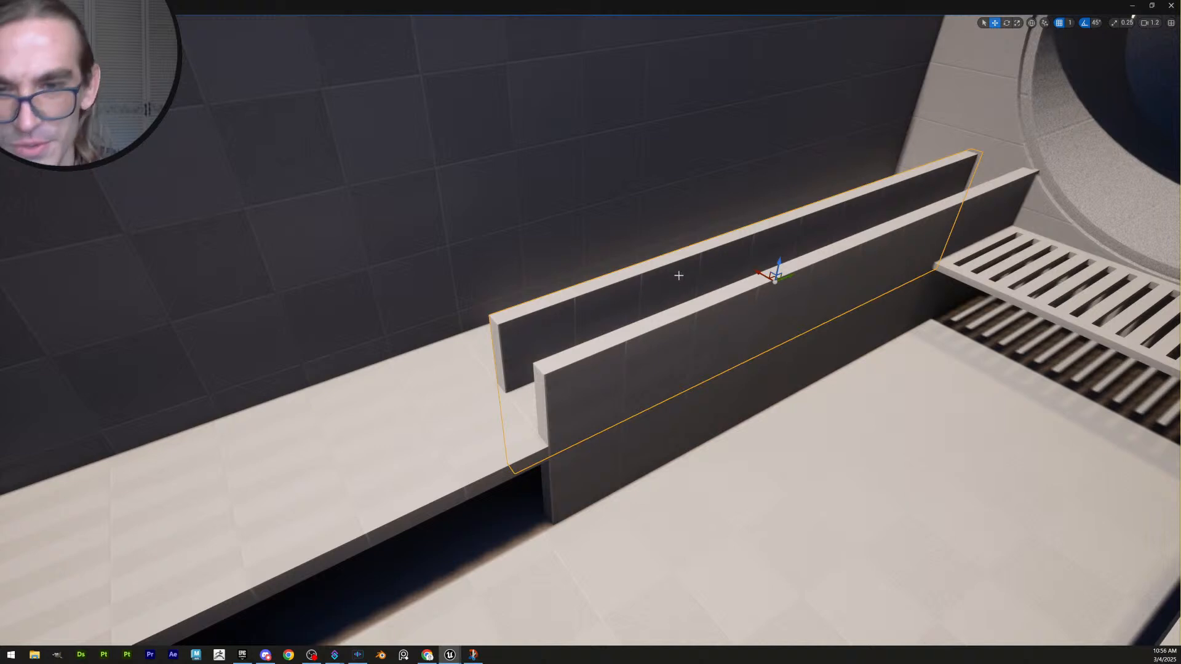
{"action": "key", "text": "Delete"}
{"action": "left_click", "coordinate": [687, 360]}
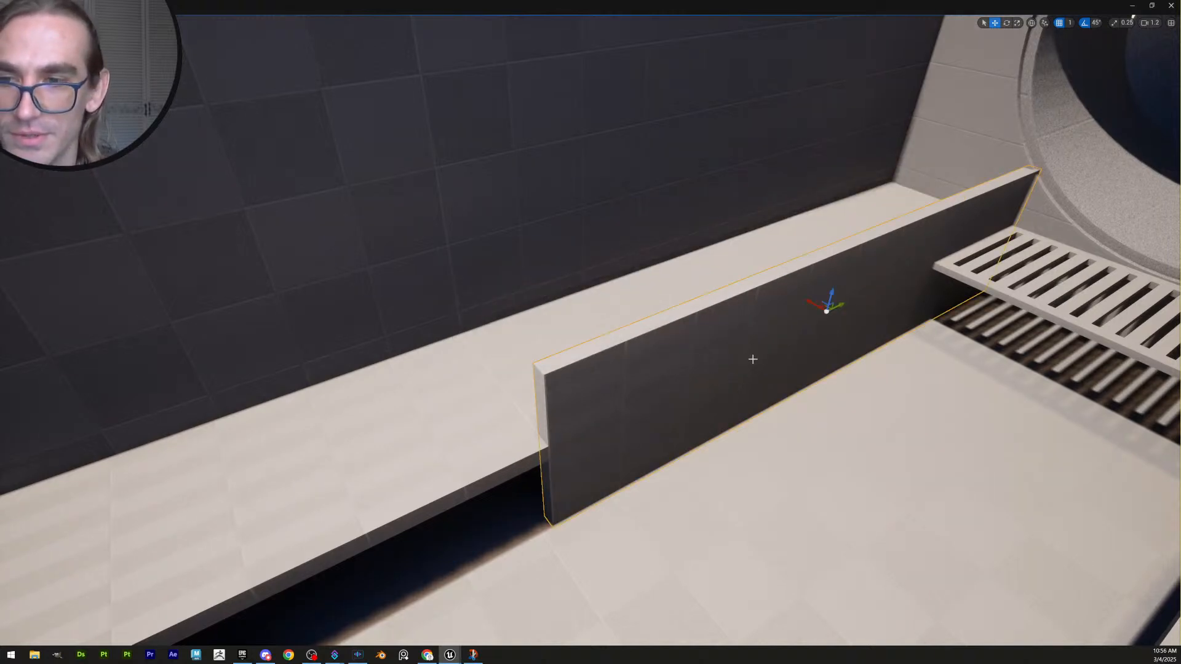
{"action": "mouse_move", "coordinate": [753, 359]}
{"action": "right_mouse_down"}
{"action": "mouse_move", "coordinate": [780, 367]}
{"action": "mouse_move", "coordinate": [778, 334]}
{"action": "mouse_move", "coordinate": [762, 349]}
{"action": "mouse_move", "coordinate": [776, 358]}
{"action": "mouse_move", "coordinate": [766, 356]}
{"action": "right_mouse_up"}
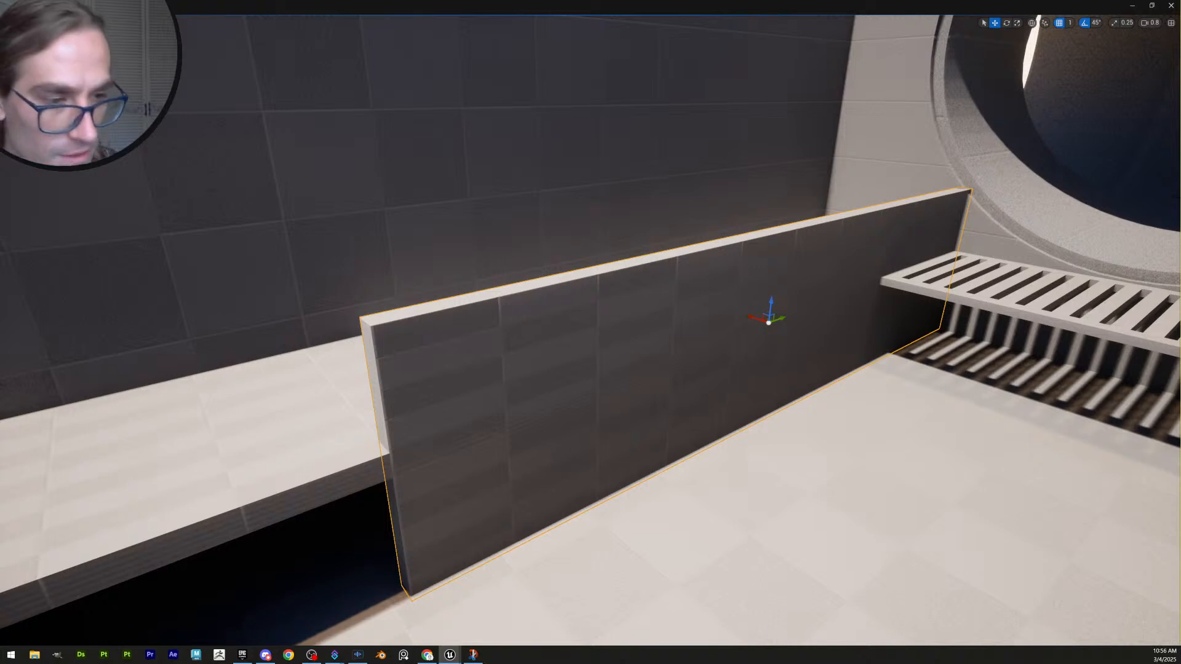
{"action": "key", "text": "ctrl+z"}
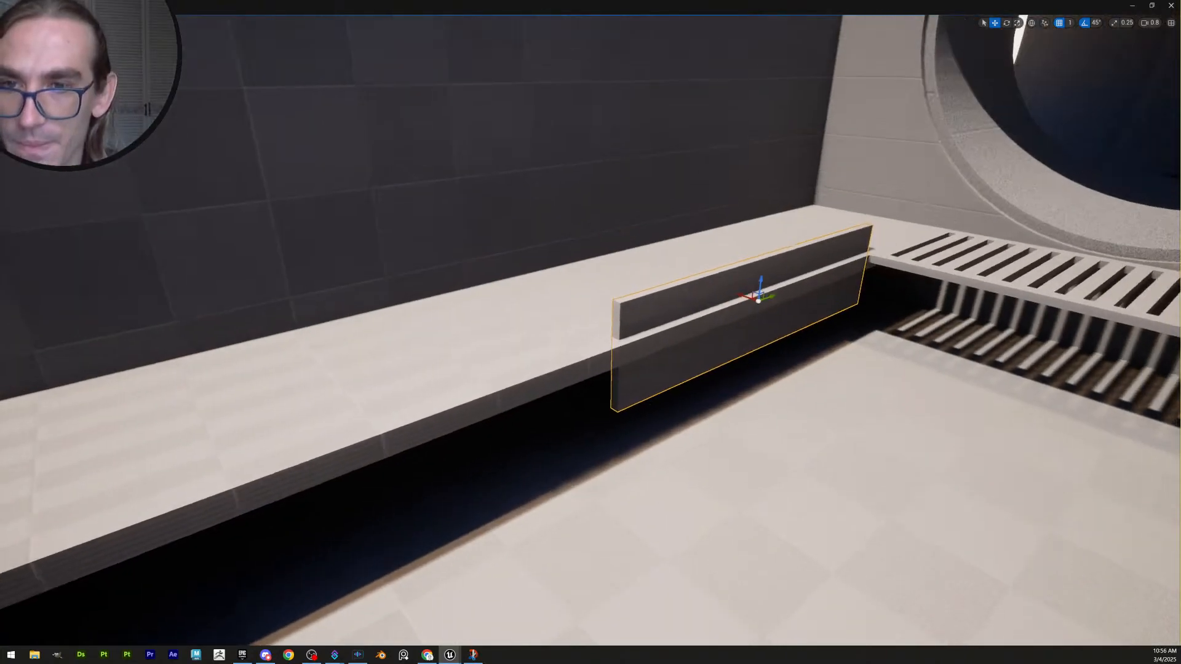
{"action": "key", "text": "ctrl+y"}
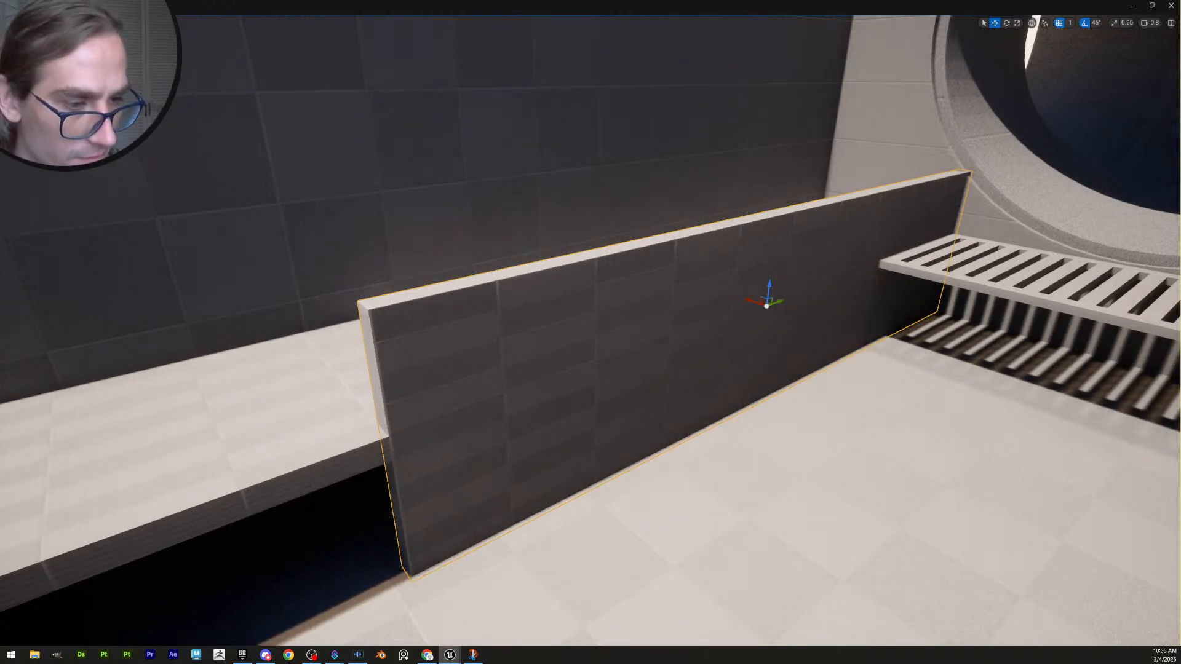
{"action": "key", "text": "ctrl+z"}
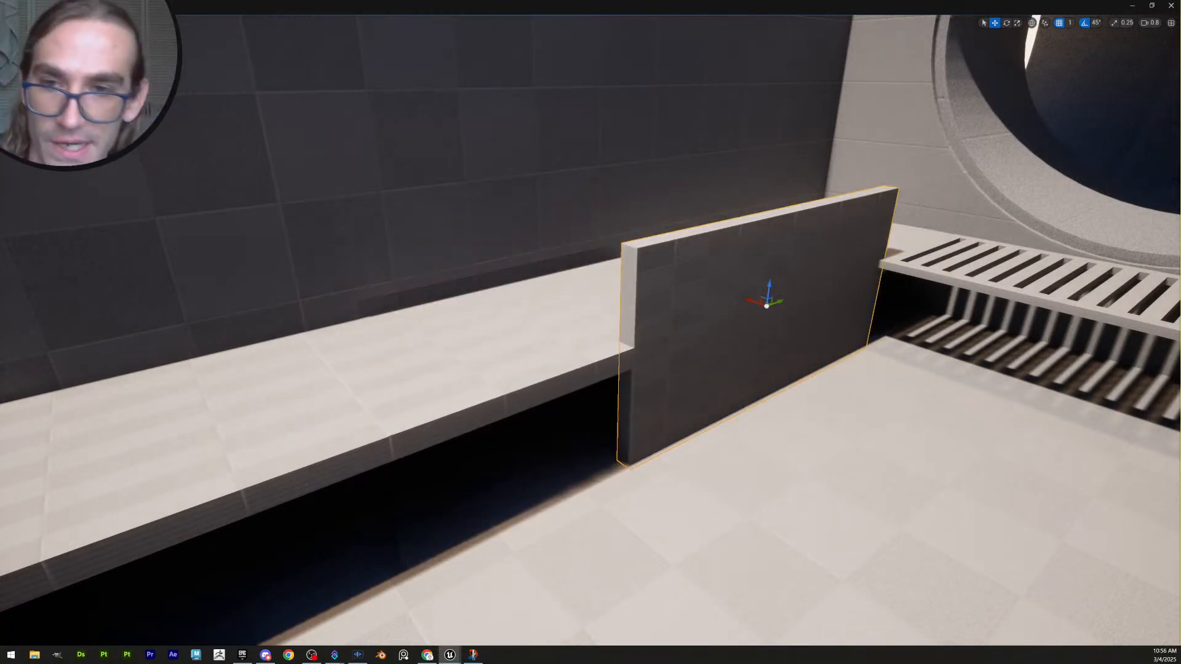
{"action": "key", "text": "ctrl+z"}
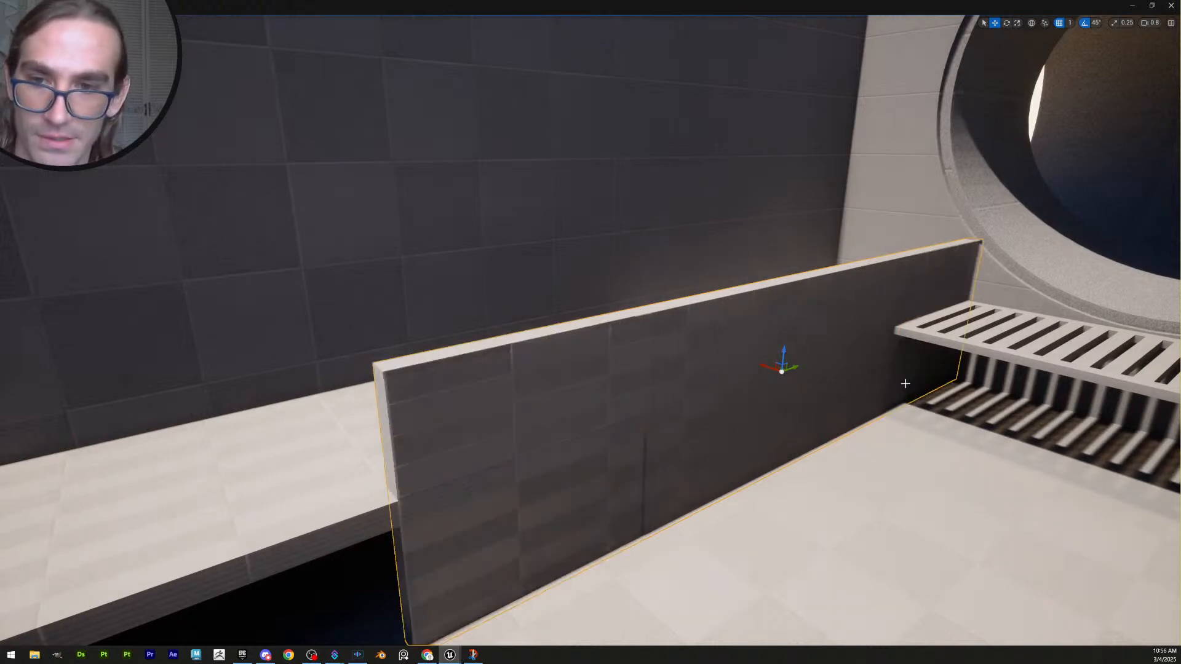
Scale the upright panel down in height and lower it to close the gap between the ledge's inner edge and the floor
{"action": "key", "text": "r"}
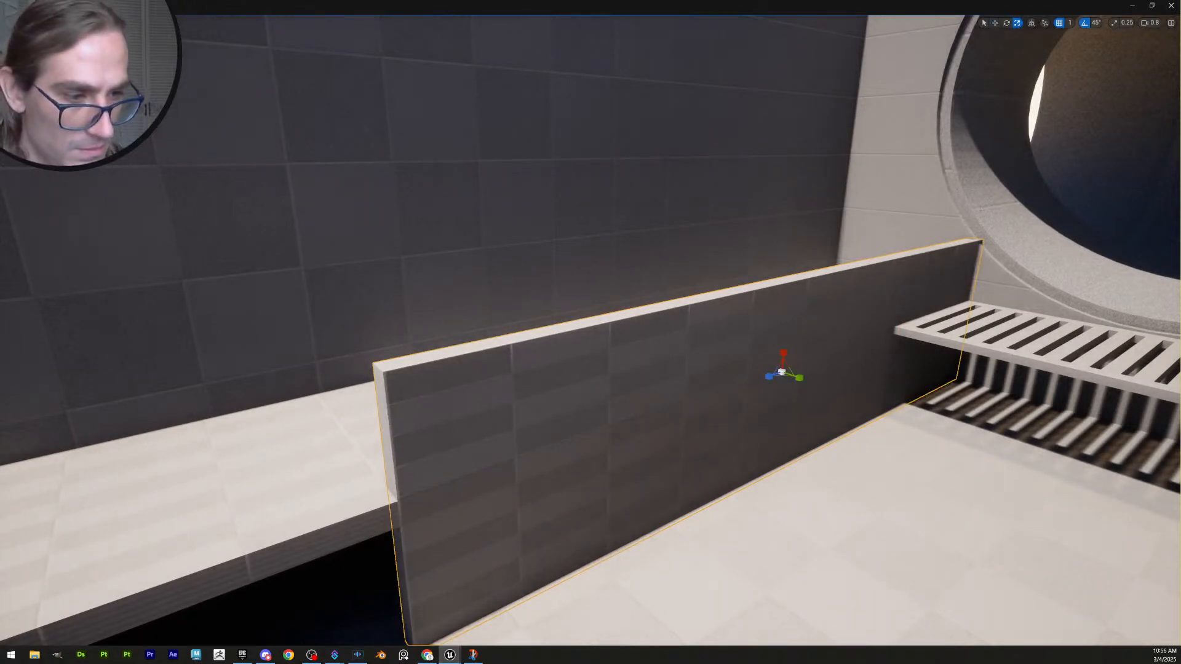
{"action": "key", "text": "ctrl+z"}
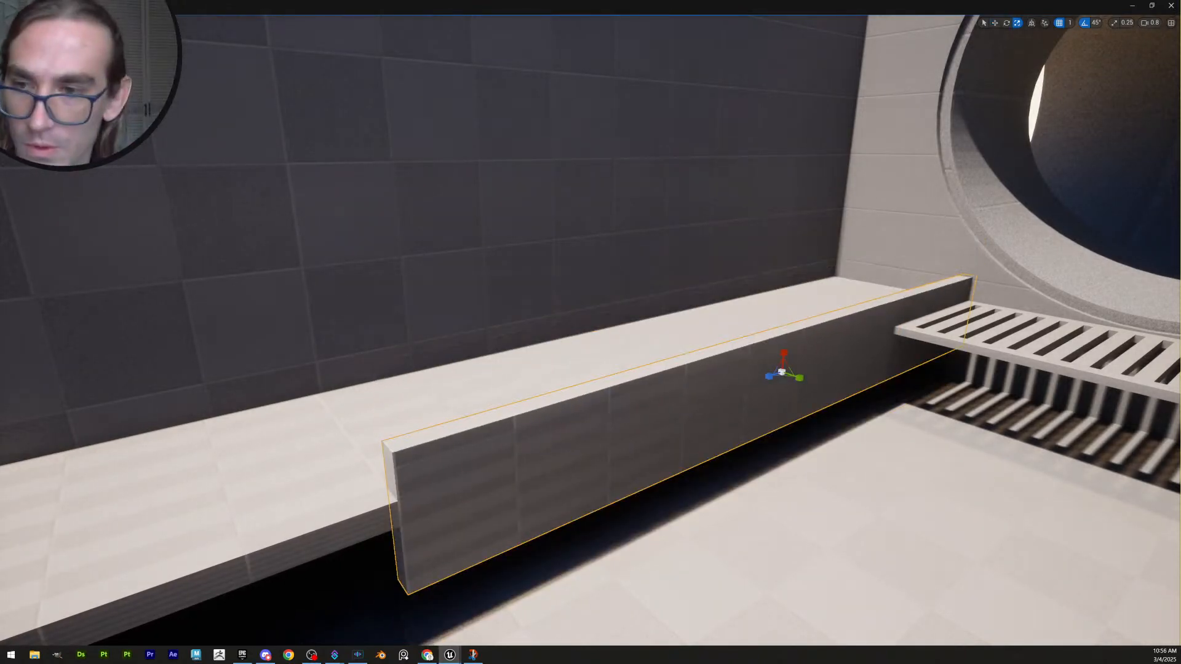
{"action": "scroll", "coordinate": [800, 294], "scroll_direction": "down", "scroll_amount": 2}
{"action": "right_click_drag", "start_coordinate": [794, 289], "coordinate": [768, 345]}
{"action": "key", "text": "w"}
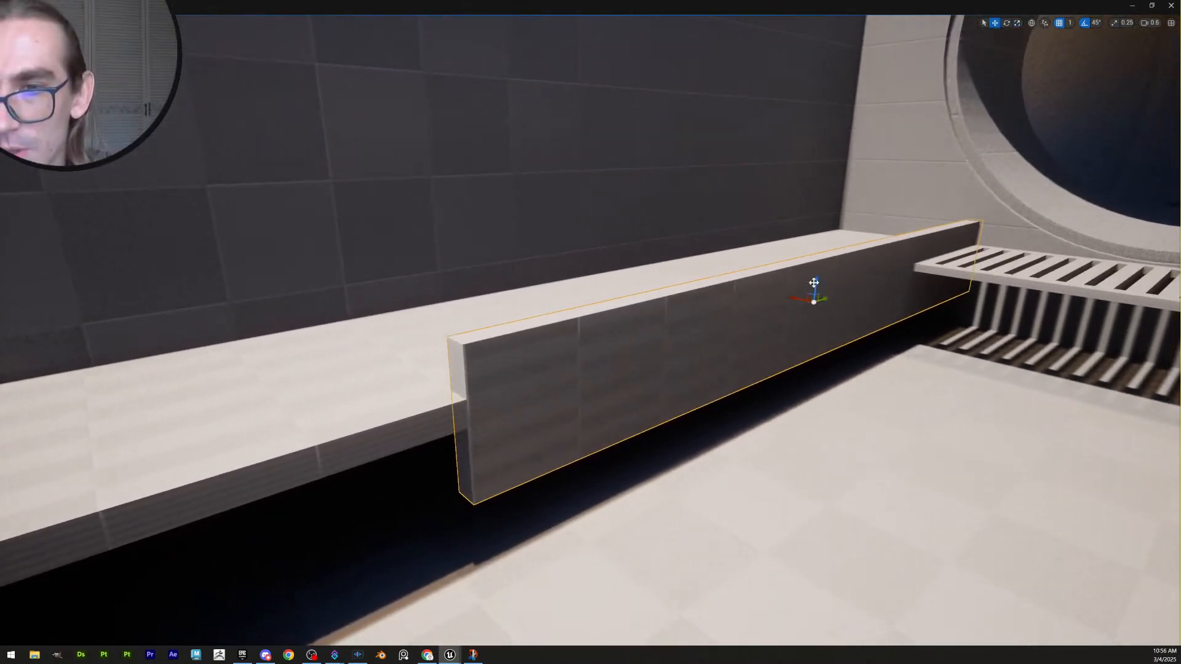
{"action": "left_click_drag", "start_coordinate": [815, 283], "coordinate": [802, 333]}
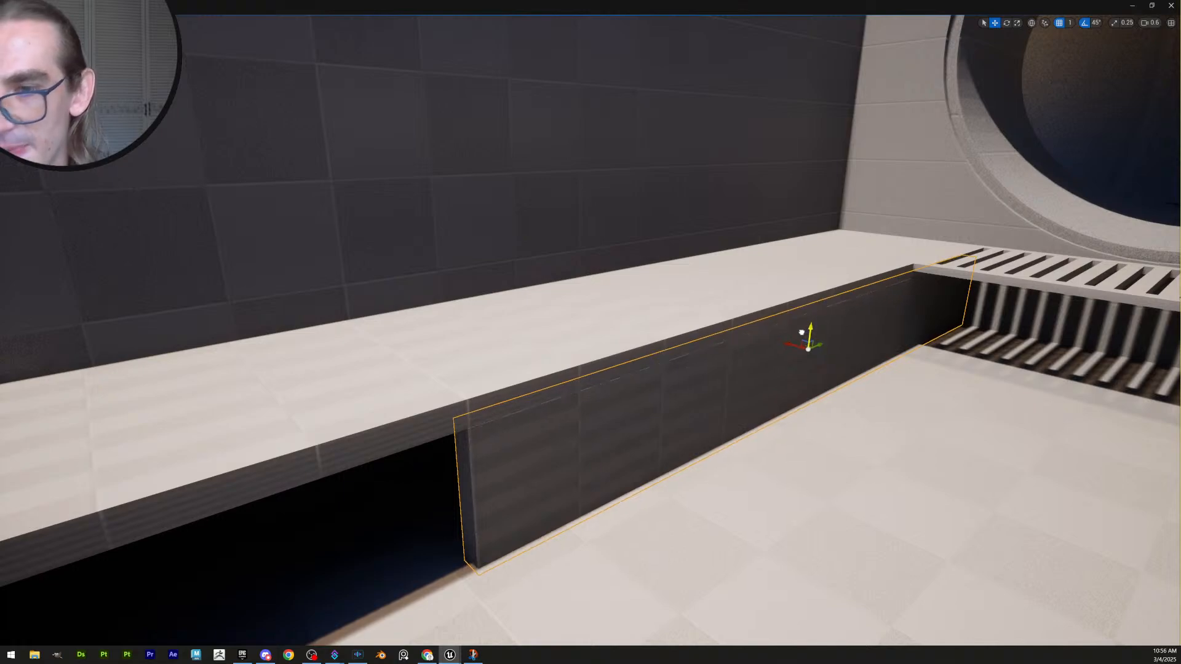
Set position snapping to 50 and duplicate the upright panel along the ledge to close the gap under its other half
{"action": "right_click_drag", "start_coordinate": [801, 332], "coordinate": [902, 351]}
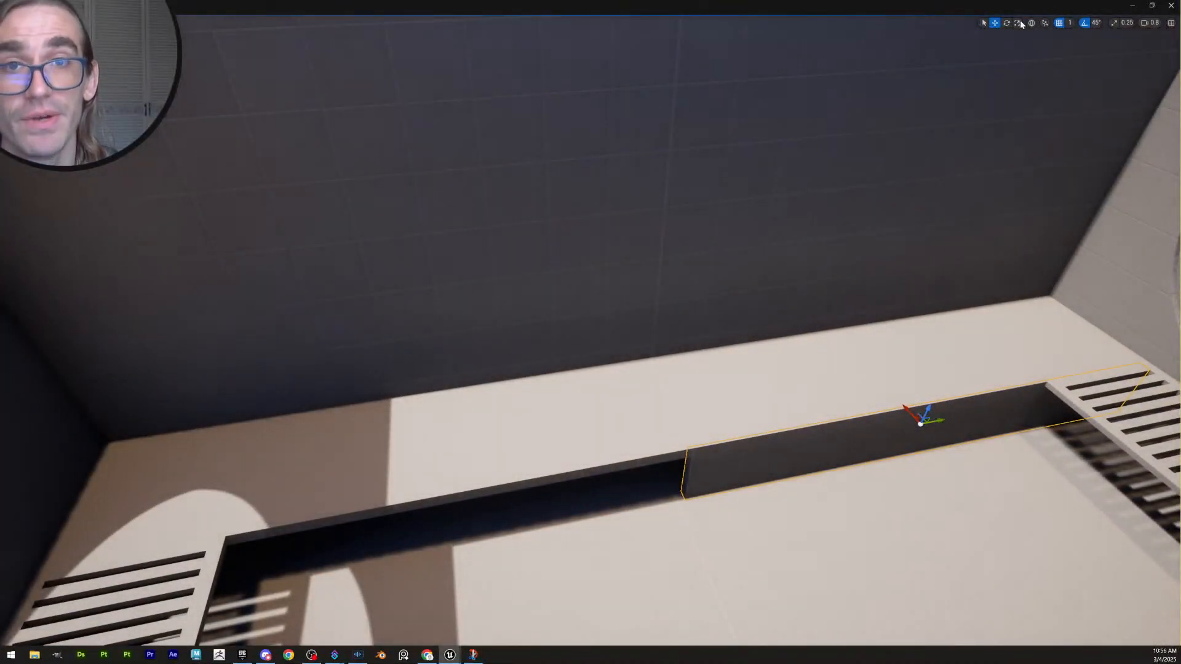
{"action": "left_click", "coordinate": [1071, 24]}
{"action": "left_click", "coordinate": [1089, 79]}
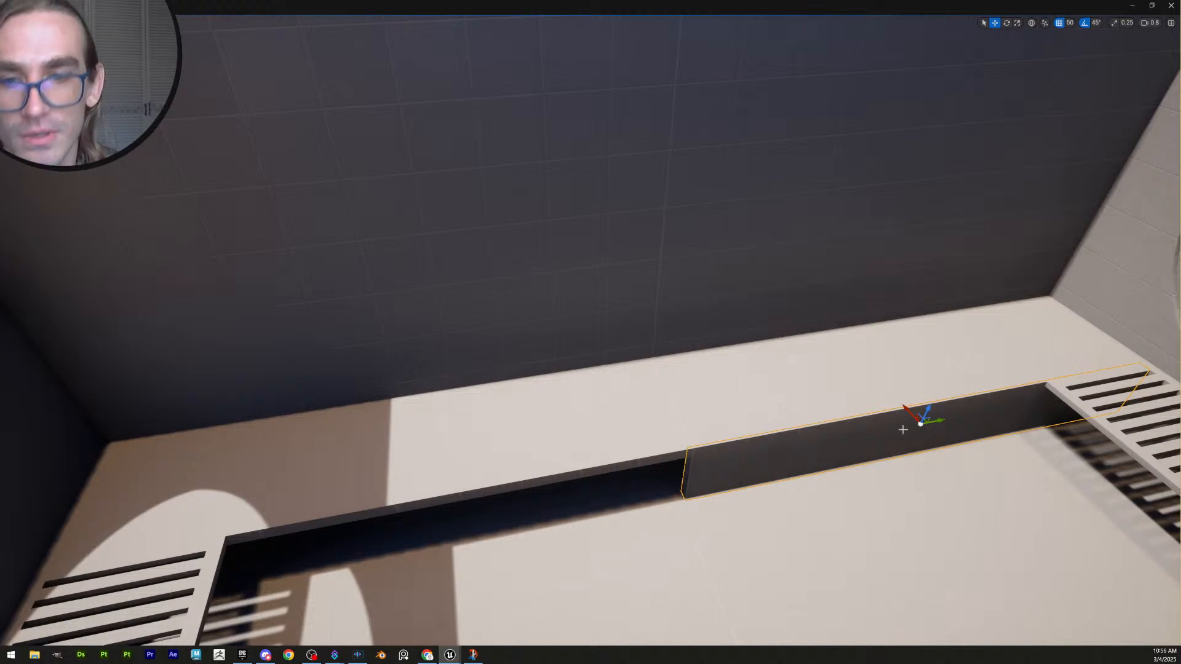
{"action": "left_click_drag", "start_coordinate": [939, 420], "coordinate": [400, 456]}
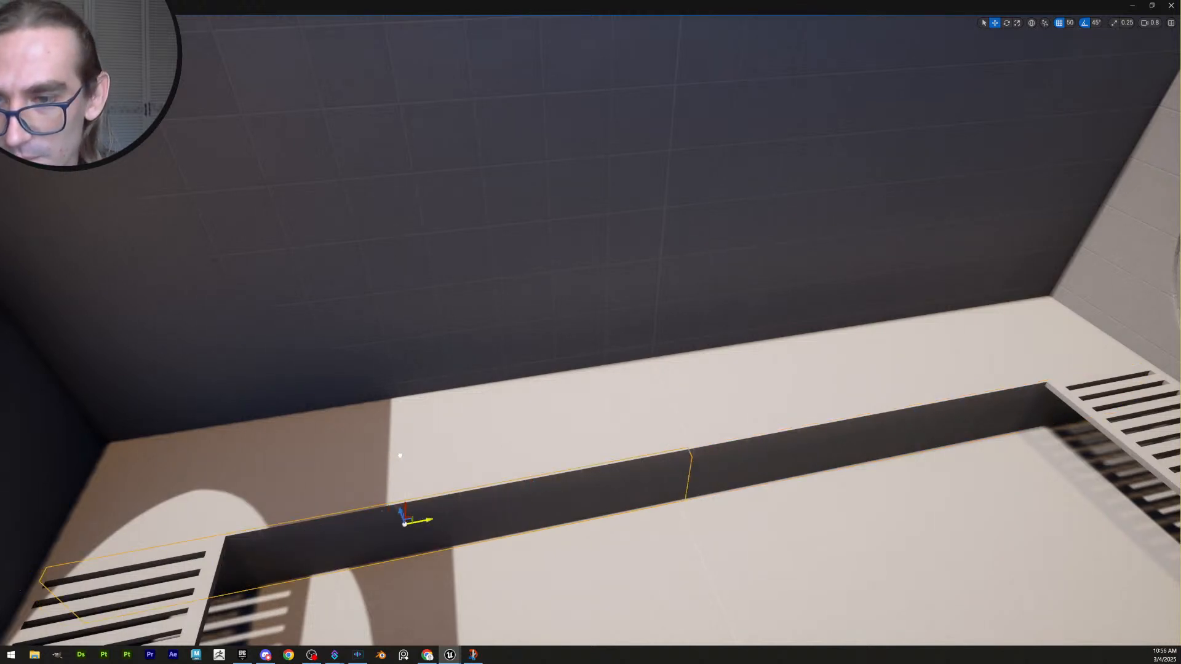
Set position snapping to 10 and shift the copied upright panel slightly along the ledge
{"action": "right_click_drag", "start_coordinate": [519, 456], "coordinate": [492, 456]}
{"action": "key", "text": "w"}
{"action": "scroll", "coordinate": [520, 456], "scroll_direction": "down", "scroll_amount": 2}
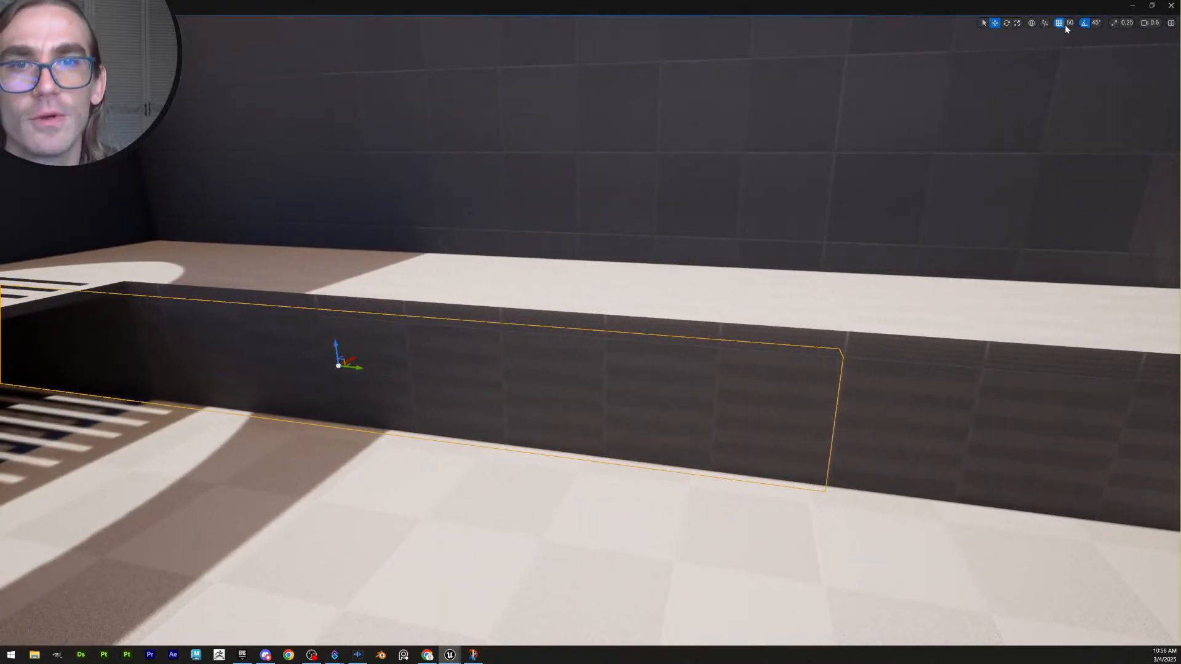
{"action": "left_click", "coordinate": [1067, 25]}
{"action": "left_click", "coordinate": [1083, 68]}
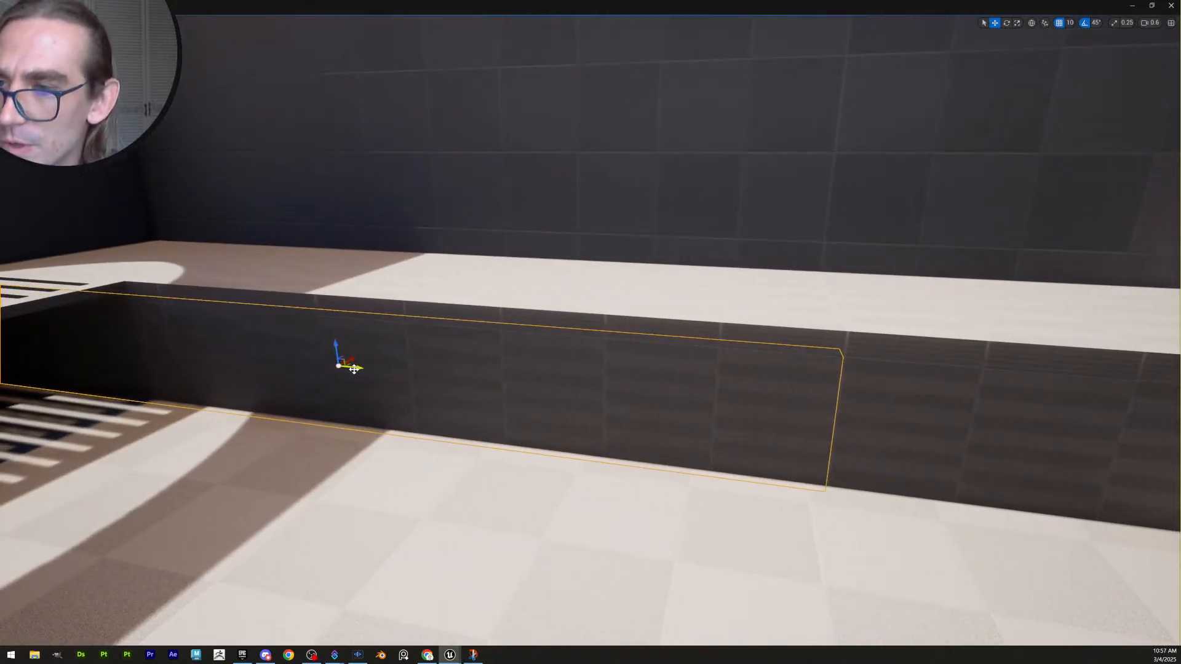
{"action": "left_click_drag", "start_coordinate": [356, 367], "coordinate": [352, 369]}
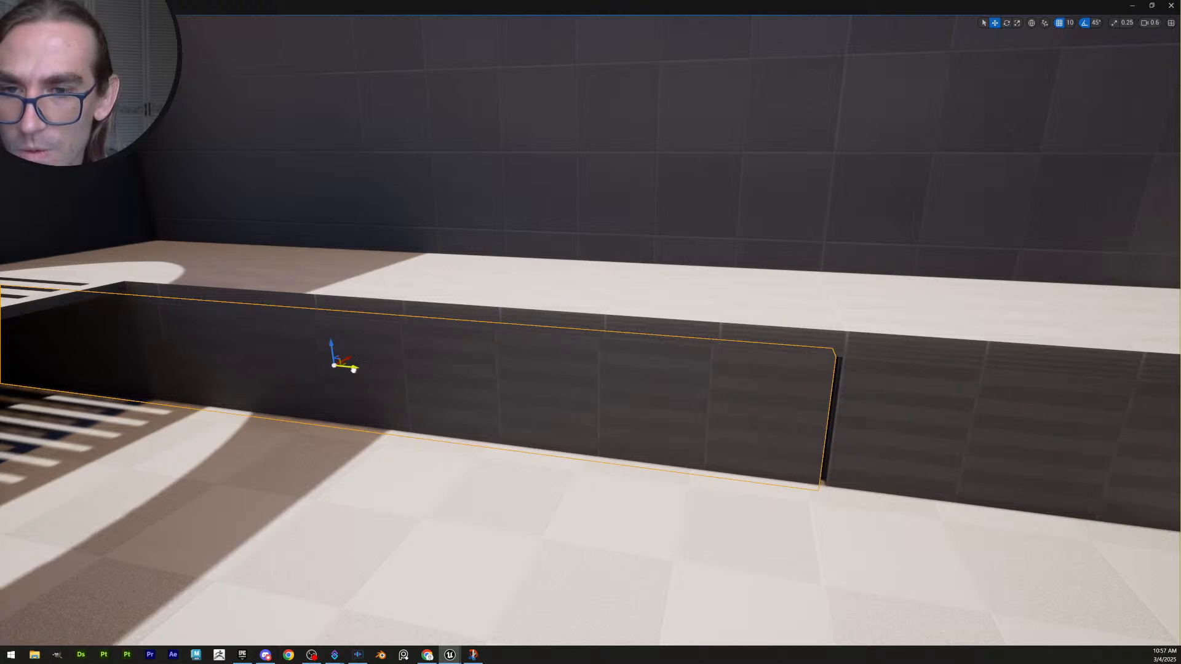
Duplicate both upright panels across the floor to close the gap along the opposite ledge's inner edge
{"action": "right_click_drag", "start_coordinate": [412, 374], "coordinate": [591, 456]}
{"action": "scroll", "coordinate": [572, 446], "scroll_direction": "up", "scroll_amount": 2}
{"action": "left_click", "coordinate": [590, 456]}
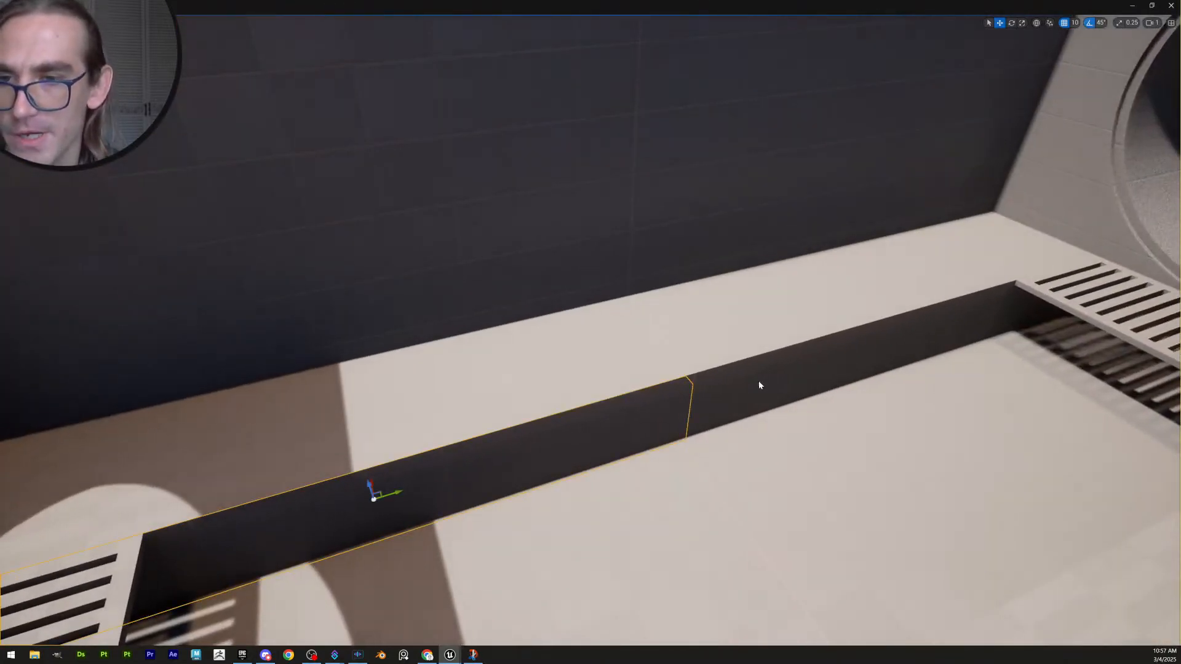
{"action": "mouse_move", "coordinate": [759, 385]}
{"action": "right_mouse_down"}
{"action": "mouse_move", "coordinate": [725, 381]}
{"action": "mouse_move", "coordinate": [748, 388]}
{"action": "right_mouse_up"}
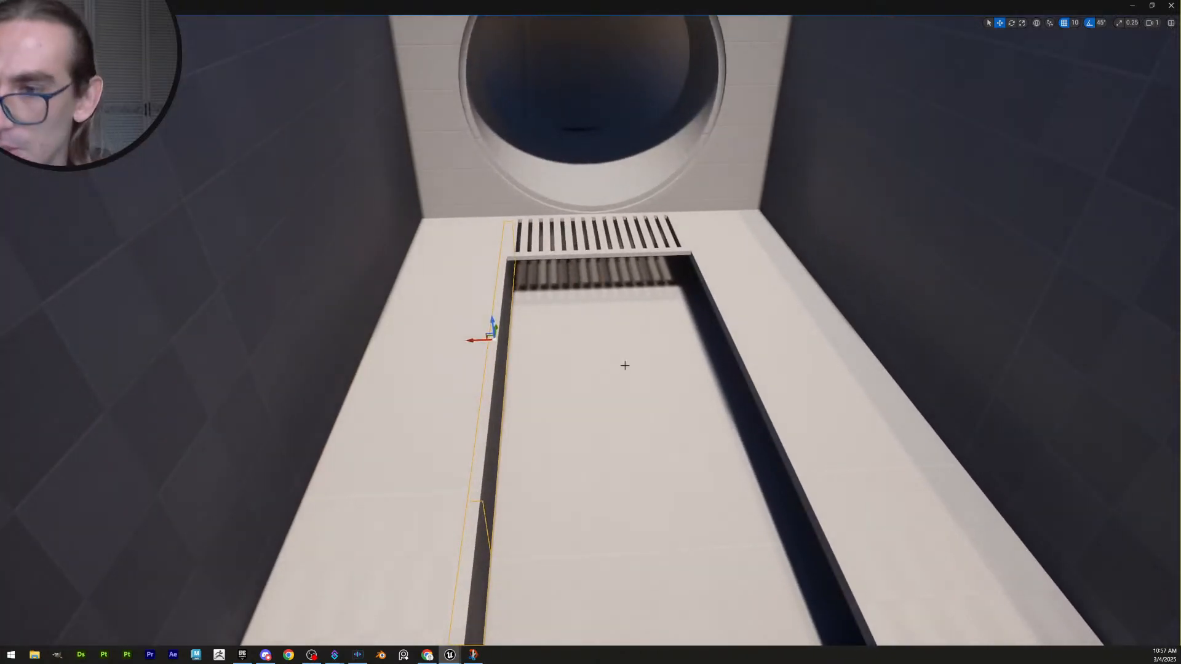
{"action": "left_click", "coordinate": [501, 346]}
{"action": "right_click_drag", "start_coordinate": [523, 338], "coordinate": [523, 424]}
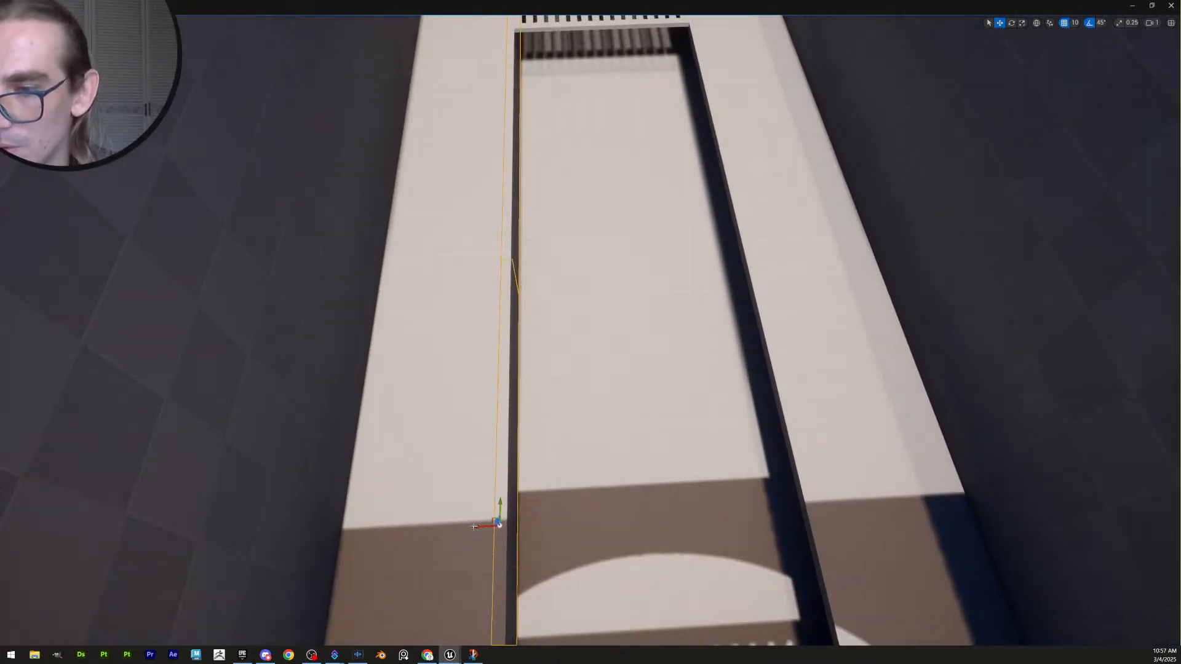
{"action": "left_click_drag", "start_coordinate": [487, 523], "coordinate": [764, 492]}
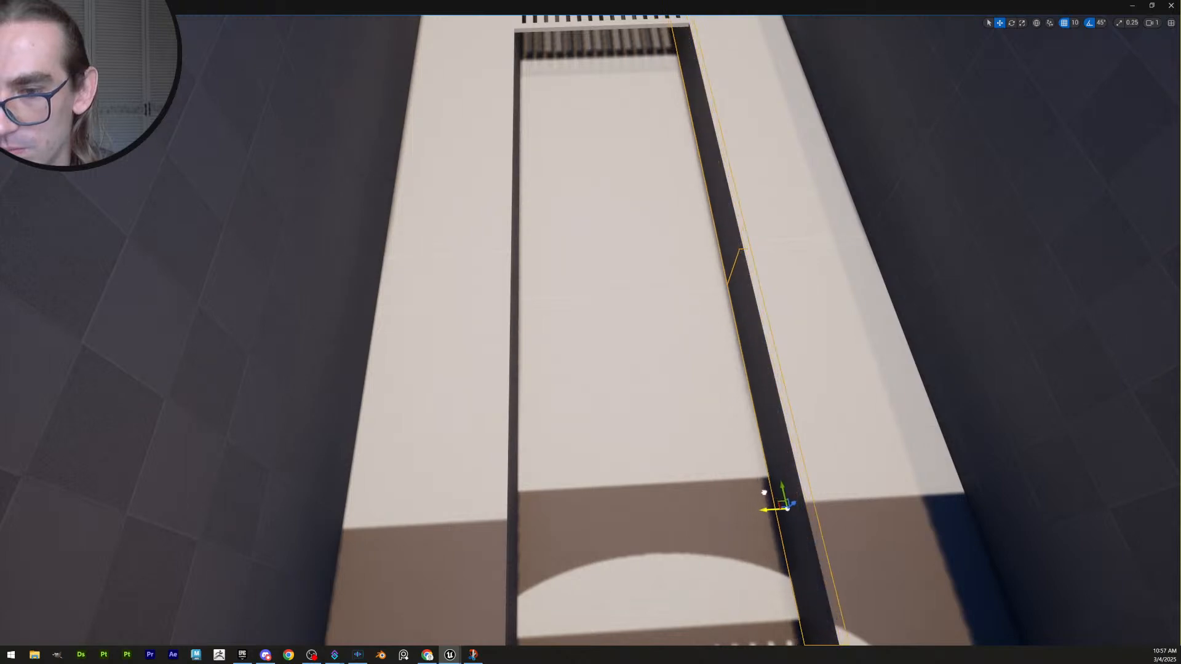
Look over the whole box from inside and outside with the editor overlays hidden
{"action": "key", "text": "g"}
{"action": "right_click_drag", "start_coordinate": [712, 433], "coordinate": [590, 402]}
{"action": "key", "text": "w"}
{"action": "scroll", "coordinate": [728, 351], "scroll_direction": "up", "scroll_amount": 1}
{"action": "key", "text": "s"}
{"action": "scroll", "coordinate": [843, 431], "scroll_direction": "up", "scroll_amount": 4}
{"action": "key", "text": "s"}
{"action": "key", "text": "f"}
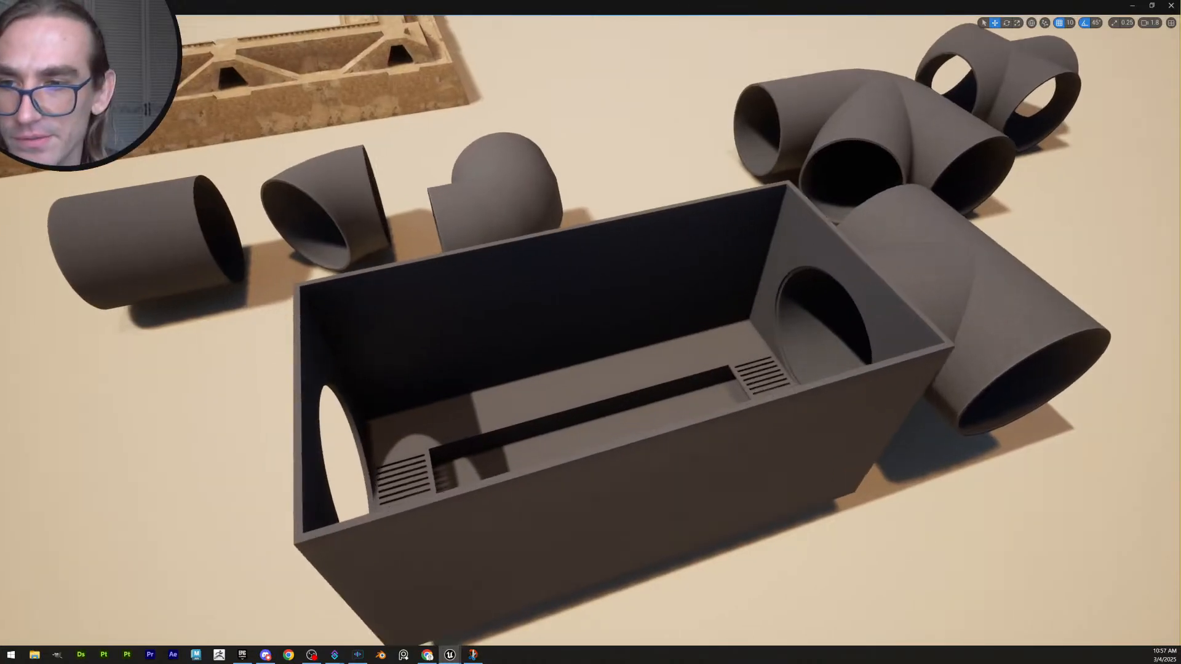
{"action": "key", "text": "g"}
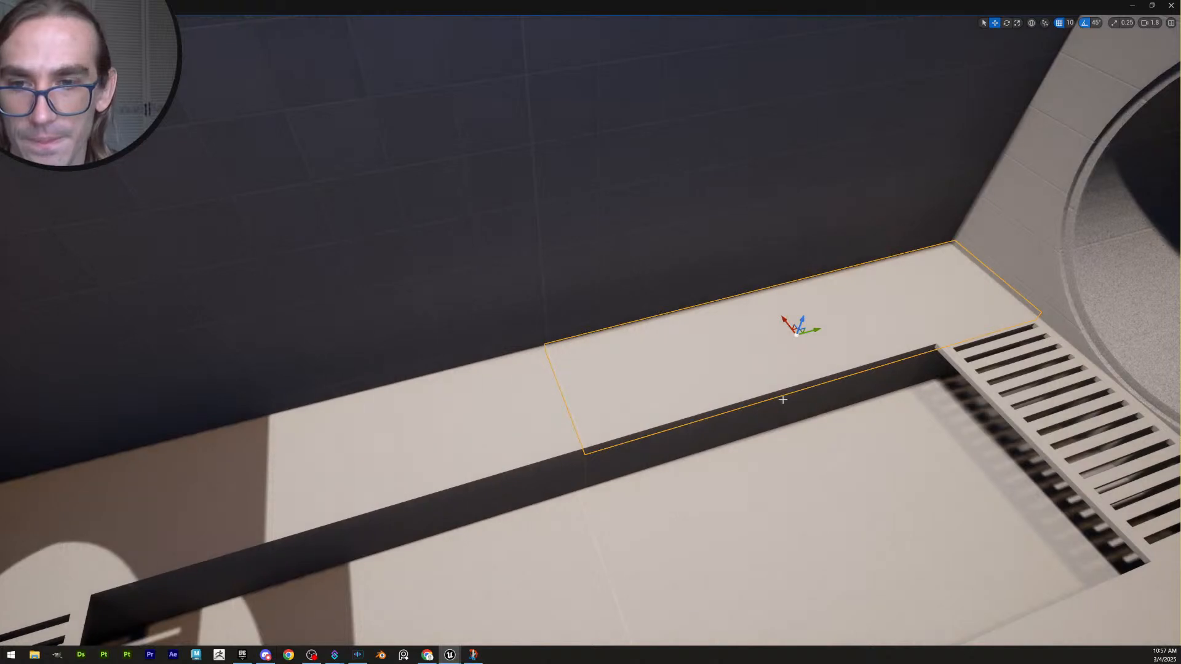
Try baking the transform of one half of the side ledge, and undo it
{"action": "key", "text": "End"}
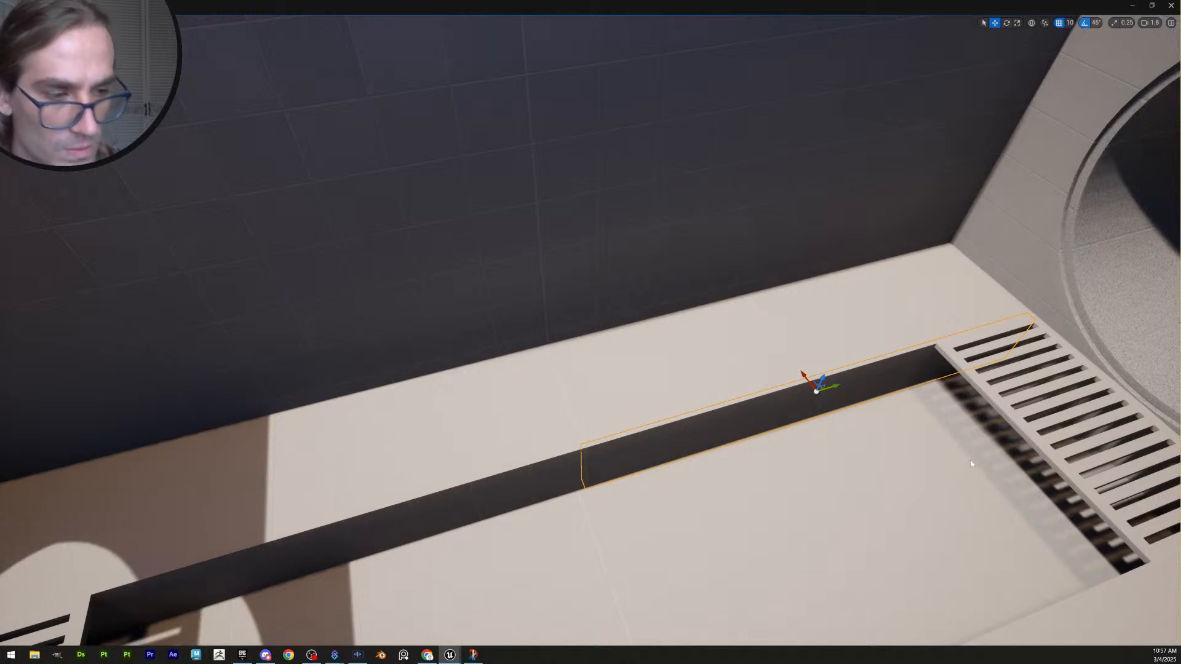
{"action": "left_click", "coordinate": [816, 351]}
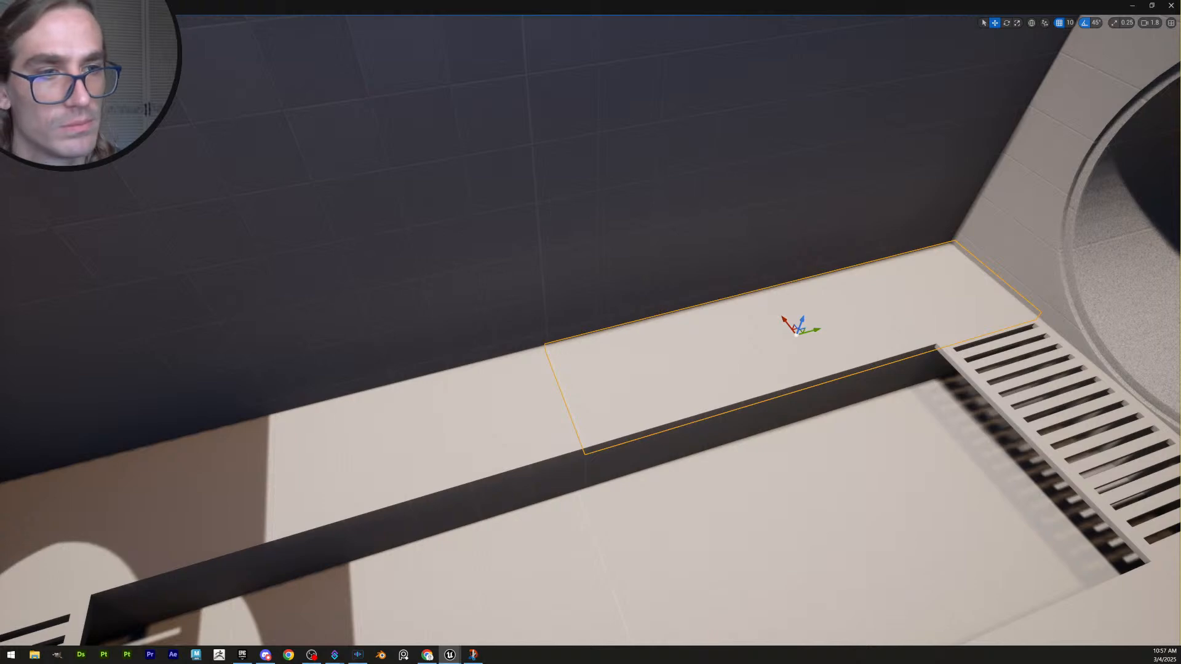
{"action": "key", "text": "alt+b"}
{"action": "left_click", "coordinate": [603, 630]}
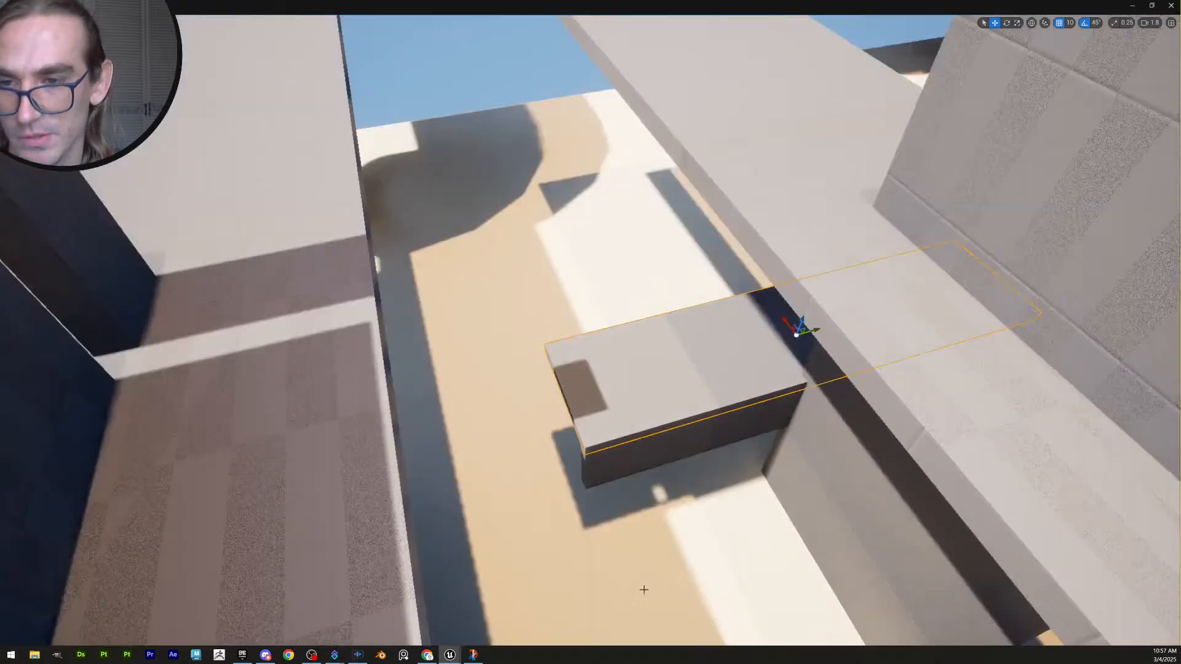
{"action": "key", "text": "s"}
{"action": "right_click_drag", "start_coordinate": [763, 438], "coordinate": [735, 438]}
{"action": "scroll", "coordinate": [762, 439], "scroll_direction": "up", "scroll_amount": 1}
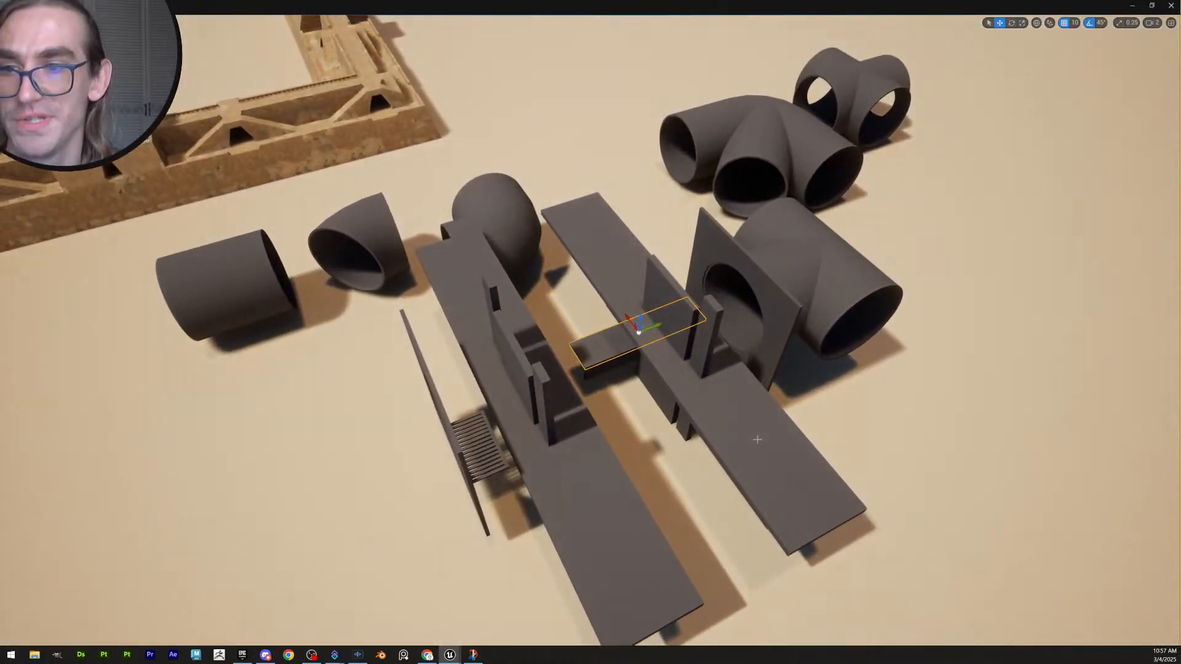
{"action": "key", "text": "ctrl+z"}
Examine the sandstone fortress walls and a tower up close, and return to the open box
{"action": "right_click_drag", "start_coordinate": [700, 384], "coordinate": [636, 307]}
{"action": "key", "text": "w"}
{"action": "scroll", "coordinate": [700, 385], "scroll_direction": "down", "scroll_amount": 1}
{"action": "key", "text": "q"}
{"action": "key", "text": "Escape"}
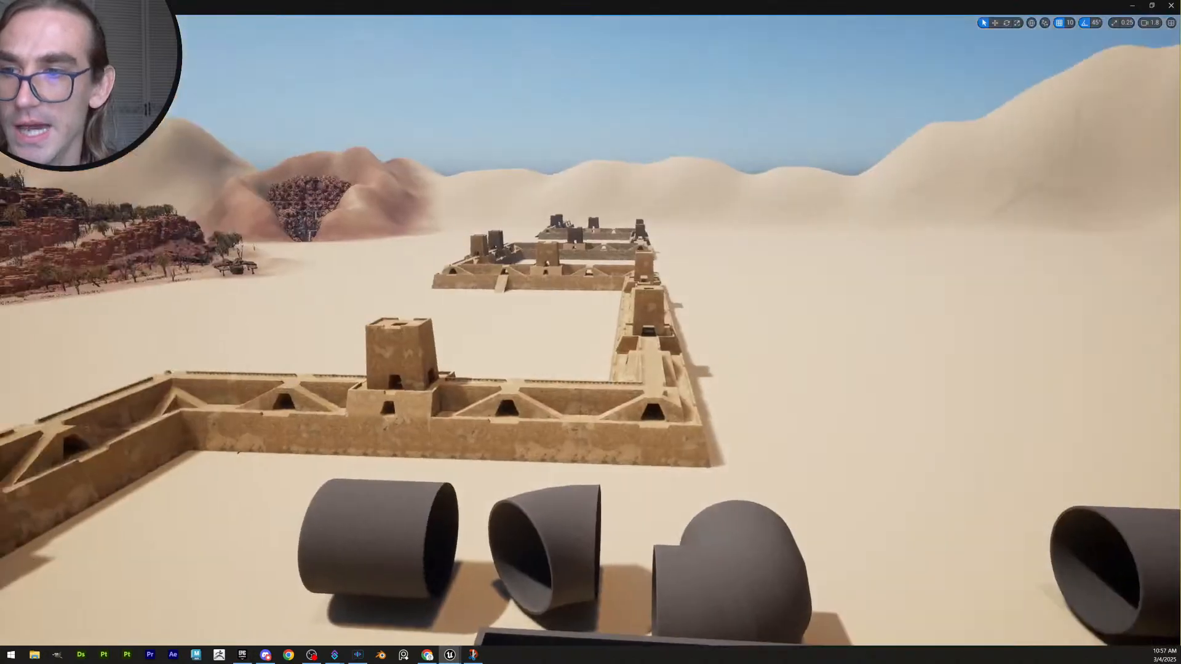
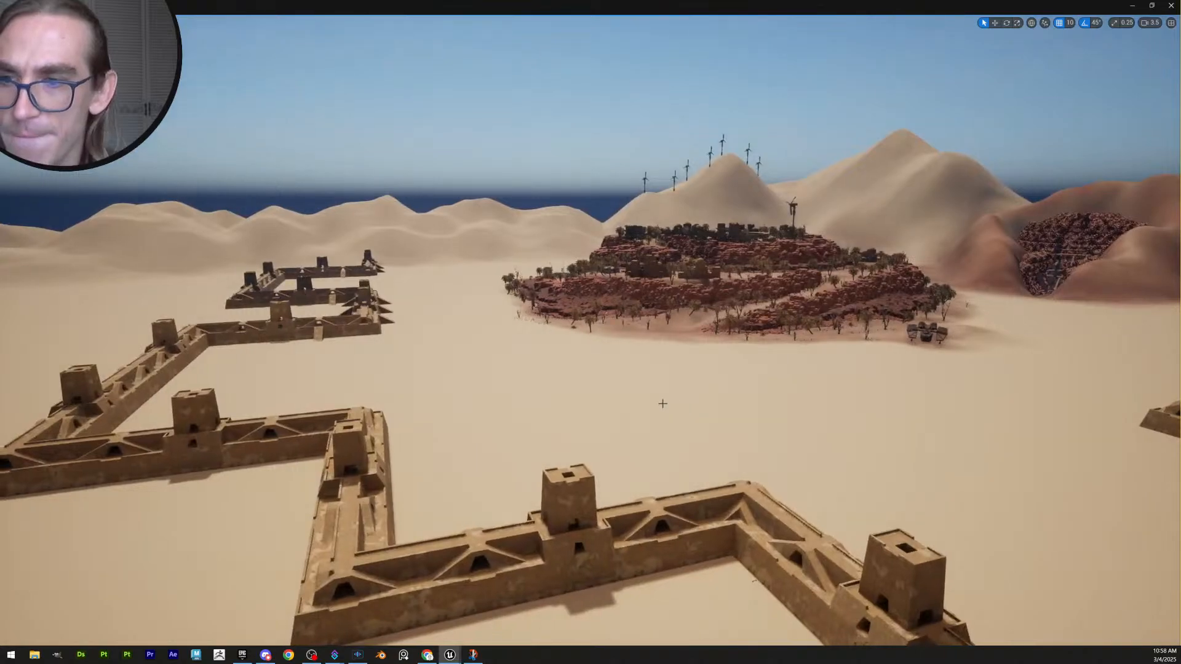
{"action": "right_click_drag", "start_coordinate": [663, 404], "coordinate": [229, 381]}
{"action": "key", "text": "w"}
{"action": "scroll", "coordinate": [449, 418], "scroll_direction": "down", "scroll_amount": 6}
{"action": "key", "text": "w"}
{"action": "scroll", "coordinate": [382, 403], "scroll_direction": "down", "scroll_amount": 5}
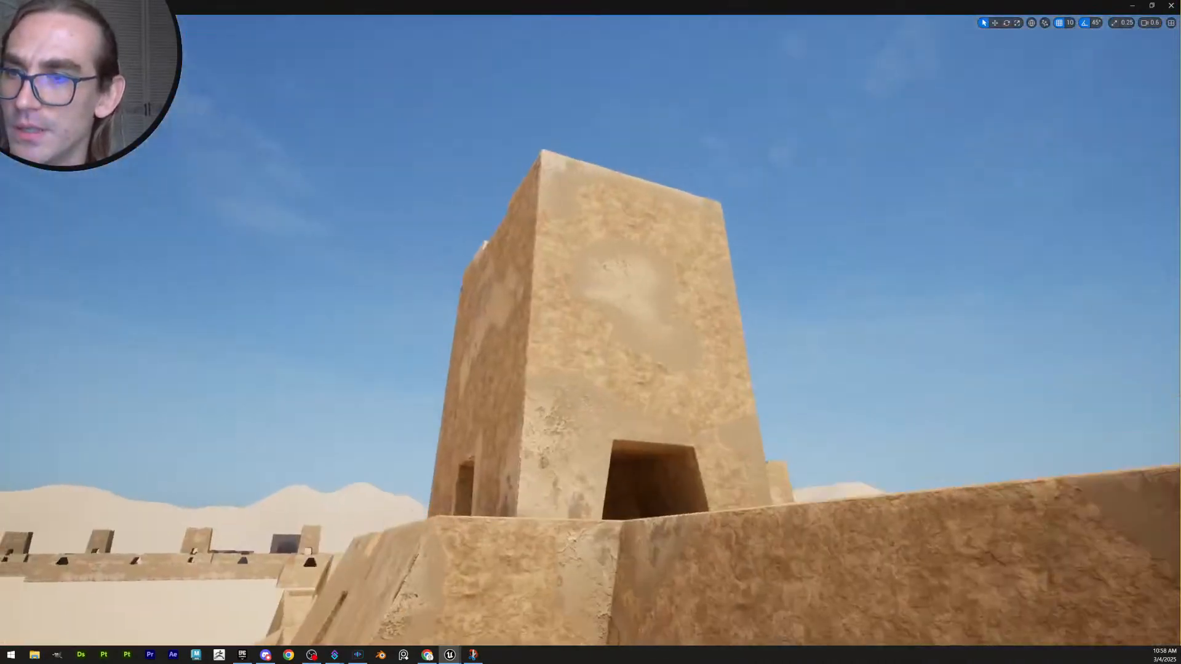
{"action": "key", "text": "w"}
{"action": "right_click_drag", "start_coordinate": [590, 332], "coordinate": [313, 646]}
{"action": "key", "text": "d"}
{"action": "key", "text": "w"}
{"action": "key", "text": "d"}
{"action": "scroll", "coordinate": [487, 395], "scroll_direction": "down", "scroll_amount": 2}
{"action": "scroll", "coordinate": [441, 394], "scroll_direction": "down", "scroll_amount": 2}
{"action": "key", "text": "e"}
{"action": "key", "text": "w"}
{"action": "scroll", "coordinate": [598, 398], "scroll_direction": "up", "scroll_amount": 8}
{"action": "key", "text": "e"}
{"action": "scroll", "coordinate": [599, 429], "scroll_direction": "up", "scroll_amount": 5}
{"action": "key", "text": "d"}
{"action": "scroll", "coordinate": [485, 529], "scroll_direction": "down", "scroll_amount": 7}
{"action": "key", "text": "w"}
{"action": "key", "text": "s"}
{"action": "key", "text": "e"}
{"action": "key", "text": "w"}
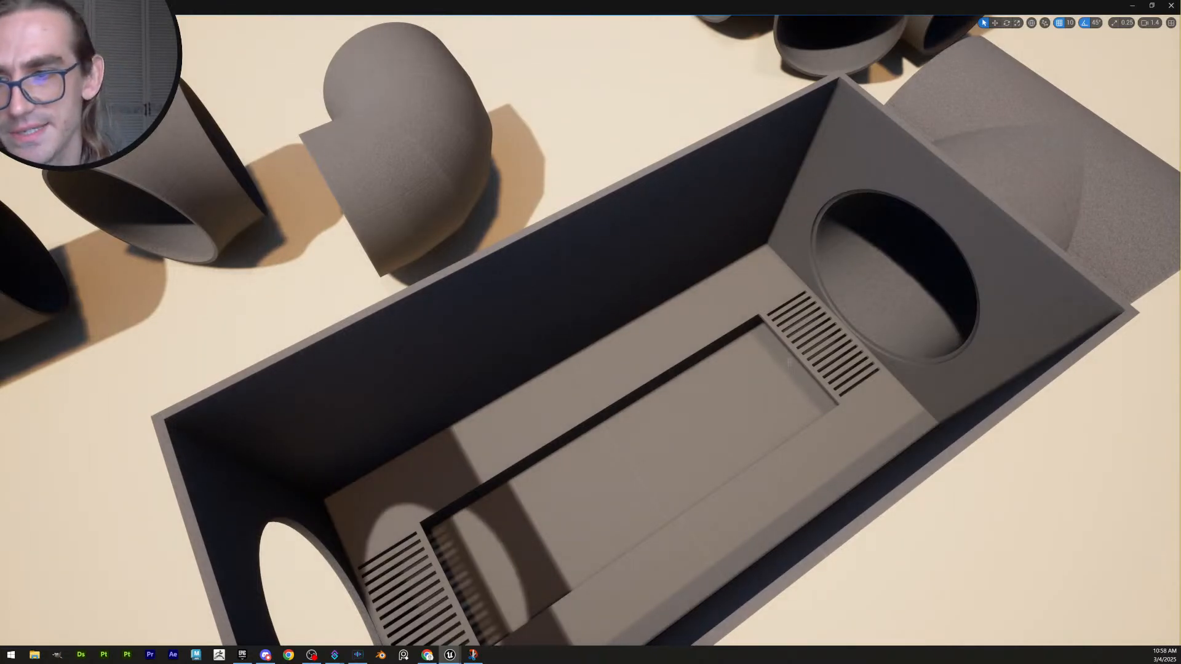
Try baking the transform of the long wall's half next to the pipe junction
{"action": "left_click", "coordinate": [688, 326]}
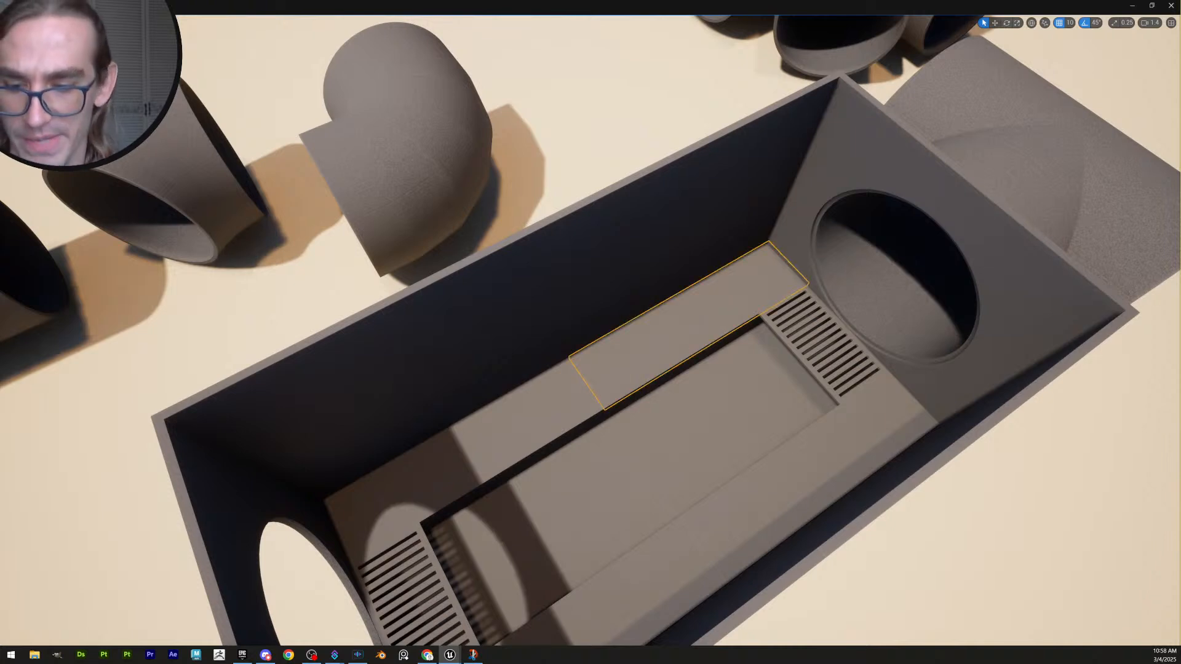
{"action": "left_click", "coordinate": [666, 269]}
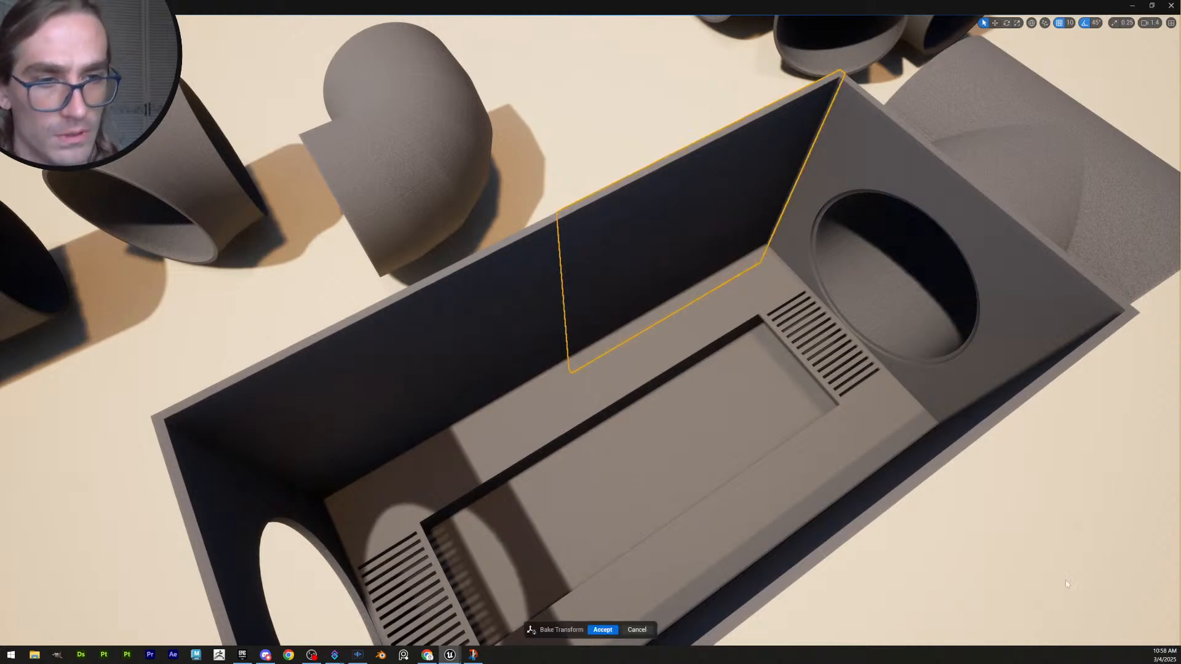
{"action": "left_click", "coordinate": [602, 630]}
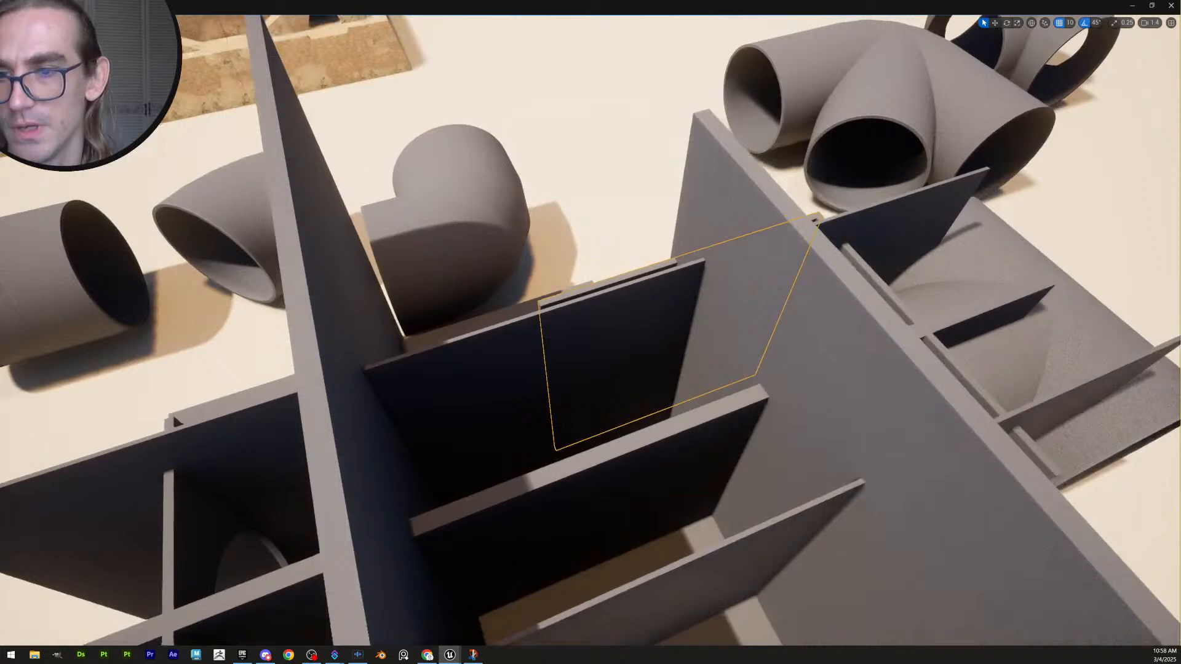
Select the enlarged wall panels together and try to clear their oversized shapes from the box
{"action": "key", "text": "s"}
{"action": "right_click_drag", "start_coordinate": [809, 421], "coordinate": [748, 409]}
{"action": "scroll", "coordinate": [751, 411], "scroll_direction": "up", "scroll_amount": 2}
{"action": "key", "text": "s"}
{"action": "left_click", "coordinate": [748, 409]}
{"action": "left_click", "coordinate": [533, 445], "text": "shift"}
{"action": "left_click", "coordinate": [506, 316], "text": "shift"}
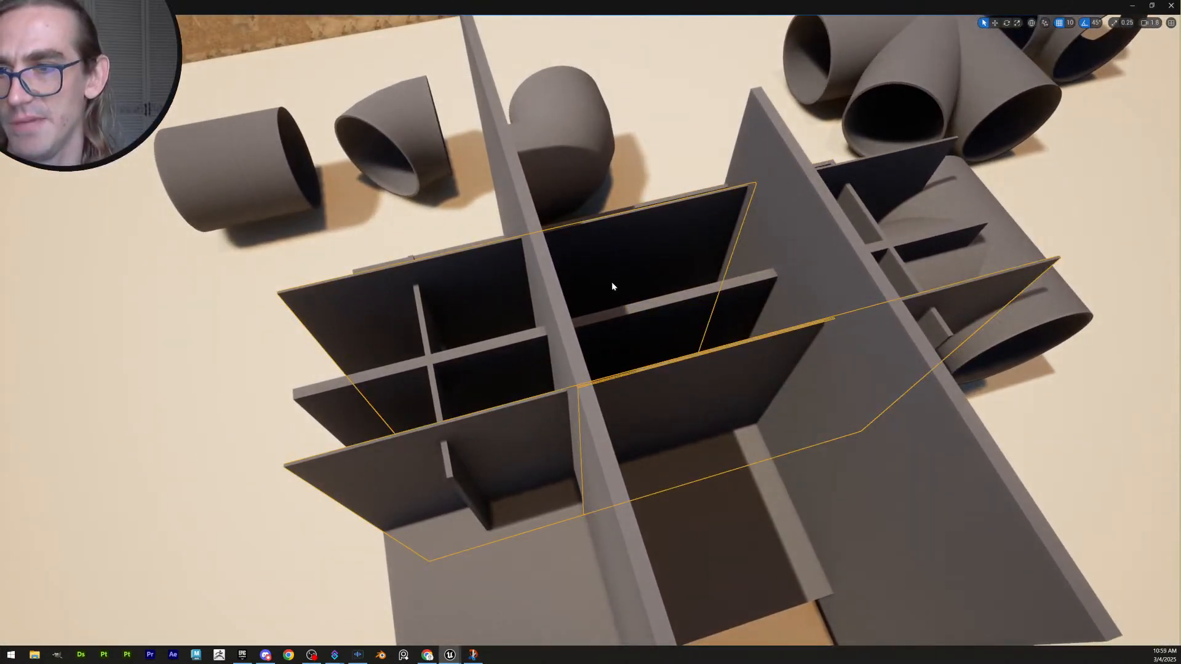
{"action": "left_click", "coordinate": [591, 467], "text": "shift"}
{"action": "left_click", "coordinate": [799, 263], "text": "shift"}
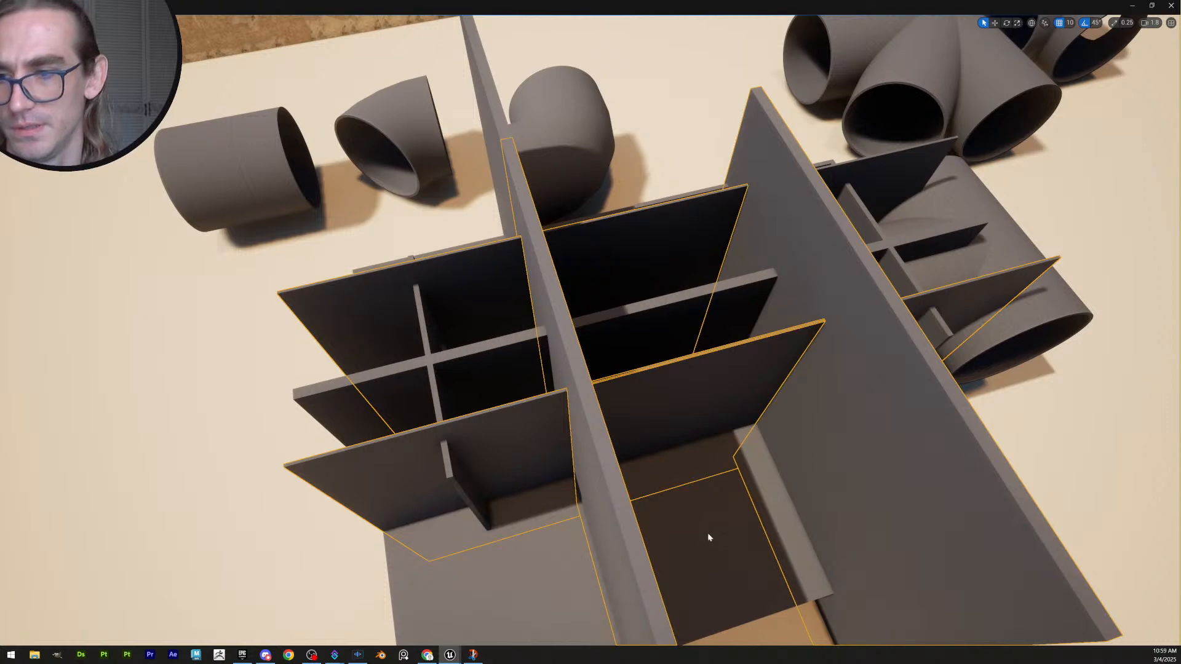
{"action": "left_click", "coordinate": [708, 534], "text": "shift"}
{"action": "left_click", "coordinate": [538, 556], "text": "shift"}
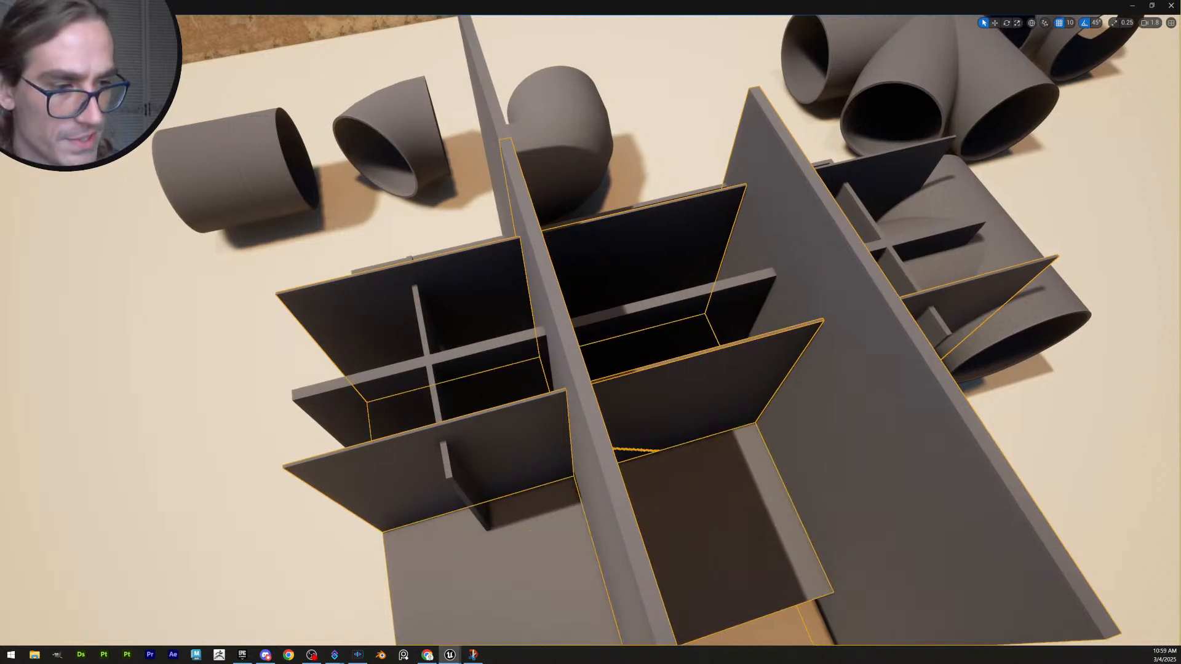
{"action": "key", "text": "End"}
Try to correct the two remaining oversized panels, one crossing the box and one along its long side
{"action": "right_click_drag", "start_coordinate": [469, 348], "coordinate": [504, 338]}
{"action": "key", "text": "Escape"}
{"action": "left_click", "coordinate": [450, 356]}
{"action": "left_click", "coordinate": [626, 275], "text": "shift"}
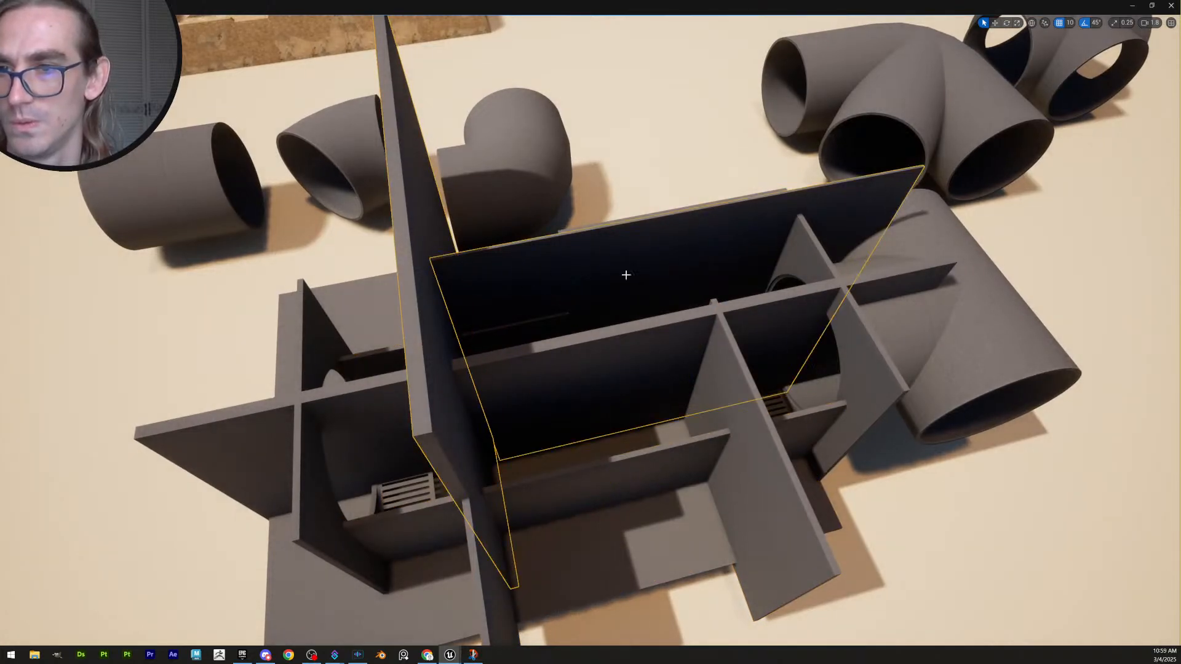
{"action": "key", "text": "End"}
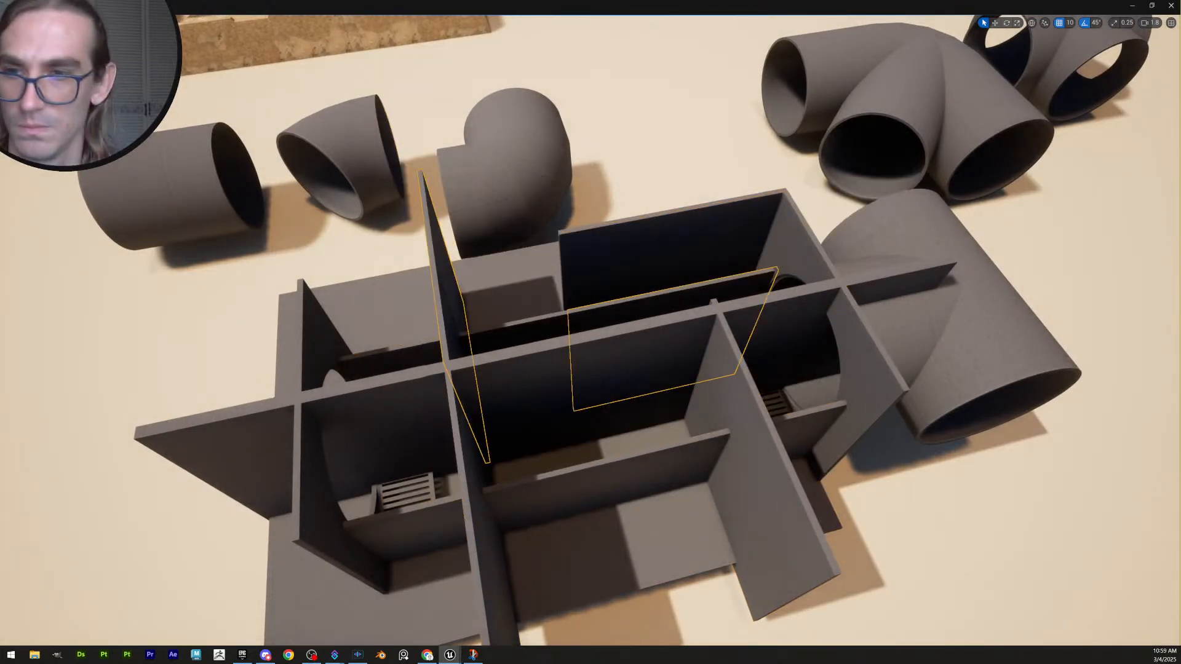
Select both halves of the panel crossing the box and try to correct the oversized floor slab
{"action": "key", "text": "Escape"}
{"action": "right_click_drag", "start_coordinate": [786, 391], "coordinate": [656, 399]}
{"action": "left_click", "coordinate": [655, 399]}
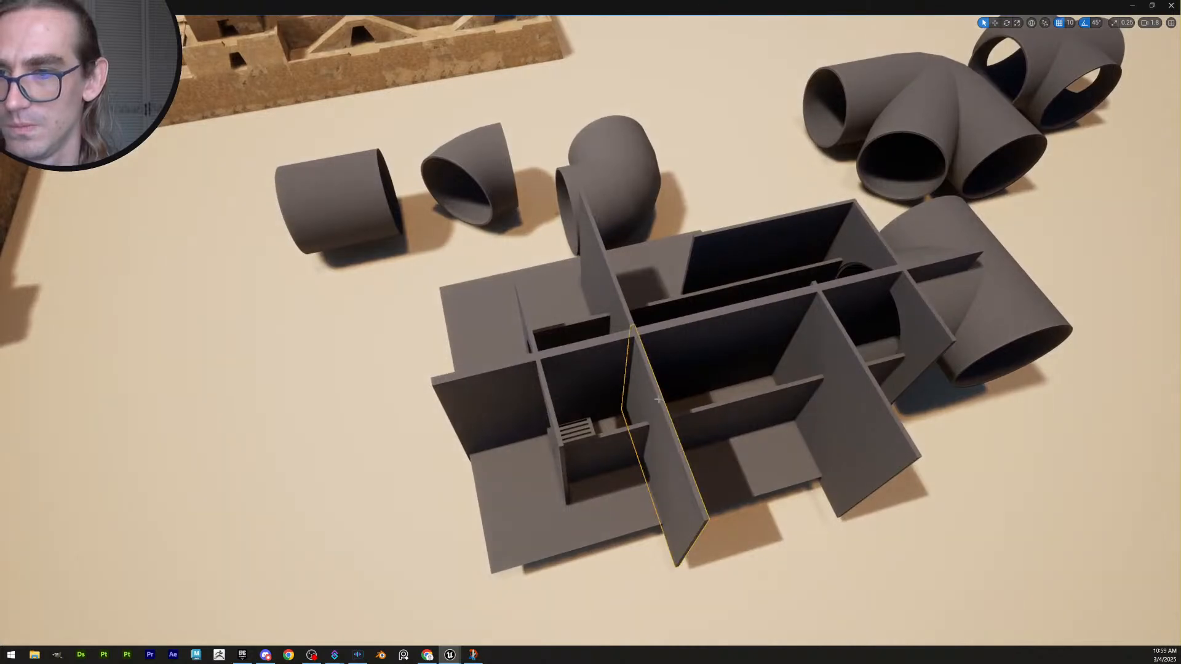
{"action": "left_click", "coordinate": [609, 297], "text": "shift"}
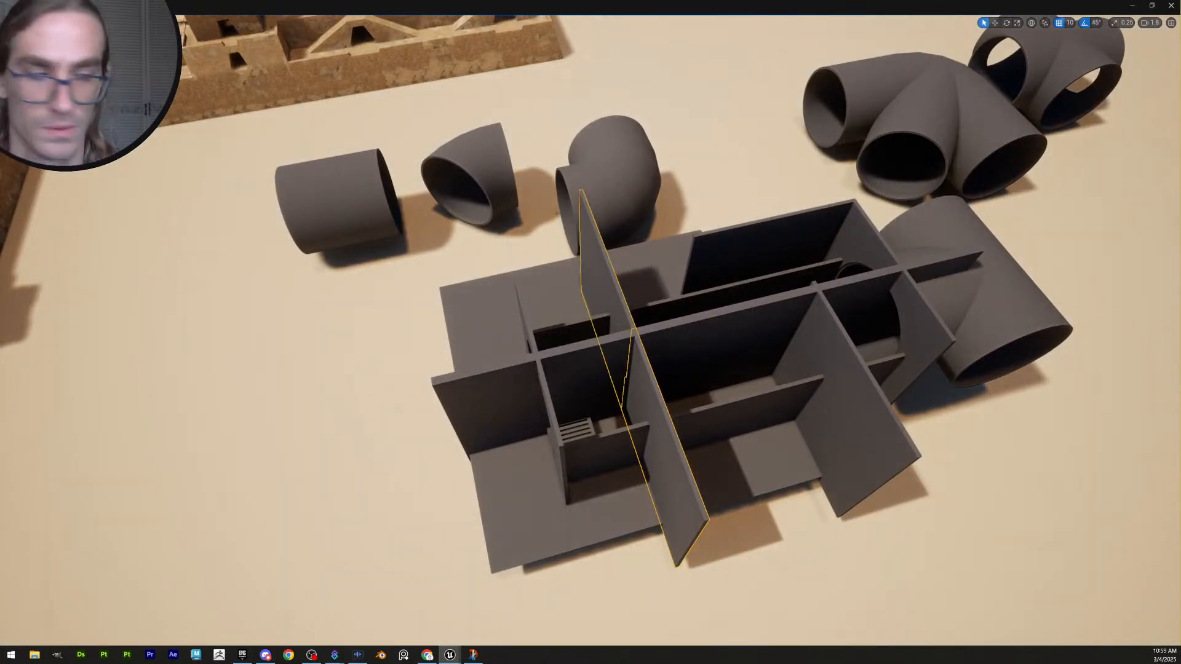
{"action": "right_click_drag", "start_coordinate": [1017, 558], "coordinate": [1019, 534]}
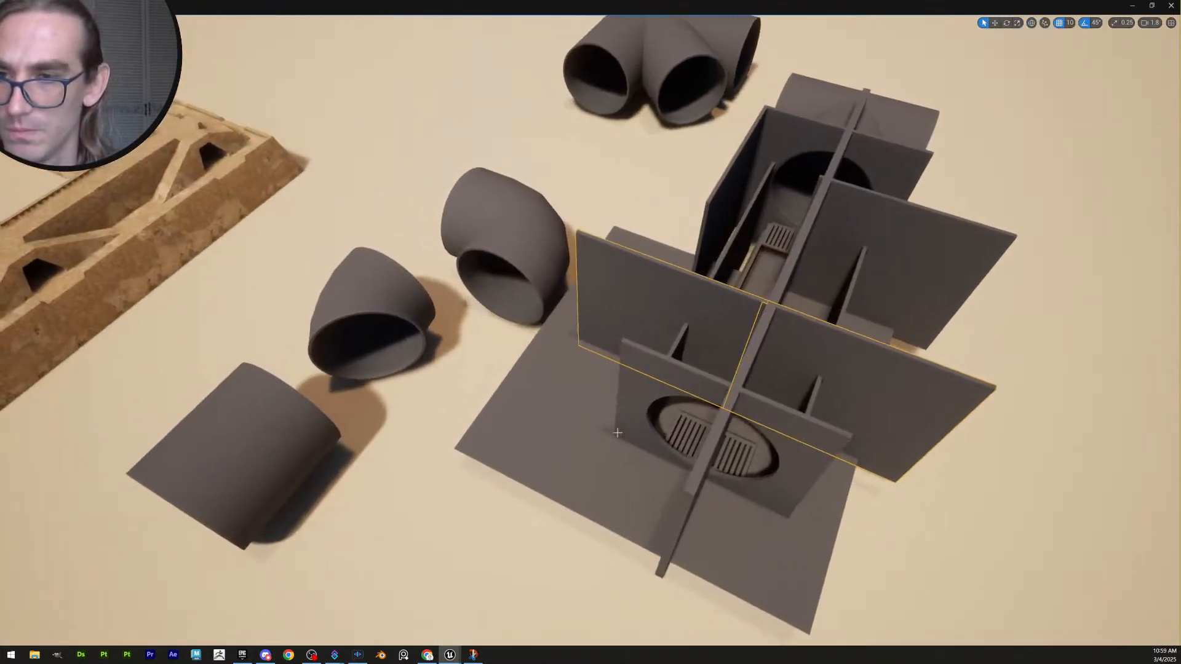
{"action": "key", "text": "ctrl+z"}
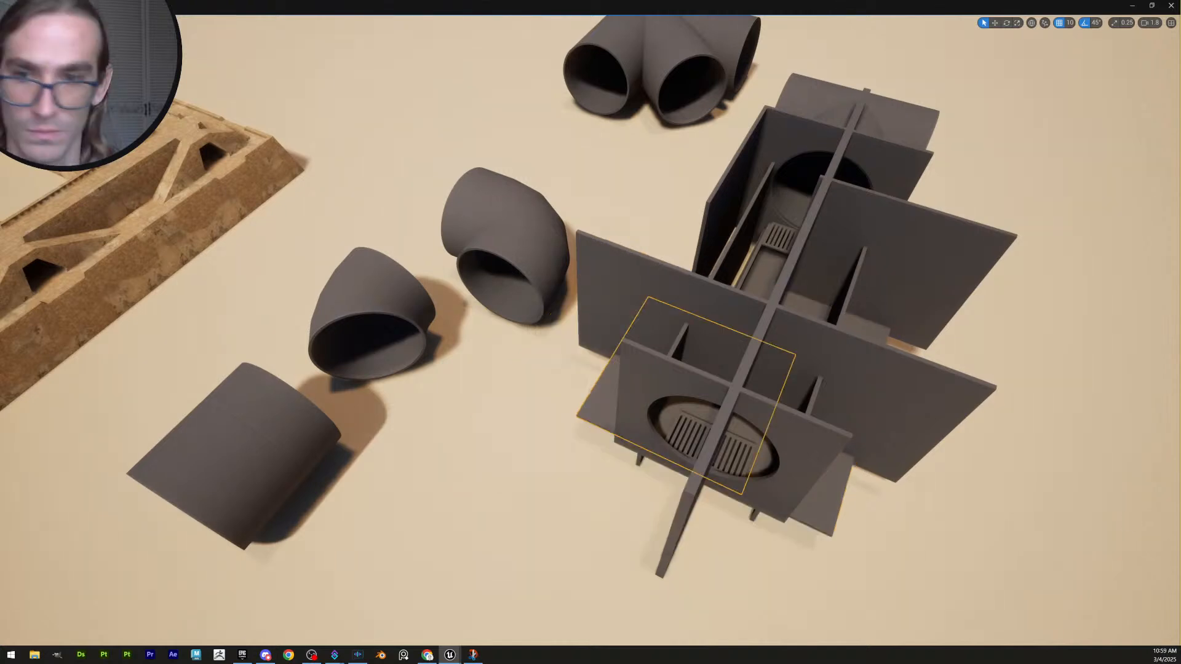
Select the slab near the box's end grate, attempt to delete it and cancel the deletion
{"action": "right_click_drag", "start_coordinate": [857, 435], "coordinate": [715, 468]}
{"action": "scroll", "coordinate": [772, 441], "scroll_direction": "up", "scroll_amount": 3}
{"action": "key", "text": "d"}
{"action": "left_click", "coordinate": [685, 438]}
{"action": "key", "text": "w"}
{"action": "left_click", "coordinate": [691, 353]}
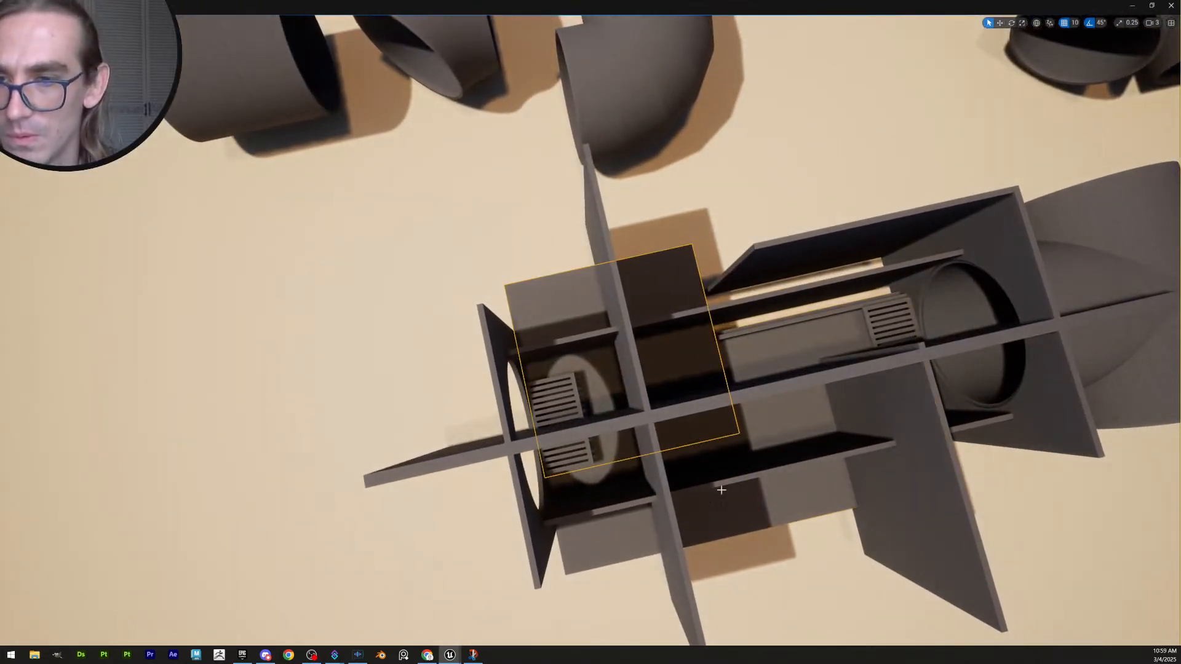
{"action": "left_click", "coordinate": [721, 490]}
{"action": "right_click_drag", "start_coordinate": [1136, 551], "coordinate": [1104, 519]}
{"action": "key", "text": "w"}
{"action": "key", "text": "s"}
{"action": "scroll", "coordinate": [1107, 517], "scroll_direction": "down", "scroll_amount": 1}
{"action": "right_click_drag", "start_coordinate": [803, 416], "coordinate": [804, 417]}
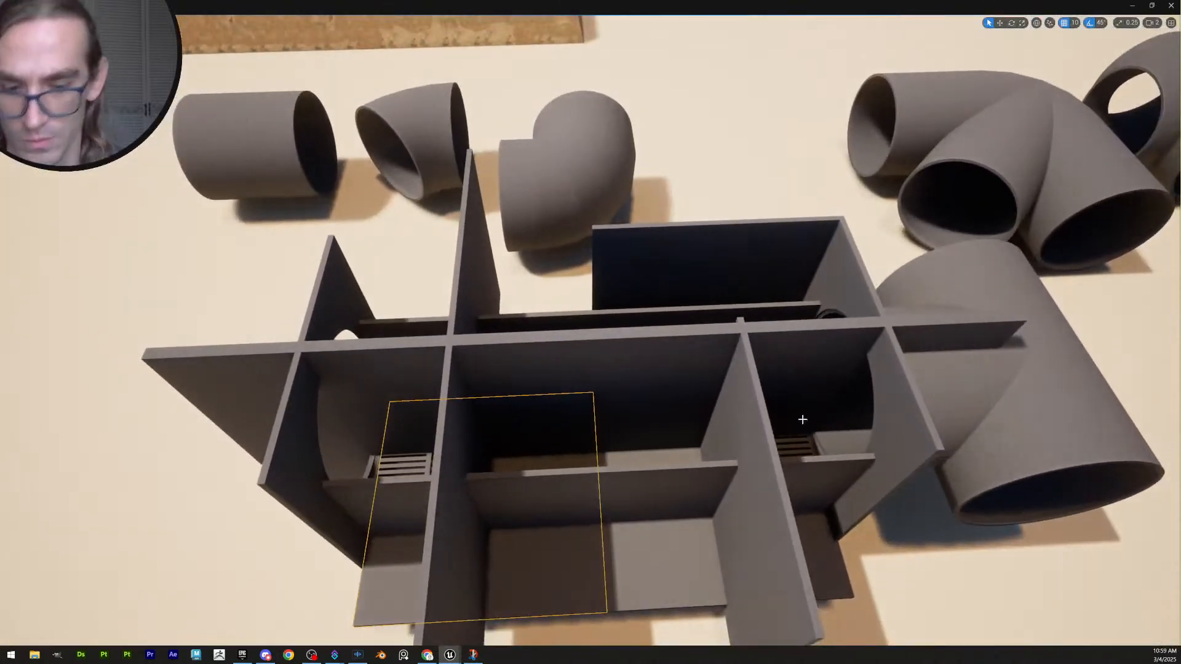
{"action": "key", "text": "Delete"}
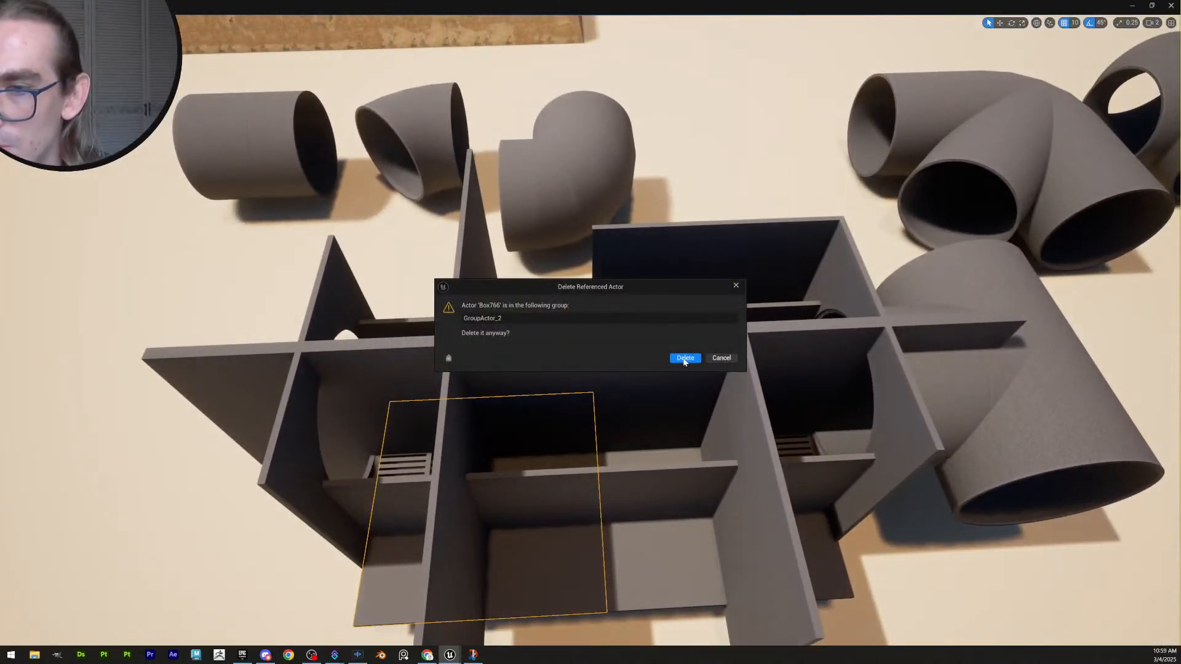
{"action": "left_click", "coordinate": [684, 358]}
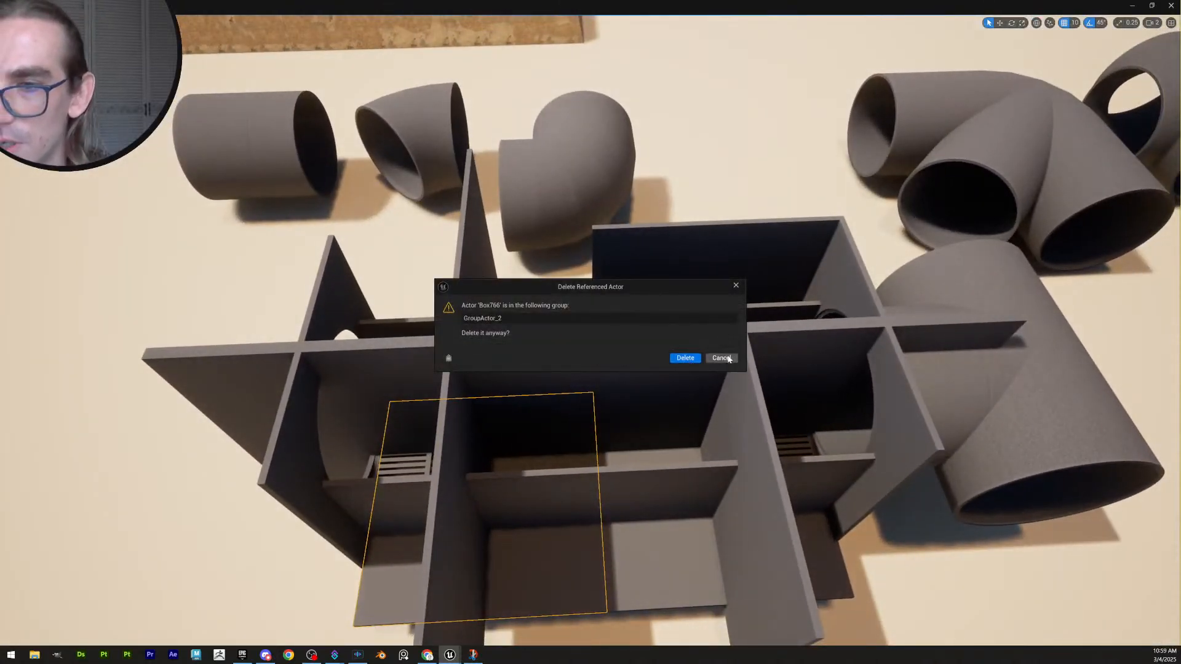
{"action": "left_click", "coordinate": [784, 388]}
Undo all panel corrections and the wall bake, back to the intact box with the Bake Transform tool open
{"action": "key", "text": "ctrl+z"}
{"action": "key", "text": "ctrl+z"}
{"action": "key", "text": "ctrl+z"}
{"action": "key", "text": "ctrl+z"}
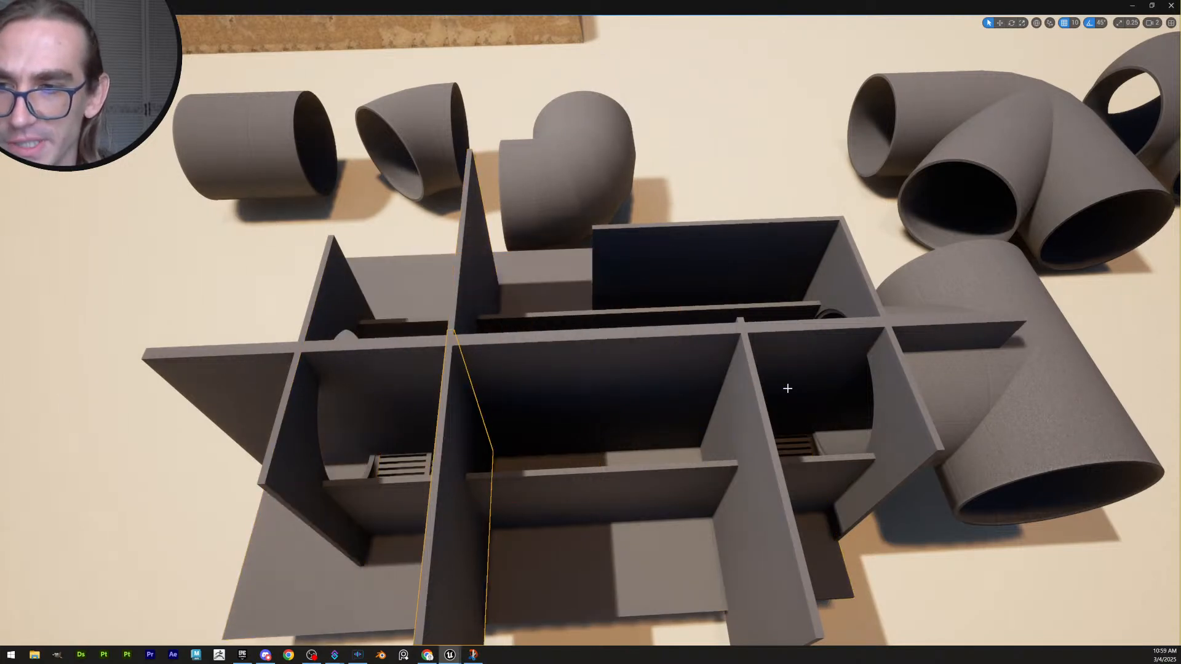
{"action": "key", "text": "ctrl+z"}
{"action": "key", "text": "ctrl+z"}
{"action": "key", "text": "ctrl+z"}
{"action": "key", "text": "ctrl+z"}
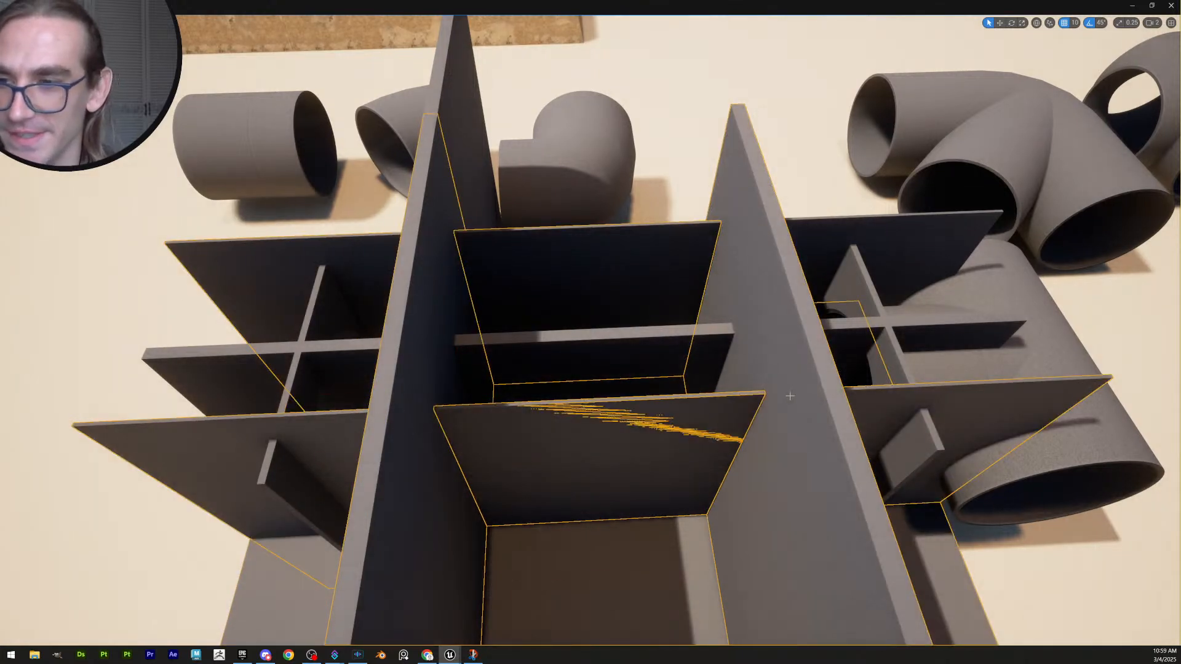
{"action": "key", "text": "ctrl+z"}
{"action": "key", "text": "ctrl+z"}
{"action": "key", "text": "ctrl+z"}
{"action": "key", "text": "ctrl+z"}
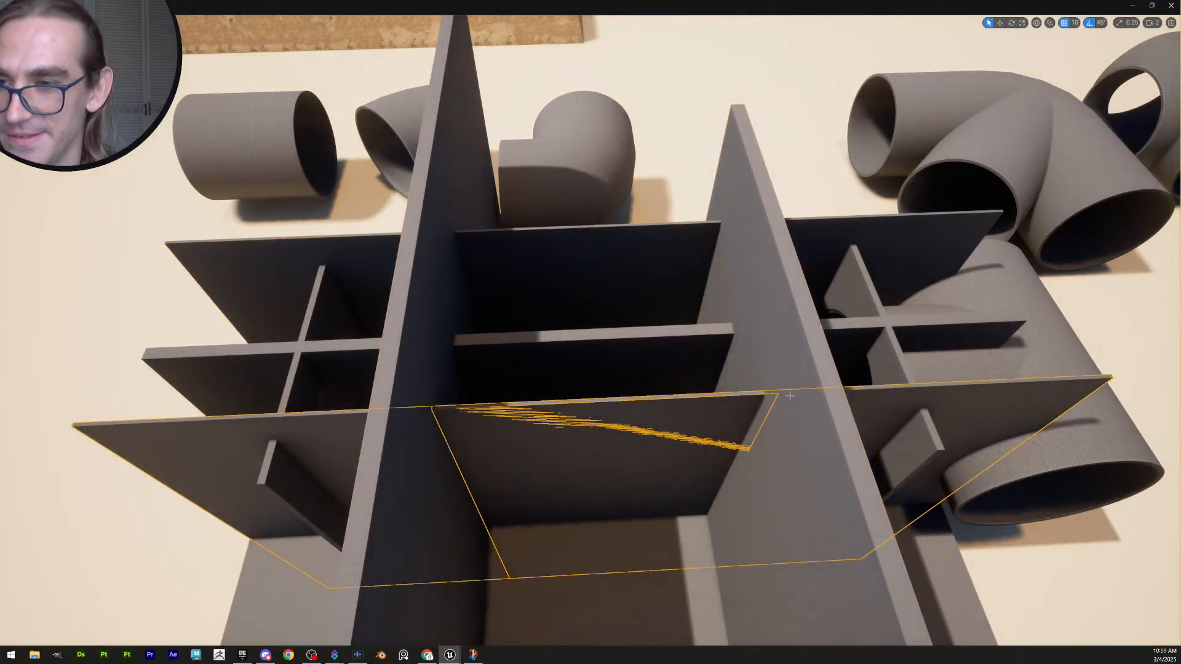
{"action": "key", "text": "ctrl+z"}
{"action": "key", "text": "ctrl+z"}
{"action": "key", "text": "ctrl+z"}
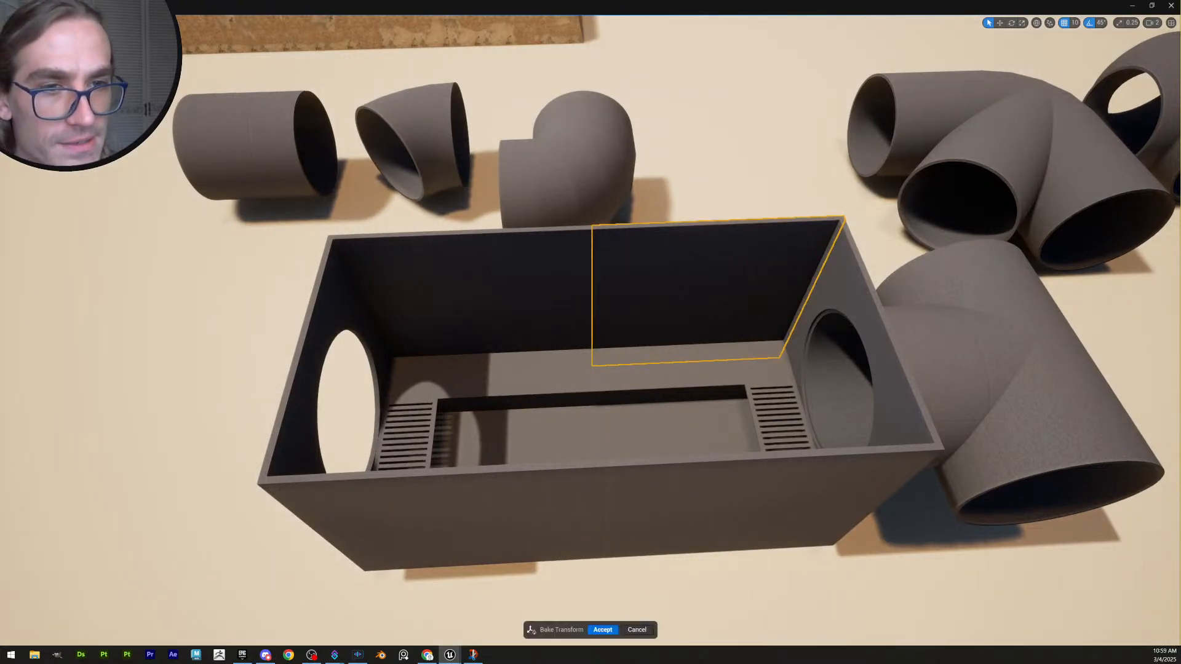
Accept Bake Transform again on the long wall's selected half
{"action": "left_click", "coordinate": [601, 632]}
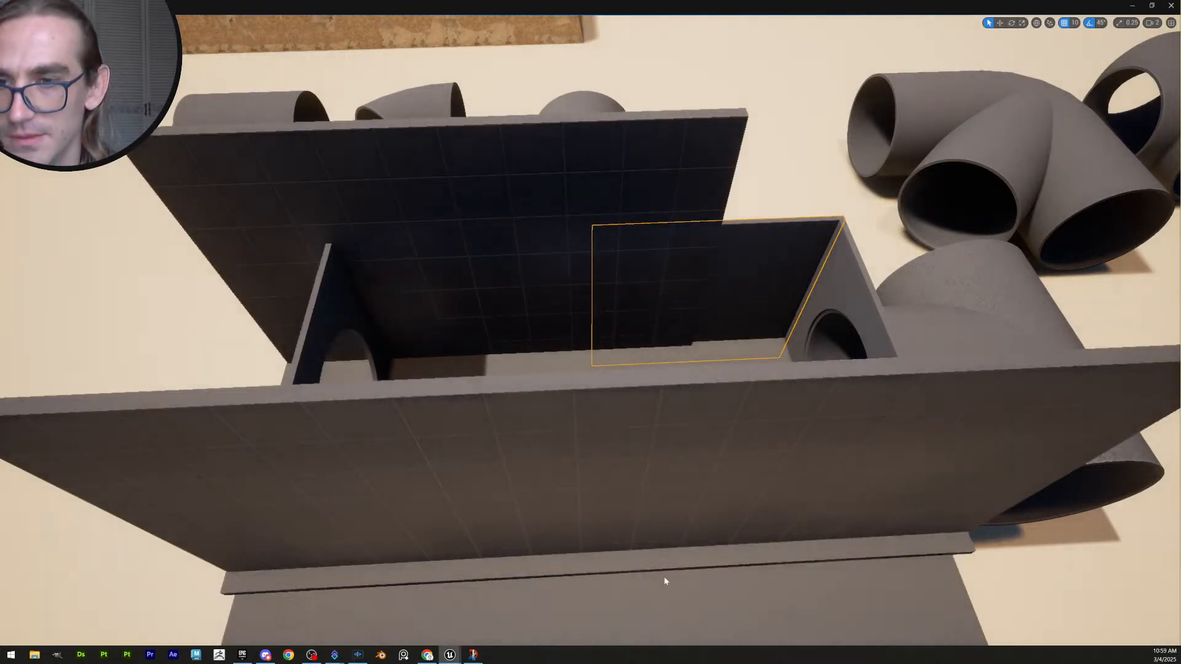
Select the oversized floor and long-wall halves together and correct their scale to fit the box
{"action": "right_click_drag", "start_coordinate": [663, 577], "coordinate": [663, 615]}
{"action": "left_click", "coordinate": [593, 468]}
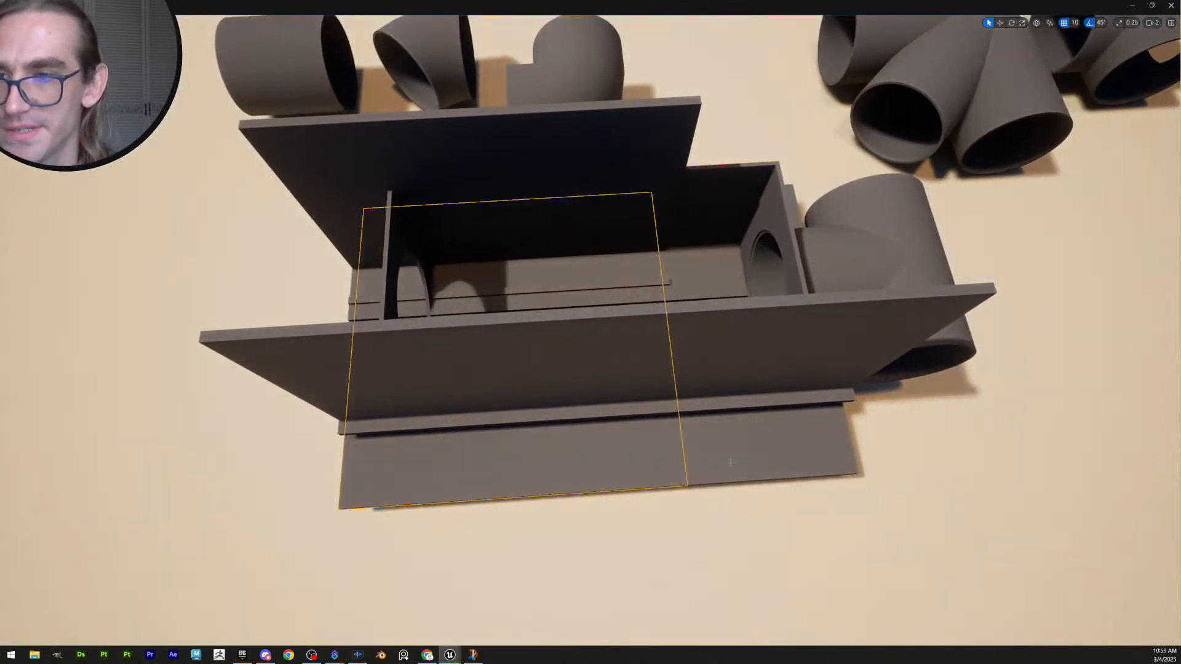
{"action": "left_click", "coordinate": [628, 341], "text": "ctrl"}
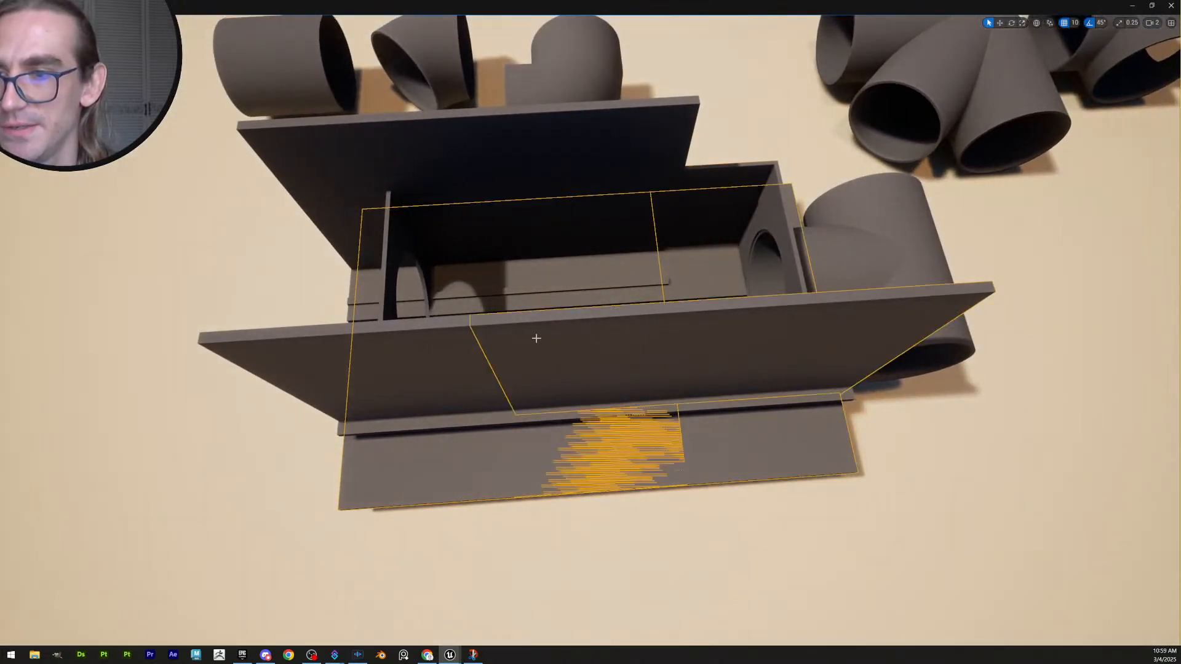
{"action": "left_click", "coordinate": [540, 180], "text": "ctrl"}
{"action": "key", "text": "ctrl+z"}
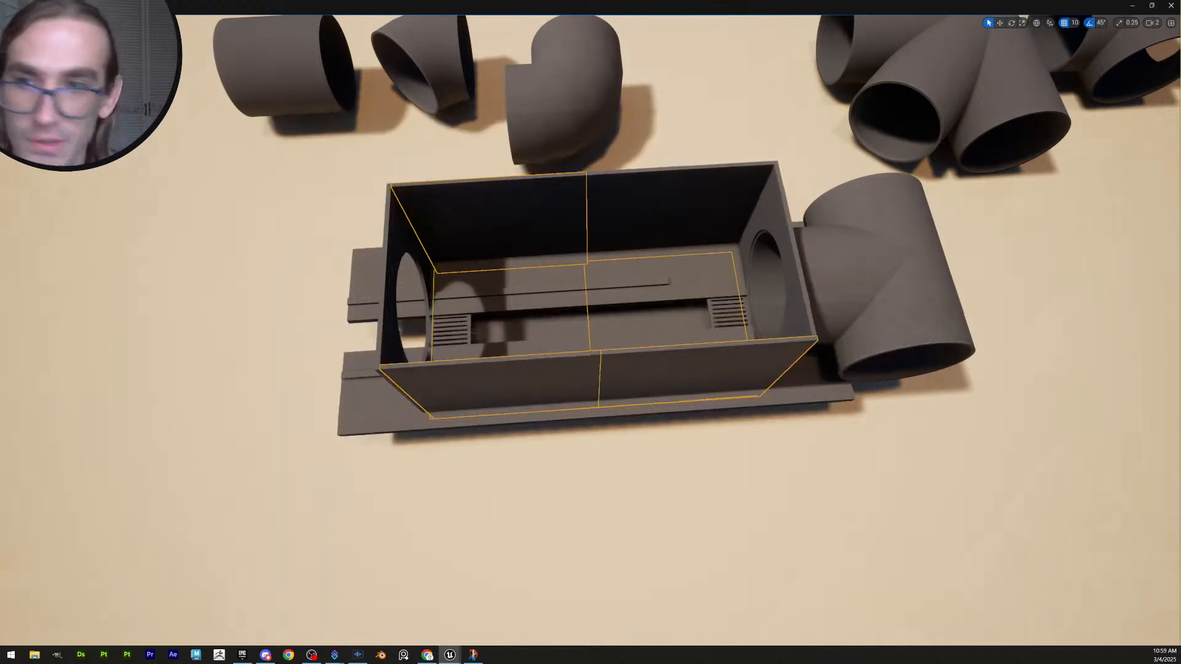
Select the oversized ledge halves along both long sides of the box and try to correct their scale
{"action": "key", "text": "Escape"}
{"action": "scroll", "coordinate": [690, 353], "scroll_direction": "up", "scroll_amount": 3}
{"action": "left_click", "coordinate": [671, 340]}
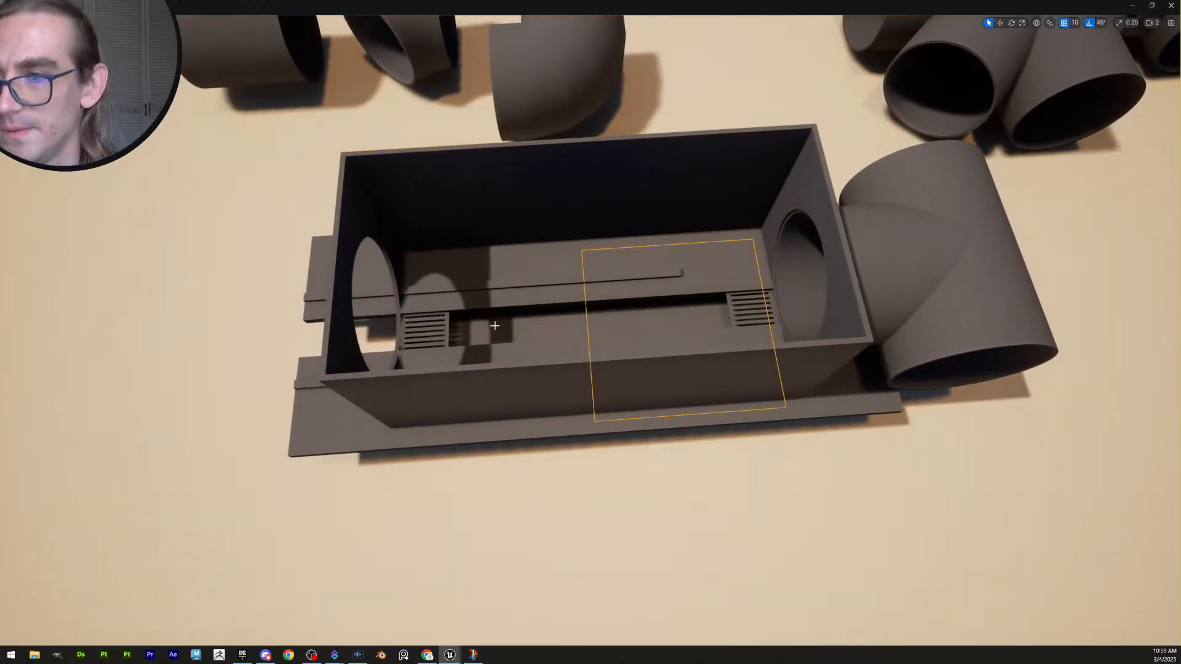
{"action": "left_click", "coordinate": [578, 355], "text": "ctrl"}
{"action": "key", "text": "Escape"}
{"action": "right_click_drag", "start_coordinate": [522, 316], "coordinate": [634, 317]}
{"action": "left_click", "coordinate": [621, 305]}
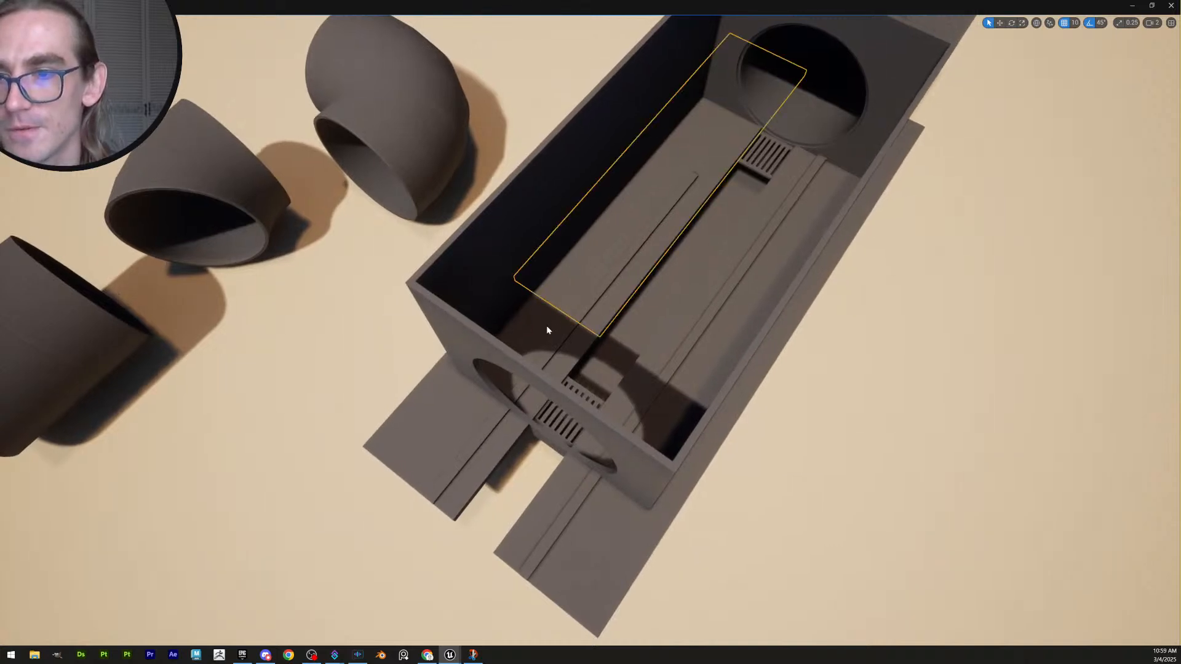
{"action": "left_click", "coordinate": [609, 326], "text": "ctrl"}
{"action": "left_click", "coordinate": [821, 219], "text": "ctrl"}
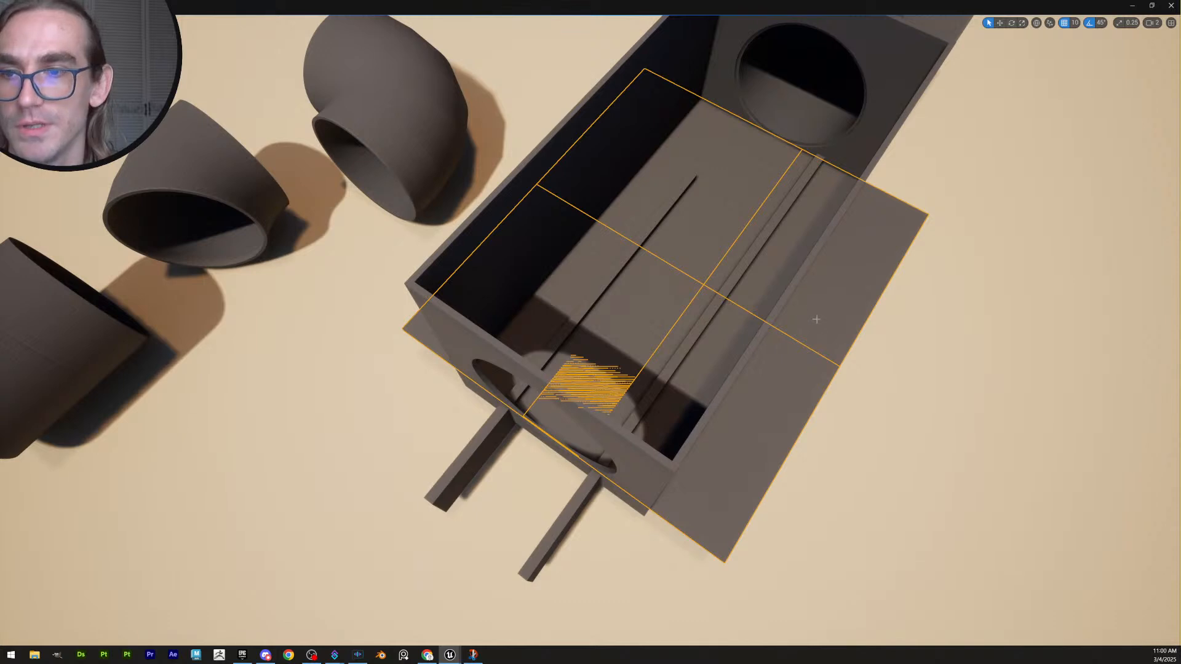
Undo the ledge, floor and wall scale corrections together with the bake of the long wall's half
{"action": "key", "text": "ctrl+z"}
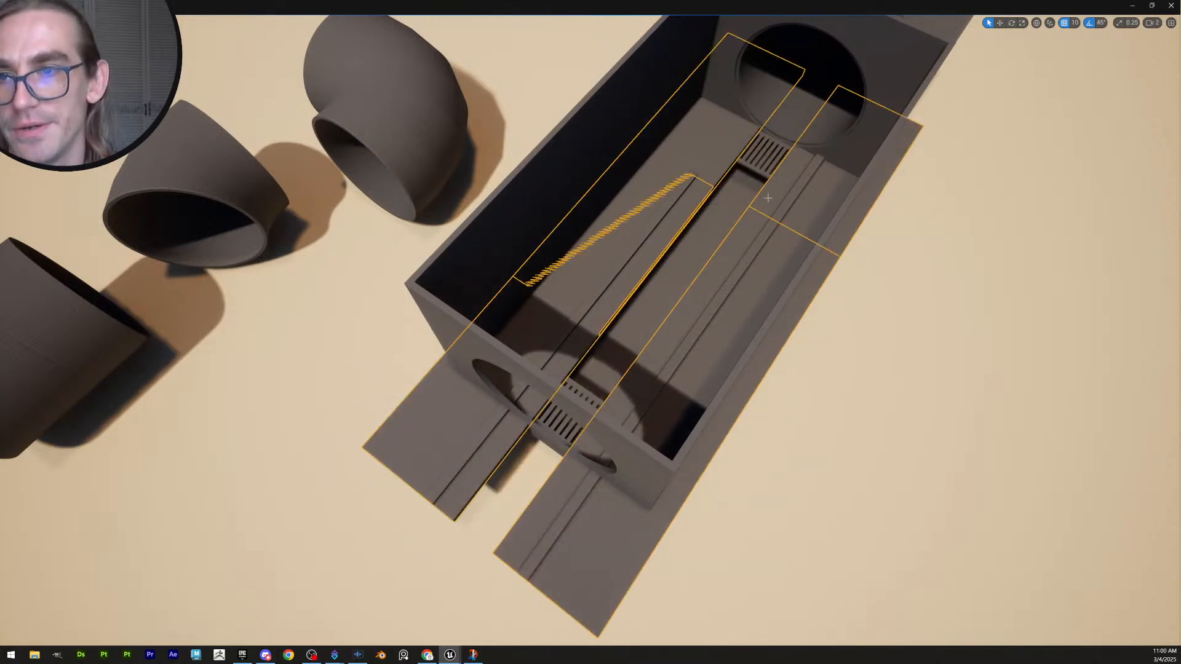
{"action": "key", "text": "ctrl+z"}
{"action": "key", "text": "ctrl+z"}
{"action": "key", "text": "ctrl+z"}
{"action": "key", "text": "ctrl+z"}
{"action": "key", "text": "ctrl+z"}
{"action": "key", "text": "ctrl+z"}
{"action": "key", "text": "ctrl+z"}
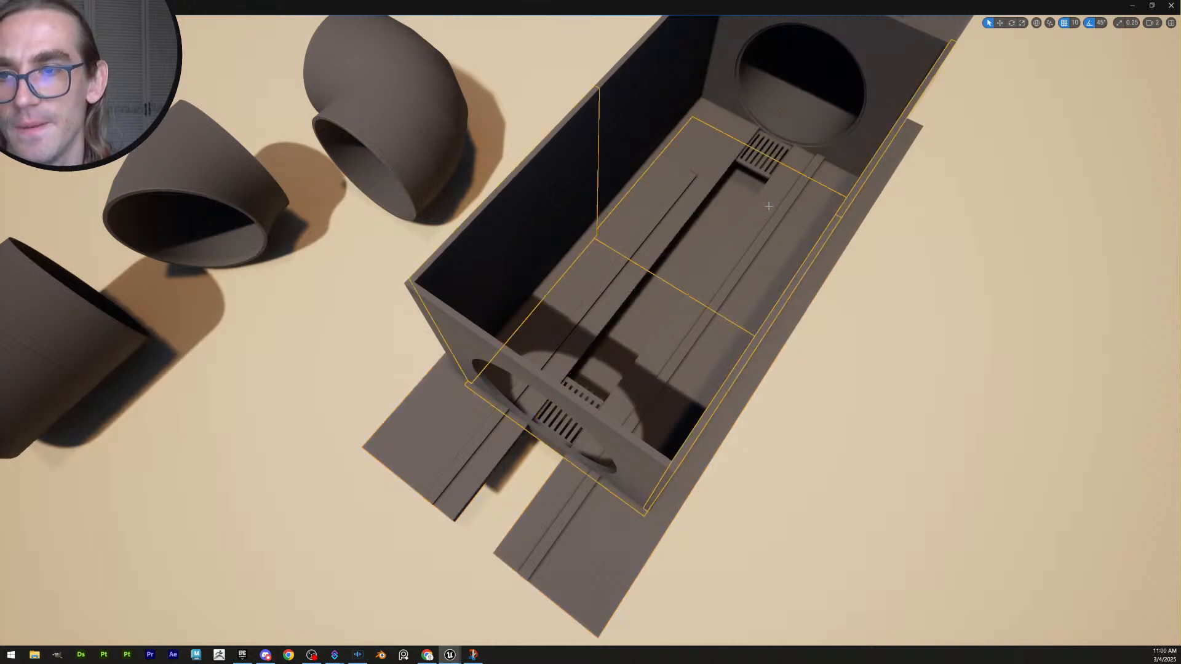
{"action": "key", "text": "ctrl+z"}
{"action": "key", "text": "ctrl+z"}
{"action": "key", "text": "ctrl+z"}
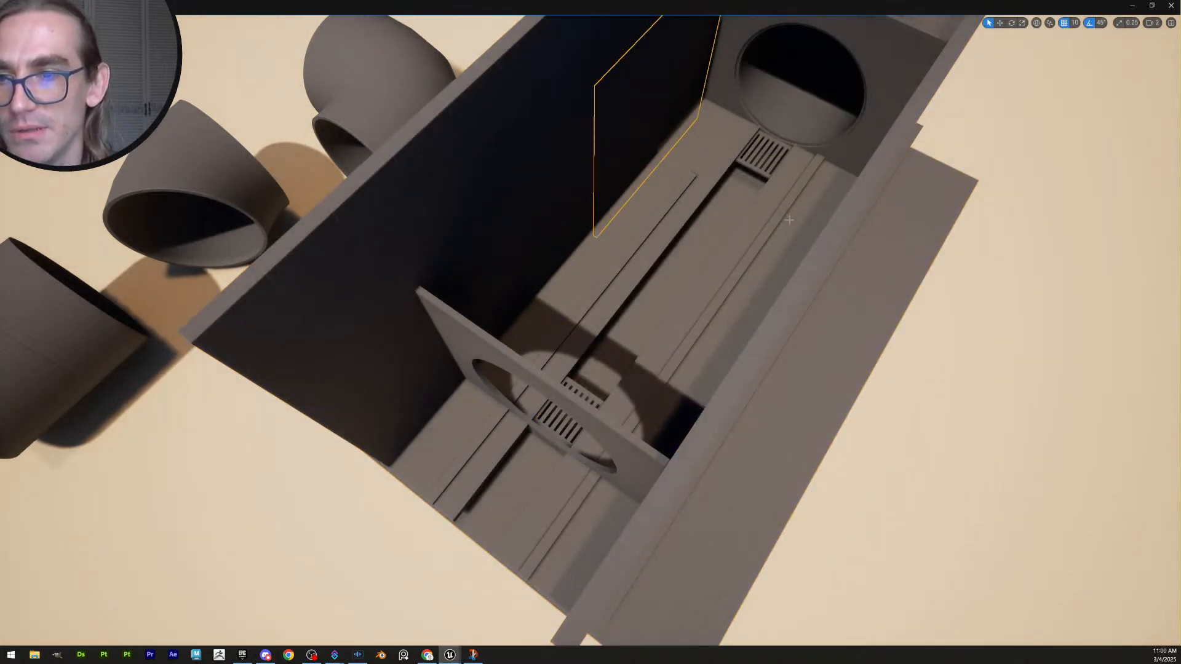
{"action": "key", "text": "ctrl+z"}
{"action": "key", "text": "ctrl+z"}
{"action": "key", "text": "ctrl+z"}
Bake the transform of the ledge half along the long wall, beside the end grate
{"action": "right_click_drag", "start_coordinate": [789, 221], "coordinate": [732, 227]}
{"action": "key", "text": "w"}
{"action": "scroll", "coordinate": [789, 220], "scroll_direction": "down", "scroll_amount": 1}
{"action": "left_click", "coordinate": [786, 335]}
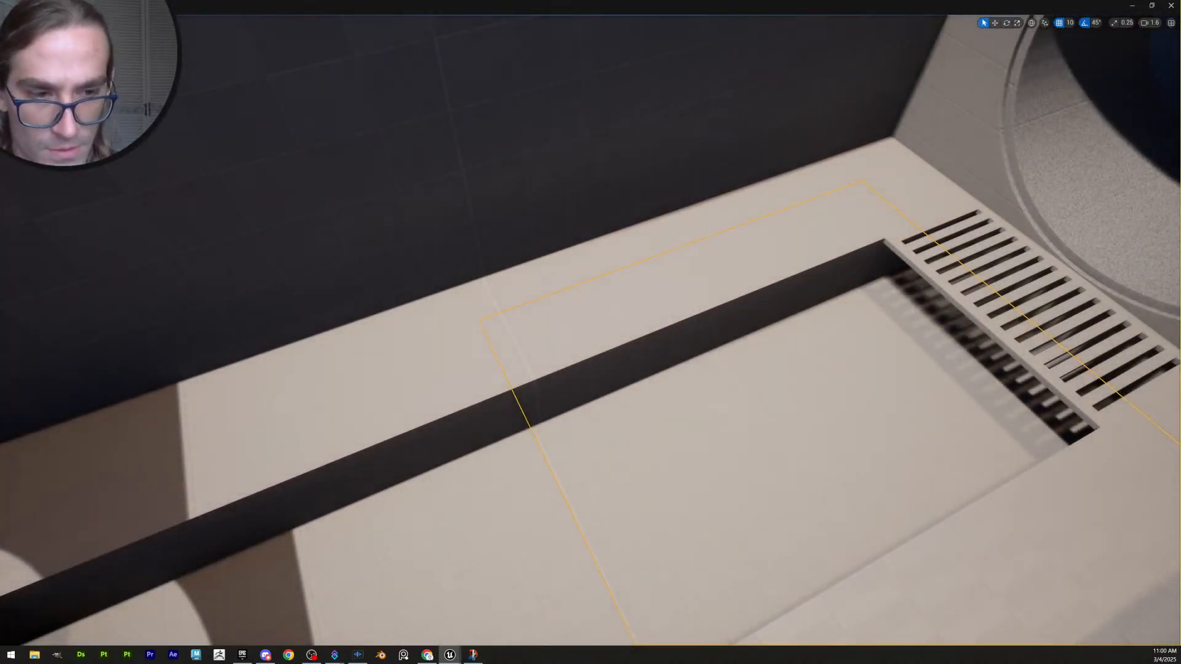
{"action": "left_click", "coordinate": [731, 278]}
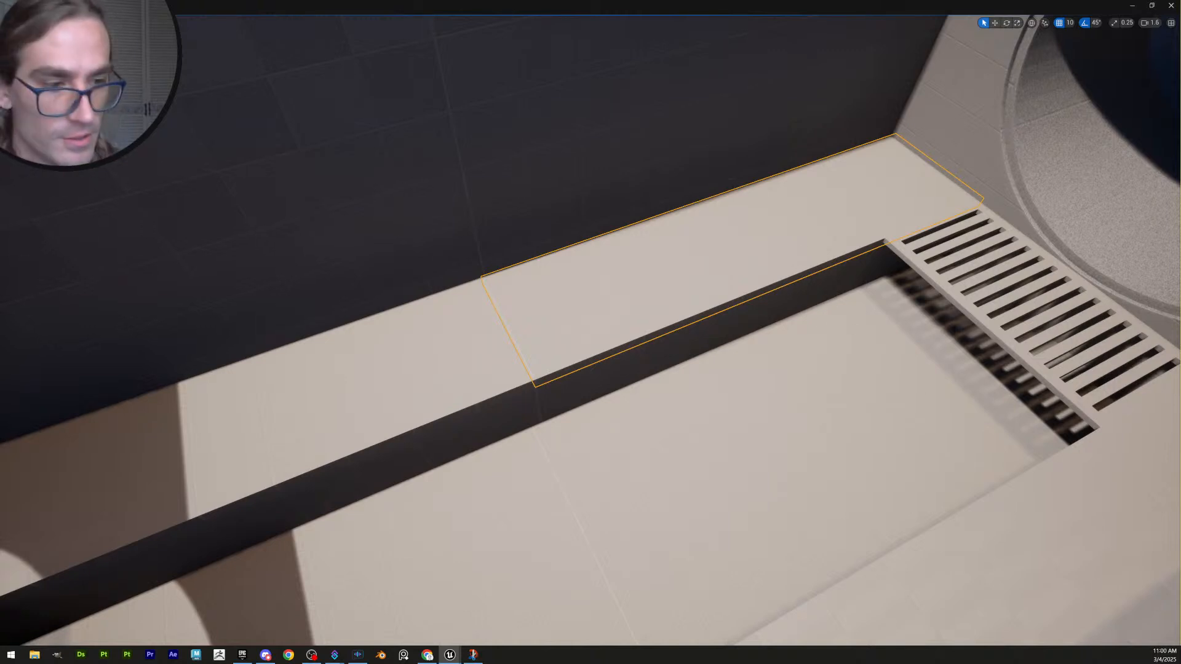
{"action": "right_click_drag", "start_coordinate": [730, 322], "coordinate": [677, 338]}
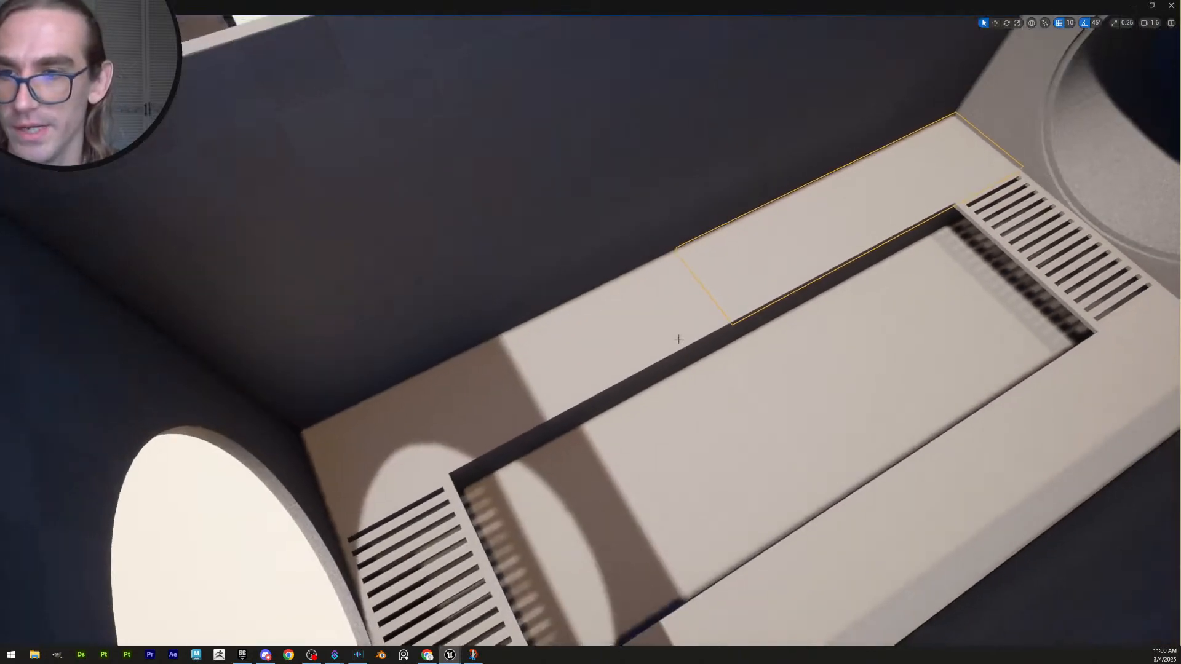
{"action": "left_click", "coordinate": [683, 343]}
{"action": "left_click", "coordinate": [940, 479], "text": "ctrl"}
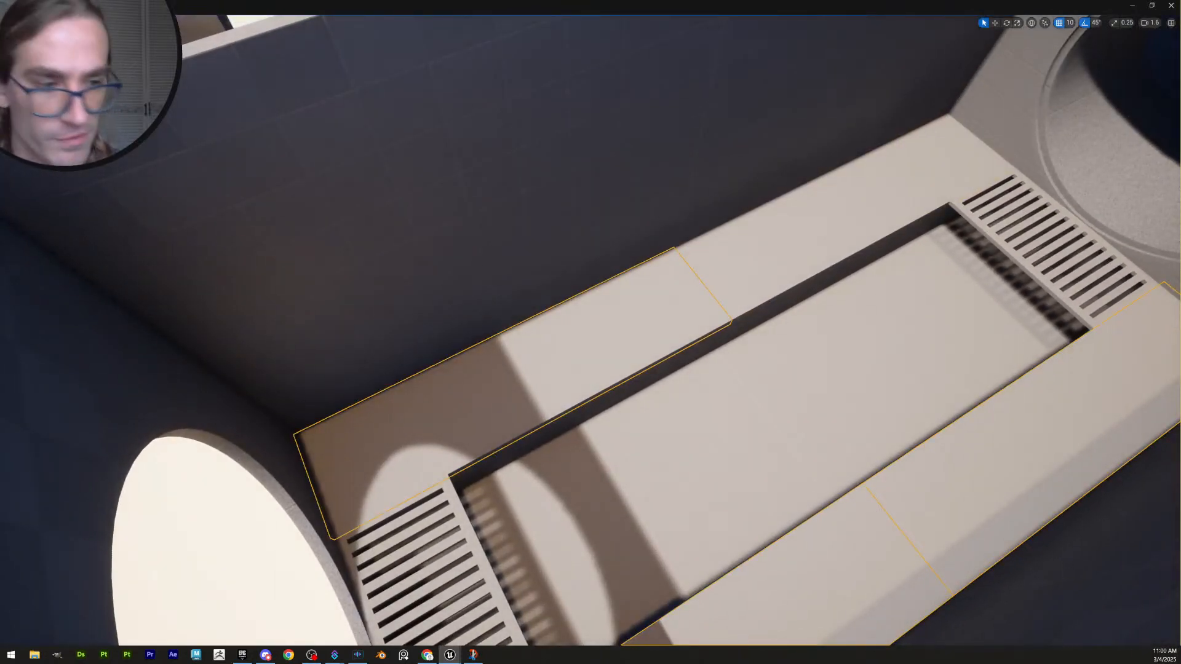
{"action": "left_click", "coordinate": [798, 257]}
{"action": "right_click_drag", "start_coordinate": [798, 257], "coordinate": [790, 270]}
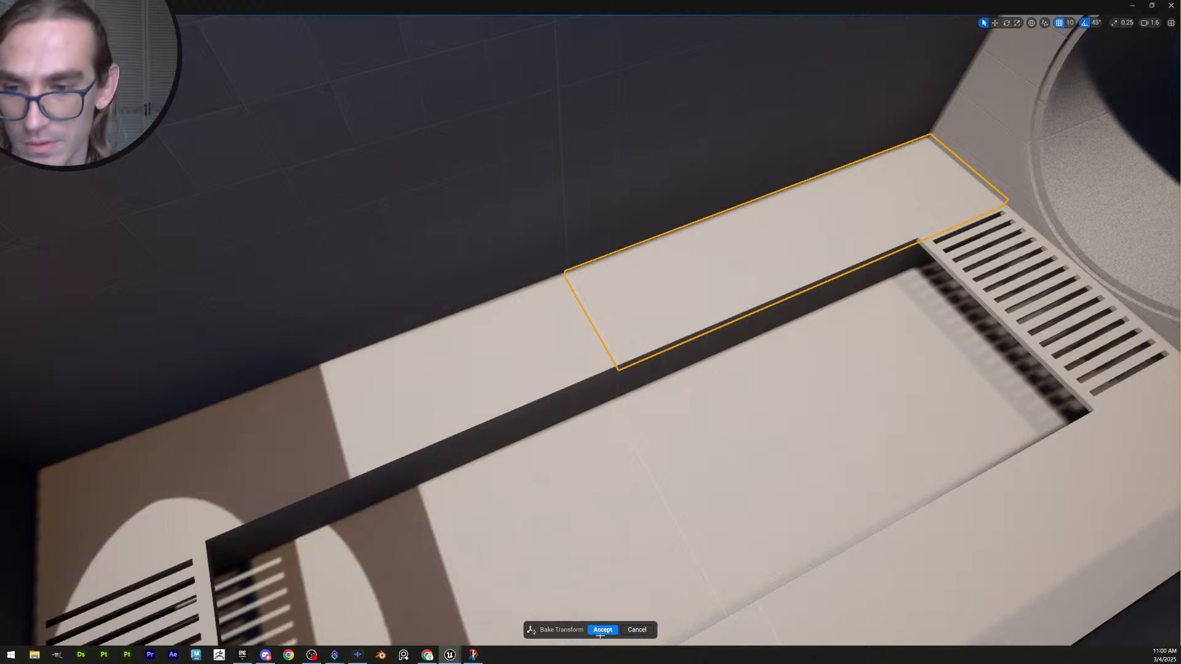
{"action": "left_click", "coordinate": [603, 629]}
Select the other three ledge halves and correct their scale to fit inside the box
{"action": "right_click_drag", "start_coordinate": [735, 454], "coordinate": [740, 476]}
{"action": "left_click", "coordinate": [737, 476]}
{"action": "left_click", "coordinate": [953, 384], "text": "shift"}
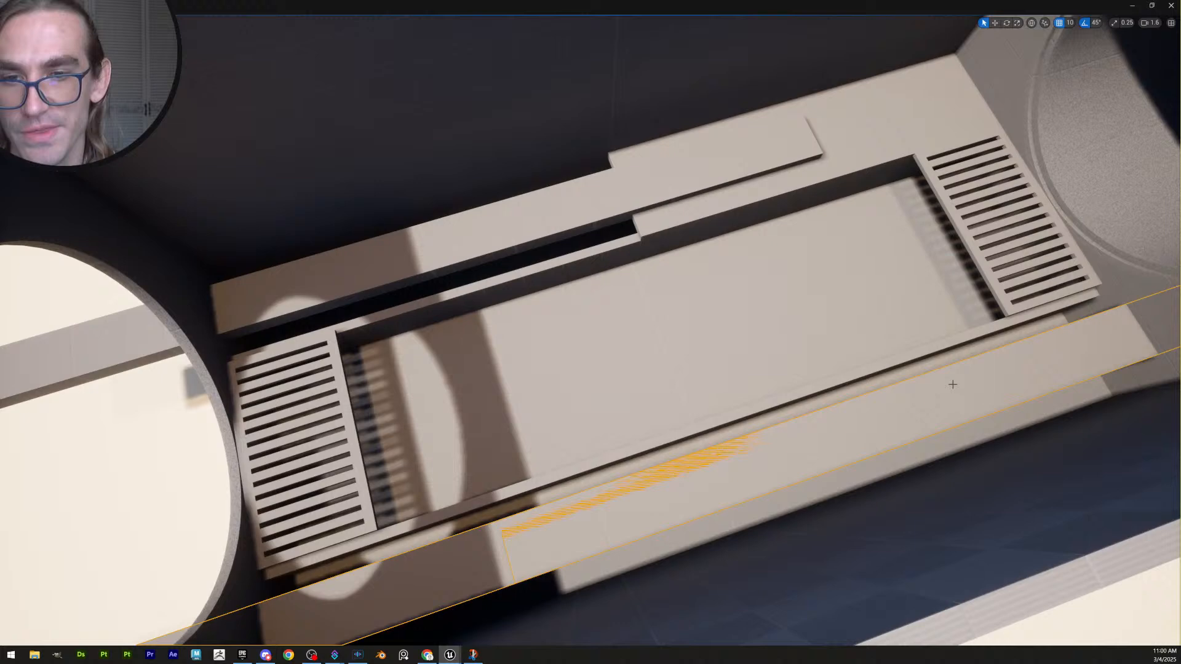
{"action": "left_click", "coordinate": [557, 216], "text": "shift"}
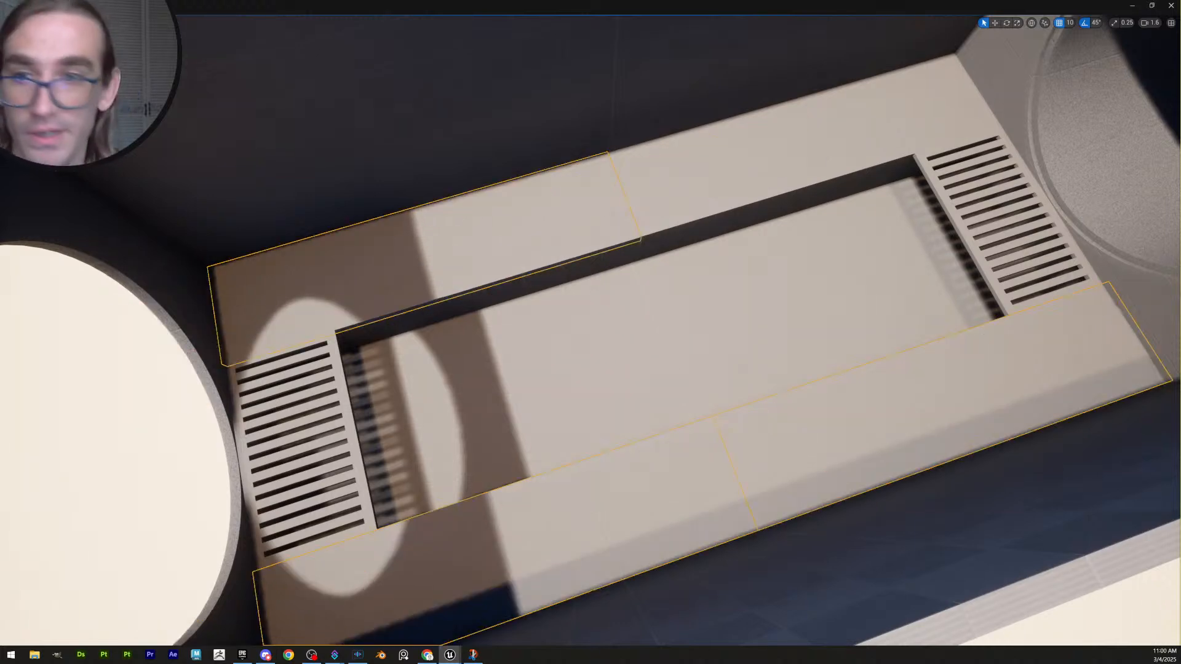
Select the floor and long-wall halves together and bake their transforms
{"action": "right_click_drag", "start_coordinate": [769, 342], "coordinate": [782, 417]}
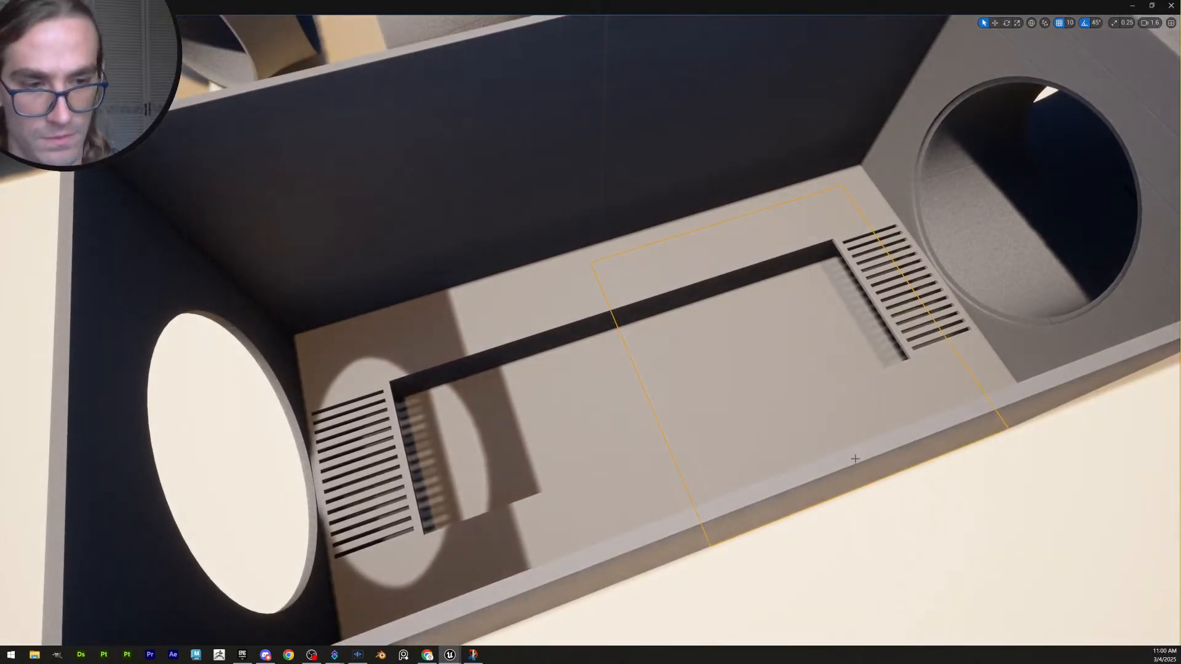
{"action": "left_click", "coordinate": [611, 394]}
{"action": "left_click", "coordinate": [523, 184], "text": "shift"}
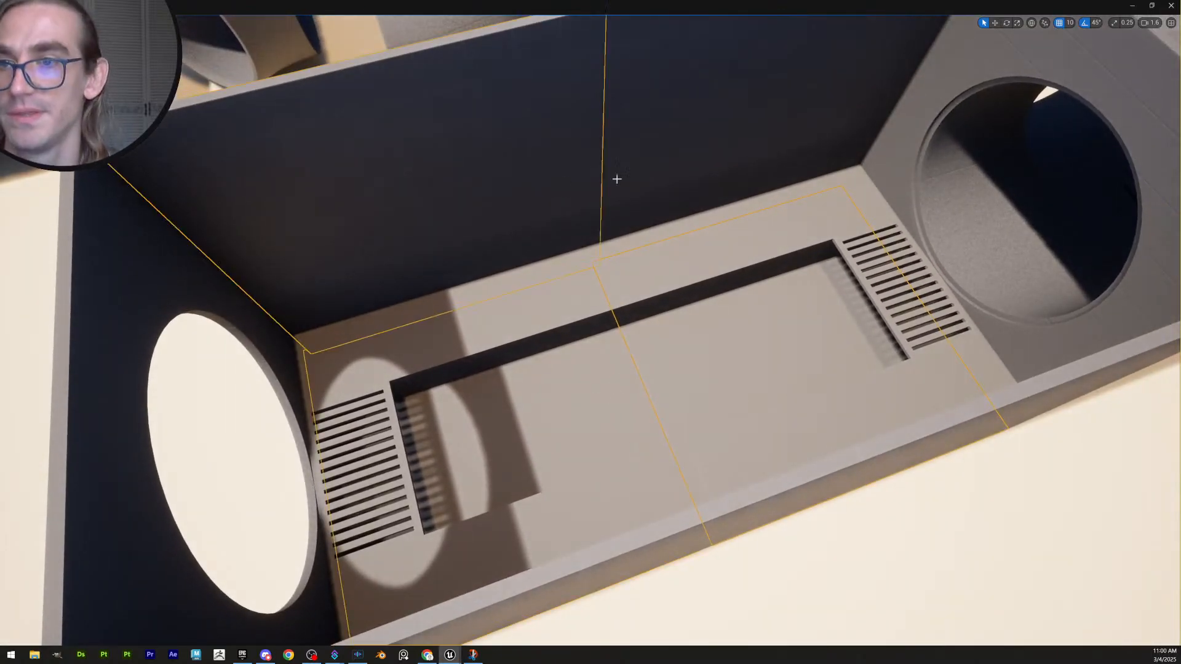
{"action": "right_click_drag", "start_coordinate": [751, 308], "coordinate": [707, 467]}
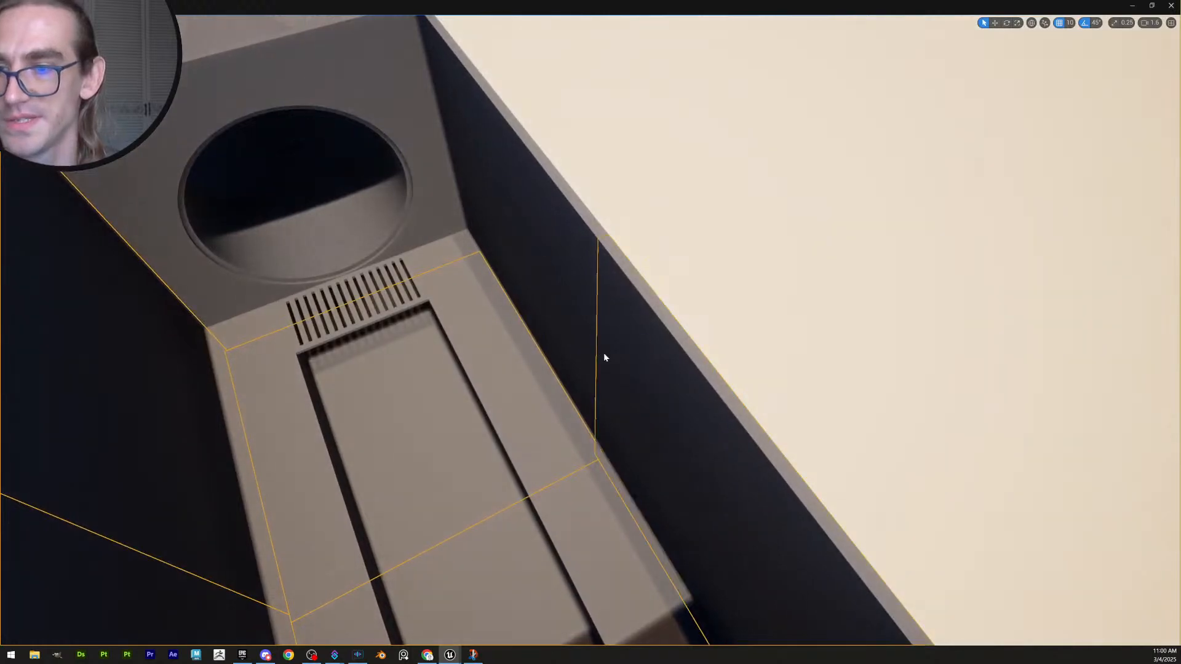
{"action": "left_click", "coordinate": [578, 333], "text": "shift"}
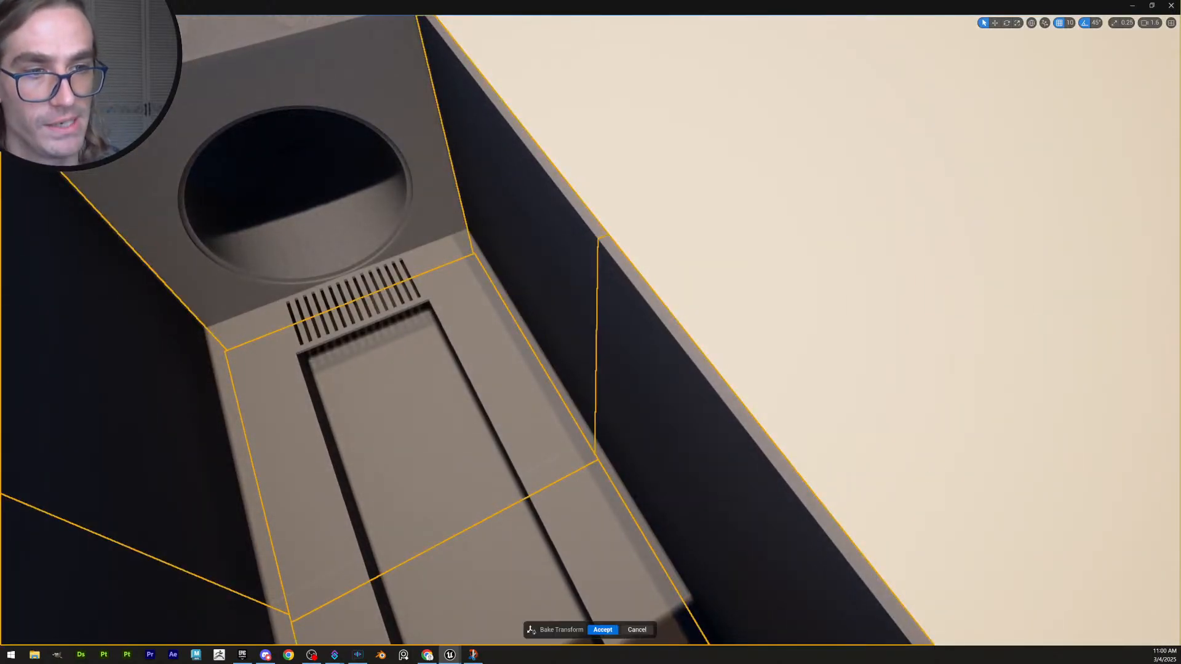
{"action": "left_click", "coordinate": [603, 630]}
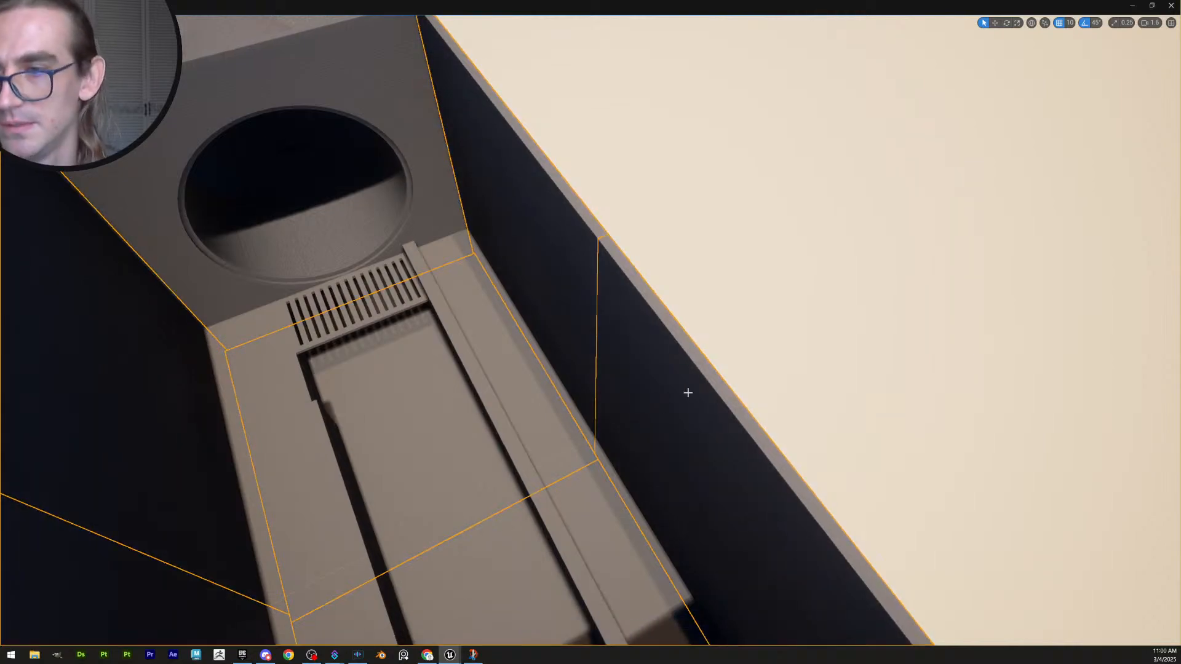
Select the oversized lip half at the ledge's inner edge and try to correct its scale
{"action": "right_click_drag", "start_coordinate": [685, 390], "coordinate": [788, 383]}
{"action": "key", "text": "g"}
{"action": "left_click", "coordinate": [474, 299]}
{"action": "right_click_drag", "start_coordinate": [560, 350], "coordinate": [369, 394]}
{"action": "left_click", "coordinate": [549, 388]}
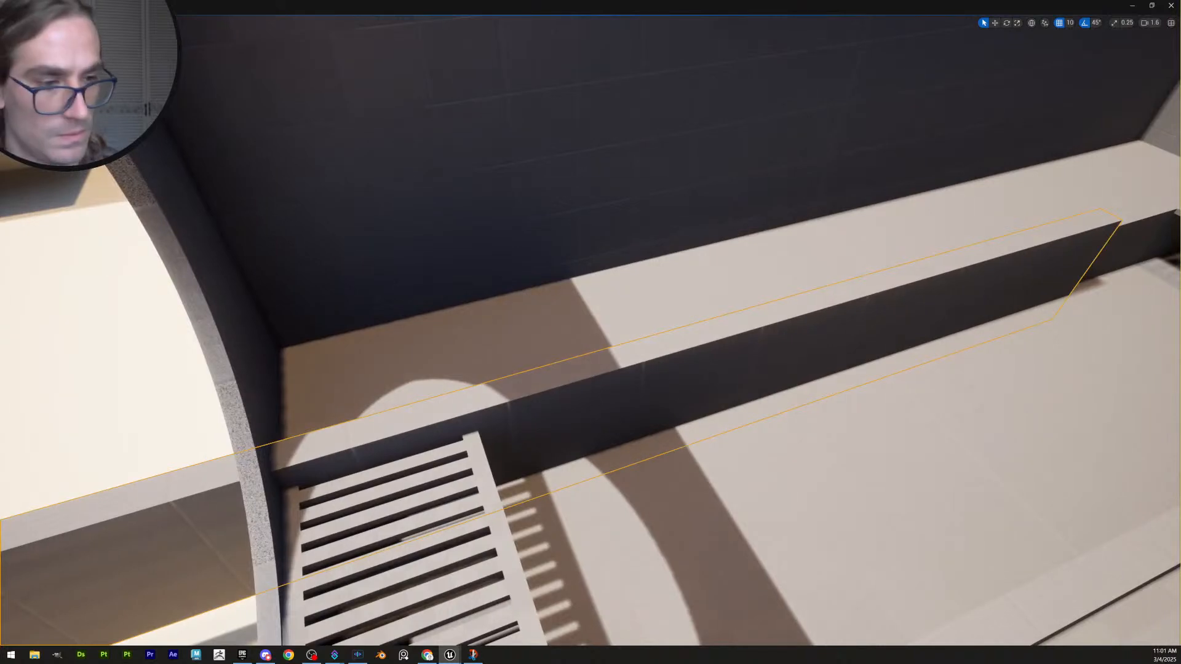
{"action": "key", "text": "ctrl+z"}
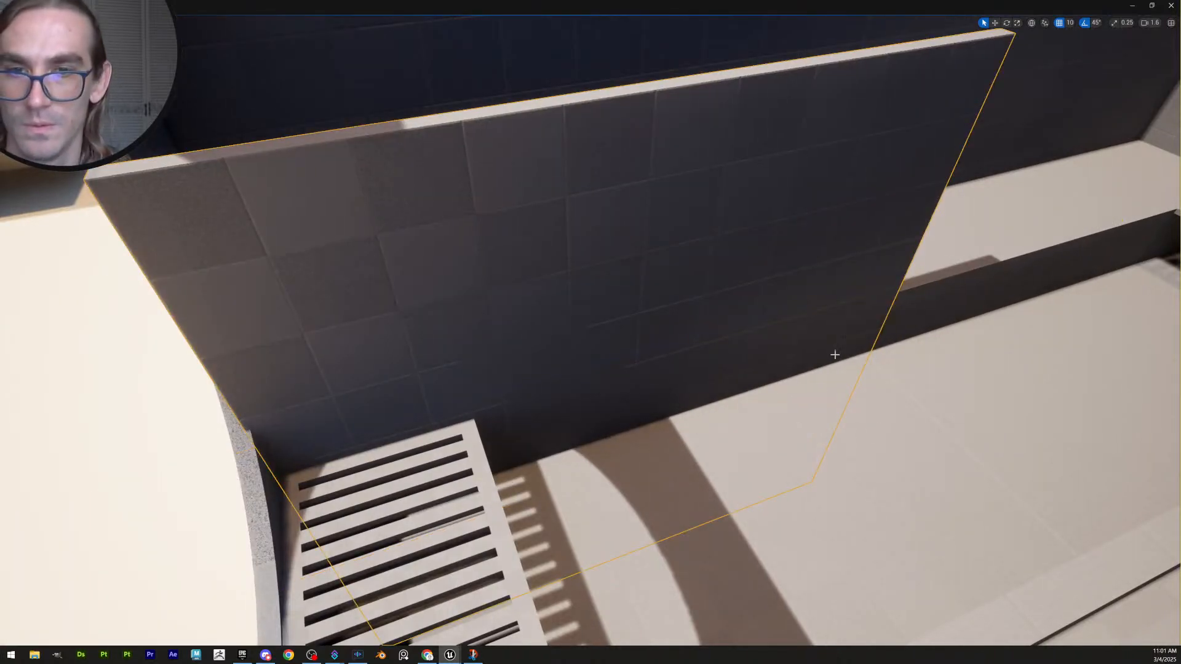
Undo the scale correction on the lip half at the ledge's inner edge
{"action": "left_click", "coordinate": [954, 305]}
{"action": "right_click_drag", "start_coordinate": [965, 333], "coordinate": [1107, 264]}
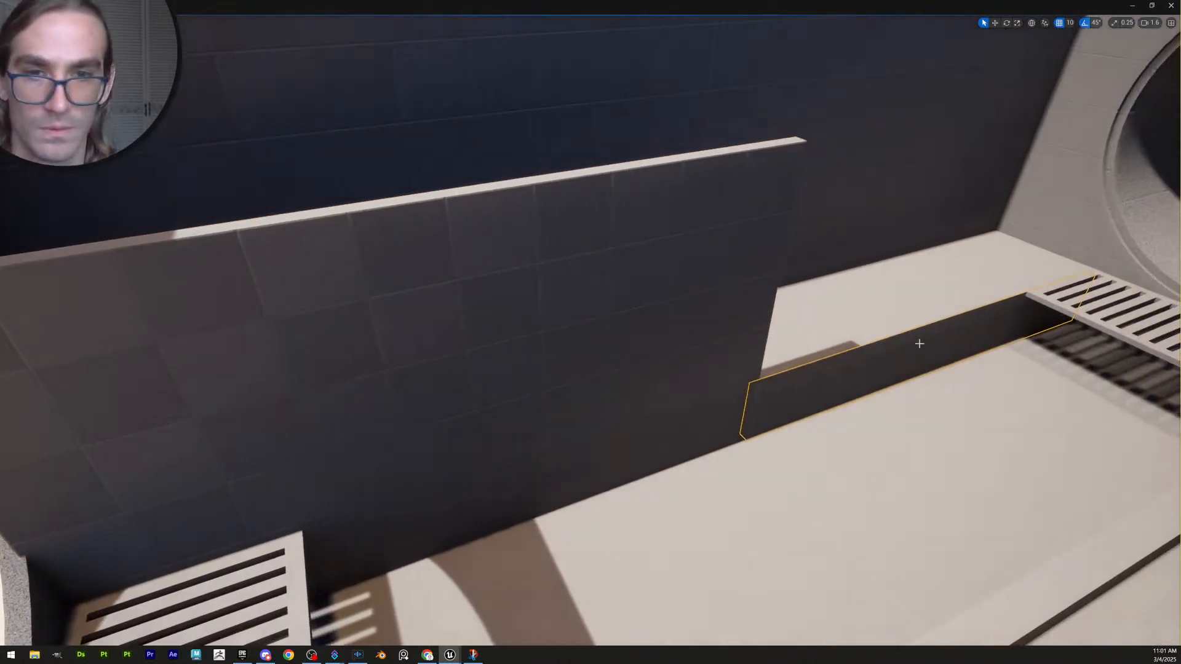
{"action": "left_click", "coordinate": [671, 302]}
{"action": "key", "text": "ctrl+z"}
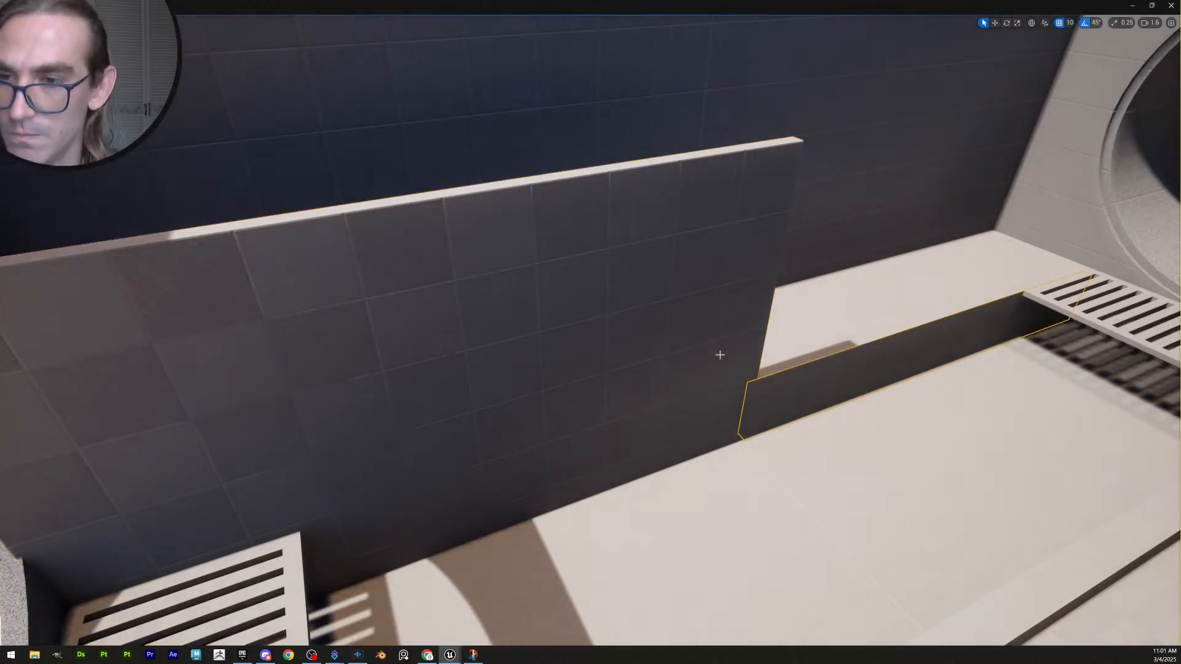
{"action": "key", "text": "ctrl+z"}
{"action": "key", "text": "ctrl+z"}
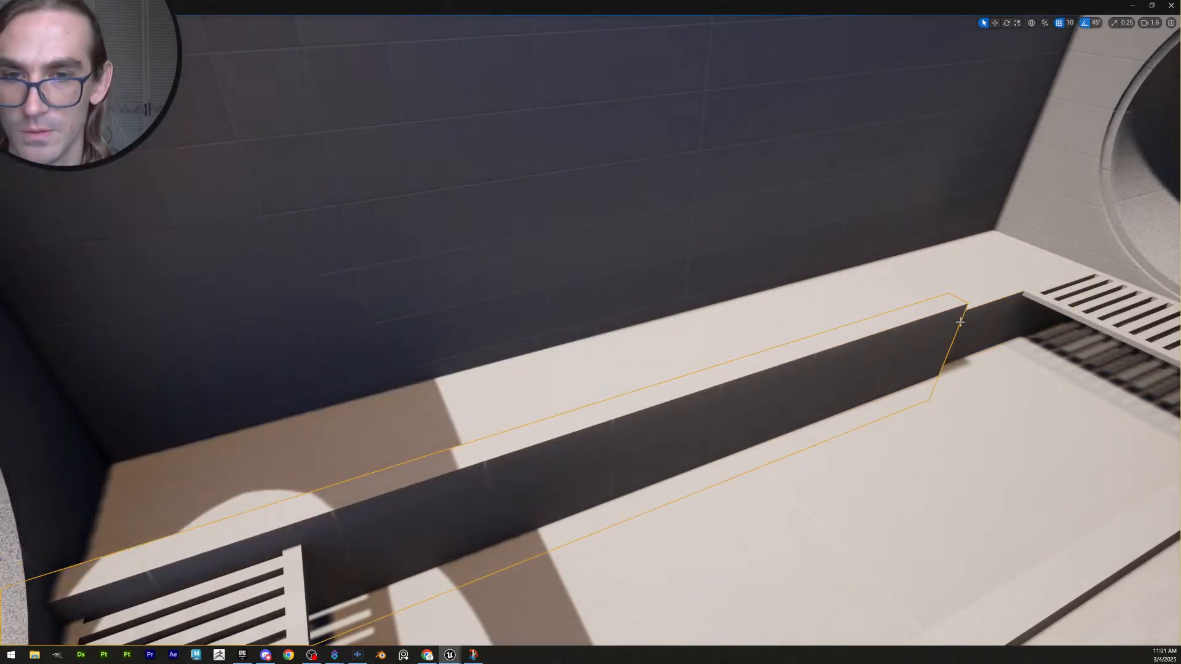
Delete the oversized lip half at the ledge's inner edge, removing it from its group despite the reference
{"action": "left_click", "coordinate": [985, 325]}
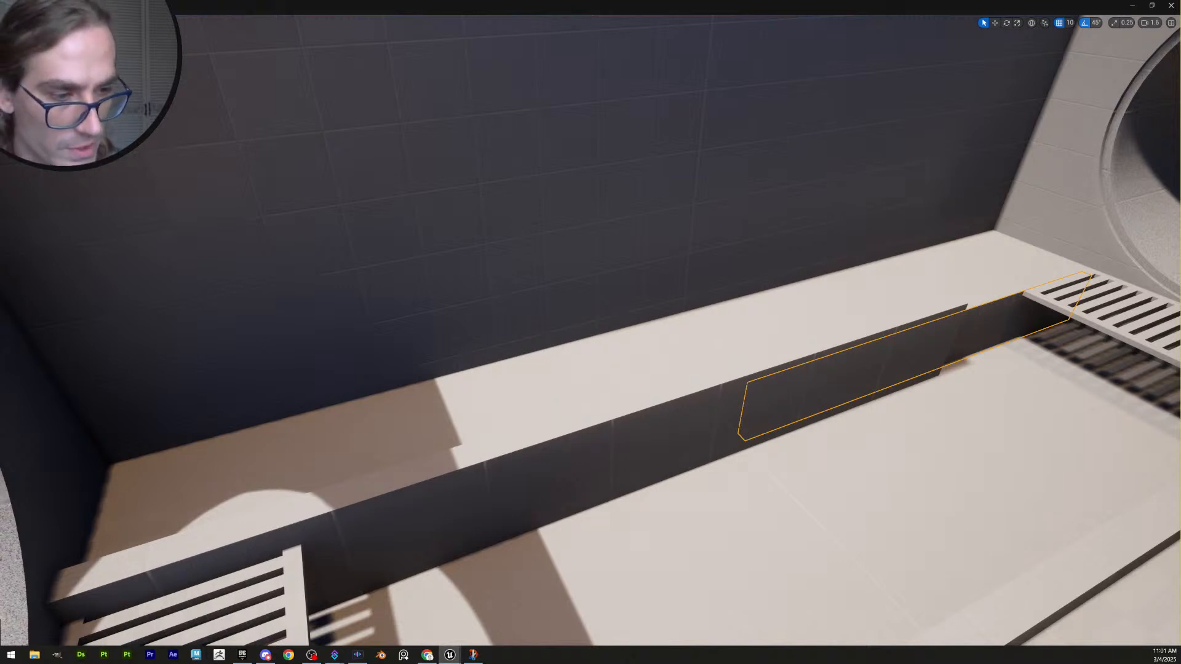
{"action": "left_click", "coordinate": [778, 404]}
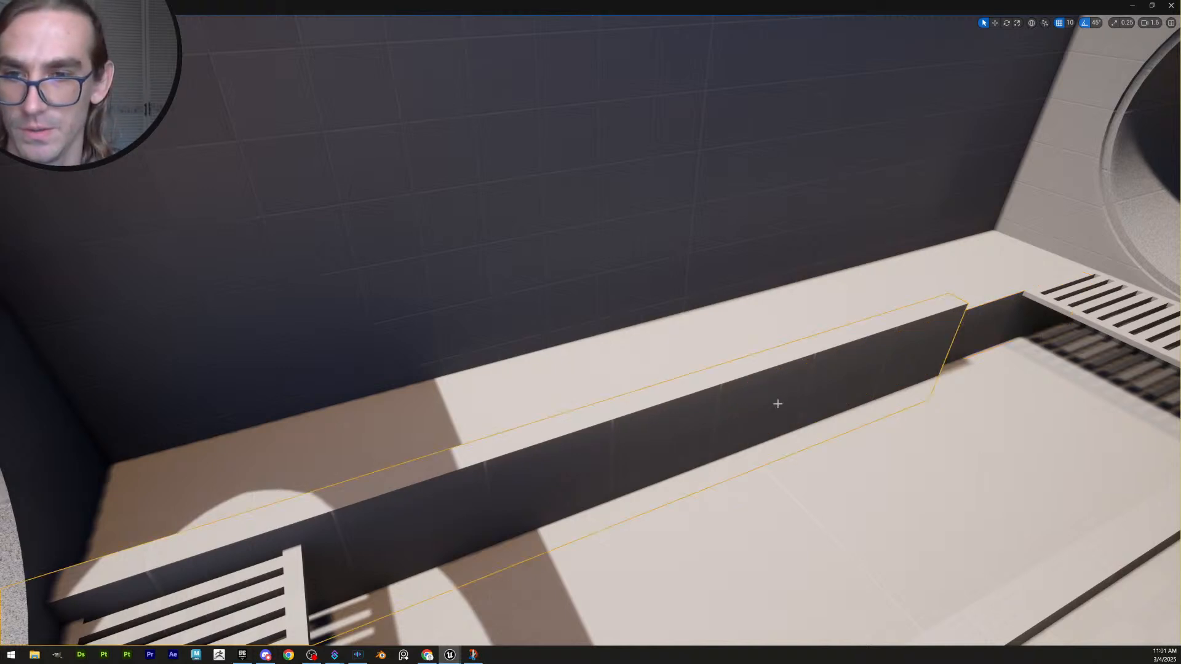
{"action": "key", "text": "Delete"}
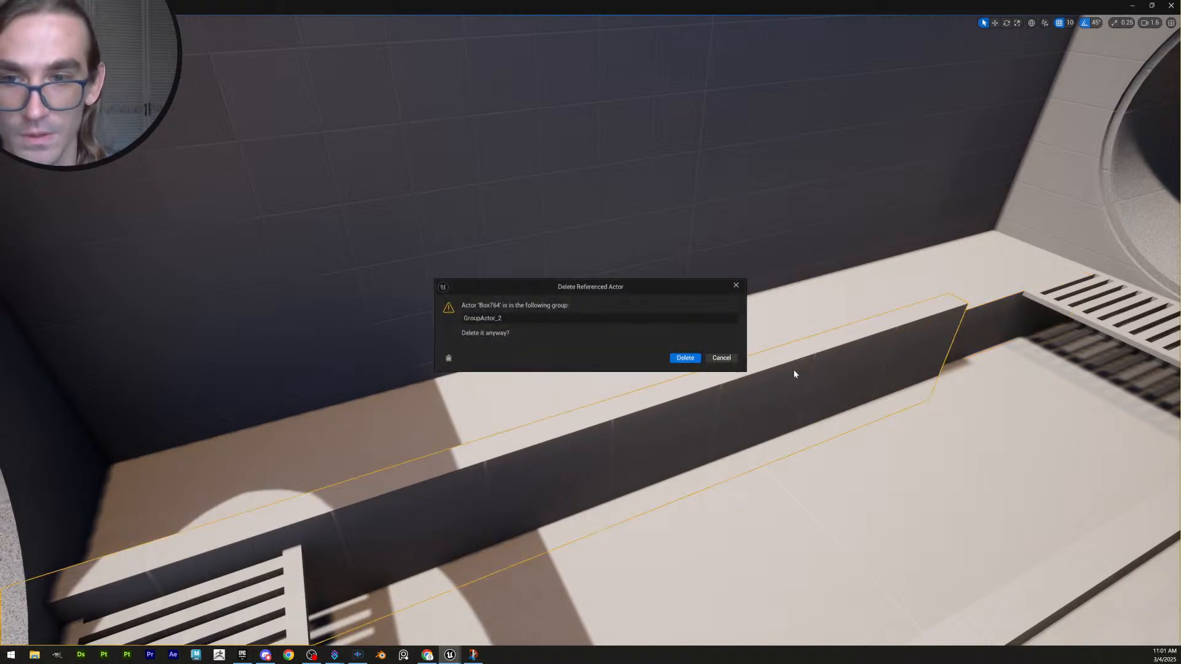
{"action": "left_click", "coordinate": [685, 361]}
{"action": "right_click_drag", "start_coordinate": [685, 363], "coordinate": [799, 377]}
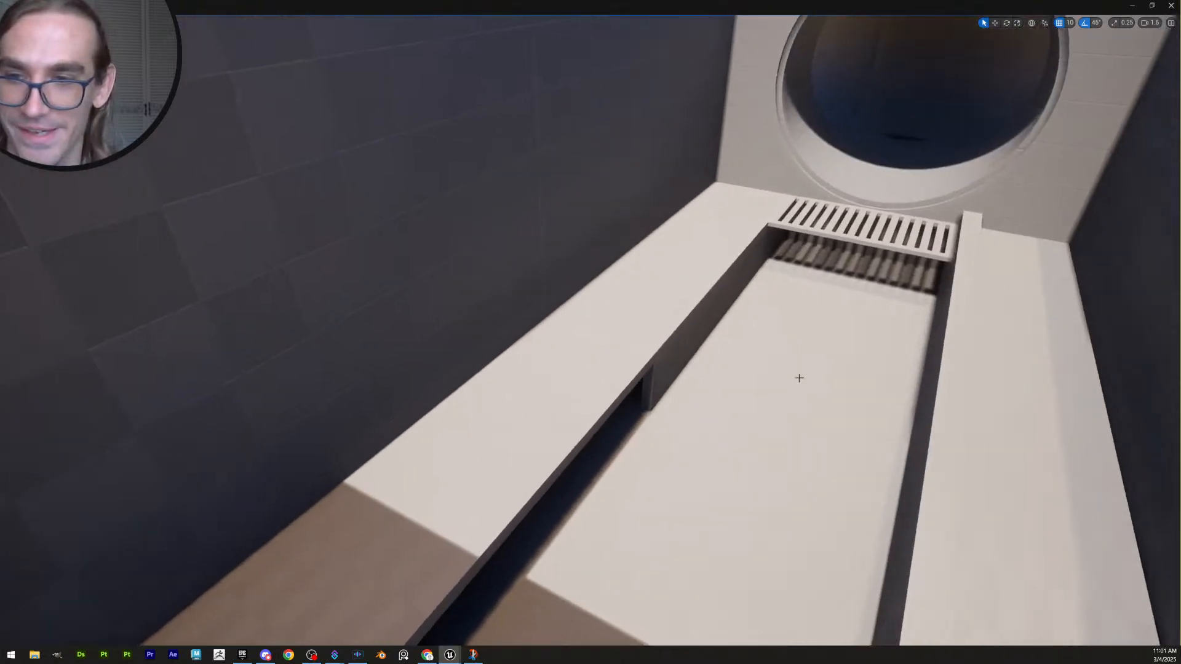
Select both lip halves along the opposite ledge's inner edge and remove them from the box
{"action": "left_click", "coordinate": [697, 346]}
{"action": "right_click_drag", "start_coordinate": [697, 346], "coordinate": [700, 341]}
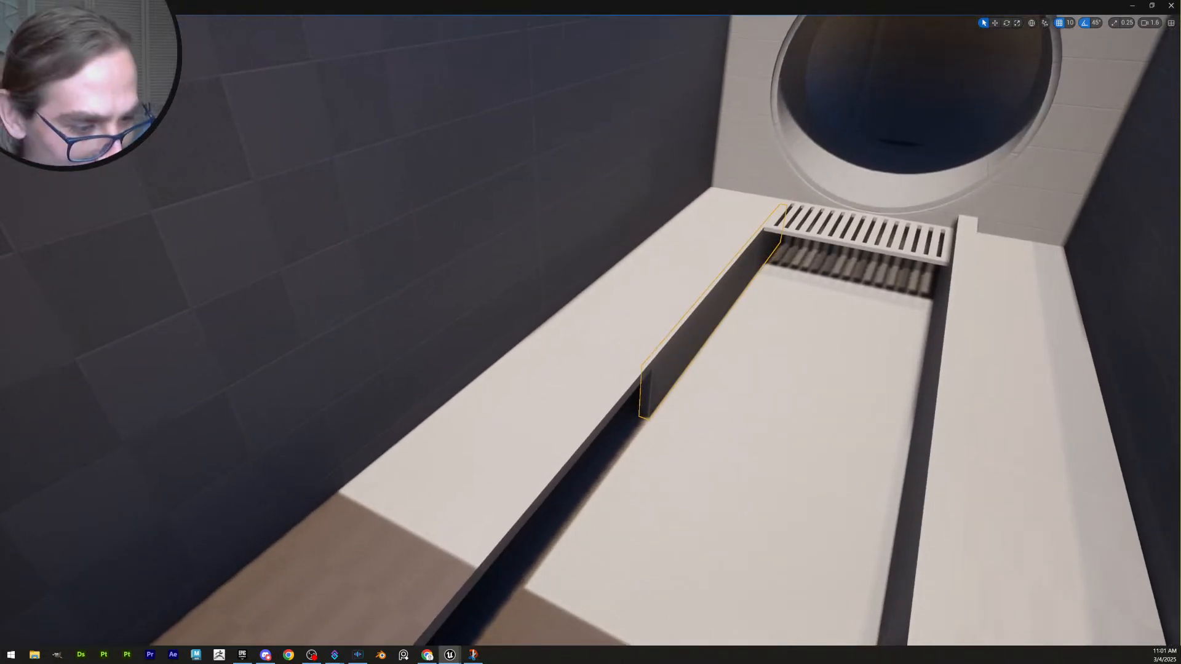
{"action": "right_click_drag", "start_coordinate": [718, 358], "coordinate": [633, 351]}
{"action": "key", "text": "a"}
{"action": "key", "text": "d"}
{"action": "left_click", "coordinate": [742, 454]}
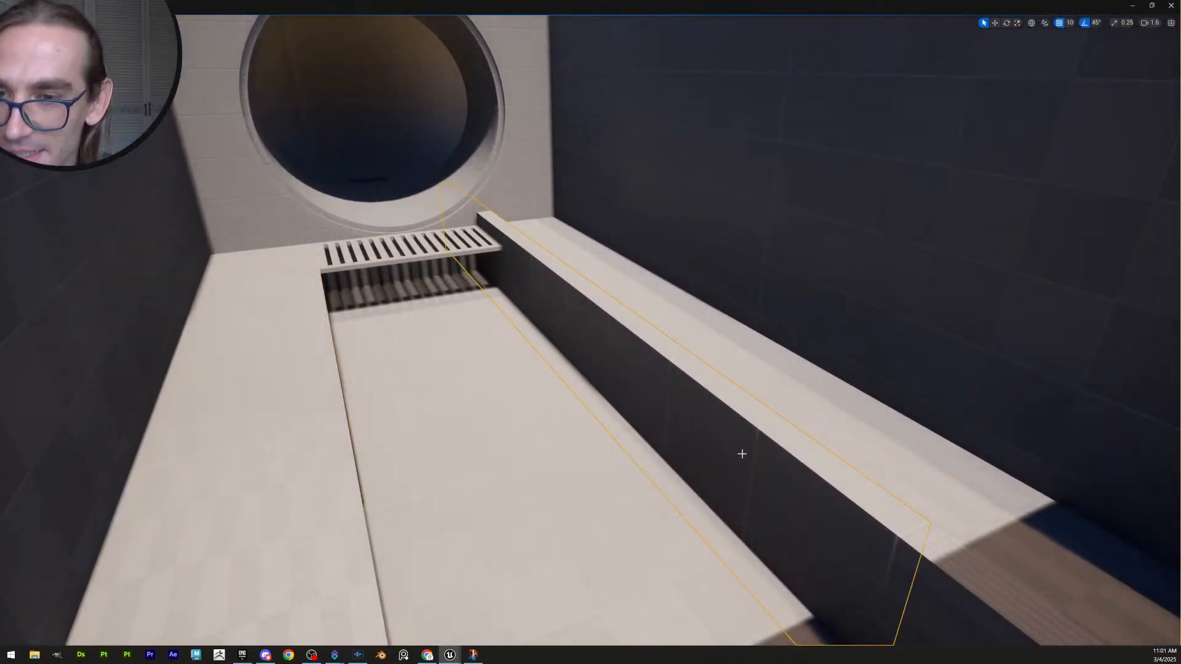
{"action": "right_click_drag", "start_coordinate": [808, 481], "coordinate": [880, 517]}
{"action": "left_click", "coordinate": [683, 520], "text": "shift"}
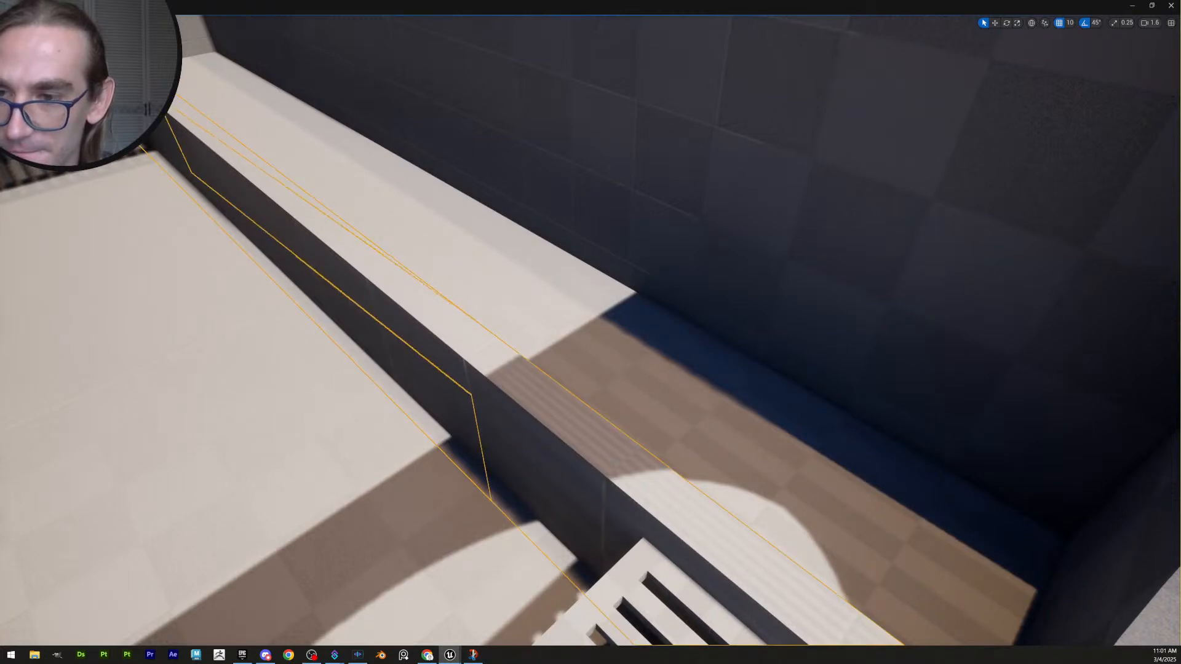
{"action": "left_click", "coordinate": [685, 356]}
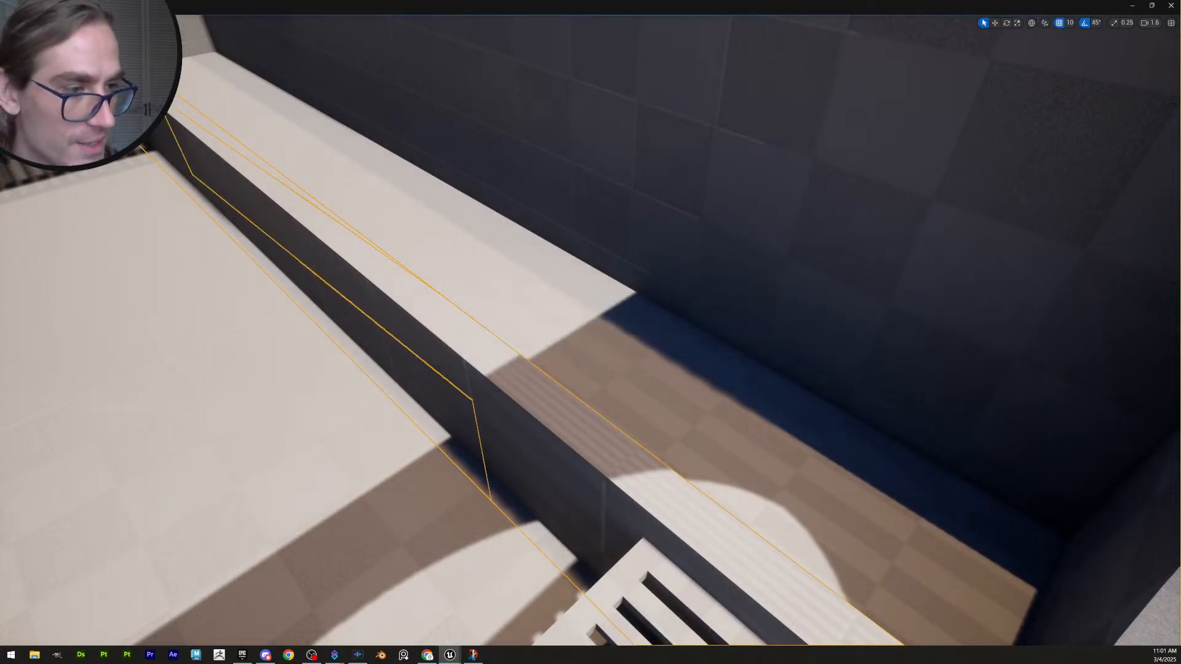
{"action": "right_click_drag", "start_coordinate": [712, 375], "coordinate": [836, 341]}
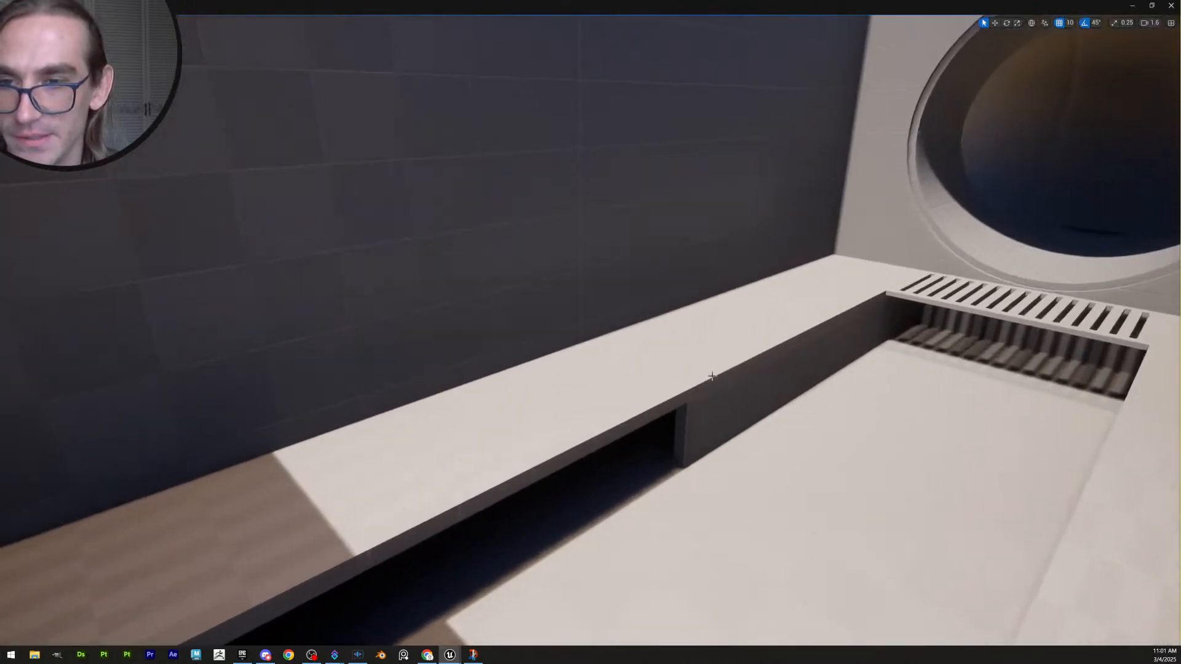
Bake the transform of the remaining lip half beside the gap under the ledge
{"action": "left_click", "coordinate": [720, 384]}
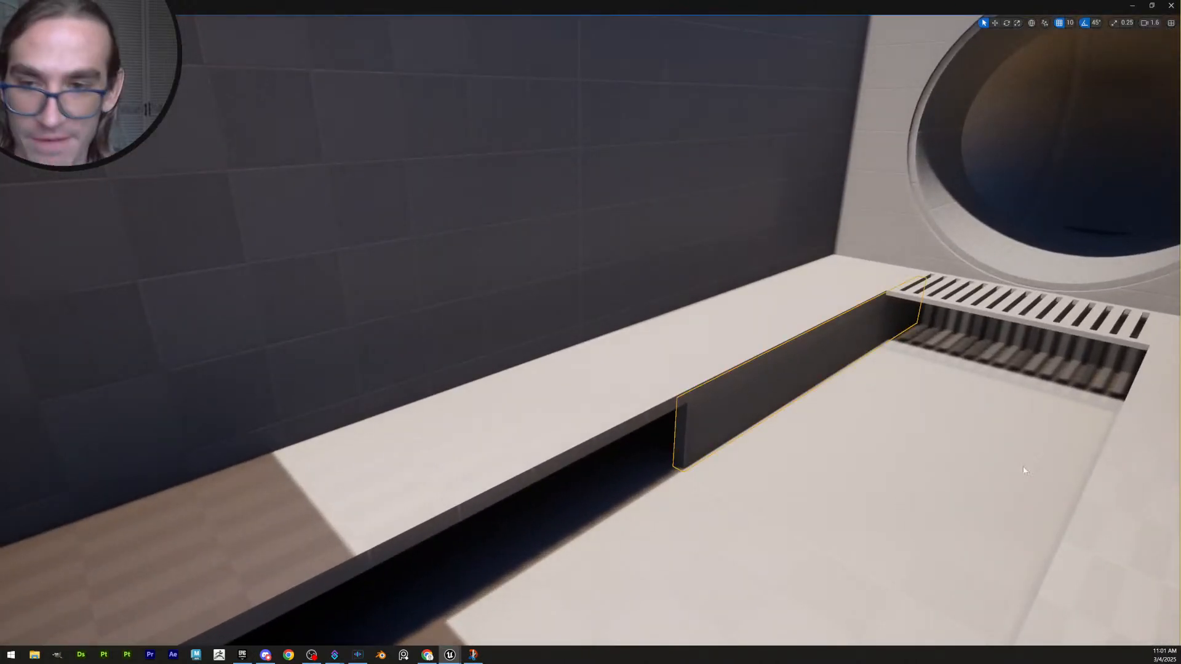
{"action": "right_click_drag", "start_coordinate": [720, 384], "coordinate": [615, 388]}
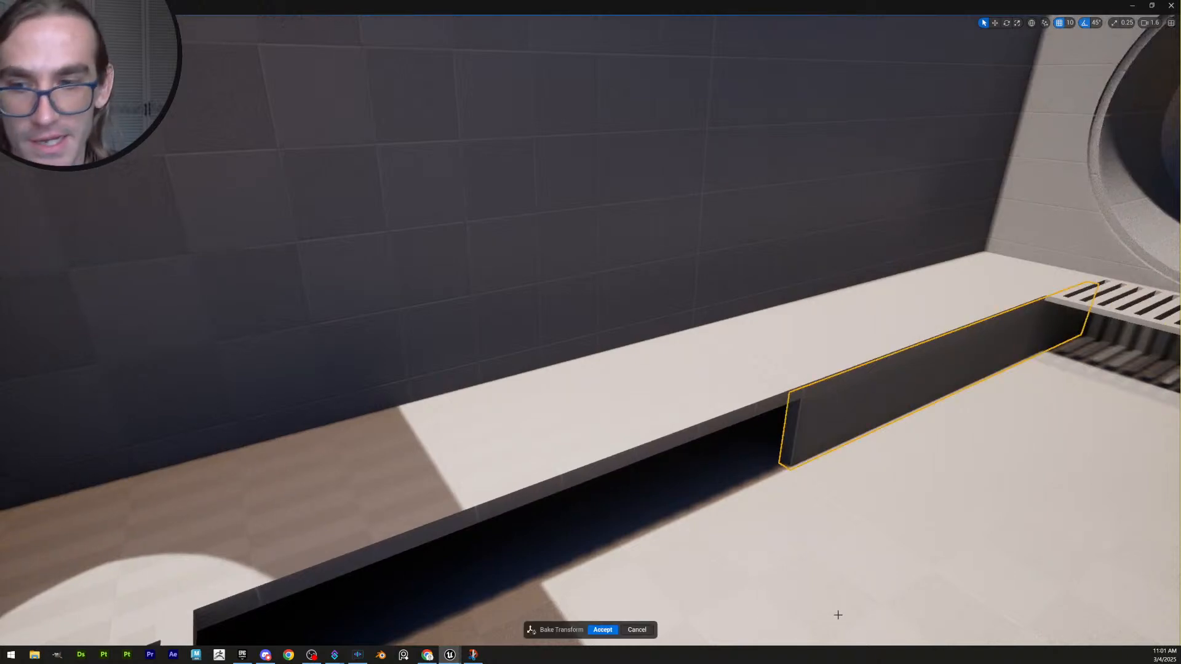
{"action": "left_click", "coordinate": [598, 627]}
Duplicate the baked lip half along the ledge to fill the missing half up to the other grate
{"action": "key", "text": "w"}
{"action": "mouse_move", "coordinate": [874, 437]}
{"action": "right_mouse_down"}
{"action": "mouse_move", "coordinate": [849, 443]}
{"action": "mouse_move", "coordinate": [874, 437]}
{"action": "right_mouse_up"}
{"action": "left_click_drag", "start_coordinate": [1034, 341], "coordinate": [585, 409], "text": "alt"}
{"action": "right_click_drag", "start_coordinate": [672, 414], "coordinate": [707, 411]}
{"action": "scroll", "coordinate": [672, 414], "scroll_direction": "down", "scroll_amount": 3}
{"action": "mouse_move", "coordinate": [517, 438]}
{"action": "right_mouse_down"}
{"action": "mouse_move", "coordinate": [498, 456]}
{"action": "mouse_move", "coordinate": [517, 437]}
{"action": "right_mouse_up"}
{"action": "left_click_drag", "start_coordinate": [428, 427], "coordinate": [434, 429]}
{"action": "key", "text": "Escape"}
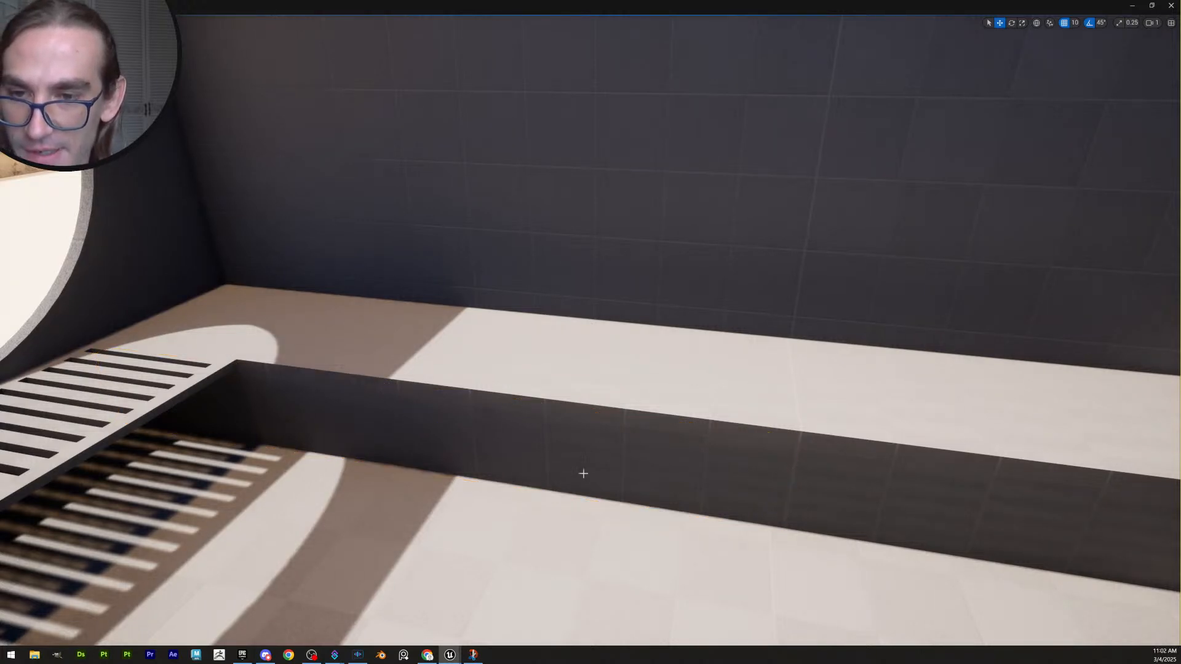
Select both lip halves and duplicate them across the channel to the opposite ledge's inner edge
{"action": "right_click_drag", "start_coordinate": [583, 474], "coordinate": [482, 474]}
{"action": "left_click", "coordinate": [483, 473]}
{"action": "left_click", "coordinate": [585, 416], "text": "shift"}
{"action": "right_click_drag", "start_coordinate": [585, 416], "coordinate": [855, 414]}
{"action": "left_click", "coordinate": [413, 364]}
{"action": "right_click_drag", "start_coordinate": [597, 399], "coordinate": [182, 397]}
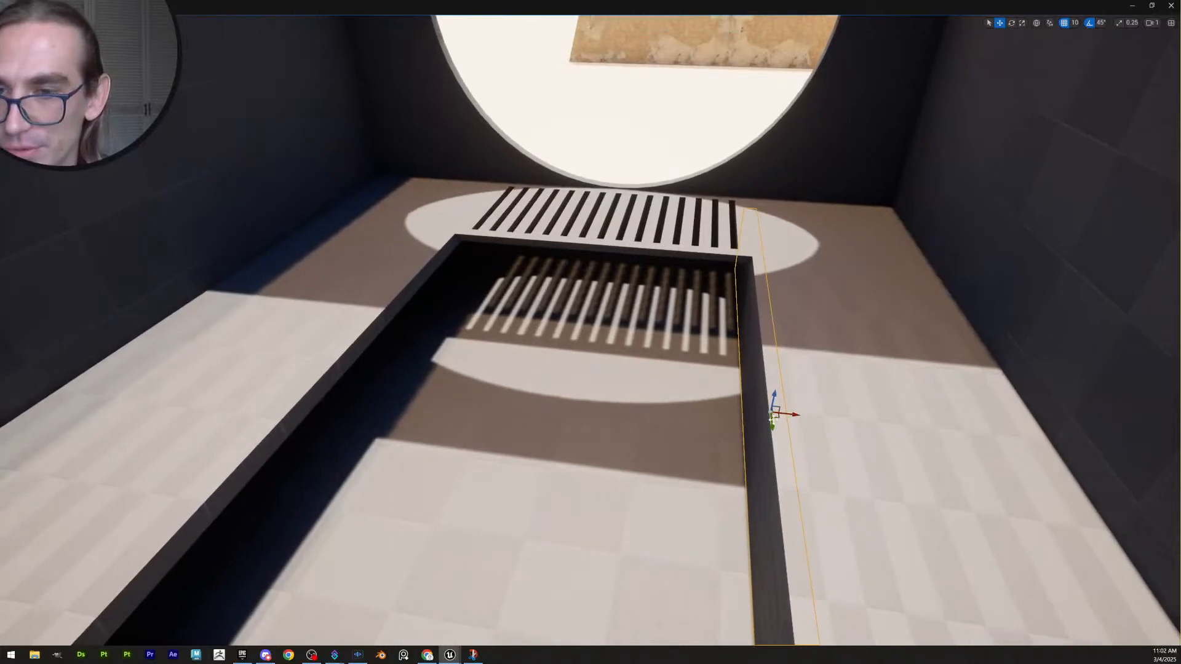
{"action": "left_click_drag", "start_coordinate": [796, 414], "coordinate": [420, 394], "text": "alt"}
{"action": "key", "text": "Escape"}
Check the pivots of the floor, ledge and lip halves, and bake the transform of the grate beside the pipe junction
{"action": "right_click_drag", "start_coordinate": [420, 395], "coordinate": [741, 454]}
{"action": "scroll", "coordinate": [446, 402], "scroll_direction": "up", "scroll_amount": 5}
{"action": "left_click", "coordinate": [742, 454]}
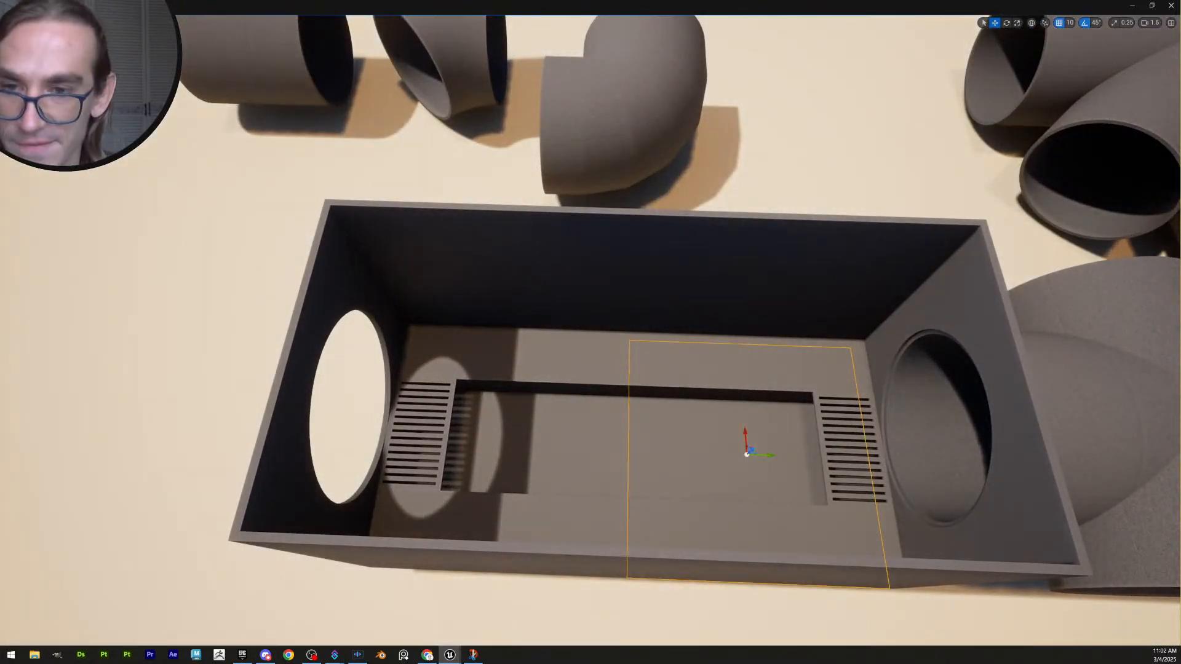
{"action": "left_click", "coordinate": [752, 362]}
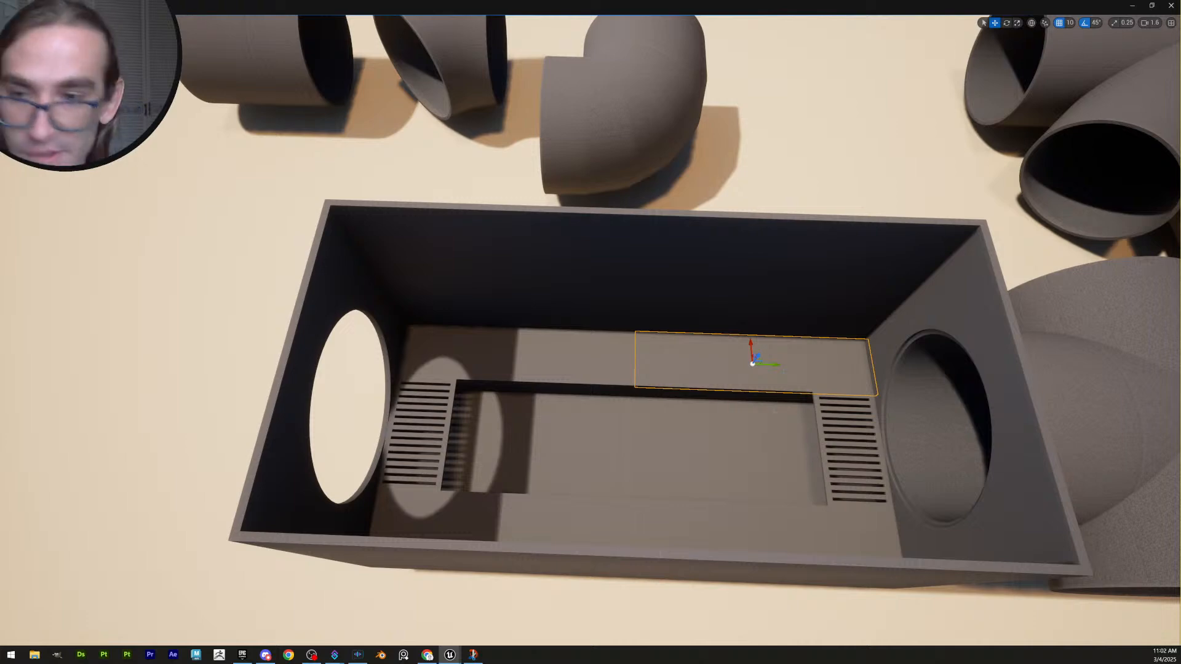
{"action": "left_click", "coordinate": [696, 398]}
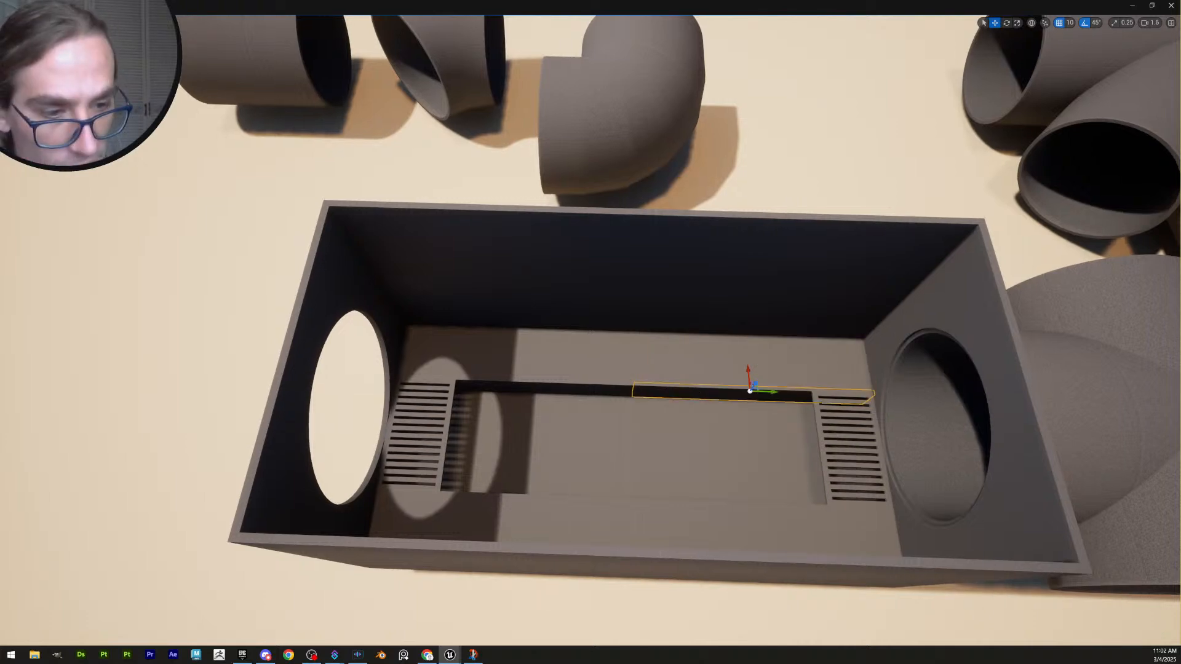
{"action": "right_click_drag", "start_coordinate": [697, 398], "coordinate": [800, 394]}
{"action": "left_click", "coordinate": [840, 437]}
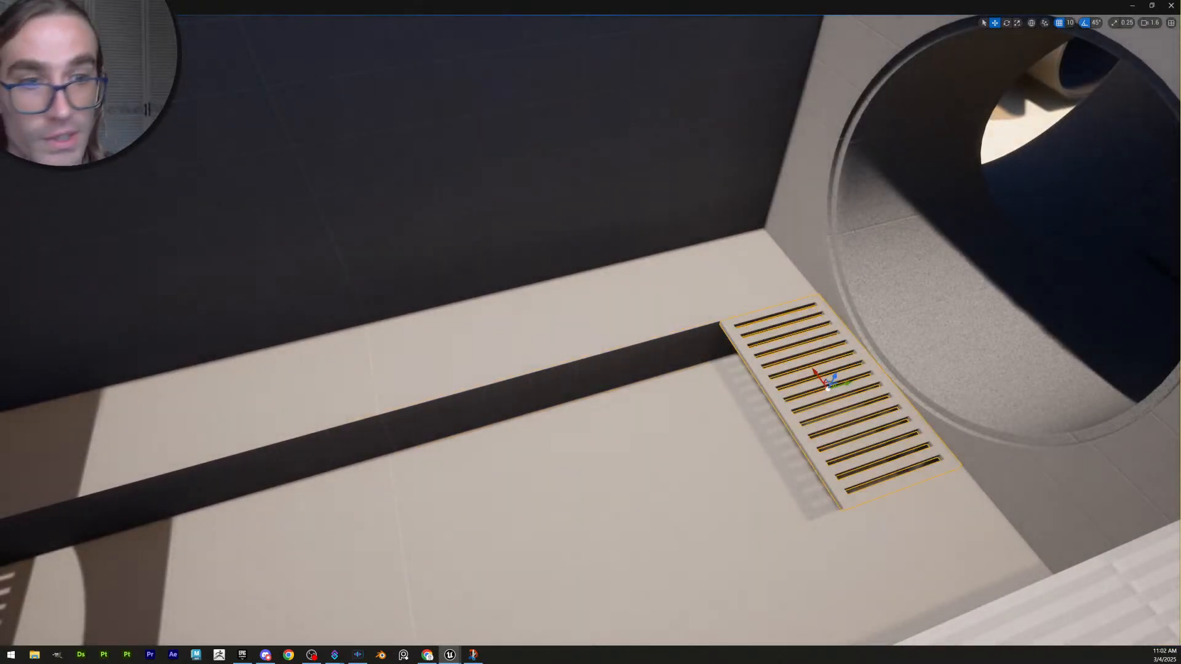
{"action": "key", "text": "alt+b"}
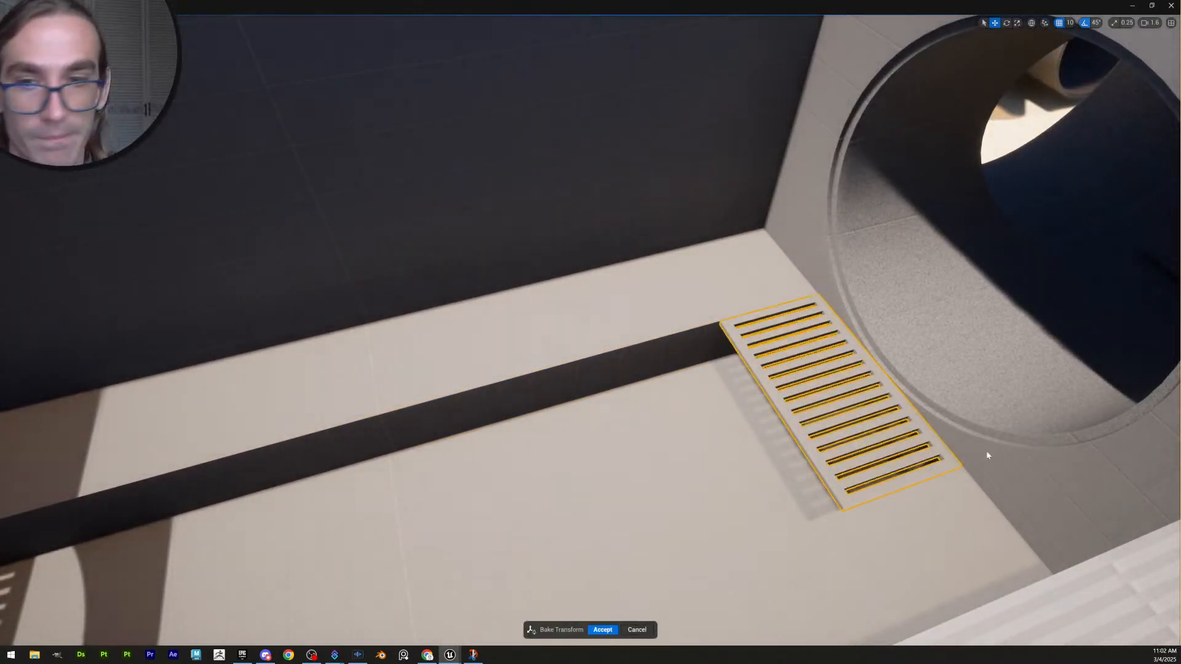
{"action": "left_click", "coordinate": [602, 629]}
Delete the oversized grate at the open end and replace it with a duplicate of the baked grate
{"action": "right_click_drag", "start_coordinate": [707, 511], "coordinate": [523, 492]}
{"action": "right_click_drag", "start_coordinate": [461, 382], "coordinate": [547, 375]}
{"action": "left_click", "coordinate": [398, 386]}
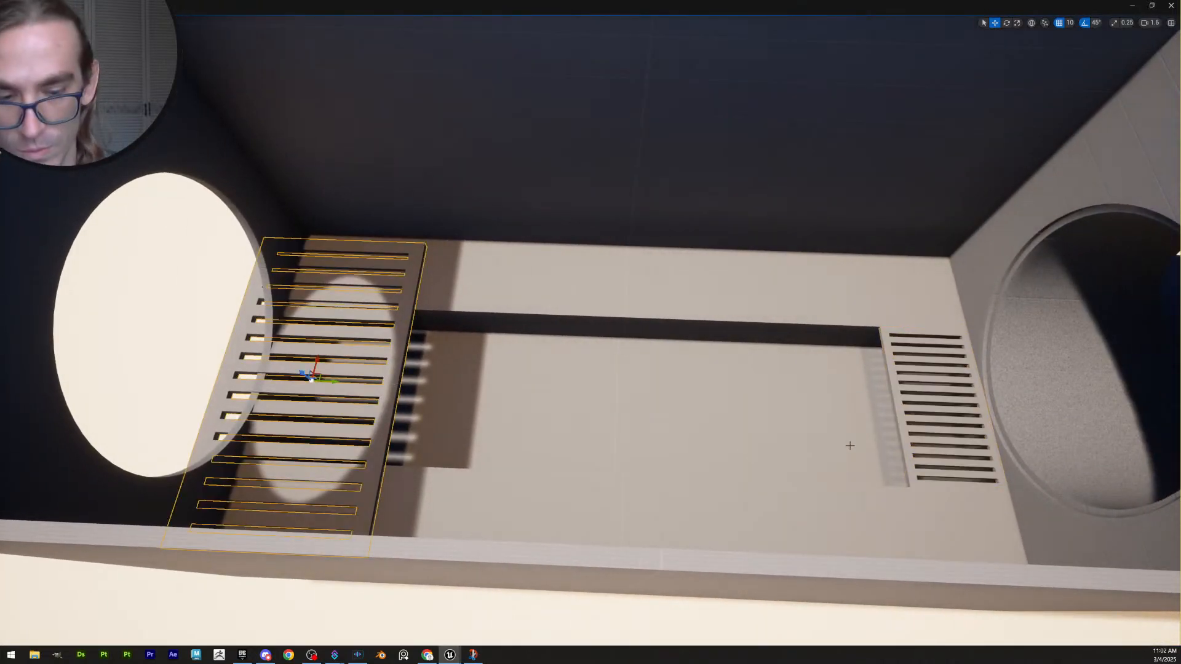
{"action": "key", "text": "Delete"}
{"action": "left_click", "coordinate": [679, 360]}
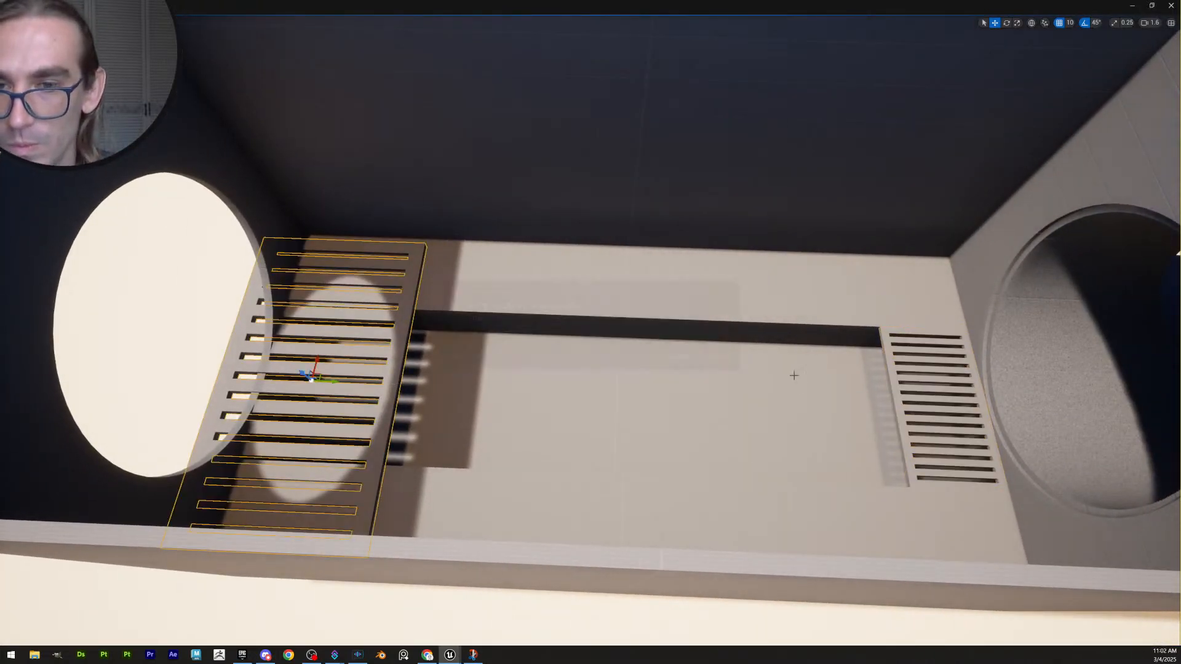
{"action": "left_click", "coordinate": [906, 403]}
{"action": "left_click_drag", "start_coordinate": [963, 405], "coordinate": [337, 380], "text": "alt"}
Examine the duplicated grate up close to check its fit against the end wall, ledges and floor channel
{"action": "right_click_drag", "start_coordinate": [337, 380], "coordinate": [206, 379]}
{"action": "key", "text": "w"}
{"action": "scroll", "coordinate": [337, 380], "scroll_direction": "down", "scroll_amount": 5}
{"action": "key", "text": "w"}
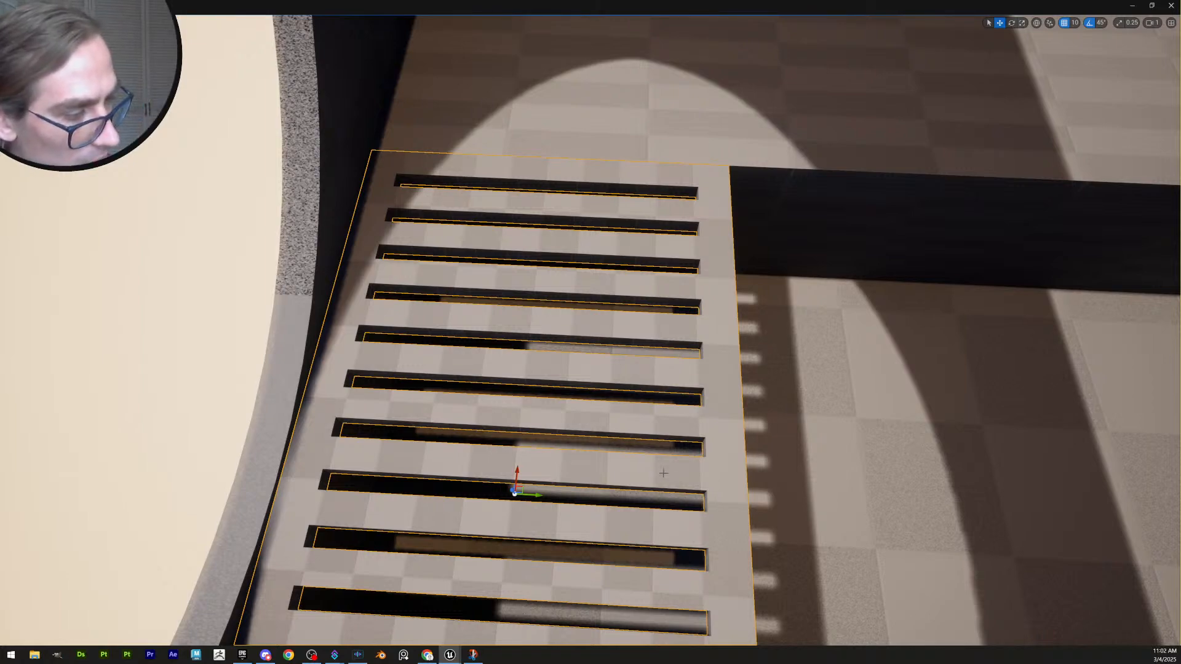
{"action": "right_click_drag", "start_coordinate": [663, 474], "coordinate": [754, 200]}
{"action": "scroll", "coordinate": [663, 474], "scroll_direction": "down", "scroll_amount": 1}
{"action": "key", "text": "s"}
{"action": "key", "text": "w"}
{"action": "key", "text": "a"}
{"action": "scroll", "coordinate": [663, 473], "scroll_direction": "down", "scroll_amount": 1}
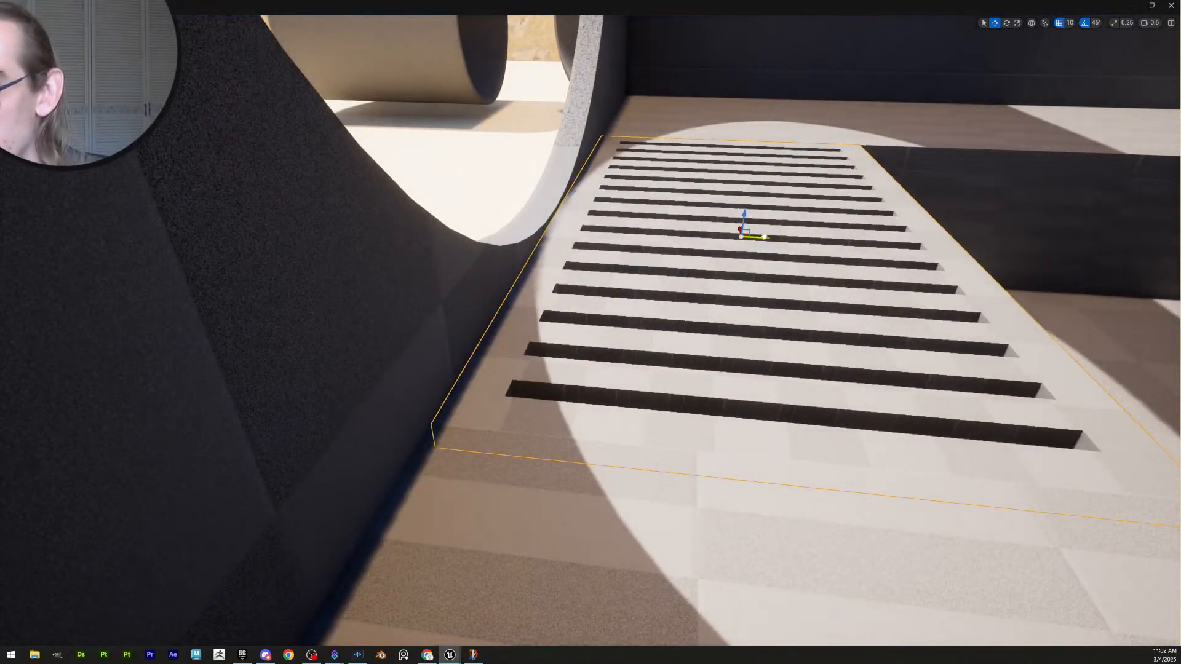
Survey the wider desert level from above and return to the sewer box and pipe modules
{"action": "right_click_drag", "start_coordinate": [772, 331], "coordinate": [619, 280]}
{"action": "key", "text": "w"}
{"action": "scroll", "coordinate": [773, 332], "scroll_direction": "up", "scroll_amount": 3}
{"action": "key", "text": "s"}
{"action": "scroll", "coordinate": [773, 331], "scroll_direction": "up", "scroll_amount": 3}
{"action": "key", "text": "e"}
{"action": "scroll", "coordinate": [773, 332], "scroll_direction": "up", "scroll_amount": 3}
{"action": "key", "text": "s"}
{"action": "key", "text": "a"}
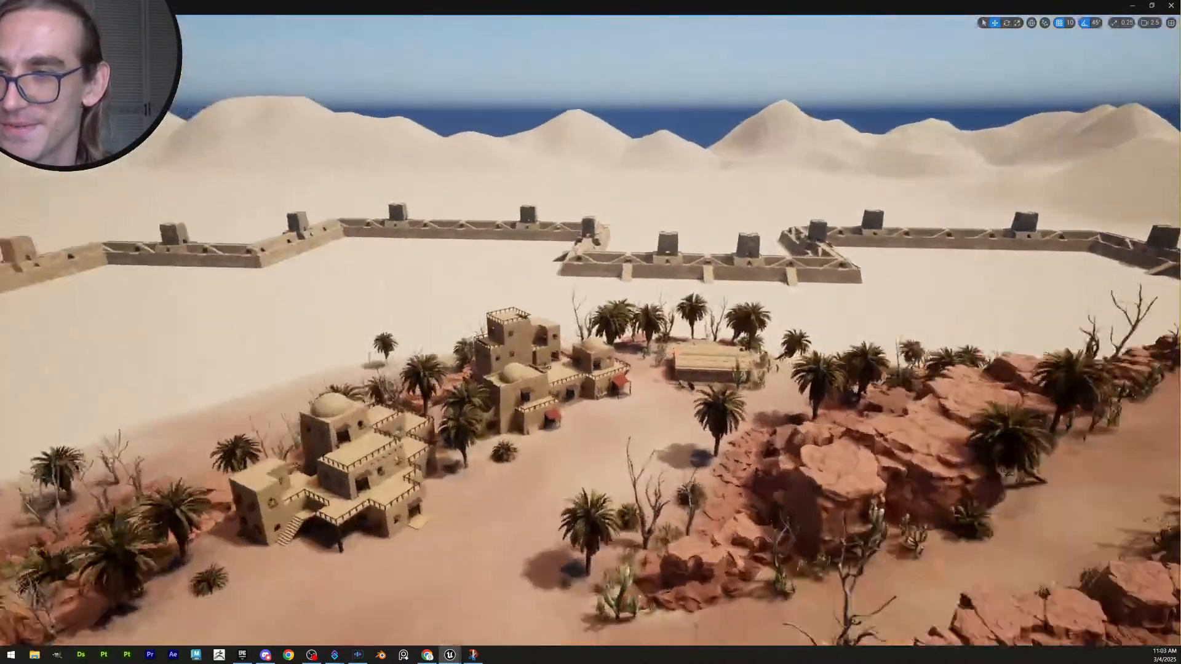
{"action": "key", "text": "w"}
{"action": "right_click_drag", "start_coordinate": [591, 332], "coordinate": [399, 277]}
{"action": "scroll", "coordinate": [587, 274], "scroll_direction": "up", "scroll_amount": 2}
{"action": "scroll", "coordinate": [523, 274], "scroll_direction": "down", "scroll_amount": 3}
{"action": "scroll", "coordinate": [412, 261], "scroll_direction": "up", "scroll_amount": 2}
{"action": "right_click_drag", "start_coordinate": [836, 262], "coordinate": [852, 376]}
{"action": "scroll", "coordinate": [845, 369], "scroll_direction": "down", "scroll_amount": 2}
{"action": "right_click_drag", "start_coordinate": [843, 274], "coordinate": [733, 320]}
{"action": "scroll", "coordinate": [741, 265], "scroll_direction": "down", "scroll_amount": 2}
Compare the pivots of the end wall and T-shaped pipe, and nudge the pipe slightly into the wall's round opening
{"action": "left_click", "coordinate": [733, 319]}
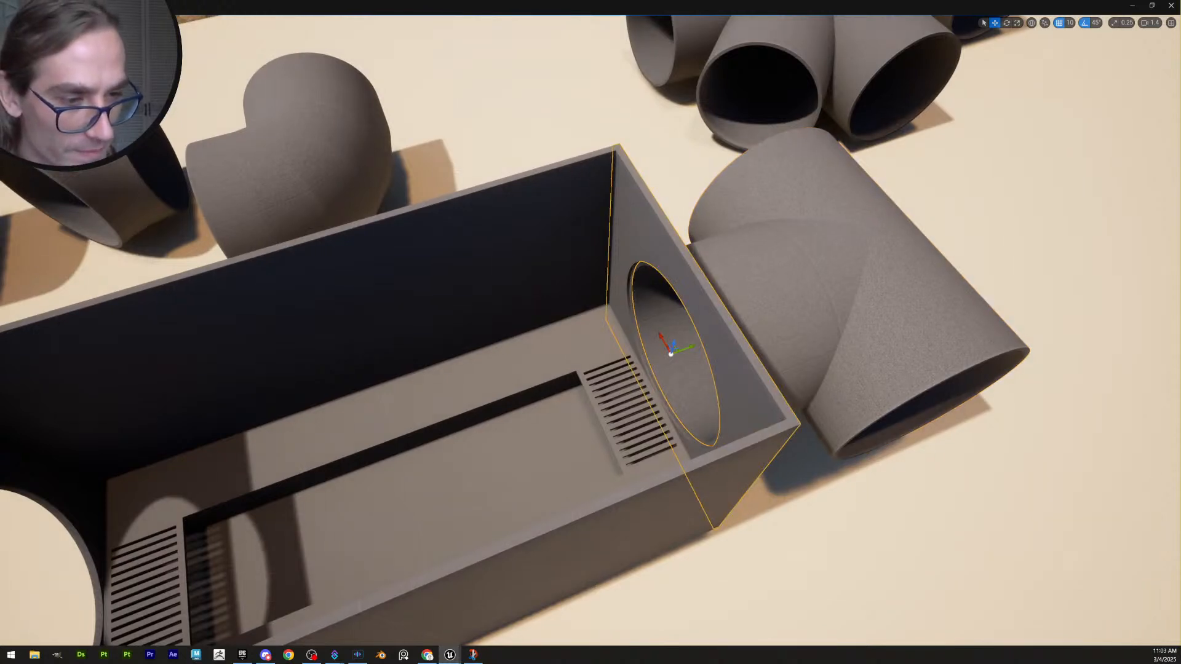
{"action": "left_click", "coordinate": [841, 281]}
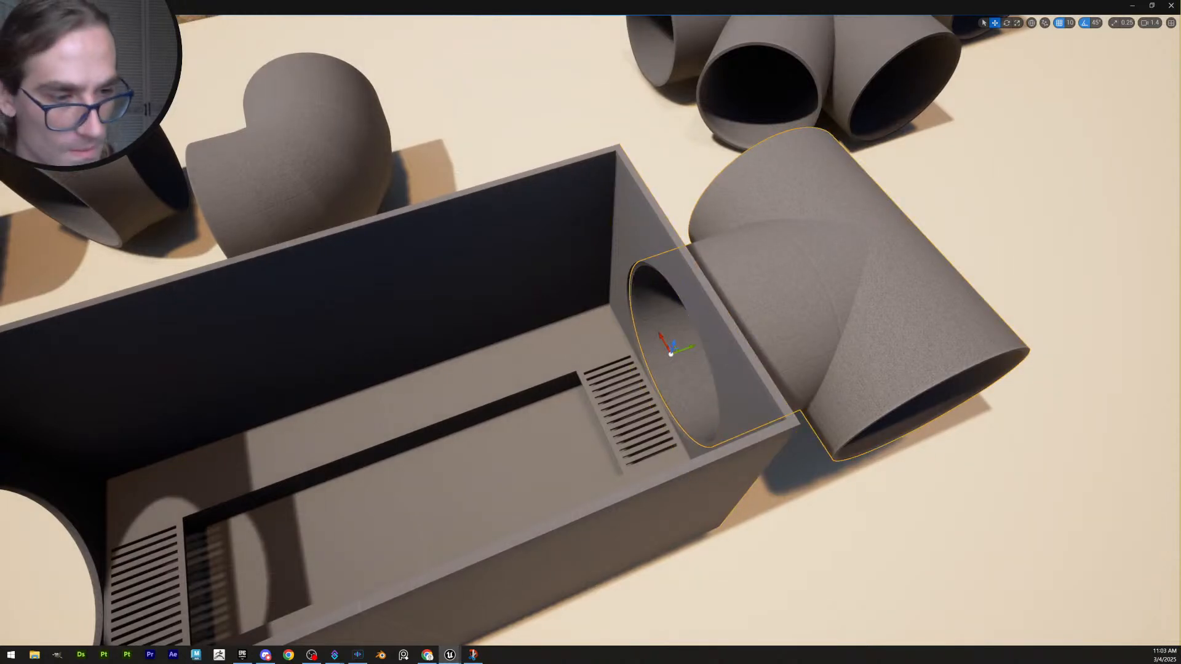
{"action": "right_click_drag", "start_coordinate": [747, 369], "coordinate": [679, 362]}
{"action": "left_click", "coordinate": [735, 370]}
{"action": "left_click", "coordinate": [949, 341]}
{"action": "right_click_drag", "start_coordinate": [948, 327], "coordinate": [942, 333]}
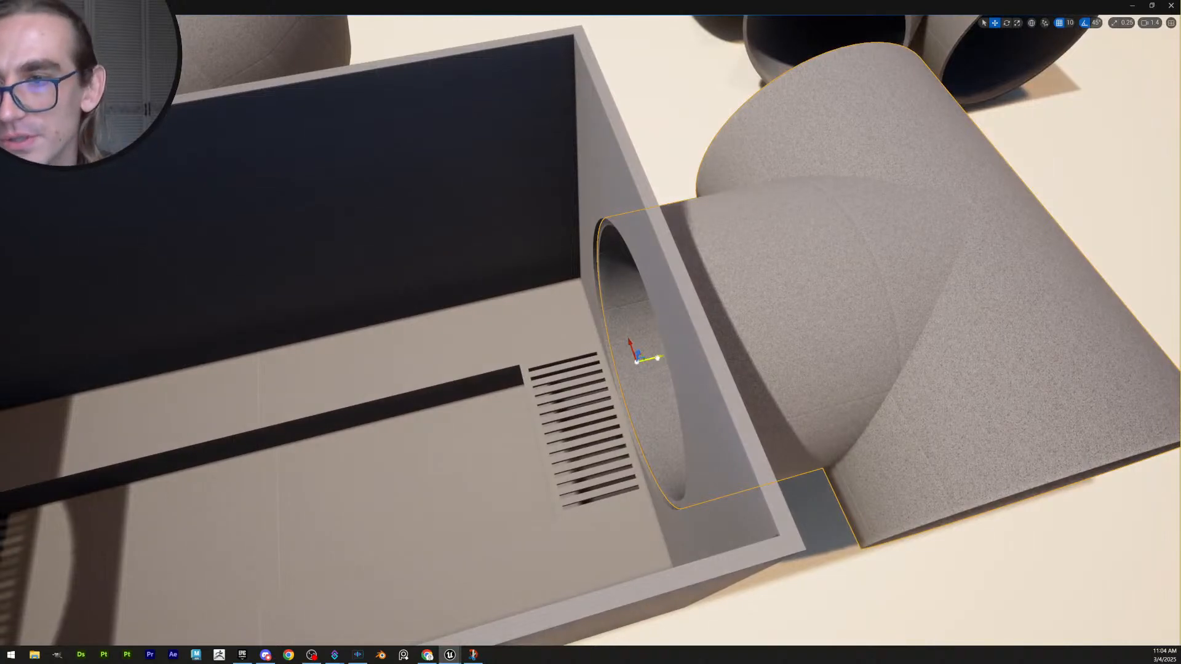
{"action": "left_click_drag", "start_coordinate": [657, 358], "coordinate": [652, 359]}
{"action": "right_click_drag", "start_coordinate": [656, 357], "coordinate": [639, 359]}
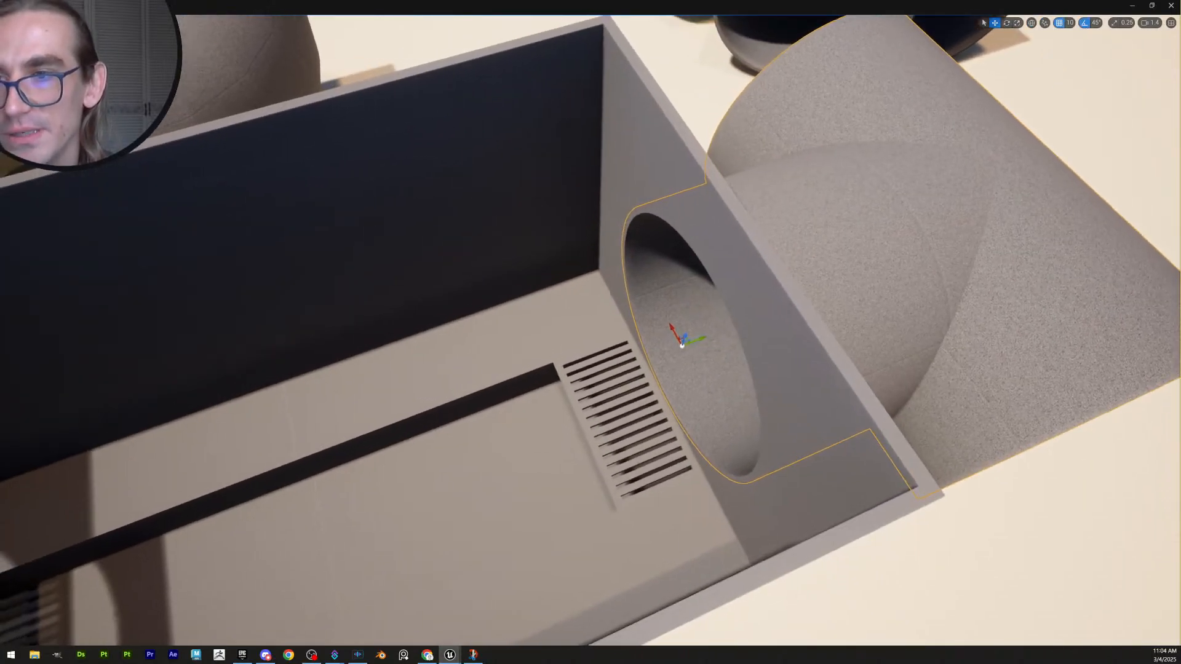
Nudge the end wall toward the box's interior and set its pivot's Y position to 14975
{"action": "key", "text": "q"}
{"action": "left_click", "coordinate": [772, 304]}
{"action": "right_click_drag", "start_coordinate": [773, 304], "coordinate": [646, 320]}
{"action": "key", "text": "w"}
{"action": "left_click_drag", "start_coordinate": [637, 332], "coordinate": [631, 334]}
{"action": "right_click_drag", "start_coordinate": [631, 333], "coordinate": [677, 354]}
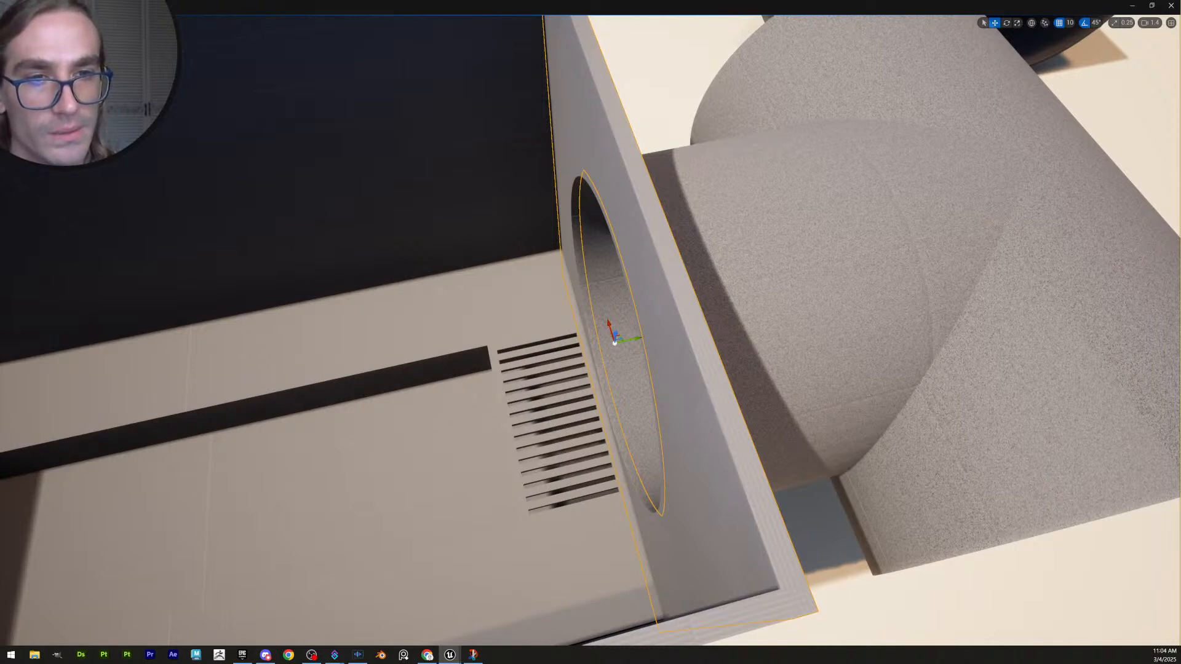
{"action": "key", "text": "Insert"}
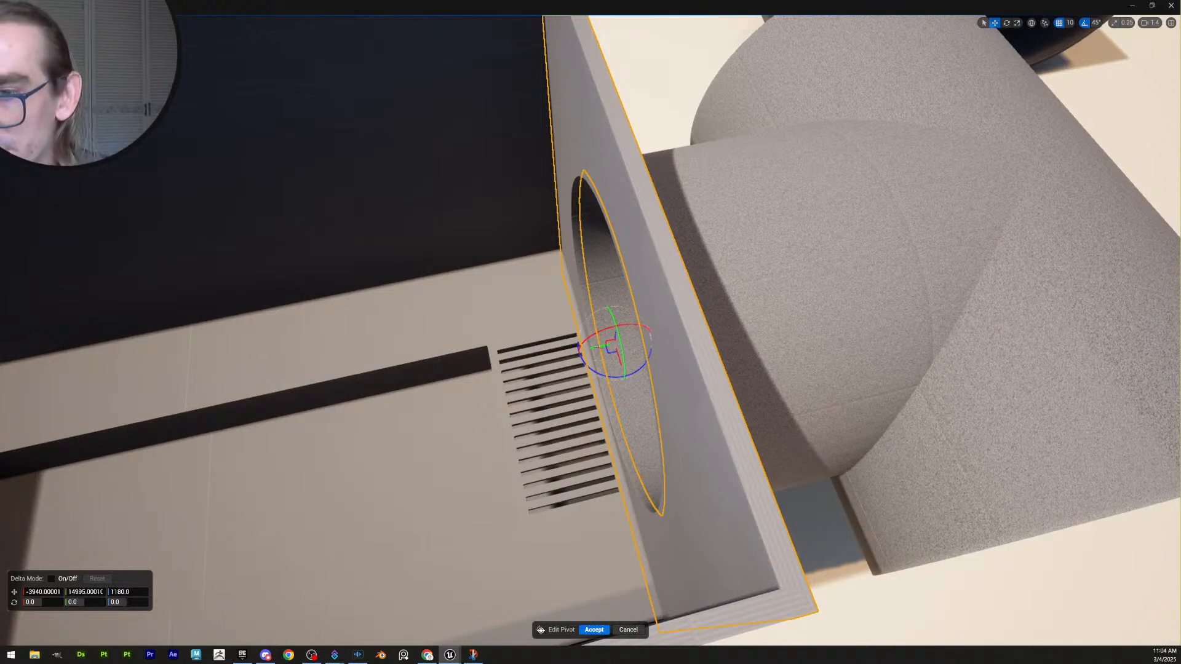
{"action": "left_click_drag", "start_coordinate": [594, 348], "coordinate": [591, 349]}
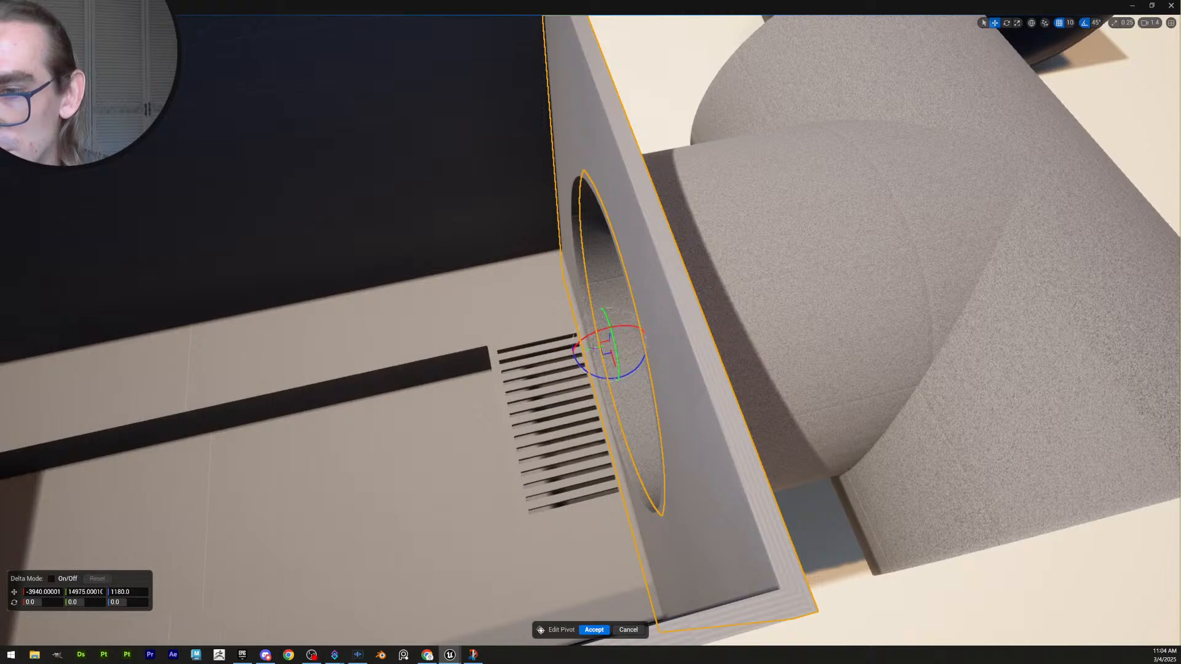
{"action": "left_click", "coordinate": [595, 630]}
{"action": "key", "text": "s"}
{"action": "right_click_drag", "start_coordinate": [617, 276], "coordinate": [617, 261]}
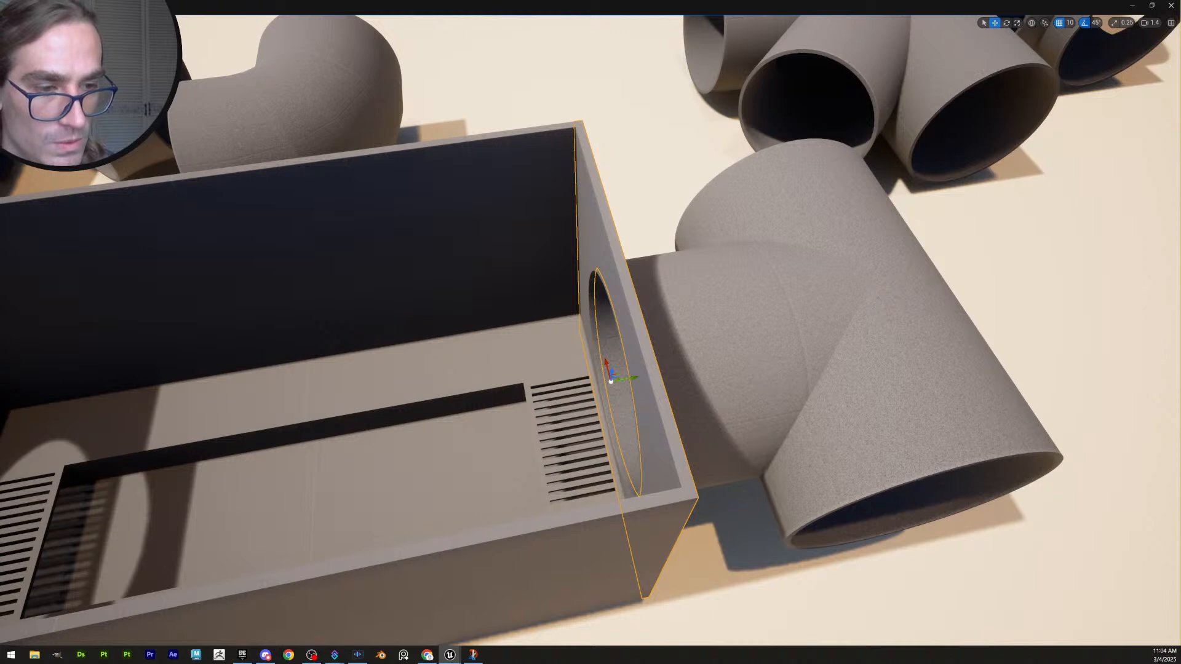
{"action": "left_click", "coordinate": [738, 332]}
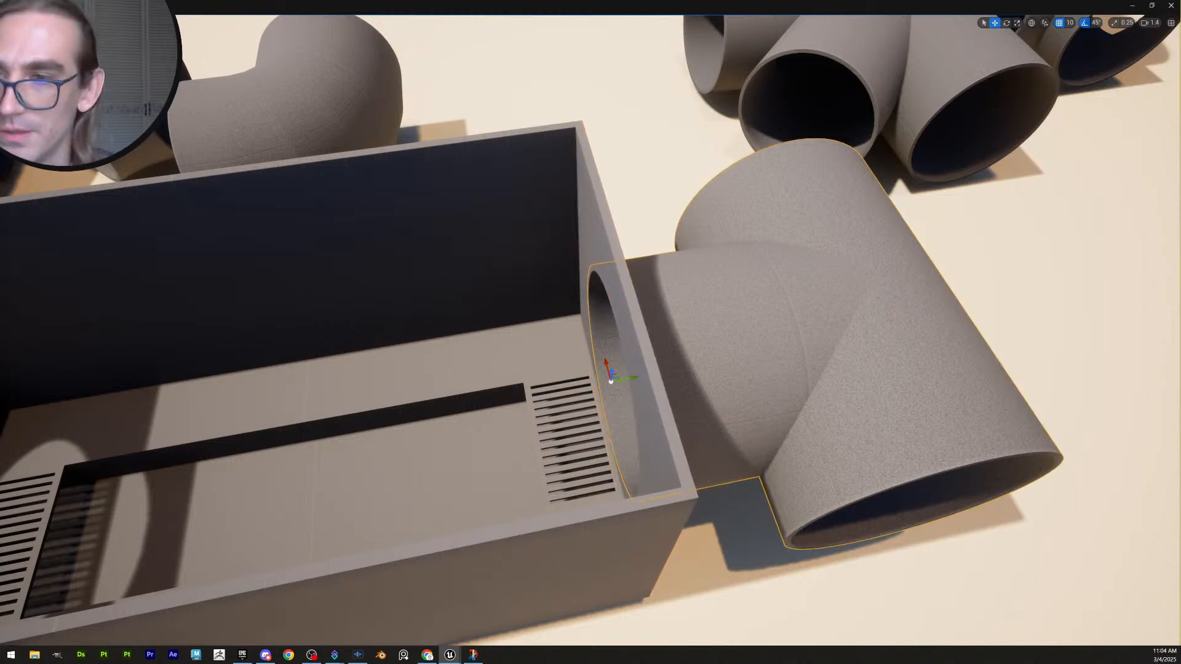
{"action": "left_click_drag", "start_coordinate": [624, 379], "coordinate": [769, 353]}
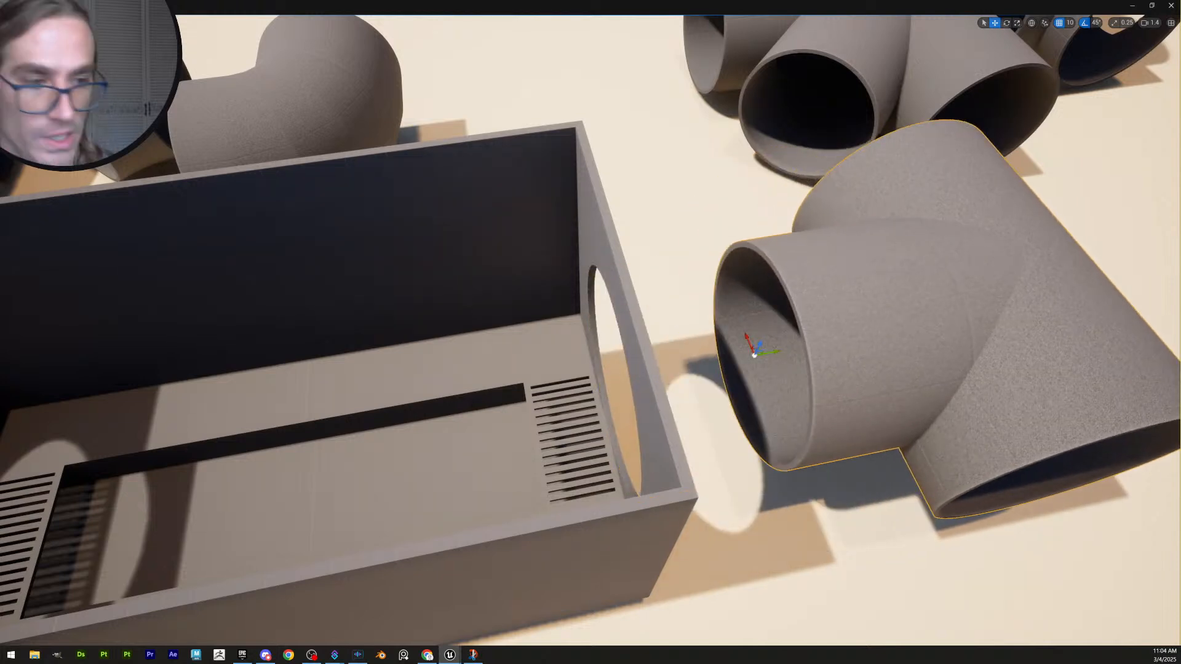
{"action": "key", "text": "ctrl+z"}
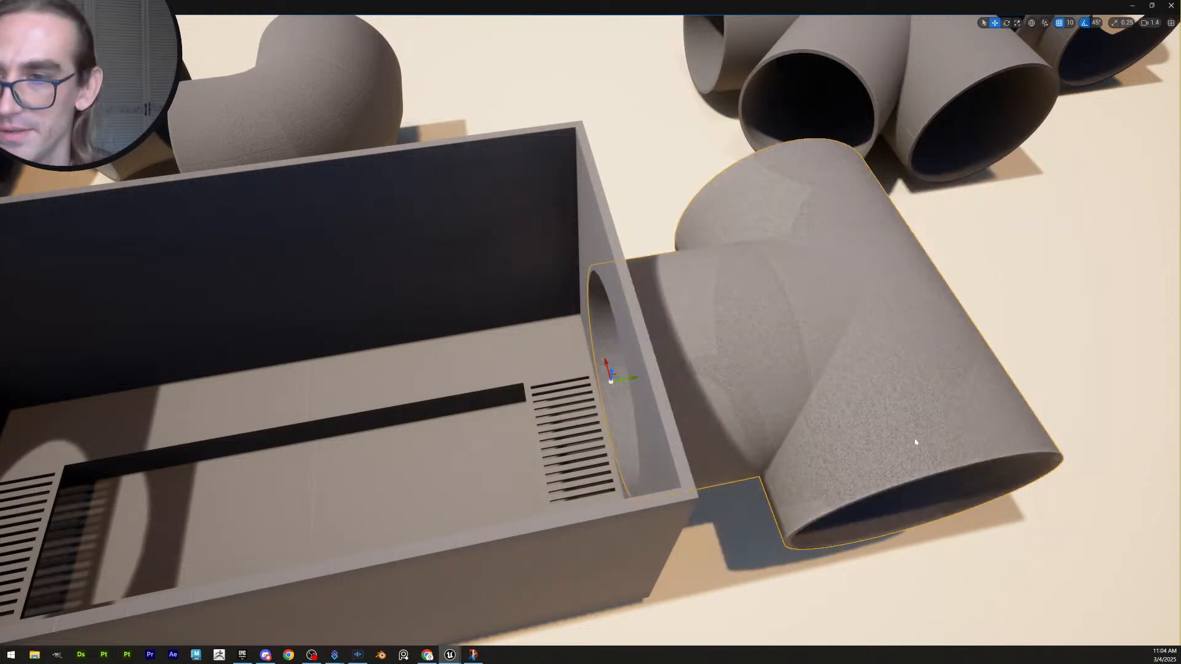
Slide the end wall with the round opening against the room's open end so it sits flush with the side walls
{"action": "right_click_drag", "start_coordinate": [915, 441], "coordinate": [824, 467]}
{"action": "key", "text": "g"}
{"action": "key", "text": "s"}
{"action": "key", "text": "a"}
{"action": "key", "text": "d"}
{"action": "key", "text": "a"}
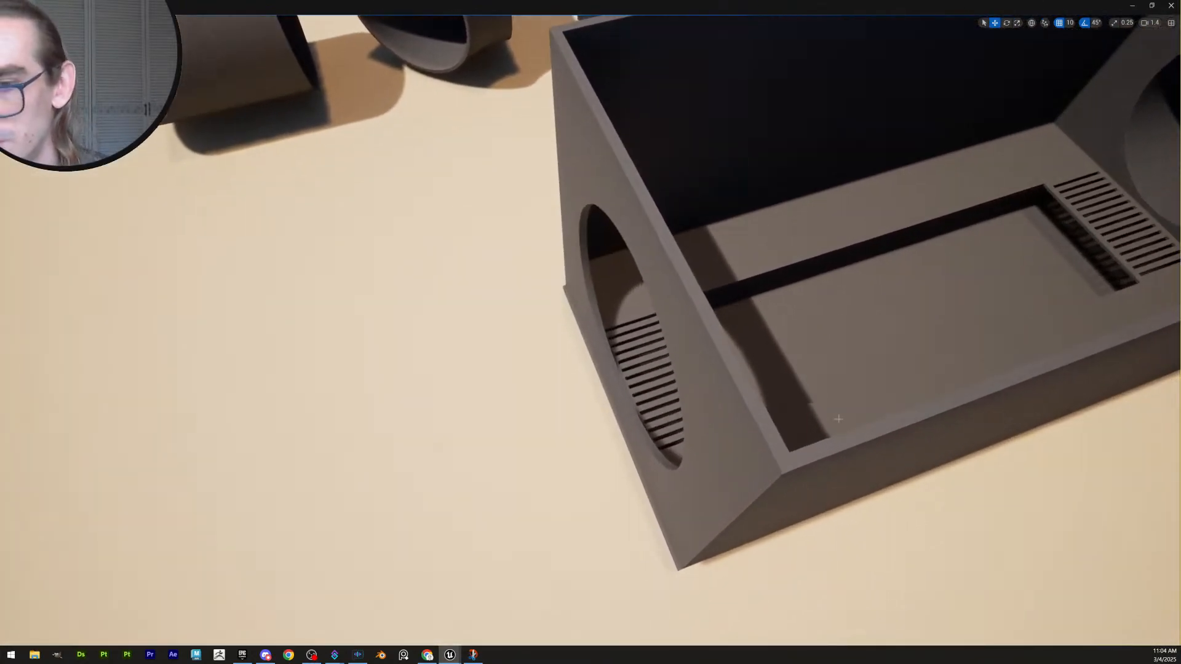
{"action": "left_click", "coordinate": [738, 464]}
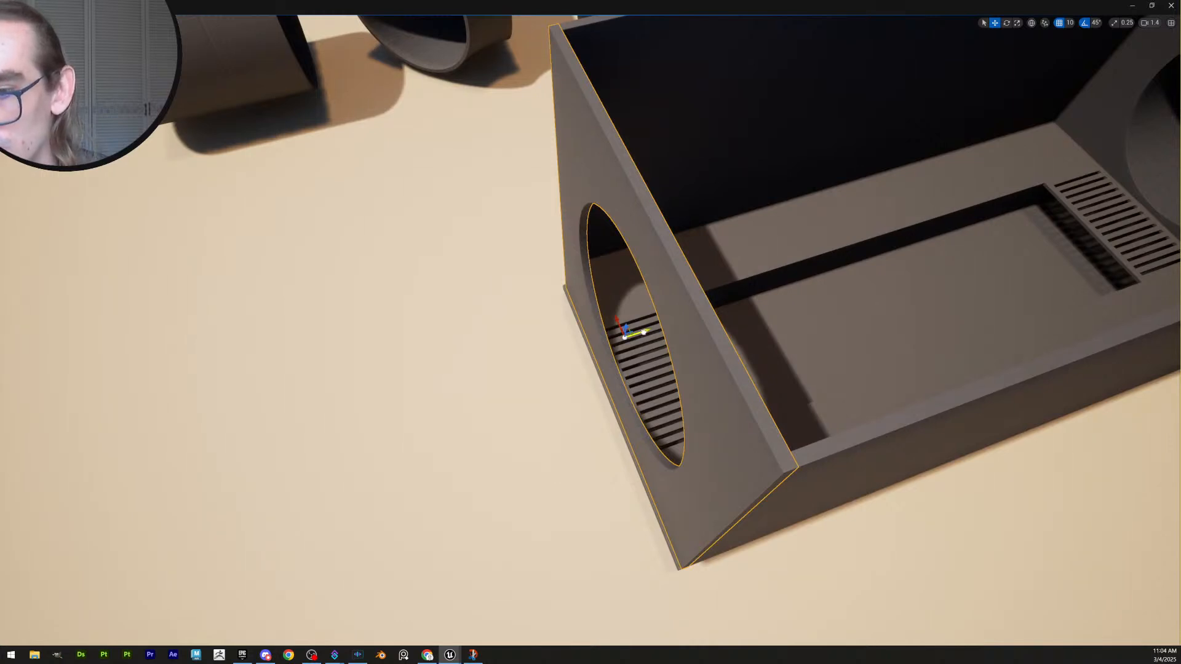
{"action": "left_click_drag", "start_coordinate": [644, 332], "coordinate": [642, 332]}
{"action": "right_click_drag", "start_coordinate": [781, 463], "coordinate": [776, 448]}
{"action": "key", "text": "q"}
{"action": "key", "text": "s"}
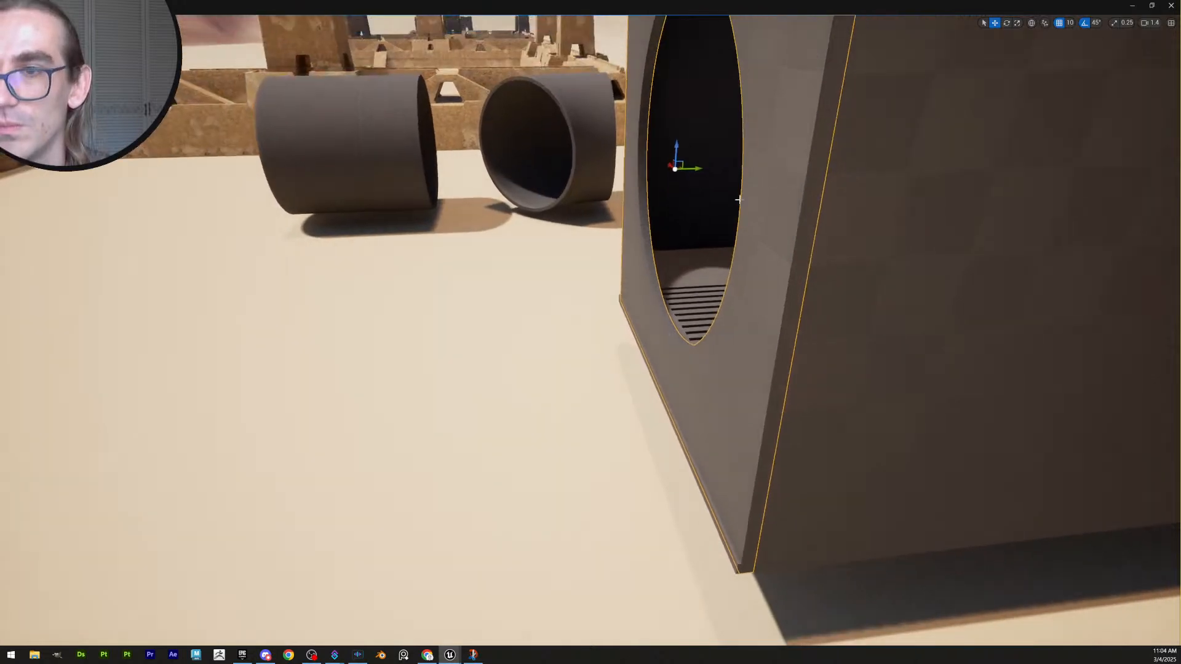
{"action": "left_click_drag", "start_coordinate": [698, 170], "coordinate": [693, 170]}
{"action": "key", "text": "Escape"}
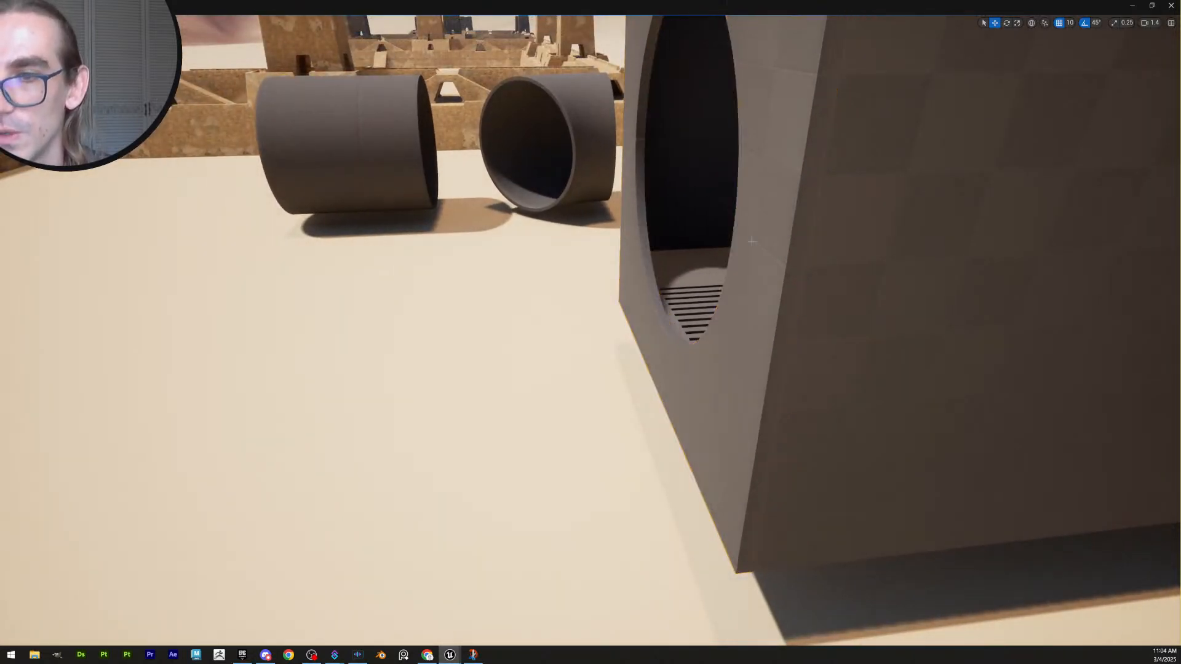
Examine the open room, its floor channel, grates and the connected T-shaped pipe from above
{"action": "key", "text": "e"}
{"action": "right_click_drag", "start_coordinate": [751, 240], "coordinate": [702, 403]}
{"action": "scroll", "coordinate": [781, 295], "scroll_direction": "up", "scroll_amount": 1}
{"action": "key", "text": "s"}
{"action": "key", "text": "w"}
{"action": "left_click", "coordinate": [755, 338]}
{"action": "key", "text": "q"}
{"action": "key", "text": "w"}
{"action": "scroll", "coordinate": [701, 394], "scroll_direction": "down", "scroll_amount": 1}
{"action": "key", "text": "s"}
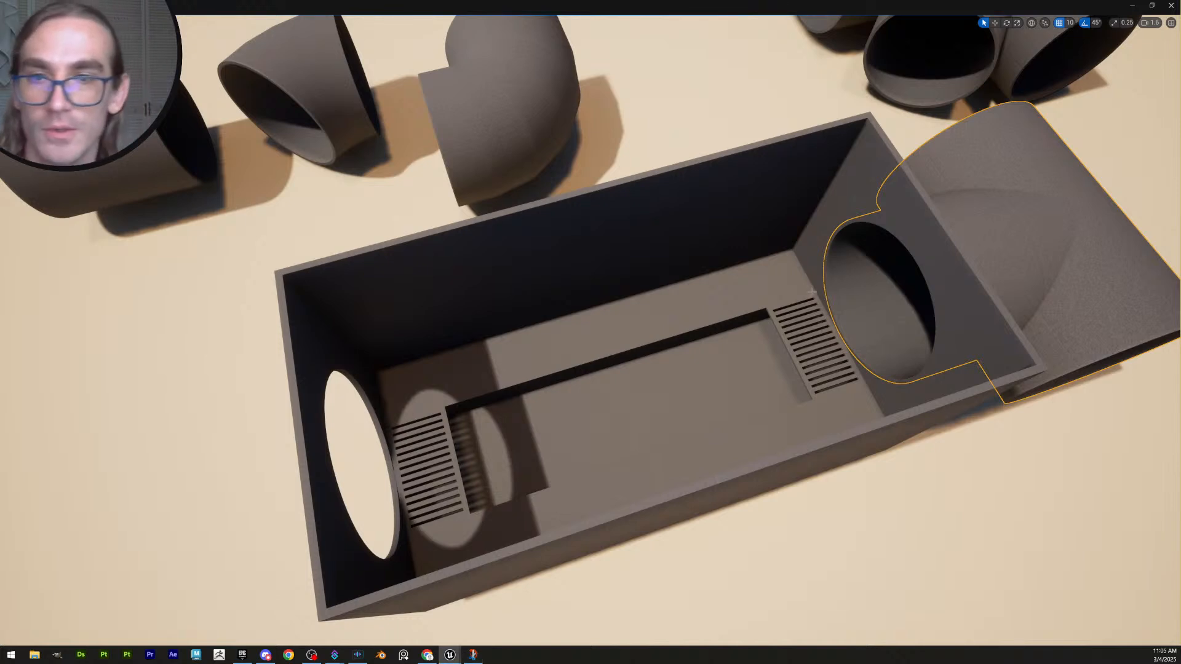
{"action": "right_click_drag", "start_coordinate": [831, 332], "coordinate": [828, 290]}
{"action": "key", "text": "Escape"}
{"action": "scroll", "coordinate": [831, 332], "scroll_direction": "down", "scroll_amount": 3}
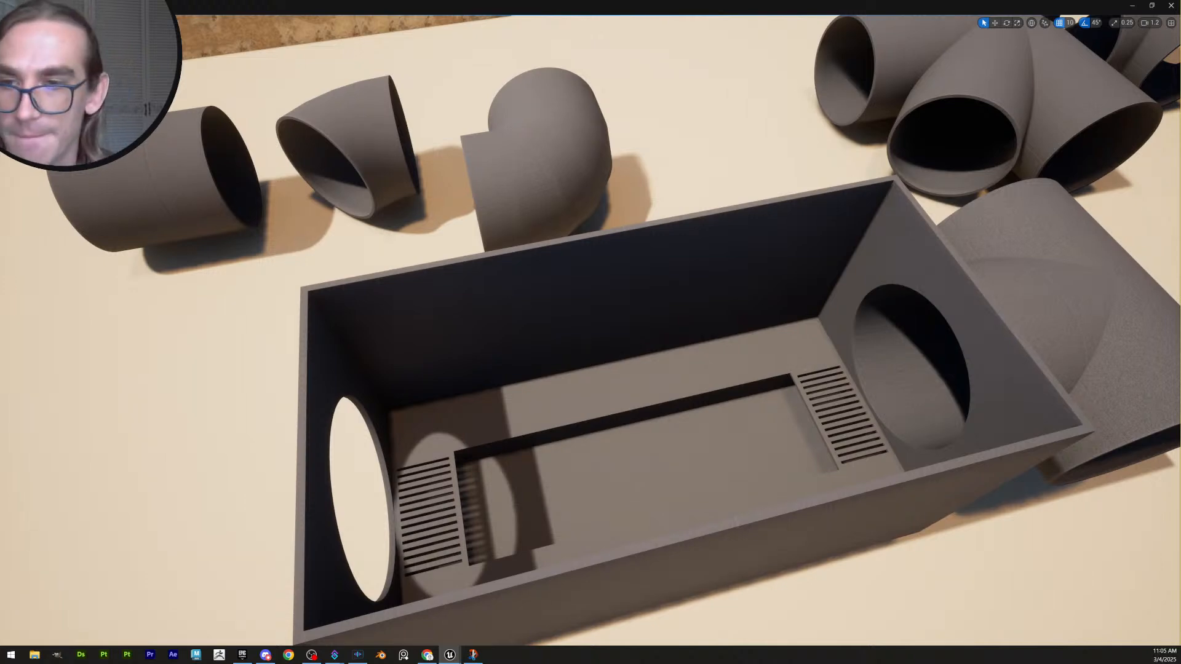
{"action": "right_click_drag", "start_coordinate": [622, 357], "coordinate": [664, 370]}
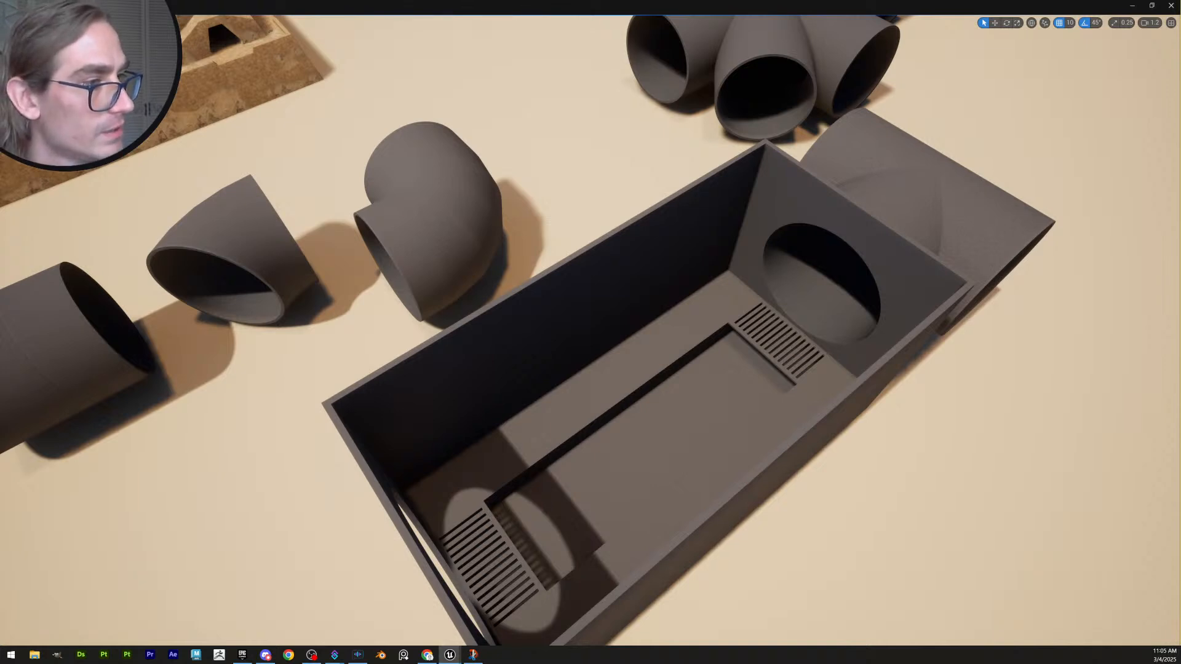
Play the level from inside the room, walk the character around the ledge and floor channel to judge the scale, and stop playing
{"action": "right_click_drag", "start_coordinate": [591, 332], "coordinate": [673, 483]}
{"action": "right_click", "coordinate": [673, 483]}
{"action": "left_click", "coordinate": [703, 477]}
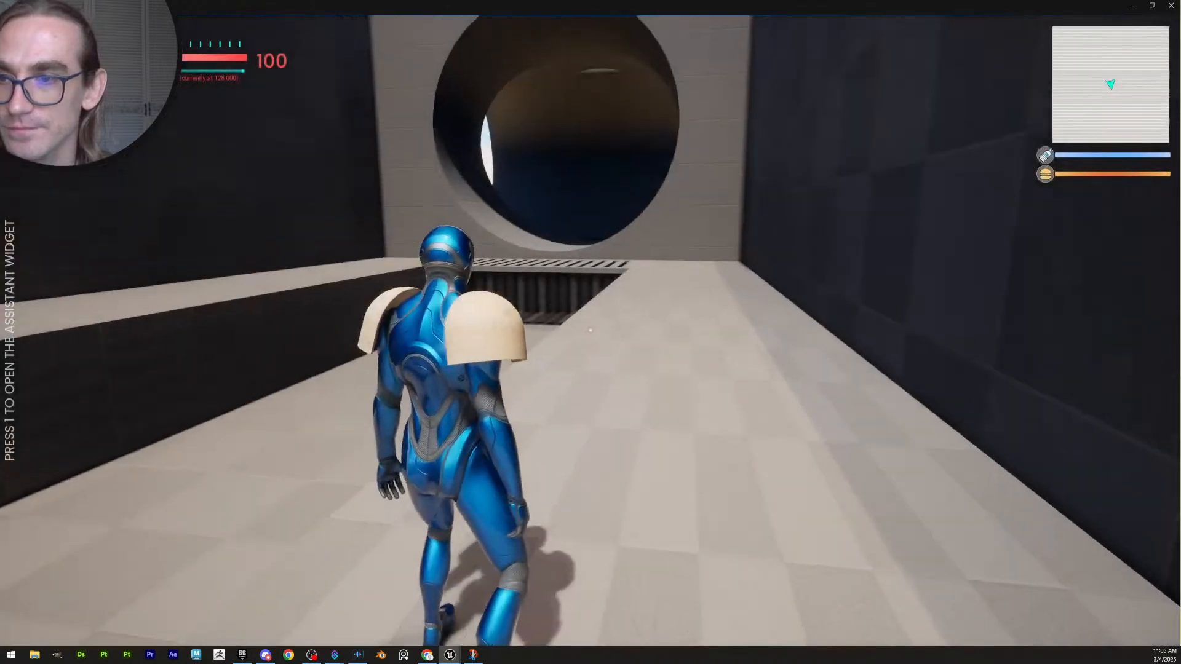
{"action": "key", "text": "s"}
{"action": "key", "text": "d"}
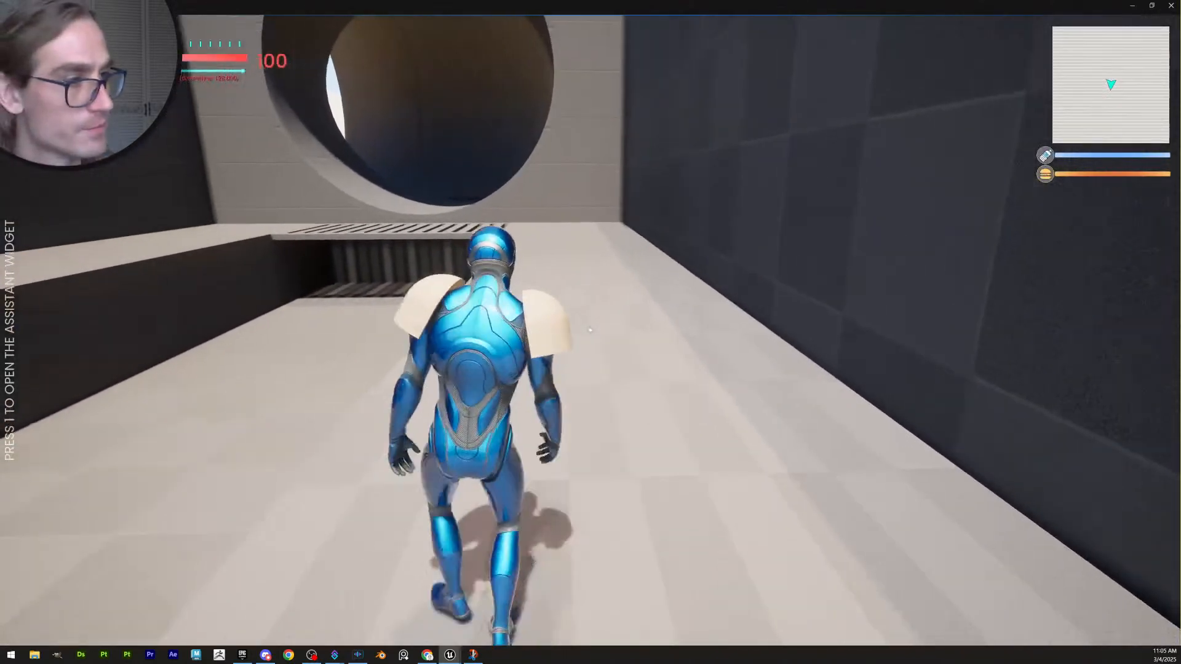
{"action": "key", "text": "d"}
{"action": "key", "text": "s"}
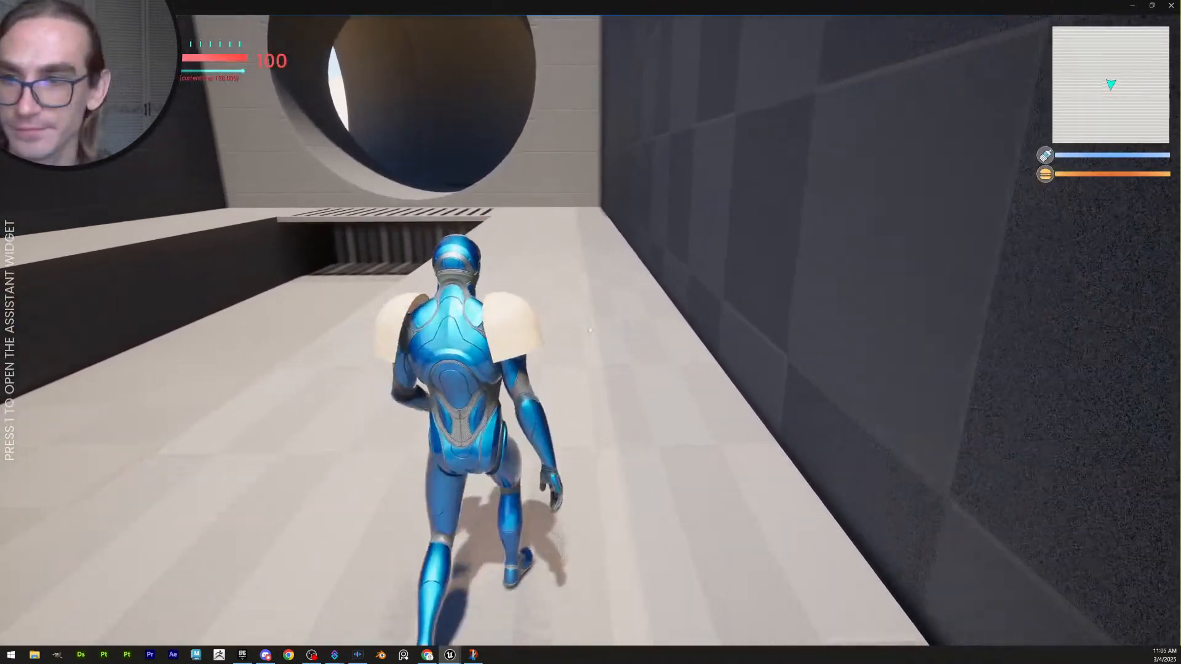
{"action": "key", "text": "w"}
{"action": "key", "text": "a"}
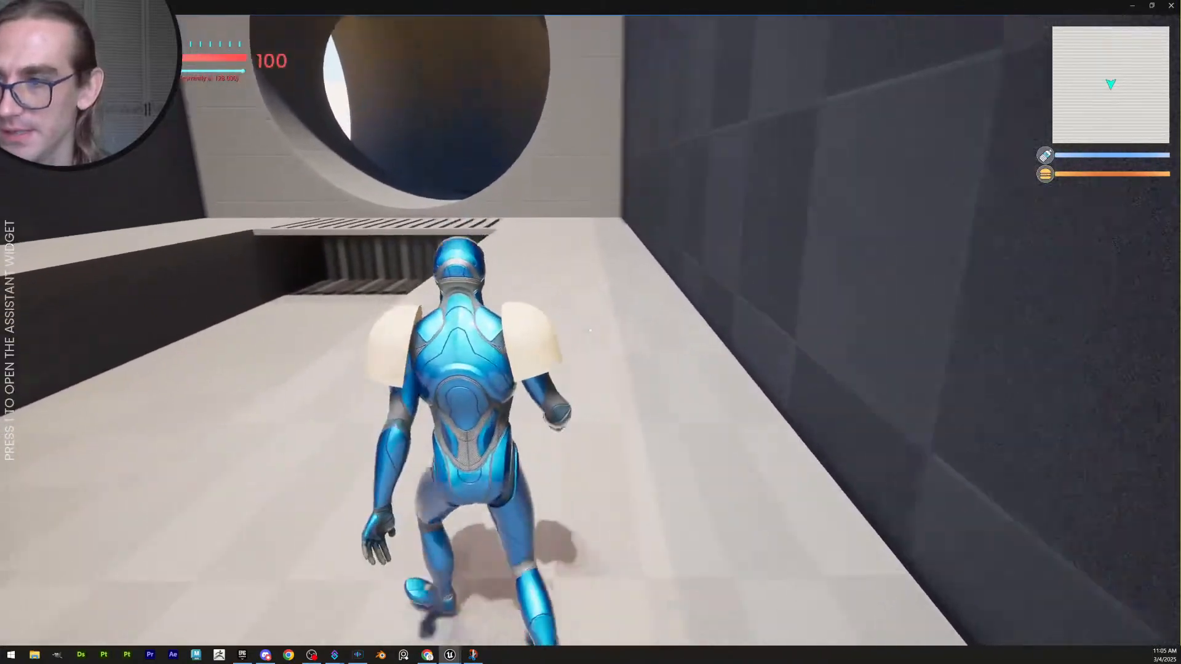
{"action": "key", "text": "w"}
{"action": "key", "text": "d"}
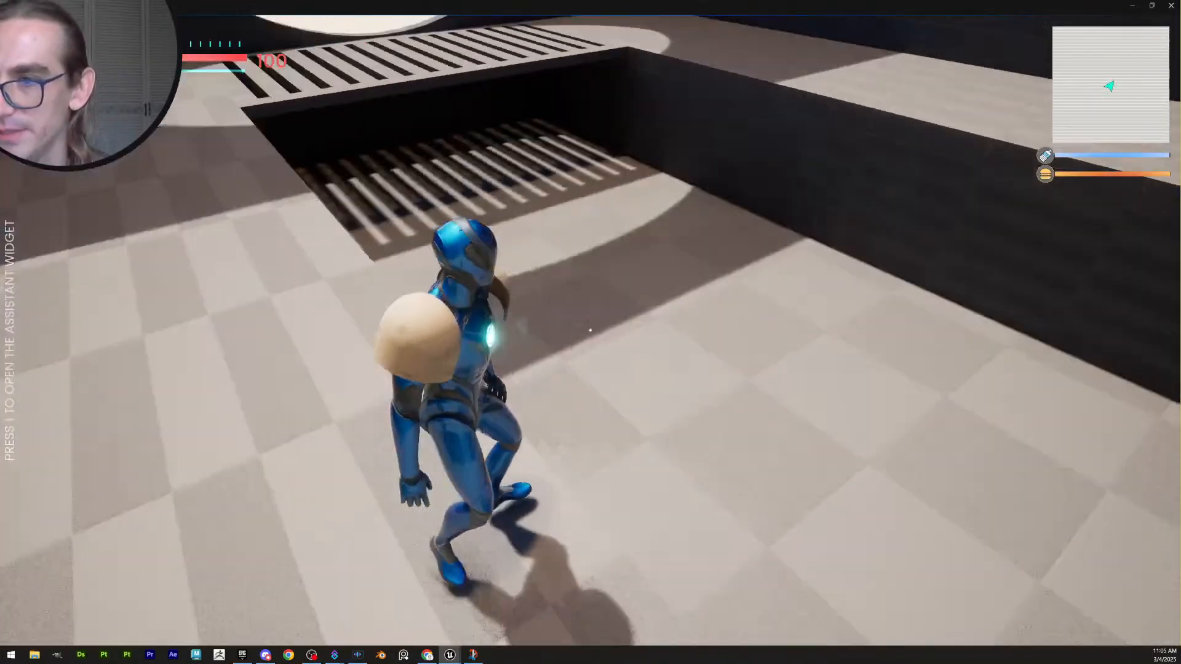
{"action": "key", "text": "w"}
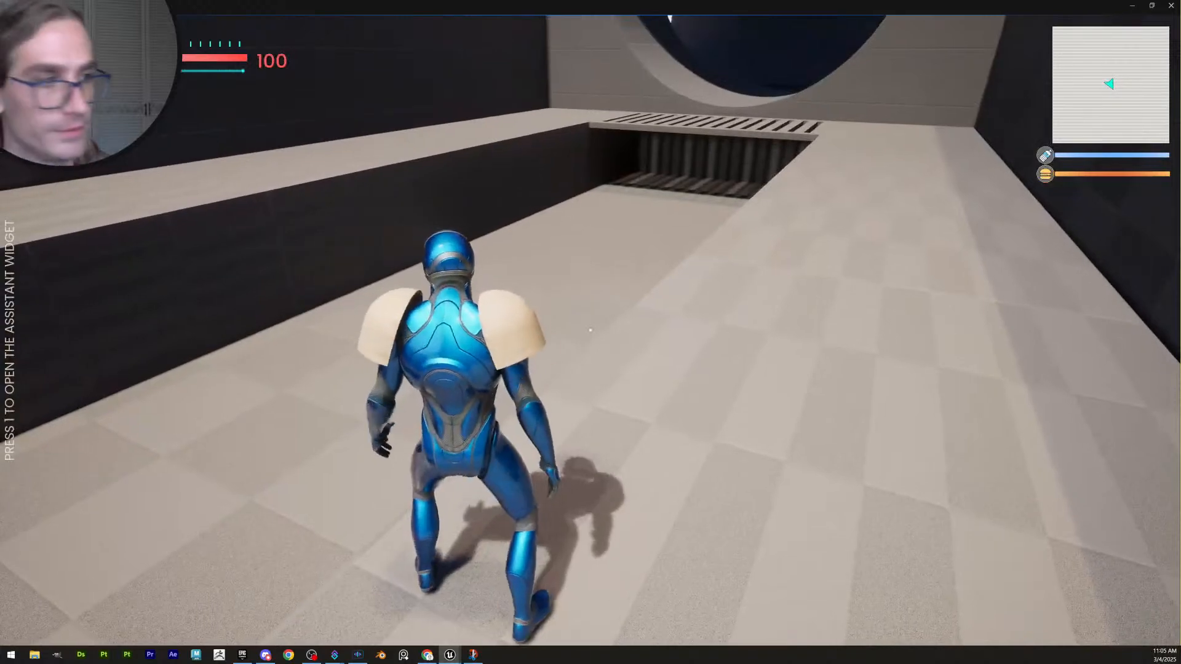
{"action": "key", "text": "w"}
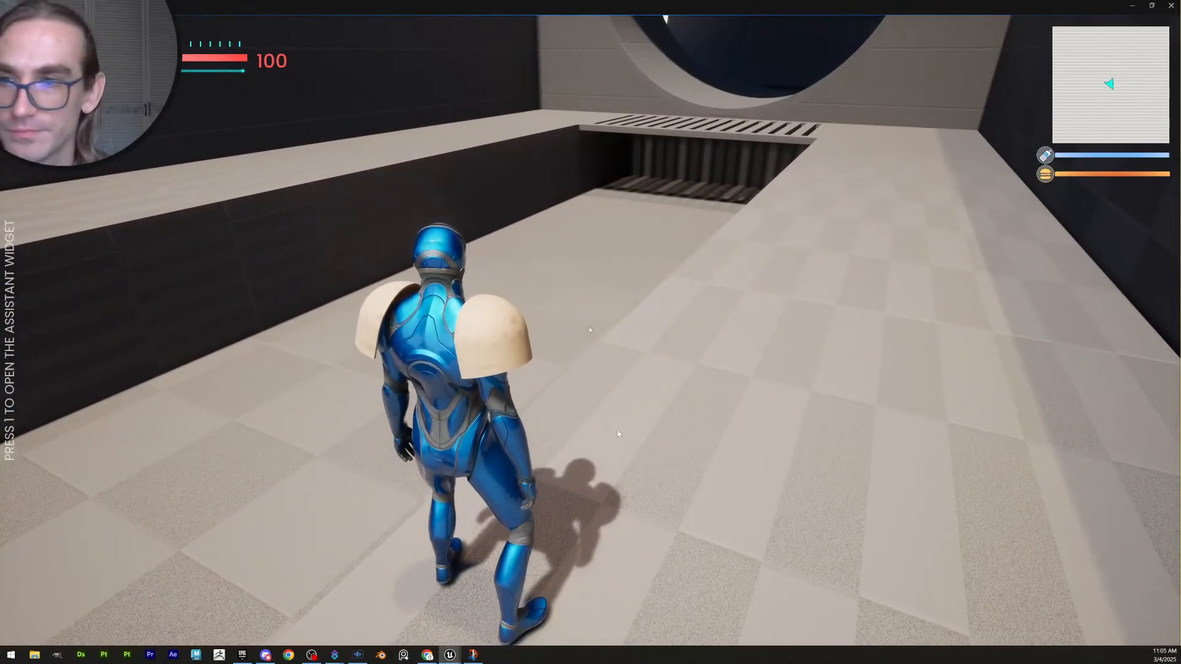
{"action": "key", "text": "Escape"}
Open the channel's side block in PolyGroup Edit and move its lower inner edge out to X -4055 to form a sloped side
{"action": "key", "text": "g"}
{"action": "right_click_drag", "start_coordinate": [609, 336], "coordinate": [661, 365]}
{"action": "key", "text": "a"}
{"action": "scroll", "coordinate": [609, 336], "scroll_direction": "down", "scroll_amount": 2}
{"action": "left_click", "coordinate": [648, 358]}
{"action": "key", "text": "w"}
{"action": "right_click_drag", "start_coordinate": [684, 310], "coordinate": [689, 289]}
{"action": "left_click", "coordinate": [705, 324]}
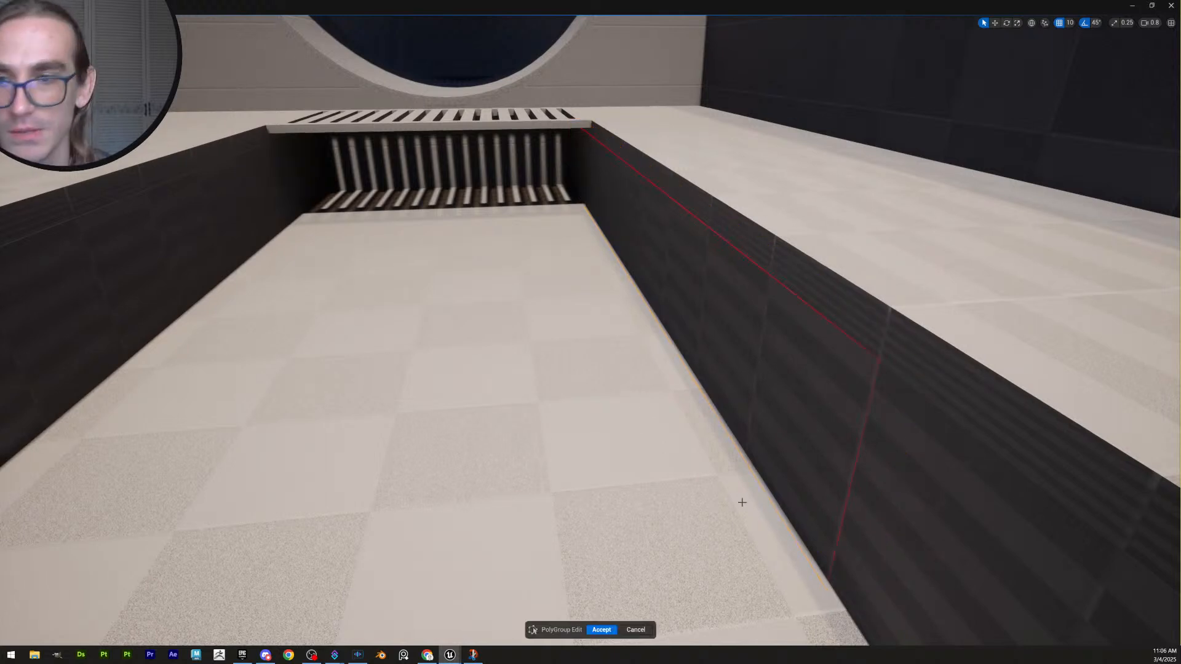
{"action": "left_click", "coordinate": [726, 414]}
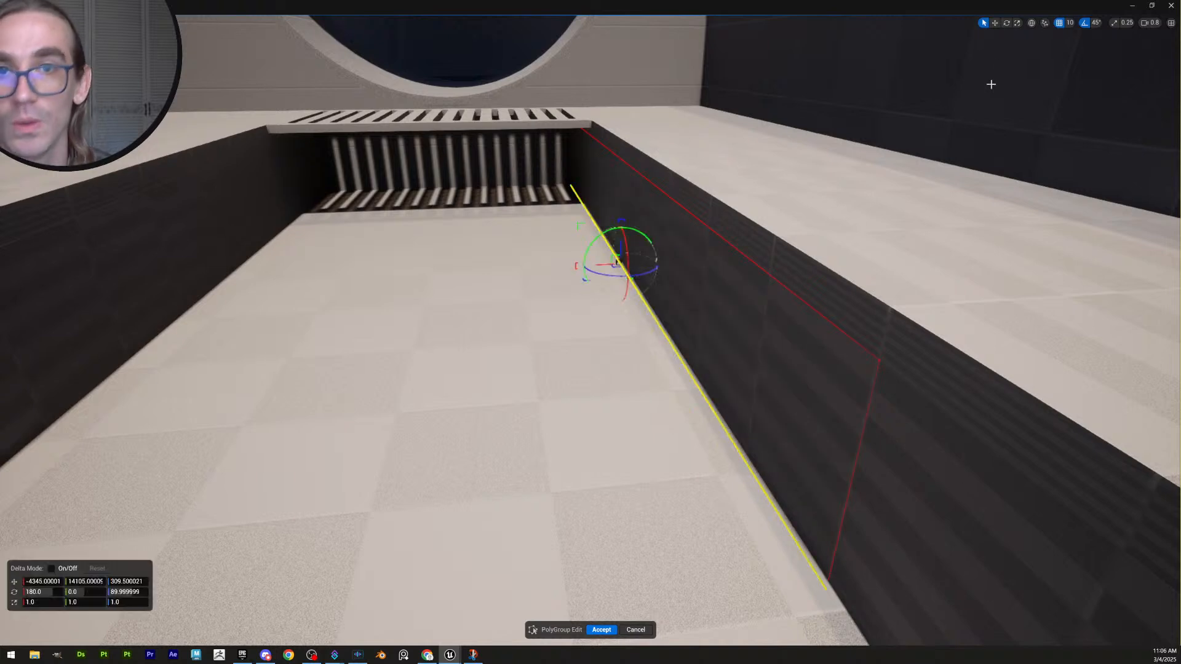
{"action": "left_click_drag", "start_coordinate": [597, 265], "coordinate": [464, 269]}
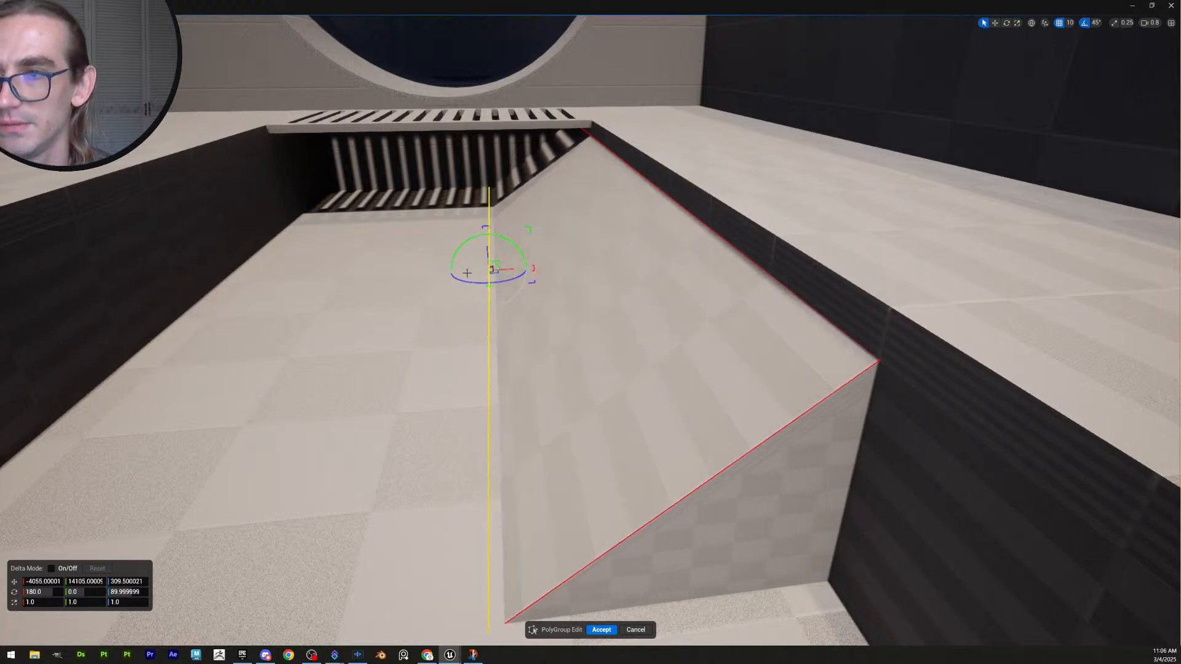
Select the narrow top face of the sloped block and raise it to Z 574.5
{"action": "key", "text": "d"}
{"action": "right_click_drag", "start_coordinate": [888, 332], "coordinate": [895, 388]}
{"action": "scroll", "coordinate": [888, 332], "scroll_direction": "down", "scroll_amount": 2}
{"action": "key", "text": "w"}
{"action": "left_click", "coordinate": [518, 254]}
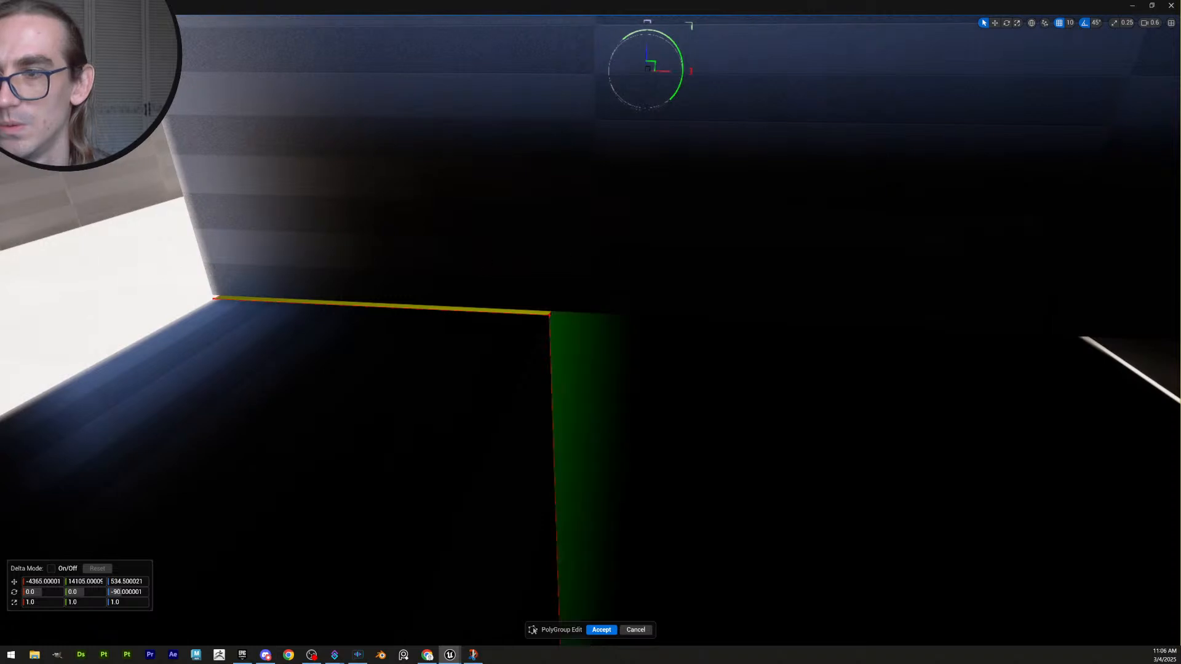
{"action": "key", "text": "w"}
{"action": "right_click_drag", "start_coordinate": [575, 363], "coordinate": [615, 332]}
{"action": "key", "text": "s"}
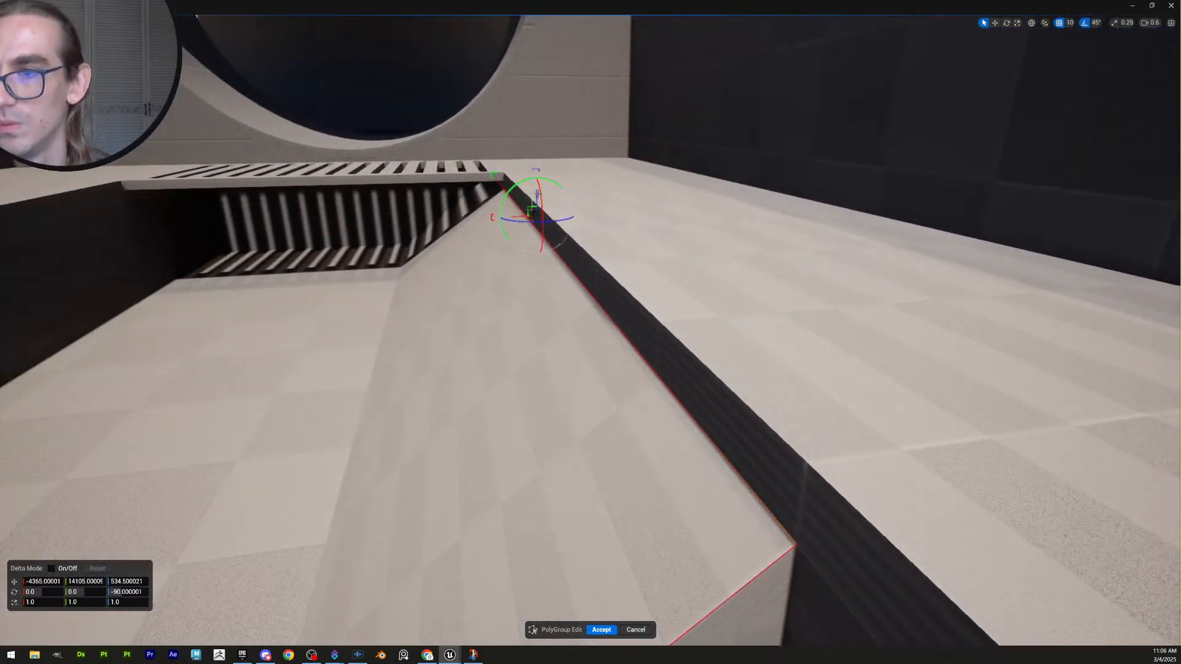
{"action": "left_click_drag", "start_coordinate": [535, 197], "coordinate": [530, 174]}
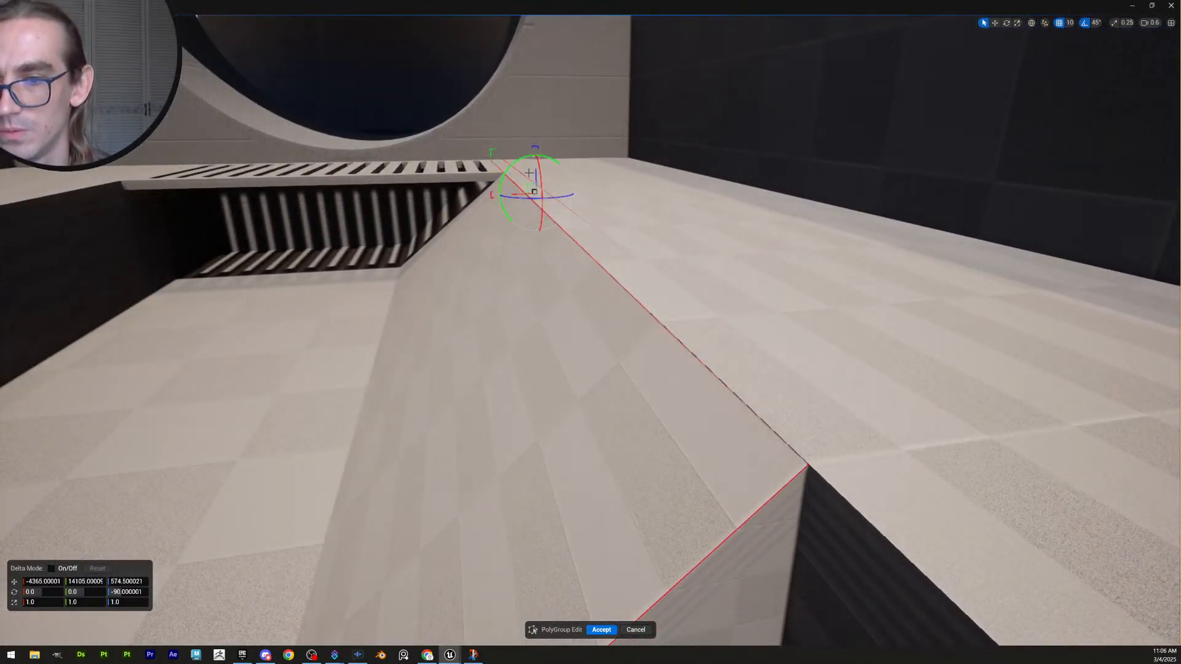
{"action": "key", "text": "s"}
{"action": "right_click_drag", "start_coordinate": [529, 173], "coordinate": [320, 218]}
{"action": "right_click_drag", "start_coordinate": [645, 255], "coordinate": [429, 269]}
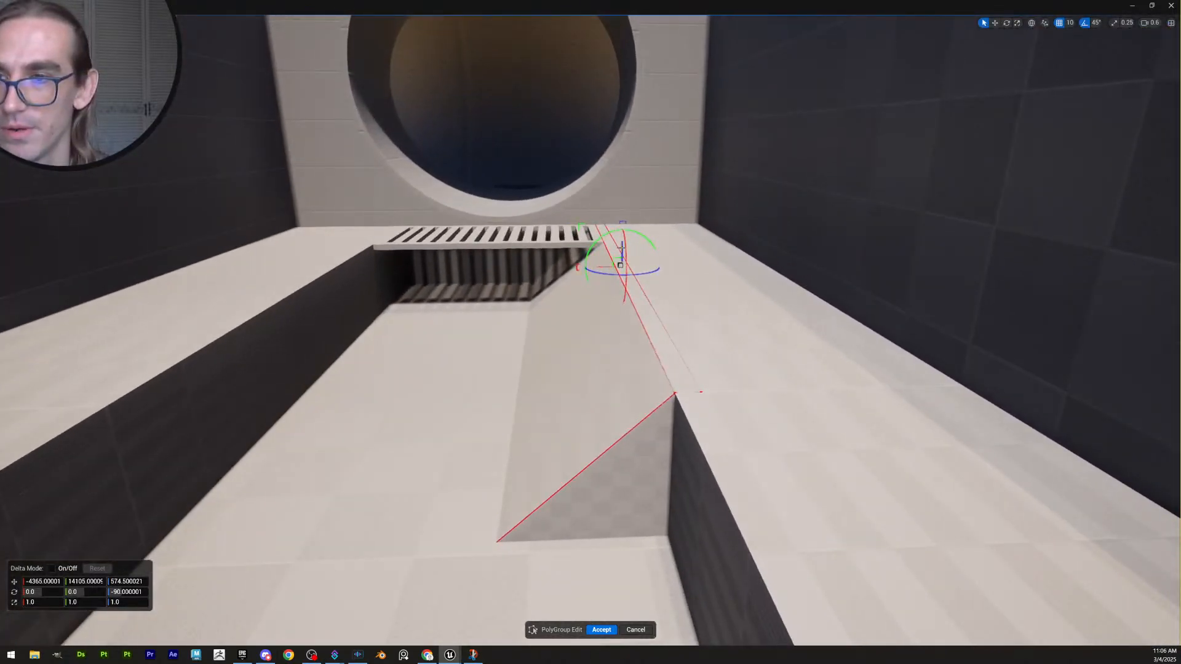
Lower the sloped block's top face to Z 494.5 and accept the PolyGroup edit
{"action": "left_click_drag", "start_coordinate": [621, 247], "coordinate": [618, 279]}
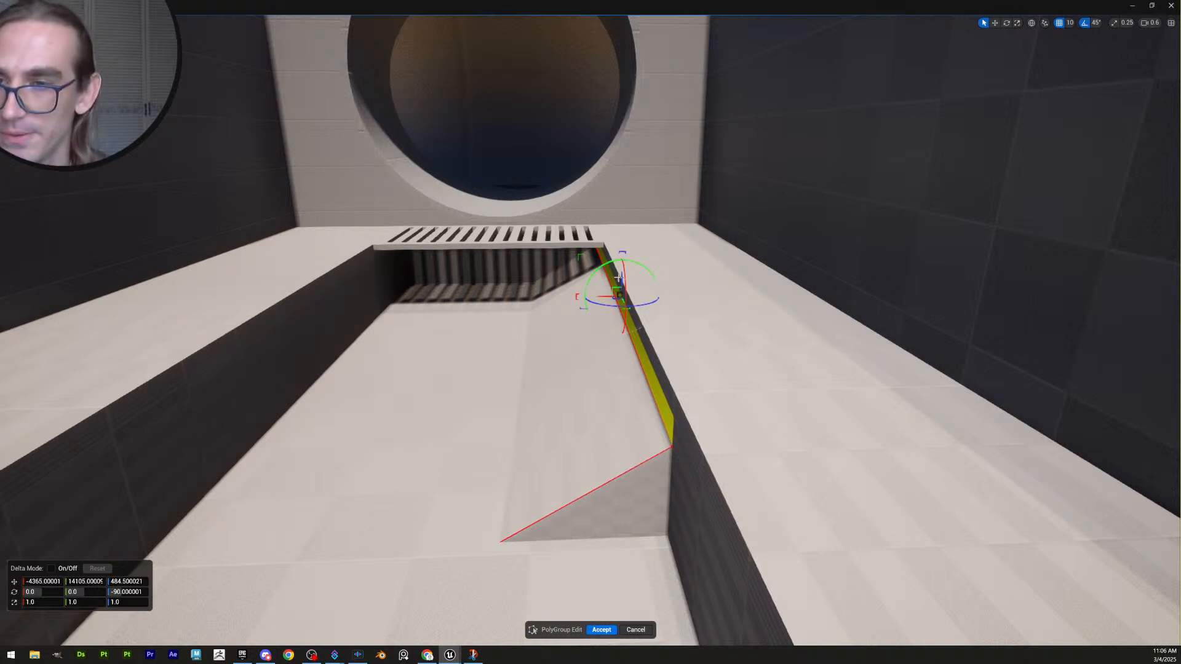
{"action": "left_click_drag", "start_coordinate": [618, 278], "coordinate": [617, 274]}
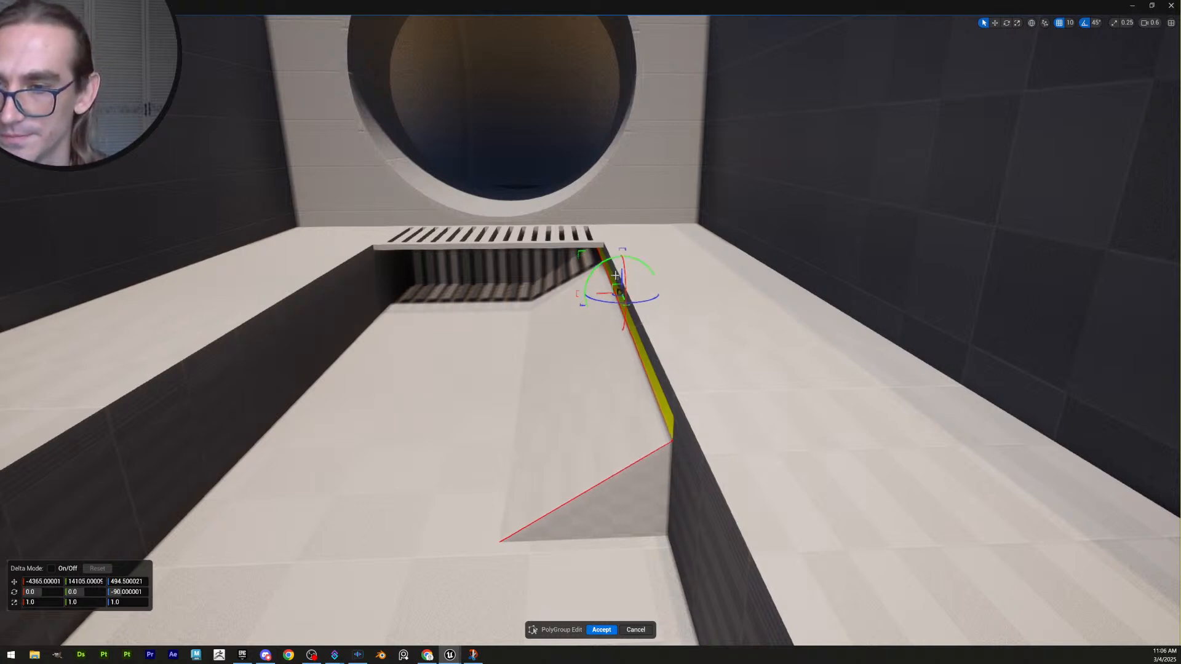
{"action": "left_click", "coordinate": [603, 627]}
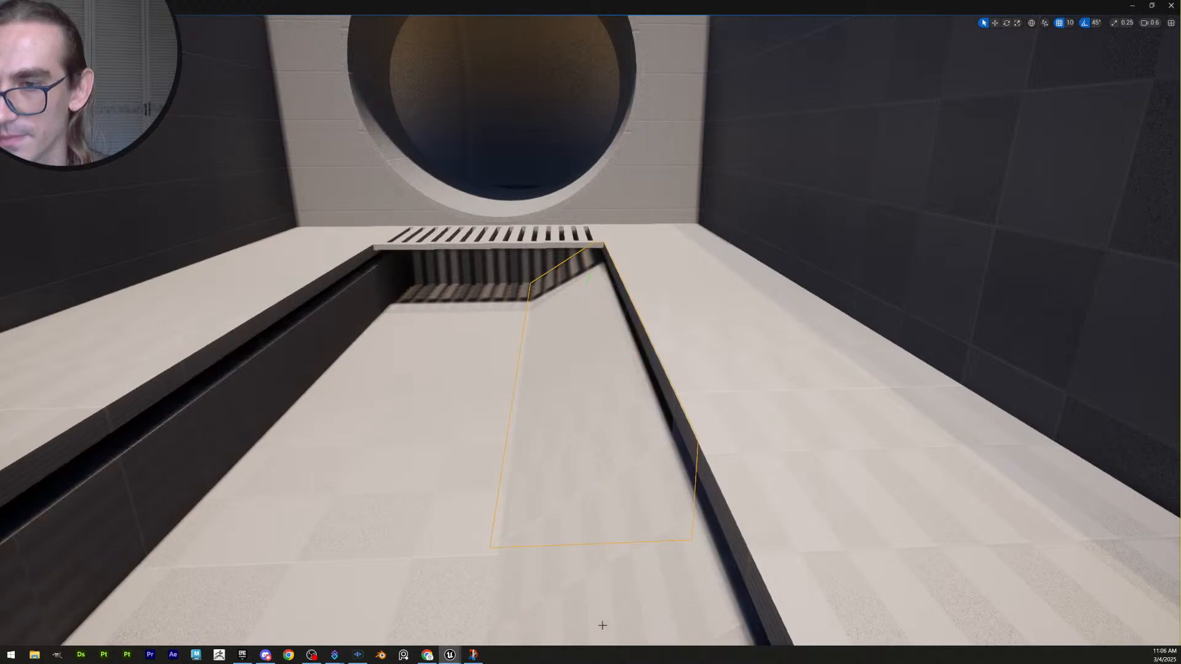
Rotate the two side blocks on the opposite side of the channel so their slopes face its centre
{"action": "right_click_drag", "start_coordinate": [590, 332], "coordinate": [443, 332]}
{"action": "scroll", "coordinate": [529, 332], "scroll_direction": "up", "scroll_amount": 1}
{"action": "scroll", "coordinate": [468, 338], "scroll_direction": "up", "scroll_amount": 1}
{"action": "key", "text": "e"}
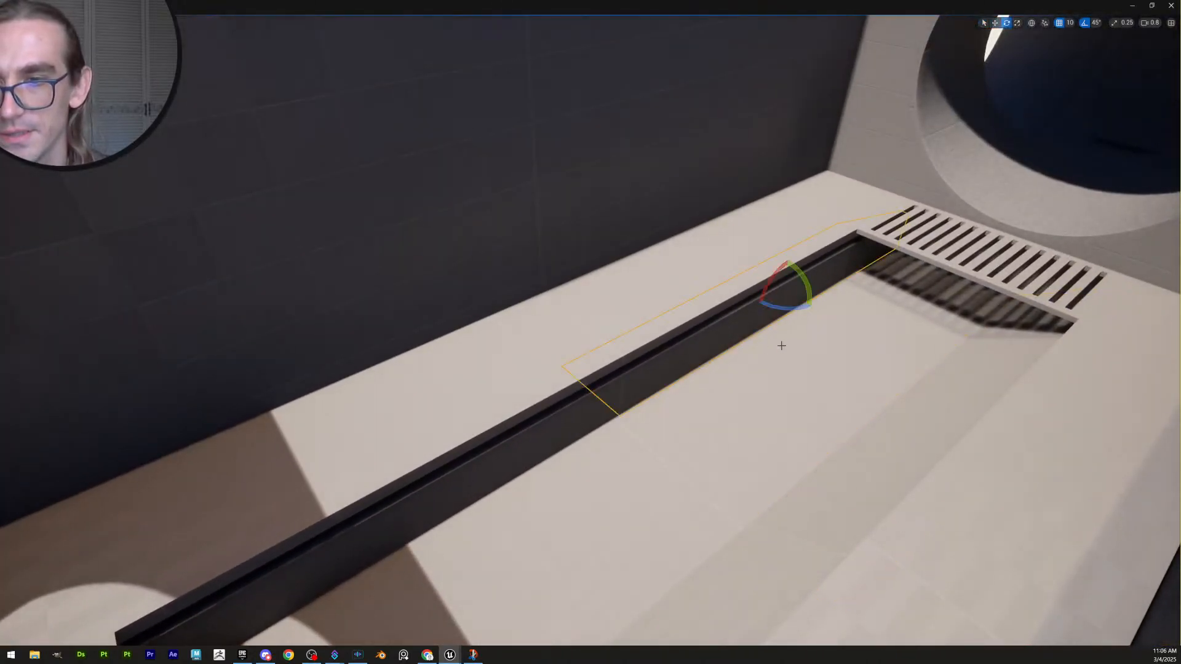
{"action": "left_click_drag", "start_coordinate": [810, 306], "coordinate": [890, 302]}
{"action": "left_click", "coordinate": [592, 407]}
{"action": "right_click_drag", "start_coordinate": [770, 351], "coordinate": [743, 367]}
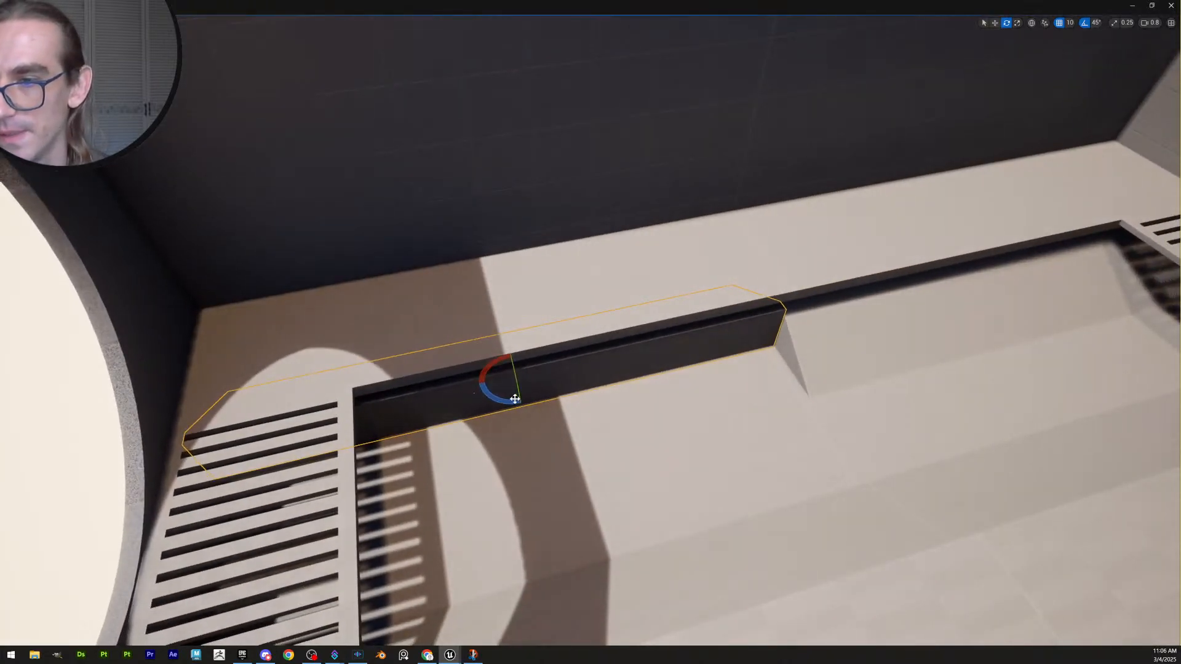
{"action": "left_click_drag", "start_coordinate": [508, 397], "coordinate": [541, 394]}
Select the ledge slabs and grates around the channel and lower them together toward the tops of the sloped blocks
{"action": "key", "text": "q"}
{"action": "right_click_drag", "start_coordinate": [625, 430], "coordinate": [607, 443]}
{"action": "left_click", "coordinate": [427, 324]}
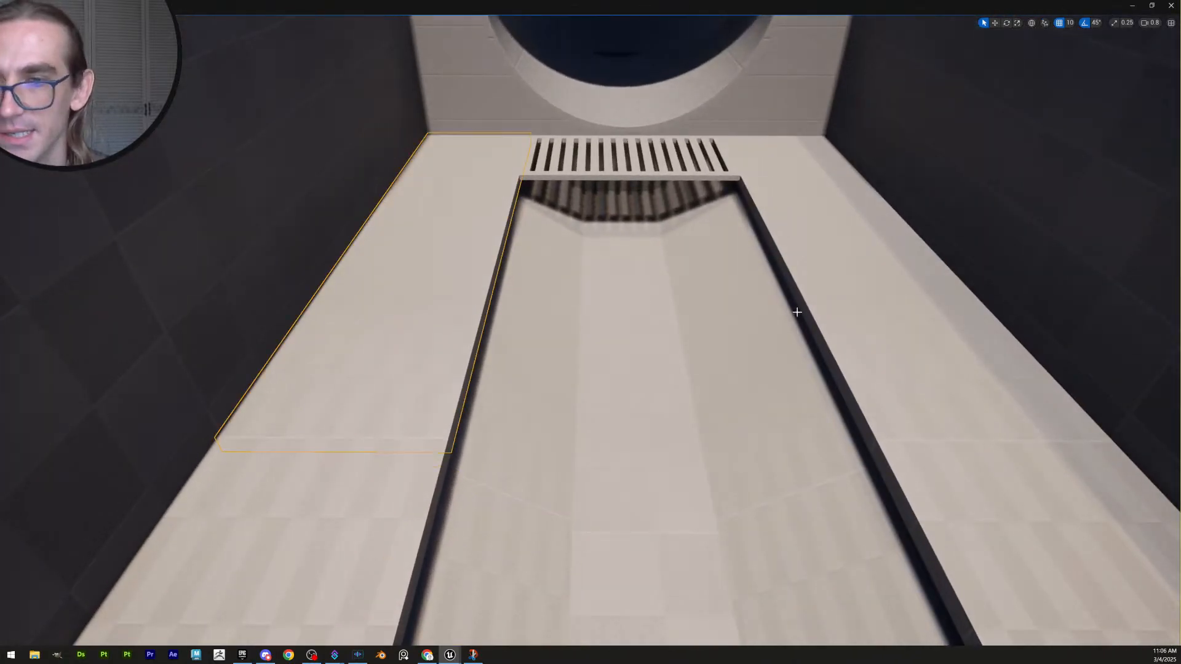
{"action": "left_click", "coordinate": [845, 307], "text": "shift"}
{"action": "right_click_drag", "start_coordinate": [846, 306], "coordinate": [653, 384]}
{"action": "left_click", "coordinate": [773, 379], "text": "shift"}
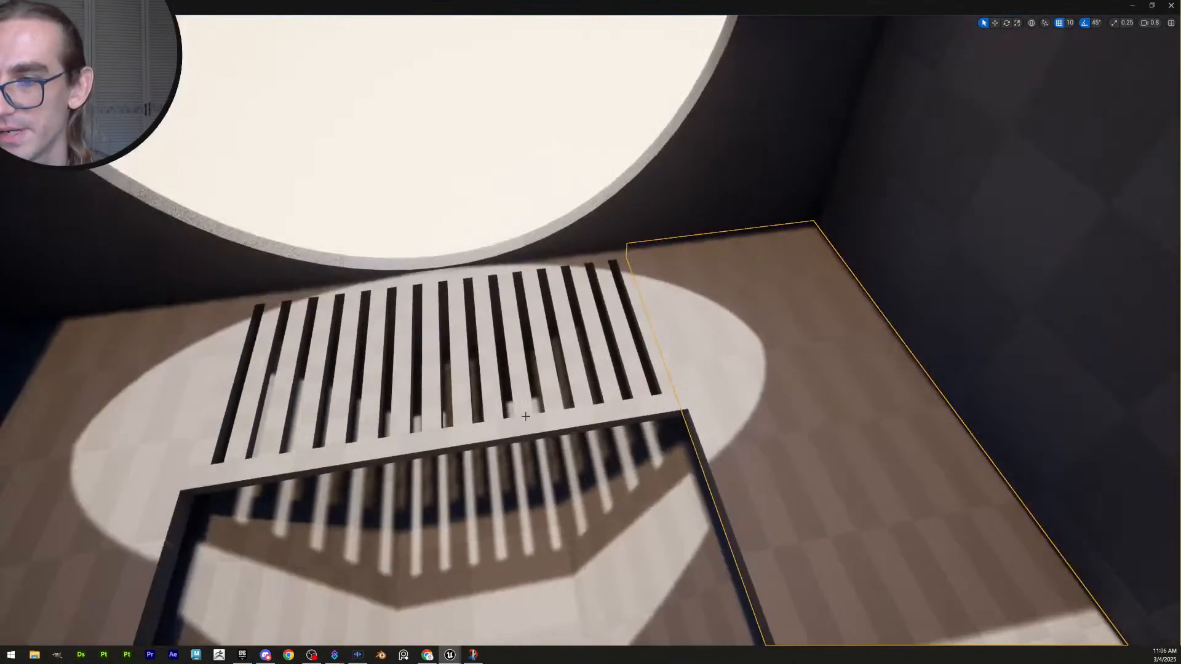
{"action": "right_click_drag", "start_coordinate": [525, 425], "coordinate": [579, 147]}
{"action": "left_click", "coordinate": [595, 188], "text": "shift"}
{"action": "key", "text": "w"}
{"action": "right_click_drag", "start_coordinate": [541, 187], "coordinate": [534, 211]}
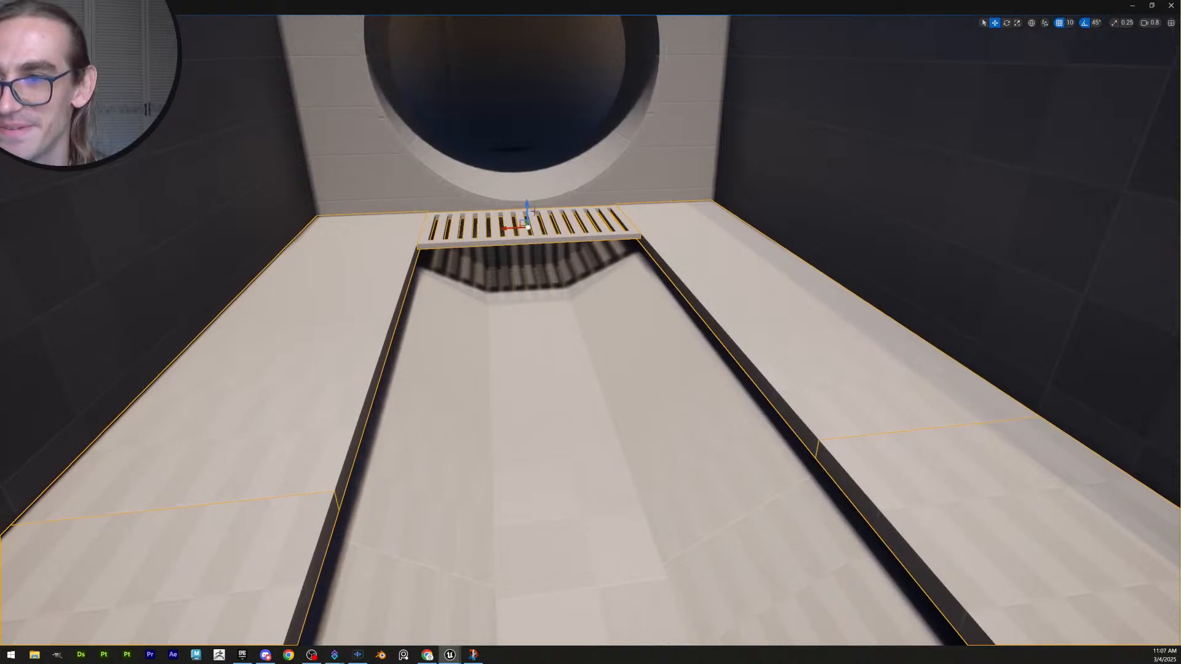
{"action": "left_click_drag", "start_coordinate": [526, 206], "coordinate": [524, 226]}
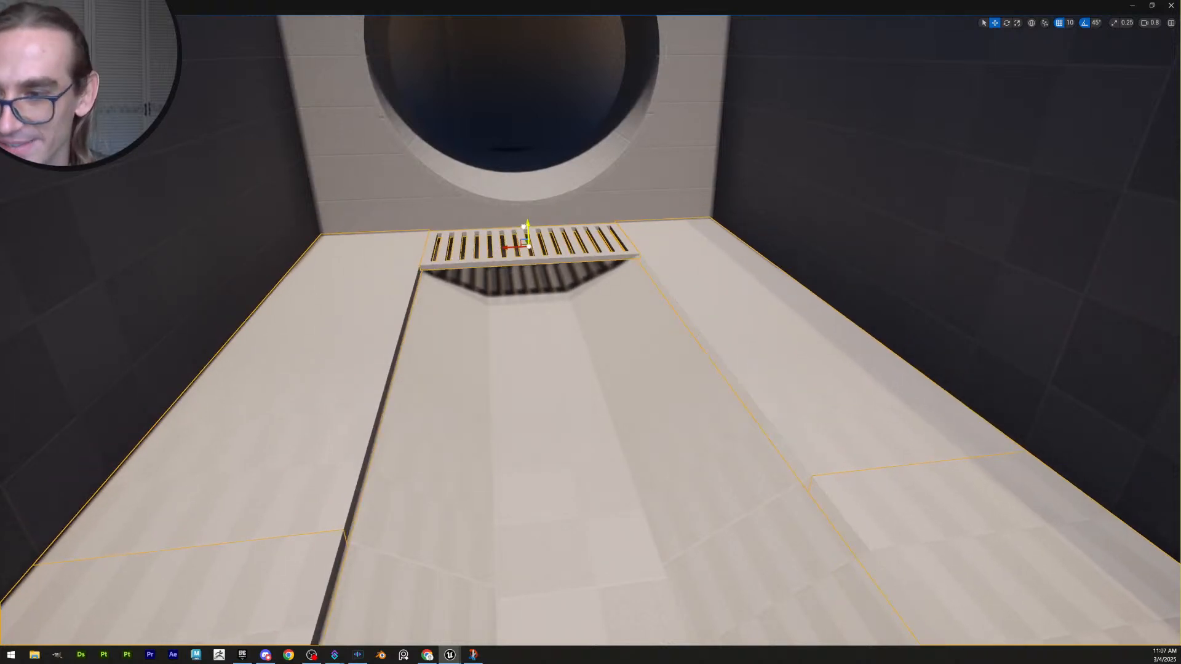
{"action": "key", "text": "Escape"}
Select both ledge slabs on the side with the remaining lip and lower them slightly toward the slopes
{"action": "right_click_drag", "start_coordinate": [674, 342], "coordinate": [599, 380]}
{"action": "left_click", "coordinate": [599, 379]}
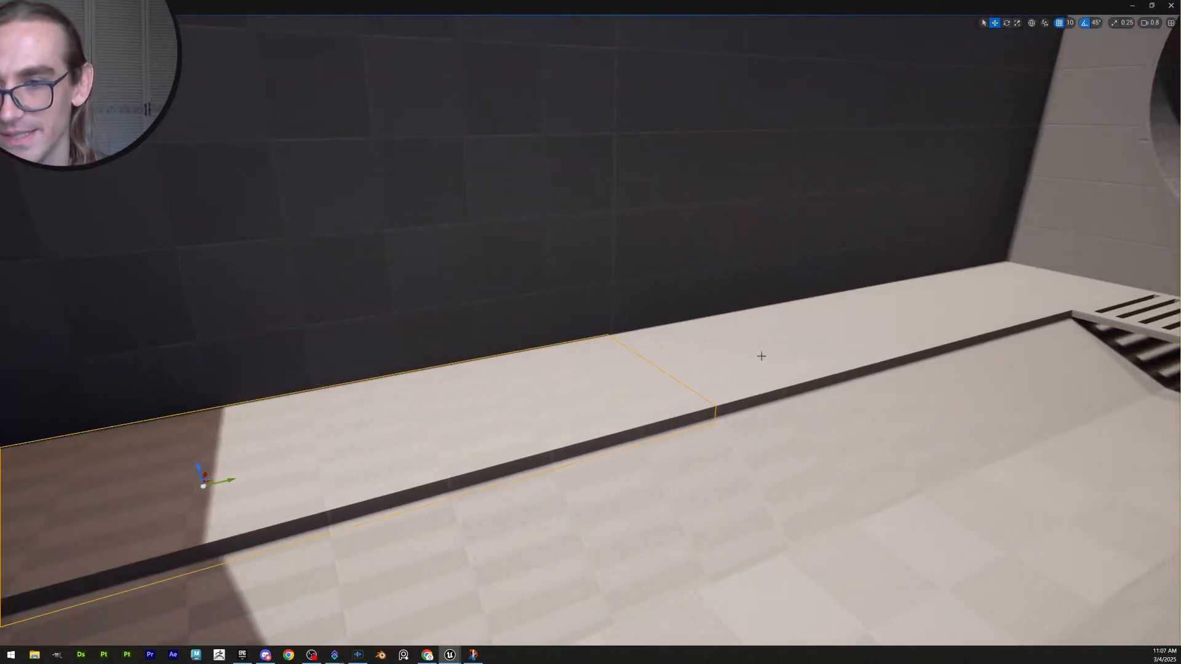
{"action": "left_click", "coordinate": [762, 356], "text": "shift"}
{"action": "right_click_drag", "start_coordinate": [762, 356], "coordinate": [708, 357]}
{"action": "left_click_drag", "start_coordinate": [1100, 317], "coordinate": [1094, 330]}
{"action": "key", "text": "Escape"}
{"action": "right_click_drag", "start_coordinate": [872, 366], "coordinate": [1015, 434]}
Reselect the ledge piece along the same wall and nudge it to refine how it meets the sloped blocks
{"action": "scroll", "coordinate": [983, 392], "scroll_direction": "up", "scroll_amount": 1}
{"action": "scroll", "coordinate": [1006, 424], "scroll_direction": "up", "scroll_amount": 1}
{"action": "left_click", "coordinate": [625, 359]}
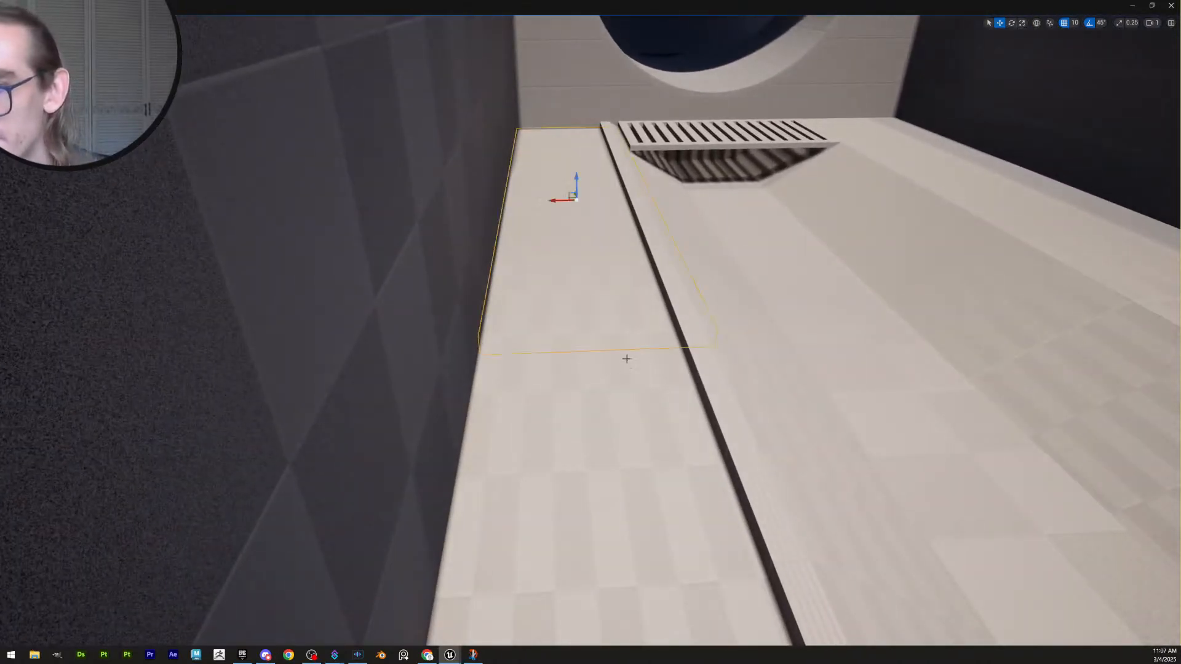
{"action": "right_click_drag", "start_coordinate": [627, 372], "coordinate": [627, 351]}
{"action": "right_click_drag", "start_coordinate": [570, 287], "coordinate": [605, 308]}
{"action": "left_click_drag", "start_coordinate": [443, 391], "coordinate": [433, 376]}
{"action": "right_click_drag", "start_coordinate": [433, 376], "coordinate": [393, 400]}
Examine how the ledge slabs on both sides of the channel meet the tops of the sloped blocks
{"action": "left_click", "coordinate": [849, 389]}
{"action": "right_click_drag", "start_coordinate": [849, 388], "coordinate": [844, 446]}
{"action": "scroll", "coordinate": [886, 393], "scroll_direction": "up", "scroll_amount": 2}
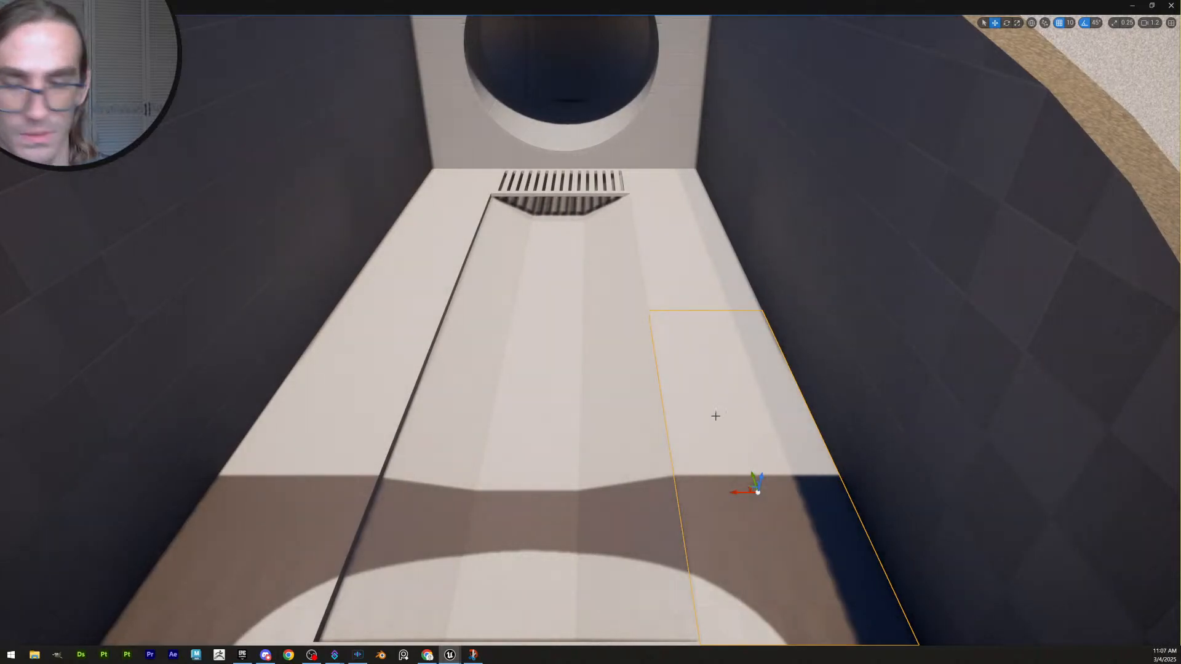
{"action": "left_click", "coordinate": [384, 364]}
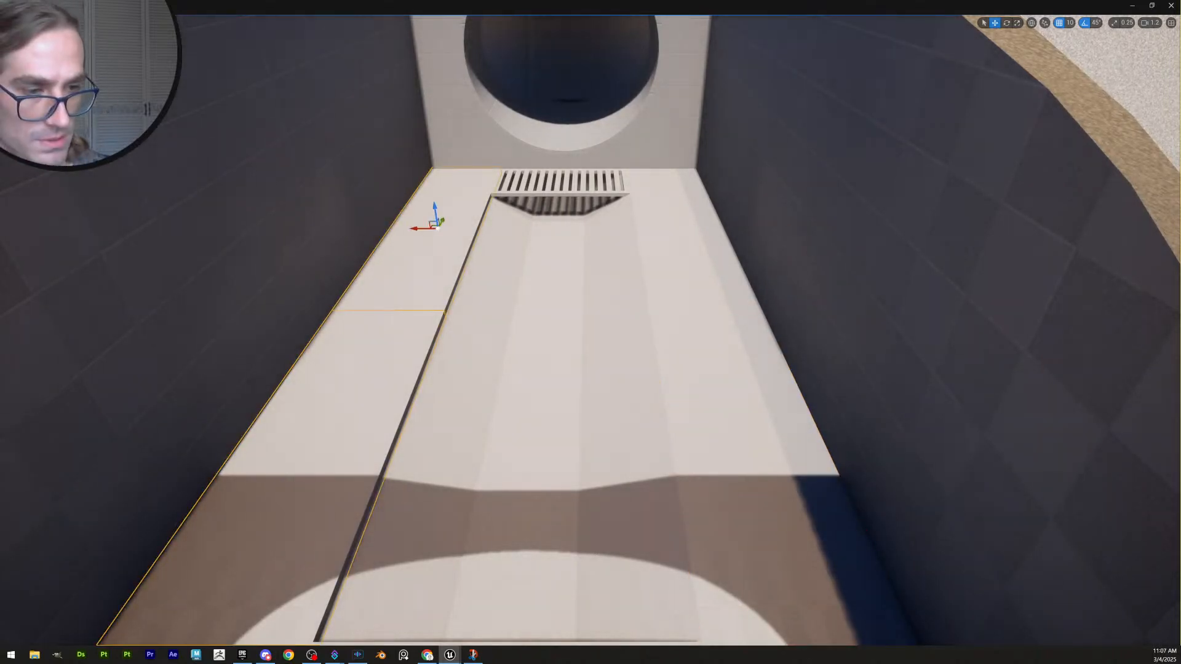
{"action": "right_click_drag", "start_coordinate": [660, 444], "coordinate": [688, 436]}
{"action": "left_click", "coordinate": [770, 337]}
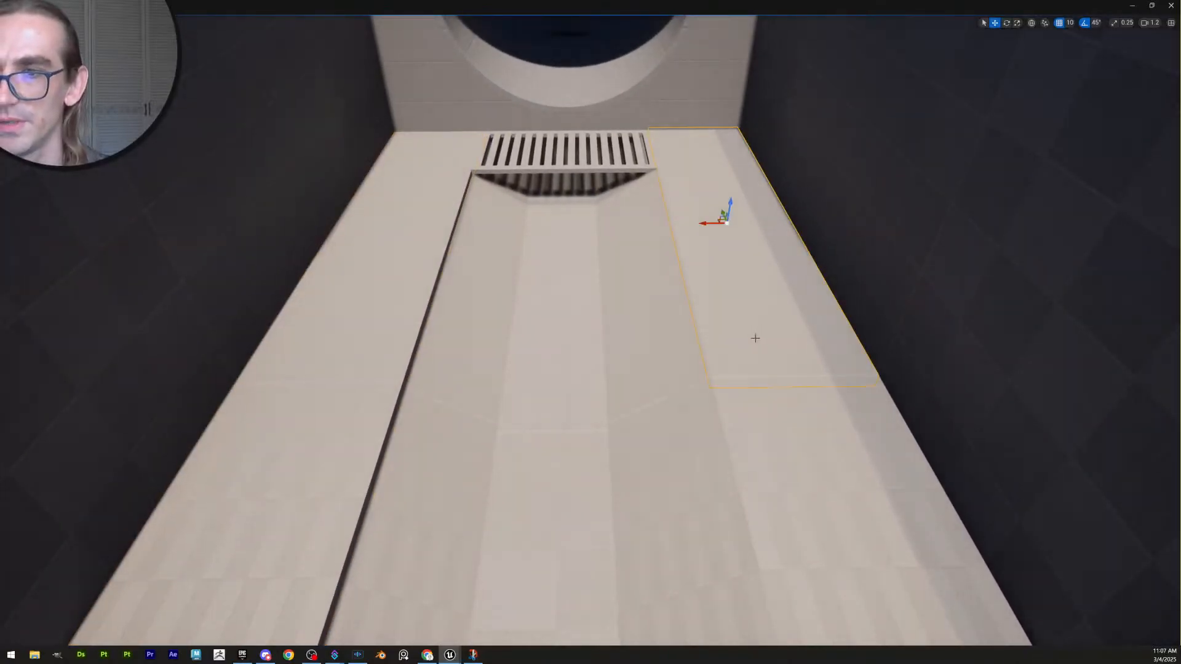
{"action": "right_click_drag", "start_coordinate": [736, 326], "coordinate": [706, 388]}
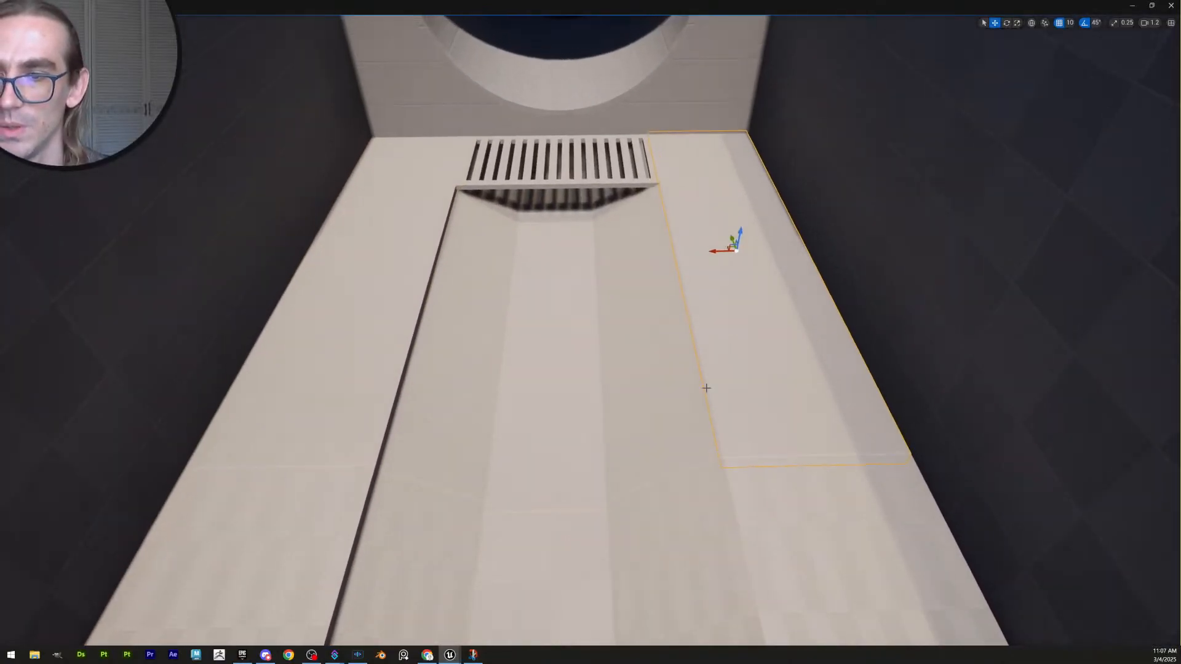
{"action": "left_click", "coordinate": [331, 332]}
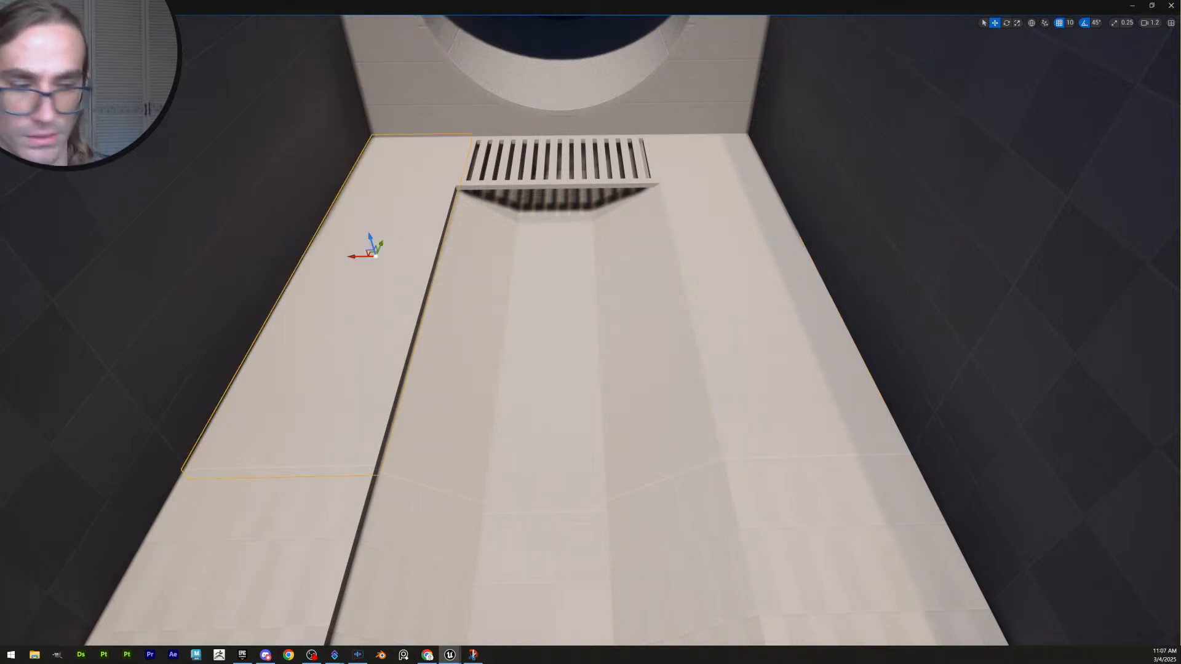
{"action": "right_click_drag", "start_coordinate": [710, 371], "coordinate": [679, 245]}
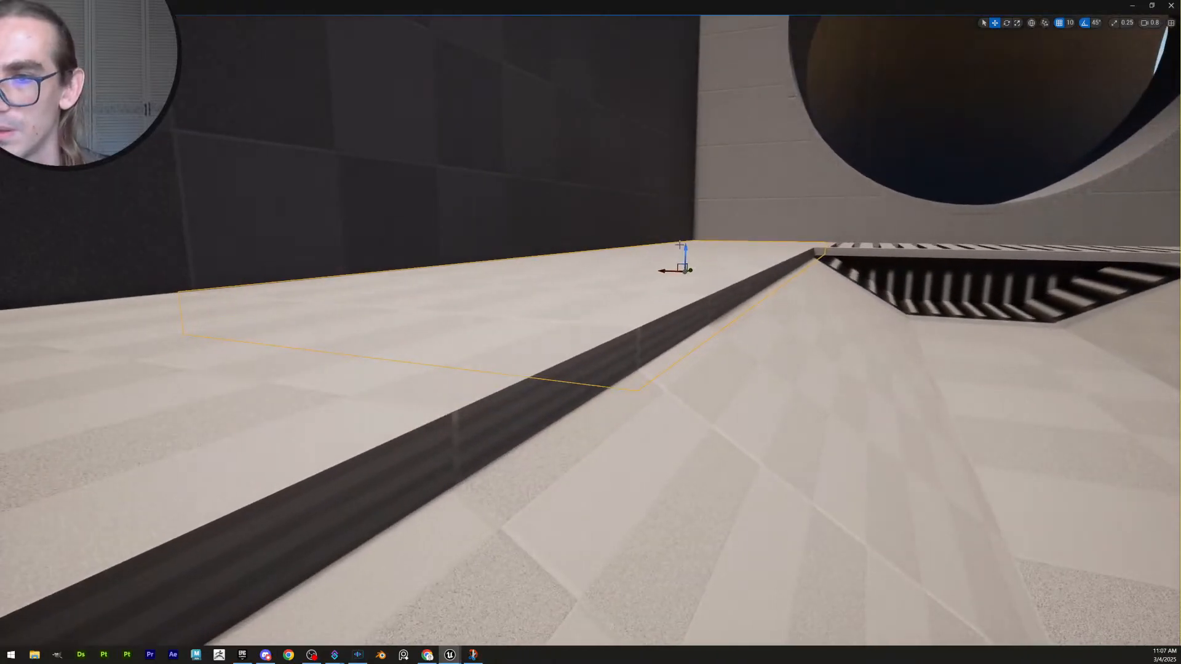
Try raising the far ledge slab on the side with the lip, and undo the change
{"action": "left_click_drag", "start_coordinate": [685, 248], "coordinate": [675, 179]}
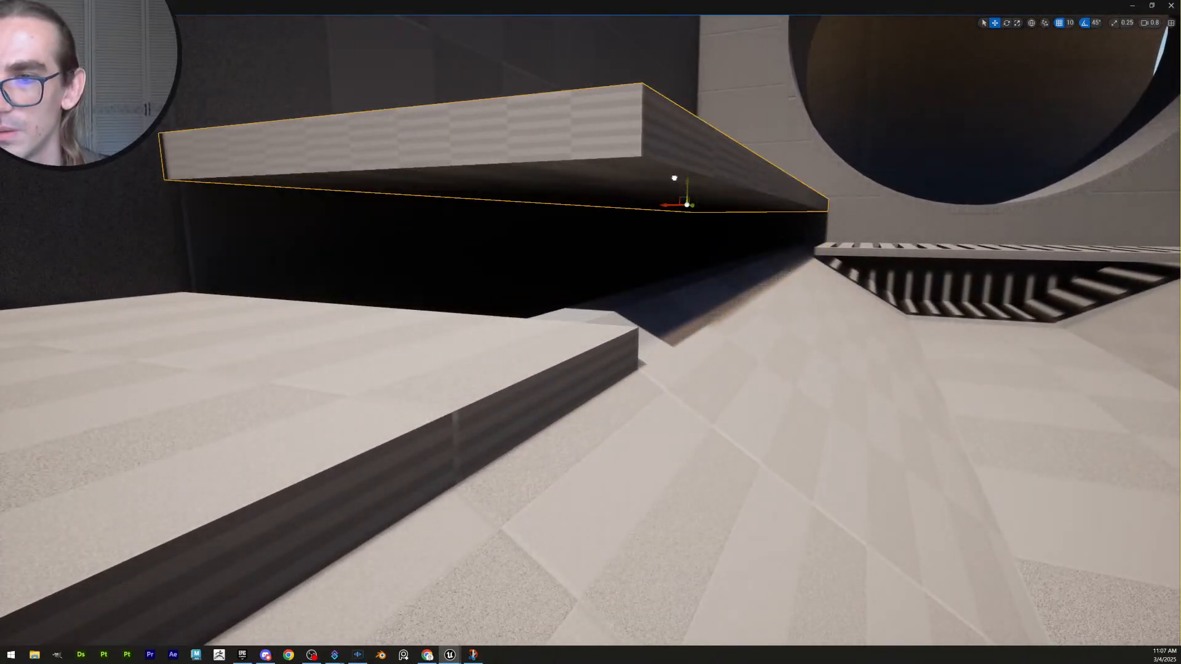
{"action": "right_click_drag", "start_coordinate": [818, 362], "coordinate": [650, 541]}
{"action": "key", "text": "ctrl+z"}
{"action": "key", "text": "ctrl+z"}
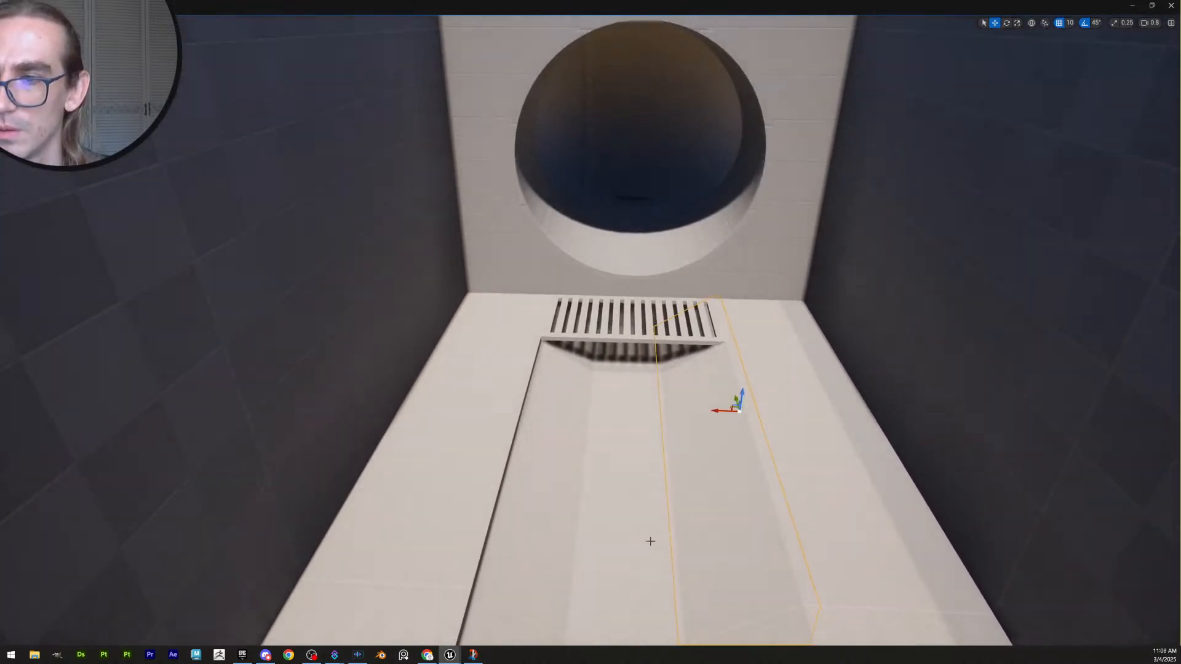
Check the ledge slab, channel floor and sloped blocks on both sides to compare how they line up
{"action": "left_click", "coordinate": [828, 458]}
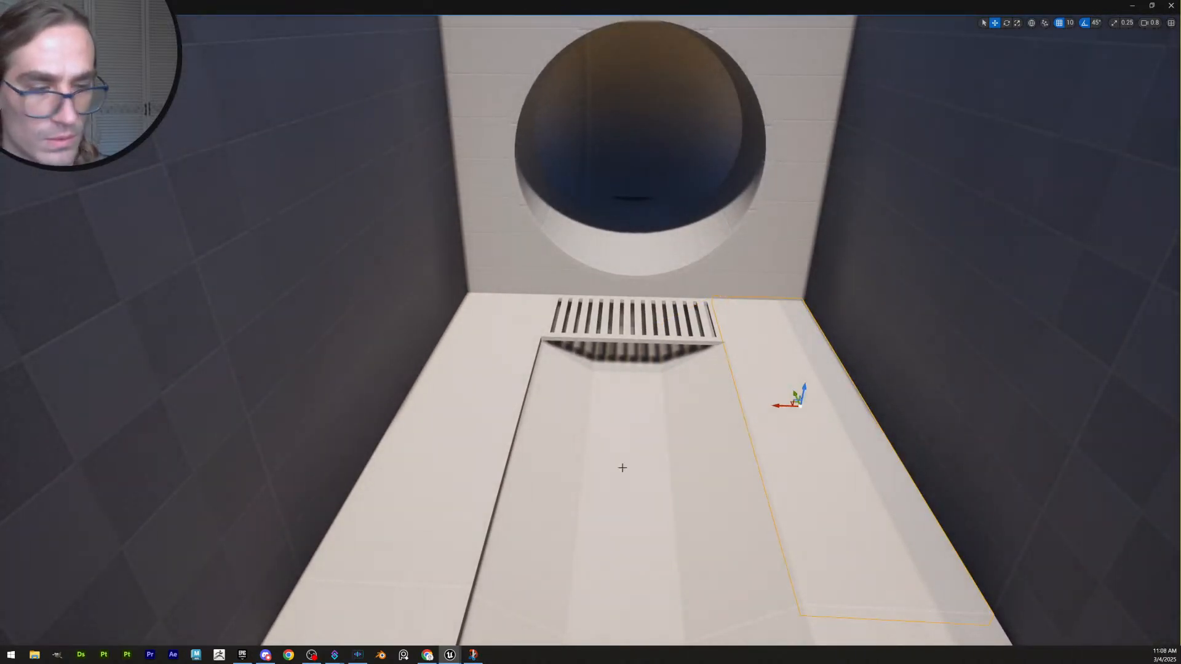
{"action": "left_click", "coordinate": [472, 436]}
{"action": "left_click", "coordinate": [645, 464]}
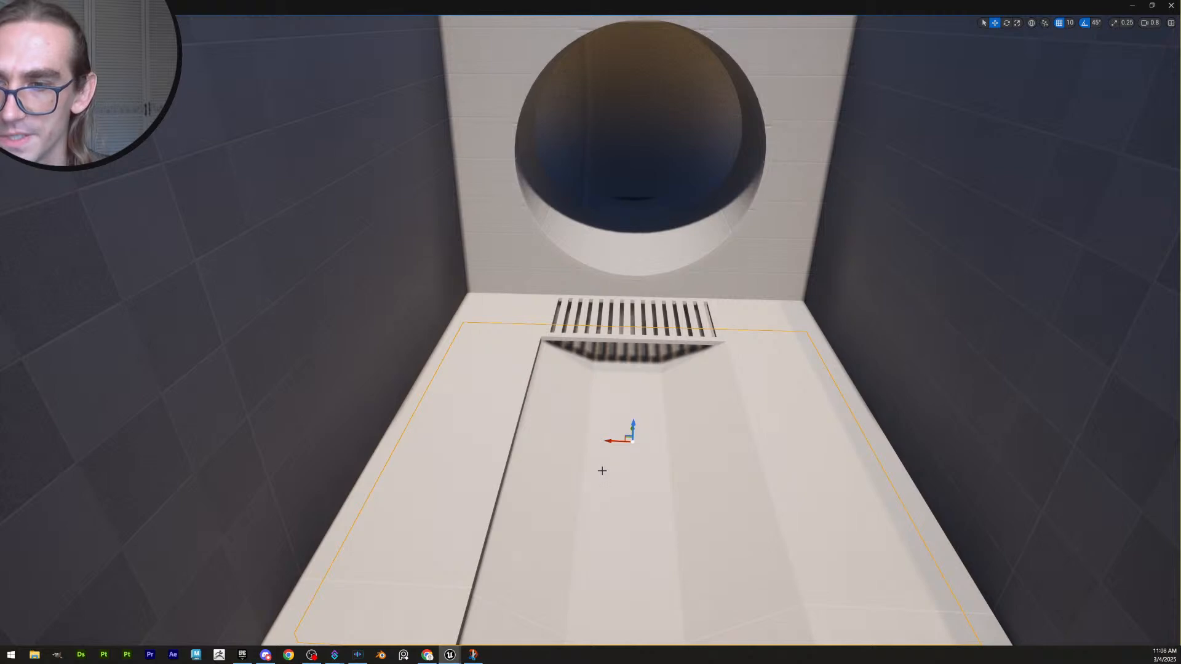
{"action": "key", "text": "w"}
{"action": "scroll", "coordinate": [651, 495], "scroll_direction": "up", "scroll_amount": 1}
{"action": "right_click_drag", "start_coordinate": [645, 464], "coordinate": [646, 515]}
{"action": "key", "text": "s"}
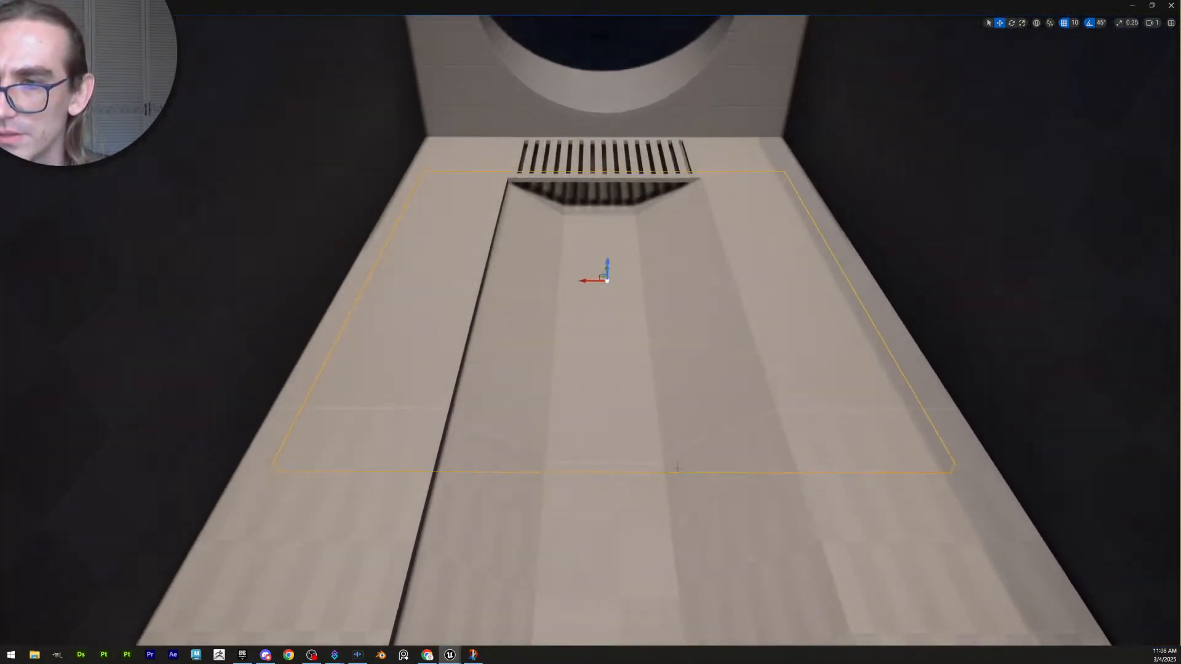
{"action": "right_click_drag", "start_coordinate": [518, 416], "coordinate": [601, 193]}
{"action": "key", "text": "s"}
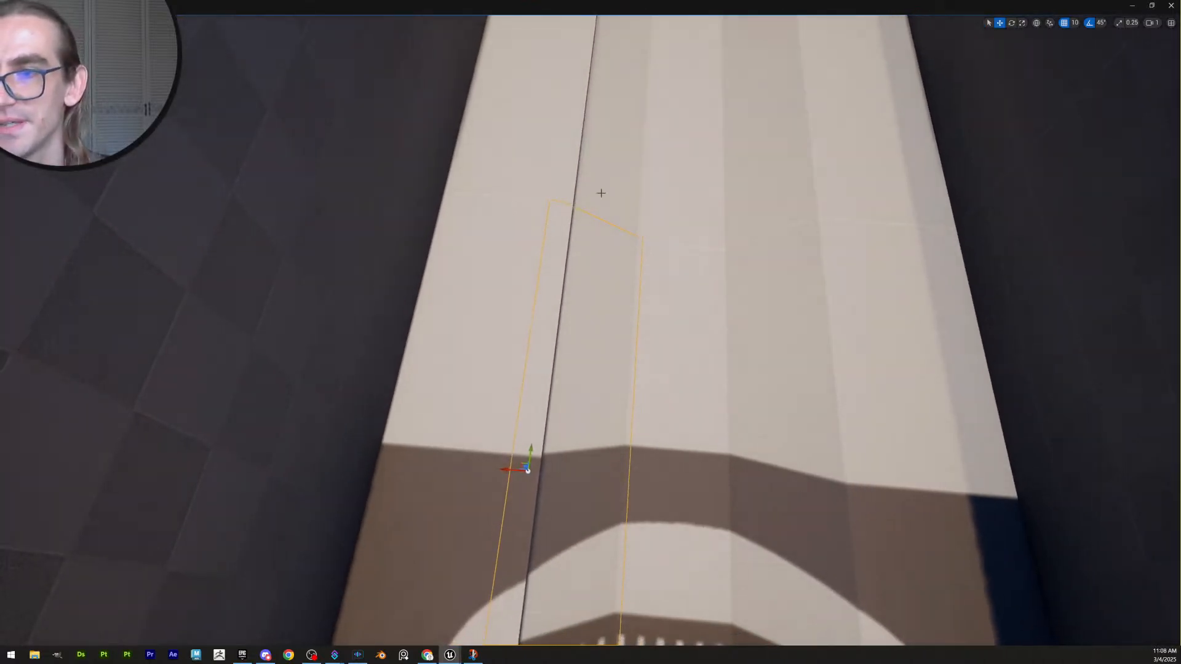
{"action": "left_click", "coordinate": [605, 317], "text": "shift"}
{"action": "right_click_drag", "start_coordinate": [605, 318], "coordinate": [604, 252]}
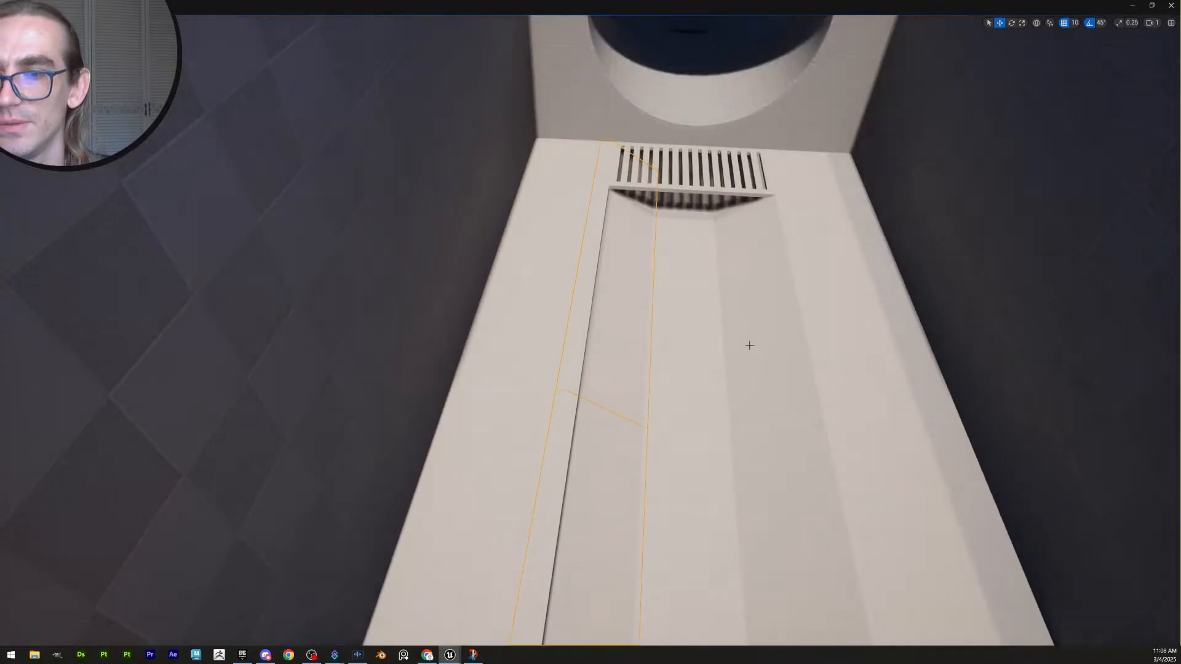
Move the pivot of the far sloped block on the side without the lip to X -4385 and Z 402, and accept it
{"action": "left_click", "coordinate": [794, 357]}
{"action": "right_click_drag", "start_coordinate": [798, 358], "coordinate": [832, 367]}
{"action": "key", "text": "w"}
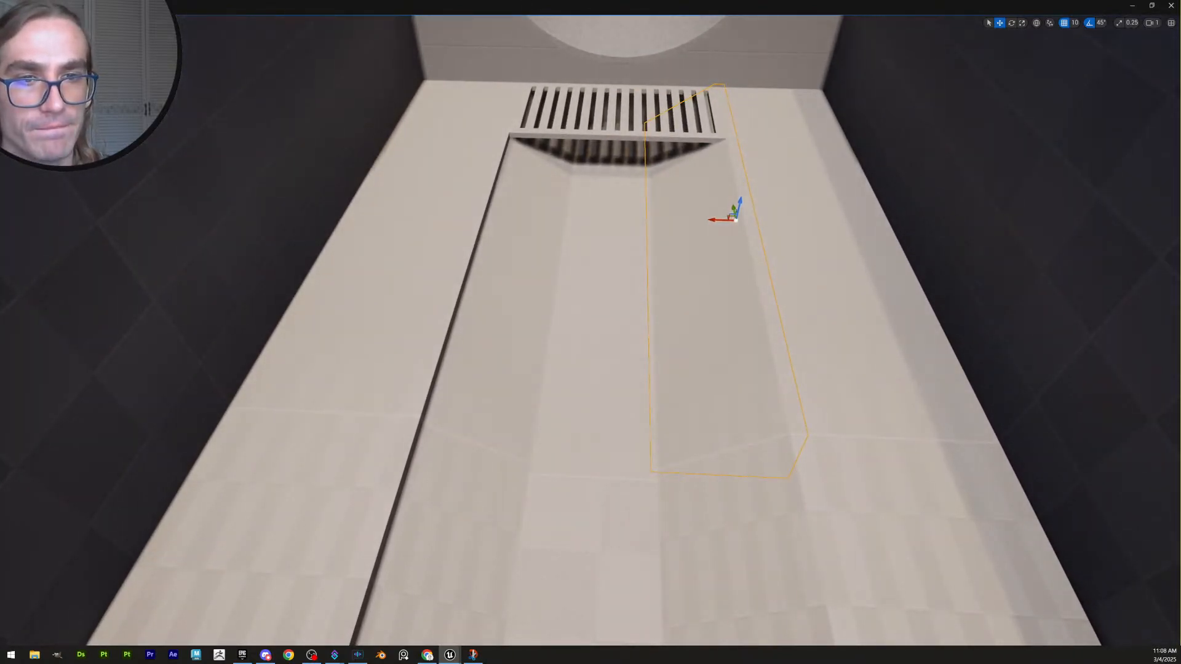
{"action": "key", "text": "d"}
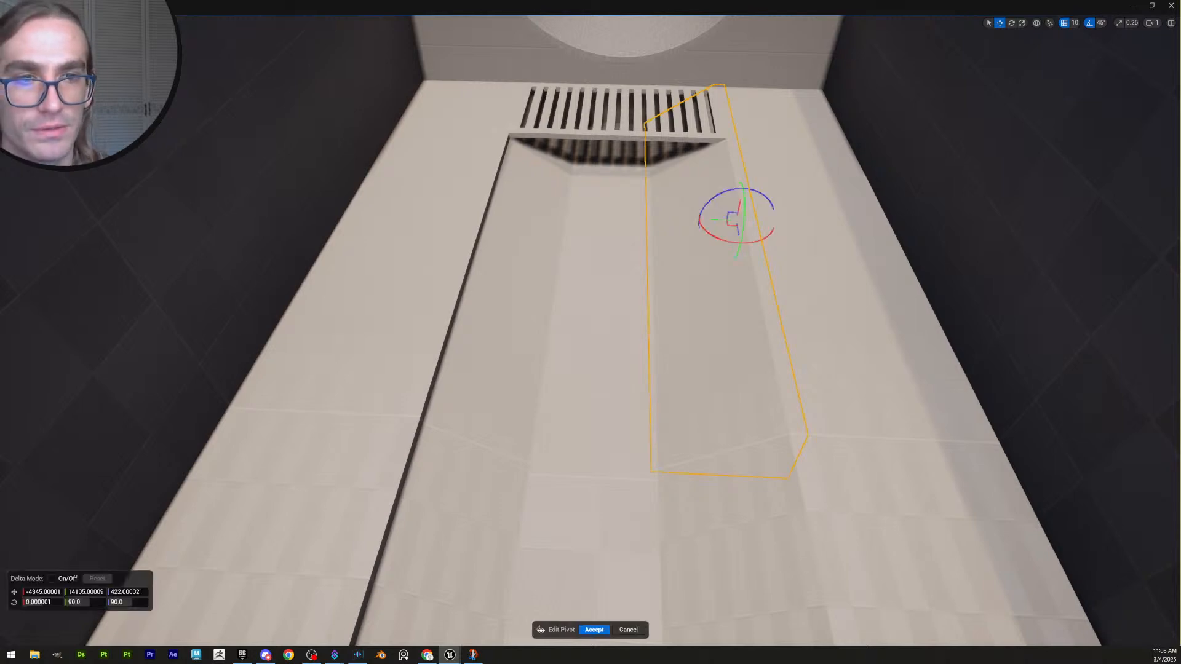
{"action": "mouse_move", "coordinate": [728, 214]}
{"action": "left_mouse_down"}
{"action": "mouse_move", "coordinate": [641, 216]}
{"action": "mouse_move", "coordinate": [744, 223]}
{"action": "left_mouse_up"}
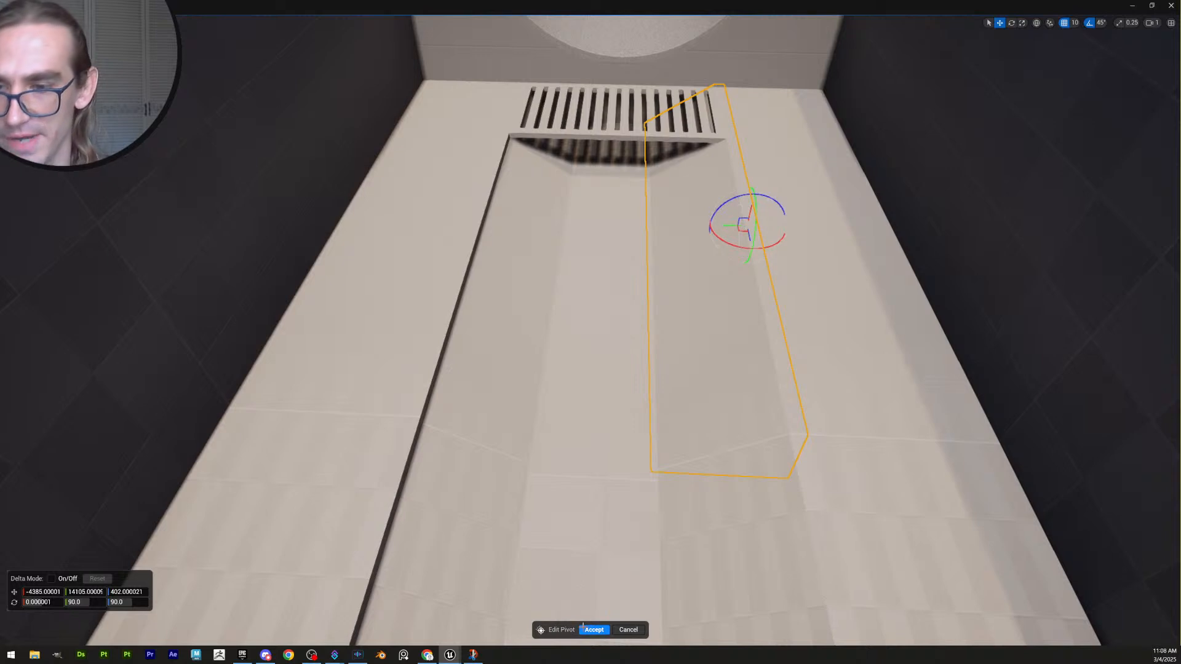
{"action": "left_click", "coordinate": [587, 629]}
Shift the same sloped block slightly outward toward its wall so its top meets the ledge
{"action": "right_click_drag", "start_coordinate": [779, 327], "coordinate": [705, 424]}
{"action": "left_click", "coordinate": [710, 349]}
{"action": "left_click_drag", "start_coordinate": [751, 489], "coordinate": [778, 490]}
{"action": "right_click_drag", "start_coordinate": [778, 490], "coordinate": [919, 453]}
{"action": "scroll", "coordinate": [874, 424], "scroll_direction": "up", "scroll_amount": 3}
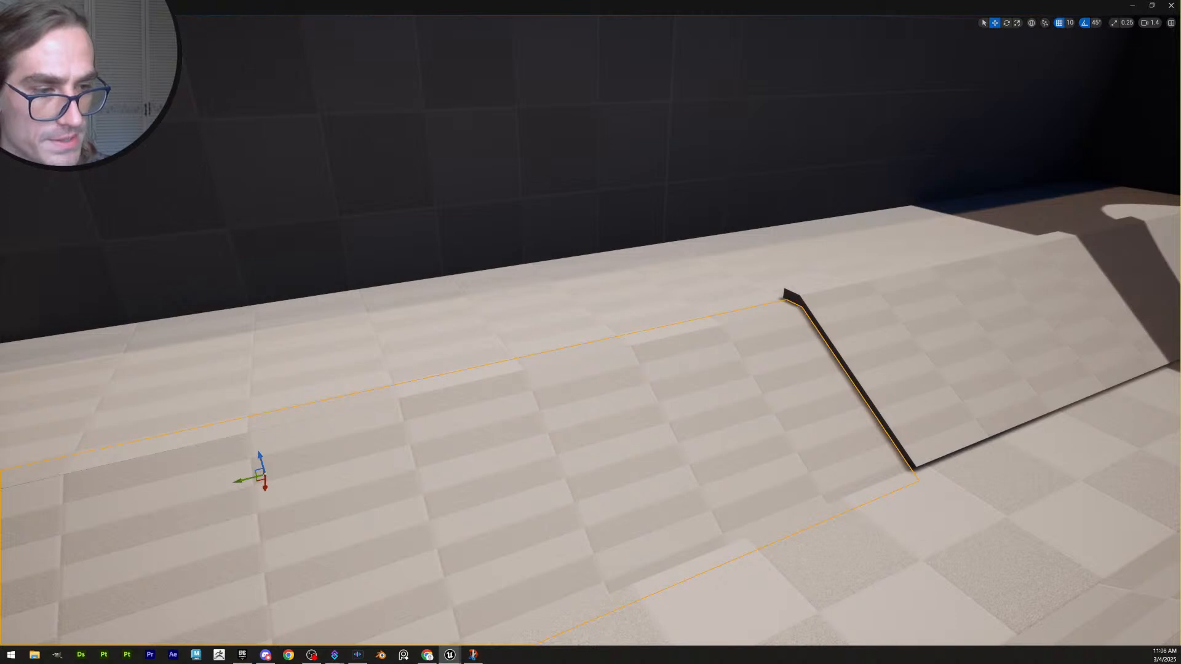
Snap the neighbouring sloped block down onto the surface below and compare it with the adjusted block
{"action": "left_click", "coordinate": [928, 428]}
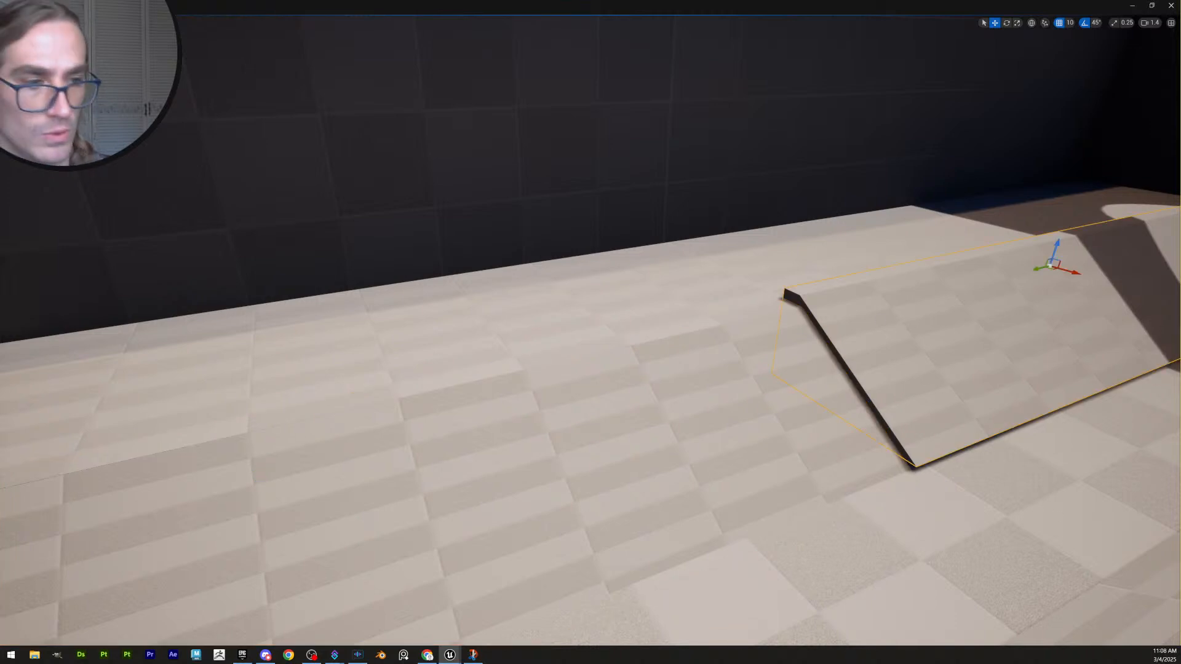
{"action": "key", "text": "End"}
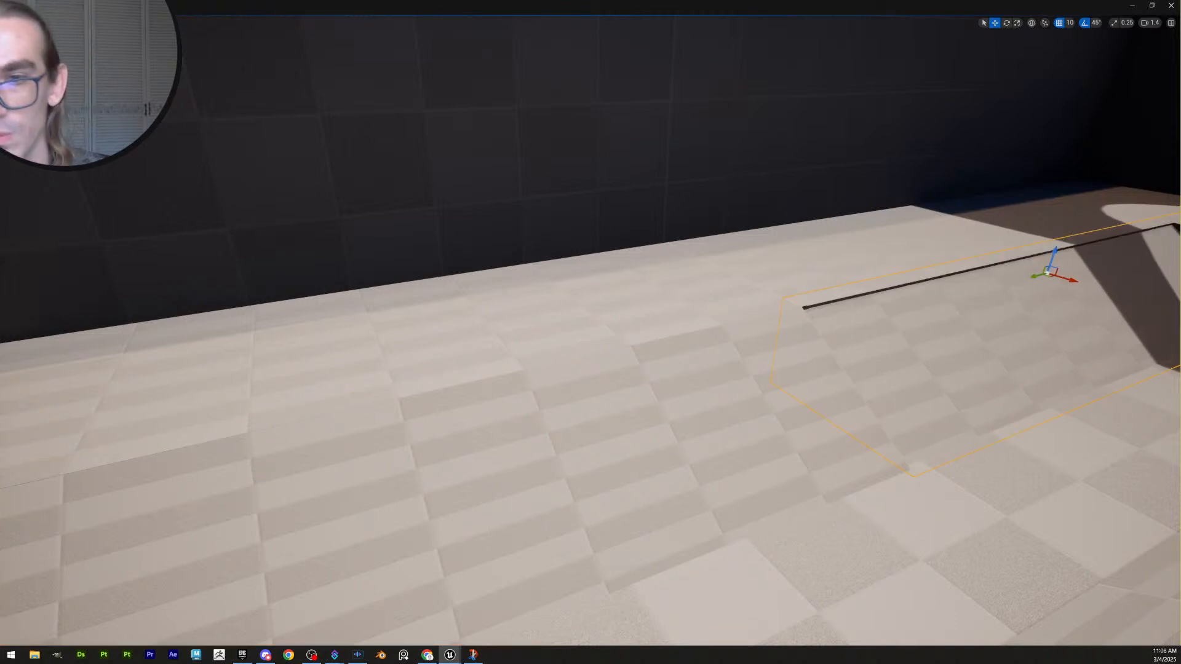
{"action": "mouse_move", "coordinate": [813, 383]}
{"action": "right_mouse_down"}
{"action": "mouse_move", "coordinate": [837, 388]}
{"action": "mouse_move", "coordinate": [833, 375]}
{"action": "right_mouse_up"}
{"action": "left_click", "coordinate": [799, 428]}
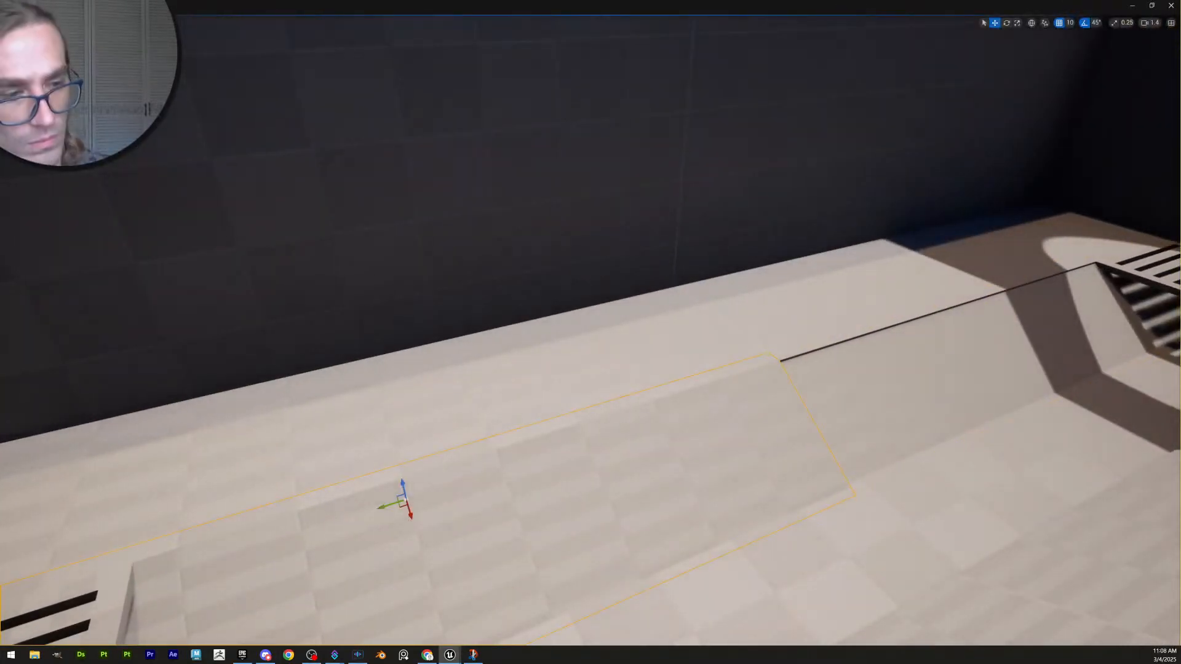
{"action": "left_click", "coordinate": [949, 358]}
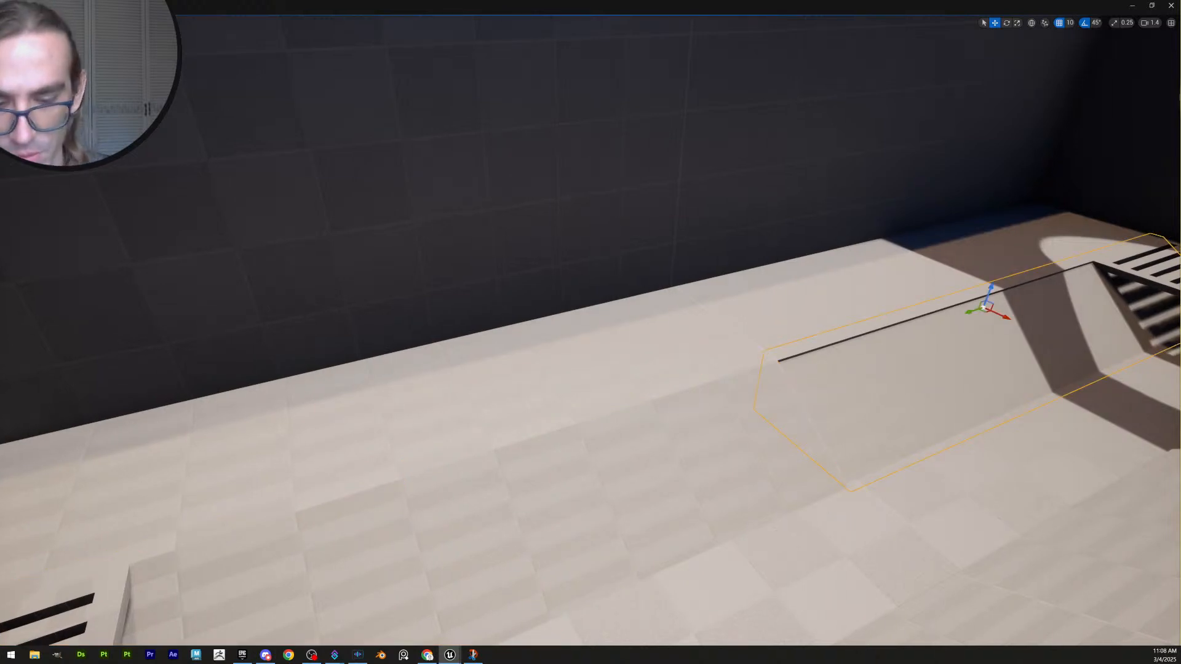
{"action": "mouse_move", "coordinate": [898, 350]}
{"action": "right_mouse_down"}
{"action": "mouse_move", "coordinate": [851, 352]}
{"action": "mouse_move", "coordinate": [895, 351]}
{"action": "right_mouse_up"}
Delete the neighbouring misaligned sloped block from its group
{"action": "left_click", "coordinate": [660, 393]}
{"action": "right_click_drag", "start_coordinate": [659, 393], "coordinate": [572, 397]}
{"action": "right_click_drag", "start_coordinate": [824, 367], "coordinate": [824, 393]}
{"action": "key", "text": "e"}
{"action": "key", "text": "Delete"}
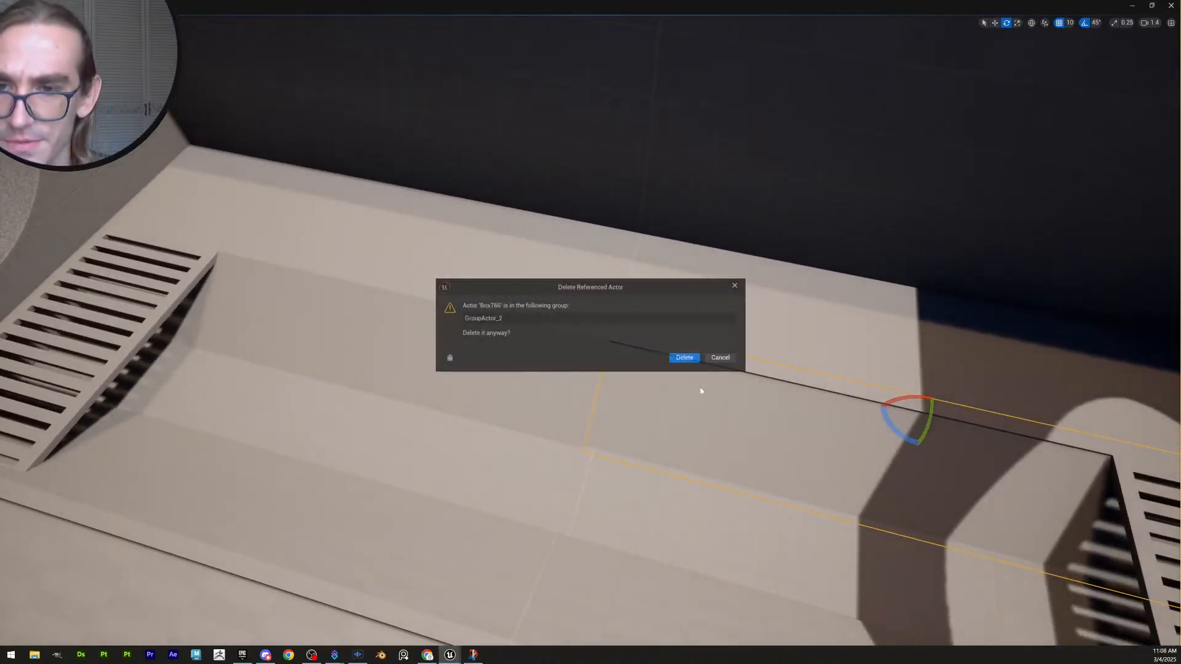
{"action": "left_click", "coordinate": [685, 358]}
Duplicate the remaining aligned sloped block along the channel into the empty half and butt it against the centre seam
{"action": "left_click", "coordinate": [540, 382]}
{"action": "right_click_drag", "start_coordinate": [541, 382], "coordinate": [657, 367]}
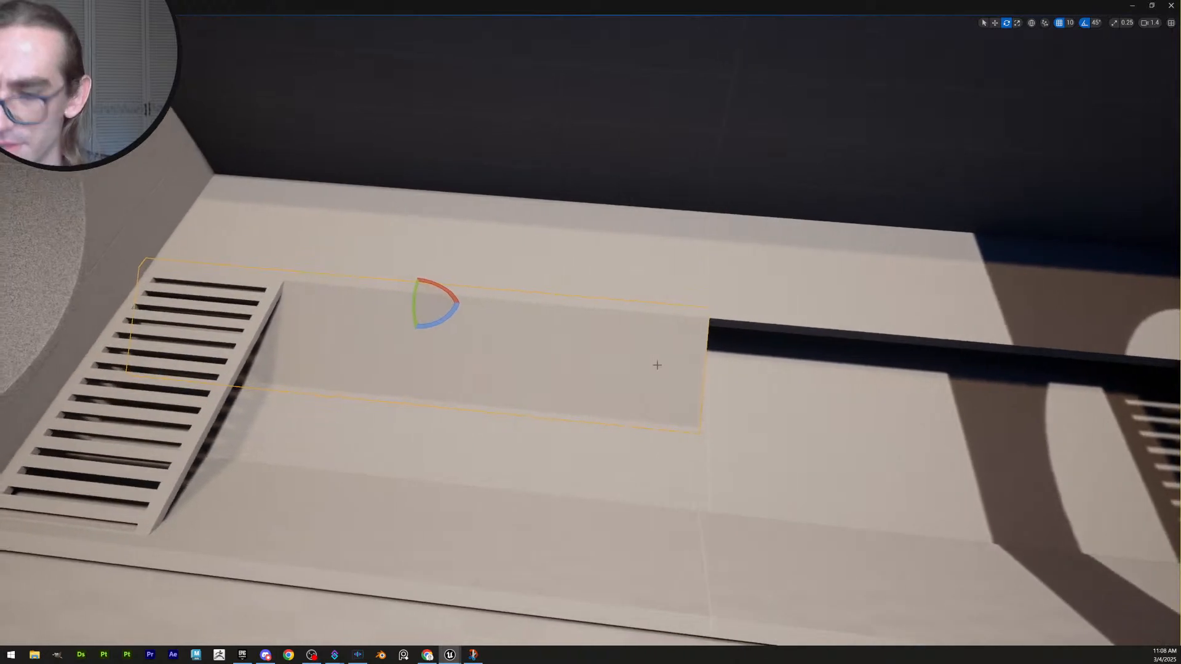
{"action": "key", "text": "w"}
{"action": "left_click_drag", "start_coordinate": [398, 301], "coordinate": [878, 370], "text": "alt"}
{"action": "right_click_drag", "start_coordinate": [879, 370], "coordinate": [1046, 363]}
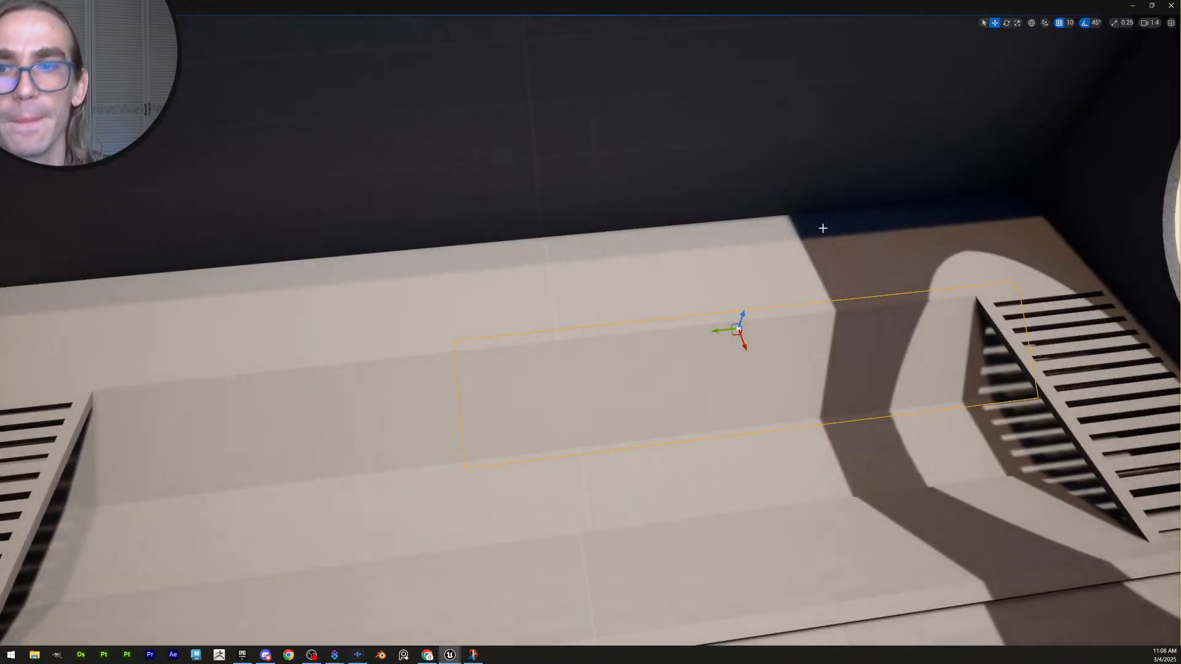
{"action": "left_click_drag", "start_coordinate": [718, 327], "coordinate": [812, 323]}
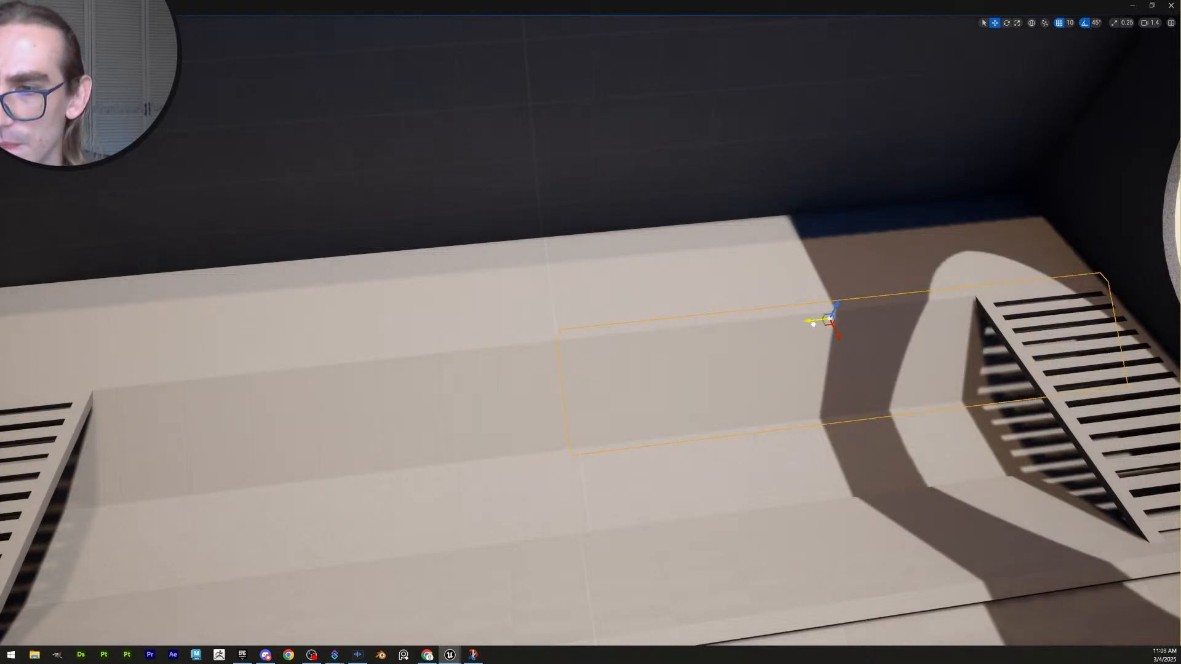
Delete the old sloped blocks along the opposite side of the channel
{"action": "key", "text": "Escape"}
{"action": "right_click_drag", "start_coordinate": [670, 361], "coordinate": [573, 356]}
{"action": "left_click", "coordinate": [573, 356]}
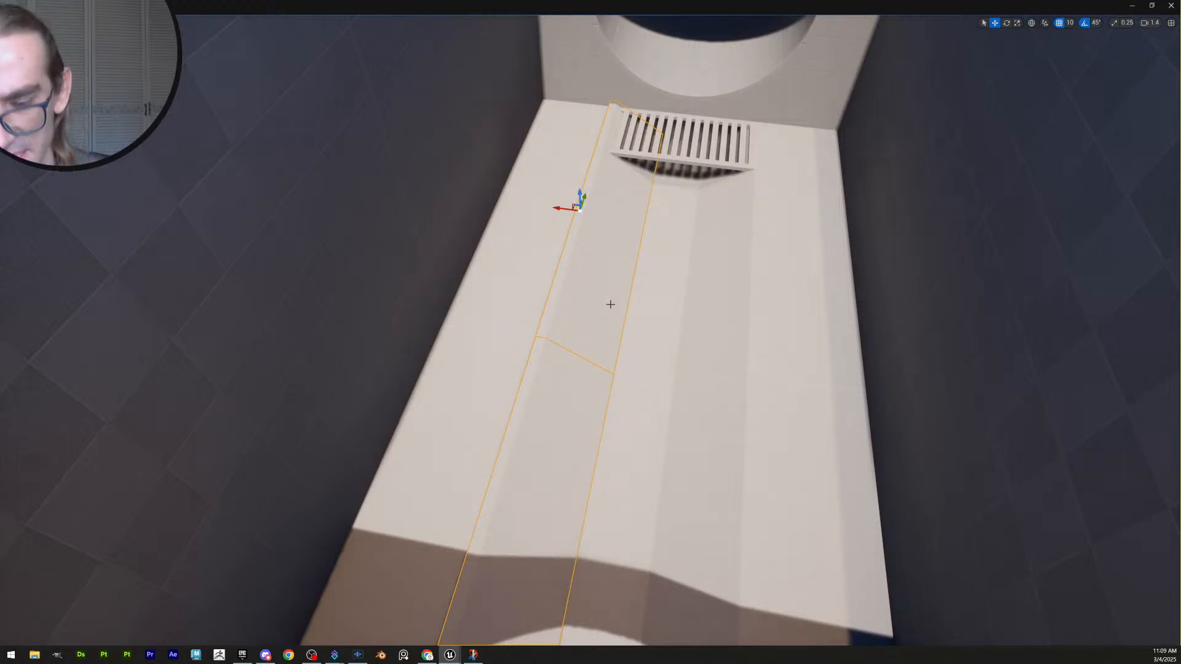
{"action": "key", "text": "Delete"}
{"action": "left_click", "coordinate": [681, 354]}
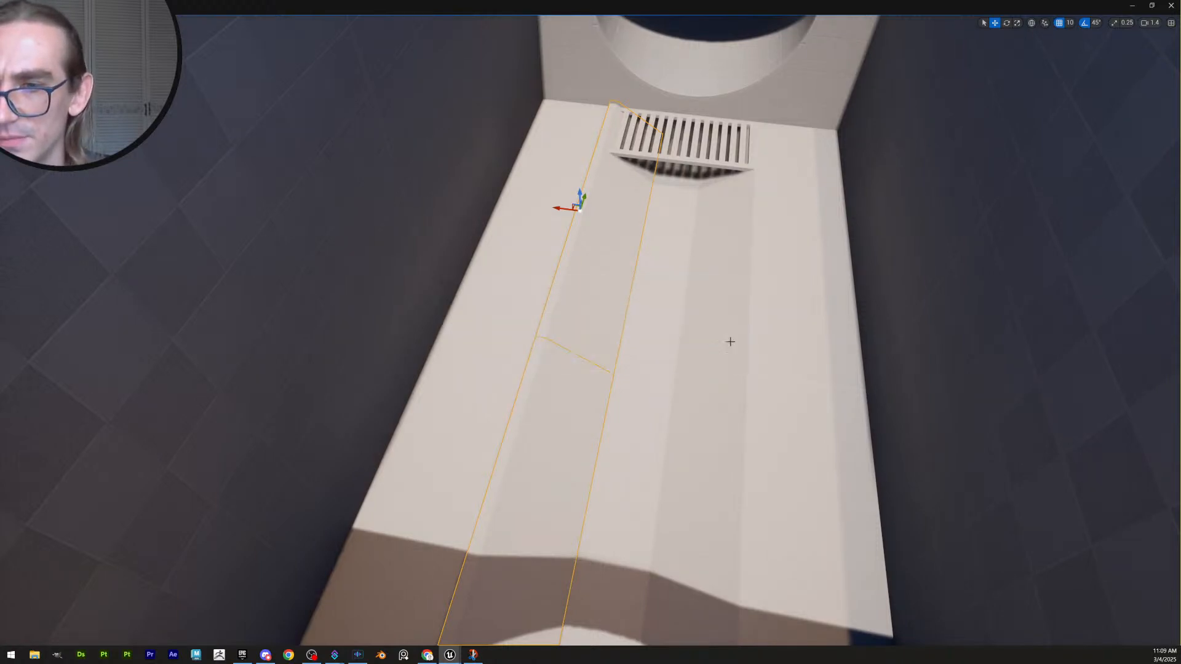
Place a rotated copy of the aligned sloped block on the emptied side, with its slope facing the channel's centre
{"action": "right_click_drag", "start_coordinate": [690, 353], "coordinate": [698, 350]}
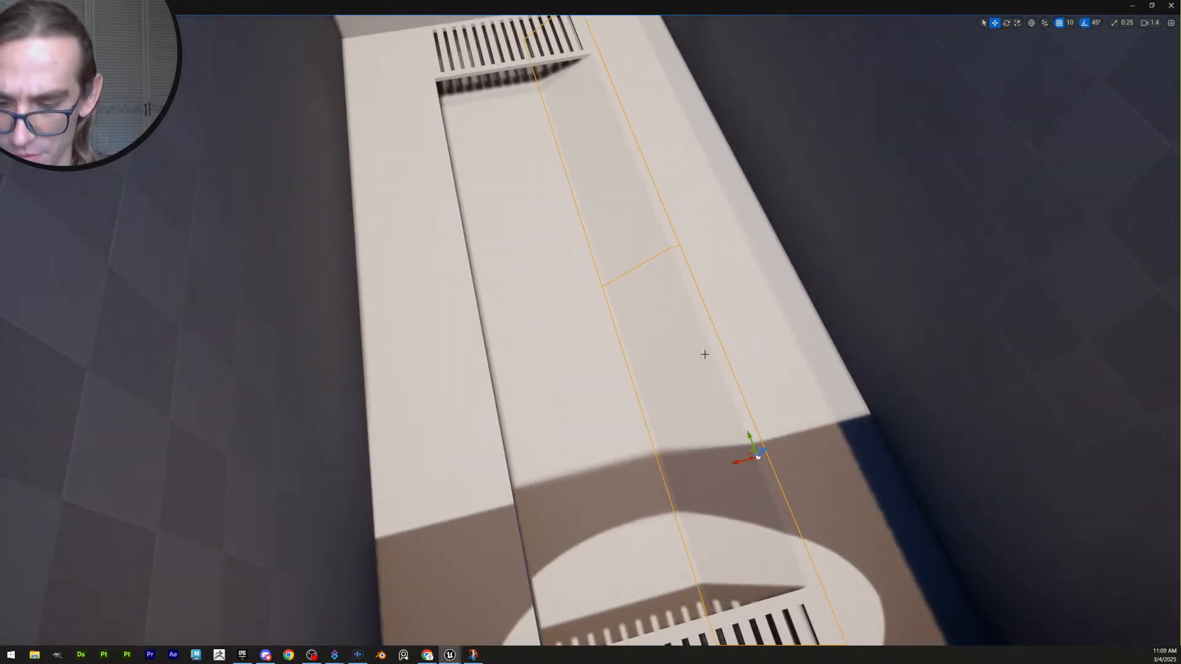
{"action": "key", "text": "e"}
{"action": "left_click_drag", "start_coordinate": [758, 489], "coordinate": [489, 515]}
{"action": "right_click_drag", "start_coordinate": [490, 516], "coordinate": [464, 486]}
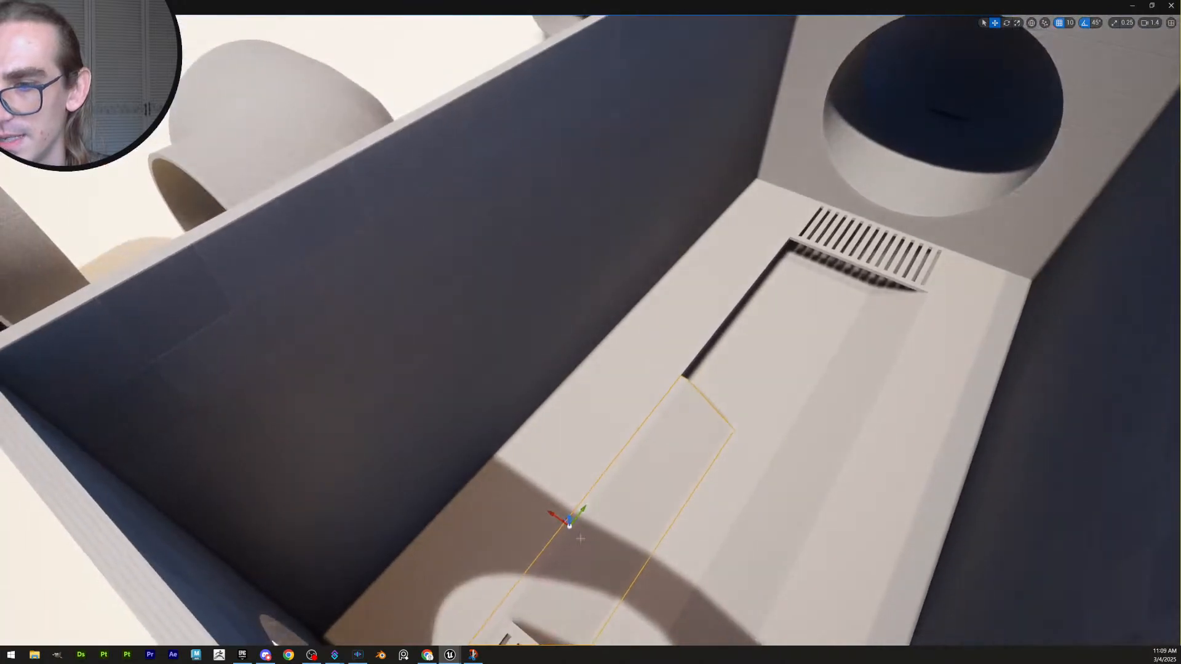
Duplicate the rotated sloped block into the other half of that side and align it with the centre seam
{"action": "left_click_drag", "start_coordinate": [581, 513], "coordinate": [769, 335], "text": "alt"}
{"action": "right_click_drag", "start_coordinate": [798, 316], "coordinate": [667, 363]}
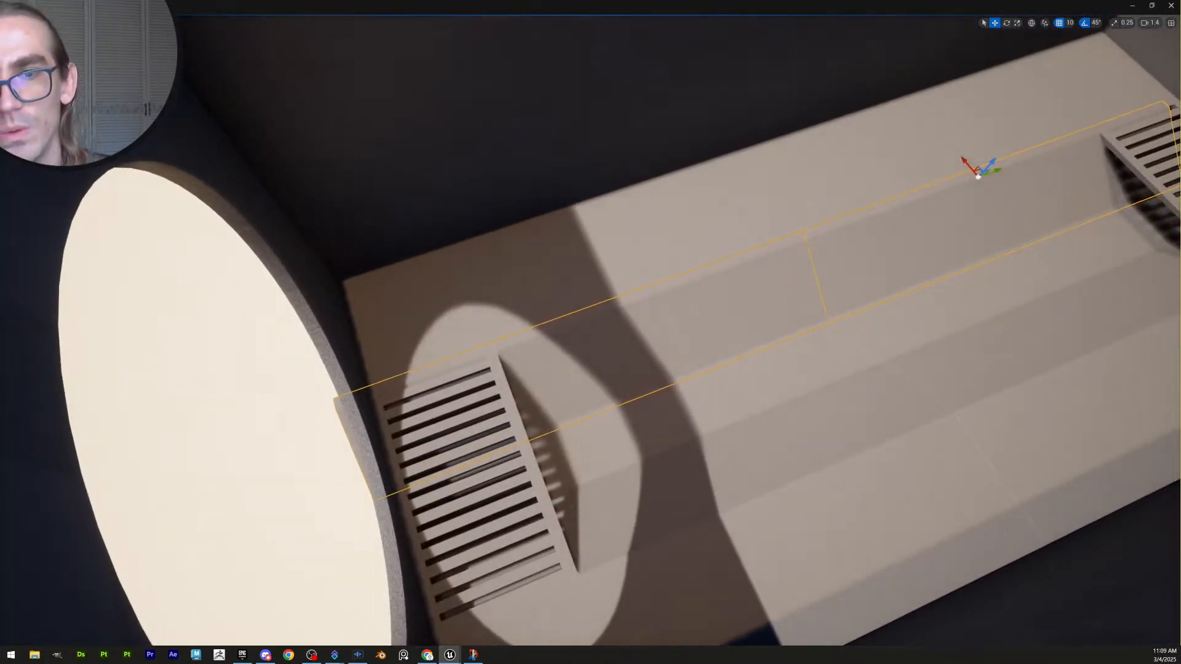
{"action": "left_click_drag", "start_coordinate": [998, 172], "coordinate": [1012, 165]}
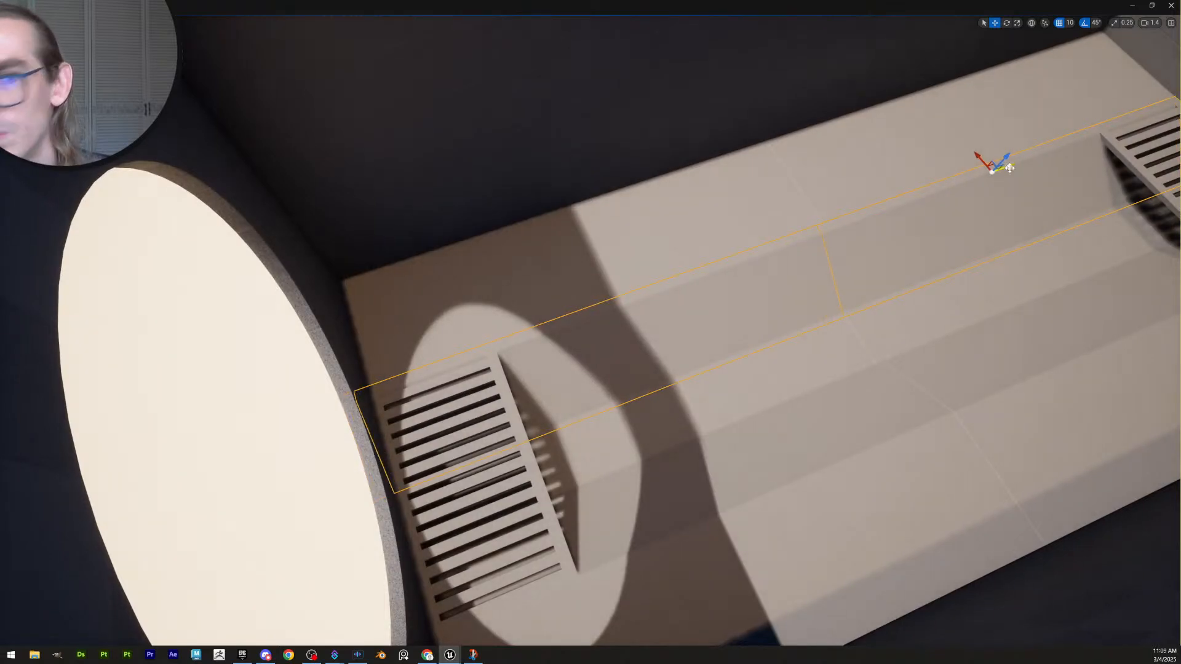
{"action": "right_click_drag", "start_coordinate": [1009, 168], "coordinate": [781, 242]}
{"action": "left_click_drag", "start_coordinate": [458, 291], "coordinate": [461, 291]}
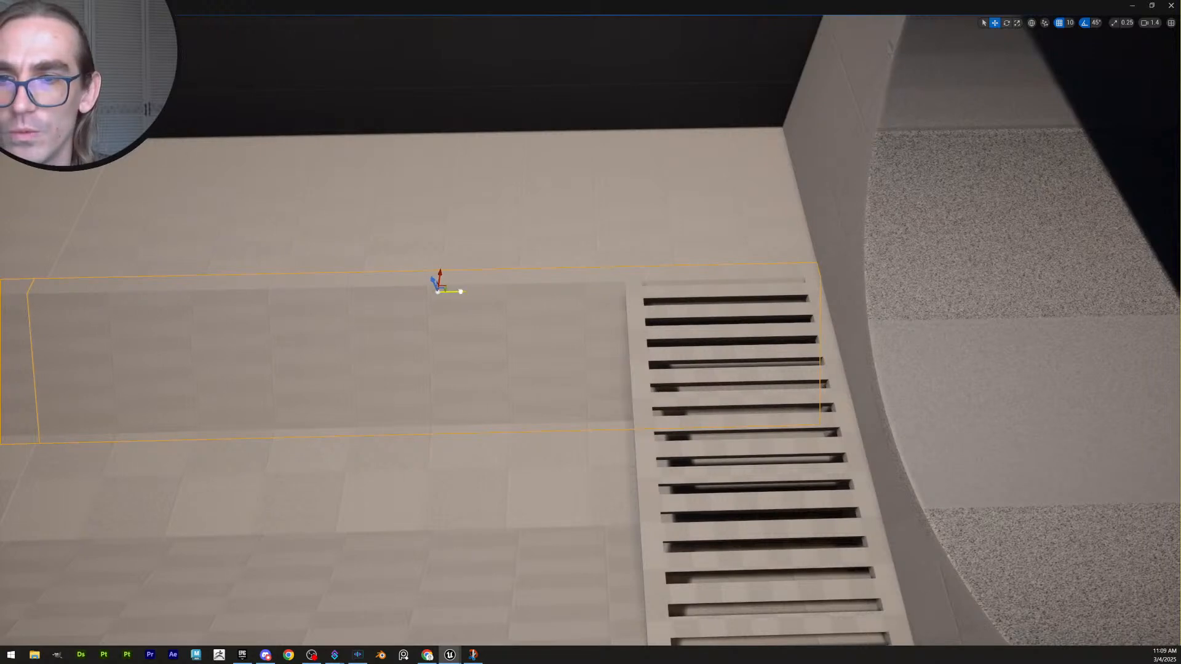
{"action": "right_click_drag", "start_coordinate": [622, 290], "coordinate": [922, 279]}
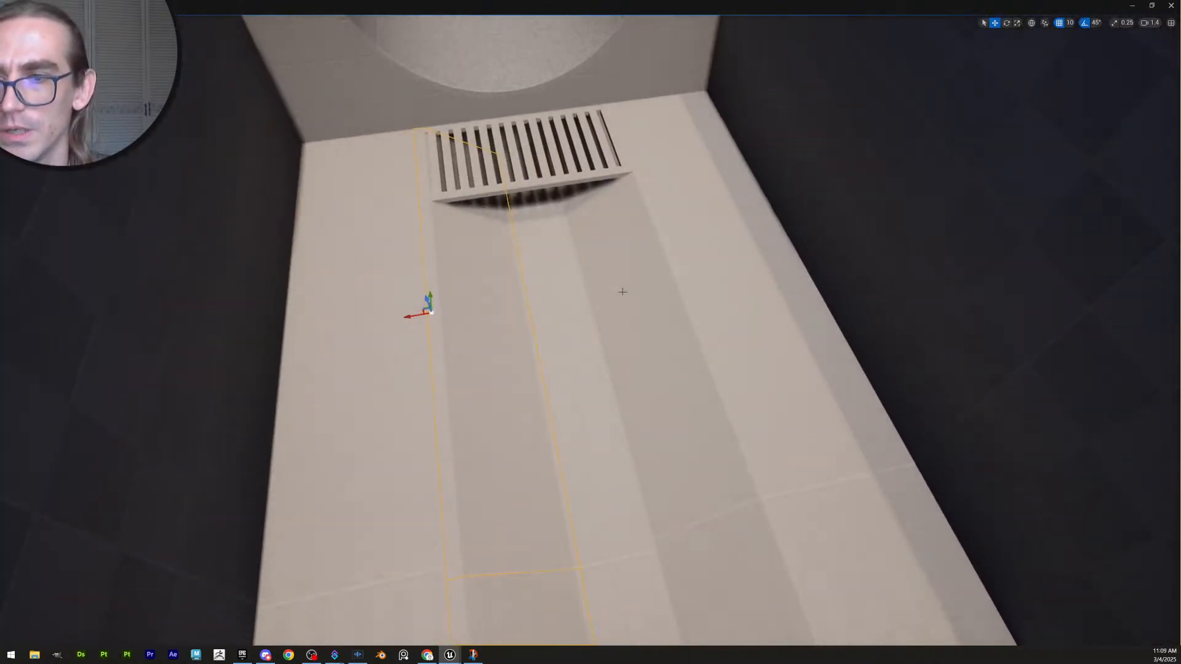
Nudge the sloped blocks on both sides of the channel so they line up with each other and with the ledges
{"action": "left_click", "coordinate": [670, 299]}
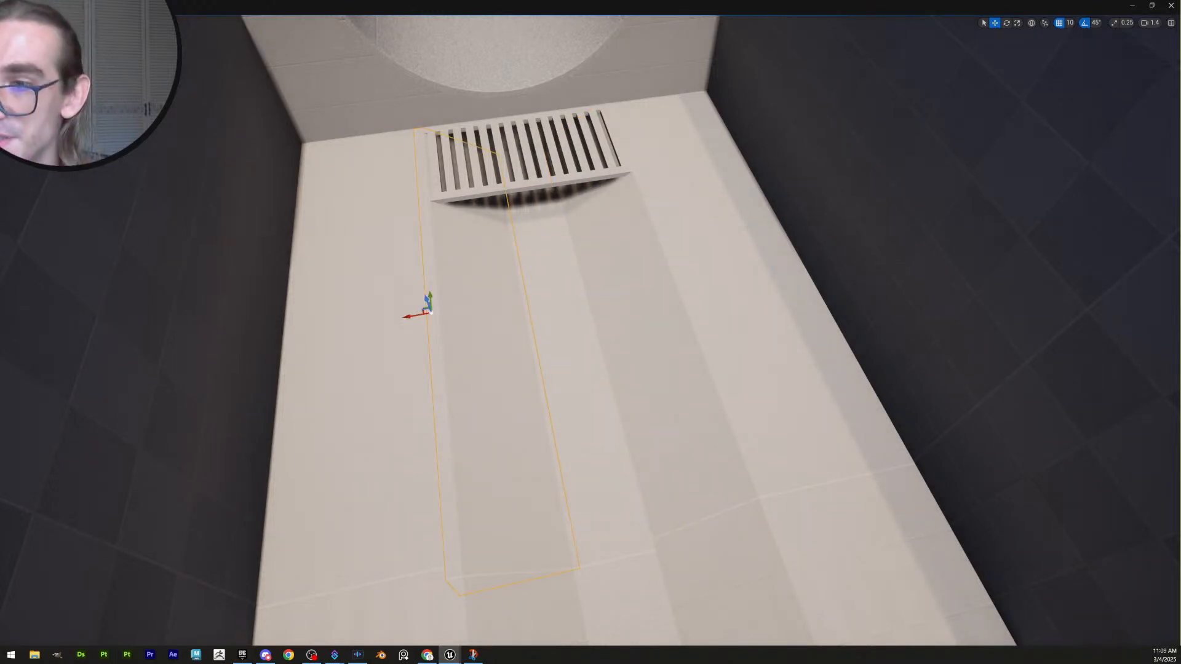
{"action": "left_click_drag", "start_coordinate": [431, 312], "coordinate": [431, 306]}
{"action": "right_click_drag", "start_coordinate": [559, 586], "coordinate": [615, 637]}
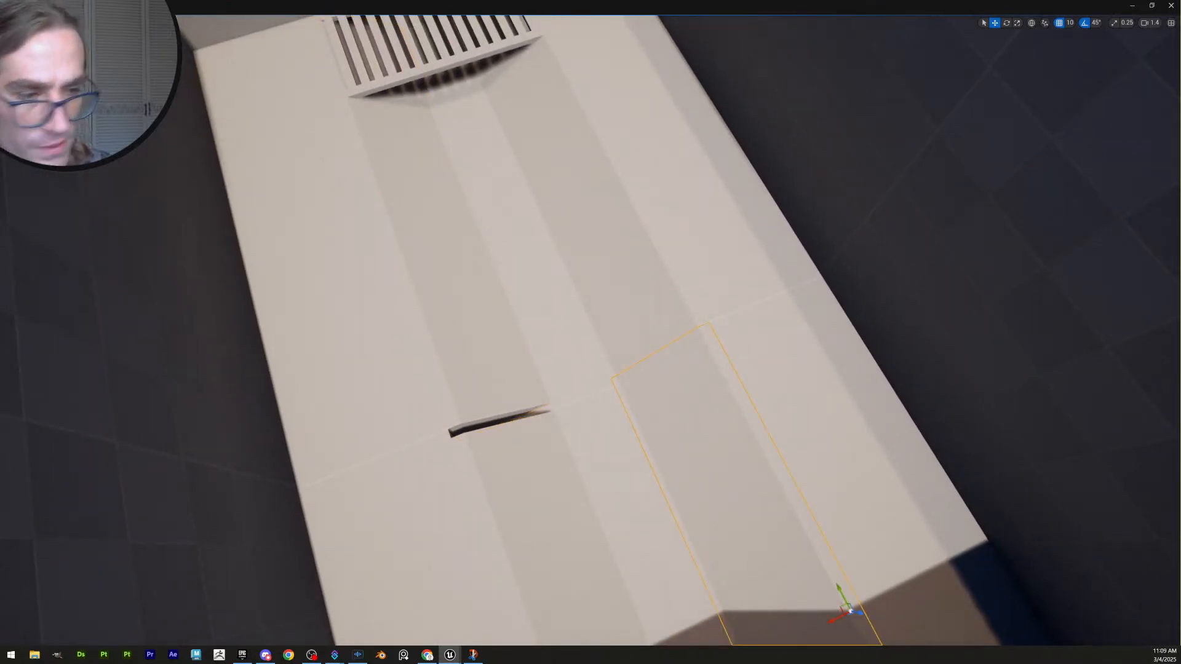
{"action": "right_click_drag", "start_coordinate": [748, 526], "coordinate": [711, 477]}
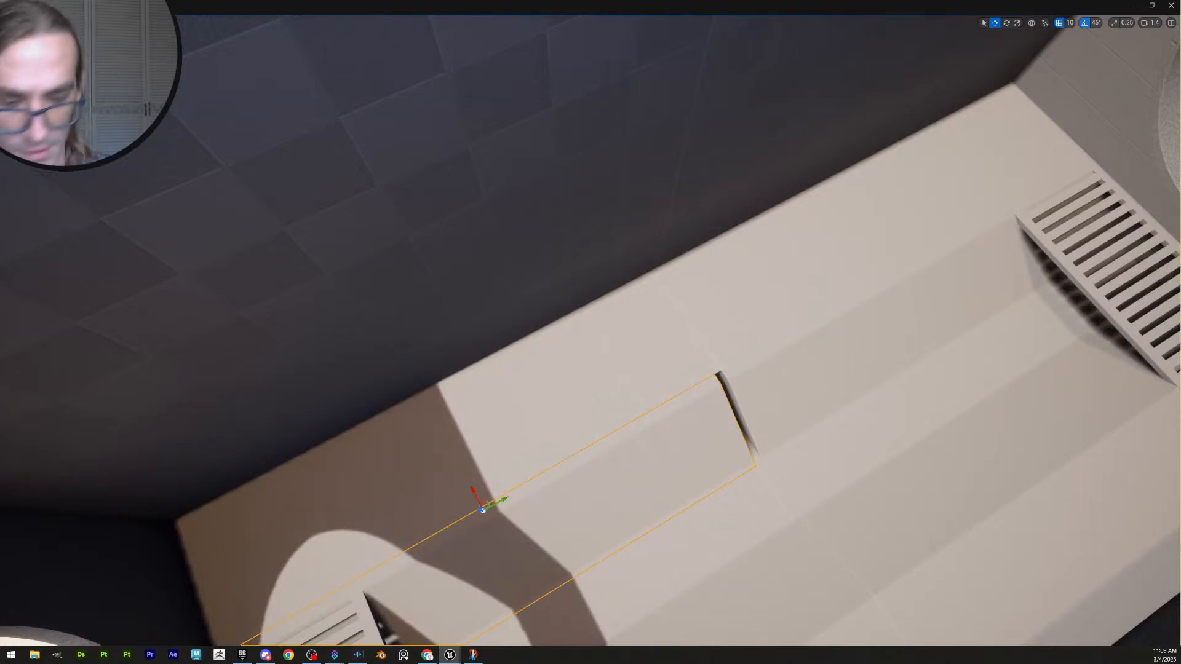
{"action": "right_click_drag", "start_coordinate": [886, 533], "coordinate": [981, 415]}
{"action": "scroll", "coordinate": [886, 533], "scroll_direction": "down", "scroll_amount": 4}
{"action": "key", "text": "w"}
{"action": "key", "text": "q"}
{"action": "key", "text": "e"}
{"action": "scroll", "coordinate": [1003, 415], "scroll_direction": "down", "scroll_amount": 4}
{"action": "key", "text": "s"}
{"action": "scroll", "coordinate": [969, 414], "scroll_direction": "up", "scroll_amount": 1}
{"action": "mouse_move", "coordinate": [678, 432]}
{"action": "right_mouse_down"}
{"action": "mouse_move", "coordinate": [687, 432]}
{"action": "mouse_move", "coordinate": [677, 434]}
{"action": "right_mouse_up"}
{"action": "key", "text": "s"}
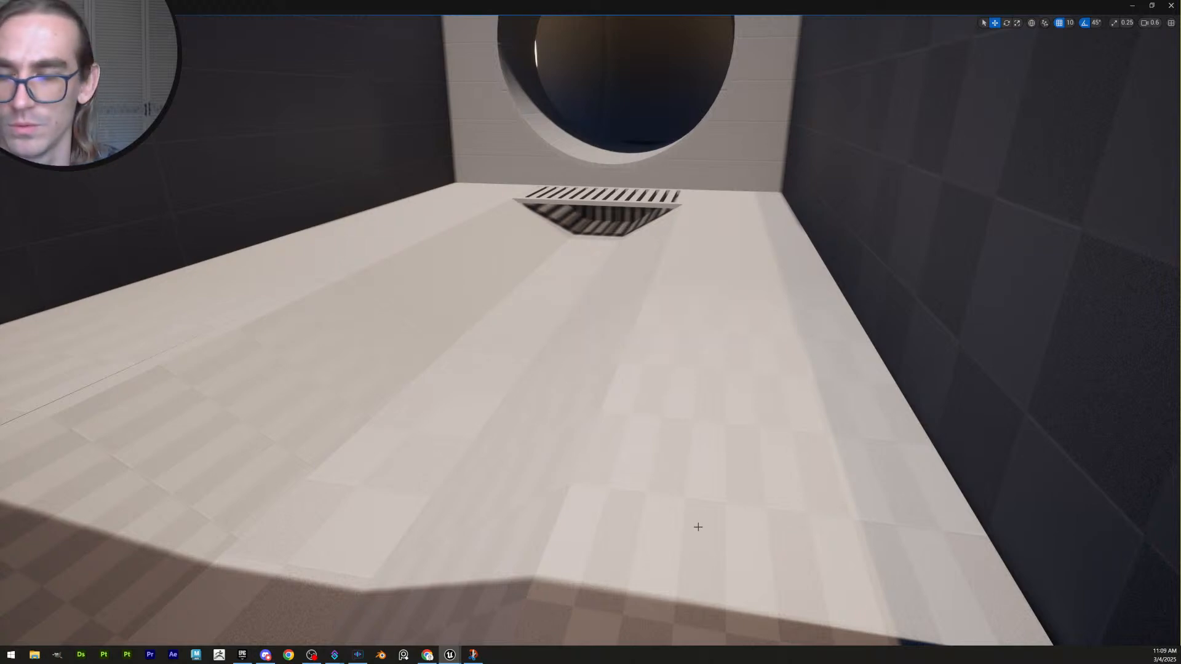
Play-test the room by walking the character over the ledges, slopes and channel floor to check the transitions
{"action": "right_click", "coordinate": [730, 503]}
{"action": "left_click", "coordinate": [738, 494]}
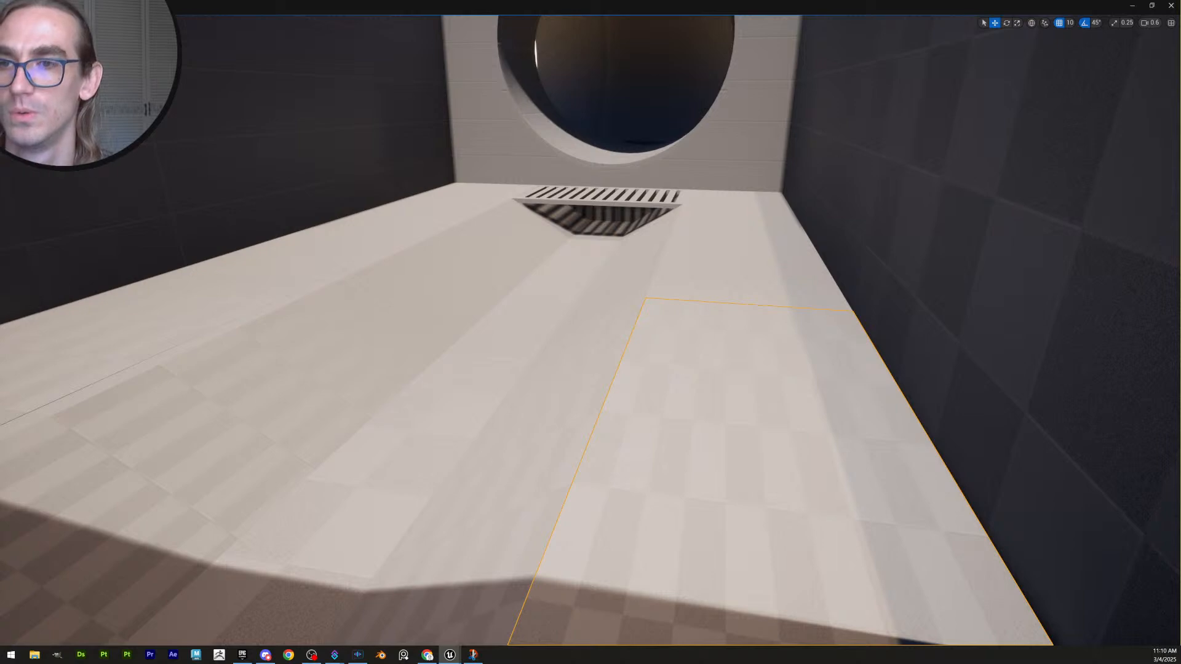
{"action": "key", "text": "w"}
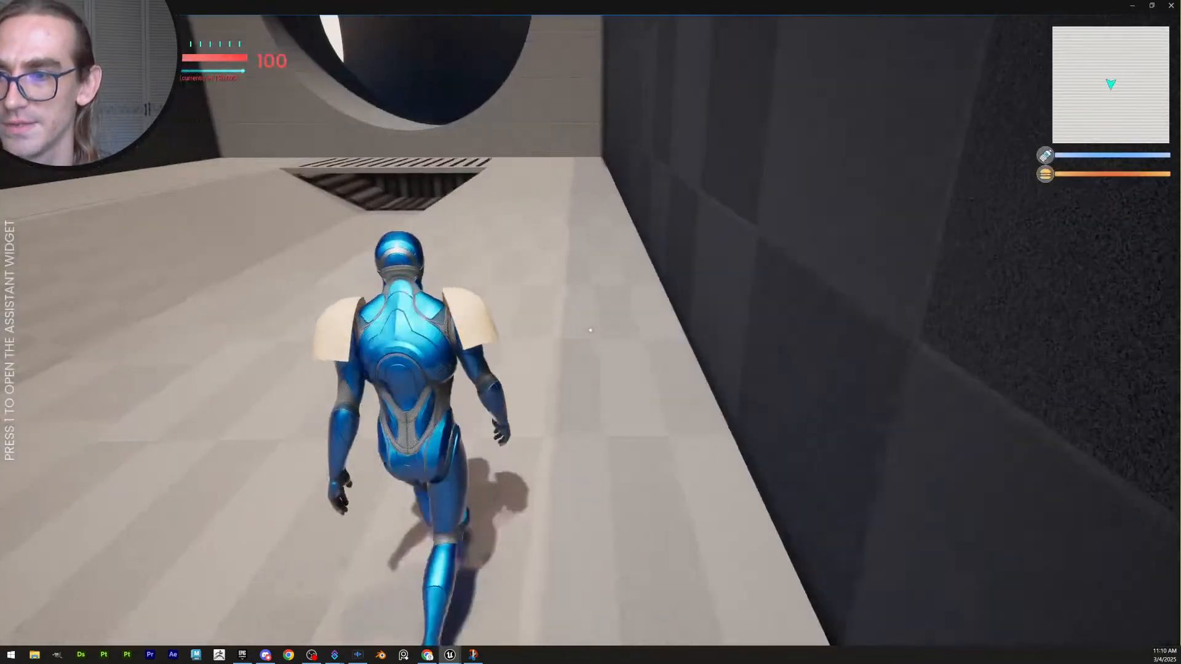
{"action": "key", "text": "a"}
{"action": "key", "text": "d"}
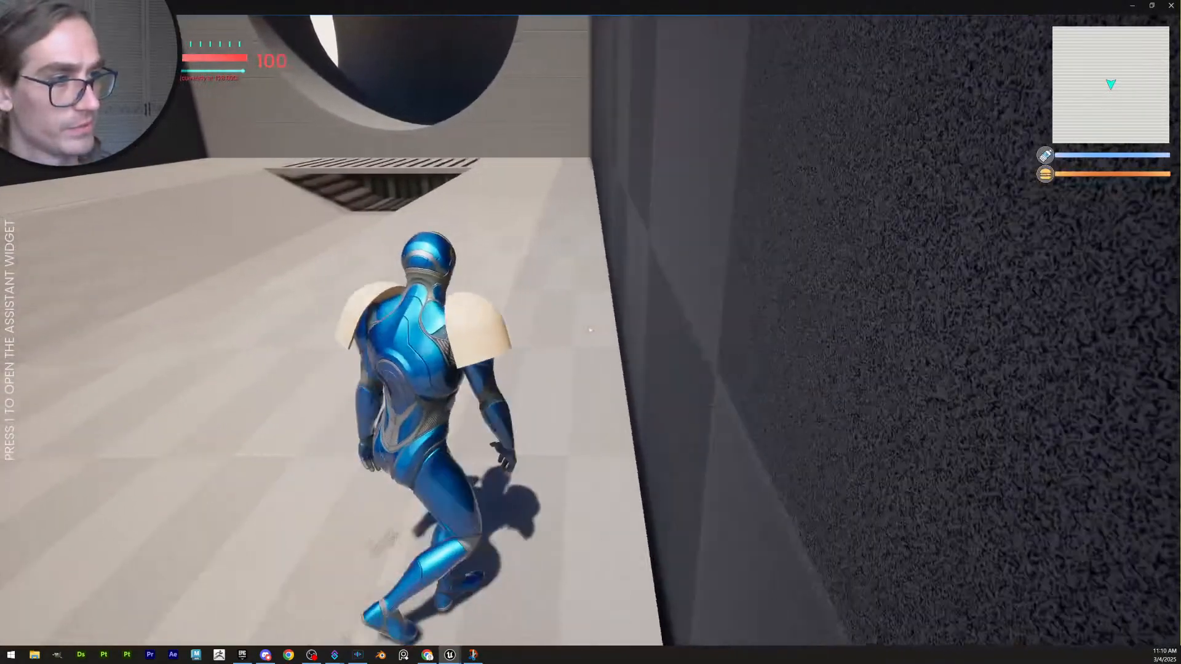
{"action": "key", "text": "a"}
{"action": "key", "text": "d"}
{"action": "key", "text": "a"}
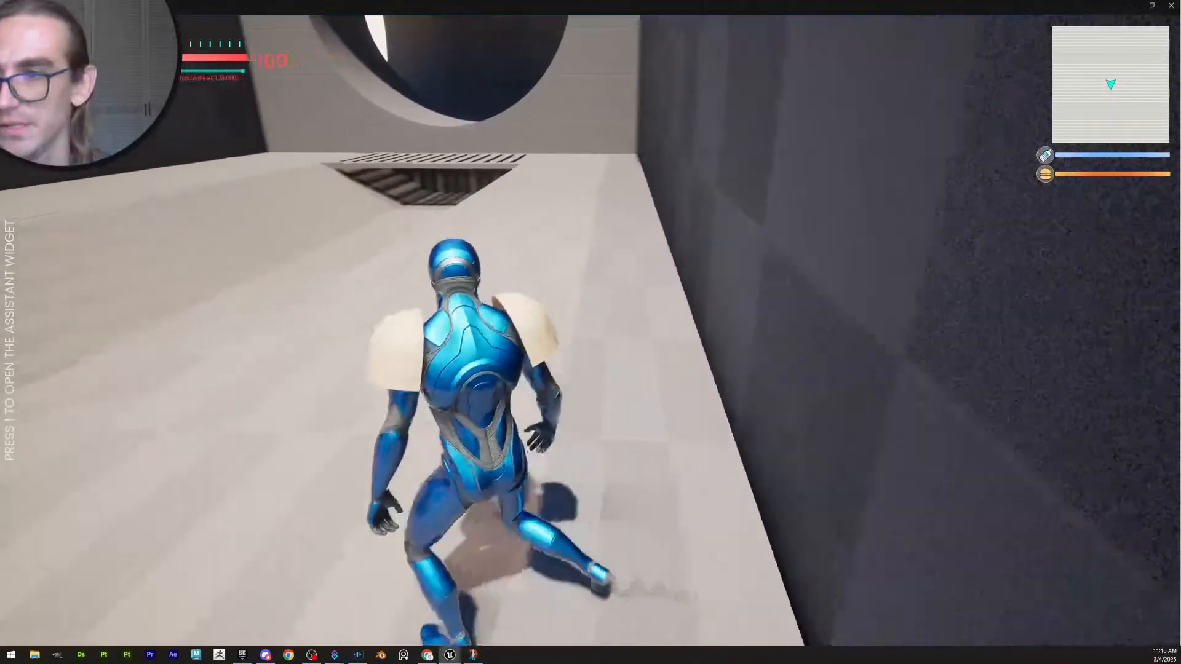
{"action": "key", "text": "w"}
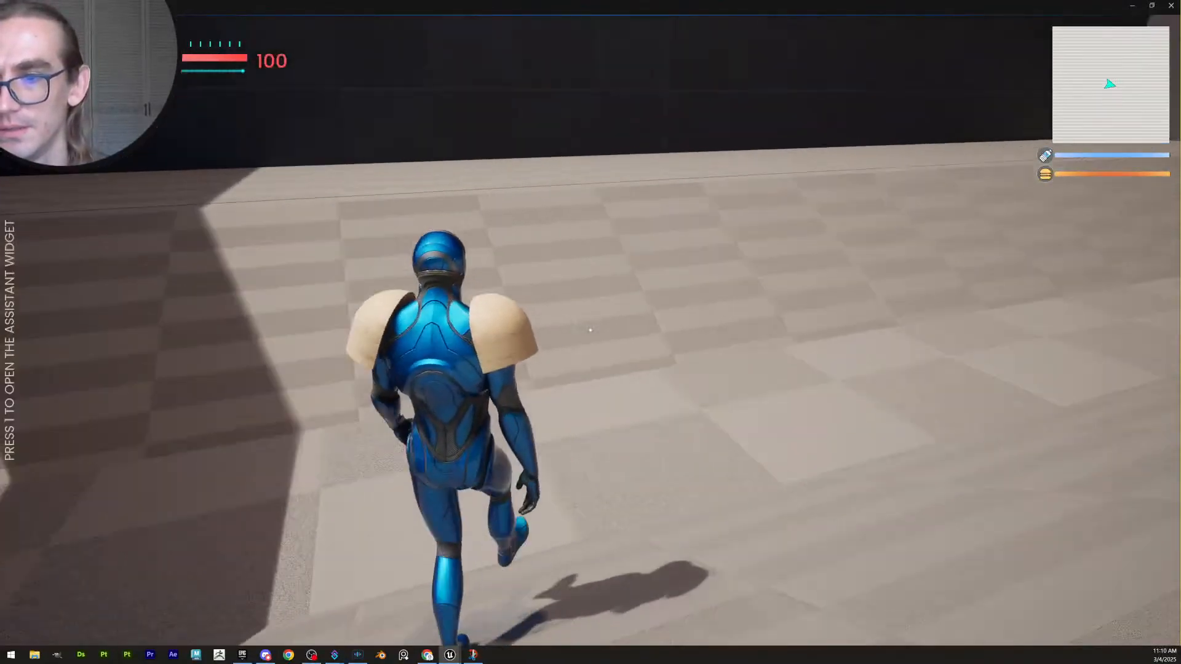
{"action": "key", "text": "s"}
{"action": "key", "text": "w"}
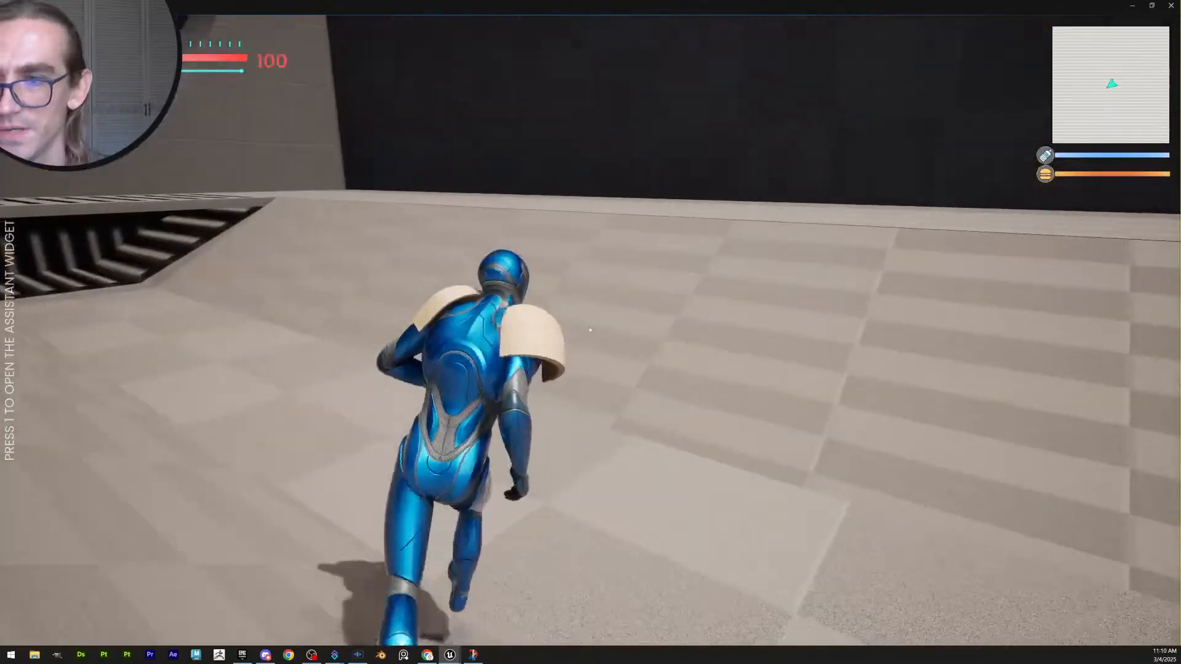
{"action": "key", "text": "w"}
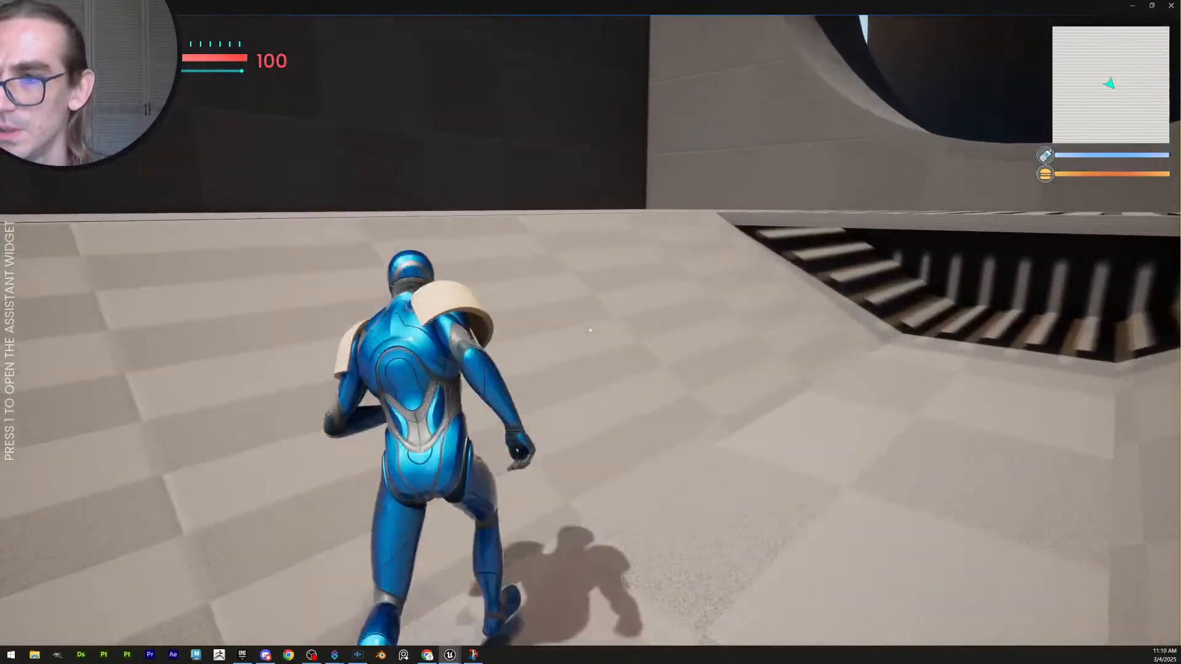
{"action": "key", "text": "w"}
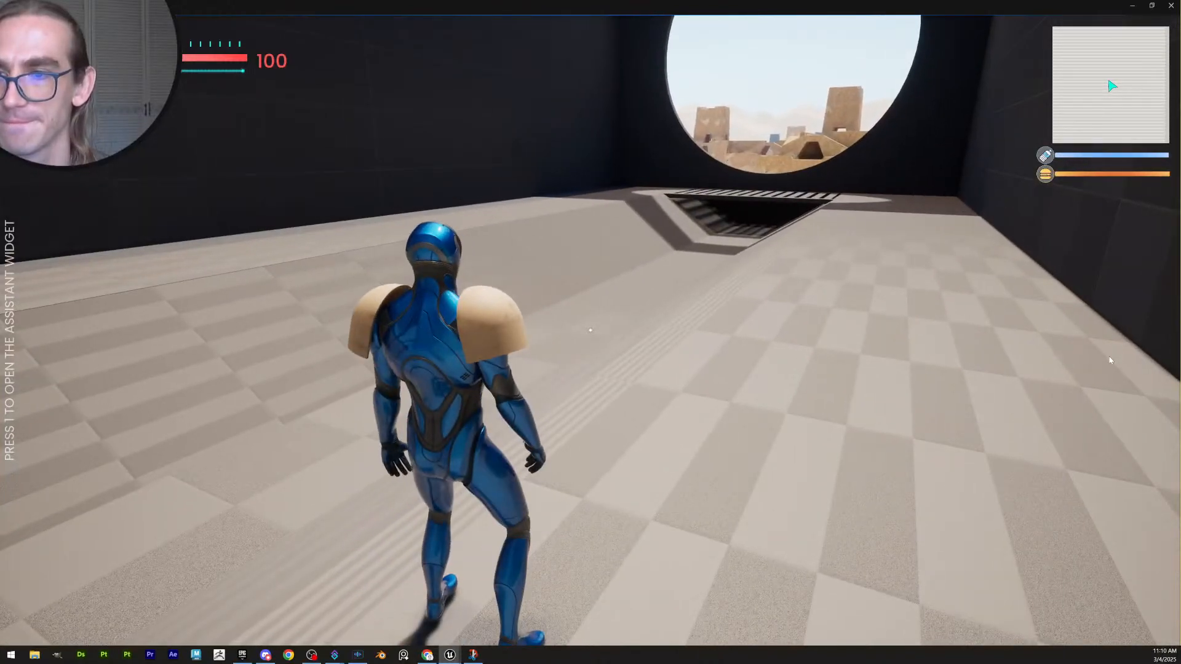
{"action": "key", "text": "Escape"}
Edit the pivot of the ledge block beside the floor grate, placing it at a height of 475, and accept it
{"action": "right_click_drag", "start_coordinate": [699, 327], "coordinate": [666, 320]}
{"action": "key", "text": "a"}
{"action": "scroll", "coordinate": [590, 331], "scroll_direction": "down", "scroll_amount": 2}
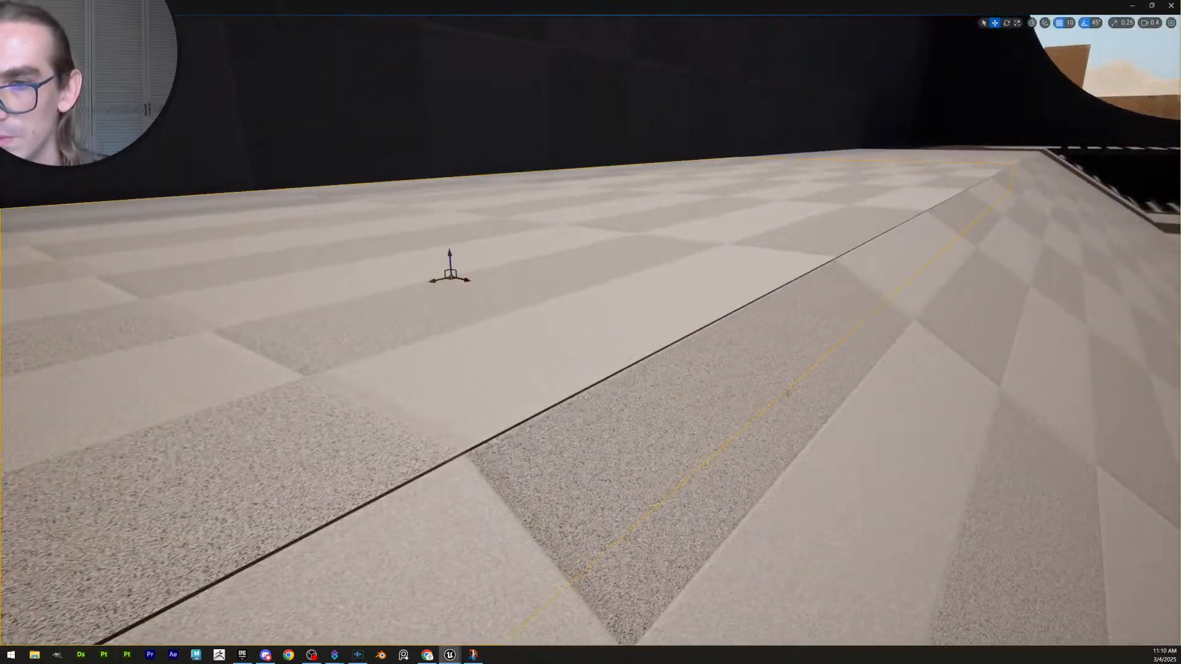
{"action": "key", "text": "s"}
{"action": "right_click_drag", "start_coordinate": [788, 392], "coordinate": [807, 414]}
{"action": "scroll", "coordinate": [788, 393], "scroll_direction": "up", "scroll_amount": 2}
{"action": "key", "text": "d"}
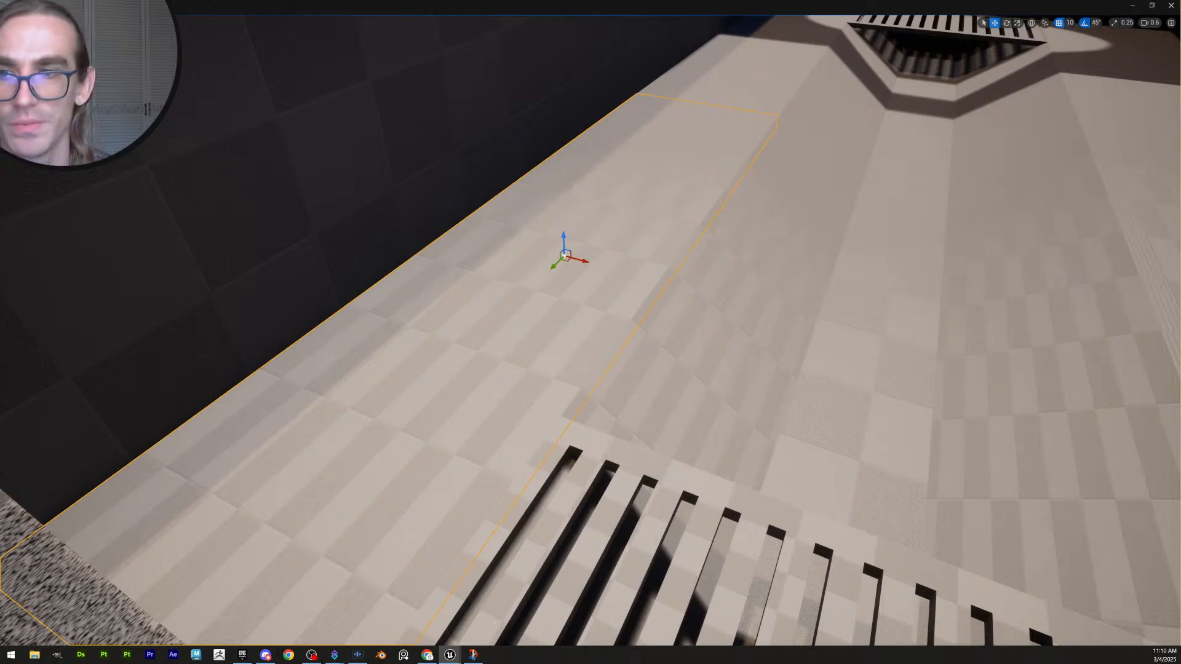
{"action": "key", "text": "Insert"}
{"action": "key", "text": "d"}
{"action": "right_click_drag", "start_coordinate": [803, 395], "coordinate": [818, 375]}
{"action": "scroll", "coordinate": [810, 385], "scroll_direction": "up", "scroll_amount": 2}
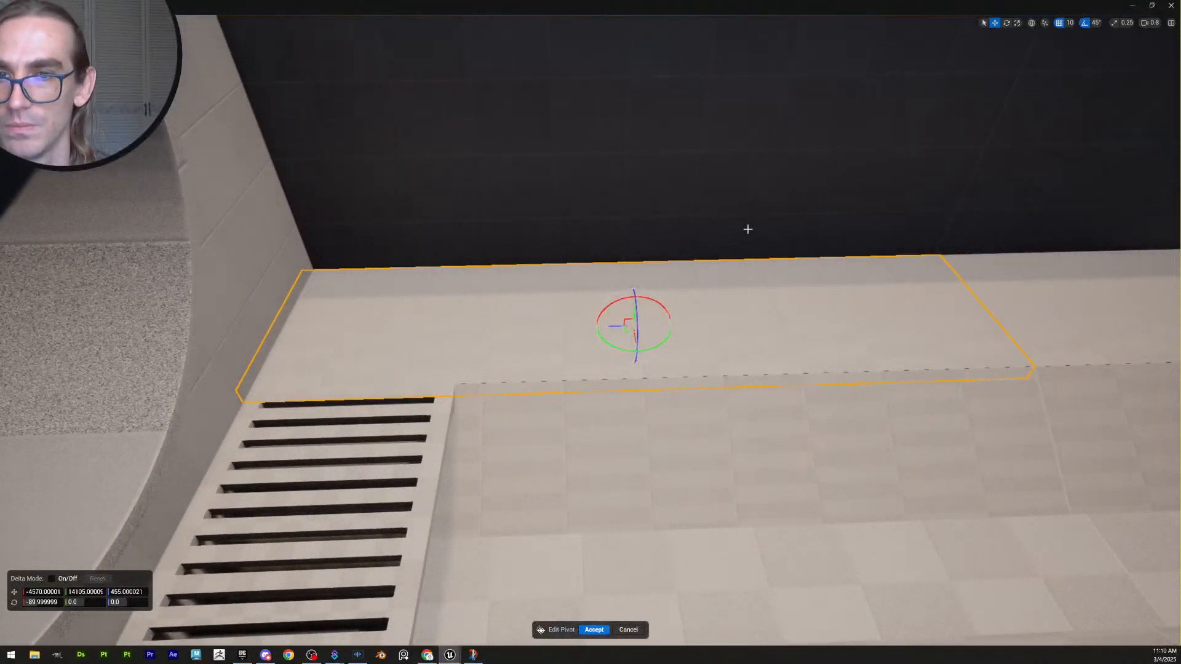
{"action": "right_click_drag", "start_coordinate": [748, 229], "coordinate": [796, 313]}
{"action": "left_click", "coordinate": [789, 403]}
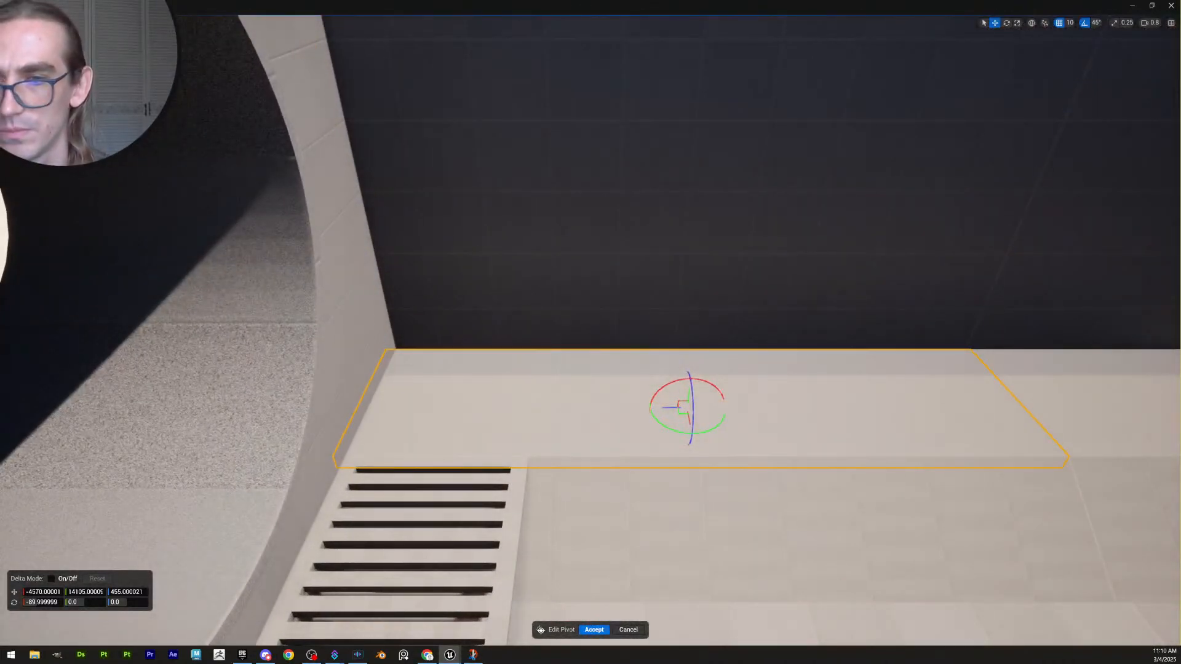
{"action": "left_click", "coordinate": [784, 390]}
{"action": "left_click", "coordinate": [783, 390]}
{"action": "left_click", "coordinate": [774, 316]}
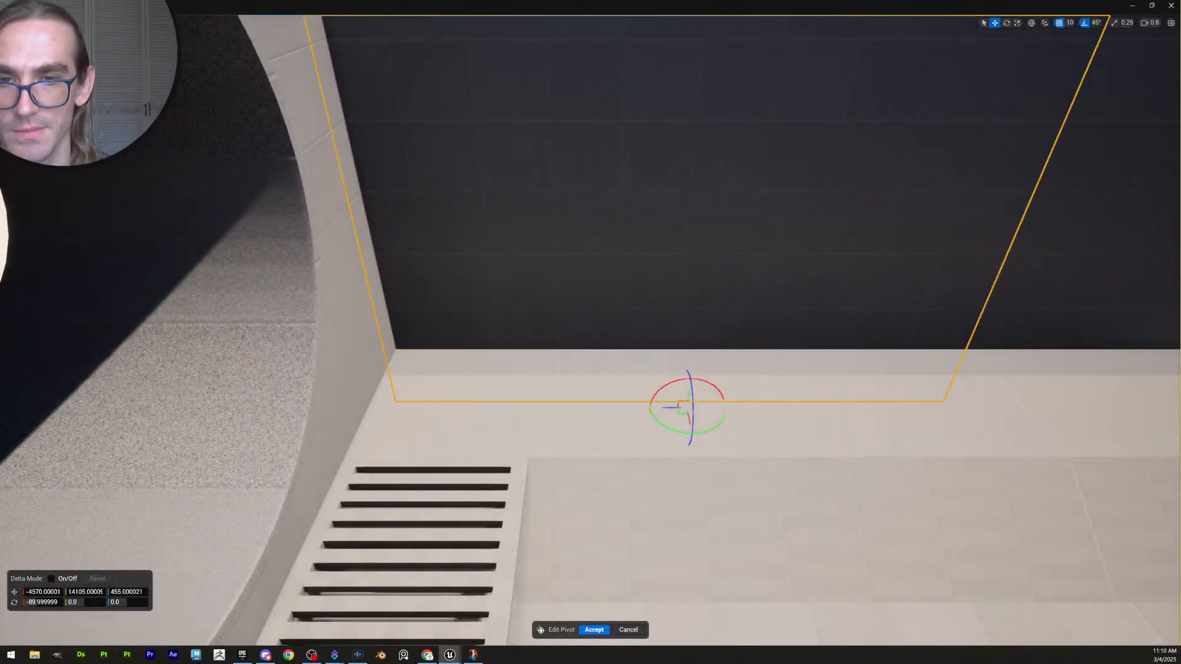
{"action": "left_click", "coordinate": [779, 387]}
{"action": "right_click_drag", "start_coordinate": [779, 387], "coordinate": [828, 409]}
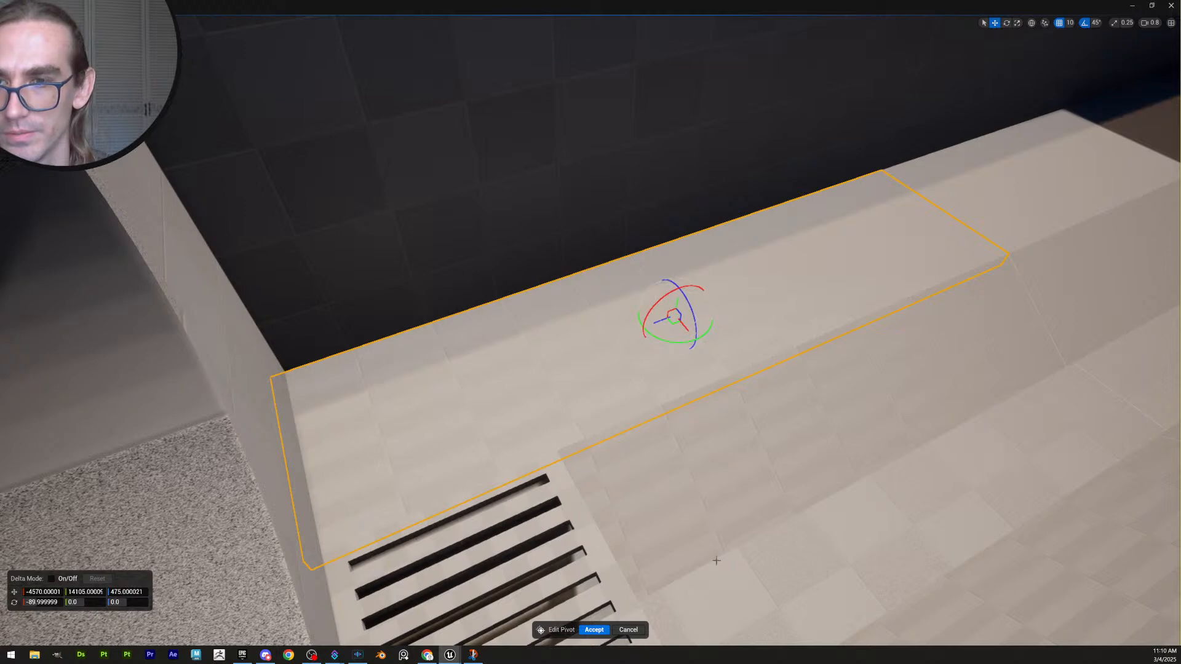
{"action": "right_click_drag", "start_coordinate": [717, 561], "coordinate": [834, 563]}
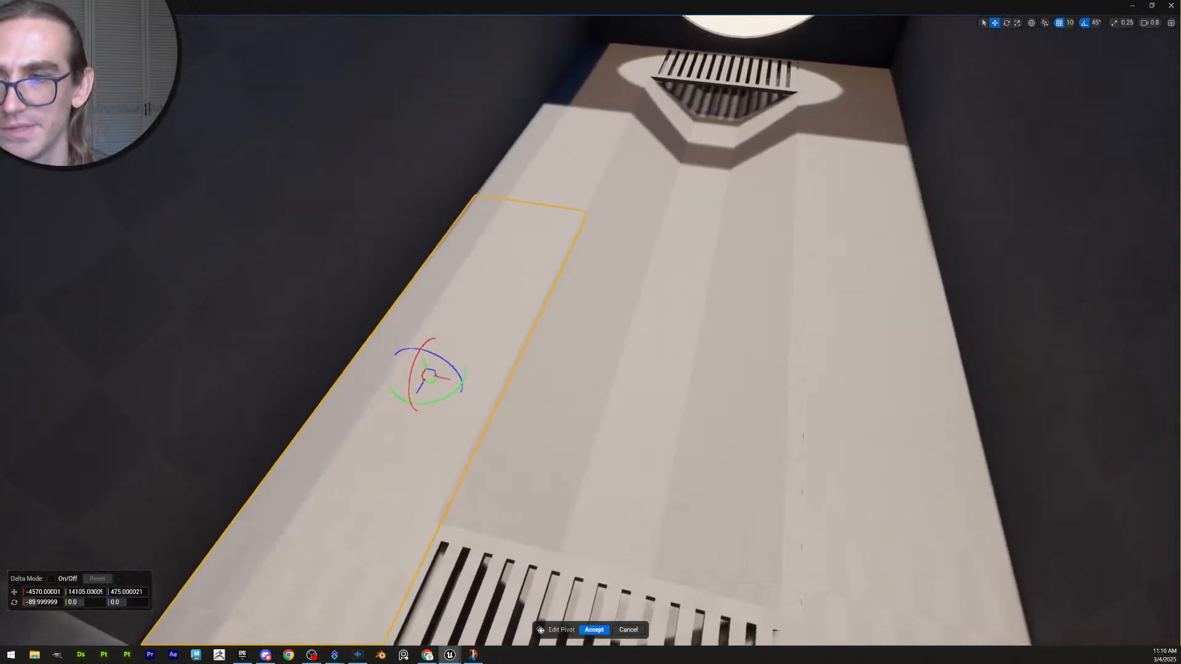
{"action": "left_click", "coordinate": [594, 630]}
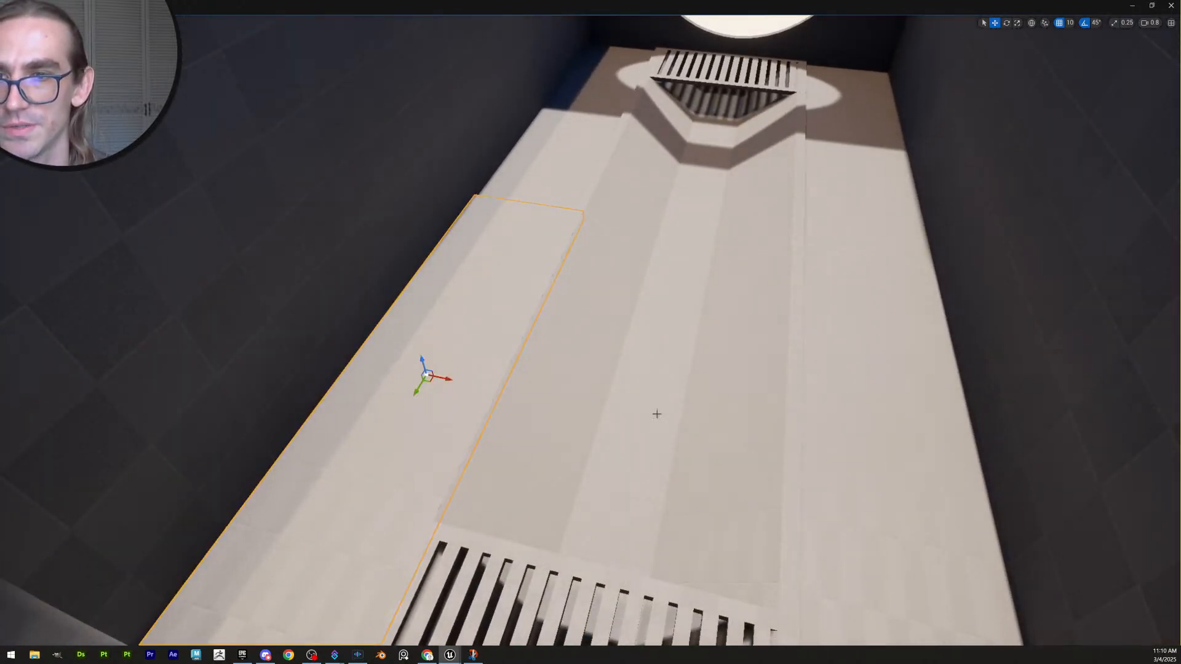
Edit the ledge's polygroups and pull its channel-side face back to meet the top of the slope
{"action": "right_click_drag", "start_coordinate": [547, 228], "coordinate": [686, 266]}
{"action": "left_click", "coordinate": [714, 367]}
{"action": "right_click_drag", "start_coordinate": [714, 367], "coordinate": [740, 378]}
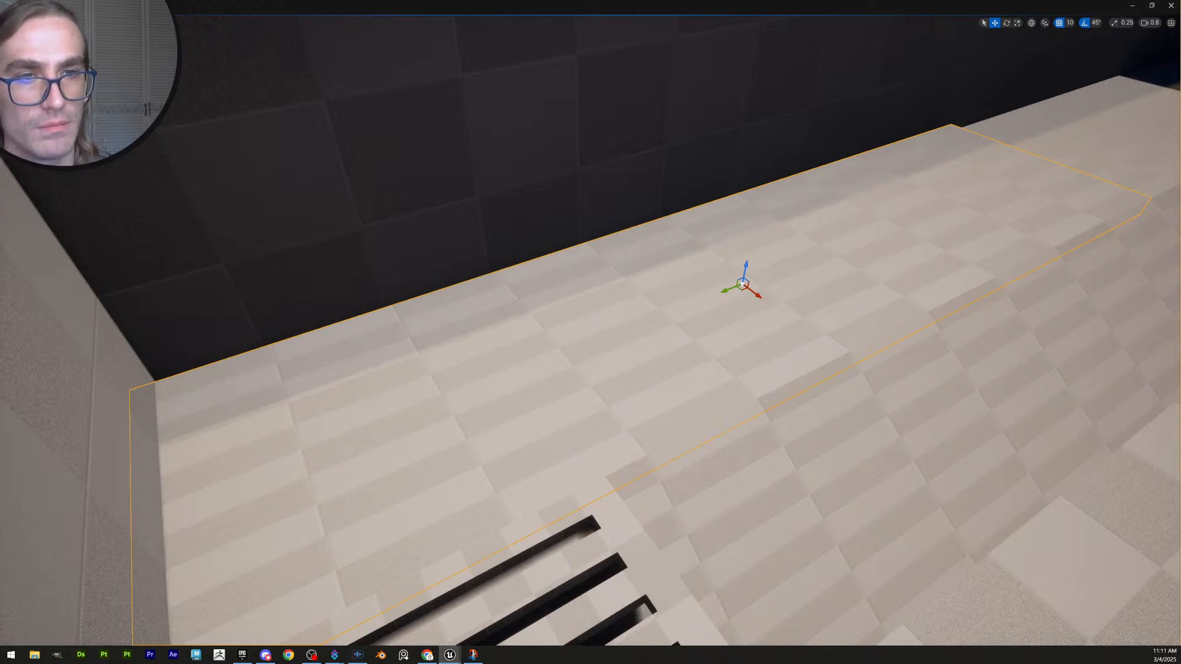
{"action": "key", "text": "shift+e"}
{"action": "left_click", "coordinate": [772, 399]}
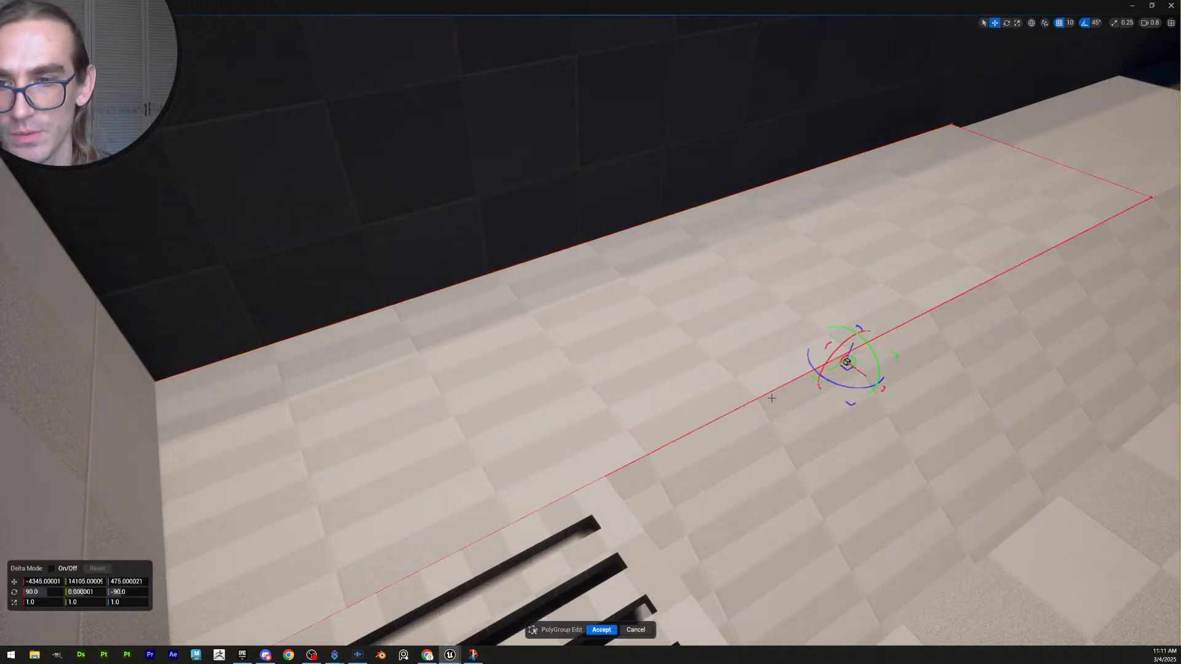
{"action": "key", "text": "a"}
{"action": "right_click_drag", "start_coordinate": [806, 407], "coordinate": [922, 403]}
{"action": "scroll", "coordinate": [806, 408], "scroll_direction": "down", "scroll_amount": 2}
{"action": "right_click_drag", "start_coordinate": [673, 373], "coordinate": [695, 390]}
{"action": "left_click_drag", "start_coordinate": [677, 371], "coordinate": [644, 371]}
{"action": "key", "text": "a"}
Extend the ledge's end face toward the pipe wall to a Y position of 14975 and accept the polygroup edit
{"action": "right_click_drag", "start_coordinate": [644, 371], "coordinate": [289, 386]}
{"action": "scroll", "coordinate": [644, 370], "scroll_direction": "up", "scroll_amount": 1}
{"action": "key", "text": "s"}
{"action": "key", "text": "d"}
{"action": "scroll", "coordinate": [644, 371], "scroll_direction": "up", "scroll_amount": 2}
{"action": "key", "text": "d"}
{"action": "key", "text": "w"}
{"action": "scroll", "coordinate": [644, 371], "scroll_direction": "up", "scroll_amount": 1}
{"action": "key", "text": "s"}
{"action": "scroll", "coordinate": [644, 371], "scroll_direction": "down", "scroll_amount": 4}
{"action": "key", "text": "w"}
{"action": "key", "text": "s"}
{"action": "scroll", "coordinate": [644, 371], "scroll_direction": "down", "scroll_amount": 2}
{"action": "key", "text": "w"}
{"action": "key", "text": "s"}
{"action": "scroll", "coordinate": [398, 355], "scroll_direction": "down", "scroll_amount": 3}
{"action": "key", "text": "w"}
{"action": "key", "text": "s"}
{"action": "left_click", "coordinate": [398, 356]}
{"action": "key", "text": "s"}
{"action": "scroll", "coordinate": [398, 355], "scroll_direction": "up", "scroll_amount": 2}
{"action": "key", "text": "s"}
{"action": "scroll", "coordinate": [326, 376], "scroll_direction": "up", "scroll_amount": 2}
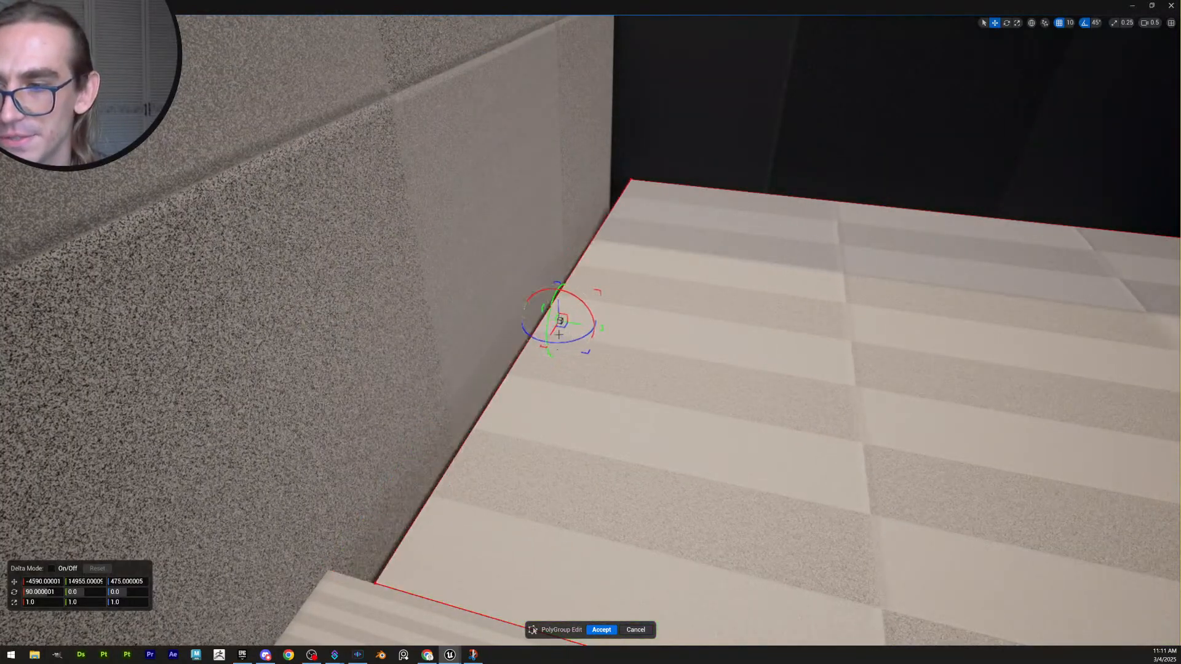
{"action": "key", "text": "w"}
{"action": "right_click_drag", "start_coordinate": [544, 335], "coordinate": [531, 305]}
{"action": "scroll", "coordinate": [543, 335], "scroll_direction": "up", "scroll_amount": 3}
{"action": "key", "text": "s"}
{"action": "key", "text": "d"}
{"action": "scroll", "coordinate": [544, 335], "scroll_direction": "up", "scroll_amount": 2}
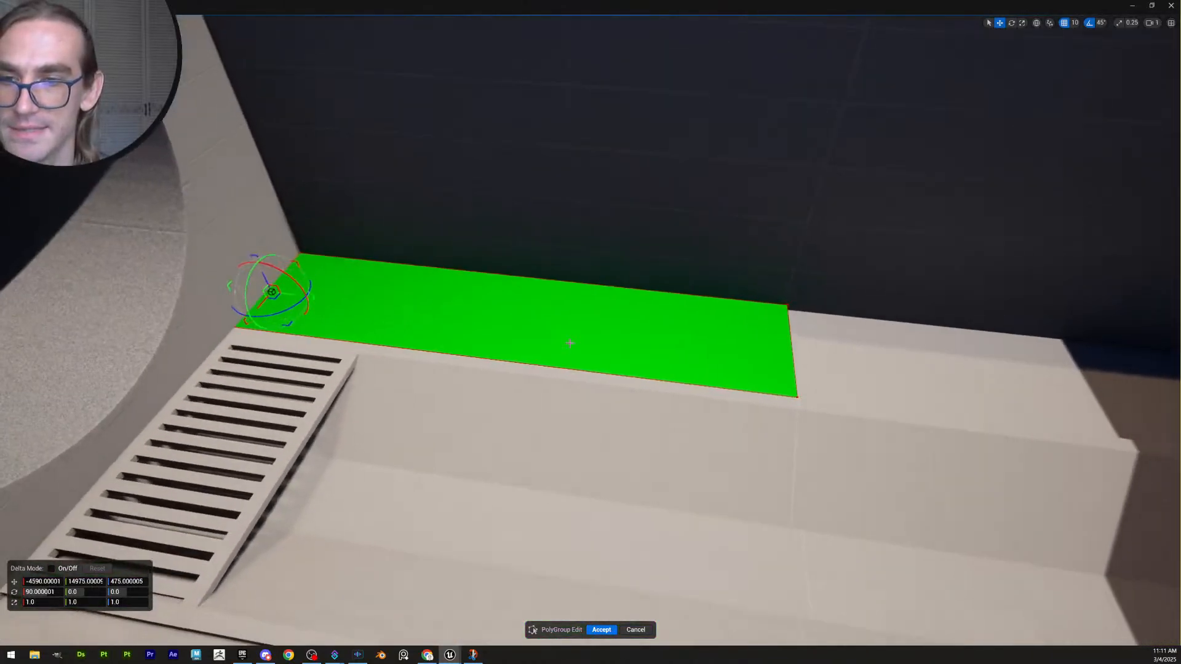
{"action": "left_click", "coordinate": [603, 630]}
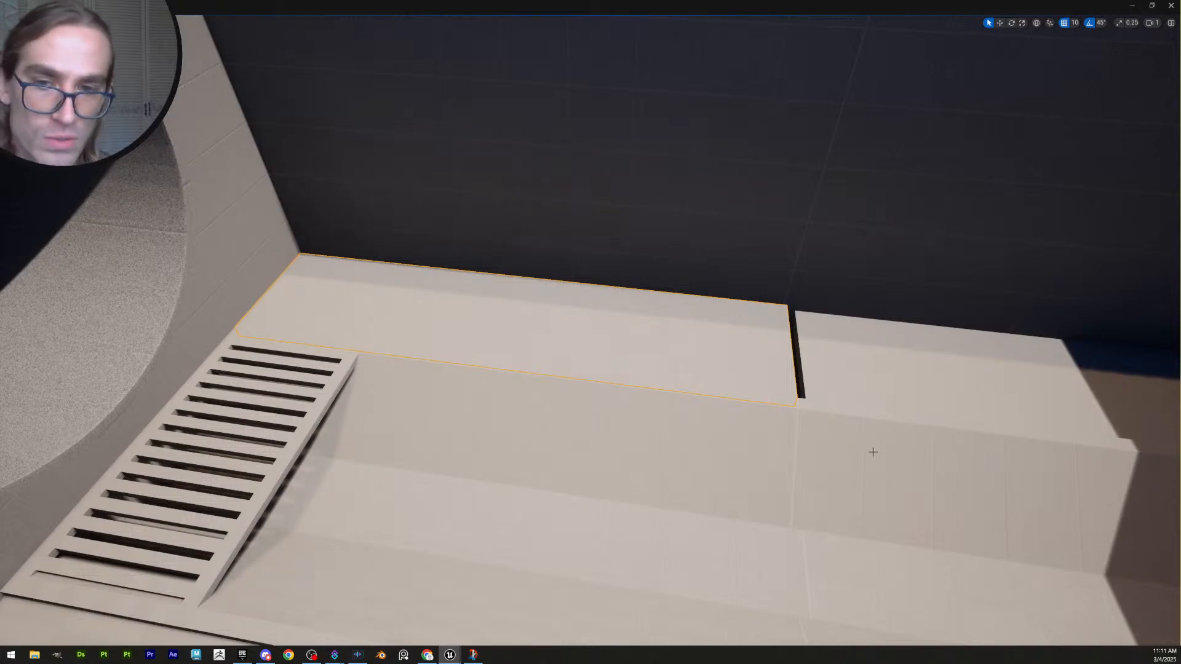
Delete the old ledge block in the other half of the edited ledge's side
{"action": "right_click_drag", "start_coordinate": [872, 452], "coordinate": [766, 441]}
{"action": "scroll", "coordinate": [766, 441], "scroll_direction": "up", "scroll_amount": 2}
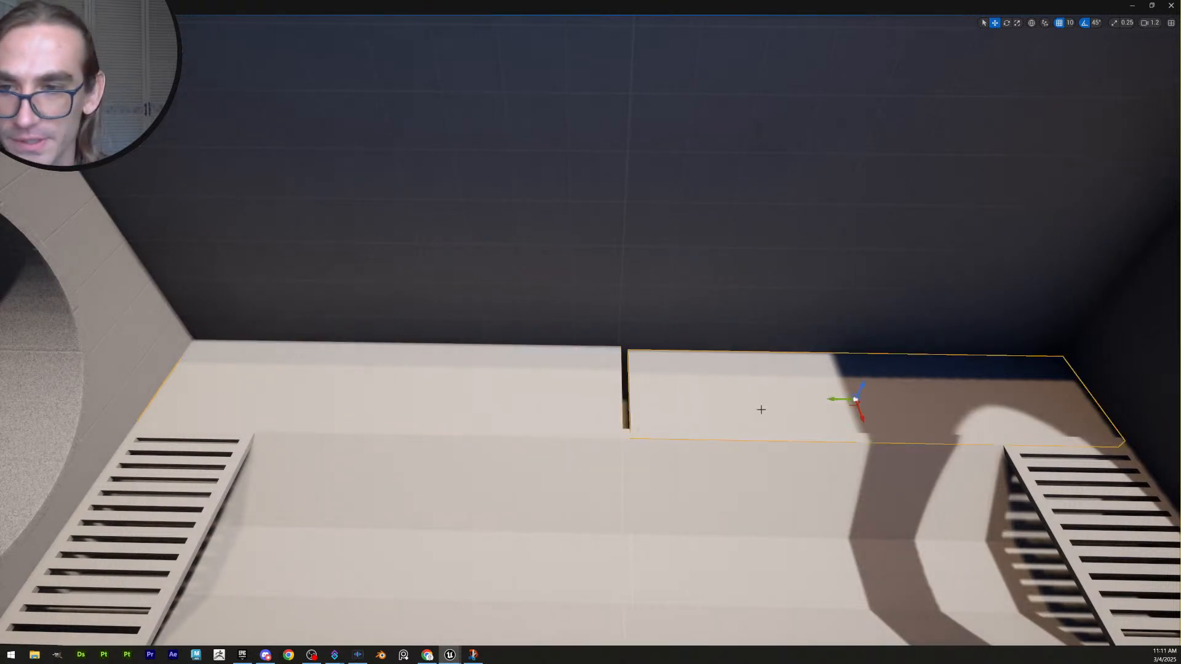
{"action": "right_click_drag", "start_coordinate": [761, 409], "coordinate": [787, 418]}
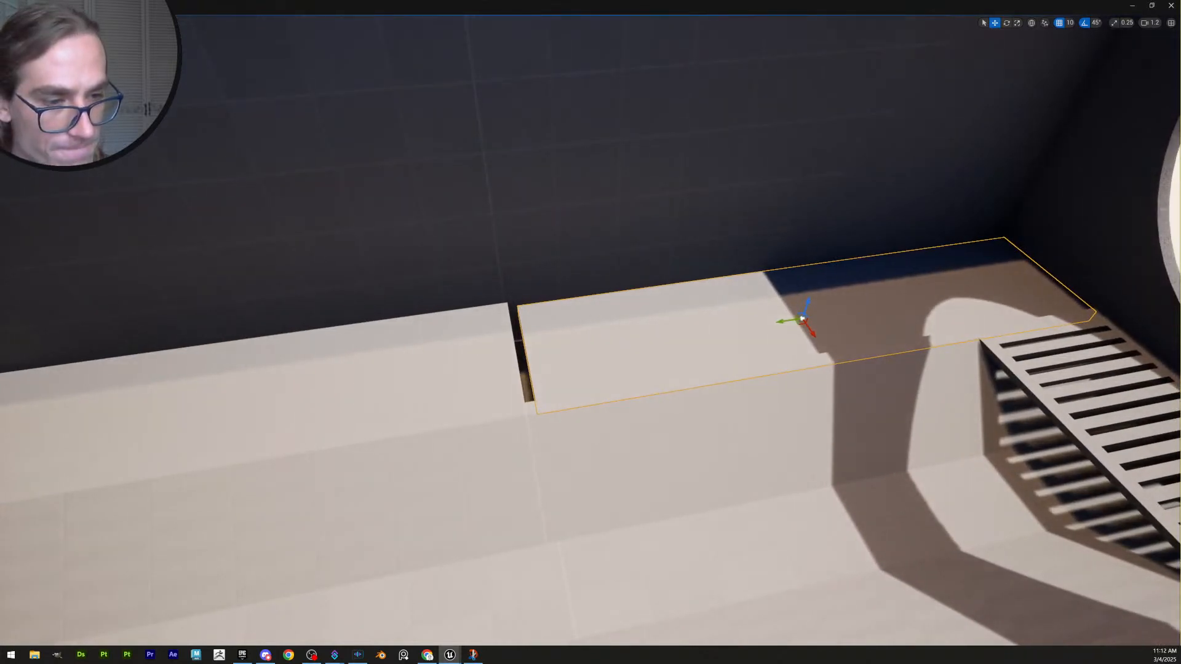
{"action": "key", "text": "ctrl+z"}
{"action": "key", "text": "ctrl+y"}
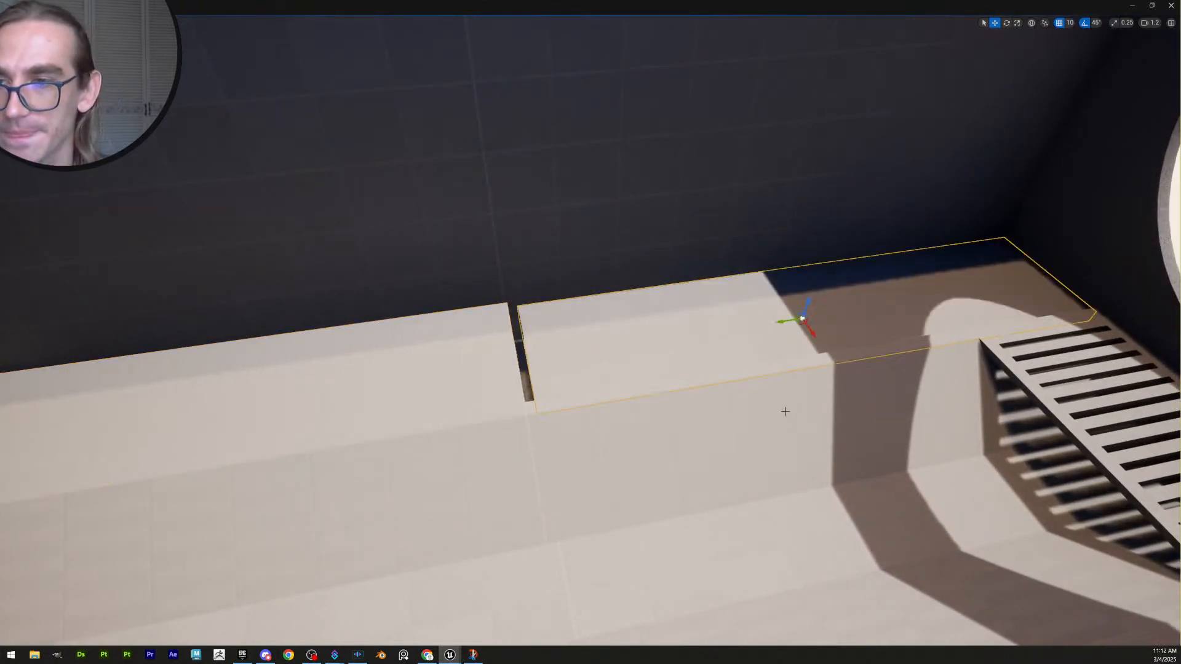
{"action": "right_click_drag", "start_coordinate": [1030, 470], "coordinate": [960, 443]}
{"action": "key", "text": "Delete"}
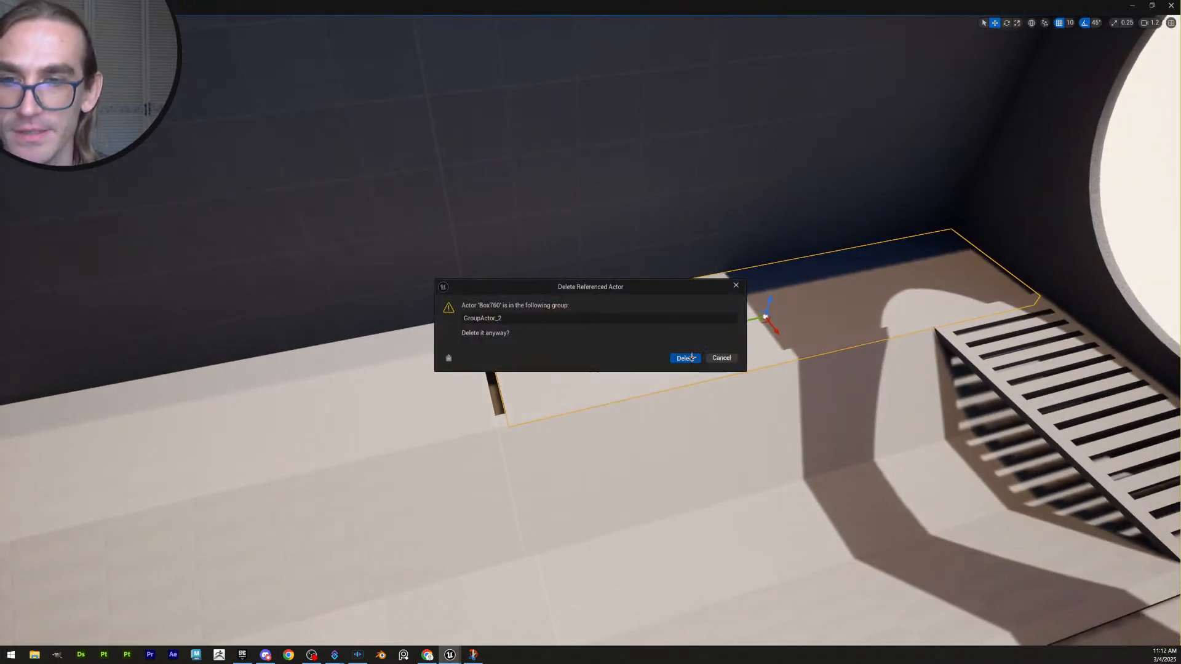
{"action": "left_click", "coordinate": [692, 358]}
Delete both old ledge blocks along the opposite side of the channel
{"action": "mouse_move", "coordinate": [659, 431]}
{"action": "right_mouse_down"}
{"action": "mouse_move", "coordinate": [800, 443]}
{"action": "mouse_move", "coordinate": [658, 431]}
{"action": "right_mouse_up"}
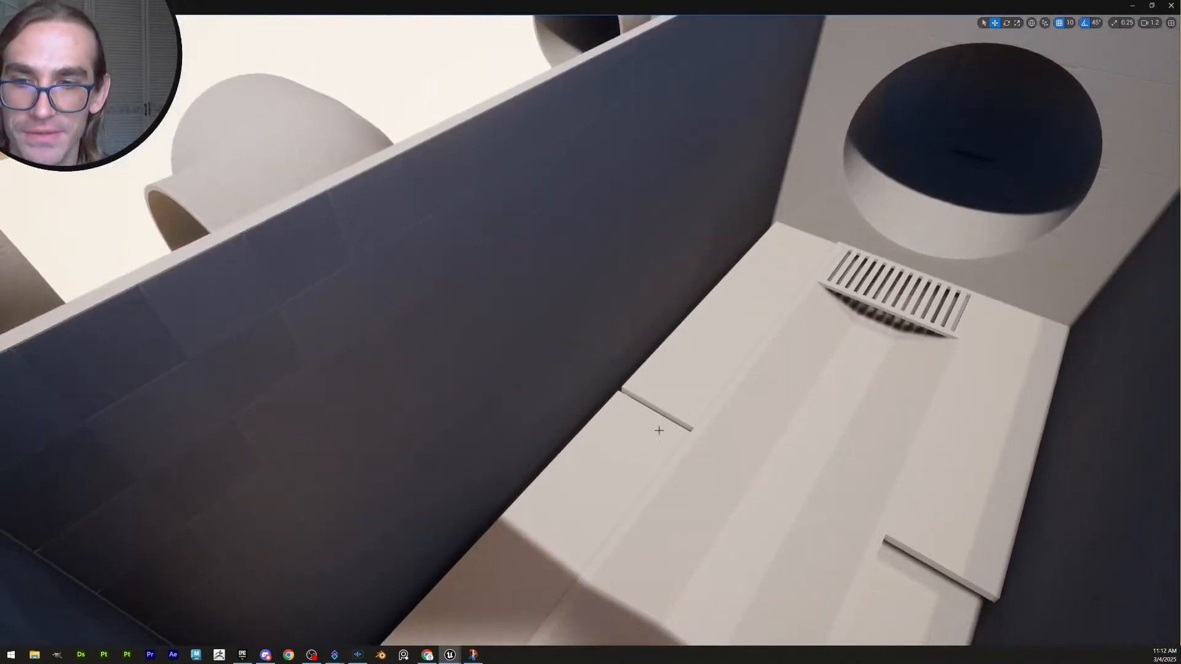
{"action": "key", "text": "Delete"}
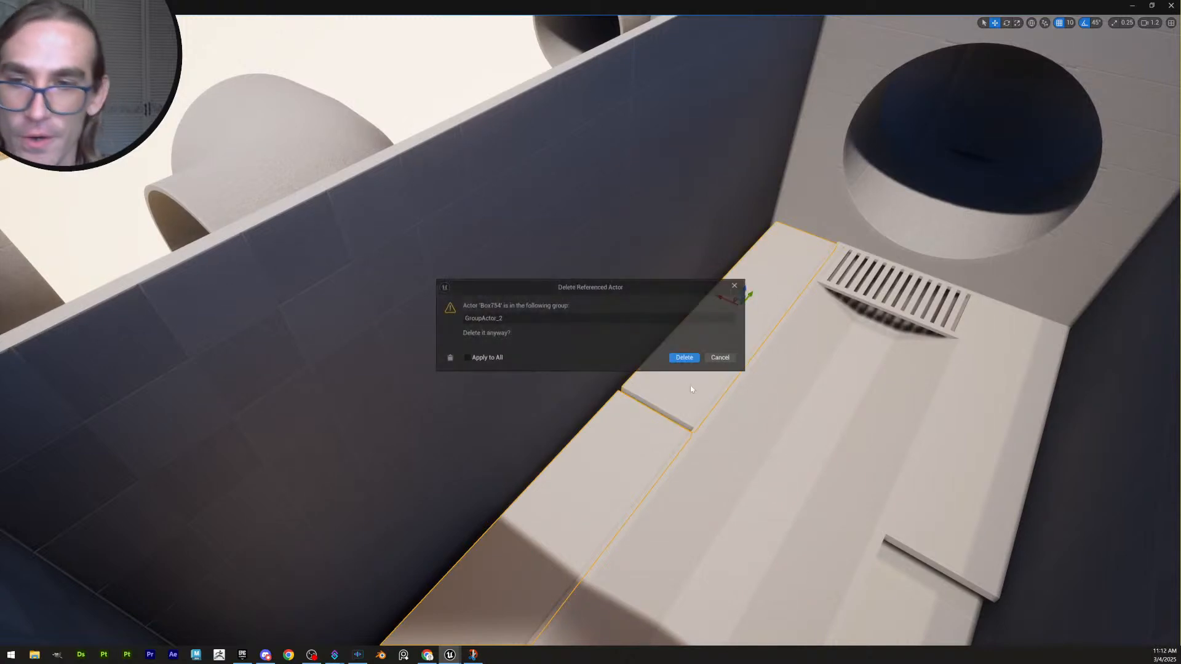
{"action": "left_click", "coordinate": [696, 358]}
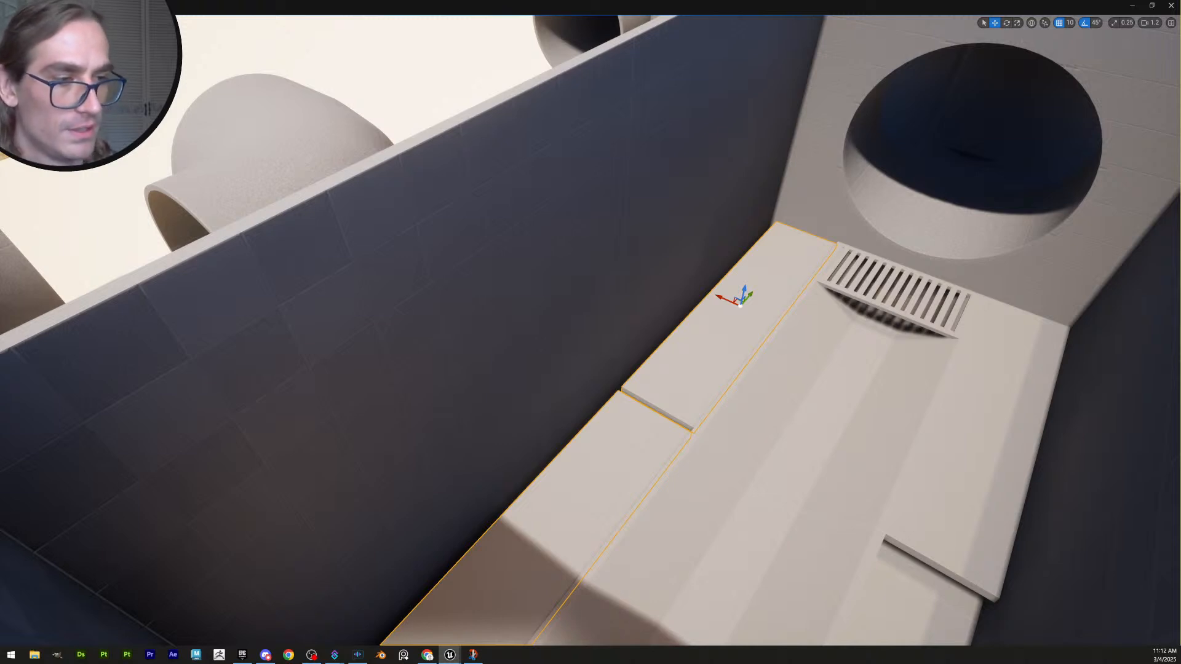
Duplicate the edited ledge block straight across the channel onto the emptied side, against the opposite wall
{"action": "mouse_move", "coordinate": [861, 358]}
{"action": "right_mouse_down"}
{"action": "mouse_move", "coordinate": [990, 363]}
{"action": "mouse_move", "coordinate": [984, 375]}
{"action": "mouse_move", "coordinate": [861, 358]}
{"action": "right_mouse_up"}
{"action": "key", "text": "w"}
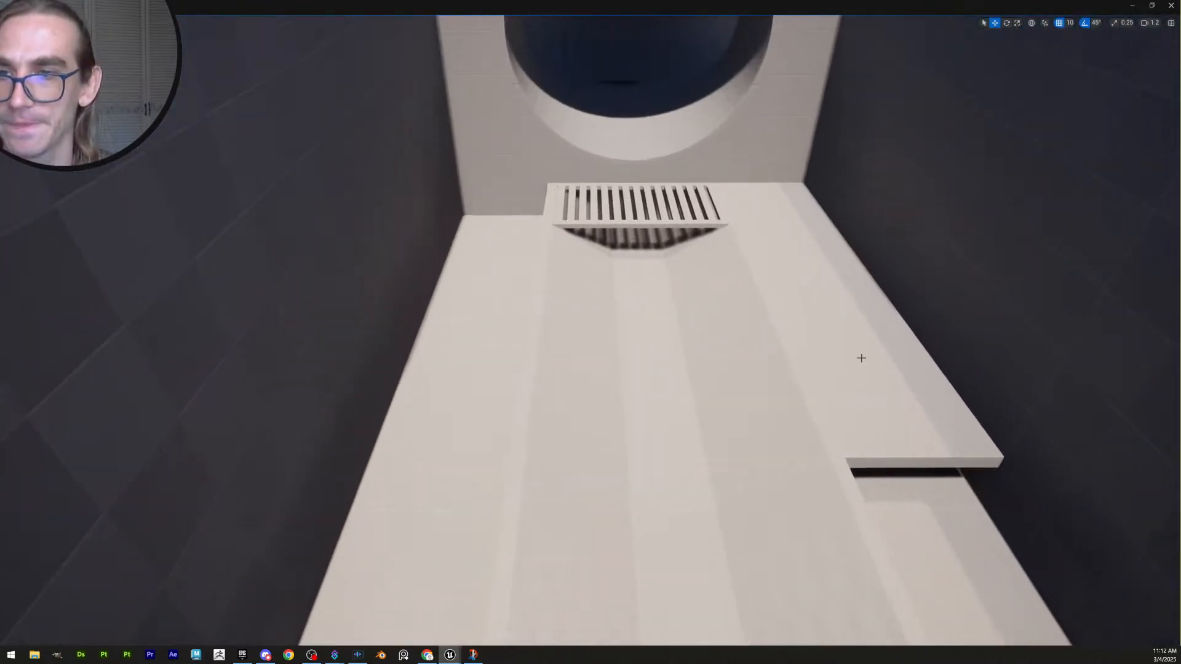
{"action": "left_click", "coordinate": [886, 343]}
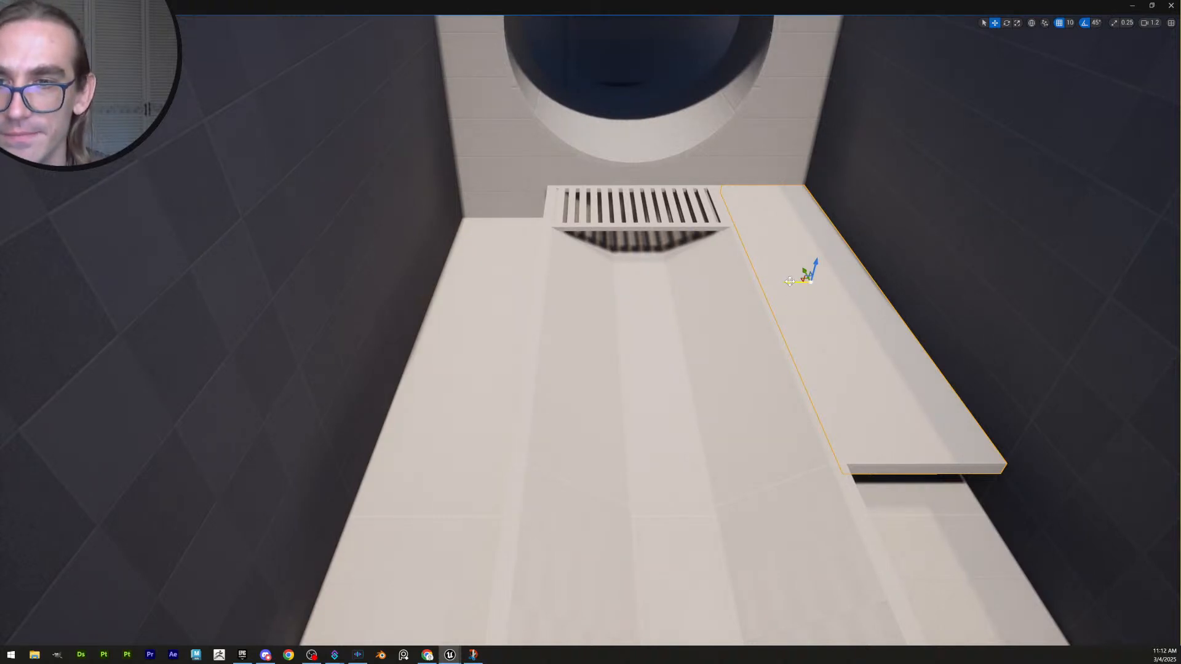
{"action": "left_click_drag", "start_coordinate": [789, 281], "coordinate": [451, 269]}
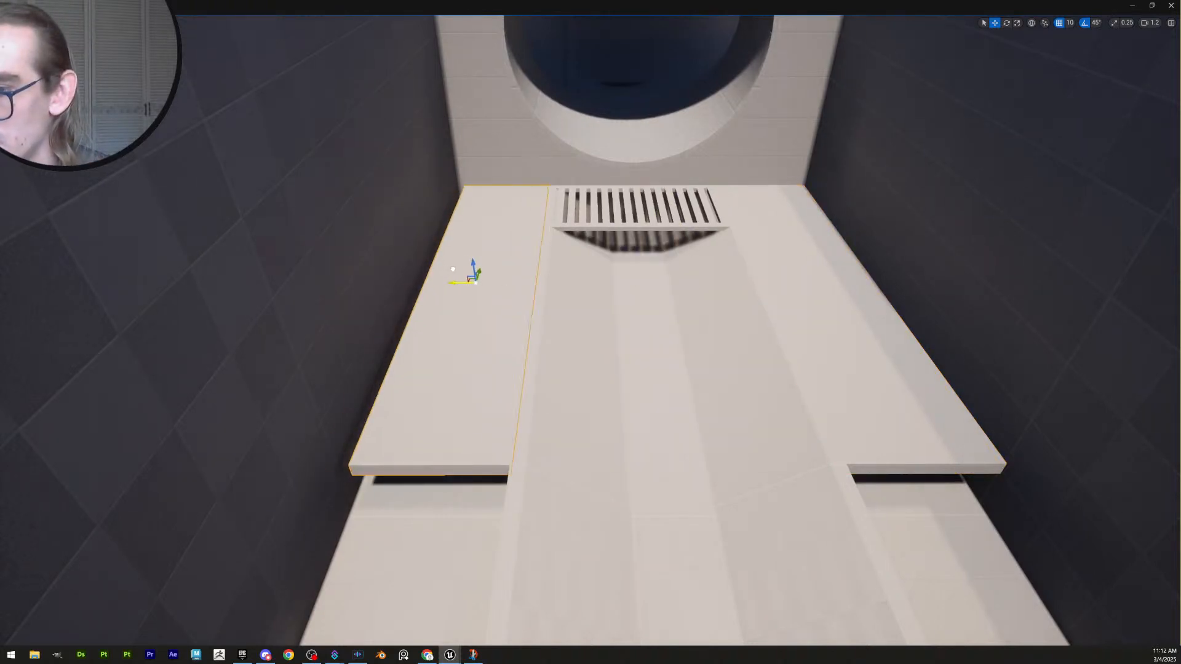
Examine how the new ledges and the grate meet the pipe wall from above, selecting the neighbouring pieces in turn
{"action": "key", "text": "a"}
{"action": "right_click_drag", "start_coordinate": [453, 269], "coordinate": [464, 308]}
{"action": "key", "text": "w"}
{"action": "key", "text": "e"}
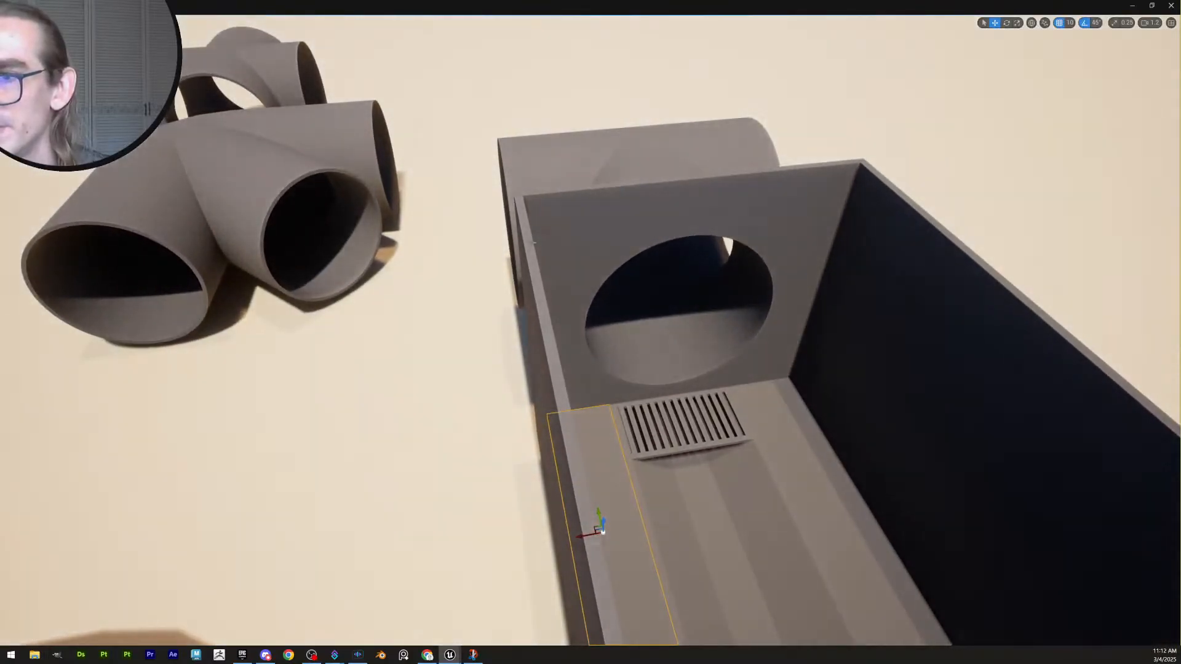
{"action": "left_click", "coordinate": [551, 247]}
{"action": "key", "text": "d"}
{"action": "right_click_drag", "start_coordinate": [551, 247], "coordinate": [529, 303]}
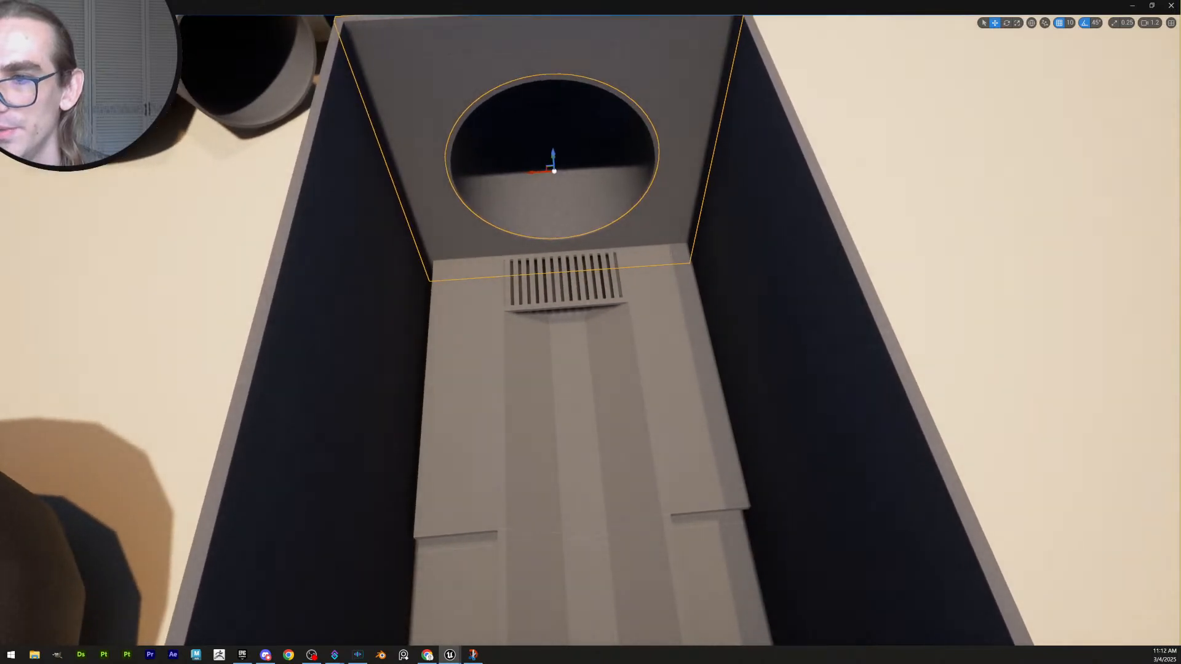
{"action": "left_click", "coordinate": [708, 270]}
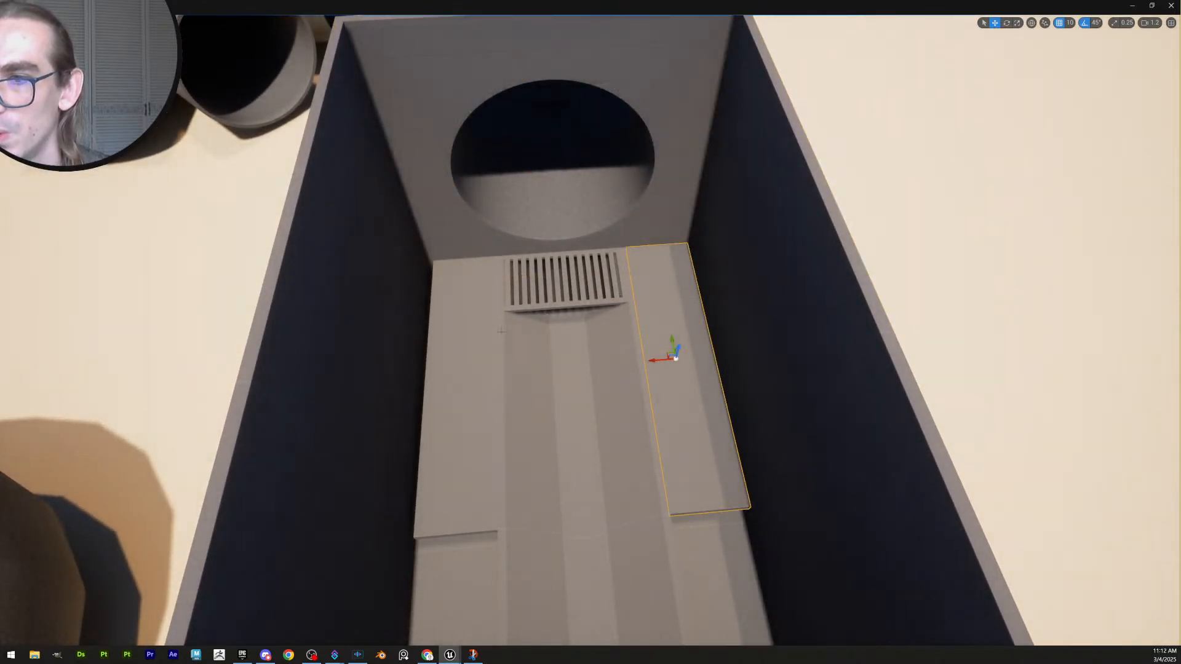
{"action": "left_click", "coordinate": [569, 304]}
{"action": "right_click_drag", "start_coordinate": [570, 304], "coordinate": [572, 271]}
{"action": "key", "text": "w"}
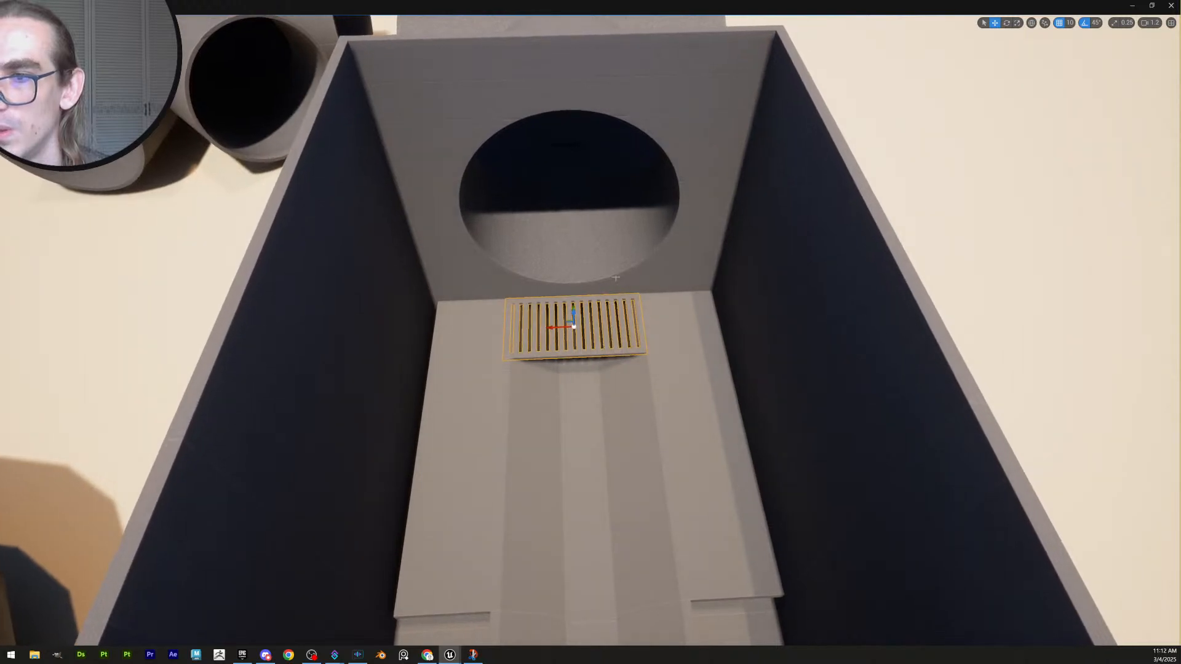
{"action": "left_click", "coordinate": [572, 255]}
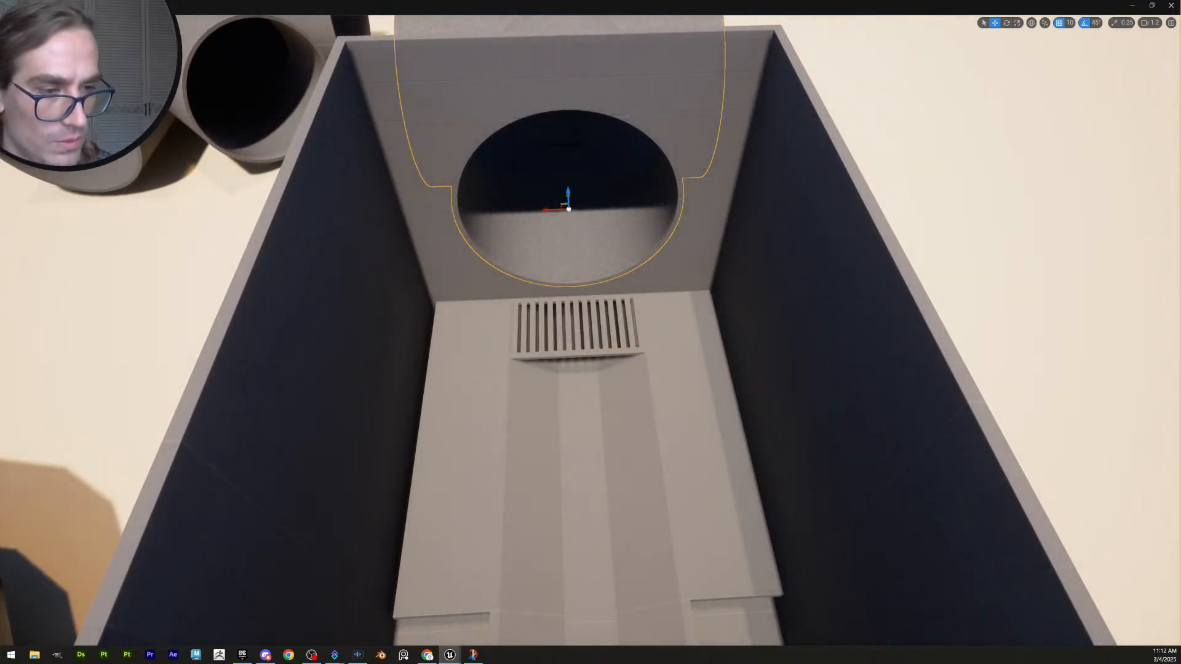
{"action": "left_click", "coordinate": [620, 354]}
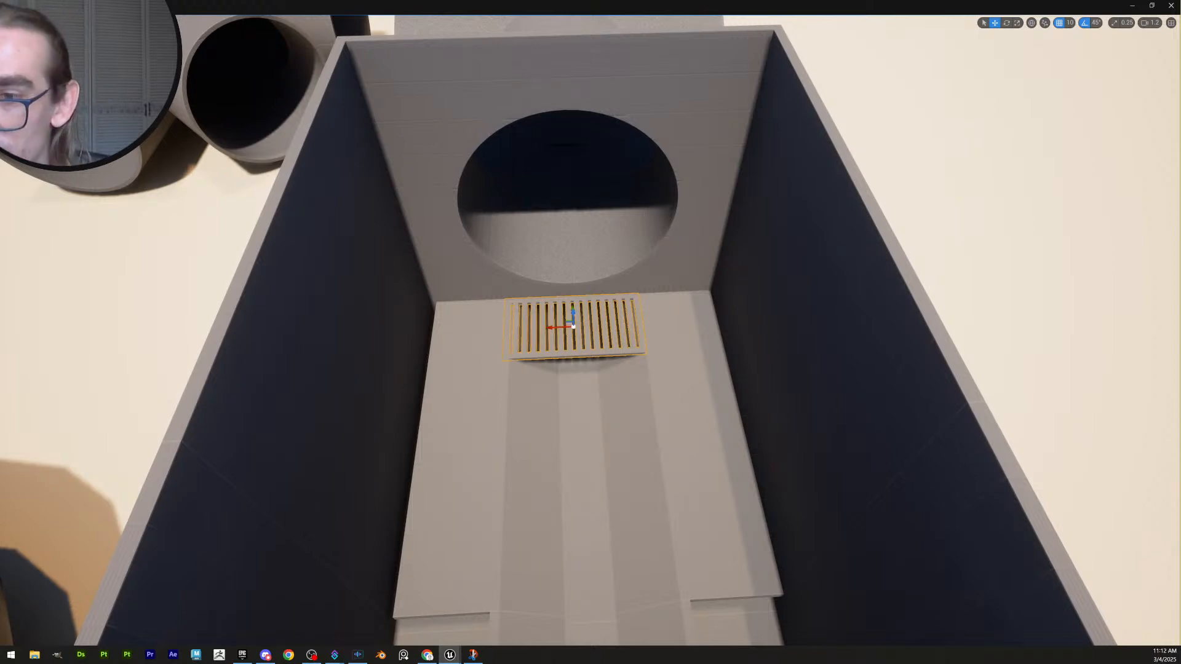
Compare the grate and wall fit at the open end of the room with the pipe end
{"action": "right_click_drag", "start_coordinate": [703, 456], "coordinate": [704, 385]}
{"action": "key", "text": "w"}
{"action": "left_click", "coordinate": [657, 358]}
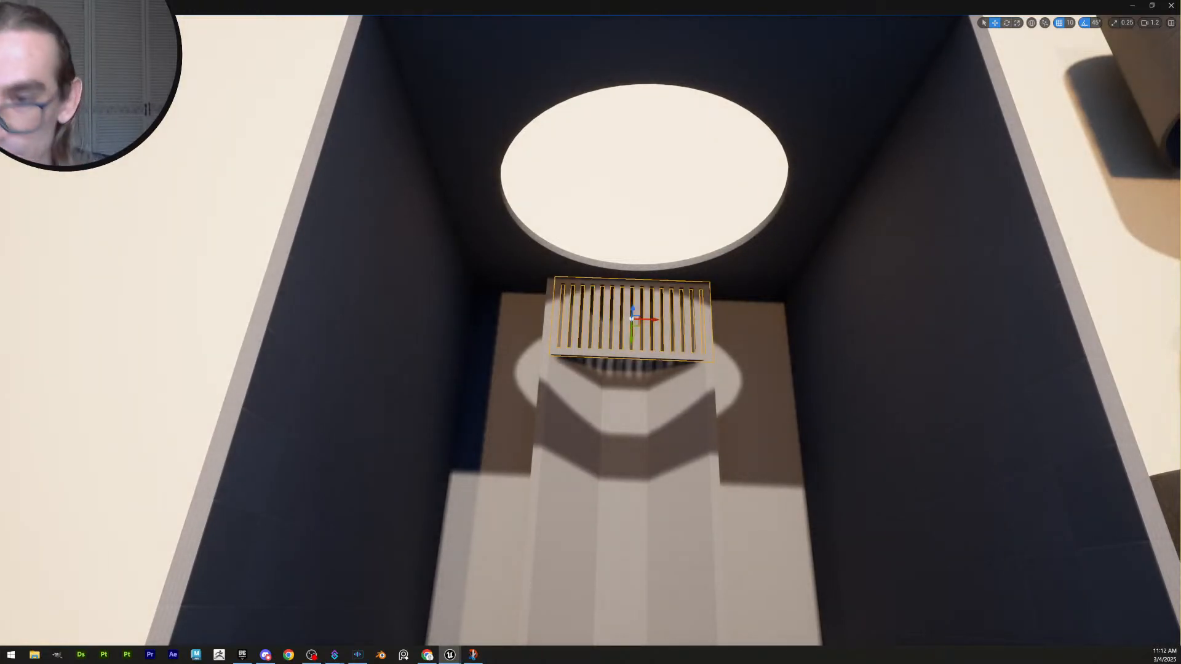
{"action": "right_click_drag", "start_coordinate": [1079, 514], "coordinate": [1160, 480]}
{"action": "key", "text": "w"}
{"action": "left_click", "coordinate": [760, 277]}
{"action": "right_click_drag", "start_coordinate": [760, 277], "coordinate": [761, 194]}
{"action": "key", "text": "s"}
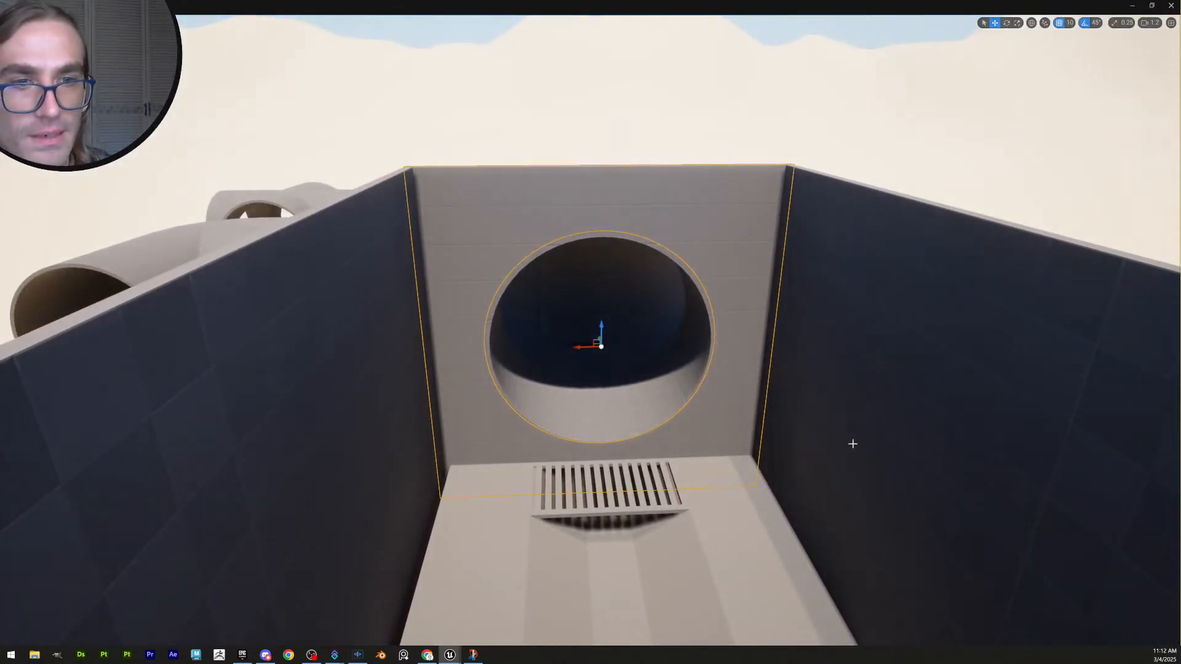
Inspect the pipe wall's lower edge behind the grate from floor level and from above
{"action": "key", "text": "q"}
{"action": "right_click_drag", "start_coordinate": [852, 444], "coordinate": [853, 404]}
{"action": "key", "text": "d"}
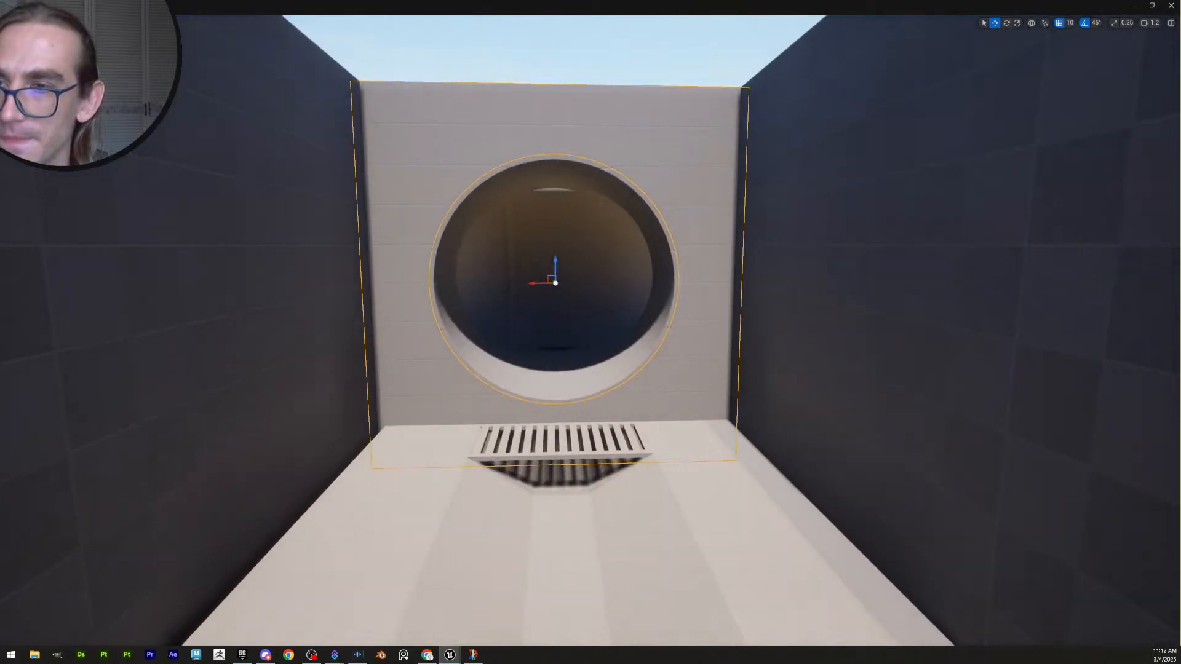
{"action": "right_click_drag", "start_coordinate": [640, 436], "coordinate": [638, 470]}
{"action": "key", "text": "e"}
{"action": "key", "text": "s"}
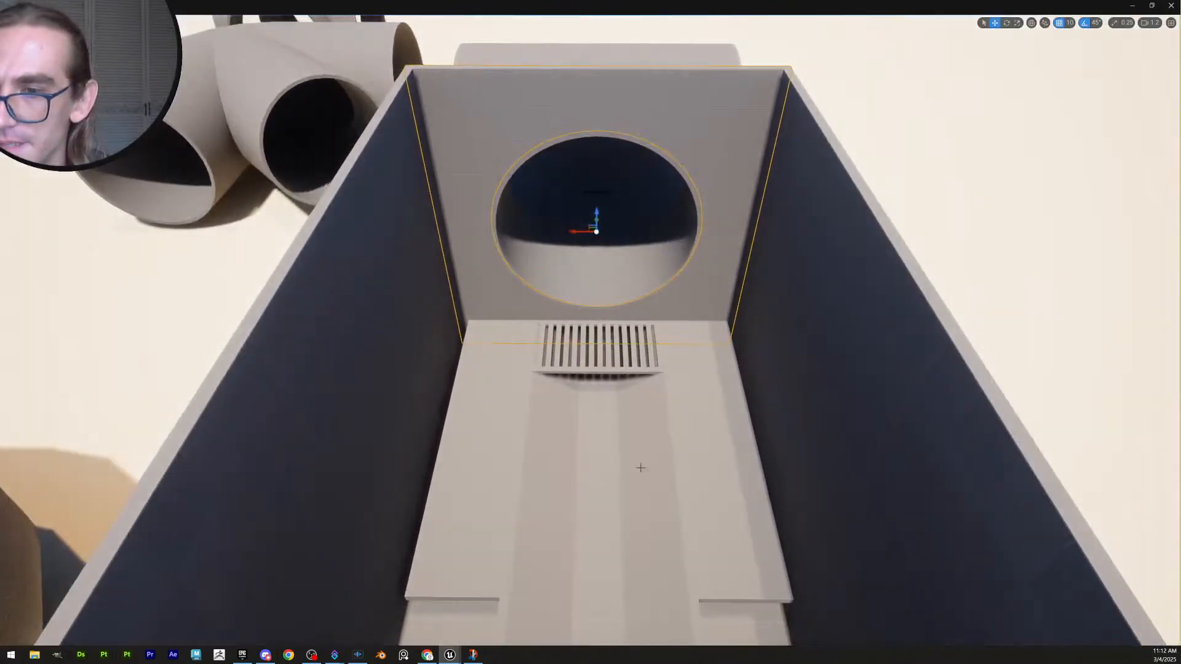
{"action": "key", "text": "w"}
{"action": "right_click_drag", "start_coordinate": [657, 396], "coordinate": [656, 413]}
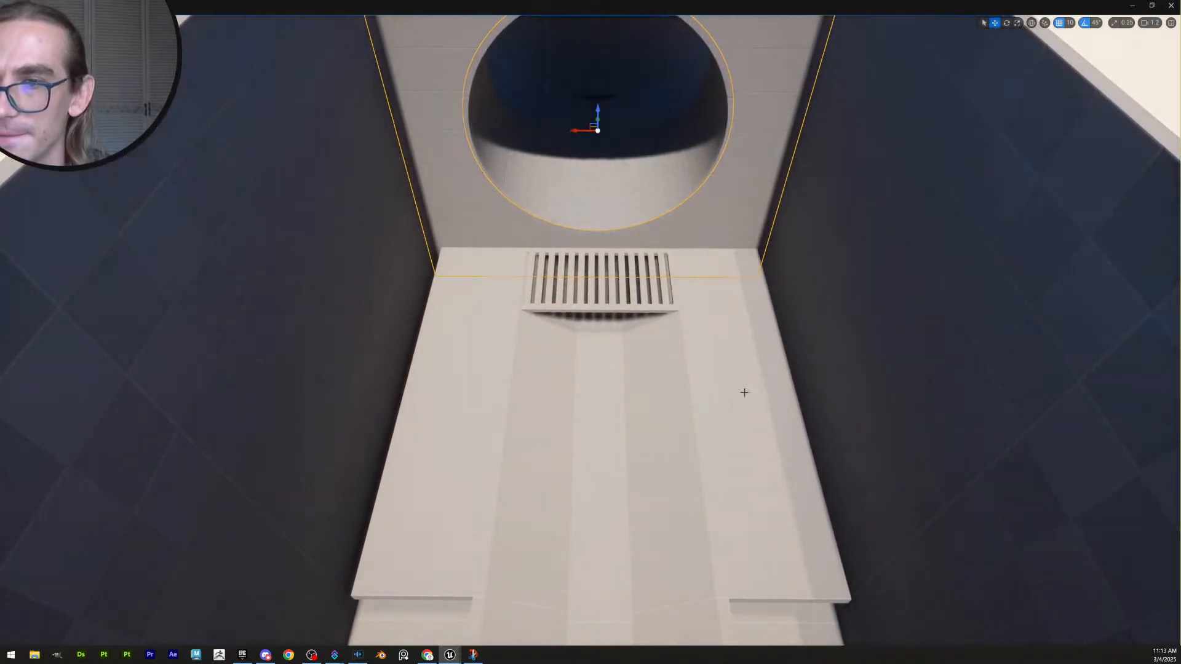
Check the side wall's junctions with the ledge and the pipe wall
{"action": "left_click", "coordinate": [829, 370]}
{"action": "key", "text": "e"}
{"action": "mouse_move", "coordinate": [828, 370]}
{"action": "right_mouse_down"}
{"action": "mouse_move", "coordinate": [803, 367]}
{"action": "mouse_move", "coordinate": [832, 372]}
{"action": "right_mouse_up"}
{"action": "key", "text": "d"}
{"action": "key", "text": "a"}
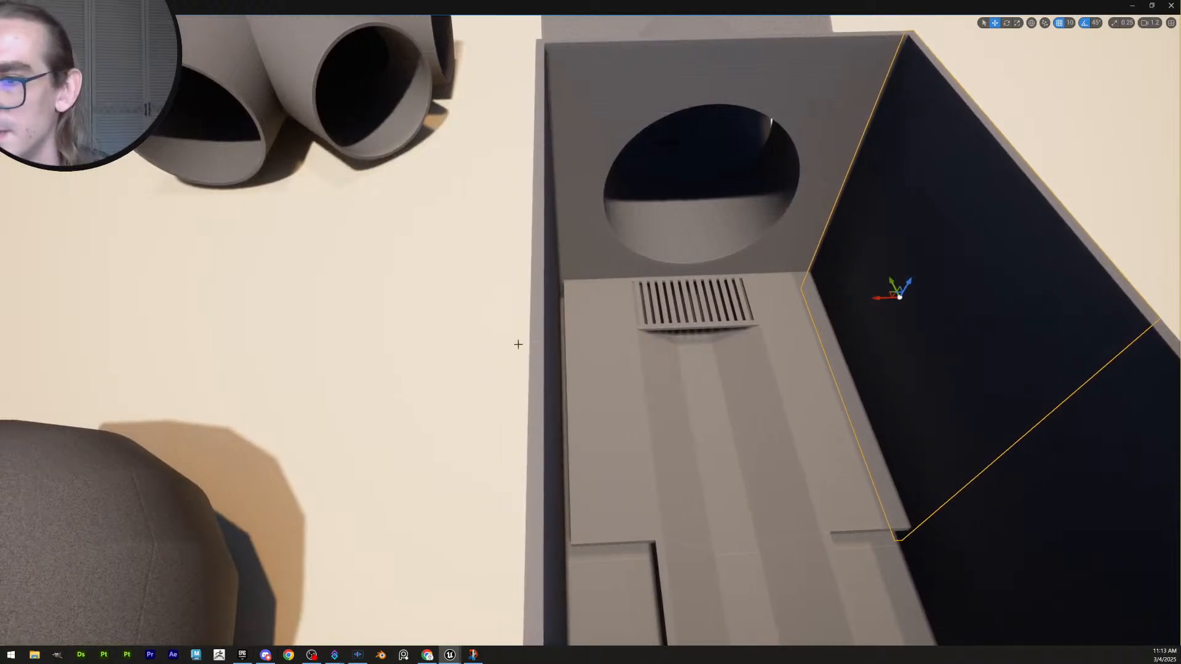
{"action": "key", "text": "a"}
{"action": "right_click_drag", "start_coordinate": [561, 348], "coordinate": [669, 310]}
{"action": "key", "text": "a"}
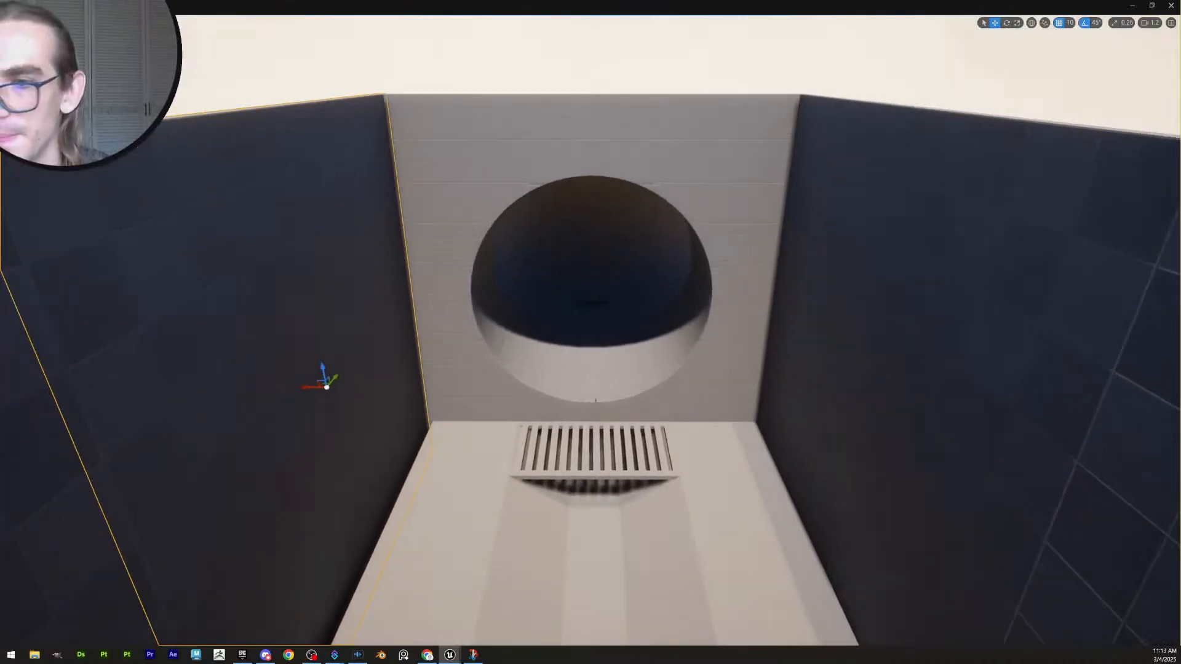
{"action": "left_click", "coordinate": [726, 357]}
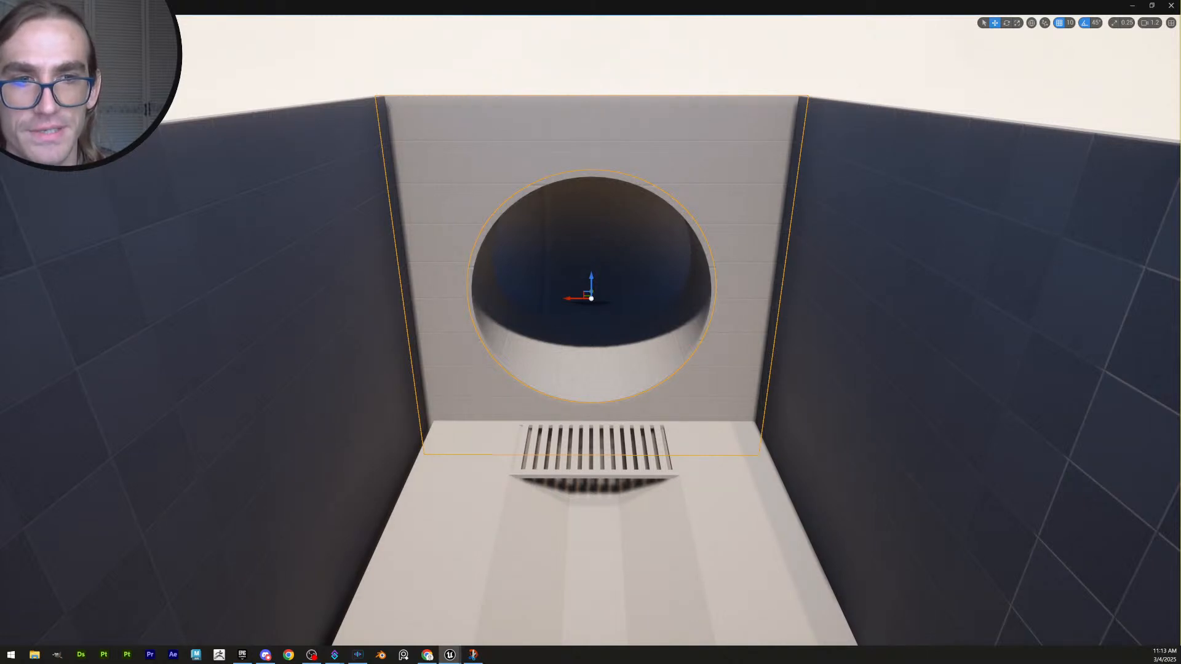
{"action": "key", "text": "Insert"}
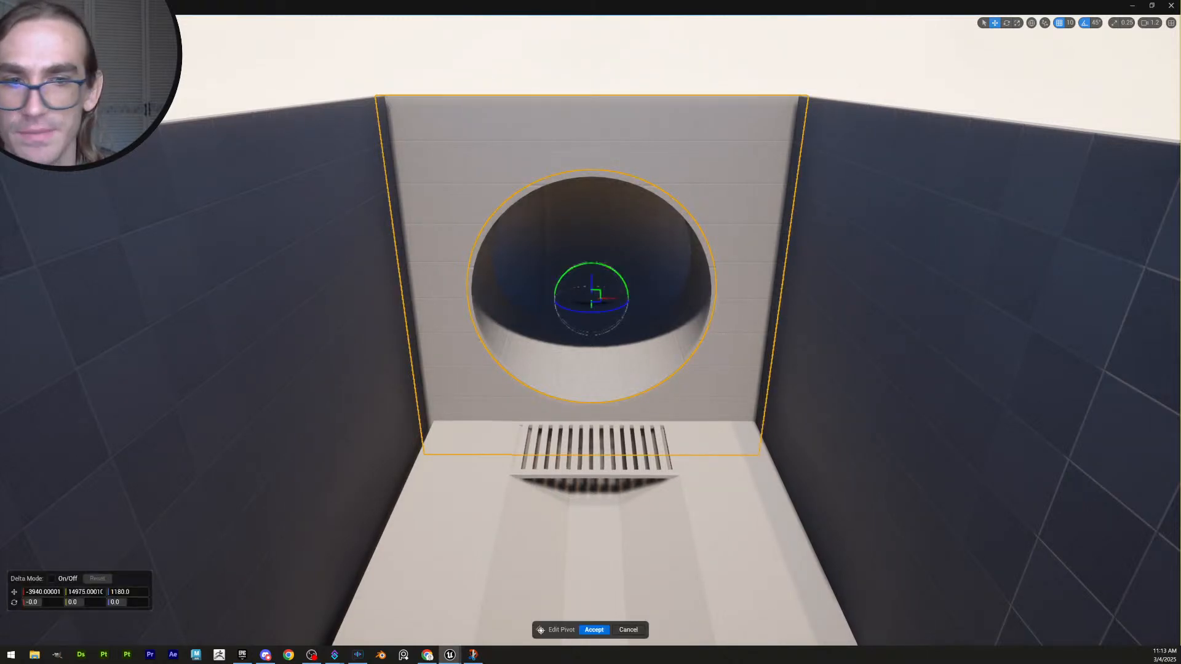
{"action": "right_click_drag", "start_coordinate": [744, 417], "coordinate": [619, 333]}
{"action": "key", "text": "s"}
{"action": "key", "text": "w"}
{"action": "key", "text": "d"}
{"action": "left_click", "coordinate": [629, 630]}
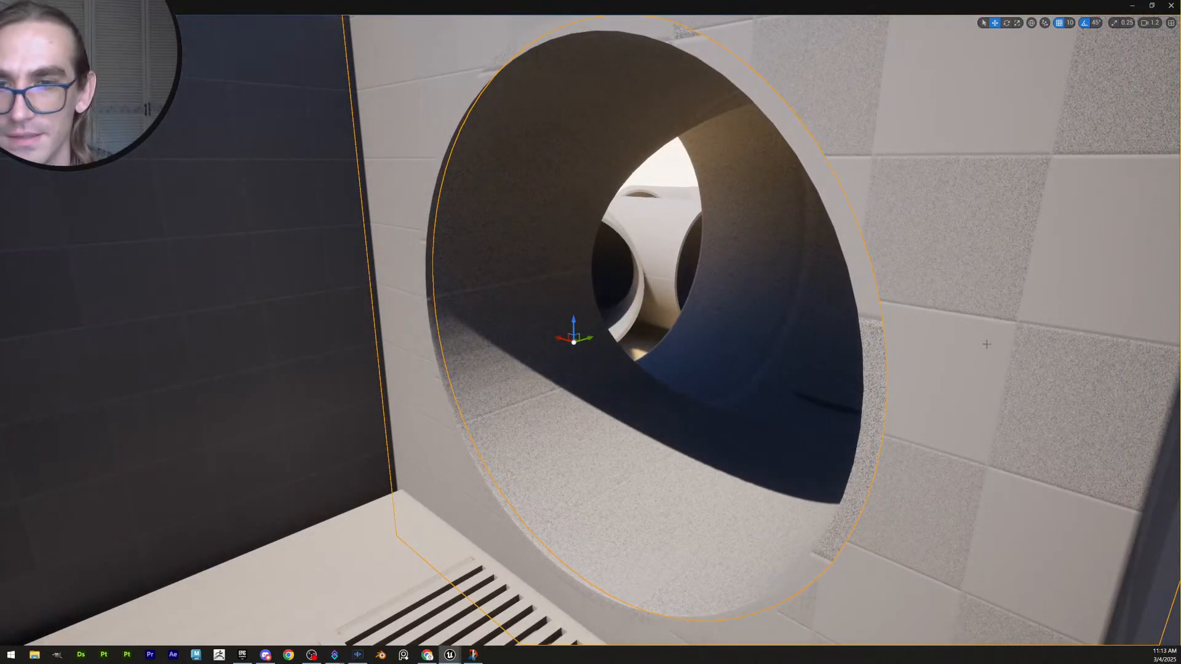
Open Edit Pivot on the pipe wall and accept it without relocating the pivot
{"action": "key", "text": "Insert"}
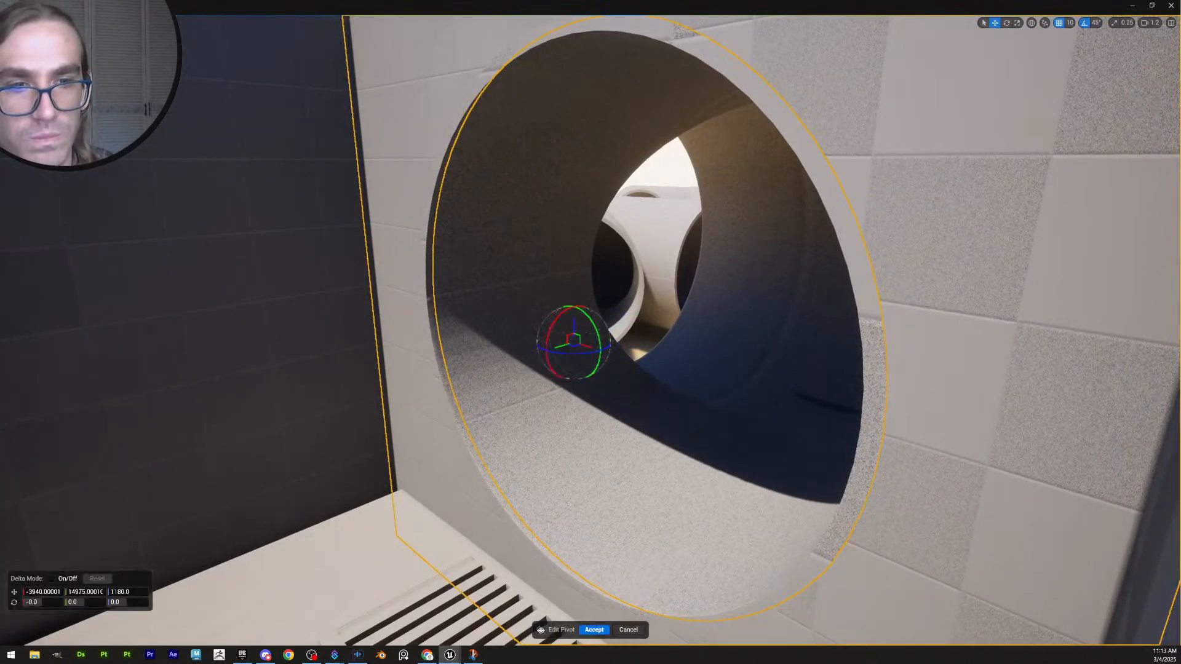
{"action": "left_click", "coordinate": [590, 631]}
{"action": "key", "text": "s"}
{"action": "right_click_drag", "start_coordinate": [707, 344], "coordinate": [607, 397]}
{"action": "key", "text": "g"}
{"action": "key", "text": "s"}
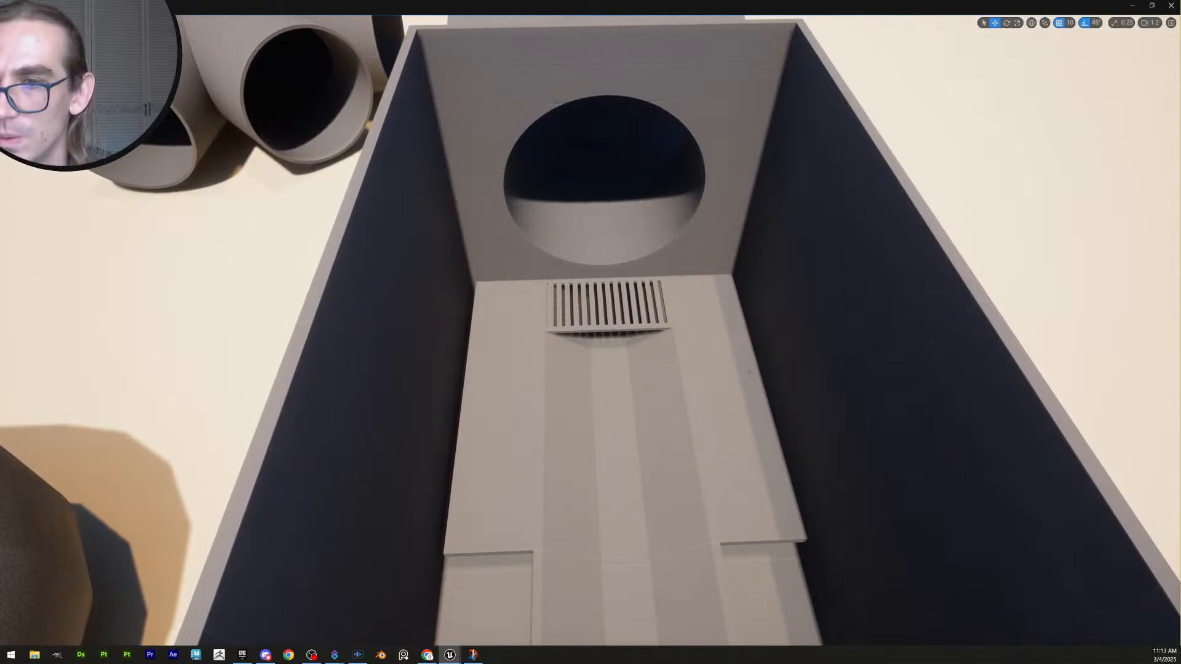
Examine the seam at the inner end of the ledge, where the two channel side pieces meet beside the lower floor
{"action": "key", "text": "d"}
{"action": "right_click_drag", "start_coordinate": [736, 381], "coordinate": [722, 401]}
{"action": "scroll", "coordinate": [725, 400], "scroll_direction": "down", "scroll_amount": 3}
{"action": "key", "text": "w"}
{"action": "key", "text": "a"}
{"action": "key", "text": "a"}
{"action": "right_click_drag", "start_coordinate": [576, 370], "coordinate": [582, 371]}
{"action": "key", "text": "s"}
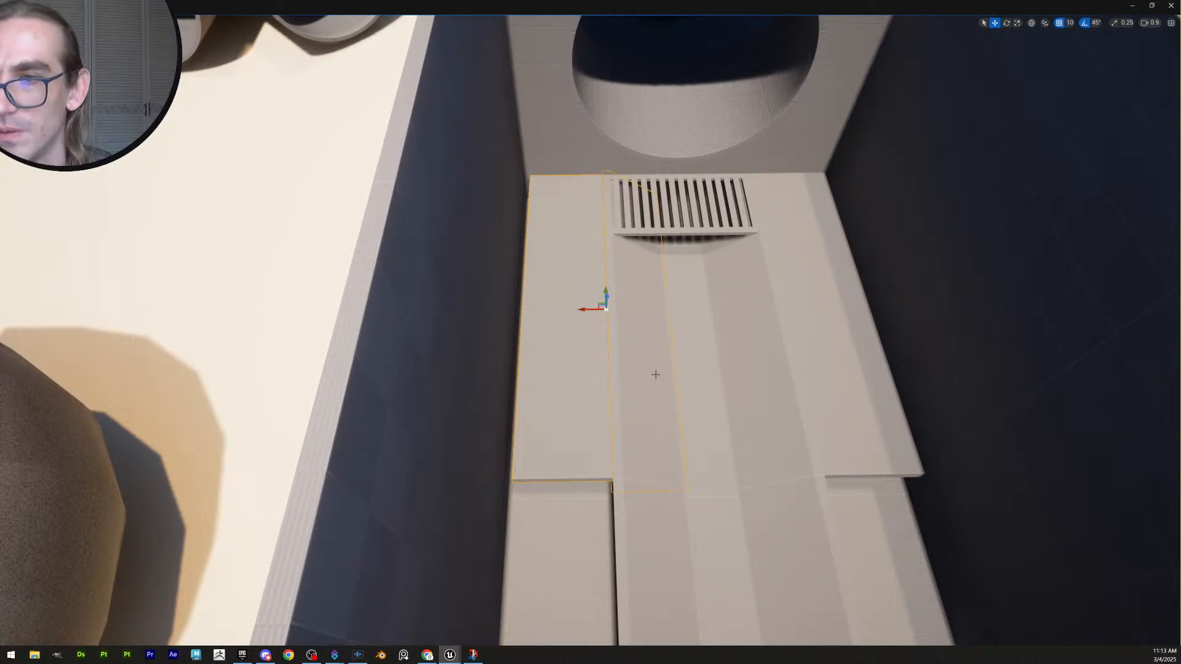
{"action": "key", "text": "w"}
{"action": "mouse_move", "coordinate": [597, 313]}
{"action": "right_mouse_down"}
{"action": "mouse_move", "coordinate": [585, 320]}
{"action": "mouse_move", "coordinate": [599, 334]}
{"action": "mouse_move", "coordinate": [596, 317]}
{"action": "mouse_move", "coordinate": [569, 311]}
{"action": "mouse_move", "coordinate": [587, 311]}
{"action": "right_mouse_up"}
{"action": "scroll", "coordinate": [606, 310], "scroll_direction": "down", "scroll_amount": 1}
{"action": "key", "text": "w"}
{"action": "key", "text": "d"}
{"action": "key", "text": "a"}
{"action": "key", "text": "w"}
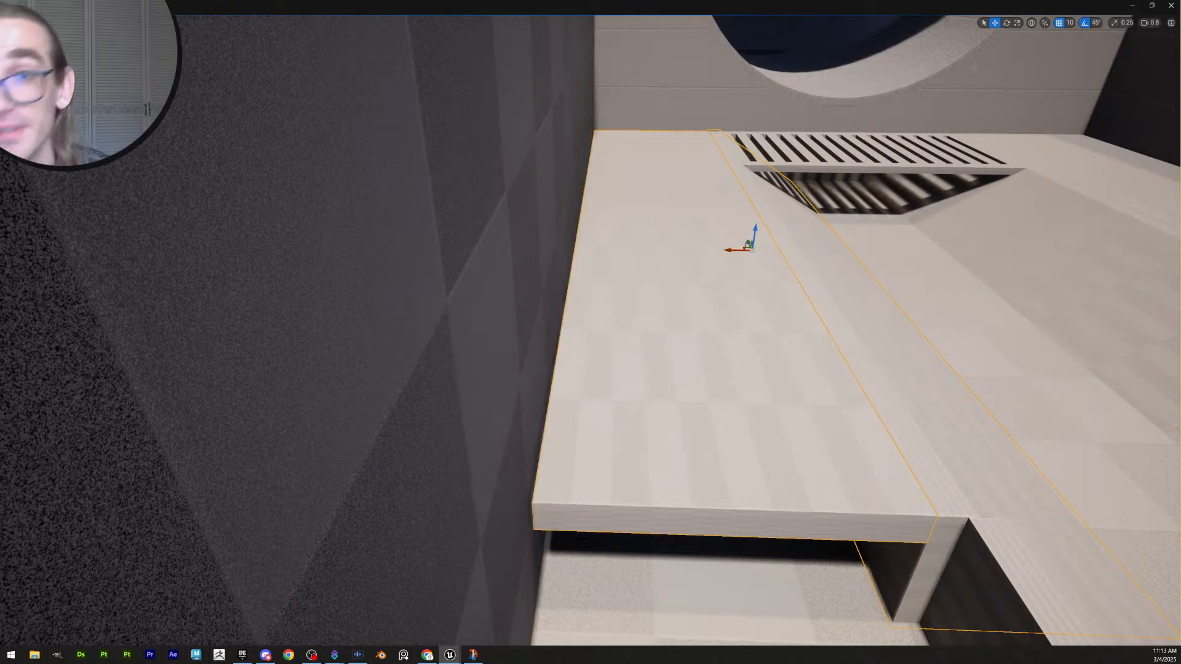
Set the position grid snap to 5 and shift the open-end half's misaligned channel side piece outward toward the adjacent side wall
{"action": "left_click", "coordinate": [1069, 22]}
{"action": "left_click", "coordinate": [1078, 54]}
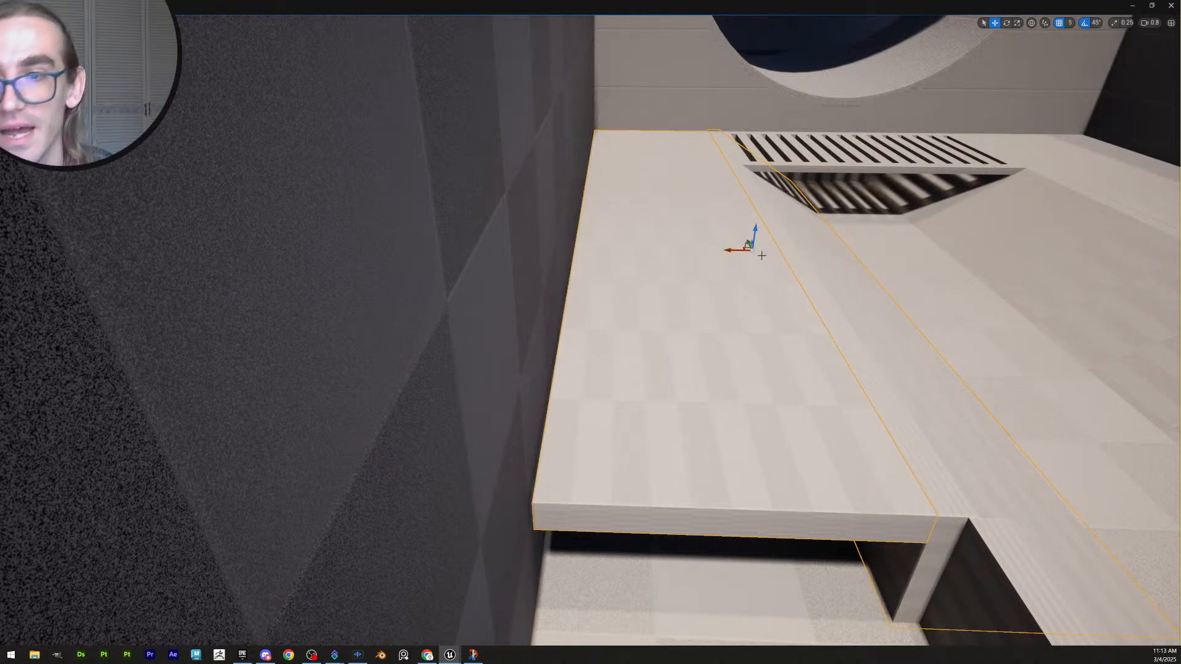
{"action": "key", "text": "Escape"}
{"action": "key", "text": "s"}
{"action": "mouse_move", "coordinate": [757, 461]}
{"action": "right_mouse_down"}
{"action": "mouse_move", "coordinate": [732, 486]}
{"action": "mouse_move", "coordinate": [757, 461]}
{"action": "mouse_move", "coordinate": [754, 483]}
{"action": "mouse_move", "coordinate": [758, 460]}
{"action": "right_mouse_up"}
{"action": "scroll", "coordinate": [758, 461], "scroll_direction": "up", "scroll_amount": 3}
{"action": "left_click", "coordinate": [757, 461]}
{"action": "key", "text": "w"}
{"action": "key", "text": "s"}
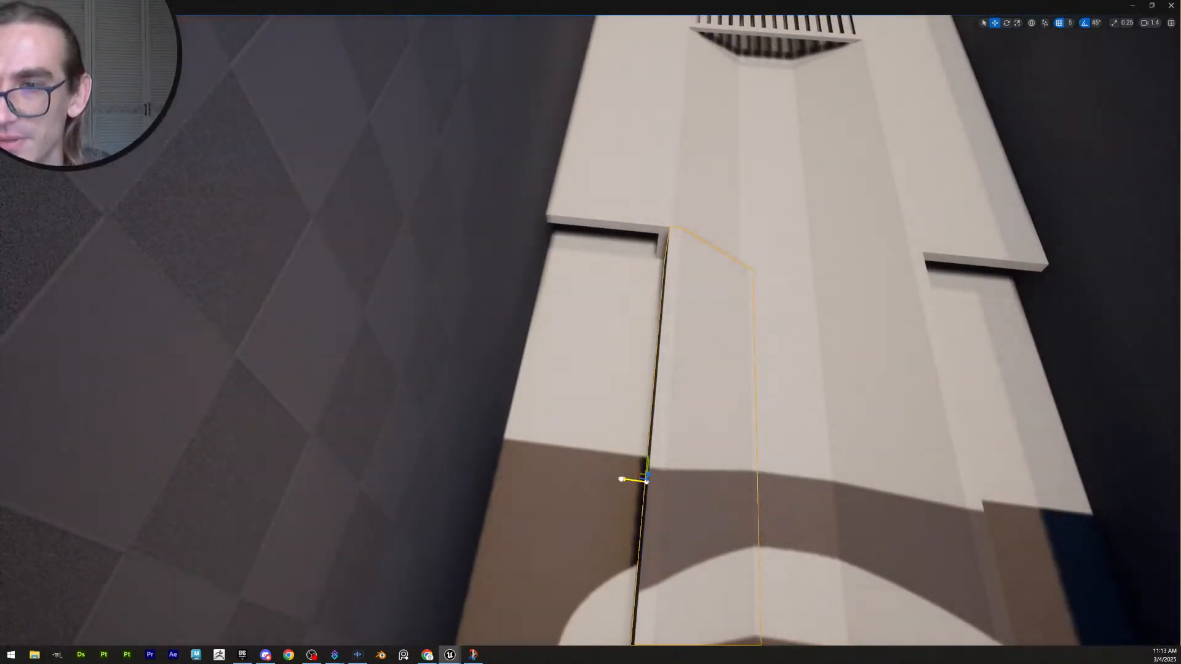
{"action": "left_click_drag", "start_coordinate": [621, 479], "coordinate": [605, 478]}
Duplicate both rebuilt ledges along the channel into the open-end half of the room
{"action": "key", "text": "s"}
{"action": "mouse_move", "coordinate": [704, 394]}
{"action": "right_mouse_down"}
{"action": "mouse_move", "coordinate": [716, 397]}
{"action": "mouse_move", "coordinate": [704, 406]}
{"action": "right_mouse_up"}
{"action": "scroll", "coordinate": [704, 393], "scroll_direction": "down", "scroll_amount": 3}
{"action": "key", "text": "w"}
{"action": "key", "text": "s"}
{"action": "right_click_drag", "start_coordinate": [485, 301], "coordinate": [485, 301]}
{"action": "key", "text": "s"}
{"action": "right_click_drag", "start_coordinate": [710, 332], "coordinate": [711, 332]}
{"action": "scroll", "coordinate": [711, 332], "scroll_direction": "up", "scroll_amount": 2}
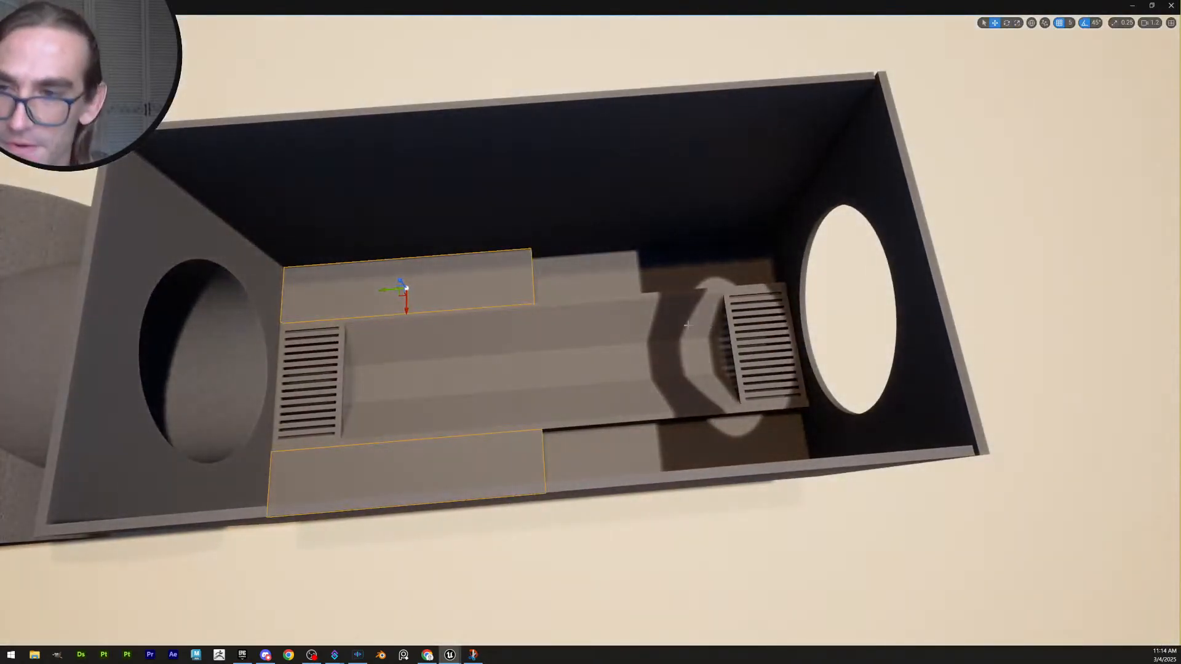
{"action": "left_click_drag", "start_coordinate": [380, 478], "coordinate": [661, 443]}
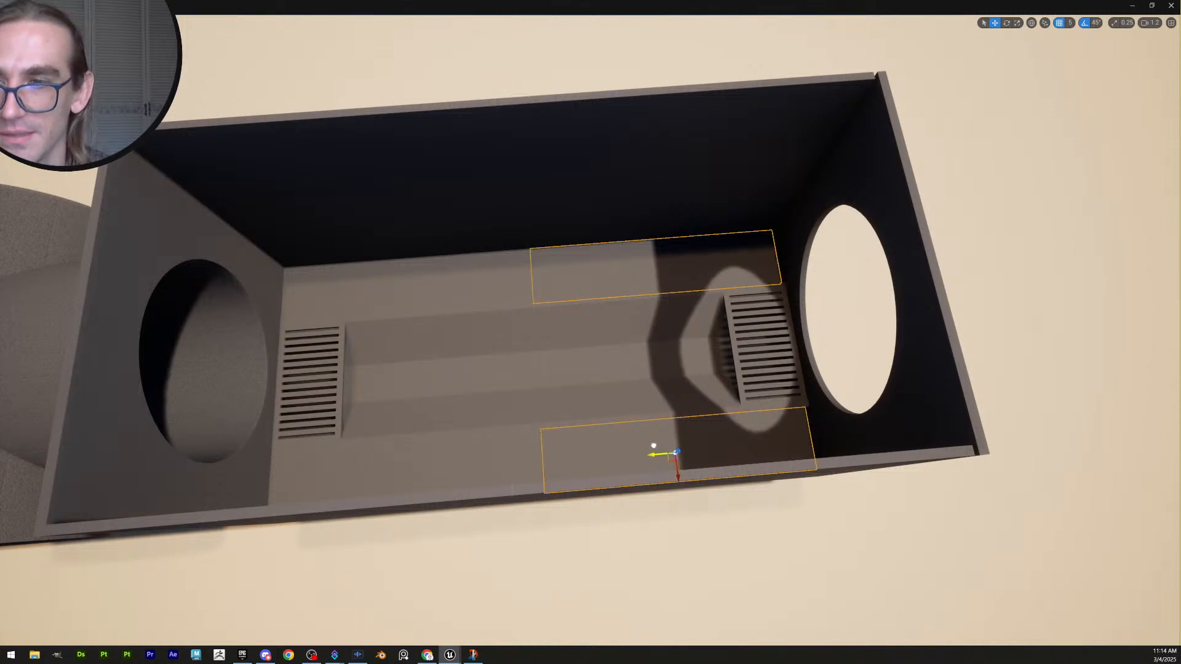
Examine how the duplicated ledges line up with the channel sides and the grate at the open end
{"action": "mouse_move", "coordinate": [591, 332]}
{"action": "right_mouse_down"}
{"action": "mouse_move", "coordinate": [714, 338]}
{"action": "mouse_move", "coordinate": [591, 332]}
{"action": "right_mouse_up"}
{"action": "key", "text": "w"}
{"action": "key", "text": "s"}
{"action": "right_click_drag", "start_coordinate": [672, 348], "coordinate": [672, 348]}
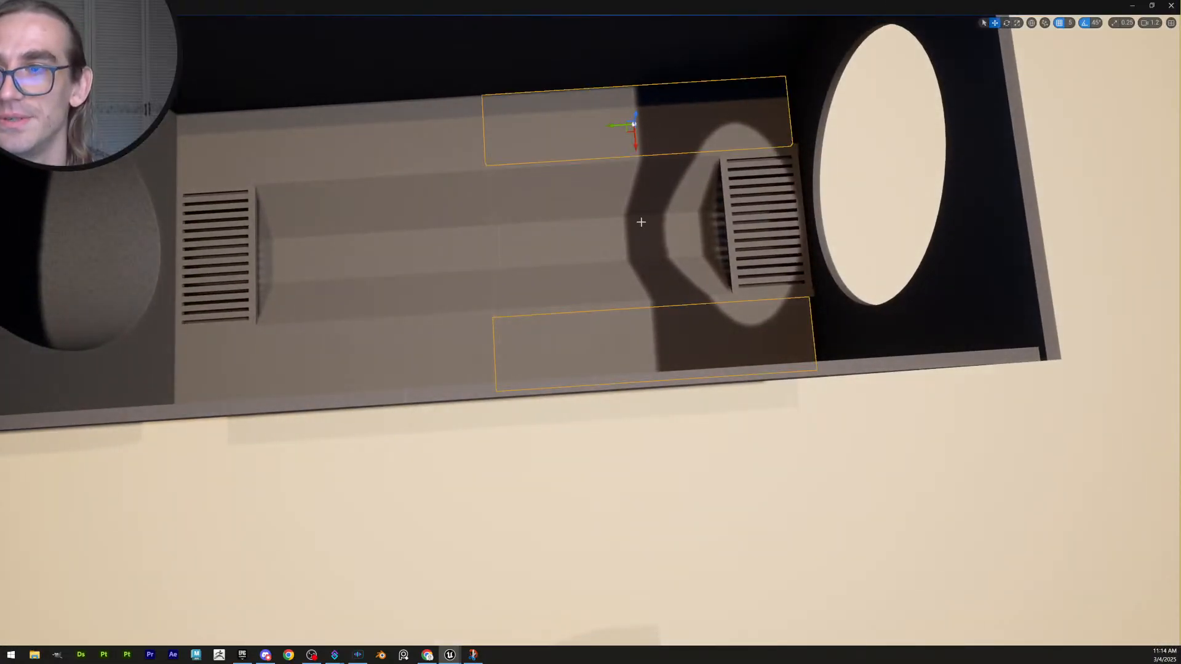
{"action": "right_click_drag", "start_coordinate": [641, 222], "coordinate": [609, 239]}
{"action": "mouse_move", "coordinate": [562, 393]}
{"action": "right_mouse_down"}
{"action": "mouse_move", "coordinate": [529, 397]}
{"action": "mouse_move", "coordinate": [562, 390]}
{"action": "right_mouse_up"}
{"action": "key", "text": "w"}
{"action": "key", "text": "a"}
Inspect the midpoint seam between the original and duplicated ledges and the wall panels beside them
{"action": "left_click", "coordinate": [589, 341]}
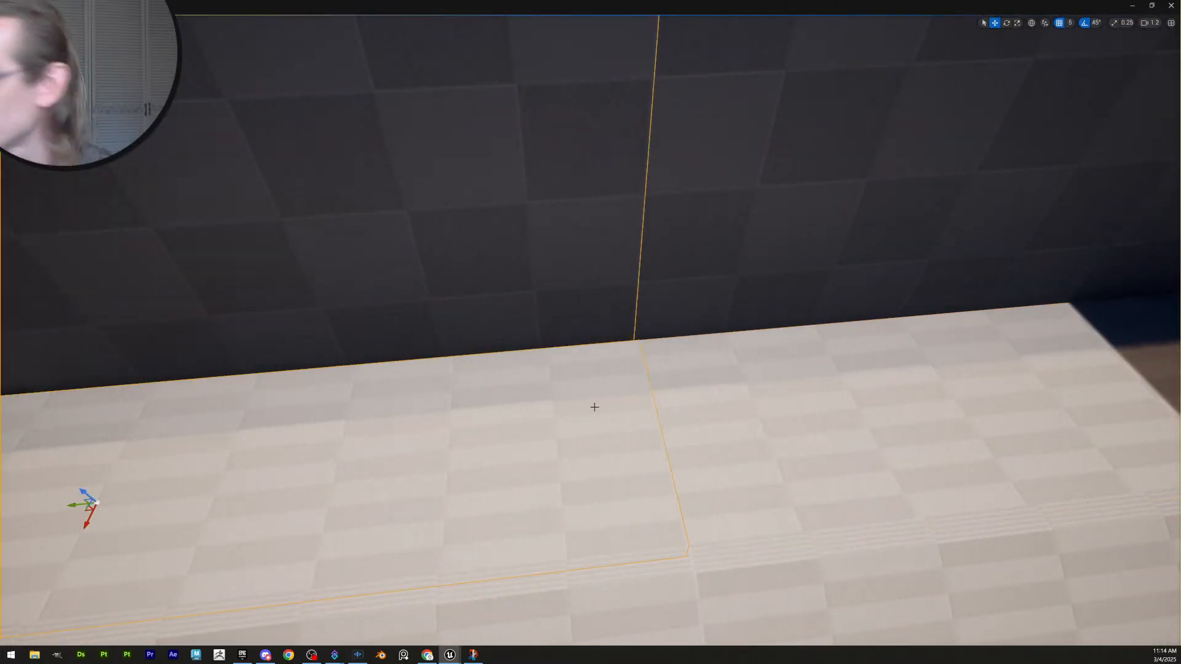
{"action": "key", "text": "a"}
{"action": "key", "text": "s"}
{"action": "scroll", "coordinate": [625, 406], "scroll_direction": "up", "scroll_amount": 1}
{"action": "right_click_drag", "start_coordinate": [625, 407], "coordinate": [578, 406]}
{"action": "key", "text": "d"}
{"action": "key", "text": "s"}
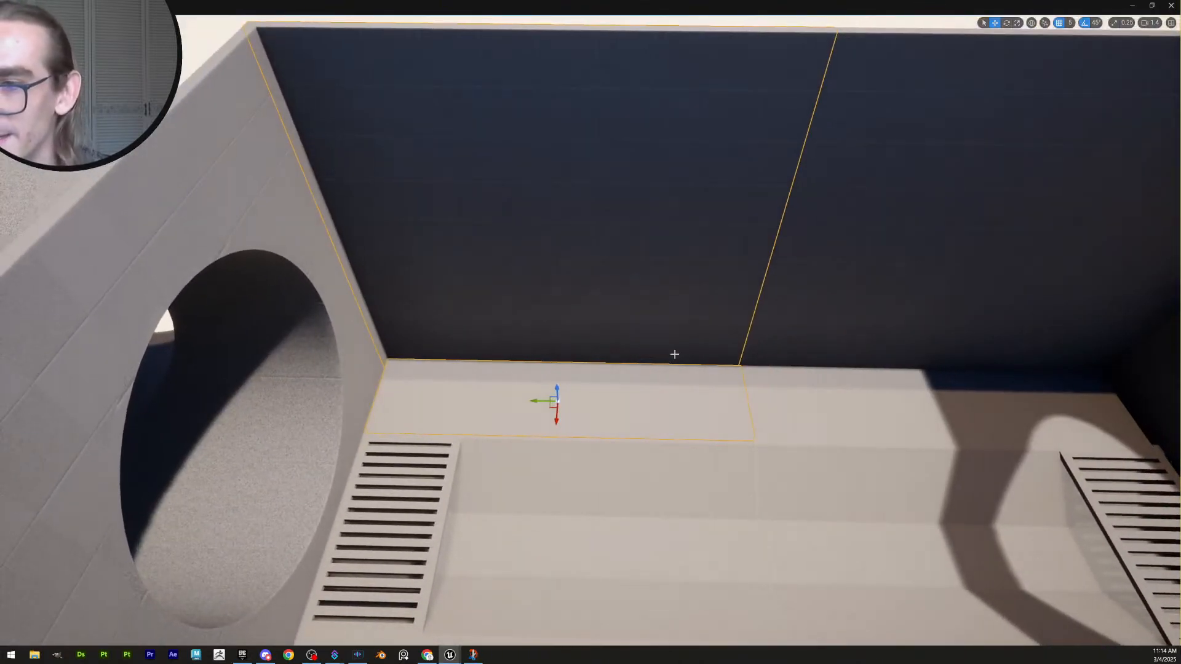
{"action": "right_click_drag", "start_coordinate": [658, 310], "coordinate": [729, 310]}
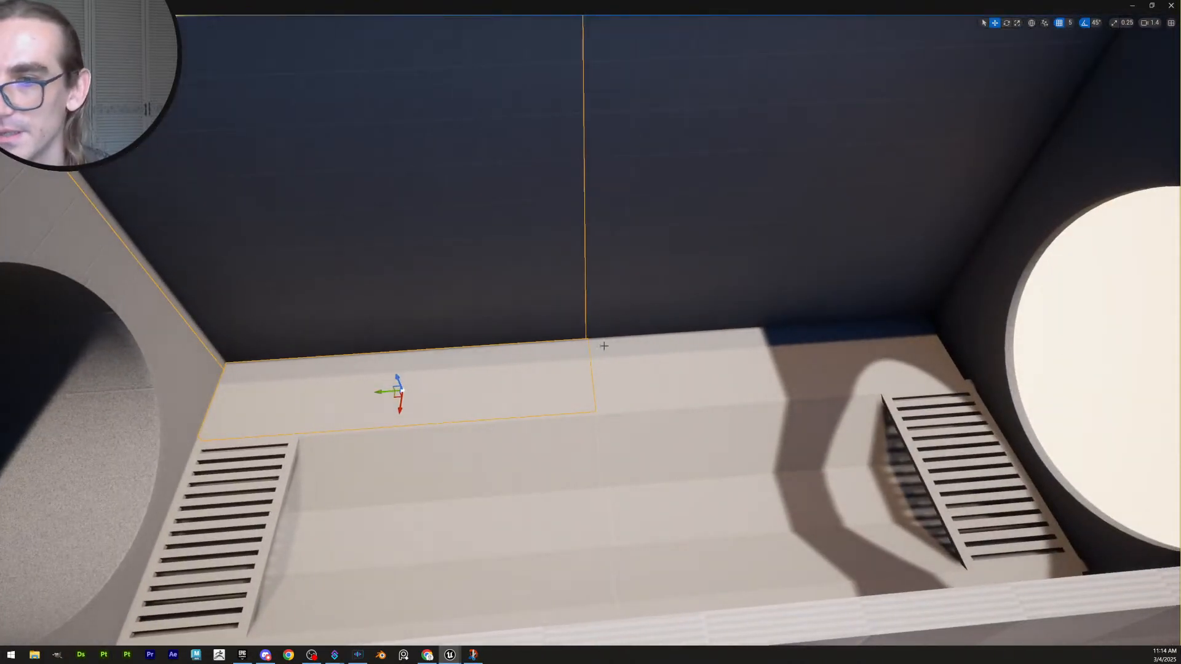
{"action": "key", "text": "s"}
Move the open-end wall inward against the side walls to close the gap at its corner
{"action": "right_click_drag", "start_coordinate": [643, 371], "coordinate": [984, 388]}
{"action": "key", "text": "w"}
{"action": "key", "text": "w"}
{"action": "key", "text": "s"}
{"action": "mouse_move", "coordinate": [722, 443]}
{"action": "right_mouse_down"}
{"action": "mouse_move", "coordinate": [757, 443]}
{"action": "mouse_move", "coordinate": [763, 470]}
{"action": "mouse_move", "coordinate": [722, 443]}
{"action": "right_mouse_up"}
{"action": "key", "text": "a"}
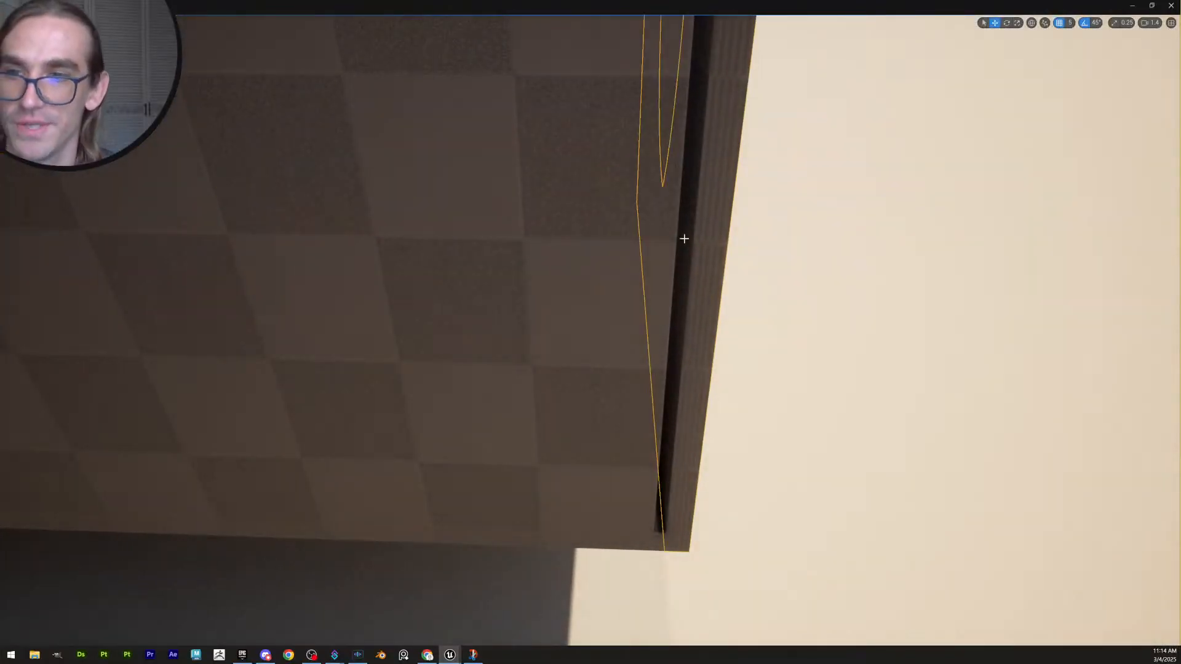
{"action": "right_click_drag", "start_coordinate": [684, 238], "coordinate": [676, 160]}
{"action": "left_click_drag", "start_coordinate": [669, 183], "coordinate": [662, 183]}
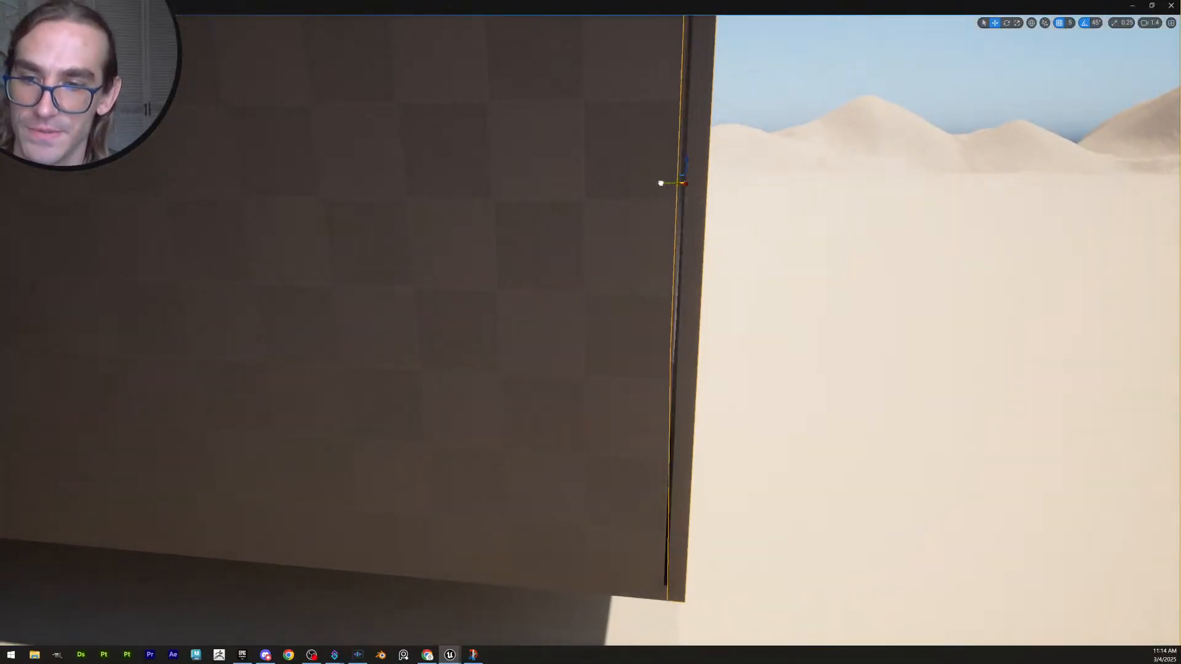
Review the ledges and grates at both ends of the room after moving the end wall
{"action": "key", "text": "e"}
{"action": "right_click_drag", "start_coordinate": [664, 209], "coordinate": [534, 215]}
{"action": "key", "text": "w"}
{"action": "key", "text": "w"}
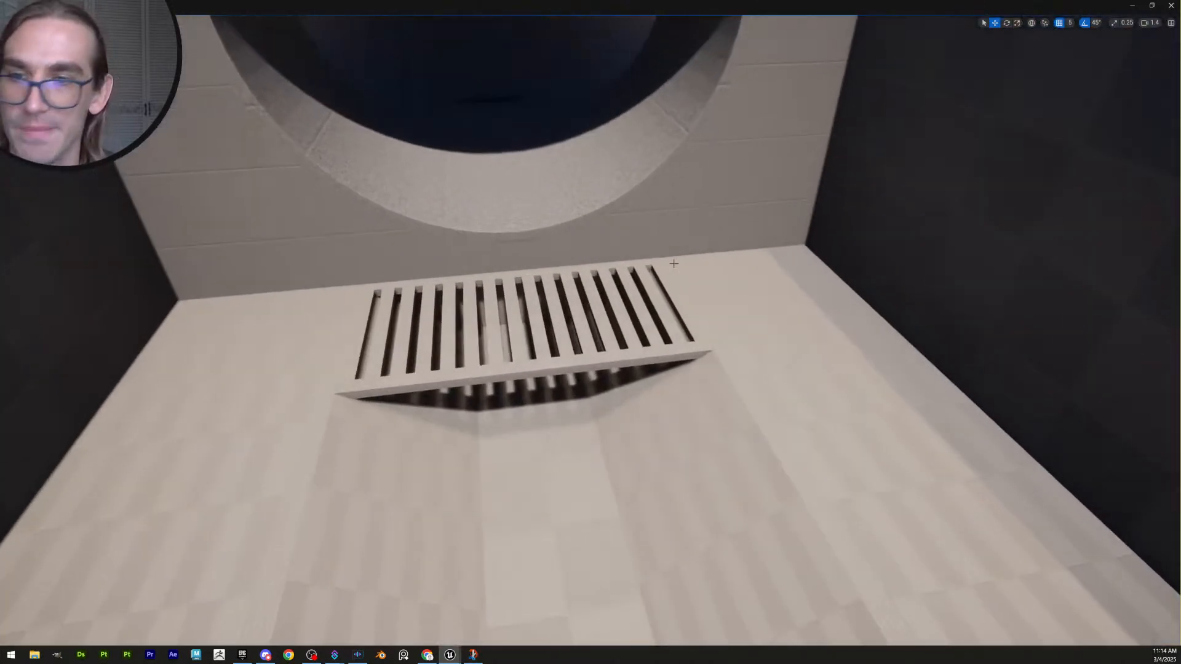
{"action": "right_click_drag", "start_coordinate": [723, 350], "coordinate": [1107, 473]}
{"action": "scroll", "coordinate": [723, 350], "scroll_direction": "down", "scroll_amount": 2}
{"action": "key", "text": "s"}
{"action": "scroll", "coordinate": [1046, 382], "scroll_direction": "up", "scroll_amount": 1}
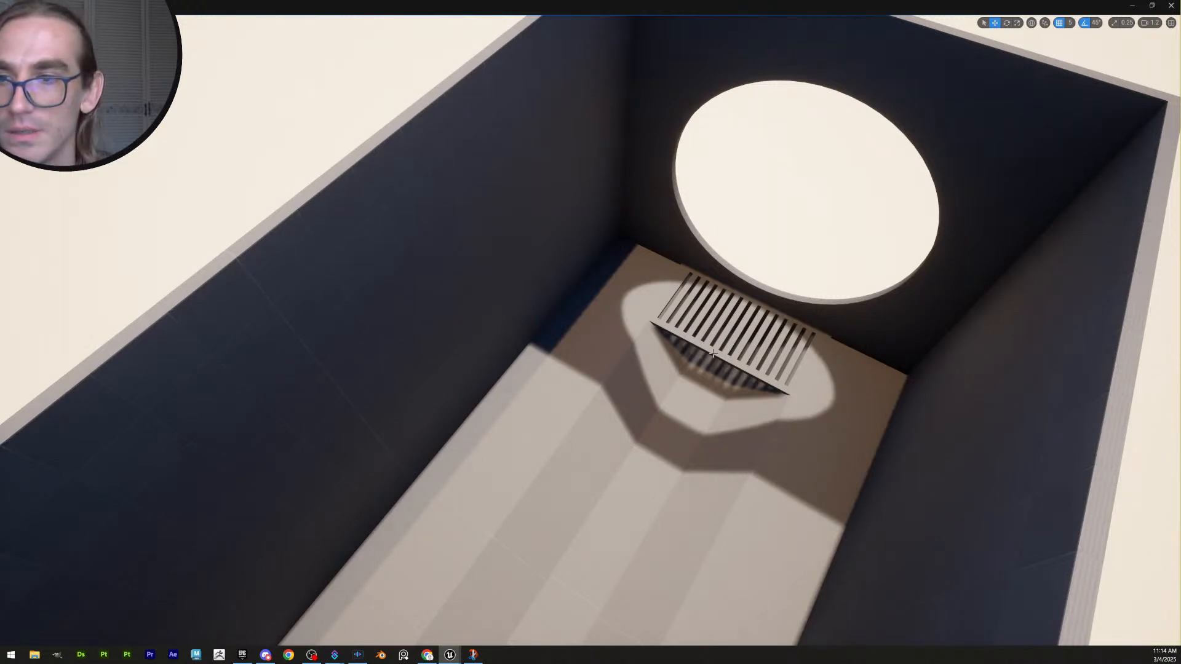
Examine the corner where the ledge meets the grate and the end wall at the open end
{"action": "right_click_drag", "start_coordinate": [1108, 473], "coordinate": [1107, 504]}
{"action": "key", "text": "w"}
{"action": "scroll", "coordinate": [972, 485], "scroll_direction": "down", "scroll_amount": 2}
{"action": "key", "text": "w"}
{"action": "left_click", "coordinate": [507, 369]}
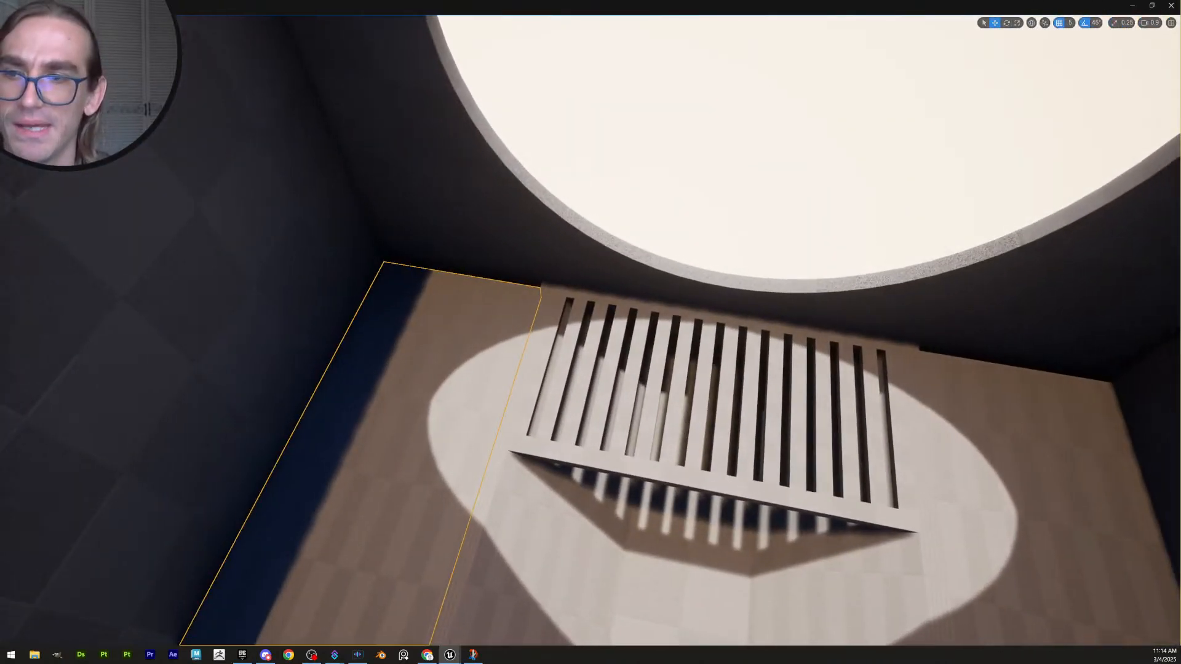
{"action": "key", "text": "s"}
{"action": "right_click_drag", "start_coordinate": [506, 369], "coordinate": [239, 412]}
{"action": "key", "text": "w"}
{"action": "key", "text": "d"}
{"action": "right_click_drag", "start_coordinate": [719, 429], "coordinate": [897, 482]}
{"action": "key", "text": "s"}
{"action": "key", "text": "w"}
{"action": "key", "text": "q"}
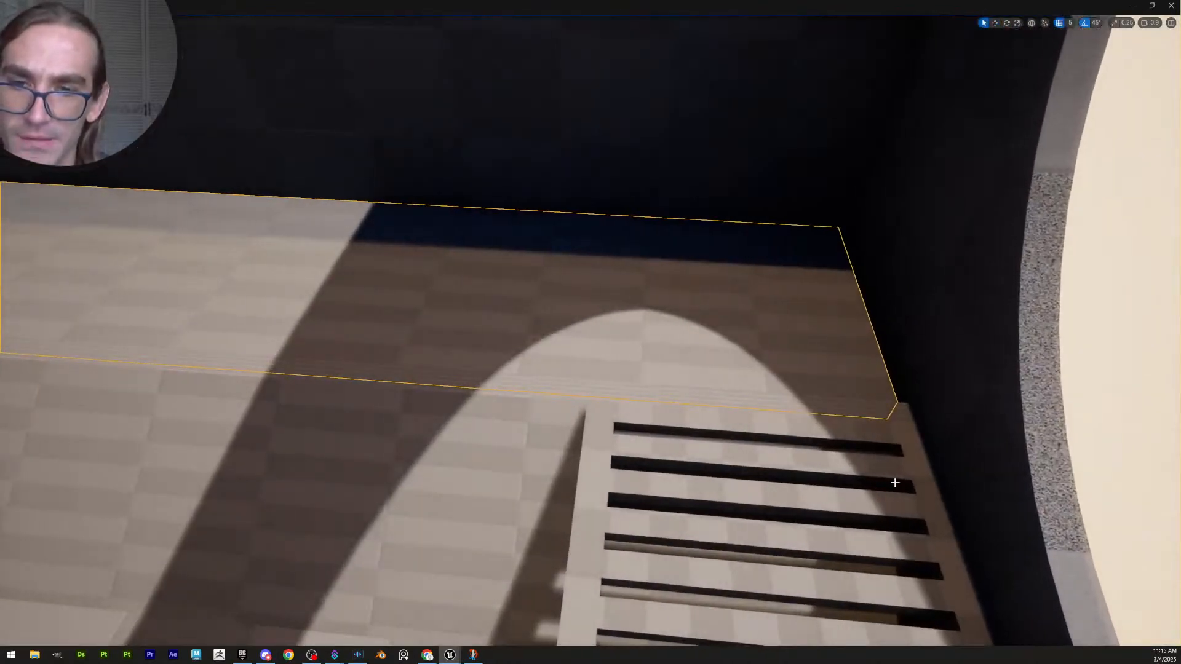
Select the ledge beside the grate at the pipe end and inspect its edges
{"action": "left_click", "coordinate": [906, 463]}
{"action": "key", "text": "s"}
{"action": "mouse_move", "coordinate": [769, 421]}
{"action": "right_mouse_down"}
{"action": "mouse_move", "coordinate": [766, 404]}
{"action": "mouse_move", "coordinate": [664, 418]}
{"action": "mouse_move", "coordinate": [783, 414]}
{"action": "right_mouse_up"}
{"action": "key", "text": "w"}
{"action": "scroll", "coordinate": [732, 409], "scroll_direction": "up", "scroll_amount": 1}
{"action": "right_click_drag", "start_coordinate": [1138, 357], "coordinate": [369, 440]}
{"action": "key", "text": "s"}
{"action": "key", "text": "Escape"}
{"action": "key", "text": "s"}
{"action": "left_click", "coordinate": [568, 457]}
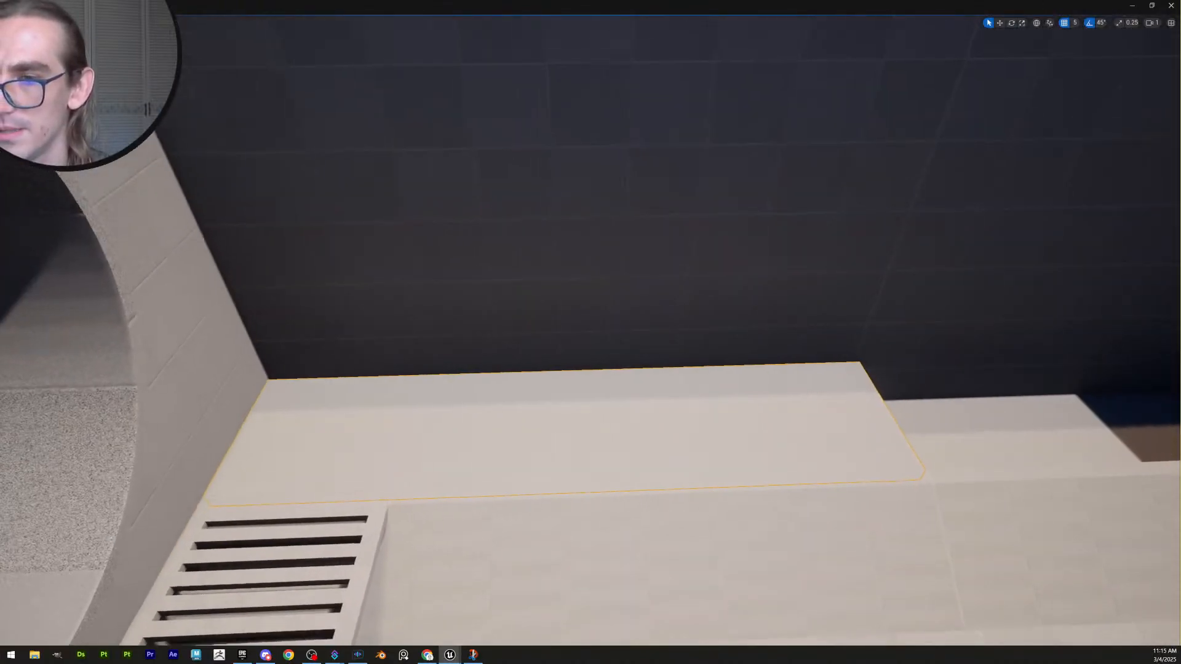
Examine the ledge and wall sections along the far side, including the height step where the two ledge halves meet
{"action": "key", "text": "w"}
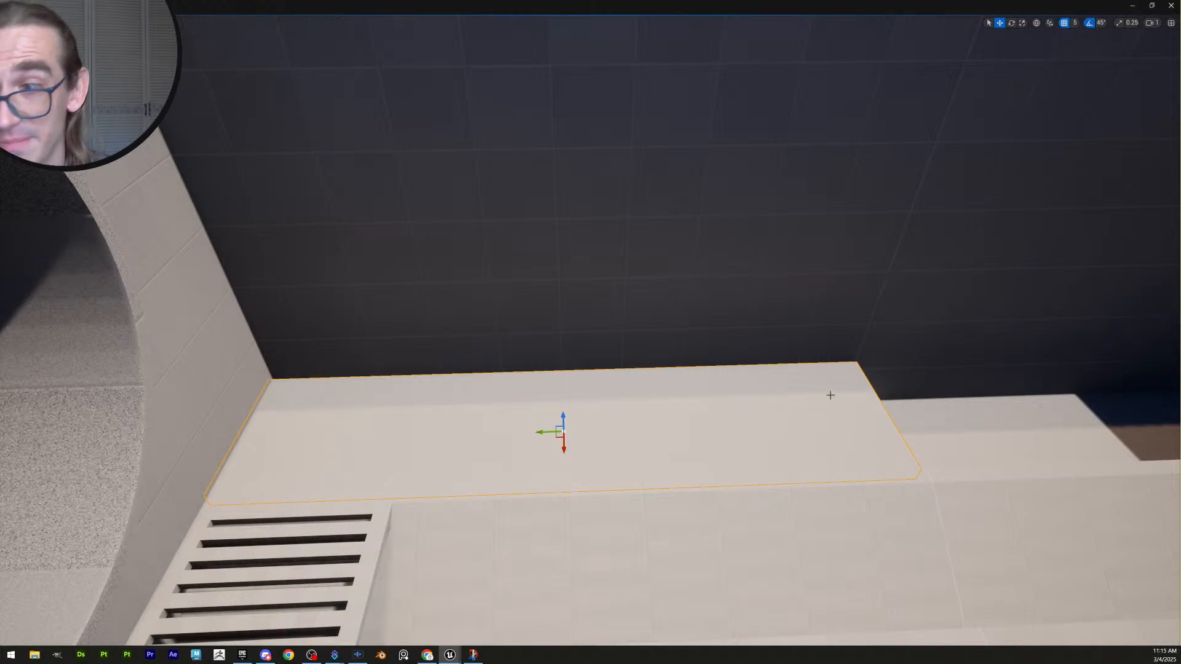
{"action": "right_click_drag", "start_coordinate": [830, 395], "coordinate": [1083, 436]}
{"action": "key", "text": "w"}
{"action": "scroll", "coordinate": [831, 395], "scroll_direction": "down", "scroll_amount": 1}
{"action": "key", "text": "w"}
{"action": "scroll", "coordinate": [830, 395], "scroll_direction": "up", "scroll_amount": 2}
{"action": "key", "text": "s"}
{"action": "left_click", "coordinate": [594, 299]}
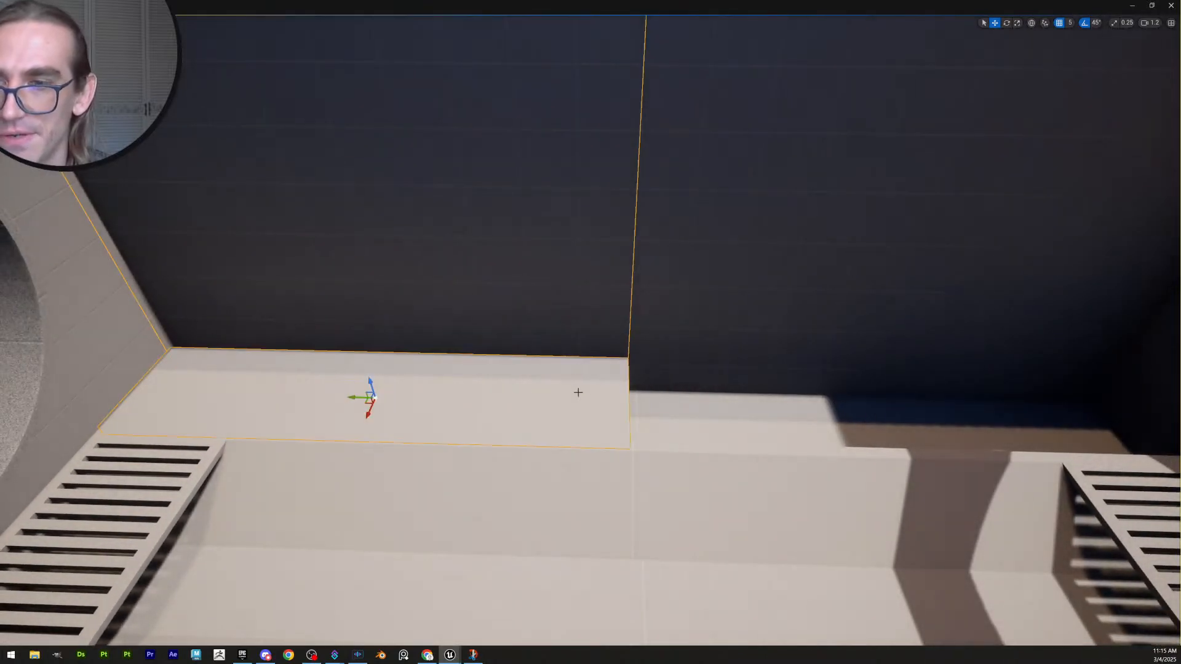
{"action": "key", "text": "s"}
{"action": "right_click_drag", "start_coordinate": [598, 397], "coordinate": [634, 394]}
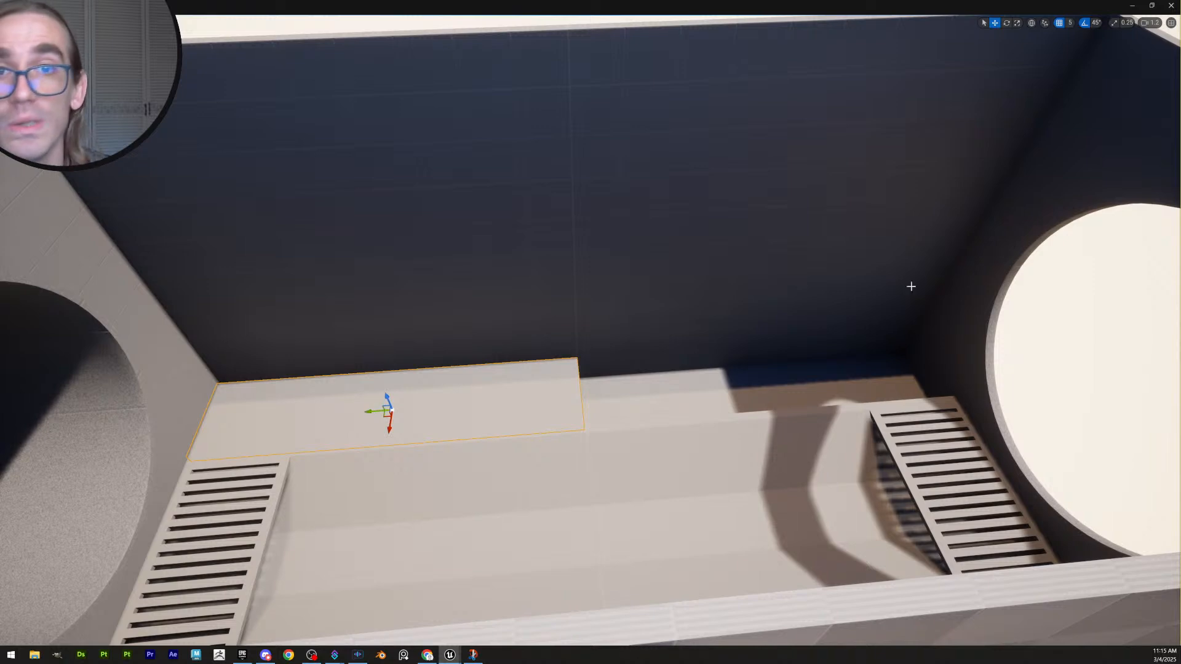
Set the grid snap to 10 and duplicate the pipe-end ledge along the far wall into the open-end half
{"action": "left_click", "coordinate": [1070, 22]}
{"action": "left_click", "coordinate": [1083, 78]}
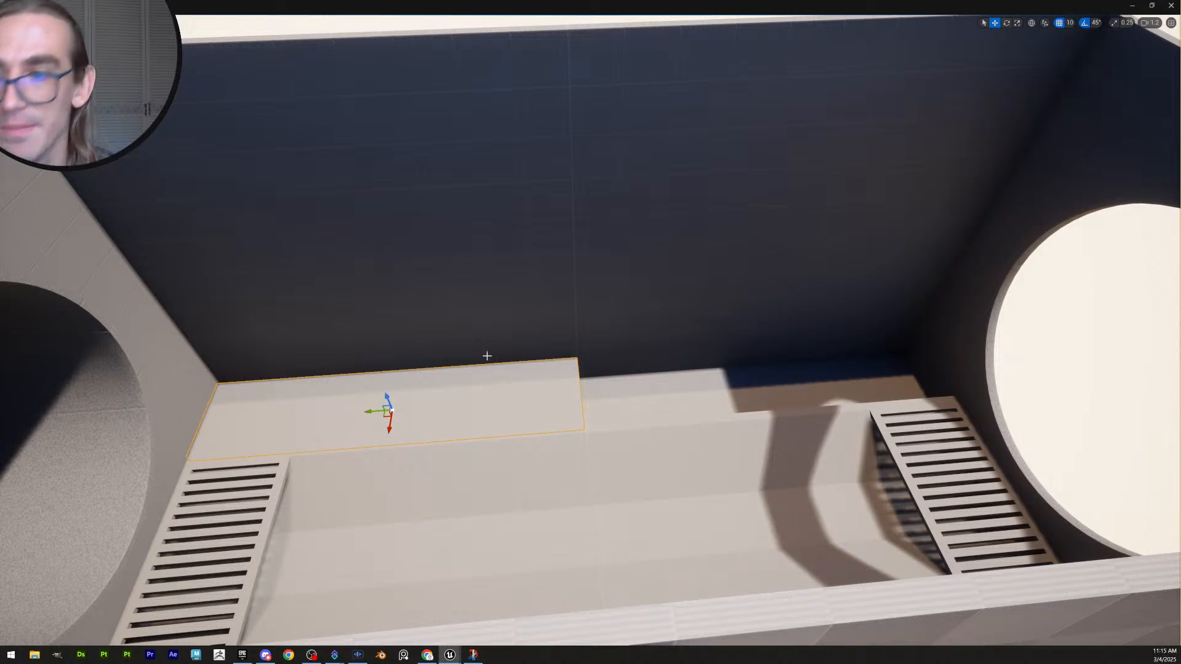
{"action": "key", "text": "s"}
{"action": "right_click_drag", "start_coordinate": [369, 414], "coordinate": [376, 391]}
{"action": "left_click_drag", "start_coordinate": [362, 373], "coordinate": [762, 380], "text": "alt"}
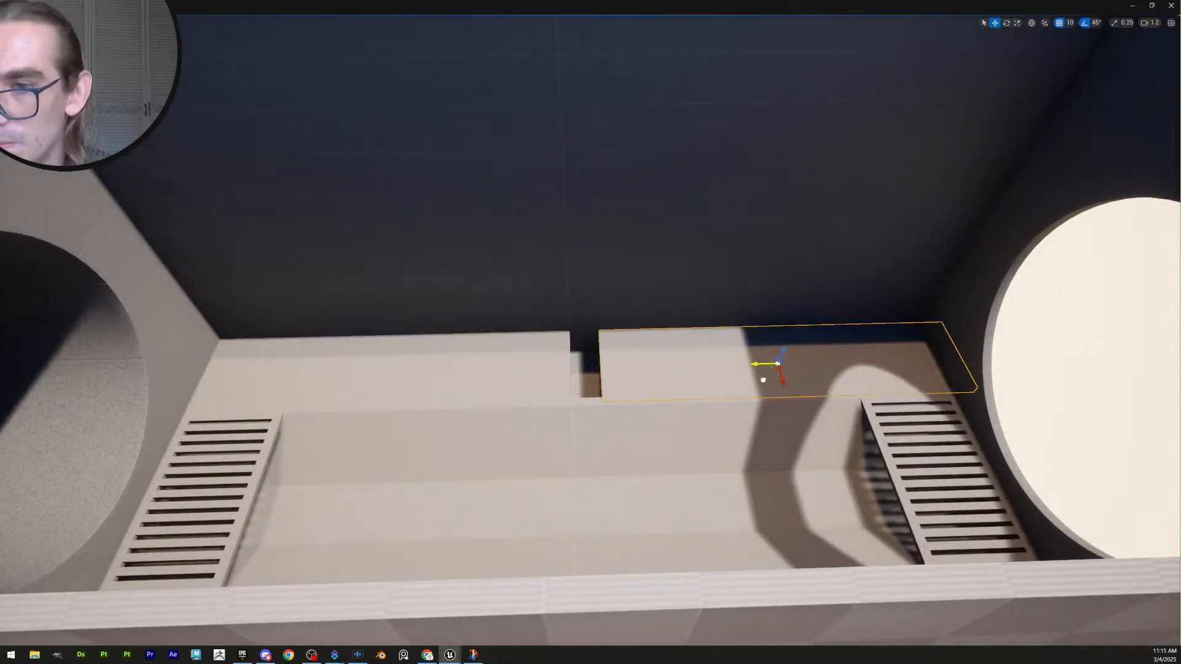
{"action": "mouse_move", "coordinate": [547, 441]}
{"action": "right_mouse_down"}
{"action": "mouse_move", "coordinate": [600, 435]}
{"action": "mouse_move", "coordinate": [548, 441]}
{"action": "mouse_move", "coordinate": [557, 430]}
{"action": "mouse_move", "coordinate": [529, 444]}
{"action": "right_mouse_up"}
{"action": "key", "text": "w"}
{"action": "key", "text": "s"}
Nudge the floor slab lengthwise against the pipe-end wall, working from the underside of the room
{"action": "left_click", "coordinate": [604, 365]}
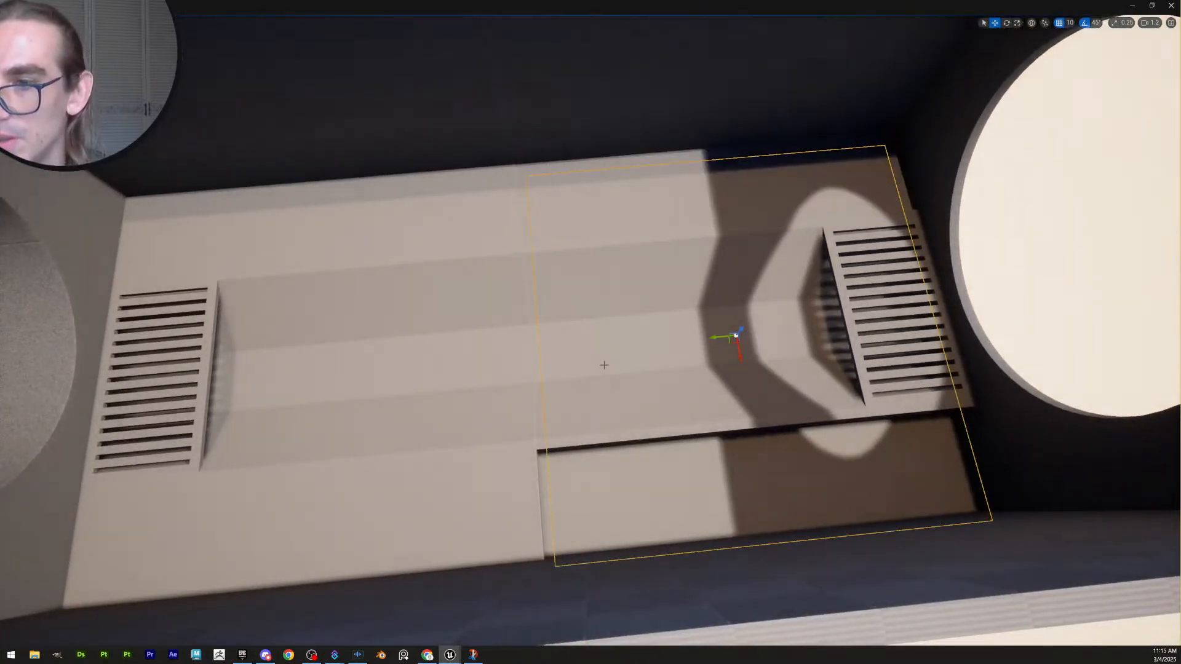
{"action": "right_click_drag", "start_coordinate": [615, 366], "coordinate": [468, 374]}
{"action": "key", "text": "w"}
{"action": "left_click", "coordinate": [566, 365]}
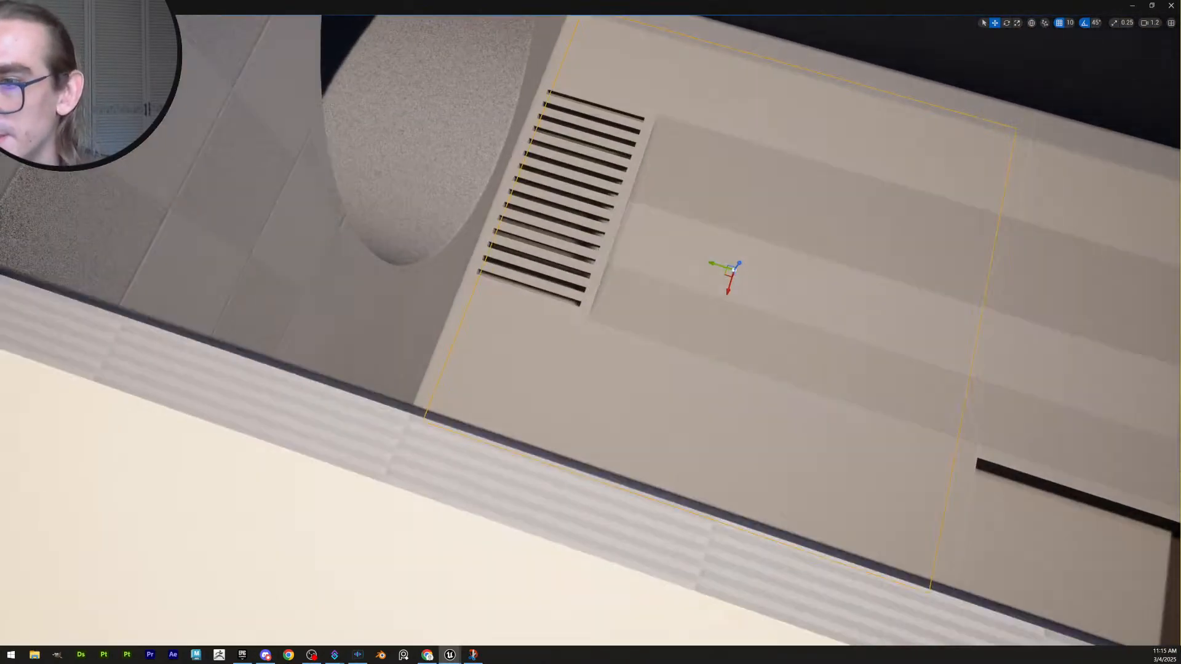
{"action": "left_click_drag", "start_coordinate": [566, 366], "coordinate": [535, 345], "text": "alt"}
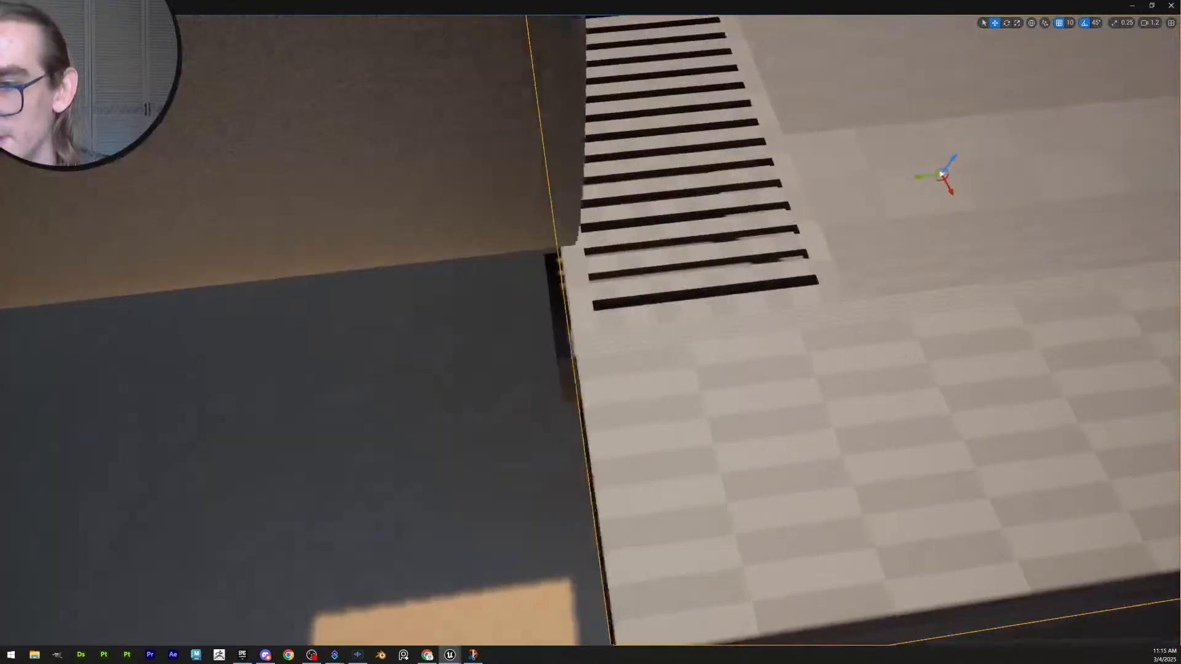
{"action": "right_click_drag", "start_coordinate": [536, 345], "coordinate": [572, 209]}
{"action": "key", "text": "q"}
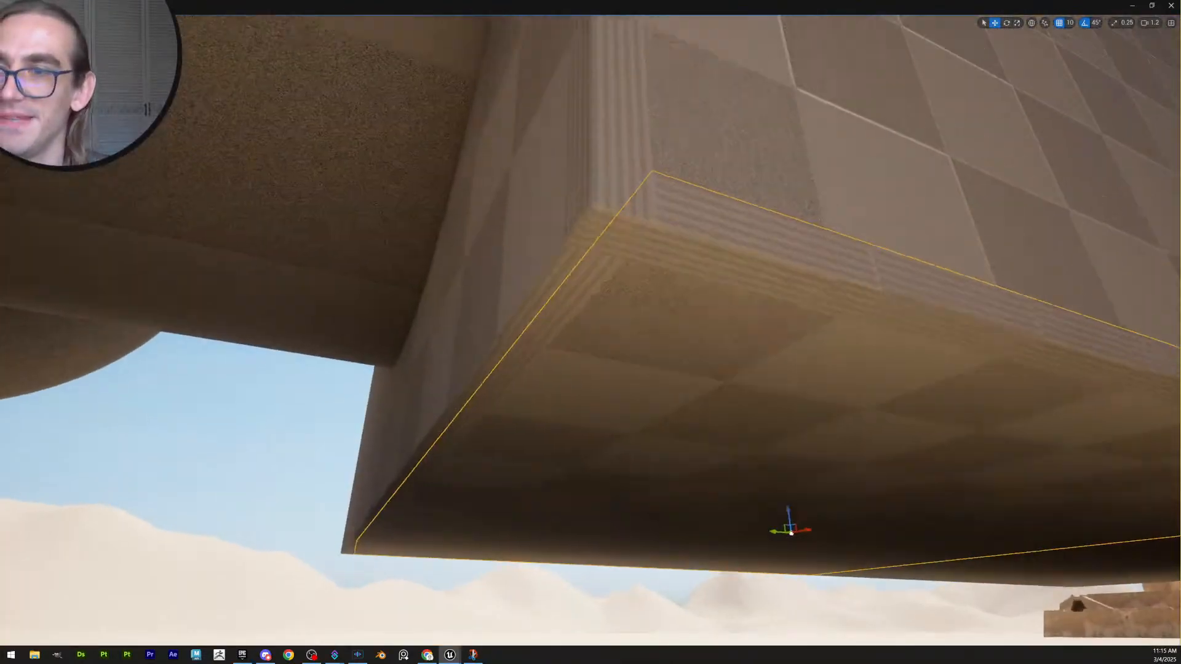
{"action": "key", "text": "e"}
{"action": "left_click_drag", "start_coordinate": [778, 546], "coordinate": [761, 546]}
{"action": "key", "text": "d"}
{"action": "right_click_drag", "start_coordinate": [635, 364], "coordinate": [609, 361]}
{"action": "left_click", "coordinate": [636, 364]}
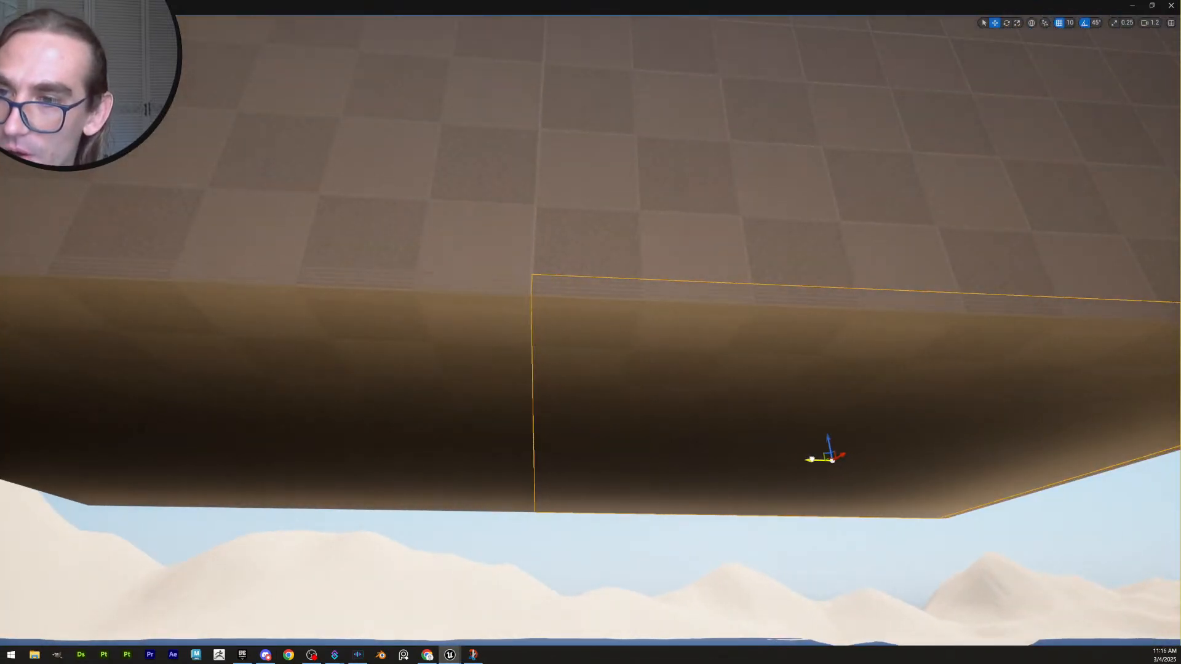
Try to move the open-end wall inward at the floor slab's lower corner, and undo the move
{"action": "key", "text": "d"}
{"action": "right_click_drag", "start_coordinate": [518, 346], "coordinate": [581, 344]}
{"action": "key", "text": "a"}
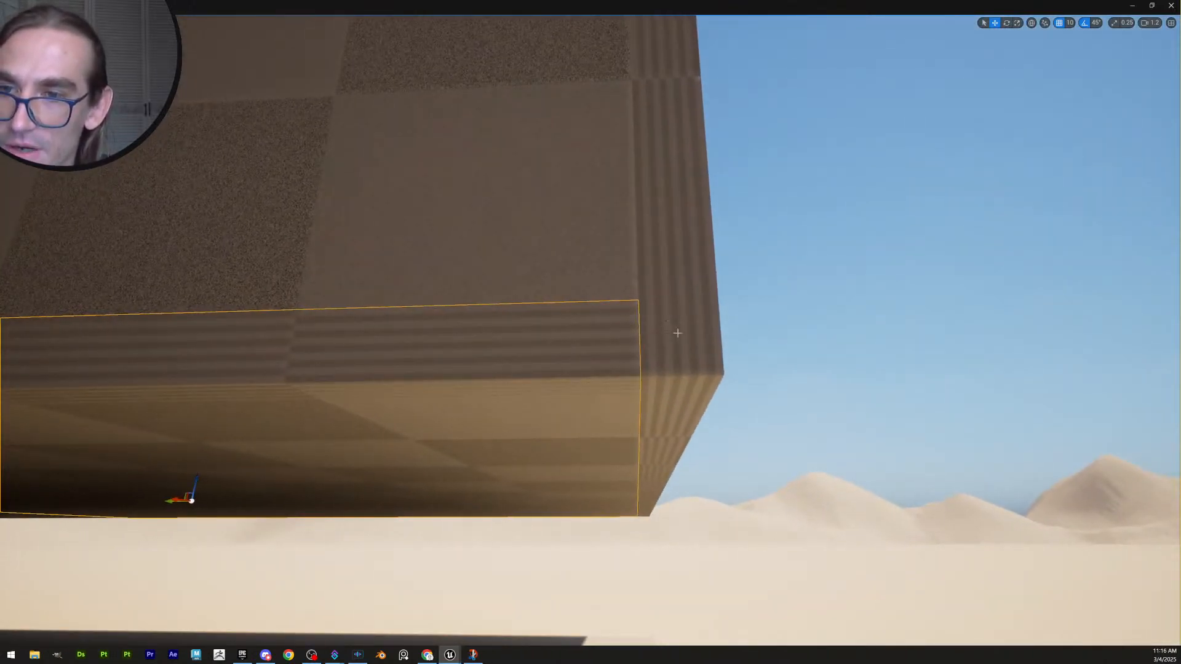
{"action": "right_click_drag", "start_coordinate": [697, 359], "coordinate": [685, 355]}
{"action": "key", "text": "s"}
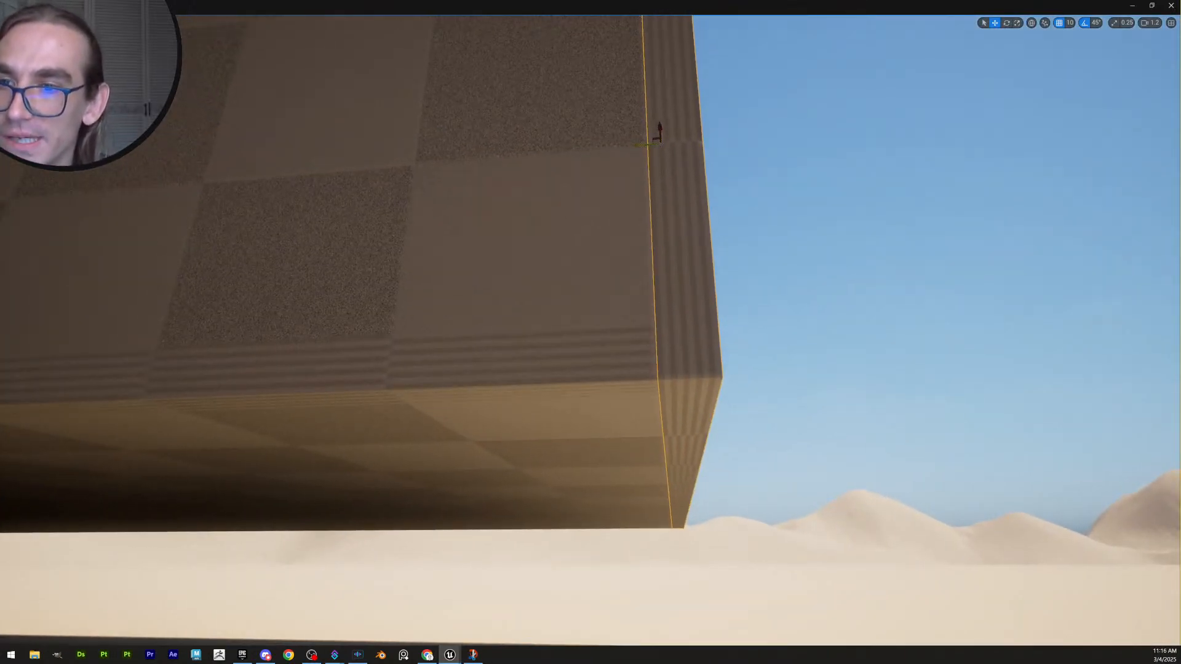
{"action": "left_click_drag", "start_coordinate": [643, 144], "coordinate": [620, 147]}
{"action": "key", "text": "ctrl+z"}
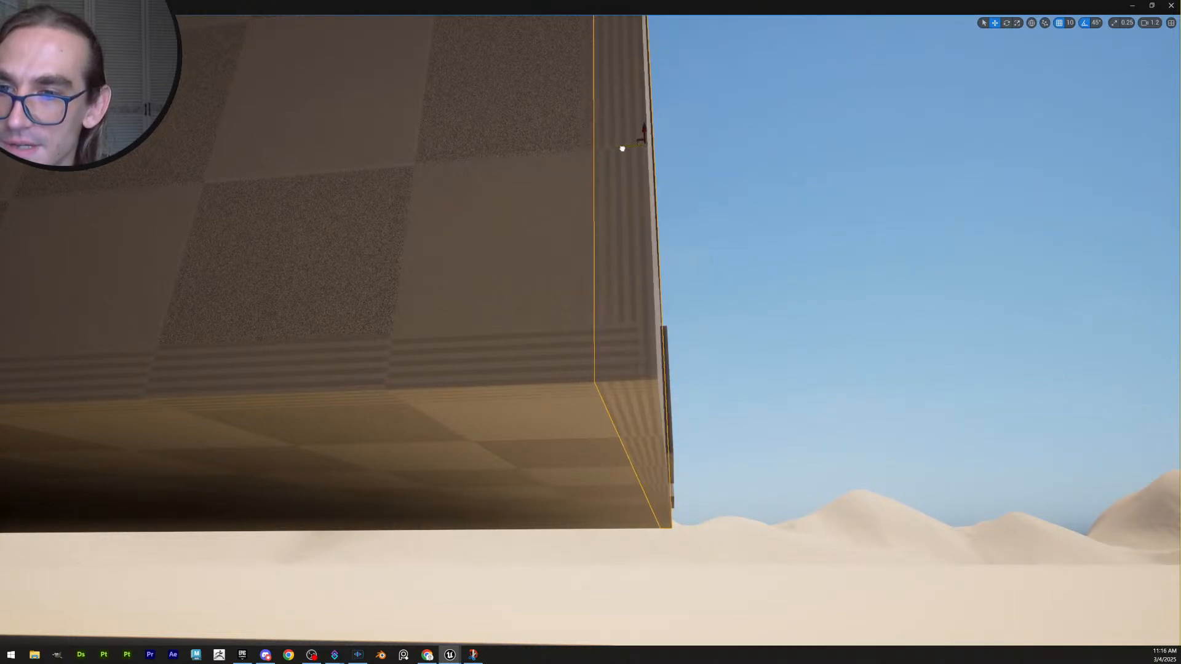
{"action": "key", "text": "e"}
{"action": "right_click_drag", "start_coordinate": [633, 218], "coordinate": [596, 278]}
{"action": "key", "text": "w"}
{"action": "key", "text": "Escape"}
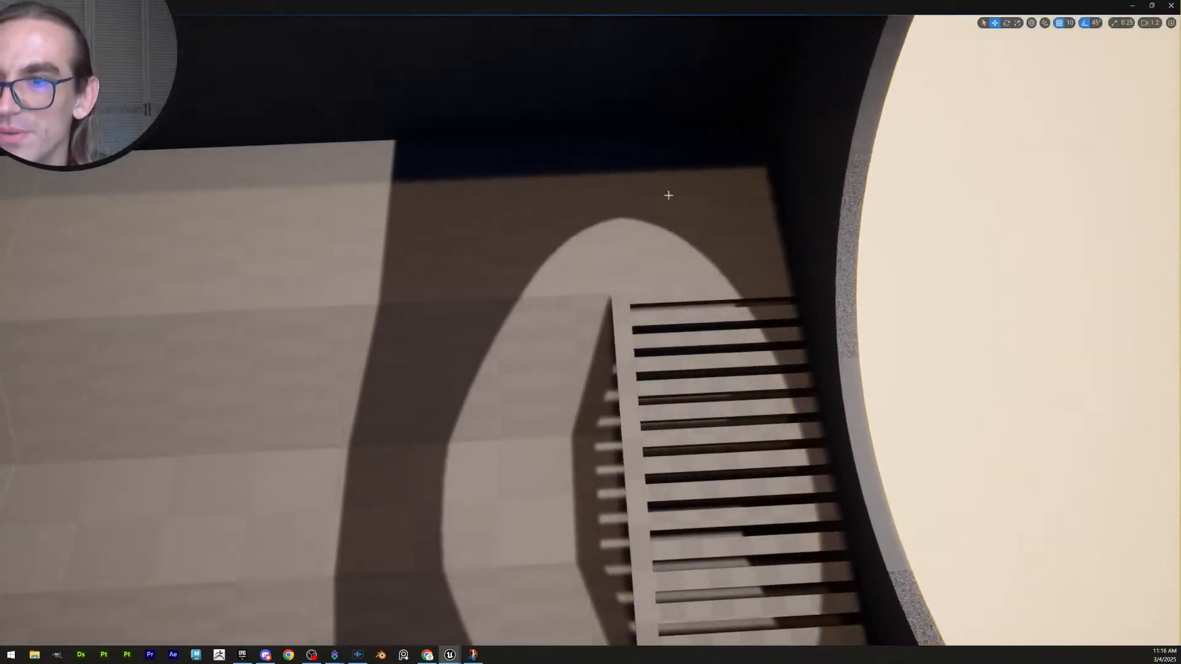
Check how the far wall, the ledge and the channel's sloped side meet beside the pipe-end grate by selecting each piece
{"action": "key", "text": "s"}
{"action": "right_click_drag", "start_coordinate": [666, 192], "coordinate": [612, 151]}
{"action": "key", "text": "w"}
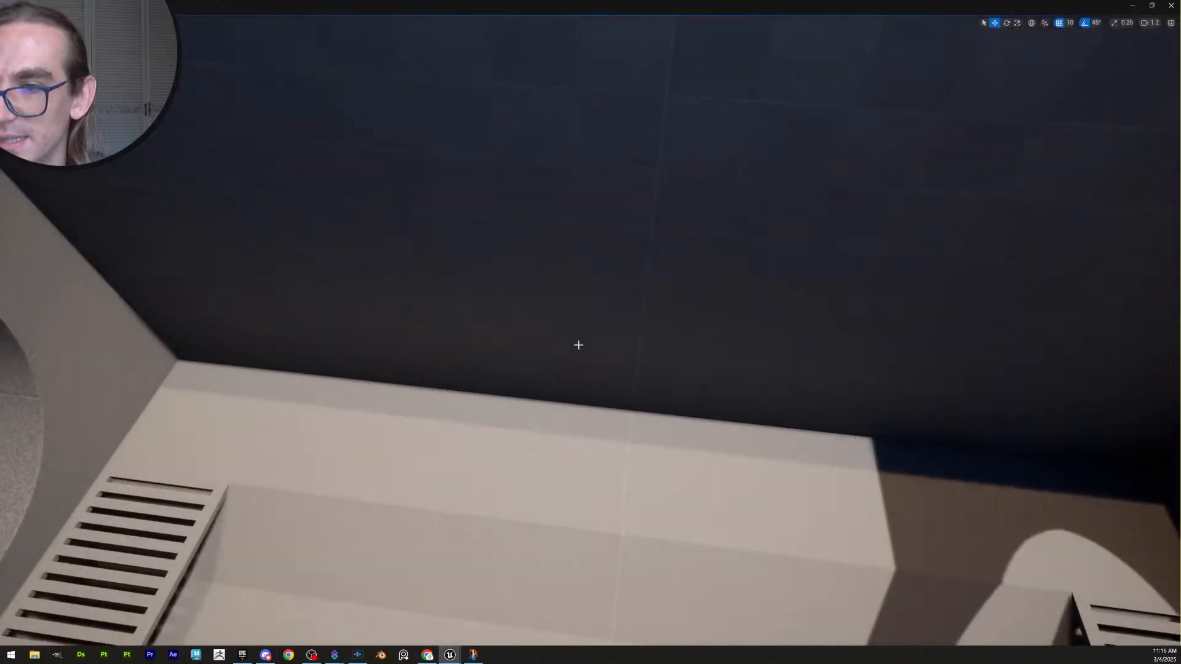
{"action": "left_click", "coordinate": [578, 345]}
{"action": "key", "text": "w"}
{"action": "right_click_drag", "start_coordinate": [578, 345], "coordinate": [593, 387]}
{"action": "left_click", "coordinate": [624, 373], "text": "shift"}
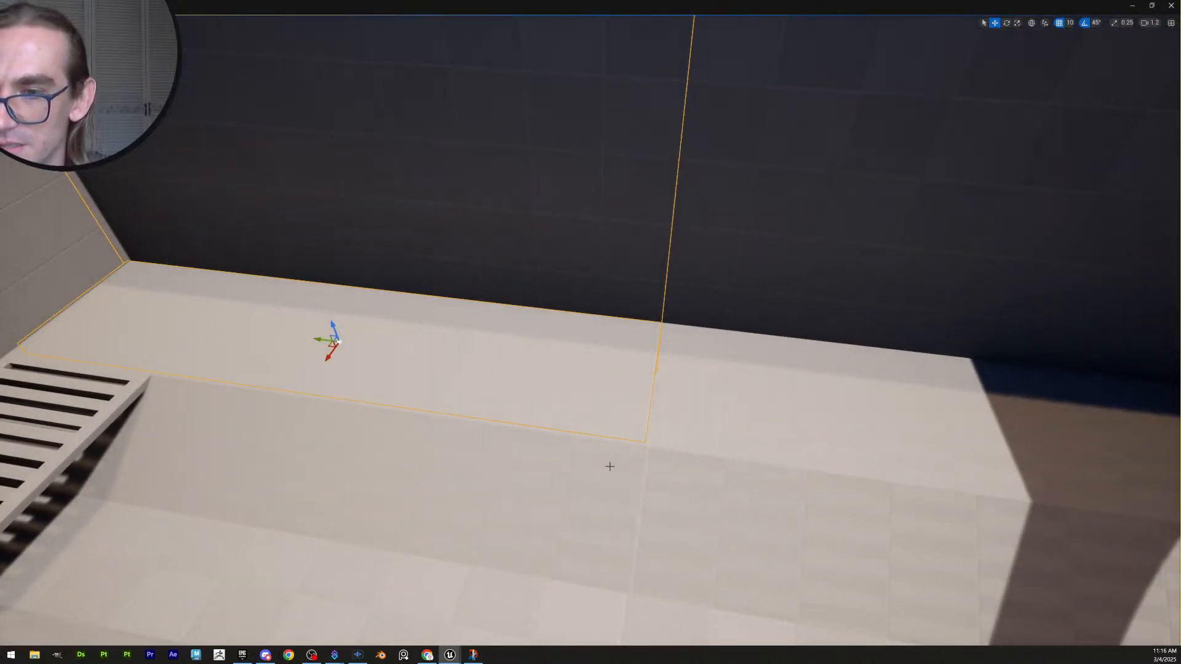
{"action": "right_click_drag", "start_coordinate": [621, 453], "coordinate": [640, 454]}
{"action": "key", "text": "a"}
{"action": "left_click", "coordinate": [578, 463]}
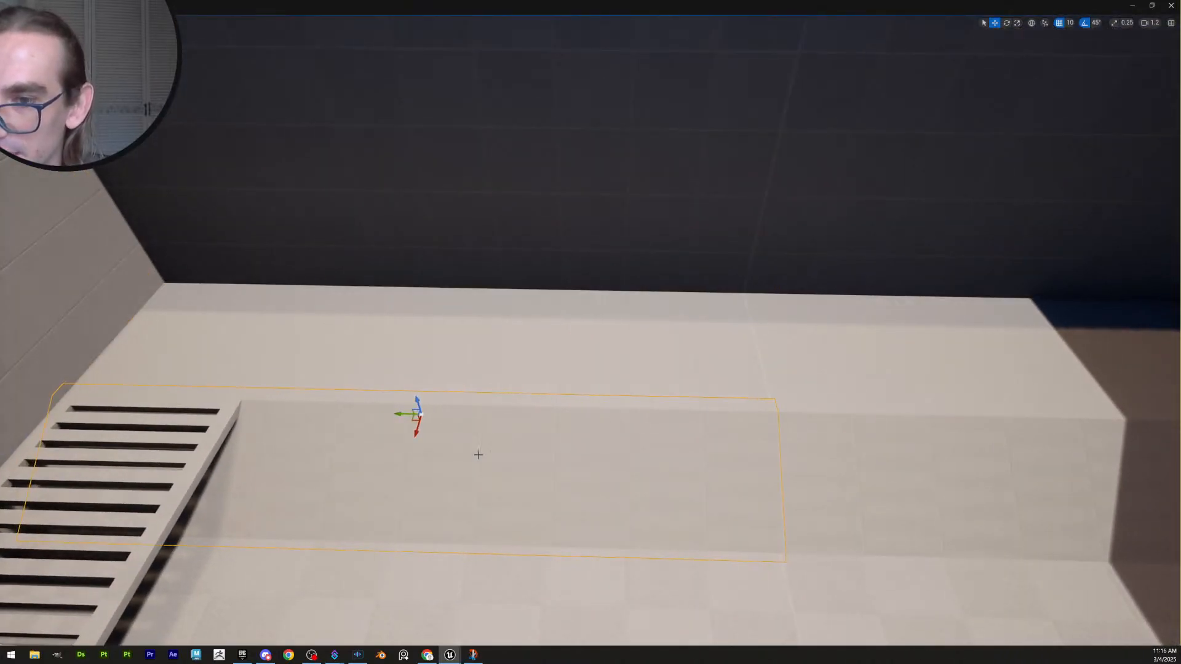
{"action": "right_click_drag", "start_coordinate": [818, 400], "coordinate": [841, 401]}
{"action": "key", "text": "a"}
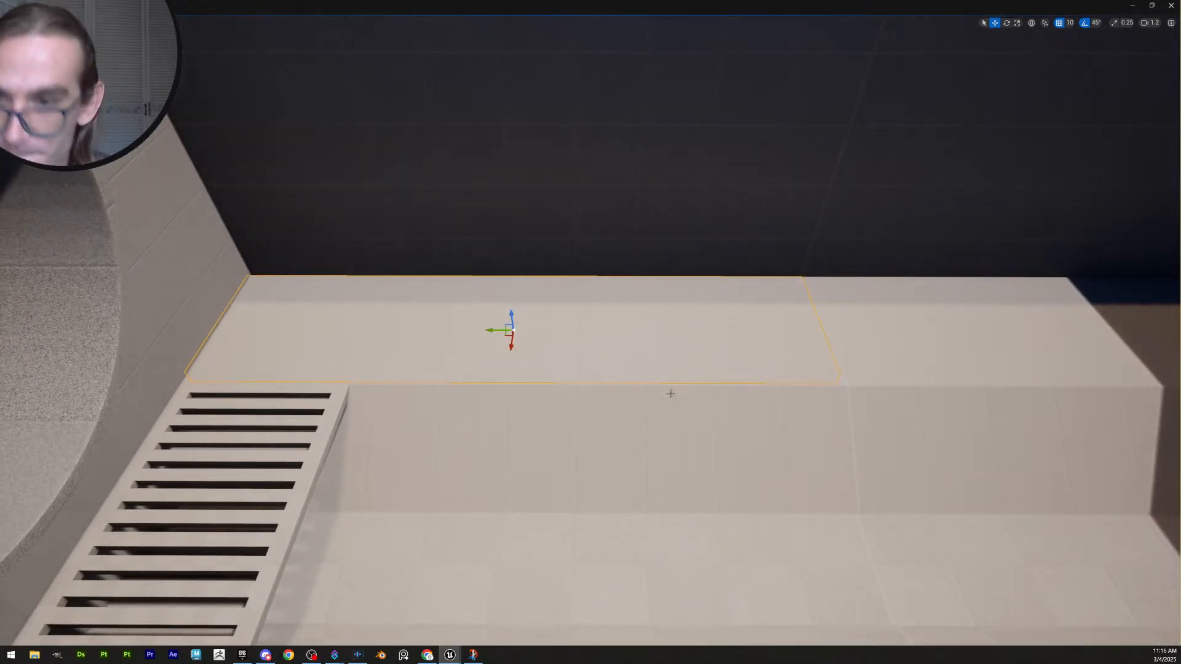
Shift the pipe-end half of the channel's far sloped side toward the pipe wall and move the open-end half up to it
{"action": "left_click", "coordinate": [676, 429]}
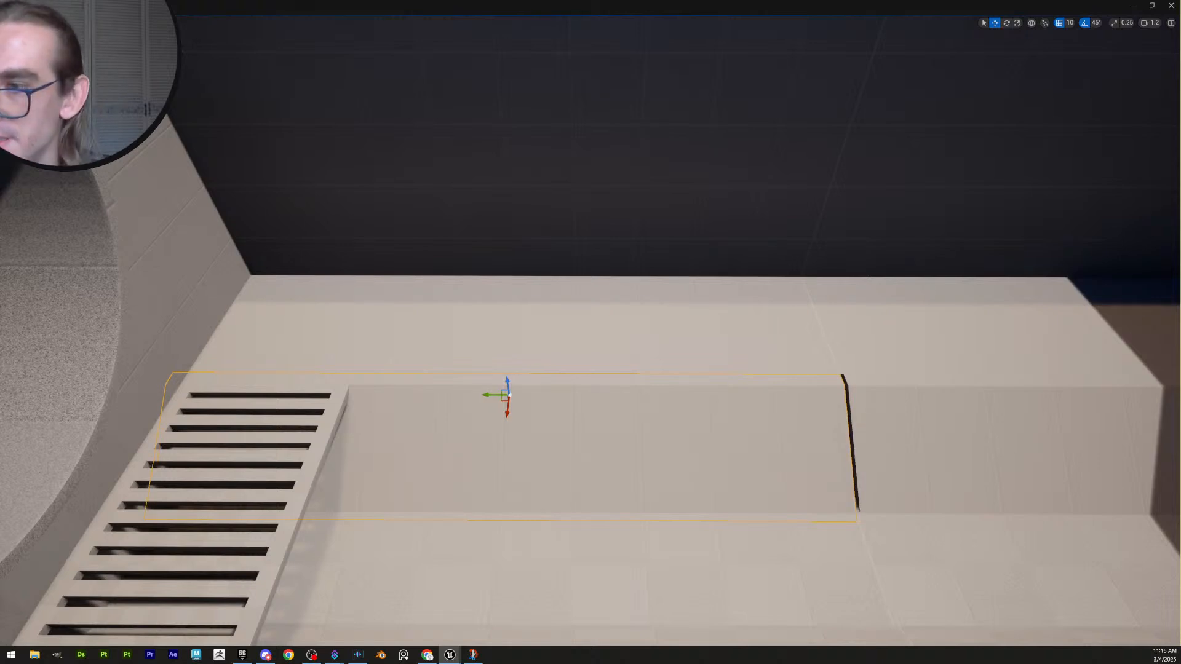
{"action": "key", "text": "d"}
{"action": "mouse_move", "coordinate": [695, 343]}
{"action": "right_mouse_down"}
{"action": "mouse_move", "coordinate": [756, 345]}
{"action": "mouse_move", "coordinate": [695, 342]}
{"action": "mouse_move", "coordinate": [717, 342]}
{"action": "right_mouse_up"}
{"action": "left_click", "coordinate": [718, 342]}
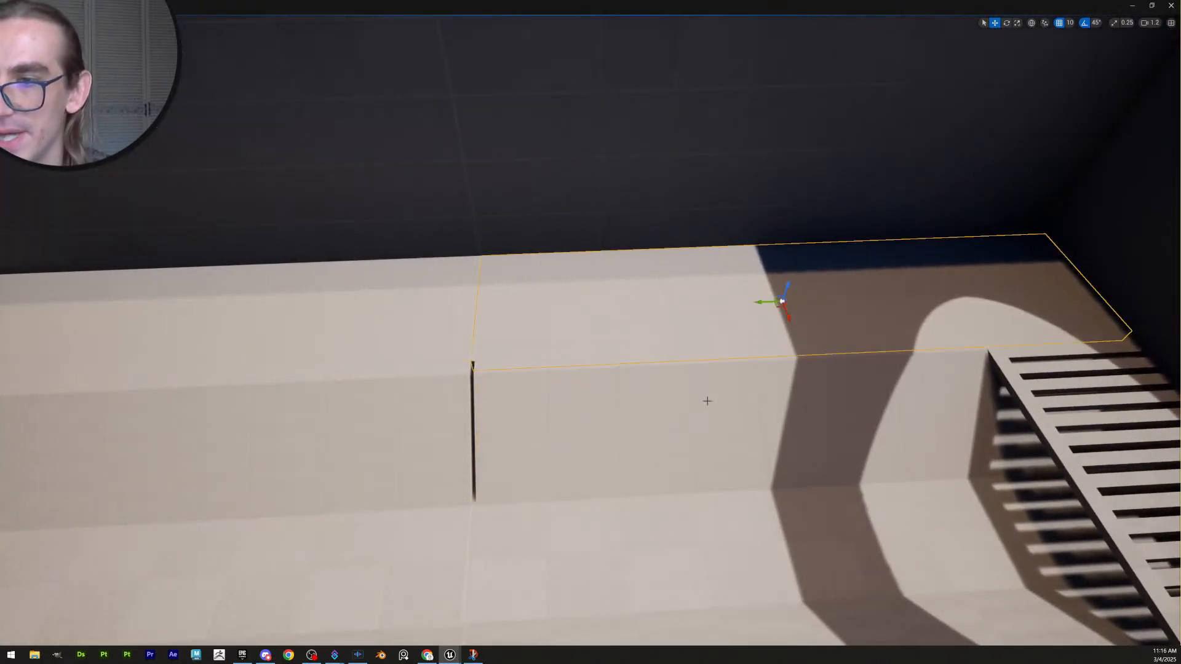
{"action": "left_click", "coordinate": [714, 409]}
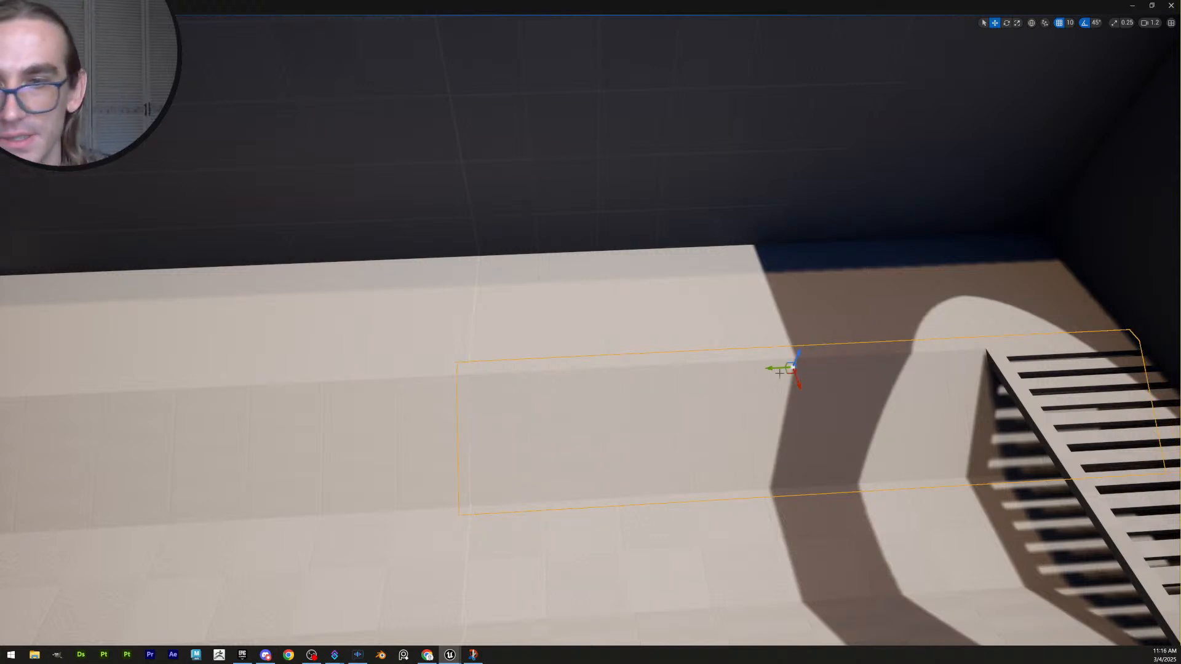
{"action": "scroll", "coordinate": [780, 374], "scroll_direction": "down", "scroll_amount": 5}
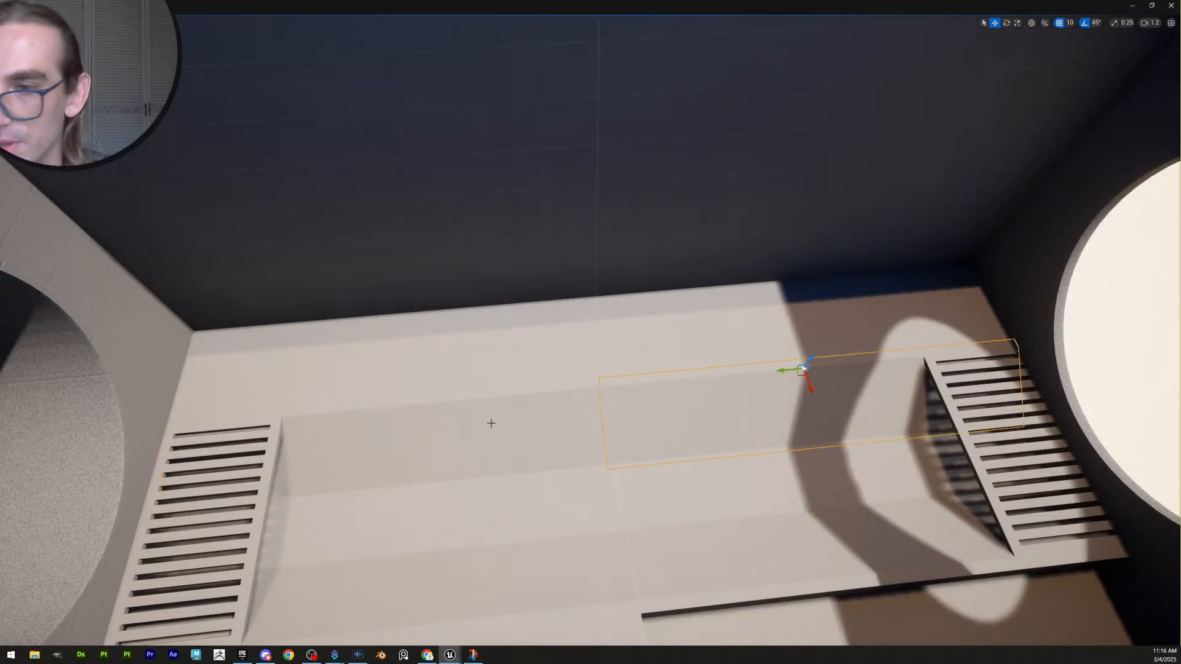
Move the end face of the pipe-end sloped side inward to Y 14975 with PolyGroup Edit and accept the change
{"action": "right_click_drag", "start_coordinate": [488, 424], "coordinate": [478, 416]}
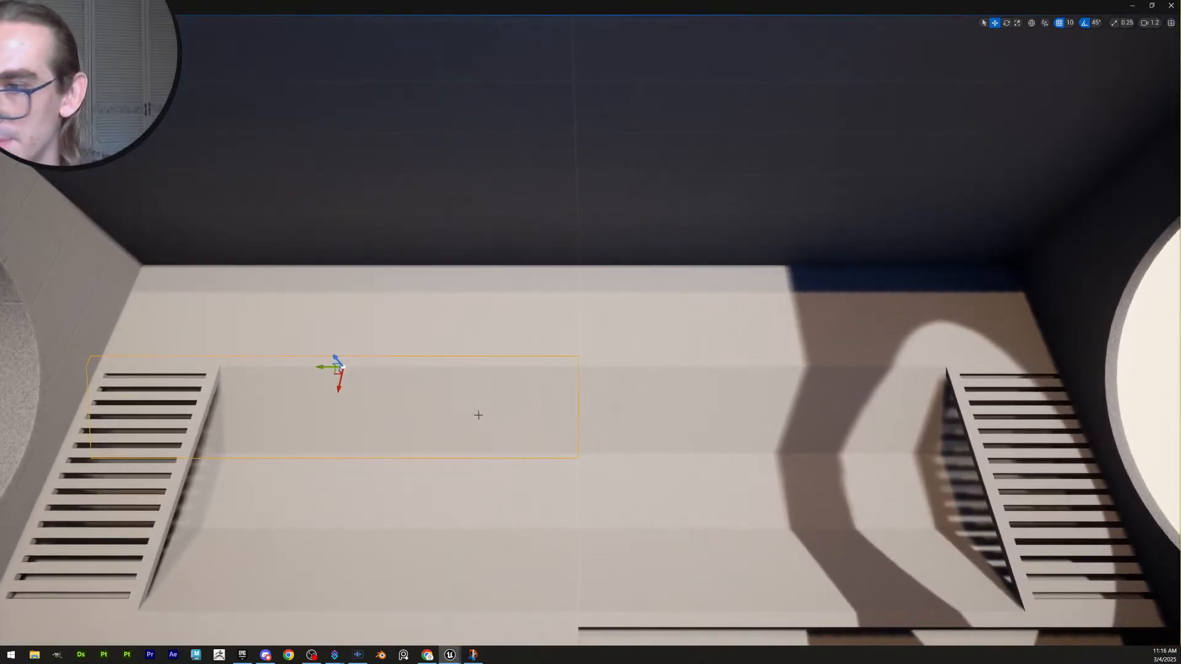
{"action": "right_click_drag", "start_coordinate": [452, 374], "coordinate": [451, 373]}
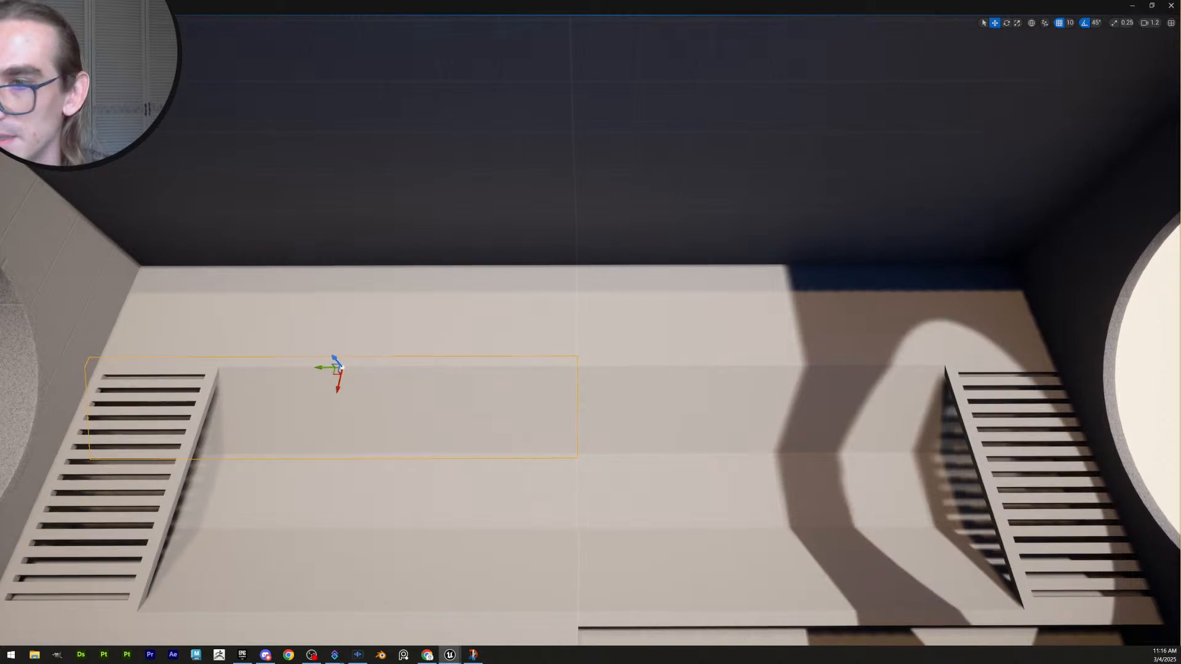
{"action": "right_click_drag", "start_coordinate": [144, 262], "coordinate": [144, 262]}
{"action": "right_click_drag", "start_coordinate": [602, 402], "coordinate": [603, 403]}
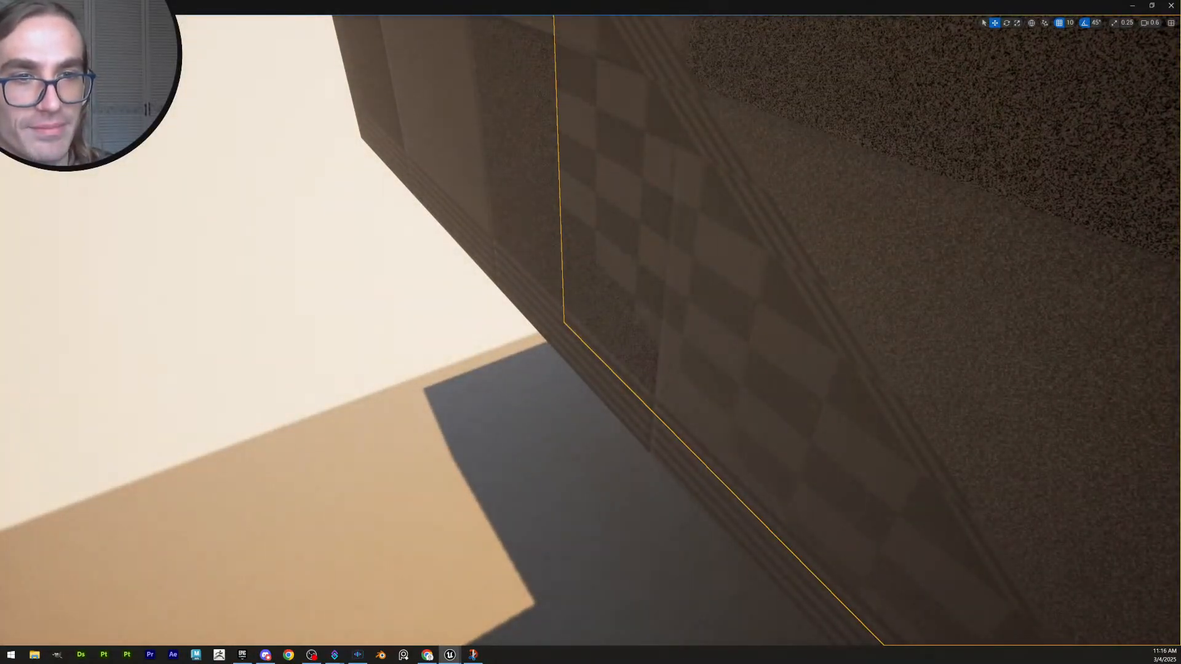
{"action": "key", "text": "alt+e"}
{"action": "left_click", "coordinate": [695, 345]}
{"action": "right_click_drag", "start_coordinate": [695, 344], "coordinate": [695, 345]}
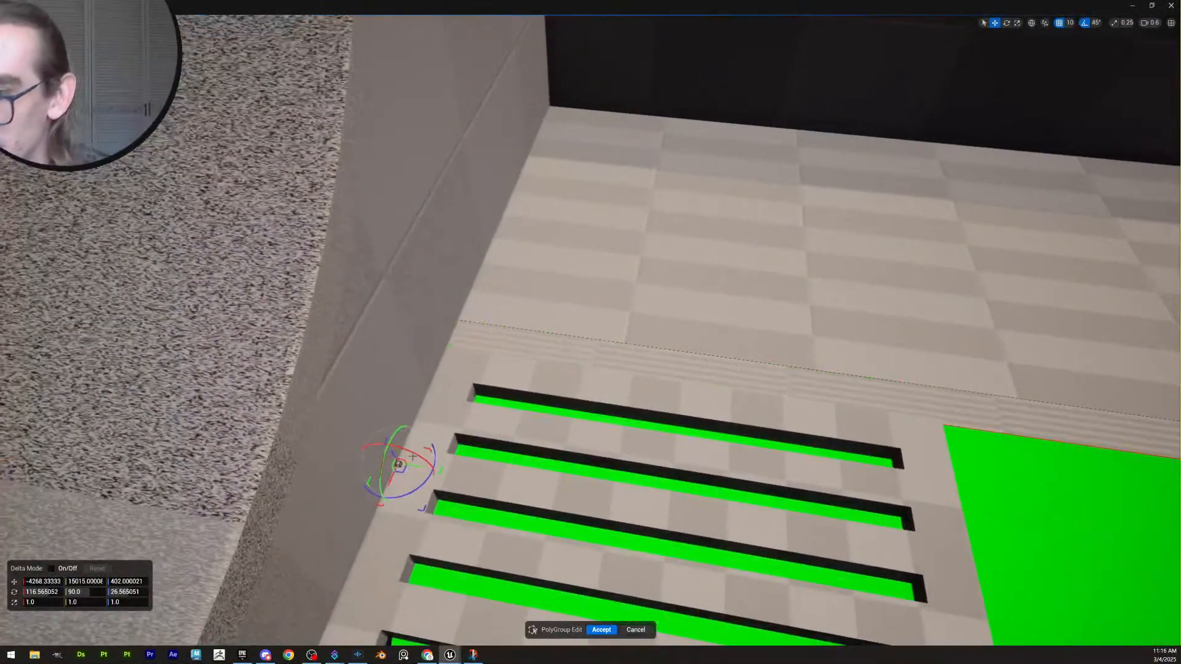
{"action": "left_click_drag", "start_coordinate": [412, 466], "coordinate": [453, 482]}
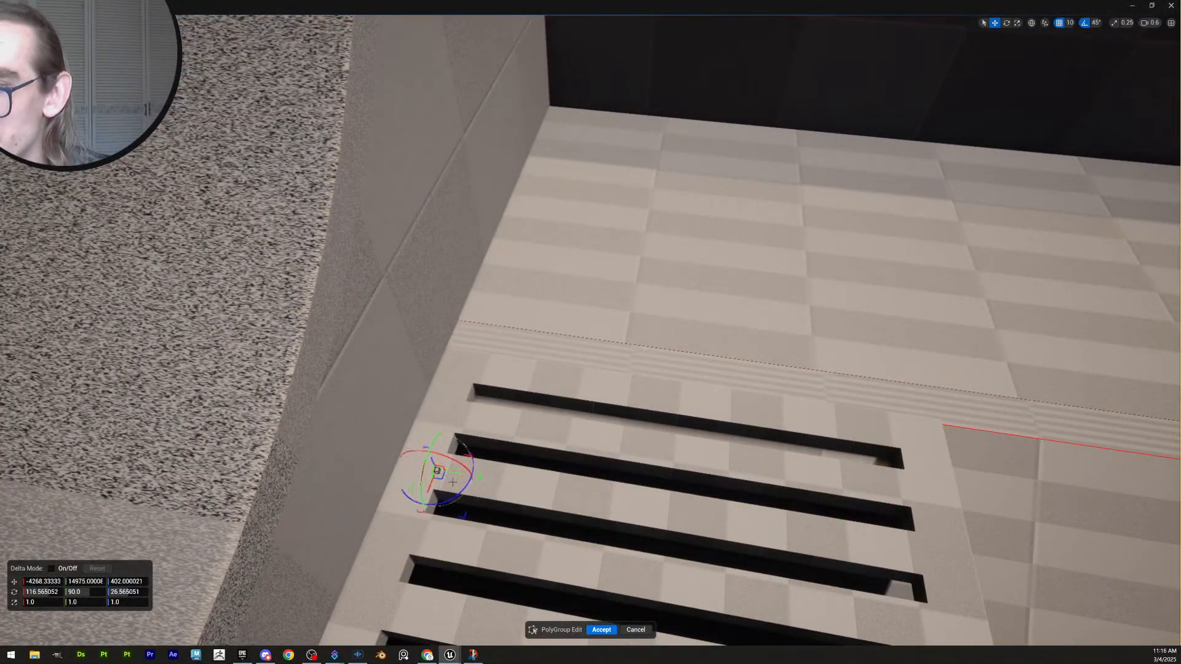
{"action": "right_click_drag", "start_coordinate": [451, 482], "coordinate": [451, 482]}
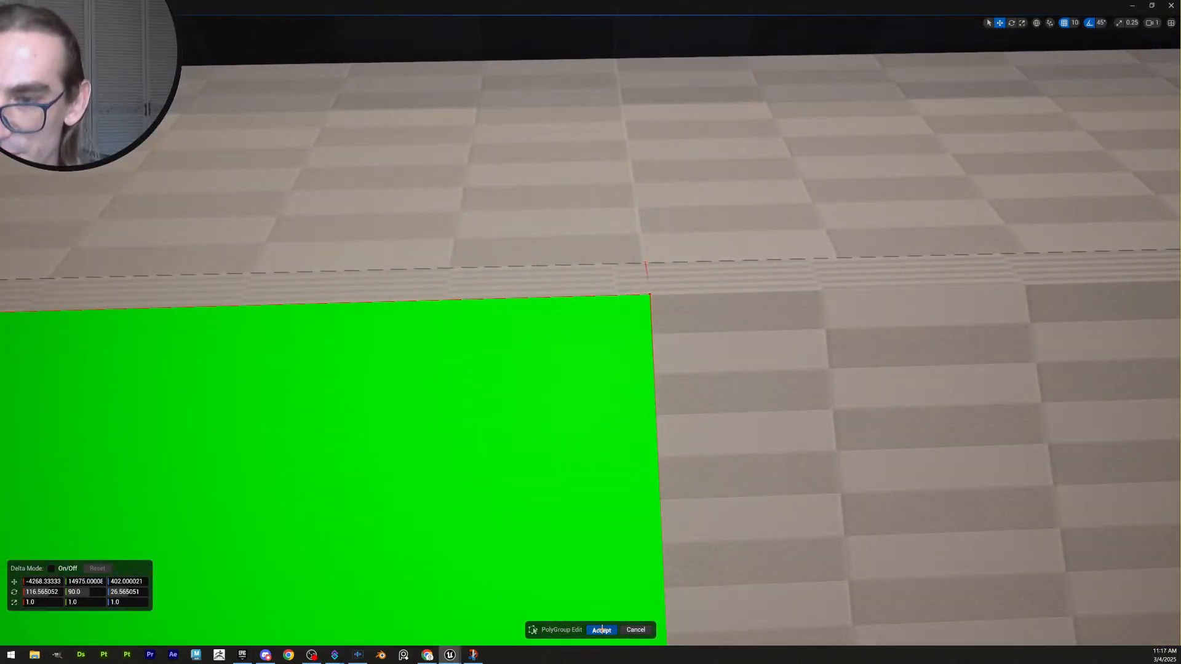
{"action": "left_click", "coordinate": [602, 629]}
Inspect the gap at the centre seam by selecting the adjoining ledge halves and the open-end sloped side
{"action": "right_click_drag", "start_coordinate": [718, 417], "coordinate": [718, 416]}
{"action": "left_click", "coordinate": [826, 326]}
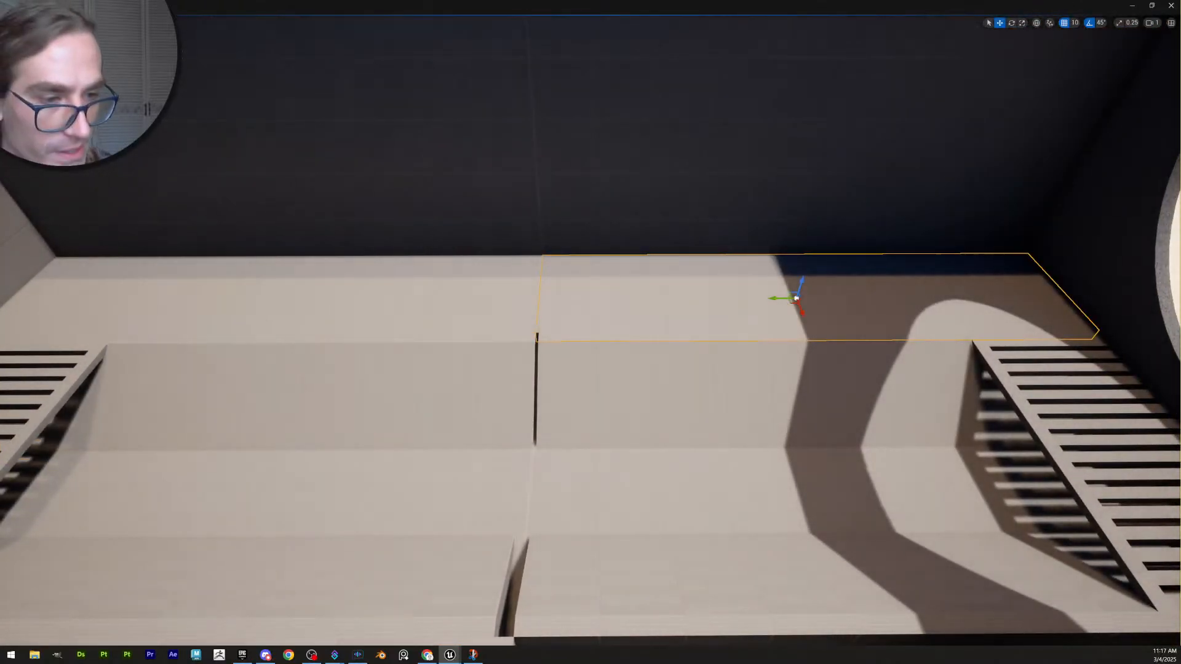
{"action": "left_click", "coordinate": [759, 392]}
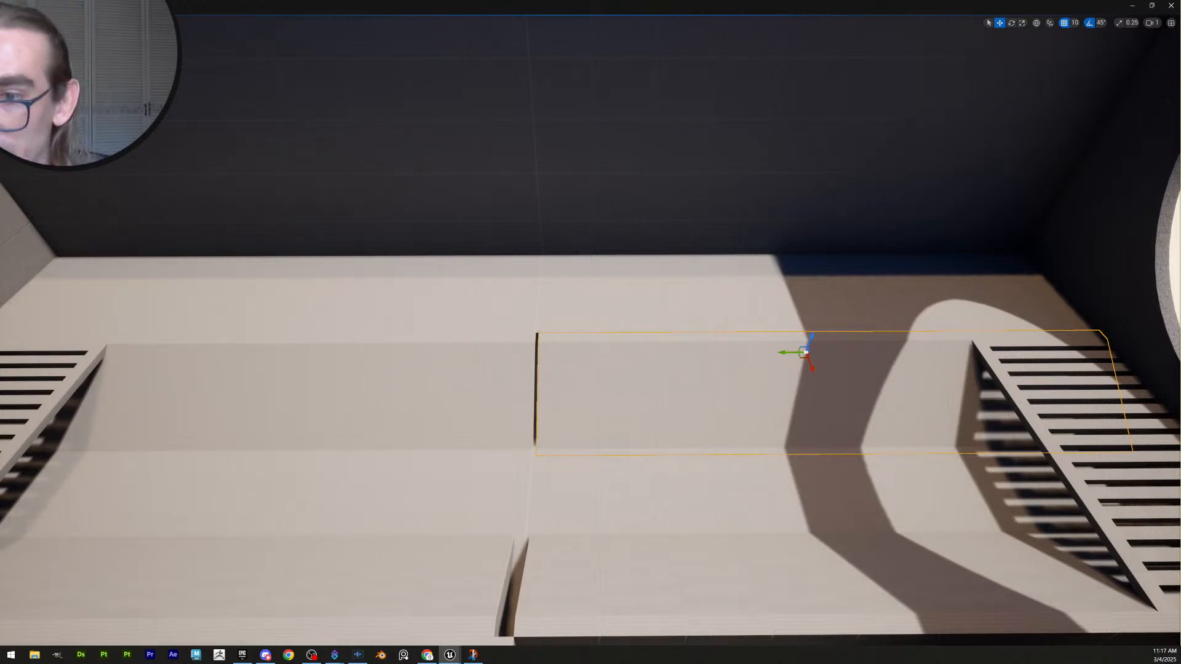
{"action": "right_click_drag", "start_coordinate": [860, 350], "coordinate": [860, 349]}
{"action": "left_click", "coordinate": [774, 284]}
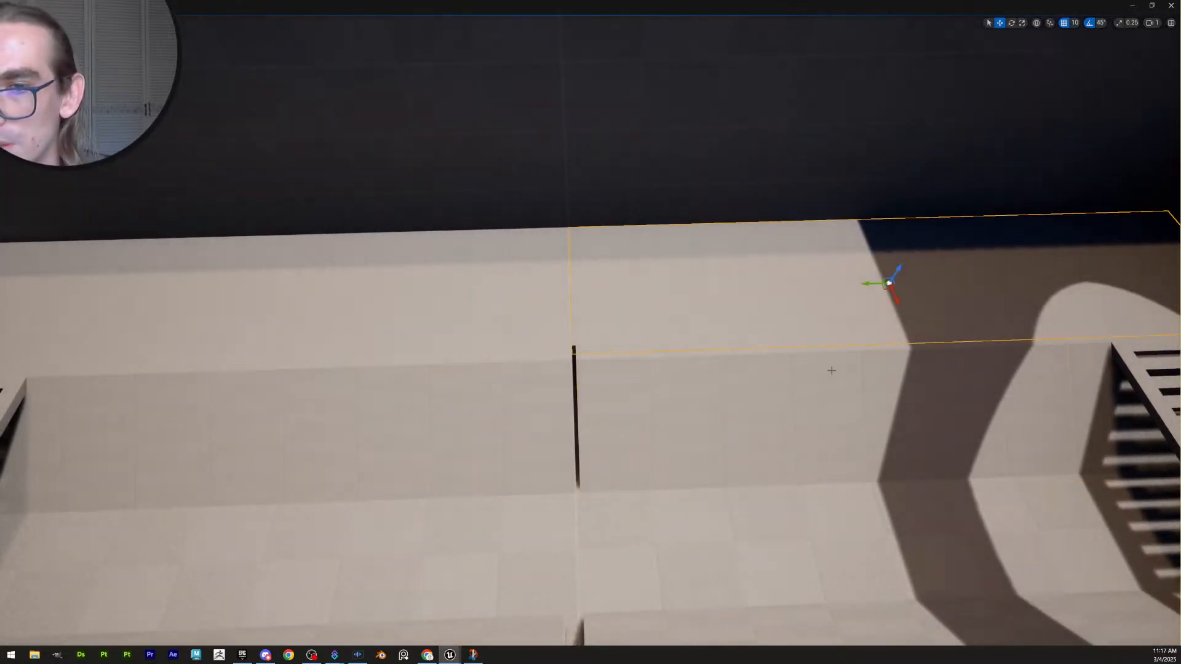
{"action": "left_click", "coordinate": [831, 370]}
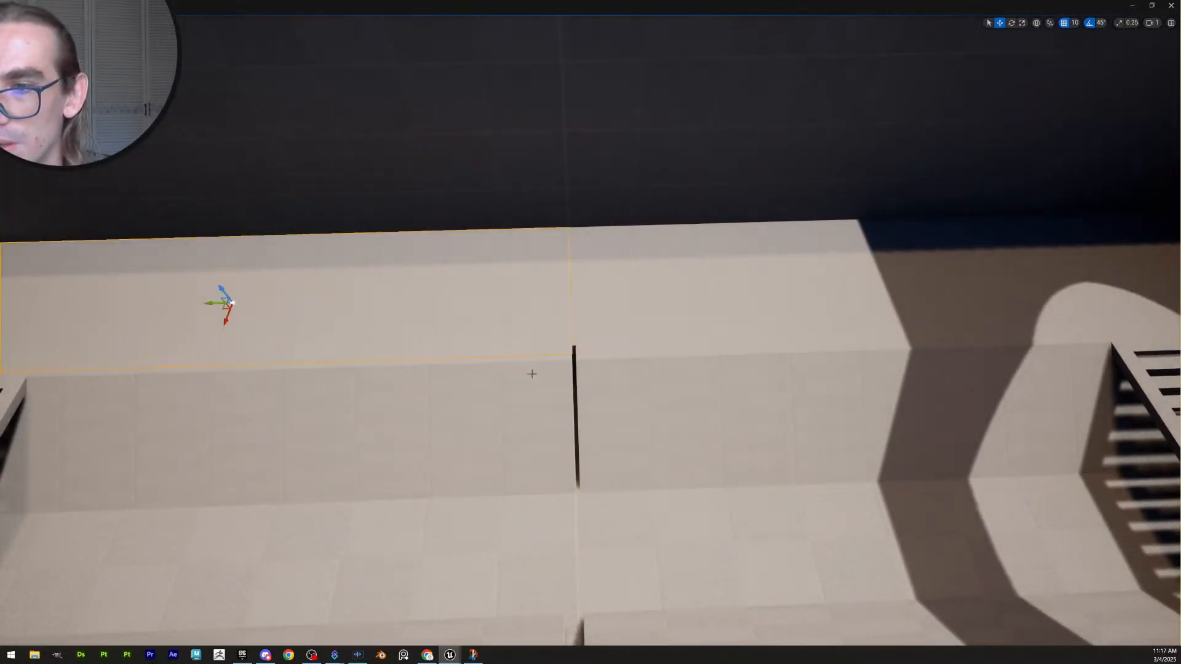
Move the seam end face of the far-side pipe-end ledge to Y 14975 with PolyGroup Edit and accept the change
{"action": "right_click_drag", "start_coordinate": [624, 308], "coordinate": [577, 308]}
{"action": "right_click_drag", "start_coordinate": [780, 290], "coordinate": [780, 290]}
{"action": "scroll", "coordinate": [780, 291], "scroll_direction": "down", "scroll_amount": 1}
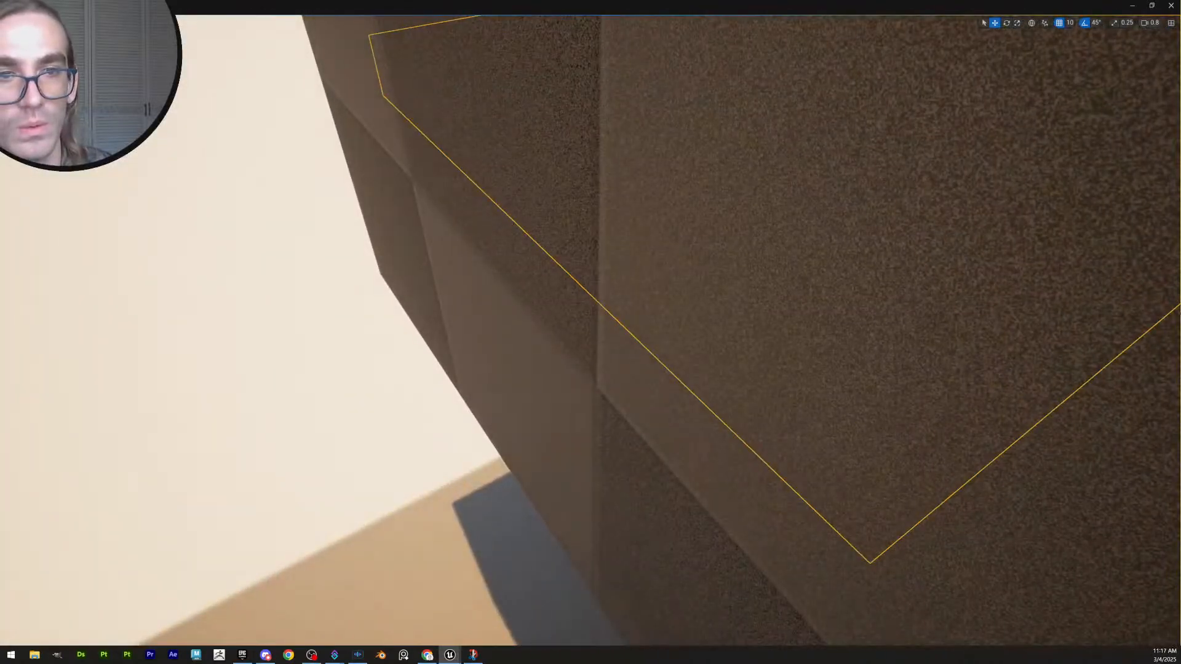
{"action": "key", "text": "Tab"}
{"action": "right_click_drag", "start_coordinate": [678, 296], "coordinate": [678, 296]}
{"action": "scroll", "coordinate": [678, 296], "scroll_direction": "down", "scroll_amount": 1}
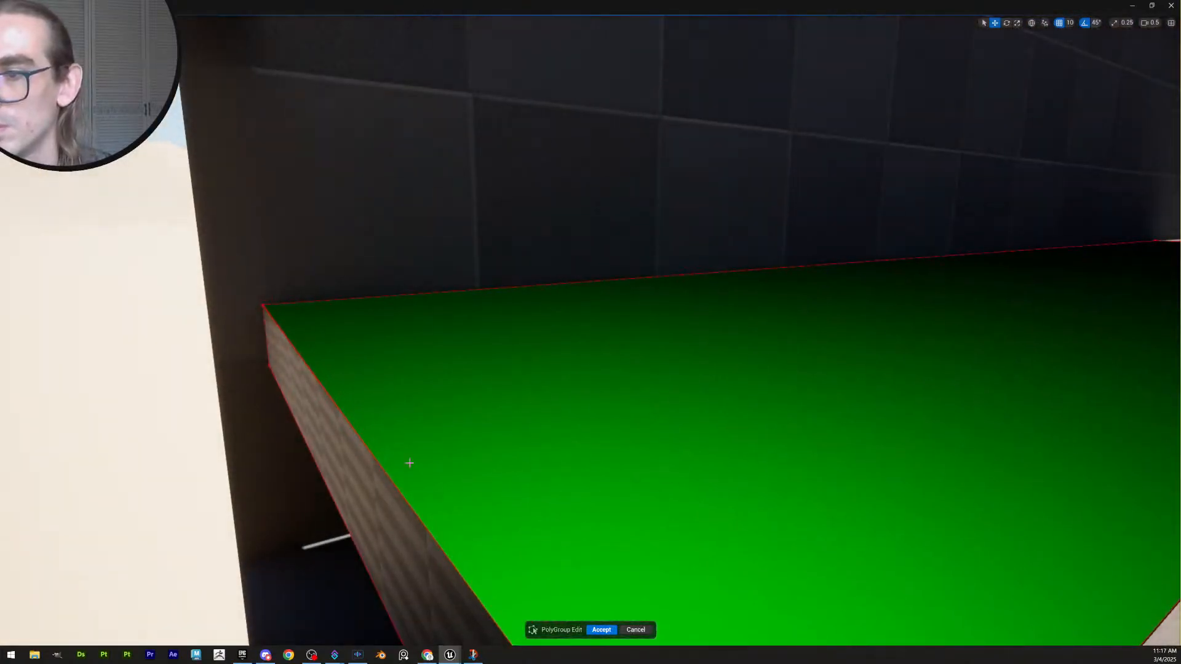
{"action": "left_click", "coordinate": [377, 488]}
{"action": "right_click_drag", "start_coordinate": [377, 488], "coordinate": [377, 488]}
{"action": "left_click_drag", "start_coordinate": [508, 355], "coordinate": [520, 348]}
{"action": "right_click_drag", "start_coordinate": [522, 348], "coordinate": [522, 348]}
{"action": "scroll", "coordinate": [521, 348], "scroll_direction": "up", "scroll_amount": 3}
{"action": "right_click_drag", "start_coordinate": [580, 510], "coordinate": [580, 510]}
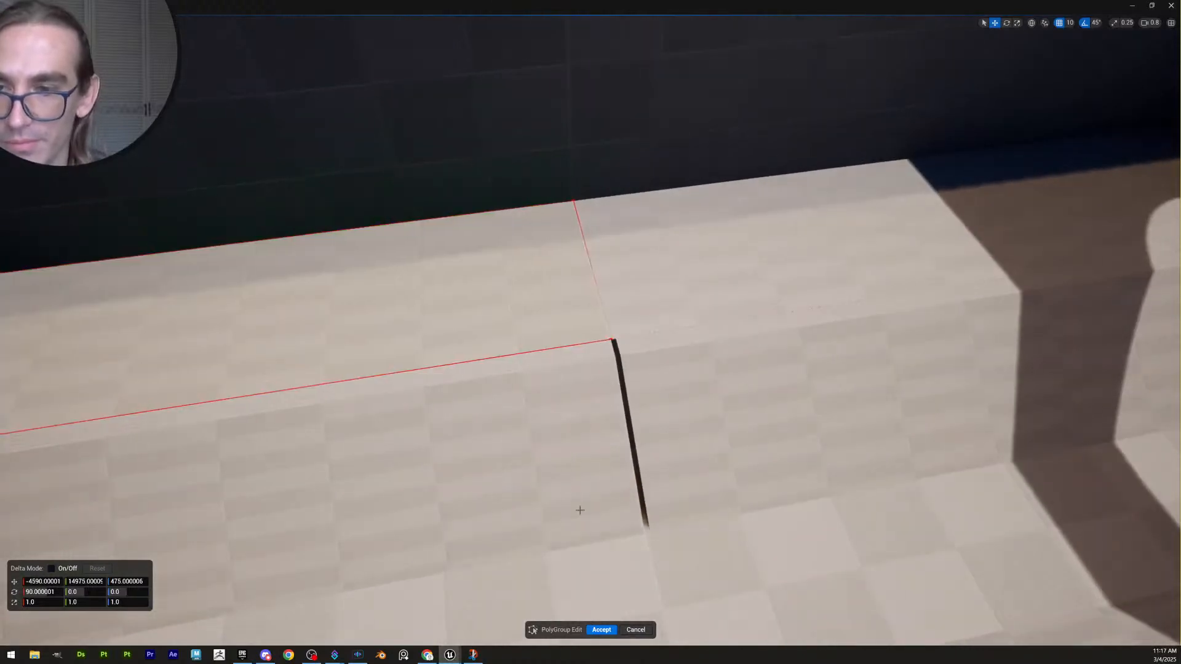
{"action": "left_click", "coordinate": [601, 630]}
Set the position snap to 5 and move the far-side open-end ledge and sloped side up to their pipe-end halves
{"action": "right_click_drag", "start_coordinate": [788, 548], "coordinate": [788, 548]}
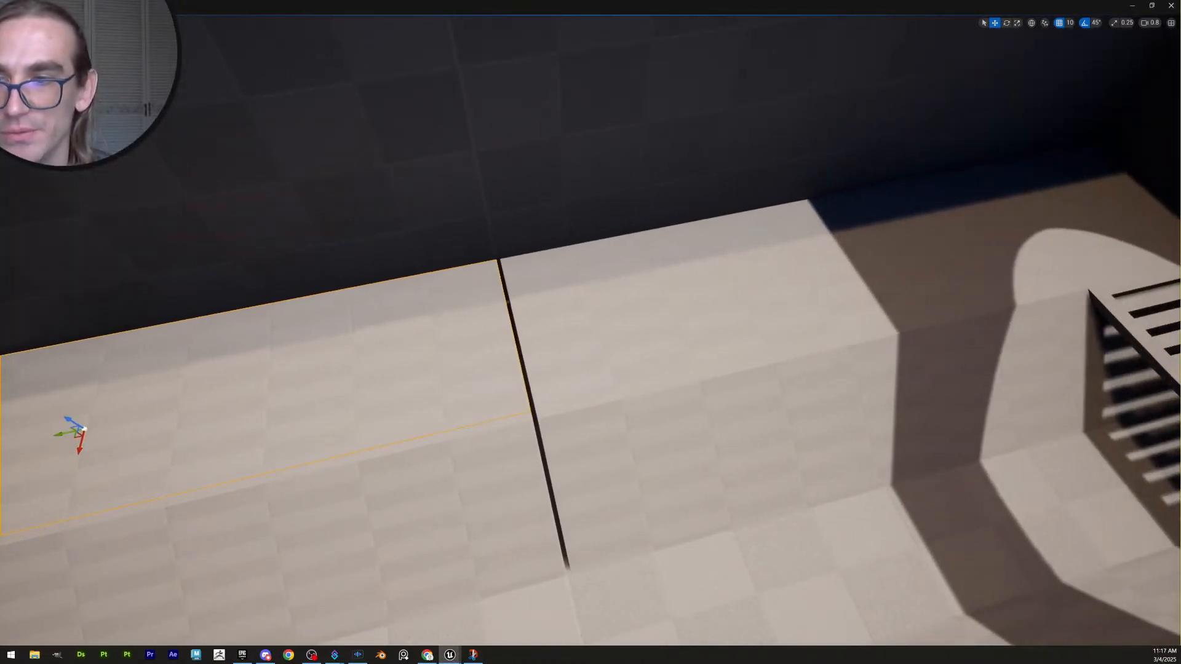
{"action": "left_click", "coordinate": [668, 364]}
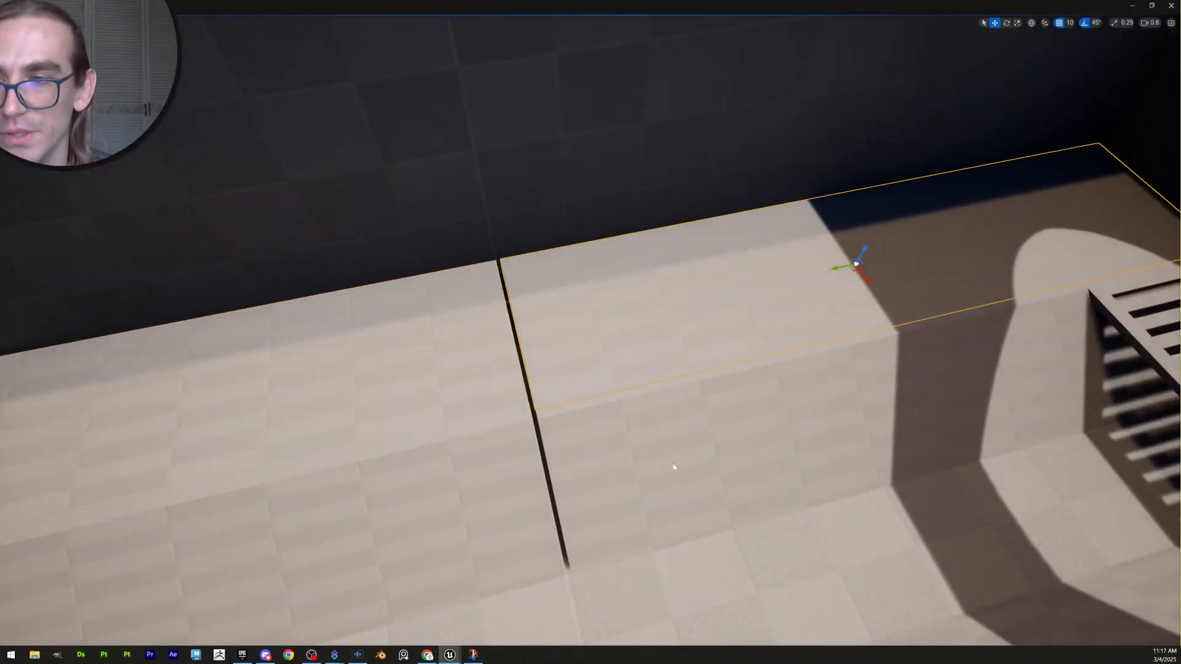
{"action": "left_click", "coordinate": [1069, 23]}
{"action": "left_click", "coordinate": [1083, 60]}
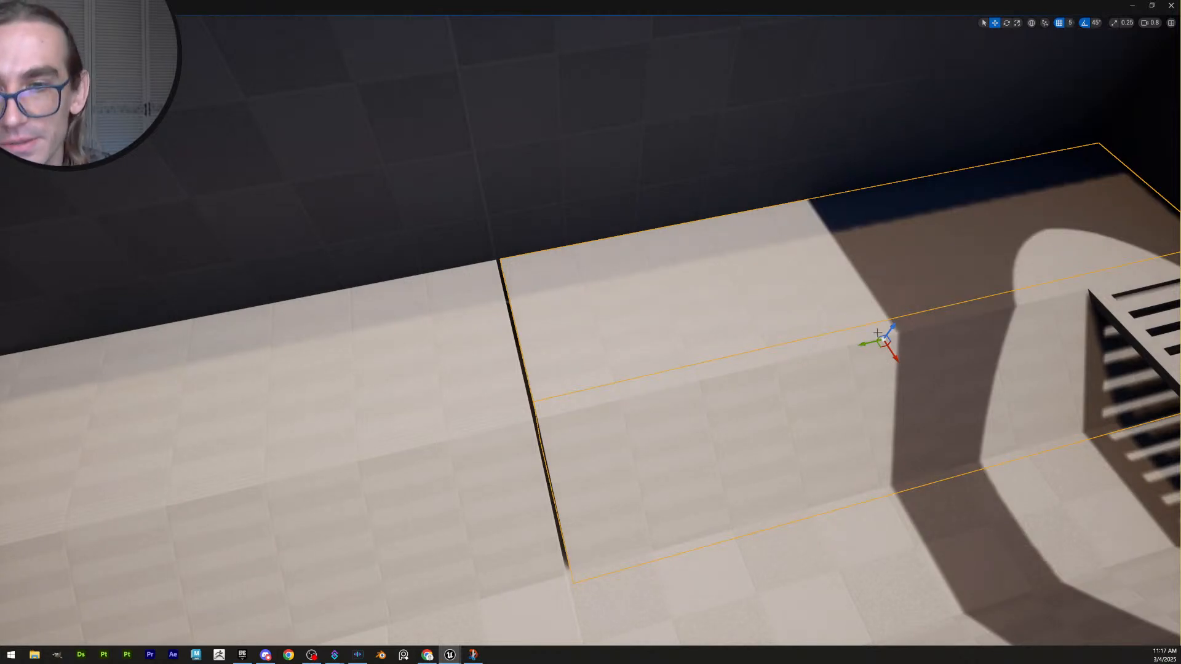
{"action": "key", "text": "g"}
{"action": "right_click_drag", "start_coordinate": [863, 349], "coordinate": [960, 313]}
{"action": "scroll", "coordinate": [862, 348], "scroll_direction": "up", "scroll_amount": 1}
{"action": "key", "text": "w"}
Delete the ledge and sloped-side pieces along the near side of the channel
{"action": "mouse_move", "coordinate": [714, 394]}
{"action": "right_mouse_down"}
{"action": "mouse_move", "coordinate": [728, 388]}
{"action": "mouse_move", "coordinate": [738, 403]}
{"action": "mouse_move", "coordinate": [708, 400]}
{"action": "right_mouse_up"}
{"action": "left_click", "coordinate": [701, 407]}
{"action": "left_click", "coordinate": [727, 442]}
{"action": "scroll", "coordinate": [783, 400], "scroll_direction": "up", "scroll_amount": 1}
{"action": "key", "text": "g"}
{"action": "right_click_drag", "start_coordinate": [785, 441], "coordinate": [623, 440]}
{"action": "left_click", "coordinate": [562, 432]}
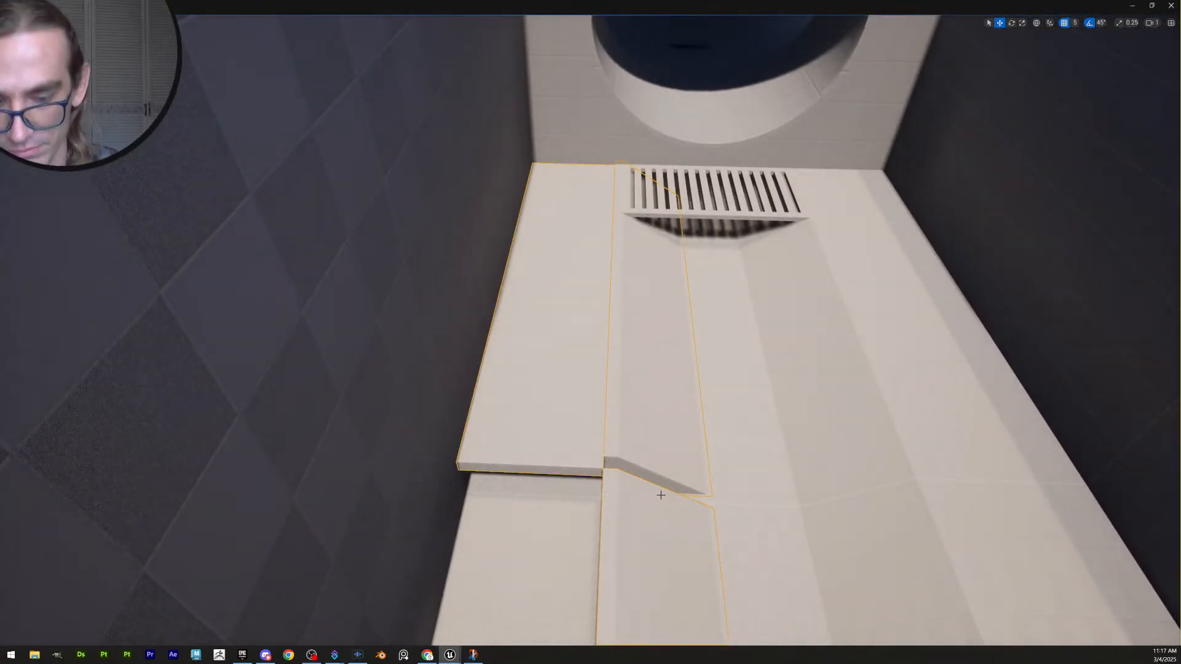
{"action": "key", "text": "Delete"}
{"action": "left_click", "coordinate": [683, 361]}
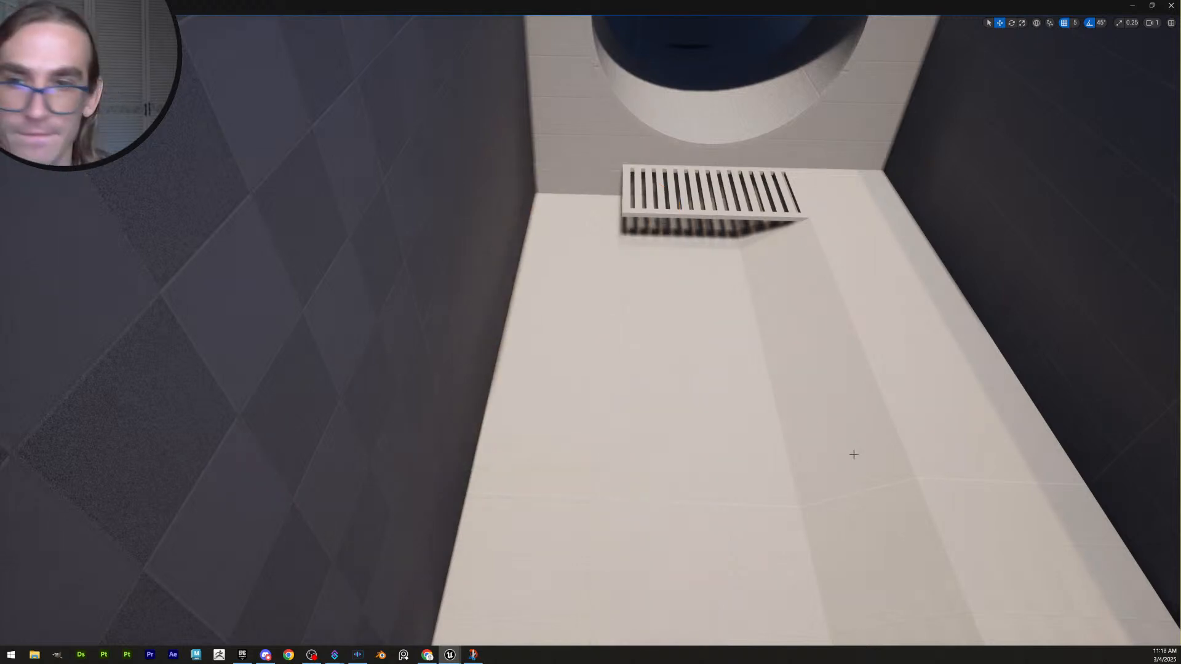
Save the level with the near side of the channel cleared
{"action": "right_click_drag", "start_coordinate": [854, 453], "coordinate": [892, 489]}
{"action": "key", "text": "s"}
{"action": "scroll", "coordinate": [853, 453], "scroll_direction": "up", "scroll_amount": 1}
{"action": "right_click_drag", "start_coordinate": [818, 403], "coordinate": [807, 406]}
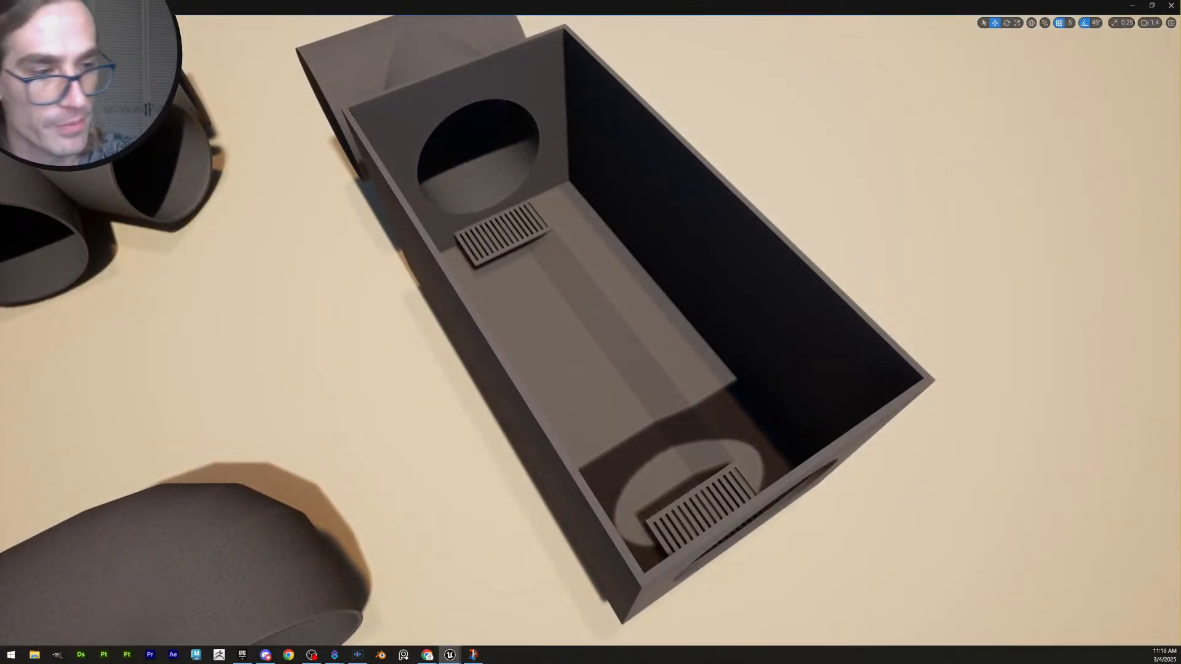
{"action": "key", "text": "ctrl+s"}
Copy both far-side ledge halves across the channel and fit them against the near wall
{"action": "right_click_drag", "start_coordinate": [713, 323], "coordinate": [735, 339]}
{"action": "key", "text": "w"}
{"action": "left_click", "coordinate": [563, 229]}
{"action": "left_click", "coordinate": [642, 300], "text": "shift"}
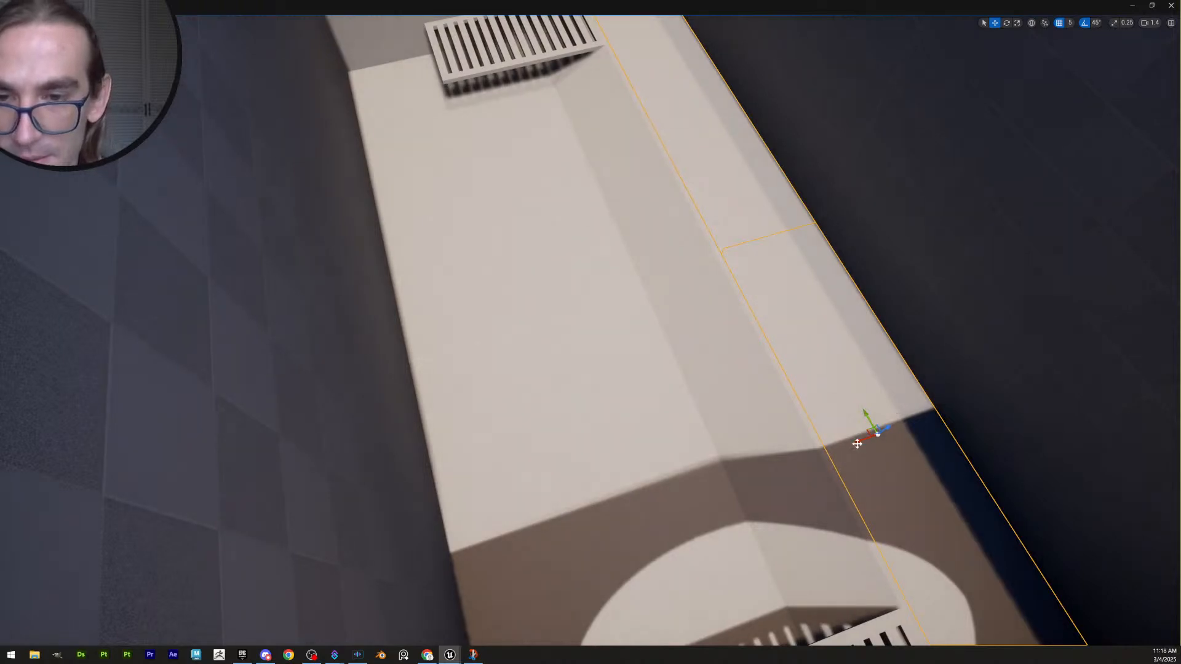
{"action": "left_click_drag", "start_coordinate": [857, 444], "coordinate": [471, 461]}
{"action": "key", "text": "w"}
{"action": "right_click_drag", "start_coordinate": [588, 400], "coordinate": [529, 418]}
{"action": "scroll", "coordinate": [588, 400], "scroll_direction": "down", "scroll_amount": 1}
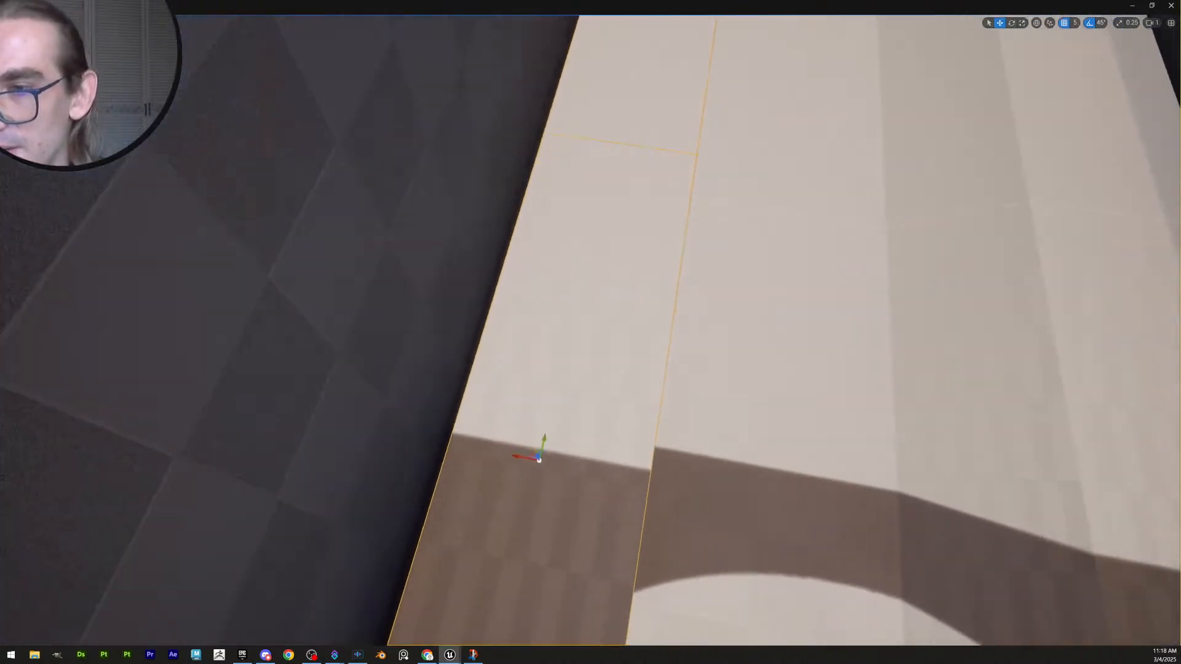
{"action": "right_click_drag", "start_coordinate": [539, 459], "coordinate": [533, 453]}
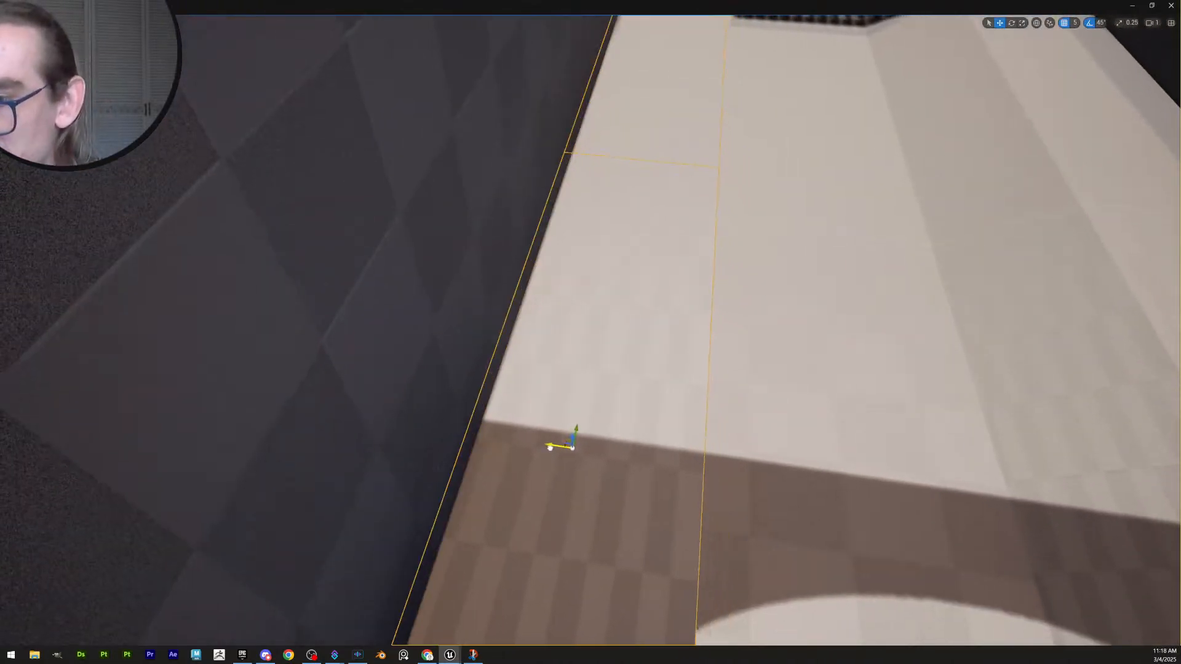
{"action": "left_click_drag", "start_coordinate": [549, 447], "coordinate": [561, 449]}
{"action": "key", "text": "Escape"}
Copy the far side's pipe-end sloped piece across the channel so it slopes down from the near-side ledge
{"action": "right_click_drag", "start_coordinate": [562, 450], "coordinate": [636, 475]}
{"action": "key", "text": "s"}
{"action": "left_click", "coordinate": [636, 474]}
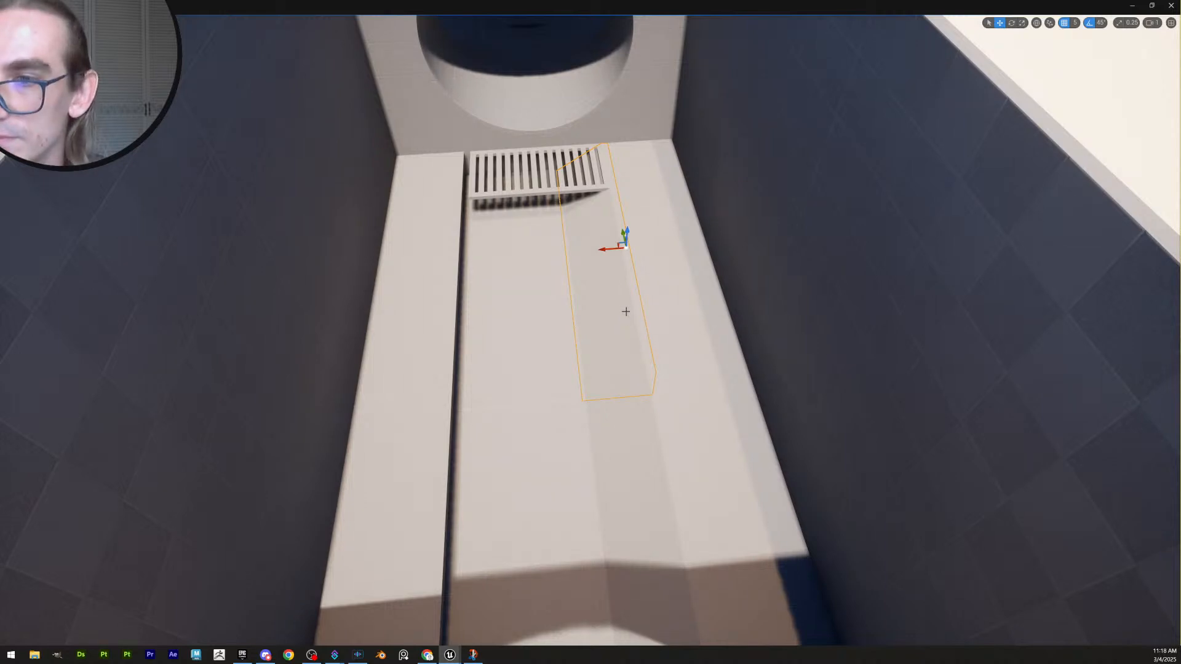
{"action": "left_click_drag", "start_coordinate": [625, 270], "coordinate": [448, 260]}
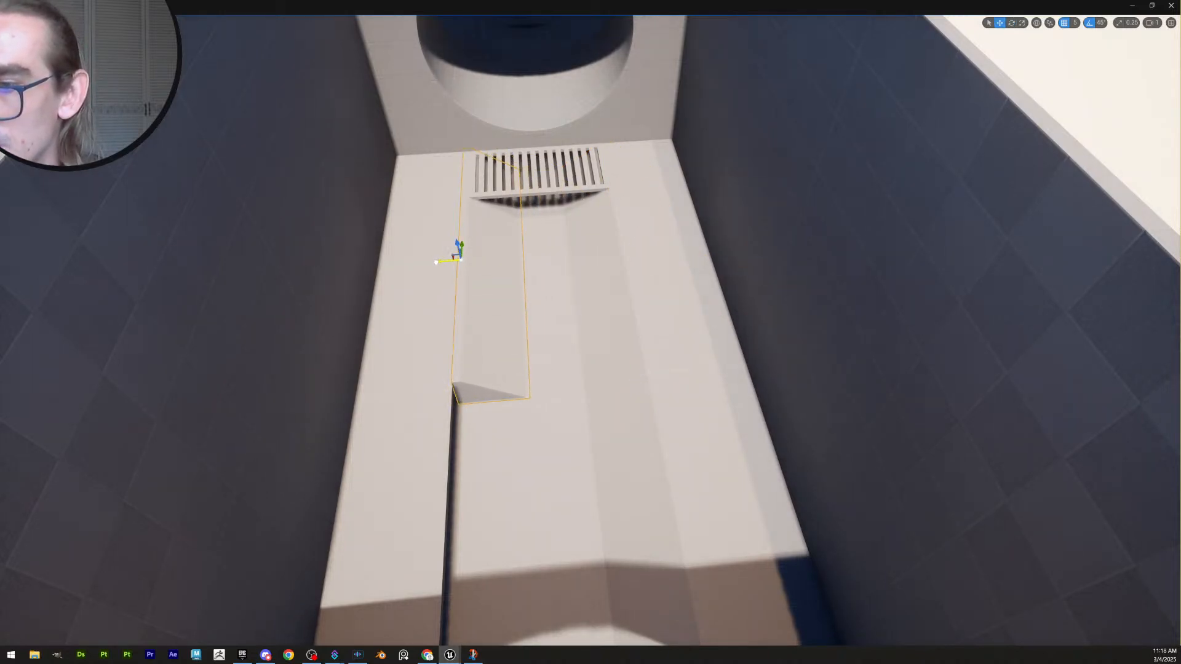
{"action": "key", "text": "w"}
{"action": "right_click_drag", "start_coordinate": [435, 263], "coordinate": [375, 277]}
{"action": "key", "text": "d"}
Inspect how the copied ledge and sloped side meet each other, the floor and the pipe-end grate
{"action": "left_click", "coordinate": [502, 388]}
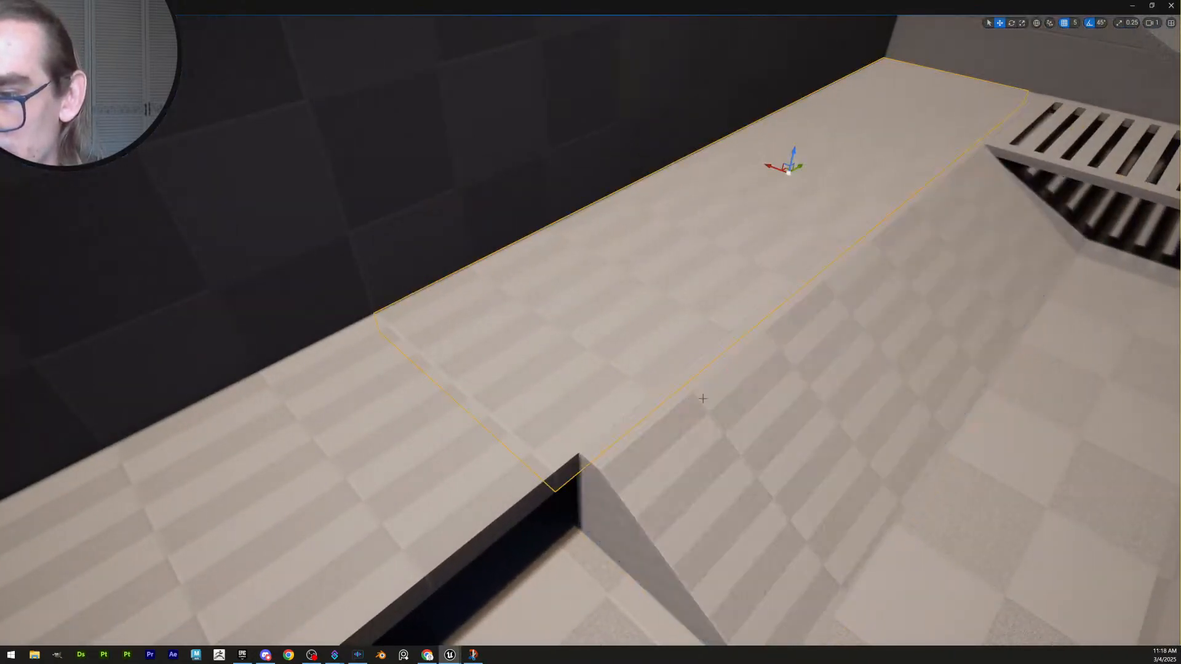
{"action": "left_click", "coordinate": [825, 403]}
{"action": "key", "text": "d"}
{"action": "right_click_drag", "start_coordinate": [825, 403], "coordinate": [796, 347]}
{"action": "key", "text": "s"}
{"action": "scroll", "coordinate": [791, 394], "scroll_direction": "down", "scroll_amount": 1}
{"action": "key", "text": "w"}
{"action": "scroll", "coordinate": [838, 411], "scroll_direction": "up", "scroll_amount": 3}
{"action": "right_click_drag", "start_coordinate": [850, 423], "coordinate": [814, 390]}
{"action": "key", "text": "s"}
Edit the pivots of the far-side pipe-end ledge and sloped side with Edit Pivot, accepting each
{"action": "left_click", "coordinate": [838, 400], "text": "shift"}
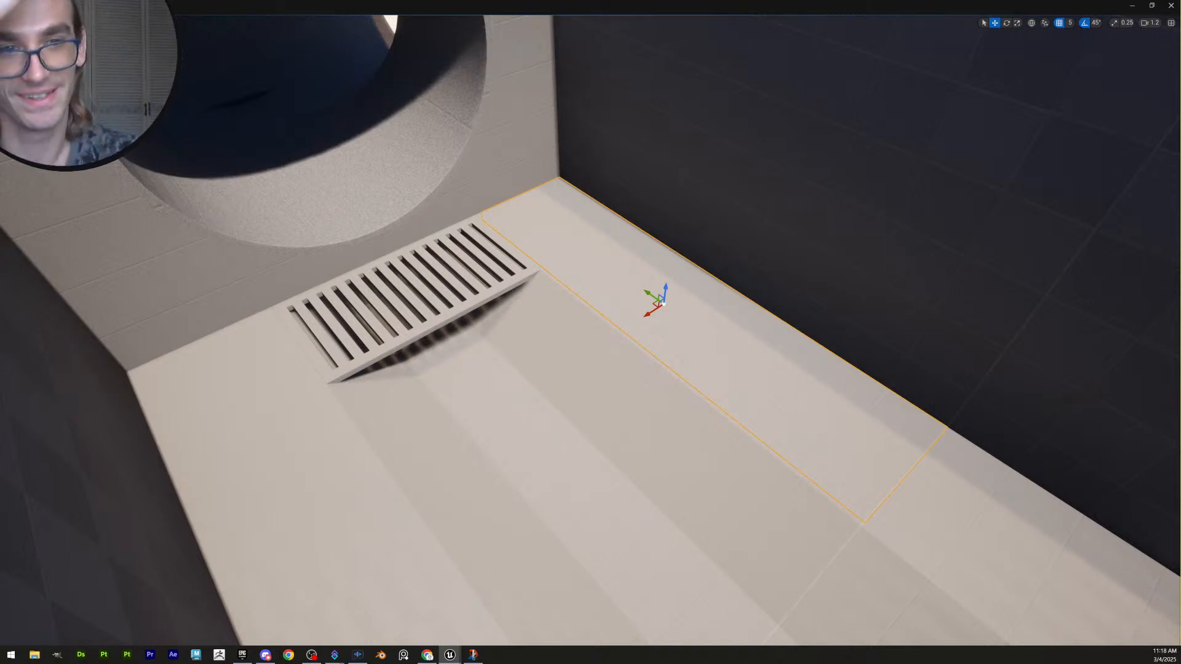
{"action": "key", "text": "Insert"}
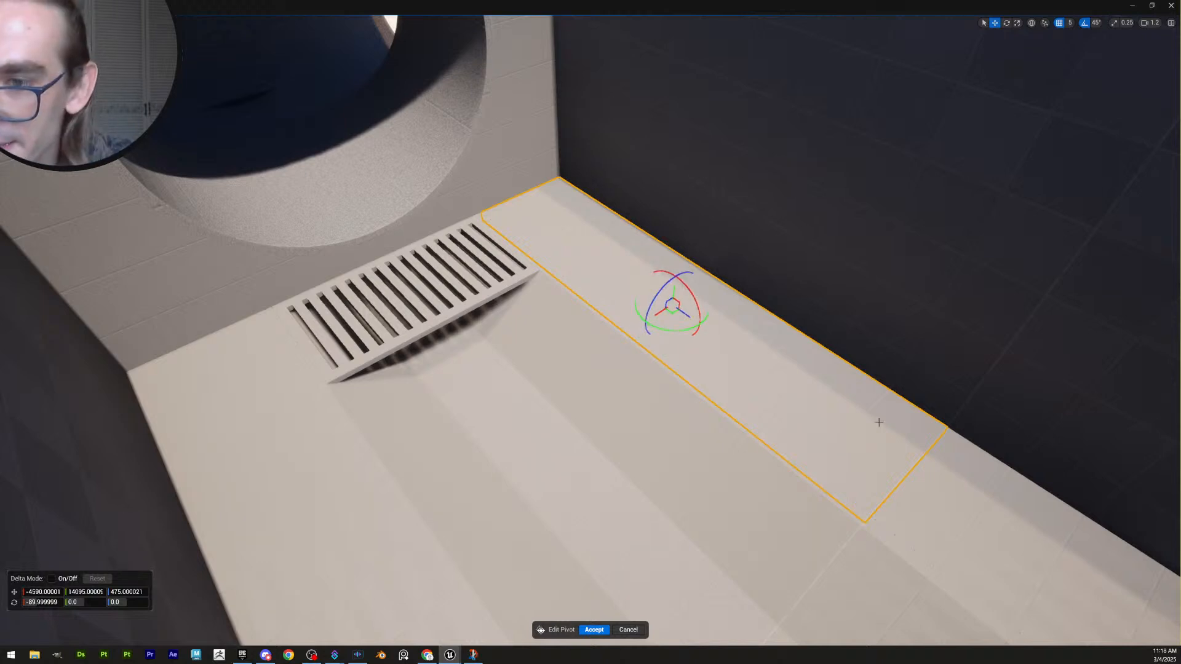
{"action": "left_click", "coordinate": [594, 629]}
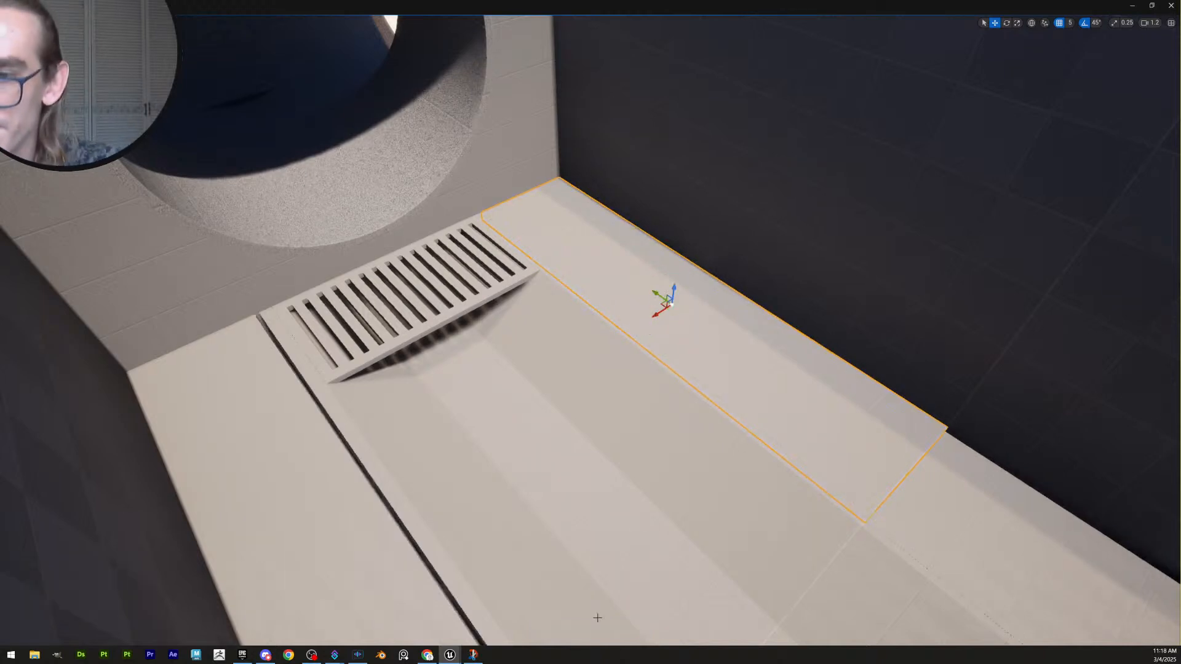
{"action": "left_click", "coordinate": [651, 437]}
{"action": "right_click_drag", "start_coordinate": [651, 437], "coordinate": [584, 452]}
{"action": "key", "text": "Insert"}
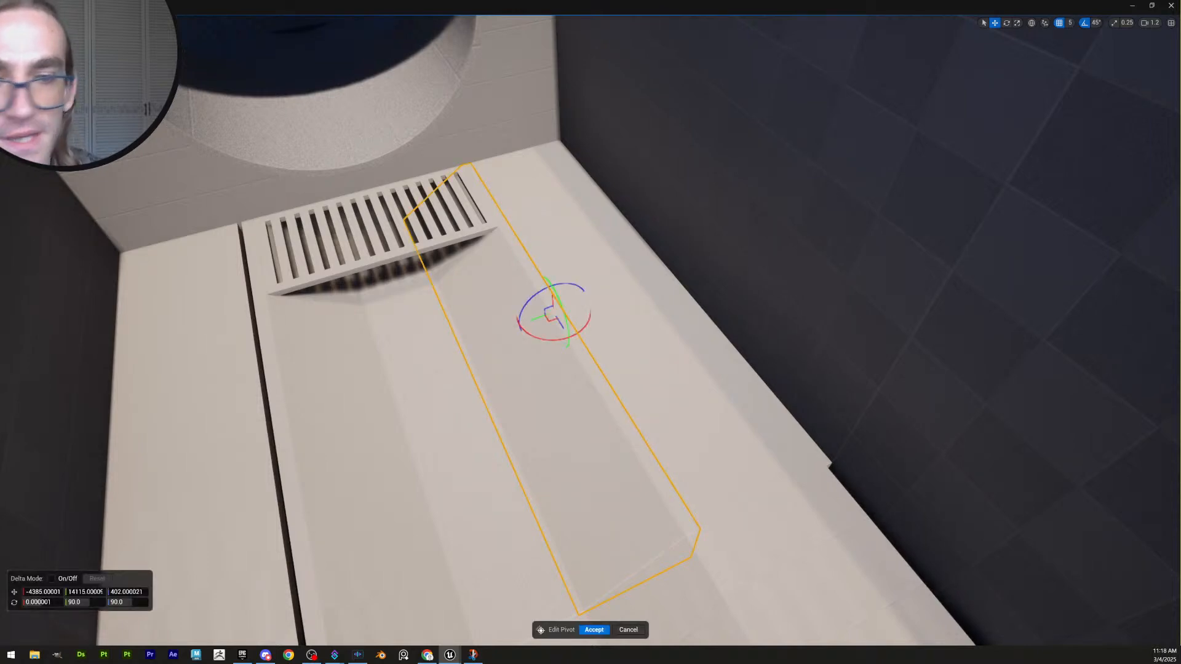
{"action": "left_click", "coordinate": [602, 632]}
Delete all near-side ledge and sloped pieces plus the far side's open-end half, applying the group deletion to all
{"action": "right_click_drag", "start_coordinate": [622, 609], "coordinate": [504, 572]}
{"action": "left_click", "coordinate": [394, 468]}
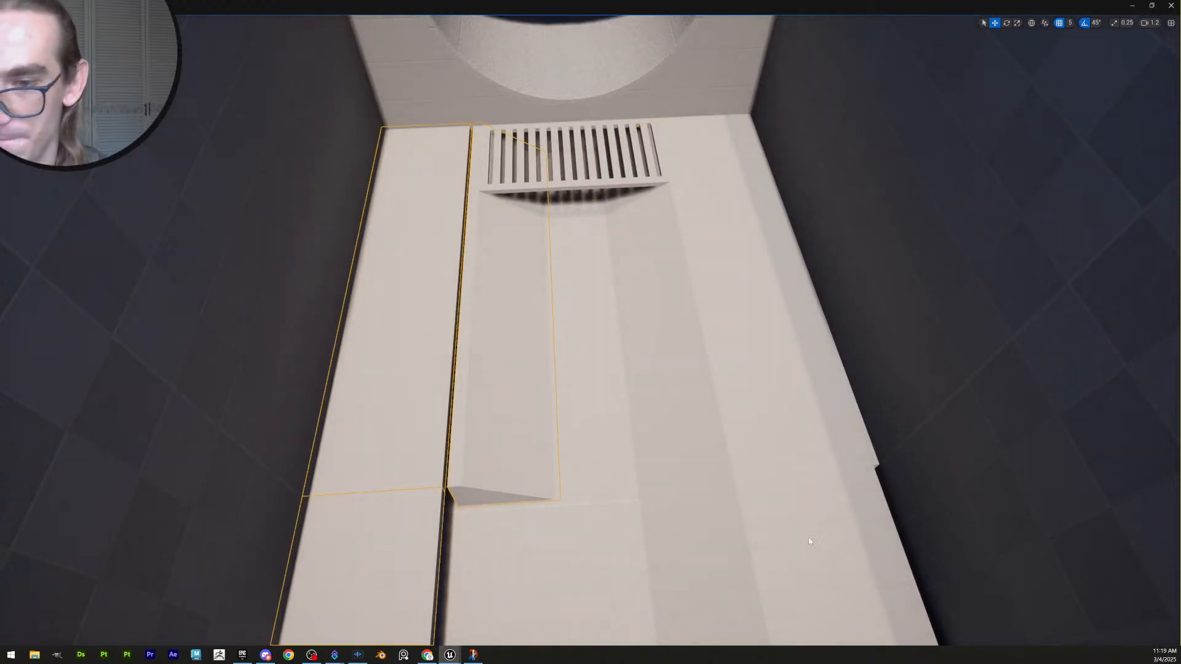
{"action": "left_click", "coordinate": [809, 541], "text": "ctrl"}
{"action": "key", "text": "Delete"}
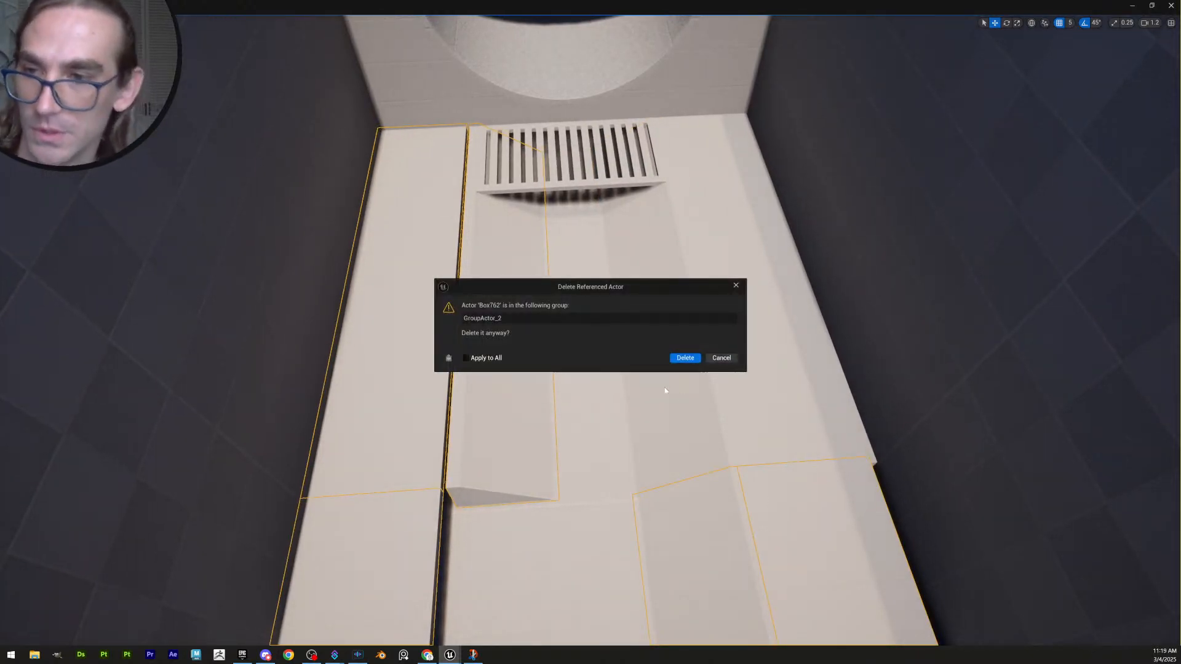
{"action": "left_click", "coordinate": [496, 357]}
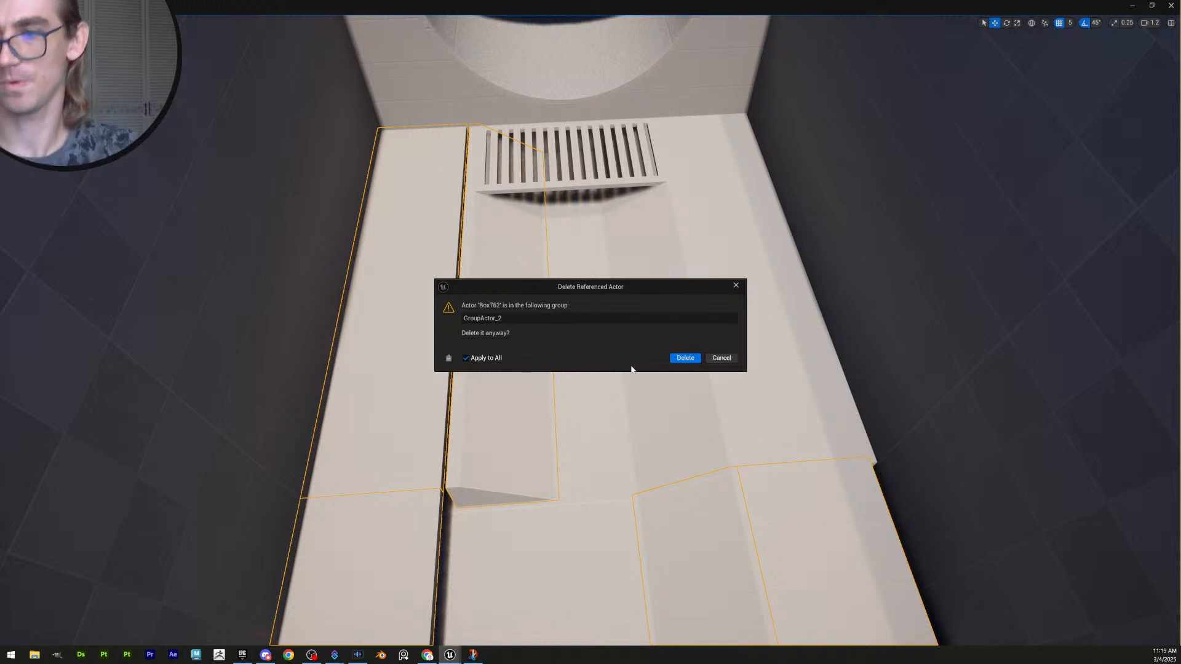
{"action": "left_click", "coordinate": [677, 362]}
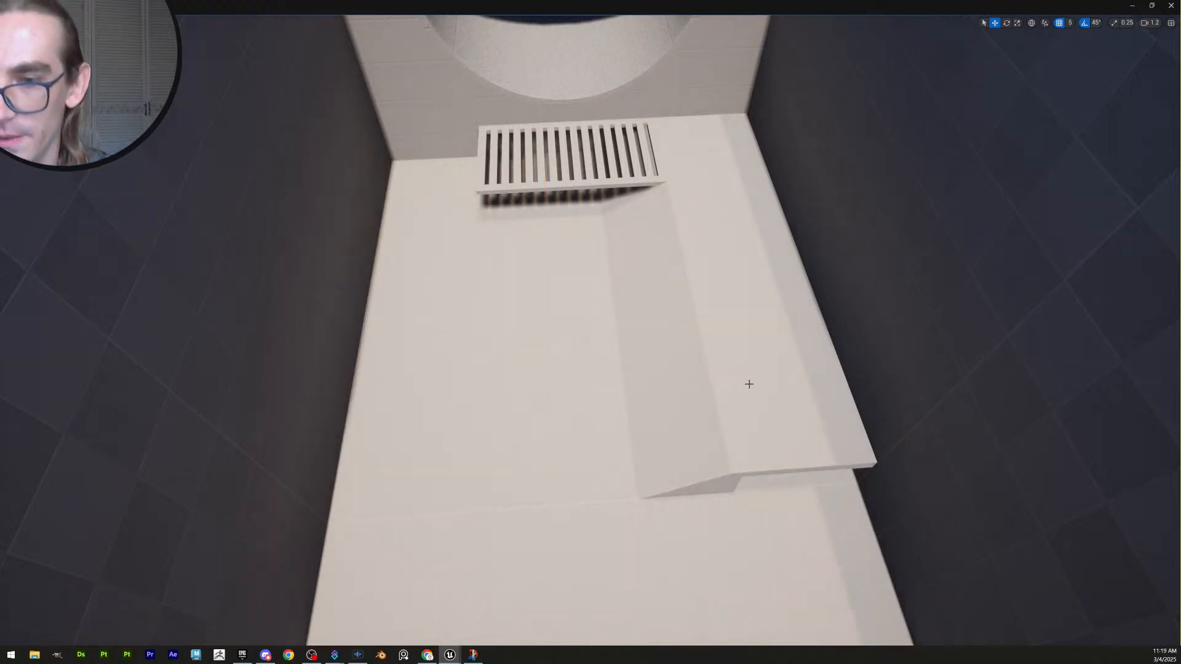
Select the remaining pipe-end ledge and sloped side together and nudge them toward the far wall
{"action": "left_click", "coordinate": [765, 401]}
{"action": "mouse_move", "coordinate": [765, 401]}
{"action": "right_mouse_down"}
{"action": "mouse_move", "coordinate": [794, 409]}
{"action": "mouse_move", "coordinate": [799, 369]}
{"action": "mouse_move", "coordinate": [760, 375]}
{"action": "mouse_move", "coordinate": [803, 418]}
{"action": "mouse_move", "coordinate": [758, 411]}
{"action": "mouse_move", "coordinate": [790, 413]}
{"action": "mouse_move", "coordinate": [760, 424]}
{"action": "mouse_move", "coordinate": [778, 403]}
{"action": "mouse_move", "coordinate": [762, 387]}
{"action": "mouse_move", "coordinate": [773, 385]}
{"action": "mouse_move", "coordinate": [745, 390]}
{"action": "right_mouse_up"}
{"action": "key", "text": "Escape"}
{"action": "scroll", "coordinate": [765, 404], "scroll_direction": "down", "scroll_amount": 3}
{"action": "scroll", "coordinate": [750, 408], "scroll_direction": "up", "scroll_amount": 1}
{"action": "scroll", "coordinate": [760, 424], "scroll_direction": "down", "scroll_amount": 2}
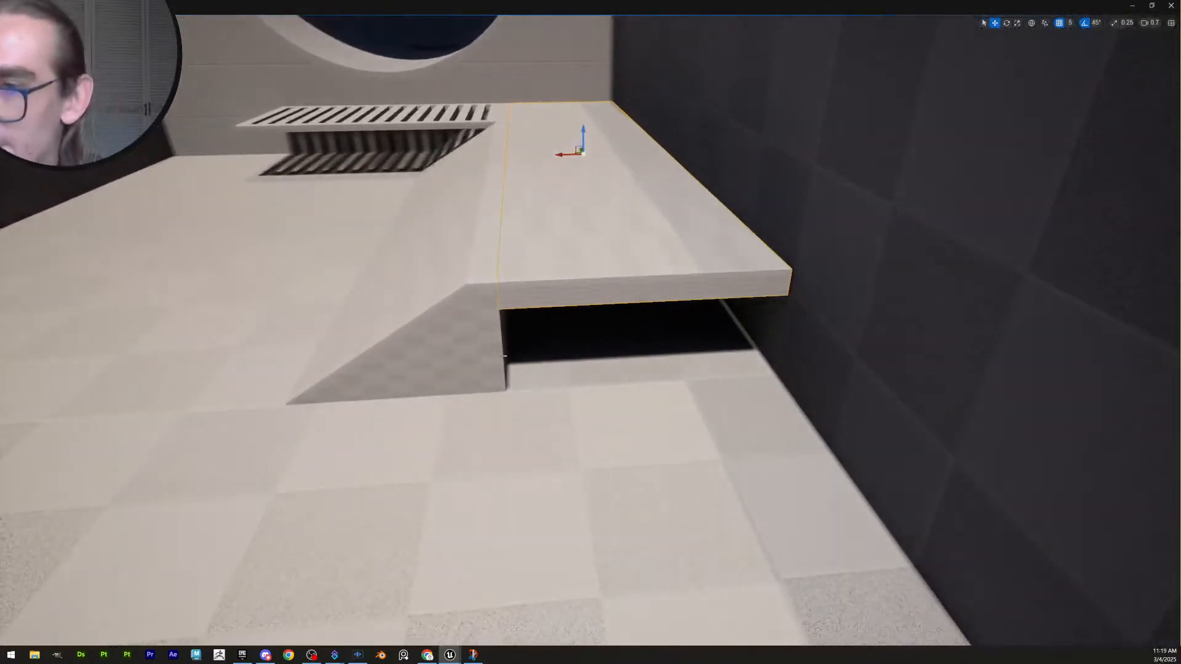
{"action": "right_click_drag", "start_coordinate": [487, 173], "coordinate": [473, 170]}
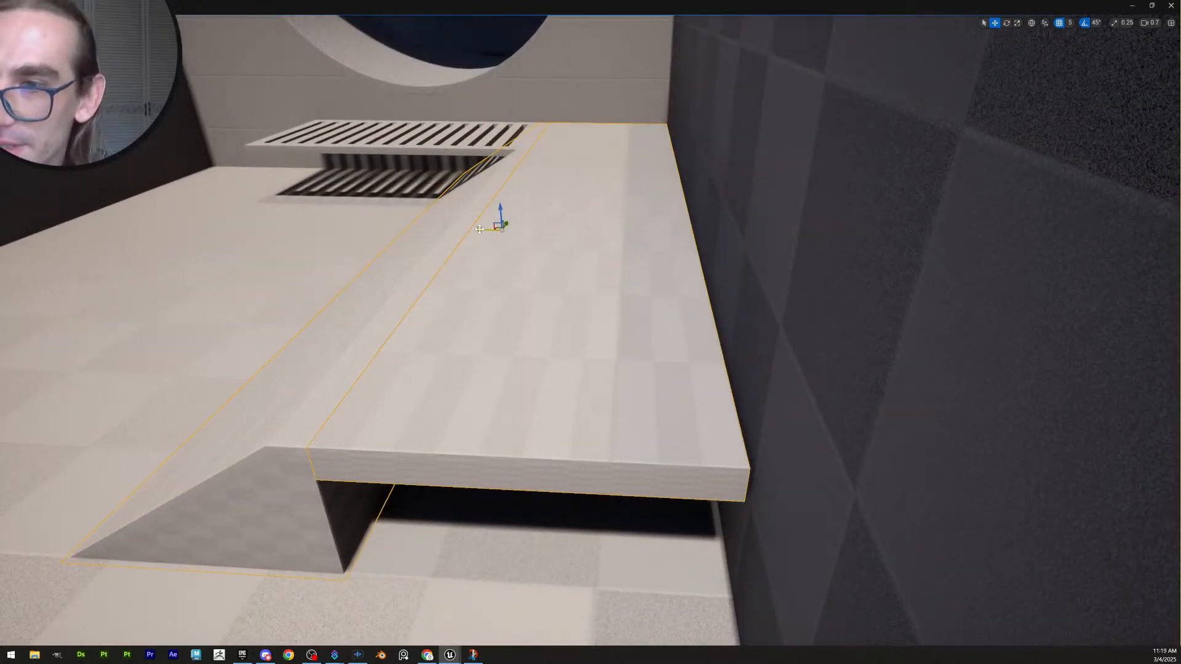
{"action": "left_click_drag", "start_coordinate": [479, 230], "coordinate": [481, 230]}
{"action": "right_click_drag", "start_coordinate": [492, 232], "coordinate": [493, 232]}
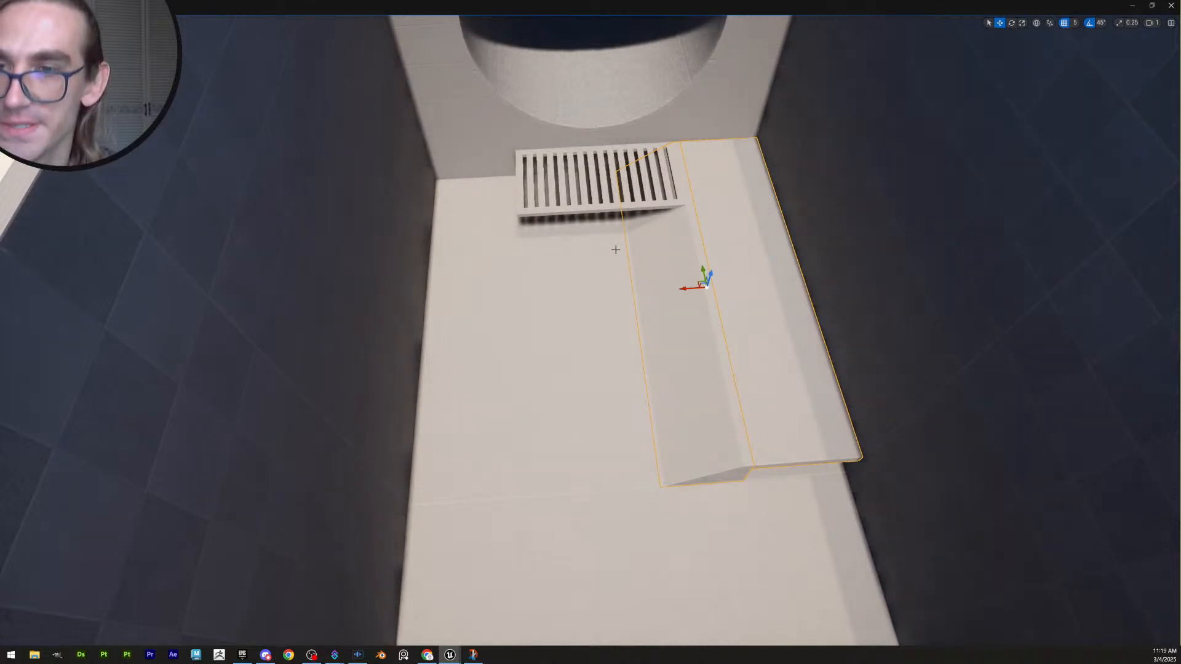
Duplicate the pipe-end ledge and sloped side, rotate the copy 180 degrees and move it against the near wall
{"action": "key", "text": "e"}
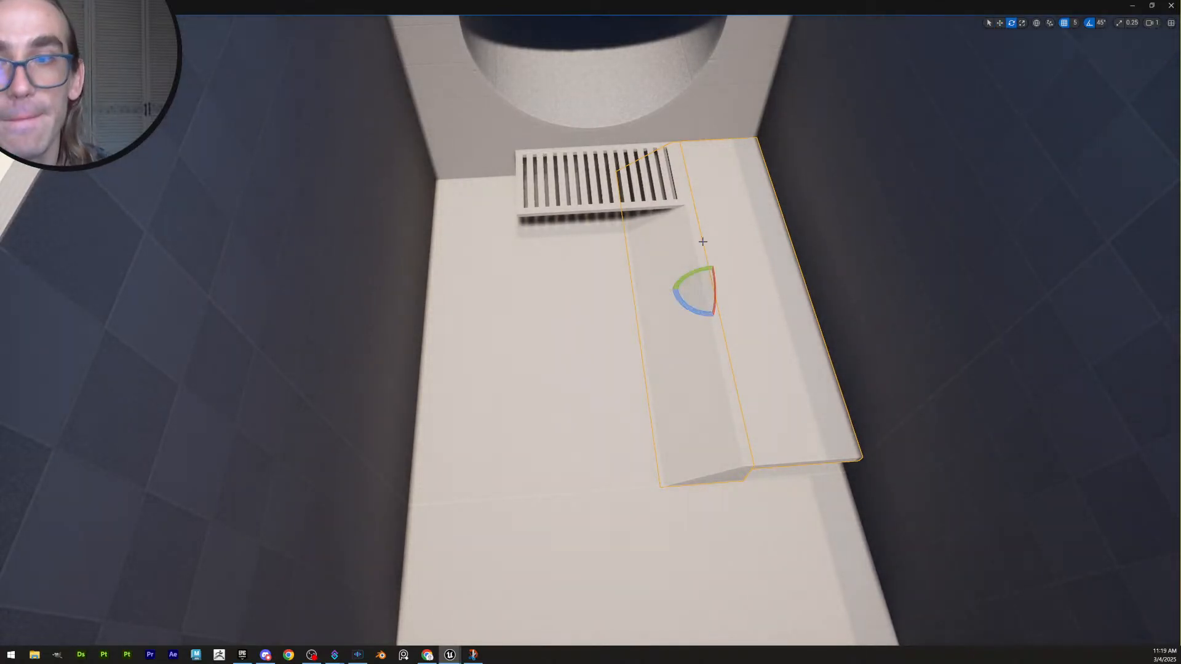
{"action": "left_click_drag", "start_coordinate": [699, 316], "coordinate": [756, 317]}
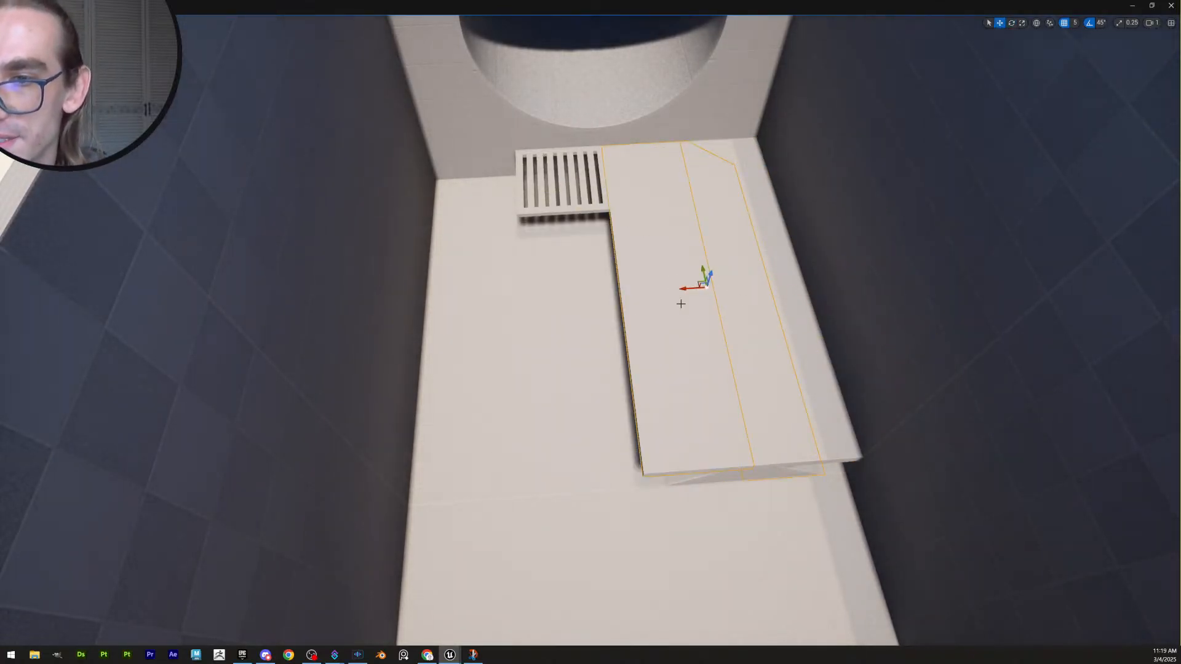
{"action": "left_click_drag", "start_coordinate": [689, 288], "coordinate": [492, 301]}
{"action": "right_click_drag", "start_coordinate": [486, 302], "coordinate": [710, 151]}
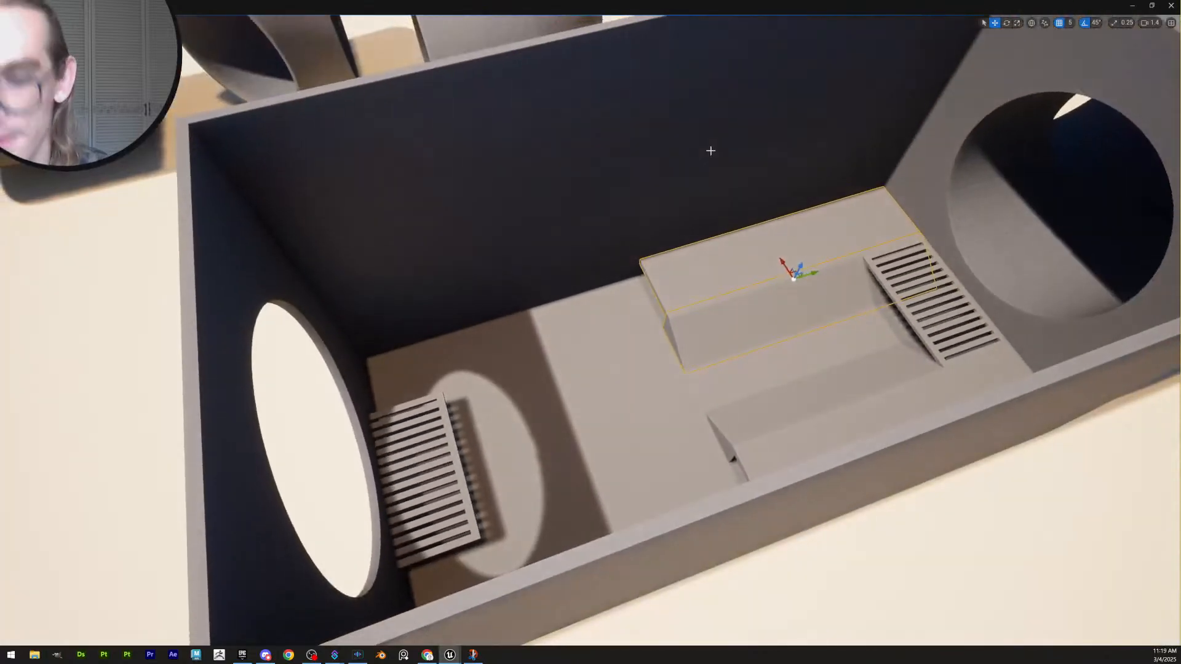
Set the position snap to 10 and copy both pipe-end ledges and sloped sides along the channel to the open end
{"action": "left_click", "coordinate": [1075, 26]}
{"action": "left_click", "coordinate": [1085, 68]}
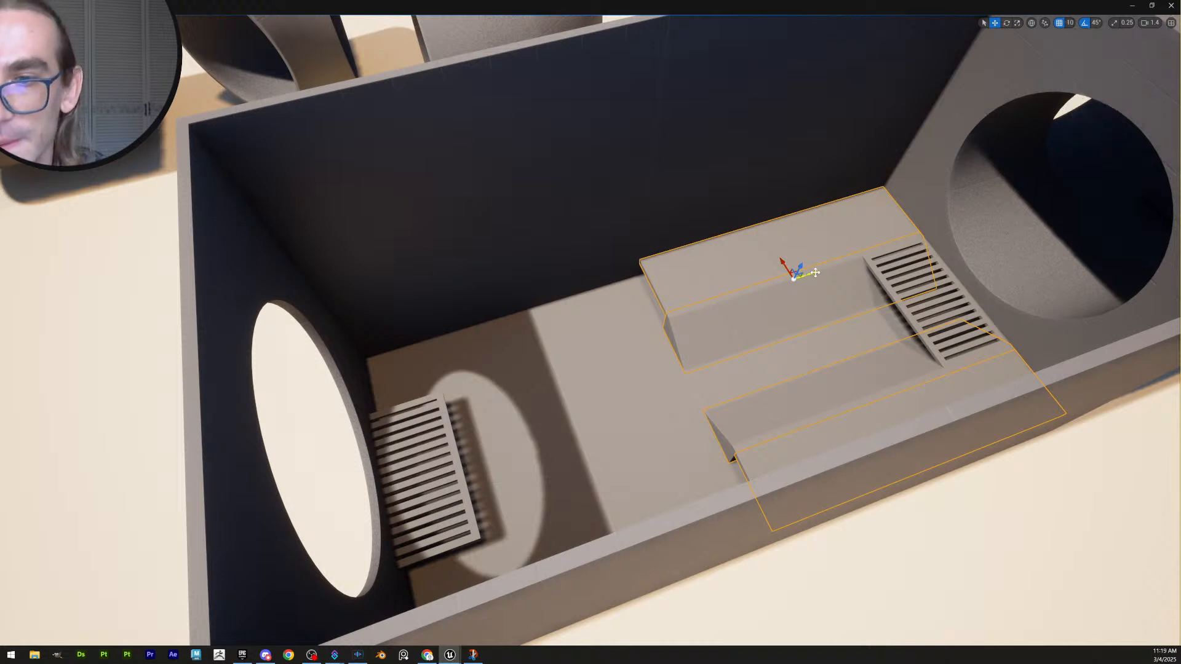
{"action": "left_click_drag", "start_coordinate": [815, 272], "coordinate": [534, 334]}
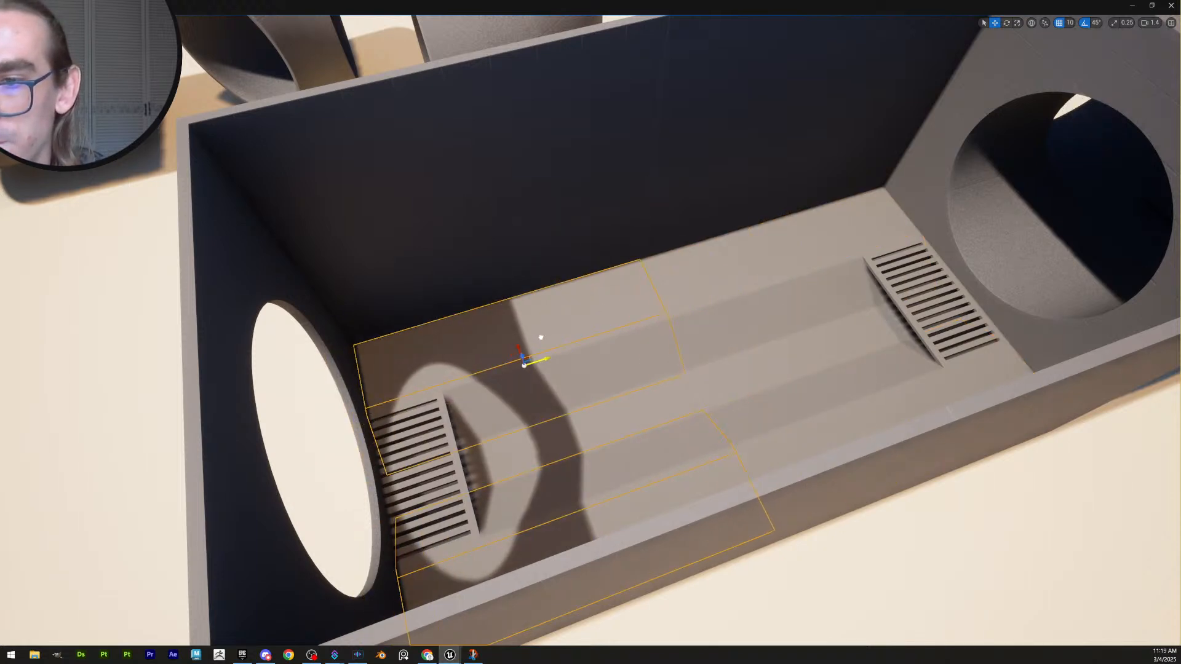
{"action": "key", "text": "Escape"}
Inspect how the copied open-end ledges and sloped sides fit around the grate, the walls and the centre seam
{"action": "key", "text": "w"}
{"action": "scroll", "coordinate": [544, 339], "scroll_direction": "up", "scroll_amount": 2}
{"action": "right_click_drag", "start_coordinate": [543, 339], "coordinate": [388, 348]}
{"action": "left_click", "coordinate": [719, 275]}
{"action": "right_click_drag", "start_coordinate": [720, 275], "coordinate": [768, 381]}
{"action": "key", "text": "w"}
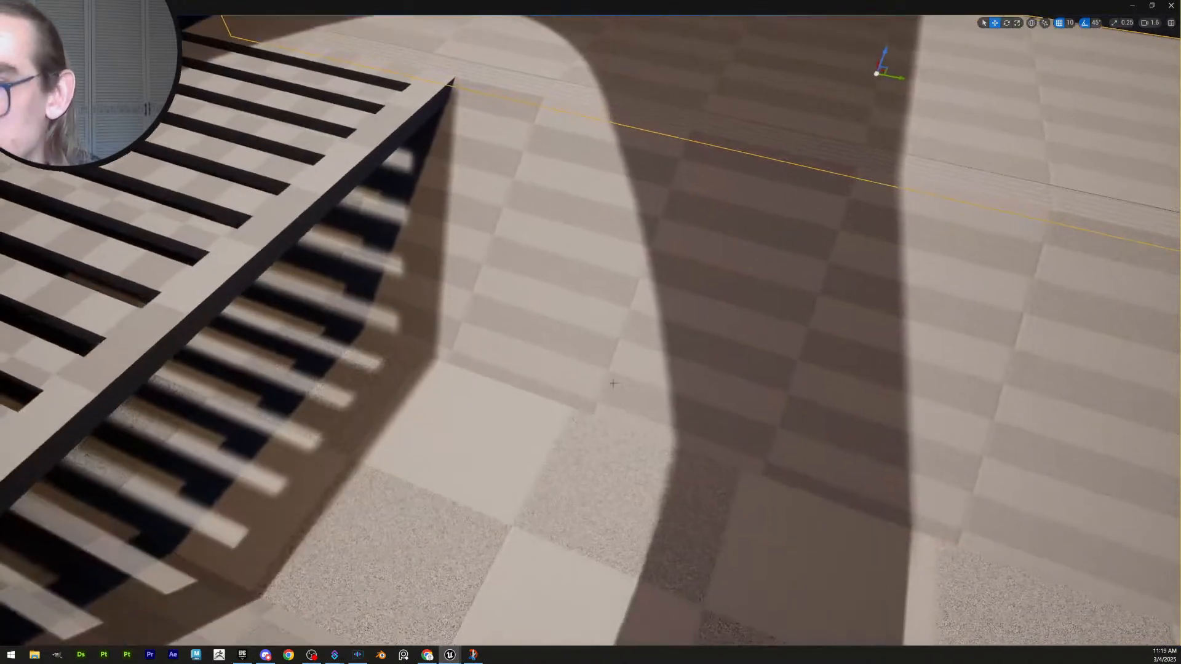
{"action": "left_click", "coordinate": [604, 304]}
{"action": "key", "text": "s"}
{"action": "right_click_drag", "start_coordinate": [604, 305], "coordinate": [846, 255]}
{"action": "key", "text": "w"}
{"action": "key", "text": "Escape"}
{"action": "key", "text": "s"}
{"action": "right_click_drag", "start_coordinate": [699, 364], "coordinate": [700, 378]}
{"action": "right_click_drag", "start_coordinate": [588, 338], "coordinate": [716, 362]}
{"action": "left_click", "coordinate": [587, 338]}
{"action": "key", "text": "Escape"}
Shift the pivot of the long wall section beside the pipe end to X -4820 and accept the pivot edit
{"action": "right_click_drag", "start_coordinate": [542, 357], "coordinate": [517, 344]}
{"action": "left_click", "coordinate": [542, 357]}
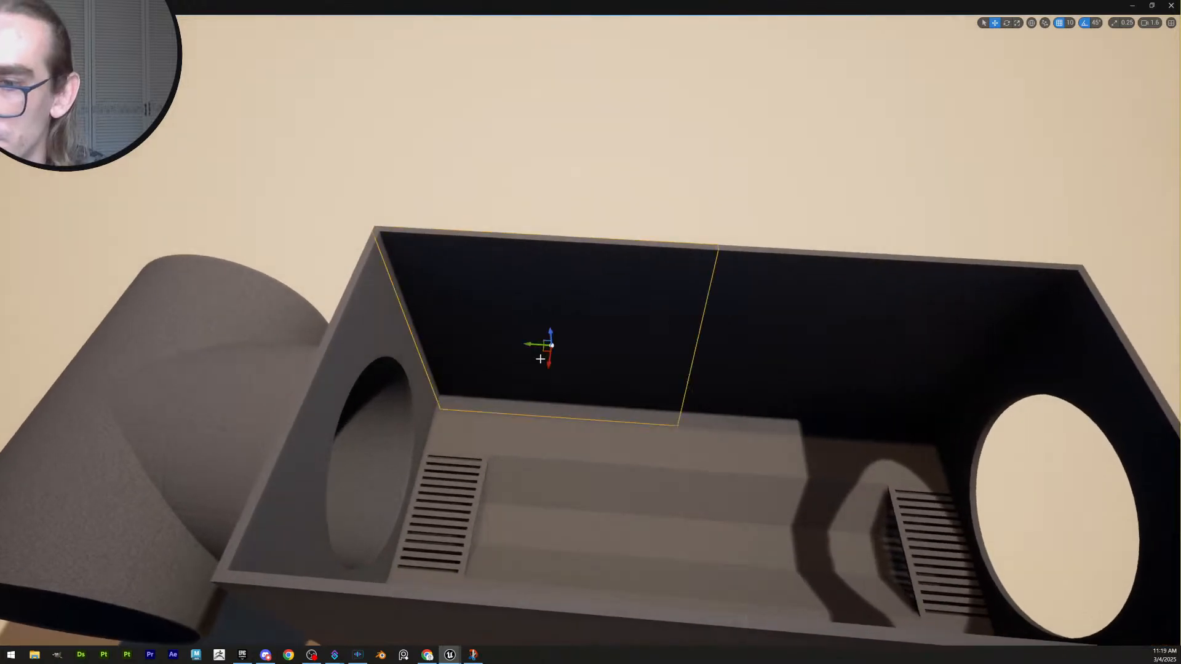
{"action": "key", "text": "d"}
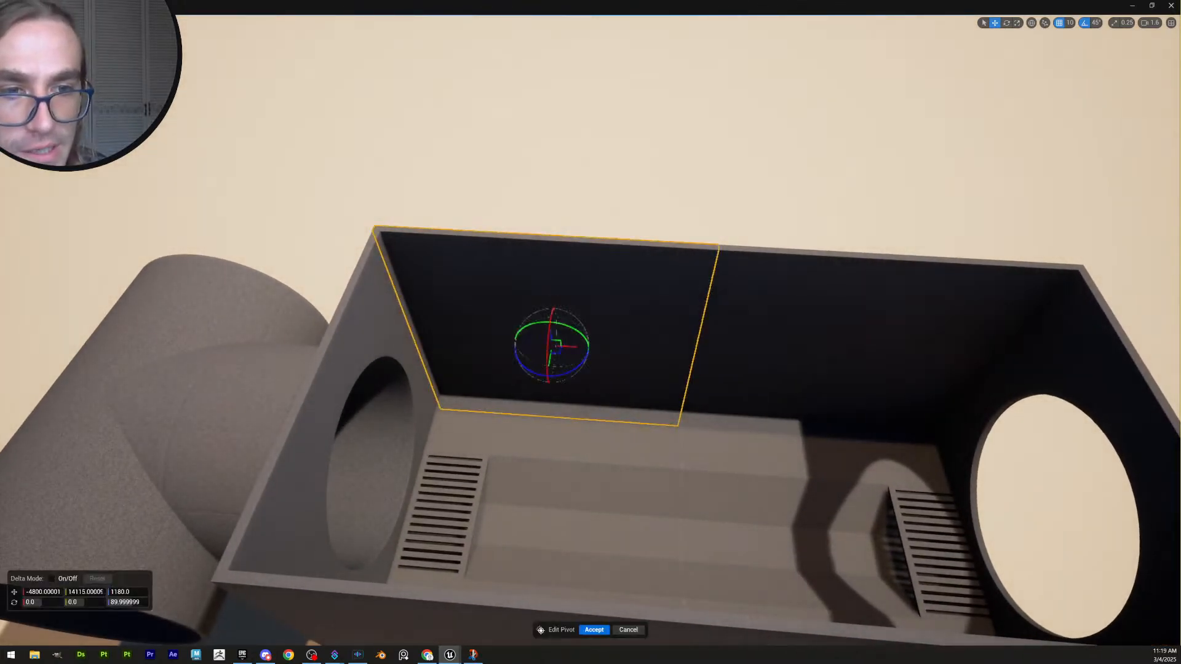
{"action": "left_click_drag", "start_coordinate": [549, 364], "coordinate": [550, 361]}
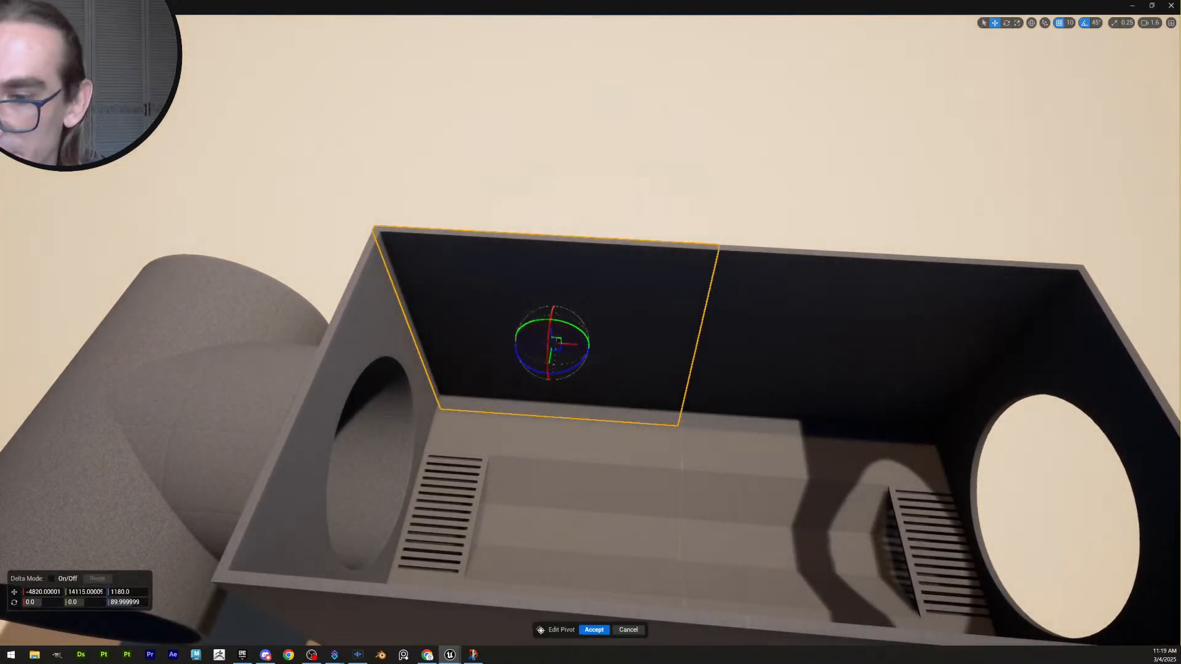
{"action": "left_click", "coordinate": [598, 633]}
{"action": "right_click_drag", "start_coordinate": [591, 492], "coordinate": [581, 547]}
{"action": "key", "text": "Escape"}
Select the adjoining long wall section near the open end and nudge it sideways to line up with its neighbour
{"action": "right_click_drag", "start_coordinate": [679, 349], "coordinate": [523, 375]}
{"action": "key", "text": "d"}
{"action": "left_click", "coordinate": [679, 349]}
{"action": "right_click_drag", "start_coordinate": [679, 349], "coordinate": [590, 349]}
{"action": "key", "text": "s"}
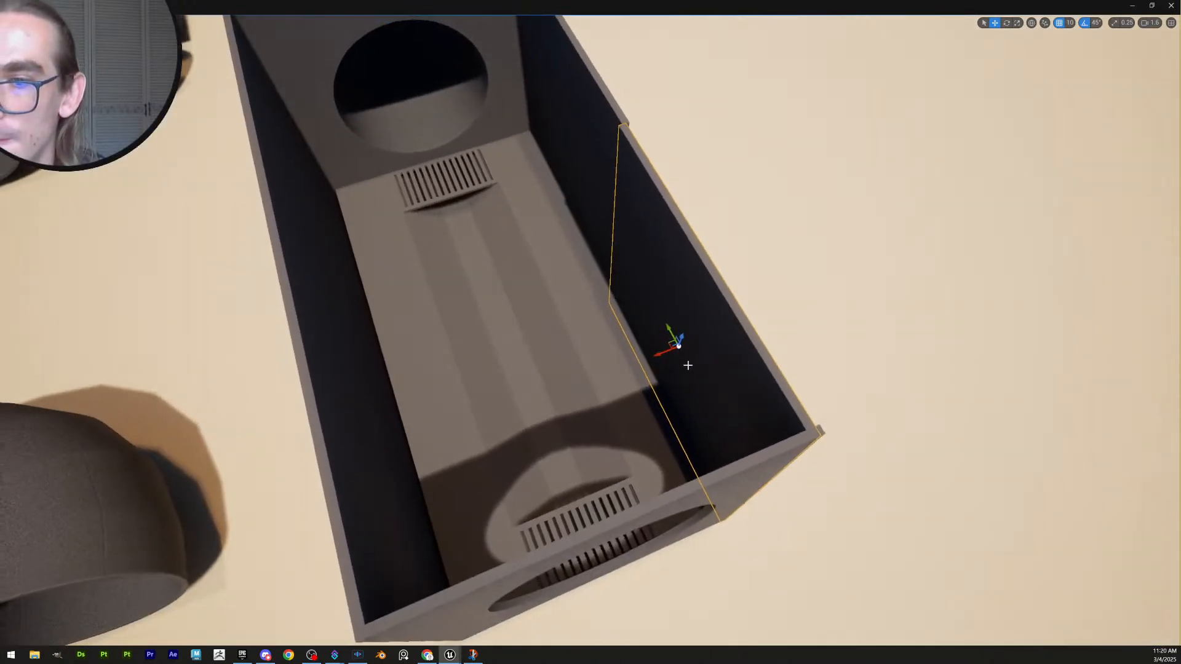
{"action": "left_click_drag", "start_coordinate": [657, 354], "coordinate": [663, 352]}
{"action": "key", "text": "Escape"}
Inspect the long walls, the corners and the pipe connection from around the room
{"action": "key", "text": "s"}
{"action": "right_click_drag", "start_coordinate": [682, 357], "coordinate": [720, 363]}
{"action": "key", "text": "a"}
{"action": "right_click_drag", "start_coordinate": [615, 344], "coordinate": [492, 345]}
{"action": "key", "text": "w"}
{"action": "key", "text": "d"}
{"action": "right_click_drag", "start_coordinate": [749, 380], "coordinate": [609, 396]}
{"action": "key", "text": "s"}
{"action": "key", "text": "w"}
{"action": "left_click", "coordinate": [814, 357]}
{"action": "key", "text": "d"}
{"action": "right_click_drag", "start_coordinate": [835, 393], "coordinate": [732, 409]}
{"action": "left_click", "coordinate": [888, 298]}
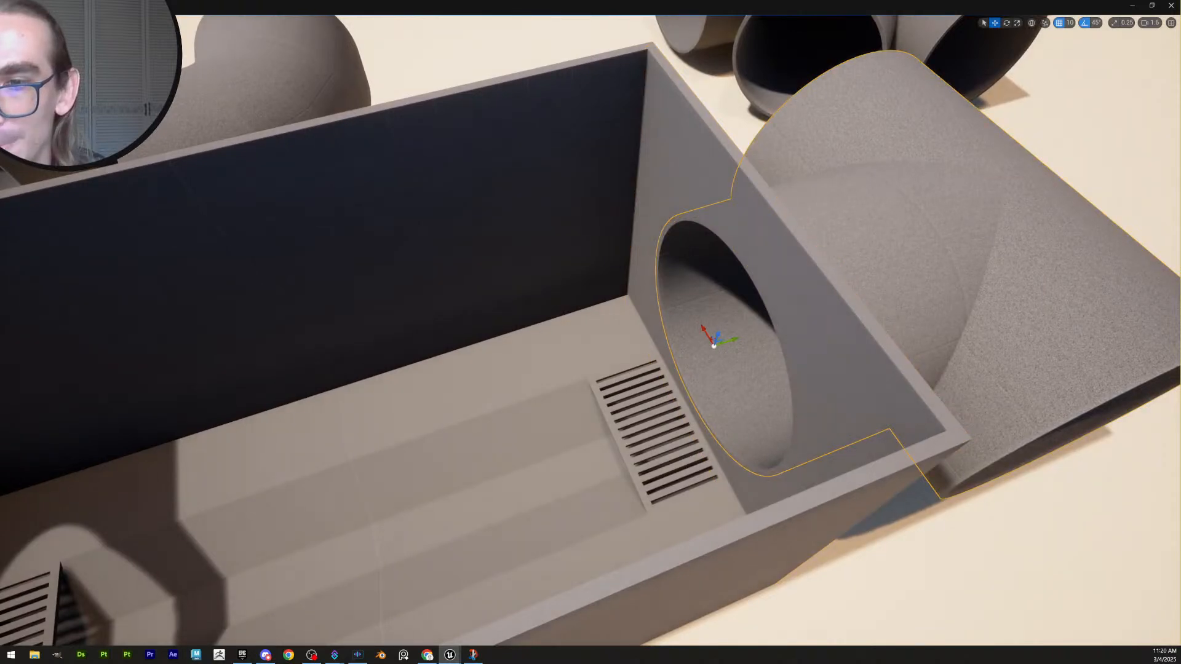
Clear the selection with the whole room in view and save the level
{"action": "right_click_drag", "start_coordinate": [835, 342], "coordinate": [882, 360]}
{"action": "key", "text": "s"}
{"action": "key", "text": "s"}
{"action": "scroll", "coordinate": [836, 342], "scroll_direction": "down", "scroll_amount": 3}
{"action": "left_click", "coordinate": [867, 367]}
{"action": "key", "text": "w"}
{"action": "key", "text": "w"}
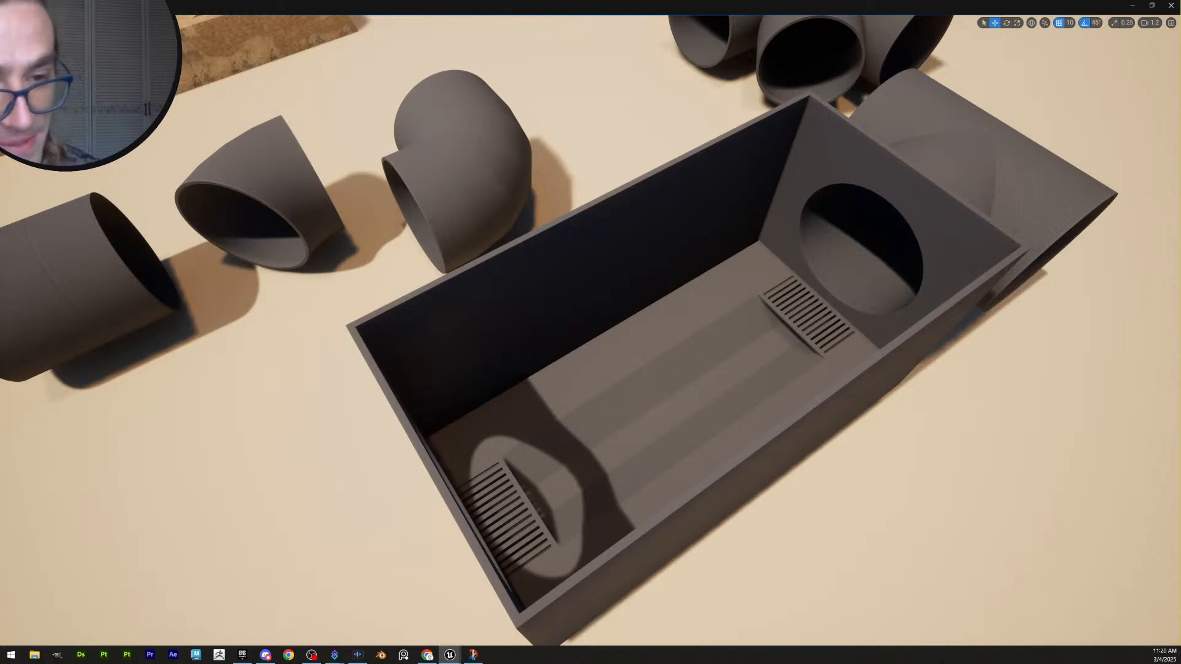
{"action": "key", "text": "ctrl+s"}
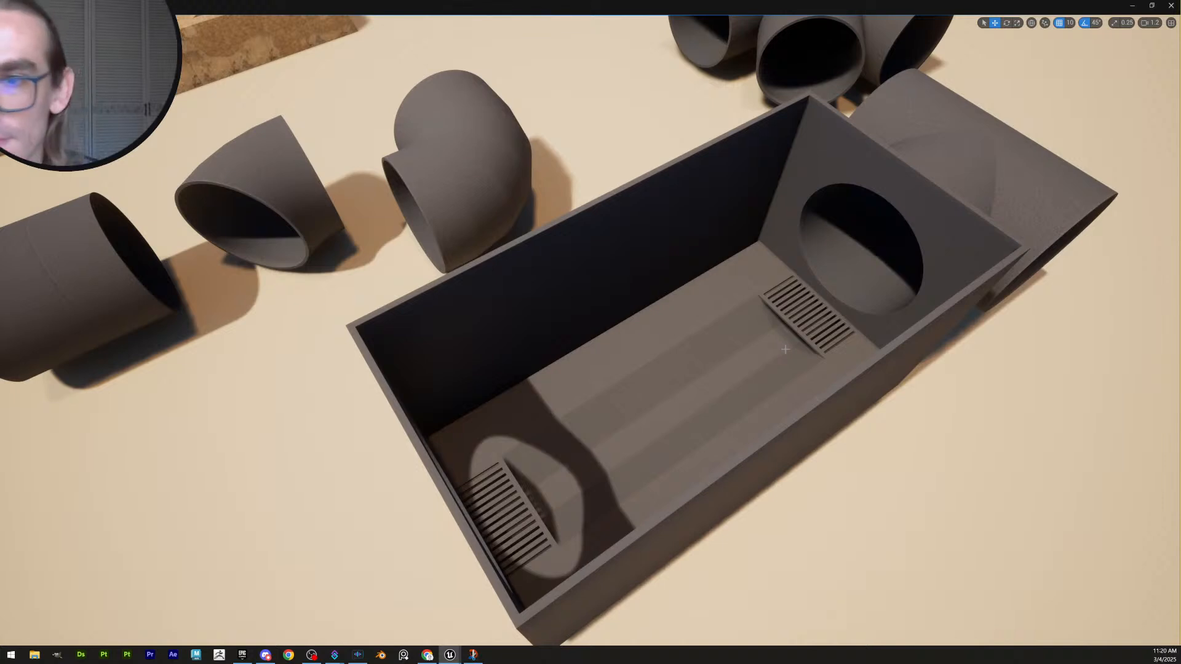
Examine how the connecting pipe meets the round opening in the end wall
{"action": "right_click_drag", "start_coordinate": [780, 344], "coordinate": [801, 330]}
{"action": "scroll", "coordinate": [780, 345], "scroll_direction": "down", "scroll_amount": 5}
{"action": "key", "text": "w"}
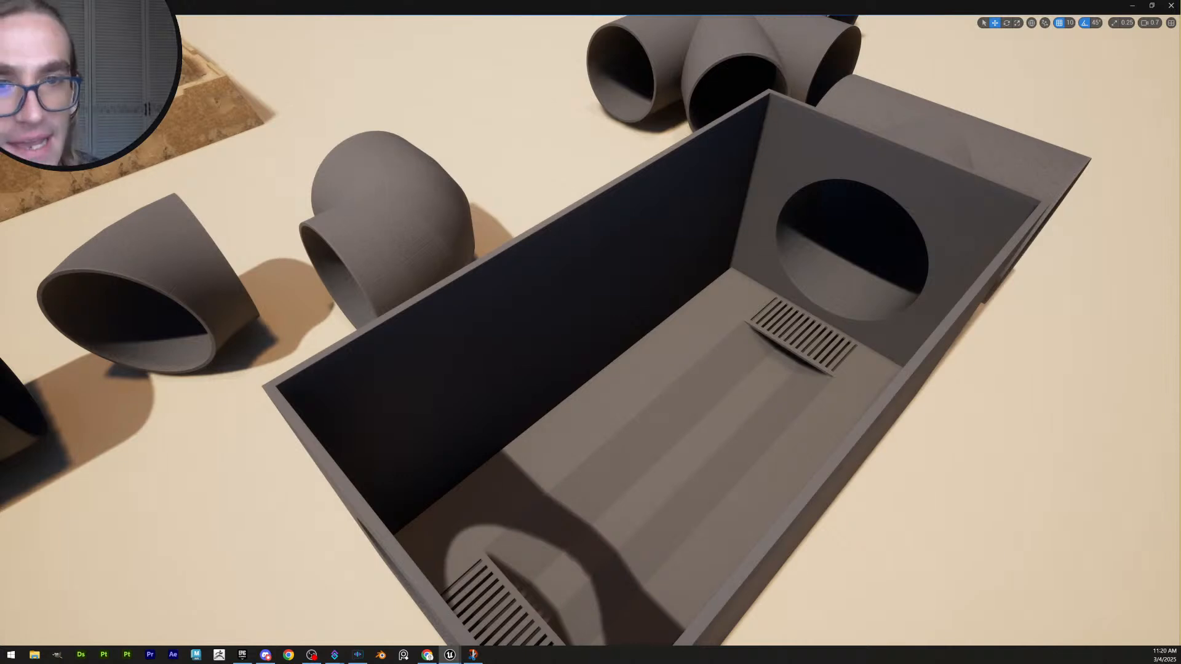
{"action": "right_click_drag", "start_coordinate": [819, 369], "coordinate": [847, 392]}
{"action": "key", "text": "w"}
{"action": "key", "text": "w"}
{"action": "scroll", "coordinate": [879, 353], "scroll_direction": "up", "scroll_amount": 2}
{"action": "key", "text": "s"}
{"action": "key", "text": "w"}
{"action": "key", "text": "a"}
{"action": "scroll", "coordinate": [900, 385], "scroll_direction": "down", "scroll_amount": 1}
{"action": "left_click", "coordinate": [847, 392]}
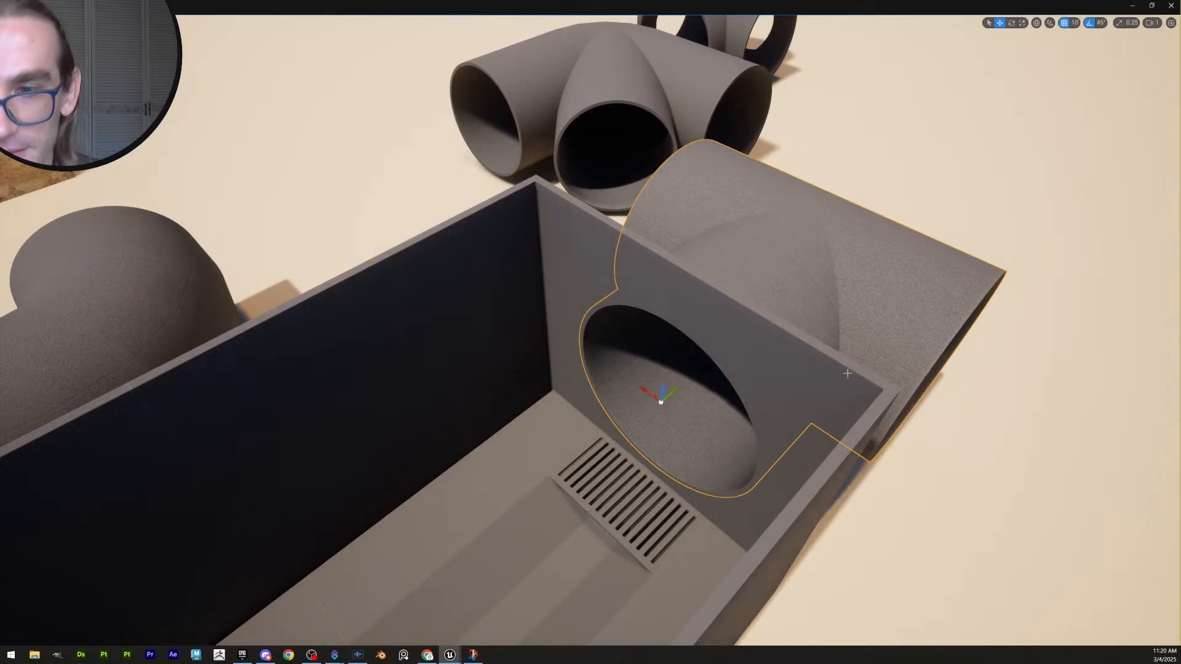
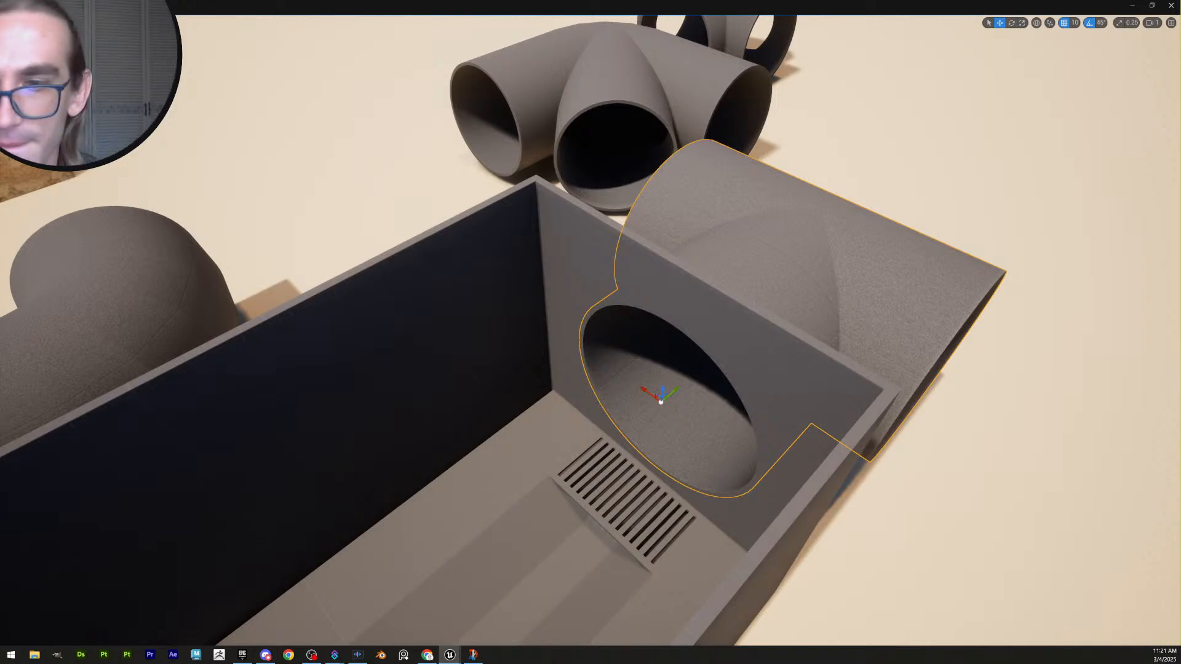
Select the connecting pipe behind the end wall and nudge it away from the room
{"action": "left_click", "coordinate": [796, 382]}
{"action": "right_click_drag", "start_coordinate": [796, 382], "coordinate": [744, 406]}
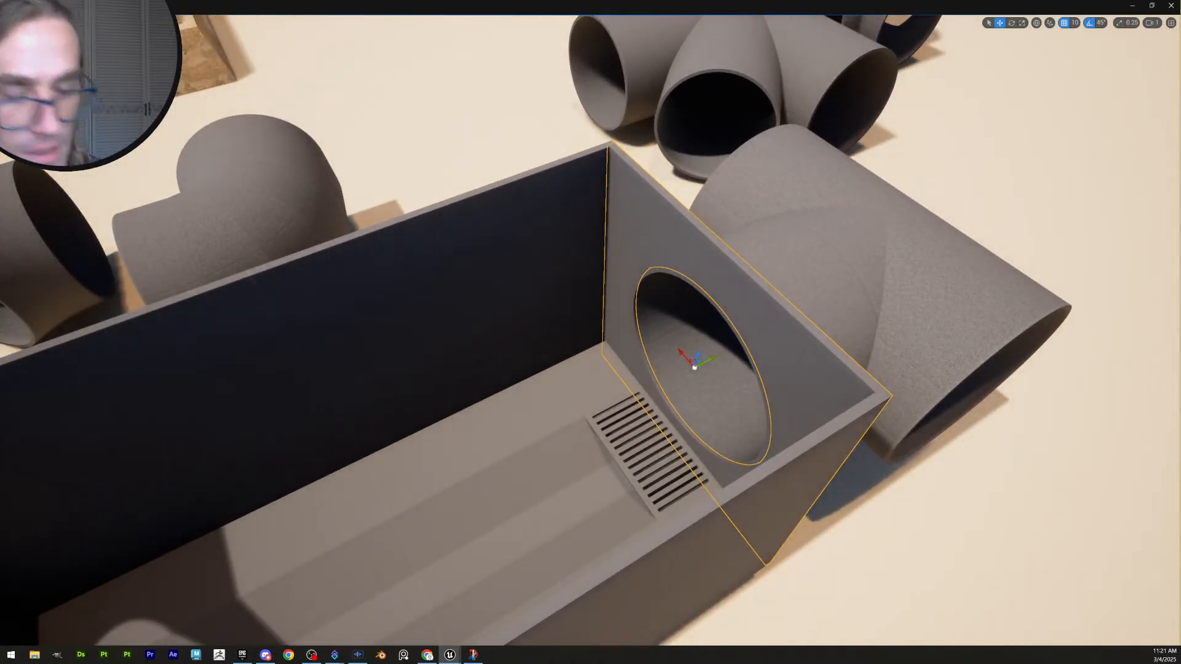
{"action": "left_click", "coordinate": [693, 368]}
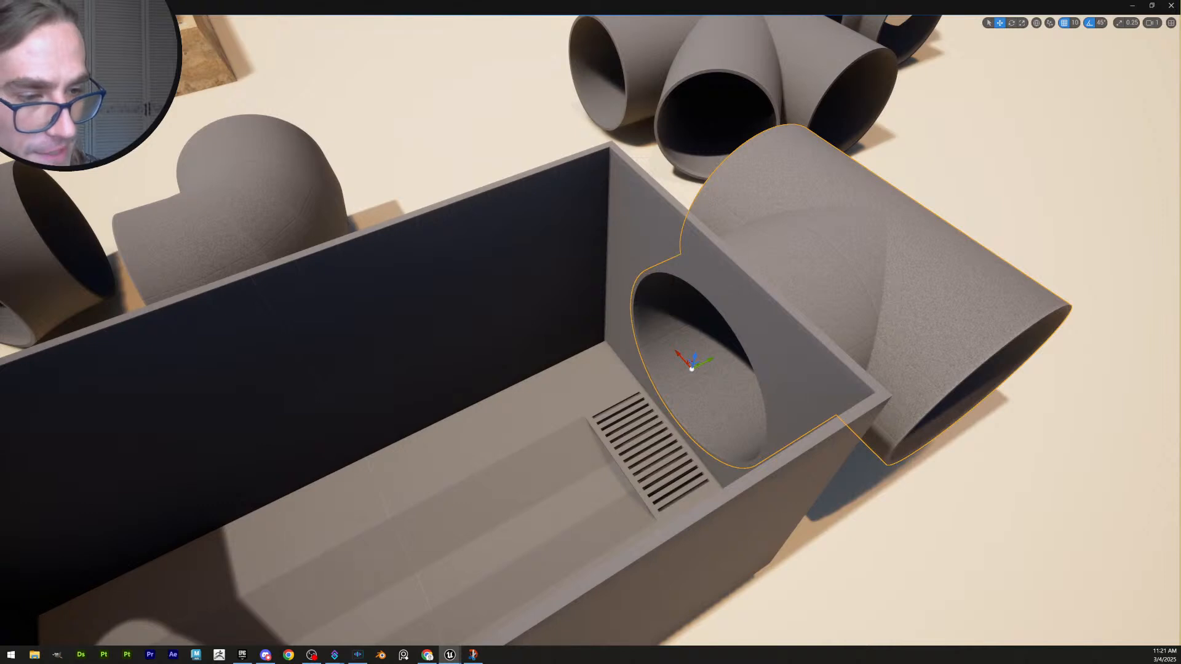
{"action": "left_click_drag", "start_coordinate": [712, 359], "coordinate": [715, 357]}
{"action": "key", "text": "f"}
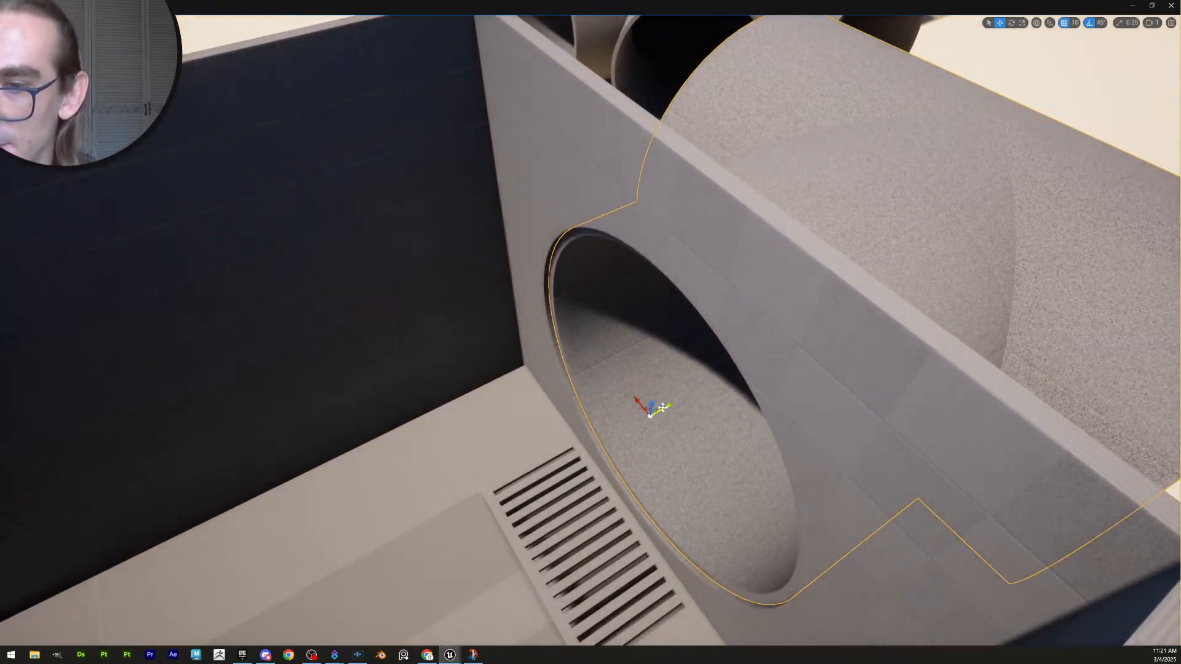
Try to nudge the connecting pipe back toward the room through the end wall's opening
{"action": "left_click_drag", "start_coordinate": [666, 405], "coordinate": [658, 407]}
{"action": "key", "text": "s"}
{"action": "right_click_drag", "start_coordinate": [737, 396], "coordinate": [773, 378]}
{"action": "key", "text": "q"}
{"action": "key", "text": "a"}
{"action": "key", "text": "w"}
{"action": "key", "text": "a"}
{"action": "key", "text": "s"}
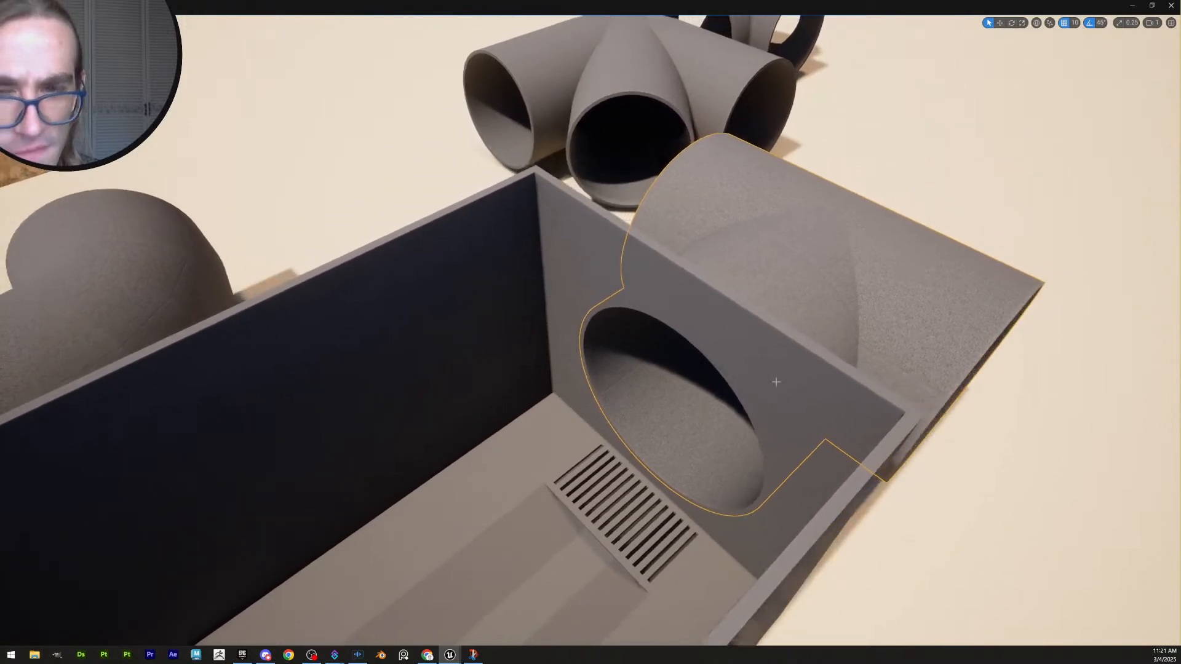
Compare the pivot positions of the end wall and the connecting pipe by selecting them alternately
{"action": "left_click", "coordinate": [783, 374]}
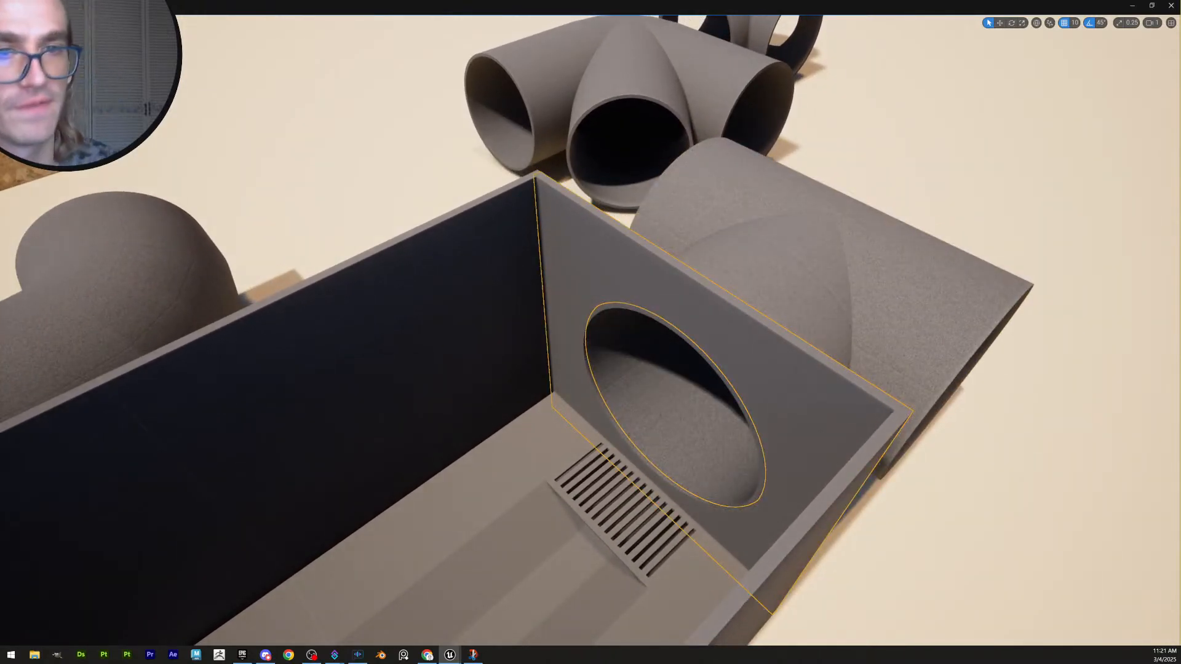
{"action": "key", "text": "w"}
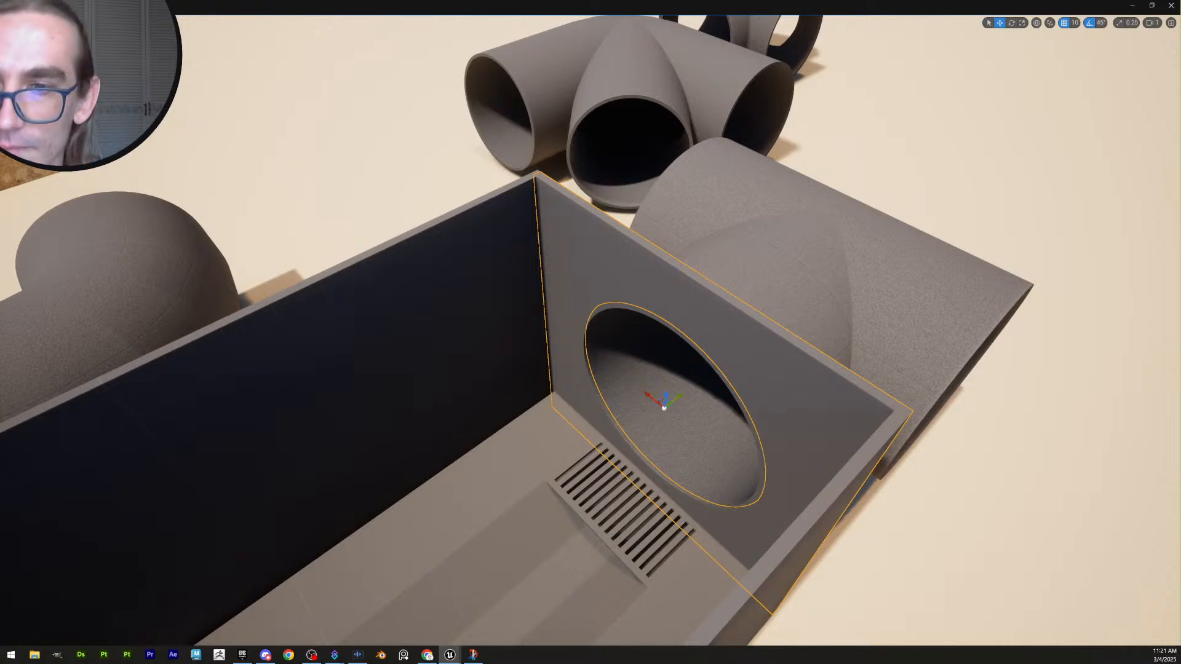
{"action": "left_click", "coordinate": [943, 354]}
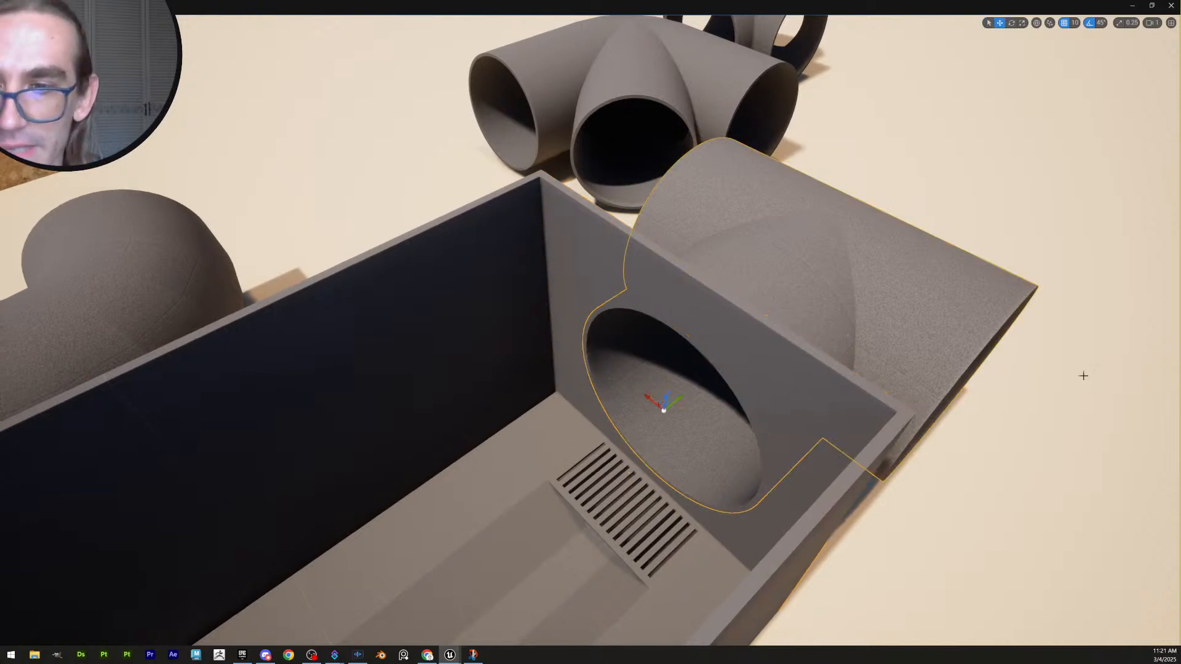
{"action": "left_click", "coordinate": [815, 409]}
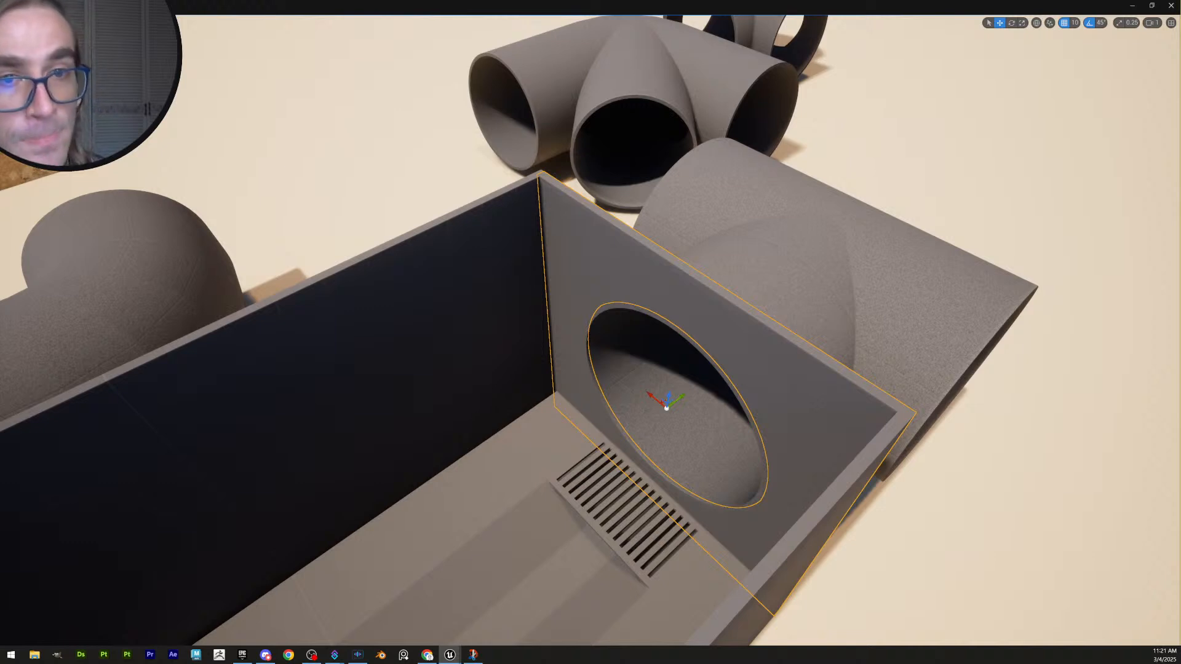
{"action": "left_click", "coordinate": [738, 490]}
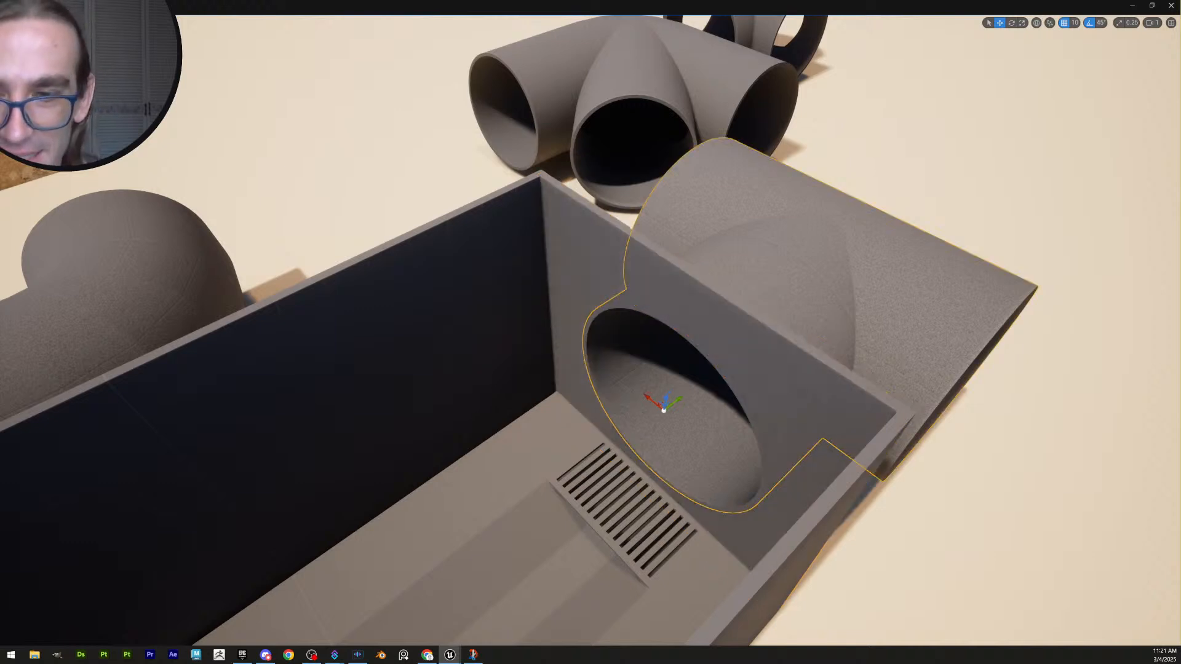
{"action": "scroll", "coordinate": [714, 490], "scroll_direction": "down", "scroll_amount": 3}
{"action": "right_click_drag", "start_coordinate": [738, 490], "coordinate": [714, 486]}
{"action": "key", "text": "w"}
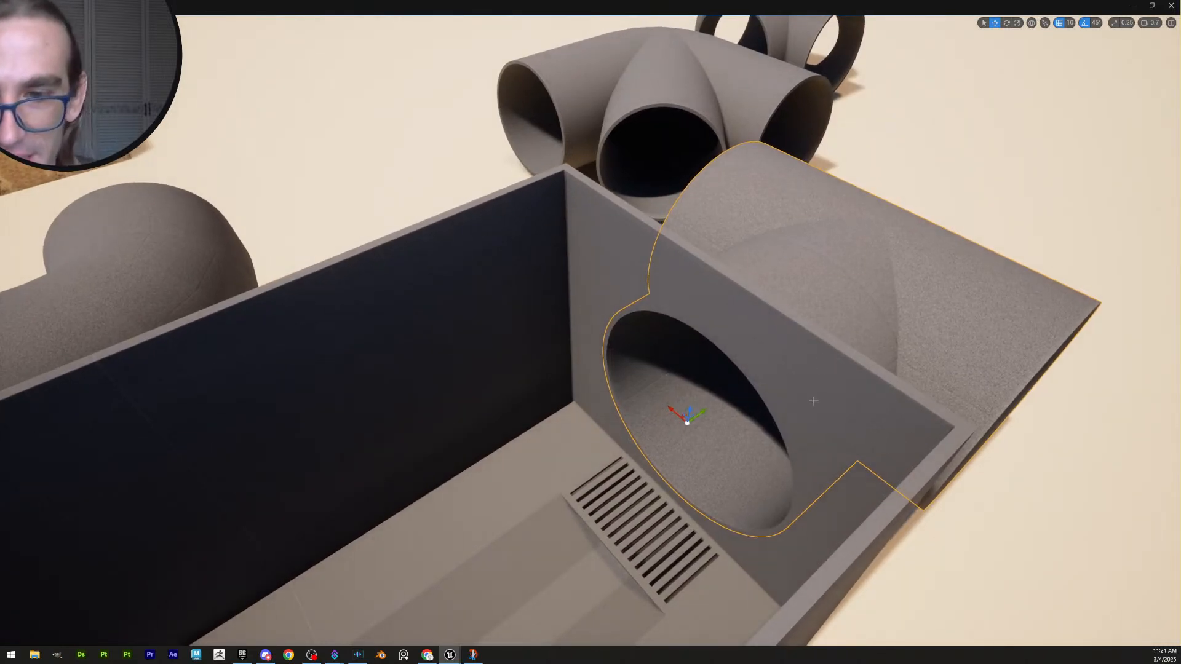
Recheck the pivot offset between the pipe and the end wall with the whole junction in view
{"action": "left_click", "coordinate": [814, 401]}
{"action": "left_click", "coordinate": [922, 363]}
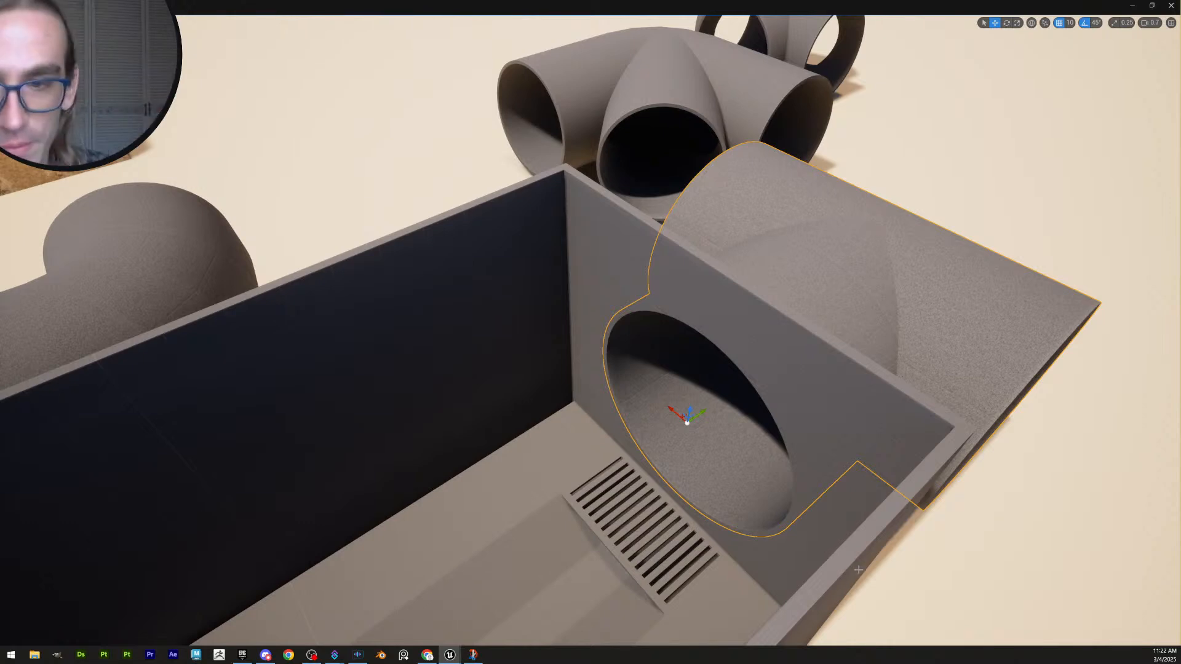
{"action": "left_click", "coordinate": [862, 479]}
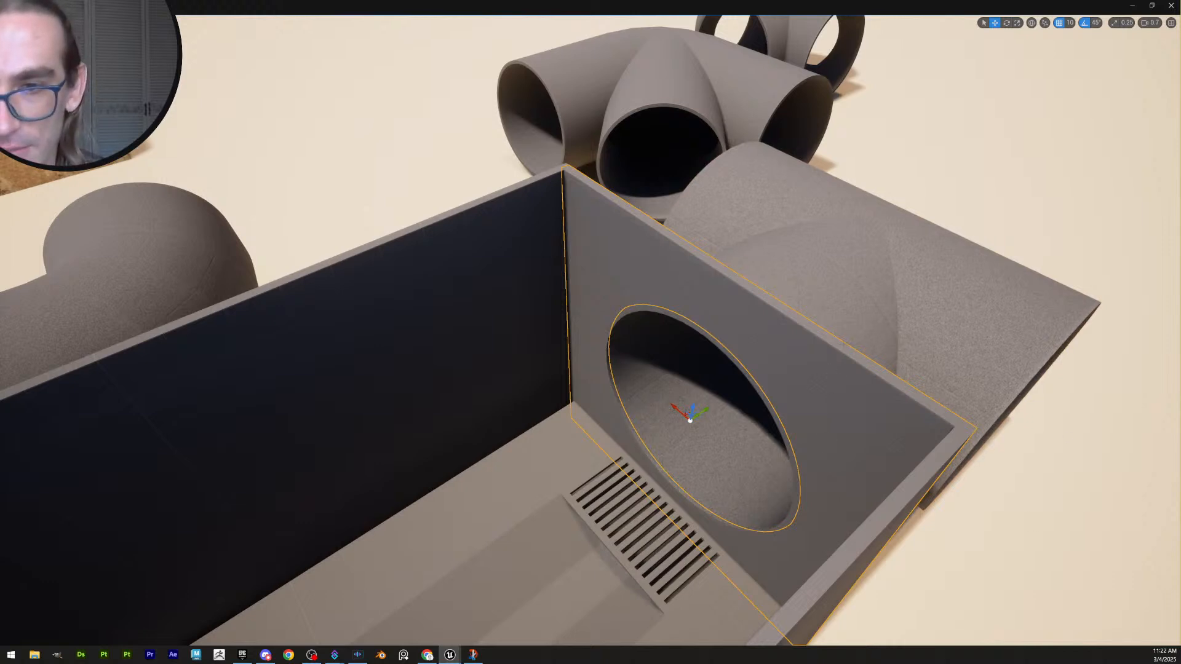
{"action": "left_click", "coordinate": [855, 295]}
{"action": "left_click", "coordinate": [854, 429]}
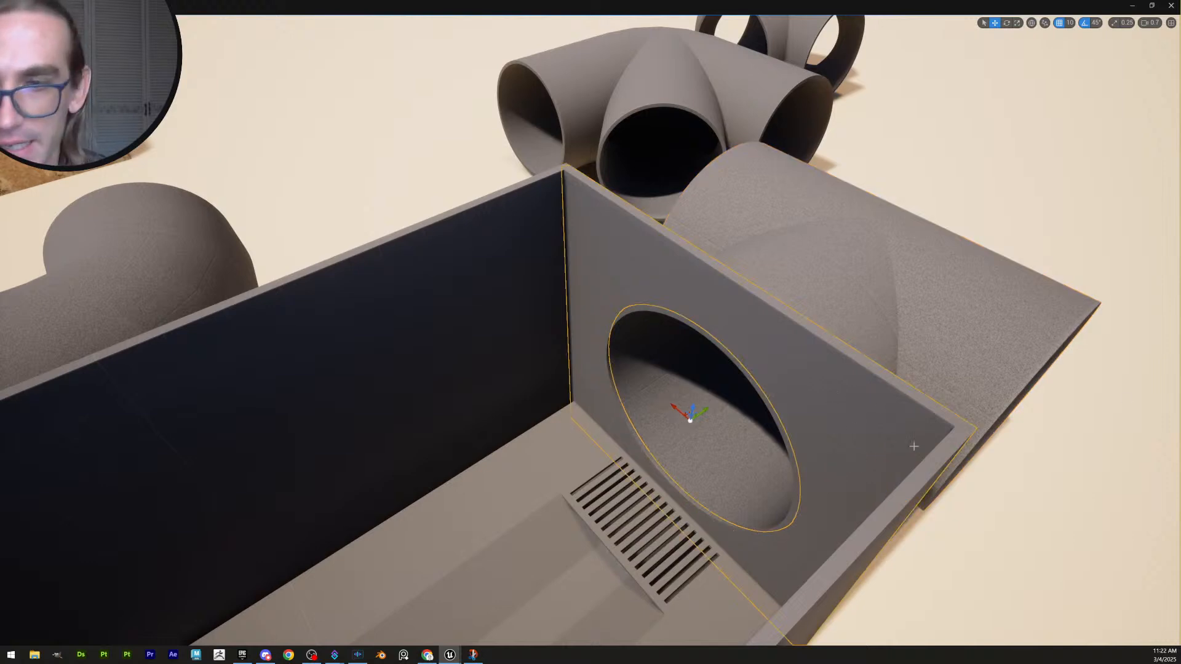
{"action": "left_click", "coordinate": [901, 344]}
{"action": "right_click_drag", "start_coordinate": [901, 345], "coordinate": [874, 326]}
{"action": "scroll", "coordinate": [875, 326], "scroll_direction": "down", "scroll_amount": 3}
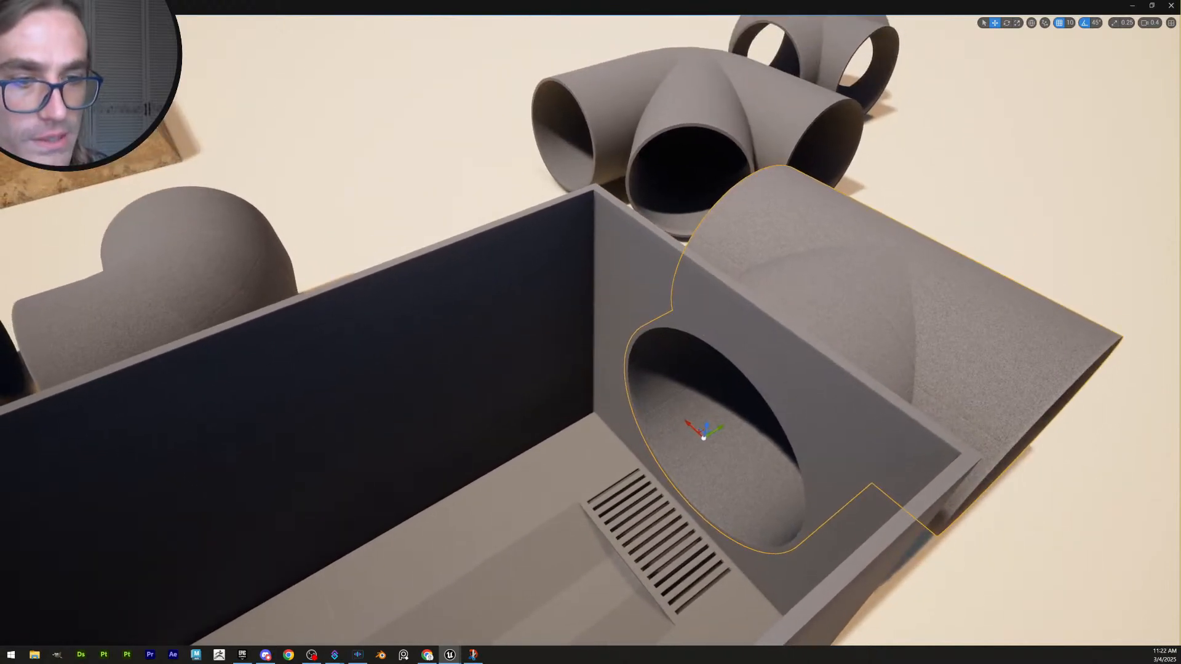
{"action": "left_click", "coordinate": [857, 399]}
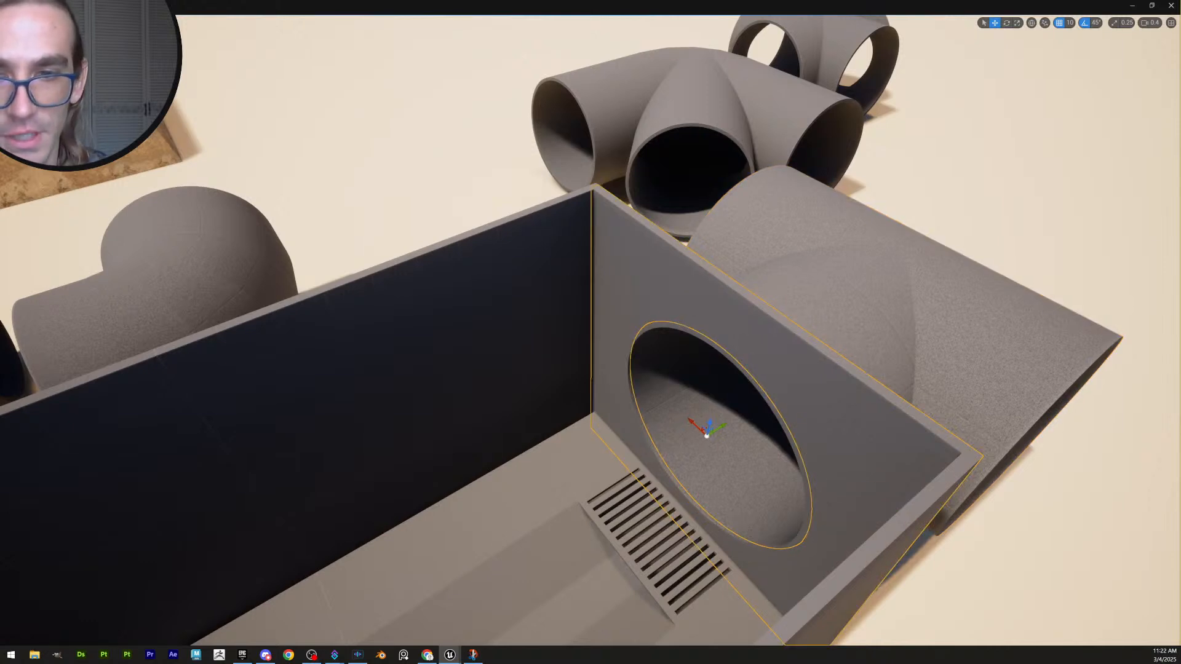
{"action": "left_click", "coordinate": [892, 354]}
Read the connecting pipe's pivot coordinates in the Edit Pivot tool and cancel without changing them
{"action": "key", "text": "Insert"}
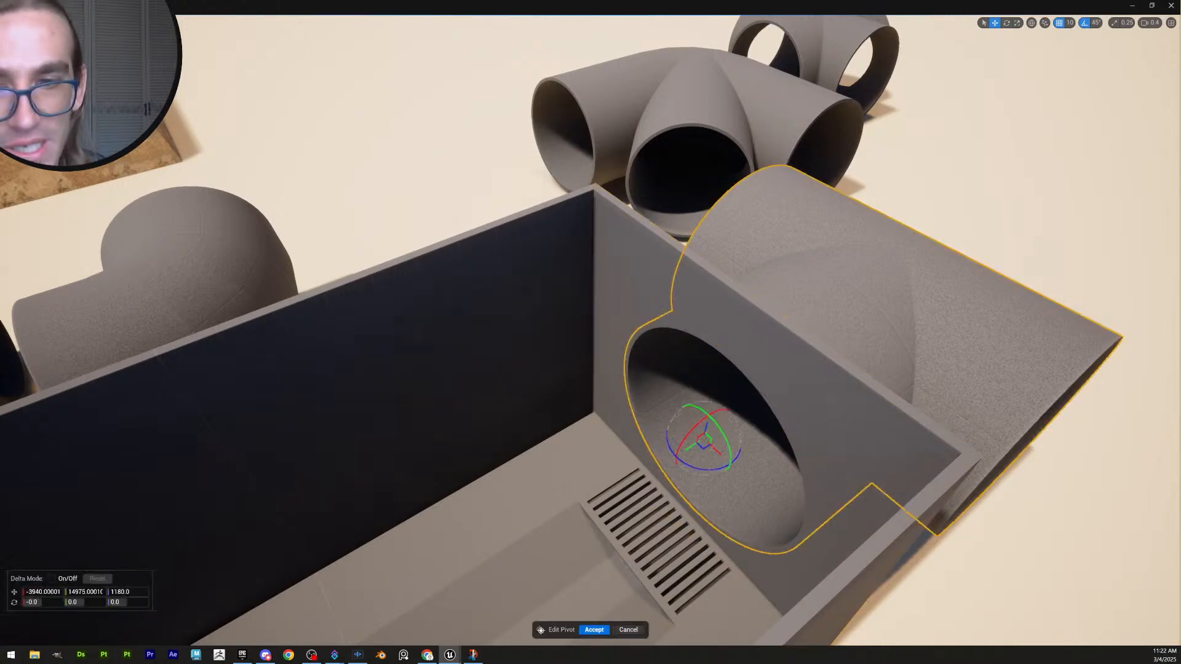
{"action": "left_click", "coordinate": [812, 425]}
{"action": "right_click_drag", "start_coordinate": [849, 415], "coordinate": [883, 427]}
{"action": "scroll", "coordinate": [851, 423], "scroll_direction": "up", "scroll_amount": 1}
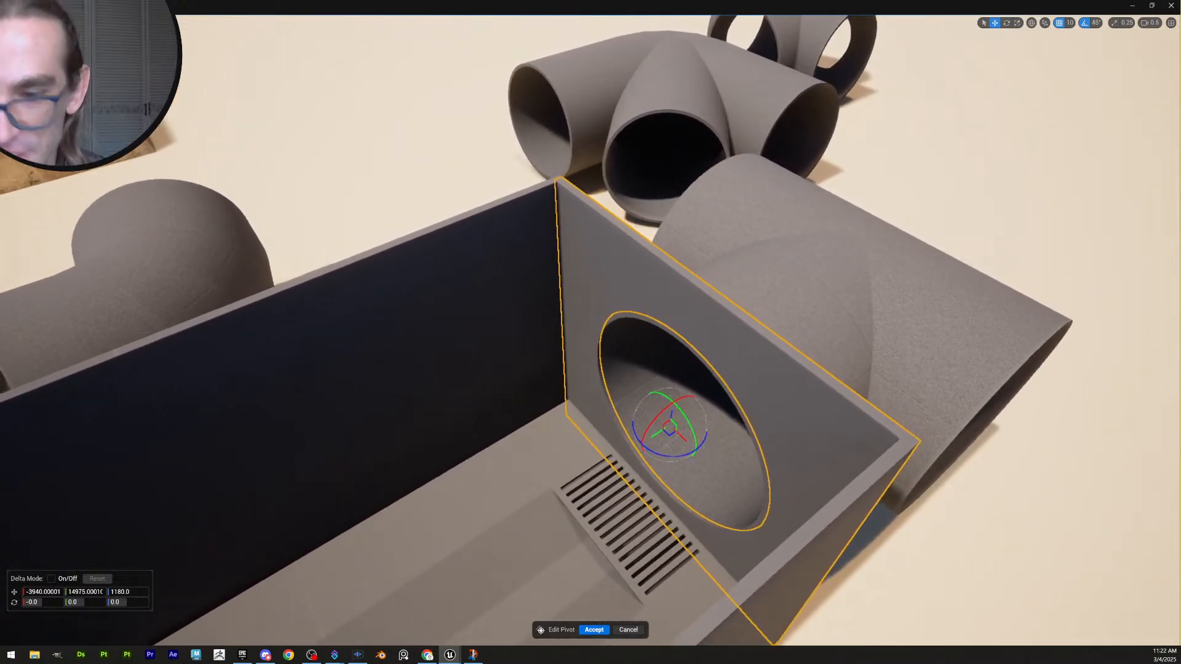
{"action": "left_click", "coordinate": [633, 630]}
{"action": "right_click_drag", "start_coordinate": [816, 441], "coordinate": [816, 440]}
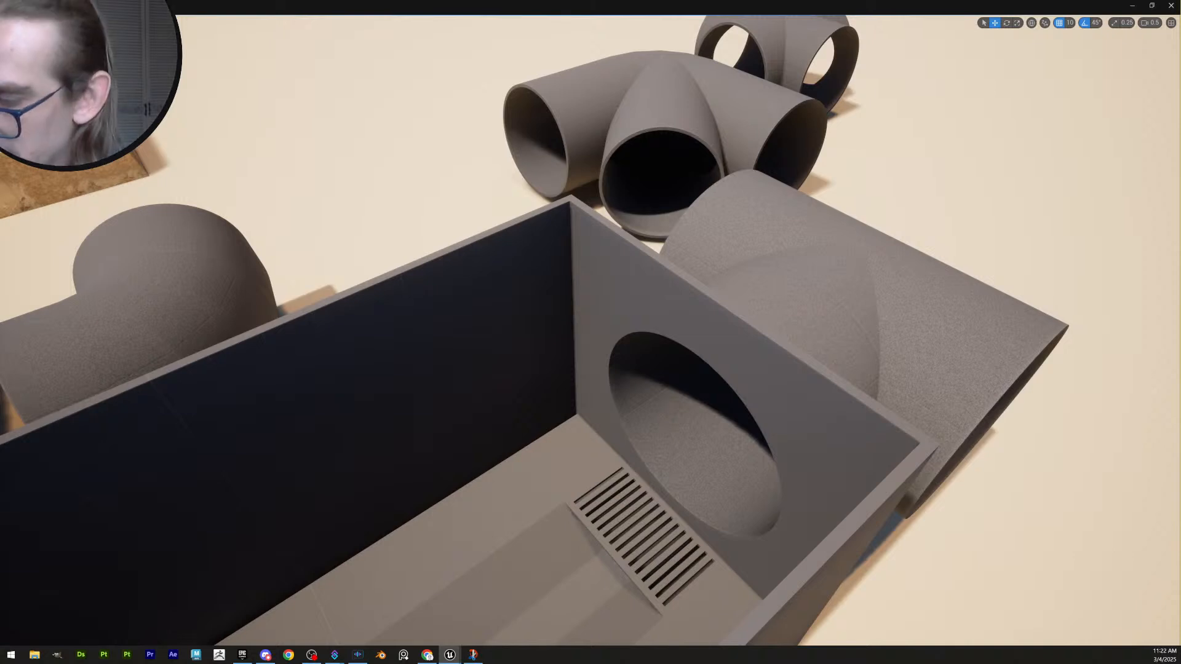
Read the end wall's pivot coordinates in the Edit Pivot tool and close it with the pivot in place
{"action": "mouse_move", "coordinate": [800, 423]}
{"action": "right_mouse_down"}
{"action": "mouse_move", "coordinate": [799, 394]}
{"action": "mouse_move", "coordinate": [802, 433]}
{"action": "right_mouse_up"}
{"action": "key", "text": "w"}
{"action": "scroll", "coordinate": [800, 424], "scroll_direction": "up", "scroll_amount": 1}
{"action": "left_click", "coordinate": [819, 389]}
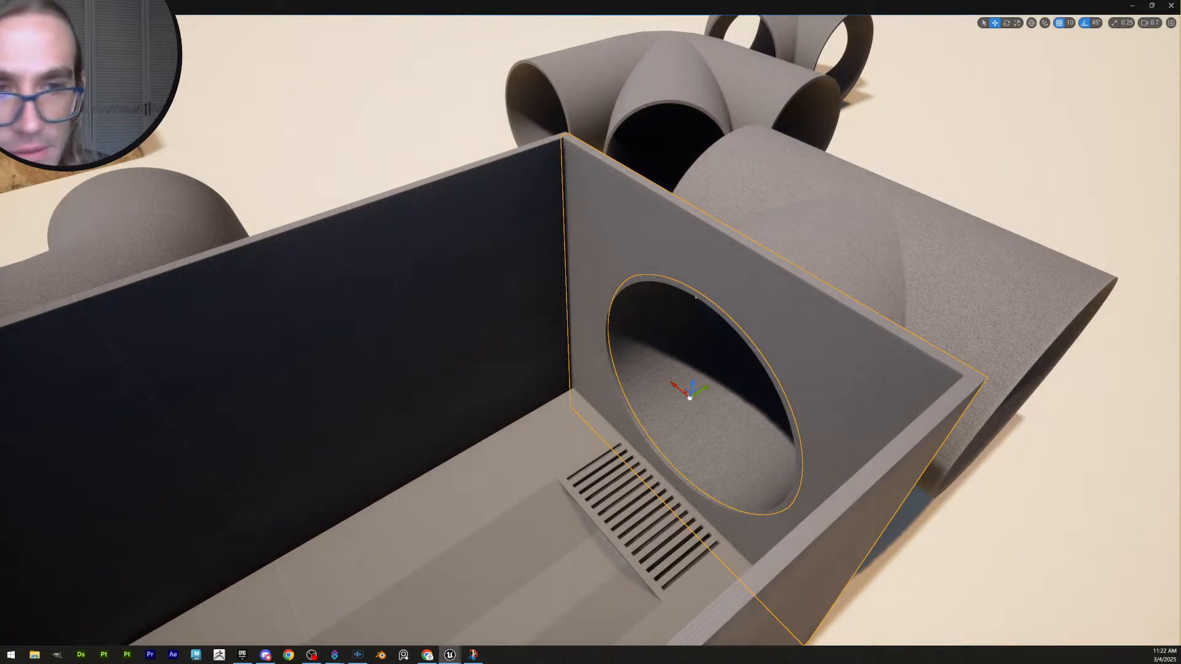
{"action": "key", "text": "Insert"}
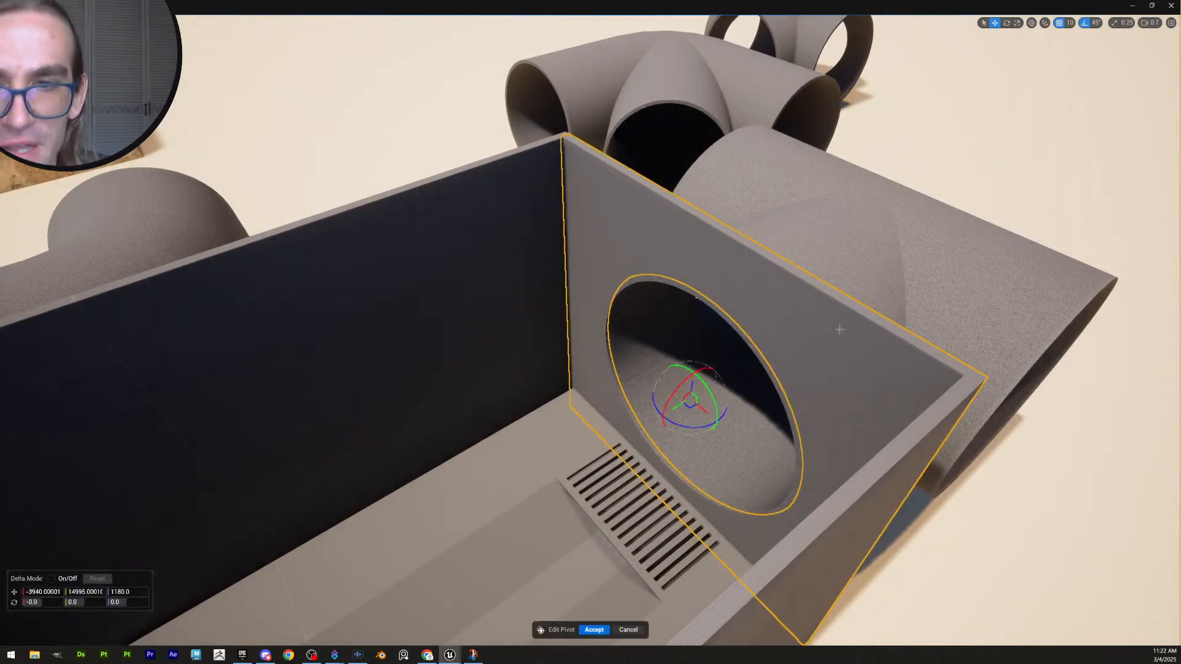
{"action": "left_click", "coordinate": [861, 286]}
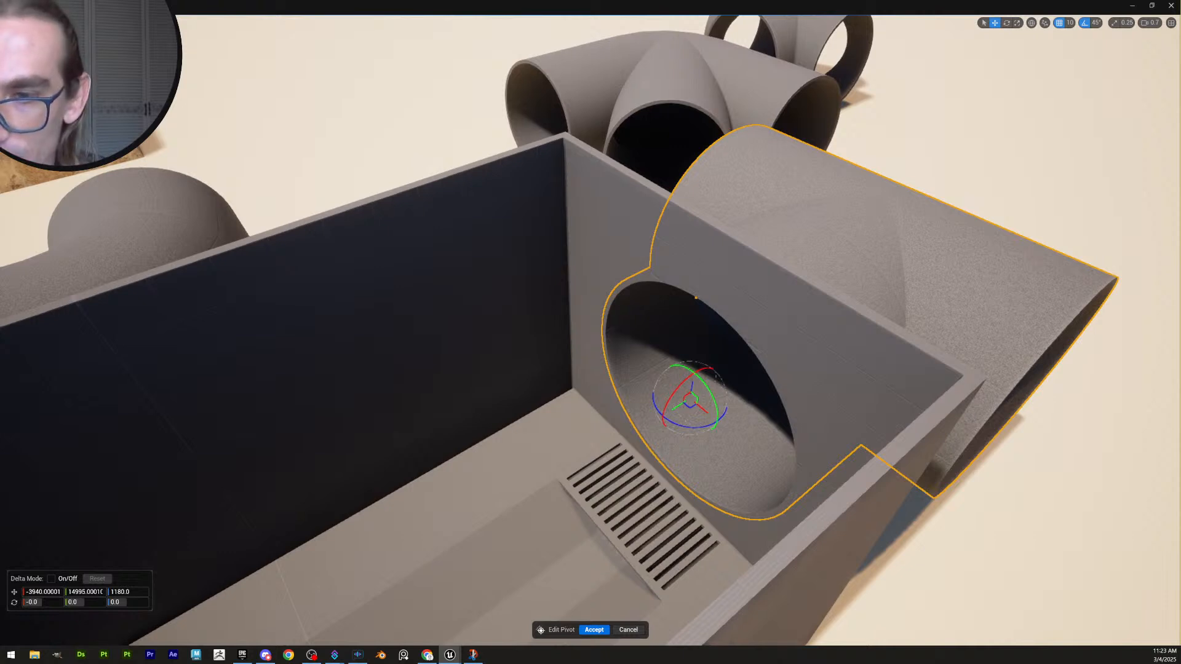
{"action": "left_click", "coordinate": [600, 630]}
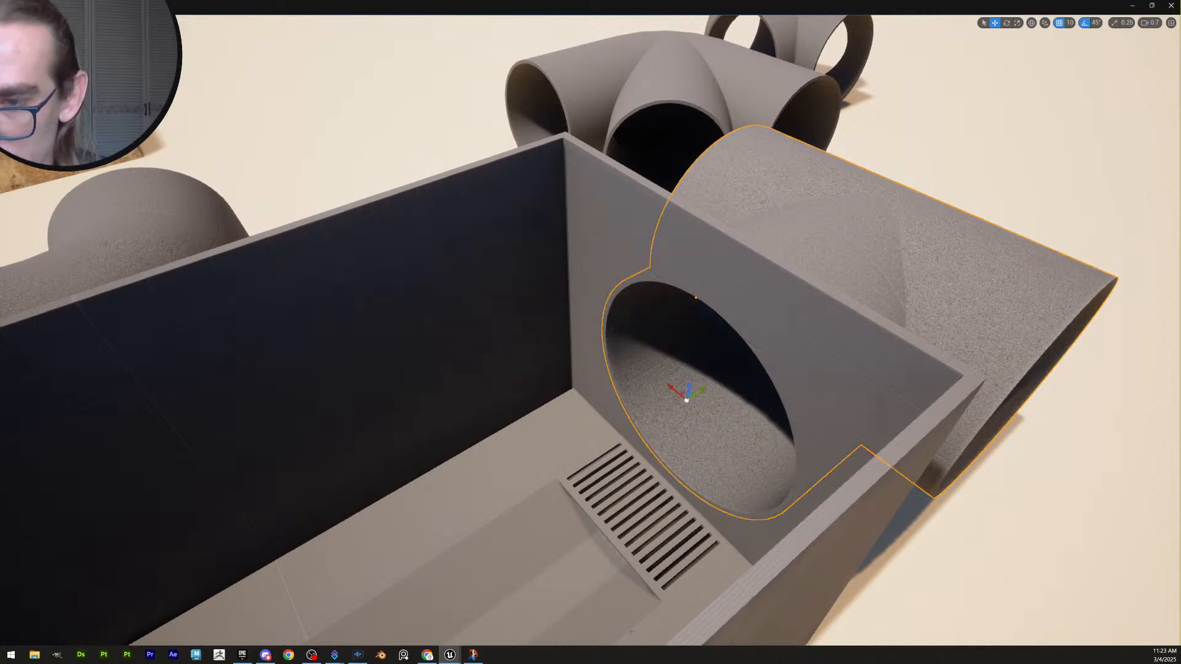
Undo the connecting pipe's last nudge toward the room
{"action": "left_click", "coordinate": [820, 403]}
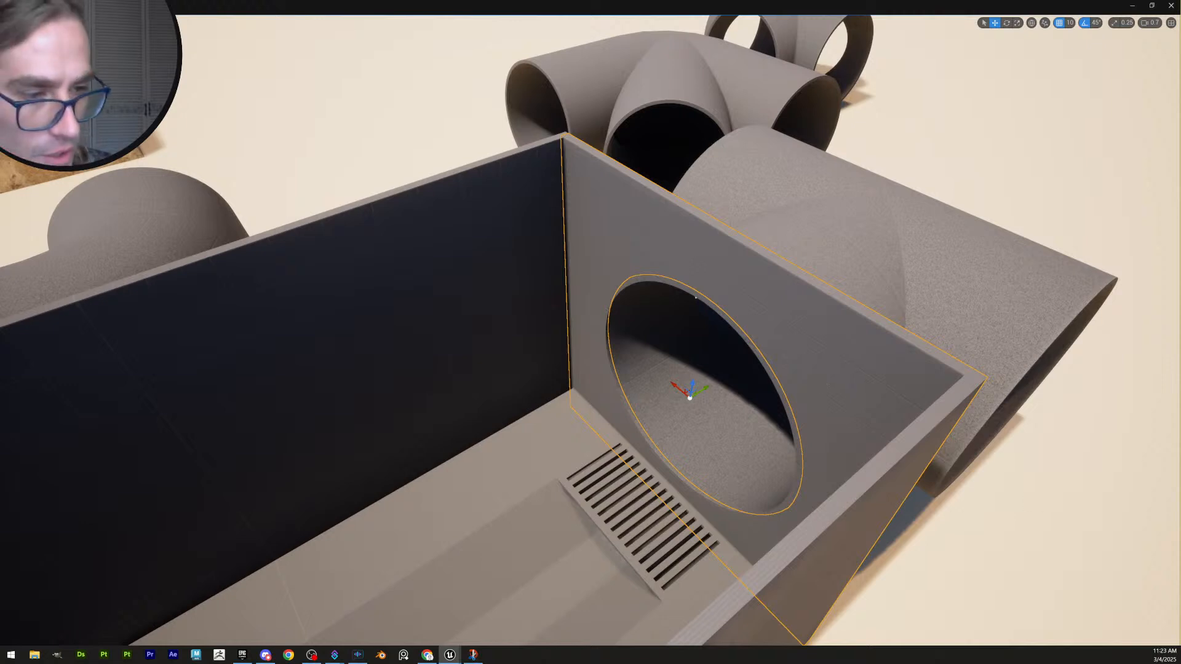
{"action": "key", "text": "ctrl+z"}
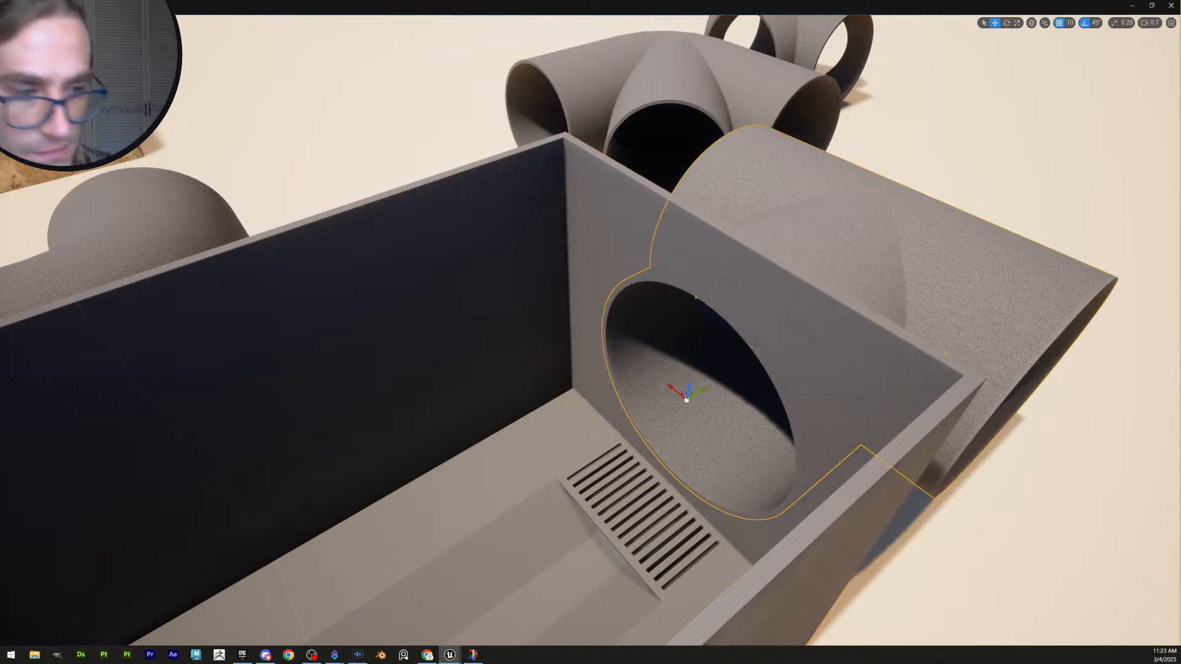
{"action": "key", "text": "ctrl+z"}
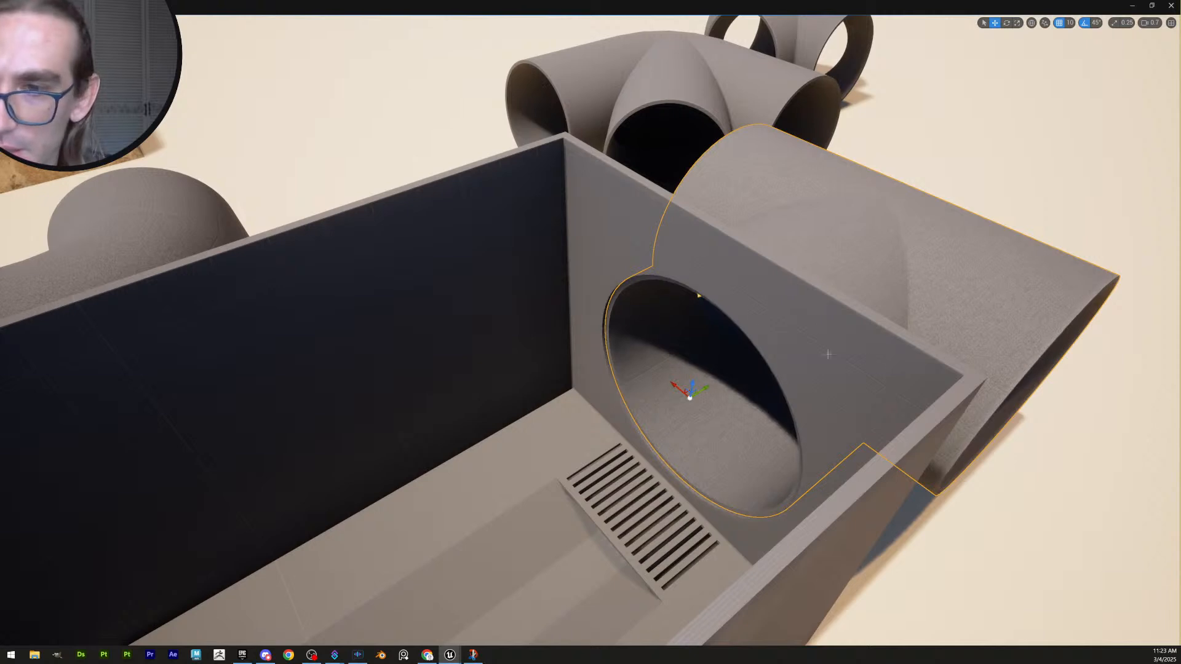
Shift the connecting pipe's pivot along Y to about 15015 in the Edit Pivot tool and accept it
{"action": "mouse_move", "coordinate": [828, 354]}
{"action": "right_mouse_down"}
{"action": "mouse_move", "coordinate": [793, 360]}
{"action": "mouse_move", "coordinate": [846, 368]}
{"action": "mouse_move", "coordinate": [830, 369]}
{"action": "right_mouse_up"}
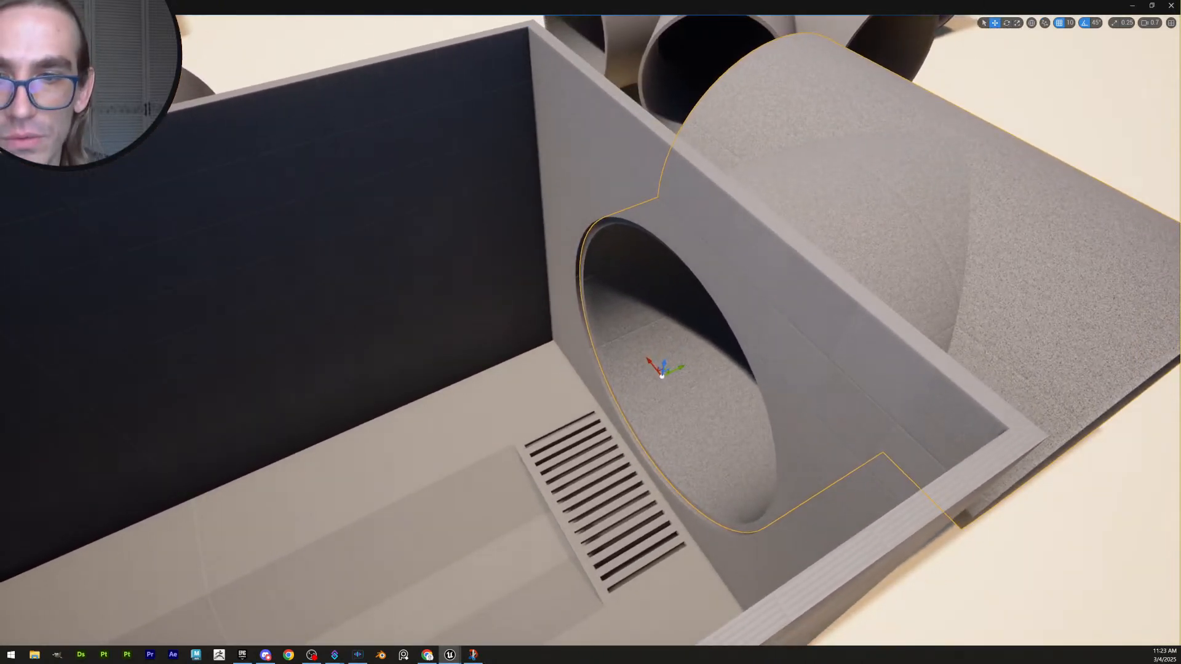
{"action": "key", "text": "alt+v"}
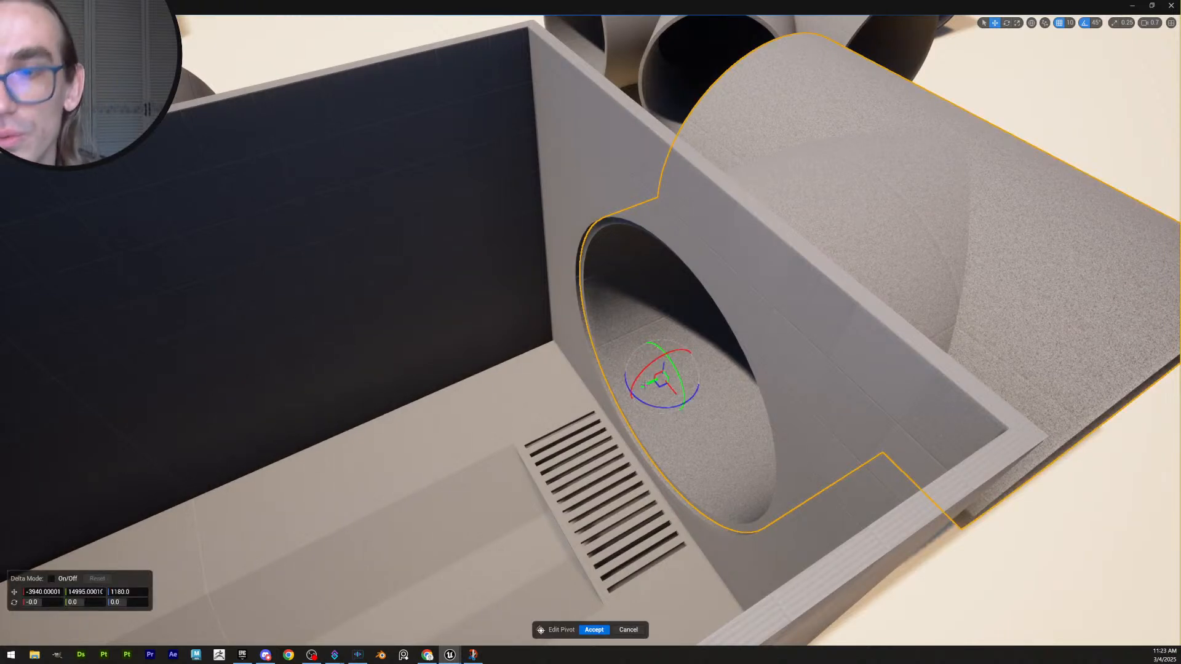
{"action": "left_click_drag", "start_coordinate": [643, 385], "coordinate": [649, 382]}
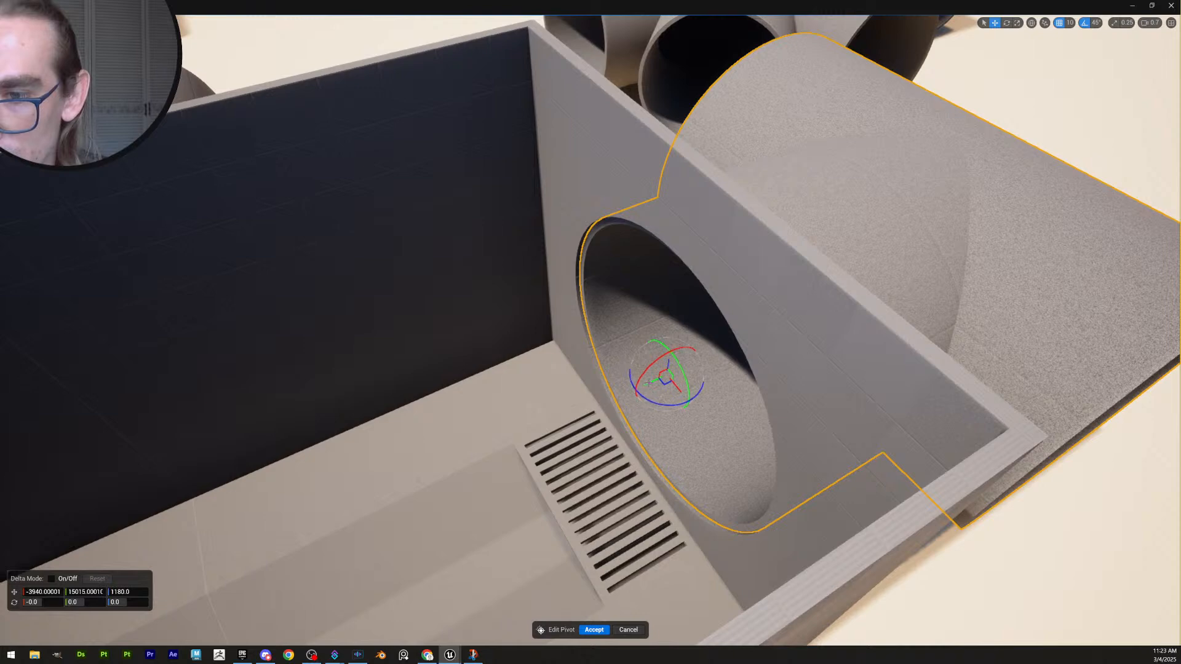
{"action": "left_click", "coordinate": [579, 630]}
{"action": "scroll", "coordinate": [674, 397], "scroll_direction": "down", "scroll_amount": 5}
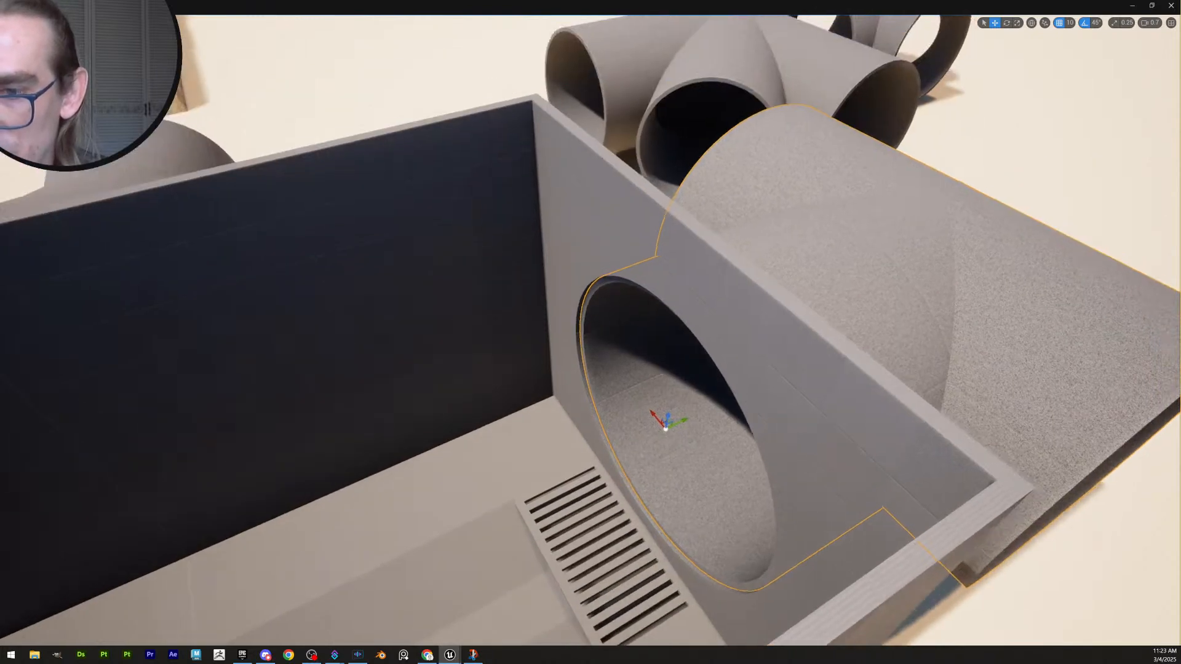
Pull the connecting pipe away from the end wall and snap it back onto the wall's pivot
{"action": "left_click_drag", "start_coordinate": [674, 397], "coordinate": [794, 340]}
{"action": "right_click_drag", "start_coordinate": [794, 339], "coordinate": [766, 363]}
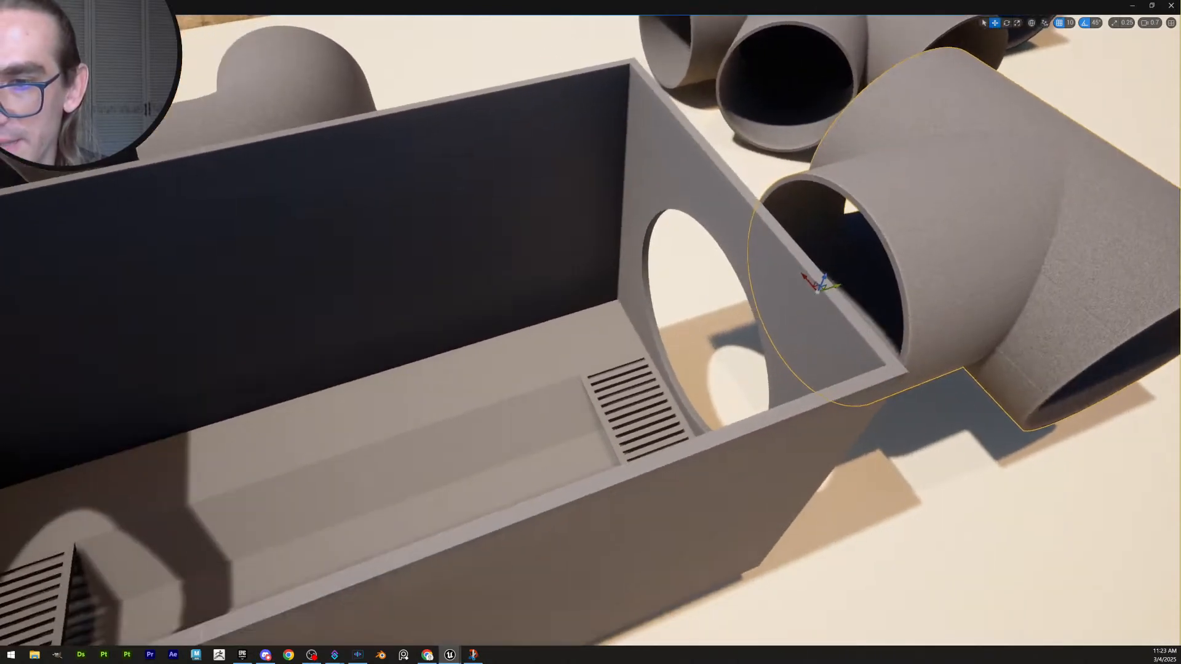
{"action": "left_click", "coordinate": [793, 340]}
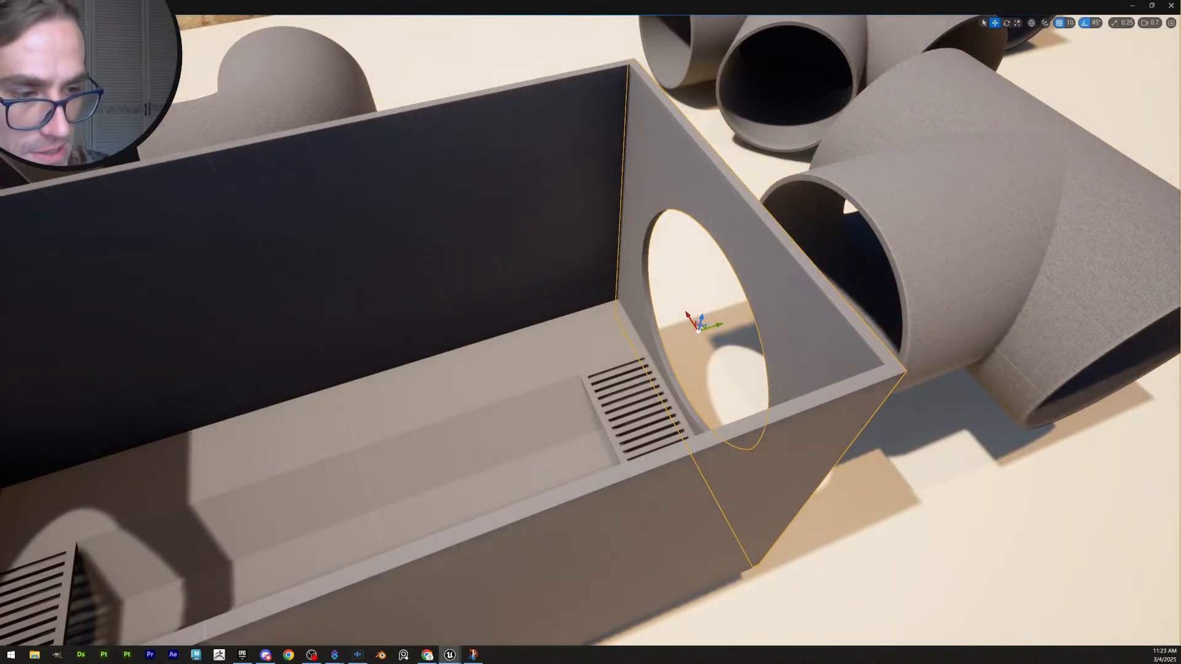
{"action": "left_click", "coordinate": [992, 326]}
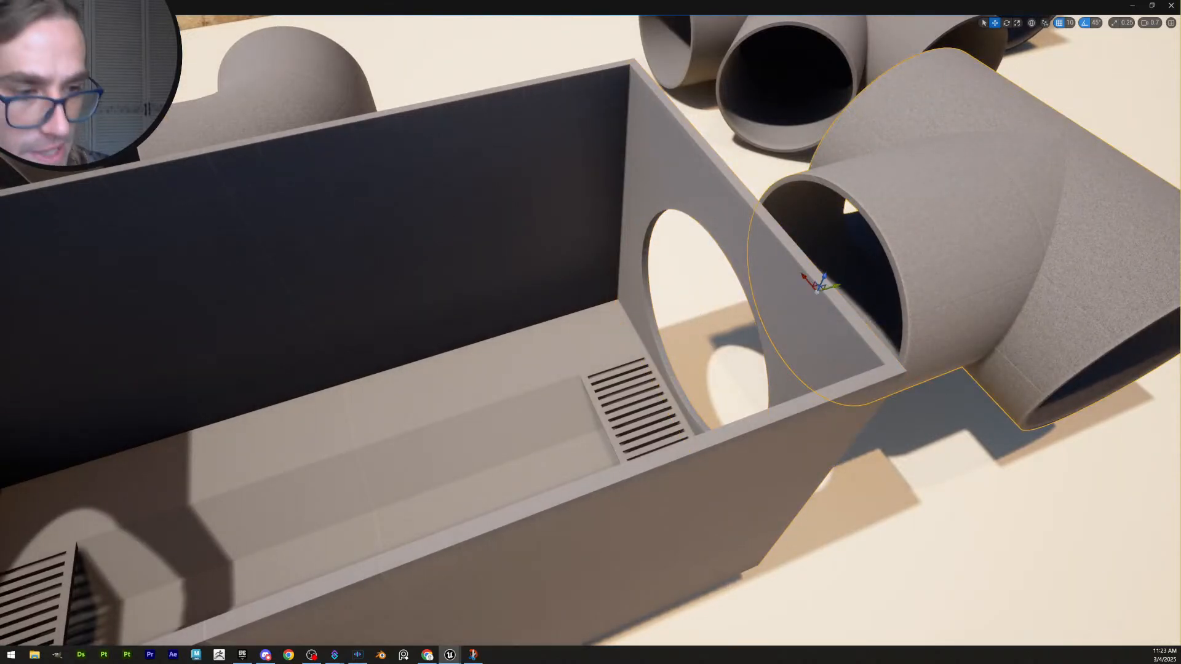
{"action": "left_click_drag", "start_coordinate": [835, 286], "coordinate": [715, 316]}
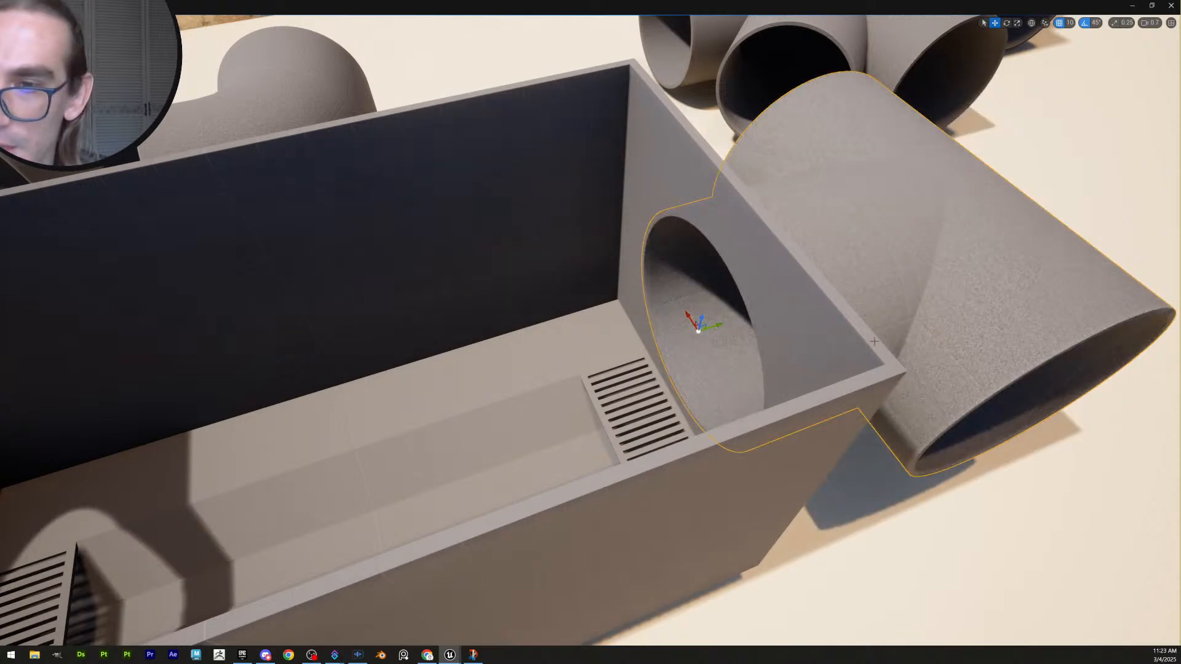
Move the connecting pipe out of the end wall to a free spot clear of the room
{"action": "right_click_drag", "start_coordinate": [714, 316], "coordinate": [689, 323]}
{"action": "key", "text": "g"}
{"action": "key", "text": "s"}
{"action": "scroll", "coordinate": [717, 316], "scroll_direction": "up", "scroll_amount": 5}
{"action": "key", "text": "d"}
{"action": "key", "text": "w"}
{"action": "key", "text": "s"}
{"action": "right_click_drag", "start_coordinate": [448, 225], "coordinate": [443, 226]}
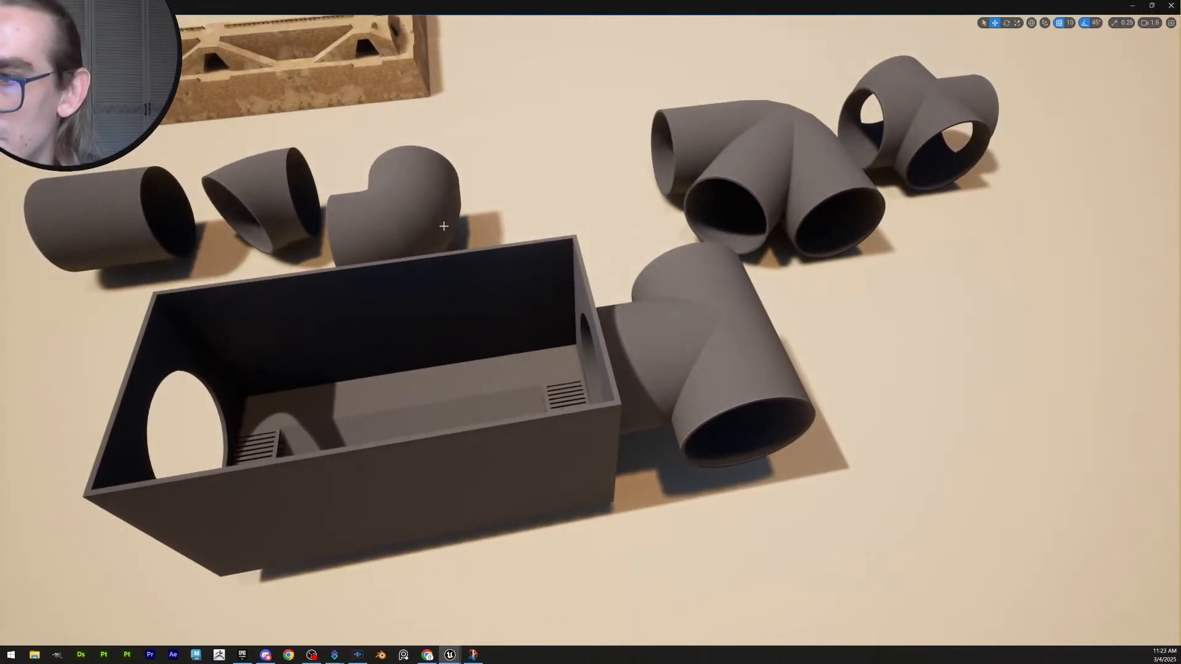
{"action": "left_click", "coordinate": [624, 376]}
{"action": "left_click_drag", "start_coordinate": [615, 369], "coordinate": [880, 329]}
{"action": "left_click", "coordinate": [920, 180]}
{"action": "key", "text": "e"}
{"action": "right_click_drag", "start_coordinate": [920, 181], "coordinate": [918, 178]}
Snap the connecting pipe onto the straight pipe's pivot and nudge it slightly away along Y
{"action": "left_click", "coordinate": [177, 262]}
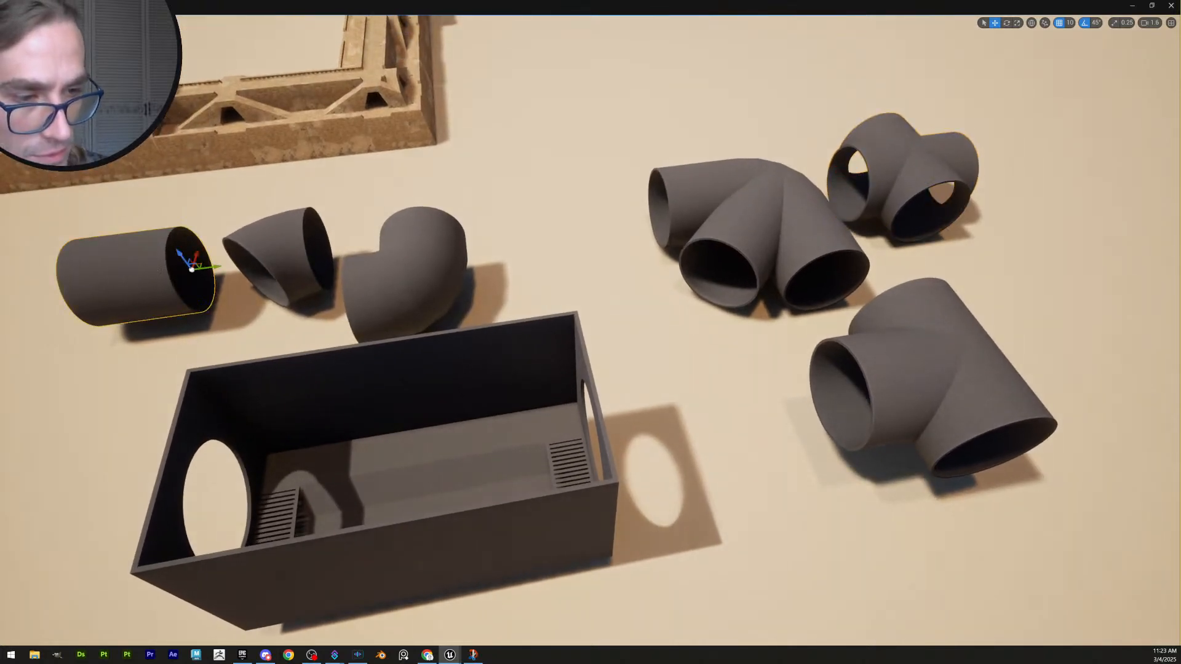
{"action": "left_click", "coordinate": [847, 371]}
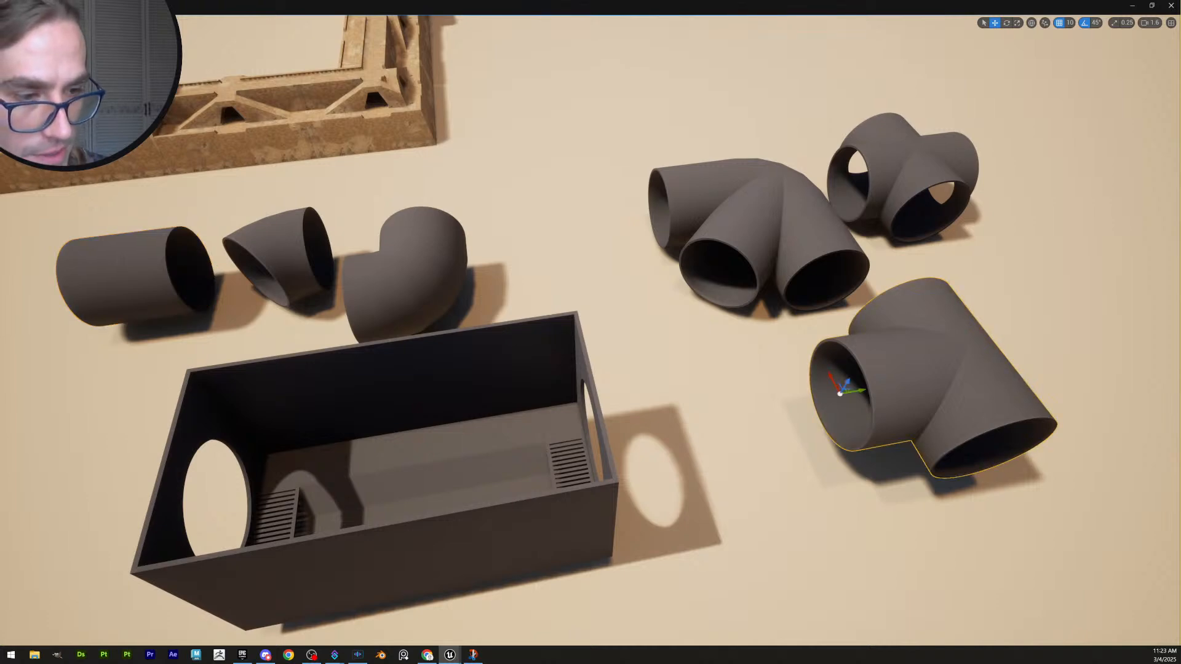
{"action": "key", "text": "v"}
{"action": "key", "text": "w"}
{"action": "right_click_drag", "start_coordinate": [847, 372], "coordinate": [785, 363]}
{"action": "scroll", "coordinate": [818, 373], "scroll_direction": "up", "scroll_amount": 1}
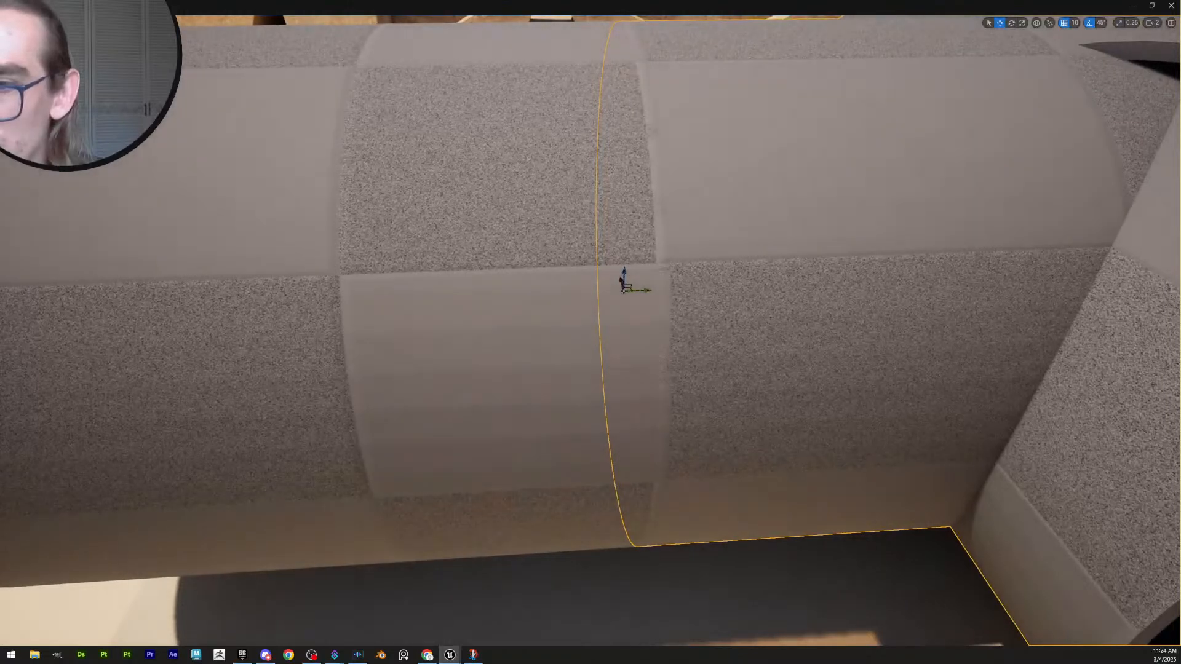
{"action": "left_click_drag", "start_coordinate": [648, 292], "coordinate": [656, 292]}
{"action": "key", "text": "s"}
{"action": "right_click_drag", "start_coordinate": [656, 292], "coordinate": [667, 305]}
{"action": "scroll", "coordinate": [668, 296], "scroll_direction": "up", "scroll_amount": 3}
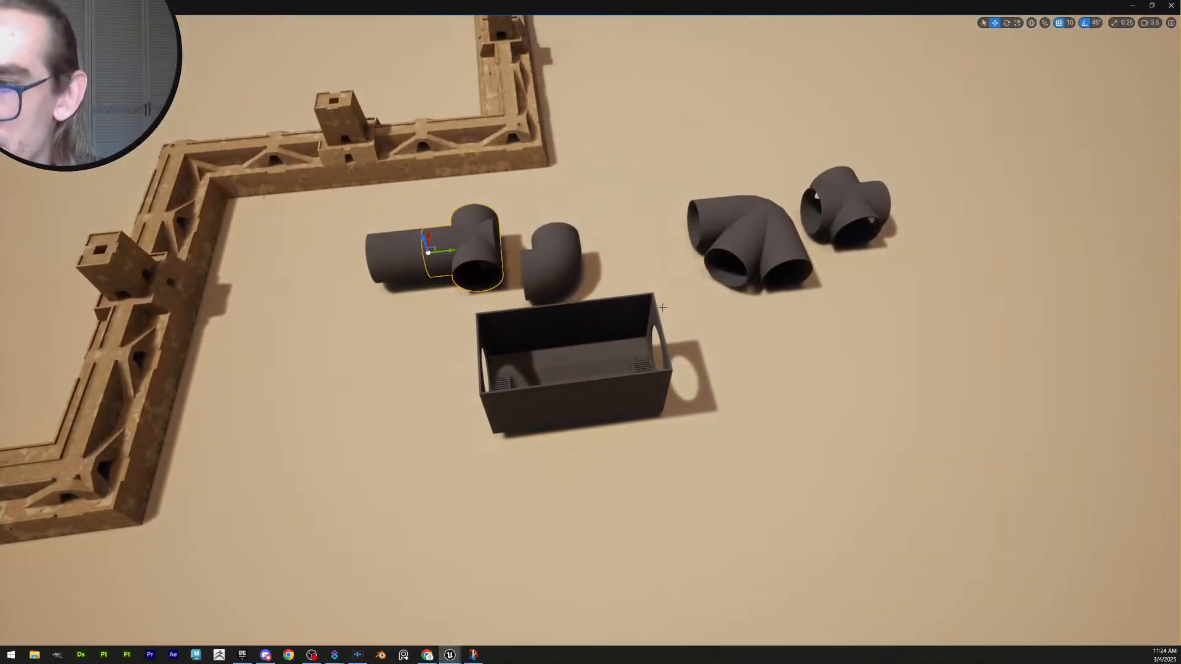
Undo the connecting pipe's recent moves and its last pivot edit
{"action": "key", "text": "ctrl+z"}
{"action": "key", "text": "ctrl+z"}
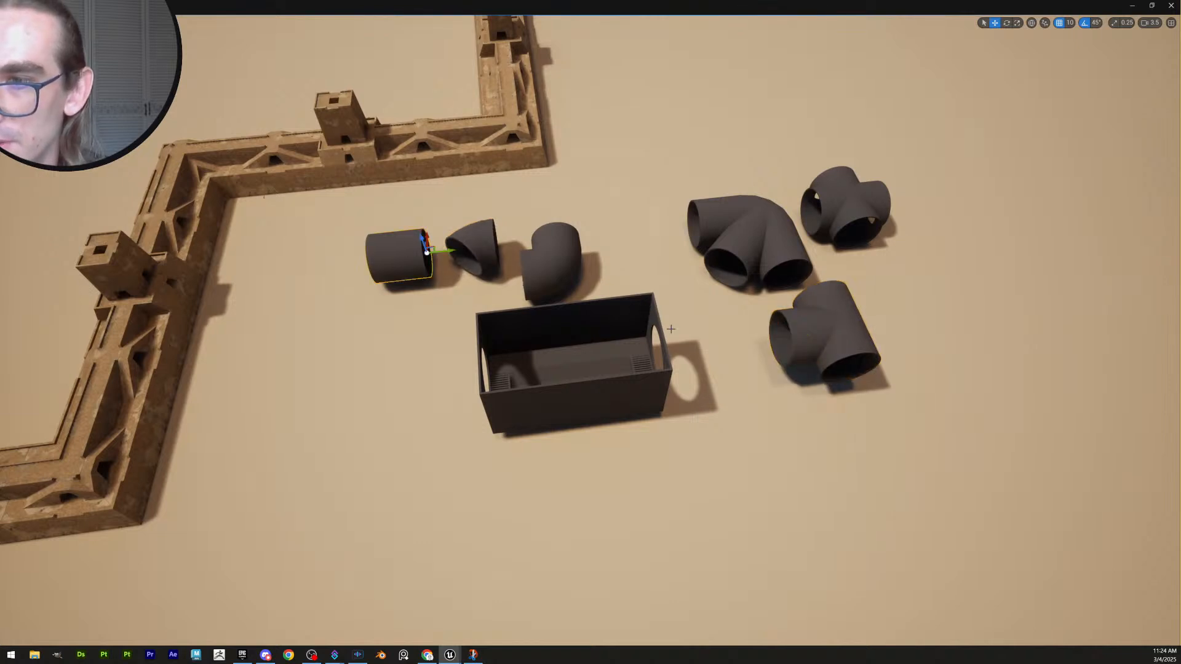
{"action": "key", "text": "ctrl+z"}
{"action": "key", "text": "ctrl+z"}
{"action": "key", "text": "ctrl+z"}
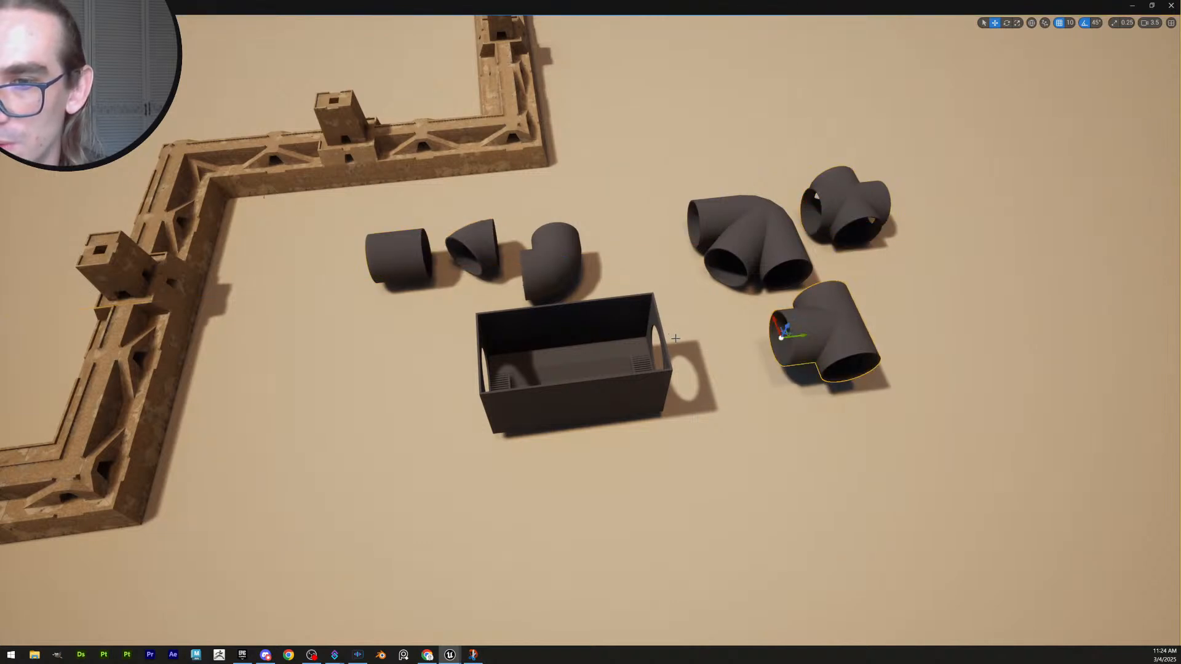
{"action": "key", "text": "ctrl+z"}
Shift the connecting pipe's pivot slightly along Y in the Edit Pivot tool and accept it
{"action": "scroll", "coordinate": [676, 338], "scroll_direction": "down", "scroll_amount": 3}
{"action": "key", "text": "w"}
{"action": "right_click_drag", "start_coordinate": [676, 337], "coordinate": [678, 295]}
{"action": "key", "text": "w"}
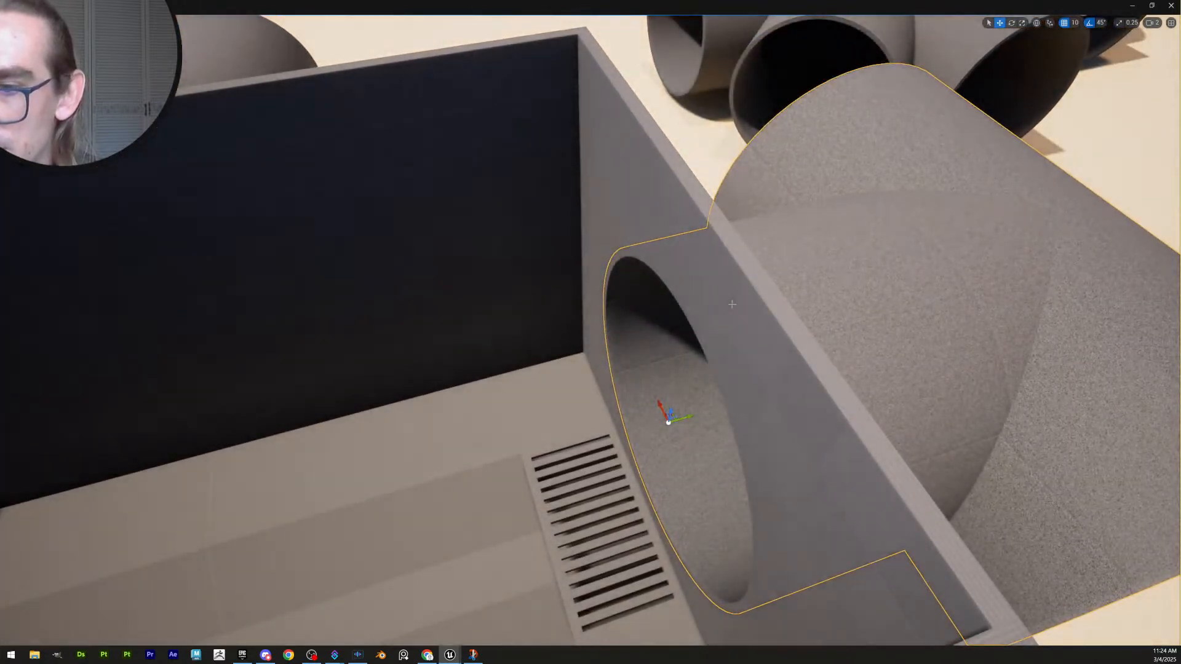
{"action": "key", "text": "Escape"}
{"action": "left_click", "coordinate": [821, 310]}
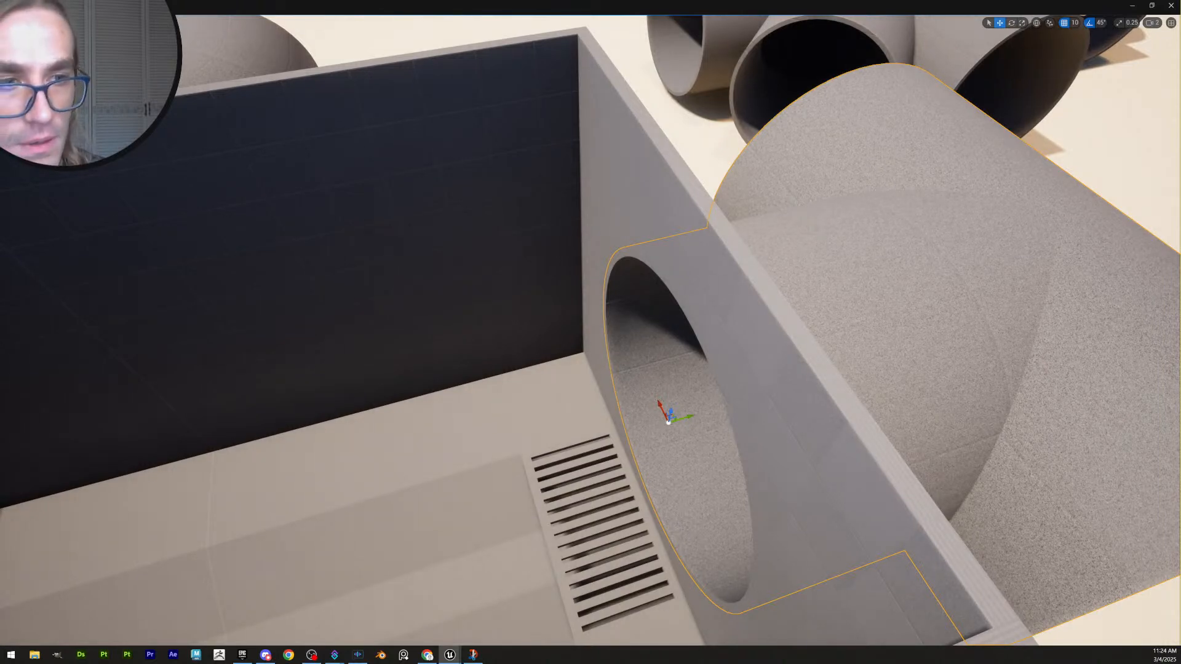
{"action": "key", "text": "Insert"}
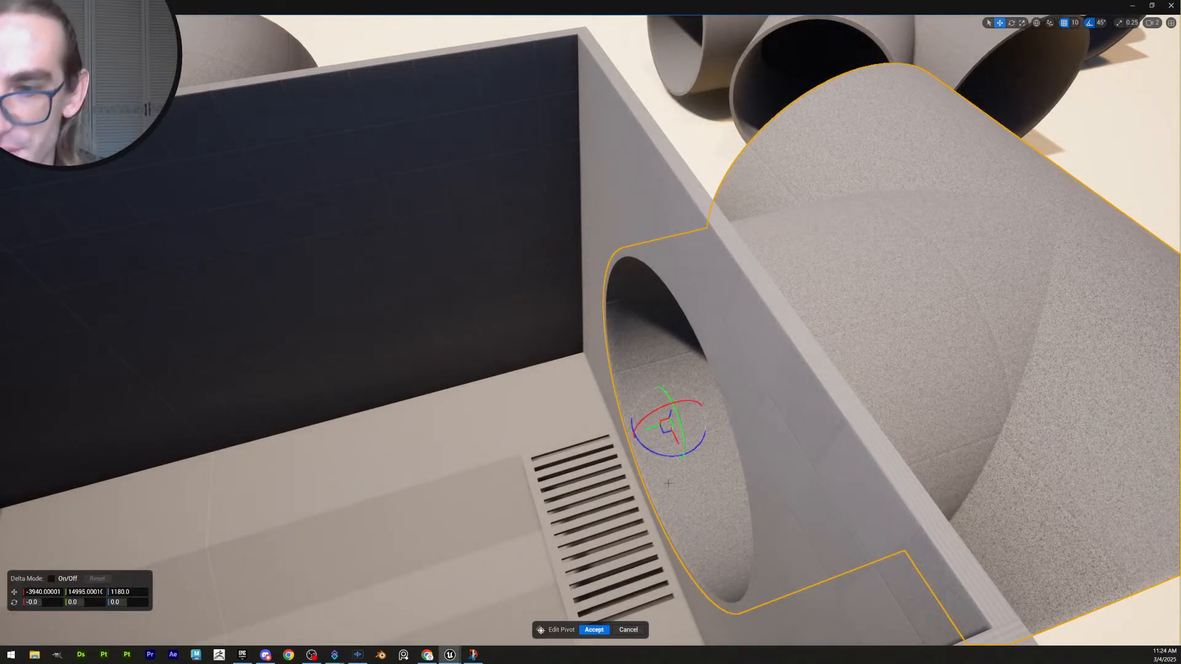
{"action": "left_click_drag", "start_coordinate": [648, 428], "coordinate": [652, 427]}
{"action": "left_click", "coordinate": [591, 627]}
Compare the end wall's pivot with the connecting pipe's and nudge the pipe slightly toward the room along Y
{"action": "key", "text": "s"}
{"action": "right_click_drag", "start_coordinate": [658, 455], "coordinate": [656, 447]}
{"action": "left_click", "coordinate": [680, 392]}
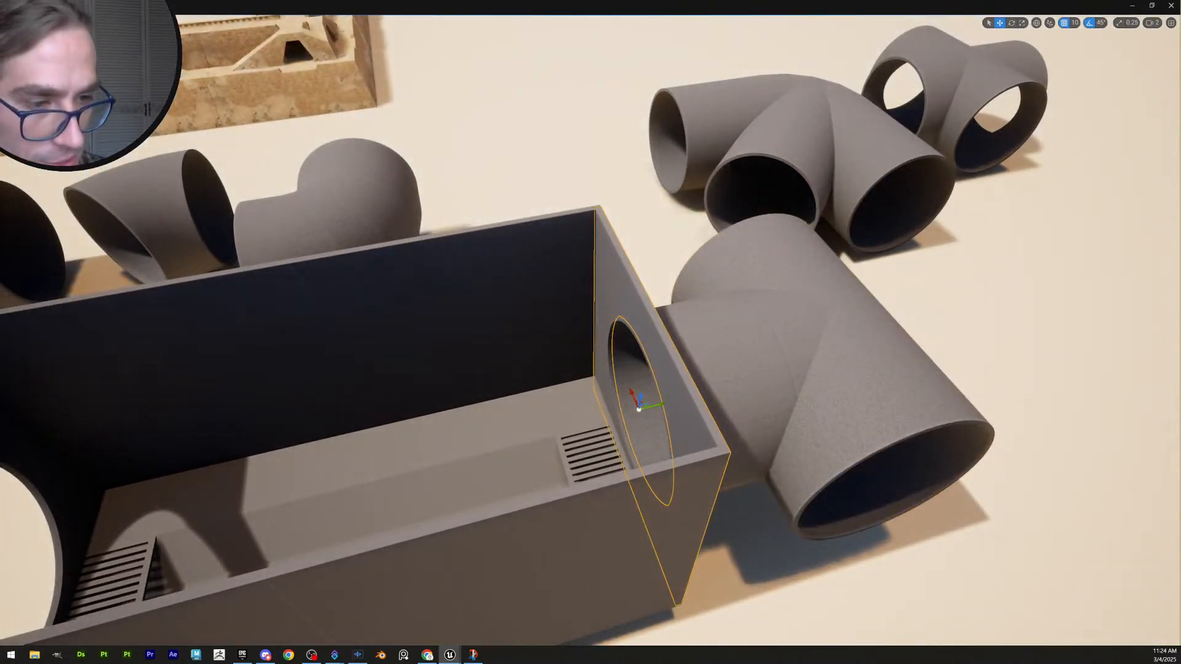
{"action": "left_click", "coordinate": [947, 445]}
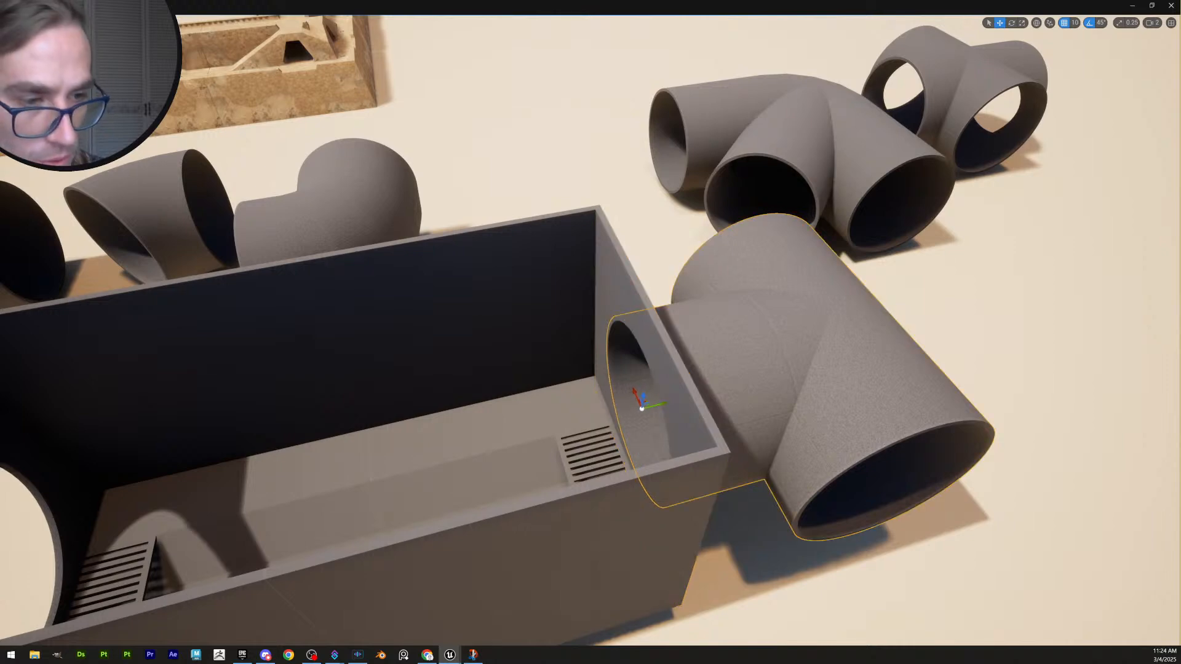
{"action": "left_click_drag", "start_coordinate": [663, 404], "coordinate": [658, 405]}
Snap the connecting pipe onto the straight pipe's pivot at its open end and frame the joint
{"action": "mouse_move", "coordinate": [660, 359]}
{"action": "right_mouse_down"}
{"action": "mouse_move", "coordinate": [656, 377]}
{"action": "mouse_move", "coordinate": [649, 369]}
{"action": "right_mouse_up"}
{"action": "key", "text": "w"}
{"action": "key", "text": "s"}
{"action": "key", "text": "w"}
{"action": "key", "text": "s"}
{"action": "scroll", "coordinate": [653, 373], "scroll_direction": "down", "scroll_amount": 1}
{"action": "key", "text": "w"}
{"action": "key", "text": "s"}
{"action": "scroll", "coordinate": [652, 370], "scroll_direction": "up", "scroll_amount": 1}
{"action": "left_click", "coordinate": [328, 247]}
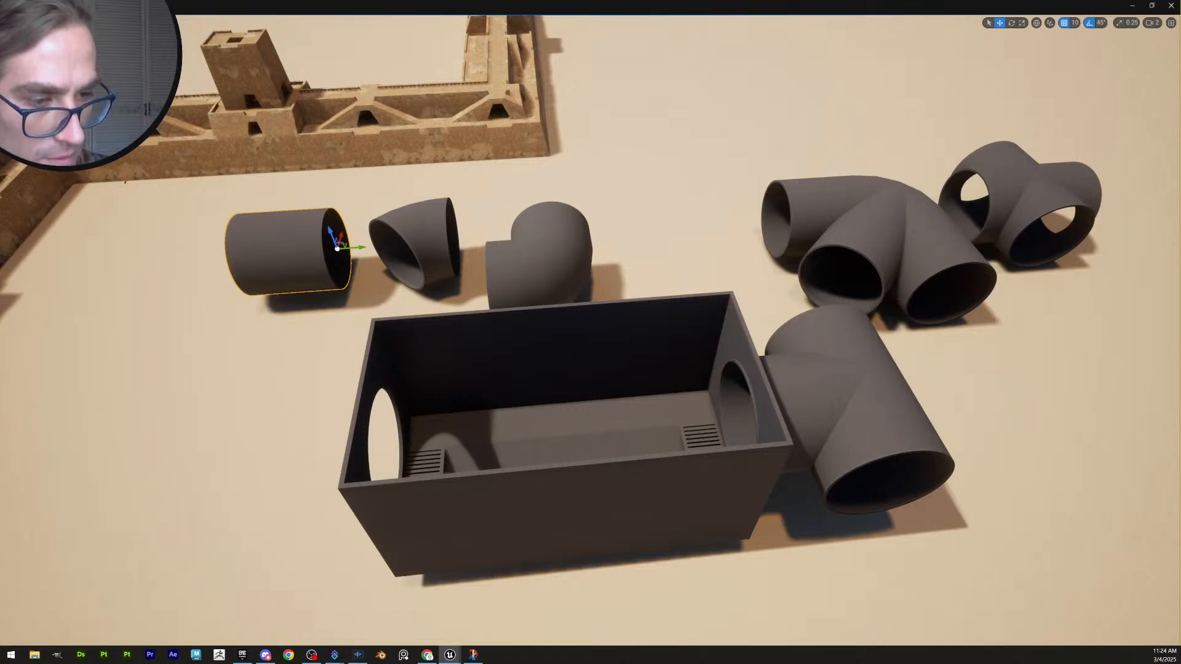
{"action": "left_click", "coordinate": [866, 365]}
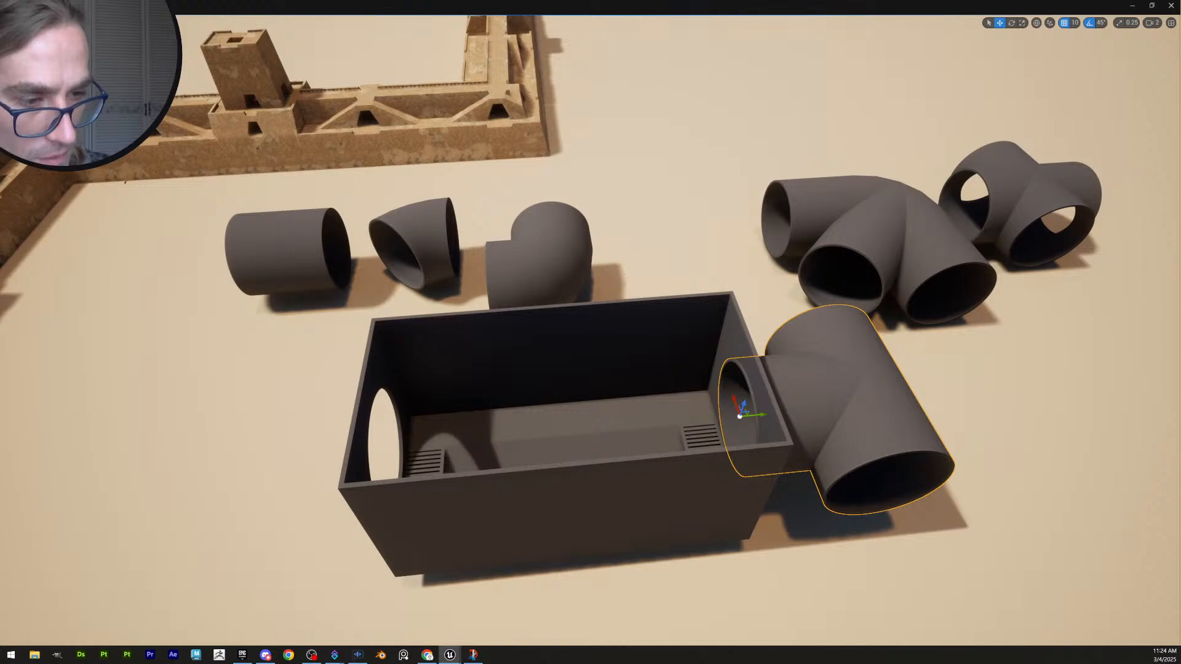
{"action": "key", "text": "ctrl+z"}
{"action": "key", "text": "f"}
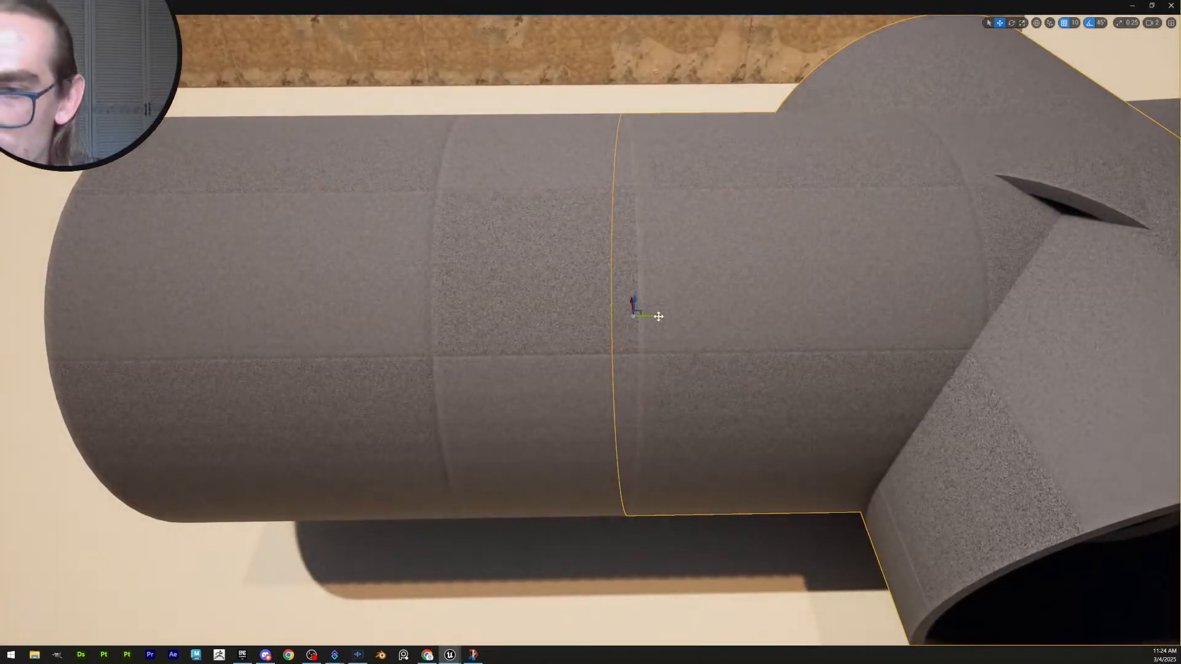
Shift the connecting pipe slightly along Y, away from the straight pipe
{"action": "left_click_drag", "start_coordinate": [658, 316], "coordinate": [670, 317]}
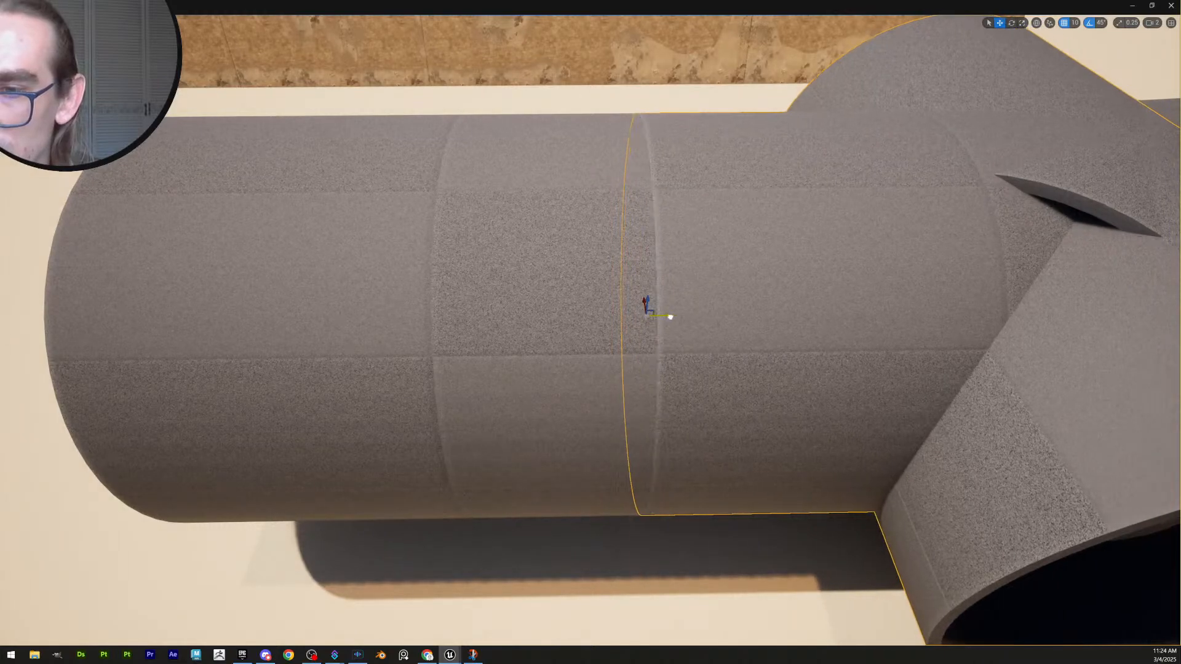
{"action": "key", "text": "s"}
{"action": "right_click_drag", "start_coordinate": [672, 316], "coordinate": [672, 308]}
{"action": "key", "text": "ctrl+z"}
{"action": "key", "text": "ctrl+z"}
{"action": "key", "text": "ctrl+z"}
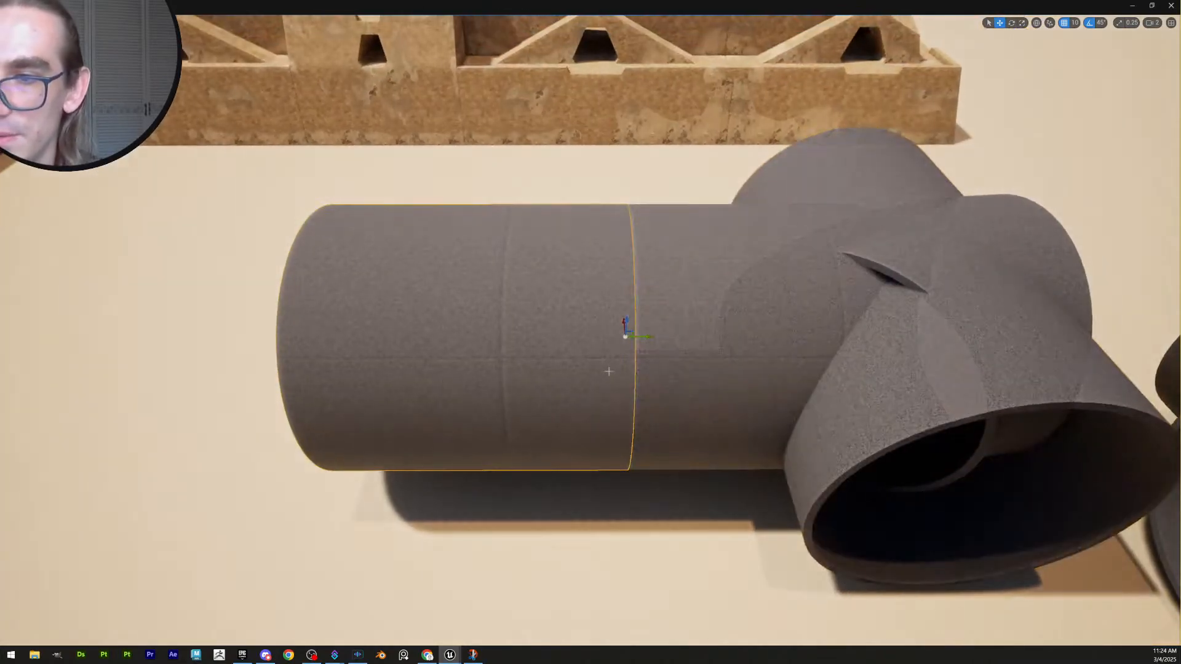
Set the connecting pipe's pivot Y coordinate to 10100 in the Edit Pivot tool and accept it
{"action": "left_click", "coordinate": [801, 423]}
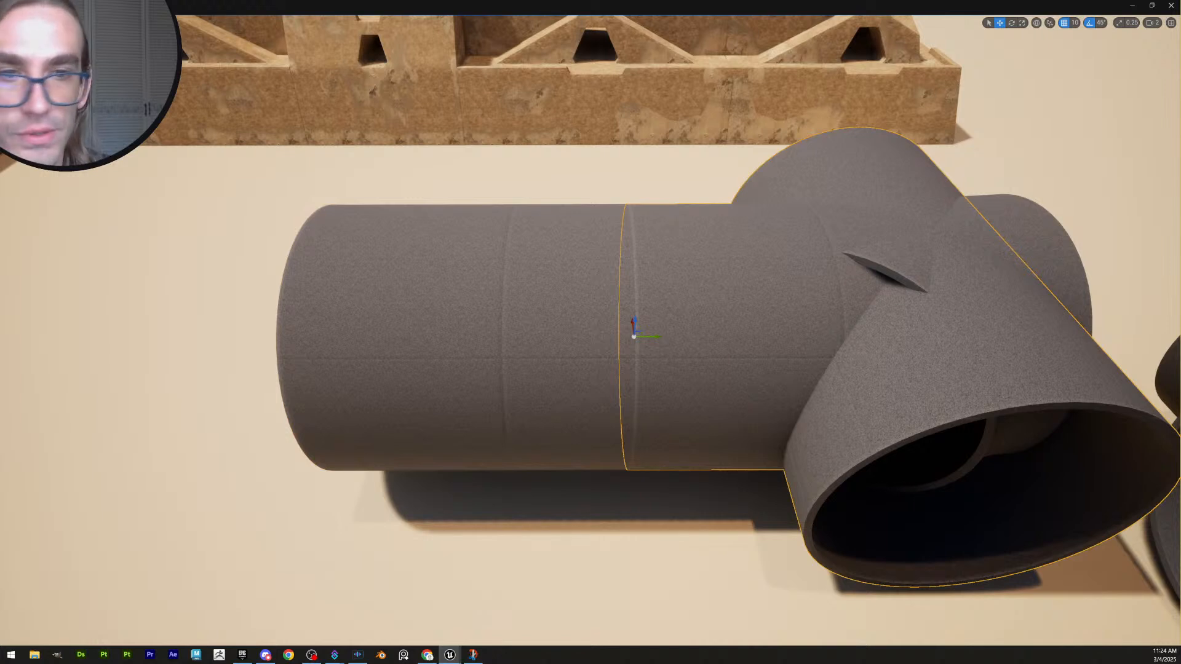
{"action": "key", "text": "Insert"}
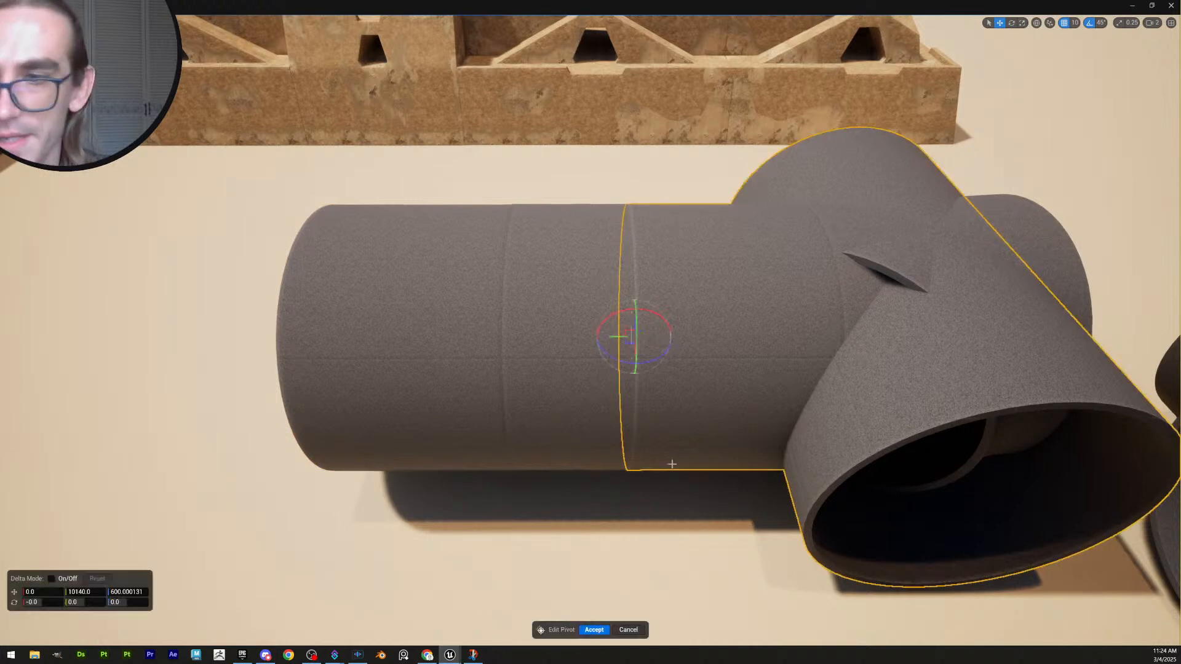
{"action": "left_click", "coordinate": [520, 377]}
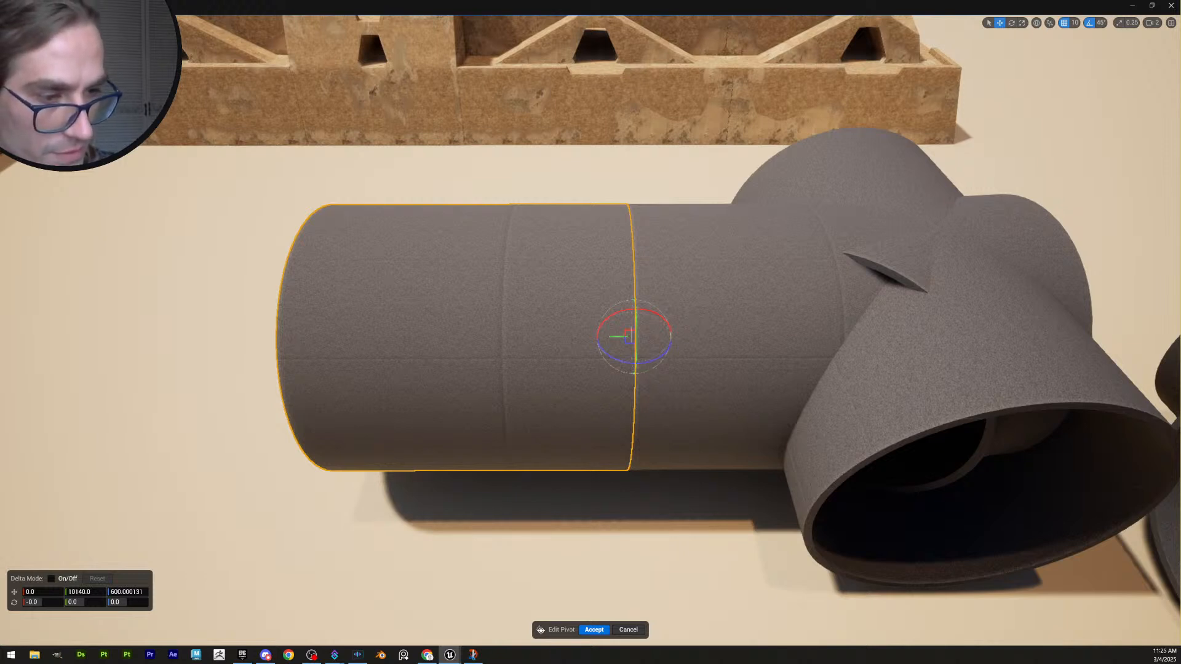
{"action": "left_click", "coordinate": [141, 592]}
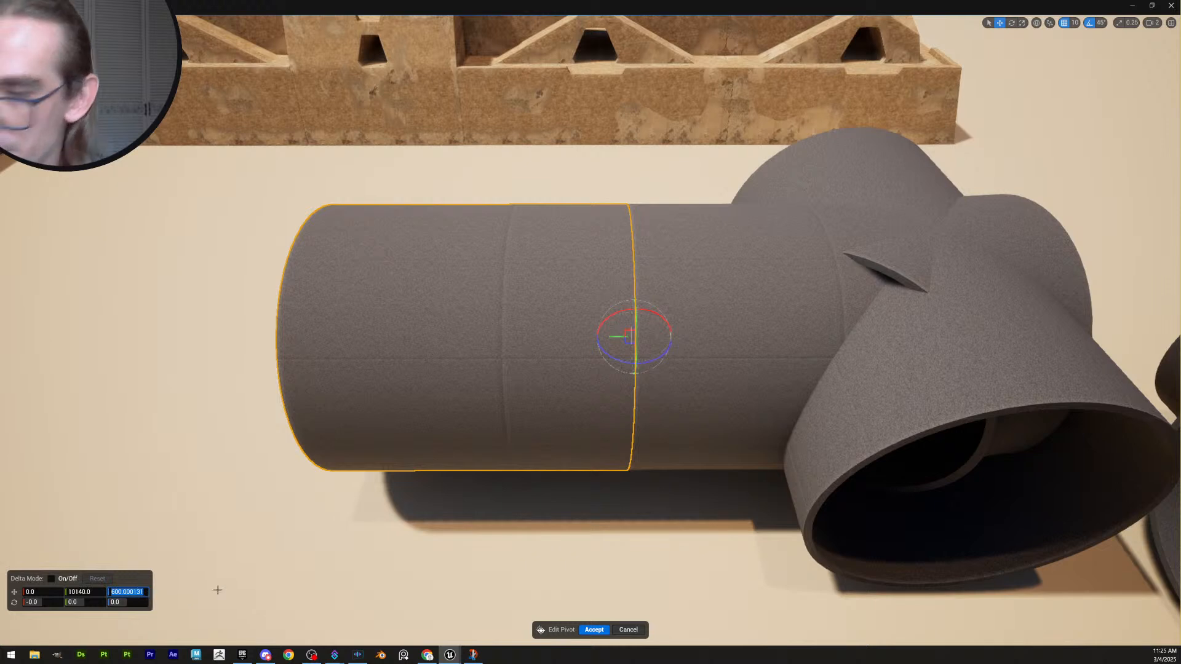
{"action": "key", "text": "Return"}
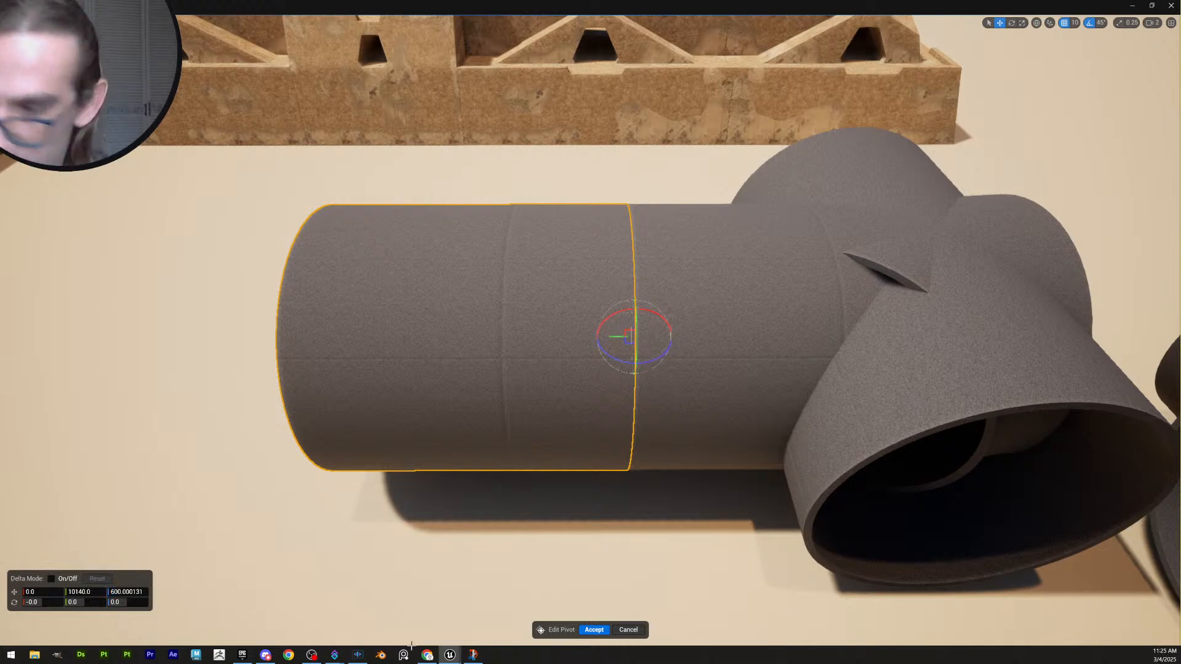
{"action": "left_click", "coordinate": [85, 590]}
{"action": "type", "text": "10100"}
{"action": "key", "text": "Return"}
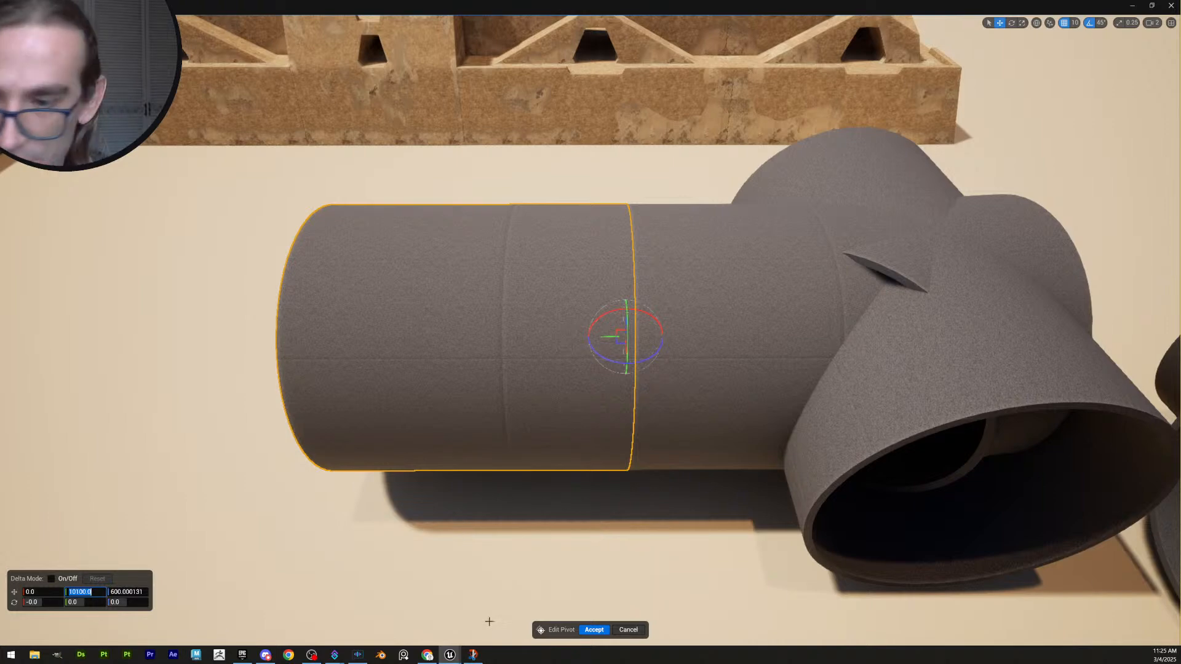
{"action": "left_click", "coordinate": [602, 630]}
{"action": "right_click_drag", "start_coordinate": [666, 310], "coordinate": [666, 332]}
{"action": "key", "text": "s"}
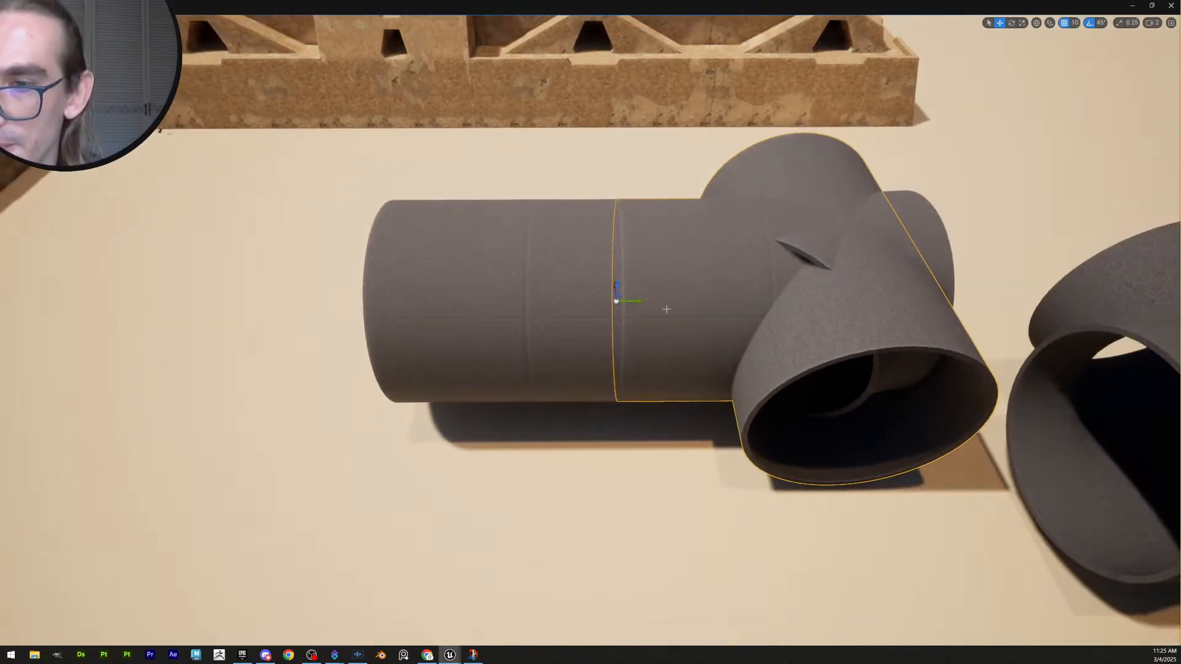
Pull the connecting pipe away from the straight pipe to compare their pivots, undo the move and inspect the joint
{"action": "left_click_drag", "start_coordinate": [636, 302], "coordinate": [695, 301]}
{"action": "left_click", "coordinate": [594, 309]}
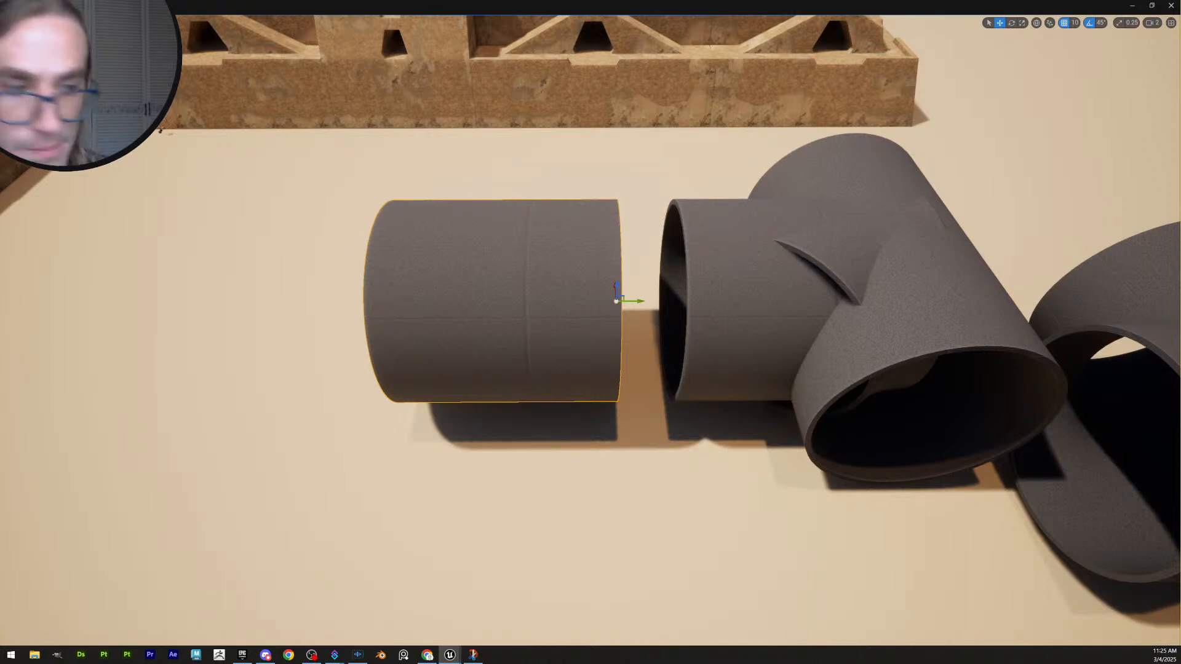
{"action": "left_click", "coordinate": [721, 314]}
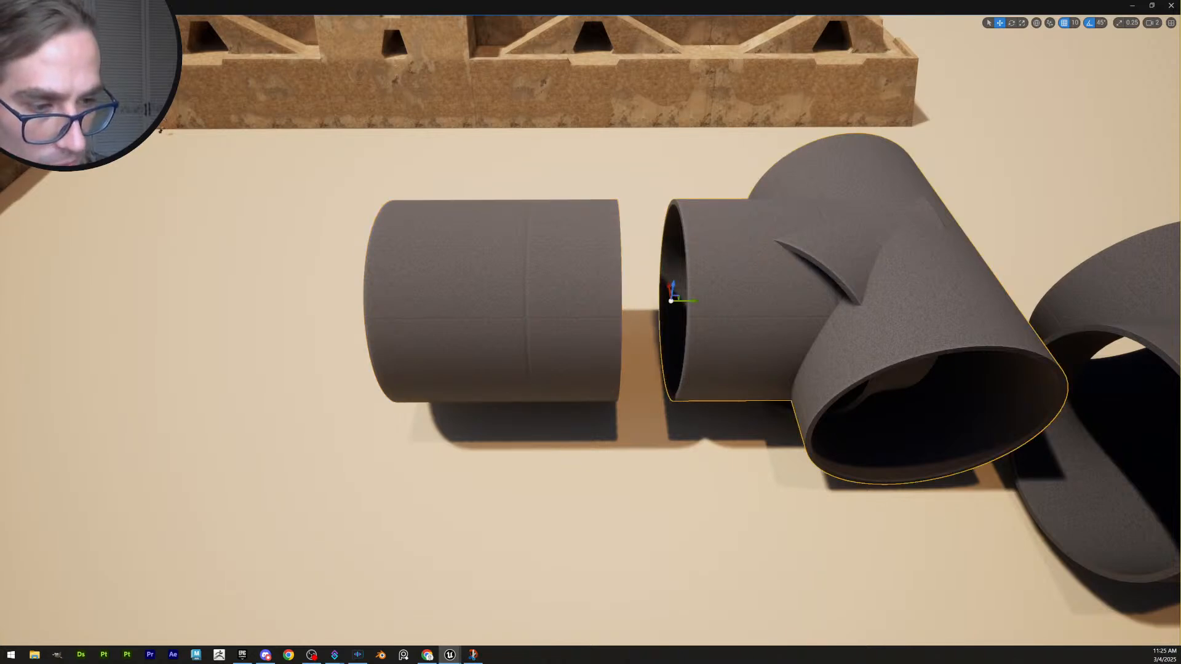
{"action": "key", "text": "ctrl+z"}
{"action": "key", "text": "w"}
{"action": "mouse_move", "coordinate": [851, 453]}
{"action": "right_mouse_down"}
{"action": "mouse_move", "coordinate": [851, 430]}
{"action": "mouse_move", "coordinate": [861, 467]}
{"action": "right_mouse_up"}
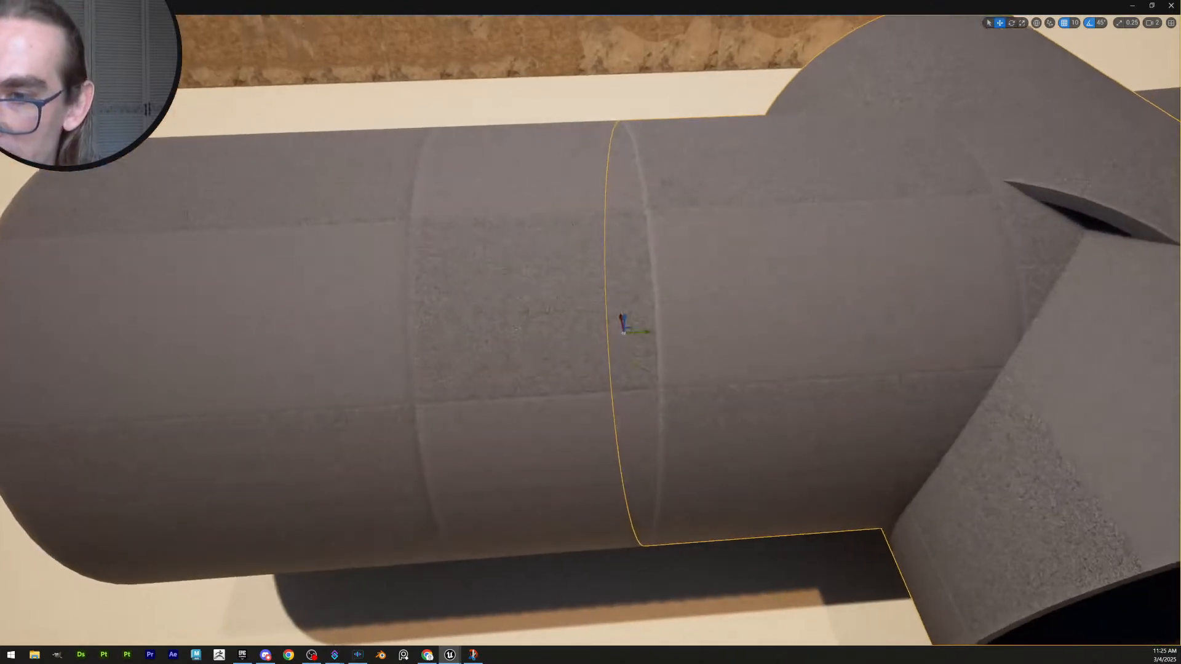
Move the connecting pipe from the straight pipe over to the round opening in the room's end wall
{"action": "left_click_drag", "start_coordinate": [645, 332], "coordinate": [646, 332]}
{"action": "key", "text": "s"}
{"action": "right_click_drag", "start_coordinate": [646, 332], "coordinate": [707, 403]}
{"action": "scroll", "coordinate": [683, 335], "scroll_direction": "up", "scroll_amount": 1}
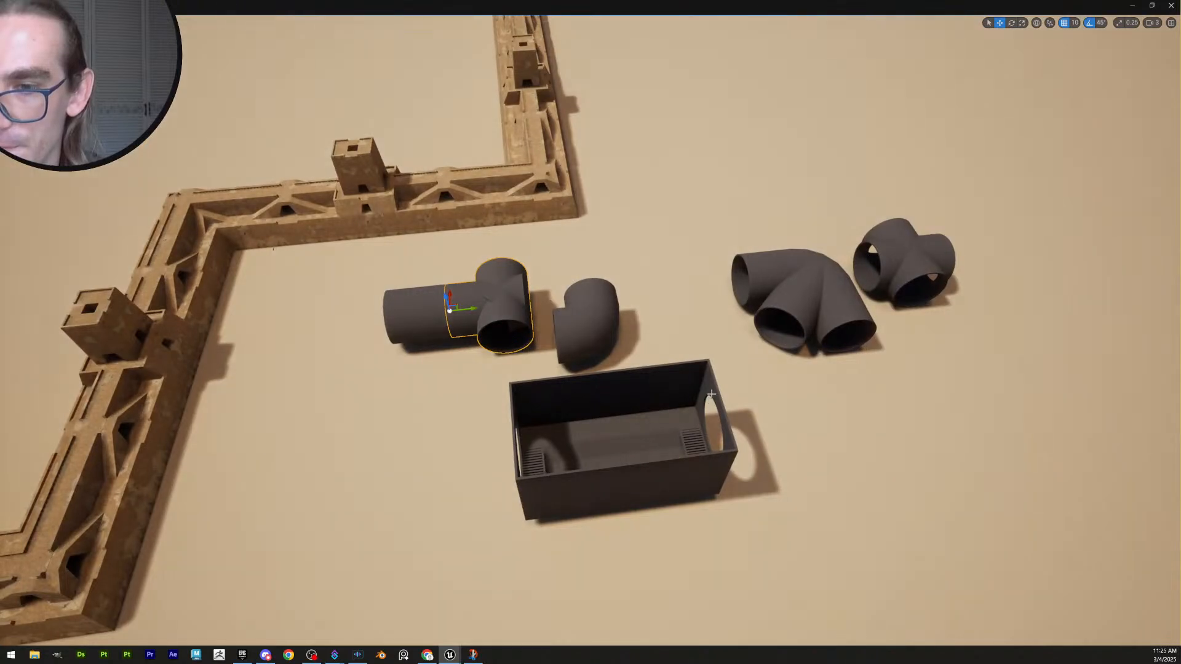
{"action": "left_click", "coordinate": [711, 394]}
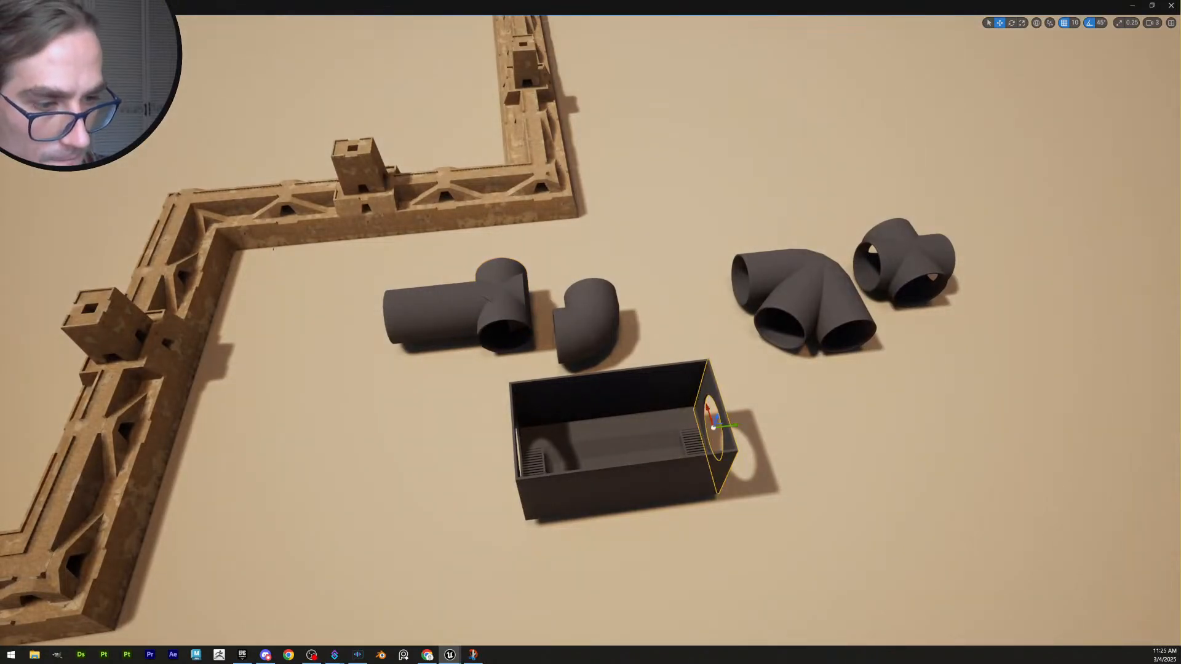
{"action": "left_click", "coordinate": [516, 318]}
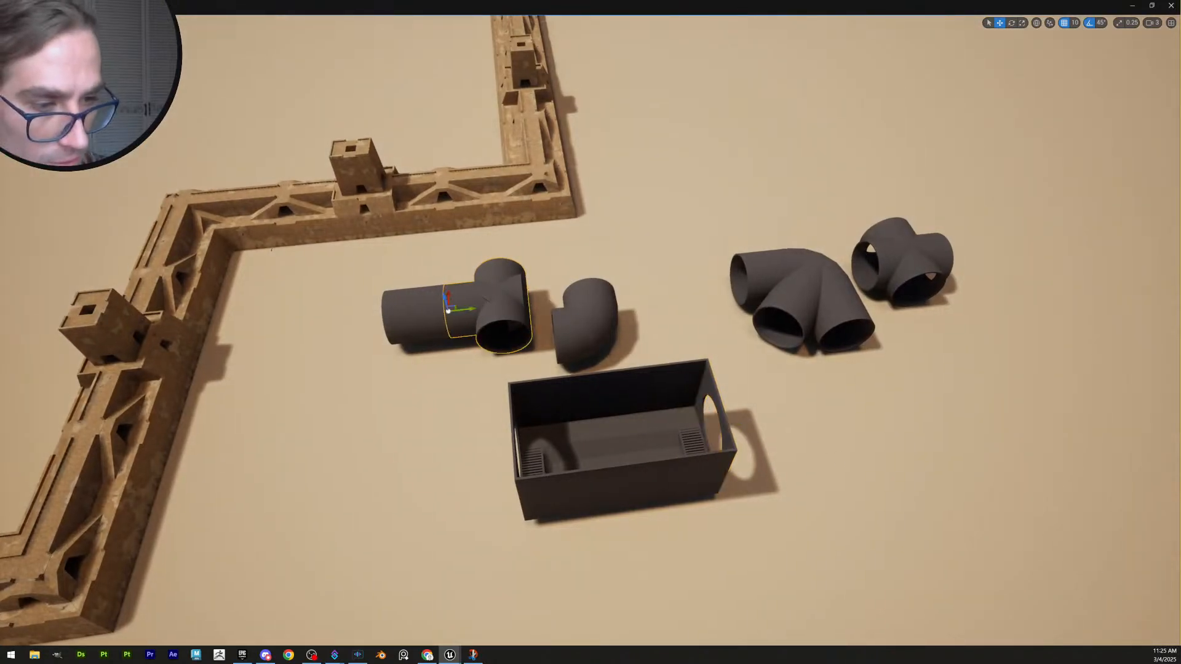
{"action": "left_click_drag", "start_coordinate": [454, 307], "coordinate": [721, 423]}
Snap the connecting pipe to the end wall's pivot and inspect the fit around the round opening
{"action": "key", "text": "w"}
{"action": "right_click_drag", "start_coordinate": [721, 423], "coordinate": [845, 370]}
{"action": "scroll", "coordinate": [775, 440], "scroll_direction": "down", "scroll_amount": 5}
{"action": "left_click", "coordinate": [825, 379]}
{"action": "left_click", "coordinate": [924, 264]}
{"action": "right_click_drag", "start_coordinate": [924, 263], "coordinate": [826, 334]}
{"action": "left_click_drag", "start_coordinate": [657, 387], "coordinate": [650, 387]}
{"action": "right_click_drag", "start_coordinate": [653, 387], "coordinate": [755, 362]}
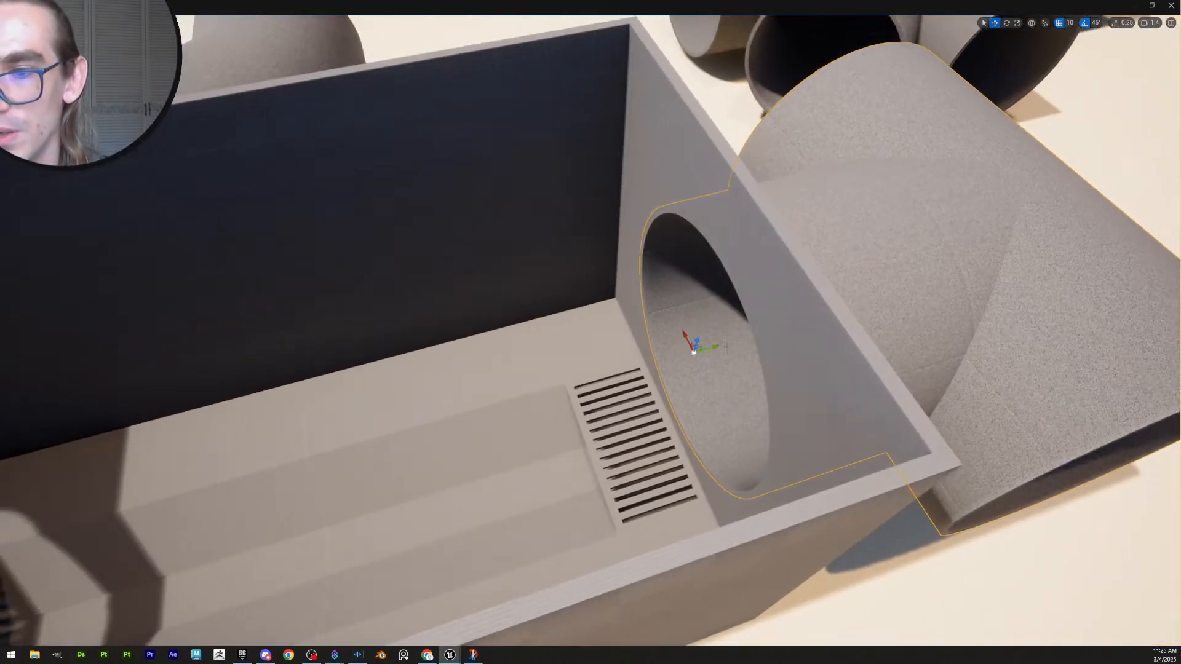
Pull the connecting pipe out of the wall opening along Y and select the end wall for pivot editing
{"action": "left_click_drag", "start_coordinate": [716, 347], "coordinate": [825, 318]}
{"action": "right_click_drag", "start_coordinate": [825, 319], "coordinate": [769, 302]}
{"action": "key", "text": "Delete"}
{"action": "left_click", "coordinate": [822, 323]}
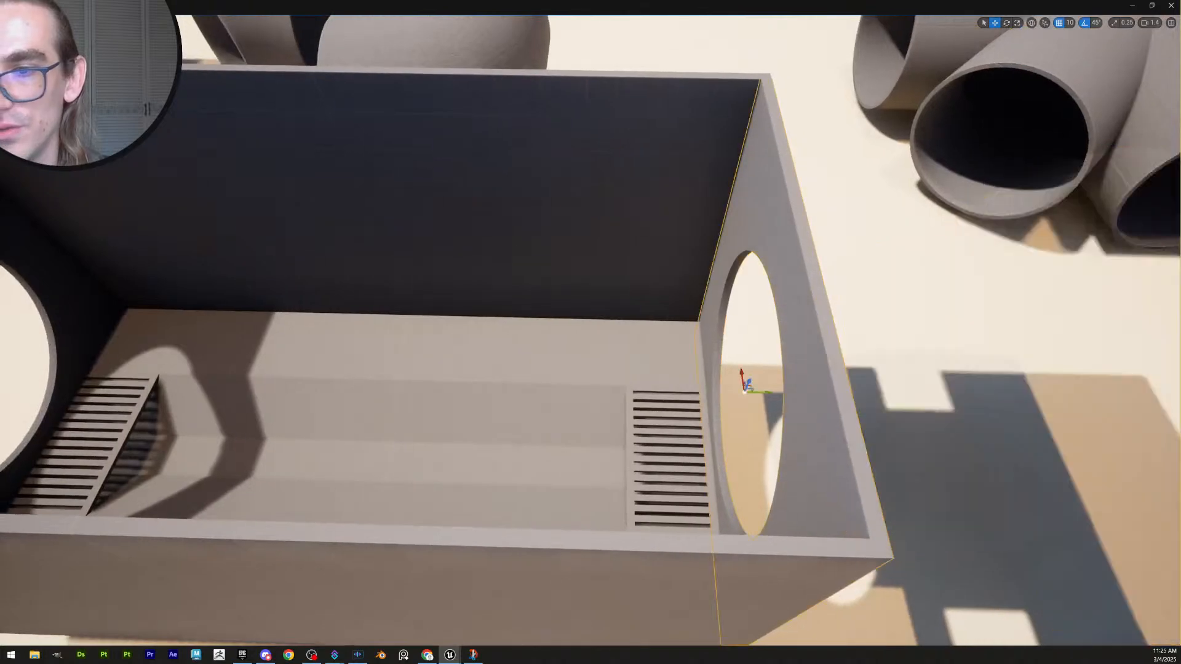
{"action": "key", "text": "ctrl+h"}
Move the end wall's pivot along Y to 14975 with Edit Pivot and accept it
{"action": "key", "text": "Insert"}
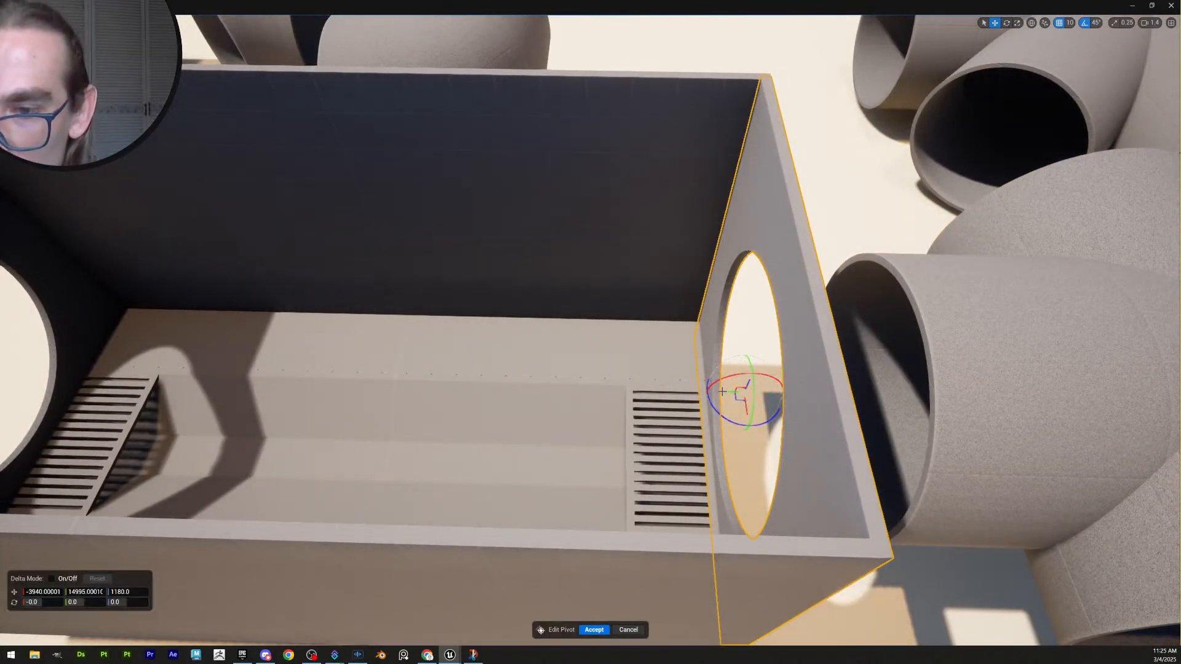
{"action": "left_click_drag", "start_coordinate": [722, 391], "coordinate": [717, 392]}
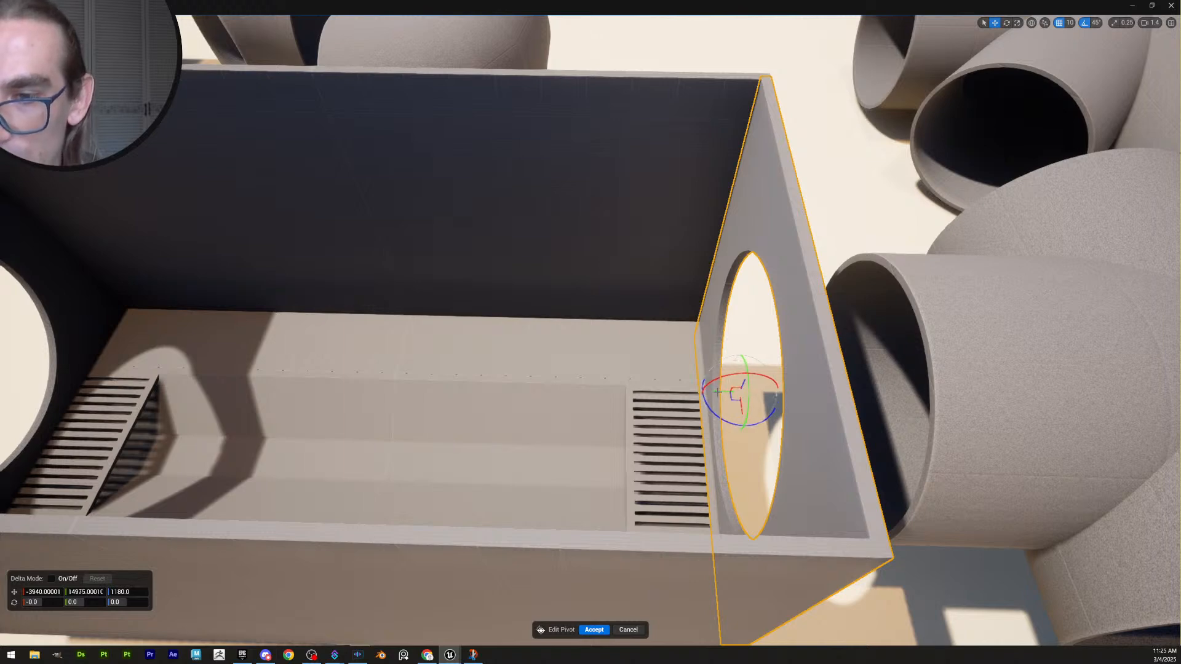
{"action": "left_click", "coordinate": [594, 629]}
Snap the connecting pipe back onto the end wall's edited pivot so it meets the round opening
{"action": "right_click_drag", "start_coordinate": [592, 443], "coordinate": [634, 406]}
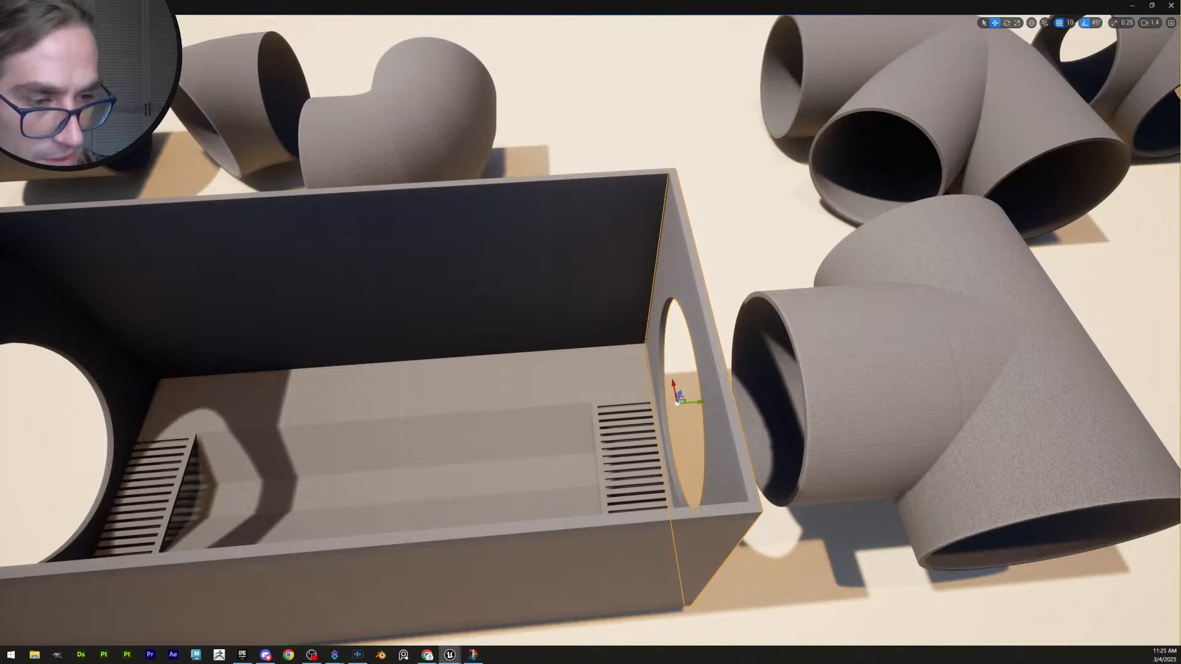
{"action": "left_click", "coordinate": [867, 394]}
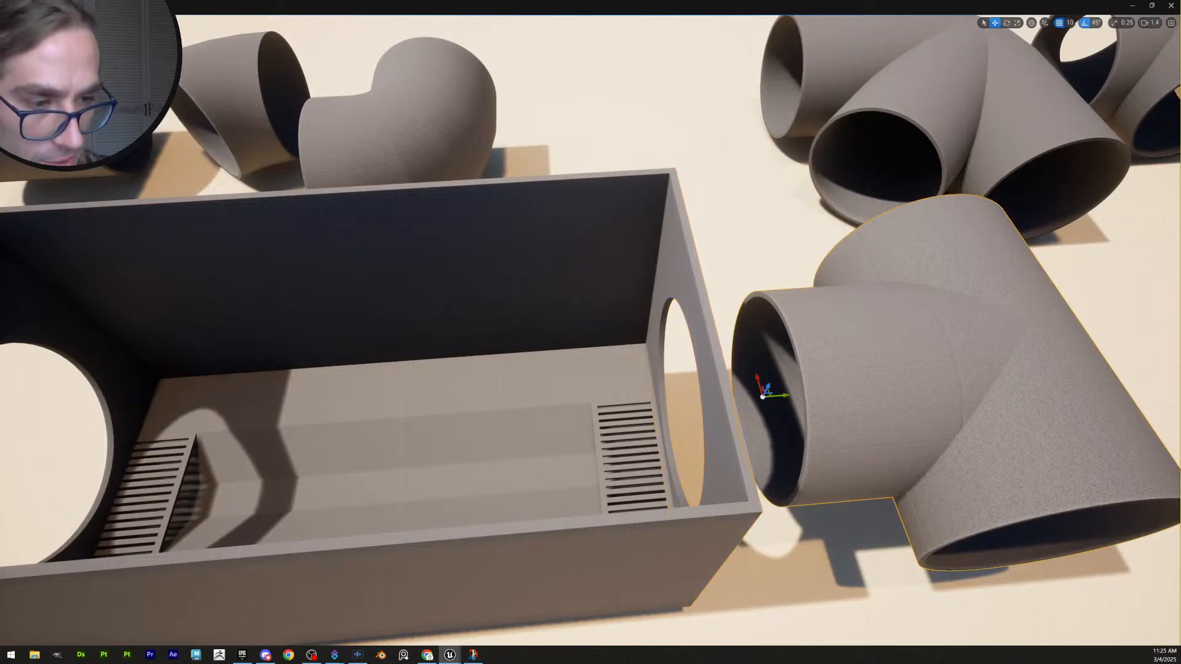
{"action": "key", "text": "End"}
{"action": "key", "text": "Escape"}
Rotate the room's opposite end wall and shift it along Y to line up with the room's edge
{"action": "right_click_drag", "start_coordinate": [725, 381], "coordinate": [636, 349]}
{"action": "left_click", "coordinate": [559, 311]}
{"action": "key", "text": "e"}
{"action": "left_click_drag", "start_coordinate": [601, 414], "coordinate": [572, 440]}
{"action": "key", "text": "w"}
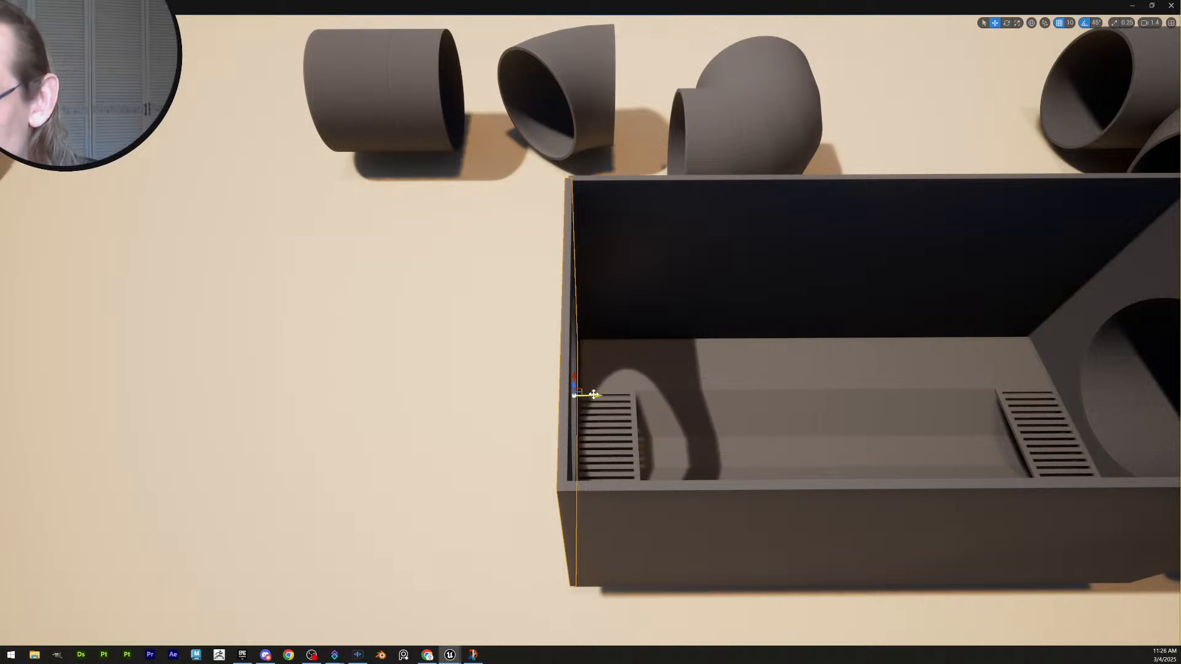
{"action": "left_click_drag", "start_coordinate": [597, 395], "coordinate": [602, 395]}
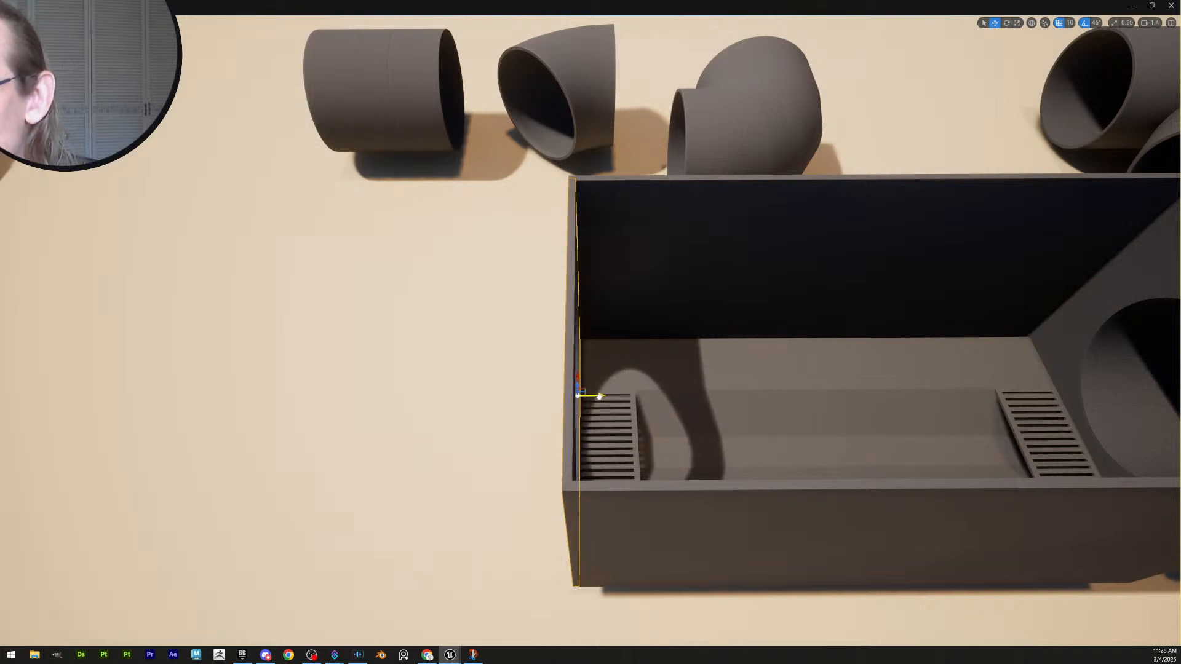
{"action": "key", "text": "Escape"}
Duplicate the connecting pipe along Y beside the original and select the opposite end wall as the snapping target
{"action": "right_click_drag", "start_coordinate": [657, 417], "coordinate": [394, 310]}
{"action": "scroll", "coordinate": [395, 310], "scroll_direction": "up", "scroll_amount": 3}
{"action": "key", "text": "s"}
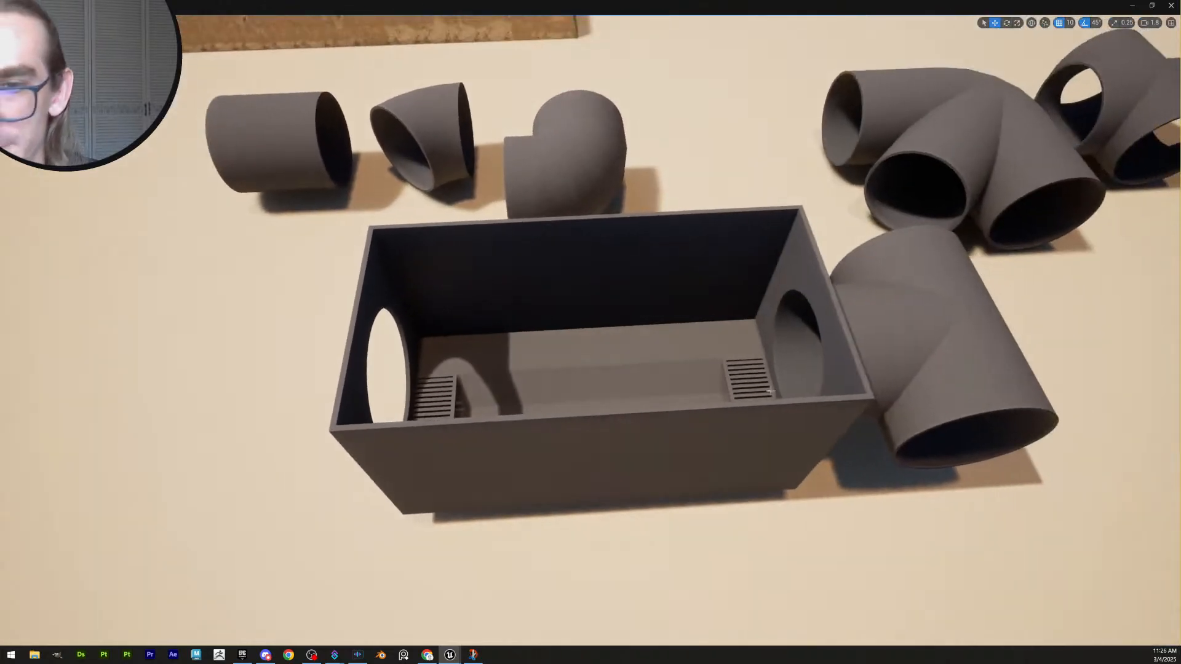
{"action": "left_click", "coordinate": [395, 310]}
{"action": "scroll", "coordinate": [496, 312], "scroll_direction": "down", "scroll_amount": 3}
{"action": "left_click", "coordinate": [870, 359]}
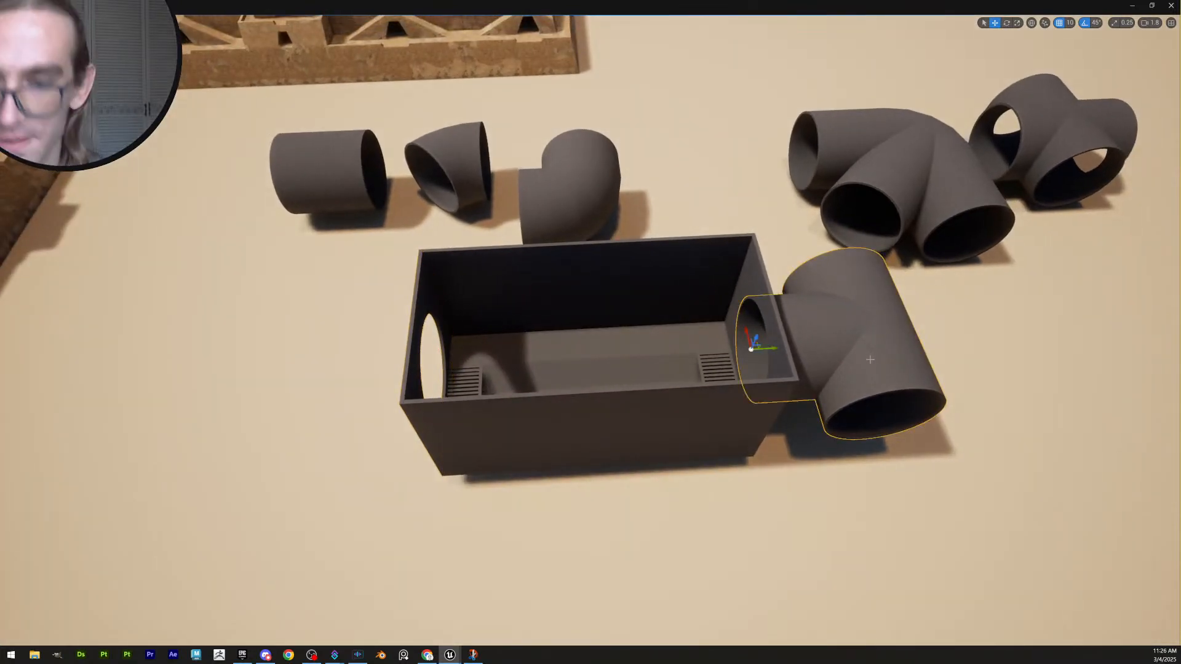
{"action": "left_click_drag", "start_coordinate": [766, 349], "coordinate": [939, 340], "text": "alt"}
{"action": "right_click_drag", "start_coordinate": [938, 340], "coordinate": [430, 327]}
{"action": "key", "text": "ctrl+z"}
{"action": "key", "text": "ctrl+z"}
{"action": "key", "text": "d"}
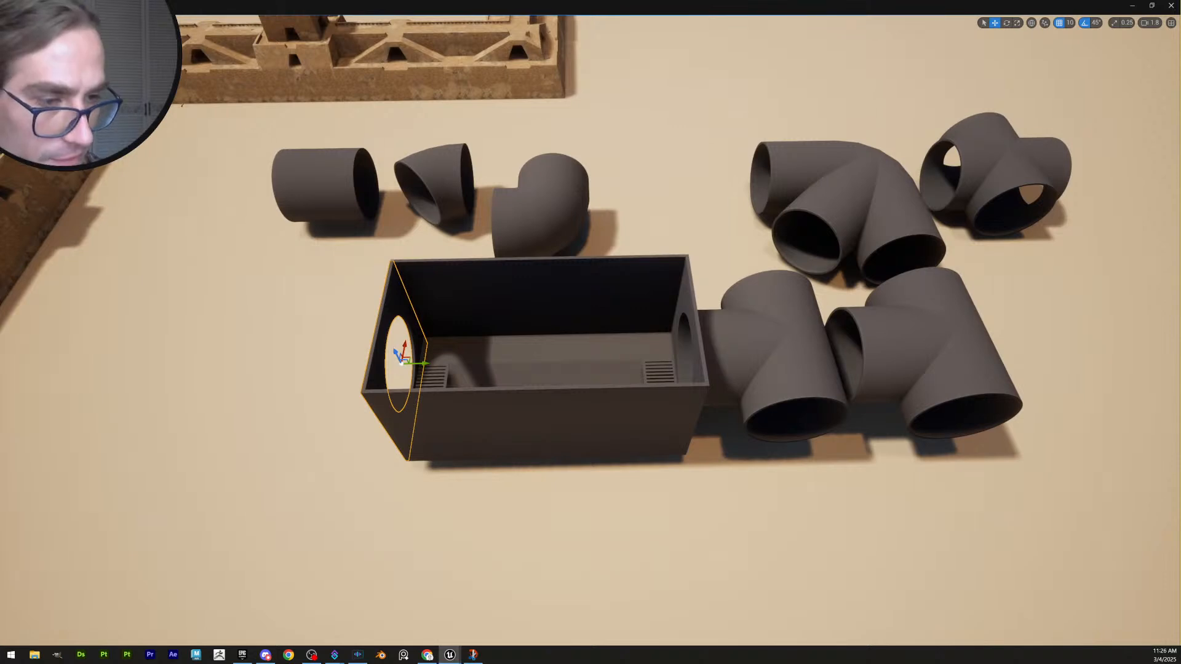
Snap the copied connecting pipe to the opposite end wall's pivot and check both joints
{"action": "left_click", "coordinate": [876, 328]}
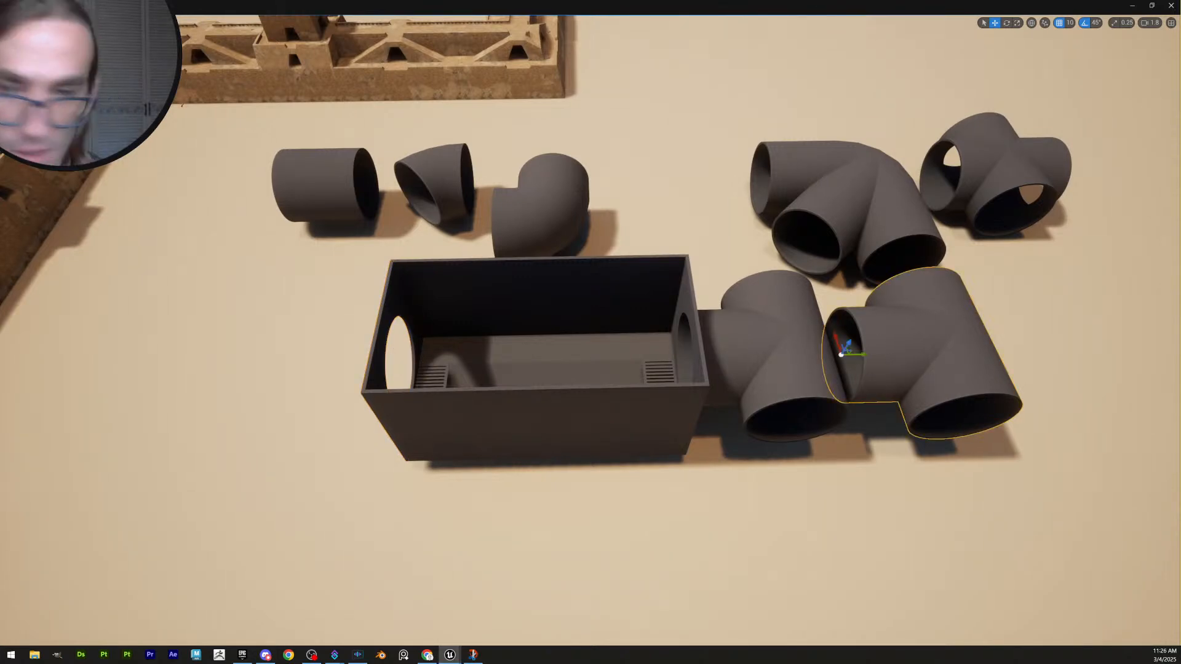
{"action": "right_click_drag", "start_coordinate": [1015, 468], "coordinate": [799, 345]}
{"action": "key", "text": "w"}
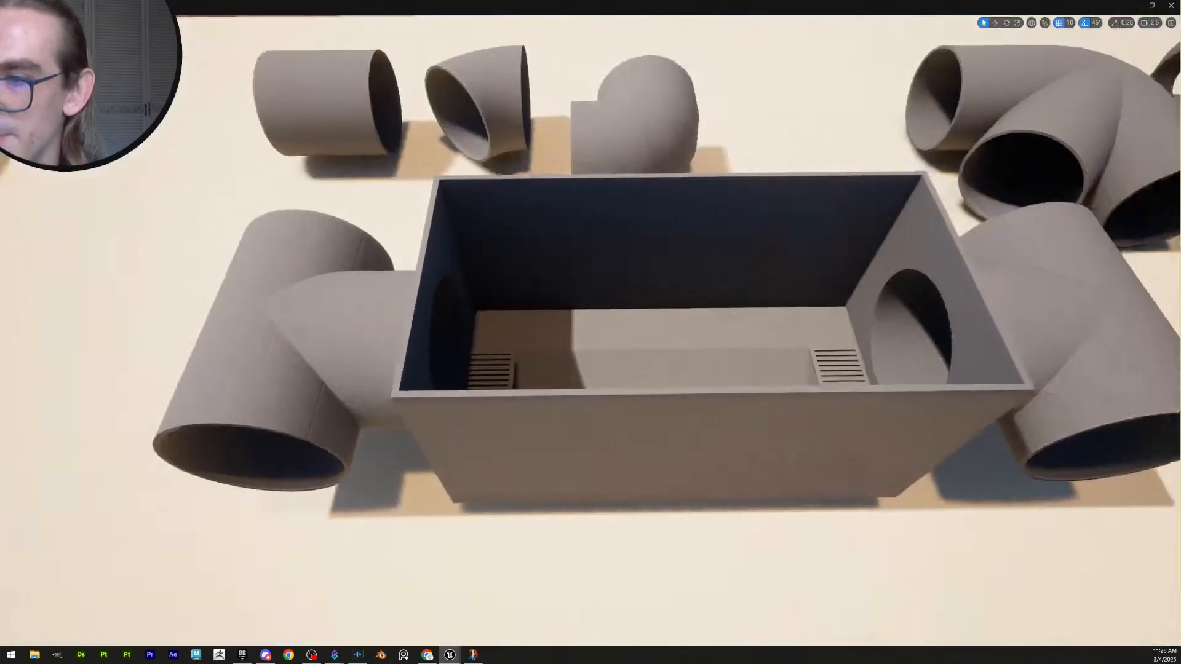
{"action": "right_click_drag", "start_coordinate": [798, 345], "coordinate": [799, 332]}
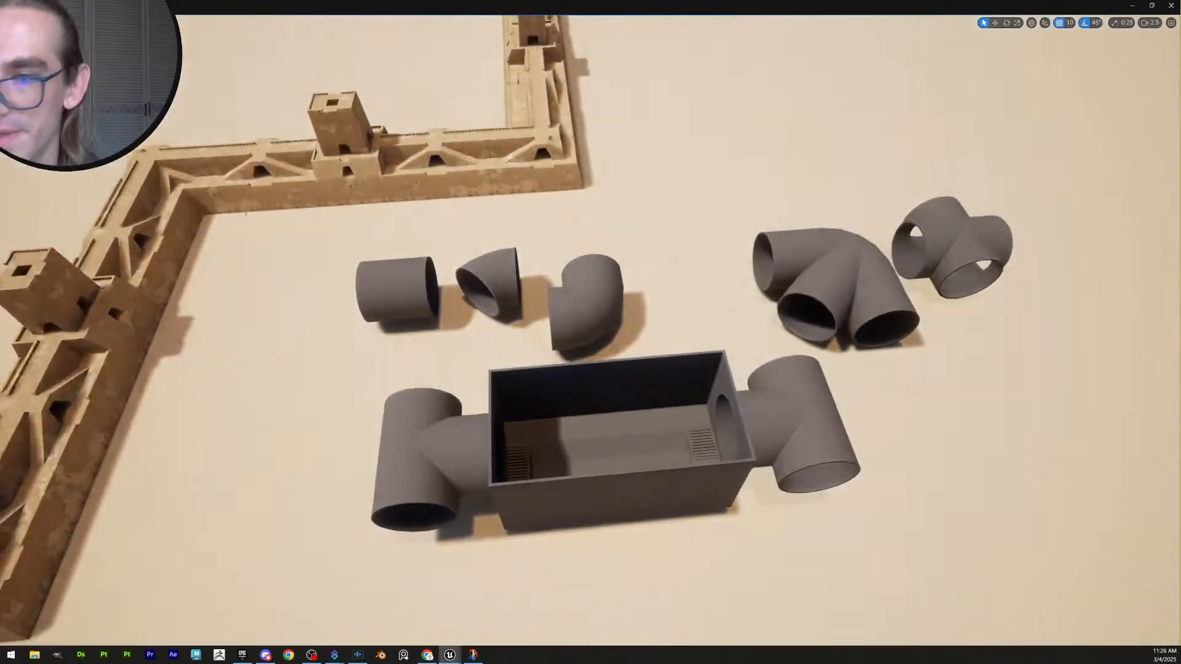
Delete the copied connecting pipe from the opposite wall despite its group reference, and ungroup the curved branching pipe
{"action": "left_click", "coordinate": [438, 460]}
{"action": "key", "text": "Delete"}
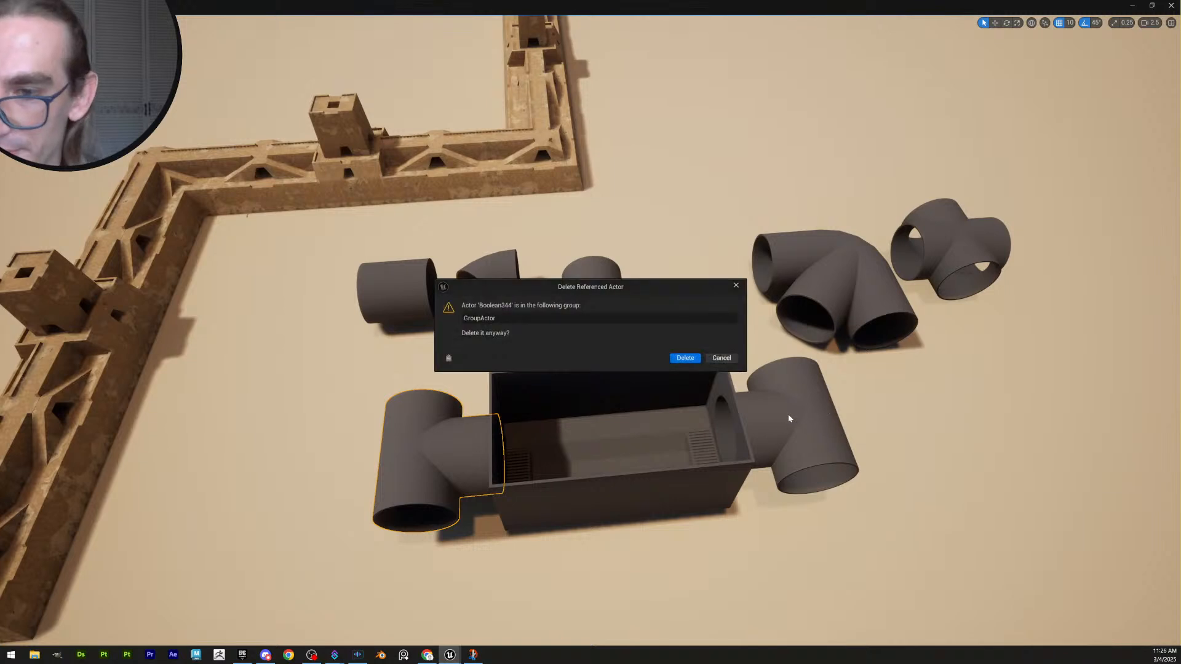
{"action": "left_click", "coordinate": [684, 357]}
{"action": "right_click", "coordinate": [848, 304]}
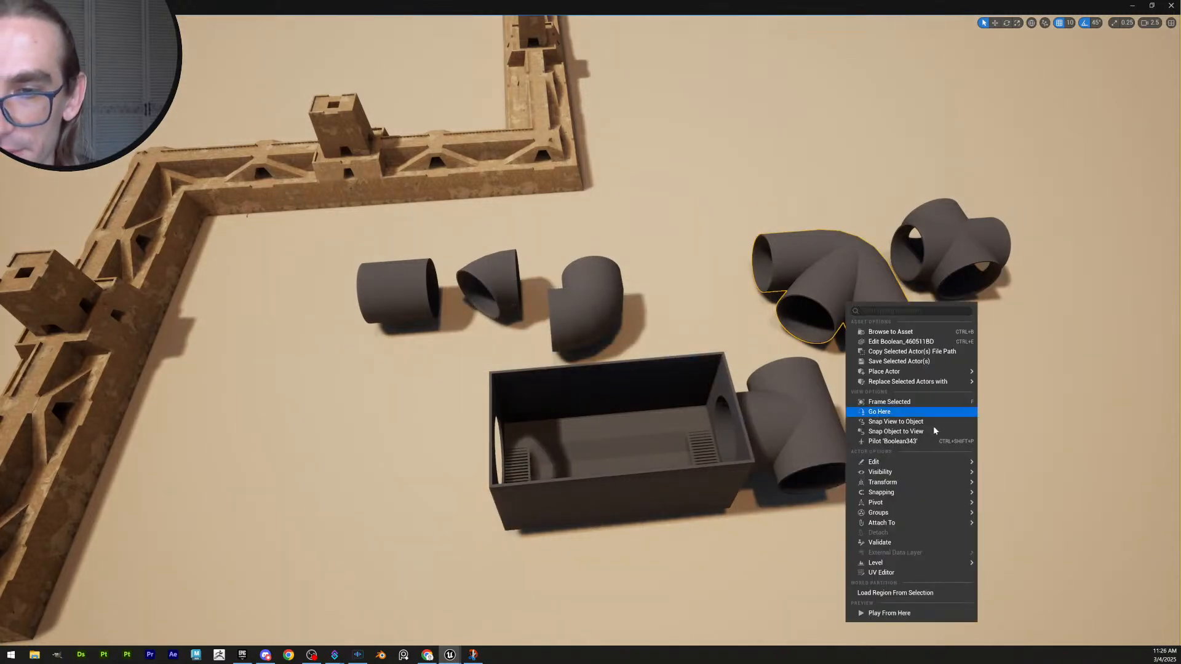
{"action": "mouse_move", "coordinate": [921, 515]}
{"action": "left_click", "coordinate": [1022, 518]}
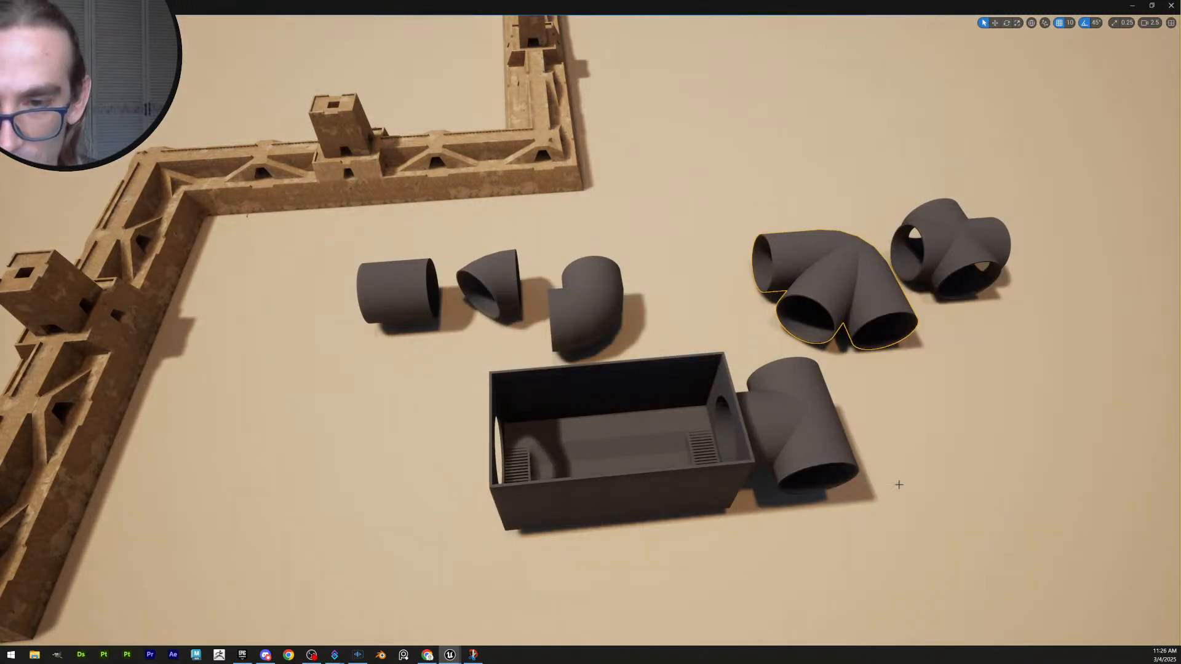
Move the remaining connecting pipe along Y out of the end wall, leaving a clear gap beside the room
{"action": "left_click", "coordinate": [791, 423]}
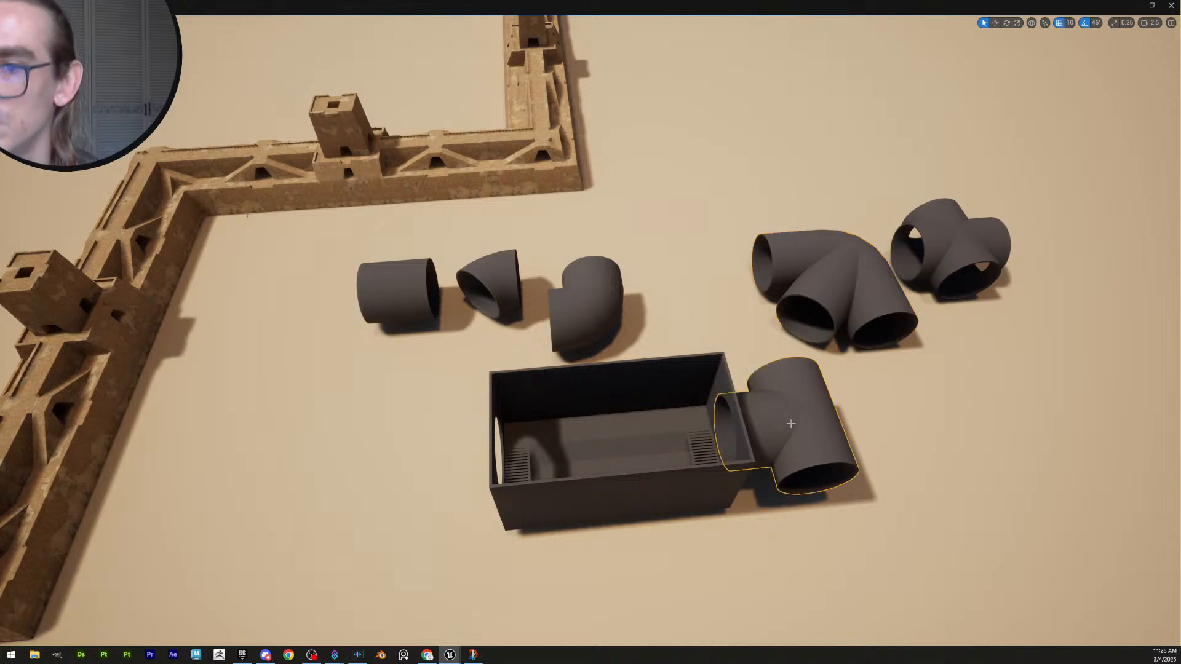
{"action": "key", "text": "w"}
{"action": "left_click_drag", "start_coordinate": [749, 433], "coordinate": [812, 435]}
{"action": "key", "text": "g"}
{"action": "mouse_move", "coordinate": [812, 368]}
{"action": "right_mouse_down"}
{"action": "mouse_move", "coordinate": [812, 394]}
{"action": "mouse_move", "coordinate": [824, 388]}
{"action": "mouse_move", "coordinate": [812, 368]}
{"action": "right_mouse_up"}
{"action": "key", "text": "w"}
{"action": "key", "text": "s"}
{"action": "key", "text": "g"}
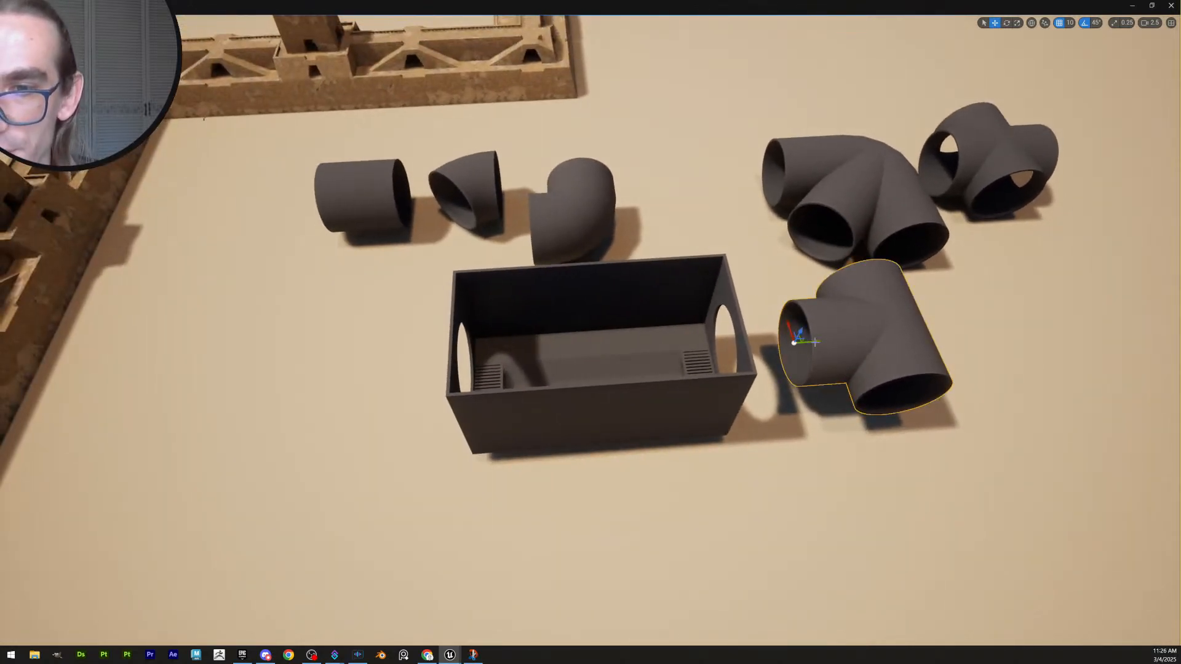
{"action": "left_click_drag", "start_coordinate": [815, 342], "coordinate": [879, 336]}
{"action": "key", "text": "g"}
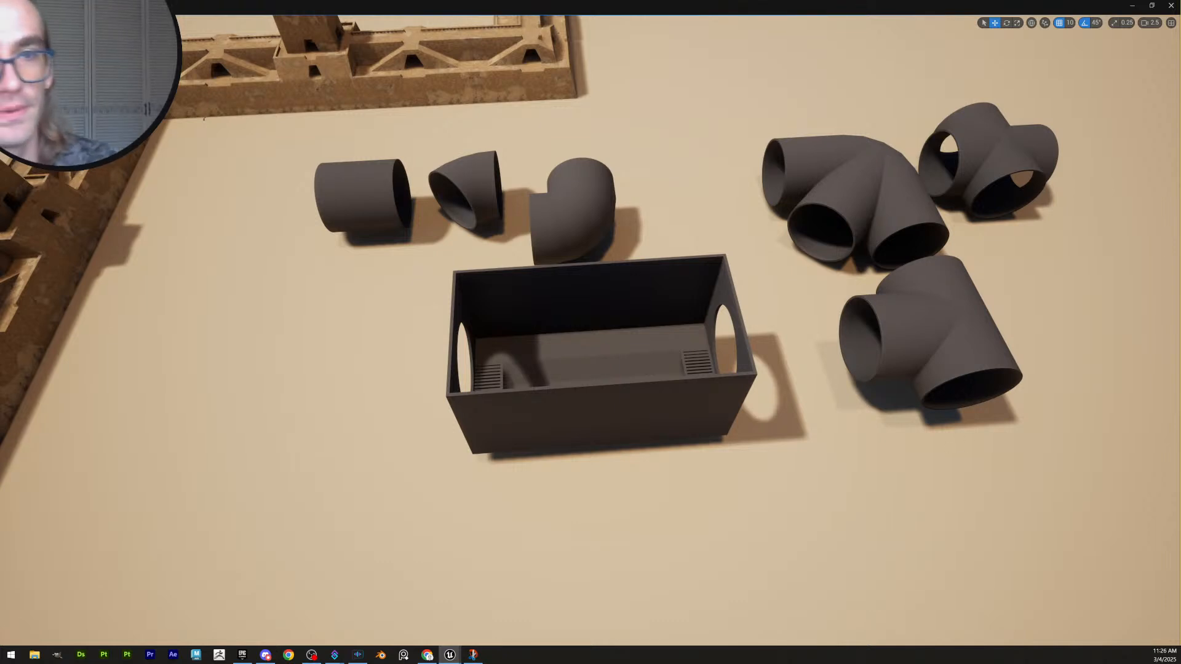
Open the room's raised floor slab in PolyGroup Edit and select its underside face
{"action": "right_click_drag", "start_coordinate": [661, 323], "coordinate": [906, 199]}
{"action": "key", "text": "w"}
{"action": "scroll", "coordinate": [661, 323], "scroll_direction": "down", "scroll_amount": 4}
{"action": "scroll", "coordinate": [660, 323], "scroll_direction": "down", "scroll_amount": 2}
{"action": "key", "text": "q"}
{"action": "key", "text": "q"}
{"action": "scroll", "coordinate": [660, 323], "scroll_direction": "down", "scroll_amount": 4}
{"action": "key", "text": "d"}
{"action": "key", "text": "q"}
{"action": "left_click", "coordinate": [715, 331]}
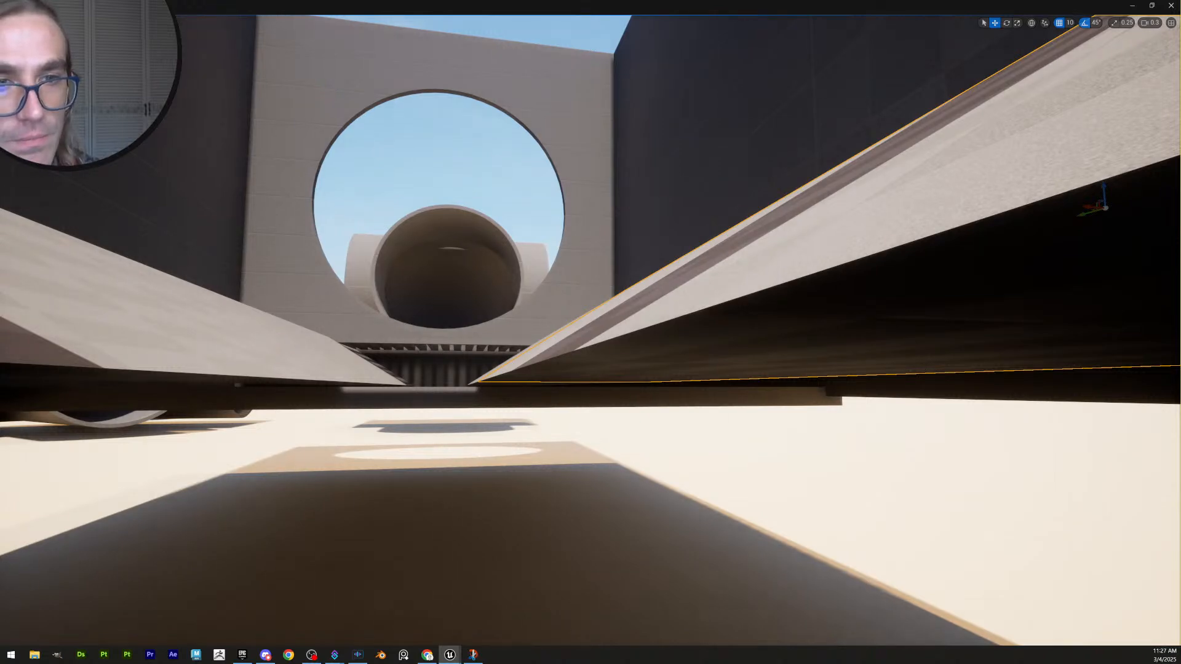
{"action": "left_click", "coordinate": [799, 352]}
{"action": "key", "text": "e"}
{"action": "right_click_drag", "start_coordinate": [799, 352], "coordinate": [805, 397]}
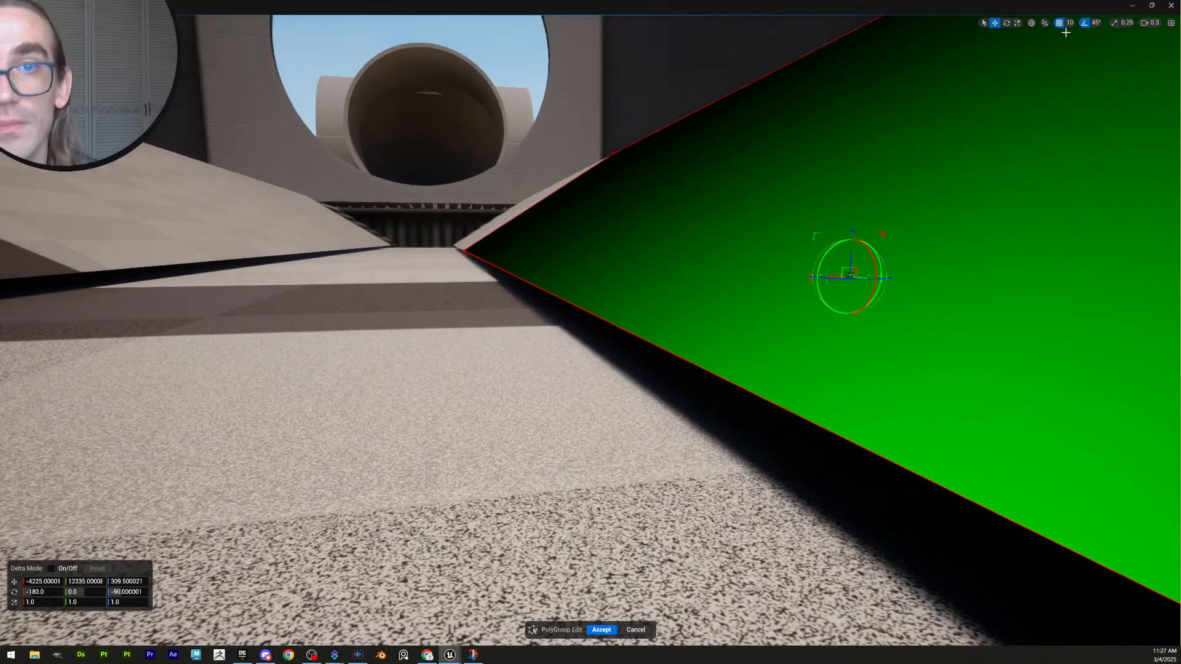
Set the grid snap to 5, lower the slab's underside face to Z 299.5 and accept the PolyGroup edit
{"action": "left_click", "coordinate": [1069, 23]}
{"action": "left_click", "coordinate": [1077, 58]}
{"action": "left_click_drag", "start_coordinate": [849, 255], "coordinate": [846, 273]}
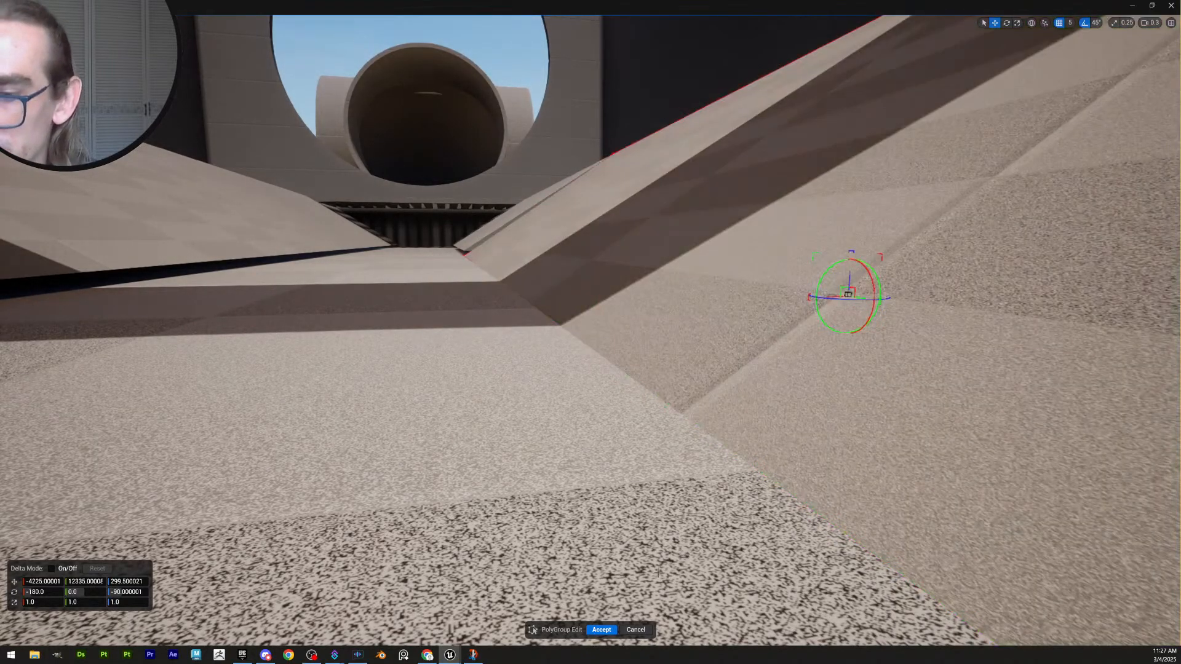
{"action": "right_click_drag", "start_coordinate": [647, 406], "coordinate": [524, 457]}
{"action": "scroll", "coordinate": [648, 407], "scroll_direction": "up", "scroll_amount": 2}
{"action": "key", "text": "e"}
{"action": "left_click", "coordinate": [601, 630]}
View the whole room from above and save all changes
{"action": "key", "text": "s"}
{"action": "scroll", "coordinate": [591, 406], "scroll_direction": "up", "scroll_amount": 5}
{"action": "key", "text": "e"}
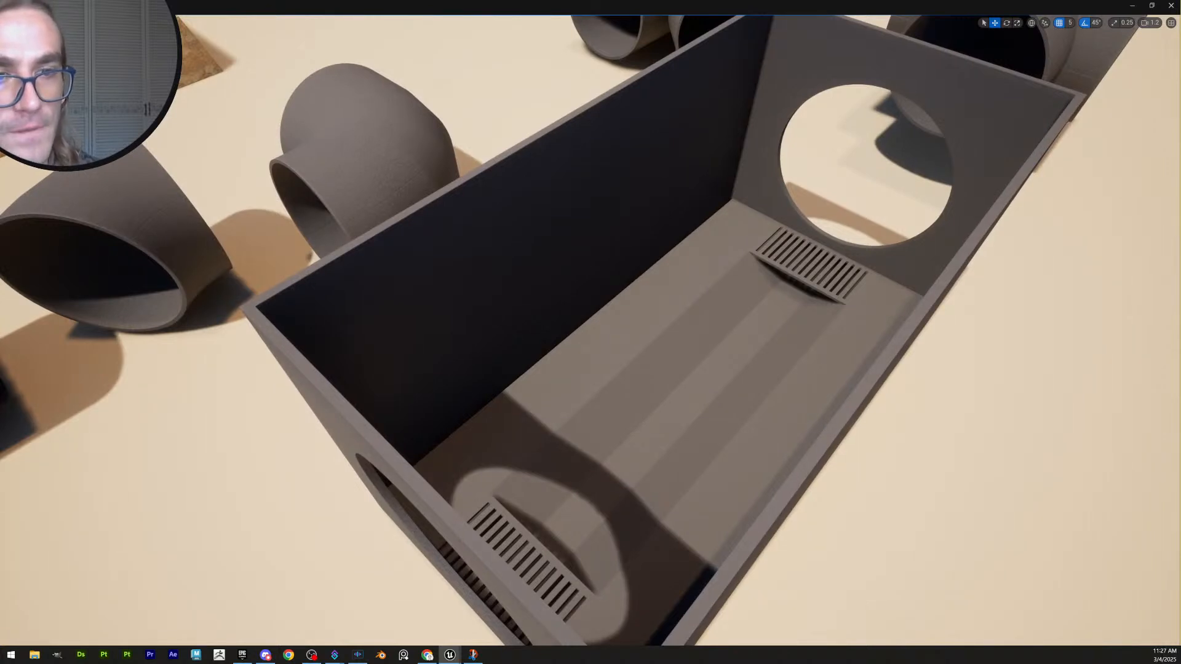
{"action": "key", "text": "ctrl+shift+s"}
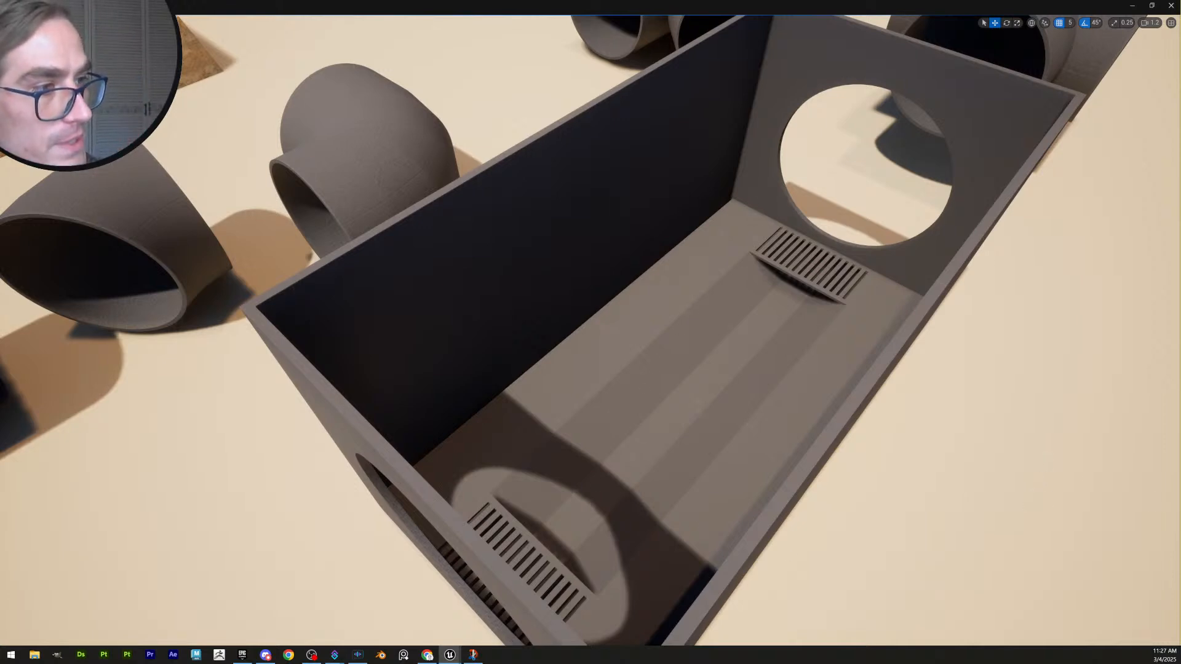
Examine the drain grate, floor ledges and corner beside the end wall's round opening
{"action": "right_click_drag", "start_coordinate": [858, 367], "coordinate": [989, 336]}
{"action": "key", "text": "w"}
{"action": "scroll", "coordinate": [858, 367], "scroll_direction": "down", "scroll_amount": 4}
{"action": "key", "text": "w"}
{"action": "scroll", "coordinate": [858, 367], "scroll_direction": "up", "scroll_amount": 2}
{"action": "key", "text": "w"}
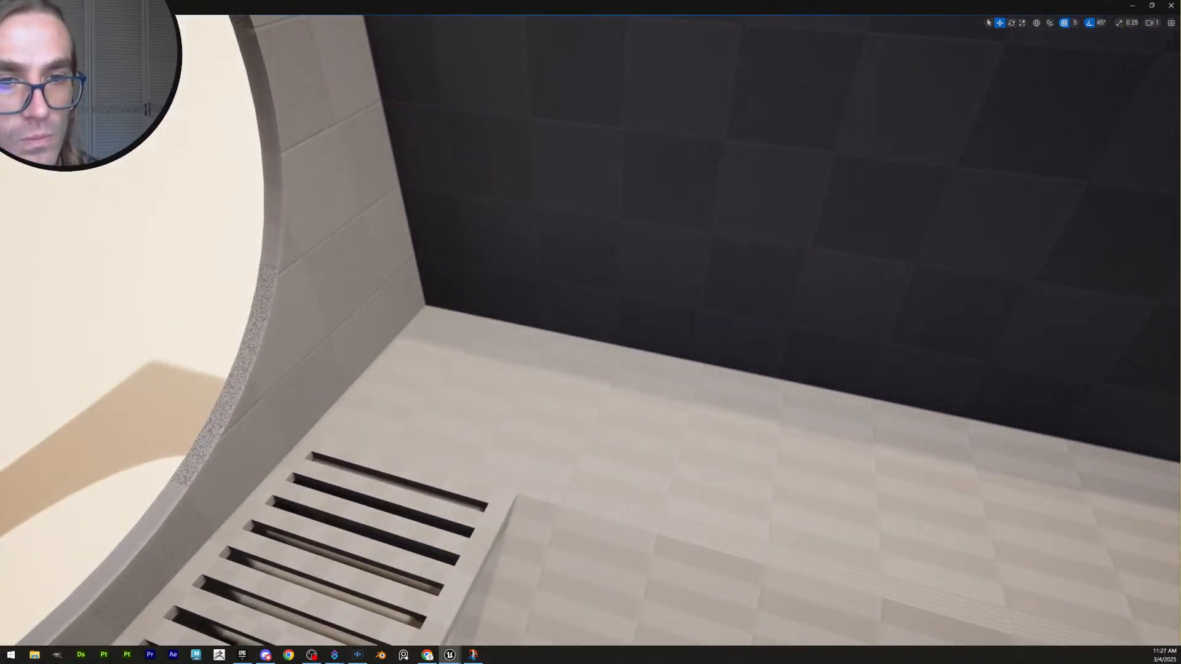
{"action": "key", "text": "s"}
{"action": "mouse_move", "coordinate": [719, 458]}
{"action": "right_mouse_down"}
{"action": "mouse_move", "coordinate": [699, 471]}
{"action": "mouse_move", "coordinate": [730, 447]}
{"action": "right_mouse_up"}
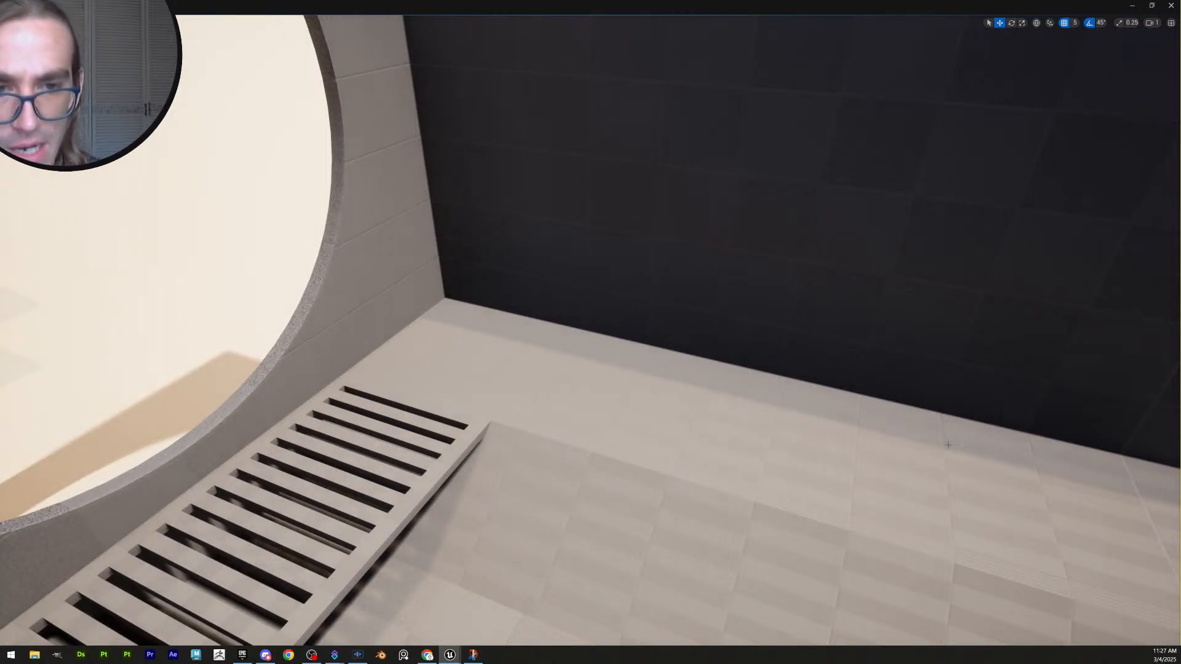
{"action": "key", "text": "s"}
{"action": "right_click_drag", "start_coordinate": [902, 445], "coordinate": [844, 432]}
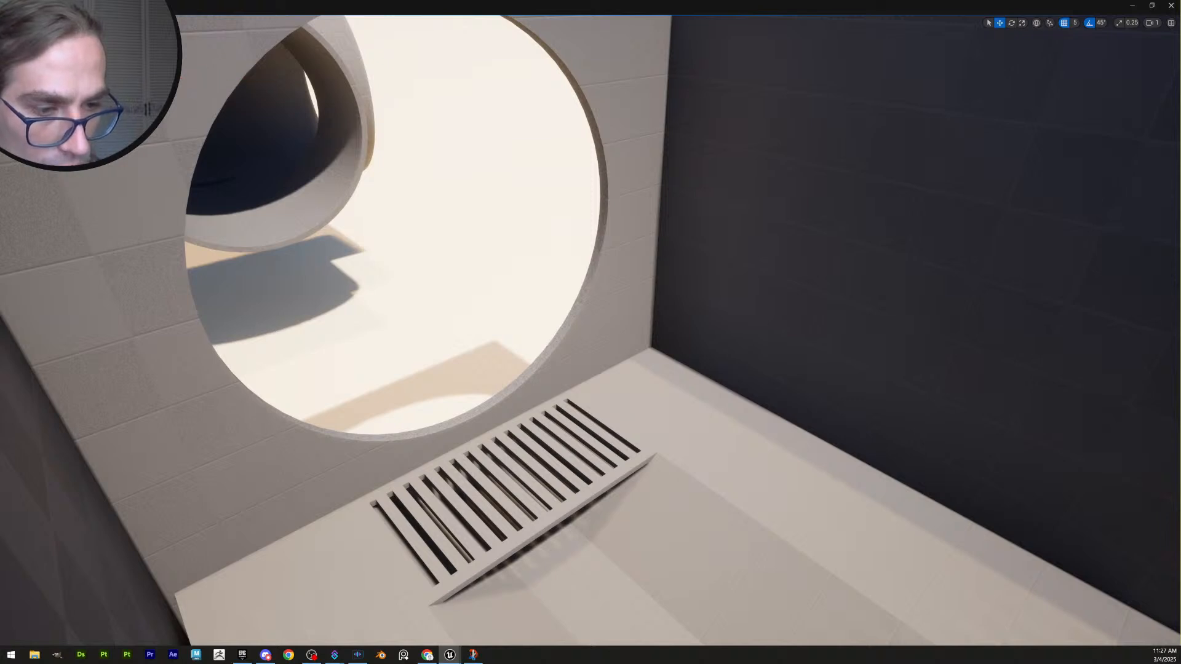
Place a mannequin character on the room floor beside the drain grate as a scale reference
{"action": "left_click_drag", "start_coordinate": [704, 413], "coordinate": [741, 448]}
{"action": "key", "text": "e"}
{"action": "key", "text": "q"}
{"action": "key", "text": "w"}
{"action": "right_click_drag", "start_coordinate": [740, 448], "coordinate": [815, 461]}
{"action": "scroll", "coordinate": [741, 447], "scroll_direction": "down", "scroll_amount": 1}
{"action": "right_click_drag", "start_coordinate": [707, 496], "coordinate": [722, 492]}
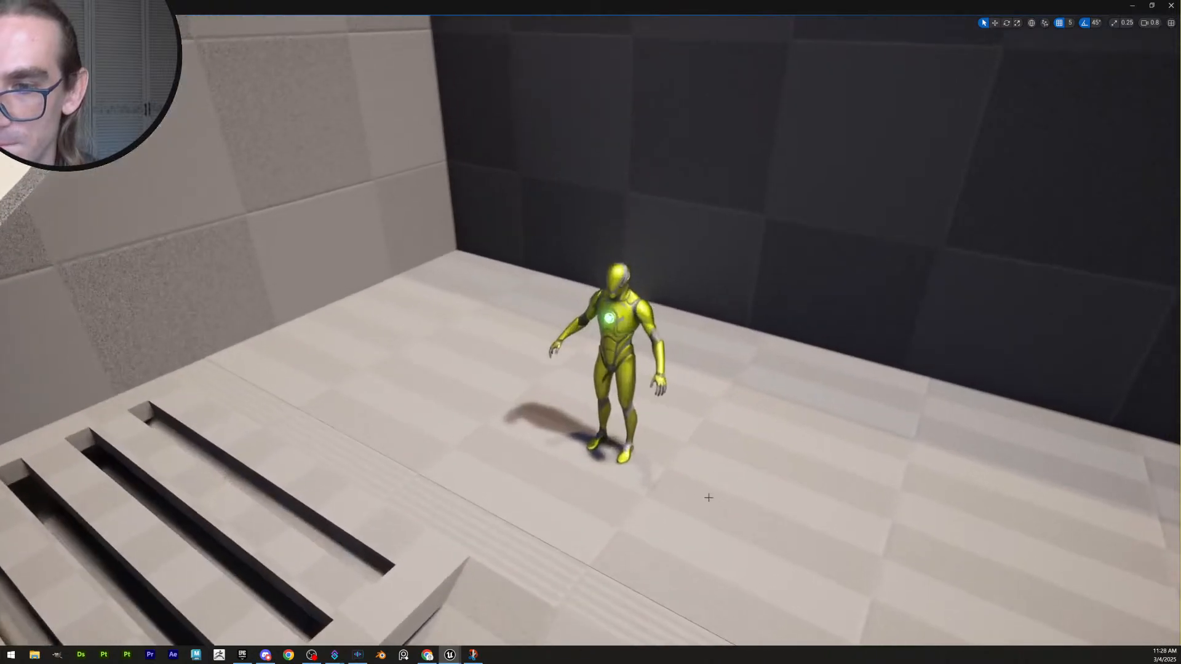
Play the level from the floor beside the mannequin and walk the character around to judge the room's scale
{"action": "right_click", "coordinate": [707, 510]}
{"action": "key", "text": "Escape"}
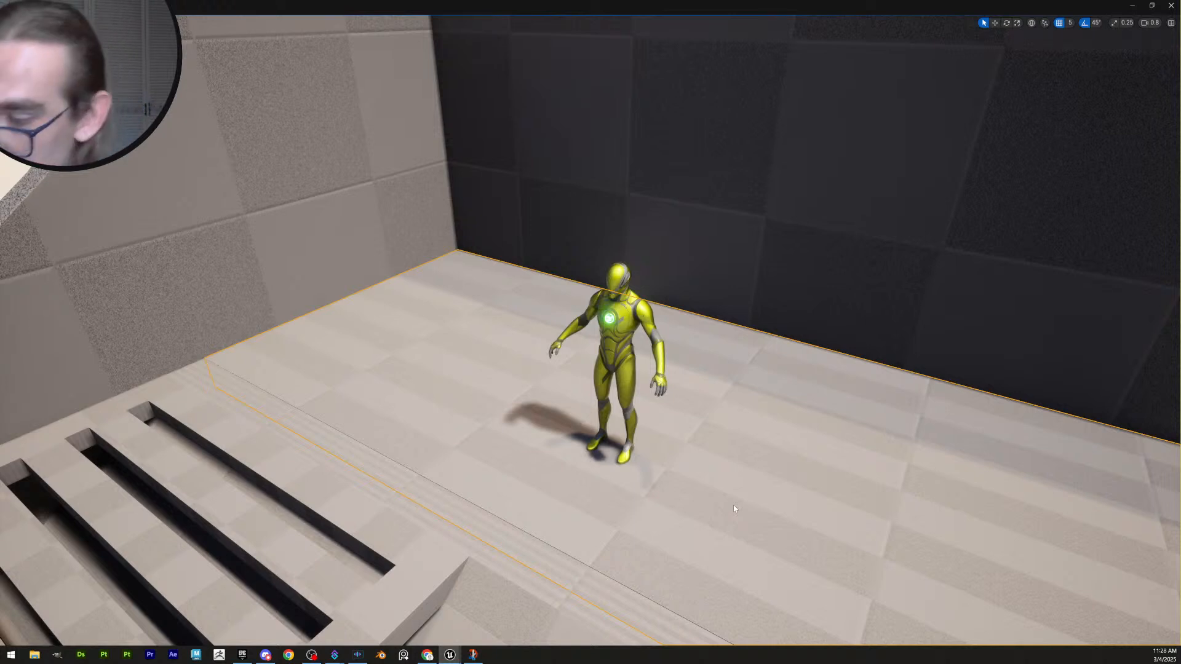
{"action": "key", "text": "alt+p"}
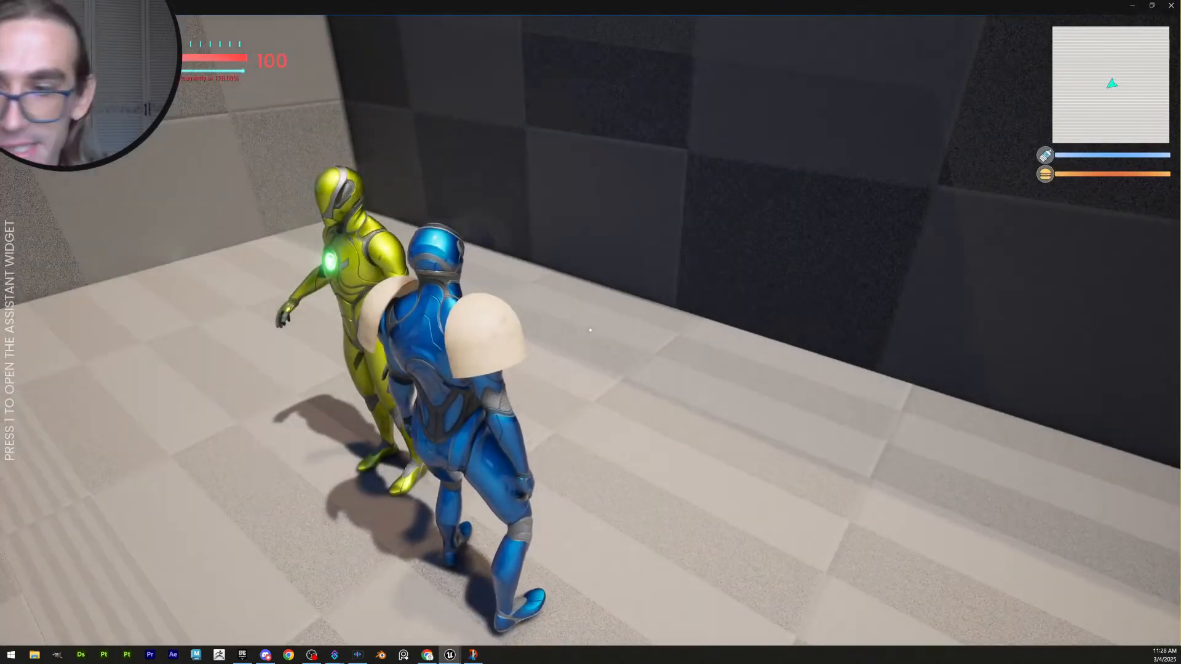
{"action": "key", "text": "w"}
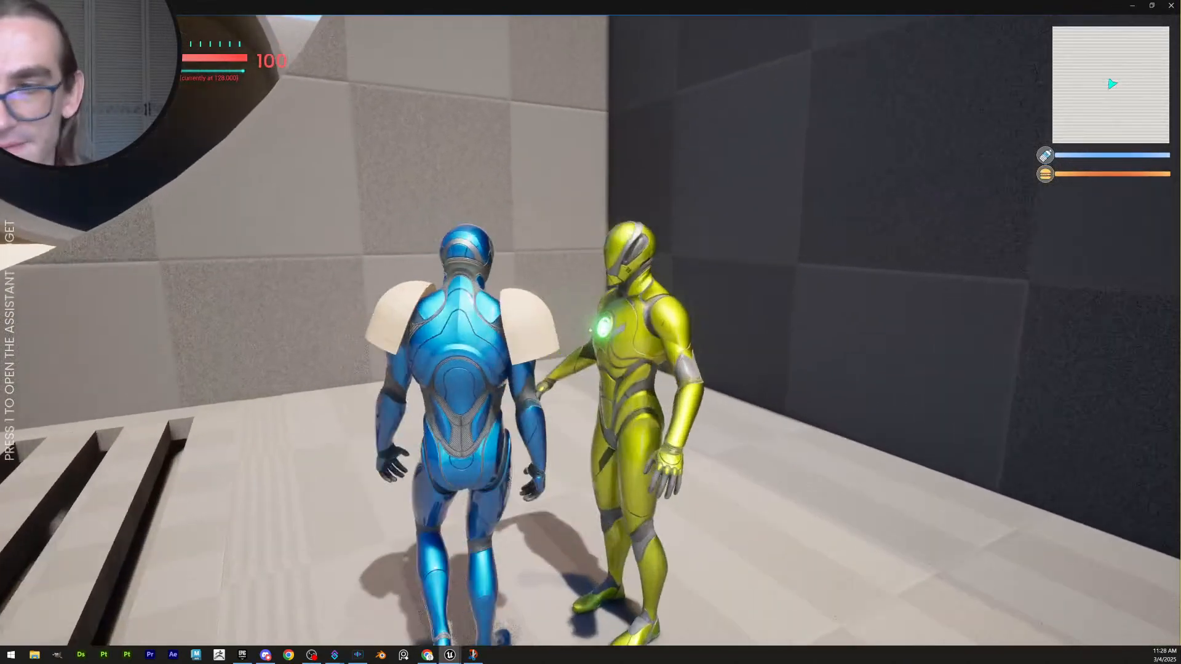
Walk the character around the mannequin to judge its scale, end the play session and view the whole room from above
{"action": "key", "text": "a"}
{"action": "key", "text": "d"}
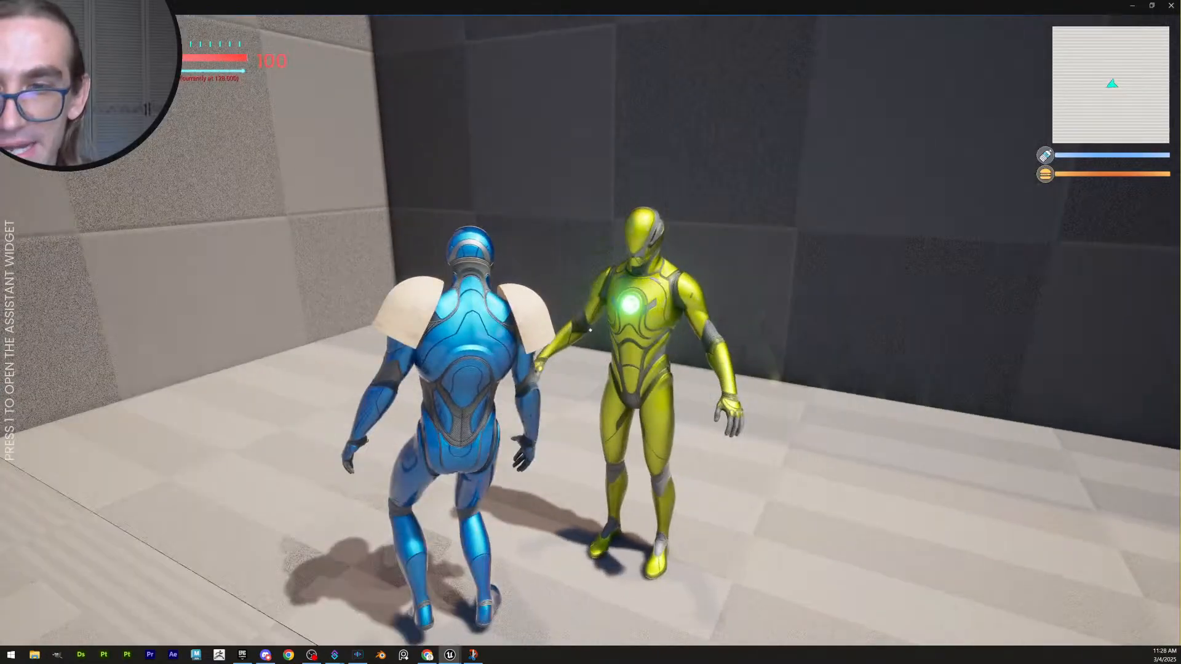
{"action": "key", "text": "w"}
{"action": "key", "text": "d"}
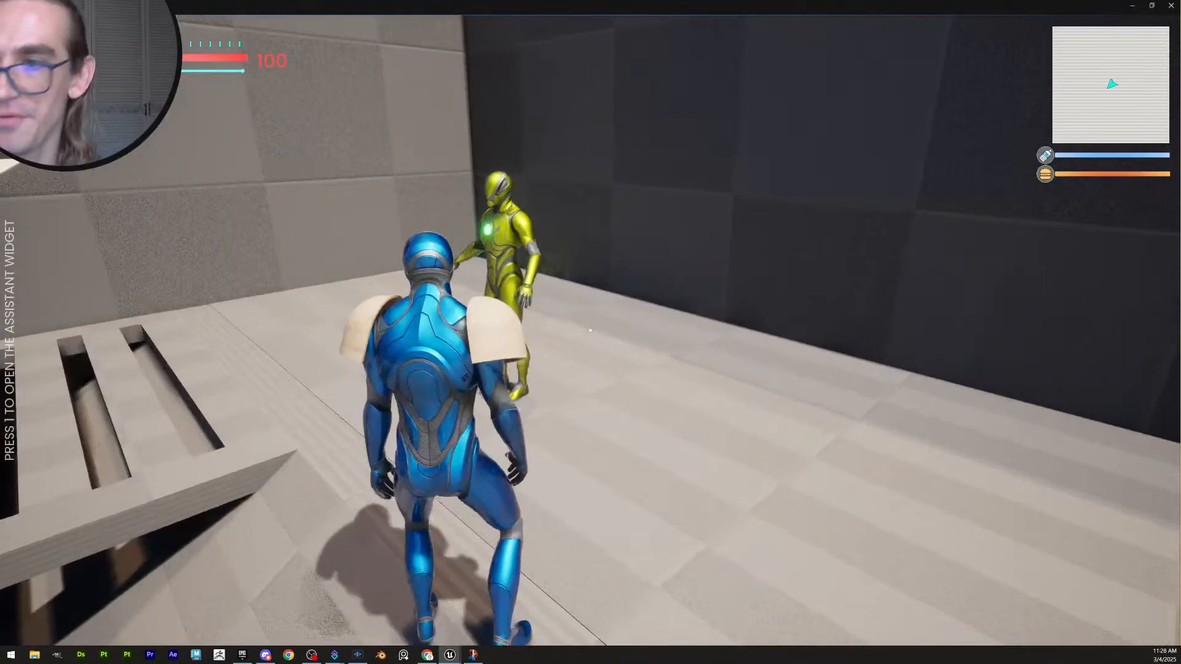
{"action": "key", "text": "Escape"}
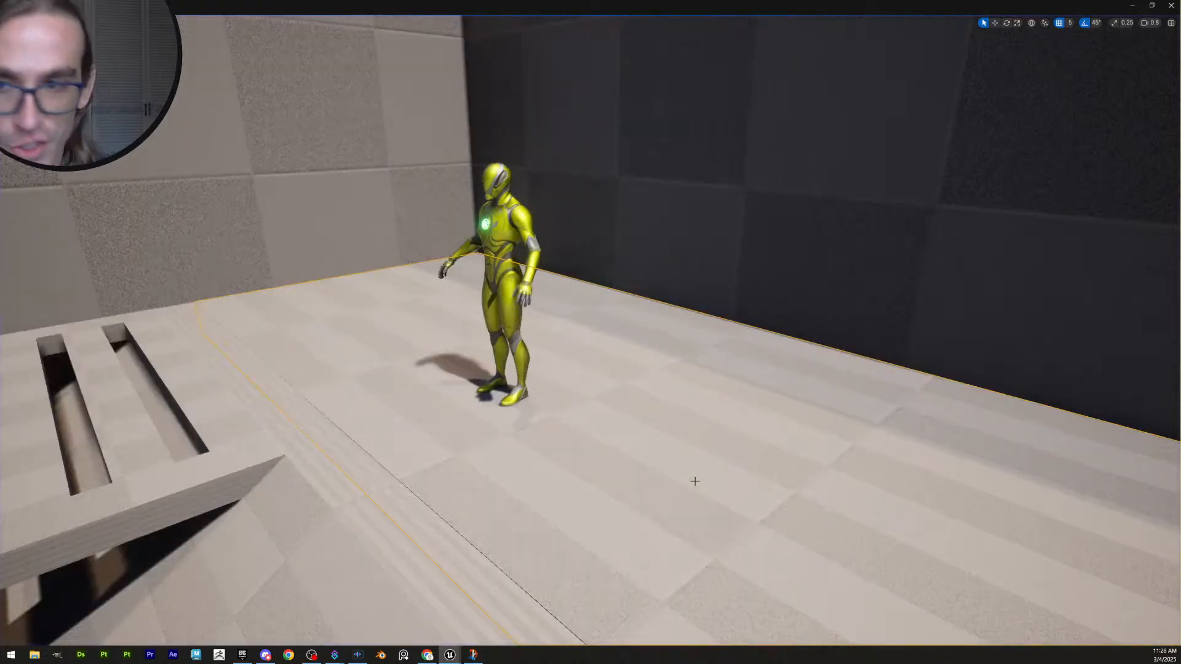
{"action": "key", "text": "Escape"}
{"action": "right_click_drag", "start_coordinate": [671, 441], "coordinate": [679, 508]}
{"action": "key", "text": "s"}
{"action": "scroll", "coordinate": [671, 442], "scroll_direction": "up", "scroll_amount": 1}
{"action": "scroll", "coordinate": [716, 489], "scroll_direction": "up", "scroll_amount": 1}
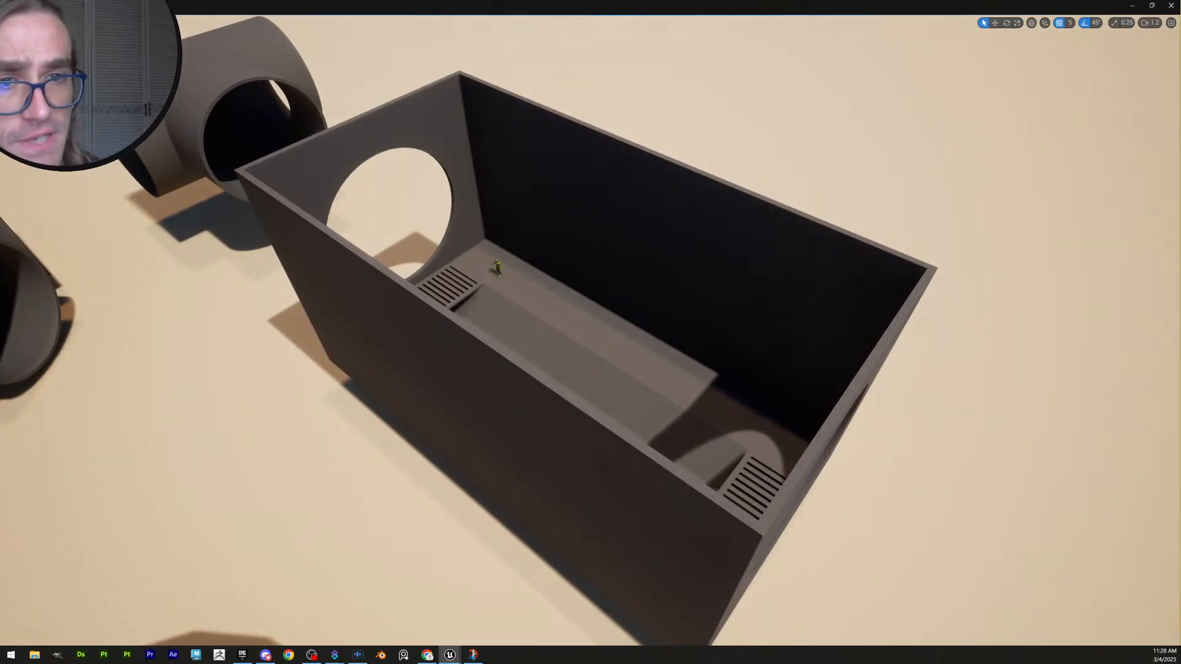
Create a box on the floor in the corner between the end wall with the round opening and the dark side wall
{"action": "right_click_drag", "start_coordinate": [638, 396], "coordinate": [548, 384]}
{"action": "key", "text": "w"}
{"action": "scroll", "coordinate": [638, 396], "scroll_direction": "up", "scroll_amount": 2}
{"action": "key", "text": "w"}
{"action": "scroll", "coordinate": [646, 388], "scroll_direction": "down", "scroll_amount": 2}
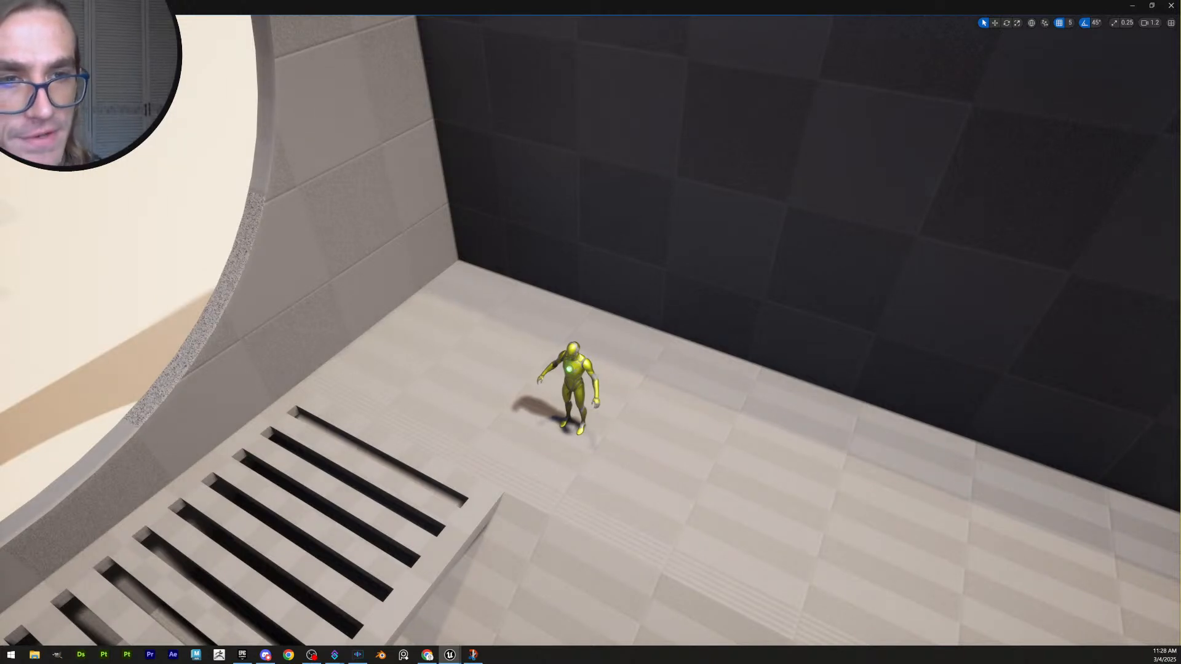
{"action": "key", "text": "b"}
{"action": "left_click_drag", "start_coordinate": [619, 394], "coordinate": [658, 388], "text": "alt"}
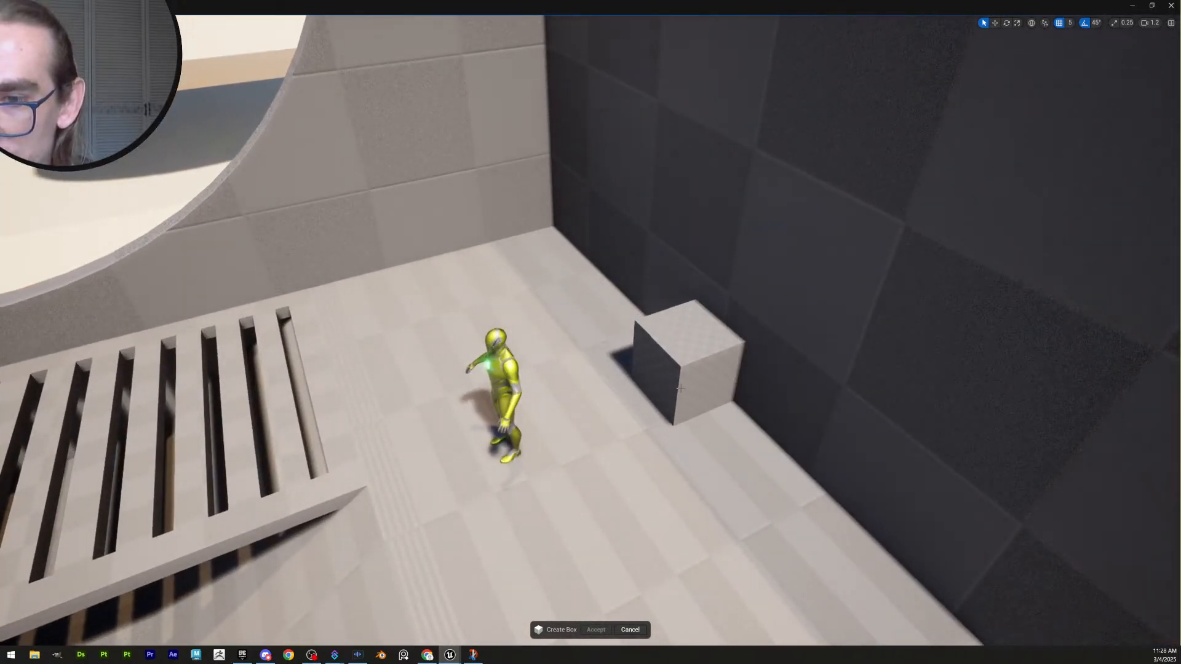
{"action": "left_click", "coordinate": [678, 388]}
{"action": "right_click_drag", "start_coordinate": [678, 389], "coordinate": [743, 448]}
{"action": "scroll", "coordinate": [678, 389], "scroll_direction": "down", "scroll_amount": 3}
{"action": "left_click_drag", "start_coordinate": [743, 447], "coordinate": [478, 404]}
{"action": "right_click_drag", "start_coordinate": [478, 404], "coordinate": [345, 421]}
{"action": "scroll", "coordinate": [477, 405], "scroll_direction": "down", "scroll_amount": 2}
{"action": "right_click_drag", "start_coordinate": [590, 427], "coordinate": [529, 424]}
{"action": "left_click", "coordinate": [596, 630]}
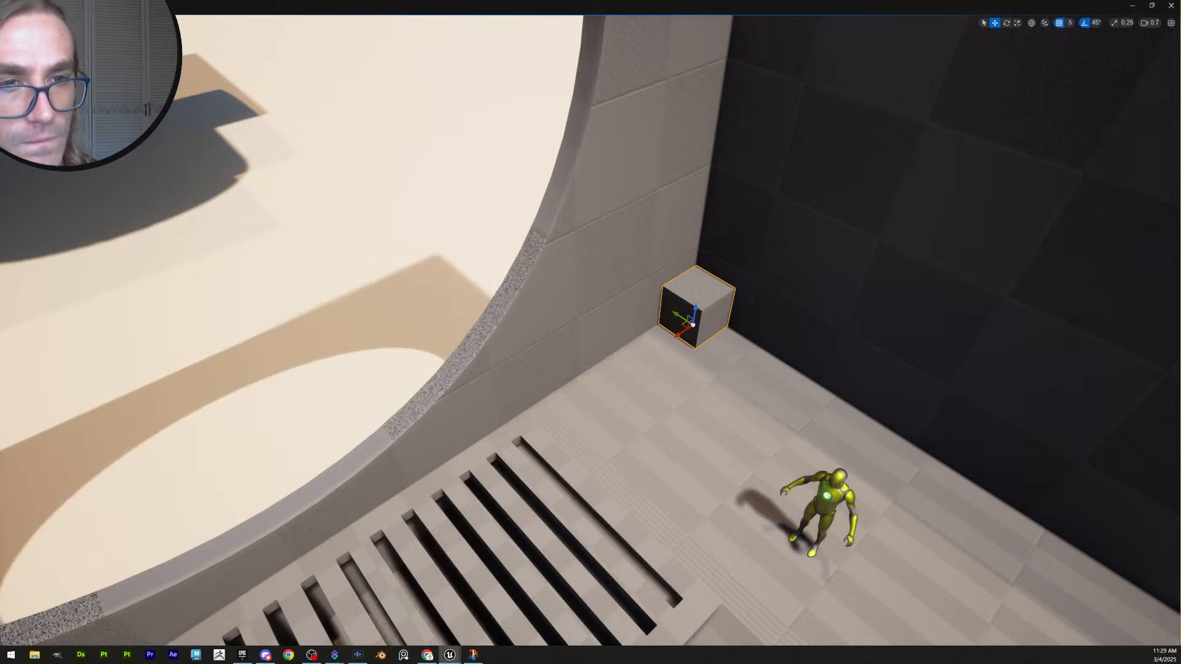
Set the grid snap to 100 and widen the corner box by 100 units away from the dark wall with PolyGroup Edit
{"action": "key", "text": "shift+e"}
{"action": "left_click", "coordinate": [681, 321]}
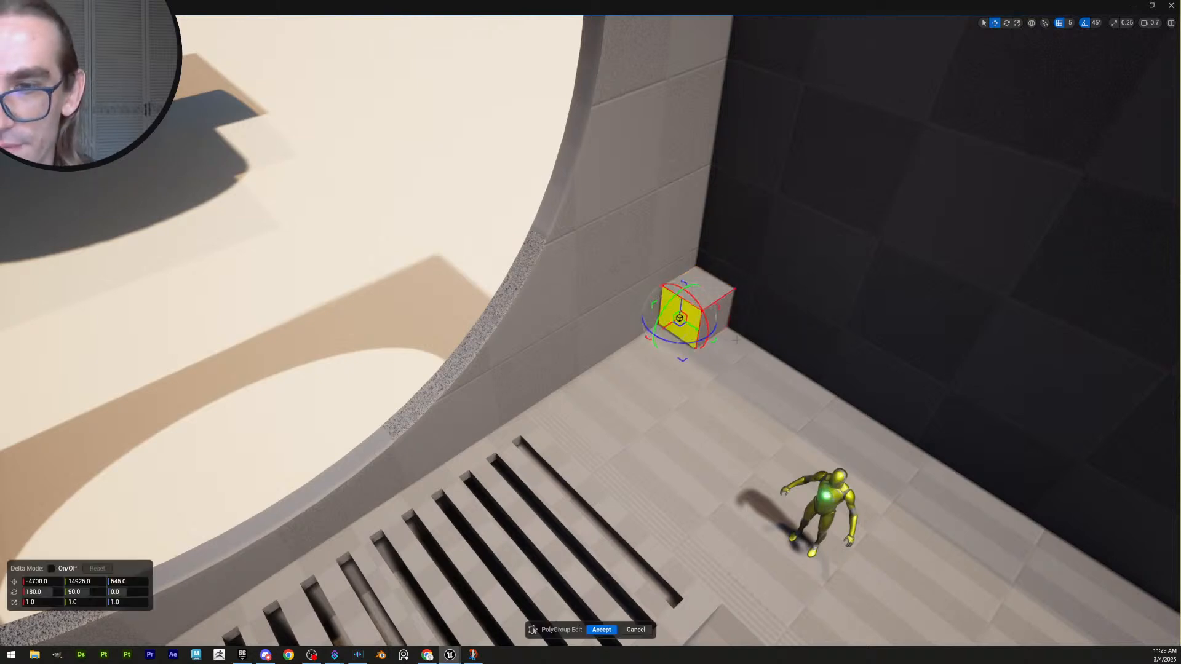
{"action": "scroll", "coordinate": [681, 321], "scroll_direction": "down", "scroll_amount": 3}
{"action": "key", "text": "w"}
{"action": "right_click_drag", "start_coordinate": [681, 321], "coordinate": [686, 314]}
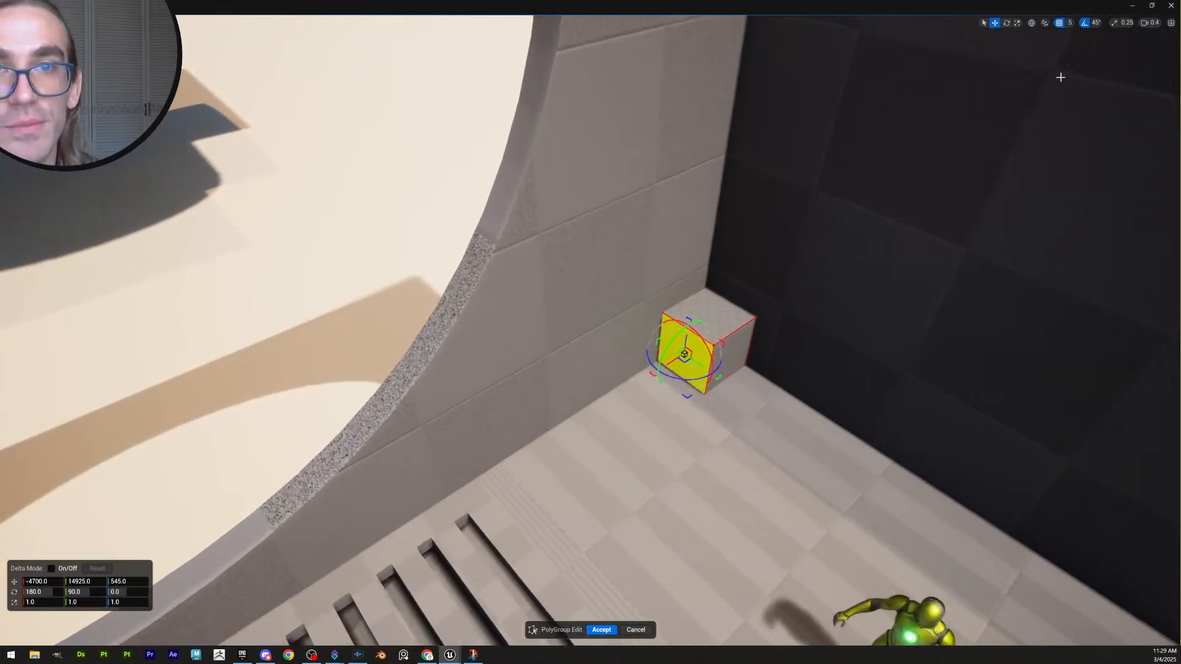
{"action": "left_click", "coordinate": [1071, 24]}
{"action": "left_click", "coordinate": [1082, 83]}
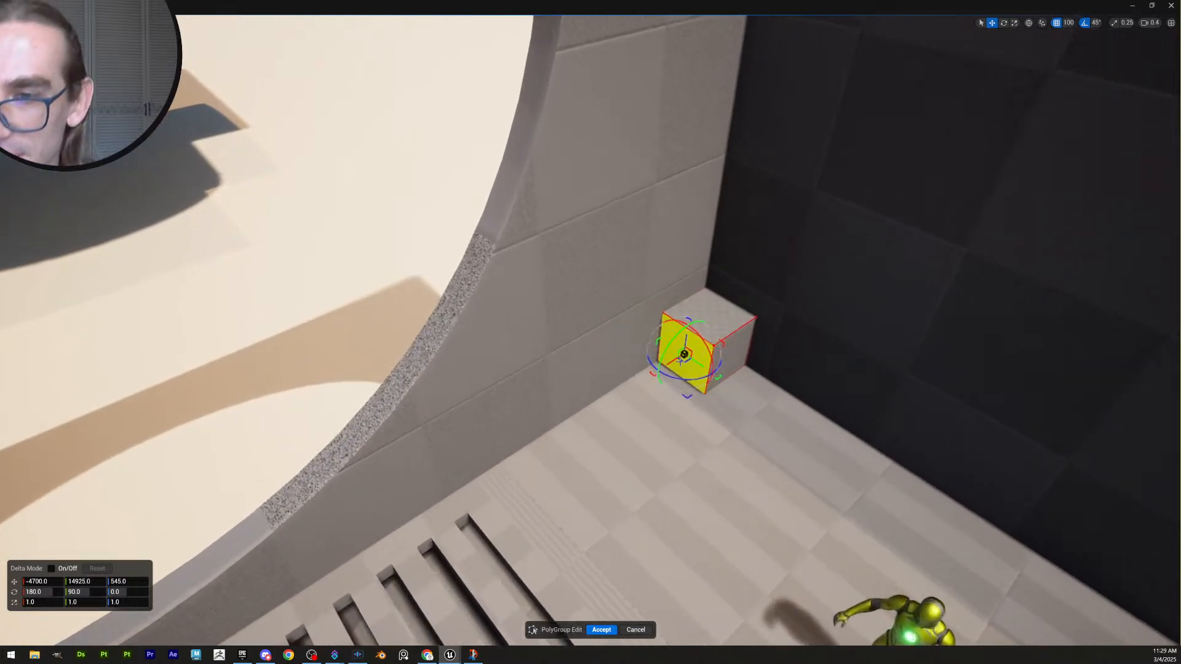
{"action": "left_click_drag", "start_coordinate": [646, 375], "coordinate": [559, 430]}
{"action": "right_click_drag", "start_coordinate": [559, 429], "coordinate": [452, 492]}
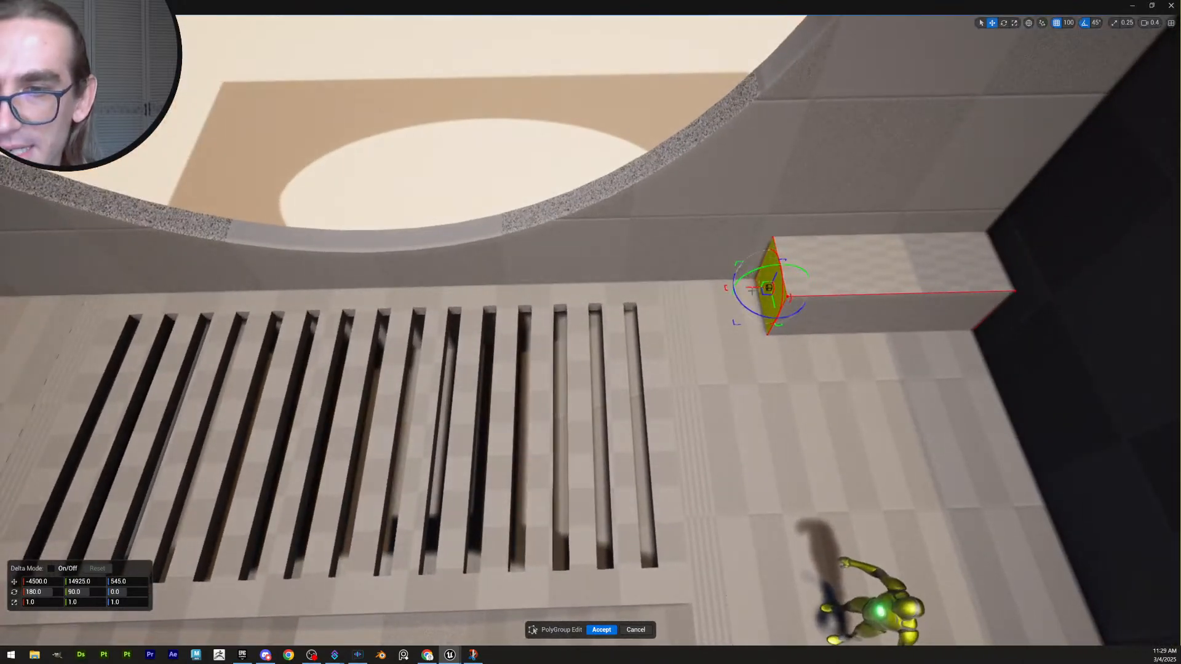
{"action": "left_click_drag", "start_coordinate": [787, 285], "coordinate": [839, 283]}
{"action": "right_click_drag", "start_coordinate": [838, 283], "coordinate": [1040, 280]}
Stretch the box's end face along the dark wall to Y 13175, near the seam between the wall sections
{"action": "key", "text": "s"}
{"action": "scroll", "coordinate": [838, 283], "scroll_direction": "up", "scroll_amount": 3}
{"action": "left_click", "coordinate": [387, 338]}
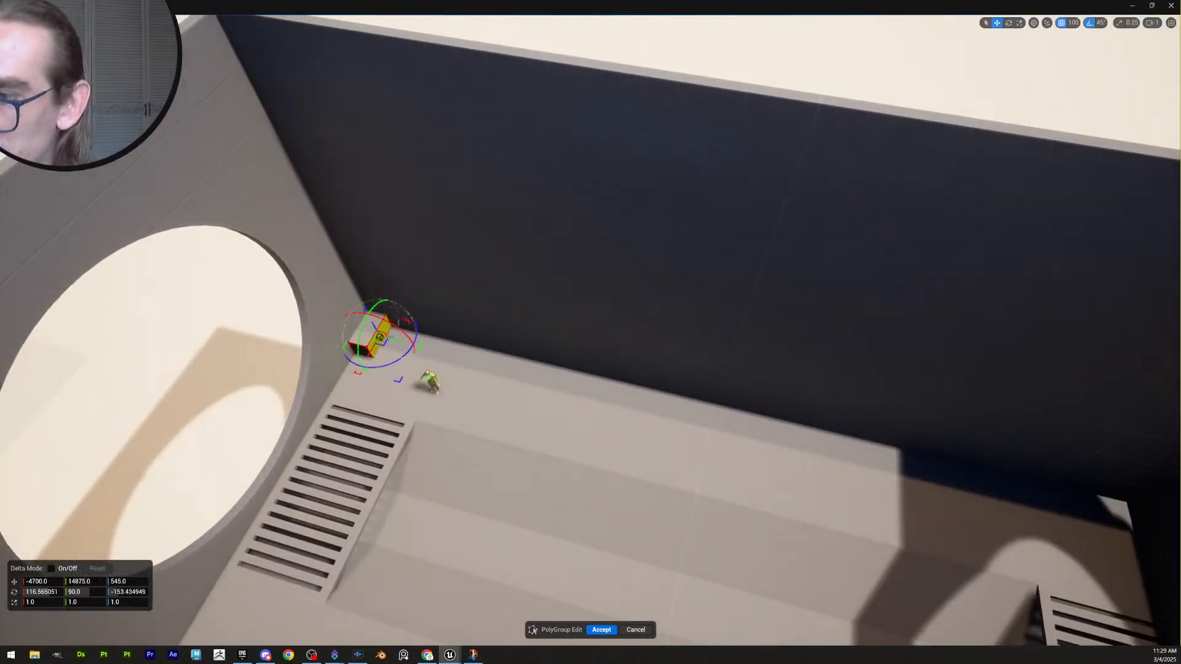
{"action": "left_click_drag", "start_coordinate": [396, 340], "coordinate": [726, 469]}
{"action": "right_click_drag", "start_coordinate": [732, 479], "coordinate": [861, 486]}
{"action": "key", "text": "w"}
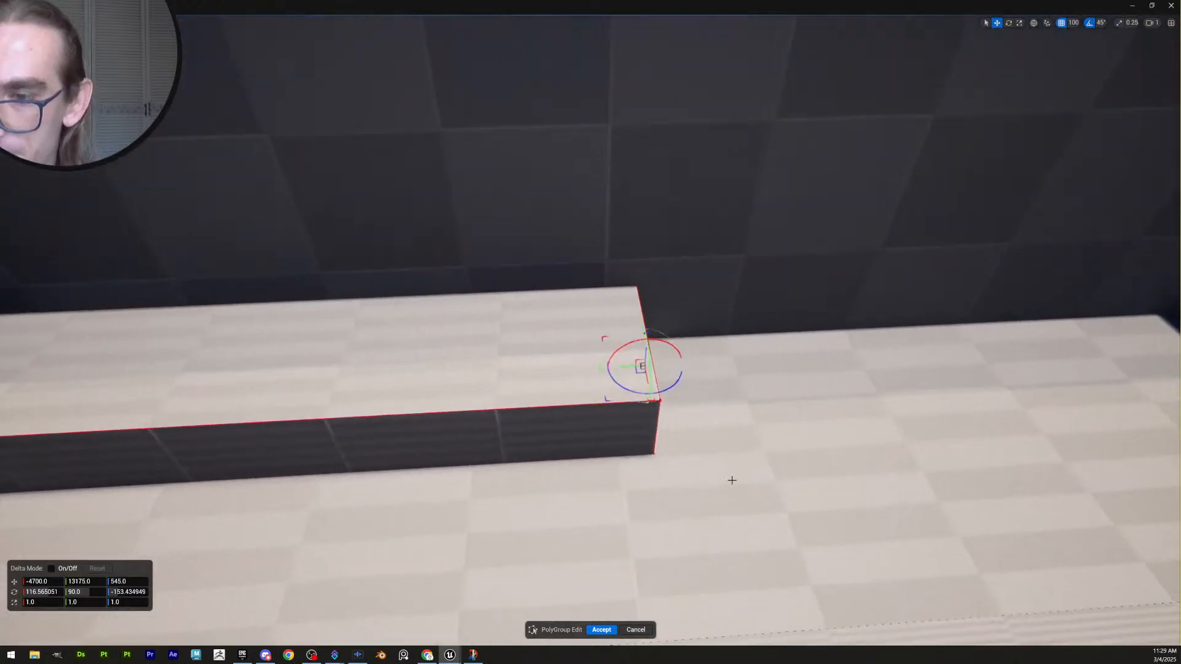
Set the grid snap to 50, pull the ledge's end face back to Y 13225 and accept the edit
{"action": "left_click", "coordinate": [1075, 25]}
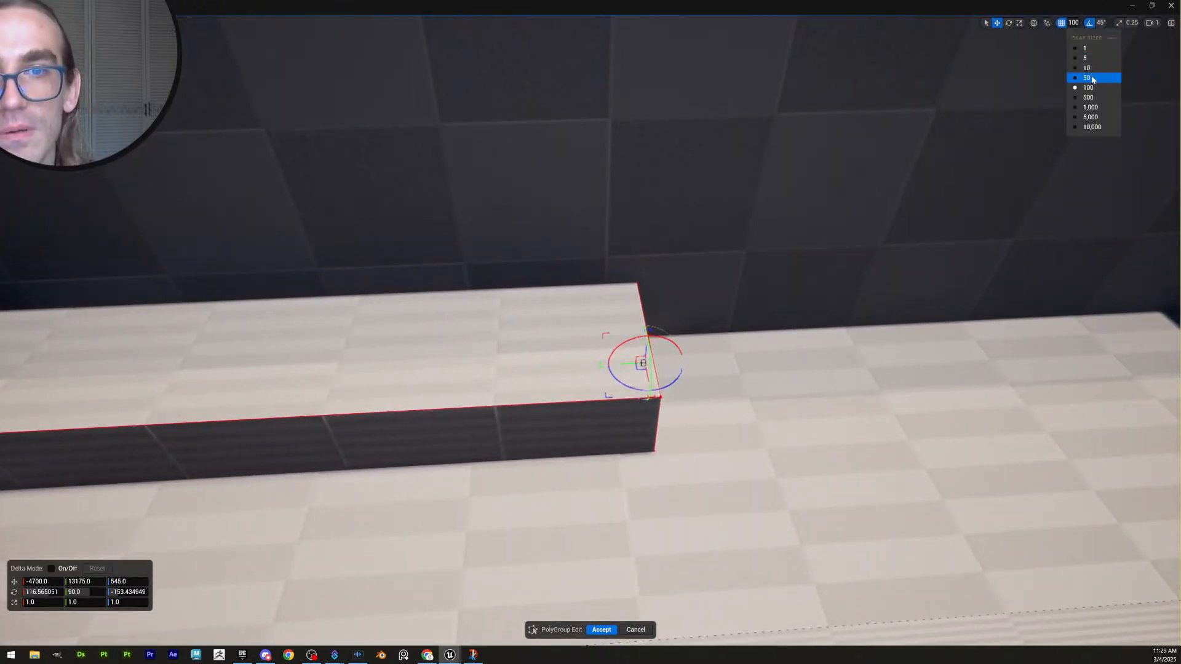
{"action": "left_click", "coordinate": [1087, 76]}
{"action": "left_click_drag", "start_coordinate": [603, 363], "coordinate": [582, 363]}
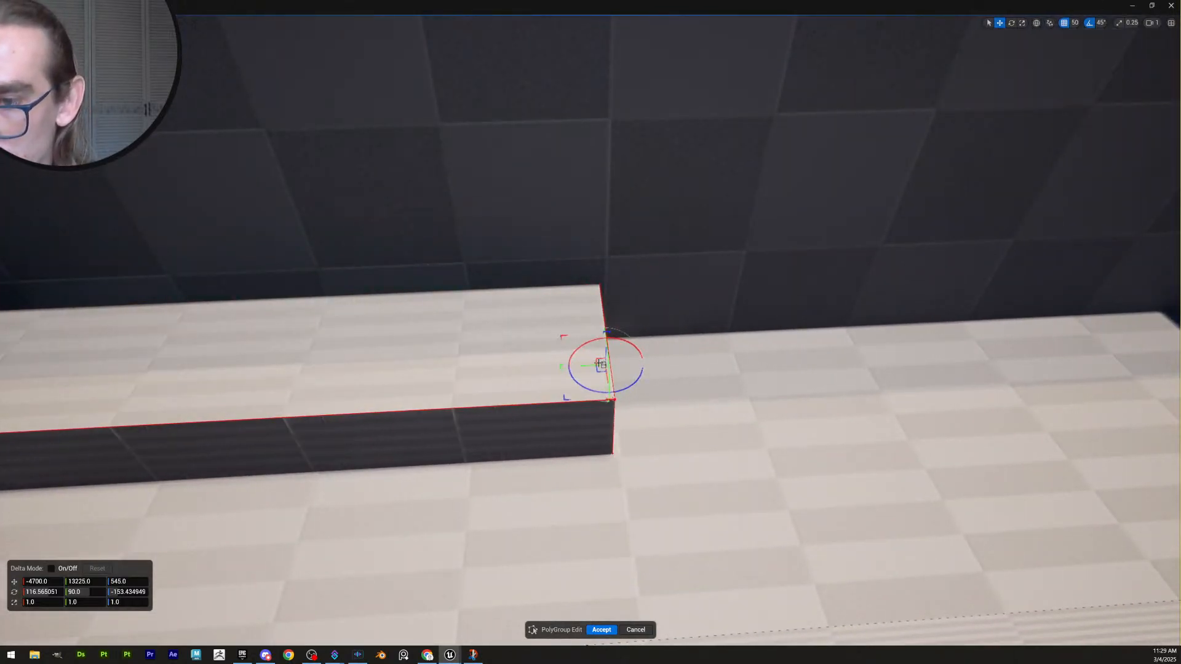
{"action": "key", "text": "d"}
{"action": "right_click_drag", "start_coordinate": [673, 379], "coordinate": [575, 382]}
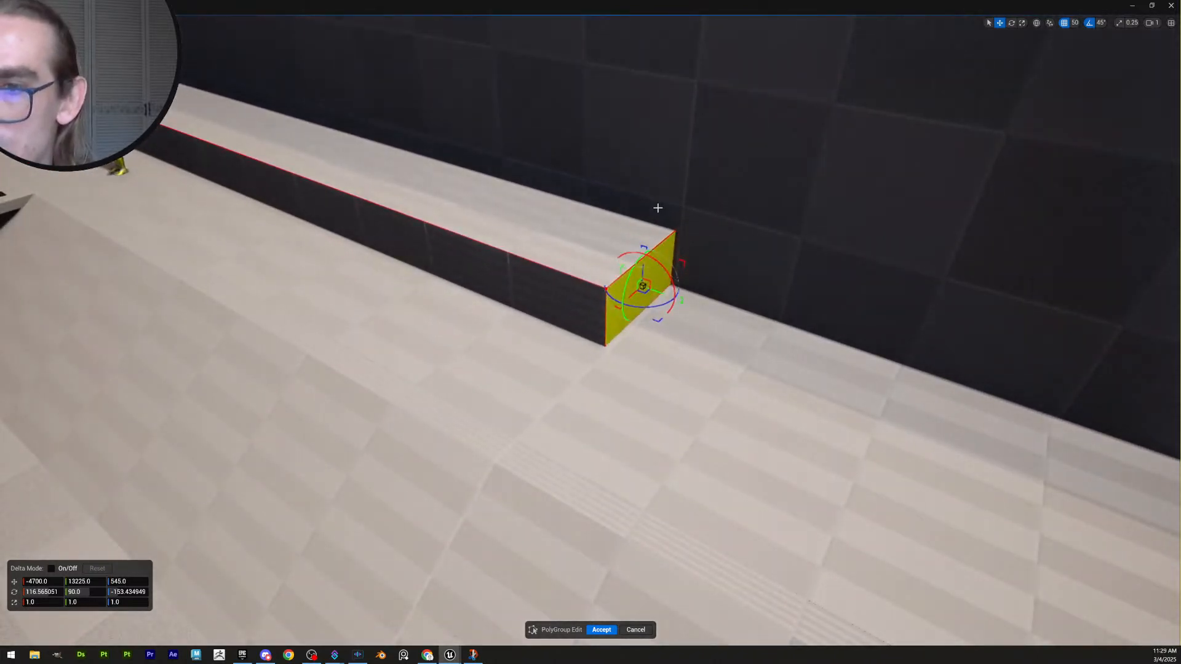
{"action": "left_click", "coordinate": [601, 630]}
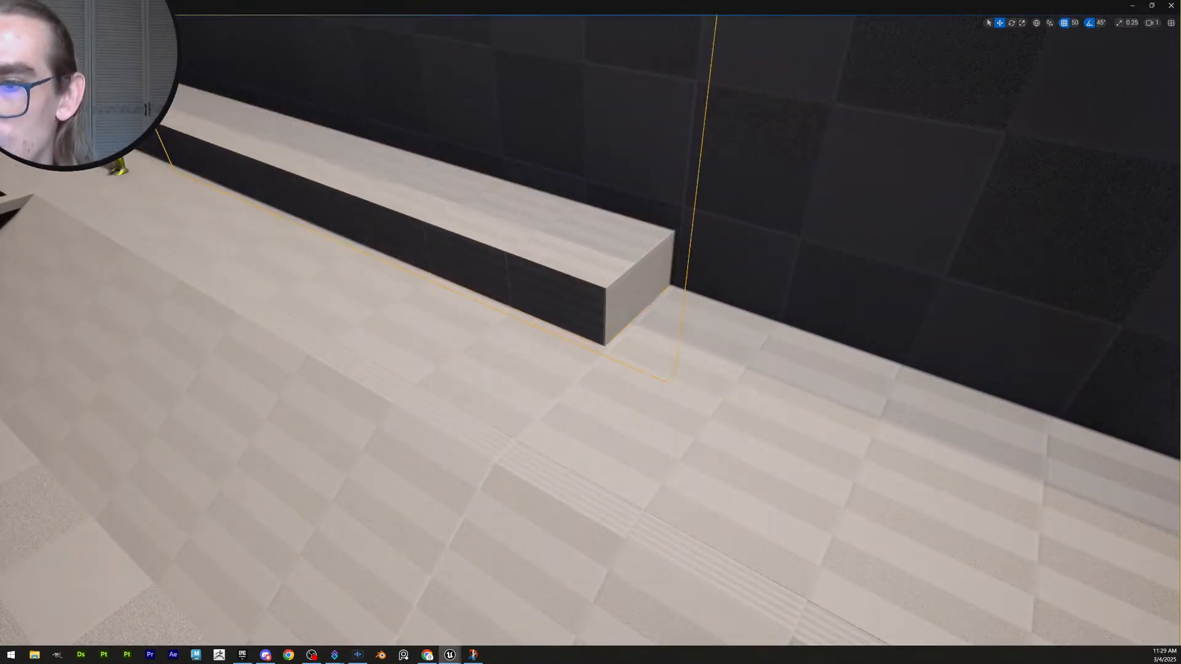
Hide the adjoining dark wall section beyond the ledge's end to expose the module edge
{"action": "mouse_move", "coordinate": [796, 447]}
{"action": "right_mouse_down"}
{"action": "mouse_move", "coordinate": [794, 428]}
{"action": "mouse_move", "coordinate": [796, 442]}
{"action": "right_mouse_up"}
{"action": "key", "text": "w"}
{"action": "scroll", "coordinate": [796, 447], "scroll_direction": "down", "scroll_amount": 3}
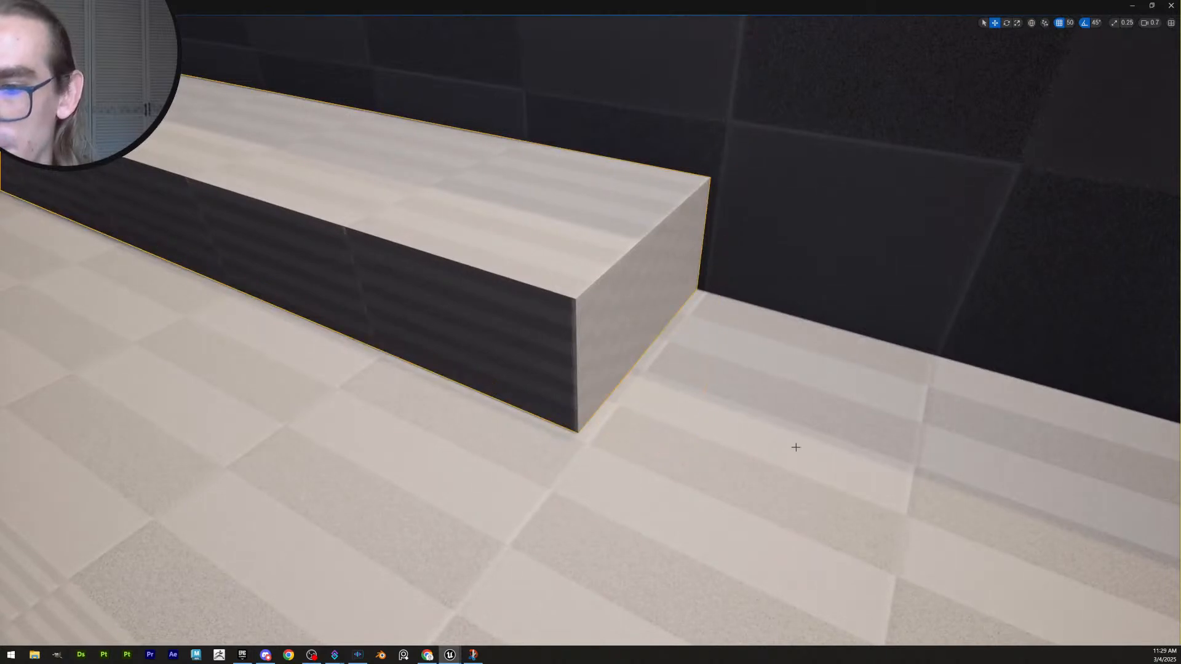
{"action": "left_click", "coordinate": [504, 519]}
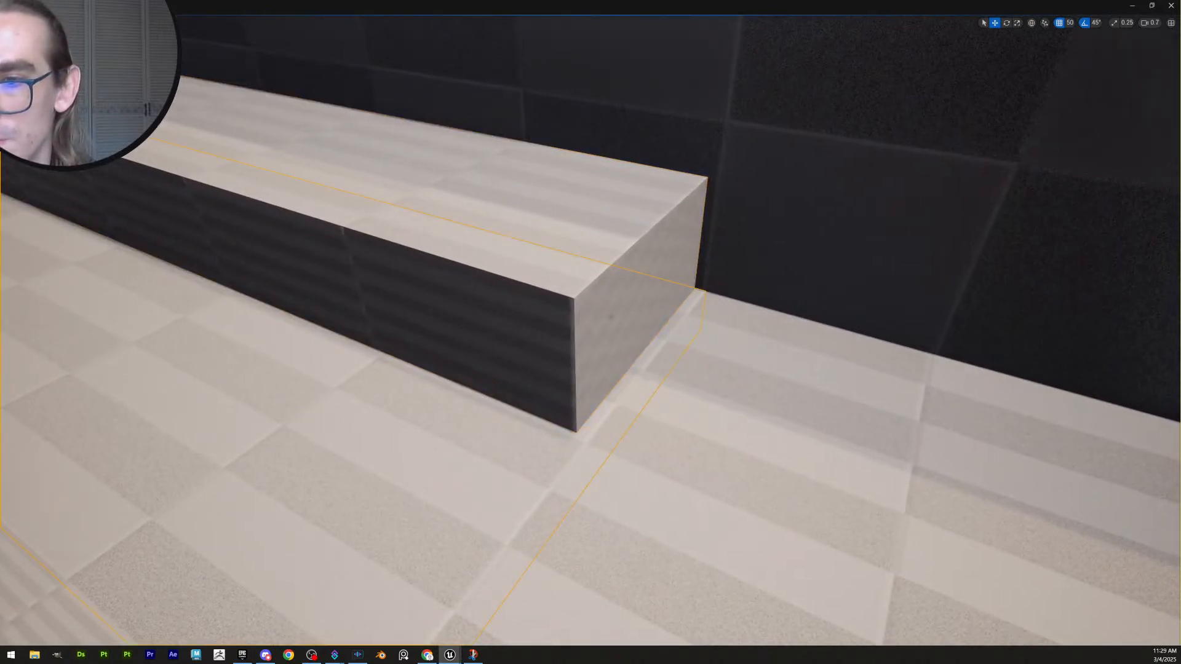
{"action": "left_click", "coordinate": [716, 156]}
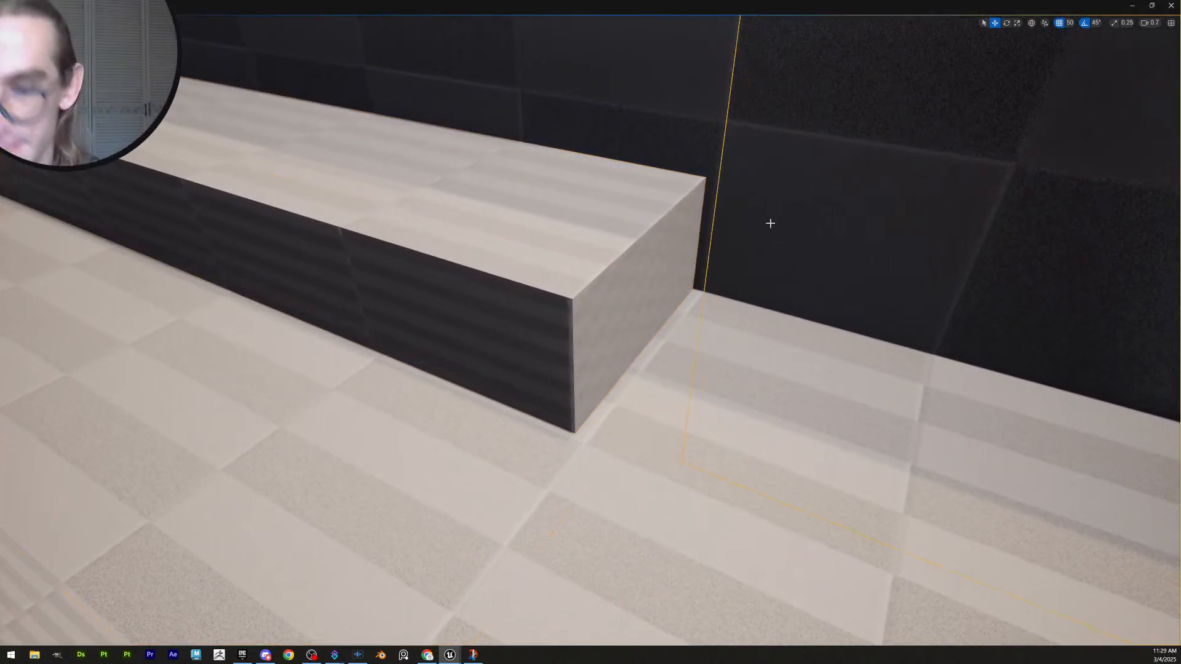
{"action": "key", "text": "Delete"}
Set the grid snap to 10, extend the ledge's end face to Y 13215 and accept the PolyGroup edit
{"action": "left_click", "coordinate": [657, 294]}
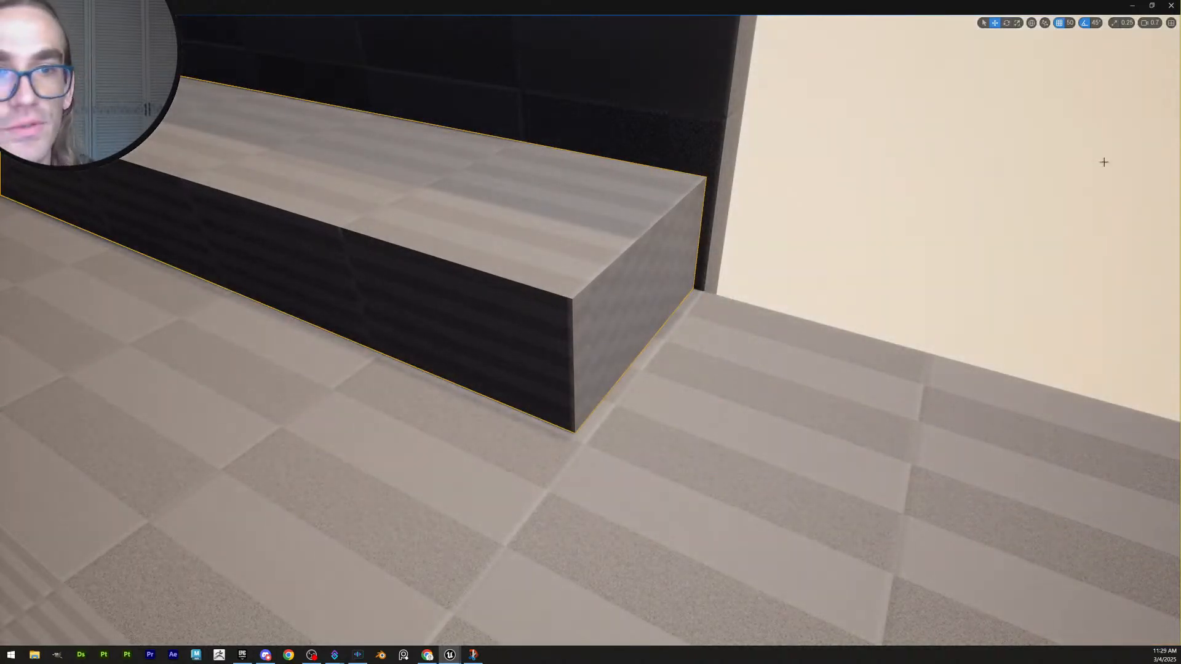
{"action": "left_click", "coordinate": [1069, 23]}
{"action": "left_click", "coordinate": [1083, 67]}
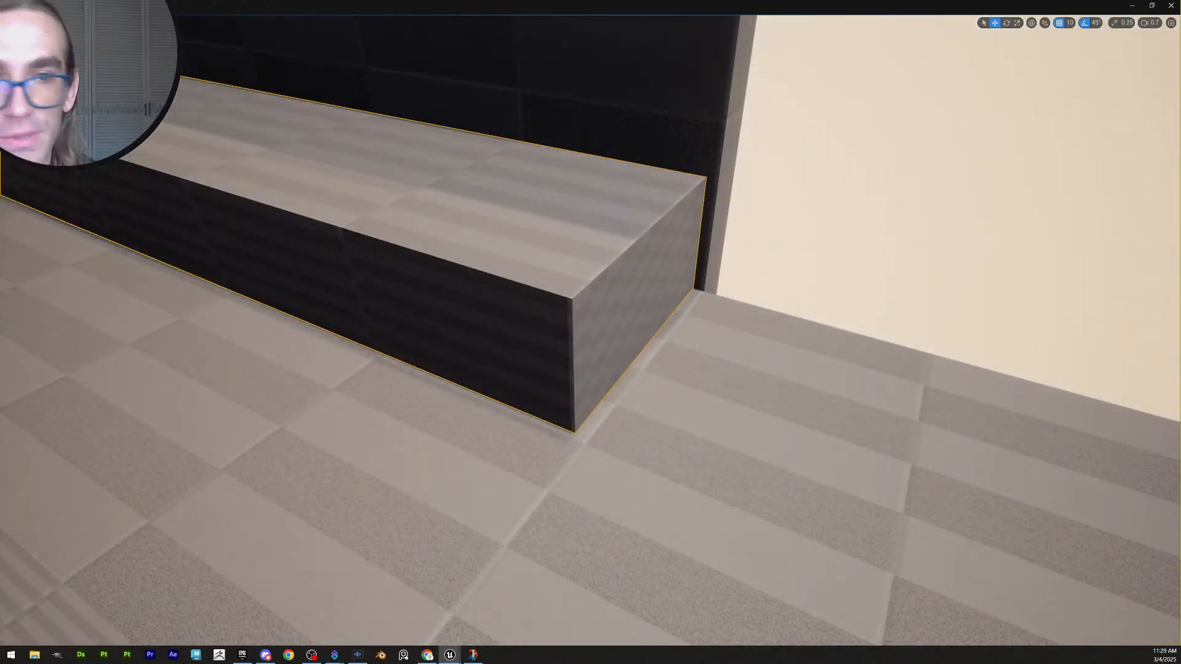
{"action": "key", "text": "shift+e"}
{"action": "left_click", "coordinate": [649, 345]}
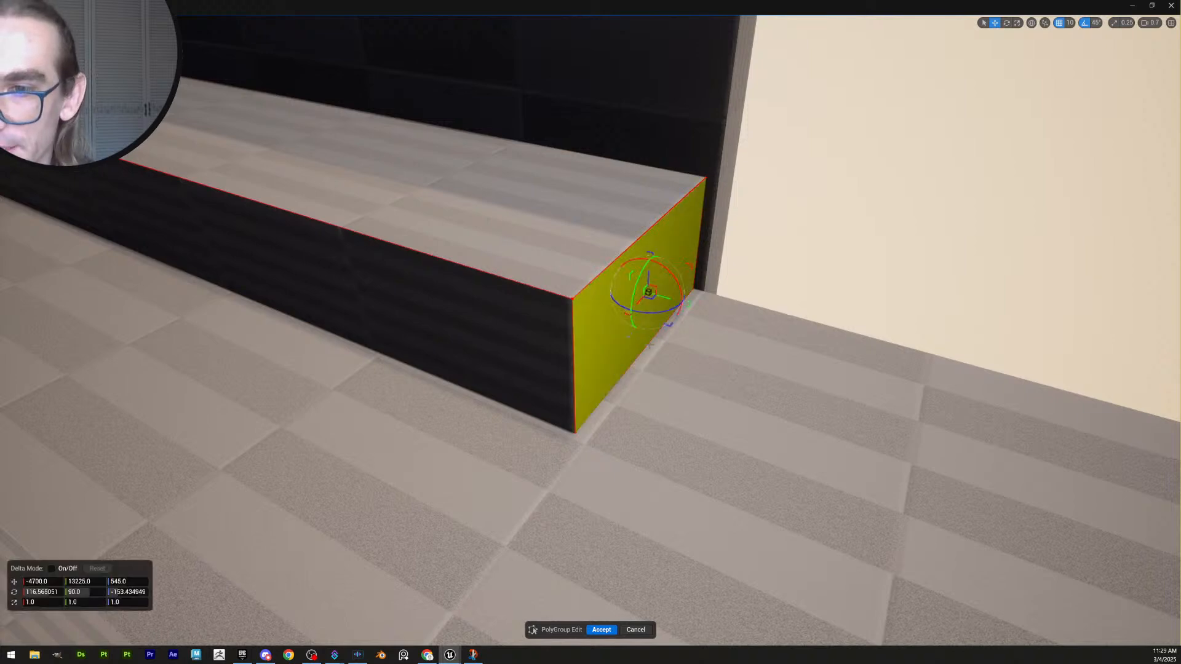
{"action": "left_click_drag", "start_coordinate": [663, 298], "coordinate": [670, 303]}
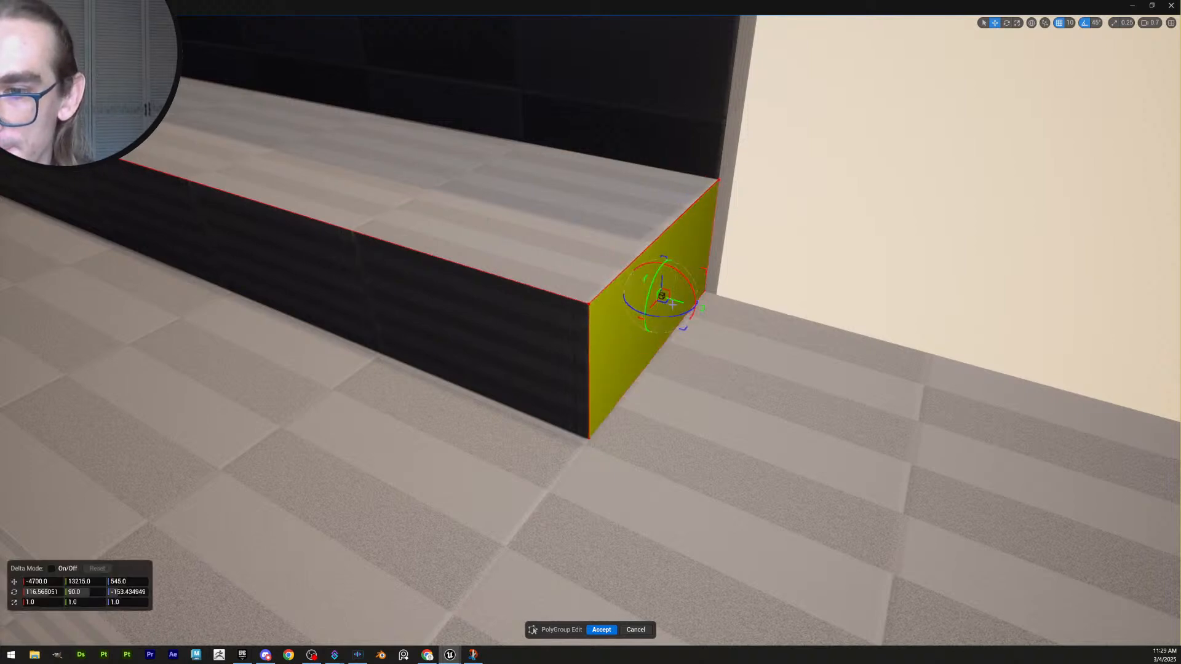
{"action": "mouse_move", "coordinate": [682, 402]}
{"action": "right_mouse_down"}
{"action": "mouse_move", "coordinate": [657, 433]}
{"action": "mouse_move", "coordinate": [674, 445]}
{"action": "mouse_move", "coordinate": [579, 434]}
{"action": "mouse_move", "coordinate": [670, 455]}
{"action": "mouse_move", "coordinate": [677, 407]}
{"action": "right_mouse_up"}
{"action": "scroll", "coordinate": [579, 434], "scroll_direction": "up", "scroll_amount": 4}
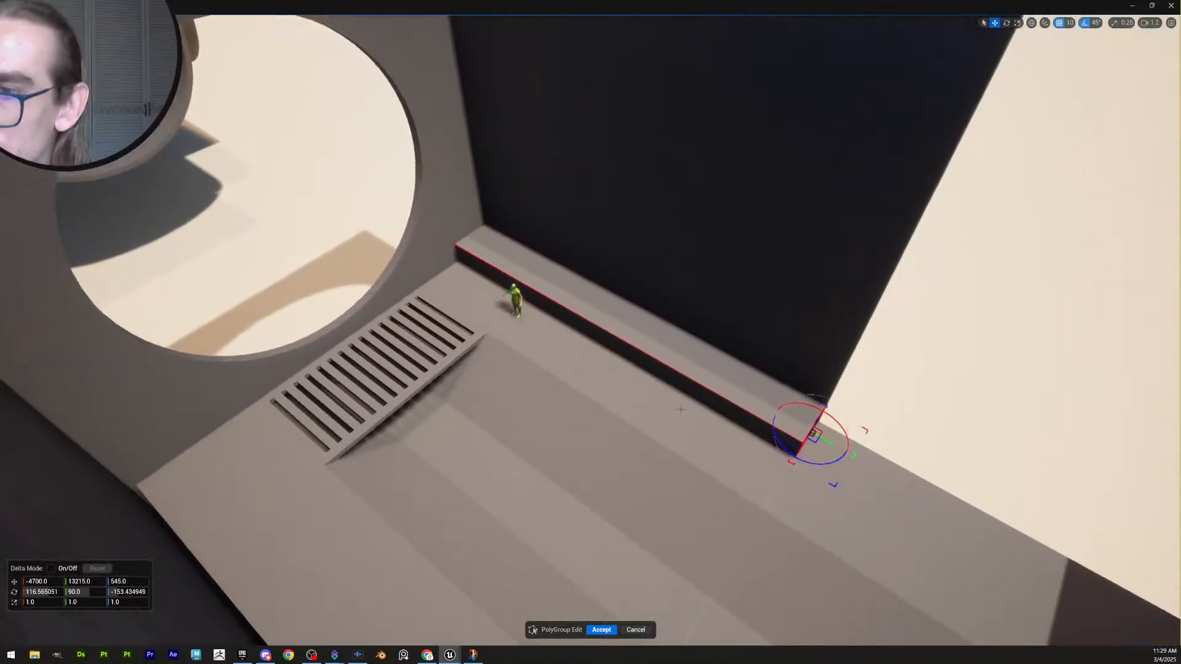
{"action": "left_click", "coordinate": [602, 628]}
Clear the selection and show the hidden dark wall section again
{"action": "key", "text": "Escape"}
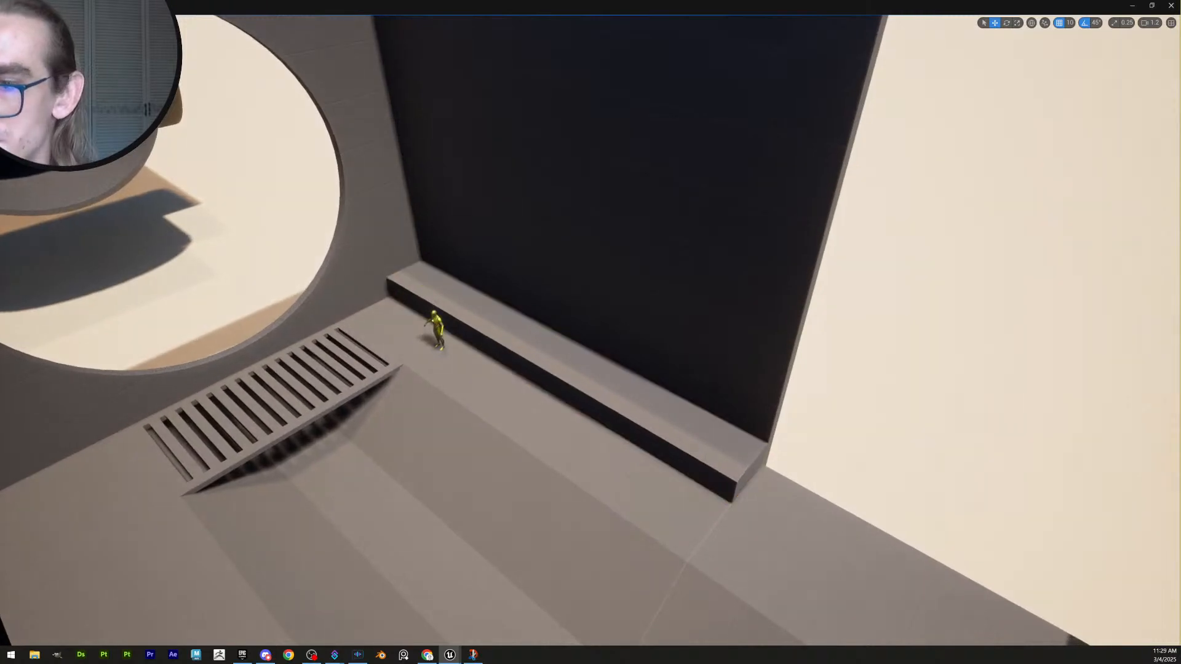
{"action": "right_click_drag", "start_coordinate": [708, 458], "coordinate": [710, 464]}
{"action": "key", "text": "ctrl+h"}
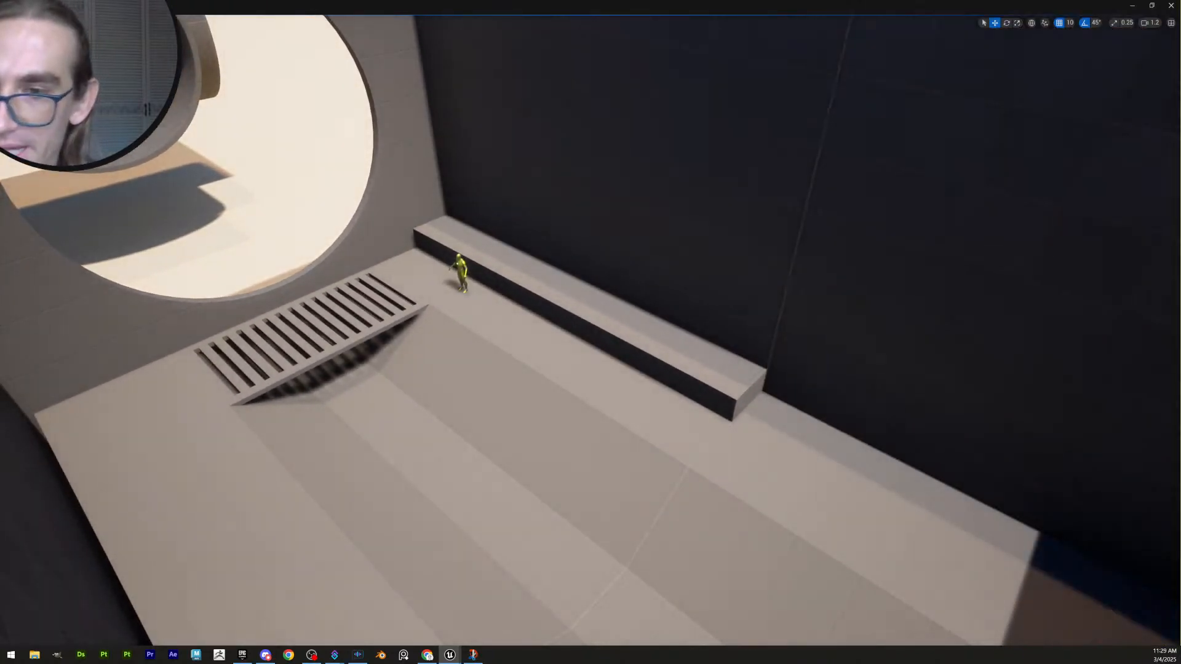
Move the ledge's pivot to the centre of its end face at the end wall, at -4700, 14975, 545
{"action": "left_click", "coordinate": [667, 358]}
{"action": "right_click_drag", "start_coordinate": [667, 358], "coordinate": [671, 363]}
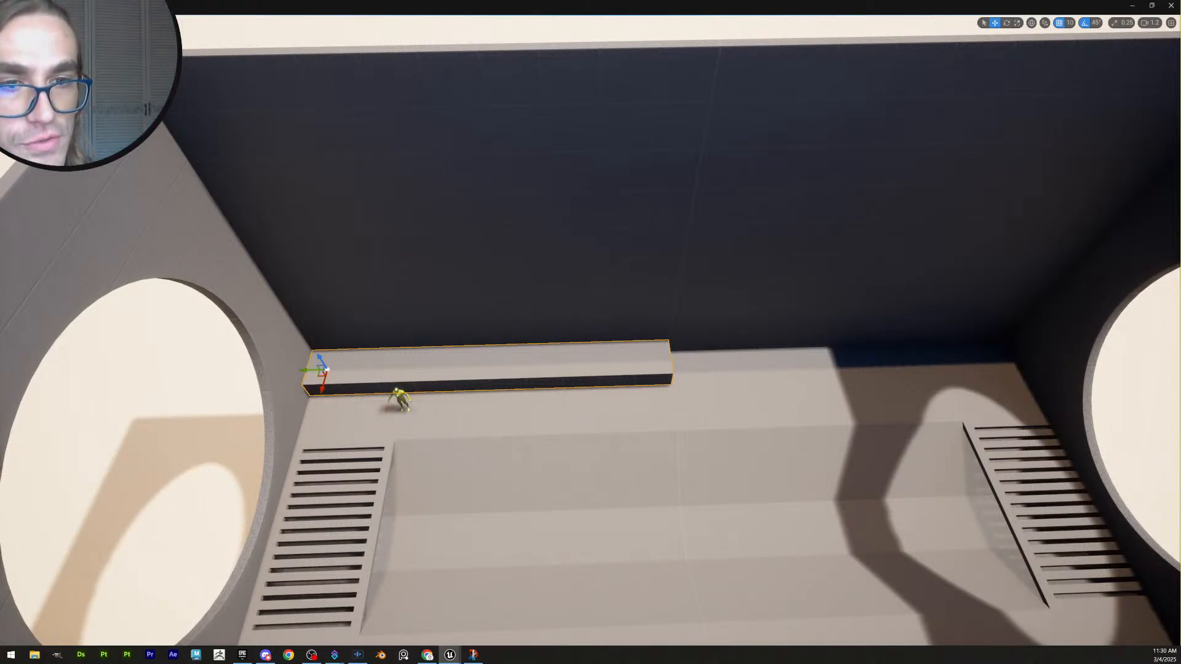
{"action": "key", "text": "Insert"}
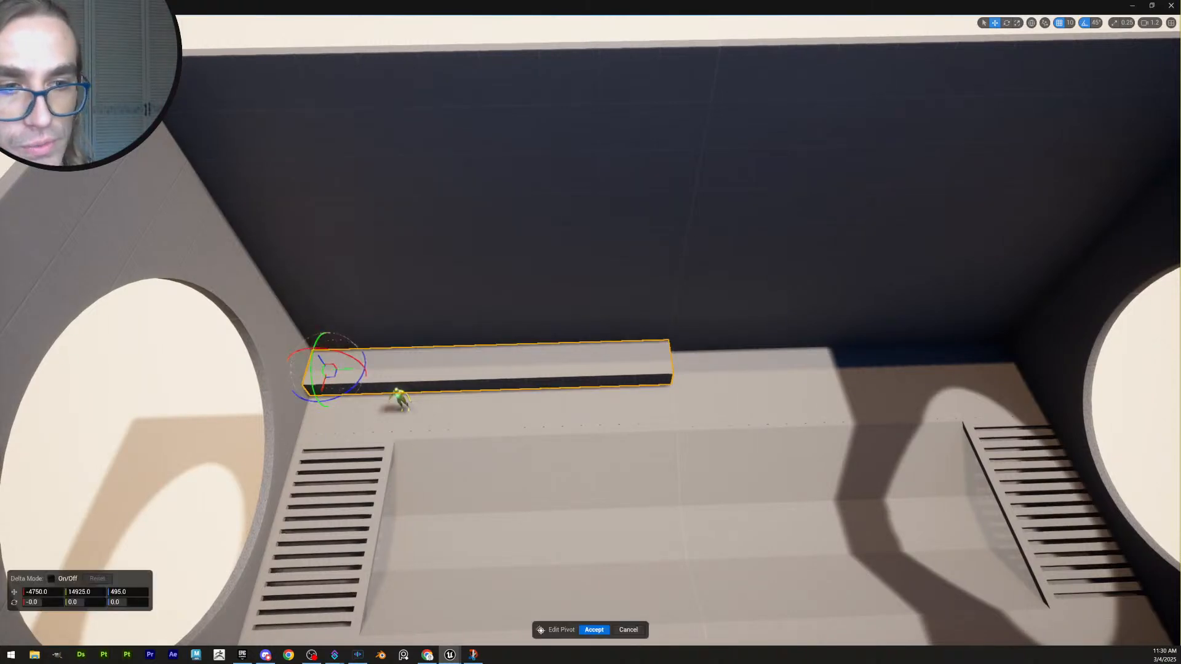
{"action": "key", "text": "ctrl+z"}
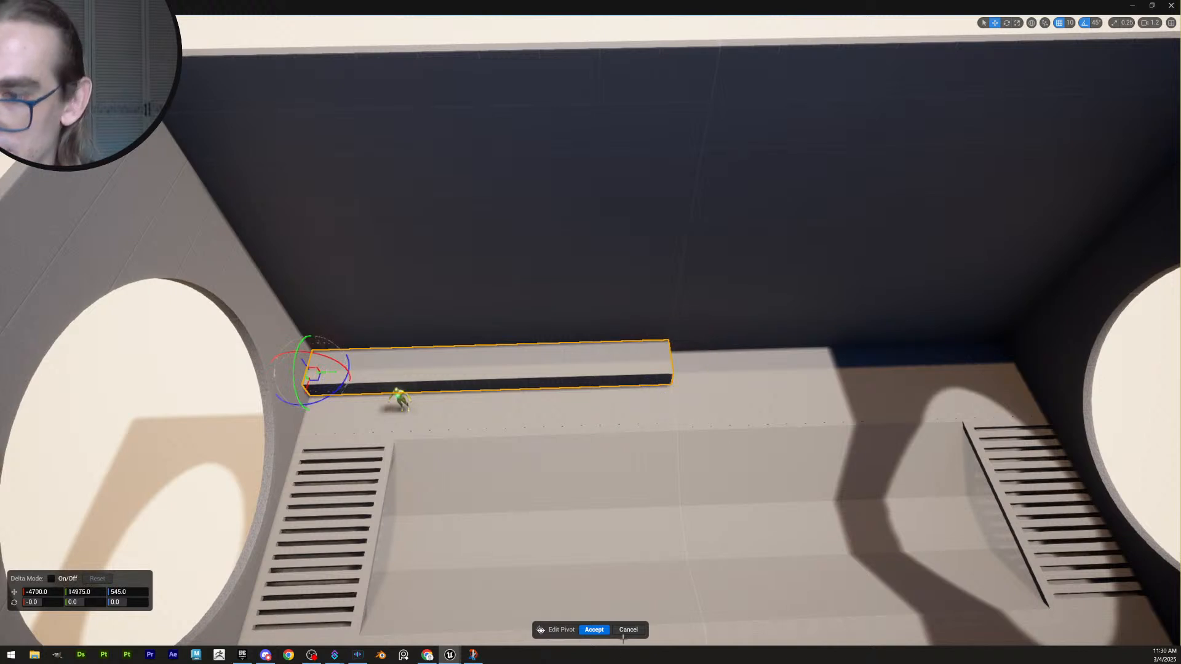
{"action": "left_click", "coordinate": [593, 630]}
Duplicate the ledge along the second half of the dark wall and check the seam where the two pieces meet
{"action": "scroll", "coordinate": [778, 429], "scroll_direction": "down", "scroll_amount": 2}
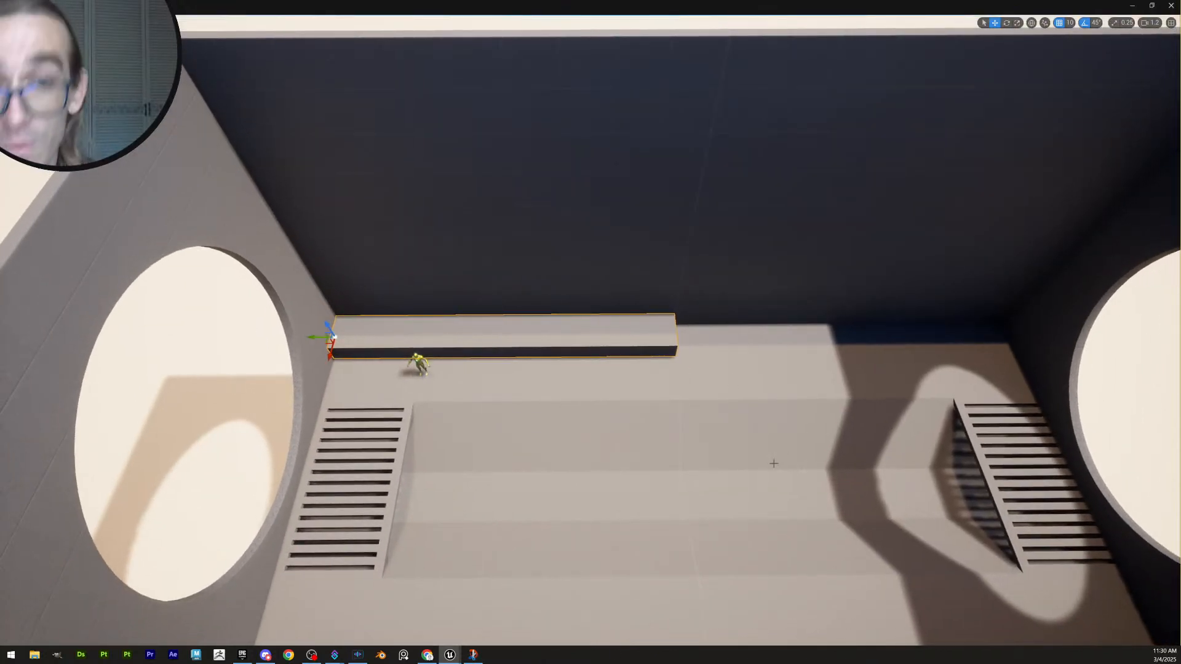
{"action": "left_click_drag", "start_coordinate": [308, 338], "coordinate": [669, 366], "text": "alt"}
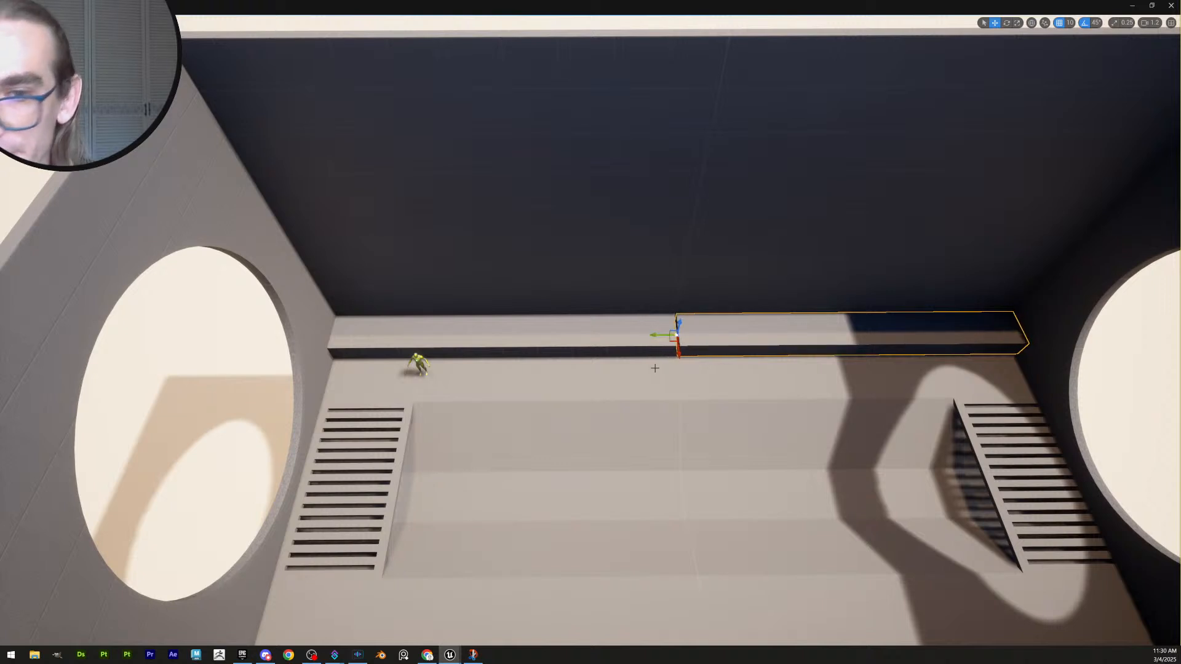
{"action": "key", "text": "Escape"}
{"action": "mouse_move", "coordinate": [685, 387]}
{"action": "right_mouse_down"}
{"action": "mouse_move", "coordinate": [621, 378]}
{"action": "mouse_move", "coordinate": [685, 388]}
{"action": "right_mouse_up"}
{"action": "key", "text": "w"}
{"action": "left_click", "coordinate": [598, 347]}
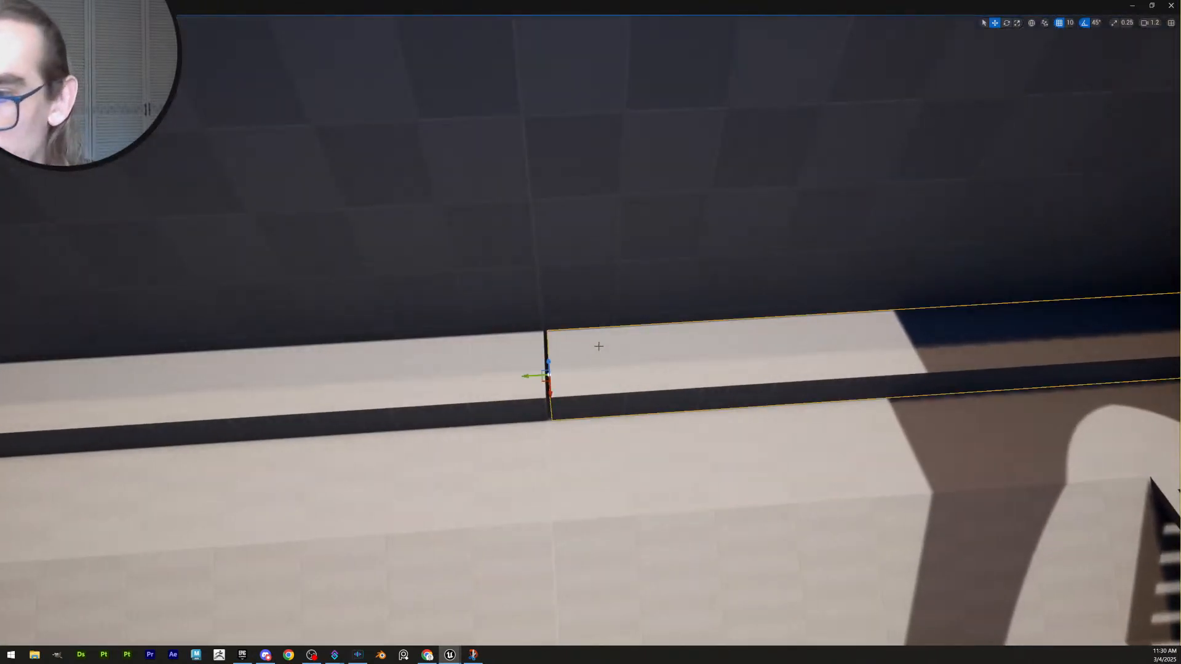
{"action": "left_click", "coordinate": [601, 330]}
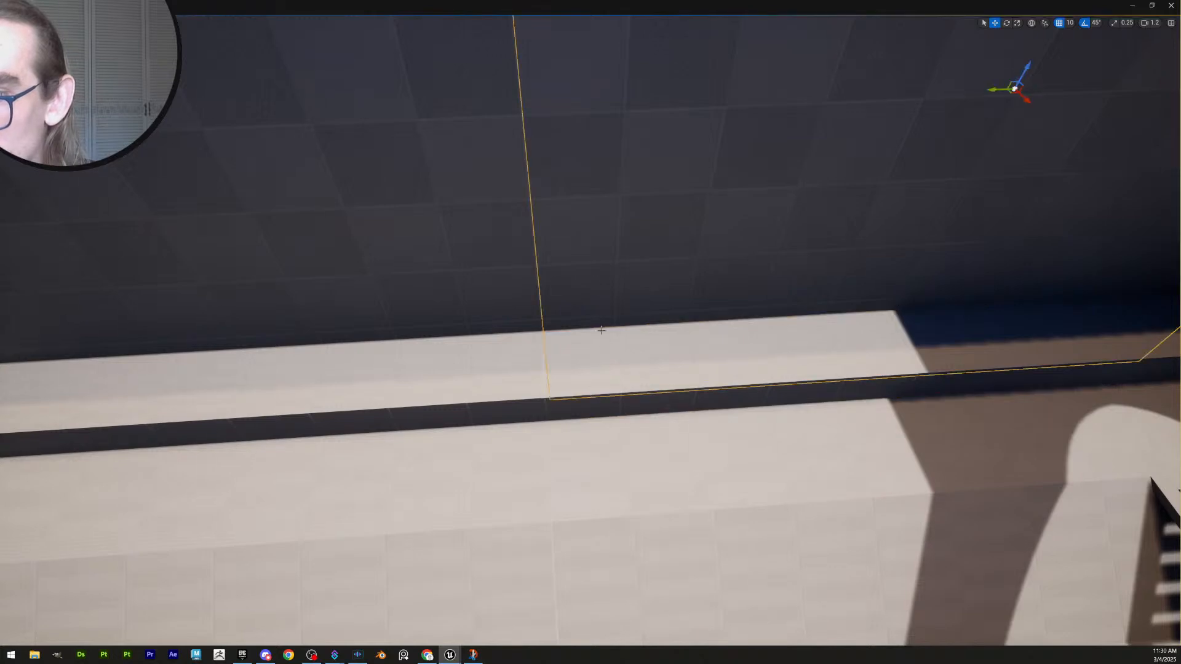
{"action": "key", "text": "Escape"}
{"action": "right_click_drag", "start_coordinate": [601, 331], "coordinate": [467, 332]}
{"action": "mouse_move", "coordinate": [652, 412]}
{"action": "right_mouse_down"}
{"action": "mouse_move", "coordinate": [615, 385]}
{"action": "mouse_move", "coordinate": [651, 412]}
{"action": "right_mouse_up"}
{"action": "key", "text": "w"}
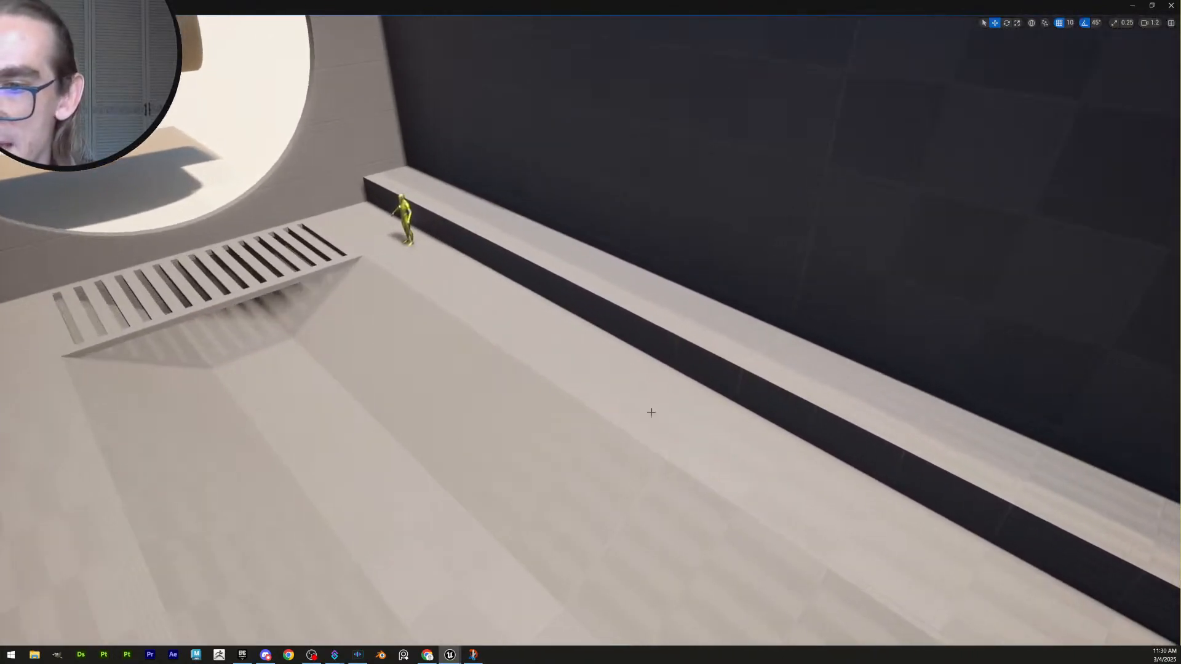
Start a playtest on the floor beside the ledge seam and climb the character onto the ledge
{"action": "right_click", "coordinate": [677, 429]}
{"action": "left_click", "coordinate": [721, 423]}
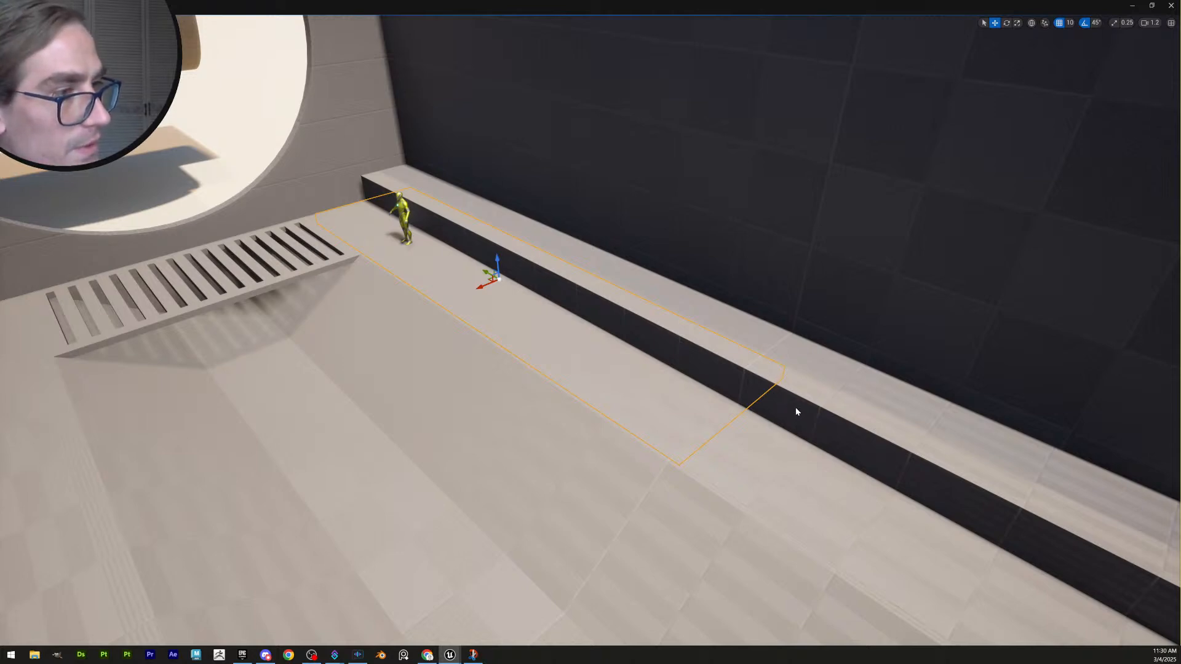
{"action": "key", "text": "alt+p"}
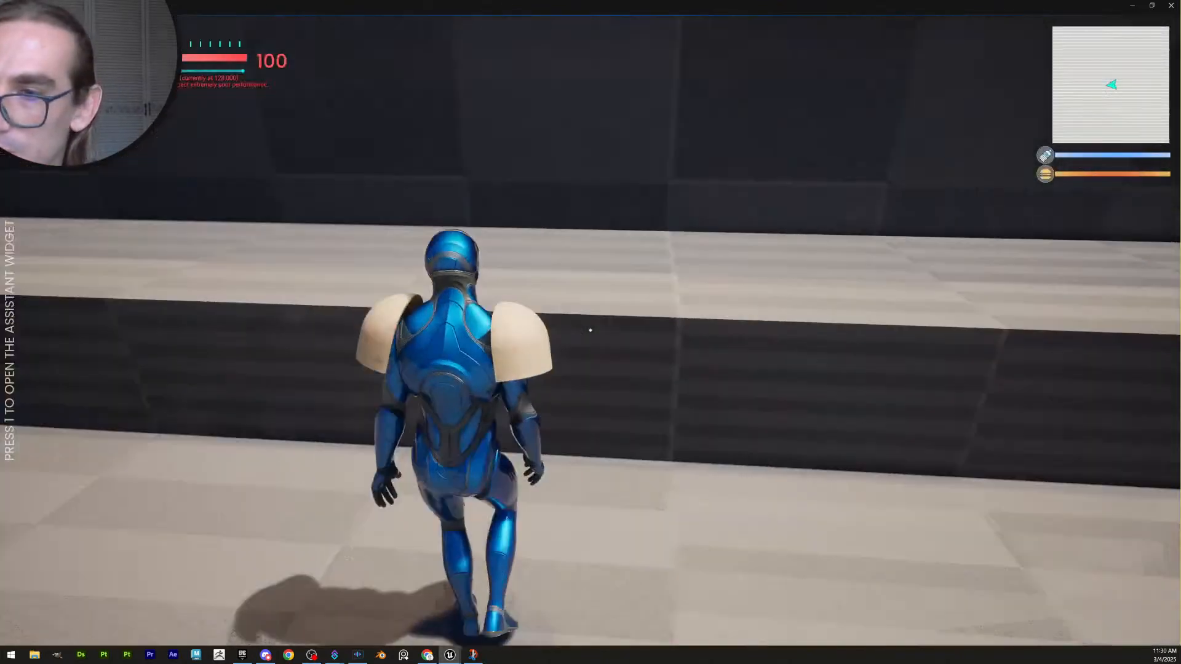
{"action": "key", "text": "w"}
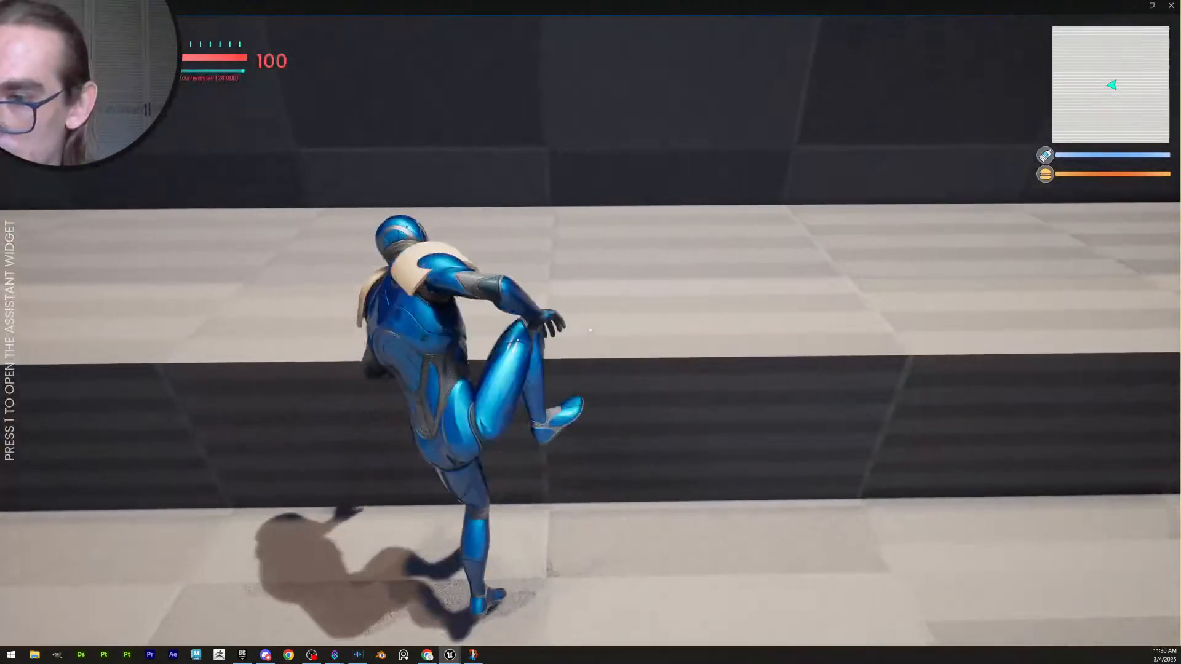
{"action": "key", "text": "space"}
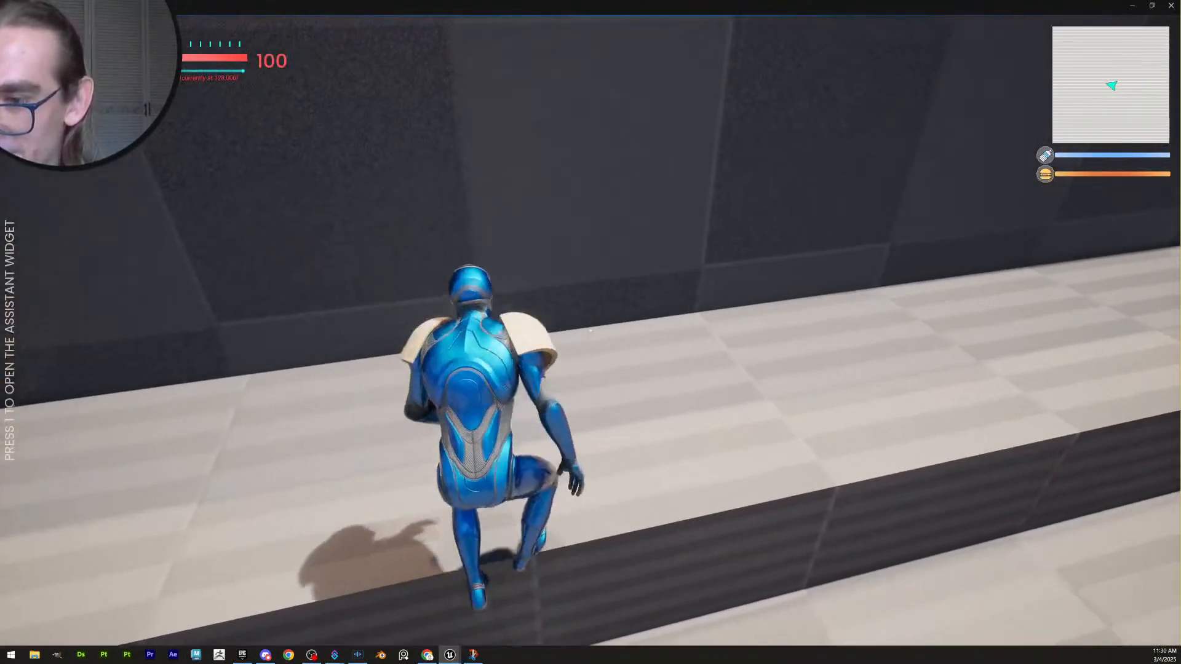
{"action": "key", "text": "w"}
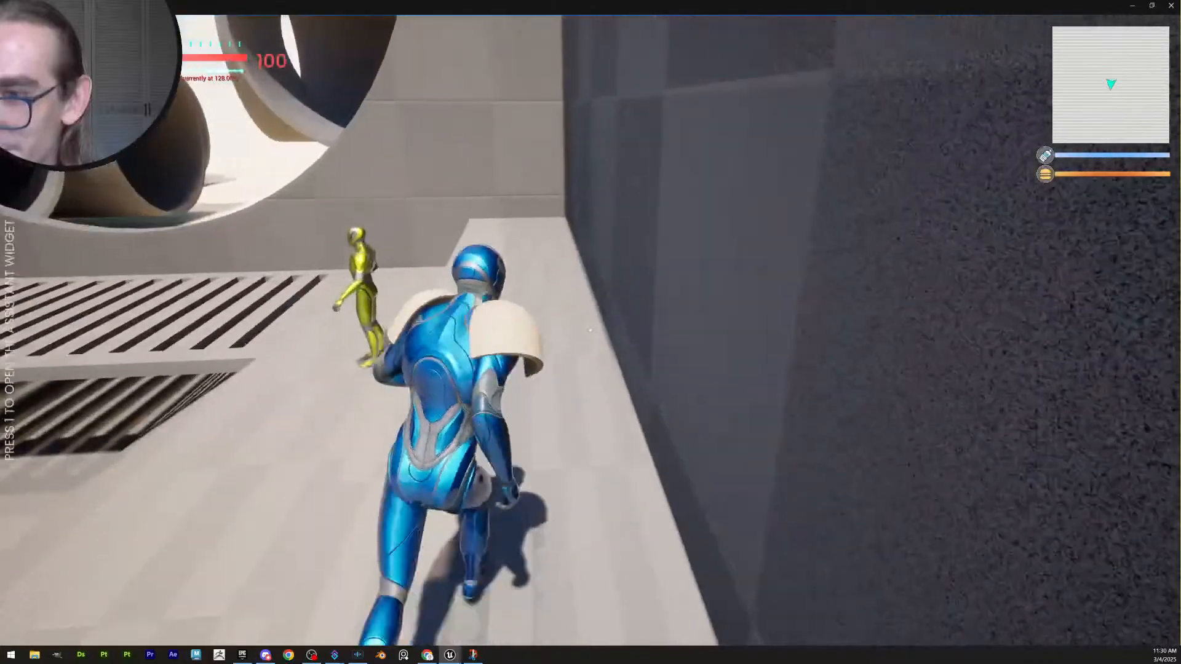
Run the character along the ledge and wall to both ends of the room to judge its scale, and end the playtest
{"action": "key", "text": "w"}
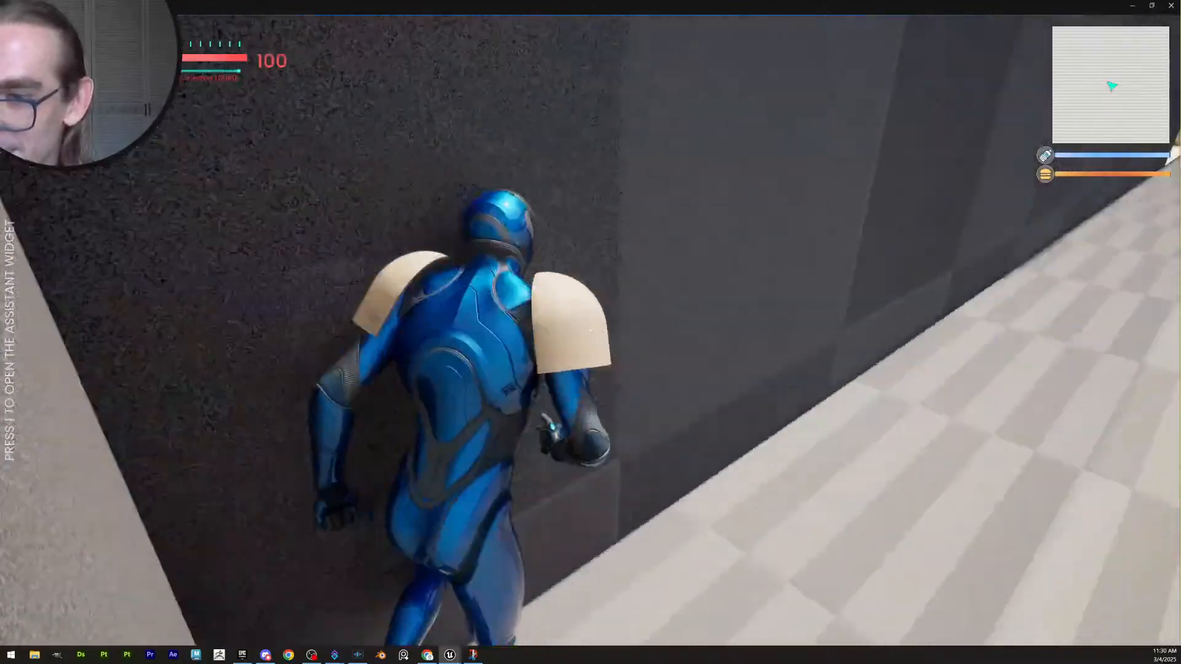
{"action": "key", "text": "w"}
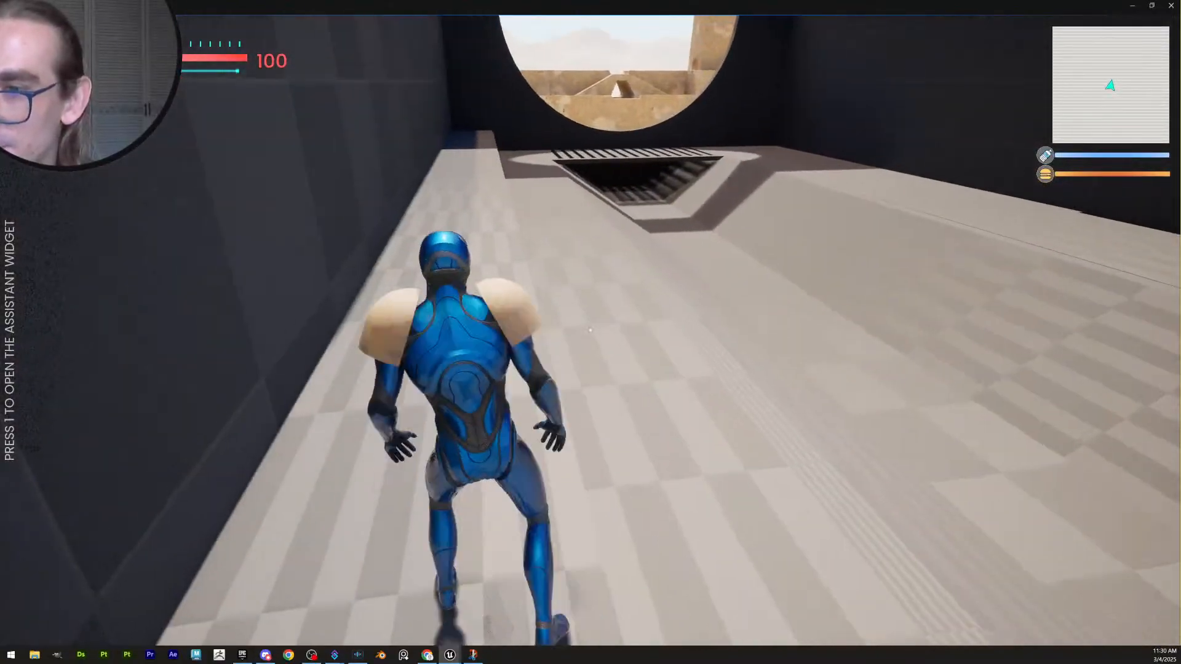
{"action": "key", "text": "w"}
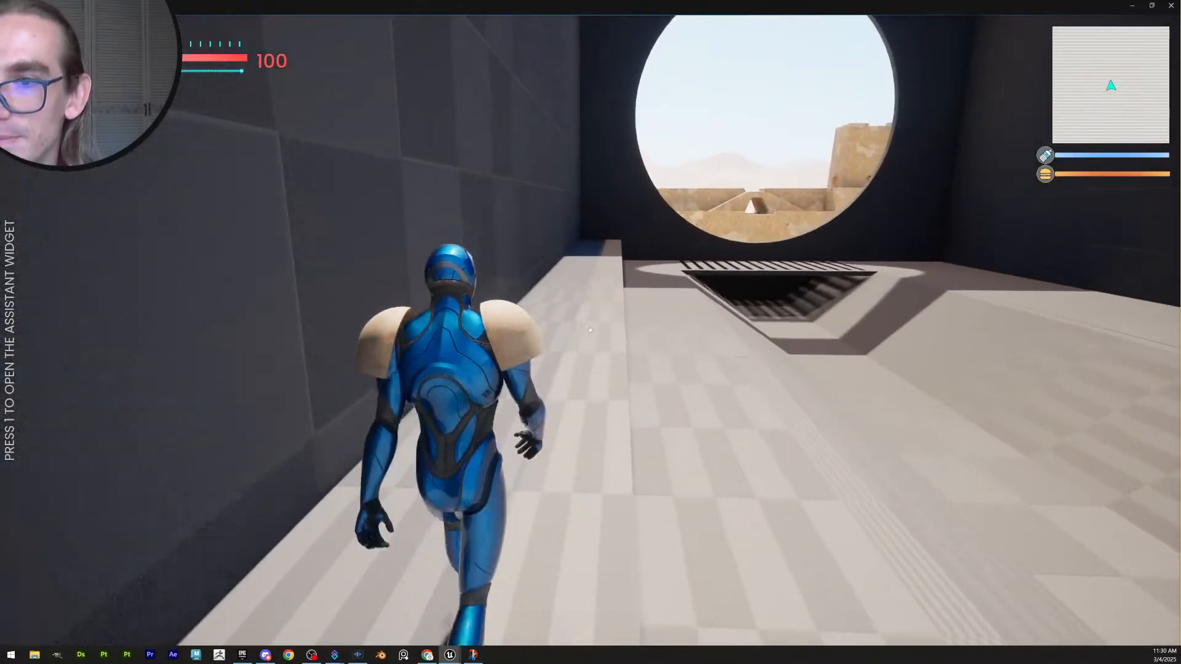
{"action": "key", "text": "w"}
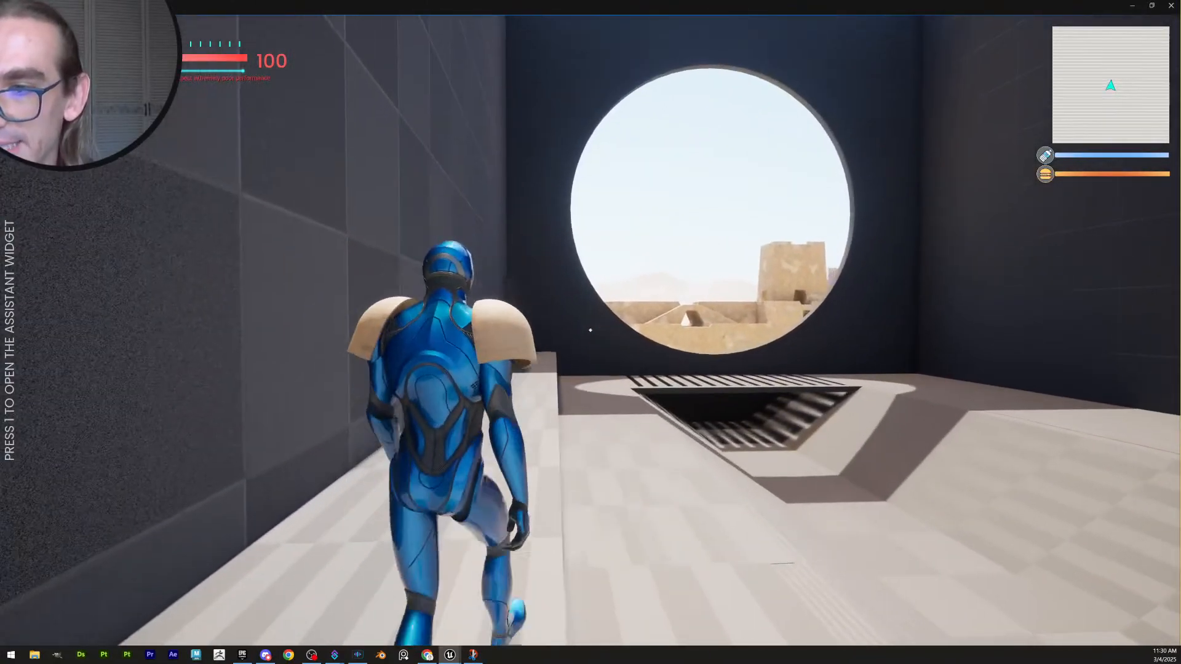
{"action": "key", "text": "w"}
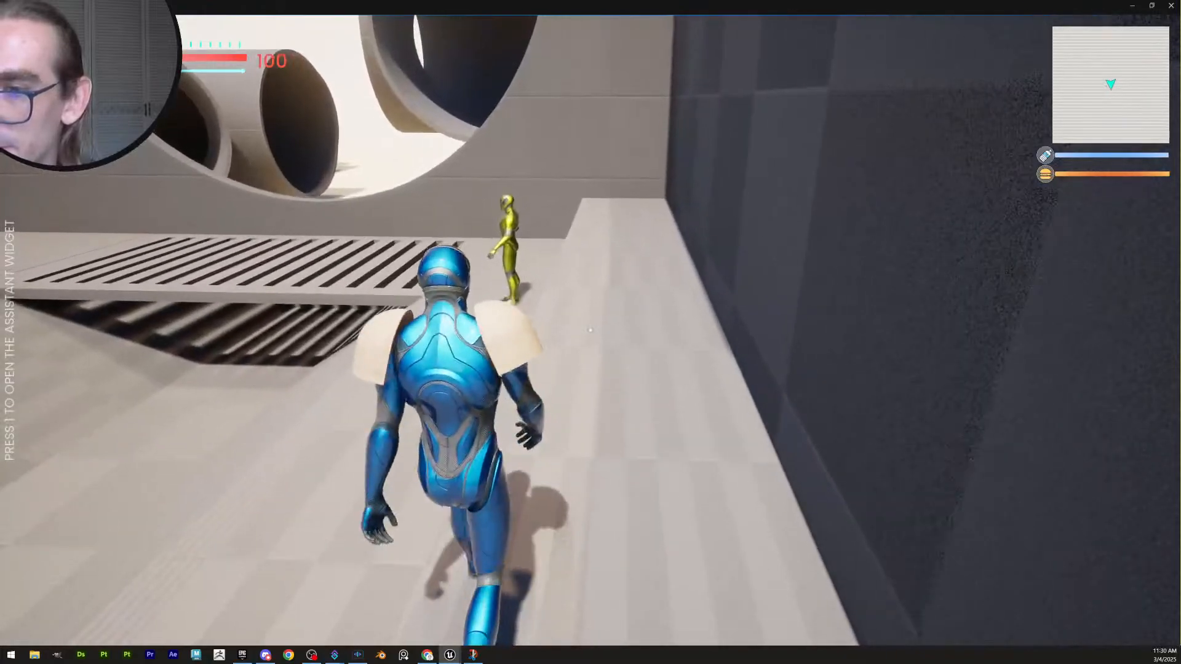
{"action": "key", "text": "w"}
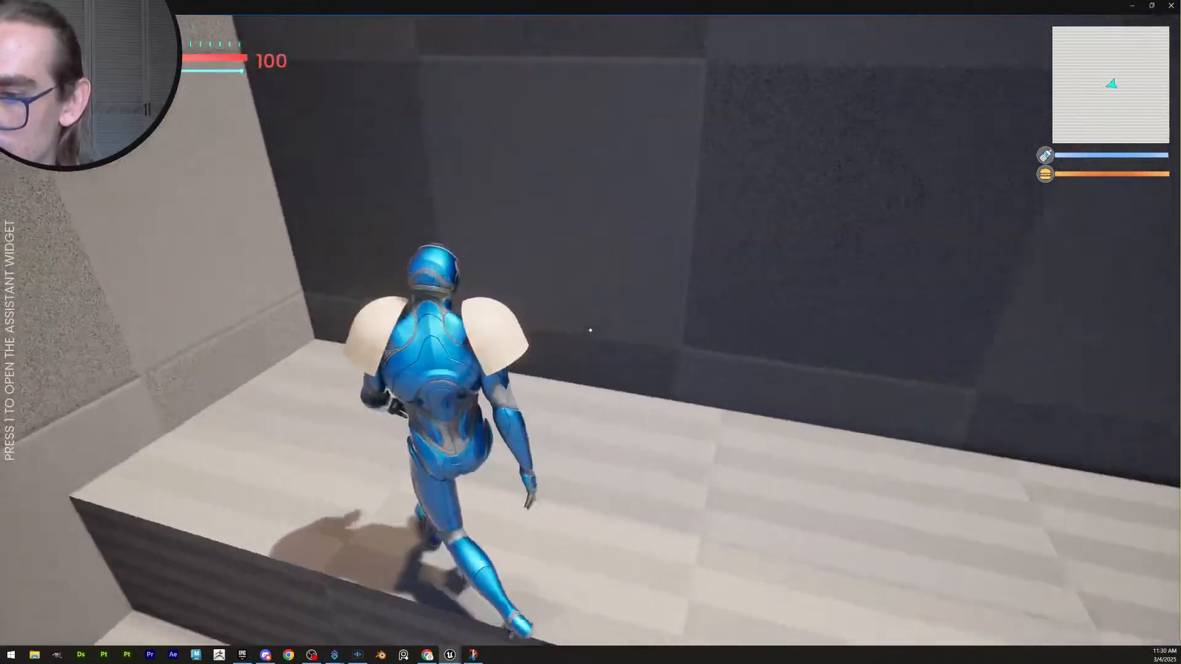
{"action": "key", "text": "w"}
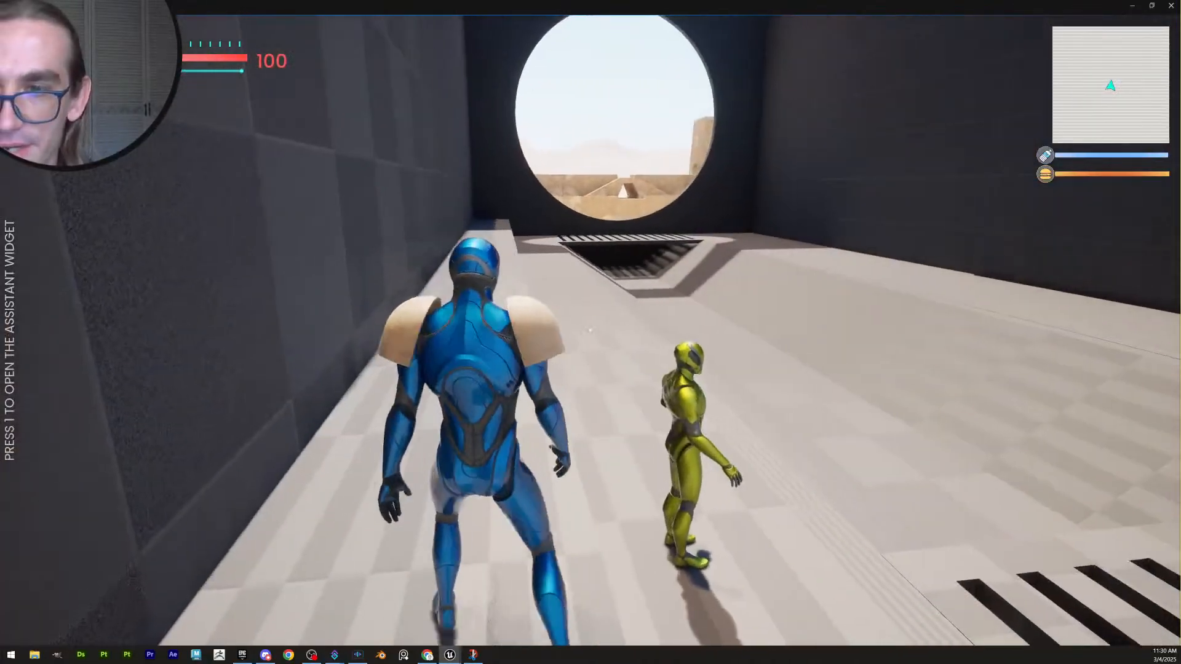
{"action": "key", "text": "Escape"}
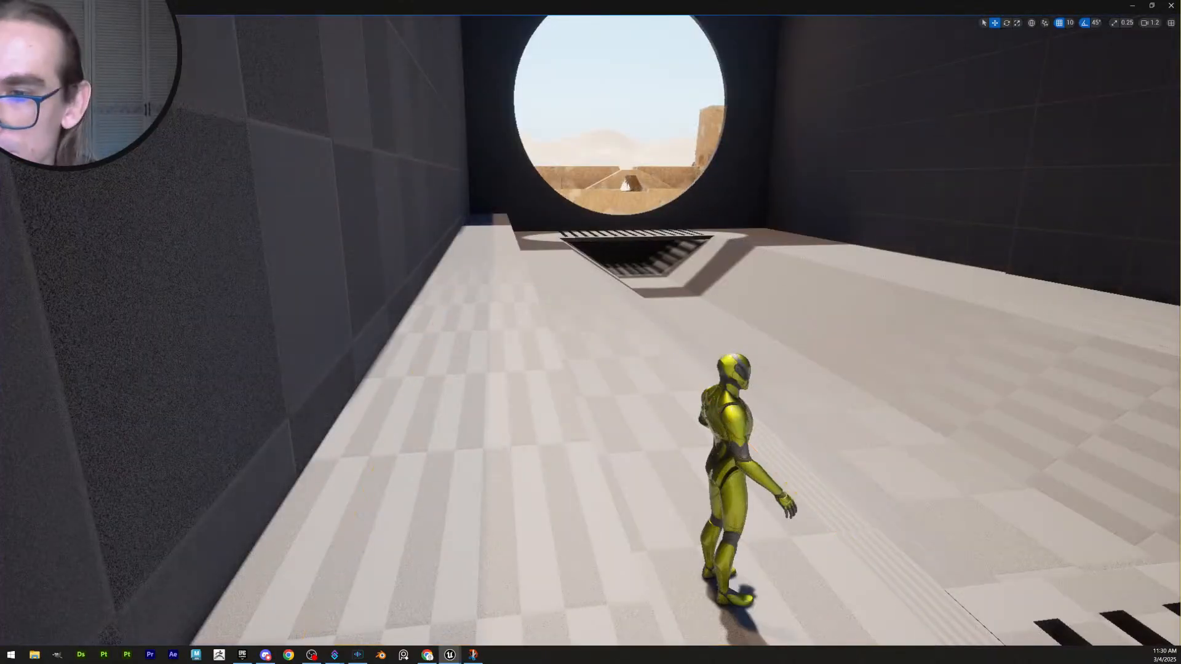
Duplicate both ledge pieces across the room so the copies sit against the opposite dark wall
{"action": "key", "text": "w"}
{"action": "right_click_drag", "start_coordinate": [590, 332], "coordinate": [157, 378]}
{"action": "key", "text": "s"}
{"action": "left_click", "coordinate": [798, 352]}
{"action": "key", "text": "s"}
{"action": "right_click_drag", "start_coordinate": [828, 341], "coordinate": [806, 393]}
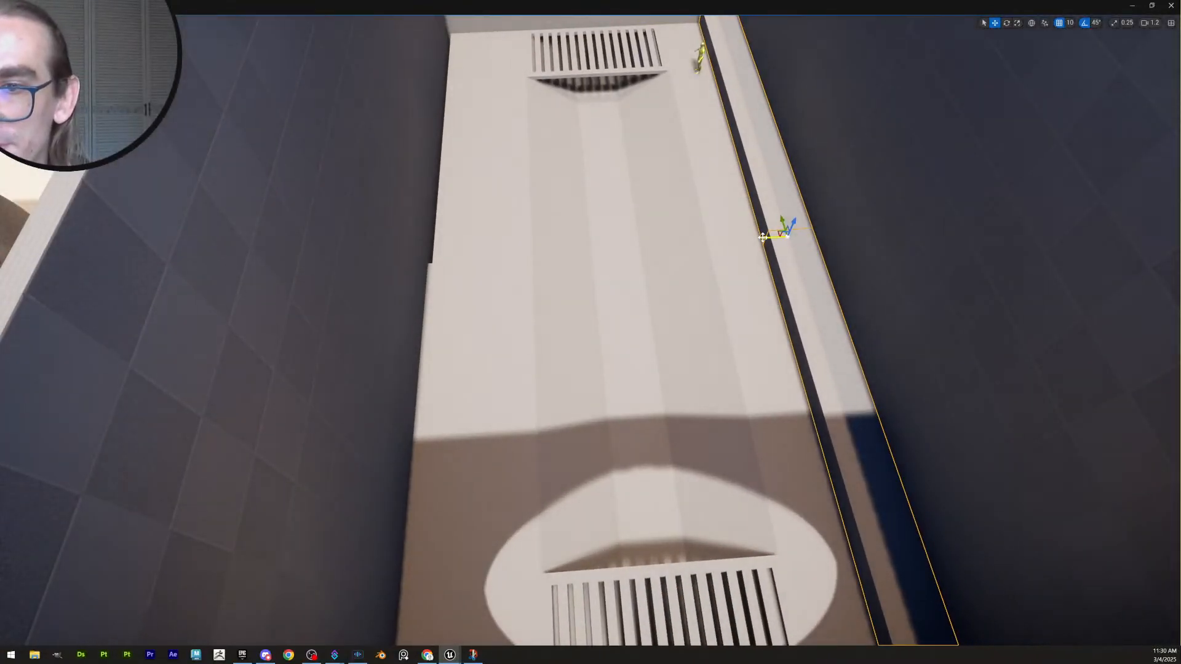
{"action": "left_click_drag", "start_coordinate": [763, 237], "coordinate": [422, 244]}
{"action": "right_click_drag", "start_coordinate": [498, 259], "coordinate": [592, 390]}
{"action": "key", "text": "w"}
{"action": "key", "text": "ctrl+z"}
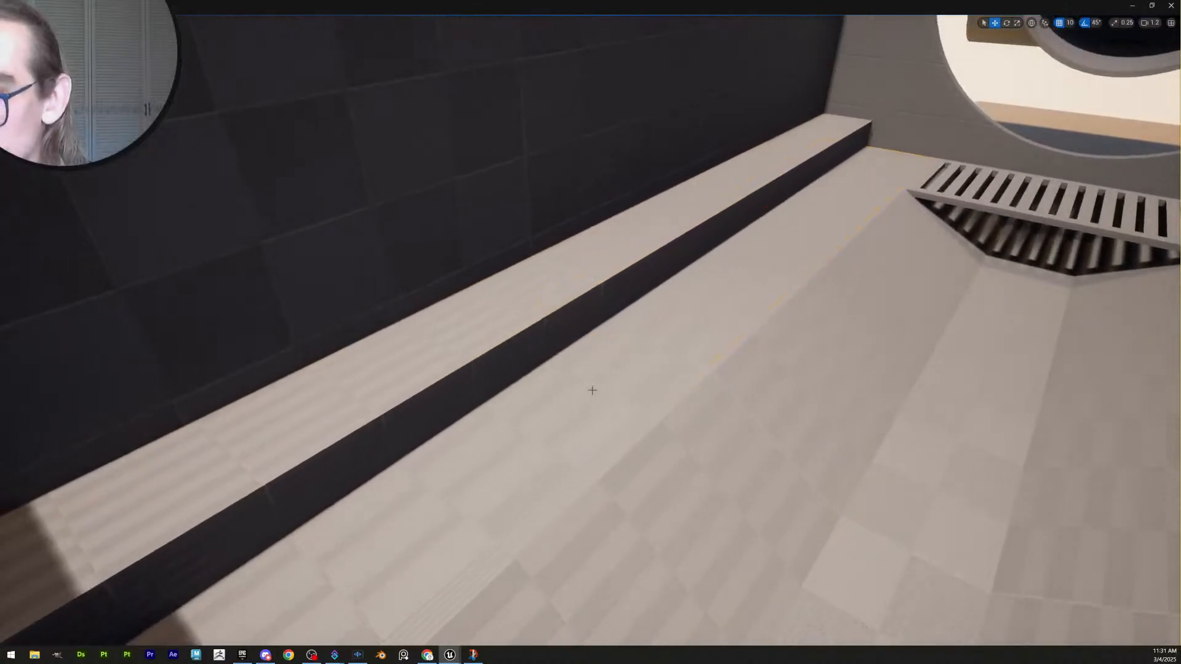
Pull the extra floor strip out beside the copied ledge, delete it and check the floor strip underneath
{"action": "right_click_drag", "start_coordinate": [742, 362], "coordinate": [626, 360]}
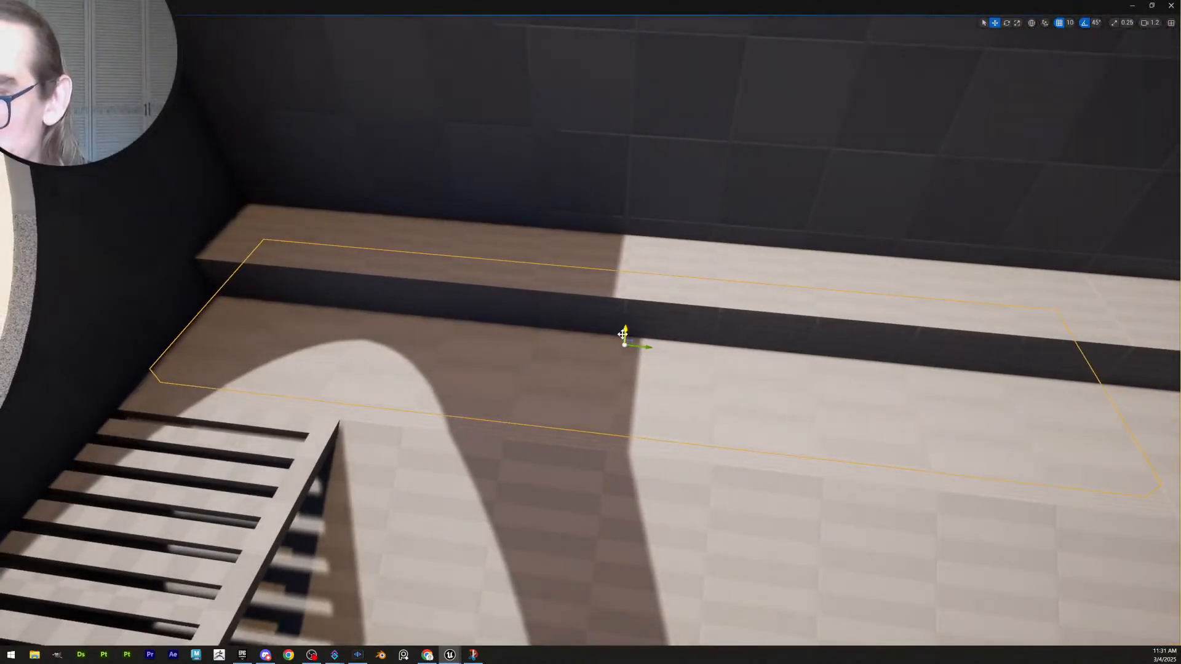
{"action": "left_click_drag", "start_coordinate": [626, 360], "coordinate": [696, 209]}
{"action": "key", "text": "Delete"}
{"action": "left_click", "coordinate": [685, 358]}
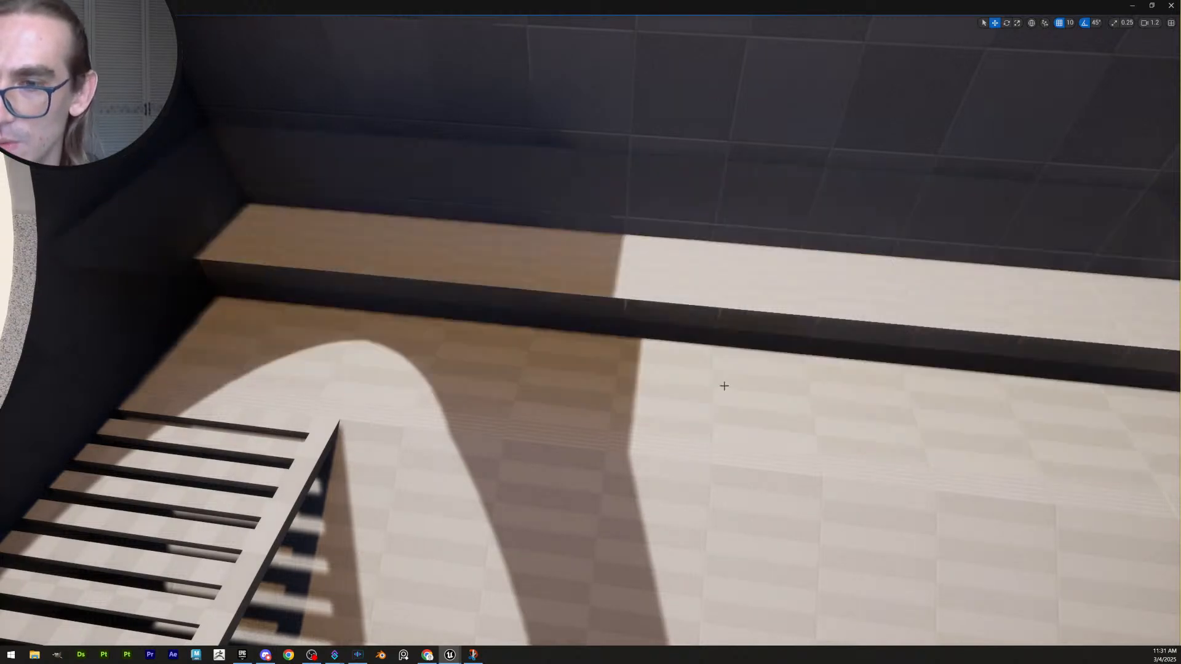
{"action": "left_click", "coordinate": [726, 383]}
{"action": "scroll", "coordinate": [638, 464], "scroll_direction": "down", "scroll_amount": 3}
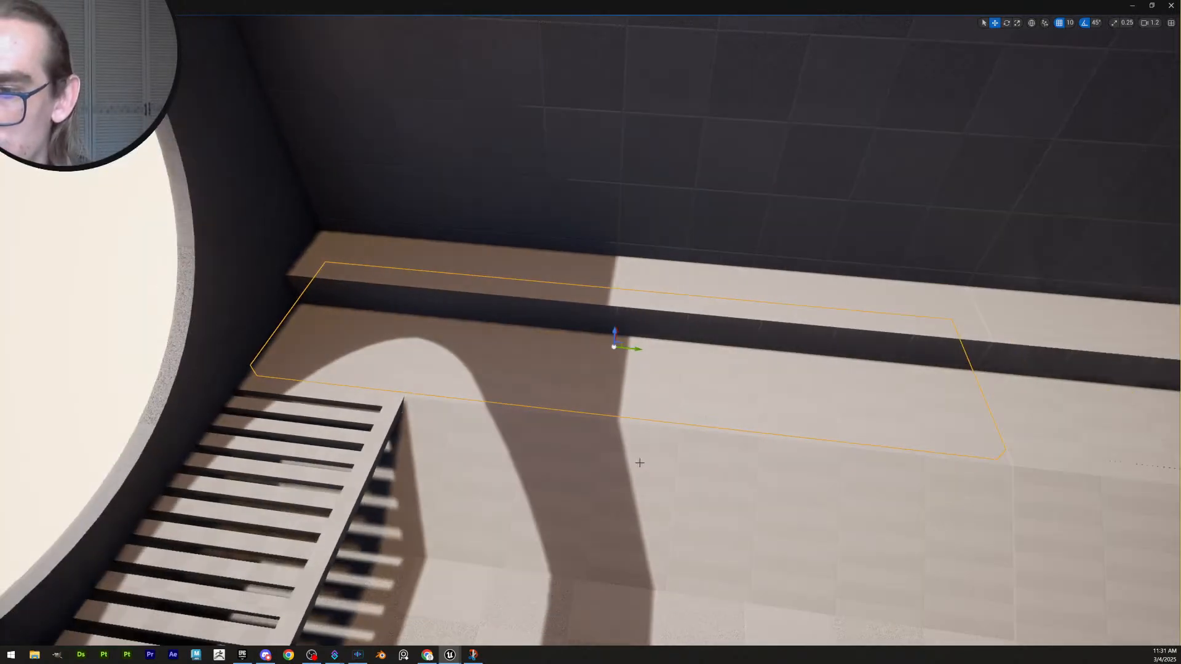
{"action": "key", "text": "q"}
{"action": "right_click", "coordinate": [391, 417]}
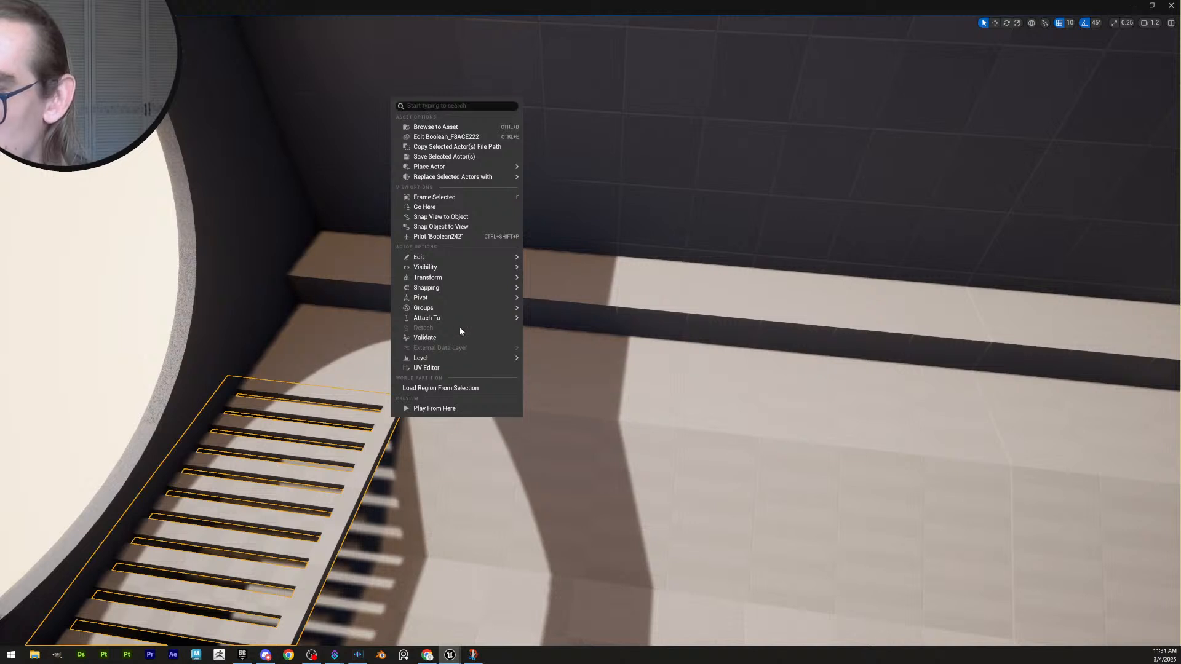
{"action": "mouse_move", "coordinate": [465, 309]}
{"action": "left_click", "coordinate": [572, 313]}
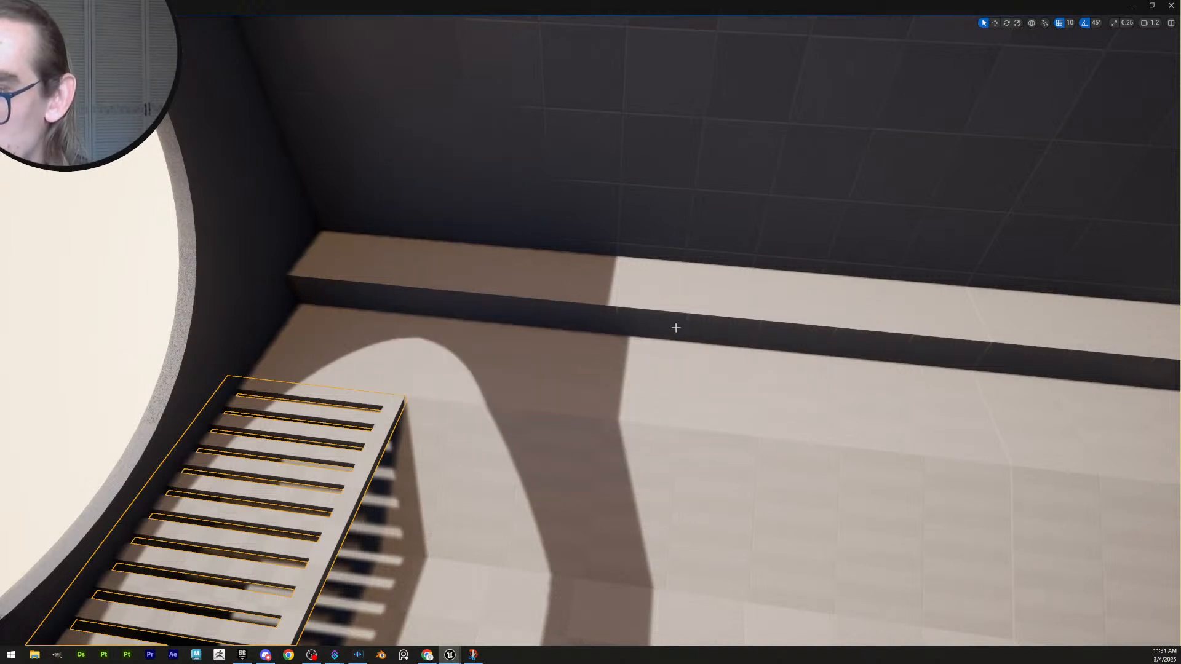
{"action": "key", "text": "Escape"}
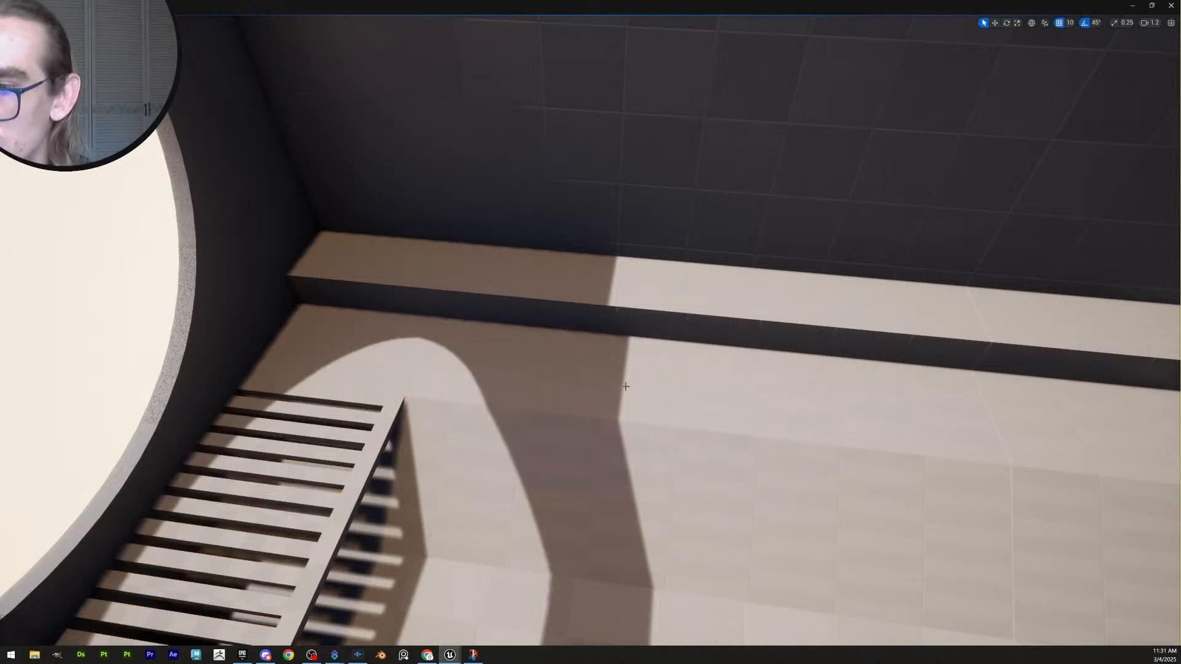
Inspect the whole room from above, comparing the ledges along both dark walls and their fit at the end wall
{"action": "right_click_drag", "start_coordinate": [625, 387], "coordinate": [654, 390]}
{"action": "key", "text": "s"}
{"action": "key", "text": "w"}
{"action": "key", "text": "q"}
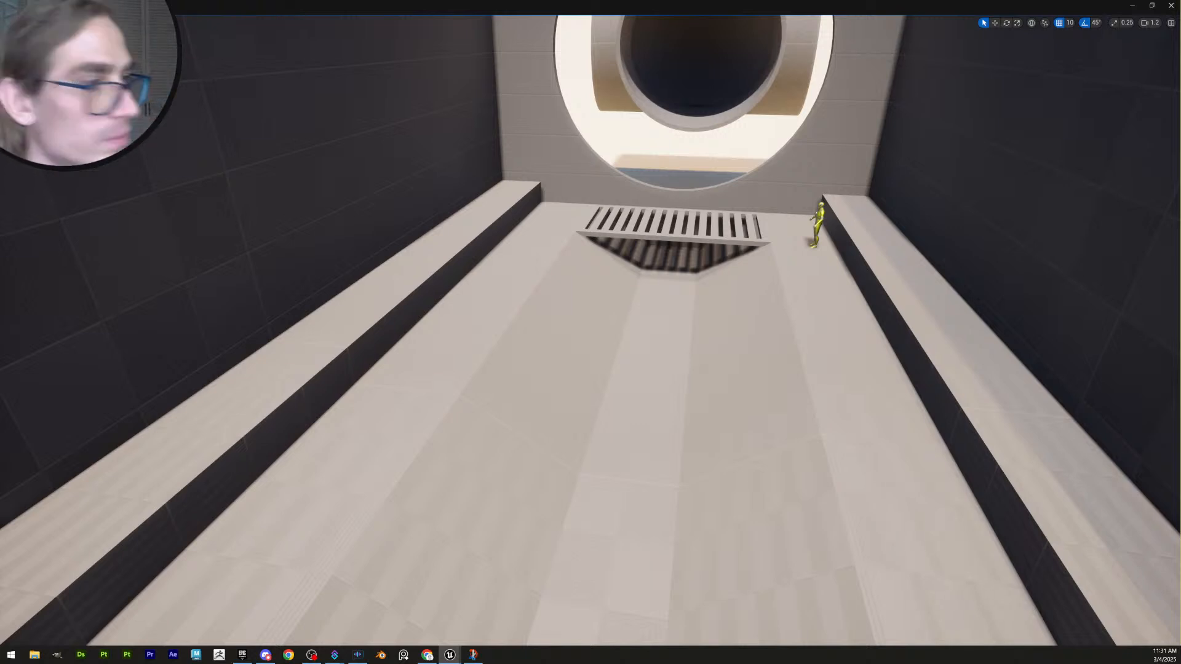
{"action": "right_click_drag", "start_coordinate": [685, 412], "coordinate": [746, 377]}
{"action": "scroll", "coordinate": [686, 412], "scroll_direction": "down", "scroll_amount": 3}
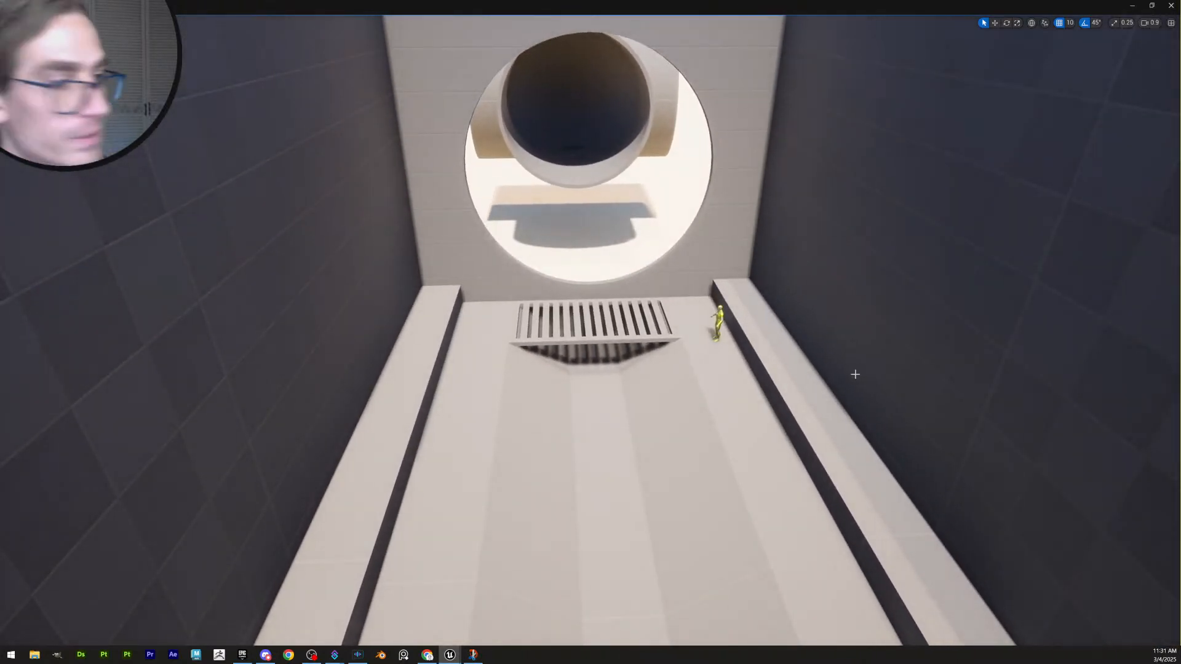
{"action": "right_click_drag", "start_coordinate": [865, 382], "coordinate": [575, 370]}
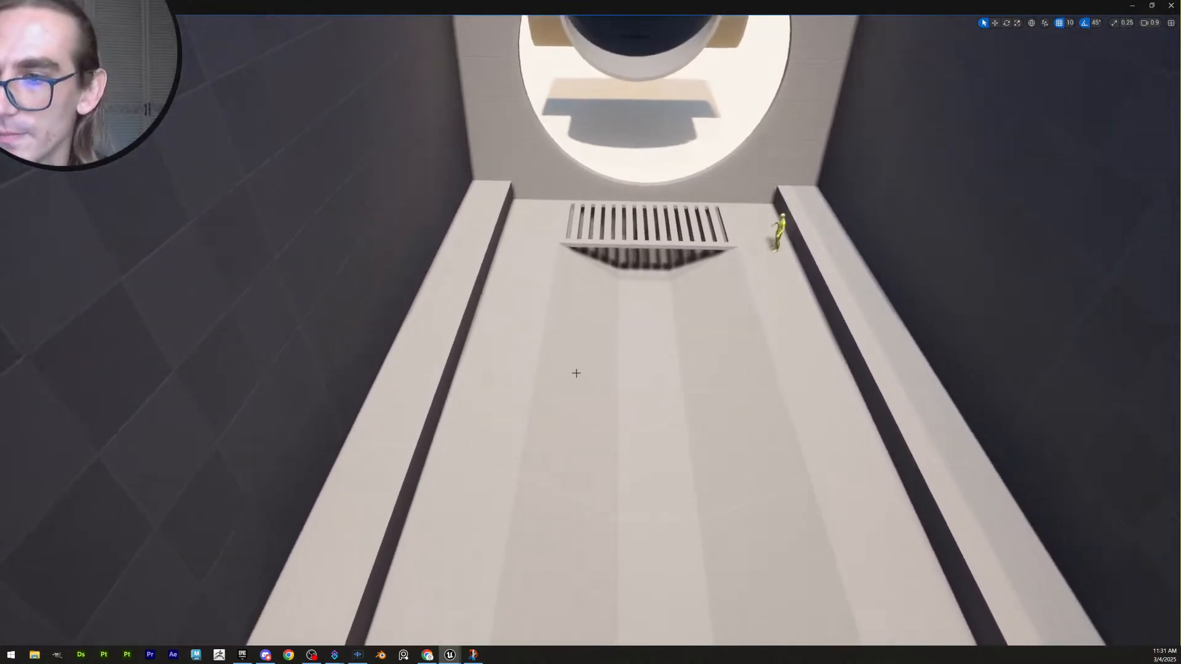
Select the floor section between the two ledges and frame it together with the round end-wall opening
{"action": "left_click", "coordinate": [851, 306]}
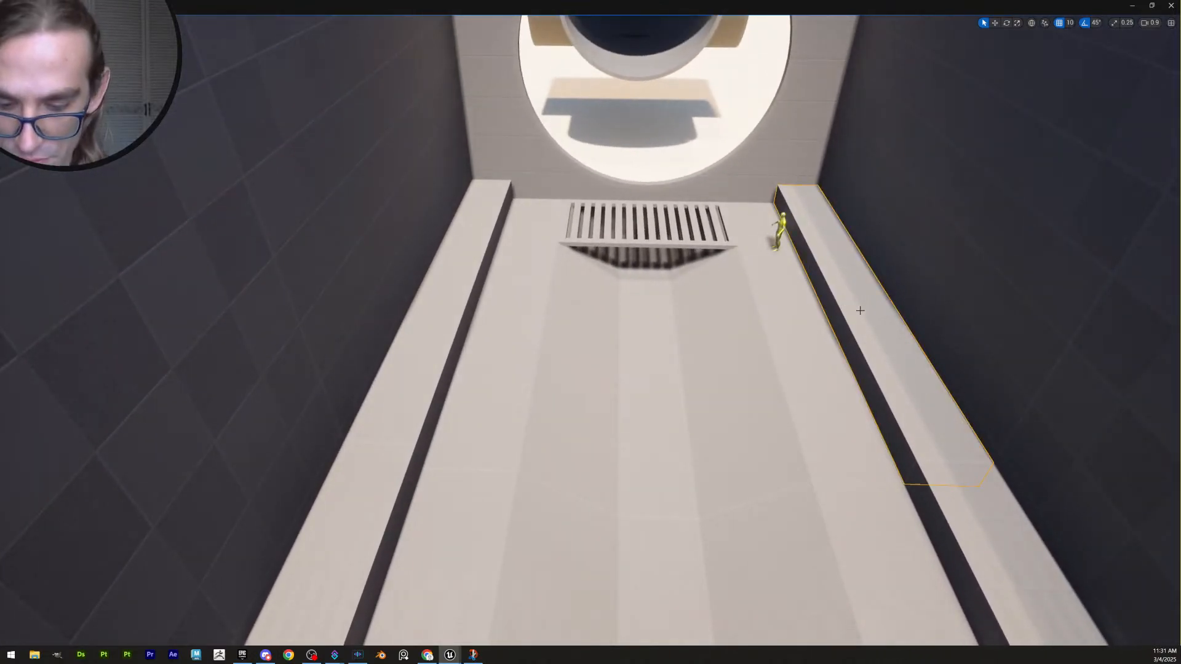
{"action": "left_click", "coordinate": [623, 395]}
{"action": "right_click_drag", "start_coordinate": [651, 390], "coordinate": [722, 389]}
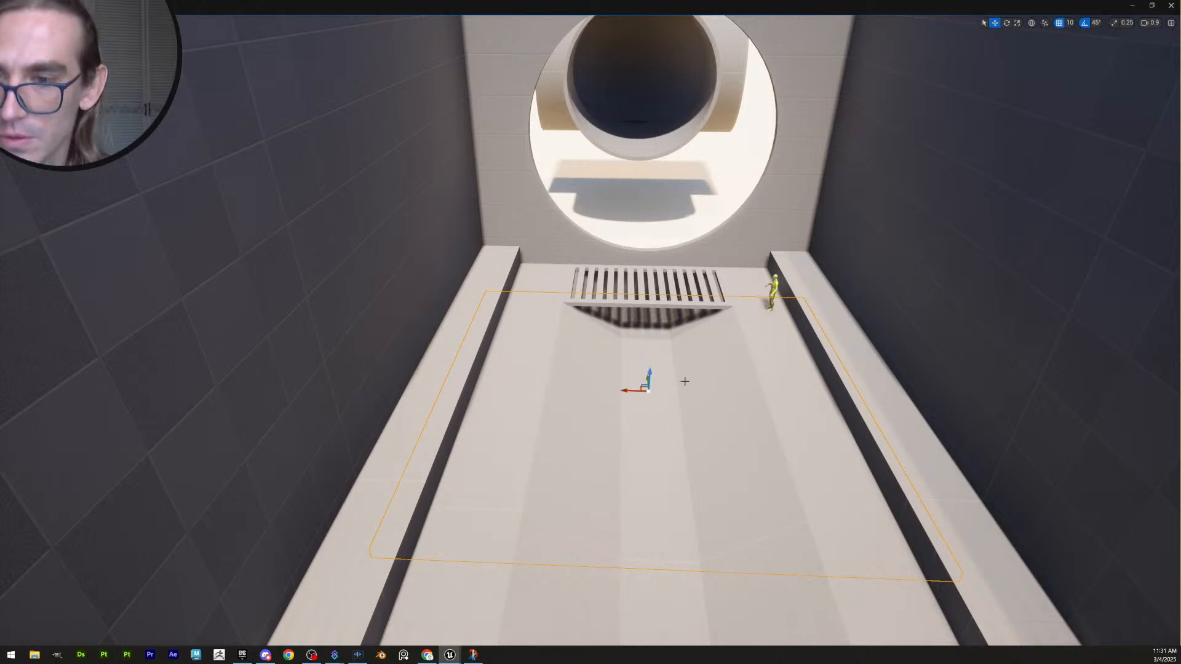
{"action": "right_click_drag", "start_coordinate": [685, 382], "coordinate": [684, 341]}
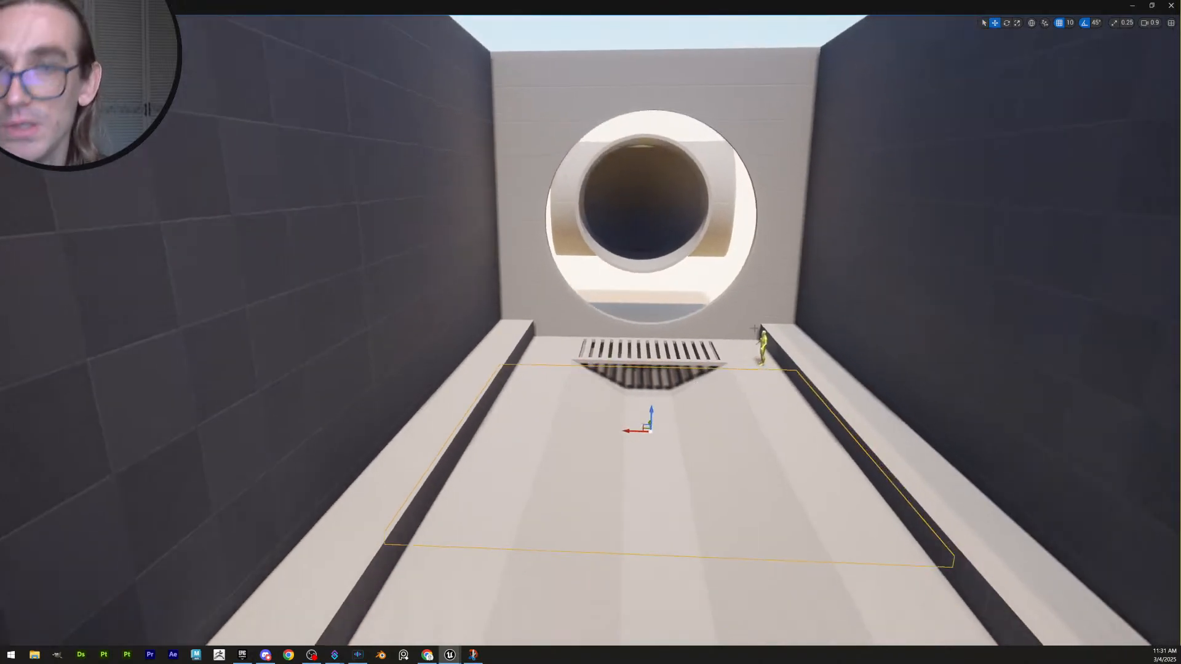
Set the position snapping to 50 and raise the selected floor slab to about mid-height of the round opening
{"action": "left_click", "coordinate": [1070, 23]}
{"action": "left_click", "coordinate": [1090, 77]}
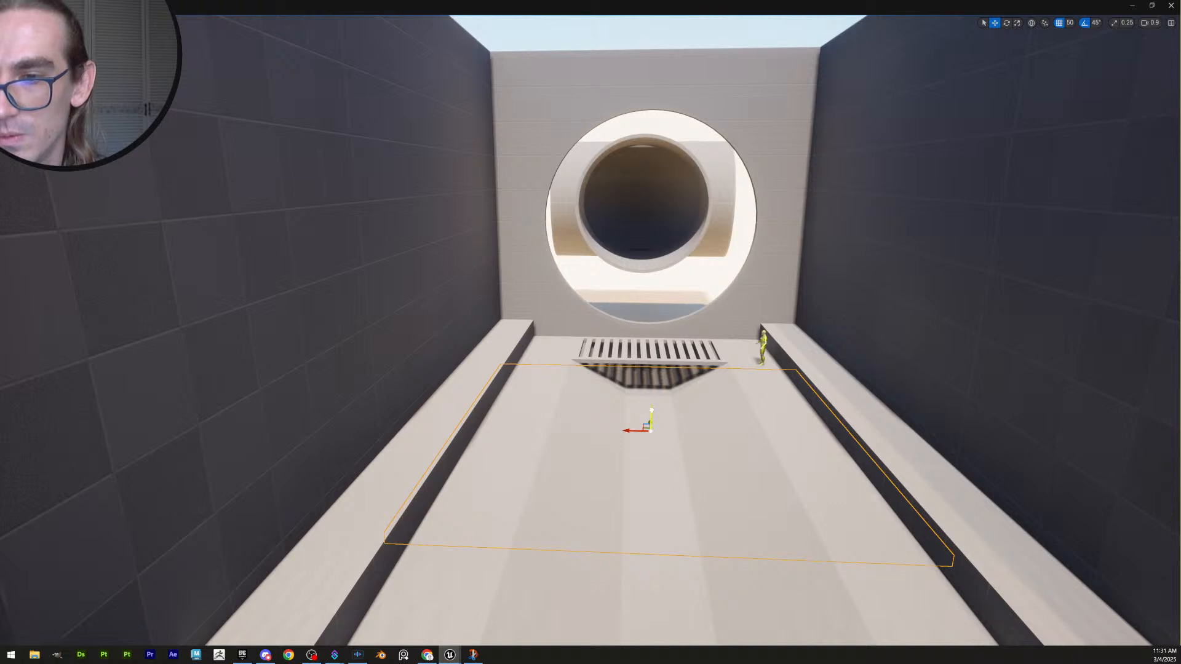
{"action": "left_click_drag", "start_coordinate": [651, 409], "coordinate": [661, 178]}
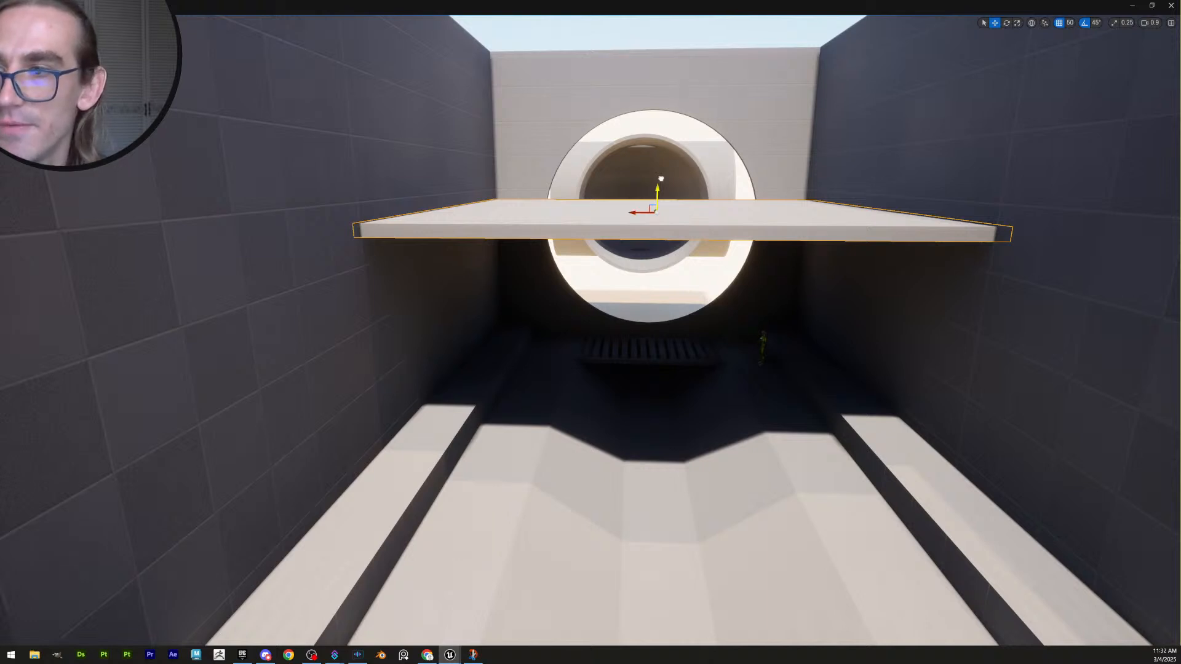
Scale the raised slab down along the chamber's length into a narrow bridge spanning wall to wall
{"action": "key", "text": "e"}
{"action": "right_click_drag", "start_coordinate": [769, 248], "coordinate": [831, 357]}
{"action": "scroll", "coordinate": [769, 248], "scroll_direction": "up", "scroll_amount": 2}
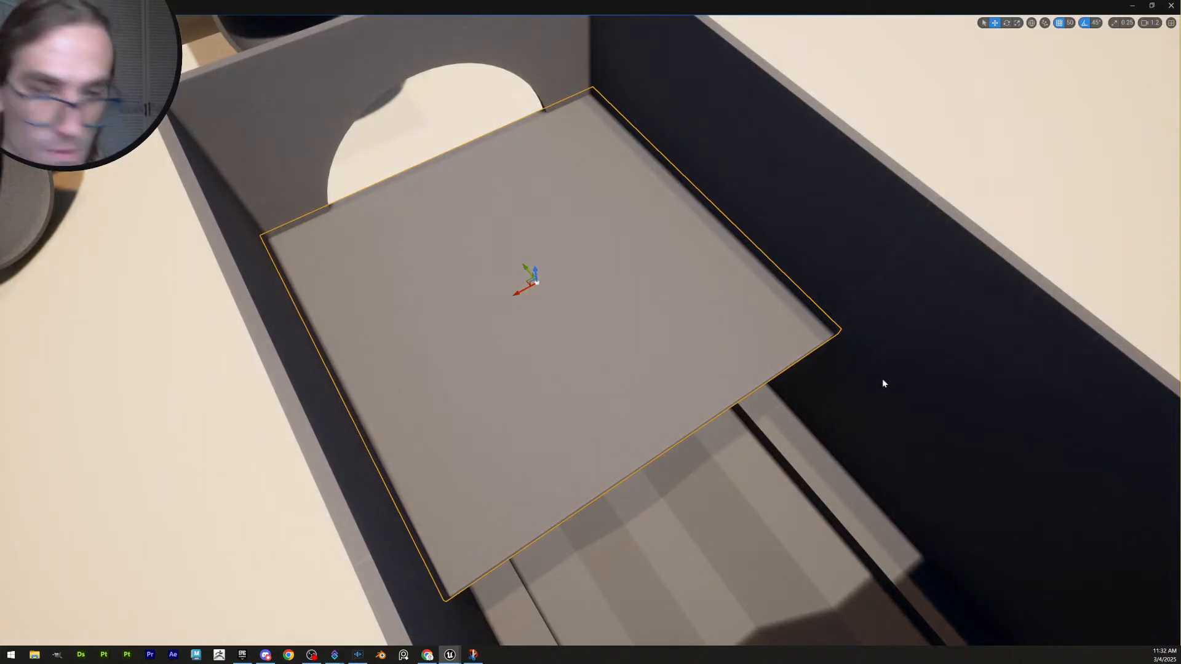
{"action": "right_click_drag", "start_coordinate": [884, 384], "coordinate": [1027, 394]}
{"action": "key", "text": "r"}
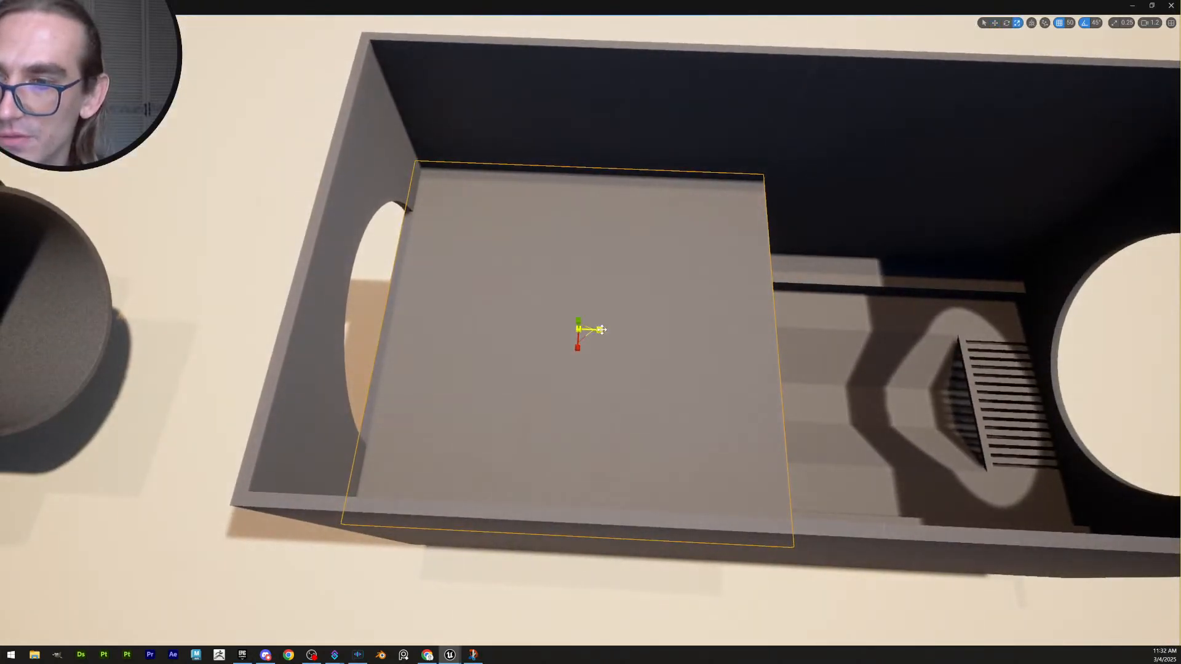
{"action": "left_click_drag", "start_coordinate": [602, 329], "coordinate": [522, 284]}
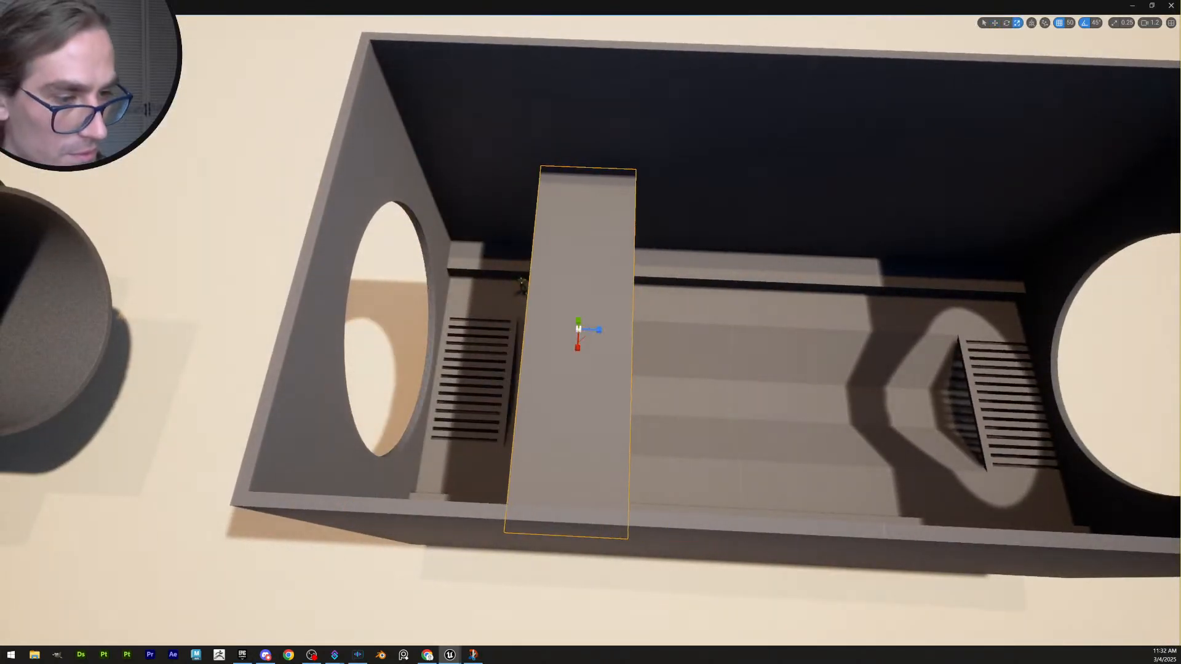
{"action": "key", "text": "ctrl+z"}
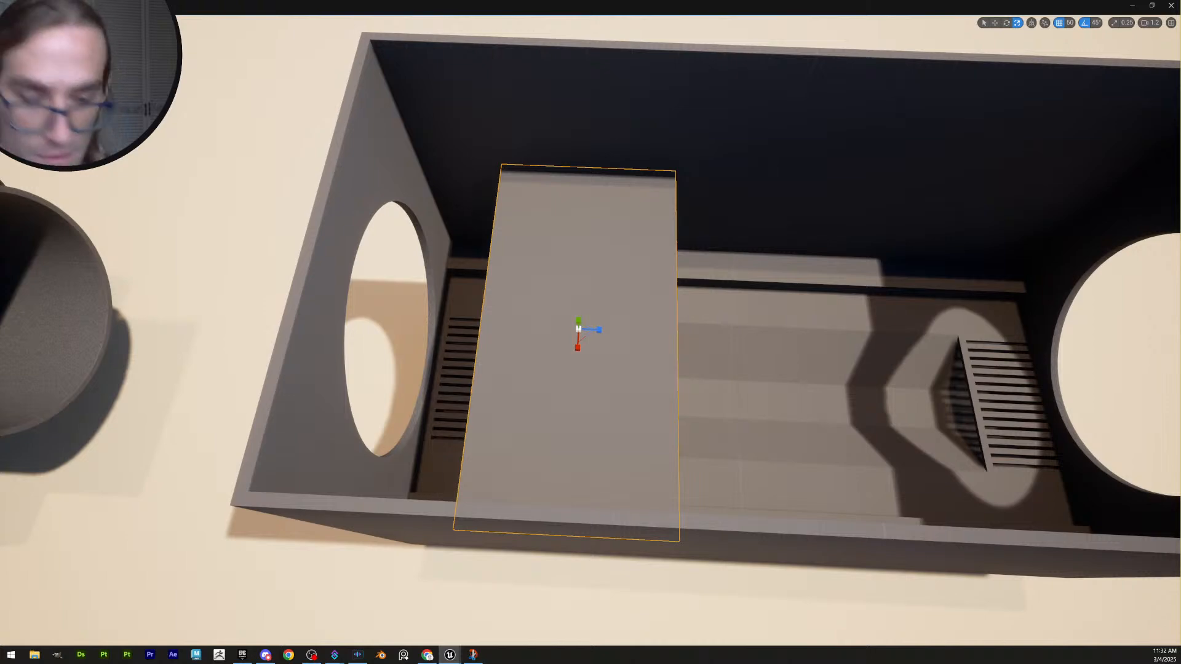
{"action": "key", "text": "ctrl+y"}
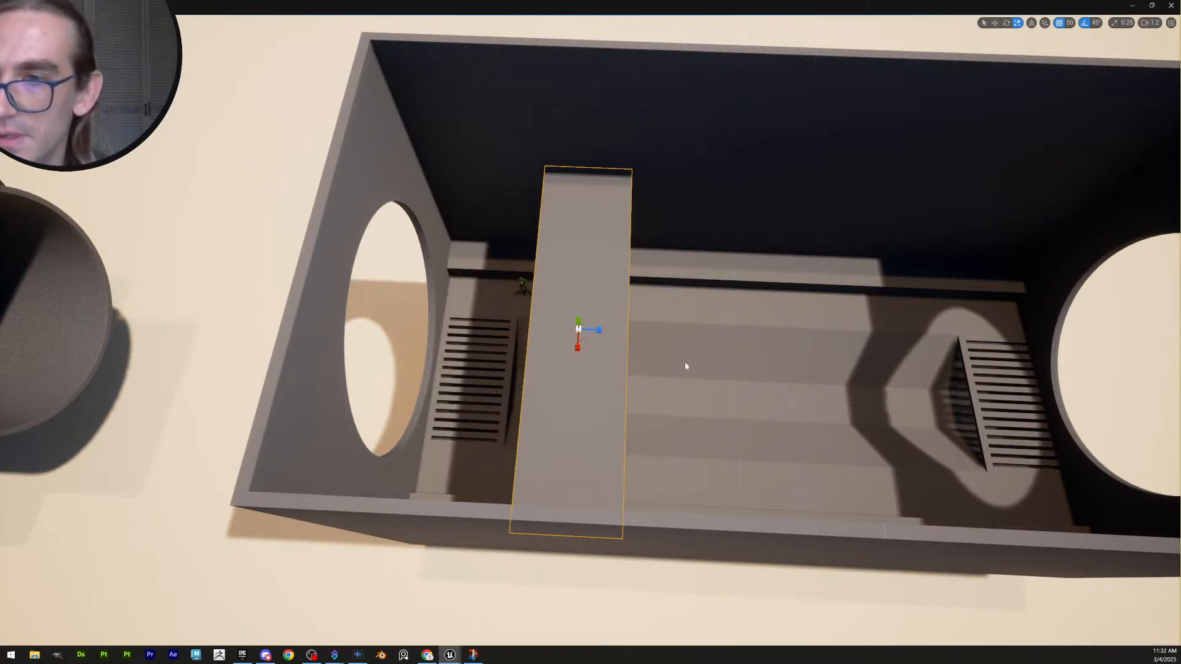
{"action": "right_click_drag", "start_coordinate": [686, 366], "coordinate": [710, 359]}
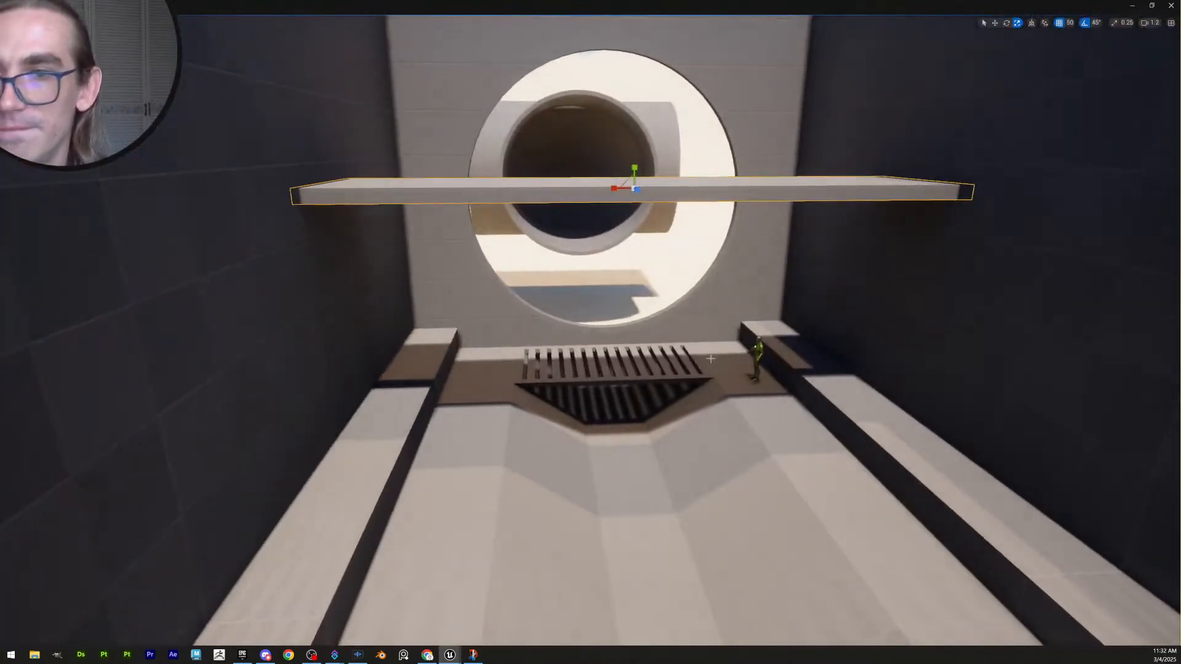
{"action": "key", "text": "Escape"}
Select the bridge slab and lower it slightly in front of the round opening
{"action": "right_click_drag", "start_coordinate": [795, 371], "coordinate": [815, 392]}
{"action": "scroll", "coordinate": [775, 363], "scroll_direction": "down", "scroll_amount": 3}
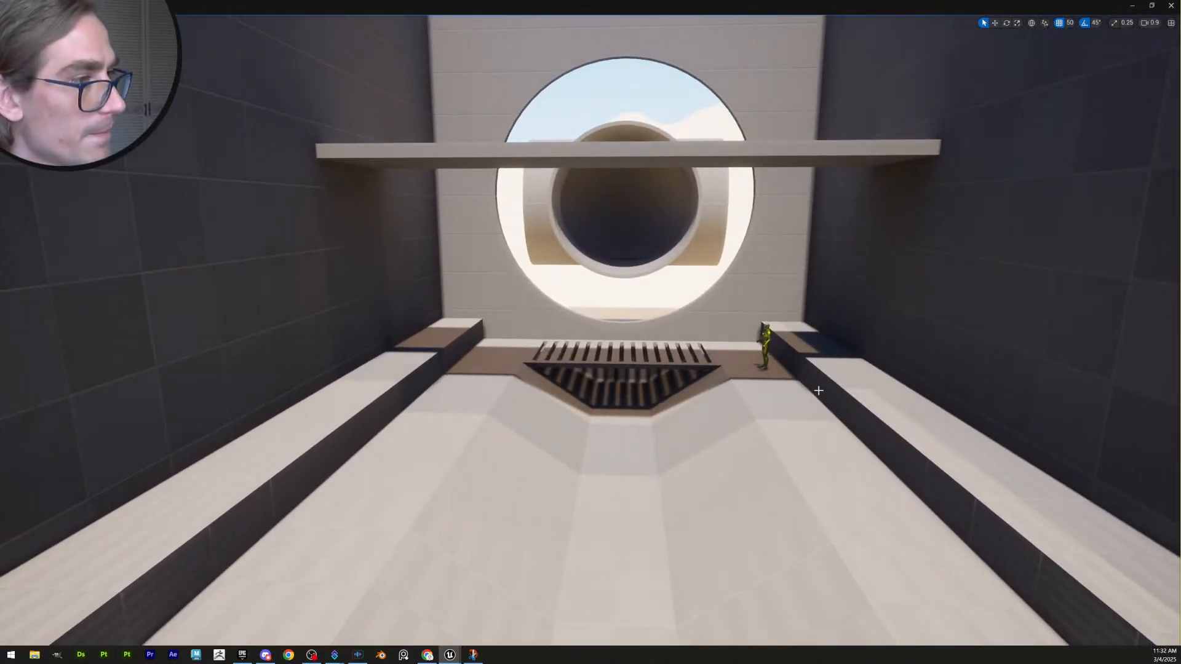
{"action": "right_click_drag", "start_coordinate": [817, 350], "coordinate": [719, 179]}
{"action": "left_click", "coordinate": [773, 141]}
{"action": "left_click", "coordinate": [774, 141]}
{"action": "key", "text": "w"}
{"action": "right_click_drag", "start_coordinate": [773, 141], "coordinate": [818, 164]}
{"action": "left_click_drag", "start_coordinate": [660, 136], "coordinate": [660, 173]}
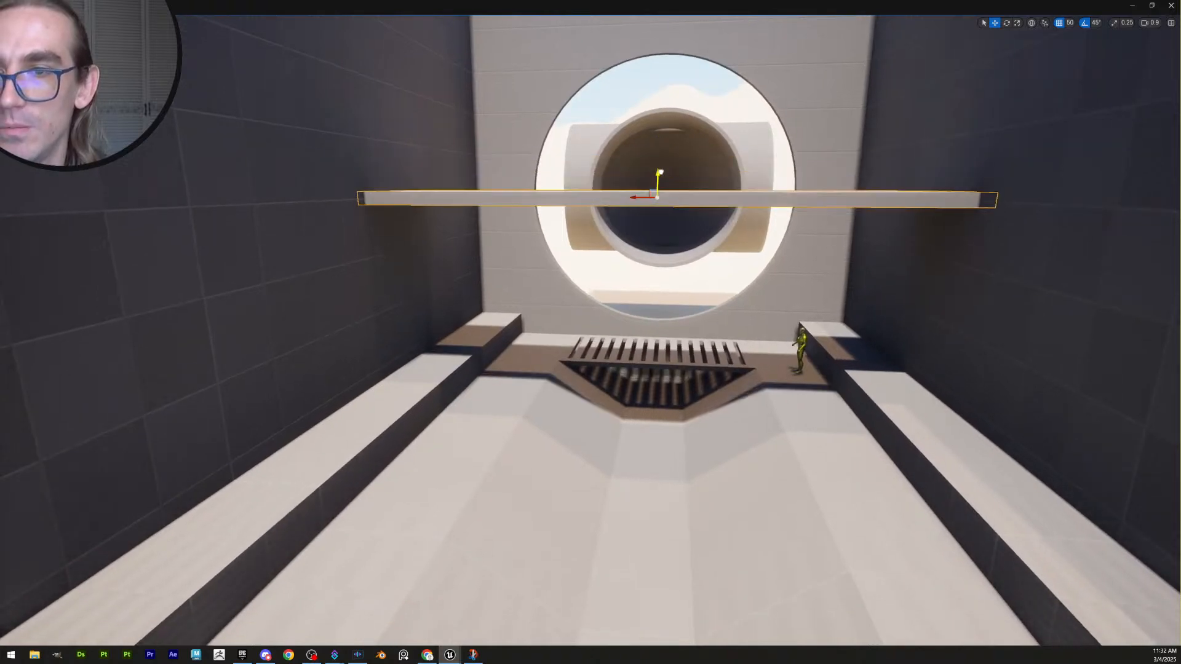
{"action": "key", "text": "Escape"}
Examine the bridge slab's placement between the side walls from inside and above the chamber
{"action": "right_click_drag", "start_coordinate": [658, 181], "coordinate": [849, 286]}
{"action": "left_click", "coordinate": [824, 283]}
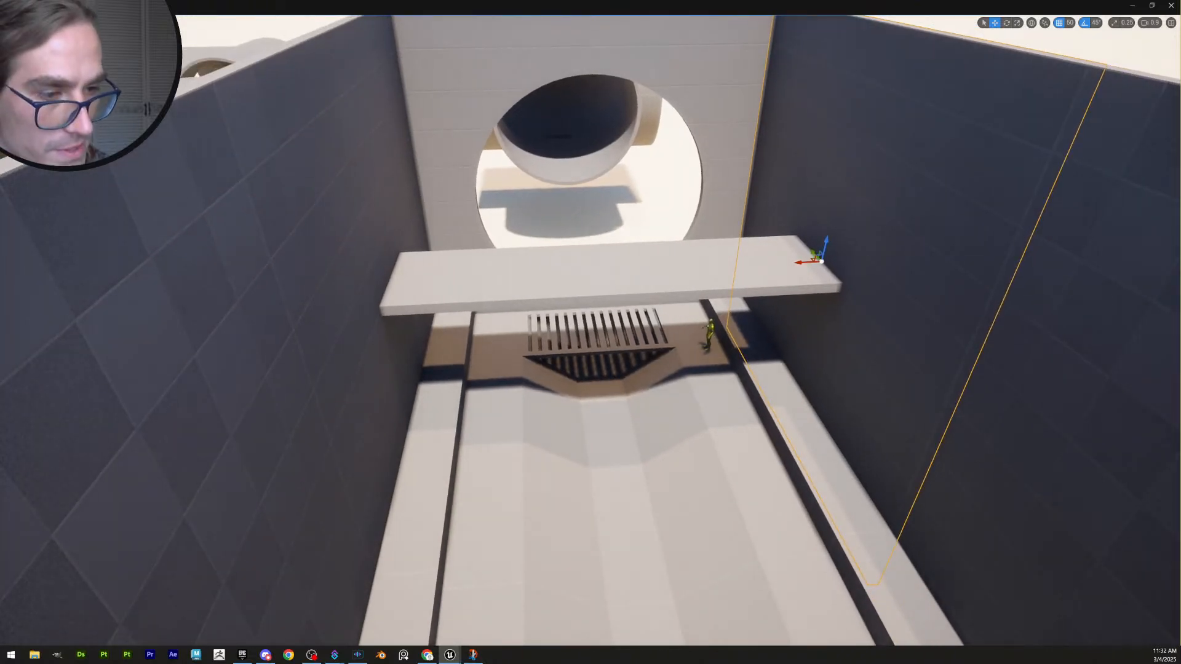
{"action": "left_click", "coordinate": [679, 292]}
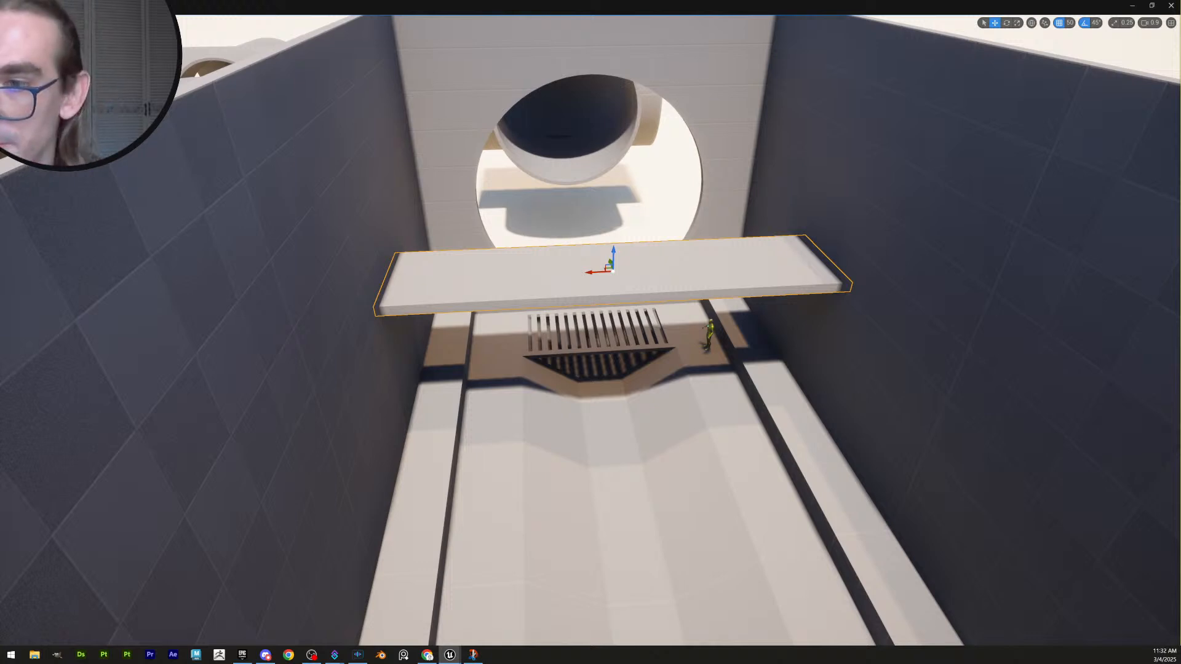
{"action": "right_click_drag", "start_coordinate": [805, 443], "coordinate": [828, 409]}
{"action": "key", "text": "Escape"}
{"action": "right_click_drag", "start_coordinate": [851, 351], "coordinate": [851, 363]}
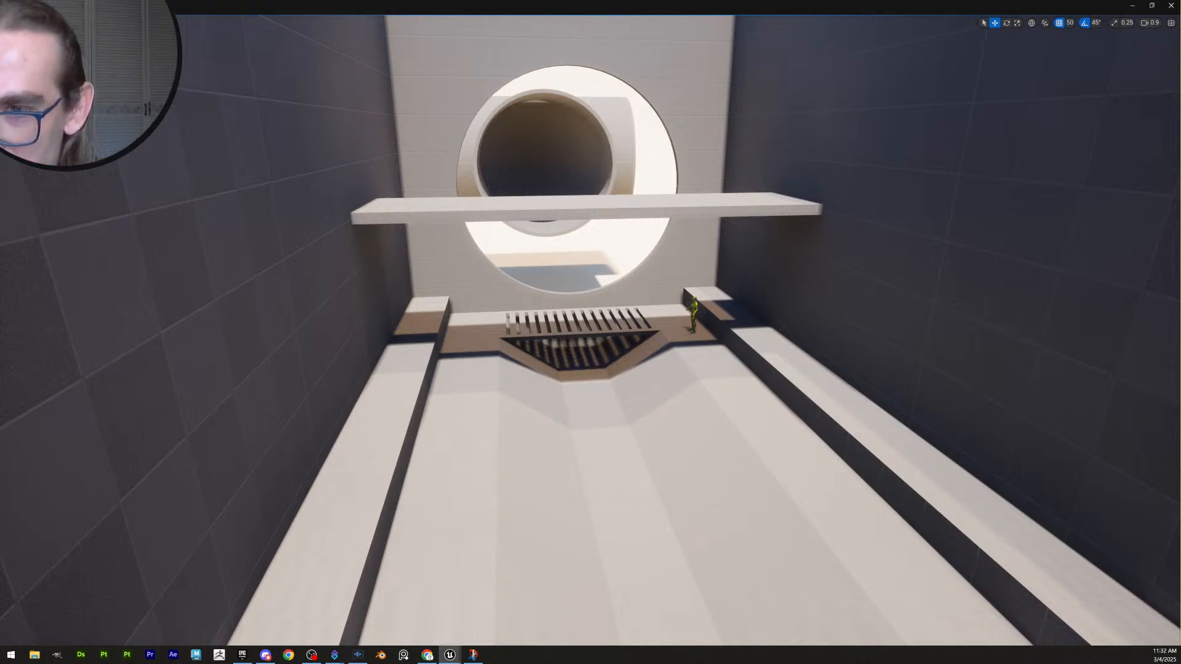
{"action": "right_click_drag", "start_coordinate": [591, 333], "coordinate": [587, 424]}
{"action": "key", "text": "s"}
{"action": "scroll", "coordinate": [591, 333], "scroll_direction": "up", "scroll_amount": 5}
{"action": "key", "text": "d"}
{"action": "key", "text": "a"}
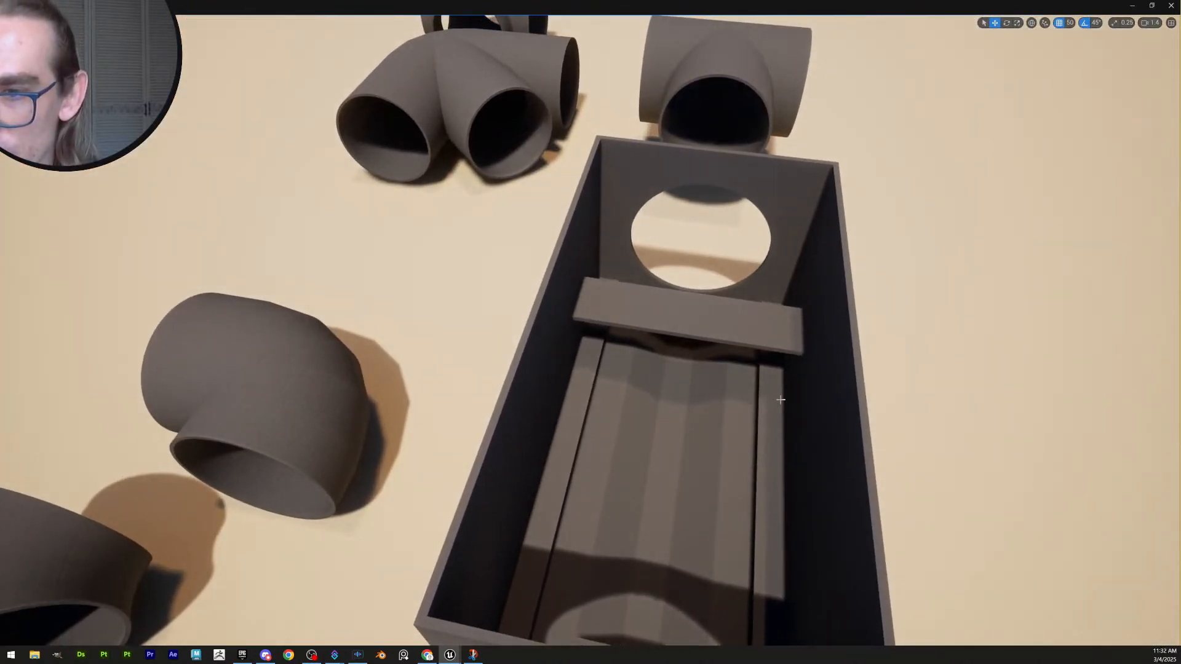
Place a staircase with Create Stairs on the chamber floor beside the raised ledge, at -4450, 13400, 500
{"action": "right_click_drag", "start_coordinate": [780, 400], "coordinate": [880, 351]}
{"action": "key", "text": "w"}
{"action": "scroll", "coordinate": [780, 400], "scroll_direction": "down", "scroll_amount": 5}
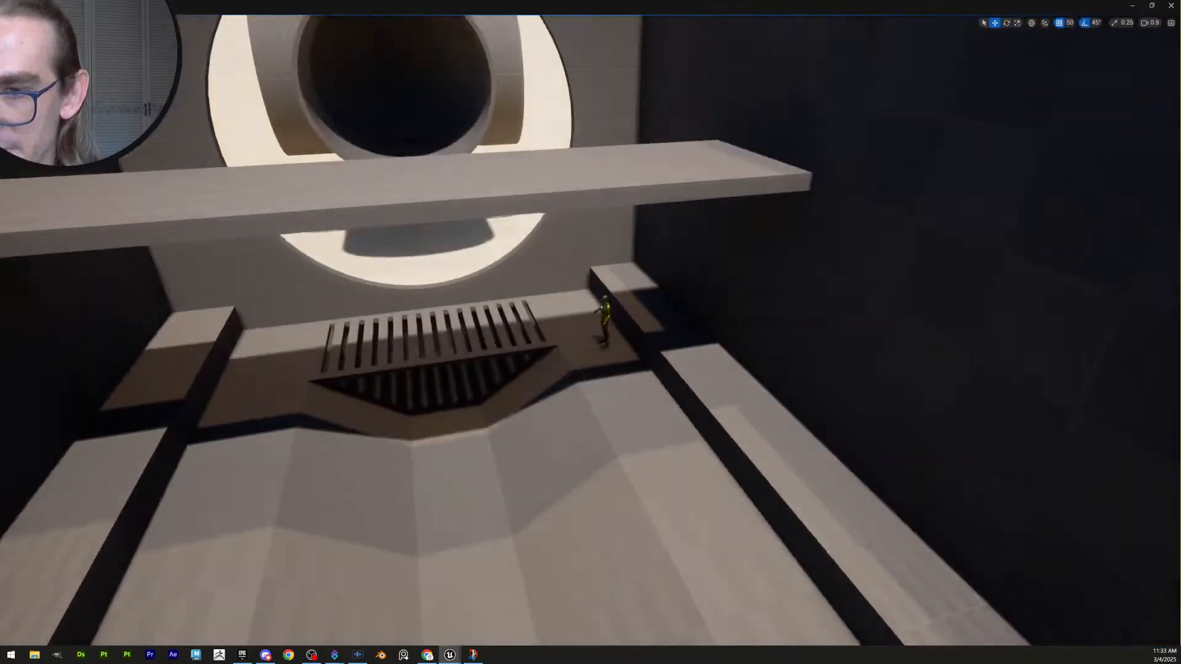
{"action": "key", "text": "w"}
{"action": "scroll", "coordinate": [859, 465], "scroll_direction": "down", "scroll_amount": 2}
{"action": "right_click_drag", "start_coordinate": [859, 465], "coordinate": [869, 438]}
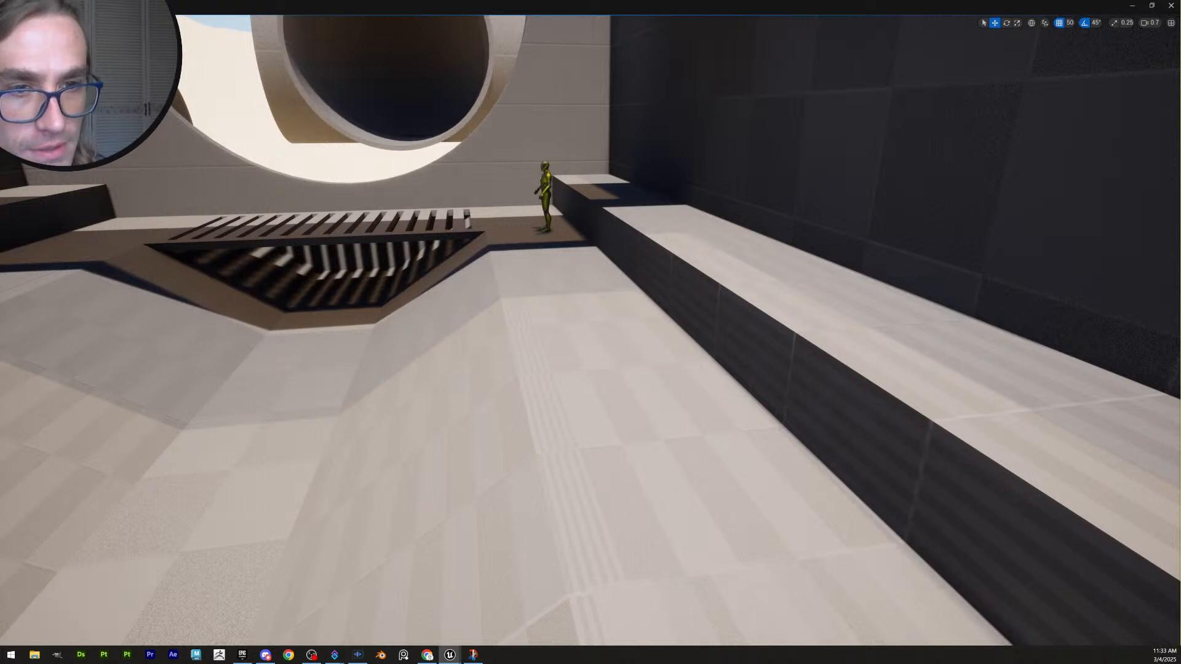
{"action": "key", "text": "shift+s"}
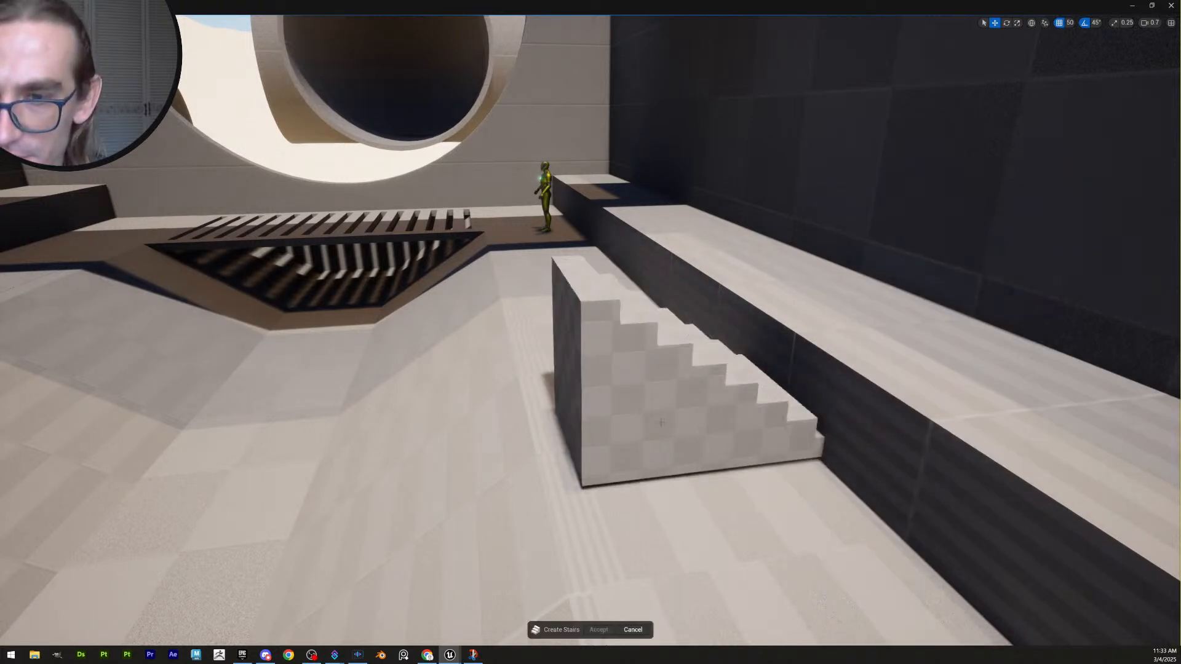
{"action": "left_click", "coordinate": [644, 434]}
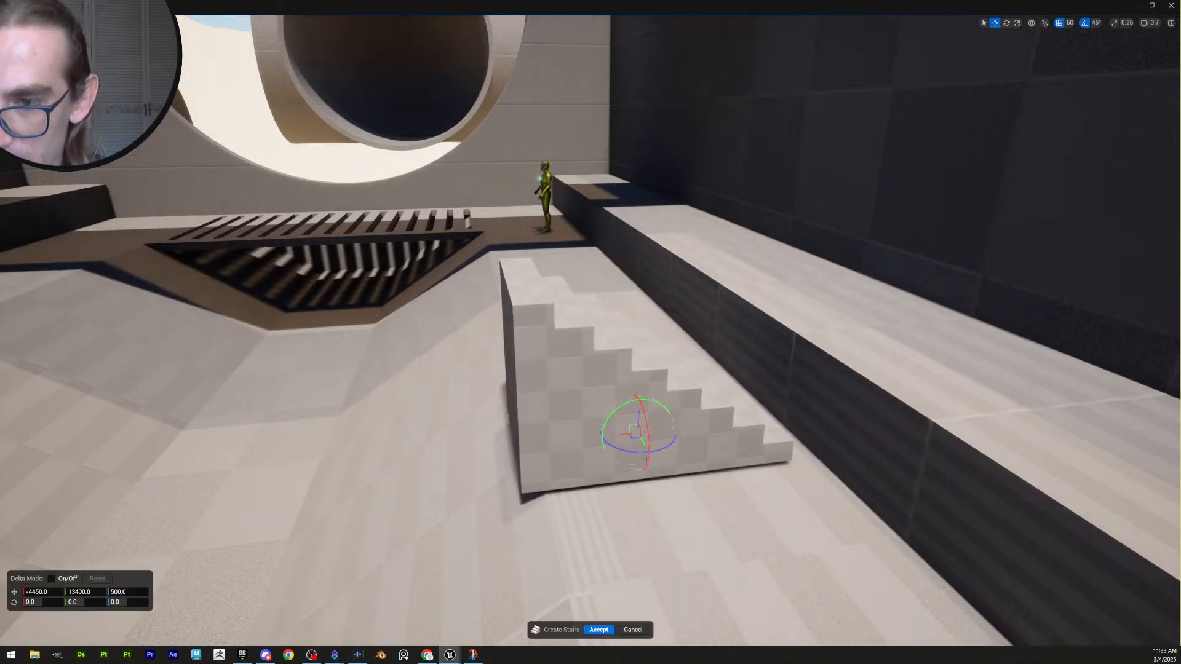
Rotate the staircase to 180° about the vertical axis so it climbs toward the ledge
{"action": "left_click_drag", "start_coordinate": [641, 453], "coordinate": [438, 444]}
{"action": "left_click_drag", "start_coordinate": [175, 427], "coordinate": [80, 411]}
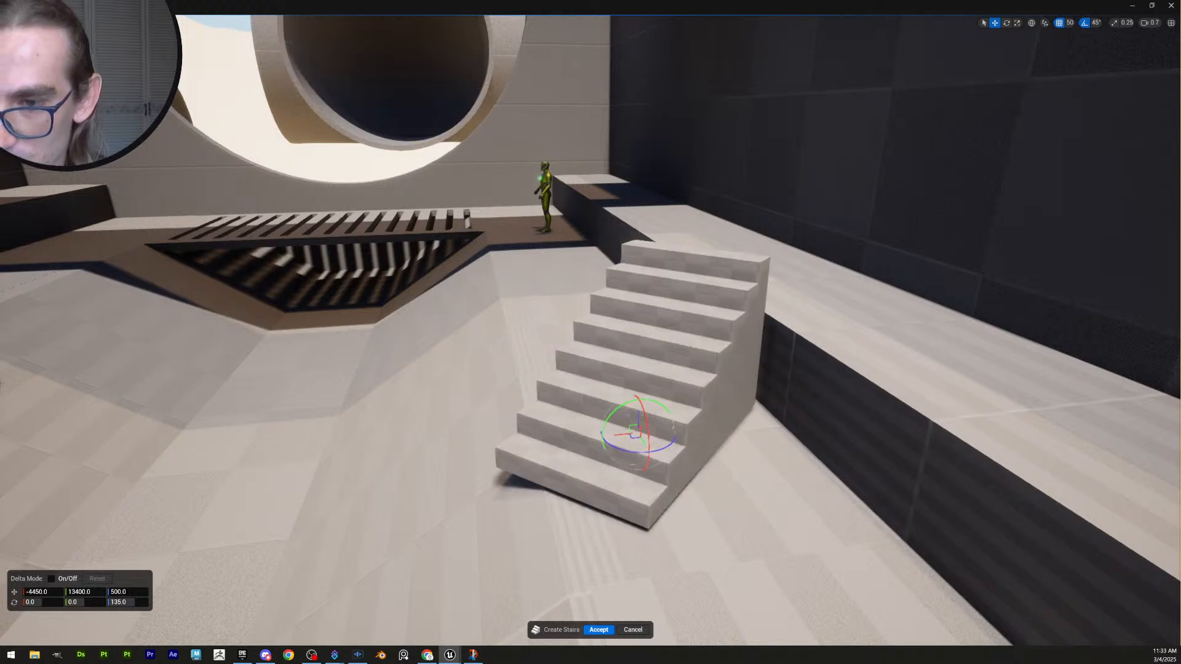
{"action": "left_click_drag", "start_coordinate": [657, 448], "coordinate": [608, 461]}
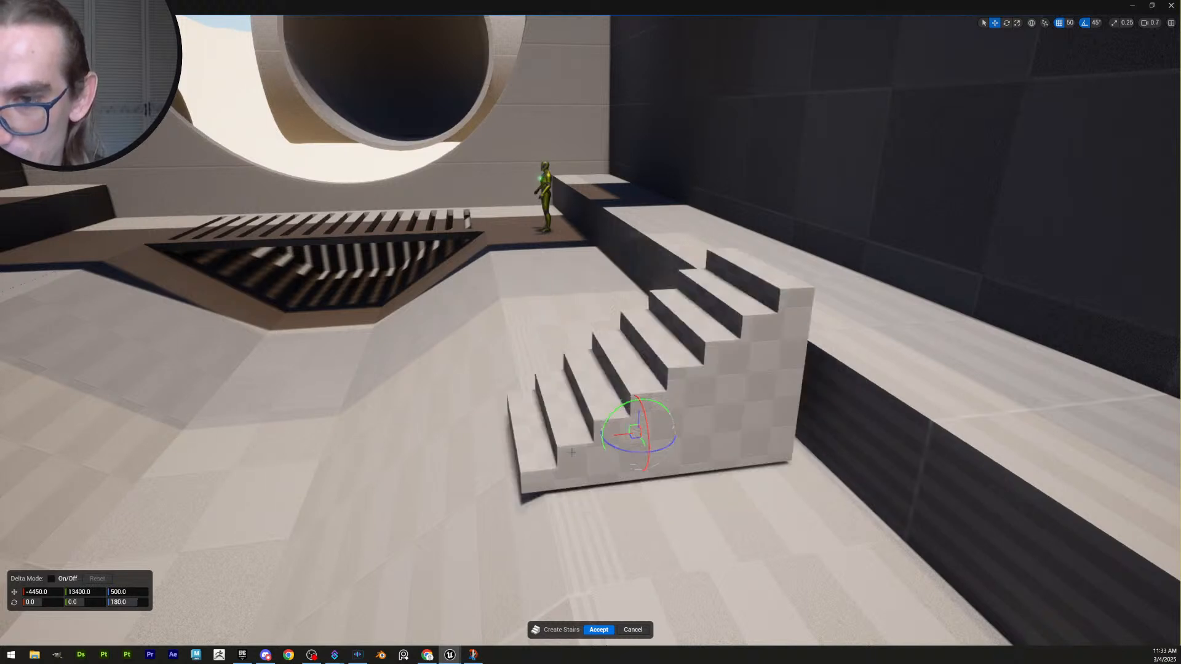
Set the staircase's Z position to 475
{"action": "right_click_drag", "start_coordinate": [735, 458], "coordinate": [736, 477]}
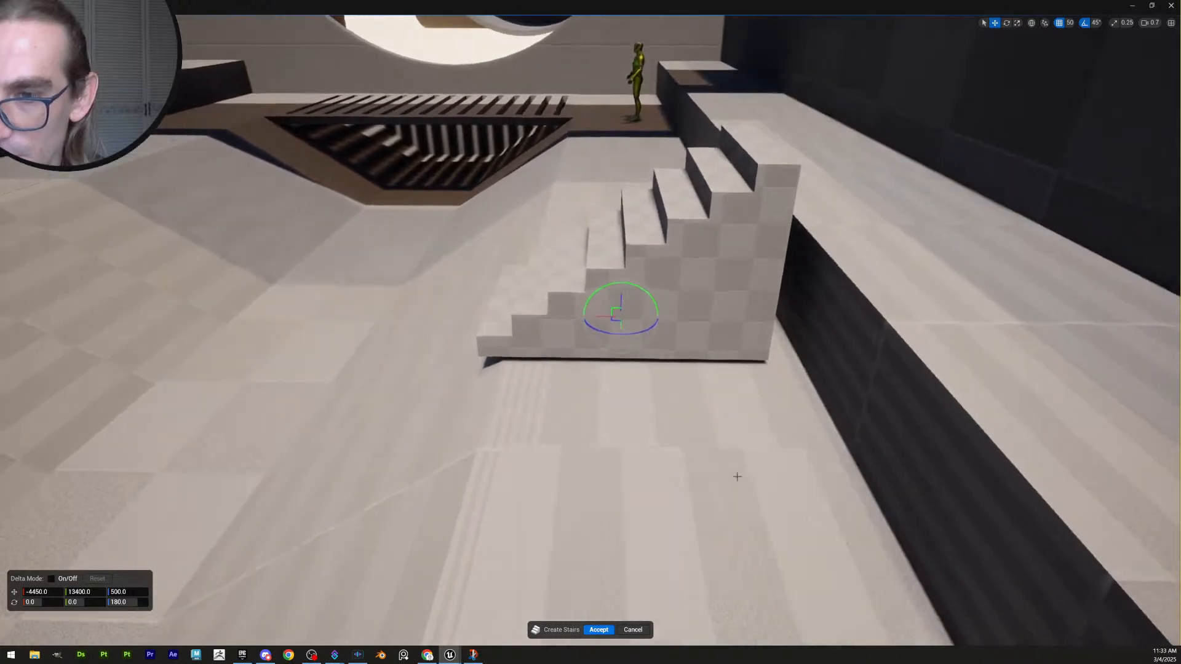
{"action": "left_click", "coordinate": [707, 414]}
{"action": "right_click_drag", "start_coordinate": [707, 414], "coordinate": [741, 427]}
{"action": "right_click_drag", "start_coordinate": [909, 528], "coordinate": [915, 533]}
{"action": "key", "text": "w"}
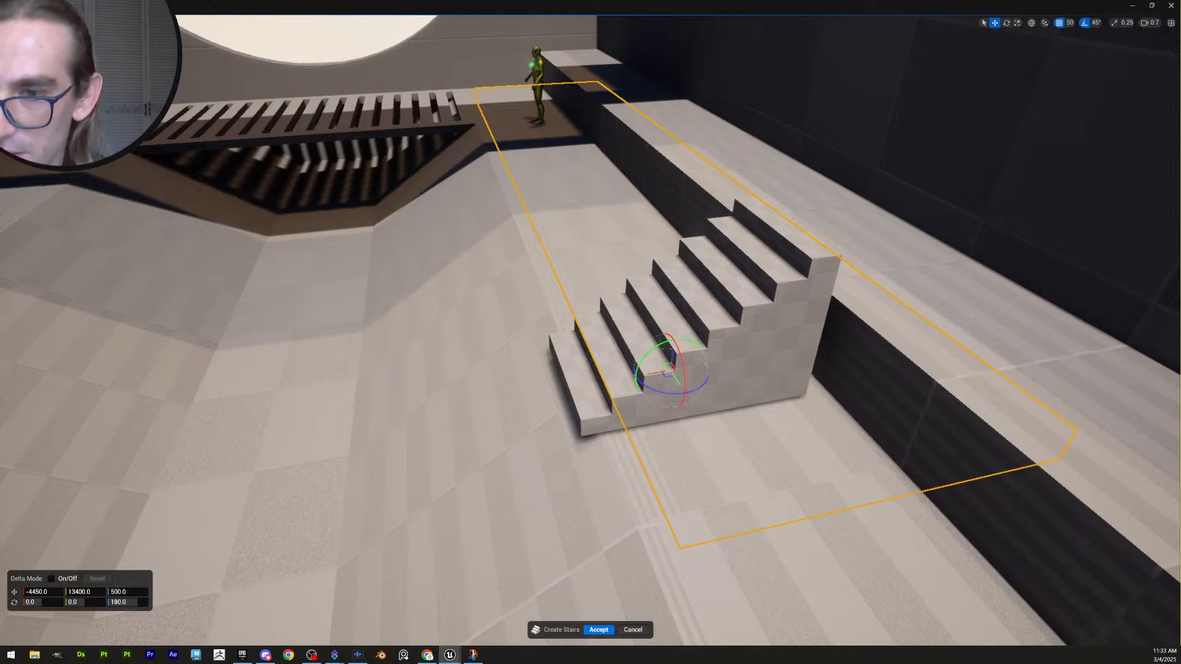
{"action": "right_click_drag", "start_coordinate": [785, 401], "coordinate": [796, 401]}
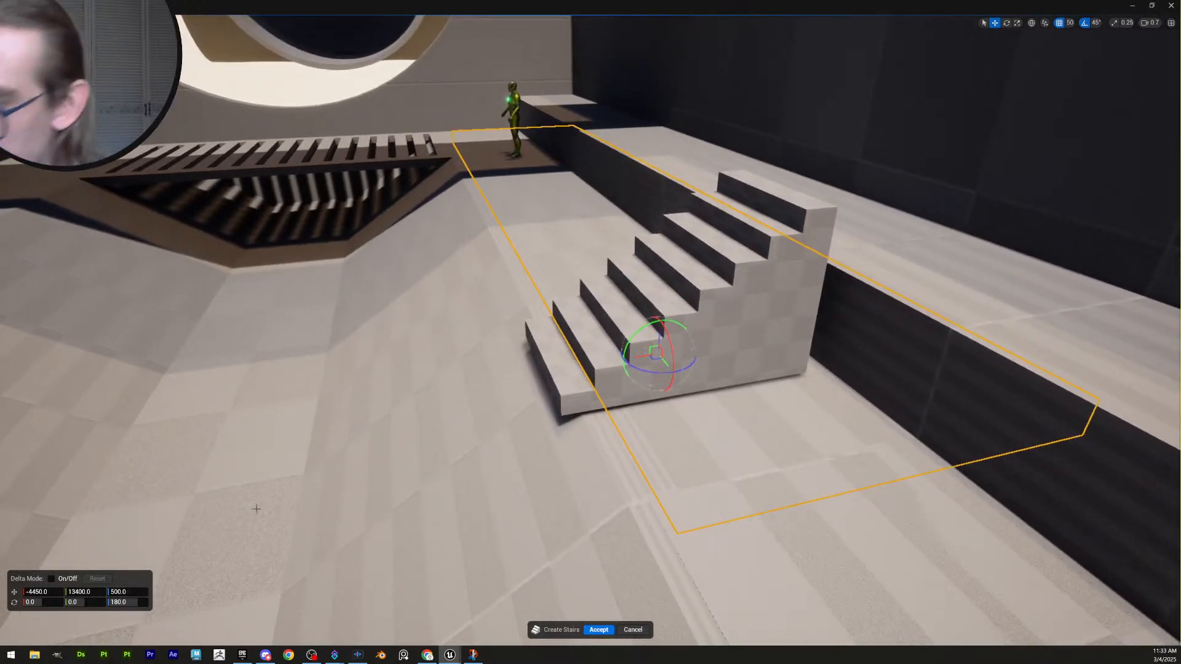
{"action": "left_click", "coordinate": [130, 591]}
{"action": "type", "text": "475."}
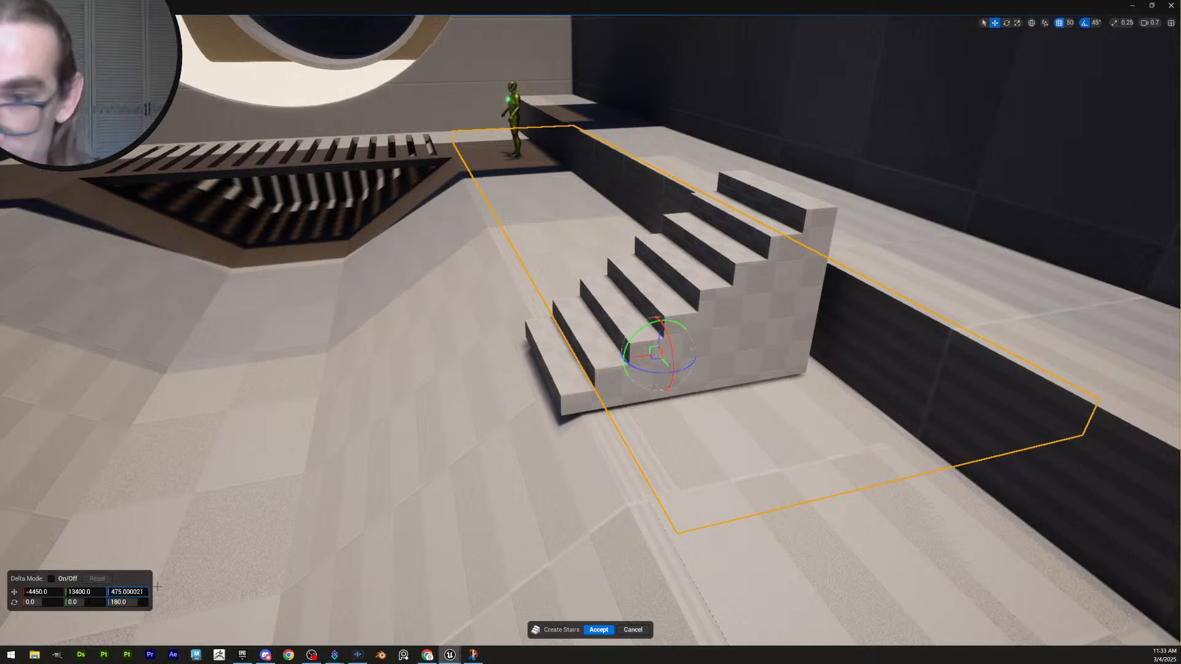
{"action": "key", "text": "Return"}
Set the position snapping to 10 and shift the staircase to X -4480 and Z 495
{"action": "right_click_drag", "start_coordinate": [674, 476], "coordinate": [665, 429]}
{"action": "scroll", "coordinate": [665, 430], "scroll_direction": "down", "scroll_amount": 3}
{"action": "left_click", "coordinate": [1067, 23]}
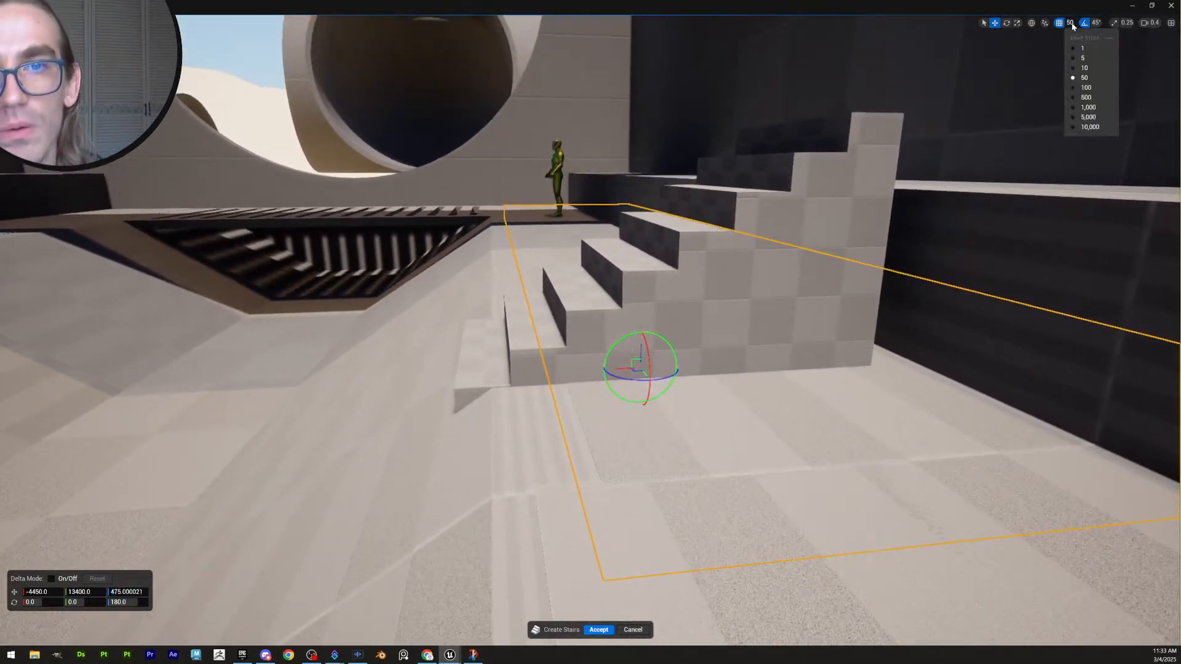
{"action": "left_click", "coordinate": [1082, 59]}
{"action": "left_click_drag", "start_coordinate": [640, 351], "coordinate": [641, 323]}
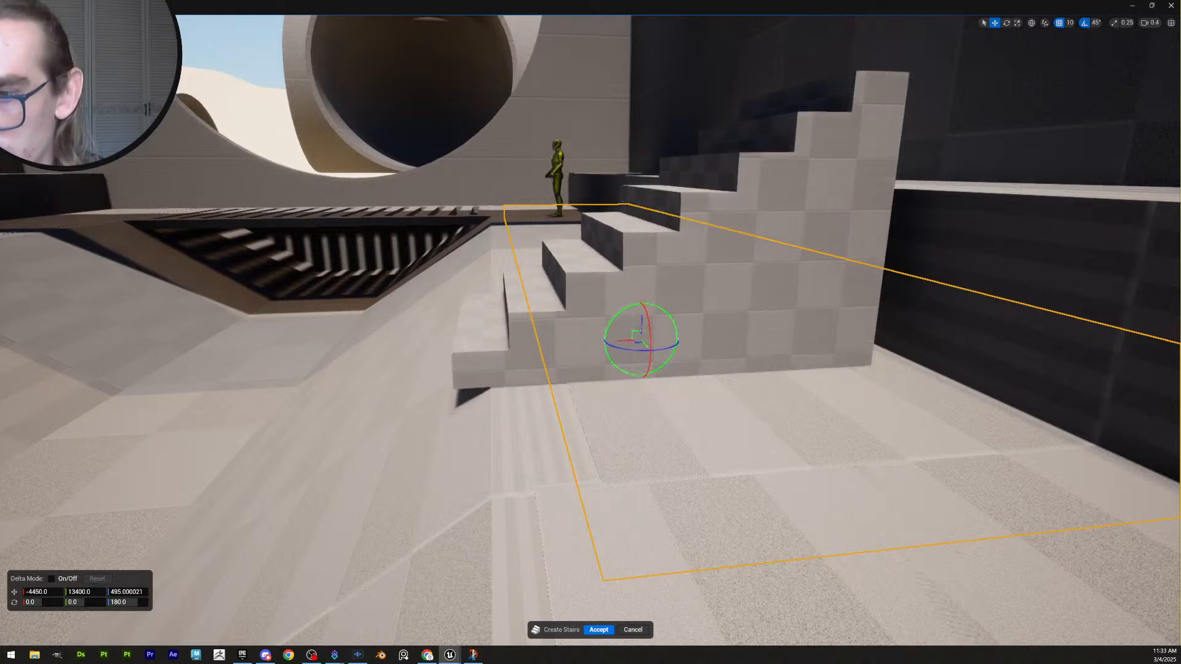
{"action": "right_click_drag", "start_coordinate": [641, 326], "coordinate": [635, 361]}
{"action": "left_click_drag", "start_coordinate": [589, 372], "coordinate": [624, 371]}
{"action": "right_click_drag", "start_coordinate": [624, 371], "coordinate": [625, 332]}
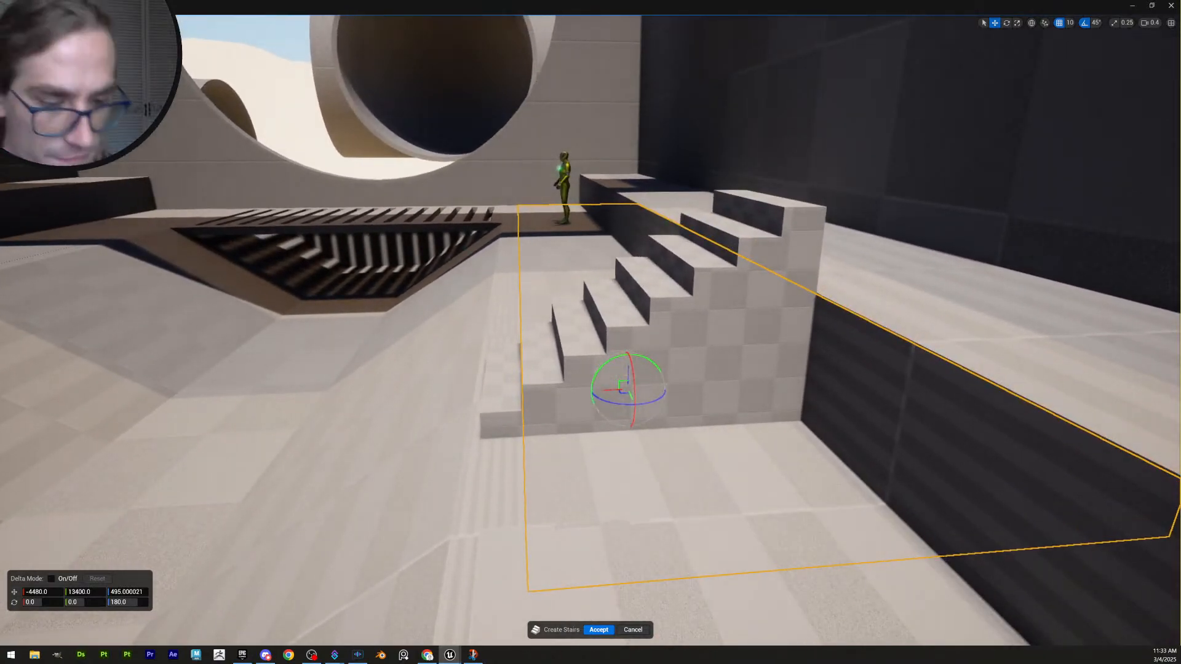
Reduce the staircase to 5 steps and slide it against the ledge at X -4530
{"action": "type", "text": "6"}
{"action": "key", "text": "Return"}
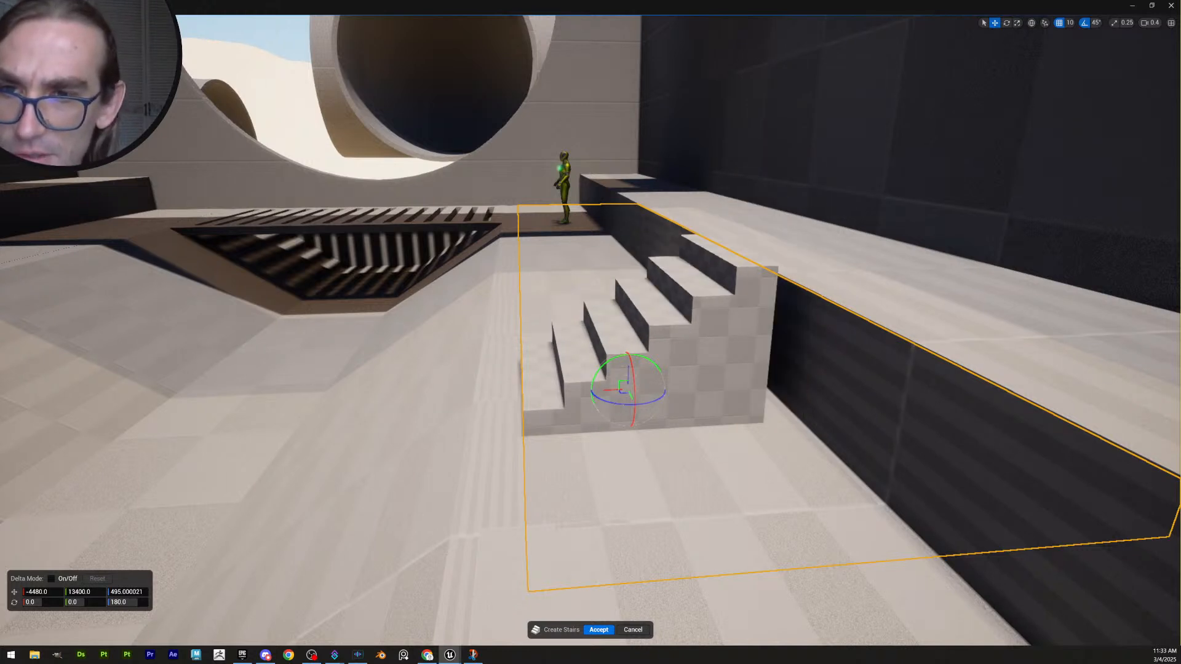
{"action": "type", "text": "5"}
{"action": "key", "text": "Return"}
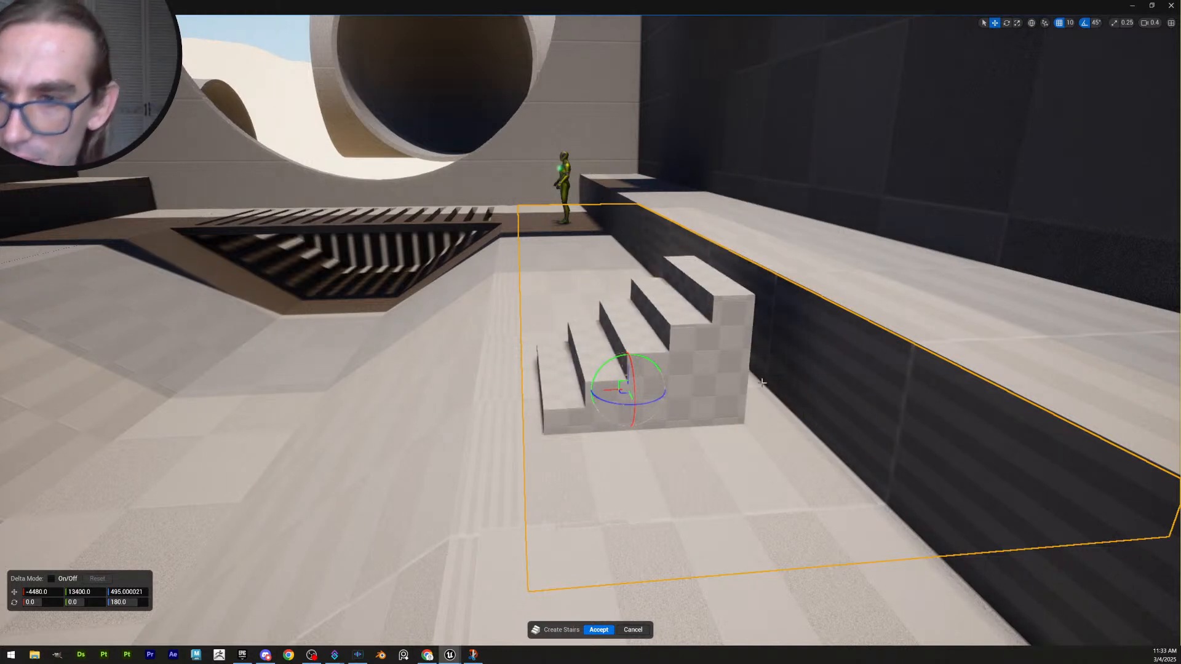
{"action": "left_click_drag", "start_coordinate": [607, 389], "coordinate": [657, 386]}
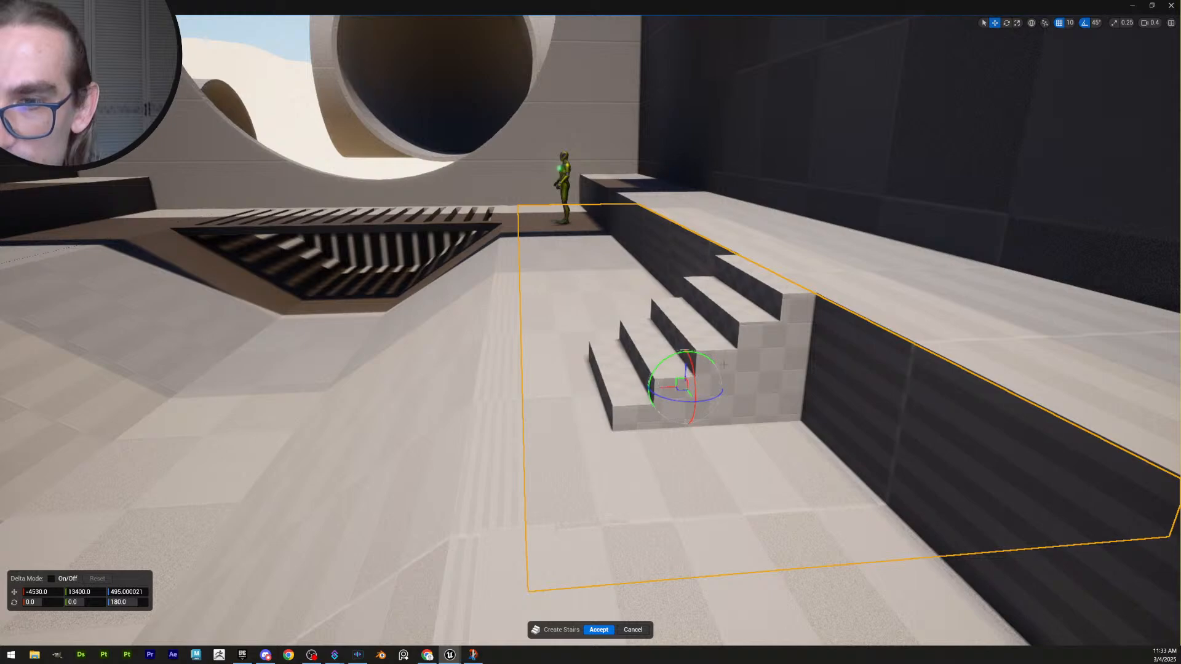
Widen the staircase along the ledge to about twice its width
{"action": "right_click_drag", "start_coordinate": [724, 365], "coordinate": [936, 412]}
{"action": "key", "text": "a"}
{"action": "scroll", "coordinate": [724, 364], "scroll_direction": "up", "scroll_amount": 2}
{"action": "key", "text": "s"}
{"action": "key", "text": "a"}
{"action": "key", "text": "d"}
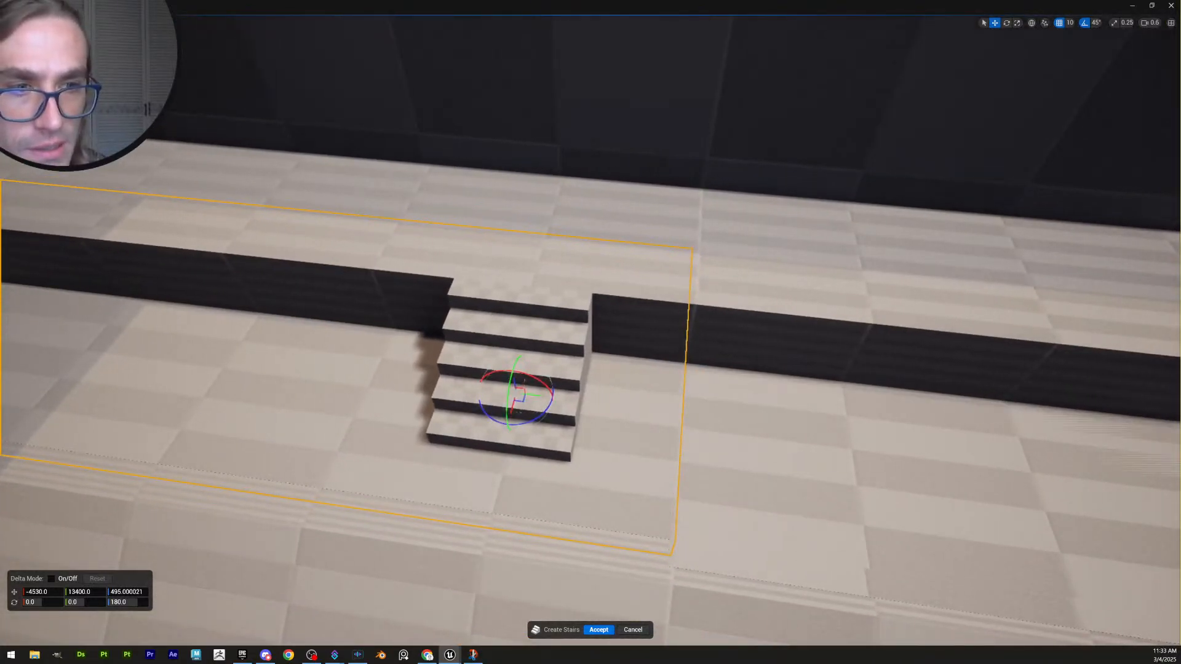
{"action": "key", "text": "Return"}
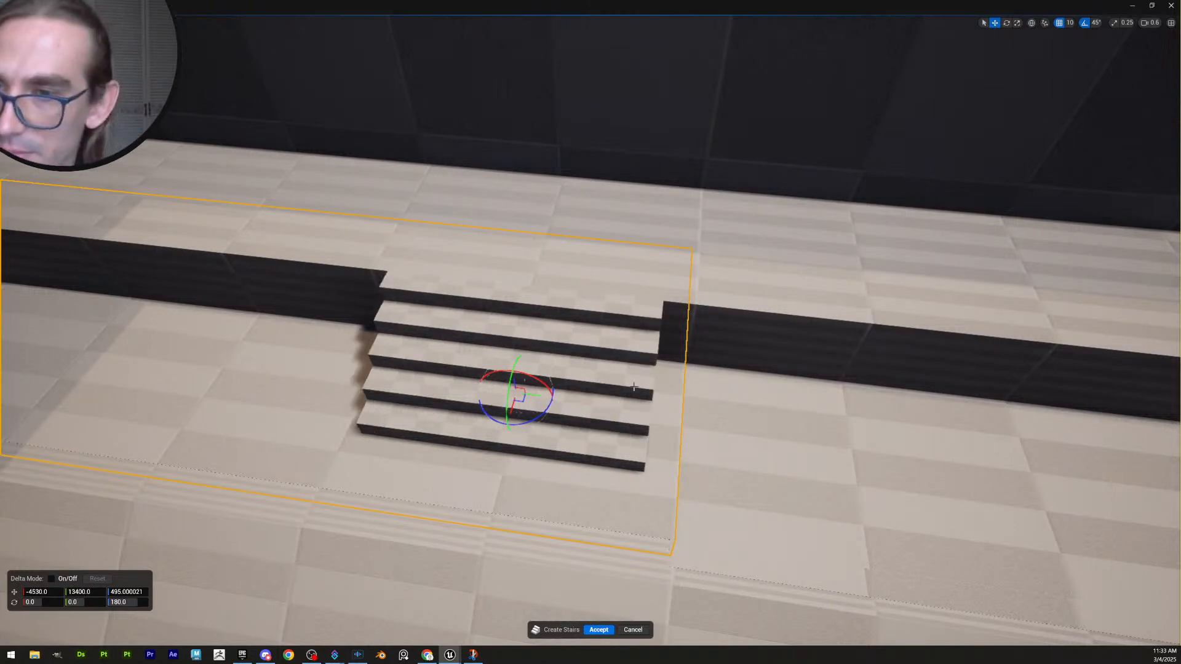
Move the staircase along the ledge to the mannequin at Y 14480
{"action": "key", "text": "s"}
{"action": "mouse_move", "coordinate": [655, 374]}
{"action": "right_mouse_down"}
{"action": "mouse_move", "coordinate": [413, 369]}
{"action": "mouse_move", "coordinate": [671, 369]}
{"action": "mouse_move", "coordinate": [645, 367]}
{"action": "right_mouse_up"}
{"action": "scroll", "coordinate": [656, 374], "scroll_direction": "up", "scroll_amount": 1}
{"action": "key", "text": "w"}
{"action": "key", "text": "d"}
{"action": "key", "text": "a"}
{"action": "scroll", "coordinate": [655, 374], "scroll_direction": "up", "scroll_amount": 1}
{"action": "key", "text": "s"}
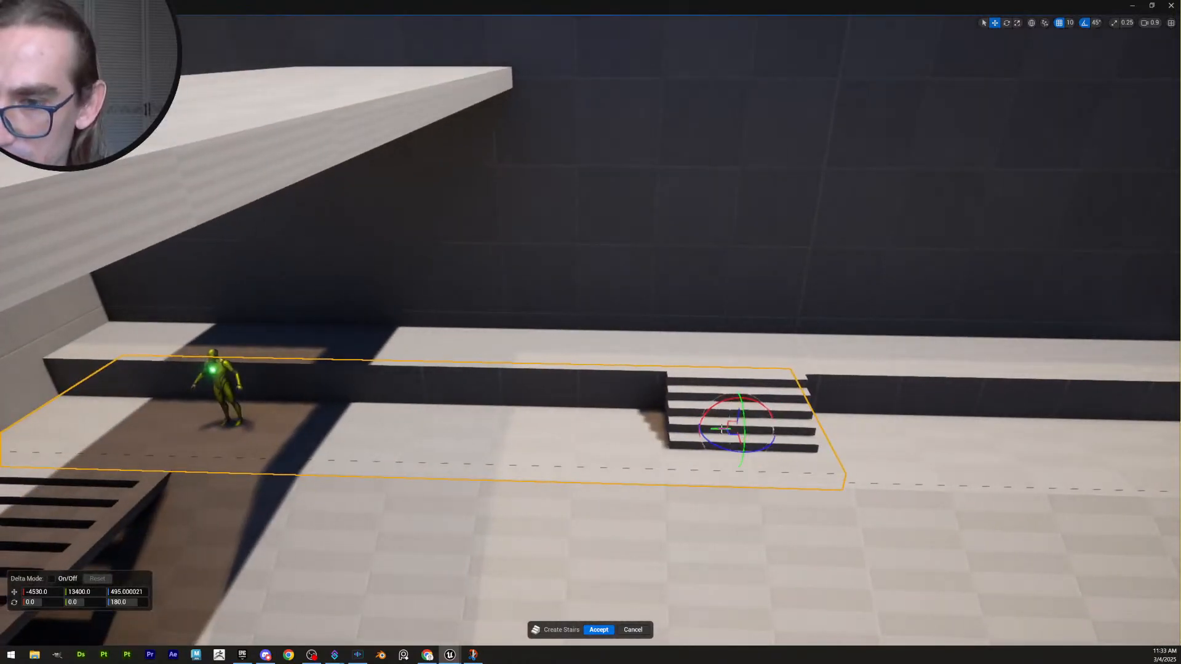
{"action": "left_click_drag", "start_coordinate": [761, 426], "coordinate": [236, 377]}
{"action": "key", "text": "f"}
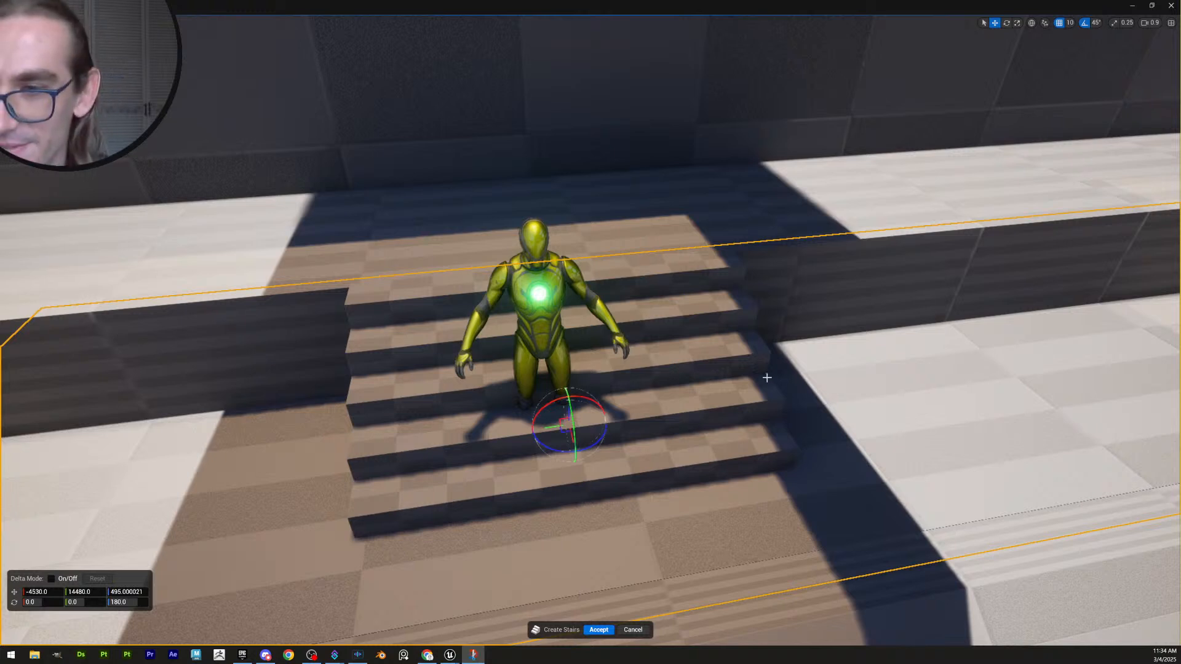
{"action": "right_click_drag", "start_coordinate": [767, 378], "coordinate": [810, 423]}
{"action": "scroll", "coordinate": [810, 424], "scroll_direction": "down", "scroll_amount": 3}
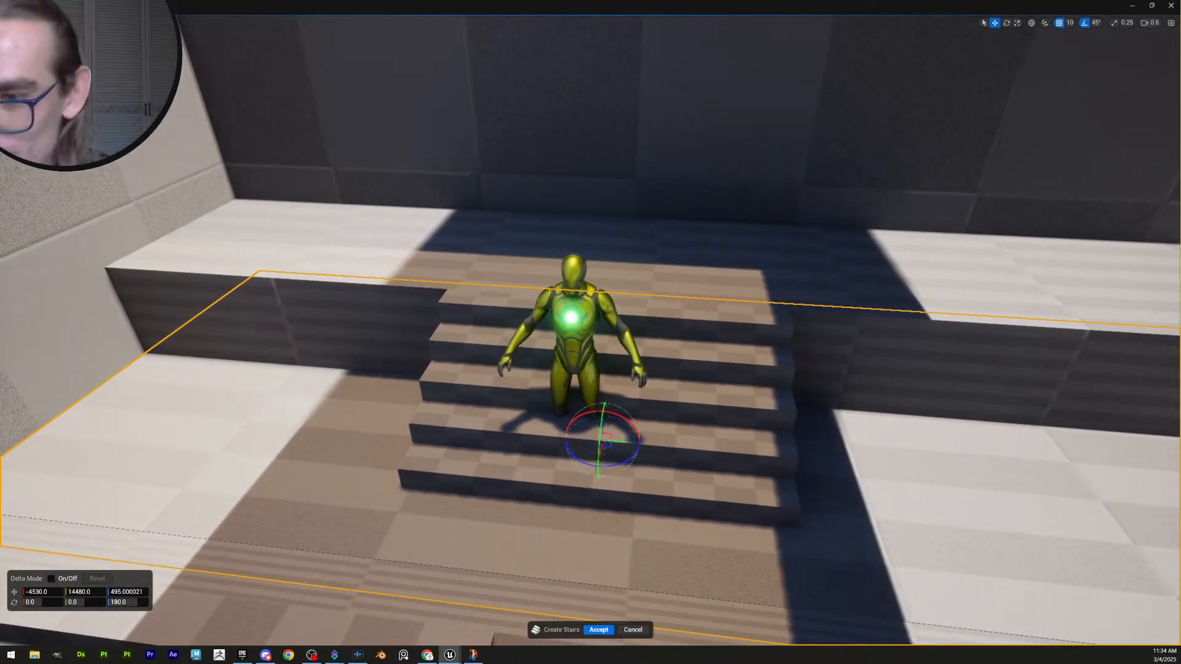
Examine the whole desert level around the sewer chamber from far above, and come back to the staircase at the mannequin
{"action": "right_click_drag", "start_coordinate": [852, 444], "coordinate": [871, 430]}
{"action": "scroll", "coordinate": [246, 308], "scroll_direction": "up", "scroll_amount": 8}
{"action": "scroll", "coordinate": [197, 437], "scroll_direction": "up", "scroll_amount": 3}
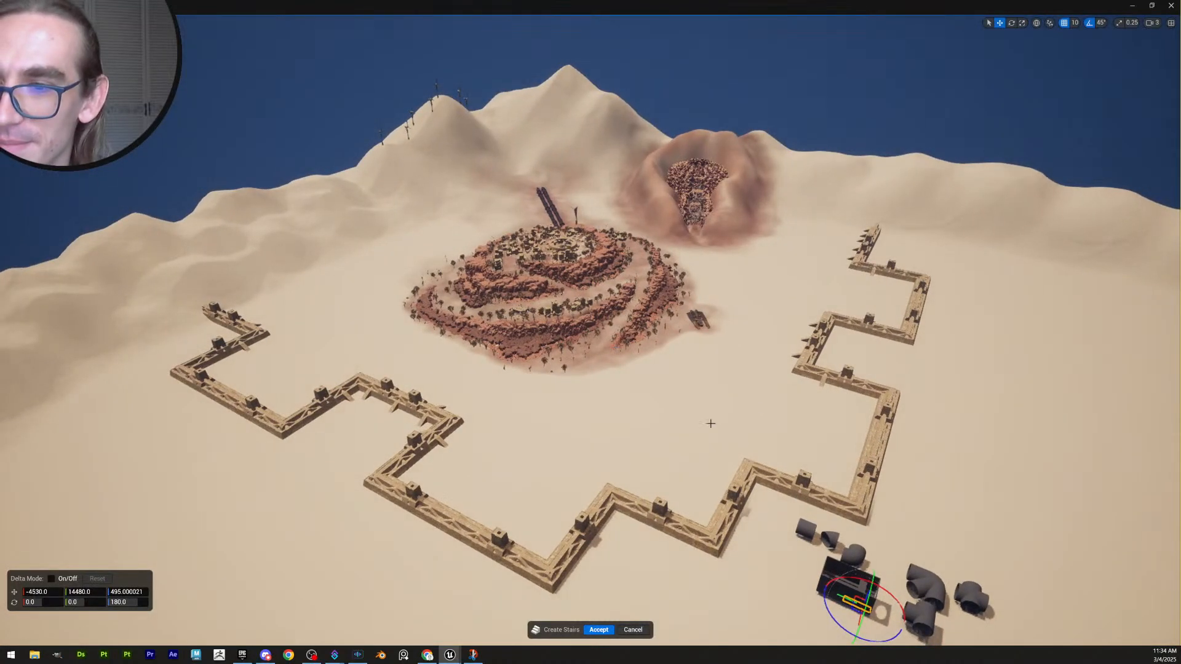
{"action": "right_click_drag", "start_coordinate": [676, 255], "coordinate": [683, 292]}
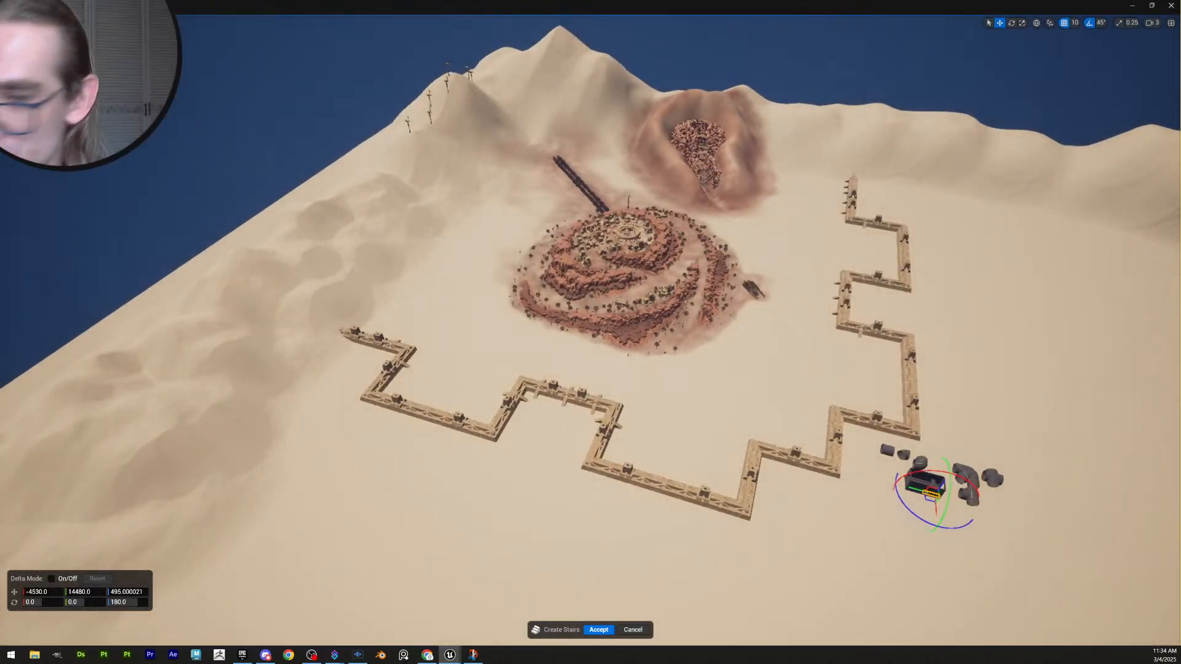
{"action": "key", "text": "s"}
{"action": "right_click_drag", "start_coordinate": [682, 292], "coordinate": [883, 372]}
{"action": "scroll", "coordinate": [775, 298], "scroll_direction": "up", "scroll_amount": 3}
{"action": "key", "text": "w"}
{"action": "mouse_move", "coordinate": [584, 294]}
{"action": "right_mouse_down"}
{"action": "mouse_move", "coordinate": [658, 317]}
{"action": "mouse_move", "coordinate": [606, 289]}
{"action": "mouse_move", "coordinate": [585, 294]}
{"action": "right_mouse_up"}
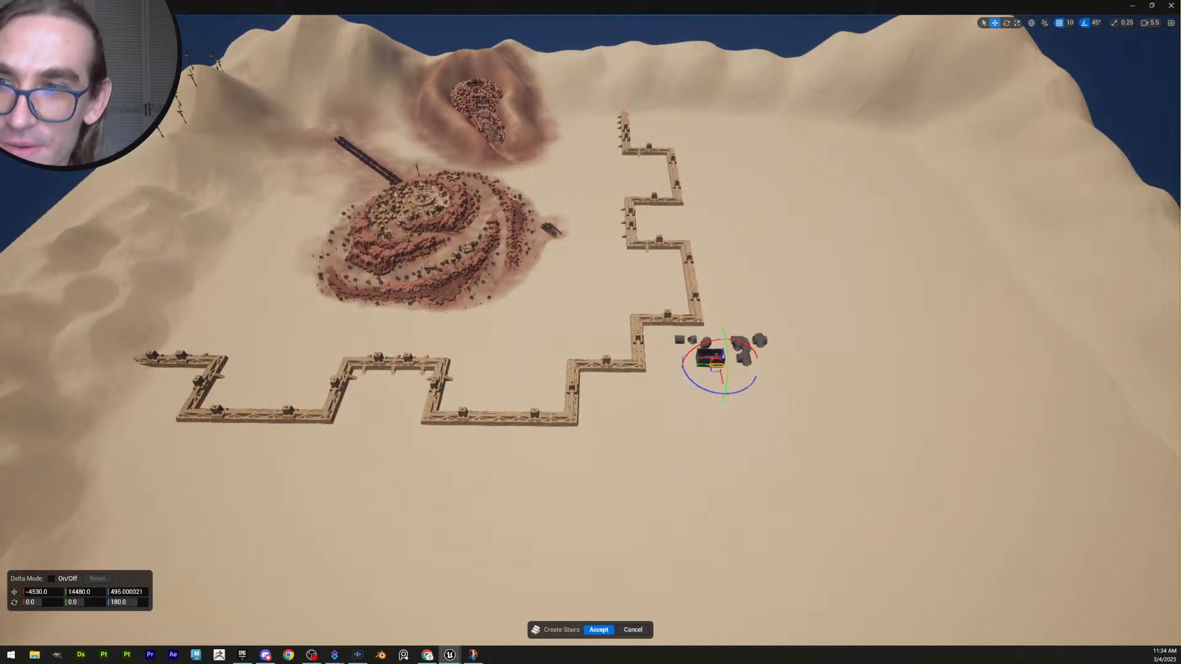
{"action": "right_click_drag", "start_coordinate": [910, 393], "coordinate": [1160, 436]}
{"action": "key", "text": "w"}
{"action": "scroll", "coordinate": [591, 332], "scroll_direction": "down", "scroll_amount": 3}
{"action": "scroll", "coordinate": [591, 332], "scroll_direction": "down", "scroll_amount": 3}
{"action": "scroll", "coordinate": [590, 333], "scroll_direction": "down", "scroll_amount": 3}
{"action": "key", "text": "s"}
{"action": "key", "text": "d"}
{"action": "key", "text": "a"}
{"action": "right_click_drag", "start_coordinate": [802, 383], "coordinate": [796, 393]}
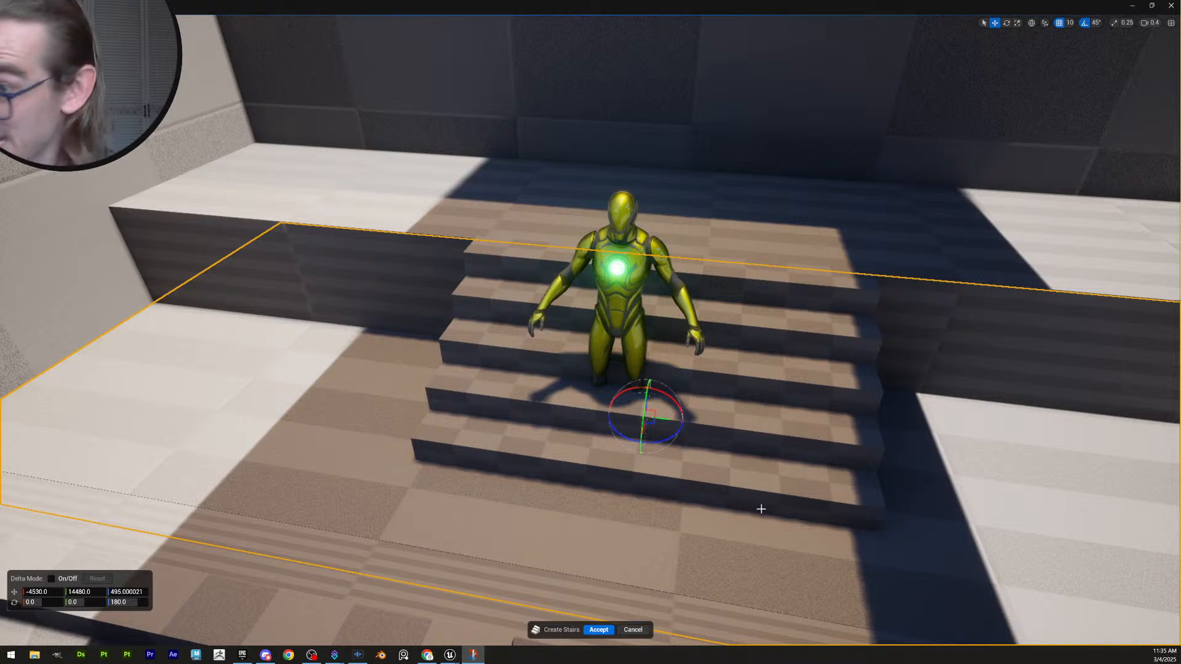
Narrow the staircase at the mannequin to about half its width
{"action": "mouse_move", "coordinate": [723, 378]}
{"action": "right_mouse_down"}
{"action": "mouse_move", "coordinate": [743, 366]}
{"action": "mouse_move", "coordinate": [721, 373]}
{"action": "right_mouse_up"}
{"action": "scroll", "coordinate": [728, 372], "scroll_direction": "down", "scroll_amount": 2}
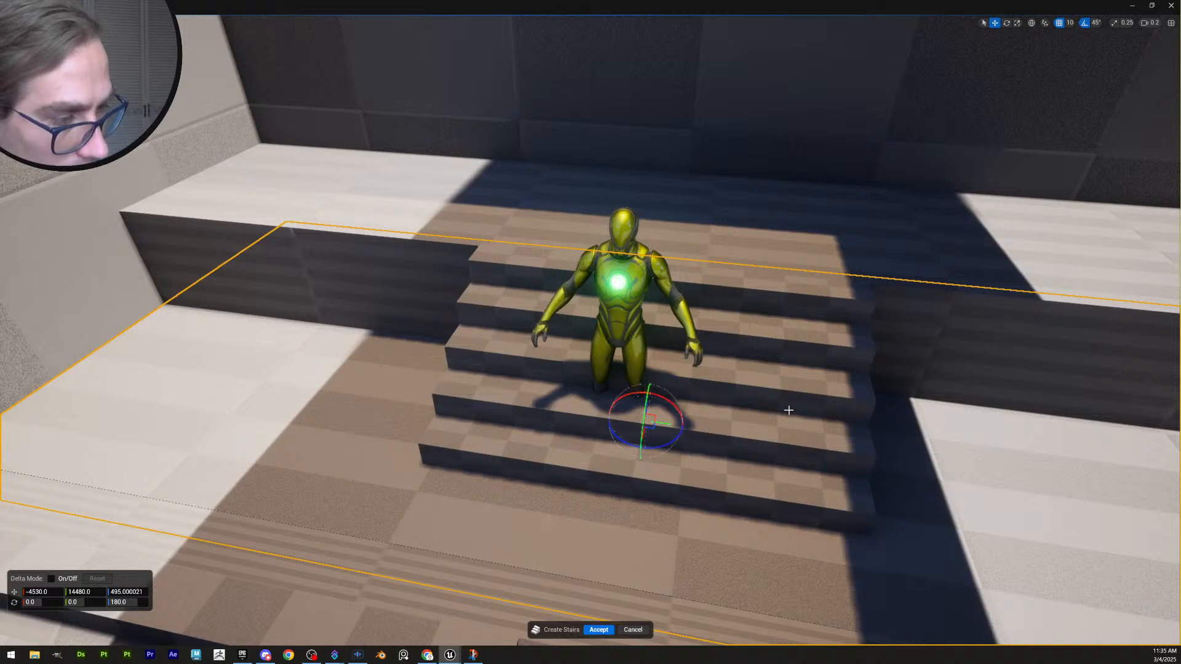
{"action": "mouse_move", "coordinate": [751, 396]}
{"action": "right_mouse_down"}
{"action": "mouse_move", "coordinate": [755, 375]}
{"action": "mouse_move", "coordinate": [740, 401]}
{"action": "mouse_move", "coordinate": [751, 396]}
{"action": "right_mouse_up"}
{"action": "scroll", "coordinate": [751, 395], "scroll_direction": "down", "scroll_amount": 1}
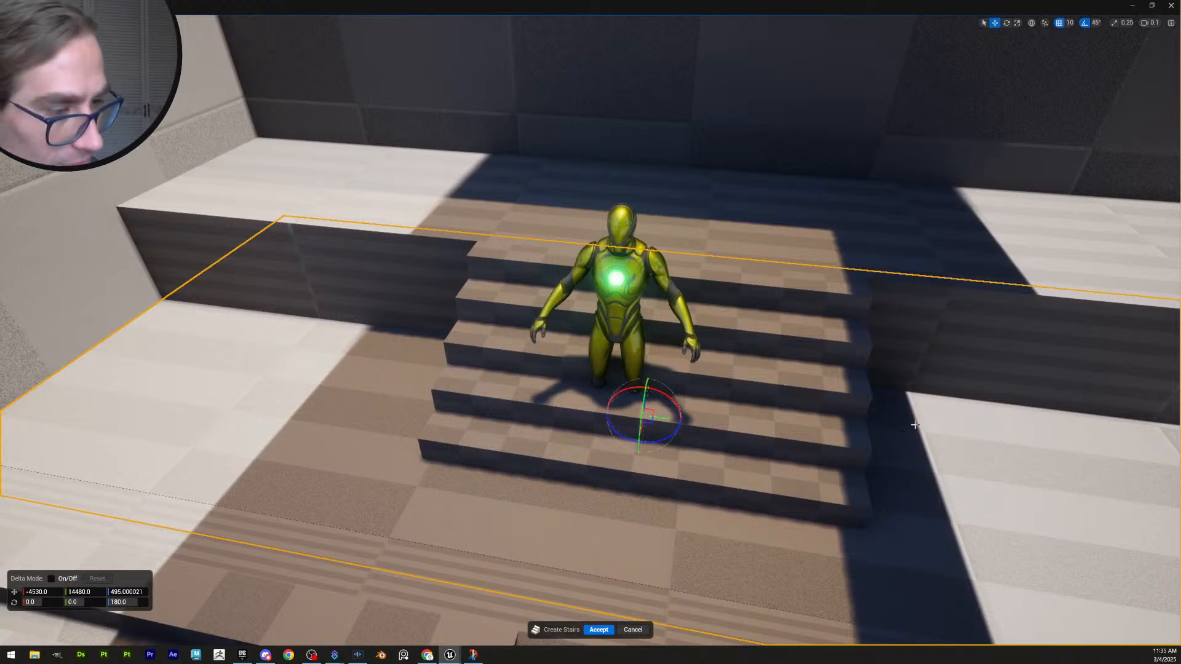
{"action": "right_click_drag", "start_coordinate": [789, 399], "coordinate": [796, 394]}
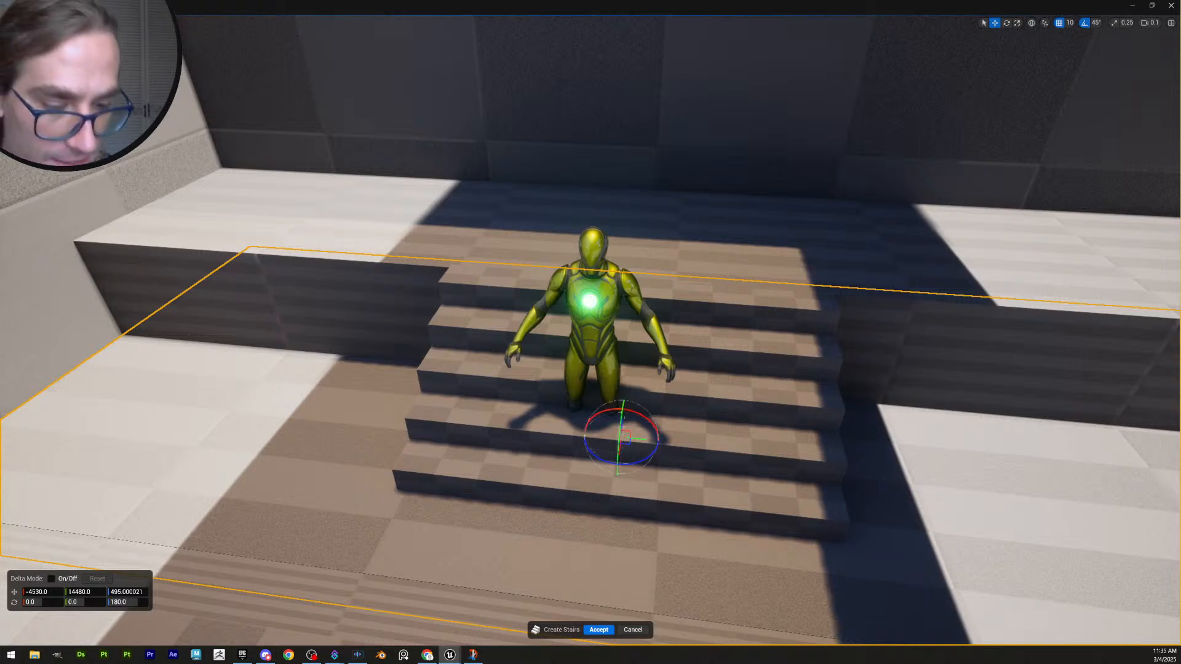
{"action": "key", "text": "Return"}
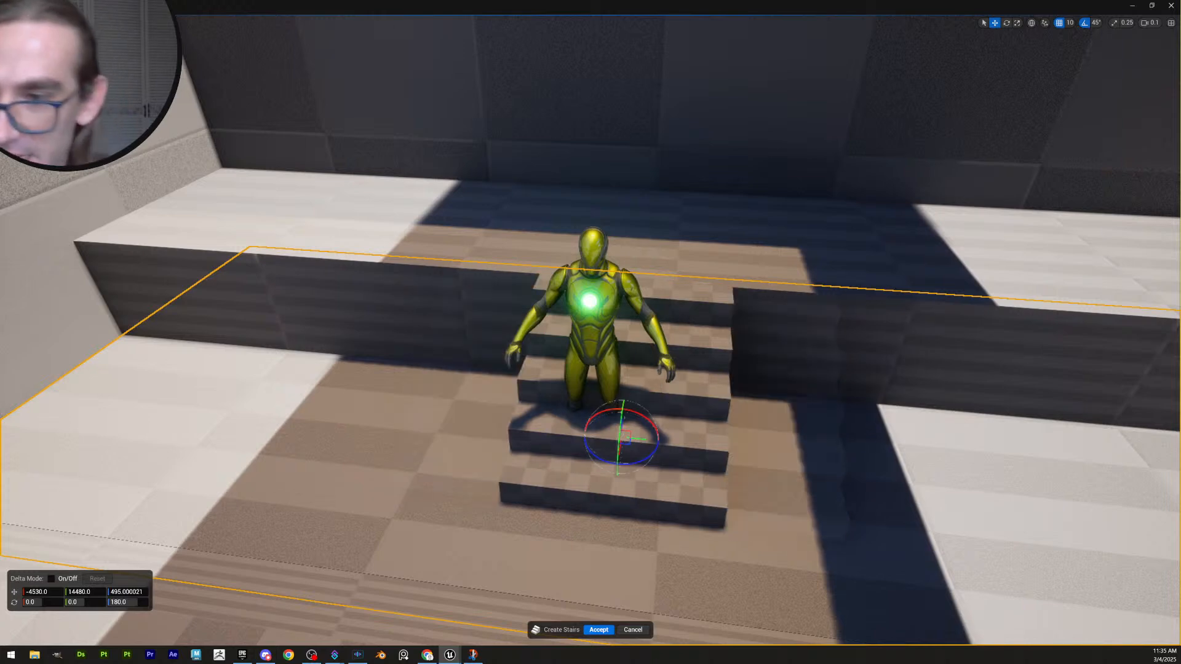
Widen the staircase again by about half
{"action": "mouse_move", "coordinate": [844, 478]}
{"action": "right_mouse_down"}
{"action": "mouse_move", "coordinate": [886, 455]}
{"action": "mouse_move", "coordinate": [870, 454]}
{"action": "mouse_move", "coordinate": [879, 498]}
{"action": "mouse_move", "coordinate": [861, 485]}
{"action": "right_mouse_up"}
{"action": "key", "text": "s"}
{"action": "scroll", "coordinate": [844, 478], "scroll_direction": "up", "scroll_amount": 3}
{"action": "key", "text": "s"}
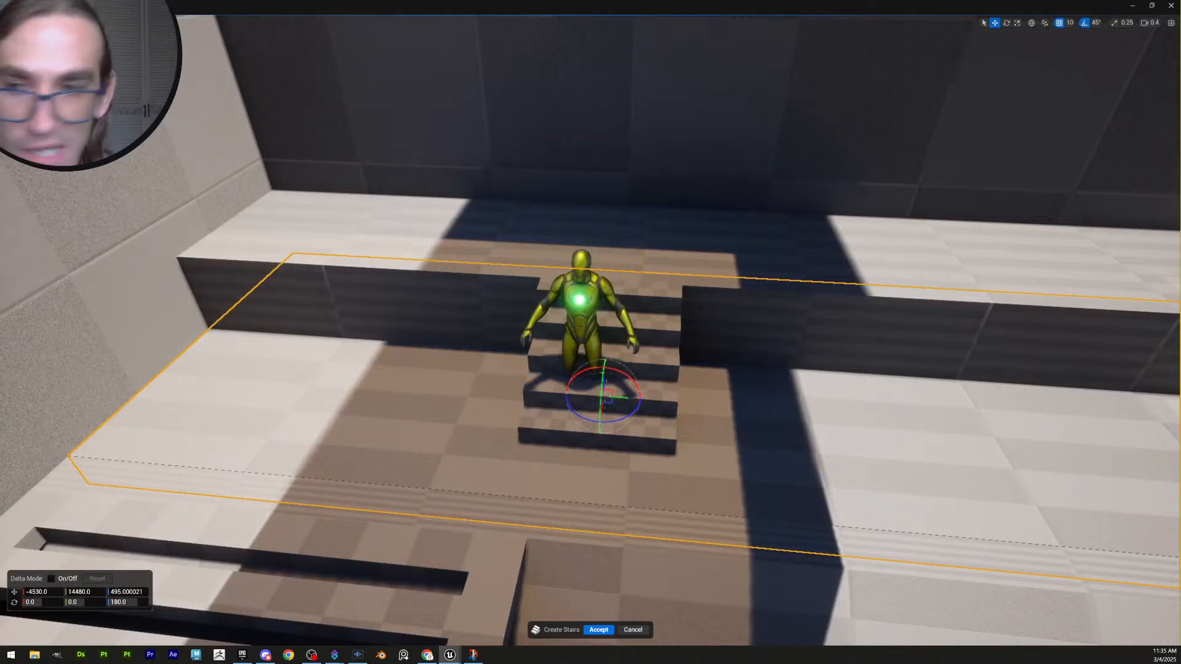
{"action": "key", "text": "Return"}
Move the staircase along the ledge, away from the mannequin, to Y 13370
{"action": "key", "text": "s"}
{"action": "right_click_drag", "start_coordinate": [664, 382], "coordinate": [705, 376]}
{"action": "scroll", "coordinate": [664, 383], "scroll_direction": "up", "scroll_amount": 3}
{"action": "left_click_drag", "start_coordinate": [482, 351], "coordinate": [1028, 400]}
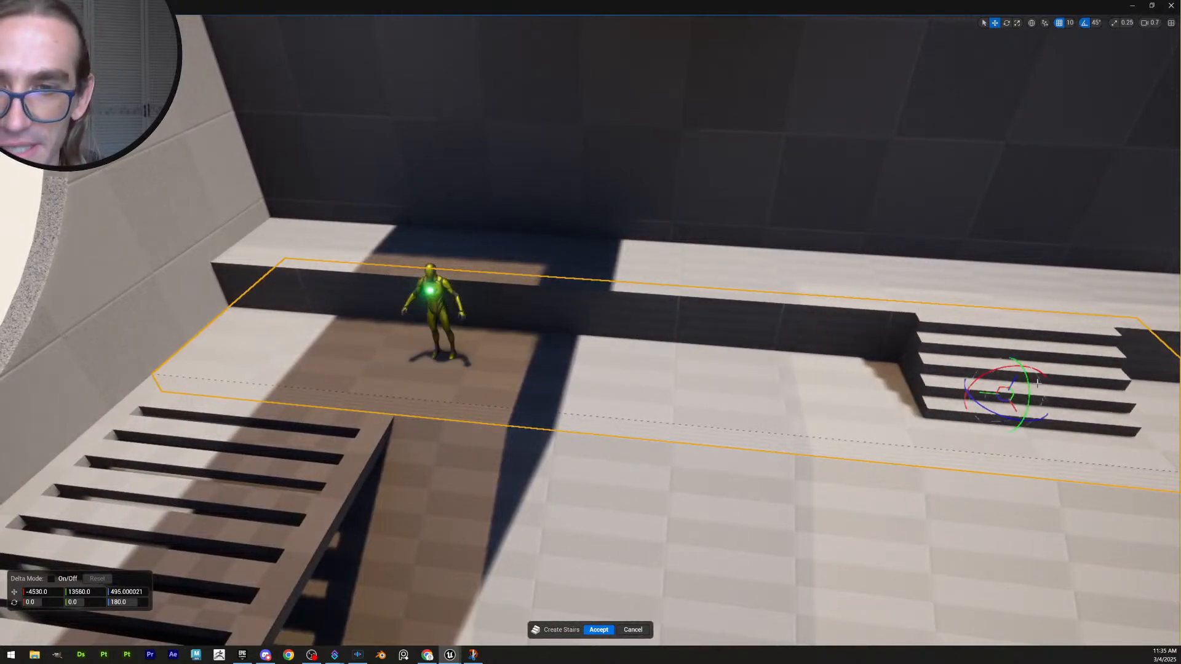
{"action": "right_click_drag", "start_coordinate": [1028, 400], "coordinate": [1157, 366]}
{"action": "scroll", "coordinate": [1027, 400], "scroll_direction": "up", "scroll_amount": 1}
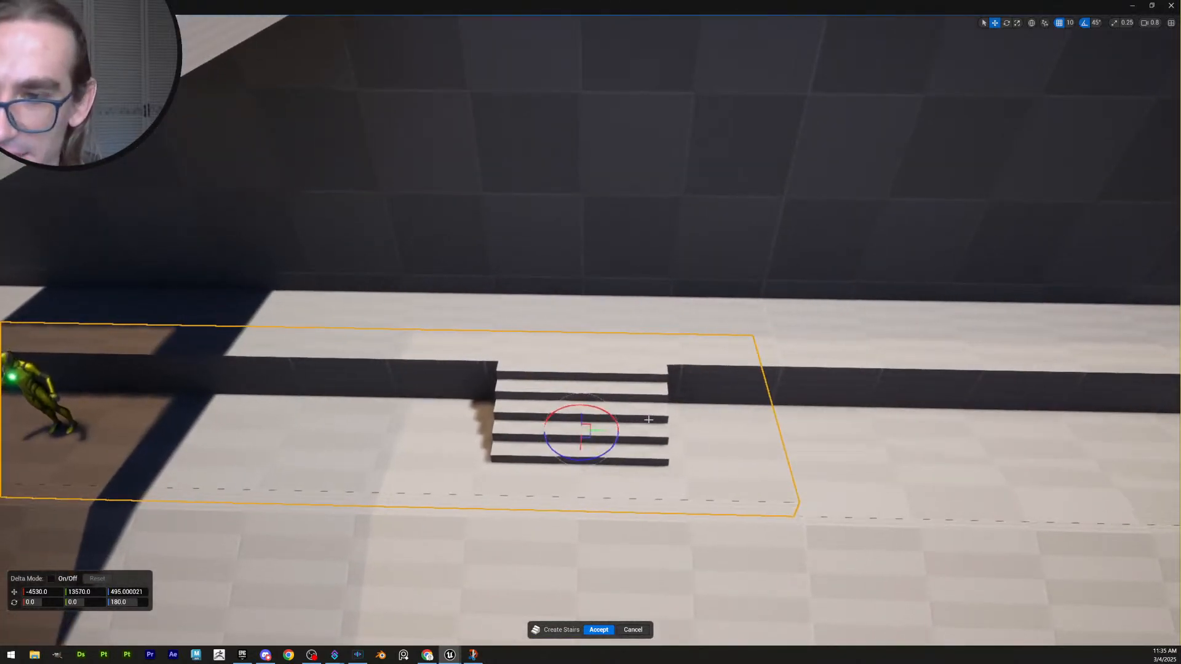
{"action": "left_click_drag", "start_coordinate": [604, 429], "coordinate": [712, 439]}
Examine how the staircase fits against the ledge and the wall from several angles
{"action": "right_click_drag", "start_coordinate": [787, 419], "coordinate": [720, 374]}
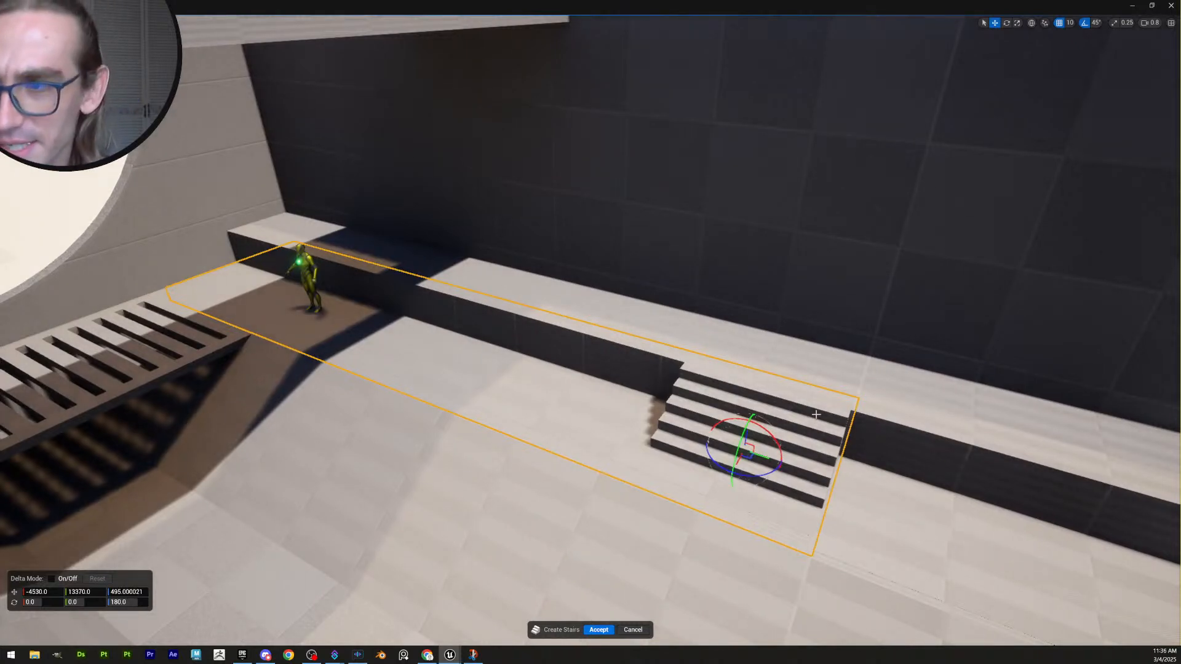
{"action": "mouse_move", "coordinate": [817, 398]}
{"action": "right_mouse_down"}
{"action": "mouse_move", "coordinate": [842, 409]}
{"action": "mouse_move", "coordinate": [830, 403]}
{"action": "right_mouse_up"}
{"action": "scroll", "coordinate": [830, 408], "scroll_direction": "down", "scroll_amount": 3}
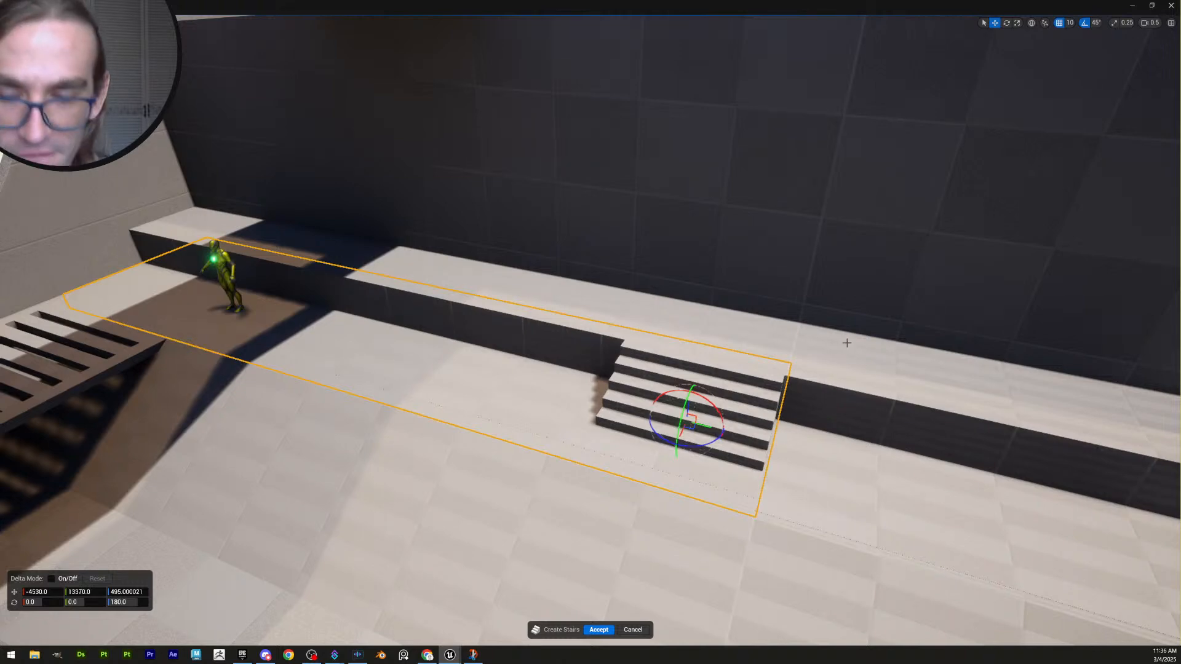
{"action": "right_click_drag", "start_coordinate": [805, 379], "coordinate": [769, 413]}
{"action": "scroll", "coordinate": [793, 375], "scroll_direction": "down", "scroll_amount": 2}
{"action": "scroll", "coordinate": [811, 403], "scroll_direction": "up", "scroll_amount": 1}
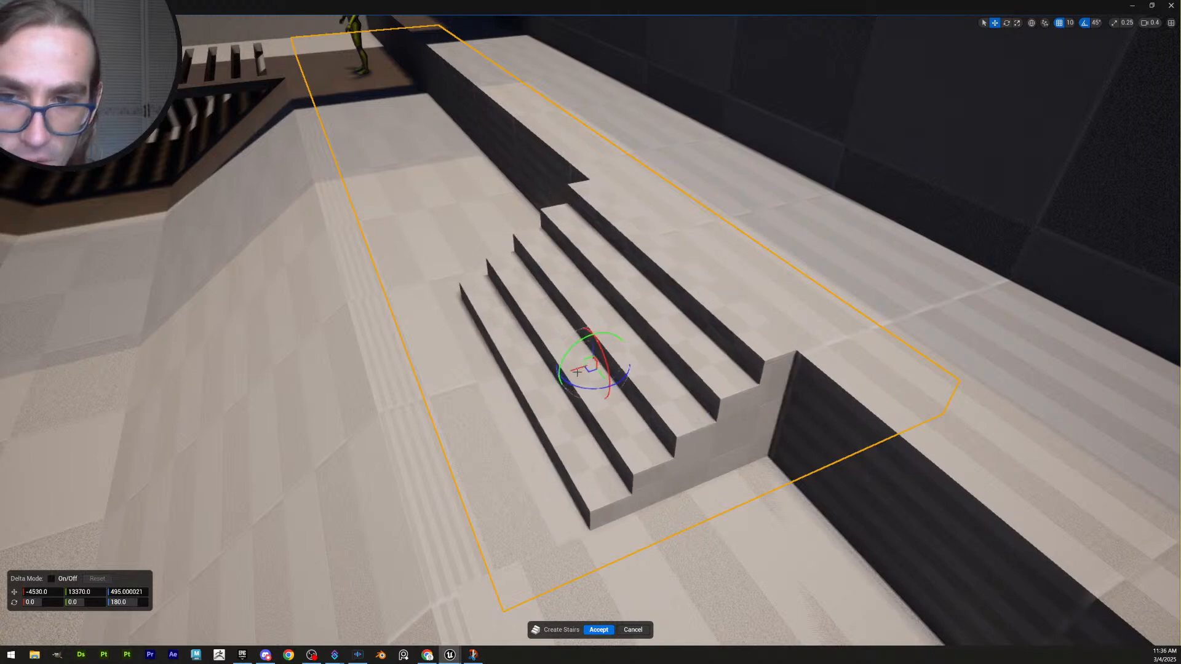
{"action": "right_click_drag", "start_coordinate": [735, 379], "coordinate": [708, 368]}
{"action": "scroll", "coordinate": [707, 374], "scroll_direction": "up", "scroll_amount": 1}
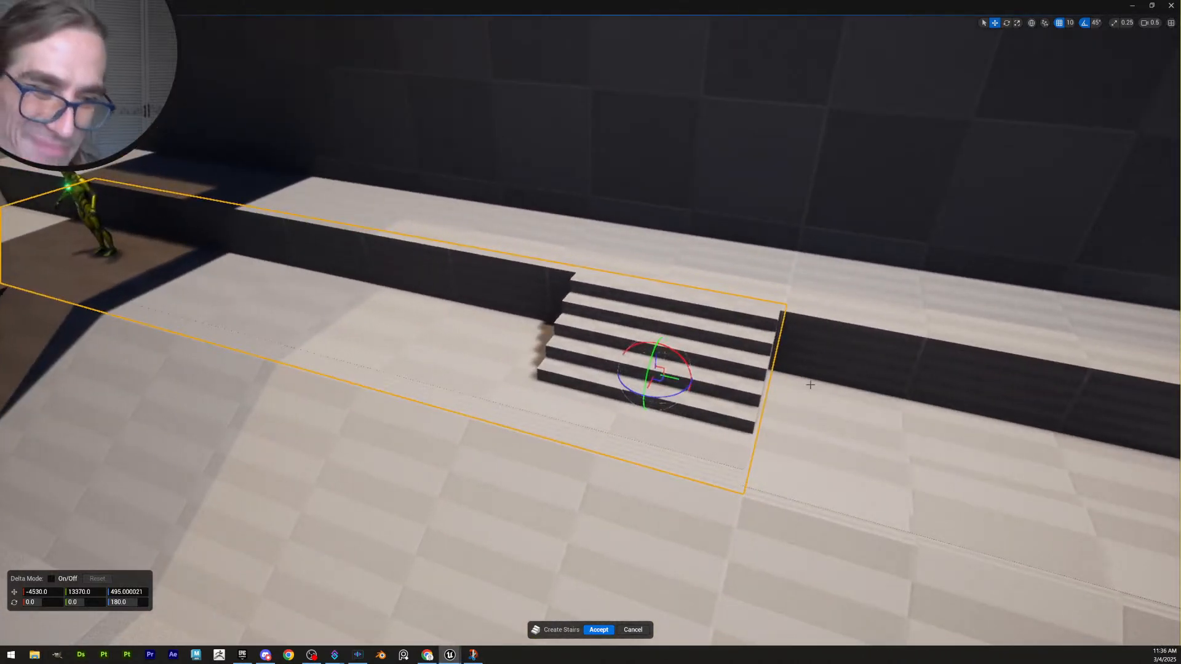
{"action": "right_click_drag", "start_coordinate": [810, 384], "coordinate": [837, 413]}
{"action": "scroll", "coordinate": [732, 374], "scroll_direction": "up", "scroll_amount": 1}
Narrow the staircase to about two thirds of its width and move it along the ledge to Y 13320
{"action": "right_click_drag", "start_coordinate": [591, 332], "coordinate": [652, 326]}
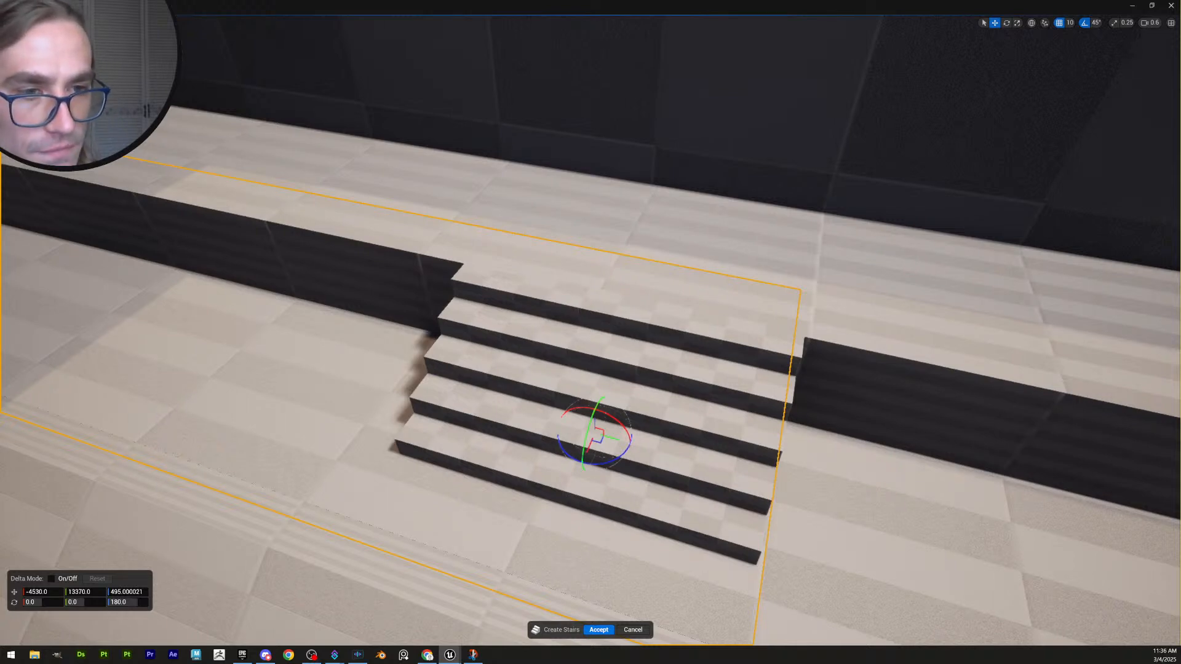
{"action": "key", "text": "Return"}
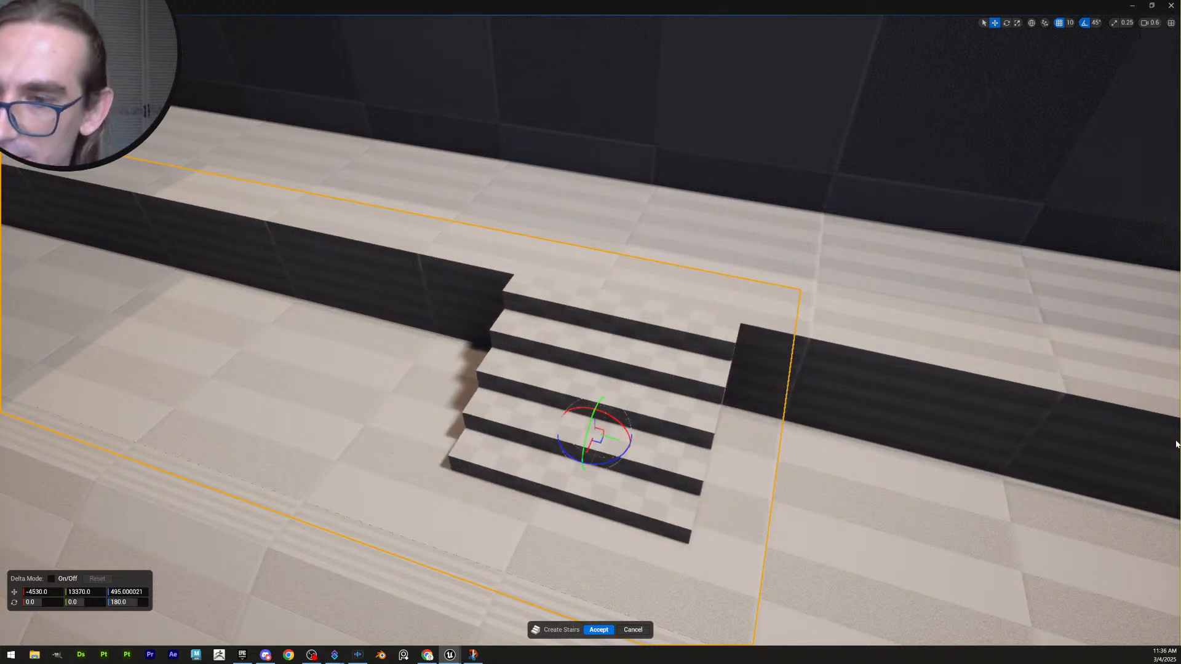
{"action": "right_click_drag", "start_coordinate": [591, 332], "coordinate": [569, 344]}
{"action": "scroll", "coordinate": [566, 329], "scroll_direction": "up", "scroll_amount": 1}
{"action": "right_click_drag", "start_coordinate": [815, 447], "coordinate": [757, 444]}
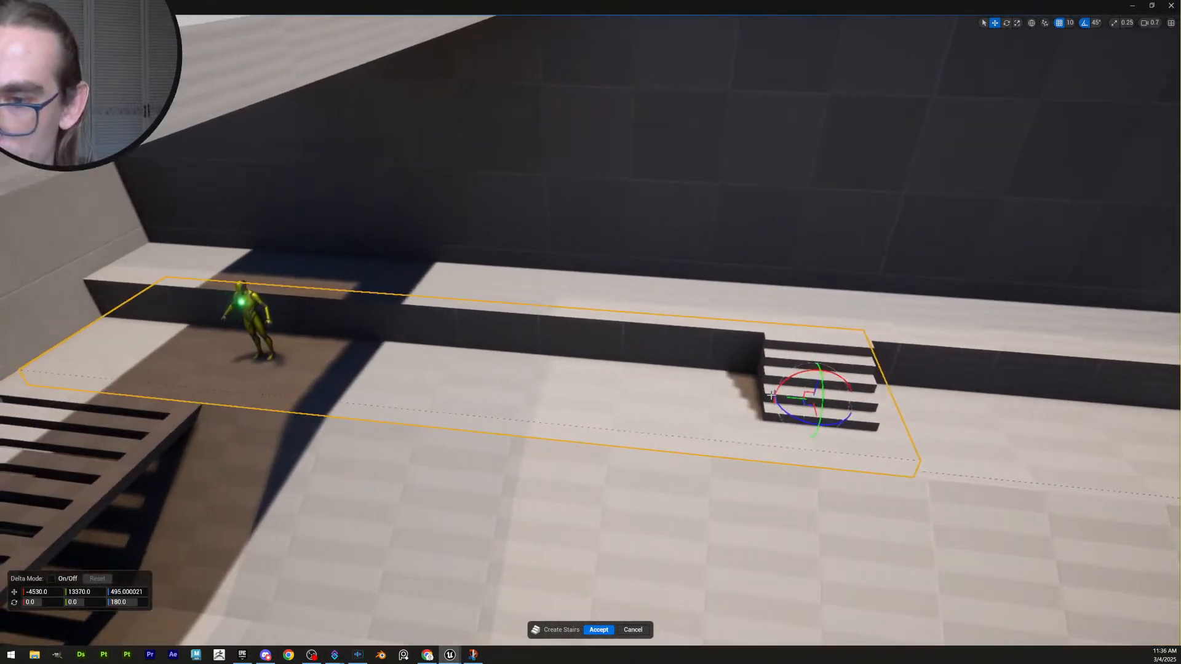
{"action": "left_click_drag", "start_coordinate": [787, 397], "coordinate": [820, 435]}
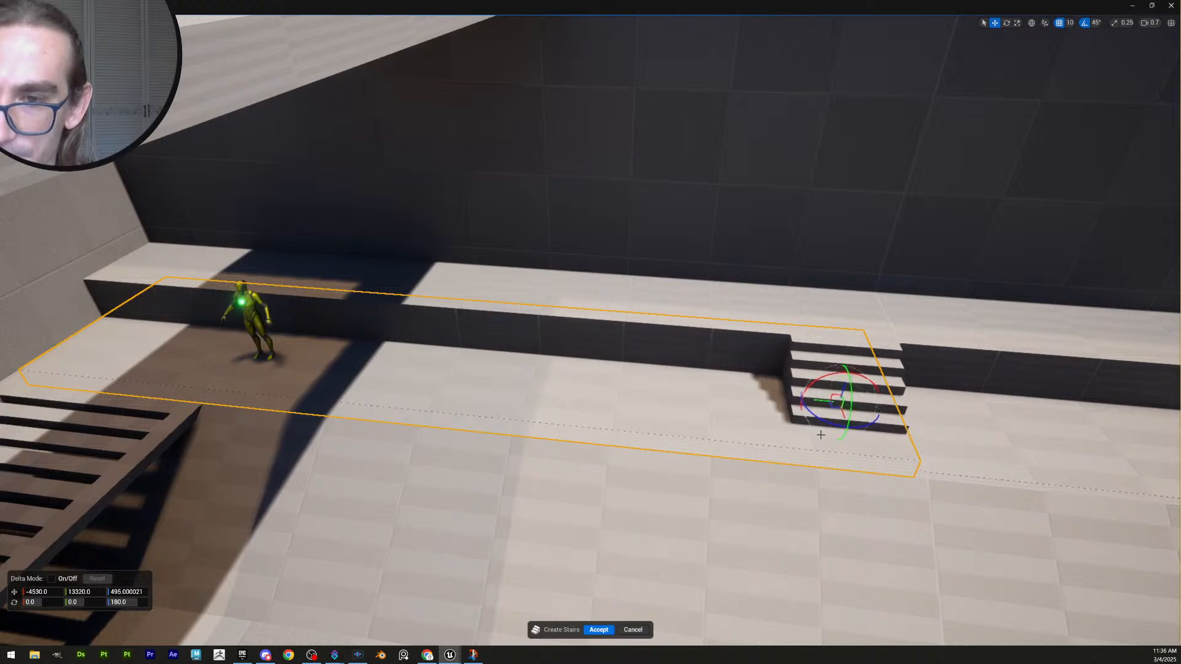
Pull the staircase away from the ledge to X -4460 and accept the stairs creation
{"action": "right_click_drag", "start_coordinate": [821, 435], "coordinate": [649, 492]}
{"action": "key", "text": "w"}
{"action": "key", "text": "d"}
{"action": "scroll", "coordinate": [821, 435], "scroll_direction": "up", "scroll_amount": 2}
{"action": "left_click_drag", "start_coordinate": [715, 390], "coordinate": [677, 403]}
{"action": "right_click_drag", "start_coordinate": [653, 586], "coordinate": [769, 534]}
{"action": "key", "text": "a"}
{"action": "key", "text": "s"}
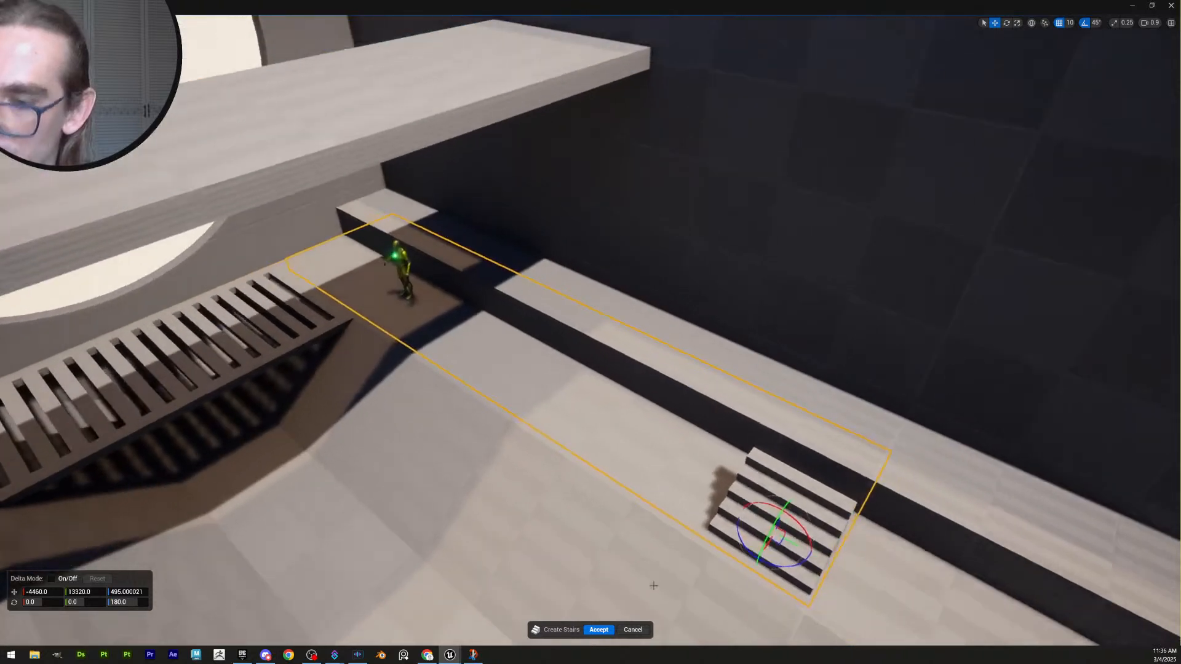
{"action": "left_click", "coordinate": [598, 629]}
Try to shorten the ledge section behind the staircase by scaling it along its length
{"action": "right_click_drag", "start_coordinate": [598, 630], "coordinate": [578, 619]}
{"action": "key", "text": "w"}
{"action": "right_click_drag", "start_coordinate": [503, 366], "coordinate": [520, 364]}
{"action": "key", "text": "r"}
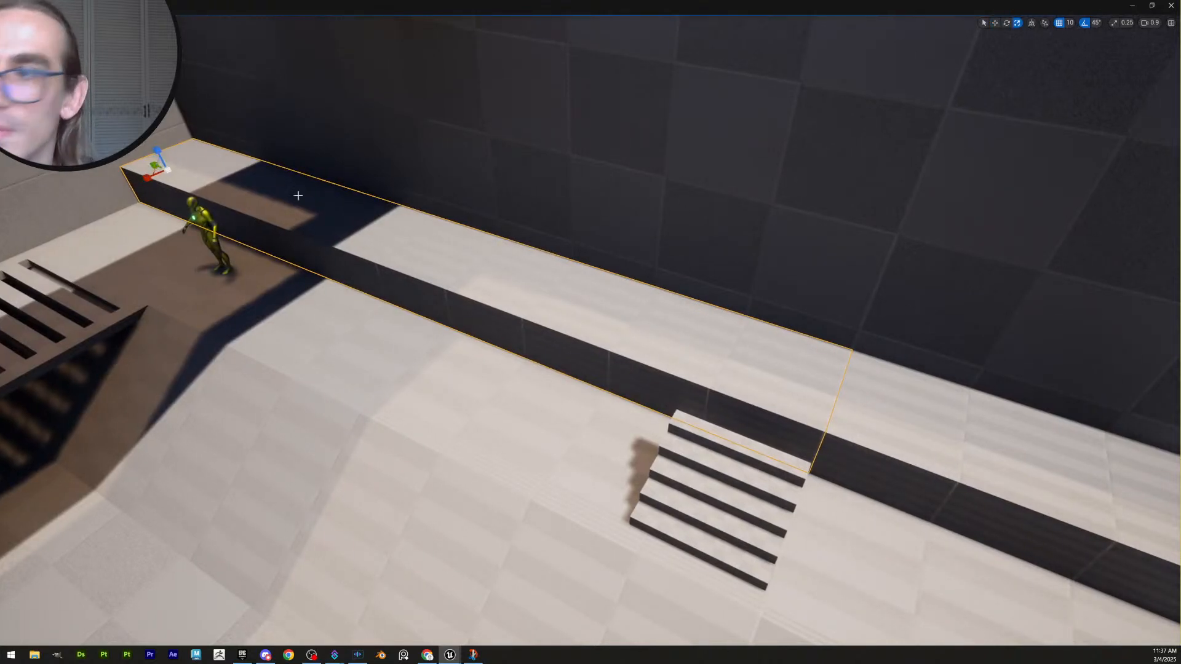
{"action": "left_click_drag", "start_coordinate": [155, 165], "coordinate": [142, 169]}
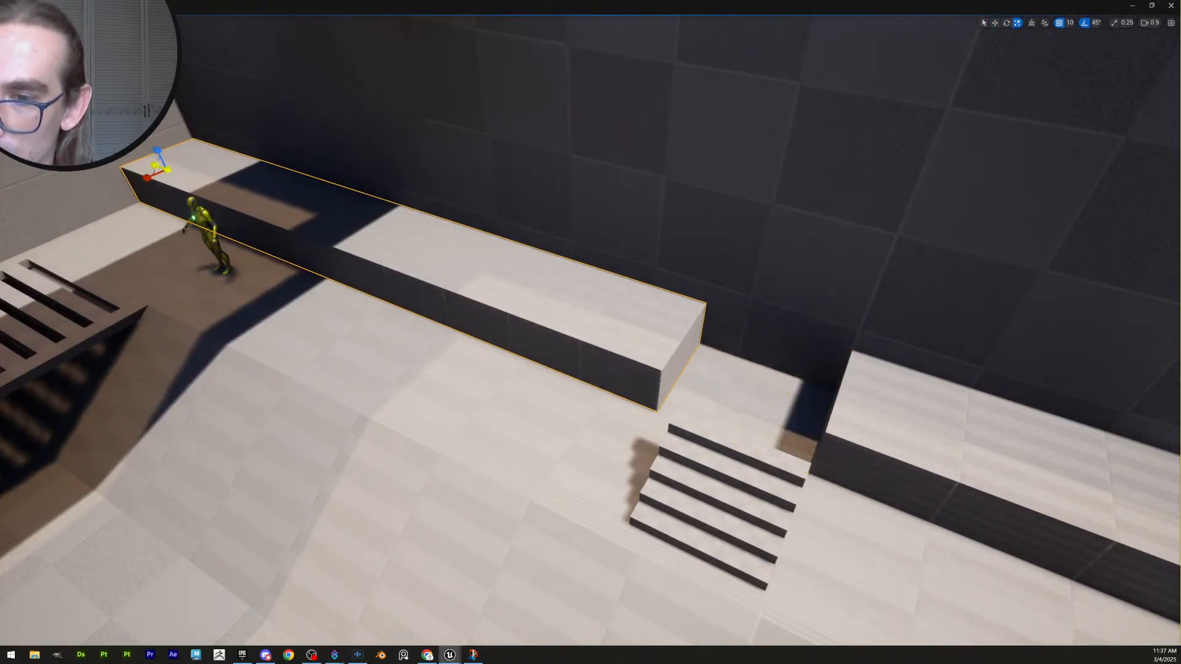
{"action": "key", "text": "ctrl+z"}
Select the finished staircase and move it farther out from the ledge to X -4440
{"action": "left_click", "coordinate": [724, 437]}
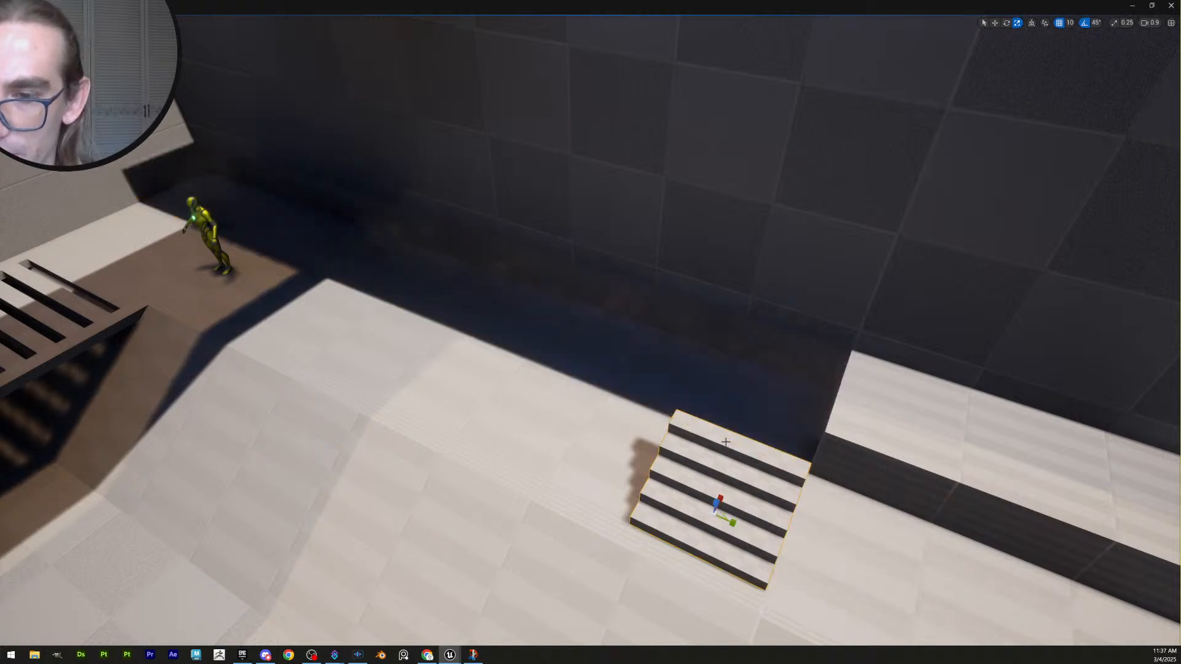
{"action": "right_click_drag", "start_coordinate": [723, 438], "coordinate": [663, 492]}
{"action": "key", "text": "w"}
{"action": "left_click_drag", "start_coordinate": [619, 511], "coordinate": [672, 486]}
{"action": "right_click_drag", "start_coordinate": [714, 487], "coordinate": [565, 418]}
{"action": "scroll", "coordinate": [579, 407], "scroll_direction": "down", "scroll_amount": 2}
{"action": "left_click_drag", "start_coordinate": [656, 379], "coordinate": [540, 371]}
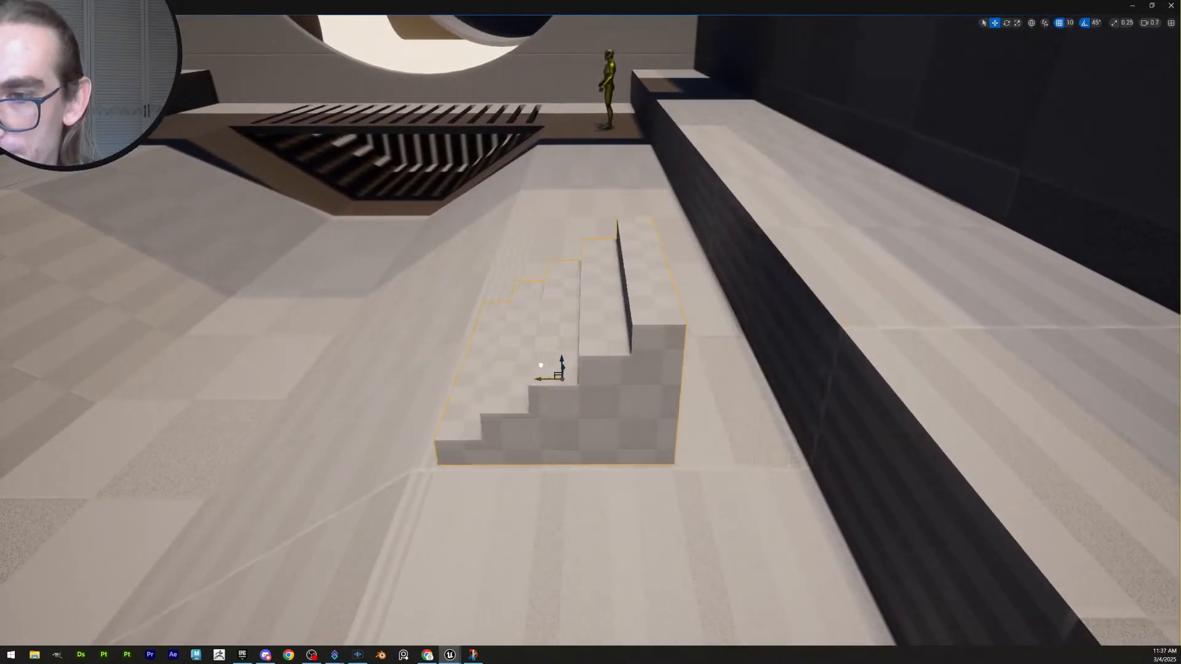
Edit the staircase's pivot, placing it at the back of the top step at X -4515 and Z 545
{"action": "right_click_drag", "start_coordinate": [676, 392], "coordinate": [680, 422]}
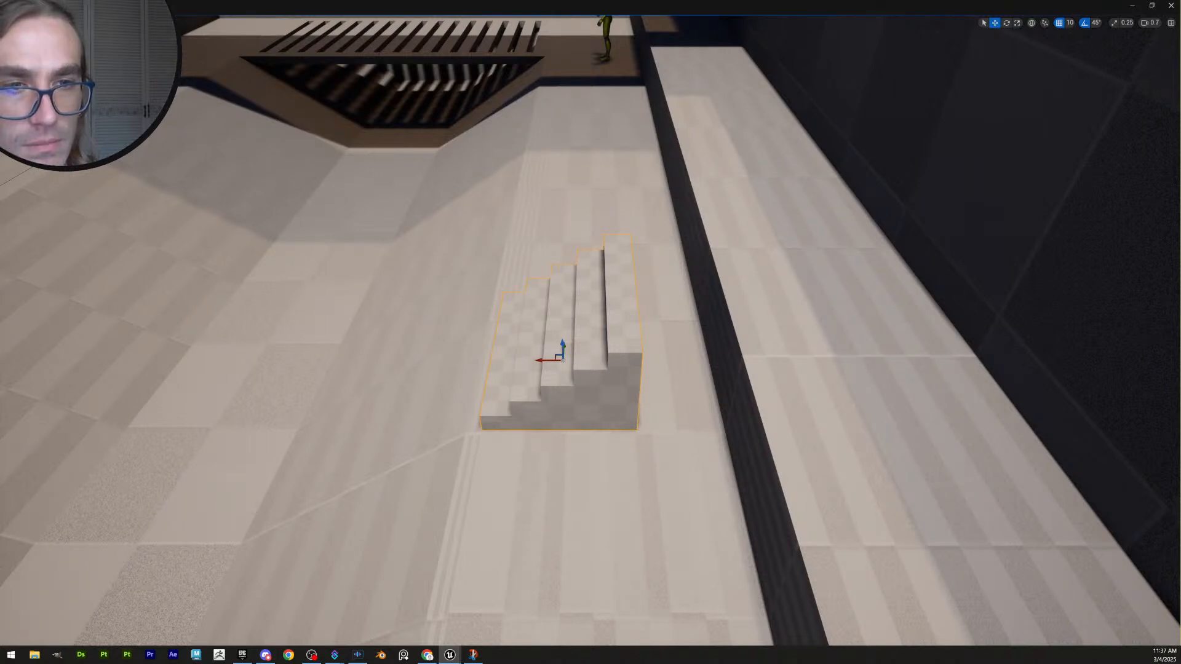
{"action": "key", "text": "Insert"}
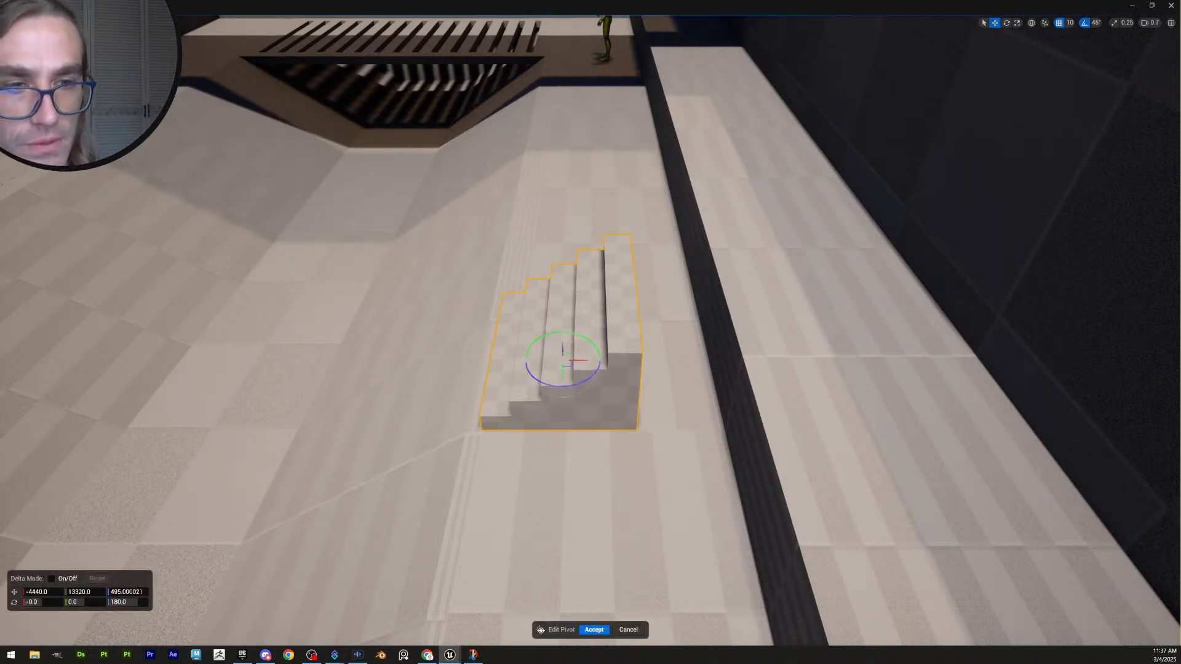
{"action": "left_click_drag", "start_coordinate": [563, 360], "coordinate": [633, 323]}
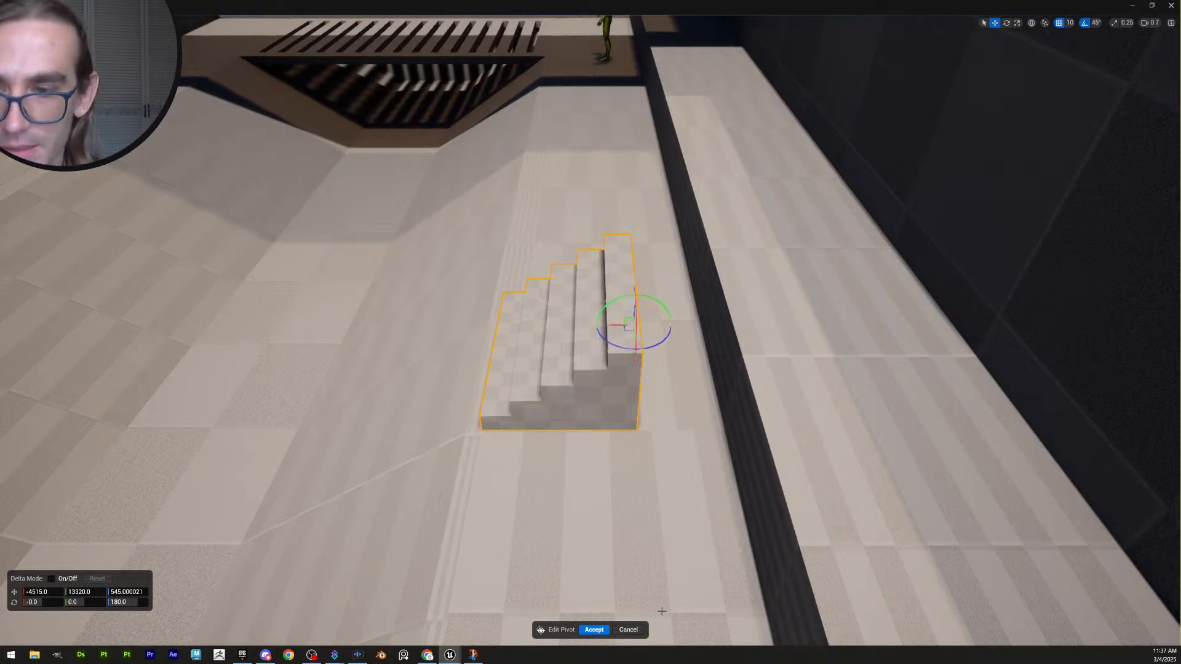
{"action": "left_click", "coordinate": [601, 630]}
Move the staircase sideways back against the ledge so that its top step meets the ledge surface
{"action": "left_click", "coordinate": [786, 320]}
{"action": "scroll", "coordinate": [786, 320], "scroll_direction": "down", "scroll_amount": 3}
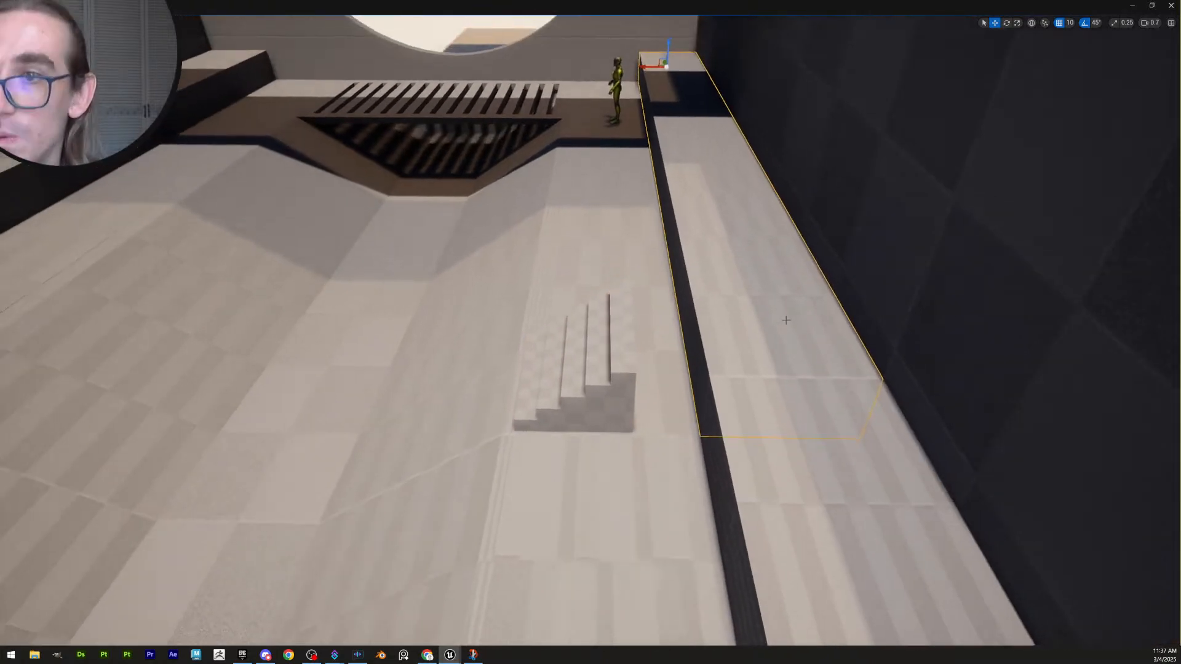
{"action": "left_click", "coordinate": [621, 342]}
{"action": "key", "text": "w"}
{"action": "right_click_drag", "start_coordinate": [621, 342], "coordinate": [640, 346]}
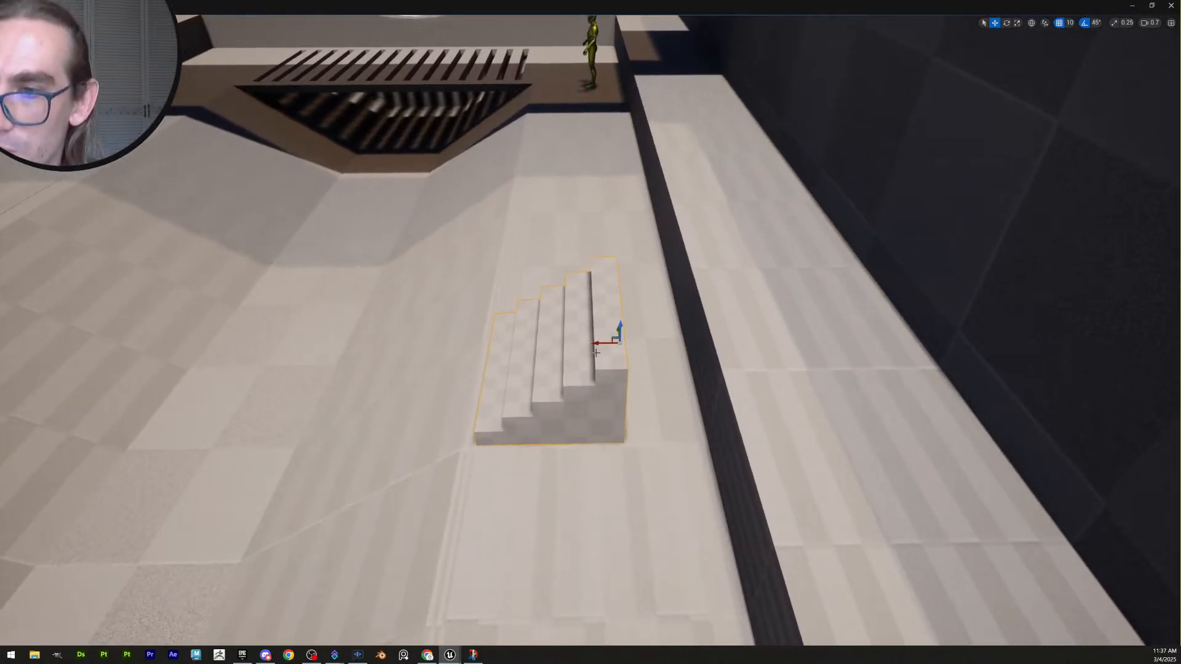
{"action": "left_click_drag", "start_coordinate": [595, 343], "coordinate": [678, 360]}
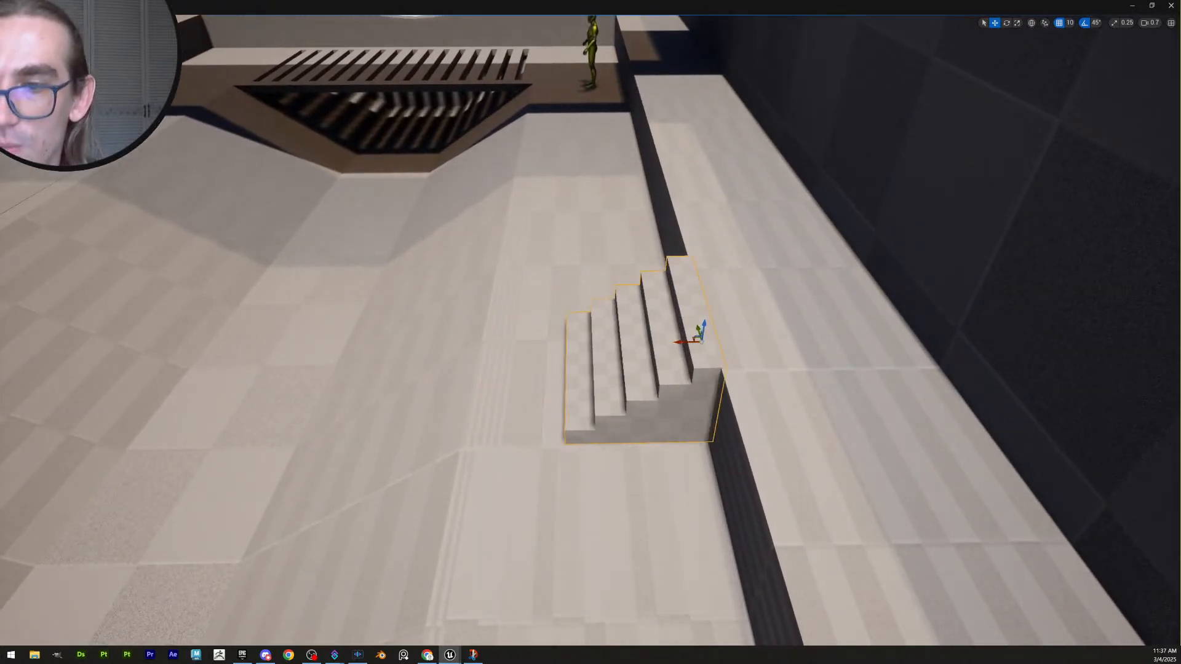
Set the position snapping to 5 and nudge the staircase slightly outward to align its back with the ledge face
{"action": "scroll", "coordinate": [700, 341], "scroll_direction": "up", "scroll_amount": 2}
{"action": "left_click", "coordinate": [1067, 22]}
{"action": "left_click", "coordinate": [1083, 60]}
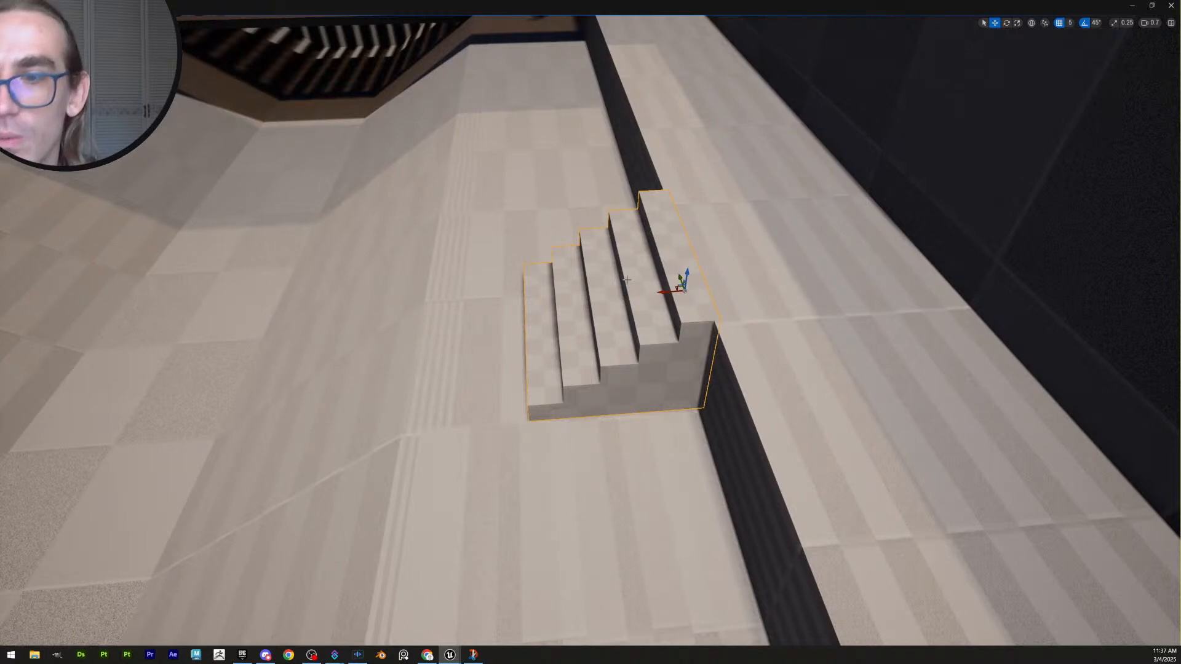
{"action": "left_click_drag", "start_coordinate": [659, 295], "coordinate": [656, 296]}
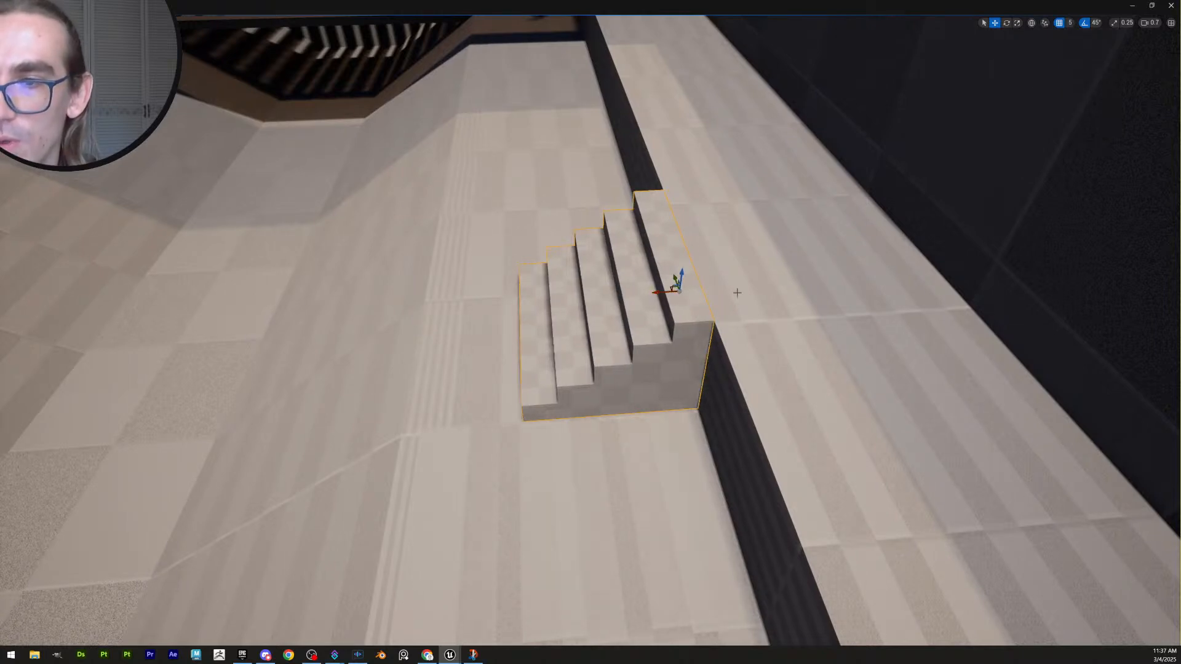
{"action": "key", "text": "a"}
{"action": "right_click_drag", "start_coordinate": [752, 300], "coordinate": [762, 314]}
{"action": "scroll", "coordinate": [758, 302], "scroll_direction": "up", "scroll_amount": 1}
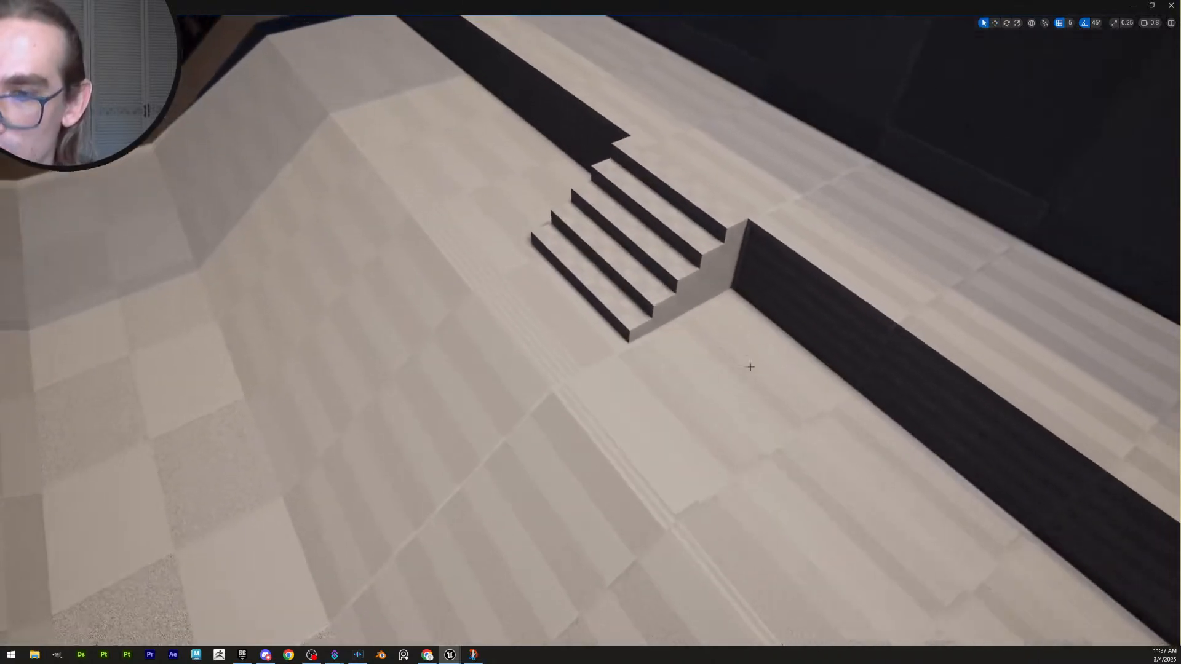
Lift the floor slab next to the staircase well above the ledge and delete it
{"action": "left_click", "coordinate": [786, 395]}
{"action": "key", "text": "s"}
{"action": "right_click_drag", "start_coordinate": [786, 395], "coordinate": [725, 381]}
{"action": "key", "text": "w"}
{"action": "left_click_drag", "start_coordinate": [753, 415], "coordinate": [785, 267]}
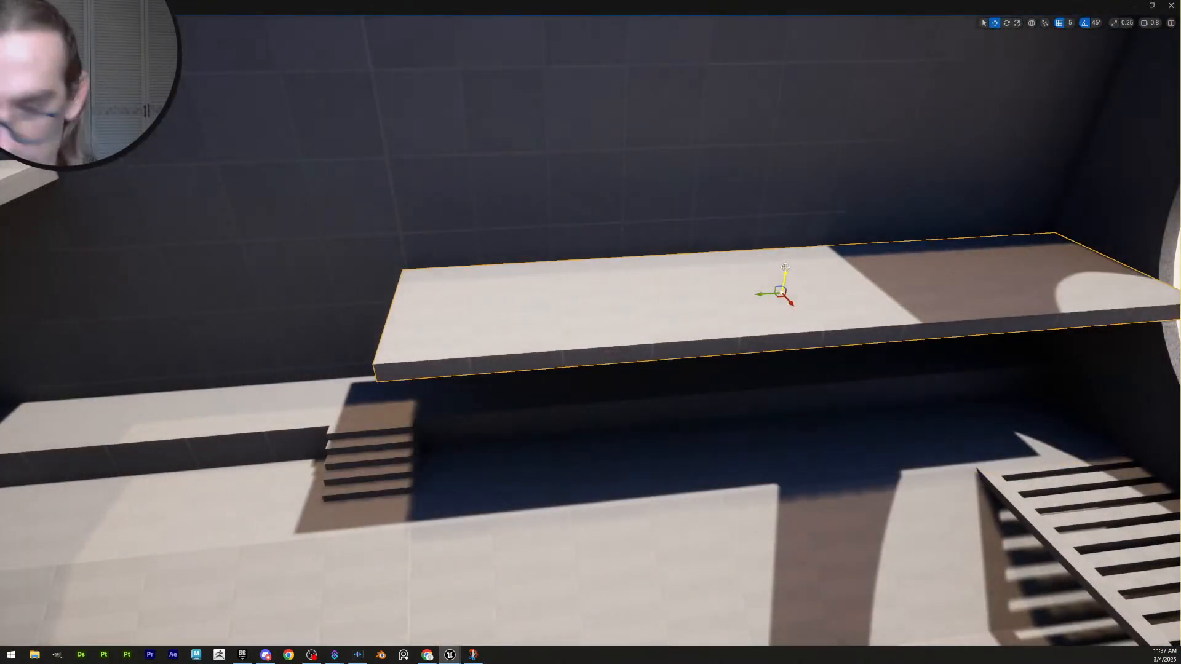
{"action": "key", "text": "Delete"}
Examine the floor slabs and the side ledges along both walls of the chamber
{"action": "left_click", "coordinate": [696, 426]}
{"action": "right_click_drag", "start_coordinate": [695, 427], "coordinate": [261, 383]}
{"action": "left_click", "coordinate": [456, 372]}
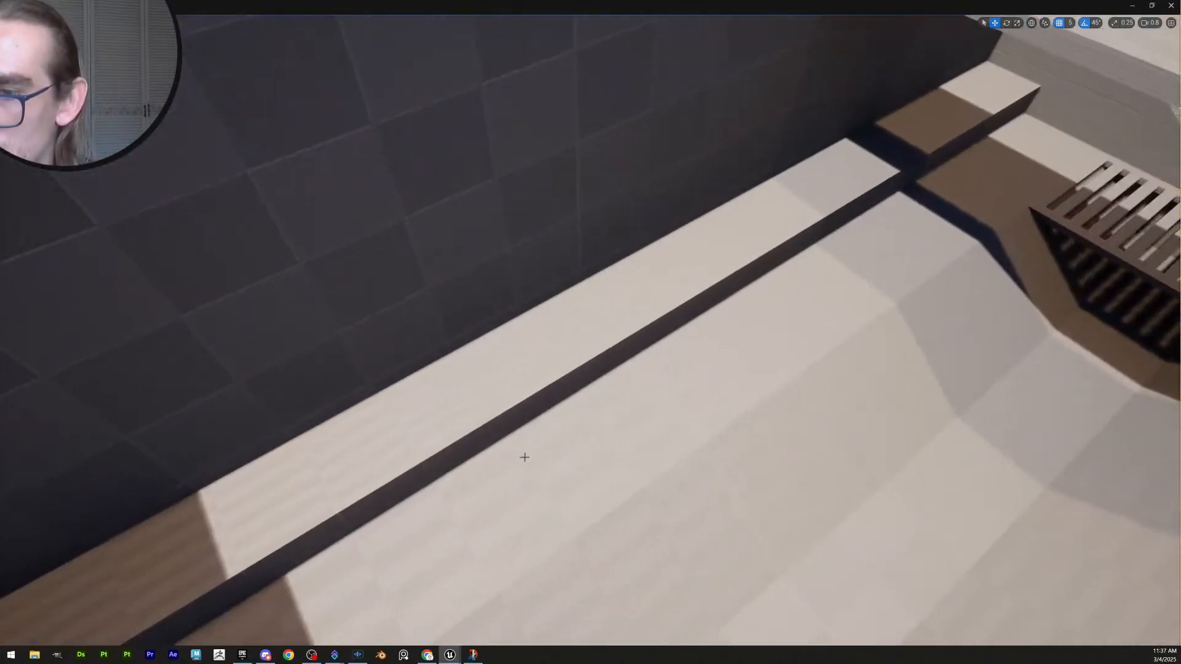
{"action": "left_click", "coordinate": [524, 457]}
{"action": "left_click", "coordinate": [674, 374]}
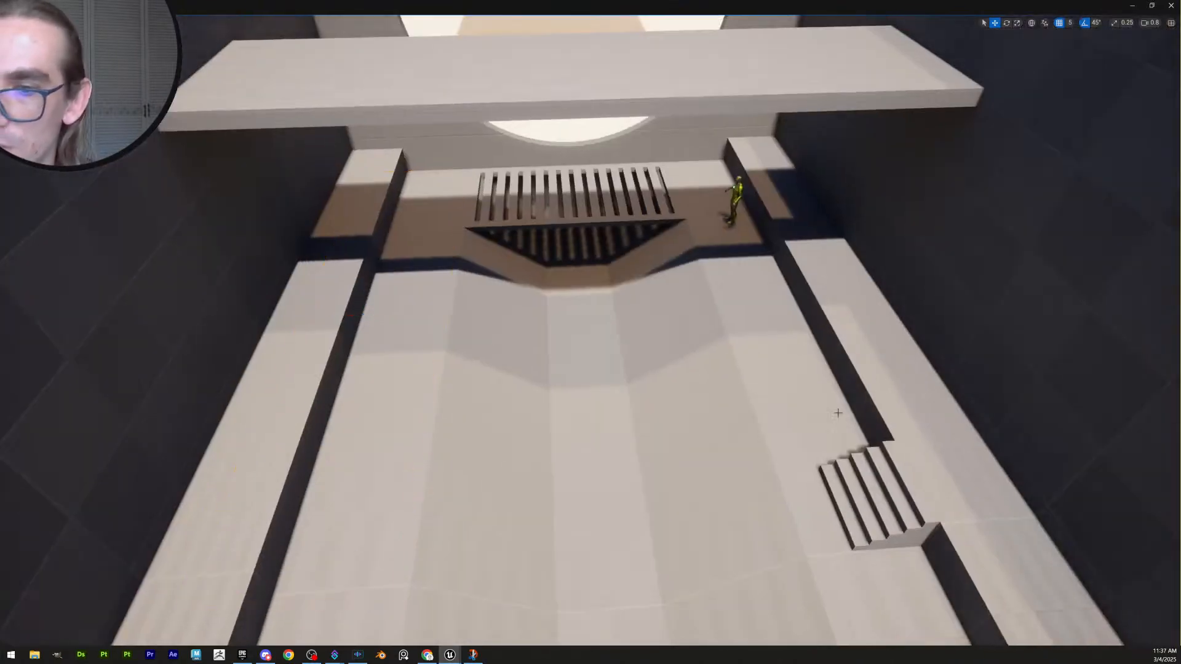
Duplicate the staircase and slide the copy along the same ledge to the far end beside the grate
{"action": "right_click_drag", "start_coordinate": [839, 412], "coordinate": [799, 412]}
{"action": "key", "text": "s"}
{"action": "scroll", "coordinate": [798, 421], "scroll_direction": "up", "scroll_amount": 1}
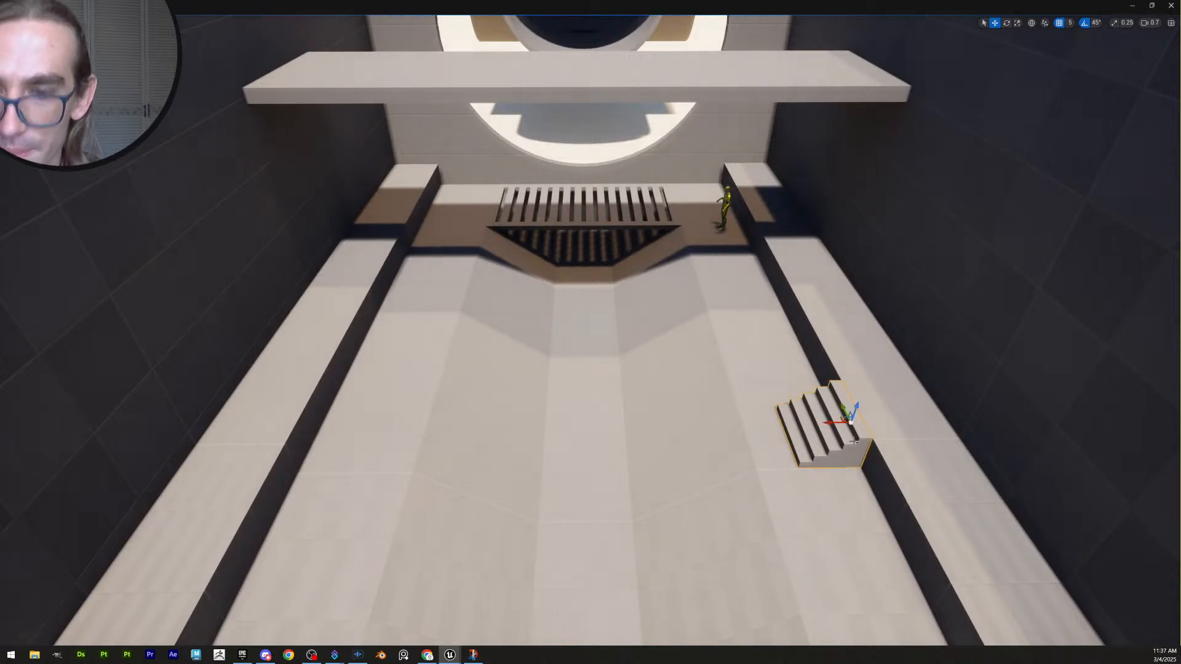
{"action": "left_click_drag", "start_coordinate": [840, 398], "coordinate": [738, 174], "text": "alt"}
{"action": "key", "text": "f"}
Duplicate the far-end staircase across the grate, rotate the copy 180 degrees and fit it against the opposite ledge
{"action": "right_click_drag", "start_coordinate": [738, 175], "coordinate": [646, 261]}
{"action": "key", "text": "a"}
{"action": "scroll", "coordinate": [755, 234], "scroll_direction": "down", "scroll_amount": 1}
{"action": "key", "text": "s"}
{"action": "scroll", "coordinate": [652, 261], "scroll_direction": "up", "scroll_amount": 3}
{"action": "key", "text": "q"}
{"action": "scroll", "coordinate": [647, 257], "scroll_direction": "down", "scroll_amount": 1}
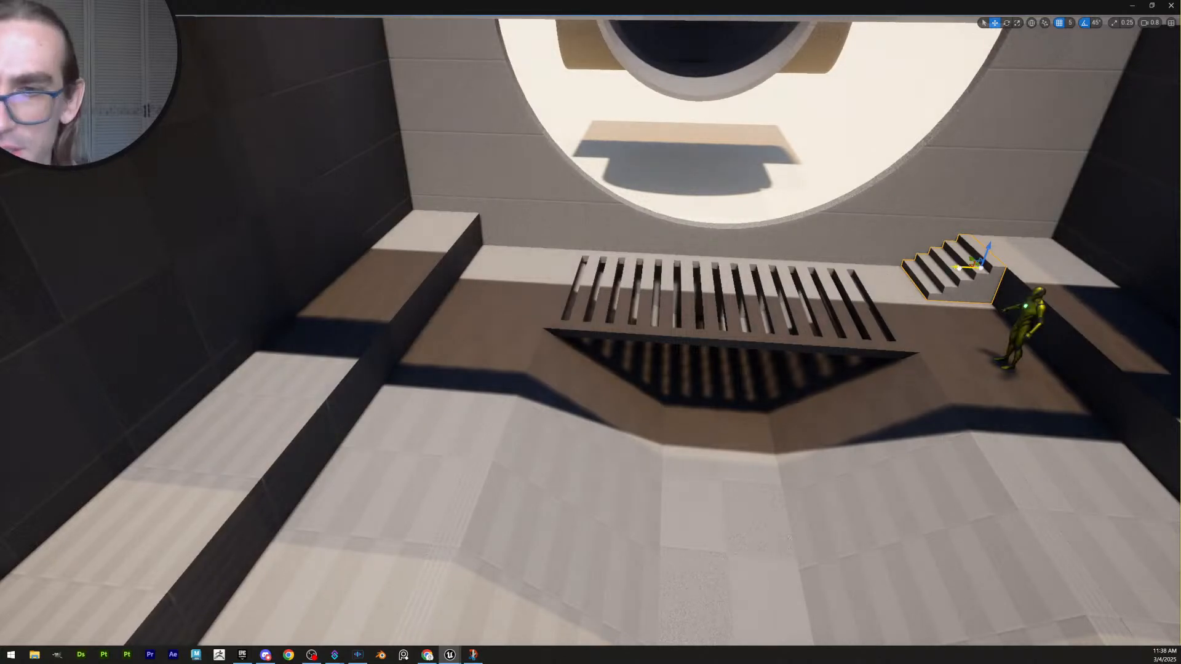
{"action": "key", "text": "f"}
{"action": "key", "text": "e"}
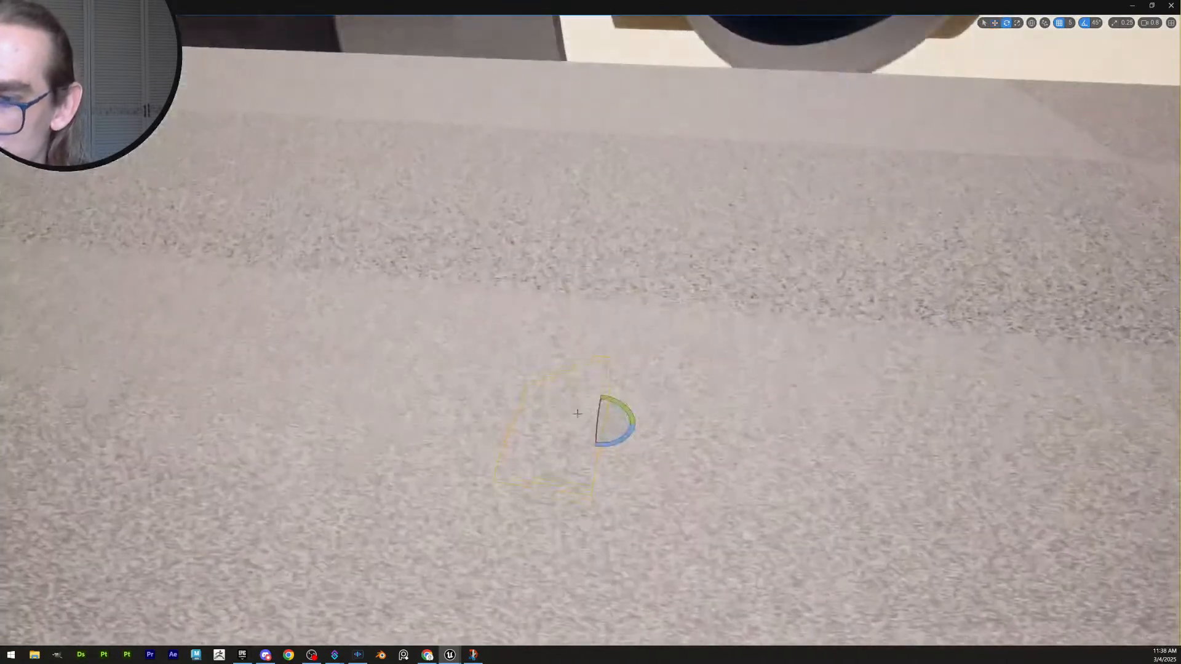
{"action": "left_click_drag", "start_coordinate": [655, 418], "coordinate": [713, 402]}
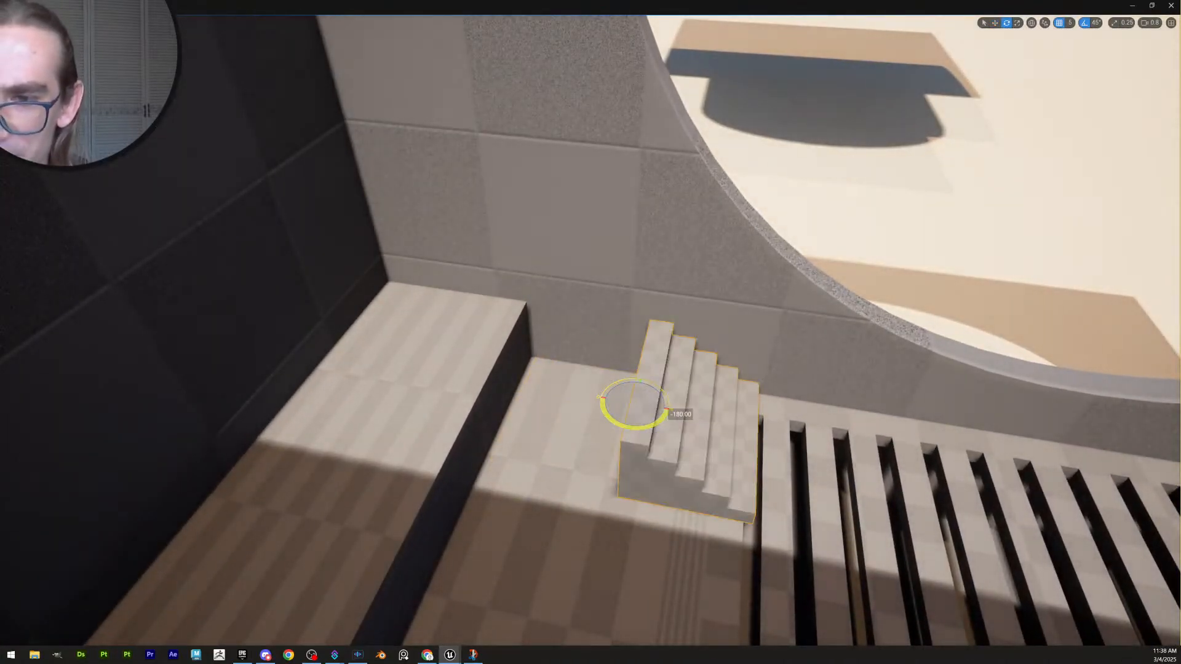
{"action": "left_click_drag", "start_coordinate": [620, 401], "coordinate": [492, 377]}
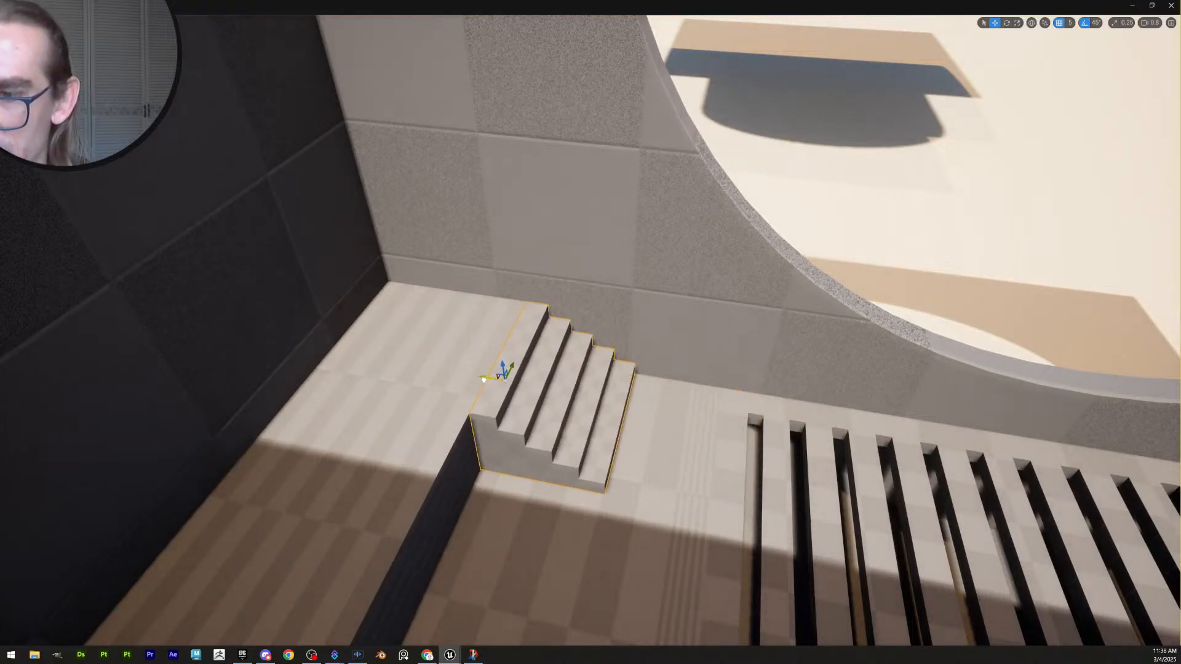
Duplicate the opposite ledge's far-end staircase and slide the copy along that ledge to its middle
{"action": "right_click_drag", "start_coordinate": [500, 409], "coordinate": [499, 409]}
{"action": "key", "text": "d"}
{"action": "scroll", "coordinate": [500, 409], "scroll_direction": "up", "scroll_amount": 1}
{"action": "key", "text": "s"}
{"action": "scroll", "coordinate": [499, 409], "scroll_direction": "up", "scroll_amount": 1}
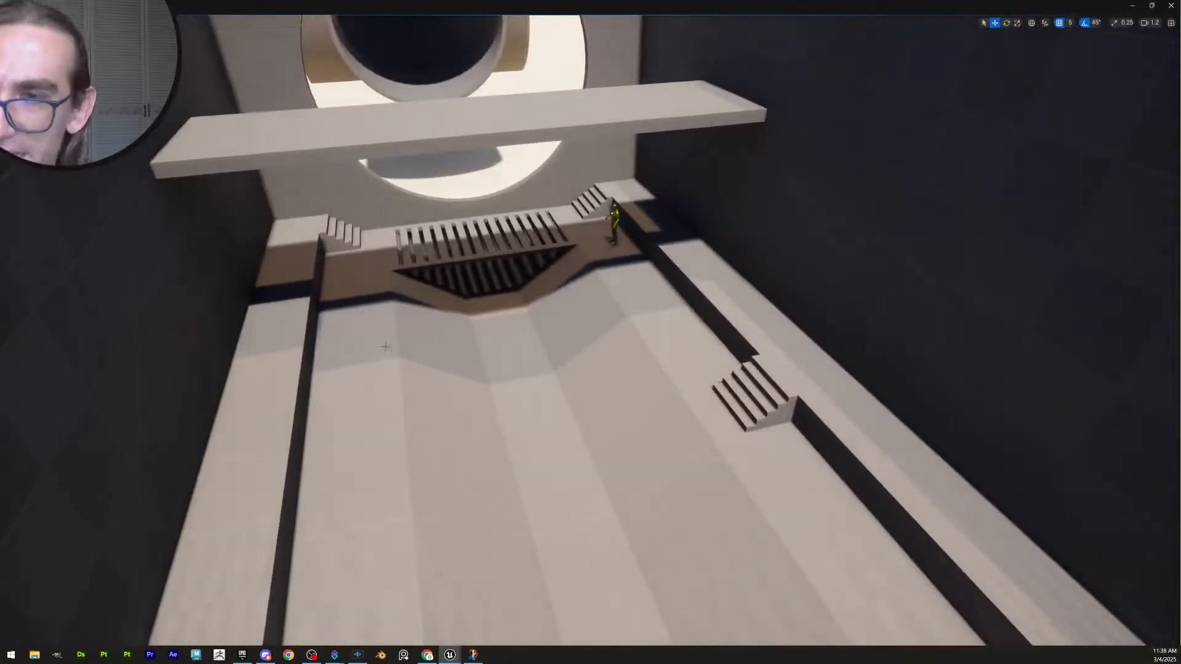
{"action": "right_click_drag", "start_coordinate": [340, 236], "coordinate": [340, 236]}
{"action": "key", "text": "d"}
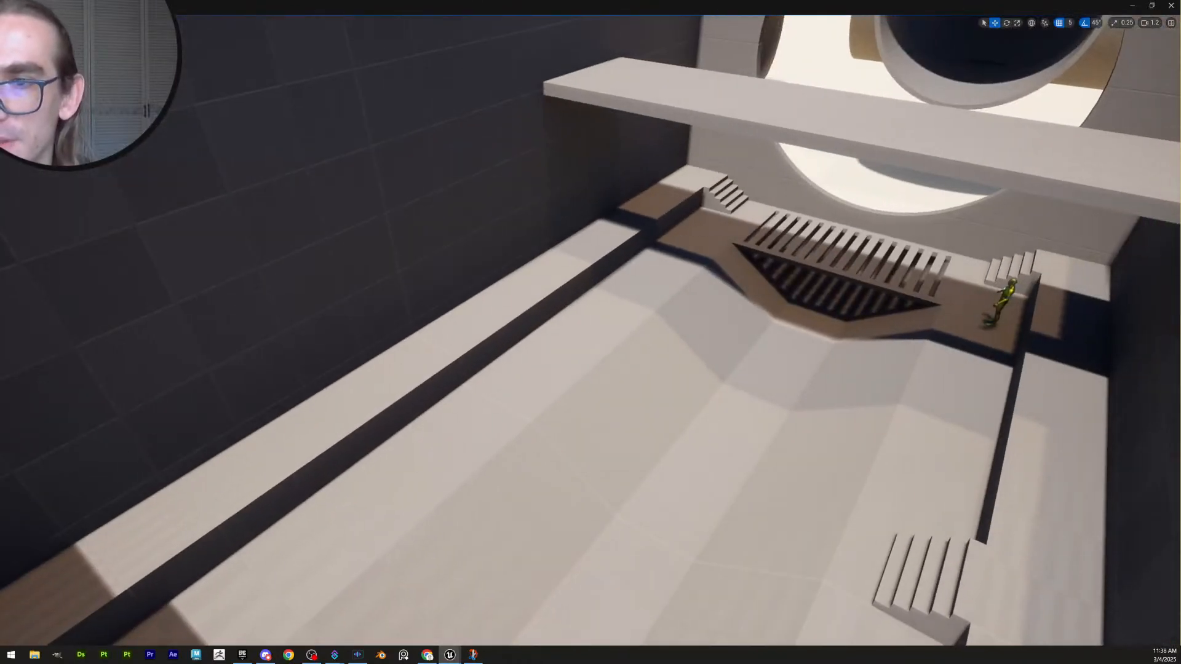
{"action": "left_click_drag", "start_coordinate": [720, 184], "coordinate": [483, 352], "text": "alt"}
{"action": "right_click_drag", "start_coordinate": [483, 352], "coordinate": [483, 352]}
{"action": "key", "text": "w"}
Shift the new middle staircase slightly toward the far end so its side lines up with the ledge seam
{"action": "left_click", "coordinate": [569, 302]}
{"action": "right_click_drag", "start_coordinate": [569, 302], "coordinate": [569, 301]}
{"action": "key", "text": "w"}
{"action": "left_click", "coordinate": [618, 363]}
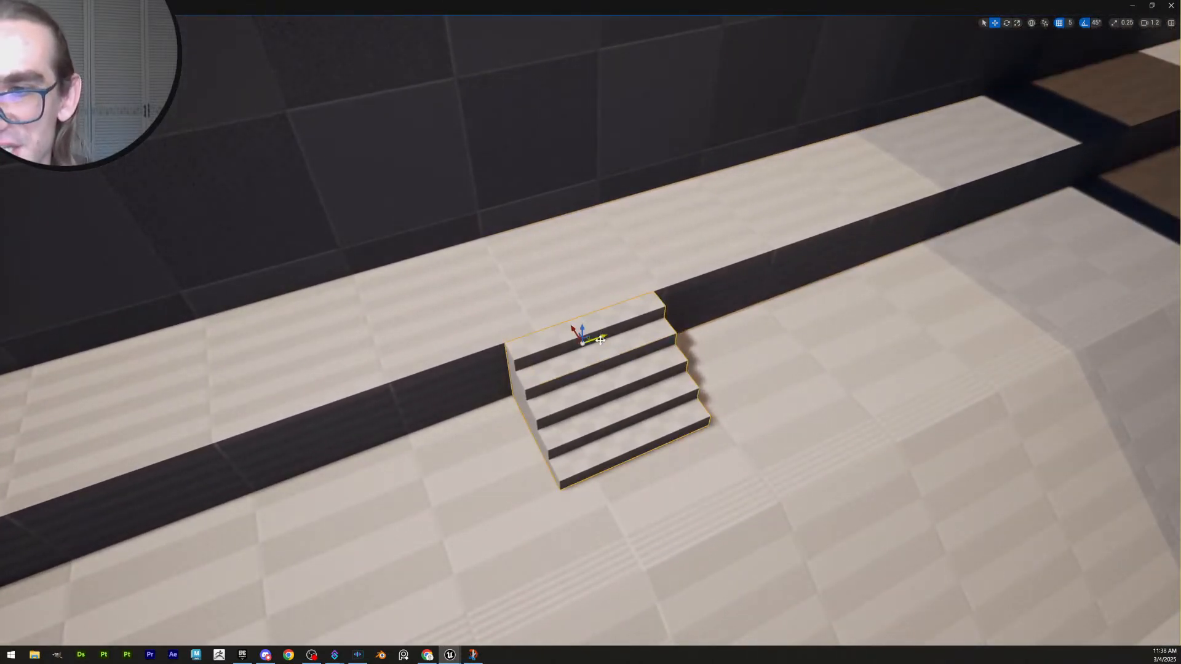
{"action": "right_click_drag", "start_coordinate": [600, 340], "coordinate": [600, 340]}
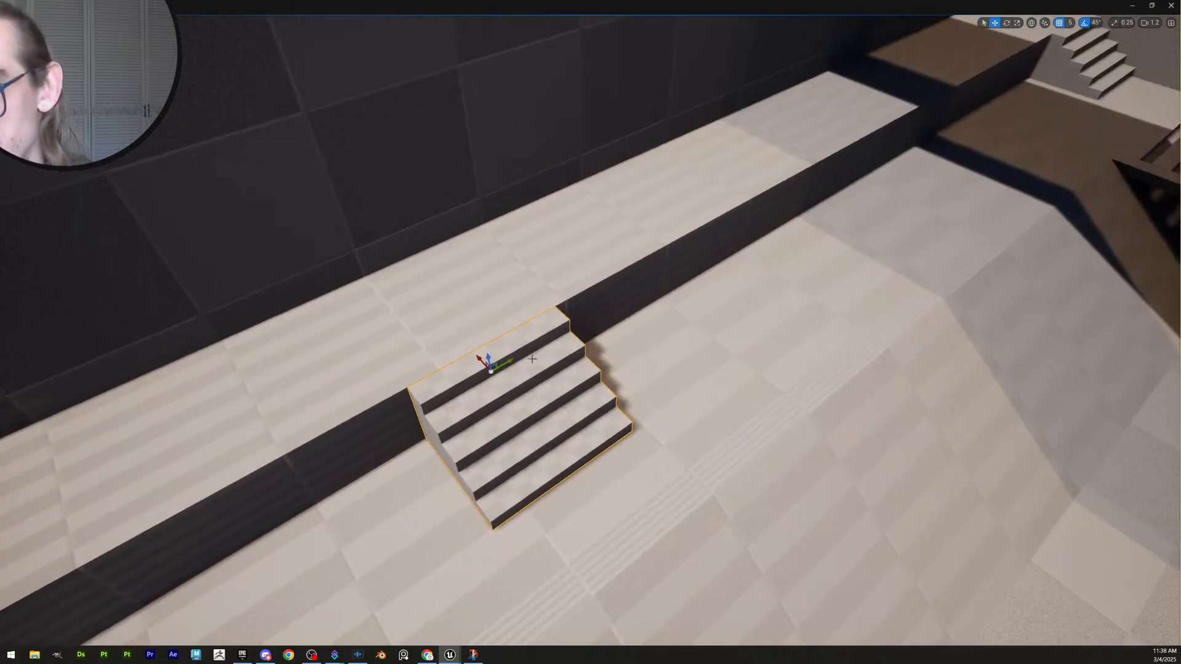
{"action": "left_click_drag", "start_coordinate": [510, 360], "coordinate": [537, 347]}
{"action": "left_click", "coordinate": [518, 315]}
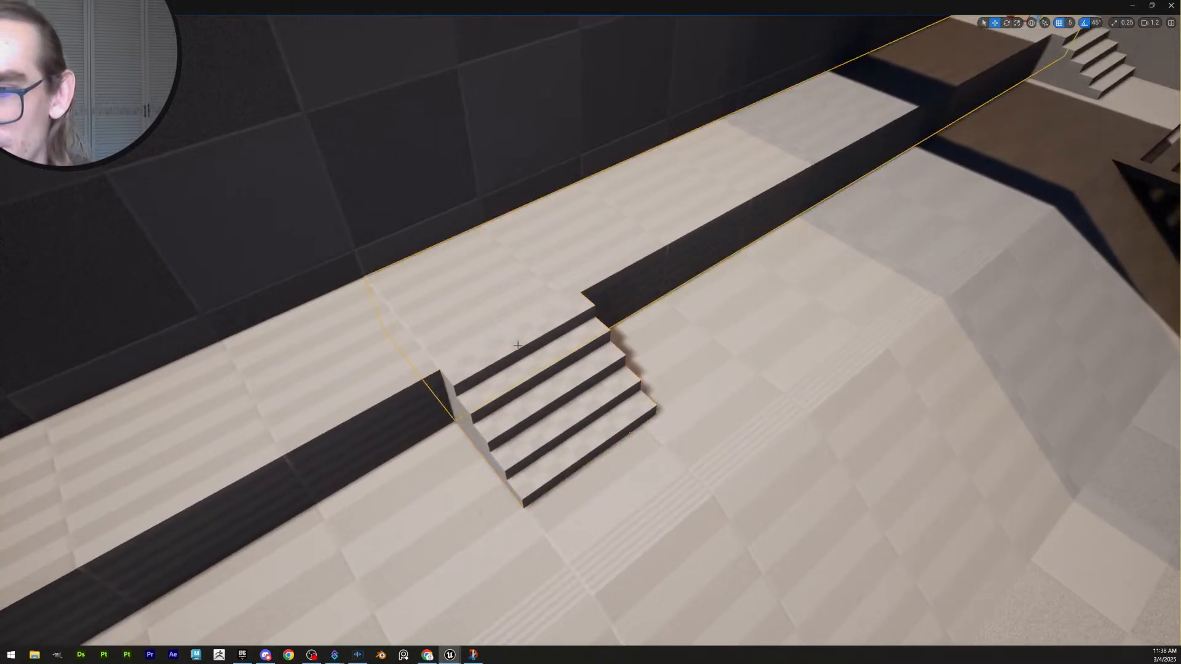
Duplicate both mid-ledge staircases together and move the copies to the ledge ends beside the other grate
{"action": "right_click_drag", "start_coordinate": [537, 371], "coordinate": [537, 371]}
{"action": "key", "text": "Escape"}
{"action": "right_click_drag", "start_coordinate": [597, 293], "coordinate": [597, 293]}
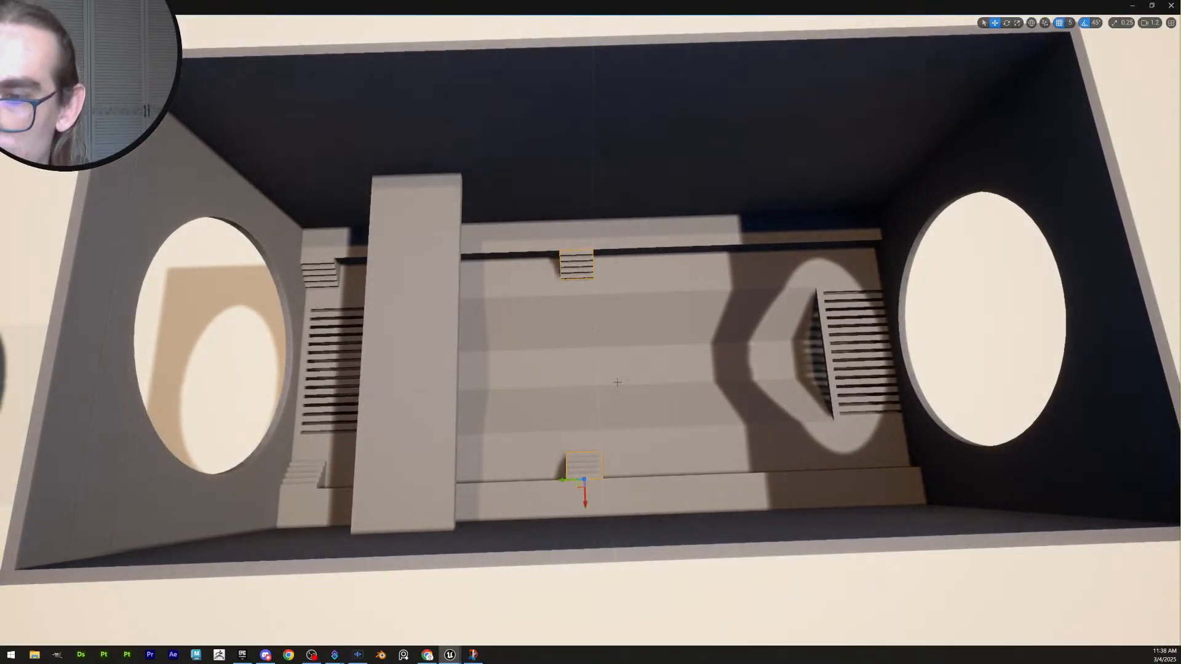
{"action": "left_click_drag", "start_coordinate": [562, 483], "coordinate": [883, 468]}
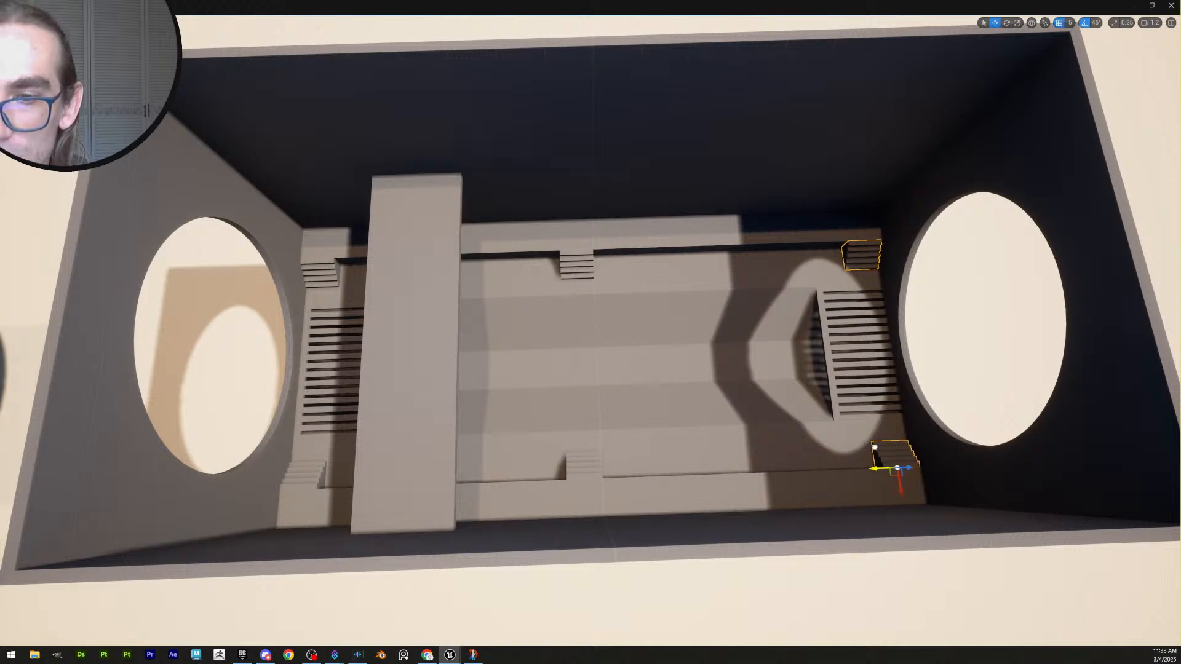
{"action": "right_click_drag", "start_coordinate": [883, 467], "coordinate": [884, 468]}
{"action": "left_click_drag", "start_coordinate": [566, 285], "coordinate": [556, 288]}
{"action": "key", "text": "Escape"}
Slide the original mid-ledge staircase along its ledge so that it straddles the seam between the slabs
{"action": "right_click_drag", "start_coordinate": [677, 346], "coordinate": [678, 346]}
{"action": "scroll", "coordinate": [677, 345], "scroll_direction": "down", "scroll_amount": 3}
{"action": "scroll", "coordinate": [678, 346], "scroll_direction": "up", "scroll_amount": 2}
{"action": "left_click", "coordinate": [654, 286]}
{"action": "right_click_drag", "start_coordinate": [655, 285], "coordinate": [654, 286]}
{"action": "scroll", "coordinate": [654, 286], "scroll_direction": "down", "scroll_amount": 3}
{"action": "left_click", "coordinate": [603, 262]}
{"action": "right_click_drag", "start_coordinate": [738, 332], "coordinate": [739, 332]}
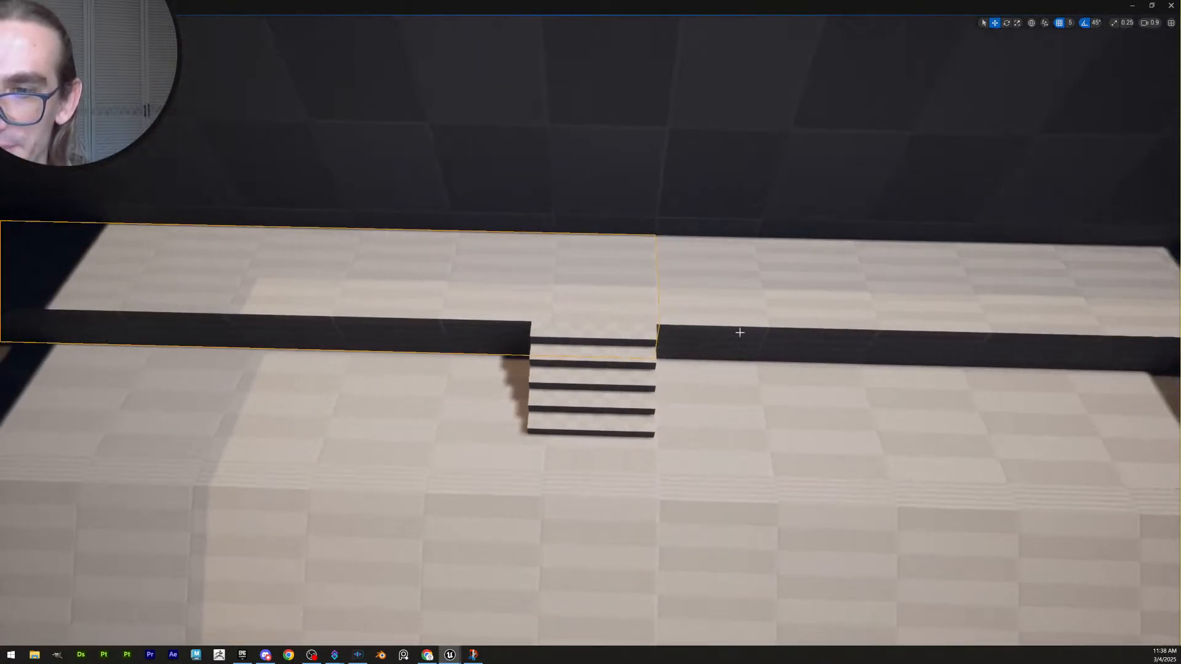
{"action": "left_click", "coordinate": [611, 369]}
{"action": "left_click_drag", "start_coordinate": [572, 342], "coordinate": [641, 359]}
Set the position snapping to 10 and nudge the original middle staircase by one increment along the ledge to center it on the seam
{"action": "right_click_drag", "start_coordinate": [708, 329], "coordinate": [707, 329]}
{"action": "left_click", "coordinate": [534, 330]}
{"action": "left_click", "coordinate": [548, 355]}
{"action": "left_click", "coordinate": [630, 353]}
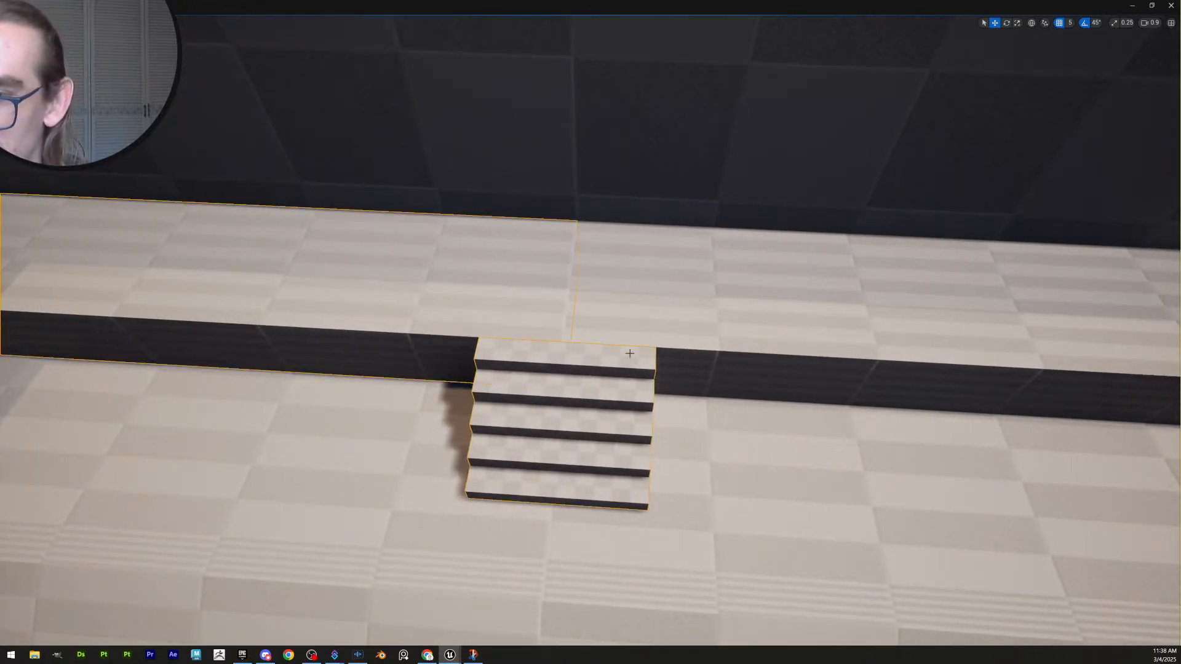
{"action": "right_click_drag", "start_coordinate": [630, 353], "coordinate": [630, 353]}
{"action": "left_click", "coordinate": [630, 353]}
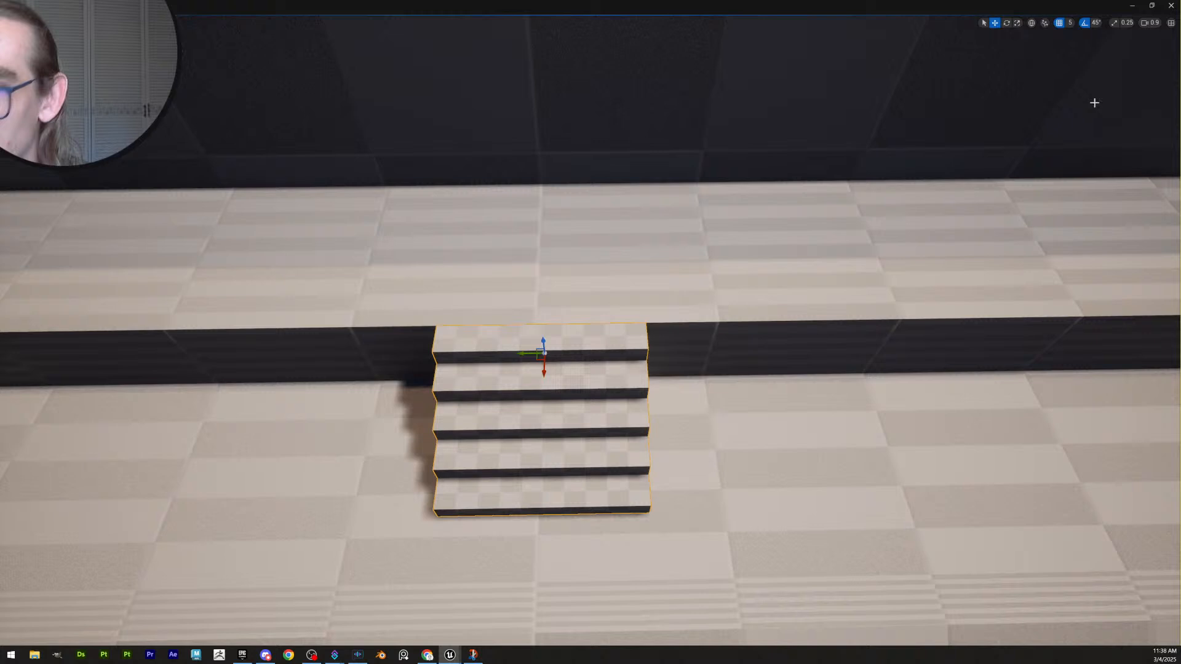
{"action": "left_click", "coordinate": [1070, 23]}
{"action": "left_click", "coordinate": [1084, 71]}
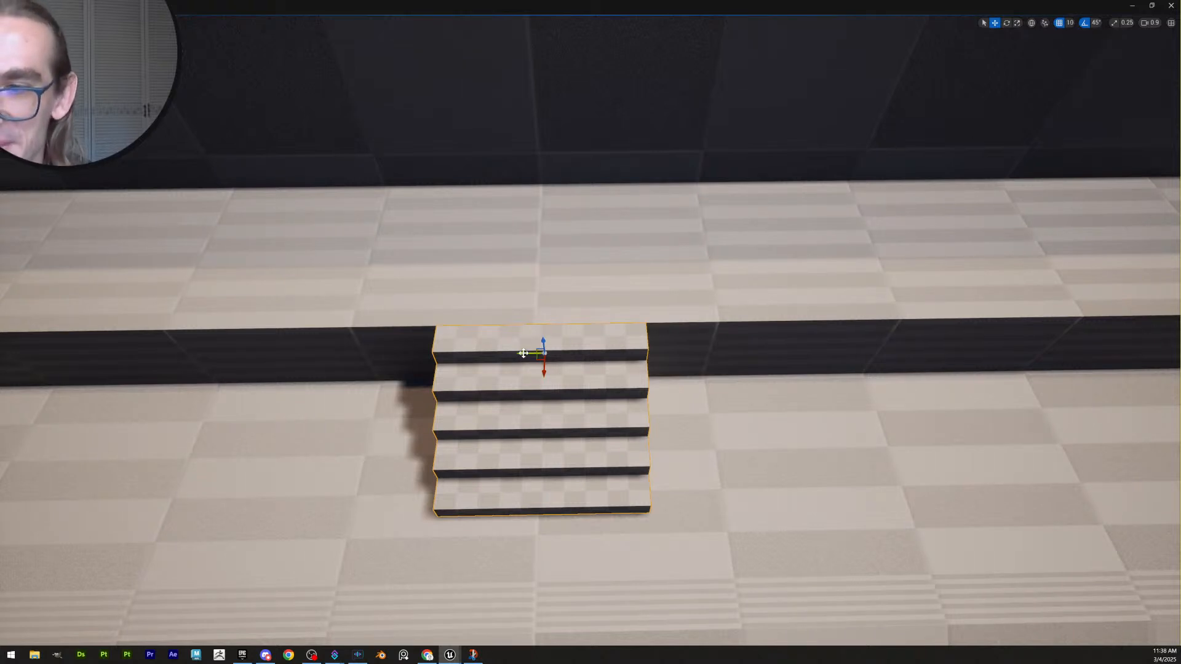
{"action": "left_click_drag", "start_coordinate": [523, 353], "coordinate": [516, 353]}
{"action": "left_click", "coordinate": [670, 400]}
{"action": "left_click", "coordinate": [504, 295]}
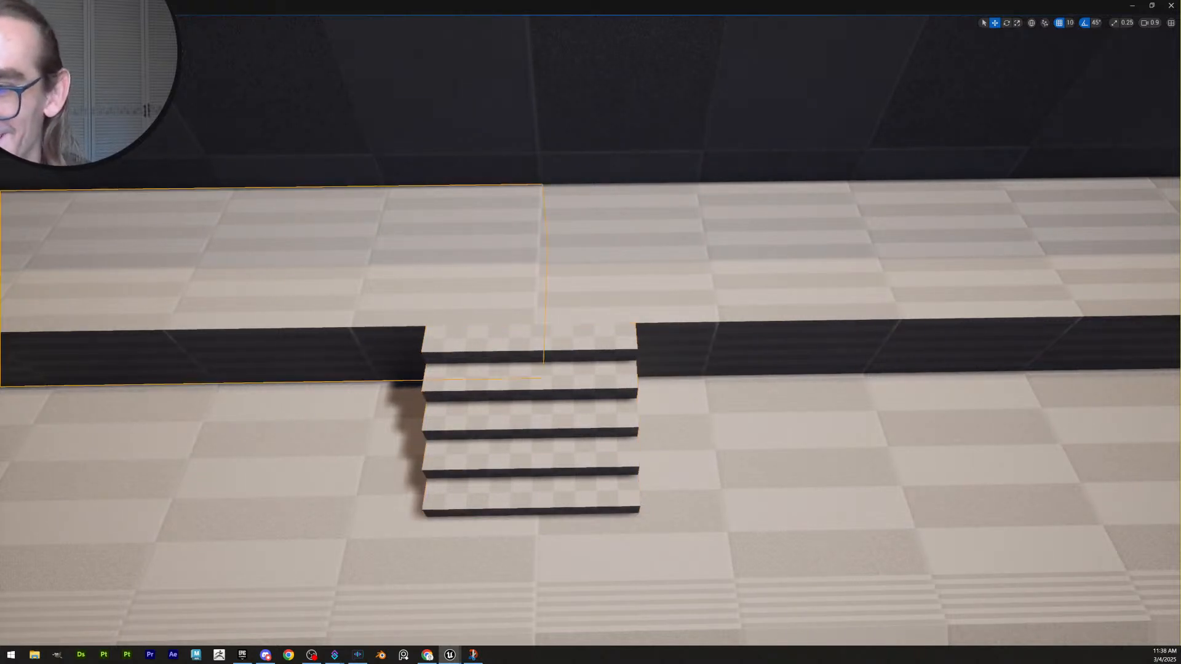
{"action": "left_click", "coordinate": [560, 375]}
{"action": "right_click_drag", "start_coordinate": [560, 375], "coordinate": [560, 375]}
Slide the opposite ledge's middle staircase back along the ledge until it is centered on the slab seam
{"action": "left_click", "coordinate": [669, 307]}
{"action": "right_click_drag", "start_coordinate": [669, 306], "coordinate": [669, 307]}
{"action": "key", "text": "s"}
{"action": "left_click", "coordinate": [696, 391]}
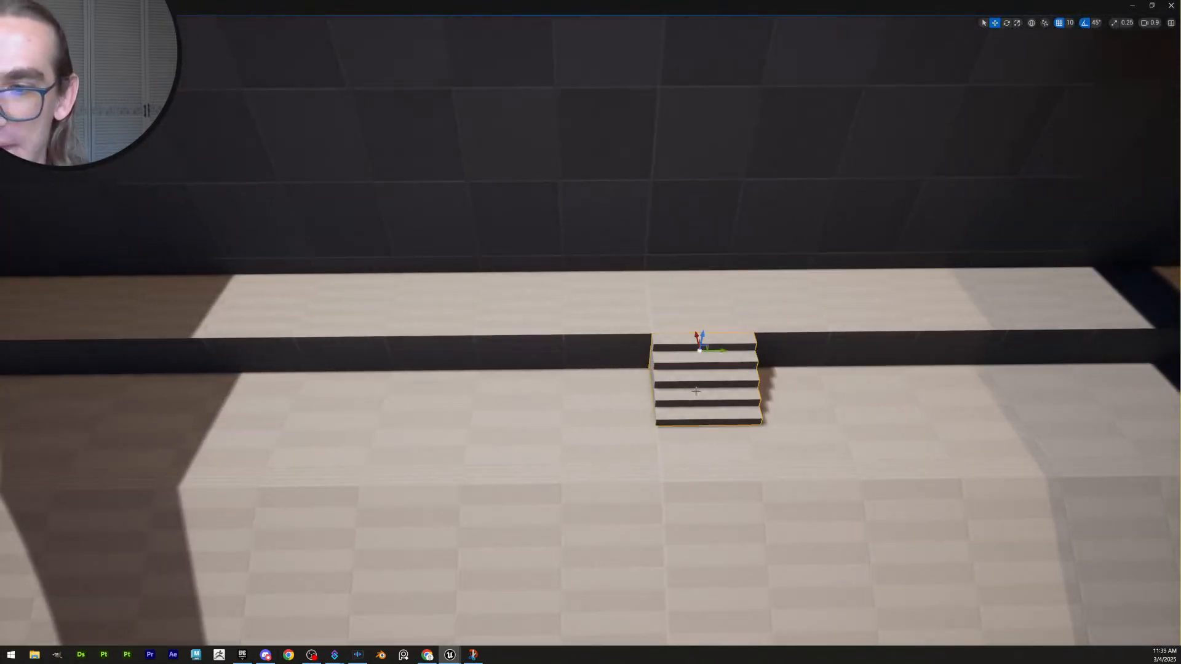
{"action": "left_click_drag", "start_coordinate": [722, 350], "coordinate": [677, 352]}
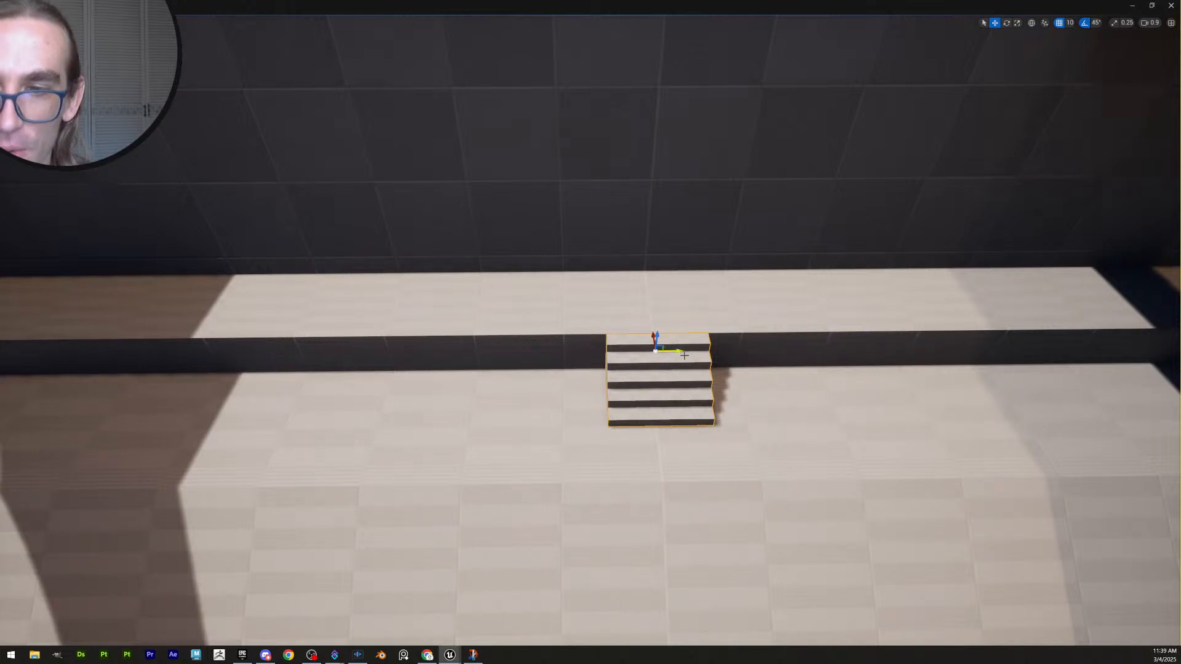
{"action": "key", "text": "f"}
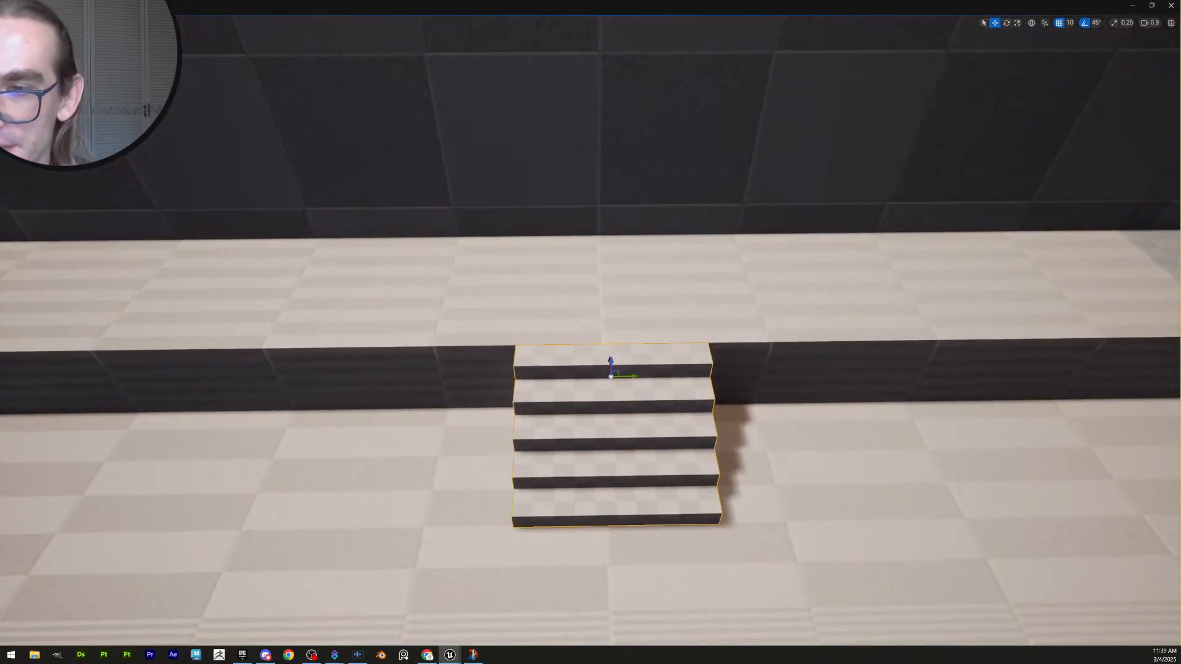
{"action": "left_click_drag", "start_coordinate": [640, 376], "coordinate": [631, 376]}
{"action": "key", "text": "Escape"}
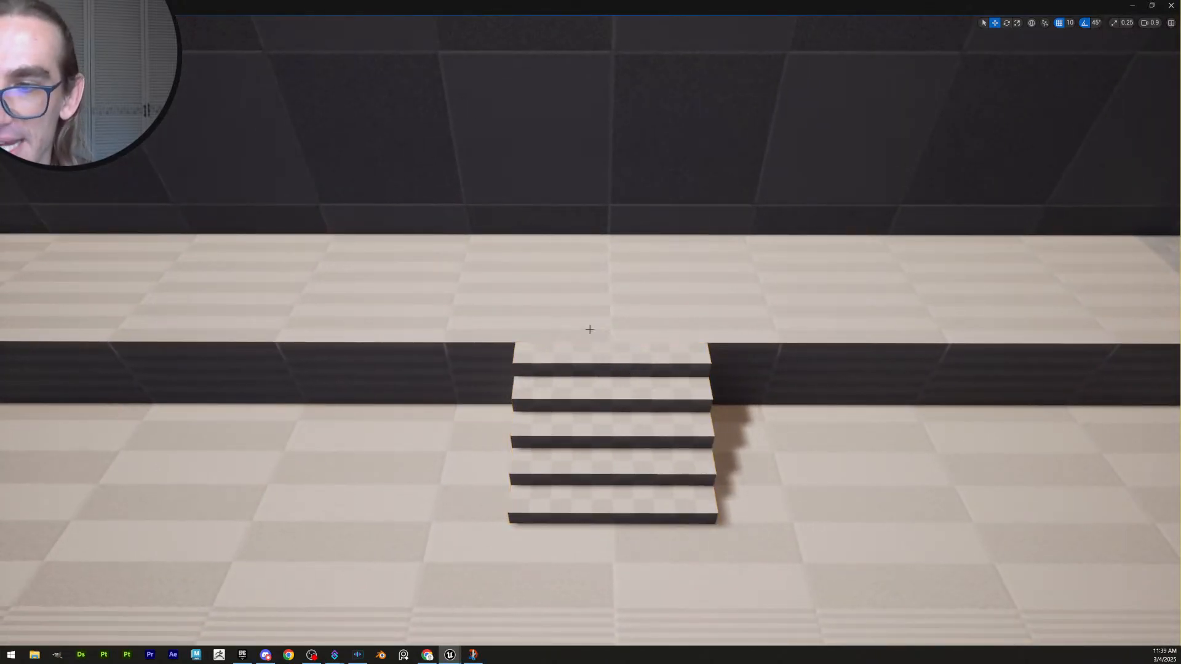
Examine the opposite middle staircase's fit against the ledge and its seam from several angles
{"action": "left_click", "coordinate": [588, 329]}
{"action": "left_click", "coordinate": [632, 393]}
{"action": "right_click_drag", "start_coordinate": [632, 394], "coordinate": [662, 381]}
{"action": "key", "text": "q"}
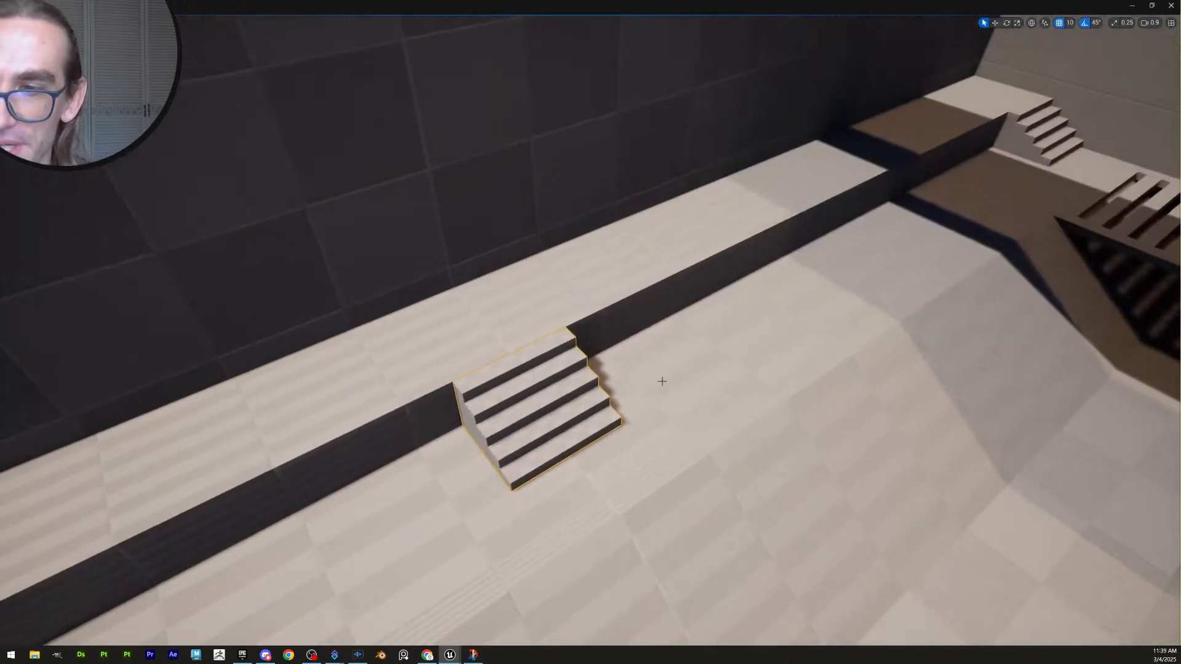
{"action": "left_click", "coordinate": [510, 333]}
{"action": "left_click", "coordinate": [533, 380]}
{"action": "right_click_drag", "start_coordinate": [533, 380], "coordinate": [499, 393]}
{"action": "left_click", "coordinate": [547, 327]}
{"action": "left_click", "coordinate": [611, 373]}
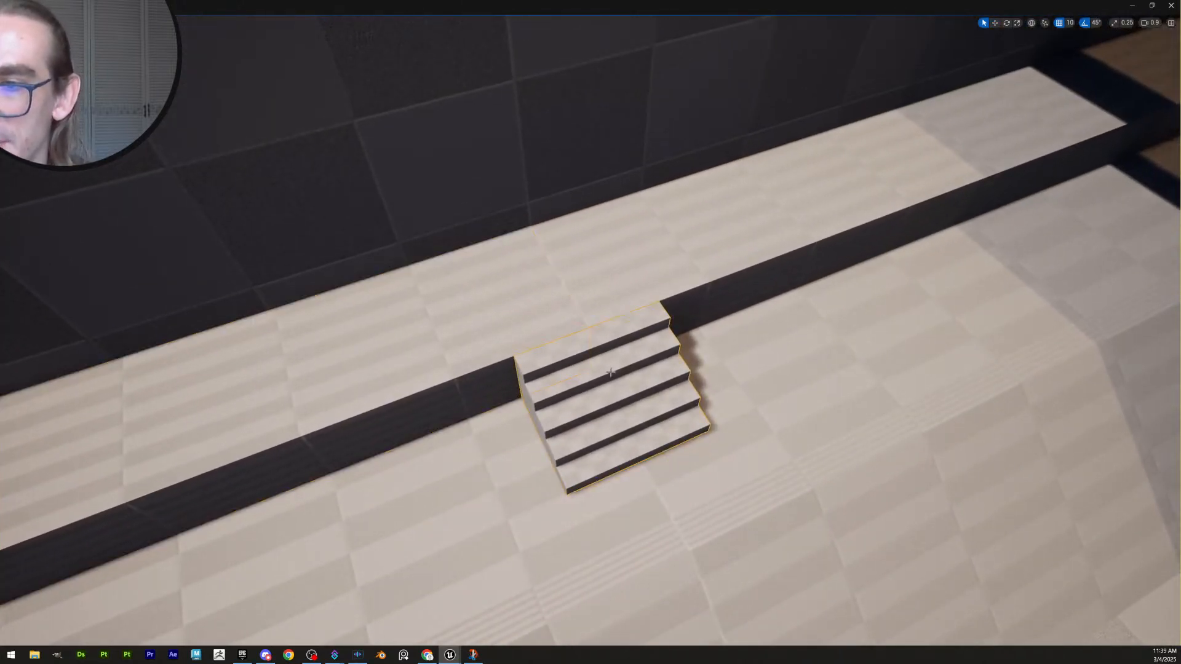
{"action": "right_click_drag", "start_coordinate": [611, 372], "coordinate": [806, 363]}
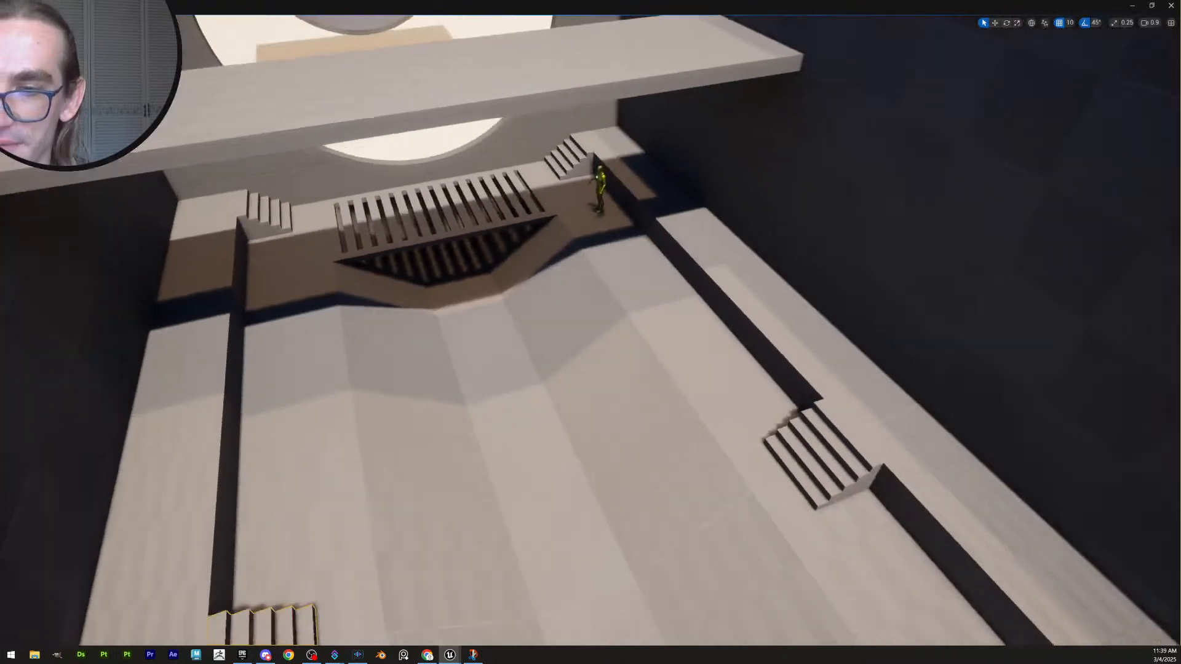
Clear the selection and save the level
{"action": "key", "text": "Escape"}
{"action": "right_click_drag", "start_coordinate": [693, 408], "coordinate": [661, 363]}
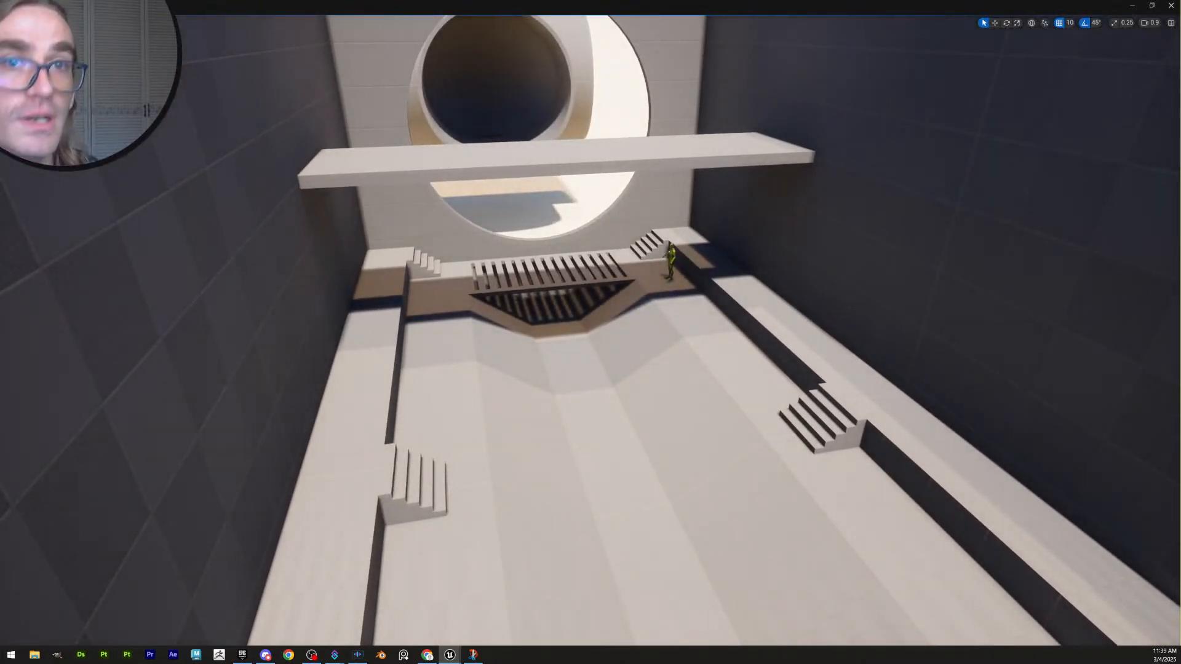
{"action": "key", "text": "ctrl+s"}
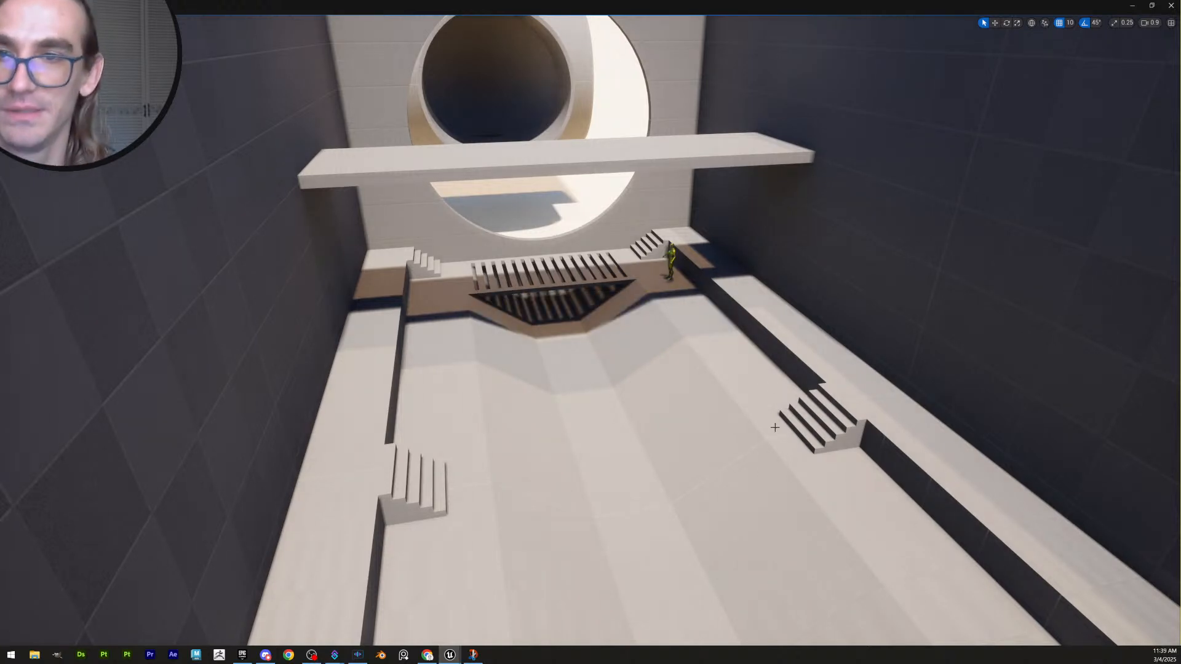
Examine the chamber's overall layout of staircases, ledges and bridge from floor height and from above
{"action": "right_click_drag", "start_coordinate": [767, 372], "coordinate": [743, 363]}
{"action": "scroll", "coordinate": [767, 373], "scroll_direction": "down", "scroll_amount": 4}
{"action": "key", "text": "d"}
{"action": "key", "text": "q"}
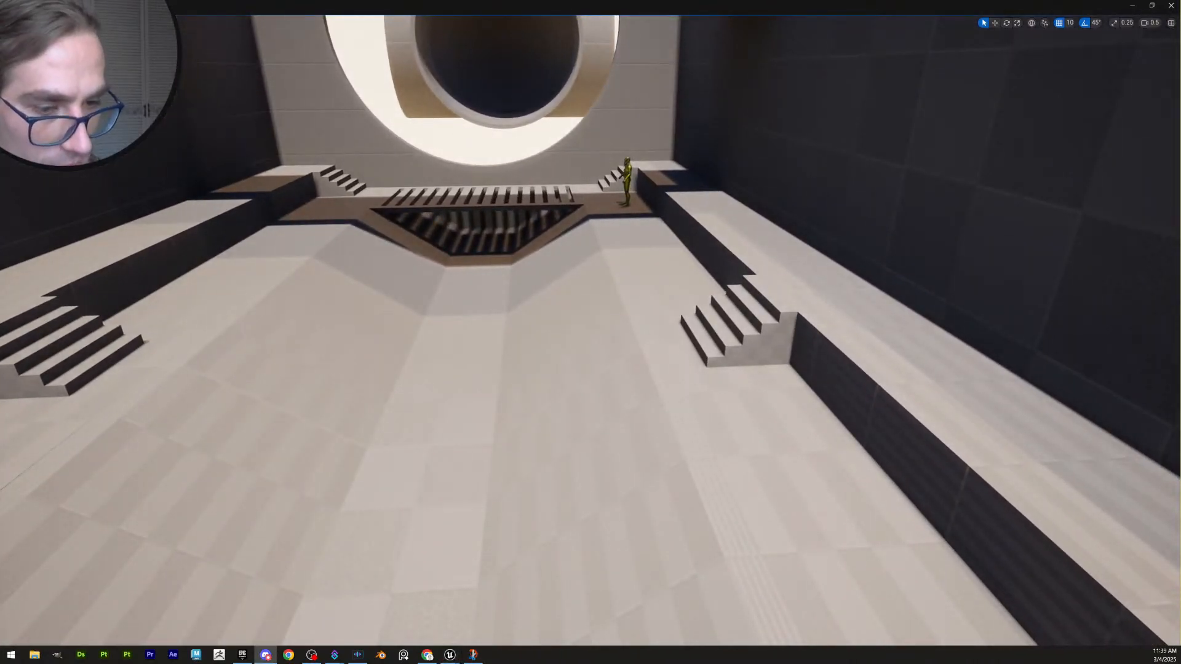
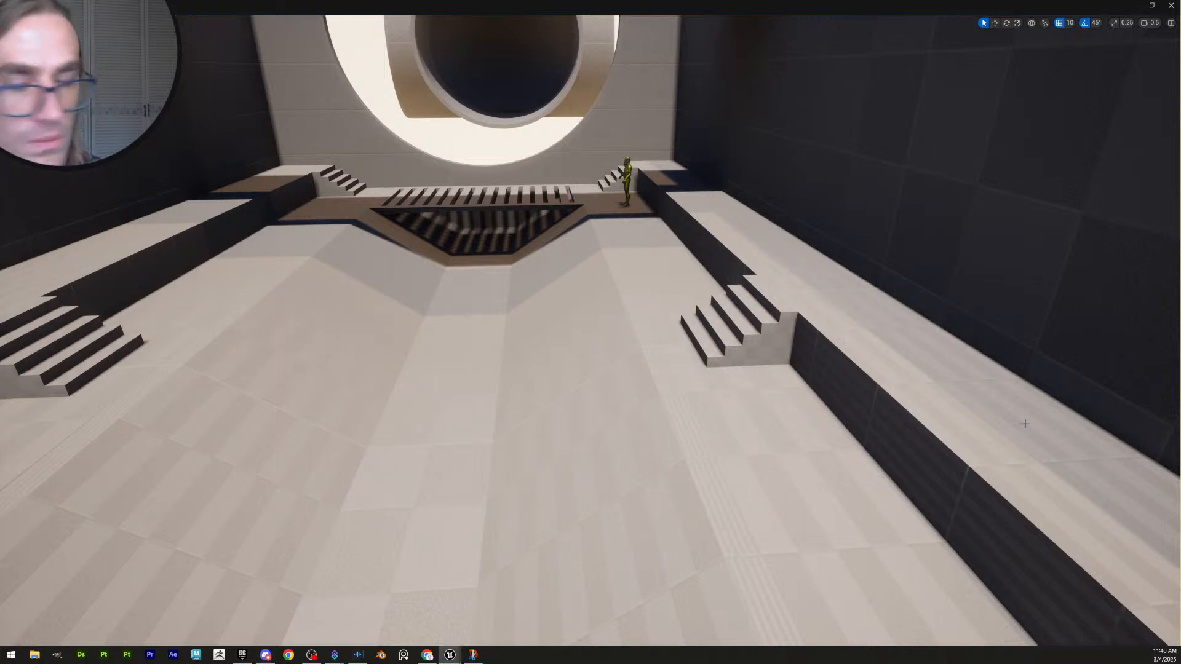
{"action": "mouse_move", "coordinate": [687, 272]}
{"action": "right_mouse_down"}
{"action": "mouse_move", "coordinate": [657, 245]}
{"action": "mouse_move", "coordinate": [689, 272]}
{"action": "mouse_move", "coordinate": [674, 273]}
{"action": "right_mouse_up"}
{"action": "key", "text": "e"}
{"action": "scroll", "coordinate": [686, 272], "scroll_direction": "up", "scroll_amount": 3}
{"action": "key", "text": "s"}
{"action": "scroll", "coordinate": [686, 272], "scroll_direction": "up", "scroll_amount": 1}
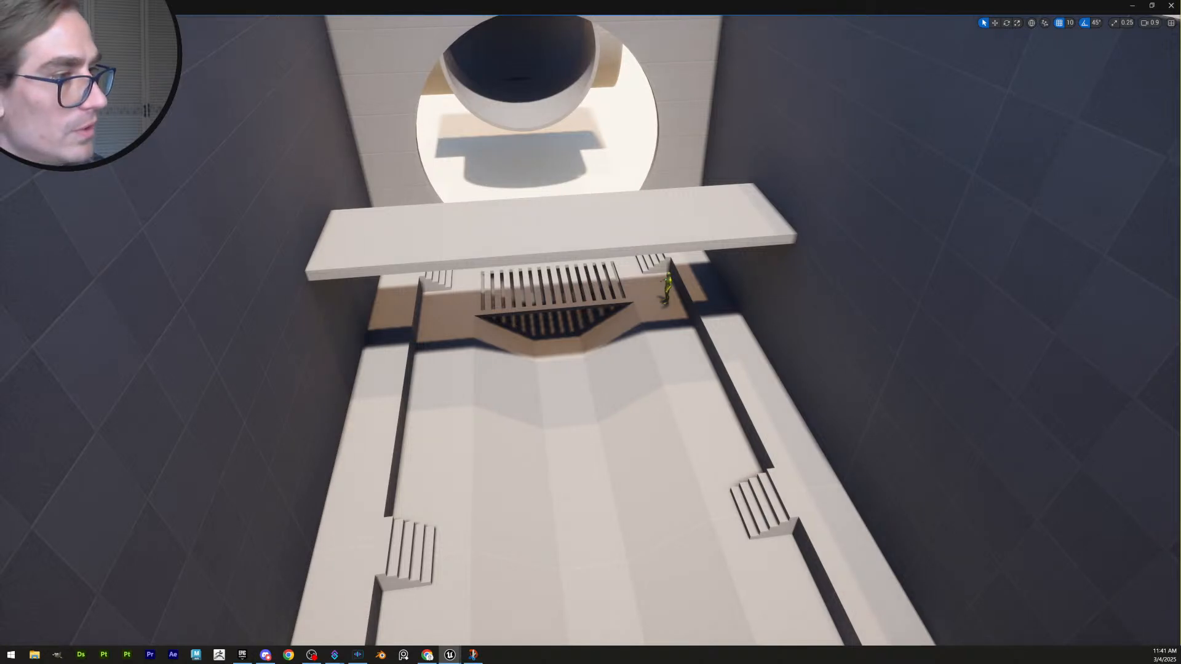
Place a grate across the middle of the channel between the two mid-ledge staircases, using the far-end grate under the bridge
{"action": "key", "text": "s"}
{"action": "mouse_move", "coordinate": [762, 401]}
{"action": "right_mouse_down"}
{"action": "mouse_move", "coordinate": [742, 424]}
{"action": "mouse_move", "coordinate": [766, 415]}
{"action": "right_mouse_up"}
{"action": "key", "text": "s"}
{"action": "scroll", "coordinate": [743, 416], "scroll_direction": "up", "scroll_amount": 5}
{"action": "key", "text": "w"}
{"action": "key", "text": "a"}
{"action": "right_click_drag", "start_coordinate": [606, 357], "coordinate": [713, 283]}
{"action": "key", "text": "w"}
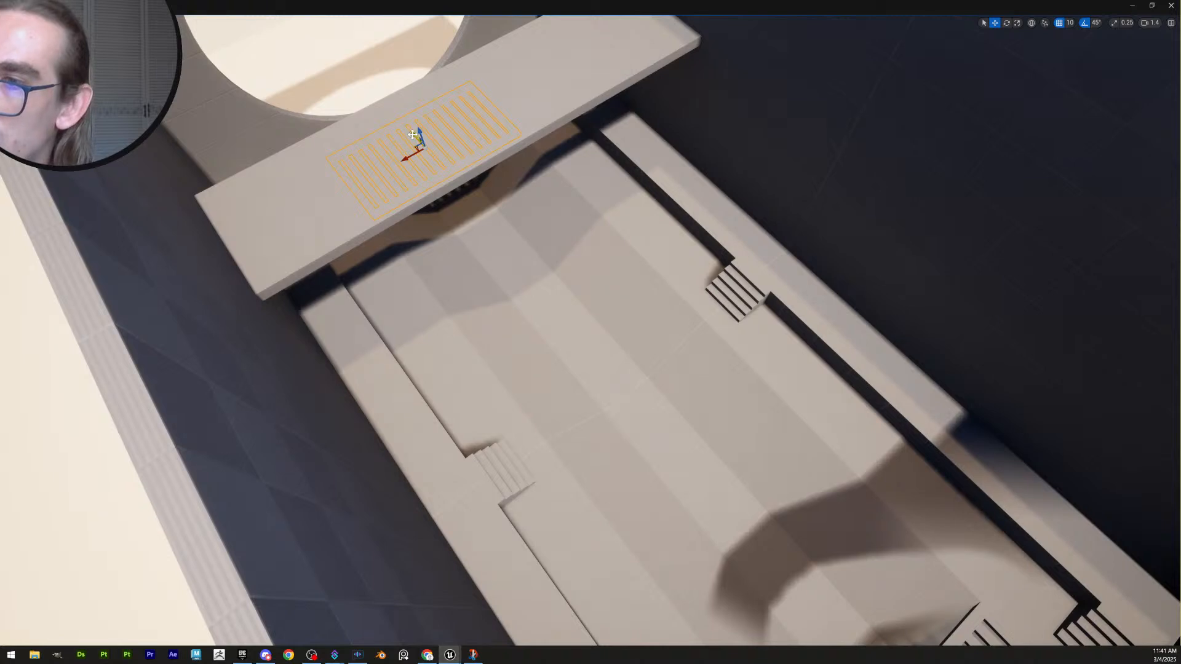
{"action": "left_click_drag", "start_coordinate": [411, 139], "coordinate": [592, 378]}
{"action": "right_click_drag", "start_coordinate": [592, 378], "coordinate": [654, 324]}
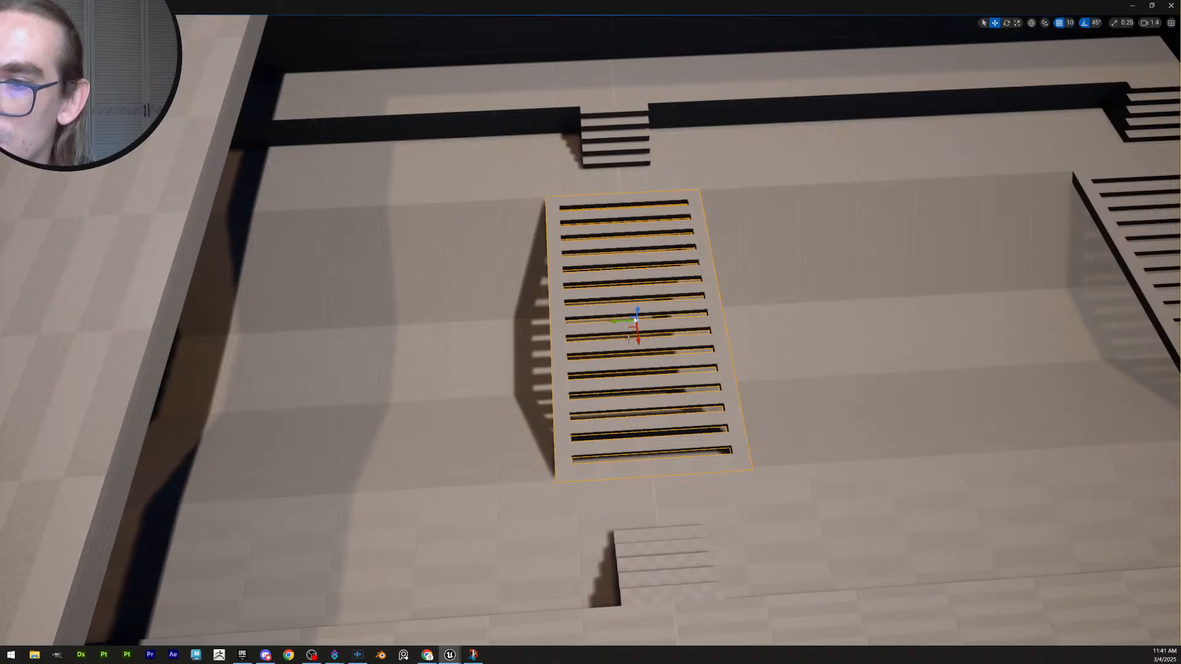
Scale the middle grate narrower along the channel's length and nudge it into line with the mid-ledge staircases
{"action": "key", "text": "r"}
{"action": "left_click_drag", "start_coordinate": [615, 321], "coordinate": [632, 320]}
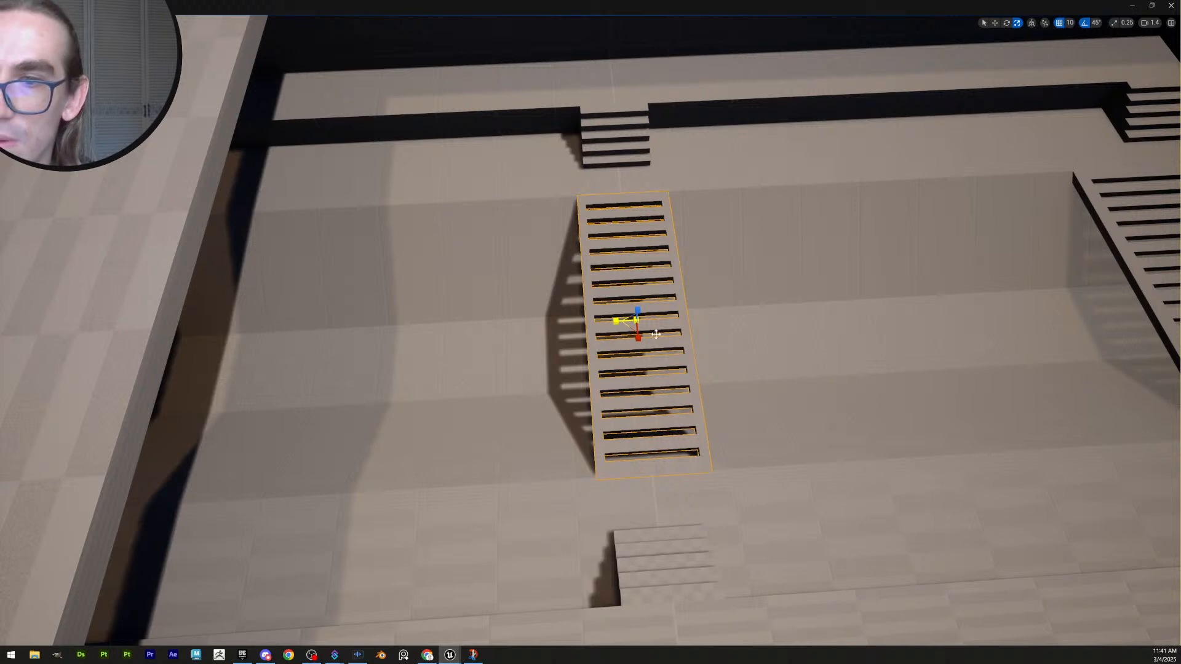
{"action": "right_click_drag", "start_coordinate": [715, 350], "coordinate": [618, 378]}
{"action": "key", "text": "q"}
{"action": "key", "text": "w"}
{"action": "left_click_drag", "start_coordinate": [599, 412], "coordinate": [595, 413]}
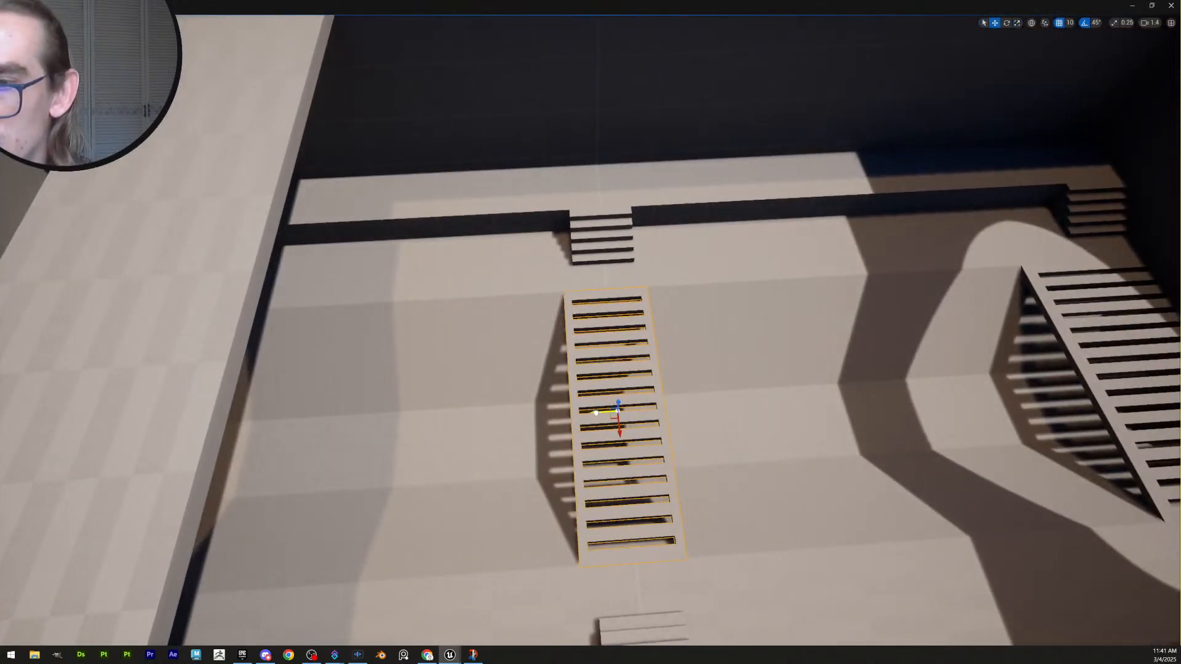
Examine the middle grate, staircases and bridge from above, facing the large pipe opening at the chamber's far end
{"action": "key", "text": "q"}
{"action": "right_click_drag", "start_coordinate": [613, 408], "coordinate": [736, 369]}
{"action": "key", "text": "w"}
{"action": "right_click_drag", "start_coordinate": [1107, 369], "coordinate": [1108, 366]}
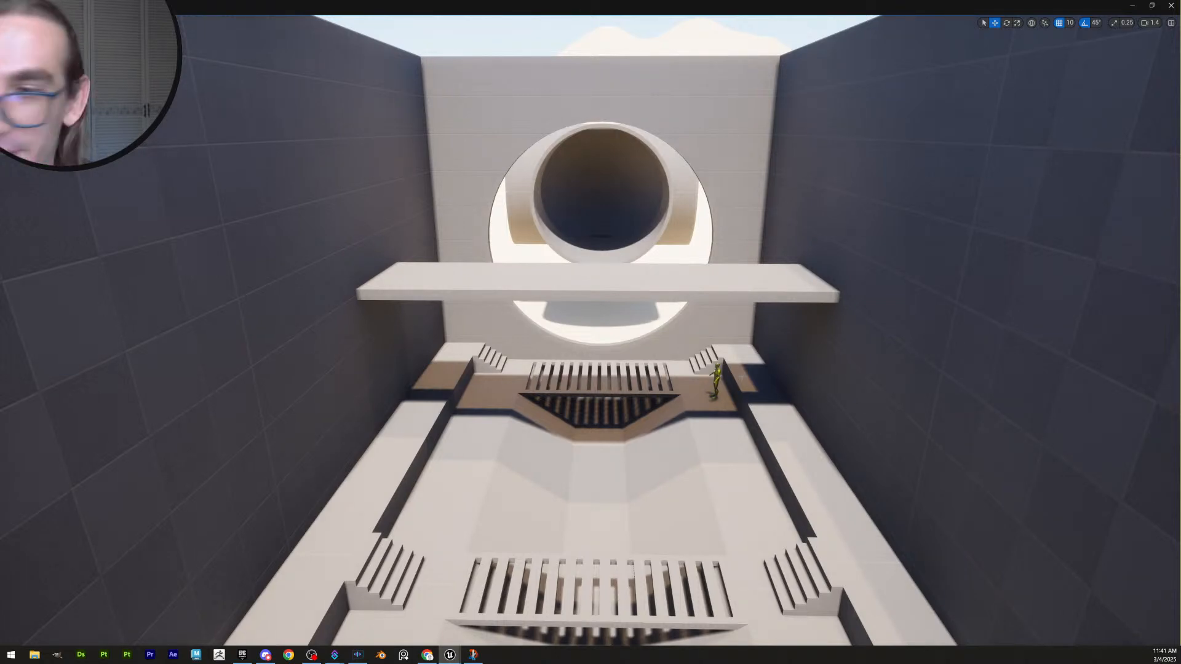
{"action": "right_click_drag", "start_coordinate": [590, 332], "coordinate": [753, 411]}
{"action": "scroll", "coordinate": [701, 335], "scroll_direction": "down", "scroll_amount": 4}
{"action": "key", "text": "w"}
{"action": "scroll", "coordinate": [815, 462], "scroll_direction": "down", "scroll_amount": 1}
{"action": "key", "text": "s"}
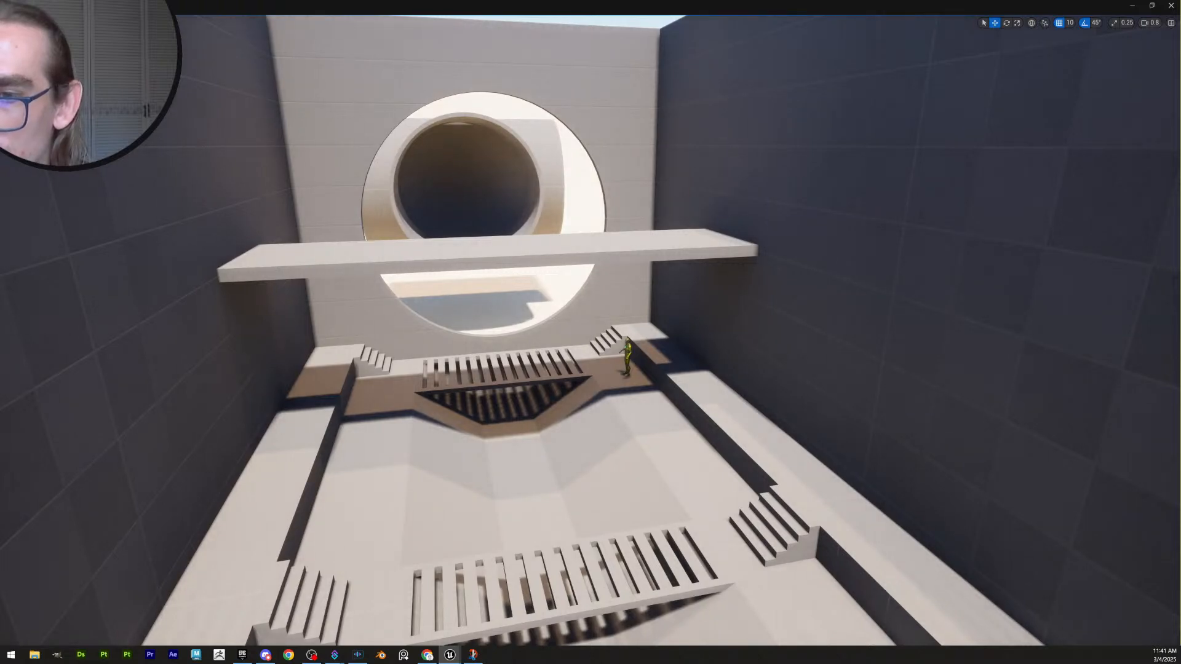
{"action": "key", "text": "w"}
{"action": "mouse_move", "coordinate": [753, 411]}
{"action": "right_mouse_down"}
{"action": "mouse_move", "coordinate": [922, 421]}
{"action": "mouse_move", "coordinate": [806, 424]}
{"action": "mouse_move", "coordinate": [759, 405]}
{"action": "right_mouse_up"}
{"action": "key", "text": "a"}
{"action": "key", "text": "s"}
{"action": "scroll", "coordinate": [759, 405], "scroll_direction": "up", "scroll_amount": 1}
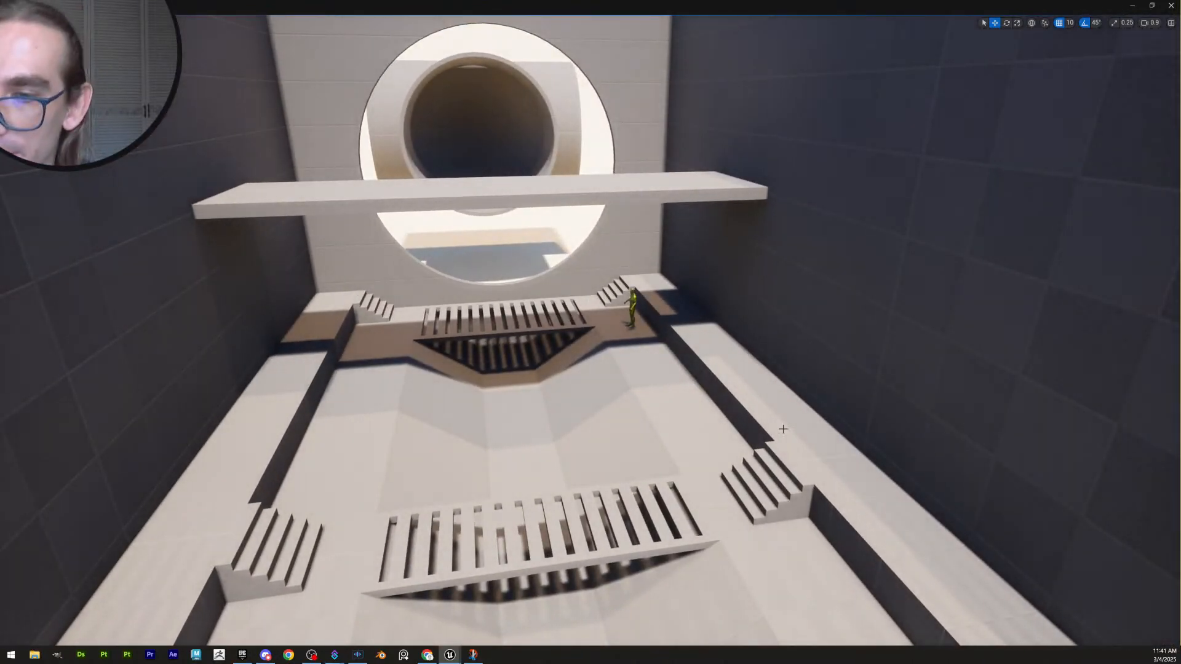
{"action": "right_click_drag", "start_coordinate": [699, 333], "coordinate": [703, 337]}
{"action": "key", "text": "w"}
{"action": "key", "text": "e"}
Examine the far staircase and the bridge's height relative to the side walls, ledges and channel
{"action": "left_click", "coordinate": [641, 317]}
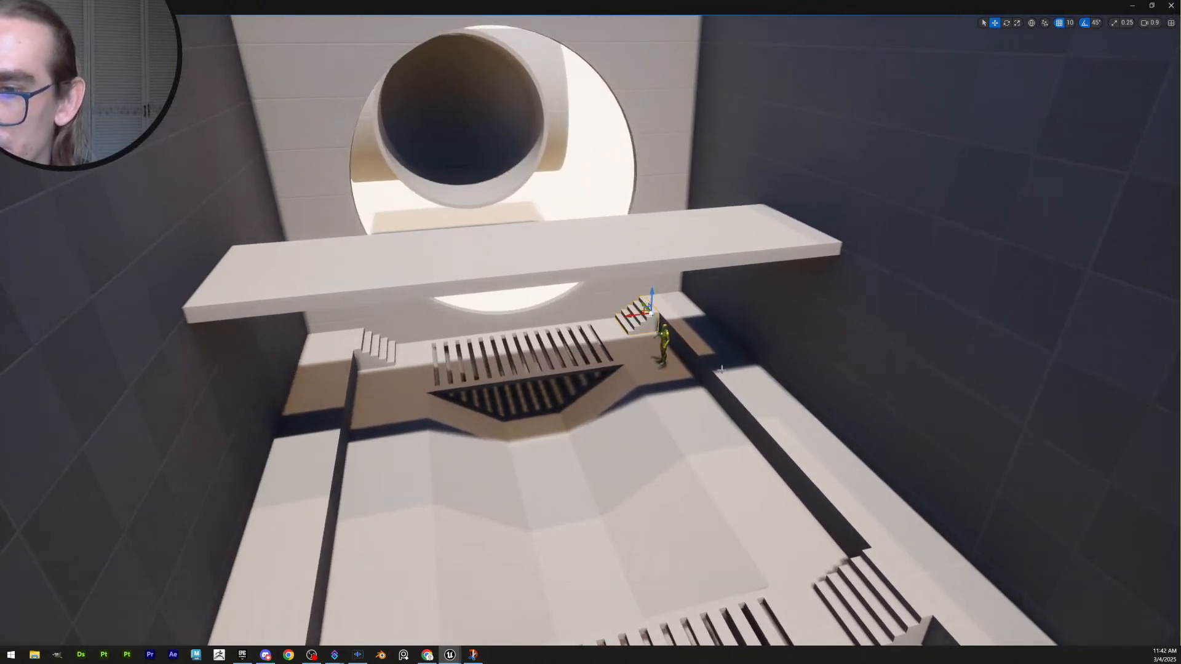
{"action": "right_click_drag", "start_coordinate": [764, 383], "coordinate": [658, 322]}
{"action": "key", "text": "w"}
{"action": "key", "text": "q"}
{"action": "key", "text": "w"}
{"action": "key", "text": "e"}
{"action": "right_click_drag", "start_coordinate": [622, 214], "coordinate": [635, 214]}
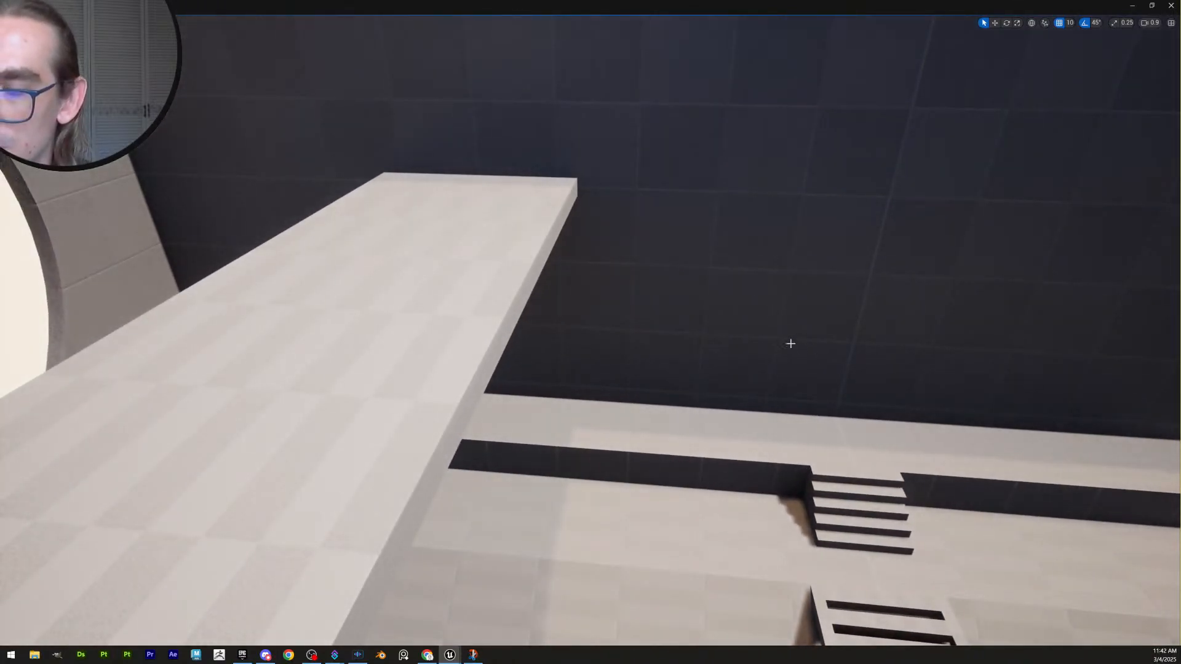
{"action": "key", "text": "q"}
{"action": "key", "text": "s"}
{"action": "right_click_drag", "start_coordinate": [789, 342], "coordinate": [570, 221]}
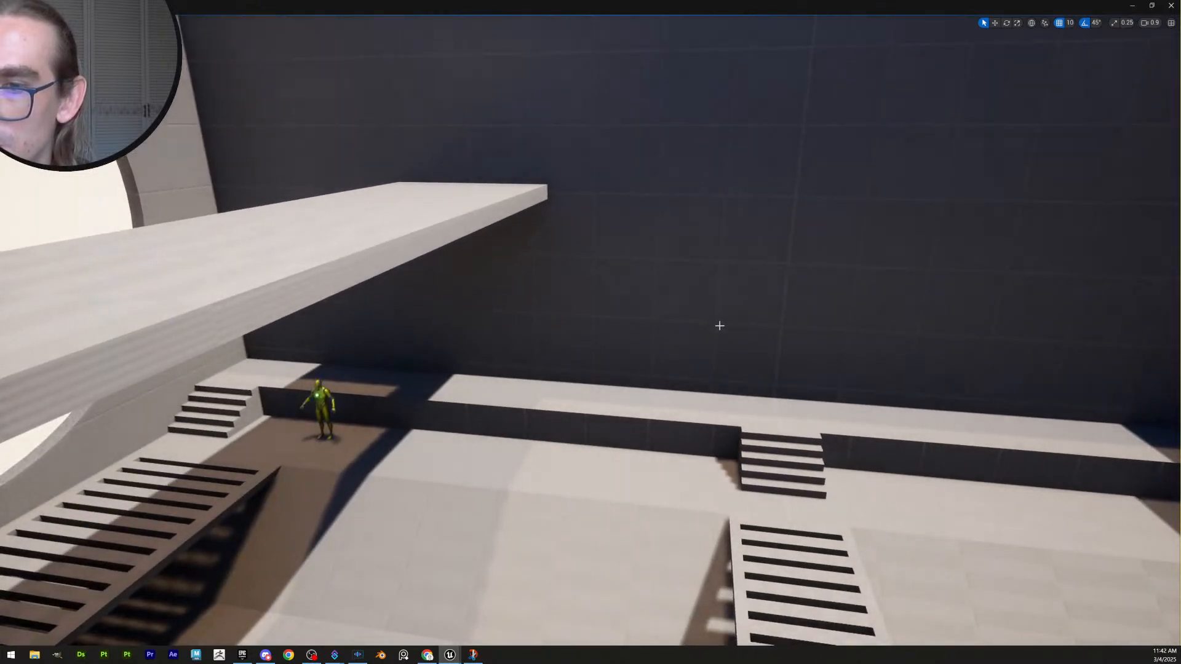
{"action": "right_click_drag", "start_coordinate": [572, 340], "coordinate": [391, 392]}
{"action": "key", "text": "s"}
{"action": "scroll", "coordinate": [406, 424], "scroll_direction": "up", "scroll_amount": 1}
{"action": "key", "text": "e"}
{"action": "key", "text": "q"}
{"action": "key", "text": "w"}
{"action": "key", "text": "w"}
{"action": "key", "text": "e"}
{"action": "key", "text": "s"}
{"action": "key", "text": "s"}
{"action": "key", "text": "e"}
{"action": "key", "text": "q"}
Duplicate the four flat floor slabs beside the channel upward to about the bridge's height as raised side walkways
{"action": "left_click", "coordinate": [444, 382]}
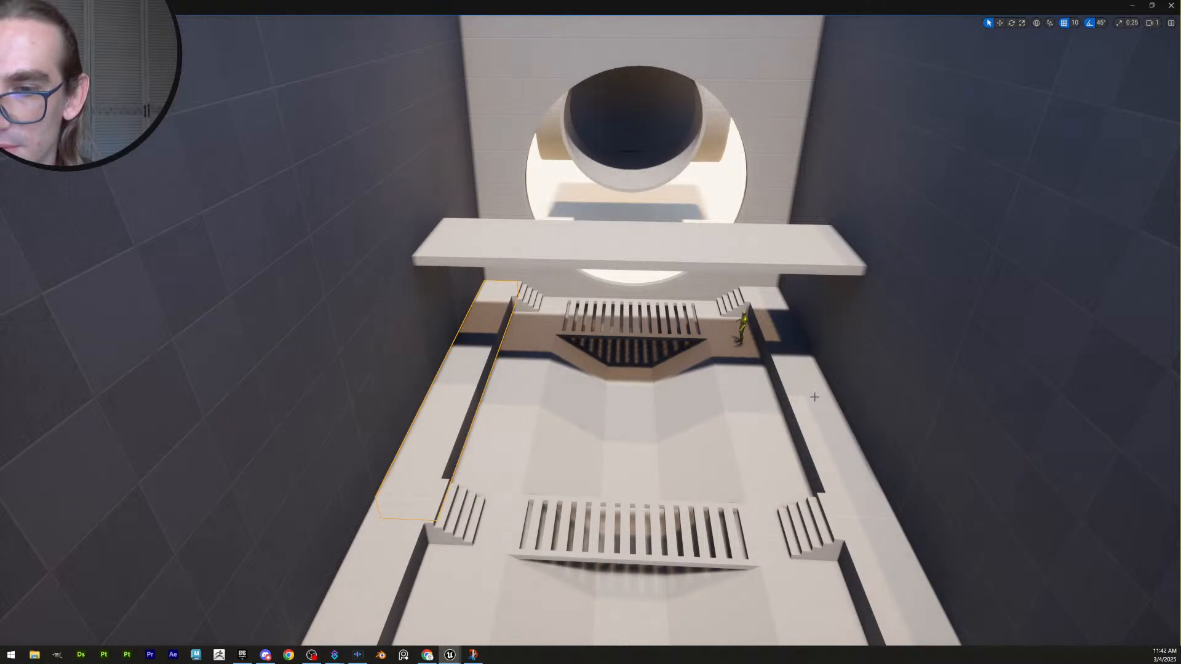
{"action": "left_click", "coordinate": [492, 447]}
{"action": "left_click", "coordinate": [777, 417], "text": "ctrl"}
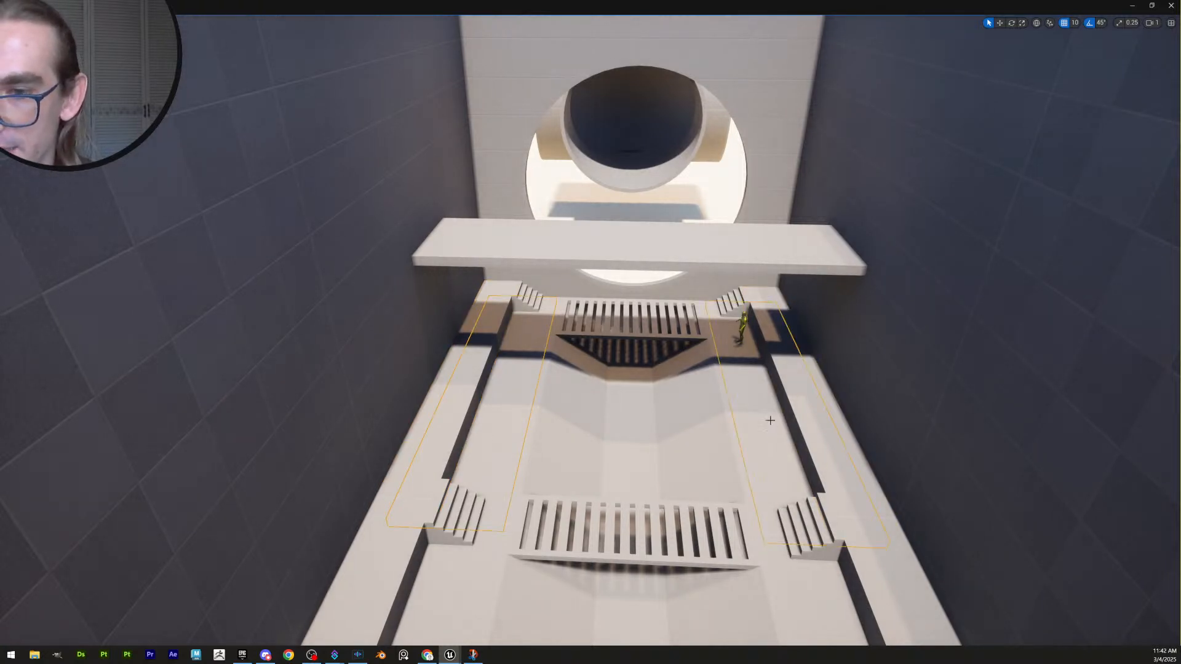
{"action": "right_click_drag", "start_coordinate": [777, 418], "coordinate": [782, 492]}
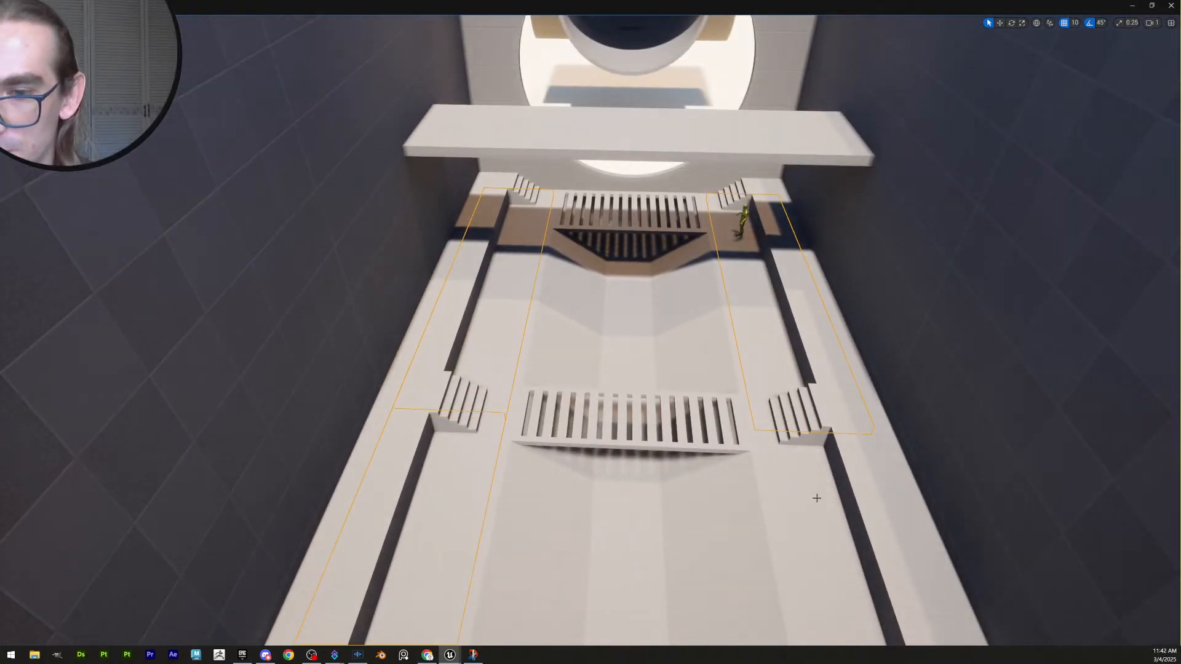
{"action": "right_click_drag", "start_coordinate": [836, 449], "coordinate": [876, 438]}
{"action": "key", "text": "w"}
{"action": "right_click_drag", "start_coordinate": [783, 440], "coordinate": [659, 387]}
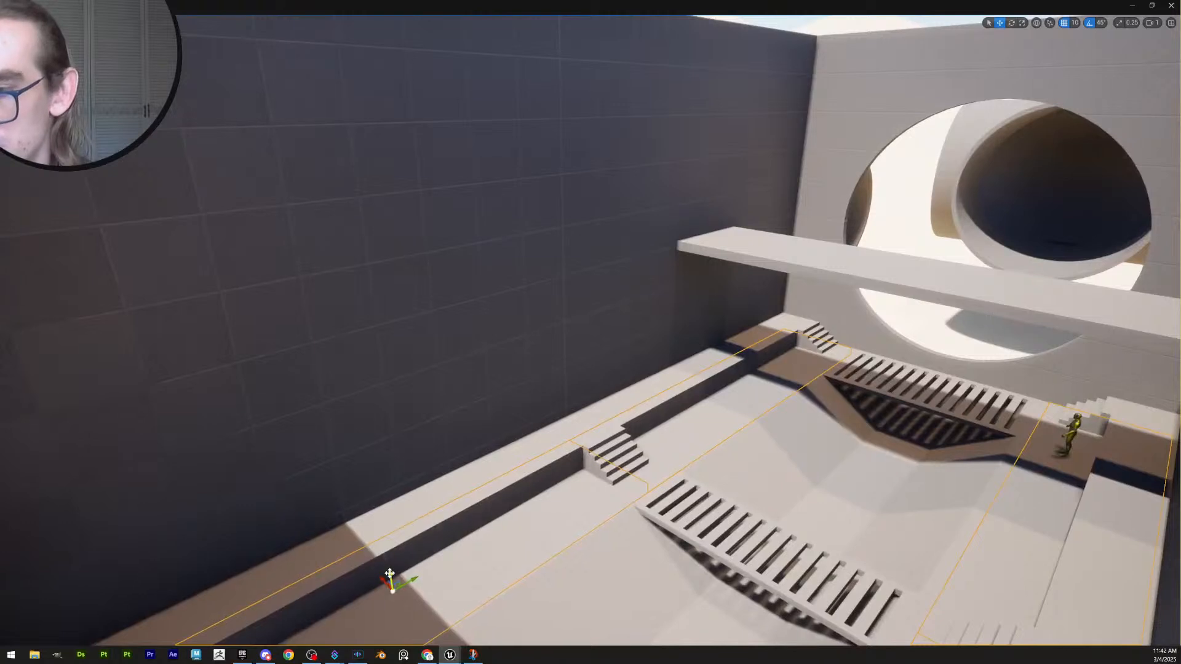
{"action": "left_click_drag", "start_coordinate": [390, 577], "coordinate": [409, 372]}
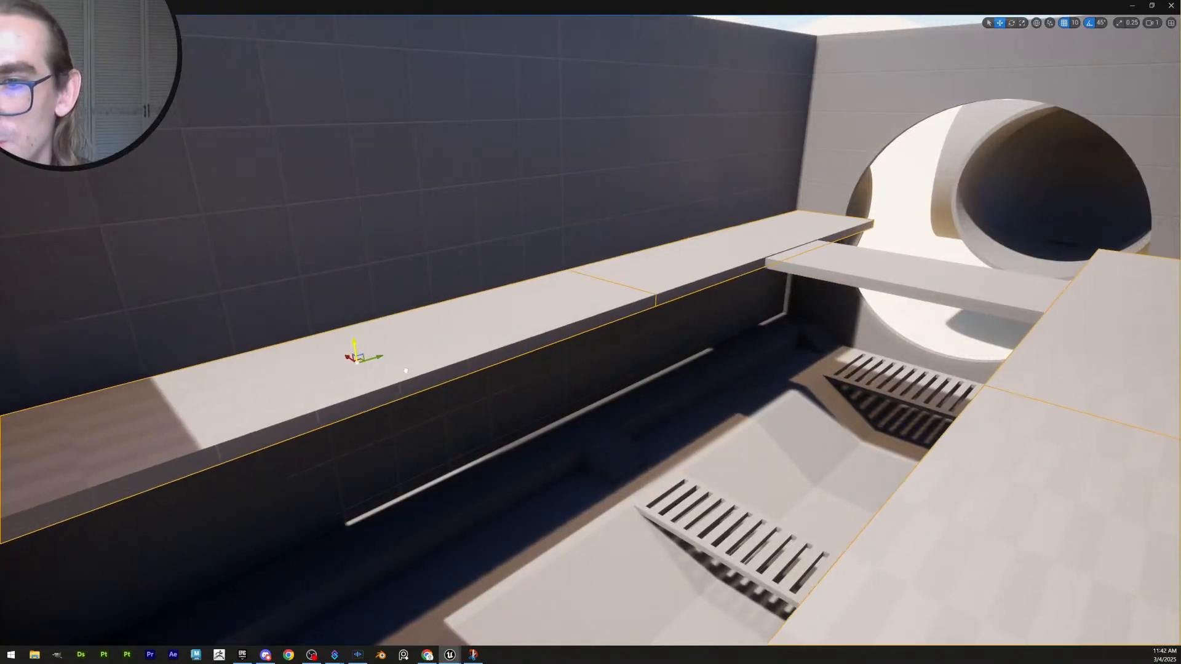
Set the position snap to 5 and nudge the raised walkways vertically level with the bridge deck
{"action": "left_click", "coordinate": [1072, 29]}
{"action": "left_click", "coordinate": [1085, 55]}
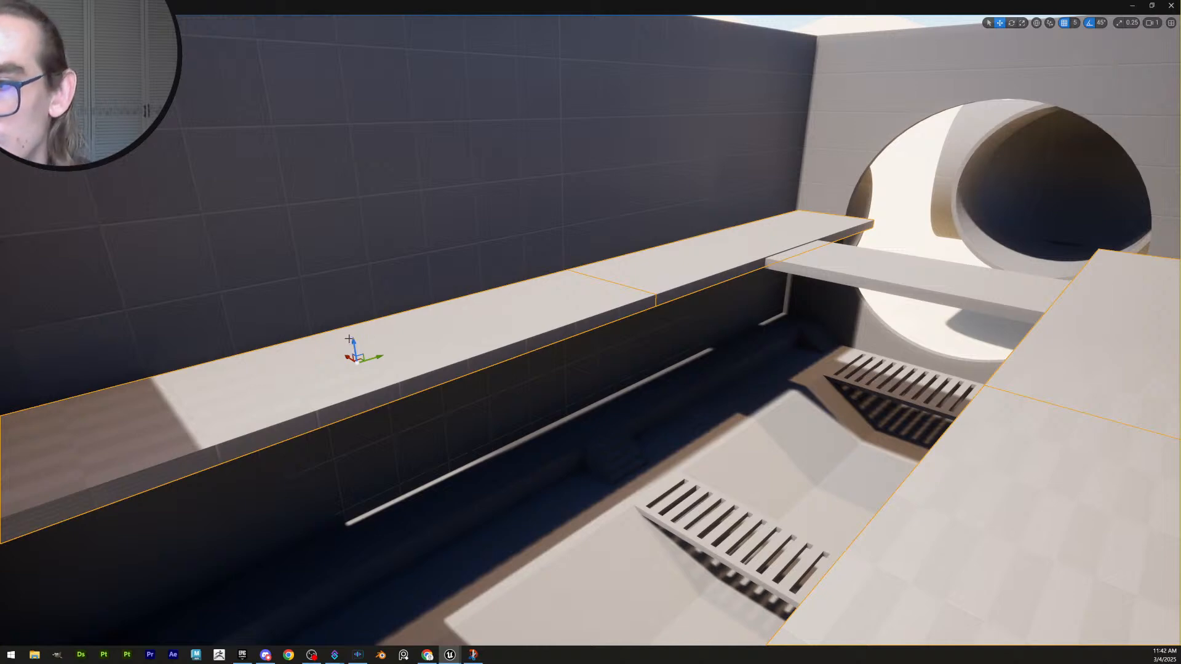
{"action": "left_click_drag", "start_coordinate": [353, 342], "coordinate": [354, 346]}
Hide the two low ledge sections along the left-hand wall to expose the floor slabs
{"action": "right_click_drag", "start_coordinate": [355, 345], "coordinate": [418, 414]}
{"action": "key", "text": "e"}
{"action": "scroll", "coordinate": [355, 346], "scroll_direction": "up", "scroll_amount": 1}
{"action": "key", "text": "s"}
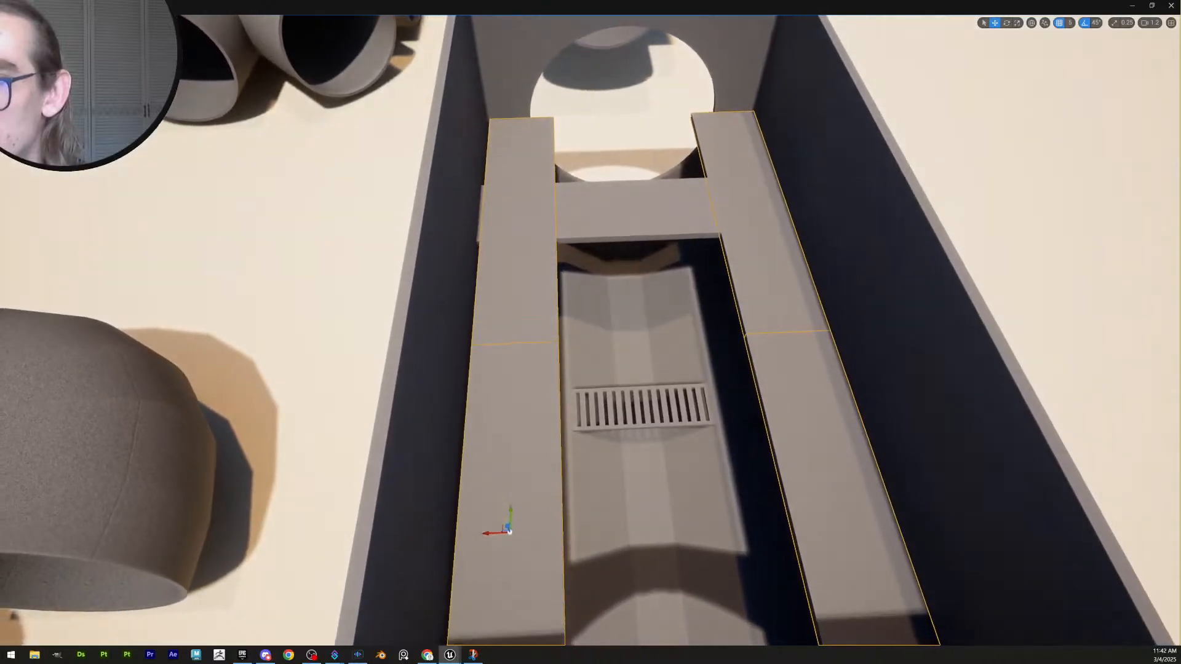
{"action": "key", "text": "w"}
{"action": "right_click_drag", "start_coordinate": [545, 310], "coordinate": [661, 390]}
{"action": "right_click", "coordinate": [680, 400]}
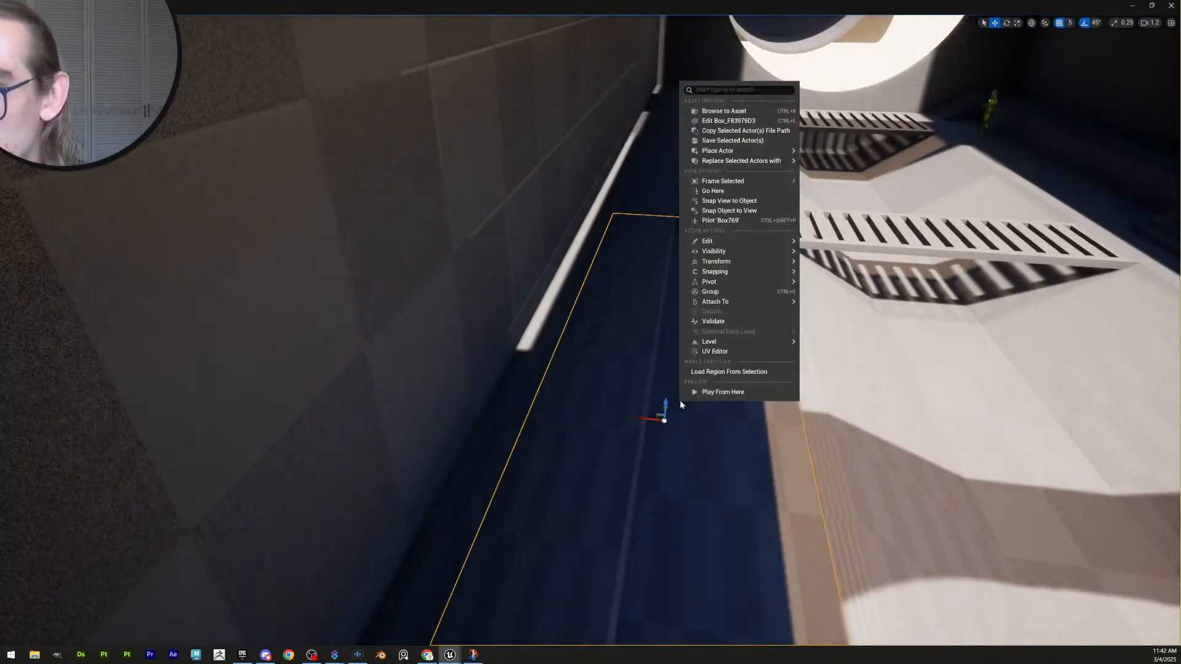
{"action": "key", "text": "a"}
{"action": "right_click_drag", "start_coordinate": [701, 463], "coordinate": [669, 463]}
{"action": "key", "text": "d"}
{"action": "left_click", "coordinate": [654, 240]}
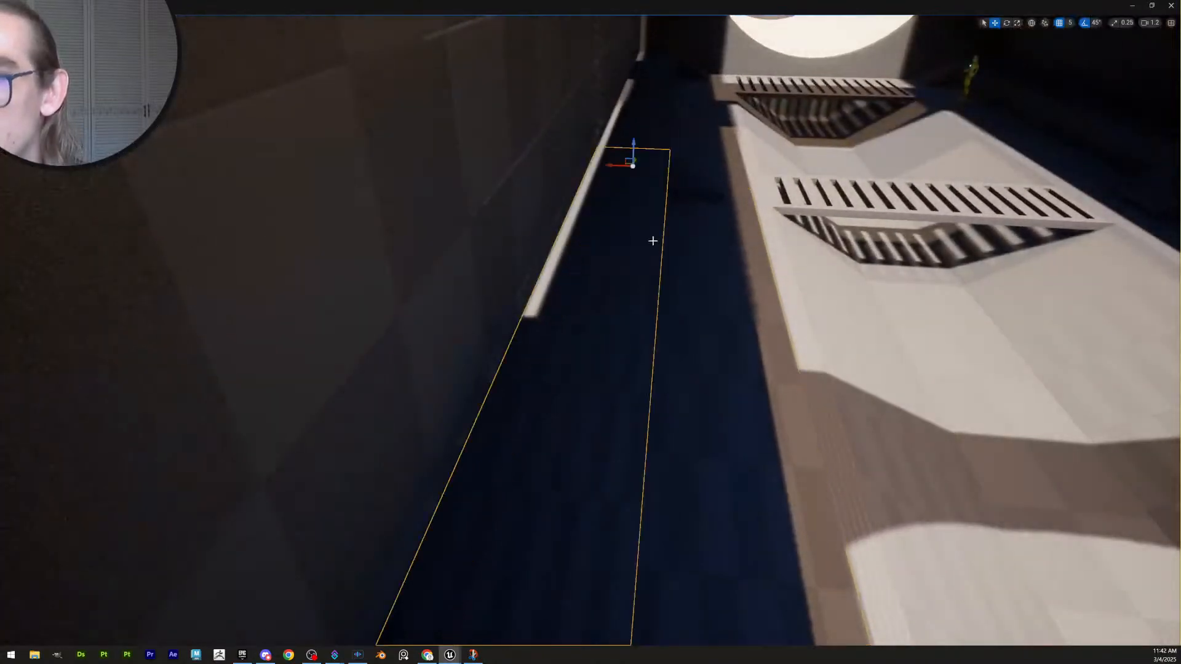
{"action": "left_click", "coordinate": [647, 125], "text": "ctrl"}
{"action": "key", "text": "Delete"}
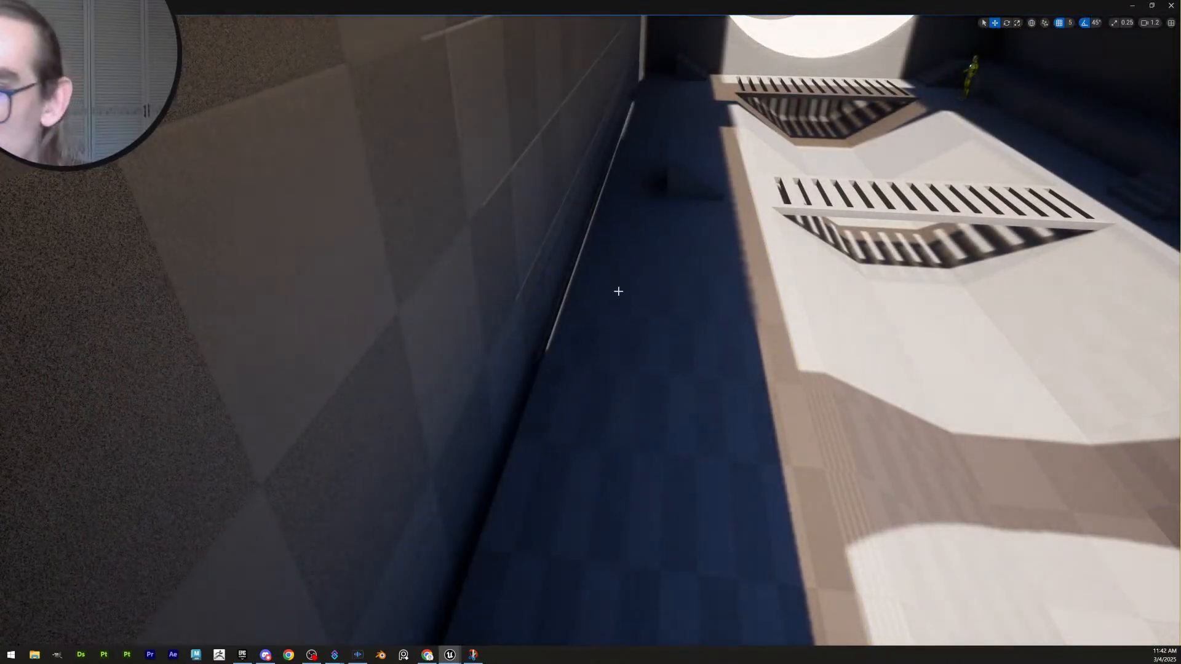
Nudge the two exposed floor slabs sideways toward the left-hand wall and clear the selection
{"action": "left_click", "coordinate": [620, 289]}
{"action": "left_click", "coordinate": [641, 142], "text": "ctrl"}
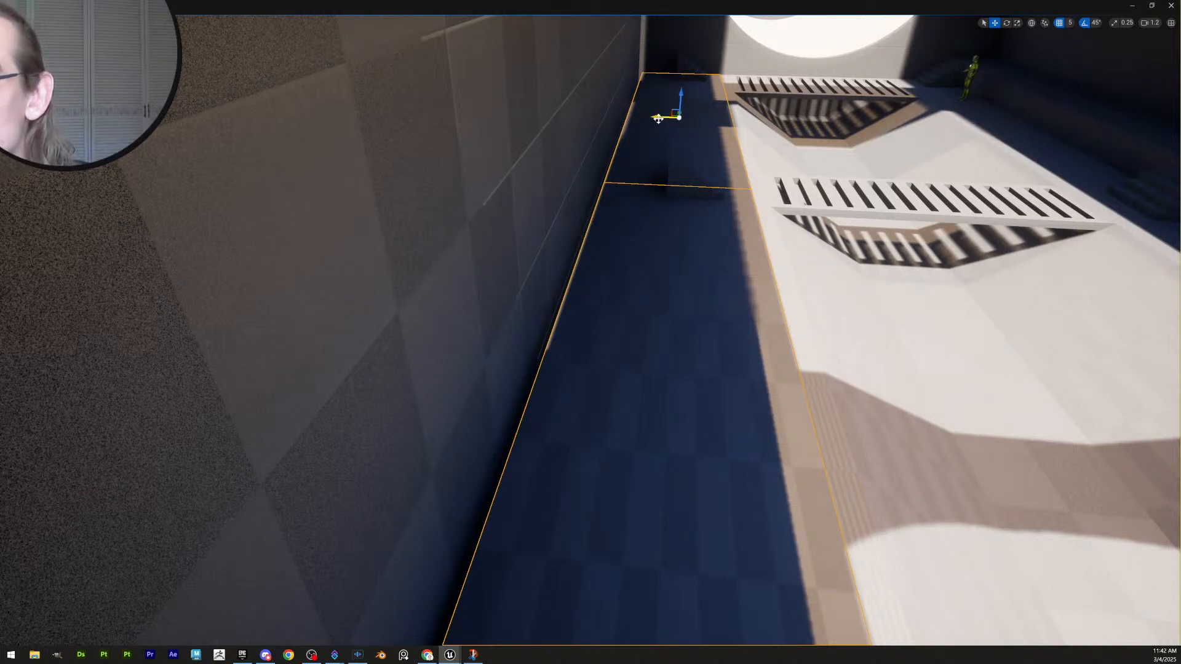
{"action": "left_click_drag", "start_coordinate": [657, 118], "coordinate": [652, 121]}
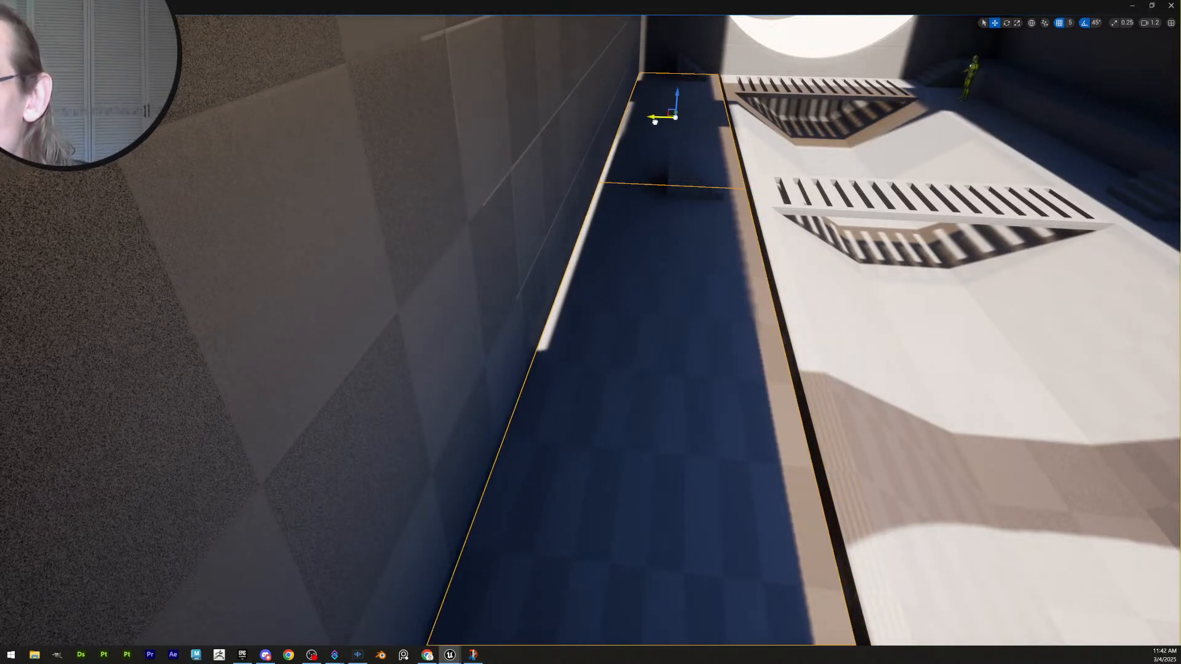
{"action": "mouse_move", "coordinate": [623, 299]}
{"action": "right_mouse_down"}
{"action": "mouse_move", "coordinate": [640, 289]}
{"action": "mouse_move", "coordinate": [621, 300]}
{"action": "right_mouse_up"}
{"action": "left_click", "coordinate": [622, 299]}
{"action": "left_click_drag", "start_coordinate": [603, 416], "coordinate": [593, 415]}
{"action": "key", "text": "Escape"}
Hide the four raised walkway sections on both sides of the chamber so the floor can be seen from above
{"action": "right_click_drag", "start_coordinate": [754, 348], "coordinate": [482, 266]}
{"action": "scroll", "coordinate": [777, 372], "scroll_direction": "up", "scroll_amount": 1}
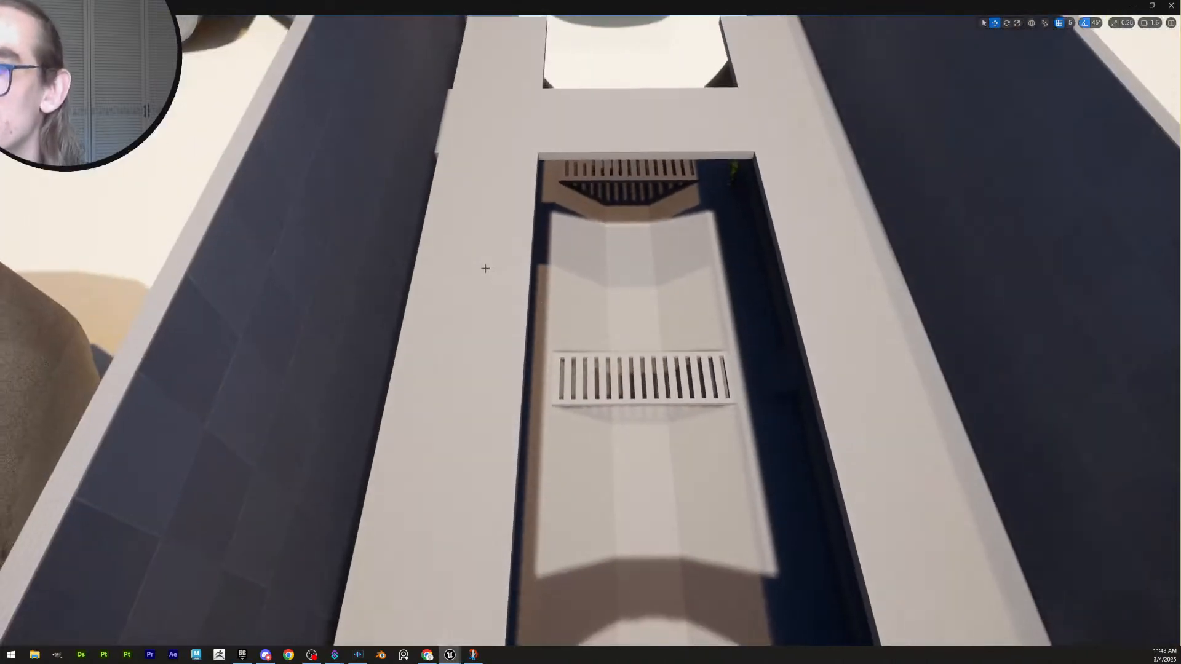
{"action": "left_click", "coordinate": [493, 272]}
{"action": "key", "text": "End"}
{"action": "key", "text": "Delete"}
{"action": "left_click", "coordinate": [801, 223]}
{"action": "key", "text": "Delete"}
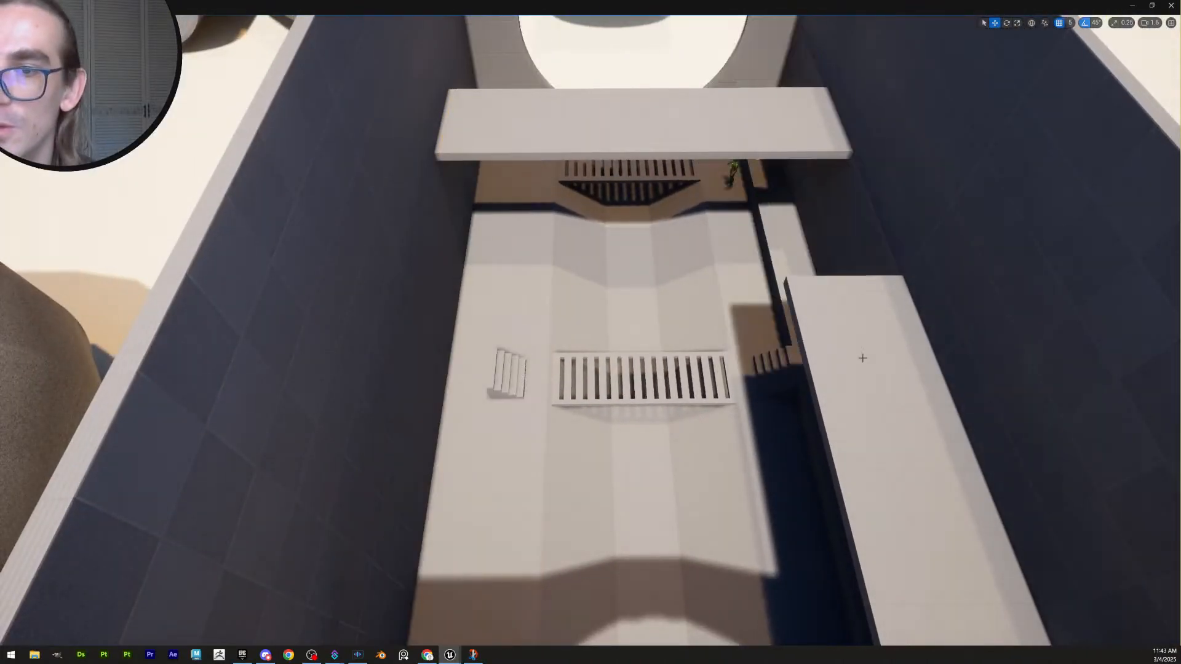
{"action": "left_click", "coordinate": [862, 355]}
{"action": "key", "text": "Delete"}
Select the left-hand floor slabs with the adjoining sloped channel side, align them sideways with the wall, and deselect them
{"action": "right_click_drag", "start_coordinate": [751, 272], "coordinate": [627, 264]}
{"action": "scroll", "coordinate": [751, 271], "scroll_direction": "up", "scroll_amount": 4}
{"action": "key", "text": "w"}
{"action": "right_click_drag", "start_coordinate": [590, 333], "coordinate": [517, 240]}
{"action": "scroll", "coordinate": [590, 332], "scroll_direction": "down", "scroll_amount": 4}
{"action": "key", "text": "e"}
{"action": "left_click", "coordinate": [449, 240]}
{"action": "left_click", "coordinate": [563, 283], "text": "shift"}
{"action": "right_click_drag", "start_coordinate": [563, 283], "coordinate": [513, 181]}
{"action": "key", "text": "d"}
{"action": "key", "text": "q"}
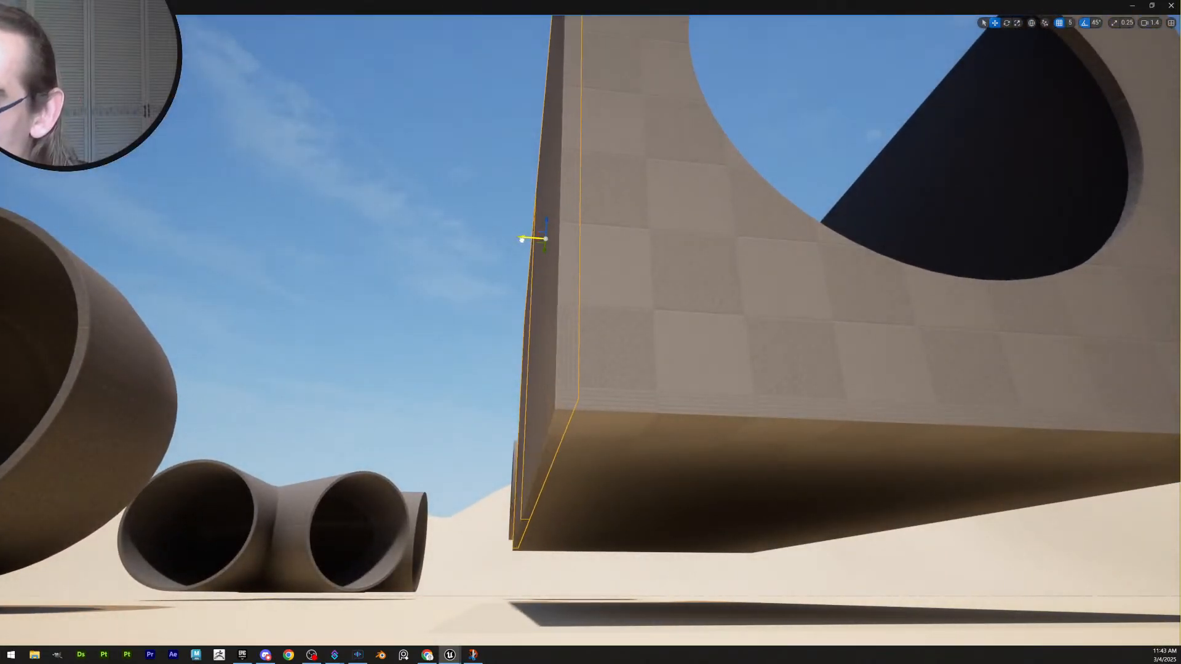
{"action": "right_click_drag", "start_coordinate": [513, 182], "coordinate": [566, 190]}
{"action": "right_click_drag", "start_coordinate": [609, 344], "coordinate": [609, 381]}
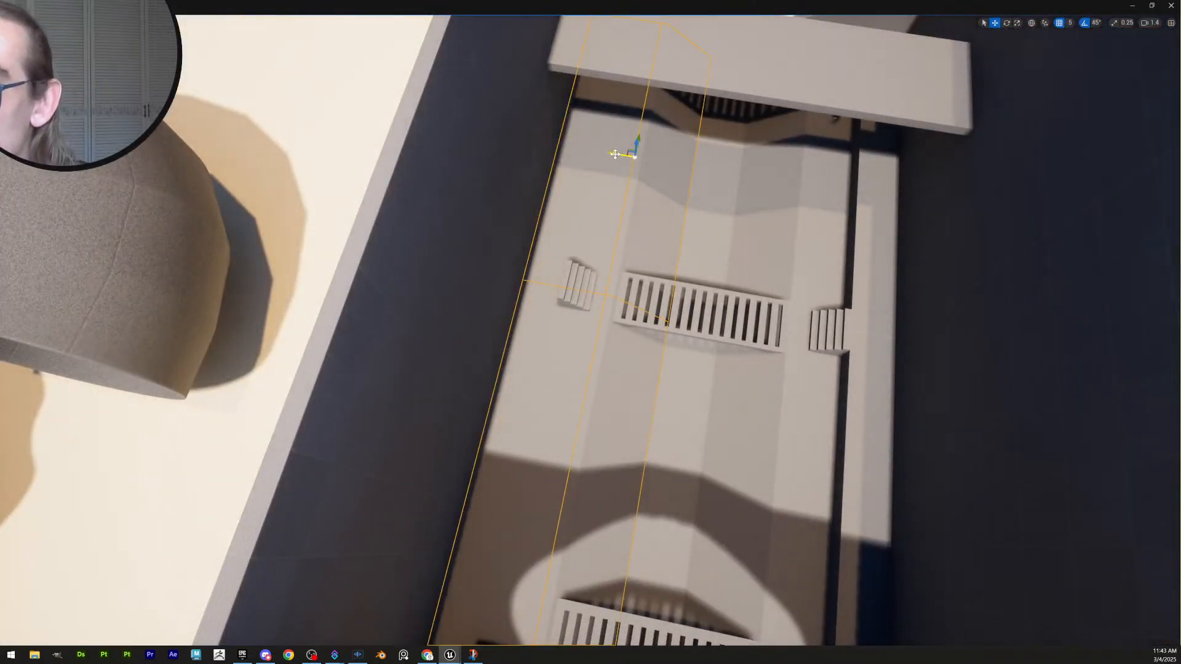
{"action": "left_click_drag", "start_coordinate": [615, 154], "coordinate": [621, 155]}
{"action": "right_click_drag", "start_coordinate": [621, 155], "coordinate": [584, 152]}
{"action": "scroll", "coordinate": [622, 175], "scroll_direction": "down", "scroll_amount": 1}
{"action": "scroll", "coordinate": [606, 163], "scroll_direction": "down", "scroll_amount": 2}
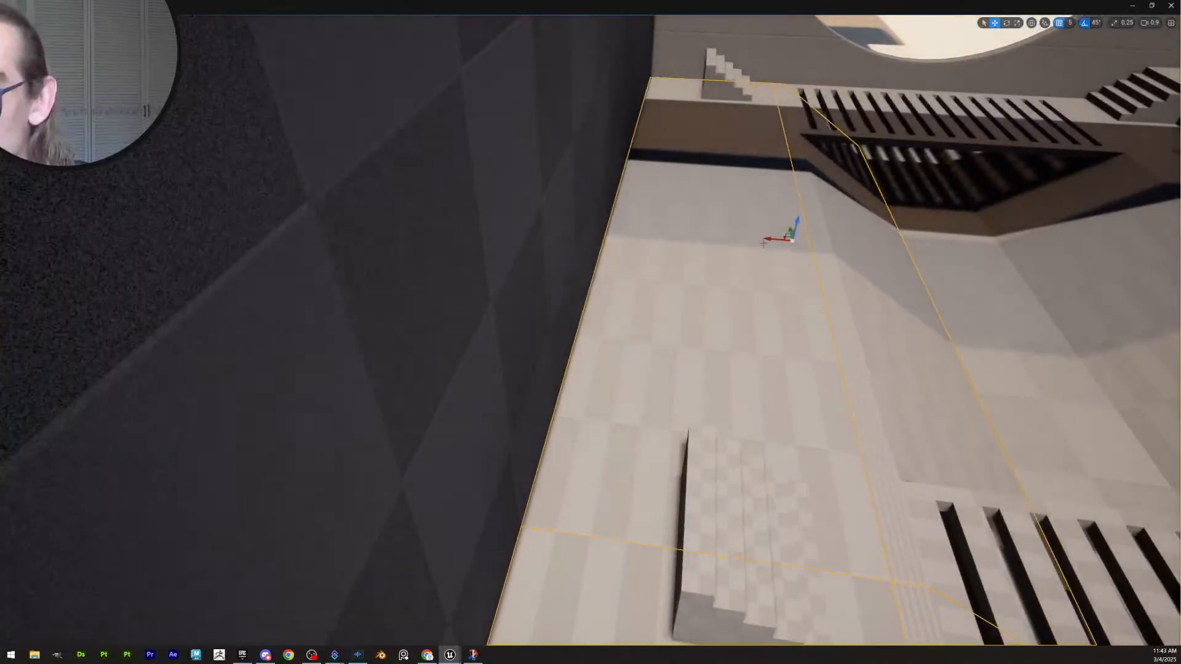
{"action": "left_click_drag", "start_coordinate": [769, 240], "coordinate": [767, 246]}
{"action": "key", "text": "Escape"}
Show all the hidden ledges and raised walkways again
{"action": "right_click_drag", "start_coordinate": [771, 251], "coordinate": [808, 352]}
{"action": "scroll", "coordinate": [748, 270], "scroll_direction": "up", "scroll_amount": 3}
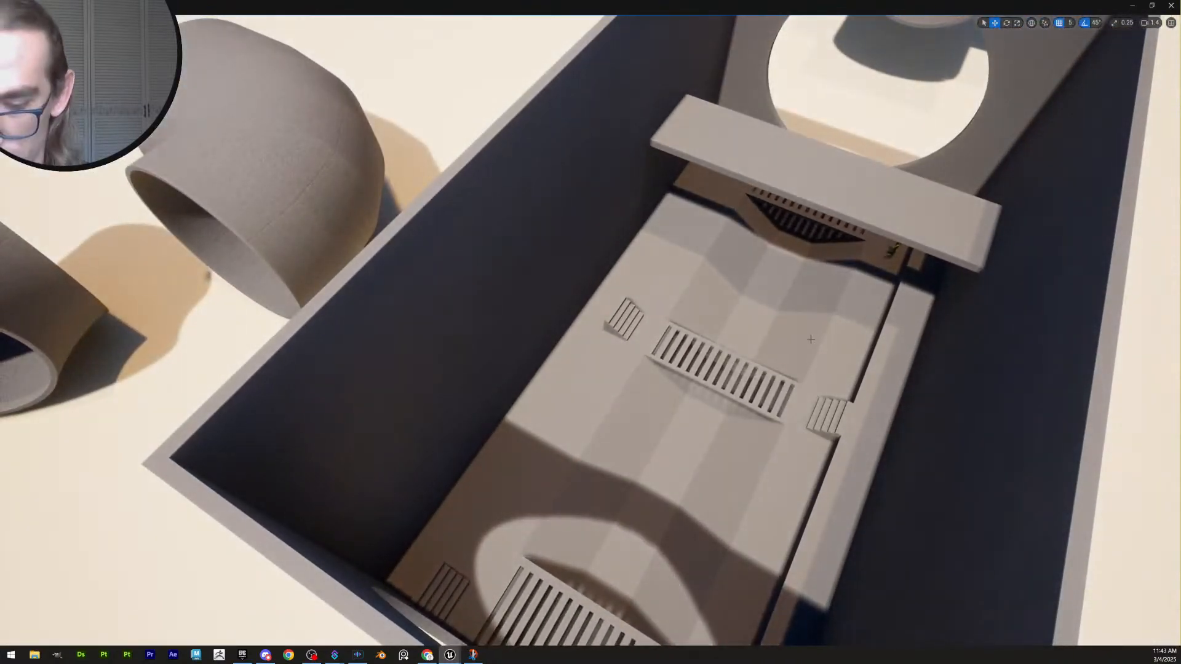
{"action": "key", "text": "ctrl+h"}
Select the left-hand ledge sections together with their staircases, nudge them sideways toward the wall, and clear the selection
{"action": "right_click_drag", "start_coordinate": [668, 353], "coordinate": [658, 321]}
{"action": "scroll", "coordinate": [597, 311], "scroll_direction": "down", "scroll_amount": 3}
{"action": "left_click", "coordinate": [596, 311]}
{"action": "scroll", "coordinate": [641, 315], "scroll_direction": "down", "scroll_amount": 2}
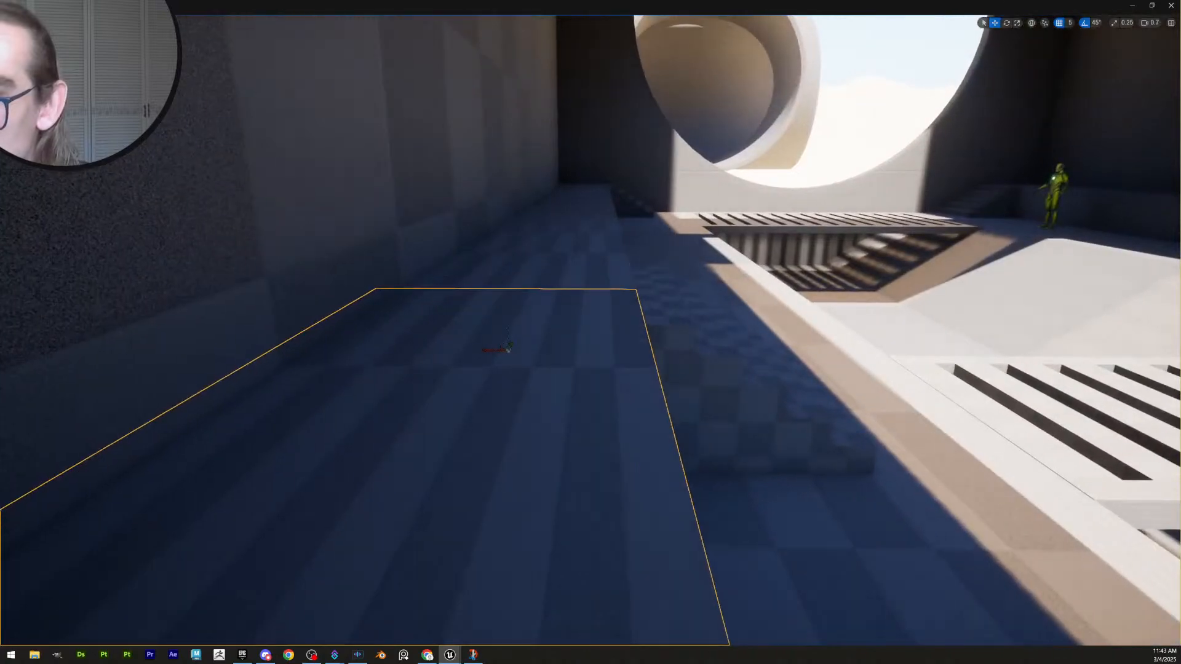
{"action": "left_click", "coordinate": [686, 360]}
{"action": "left_click", "coordinate": [631, 389]}
{"action": "left_click", "coordinate": [696, 401]}
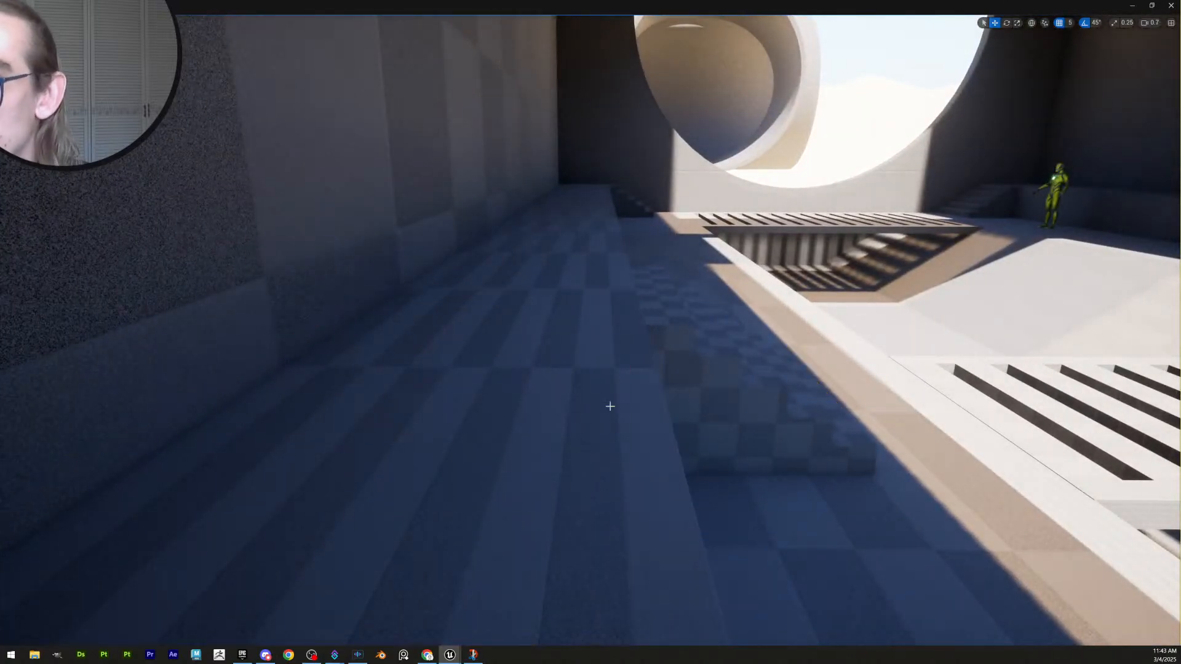
{"action": "left_click", "coordinate": [610, 406]}
{"action": "right_click_drag", "start_coordinate": [611, 406], "coordinate": [693, 435]}
{"action": "left_click", "coordinate": [644, 378]}
{"action": "scroll", "coordinate": [644, 378], "scroll_direction": "up", "scroll_amount": 1}
{"action": "right_click_drag", "start_coordinate": [643, 378], "coordinate": [551, 401]}
{"action": "left_click", "coordinate": [669, 185]}
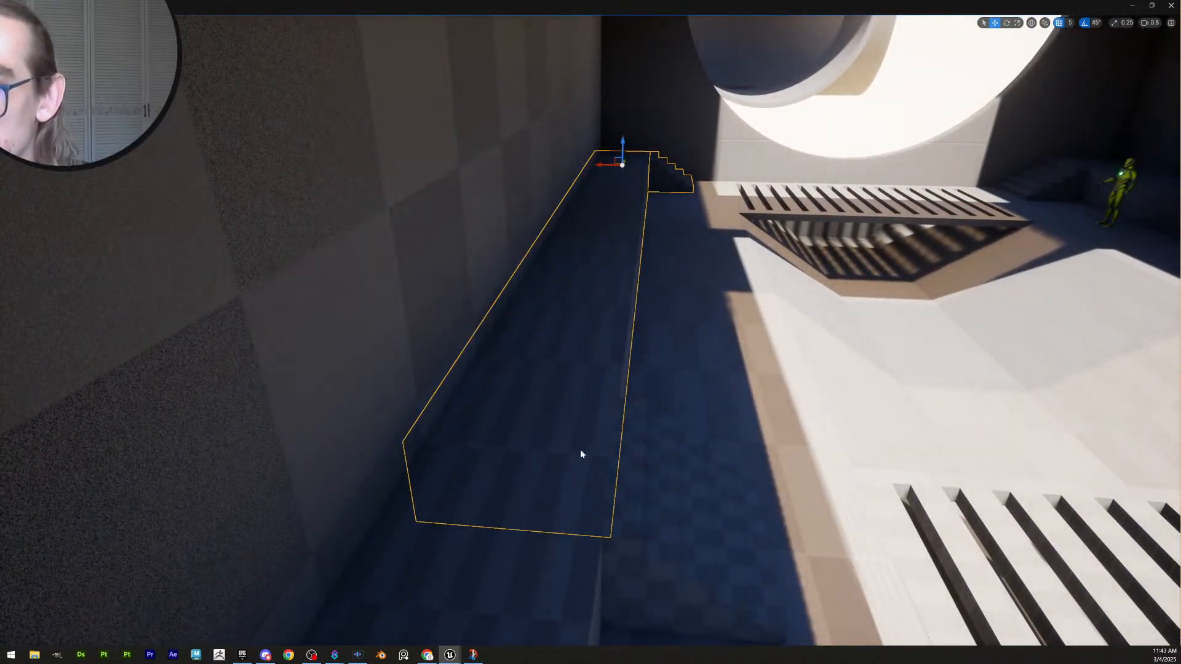
{"action": "left_click", "coordinate": [572, 563], "text": "shift"}
{"action": "left_click", "coordinate": [668, 470], "text": "shift"}
{"action": "right_click_drag", "start_coordinate": [673, 407], "coordinate": [283, 391]}
{"action": "left_click", "coordinate": [543, 278], "text": "shift"}
{"action": "mouse_move", "coordinate": [710, 400]}
{"action": "right_mouse_down"}
{"action": "mouse_move", "coordinate": [722, 439]}
{"action": "mouse_move", "coordinate": [705, 452]}
{"action": "mouse_move", "coordinate": [704, 411]}
{"action": "right_mouse_up"}
{"action": "left_click_drag", "start_coordinate": [613, 231], "coordinate": [608, 230]}
{"action": "key", "text": "Escape"}
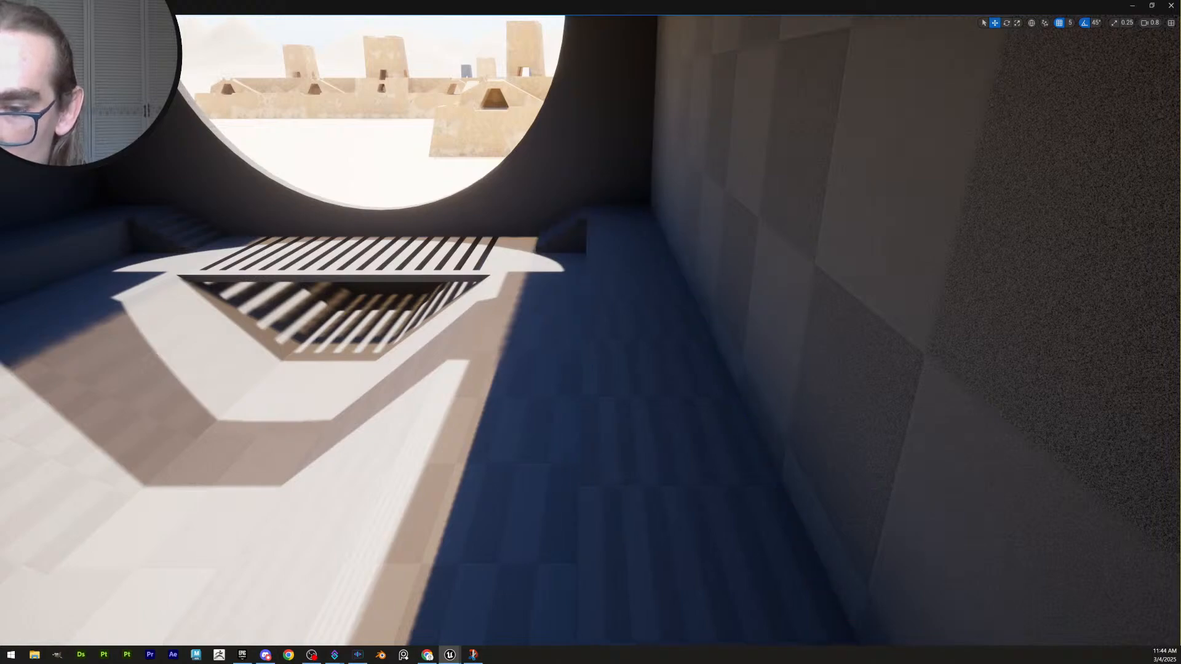
Scale the near right-hand raised walkway to about half its width
{"action": "right_click_drag", "start_coordinate": [665, 343], "coordinate": [1120, 423]}
{"action": "scroll", "coordinate": [1046, 394], "scroll_direction": "up", "scroll_amount": 1}
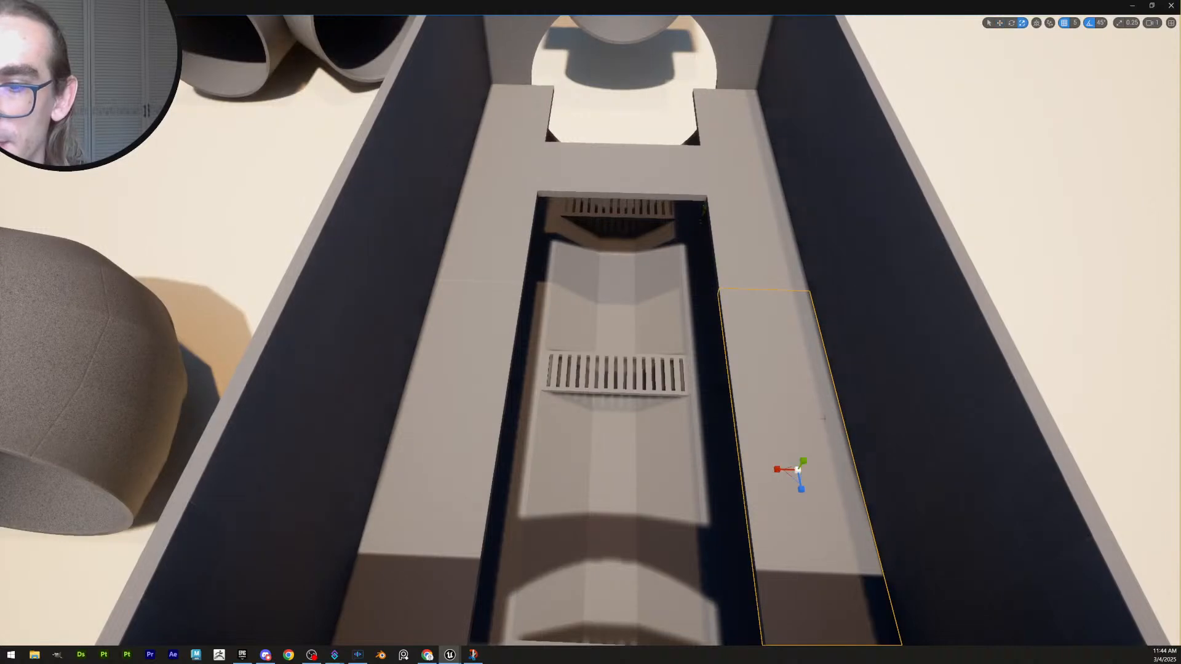
{"action": "right_click_drag", "start_coordinate": [783, 386], "coordinate": [791, 421]}
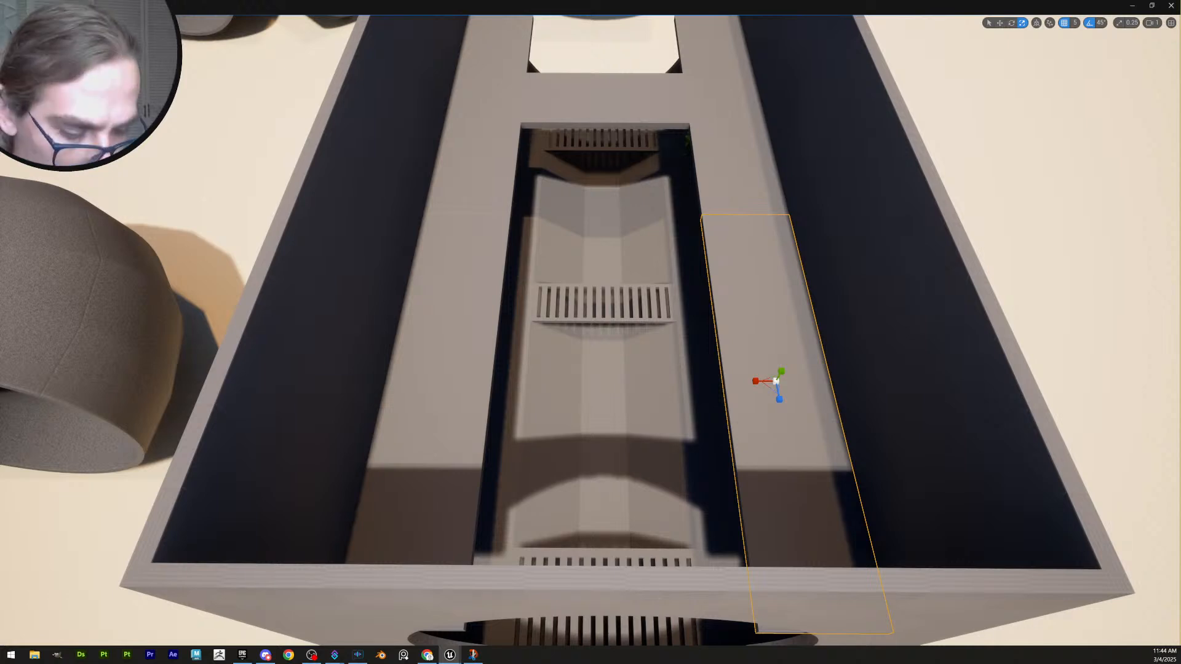
{"action": "key", "text": "ctrl+z"}
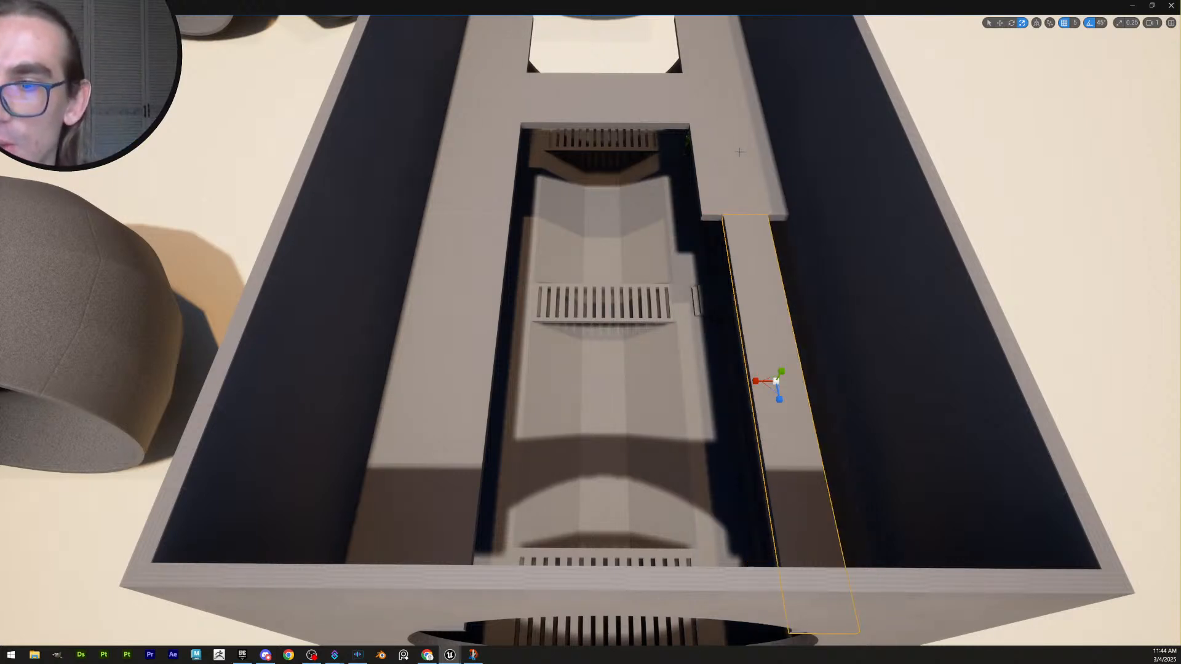
Scale the other three raised walkway sections to the same narrow width as the near right-hand one
{"action": "left_click", "coordinate": [744, 200]}
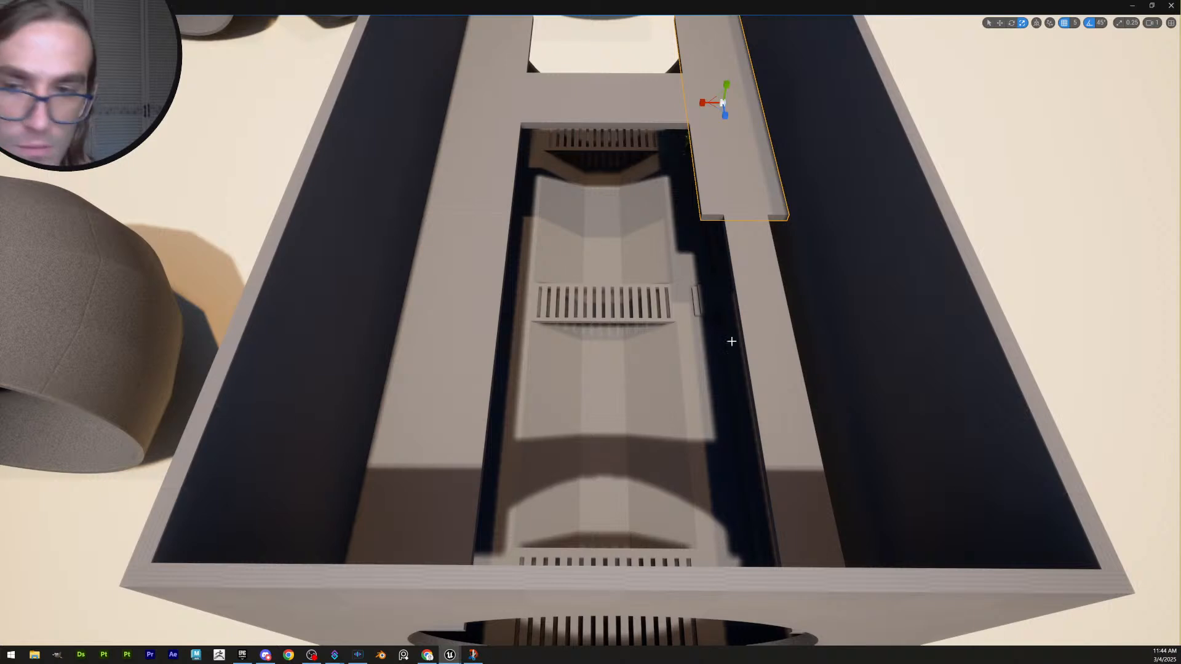
{"action": "left_click", "coordinate": [788, 378]}
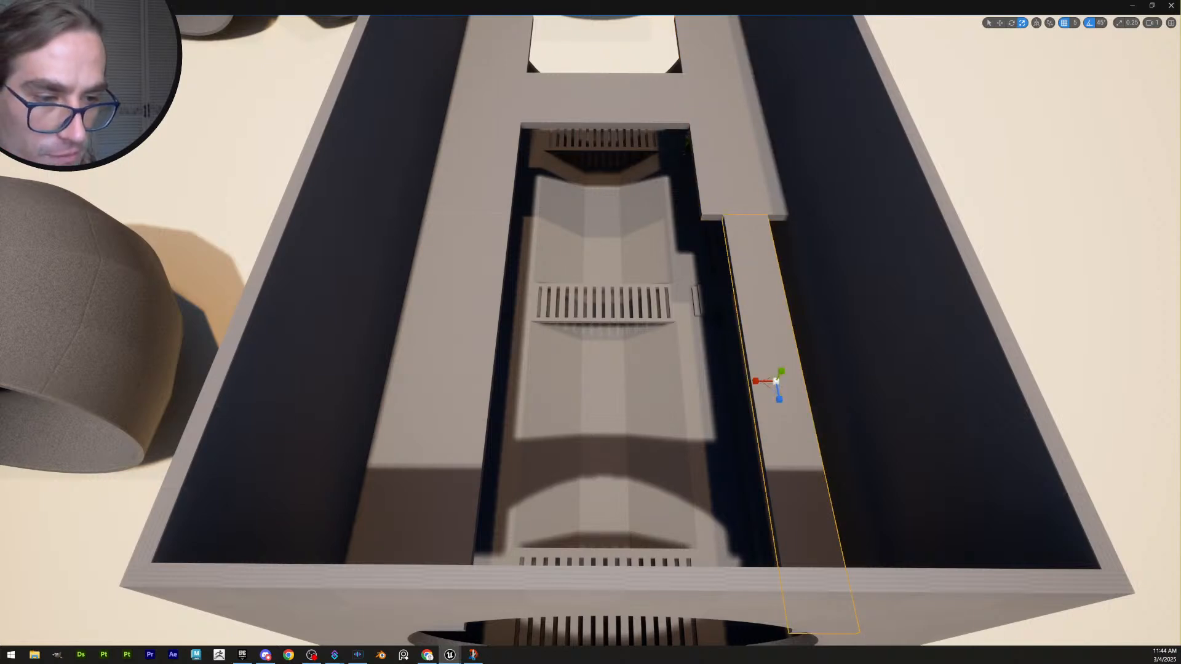
{"action": "right_click_drag", "start_coordinate": [830, 307], "coordinate": [826, 293]}
{"action": "left_click", "coordinate": [763, 246]}
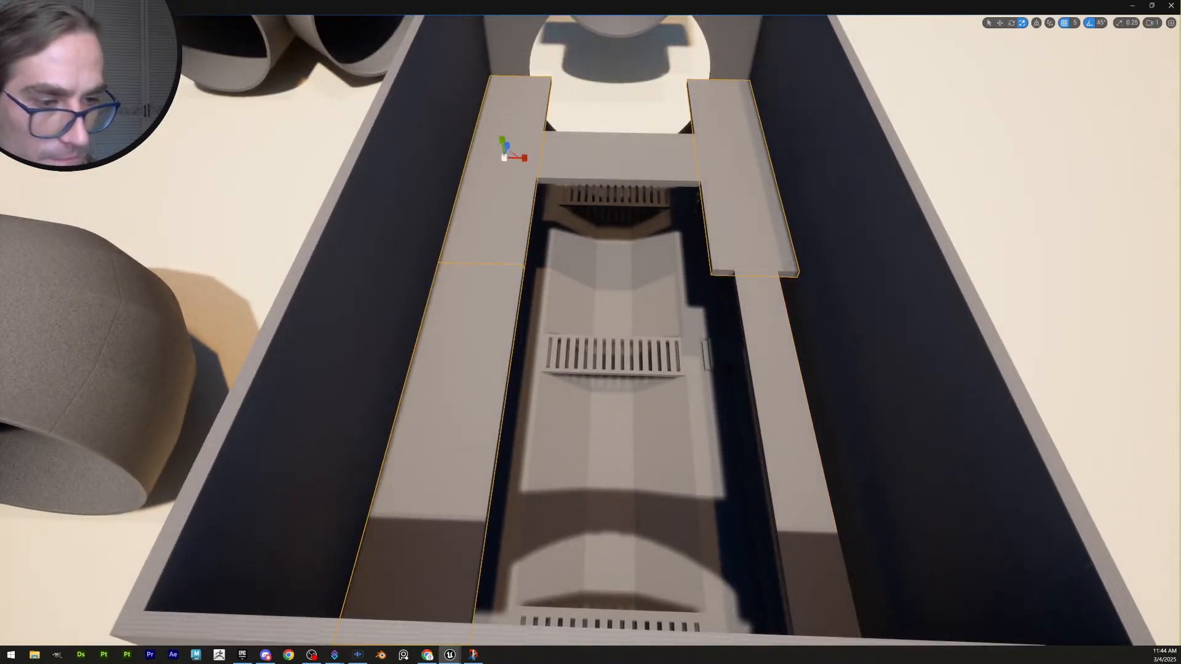
{"action": "key", "text": "ctrl+z"}
Select both right-hand raised walkway sections and move them sideways toward the right wall
{"action": "key", "text": "q"}
{"action": "left_click", "coordinate": [748, 217]}
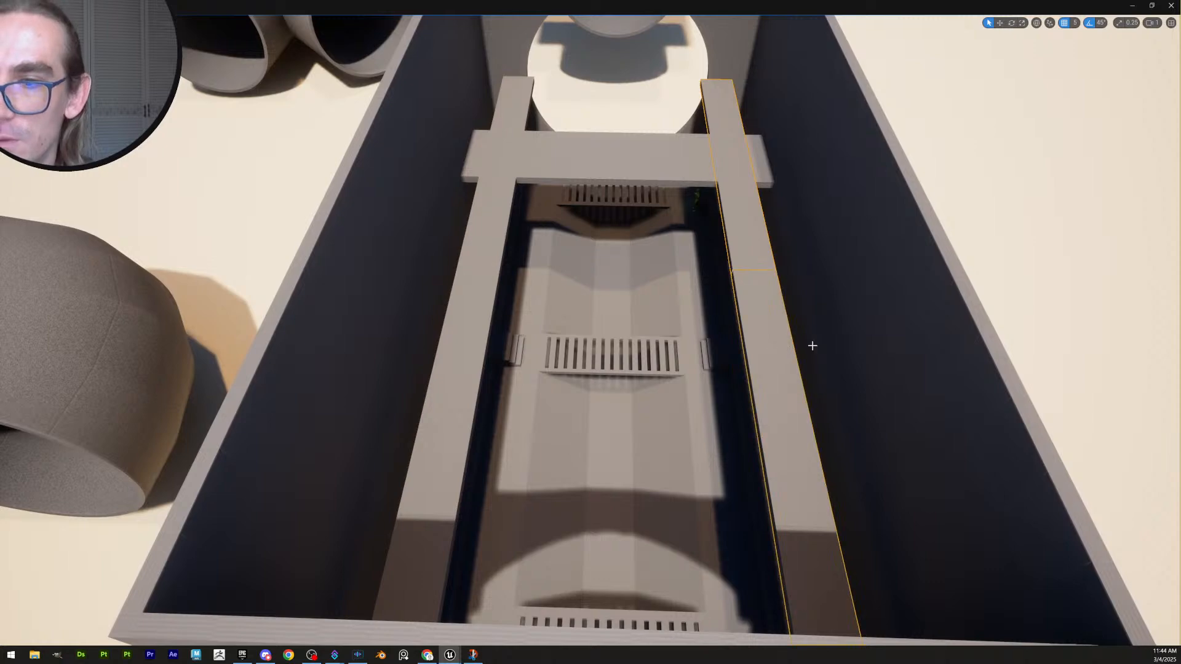
{"action": "left_click_drag", "start_coordinate": [763, 437], "coordinate": [794, 437]}
Select both left-hand raised walkway sections, move them sideways flush against the left wall, and clear the selection
{"action": "right_click_drag", "start_coordinate": [794, 437], "coordinate": [855, 412]}
{"action": "mouse_move", "coordinate": [677, 293]}
{"action": "right_mouse_down"}
{"action": "mouse_move", "coordinate": [692, 320]}
{"action": "mouse_move", "coordinate": [689, 286]}
{"action": "mouse_move", "coordinate": [677, 307]}
{"action": "right_mouse_up"}
{"action": "left_click_drag", "start_coordinate": [646, 239], "coordinate": [638, 244]}
{"action": "right_click_drag", "start_coordinate": [637, 244], "coordinate": [569, 276]}
{"action": "scroll", "coordinate": [578, 258], "scroll_direction": "up", "scroll_amount": 3}
{"action": "left_click", "coordinate": [706, 371]}
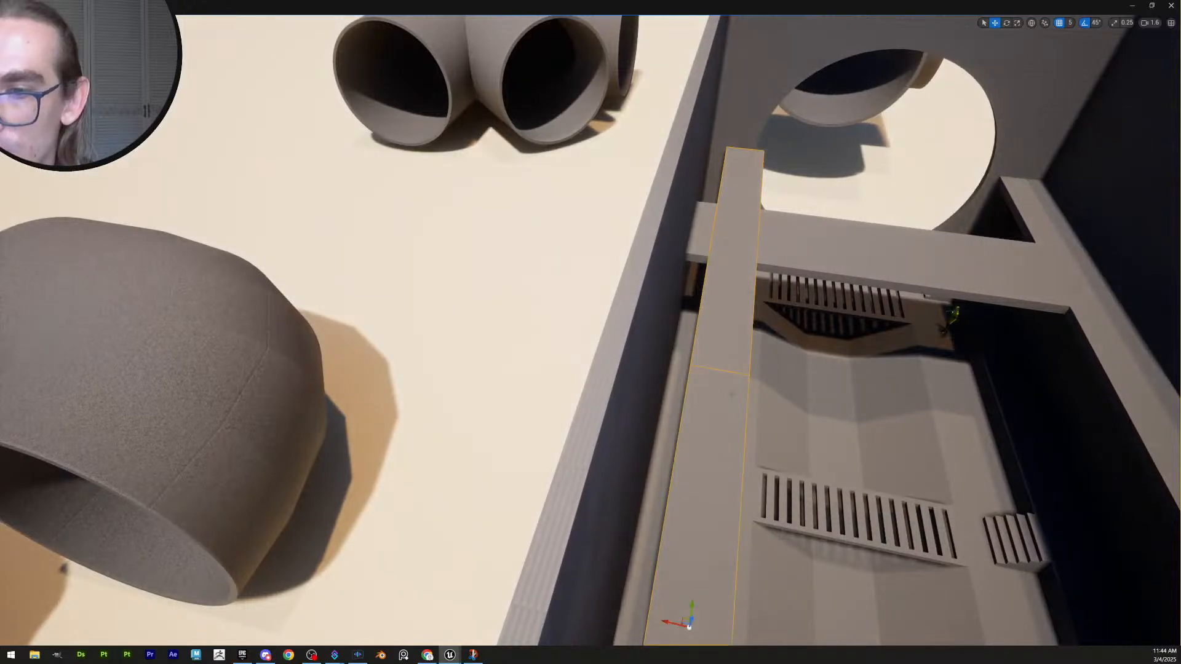
{"action": "left_click_drag", "start_coordinate": [665, 623], "coordinate": [626, 617]}
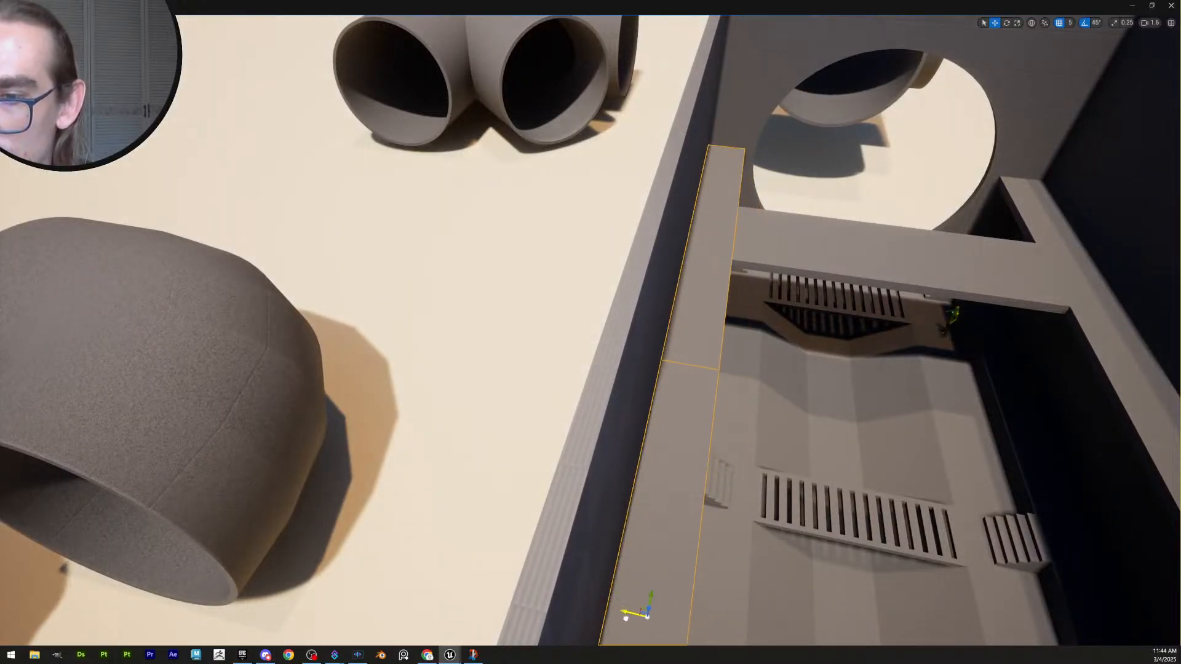
{"action": "mouse_move", "coordinate": [730, 396]}
{"action": "right_mouse_down"}
{"action": "mouse_move", "coordinate": [729, 425]}
{"action": "mouse_move", "coordinate": [724, 375]}
{"action": "mouse_move", "coordinate": [730, 396]}
{"action": "right_mouse_up"}
{"action": "scroll", "coordinate": [731, 397], "scroll_direction": "down", "scroll_amount": 4}
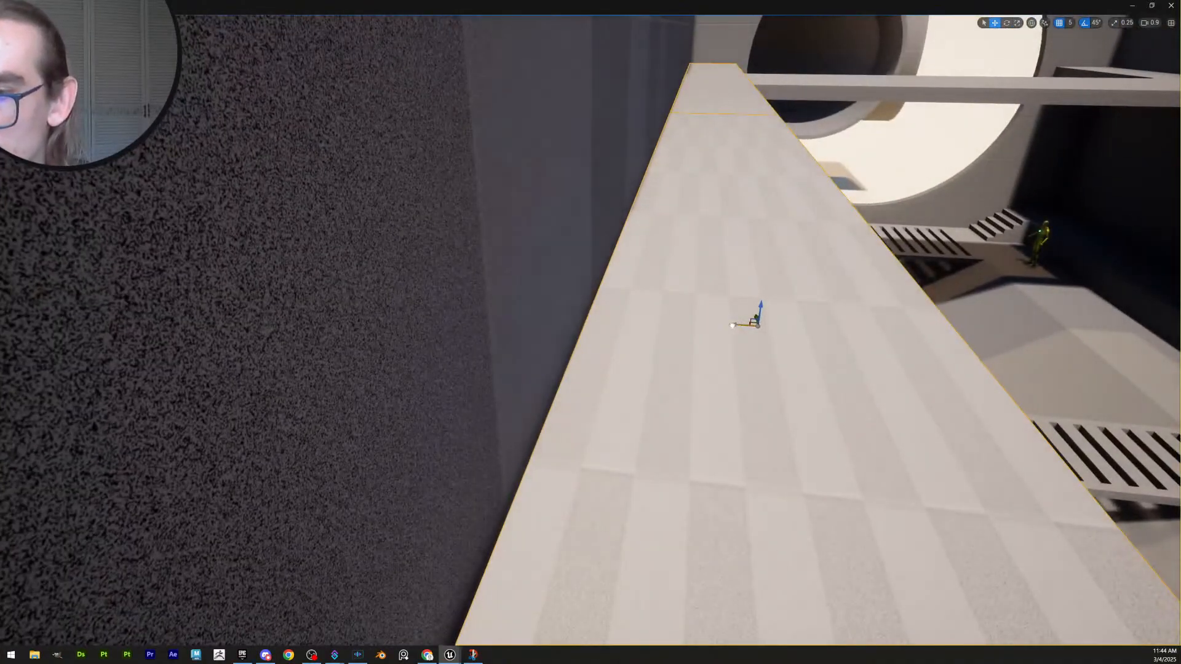
{"action": "left_click_drag", "start_coordinate": [732, 325], "coordinate": [724, 326]}
{"action": "key", "text": "Escape"}
Scale the cross bridge between the two raised walkways to about three quarters of its width
{"action": "right_click_drag", "start_coordinate": [723, 326], "coordinate": [808, 307]}
{"action": "key", "text": "w"}
{"action": "scroll", "coordinate": [724, 326], "scroll_direction": "up", "scroll_amount": 3}
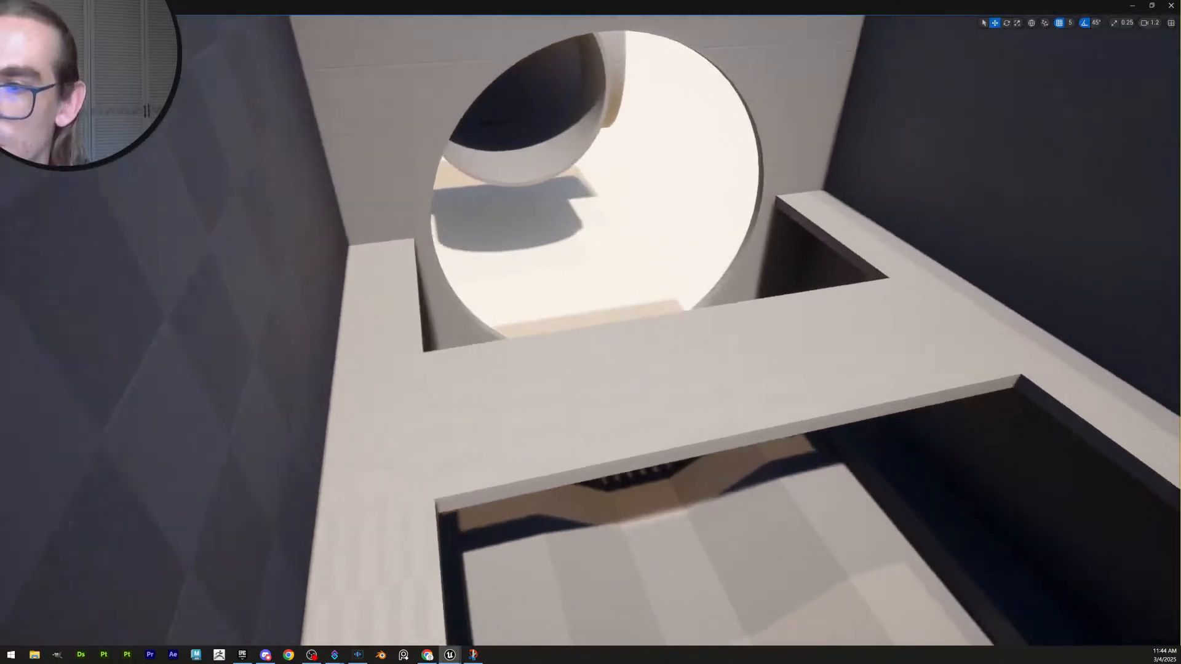
{"action": "right_click_drag", "start_coordinate": [696, 401], "coordinate": [923, 418]}
{"action": "left_click", "coordinate": [711, 390]}
{"action": "key", "text": "r"}
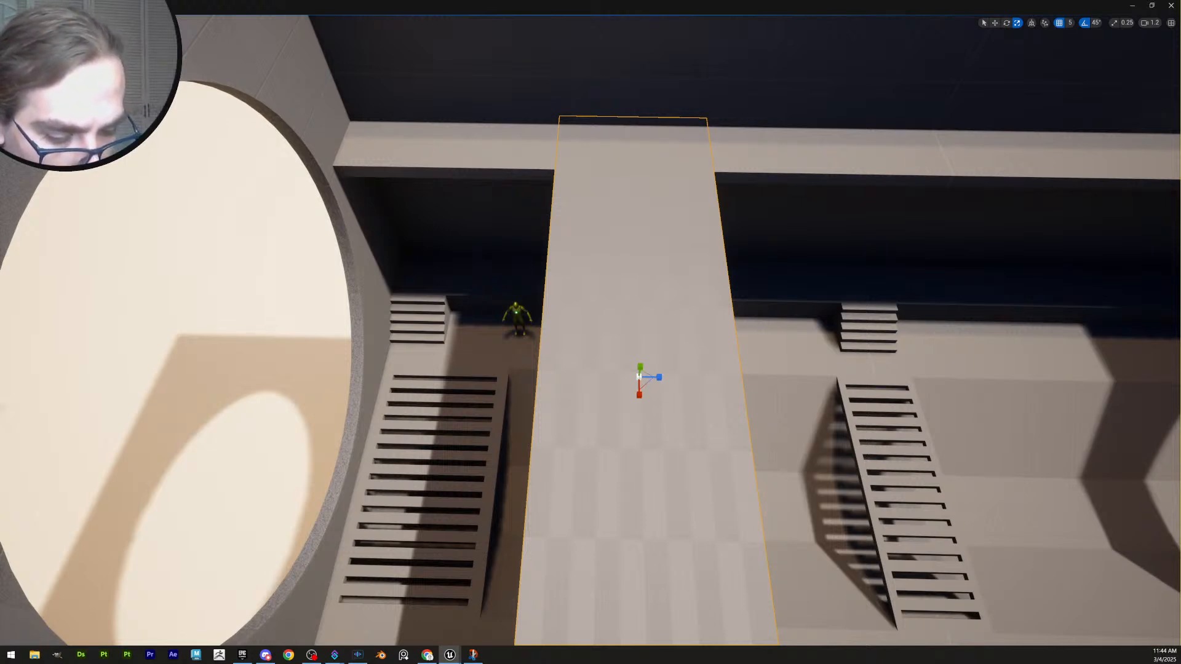
{"action": "key", "text": "Return"}
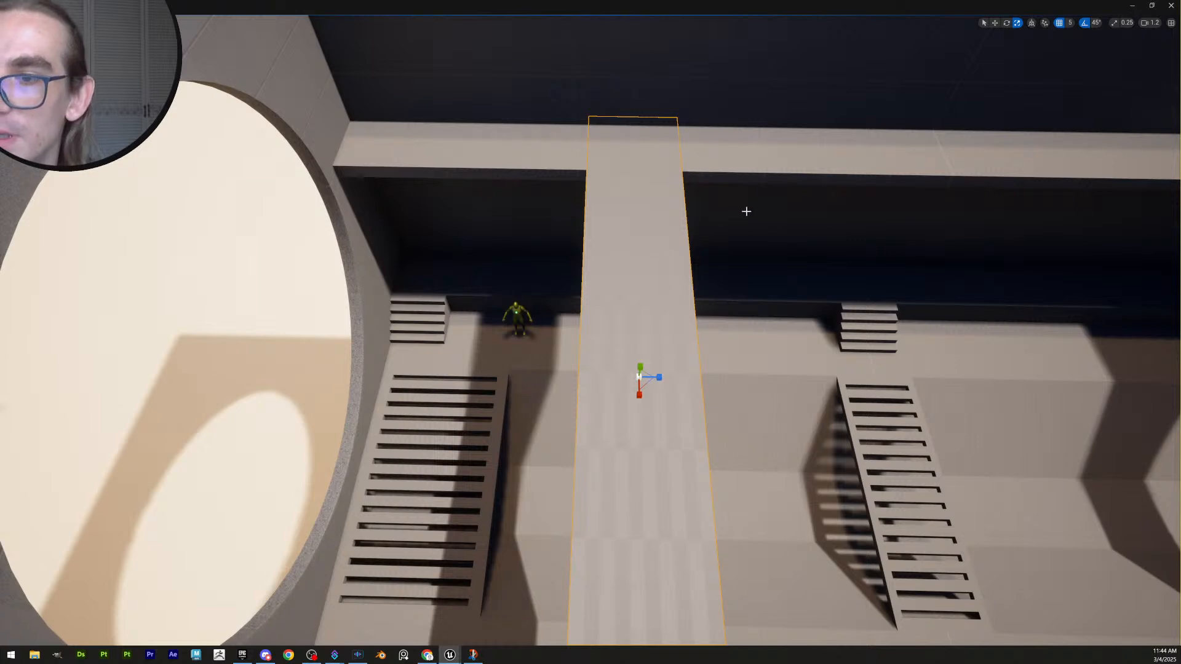
{"action": "left_click_drag", "start_coordinate": [773, 217], "coordinate": [757, 250], "text": "alt"}
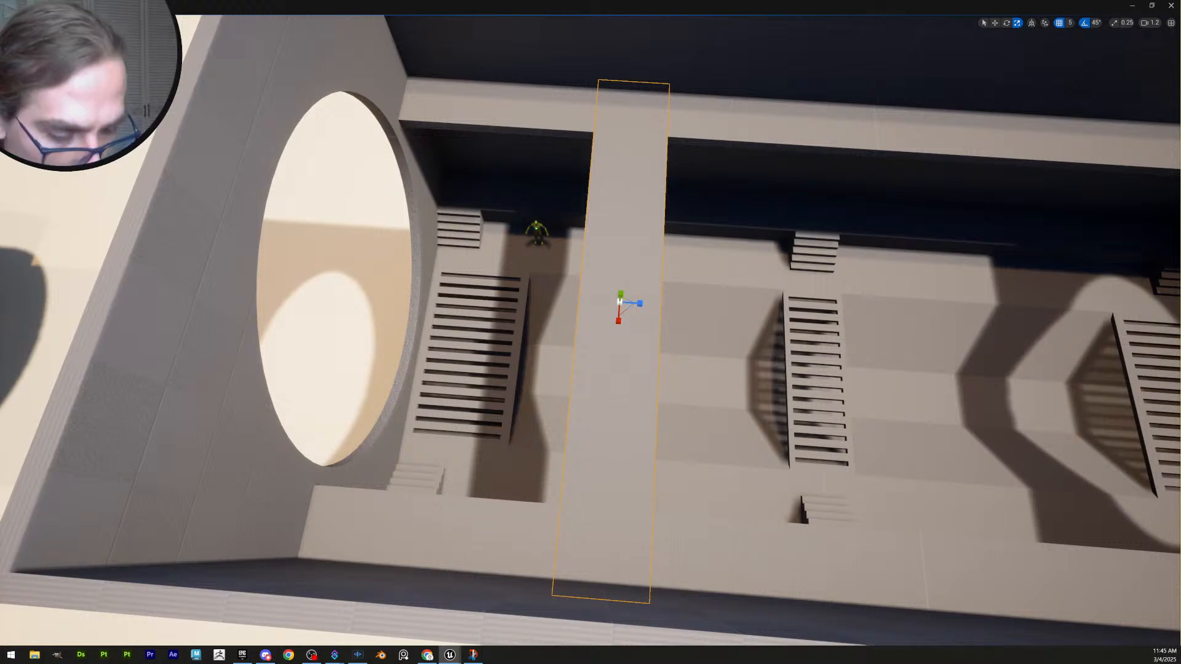
{"action": "key", "text": "Return"}
{"action": "right_click_drag", "start_coordinate": [662, 382], "coordinate": [659, 358]}
{"action": "key", "text": "q"}
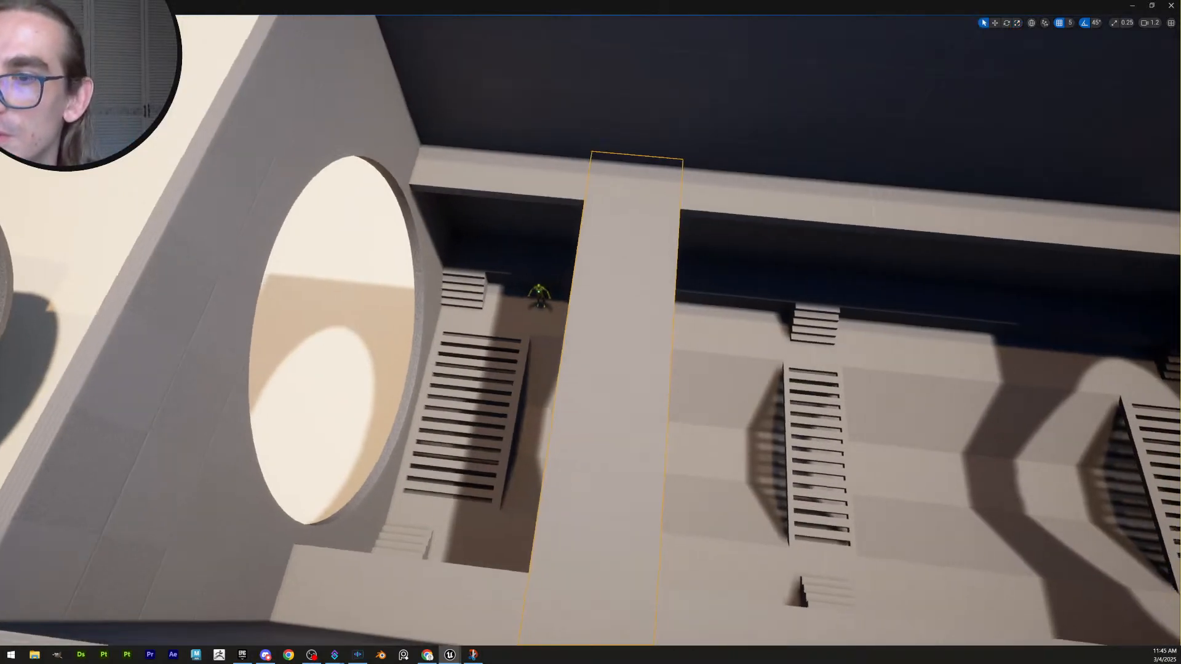
Play-test the level, running the character across the bridge, along the raised walkways and past the lower ledge staircase
{"action": "right_click_drag", "start_coordinate": [649, 451], "coordinate": [547, 438]}
{"action": "right_click", "coordinate": [652, 451]}
{"action": "left_click", "coordinate": [695, 445]}
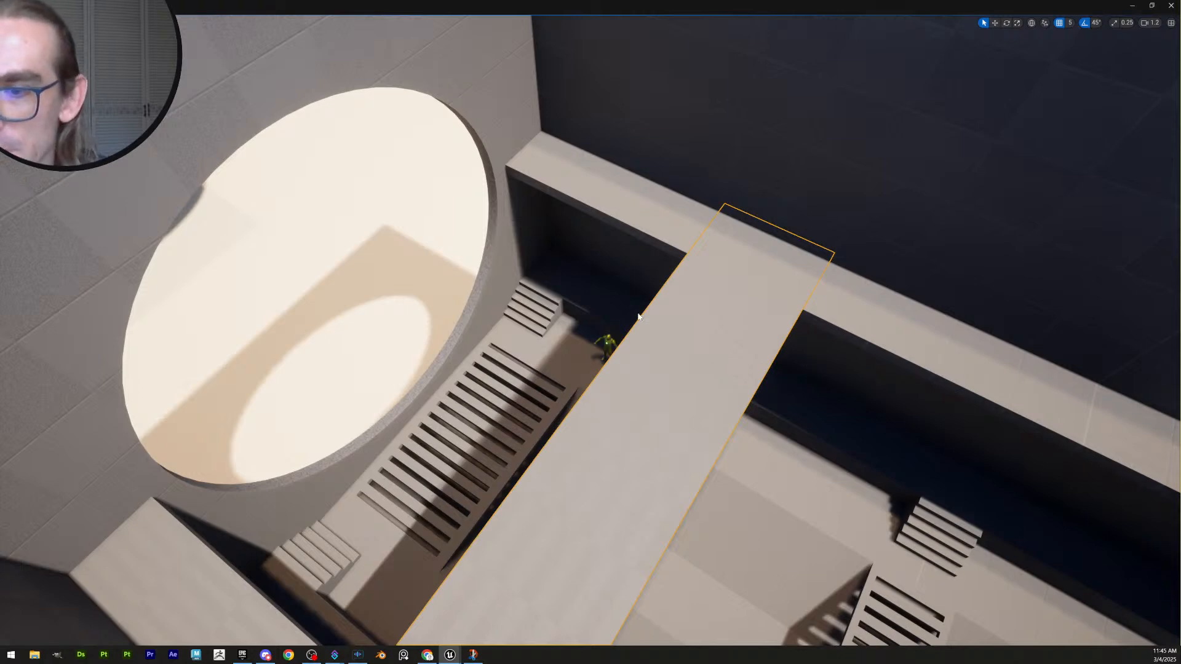
{"action": "key", "text": "alt+p"}
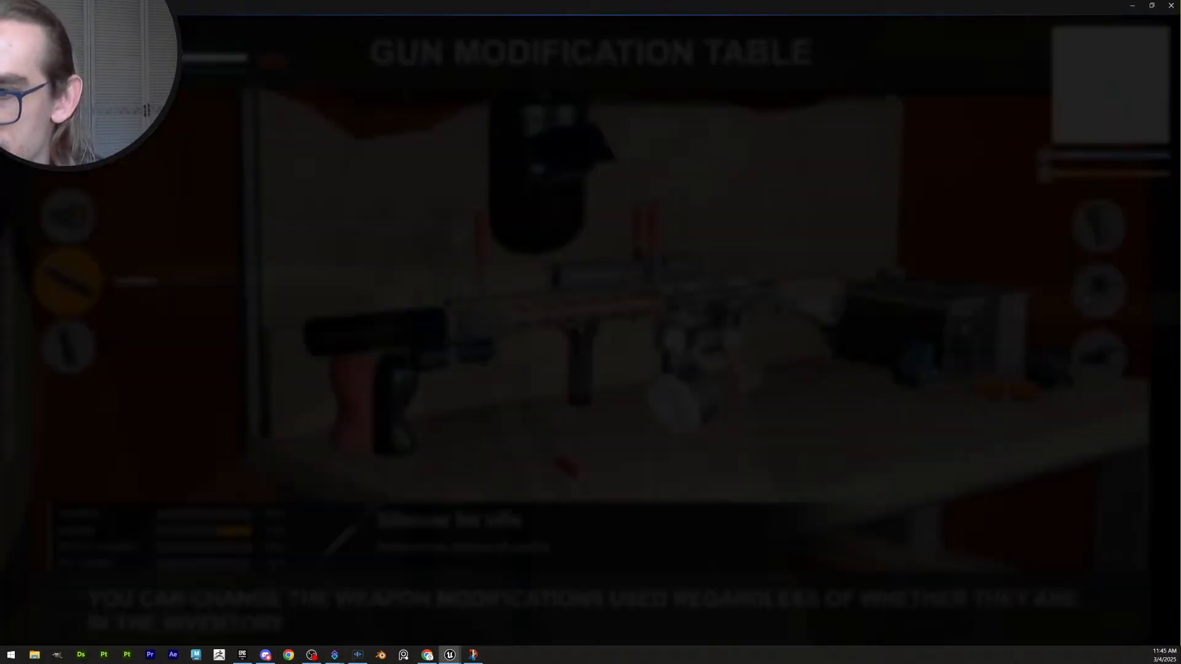
{"action": "key", "text": "w"}
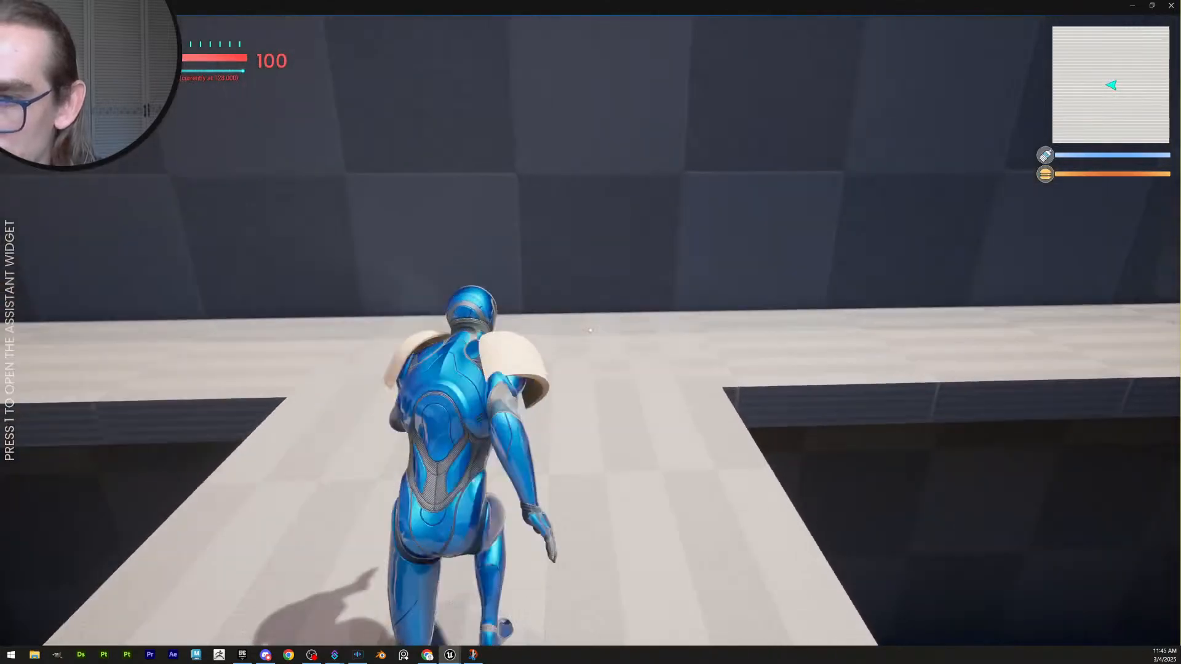
{"action": "key", "text": "w"}
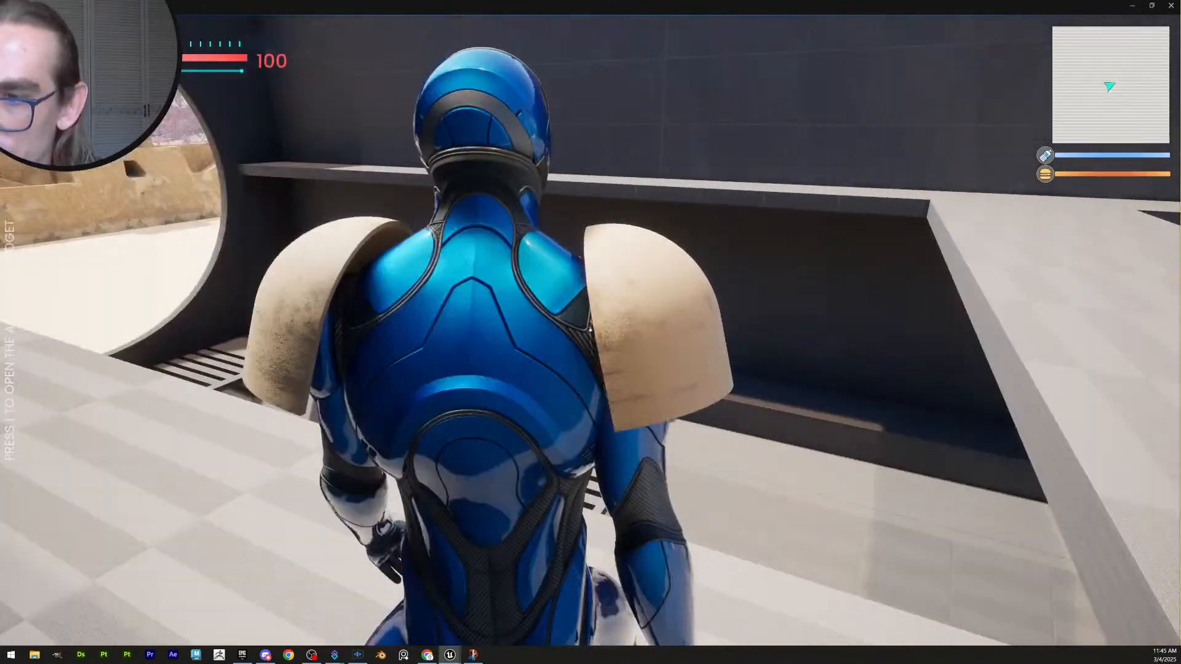
{"action": "key", "text": "w"}
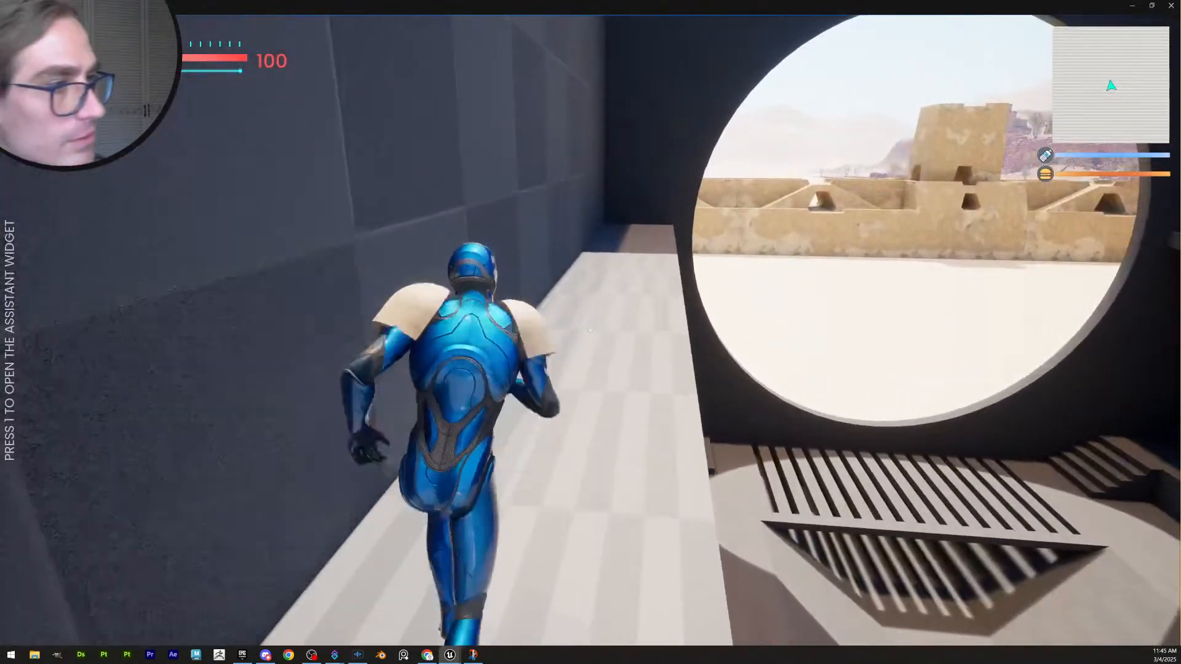
{"action": "key", "text": "w"}
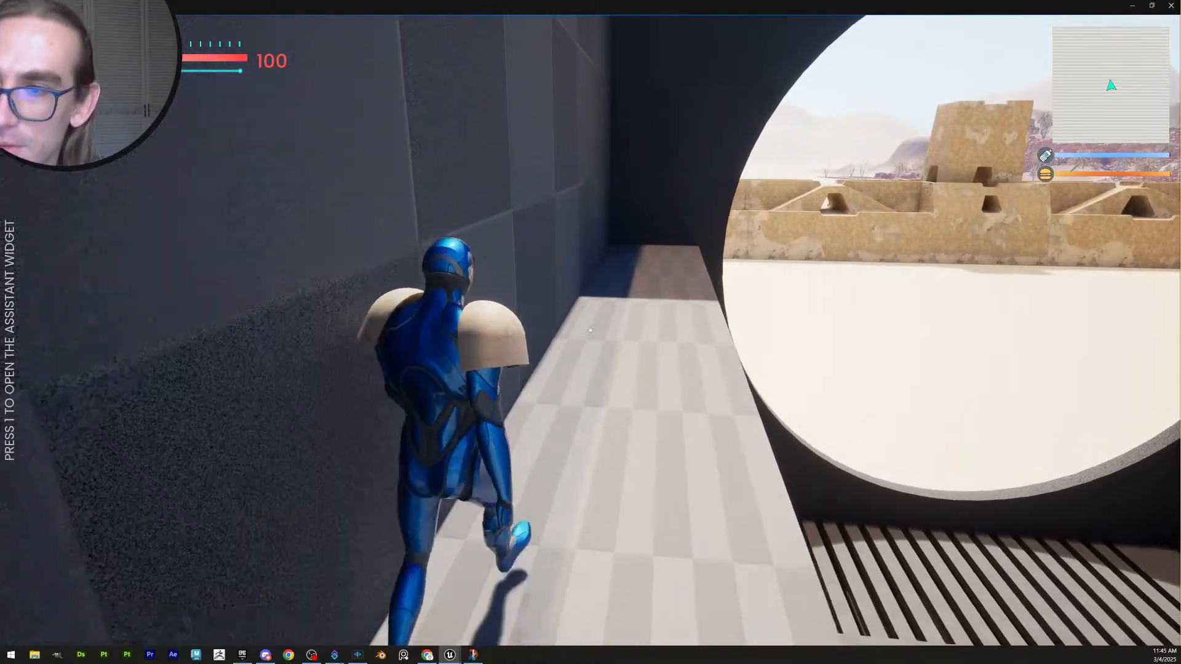
{"action": "key", "text": "w"}
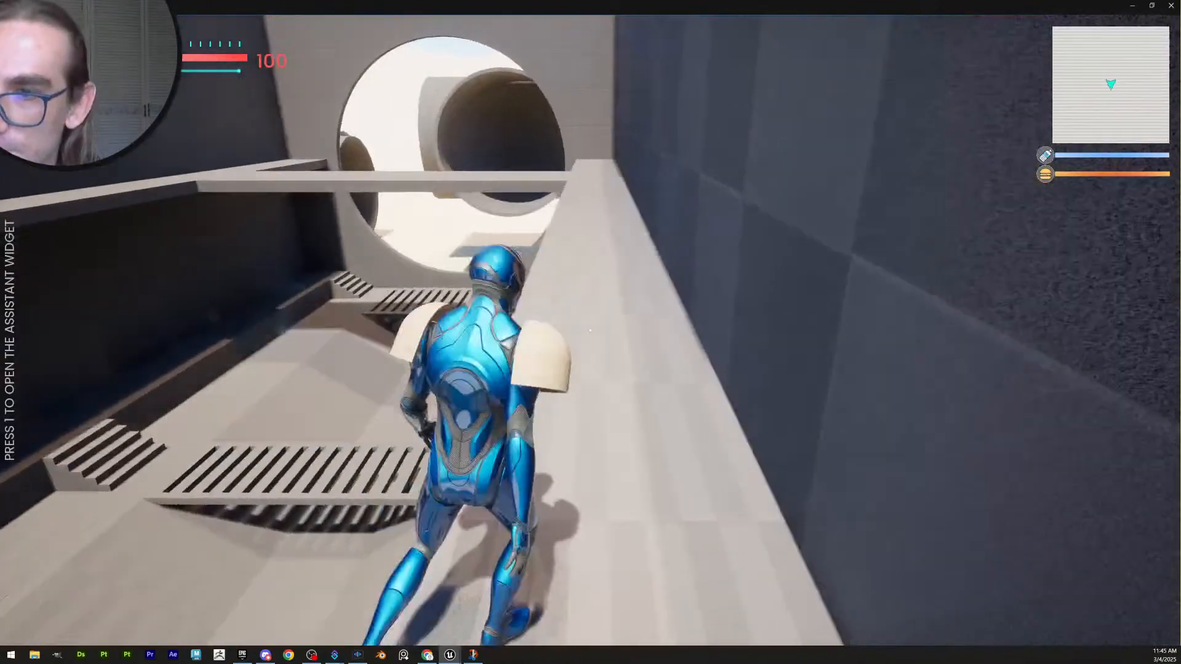
{"action": "key", "text": "w"}
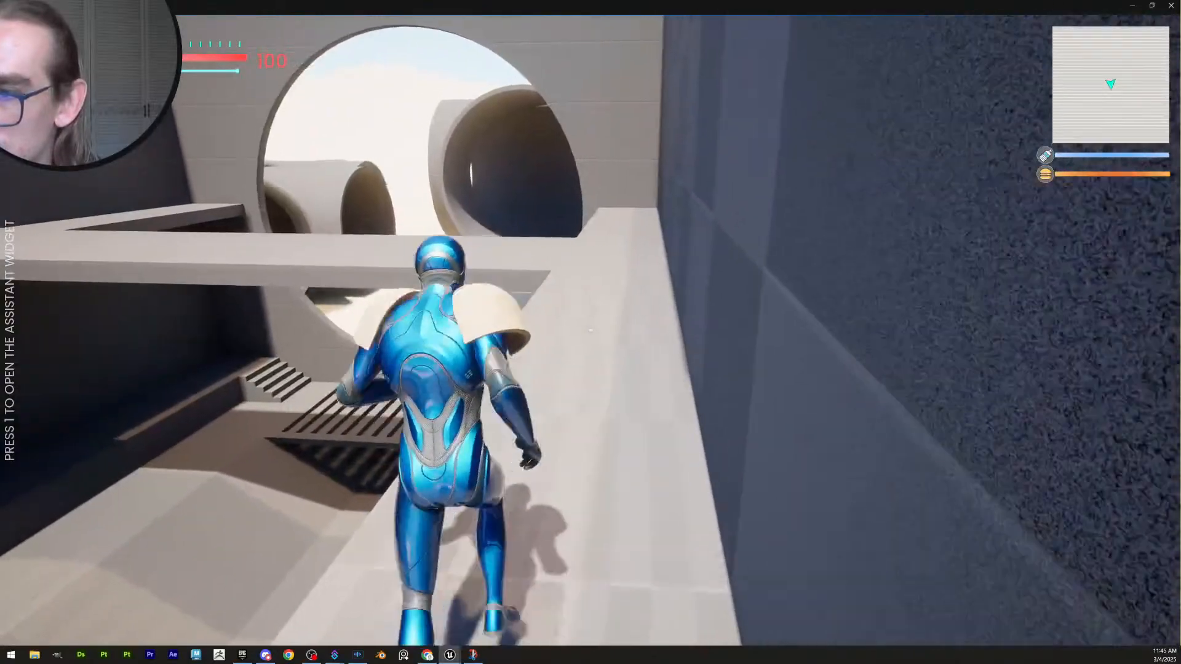
{"action": "key", "text": "w"}
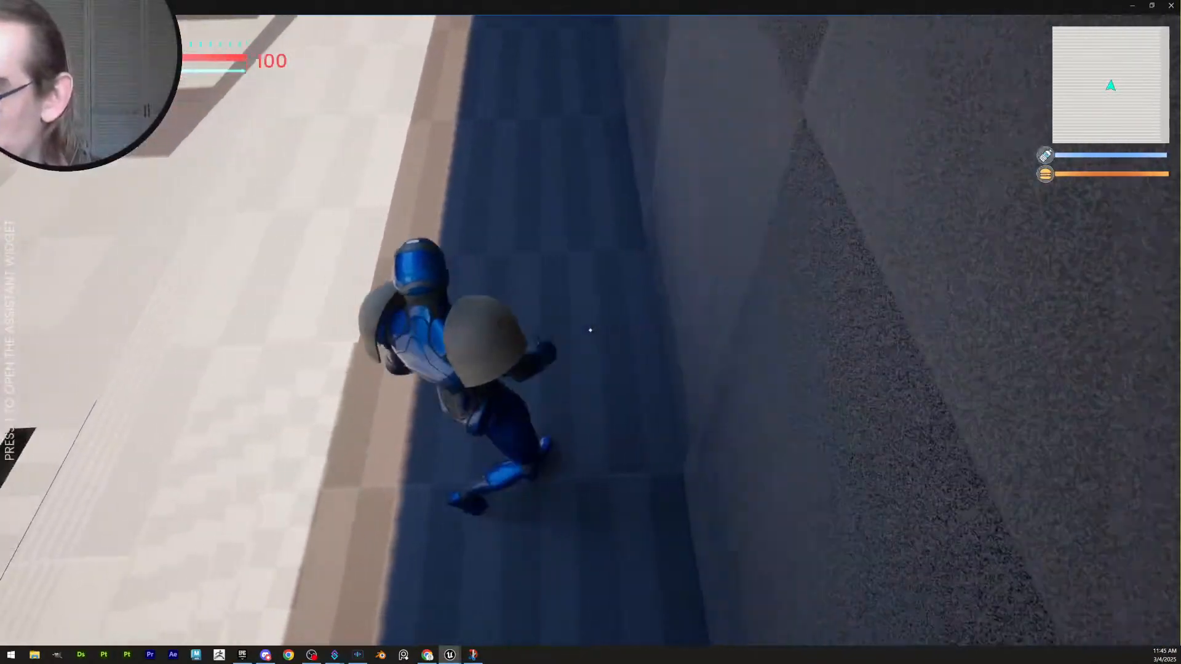
{"action": "key", "text": "w"}
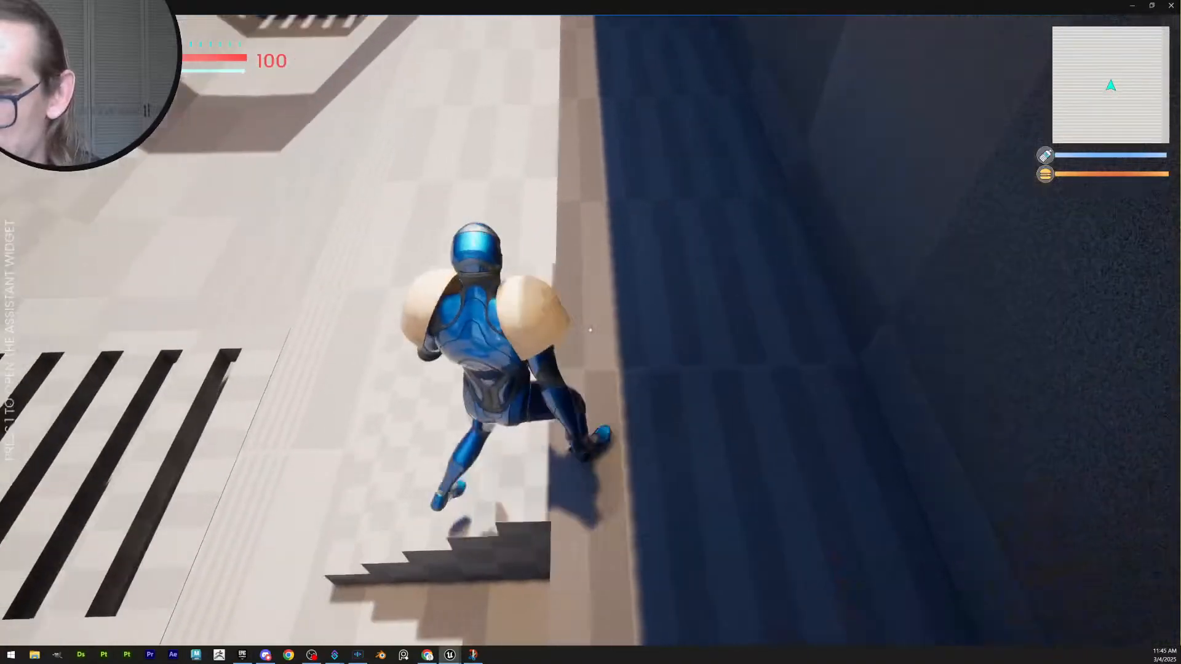
{"action": "key", "text": "w"}
{"action": "key", "text": "Escape"}
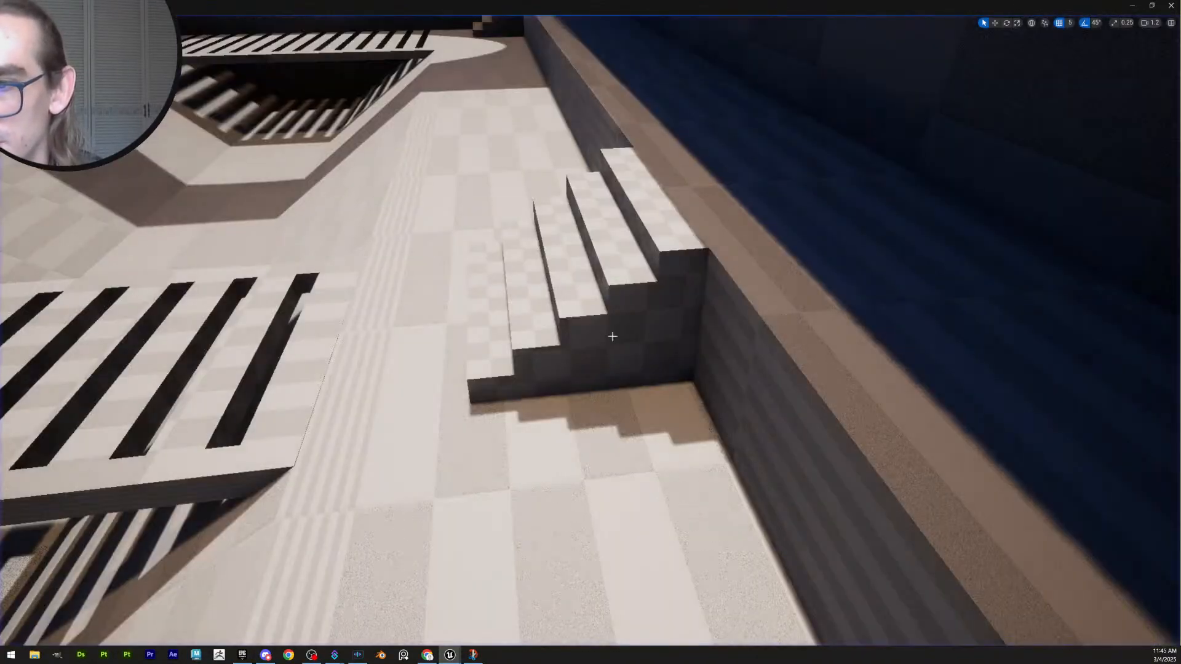
Move the staircase beside the middle grate into the ledge so that only its lower four steps protrude
{"action": "right_click_drag", "start_coordinate": [662, 315], "coordinate": [648, 364]}
{"action": "key", "text": "s"}
{"action": "scroll", "coordinate": [646, 332], "scroll_direction": "down", "scroll_amount": 2}
{"action": "key", "text": "w"}
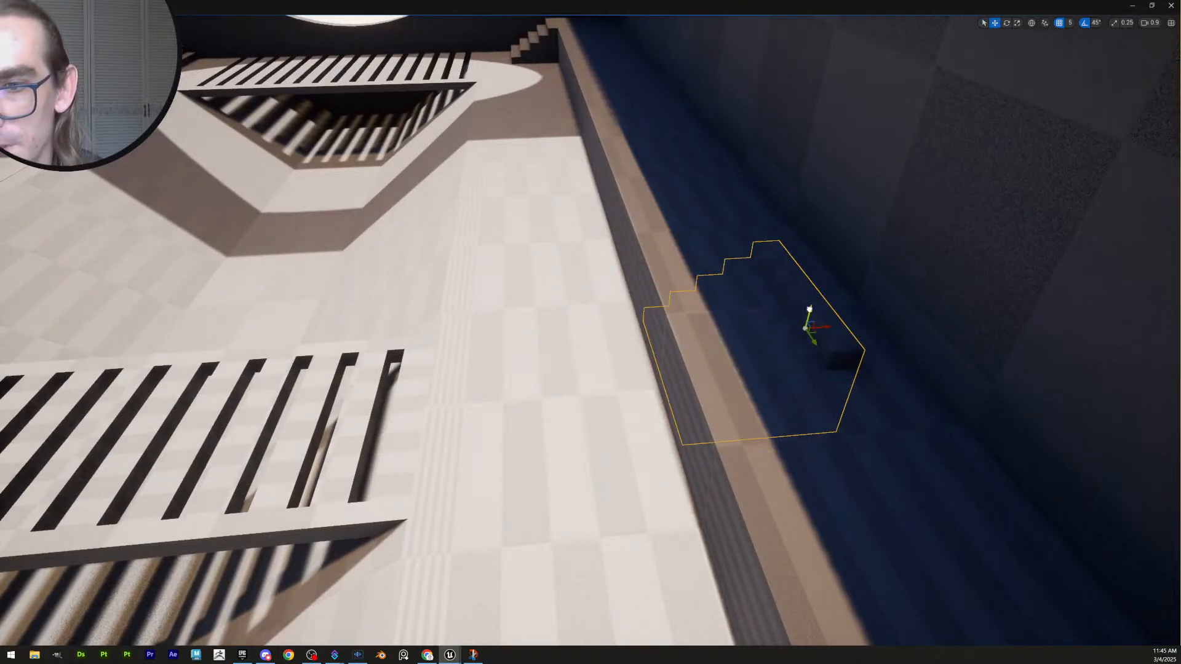
{"action": "mouse_move", "coordinate": [664, 278]}
{"action": "right_mouse_down"}
{"action": "mouse_move", "coordinate": [662, 289]}
{"action": "mouse_move", "coordinate": [664, 278]}
{"action": "right_mouse_up"}
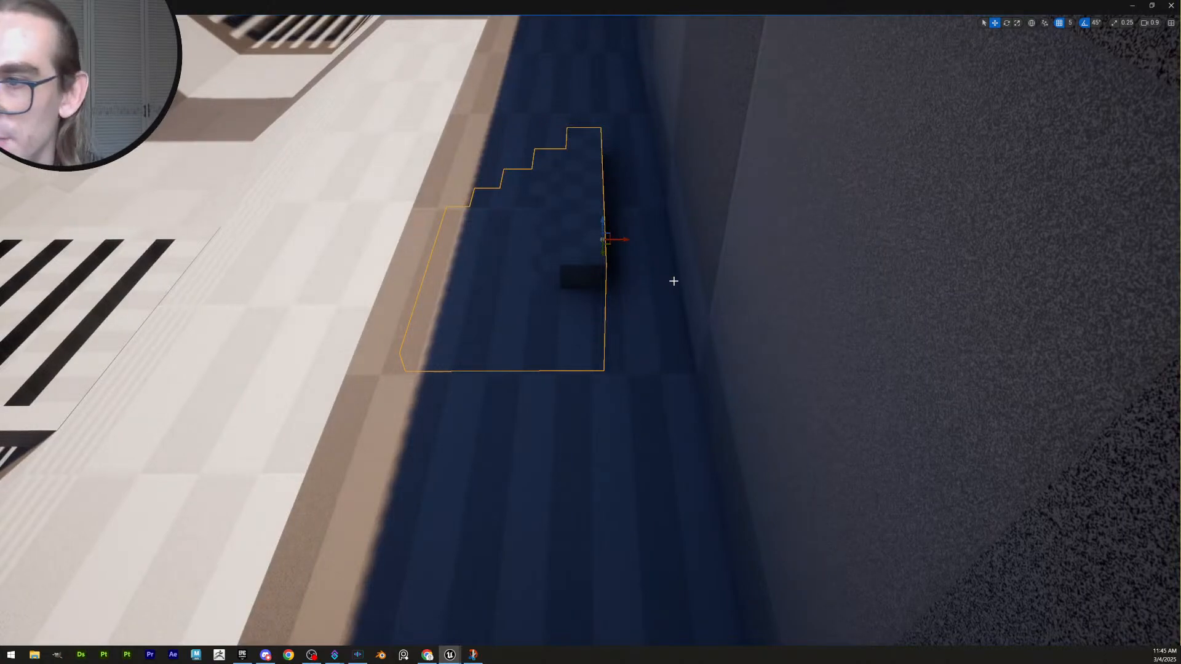
{"action": "left_click_drag", "start_coordinate": [673, 281], "coordinate": [502, 281], "text": "ctrl"}
{"action": "right_click_drag", "start_coordinate": [675, 281], "coordinate": [687, 257]}
{"action": "key", "text": "a"}
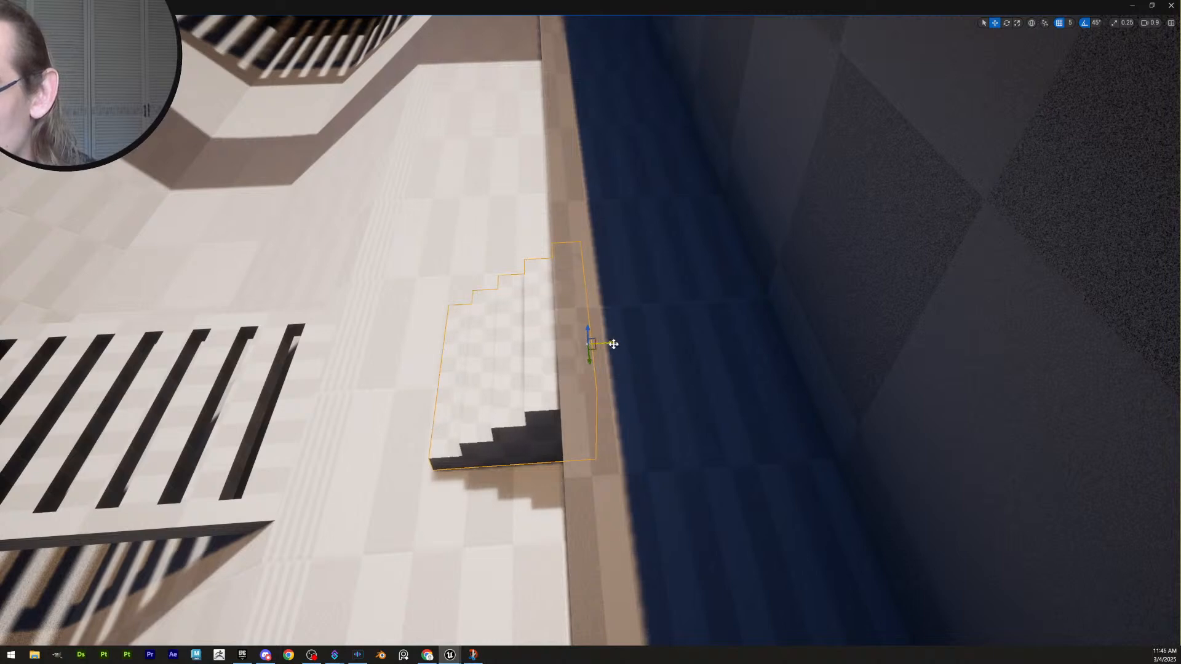
{"action": "right_click_drag", "start_coordinate": [614, 345], "coordinate": [681, 187]}
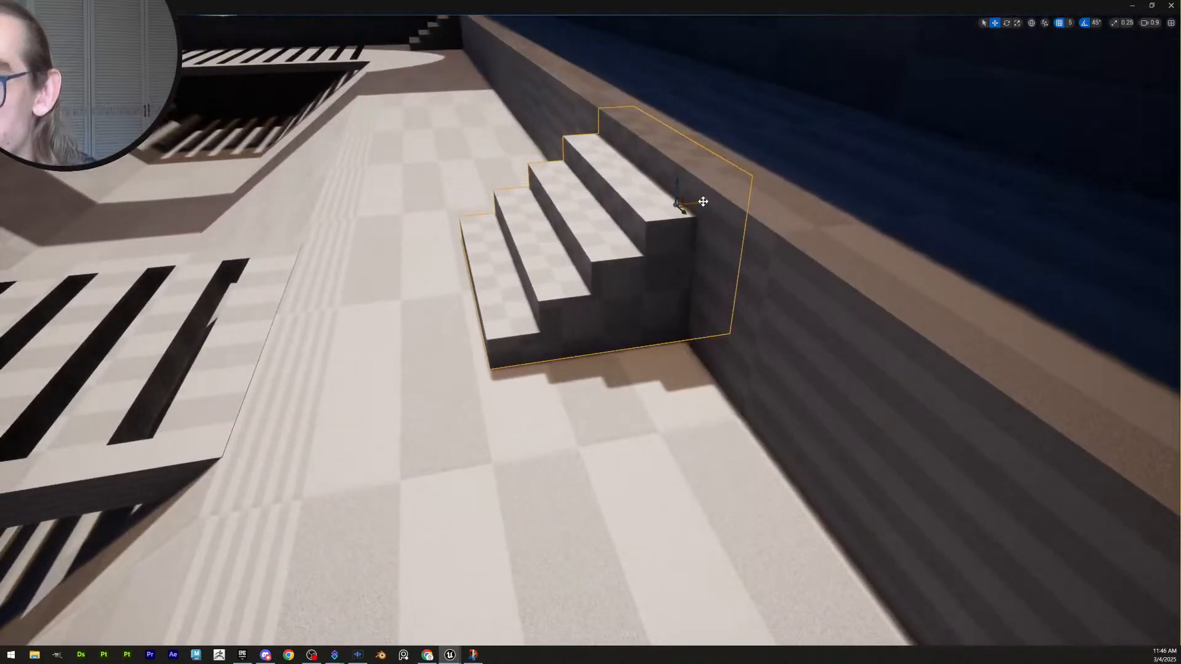
{"action": "mouse_move", "coordinate": [692, 206]}
{"action": "left_mouse_down"}
{"action": "mouse_move", "coordinate": [667, 202]}
{"action": "mouse_move", "coordinate": [691, 207]}
{"action": "left_mouse_up"}
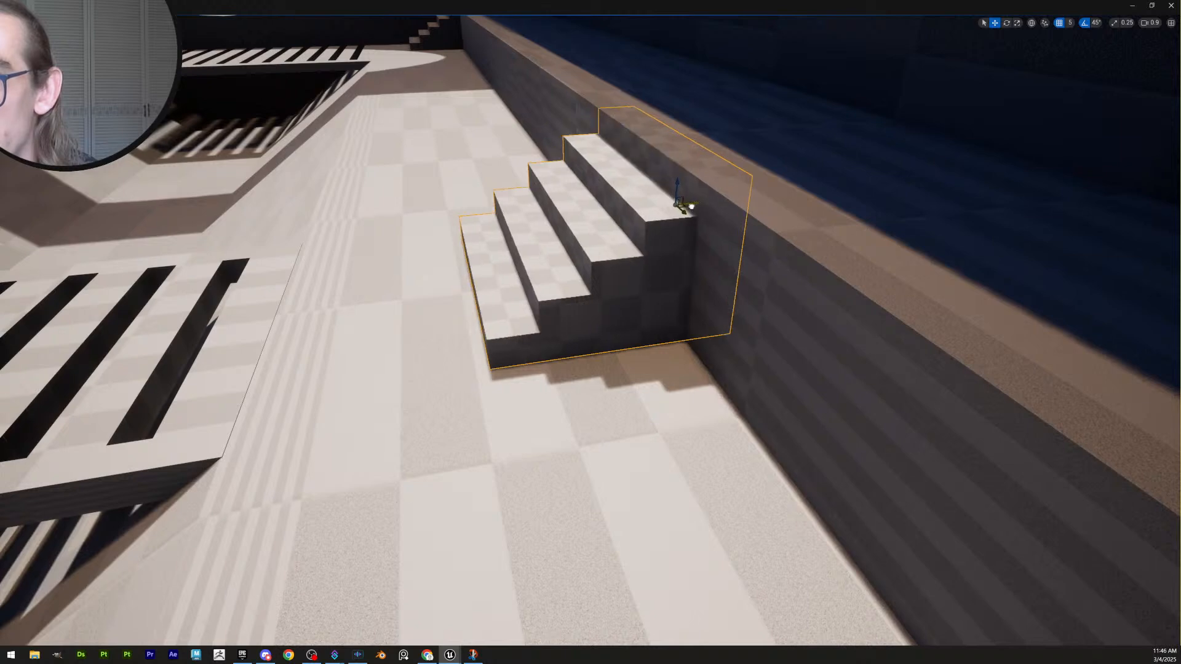
Push the staircase at the end of the same ledge, beside the round opening, one step deep into the ledge
{"action": "right_click_drag", "start_coordinate": [692, 206], "coordinate": [694, 253]}
{"action": "key", "text": "q"}
{"action": "key", "text": "Escape"}
{"action": "right_click_drag", "start_coordinate": [646, 334], "coordinate": [599, 307]}
{"action": "right_click_drag", "start_coordinate": [659, 374], "coordinate": [526, 320]}
{"action": "key", "text": "w"}
{"action": "left_click", "coordinate": [585, 237]}
{"action": "right_click_drag", "start_coordinate": [586, 238], "coordinate": [707, 346]}
{"action": "key", "text": "s"}
{"action": "scroll", "coordinate": [683, 332], "scroll_direction": "down", "scroll_amount": 3}
{"action": "key", "text": "w"}
{"action": "key", "text": "d"}
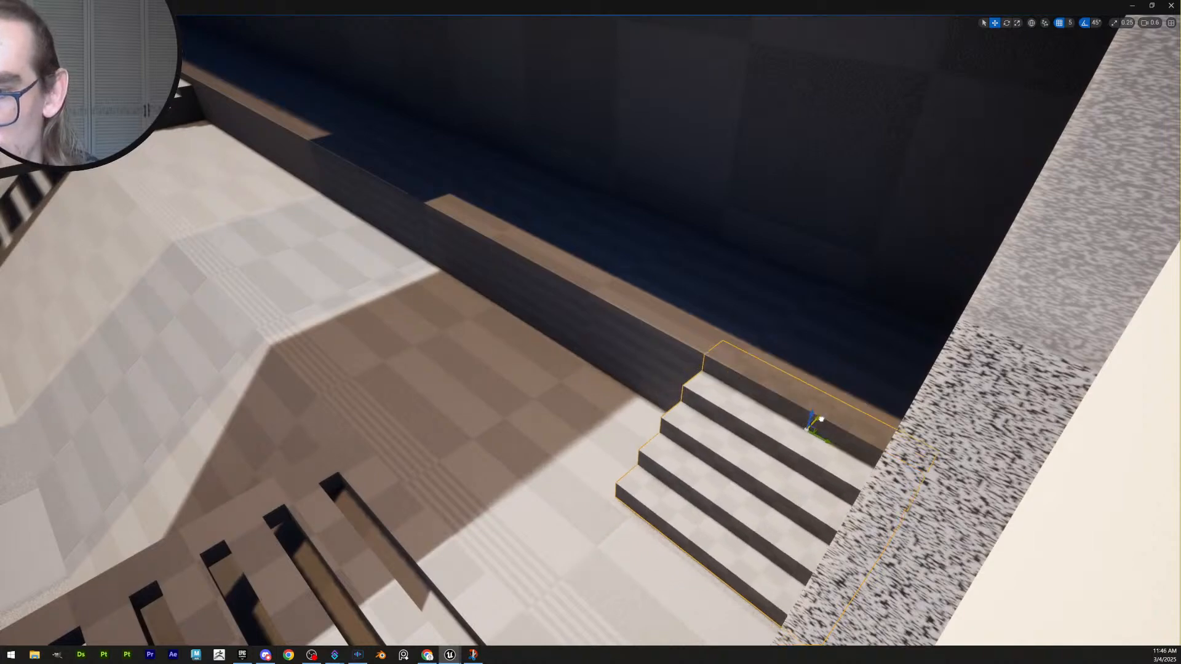
{"action": "right_click_drag", "start_coordinate": [821, 418], "coordinate": [544, 397]}
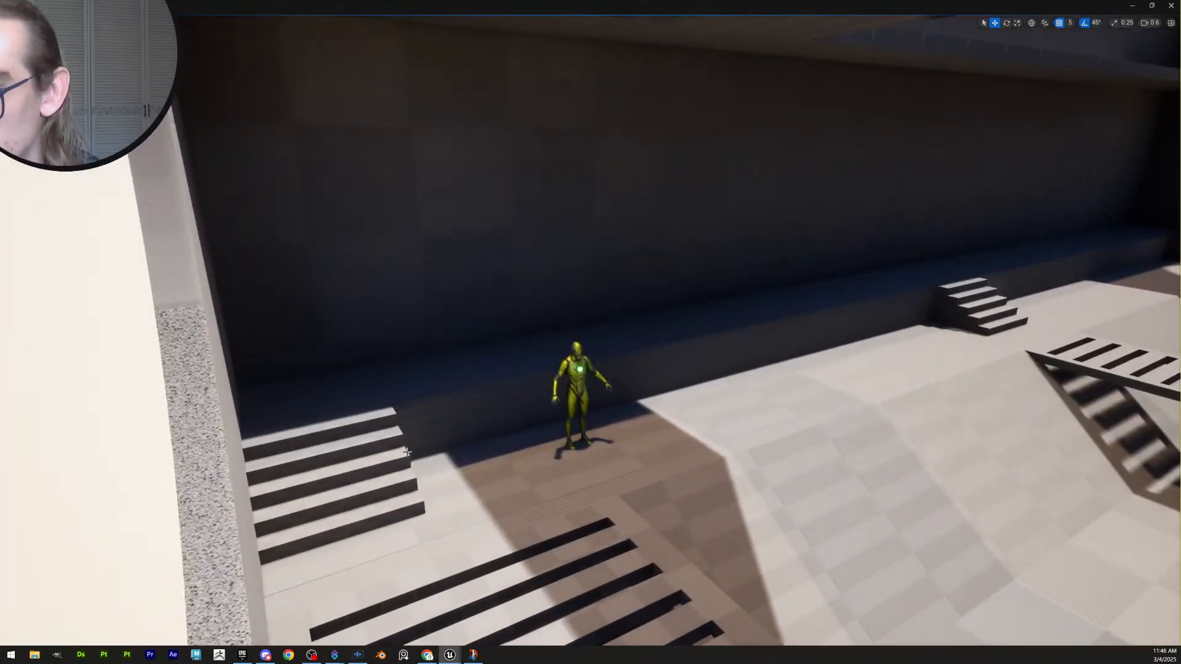
Select the staircases along the opposite ledge and set them one step deep into it as well
{"action": "left_click", "coordinate": [992, 299], "text": "shift"}
{"action": "right_click_drag", "start_coordinate": [992, 298], "coordinate": [1102, 278]}
{"action": "key", "text": "w"}
{"action": "scroll", "coordinate": [1095, 270], "scroll_direction": "up", "scroll_amount": 3}
{"action": "right_click_drag", "start_coordinate": [827, 249], "coordinate": [819, 275]}
{"action": "key", "text": "s"}
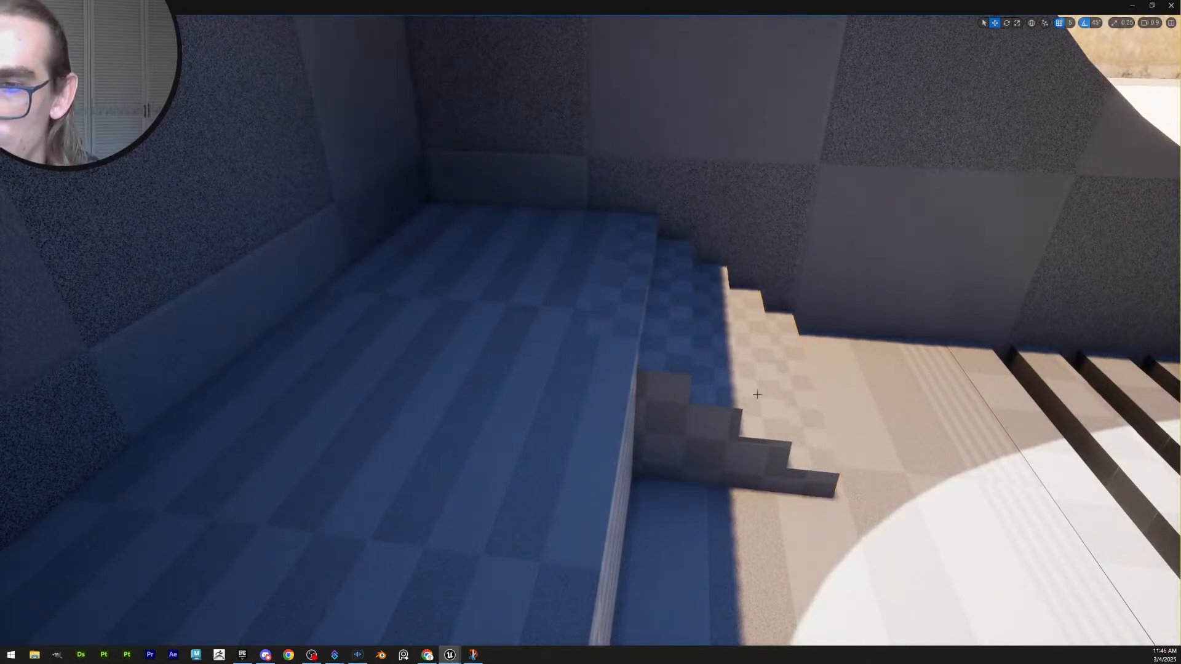
{"action": "mouse_move", "coordinate": [757, 395]}
{"action": "right_mouse_down"}
{"action": "mouse_move", "coordinate": [775, 381]}
{"action": "mouse_move", "coordinate": [758, 415]}
{"action": "mouse_move", "coordinate": [757, 399]}
{"action": "right_mouse_up"}
{"action": "key", "text": "s"}
Select the middle grate and bake its transform
{"action": "right_click_drag", "start_coordinate": [755, 437], "coordinate": [755, 437]}
{"action": "left_click", "coordinate": [755, 437]}
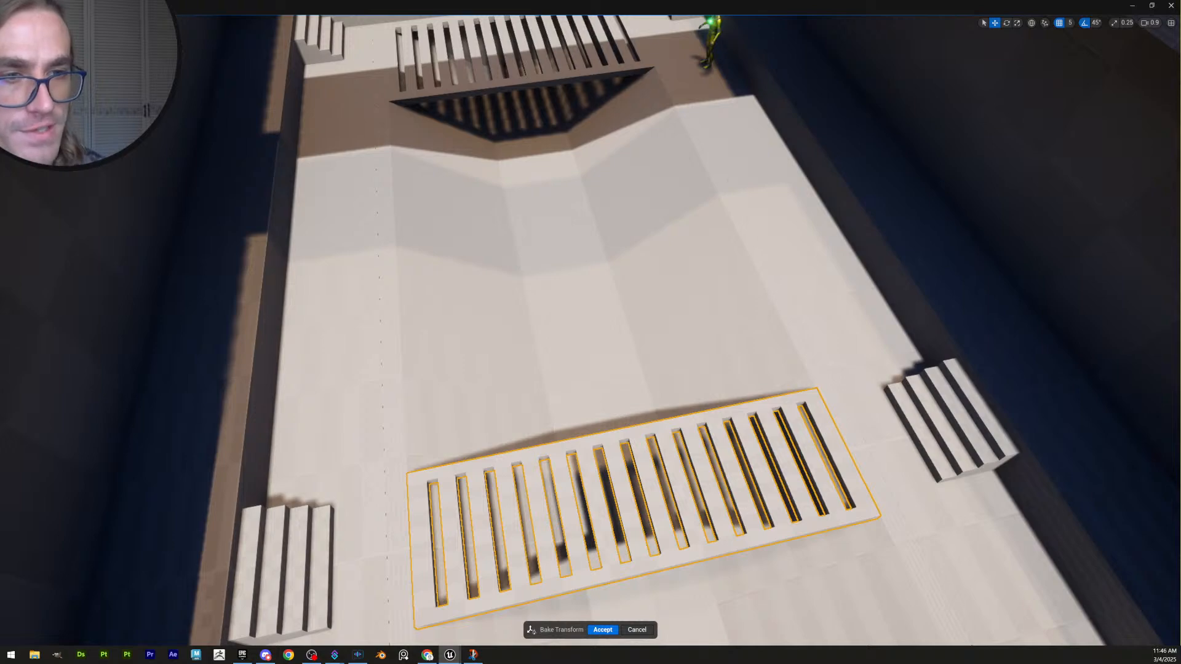
{"action": "left_click", "coordinate": [603, 630]}
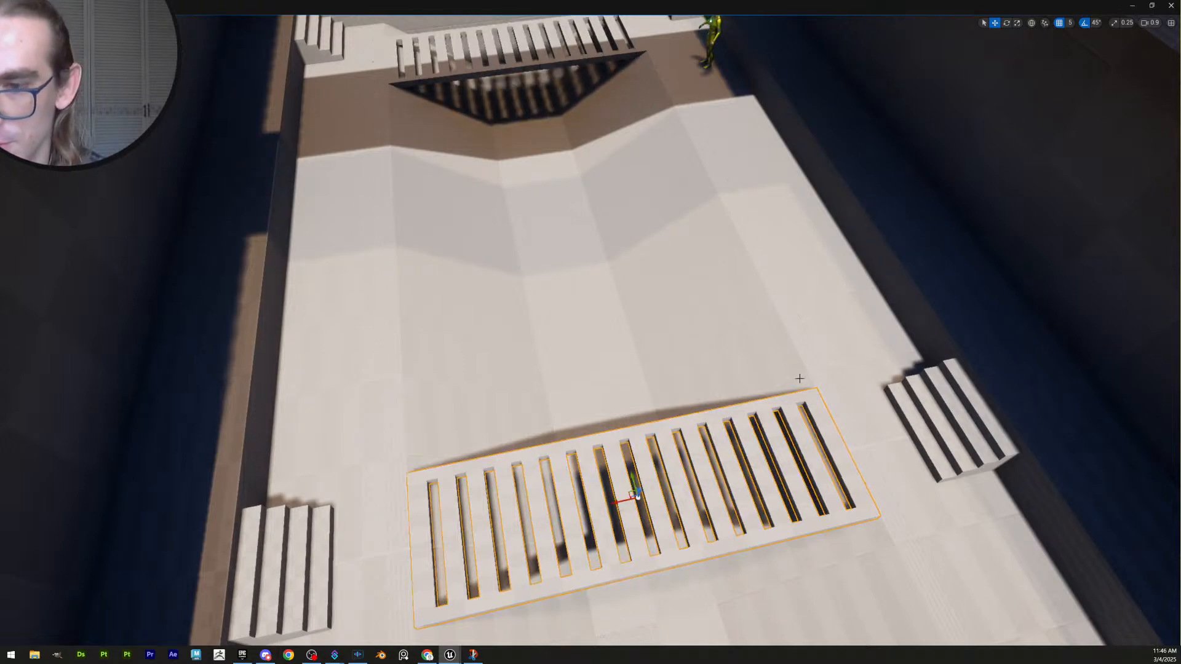
Move the grate at the mannequin's end of the chamber toward the end wall with the round opening
{"action": "right_click_drag", "start_coordinate": [744, 495], "coordinate": [740, 369]}
{"action": "left_click", "coordinate": [740, 365]}
{"action": "left_click_drag", "start_coordinate": [626, 352], "coordinate": [548, 344]}
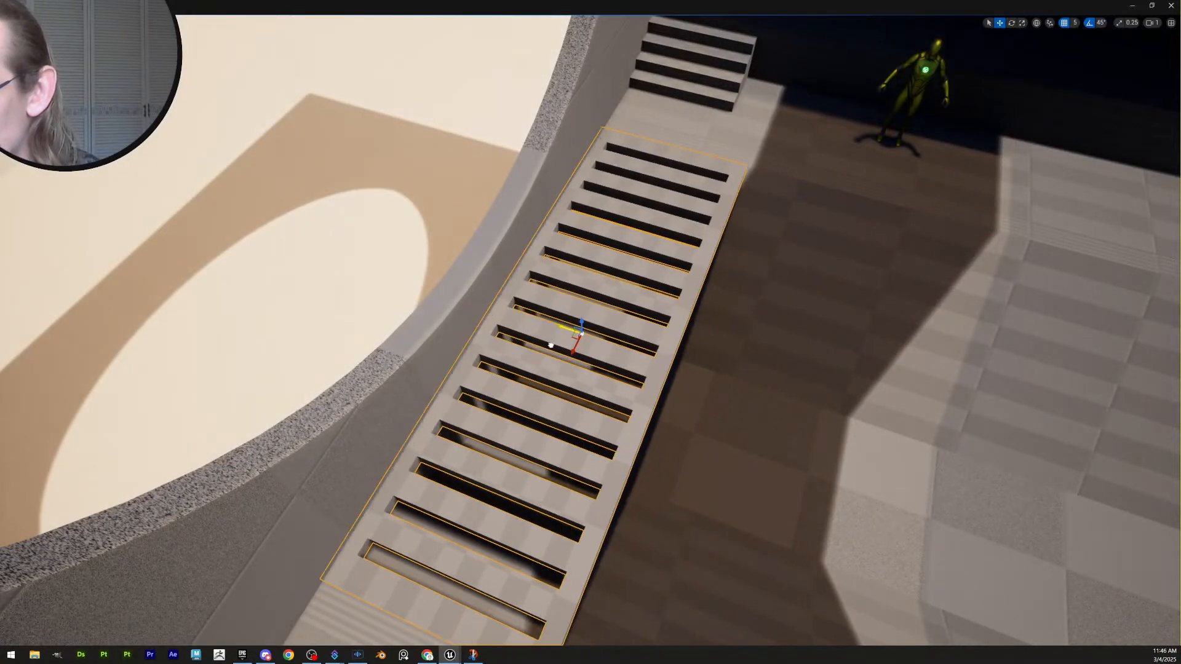
{"action": "key", "text": "Escape"}
Move the grate at the opposite end of the chamber flush against its end wall and clear the selection
{"action": "right_click_drag", "start_coordinate": [550, 345], "coordinate": [307, 381]}
{"action": "left_click", "coordinate": [659, 386]}
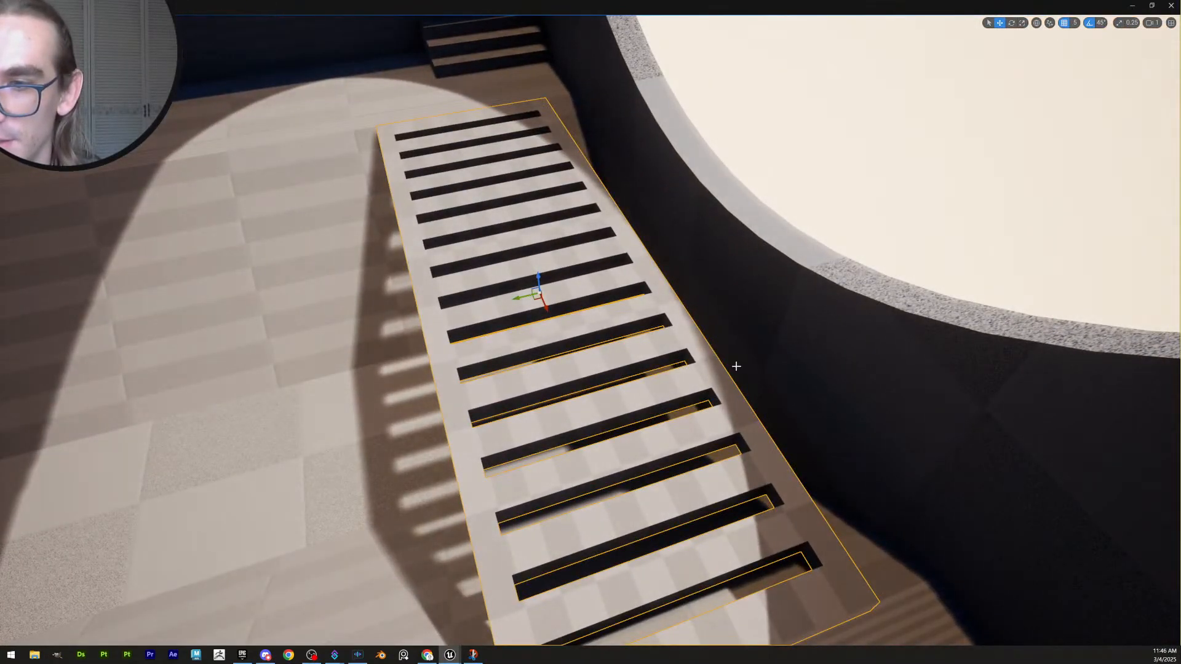
{"action": "right_click_drag", "start_coordinate": [737, 366], "coordinate": [664, 342]}
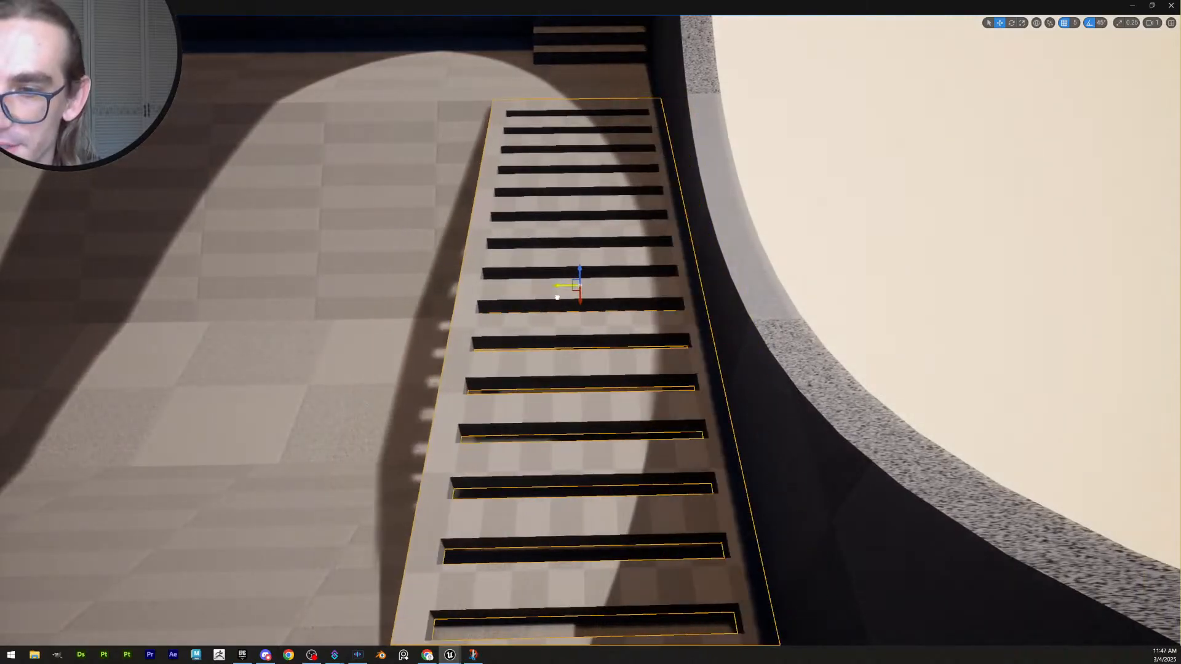
{"action": "right_click_drag", "start_coordinate": [549, 300], "coordinate": [652, 317]}
{"action": "scroll", "coordinate": [549, 299], "scroll_direction": "down", "scroll_amount": 1}
{"action": "key", "text": "Escape"}
{"action": "scroll", "coordinate": [549, 306], "scroll_direction": "down", "scroll_amount": 3}
{"action": "right_click_drag", "start_coordinate": [536, 337], "coordinate": [523, 322]}
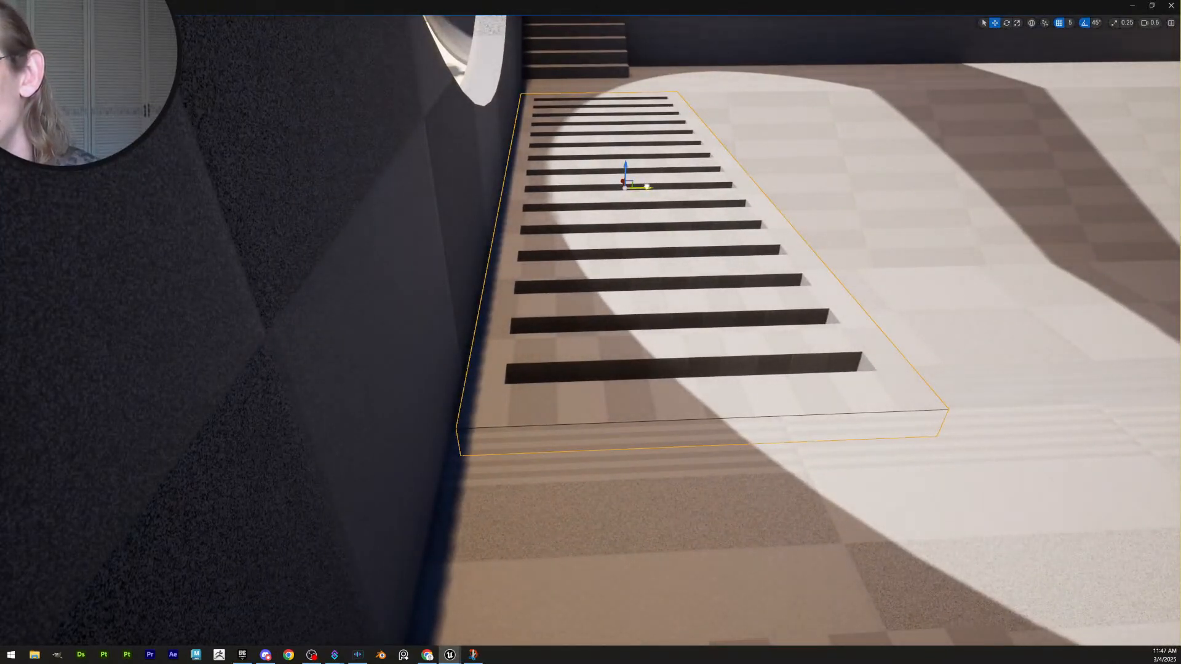
{"action": "left_click_drag", "start_coordinate": [647, 187], "coordinate": [641, 186]}
{"action": "key", "text": "Escape"}
{"action": "right_click_drag", "start_coordinate": [666, 253], "coordinate": [1138, 80]}
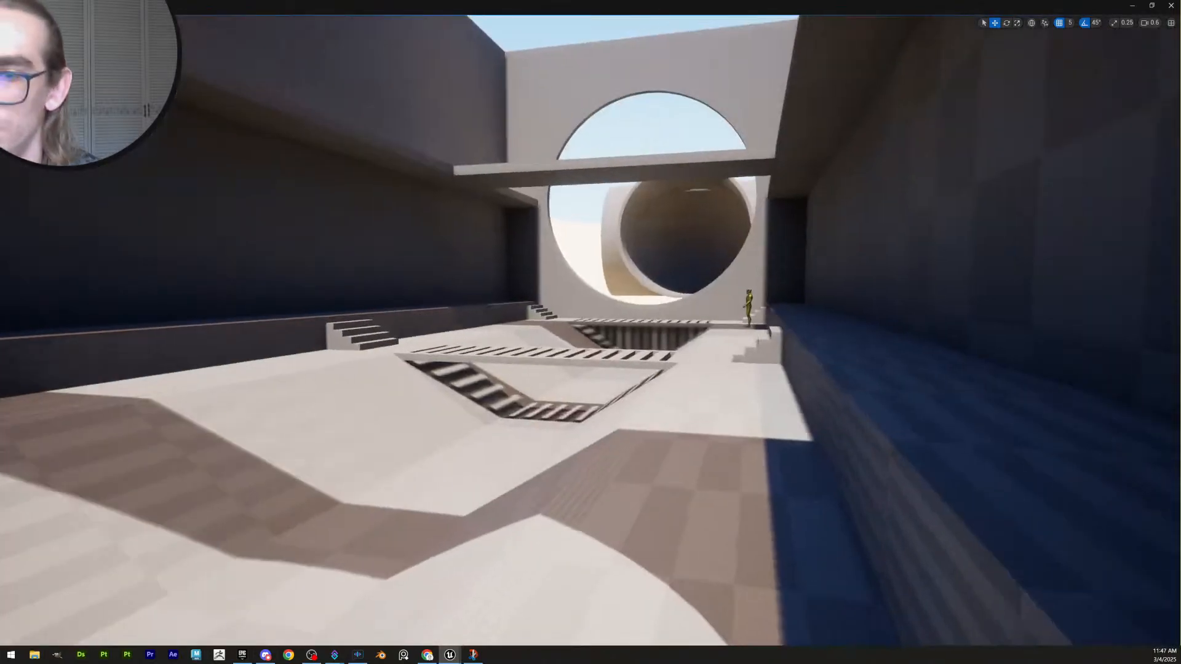
Save the chamber level with its refitted grates and staircases
{"action": "right_click_drag", "start_coordinate": [591, 333], "coordinate": [677, 353]}
{"action": "scroll", "coordinate": [615, 375], "scroll_direction": "up", "scroll_amount": 5}
{"action": "scroll", "coordinate": [621, 431], "scroll_direction": "down", "scroll_amount": 3}
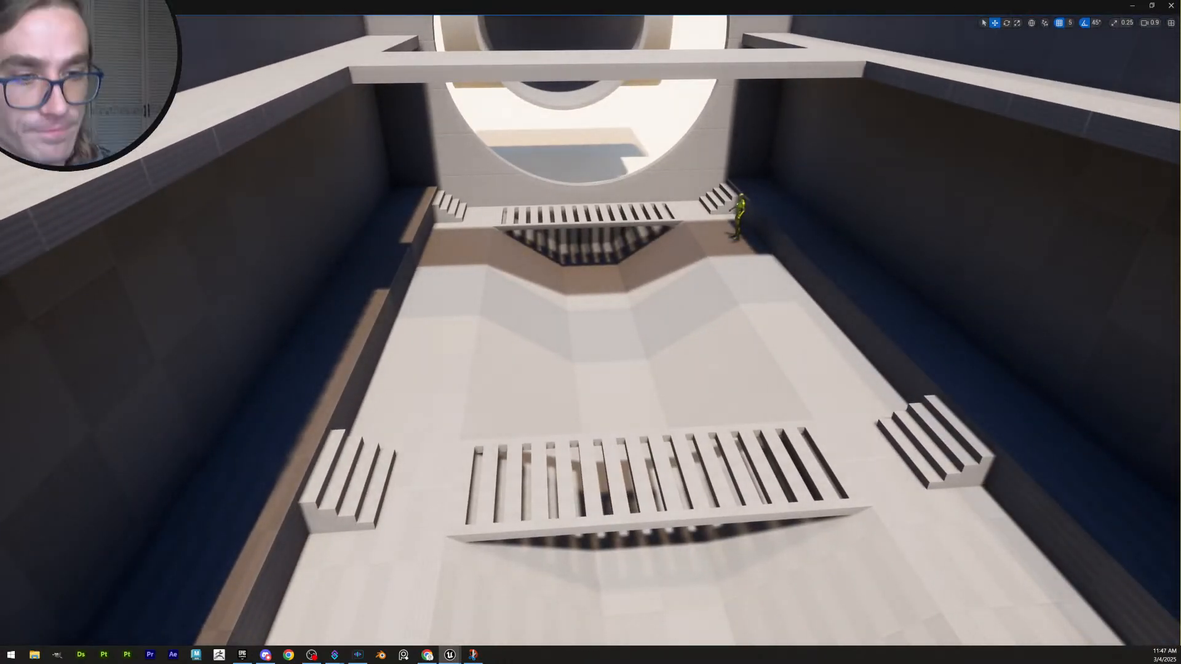
{"action": "key", "text": "ctrl+s"}
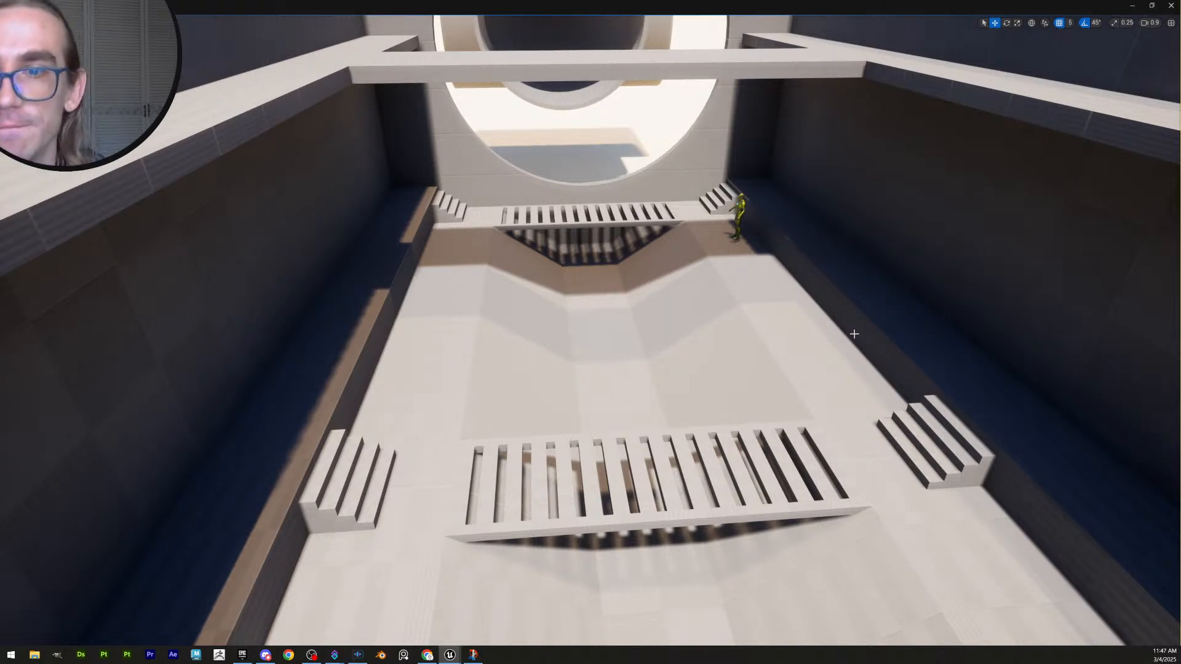
Create a box on the raised ledge on the mannequin's side, against the wall behind the middle staircase
{"action": "right_click_drag", "start_coordinate": [880, 317], "coordinate": [911, 382]}
{"action": "scroll", "coordinate": [922, 394], "scroll_direction": "up", "scroll_amount": 1}
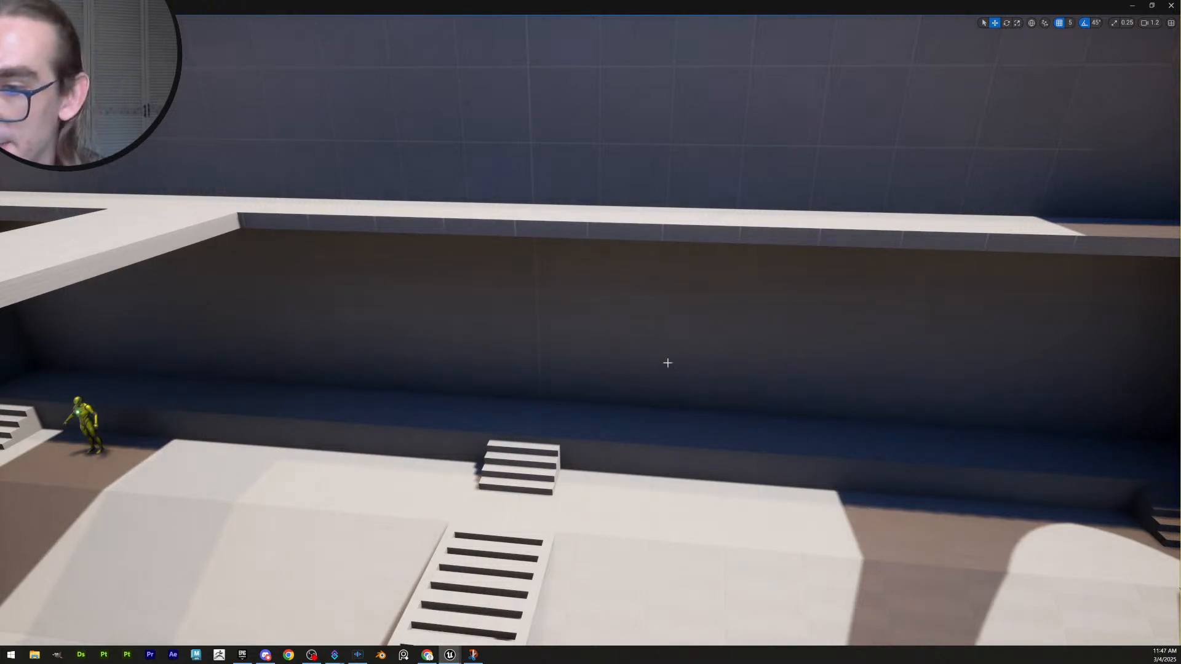
{"action": "right_click_drag", "start_coordinate": [667, 363], "coordinate": [624, 363]}
{"action": "right_click_drag", "start_coordinate": [735, 282], "coordinate": [811, 283]}
{"action": "key", "text": "w"}
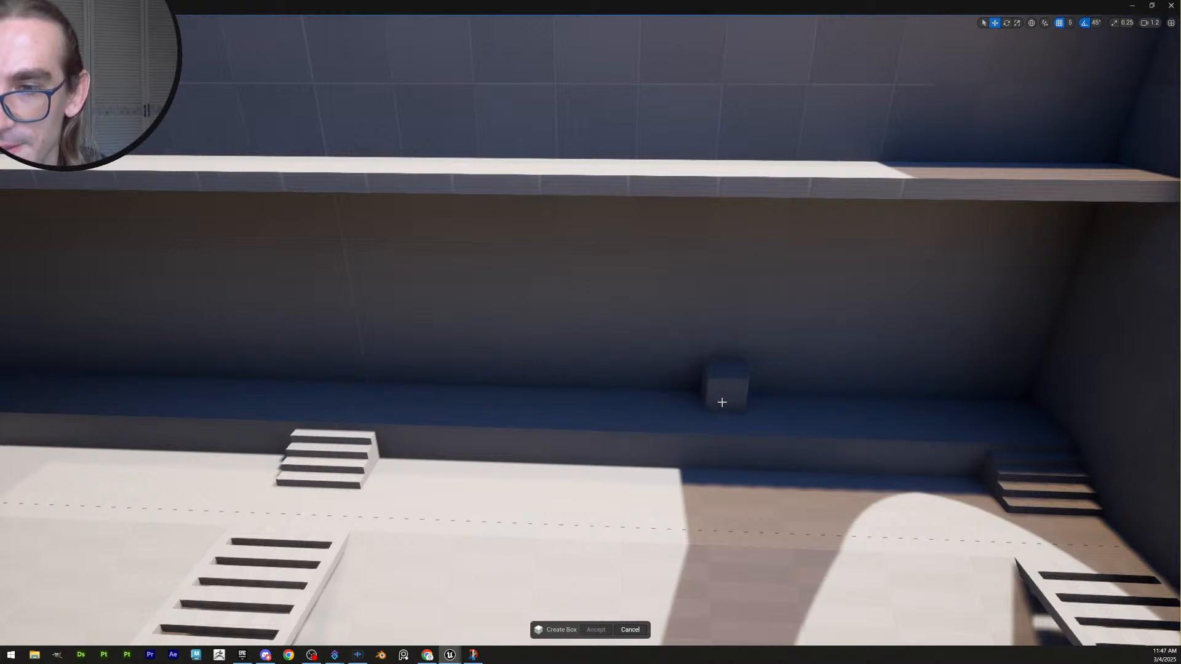
{"action": "mouse_move", "coordinate": [474, 390]}
{"action": "right_mouse_down"}
{"action": "mouse_move", "coordinate": [369, 393]}
{"action": "mouse_move", "coordinate": [467, 425]}
{"action": "mouse_move", "coordinate": [471, 390]}
{"action": "mouse_move", "coordinate": [486, 397]}
{"action": "right_mouse_up"}
{"action": "key", "text": "w"}
{"action": "key", "text": "s"}
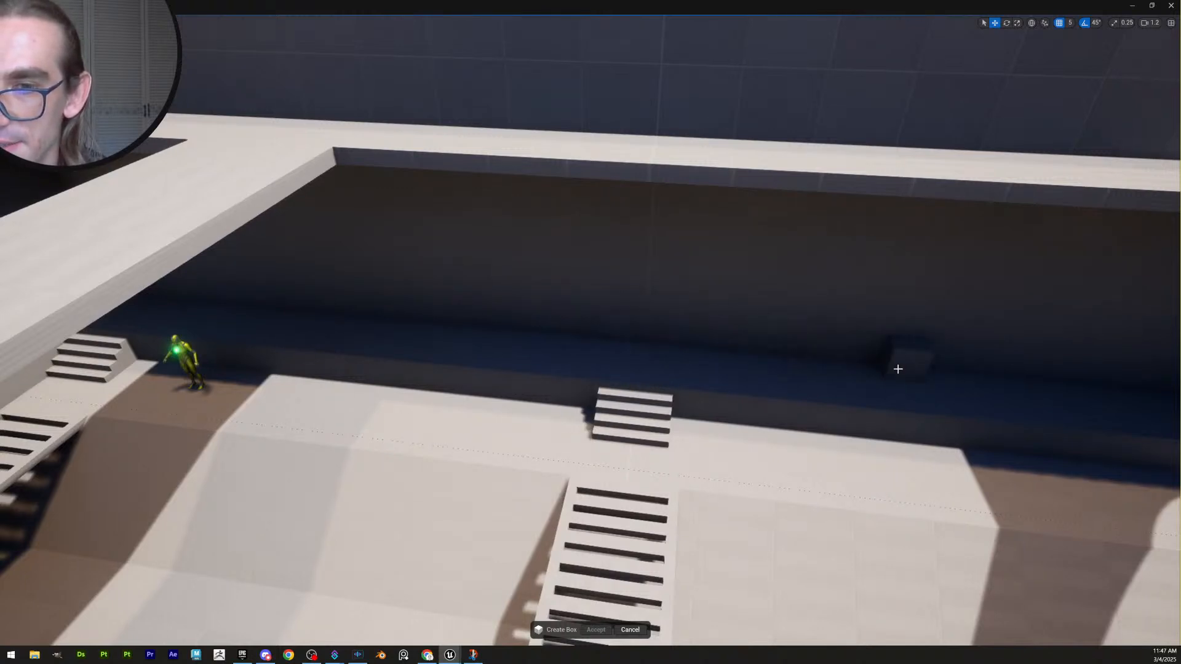
{"action": "key", "text": "w"}
{"action": "key", "text": "d"}
{"action": "mouse_move", "coordinate": [636, 354]}
{"action": "right_mouse_down"}
{"action": "mouse_move", "coordinate": [618, 355]}
{"action": "mouse_move", "coordinate": [645, 355]}
{"action": "mouse_move", "coordinate": [623, 370]}
{"action": "right_mouse_up"}
{"action": "left_click", "coordinate": [630, 364]}
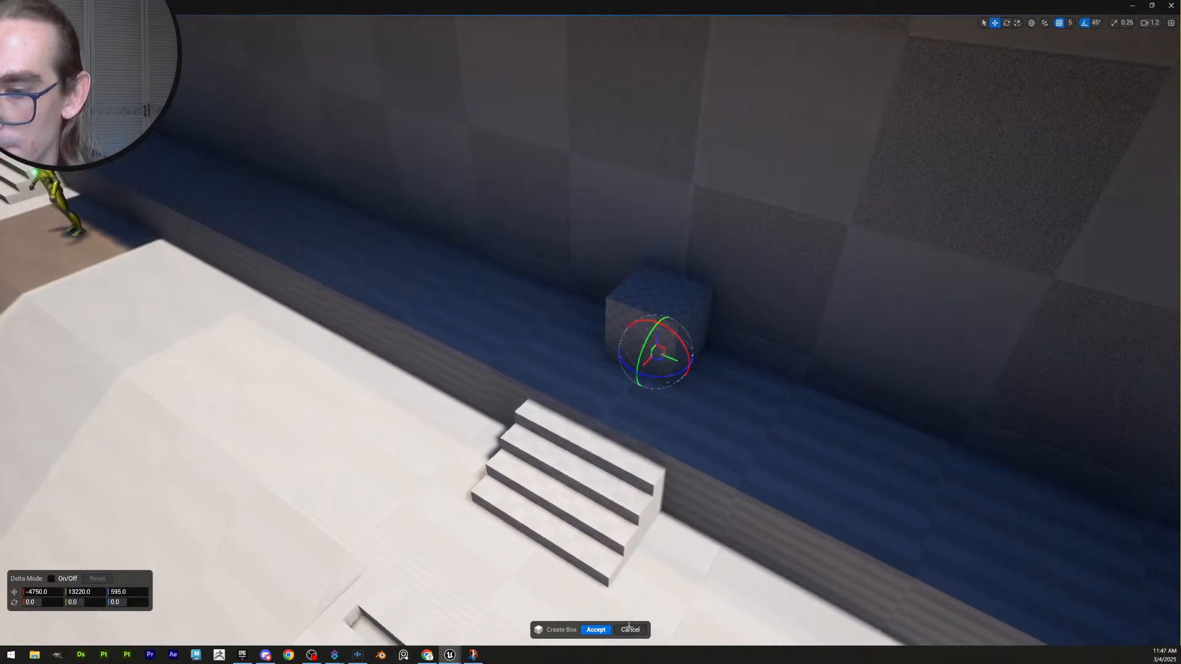
{"action": "left_click", "coordinate": [603, 630]}
Open the new box on the ledge in PolyGroup Edit and select its top face
{"action": "key", "text": "a"}
{"action": "mouse_move", "coordinate": [622, 523]}
{"action": "right_mouse_down"}
{"action": "mouse_move", "coordinate": [591, 523]}
{"action": "mouse_move", "coordinate": [609, 526]}
{"action": "right_mouse_up"}
{"action": "key", "text": "s"}
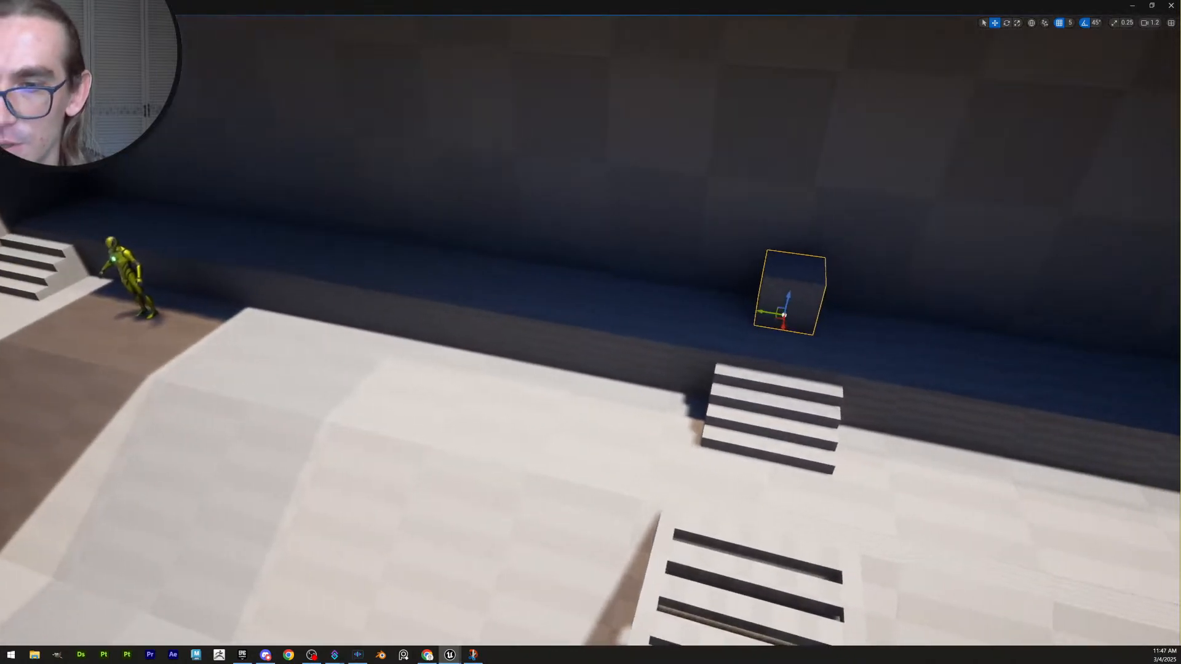
{"action": "left_click", "coordinate": [777, 424]}
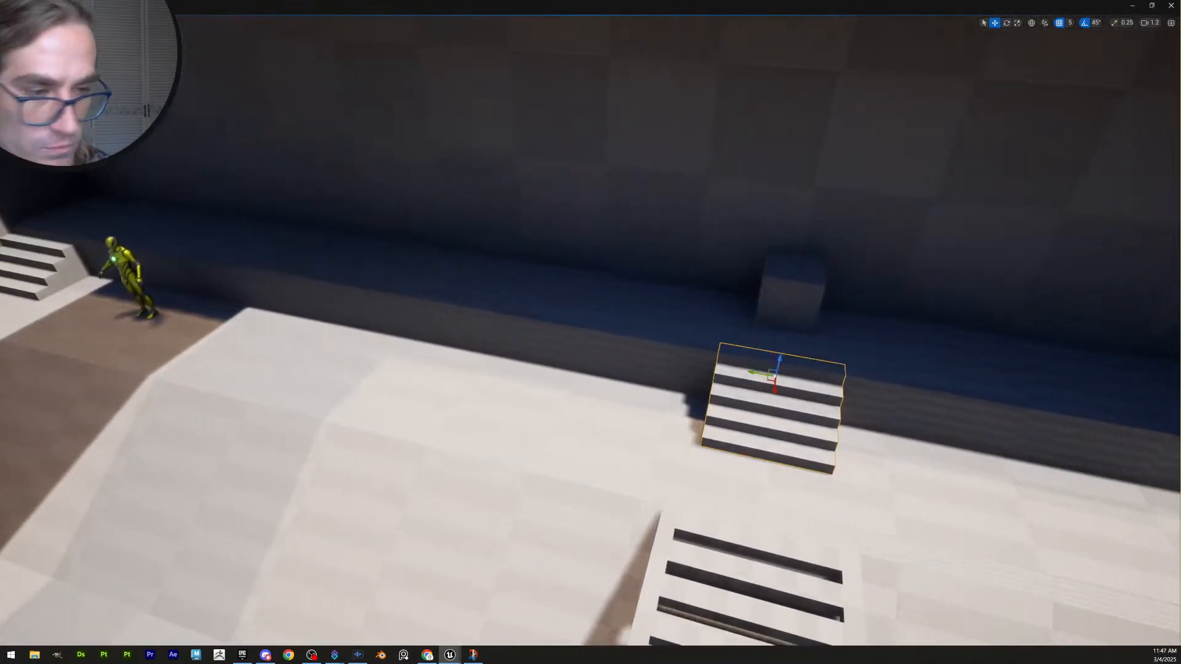
{"action": "left_click", "coordinate": [807, 302]}
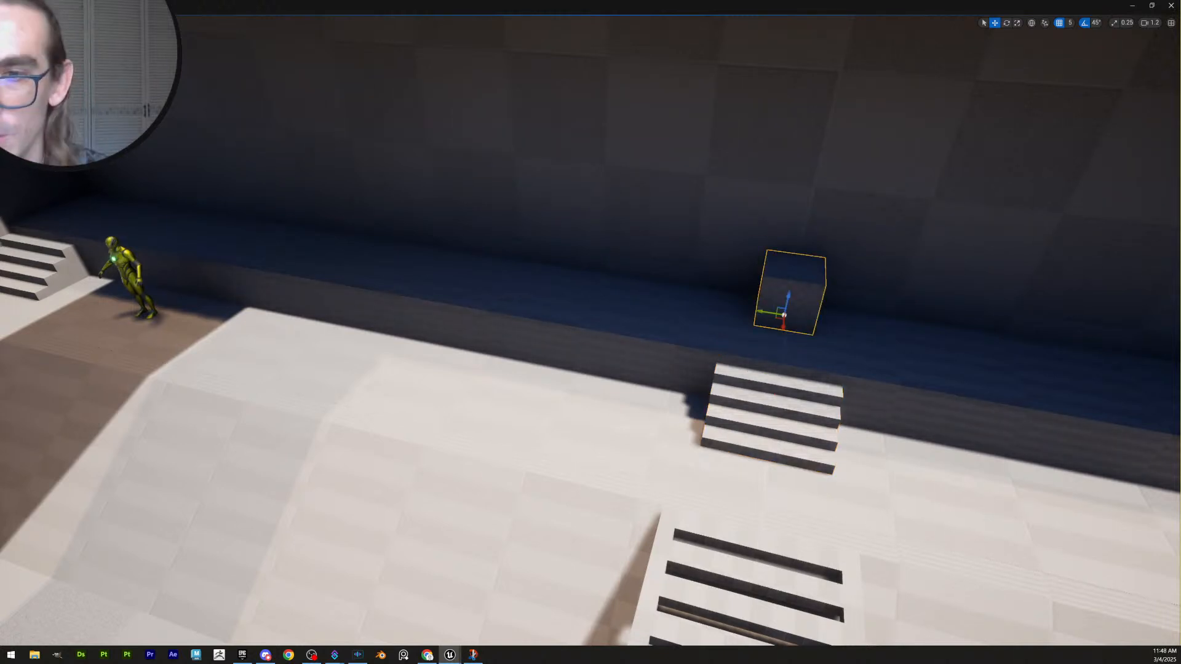
{"action": "key", "text": "d"}
{"action": "right_click_drag", "start_coordinate": [775, 339], "coordinate": [822, 369]}
{"action": "key", "text": "w"}
{"action": "scroll", "coordinate": [652, 345], "scroll_direction": "down", "scroll_amount": 3}
{"action": "key", "text": "a"}
{"action": "key", "text": "a"}
{"action": "key", "text": "s"}
{"action": "key", "text": "s"}
{"action": "key", "text": "d"}
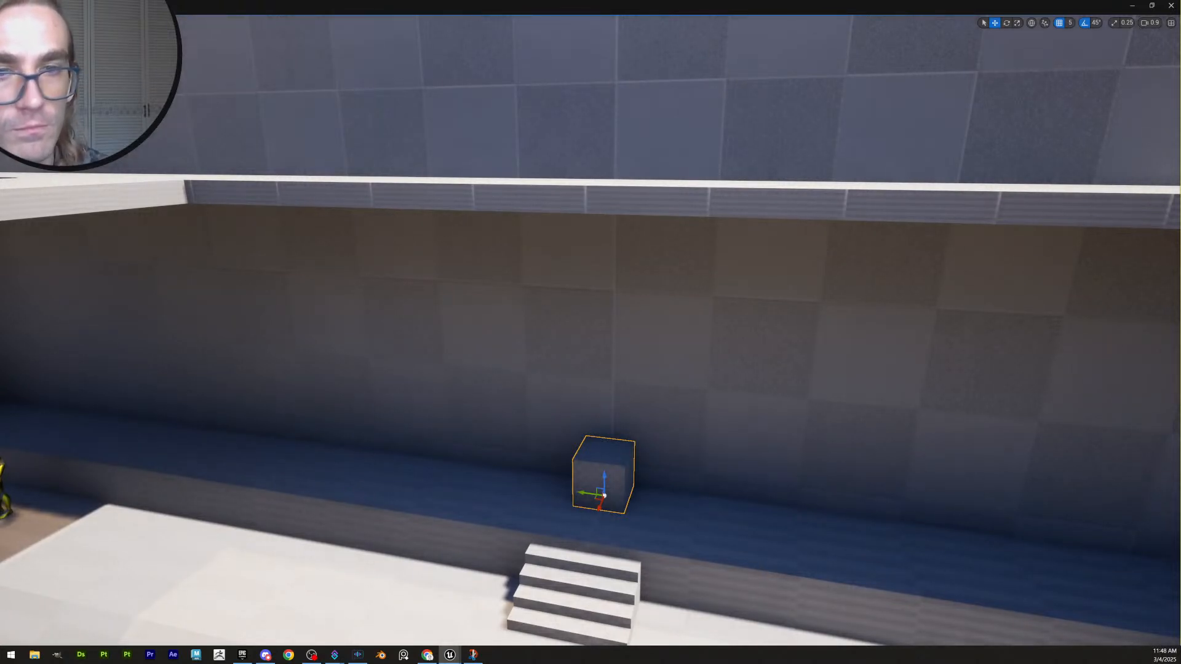
{"action": "key", "text": "ctrl+e"}
{"action": "left_click", "coordinate": [606, 450]}
{"action": "key", "text": "d"}
{"action": "right_click_drag", "start_coordinate": [606, 450], "coordinate": [541, 462]}
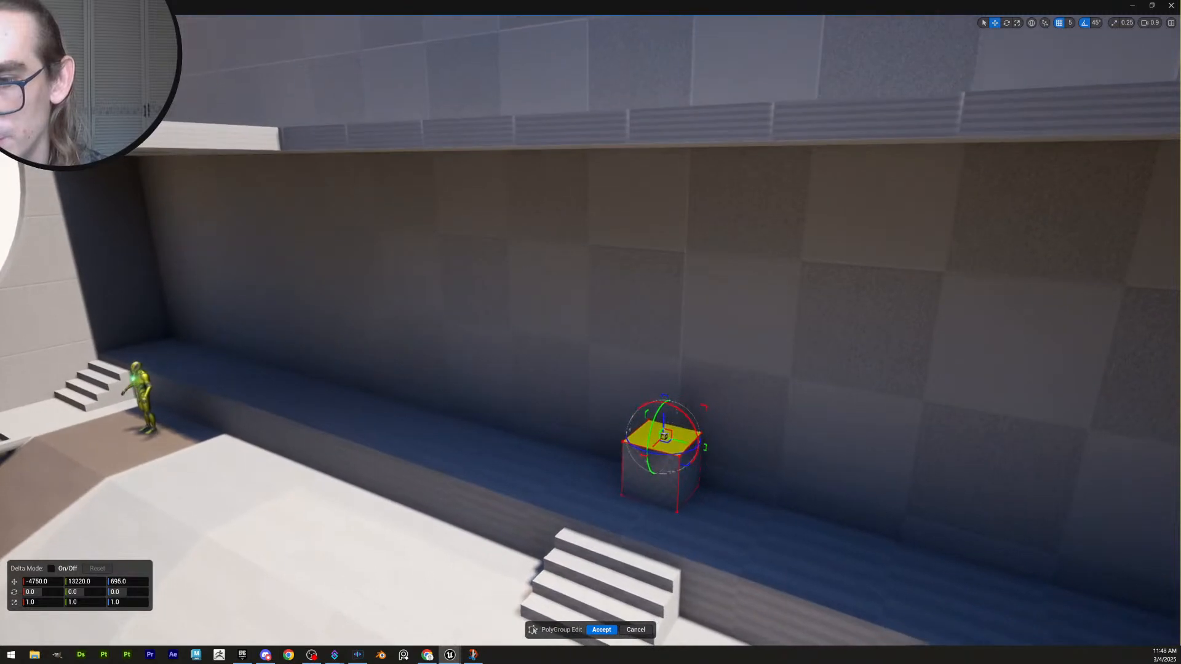
Set the position snap to 100 and raise the box's top face 500 units, up to the upper walkway
{"action": "left_click_drag", "start_coordinate": [664, 422], "coordinate": [659, 348]}
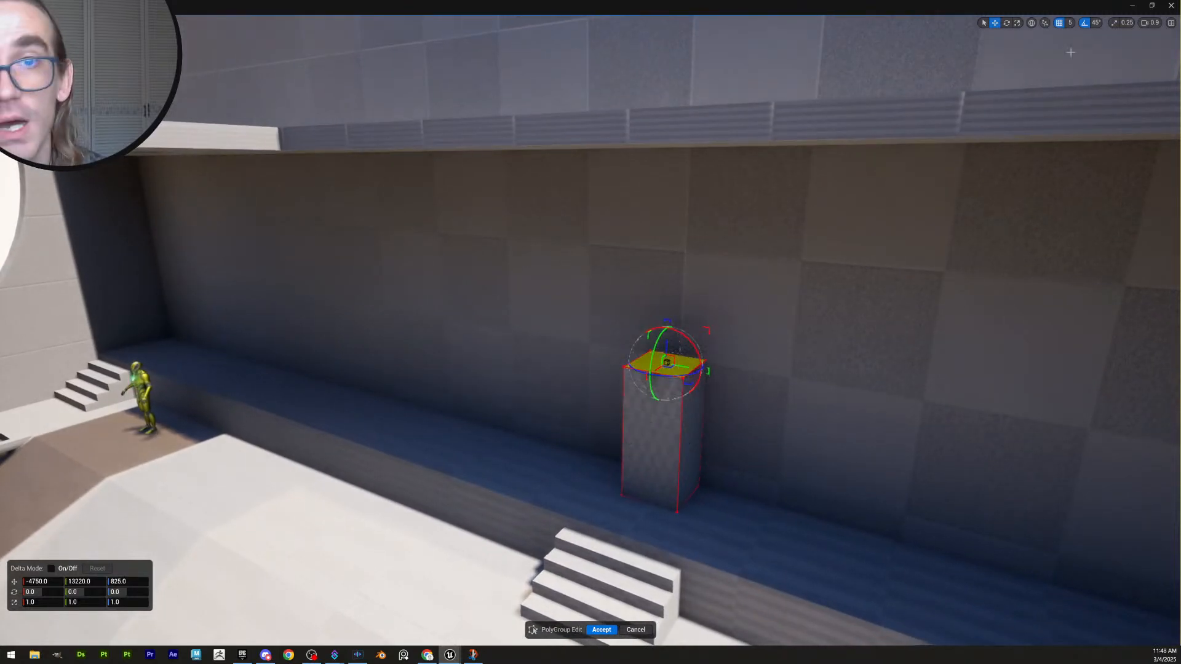
{"action": "key", "text": "ctrl+z"}
{"action": "left_click", "coordinate": [1071, 23]}
{"action": "left_click", "coordinate": [1092, 81]}
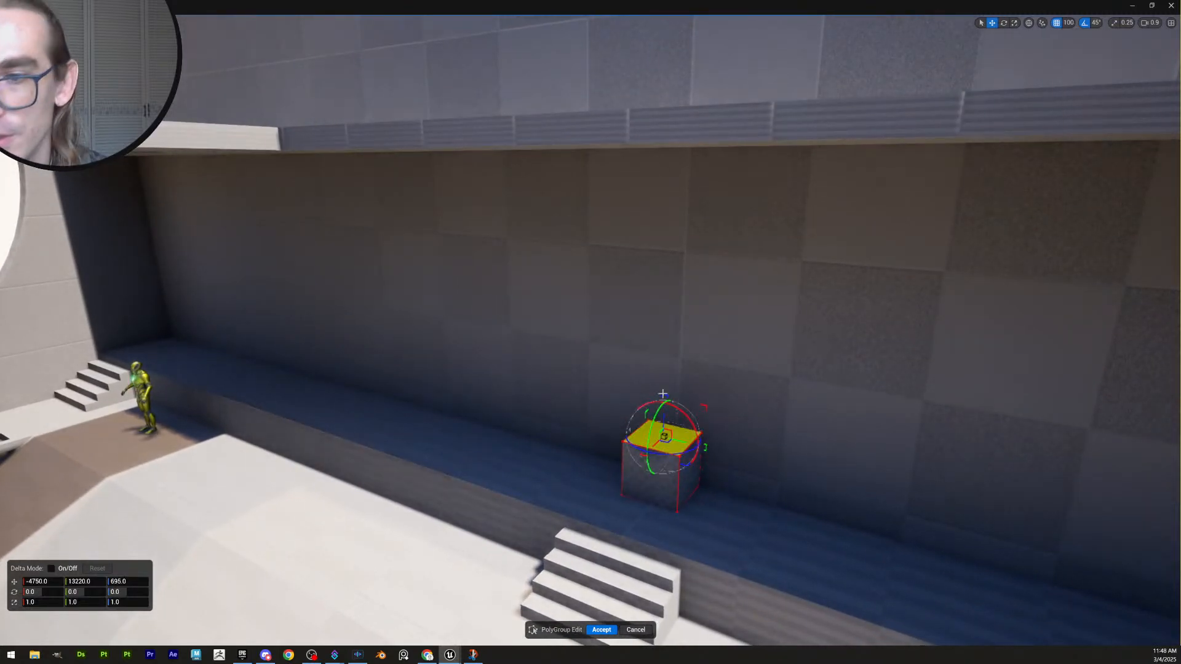
{"action": "left_click_drag", "start_coordinate": [664, 420], "coordinate": [673, 117]}
{"action": "key", "text": "e"}
{"action": "key", "text": "w"}
{"action": "scroll", "coordinate": [710, 184], "scroll_direction": "down", "scroll_amount": 2}
{"action": "right_click_drag", "start_coordinate": [711, 184], "coordinate": [712, 212]}
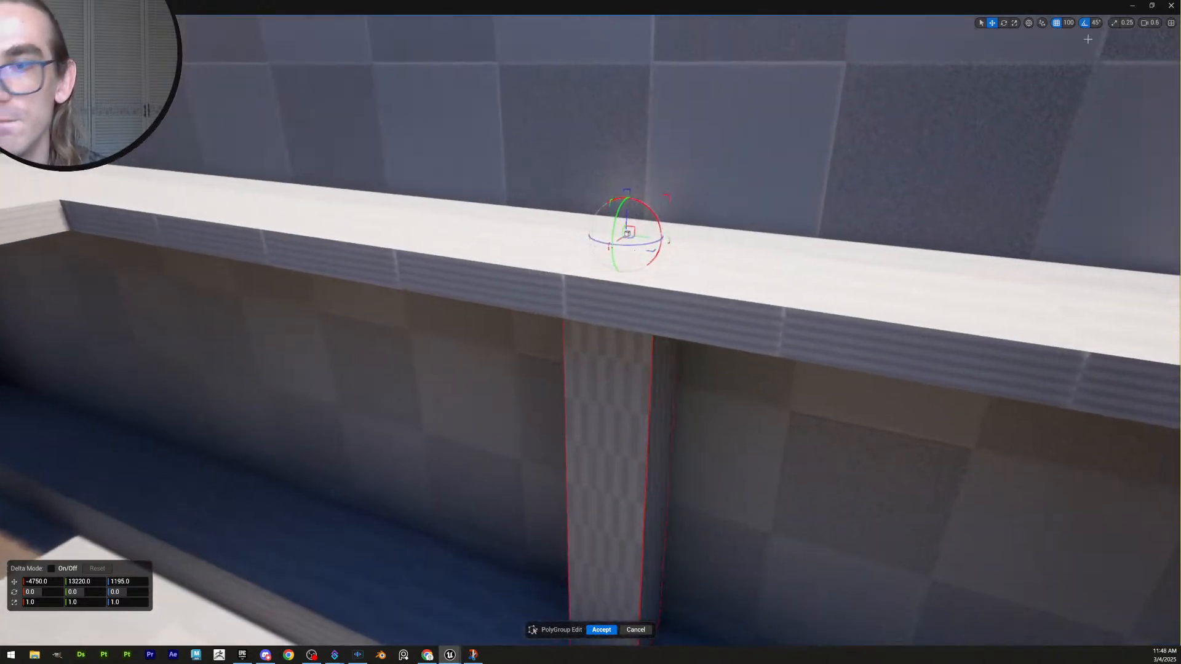
Set the position snap to 50 and try to nudge the pillar's top face vertically
{"action": "left_click", "coordinate": [1070, 23]}
{"action": "left_click", "coordinate": [1086, 74]}
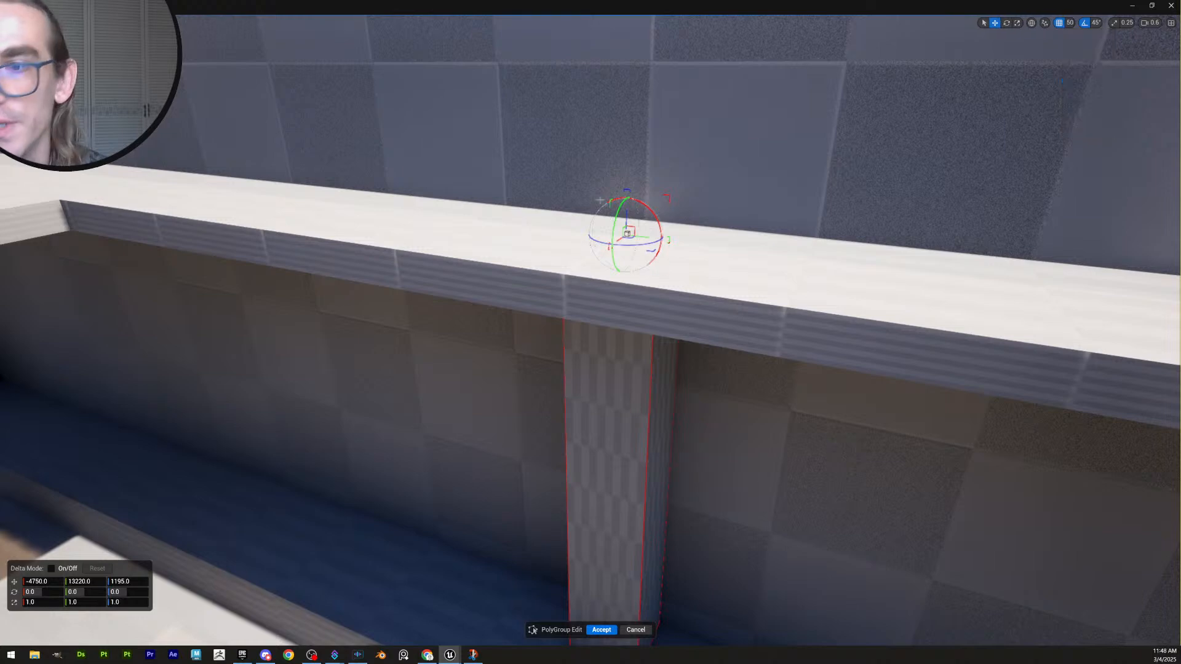
{"action": "mouse_move", "coordinate": [625, 206]}
{"action": "left_mouse_down"}
{"action": "mouse_move", "coordinate": [626, 161]}
{"action": "mouse_move", "coordinate": [627, 203]}
{"action": "left_mouse_up"}
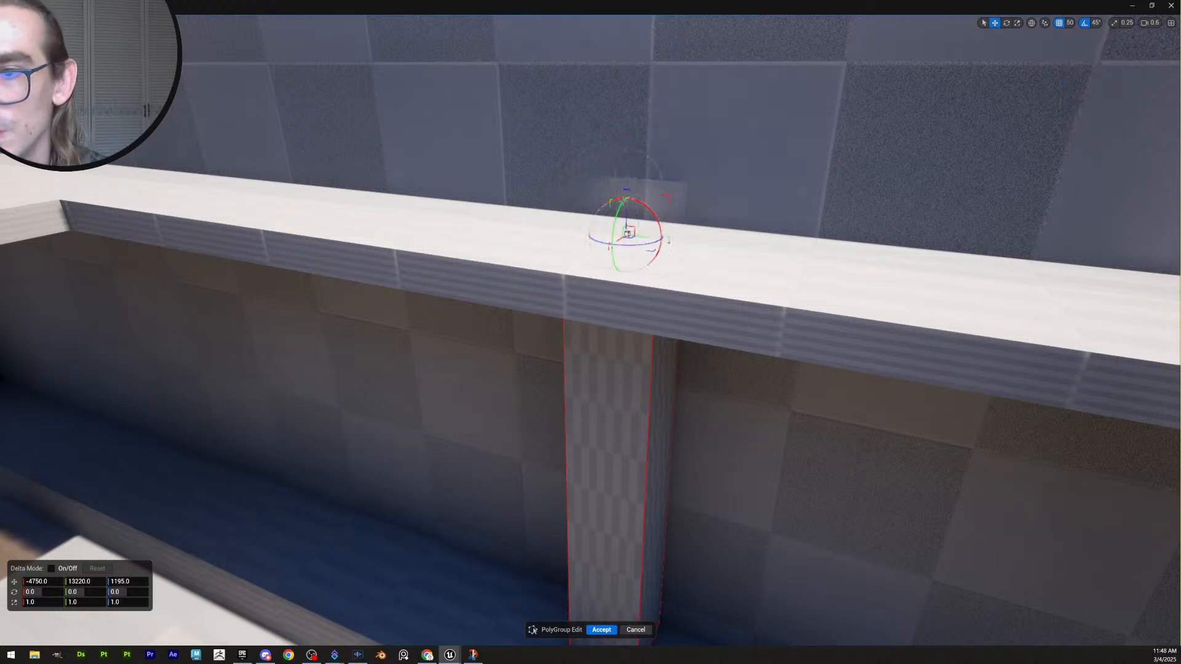
Examine from several angles how the pillar fits between the lower ledge and the upper walkway
{"action": "right_click_drag", "start_coordinate": [621, 206], "coordinate": [689, 200]}
{"action": "key", "text": "d"}
{"action": "scroll", "coordinate": [563, 197], "scroll_direction": "down", "scroll_amount": 2}
{"action": "key", "text": "e"}
{"action": "scroll", "coordinate": [559, 195], "scroll_direction": "up", "scroll_amount": 2}
{"action": "key", "text": "q"}
{"action": "key", "text": "a"}
{"action": "key", "text": "s"}
{"action": "scroll", "coordinate": [689, 206], "scroll_direction": "up", "scroll_amount": 2}
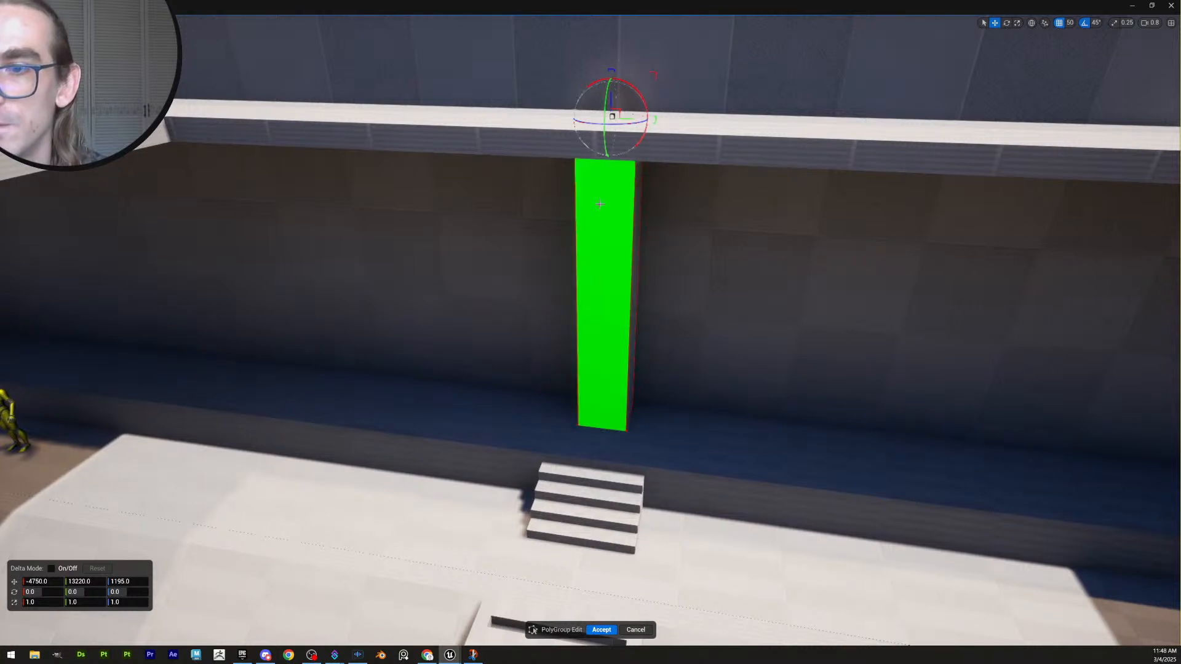
{"action": "mouse_move", "coordinate": [602, 407]}
{"action": "right_mouse_down"}
{"action": "mouse_move", "coordinate": [591, 403]}
{"action": "mouse_move", "coordinate": [602, 406]}
{"action": "right_mouse_up"}
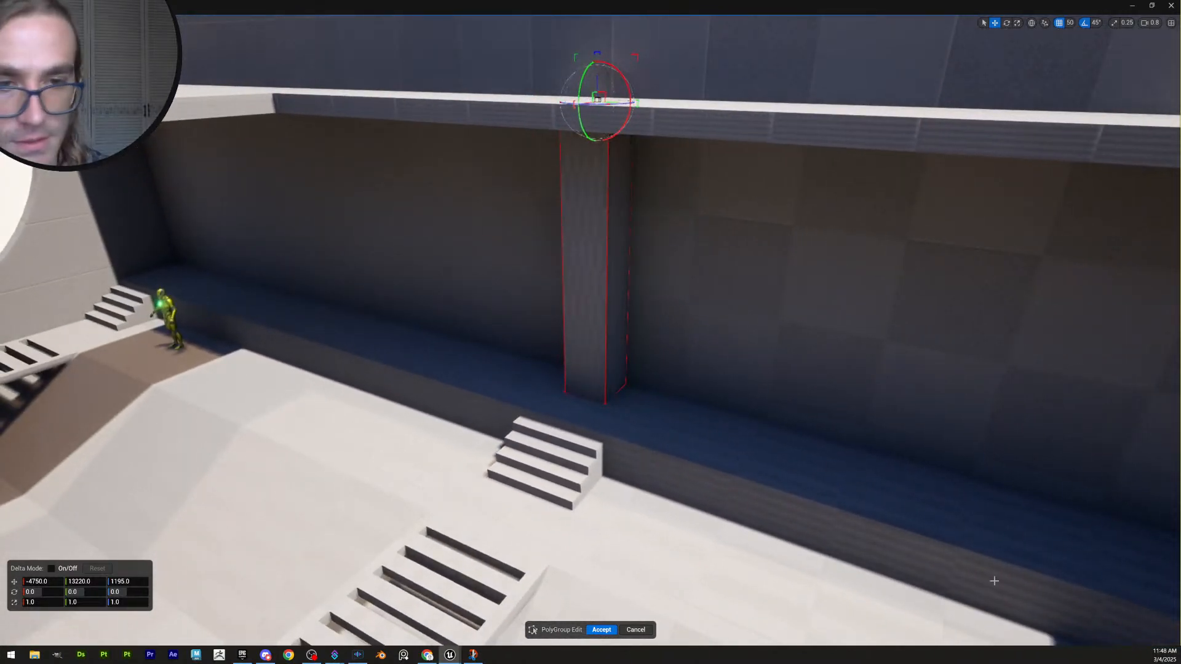
{"action": "mouse_move", "coordinate": [730, 385]}
{"action": "right_mouse_down"}
{"action": "mouse_move", "coordinate": [775, 382]}
{"action": "mouse_move", "coordinate": [732, 385]}
{"action": "right_mouse_up"}
{"action": "right_click_drag", "start_coordinate": [732, 528], "coordinate": [775, 537]}
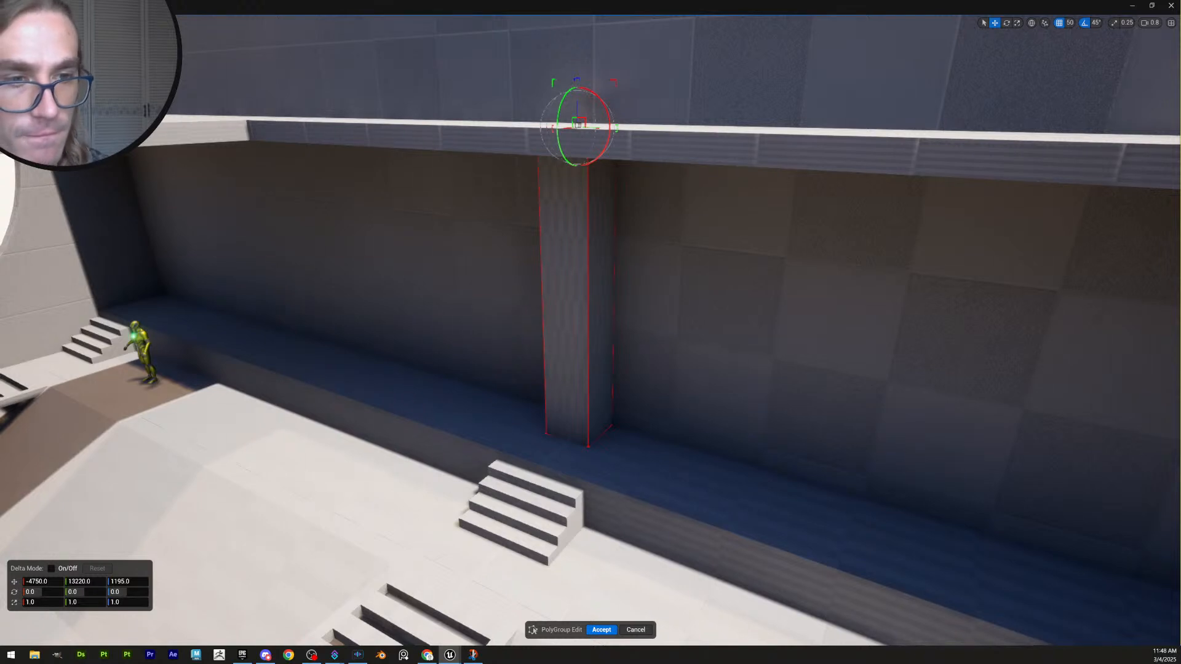
With a position snap of 100, pull the pillar's bottom side edge 900 units along the ledge, away from the mannequin, and accept the edit
{"action": "left_click", "coordinate": [602, 437]}
{"action": "mouse_move", "coordinate": [601, 436]}
{"action": "right_mouse_down"}
{"action": "mouse_move", "coordinate": [652, 433]}
{"action": "mouse_move", "coordinate": [609, 443]}
{"action": "right_mouse_up"}
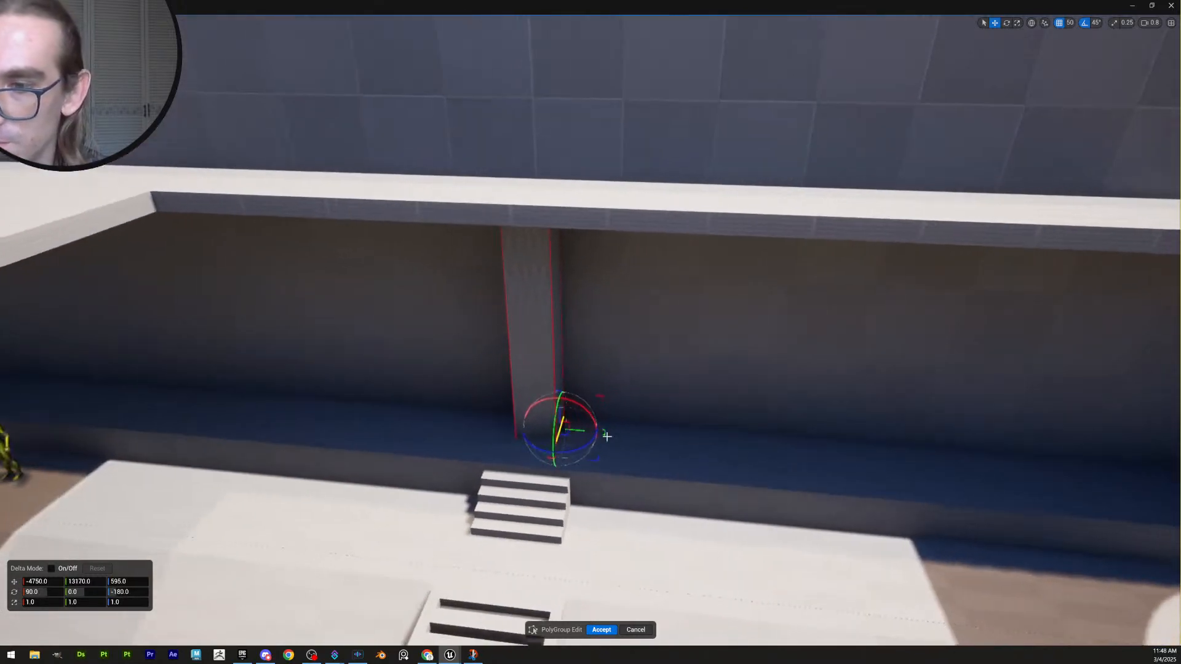
{"action": "left_click", "coordinate": [1072, 24]}
{"action": "left_click", "coordinate": [1086, 83]}
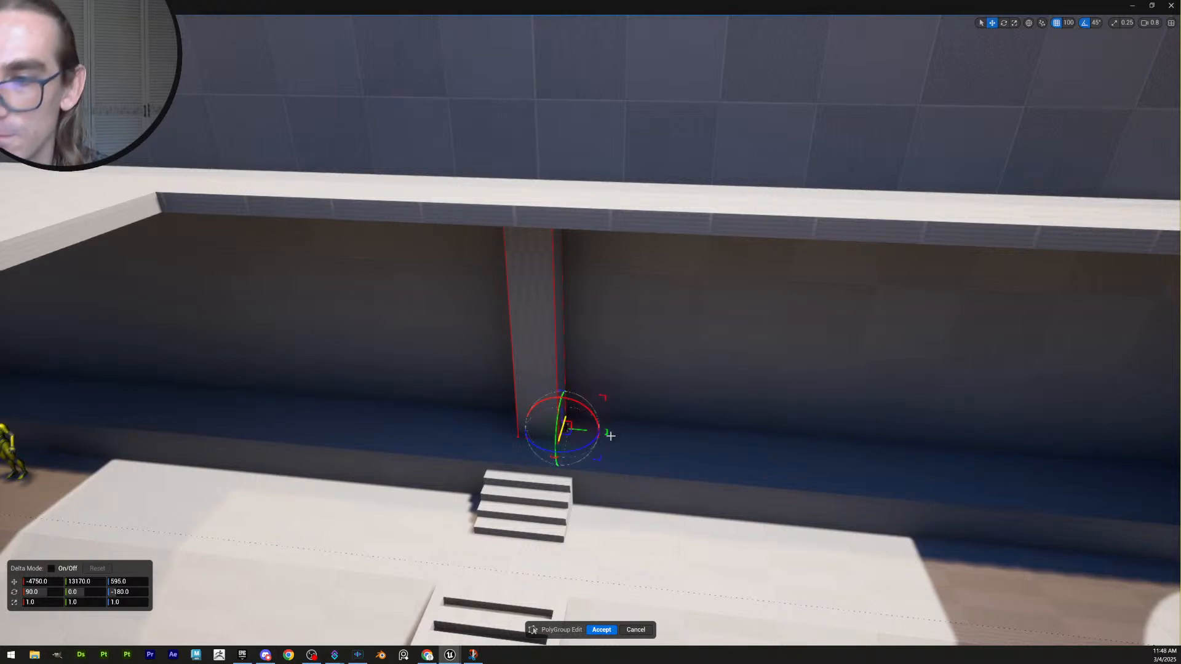
{"action": "left_click_drag", "start_coordinate": [580, 431], "coordinate": [913, 456]}
{"action": "scroll", "coordinate": [798, 421], "scroll_direction": "down", "scroll_amount": 3}
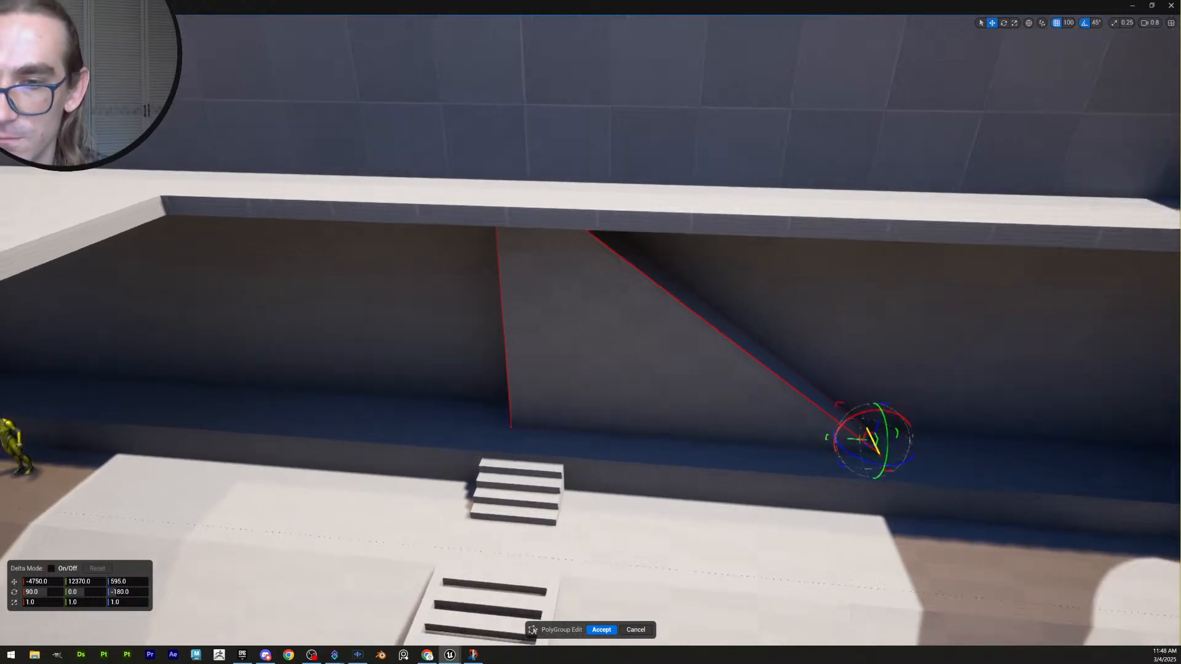
{"action": "mouse_move", "coordinate": [913, 455]}
{"action": "right_mouse_down"}
{"action": "mouse_move", "coordinate": [775, 464]}
{"action": "mouse_move", "coordinate": [892, 456]}
{"action": "mouse_move", "coordinate": [912, 435]}
{"action": "right_mouse_up"}
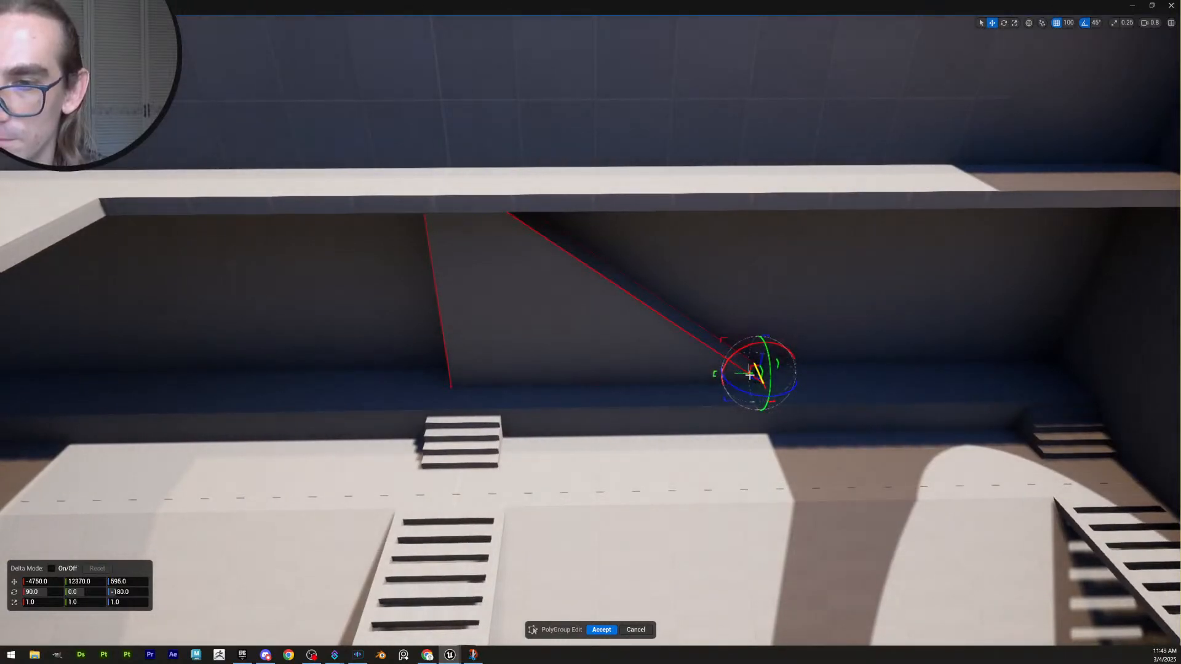
{"action": "left_click_drag", "start_coordinate": [749, 373], "coordinate": [761, 374]}
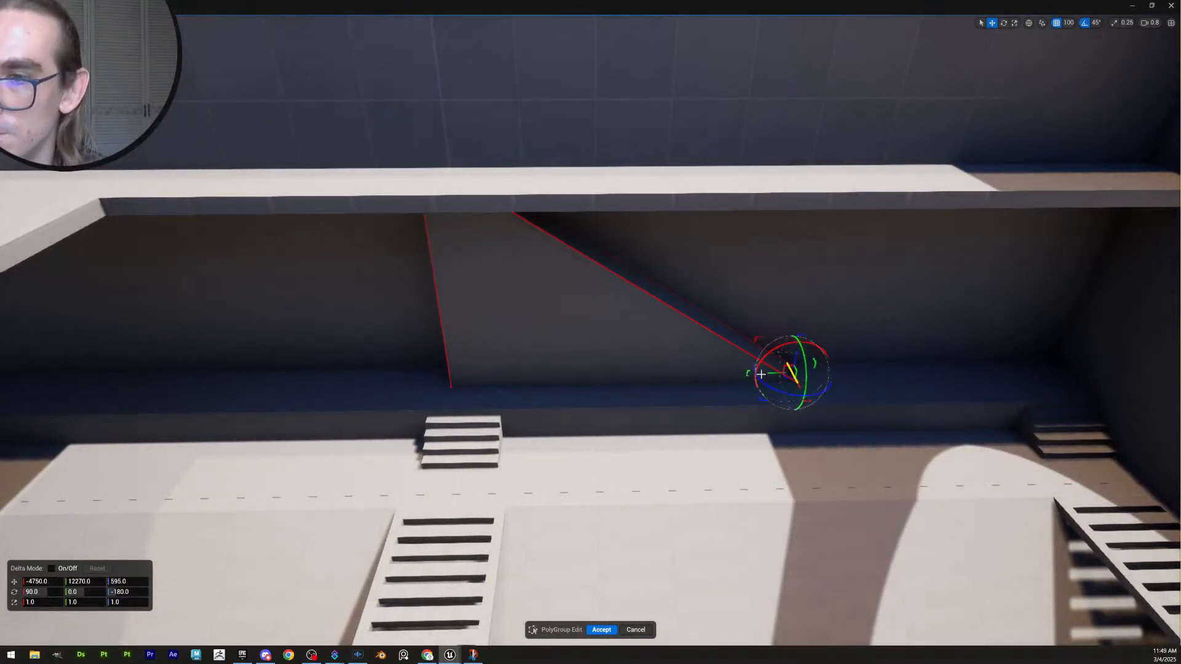
{"action": "right_click_drag", "start_coordinate": [762, 382], "coordinate": [800, 373]}
{"action": "left_click", "coordinate": [740, 401]}
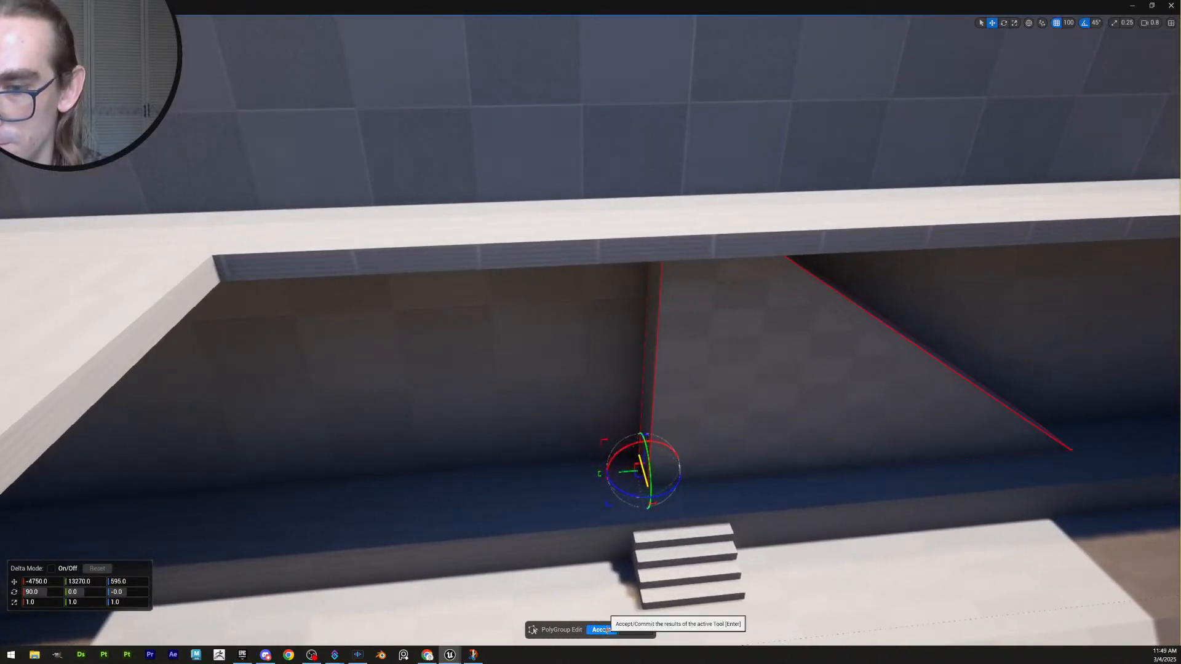
{"action": "left_click", "coordinate": [601, 630]}
Select the bridge together with the upper walkway sections along both side walls
{"action": "right_click_drag", "start_coordinate": [601, 630], "coordinate": [572, 615]}
{"action": "right_click_drag", "start_coordinate": [391, 362], "coordinate": [230, 426]}
{"action": "scroll", "coordinate": [391, 362], "scroll_direction": "up", "scroll_amount": 1}
{"action": "left_click", "coordinate": [359, 354]}
{"action": "left_click", "coordinate": [485, 289], "text": "shift"}
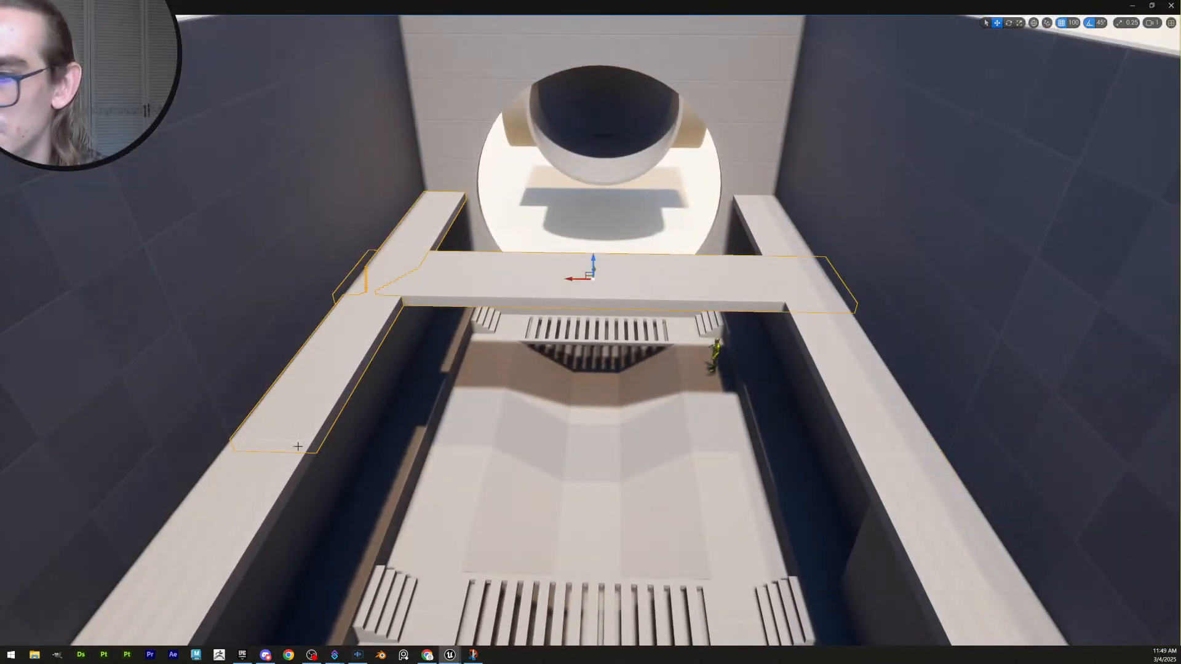
{"action": "left_click", "coordinate": [271, 480], "text": "shift"}
{"action": "left_click", "coordinate": [838, 354], "text": "shift"}
{"action": "left_click", "coordinate": [899, 510], "text": "shift"}
{"action": "right_click_drag", "start_coordinate": [917, 436], "coordinate": [996, 459]}
{"action": "scroll", "coordinate": [917, 436], "scroll_direction": "down", "scroll_amount": 3}
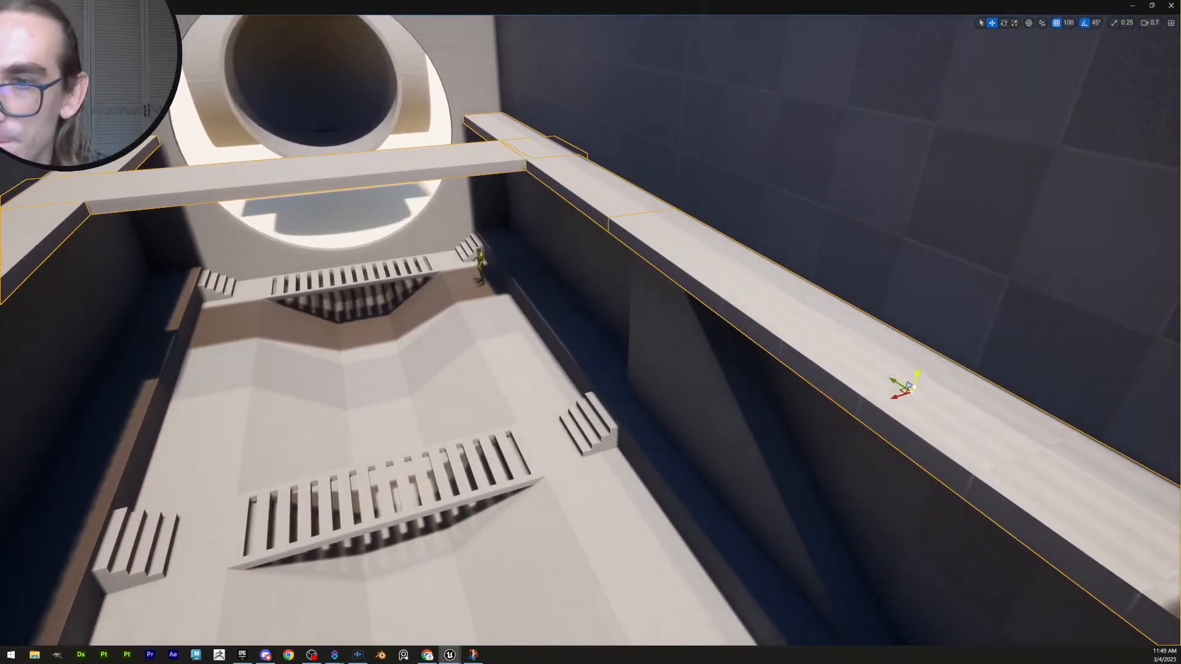
Lower the selected bridge and walkways slightly with a snap of 10, and fine-tune their height with a snap of 5
{"action": "left_click", "coordinate": [1071, 24]}
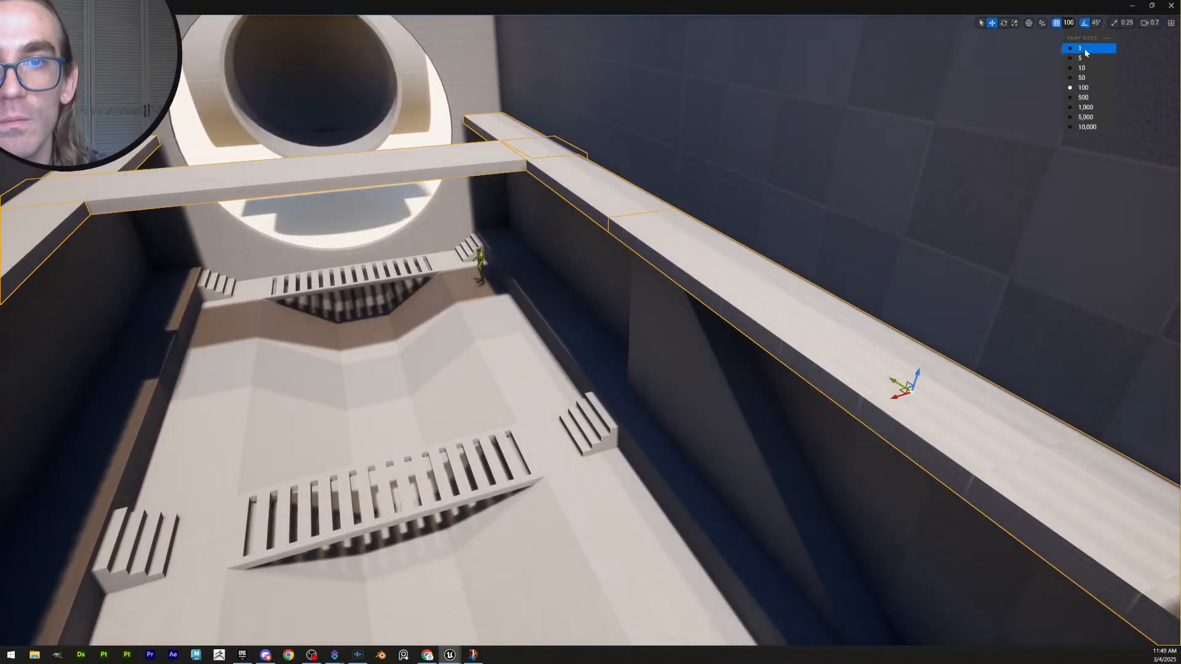
{"action": "left_click", "coordinate": [1075, 72]}
{"action": "mouse_move", "coordinate": [916, 374]}
{"action": "left_mouse_down"}
{"action": "mouse_move", "coordinate": [892, 422]}
{"action": "mouse_move", "coordinate": [897, 390]}
{"action": "mouse_move", "coordinate": [912, 380]}
{"action": "left_mouse_up"}
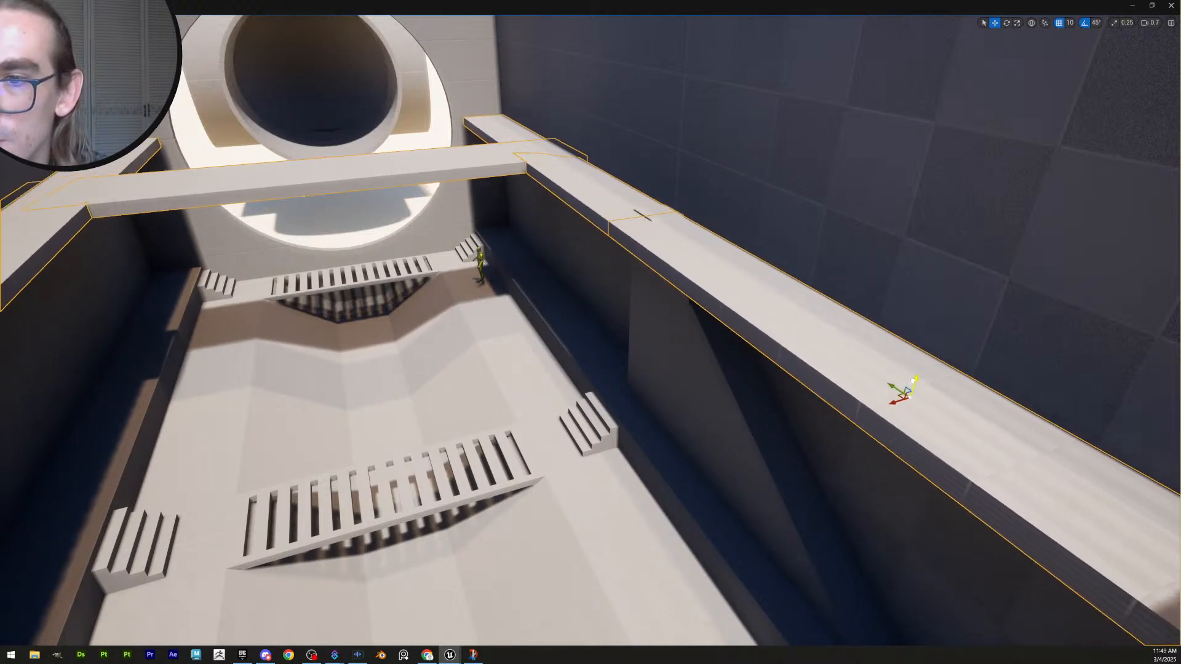
{"action": "left_click", "coordinate": [1071, 23]}
{"action": "left_click", "coordinate": [1075, 64]}
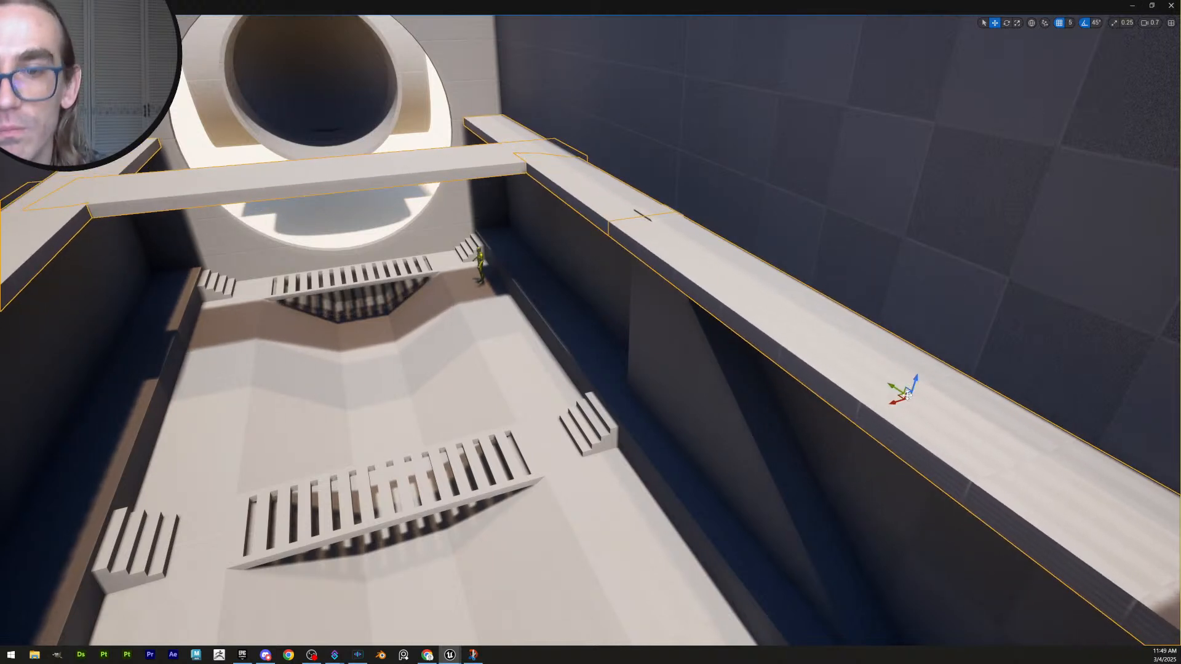
{"action": "left_click_drag", "start_coordinate": [916, 376], "coordinate": [916, 373]}
Select the sloped support standing between the lower ledge and the upper walkway
{"action": "right_click_drag", "start_coordinate": [585, 392], "coordinate": [692, 393]}
{"action": "left_click", "coordinate": [586, 394]}
{"action": "key", "text": "a"}
{"action": "right_click_drag", "start_coordinate": [608, 409], "coordinate": [726, 411]}
{"action": "scroll", "coordinate": [607, 409], "scroll_direction": "up", "scroll_amount": 2}
{"action": "right_click_drag", "start_coordinate": [856, 462], "coordinate": [868, 461]}
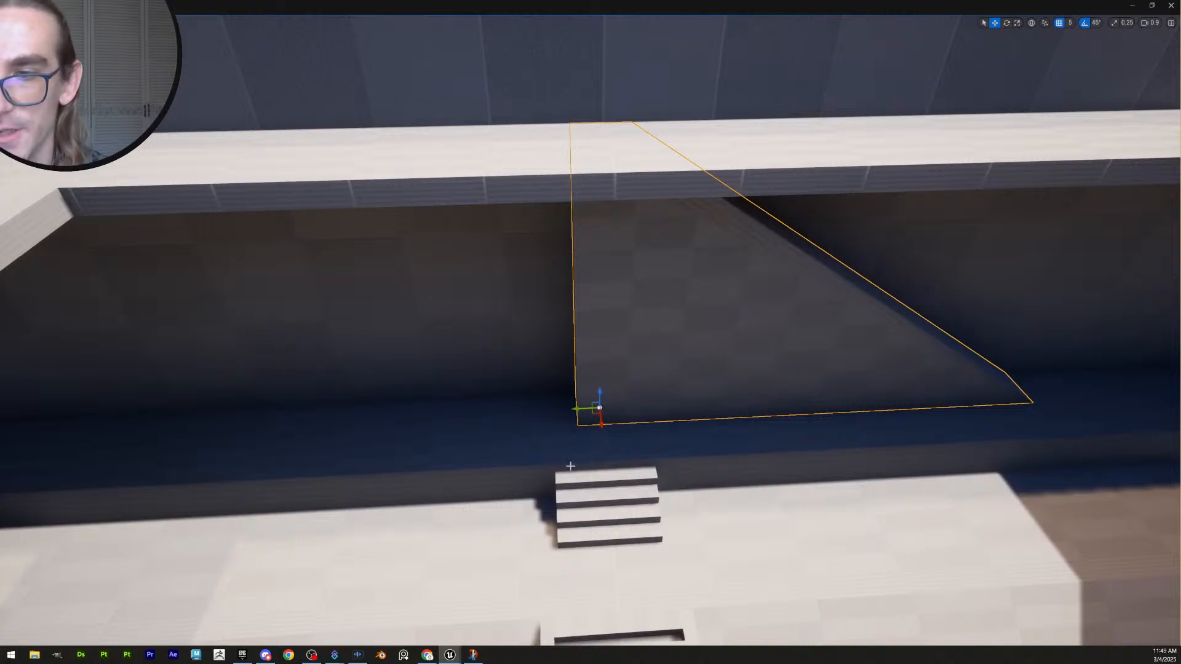
{"action": "key", "text": "ctrl+e"}
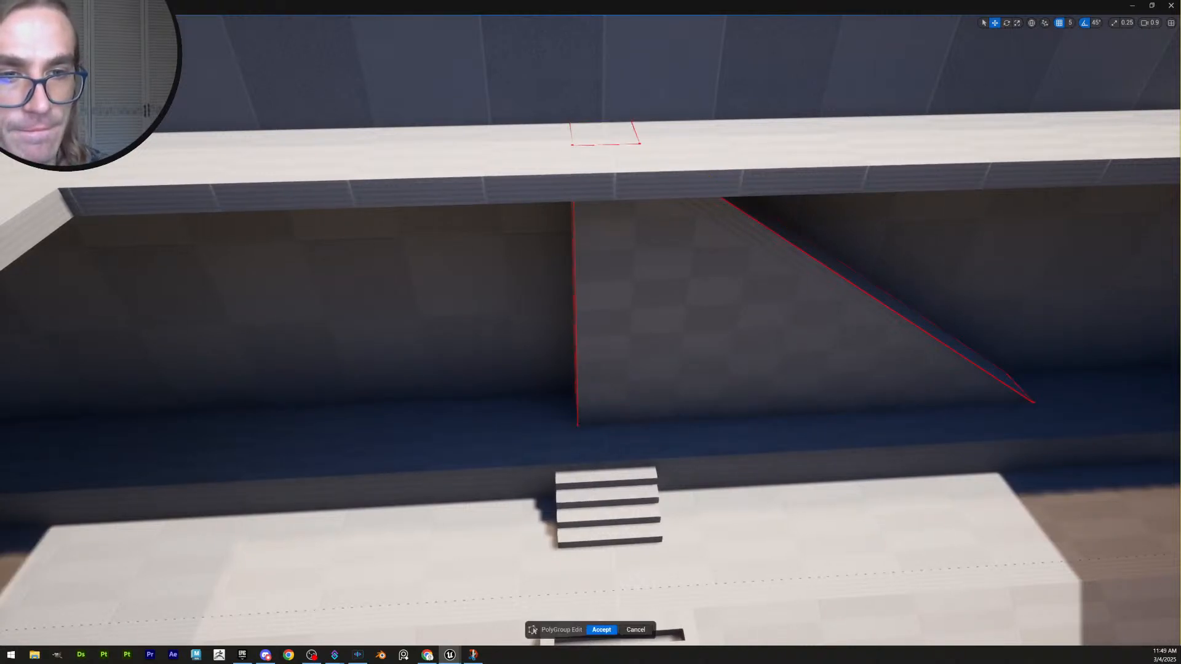
{"action": "right_click_drag", "start_coordinate": [822, 424], "coordinate": [867, 424]}
{"action": "key", "text": "w"}
{"action": "left_click", "coordinate": [780, 426]}
{"action": "right_click_drag", "start_coordinate": [779, 426], "coordinate": [855, 424]}
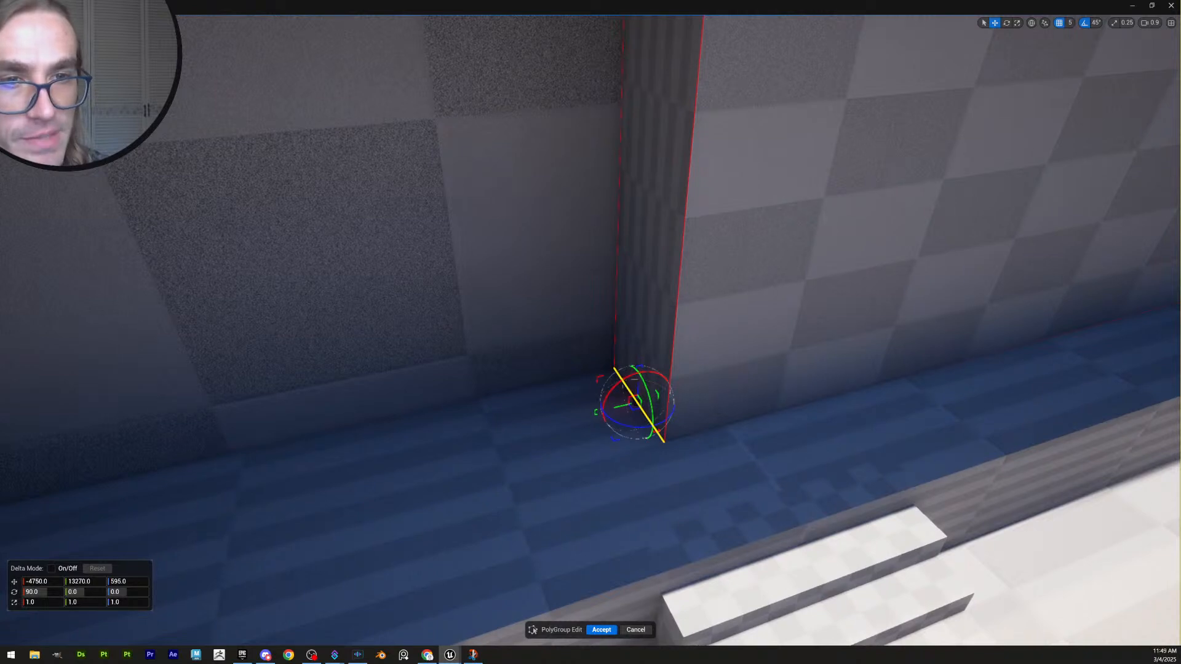
With position snapping off, move the sloped support's pivot to the bottom edge of its upright end, at Y 13270, and accept
{"action": "key", "text": "d"}
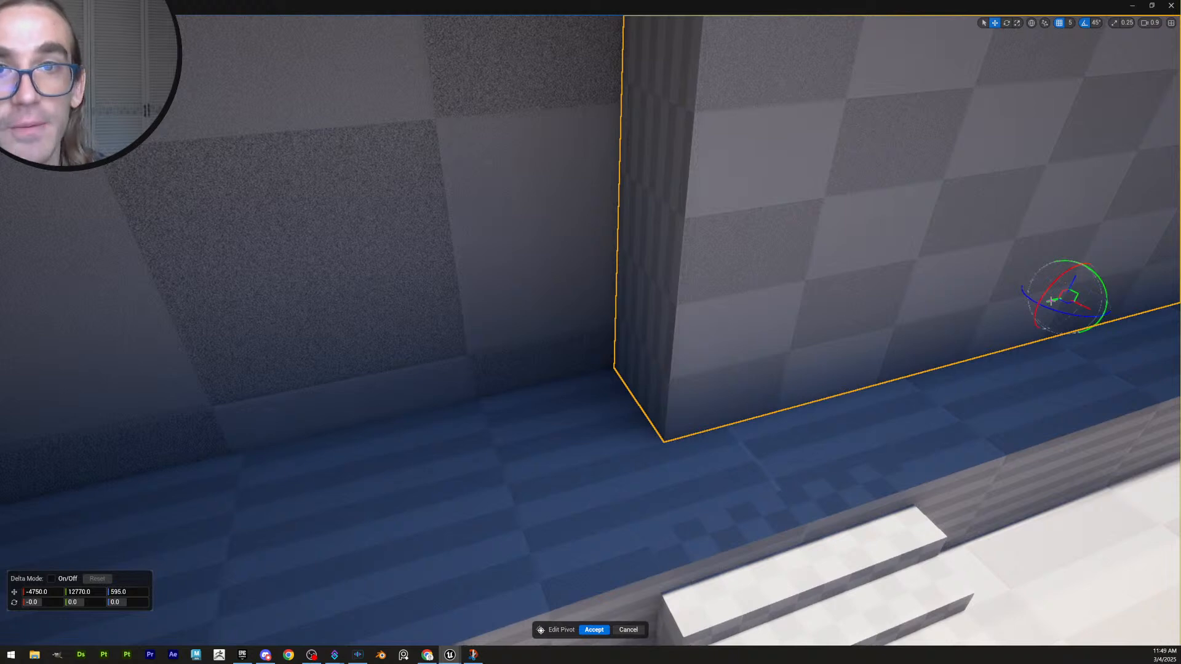
{"action": "left_click", "coordinate": [1073, 26]}
{"action": "left_click", "coordinate": [1063, 43]}
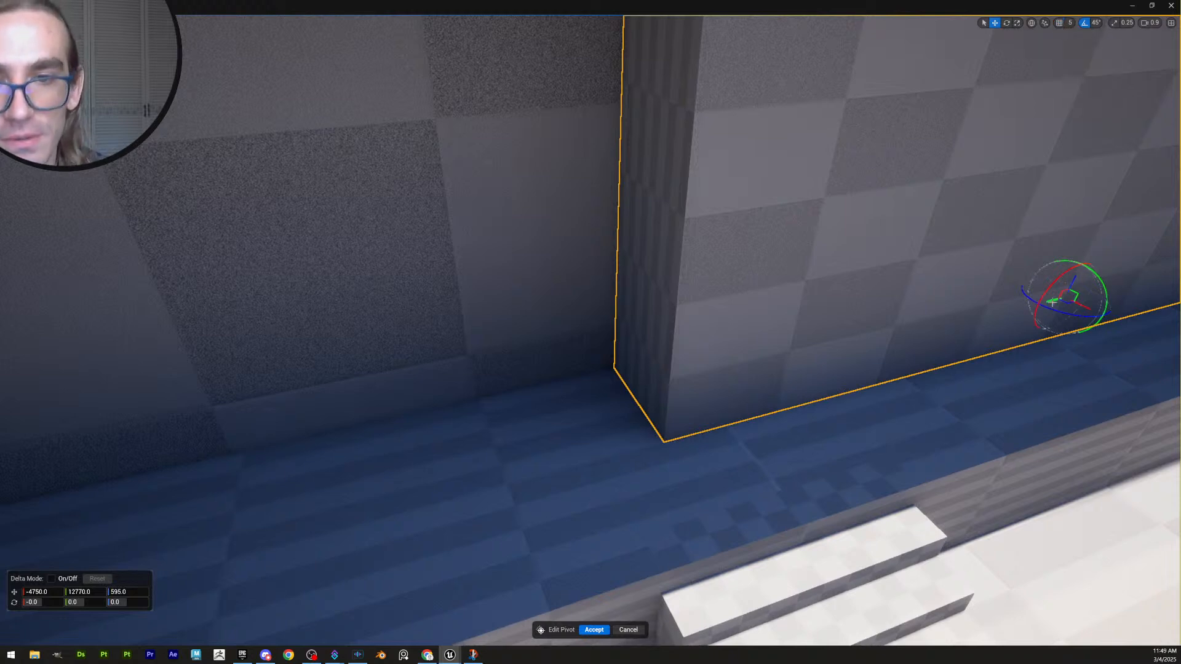
{"action": "left_click_drag", "start_coordinate": [1052, 302], "coordinate": [628, 385]}
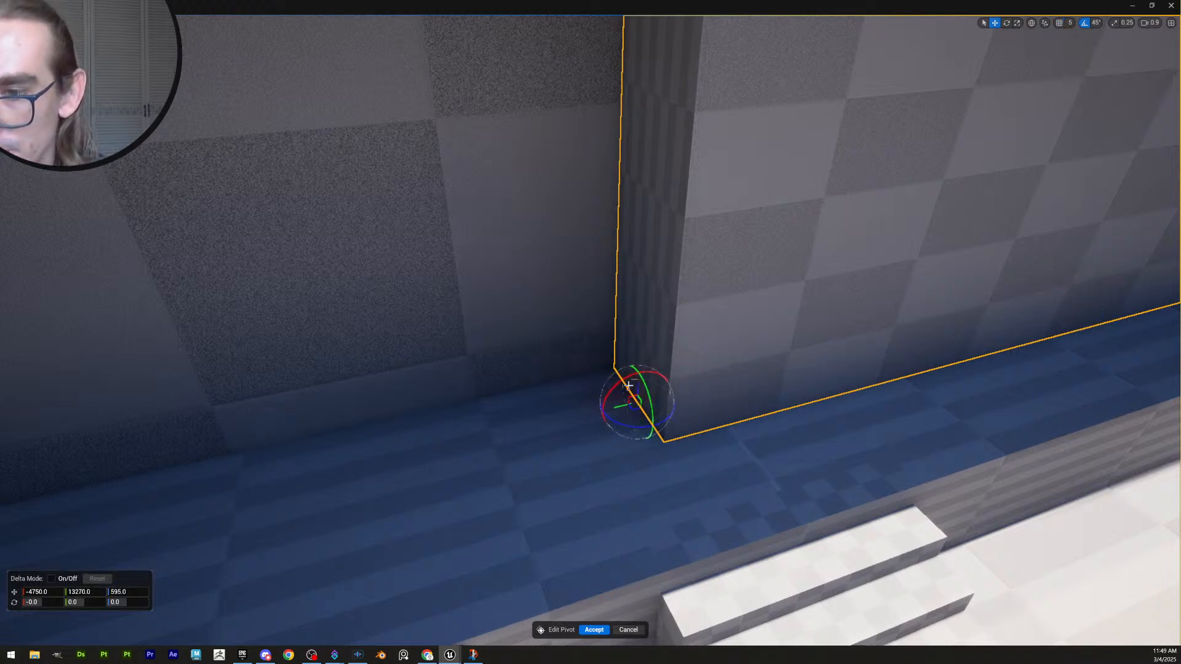
{"action": "left_click", "coordinate": [595, 631]}
Create a copy of the sloped support rotated half a turn about its pivot, so the two upright ends meet back to back
{"action": "right_click_drag", "start_coordinate": [594, 631], "coordinate": [590, 590]}
{"action": "key", "text": "s"}
{"action": "scroll", "coordinate": [590, 591], "scroll_direction": "up", "scroll_amount": 2}
{"action": "key", "text": "s"}
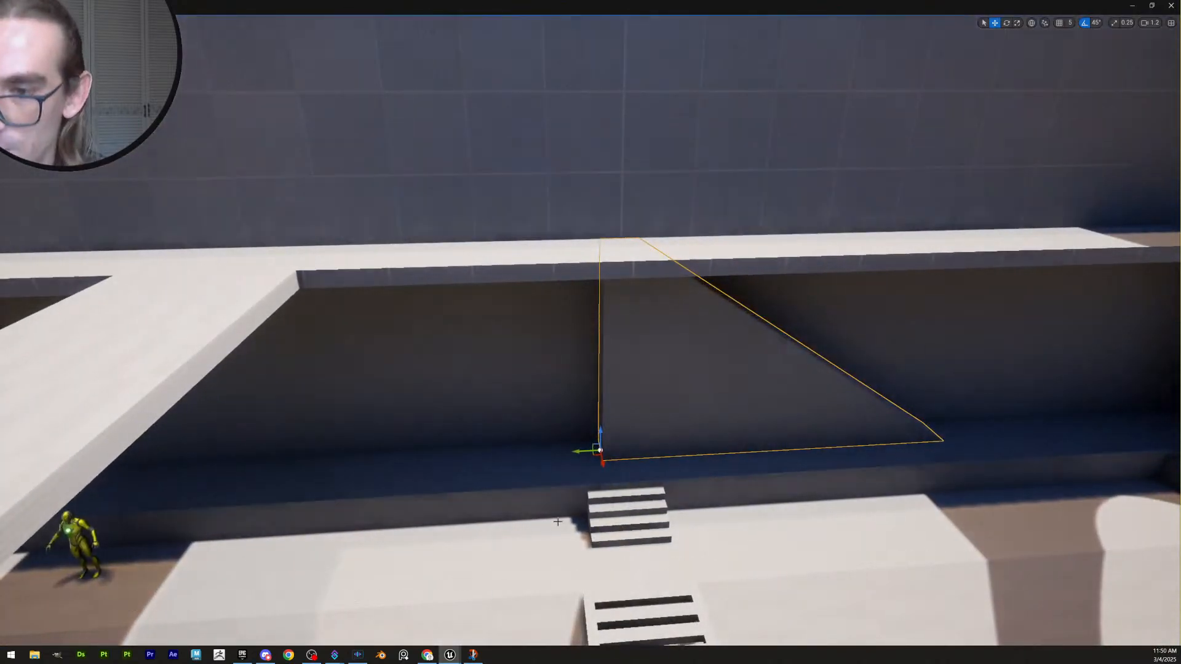
{"action": "key", "text": "e"}
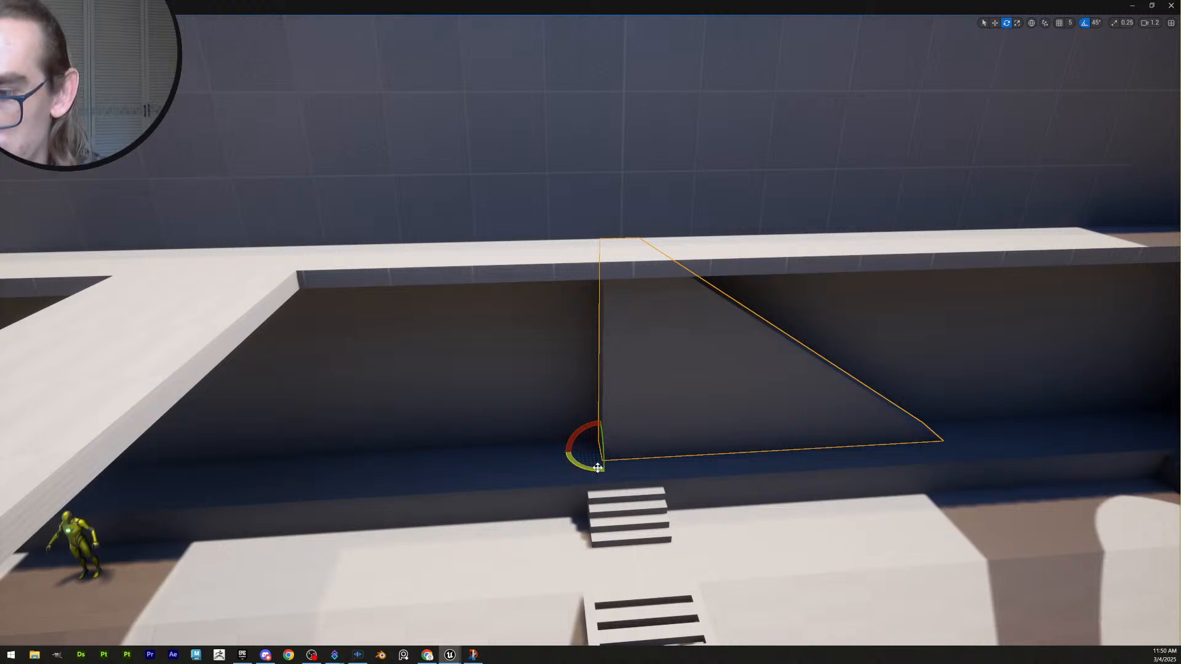
{"action": "left_click_drag", "start_coordinate": [597, 467], "coordinate": [575, 471]}
{"action": "key", "text": "q"}
Select the upper walkway section farther from the bridge, above the paired supports, and start a PolyGroup edit on it
{"action": "left_click", "coordinate": [713, 277]}
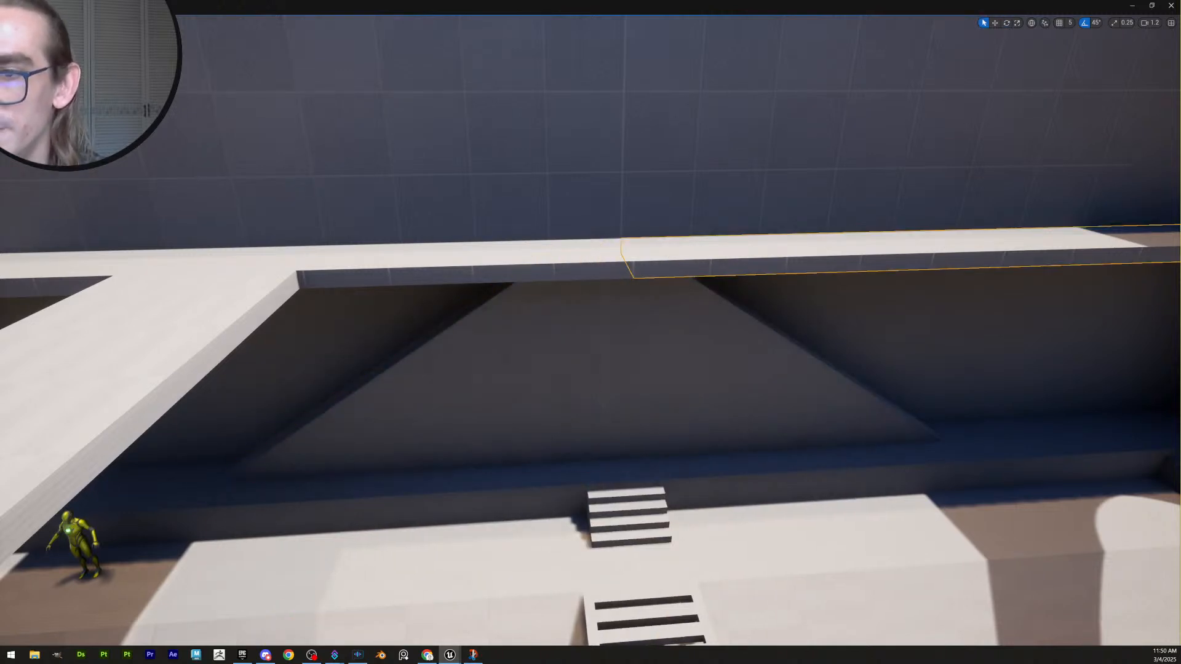
{"action": "scroll", "coordinate": [591, 584], "scroll_direction": "down", "scroll_amount": 1}
{"action": "right_click_drag", "start_coordinate": [591, 590], "coordinate": [590, 585]}
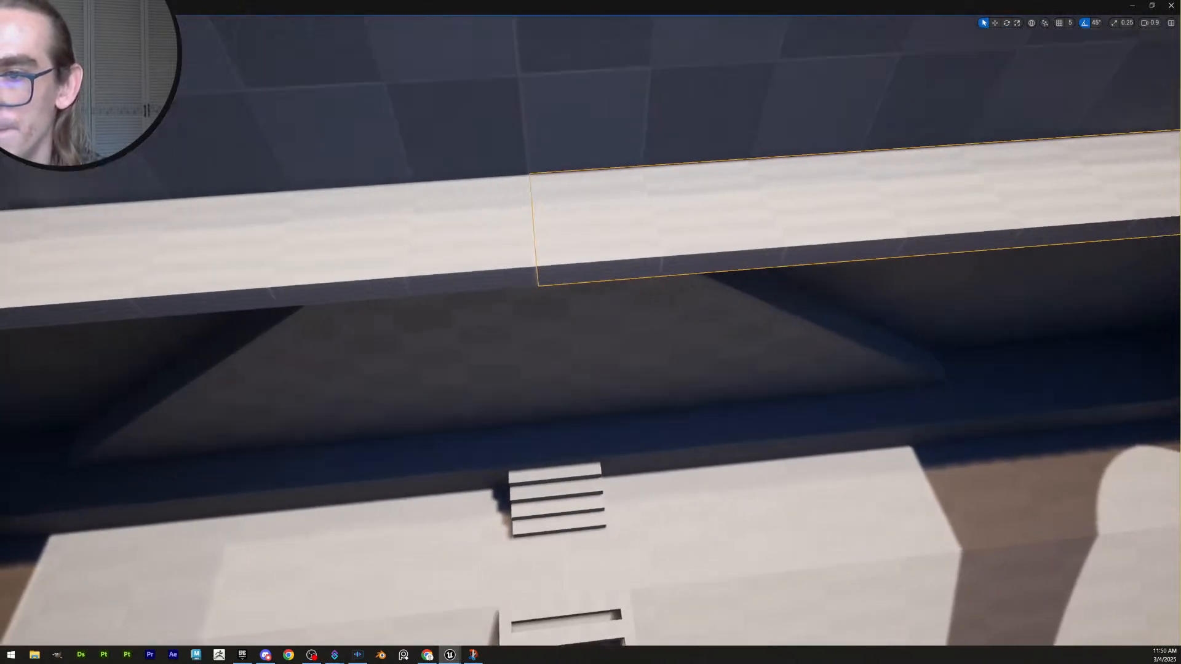
{"action": "right_click_drag", "start_coordinate": [679, 267], "coordinate": [679, 267]}
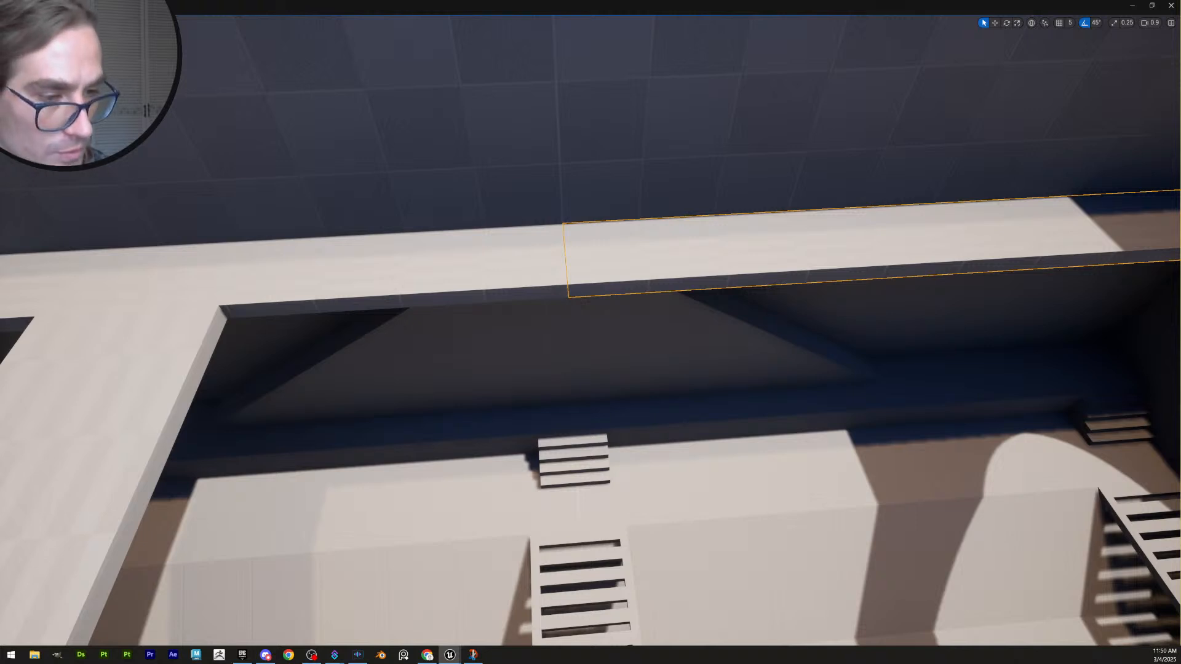
{"action": "right_click_drag", "start_coordinate": [673, 320], "coordinate": [673, 319]}
{"action": "left_click", "coordinate": [672, 319]}
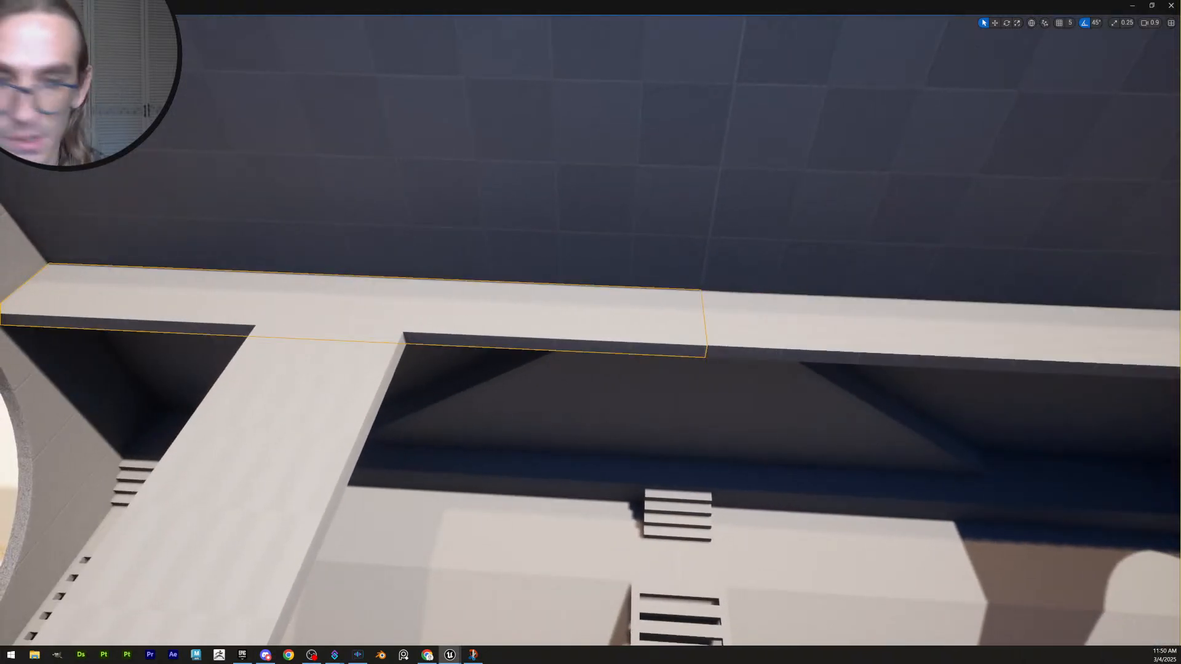
{"action": "right_click_drag", "start_coordinate": [759, 377], "coordinate": [785, 351]}
{"action": "left_click", "coordinate": [782, 352]}
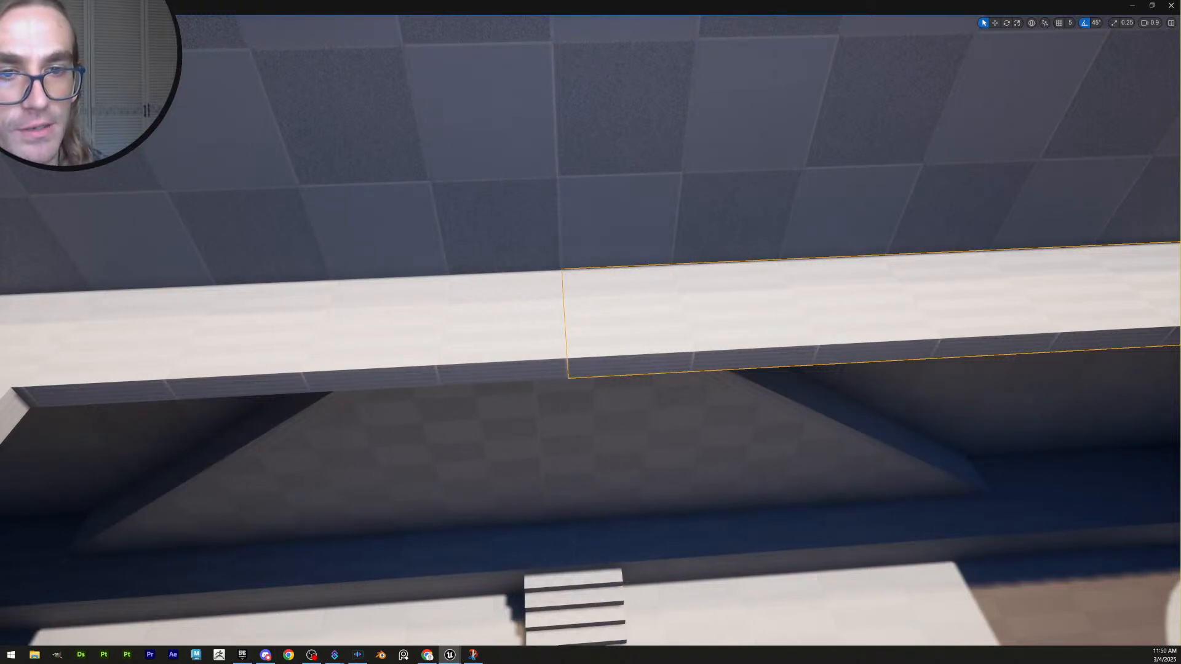
{"action": "left_click_drag", "start_coordinate": [511, 253], "coordinate": [656, 466]}
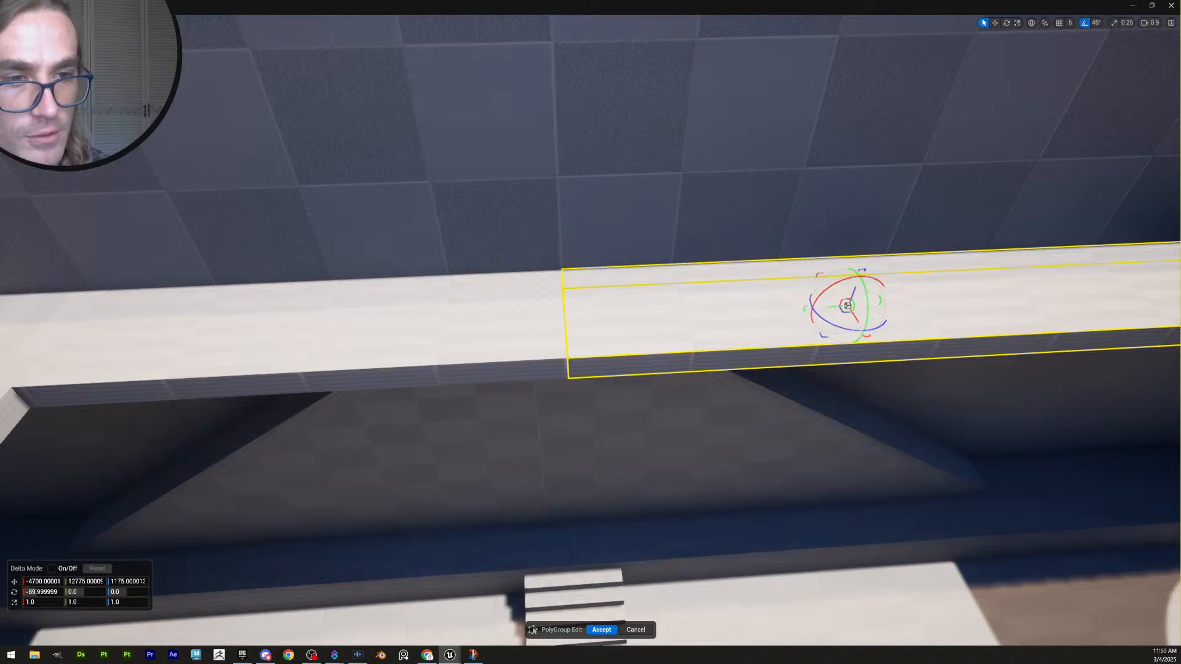
{"action": "left_click_drag", "start_coordinate": [810, 458], "coordinate": [685, 218]}
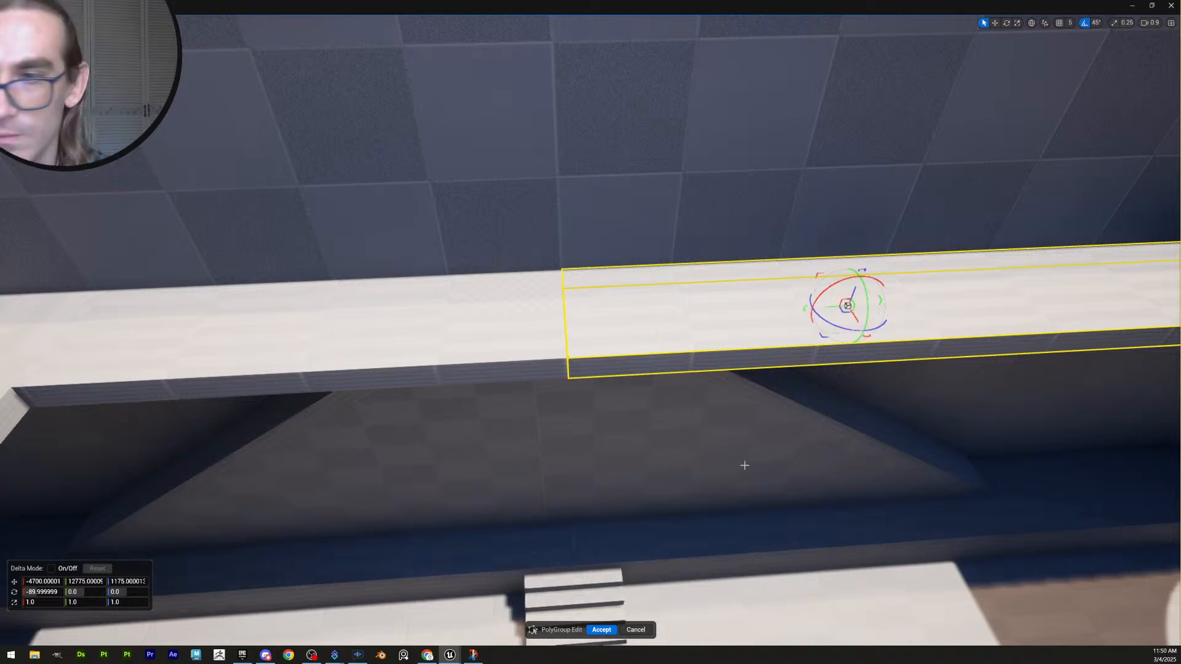
With a position snap of 50, pull the section's end edges back 50 units from the bridge-side walkway section and accept the edit
{"action": "left_click", "coordinate": [559, 323]}
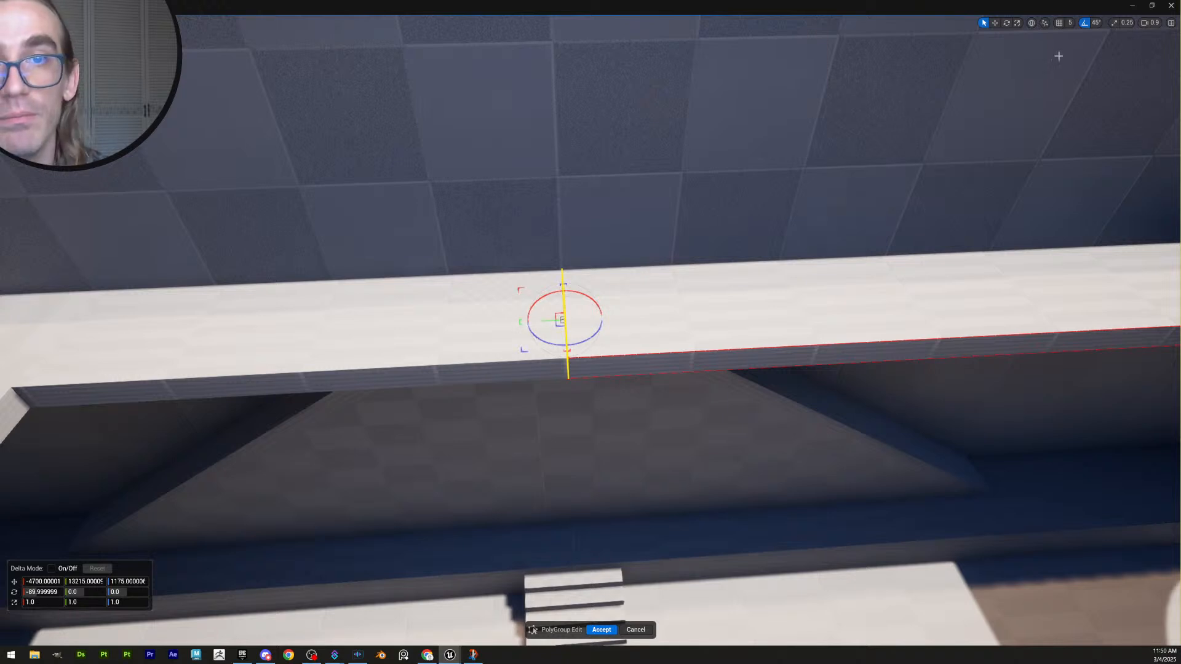
{"action": "left_click", "coordinate": [1085, 78]}
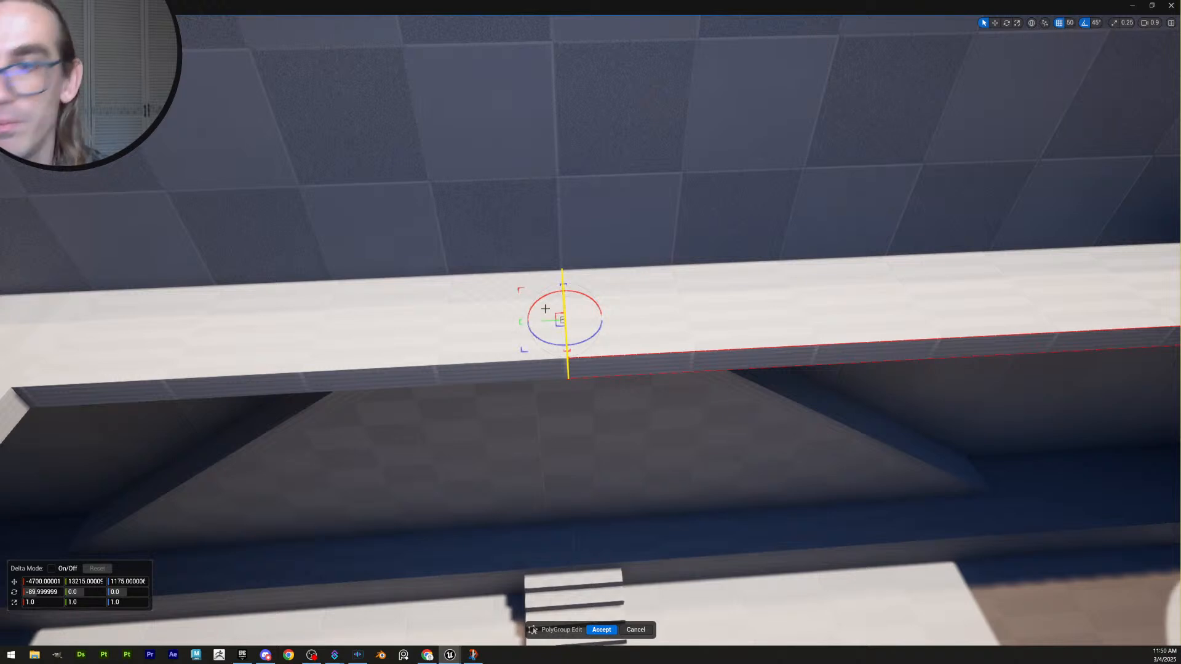
{"action": "left_click_drag", "start_coordinate": [545, 321], "coordinate": [589, 334]}
{"action": "key", "text": "w"}
{"action": "mouse_move", "coordinate": [607, 340]}
{"action": "right_mouse_down"}
{"action": "mouse_move", "coordinate": [587, 317]}
{"action": "mouse_move", "coordinate": [584, 351]}
{"action": "mouse_move", "coordinate": [586, 340]}
{"action": "right_mouse_up"}
{"action": "scroll", "coordinate": [607, 340], "scroll_direction": "down", "scroll_amount": 3}
{"action": "key", "text": "s"}
{"action": "key", "text": "w"}
{"action": "key", "text": "s"}
{"action": "key", "text": "q"}
{"action": "key", "text": "e"}
{"action": "key", "text": "w"}
{"action": "key", "text": "s"}
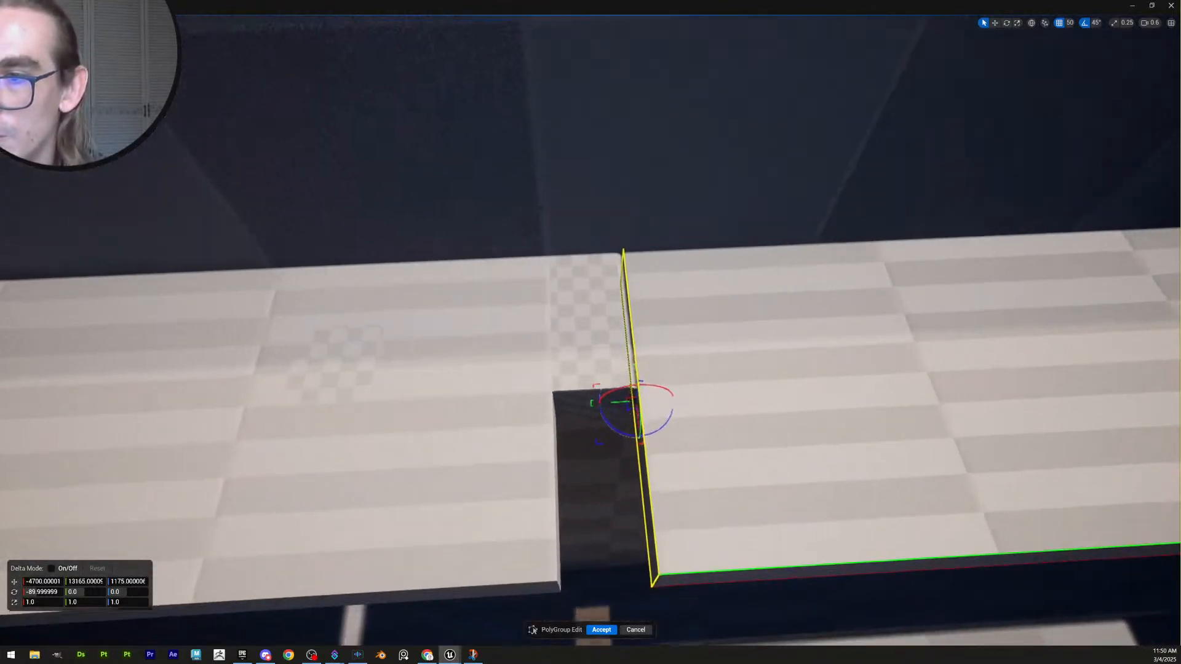
{"action": "left_click", "coordinate": [603, 631]}
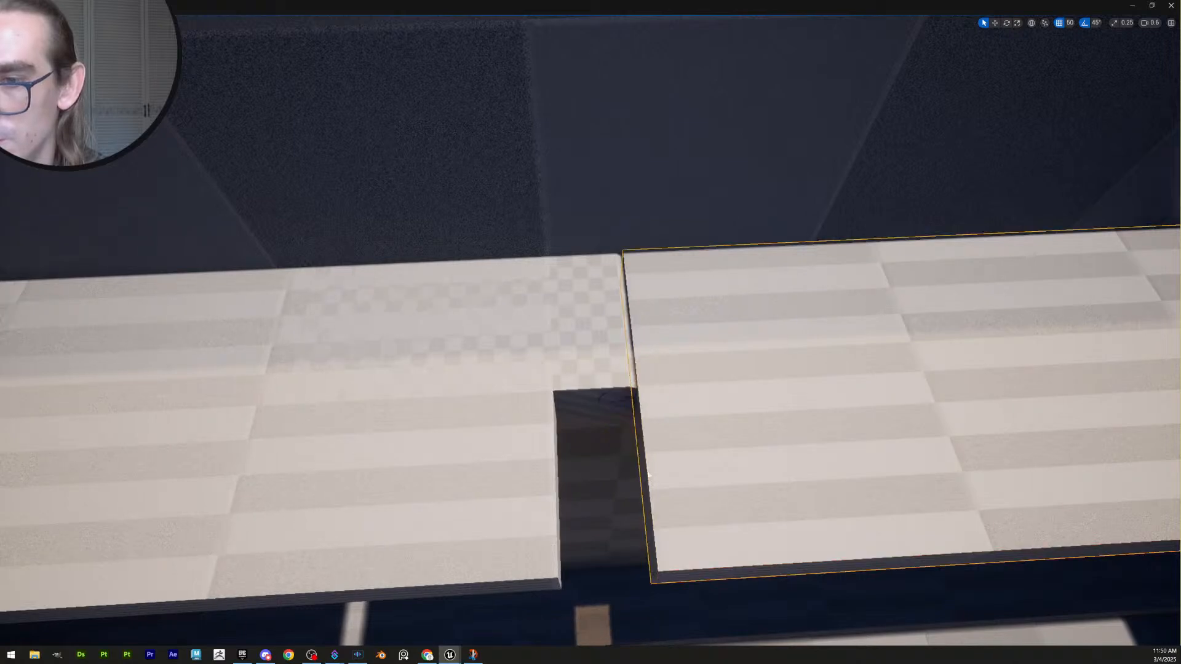
Pull the bridge-side walkway section's end back 50 units to widen the gap above the supports
{"action": "right_click_drag", "start_coordinate": [634, 451], "coordinate": [633, 450]}
{"action": "key", "text": "s"}
{"action": "key", "text": "w"}
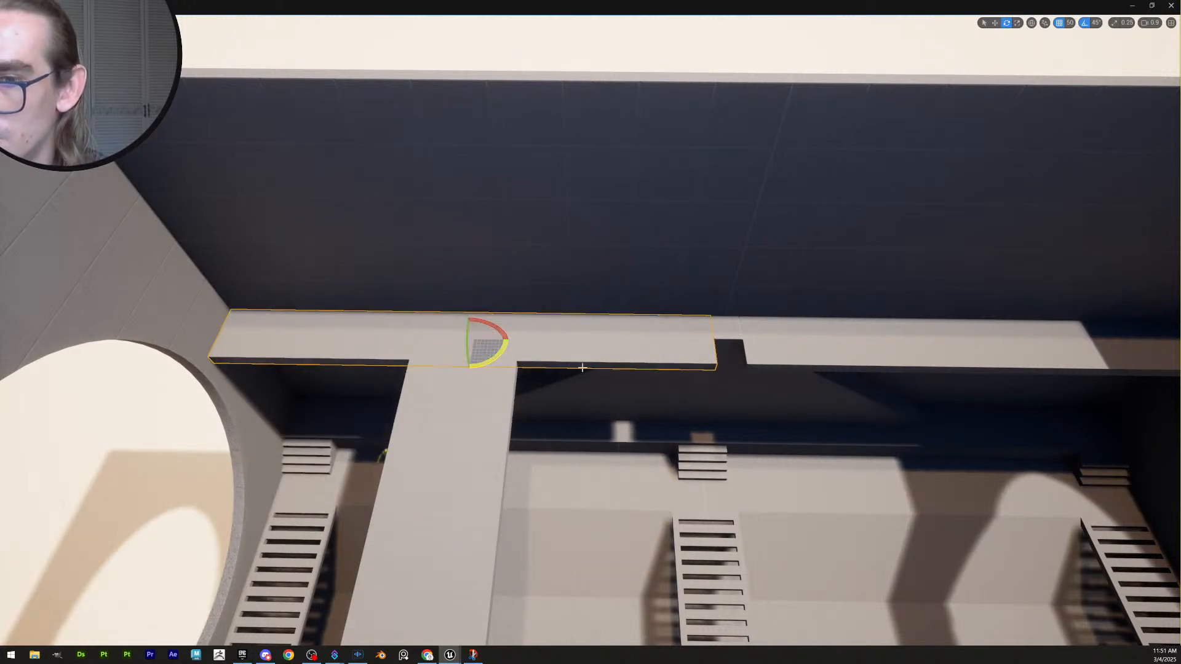
{"action": "right_click_drag", "start_coordinate": [675, 379], "coordinate": [1159, 401]}
{"action": "scroll", "coordinate": [675, 379], "scroll_direction": "up", "scroll_amount": 3}
{"action": "key", "text": "w"}
{"action": "left_click", "coordinate": [654, 385]}
{"action": "key", "text": "a"}
{"action": "scroll", "coordinate": [653, 385], "scroll_direction": "down", "scroll_amount": 3}
{"action": "key", "text": "w"}
{"action": "scroll", "coordinate": [1153, 396], "scroll_direction": "down", "scroll_amount": 2}
{"action": "key", "text": "w"}
{"action": "left_click", "coordinate": [501, 425]}
{"action": "key", "text": "s"}
{"action": "right_click_drag", "start_coordinate": [502, 424], "coordinate": [551, 558]}
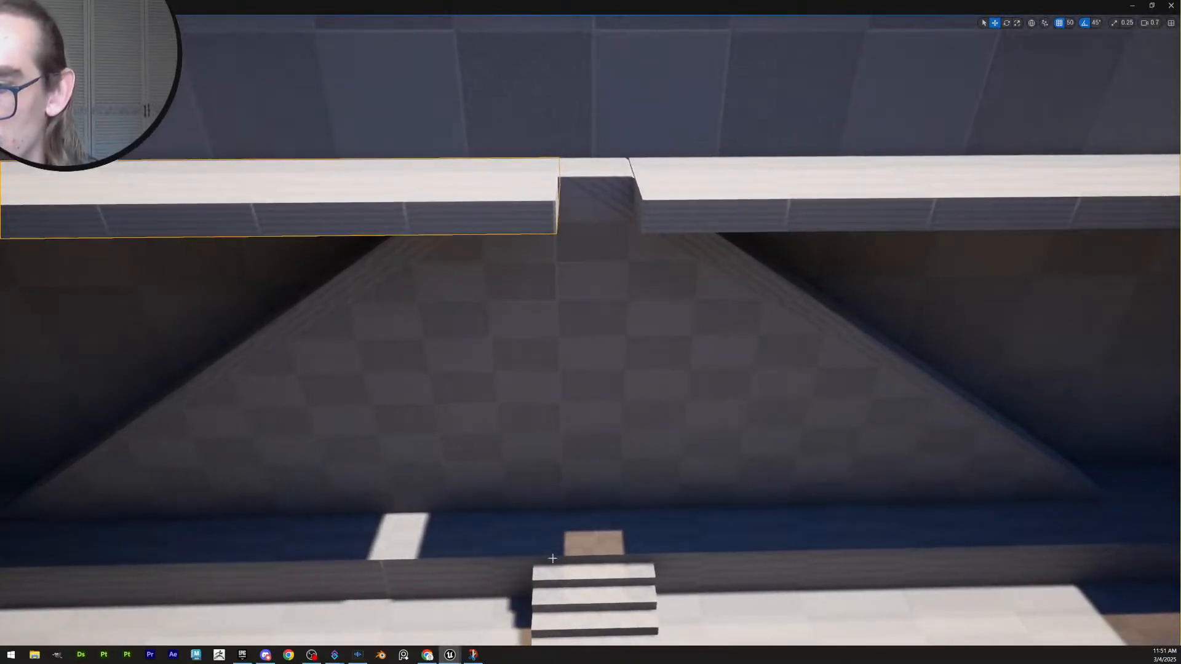
Select both sloped supports and shift them together 50 units away from the bridge, centring their seam under the walkway gap
{"action": "left_click", "coordinate": [529, 480]}
{"action": "left_click", "coordinate": [668, 492], "text": "shift"}
{"action": "key", "text": "s"}
{"action": "right_click_drag", "start_coordinate": [673, 515], "coordinate": [674, 572]}
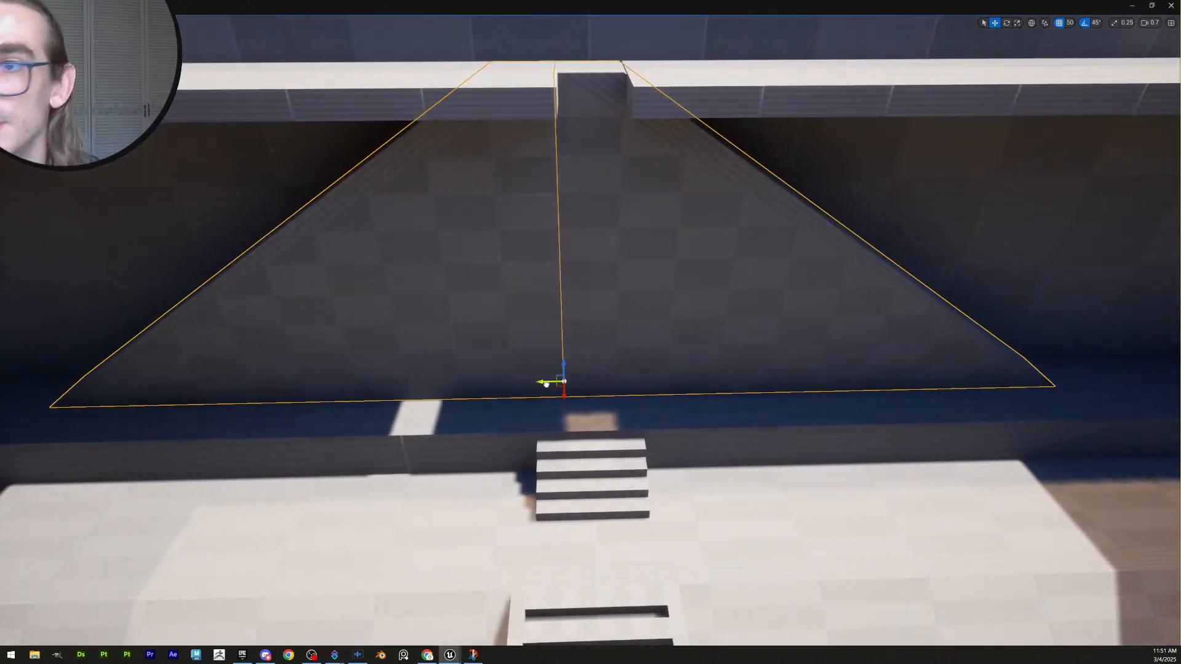
{"action": "left_click_drag", "start_coordinate": [546, 384], "coordinate": [576, 384]}
{"action": "right_click_drag", "start_coordinate": [591, 376], "coordinate": [600, 401]}
{"action": "key", "text": "e"}
{"action": "key", "text": "w"}
{"action": "key", "text": "Escape"}
{"action": "key", "text": "e"}
{"action": "right_click_drag", "start_coordinate": [691, 338], "coordinate": [690, 336]}
{"action": "key", "text": "s"}
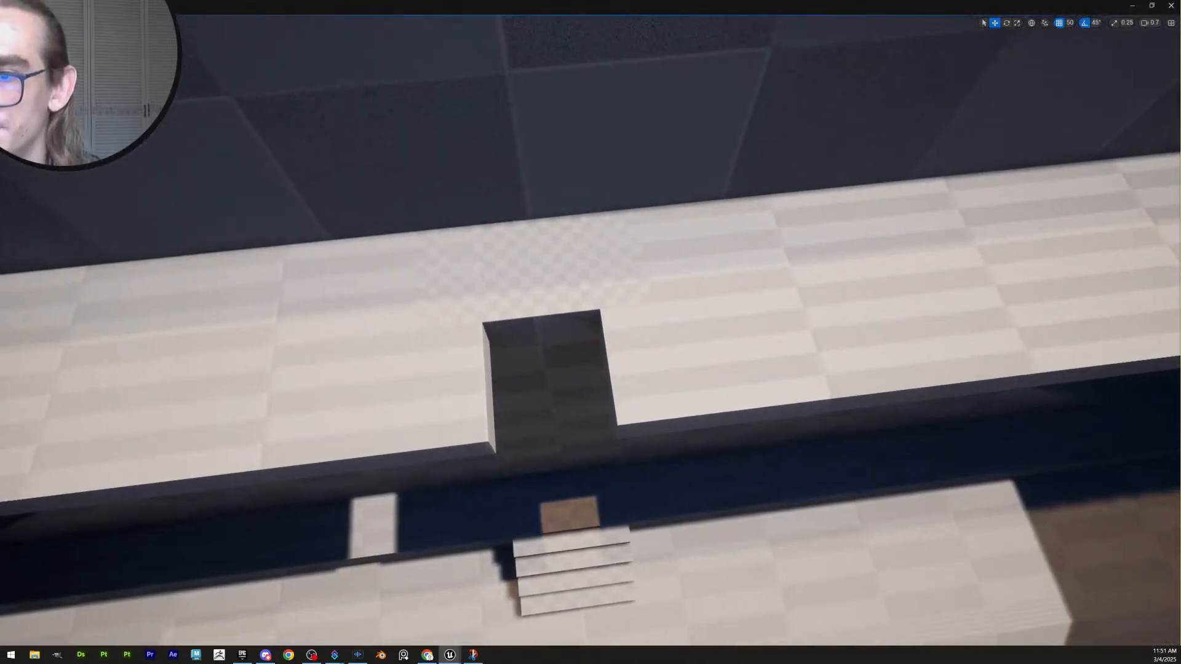
Insert a crosswise edge loop in the walkway section farther from the bridge, a short distance past the gap
{"action": "left_click", "coordinate": [711, 398]}
{"action": "key", "text": "d"}
{"action": "right_click_drag", "start_coordinate": [711, 394], "coordinate": [707, 363]}
{"action": "key", "text": "s"}
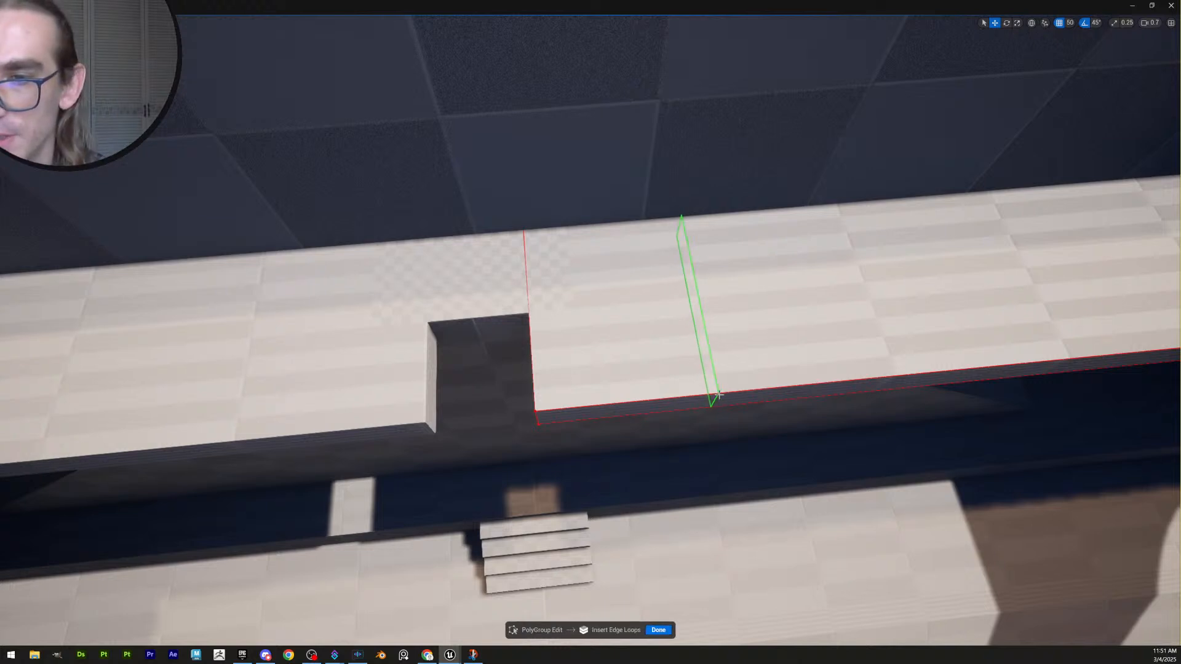
{"action": "left_click", "coordinate": [897, 377]}
{"action": "right_click_drag", "start_coordinate": [817, 364], "coordinate": [750, 370]}
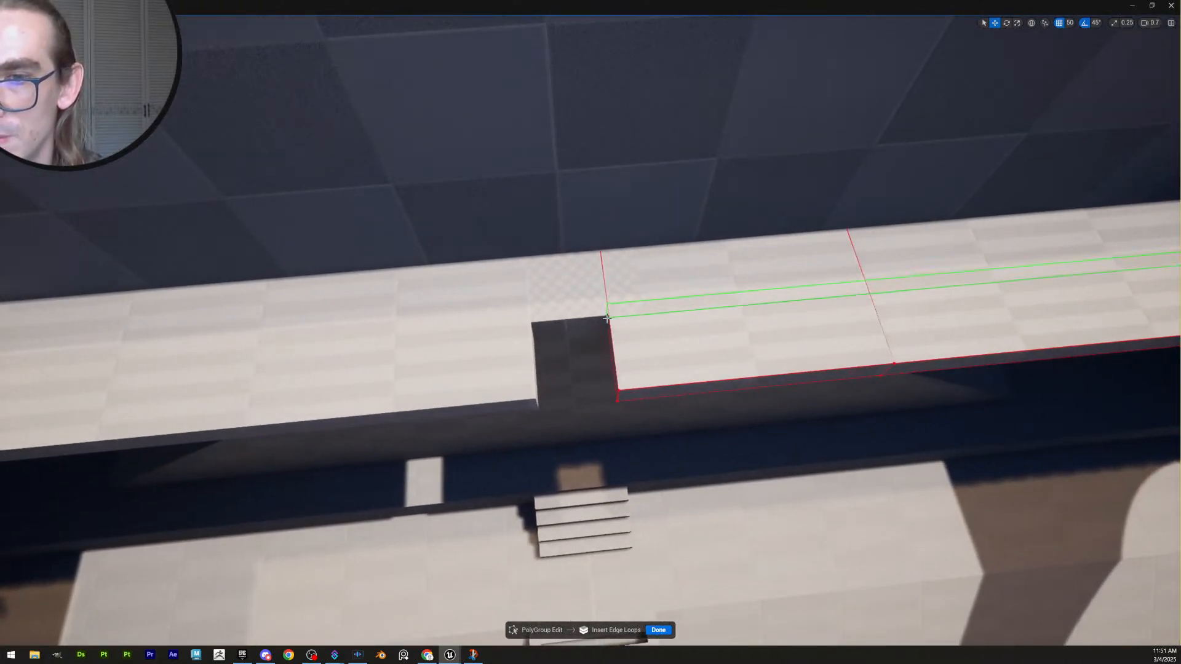
Insert a lengthwise edge loop in the same section, in line with the supports' upper front edge, and accept the edit
{"action": "right_click_drag", "start_coordinate": [610, 318], "coordinate": [640, 316]}
{"action": "right_click_drag", "start_coordinate": [991, 353], "coordinate": [1001, 353]}
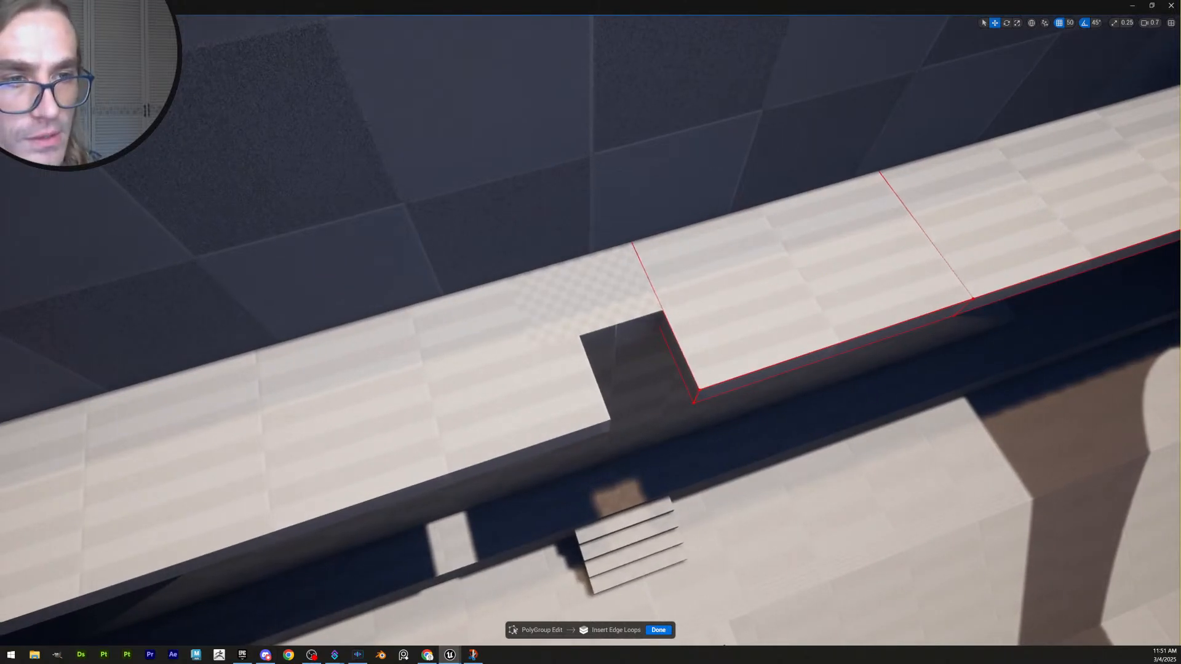
{"action": "left_click", "coordinate": [667, 320]}
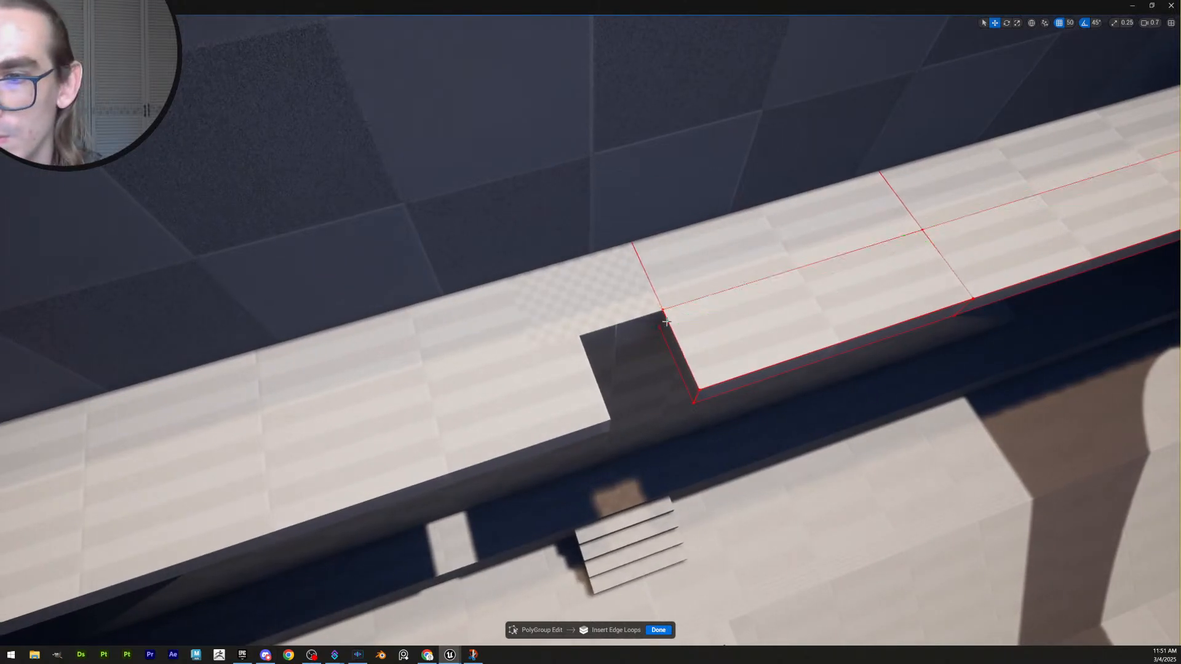
{"action": "right_click_drag", "start_coordinate": [647, 589], "coordinate": [585, 585]}
{"action": "key", "text": "d"}
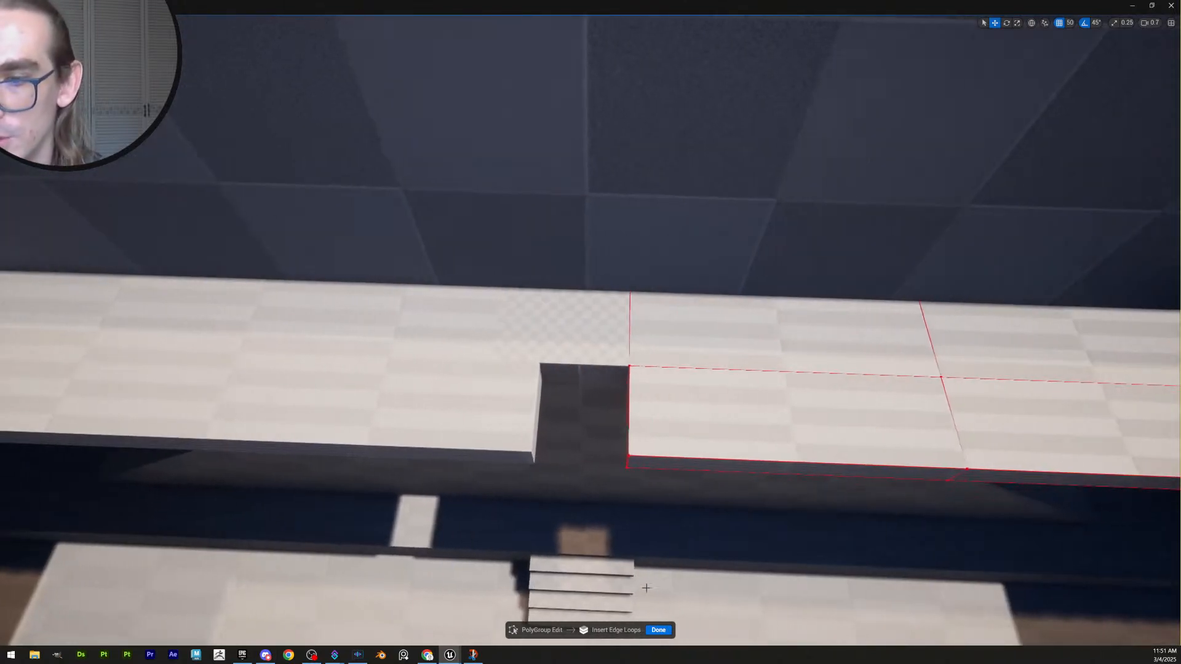
{"action": "left_click", "coordinate": [658, 630]}
{"action": "left_click", "coordinate": [606, 630]}
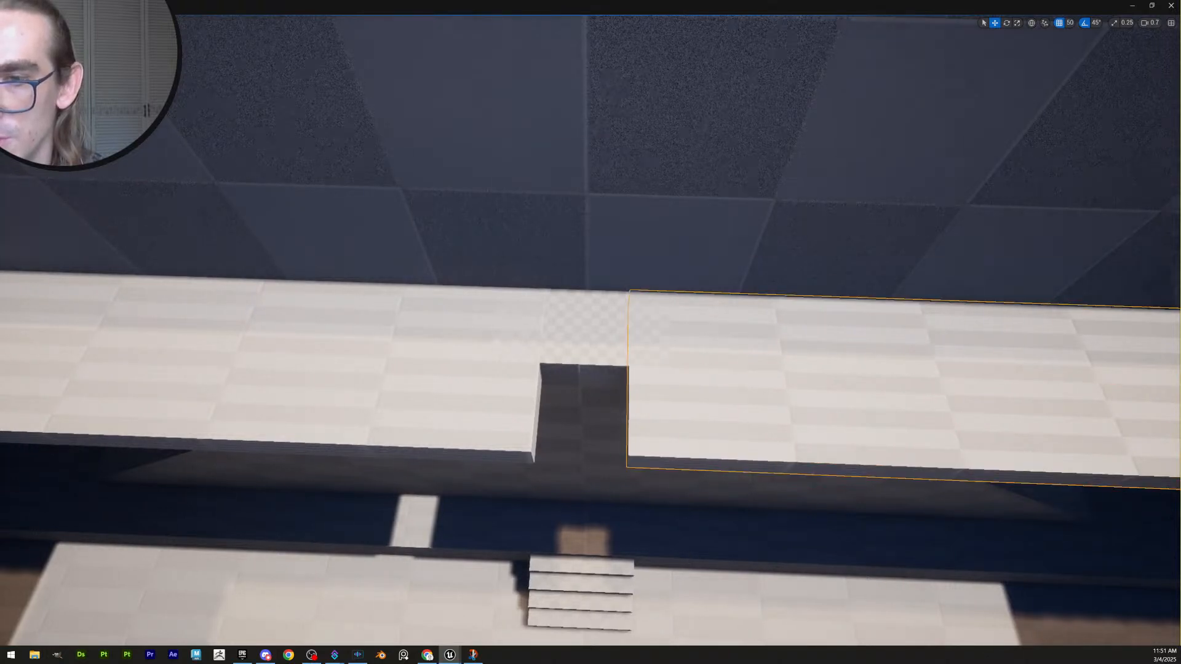
Reopen the section for PolyGroup editing and delete the wall-side faces of the segment next to the gap
{"action": "right_click_drag", "start_coordinate": [1144, 317], "coordinate": [1180, 320]}
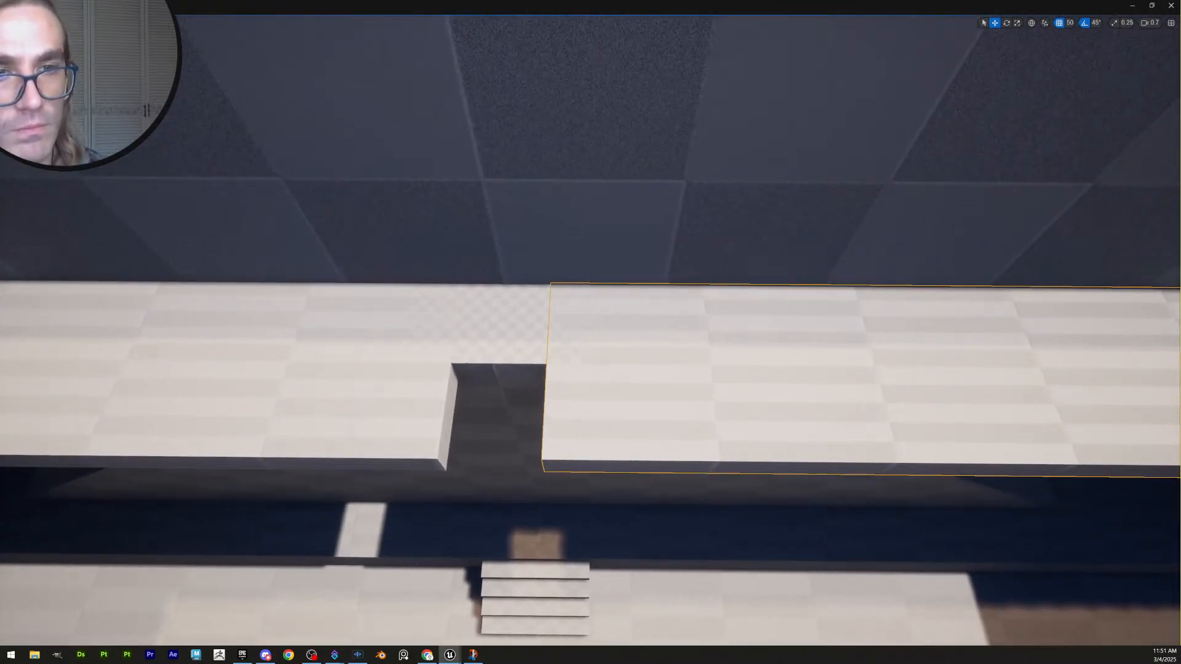
{"action": "key", "text": "ctrl+e"}
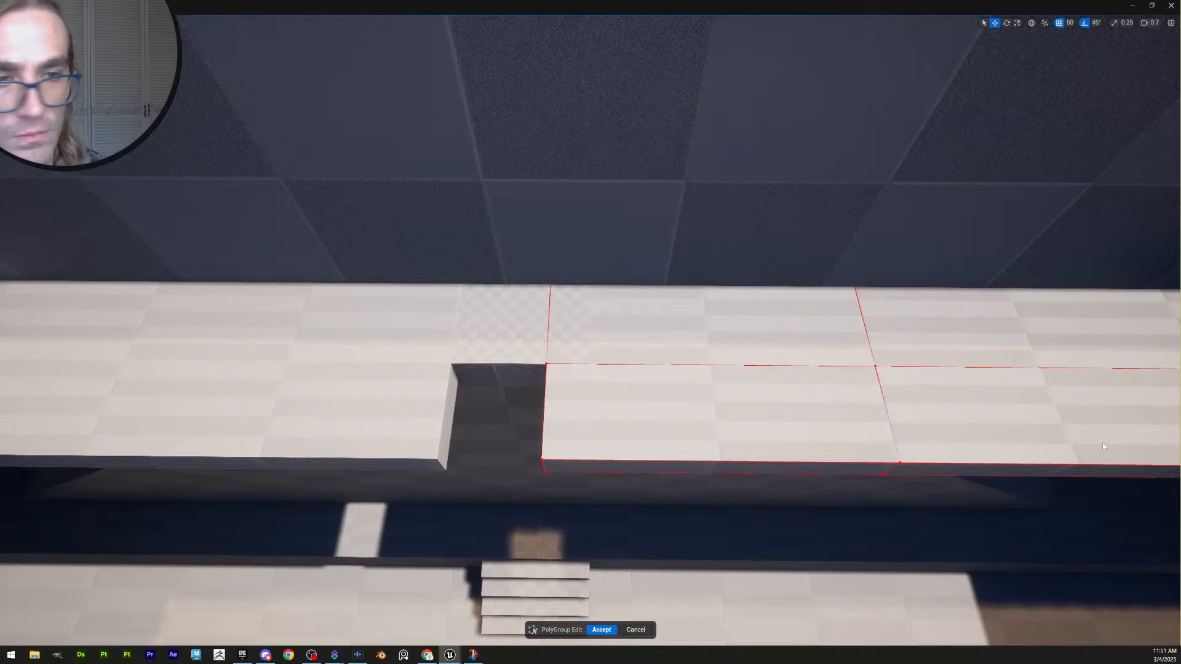
{"action": "left_click_drag", "start_coordinate": [439, 252], "coordinate": [660, 334]}
{"action": "key", "text": "Delete"}
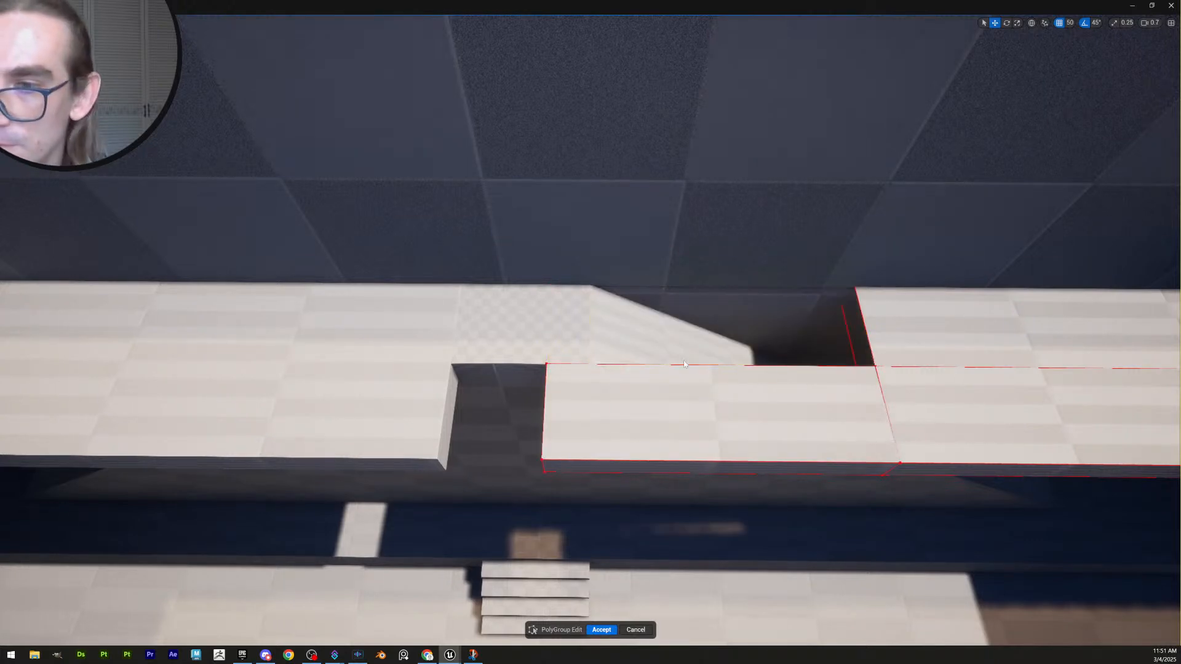
{"action": "right_click_drag", "start_coordinate": [671, 361], "coordinate": [874, 388]}
{"action": "scroll", "coordinate": [672, 362], "scroll_direction": "down", "scroll_amount": 3}
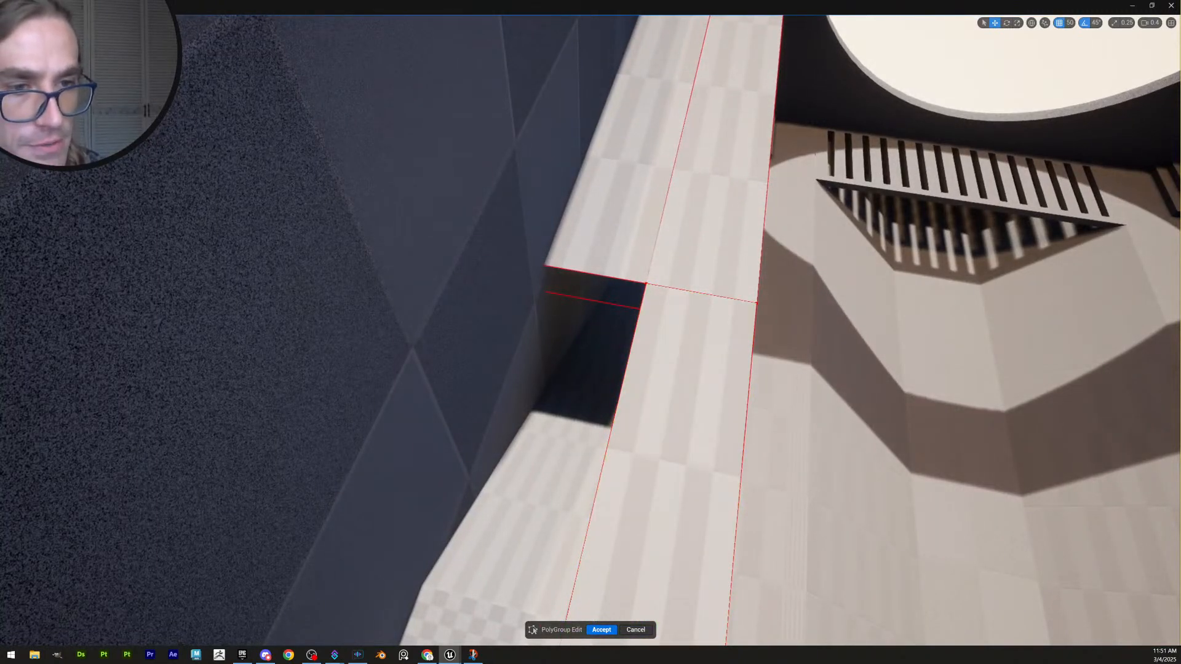
Close the notch's open sides between their upper and lower edges and accept the edit
{"action": "left_click_drag", "start_coordinate": [601, 262], "coordinate": [591, 312]}
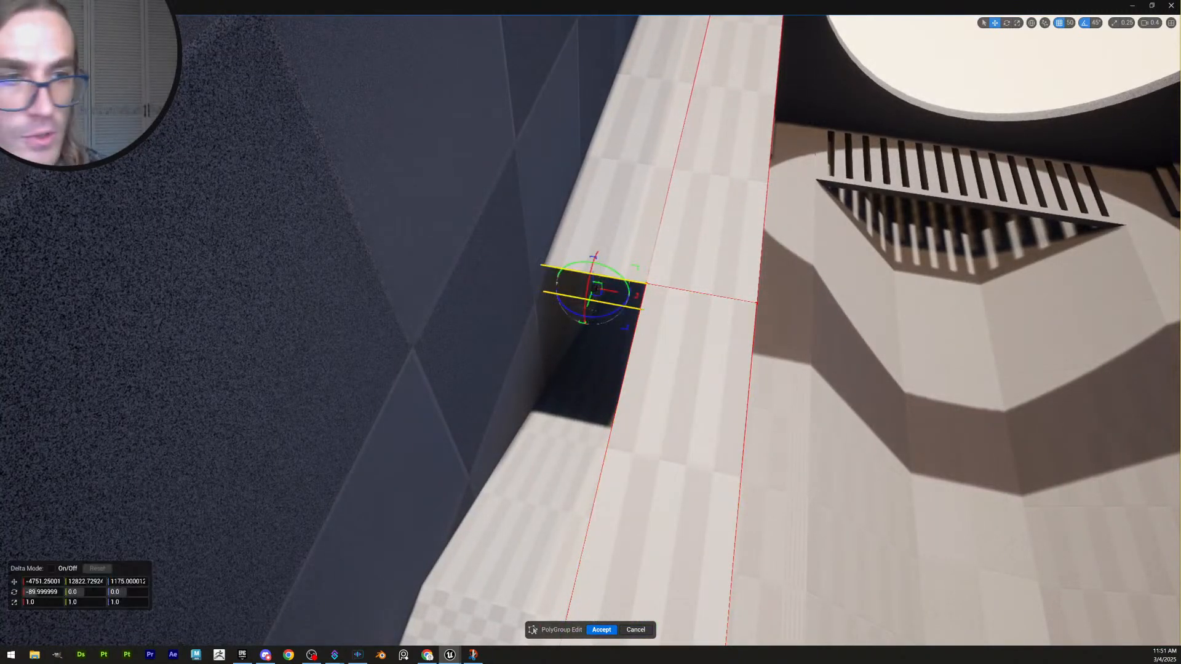
{"action": "left_click", "coordinate": [612, 430]}
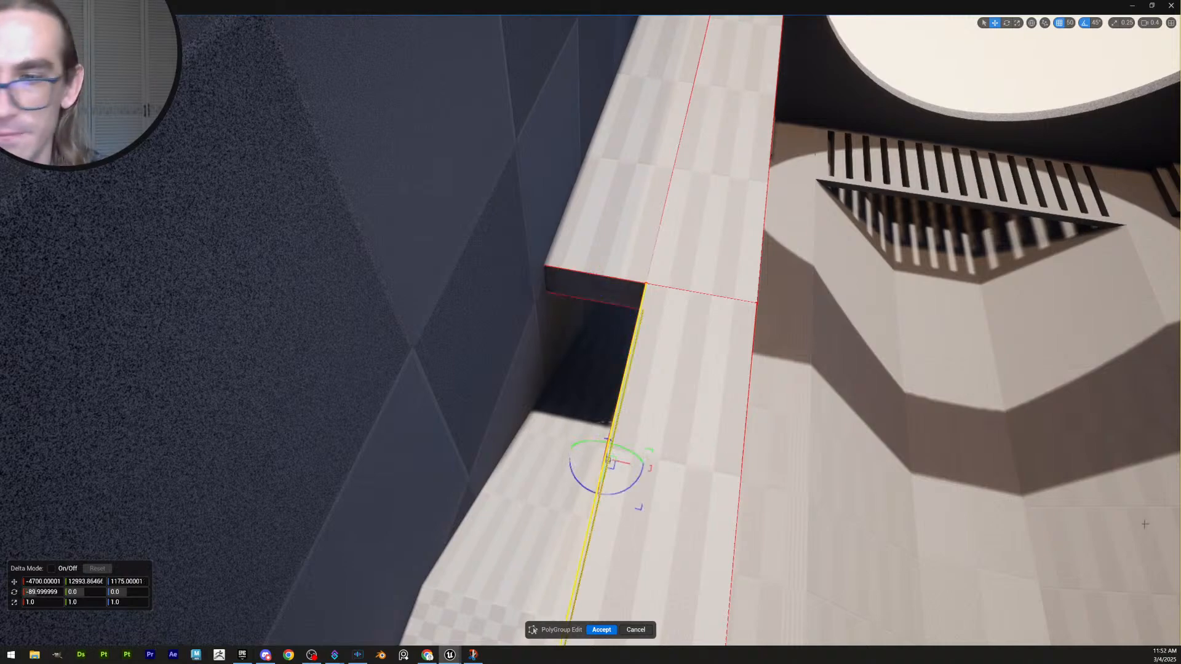
{"action": "right_click_drag", "start_coordinate": [748, 418], "coordinate": [735, 387]}
{"action": "scroll", "coordinate": [715, 522], "scroll_direction": "up", "scroll_amount": 2}
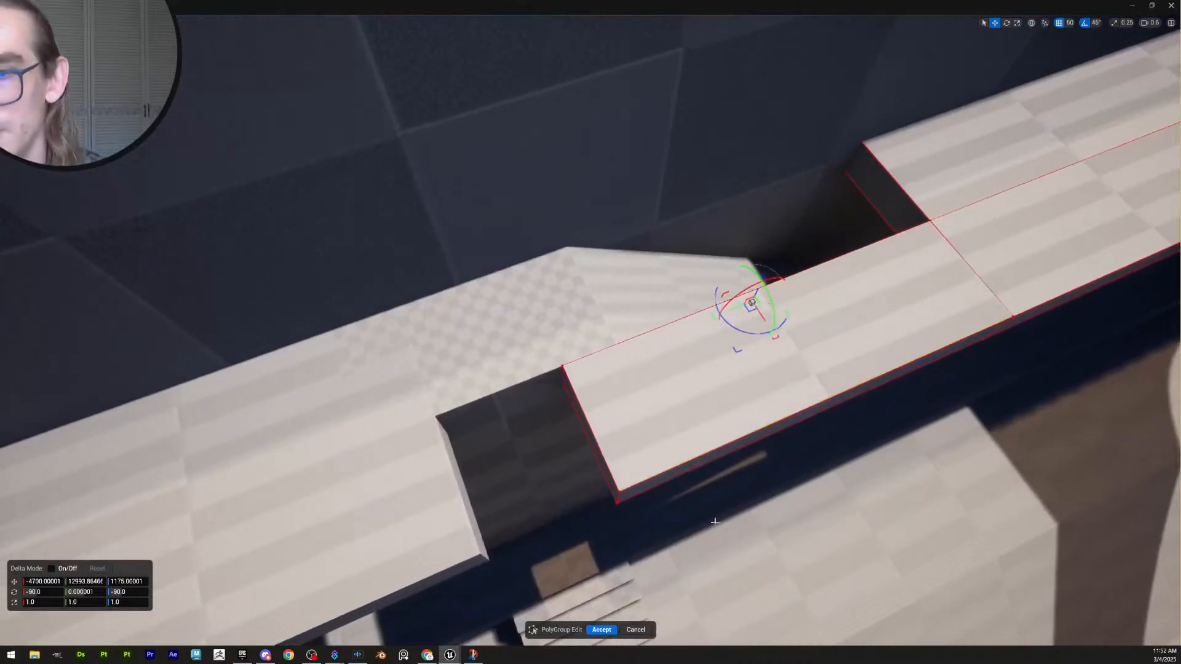
{"action": "left_click", "coordinate": [601, 630]}
Hide the sloped wall support nearer the bridge where the two upper walkway sections meet
{"action": "right_click_drag", "start_coordinate": [606, 529], "coordinate": [468, 479]}
{"action": "right_click_drag", "start_coordinate": [590, 467], "coordinate": [697, 466]}
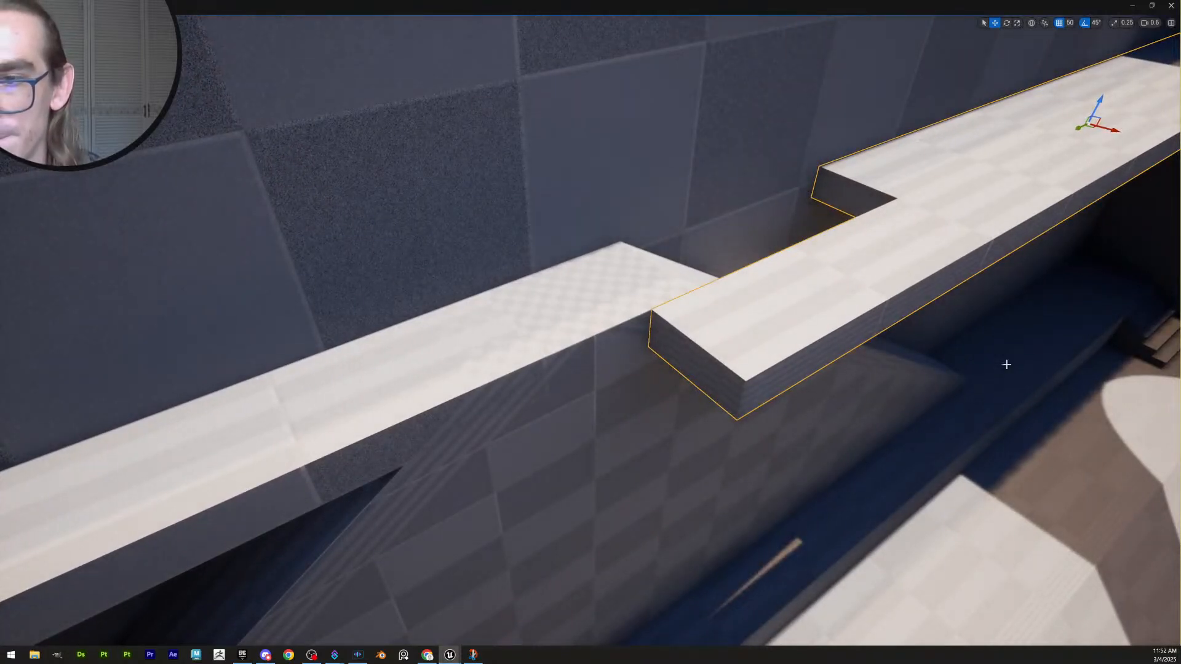
{"action": "left_click", "coordinate": [587, 430]}
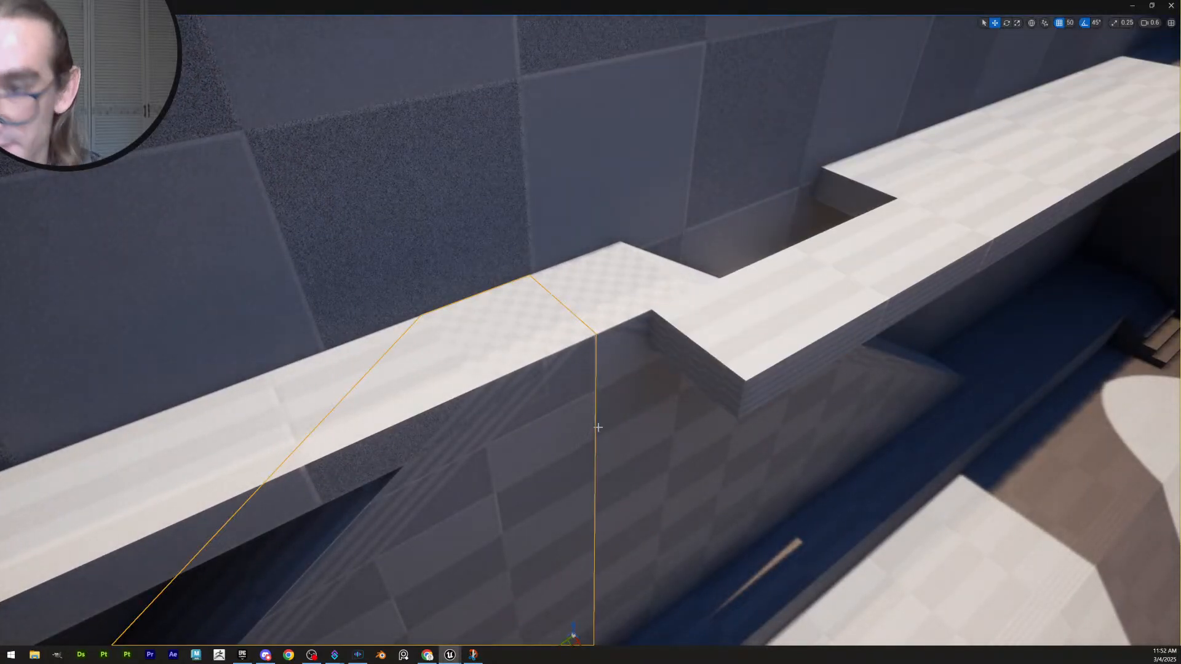
{"action": "key", "text": "Delete"}
Open the walkway section farther from the bridge for PolyGroup editing and move its end face 50 units toward the bridge
{"action": "left_click", "coordinate": [722, 357]}
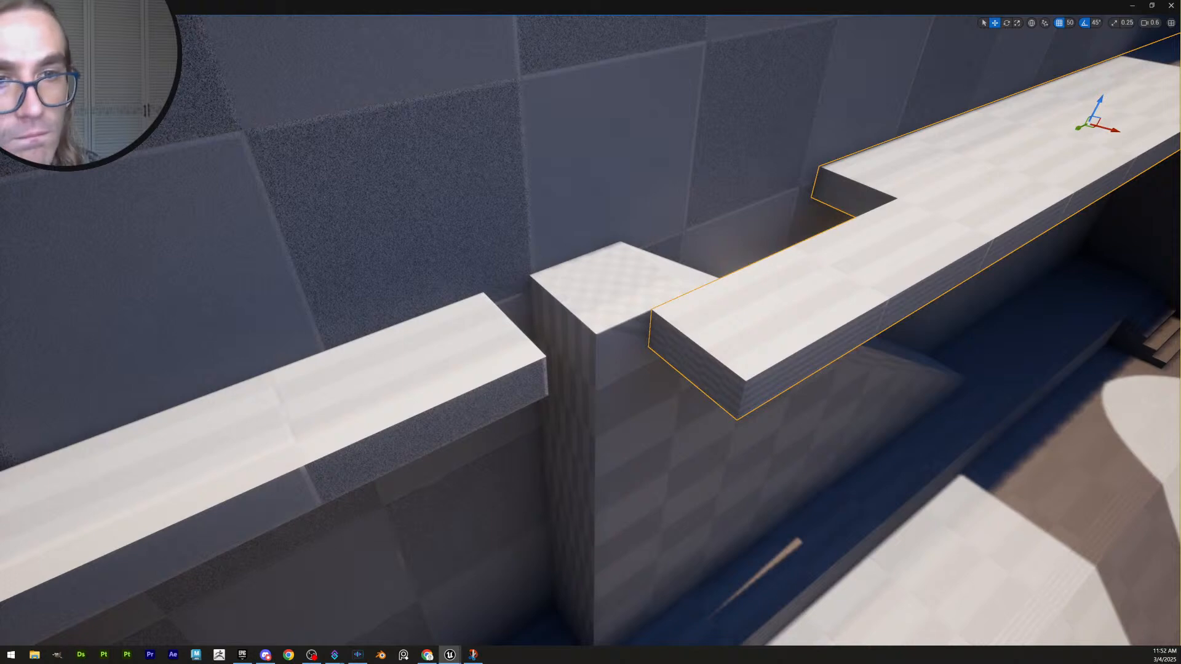
{"action": "key", "text": "shift+e"}
{"action": "left_click", "coordinate": [702, 381]}
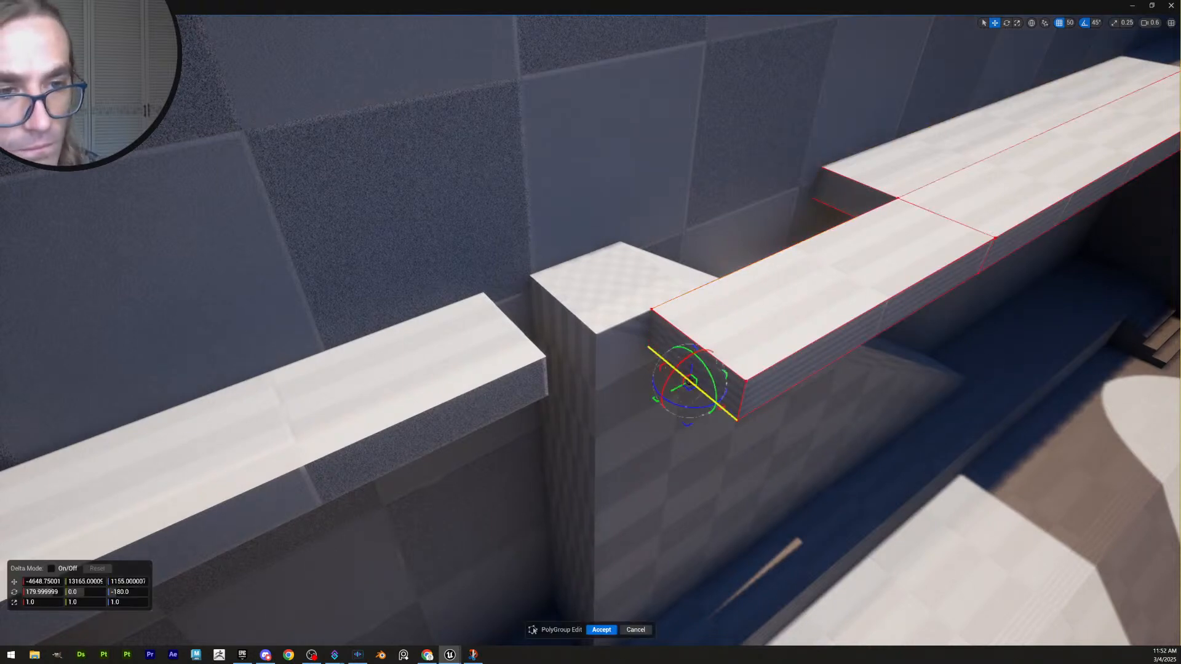
{"action": "left_click", "coordinate": [681, 392]}
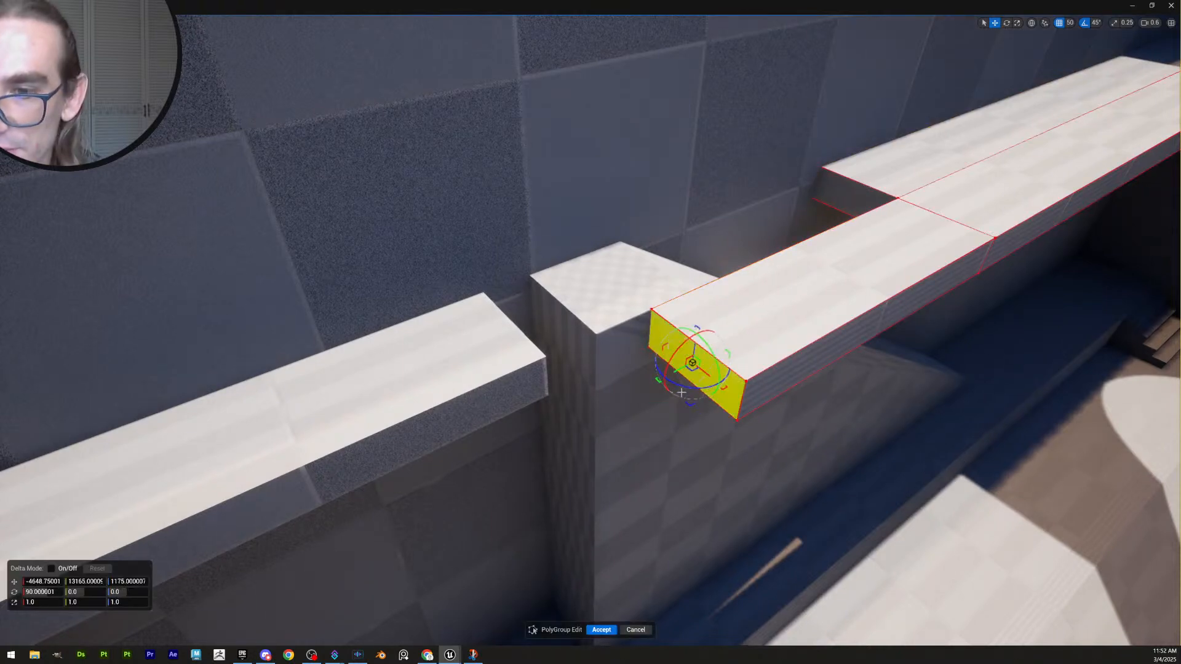
{"action": "left_click_drag", "start_coordinate": [674, 373], "coordinate": [637, 382]}
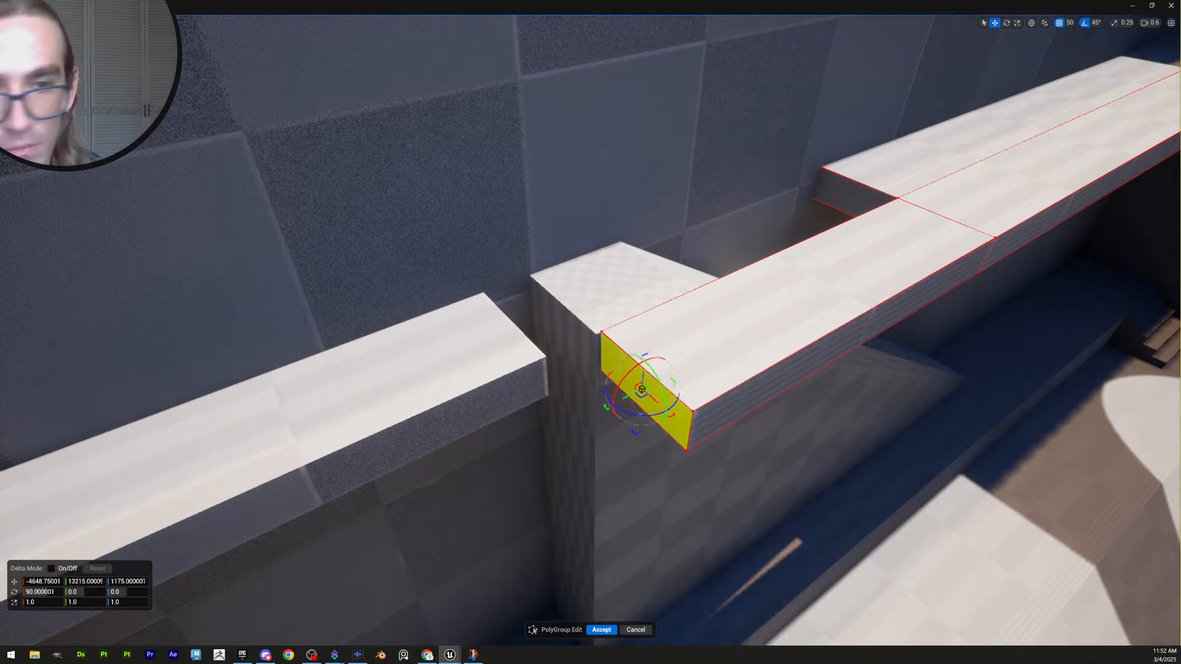
Set the grid snap to 5, extend the end face slightly to the remaining support's end edge, and accept the edit
{"action": "left_click", "coordinate": [1070, 23]}
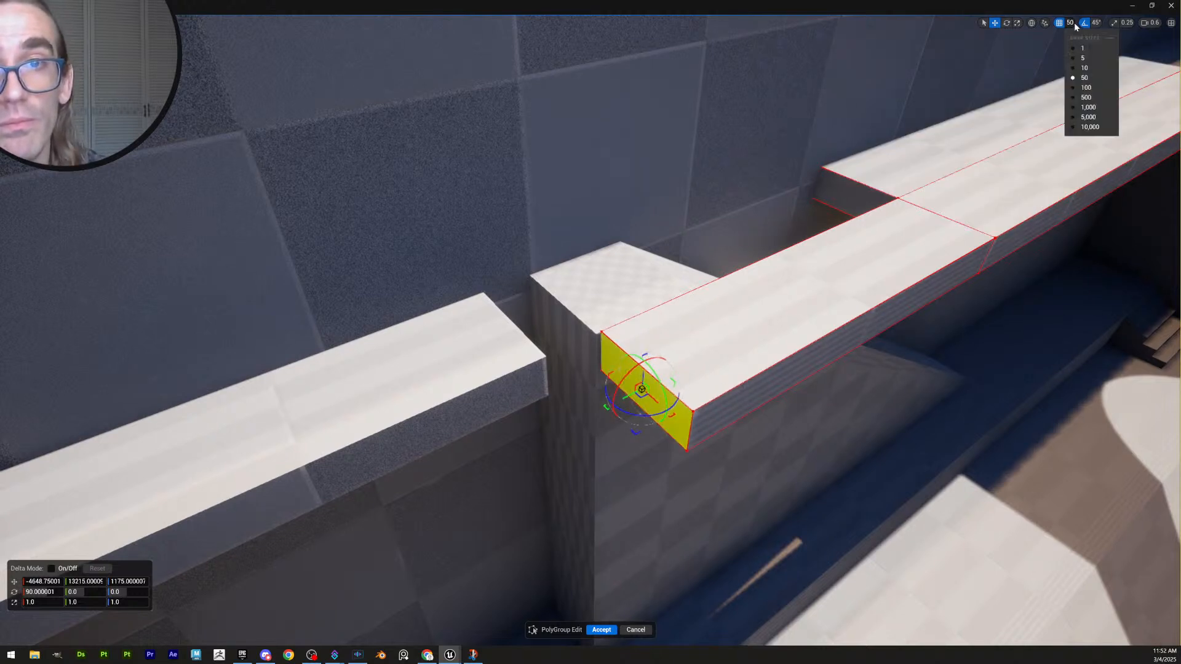
{"action": "left_click", "coordinate": [1085, 58]}
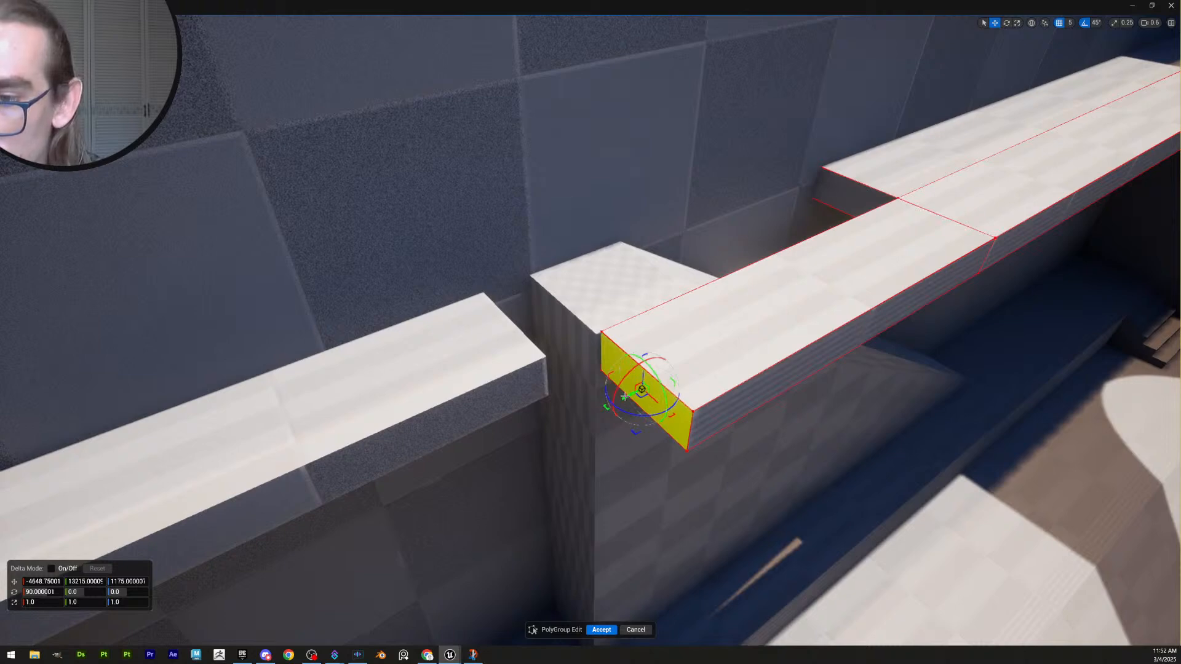
{"action": "left_click_drag", "start_coordinate": [625, 396], "coordinate": [620, 400]}
{"action": "left_click", "coordinate": [602, 628]}
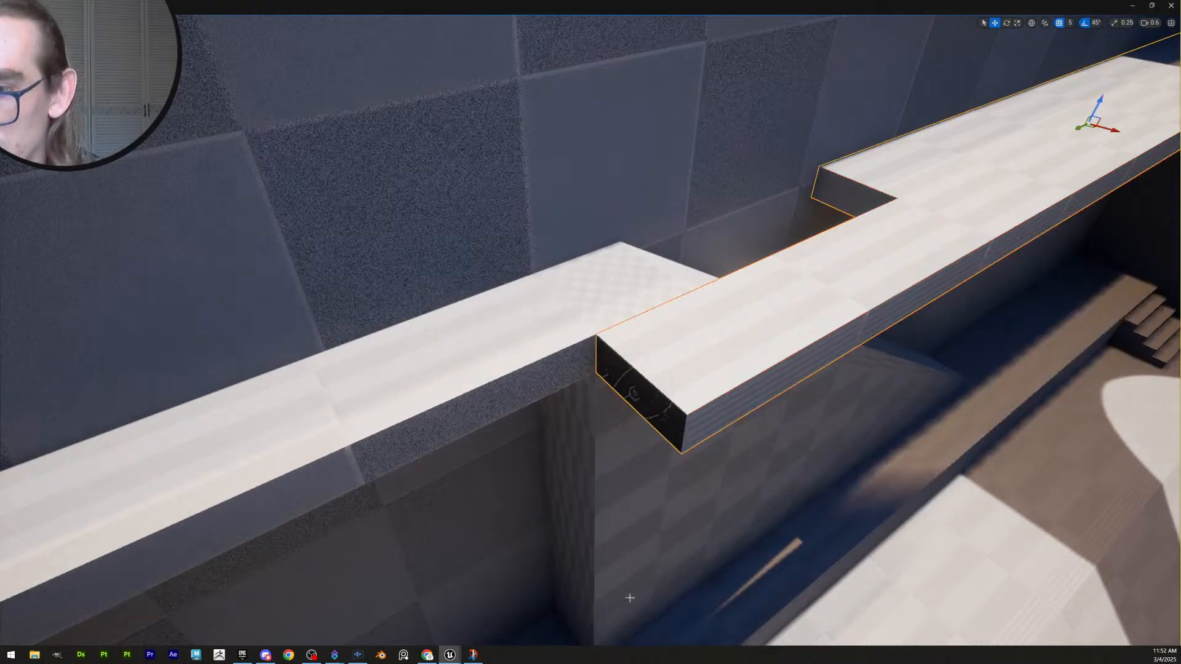
Mirror the bridge-side walkway section so that its notch faces the wall
{"action": "right_click_drag", "start_coordinate": [600, 329], "coordinate": [502, 330]}
{"action": "scroll", "coordinate": [600, 328], "scroll_direction": "up", "scroll_amount": 3}
{"action": "left_click", "coordinate": [600, 329]}
{"action": "right_click", "coordinate": [498, 327]}
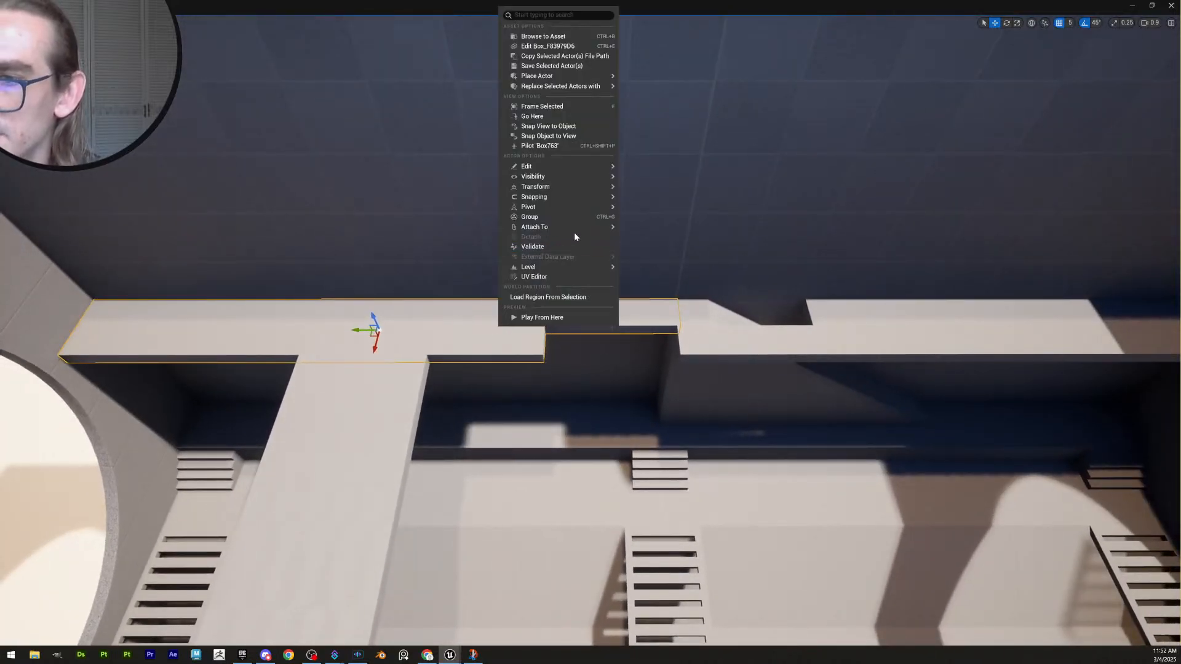
{"action": "mouse_move", "coordinate": [584, 186]}
{"action": "left_click", "coordinate": [684, 213]}
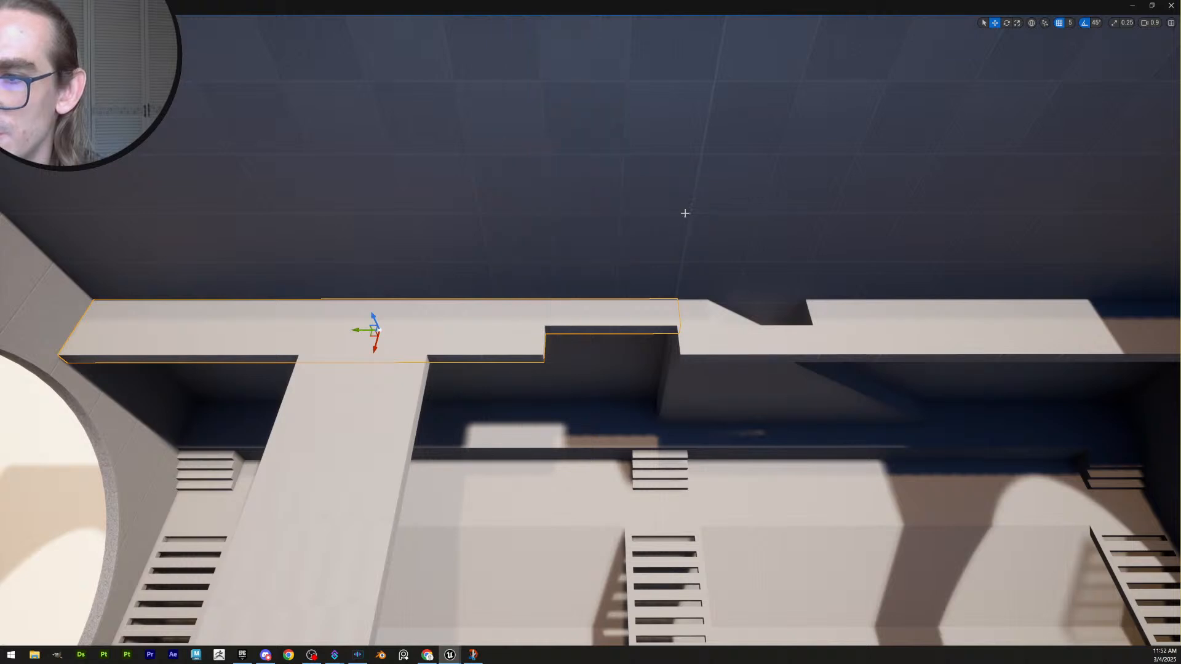
{"action": "right_click", "coordinate": [520, 328]}
{"action": "mouse_move", "coordinate": [608, 187]}
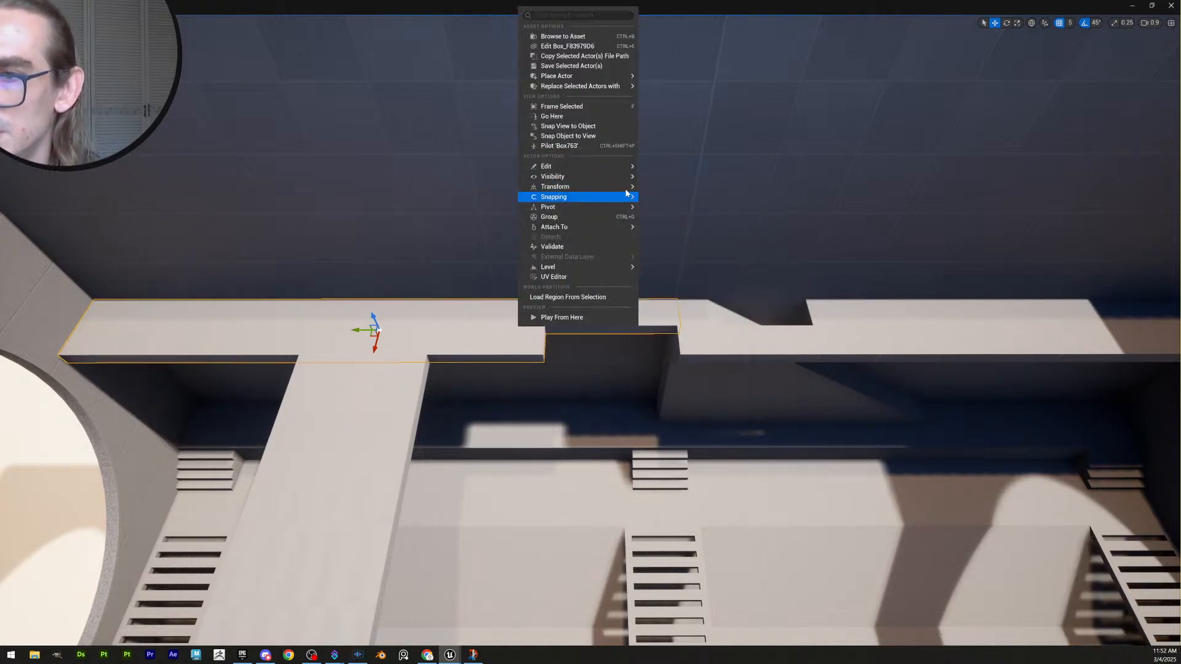
{"action": "left_click", "coordinate": [681, 202]}
Show the hidden sloped support again and clear the selection
{"action": "key", "text": "w"}
{"action": "right_click_drag", "start_coordinate": [700, 344], "coordinate": [605, 335]}
{"action": "key", "text": "ctrl+h"}
{"action": "key", "text": "Escape"}
Open the walkway section farther from the bridge for PolyGroup editing
{"action": "key", "text": "w"}
{"action": "scroll", "coordinate": [667, 329], "scroll_direction": "down", "scroll_amount": 2}
{"action": "key", "text": "w"}
{"action": "key", "text": "s"}
{"action": "scroll", "coordinate": [606, 335], "scroll_direction": "up", "scroll_amount": 3}
{"action": "key", "text": "w"}
{"action": "right_click_drag", "start_coordinate": [686, 305], "coordinate": [714, 307]}
{"action": "left_click", "coordinate": [712, 306]}
{"action": "key", "text": "w"}
{"action": "key", "text": "s"}
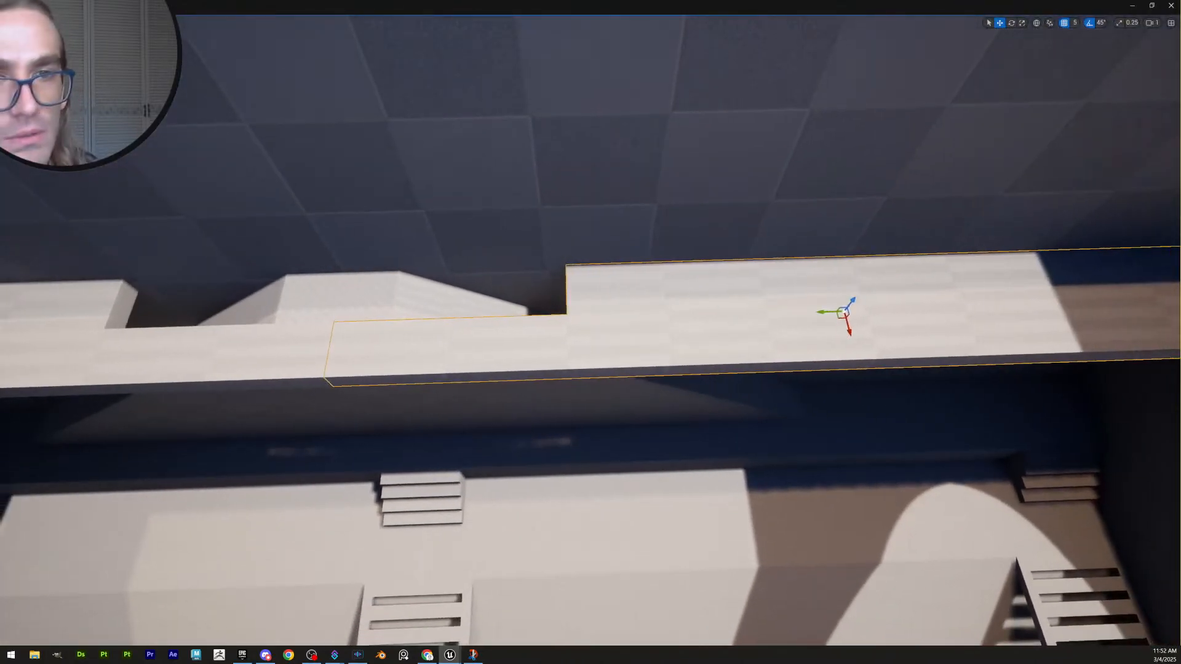
{"action": "key", "text": "shift+e"}
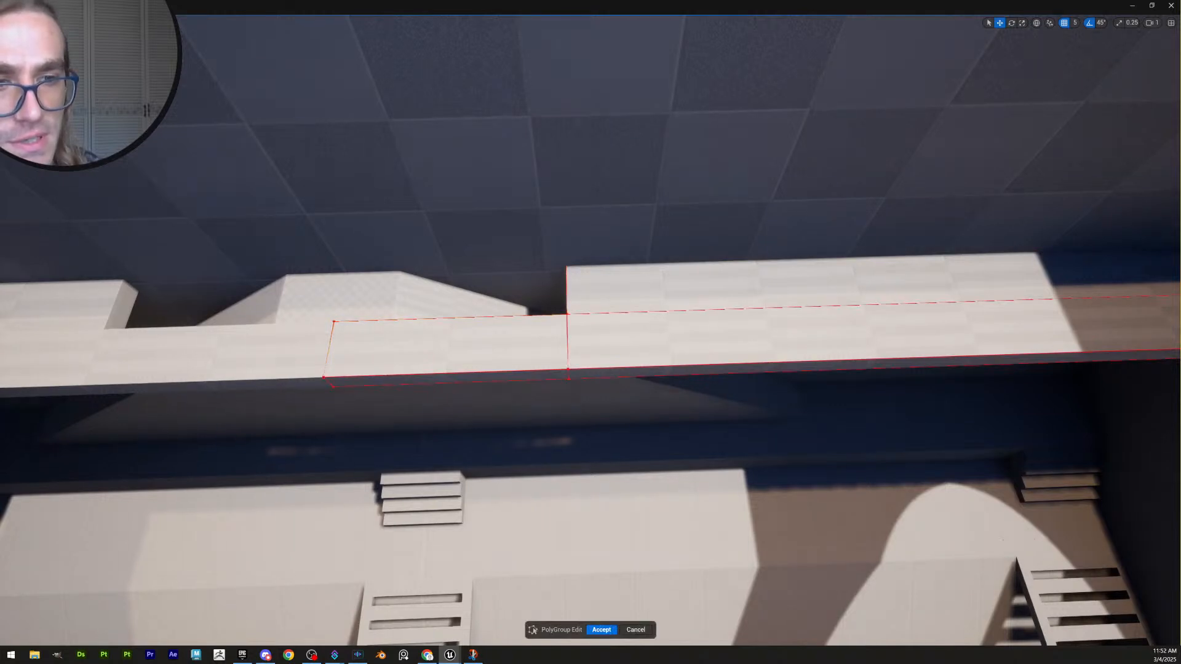
Move the crosswise edge loop at the notch's far end 100 units away from the bridge, snapping to 100, and accept the edit
{"action": "left_click_drag", "start_coordinate": [717, 446], "coordinate": [534, 204]}
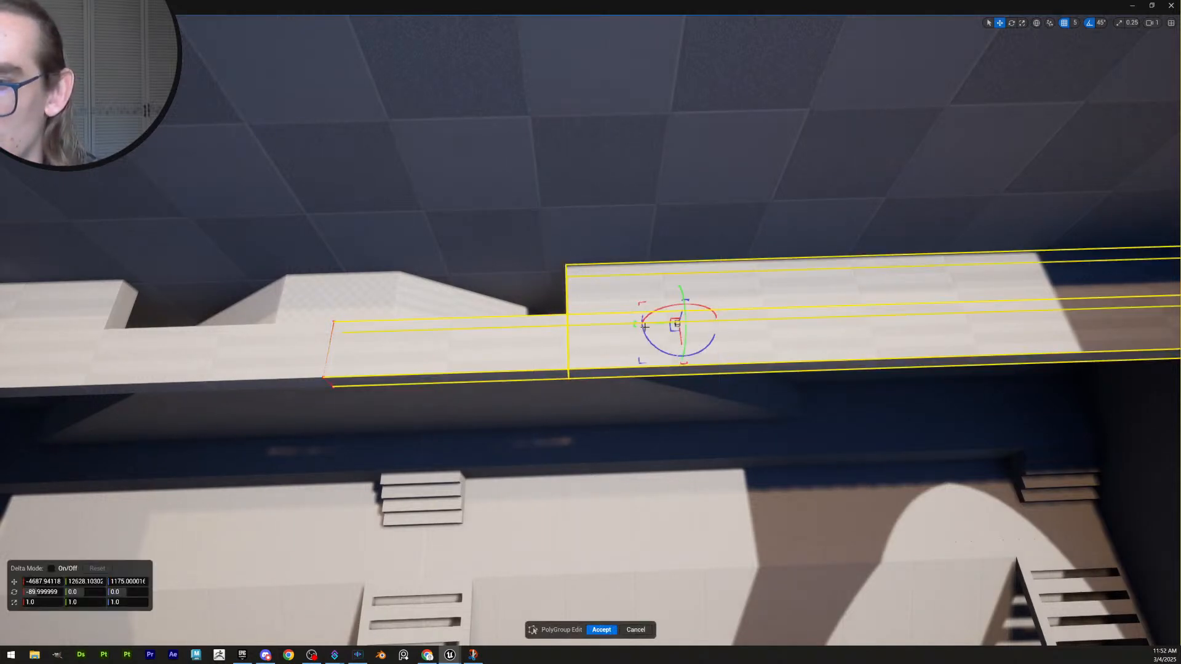
{"action": "left_click_drag", "start_coordinate": [792, 460], "coordinate": [664, 191], "text": "ctrl"}
{"action": "left_click_drag", "start_coordinate": [477, 234], "coordinate": [578, 430]}
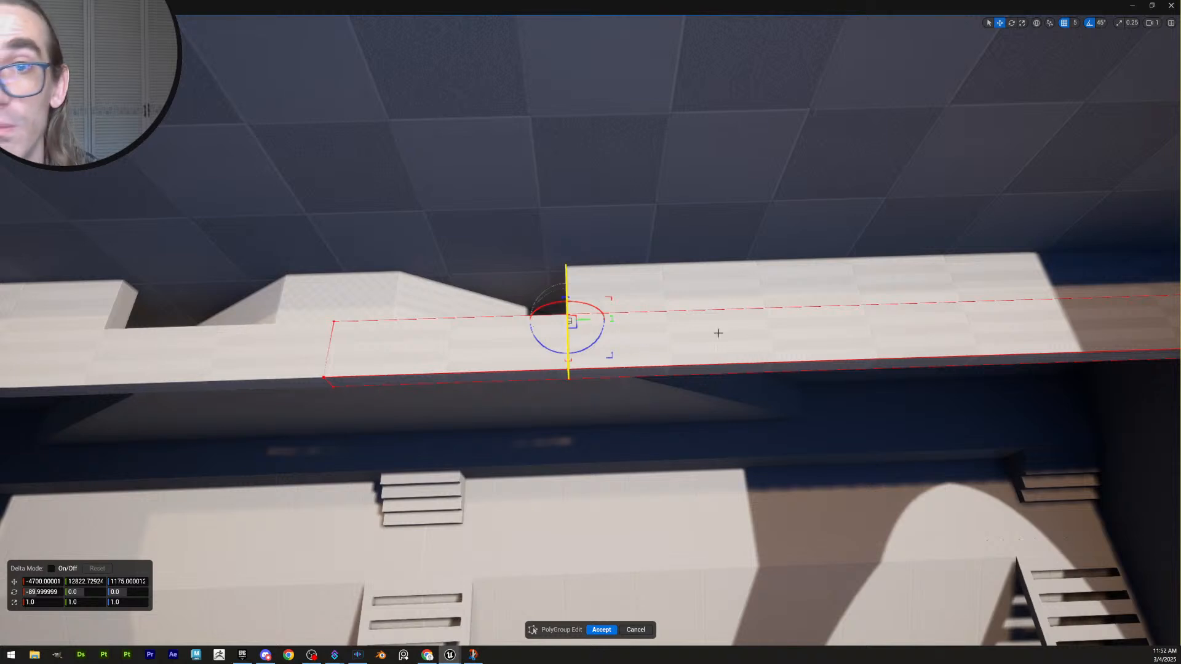
{"action": "key", "text": "w"}
{"action": "key", "text": "a"}
{"action": "scroll", "coordinate": [718, 333], "scroll_direction": "down", "scroll_amount": 1}
{"action": "right_click_drag", "start_coordinate": [718, 332], "coordinate": [740, 334]}
{"action": "key", "text": "d"}
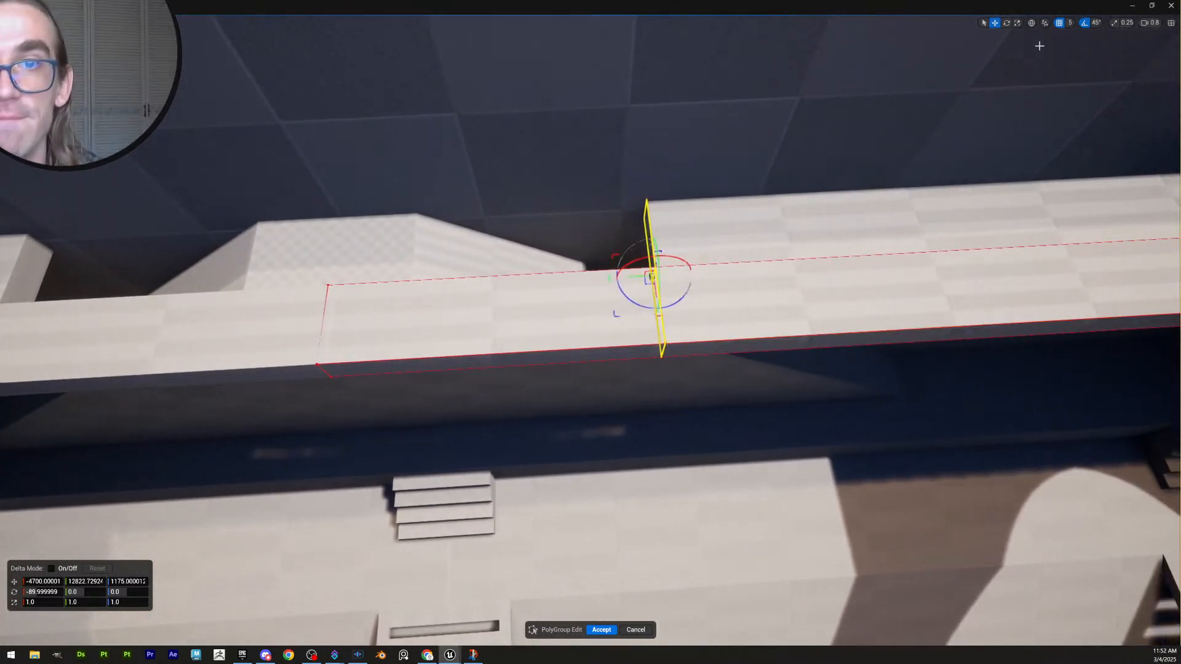
{"action": "left_click", "coordinate": [1070, 24]}
{"action": "left_click", "coordinate": [1085, 86]}
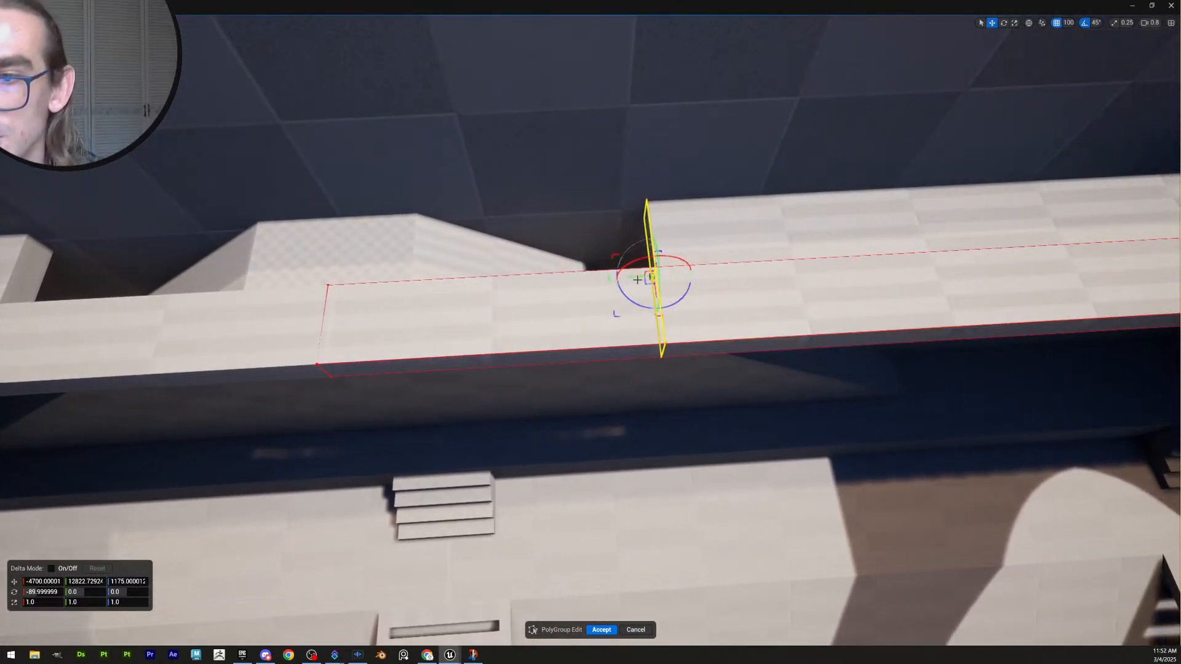
{"action": "left_click_drag", "start_coordinate": [682, 275], "coordinate": [713, 271]}
{"action": "right_click_drag", "start_coordinate": [714, 272], "coordinate": [713, 237]}
{"action": "key", "text": "q"}
{"action": "scroll", "coordinate": [708, 252], "scroll_direction": "up", "scroll_amount": 1}
{"action": "key", "text": "e"}
{"action": "key", "text": "s"}
{"action": "scroll", "coordinate": [704, 271], "scroll_direction": "up", "scroll_amount": 2}
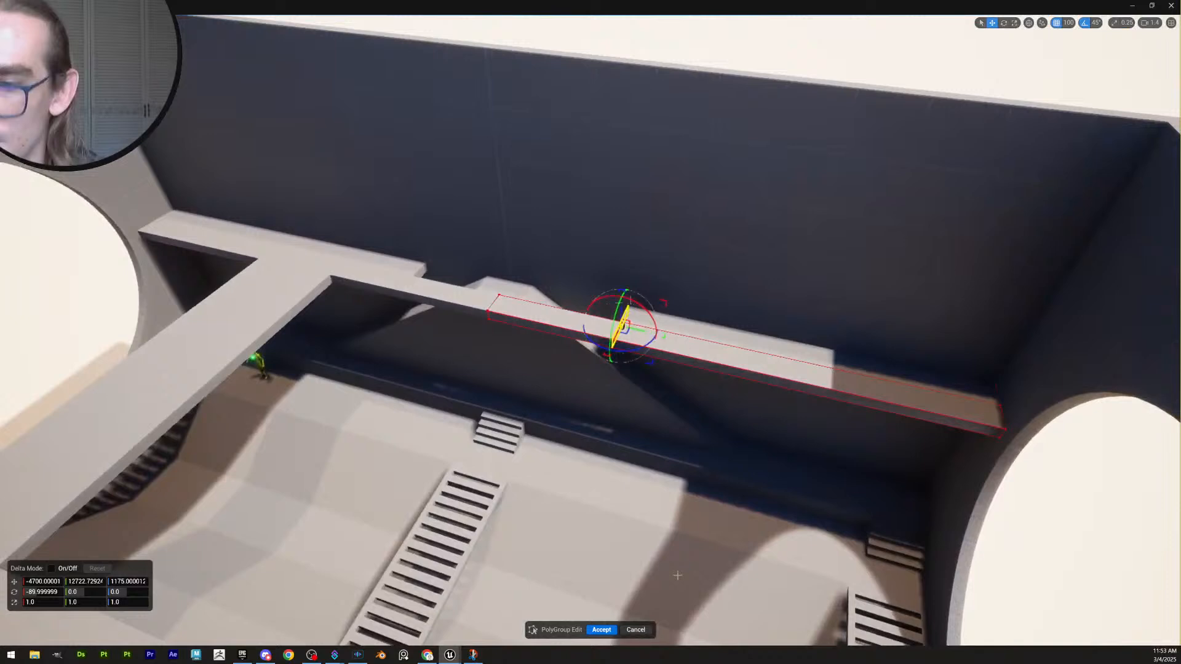
{"action": "left_click", "coordinate": [600, 628]}
{"action": "key", "text": "q"}
{"action": "key", "text": "Escape"}
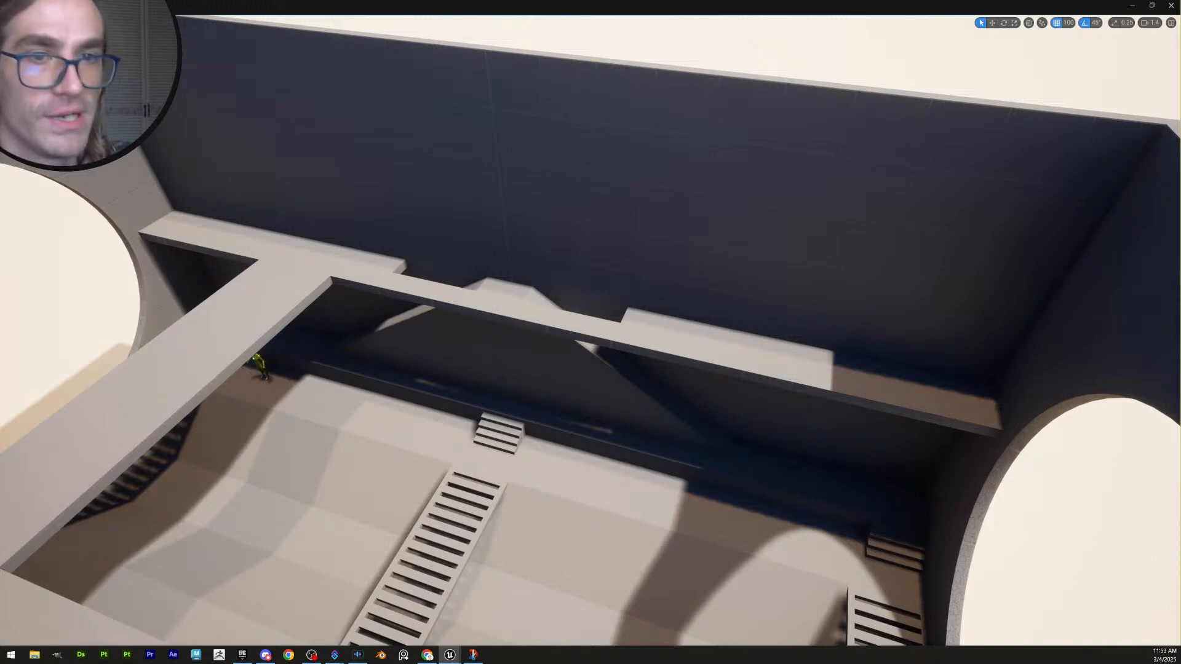
Play-test from the upper walkway, running the character past the notches and along the sloped supports, and exit play
{"action": "right_click_drag", "start_coordinate": [738, 430], "coordinate": [529, 504]}
{"action": "scroll", "coordinate": [708, 443], "scroll_direction": "down", "scroll_amount": 2}
{"action": "right_click", "coordinate": [696, 445]}
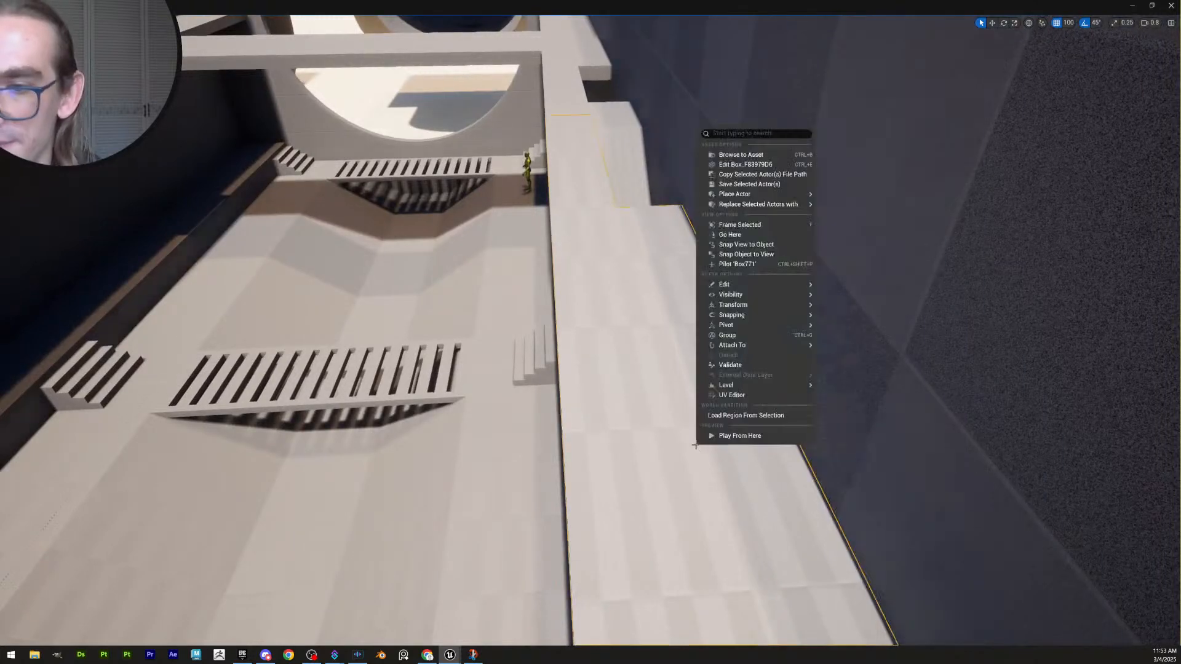
{"action": "left_click", "coordinate": [731, 437]}
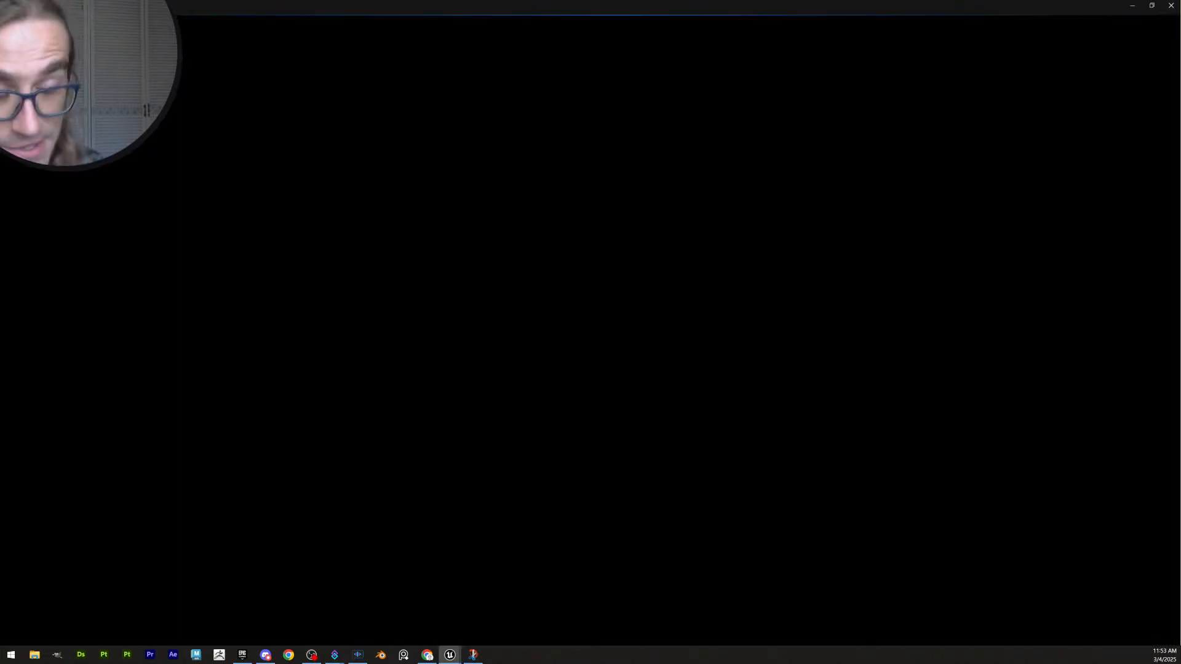
{"action": "key", "text": "w"}
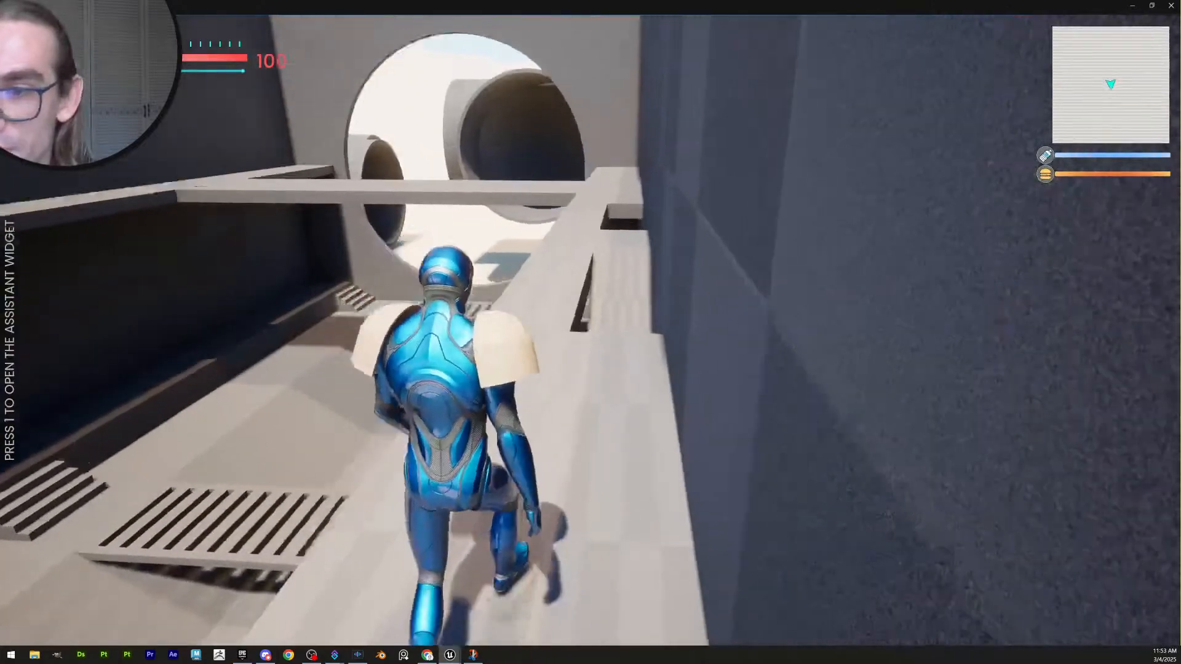
{"action": "key", "text": "w"}
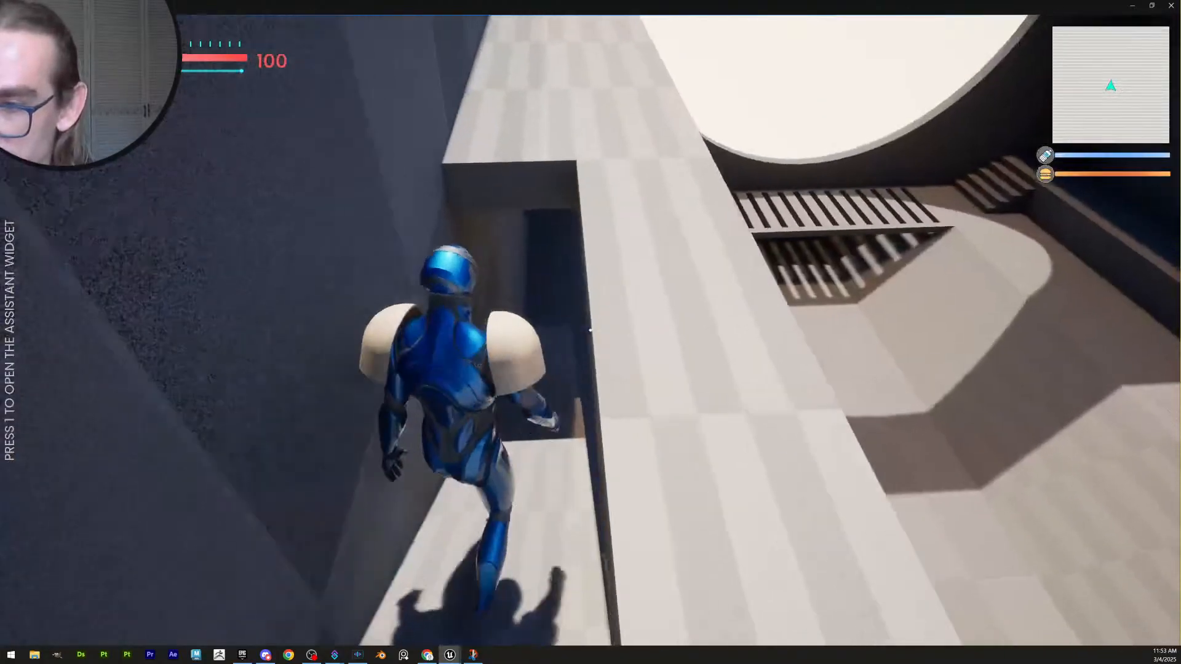
{"action": "key", "text": "w"}
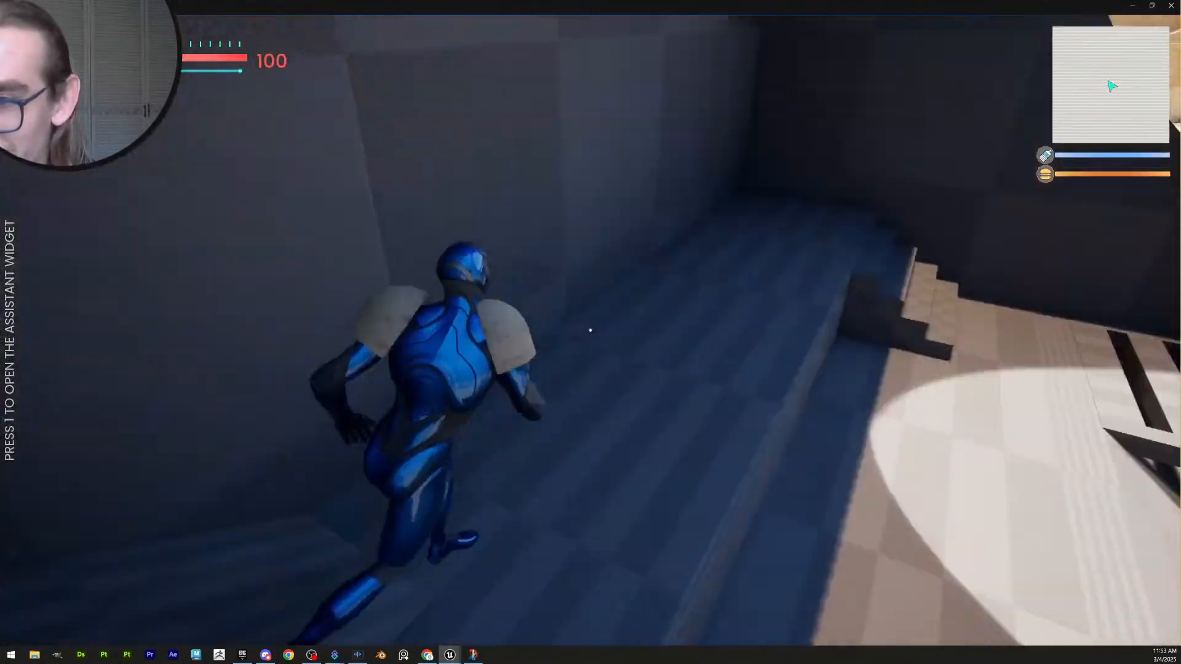
{"action": "key", "text": "w"}
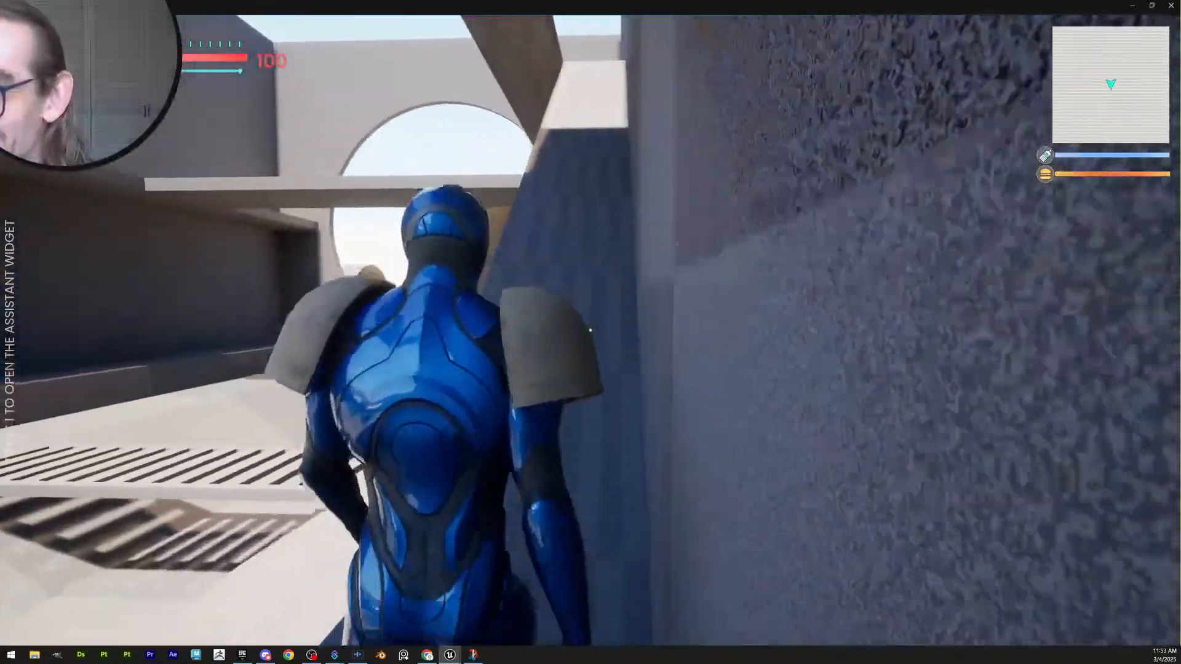
{"action": "key", "text": "w"}
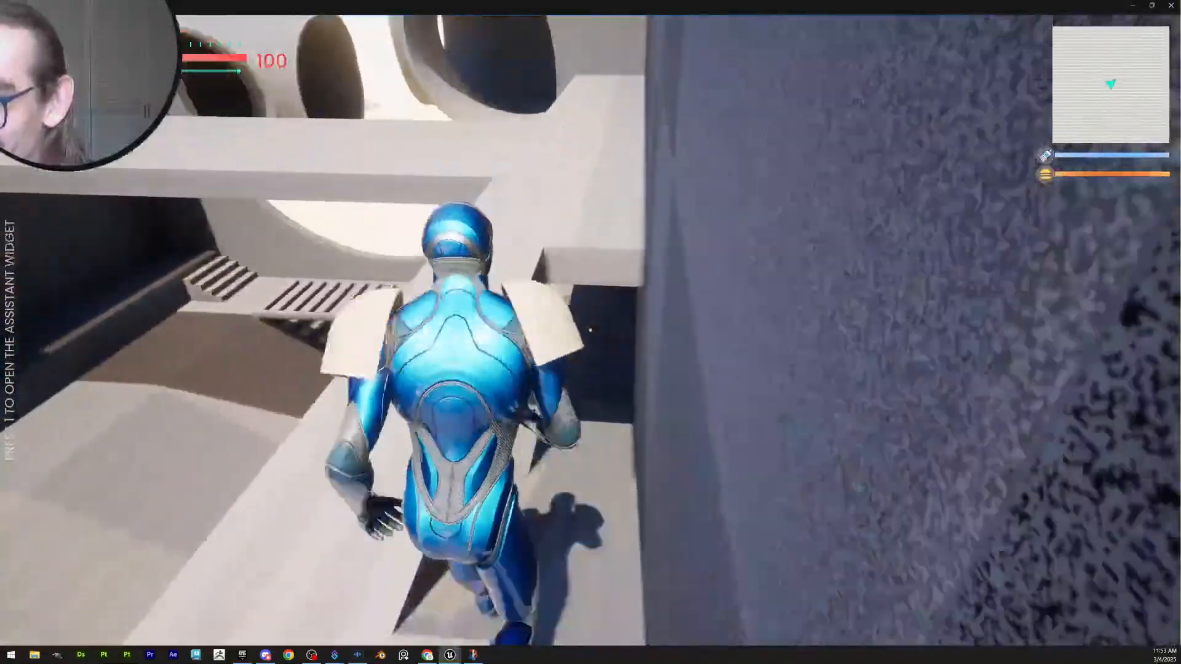
{"action": "key", "text": "w"}
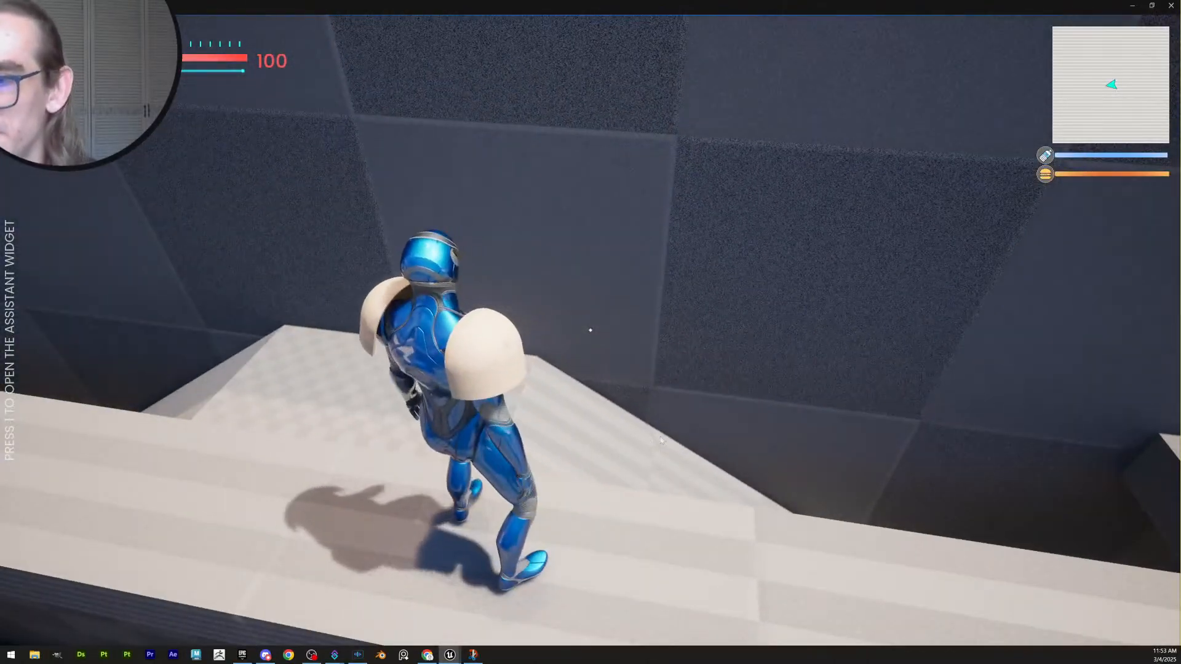
{"action": "key", "text": "Escape"}
Delete the bridge-side walkway section together with its sloped support
{"action": "mouse_move", "coordinate": [672, 446]}
{"action": "right_mouse_down"}
{"action": "mouse_move", "coordinate": [673, 382]}
{"action": "mouse_move", "coordinate": [586, 387]}
{"action": "mouse_move", "coordinate": [652, 394]}
{"action": "mouse_move", "coordinate": [683, 424]}
{"action": "mouse_move", "coordinate": [656, 456]}
{"action": "right_mouse_up"}
{"action": "key", "text": "s"}
{"action": "key", "text": "e"}
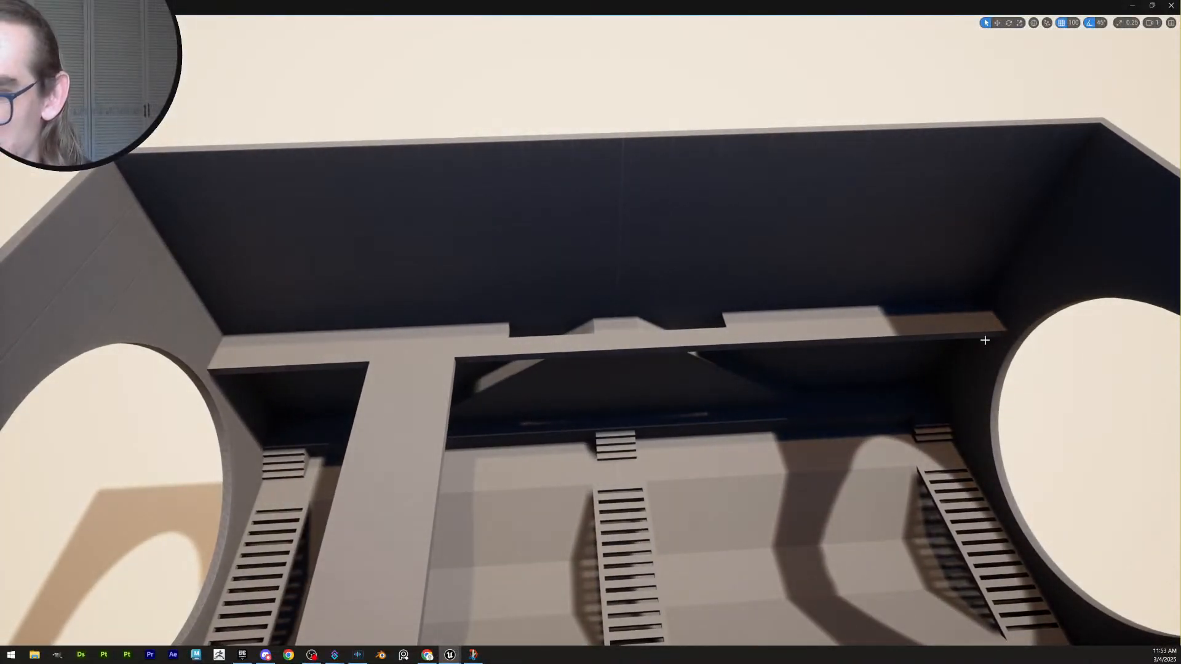
{"action": "right_click_drag", "start_coordinate": [707, 404], "coordinate": [728, 408]}
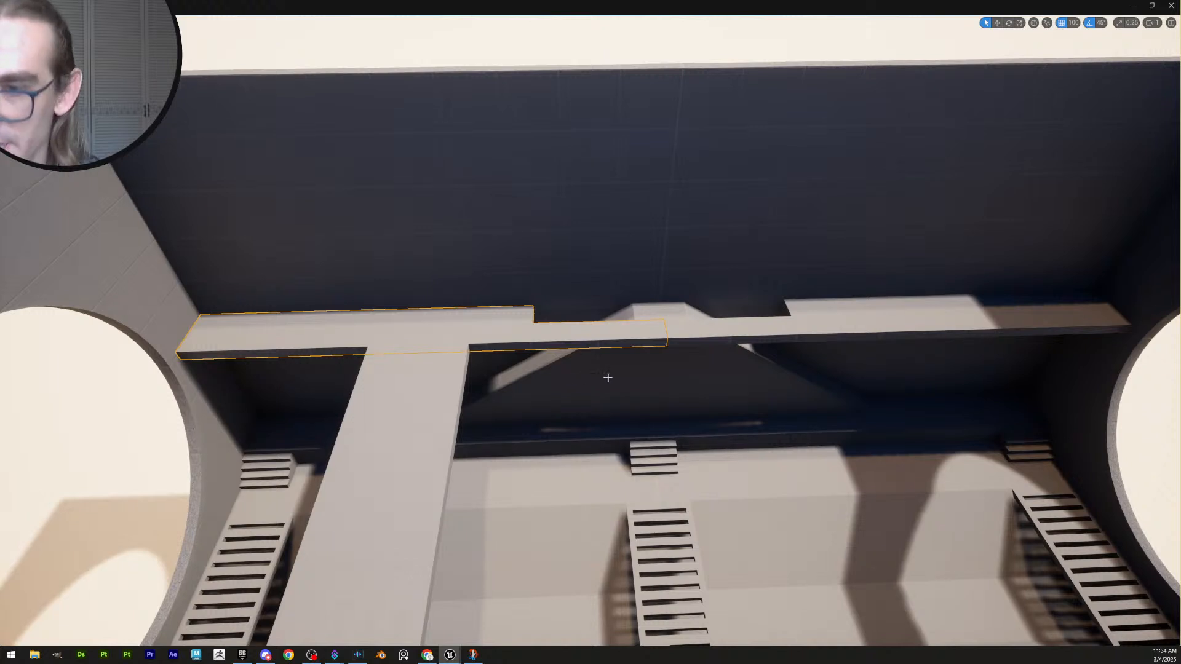
{"action": "key", "text": "Delete"}
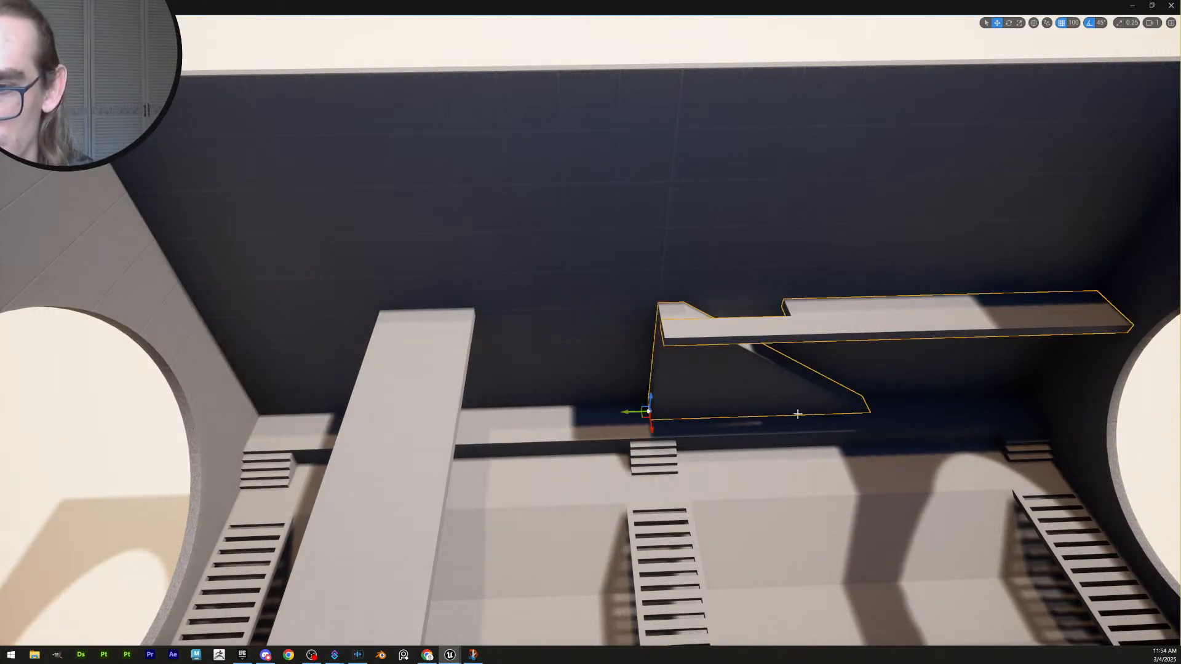
Move the remaining walkway section and its sloped support along the wall to the bridge-side tunnel end
{"action": "left_click_drag", "start_coordinate": [629, 409], "coordinate": [225, 425]}
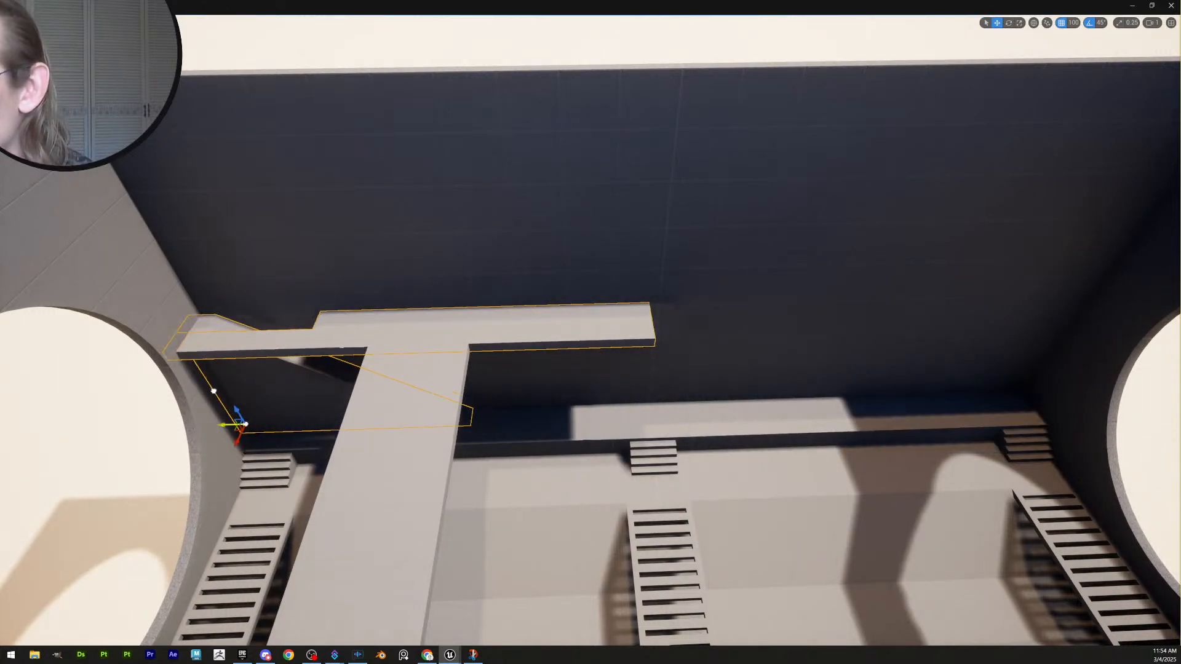
{"action": "right_click_drag", "start_coordinate": [309, 399], "coordinate": [337, 401]}
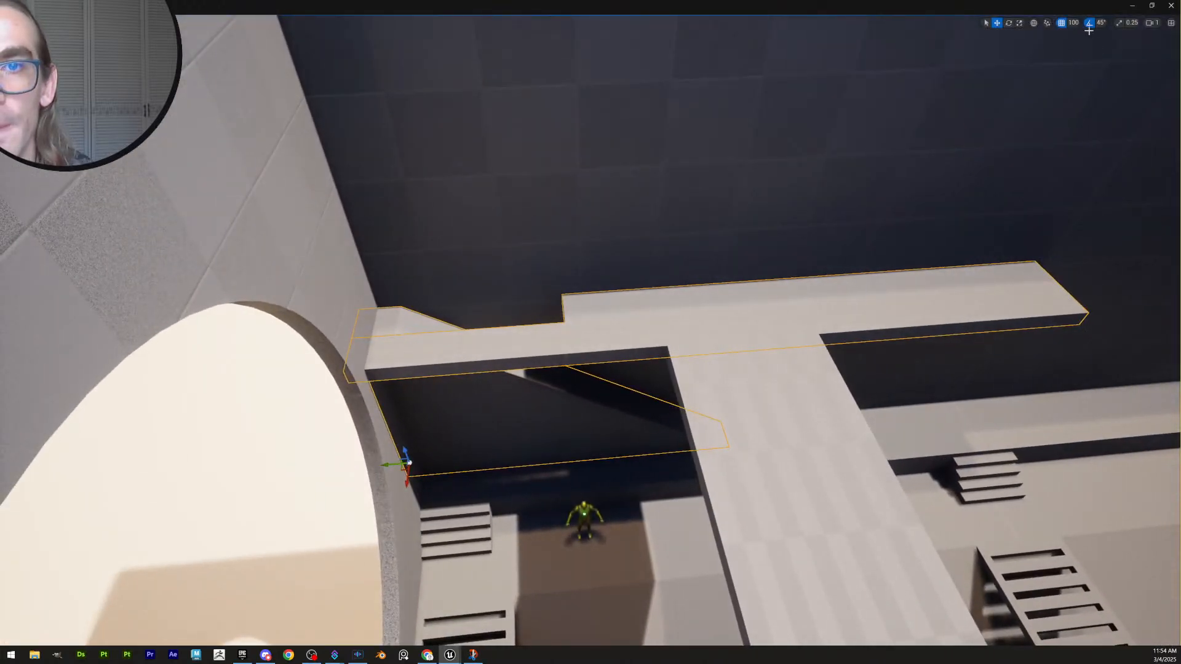
{"action": "right_click_drag", "start_coordinate": [851, 271], "coordinate": [803, 232]}
{"action": "scroll", "coordinate": [828, 289], "scroll_direction": "up", "scroll_amount": 3}
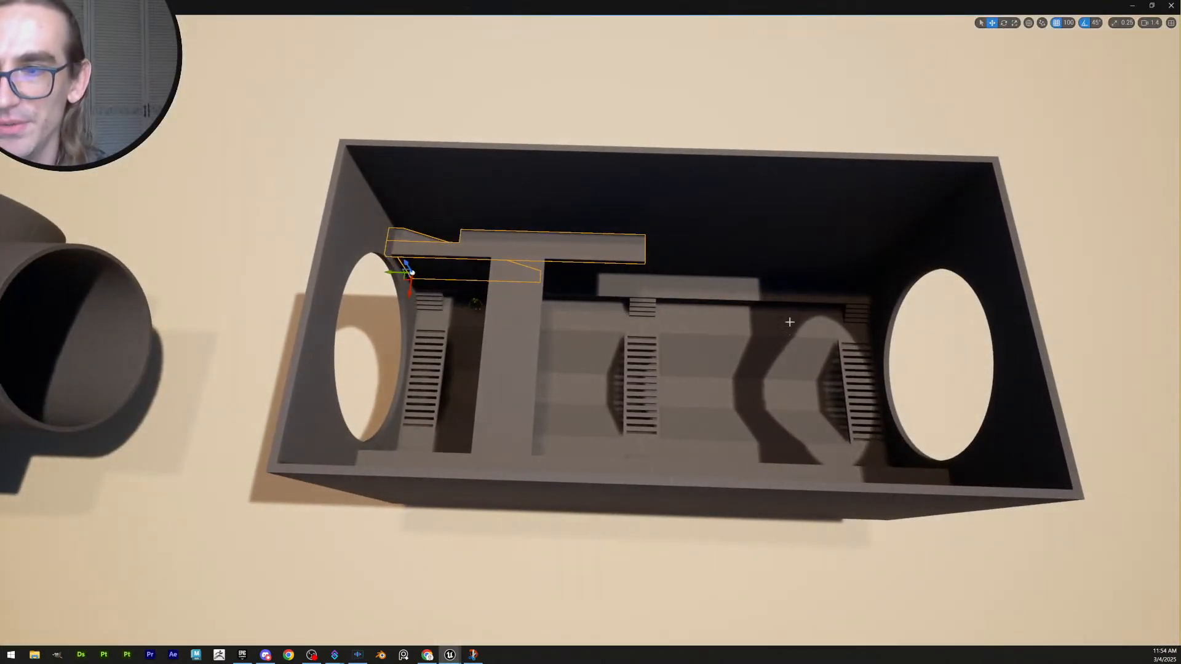
Fine-position the walkway section and support flush against the tunnel wall, using grid snapping of 10 and 5
{"action": "right_click_drag", "start_coordinate": [713, 272], "coordinate": [470, 408]}
{"action": "scroll", "coordinate": [692, 237], "scroll_direction": "down", "scroll_amount": 4}
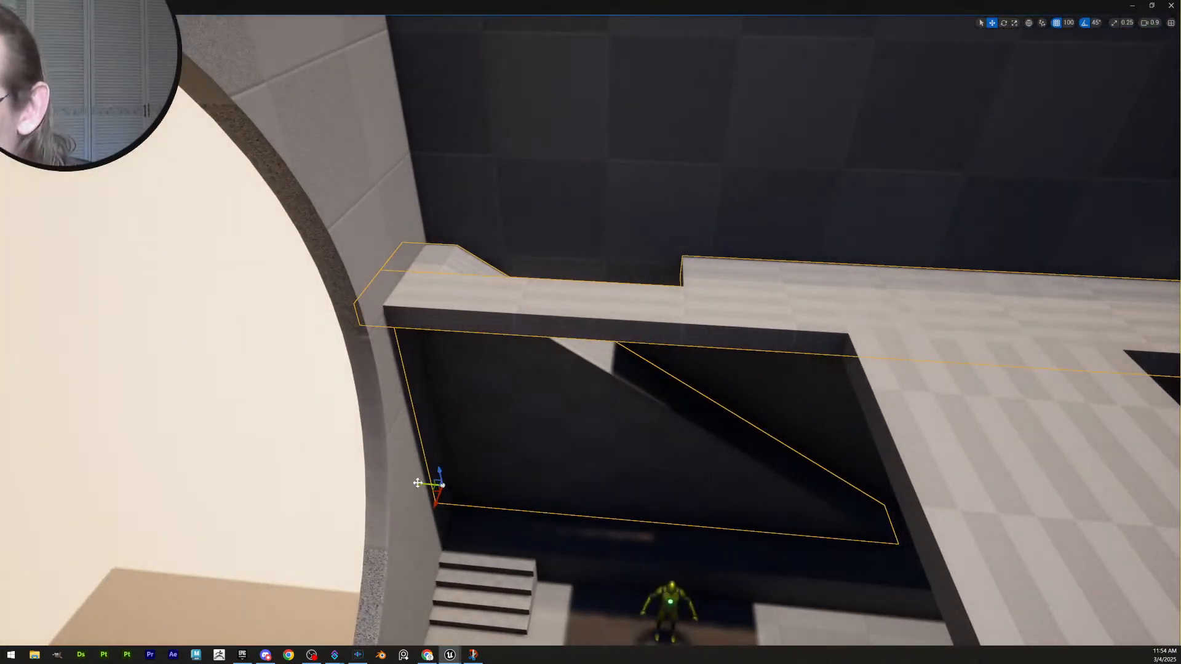
{"action": "left_click", "coordinate": [1068, 22]}
{"action": "left_click", "coordinate": [1076, 64]}
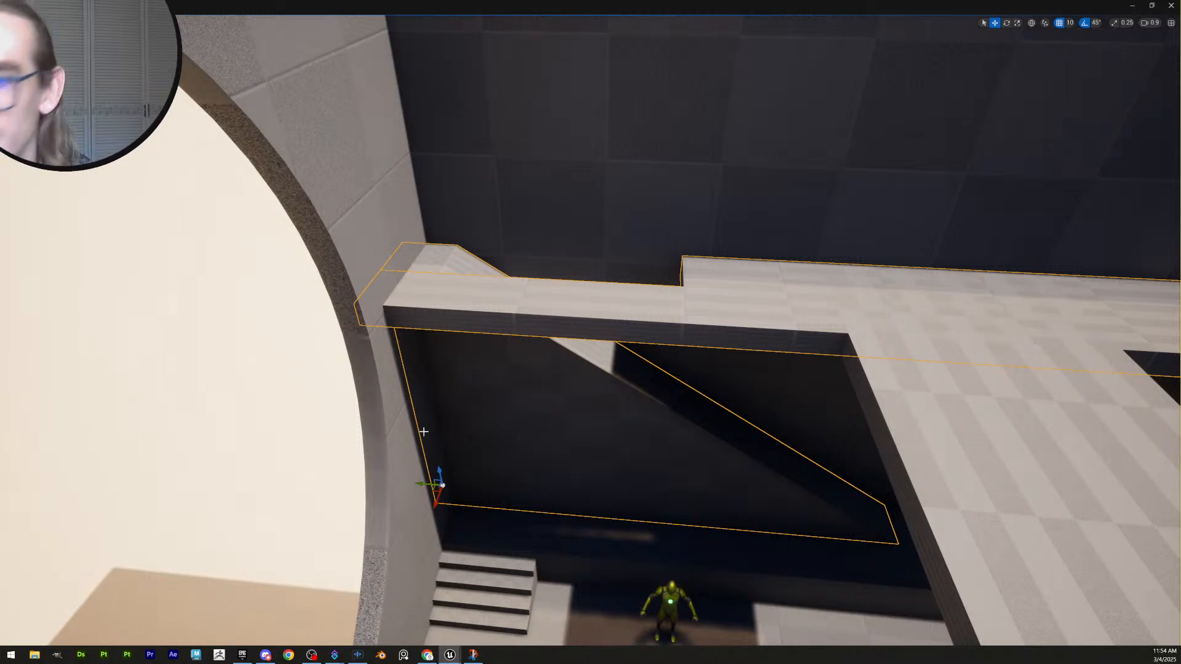
{"action": "left_click_drag", "start_coordinate": [423, 481], "coordinate": [438, 485]}
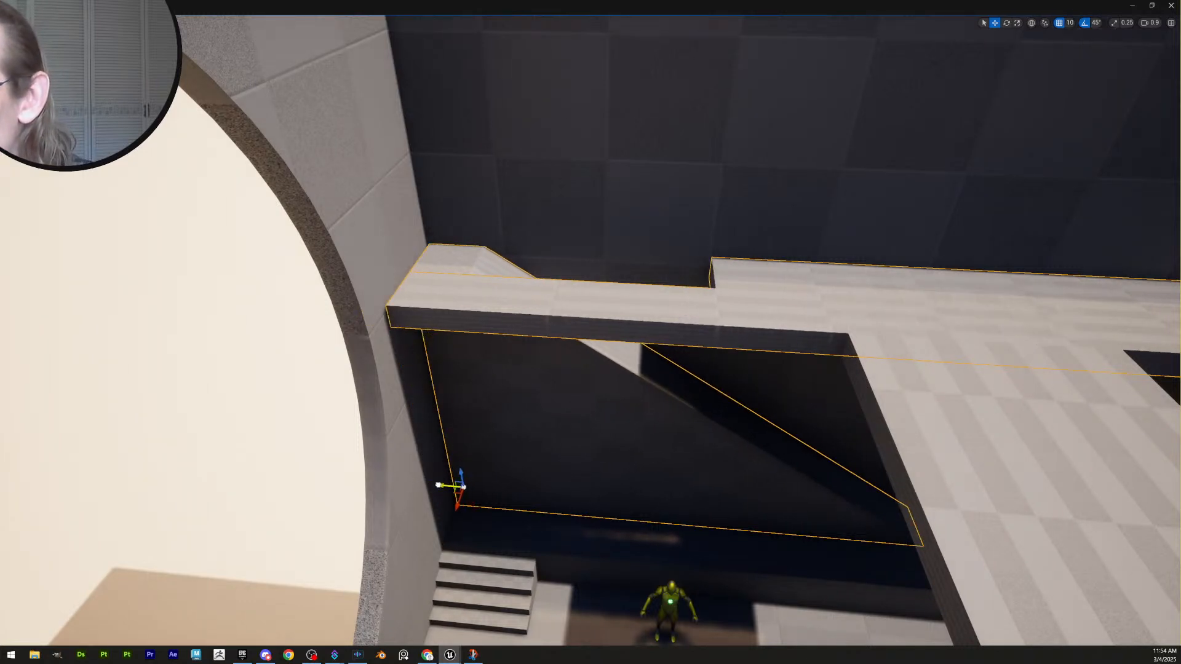
{"action": "right_click_drag", "start_coordinate": [485, 453], "coordinate": [938, 162]}
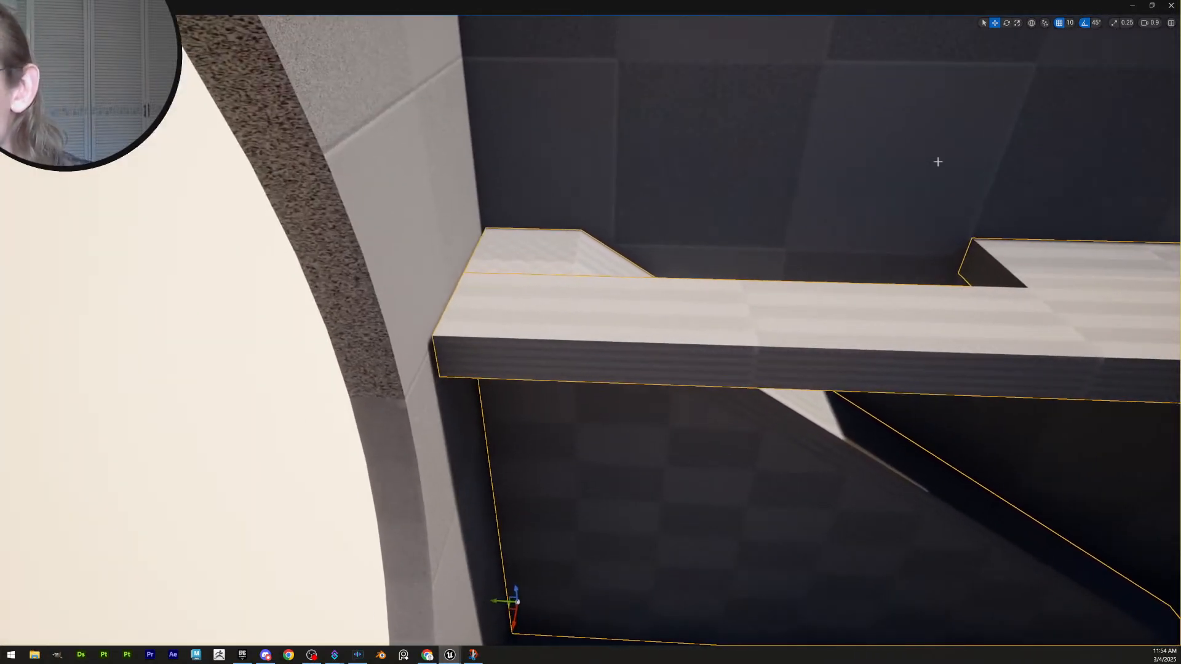
{"action": "left_click", "coordinate": [1070, 22]}
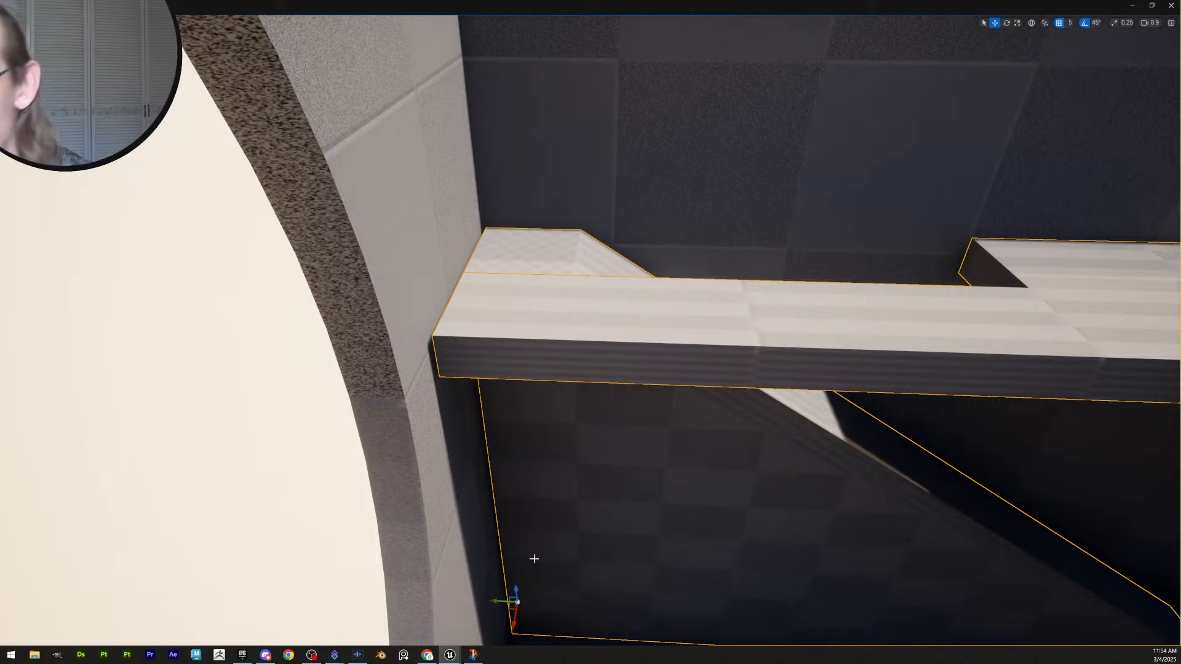
{"action": "left_click_drag", "start_coordinate": [489, 604], "coordinate": [495, 601]}
{"action": "right_click_drag", "start_coordinate": [496, 602], "coordinate": [734, 592]}
{"action": "scroll", "coordinate": [554, 606], "scroll_direction": "up", "scroll_amount": 4}
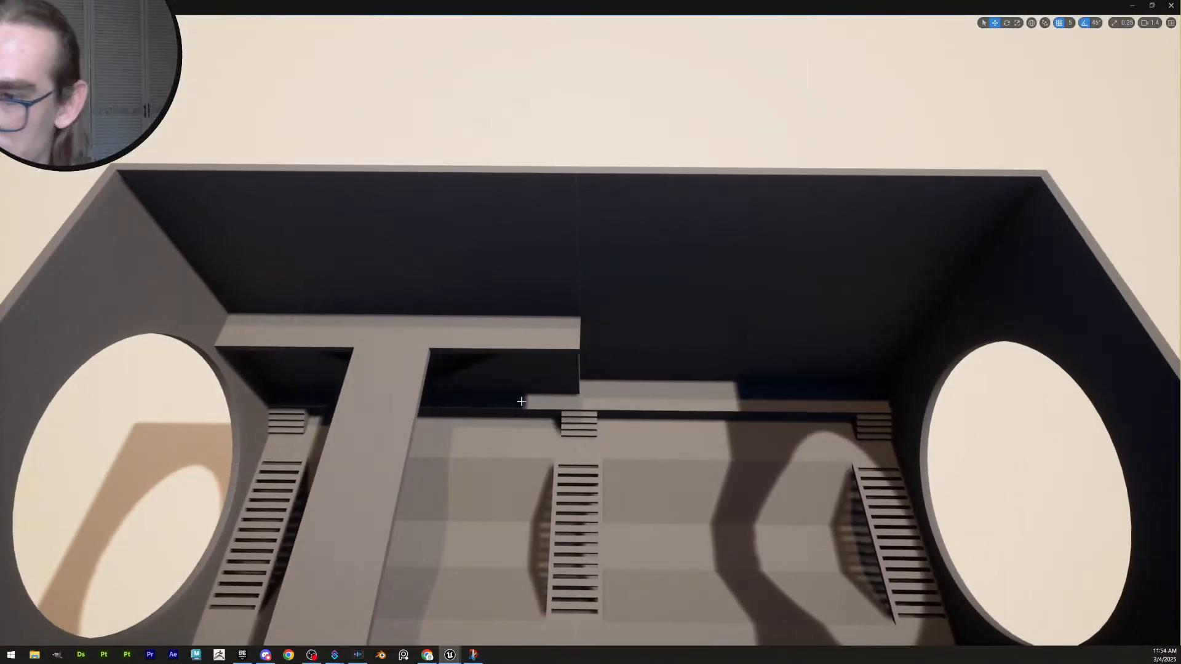
Duplicate the bridge-side walkway section with its sloped support along the wall to the opposite tunnel end
{"action": "left_click", "coordinate": [518, 376]}
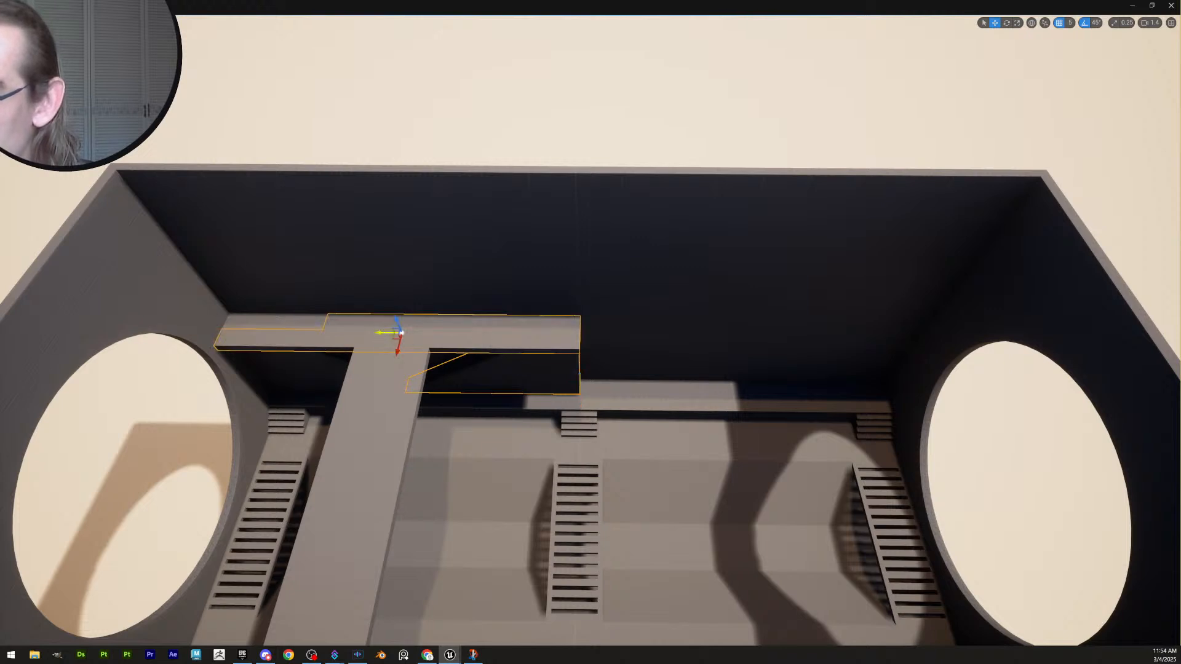
{"action": "left_click_drag", "start_coordinate": [401, 333], "coordinate": [760, 357], "text": "alt"}
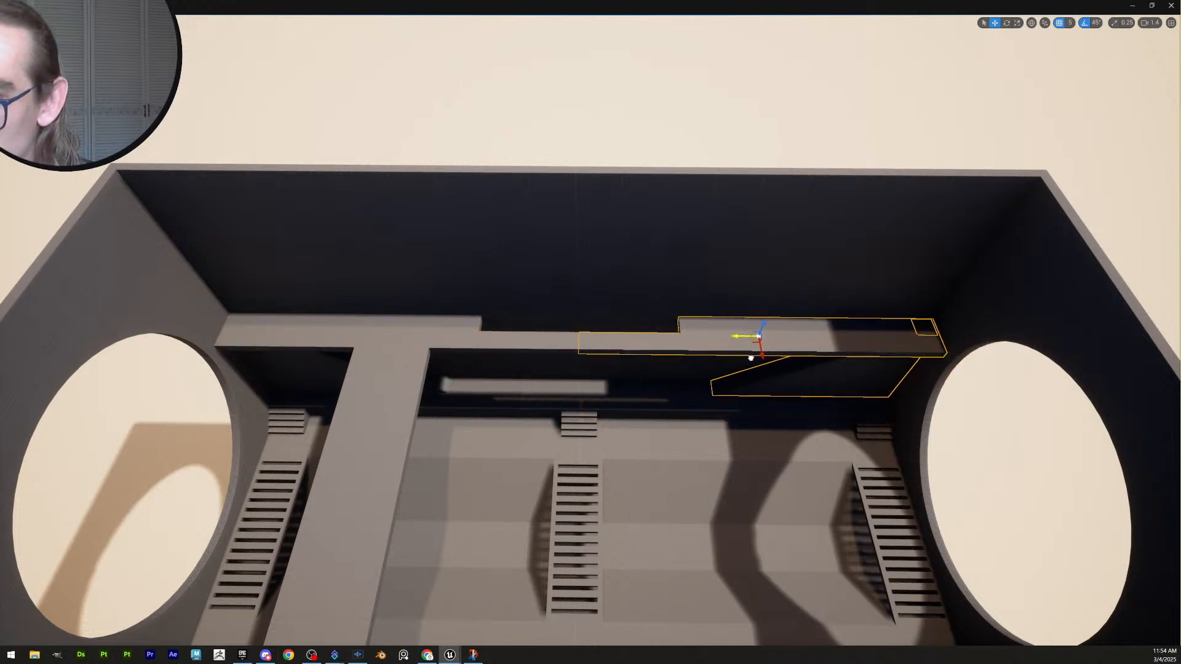
{"action": "mouse_move", "coordinate": [751, 358]}
{"action": "right_mouse_down"}
{"action": "mouse_move", "coordinate": [748, 296]}
{"action": "mouse_move", "coordinate": [785, 332]}
{"action": "mouse_move", "coordinate": [726, 361]}
{"action": "mouse_move", "coordinate": [689, 345]}
{"action": "mouse_move", "coordinate": [752, 361]}
{"action": "right_mouse_up"}
{"action": "scroll", "coordinate": [752, 358], "scroll_direction": "down", "scroll_amount": 1}
{"action": "key", "text": "s"}
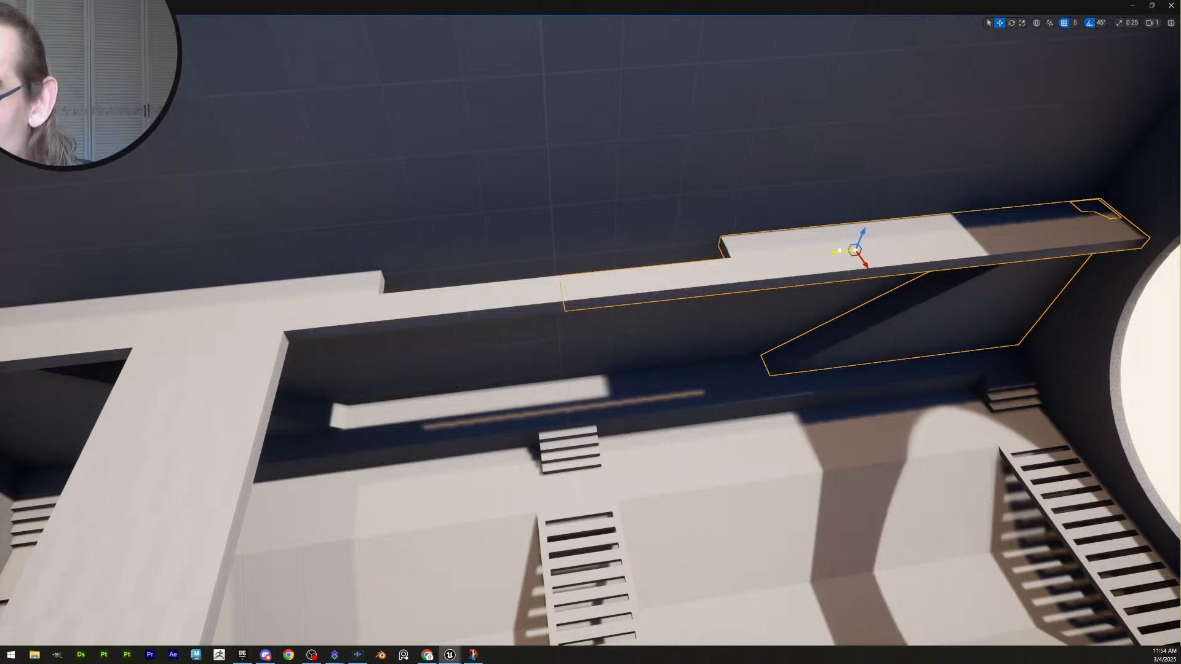
Mirror the duplicated walkway section in Y, leaving its support out of the selection
{"action": "key", "text": "ctrl+z"}
{"action": "key", "text": "s"}
{"action": "right_click_drag", "start_coordinate": [717, 301], "coordinate": [729, 283]}
{"action": "right_click", "coordinate": [718, 302]}
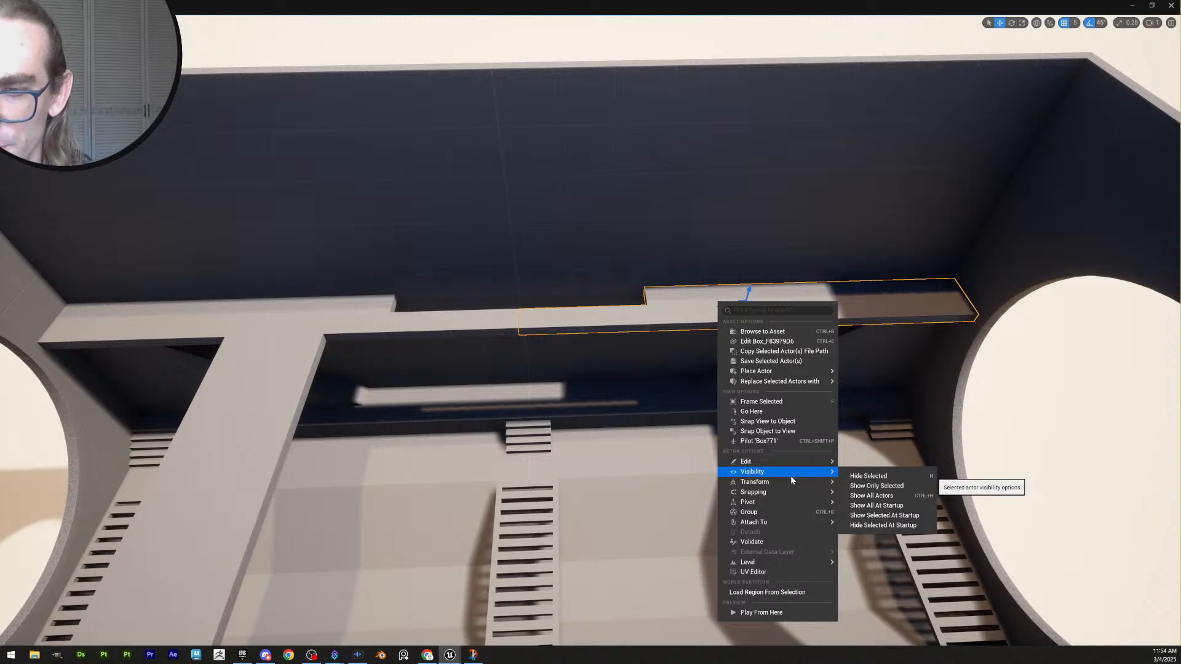
{"action": "mouse_move", "coordinate": [786, 483]}
{"action": "left_click", "coordinate": [871, 509]}
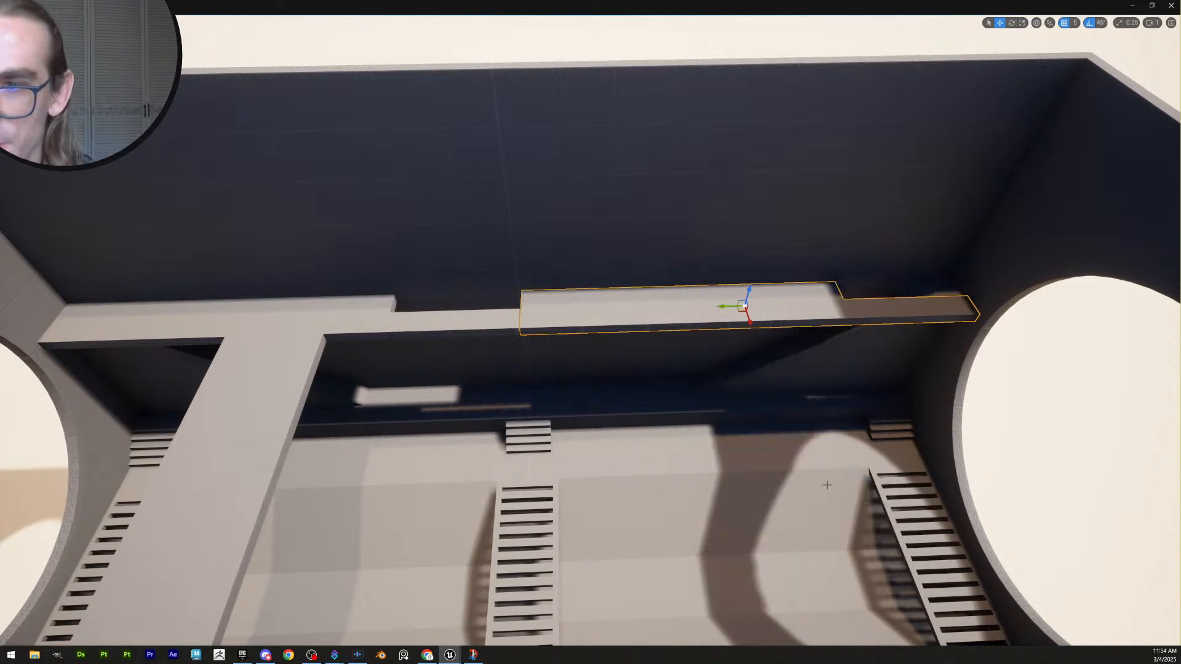
Mirror the bridge-side walkway section in Y
{"action": "key", "text": "s"}
{"action": "right_click_drag", "start_coordinate": [827, 485], "coordinate": [796, 472]}
{"action": "right_click", "coordinate": [501, 372]}
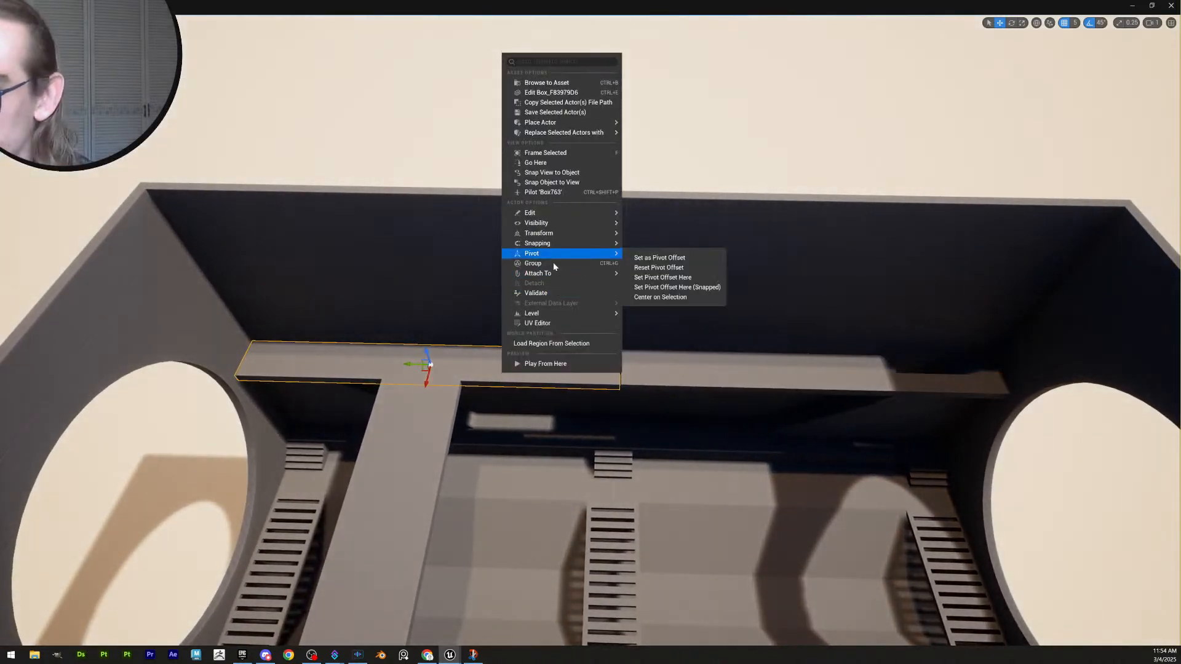
{"action": "mouse_move", "coordinate": [567, 233]}
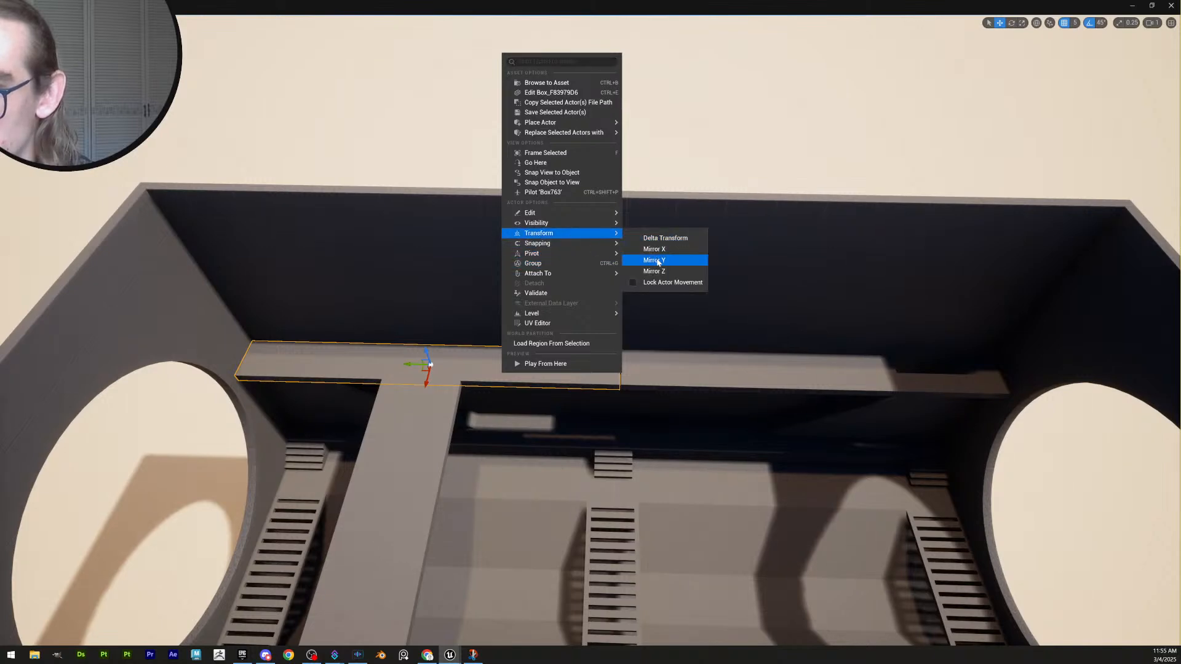
{"action": "left_click", "coordinate": [657, 261]}
{"action": "key", "text": "w"}
{"action": "right_click_drag", "start_coordinate": [663, 372], "coordinate": [684, 329]}
Line up the two mirrored walkway sections along the wall so their ends meet
{"action": "left_click", "coordinate": [568, 357]}
{"action": "key", "text": "w"}
{"action": "scroll", "coordinate": [616, 352], "scroll_direction": "up", "scroll_amount": 1}
{"action": "key", "text": "s"}
{"action": "key", "text": "w"}
{"action": "key", "text": "s"}
{"action": "left_click", "coordinate": [752, 333]}
{"action": "right_click_drag", "start_coordinate": [756, 334], "coordinate": [871, 330]}
{"action": "key", "text": "w"}
{"action": "scroll", "coordinate": [755, 334], "scroll_direction": "up", "scroll_amount": 1}
{"action": "key", "text": "d"}
{"action": "key", "text": "a"}
{"action": "key", "text": "s"}
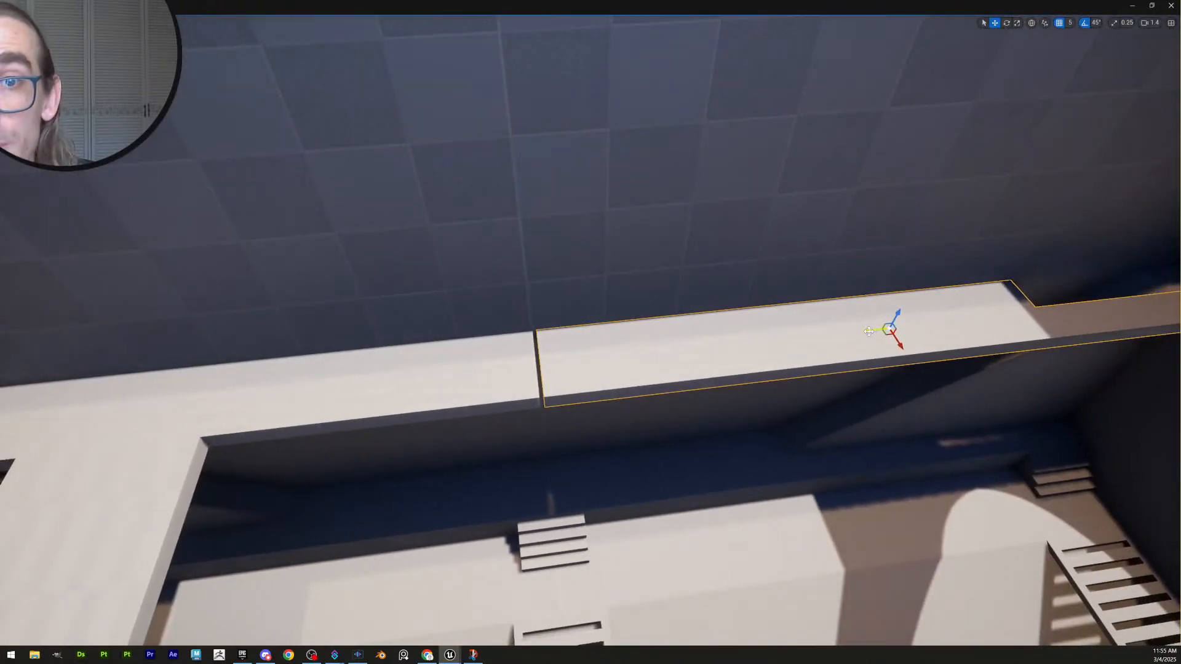
{"action": "left_click", "coordinate": [461, 385]}
{"action": "key", "text": "s"}
{"action": "right_click_drag", "start_coordinate": [461, 385], "coordinate": [454, 384]}
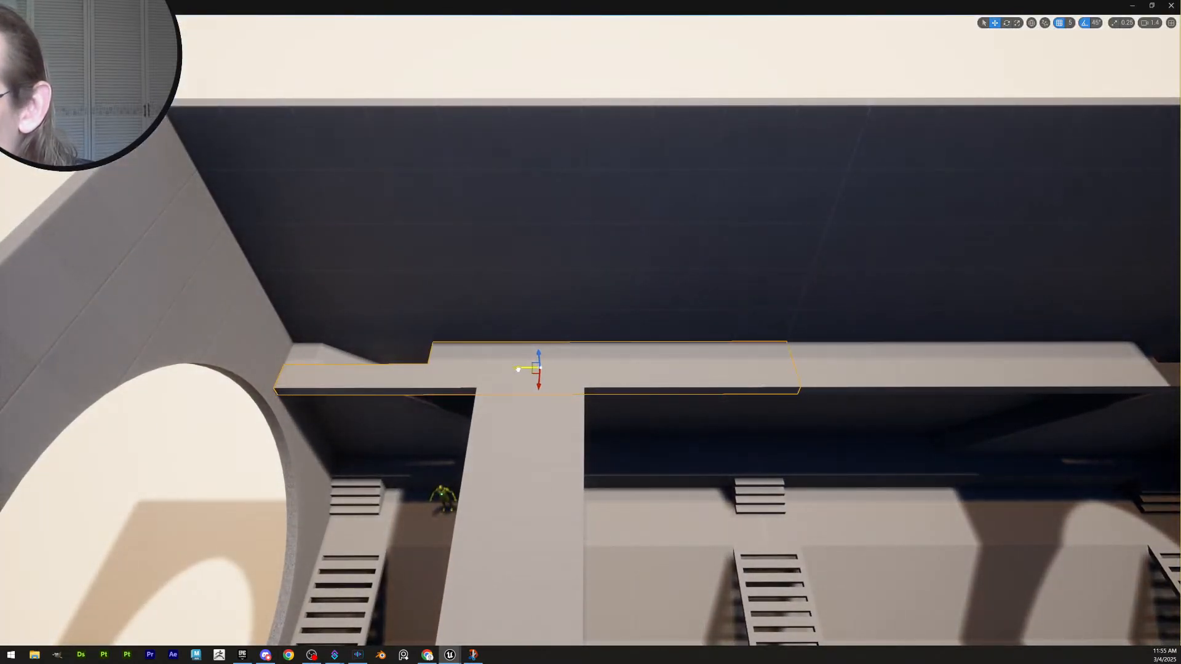
Inspect the walkways, notches, bridge and sloped supports from inside the chamber and from above
{"action": "key", "text": "s"}
{"action": "right_click_drag", "start_coordinate": [682, 376], "coordinate": [524, 326]}
{"action": "key", "text": "w"}
{"action": "scroll", "coordinate": [682, 376], "scroll_direction": "down", "scroll_amount": 4}
{"action": "key", "text": "w"}
{"action": "key", "text": "e"}
{"action": "scroll", "coordinate": [578, 329], "scroll_direction": "up", "scroll_amount": 3}
{"action": "key", "text": "s"}
{"action": "key", "text": "w"}
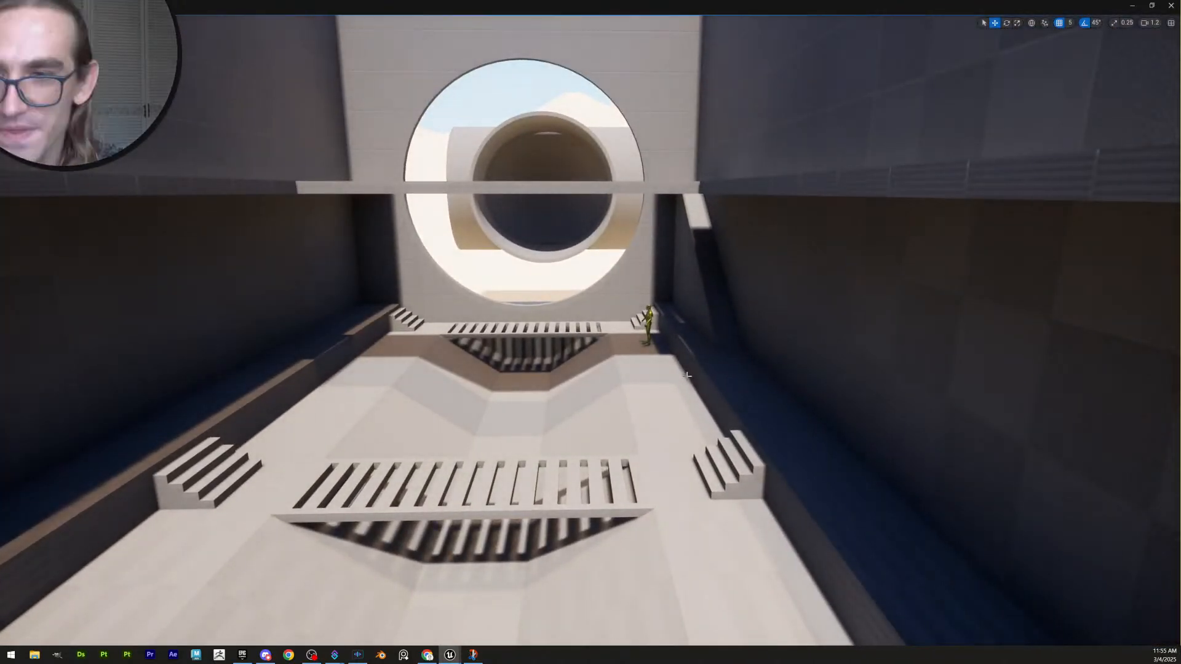
{"action": "key", "text": "e"}
{"action": "right_click_drag", "start_coordinate": [683, 387], "coordinate": [674, 343]}
{"action": "scroll", "coordinate": [732, 456], "scroll_direction": "up", "scroll_amount": 3}
{"action": "key", "text": "w"}
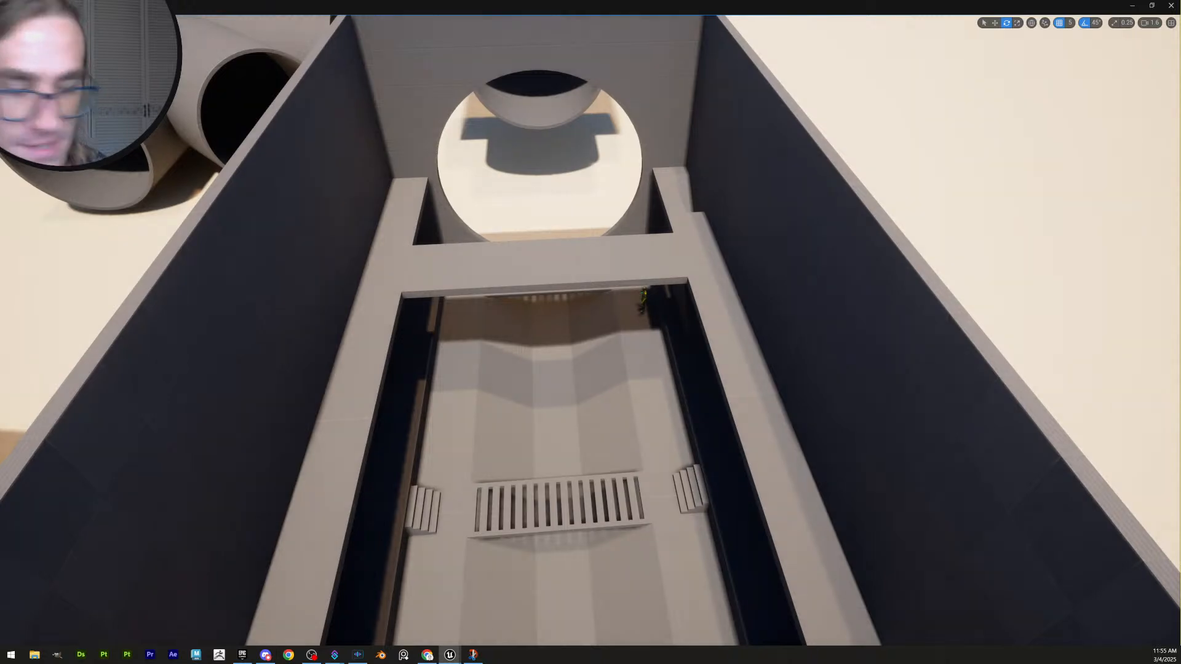
{"action": "key", "text": "w"}
{"action": "right_click_drag", "start_coordinate": [675, 343], "coordinate": [843, 264]}
{"action": "scroll", "coordinate": [716, 315], "scroll_direction": "down", "scroll_amount": 7}
{"action": "key", "text": "s"}
{"action": "key", "text": "e"}
{"action": "right_click_drag", "start_coordinate": [764, 401], "coordinate": [1040, 462]}
{"action": "scroll", "coordinate": [911, 434], "scroll_direction": "down", "scroll_amount": 3}
{"action": "key", "text": "s"}
{"action": "key", "text": "w"}
{"action": "scroll", "coordinate": [831, 406], "scroll_direction": "up", "scroll_amount": 1}
{"action": "key", "text": "s"}
{"action": "key", "text": "q"}
{"action": "key", "text": "e"}
{"action": "key", "text": "w"}
{"action": "key", "text": "e"}
{"action": "right_click_drag", "start_coordinate": [709, 425], "coordinate": [600, 339]}
{"action": "key", "text": "s"}
{"action": "key", "text": "s"}
{"action": "key", "text": "s"}
{"action": "key", "text": "e"}
{"action": "scroll", "coordinate": [345, 409], "scroll_direction": "up", "scroll_amount": 2}
{"action": "key", "text": "w"}
{"action": "scroll", "coordinate": [529, 415], "scroll_direction": "up", "scroll_amount": 1}
{"action": "key", "text": "e"}
{"action": "key", "text": "s"}
Delete both halves of the long chamber wall behind the mirrored walkway sections
{"action": "key", "text": "s"}
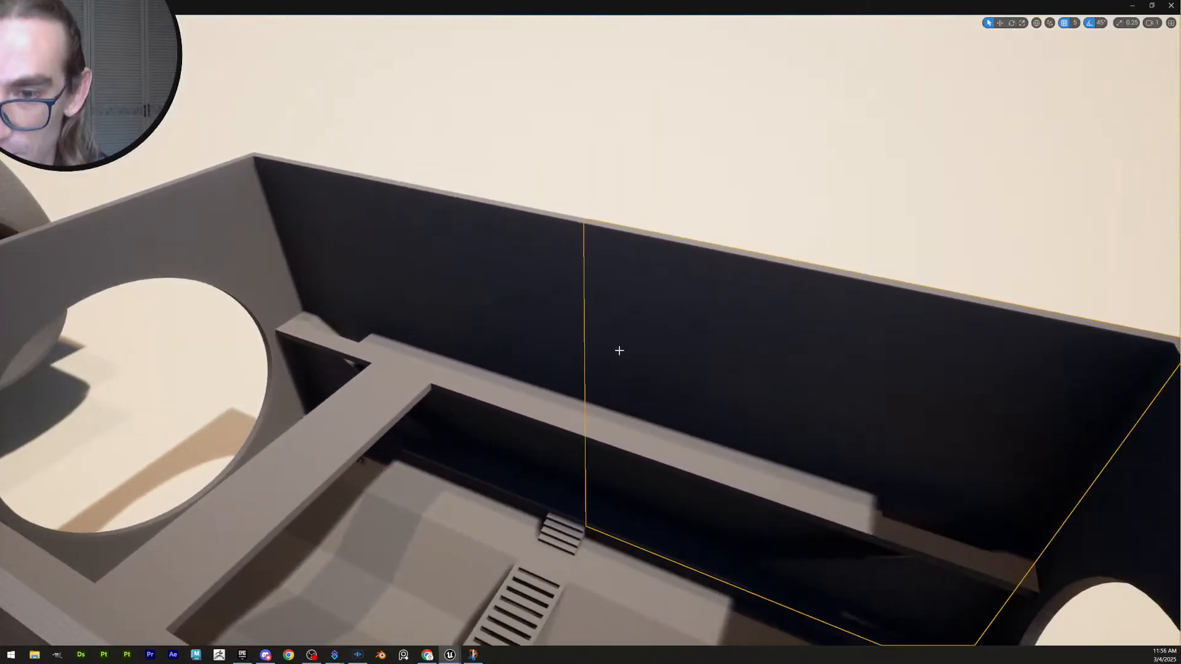
{"action": "key", "text": "Delete"}
{"action": "left_click", "coordinate": [559, 348]}
{"action": "key", "text": "Delete"}
Delete the bridge that crosses the chamber between the upper walkways
{"action": "right_click_drag", "start_coordinate": [664, 364], "coordinate": [473, 363]}
{"action": "key", "text": "d"}
{"action": "right_click_drag", "start_coordinate": [530, 327], "coordinate": [630, 329]}
{"action": "key", "text": "w"}
{"action": "key", "text": "d"}
{"action": "left_click", "coordinate": [492, 412]}
{"action": "key", "text": "a"}
{"action": "right_click_drag", "start_coordinate": [492, 412], "coordinate": [489, 414]}
{"action": "key", "text": "Delete"}
Open the sloped support beside the notched walkway for PolyGroup editing from the open wall side
{"action": "key", "text": "d"}
{"action": "right_click_drag", "start_coordinate": [874, 328], "coordinate": [870, 335]}
{"action": "key", "text": "w"}
{"action": "left_click", "coordinate": [493, 338]}
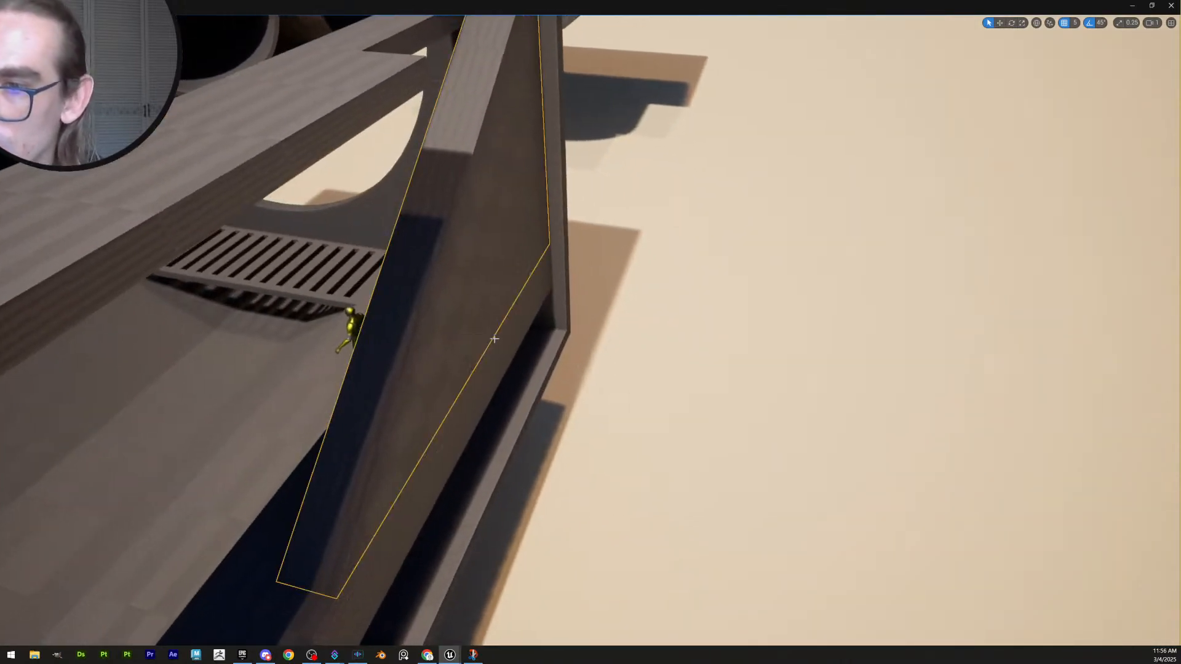
{"action": "key", "text": "q"}
{"action": "right_click_drag", "start_coordinate": [492, 337], "coordinate": [492, 309]}
{"action": "key", "text": "d"}
{"action": "key", "text": "a"}
{"action": "right_click_drag", "start_coordinate": [610, 350], "coordinate": [578, 406]}
{"action": "key", "text": "d"}
{"action": "key", "text": "a"}
{"action": "key", "text": "e"}
{"action": "key", "text": "w"}
{"action": "key", "text": "e"}
{"action": "key", "text": "a"}
{"action": "key", "text": "d"}
{"action": "key", "text": "s"}
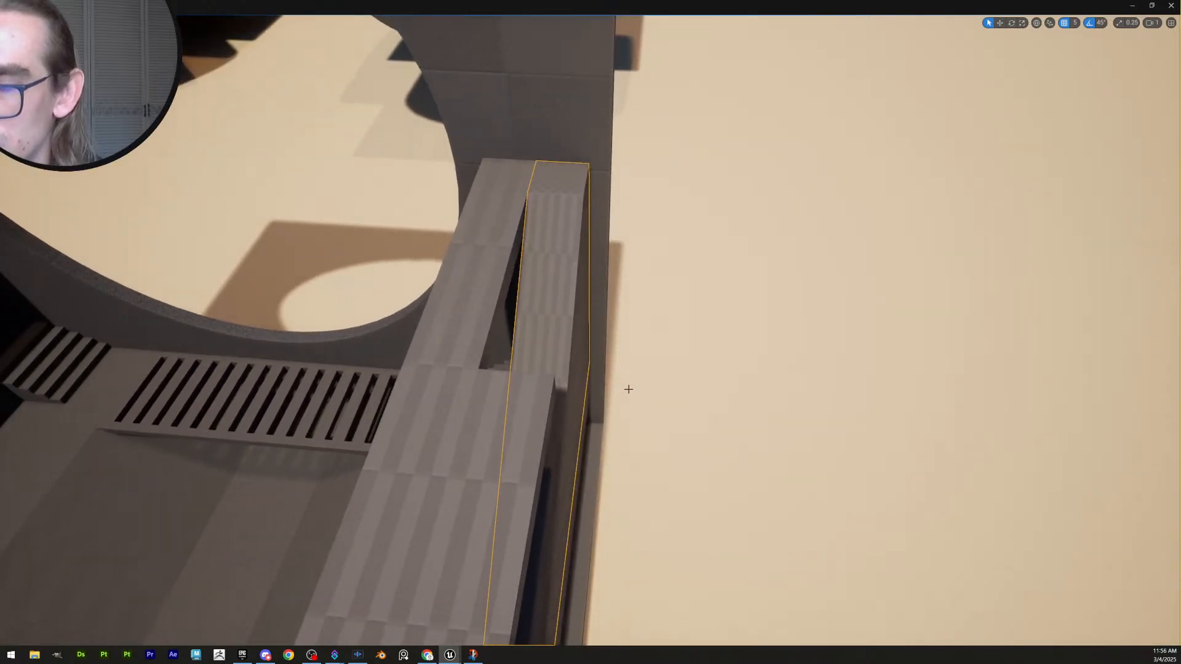
{"action": "key", "text": "d"}
{"action": "right_click_drag", "start_coordinate": [741, 313], "coordinate": [716, 333]}
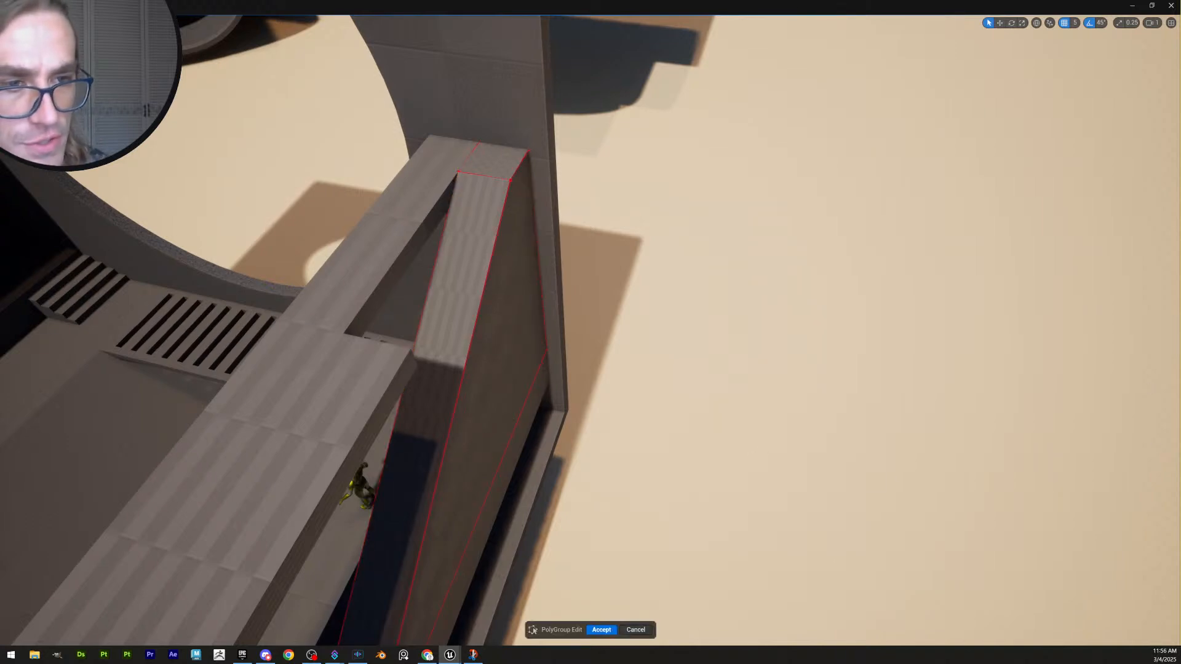
Move the support's outer side face 40 units outward with grid snapping at 10, accept the edit and deselect the support
{"action": "left_click", "coordinate": [503, 430]}
{"action": "right_click_drag", "start_coordinate": [503, 430], "coordinate": [591, 425]}
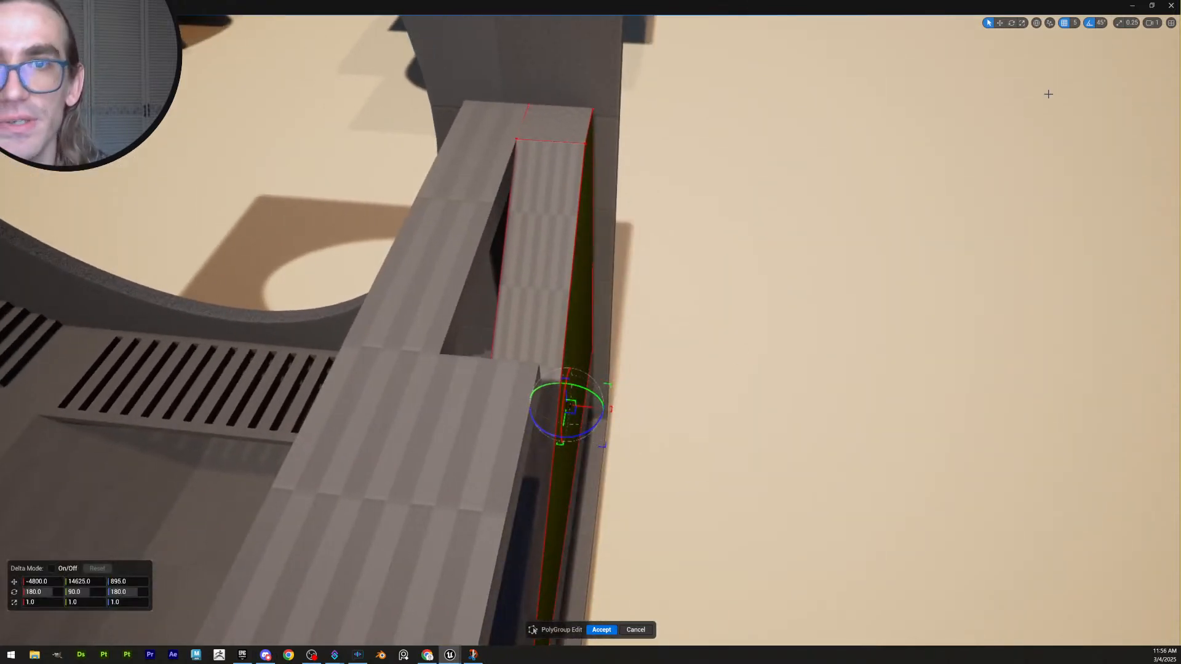
{"action": "left_click", "coordinate": [1075, 24]}
{"action": "left_click", "coordinate": [1086, 79]}
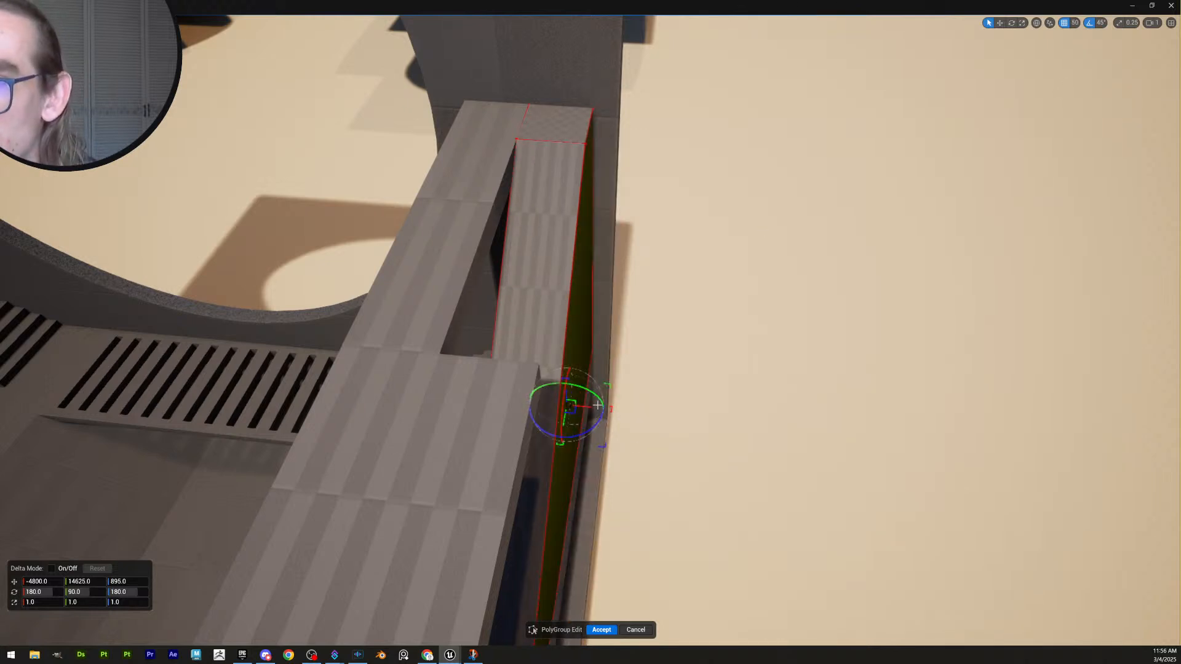
{"action": "left_click", "coordinate": [1075, 23]}
{"action": "left_click", "coordinate": [1085, 73]}
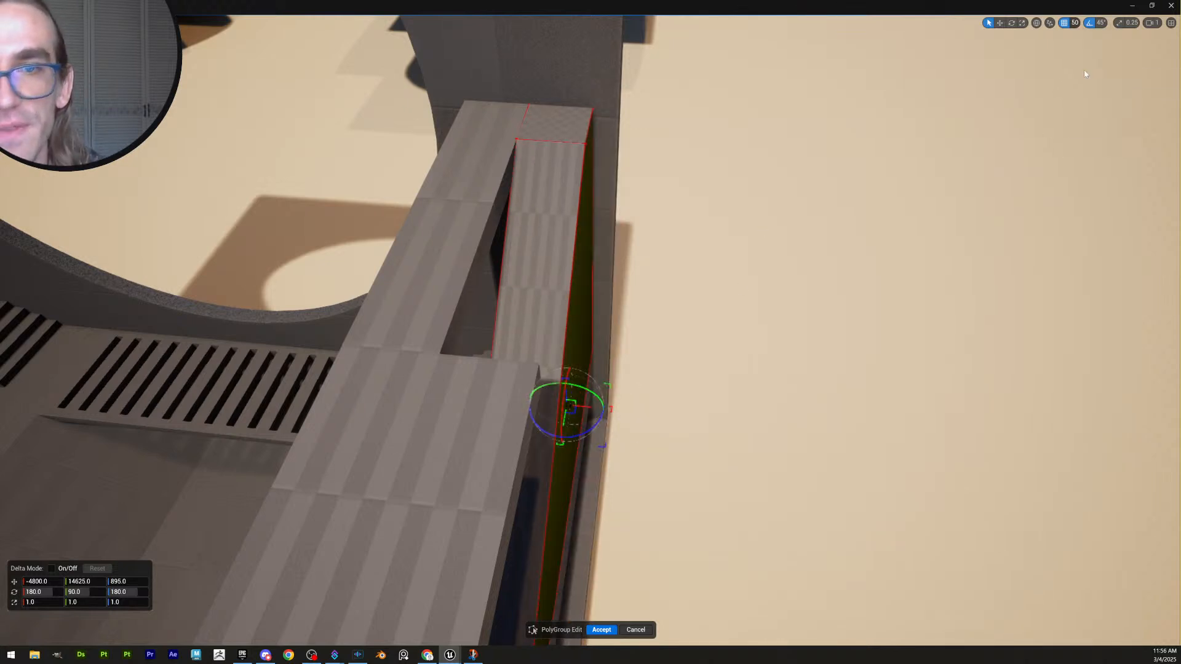
{"action": "left_click_drag", "start_coordinate": [585, 406], "coordinate": [608, 411]}
{"action": "right_click_drag", "start_coordinate": [691, 380], "coordinate": [738, 375]}
{"action": "scroll", "coordinate": [690, 379], "scroll_direction": "up", "scroll_amount": 2}
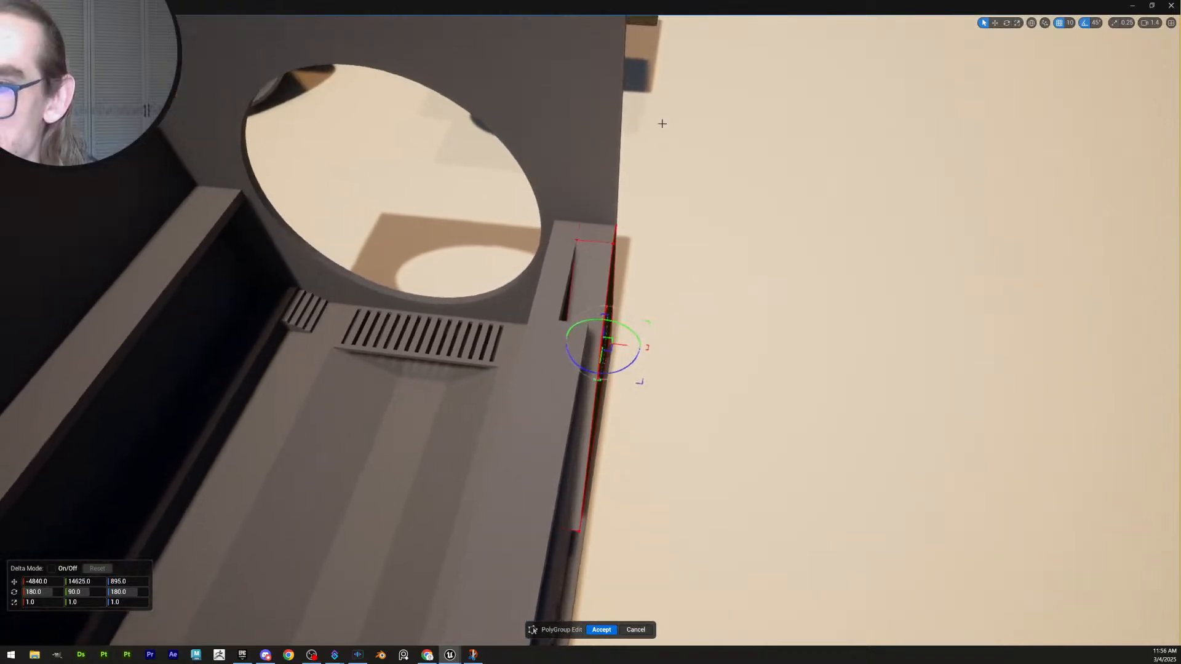
{"action": "left_click", "coordinate": [606, 630]}
{"action": "right_click_drag", "start_coordinate": [684, 418], "coordinate": [664, 363]}
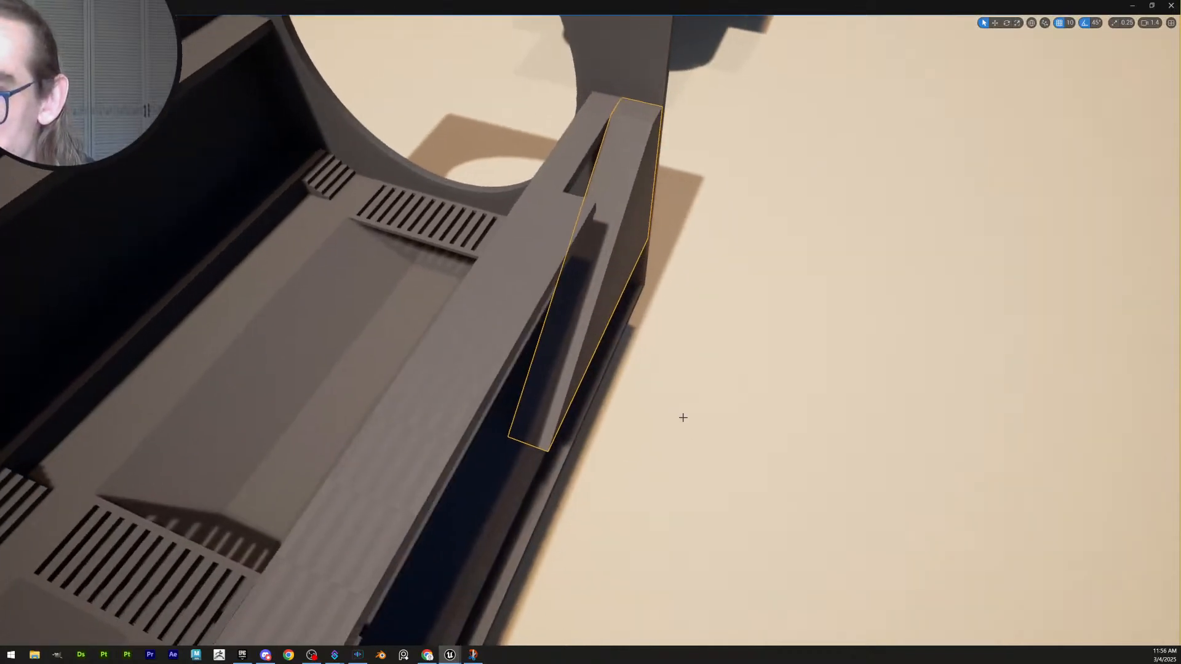
{"action": "key", "text": "Escape"}
{"action": "right_click_drag", "start_coordinate": [591, 379], "coordinate": [566, 440]}
{"action": "scroll", "coordinate": [590, 379], "scroll_direction": "down", "scroll_amount": 3}
{"action": "scroll", "coordinate": [590, 379], "scroll_direction": "up", "scroll_amount": 1}
{"action": "left_click", "coordinate": [529, 394]}
{"action": "right_click_drag", "start_coordinate": [529, 394], "coordinate": [757, 468]}
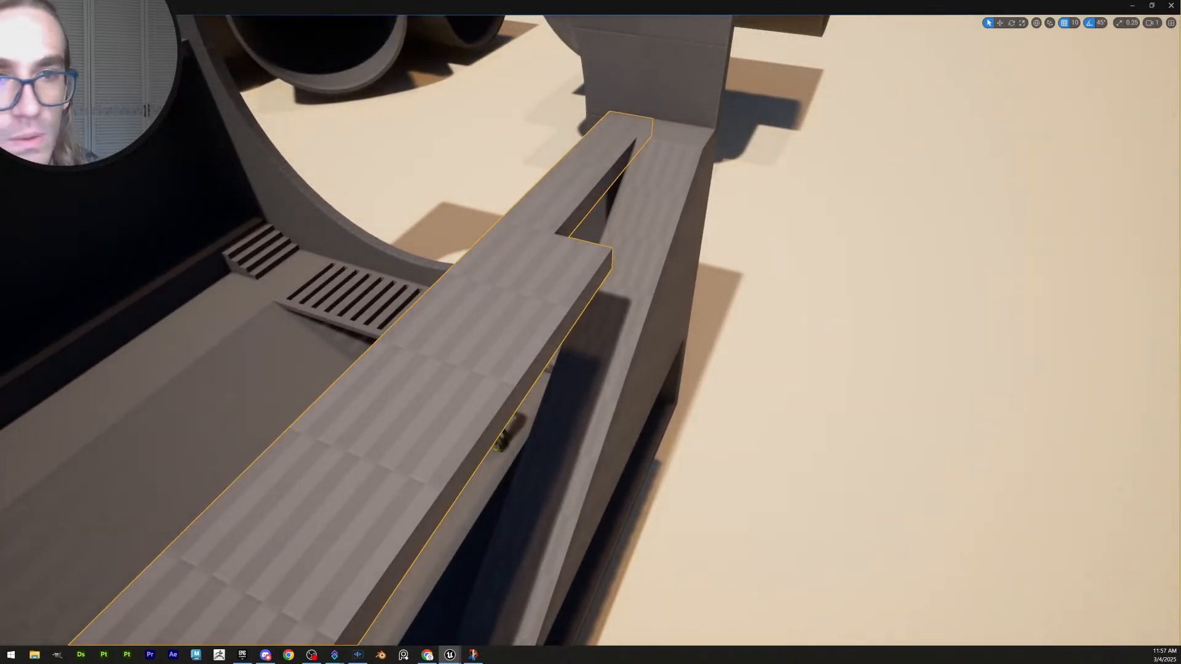
{"action": "key", "text": "shift+e"}
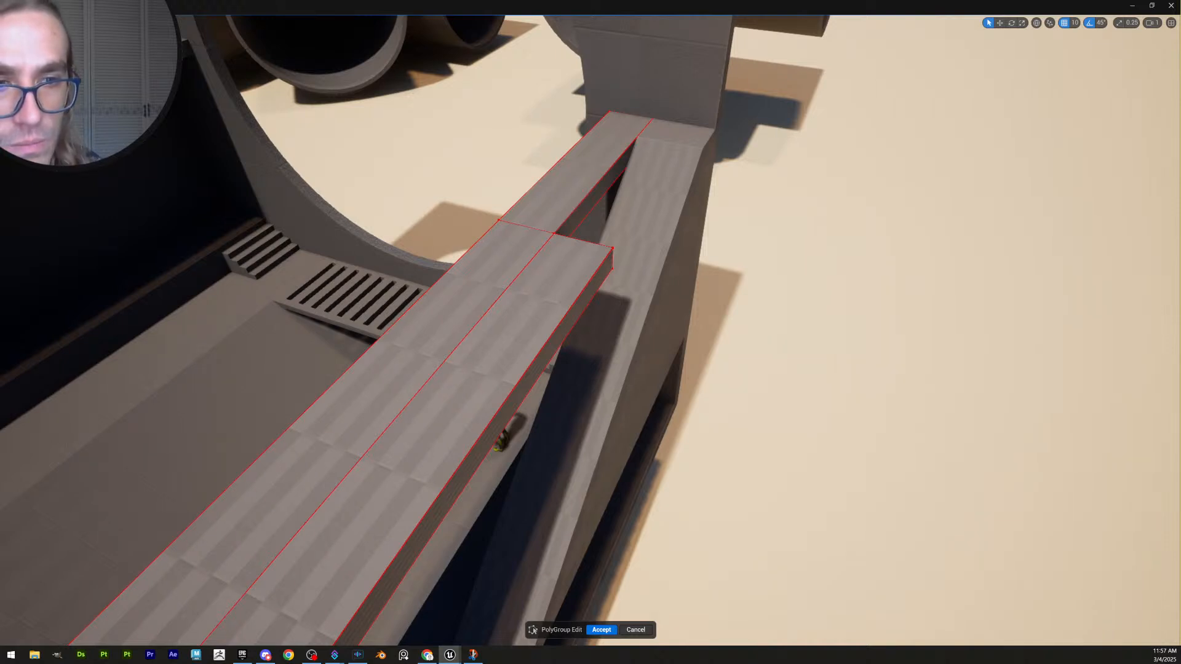
{"action": "left_click", "coordinate": [560, 328]}
{"action": "right_click_drag", "start_coordinate": [560, 327], "coordinate": [596, 314]}
{"action": "left_click_drag", "start_coordinate": [594, 285], "coordinate": [609, 286]}
{"action": "mouse_move", "coordinate": [609, 285]}
{"action": "right_mouse_down"}
{"action": "mouse_move", "coordinate": [572, 285]}
{"action": "mouse_move", "coordinate": [603, 284]}
{"action": "mouse_move", "coordinate": [581, 249]}
{"action": "mouse_move", "coordinate": [602, 277]}
{"action": "right_mouse_up"}
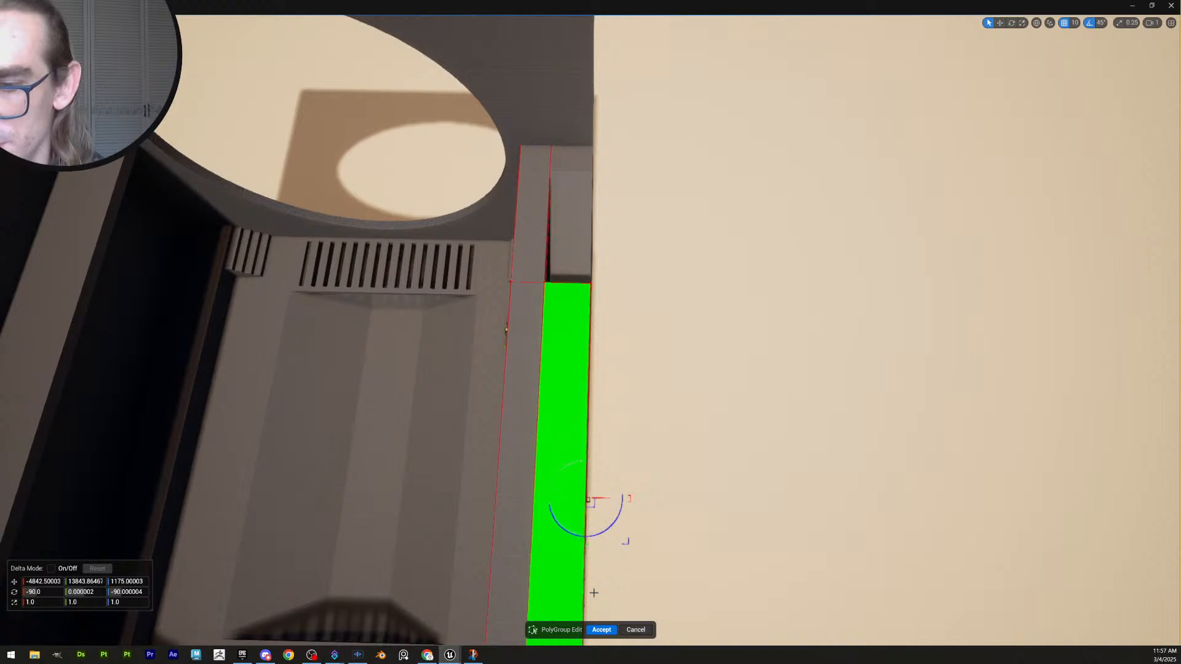
{"action": "left_click", "coordinate": [637, 629]}
Raise the sloped support vertically so it stands above the walkway
{"action": "right_click_drag", "start_coordinate": [631, 486], "coordinate": [631, 500]}
{"action": "right_click_drag", "start_coordinate": [640, 310], "coordinate": [644, 307]}
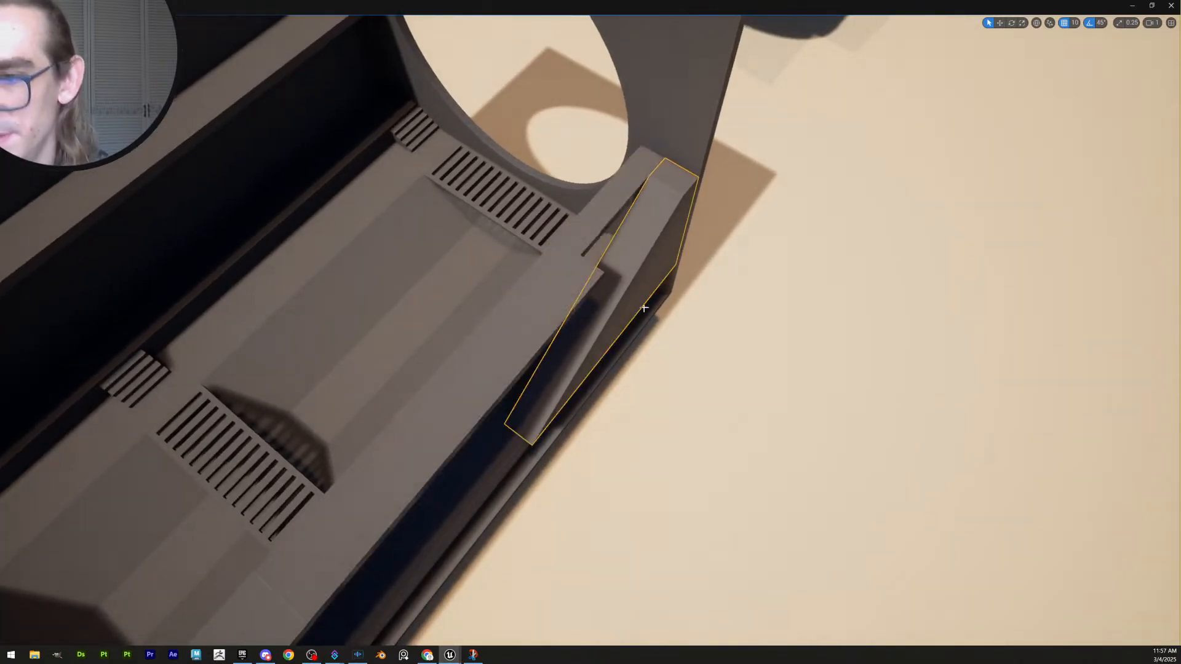
{"action": "key", "text": "w"}
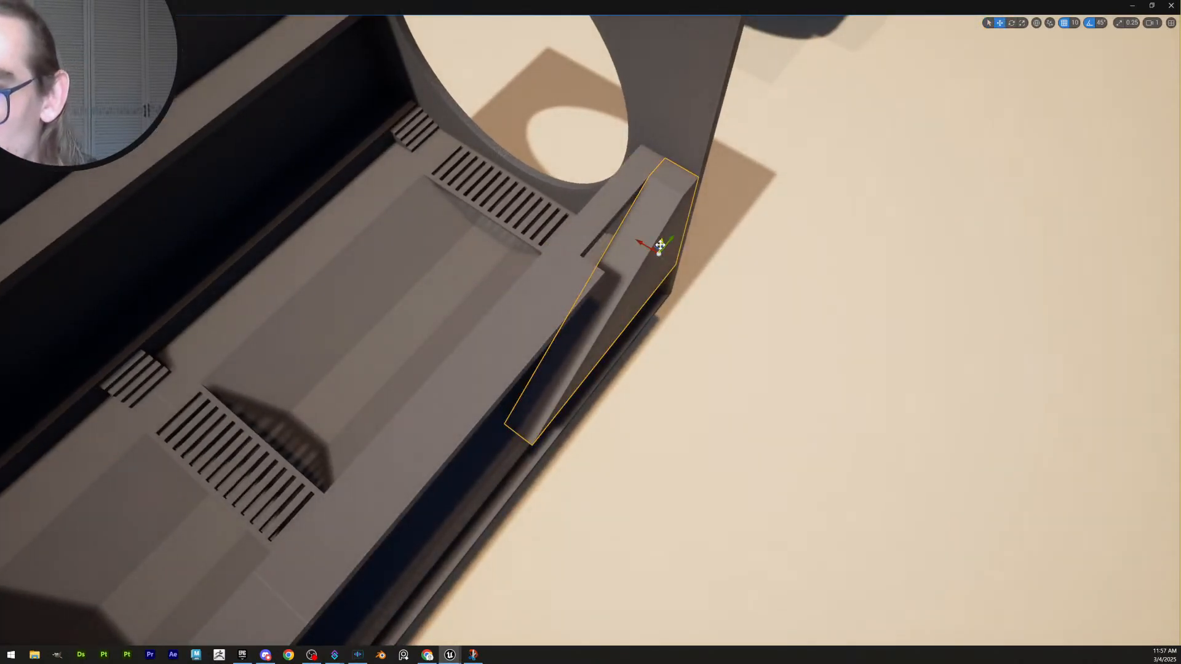
{"action": "left_click_drag", "start_coordinate": [660, 245], "coordinate": [627, 165]}
Open the notched walkway on the open wall side for PolyGroup editing and move its outer side face outward with grid snapping at 10
{"action": "left_click", "coordinate": [486, 363]}
{"action": "right_click_drag", "start_coordinate": [486, 363], "coordinate": [455, 357]}
{"action": "key", "text": "shift+e"}
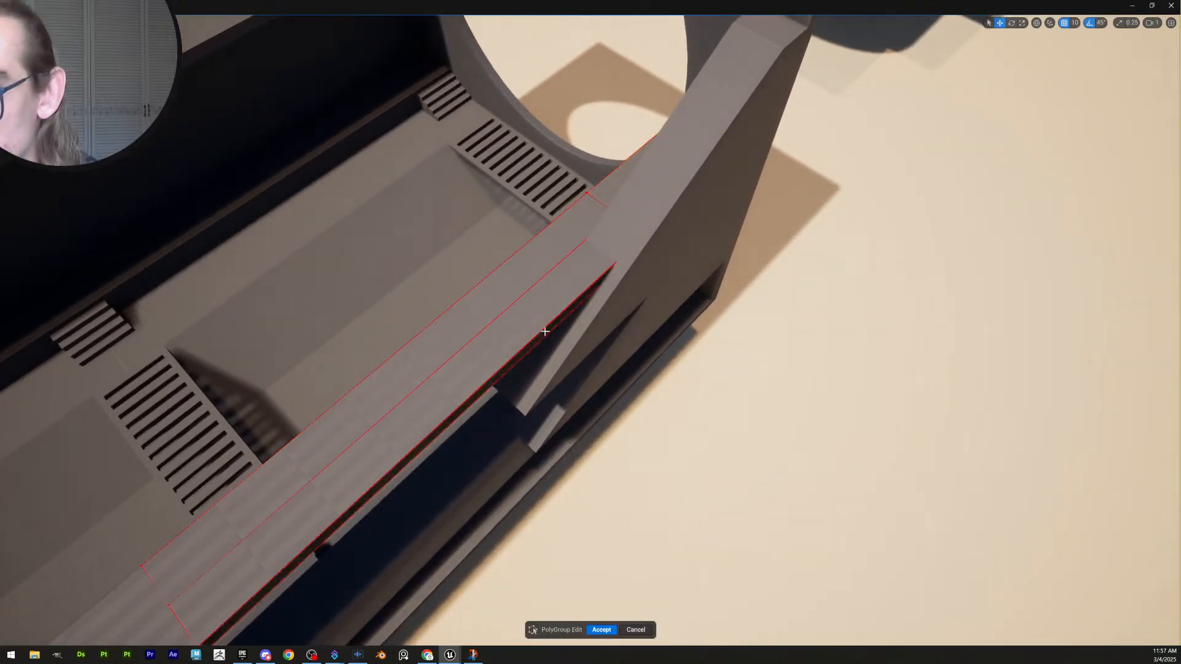
{"action": "left_click", "coordinate": [546, 331]}
{"action": "left_click_drag", "start_coordinate": [468, 422], "coordinate": [478, 434]}
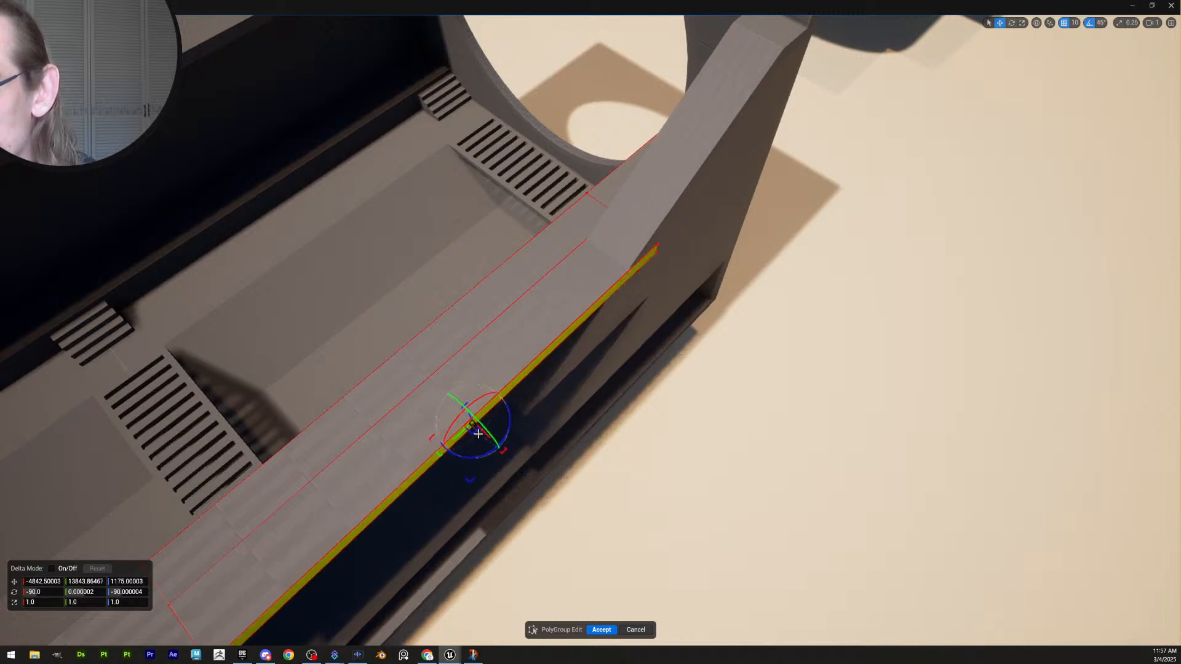
{"action": "right_click_drag", "start_coordinate": [478, 434], "coordinate": [615, 433]}
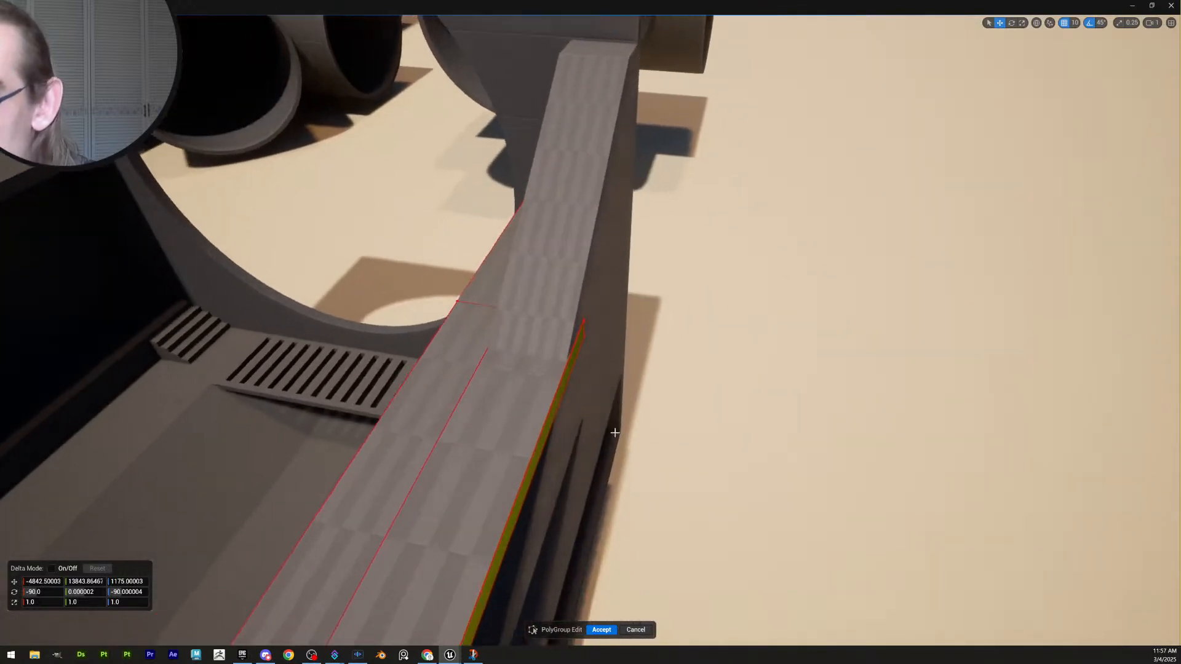
Reduce grid snapping to 5, then 1, move the walkway's outer side face 3 units back inward, and accept the edit
{"action": "left_click", "coordinate": [1076, 24]}
{"action": "left_click", "coordinate": [1086, 60]}
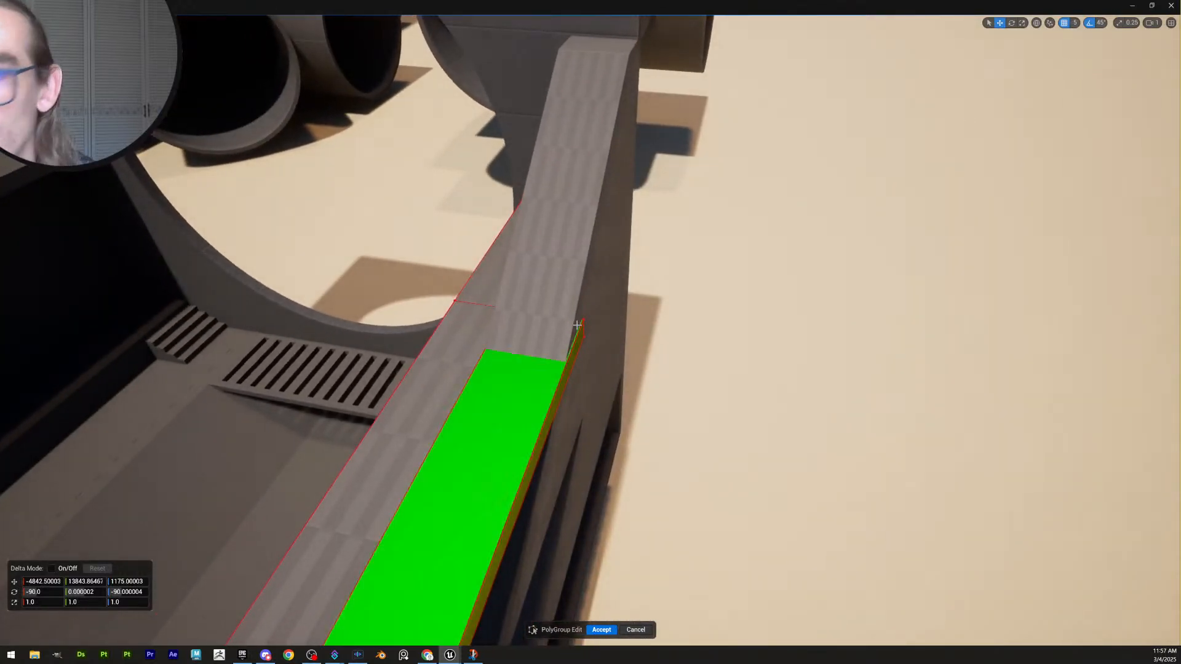
{"action": "mouse_move", "coordinate": [576, 325]}
{"action": "right_mouse_down"}
{"action": "mouse_move", "coordinate": [532, 332]}
{"action": "mouse_move", "coordinate": [576, 325]}
{"action": "right_mouse_up"}
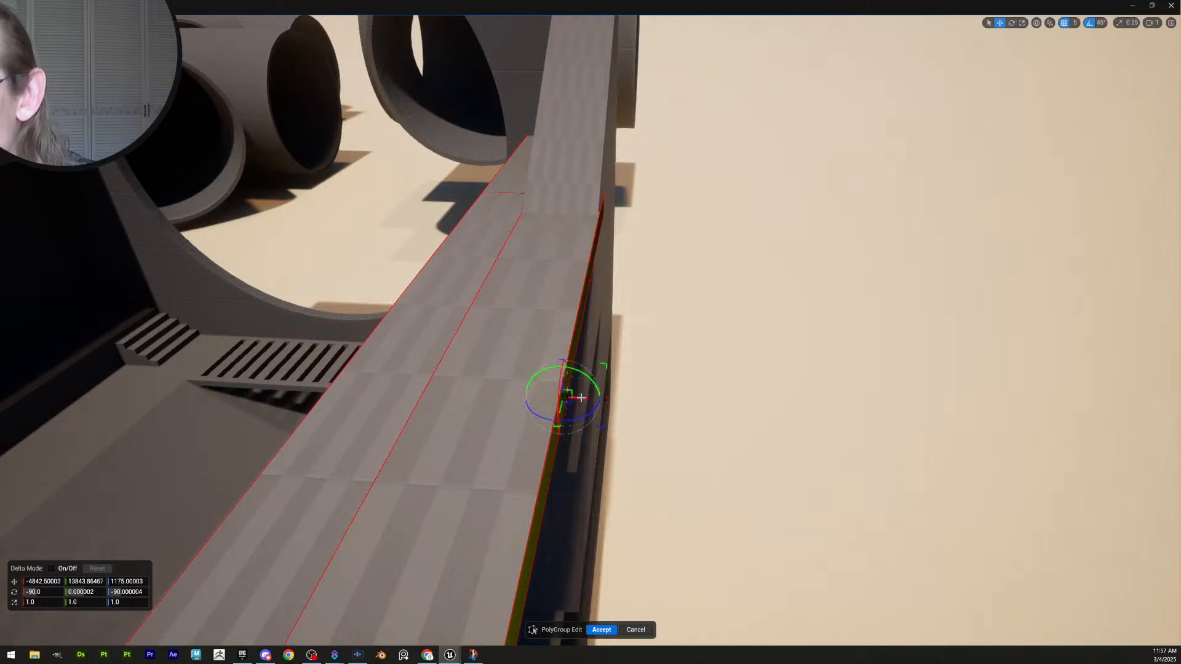
{"action": "left_click_drag", "start_coordinate": [581, 398], "coordinate": [579, 404]}
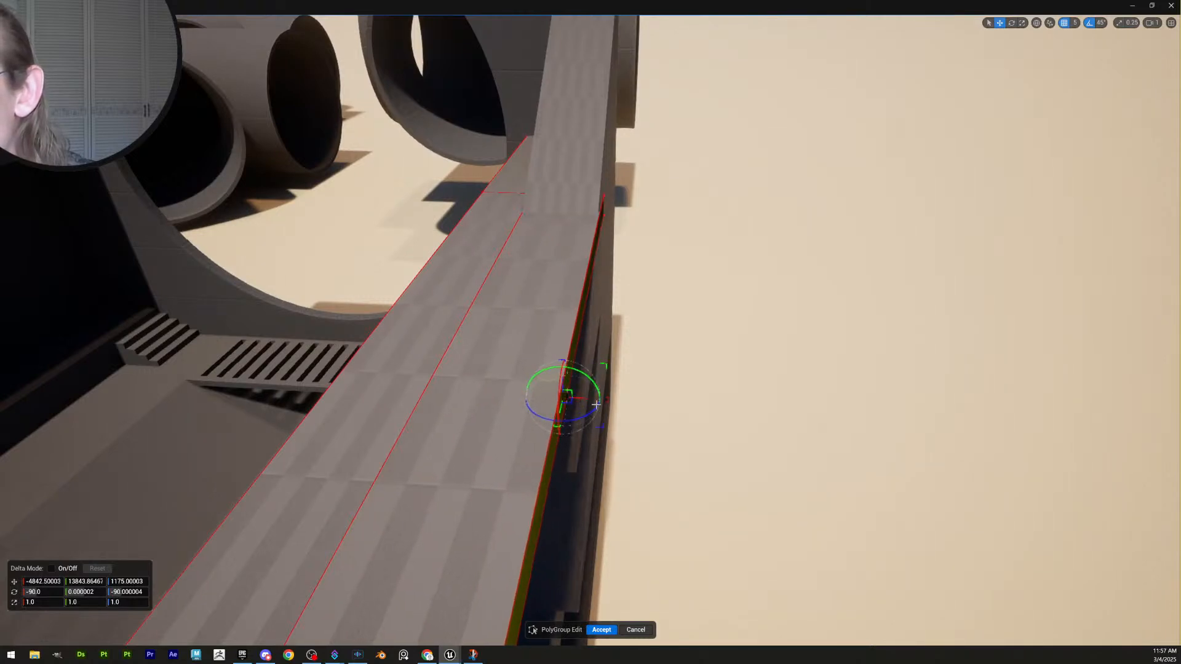
{"action": "left_click", "coordinate": [1070, 23]}
{"action": "left_click", "coordinate": [1089, 48]}
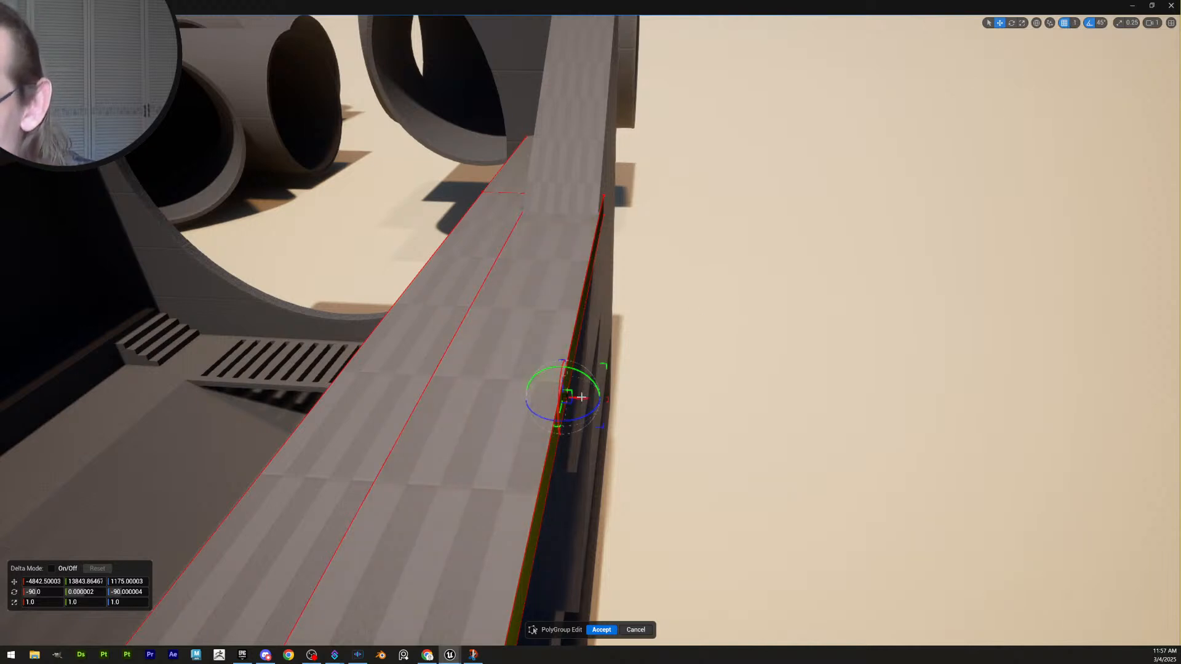
{"action": "left_click_drag", "start_coordinate": [582, 398], "coordinate": [578, 401]}
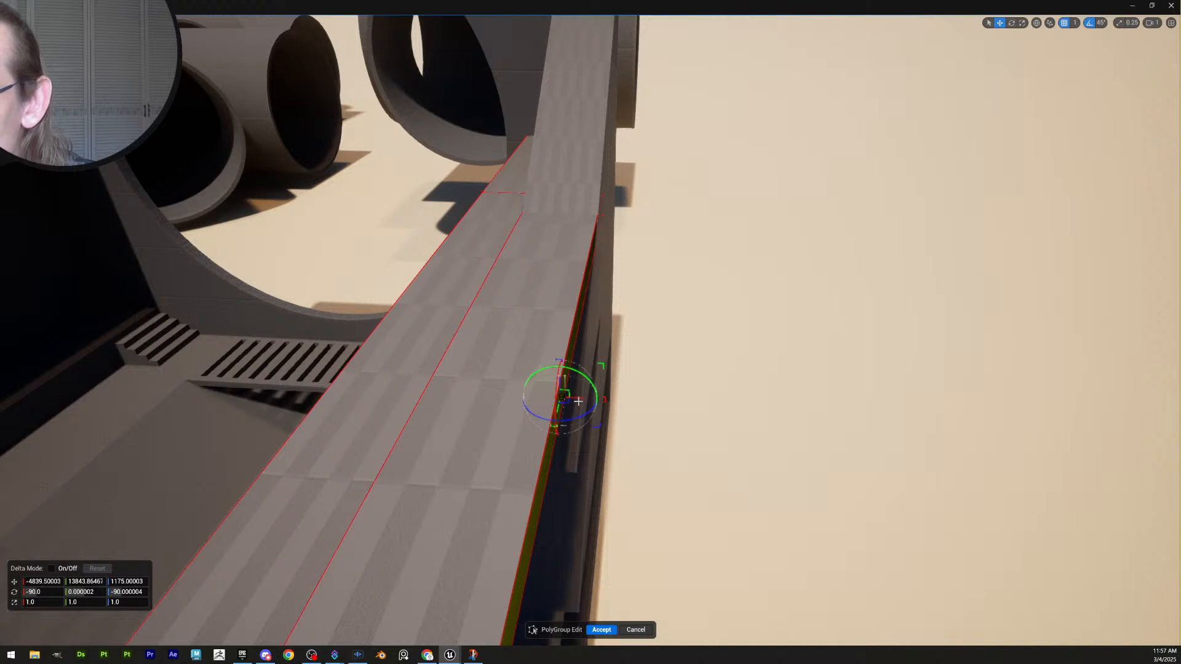
{"action": "left_click", "coordinate": [603, 629]}
Delete the raised copy of the sloped support standing above the walkway
{"action": "right_click_drag", "start_coordinate": [652, 423], "coordinate": [688, 425]}
{"action": "key", "text": "Delete"}
{"action": "scroll", "coordinate": [634, 418], "scroll_direction": "up", "scroll_amount": 2}
{"action": "right_click_drag", "start_coordinate": [636, 353], "coordinate": [636, 353]}
Open the notched walkway for PolyGroup editing and move its full inner side face 50 units toward the chamber with grid snapping at 10
{"action": "left_click", "coordinate": [636, 353]}
{"action": "key", "text": "w"}
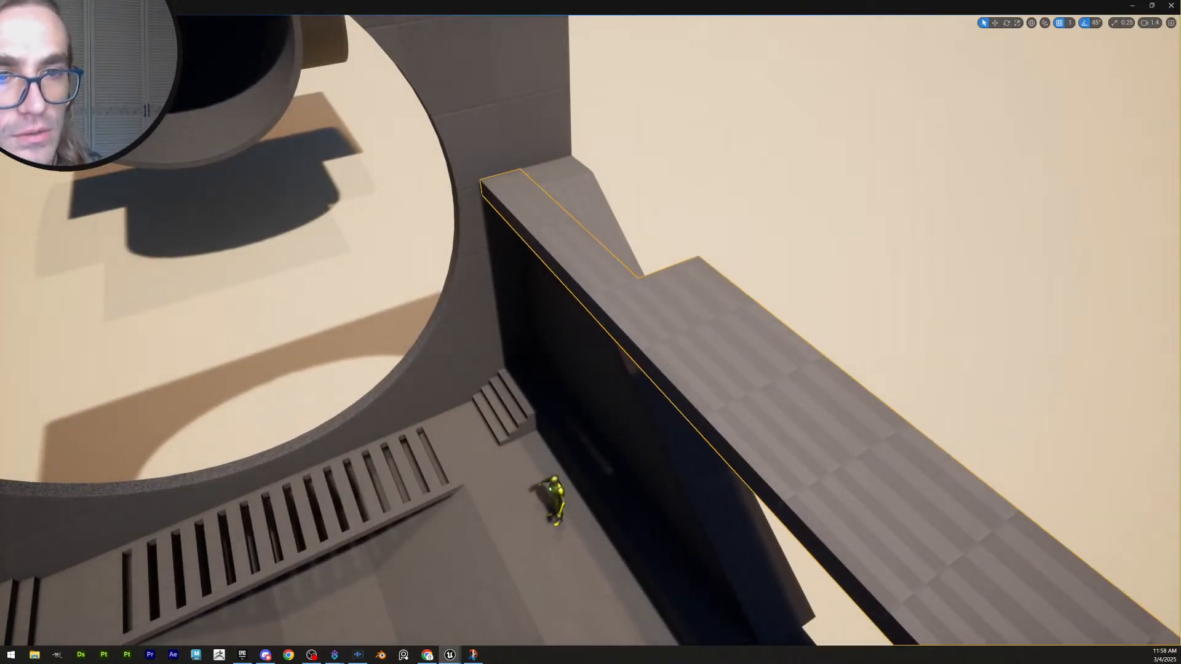
{"action": "key", "text": "shift+e"}
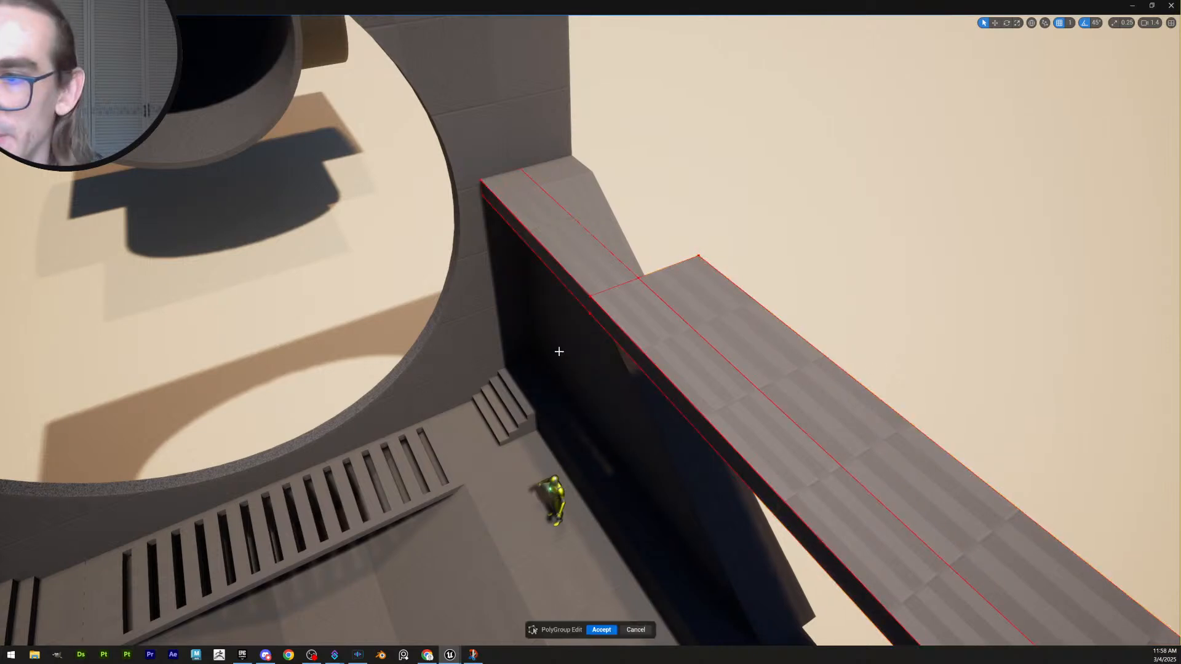
{"action": "left_click", "coordinate": [599, 312]}
{"action": "left_click", "coordinate": [581, 296], "text": "shift"}
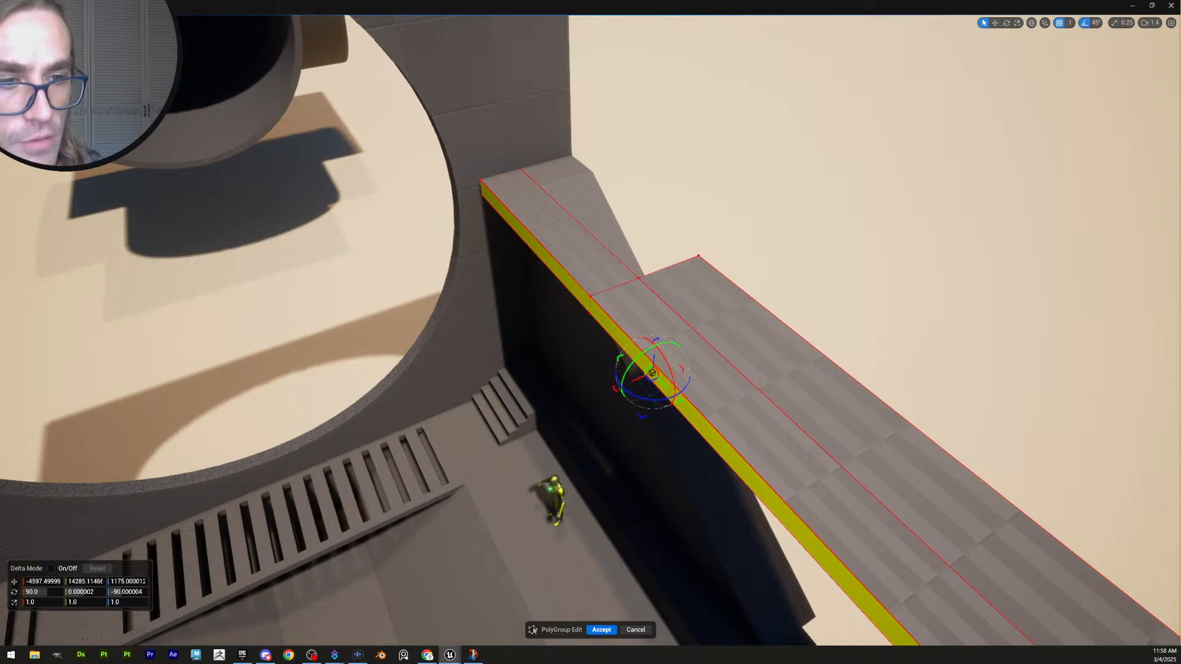
{"action": "left_click", "coordinate": [1071, 23]}
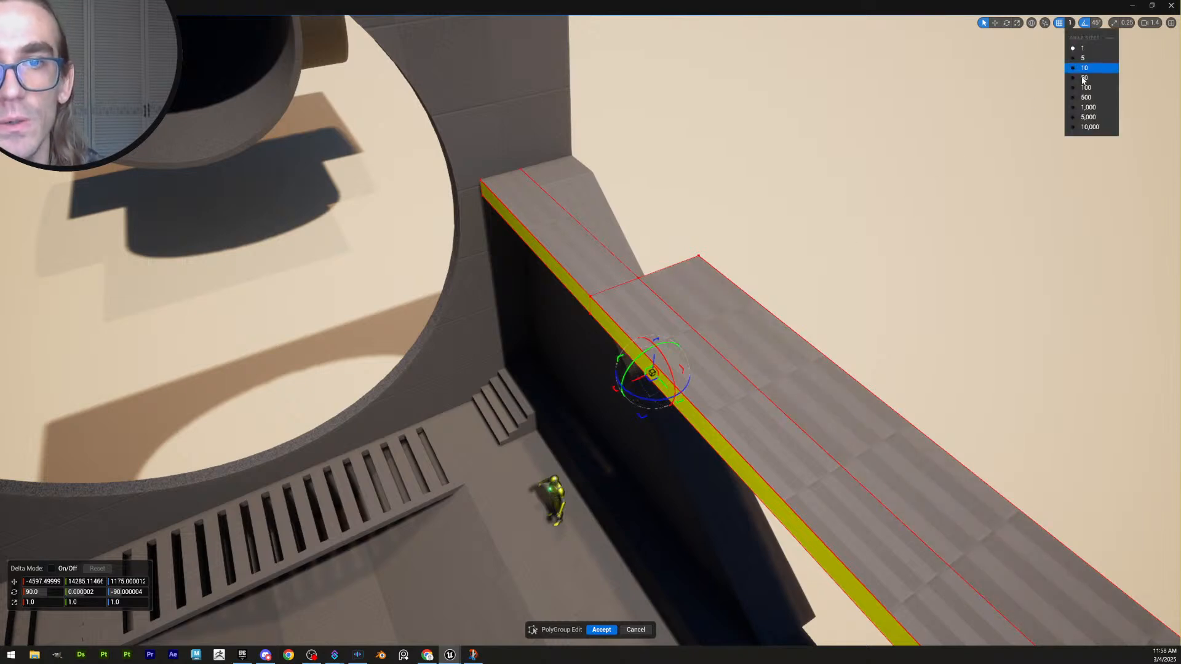
{"action": "left_click", "coordinate": [1092, 68]}
{"action": "left_click_drag", "start_coordinate": [636, 378], "coordinate": [609, 393]}
{"action": "right_click_drag", "start_coordinate": [670, 394], "coordinate": [566, 406]}
{"action": "scroll", "coordinate": [670, 394], "scroll_direction": "down", "scroll_amount": 4}
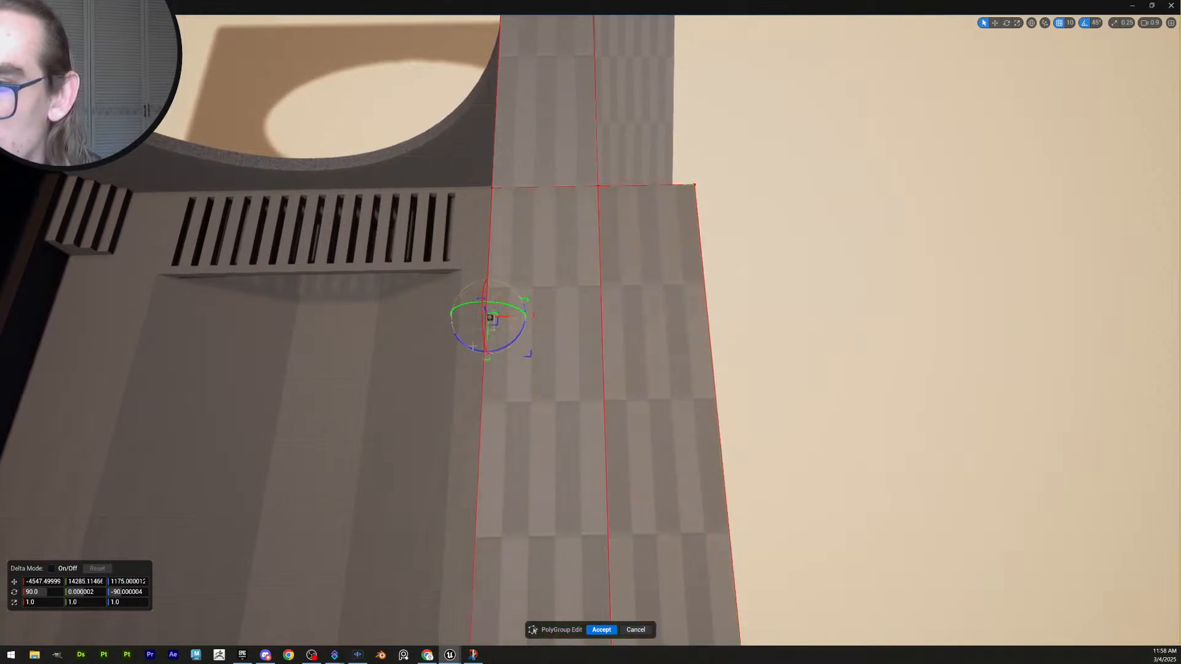
Move the inner side face 10 units back, then 5 units toward the chamber with snapping at 5, accept the edit and deselect
{"action": "left_click_drag", "start_coordinate": [510, 316], "coordinate": [498, 317]}
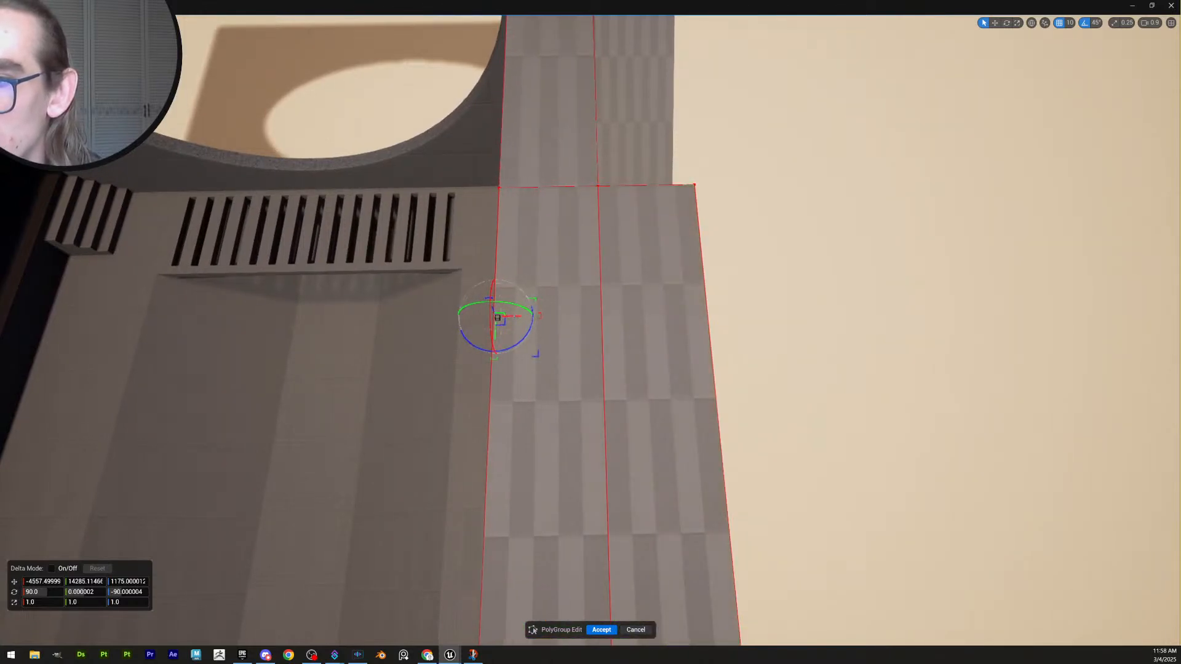
{"action": "left_click", "coordinate": [1074, 24]}
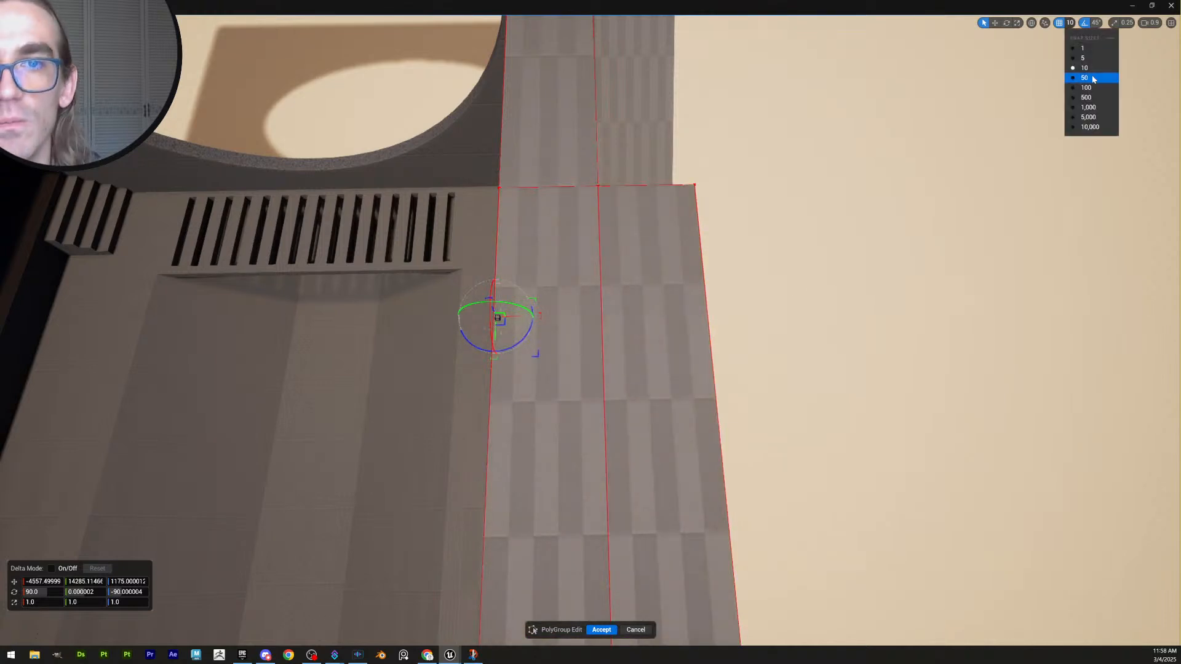
{"action": "left_click", "coordinate": [1083, 61]}
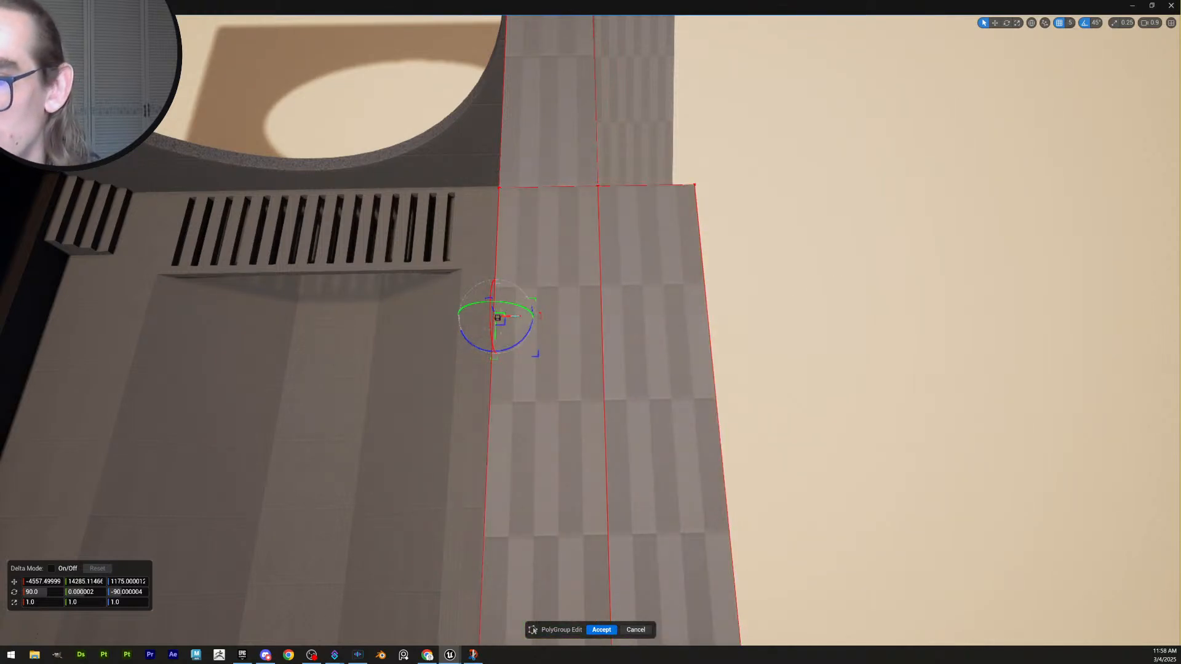
{"action": "left_click_drag", "start_coordinate": [498, 318], "coordinate": [493, 317]}
{"action": "right_click_drag", "start_coordinate": [650, 371], "coordinate": [621, 329]}
{"action": "left_click", "coordinate": [602, 630]}
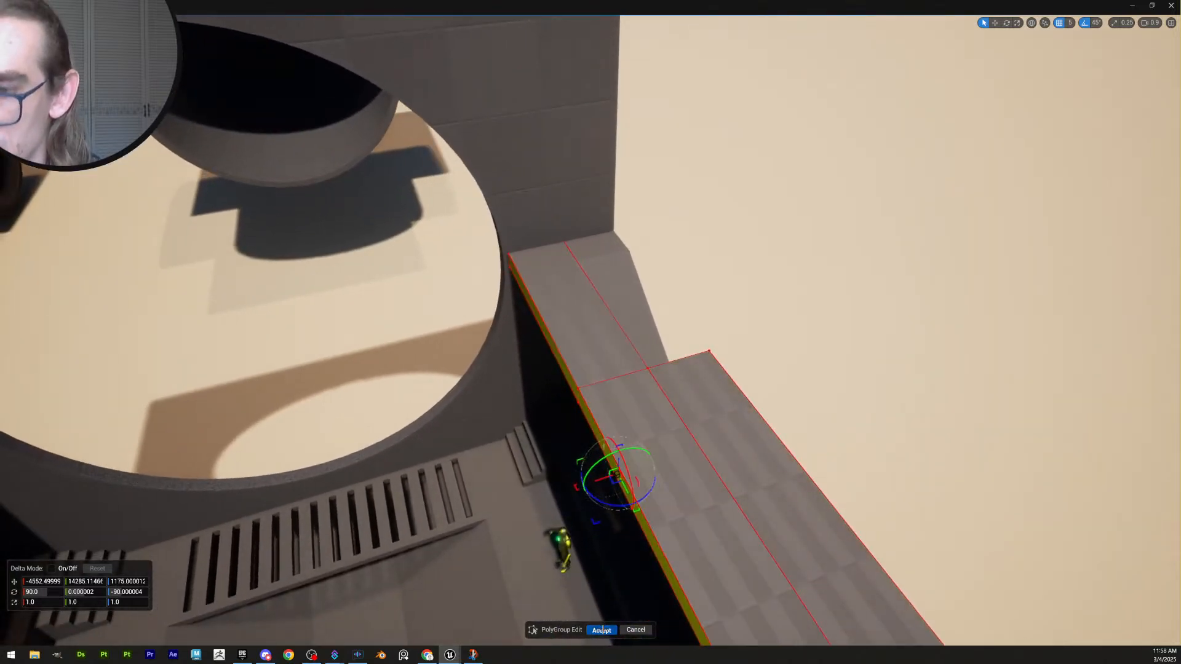
{"action": "key", "text": "Escape"}
Move the reshaped walkway section and its sloped support together outward from the chamber with grid snapping at 50, then deselect them
{"action": "right_click_drag", "start_coordinate": [606, 468], "coordinate": [652, 425]}
{"action": "scroll", "coordinate": [603, 477], "scroll_direction": "up", "scroll_amount": 1}
{"action": "scroll", "coordinate": [588, 400], "scroll_direction": "down", "scroll_amount": 2}
{"action": "left_click", "coordinate": [749, 284]}
{"action": "left_click", "coordinate": [644, 220], "text": "shift"}
{"action": "right_click_drag", "start_coordinate": [644, 220], "coordinate": [602, 295]}
{"action": "scroll", "coordinate": [608, 283], "scroll_direction": "up", "scroll_amount": 2}
{"action": "key", "text": "w"}
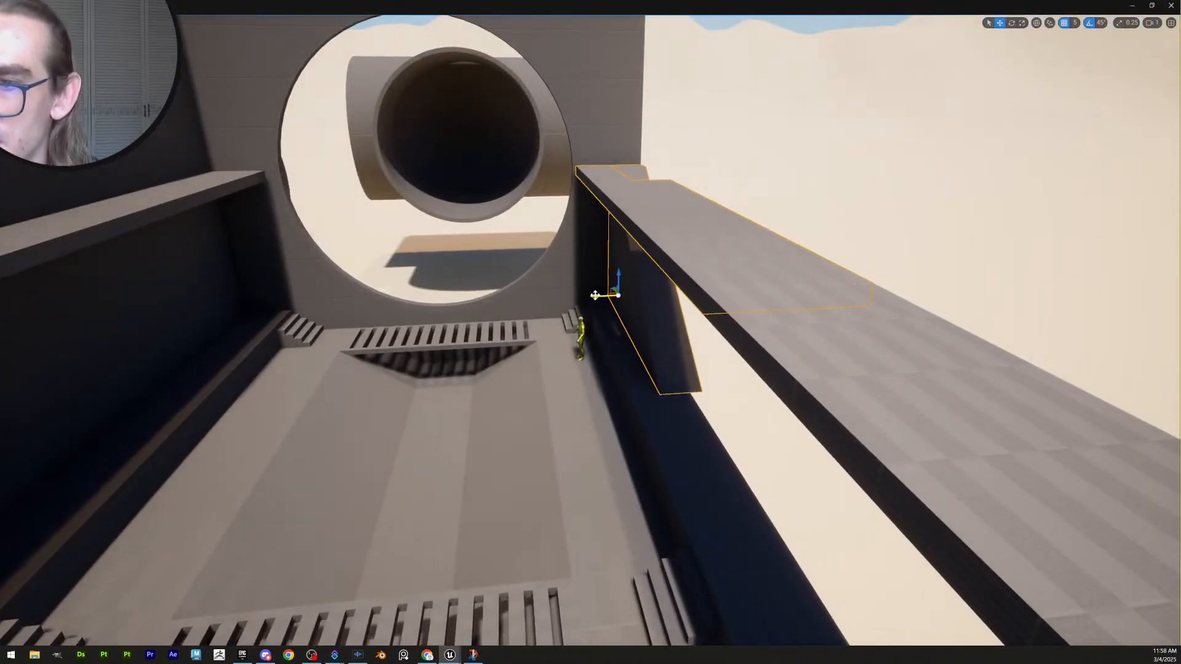
{"action": "left_click", "coordinate": [1072, 22]}
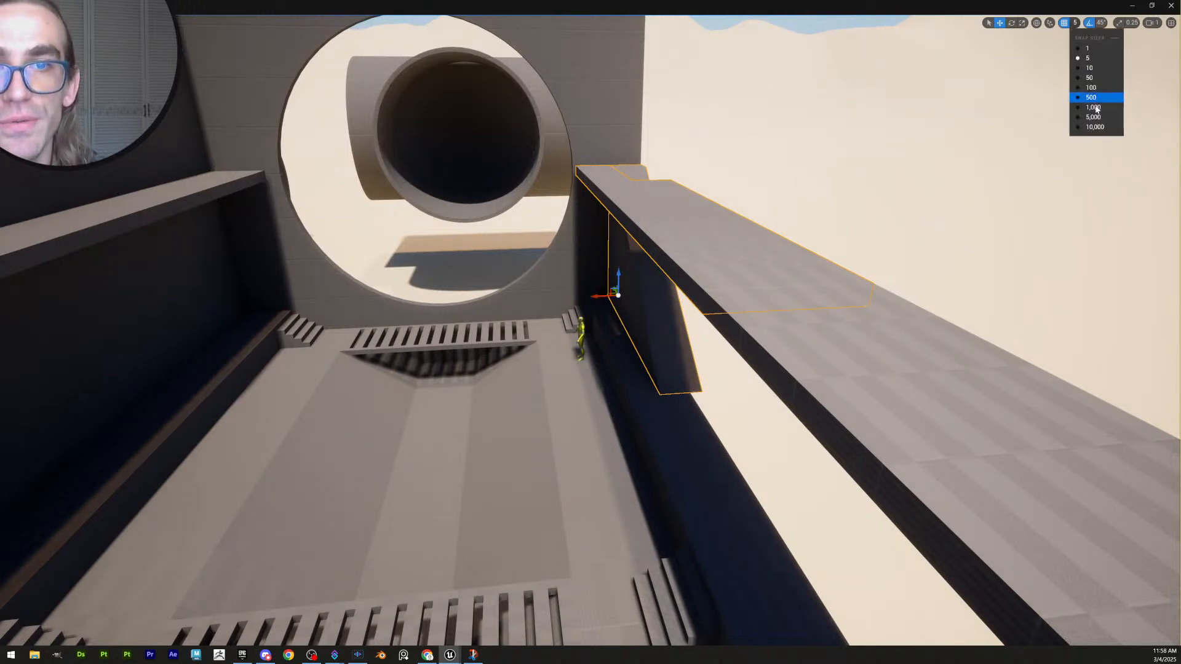
{"action": "left_click", "coordinate": [1090, 86]}
{"action": "left_click_drag", "start_coordinate": [597, 293], "coordinate": [625, 292]}
{"action": "right_click_drag", "start_coordinate": [624, 292], "coordinate": [754, 259]}
{"action": "left_click_drag", "start_coordinate": [701, 262], "coordinate": [678, 249]}
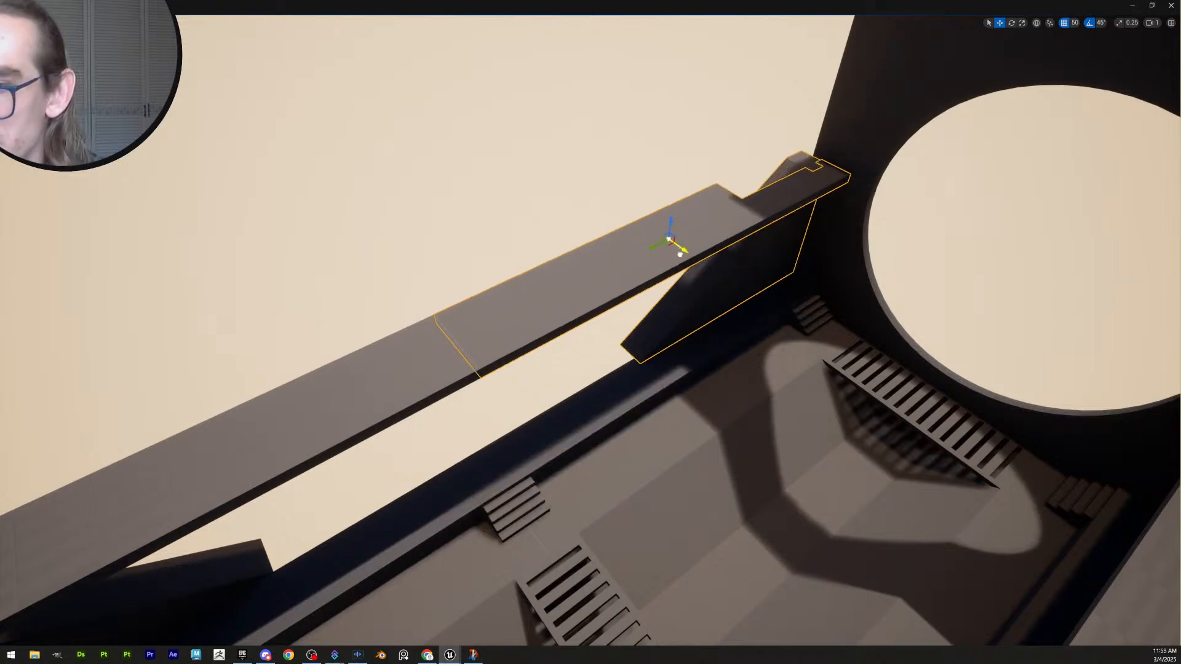
{"action": "key", "text": "Escape"}
Inspect the chamber from floor level and above, checking the spacing of the ledges, staircases, grates and upper walkways
{"action": "right_click_drag", "start_coordinate": [678, 249], "coordinate": [766, 276]}
{"action": "key", "text": "d"}
{"action": "key", "text": "a"}
{"action": "key", "text": "q"}
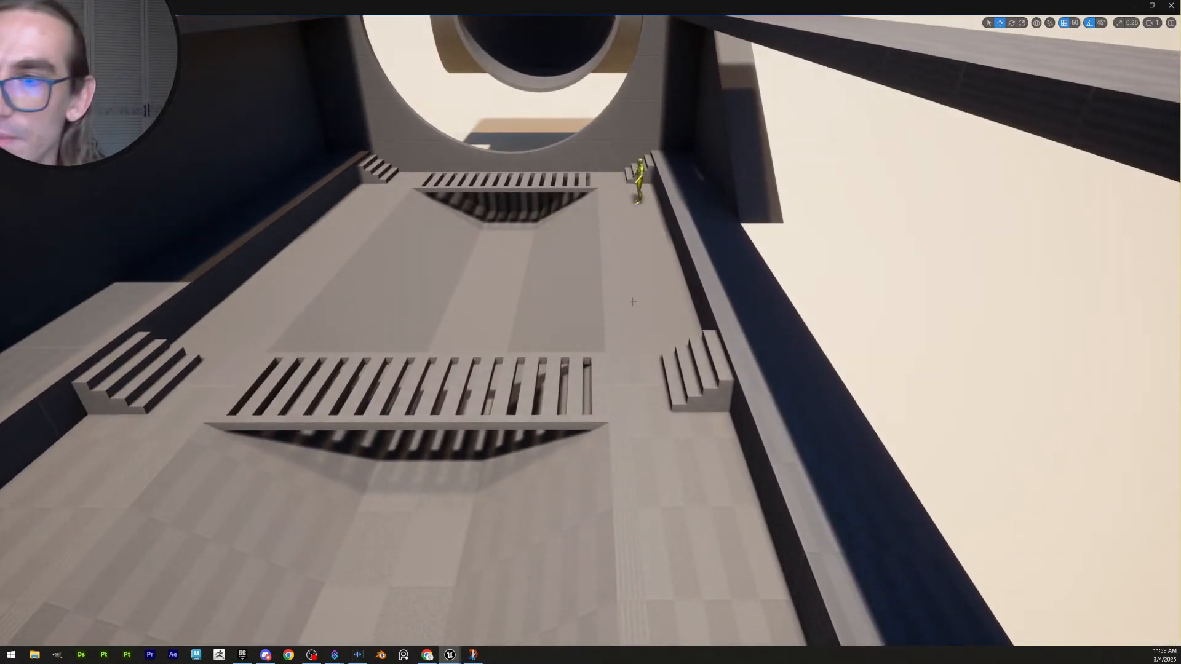
{"action": "key", "text": "q"}
{"action": "right_click_drag", "start_coordinate": [633, 302], "coordinate": [676, 256]}
{"action": "key", "text": "e"}
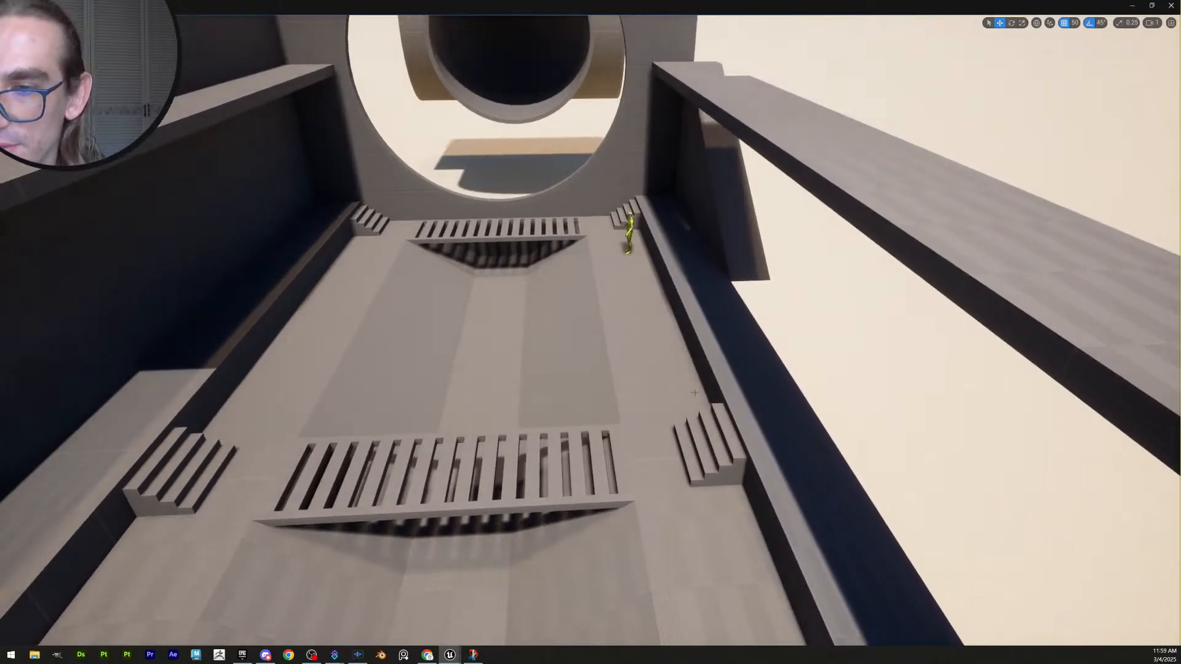
{"action": "right_click_drag", "start_coordinate": [694, 393], "coordinate": [575, 350]}
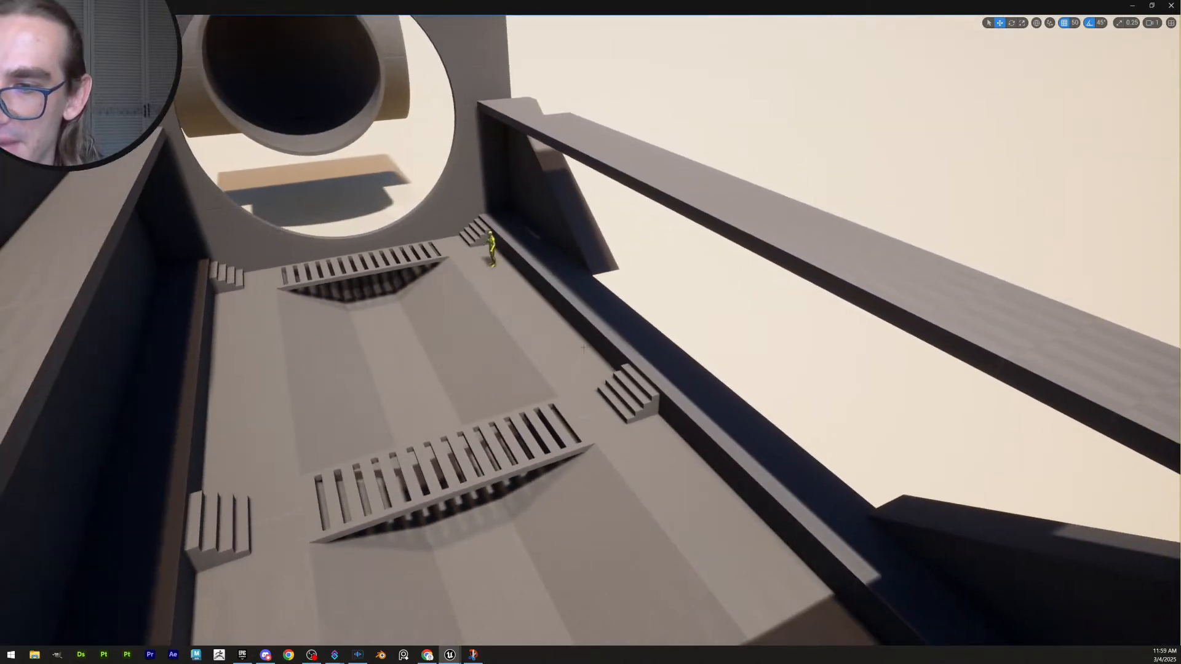
{"action": "right_click_drag", "start_coordinate": [620, 403], "coordinate": [601, 456]}
{"action": "key", "text": "w"}
{"action": "key", "text": "d"}
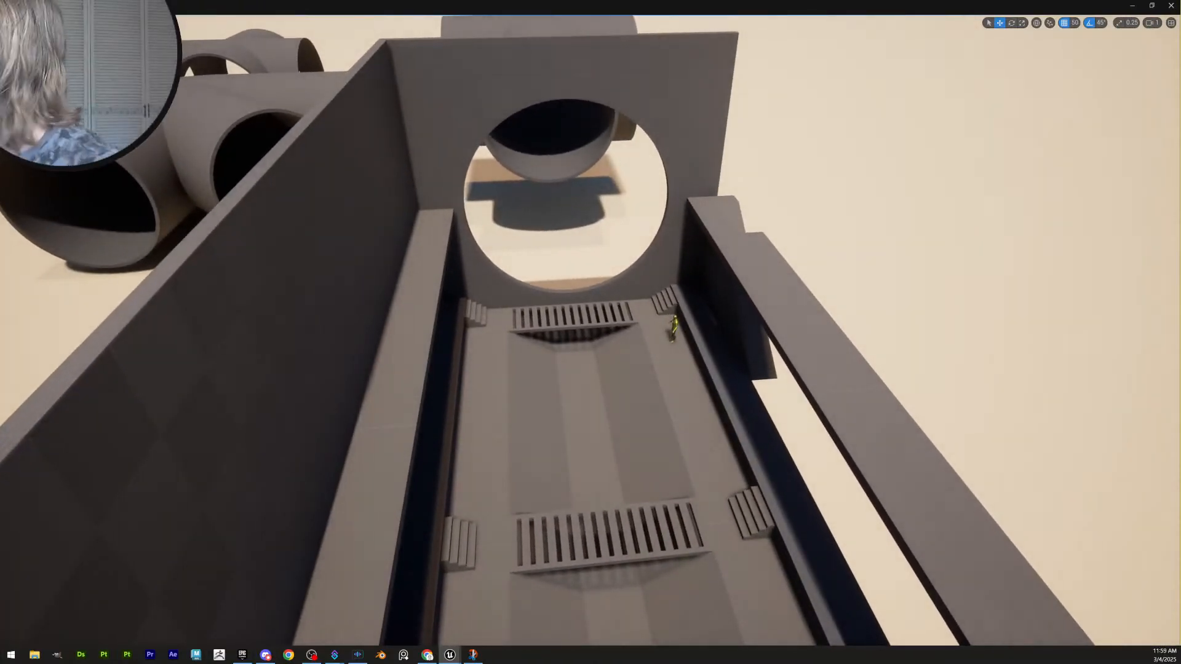
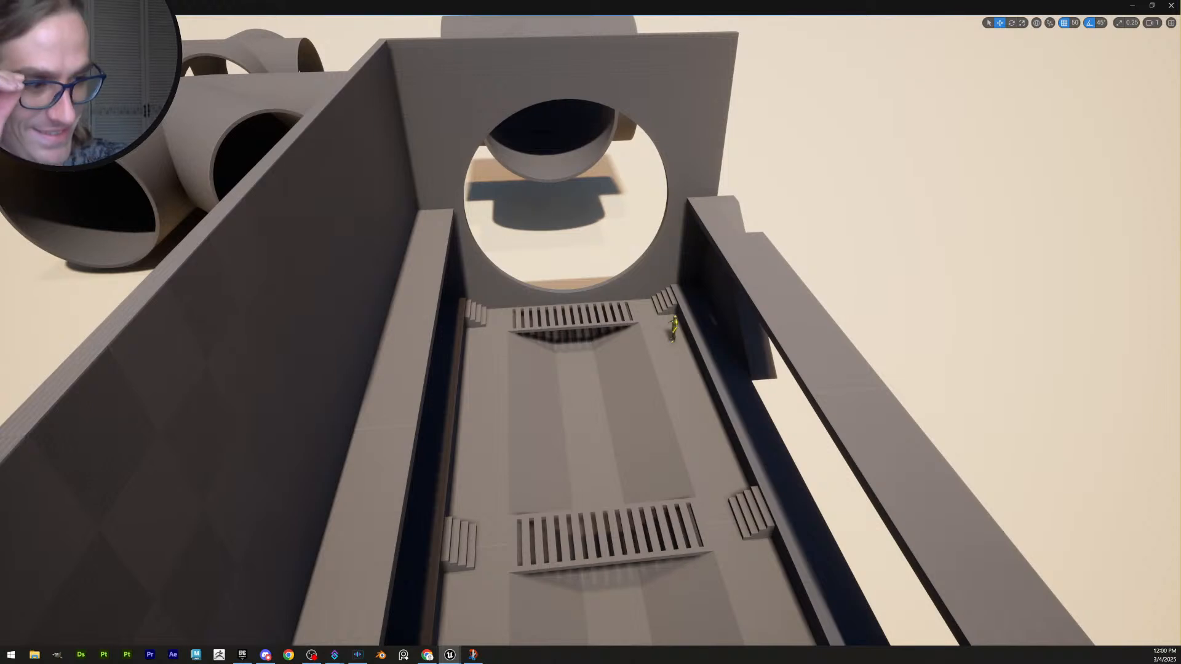
Save the level
{"action": "key", "text": "ctrl+s"}
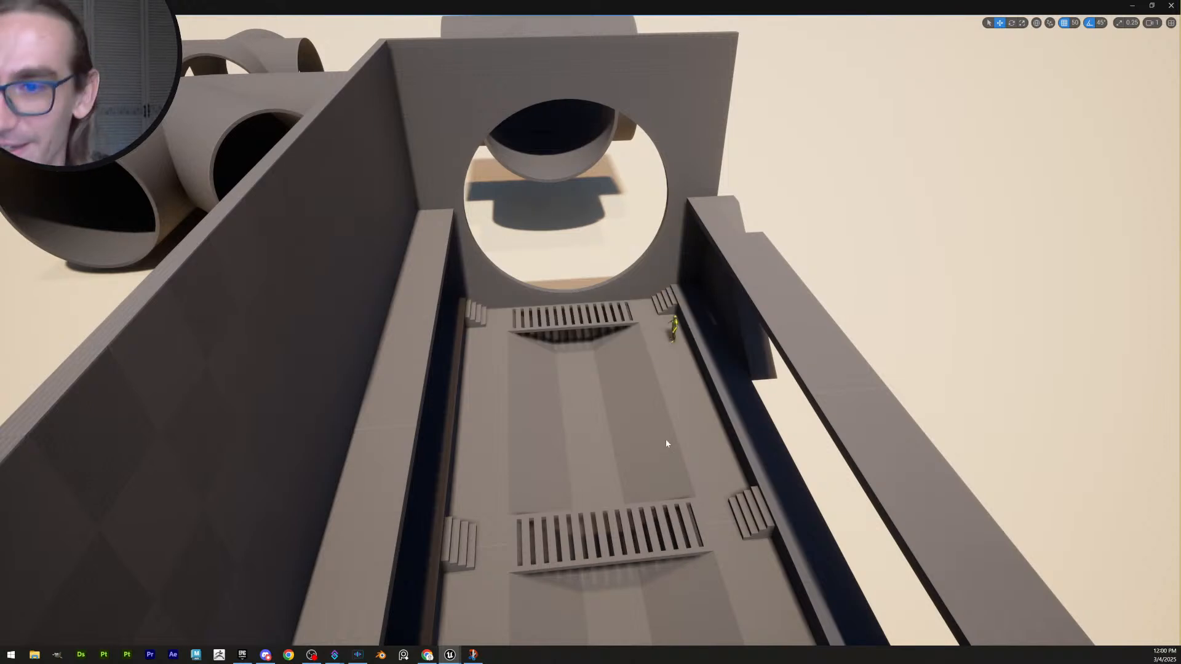
Try to move the open side's ledges, staircases, walkways and supports outward together with grid snapping at 50, and undo the move
{"action": "right_click_drag", "start_coordinate": [591, 333], "coordinate": [561, 310]}
{"action": "scroll", "coordinate": [793, 344], "scroll_direction": "down", "scroll_amount": 1}
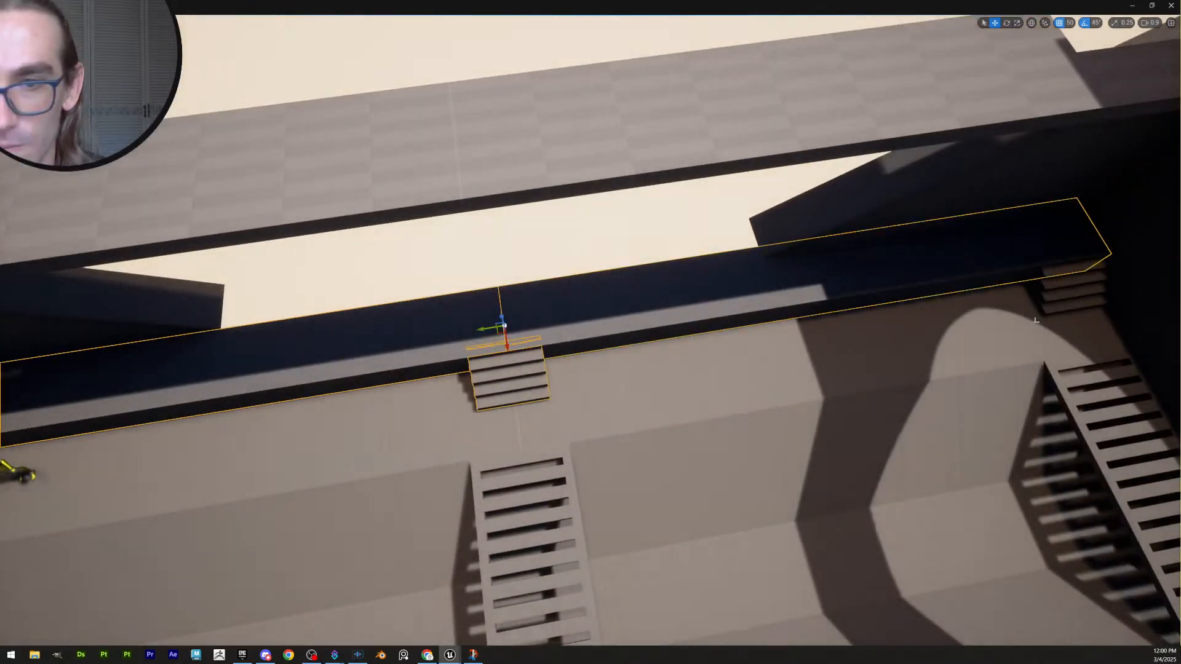
{"action": "left_click", "coordinate": [1072, 292], "text": "shift"}
{"action": "right_click_drag", "start_coordinate": [1072, 292], "coordinate": [1046, 296]}
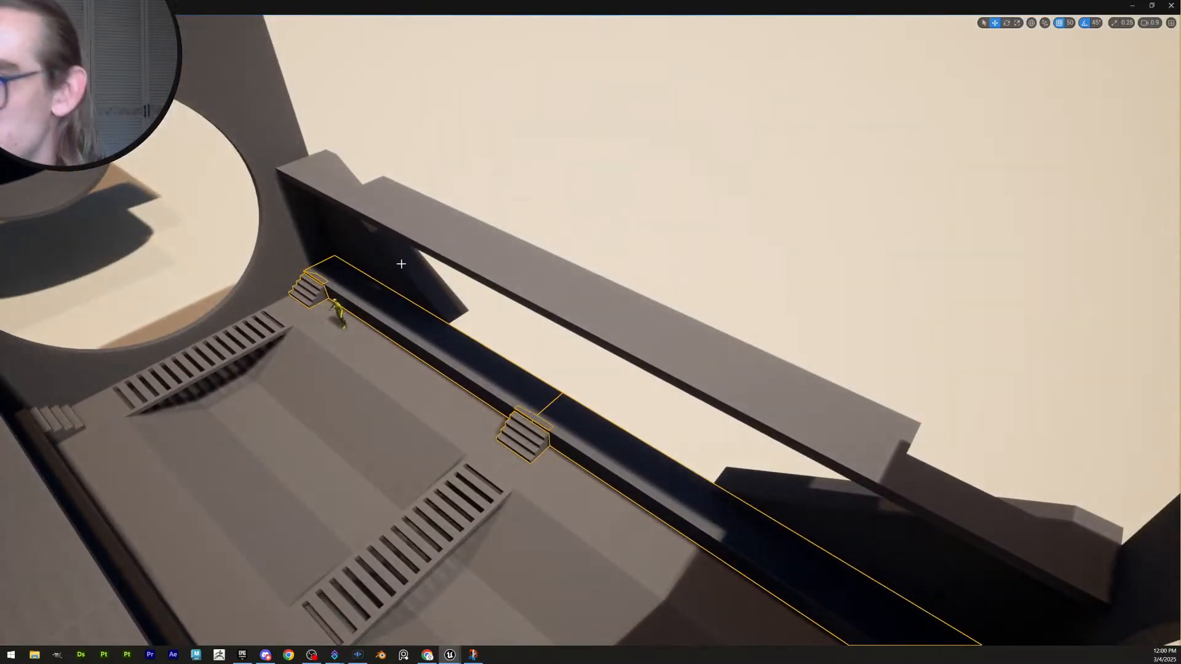
{"action": "right_click_drag", "start_coordinate": [369, 301], "coordinate": [558, 405]}
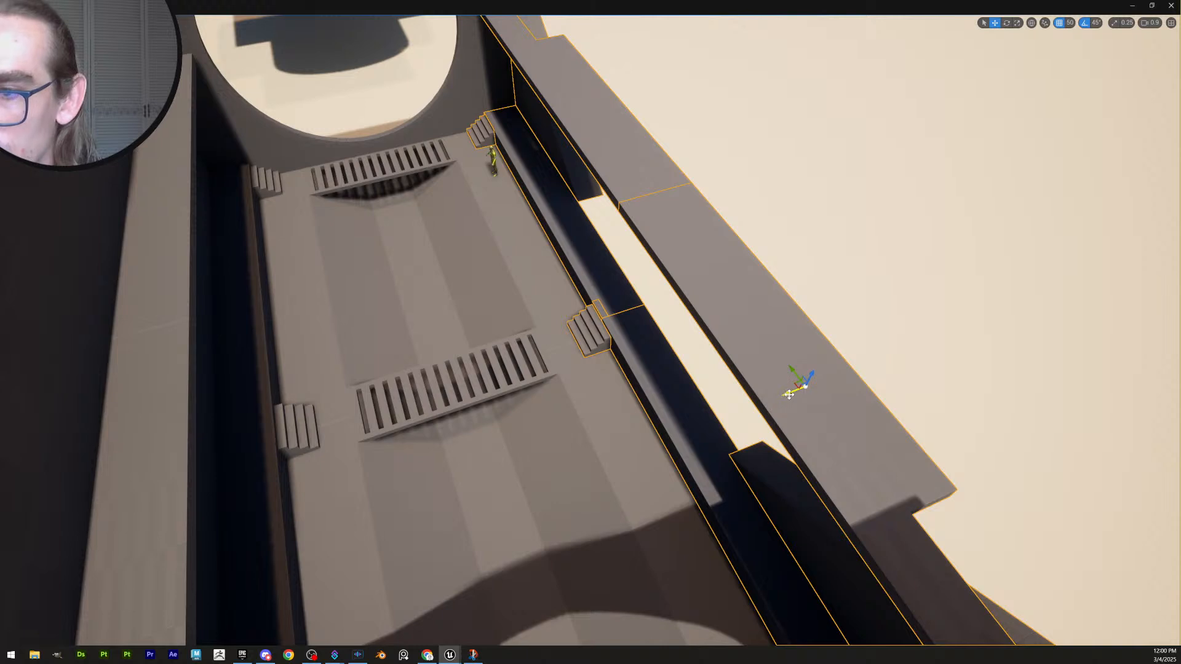
{"action": "left_click_drag", "start_coordinate": [790, 394], "coordinate": [802, 393]}
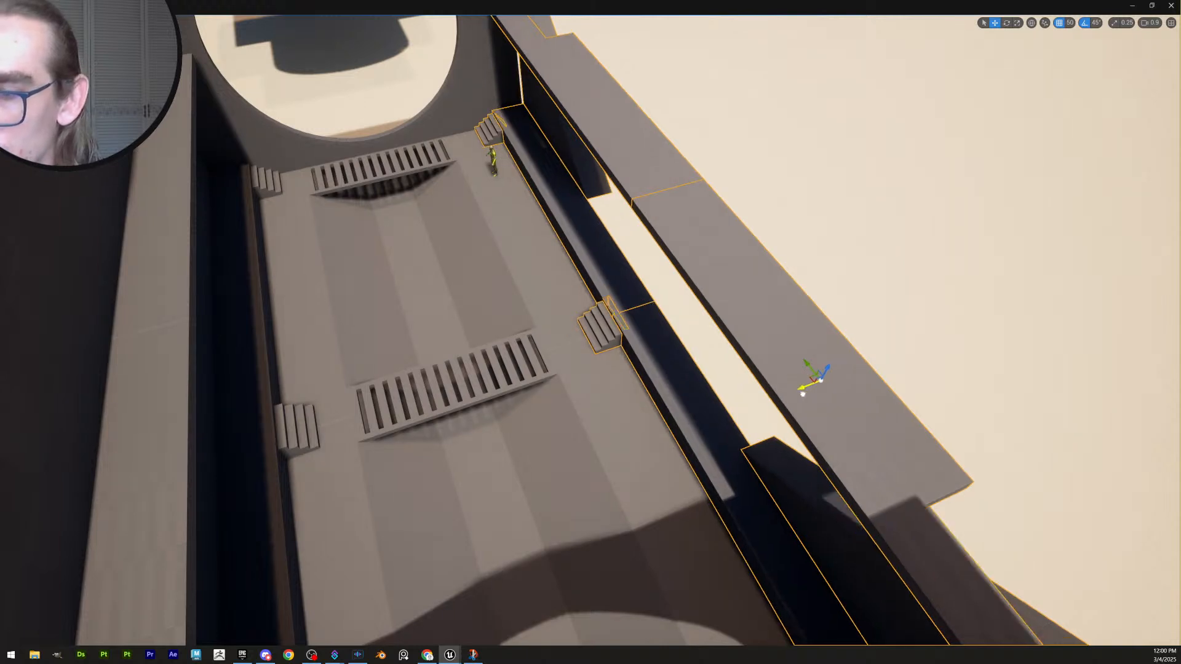
{"action": "right_click_drag", "start_coordinate": [724, 360], "coordinate": [663, 351]}
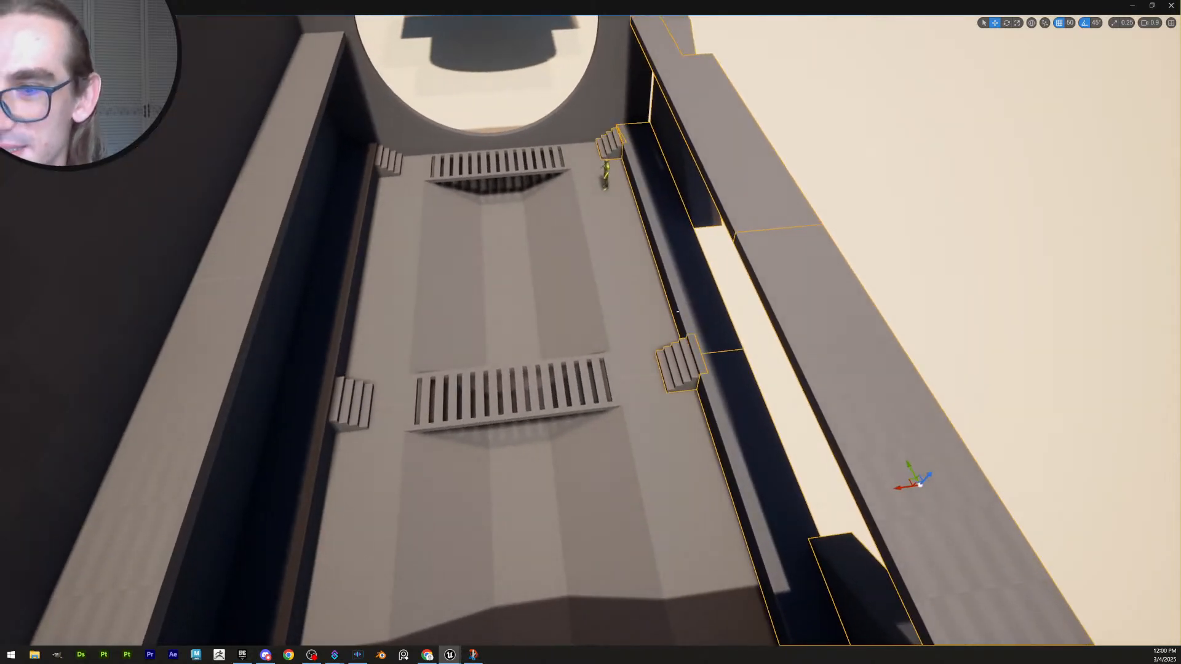
{"action": "key", "text": "ctrl+z"}
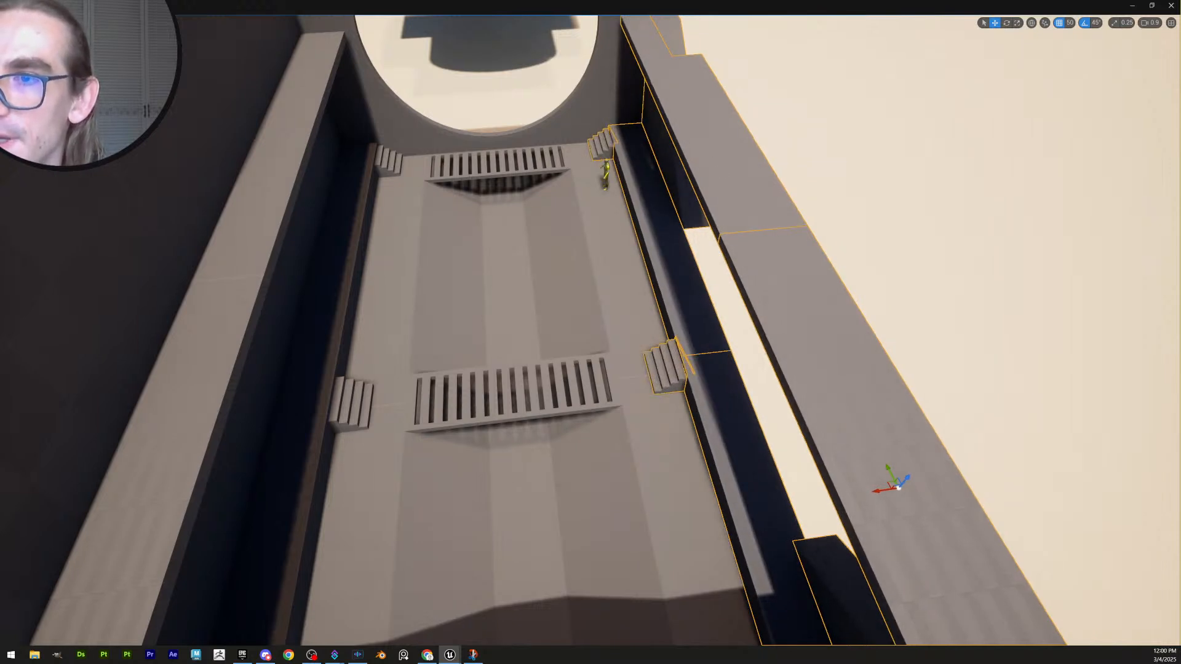
Undo and redo recent changes until only the open side's walkway sections and sloped supports are selected
{"action": "right_click_drag", "start_coordinate": [654, 175], "coordinate": [707, 132]}
{"action": "key", "text": "ctrl+z"}
{"action": "key", "text": "ctrl+z"}
{"action": "key", "text": "ctrl+y"}
{"action": "key", "text": "ctrl+y"}
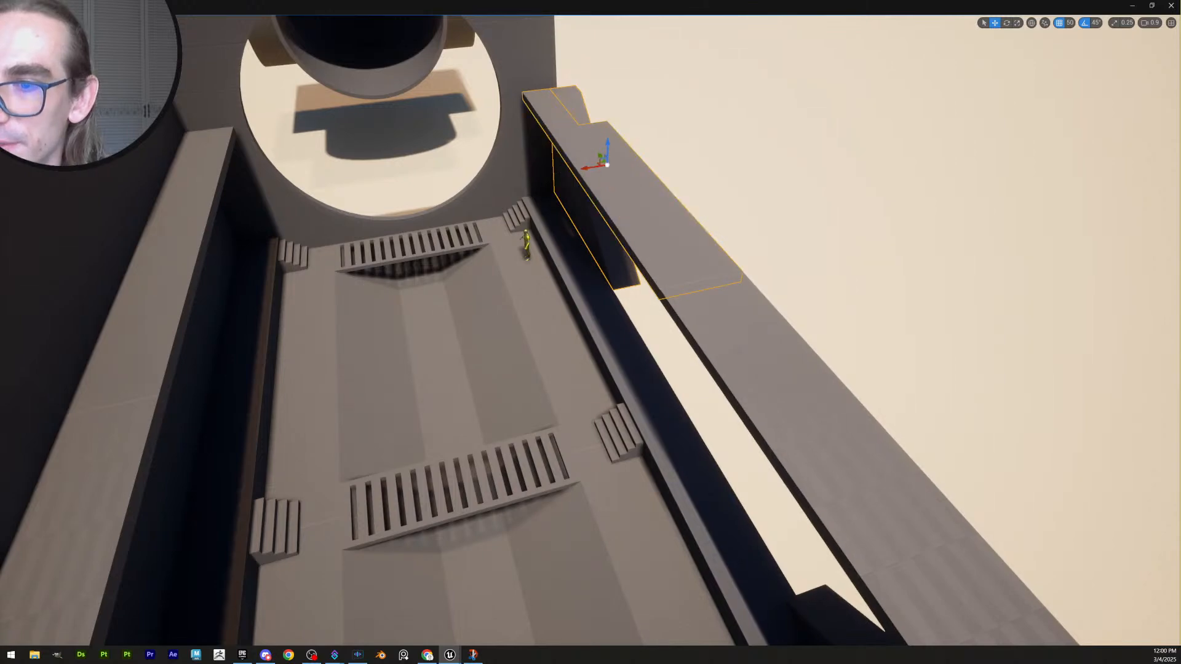
{"action": "key", "text": "ctrl+y"}
Move the open side's walkway sections and sloped supports farther outward from the chamber with grid snapping at 50, leaving the ledges in place
{"action": "right_click_drag", "start_coordinate": [590, 121], "coordinate": [739, 505]}
{"action": "left_click_drag", "start_coordinate": [735, 597], "coordinate": [747, 598]}
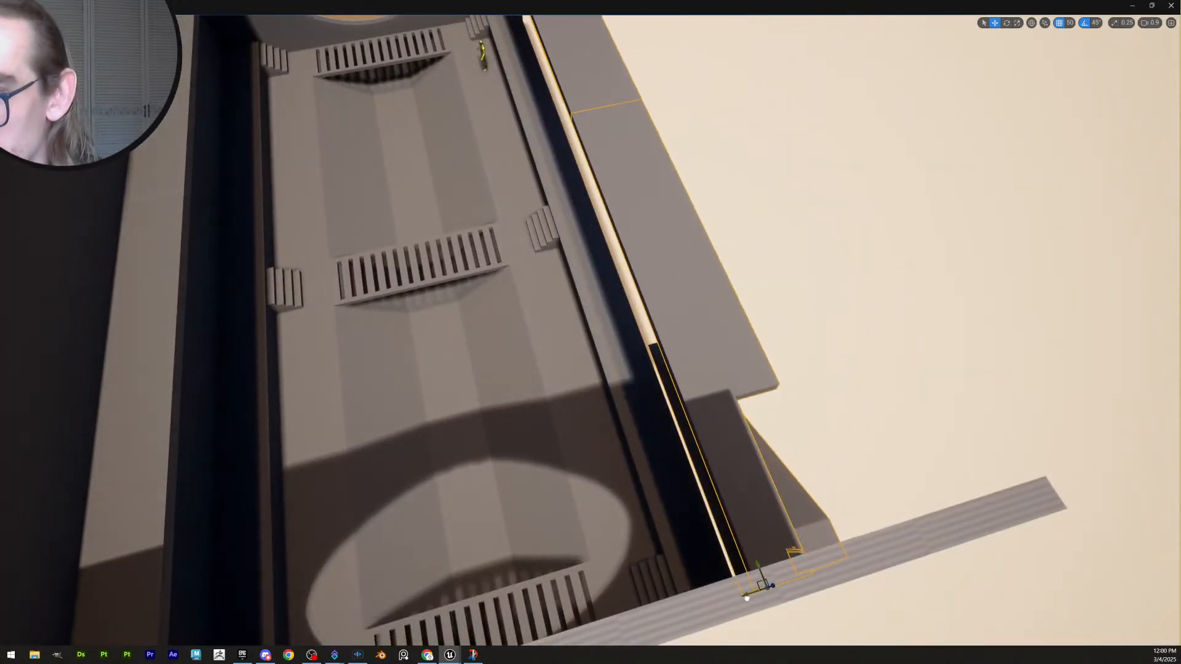
{"action": "right_click_drag", "start_coordinate": [746, 598], "coordinate": [652, 622]}
{"action": "key", "text": "q"}
{"action": "scroll", "coordinate": [733, 452], "scroll_direction": "up", "scroll_amount": 3}
{"action": "key", "text": "e"}
{"action": "left_click_drag", "start_coordinate": [660, 556], "coordinate": [675, 553]}
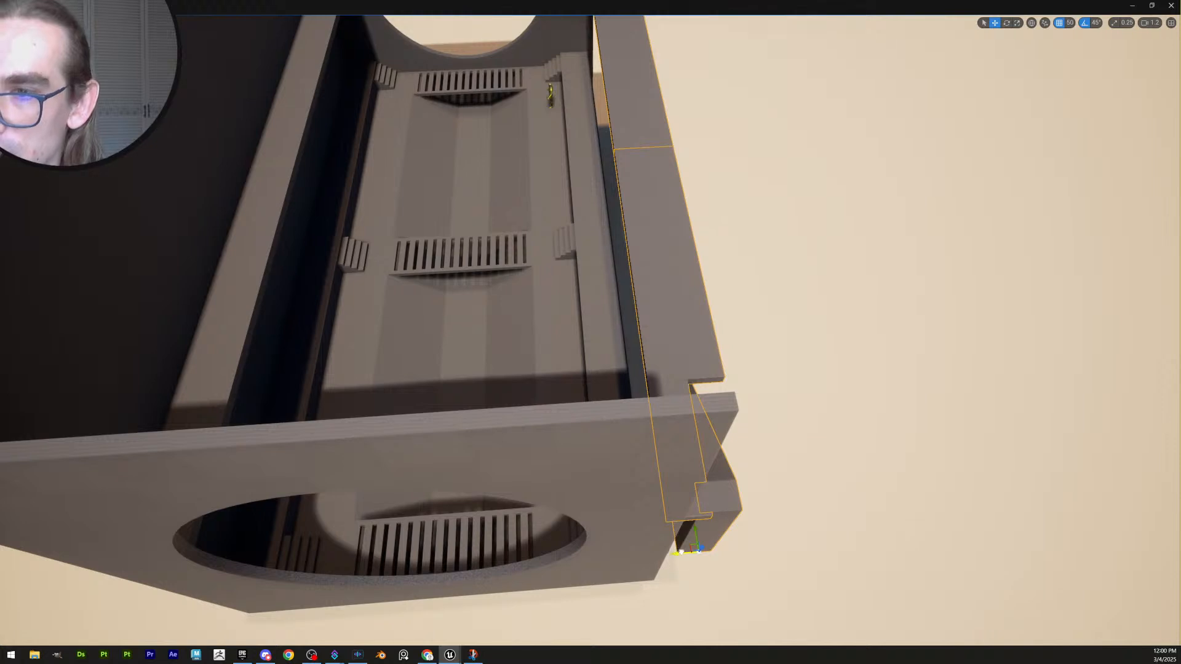
Shift the open side's walkway sections and sloped supports farther outward until they clear the outer edges of the ledges
{"action": "key", "text": "w"}
{"action": "right_click_drag", "start_coordinate": [680, 552], "coordinate": [688, 419]}
{"action": "key", "text": "s"}
{"action": "key", "text": "e"}
{"action": "right_click_drag", "start_coordinate": [700, 314], "coordinate": [923, 366]}
{"action": "scroll", "coordinate": [910, 369], "scroll_direction": "up", "scroll_amount": 1}
{"action": "key", "text": "s"}
{"action": "key", "text": "d"}
{"action": "right_click_drag", "start_coordinate": [717, 340], "coordinate": [595, 397]}
{"action": "key", "text": "w"}
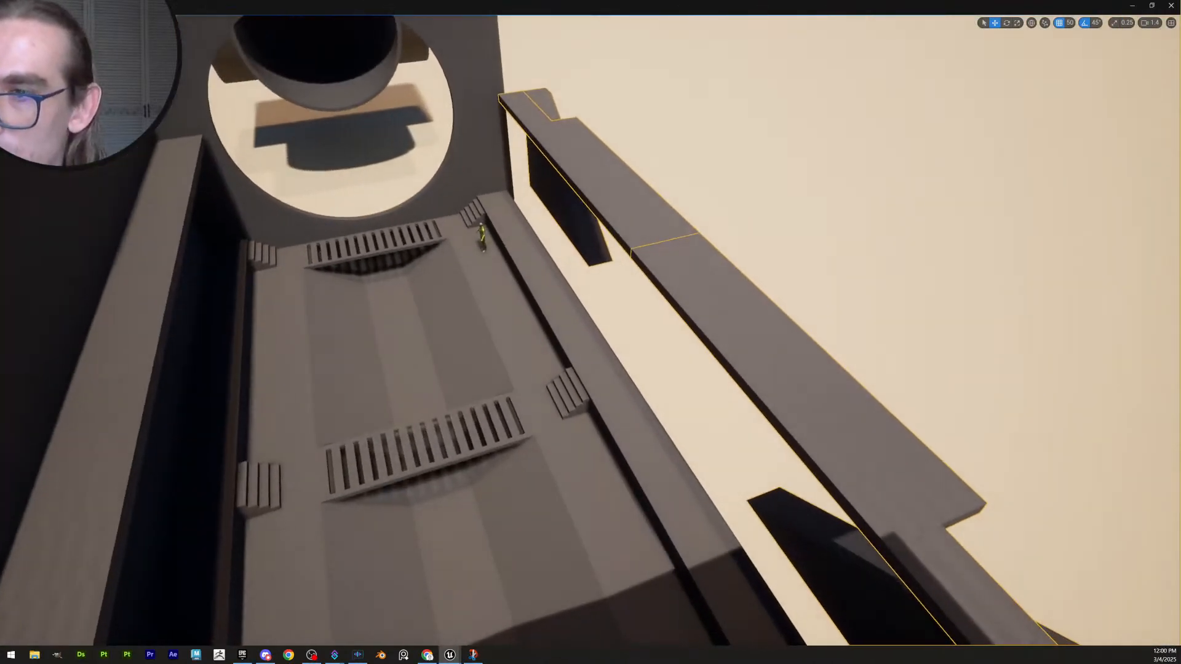
Try to fill the gap beside the far ledge section with a copy of it placed beneath the walkway, and delete the copy
{"action": "key", "text": "d"}
{"action": "right_click_drag", "start_coordinate": [608, 286], "coordinate": [537, 287]}
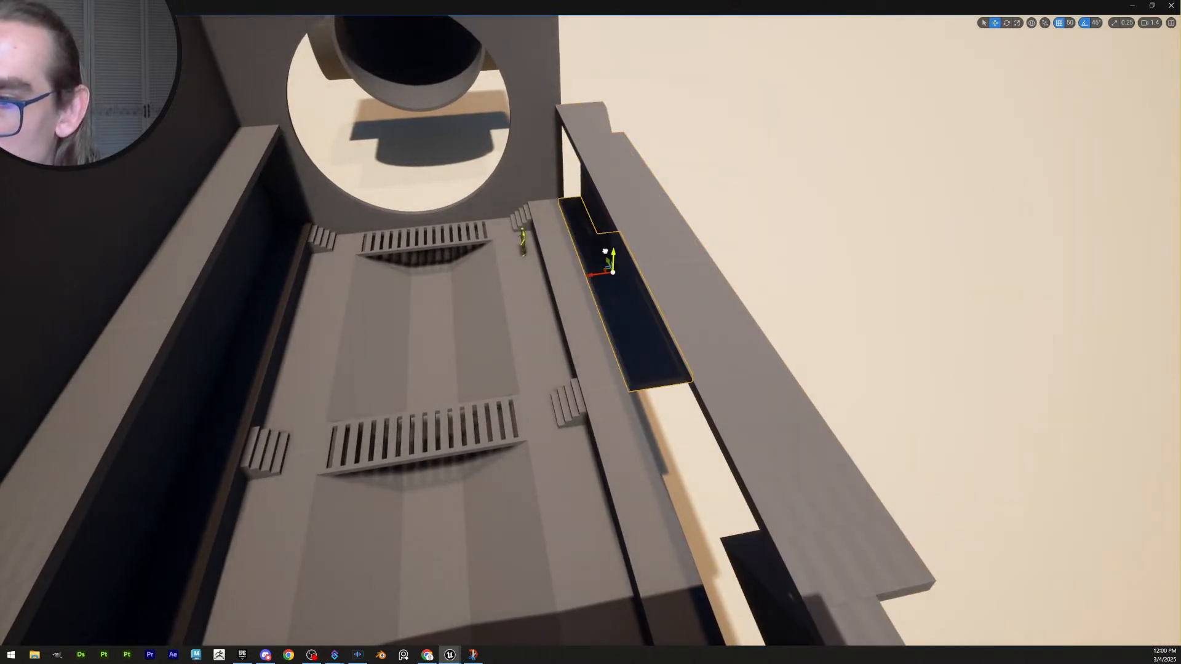
{"action": "key", "text": "w"}
{"action": "right_click_drag", "start_coordinate": [605, 251], "coordinate": [707, 237]}
{"action": "scroll", "coordinate": [605, 251], "scroll_direction": "down", "scroll_amount": 6}
{"action": "key", "text": "d"}
{"action": "key", "text": "a"}
{"action": "scroll", "coordinate": [605, 251], "scroll_direction": "up", "scroll_amount": 4}
{"action": "key", "text": "e"}
{"action": "key", "text": "Delete"}
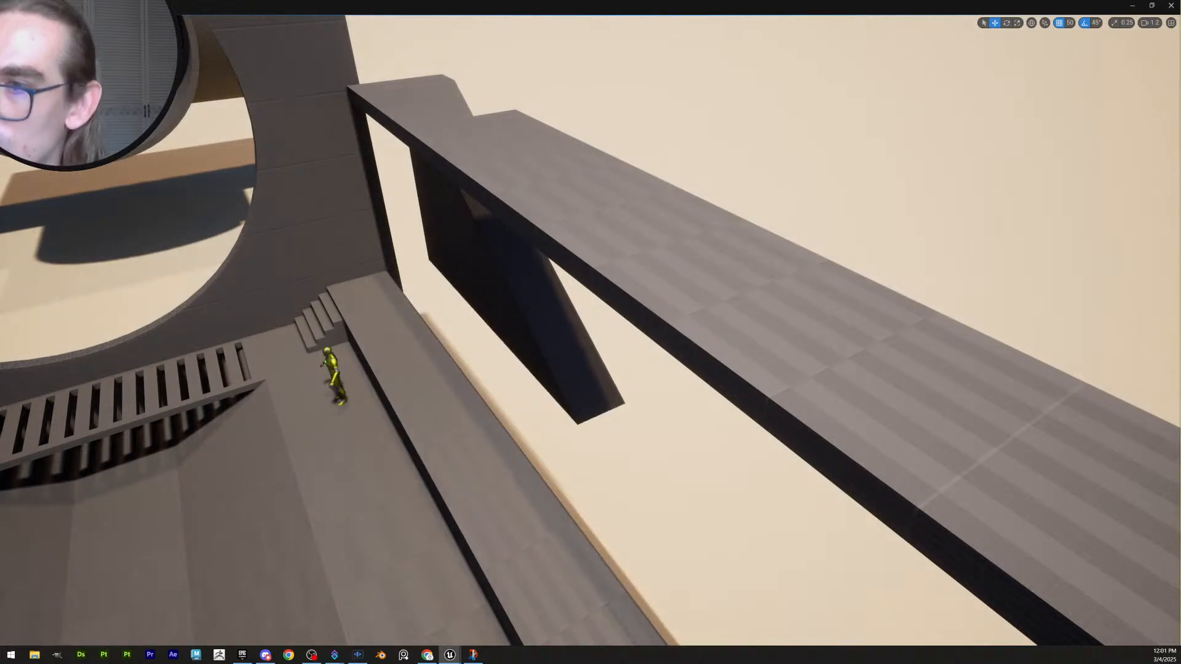
Reselect the open side's walkway sections and sloped supports, set grid snapping to 5, and fine-adjust their distance from the chamber
{"action": "left_click", "coordinate": [534, 329]}
{"action": "key", "text": "s"}
{"action": "right_click_drag", "start_coordinate": [593, 280], "coordinate": [544, 321]}
{"action": "scroll", "coordinate": [592, 280], "scroll_direction": "up", "scroll_amount": 4}
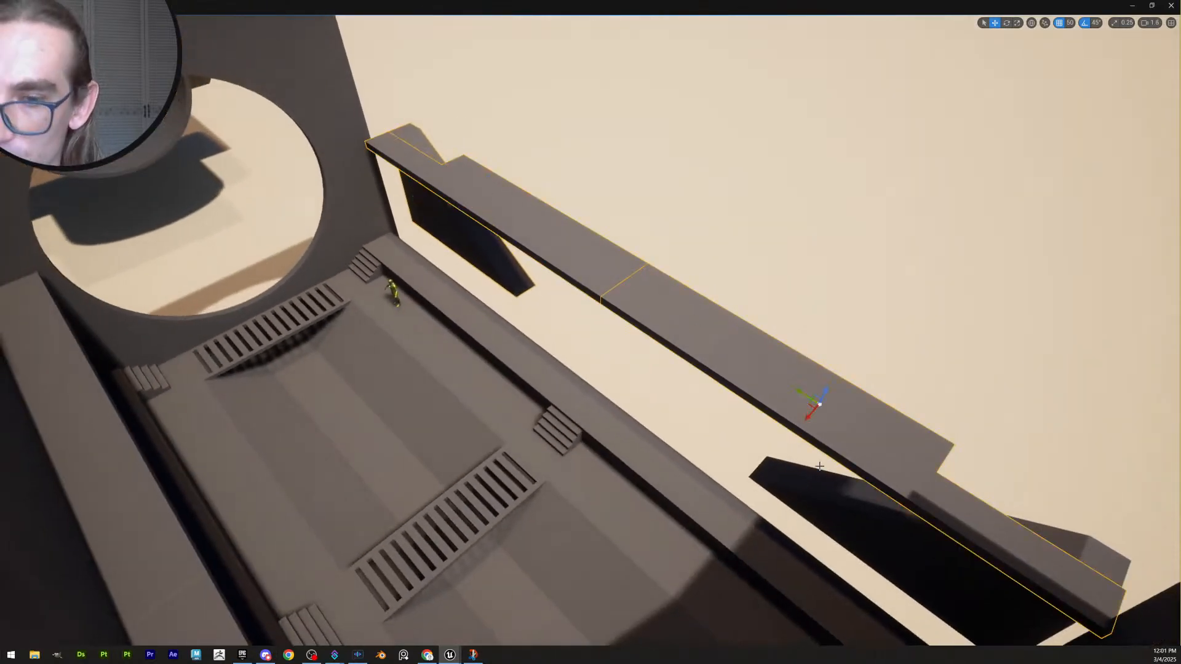
{"action": "left_click", "coordinate": [842, 500], "text": "shift"}
{"action": "key", "text": "s"}
{"action": "right_click_drag", "start_coordinate": [843, 500], "coordinate": [708, 507]}
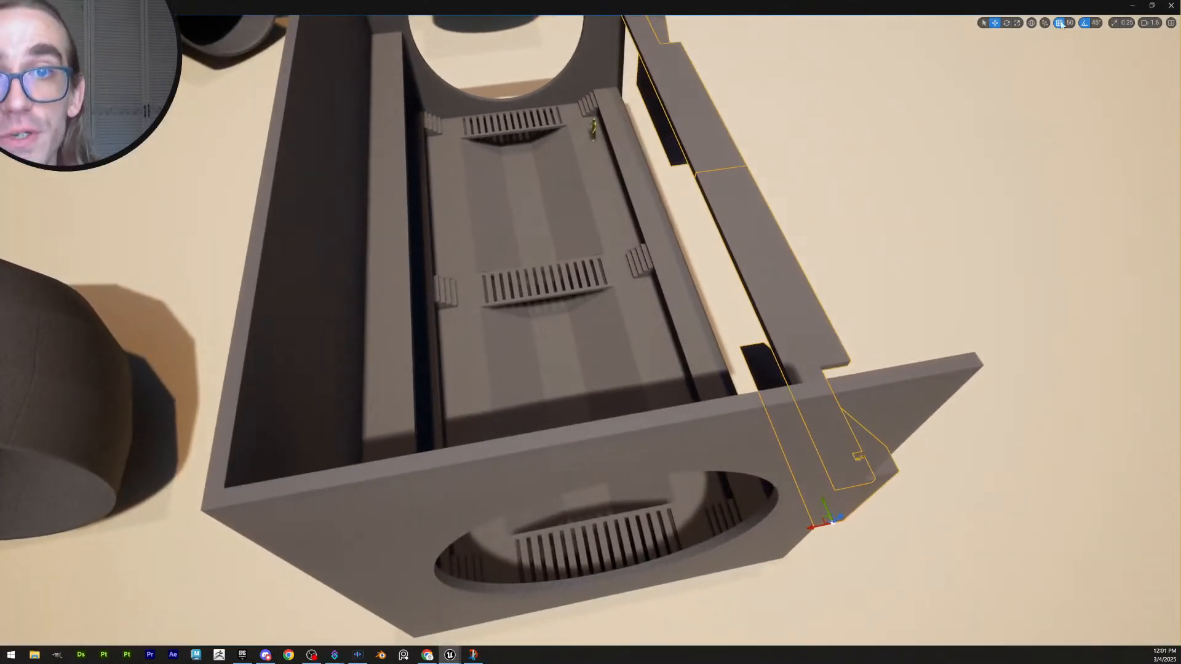
{"action": "left_click", "coordinate": [1086, 58]}
{"action": "right_click_drag", "start_coordinate": [771, 544], "coordinate": [772, 544]}
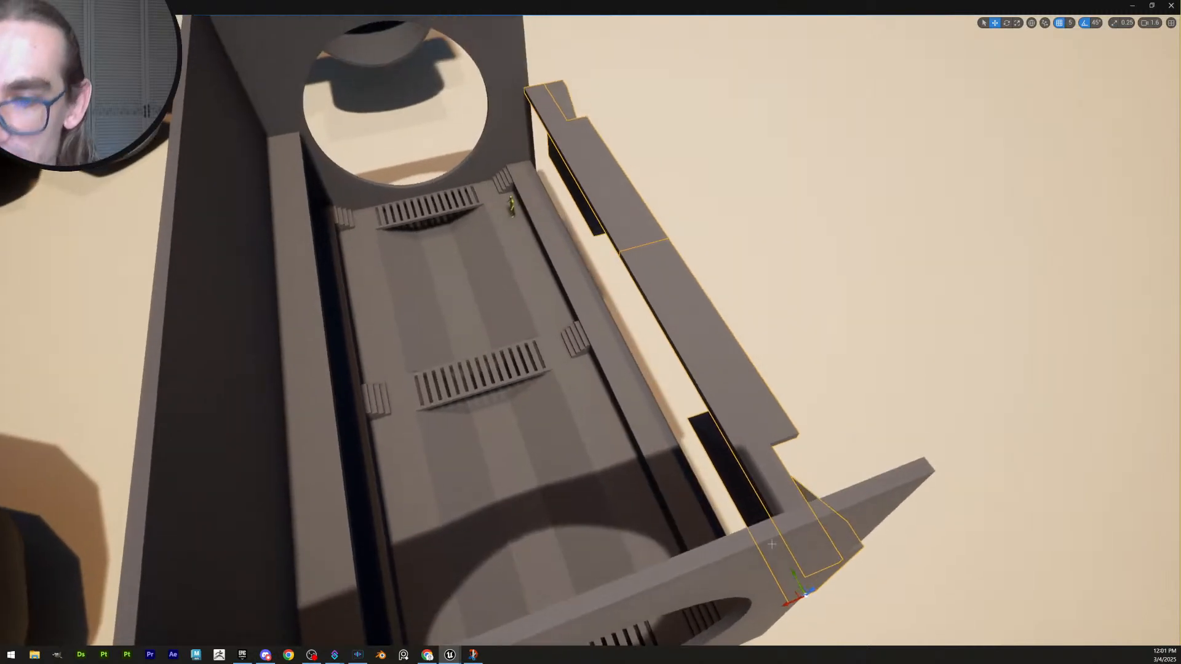
{"action": "key", "text": "s"}
{"action": "mouse_move", "coordinate": [800, 497]}
{"action": "right_mouse_down"}
{"action": "mouse_move", "coordinate": [801, 517]}
{"action": "mouse_move", "coordinate": [800, 496]}
{"action": "mouse_move", "coordinate": [788, 497]}
{"action": "right_mouse_up"}
{"action": "key", "text": "w"}
{"action": "left_click", "coordinate": [801, 496], "text": "shift"}
{"action": "right_click", "coordinate": [801, 496]}
{"action": "key", "text": "s"}
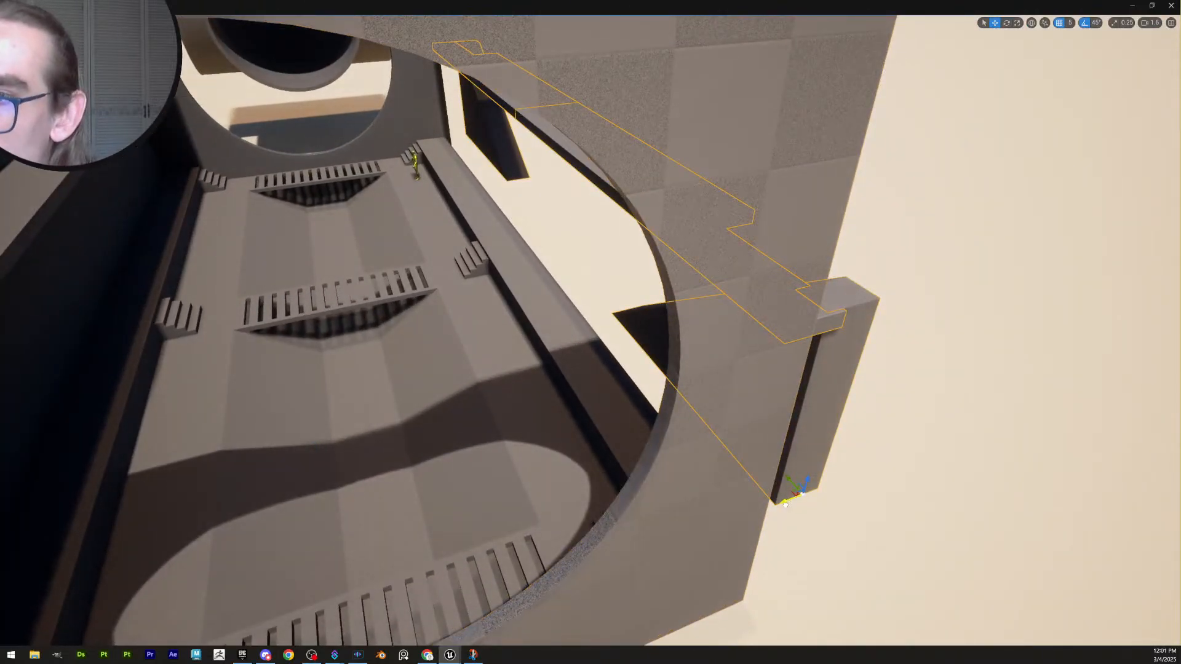
{"action": "key", "text": "w"}
{"action": "right_click_drag", "start_coordinate": [720, 414], "coordinate": [892, 418]}
Extend the far ledge section's outer face outward with PolyGroup Edit to reach beneath the sloped support, and accept the edit
{"action": "left_click", "coordinate": [720, 414]}
{"action": "key", "text": "a"}
{"action": "scroll", "coordinate": [714, 431], "scroll_direction": "down", "scroll_amount": 3}
{"action": "key", "text": "w"}
{"action": "key", "text": "a"}
{"action": "key", "text": "d"}
{"action": "key", "text": "a"}
{"action": "key", "text": "a"}
{"action": "key", "text": "w"}
{"action": "key", "text": "a"}
{"action": "left_click", "coordinate": [607, 438]}
{"action": "key", "text": "a"}
{"action": "right_click_drag", "start_coordinate": [607, 438], "coordinate": [776, 282]}
{"action": "right_click_drag", "start_coordinate": [656, 438], "coordinate": [657, 442]}
{"action": "key", "text": "s"}
{"action": "mouse_move", "coordinate": [738, 473]}
{"action": "right_mouse_down"}
{"action": "mouse_move", "coordinate": [733, 492]}
{"action": "mouse_move", "coordinate": [737, 473]}
{"action": "right_mouse_up"}
{"action": "key", "text": "q"}
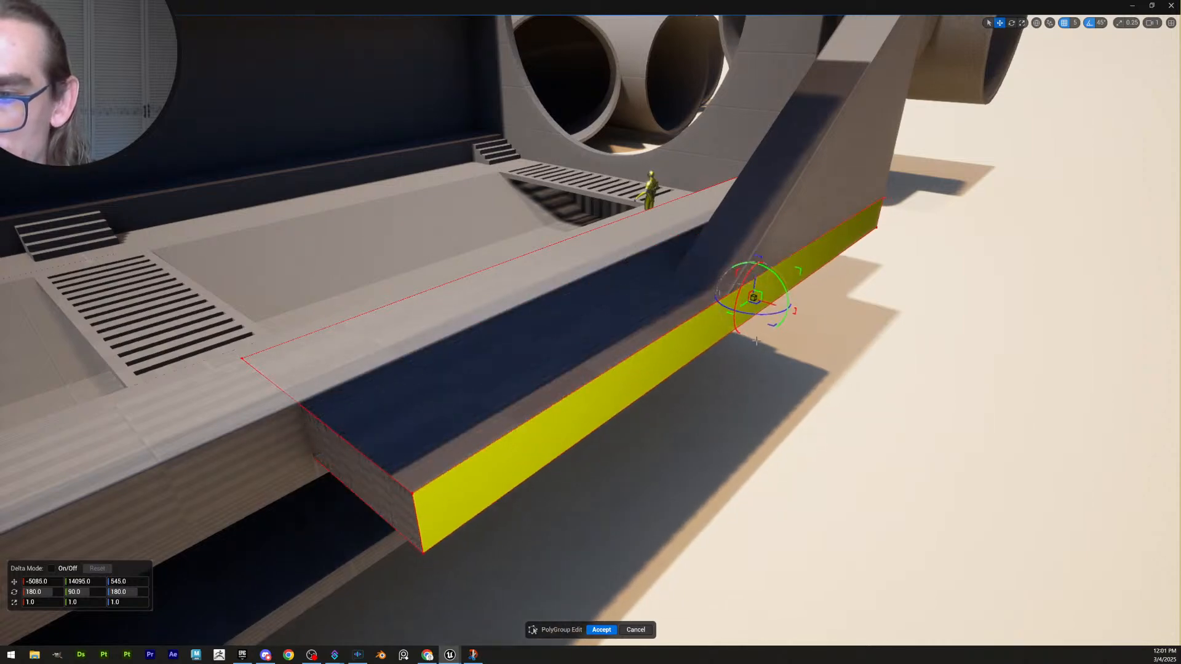
{"action": "right_click_drag", "start_coordinate": [757, 342], "coordinate": [761, 455]}
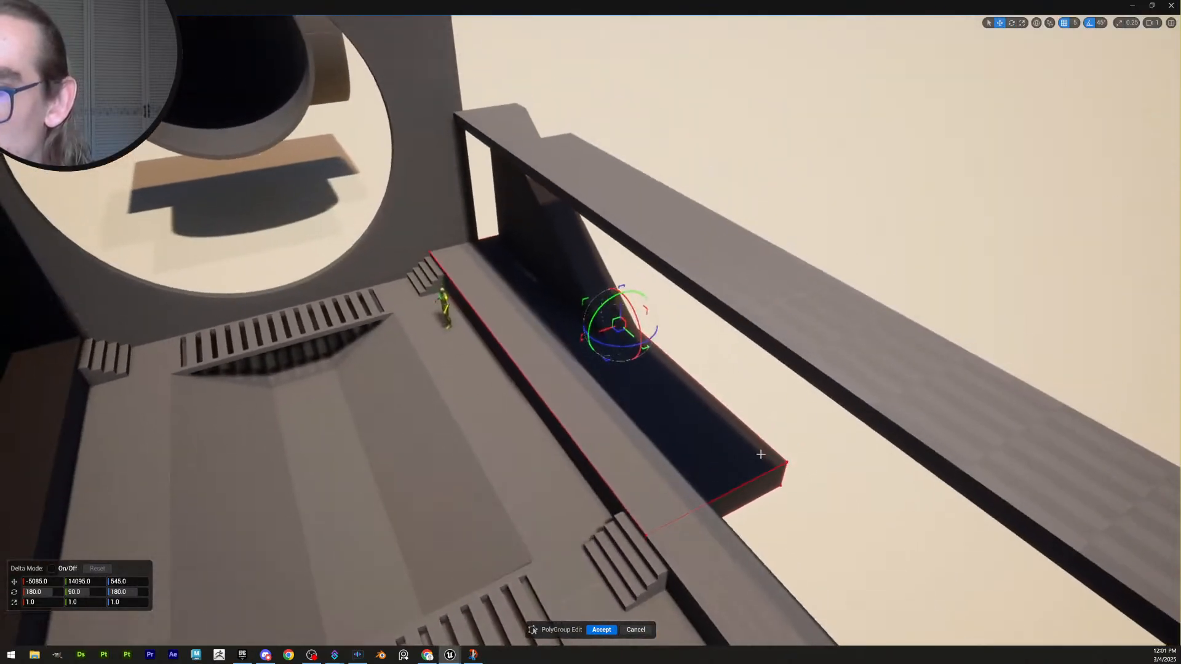
{"action": "left_click", "coordinate": [608, 628]}
Widen the near ledge section outward to match the extended far ledge section
{"action": "key", "text": "q"}
{"action": "right_click_drag", "start_coordinate": [691, 483], "coordinate": [646, 409]}
{"action": "scroll", "coordinate": [719, 382], "scroll_direction": "up", "scroll_amount": 1}
{"action": "scroll", "coordinate": [720, 333], "scroll_direction": "down", "scroll_amount": 1}
{"action": "scroll", "coordinate": [695, 461], "scroll_direction": "up", "scroll_amount": 1}
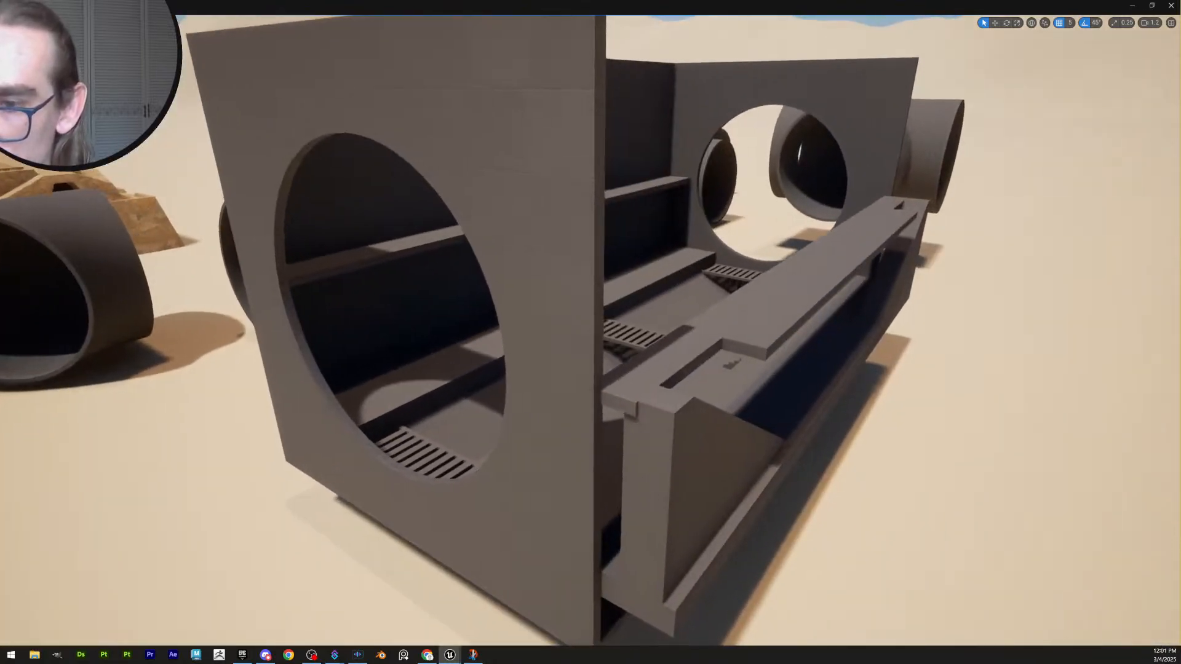
Adjust the near walkway section's end face with PolyGroup Edit so it sits flush with the sloped support's end, and accept the edit
{"action": "right_click_drag", "start_coordinate": [470, 353], "coordinate": [455, 409]}
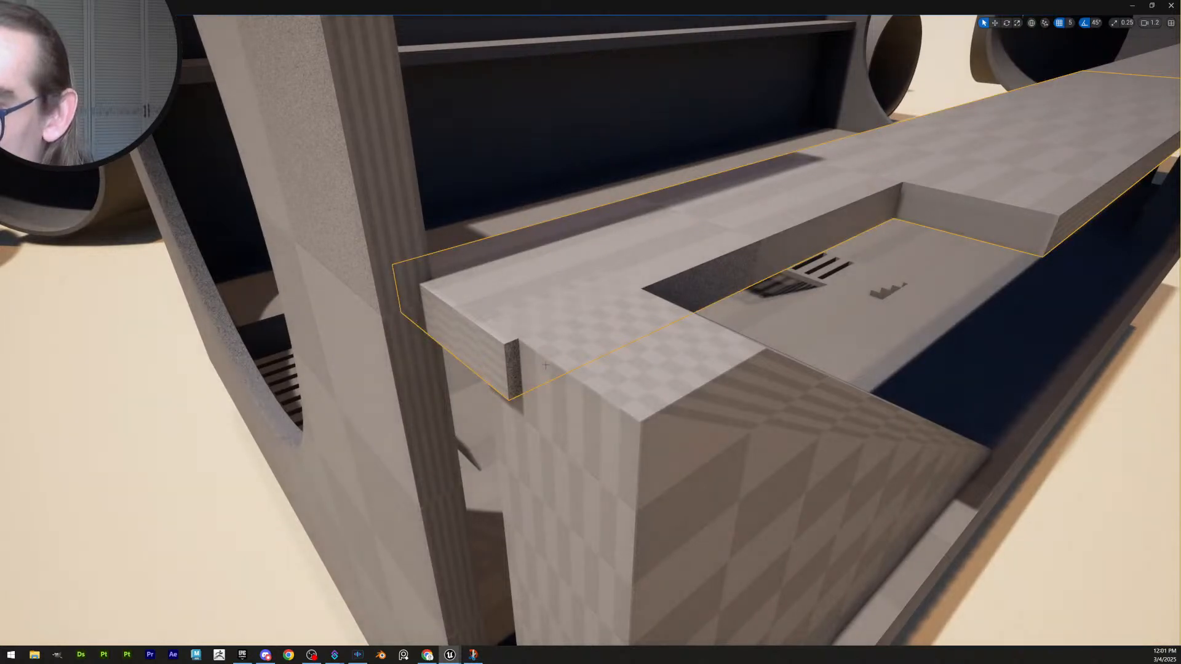
{"action": "right_click_drag", "start_coordinate": [546, 365], "coordinate": [609, 358]}
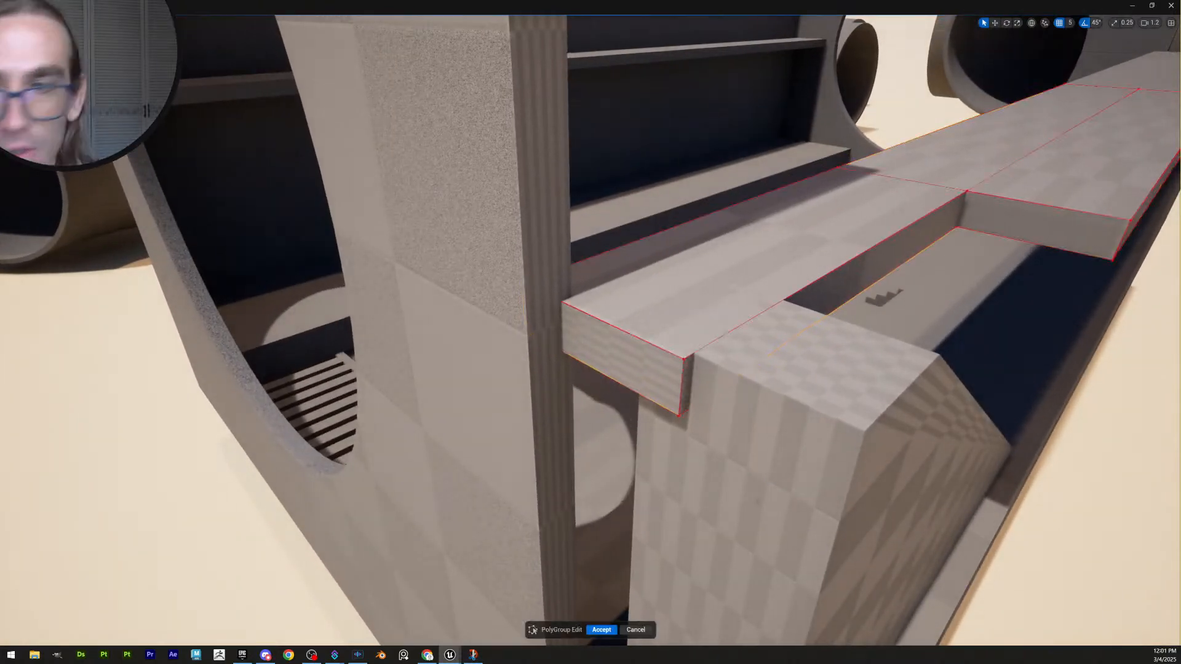
{"action": "left_click", "coordinate": [645, 391]}
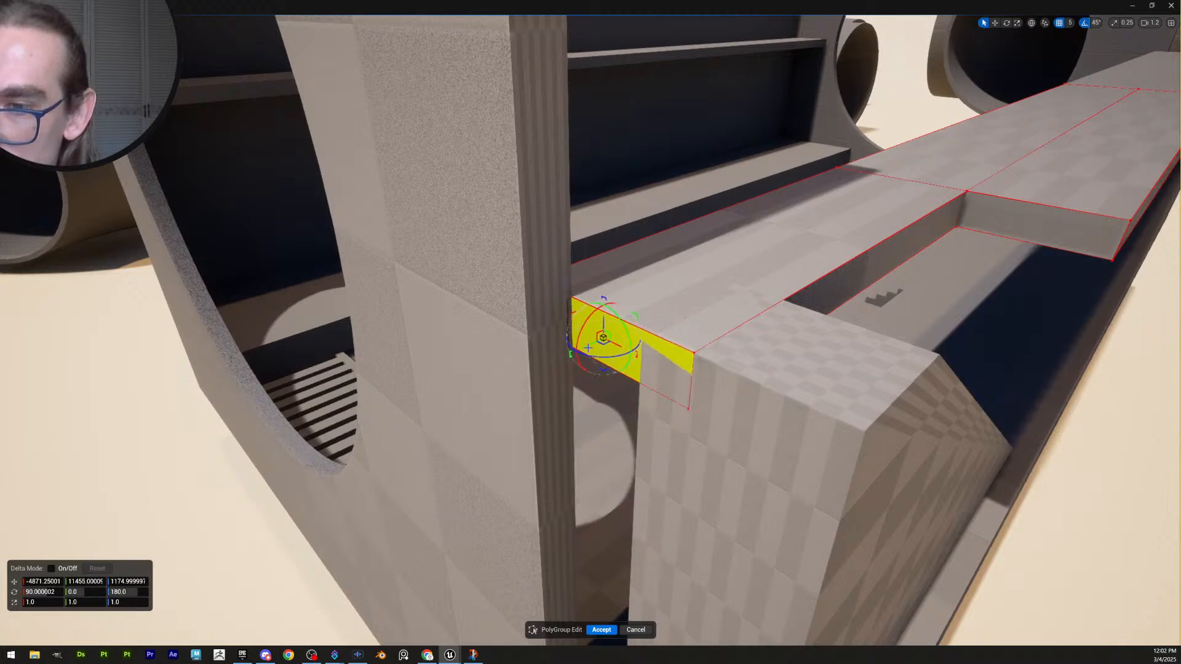
{"action": "right_click_drag", "start_coordinate": [644, 353], "coordinate": [732, 476]}
{"action": "scroll", "coordinate": [645, 354], "scroll_direction": "down", "scroll_amount": 3}
{"action": "scroll", "coordinate": [645, 353], "scroll_direction": "up", "scroll_amount": 3}
{"action": "left_click", "coordinate": [603, 629]}
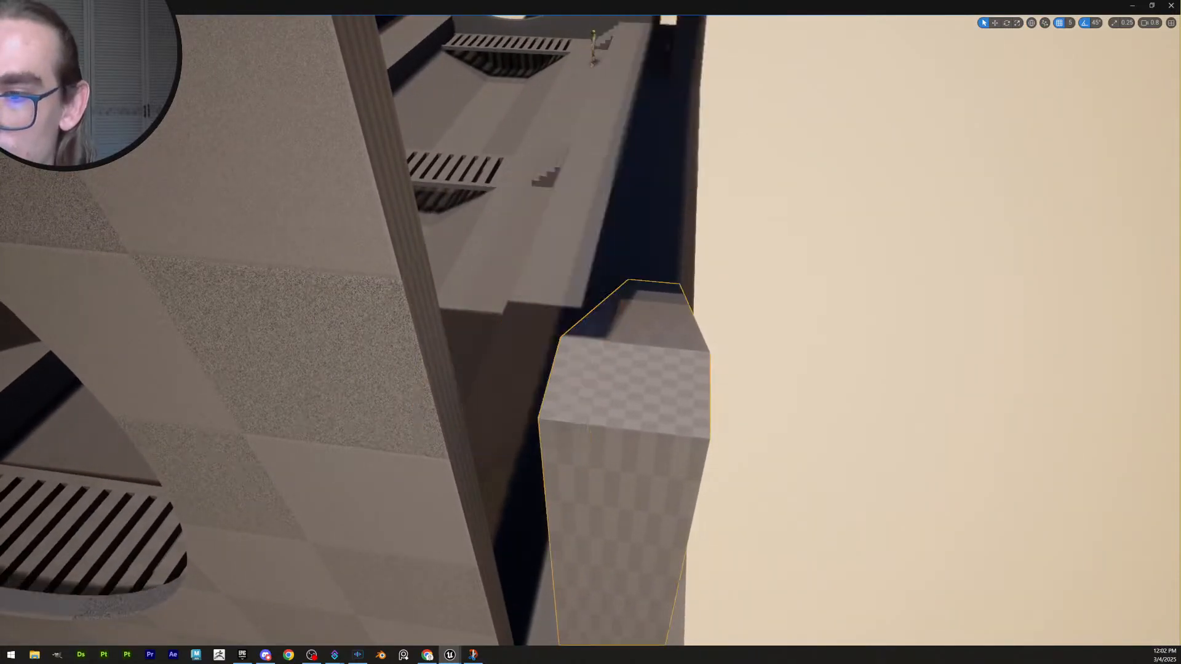
Move the near sloped support outward to the outer edge of the walkway's narrow end
{"action": "right_click_drag", "start_coordinate": [721, 442], "coordinate": [720, 486]}
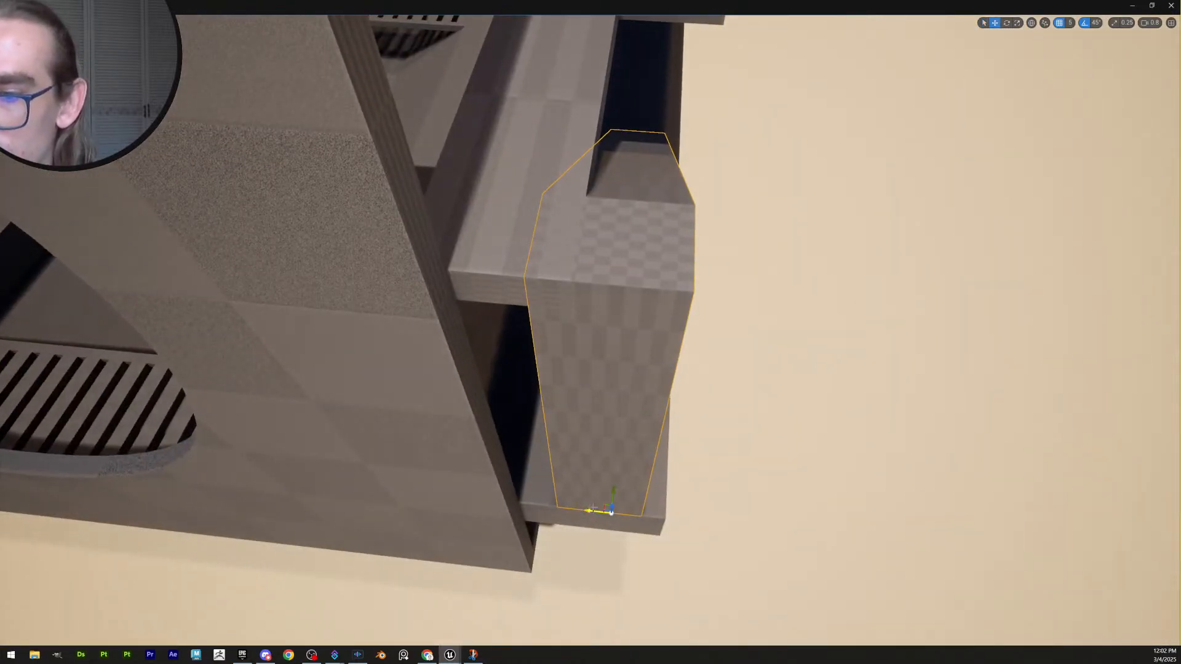
{"action": "left_click_drag", "start_coordinate": [592, 509], "coordinate": [616, 515]}
Try sliding the near sloped support along the ledge toward the walkway's wide part and deleting it, and undo both changes
{"action": "right_click_drag", "start_coordinate": [659, 524], "coordinate": [480, 498]}
{"action": "key", "text": "d"}
{"action": "left_click_drag", "start_coordinate": [629, 595], "coordinate": [823, 541]}
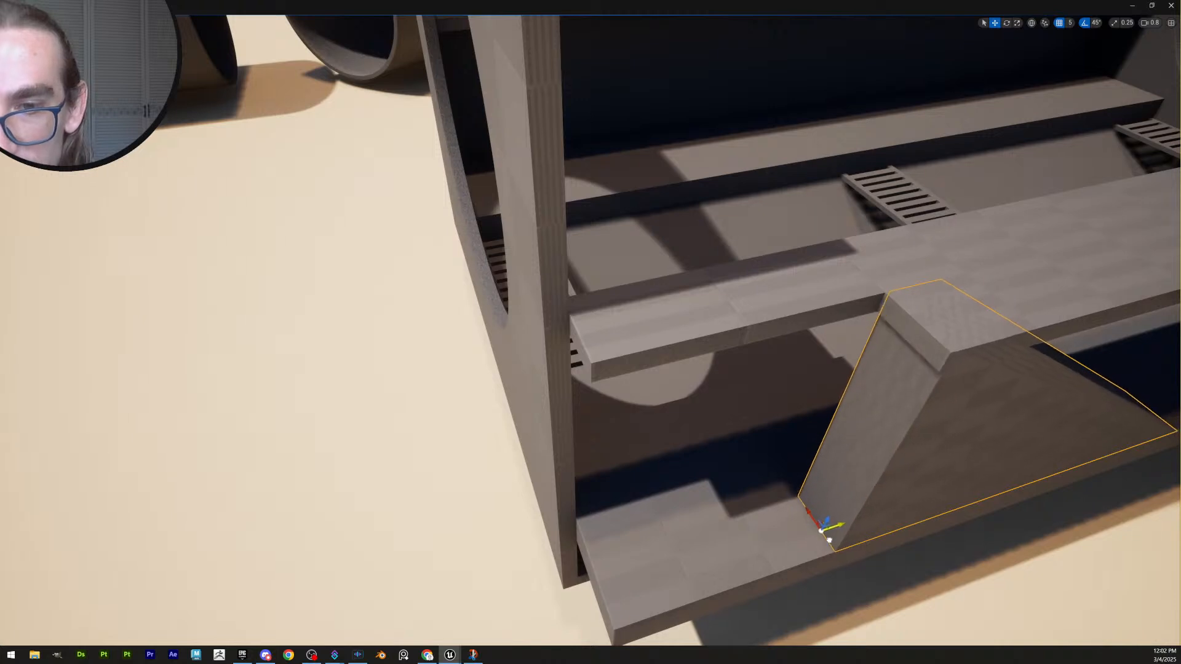
{"action": "key", "text": "Delete"}
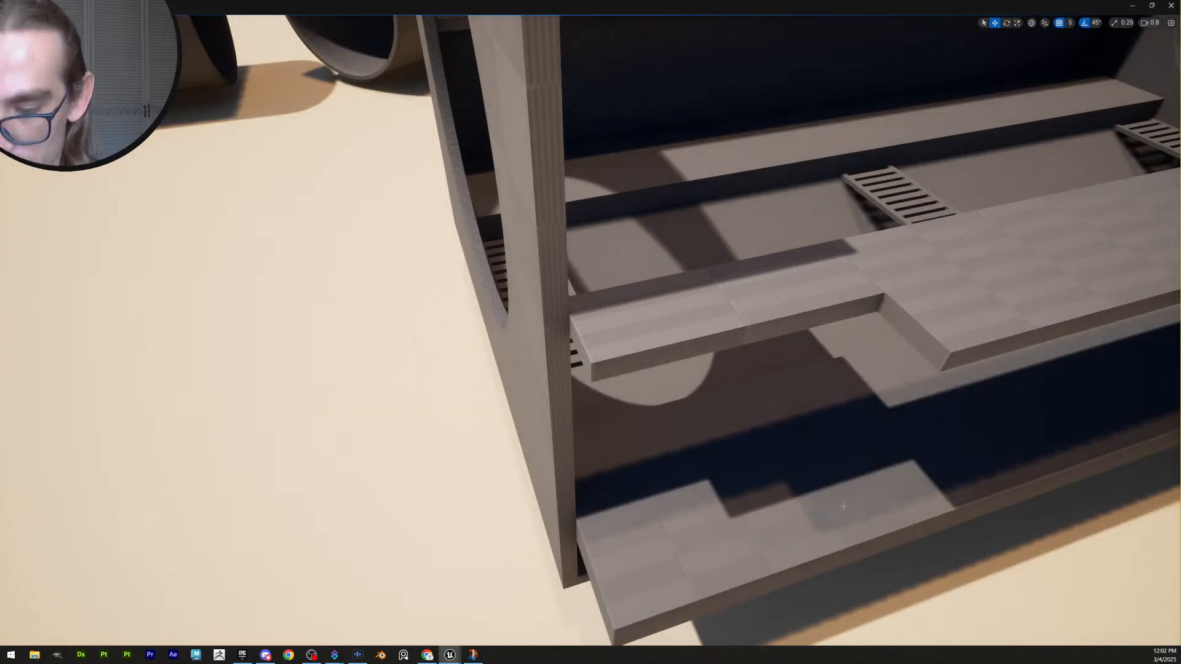
{"action": "key", "text": "ctrl+z"}
{"action": "key", "text": "ctrl+z"}
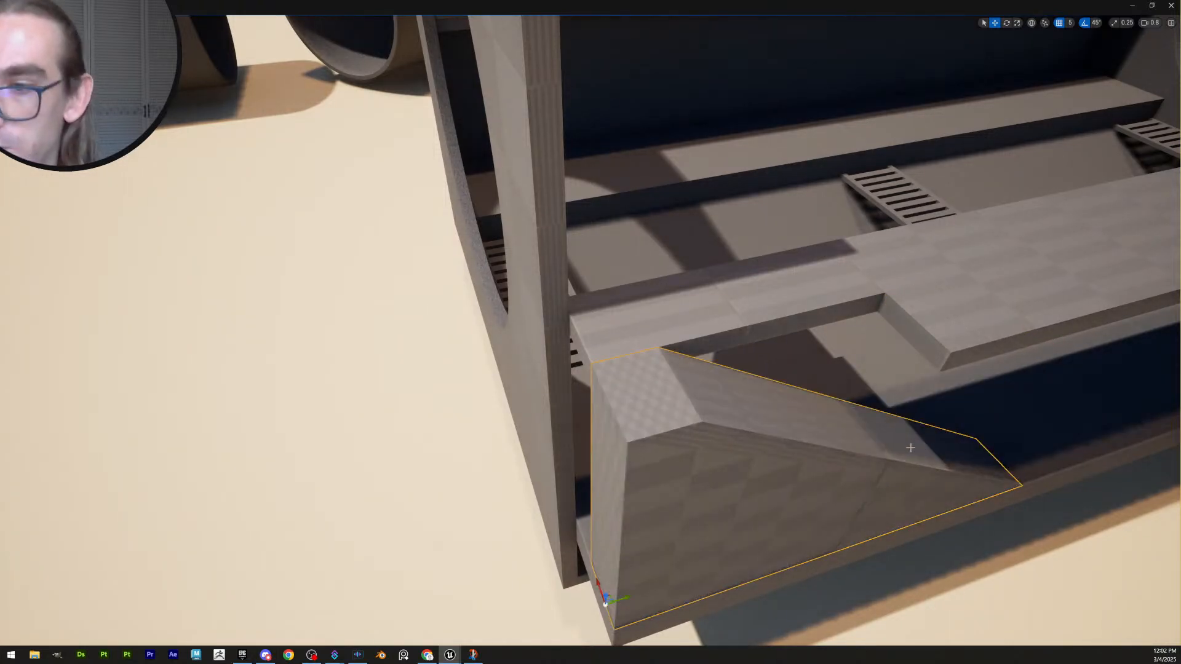
Move the far sloped support flush with the walkway's far end and against the outer edge of its narrow part
{"action": "key", "text": "Escape"}
{"action": "key", "text": "w"}
{"action": "right_click_drag", "start_coordinate": [912, 449], "coordinate": [1015, 449]}
{"action": "scroll", "coordinate": [912, 448], "scroll_direction": "up", "scroll_amount": 1}
{"action": "scroll", "coordinate": [1015, 399], "scroll_direction": "up", "scroll_amount": 1}
{"action": "right_click_drag", "start_coordinate": [795, 447], "coordinate": [795, 446]}
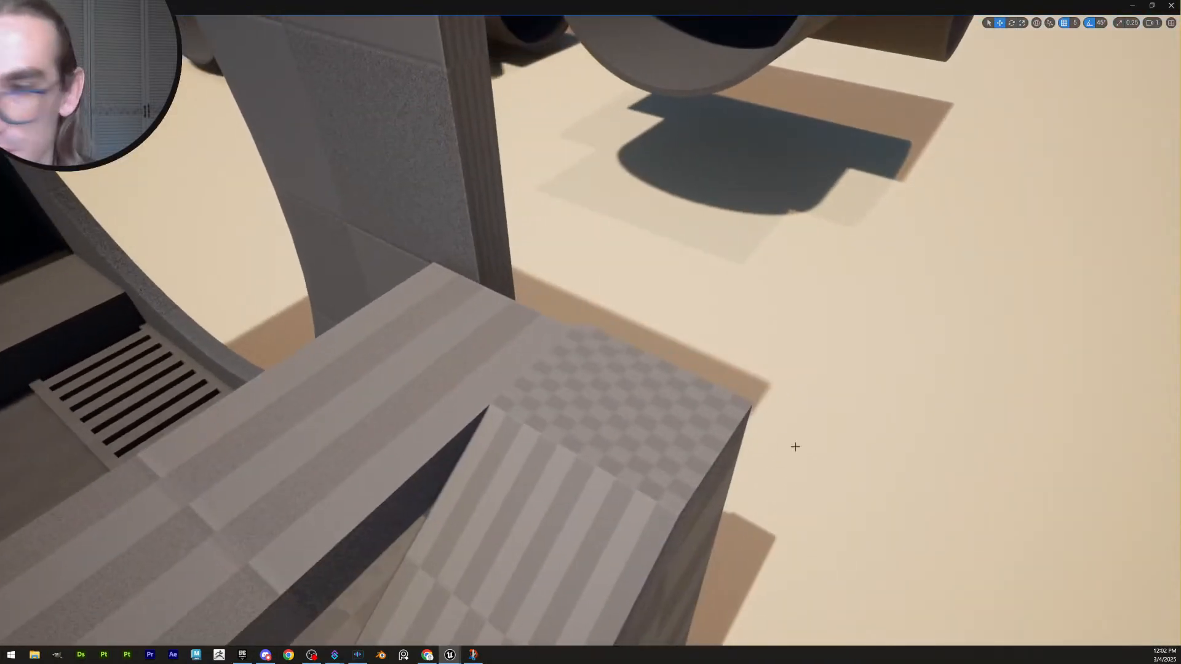
{"action": "right_click_drag", "start_coordinate": [674, 396], "coordinate": [615, 419]}
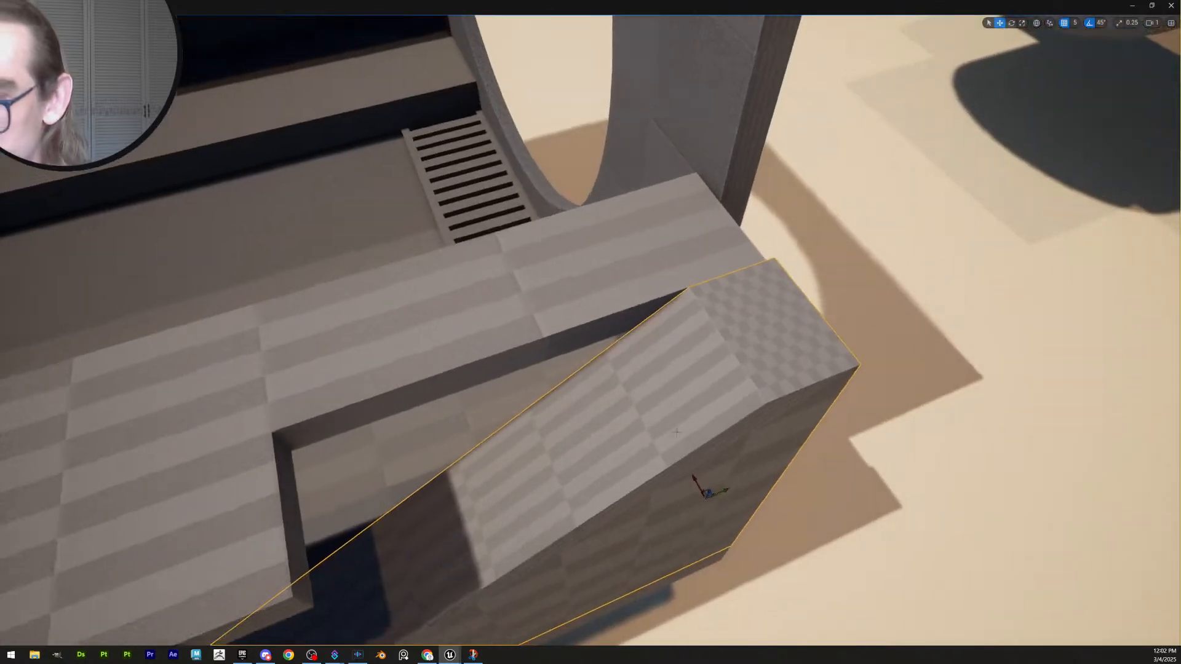
{"action": "left_click_drag", "start_coordinate": [730, 487], "coordinate": [719, 491]}
{"action": "right_click_drag", "start_coordinate": [720, 491], "coordinate": [819, 535]}
{"action": "right_click_drag", "start_coordinate": [652, 570], "coordinate": [675, 527]}
{"action": "left_click_drag", "start_coordinate": [634, 541], "coordinate": [626, 541]}
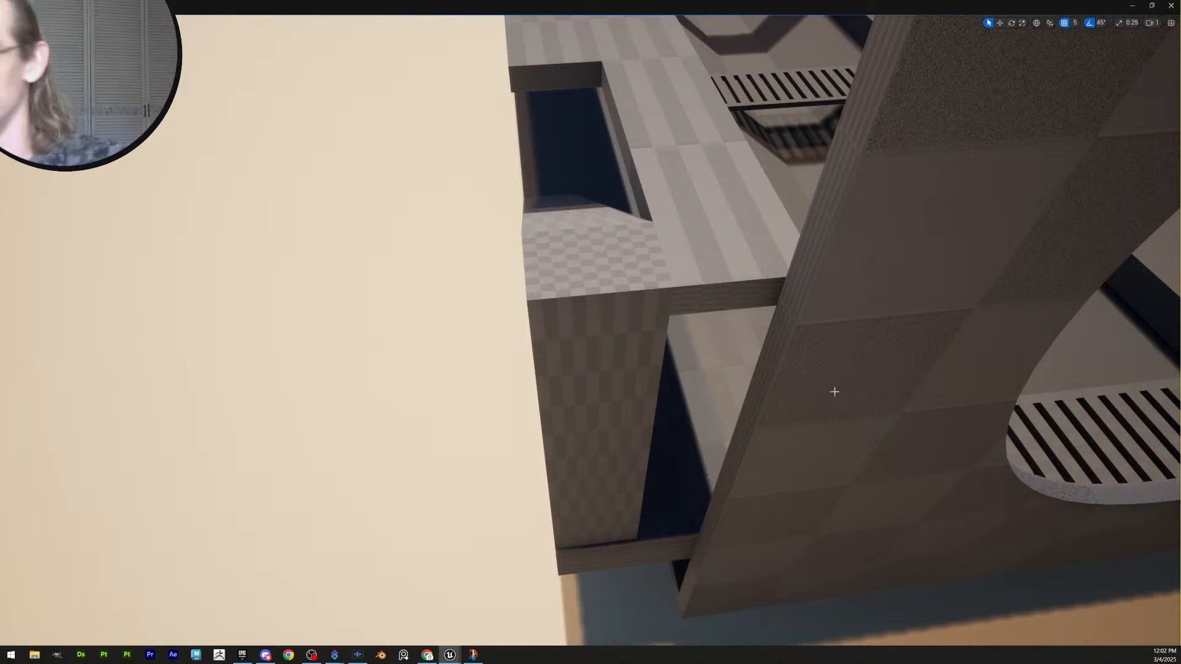
Select the far walkway section together with its sloped support and shift both slightly toward the far end wall
{"action": "key", "text": "w"}
{"action": "right_click_drag", "start_coordinate": [835, 392], "coordinate": [1022, 438]}
{"action": "scroll", "coordinate": [834, 392], "scroll_direction": "down", "scroll_amount": 1}
{"action": "key", "text": "a"}
{"action": "scroll", "coordinate": [834, 392], "scroll_direction": "down", "scroll_amount": 2}
{"action": "key", "text": "e"}
{"action": "scroll", "coordinate": [835, 392], "scroll_direction": "up", "scroll_amount": 2}
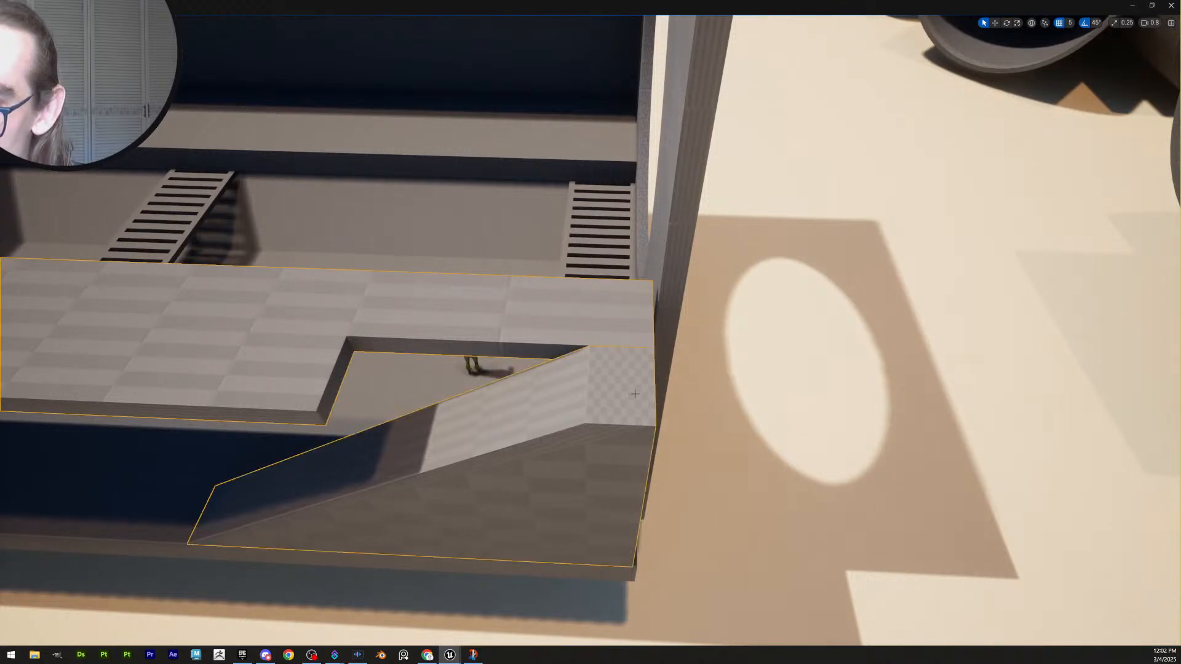
{"action": "scroll", "coordinate": [635, 394], "scroll_direction": "down", "scroll_amount": 3}
{"action": "key", "text": "w"}
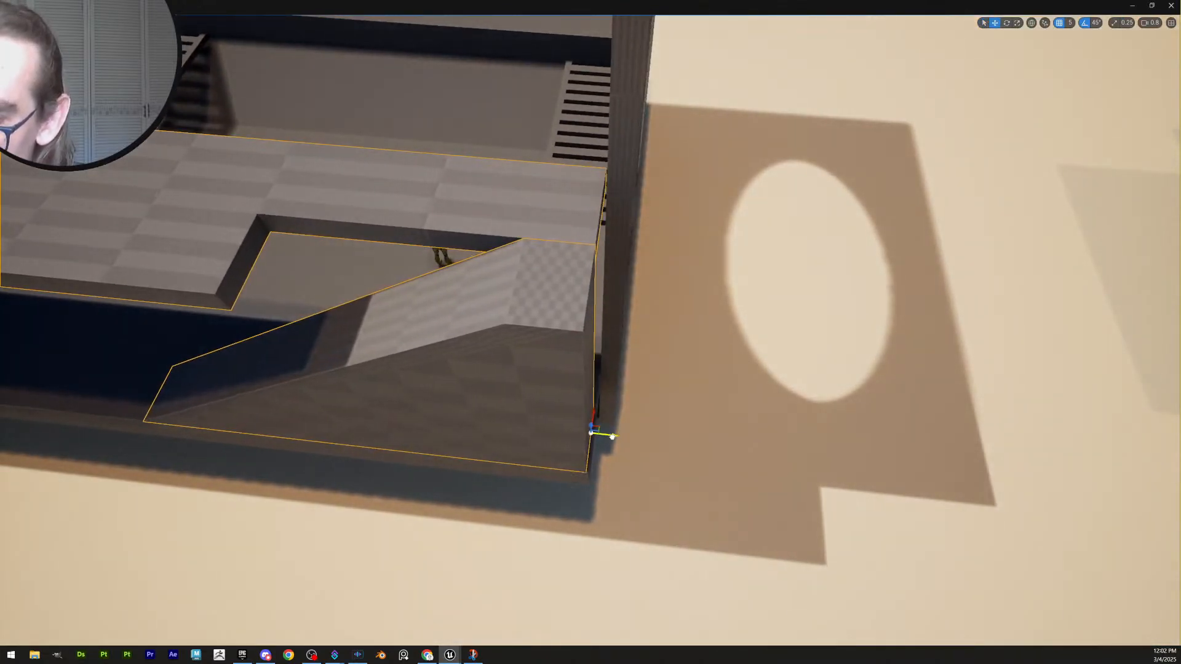
{"action": "right_click_drag", "start_coordinate": [613, 438], "coordinate": [707, 375]}
Select the near walkway section together with its sloped support and shift both slightly toward the near end wall
{"action": "key", "text": "a"}
{"action": "scroll", "coordinate": [600, 410], "scroll_direction": "up", "scroll_amount": 2}
{"action": "key", "text": "a"}
{"action": "left_click", "coordinate": [944, 348]}
{"action": "right_click_drag", "start_coordinate": [945, 349], "coordinate": [1067, 363]}
{"action": "scroll", "coordinate": [944, 349], "scroll_direction": "down", "scroll_amount": 2}
{"action": "left_click", "coordinate": [479, 344], "text": "shift"}
{"action": "key", "text": "w"}
{"action": "right_click_drag", "start_coordinate": [601, 395], "coordinate": [602, 423]}
{"action": "key", "text": "d"}
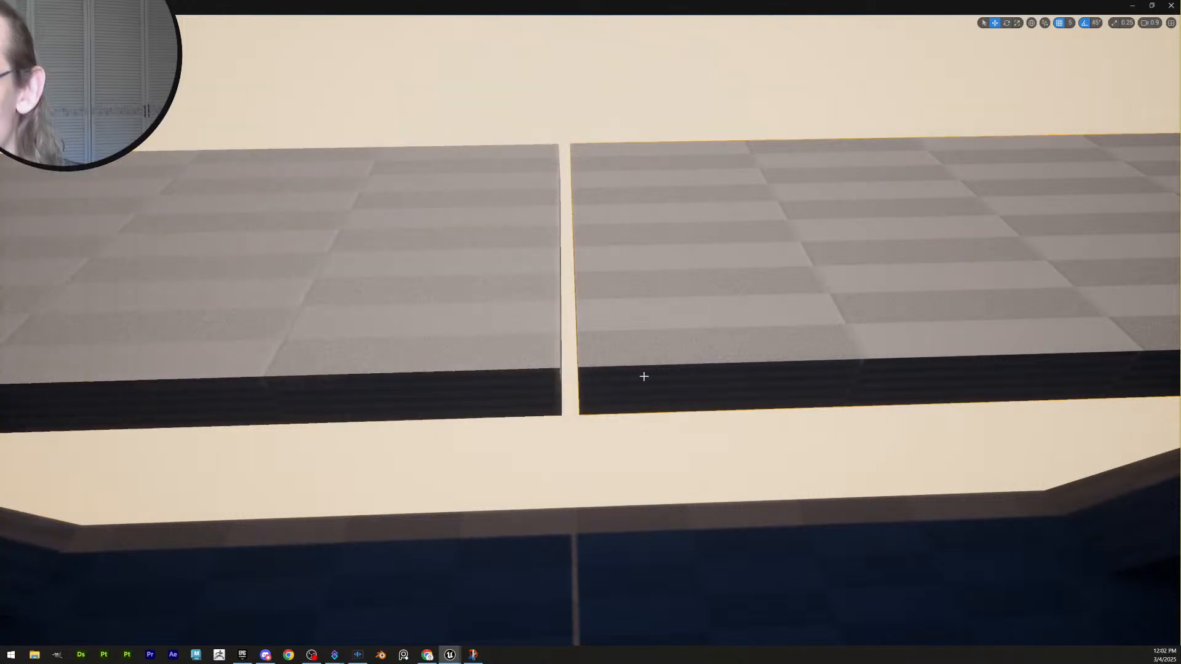
Extend the near walkway section's inner end faces 5 units toward the middle seam with PolyGroup Edit
{"action": "right_click_drag", "start_coordinate": [923, 368], "coordinate": [966, 396]}
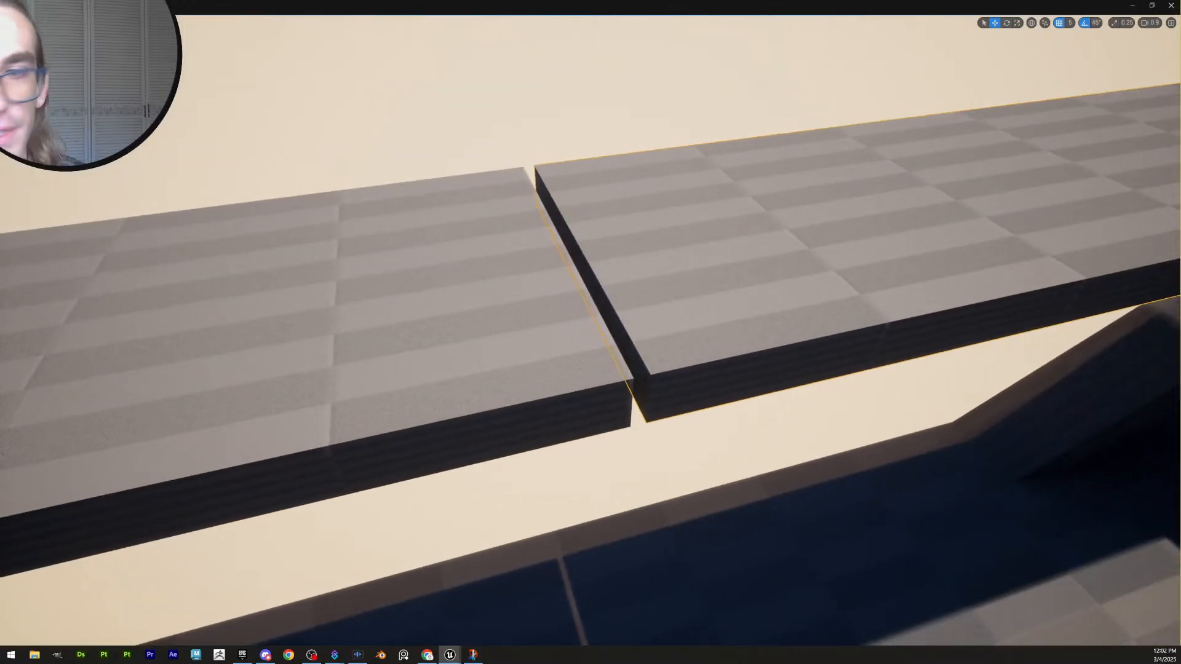
{"action": "left_click", "coordinate": [637, 372]}
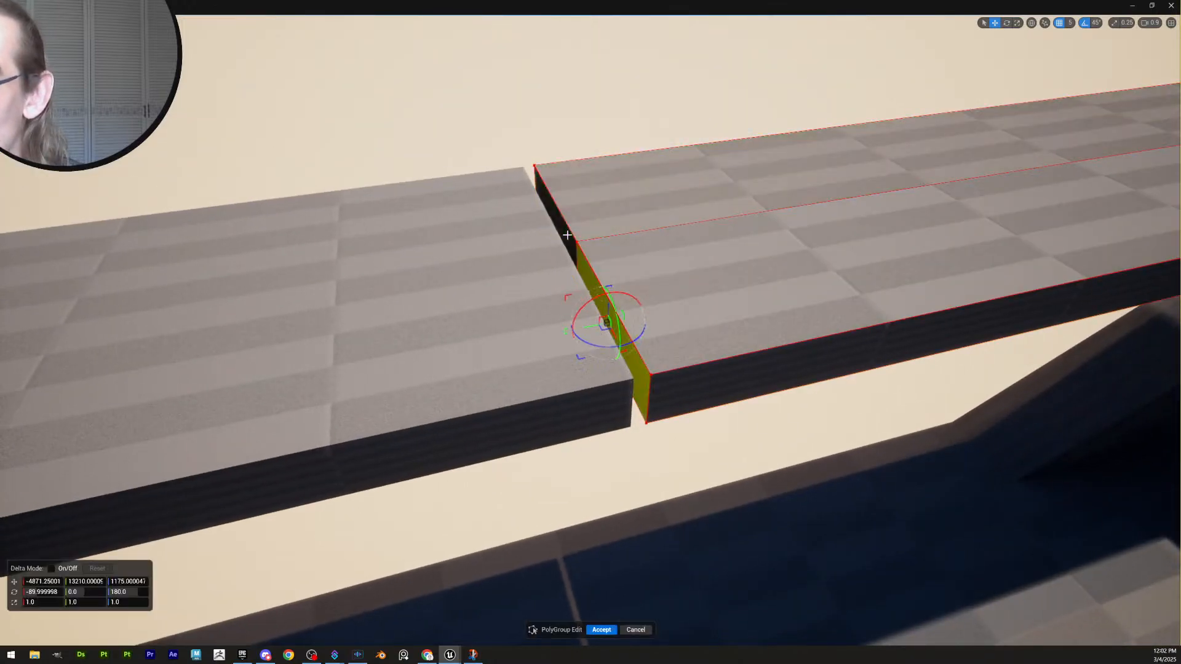
{"action": "scroll", "coordinate": [615, 319], "scroll_direction": "down", "scroll_amount": 2}
{"action": "right_click_drag", "start_coordinate": [637, 373], "coordinate": [589, 266]}
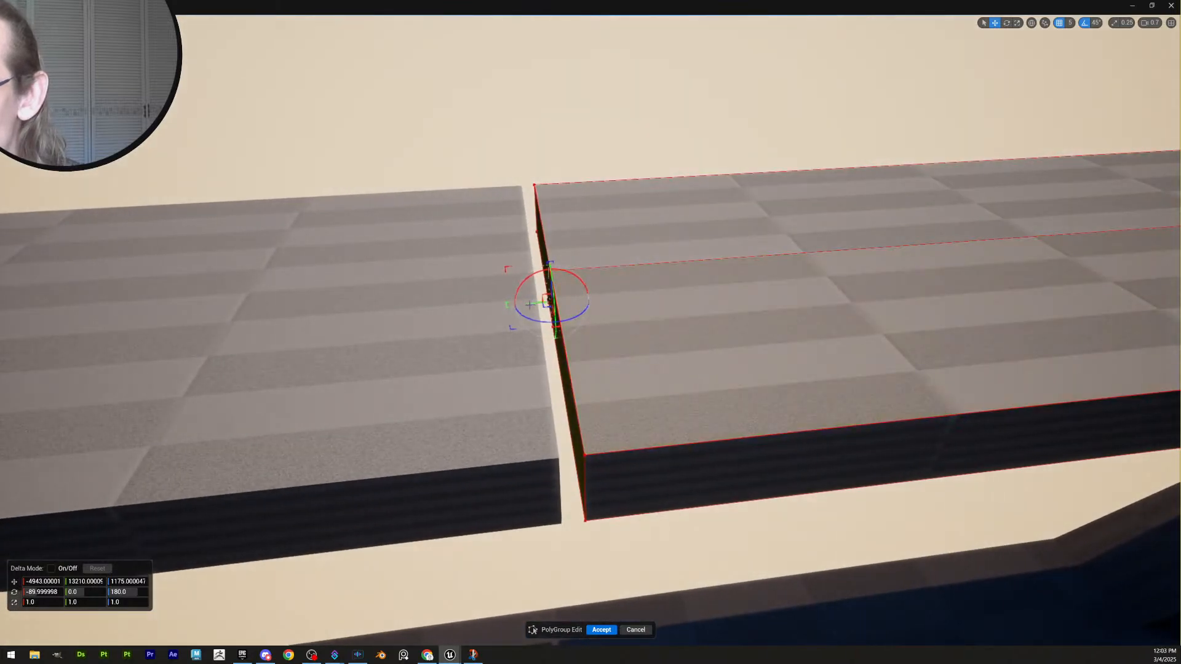
{"action": "right_click_drag", "start_coordinate": [526, 306], "coordinate": [431, 308]}
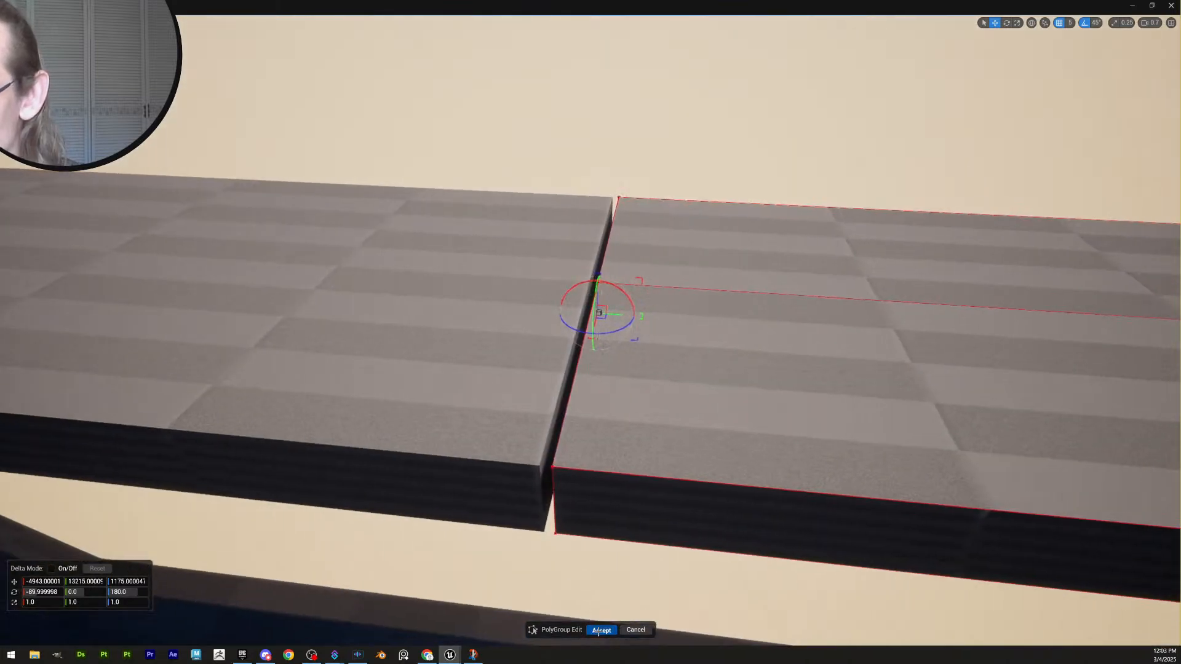
Accept the pending PolyGroup edit on the walkway slab
{"action": "left_click", "coordinate": [611, 610]}
{"action": "right_click_drag", "start_coordinate": [611, 610], "coordinate": [369, 634]}
{"action": "scroll", "coordinate": [449, 625], "scroll_direction": "up", "scroll_amount": 5}
{"action": "right_click_drag", "start_coordinate": [590, 332], "coordinate": [664, 320]}
{"action": "scroll", "coordinate": [505, 317], "scroll_direction": "up", "scroll_amount": 3}
Extrude the narrow side face of the end wall out to the adjoining ledge block's outer edge and accept the PolyGroup edit
{"action": "left_click", "coordinate": [769, 184]}
{"action": "right_click_drag", "start_coordinate": [769, 184], "coordinate": [757, 197]}
{"action": "scroll", "coordinate": [757, 197], "scroll_direction": "down", "scroll_amount": 2}
{"action": "scroll", "coordinate": [1168, 272], "scroll_direction": "down", "scroll_amount": 2}
{"action": "right_click_drag", "start_coordinate": [1156, 270], "coordinate": [1173, 273]}
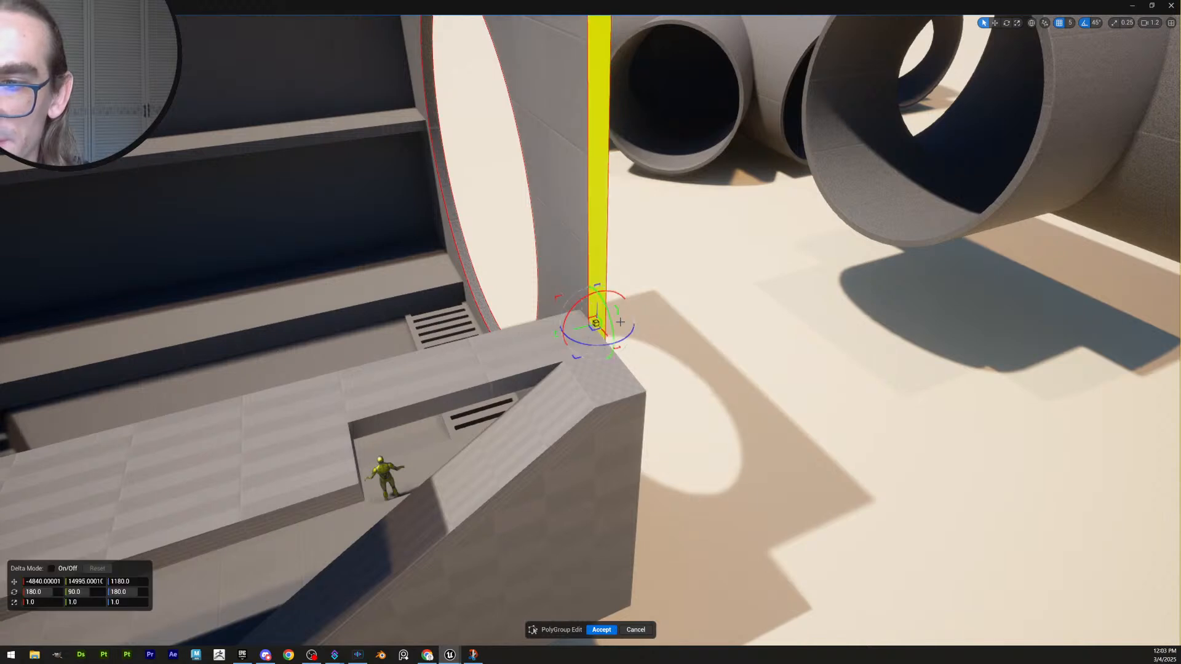
{"action": "key", "text": "shift+e"}
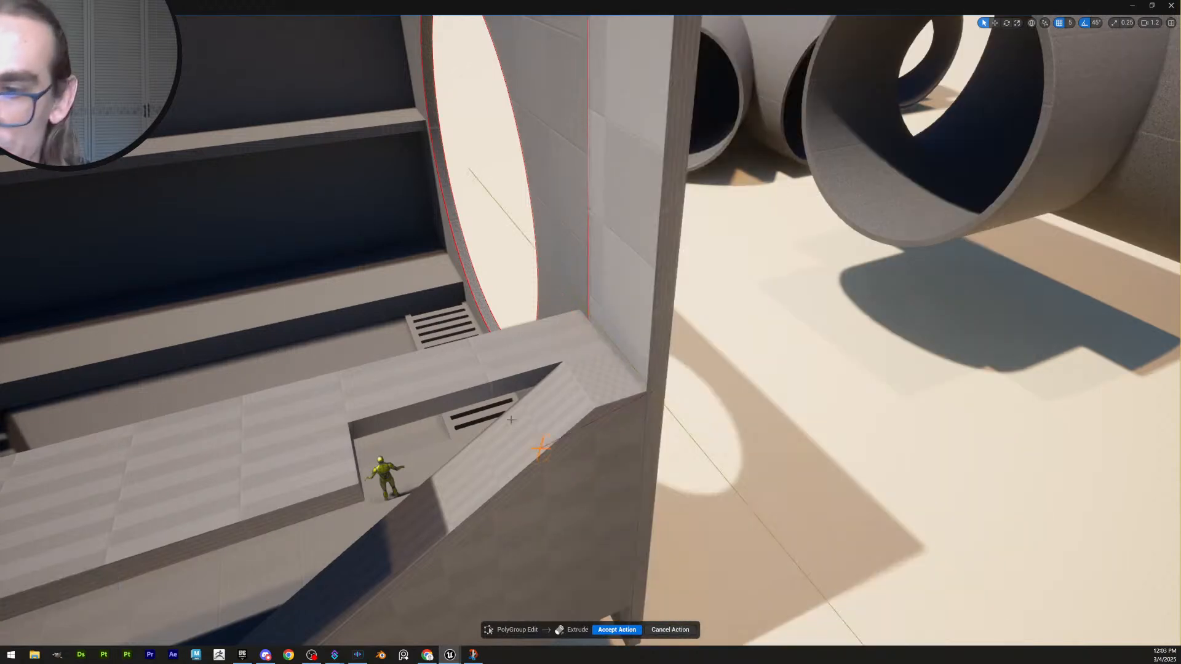
{"action": "left_click", "coordinate": [622, 444]}
{"action": "left_click", "coordinate": [601, 630]}
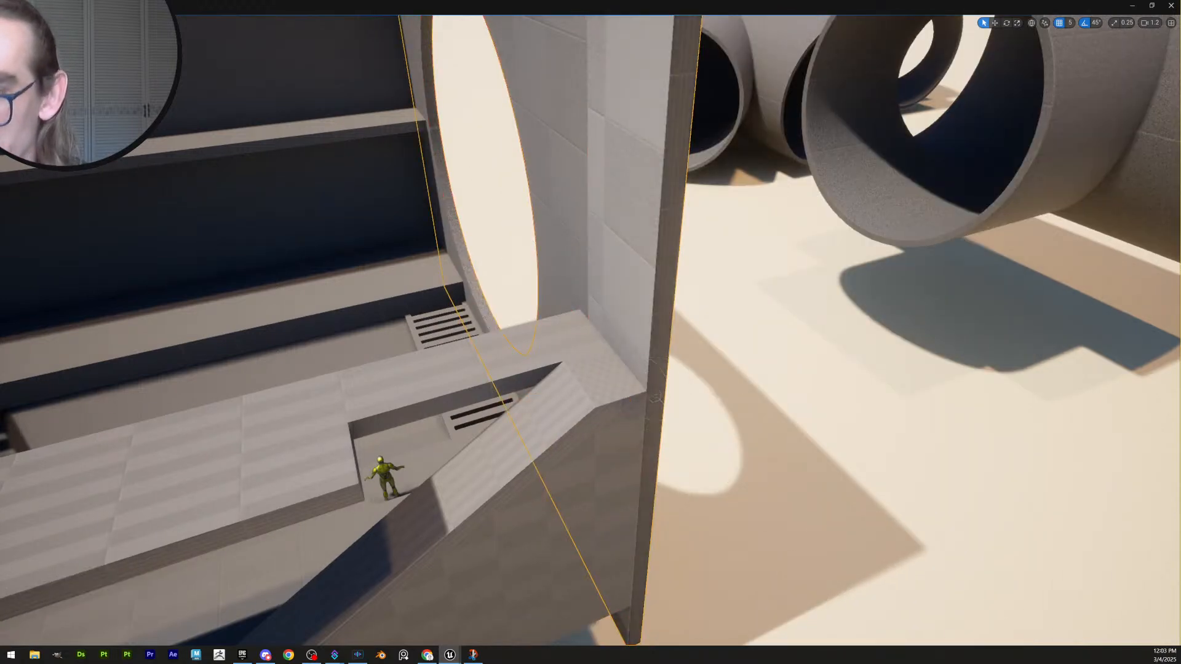
Extrude the matching side face of the opposite end wall past the ledge block and accept the PolyGroup edit
{"action": "right_click_drag", "start_coordinate": [603, 430], "coordinate": [691, 476]}
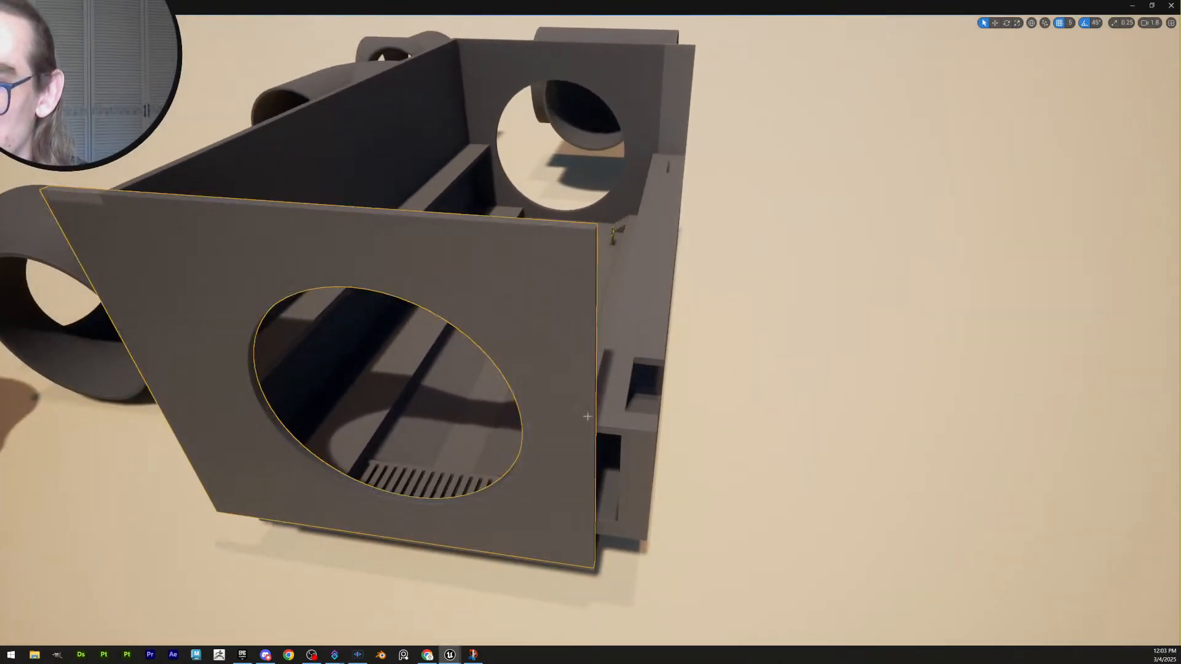
{"action": "right_click_drag", "start_coordinate": [588, 416], "coordinate": [1161, 415]}
{"action": "scroll", "coordinate": [969, 416], "scroll_direction": "down", "scroll_amount": 3}
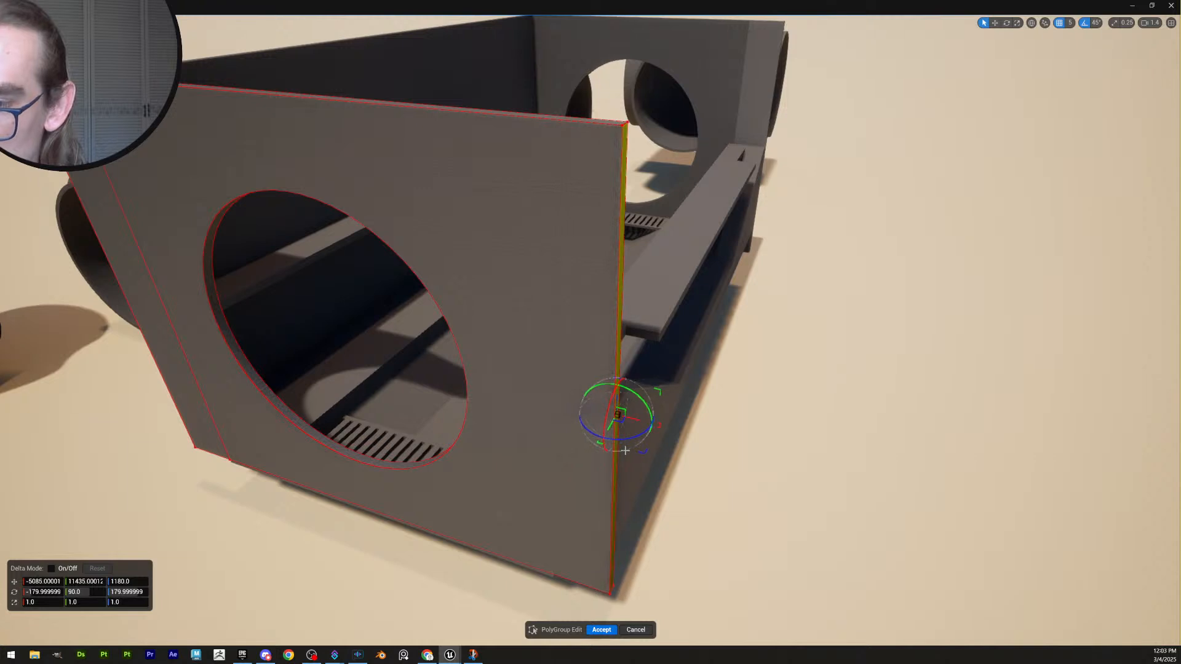
{"action": "right_click_drag", "start_coordinate": [625, 451], "coordinate": [737, 526]}
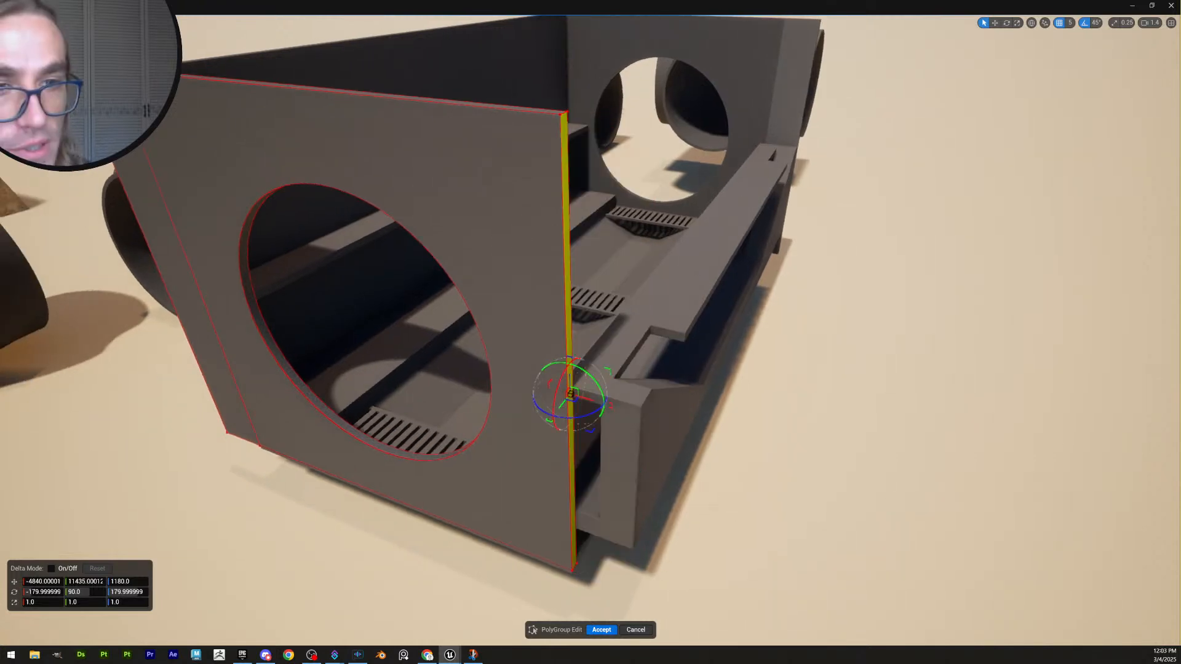
{"action": "key", "text": "shift+e"}
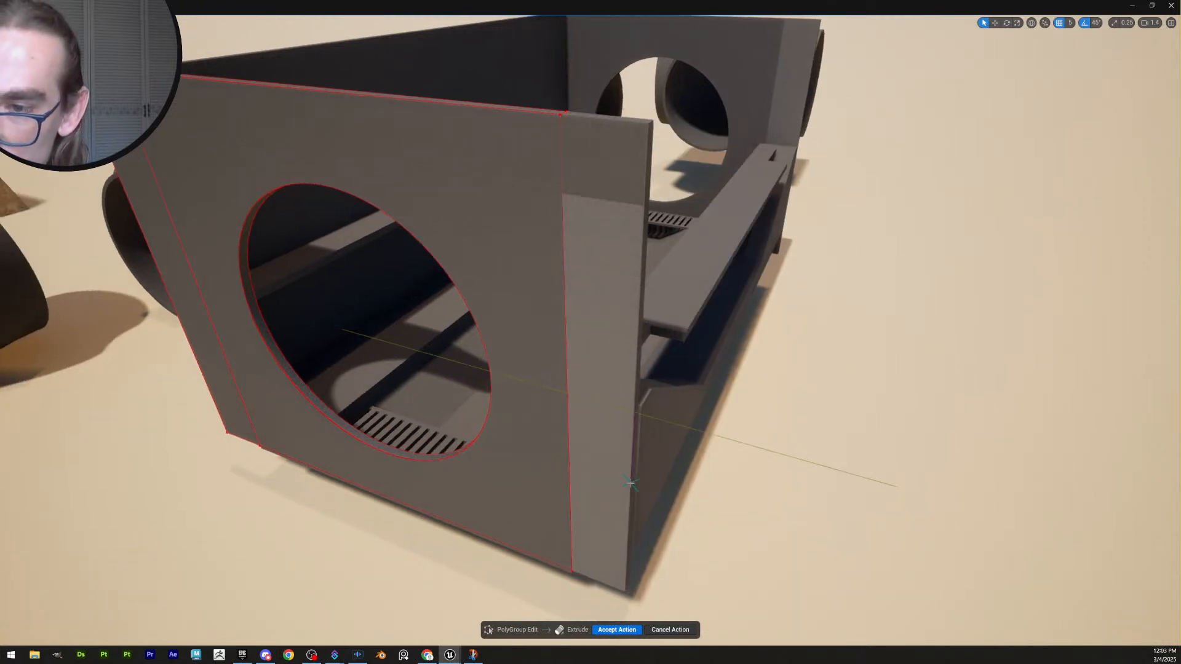
{"action": "right_click_drag", "start_coordinate": [630, 483], "coordinate": [605, 436]}
{"action": "left_click", "coordinate": [621, 487]}
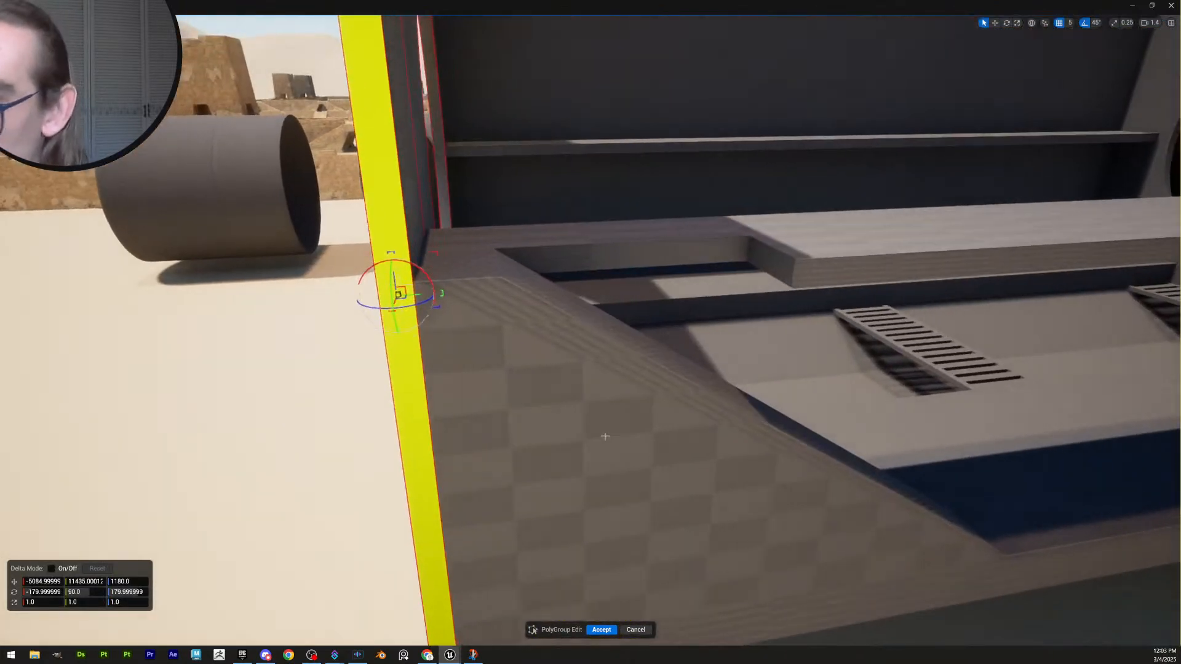
{"action": "left_click", "coordinate": [602, 628]}
Move the long side wall outward until it lines up with the outer edges of both end walls
{"action": "right_click_drag", "start_coordinate": [601, 628], "coordinate": [594, 638]}
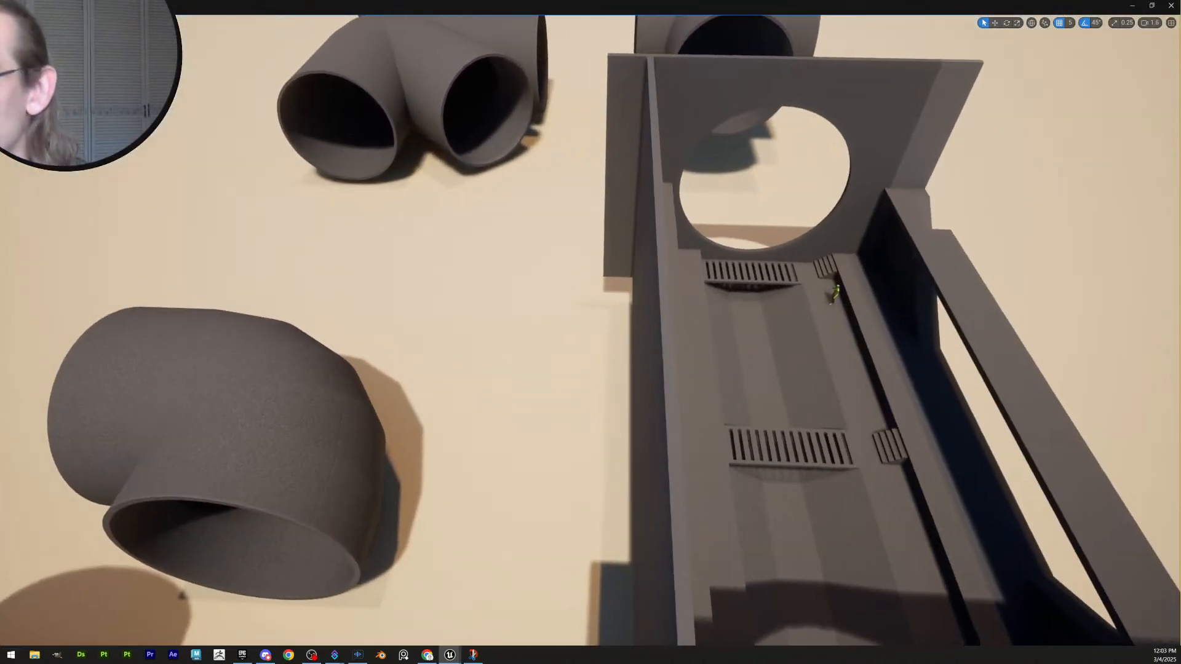
{"action": "mouse_move", "coordinate": [701, 261]}
{"action": "right_mouse_down"}
{"action": "mouse_move", "coordinate": [677, 264]}
{"action": "mouse_move", "coordinate": [701, 260]}
{"action": "mouse_move", "coordinate": [690, 249]}
{"action": "right_mouse_up"}
{"action": "key", "text": "w"}
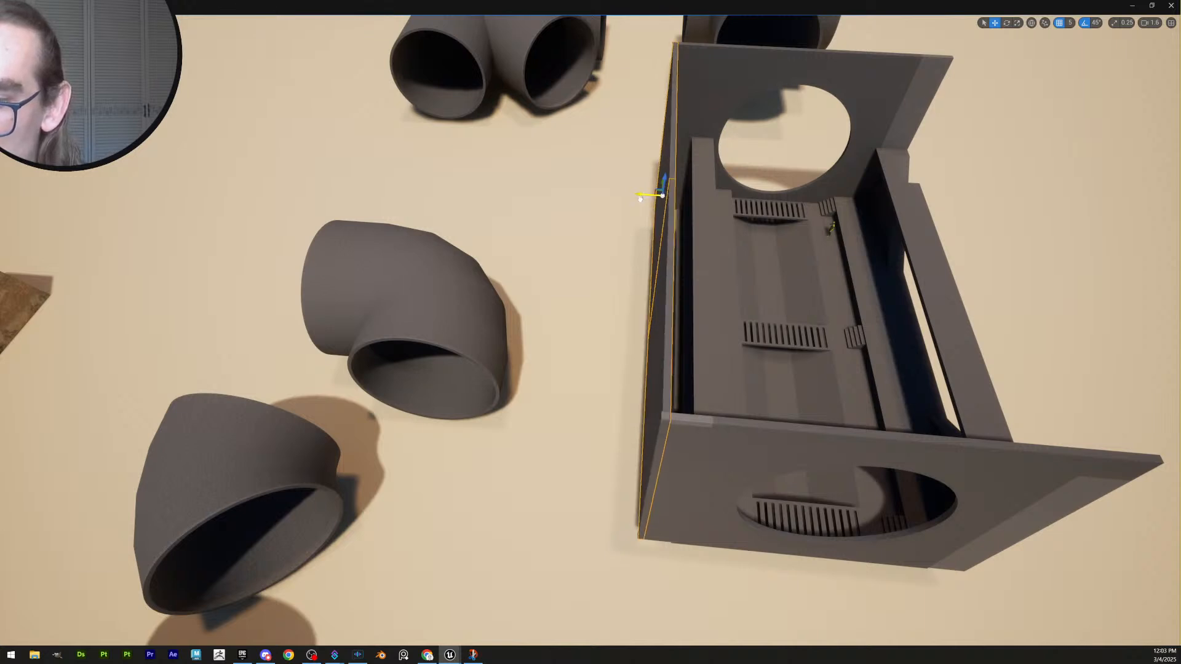
{"action": "key", "text": "d"}
Delete the raised two-piece ledge that runs along the inside of the moved side wall
{"action": "right_click_drag", "start_coordinate": [694, 268], "coordinate": [643, 274]}
{"action": "key", "text": "d"}
{"action": "key", "text": "a"}
{"action": "key", "text": "d"}
{"action": "key", "text": "s"}
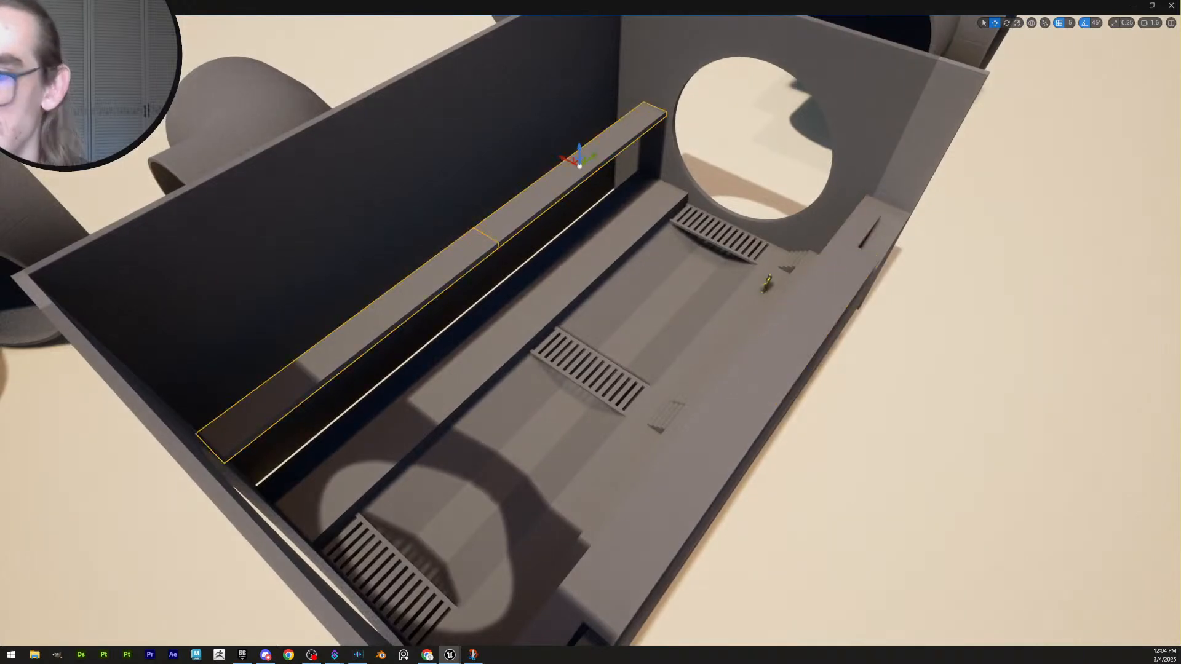
{"action": "key", "text": "Delete"}
Move both lower walkway slabs outward against the long side wall to close the gap, and clear the selection
{"action": "key", "text": "w"}
{"action": "right_click_drag", "start_coordinate": [516, 204], "coordinate": [476, 227]}
{"action": "key", "text": "d"}
{"action": "left_click", "coordinate": [530, 394], "text": "shift"}
{"action": "key", "text": "s"}
{"action": "mouse_move", "coordinate": [530, 394]}
{"action": "right_mouse_down"}
{"action": "mouse_move", "coordinate": [474, 364]}
{"action": "mouse_move", "coordinate": [521, 406]}
{"action": "mouse_move", "coordinate": [536, 404]}
{"action": "right_mouse_up"}
{"action": "key", "text": "w"}
{"action": "key", "text": "w"}
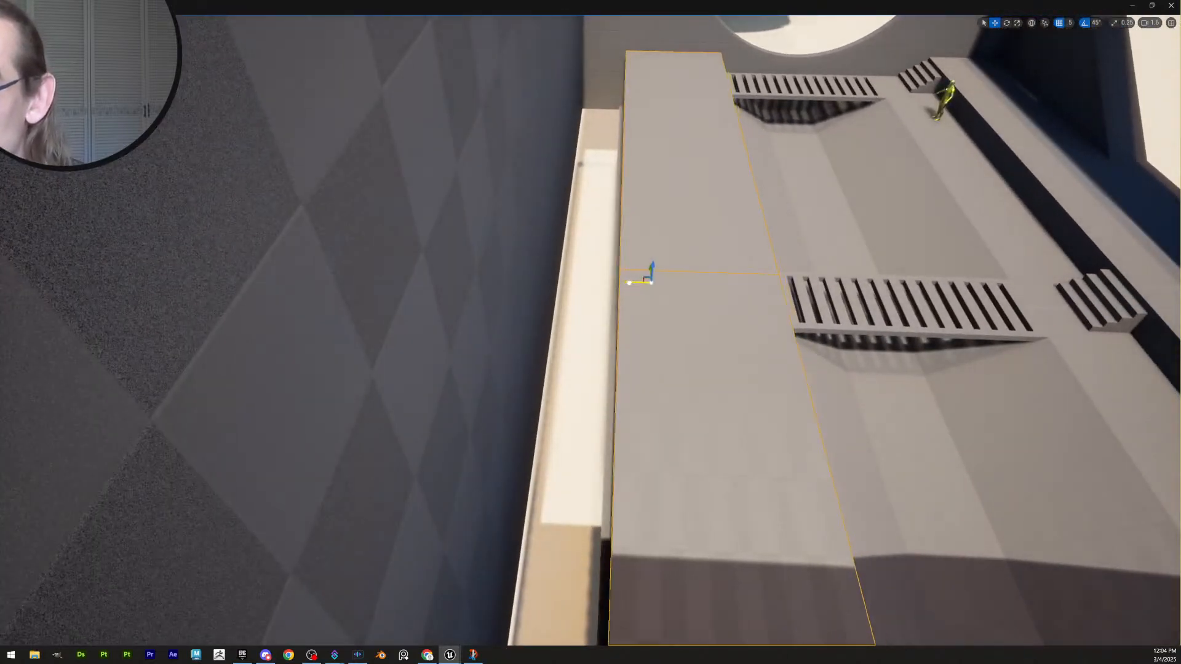
{"action": "key", "text": "s"}
{"action": "right_click_drag", "start_coordinate": [554, 287], "coordinate": [524, 267]}
{"action": "scroll", "coordinate": [554, 287], "scroll_direction": "down", "scroll_amount": 3}
{"action": "key", "text": "w"}
{"action": "key", "text": "w"}
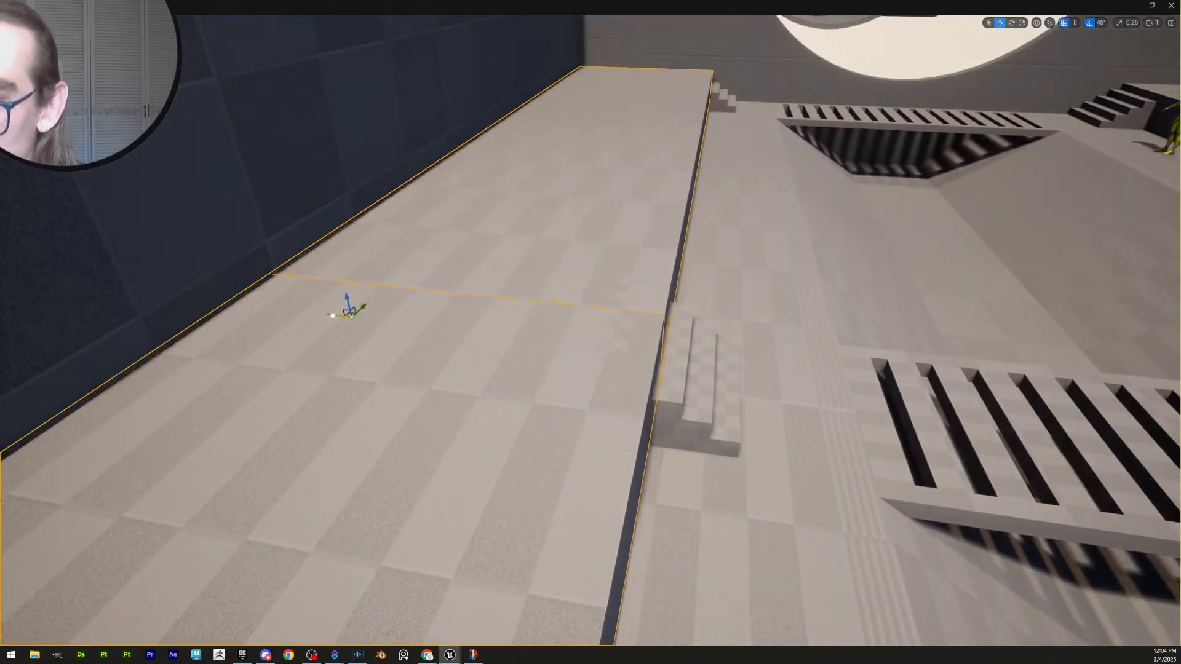
{"action": "key", "text": "Escape"}
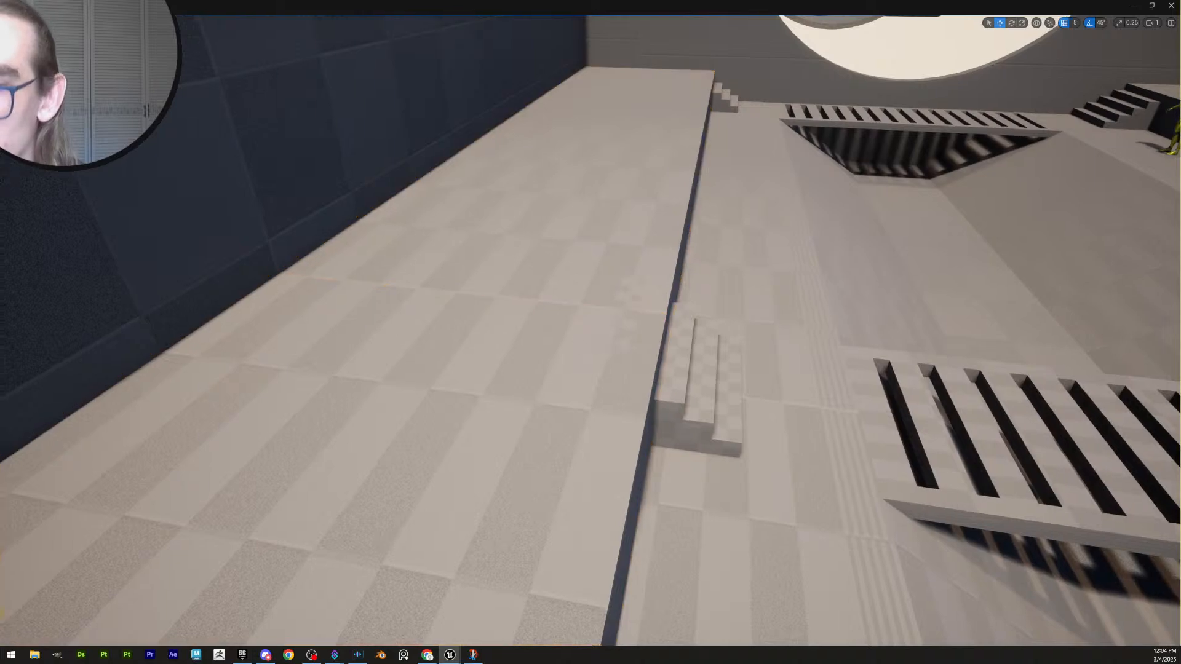
Reselect the two lower walkway slabs and nudge them farther toward the side wall to uncover the full stairs
{"action": "right_click_drag", "start_coordinate": [340, 318], "coordinate": [277, 281]}
{"action": "key", "text": "d"}
{"action": "key", "text": "w"}
{"action": "right_click_drag", "start_coordinate": [526, 308], "coordinate": [526, 339]}
{"action": "left_click", "coordinate": [526, 339]}
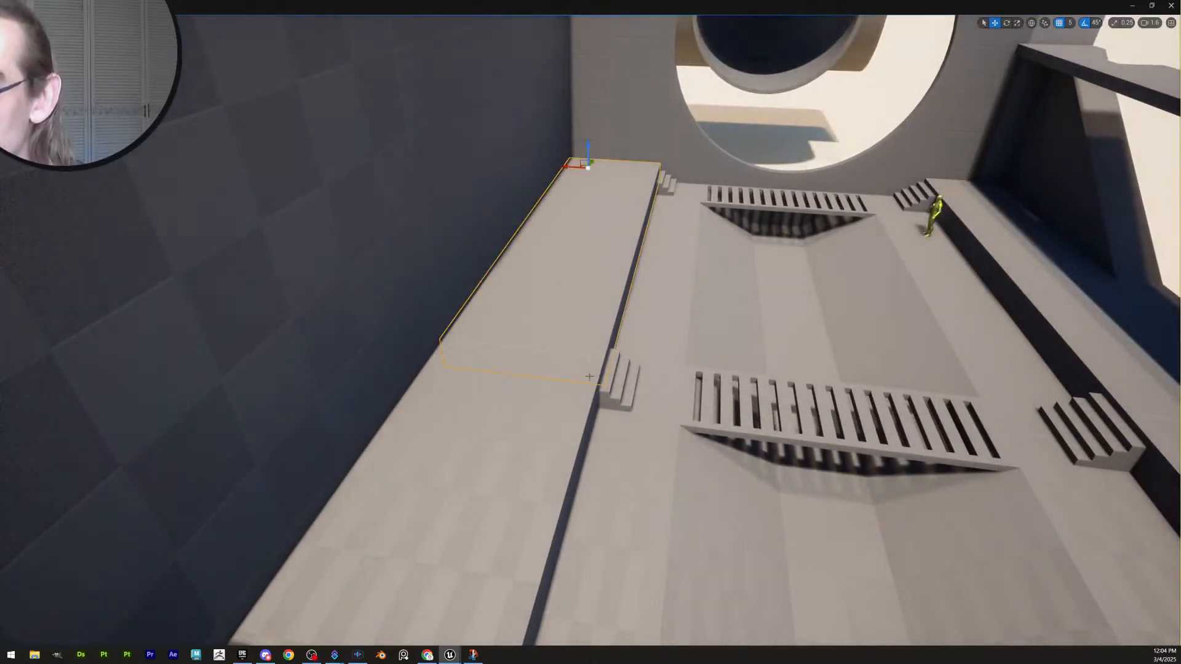
{"action": "left_click", "coordinate": [569, 401], "text": "shift"}
{"action": "key", "text": "w"}
{"action": "mouse_move", "coordinate": [434, 278]}
{"action": "right_mouse_down"}
{"action": "mouse_move", "coordinate": [425, 290]}
{"action": "mouse_move", "coordinate": [421, 281]}
{"action": "right_mouse_up"}
{"action": "scroll", "coordinate": [423, 282], "scroll_direction": "down", "scroll_amount": 3}
{"action": "key", "text": "s"}
{"action": "left_click_drag", "start_coordinate": [436, 277], "coordinate": [416, 279]}
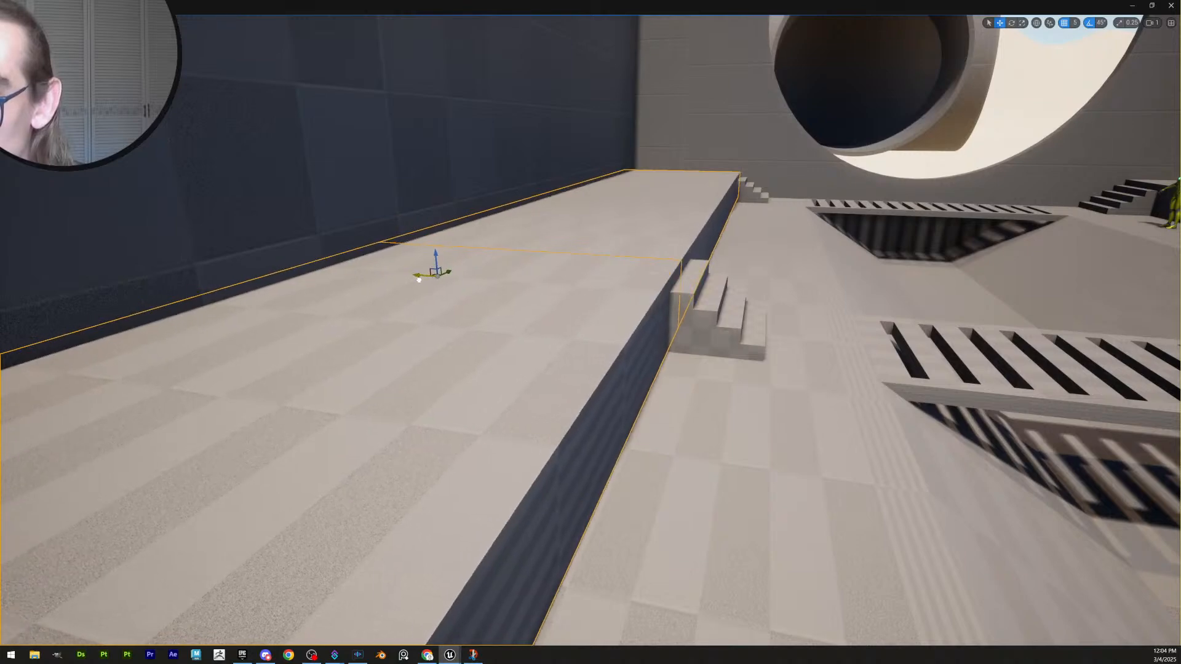
{"action": "key", "text": "s"}
{"action": "right_click_drag", "start_coordinate": [625, 322], "coordinate": [631, 357]}
{"action": "key", "text": "Escape"}
Bring the second long side wall and the cross bridge back into view
{"action": "scroll", "coordinate": [625, 339], "scroll_direction": "up", "scroll_amount": 4}
{"action": "key", "text": "s"}
{"action": "right_click_drag", "start_coordinate": [517, 280], "coordinate": [538, 297]}
{"action": "key", "text": "w"}
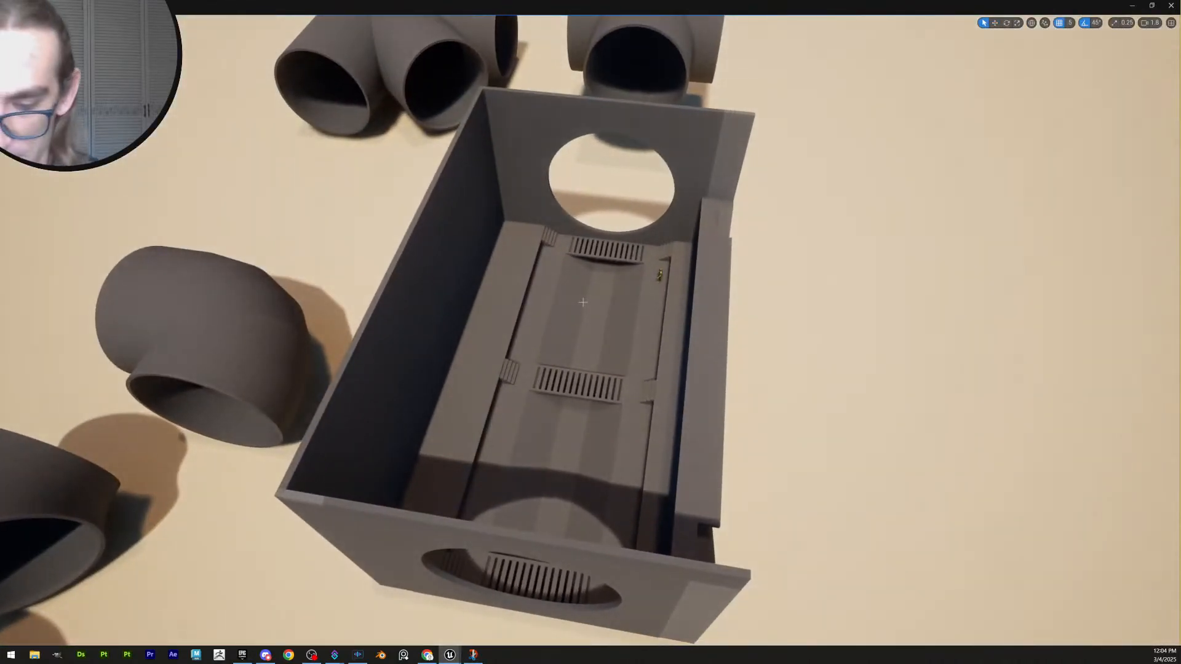
{"action": "key", "text": "a"}
{"action": "right_click_drag", "start_coordinate": [758, 291], "coordinate": [671, 294]}
{"action": "key", "text": "w"}
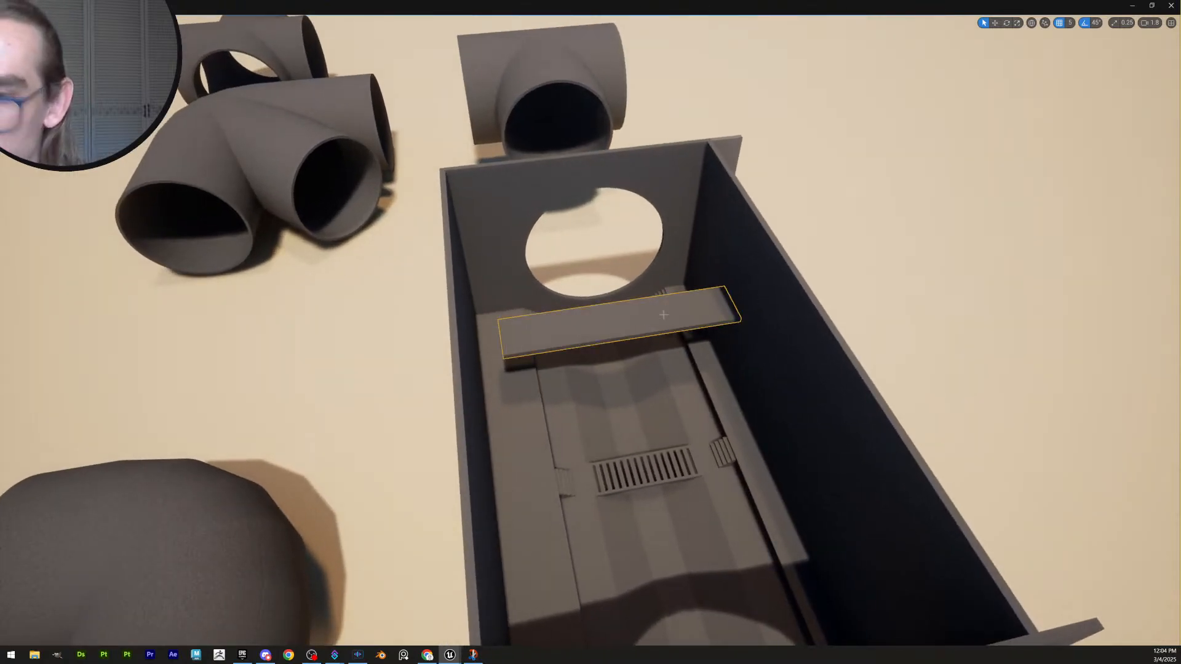
Move the second long side wall outward to the outer edges of the end walls and deselect it
{"action": "key", "text": "d"}
{"action": "right_click_drag", "start_coordinate": [831, 394], "coordinate": [685, 414]}
{"action": "key", "text": "w"}
{"action": "key", "text": "w"}
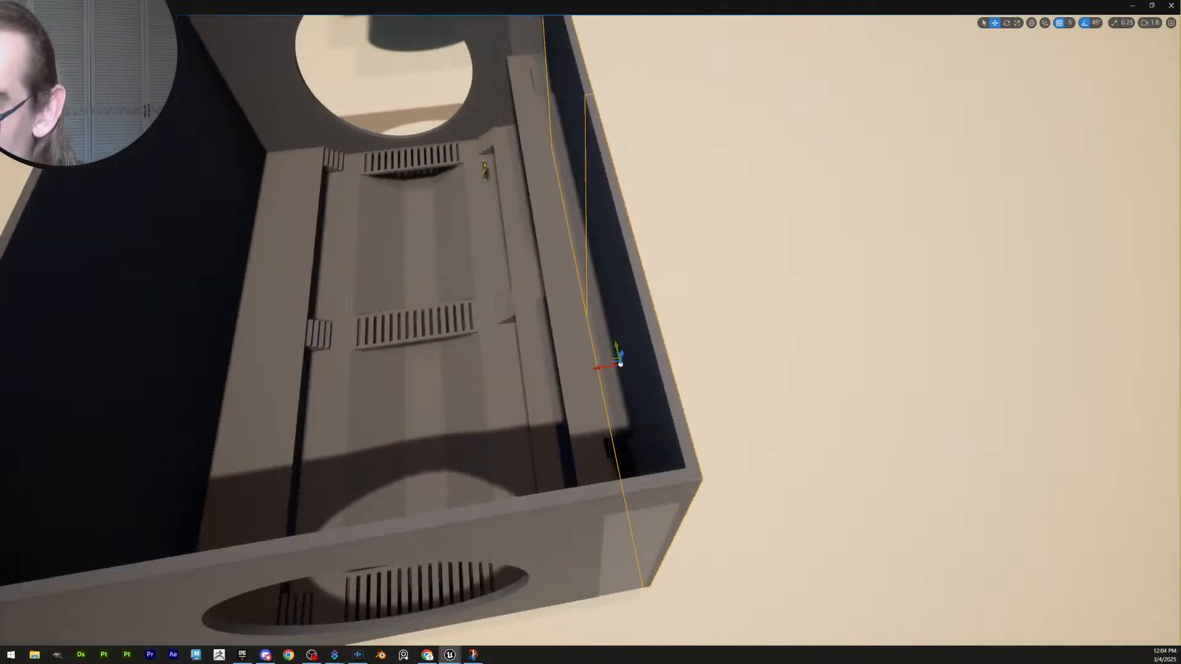
{"action": "right_click_drag", "start_coordinate": [590, 388], "coordinate": [671, 363]}
{"action": "key", "text": "a"}
{"action": "key", "text": "q"}
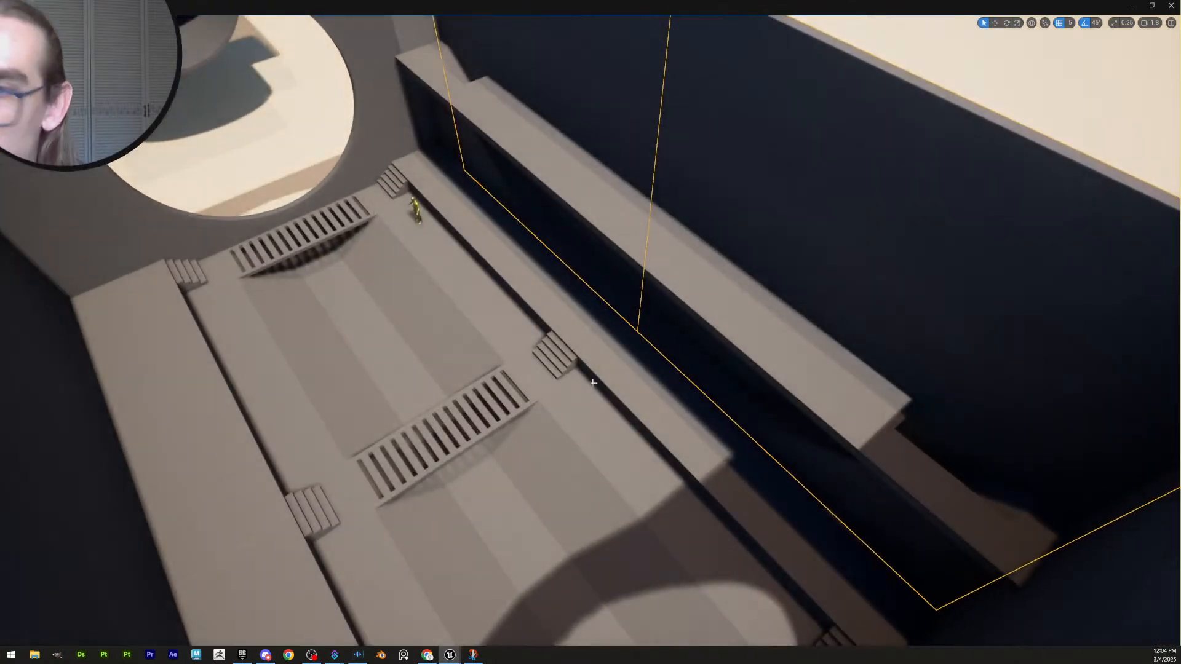
{"action": "key", "text": "Escape"}
Inspect the lower walkway and the space beneath the raised ledge along the second side wall
{"action": "right_click_drag", "start_coordinate": [591, 387], "coordinate": [660, 352]}
{"action": "key", "text": "w"}
{"action": "scroll", "coordinate": [590, 308], "scroll_direction": "down", "scroll_amount": 3}
{"action": "key", "text": "d"}
{"action": "key", "text": "e"}
{"action": "scroll", "coordinate": [591, 307], "scroll_direction": "down", "scroll_amount": 5}
{"action": "key", "text": "q"}
{"action": "key", "text": "e"}
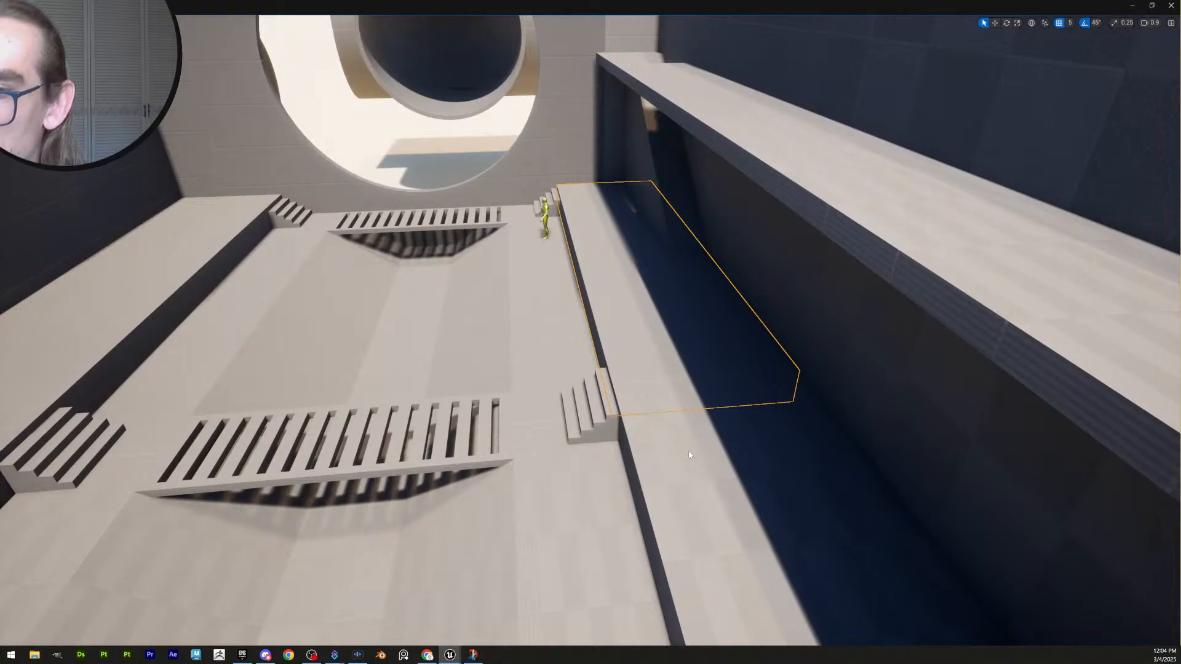
{"action": "key", "text": "s"}
{"action": "right_click_drag", "start_coordinate": [675, 427], "coordinate": [812, 462]}
{"action": "key", "text": "d"}
{"action": "key", "text": "e"}
{"action": "key", "text": "a"}
{"action": "key", "text": "Delete"}
{"action": "key", "text": "s"}
{"action": "scroll", "coordinate": [652, 394], "scroll_direction": "up", "scroll_amount": 1}
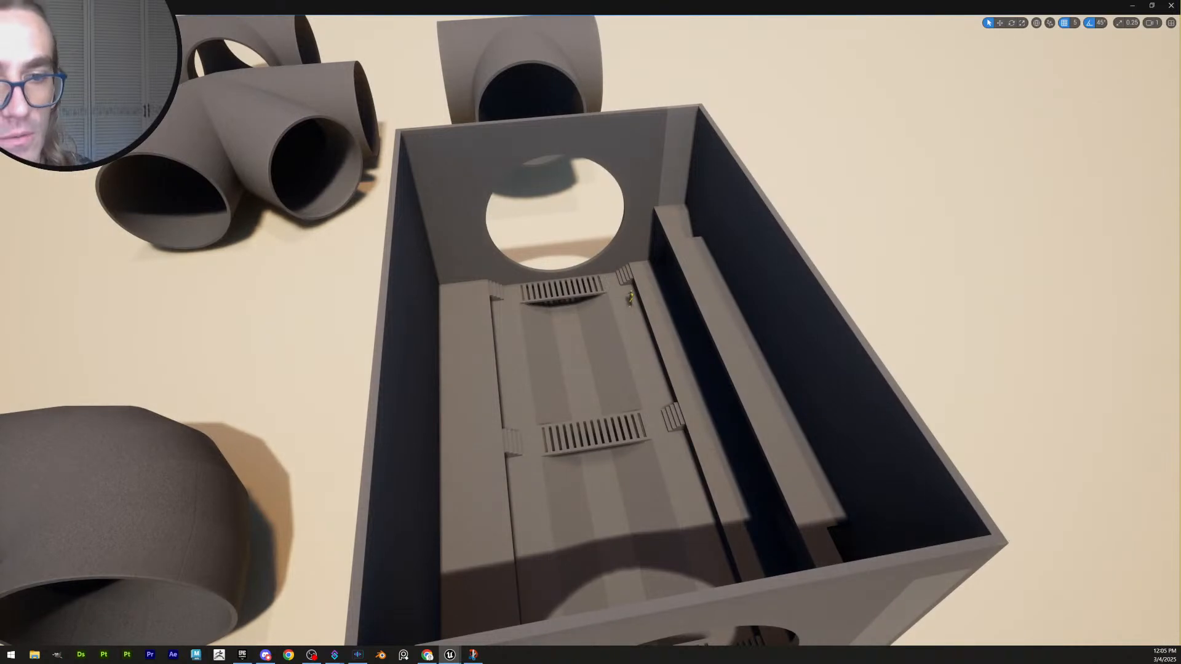
Save the level and restore the cross bridge that spans the chamber
{"action": "key", "text": "ctrl+s"}
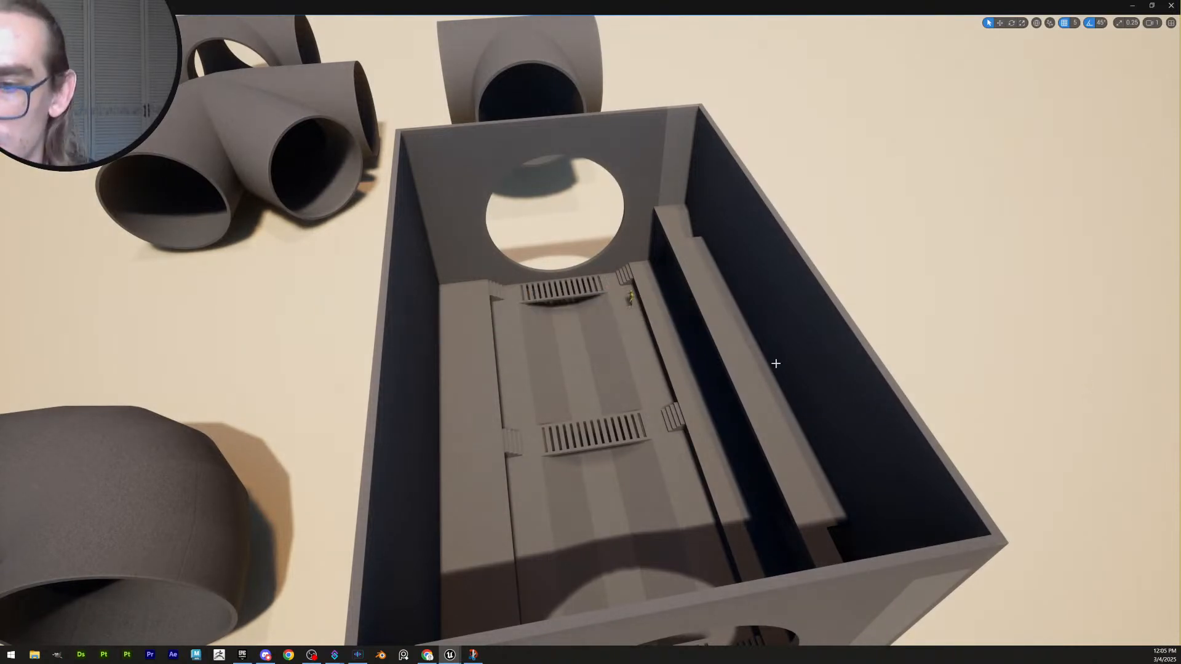
{"action": "right_click_drag", "start_coordinate": [776, 364], "coordinate": [800, 378]}
{"action": "key", "text": "ctrl+z"}
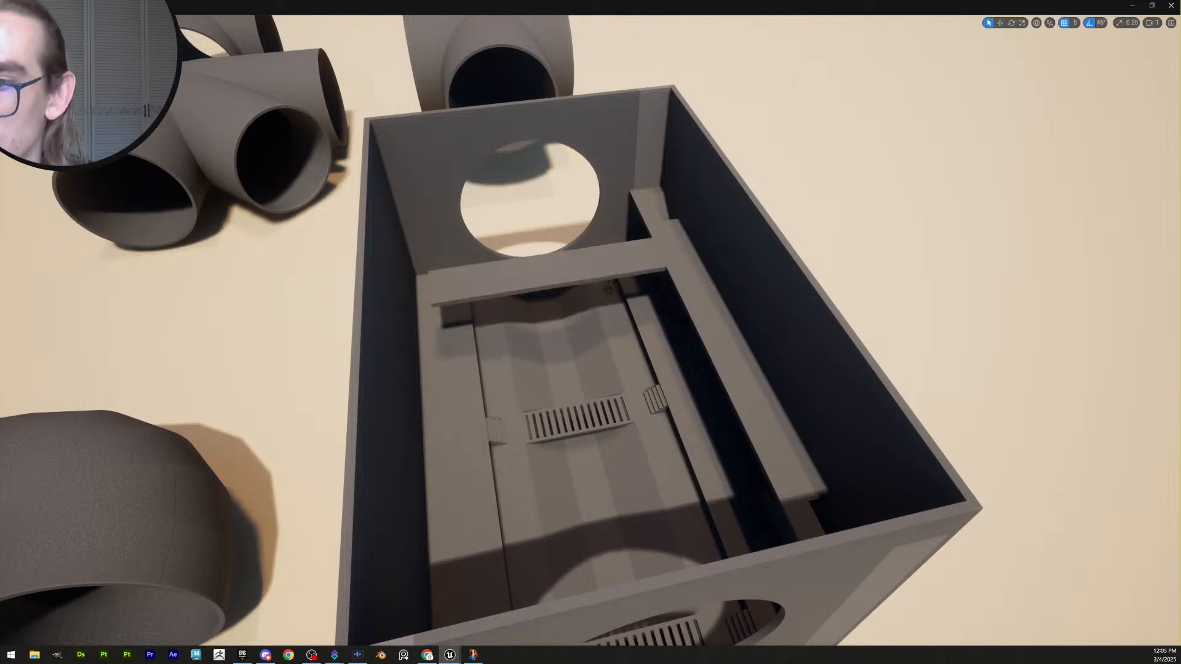
Select the cross bridge and examine how its ends meet the raised ledge and the opposite side wall
{"action": "right_click_drag", "start_coordinate": [615, 295], "coordinate": [638, 323]}
{"action": "left_click", "coordinate": [597, 284]}
{"action": "key", "text": "r"}
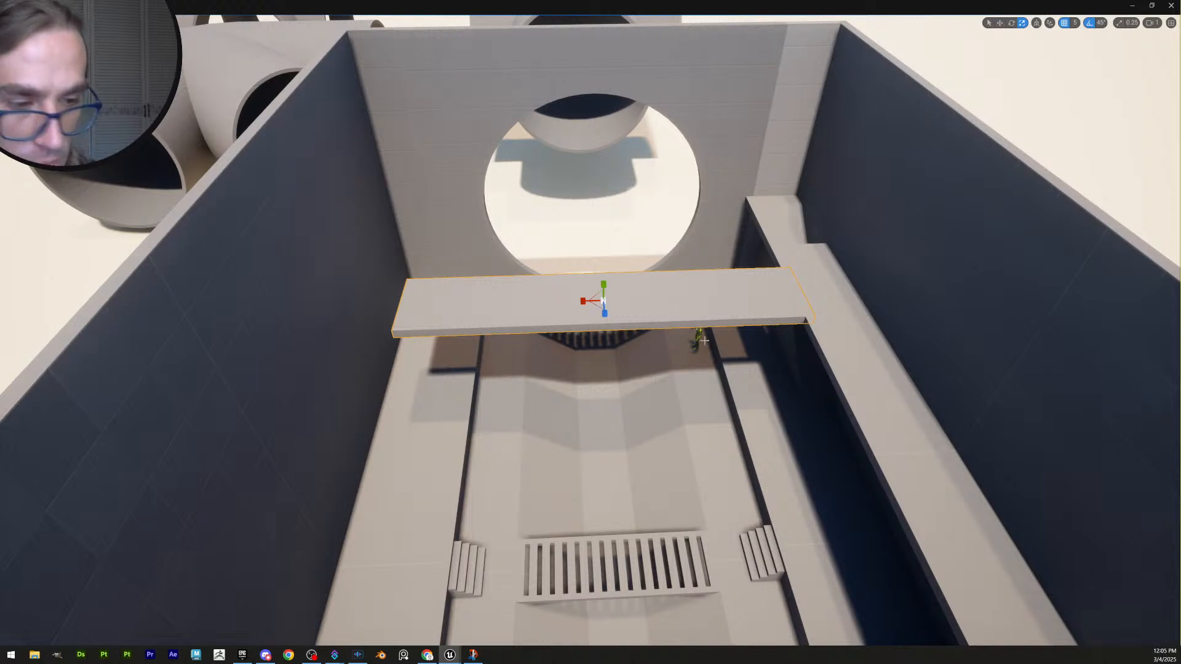
{"action": "right_click_drag", "start_coordinate": [704, 340], "coordinate": [699, 344]}
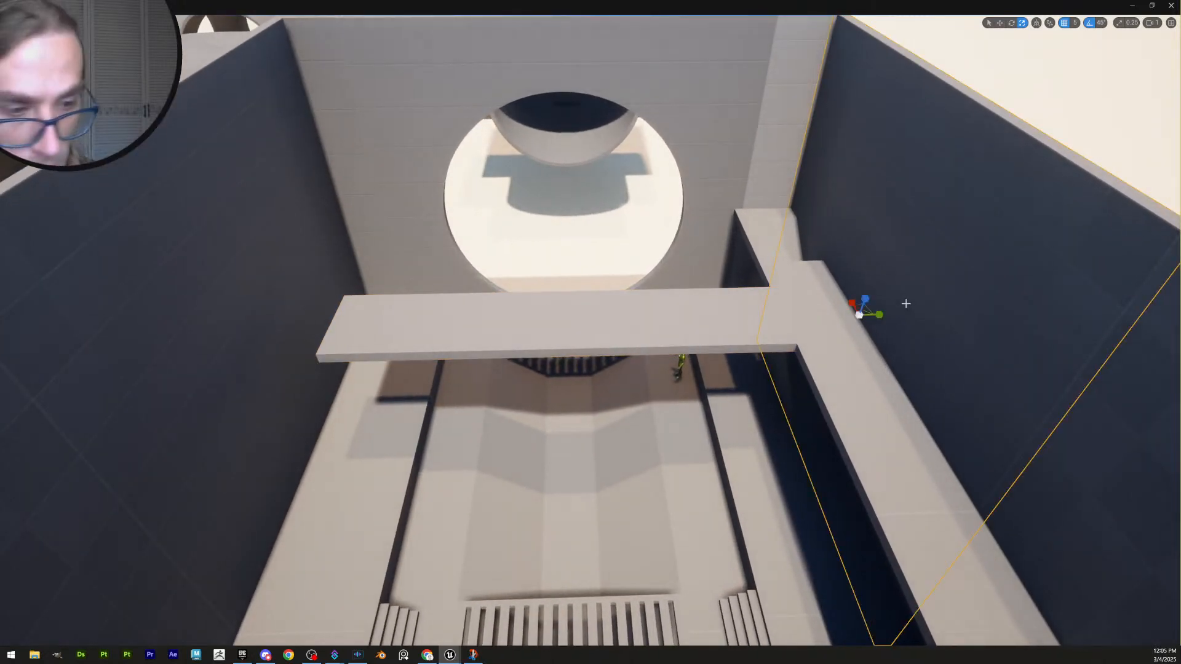
{"action": "left_click", "coordinate": [738, 326]}
{"action": "right_click_drag", "start_coordinate": [755, 338], "coordinate": [756, 339]}
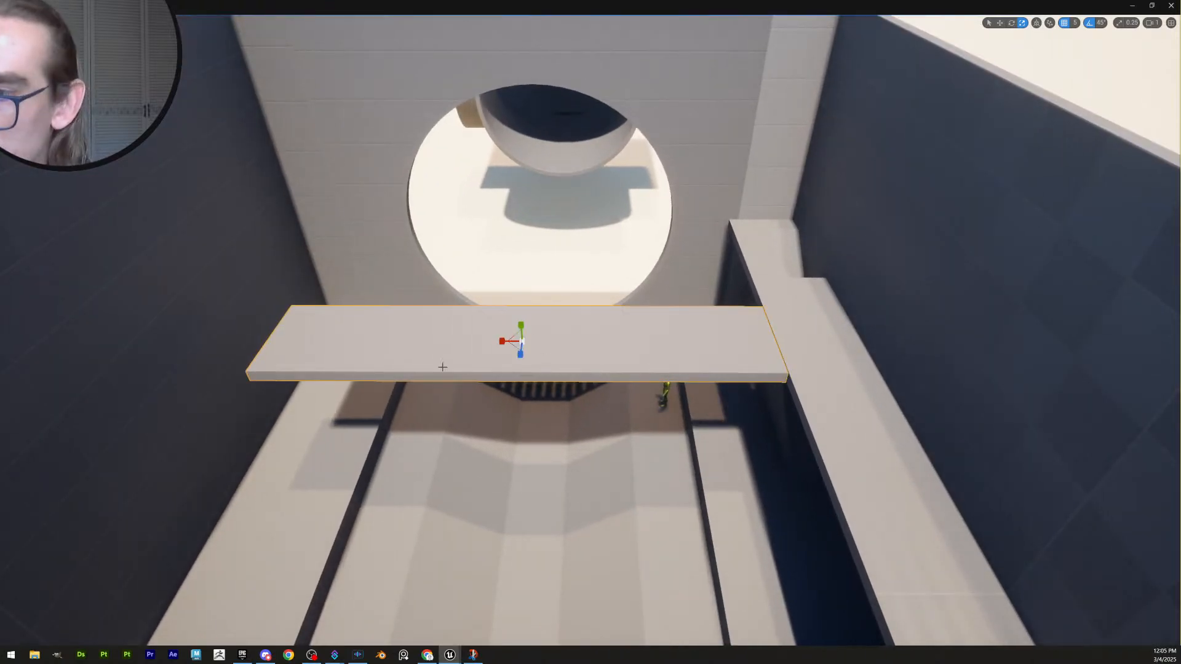
{"action": "right_click_drag", "start_coordinate": [609, 374], "coordinate": [612, 375]}
{"action": "key", "text": "q"}
{"action": "scroll", "coordinate": [612, 374], "scroll_direction": "up", "scroll_amount": 3}
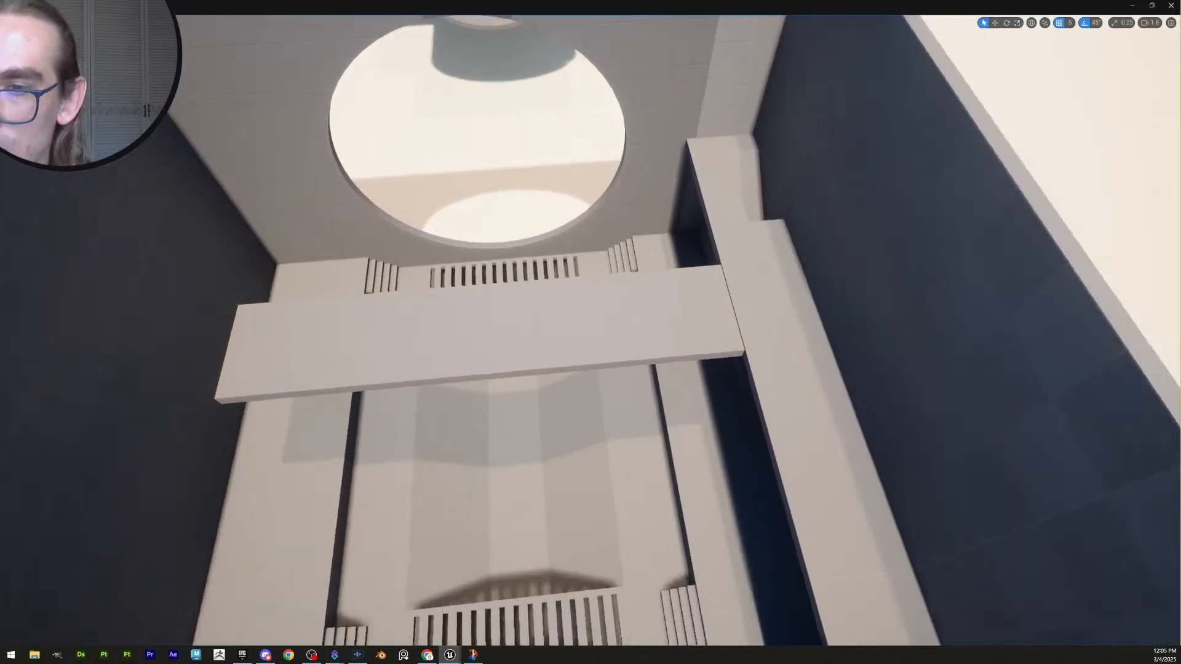
Try to duplicate the raised ledge pieces and their supports across to the opposite side wall
{"action": "right_click_drag", "start_coordinate": [743, 317], "coordinate": [743, 319]}
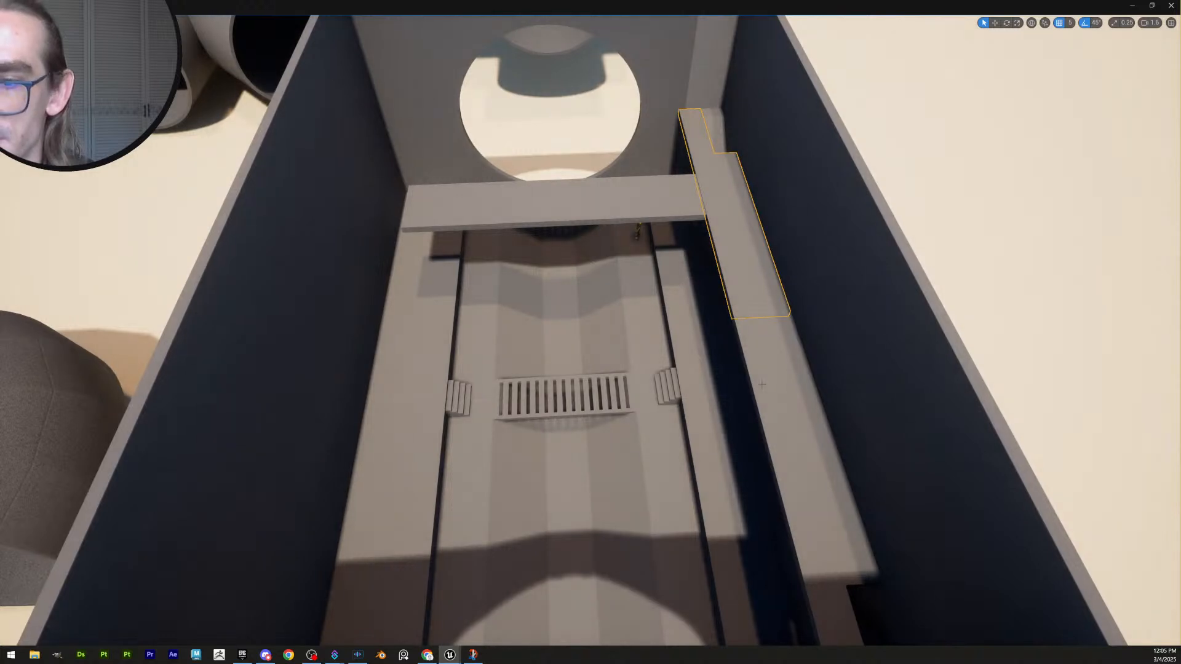
{"action": "right_click_drag", "start_coordinate": [732, 187], "coordinate": [777, 290]}
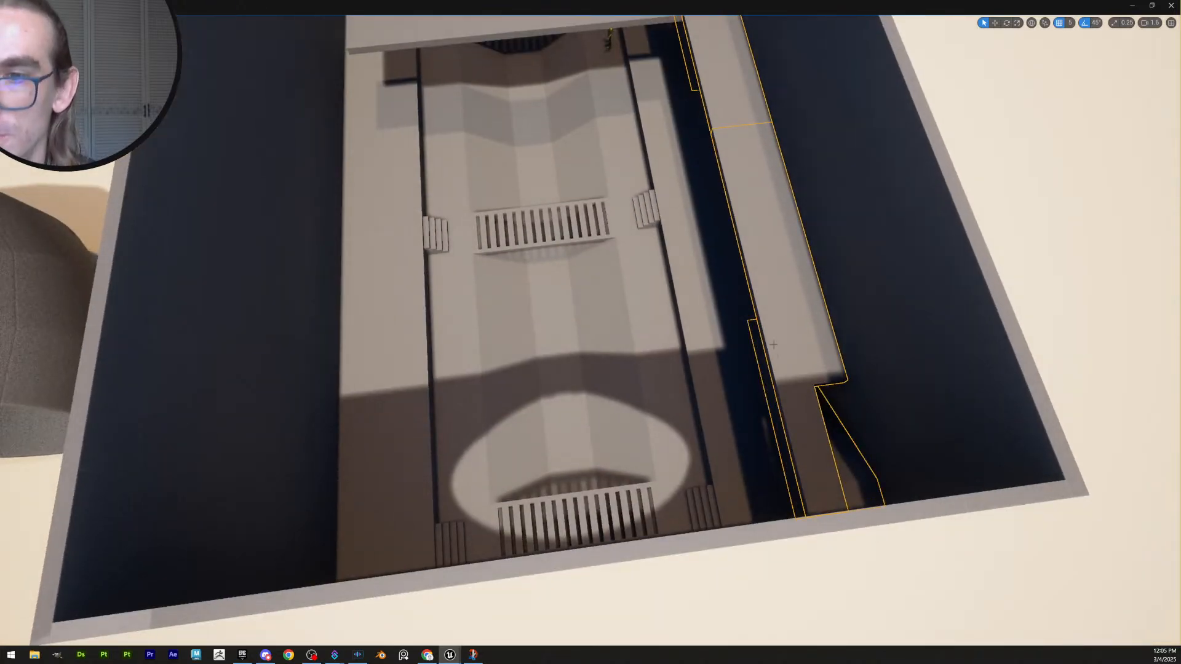
{"action": "key", "text": "w"}
{"action": "right_click_drag", "start_coordinate": [773, 344], "coordinate": [777, 564]}
{"action": "left_click_drag", "start_coordinate": [736, 515], "coordinate": [439, 519], "text": "alt"}
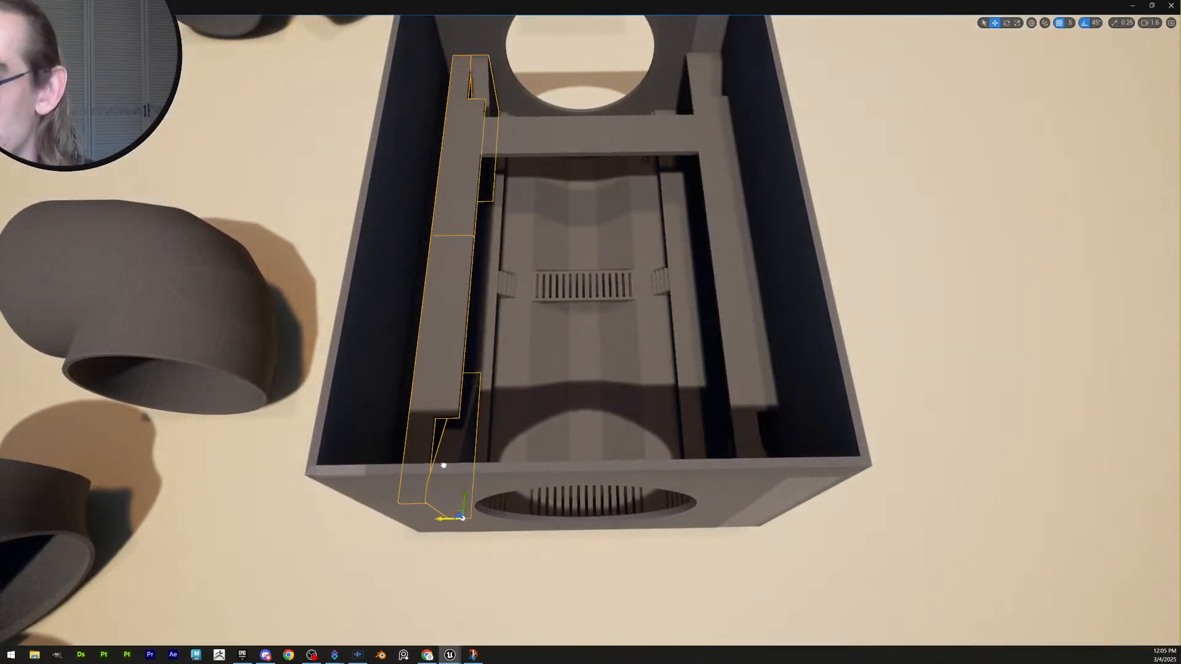
{"action": "right_click_drag", "start_coordinate": [441, 518], "coordinate": [393, 516]}
{"action": "key", "text": "ctrl+z"}
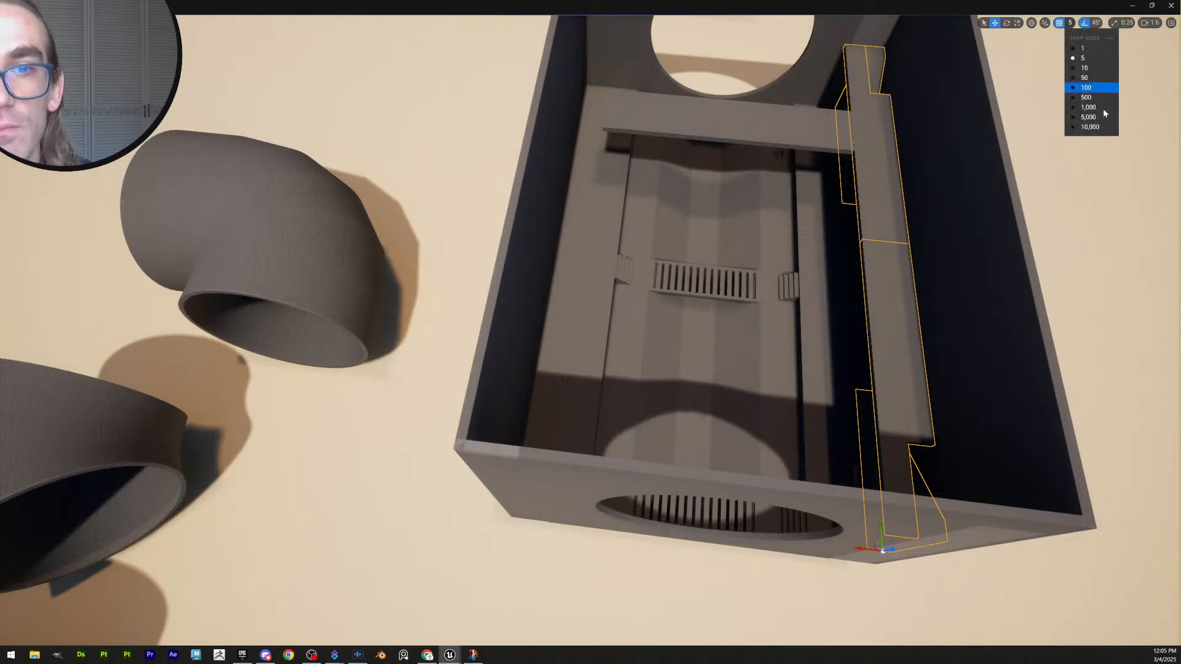
Set the position grid snap to 10 and place a duplicate of the raised ledge and supports against the opposite side wall
{"action": "left_click_drag", "start_coordinate": [866, 550], "coordinate": [541, 440], "text": "alt"}
{"action": "right_click_drag", "start_coordinate": [541, 440], "coordinate": [455, 492]}
{"action": "key", "text": "w"}
{"action": "scroll", "coordinate": [541, 441], "scroll_direction": "down", "scroll_amount": 2}
{"action": "left_click_drag", "start_coordinate": [651, 507], "coordinate": [644, 508]}
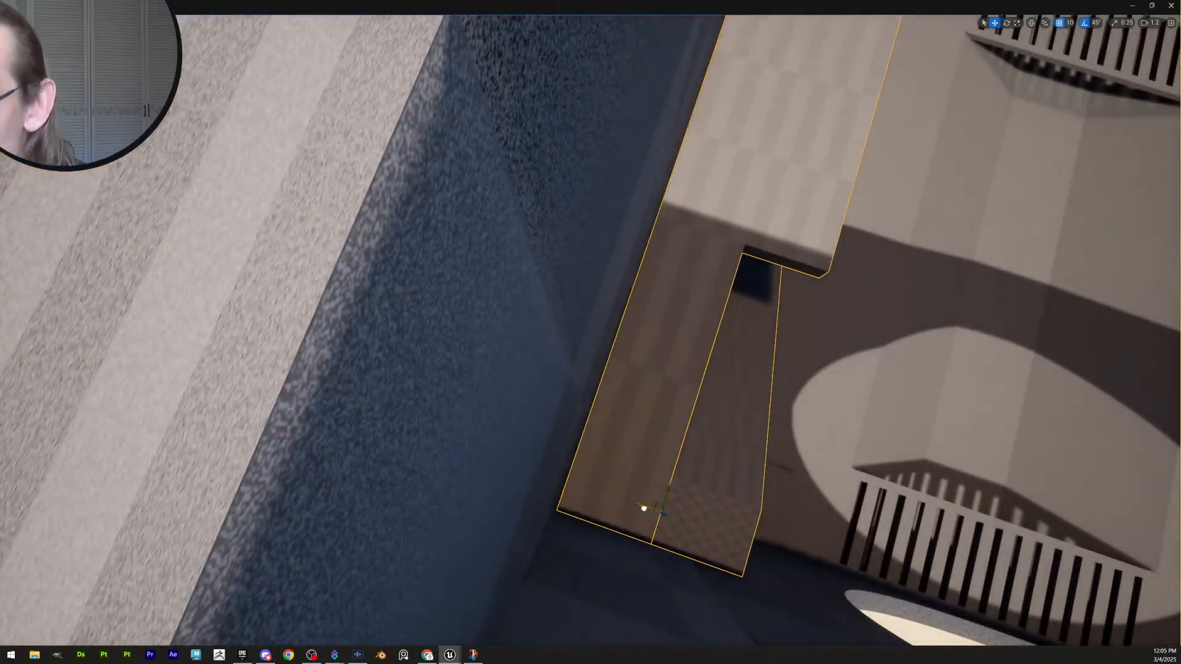
Try to mirror the duplicated ledge and supports along the chamber's length and shift them back inside the walls
{"action": "key", "text": "s"}
{"action": "right_click_drag", "start_coordinate": [641, 508], "coordinate": [532, 425]}
{"action": "key", "text": "w"}
{"action": "mouse_move", "coordinate": [650, 317]}
{"action": "right_mouse_down"}
{"action": "mouse_move", "coordinate": [651, 369]}
{"action": "mouse_move", "coordinate": [650, 320]}
{"action": "right_mouse_up"}
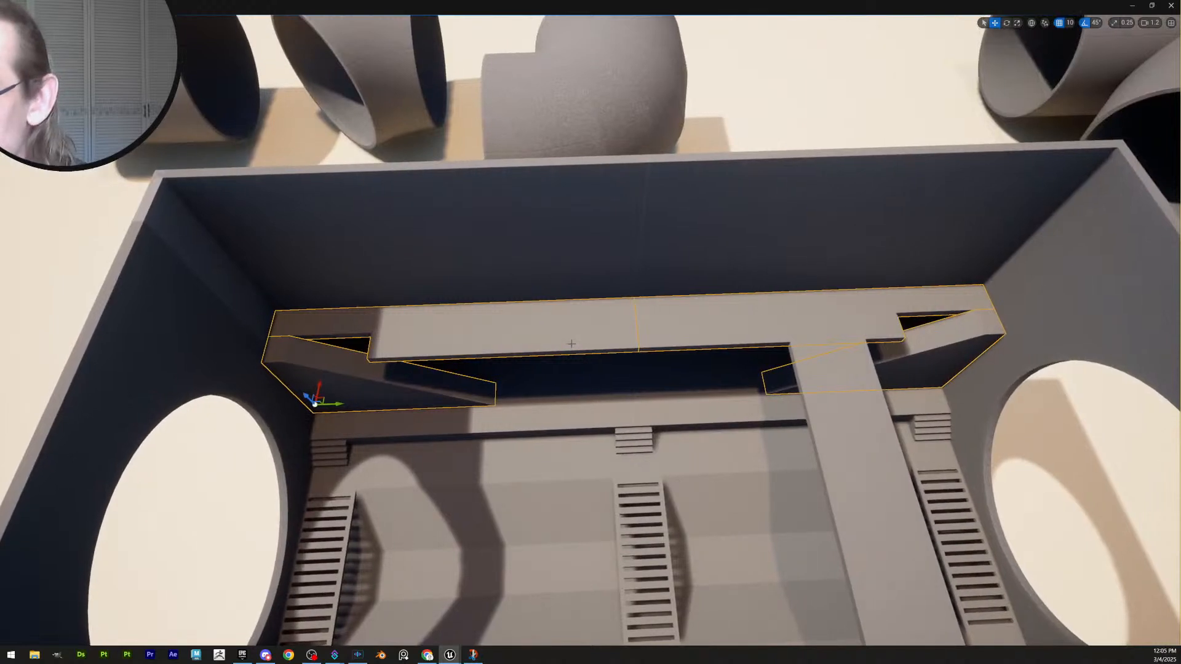
{"action": "right_click", "coordinate": [651, 318]}
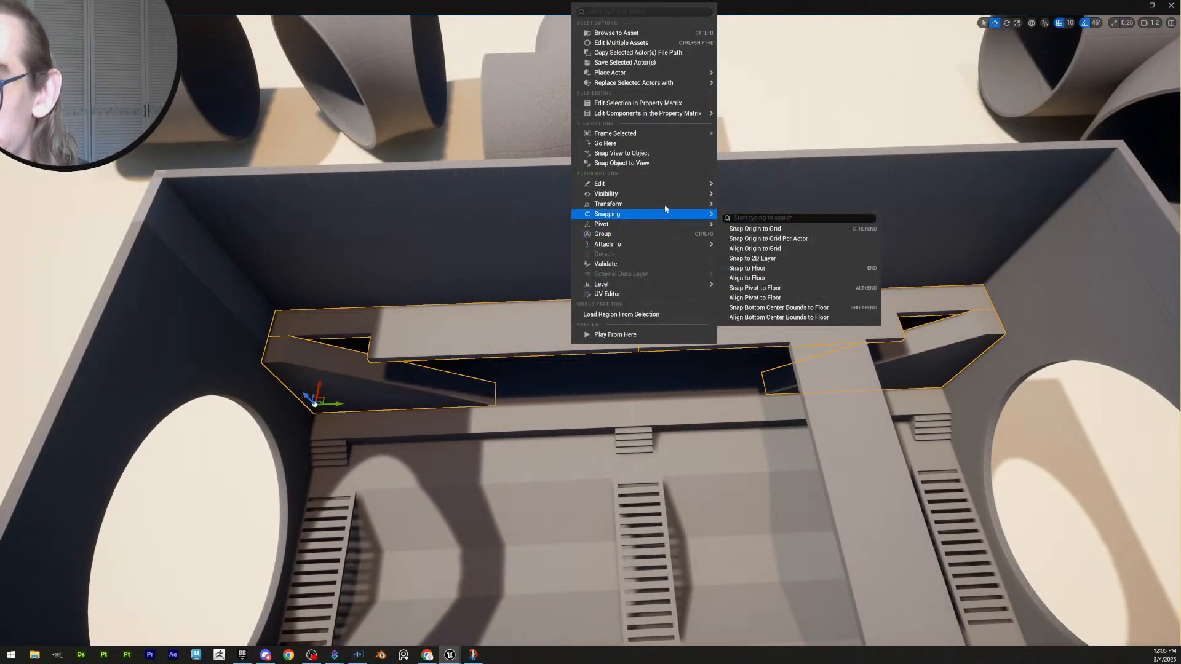
{"action": "mouse_move", "coordinate": [664, 205]}
{"action": "left_click", "coordinate": [761, 232]}
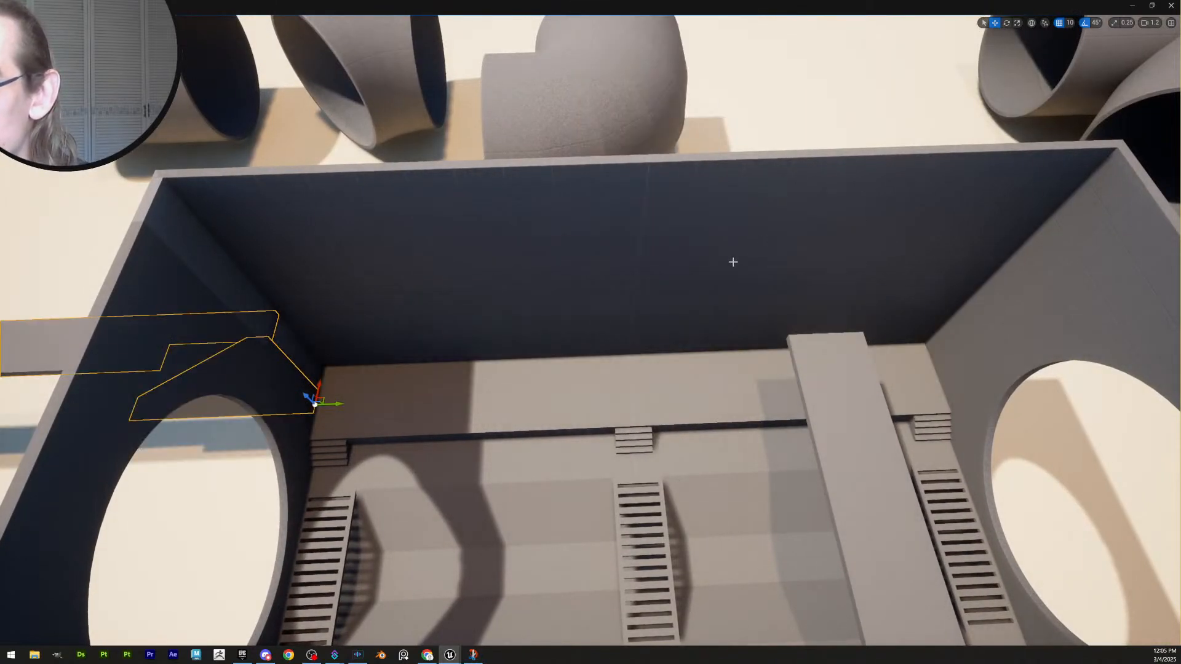
{"action": "left_click_drag", "start_coordinate": [332, 403], "coordinate": [1004, 436]}
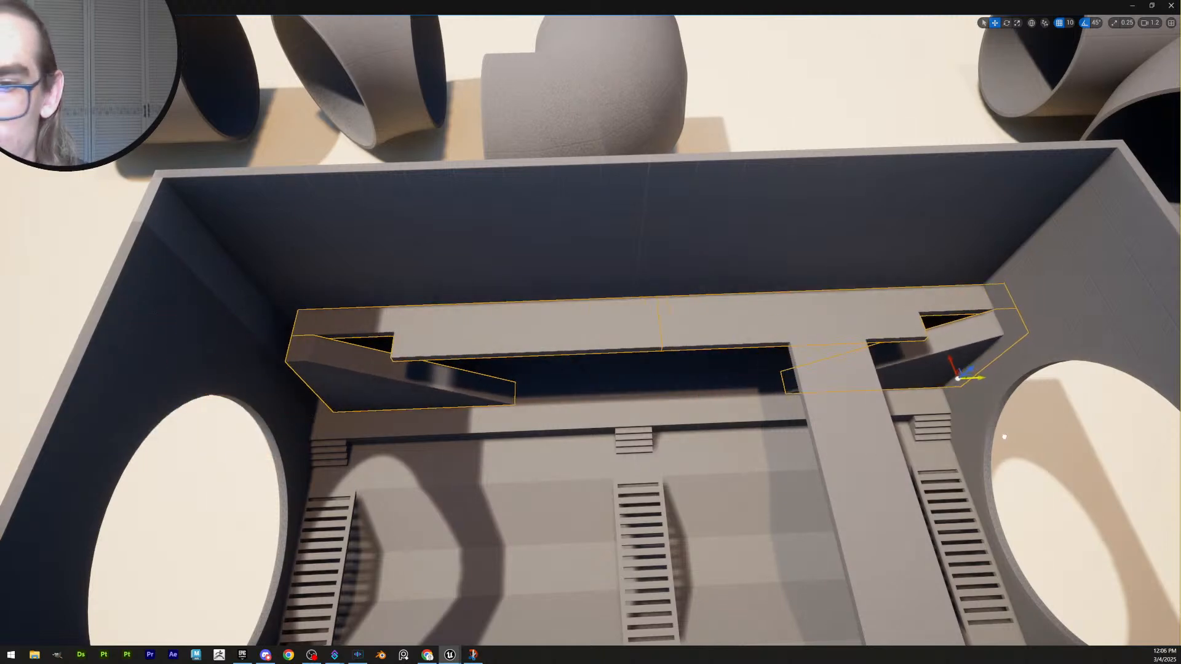
{"action": "mouse_move", "coordinate": [981, 433]}
{"action": "right_mouse_down"}
{"action": "mouse_move", "coordinate": [990, 492]}
{"action": "mouse_move", "coordinate": [979, 431]}
{"action": "right_mouse_up"}
{"action": "key", "text": "ctrl+z"}
{"action": "key", "text": "ctrl+y"}
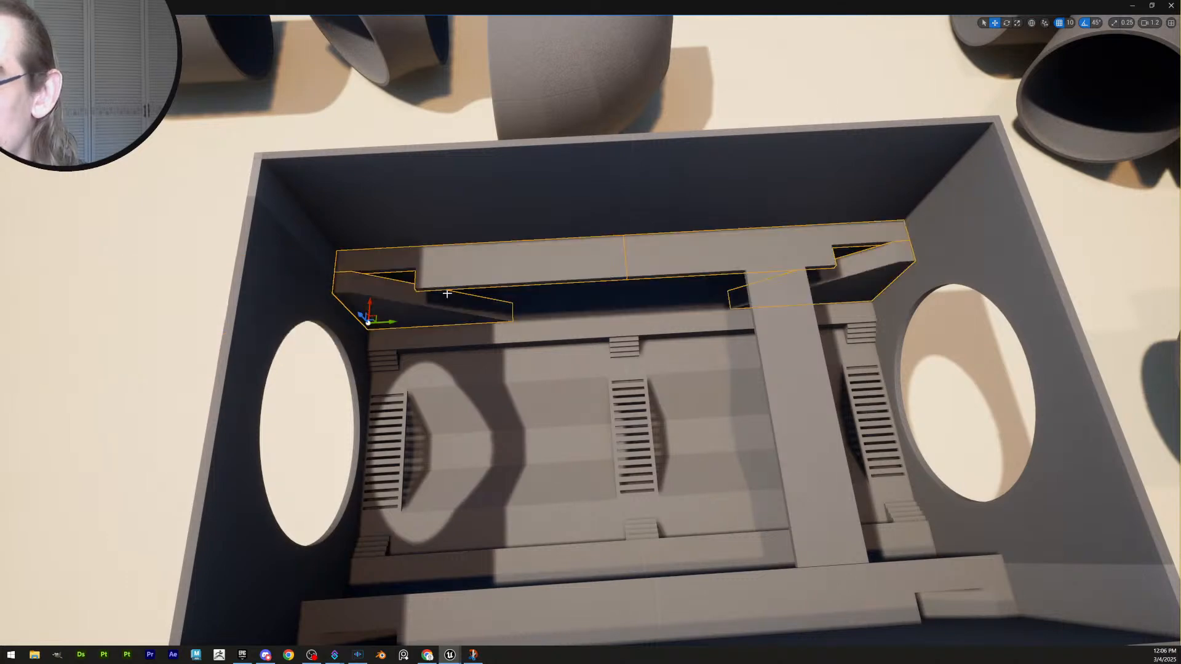
Mirror the duplicated ledge and supports along the X axis and move them towards the adjacent side wall
{"action": "right_click", "coordinate": [506, 281]}
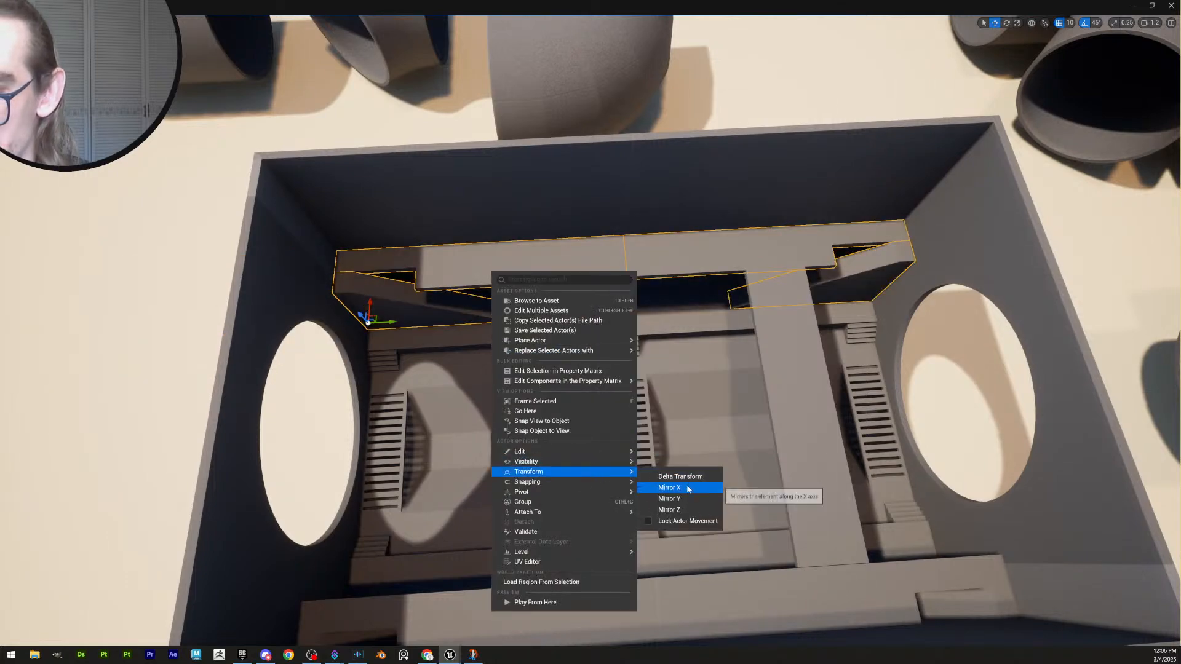
{"action": "left_click", "coordinate": [688, 489]}
{"action": "right_click_drag", "start_coordinate": [643, 350], "coordinate": [621, 335]}
{"action": "left_click_drag", "start_coordinate": [631, 345], "coordinate": [686, 326]}
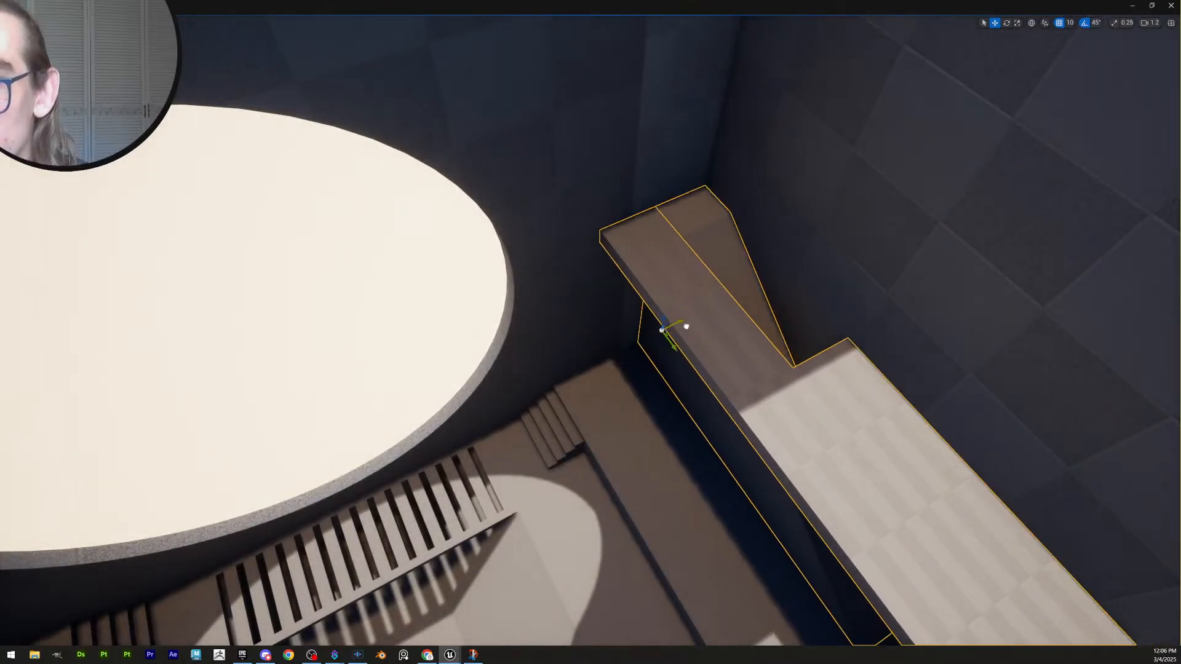
Compare the mirrored ledge with the opposite one and check how closely it fits against the side wall
{"action": "right_click_drag", "start_coordinate": [685, 327], "coordinate": [833, 360]}
{"action": "scroll", "coordinate": [686, 327], "scroll_direction": "down", "scroll_amount": 3}
{"action": "scroll", "coordinate": [686, 327], "scroll_direction": "up", "scroll_amount": 1}
{"action": "key", "text": "q"}
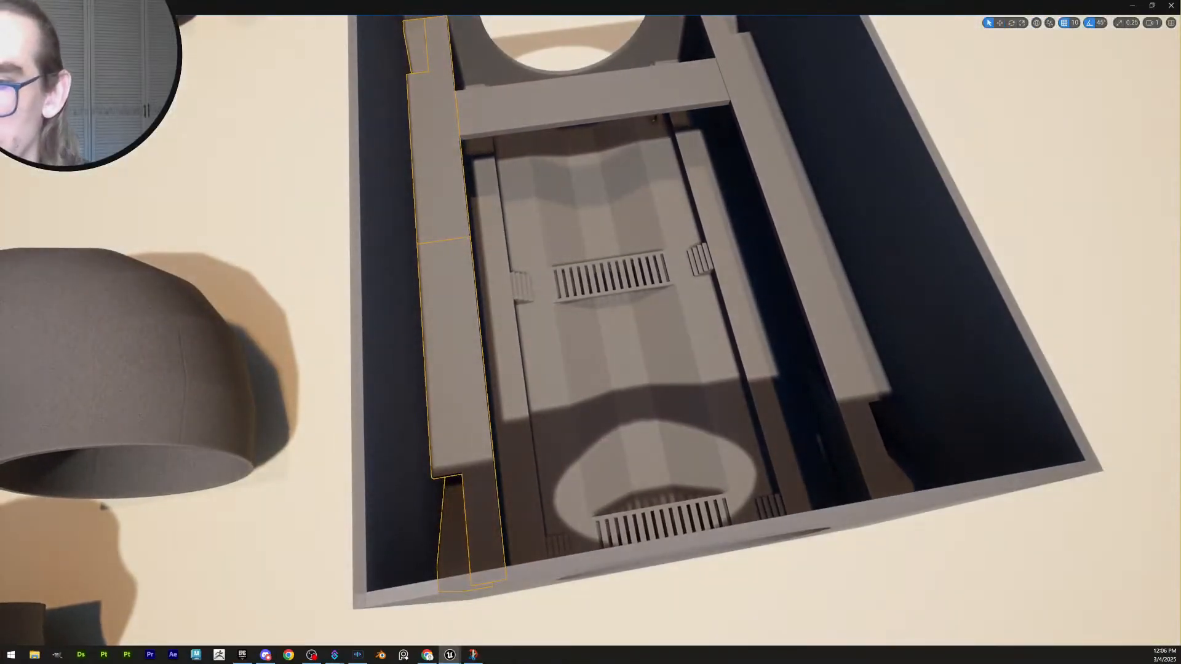
{"action": "key", "text": "Escape"}
{"action": "right_click_drag", "start_coordinate": [686, 326], "coordinate": [431, 363]}
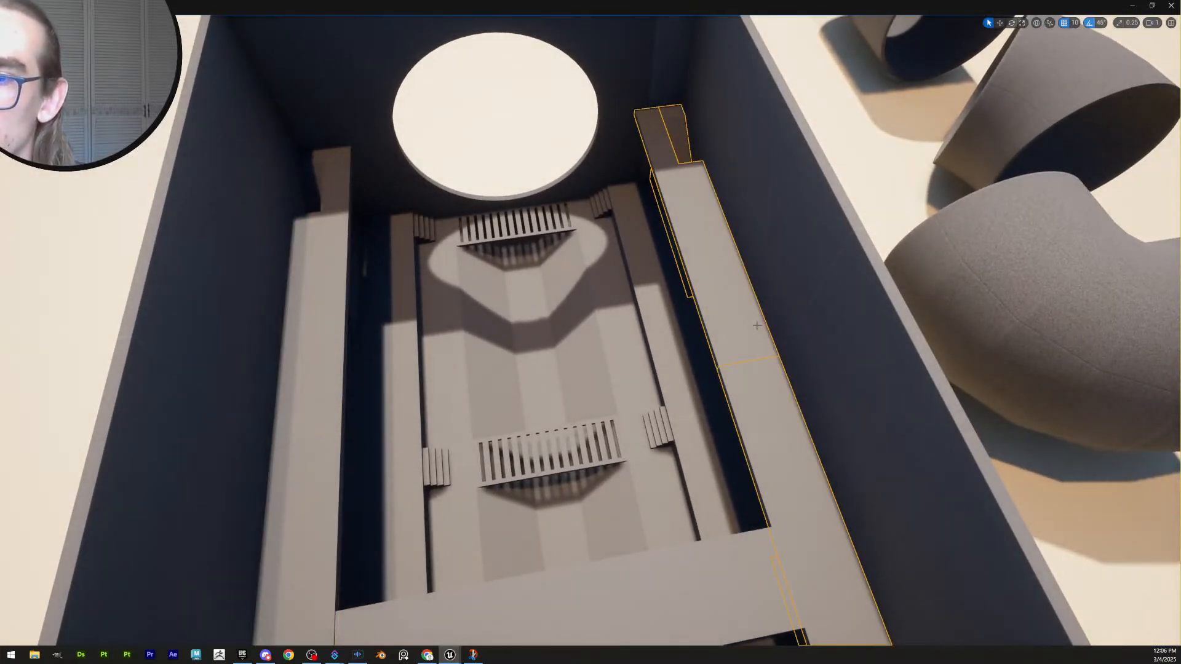
{"action": "right_click_drag", "start_coordinate": [756, 324], "coordinate": [754, 403]}
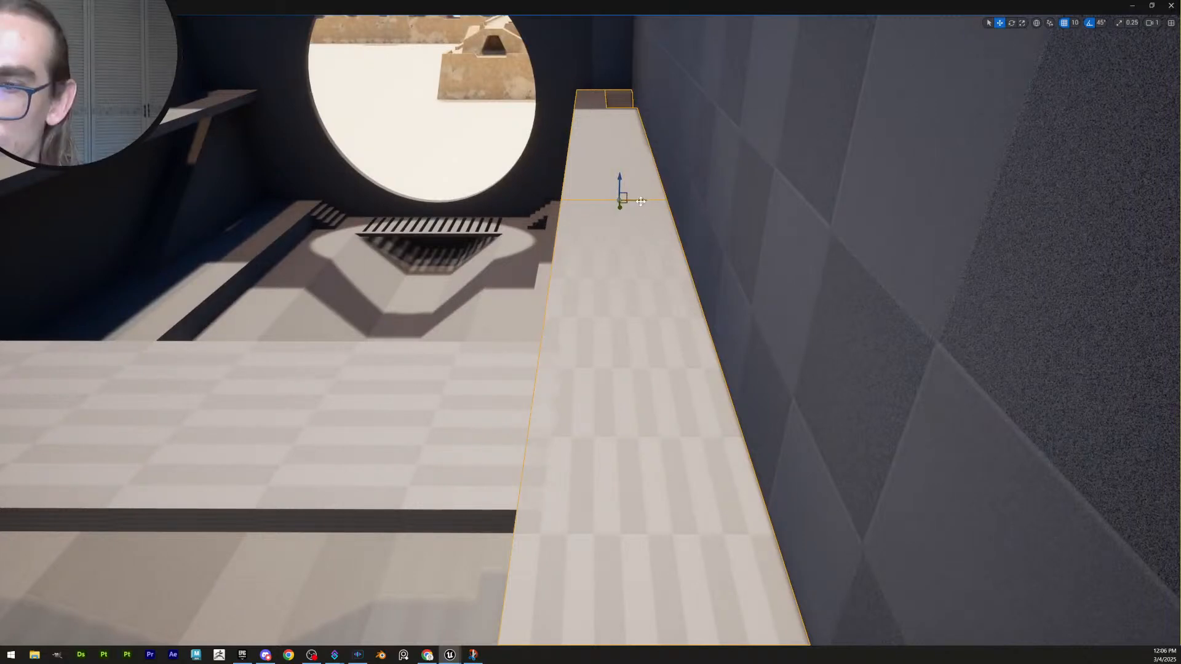
{"action": "left_click_drag", "start_coordinate": [641, 201], "coordinate": [639, 203]}
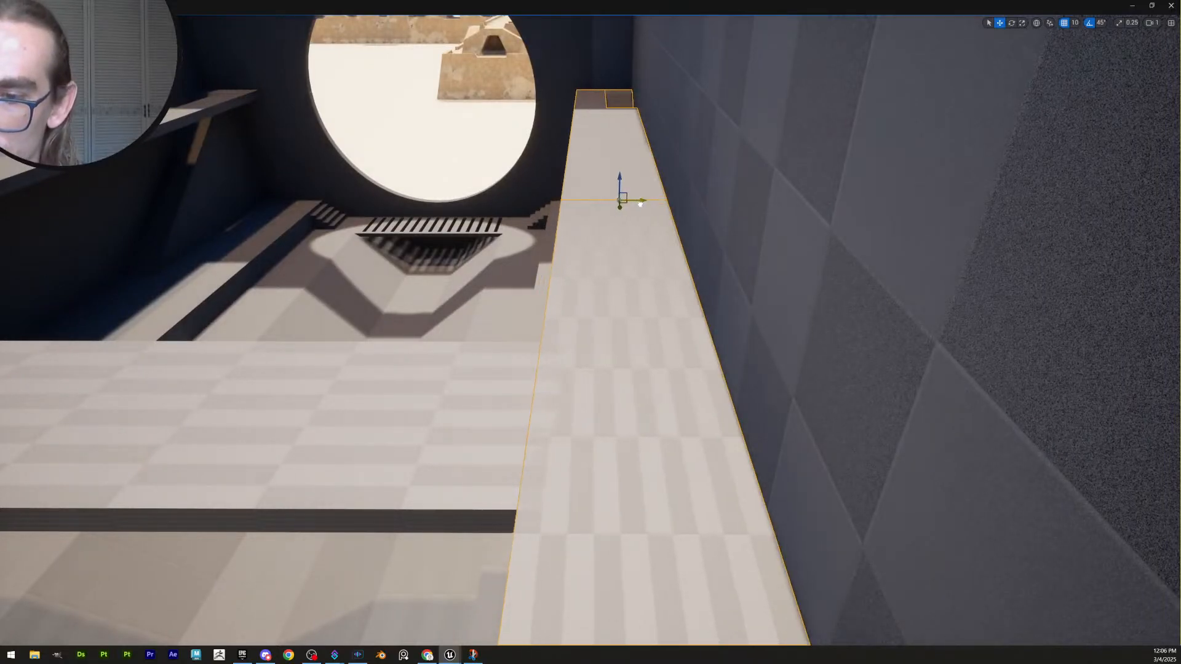
Select the cross bridge and examine how its two ends meet the raised ledges on both sides
{"action": "key", "text": "a"}
{"action": "right_click_drag", "start_coordinate": [636, 215], "coordinate": [492, 246]}
{"action": "scroll", "coordinate": [637, 216], "scroll_direction": "up", "scroll_amount": 2}
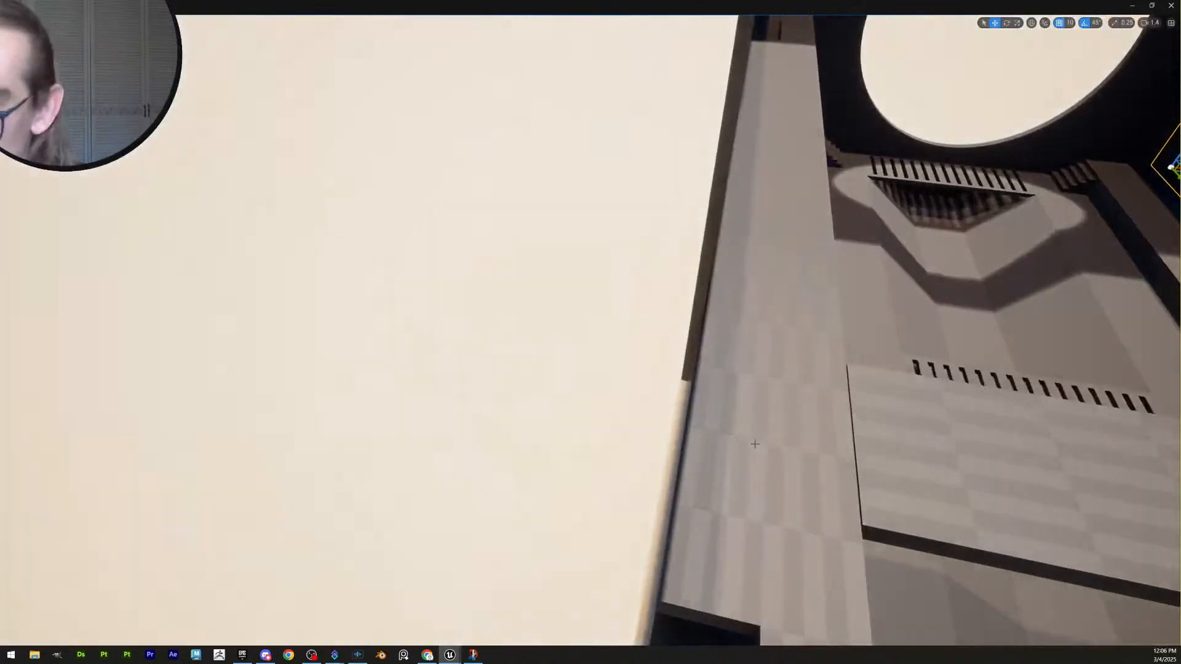
{"action": "left_click", "coordinate": [755, 443]}
{"action": "key", "text": "d"}
{"action": "right_click_drag", "start_coordinate": [755, 443], "coordinate": [430, 456]}
{"action": "scroll", "coordinate": [754, 443], "scroll_direction": "up", "scroll_amount": 2}
{"action": "key", "text": "s"}
{"action": "key", "text": "d"}
{"action": "right_click_drag", "start_coordinate": [785, 306], "coordinate": [743, 287]}
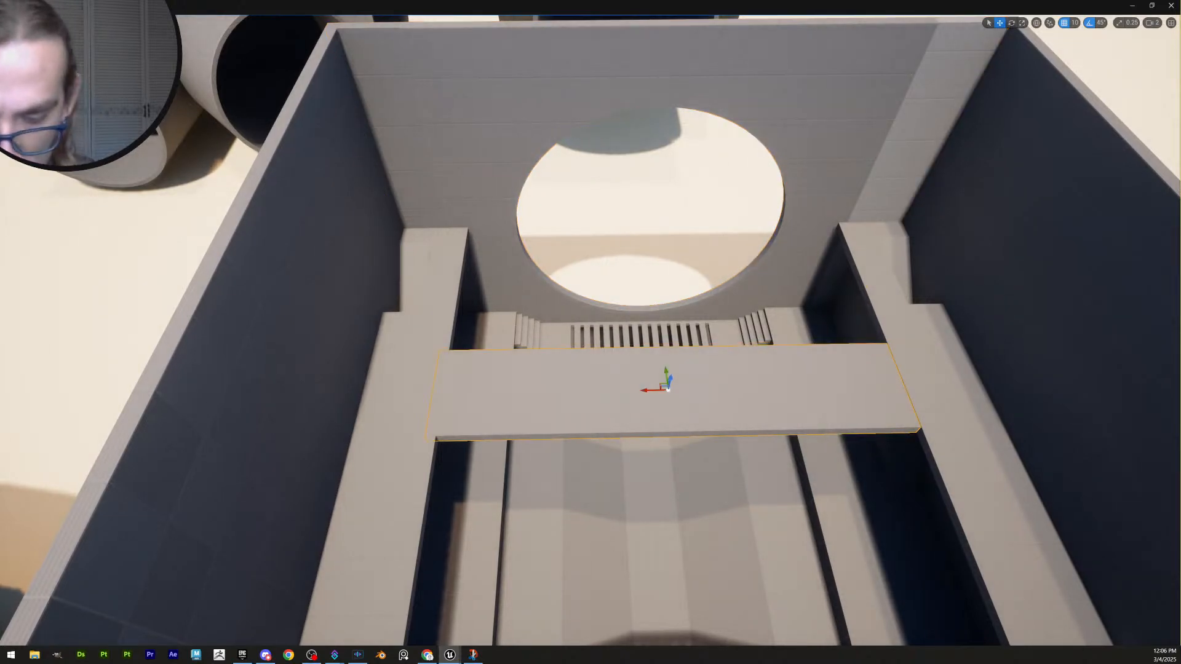
{"action": "key", "text": "s"}
{"action": "right_click_drag", "start_coordinate": [880, 471], "coordinate": [883, 393]}
{"action": "key", "text": "w"}
{"action": "scroll", "coordinate": [880, 471], "scroll_direction": "down", "scroll_amount": 4}
{"action": "key", "text": "s"}
{"action": "key", "text": "s"}
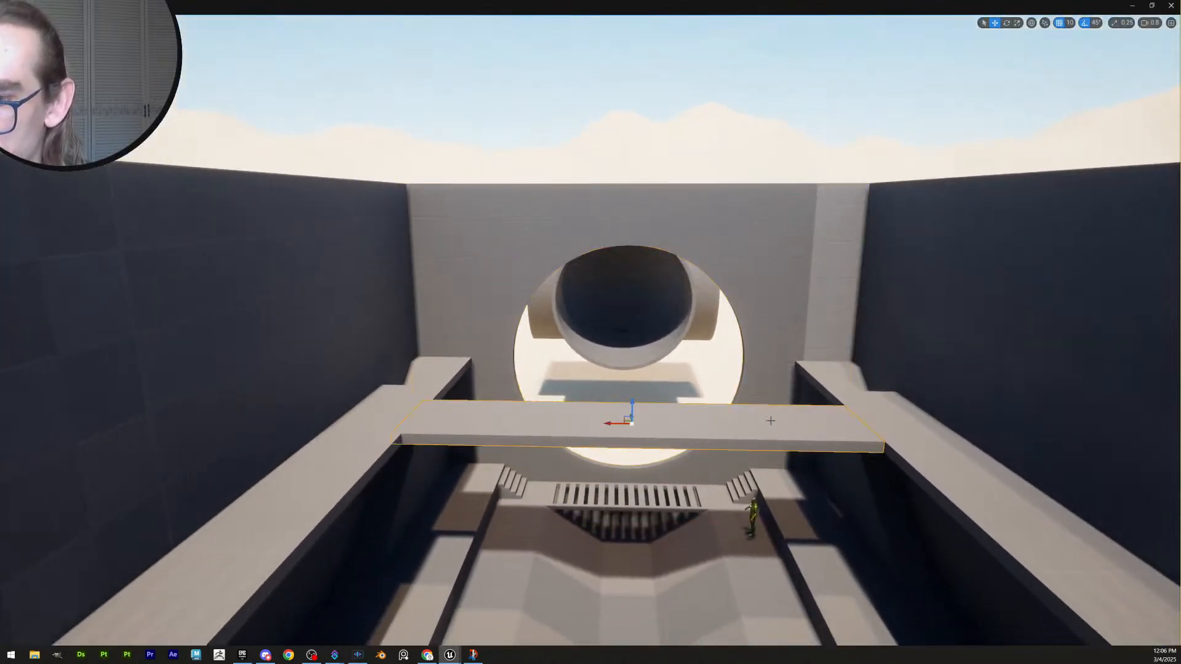
Inspect the raised ledges, their supports and the spacing to the side walls from several viewpoints in the chamber
{"action": "right_click_drag", "start_coordinate": [882, 393], "coordinate": [941, 427]}
{"action": "key", "text": "w"}
{"action": "scroll", "coordinate": [902, 426], "scroll_direction": "down", "scroll_amount": 1}
{"action": "key", "text": "d"}
{"action": "right_click_drag", "start_coordinate": [747, 407], "coordinate": [492, 379]}
{"action": "key", "text": "d"}
{"action": "key", "text": "w"}
{"action": "scroll", "coordinate": [793, 442], "scroll_direction": "down", "scroll_amount": 4}
{"action": "key", "text": "w"}
{"action": "key", "text": "d"}
{"action": "key", "text": "s"}
{"action": "scroll", "coordinate": [752, 372], "scroll_direction": "up", "scroll_amount": 4}
{"action": "scroll", "coordinate": [732, 383], "scroll_direction": "up", "scroll_amount": 1}
{"action": "key", "text": "a"}
{"action": "key", "text": "w"}
{"action": "key", "text": "d"}
{"action": "scroll", "coordinate": [679, 369], "scroll_direction": "up", "scroll_amount": 2}
{"action": "key", "text": "q"}
{"action": "key", "text": "s"}
{"action": "scroll", "coordinate": [662, 313], "scroll_direction": "up", "scroll_amount": 3}
{"action": "key", "text": "e"}
{"action": "key", "text": "s"}
{"action": "key", "text": "d"}
{"action": "key", "text": "e"}
{"action": "key", "text": "s"}
{"action": "scroll", "coordinate": [538, 394], "scroll_direction": "down", "scroll_amount": 1}
{"action": "scroll", "coordinate": [413, 366], "scroll_direction": "down", "scroll_amount": 2}
{"action": "key", "text": "w"}
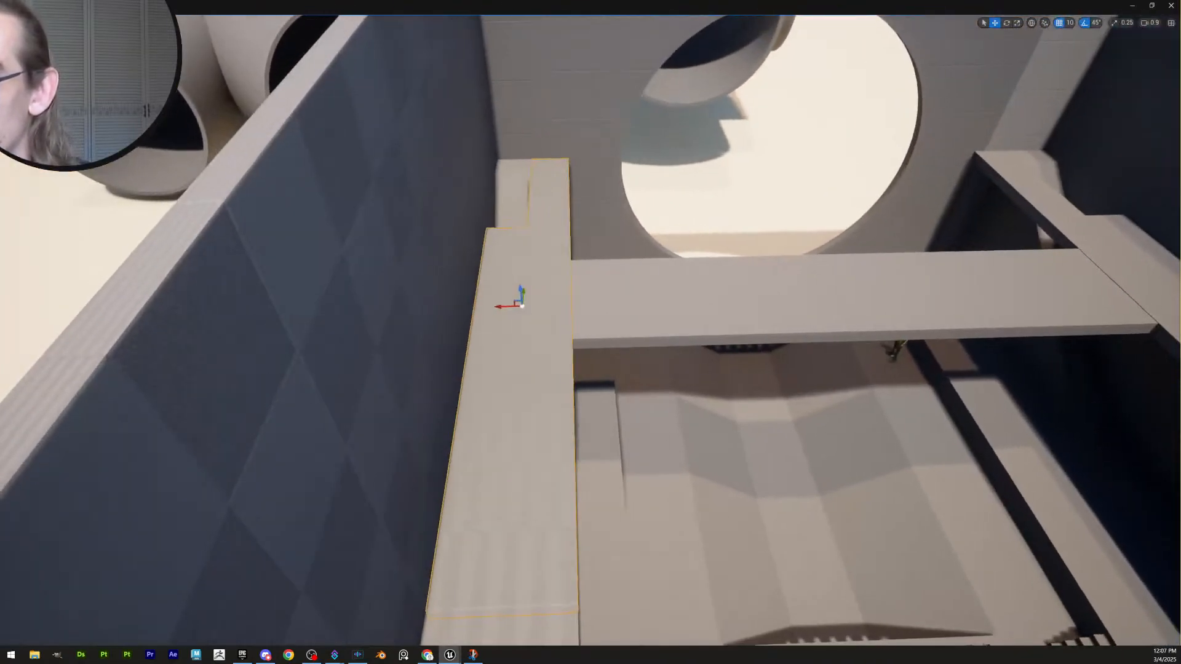
Move the side wall beside the original raised ledge slightly outward to widen the chamber
{"action": "right_click_drag", "start_coordinate": [783, 308], "coordinate": [780, 300]}
{"action": "key", "text": "w"}
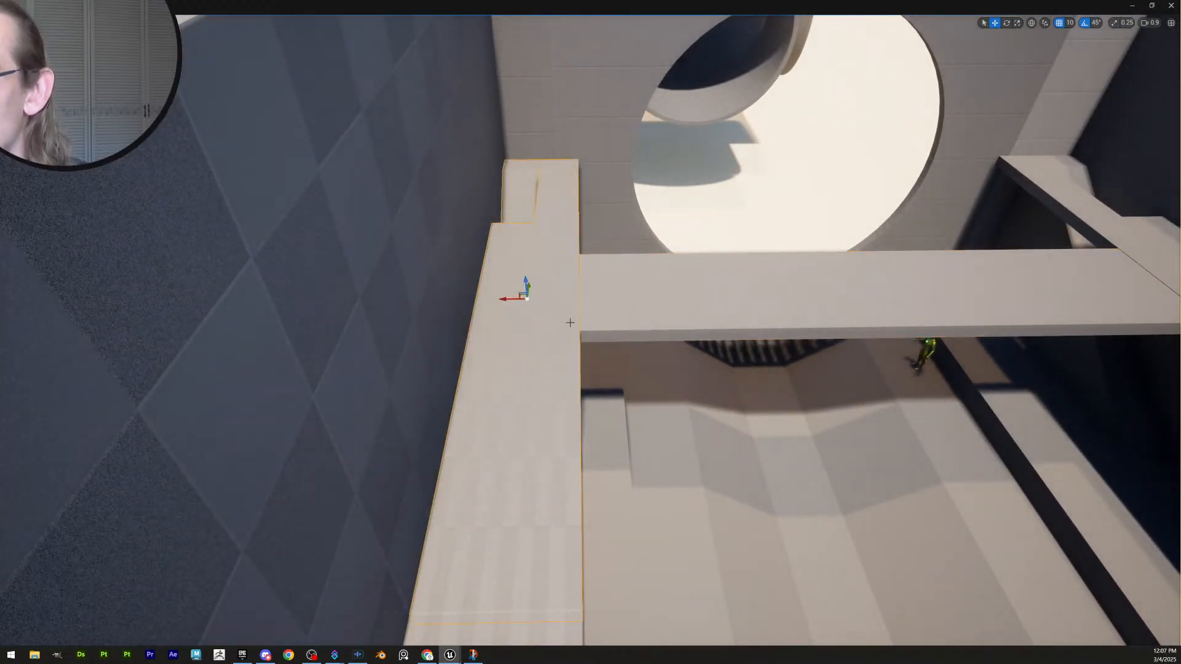
{"action": "key", "text": "w"}
{"action": "right_click_drag", "start_coordinate": [570, 322], "coordinate": [481, 422]}
{"action": "scroll", "coordinate": [570, 296], "scroll_direction": "down", "scroll_amount": 1}
{"action": "key", "text": "s"}
{"action": "scroll", "coordinate": [564, 278], "scroll_direction": "up", "scroll_amount": 8}
{"action": "key", "text": "a"}
{"action": "key", "text": "w"}
{"action": "scroll", "coordinate": [482, 420], "scroll_direction": "down", "scroll_amount": 3}
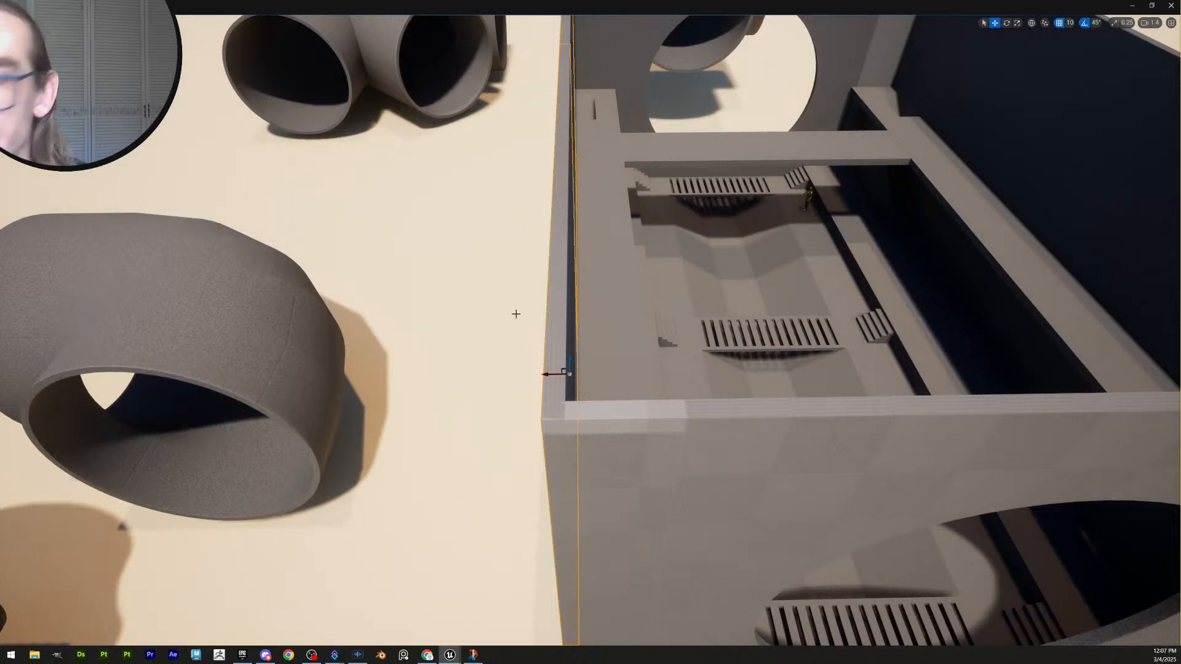
{"action": "left_click_drag", "start_coordinate": [549, 373], "coordinate": [532, 379]}
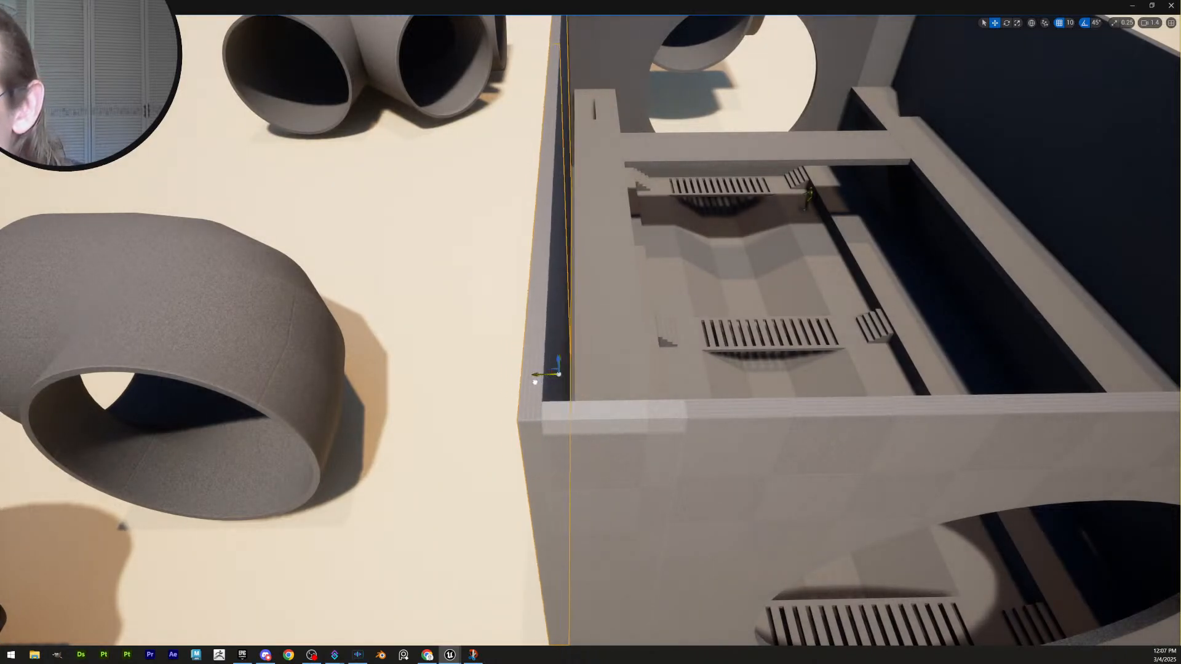
{"action": "key", "text": "w"}
{"action": "mouse_move", "coordinate": [576, 411]}
{"action": "right_mouse_down"}
{"action": "mouse_move", "coordinate": [562, 411]}
{"action": "mouse_move", "coordinate": [576, 410]}
{"action": "right_mouse_up"}
{"action": "key", "text": "d"}
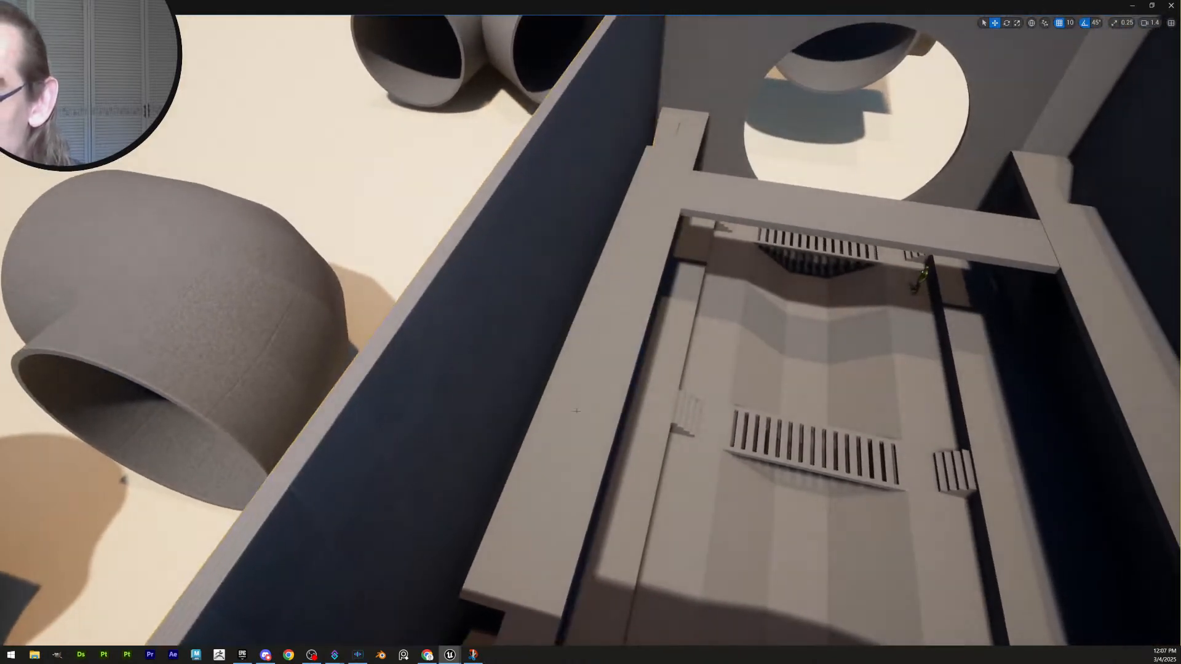
Select the raised ledge pieces and supports beside the moved wall and shift them outward towards it
{"action": "left_click", "coordinate": [502, 523]}
{"action": "right_click_drag", "start_coordinate": [502, 523], "coordinate": [496, 534]}
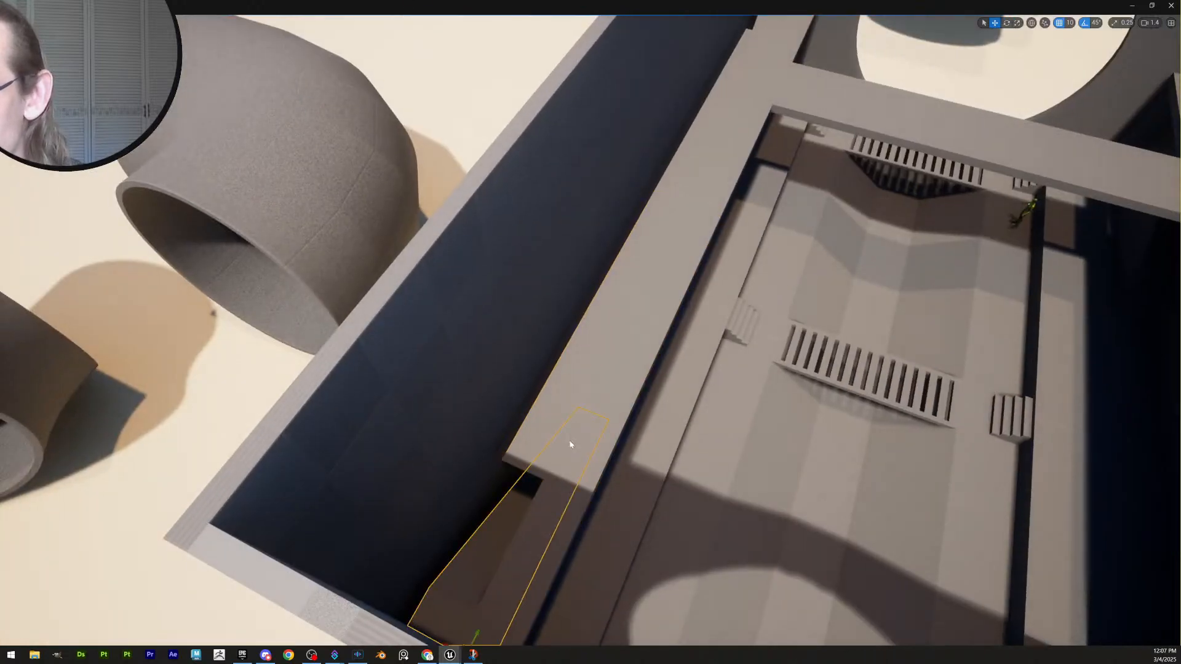
{"action": "left_click", "coordinate": [569, 444]}
{"action": "left_click", "coordinate": [744, 117], "text": "shift"}
{"action": "key", "text": "f"}
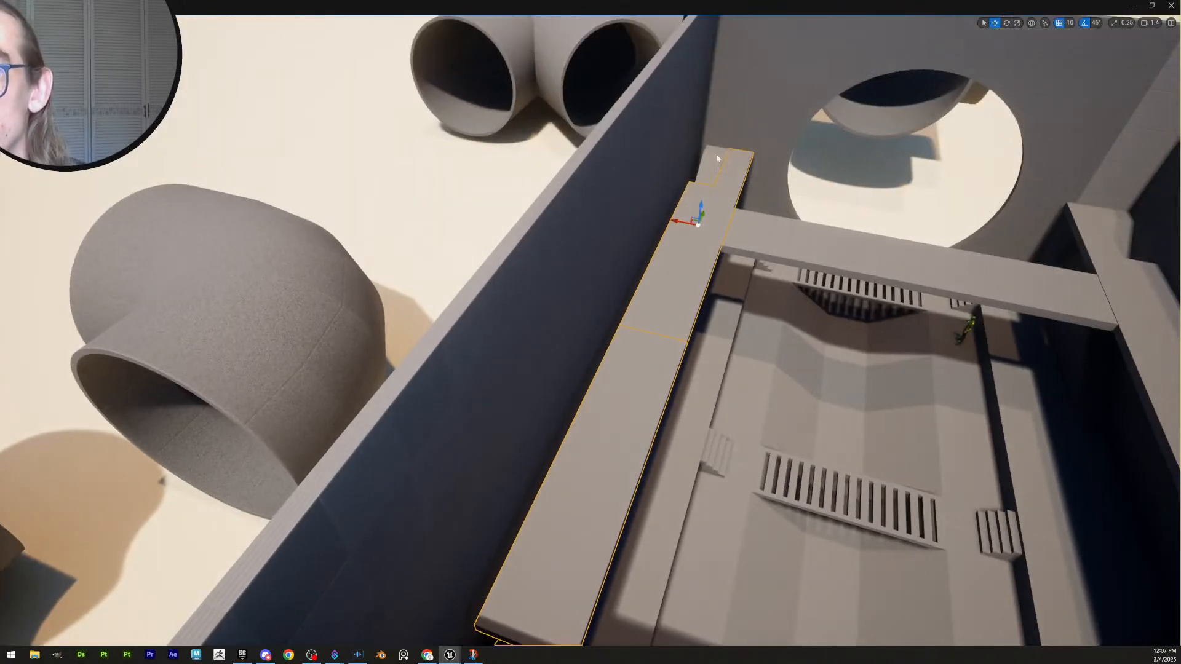
{"action": "key", "text": "w"}
{"action": "right_click_drag", "start_coordinate": [715, 159], "coordinate": [739, 122]}
{"action": "scroll", "coordinate": [716, 156], "scroll_direction": "down", "scroll_amount": 4}
{"action": "key", "text": "w"}
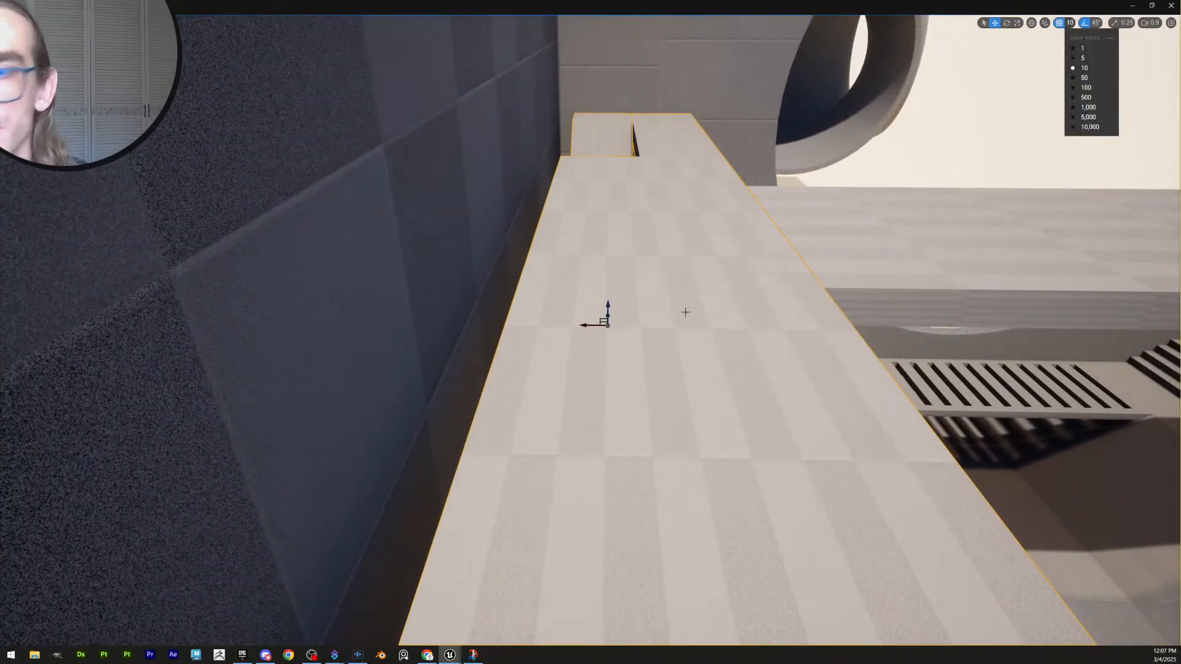
{"action": "left_click_drag", "start_coordinate": [583, 329], "coordinate": [570, 329]}
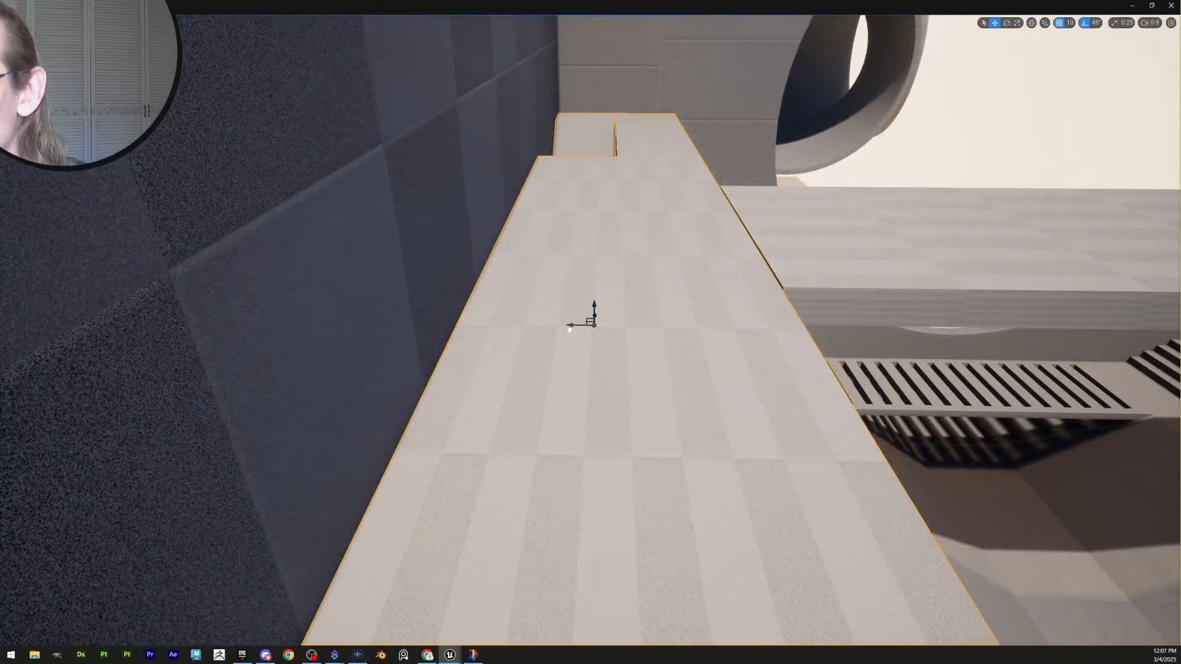
Scale the cross bridge along its length so it reaches the shifted ledge
{"action": "key", "text": "Escape"}
{"action": "key", "text": "e"}
{"action": "right_click_drag", "start_coordinate": [734, 346], "coordinate": [628, 354]}
{"action": "key", "text": "d"}
{"action": "scroll", "coordinate": [734, 346], "scroll_direction": "up", "scroll_amount": 1}
{"action": "key", "text": "s"}
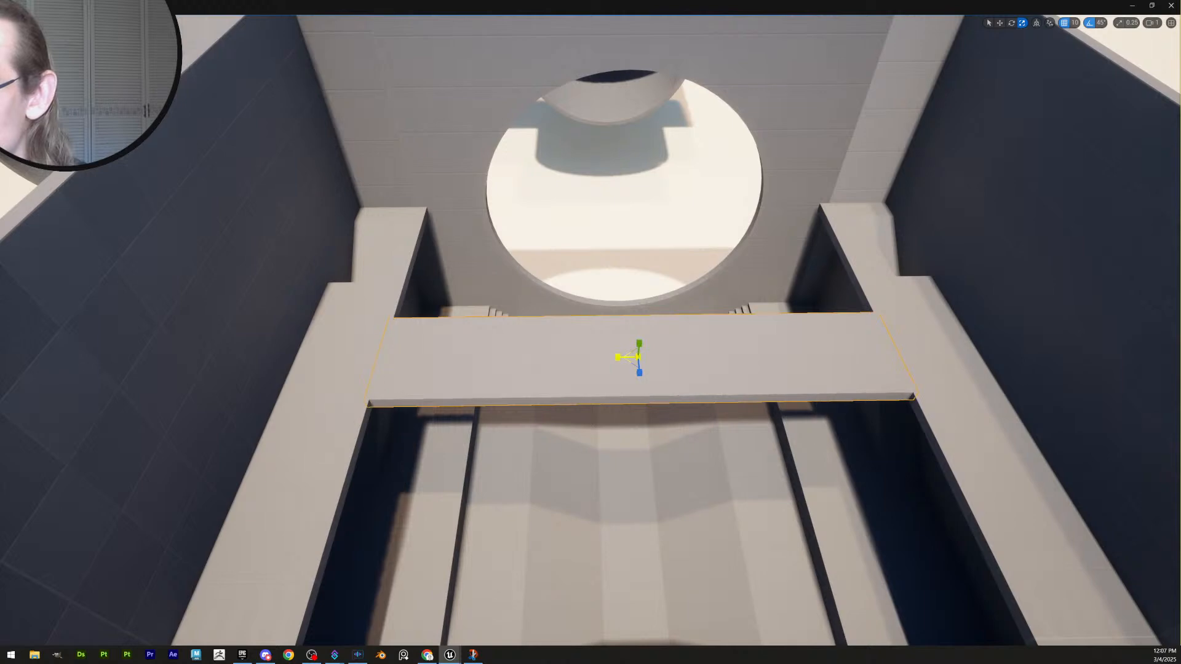
{"action": "key", "text": "s"}
{"action": "right_click_drag", "start_coordinate": [744, 363], "coordinate": [798, 390]}
{"action": "scroll", "coordinate": [745, 364], "scroll_direction": "up", "scroll_amount": 4}
{"action": "key", "text": "w"}
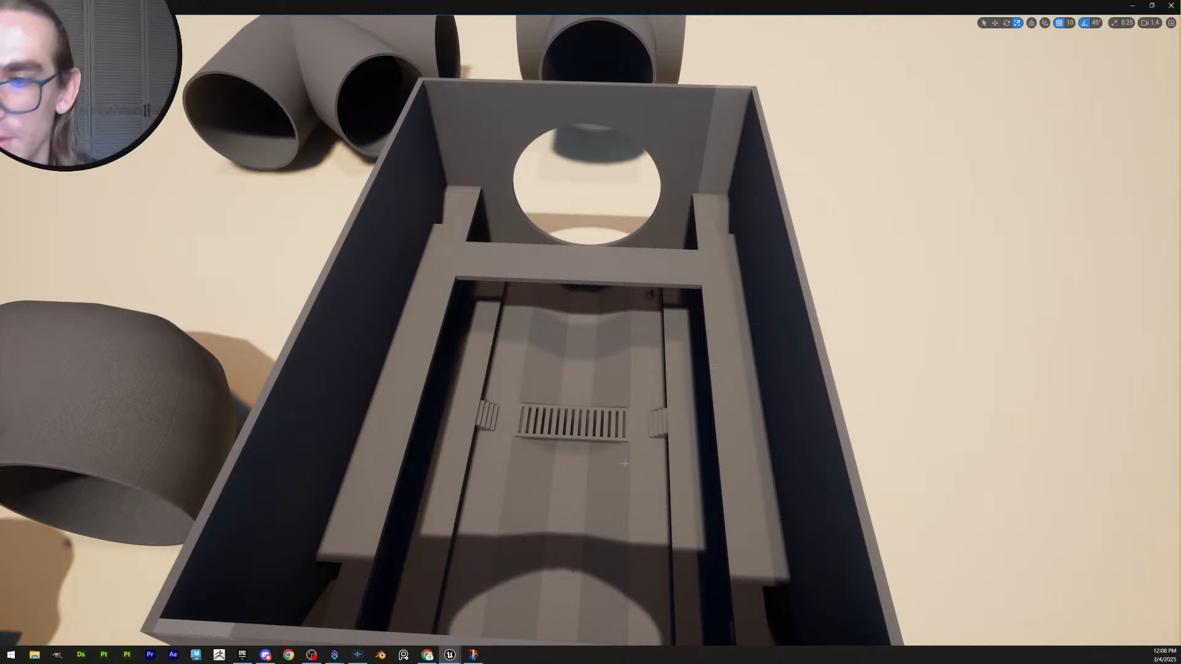
Start a play test from the lower walkway beside the chamber's side wall
{"action": "right_click_drag", "start_coordinate": [625, 463], "coordinate": [680, 425]}
{"action": "key", "text": "w"}
{"action": "scroll", "coordinate": [677, 492], "scroll_direction": "down", "scroll_amount": 4}
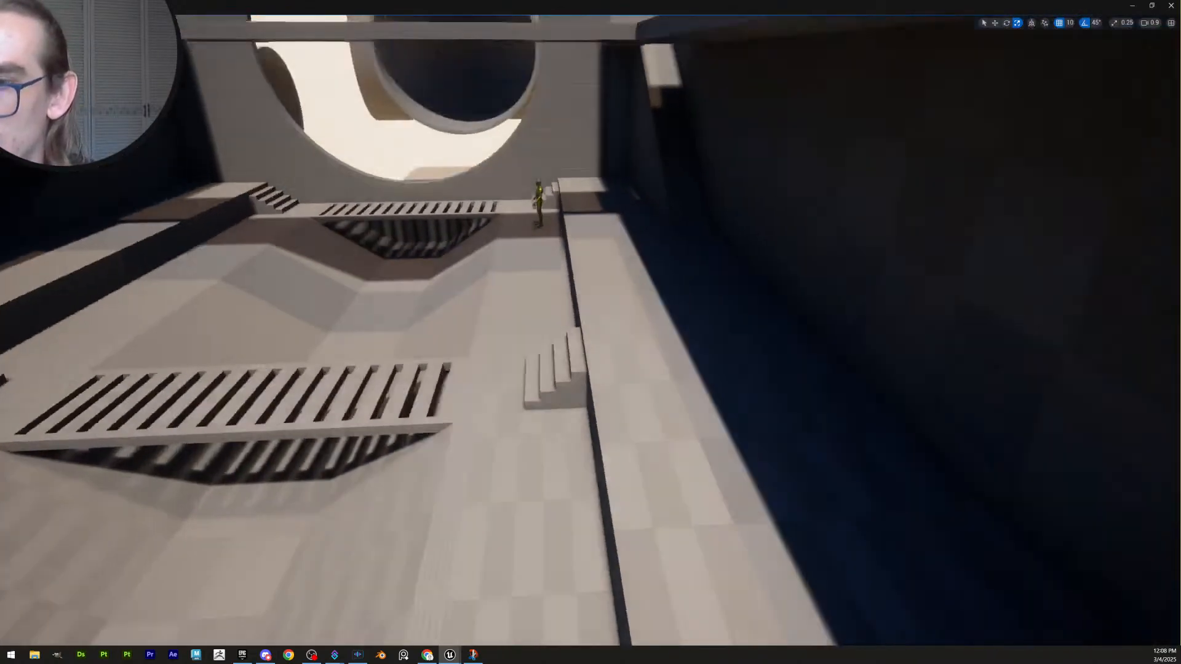
{"action": "key", "text": "d"}
{"action": "right_click_drag", "start_coordinate": [608, 501], "coordinate": [608, 479]}
{"action": "right_click", "coordinate": [609, 497]}
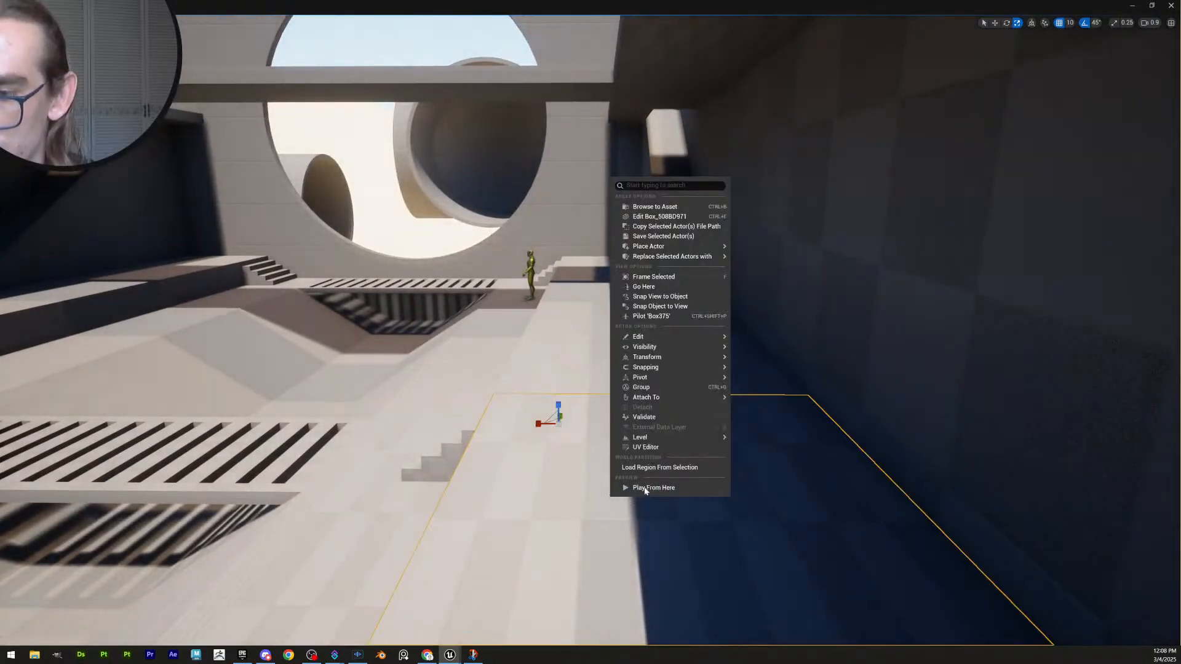
{"action": "left_click", "coordinate": [658, 491]}
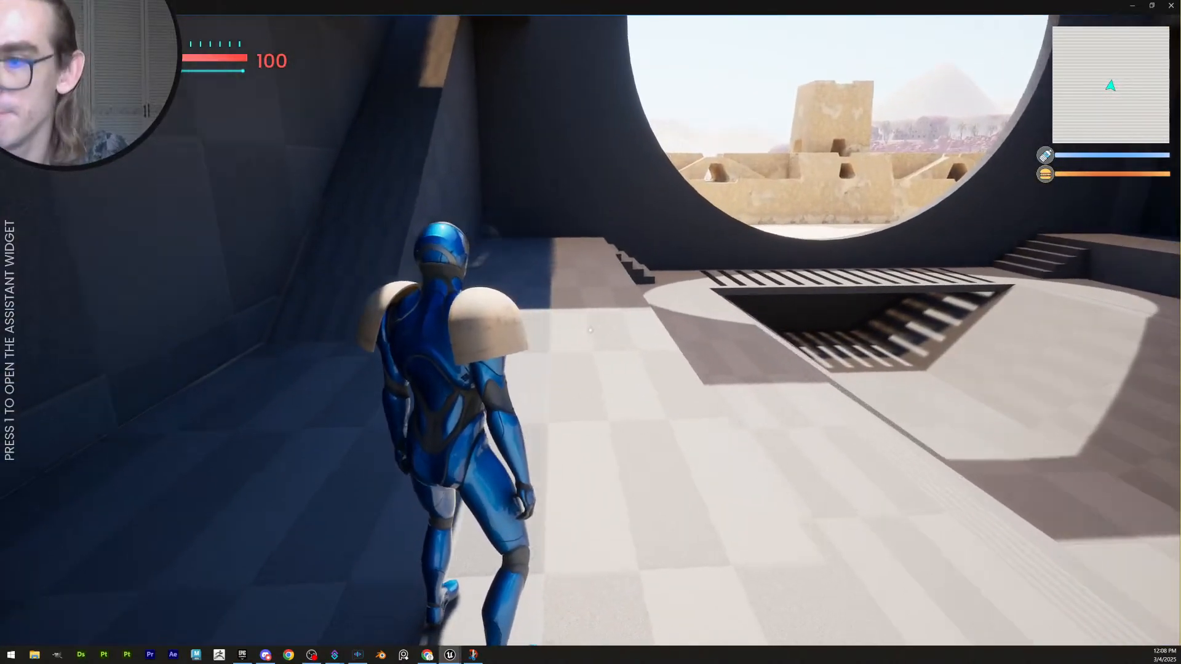
Run the character up the ledge's sloped support, along the raised ledge and onto the cross bridge
{"action": "key", "text": "w"}
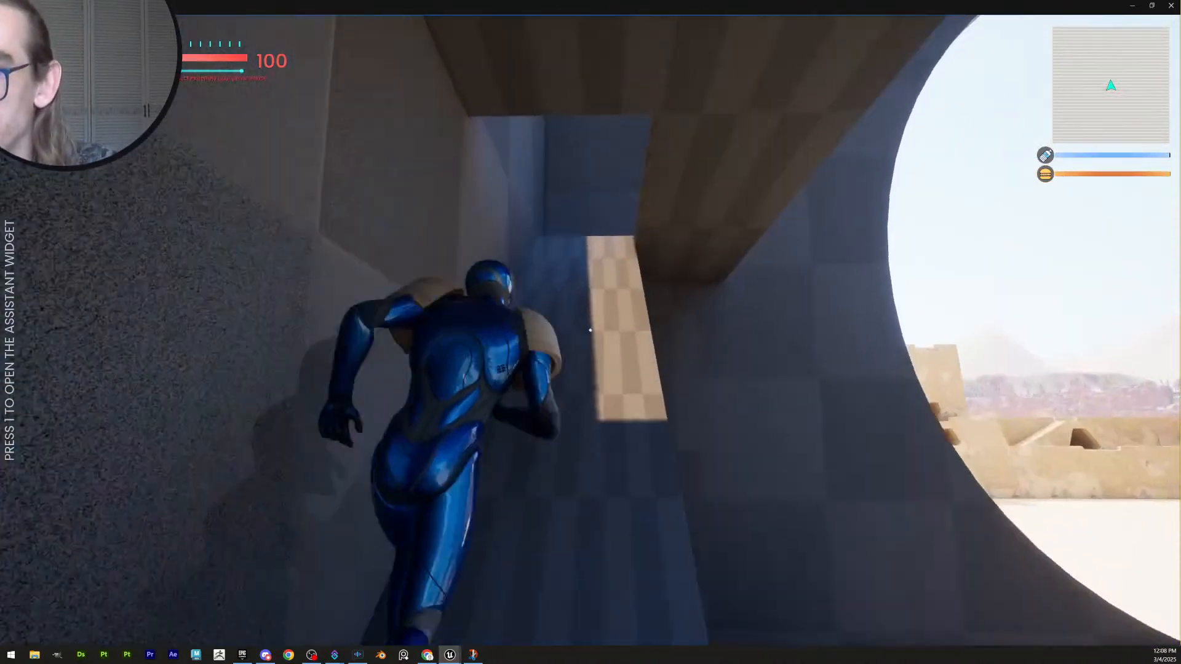
{"action": "key", "text": "w"}
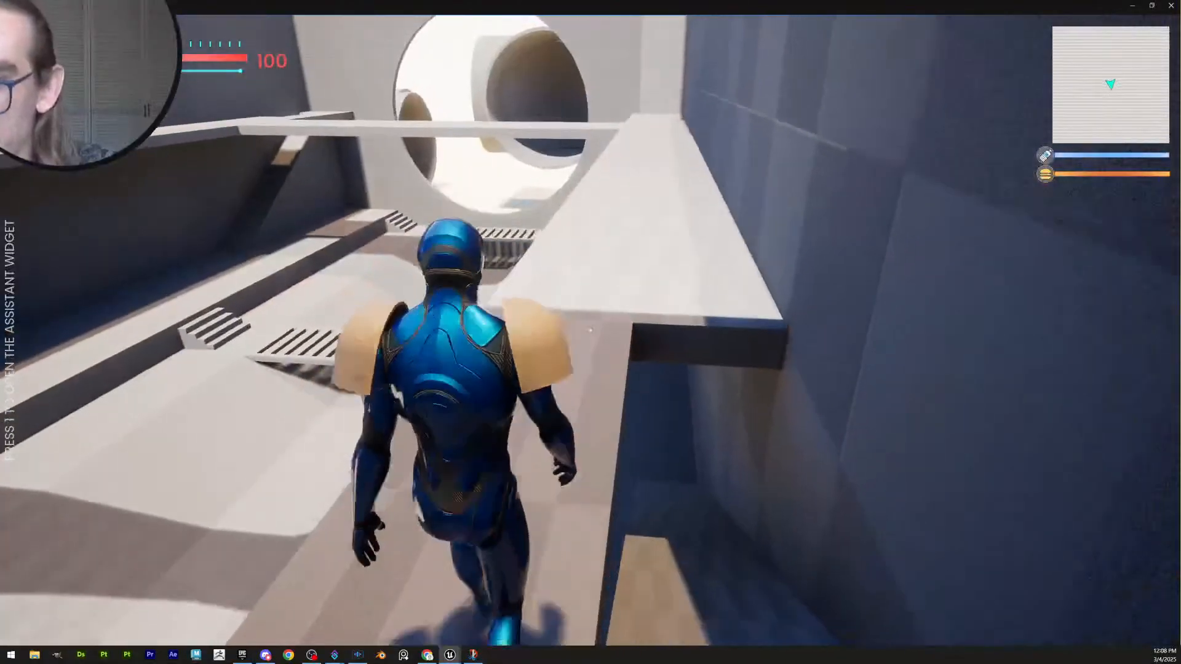
{"action": "key", "text": "w"}
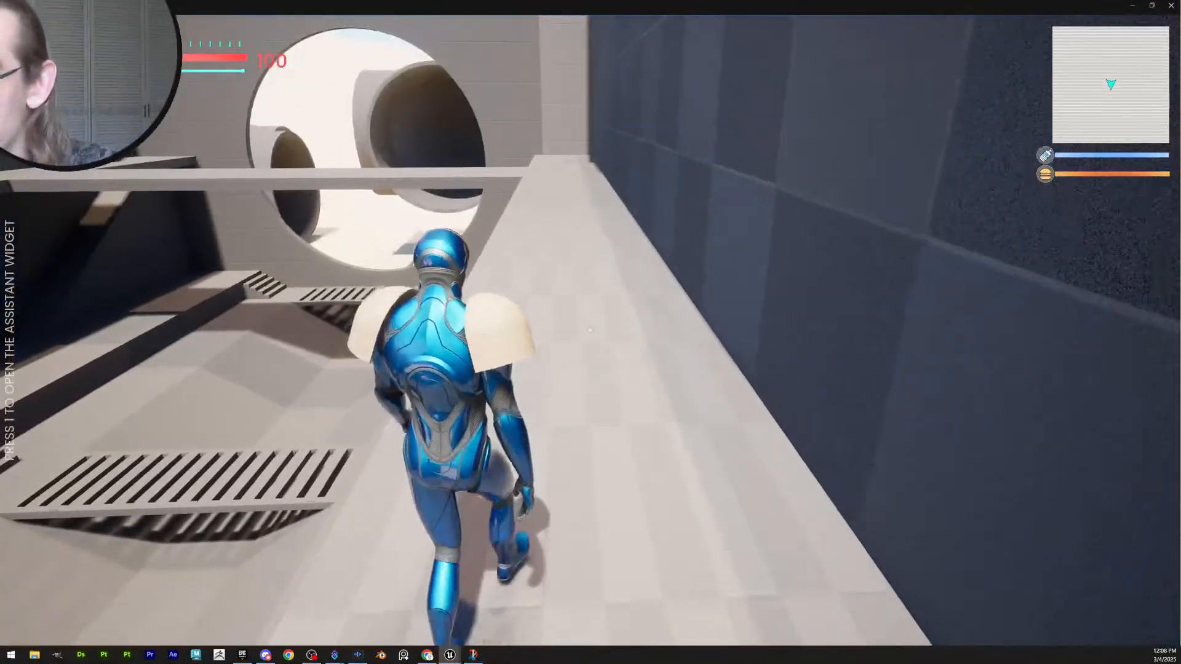
{"action": "key", "text": "w"}
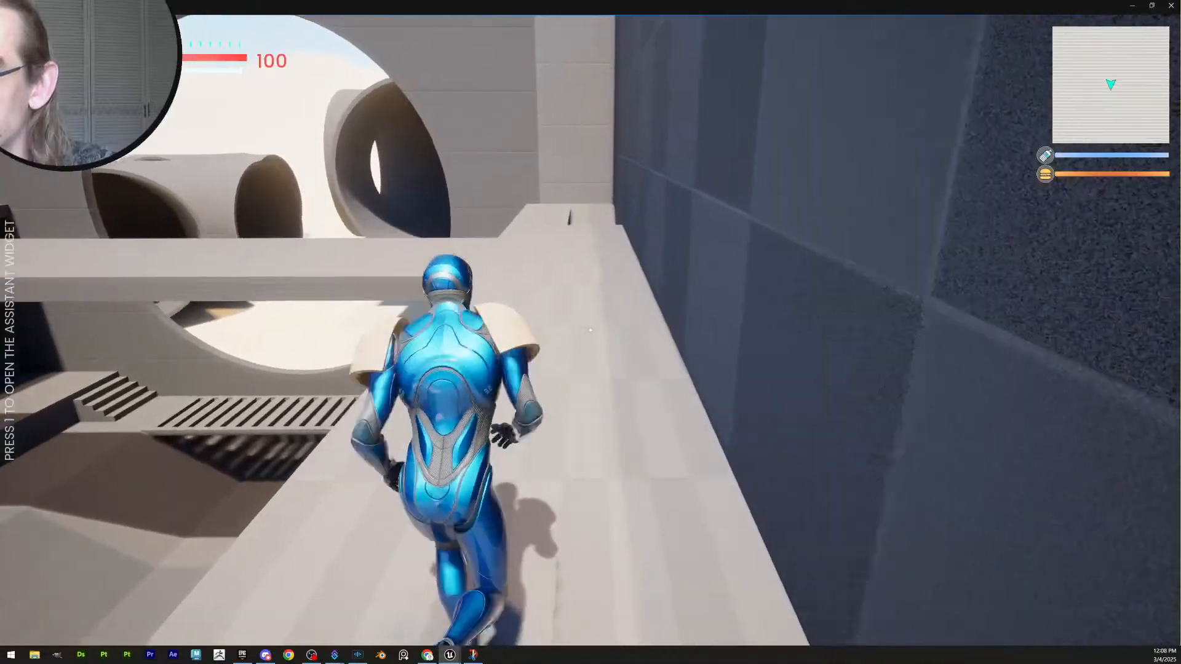
{"action": "key", "text": "w"}
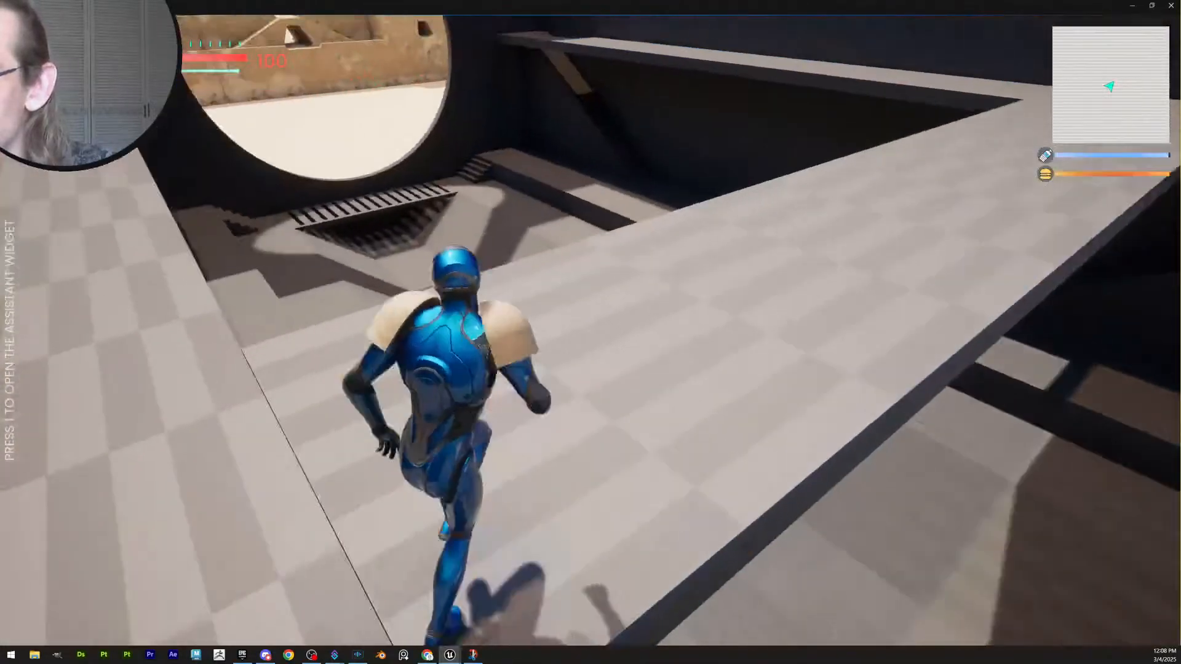
{"action": "key", "text": "w"}
{"action": "key", "text": "w"}
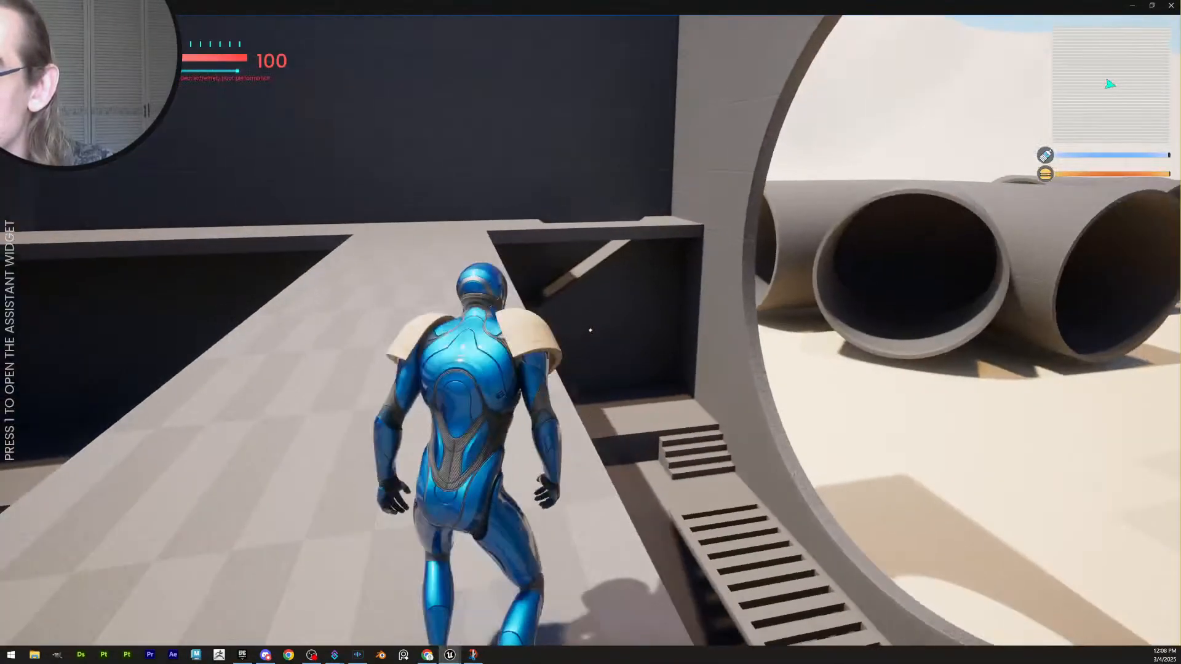
{"action": "key", "text": "w"}
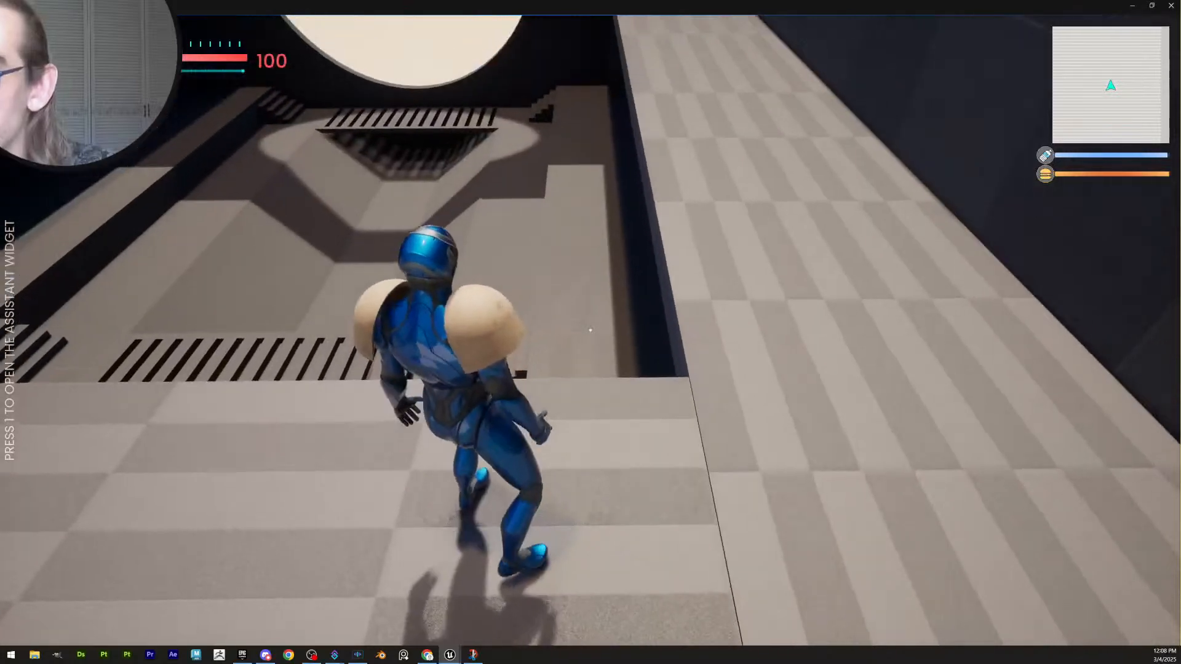
Run the character from the cross bridge along the raised ledge and down to the area beneath it
{"action": "key", "text": "w"}
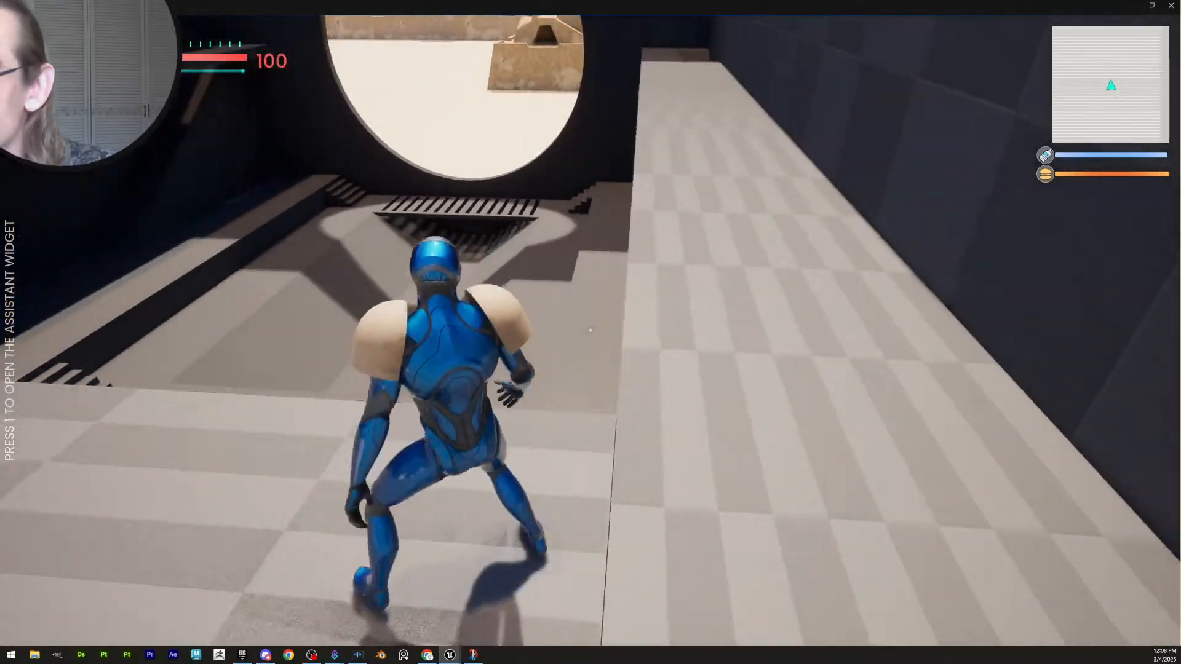
{"action": "key", "text": "w"}
{"action": "key", "text": "w"}
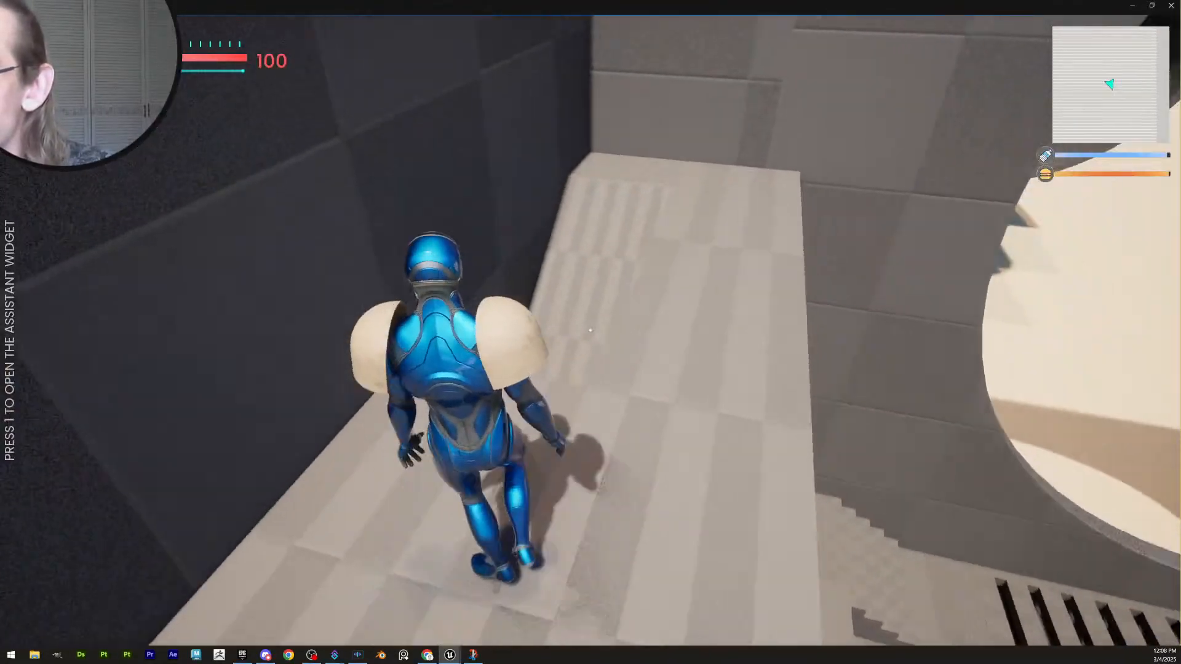
{"action": "key", "text": "w"}
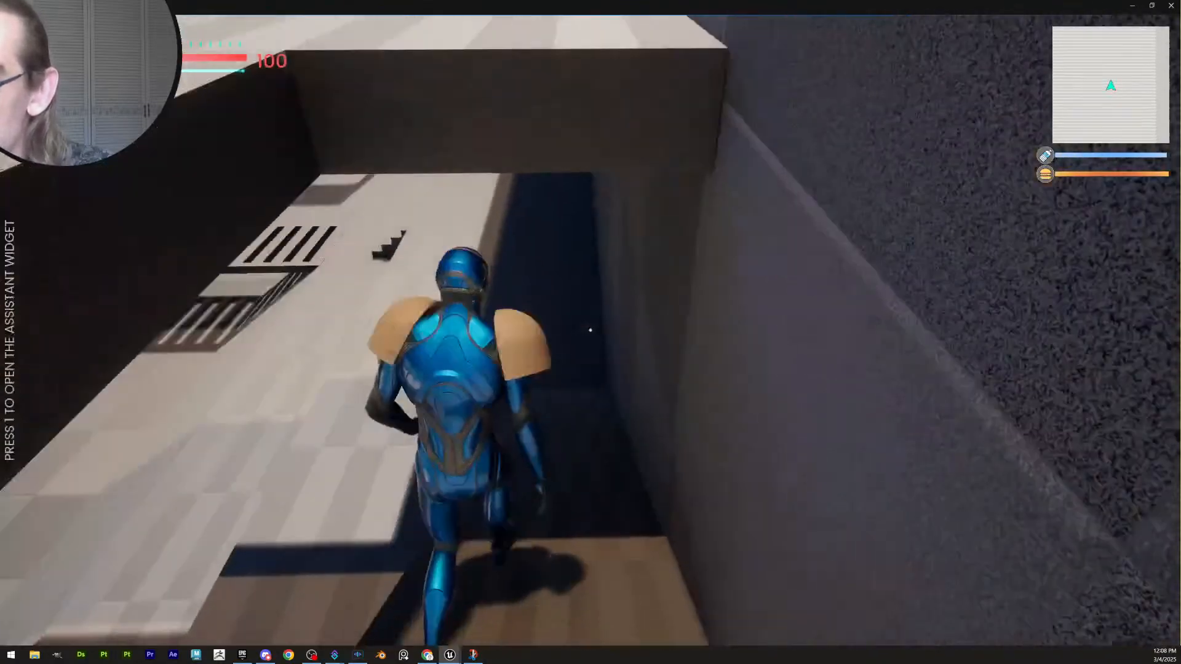
Run the character beneath the raised ledge and along the lower walkway to check the clearance beside the side wall
{"action": "key", "text": "w"}
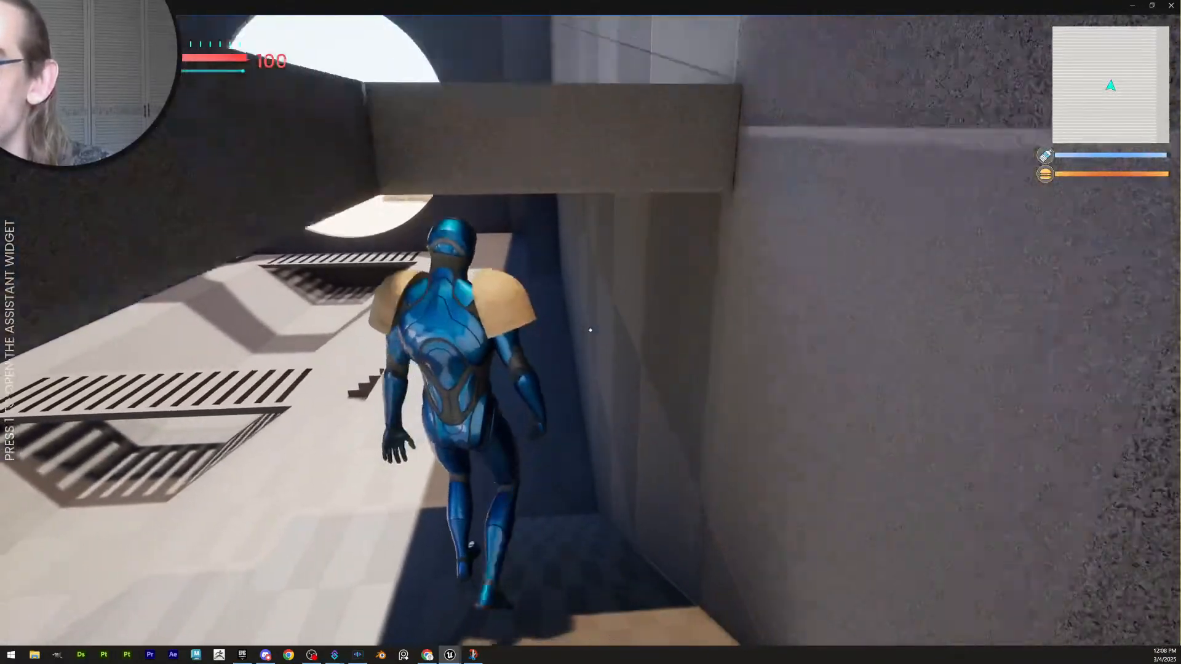
{"action": "key", "text": "w"}
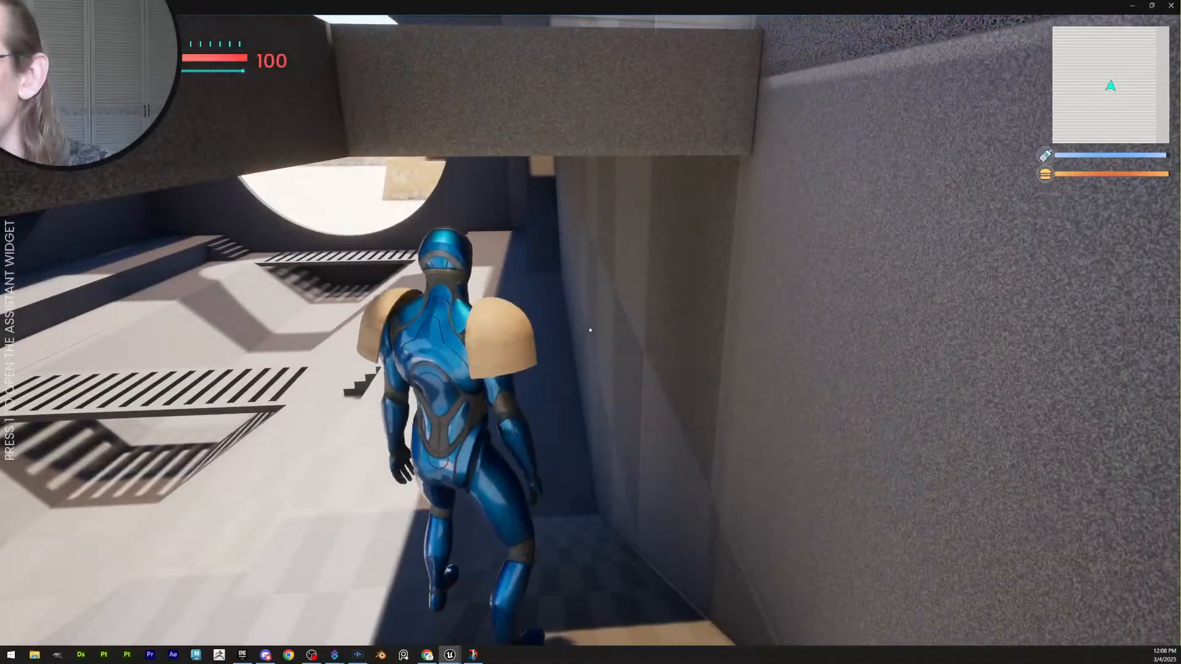
{"action": "key", "text": "shift+w"}
{"action": "key", "text": "w"}
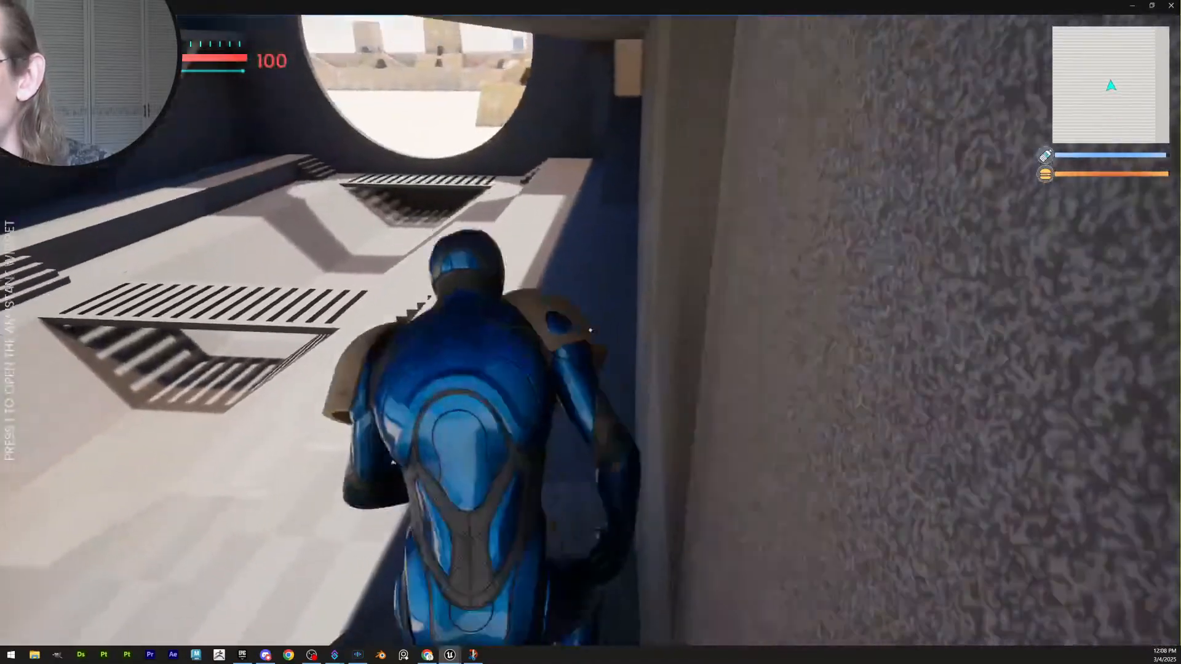
{"action": "key", "text": "w"}
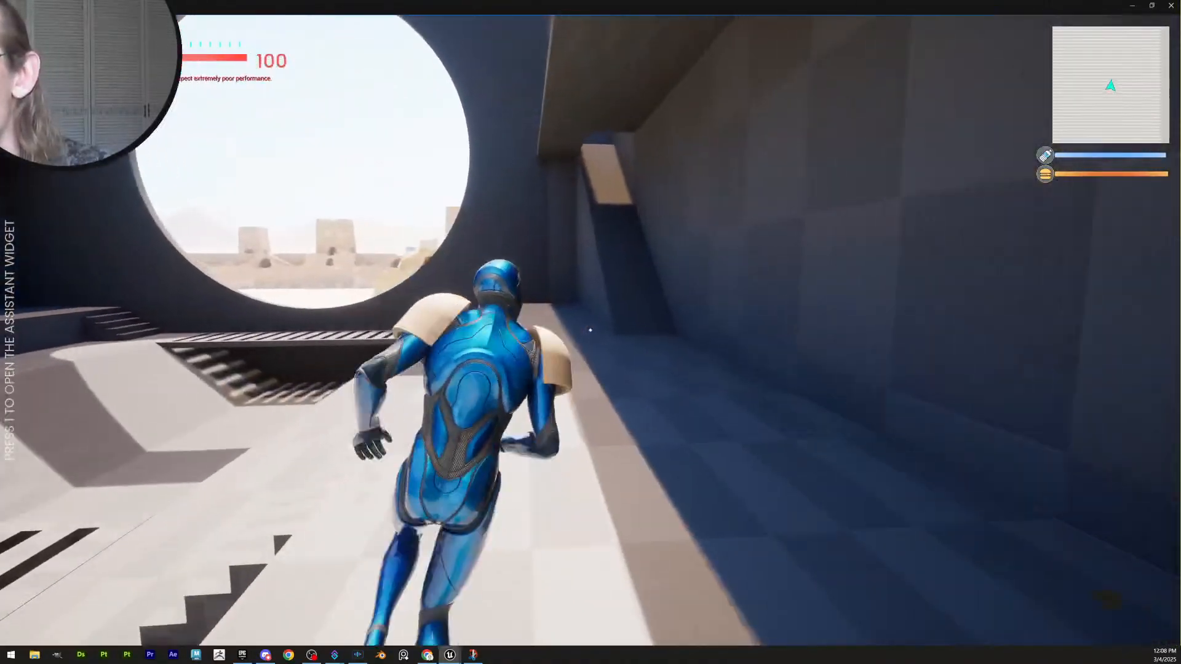
{"action": "key", "text": "w"}
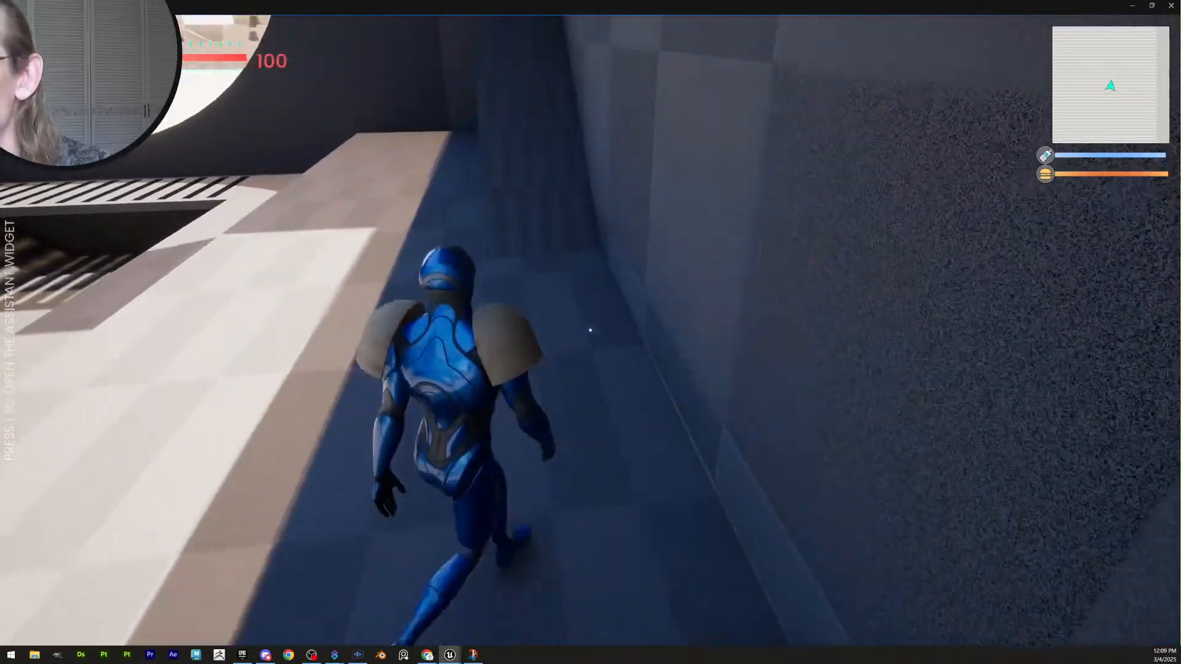
{"action": "key", "text": "w"}
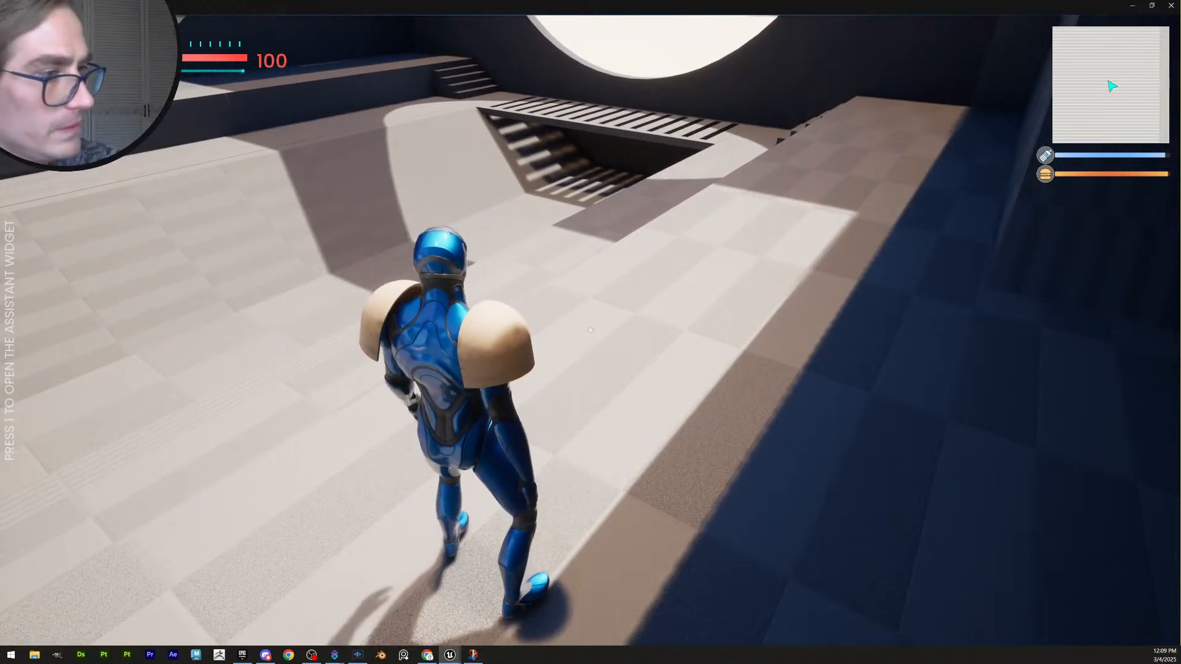
Run the character back along the lower walkway and around the middle stairs, and end the play test
{"action": "key", "text": "w"}
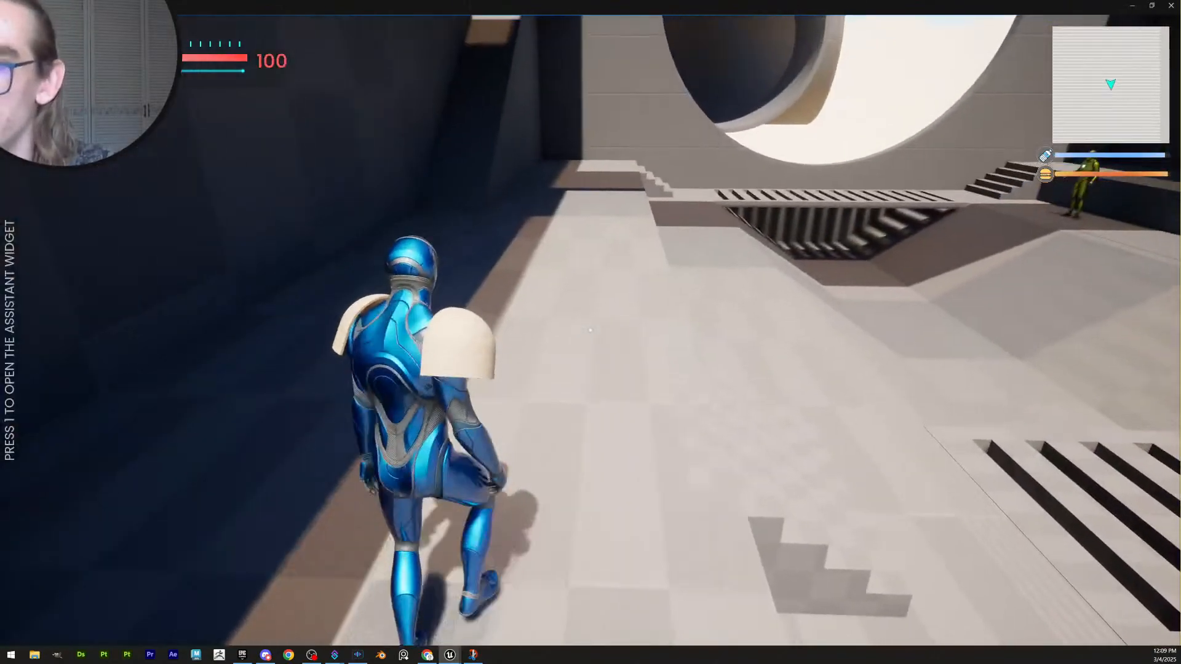
{"action": "key", "text": "w"}
{"action": "key", "text": "w"}
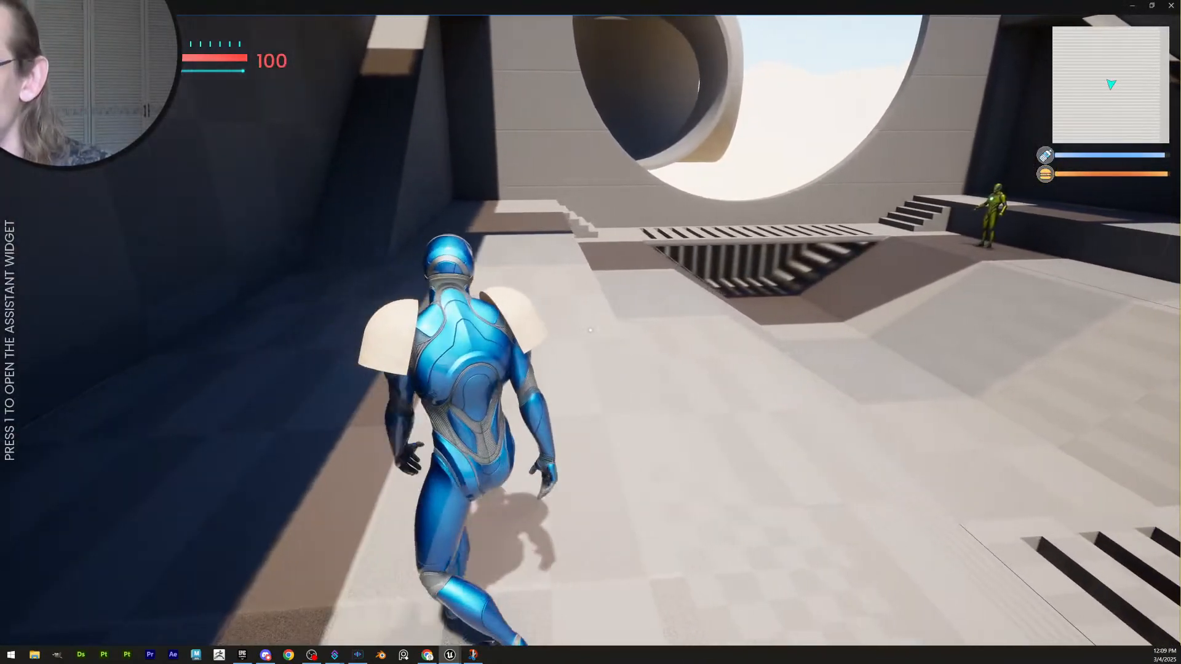
{"action": "key", "text": "w"}
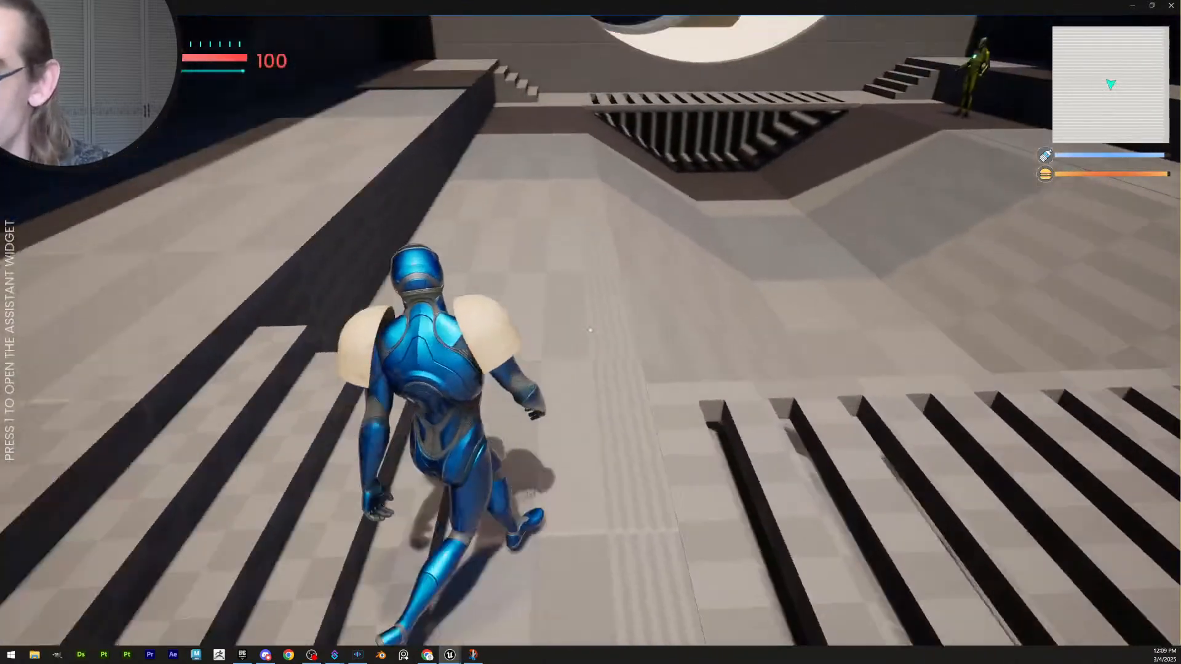
{"action": "key", "text": "w"}
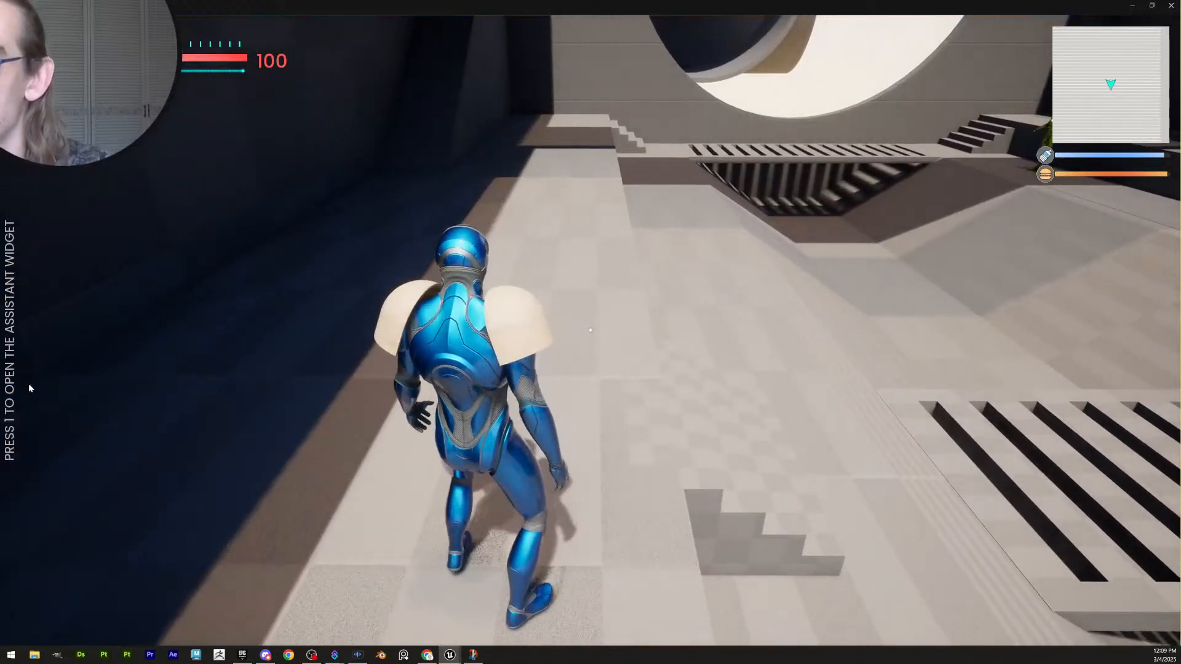
{"action": "key", "text": "Escape"}
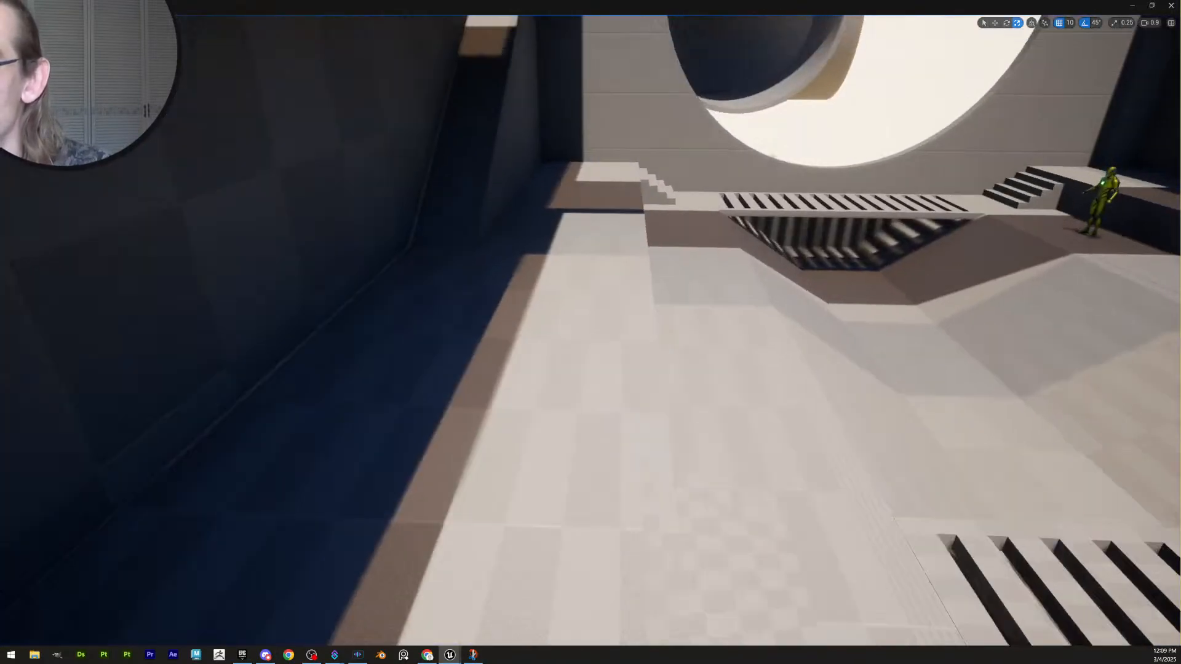
Try to narrow the lower walkway block by moving its inner side face 100 units toward the side wall in PolyGroup Edit
{"action": "mouse_move", "coordinate": [623, 327]}
{"action": "right_mouse_down"}
{"action": "mouse_move", "coordinate": [585, 314]}
{"action": "mouse_move", "coordinate": [622, 326]}
{"action": "right_mouse_up"}
{"action": "left_click", "coordinate": [585, 313]}
{"action": "key", "text": "w"}
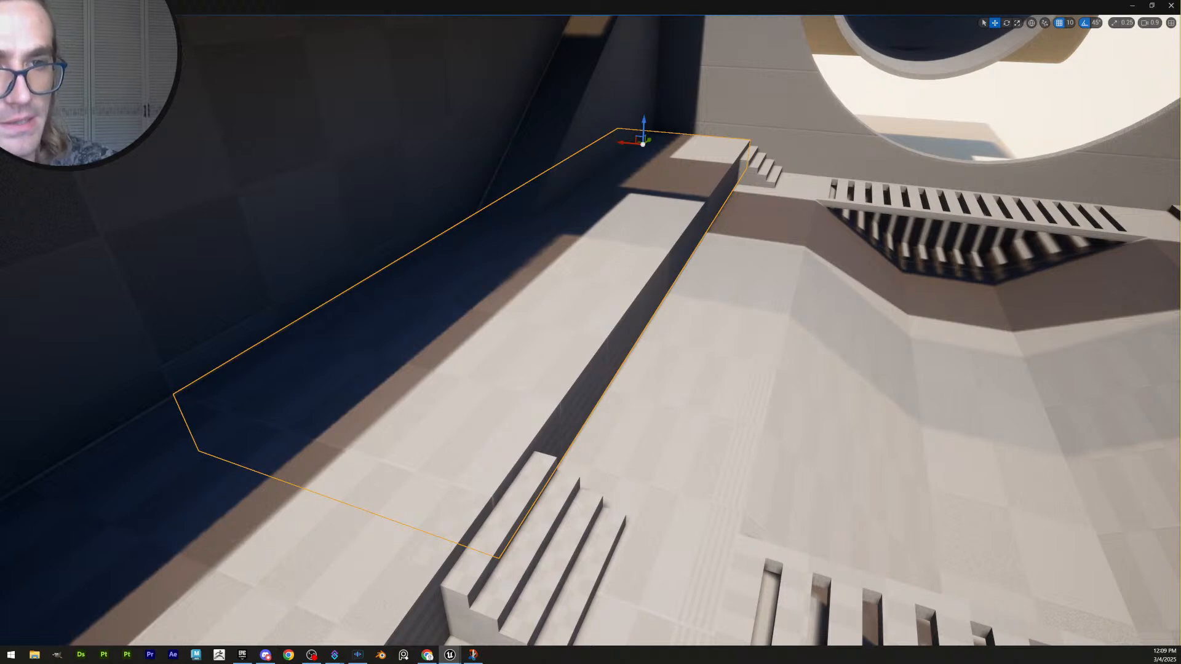
{"action": "left_click", "coordinate": [640, 326]}
{"action": "right_click_drag", "start_coordinate": [643, 327], "coordinate": [646, 325]}
{"action": "key", "text": "w"}
{"action": "scroll", "coordinate": [646, 326], "scroll_direction": "down", "scroll_amount": 3}
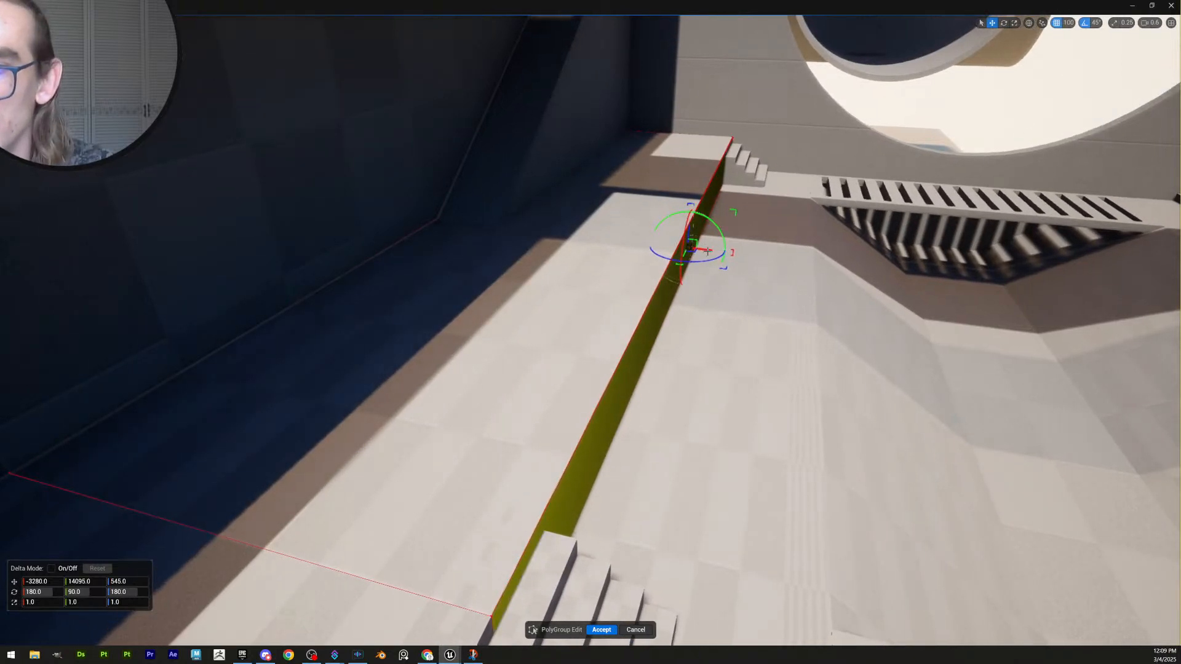
{"action": "left_click_drag", "start_coordinate": [707, 251], "coordinate": [681, 248]}
{"action": "key", "text": "s"}
{"action": "mouse_move", "coordinate": [694, 256]}
{"action": "right_mouse_down"}
{"action": "mouse_move", "coordinate": [707, 253]}
{"action": "mouse_move", "coordinate": [679, 264]}
{"action": "mouse_move", "coordinate": [686, 256]}
{"action": "mouse_move", "coordinate": [704, 267]}
{"action": "mouse_move", "coordinate": [762, 323]}
{"action": "mouse_move", "coordinate": [742, 267]}
{"action": "mouse_move", "coordinate": [743, 301]}
{"action": "mouse_move", "coordinate": [741, 262]}
{"action": "mouse_move", "coordinate": [740, 271]}
{"action": "mouse_move", "coordinate": [738, 258]}
{"action": "mouse_move", "coordinate": [707, 259]}
{"action": "right_mouse_up"}
{"action": "scroll", "coordinate": [694, 257], "scroll_direction": "up", "scroll_amount": 3}
{"action": "key", "text": "a"}
{"action": "key", "text": "d"}
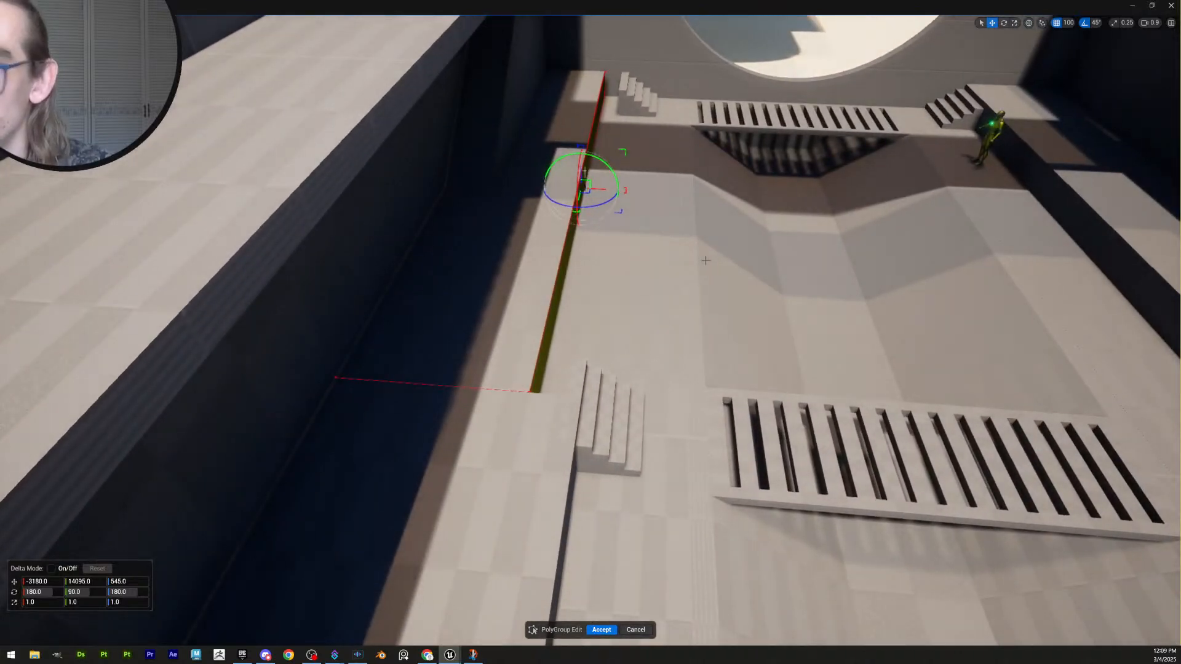
{"action": "left_click", "coordinate": [636, 630]}
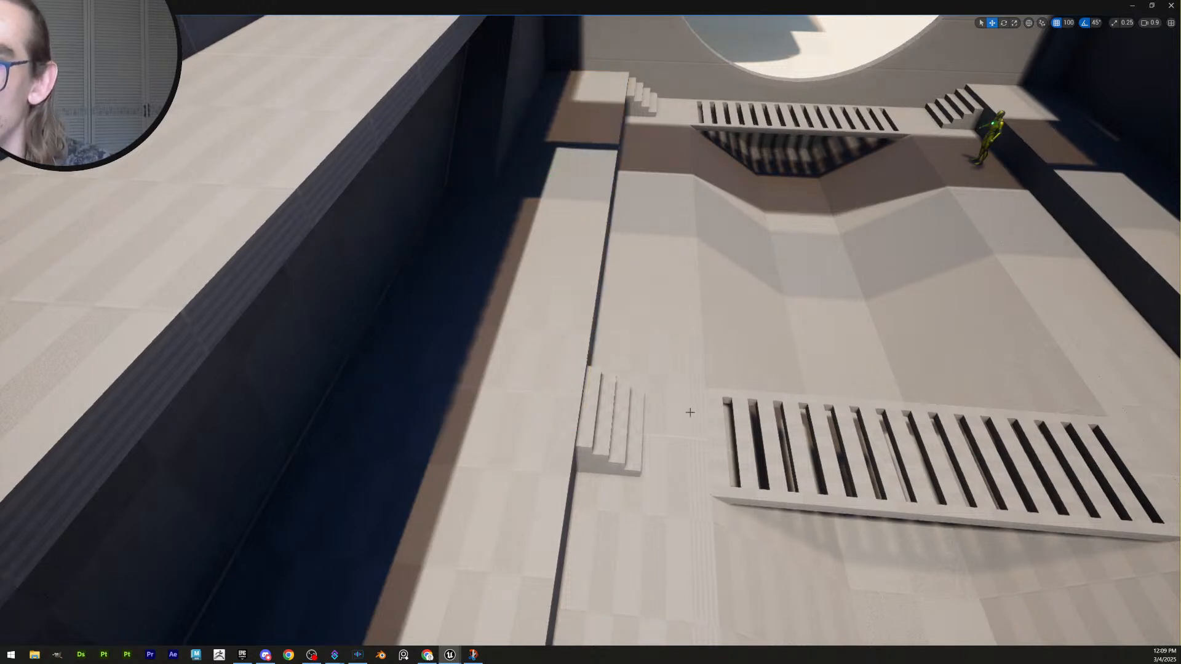
Select the middle stairs at the lower walkway's edge and set the position grid snap size to 10
{"action": "right_click_drag", "start_coordinate": [690, 412], "coordinate": [761, 390]}
{"action": "key", "text": "w"}
{"action": "scroll", "coordinate": [716, 360], "scroll_direction": "up", "scroll_amount": 1}
{"action": "left_click", "coordinate": [724, 342]}
{"action": "key", "text": "d"}
{"action": "scroll", "coordinate": [603, 335], "scroll_direction": "down", "scroll_amount": 2}
{"action": "key", "text": "a"}
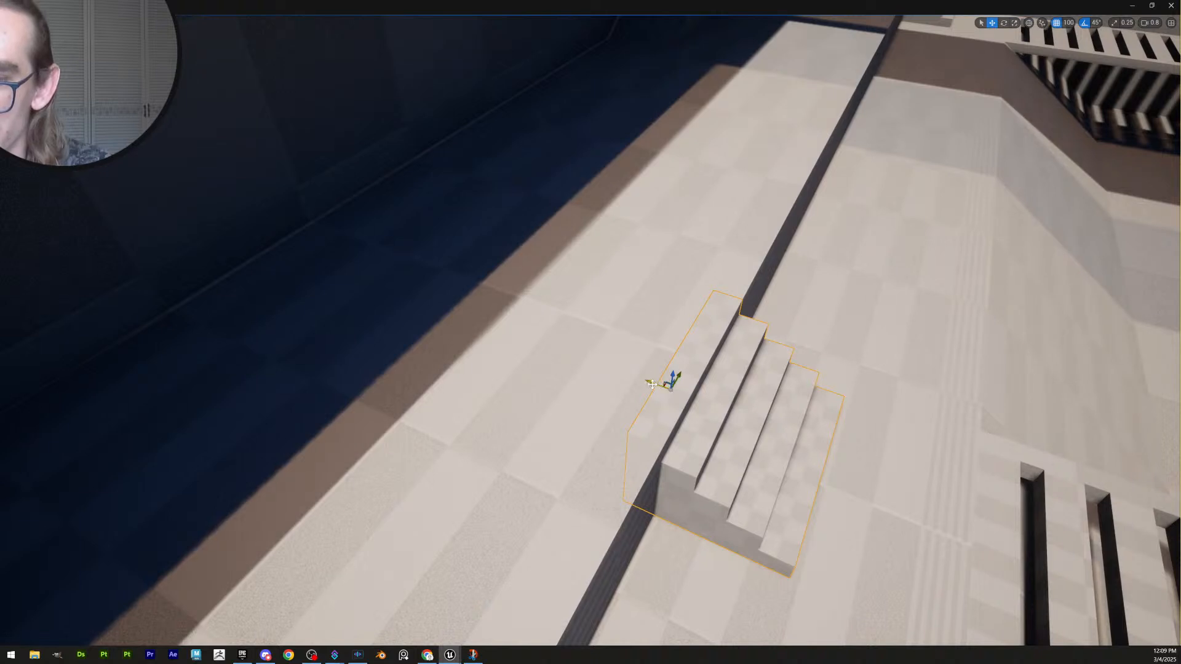
{"action": "left_click_drag", "start_coordinate": [650, 382], "coordinate": [575, 346]}
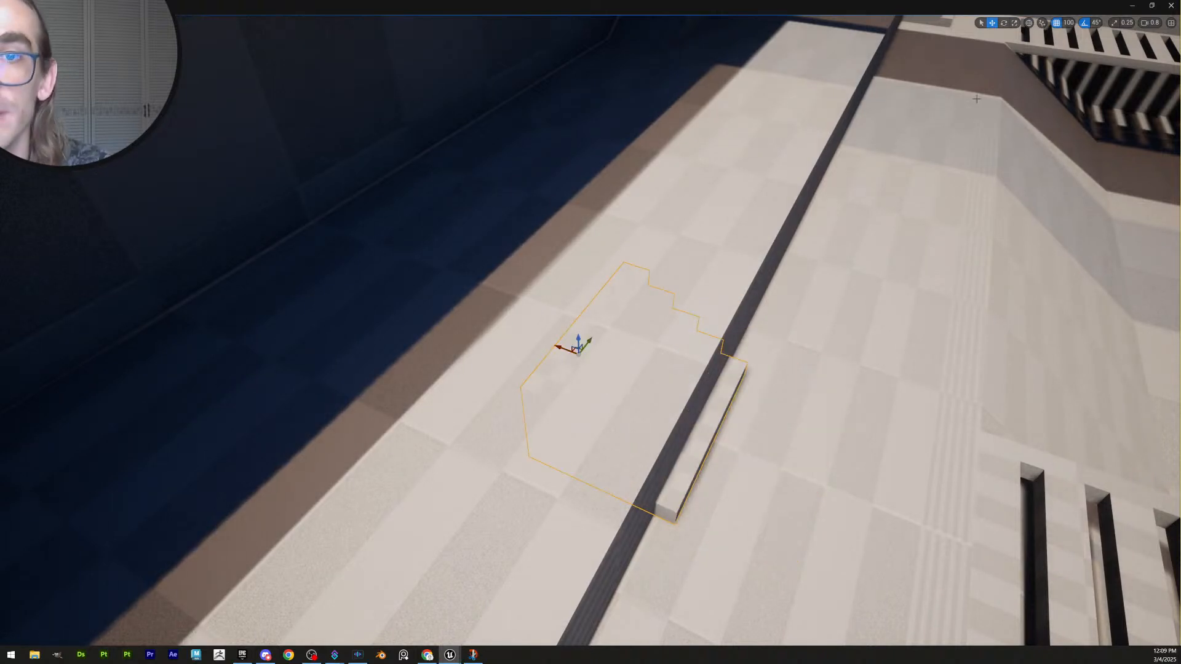
{"action": "key", "text": "ctrl+z"}
{"action": "left_click", "coordinate": [1066, 23]}
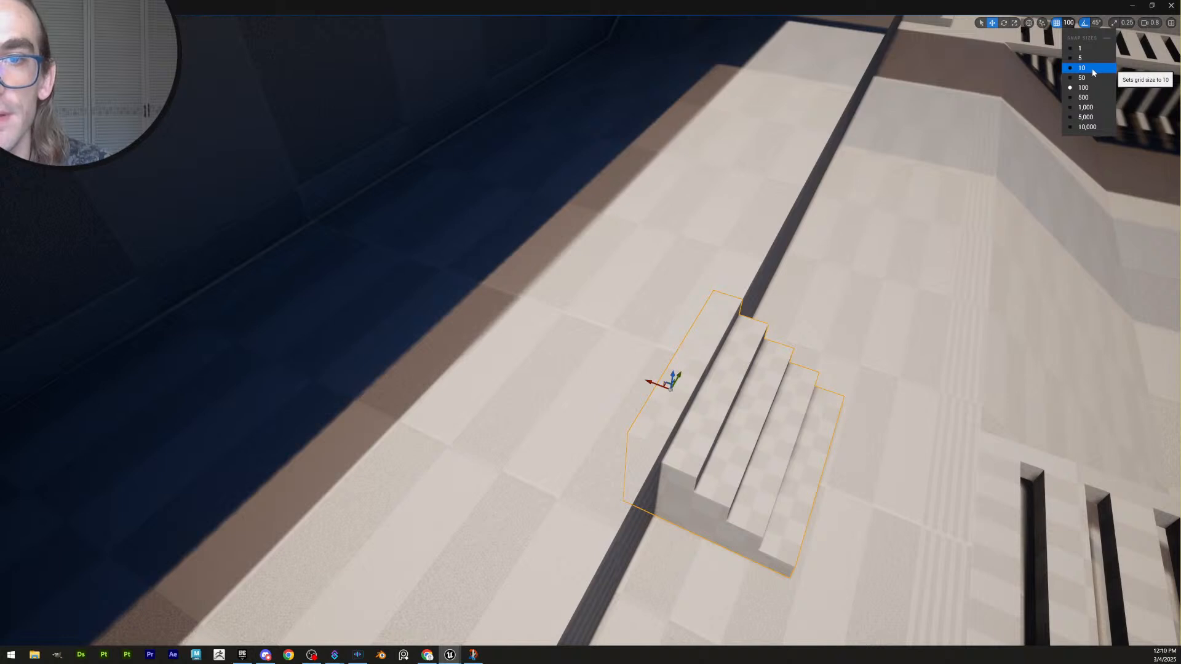
{"action": "left_click", "coordinate": [1091, 69]}
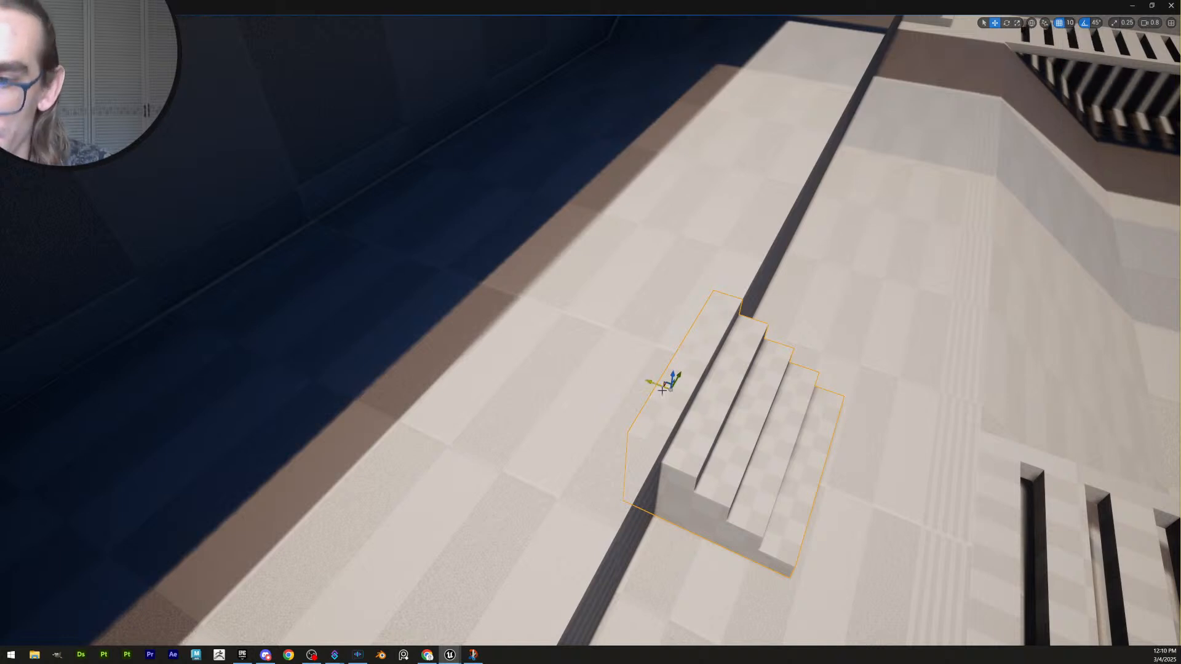
Try to recess the middle stairs completely into the lower walkway, flush with its edge
{"action": "left_click_drag", "start_coordinate": [651, 381], "coordinate": [531, 359]}
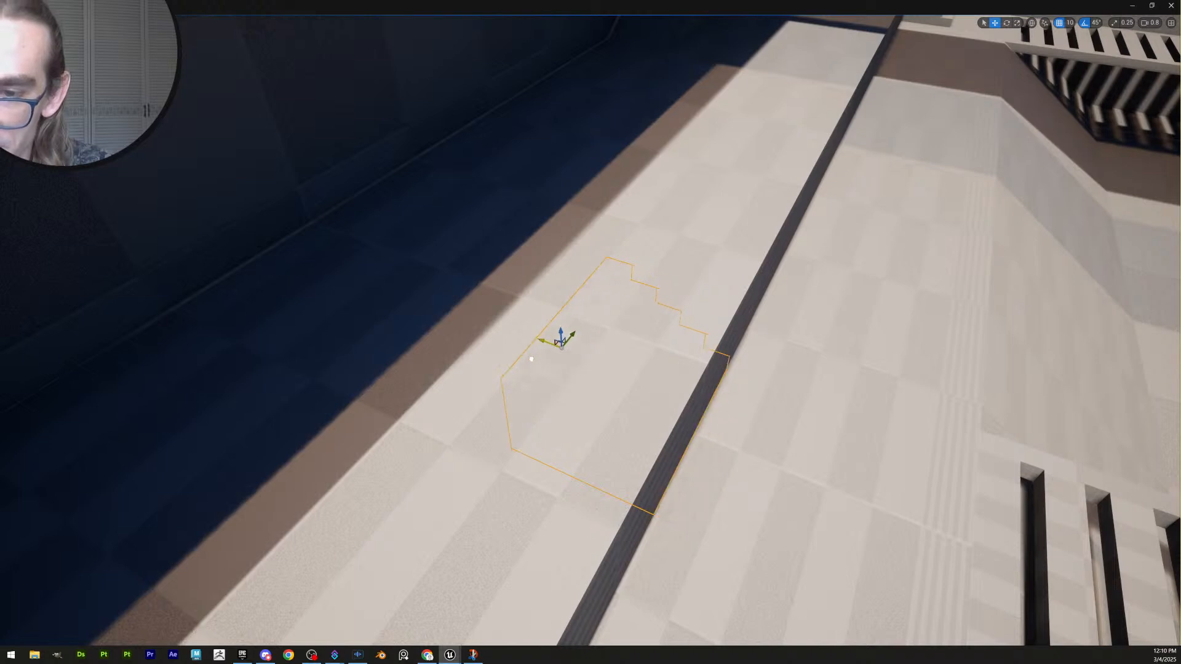
{"action": "right_click_drag", "start_coordinate": [587, 363], "coordinate": [492, 326]}
{"action": "key", "text": "s"}
{"action": "scroll", "coordinate": [586, 363], "scroll_direction": "up", "scroll_amount": 2}
{"action": "mouse_move", "coordinate": [954, 338]}
{"action": "right_mouse_down"}
{"action": "mouse_move", "coordinate": [978, 366]}
{"action": "mouse_move", "coordinate": [972, 350]}
{"action": "right_mouse_up"}
{"action": "key", "text": "s"}
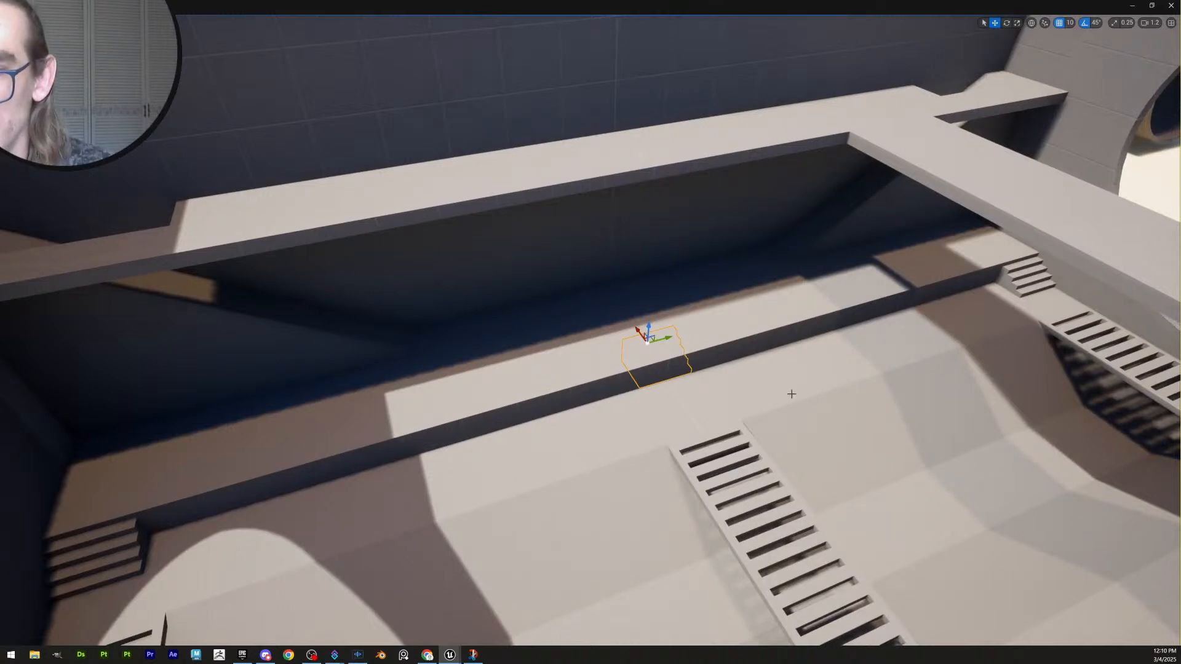
{"action": "key", "text": "ctrl+z"}
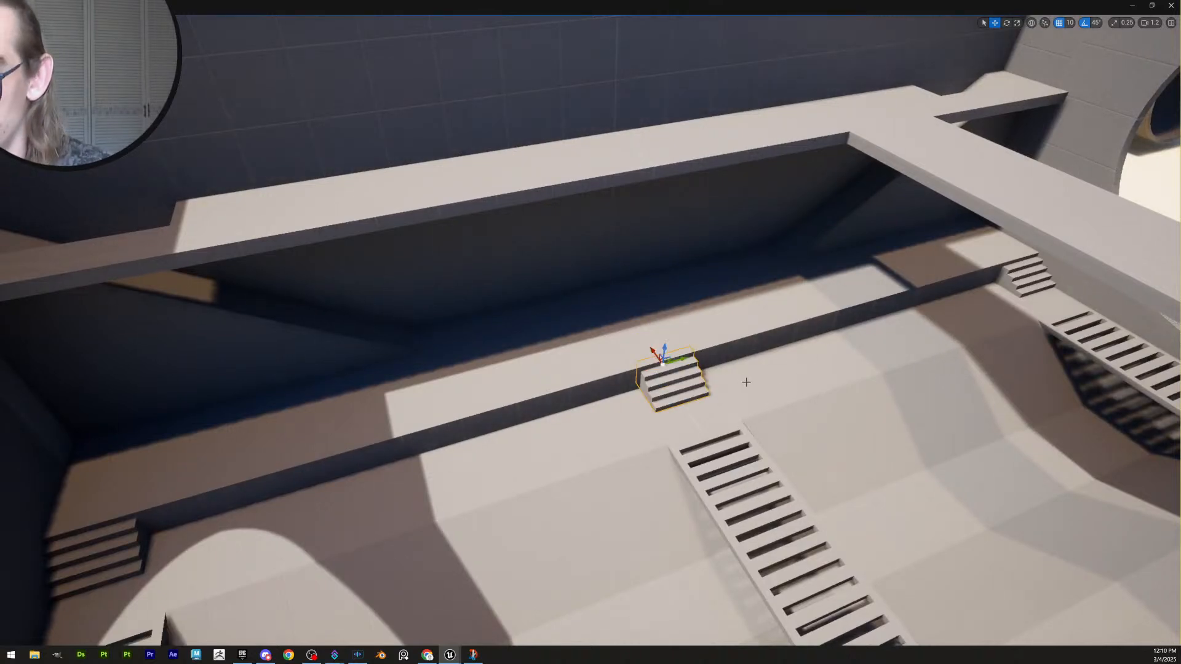
Move the middle stairs away from the walkway's edge to the end of the slatted grate
{"action": "right_click_drag", "start_coordinate": [746, 382], "coordinate": [826, 431]}
{"action": "mouse_move", "coordinate": [608, 354]}
{"action": "left_mouse_down"}
{"action": "mouse_move", "coordinate": [650, 356]}
{"action": "mouse_move", "coordinate": [629, 351]}
{"action": "left_mouse_up"}
{"action": "right_click_drag", "start_coordinate": [628, 350], "coordinate": [635, 403]}
{"action": "scroll", "coordinate": [632, 369], "scroll_direction": "up", "scroll_amount": 2}
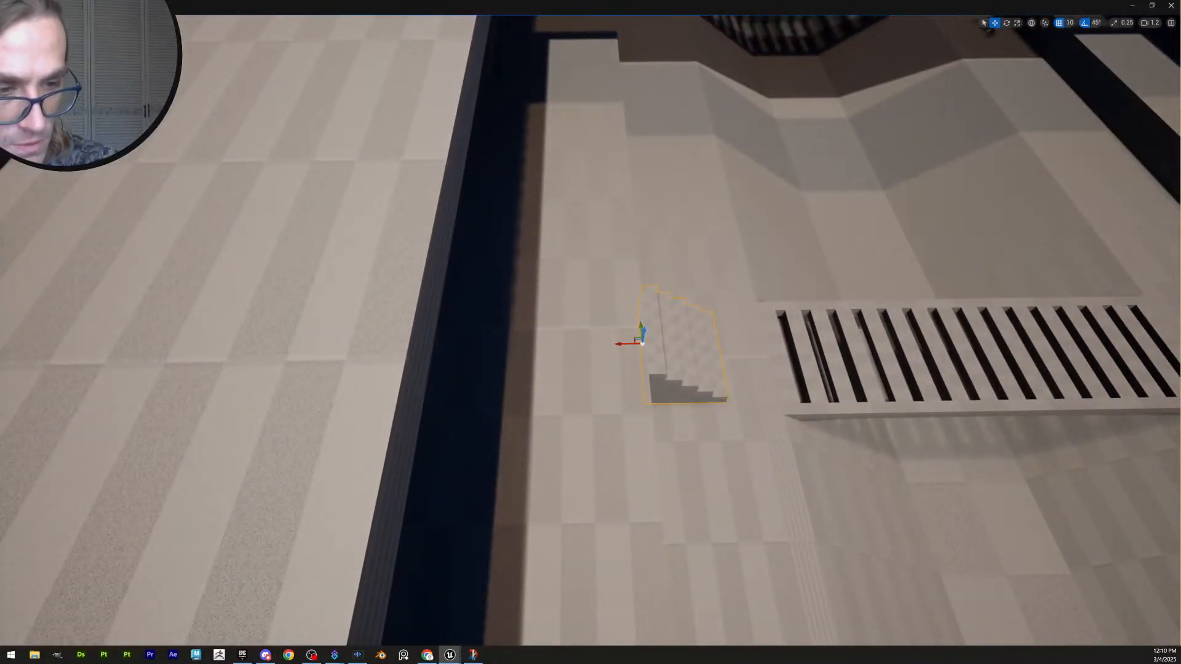
{"action": "left_click_drag", "start_coordinate": [624, 345], "coordinate": [693, 343]}
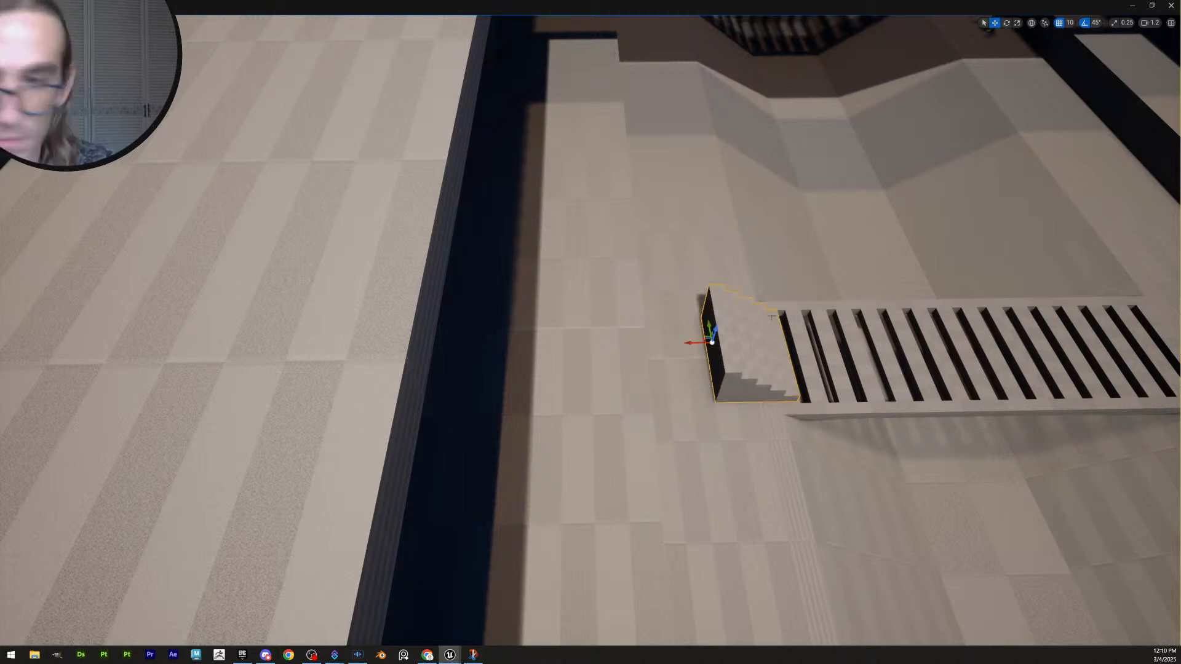
{"action": "right_click_drag", "start_coordinate": [771, 317], "coordinate": [766, 292]}
{"action": "scroll", "coordinate": [765, 296], "scroll_direction": "down", "scroll_amount": 2}
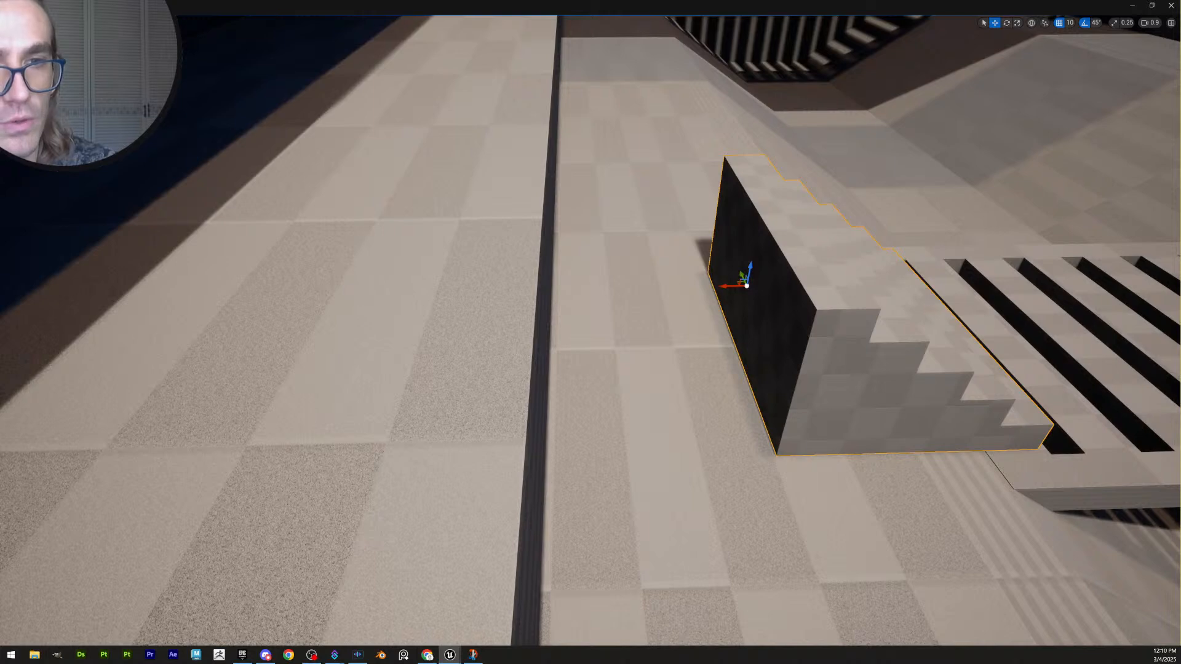
{"action": "key", "text": "ctrl+e"}
{"action": "left_click", "coordinate": [801, 318]}
{"action": "left_click", "coordinate": [792, 337], "text": "shift"}
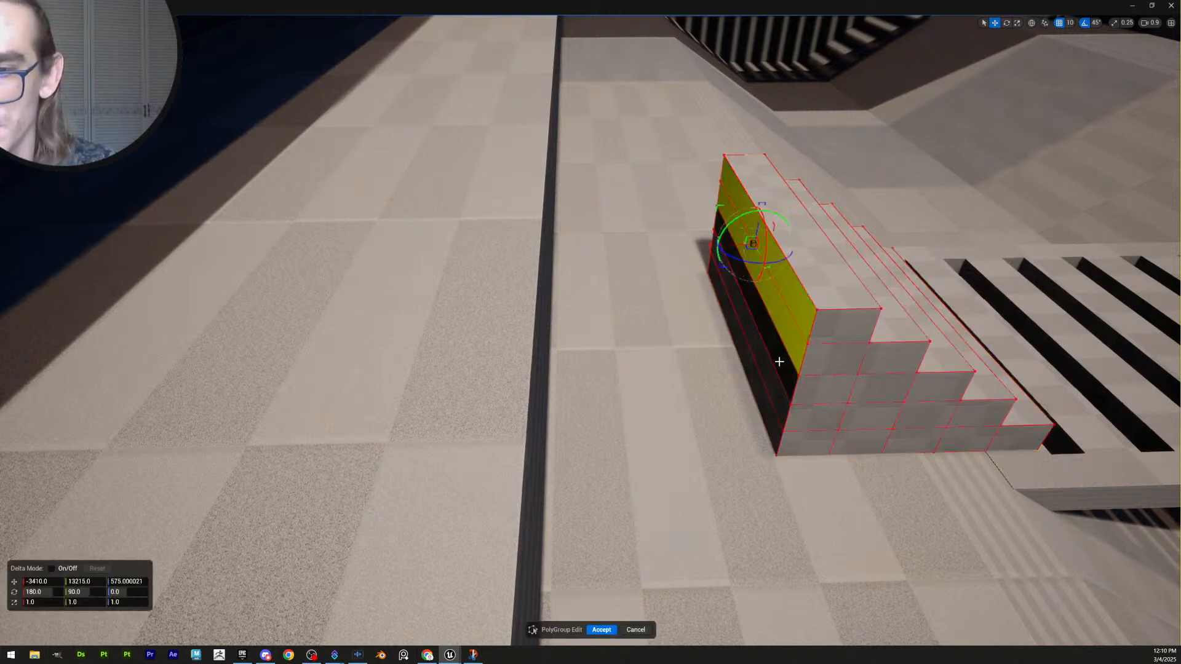
{"action": "left_click", "coordinate": [779, 362], "text": "shift"}
{"action": "left_click", "coordinate": [772, 381], "text": "shift"}
{"action": "left_click", "coordinate": [764, 397], "text": "shift"}
{"action": "right_click_drag", "start_coordinate": [817, 417], "coordinate": [814, 364]}
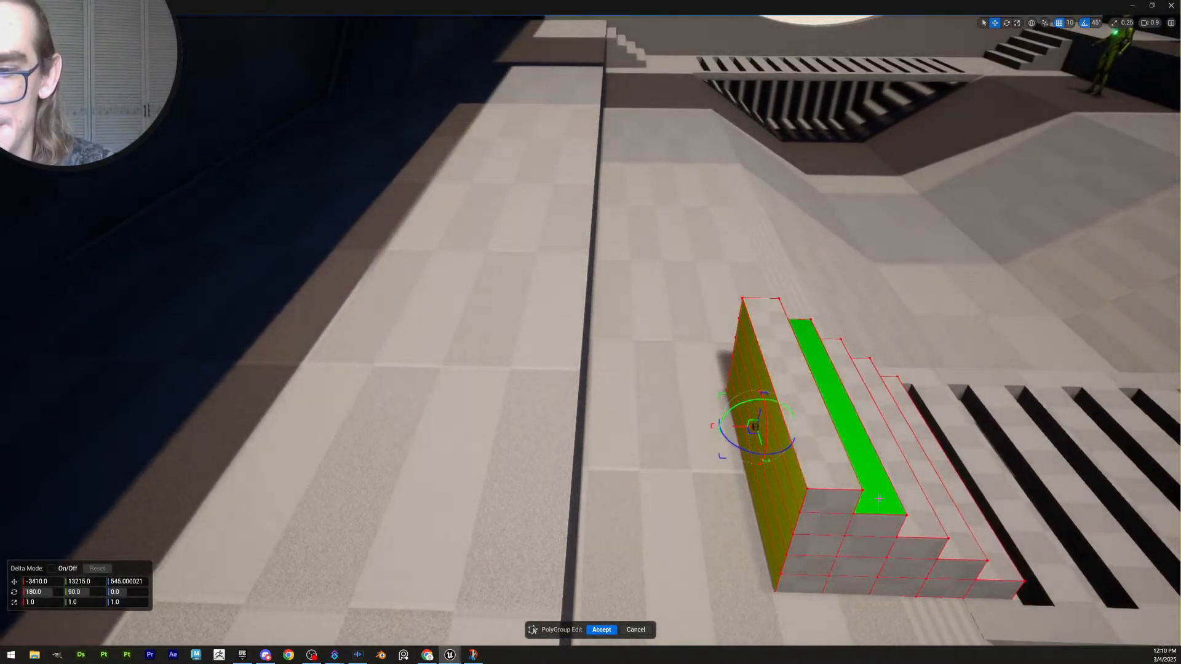
{"action": "scroll", "coordinate": [828, 480], "scroll_direction": "down", "scroll_amount": 4}
{"action": "right_click_drag", "start_coordinate": [827, 467], "coordinate": [868, 501]}
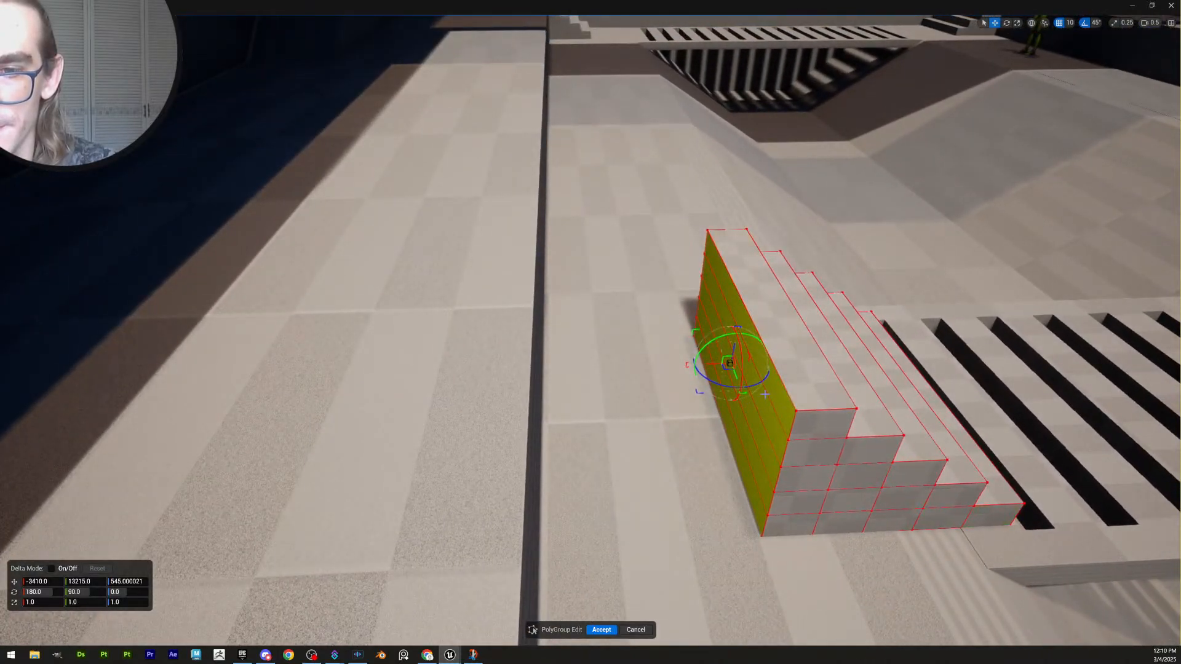
{"action": "key", "text": "d"}
{"action": "right_click_drag", "start_coordinate": [797, 395], "coordinate": [764, 392]}
{"action": "scroll", "coordinate": [797, 395], "scroll_direction": "down", "scroll_amount": 2}
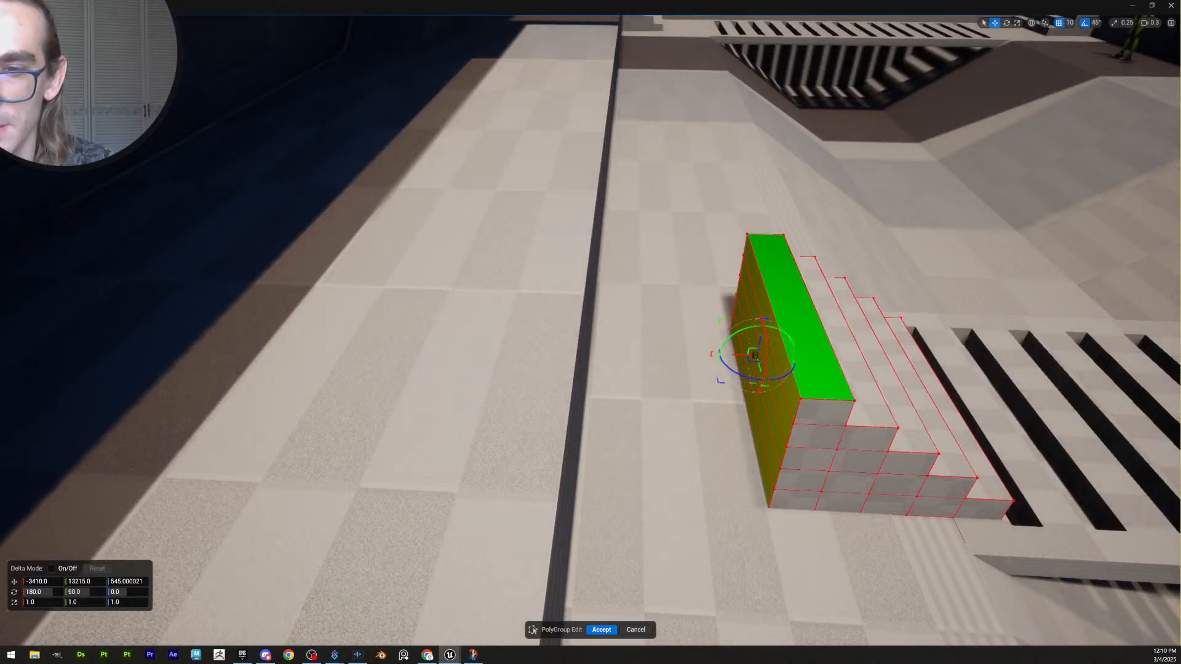
{"action": "left_click", "coordinate": [638, 630]}
Duplicate the middle stairs so that one set stands on the slatted grate and the selected set beside the grate's end
{"action": "key", "text": "a"}
{"action": "right_click_drag", "start_coordinate": [652, 572], "coordinate": [698, 576]}
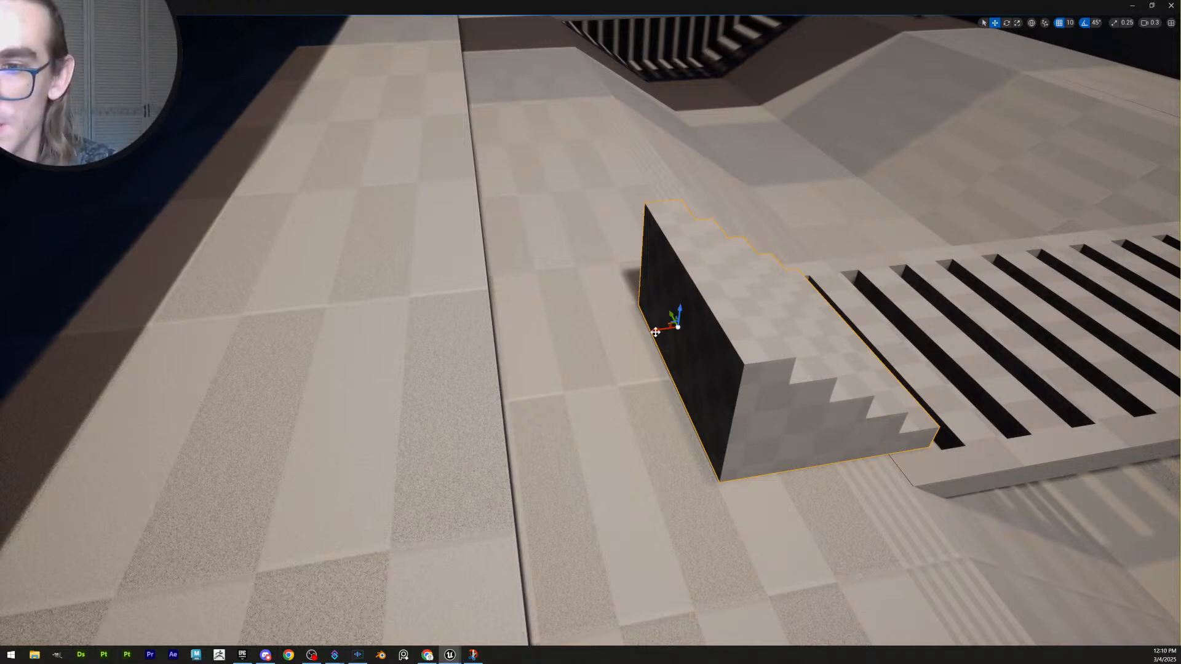
{"action": "left_click_drag", "start_coordinate": [662, 329], "coordinate": [628, 333]}
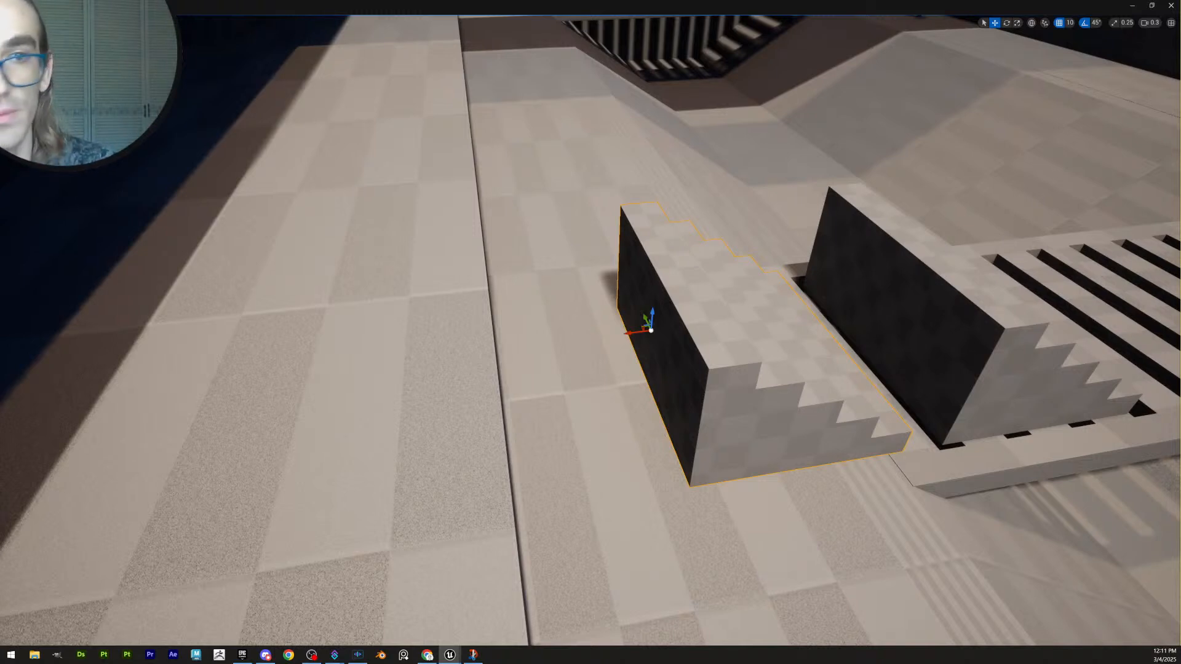
In PolyGroup Edit, remove the four horizontal edges across the stairs' back side to merge it into one face, and accept the edit
{"action": "key", "text": "ctrl+e"}
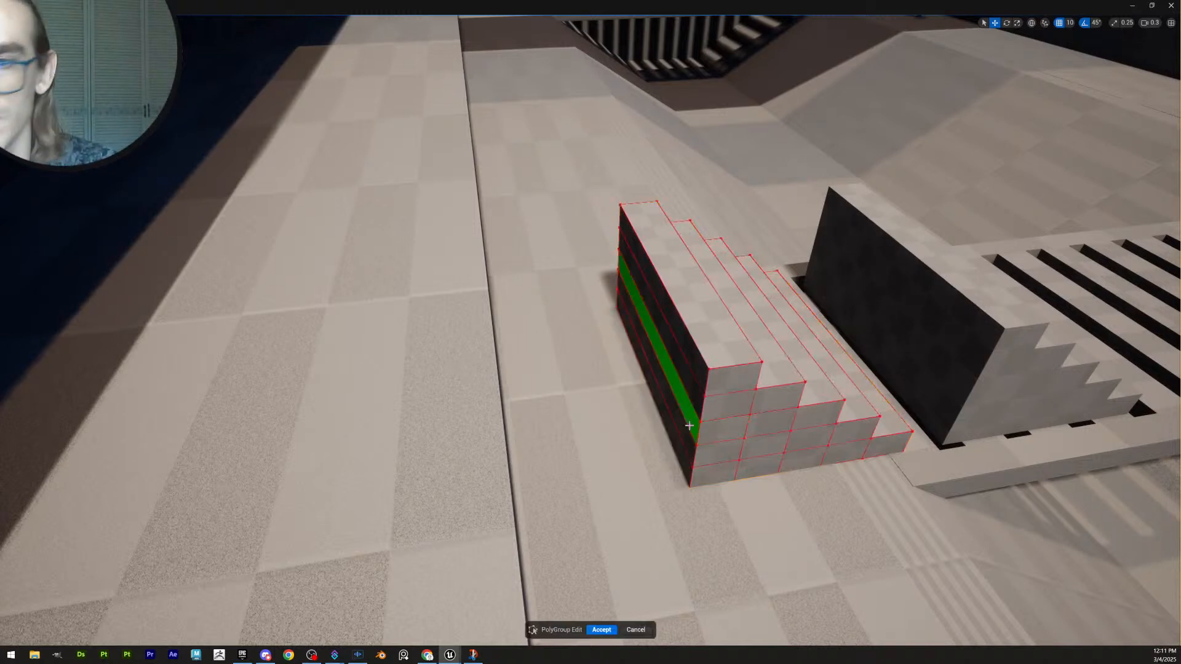
{"action": "right_click_drag", "start_coordinate": [702, 364], "coordinate": [706, 366]}
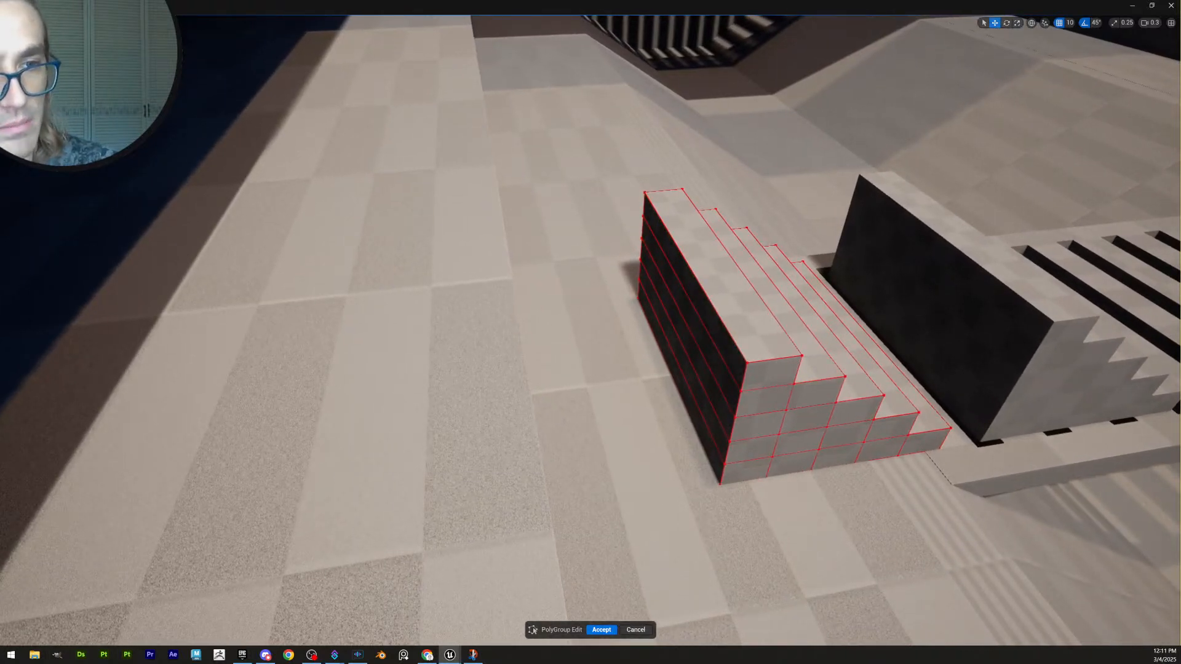
{"action": "left_click", "coordinate": [724, 361]}
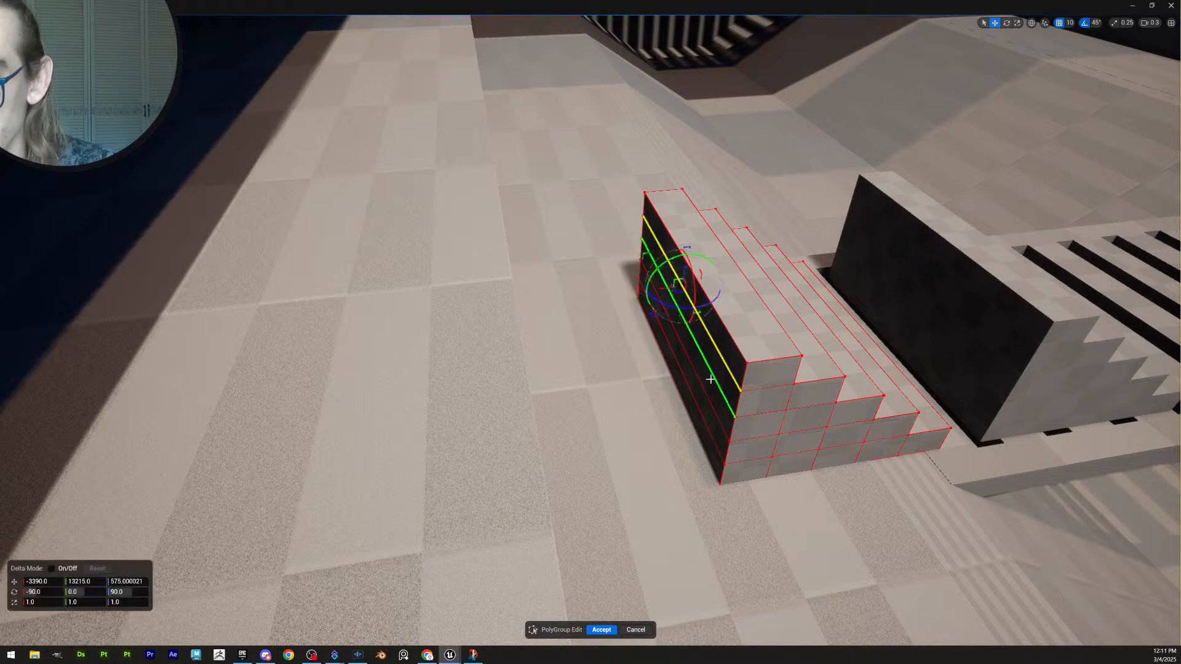
{"action": "left_click", "coordinate": [709, 372], "text": "shift"}
{"action": "left_click", "coordinate": [706, 394], "text": "shift"}
{"action": "left_click", "coordinate": [698, 408], "text": "shift"}
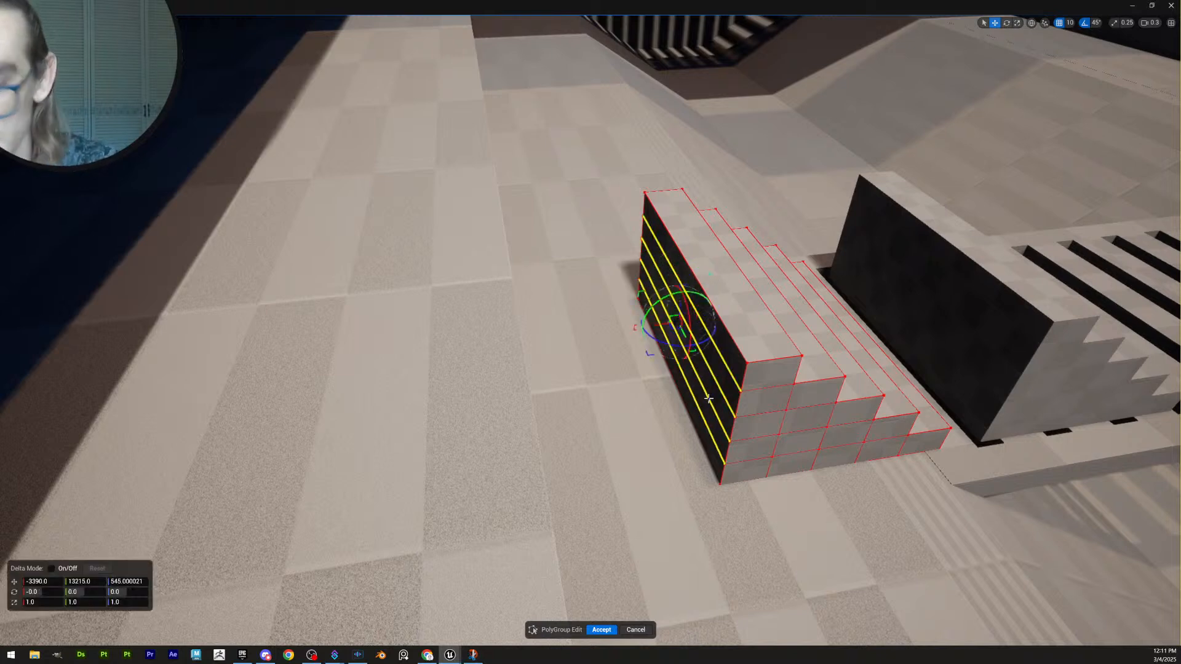
{"action": "left_click", "coordinate": [708, 399]}
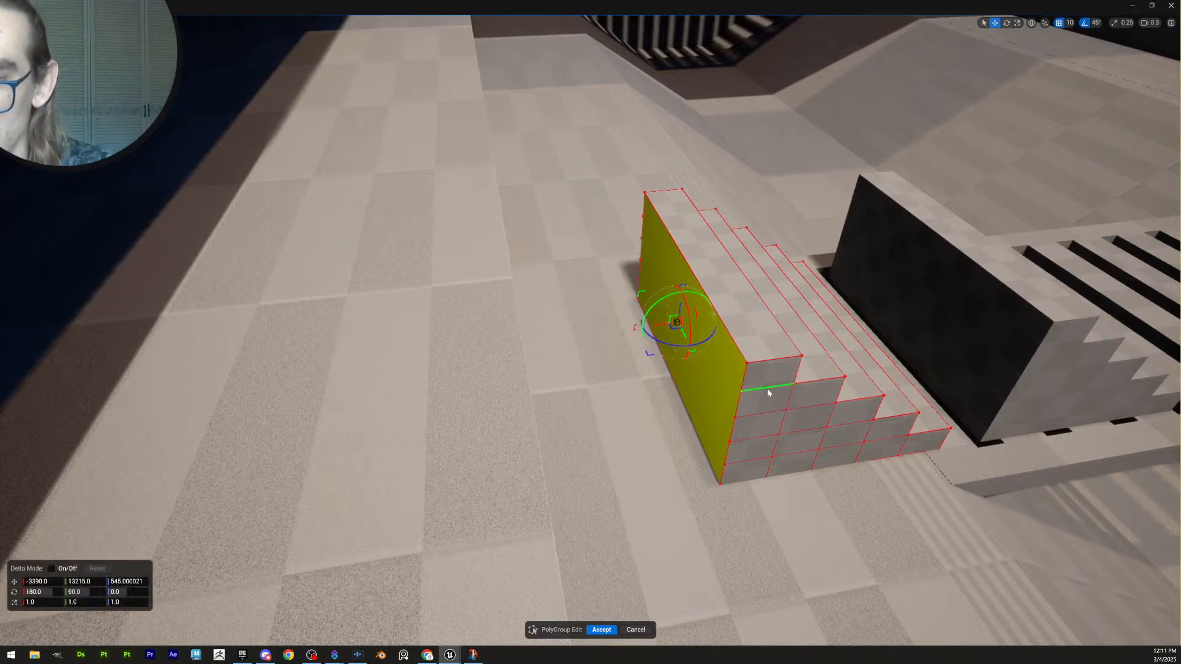
{"action": "left_click", "coordinate": [602, 630]}
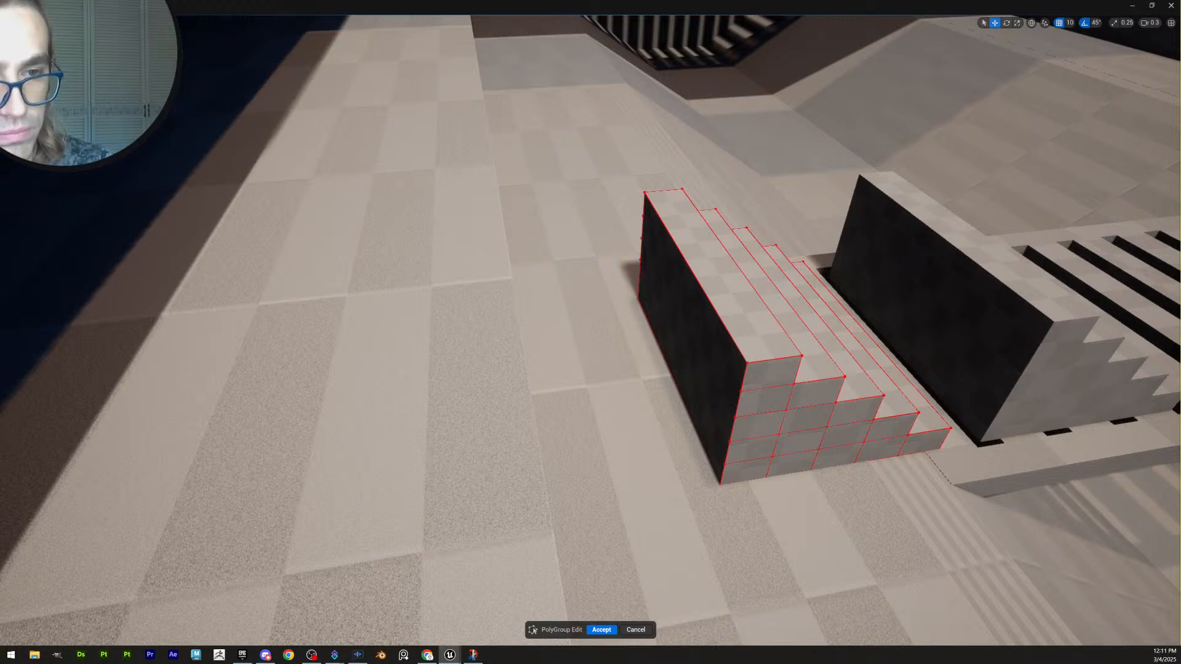
{"action": "left_click", "coordinate": [727, 382]}
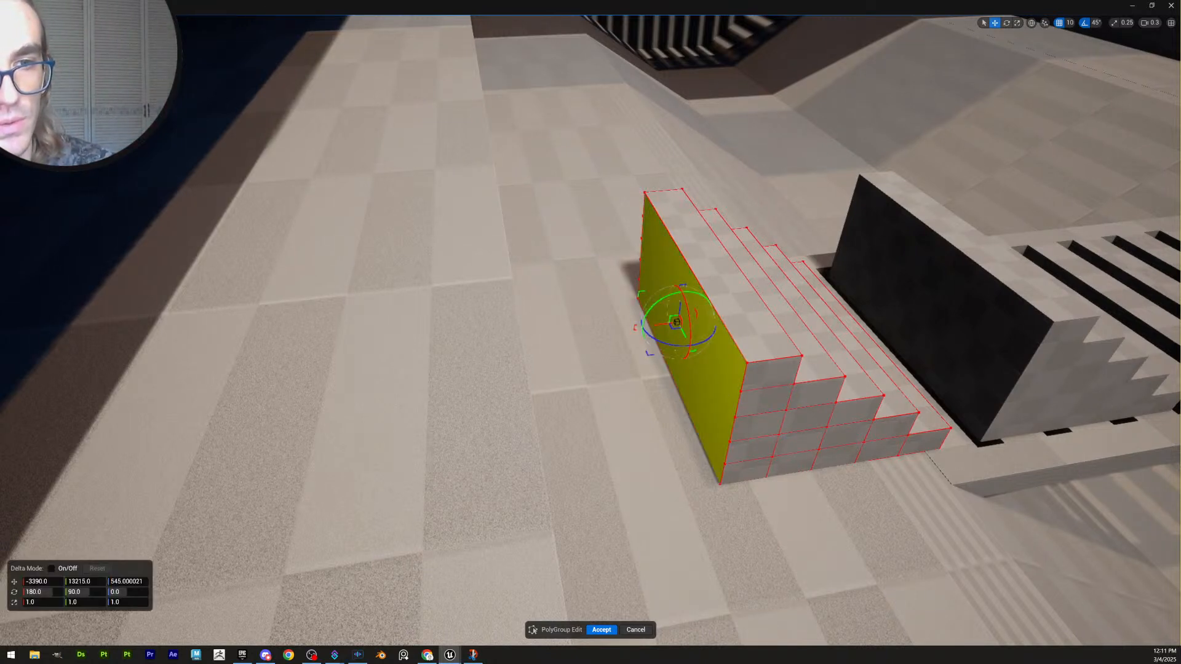
{"action": "key", "text": "d"}
{"action": "right_click_drag", "start_coordinate": [837, 443], "coordinate": [837, 444]}
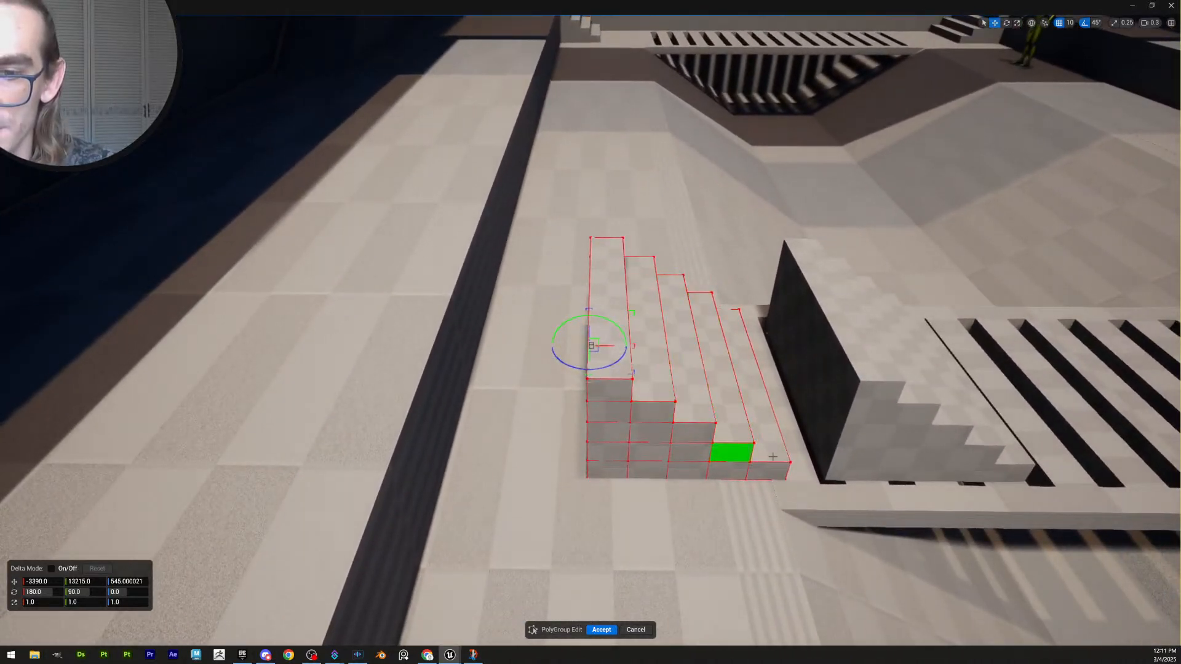
{"action": "left_click", "coordinate": [601, 630]}
Move the stairs with the merged back face past the other set, farther along the slatted grate
{"action": "right_click_drag", "start_coordinate": [554, 369], "coordinate": [554, 369]}
{"action": "key", "text": "d"}
{"action": "left_click_drag", "start_coordinate": [527, 349], "coordinate": [911, 353]}
{"action": "key", "text": "w"}
{"action": "right_click_drag", "start_coordinate": [911, 343], "coordinate": [957, 346]}
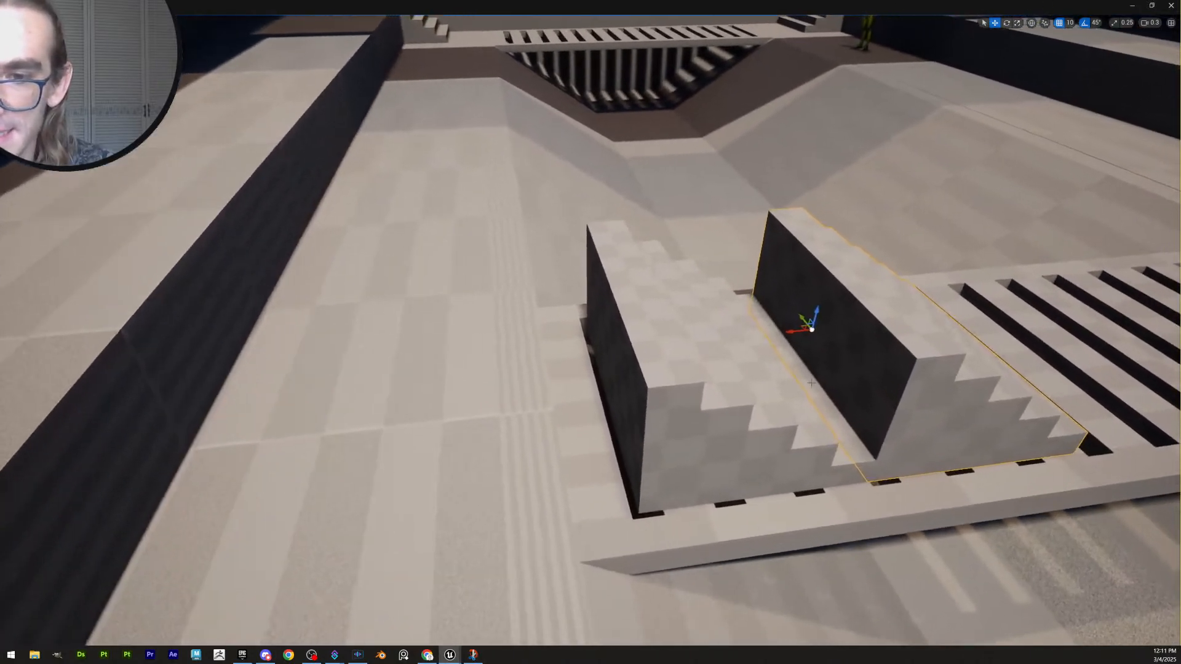
Extrude the stairs' merged back face in PolyGroup Edit toward the lower walkway as a long solid block, and accept it
{"action": "key", "text": "p"}
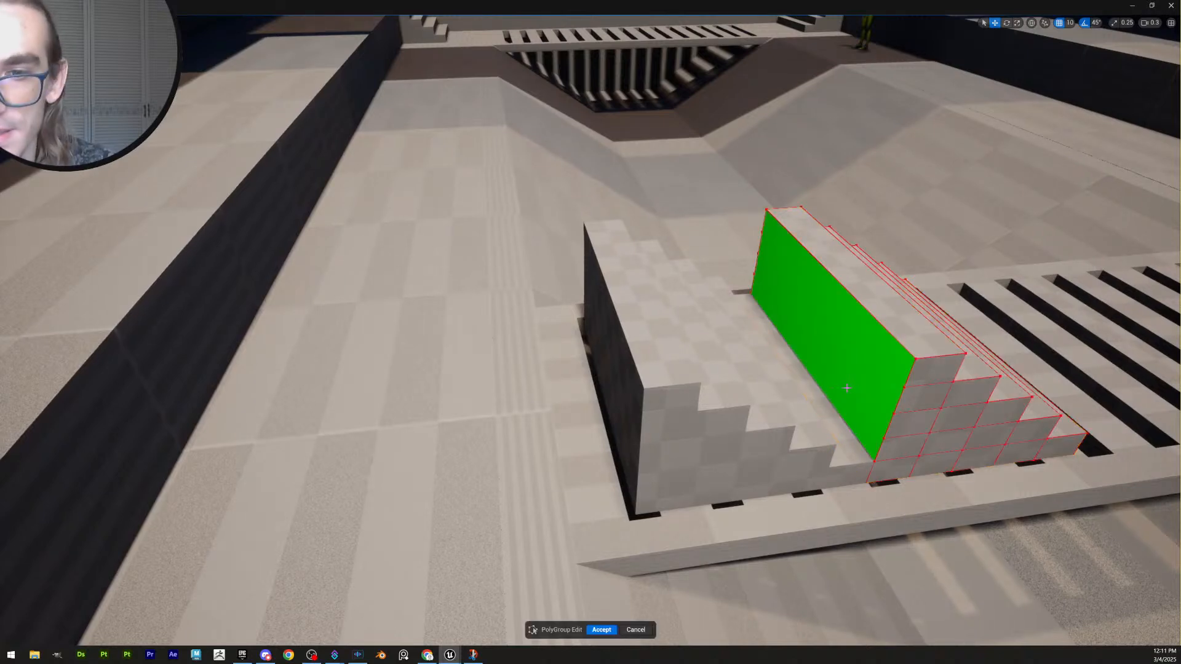
{"action": "left_click", "coordinate": [847, 388]}
{"action": "key", "text": "shift+e"}
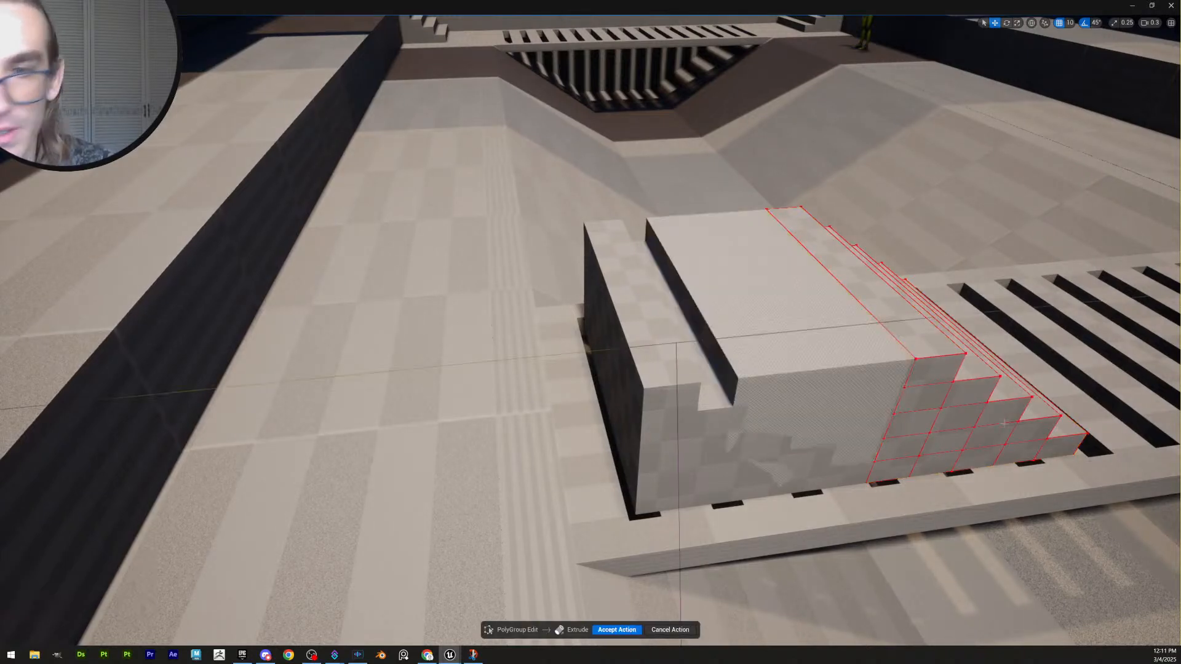
{"action": "left_click", "coordinate": [630, 458]}
{"action": "left_click", "coordinate": [602, 630]}
Move the extruded stairs back past the other set to the floor between the lower walkway and the slatted grate
{"action": "mouse_move", "coordinate": [757, 374]}
{"action": "right_mouse_down"}
{"action": "mouse_move", "coordinate": [818, 405]}
{"action": "mouse_move", "coordinate": [750, 345]}
{"action": "mouse_move", "coordinate": [758, 374]}
{"action": "right_mouse_up"}
{"action": "key", "text": "s"}
{"action": "left_click_drag", "start_coordinate": [757, 374], "coordinate": [364, 411]}
{"action": "key", "text": "a"}
{"action": "scroll", "coordinate": [364, 411], "scroll_direction": "up", "scroll_amount": 2}
{"action": "right_click_drag", "start_coordinate": [364, 411], "coordinate": [361, 377]}
{"action": "key", "text": "w"}
{"action": "scroll", "coordinate": [361, 377], "scroll_direction": "up", "scroll_amount": 1}
{"action": "key", "text": "s"}
{"action": "key", "text": "d"}
{"action": "left_click_drag", "start_coordinate": [501, 372], "coordinate": [621, 370]}
In PolyGroup Edit, delete the inner horizontal edges on both sides of the extruded block, keeping the outer ones, and accept the edit
{"action": "key", "text": "shift+e"}
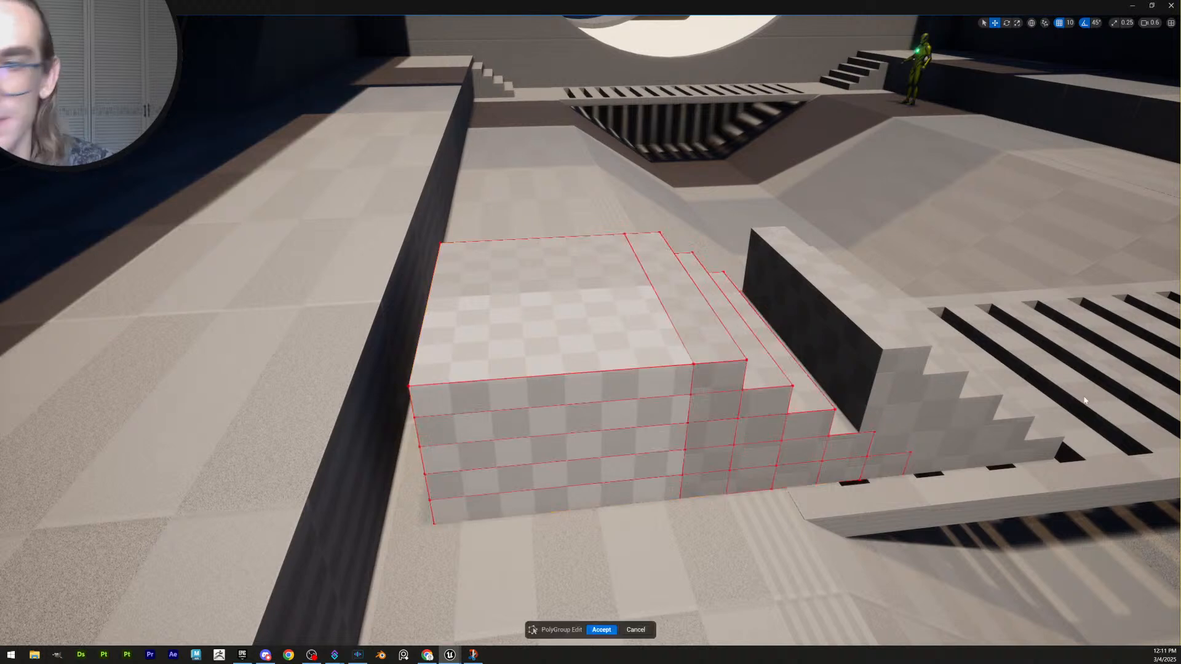
{"action": "key", "text": "s"}
{"action": "key", "text": "d"}
{"action": "right_click_drag", "start_coordinate": [578, 418], "coordinate": [557, 409]}
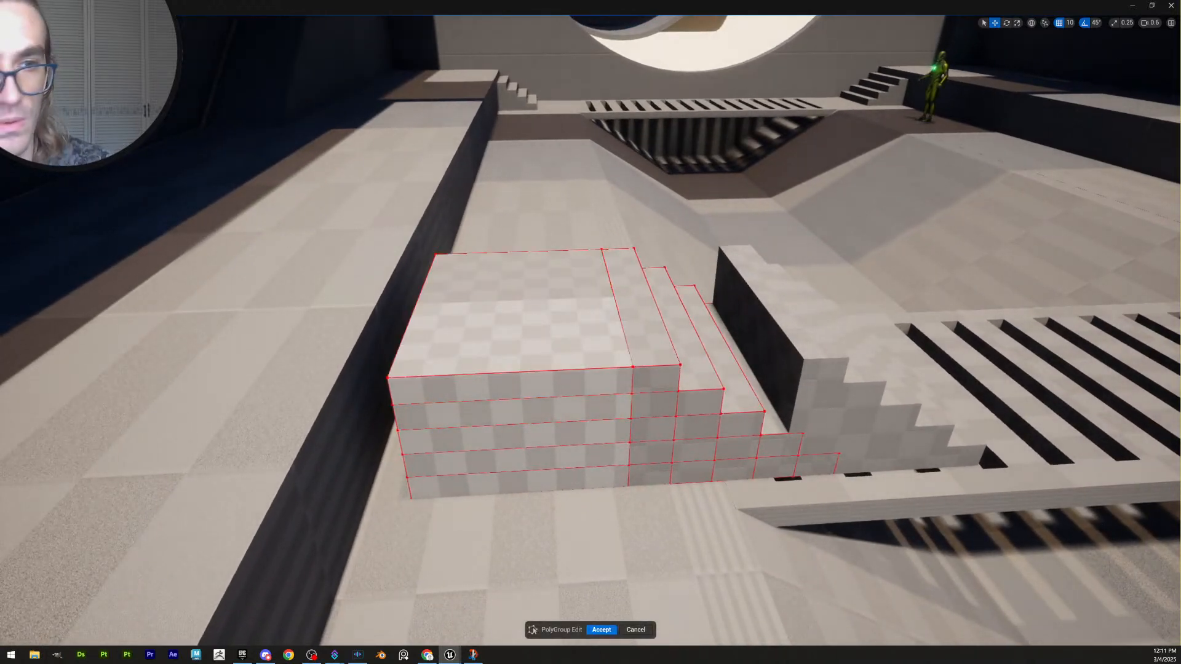
{"action": "left_click_drag", "start_coordinate": [486, 199], "coordinate": [554, 499]}
{"action": "left_click", "coordinate": [606, 371], "text": "ctrl"}
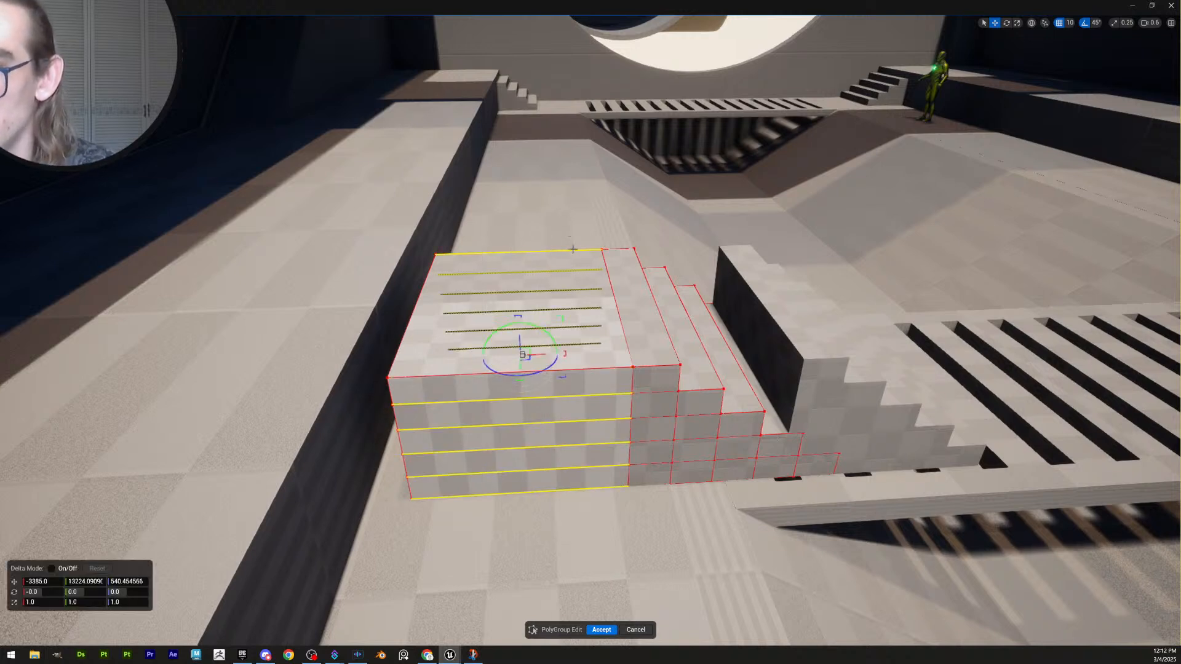
{"action": "left_click", "coordinate": [604, 484], "text": "ctrl"}
{"action": "key", "text": "w"}
{"action": "right_click_drag", "start_coordinate": [689, 416], "coordinate": [1021, 431]}
{"action": "left_click", "coordinate": [690, 415], "text": "ctrl"}
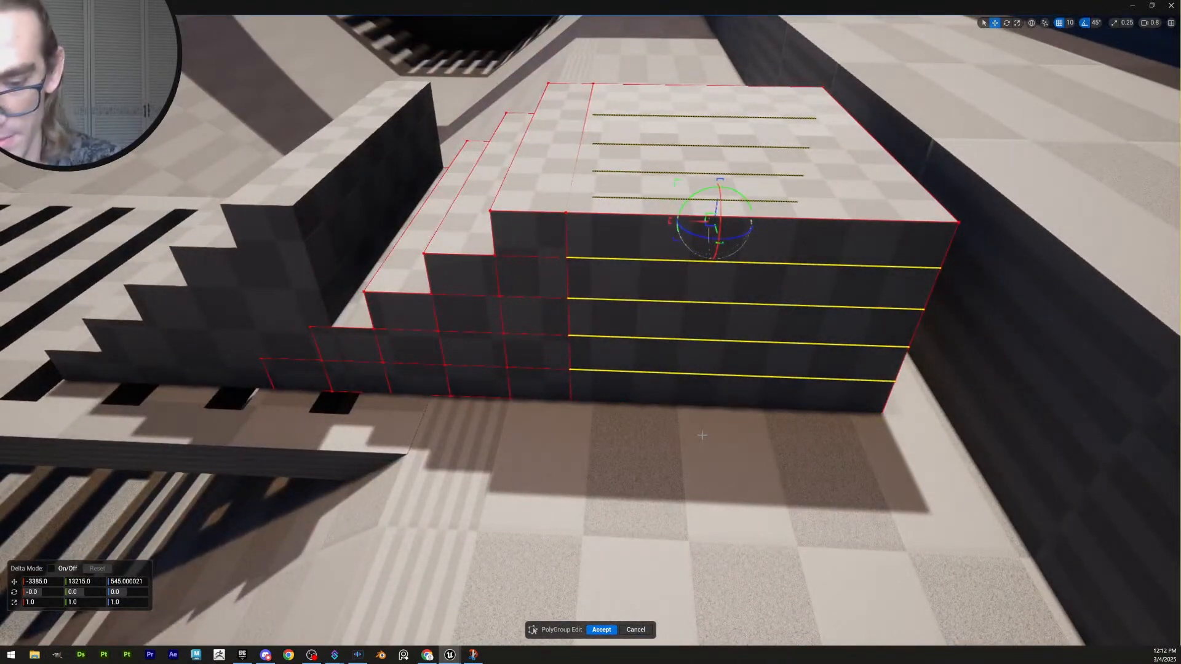
{"action": "key", "text": "Delete"}
{"action": "key", "text": "d"}
{"action": "right_click_drag", "start_coordinate": [707, 413], "coordinate": [307, 381]}
{"action": "scroll", "coordinate": [707, 413], "scroll_direction": "up", "scroll_amount": 1}
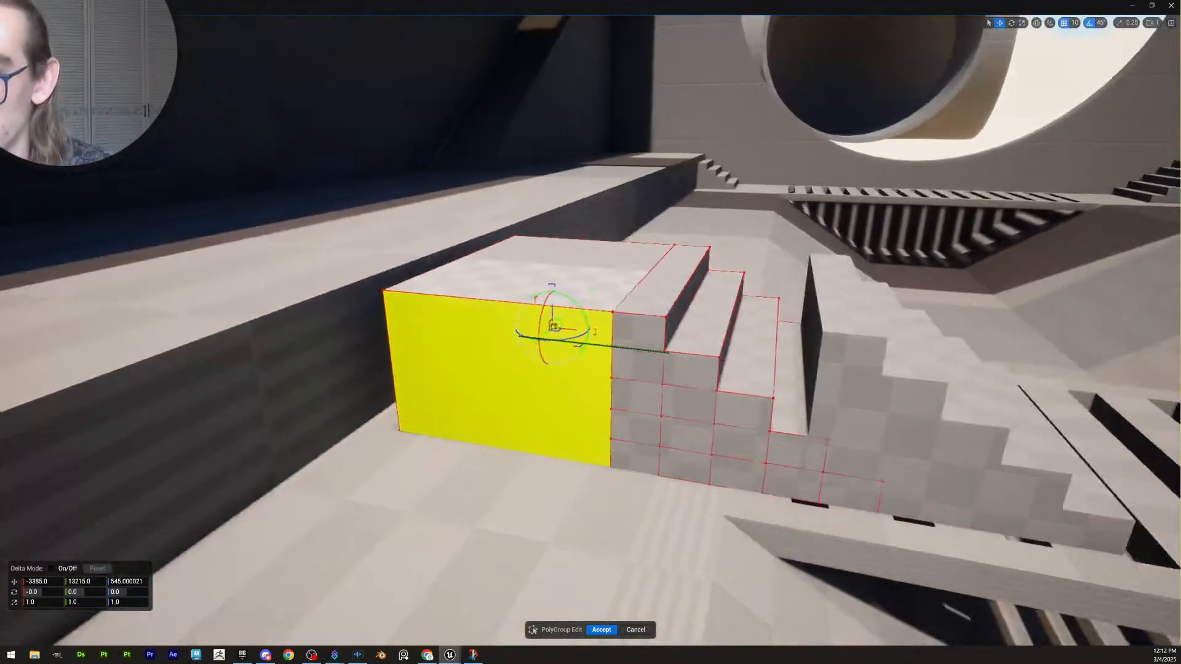
{"action": "right_click_drag", "start_coordinate": [738, 396], "coordinate": [818, 418]}
{"action": "left_click", "coordinate": [601, 631]}
Try to sink the plain stairs on the grate and the extended stairs into the lower walkway
{"action": "key", "text": "q"}
{"action": "key", "text": "r"}
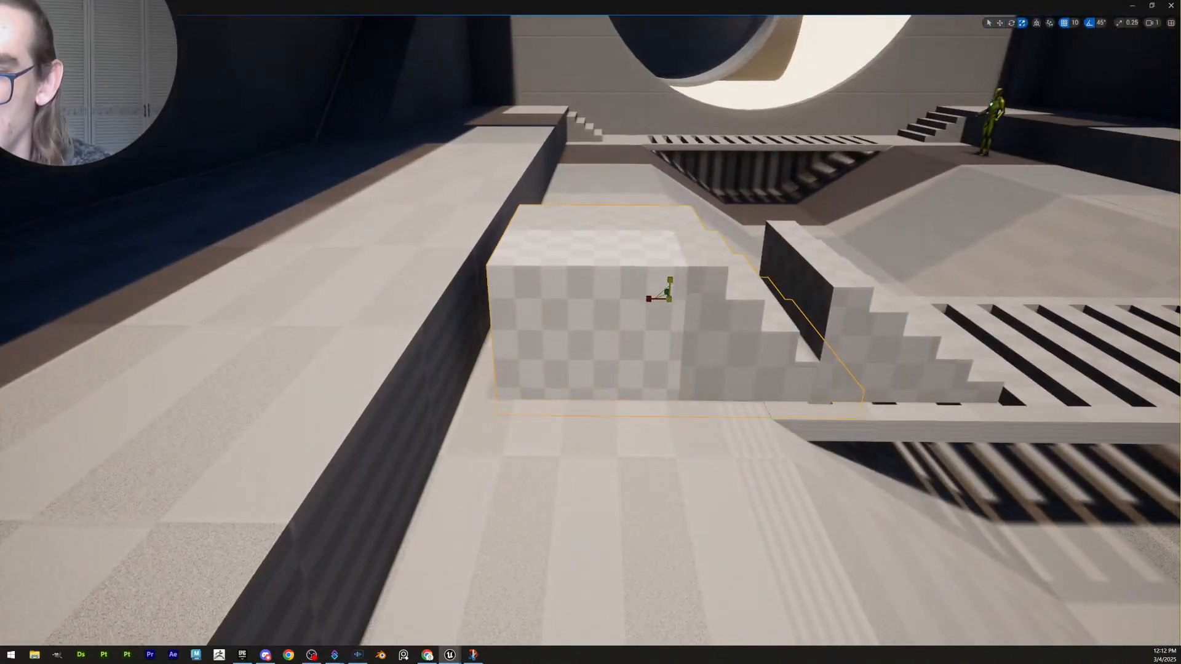
{"action": "key", "text": "w"}
{"action": "right_click_drag", "start_coordinate": [670, 280], "coordinate": [791, 355]}
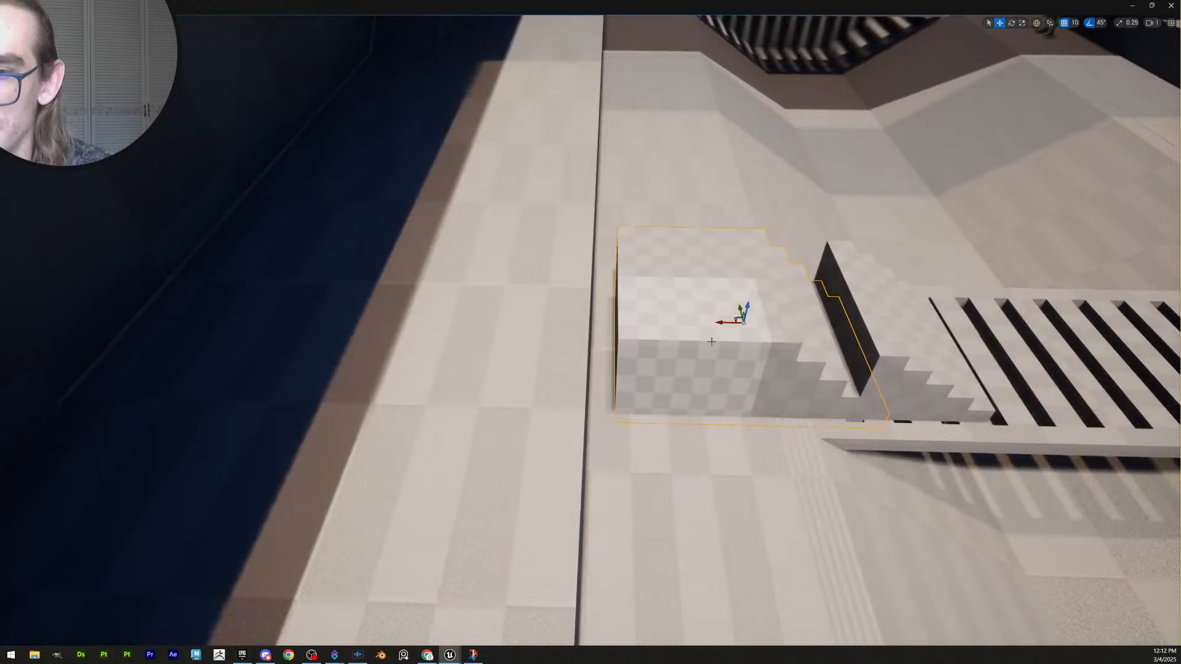
{"action": "left_click", "coordinate": [885, 348]}
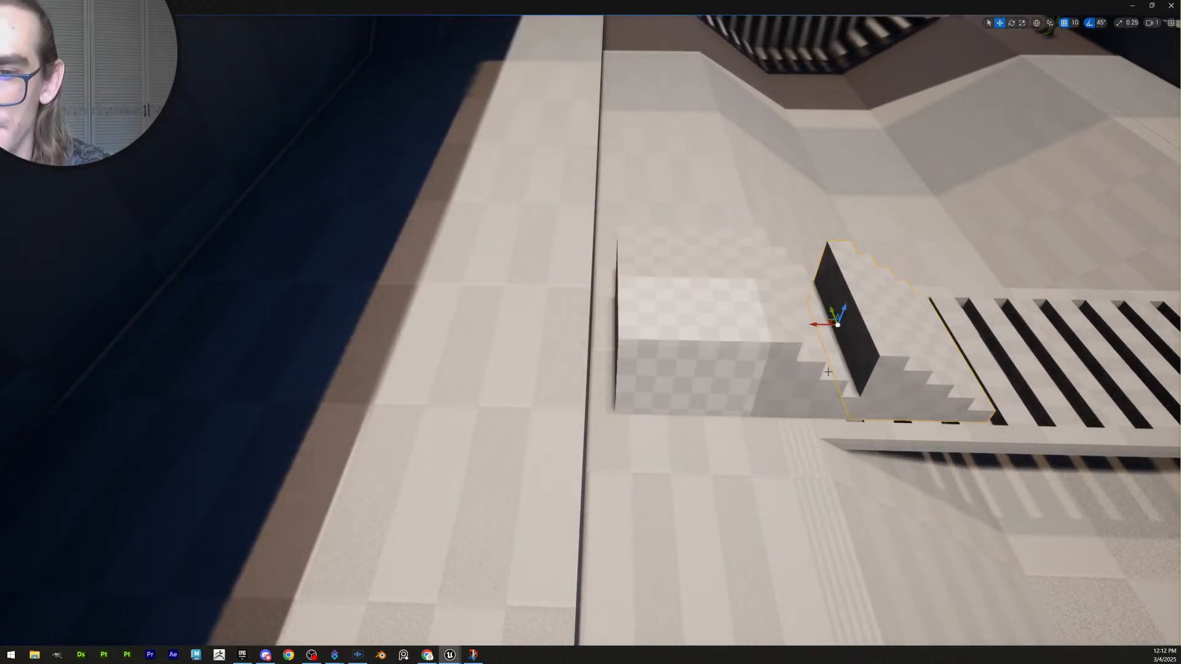
{"action": "left_click_drag", "start_coordinate": [820, 327], "coordinate": [440, 291]}
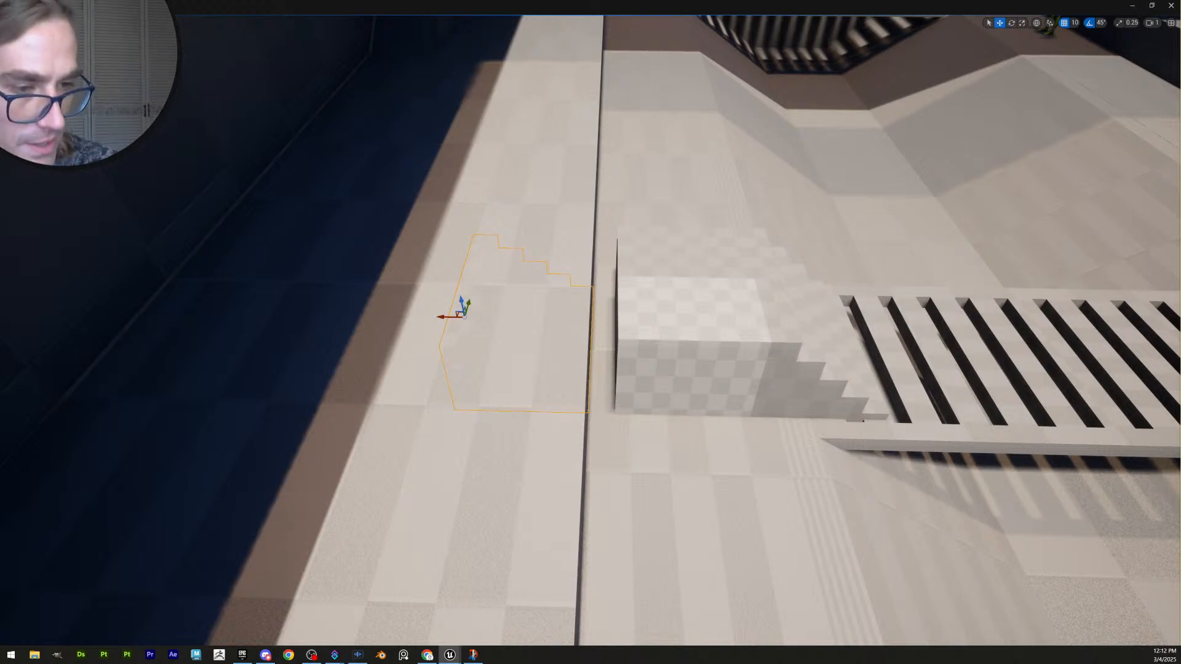
{"action": "left_click", "coordinate": [734, 345]}
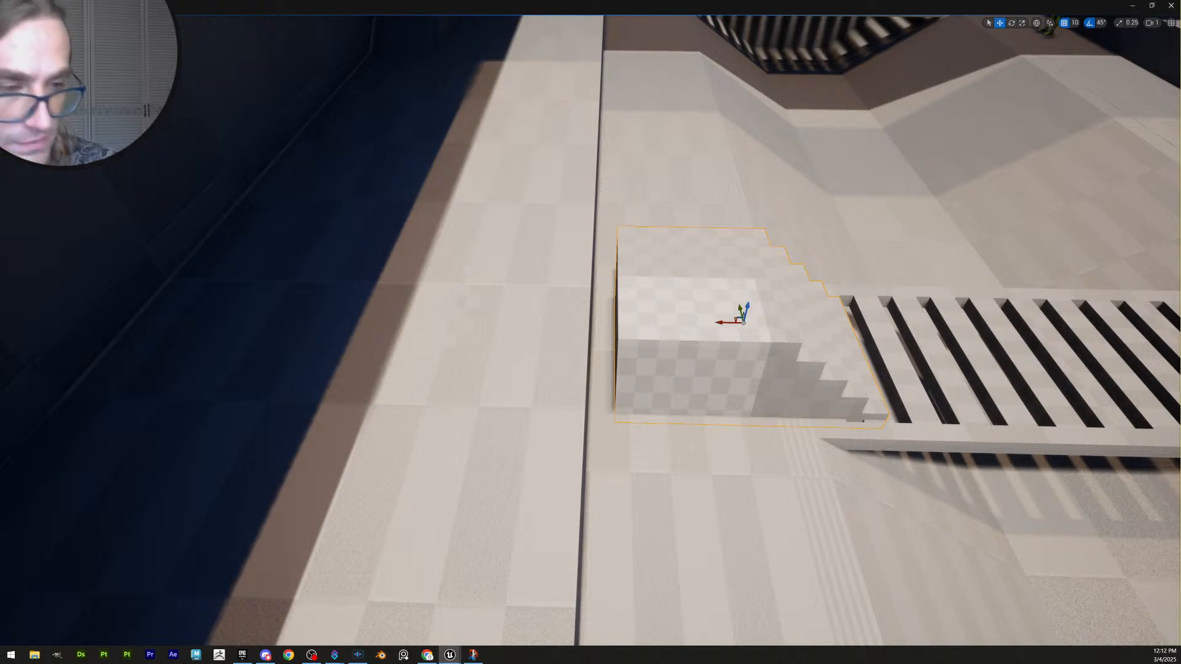
{"action": "key", "text": "ctrl+z"}
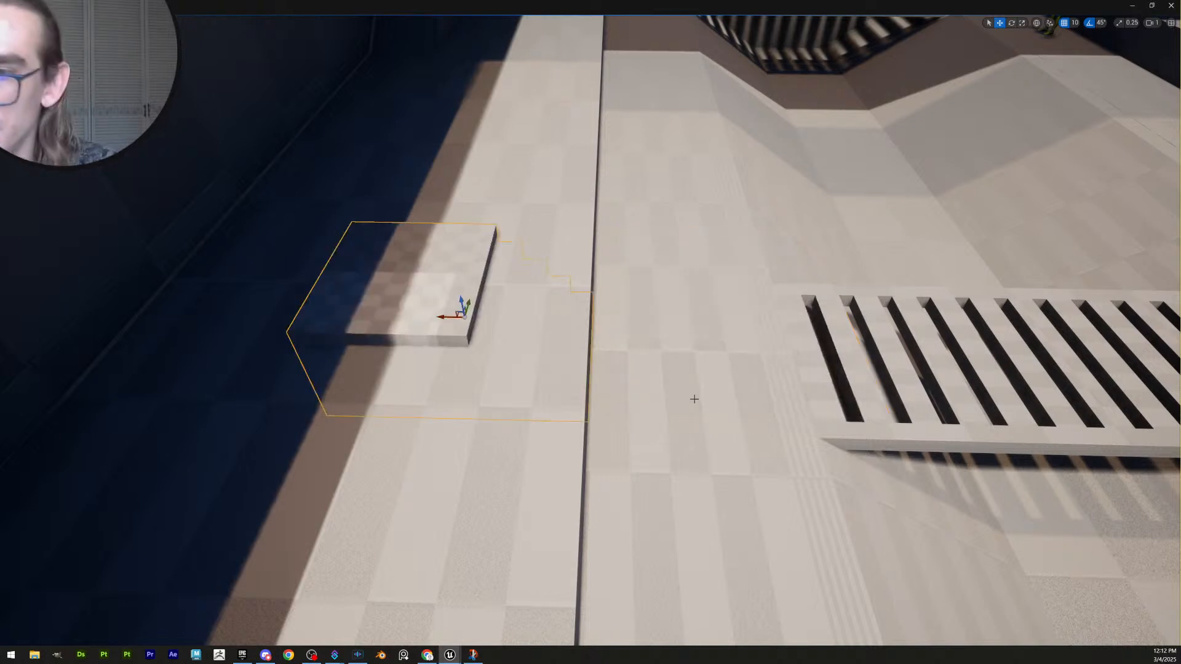
Undo the moves of both sets of stairs into the lower walkway
{"action": "key", "text": "a"}
{"action": "right_click_drag", "start_coordinate": [613, 353], "coordinate": [613, 353]}
{"action": "key", "text": "w"}
{"action": "key", "text": "d"}
{"action": "key", "text": "s"}
{"action": "key", "text": "d"}
{"action": "key", "text": "ctrl+y"}
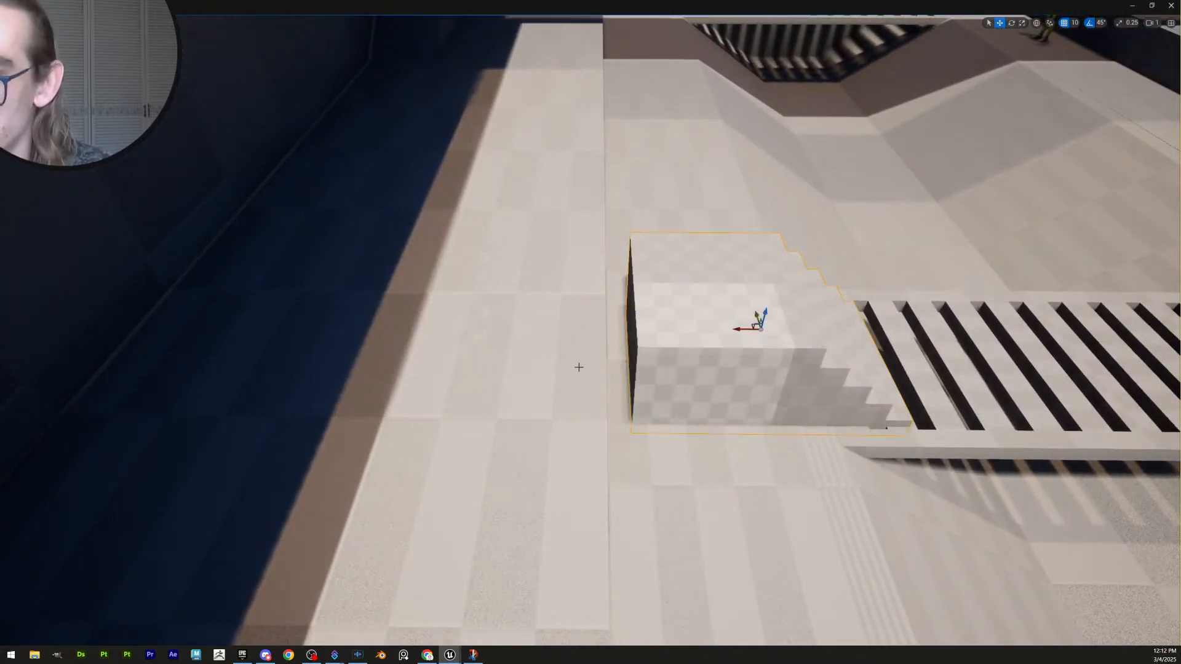
{"action": "key", "text": "ctrl+z"}
{"action": "key", "text": "ctrl+z"}
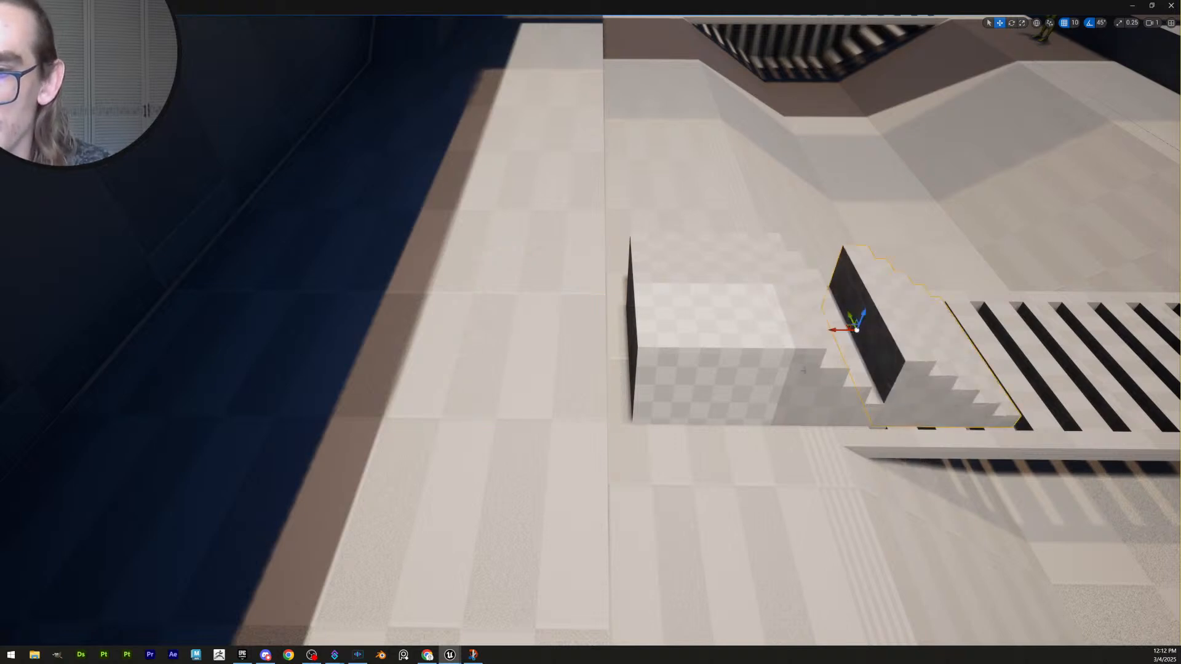
Push the extended stairs into the lower walkway until the bottom step no longer protrudes from its side
{"action": "left_click", "coordinate": [713, 313]}
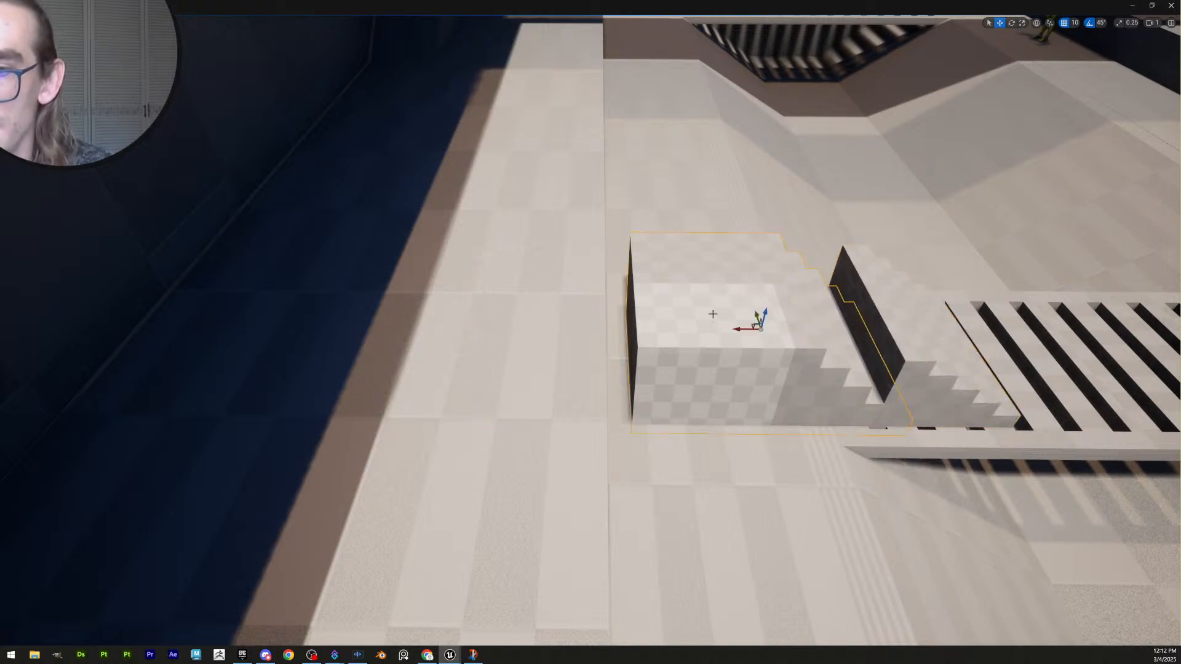
{"action": "left_click_drag", "start_coordinate": [739, 330], "coordinate": [465, 330]}
{"action": "scroll", "coordinate": [464, 330], "scroll_direction": "down", "scroll_amount": 3}
{"action": "key", "text": "d"}
{"action": "right_click_drag", "start_coordinate": [464, 331], "coordinate": [320, 301]}
{"action": "scroll", "coordinate": [464, 331], "scroll_direction": "down", "scroll_amount": 3}
{"action": "key", "text": "w"}
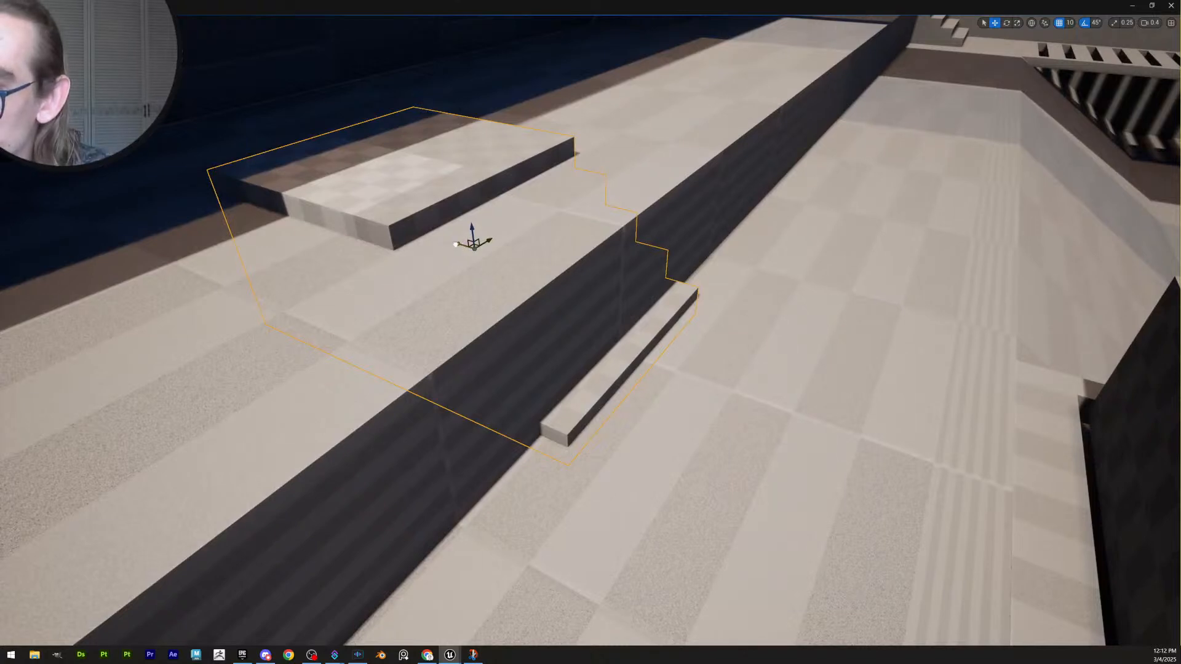
{"action": "mouse_move", "coordinate": [456, 244]}
{"action": "left_mouse_down"}
{"action": "mouse_move", "coordinate": [462, 234]}
{"action": "mouse_move", "coordinate": [440, 240]}
{"action": "left_mouse_up"}
Select the stepped end of the extended stairs in PolyGroup Edit, pull it 210 units out toward the slatted grate, and accept
{"action": "right_click_drag", "start_coordinate": [595, 336], "coordinate": [501, 369]}
{"action": "scroll", "coordinate": [569, 356], "scroll_direction": "up", "scroll_amount": 1}
{"action": "scroll", "coordinate": [538, 381], "scroll_direction": "up", "scroll_amount": 1}
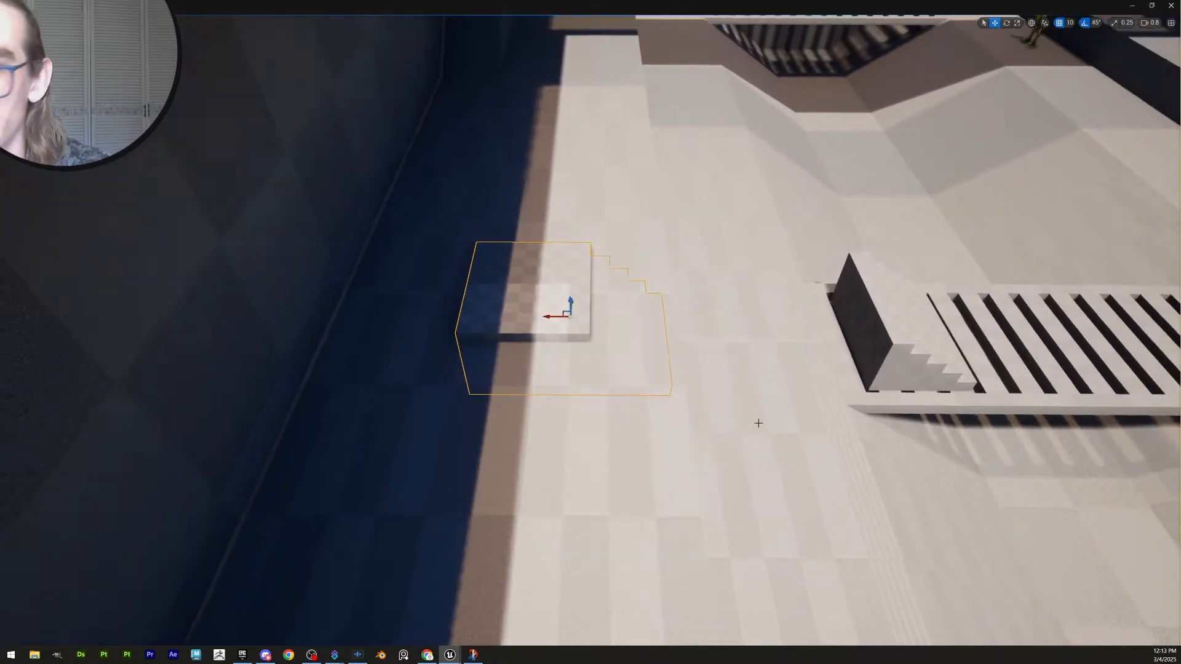
{"action": "left_click_drag", "start_coordinate": [810, 530], "coordinate": [553, 212]}
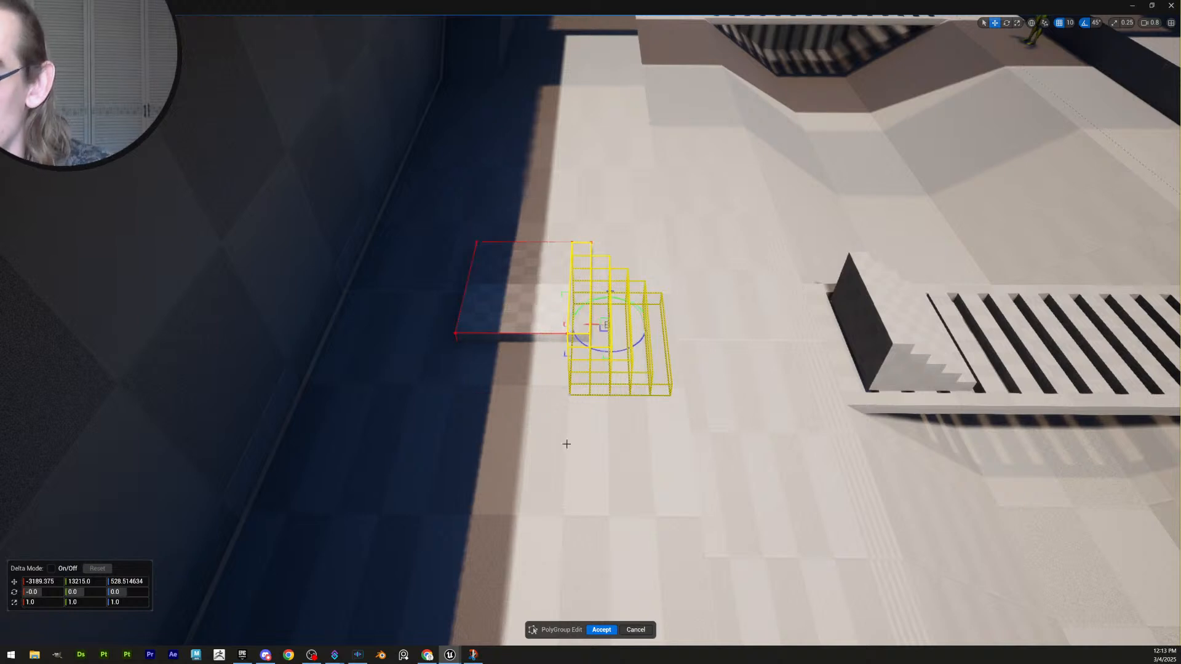
{"action": "left_click_drag", "start_coordinate": [588, 324], "coordinate": [738, 326]}
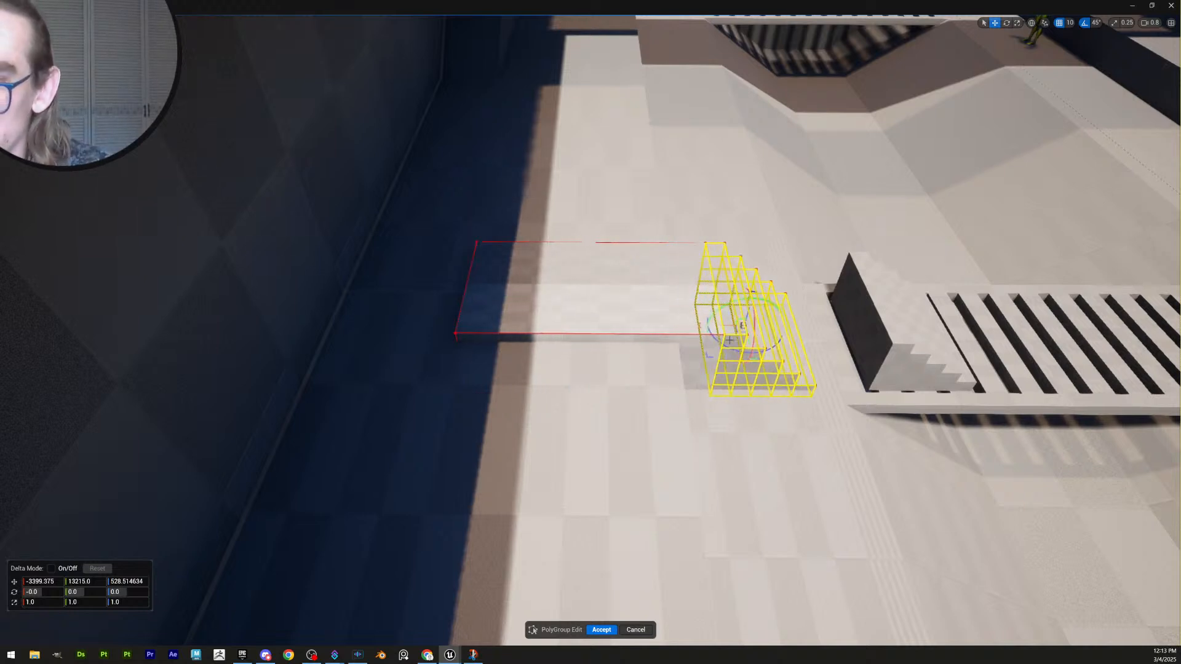
{"action": "left_click", "coordinate": [602, 628]}
Undo the outward stretch of the extended stairs' stepped end
{"action": "right_click_drag", "start_coordinate": [688, 431], "coordinate": [662, 409]}
{"action": "key", "text": "q"}
{"action": "right_click_drag", "start_coordinate": [727, 389], "coordinate": [641, 366]}
{"action": "key", "text": "w"}
{"action": "key", "text": "d"}
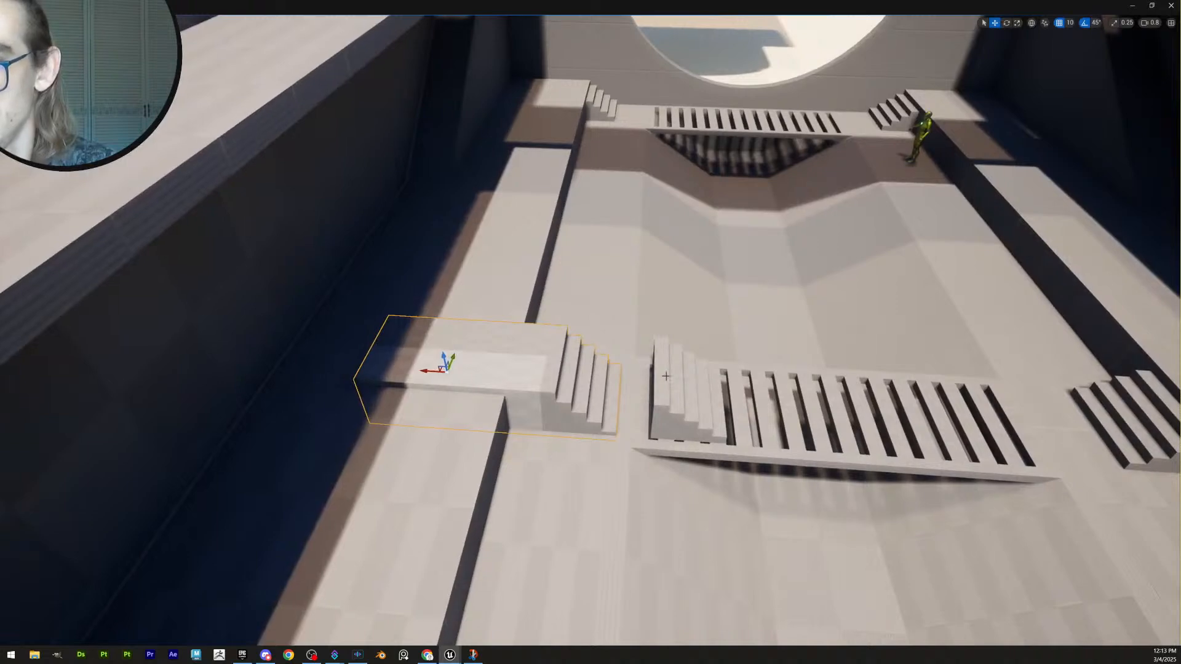
{"action": "scroll", "coordinate": [660, 370], "scroll_direction": "up", "scroll_amount": 3}
{"action": "scroll", "coordinate": [668, 359], "scroll_direction": "up", "scroll_amount": 2}
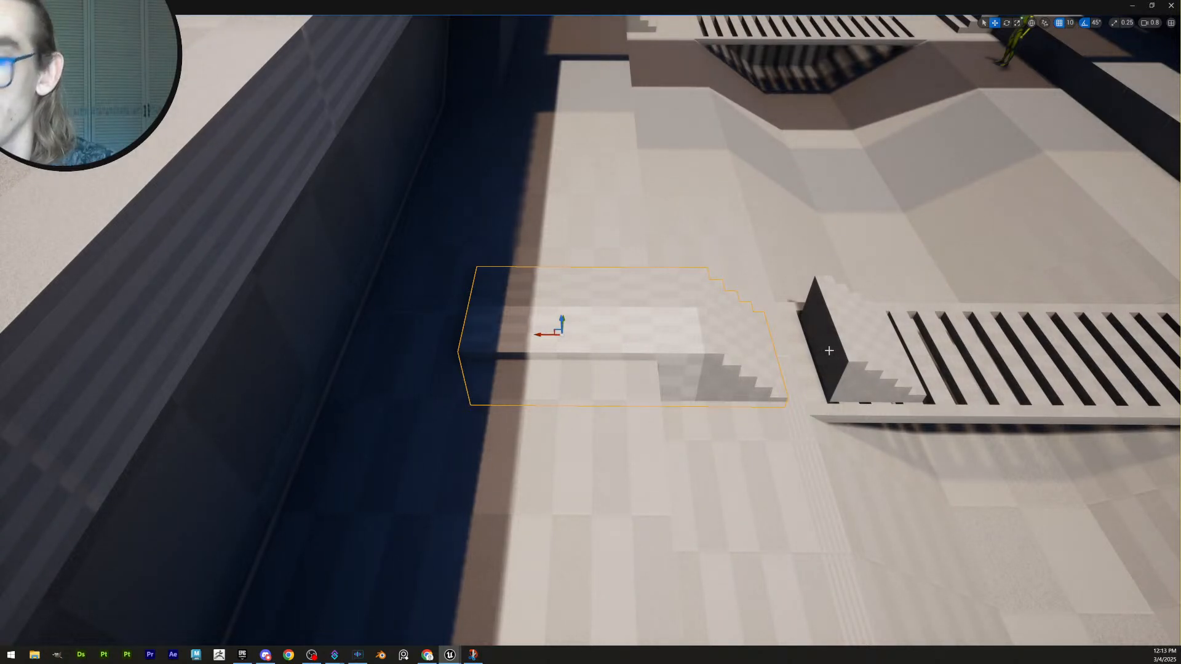
{"action": "left_click", "coordinate": [868, 359]}
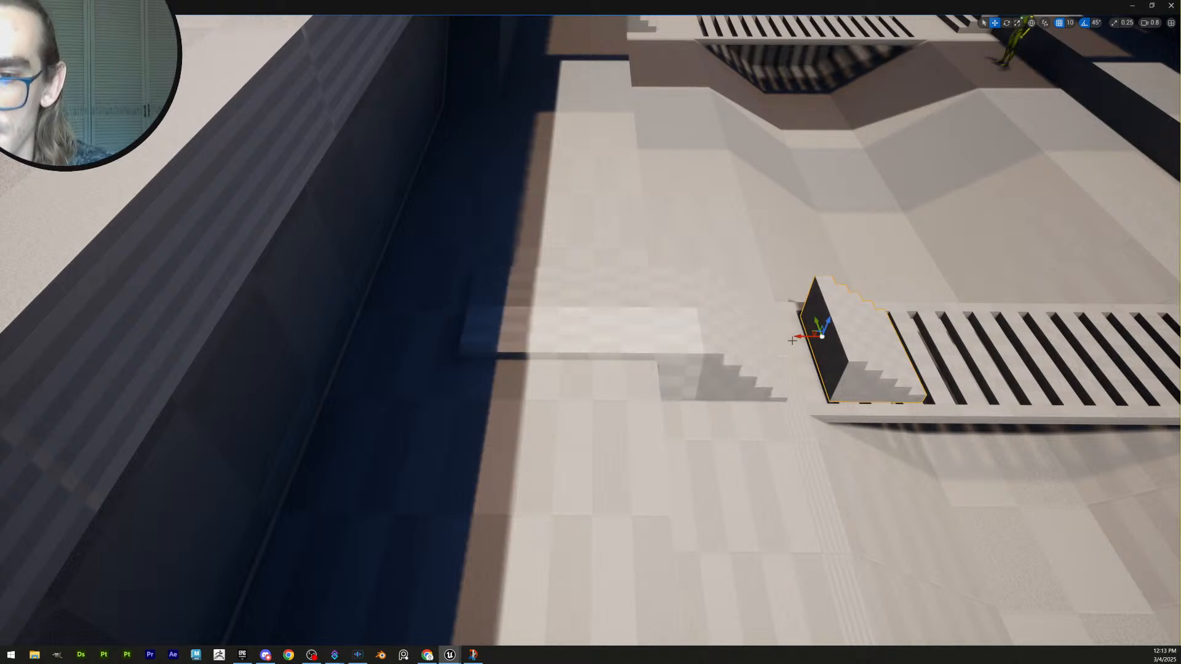
{"action": "key", "text": "ctrl+z"}
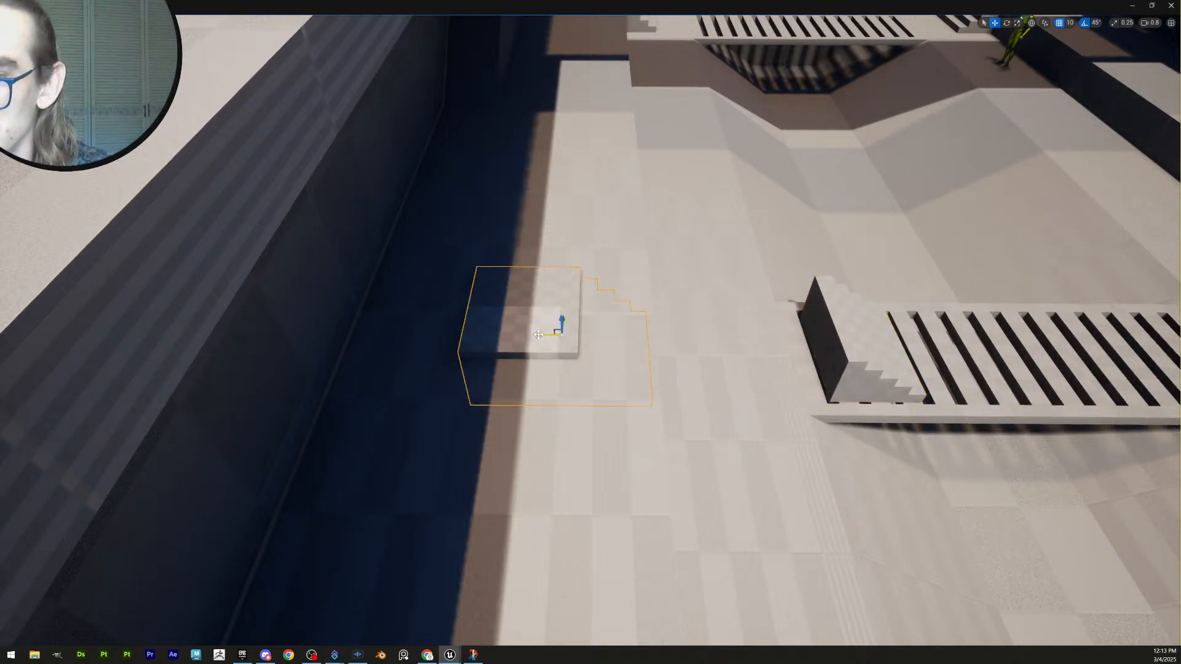
Slide the extended stairs outward, move the shorter stairs off the grate into them, and align the shorter stairs' bottom step with the lower walkway's side
{"action": "left_click_drag", "start_coordinate": [539, 334], "coordinate": [614, 343]}
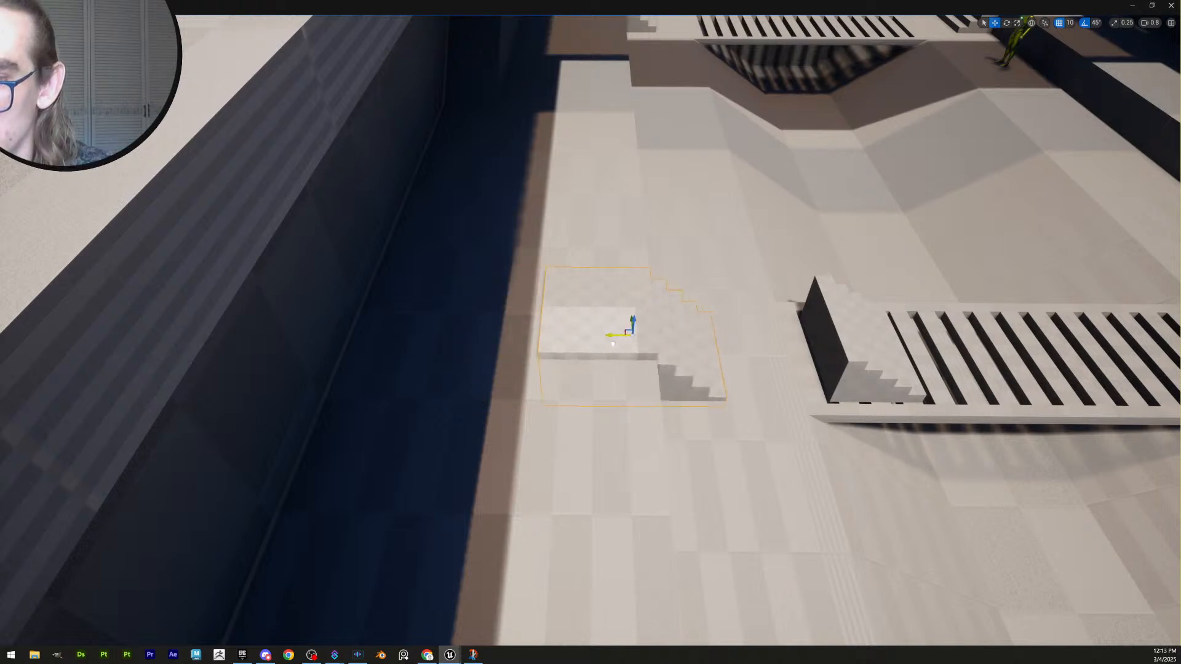
{"action": "key", "text": "d"}
{"action": "mouse_move", "coordinate": [671, 366]}
{"action": "right_mouse_down"}
{"action": "mouse_move", "coordinate": [637, 362]}
{"action": "mouse_move", "coordinate": [667, 361]}
{"action": "right_mouse_up"}
{"action": "scroll", "coordinate": [671, 365], "scroll_direction": "down", "scroll_amount": 3}
{"action": "key", "text": "a"}
{"action": "key", "text": "s"}
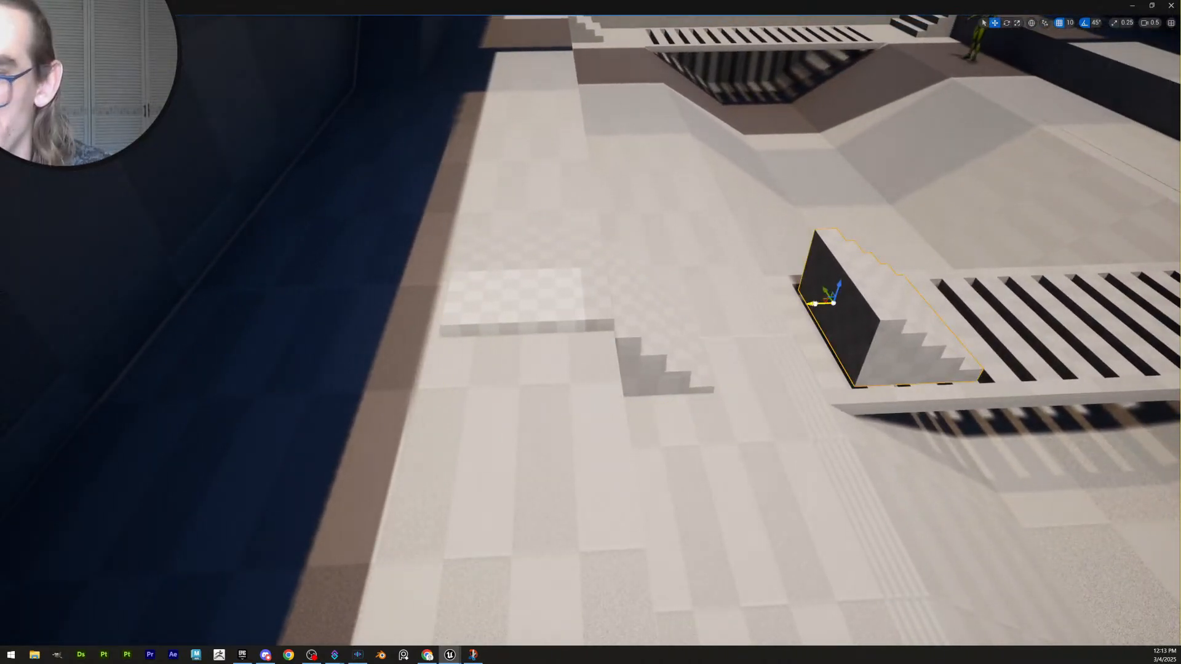
{"action": "left_click_drag", "start_coordinate": [814, 304], "coordinate": [510, 299]}
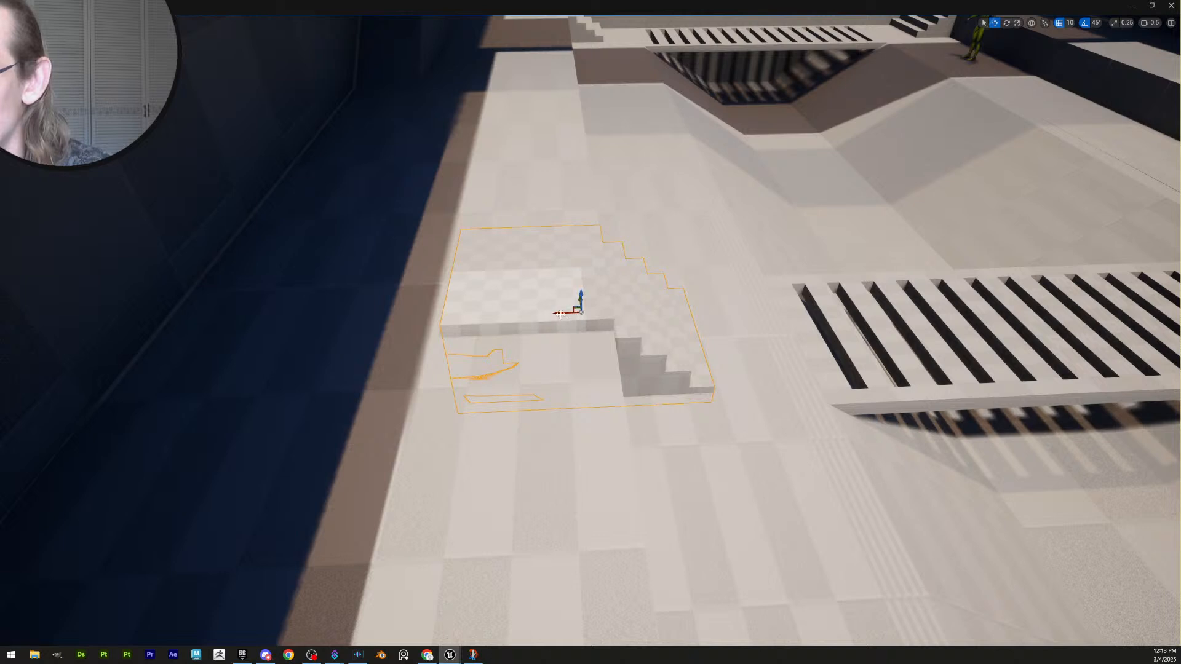
{"action": "left_click_drag", "start_coordinate": [561, 313], "coordinate": [583, 315]}
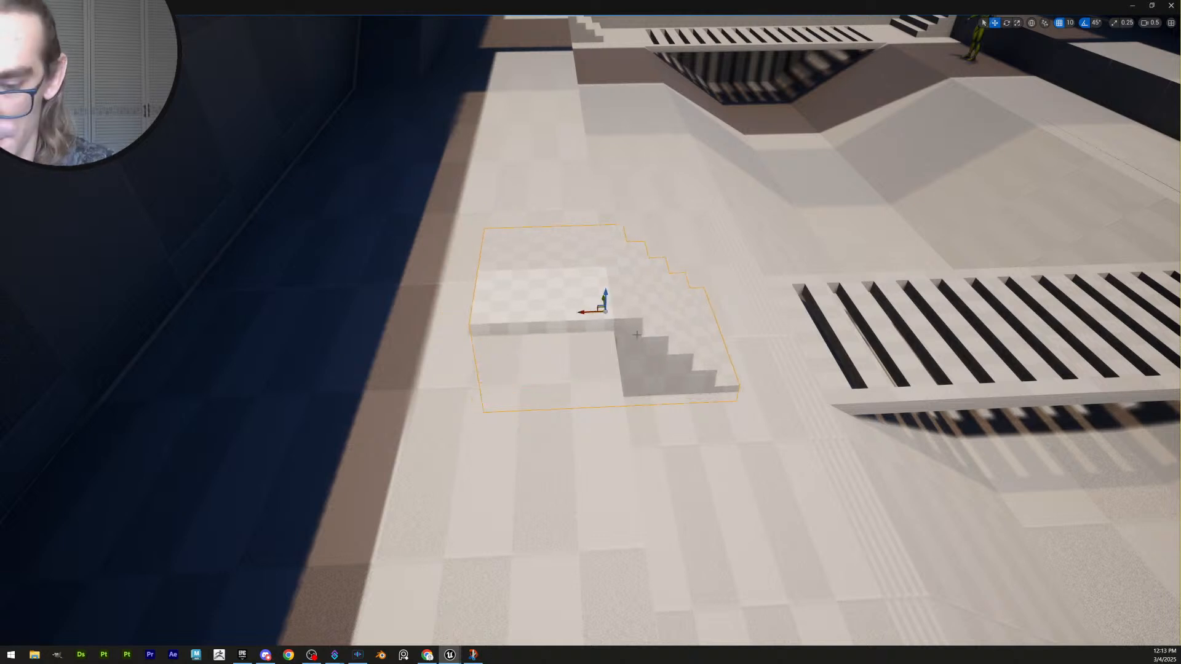
Try removing the lower walkway section and the extended stairs to expose the shorter stairs inside them
{"action": "left_click", "coordinate": [536, 369]}
{"action": "key", "text": "Delete"}
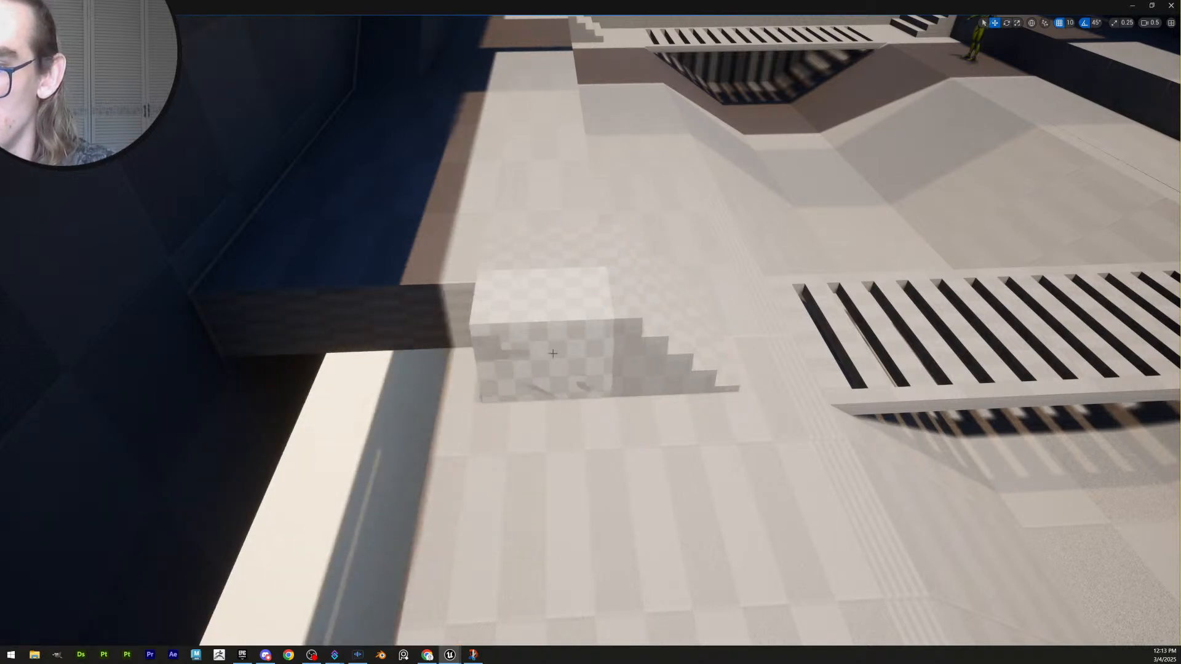
{"action": "left_click", "coordinate": [549, 354]}
{"action": "key", "text": "Delete"}
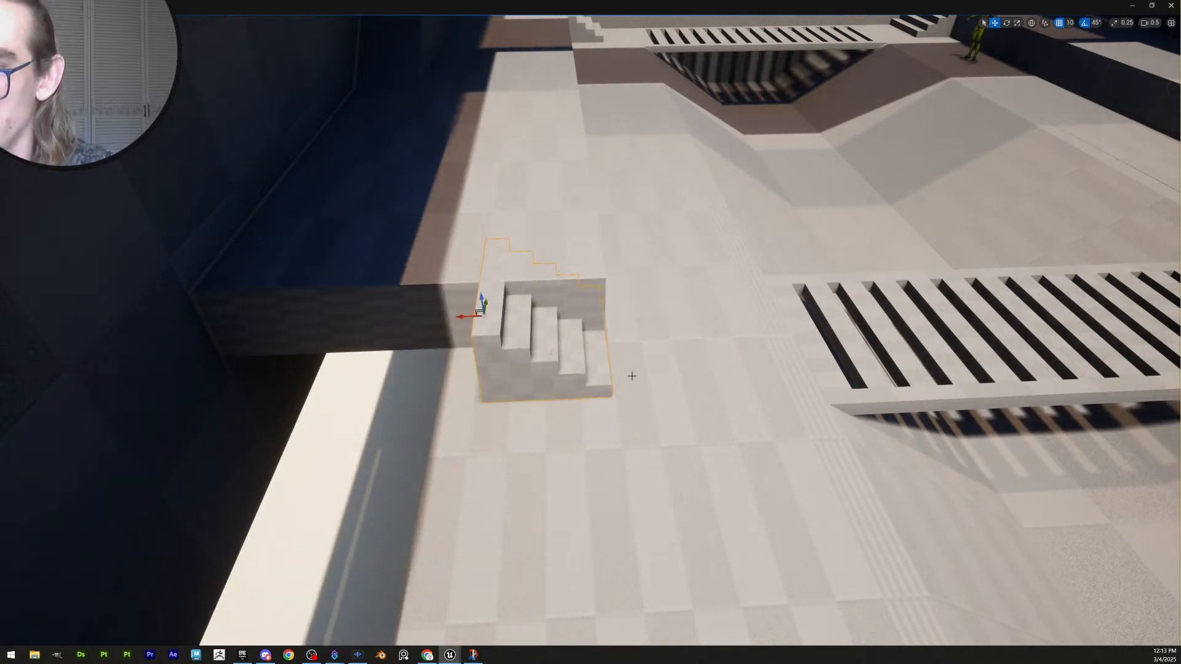
{"action": "mouse_move", "coordinate": [628, 374]}
{"action": "right_mouse_down"}
{"action": "mouse_move", "coordinate": [628, 333]}
{"action": "mouse_move", "coordinate": [628, 374]}
{"action": "right_mouse_up"}
{"action": "key", "text": "w"}
{"action": "scroll", "coordinate": [629, 374], "scroll_direction": "down", "scroll_amount": 1}
{"action": "left_click", "coordinate": [630, 372]}
{"action": "key", "text": "Delete"}
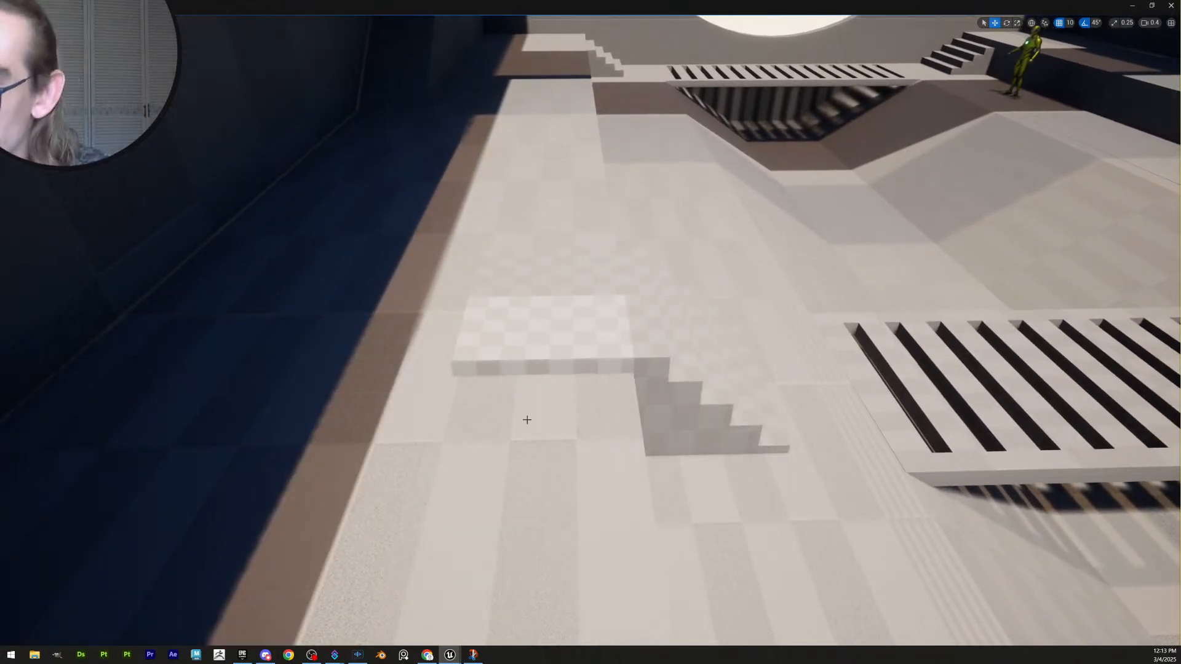
Duplicate the extended stairs from the lower walkway out over the slatted grate
{"action": "left_click", "coordinate": [527, 416]}
{"action": "left_click", "coordinate": [567, 360]}
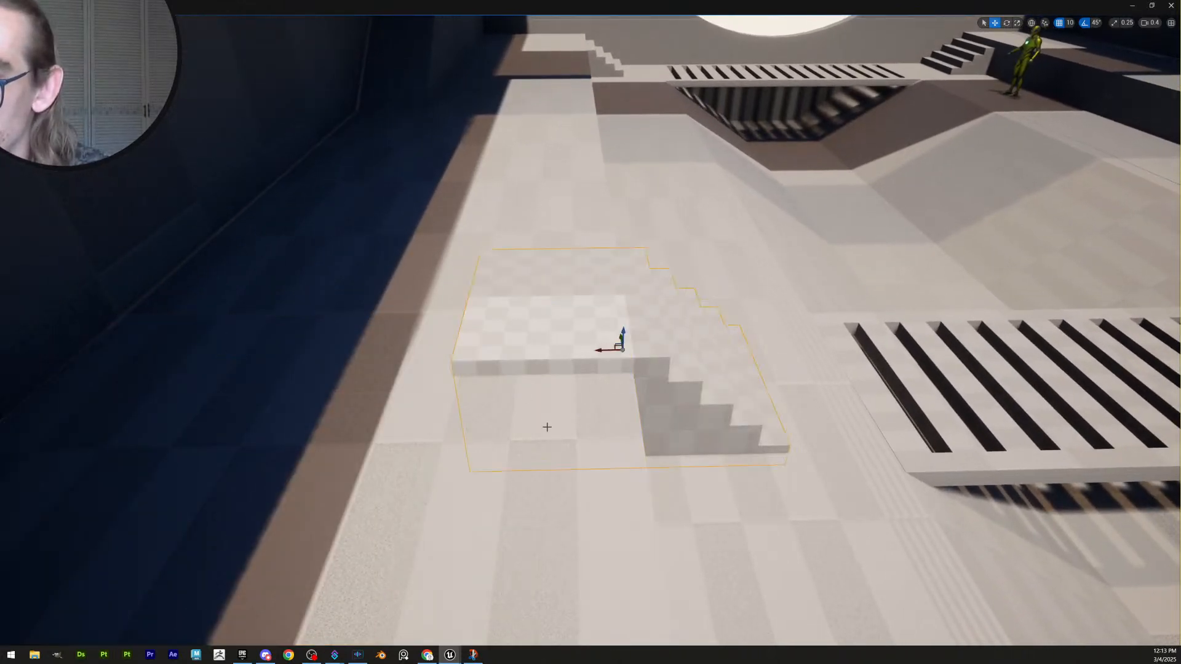
{"action": "key", "text": "s"}
{"action": "mouse_move", "coordinate": [707, 376]}
{"action": "right_mouse_down"}
{"action": "mouse_move", "coordinate": [707, 396]}
{"action": "mouse_move", "coordinate": [708, 377]}
{"action": "right_mouse_up"}
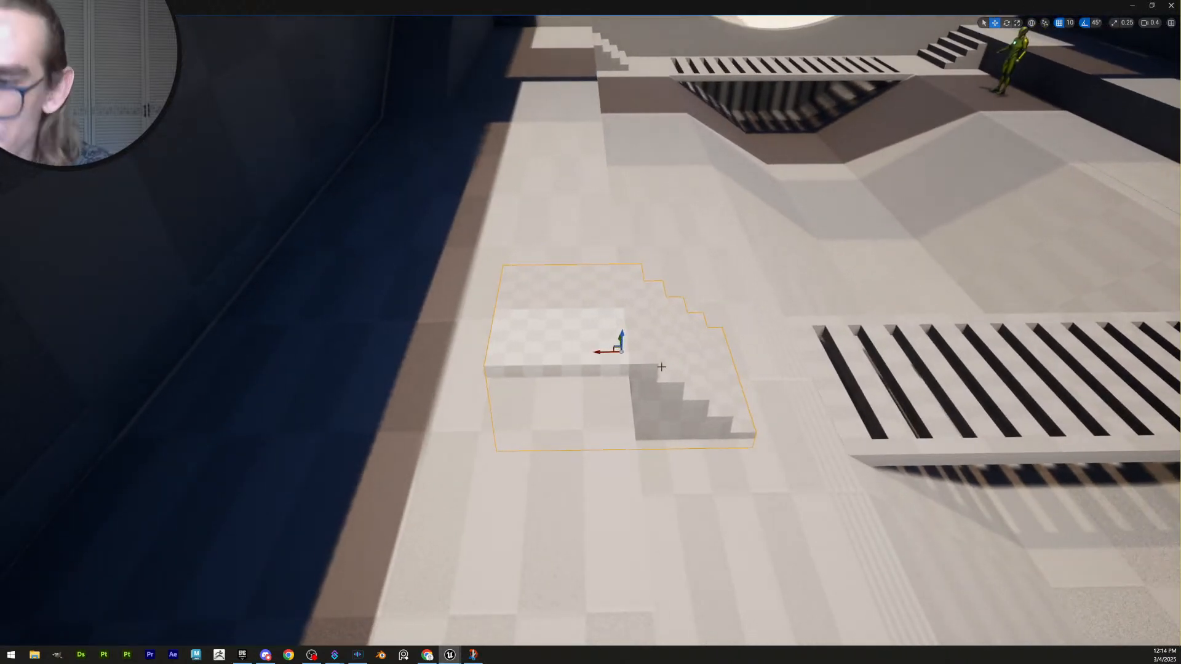
{"action": "left_click_drag", "start_coordinate": [601, 353], "coordinate": [955, 363], "text": "alt"}
Cut the extended stairs' shape out of the lower walkway section with Mesh Boolean and accept the result
{"action": "left_click", "coordinate": [600, 390]}
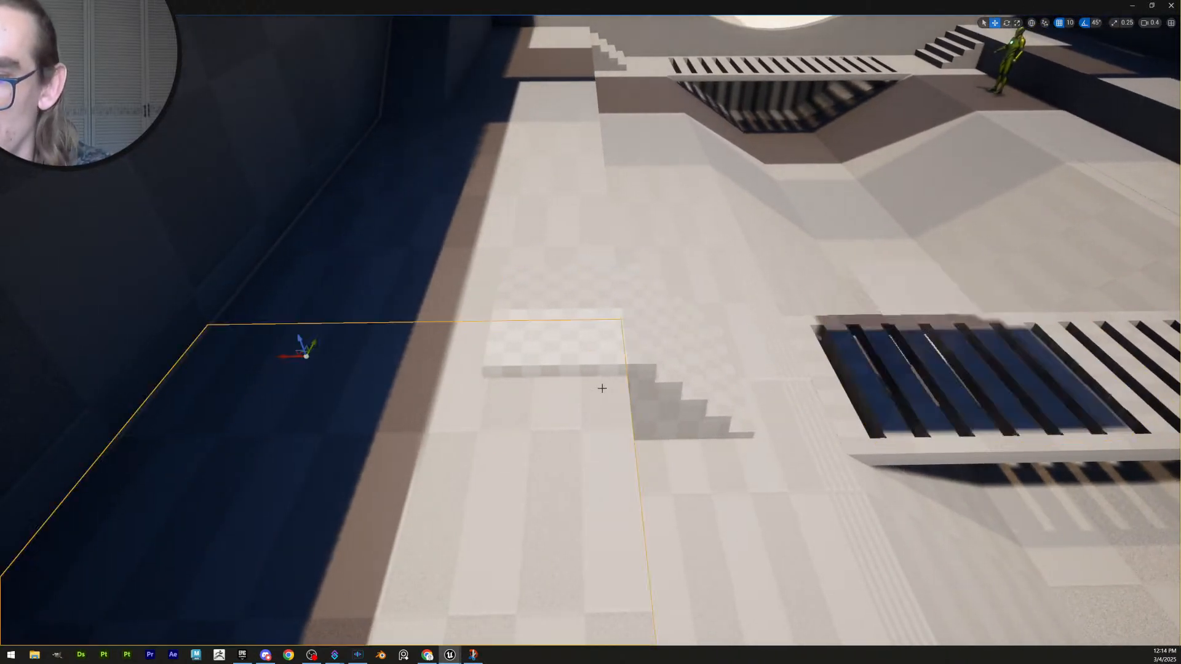
{"action": "left_click", "coordinate": [639, 352], "text": "shift"}
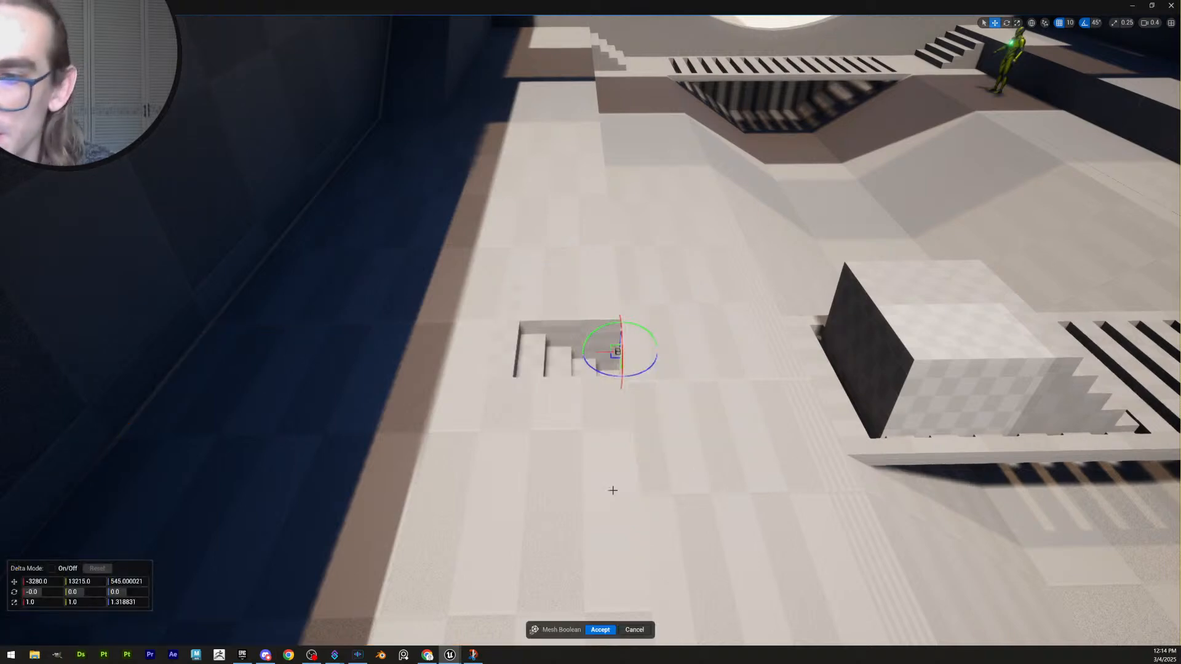
{"action": "key", "text": "d"}
{"action": "right_click_drag", "start_coordinate": [612, 490], "coordinate": [471, 483]}
{"action": "key", "text": "w"}
{"action": "scroll", "coordinate": [611, 490], "scroll_direction": "up", "scroll_amount": 1}
{"action": "key", "text": "a"}
{"action": "key", "text": "w"}
{"action": "key", "text": "d"}
{"action": "key", "text": "s"}
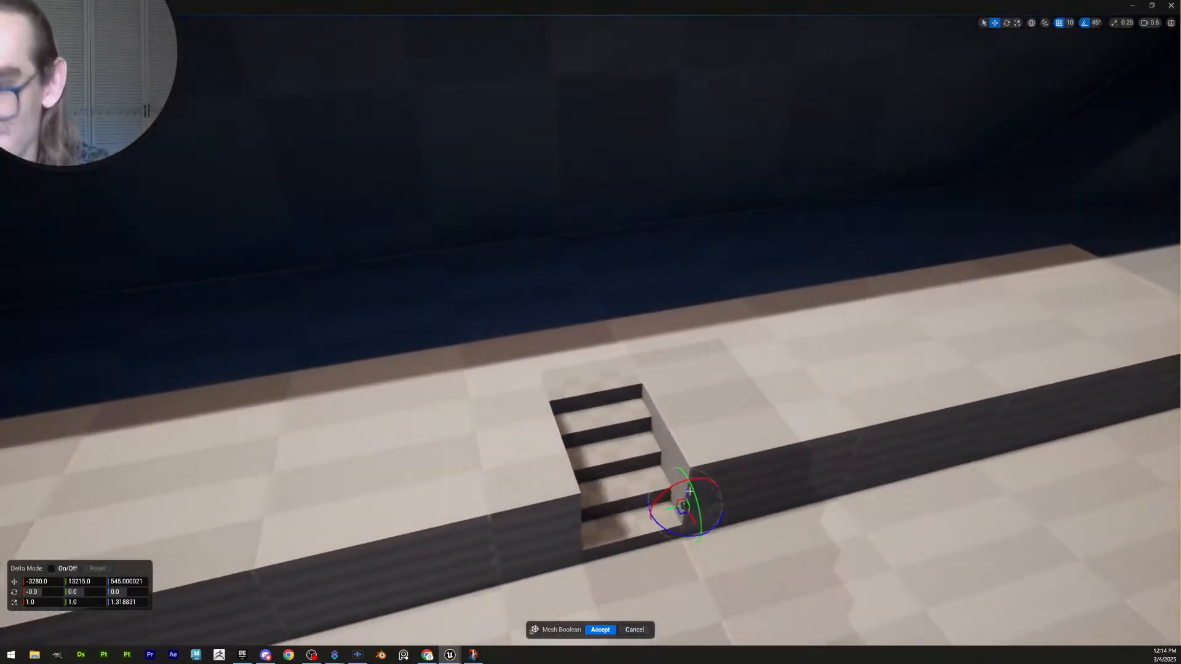
{"action": "key", "text": "a"}
{"action": "scroll", "coordinate": [684, 495], "scroll_direction": "up", "scroll_amount": 2}
{"action": "right_click_drag", "start_coordinate": [684, 494], "coordinate": [875, 544]}
{"action": "key", "text": "w"}
{"action": "key", "text": "d"}
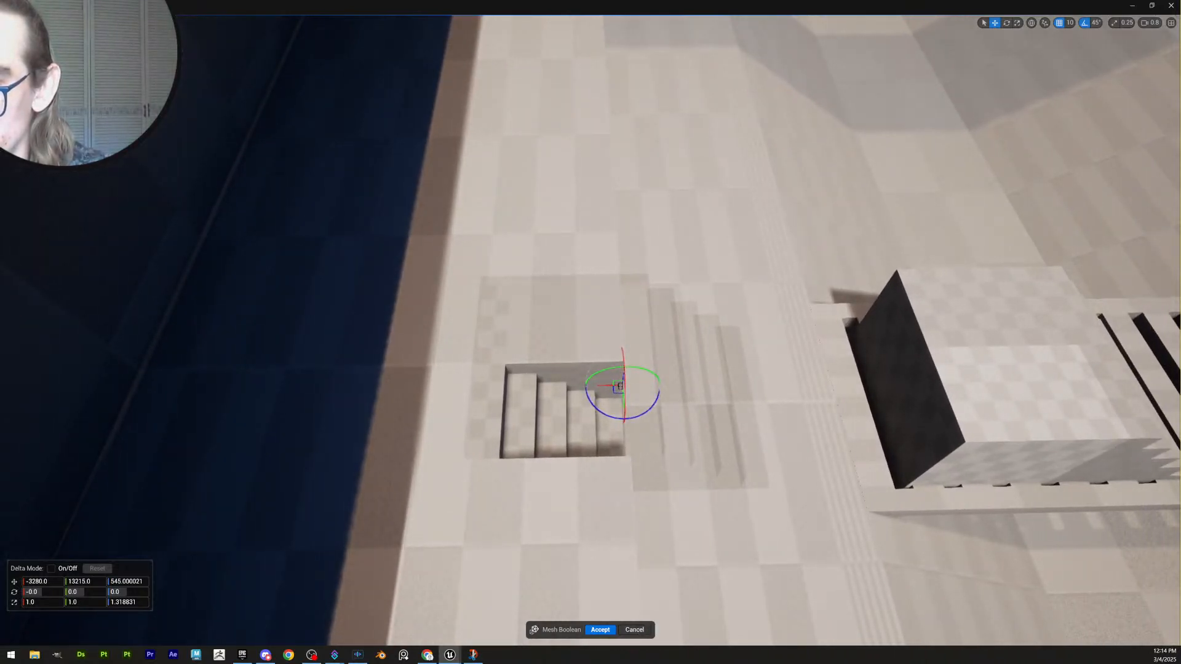
{"action": "key", "text": "s"}
{"action": "right_click_drag", "start_coordinate": [683, 394], "coordinate": [698, 473]}
{"action": "scroll", "coordinate": [590, 332], "scroll_direction": "up", "scroll_amount": 1}
{"action": "key", "text": "w"}
{"action": "right_click_drag", "start_coordinate": [707, 378], "coordinate": [781, 378]}
{"action": "key", "text": "s"}
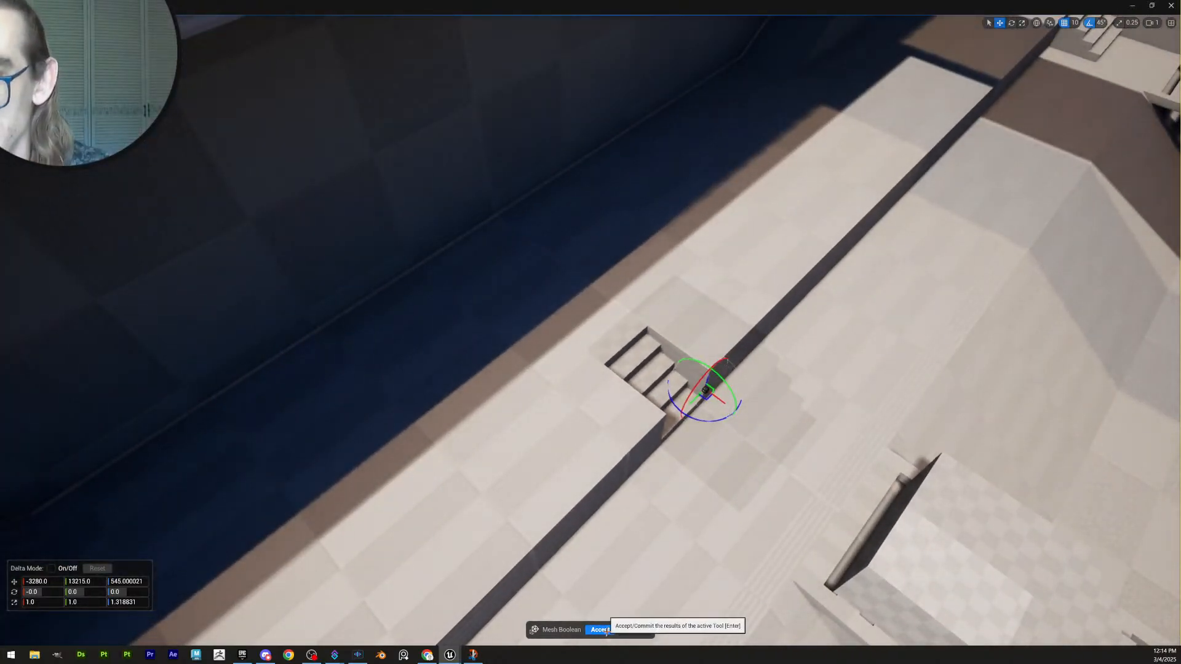
{"action": "left_click", "coordinate": [605, 631]}
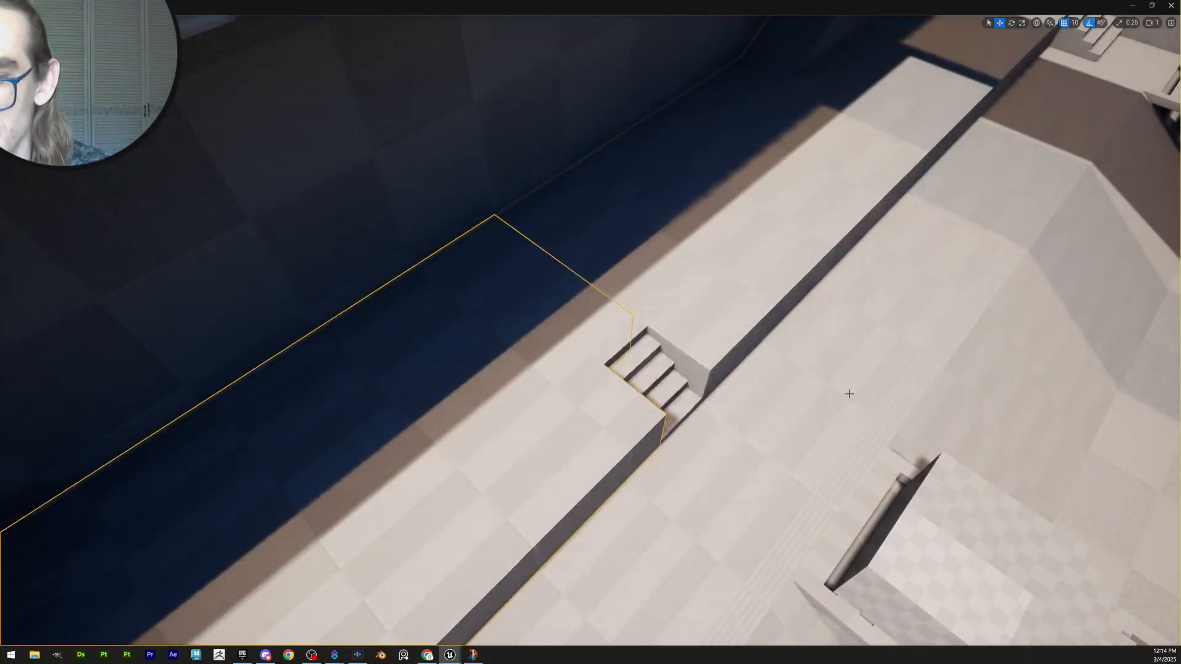
Mirror the cut lower walkway section across a plane at its middle, Y 12335, to add a matching stair notch at its other end, and accept
{"action": "right_click_drag", "start_coordinate": [738, 369], "coordinate": [805, 369]}
{"action": "left_click", "coordinate": [764, 383]}
{"action": "right_click_drag", "start_coordinate": [744, 419], "coordinate": [578, 326]}
{"action": "scroll", "coordinate": [744, 419], "scroll_direction": "down", "scroll_amount": 1}
{"action": "key", "text": "Delete"}
{"action": "scroll", "coordinate": [696, 380], "scroll_direction": "up", "scroll_amount": 1}
{"action": "right_click_drag", "start_coordinate": [688, 416], "coordinate": [634, 376]}
{"action": "scroll", "coordinate": [689, 416], "scroll_direction": "up", "scroll_amount": 1}
{"action": "left_click", "coordinate": [667, 399]}
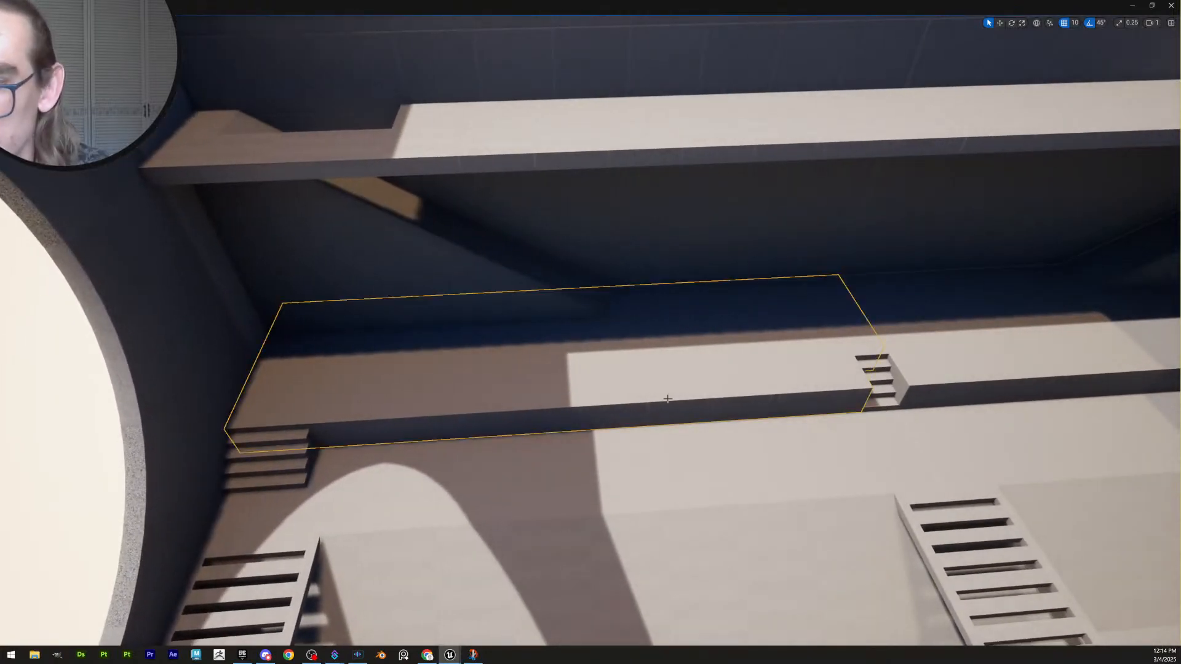
{"action": "key", "text": "w"}
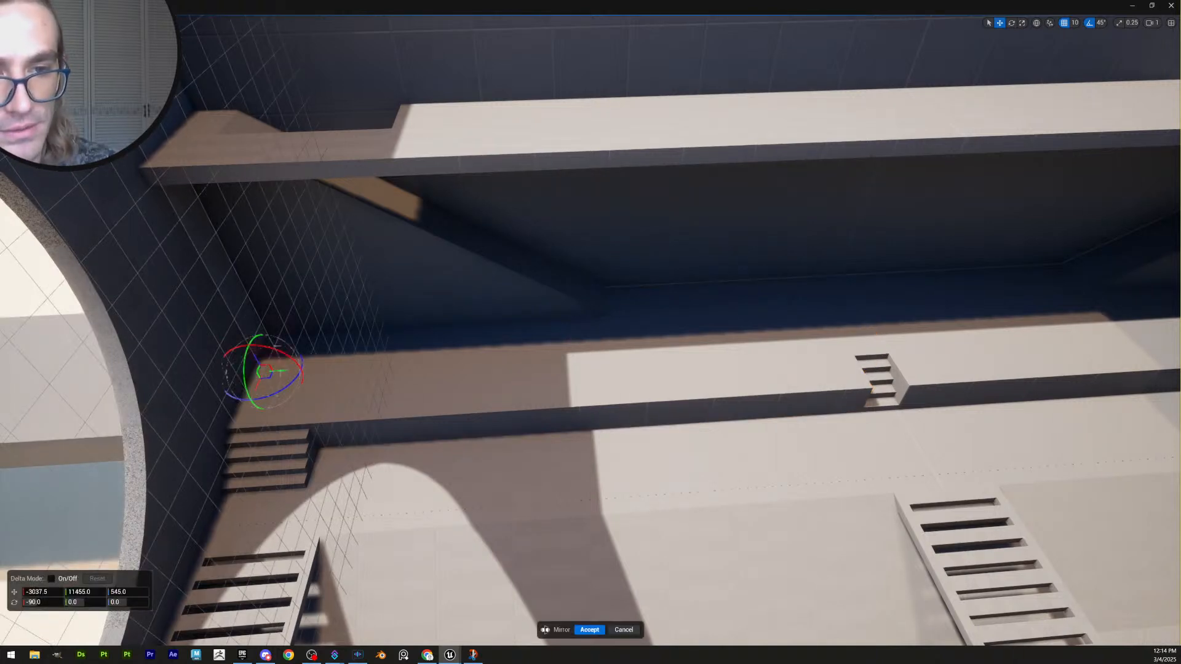
{"action": "key", "text": "w"}
{"action": "key", "text": "a"}
{"action": "right_click_drag", "start_coordinate": [886, 393], "coordinate": [920, 384]}
{"action": "key", "text": "s"}
{"action": "key", "text": "d"}
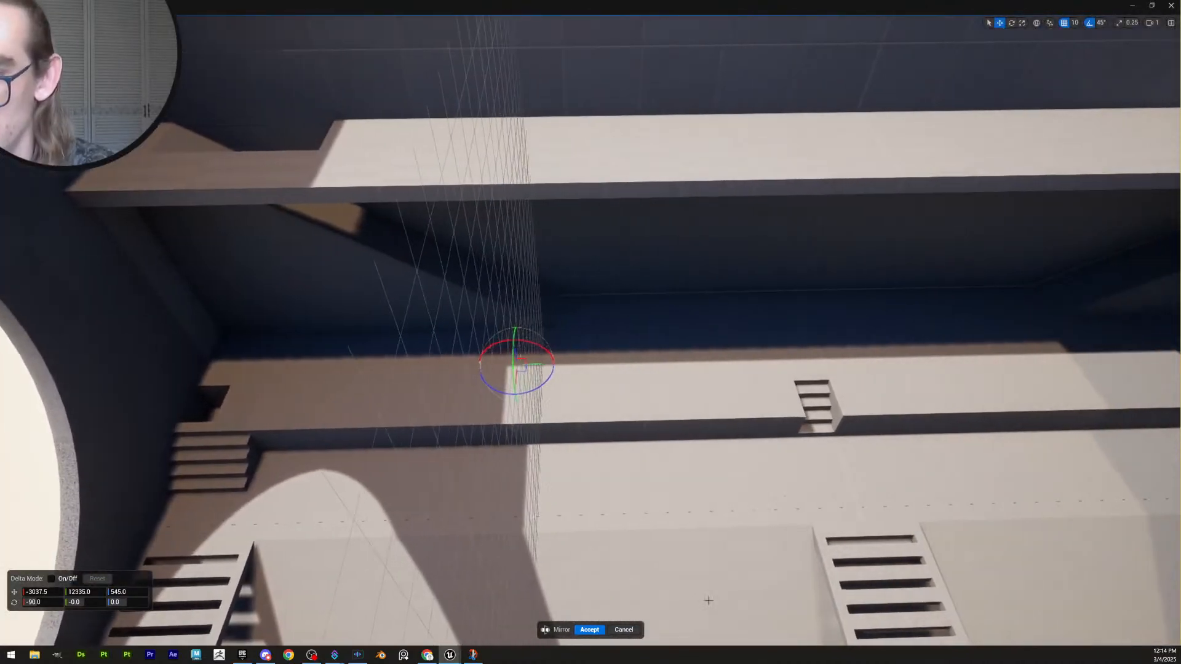
{"action": "left_click", "coordinate": [589, 630]}
Compare the lower walkway sections on both sides of the chamber with the notched one to identify those needing replacement
{"action": "right_click_drag", "start_coordinate": [834, 332], "coordinate": [904, 331]}
{"action": "key", "text": "s"}
{"action": "key", "text": "q"}
{"action": "right_click_drag", "start_coordinate": [875, 285], "coordinate": [870, 252]}
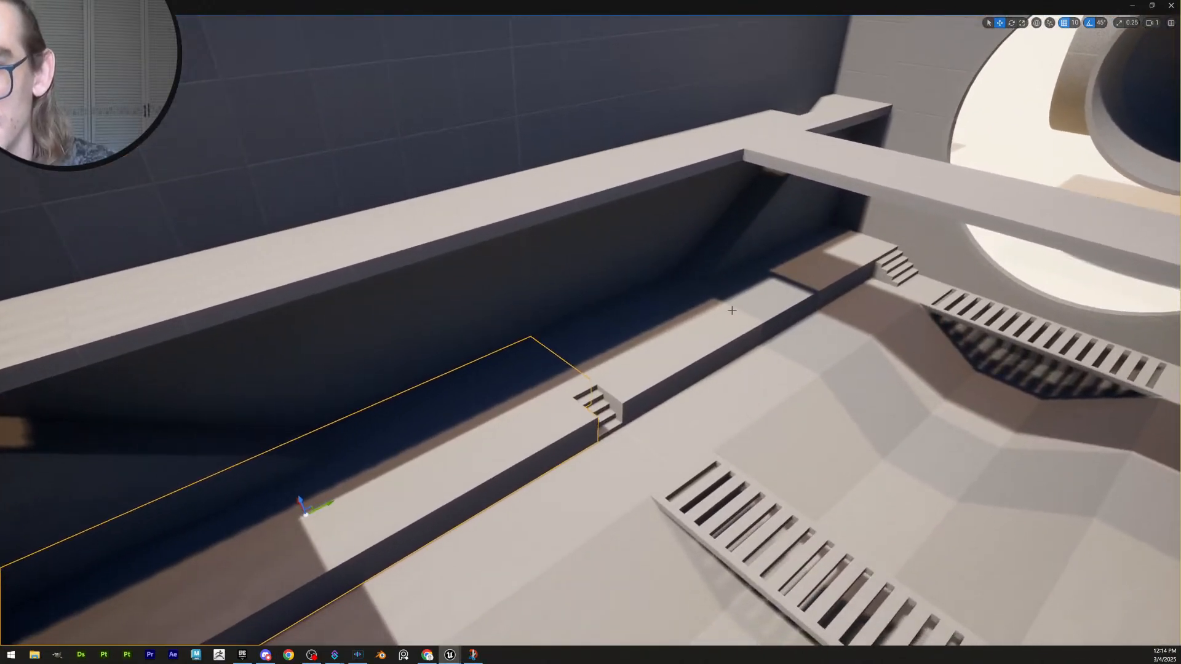
{"action": "left_click", "coordinate": [731, 308]}
{"action": "left_click", "coordinate": [546, 419]}
{"action": "right_click_drag", "start_coordinate": [676, 363], "coordinate": [634, 351]}
{"action": "left_click", "coordinate": [699, 351]}
{"action": "key", "text": "w"}
{"action": "left_click", "coordinate": [497, 536]}
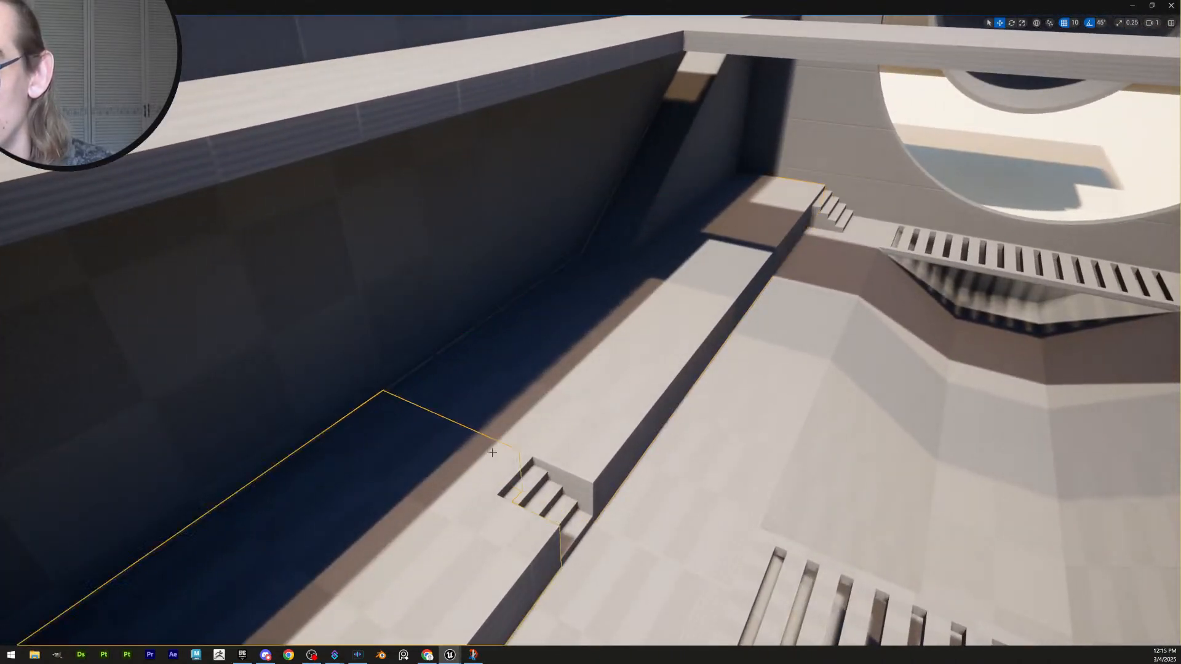
{"action": "mouse_move", "coordinate": [497, 536]}
{"action": "right_mouse_down"}
{"action": "mouse_move", "coordinate": [348, 532]}
{"action": "mouse_move", "coordinate": [488, 522]}
{"action": "right_mouse_up"}
{"action": "key", "text": "s"}
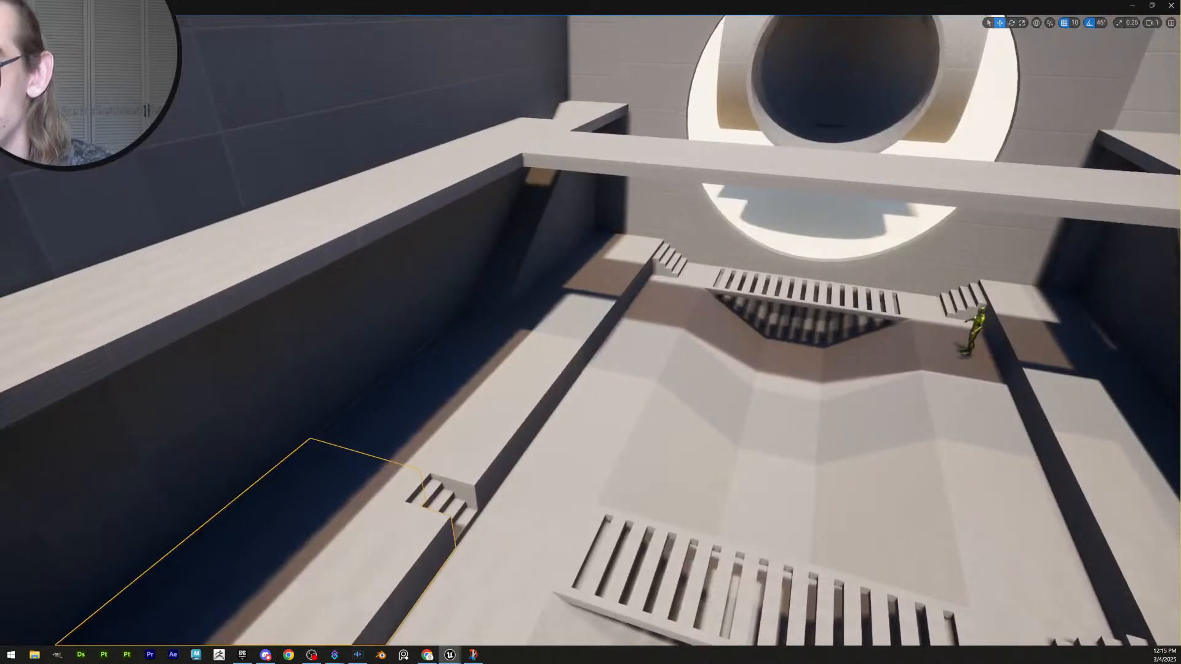
{"action": "left_click", "coordinate": [542, 376]}
{"action": "right_click_drag", "start_coordinate": [541, 375], "coordinate": [738, 393]}
{"action": "left_click", "coordinate": [641, 374]}
{"action": "left_click", "coordinate": [714, 440]}
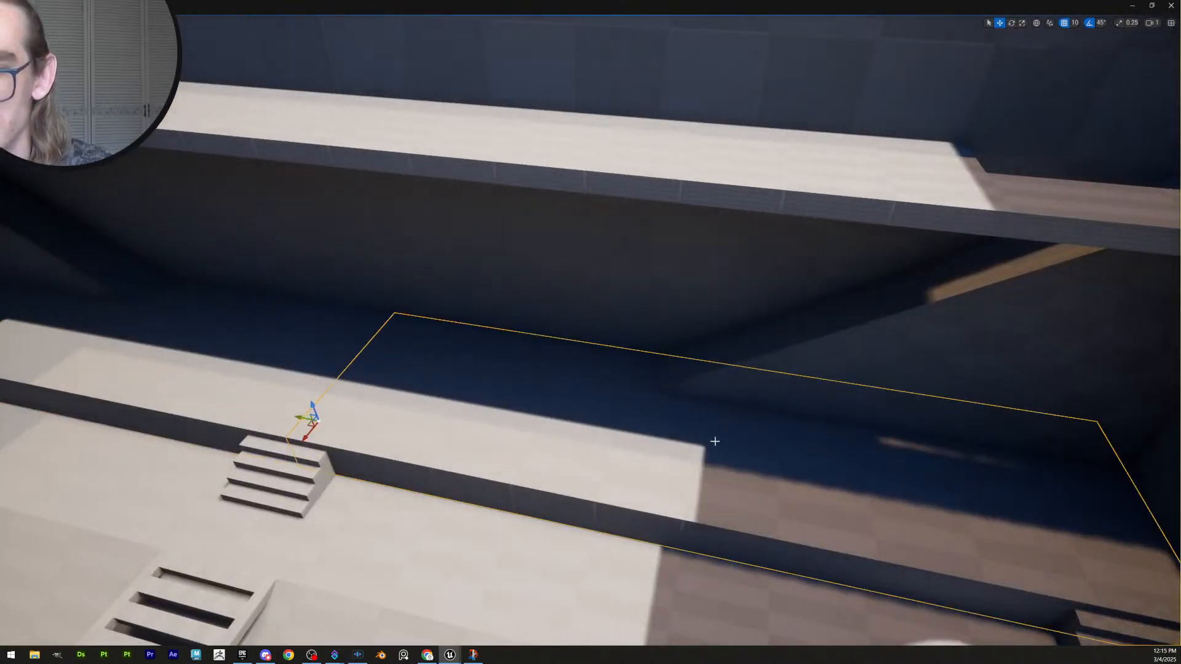
{"action": "right_click_drag", "start_coordinate": [714, 441], "coordinate": [370, 438]}
Delete the unnotched walkway section beyond the middle stairs together with both lower walkway sections on the opposite side of the chamber
{"action": "left_click", "coordinate": [779, 284]}
{"action": "right_click_drag", "start_coordinate": [779, 285], "coordinate": [1125, 320]}
{"action": "left_click", "coordinate": [995, 316], "text": "shift"}
{"action": "left_click", "coordinate": [824, 421], "text": "shift"}
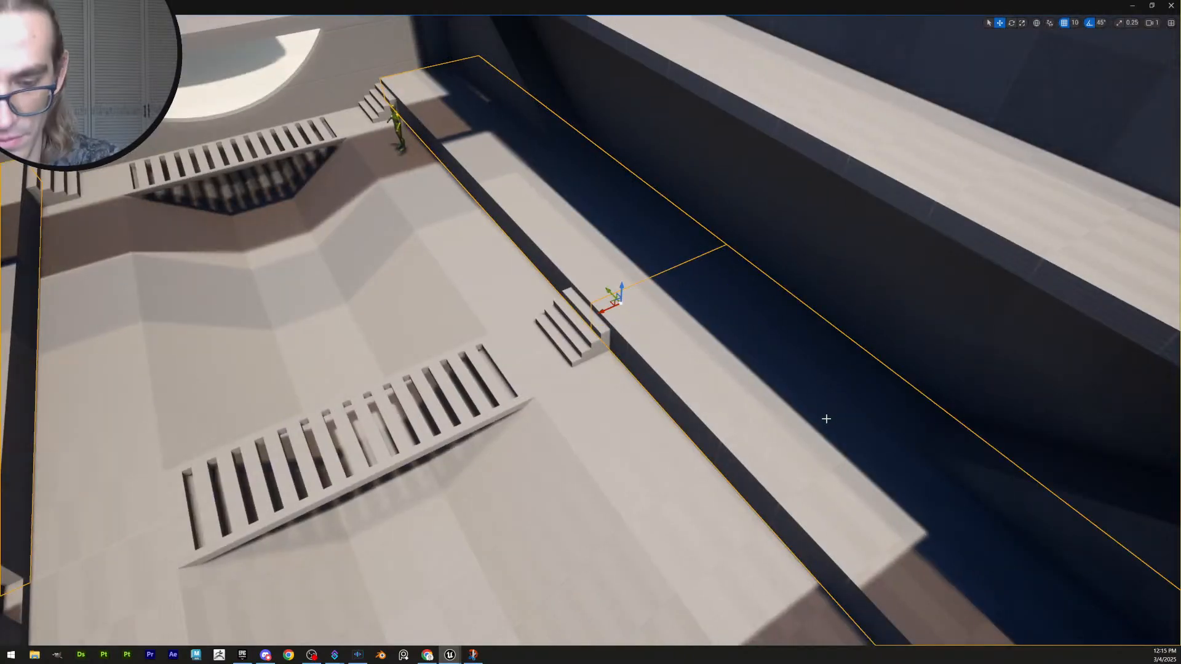
{"action": "key", "text": "Delete"}
Duplicate the notched walkway section along the wall into the gap beyond the middle stairs and slide it flush against them
{"action": "right_click_drag", "start_coordinate": [826, 418], "coordinate": [561, 332]}
{"action": "left_click", "coordinate": [528, 370]}
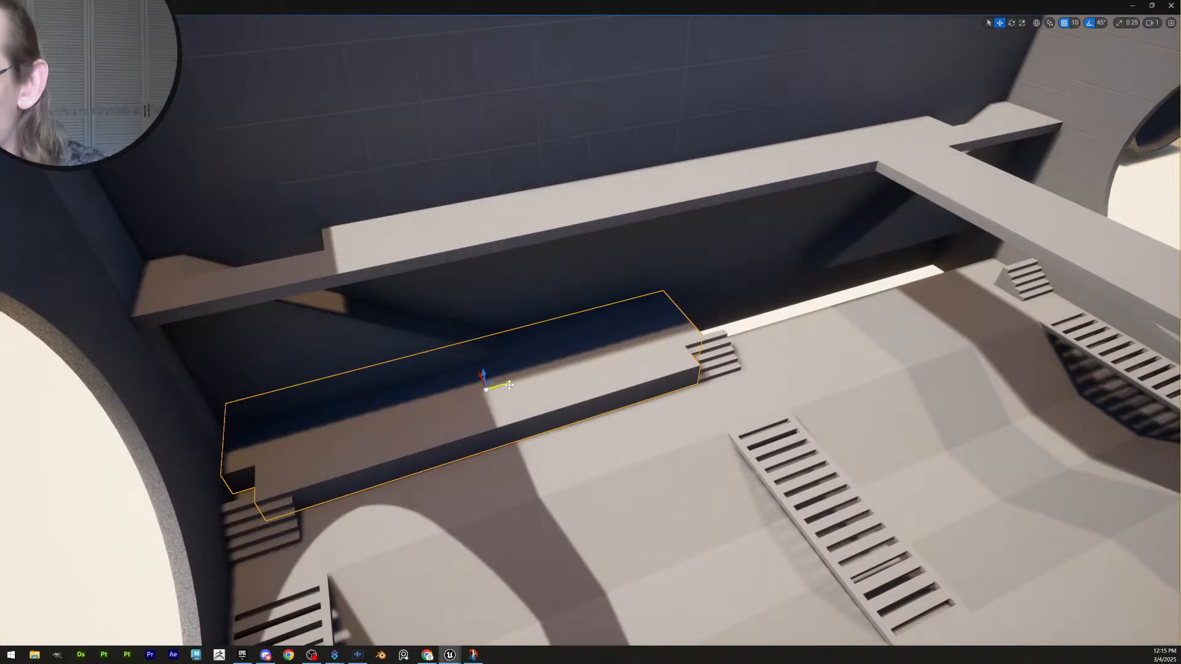
{"action": "left_click_drag", "start_coordinate": [509, 385], "coordinate": [878, 285]}
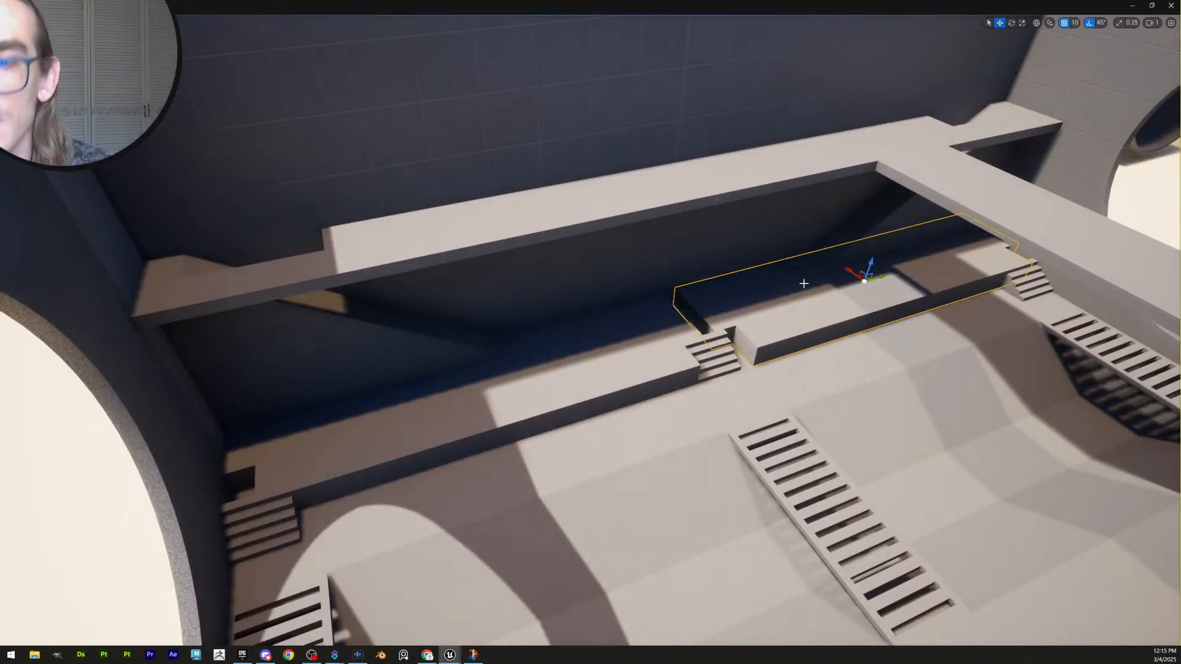
{"action": "key", "text": "w"}
{"action": "right_click_drag", "start_coordinate": [804, 284], "coordinate": [810, 292]}
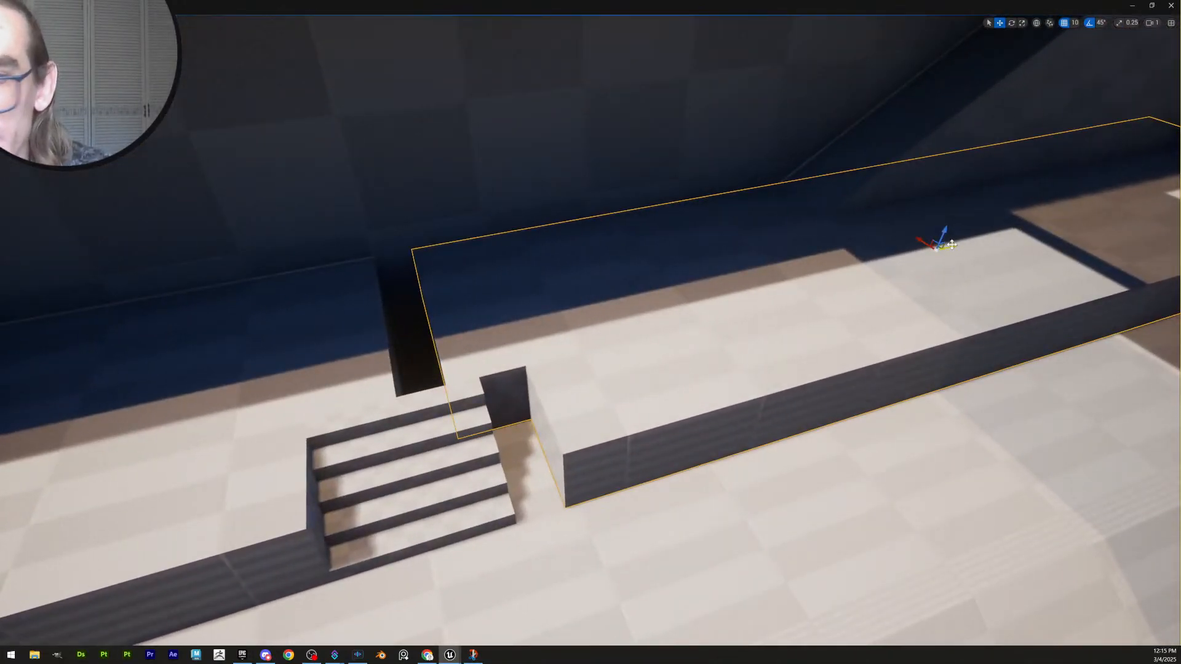
{"action": "left_click_drag", "start_coordinate": [952, 245], "coordinate": [926, 254]}
{"action": "key", "text": "Escape"}
{"action": "right_click_drag", "start_coordinate": [922, 259], "coordinate": [1045, 271]}
{"action": "key", "text": "s"}
{"action": "key", "text": "w"}
{"action": "right_click_drag", "start_coordinate": [443, 352], "coordinate": [615, 351]}
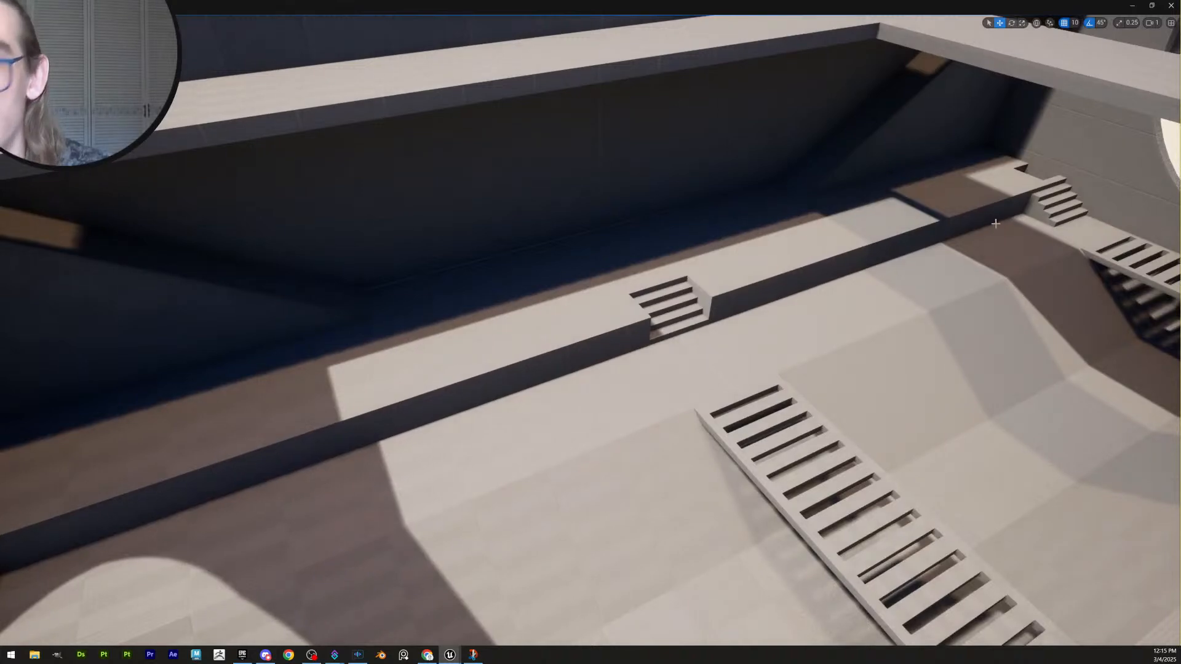
Move the stairs at the walkway's far end into the notch of the duplicated section beside the end wall
{"action": "left_click", "coordinate": [1056, 203]}
{"action": "key", "text": "f"}
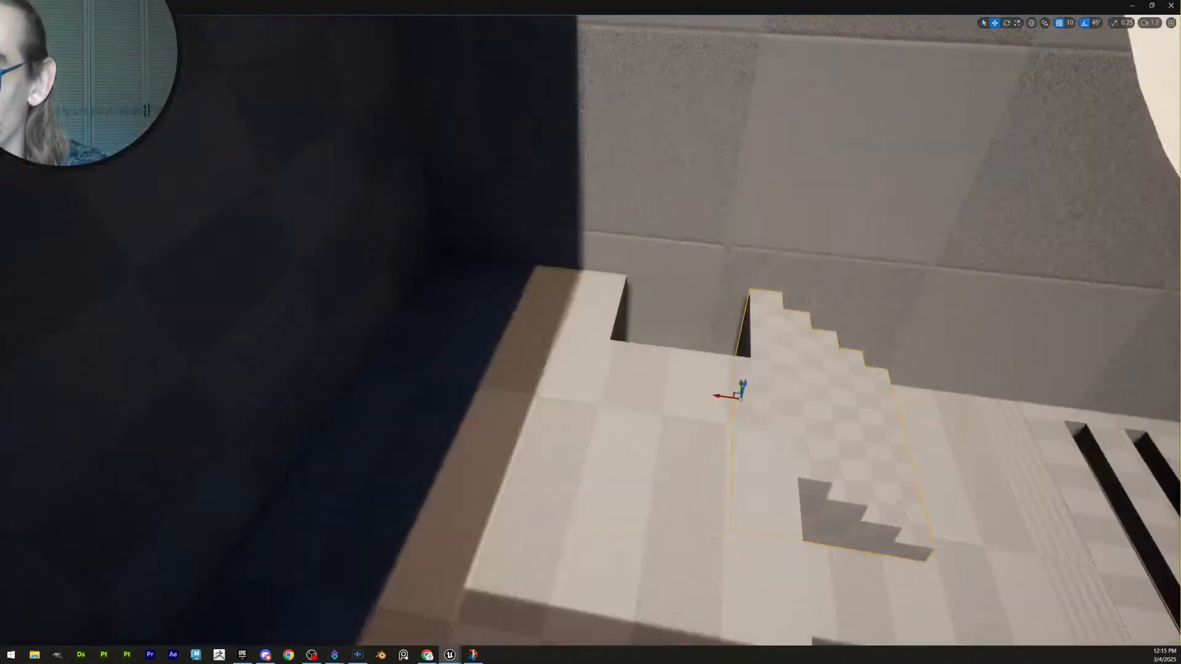
{"action": "right_click_drag", "start_coordinate": [621, 296], "coordinate": [639, 317]}
{"action": "scroll", "coordinate": [636, 315], "scroll_direction": "down", "scroll_amount": 2}
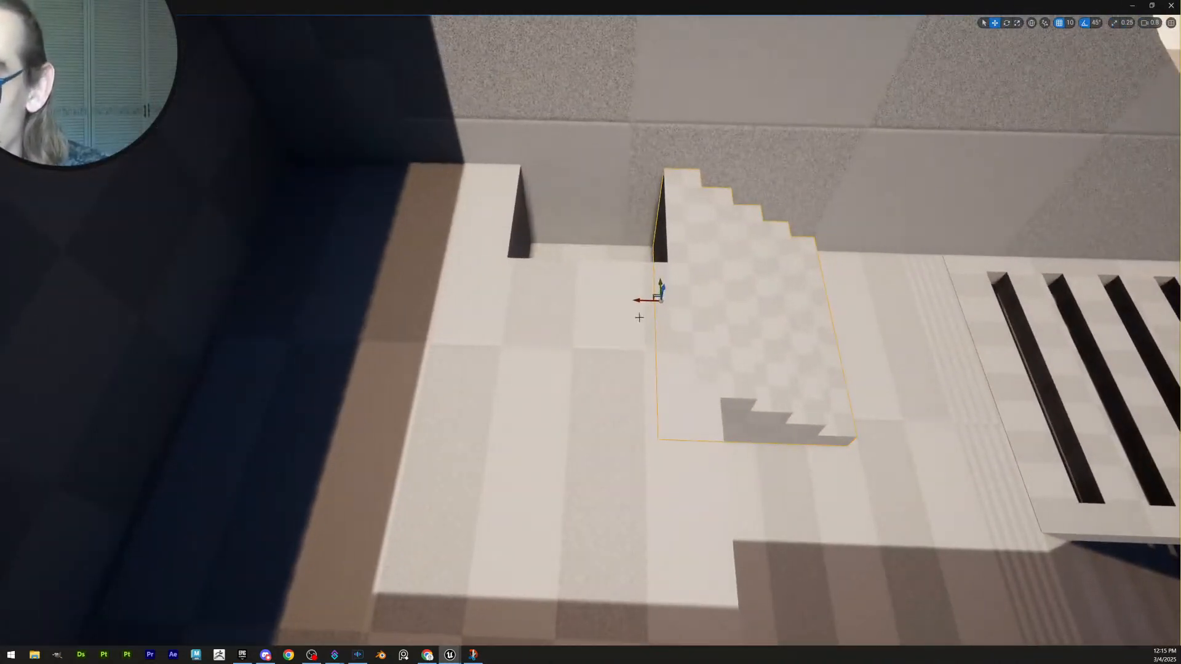
{"action": "left_click_drag", "start_coordinate": [640, 299], "coordinate": [497, 288]}
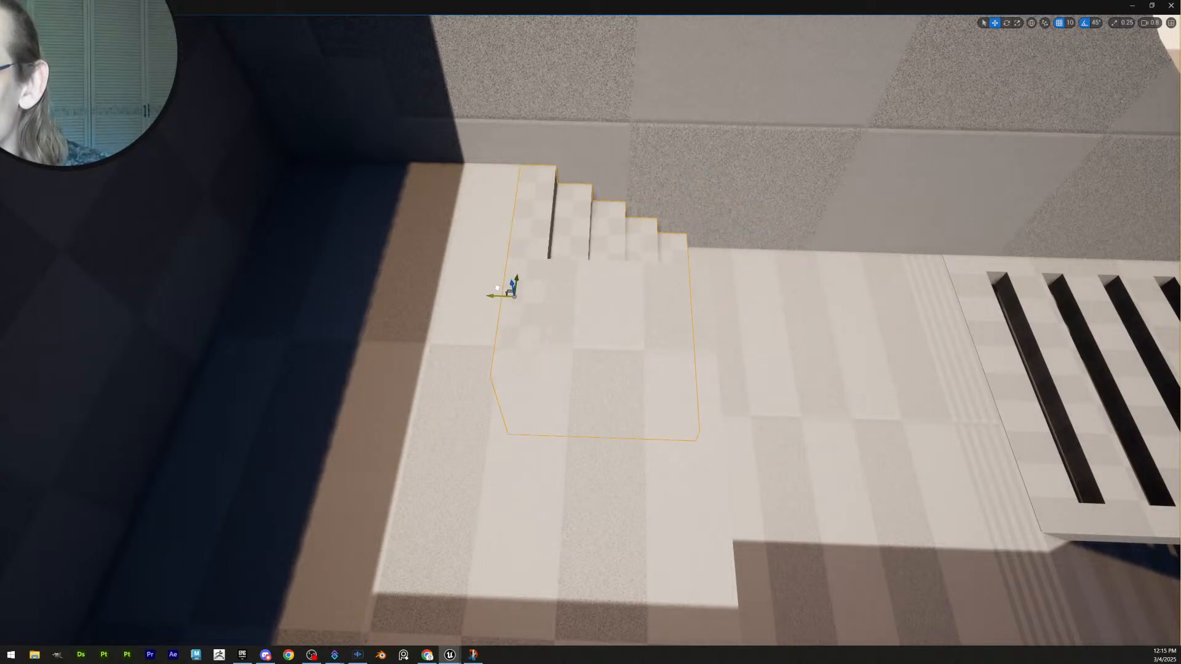
Widen the notch of the walkway section beside the end wall by moving its inner edge vertices 100 units away from the wall
{"action": "left_click", "coordinate": [568, 464]}
{"action": "right_click_drag", "start_coordinate": [568, 464], "coordinate": [453, 425]}
{"action": "scroll", "coordinate": [568, 464], "scroll_direction": "down", "scroll_amount": 2}
{"action": "key", "text": "w"}
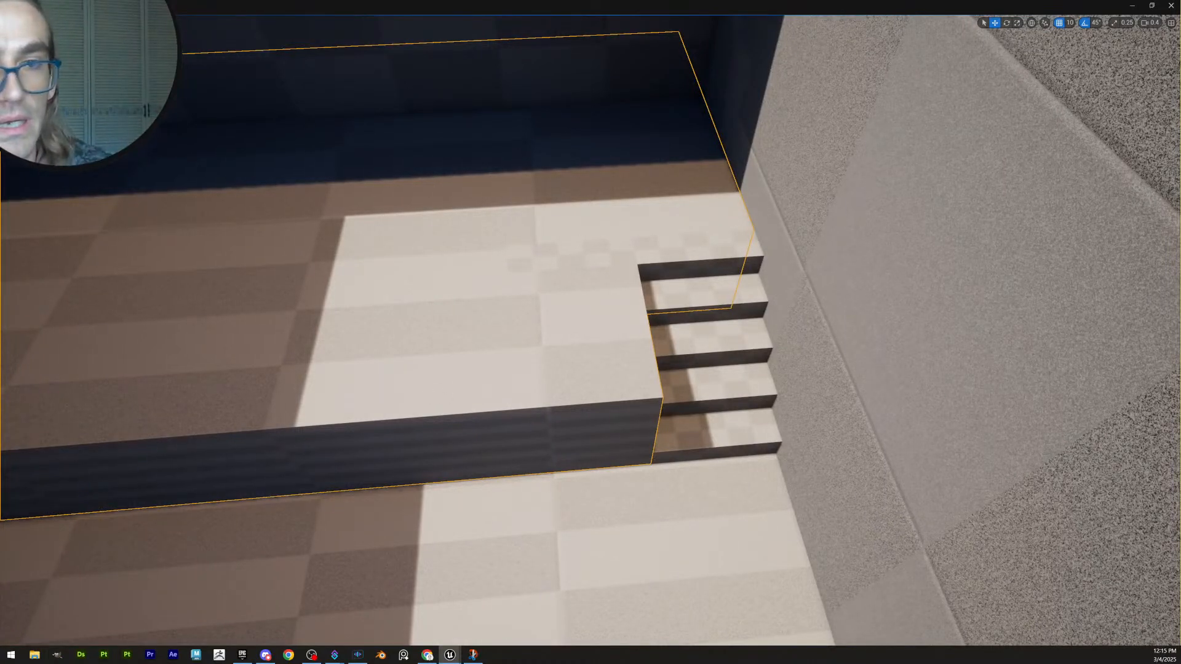
{"action": "key", "text": "ctrl+e"}
{"action": "right_click_drag", "start_coordinate": [752, 434], "coordinate": [707, 409]}
{"action": "key", "text": "s"}
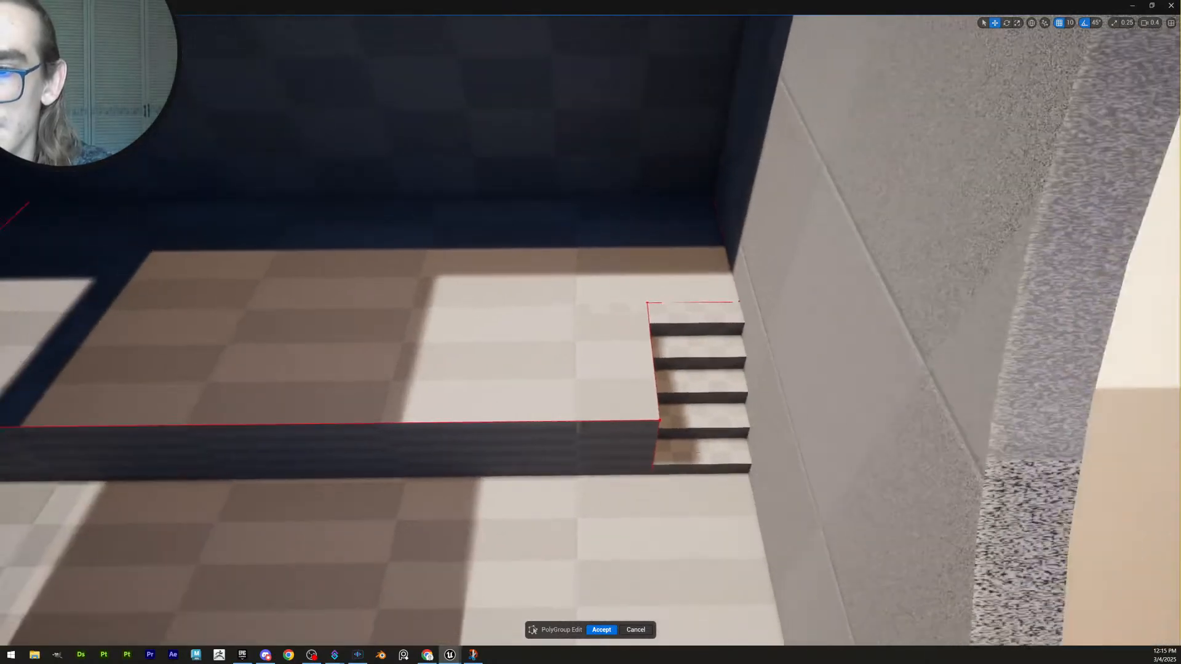
{"action": "left_click_drag", "start_coordinate": [592, 281], "coordinate": [679, 549]}
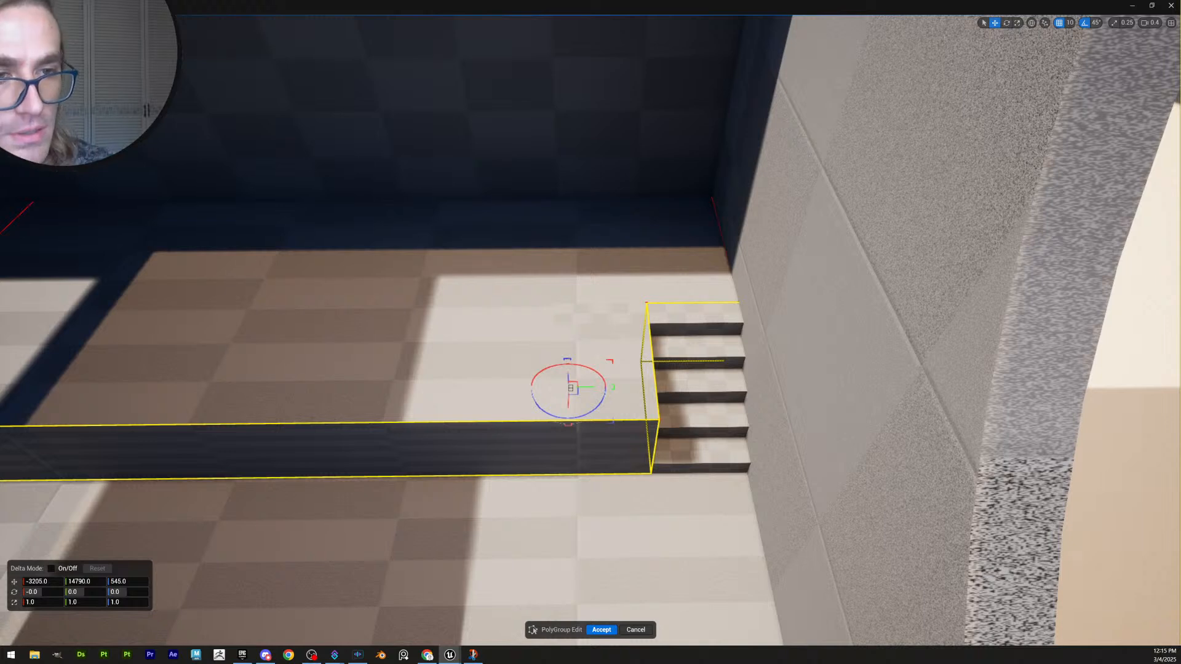
{"action": "left_click", "coordinate": [583, 286]}
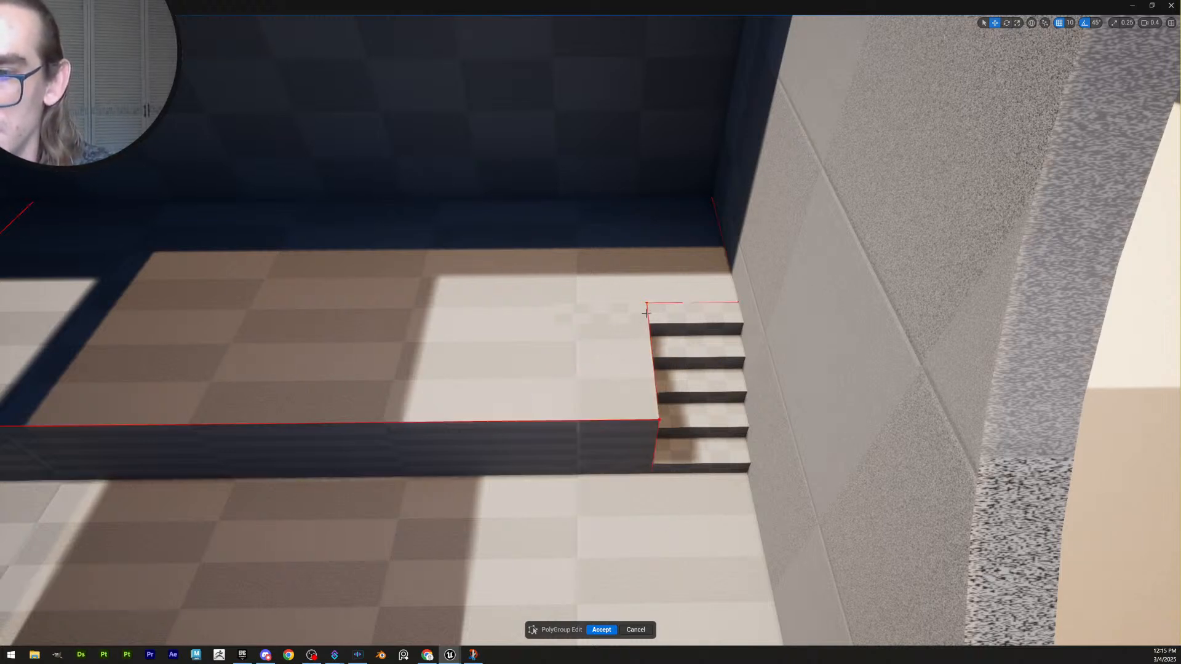
{"action": "right_click_drag", "start_coordinate": [657, 314], "coordinate": [636, 292]}
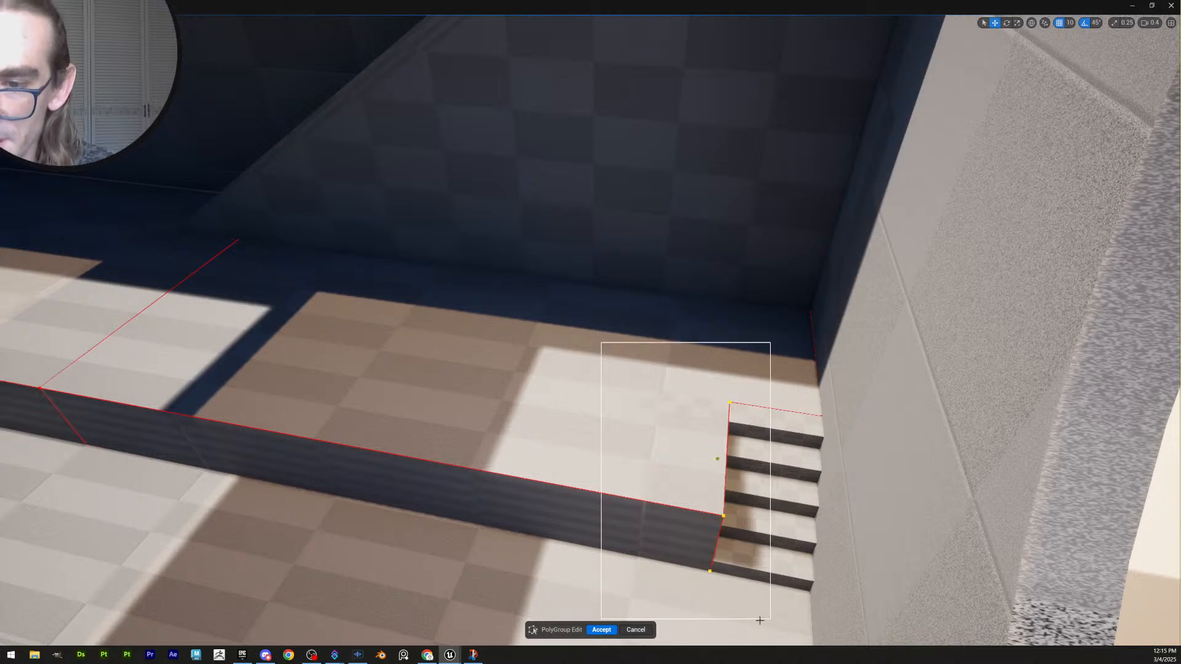
{"action": "left_click_drag", "start_coordinate": [760, 620], "coordinate": [759, 621]}
{"action": "right_click_drag", "start_coordinate": [749, 522], "coordinate": [876, 551]}
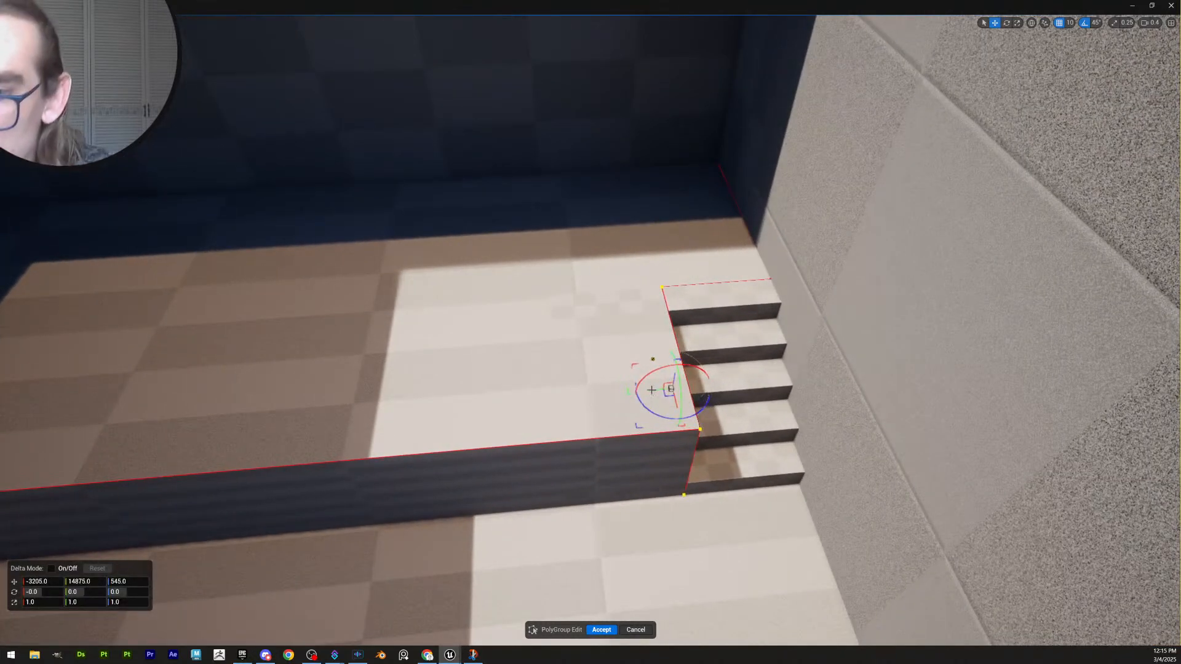
{"action": "left_click_drag", "start_coordinate": [654, 389], "coordinate": [539, 389]}
{"action": "right_click_drag", "start_coordinate": [637, 435], "coordinate": [736, 619]}
{"action": "scroll", "coordinate": [476, 425], "scroll_direction": "up", "scroll_amount": 5}
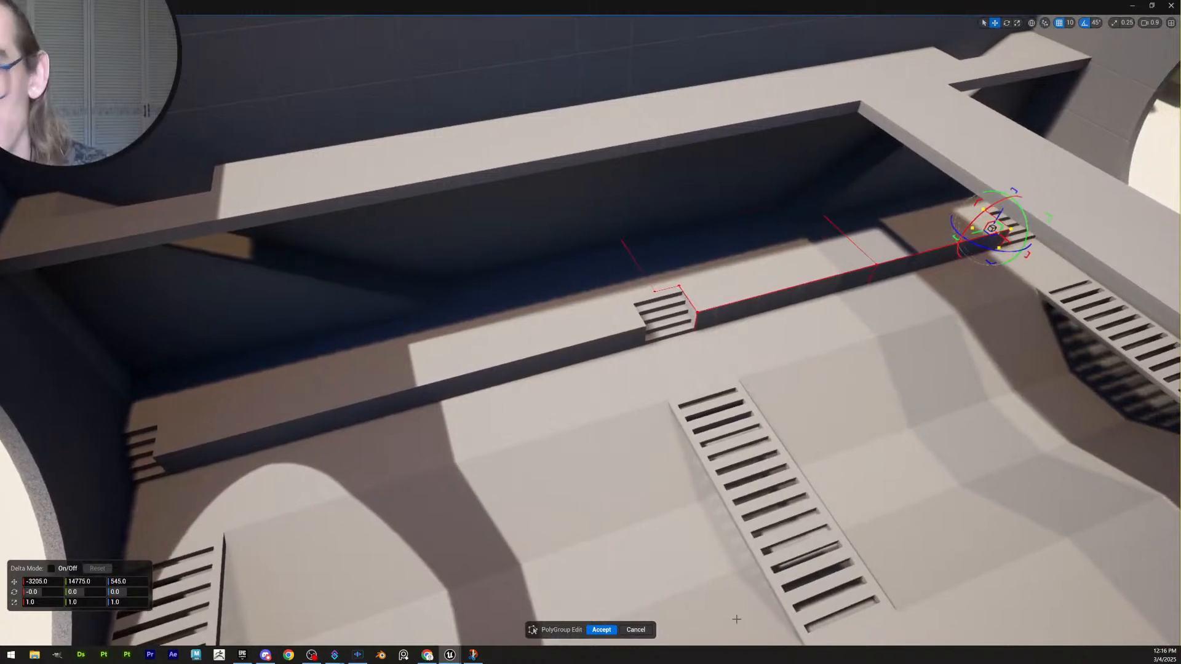
{"action": "left_click", "coordinate": [602, 630]}
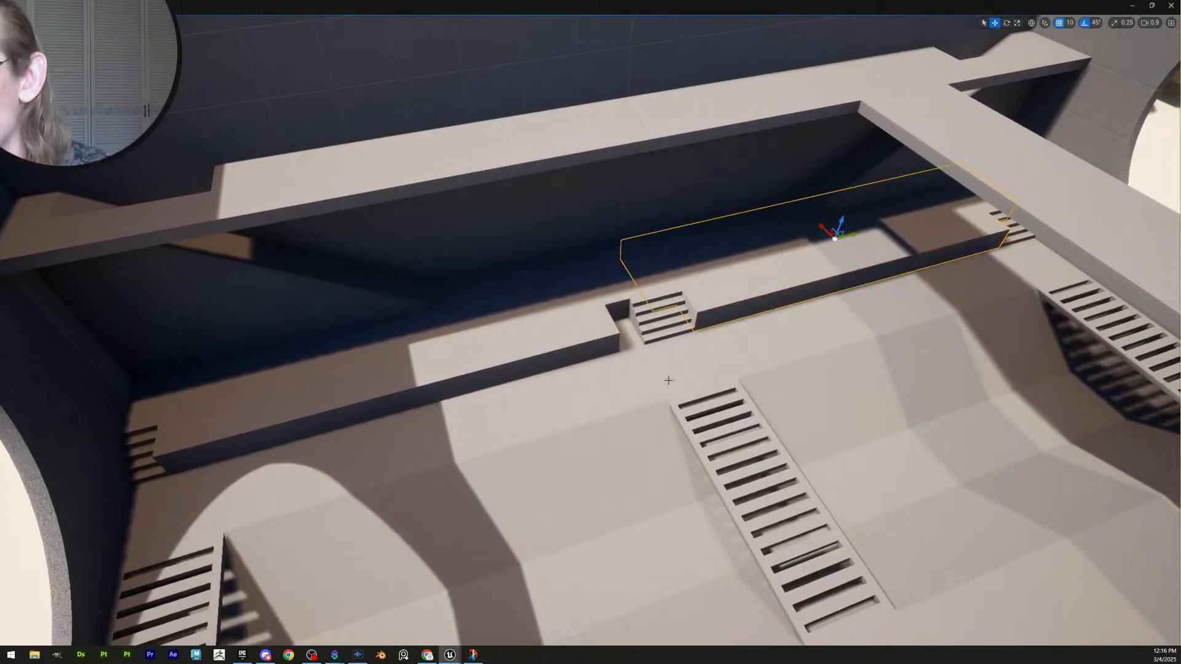
Try mirroring the neighbouring walkway section beyond the middle stairs along the X axis
{"action": "right_click_drag", "start_coordinate": [669, 381], "coordinate": [628, 381]}
{"action": "right_click", "coordinate": [629, 381]}
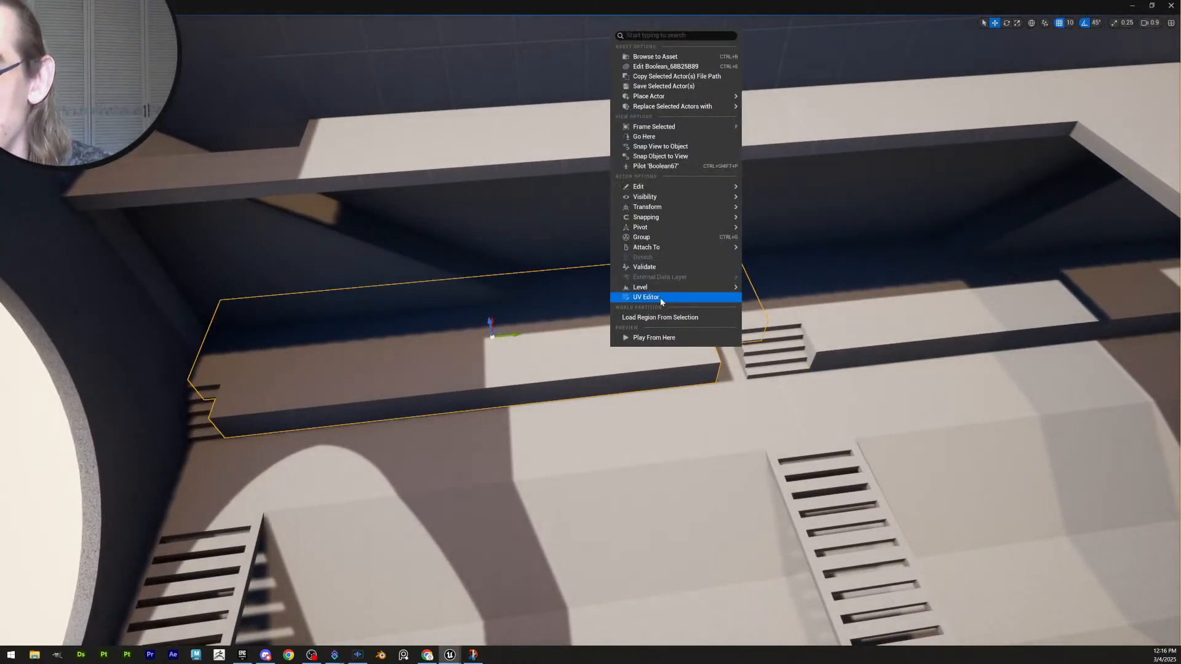
{"action": "mouse_move", "coordinate": [689, 207]}
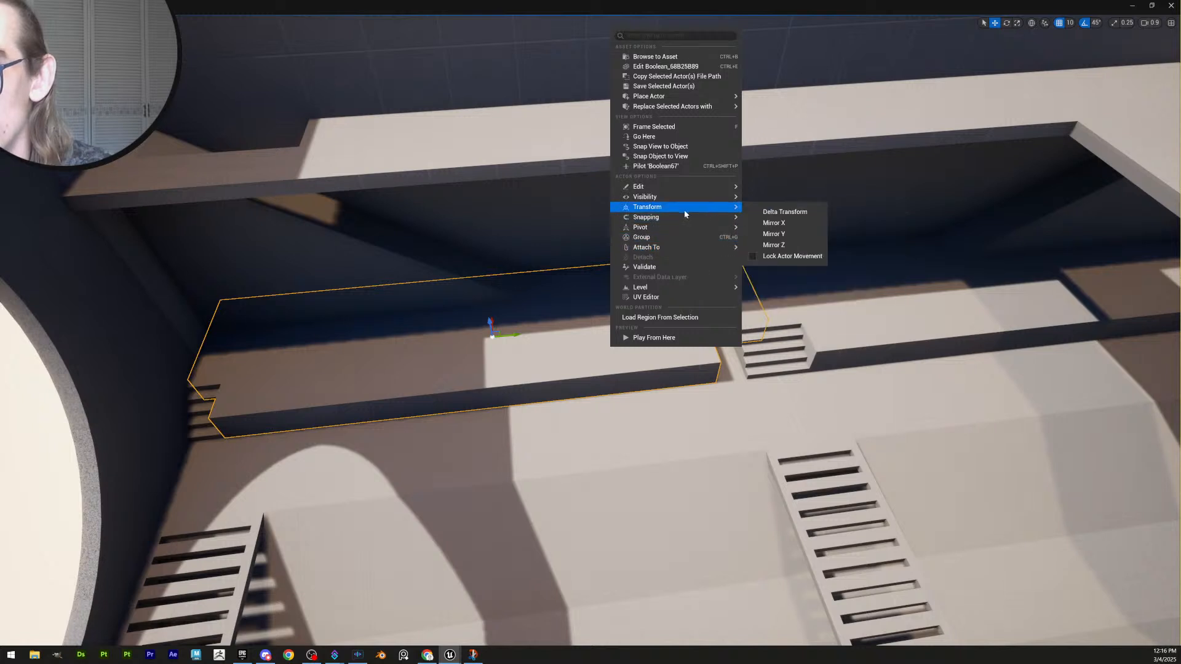
{"action": "left_click", "coordinate": [790, 223]}
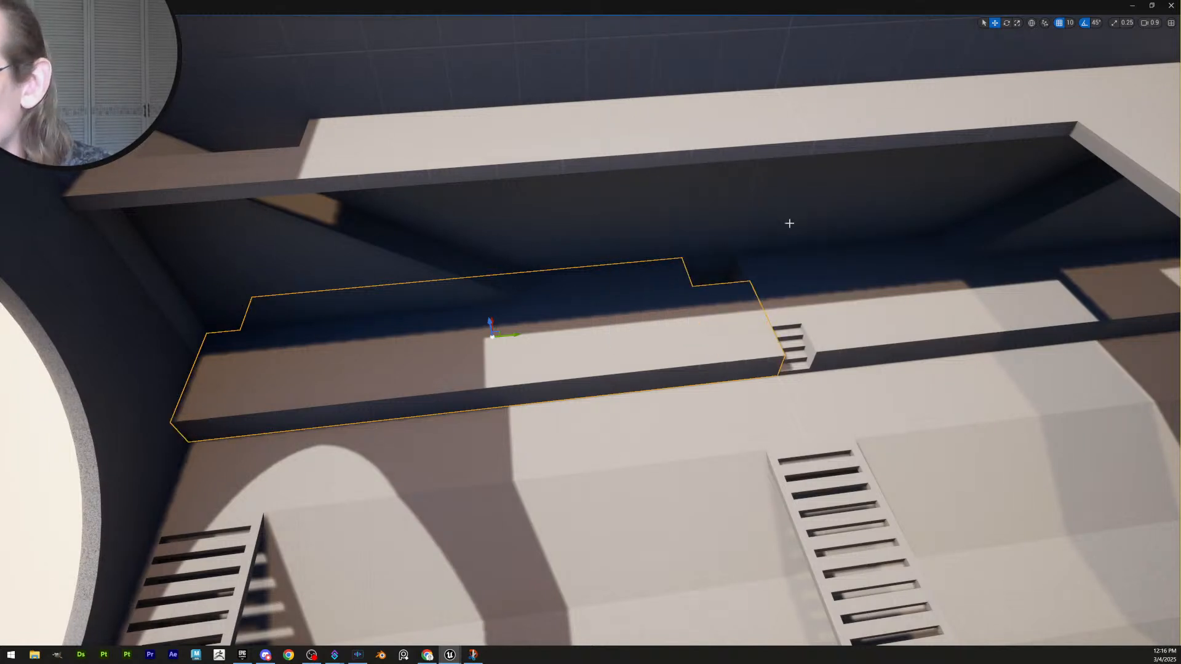
Mirror the walkway section beyond the middle stairs along the Y axis
{"action": "right_click", "coordinate": [594, 332]}
{"action": "mouse_move", "coordinate": [697, 206]}
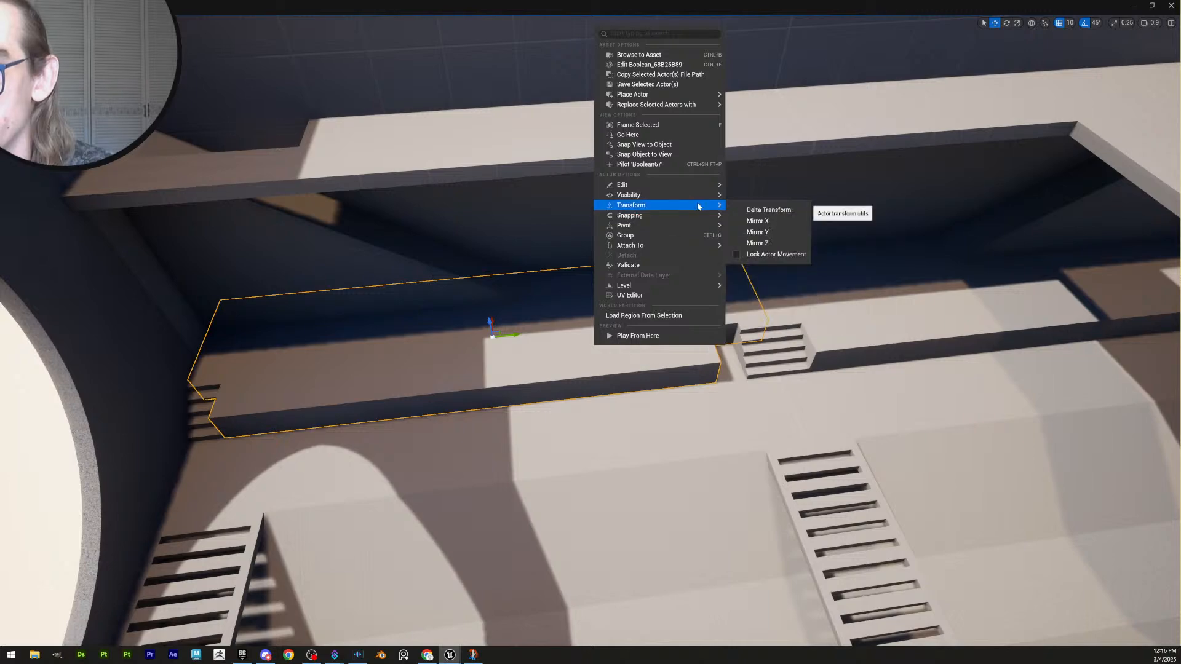
{"action": "left_click", "coordinate": [758, 232]}
{"action": "key", "text": "Escape"}
Apply a UV projection to the mirrored walkway section and deselect it
{"action": "right_click_drag", "start_coordinate": [809, 341], "coordinate": [730, 404]}
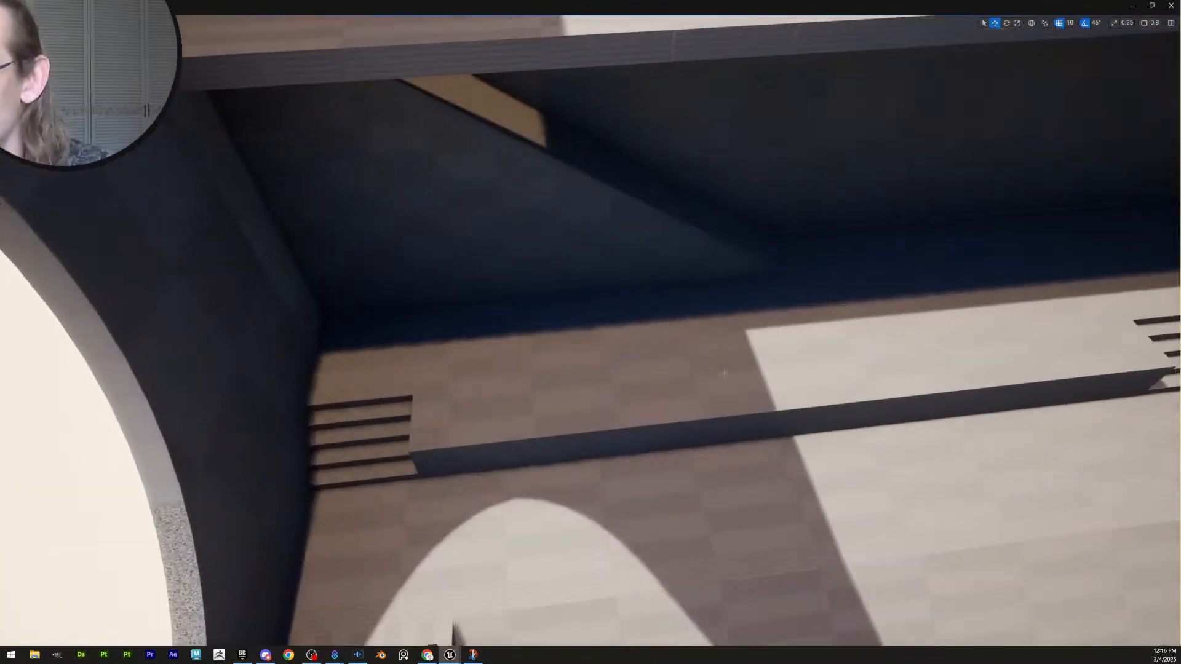
{"action": "left_click", "coordinate": [731, 404]}
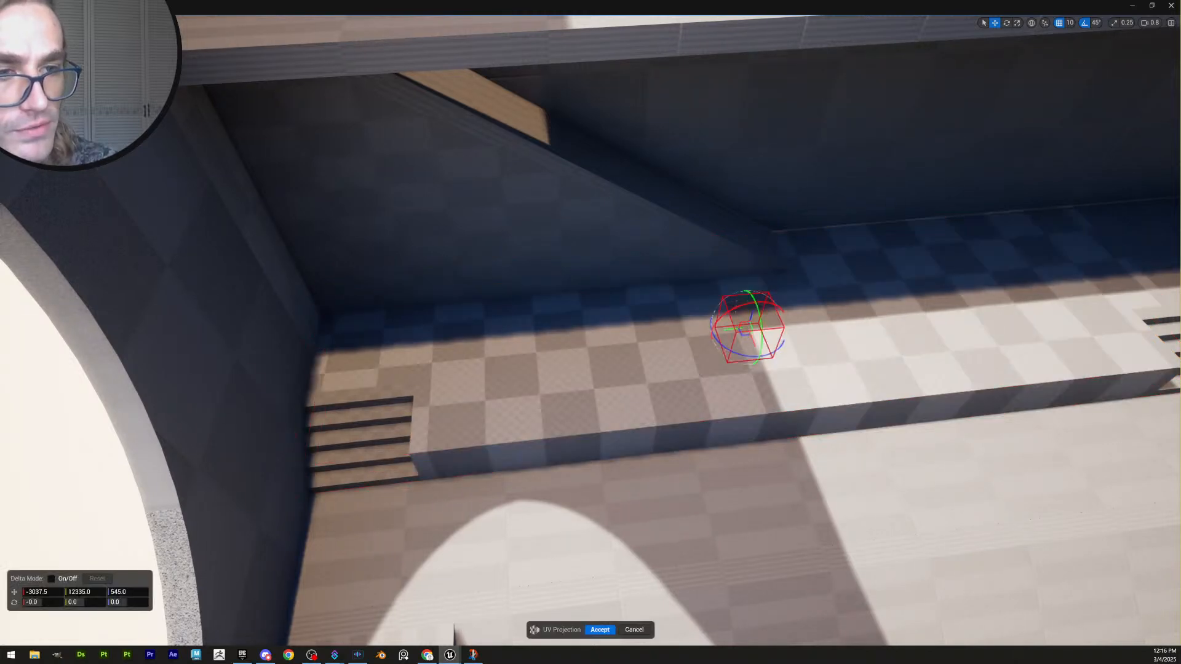
{"action": "left_click", "coordinate": [600, 630]}
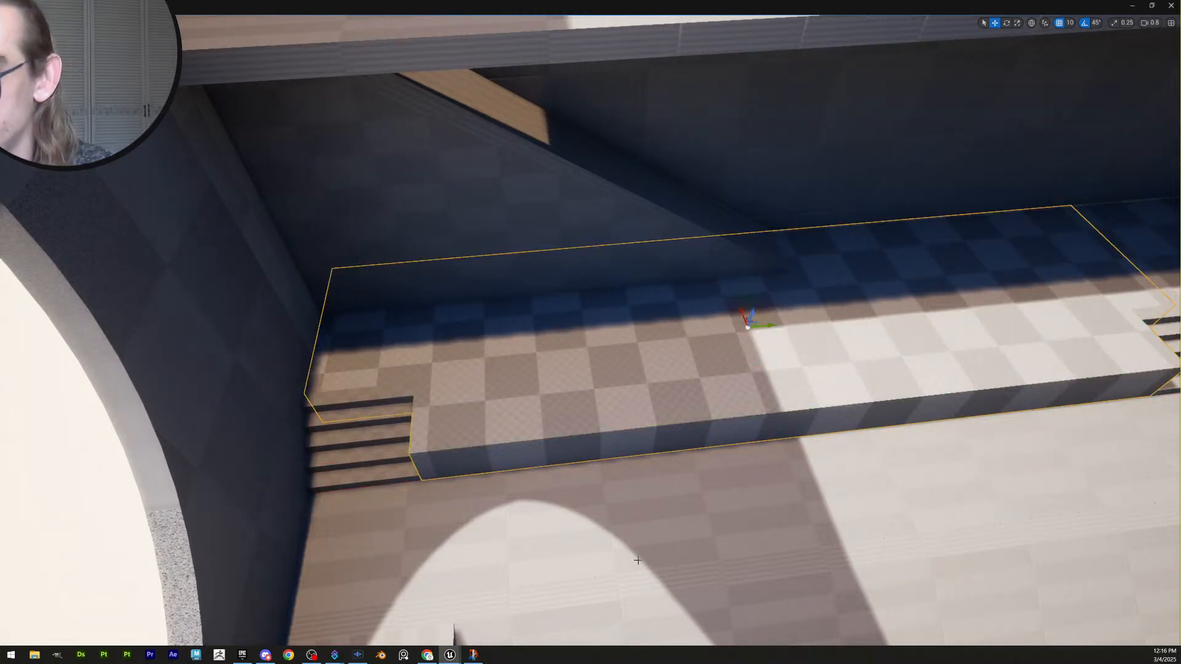
{"action": "key", "text": "Escape"}
Duplicate both walkway sections, rotate the copies to face the opposite way and move them to the chamber's other side
{"action": "right_click_drag", "start_coordinate": [844, 243], "coordinate": [843, 243]}
{"action": "left_click", "coordinate": [844, 243]}
{"action": "right_click_drag", "start_coordinate": [740, 403], "coordinate": [739, 402]}
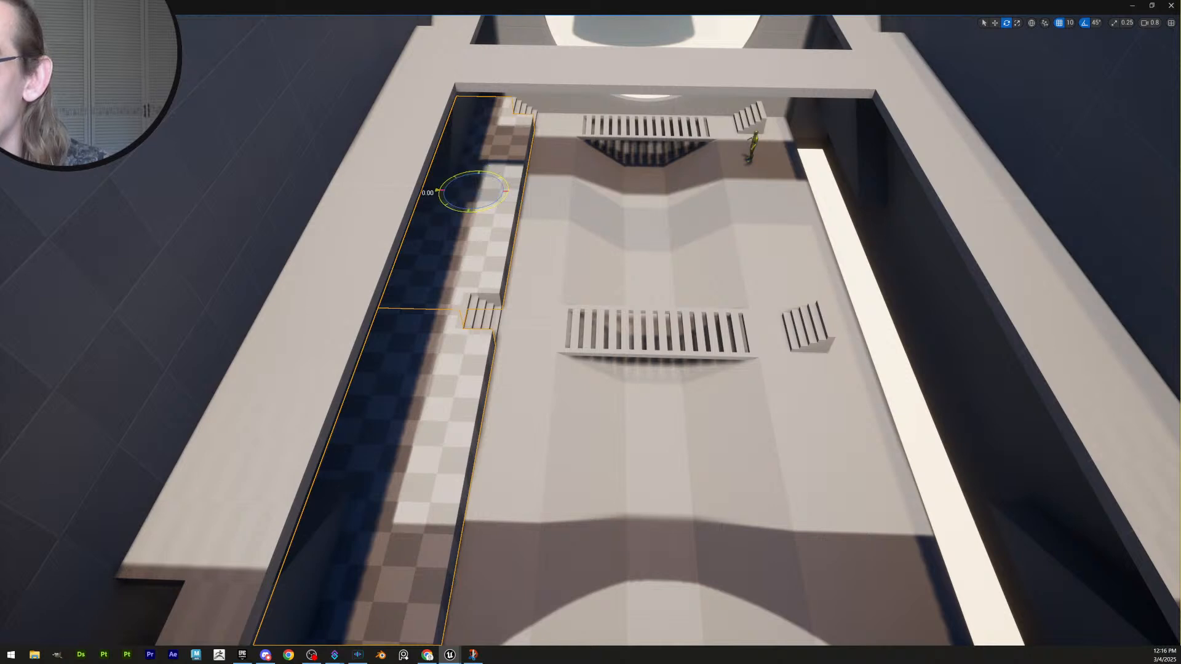
{"action": "left_click_drag", "start_coordinate": [439, 191], "coordinate": [795, 194]}
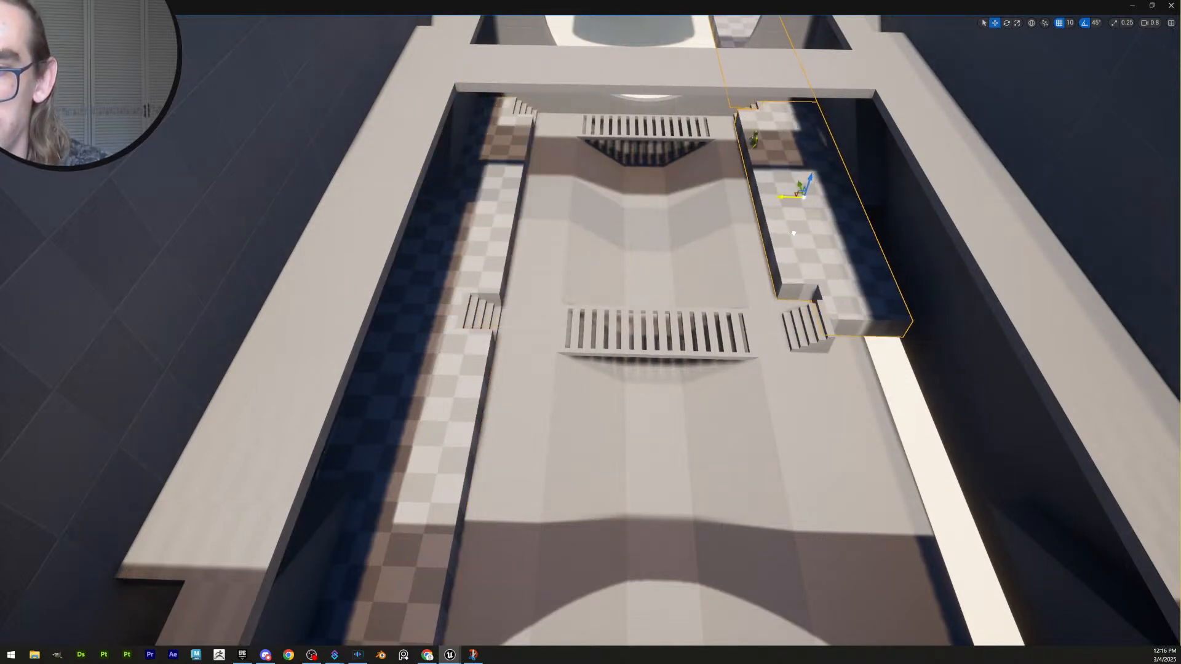
{"action": "left_click_drag", "start_coordinate": [794, 234], "coordinate": [809, 237]}
Shift the copied walkway sections against the side wall and reduce the grid snap size to 5
{"action": "right_click_drag", "start_coordinate": [809, 236], "coordinate": [916, 212]}
{"action": "scroll", "coordinate": [892, 246], "scroll_direction": "up", "scroll_amount": 1}
{"action": "key", "text": "w"}
{"action": "left_click_drag", "start_coordinate": [471, 177], "coordinate": [499, 181]}
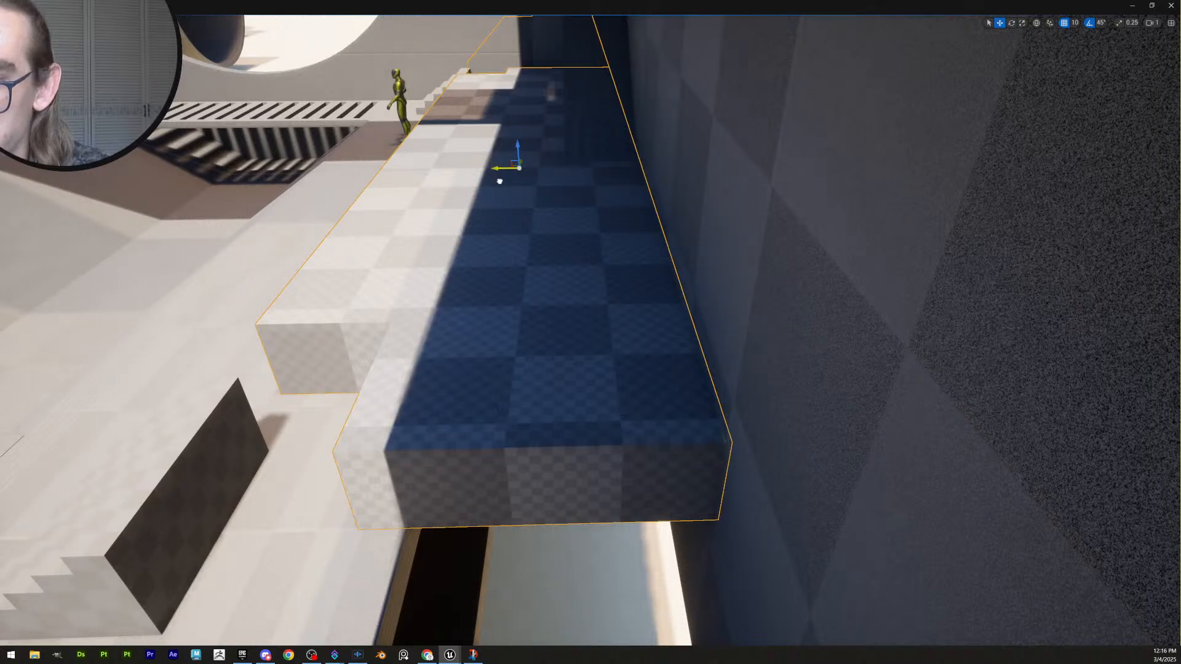
{"action": "left_click", "coordinate": [1075, 24]}
{"action": "left_click", "coordinate": [1092, 66]}
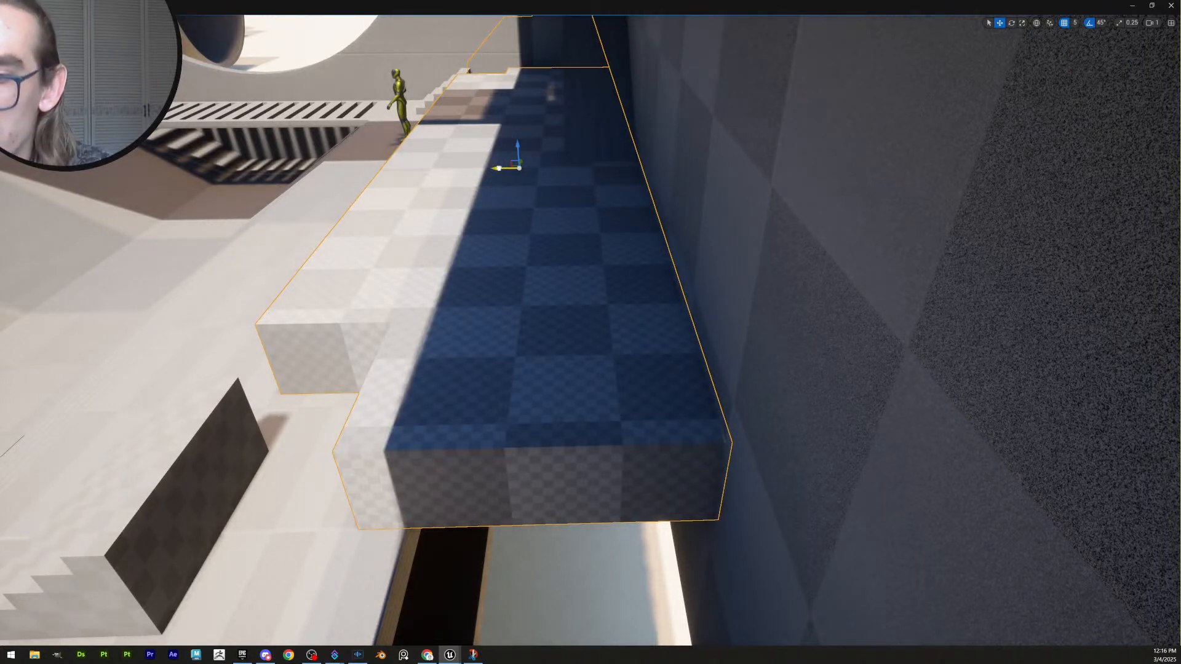
Slide the two copied sections along the wall until they span the chamber's length between both end walls
{"action": "right_click_drag", "start_coordinate": [706, 272], "coordinate": [706, 272]}
{"action": "scroll", "coordinate": [706, 272], "scroll_direction": "up", "scroll_amount": 3}
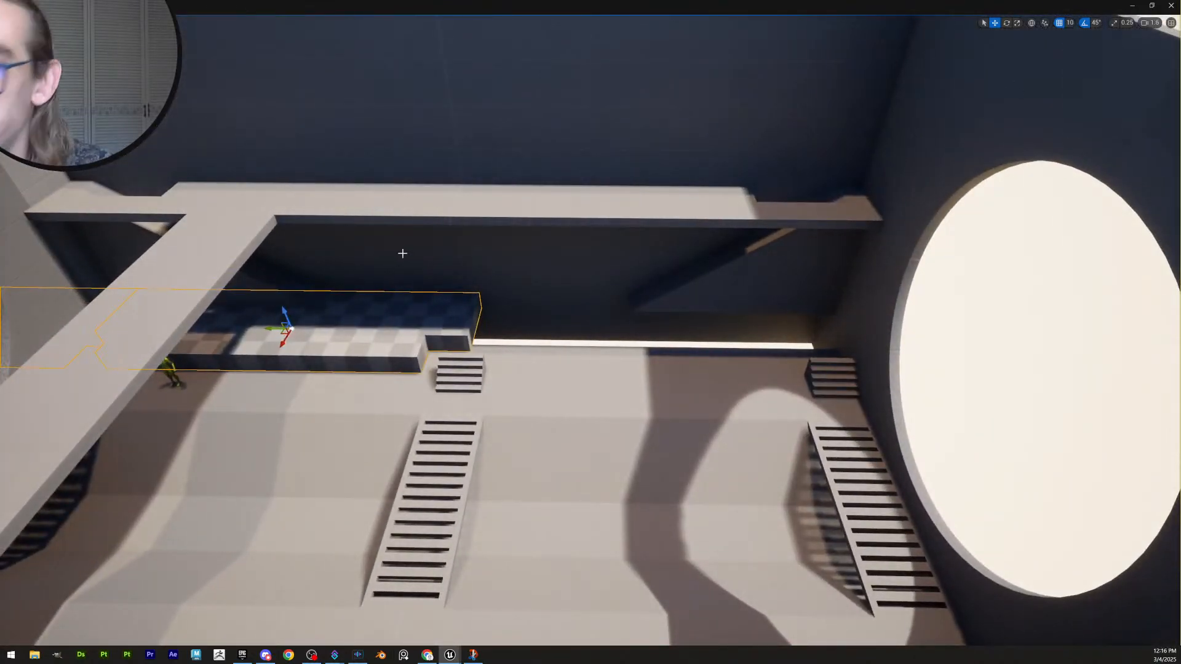
{"action": "left_click_drag", "start_coordinate": [269, 326], "coordinate": [633, 366], "text": "alt"}
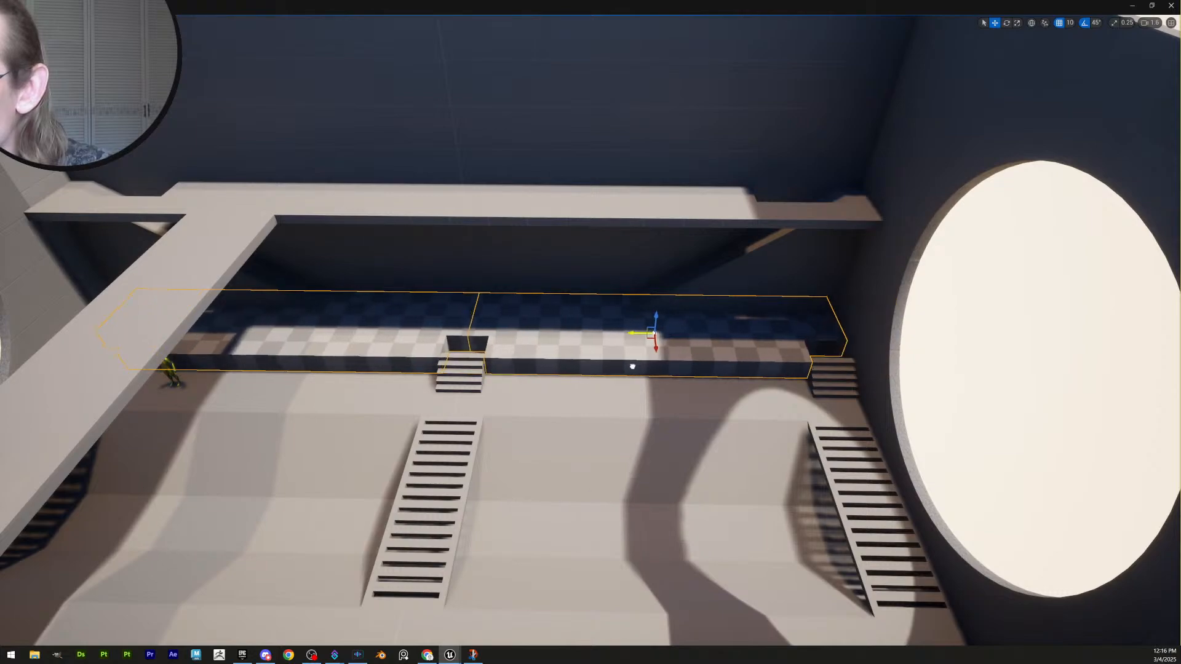
{"action": "right_click_drag", "start_coordinate": [630, 367], "coordinate": [630, 367]}
{"action": "key", "text": "w"}
{"action": "scroll", "coordinate": [630, 366], "scroll_direction": "down", "scroll_amount": 2}
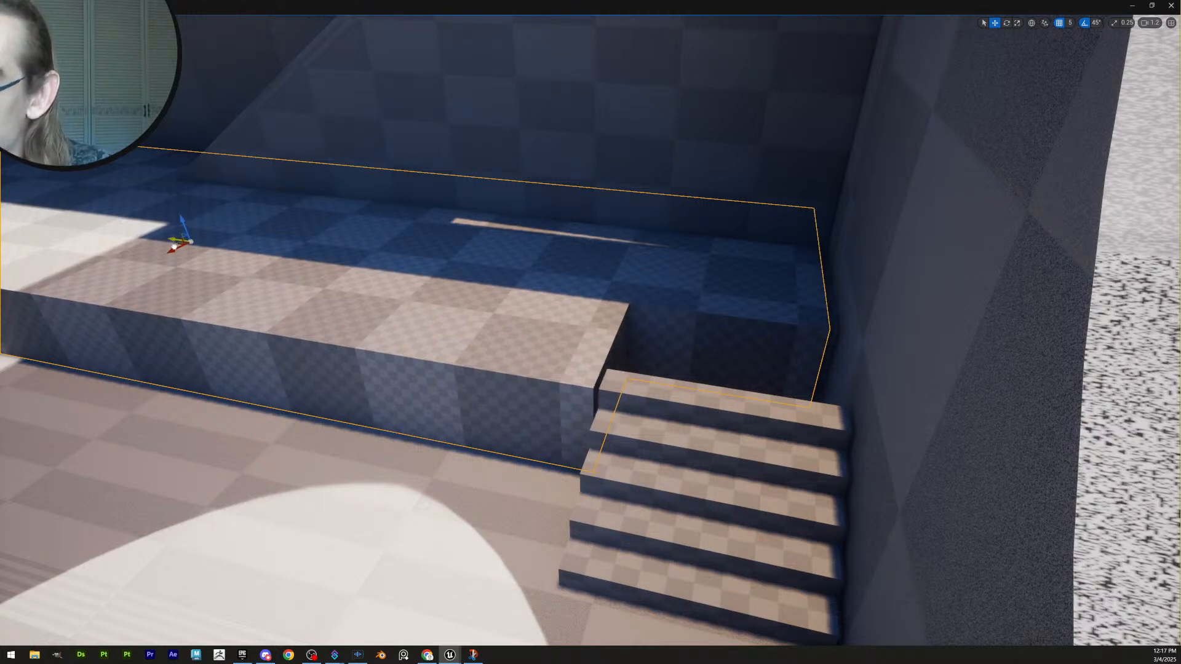
Inspect how the relocated walkway section meets the end wall and the stairs in front of its notch
{"action": "right_click_drag", "start_coordinate": [481, 415], "coordinate": [383, 367]}
{"action": "key", "text": "s"}
{"action": "scroll", "coordinate": [481, 415], "scroll_direction": "up", "scroll_amount": 2}
{"action": "key", "text": "w"}
{"action": "key", "text": "w"}
{"action": "scroll", "coordinate": [482, 416], "scroll_direction": "down", "scroll_amount": 3}
{"action": "key", "text": "s"}
{"action": "scroll", "coordinate": [481, 415], "scroll_direction": "up", "scroll_amount": 1}
{"action": "key", "text": "w"}
{"action": "key", "text": "s"}
{"action": "key", "text": "d"}
{"action": "key", "text": "w"}
{"action": "scroll", "coordinate": [336, 369], "scroll_direction": "up", "scroll_amount": 2}
{"action": "key", "text": "s"}
{"action": "key", "text": "d"}
{"action": "scroll", "coordinate": [412, 326], "scroll_direction": "down", "scroll_amount": 2}
{"action": "key", "text": "w"}
{"action": "key", "text": "e"}
{"action": "key", "text": "d"}
{"action": "key", "text": "w"}
Compare the gaps between the stairs and the walkway notches at both ends of the copied walkway
{"action": "left_click", "coordinate": [643, 482]}
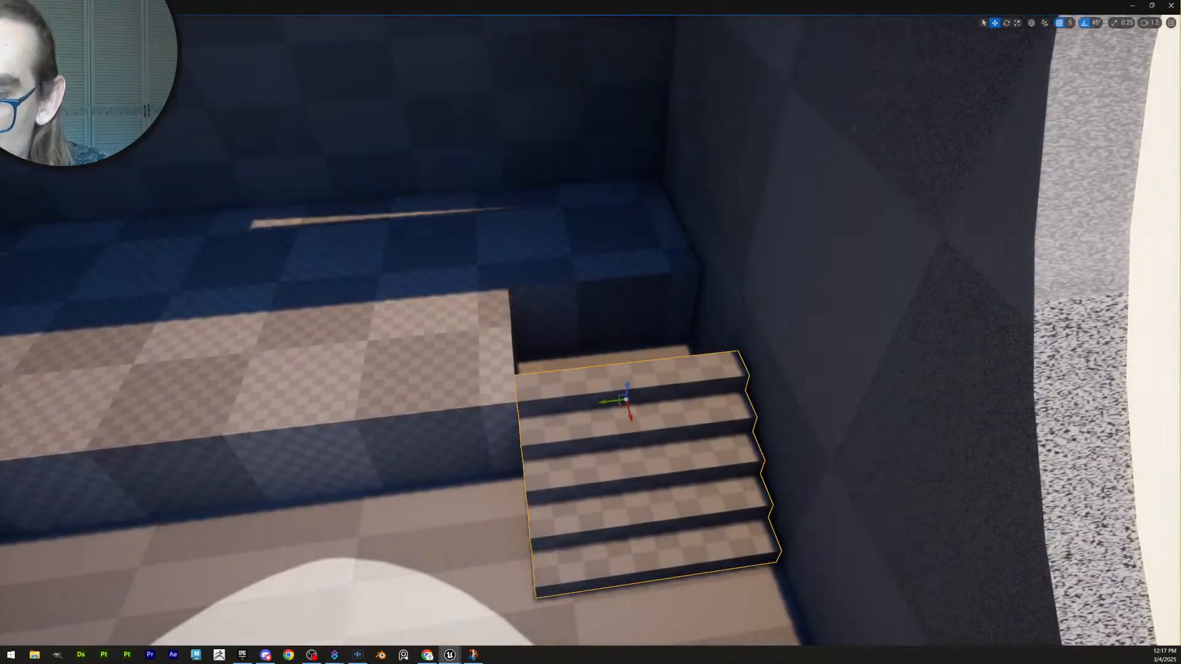
{"action": "mouse_move", "coordinate": [706, 290]}
{"action": "right_mouse_down"}
{"action": "mouse_move", "coordinate": [765, 296]}
{"action": "mouse_move", "coordinate": [706, 291]}
{"action": "right_mouse_up"}
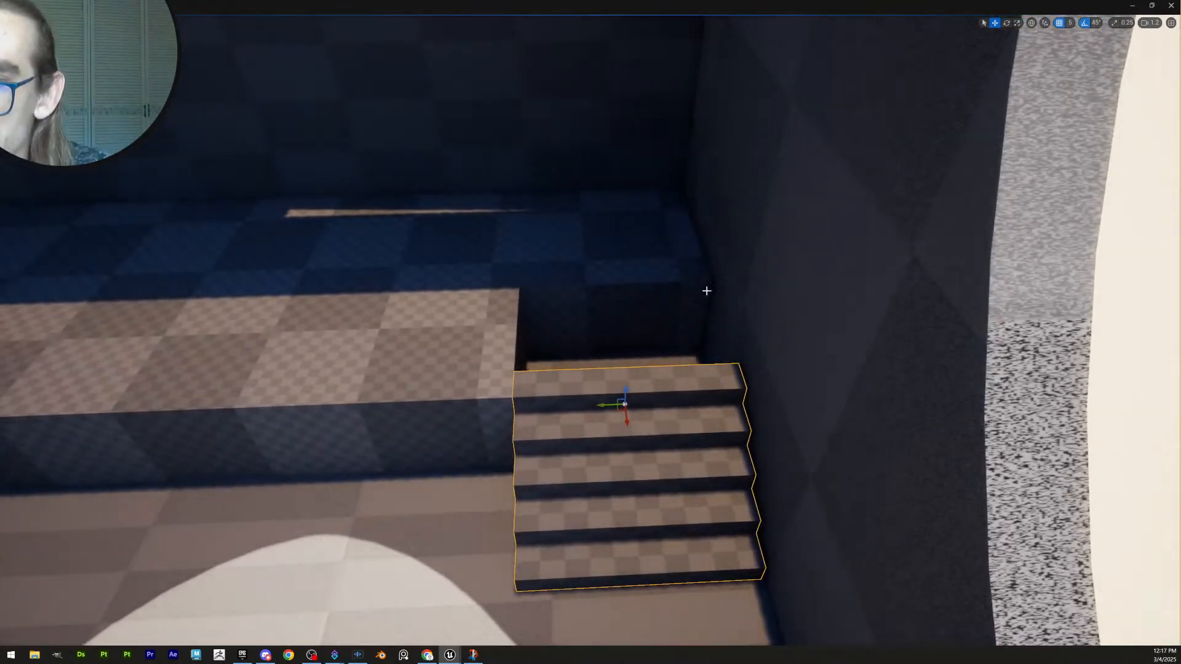
{"action": "left_click", "coordinate": [661, 432], "text": "shift"}
{"action": "key", "text": "s"}
{"action": "right_click_drag", "start_coordinate": [661, 432], "coordinate": [573, 372]}
{"action": "key", "text": "w"}
{"action": "key", "text": "s"}
{"action": "key", "text": "w"}
{"action": "key", "text": "s"}
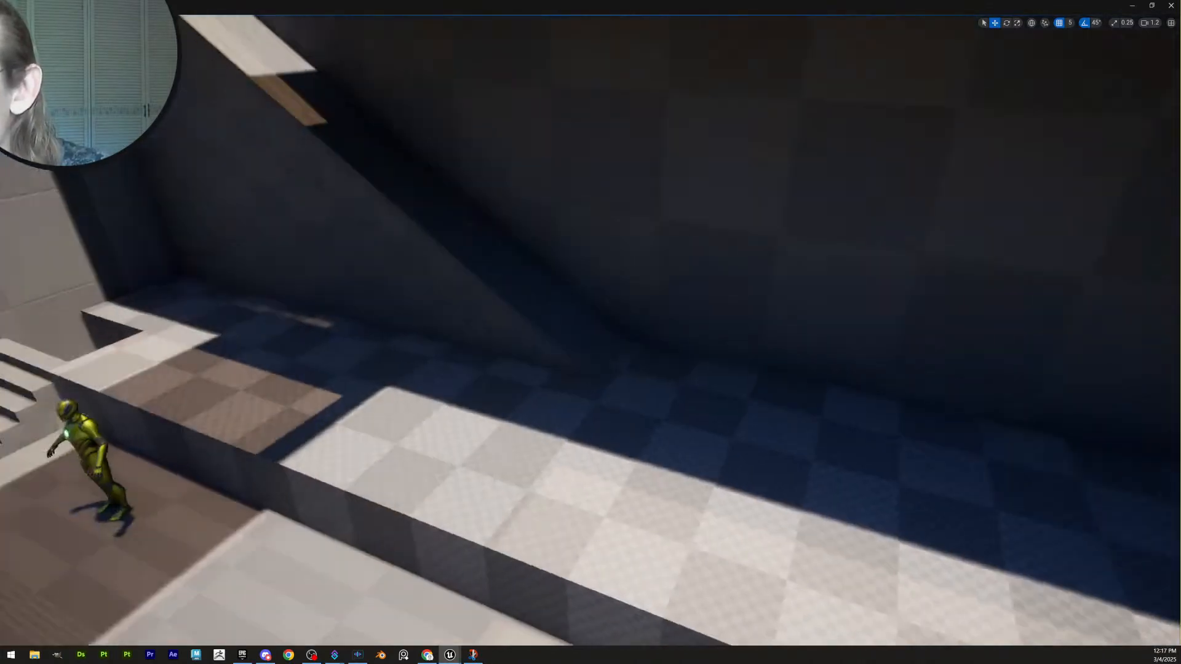
{"action": "mouse_move", "coordinate": [573, 372]}
{"action": "right_mouse_down"}
{"action": "mouse_move", "coordinate": [514, 367]}
{"action": "mouse_move", "coordinate": [595, 380]}
{"action": "right_mouse_up"}
{"action": "key", "text": "w"}
{"action": "left_click", "coordinate": [443, 363]}
{"action": "key", "text": "s"}
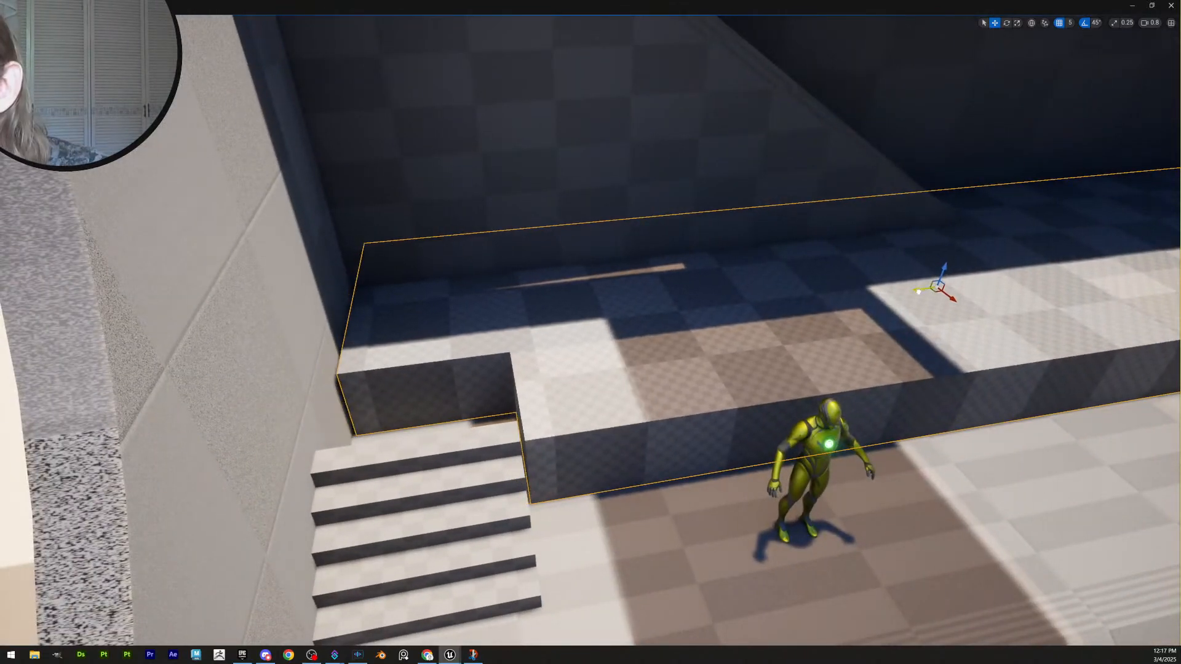
Select the end and middle stairs along the copied walkway and move them back into the walkway notches
{"action": "key", "text": "s"}
{"action": "right_click_drag", "start_coordinate": [568, 378], "coordinate": [698, 356]}
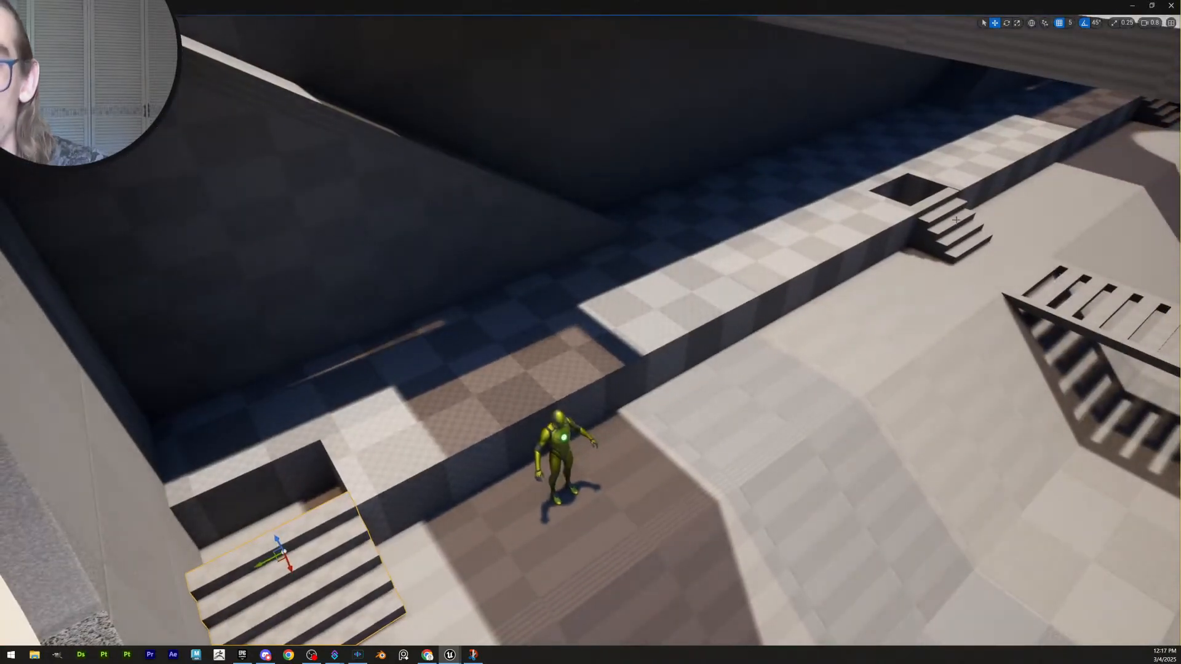
{"action": "left_click", "coordinate": [952, 232]}
{"action": "right_click_drag", "start_coordinate": [952, 232], "coordinate": [1034, 194]}
{"action": "key", "text": "w"}
{"action": "key", "text": "w"}
{"action": "scroll", "coordinate": [957, 359], "scroll_direction": "up", "scroll_amount": 2}
{"action": "right_click_drag", "start_coordinate": [957, 360], "coordinate": [922, 372]}
{"action": "left_click", "coordinate": [957, 359]}
{"action": "key", "text": "s"}
{"action": "key", "text": "w"}
{"action": "key", "text": "w"}
{"action": "right_click_drag", "start_coordinate": [828, 530], "coordinate": [847, 518]}
{"action": "key", "text": "s"}
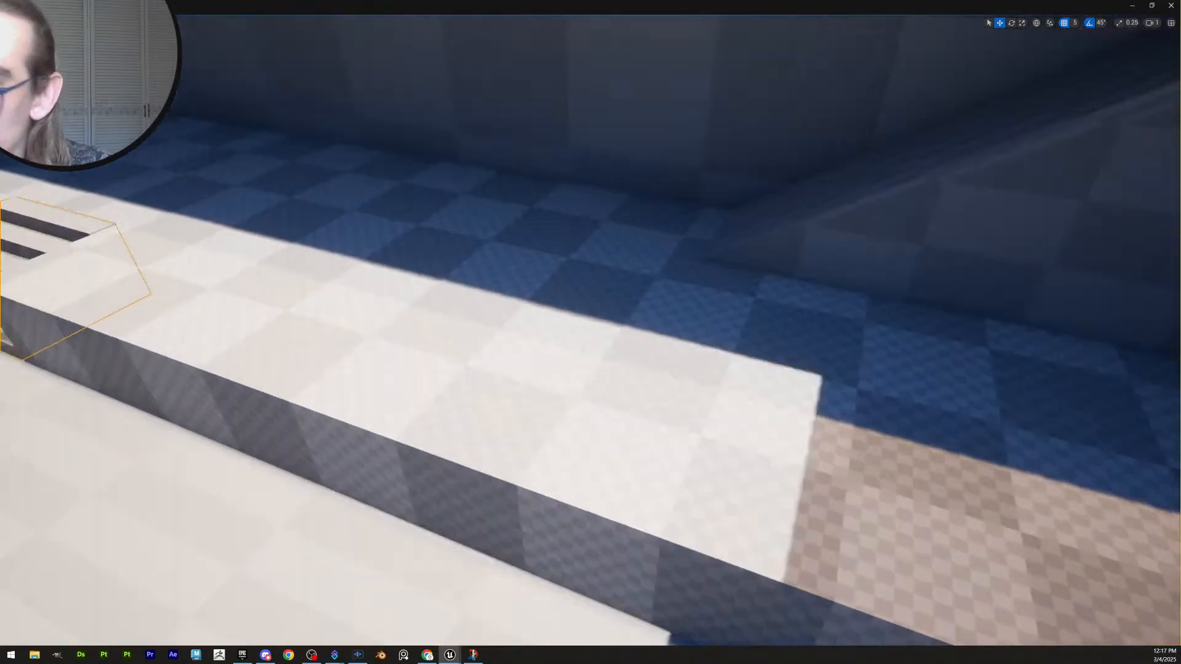
Examine the middle stairs in the copied walkway and the end stairs beside the sunlit end wall for fit
{"action": "right_click_drag", "start_coordinate": [806, 441], "coordinate": [629, 441]}
{"action": "key", "text": "s"}
{"action": "key", "text": "w"}
{"action": "key", "text": "a"}
{"action": "key", "text": "d"}
{"action": "key", "text": "s"}
{"action": "key", "text": "d"}
{"action": "left_click", "coordinate": [620, 429]}
{"action": "key", "text": "d"}
{"action": "key", "text": "a"}
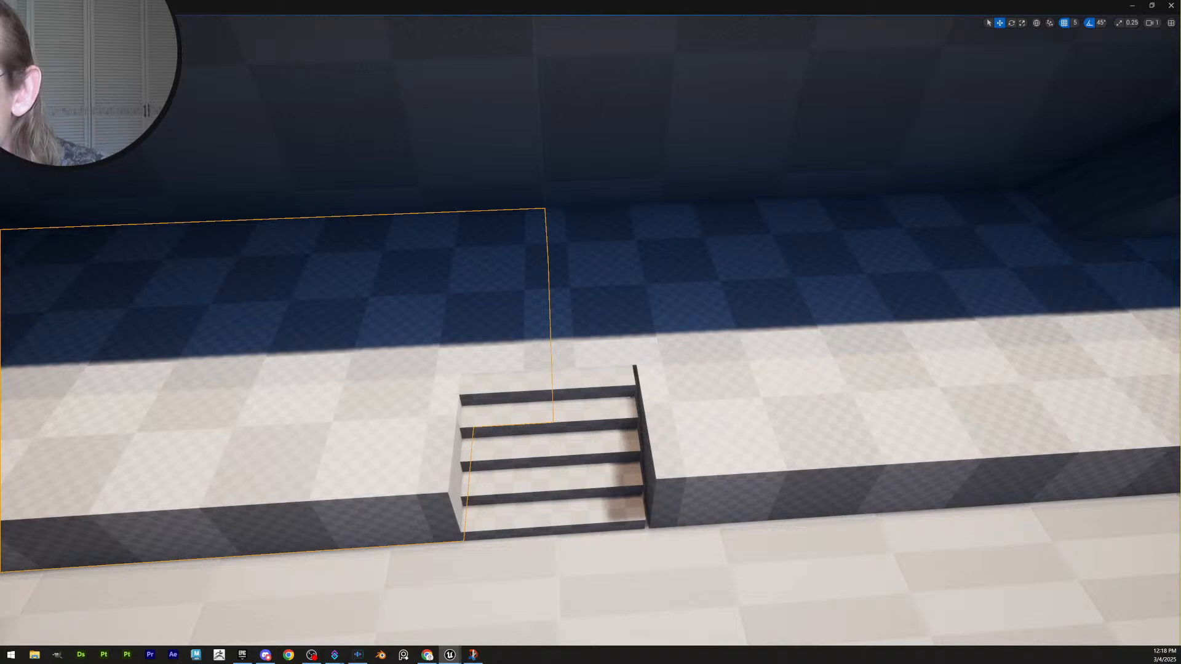
{"action": "key", "text": "s"}
{"action": "right_click_drag", "start_coordinate": [629, 441], "coordinate": [575, 446]}
{"action": "key", "text": "w"}
{"action": "key", "text": "w"}
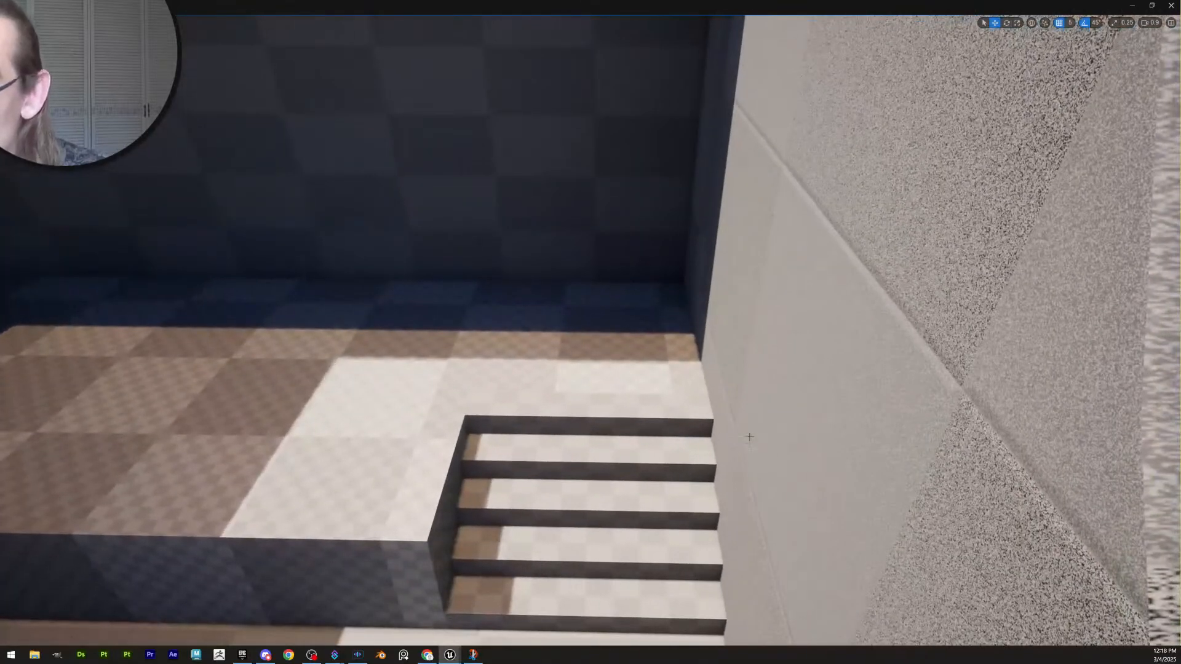
Compare the recessed stairs and section seams of the walkways on both sides, at the middle and the end wall
{"action": "left_click", "coordinate": [682, 366]}
{"action": "key", "text": "a"}
{"action": "right_click_drag", "start_coordinate": [720, 360], "coordinate": [753, 362]}
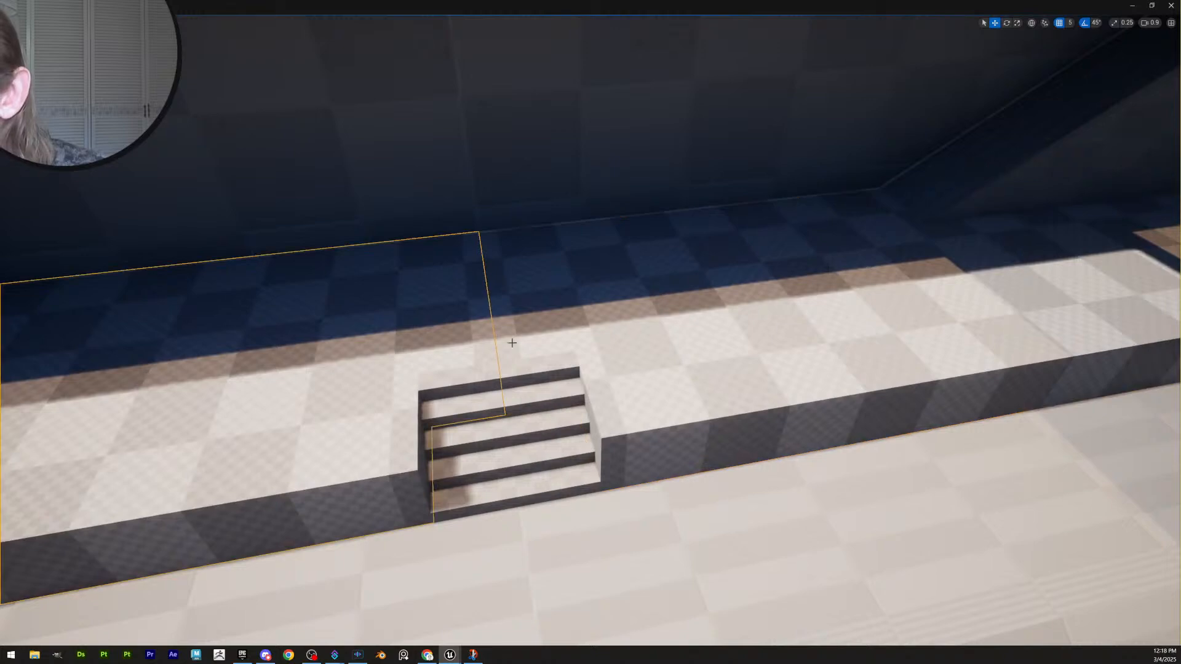
{"action": "right_click_drag", "start_coordinate": [558, 355], "coordinate": [548, 393]}
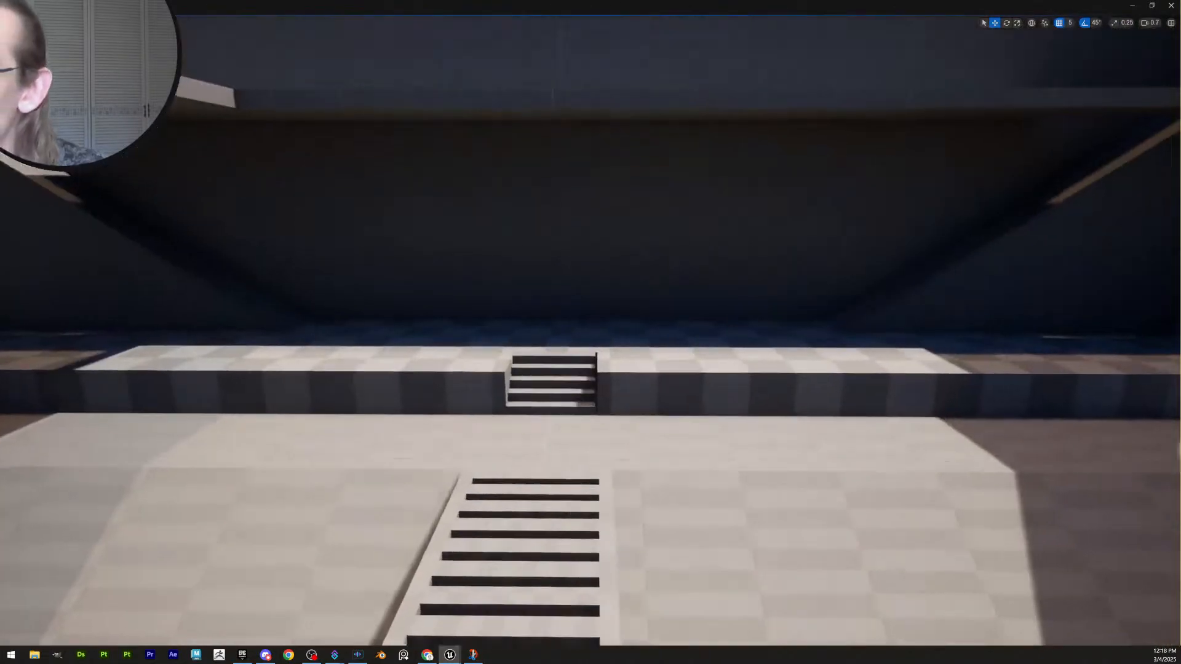
{"action": "right_click_drag", "start_coordinate": [569, 418], "coordinate": [616, 444]}
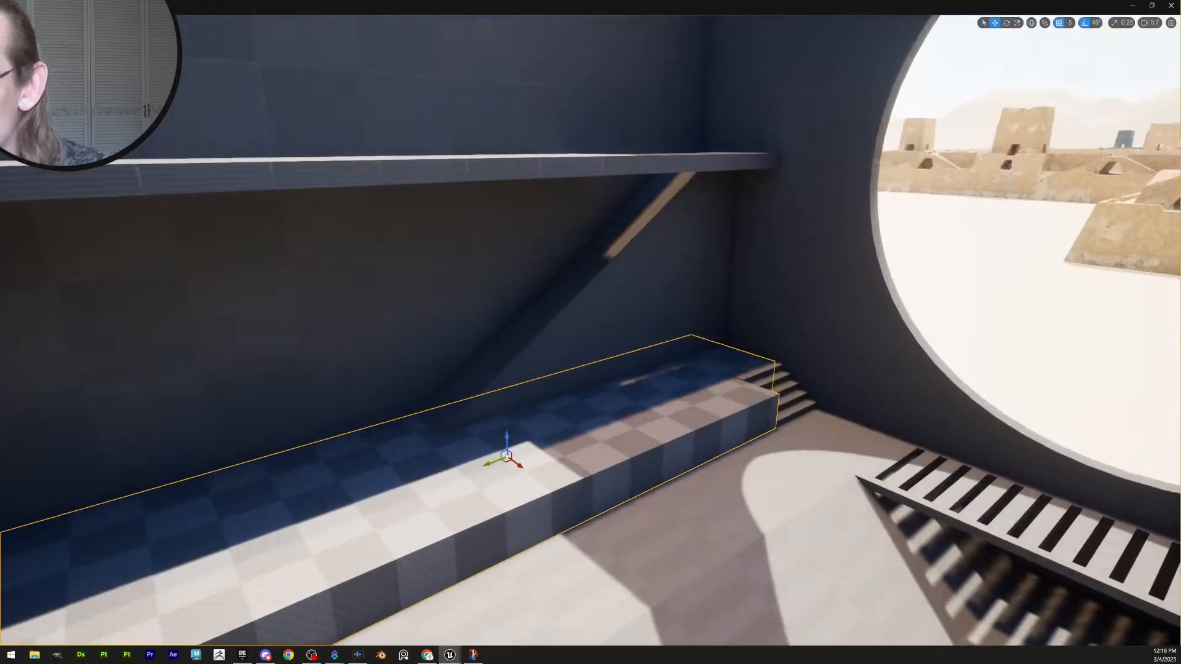
{"action": "right_click_drag", "start_coordinate": [763, 329], "coordinate": [781, 332]}
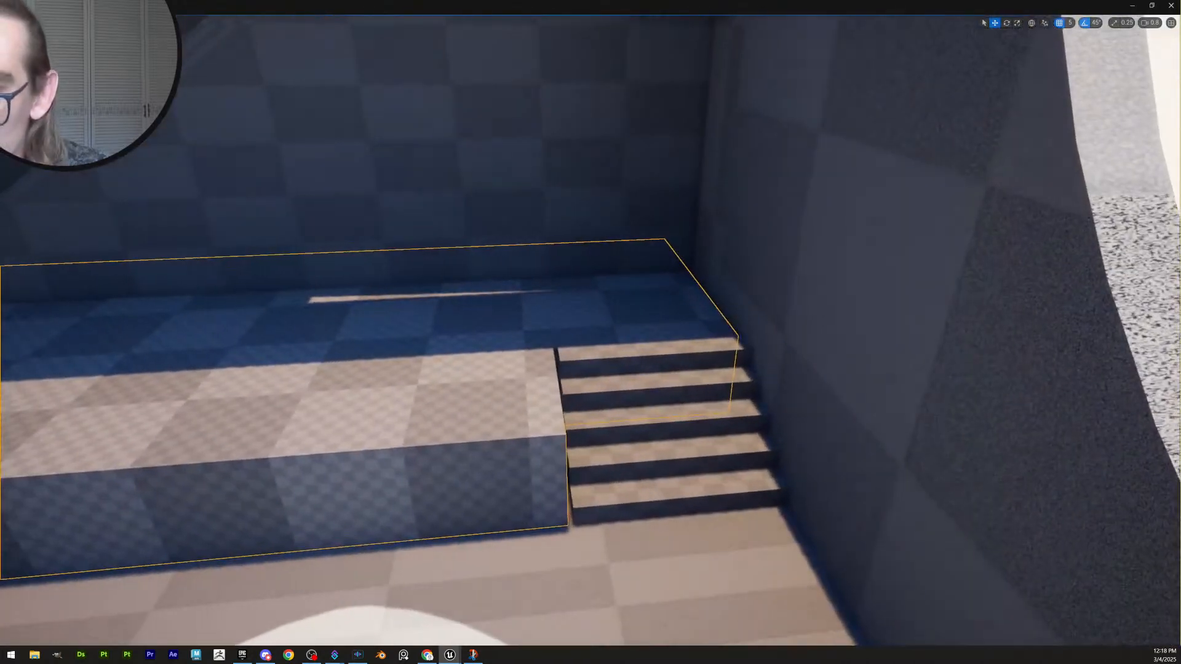
{"action": "right_click_drag", "start_coordinate": [735, 392], "coordinate": [743, 325]}
{"action": "mouse_move", "coordinate": [624, 358]}
{"action": "right_mouse_down"}
{"action": "mouse_move", "coordinate": [480, 354]}
{"action": "mouse_move", "coordinate": [615, 362]}
{"action": "right_mouse_up"}
{"action": "scroll", "coordinate": [480, 353], "scroll_direction": "up", "scroll_amount": 1}
{"action": "left_click", "coordinate": [623, 411]}
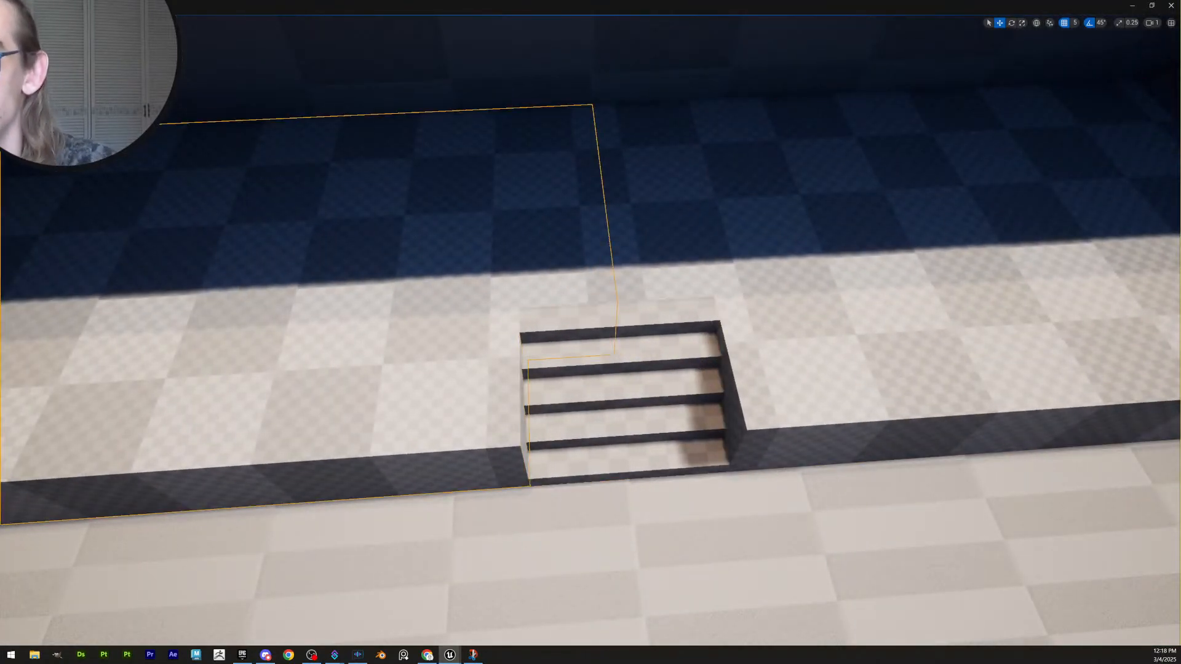
Examine the middle and end stairs in the copied walkway, and the whole chamber from above
{"action": "mouse_move", "coordinate": [673, 349]}
{"action": "right_mouse_down"}
{"action": "mouse_move", "coordinate": [553, 335]}
{"action": "mouse_move", "coordinate": [670, 351]}
{"action": "right_mouse_up"}
{"action": "scroll", "coordinate": [560, 344], "scroll_direction": "down", "scroll_amount": 1}
{"action": "left_click", "coordinate": [680, 424]}
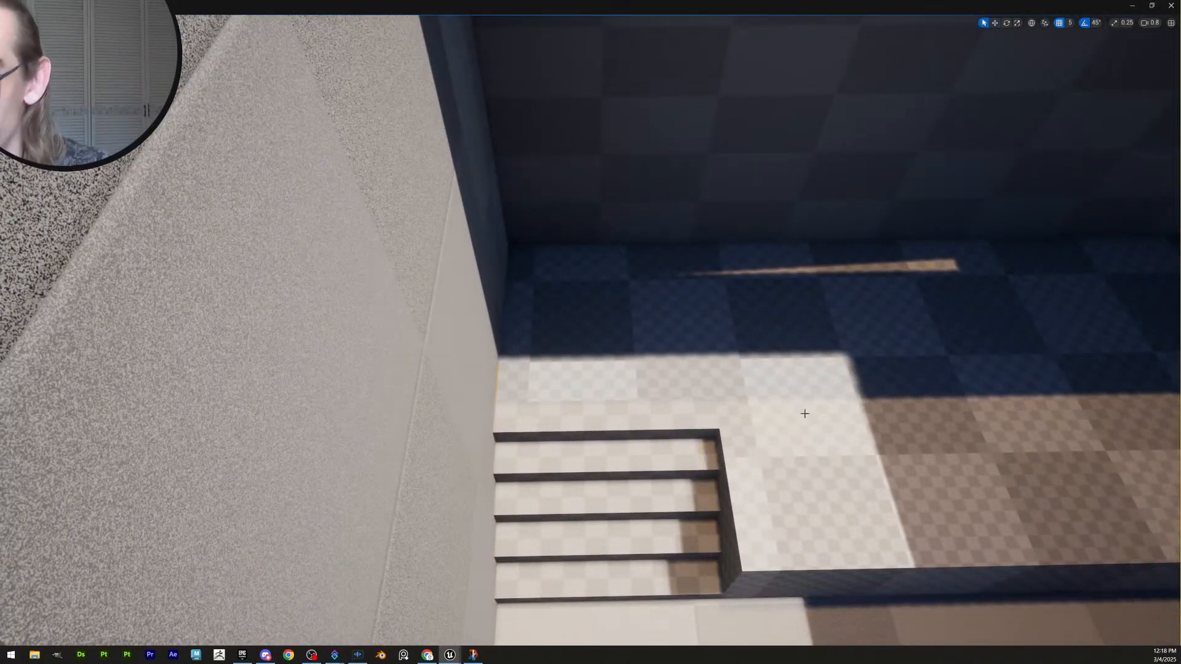
{"action": "right_click_drag", "start_coordinate": [804, 413], "coordinate": [581, 400]}
{"action": "scroll", "coordinate": [922, 314], "scroll_direction": "up", "scroll_amount": 1}
{"action": "scroll", "coordinate": [596, 431], "scroll_direction": "up", "scroll_amount": 1}
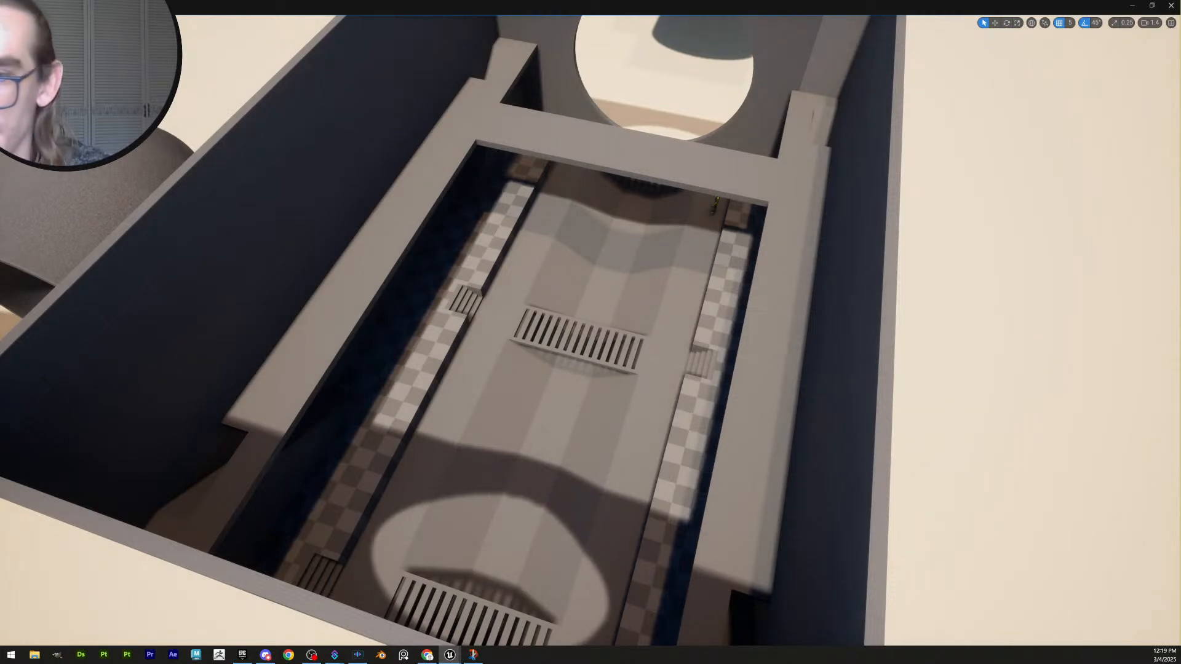
{"action": "right_click_drag", "start_coordinate": [582, 400], "coordinate": [415, 546]}
{"action": "scroll", "coordinate": [473, 405], "scroll_direction": "down", "scroll_amount": 3}
{"action": "scroll", "coordinate": [658, 348], "scroll_direction": "down", "scroll_amount": 2}
{"action": "scroll", "coordinate": [781, 379], "scroll_direction": "up", "scroll_amount": 1}
Start a play test on the upper level, cross the bridge, descend to the lower walkway and try its middle stairs
{"action": "right_click", "coordinate": [515, 492]}
{"action": "left_click", "coordinate": [545, 484]}
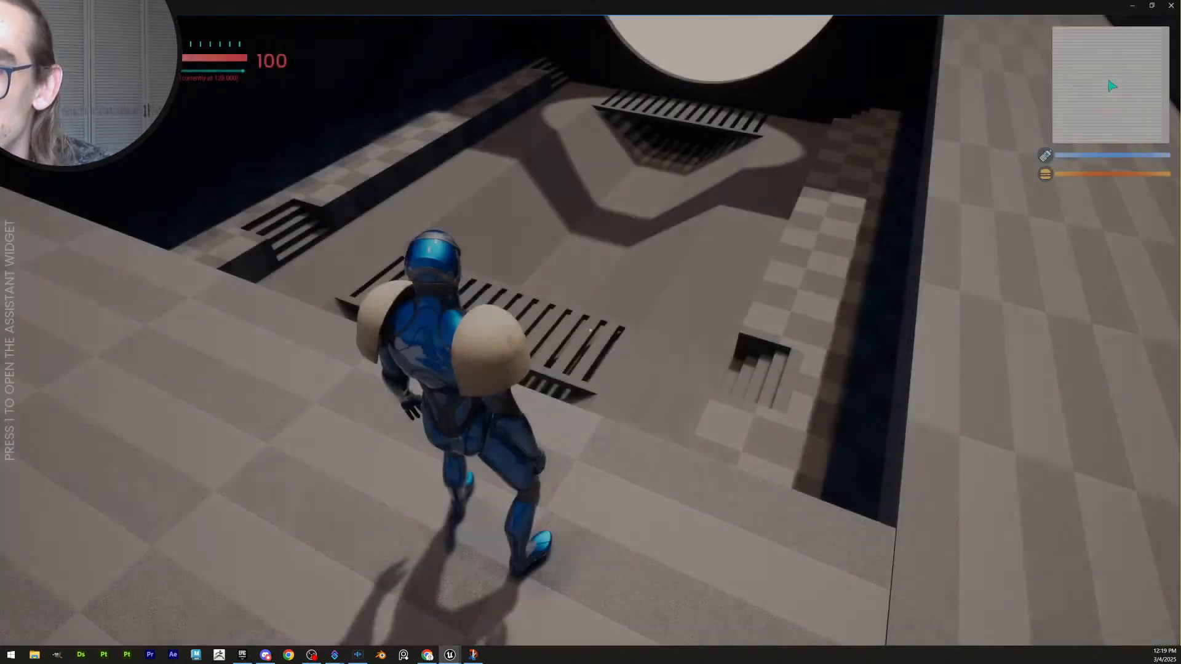
{"action": "key", "text": "w"}
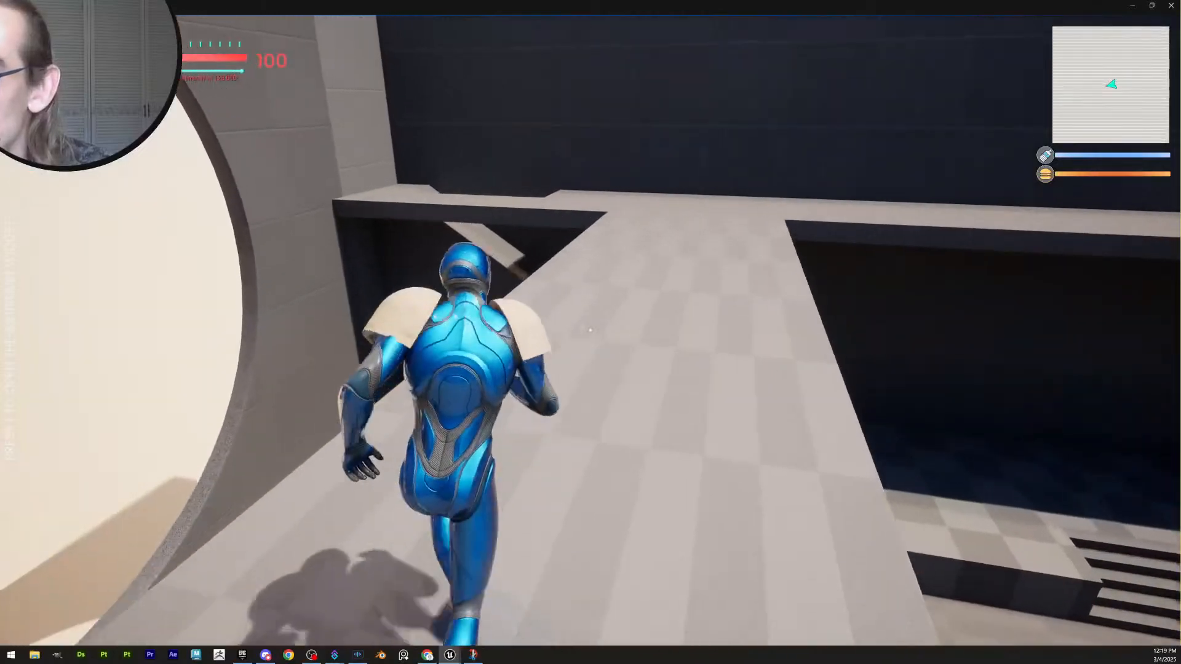
{"action": "key", "text": "w"}
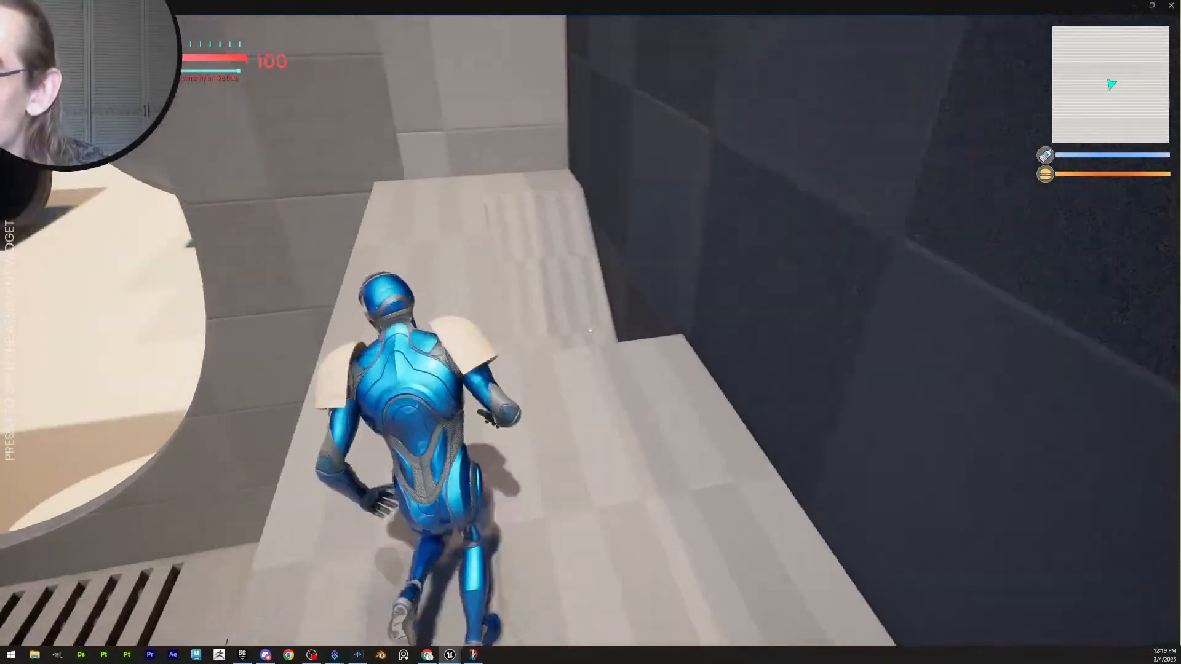
{"action": "key", "text": "w"}
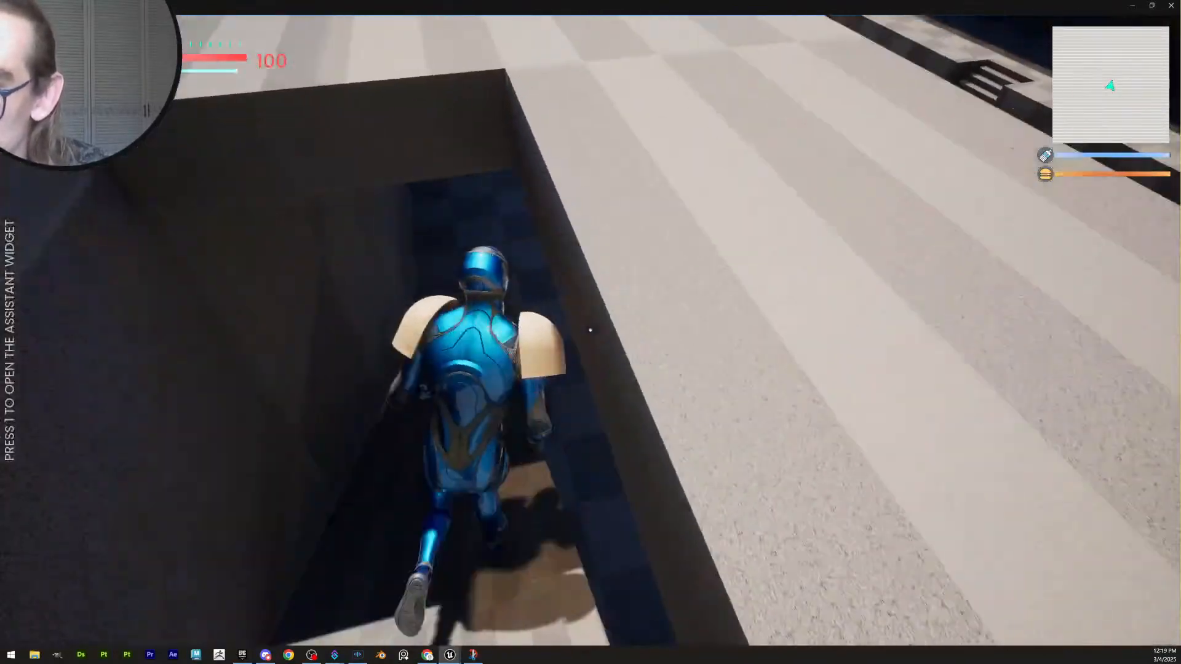
{"action": "key", "text": "w"}
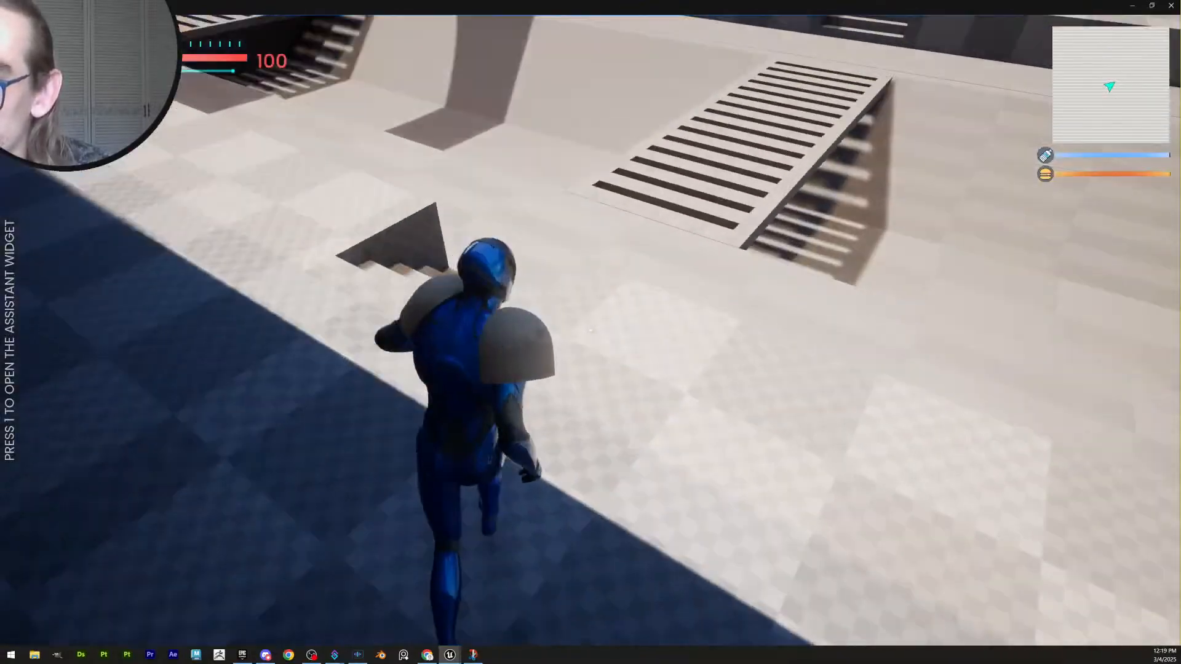
{"action": "key", "text": "w"}
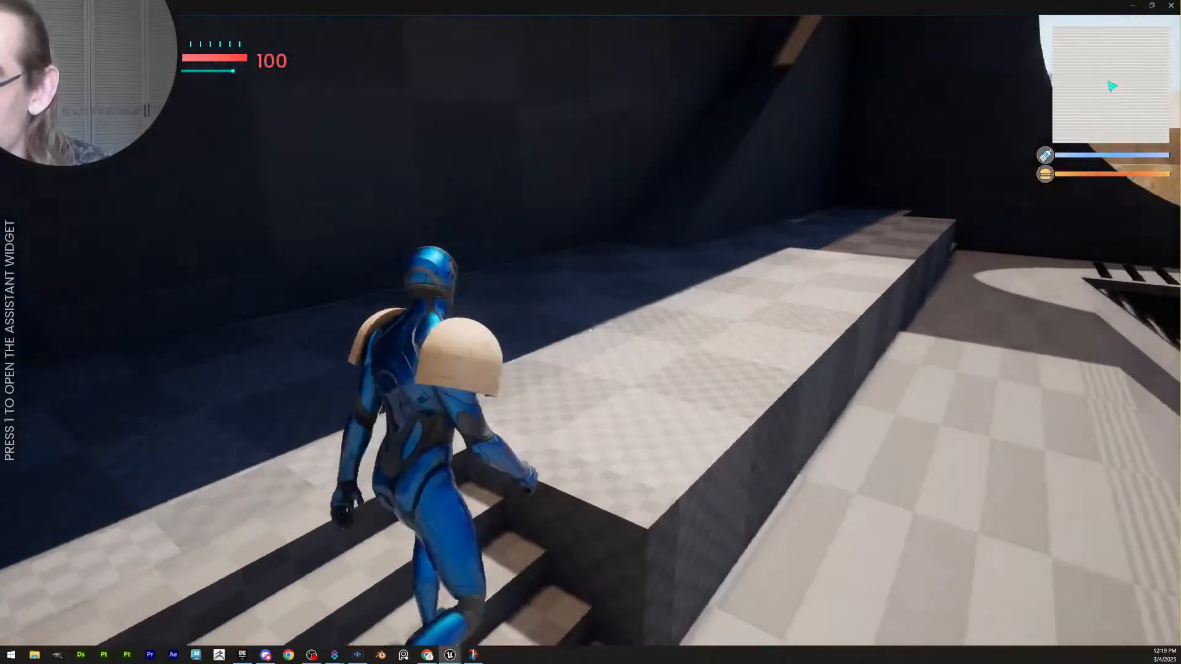
{"action": "key", "text": "w"}
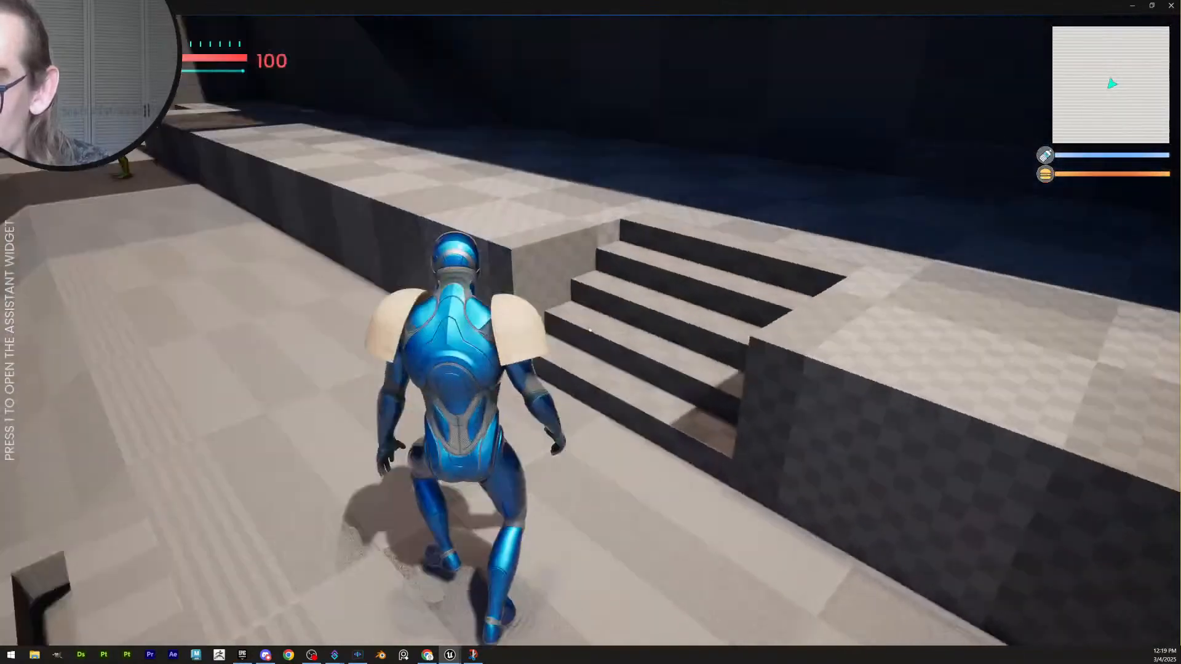
Play-test the walkway, its end stairs and the ramp up to the upper ledge, and stop the play session beside the bridge
{"action": "key", "text": "w"}
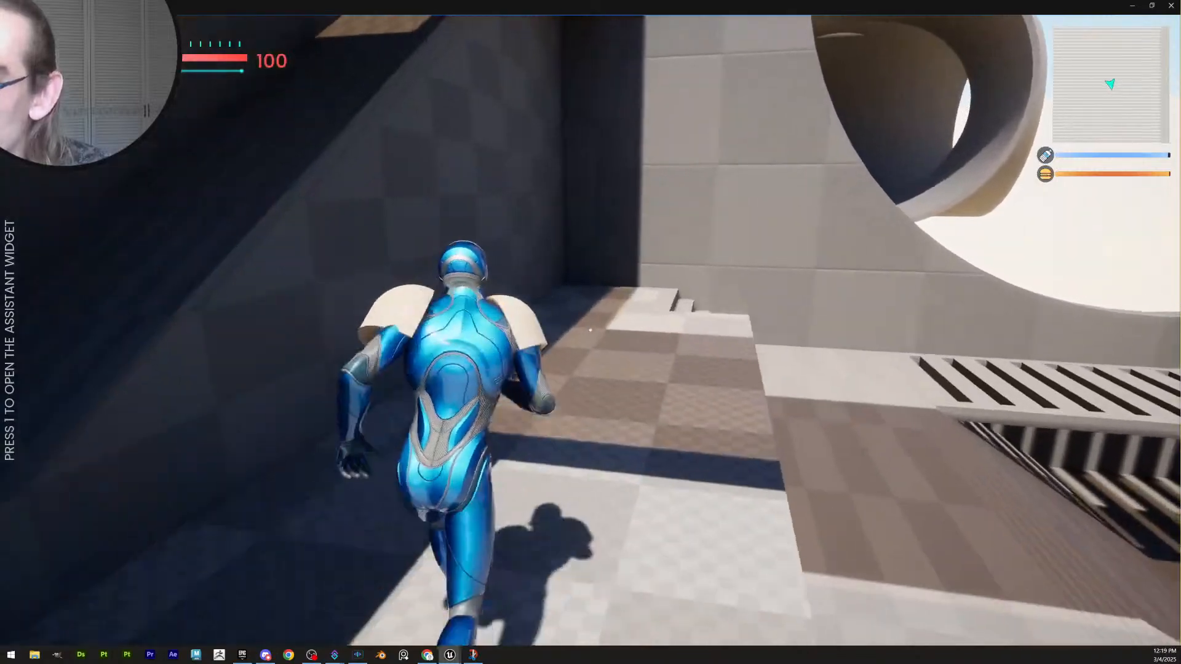
{"action": "key", "text": "w"}
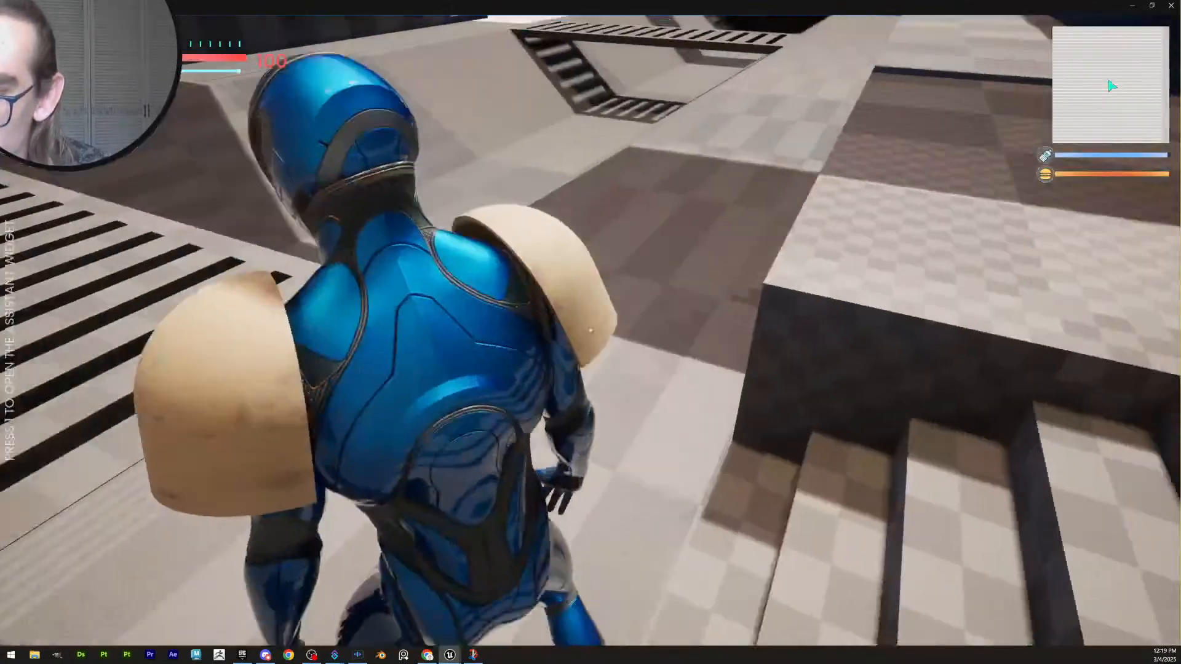
{"action": "key", "text": "w"}
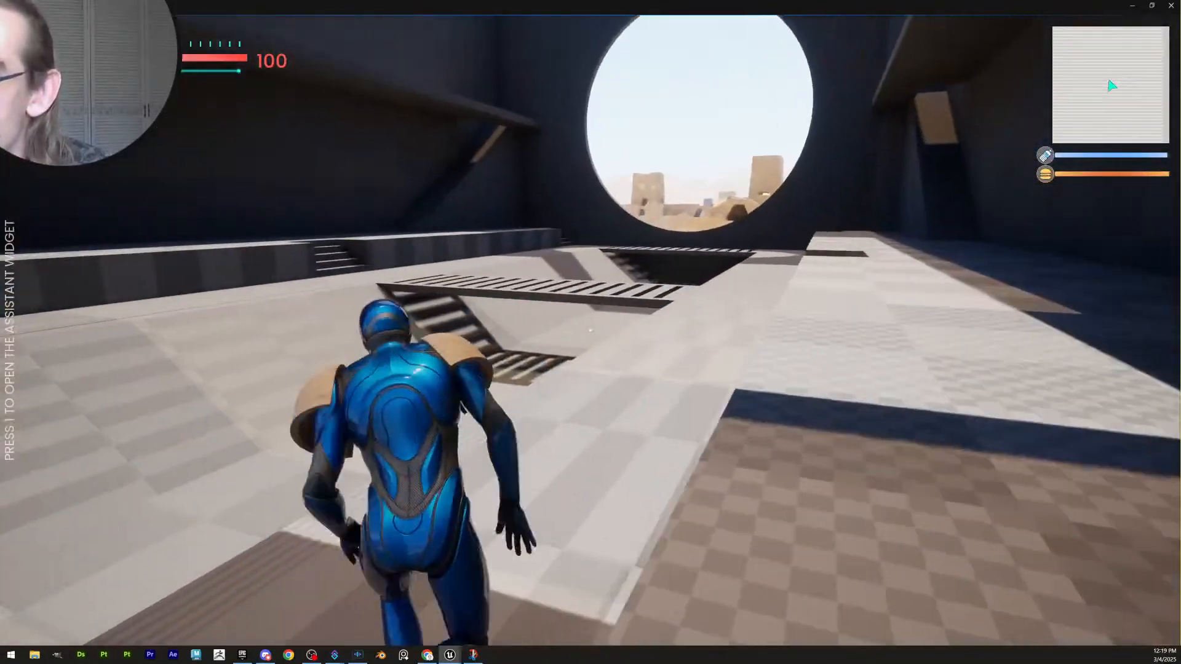
{"action": "key", "text": "w"}
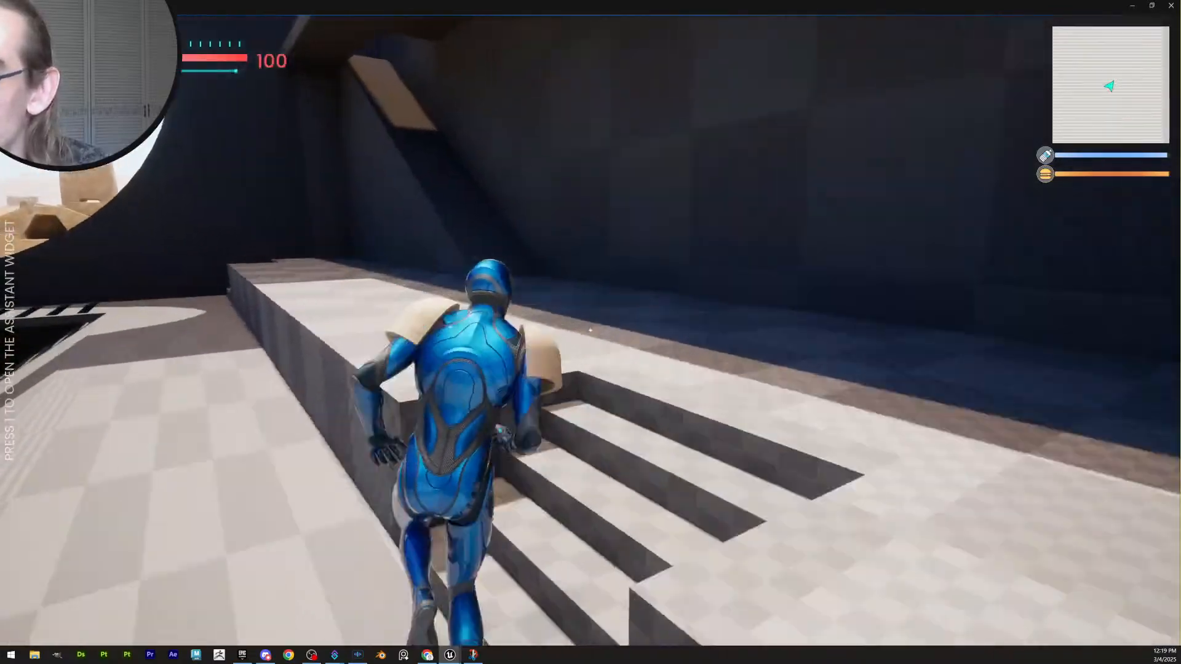
{"action": "key", "text": "w"}
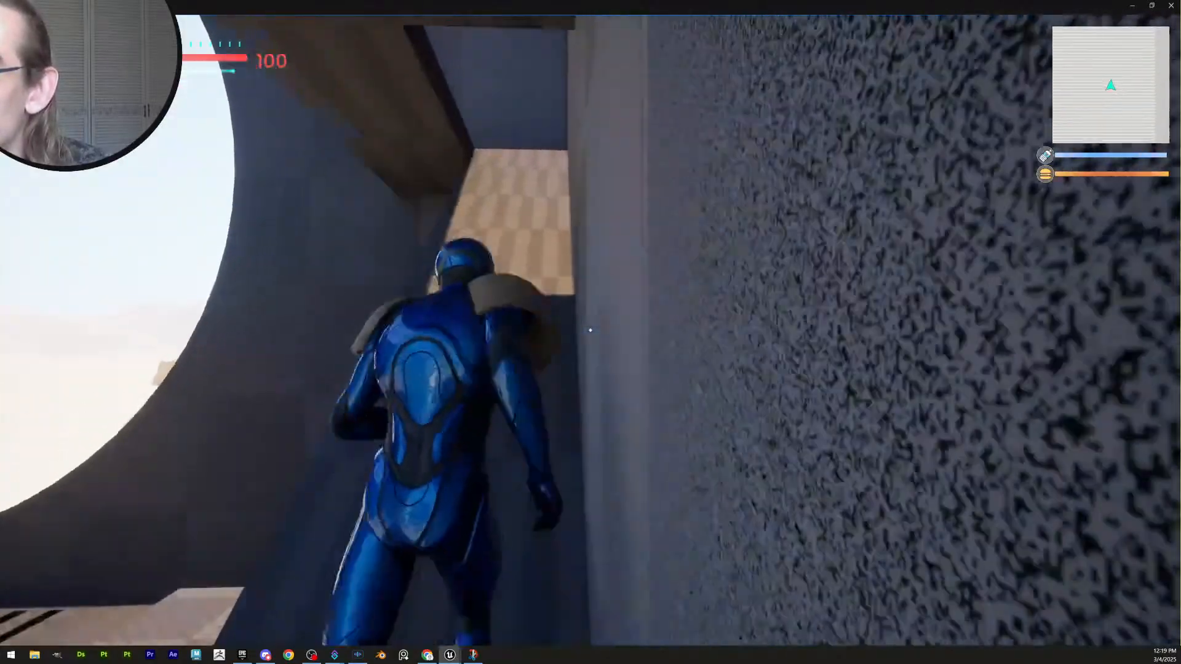
{"action": "key", "text": "w"}
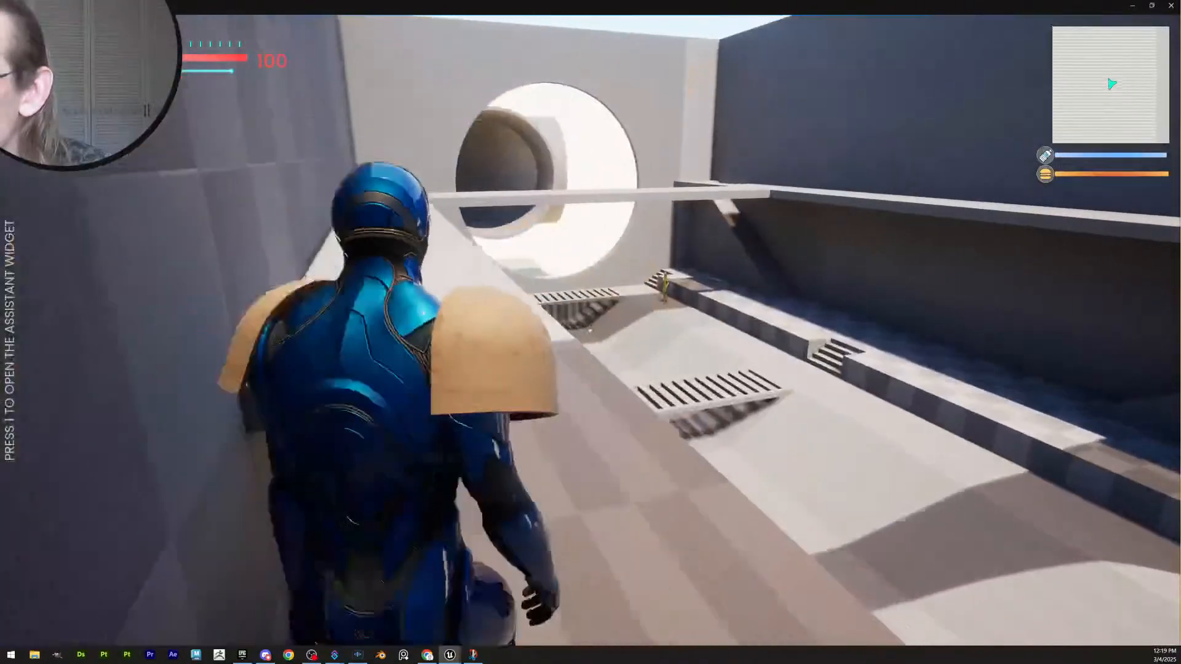
{"action": "key", "text": "w"}
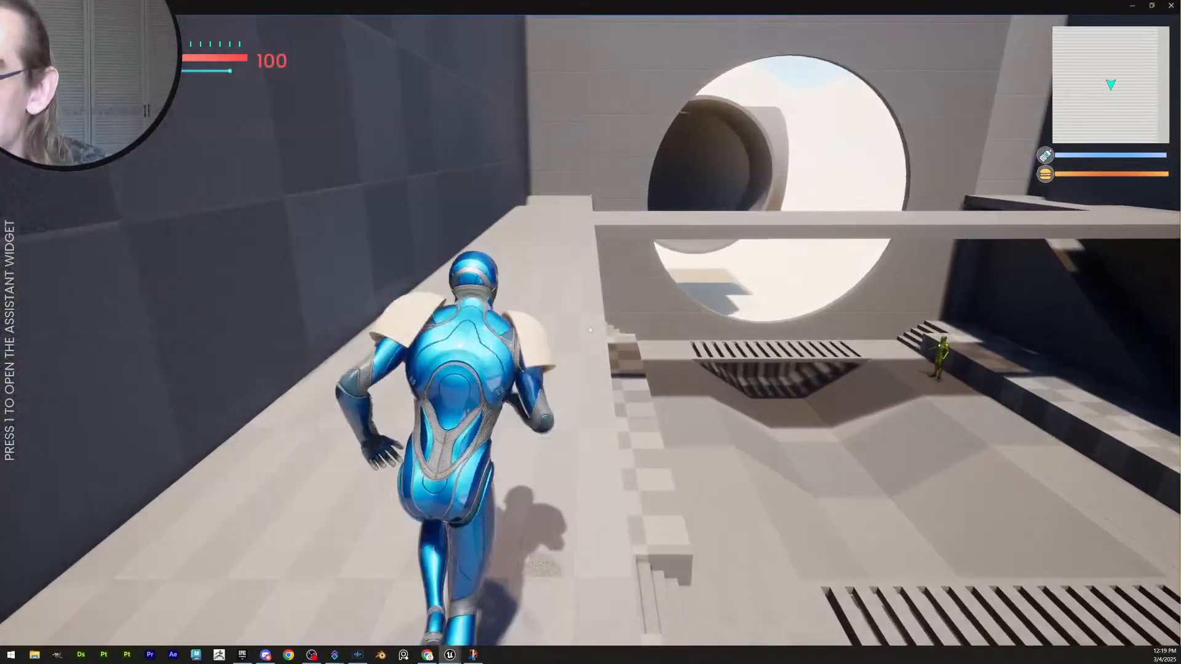
{"action": "key", "text": "w"}
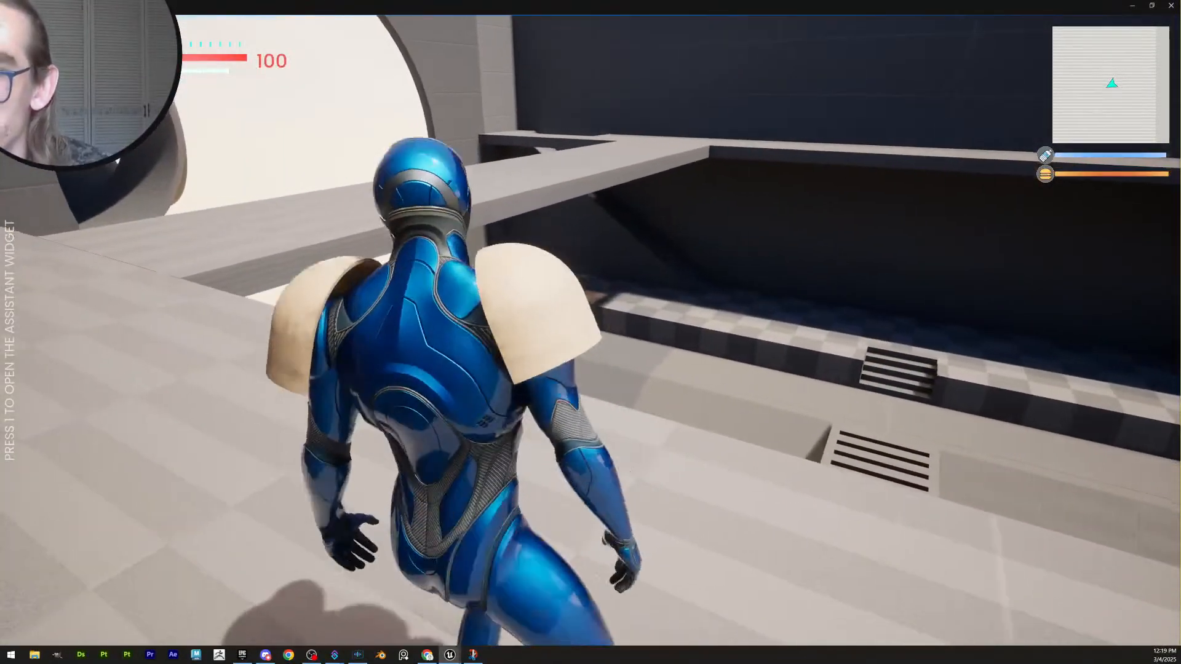
{"action": "key", "text": "Escape"}
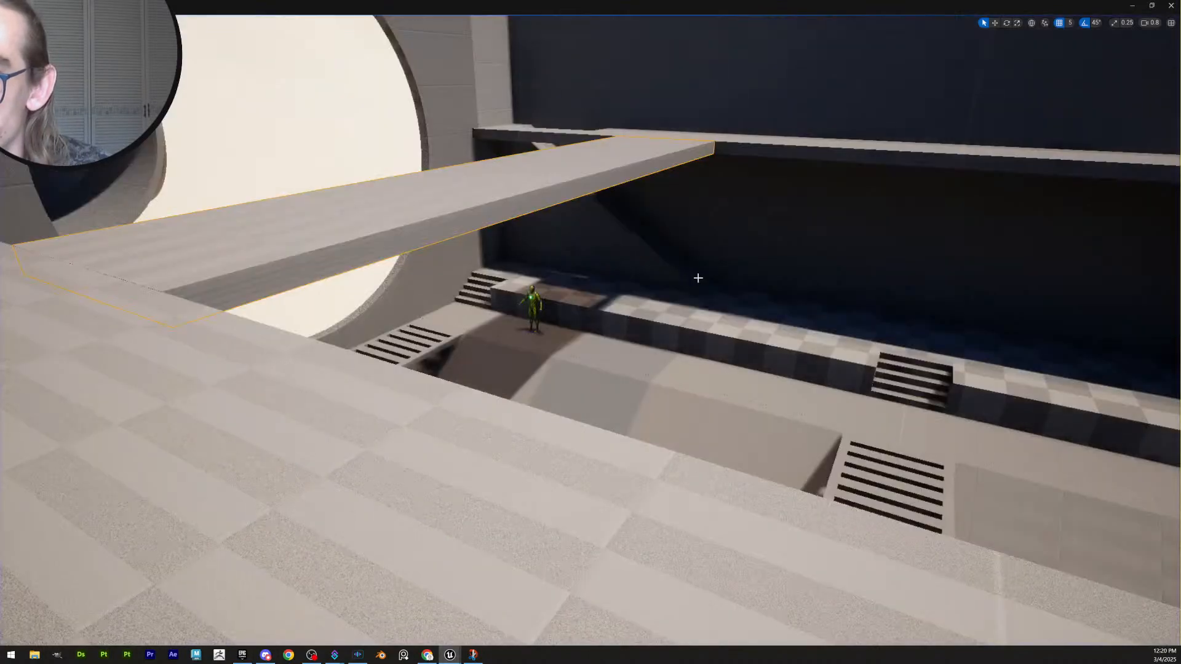
Set the position grid snap to 50 and duplicate the cross bridge along the ledges toward the chamber's opposite end
{"action": "key", "text": "e"}
{"action": "right_click_drag", "start_coordinate": [699, 277], "coordinate": [670, 327]}
{"action": "key", "text": "s"}
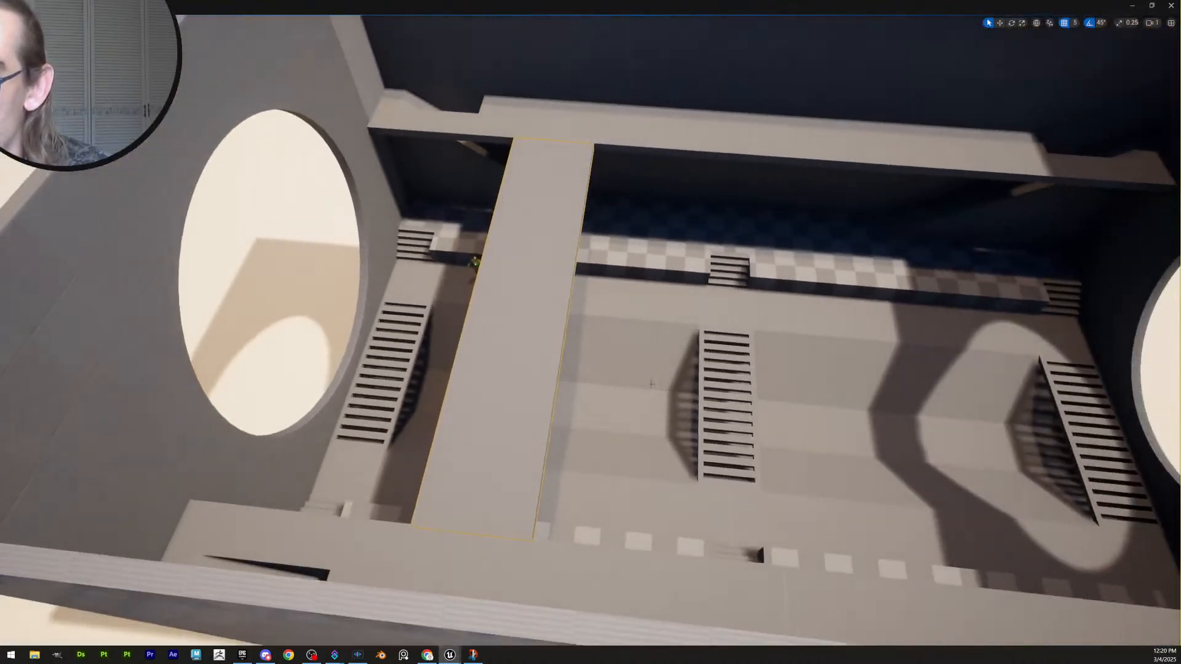
{"action": "left_click", "coordinate": [632, 414], "text": "ctrl"}
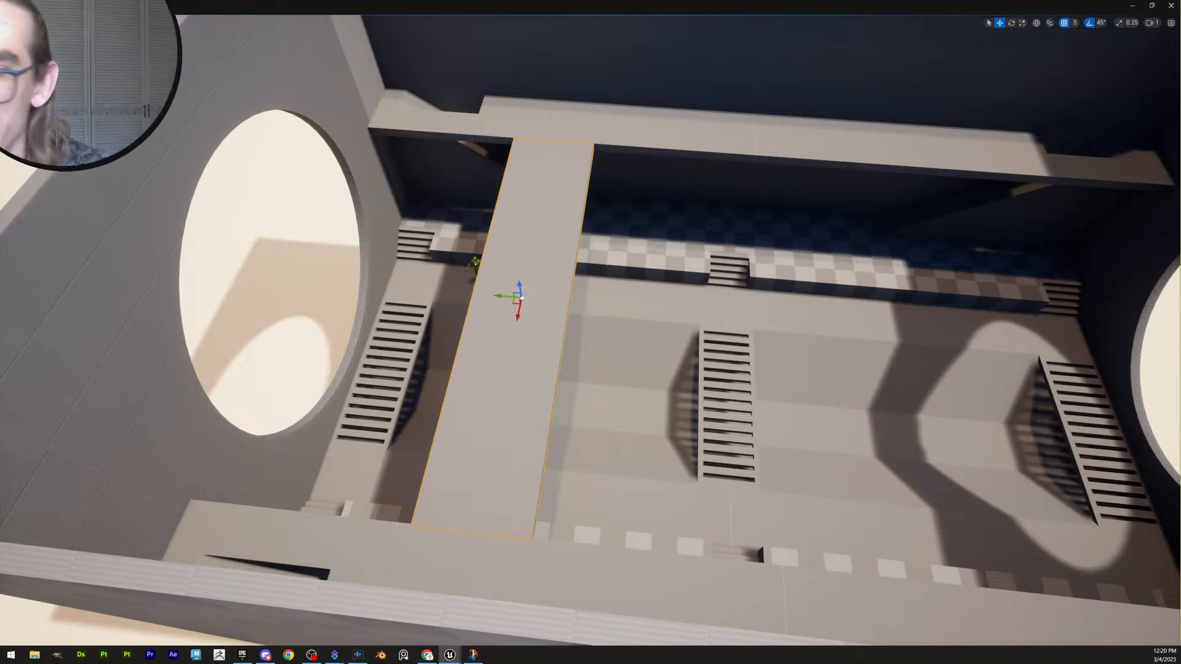
{"action": "key", "text": "s"}
{"action": "right_click_drag", "start_coordinate": [714, 384], "coordinate": [725, 332]}
{"action": "scroll", "coordinate": [714, 369], "scroll_direction": "up", "scroll_amount": 2}
{"action": "key", "text": "w"}
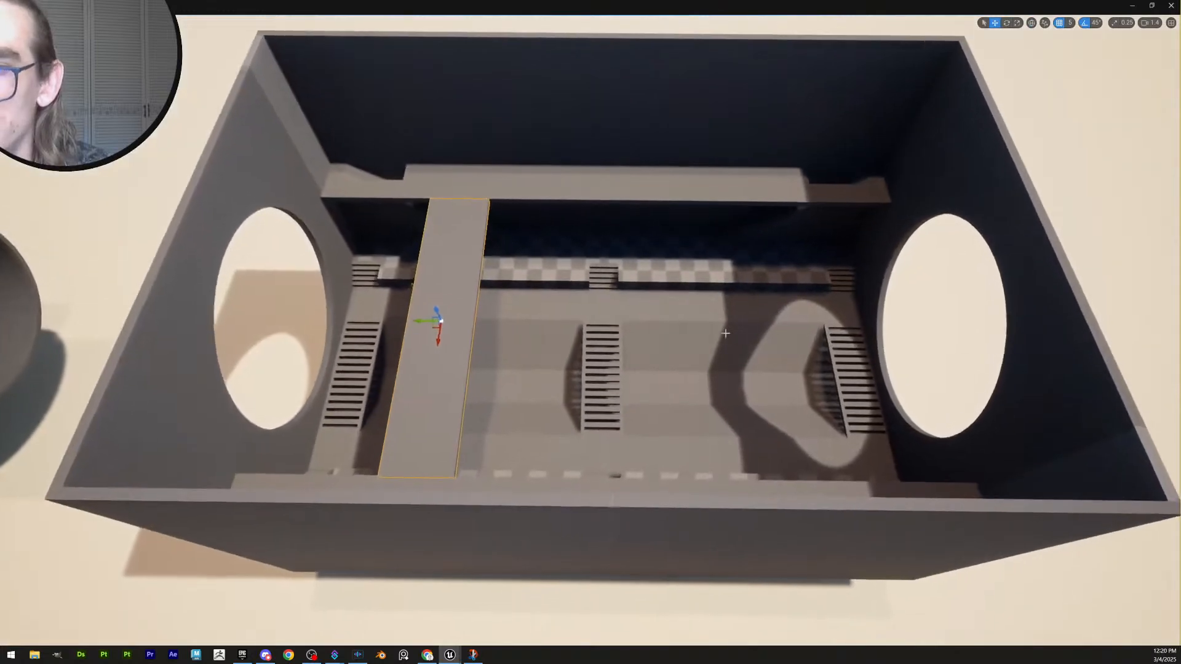
{"action": "left_click", "coordinate": [1071, 24]}
{"action": "left_click", "coordinate": [1087, 84]}
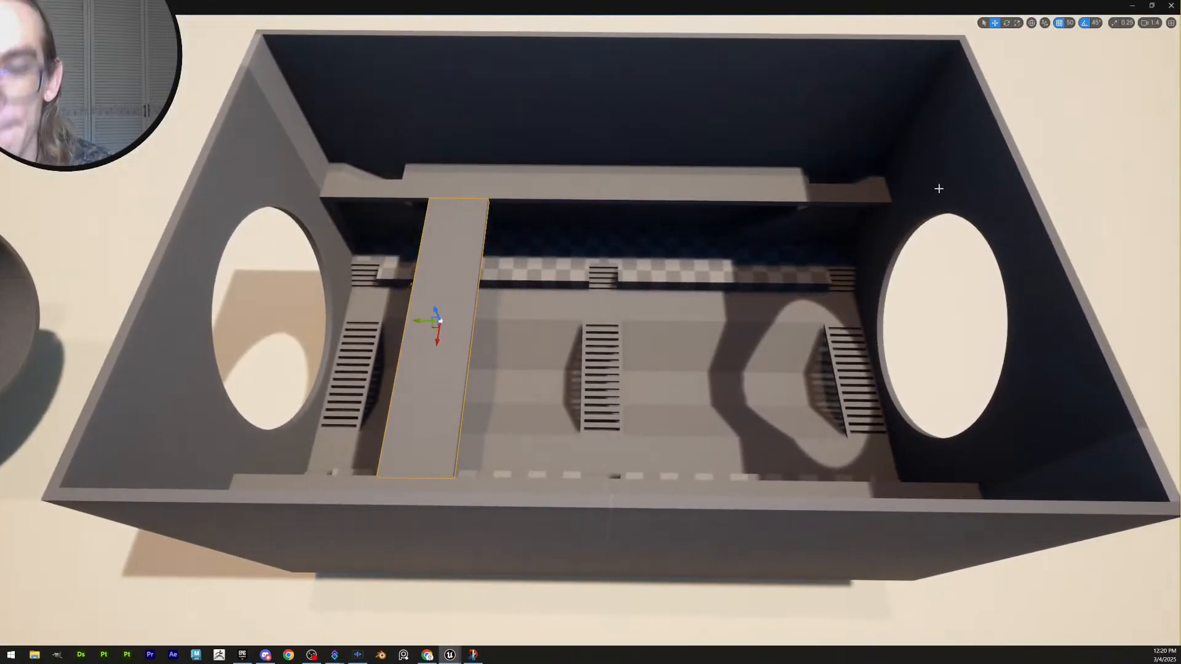
{"action": "left_click_drag", "start_coordinate": [415, 320], "coordinate": [745, 320], "text": "alt"}
Fine-tune the copied bridge's placement along the ledges, shifting it slightly back toward the original bridge
{"action": "scroll", "coordinate": [744, 320], "scroll_direction": "up", "scroll_amount": 3}
{"action": "right_click_drag", "start_coordinate": [707, 332], "coordinate": [717, 331]}
{"action": "key", "text": "w"}
{"action": "left_click", "coordinate": [667, 415]}
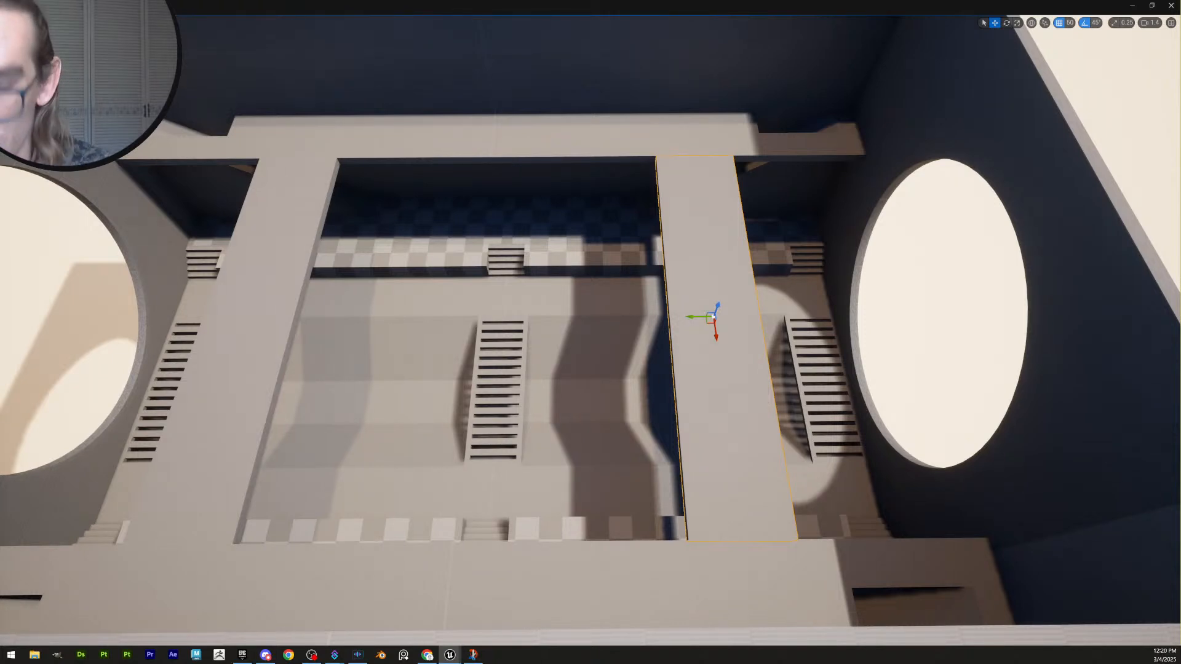
{"action": "left_click_drag", "start_coordinate": [698, 317], "coordinate": [686, 317]}
Examine how both bridges meet the upper ledges, from above one corner of the chamber
{"action": "key", "text": "q"}
{"action": "right_click_drag", "start_coordinate": [693, 358], "coordinate": [431, 345]}
{"action": "key", "text": "d"}
{"action": "scroll", "coordinate": [693, 359], "scroll_direction": "down", "scroll_amount": 3}
{"action": "key", "text": "w"}
{"action": "key", "text": "s"}
{"action": "scroll", "coordinate": [693, 358], "scroll_direction": "up", "scroll_amount": 2}
{"action": "key", "text": "d"}
{"action": "right_click_drag", "start_coordinate": [1040, 480], "coordinate": [980, 500]}
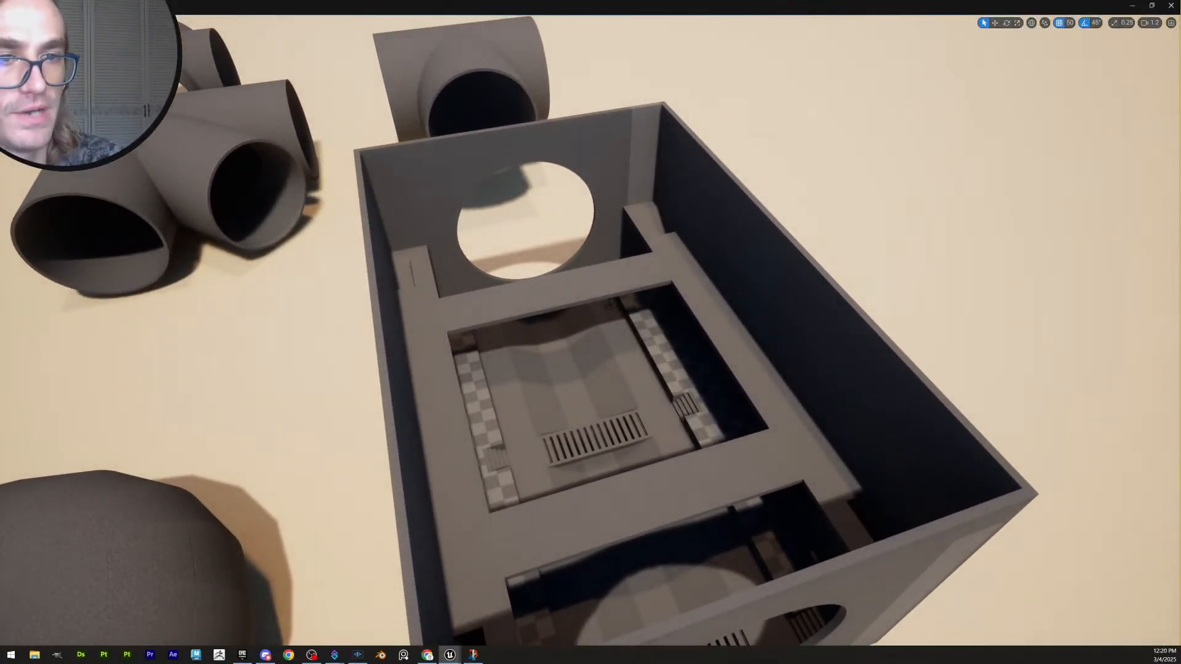
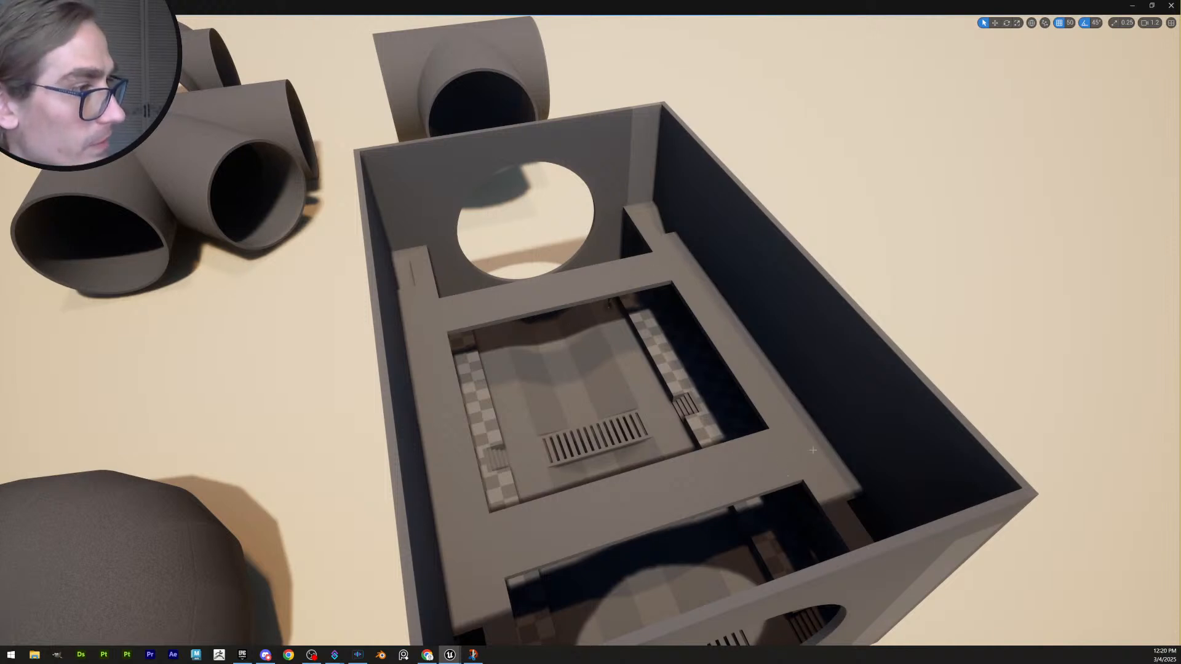
Compare the spacing of the two bridges with the stairs, floor grates and end openings across the chamber's long side
{"action": "right_click_drag", "start_coordinate": [720, 423], "coordinate": [544, 470]}
{"action": "key", "text": "d"}
{"action": "scroll", "coordinate": [720, 423], "scroll_direction": "up", "scroll_amount": 2}
{"action": "key", "text": "a"}
{"action": "key", "text": "w"}
{"action": "scroll", "coordinate": [720, 422], "scroll_direction": "down", "scroll_amount": 2}
{"action": "key", "text": "d"}
{"action": "key", "text": "a"}
{"action": "scroll", "coordinate": [719, 423], "scroll_direction": "down", "scroll_amount": 1}
{"action": "key", "text": "w"}
{"action": "key", "text": "w"}
{"action": "right_click_drag", "start_coordinate": [729, 486], "coordinate": [866, 378]}
{"action": "key", "text": "w"}
{"action": "scroll", "coordinate": [746, 421], "scroll_direction": "down", "scroll_amount": 2}
{"action": "key", "text": "s"}
{"action": "key", "text": "w"}
{"action": "scroll", "coordinate": [702, 394], "scroll_direction": "up", "scroll_amount": 1}
{"action": "key", "text": "w"}
{"action": "key", "text": "e"}
{"action": "scroll", "coordinate": [812, 384], "scroll_direction": "down", "scroll_amount": 2}
{"action": "key", "text": "s"}
{"action": "key", "text": "e"}
{"action": "key", "text": "s"}
{"action": "scroll", "coordinate": [867, 384], "scroll_direction": "up", "scroll_amount": 1}
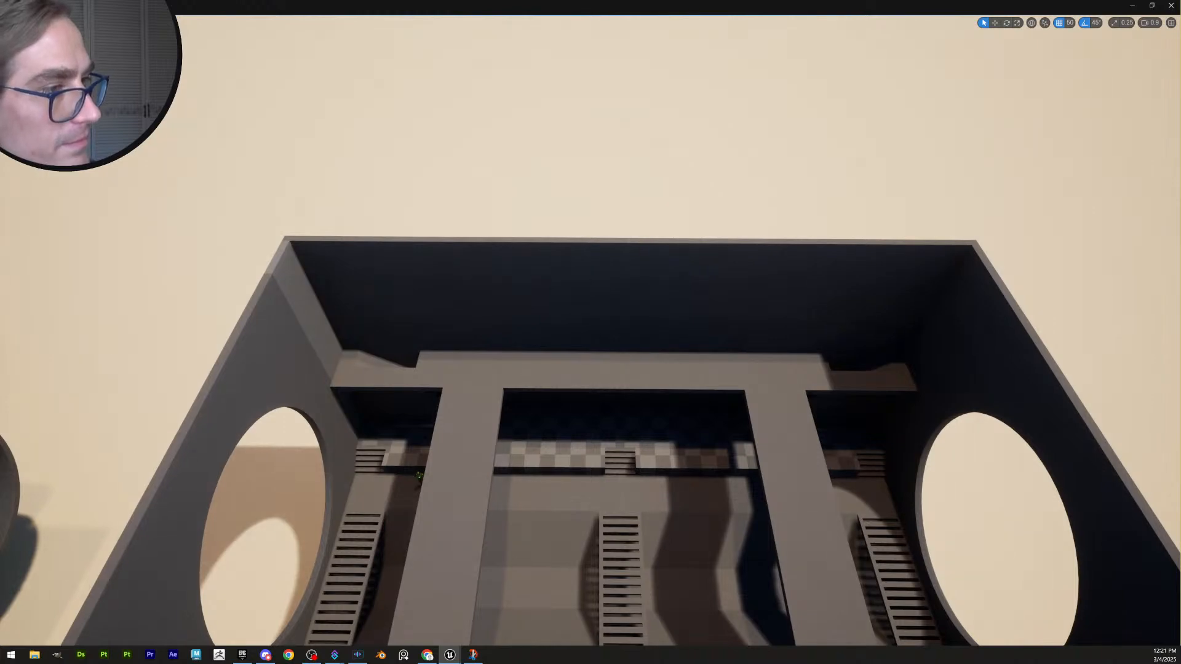
Examine the chamber's proportions and two-bridge layout lengthwise, from above the end wall with the circular opening
{"action": "right_click_drag", "start_coordinate": [866, 379], "coordinate": [655, 394]}
{"action": "key", "text": "s"}
{"action": "scroll", "coordinate": [652, 391], "scroll_direction": "up", "scroll_amount": 3}
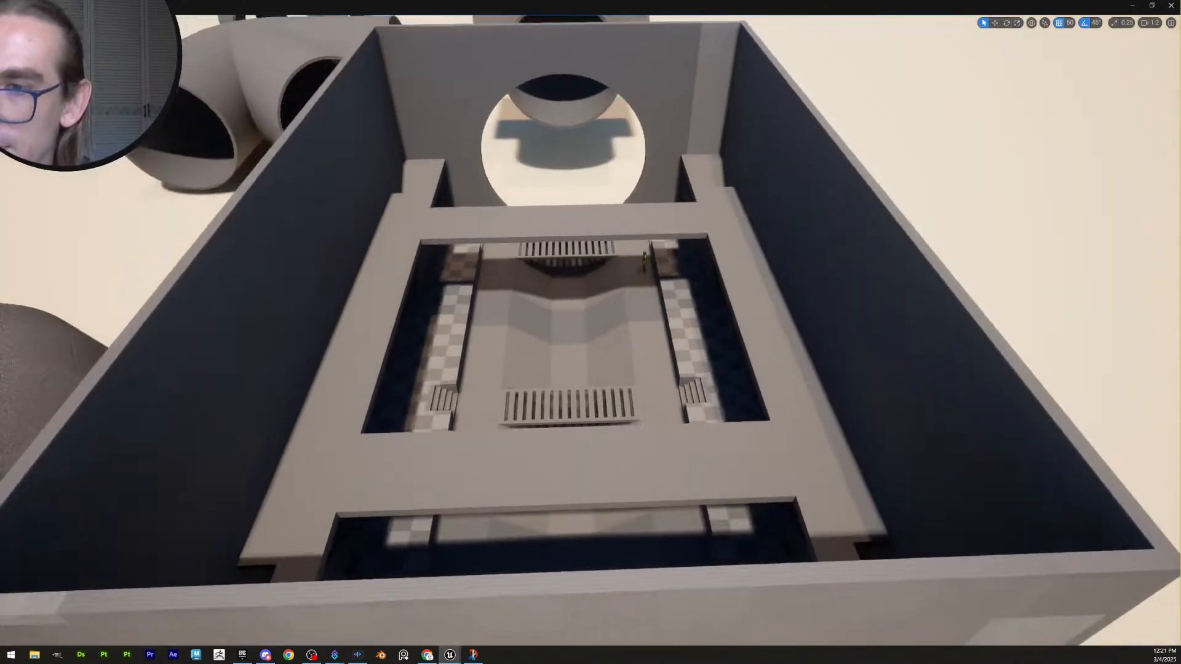
{"action": "scroll", "coordinate": [761, 329], "scroll_direction": "up", "scroll_amount": 2}
{"action": "right_click_drag", "start_coordinate": [778, 329], "coordinate": [756, 328]}
{"action": "key", "text": "e"}
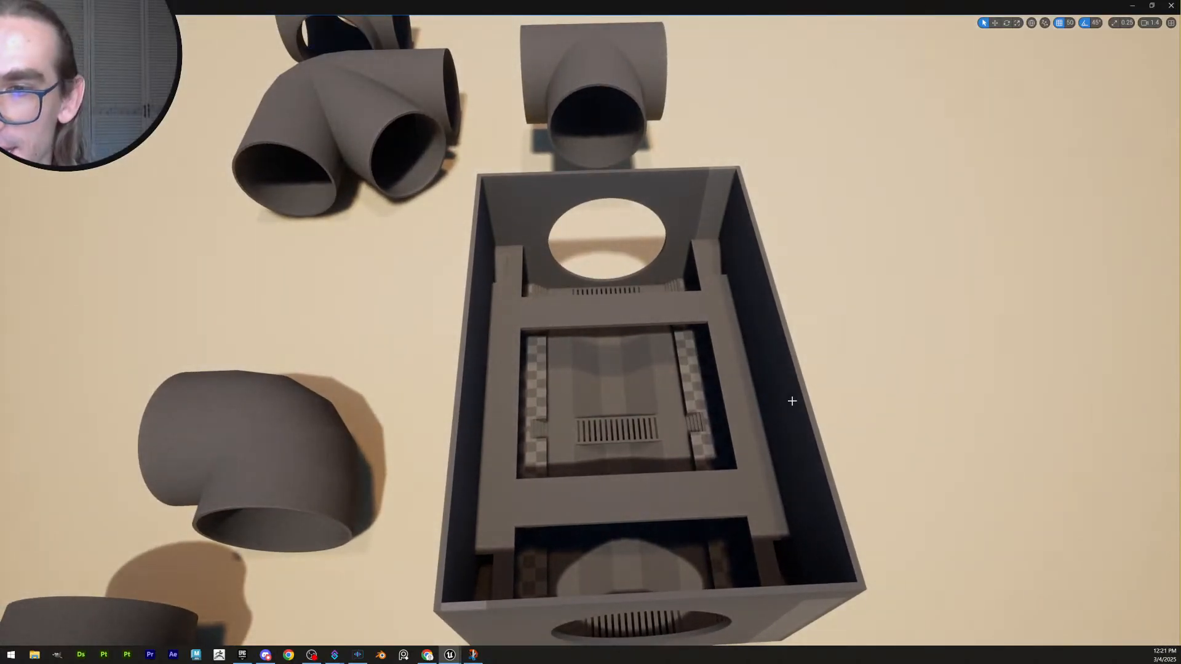
{"action": "key", "text": "w"}
{"action": "right_click_drag", "start_coordinate": [791, 401], "coordinate": [888, 437]}
{"action": "scroll", "coordinate": [999, 375], "scroll_direction": "down", "scroll_amount": 4}
{"action": "key", "text": "w"}
{"action": "key", "text": "s"}
{"action": "scroll", "coordinate": [857, 417], "scroll_direction": "up", "scroll_amount": 2}
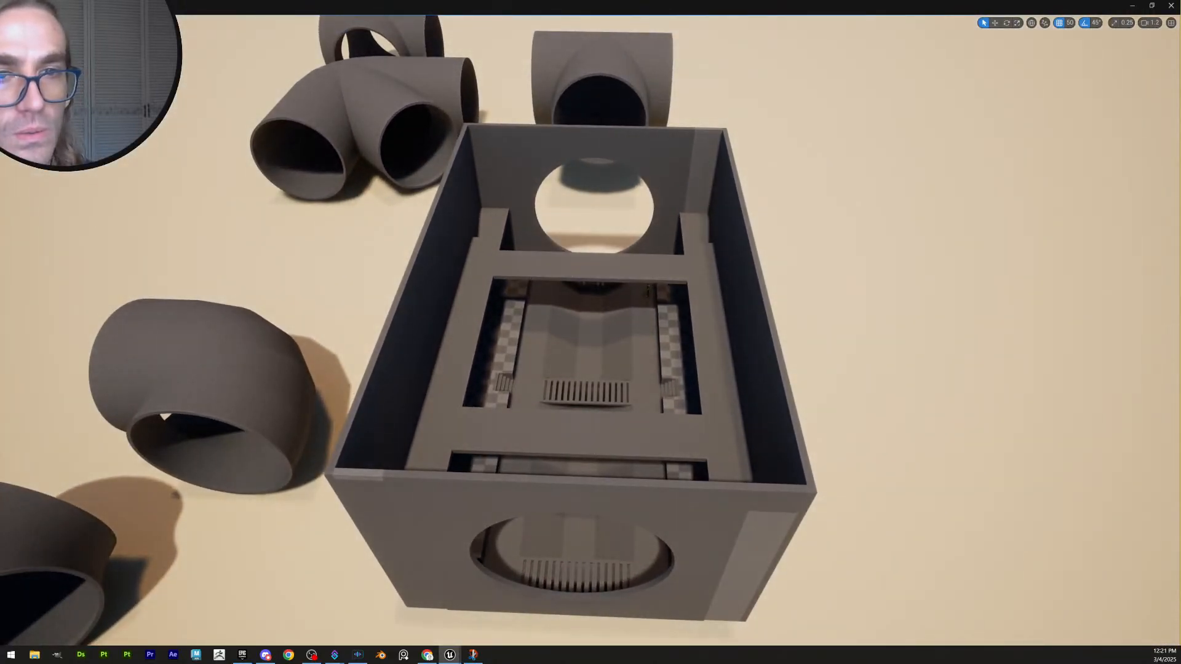
Start a play-test from the upper ledge and walk the character onto a cross bridge to survey the chamber
{"action": "right_click_drag", "start_coordinate": [743, 480], "coordinate": [763, 450]}
{"action": "key", "text": "w"}
{"action": "right_click", "coordinate": [596, 527]}
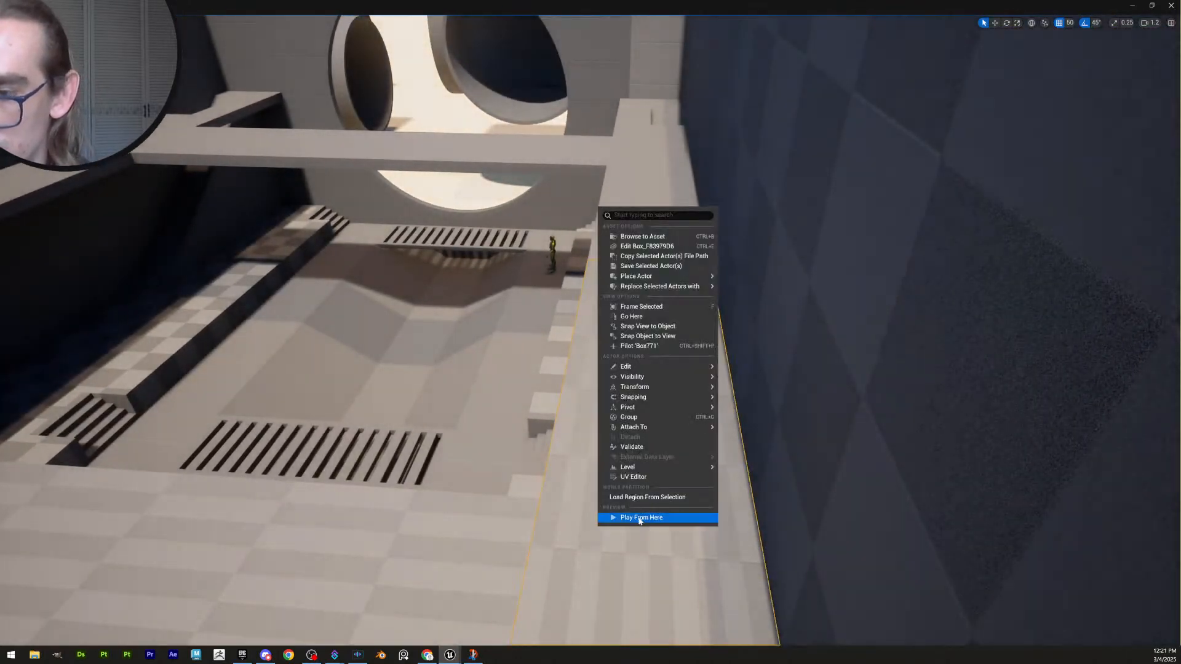
{"action": "left_click", "coordinate": [639, 517]}
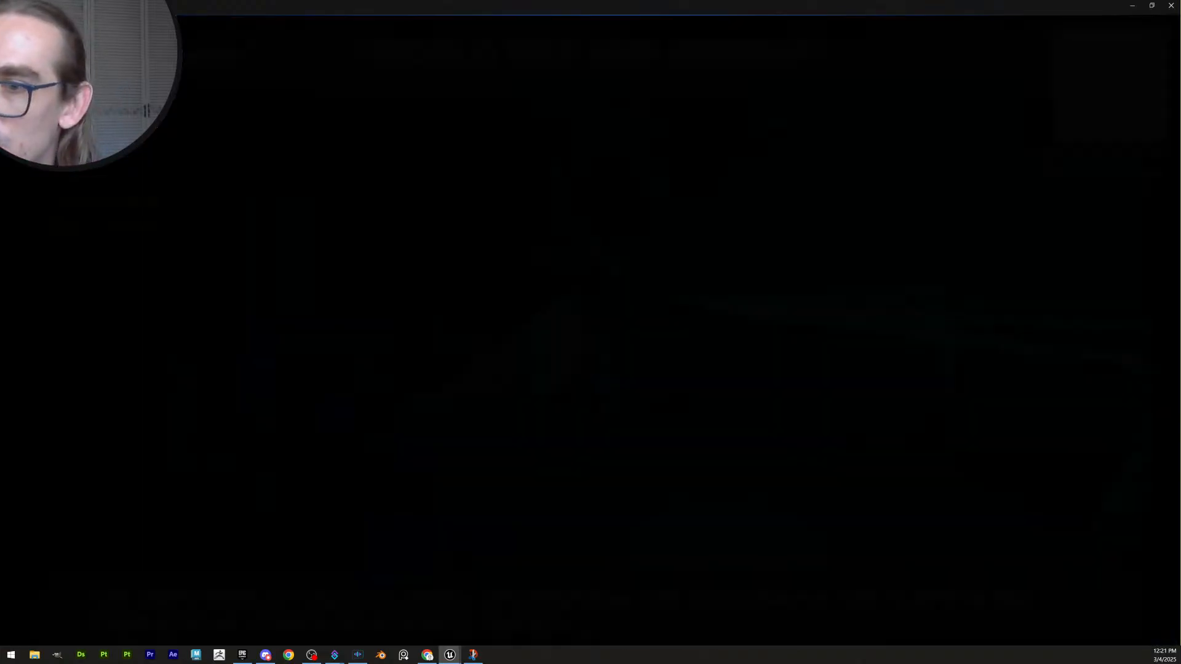
{"action": "key", "text": "w"}
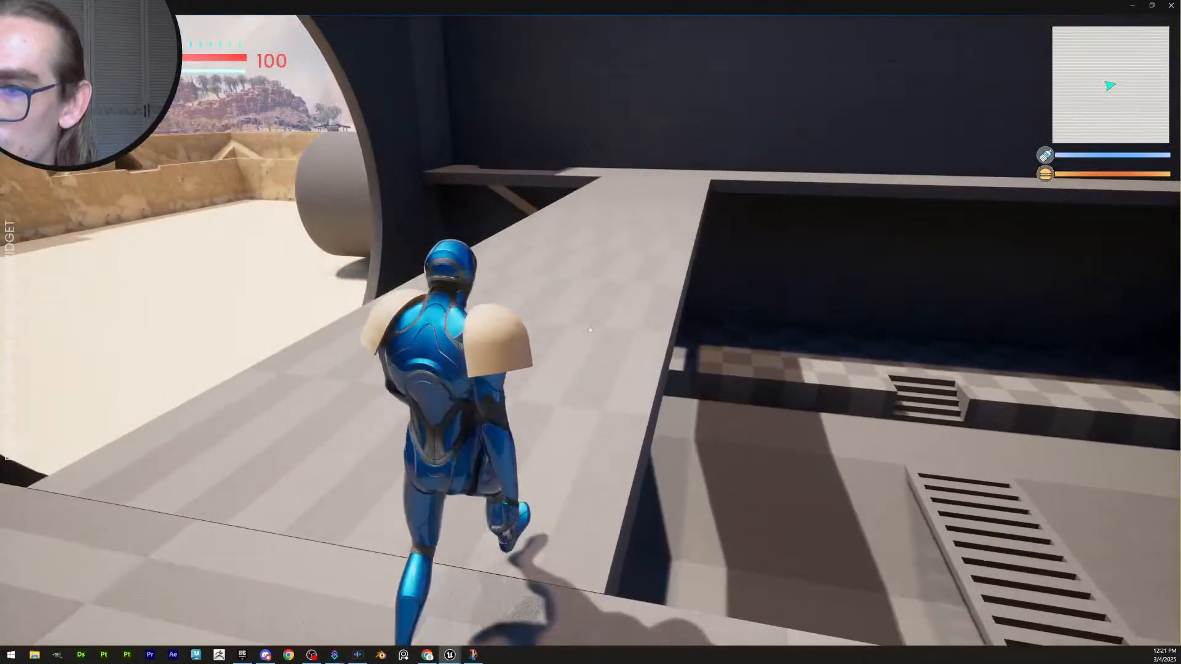
{"action": "key", "text": "shift"}
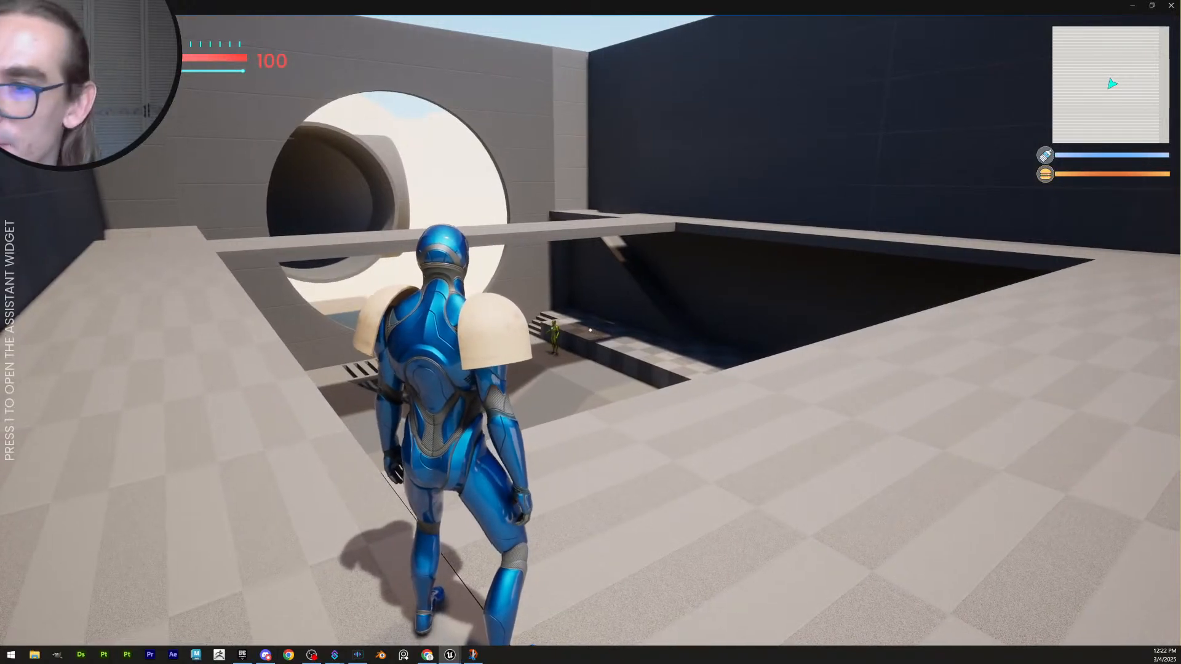
{"action": "key", "text": "w"}
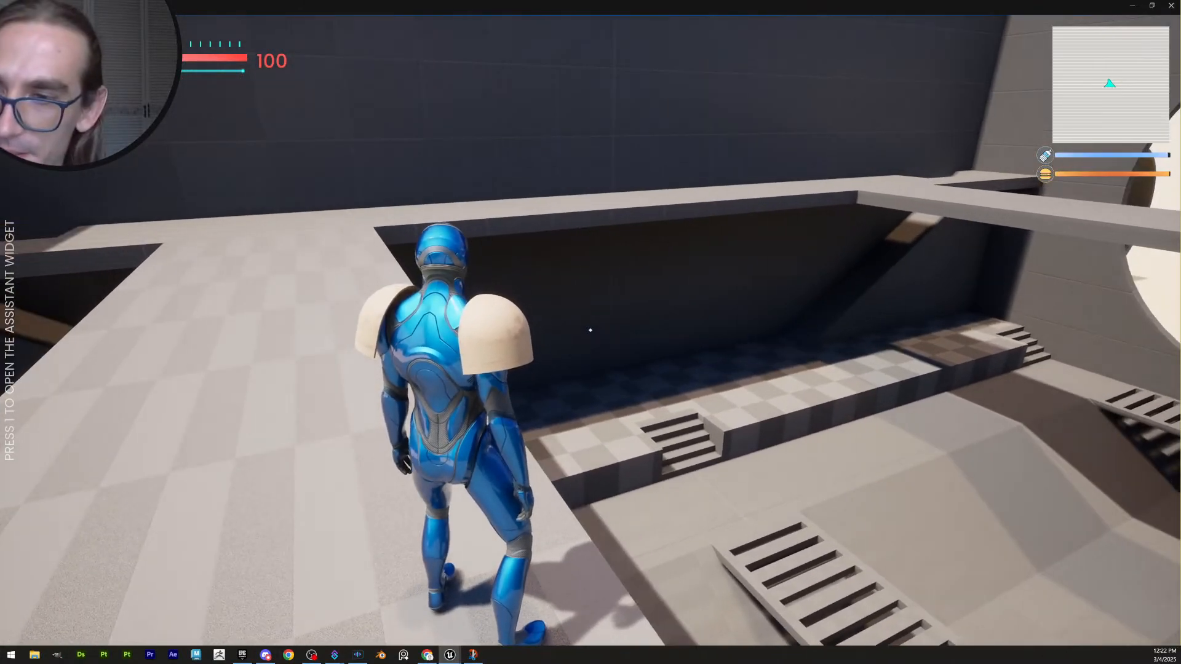
Play-test the upper loop by running across both bridges and along the side ledges, and end the session
{"action": "key", "text": "w"}
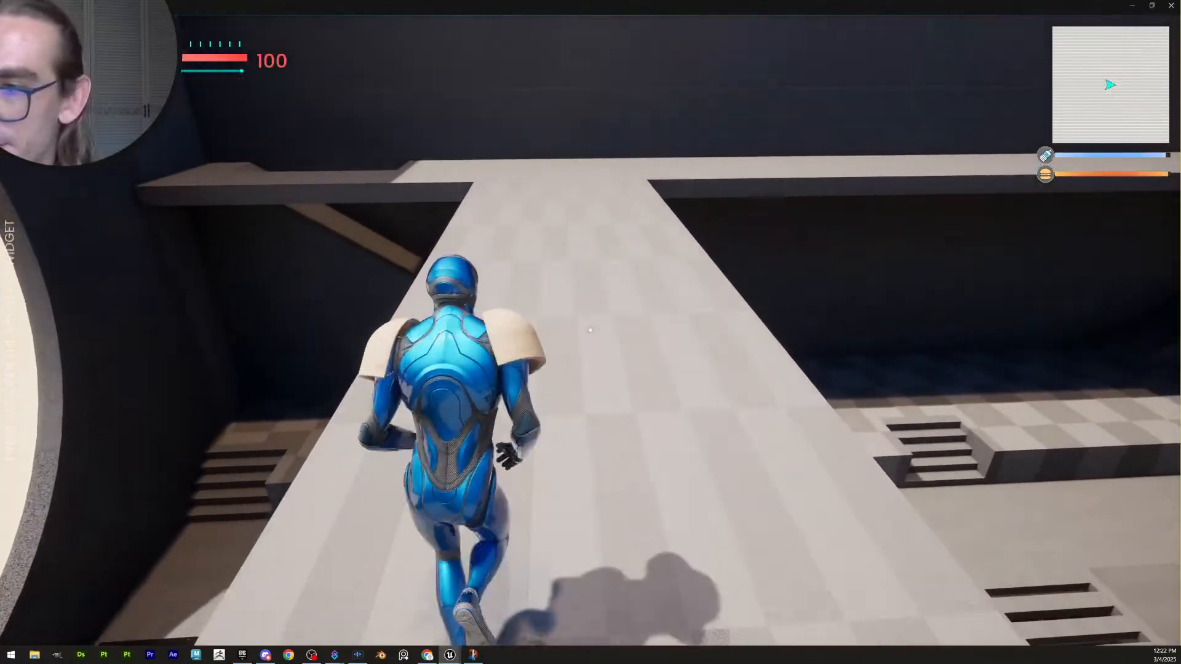
{"action": "key", "text": "space"}
{"action": "key", "text": "w"}
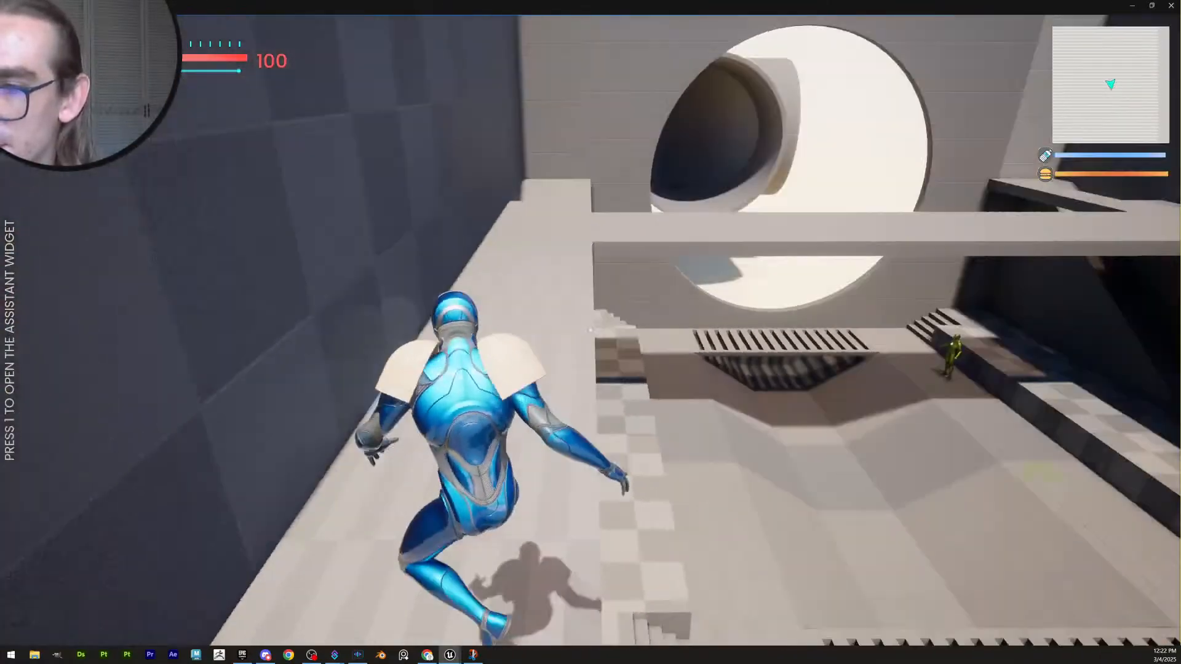
{"action": "key", "text": "w"}
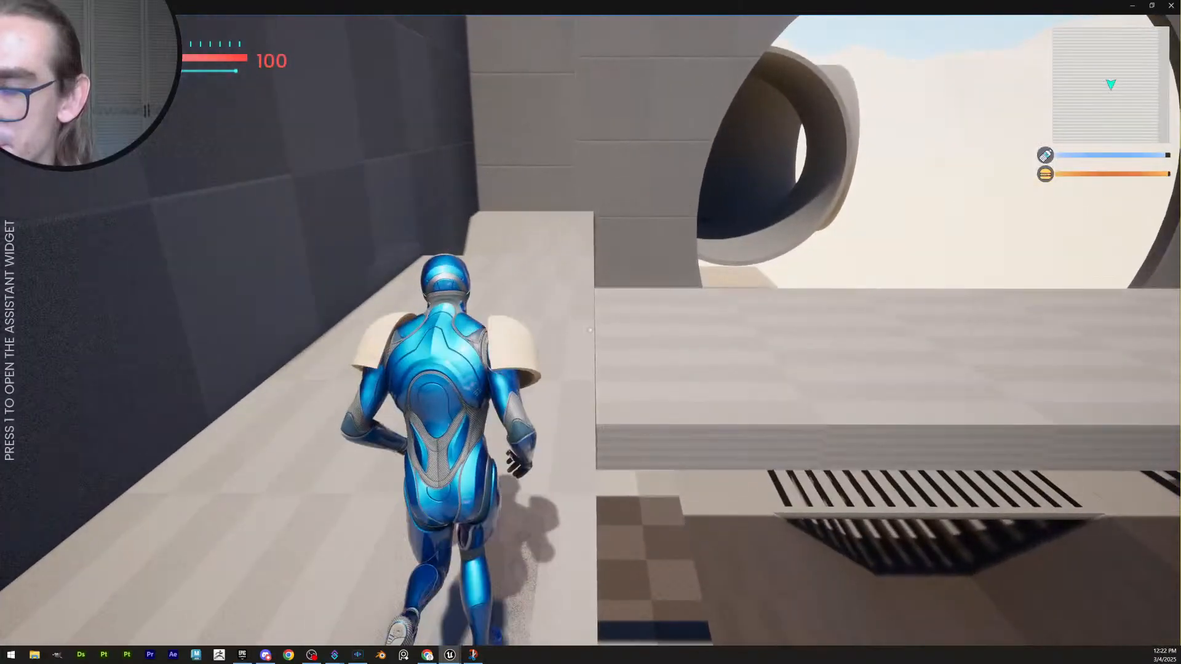
{"action": "key", "text": "w"}
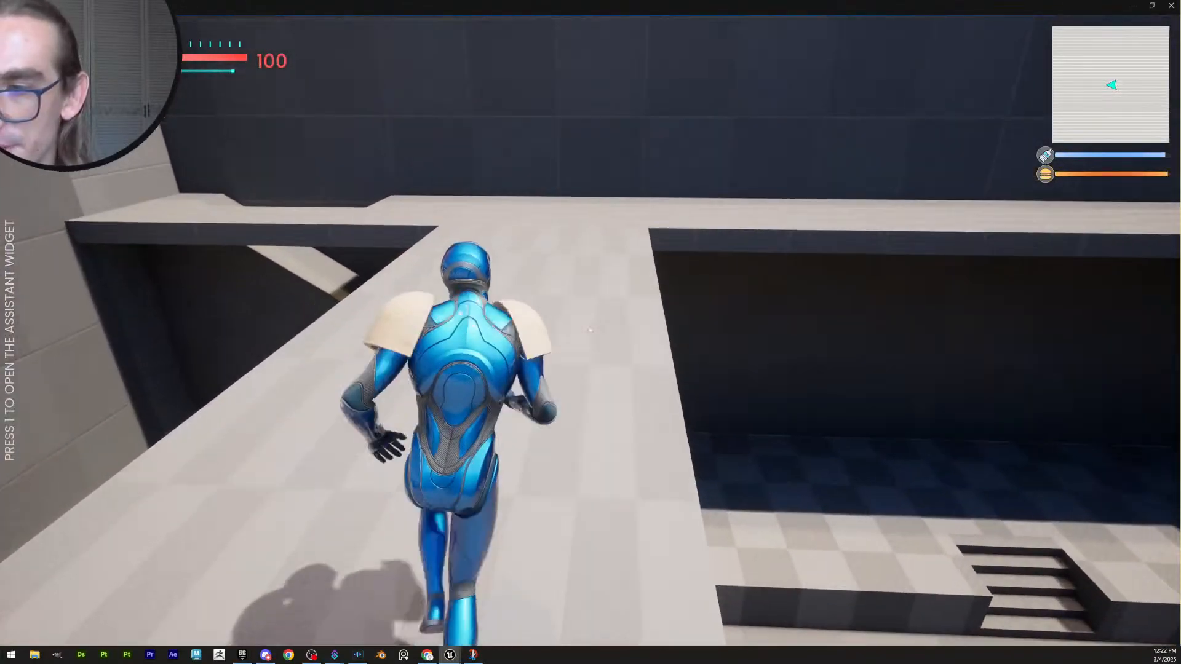
{"action": "key", "text": "w"}
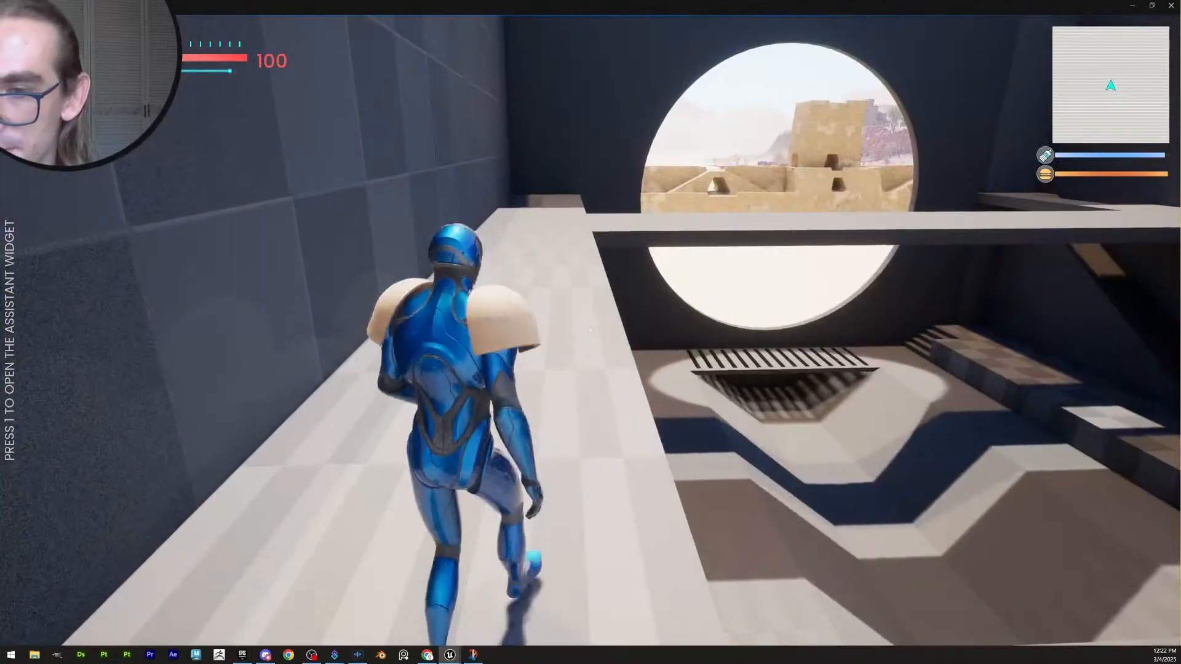
{"action": "key", "text": "w"}
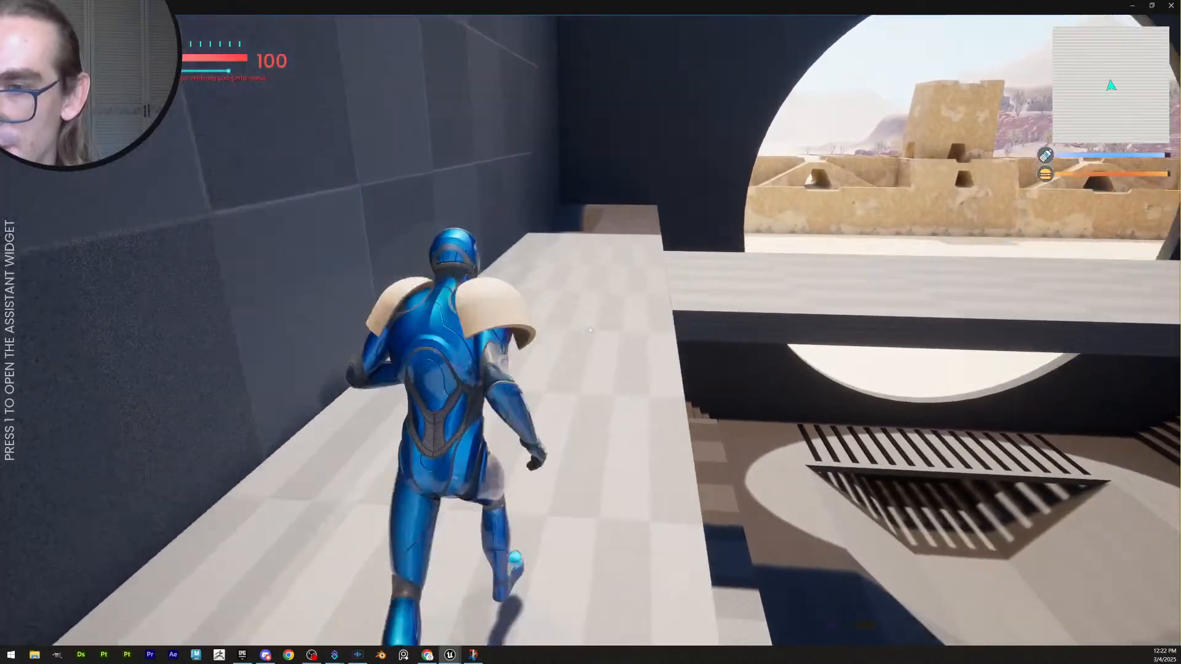
{"action": "key", "text": "w"}
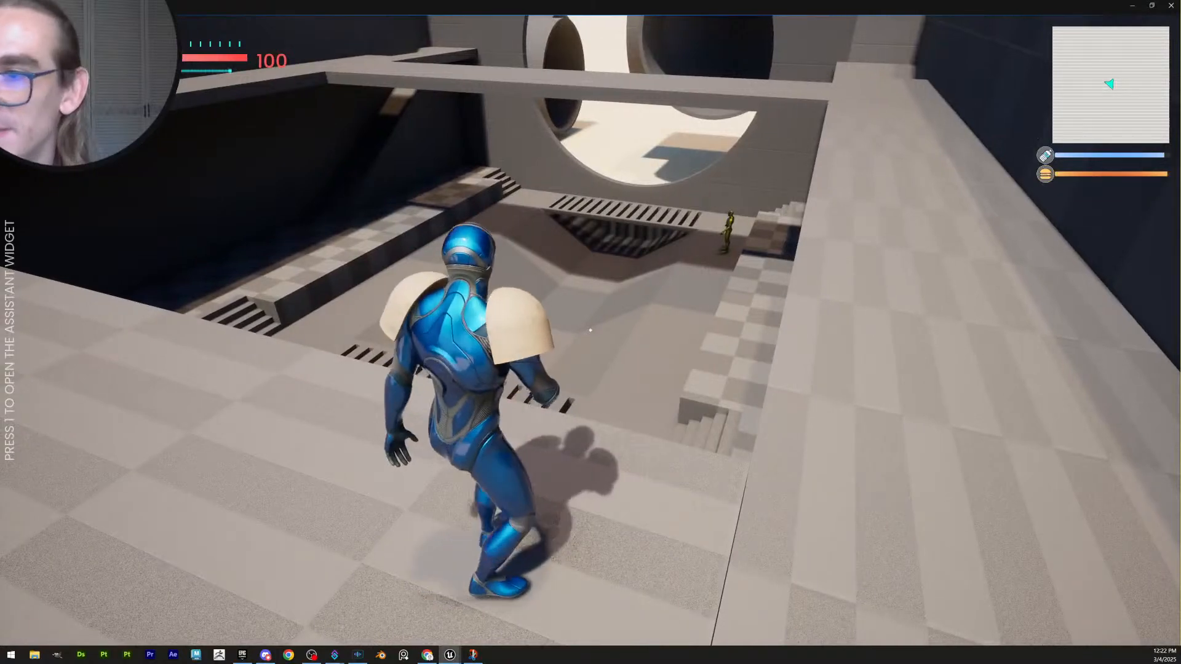
{"action": "key", "text": "Escape"}
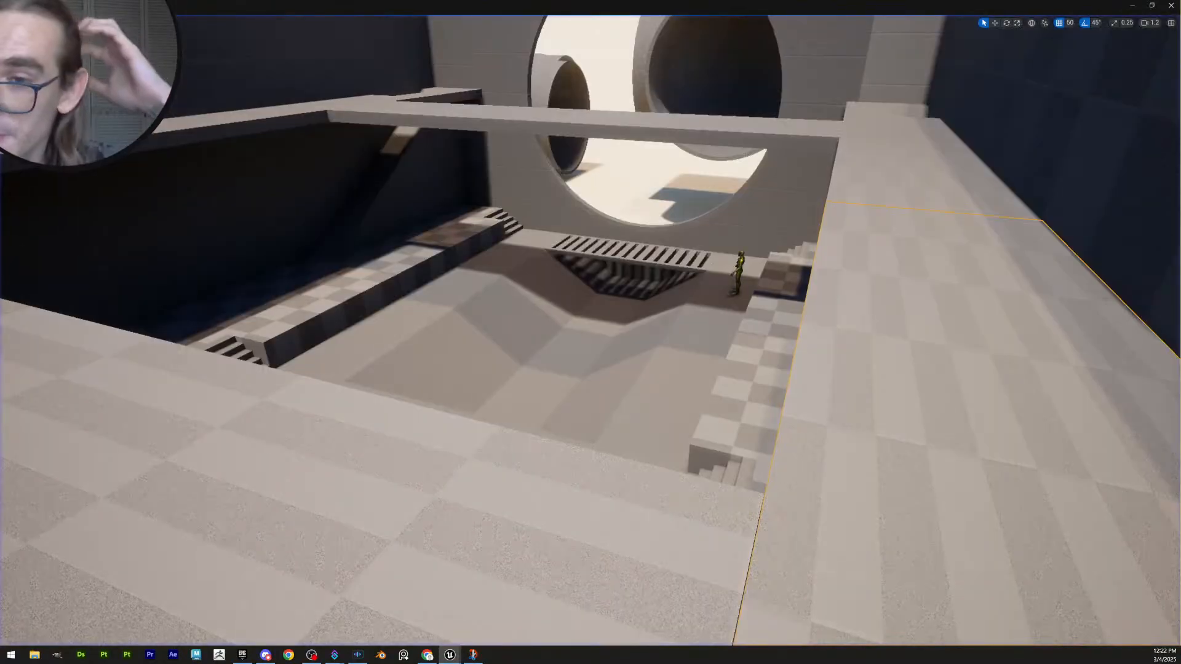
Examine the bridges, ledges and lower walkways from above the chamber's end
{"action": "key", "text": "s"}
{"action": "right_click_drag", "start_coordinate": [736, 265], "coordinate": [719, 326]}
{"action": "key", "text": "w"}
{"action": "right_click_drag", "start_coordinate": [1063, 286], "coordinate": [1034, 271]}
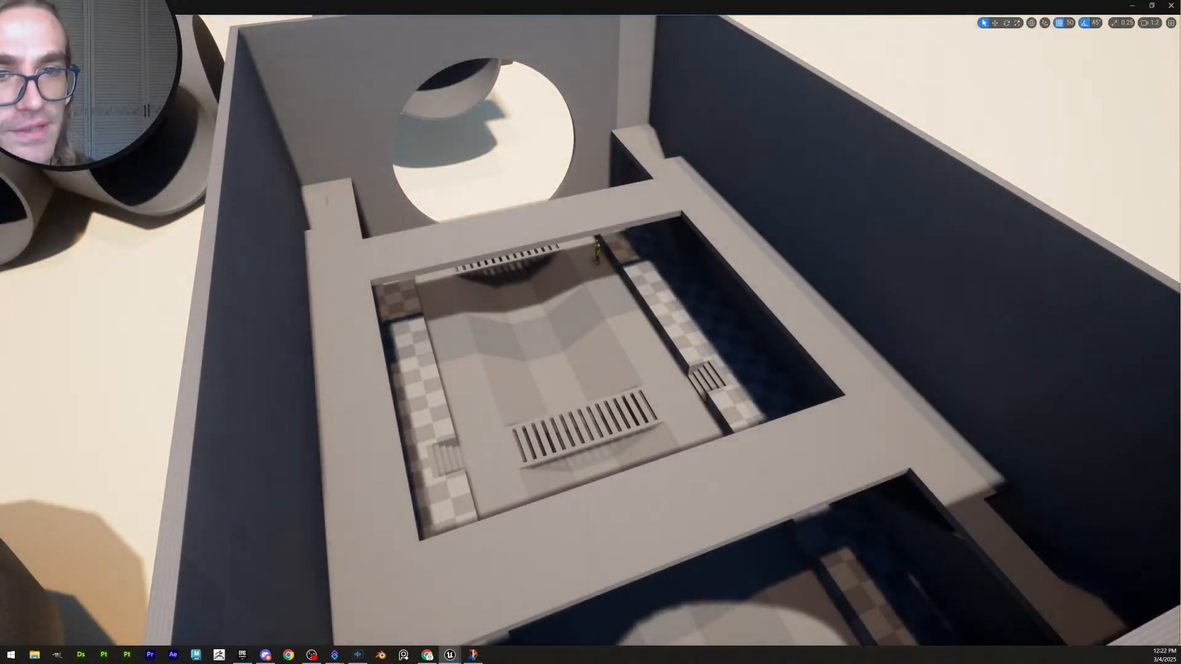
{"action": "key", "text": "s"}
{"action": "right_click_drag", "start_coordinate": [700, 420], "coordinate": [796, 406]}
{"action": "key", "text": "a"}
{"action": "key", "text": "s"}
{"action": "key", "text": "d"}
Compare the bridge positions with the long side wall and end openings, looking across the chamber from above
{"action": "scroll", "coordinate": [862, 394], "scroll_direction": "down", "scroll_amount": 3}
{"action": "key", "text": "w"}
{"action": "key", "text": "d"}
{"action": "key", "text": "s"}
{"action": "scroll", "coordinate": [698, 442], "scroll_direction": "up", "scroll_amount": 4}
{"action": "key", "text": "w"}
{"action": "key", "text": "s"}
{"action": "key", "text": "d"}
{"action": "key", "text": "s"}
{"action": "scroll", "coordinate": [682, 424], "scroll_direction": "up", "scroll_amount": 3}
{"action": "scroll", "coordinate": [689, 442], "scroll_direction": "down", "scroll_amount": 2}
{"action": "key", "text": "w"}
{"action": "key", "text": "w"}
{"action": "key", "text": "s"}
{"action": "key", "text": "s"}
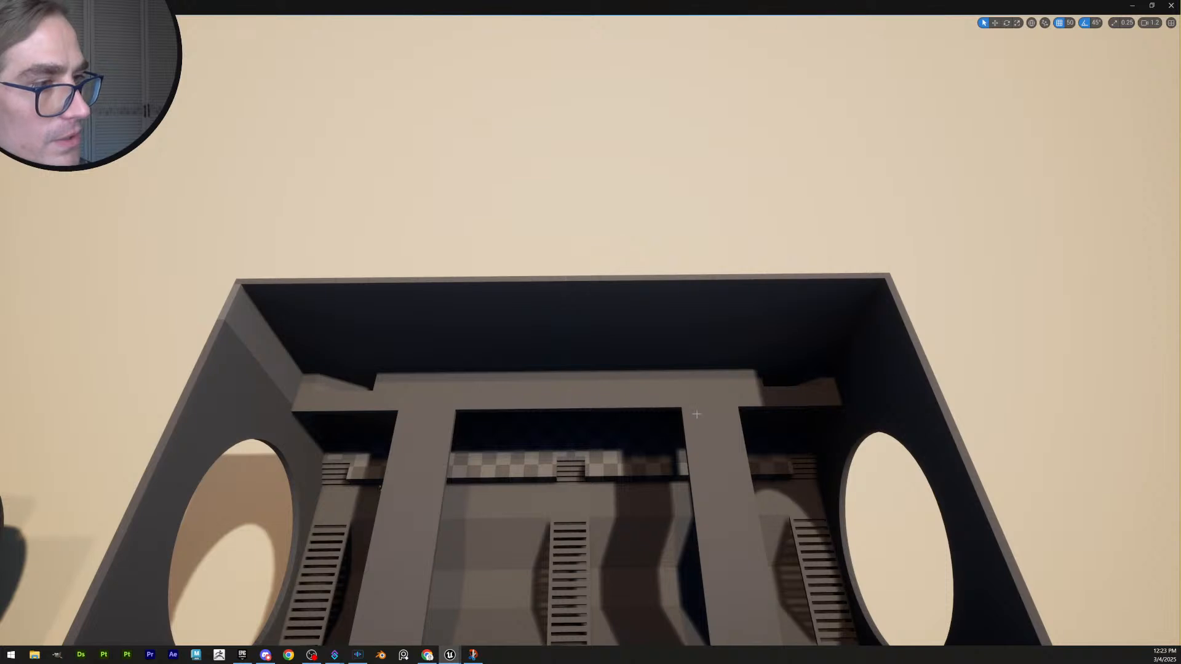
Duplicate both panels of the long side wall, rotating each copy until it stands perpendicular to the original wall
{"action": "left_click", "coordinate": [635, 429]}
{"action": "right_click_drag", "start_coordinate": [664, 356], "coordinate": [686, 377]}
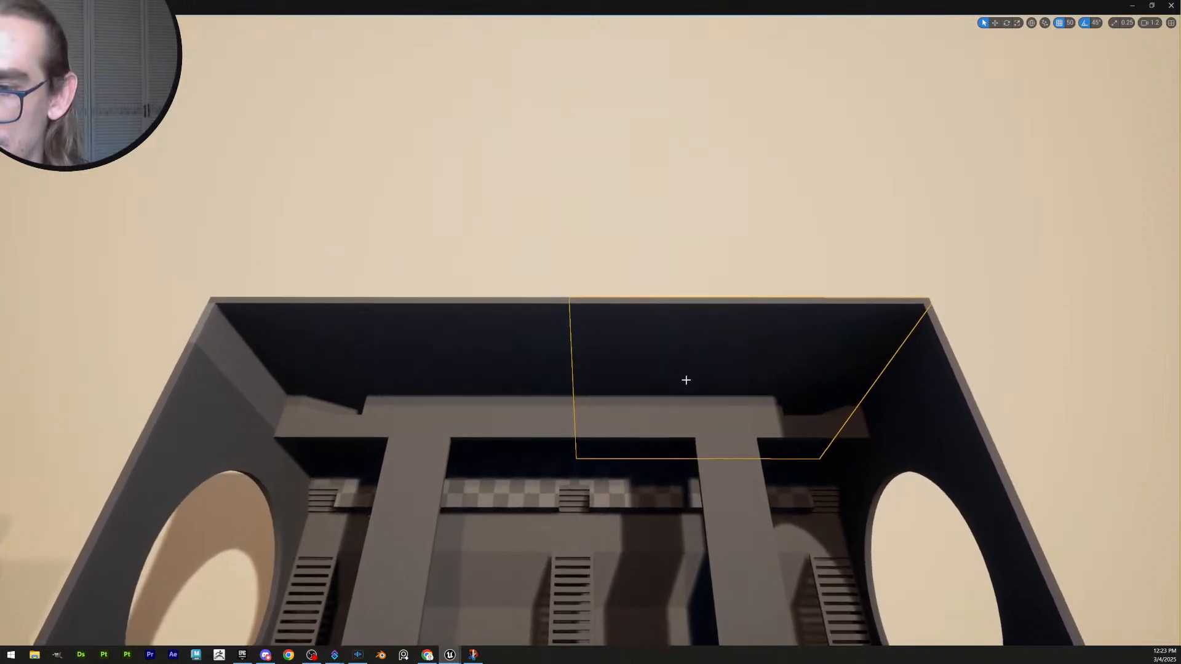
{"action": "key", "text": "w"}
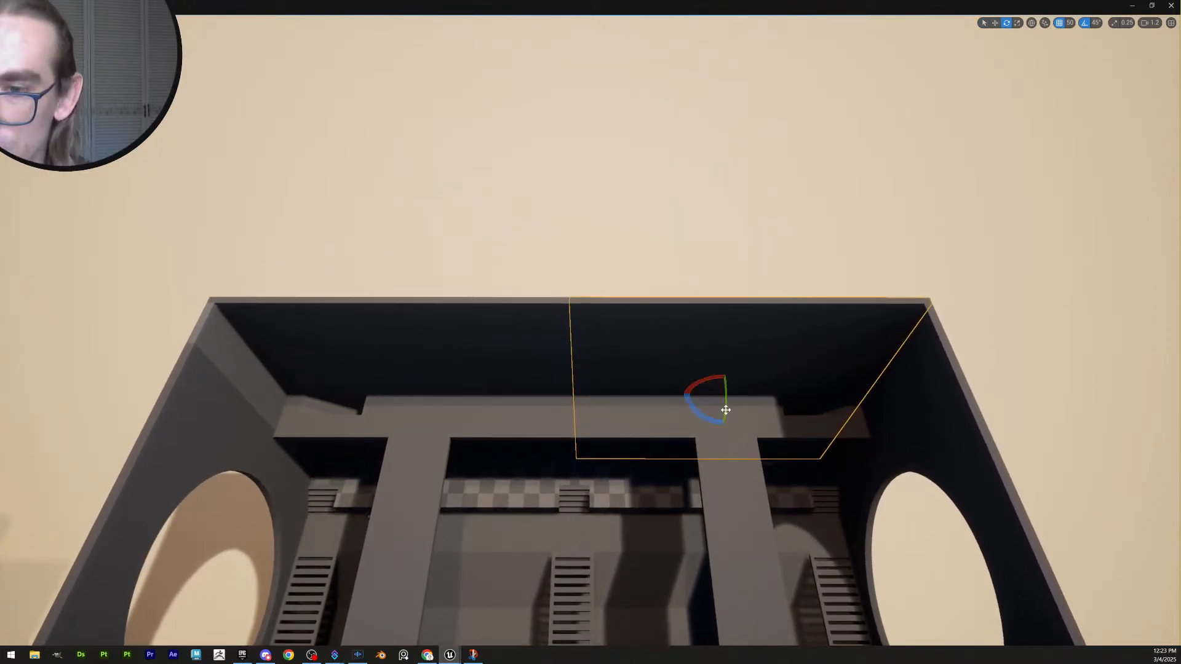
{"action": "left_click_drag", "start_coordinate": [714, 422], "coordinate": [723, 424]}
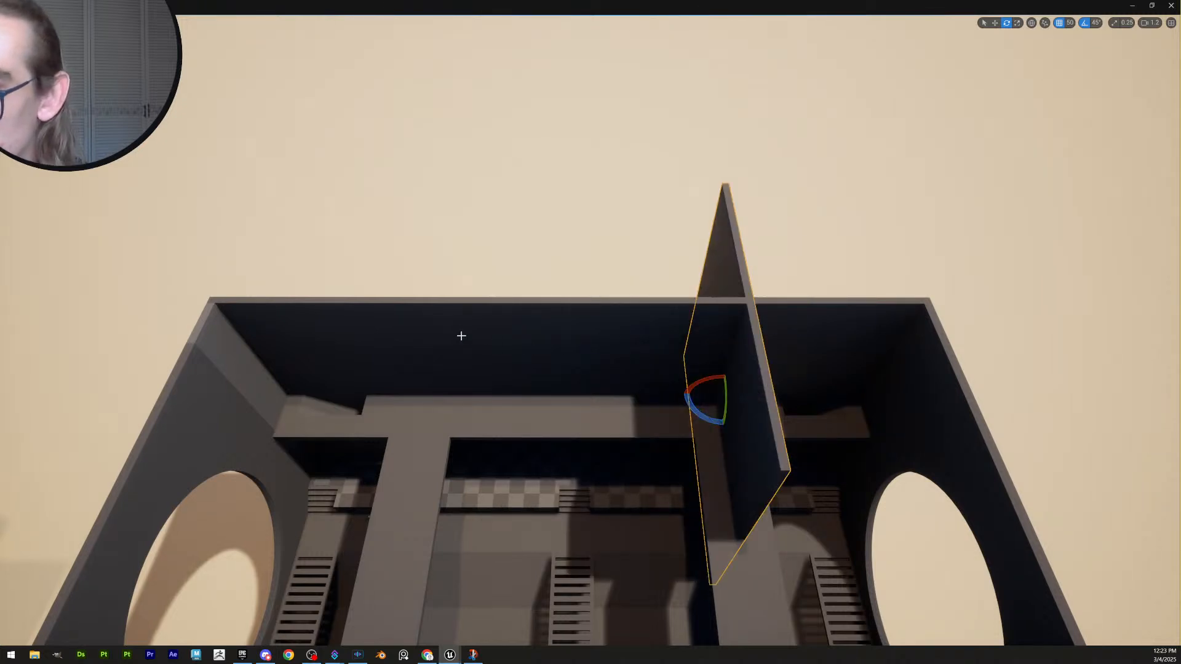
{"action": "left_click", "coordinate": [485, 355]}
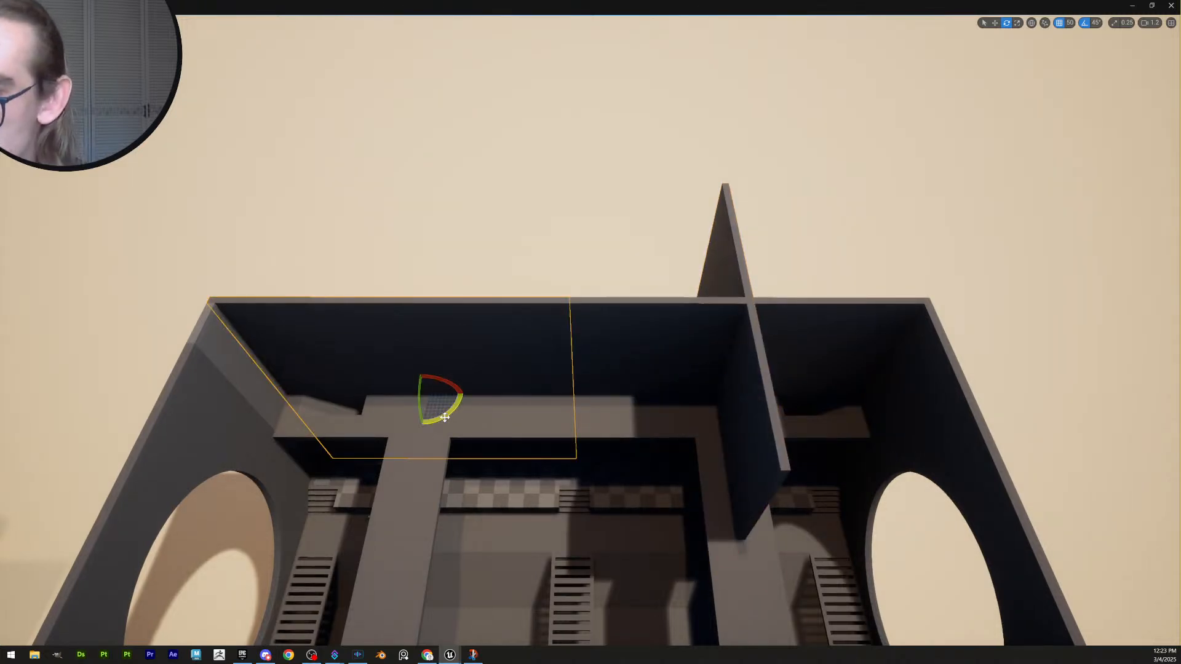
{"action": "left_click_drag", "start_coordinate": [444, 418], "coordinate": [455, 420]}
{"action": "left_click_drag", "start_coordinate": [591, 441], "coordinate": [644, 286], "text": "alt"}
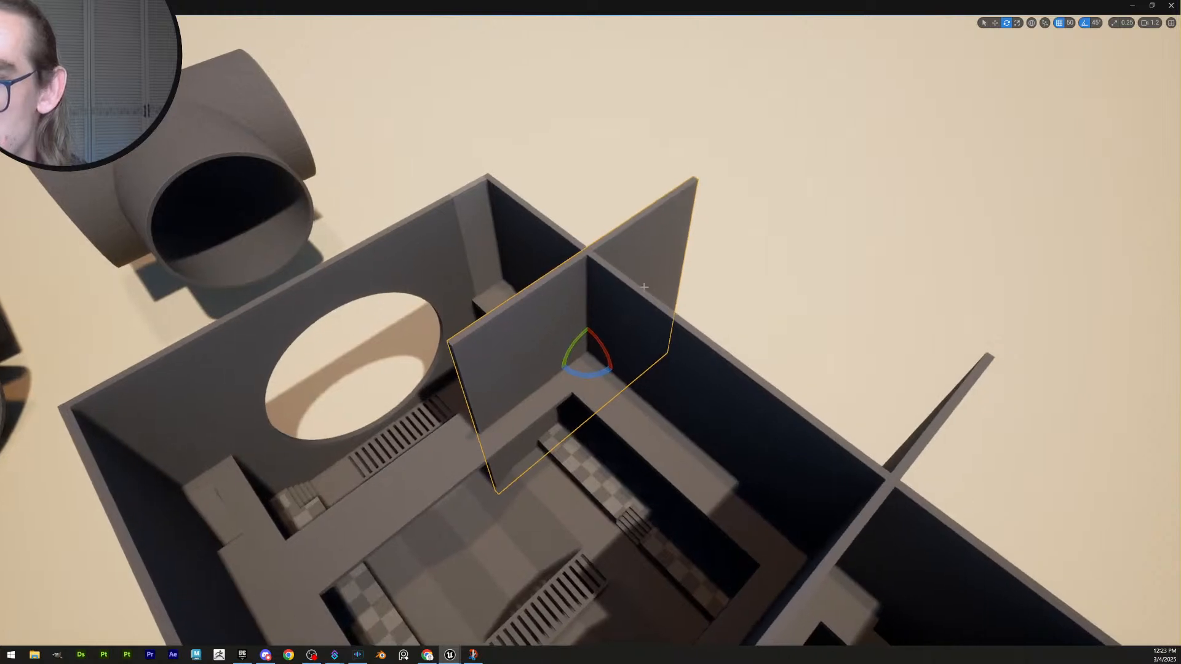
Set the grid snap to 100 and move both perpendicular panels together out to the outer side of the long wall
{"action": "left_click", "coordinate": [908, 460], "text": "ctrl"}
{"action": "key", "text": "w"}
{"action": "key", "text": "f"}
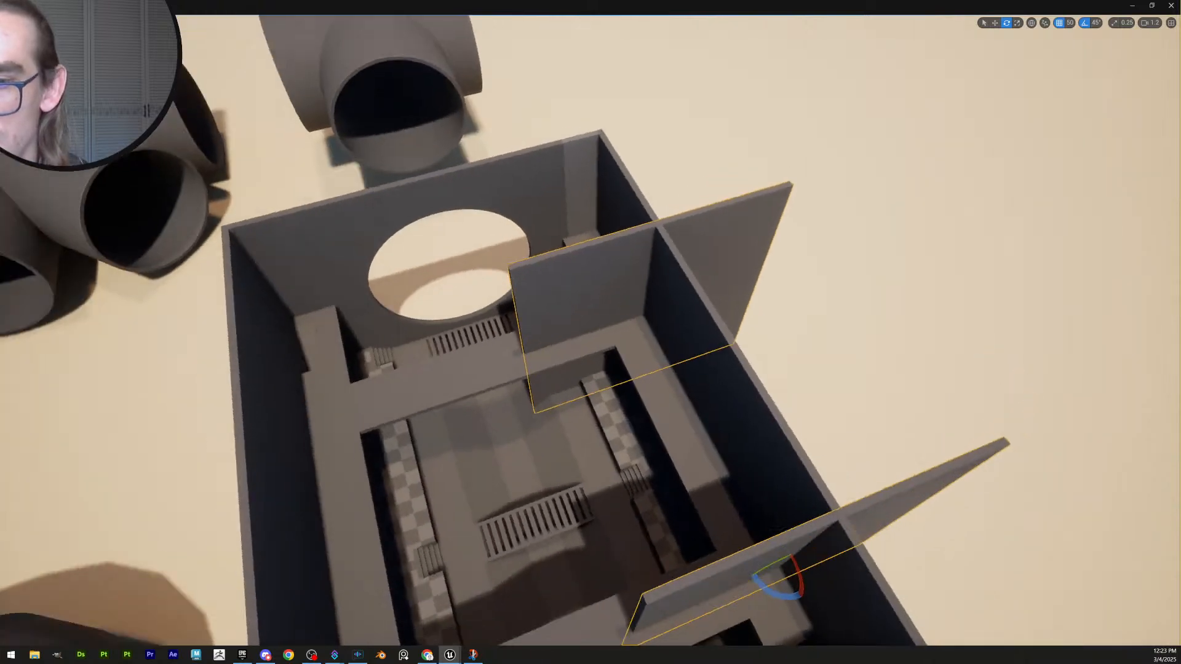
{"action": "left_click", "coordinate": [1070, 23]}
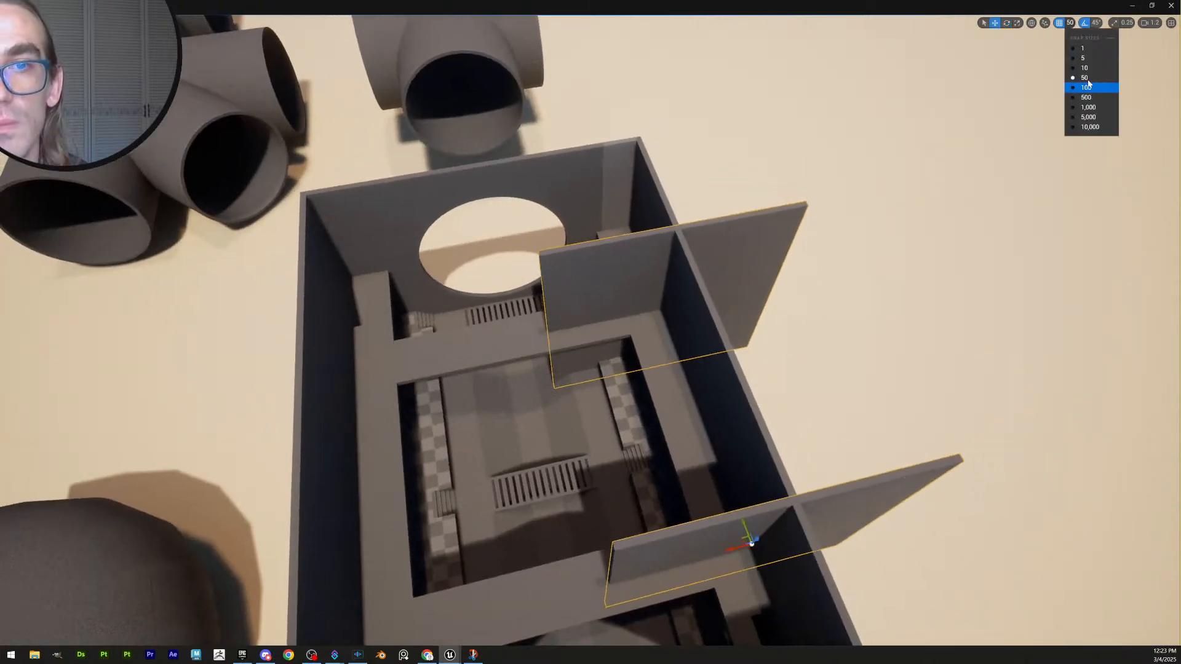
{"action": "left_click", "coordinate": [1087, 84]}
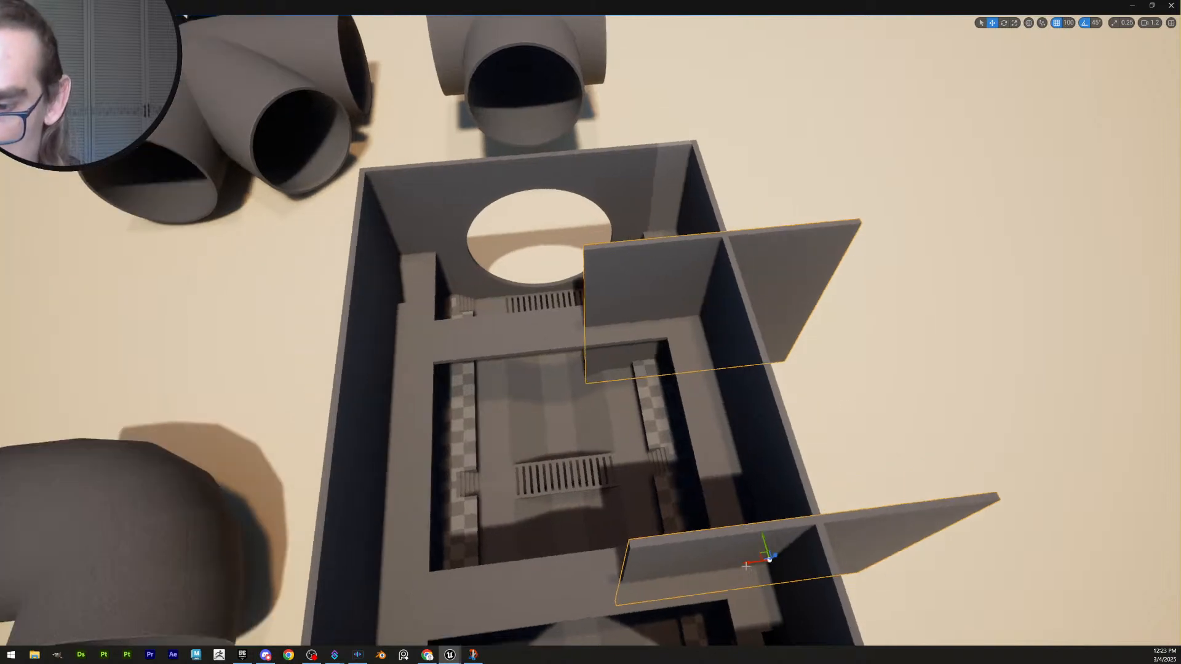
{"action": "left_click_drag", "start_coordinate": [746, 565], "coordinate": [893, 546]}
{"action": "key", "text": "f"}
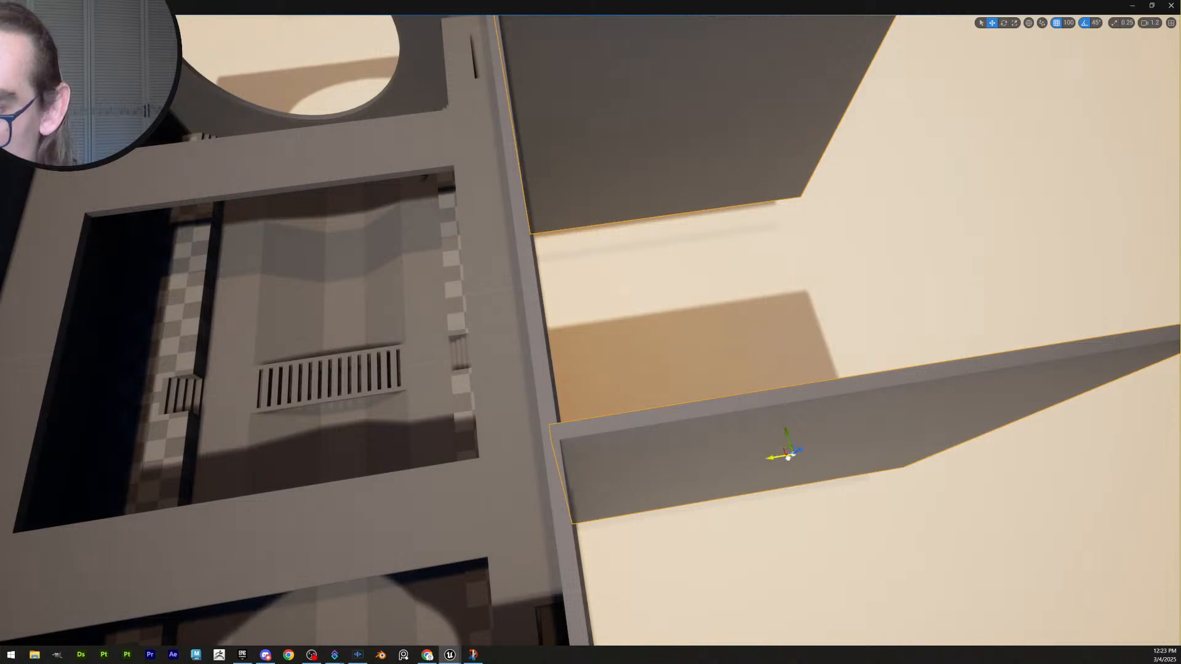
Set the grid snap to 10 and nudge both perpendicular panels outward so their ends meet the chamber wall
{"action": "left_click", "coordinate": [1069, 25]}
{"action": "left_click", "coordinate": [1073, 58]}
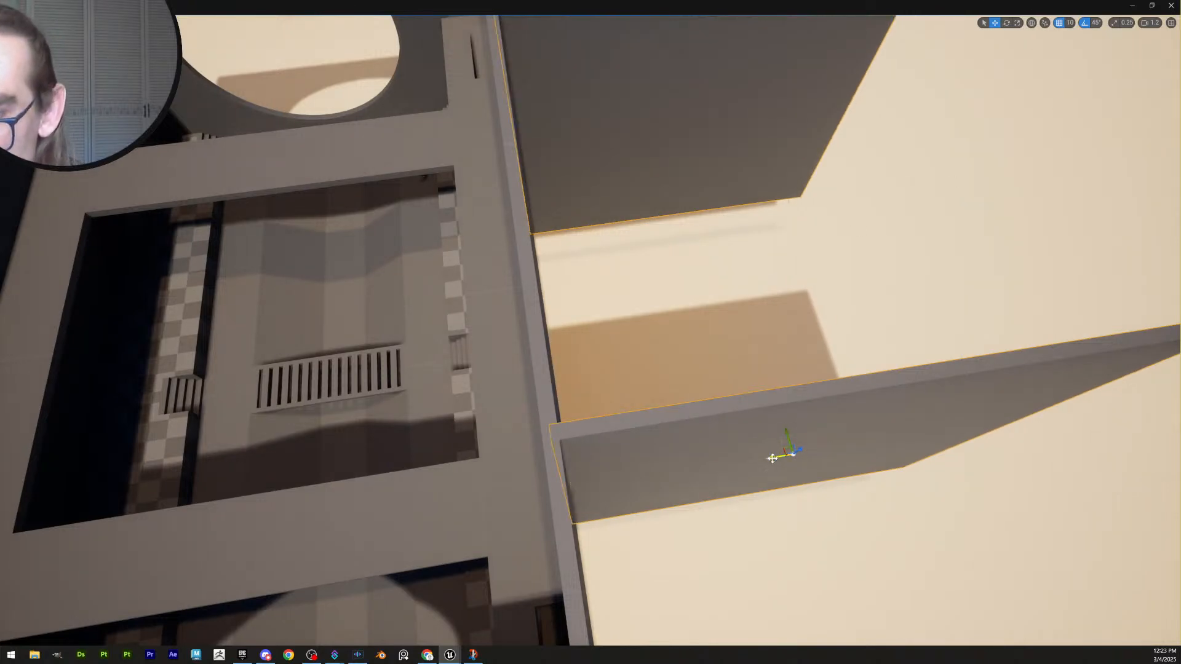
{"action": "left_click_drag", "start_coordinate": [772, 459], "coordinate": [778, 458]}
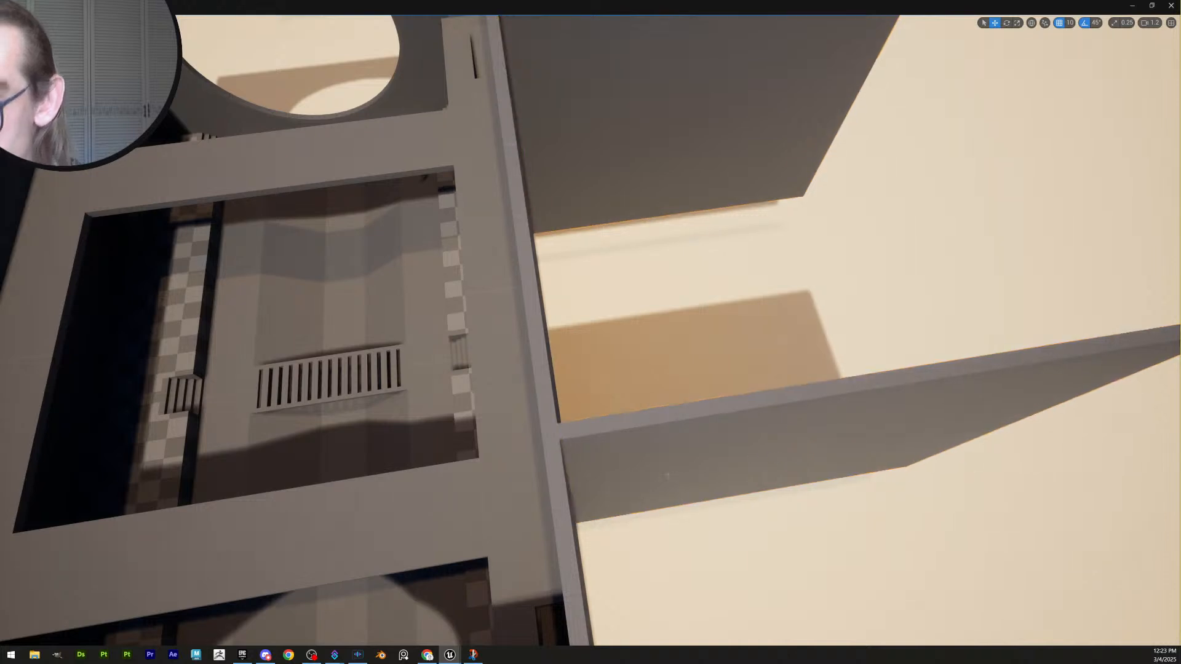
Examine the two outward panels and the underside of the chamber from outside
{"action": "right_click_drag", "start_coordinate": [668, 476], "coordinate": [495, 369]}
{"action": "key", "text": "d"}
{"action": "scroll", "coordinate": [668, 475], "scroll_direction": "up", "scroll_amount": 1}
{"action": "key", "text": "a"}
{"action": "key", "text": "a"}
{"action": "scroll", "coordinate": [668, 476], "scroll_direction": "up", "scroll_amount": 1}
{"action": "key", "text": "d"}
{"action": "key", "text": "s"}
{"action": "scroll", "coordinate": [668, 476], "scroll_direction": "up", "scroll_amount": 1}
{"action": "key", "text": "q"}
{"action": "key", "text": "d"}
{"action": "key", "text": "e"}
{"action": "key", "text": "a"}
Try to stretch the floor slab under the chamber's end across its width with the scale tool
{"action": "left_click", "coordinate": [603, 408]}
{"action": "key", "text": "a"}
{"action": "right_click_drag", "start_coordinate": [603, 408], "coordinate": [612, 436]}
{"action": "key", "text": "a"}
{"action": "key", "text": "s"}
{"action": "key", "text": "r"}
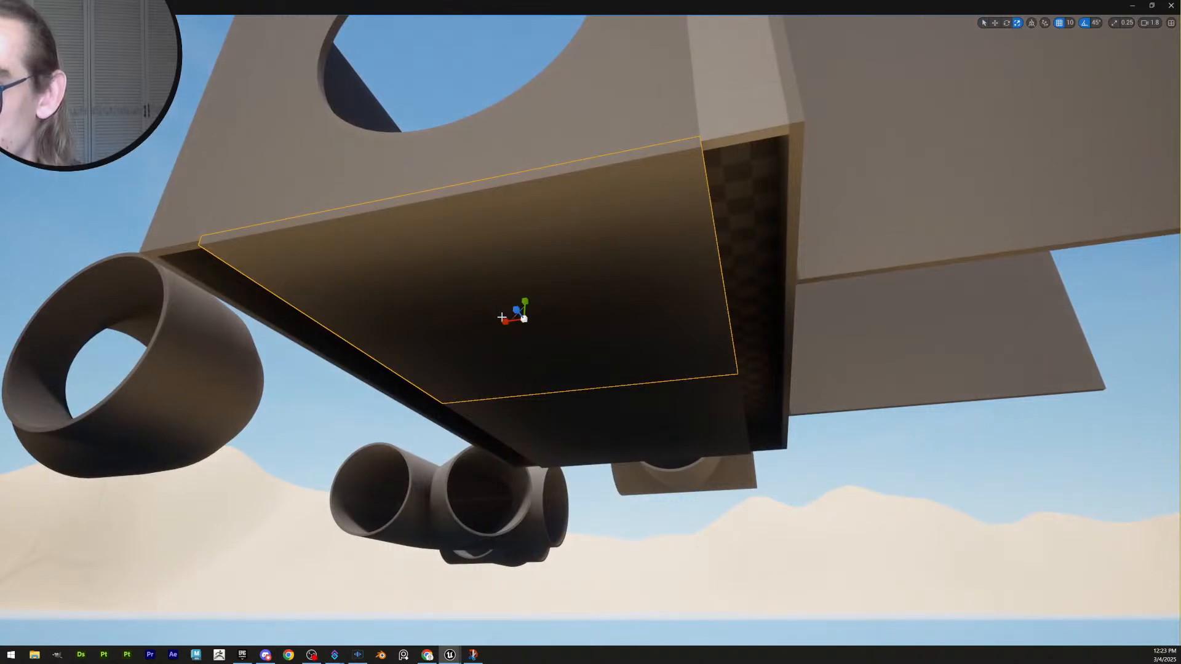
{"action": "left_click_drag", "start_coordinate": [502, 317], "coordinate": [480, 319]}
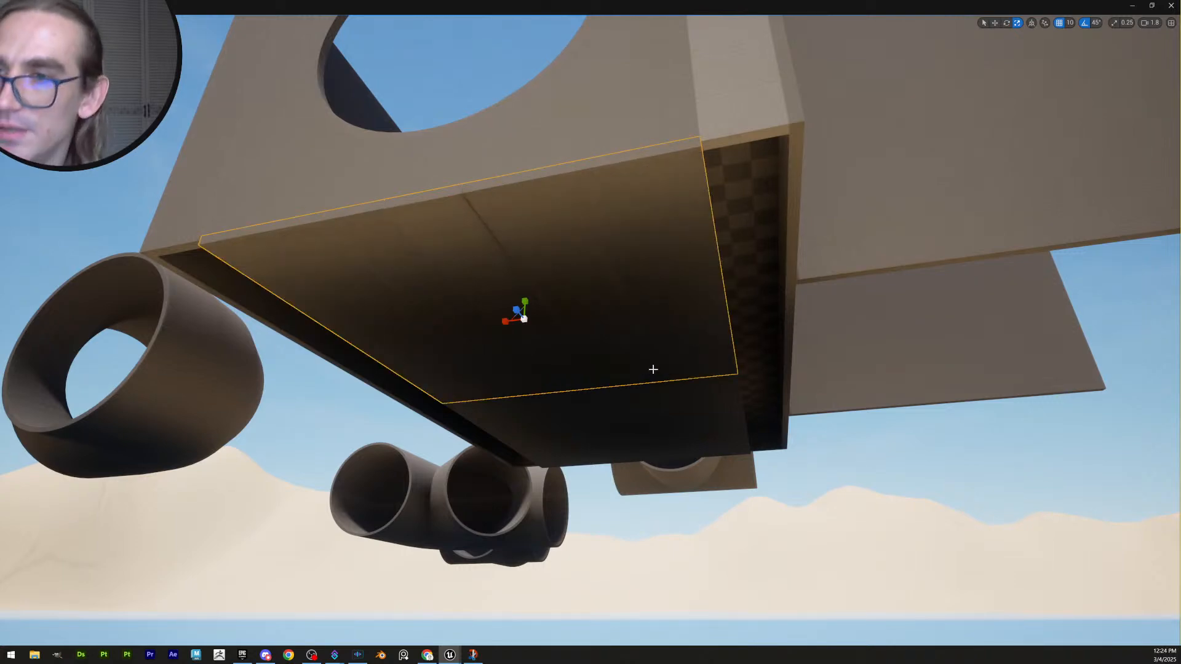
Examine the ledges and lower walkways inside, and how the chamber with its outward panels sits among the pipe pieces
{"action": "mouse_move", "coordinate": [658, 372]}
{"action": "right_mouse_down"}
{"action": "mouse_move", "coordinate": [649, 349]}
{"action": "mouse_move", "coordinate": [642, 373]}
{"action": "right_mouse_up"}
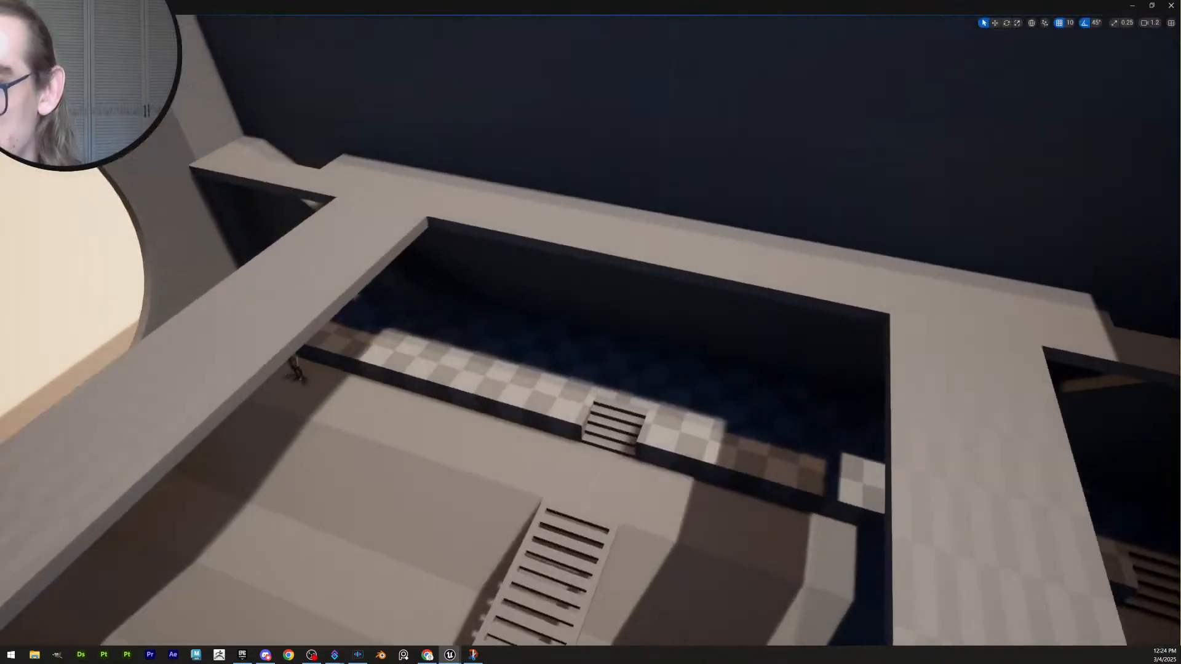
{"action": "right_click_drag", "start_coordinate": [578, 418], "coordinate": [578, 416]}
{"action": "right_click_drag", "start_coordinate": [716, 298], "coordinate": [627, 290]}
{"action": "scroll", "coordinate": [715, 301], "scroll_direction": "up", "scroll_amount": 1}
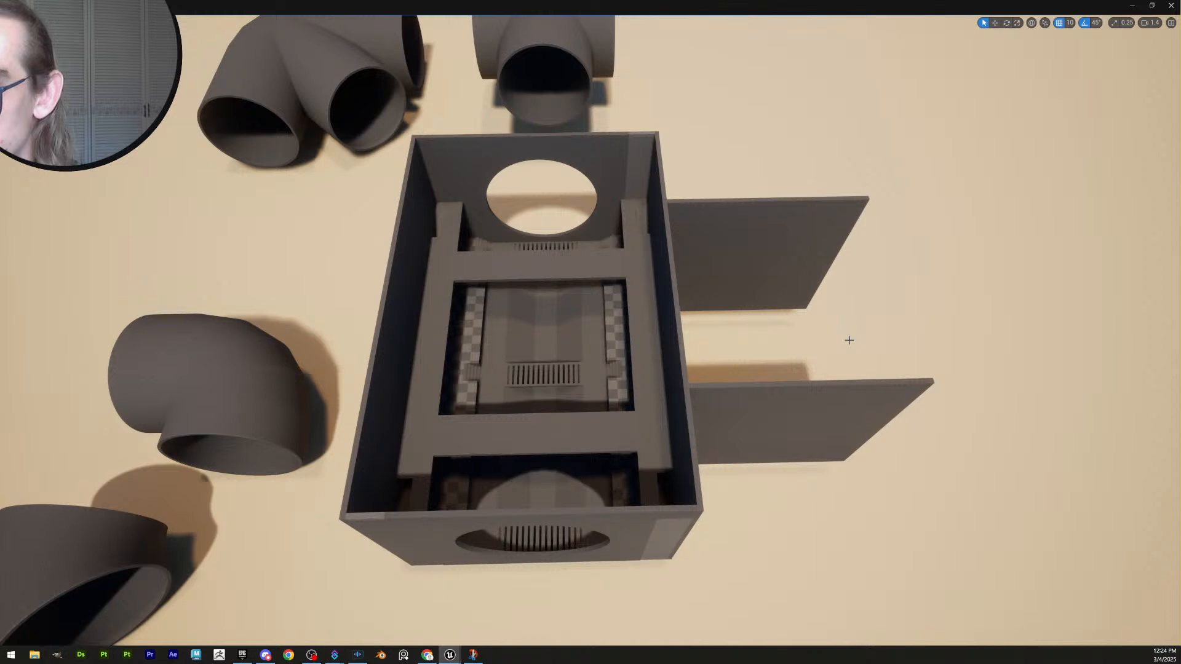
{"action": "right_click_drag", "start_coordinate": [834, 335], "coordinate": [698, 305]}
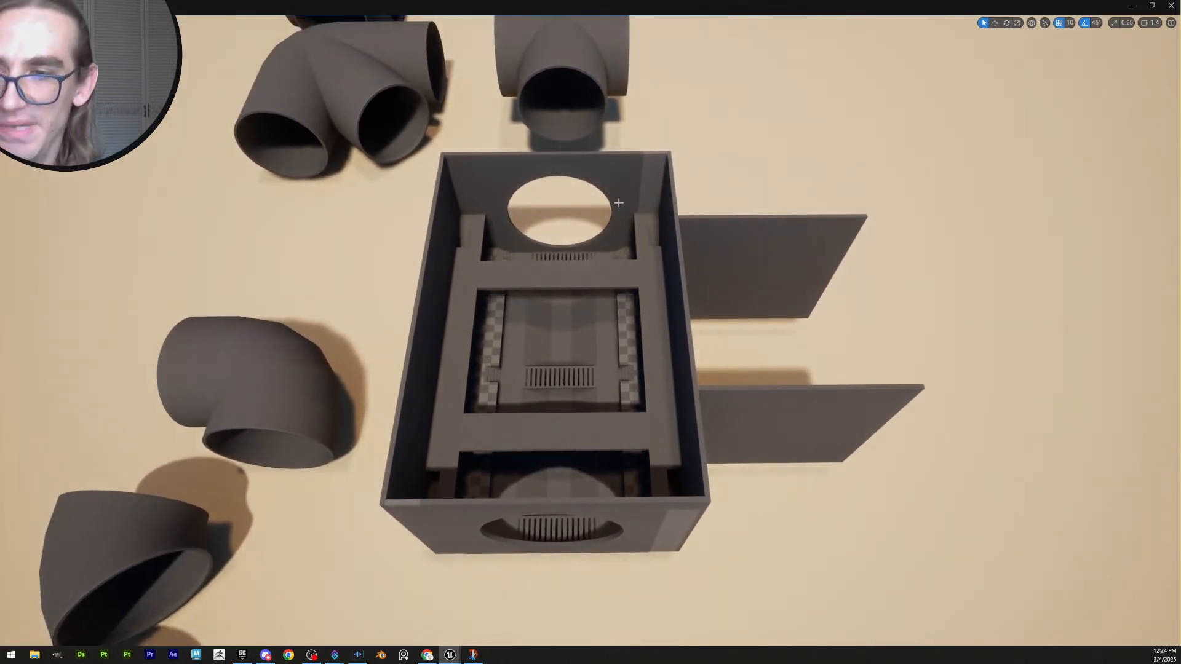
{"action": "key", "text": "s"}
{"action": "right_click_drag", "start_coordinate": [591, 269], "coordinate": [468, 304]}
{"action": "scroll", "coordinate": [590, 269], "scroll_direction": "up", "scroll_amount": 3}
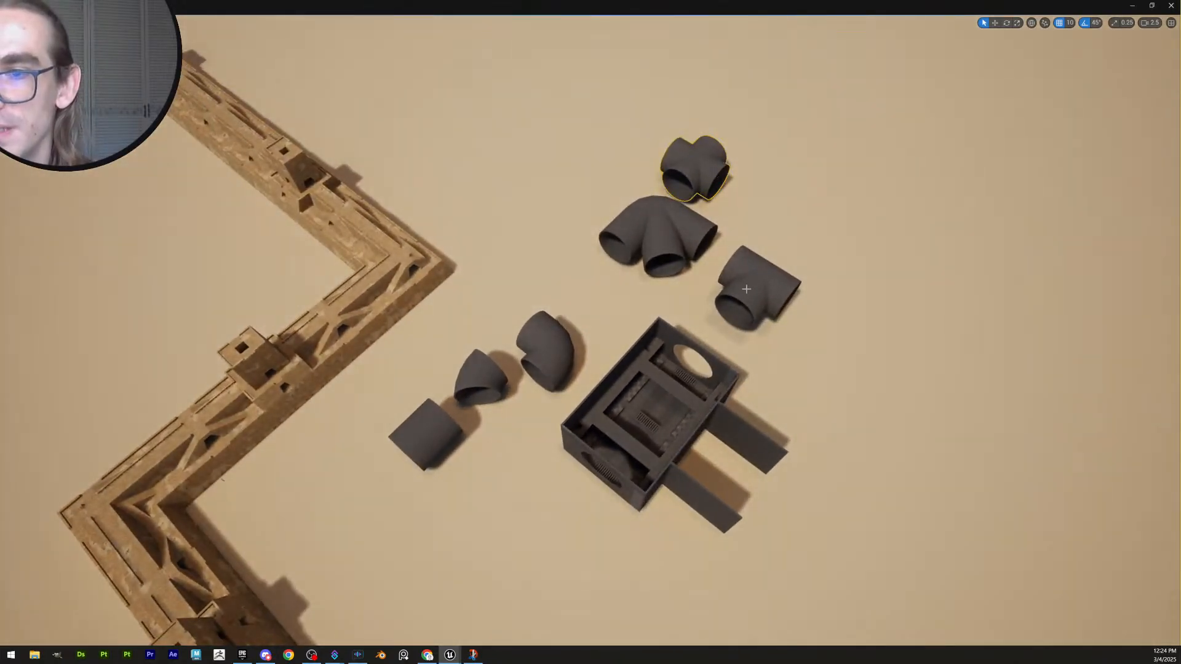
Inspect the bridge, stair and floor grate layout up close from above the chamber's interior
{"action": "key", "text": "w"}
{"action": "right_click_drag", "start_coordinate": [647, 397], "coordinate": [778, 406]}
{"action": "scroll", "coordinate": [647, 398], "scroll_direction": "down", "scroll_amount": 3}
{"action": "key", "text": "w"}
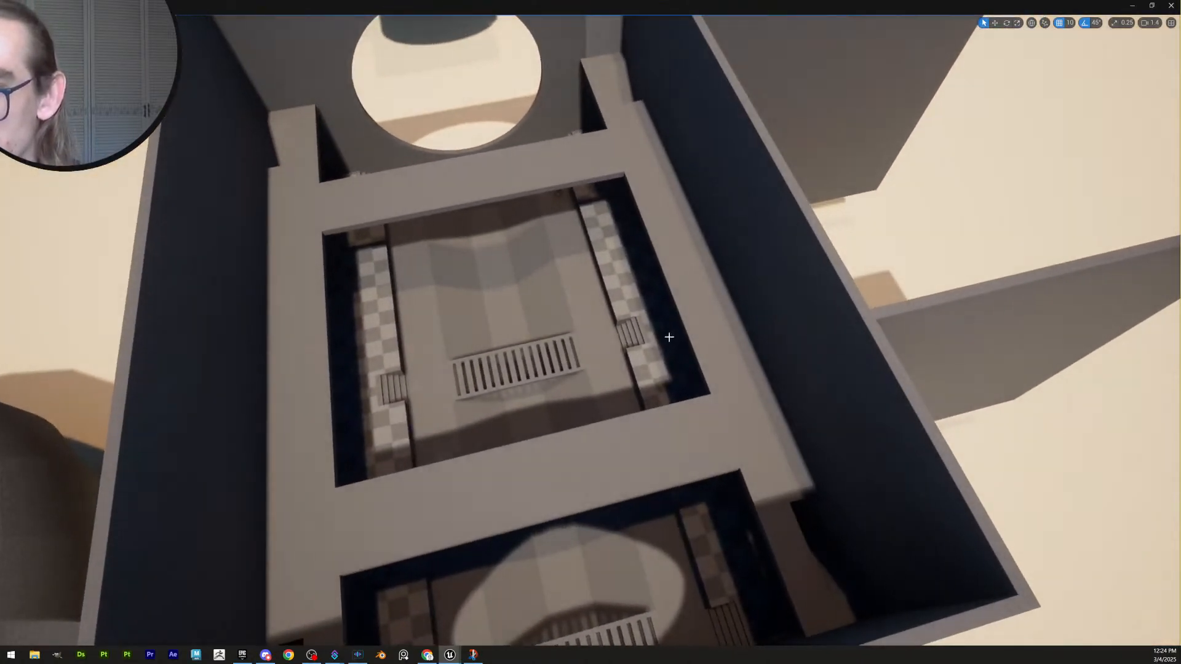
{"action": "key", "text": "w"}
{"action": "right_click_drag", "start_coordinate": [667, 338], "coordinate": [605, 338]}
{"action": "scroll", "coordinate": [667, 338], "scroll_direction": "down", "scroll_amount": 2}
{"action": "key", "text": "e"}
{"action": "scroll", "coordinate": [667, 337], "scroll_direction": "up", "scroll_amount": 2}
Compare the chamber's footprint and its two outward side panels with the surrounding pipe pieces from above
{"action": "key", "text": "s"}
{"action": "key", "text": "s"}
{"action": "key", "text": "s"}
{"action": "key", "text": "w"}
{"action": "key", "text": "w"}
{"action": "key", "text": "a"}
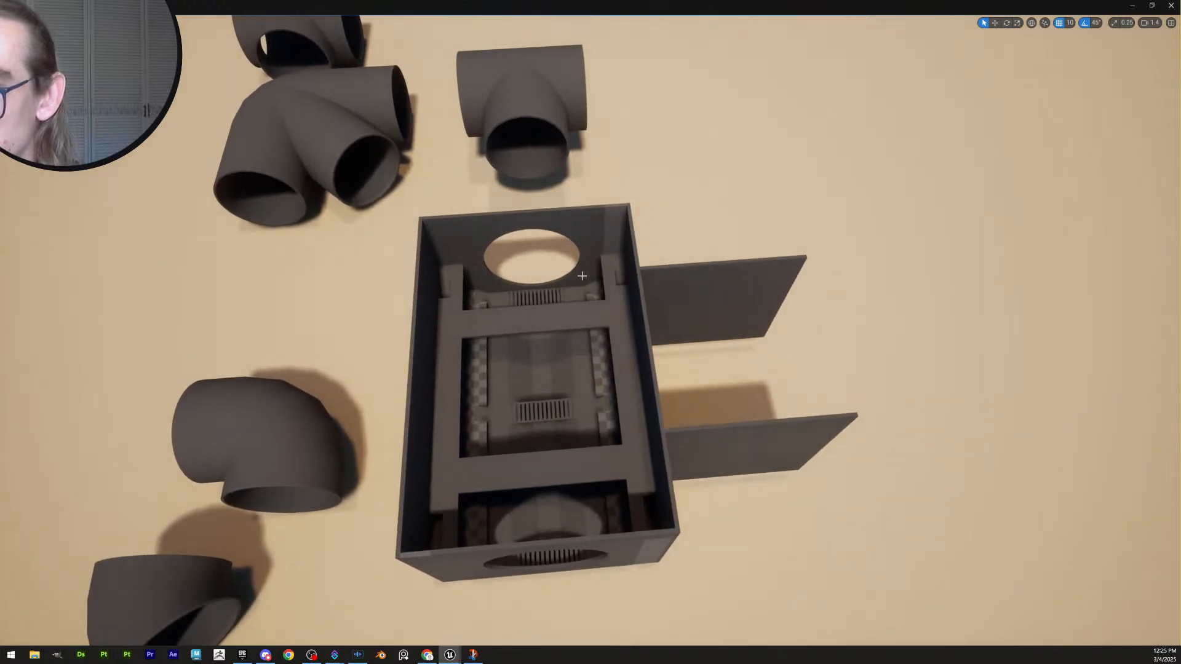
{"action": "key", "text": "s"}
{"action": "right_click_drag", "start_coordinate": [649, 432], "coordinate": [643, 409]}
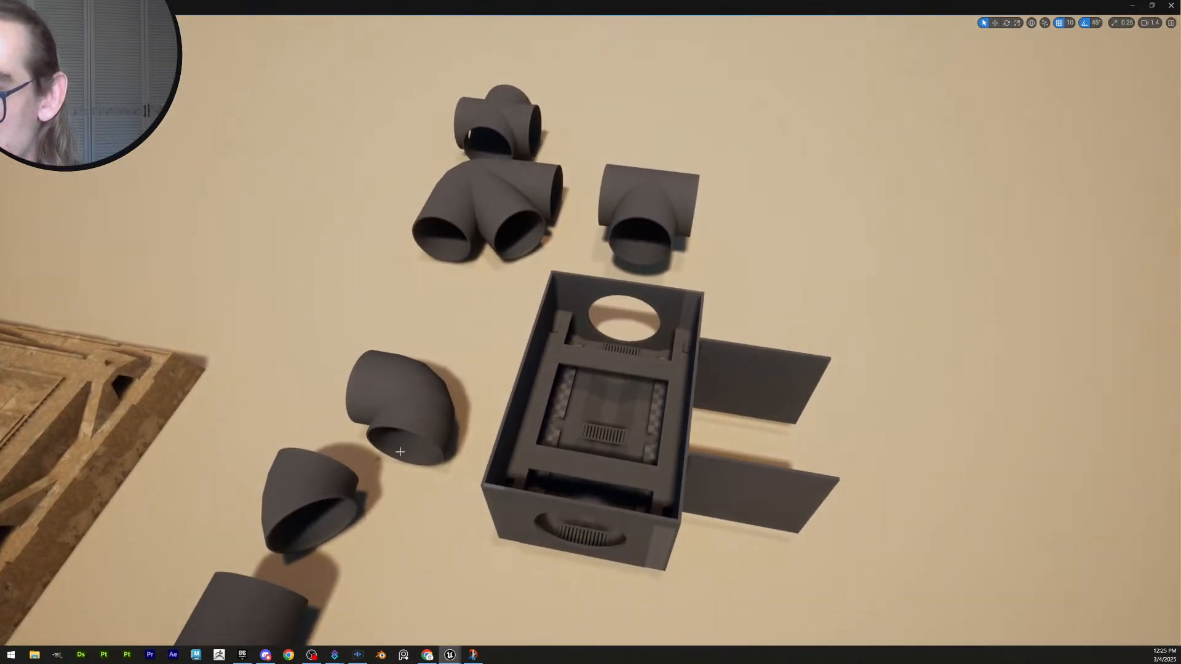
Survey the chamber and its two outward side panels from above, along with the open ground beside them
{"action": "right_click_drag", "start_coordinate": [674, 280], "coordinate": [703, 287]}
{"action": "key", "text": "w"}
{"action": "scroll", "coordinate": [674, 280], "scroll_direction": "down", "scroll_amount": 2}
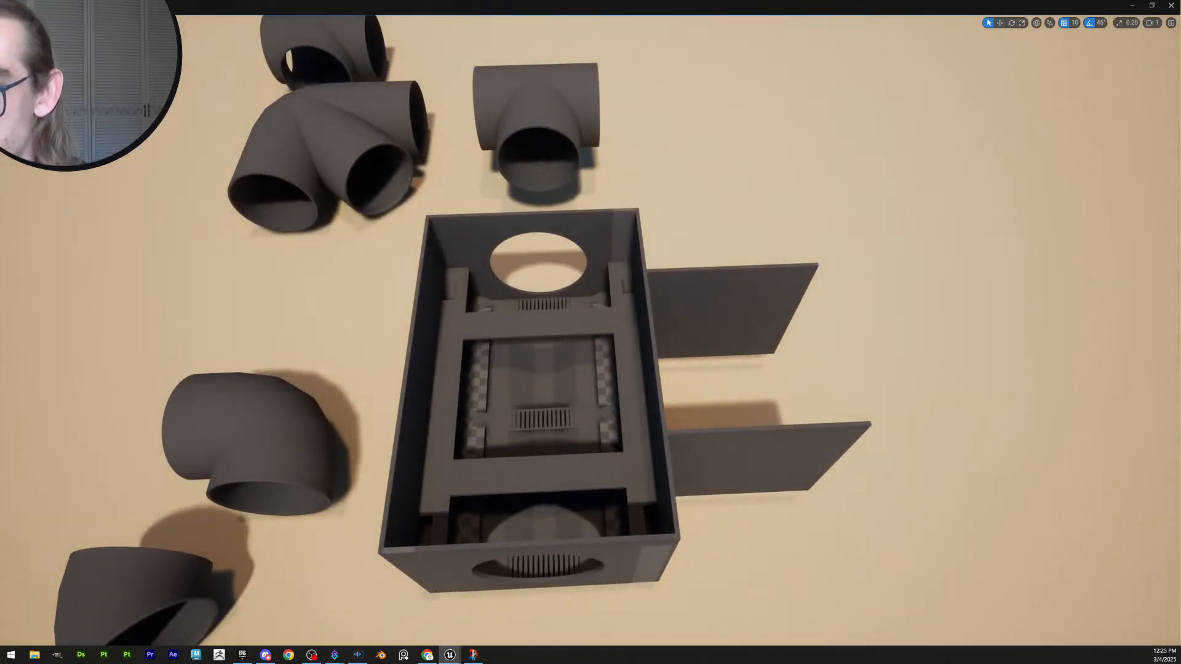
{"action": "key", "text": "d"}
{"action": "right_click_drag", "start_coordinate": [668, 345], "coordinate": [671, 345]}
{"action": "key", "text": "s"}
{"action": "right_click_drag", "start_coordinate": [693, 390], "coordinate": [682, 394]}
{"action": "left_click", "coordinate": [691, 385]}
{"action": "key", "text": "s"}
{"action": "scroll", "coordinate": [690, 385], "scroll_direction": "up", "scroll_amount": 1}
{"action": "right_click_drag", "start_coordinate": [661, 354], "coordinate": [655, 342]}
{"action": "key", "text": "d"}
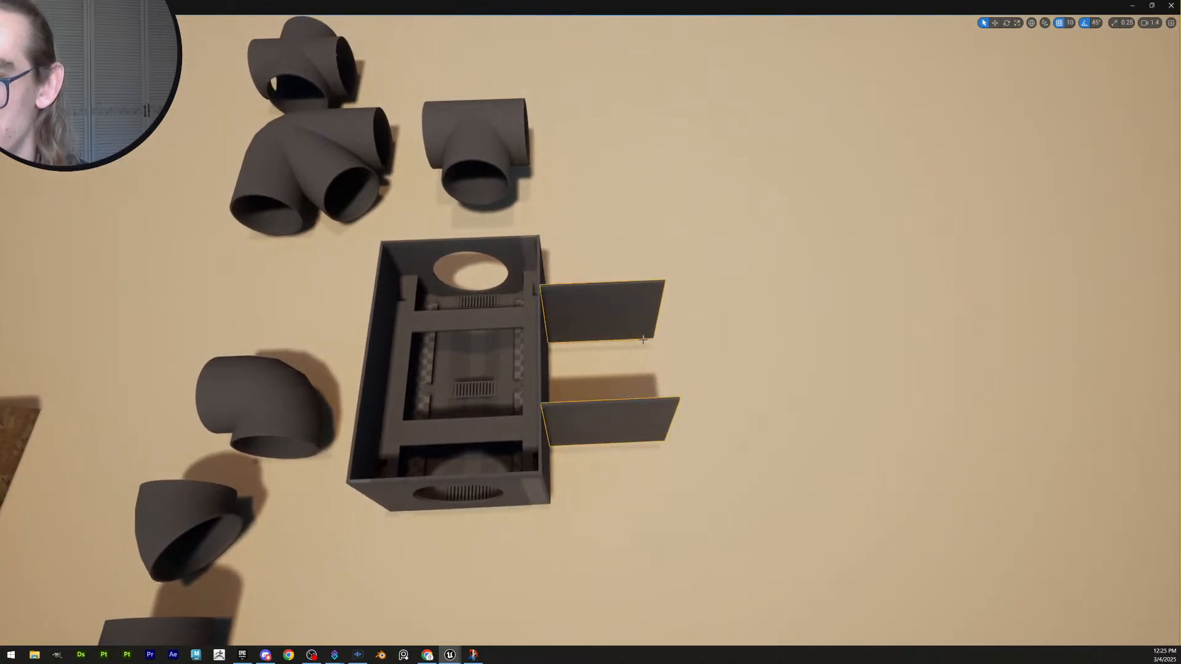
{"action": "right_click_drag", "start_coordinate": [663, 348], "coordinate": [662, 342]}
{"action": "key", "text": "s"}
{"action": "scroll", "coordinate": [662, 342], "scroll_direction": "up", "scroll_amount": 1}
{"action": "key", "text": "w"}
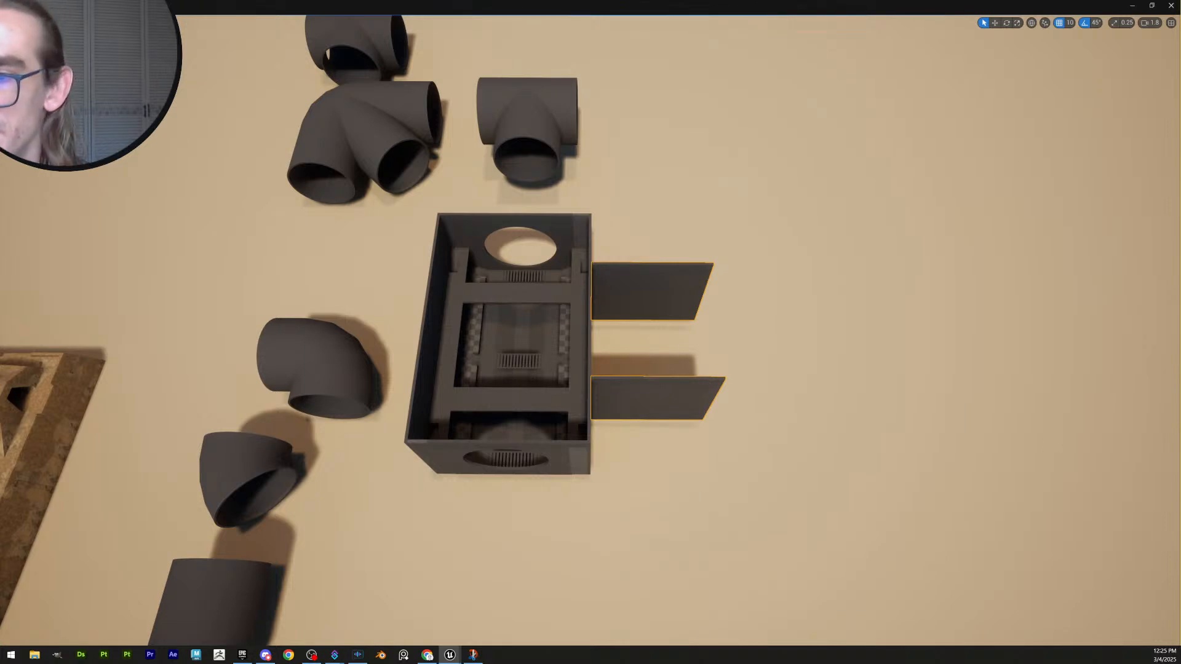
{"action": "key", "text": "s"}
{"action": "right_click_drag", "start_coordinate": [766, 428], "coordinate": [766, 422]}
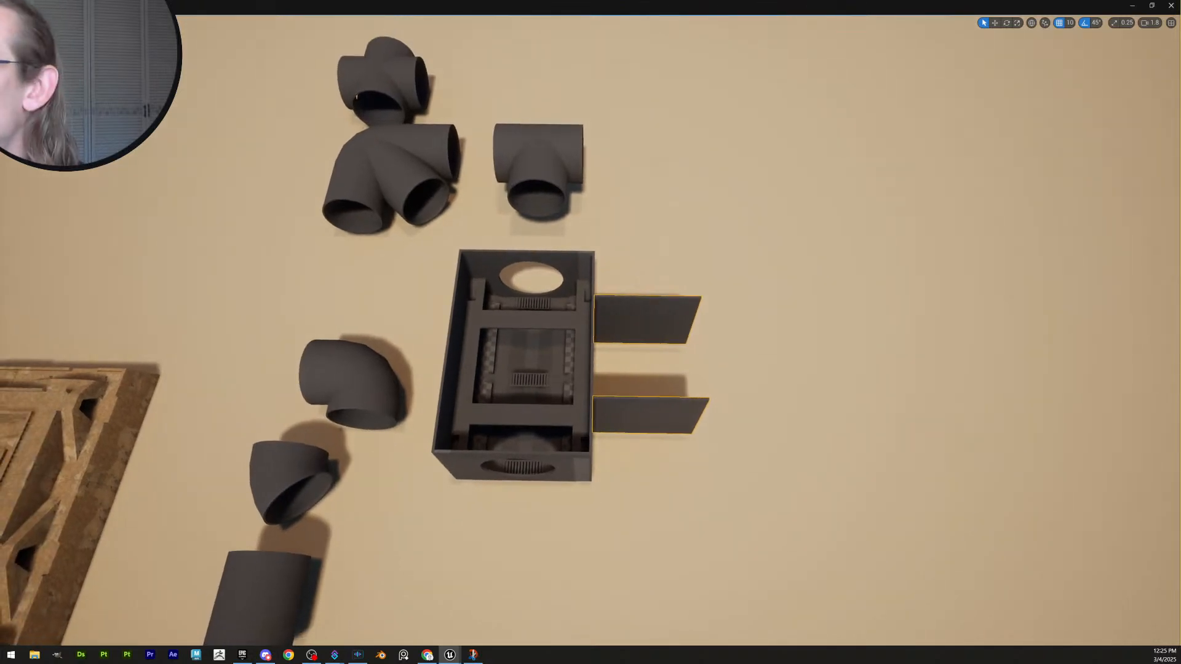
Switch the view to wireframe and select the whole chamber with its side panels, leaving the ground and surrounding scenery out of the selection
{"action": "left_click", "coordinate": [82, 23]}
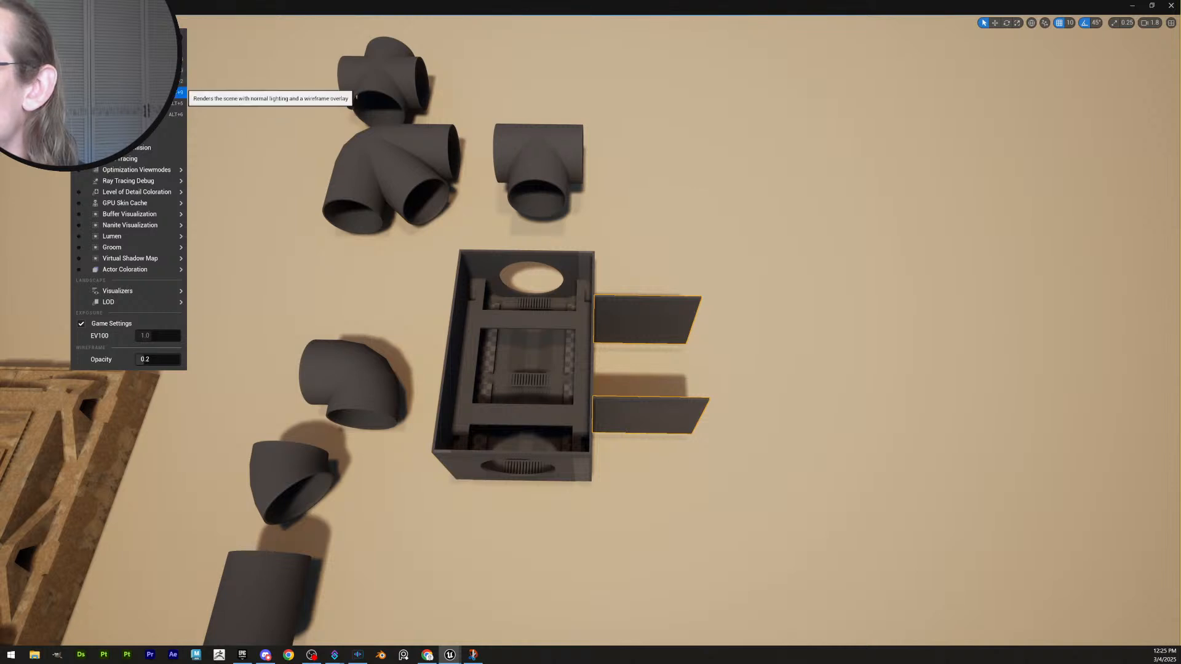
{"action": "left_click", "coordinate": [141, 81]}
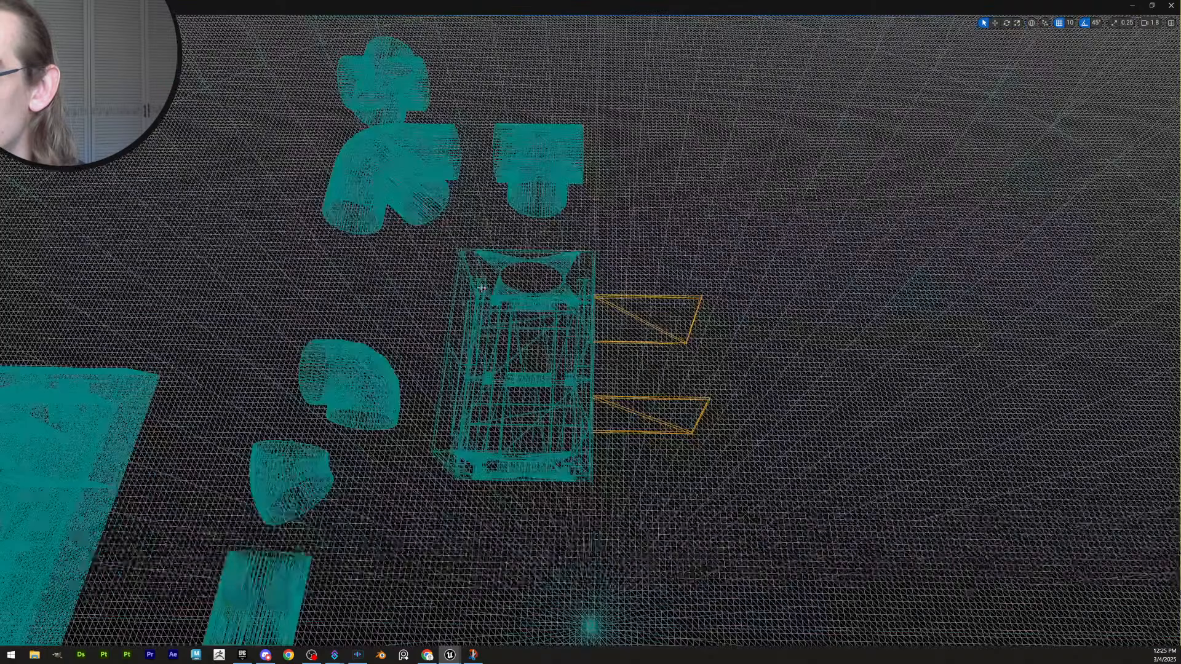
{"action": "left_click_drag", "start_coordinate": [437, 235], "coordinate": [731, 505], "text": "ctrl+alt"}
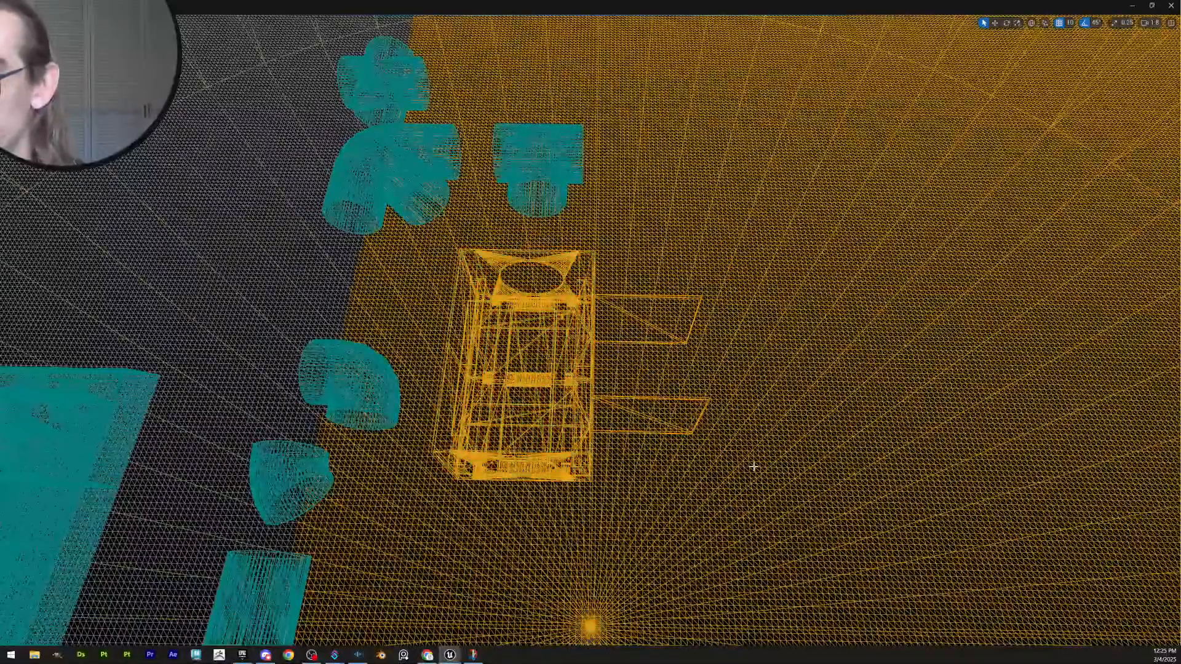
{"action": "left_click", "coordinate": [746, 411], "text": "ctrl"}
{"action": "left_click", "coordinate": [611, 614], "text": "ctrl"}
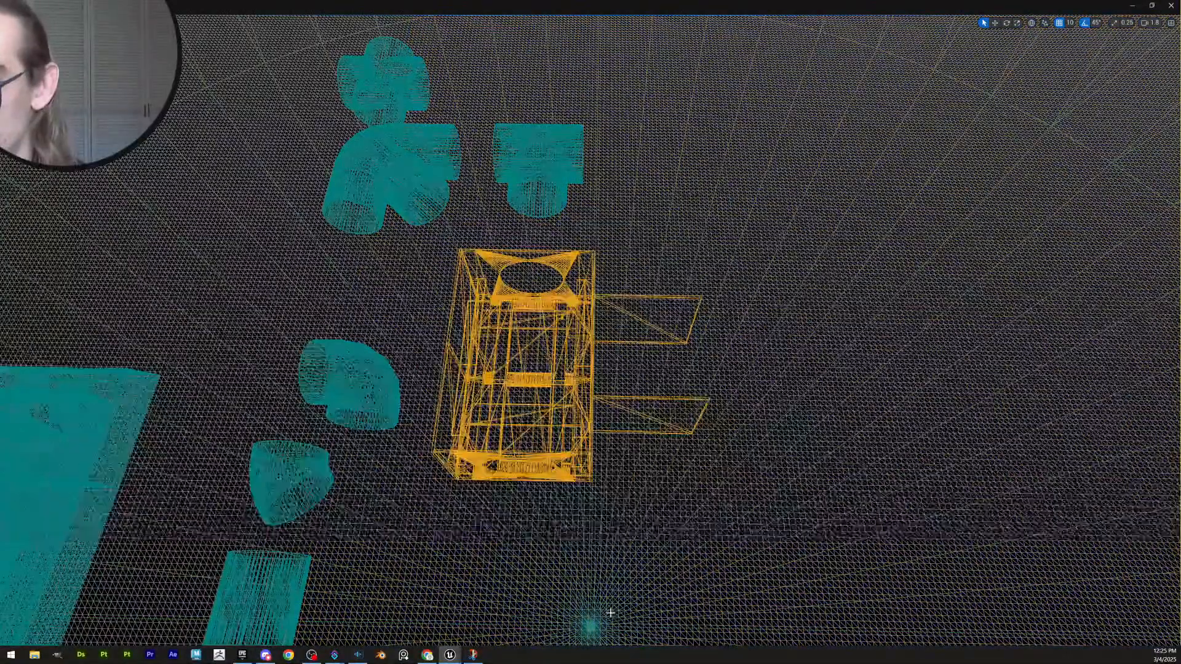
Duplicate the selected chamber onto the open ground beside it, set the grid snap to 100 and restore lit shading
{"action": "key", "text": "w"}
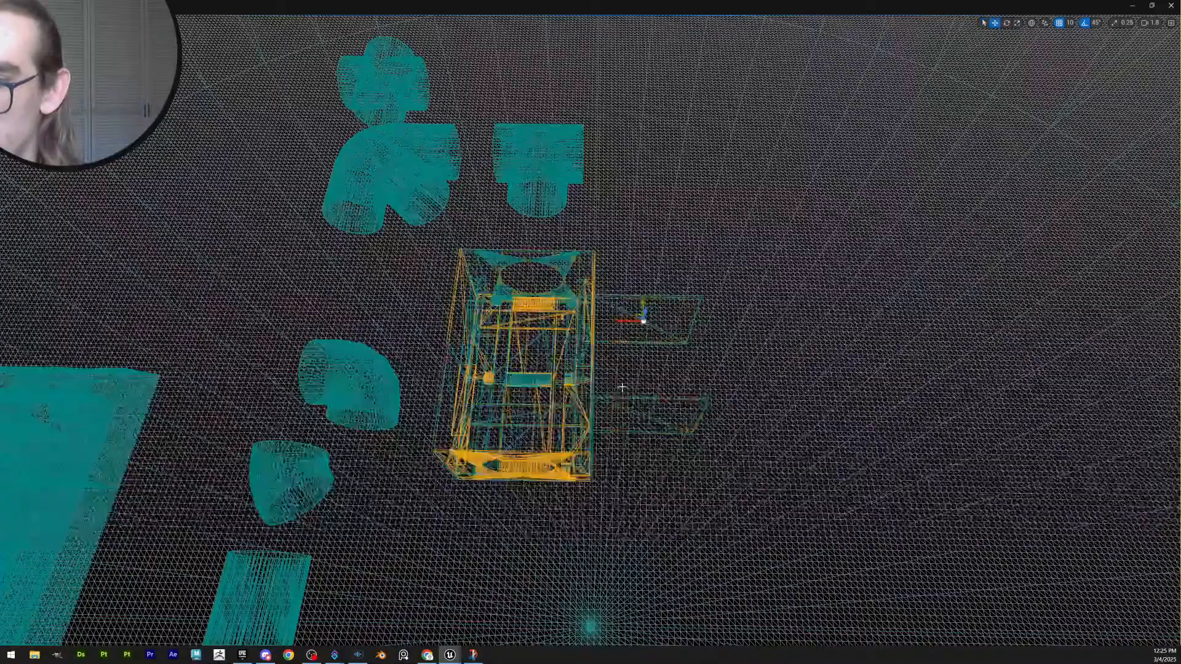
{"action": "left_click_drag", "start_coordinate": [629, 316], "coordinate": [964, 324], "text": "alt"}
{"action": "left_click", "coordinate": [1070, 24]}
{"action": "left_click", "coordinate": [1086, 88]}
{"action": "left_click", "coordinate": [81, 23]}
{"action": "left_click", "coordinate": [93, 48]}
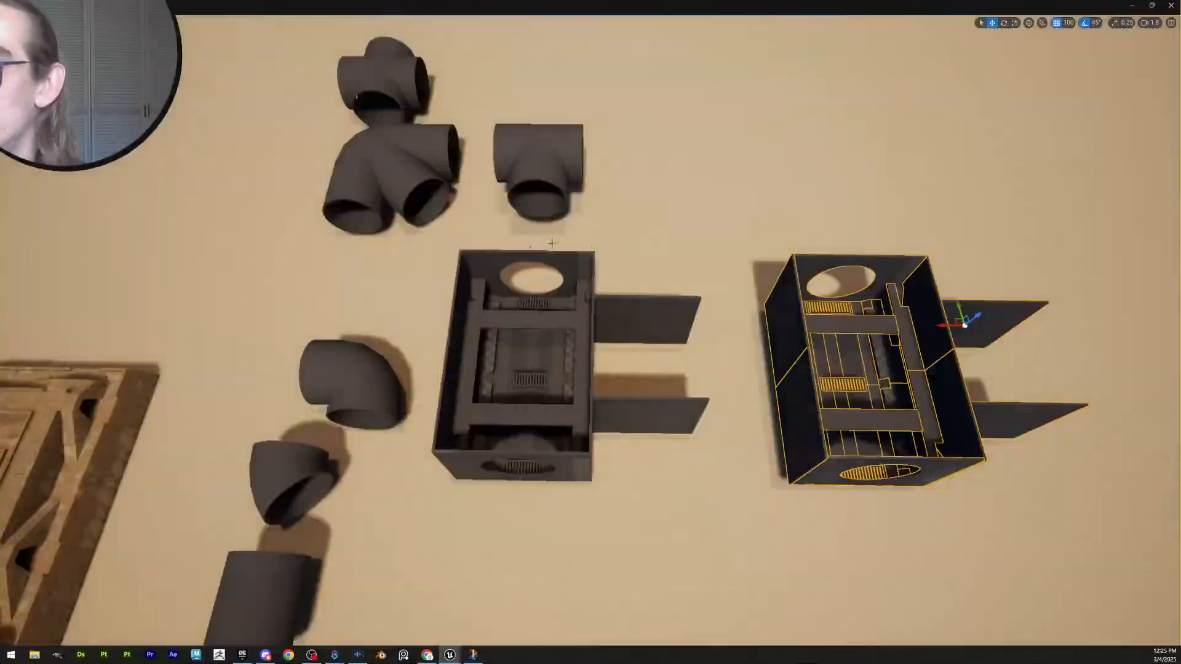
Delete the two outward side panels from the original chamber
{"action": "right_click_drag", "start_coordinate": [675, 235], "coordinate": [654, 229]}
{"action": "left_click", "coordinate": [654, 230]}
{"action": "key", "text": "d"}
{"action": "scroll", "coordinate": [654, 229], "scroll_direction": "down", "scroll_amount": 1}
{"action": "right_click_drag", "start_coordinate": [483, 330], "coordinate": [482, 330]}
{"action": "key", "text": "a"}
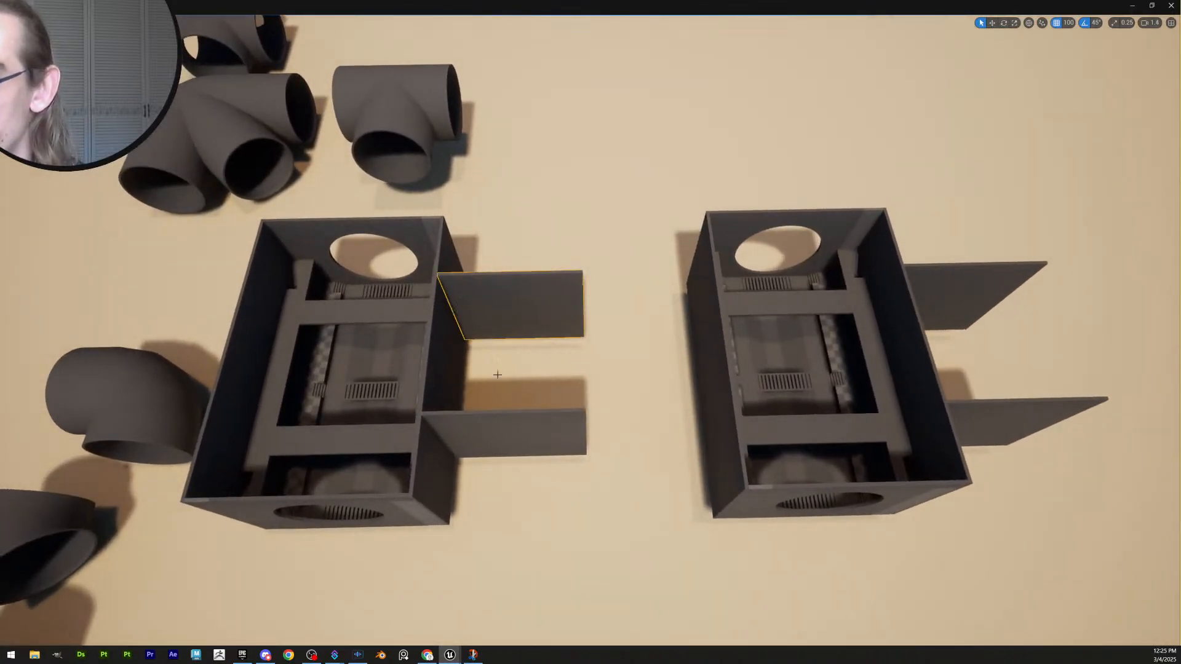
{"action": "left_click", "coordinate": [516, 440], "text": "ctrl"}
{"action": "key", "text": "Delete"}
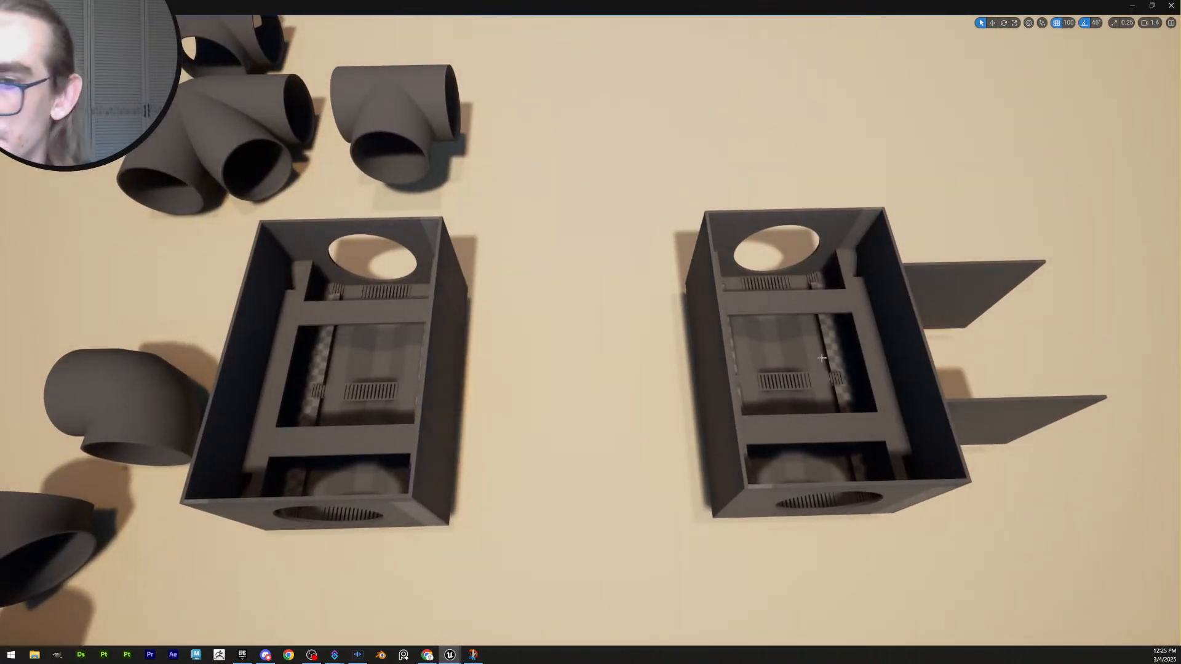
Make a rotated copy of one side panel on the duplicated chamber so that it lies flat as a floor slab
{"action": "key", "text": "d"}
{"action": "scroll", "coordinate": [543, 437], "scroll_direction": "up", "scroll_amount": 1}
{"action": "right_click_drag", "start_coordinate": [544, 438], "coordinate": [544, 438]}
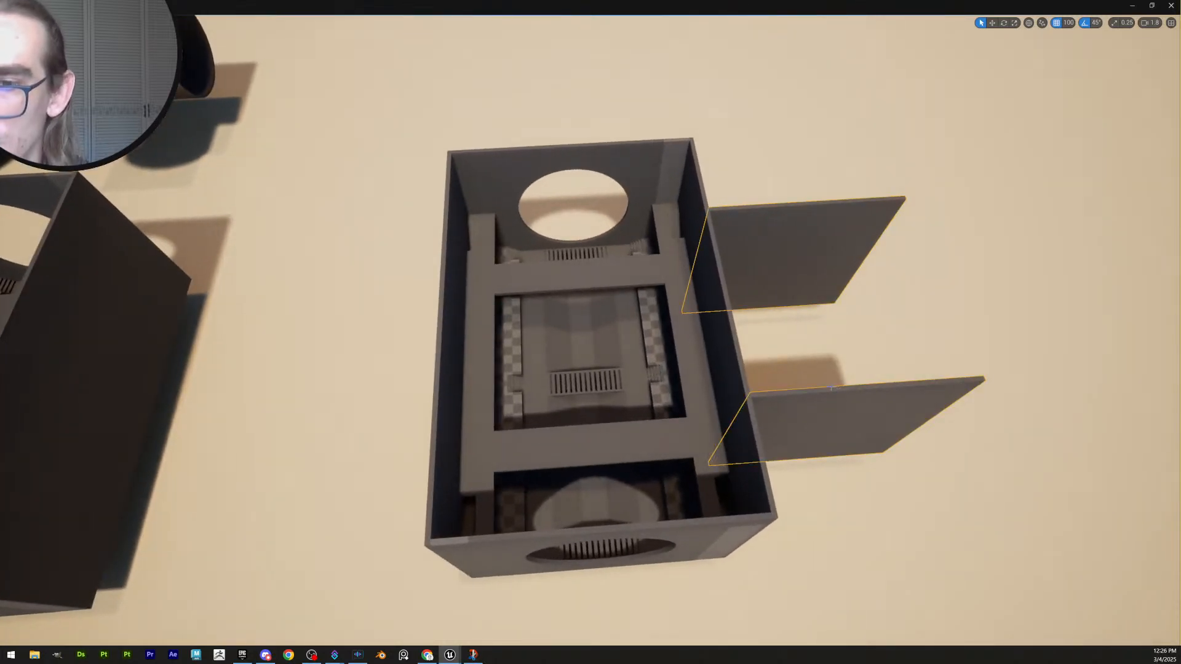
{"action": "key", "text": "w"}
{"action": "right_click_drag", "start_coordinate": [732, 387], "coordinate": [732, 387]}
{"action": "key", "text": "s"}
{"action": "key", "text": "d"}
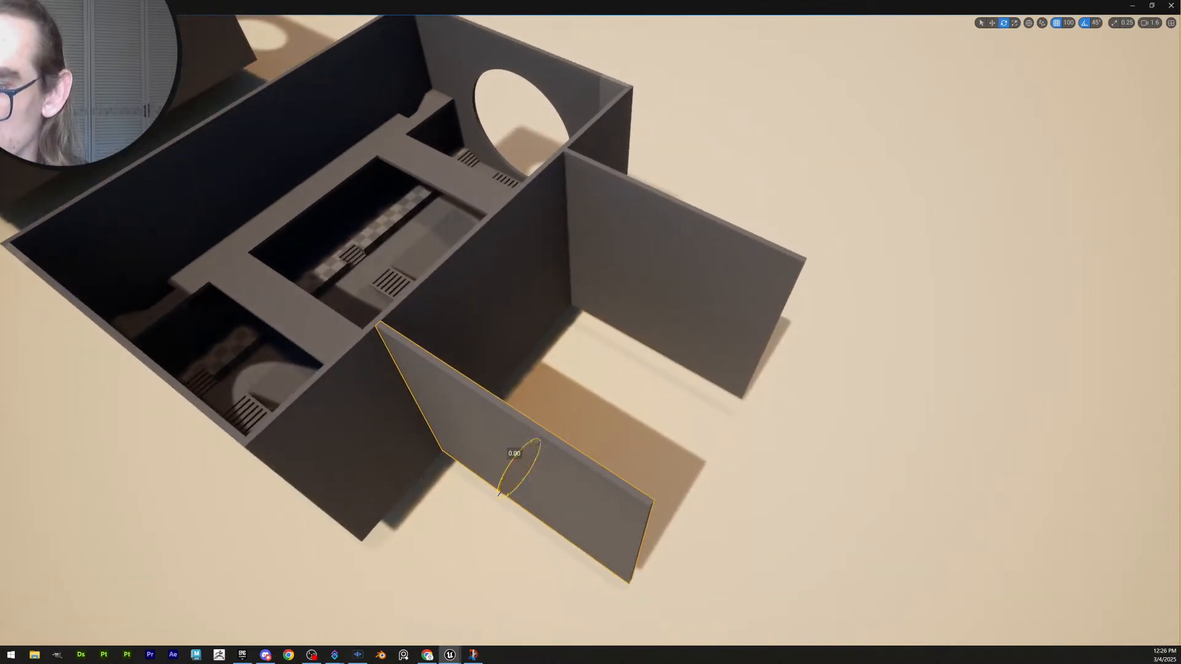
{"action": "left_click_drag", "start_coordinate": [543, 442], "coordinate": [497, 441], "text": "alt"}
{"action": "key", "text": "d"}
{"action": "right_click_drag", "start_coordinate": [497, 441], "coordinate": [497, 441]}
Move the flat floor slab sideways so that it spans the gap between the two outward panels
{"action": "key", "text": "w"}
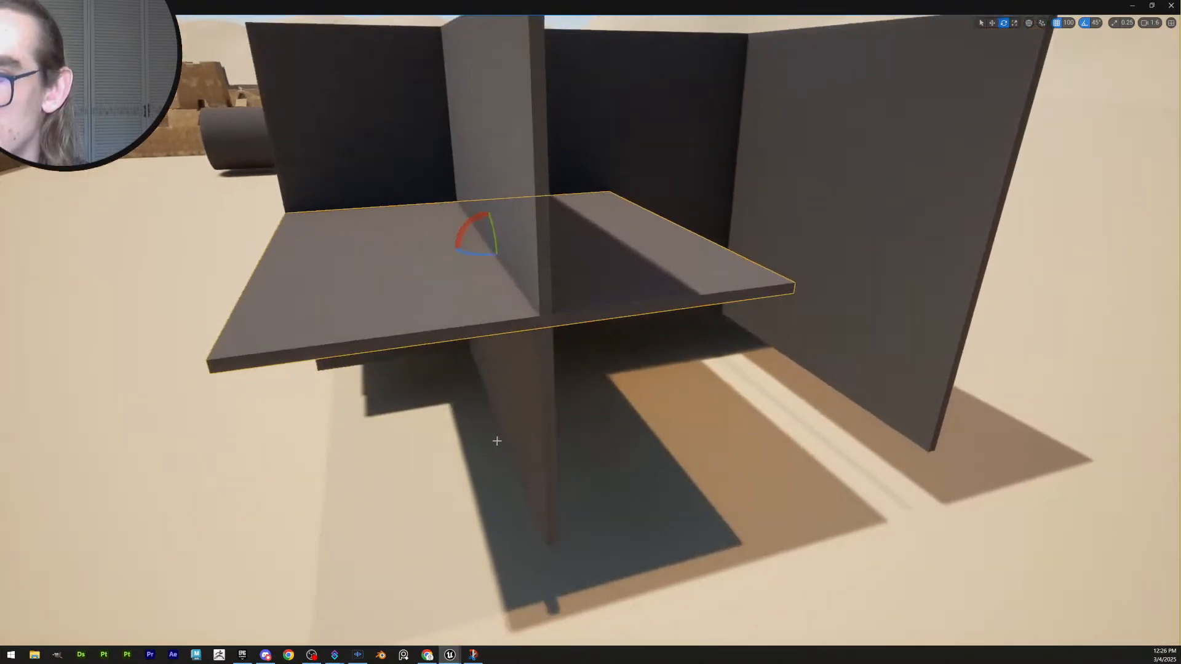
{"action": "key", "text": "w"}
{"action": "right_click_drag", "start_coordinate": [449, 306], "coordinate": [449, 306]}
{"action": "left_click_drag", "start_coordinate": [431, 266], "coordinate": [608, 273]}
{"action": "right_click_drag", "start_coordinate": [608, 272], "coordinate": [608, 272]}
{"action": "scroll", "coordinate": [608, 273], "scroll_direction": "down", "scroll_amount": 3}
{"action": "right_click_drag", "start_coordinate": [940, 43], "coordinate": [940, 43]}
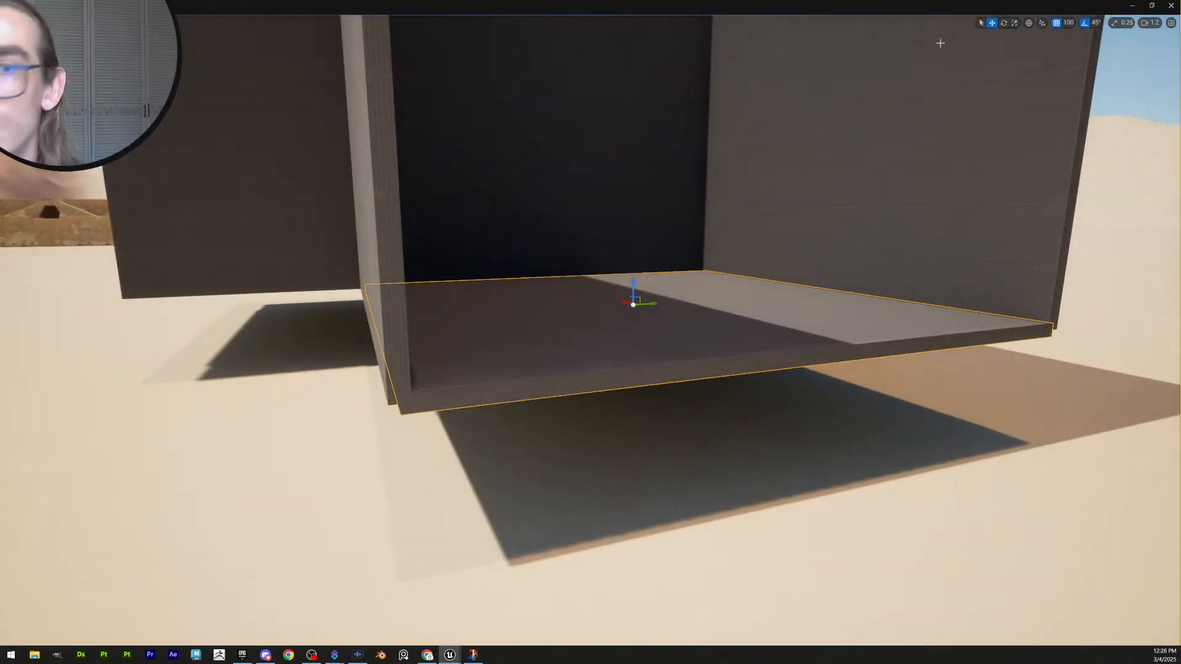
Set the grid snap to 10 and lower the extension's floor slab slightly, checking its alignment from underneath
{"action": "left_click", "coordinate": [1068, 23]}
{"action": "left_click", "coordinate": [1089, 68]}
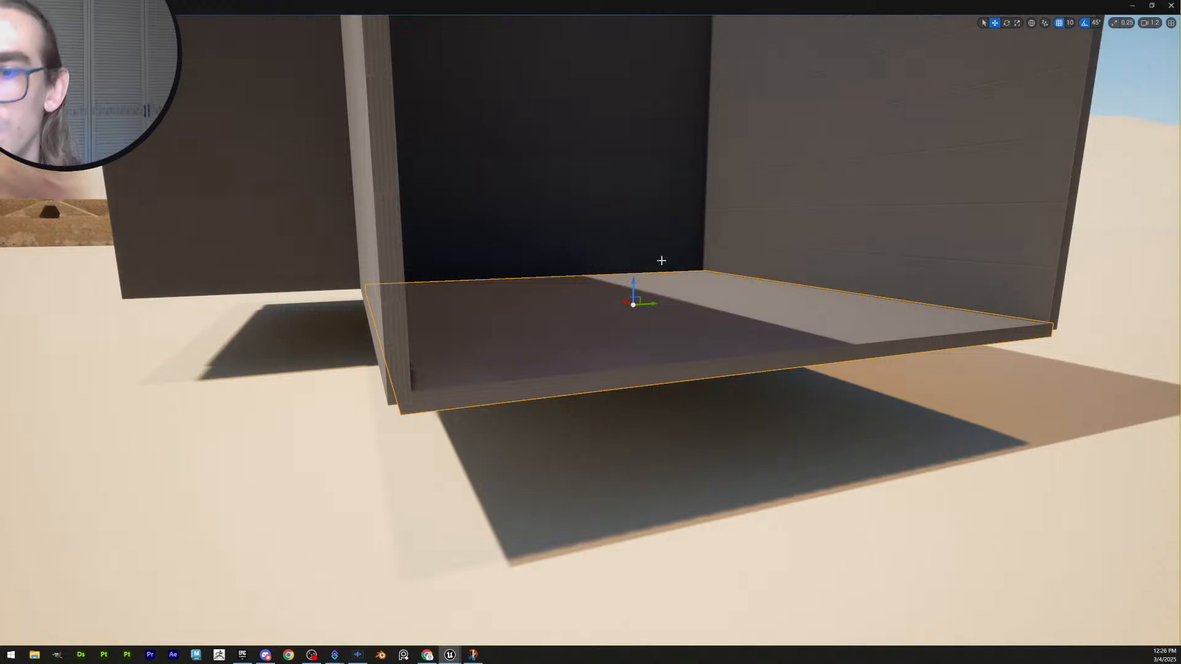
{"action": "left_click_drag", "start_coordinate": [632, 279], "coordinate": [633, 285]}
{"action": "key", "text": "w"}
{"action": "right_click_drag", "start_coordinate": [633, 284], "coordinate": [738, 256]}
{"action": "scroll", "coordinate": [633, 284], "scroll_direction": "up", "scroll_amount": 1}
{"action": "key", "text": "q"}
{"action": "scroll", "coordinate": [633, 284], "scroll_direction": "down", "scroll_amount": 4}
{"action": "key", "text": "d"}
{"action": "key", "text": "a"}
{"action": "key", "text": "s"}
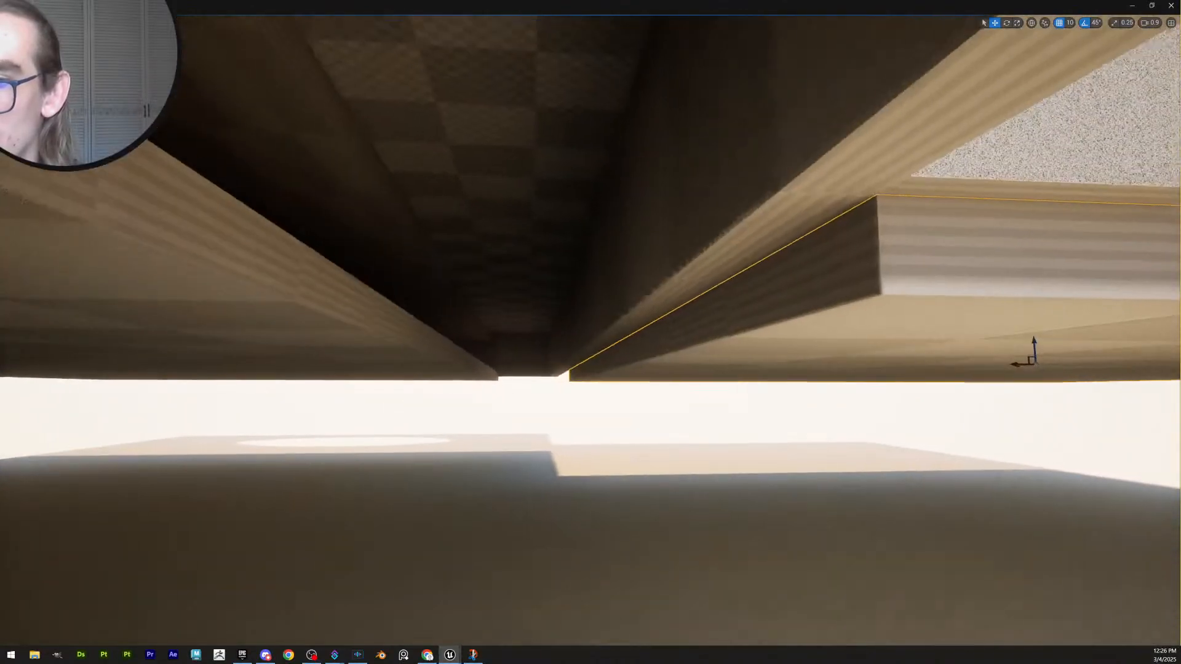
Try shifting the floor slab sideways, undo that shift and raise the slab slightly instead
{"action": "left_click_drag", "start_coordinate": [1020, 362], "coordinate": [865, 361]}
{"action": "key", "text": "ctrl+z"}
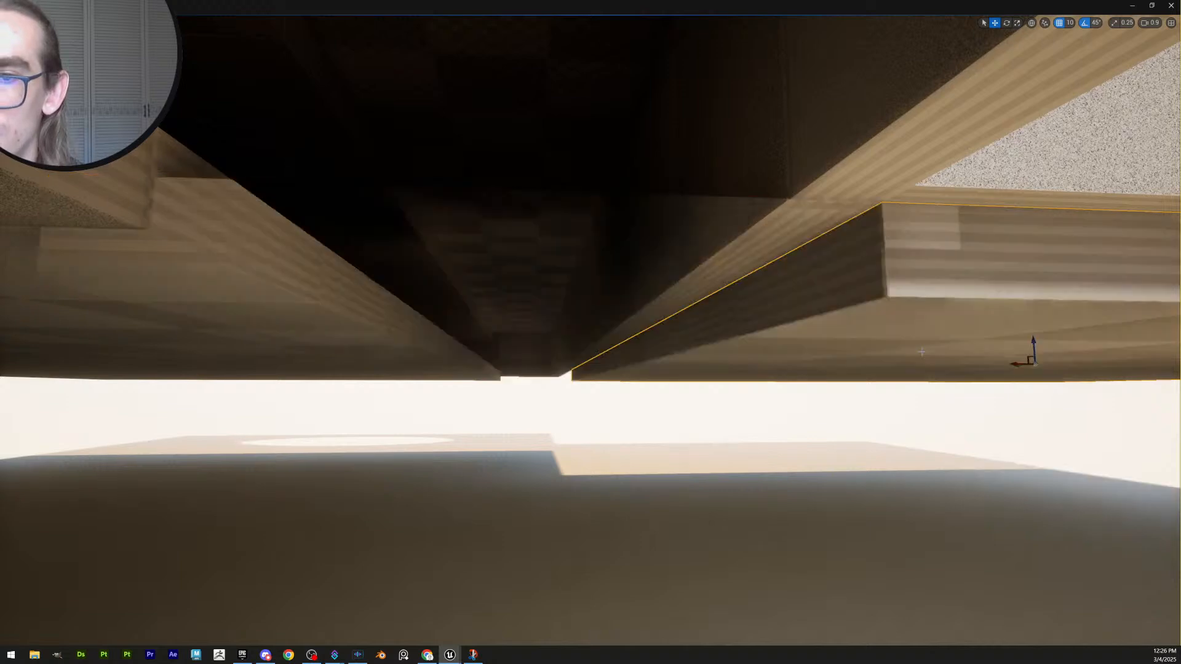
{"action": "left_click_drag", "start_coordinate": [1033, 342], "coordinate": [1013, 370]}
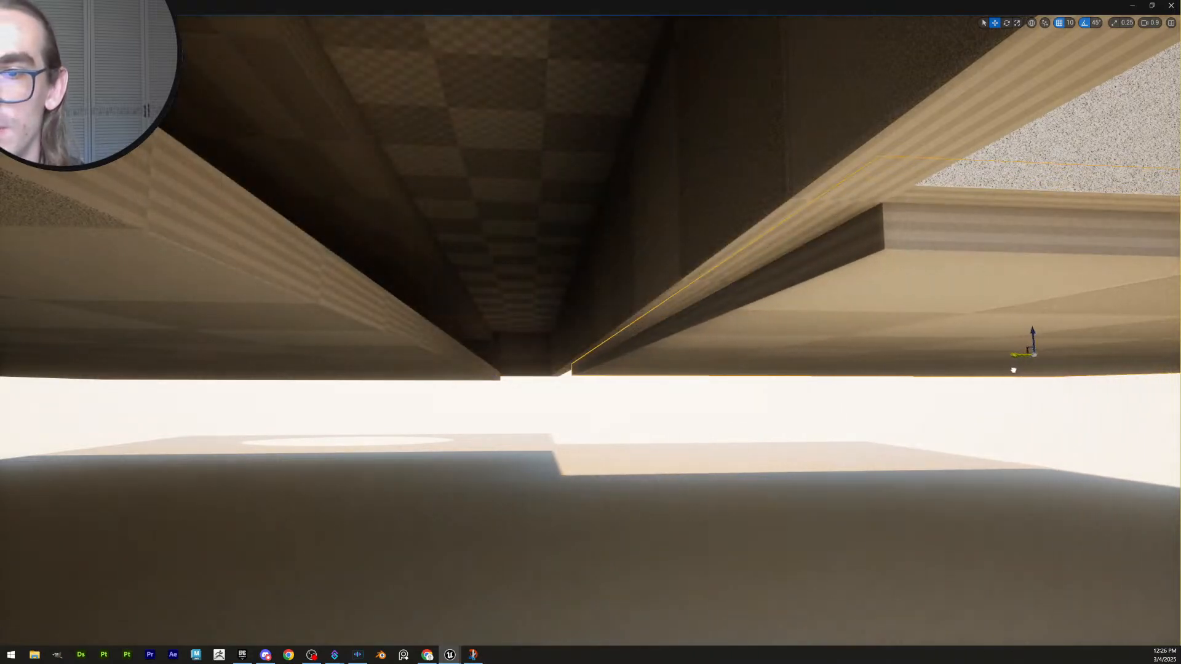
{"action": "key", "text": "d"}
{"action": "right_click_drag", "start_coordinate": [1013, 370], "coordinate": [924, 334]}
{"action": "scroll", "coordinate": [1013, 369], "scroll_direction": "up", "scroll_amount": 1}
{"action": "key", "text": "e"}
{"action": "scroll", "coordinate": [910, 353], "scroll_direction": "up", "scroll_amount": 4}
{"action": "key", "text": "s"}
{"action": "scroll", "coordinate": [1038, 522], "scroll_direction": "down", "scroll_amount": 2}
{"action": "key", "text": "q"}
{"action": "scroll", "coordinate": [1027, 424], "scroll_direction": "up", "scroll_amount": 2}
{"action": "scroll", "coordinate": [972, 356], "scroll_direction": "down", "scroll_amount": 2}
{"action": "key", "text": "w"}
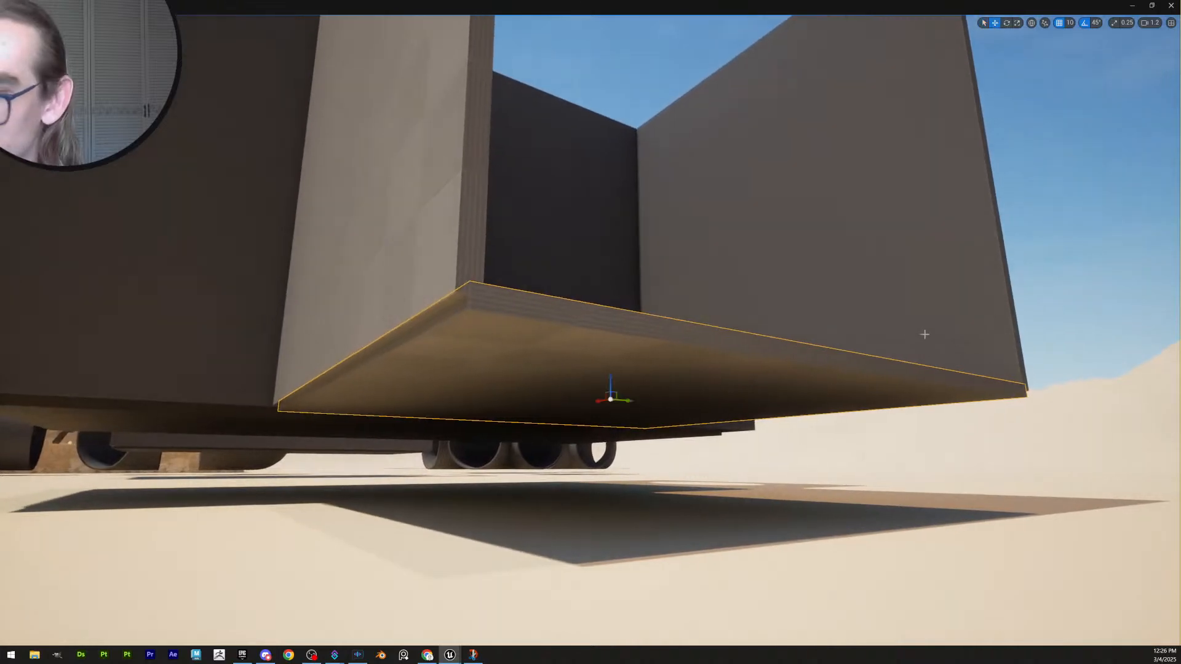
Fine-tune the floor slab's height until it sits flush with the undersides of the extension's side walls
{"action": "left_click_drag", "start_coordinate": [609, 377], "coordinate": [608, 386]}
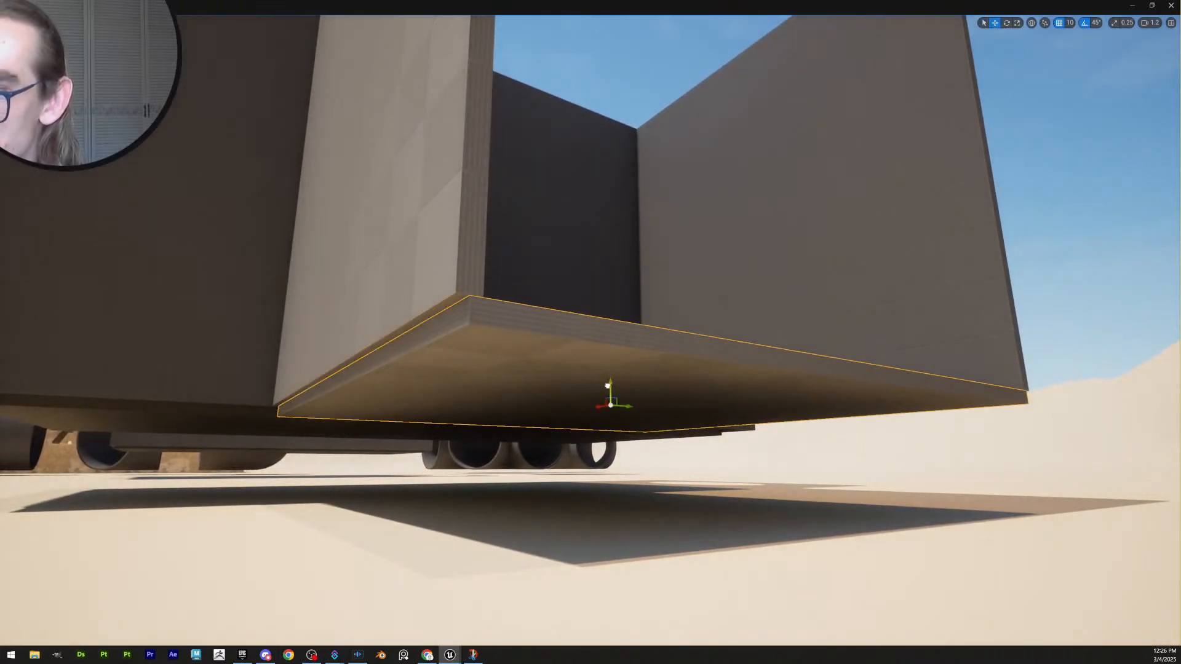
{"action": "key", "text": "e"}
{"action": "right_click_drag", "start_coordinate": [608, 386], "coordinate": [560, 401]}
{"action": "key", "text": "d"}
{"action": "key", "text": "s"}
{"action": "key", "text": "q"}
{"action": "key", "text": "e"}
{"action": "key", "text": "a"}
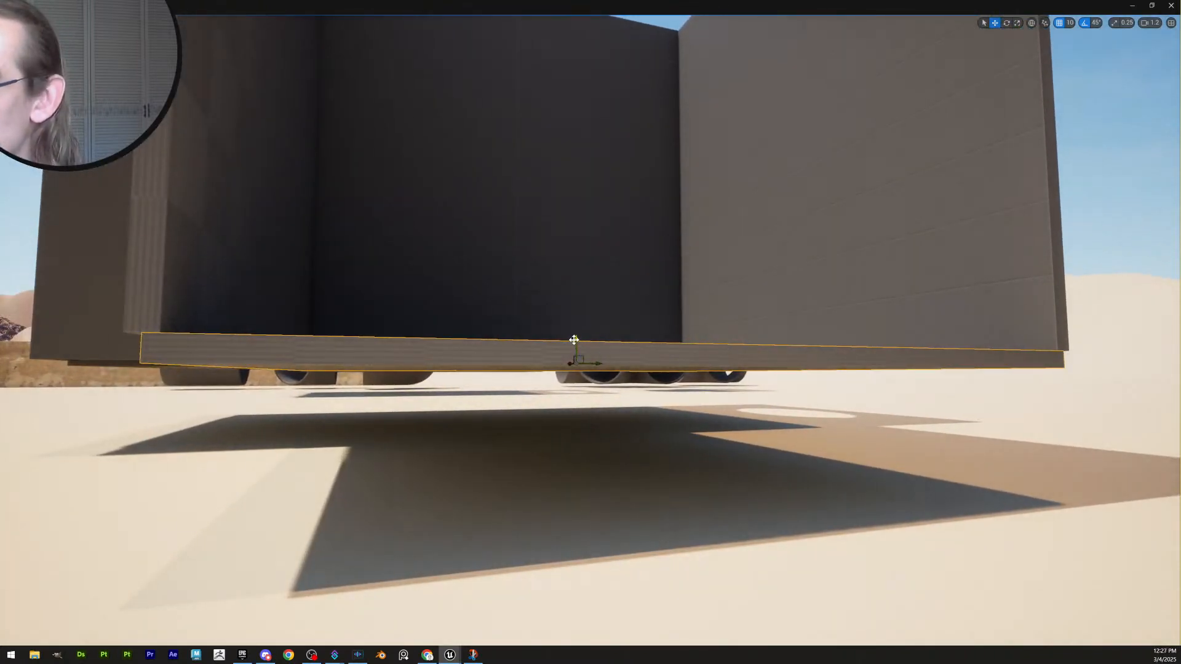
{"action": "left_click_drag", "start_coordinate": [574, 340], "coordinate": [569, 327]}
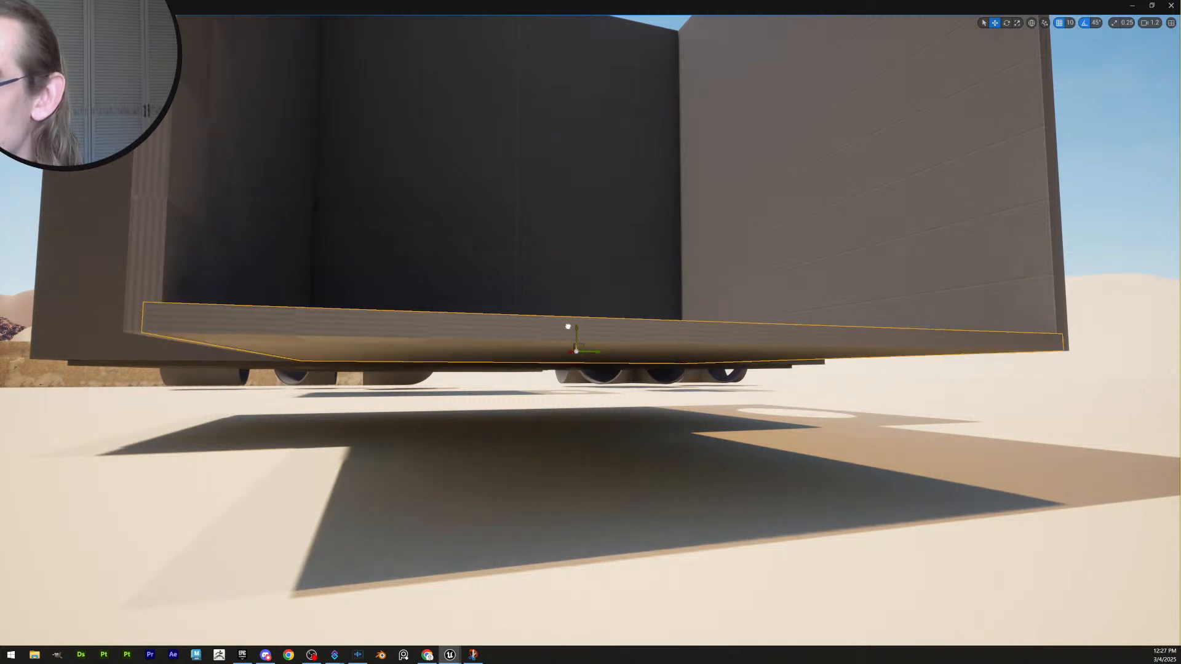
{"action": "mouse_move", "coordinate": [570, 327]}
{"action": "right_mouse_down"}
{"action": "mouse_move", "coordinate": [569, 369]}
{"action": "mouse_move", "coordinate": [568, 317]}
{"action": "right_mouse_up"}
{"action": "key", "text": "e"}
{"action": "key", "text": "a"}
{"action": "scroll", "coordinate": [569, 326], "scroll_direction": "down", "scroll_amount": 3}
Nudge both side walls of the extension inward to line up with the floor slab's edges
{"action": "left_click", "coordinate": [569, 341]}
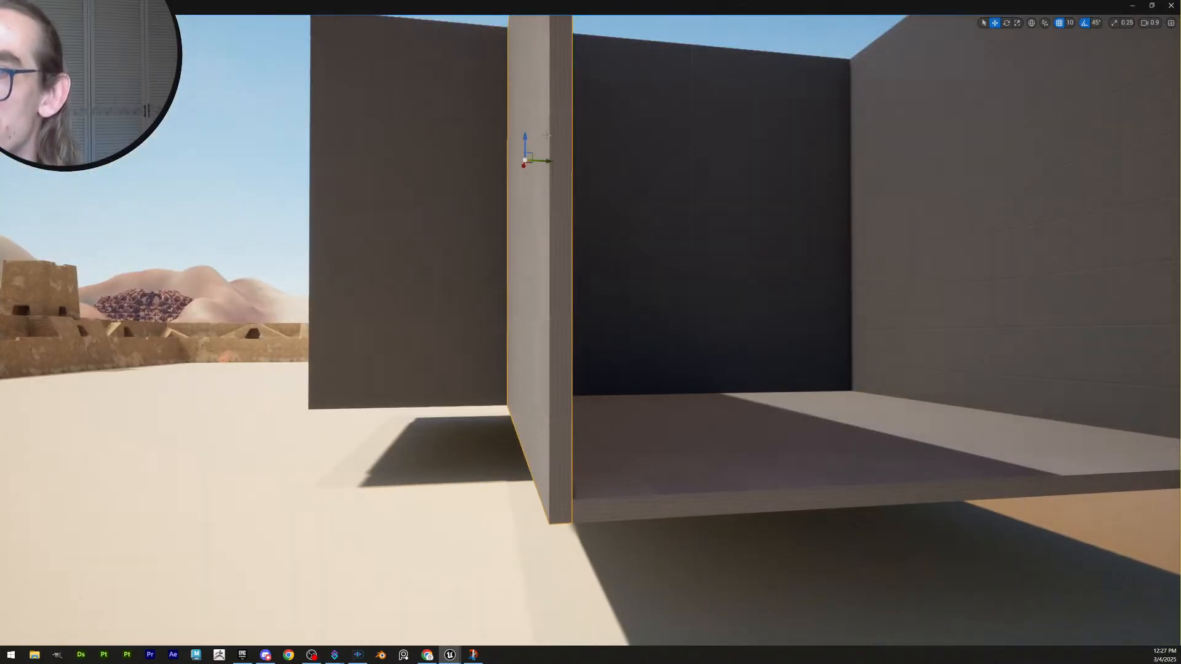
{"action": "left_click_drag", "start_coordinate": [547, 162], "coordinate": [551, 165]}
{"action": "key", "text": "d"}
{"action": "scroll", "coordinate": [594, 262], "scroll_direction": "up", "scroll_amount": 1}
{"action": "mouse_move", "coordinate": [594, 262]}
{"action": "right_mouse_down"}
{"action": "mouse_move", "coordinate": [646, 262]}
{"action": "mouse_move", "coordinate": [594, 262]}
{"action": "right_mouse_up"}
{"action": "key", "text": "d"}
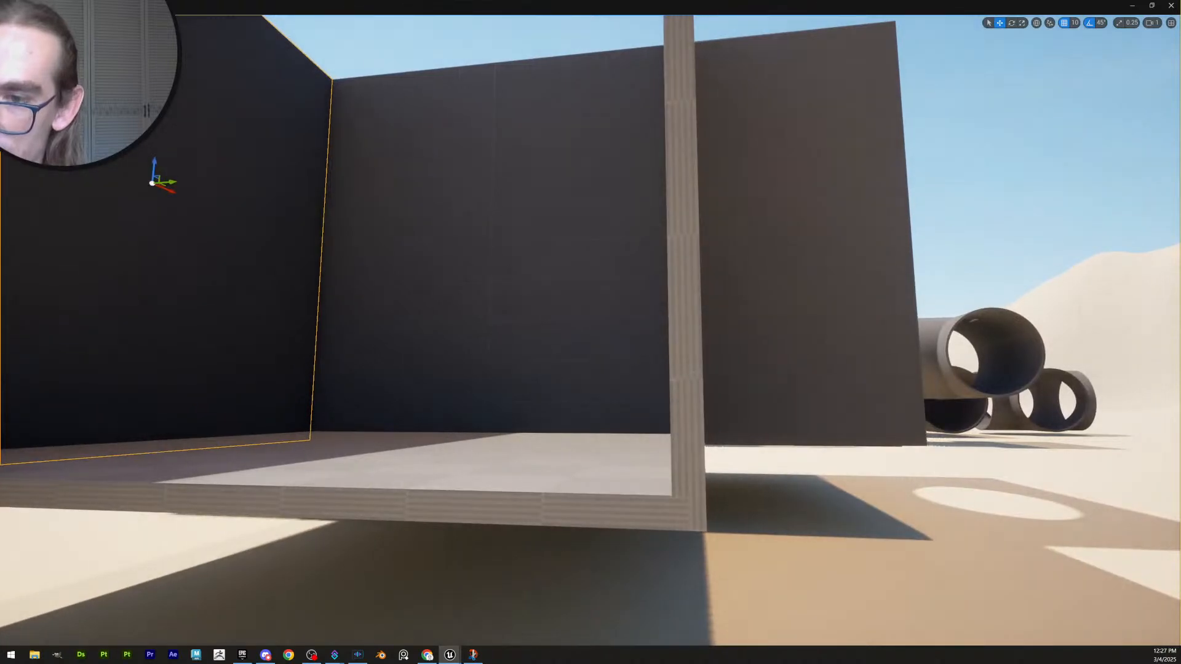
{"action": "mouse_move", "coordinate": [710, 145]}
{"action": "left_mouse_down"}
{"action": "mouse_move", "coordinate": [684, 139]}
{"action": "mouse_move", "coordinate": [700, 142]}
{"action": "left_mouse_up"}
Examine from above how the floored side extension sits against the duplicated chamber
{"action": "key", "text": "w"}
{"action": "right_click_drag", "start_coordinate": [700, 142], "coordinate": [760, 222]}
{"action": "scroll", "coordinate": [692, 156], "scroll_direction": "up", "scroll_amount": 5}
{"action": "key", "text": "s"}
{"action": "scroll", "coordinate": [693, 156], "scroll_direction": "up", "scroll_amount": 2}
{"action": "key", "text": "q"}
{"action": "key", "text": "a"}
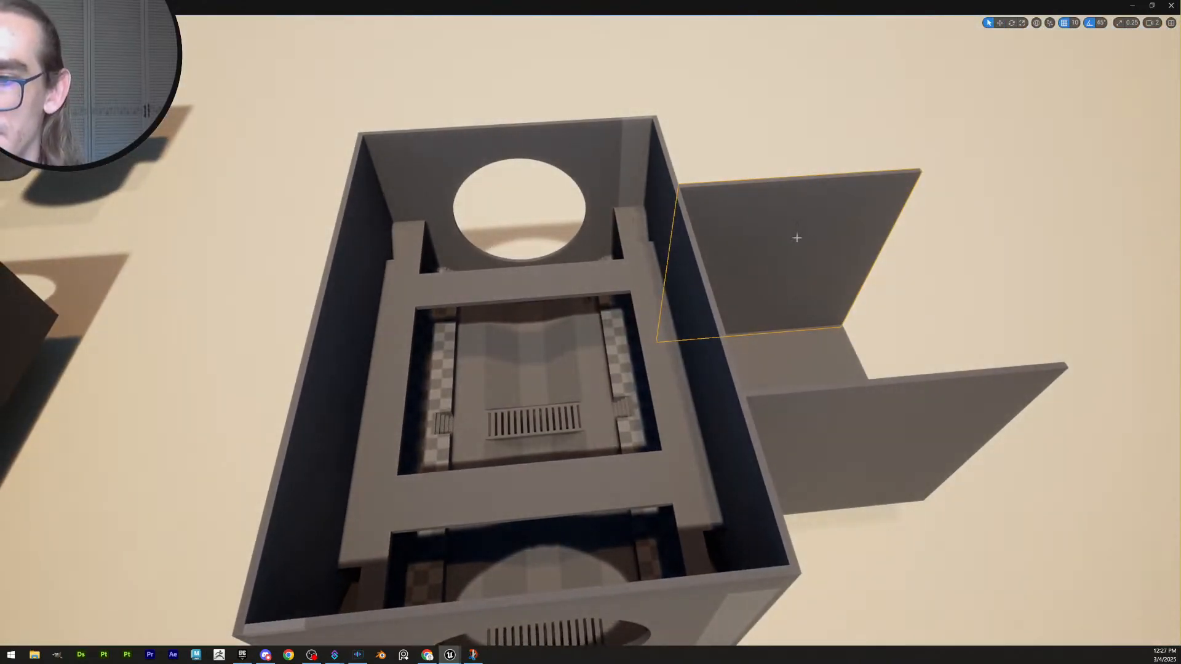
{"action": "mouse_move", "coordinate": [726, 284]}
{"action": "right_mouse_down"}
{"action": "mouse_move", "coordinate": [832, 269]}
{"action": "mouse_move", "coordinate": [689, 288]}
{"action": "mouse_move", "coordinate": [783, 297]}
{"action": "mouse_move", "coordinate": [735, 293]}
{"action": "right_mouse_up"}
{"action": "key", "text": "w"}
{"action": "scroll", "coordinate": [726, 284], "scroll_direction": "down", "scroll_amount": 3}
{"action": "key", "text": "d"}
{"action": "key", "text": "a"}
{"action": "key", "text": "s"}
{"action": "key", "text": "w"}
{"action": "key", "text": "d"}
{"action": "key", "text": "s"}
Duplicate the chamber's end wall with the circular opening and turn the copy parallel to the long side wall
{"action": "right_click_drag", "start_coordinate": [636, 485], "coordinate": [605, 485]}
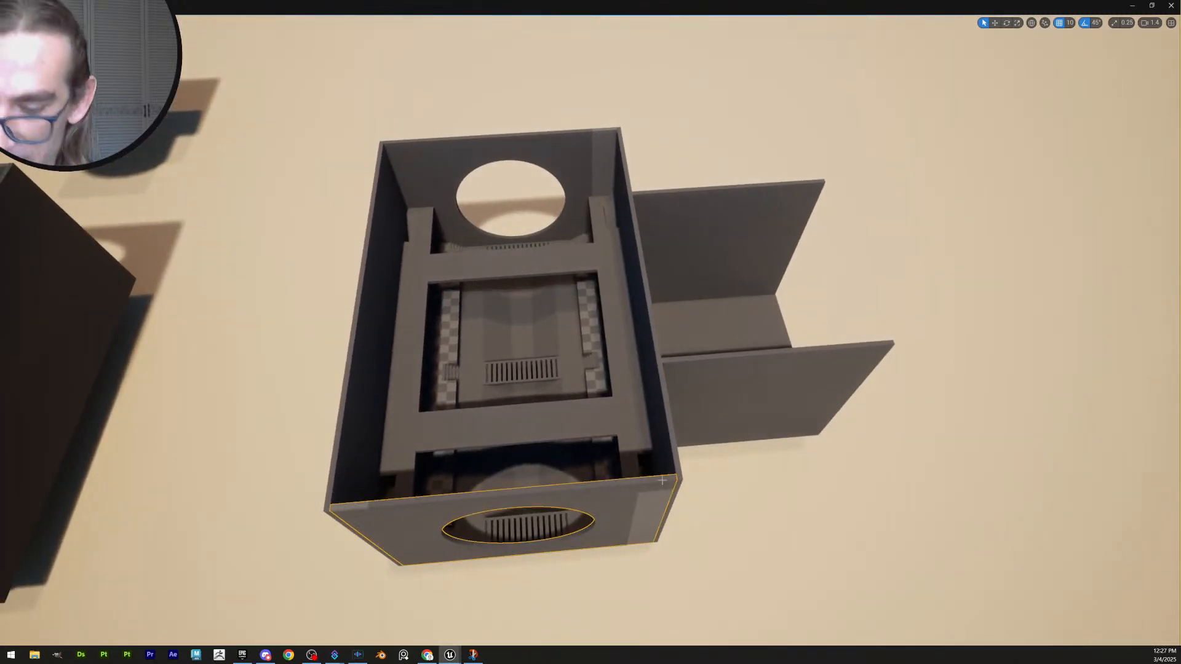
{"action": "left_click_drag", "start_coordinate": [529, 552], "coordinate": [853, 461]}
{"action": "key", "text": "d"}
{"action": "right_click_drag", "start_coordinate": [763, 406], "coordinate": [486, 400]}
{"action": "scroll", "coordinate": [762, 406], "scroll_direction": "up", "scroll_amount": 1}
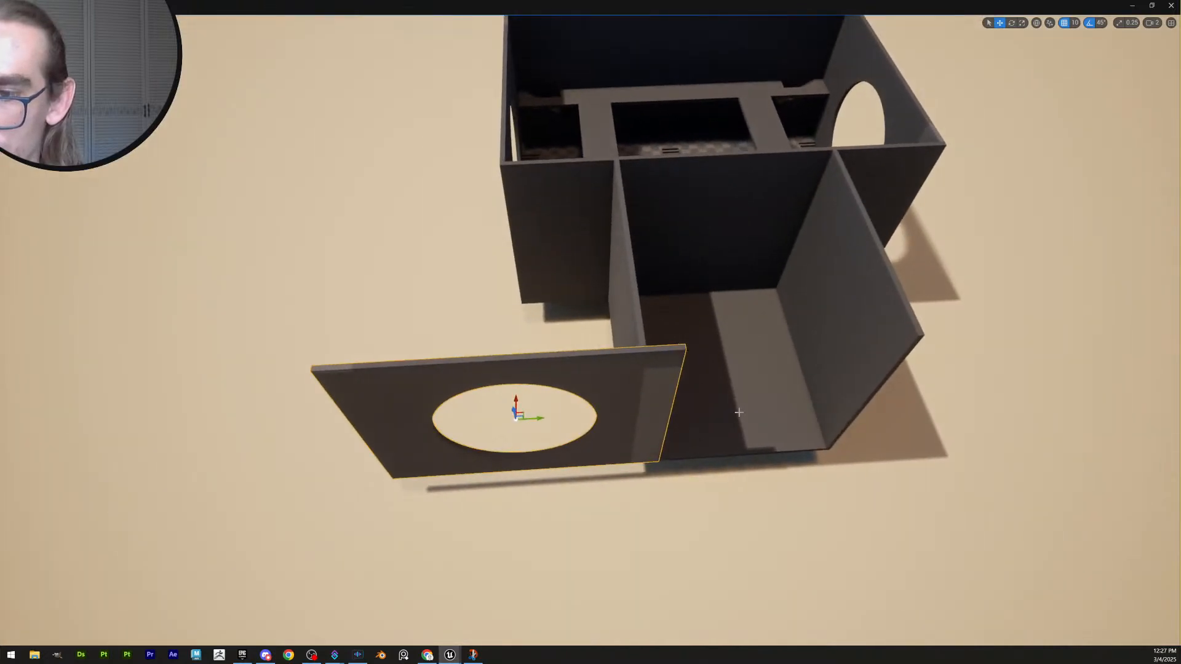
Move the copied wall with the circular opening across the open end of the side extension
{"action": "left_click", "coordinate": [739, 412]}
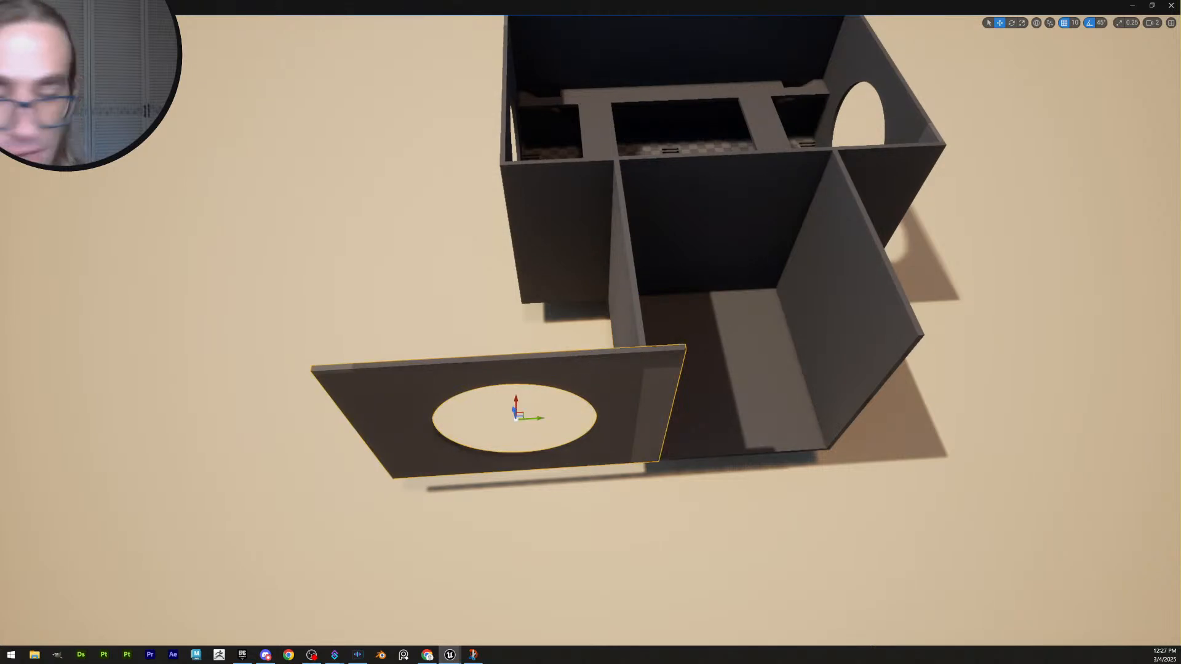
{"action": "left_click_drag", "start_coordinate": [515, 418], "coordinate": [750, 405]}
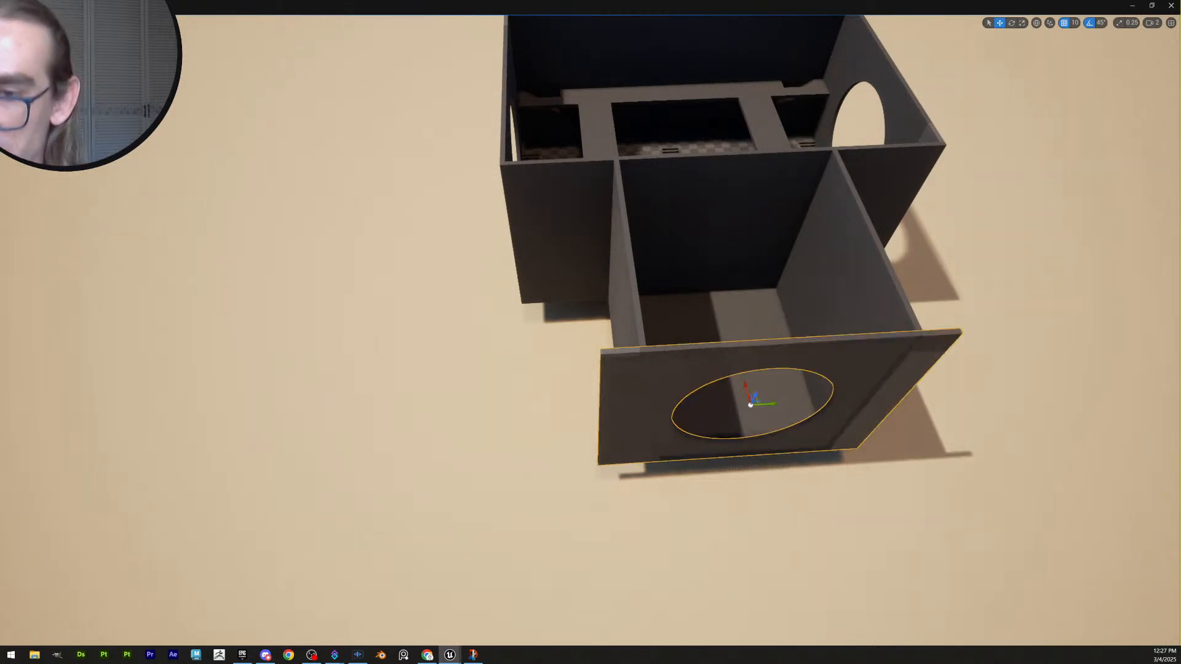
{"action": "right_click_drag", "start_coordinate": [637, 314], "coordinate": [658, 218]}
{"action": "key", "text": "q"}
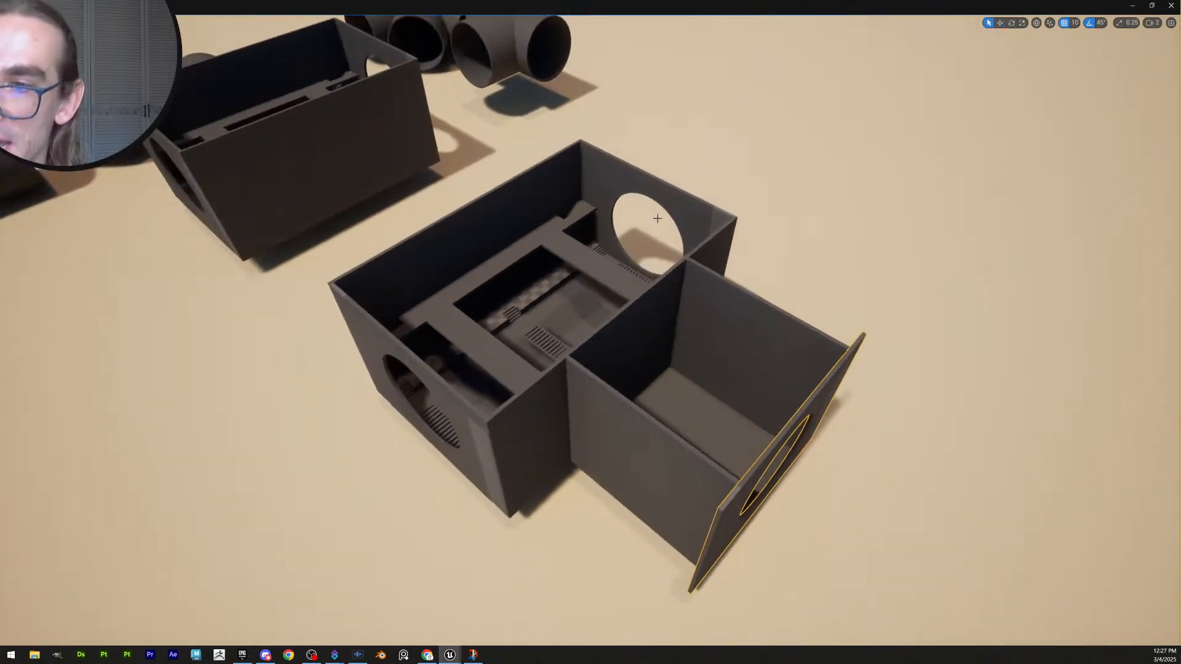
Inspect the closed side extension and its circular opening in relation to the chamber's bridges and ledges
{"action": "key", "text": "d"}
{"action": "right_click_drag", "start_coordinate": [816, 410], "coordinate": [941, 394]}
{"action": "scroll", "coordinate": [816, 410], "scroll_direction": "down", "scroll_amount": 1}
{"action": "key", "text": "q"}
{"action": "key", "text": "w"}
{"action": "key", "text": "q"}
{"action": "key", "text": "e"}
{"action": "scroll", "coordinate": [816, 410], "scroll_direction": "down", "scroll_amount": 1}
{"action": "key", "text": "s"}
{"action": "scroll", "coordinate": [816, 410], "scroll_direction": "up", "scroll_amount": 2}
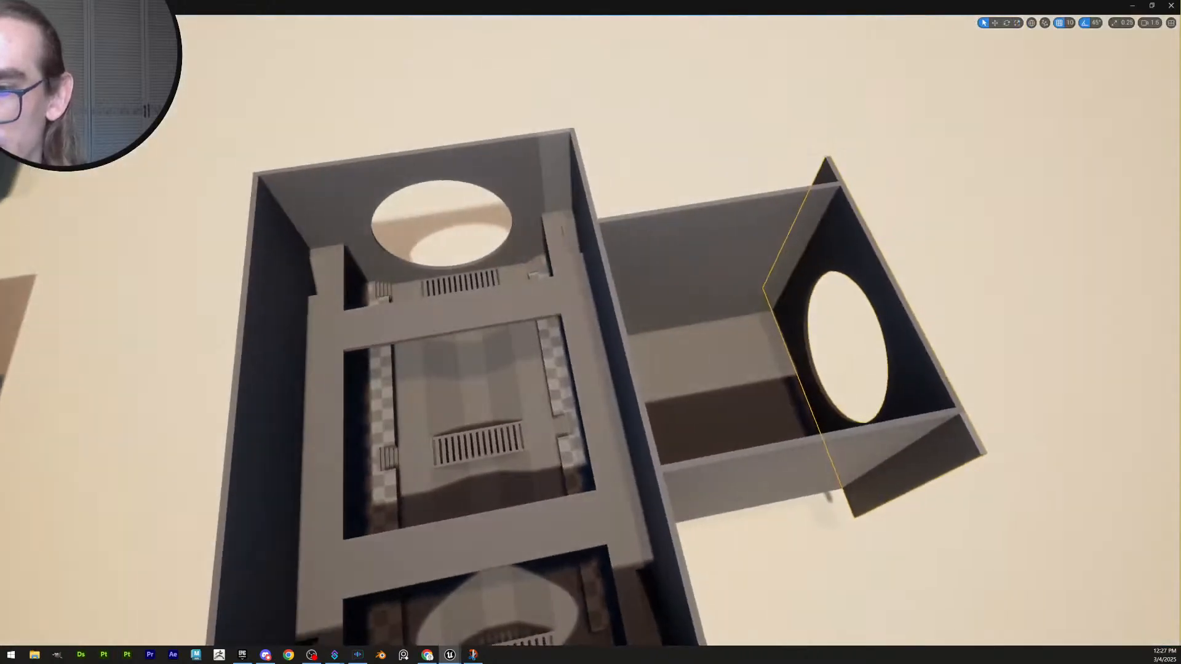
{"action": "key", "text": "Escape"}
{"action": "key", "text": "s"}
{"action": "right_click_drag", "start_coordinate": [847, 440], "coordinate": [803, 397]}
{"action": "key", "text": "d"}
{"action": "key", "text": "a"}
{"action": "key", "text": "d"}
{"action": "scroll", "coordinate": [824, 429], "scroll_direction": "down", "scroll_amount": 6}
{"action": "key", "text": "w"}
Examine the two halves of the long wall that separate the chamber interior from the side extension
{"action": "left_click", "coordinate": [671, 224]}
{"action": "right_click_drag", "start_coordinate": [671, 224], "coordinate": [743, 304]}
{"action": "key", "text": "s"}
{"action": "key", "text": "e"}
{"action": "key", "text": "s"}
{"action": "scroll", "coordinate": [665, 240], "scroll_direction": "up", "scroll_amount": 4}
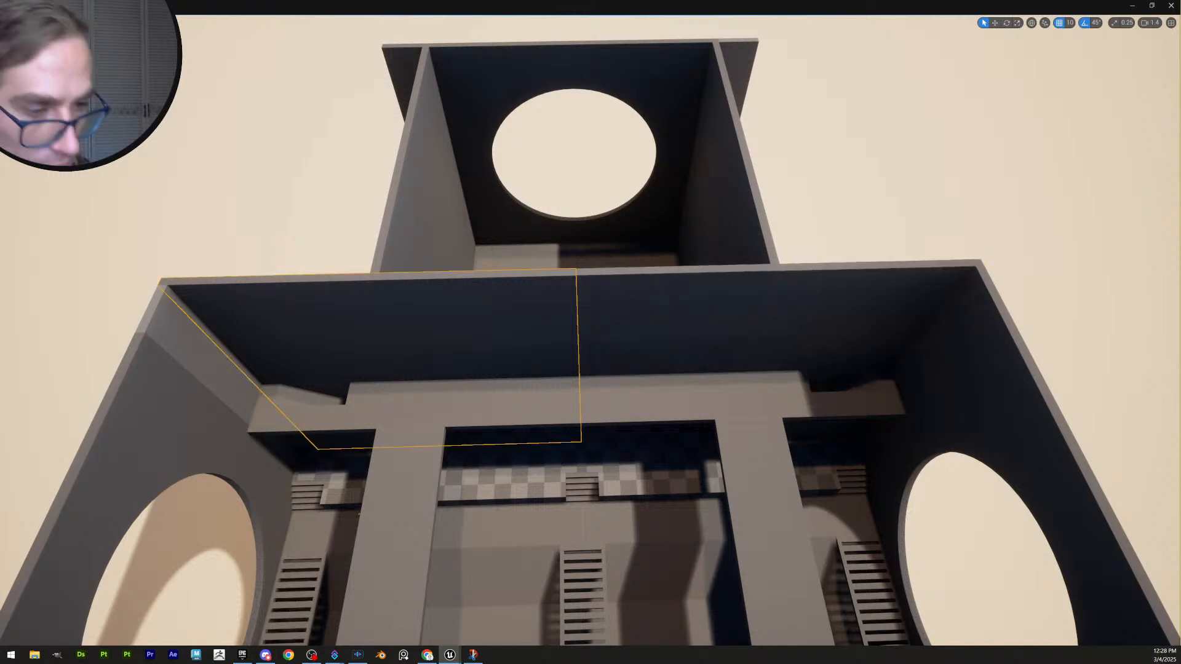
{"action": "mouse_move", "coordinate": [1056, 553]}
{"action": "right_mouse_down"}
{"action": "mouse_move", "coordinate": [1076, 553]}
{"action": "mouse_move", "coordinate": [1069, 545]}
{"action": "right_mouse_up"}
{"action": "key", "text": "w"}
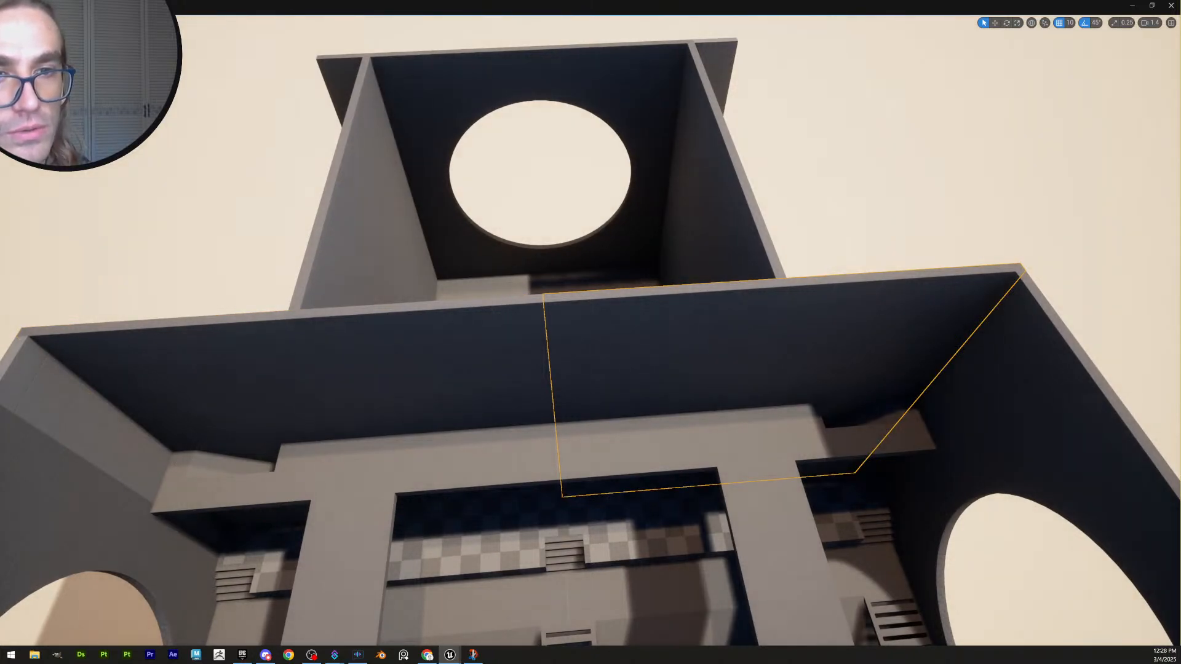
Pull the inner end of one half of the long wall back 400 units, using a grid snap of 100
{"action": "left_click_drag", "start_coordinate": [652, 588], "coordinate": [653, 588]}
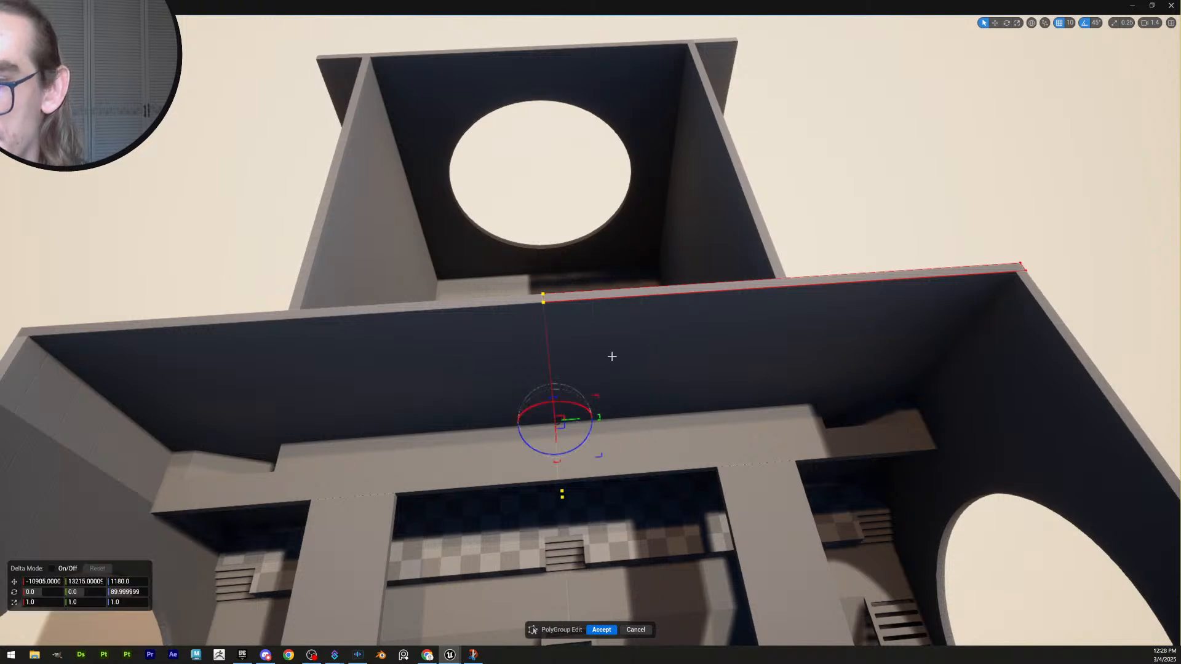
{"action": "left_click", "coordinate": [1068, 22]}
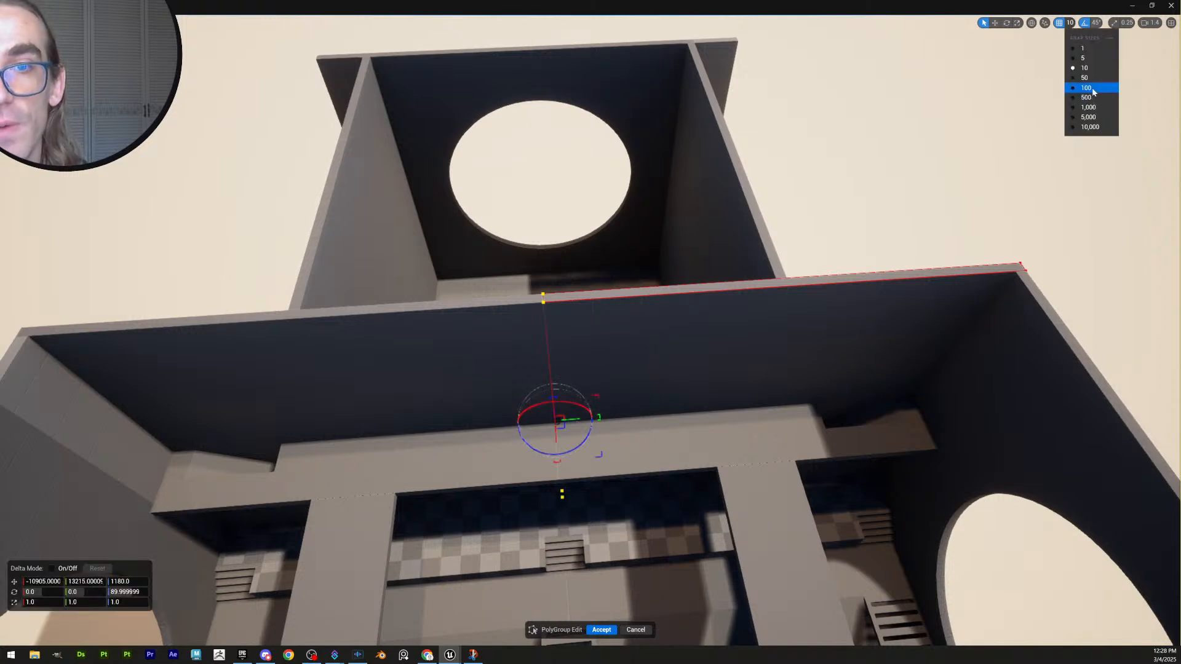
{"action": "left_click", "coordinate": [1088, 88]}
{"action": "mouse_move", "coordinate": [574, 418]}
{"action": "left_mouse_down"}
{"action": "mouse_move", "coordinate": [619, 418]}
{"action": "mouse_move", "coordinate": [578, 417]}
{"action": "left_mouse_up"}
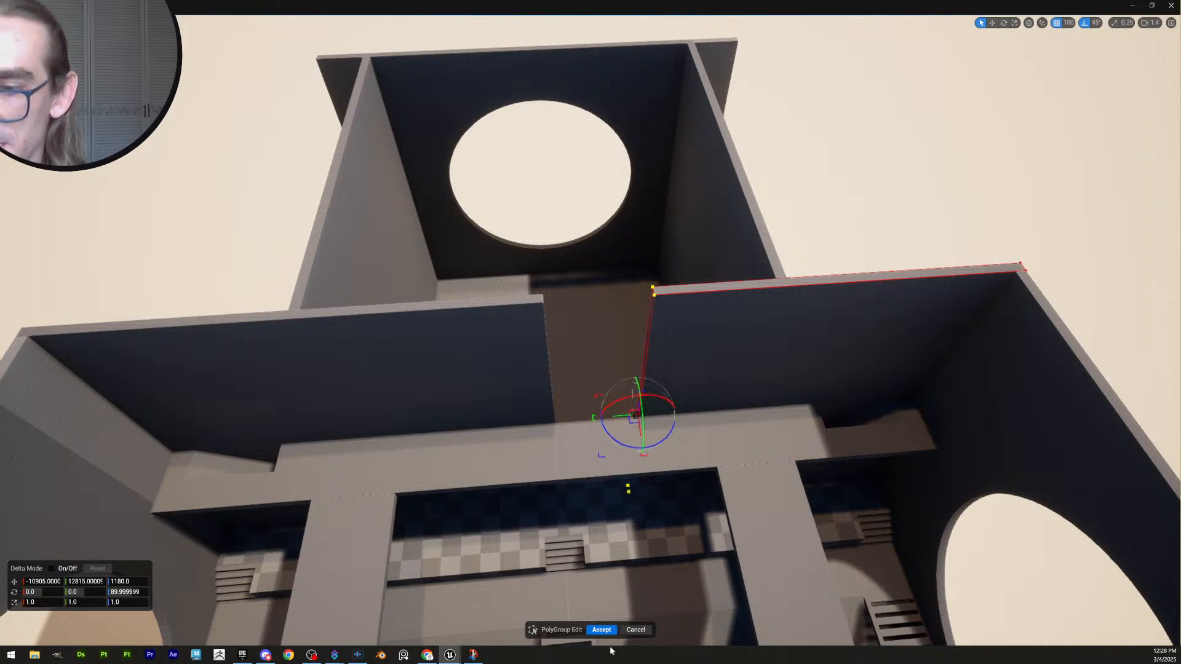
{"action": "left_click", "coordinate": [595, 628]}
Mirror the other half of the long wall lengthwise so it meets its end wall and leaves a centred opening
{"action": "key", "text": "s"}
{"action": "right_click_drag", "start_coordinate": [606, 493], "coordinate": [563, 482]}
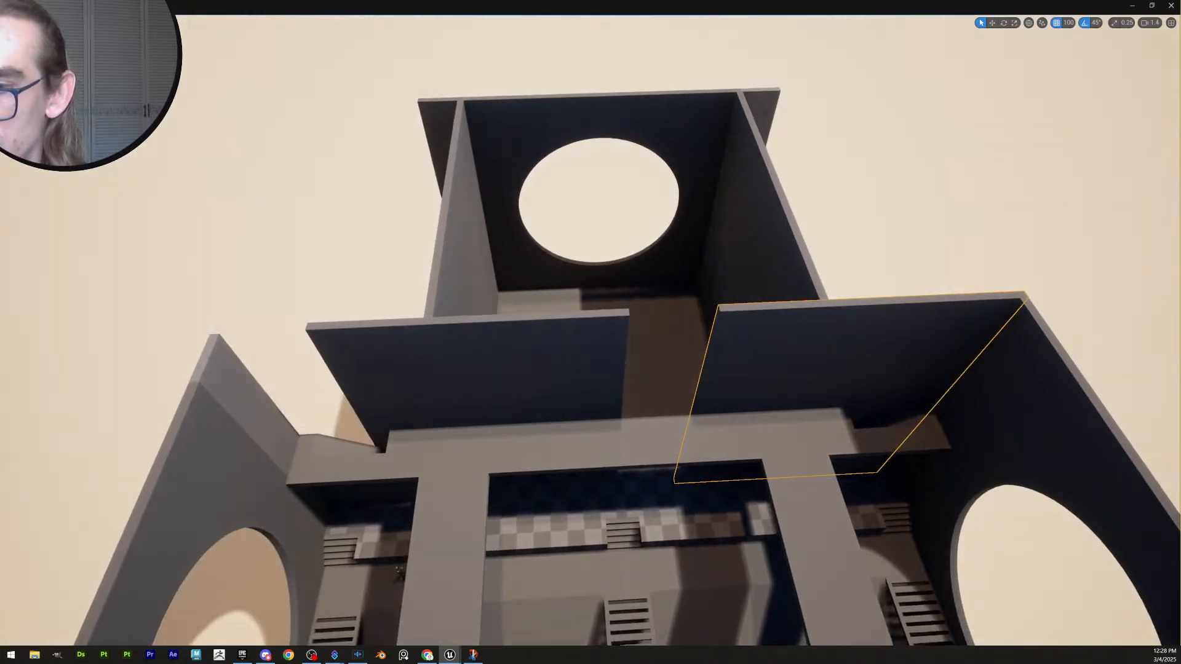
{"action": "right_click", "coordinate": [541, 372]}
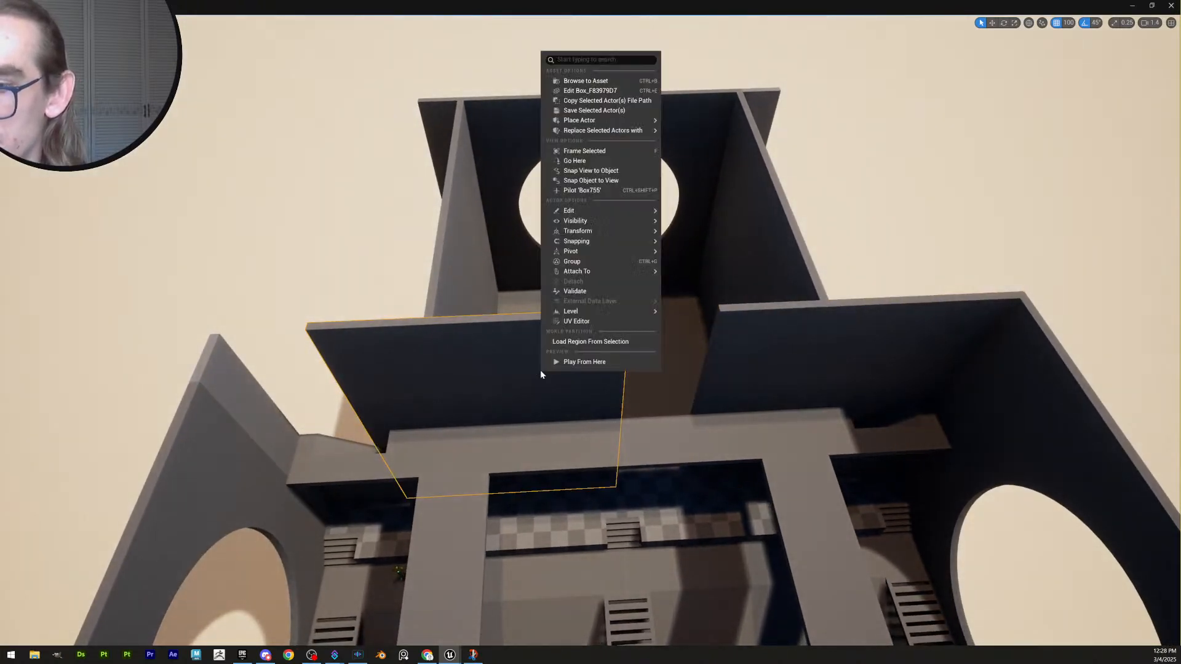
{"action": "mouse_move", "coordinate": [618, 231]}
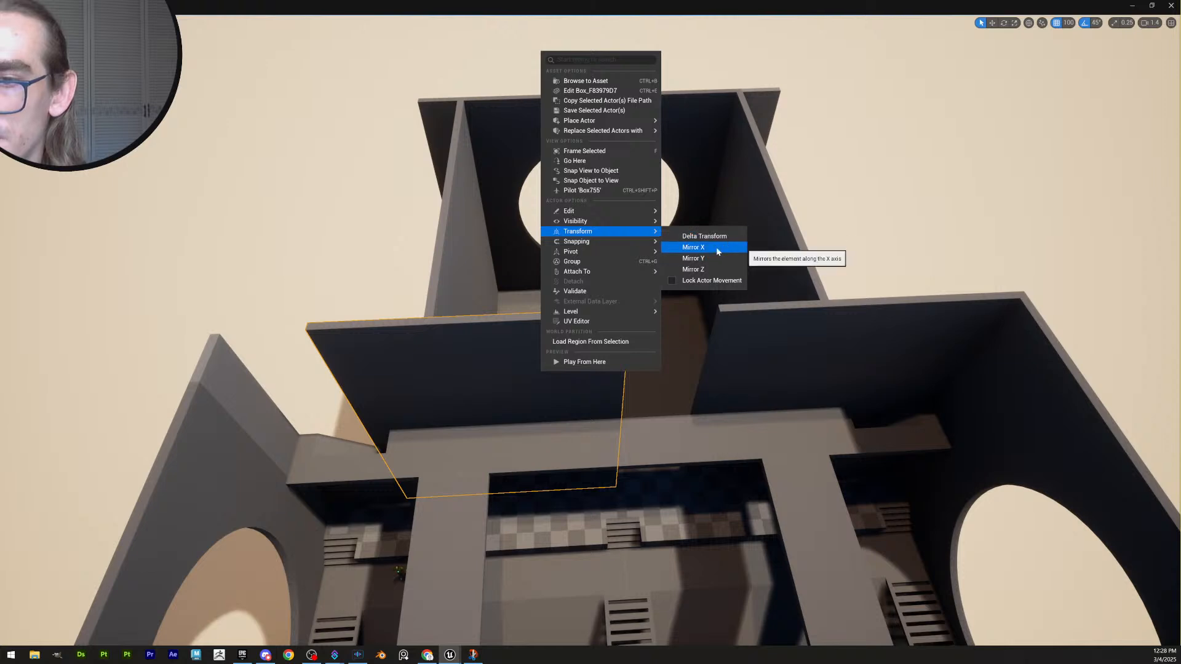
{"action": "left_click", "coordinate": [717, 251]}
{"action": "right_click", "coordinate": [536, 349]}
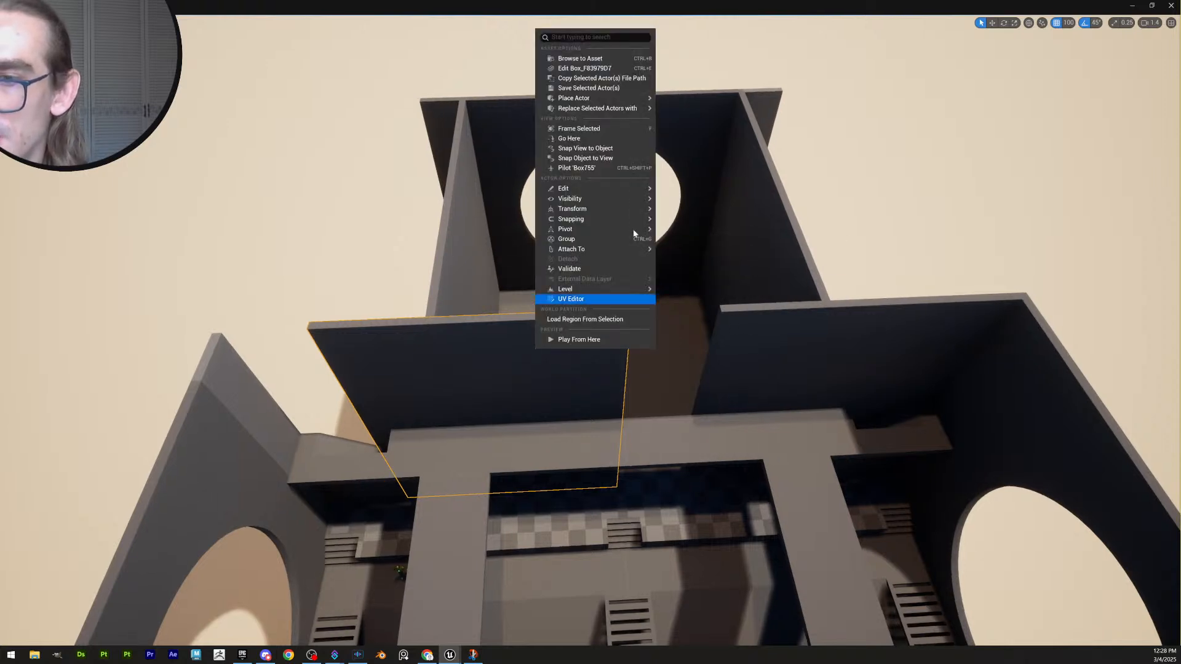
{"action": "left_click", "coordinate": [524, 350]}
{"action": "right_click", "coordinate": [558, 334]}
{"action": "mouse_move", "coordinate": [640, 188]}
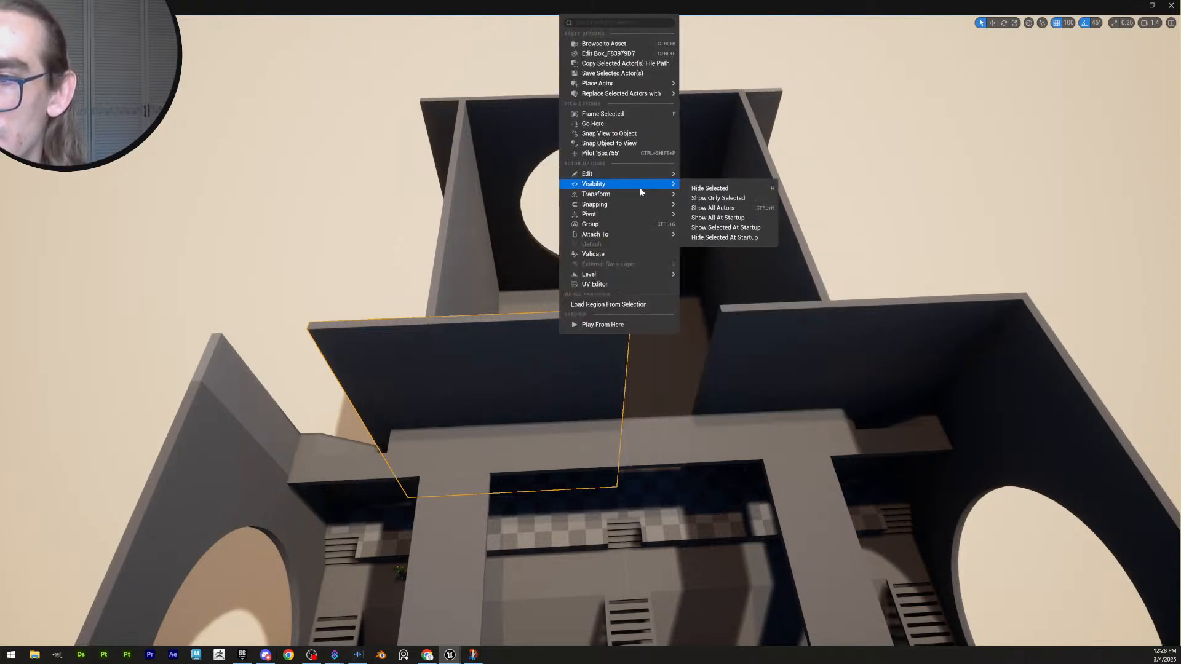
{"action": "left_click", "coordinate": [740, 213]}
Delete the central slatted ramp on the channel slope in front of the side extension
{"action": "right_click_drag", "start_coordinate": [690, 367], "coordinate": [880, 295]}
{"action": "scroll", "coordinate": [726, 298], "scroll_direction": "down", "scroll_amount": 2}
{"action": "scroll", "coordinate": [880, 277], "scroll_direction": "down", "scroll_amount": 2}
{"action": "scroll", "coordinate": [895, 292], "scroll_direction": "down", "scroll_amount": 4}
{"action": "scroll", "coordinate": [883, 283], "scroll_direction": "up", "scroll_amount": 1}
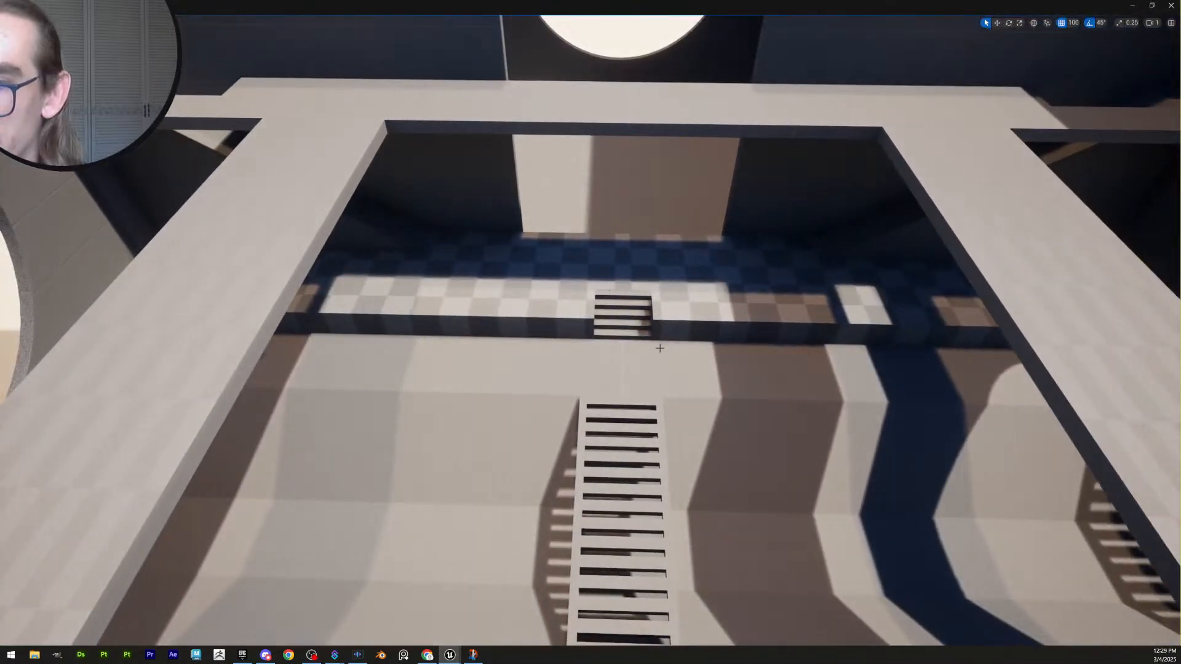
{"action": "right_click_drag", "start_coordinate": [675, 357], "coordinate": [631, 351]}
{"action": "left_click", "coordinate": [625, 340]}
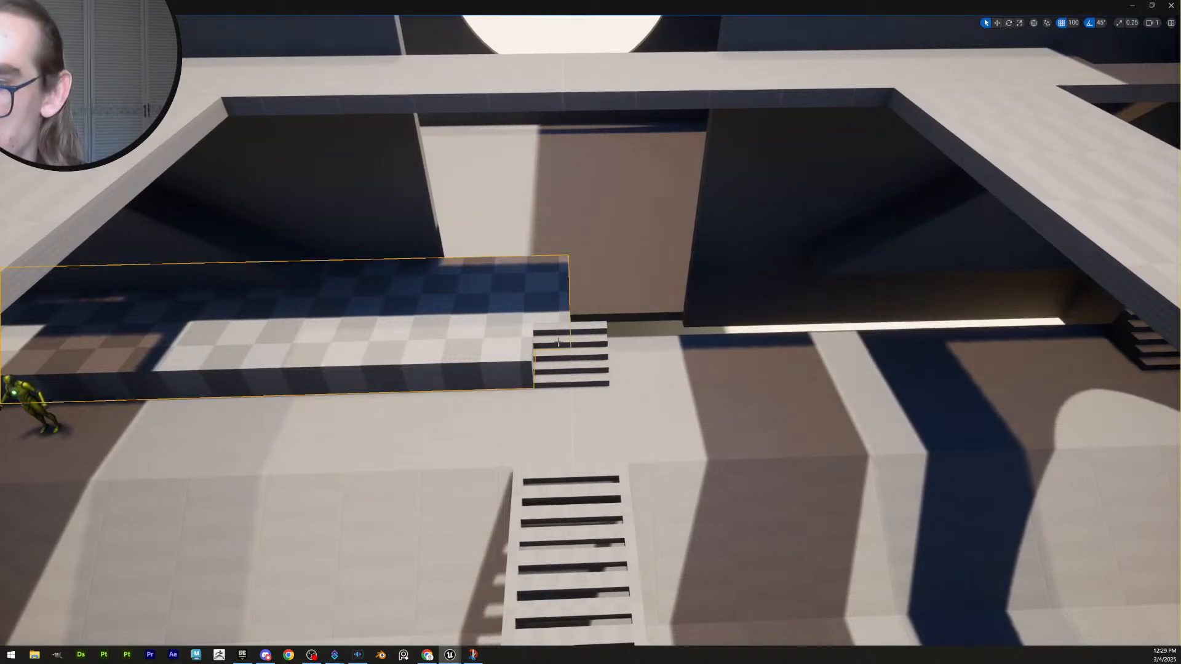
{"action": "mouse_move", "coordinate": [631, 350]}
{"action": "right_mouse_down"}
{"action": "mouse_move", "coordinate": [560, 320]}
{"action": "mouse_move", "coordinate": [527, 326]}
{"action": "mouse_move", "coordinate": [537, 340]}
{"action": "mouse_move", "coordinate": [520, 323]}
{"action": "mouse_move", "coordinate": [530, 342]}
{"action": "mouse_move", "coordinate": [633, 382]}
{"action": "mouse_move", "coordinate": [629, 339]}
{"action": "right_mouse_up"}
{"action": "key", "text": "ctrl+z"}
{"action": "key", "text": "s"}
{"action": "key", "text": "Delete"}
Delete the small steps in the notch at the middle of the checkered ledge
{"action": "mouse_move", "coordinate": [650, 423]}
{"action": "right_mouse_down"}
{"action": "mouse_move", "coordinate": [634, 420]}
{"action": "mouse_move", "coordinate": [652, 436]}
{"action": "right_mouse_up"}
{"action": "right_click_drag", "start_coordinate": [608, 301], "coordinate": [634, 386]}
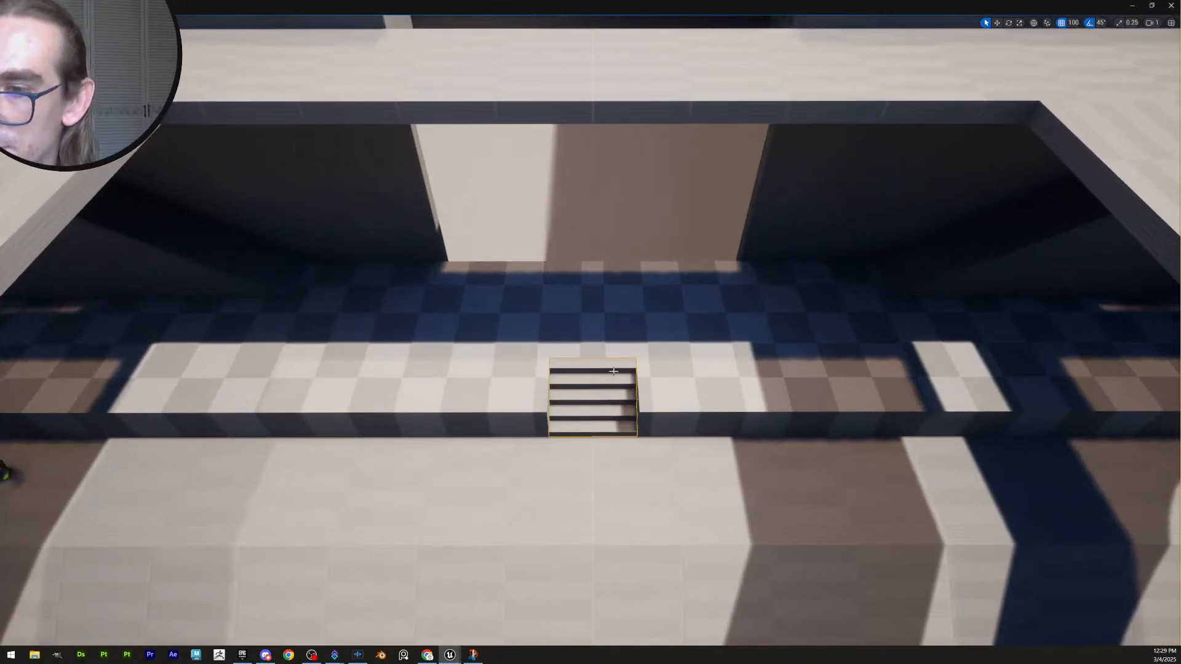
{"action": "mouse_move", "coordinate": [531, 323]}
{"action": "right_mouse_down"}
{"action": "mouse_move", "coordinate": [517, 301]}
{"action": "mouse_move", "coordinate": [523, 314]}
{"action": "right_mouse_up"}
{"action": "left_click", "coordinate": [606, 391]}
{"action": "right_click_drag", "start_coordinate": [606, 391], "coordinate": [504, 370]}
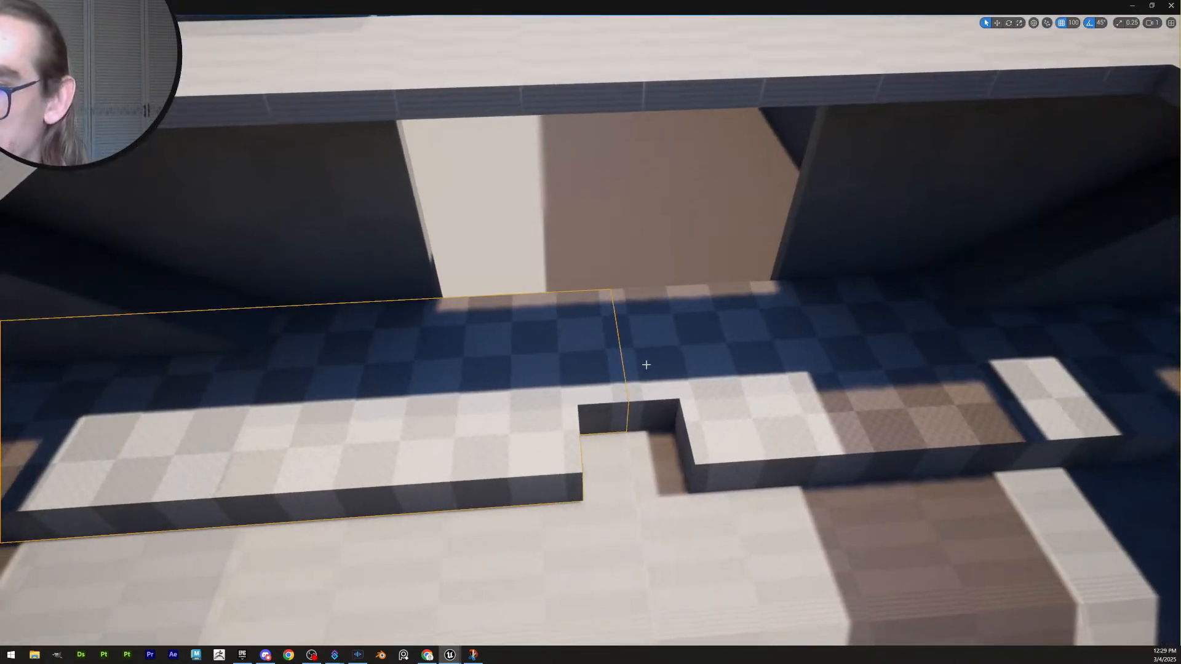
Delete the upper walkway pieces and cross bridges that run past the side extension's opening
{"action": "right_click_drag", "start_coordinate": [646, 365], "coordinate": [666, 381]}
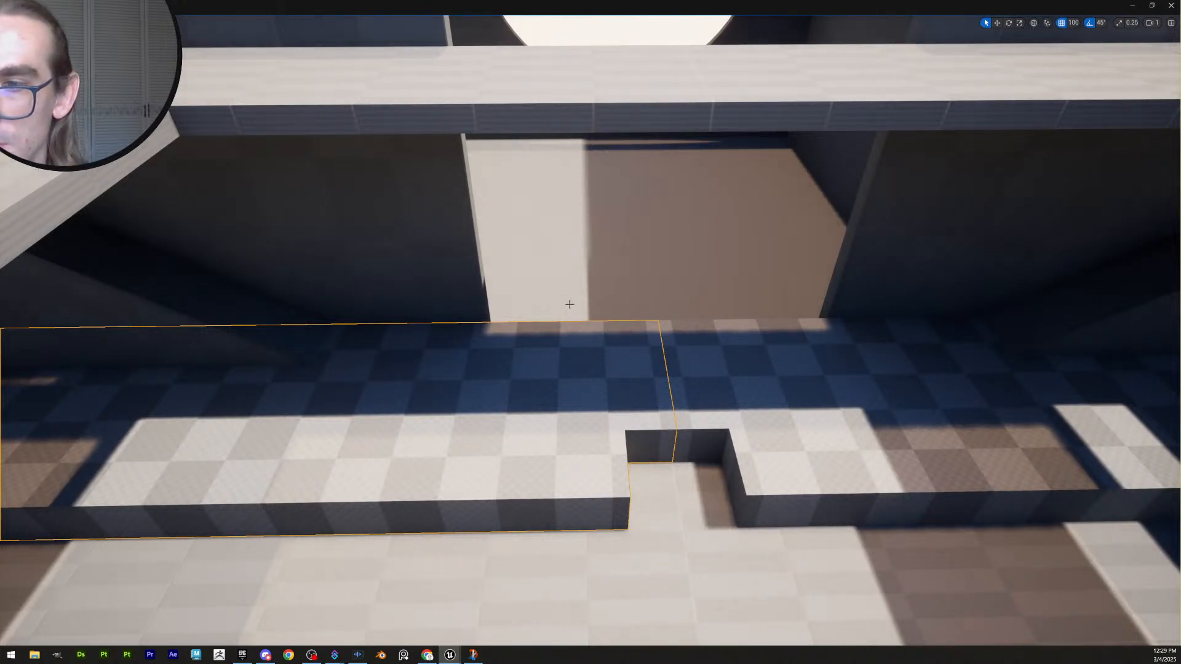
{"action": "key", "text": "s"}
{"action": "right_click_drag", "start_coordinate": [646, 345], "coordinate": [651, 369]}
{"action": "scroll", "coordinate": [650, 348], "scroll_direction": "up", "scroll_amount": 1}
{"action": "right_click_drag", "start_coordinate": [861, 406], "coordinate": [873, 395]}
{"action": "key", "text": "w"}
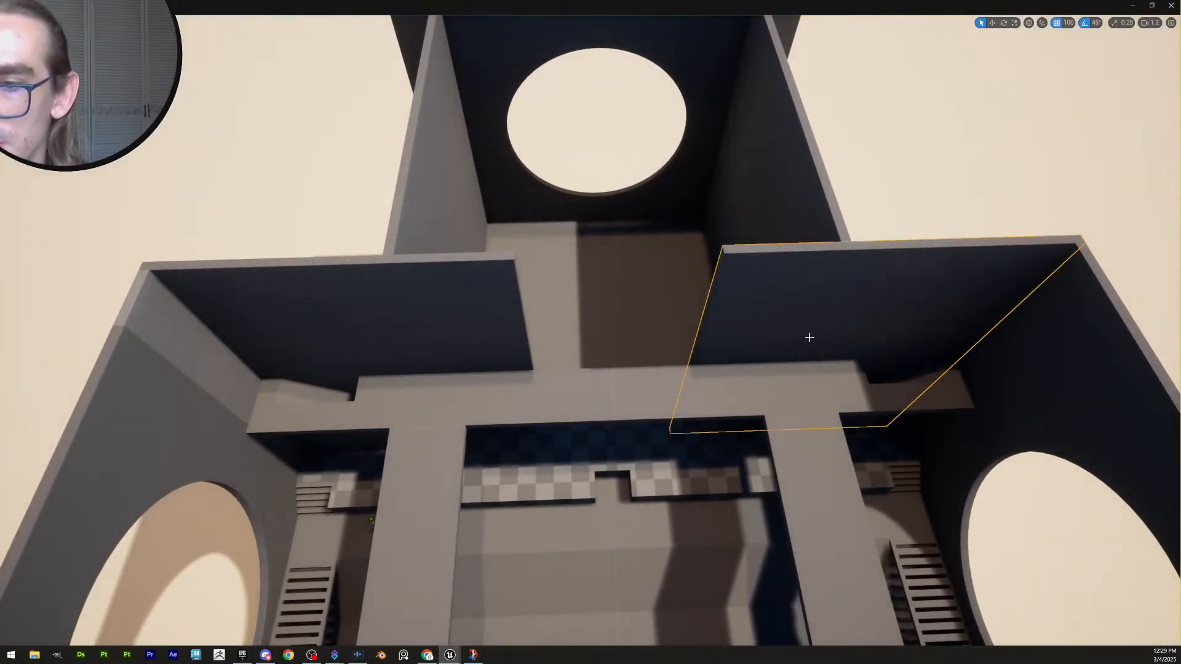
{"action": "key", "text": "w"}
{"action": "right_click_drag", "start_coordinate": [714, 377], "coordinate": [718, 396]}
{"action": "scroll", "coordinate": [660, 350], "scroll_direction": "down", "scroll_amount": 3}
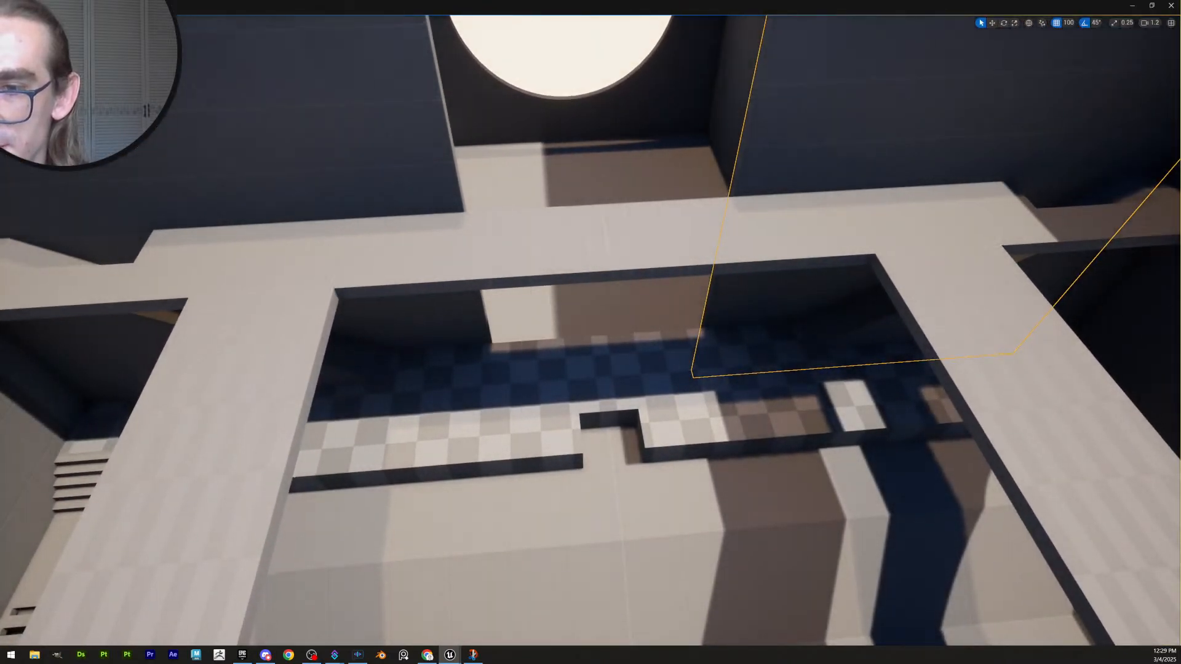
{"action": "left_click", "coordinate": [697, 284]}
{"action": "left_click", "coordinate": [711, 298]}
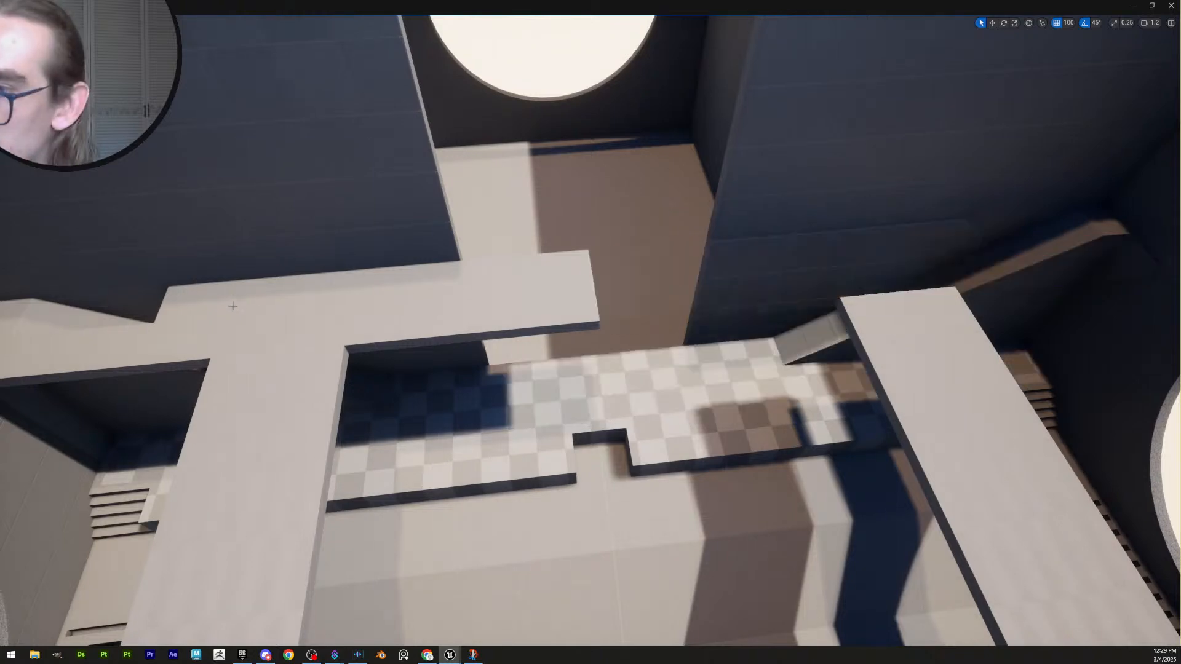
{"action": "left_click", "coordinate": [269, 387]}
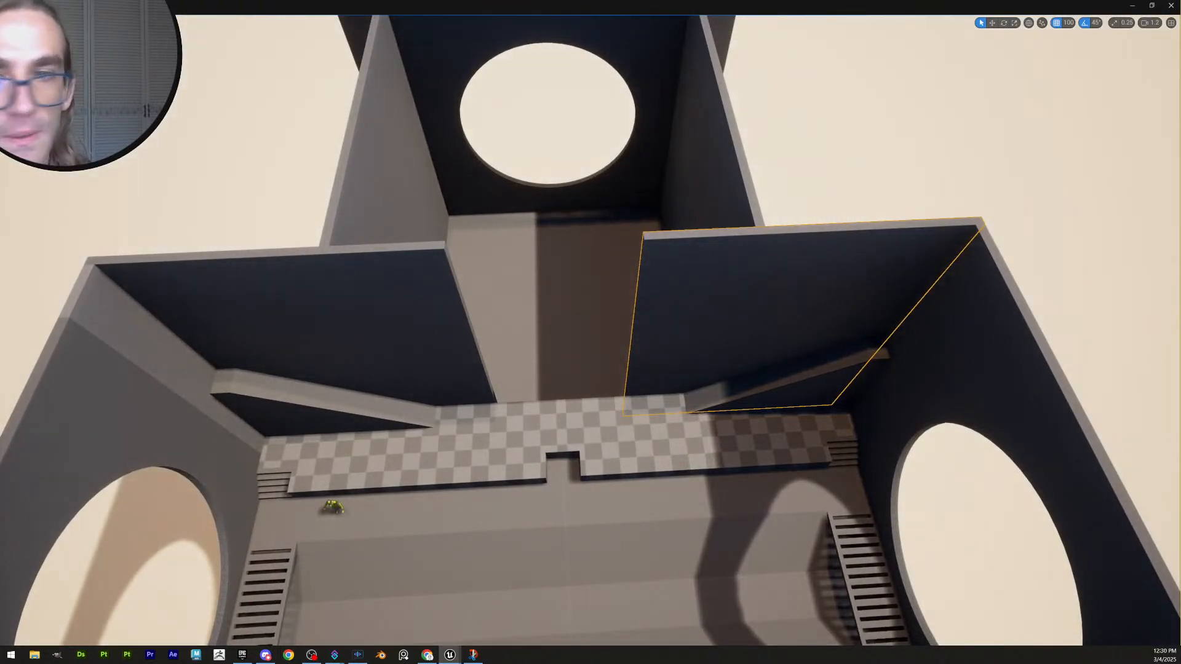
Pull the inner end of the half wall back another 100 units to widen the side opening
{"action": "key", "text": "ctrl+e"}
{"action": "left_click_drag", "start_coordinate": [599, 182], "coordinate": [690, 486]}
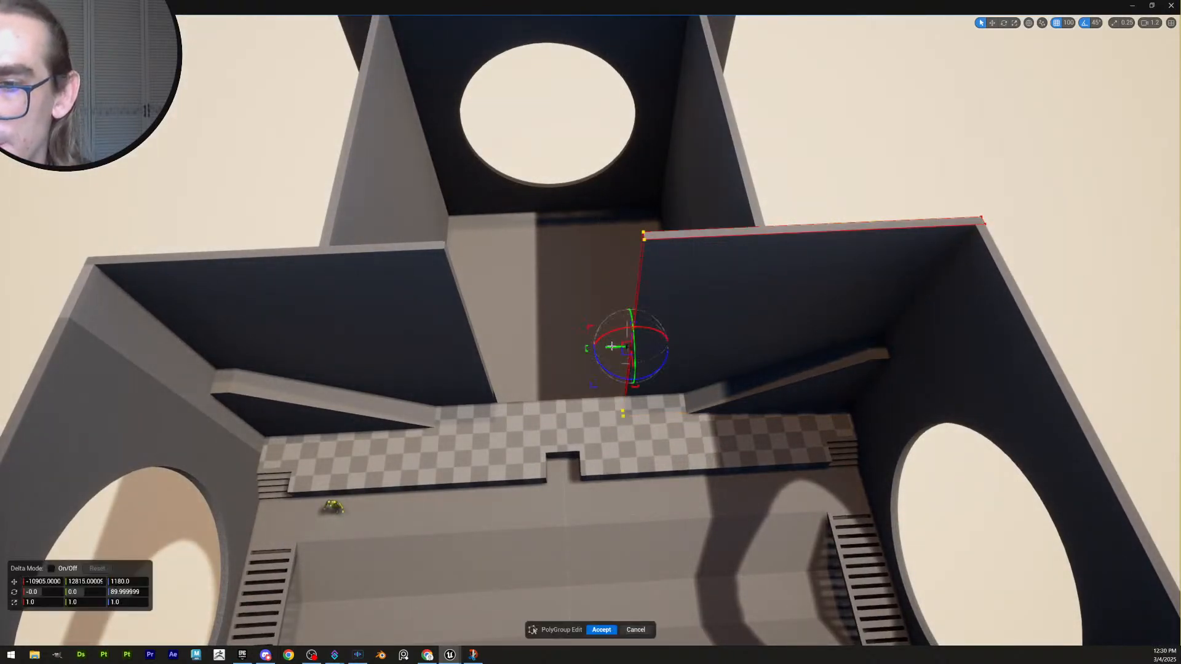
{"action": "mouse_move", "coordinate": [624, 350]}
{"action": "left_mouse_down"}
{"action": "mouse_move", "coordinate": [647, 350]}
{"action": "mouse_move", "coordinate": [631, 348]}
{"action": "left_mouse_up"}
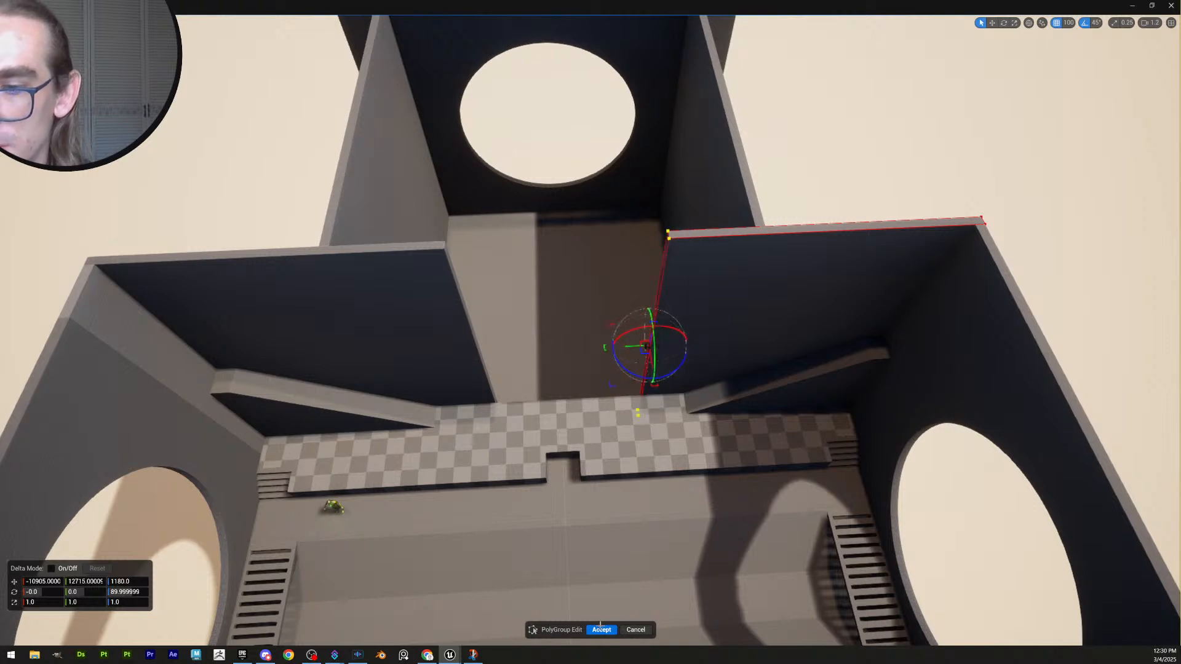
{"action": "left_click", "coordinate": [606, 632]}
{"action": "scroll", "coordinate": [704, 454], "scroll_direction": "up", "scroll_amount": 2}
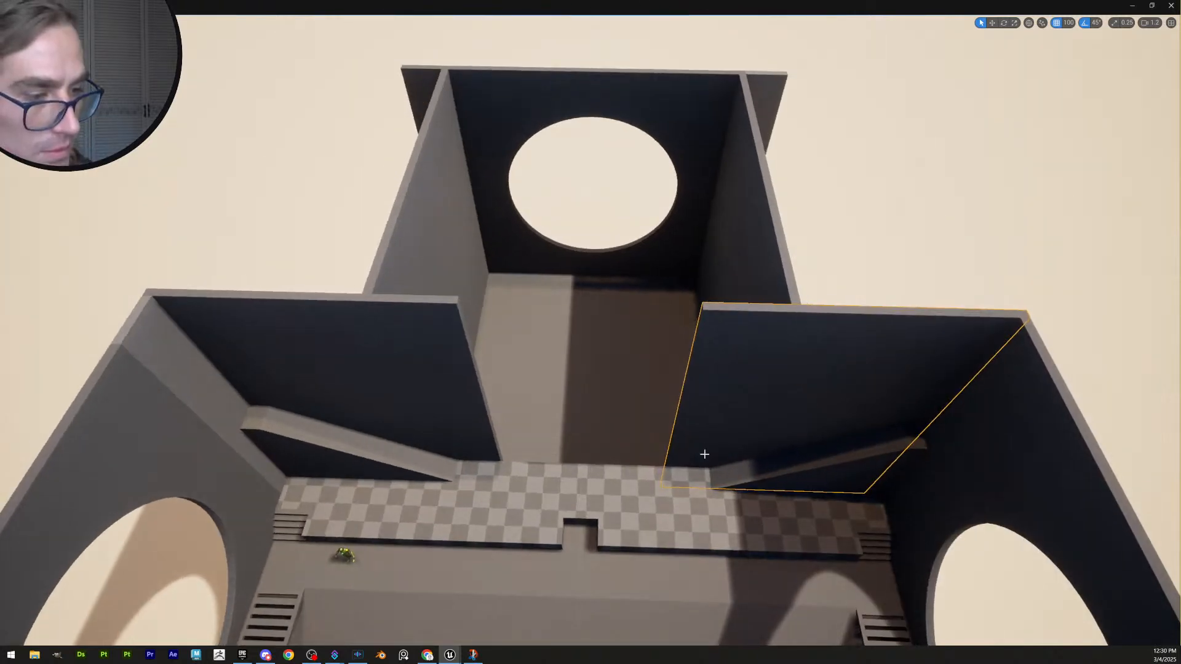
{"action": "key", "text": "w"}
{"action": "right_click_drag", "start_coordinate": [704, 454], "coordinate": [726, 459]}
{"action": "scroll", "coordinate": [726, 463], "scroll_direction": "down", "scroll_amount": 3}
{"action": "key", "text": "Escape"}
{"action": "key", "text": "s"}
{"action": "scroll", "coordinate": [726, 459], "scroll_direction": "up", "scroll_amount": 6}
{"action": "key", "text": "w"}
{"action": "left_click", "coordinate": [769, 489]}
{"action": "scroll", "coordinate": [768, 489], "scroll_direction": "up", "scroll_amount": 4}
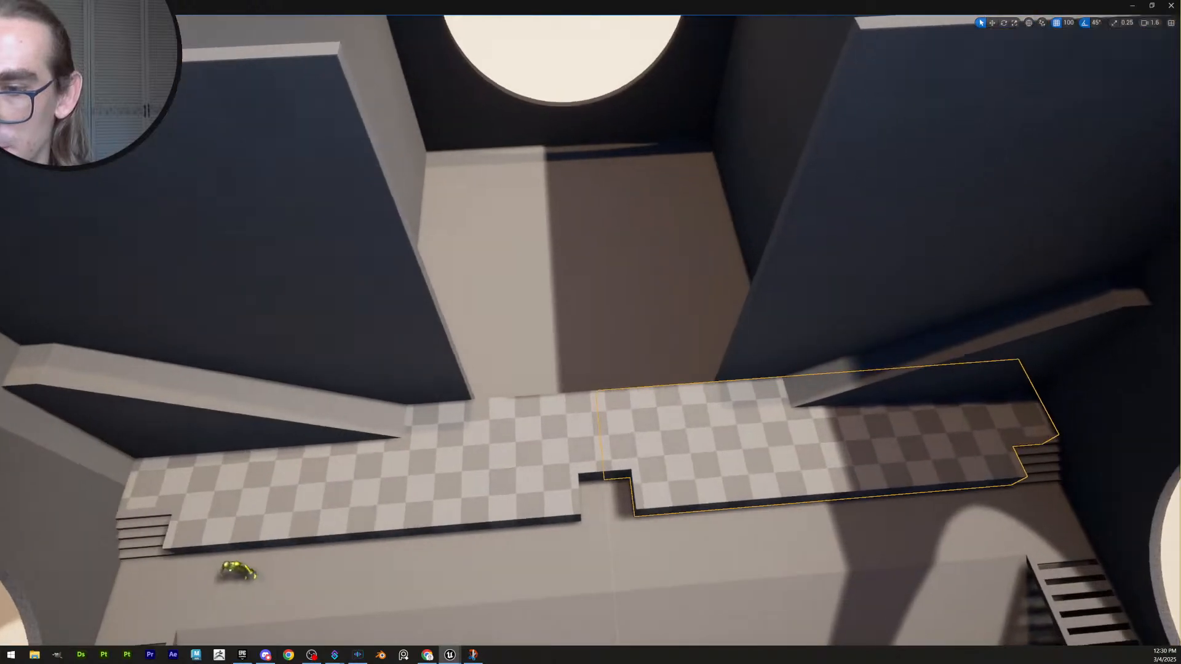
{"action": "key", "text": "ctrl+e"}
{"action": "key", "text": "w"}
{"action": "right_click_drag", "start_coordinate": [727, 483], "coordinate": [660, 658]}
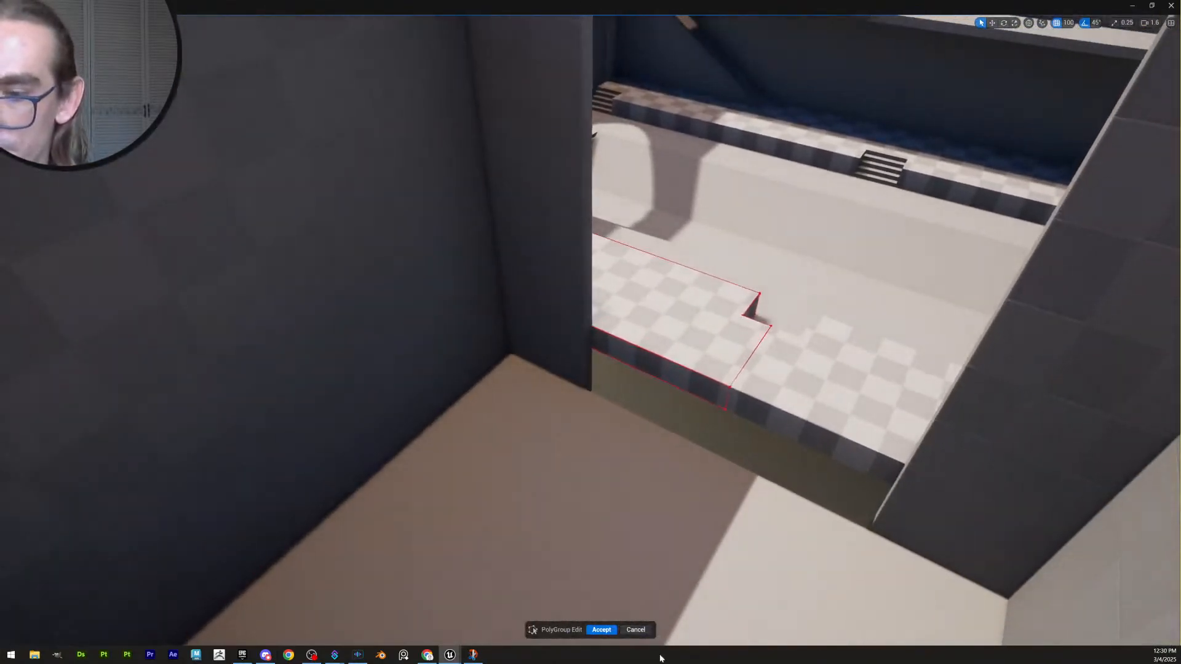
{"action": "left_click", "coordinate": [637, 629]}
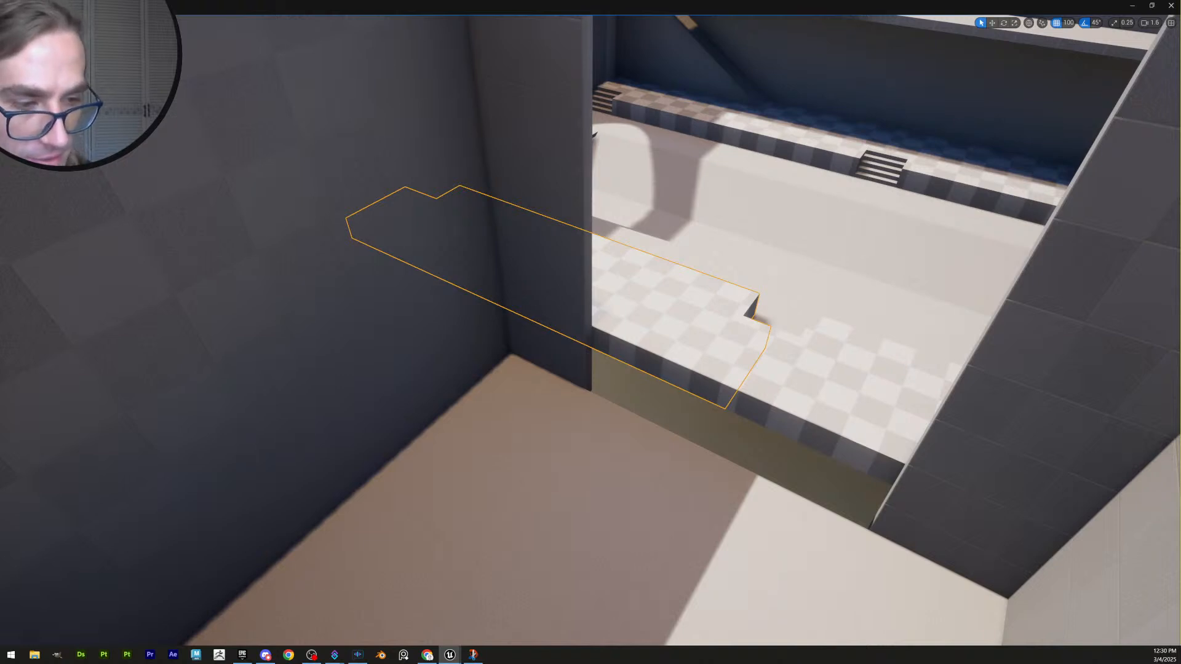
Duplicate one half of the checkered ledge, turn the copy perpendicular and move it into the side extension's opening
{"action": "mouse_move", "coordinate": [715, 346]}
{"action": "right_mouse_down"}
{"action": "mouse_move", "coordinate": [715, 336]}
{"action": "mouse_move", "coordinate": [715, 346]}
{"action": "right_mouse_up"}
{"action": "left_click", "coordinate": [832, 424]}
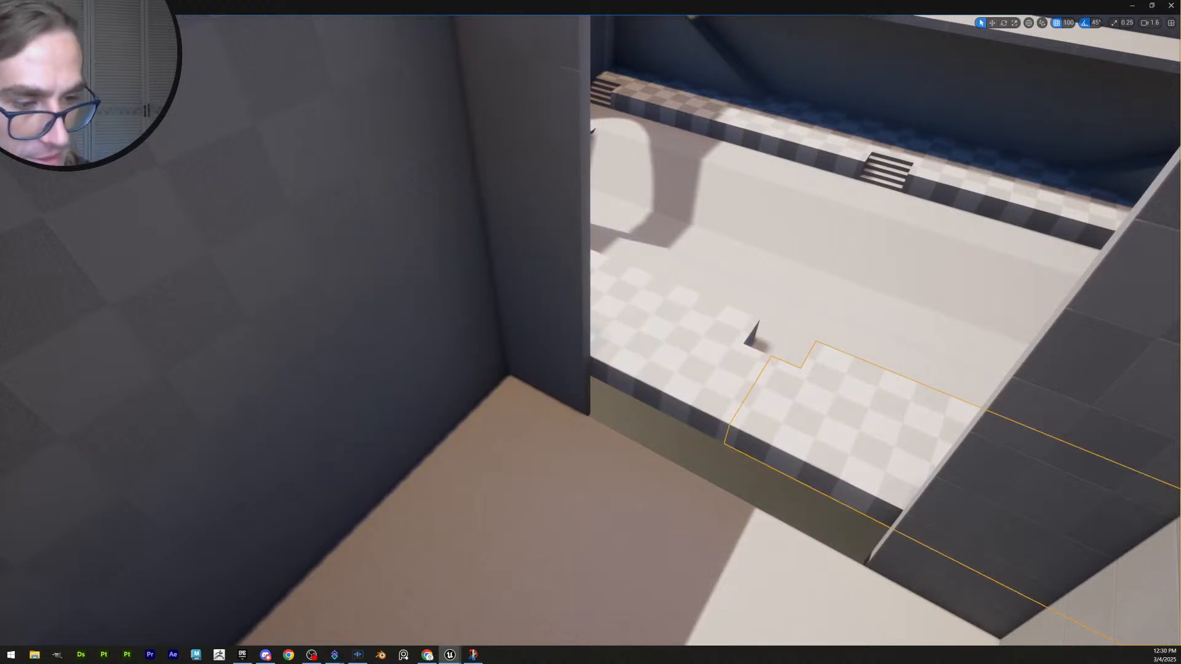
{"action": "left_click", "coordinate": [675, 356]}
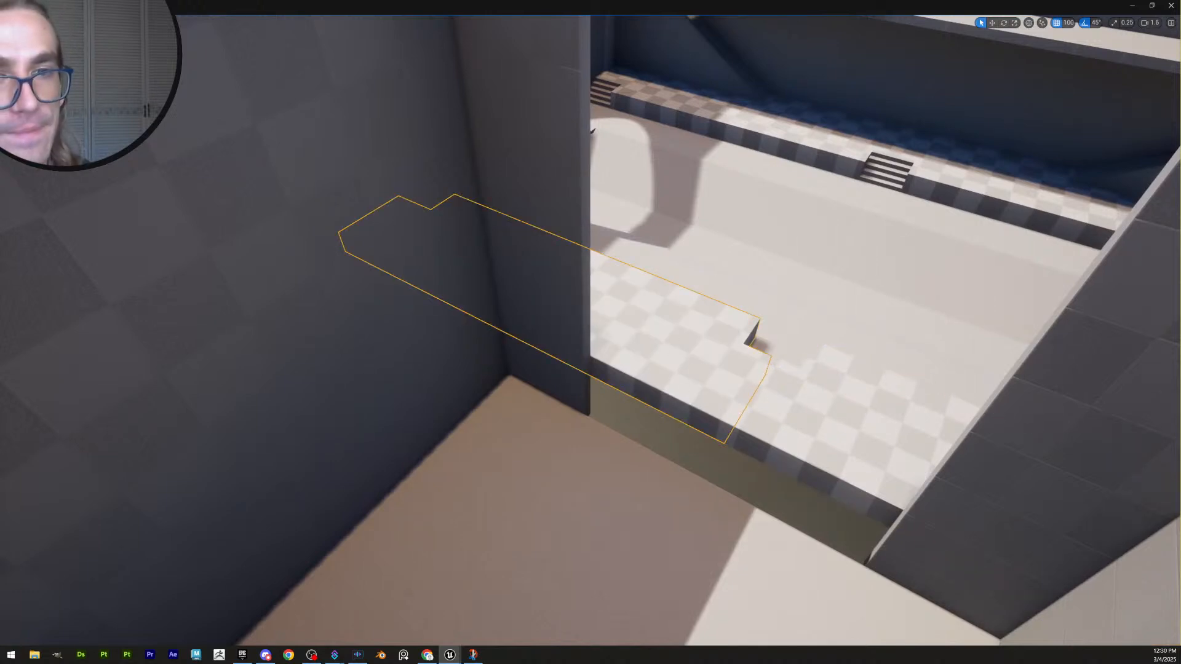
{"action": "right_click_drag", "start_coordinate": [675, 355], "coordinate": [684, 385]}
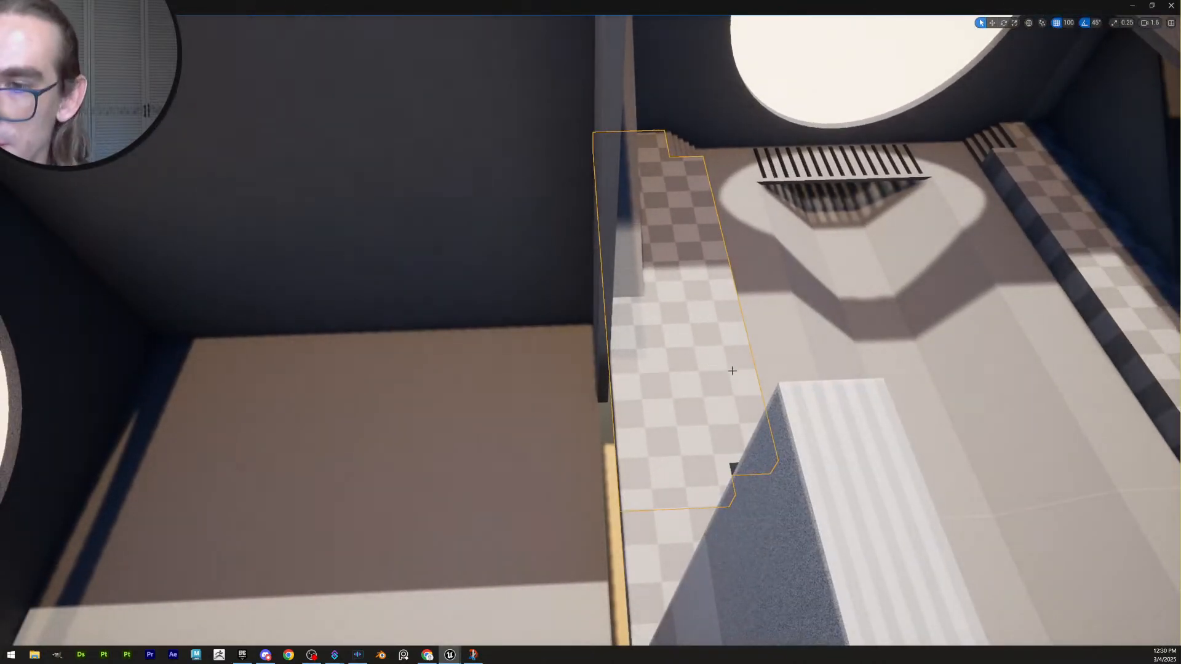
{"action": "key", "text": "e"}
{"action": "left_click_drag", "start_coordinate": [645, 300], "coordinate": [695, 301], "text": "alt"}
{"action": "right_click_drag", "start_coordinate": [696, 301], "coordinate": [912, 338]}
{"action": "scroll", "coordinate": [732, 326], "scroll_direction": "down", "scroll_amount": 3}
{"action": "key", "text": "w"}
{"action": "left_click_drag", "start_coordinate": [560, 220], "coordinate": [653, 253]}
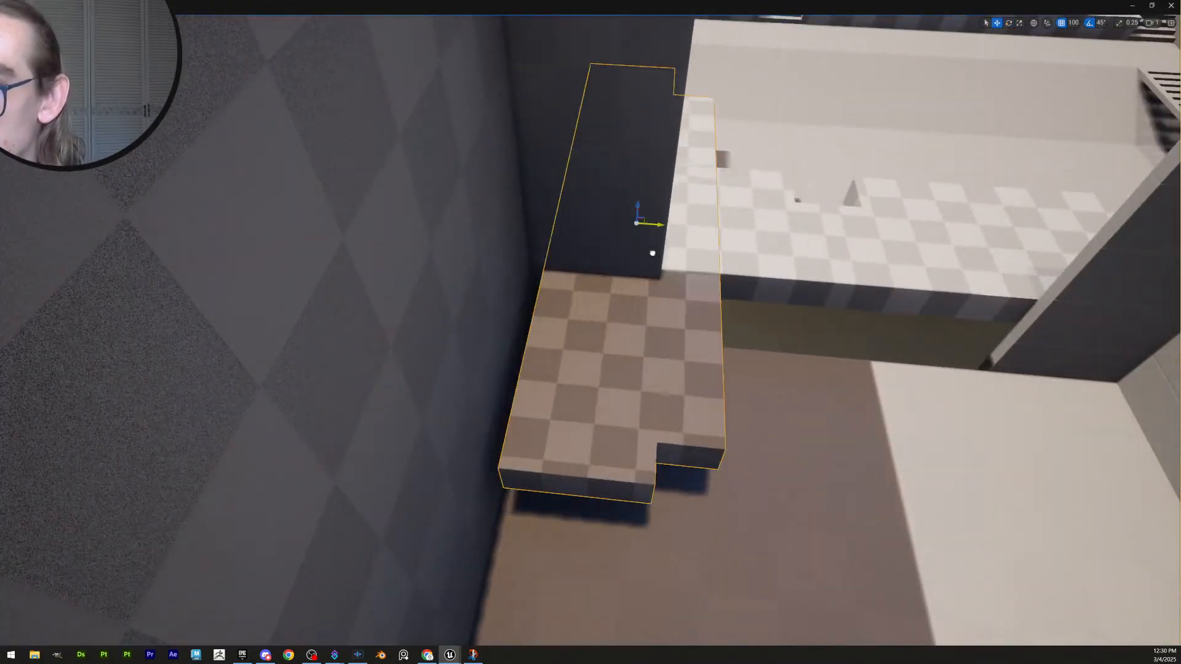
Set the grid snap to 10 and reposition the turned ledge copy across the original ledge beside the wall end
{"action": "left_click", "coordinate": [1073, 23]}
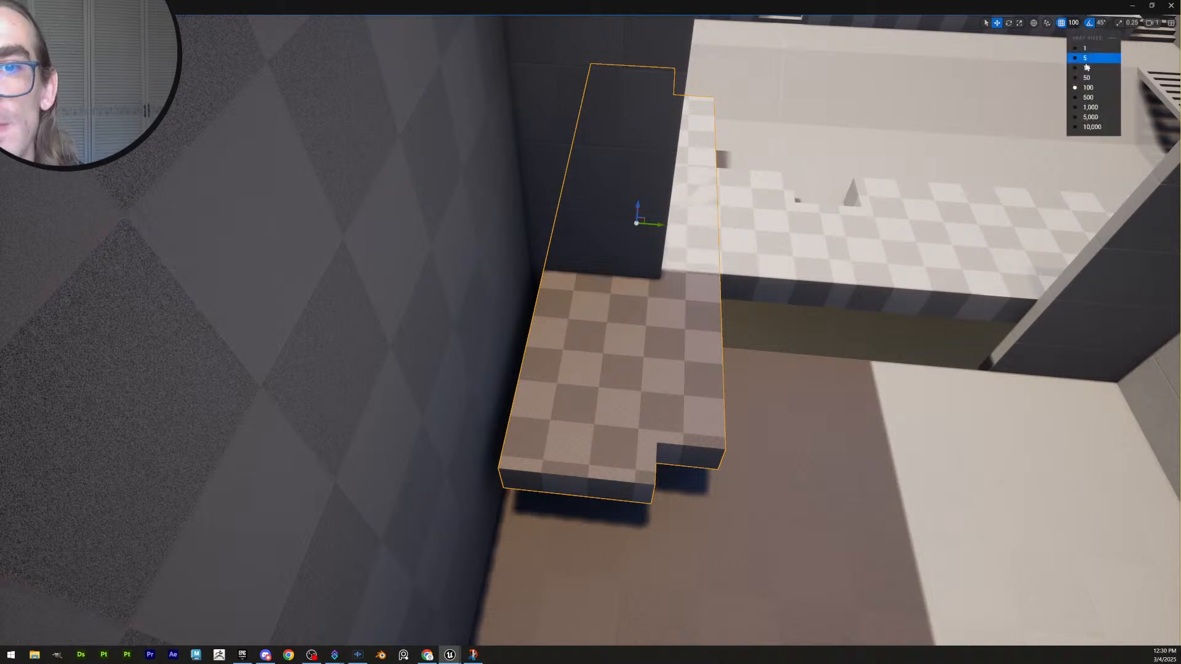
{"action": "left_click", "coordinate": [1085, 60]}
{"action": "left_click_drag", "start_coordinate": [659, 233], "coordinate": [643, 234]}
{"action": "right_click_drag", "start_coordinate": [643, 234], "coordinate": [769, 307]}
{"action": "left_click_drag", "start_coordinate": [698, 323], "coordinate": [590, 336]}
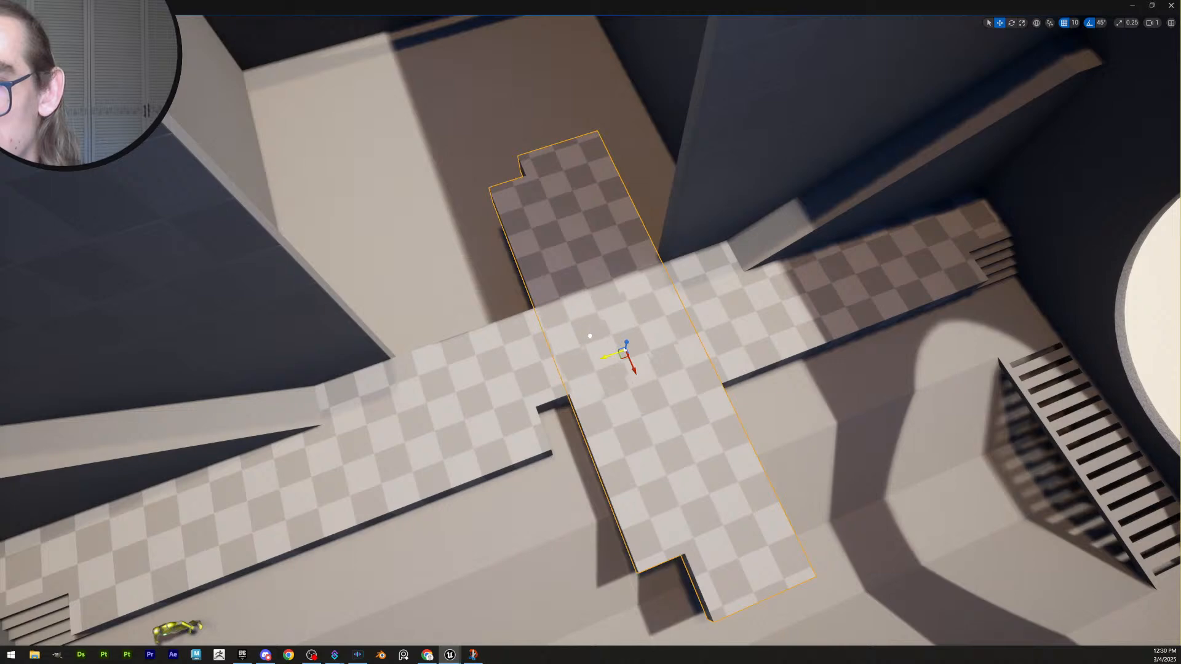
{"action": "right_click_drag", "start_coordinate": [592, 338], "coordinate": [726, 323]}
{"action": "right_click_drag", "start_coordinate": [625, 375], "coordinate": [566, 372]}
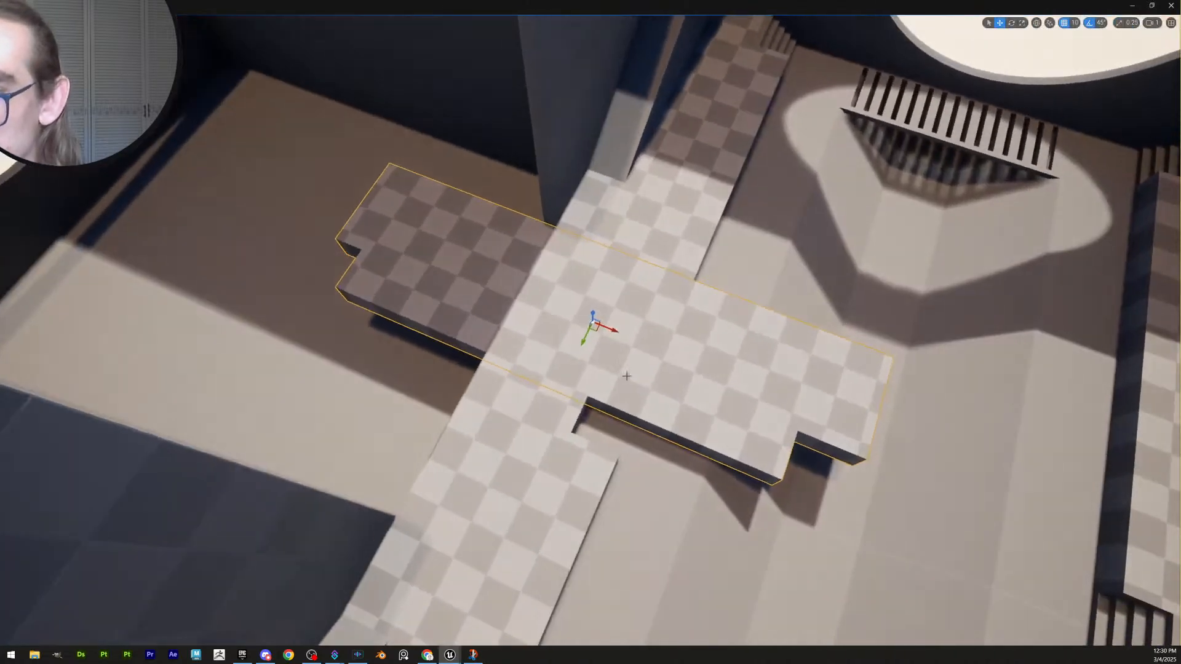
Delete the turned ledge copy lying across the opening and reselect the original ledge half
{"action": "left_click", "coordinate": [681, 241]}
{"action": "right_click_drag", "start_coordinate": [690, 305], "coordinate": [572, 314]}
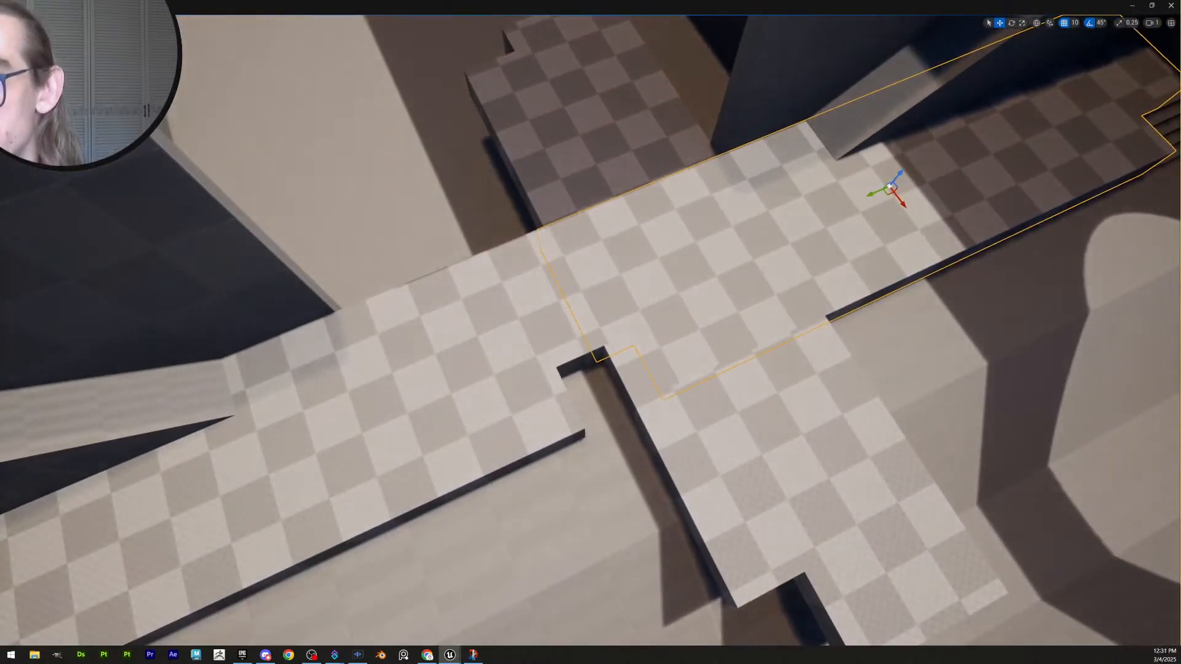
{"action": "left_click", "coordinate": [474, 362]}
{"action": "right_click_drag", "start_coordinate": [473, 363], "coordinate": [403, 357]}
{"action": "left_click", "coordinate": [883, 330]}
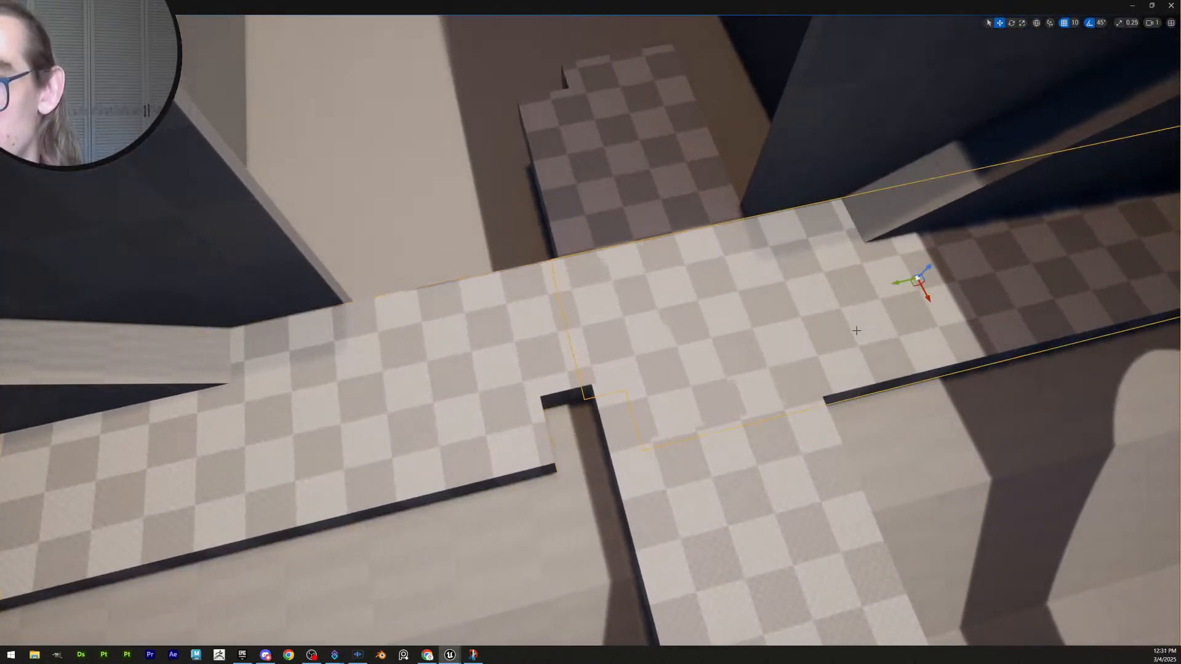
{"action": "mouse_move", "coordinate": [843, 339]}
{"action": "right_mouse_down"}
{"action": "mouse_move", "coordinate": [880, 311]}
{"action": "mouse_move", "coordinate": [900, 312]}
{"action": "mouse_move", "coordinate": [847, 307]}
{"action": "mouse_move", "coordinate": [847, 337]}
{"action": "right_mouse_up"}
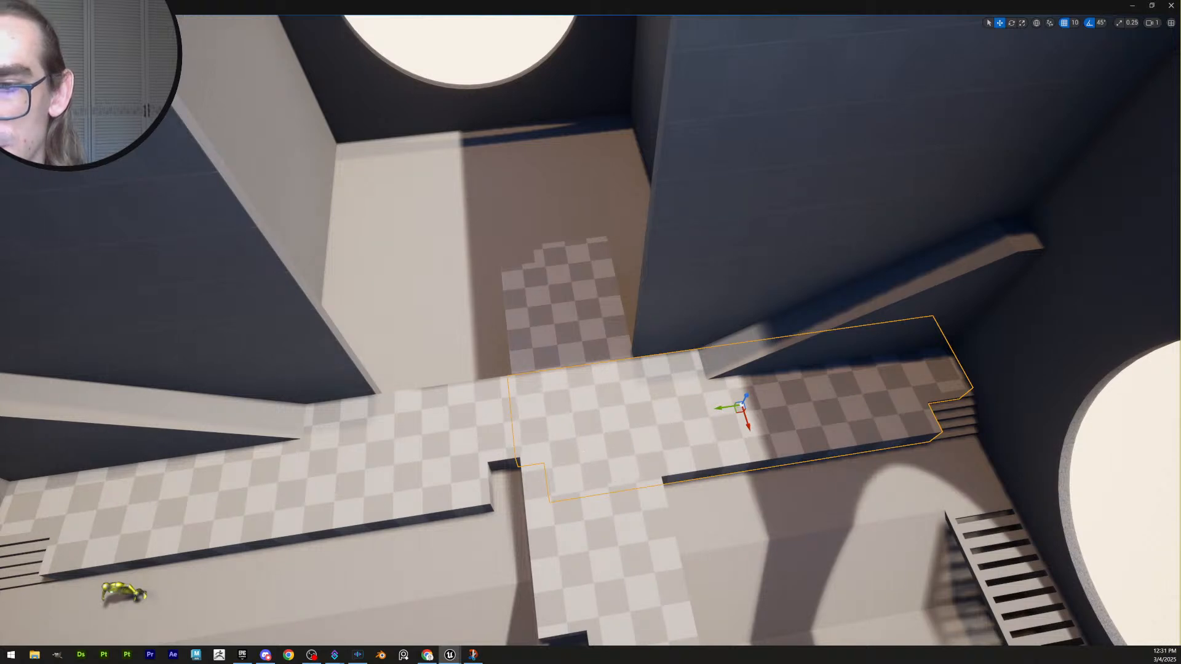
{"action": "left_click", "coordinate": [600, 520]}
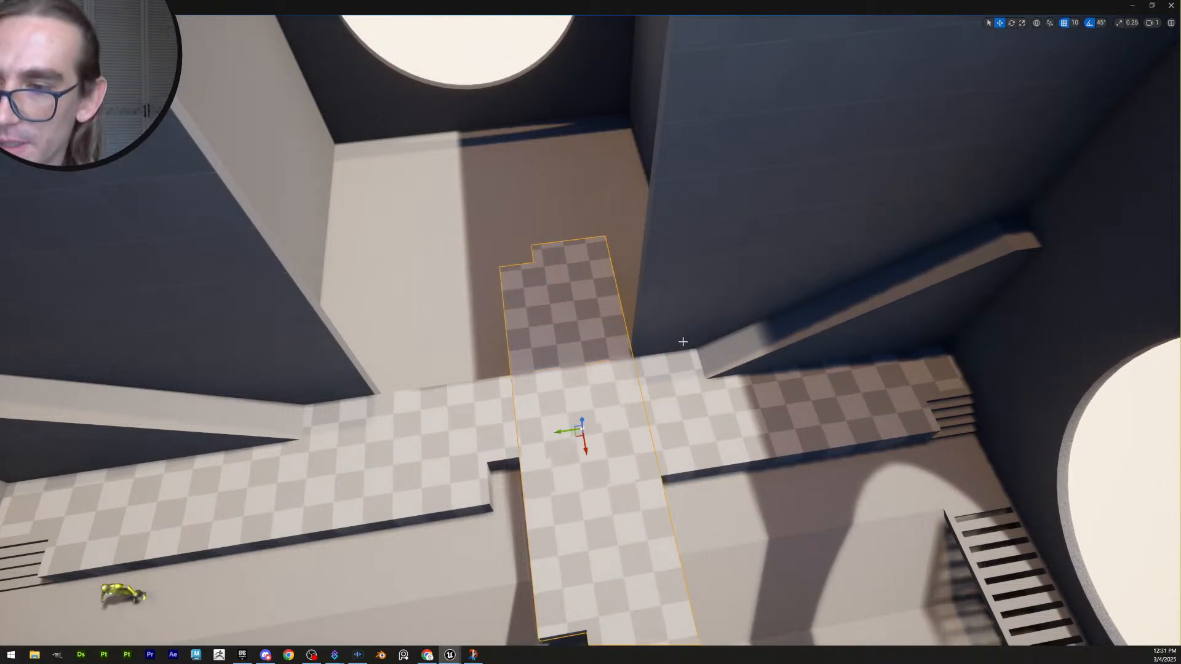
{"action": "key", "text": "Delete"}
{"action": "left_click", "coordinate": [612, 391]}
{"action": "mouse_move", "coordinate": [612, 392]}
{"action": "right_mouse_down"}
{"action": "mouse_move", "coordinate": [612, 369]}
{"action": "mouse_move", "coordinate": [612, 392]}
{"action": "right_mouse_up"}
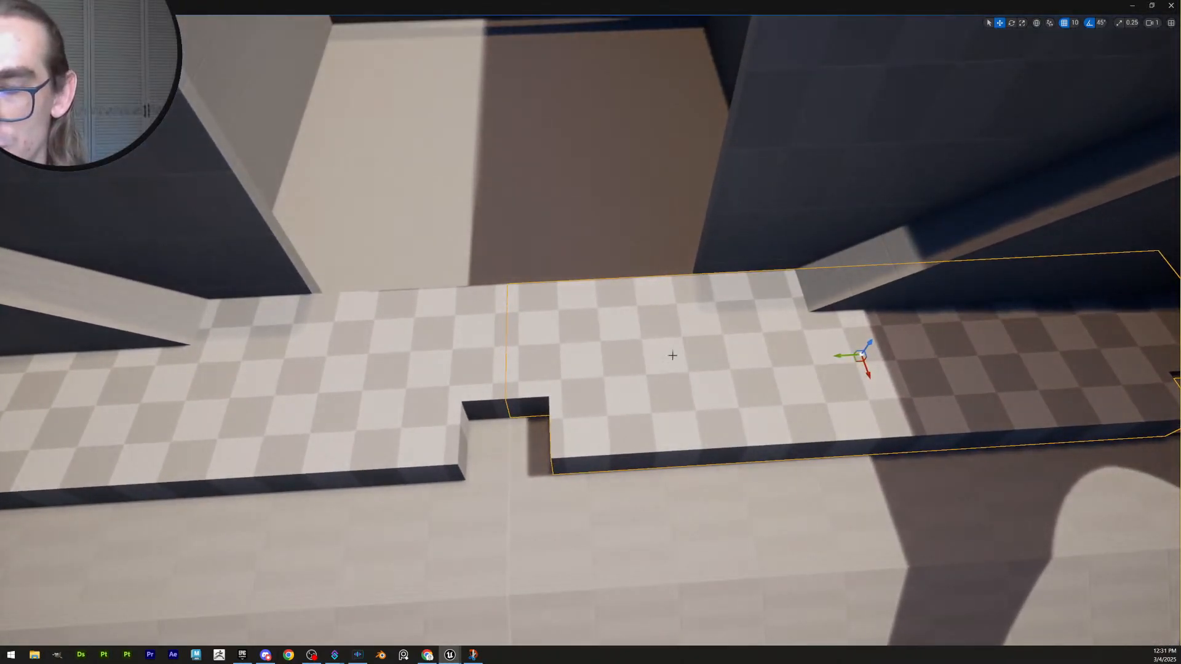
{"action": "right_click_drag", "start_coordinate": [673, 355], "coordinate": [661, 329]}
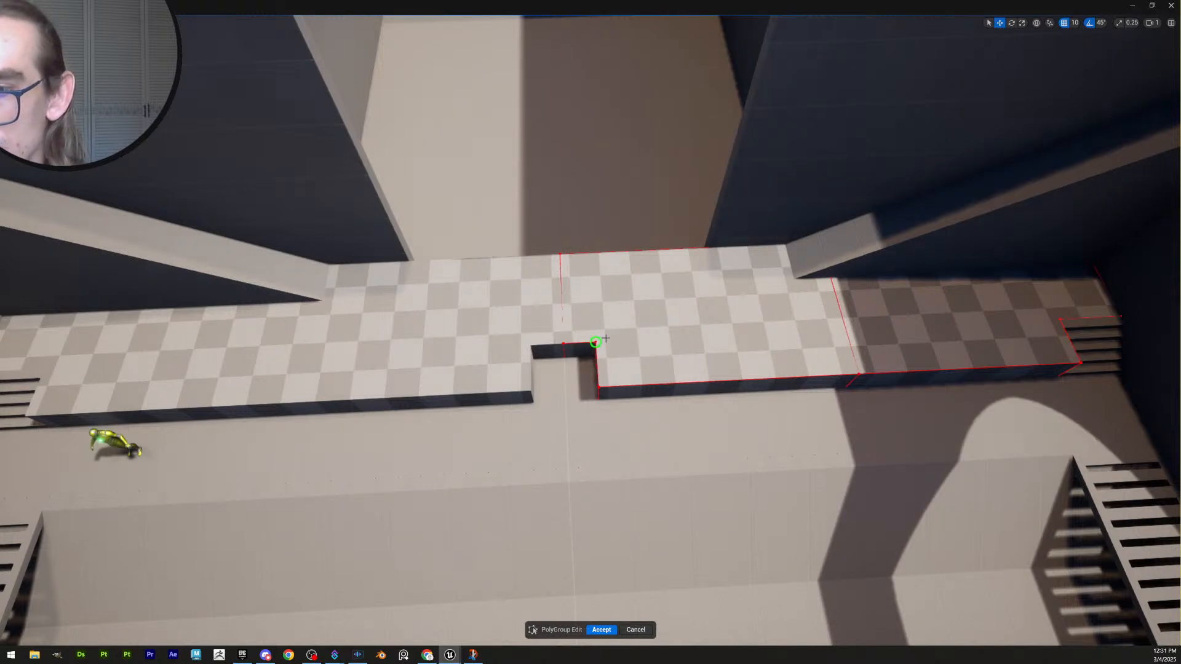
{"action": "right_click_drag", "start_coordinate": [606, 339], "coordinate": [666, 390]}
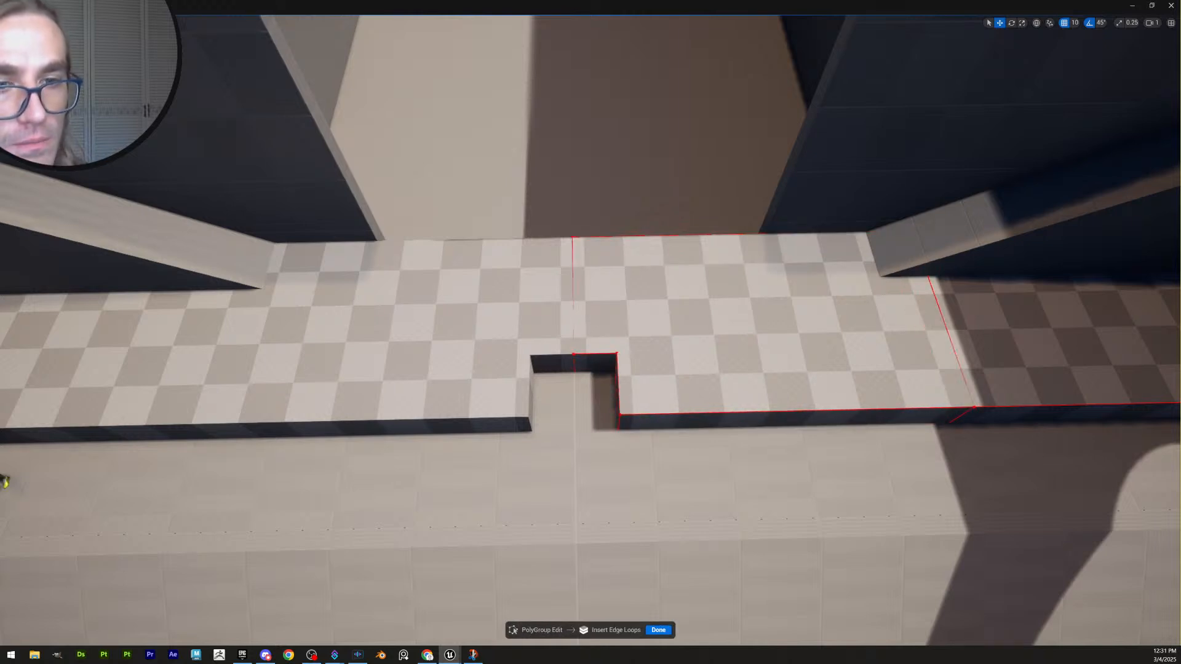
{"action": "left_click", "coordinate": [659, 630]}
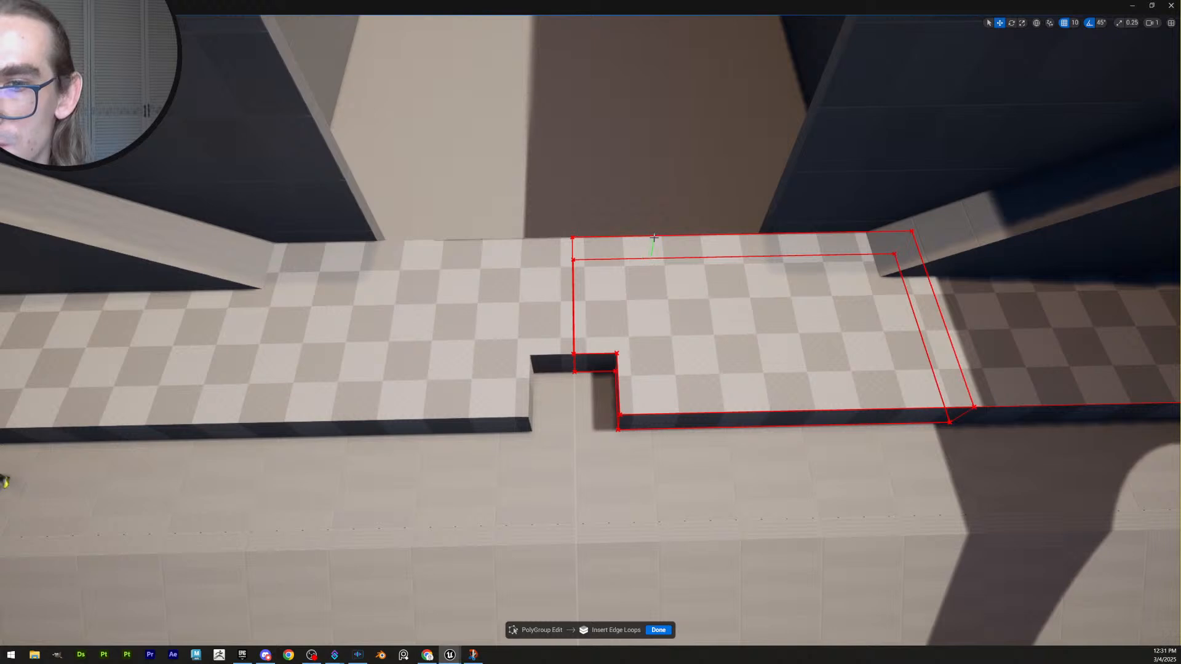
{"action": "left_click", "coordinate": [663, 632]}
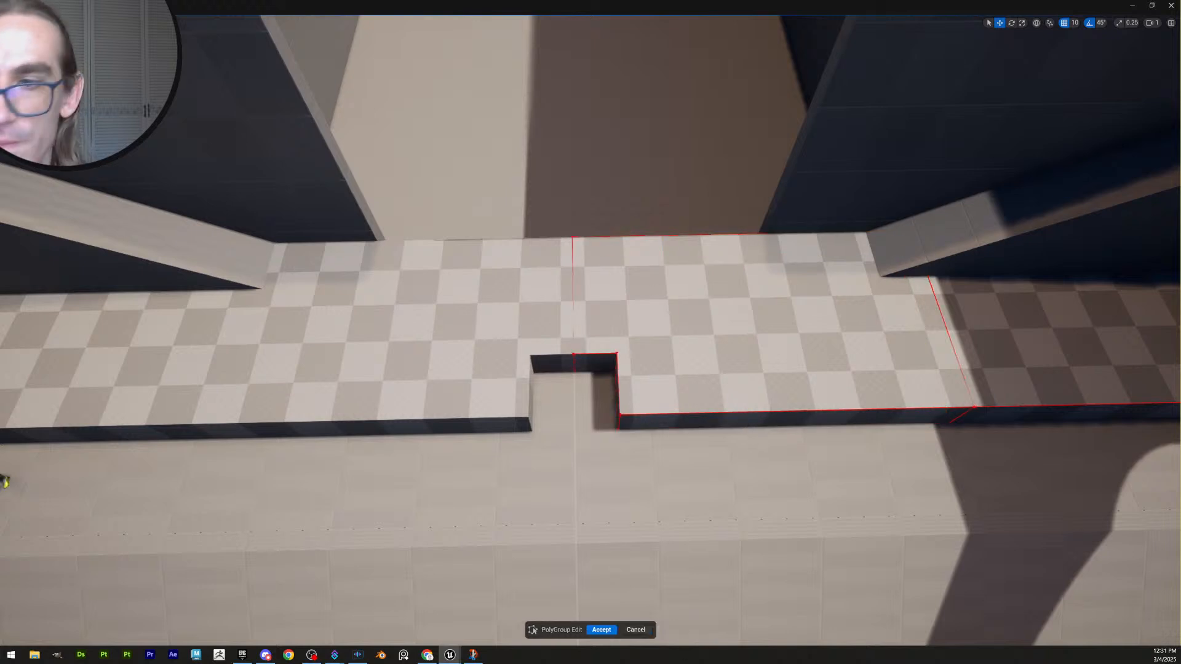
Select the vertices of the ledge half's notched inner end, set the grid snap to 100 and pull that end back 300 units
{"action": "key", "text": "s"}
{"action": "right_click_drag", "start_coordinate": [590, 332], "coordinate": [603, 292]}
{"action": "scroll", "coordinate": [590, 332], "scroll_direction": "down", "scroll_amount": 3}
{"action": "key", "text": "w"}
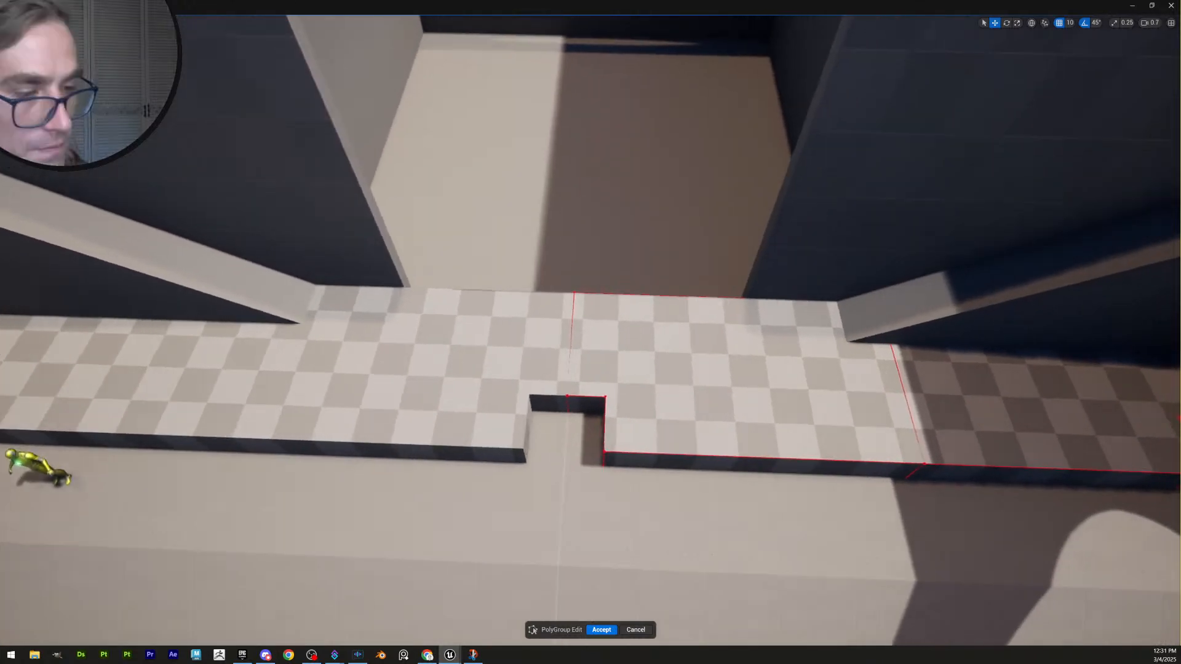
{"action": "right_click_drag", "start_coordinate": [680, 494], "coordinate": [686, 493]}
{"action": "left_click_drag", "start_coordinate": [532, 254], "coordinate": [641, 499]}
{"action": "right_click_drag", "start_coordinate": [682, 446], "coordinate": [723, 446]}
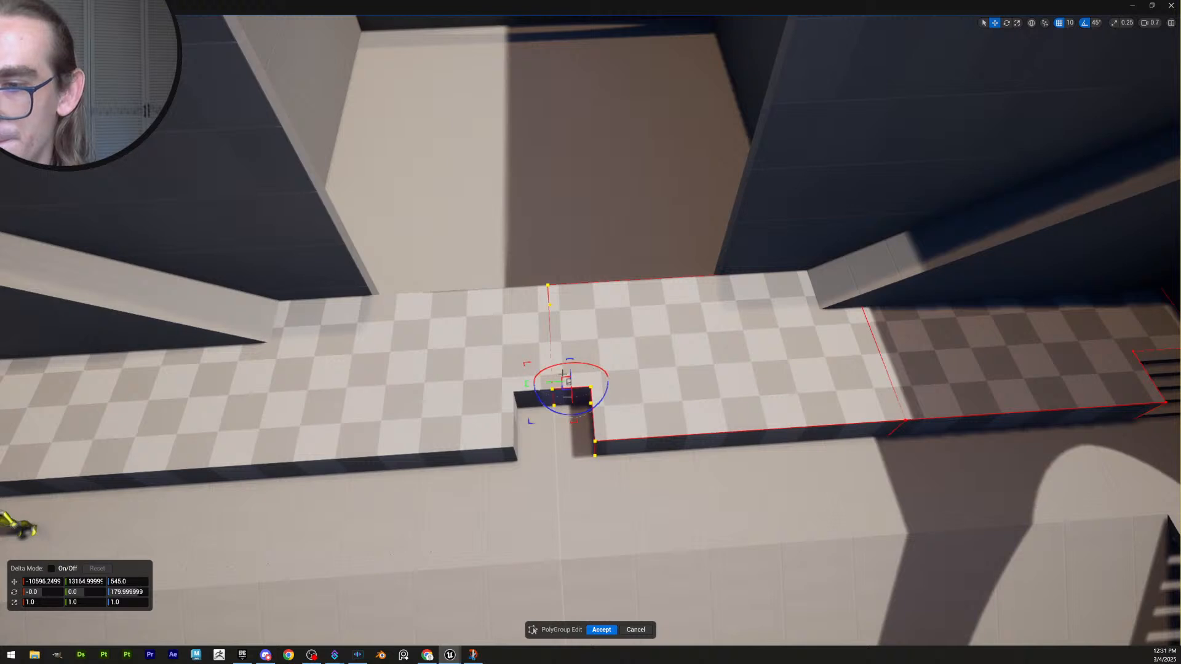
{"action": "left_click_drag", "start_coordinate": [563, 374], "coordinate": [641, 385]}
{"action": "key", "text": "ctrl+z"}
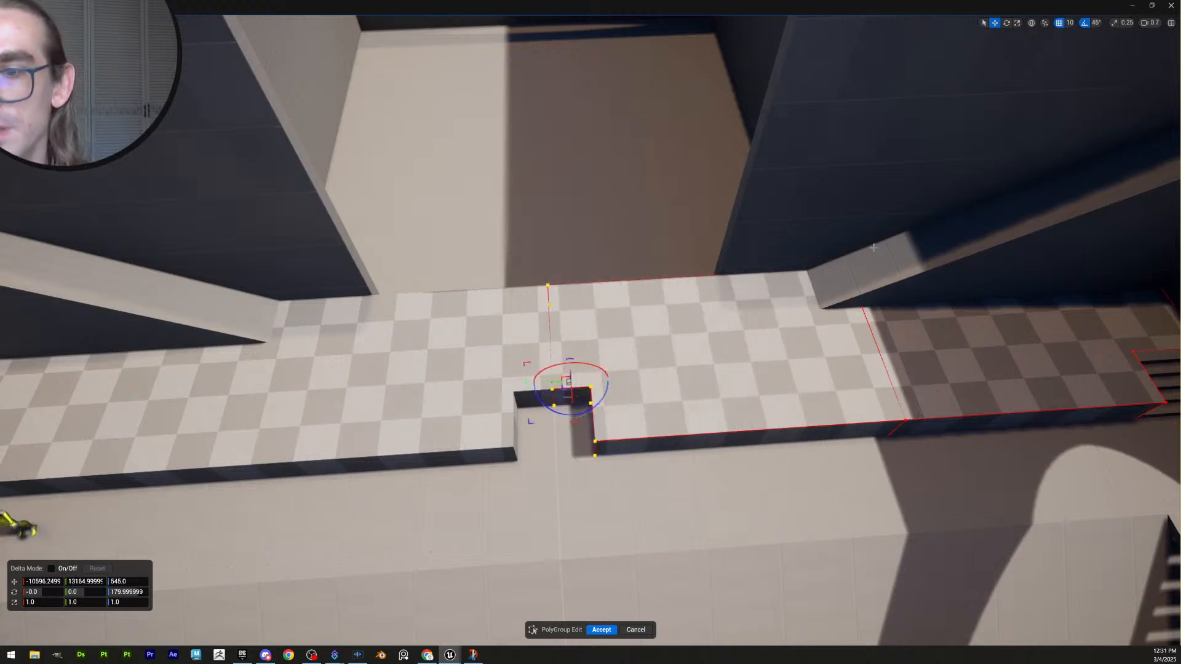
{"action": "left_click", "coordinate": [1069, 23]}
{"action": "left_click", "coordinate": [1094, 88]}
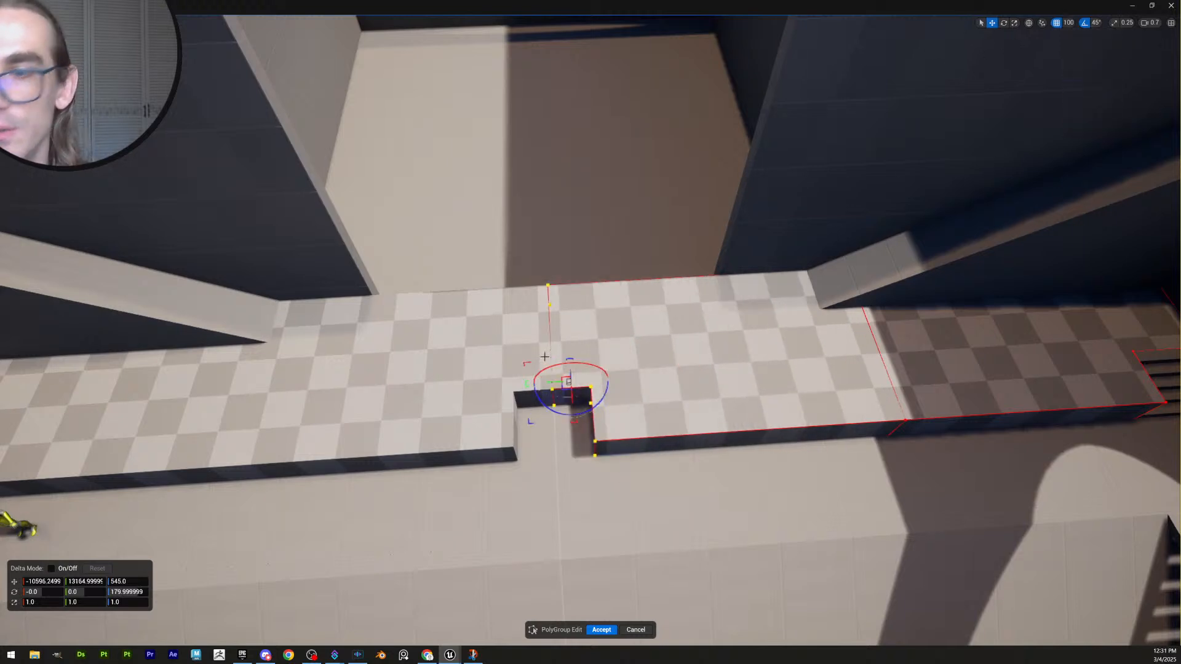
{"action": "left_click_drag", "start_coordinate": [542, 391], "coordinate": [666, 375]}
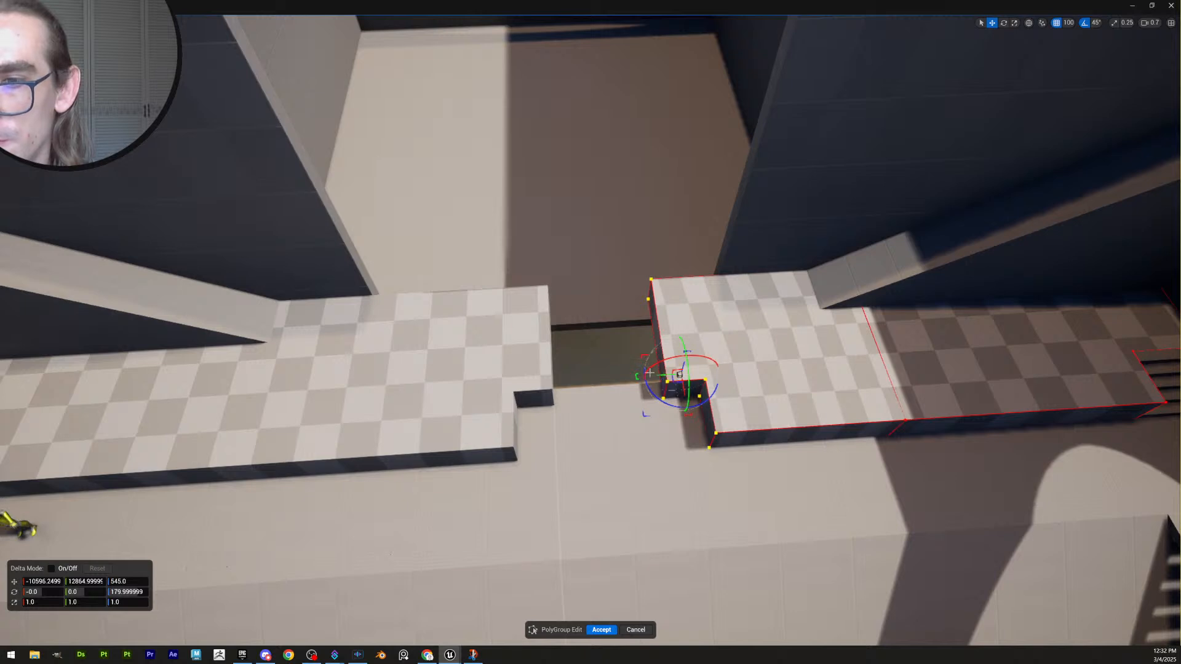
{"action": "mouse_move", "coordinate": [649, 373]}
{"action": "left_mouse_down"}
{"action": "mouse_move", "coordinate": [636, 371]}
{"action": "mouse_move", "coordinate": [648, 374]}
{"action": "left_mouse_up"}
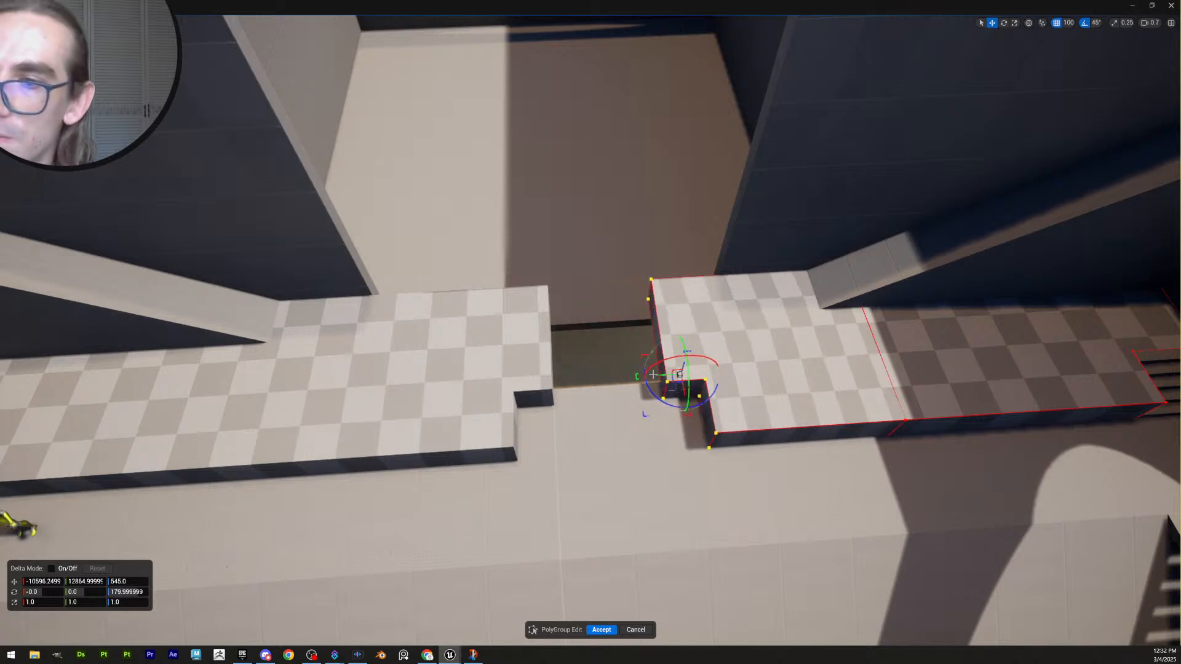
Select the front vertices of the notch in the shortened ledge and accept the polygroup edits
{"action": "mouse_move", "coordinate": [583, 324]}
{"action": "right_mouse_down"}
{"action": "mouse_move", "coordinate": [932, 350]}
{"action": "mouse_move", "coordinate": [640, 369]}
{"action": "mouse_move", "coordinate": [576, 308]}
{"action": "right_mouse_up"}
{"action": "scroll", "coordinate": [583, 324], "scroll_direction": "up", "scroll_amount": 1}
{"action": "key", "text": "q"}
{"action": "right_click_drag", "start_coordinate": [645, 367], "coordinate": [643, 350]}
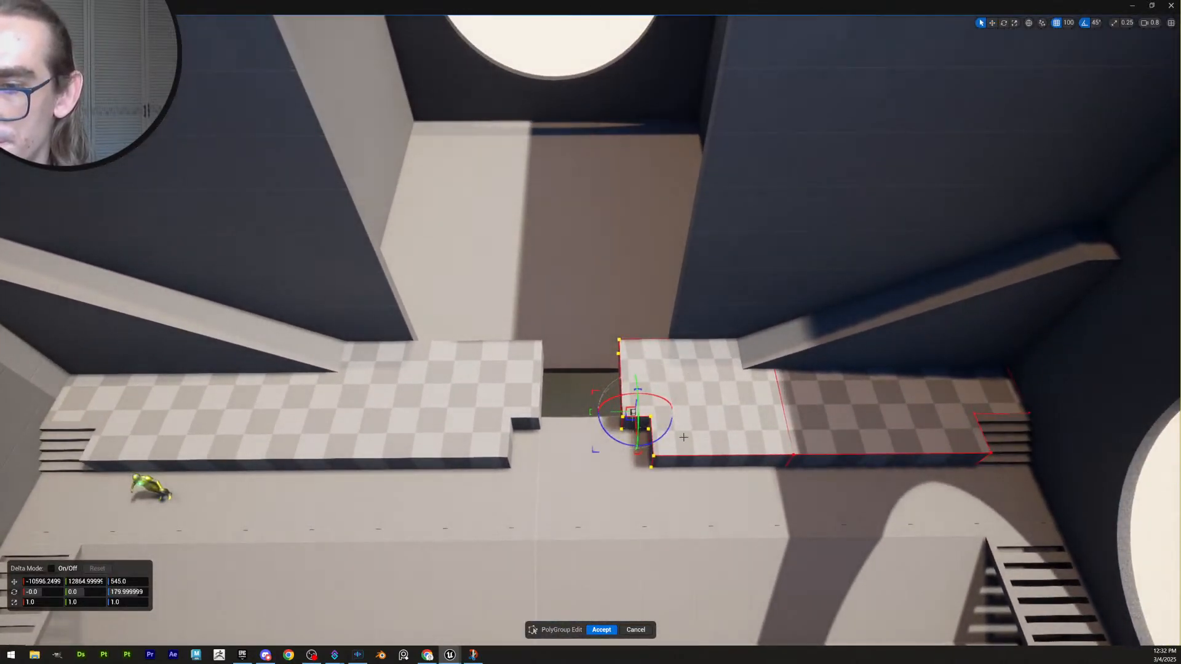
{"action": "key", "text": "w"}
{"action": "right_click_drag", "start_coordinate": [683, 437], "coordinate": [707, 462]}
{"action": "left_click_drag", "start_coordinate": [674, 513], "coordinate": [600, 399]}
{"action": "mouse_move", "coordinate": [600, 442]}
{"action": "left_mouse_down"}
{"action": "mouse_move", "coordinate": [622, 444]}
{"action": "mouse_move", "coordinate": [611, 443]}
{"action": "left_mouse_up"}
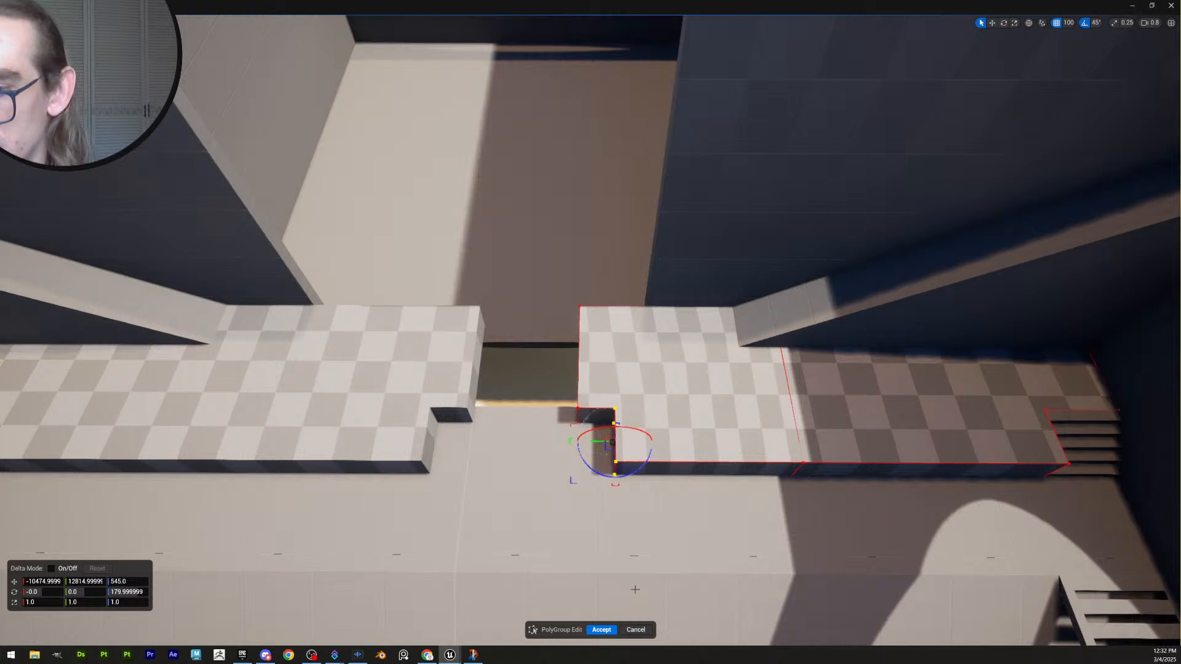
{"action": "left_click", "coordinate": [602, 629]}
{"action": "scroll", "coordinate": [645, 363], "scroll_direction": "up", "scroll_amount": 2}
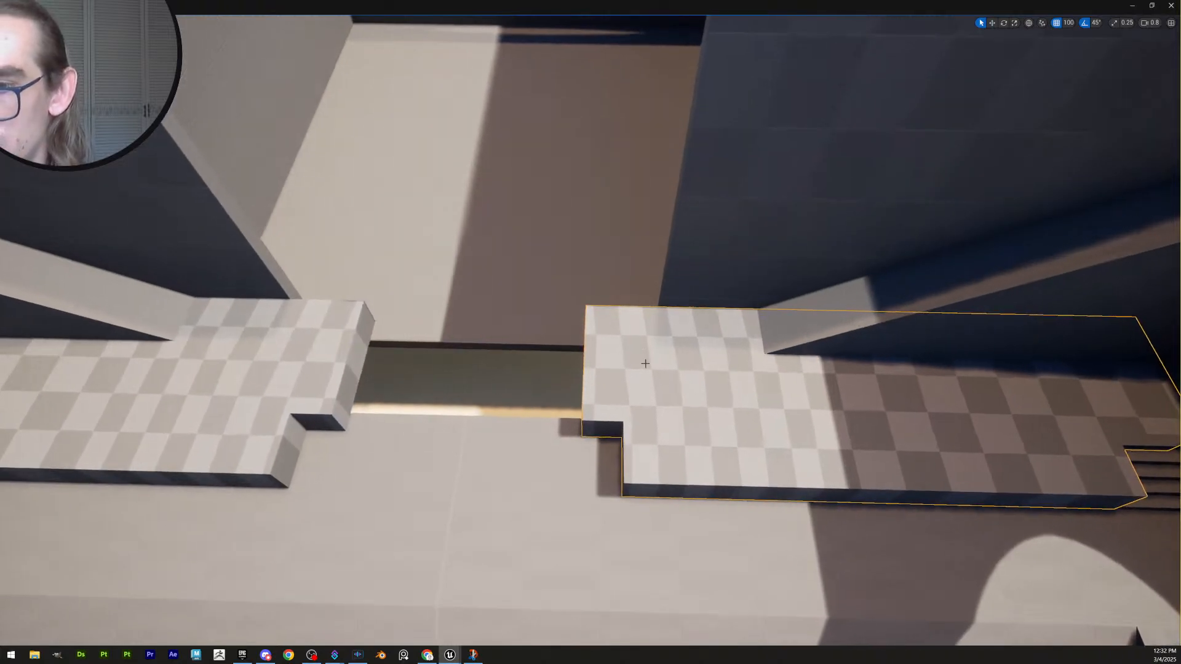
Reopen the ledge half for polygroup editing and insert edges from the notch corner across the top and down the back face
{"action": "key", "text": "w"}
{"action": "scroll", "coordinate": [686, 388], "scroll_direction": "up", "scroll_amount": 2}
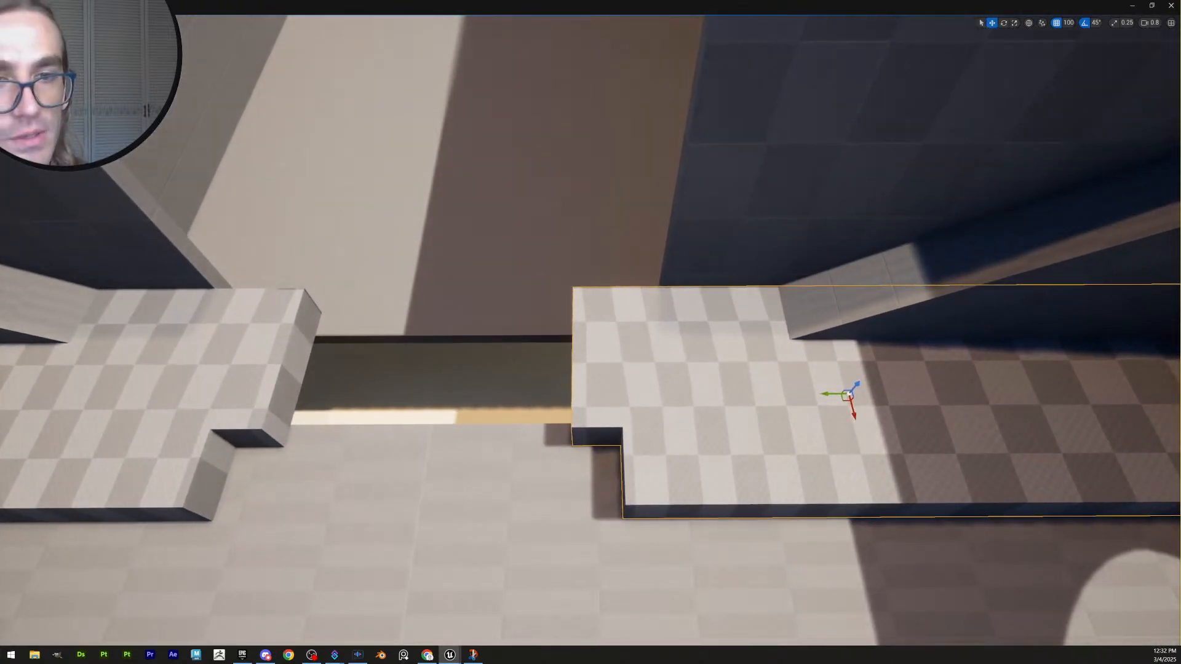
{"action": "key", "text": "shift+e"}
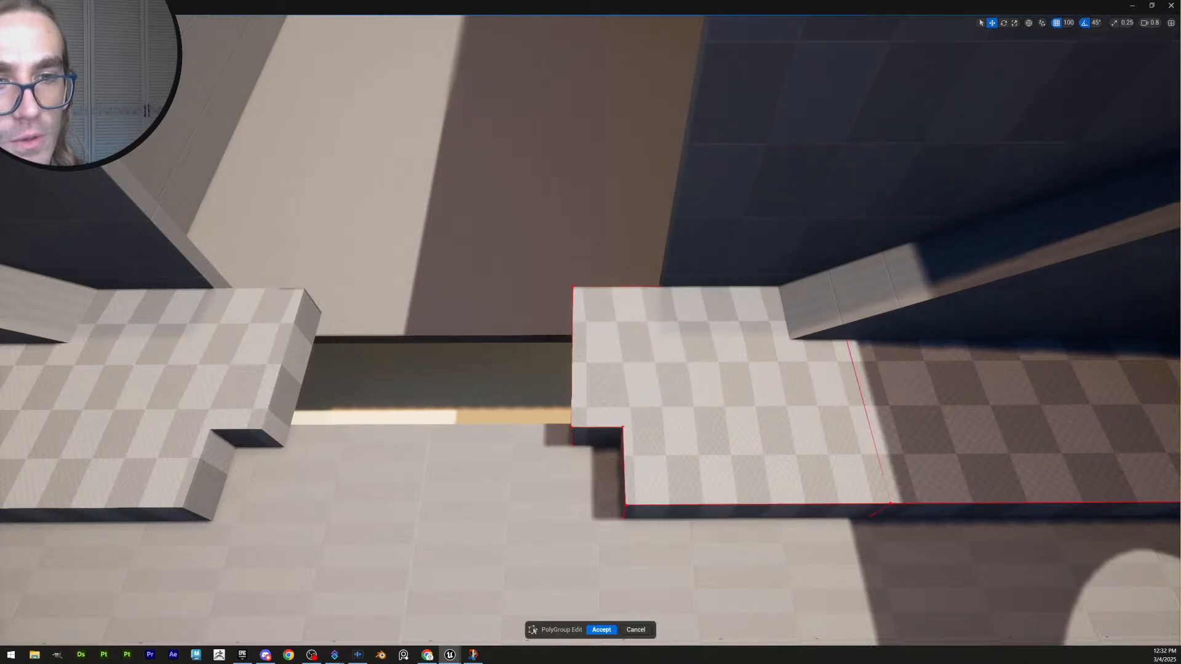
{"action": "key", "text": "ctrl+r"}
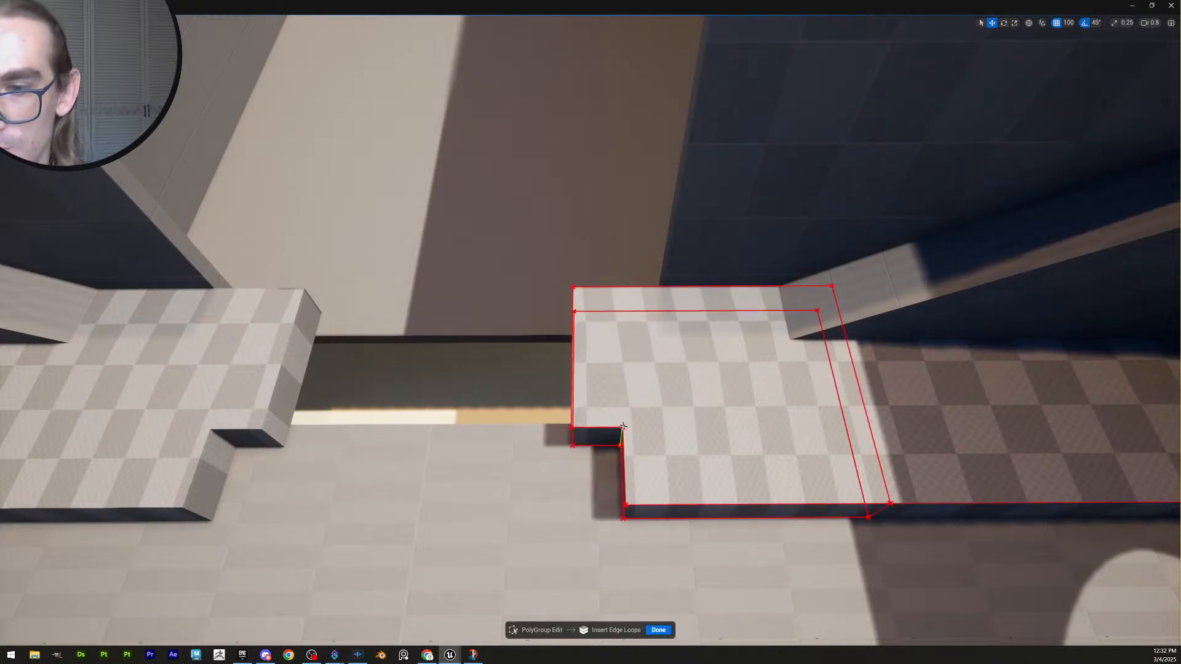
{"action": "left_click", "coordinate": [663, 632]}
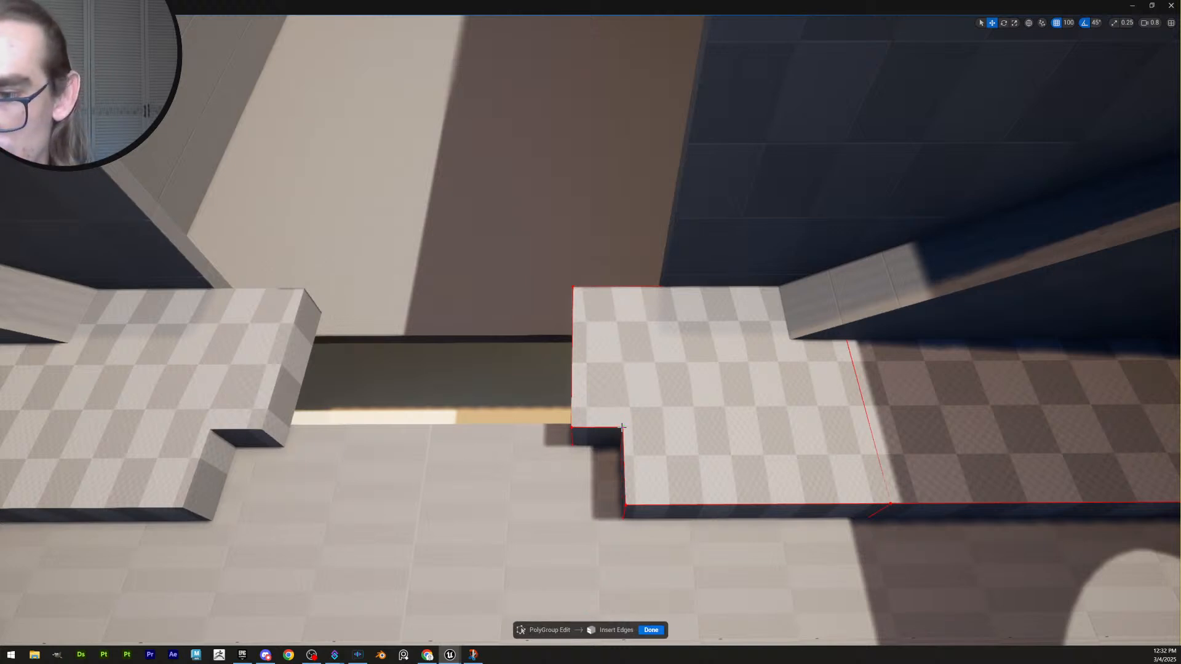
{"action": "key", "text": "a"}
{"action": "right_click_drag", "start_coordinate": [604, 323], "coordinate": [604, 179]}
{"action": "scroll", "coordinate": [604, 323], "scroll_direction": "up", "scroll_amount": 1}
{"action": "key", "text": "q"}
{"action": "left_click", "coordinate": [553, 309]}
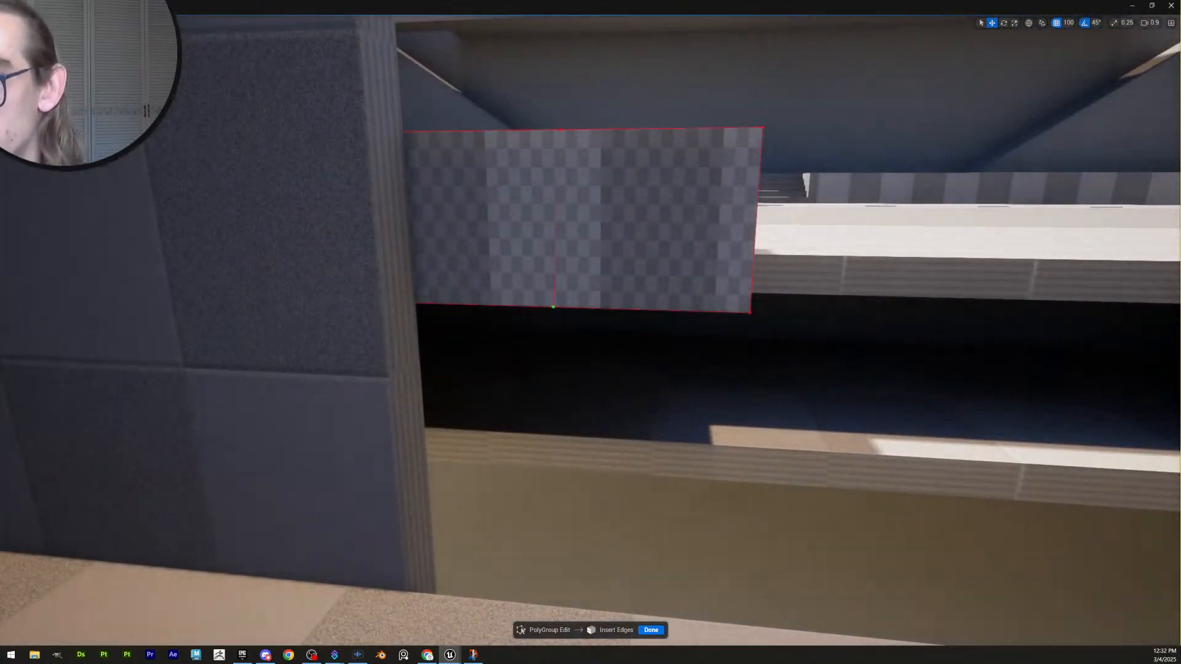
Continue the inserted edge across the ledge's underside to the lower notch corner and accept the cut
{"action": "key", "text": "w"}
{"action": "mouse_move", "coordinate": [553, 309]}
{"action": "right_mouse_down"}
{"action": "mouse_move", "coordinate": [552, 234]}
{"action": "mouse_move", "coordinate": [572, 240]}
{"action": "mouse_move", "coordinate": [548, 222]}
{"action": "mouse_move", "coordinate": [553, 329]}
{"action": "right_mouse_up"}
{"action": "key", "text": "s"}
{"action": "key", "text": "w"}
{"action": "key", "text": "w"}
{"action": "scroll", "coordinate": [552, 320], "scroll_direction": "down", "scroll_amount": 3}
{"action": "key", "text": "w"}
{"action": "right_click_drag", "start_coordinate": [475, 409], "coordinate": [381, 167]}
{"action": "scroll", "coordinate": [475, 409], "scroll_direction": "down", "scroll_amount": 3}
{"action": "key", "text": "s"}
{"action": "key", "text": "e"}
{"action": "key", "text": "q"}
{"action": "key", "text": "w"}
{"action": "key", "text": "q"}
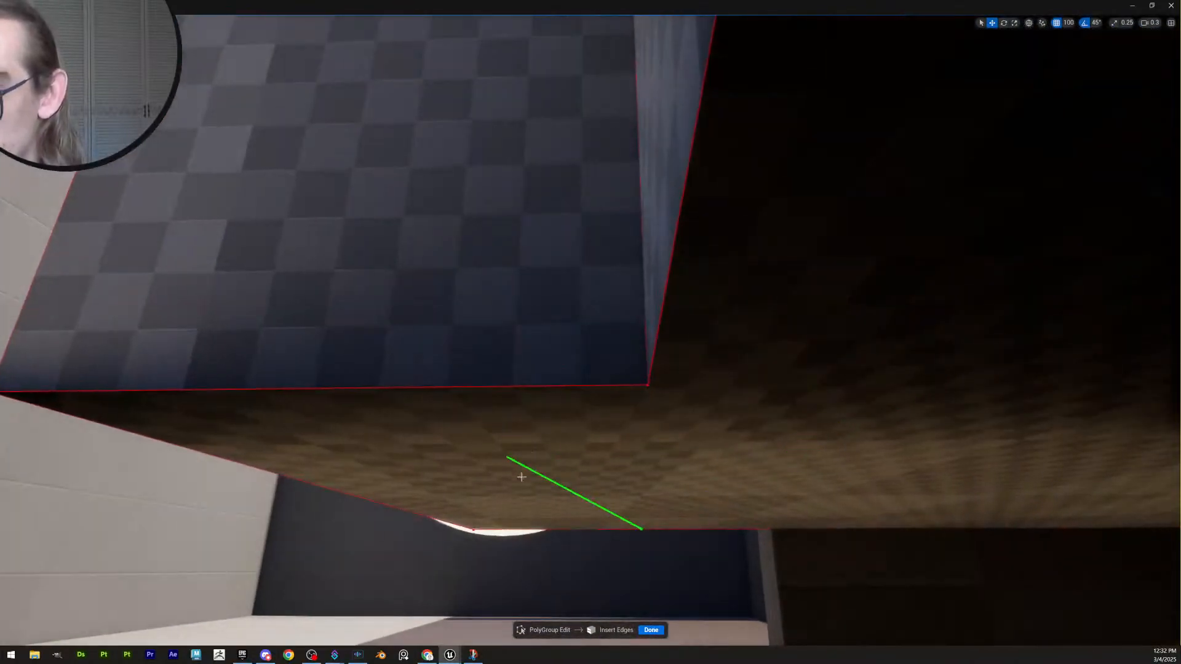
{"action": "left_click", "coordinate": [647, 389]}
{"action": "right_click_drag", "start_coordinate": [654, 390], "coordinate": [594, 633]}
{"action": "key", "text": "e"}
{"action": "scroll", "coordinate": [617, 541], "scroll_direction": "up", "scroll_amount": 3}
{"action": "key", "text": "s"}
{"action": "left_click", "coordinate": [648, 629]}
{"action": "right_click_drag", "start_coordinate": [610, 583], "coordinate": [609, 611]}
{"action": "key", "text": "e"}
{"action": "left_click", "coordinate": [603, 631]}
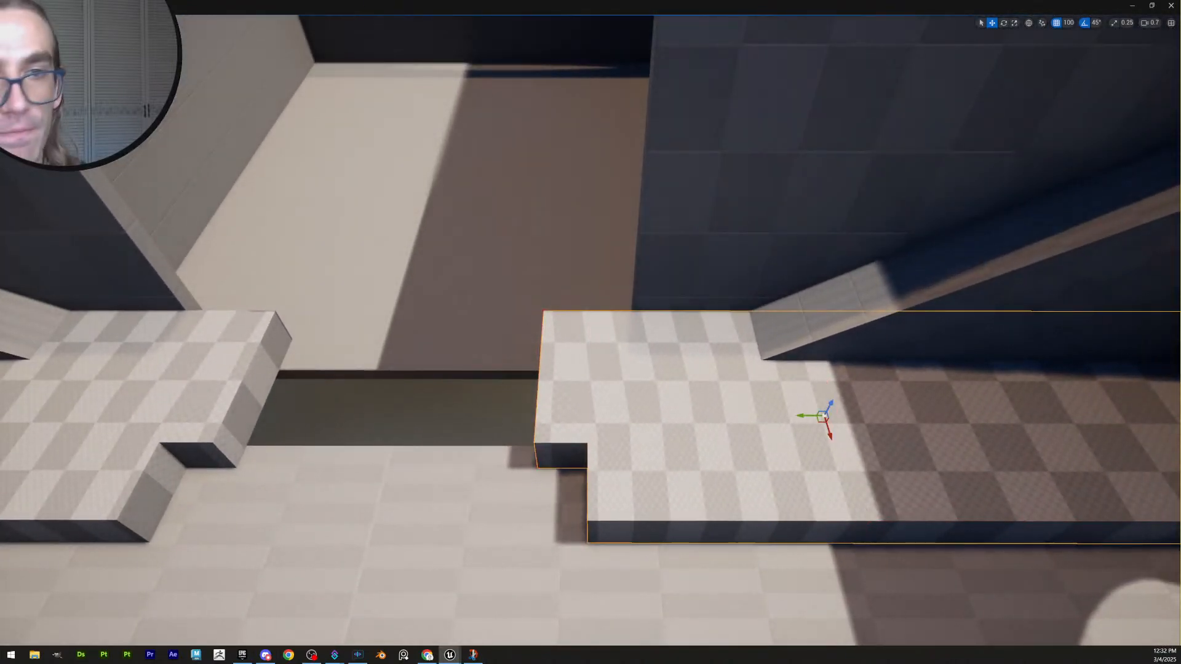
Scale the cut line's vertices flat so they line up with the notch corner, and accept the edit
{"action": "key", "text": "p"}
{"action": "left_click_drag", "start_coordinate": [698, 587], "coordinate": [574, 289]}
{"action": "key", "text": "r"}
{"action": "left_click_drag", "start_coordinate": [630, 428], "coordinate": [219, 424]}
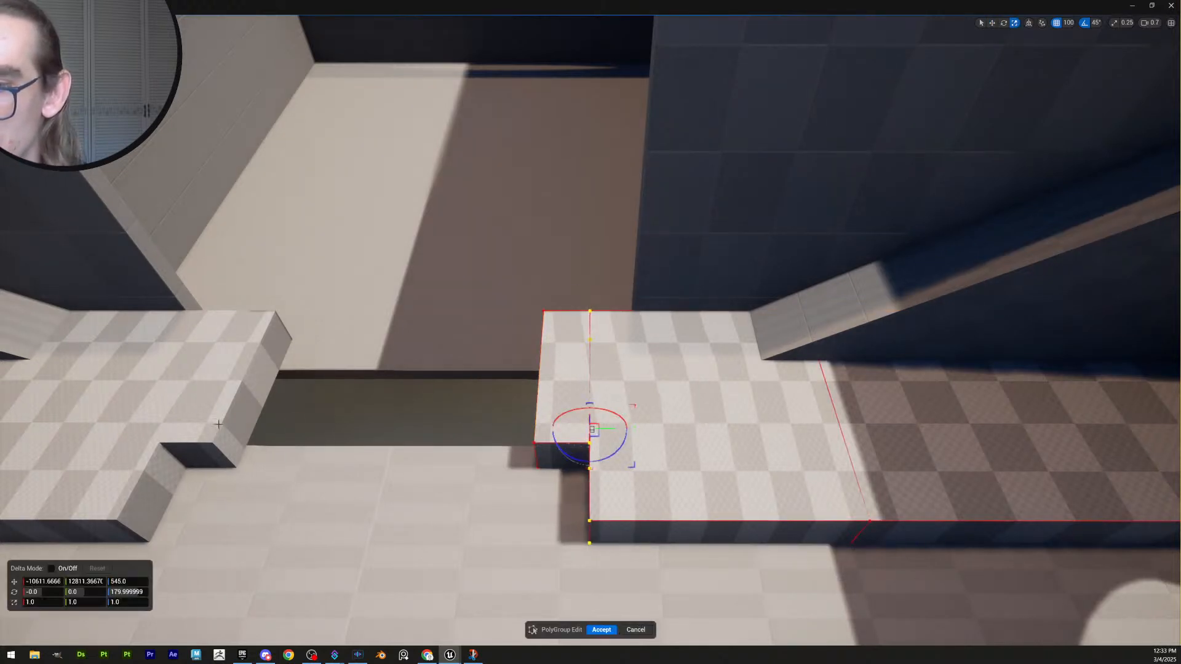
{"action": "left_click", "coordinate": [596, 630]}
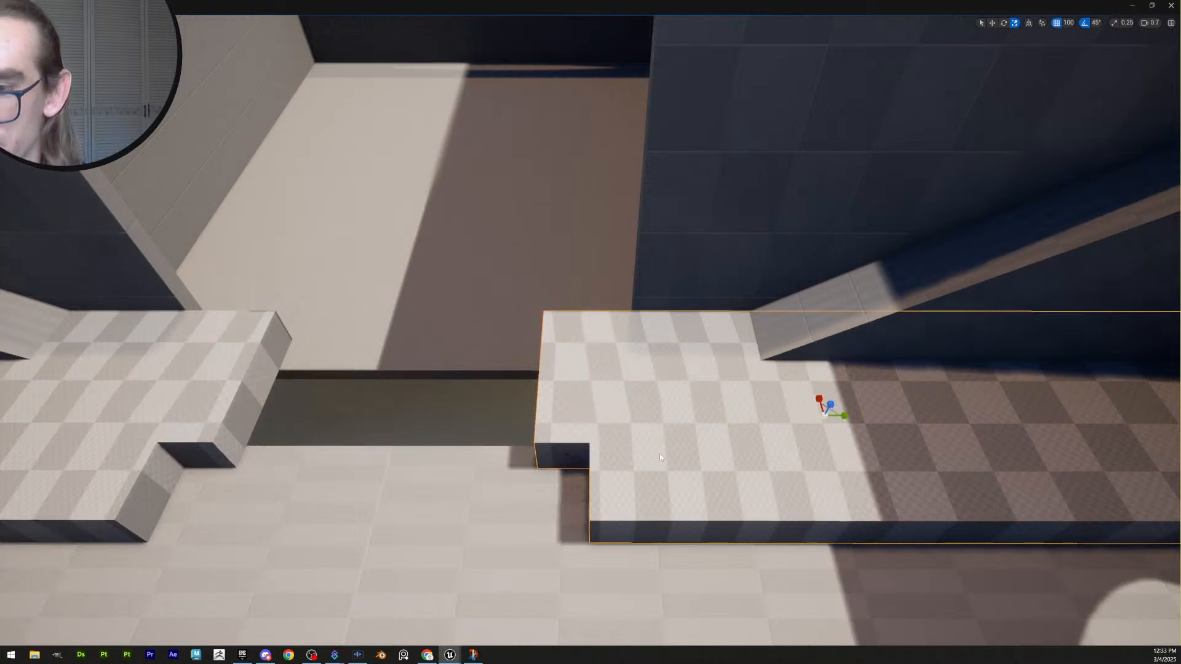
Apply a UV Projection to the edited ledge half
{"action": "key", "text": "w"}
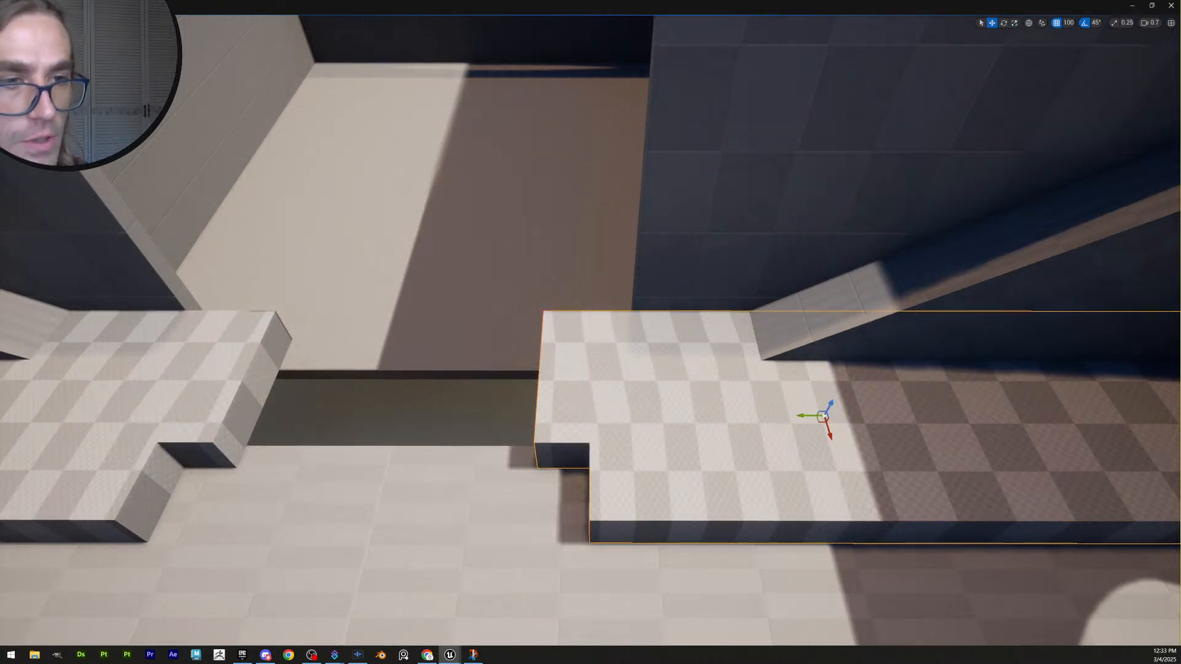
{"action": "key", "text": "u"}
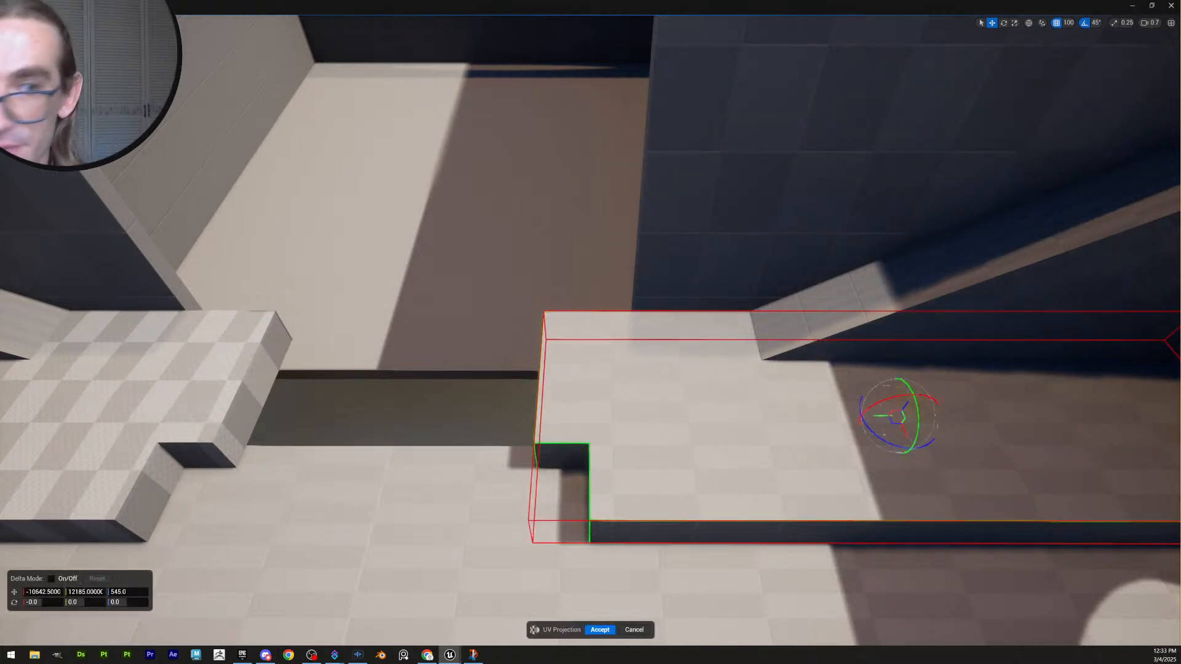
{"action": "left_click", "coordinate": [600, 630]}
{"action": "scroll", "coordinate": [790, 381], "scroll_direction": "up", "scroll_amount": 1}
{"action": "right_click_drag", "start_coordinate": [790, 380], "coordinate": [790, 380]}
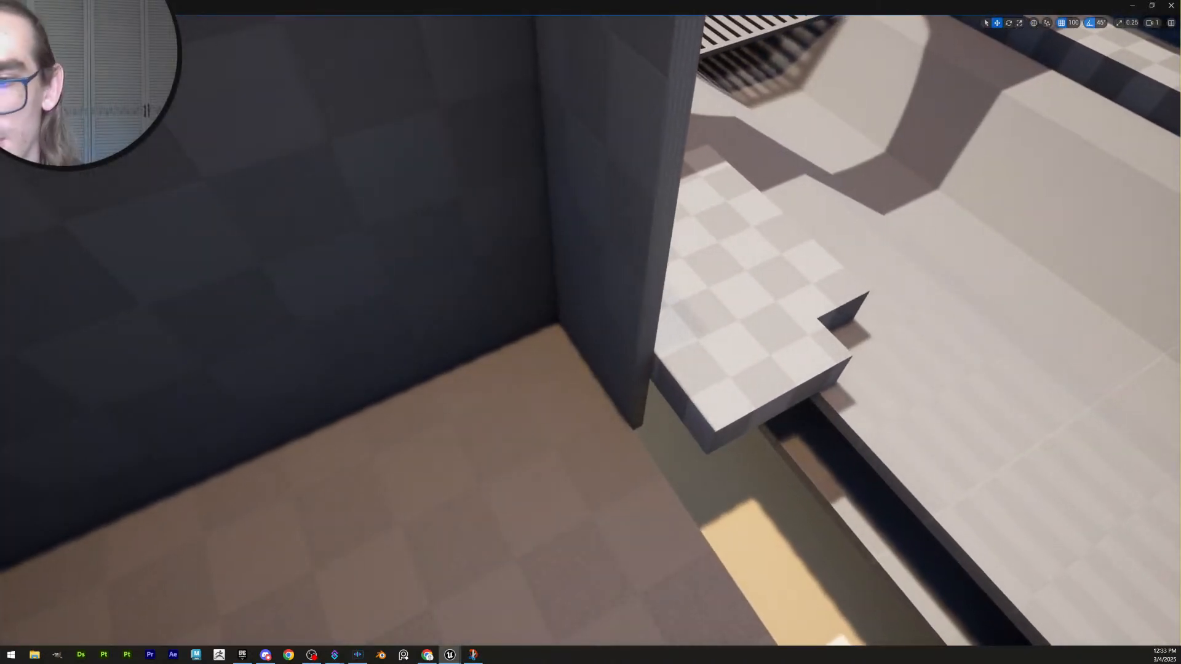
Select the vertices of the ledge's notched end section in polygroup editing and move them 100 units back toward the side extension's wall
{"action": "left_click", "coordinate": [790, 380]}
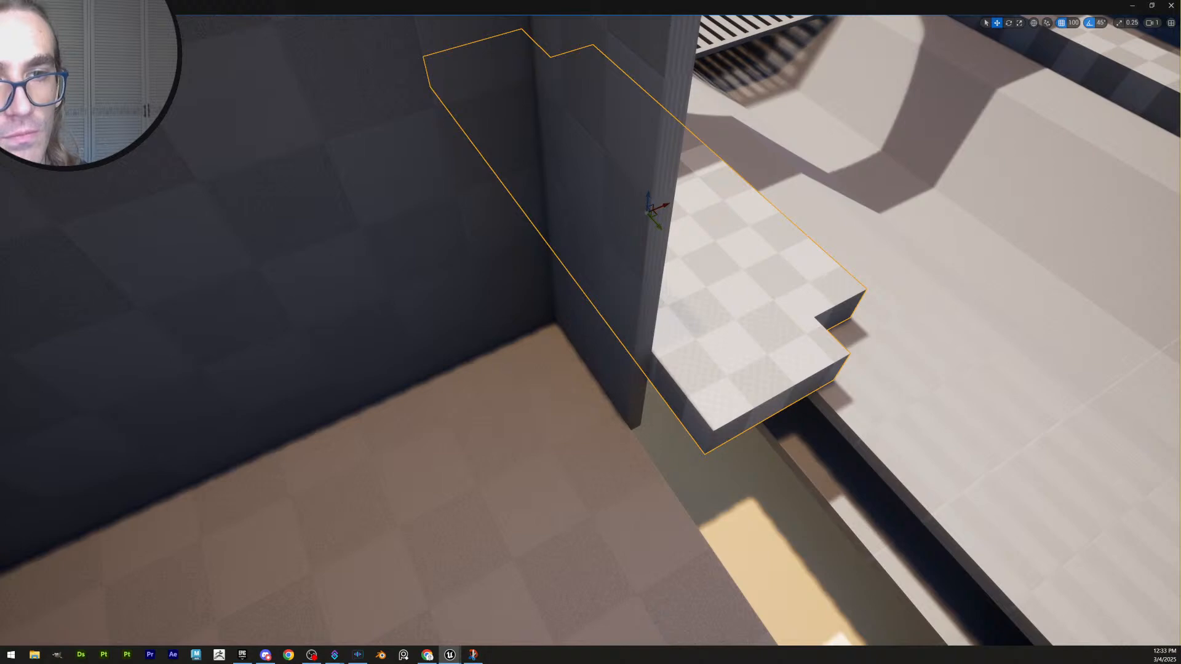
{"action": "right_click_drag", "start_coordinate": [743, 440], "coordinate": [992, 564]}
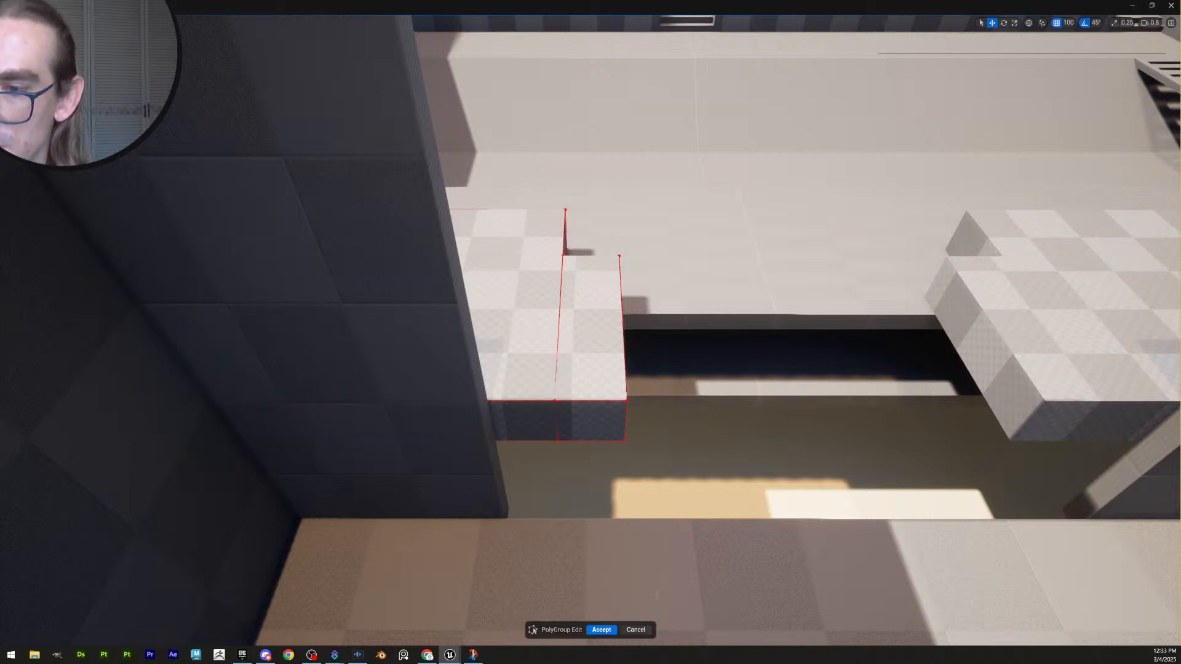
{"action": "left_click", "coordinate": [636, 630]}
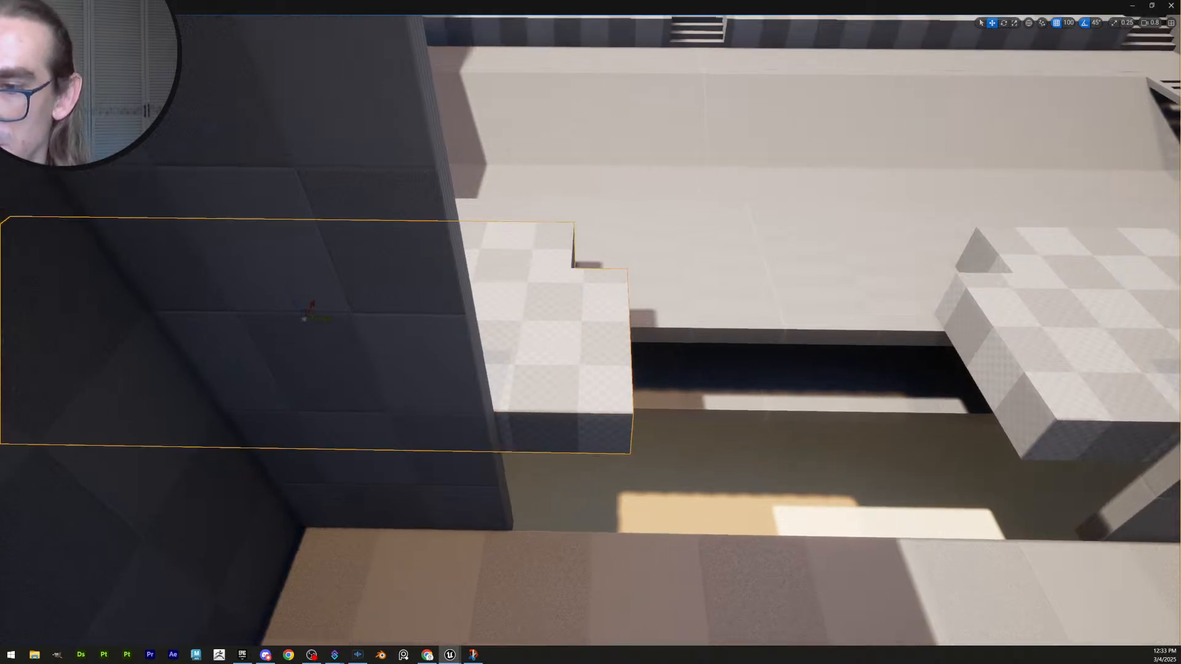
{"action": "scroll", "coordinate": [614, 414], "scroll_direction": "up", "scroll_amount": 2}
{"action": "key", "text": "q"}
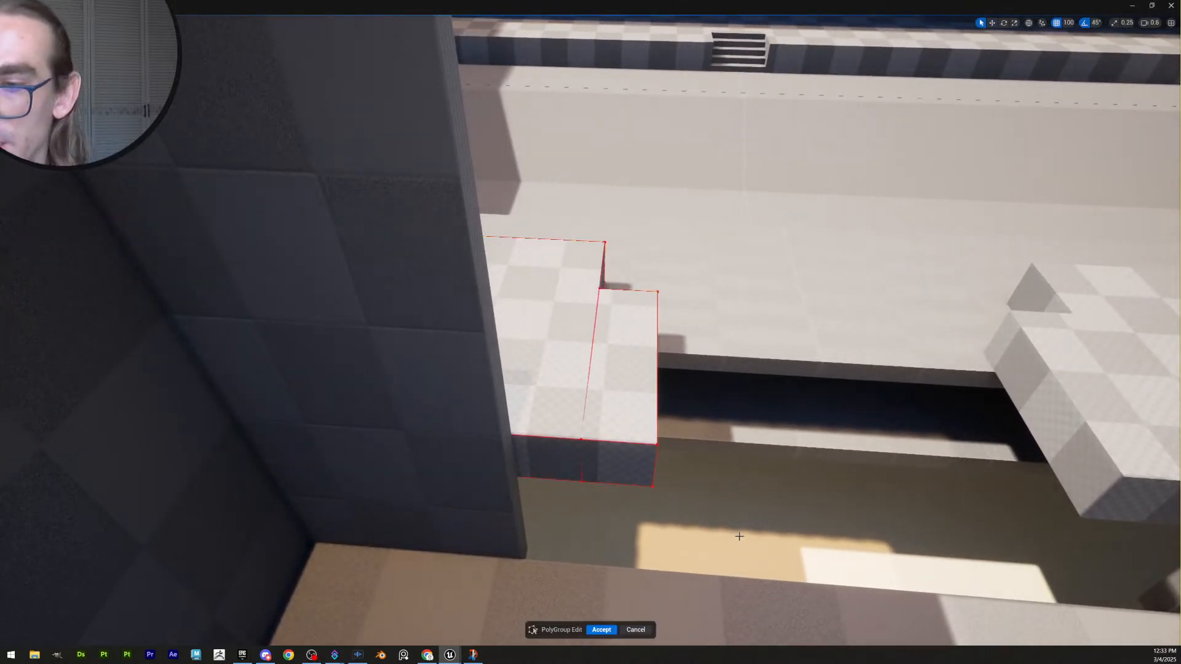
{"action": "right_click_drag", "start_coordinate": [739, 537], "coordinate": [739, 536]}
{"action": "key", "text": "s"}
{"action": "left_click_drag", "start_coordinate": [536, 221], "coordinate": [535, 222]}
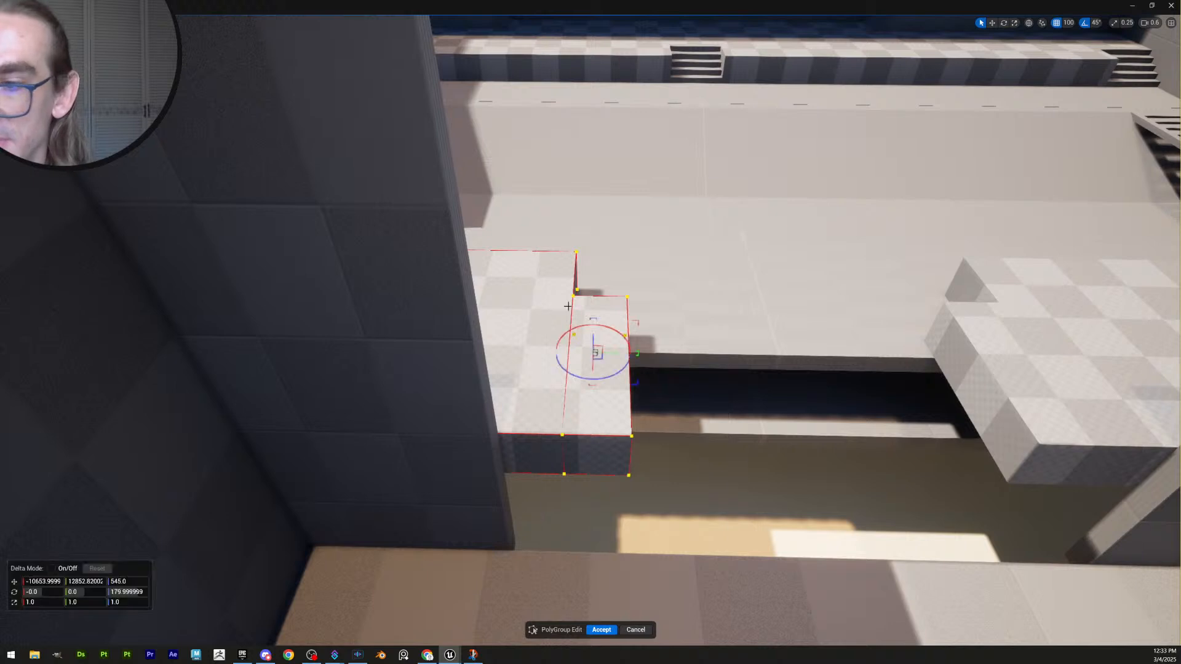
{"action": "left_click_drag", "start_coordinate": [598, 353], "coordinate": [576, 352]}
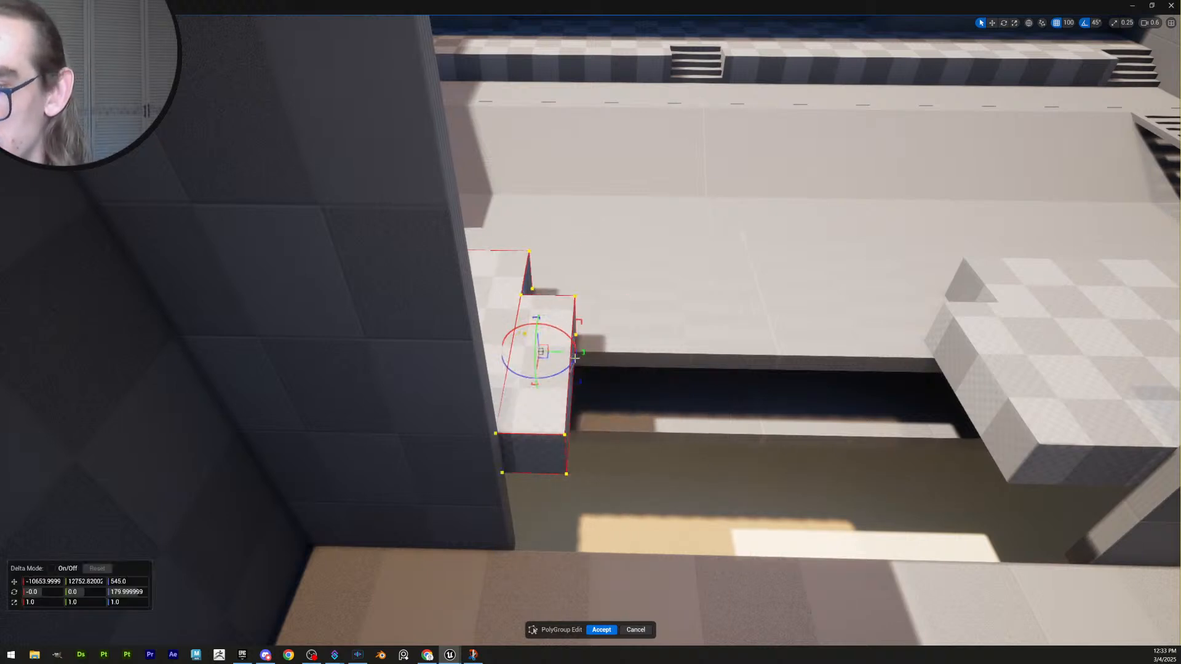
{"action": "right_click_drag", "start_coordinate": [580, 361], "coordinate": [520, 389]}
{"action": "key", "text": "w"}
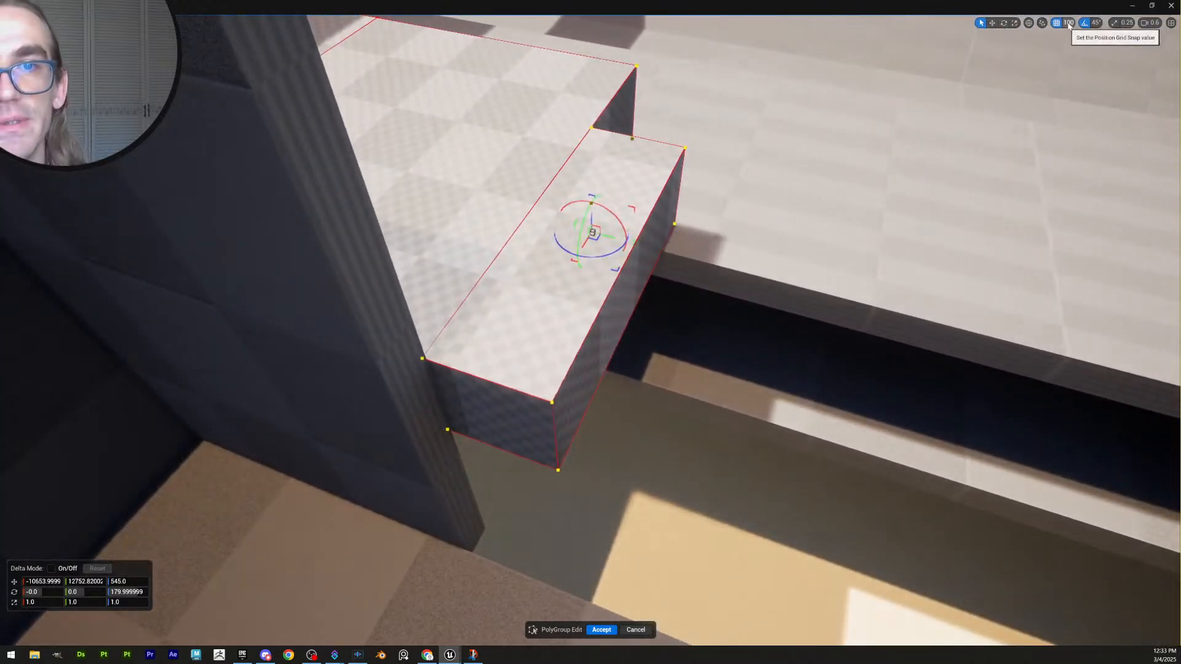
Set the position grid snap to 5, shift the selected outer elements of the step slightly along Y, and accept the PolyGroup edit
{"action": "left_click", "coordinate": [1069, 25]}
{"action": "left_click", "coordinate": [1073, 55]}
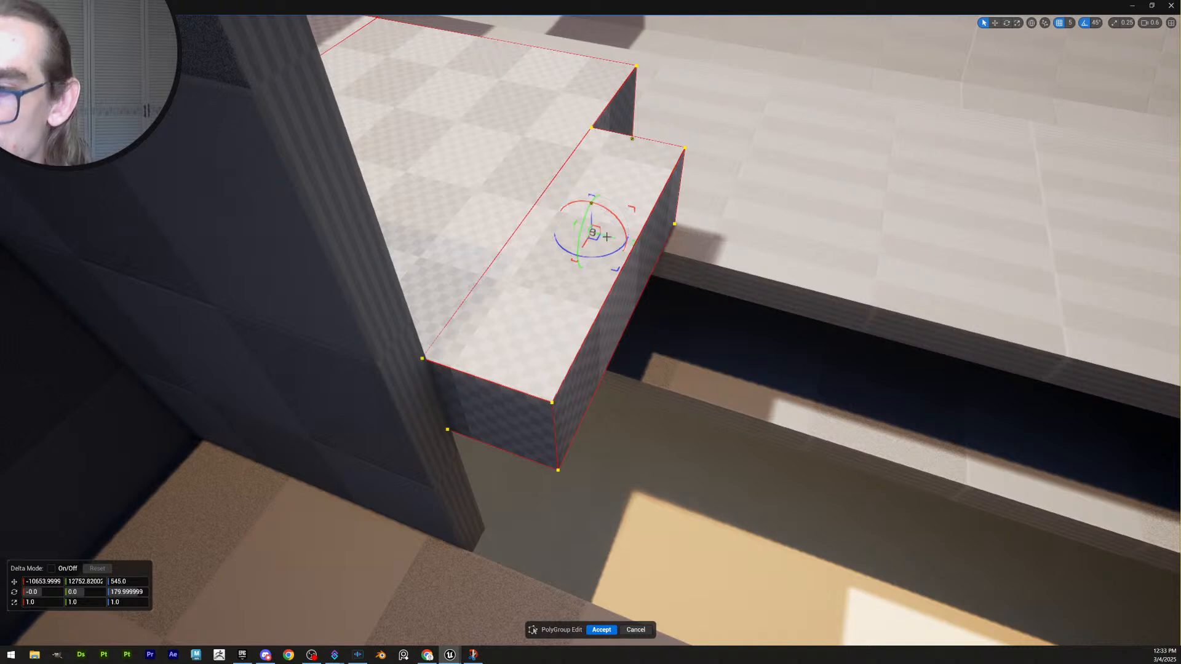
{"action": "left_click_drag", "start_coordinate": [607, 237], "coordinate": [608, 237]}
{"action": "key", "text": "s"}
{"action": "right_click_drag", "start_coordinate": [594, 402], "coordinate": [594, 387]}
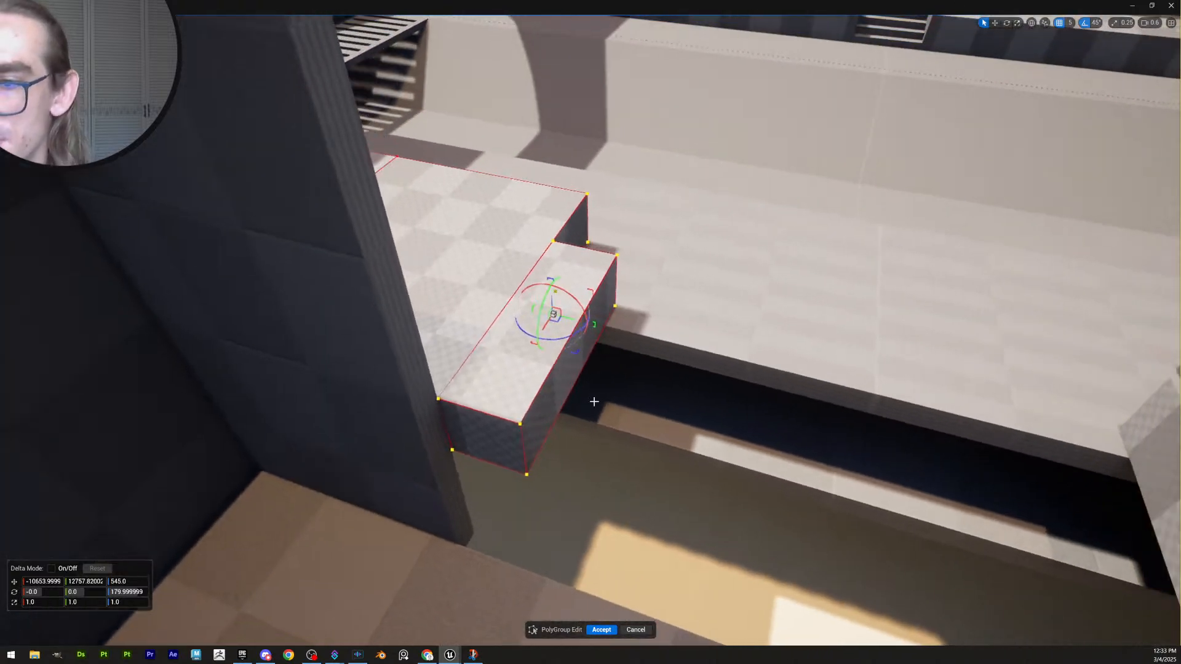
{"action": "left_click", "coordinate": [601, 631]}
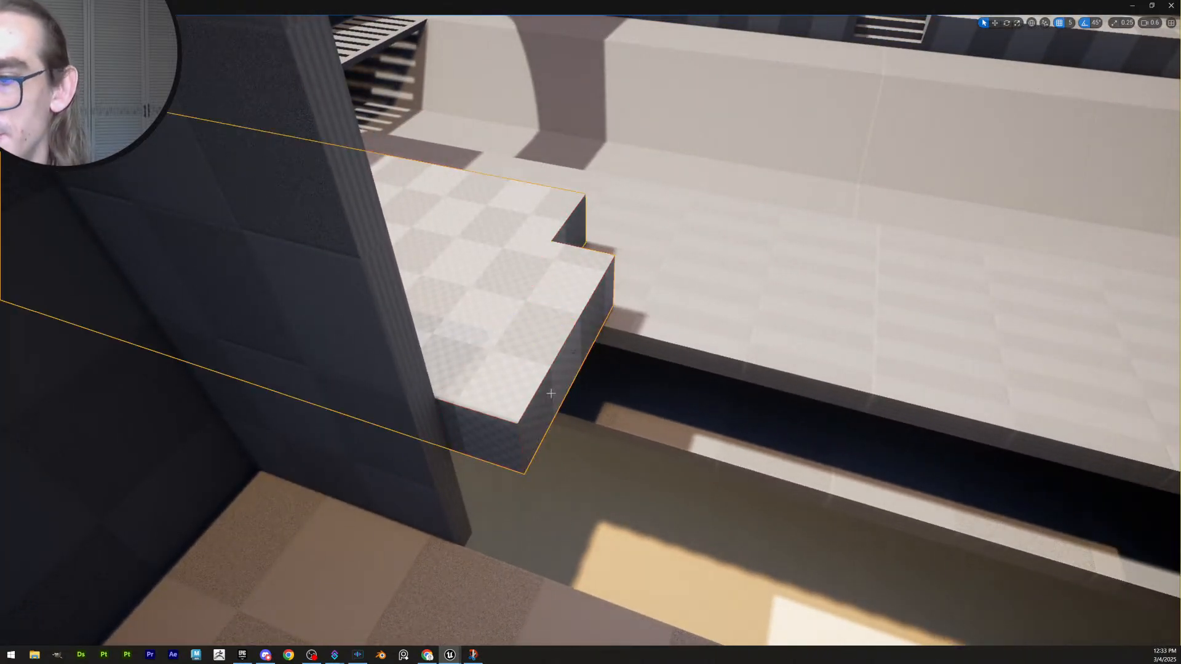
Set the position grid snap to 100, move the step's front face outward by 100 units, and accept the PolyGroup edit
{"action": "left_click", "coordinate": [1069, 25]}
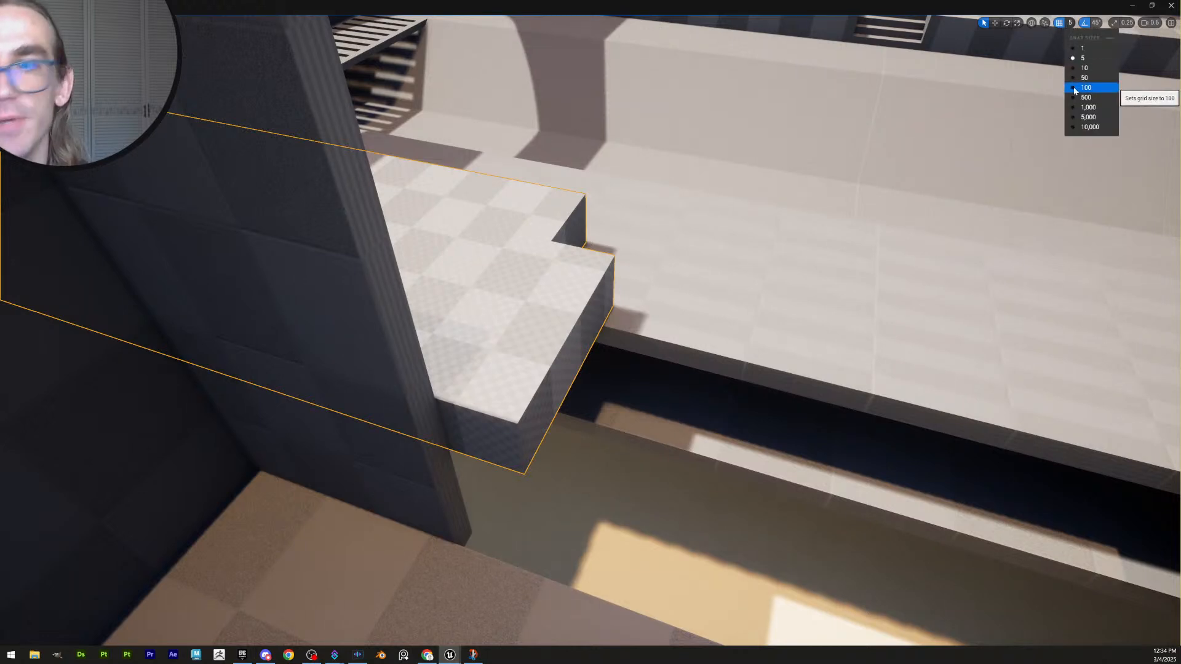
{"action": "left_click", "coordinate": [1099, 90]}
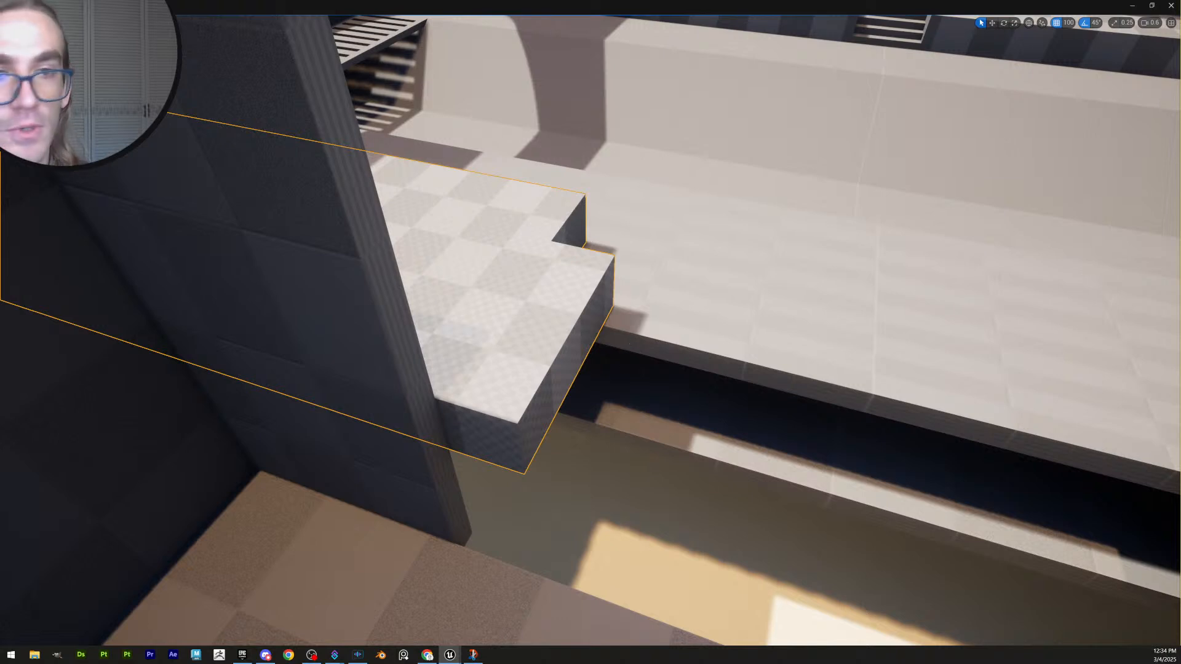
{"action": "key", "text": "ctrl+e"}
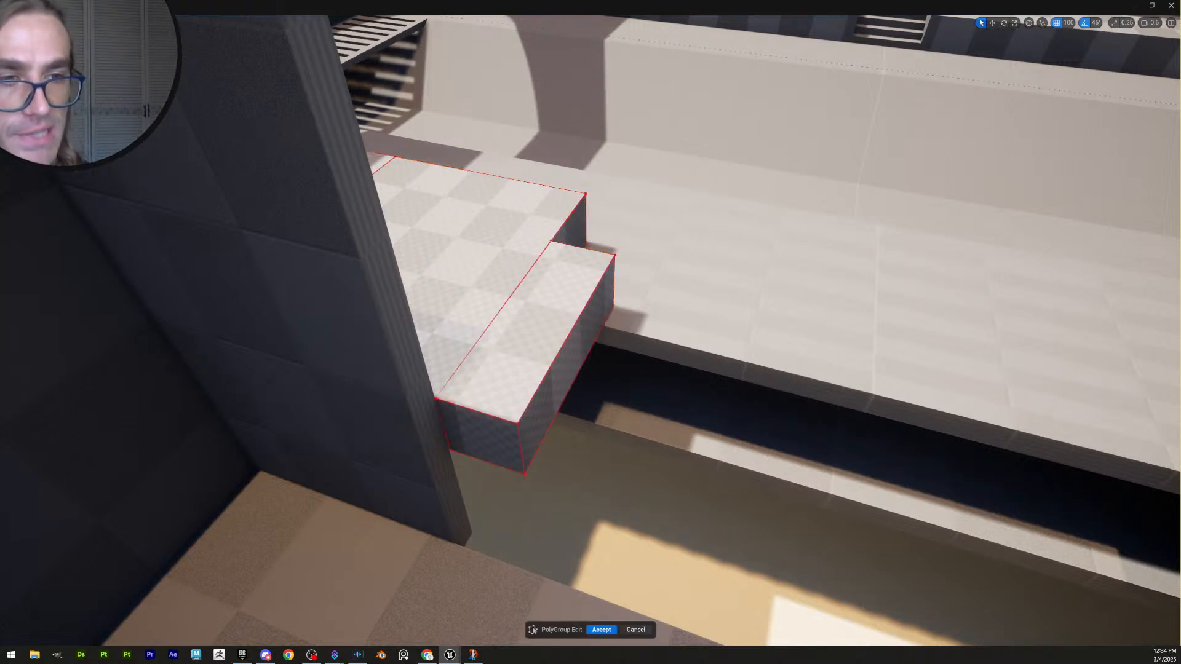
{"action": "left_click", "coordinate": [557, 388]}
{"action": "right_click_drag", "start_coordinate": [557, 388], "coordinate": [695, 395]}
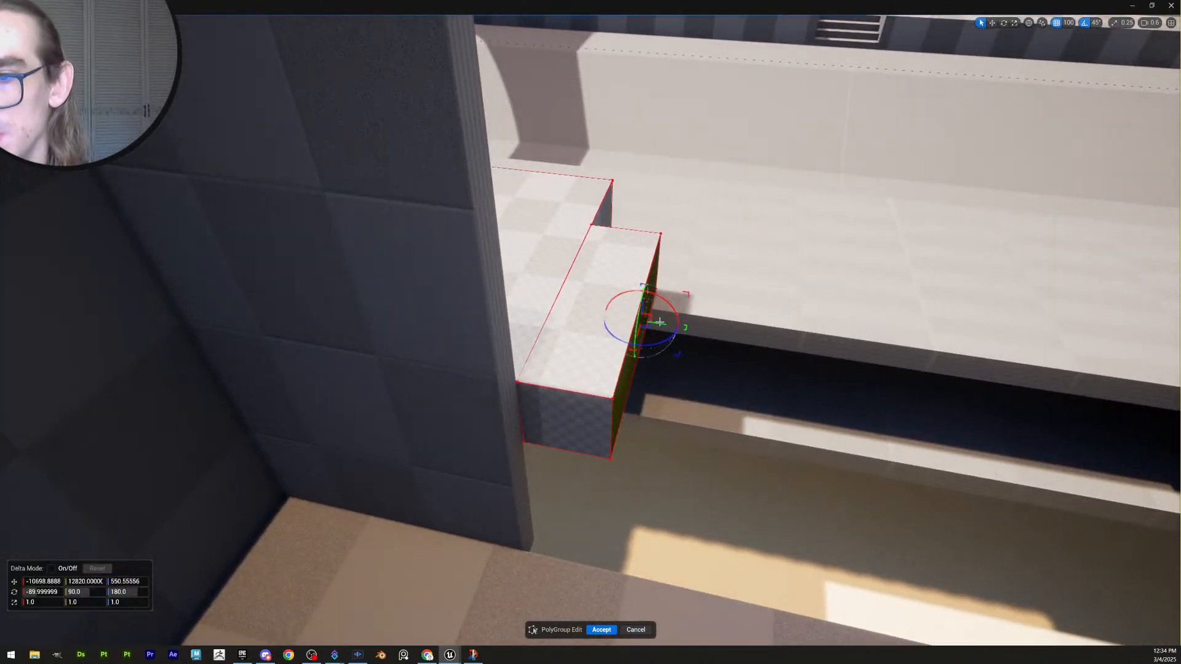
{"action": "left_click_drag", "start_coordinate": [684, 332], "coordinate": [706, 337]}
{"action": "right_click_drag", "start_coordinate": [774, 389], "coordinate": [553, 403]}
{"action": "scroll", "coordinate": [773, 389], "scroll_direction": "up", "scroll_amount": 3}
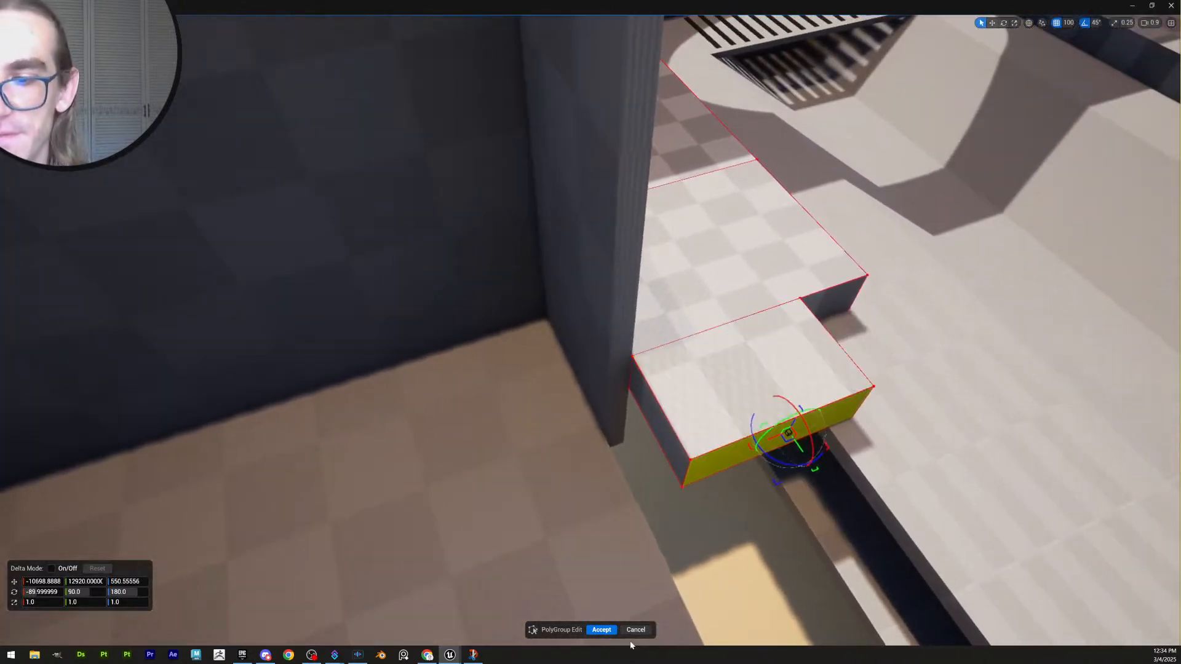
{"action": "left_click", "coordinate": [601, 630]}
Extrude the step's end face along the corridor to the wall with the circular opening and accept the PolyGroup edit
{"action": "right_click_drag", "start_coordinate": [601, 615], "coordinate": [554, 603]}
{"action": "mouse_move", "coordinate": [861, 369]}
{"action": "right_mouse_down"}
{"action": "mouse_move", "coordinate": [831, 366]}
{"action": "mouse_move", "coordinate": [873, 360]}
{"action": "right_mouse_up"}
{"action": "key", "text": "ctrl+e"}
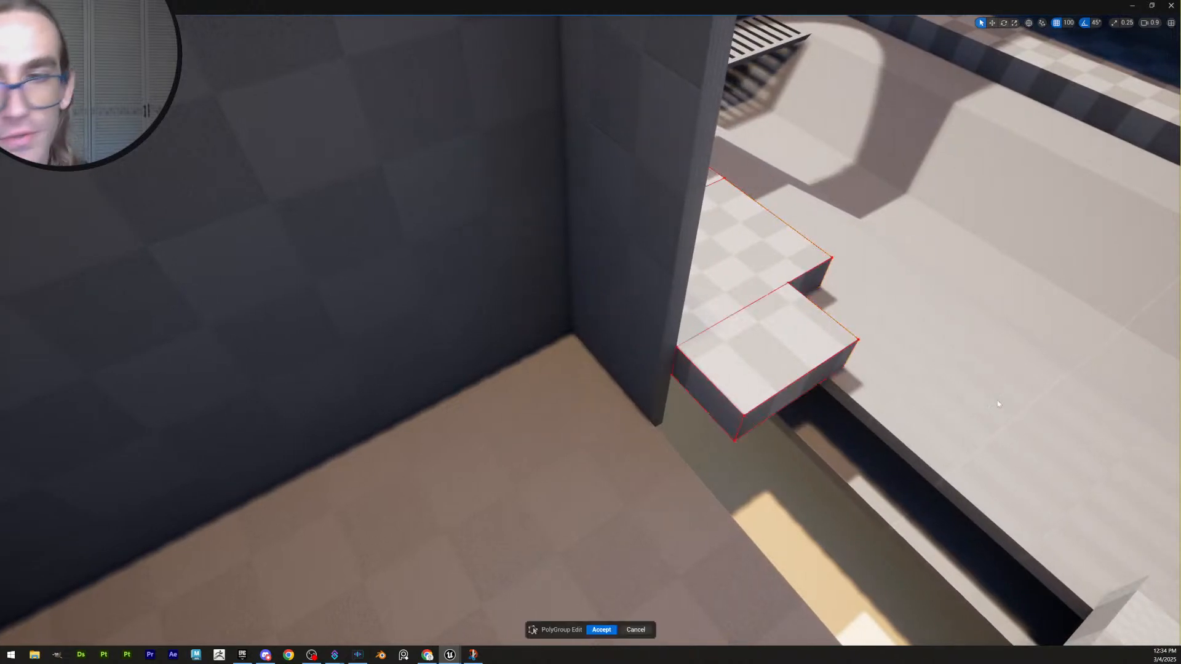
{"action": "left_click", "coordinate": [701, 392]}
{"action": "right_click_drag", "start_coordinate": [692, 406], "coordinate": [669, 368]}
{"action": "key", "text": "s"}
{"action": "scroll", "coordinate": [664, 382], "scroll_direction": "up", "scroll_amount": 3}
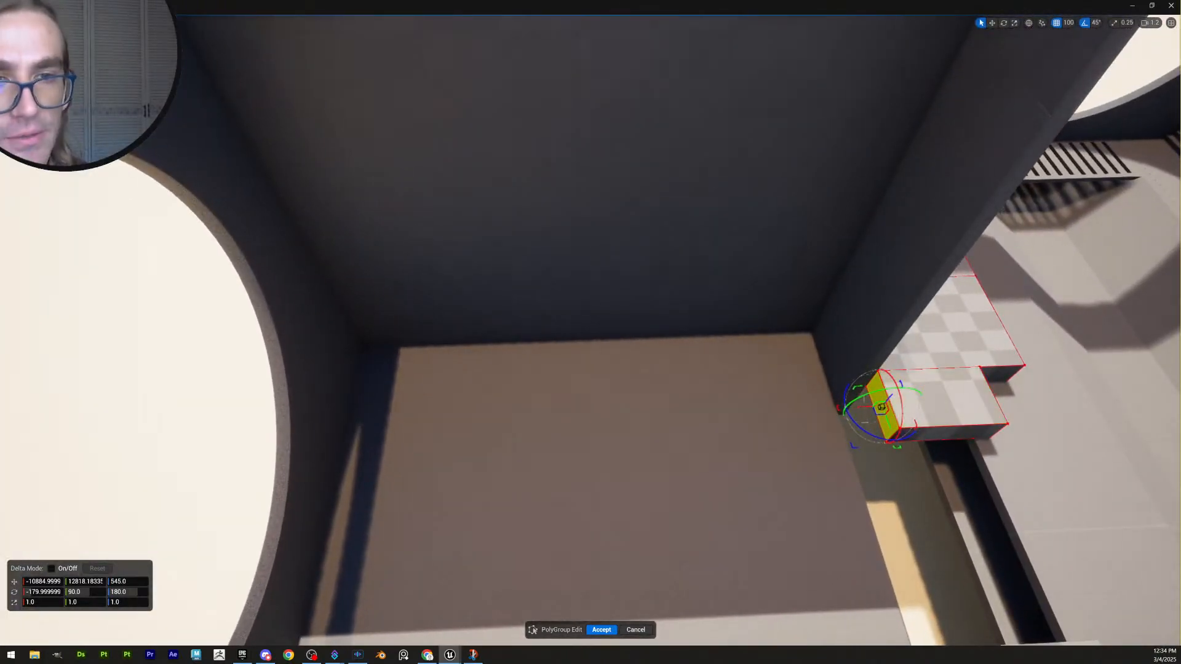
{"action": "key", "text": "shift+e"}
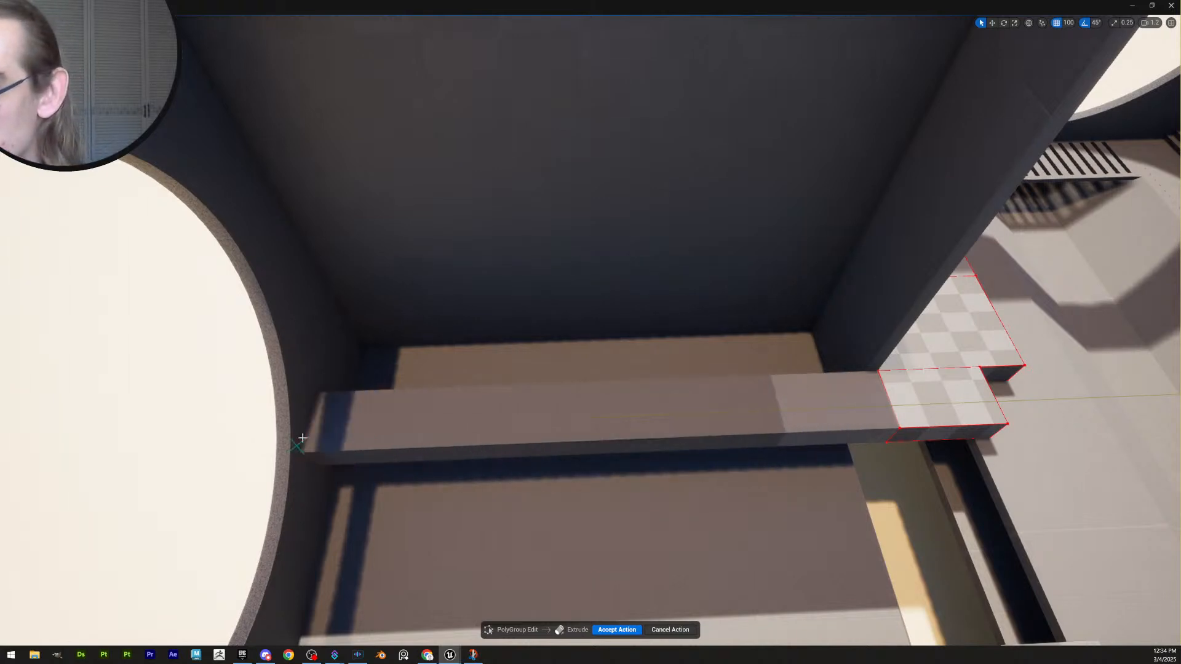
{"action": "left_click", "coordinate": [292, 441]}
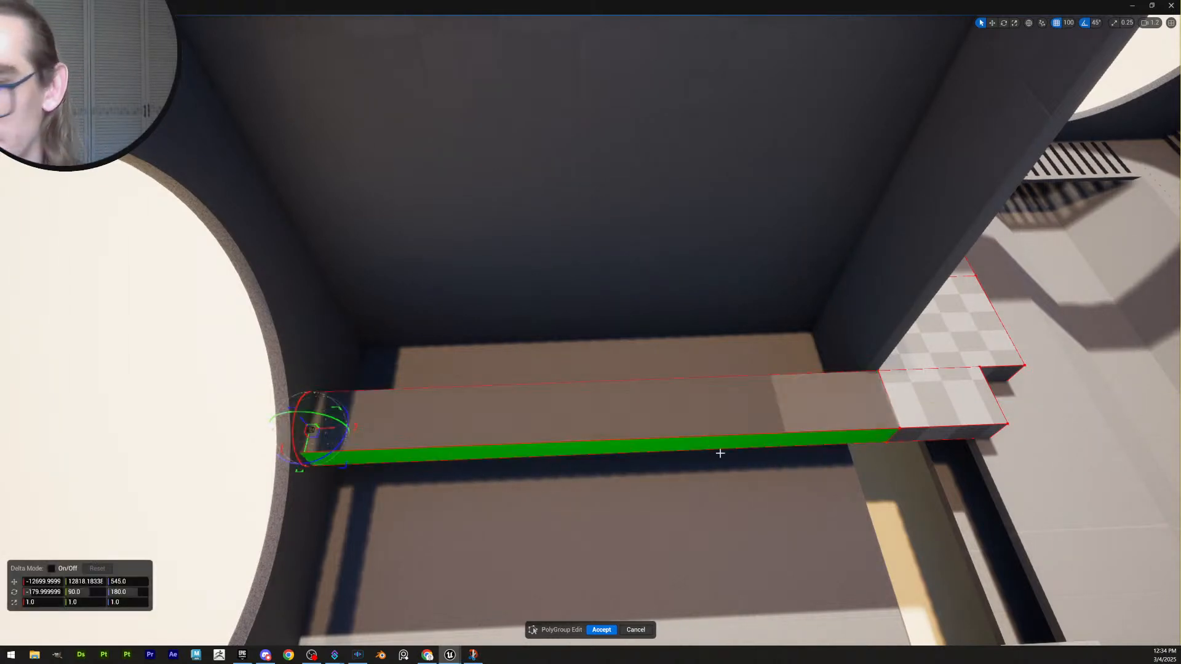
{"action": "mouse_move", "coordinate": [720, 451]}
{"action": "right_mouse_down"}
{"action": "mouse_move", "coordinate": [760, 446]}
{"action": "mouse_move", "coordinate": [723, 443]}
{"action": "right_mouse_up"}
{"action": "key", "text": "s"}
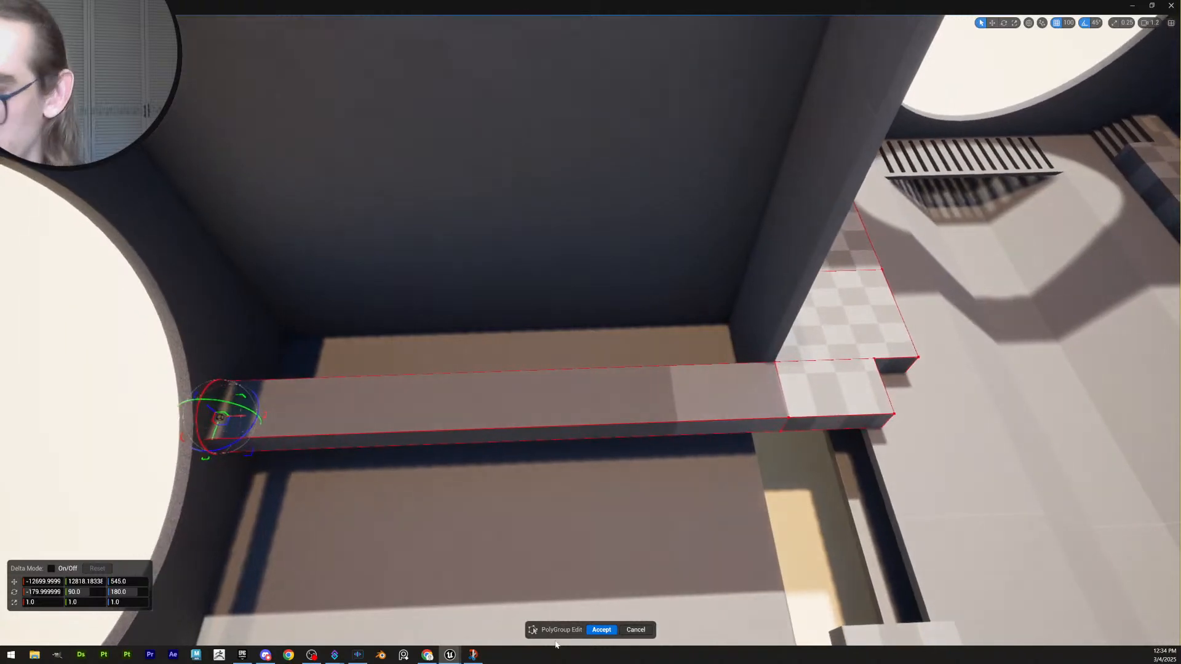
{"action": "left_click", "coordinate": [601, 630]}
Insert an edge loop across the long ledge, in line with the side of the wall's end
{"action": "right_click_drag", "start_coordinate": [615, 431], "coordinate": [707, 449]}
{"action": "key", "text": "w"}
{"action": "scroll", "coordinate": [708, 449], "scroll_direction": "down", "scroll_amount": 5}
{"action": "right_click_drag", "start_coordinate": [886, 492], "coordinate": [888, 501]}
{"action": "key", "text": "e"}
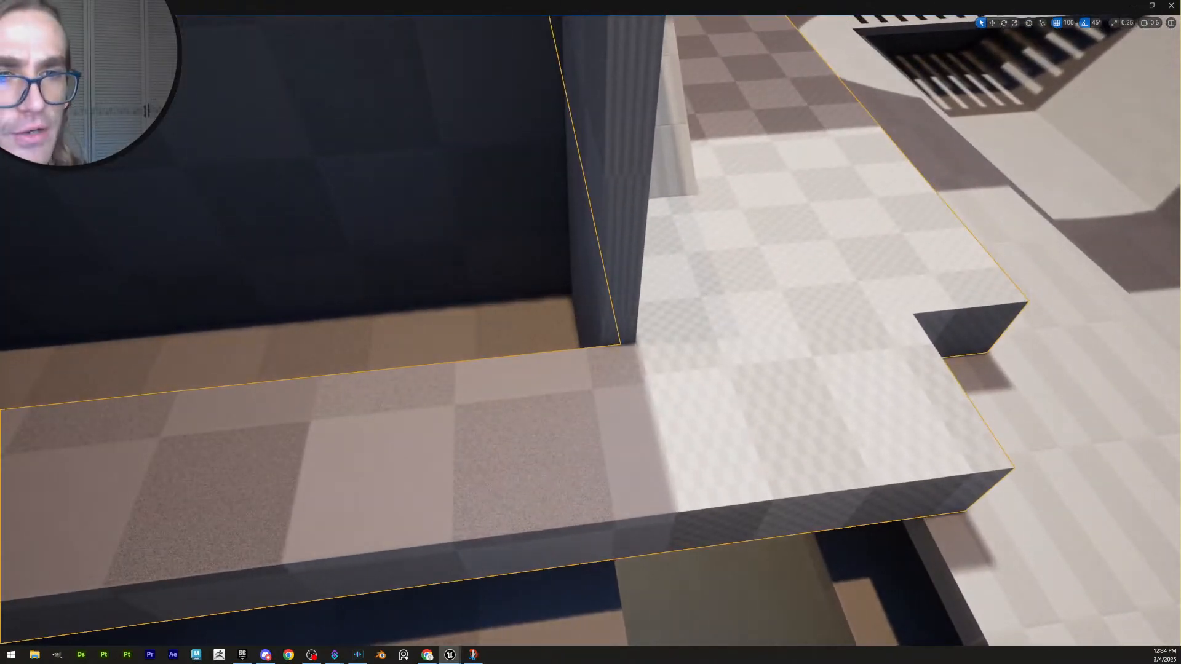
{"action": "key", "text": "shift+e"}
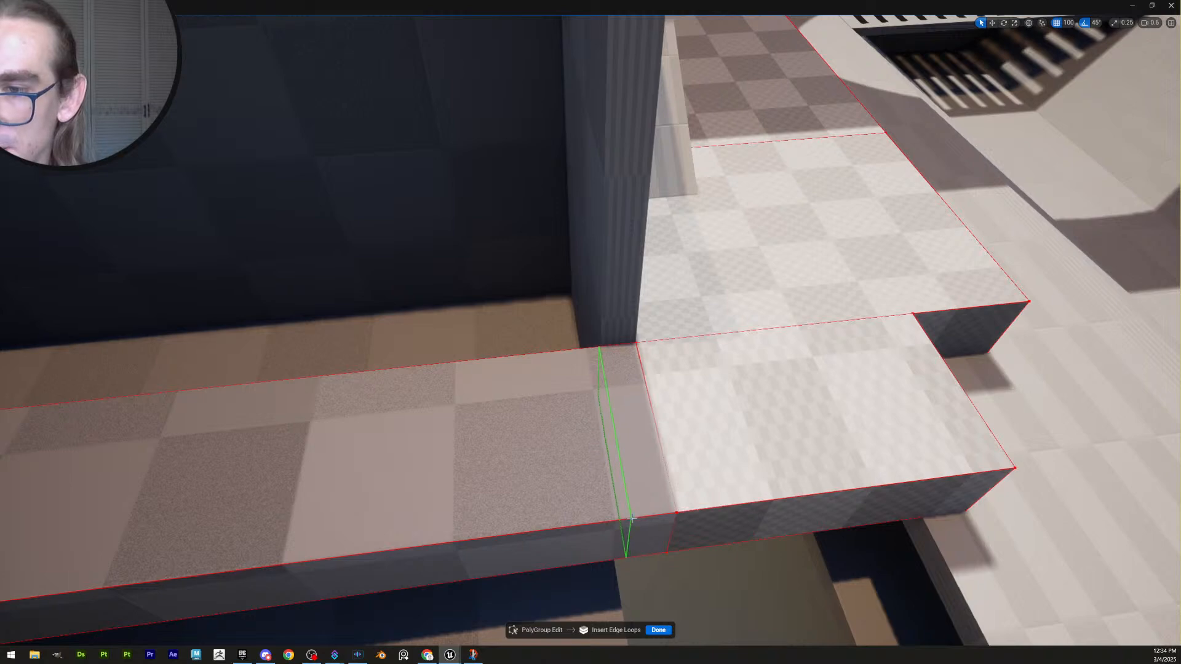
{"action": "right_click_drag", "start_coordinate": [630, 519], "coordinate": [589, 559]}
{"action": "key", "text": "w"}
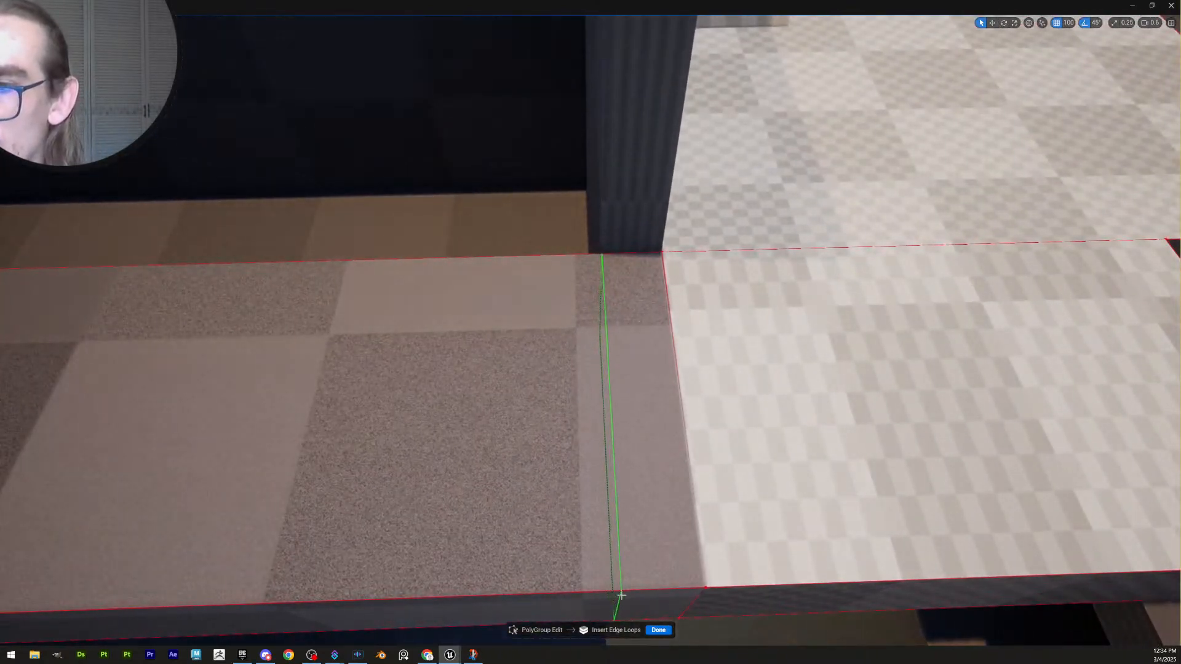
{"action": "key", "text": "s"}
{"action": "scroll", "coordinate": [685, 522], "scroll_direction": "up", "scroll_amount": 2}
{"action": "right_click_drag", "start_coordinate": [684, 522], "coordinate": [689, 495]}
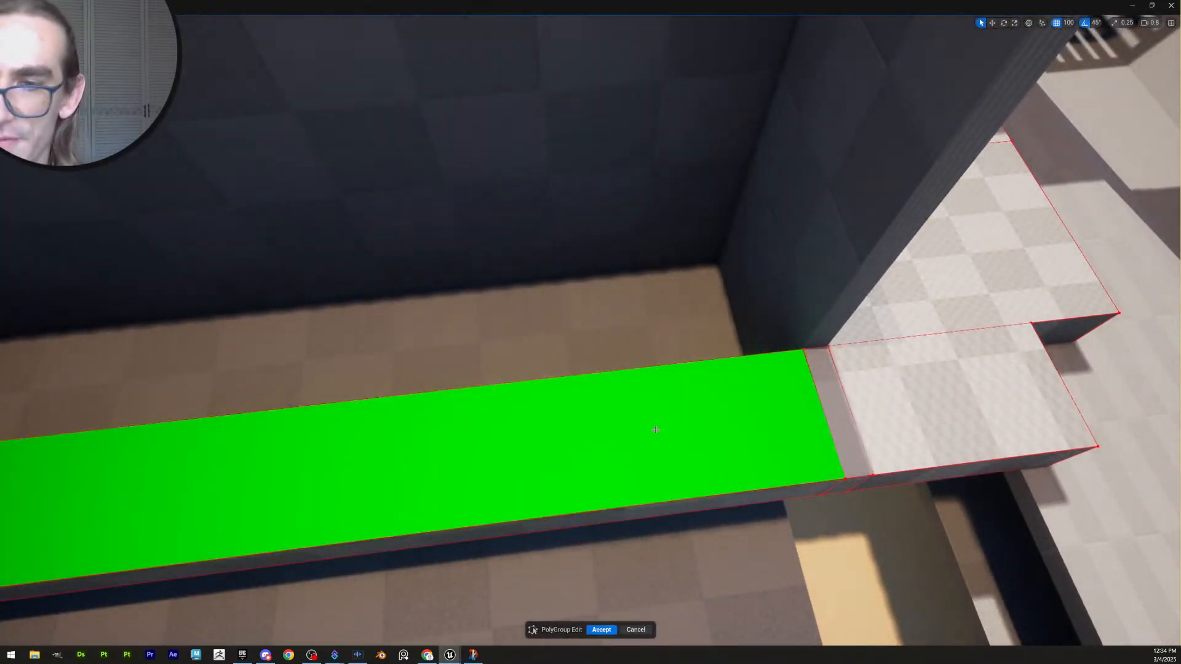
Extrude the ledge's wall-facing side across the gap toward the corridor's side wall
{"action": "scroll", "coordinate": [659, 430], "scroll_direction": "up", "scroll_amount": 2}
{"action": "right_click_drag", "start_coordinate": [659, 430], "coordinate": [794, 424]}
{"action": "key", "text": "w"}
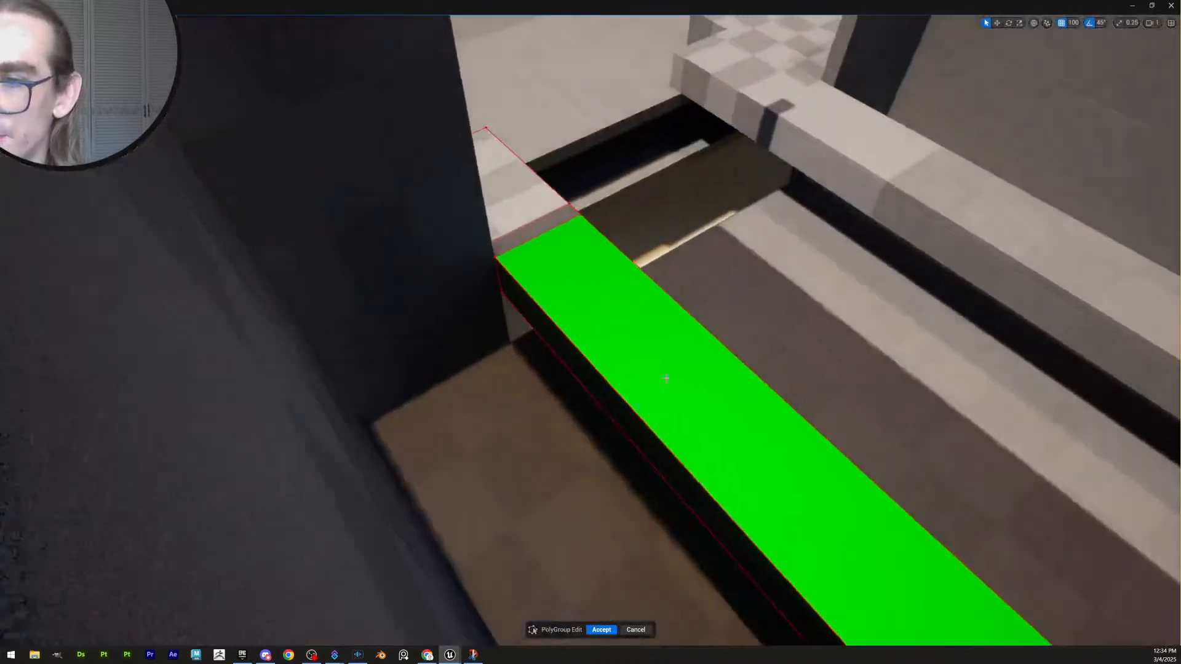
{"action": "left_click", "coordinate": [617, 406]}
{"action": "key", "text": "w"}
{"action": "right_click_drag", "start_coordinate": [617, 405], "coordinate": [575, 433]}
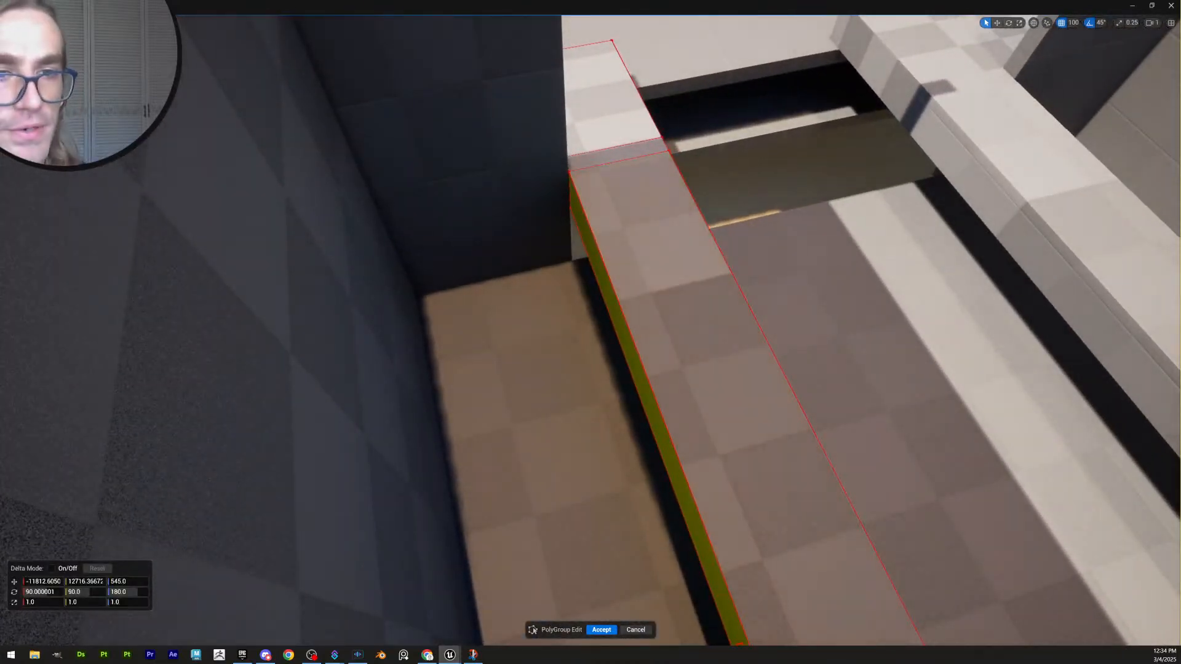
{"action": "key", "text": "shift+e"}
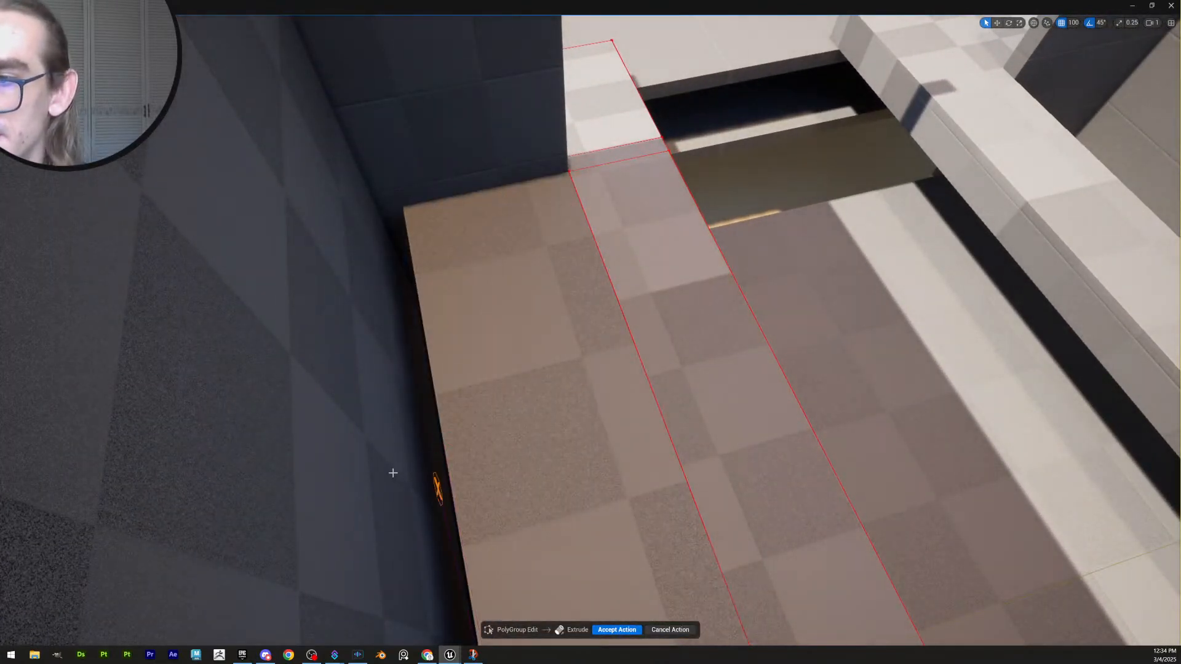
{"action": "left_click", "coordinate": [398, 482]}
Set the position grid snap to 10, move the extruded face 40 units further to the side wall, and accept the edit
{"action": "right_click_drag", "start_coordinate": [399, 482], "coordinate": [342, 506]}
{"action": "key", "text": "w"}
{"action": "key", "text": "s"}
{"action": "right_click_drag", "start_coordinate": [680, 475], "coordinate": [670, 492]}
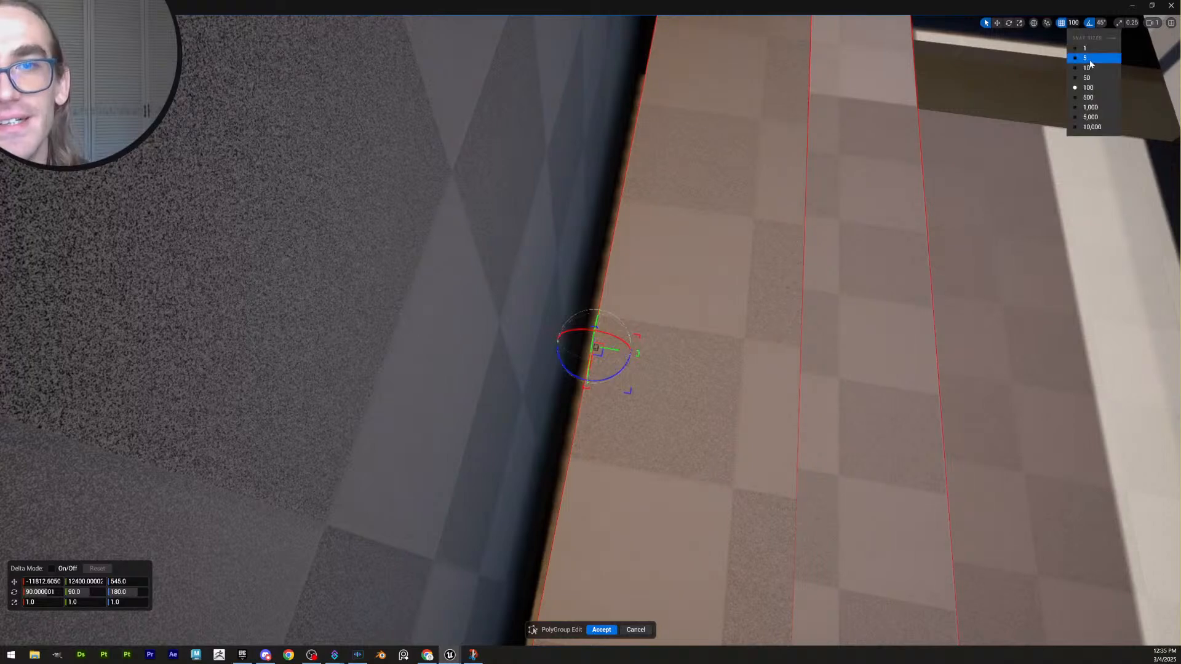
{"action": "left_click", "coordinate": [1088, 66]}
{"action": "left_click_drag", "start_coordinate": [617, 354], "coordinate": [593, 348]}
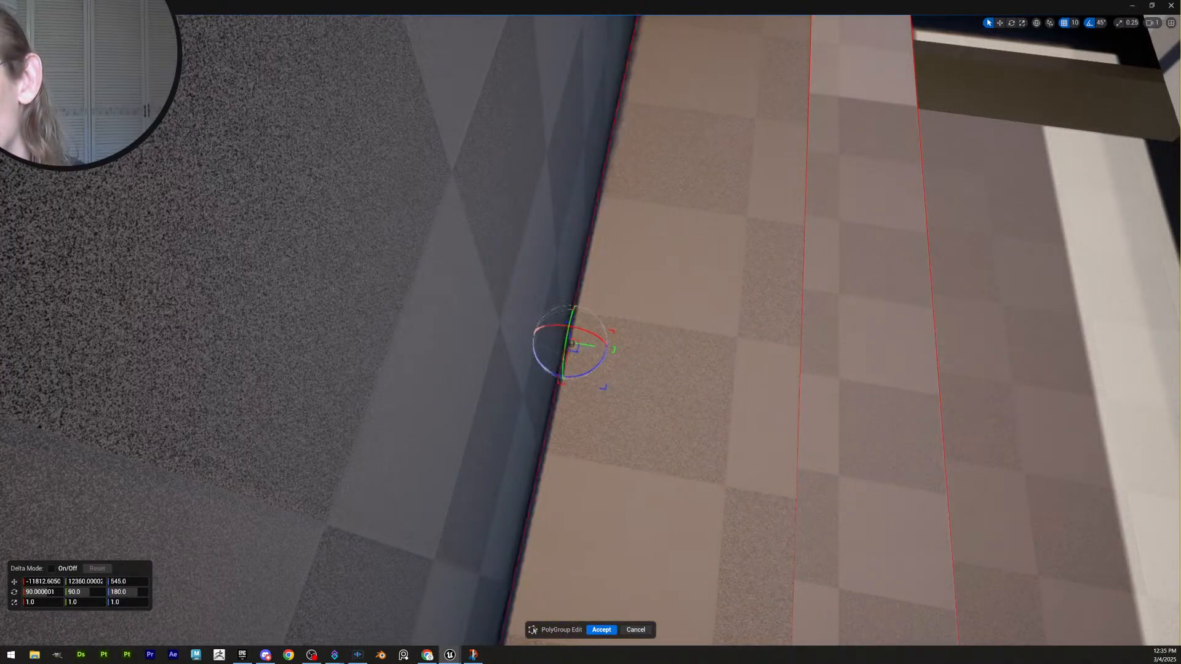
{"action": "key", "text": "s"}
{"action": "right_click_drag", "start_coordinate": [593, 348], "coordinate": [685, 529]}
{"action": "scroll", "coordinate": [591, 348], "scroll_direction": "up", "scroll_amount": 1}
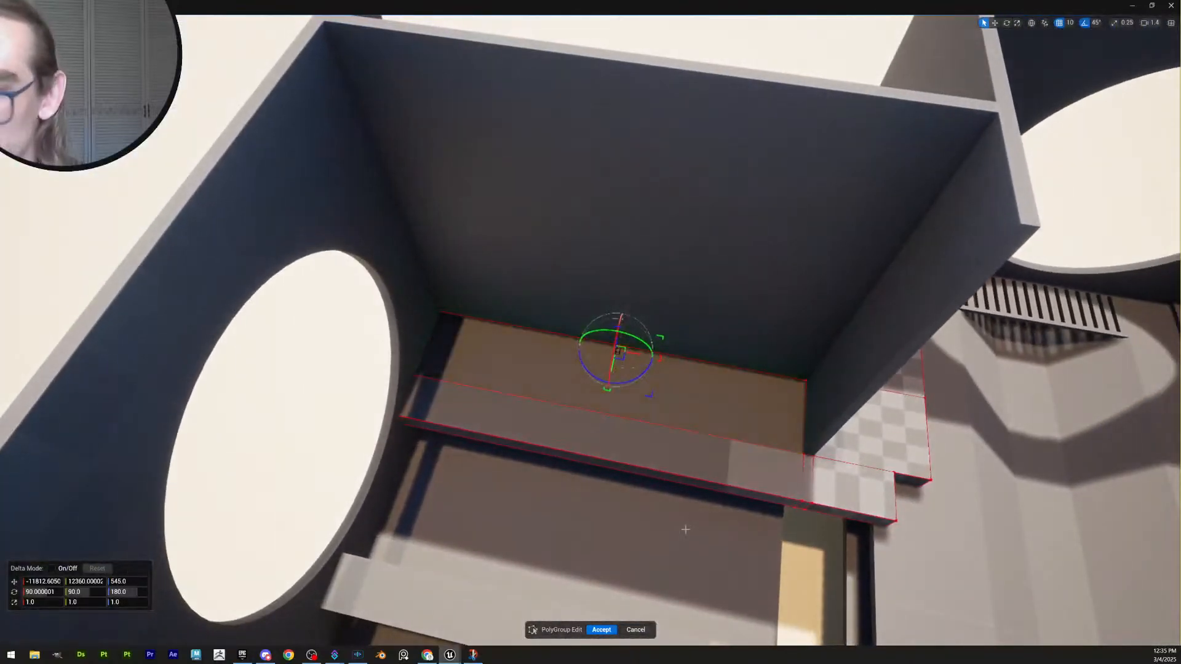
{"action": "left_click", "coordinate": [602, 630]}
Examine the widened walkway and the raised checkered platforms on both sides of the corridor entrance
{"action": "right_click_drag", "start_coordinate": [601, 615], "coordinate": [480, 551]}
{"action": "key", "text": "s"}
{"action": "key", "text": "s"}
{"action": "scroll", "coordinate": [590, 333], "scroll_direction": "up", "scroll_amount": 3}
{"action": "key", "text": "d"}
{"action": "key", "text": "w"}
{"action": "key", "text": "s"}
{"action": "key", "text": "w"}
{"action": "key", "text": "w"}
{"action": "key", "text": "s"}
{"action": "scroll", "coordinate": [591, 332], "scroll_direction": "down", "scroll_amount": 3}
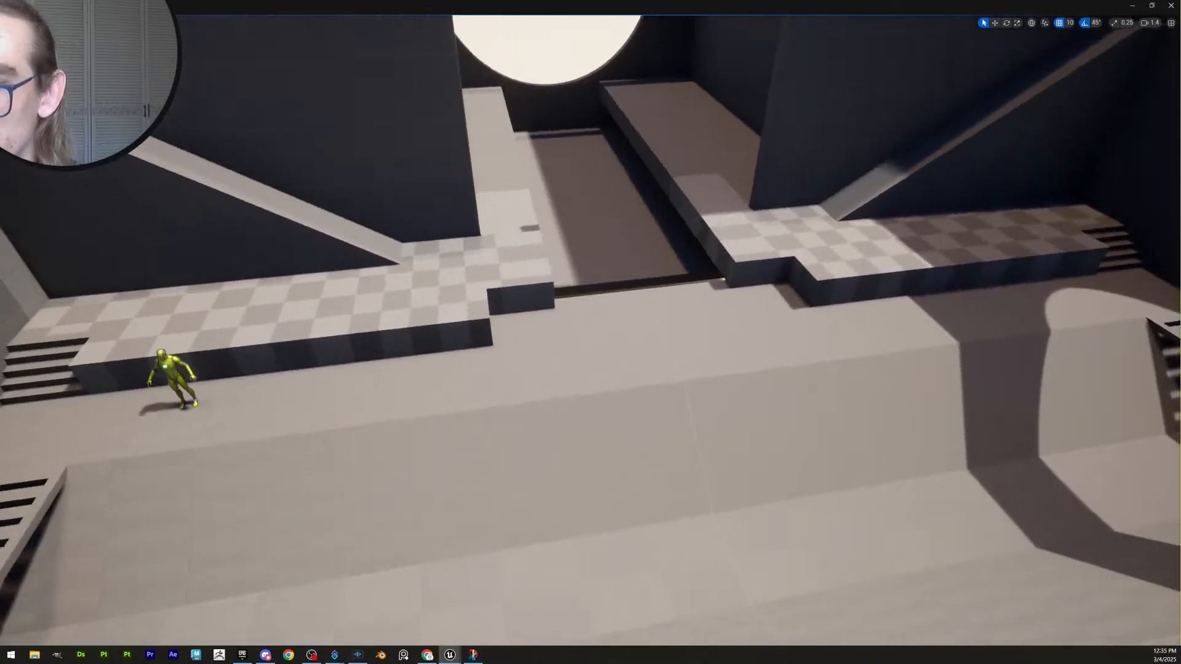
{"action": "key", "text": "s"}
{"action": "mouse_move", "coordinate": [633, 503]}
{"action": "right_mouse_down"}
{"action": "mouse_move", "coordinate": [646, 518]}
{"action": "mouse_move", "coordinate": [633, 504]}
{"action": "right_mouse_up"}
Select the corridor's side wall beside the dark walkway and move it outward, away from the corridor
{"action": "left_click", "coordinate": [615, 345]}
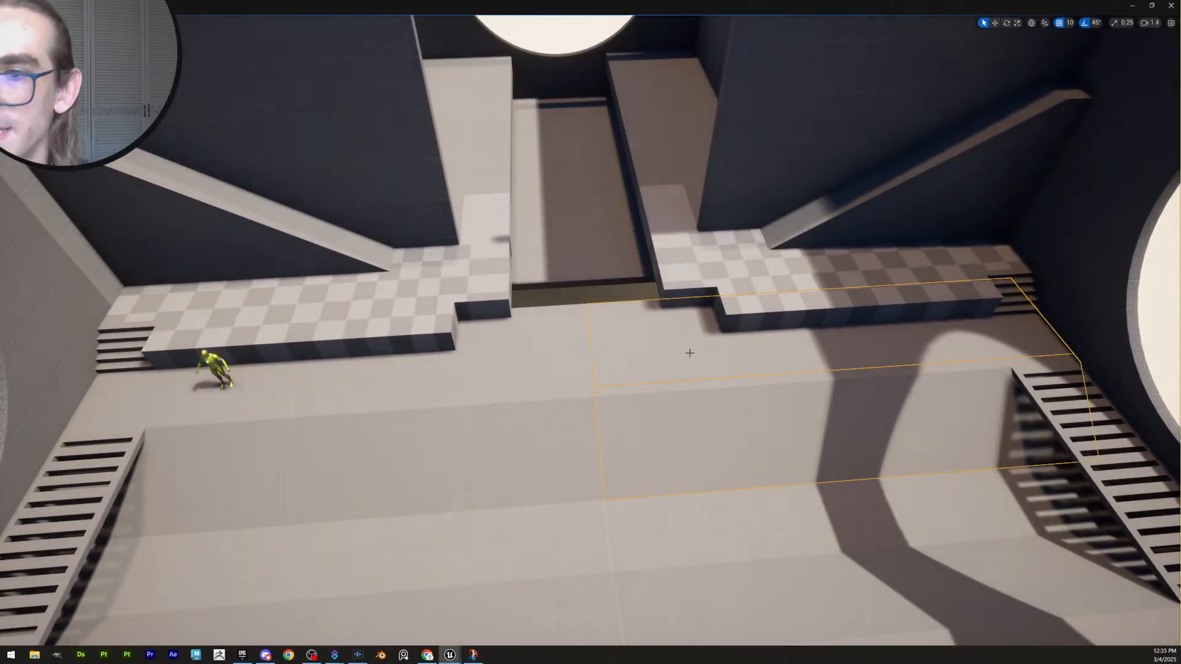
{"action": "key", "text": "e"}
{"action": "right_click_drag", "start_coordinate": [690, 353], "coordinate": [748, 342]}
{"action": "key", "text": "e"}
{"action": "key", "text": "q"}
{"action": "left_click", "coordinate": [736, 274]}
{"action": "right_click_drag", "start_coordinate": [753, 293], "coordinate": [753, 294]}
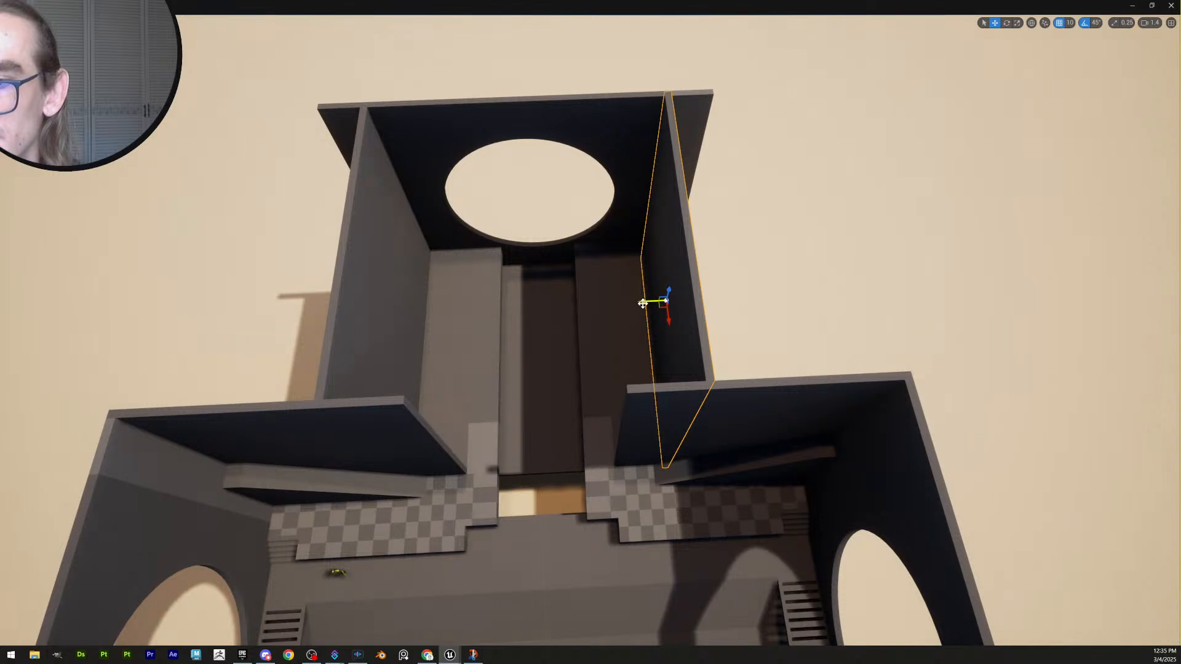
{"action": "left_click_drag", "start_coordinate": [642, 303], "coordinate": [688, 302]}
Reduce the position grid snap to 5 and align the moved side wall flush with the outer edge of the circular-opening end wall
{"action": "right_click_drag", "start_coordinate": [687, 302], "coordinate": [549, 300]}
{"action": "key", "text": "w"}
{"action": "scroll", "coordinate": [687, 302], "scroll_direction": "up", "scroll_amount": 1}
{"action": "key", "text": "d"}
{"action": "scroll", "coordinate": [674, 269], "scroll_direction": "down", "scroll_amount": 2}
{"action": "key", "text": "d"}
{"action": "key", "text": "d"}
{"action": "scroll", "coordinate": [492, 348], "scroll_direction": "down", "scroll_amount": 2}
{"action": "key", "text": "a"}
{"action": "scroll", "coordinate": [473, 342], "scroll_direction": "up", "scroll_amount": 2}
{"action": "key", "text": "d"}
{"action": "scroll", "coordinate": [565, 355], "scroll_direction": "up", "scroll_amount": 1}
{"action": "left_click", "coordinate": [515, 322]}
{"action": "key", "text": "a"}
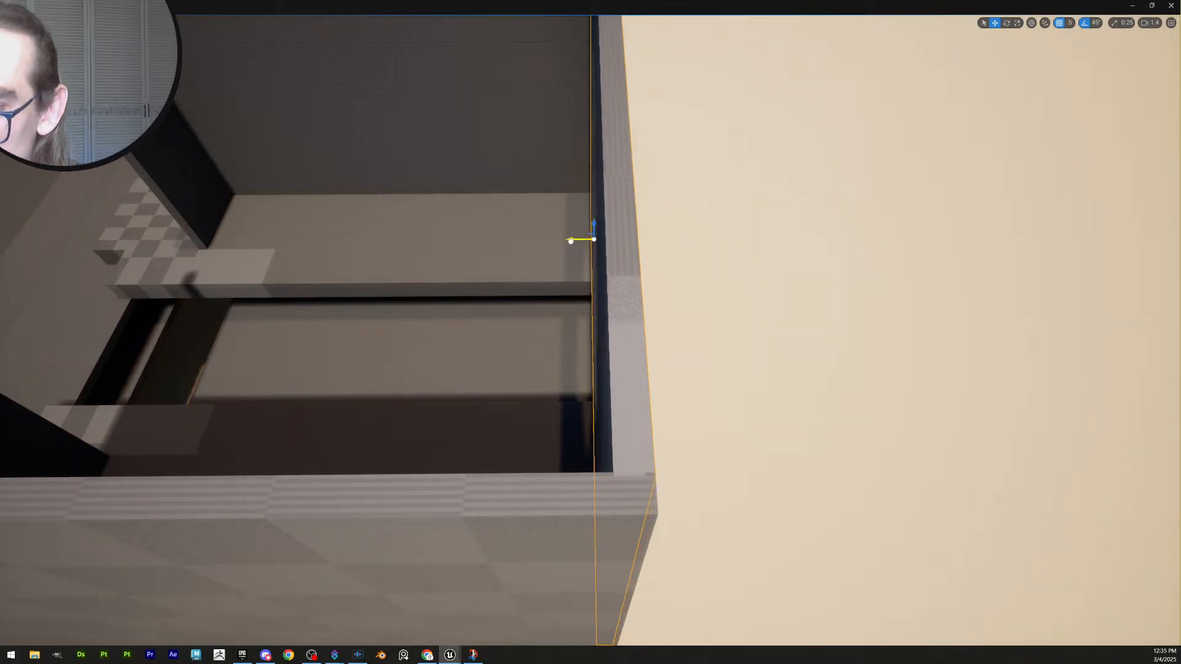
{"action": "right_click_drag", "start_coordinate": [618, 403], "coordinate": [517, 400]}
{"action": "key", "text": "d"}
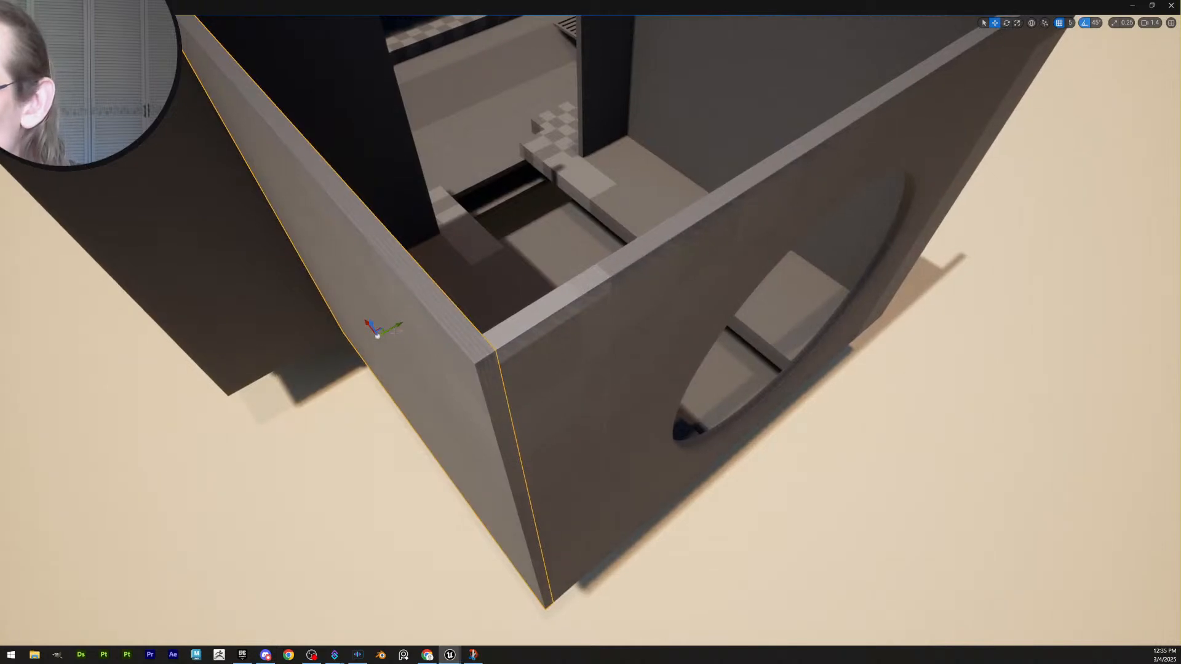
{"action": "left_click_drag", "start_coordinate": [398, 324], "coordinate": [400, 327]}
Move the corridor's opposite side wall outward to the other edge of the end wall and save the level
{"action": "key", "text": "w"}
{"action": "right_click_drag", "start_coordinate": [533, 316], "coordinate": [385, 335]}
{"action": "scroll", "coordinate": [532, 316], "scroll_direction": "up", "scroll_amount": 1}
{"action": "key", "text": "d"}
{"action": "scroll", "coordinate": [533, 316], "scroll_direction": "up", "scroll_amount": 1}
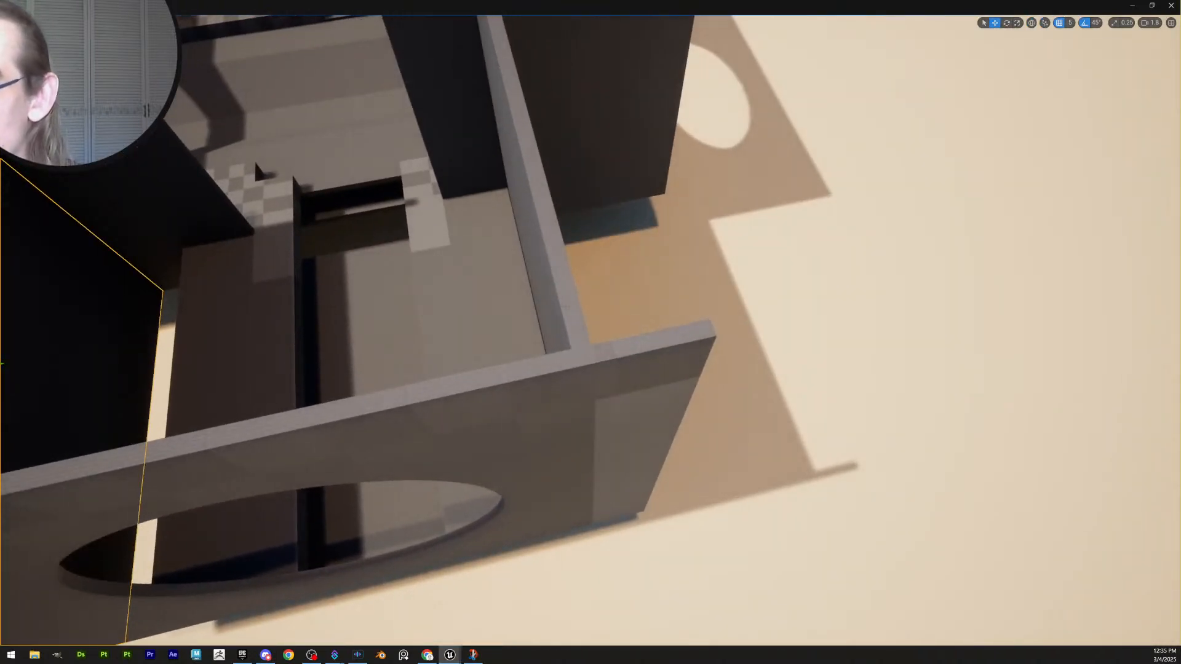
{"action": "left_click", "coordinate": [563, 323]}
{"action": "left_click_drag", "start_coordinate": [555, 254], "coordinate": [633, 263]}
{"action": "key", "text": "a"}
{"action": "right_click_drag", "start_coordinate": [638, 308], "coordinate": [1046, 302]}
{"action": "key", "text": "a"}
{"action": "right_click_drag", "start_coordinate": [591, 316], "coordinate": [696, 335]}
{"action": "key", "text": "q"}
{"action": "key", "text": "e"}
{"action": "key", "text": "a"}
{"action": "scroll", "coordinate": [685, 345], "scroll_direction": "down", "scroll_amount": 4}
{"action": "key", "text": "d"}
{"action": "key", "text": "e"}
{"action": "key", "text": "d"}
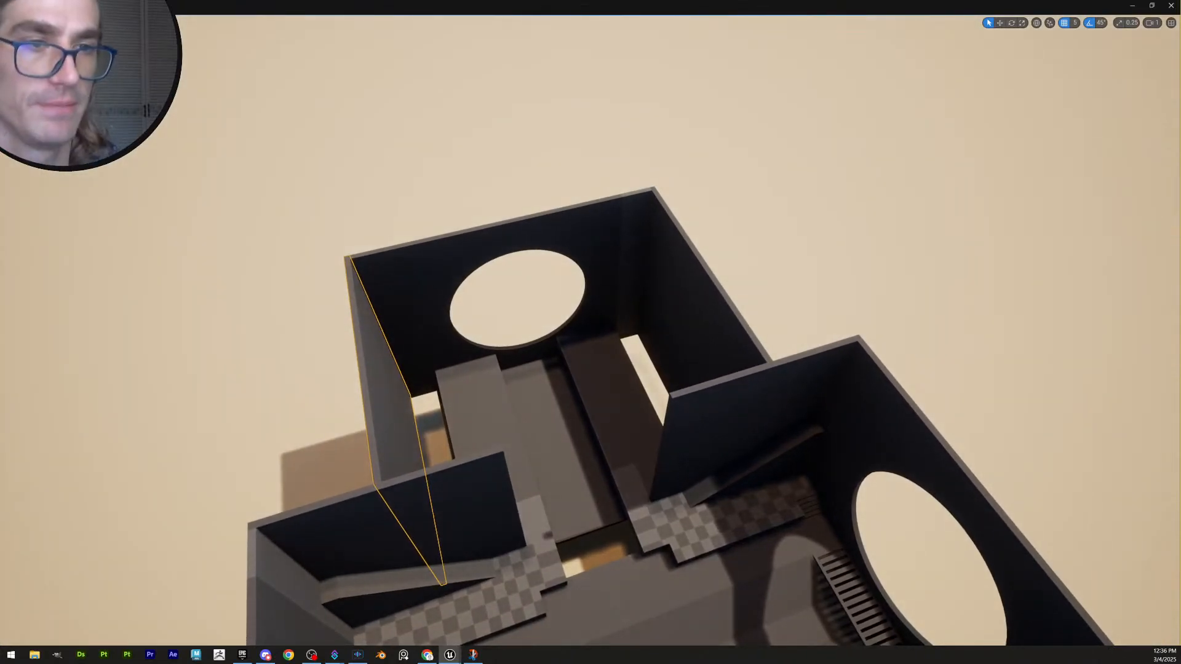
{"action": "key", "text": "ctrl+s"}
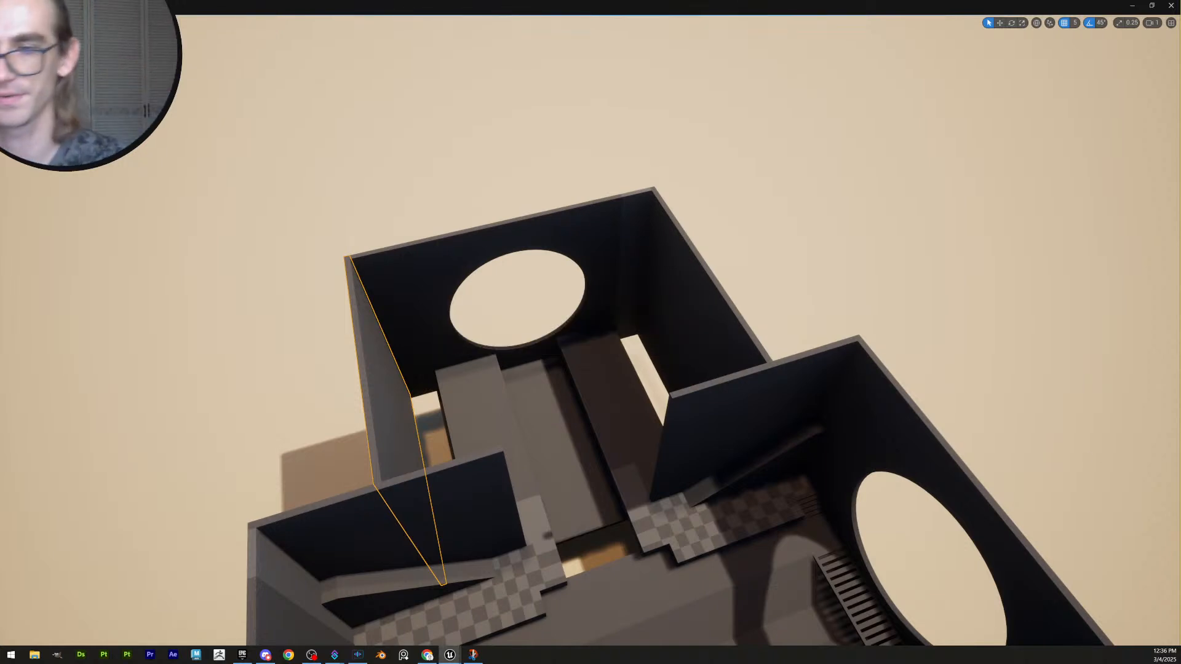
Examine the widened corridor, its two walkways, and the floor section in front of the entrance
{"action": "right_click_drag", "start_coordinate": [591, 332], "coordinate": [673, 326]}
{"action": "key", "text": "w"}
{"action": "scroll", "coordinate": [532, 363], "scroll_direction": "up", "scroll_amount": 1}
{"action": "key", "text": "s"}
{"action": "key", "text": "w"}
{"action": "key", "text": "w"}
{"action": "key", "text": "a"}
{"action": "key", "text": "q"}
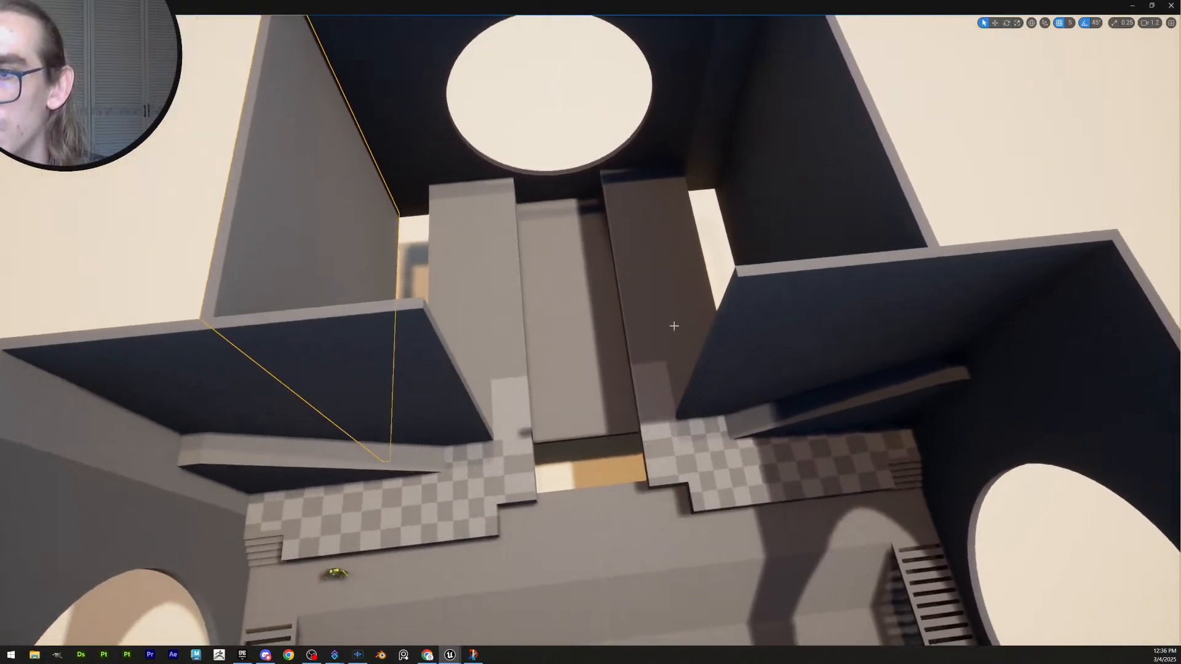
{"action": "key", "text": "Escape"}
{"action": "key", "text": "w"}
{"action": "mouse_move", "coordinate": [665, 386]}
{"action": "right_mouse_down"}
{"action": "mouse_move", "coordinate": [664, 344]}
{"action": "mouse_move", "coordinate": [661, 381]}
{"action": "right_mouse_up"}
{"action": "left_click", "coordinate": [582, 424]}
{"action": "key", "text": "d"}
{"action": "right_click_drag", "start_coordinate": [583, 424], "coordinate": [569, 503]}
{"action": "key", "text": "s"}
{"action": "key", "text": "a"}
{"action": "key", "text": "s"}
{"action": "key", "text": "w"}
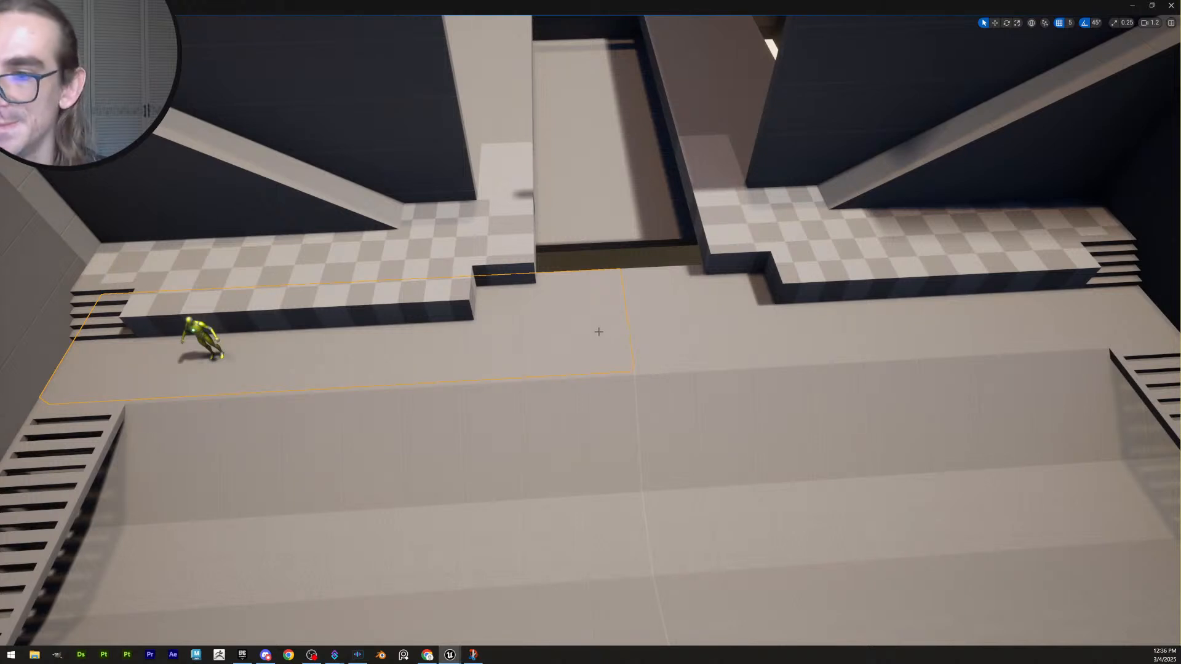
Rotate the sloped floor piece beside the mannequin a quarter turn about the vertical axis
{"action": "left_click", "coordinate": [566, 433]}
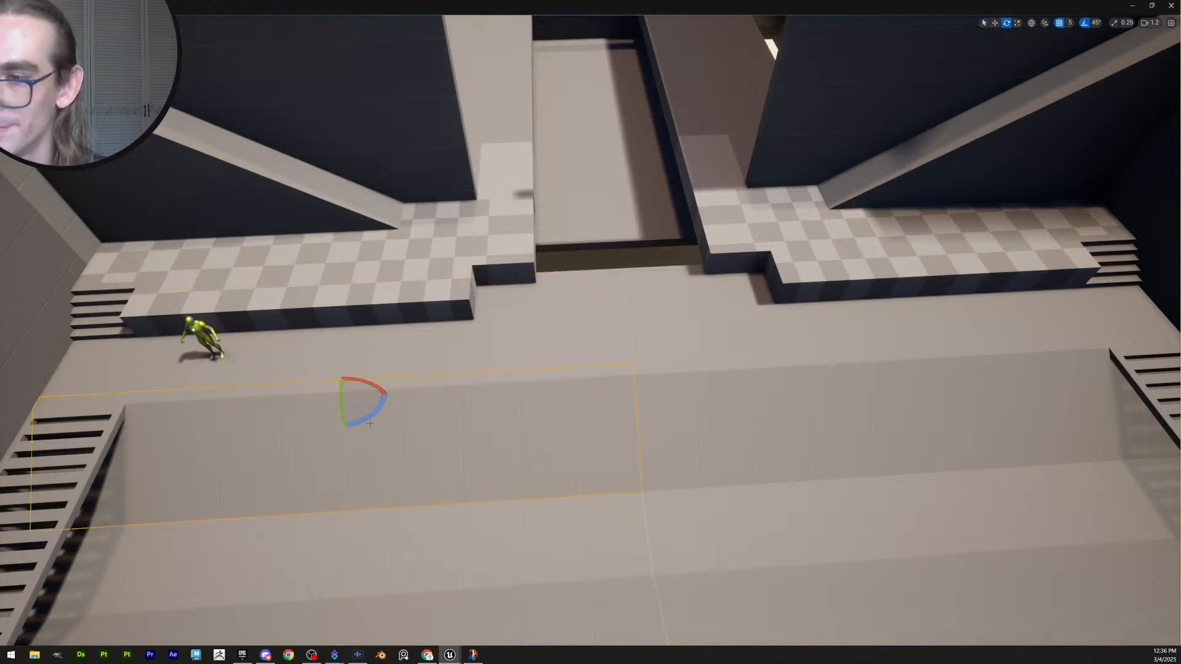
{"action": "left_click_drag", "start_coordinate": [368, 423], "coordinate": [332, 449]}
{"action": "right_click_drag", "start_coordinate": [332, 449], "coordinate": [441, 409]}
{"action": "key", "text": "w"}
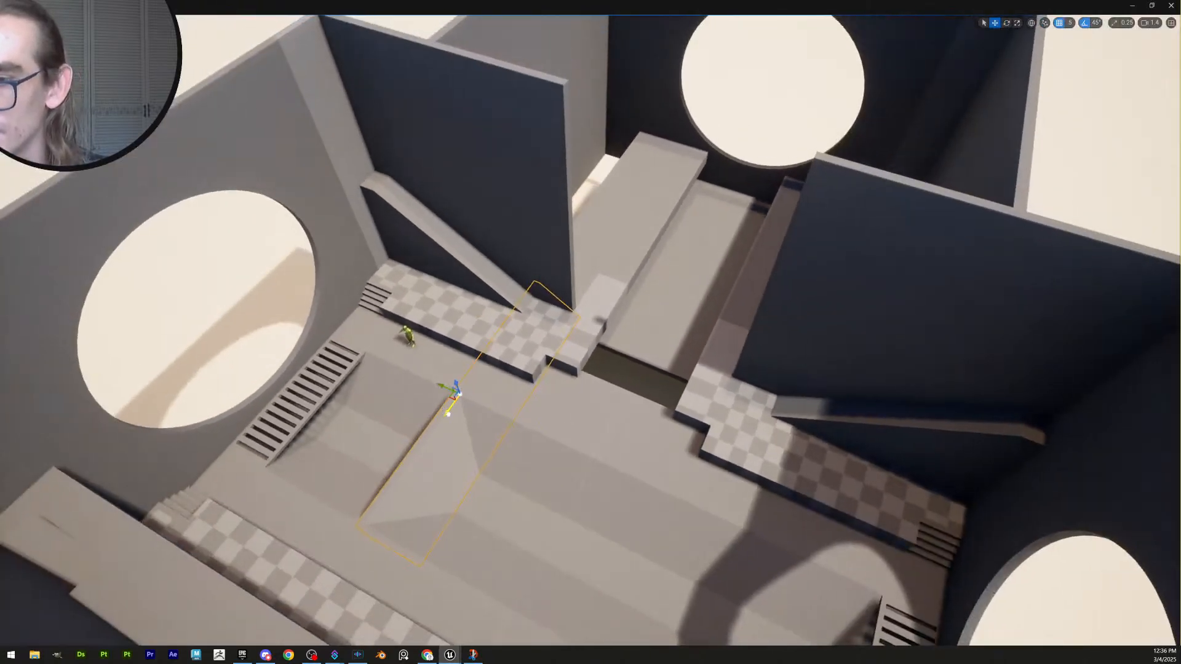
Set the position grid snap to 10 and move the sloped floor piece into the channel between the corridor's two walkways
{"action": "left_click_drag", "start_coordinate": [448, 414], "coordinate": [545, 346]}
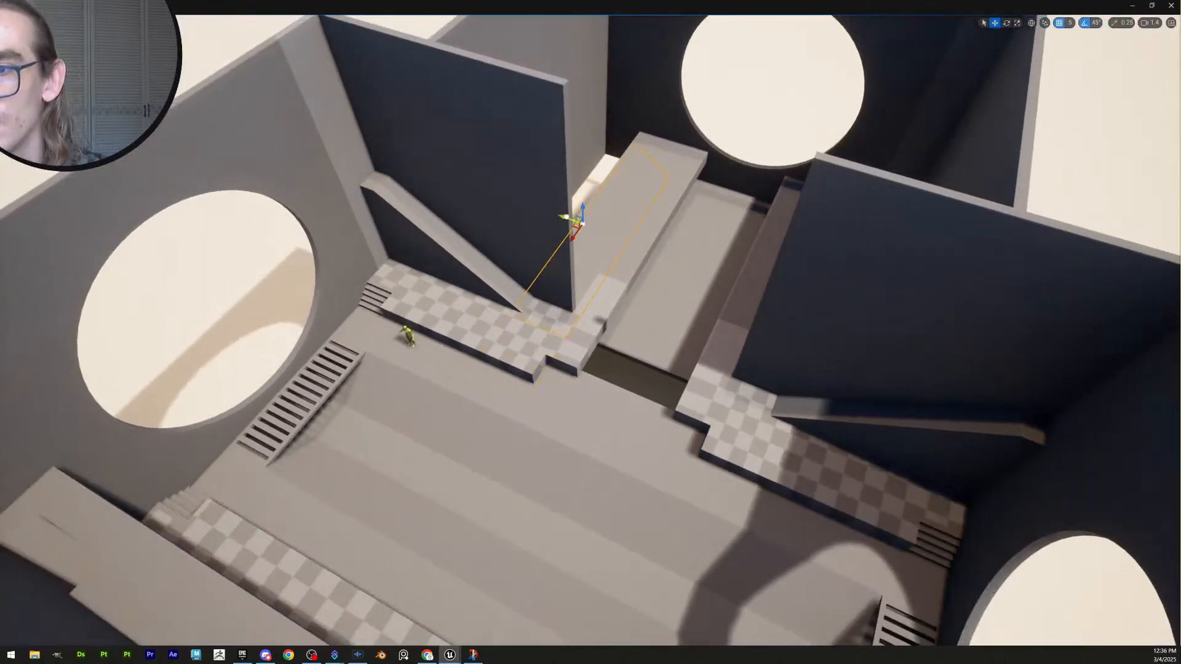
{"action": "left_click_drag", "start_coordinate": [565, 216], "coordinate": [626, 272]}
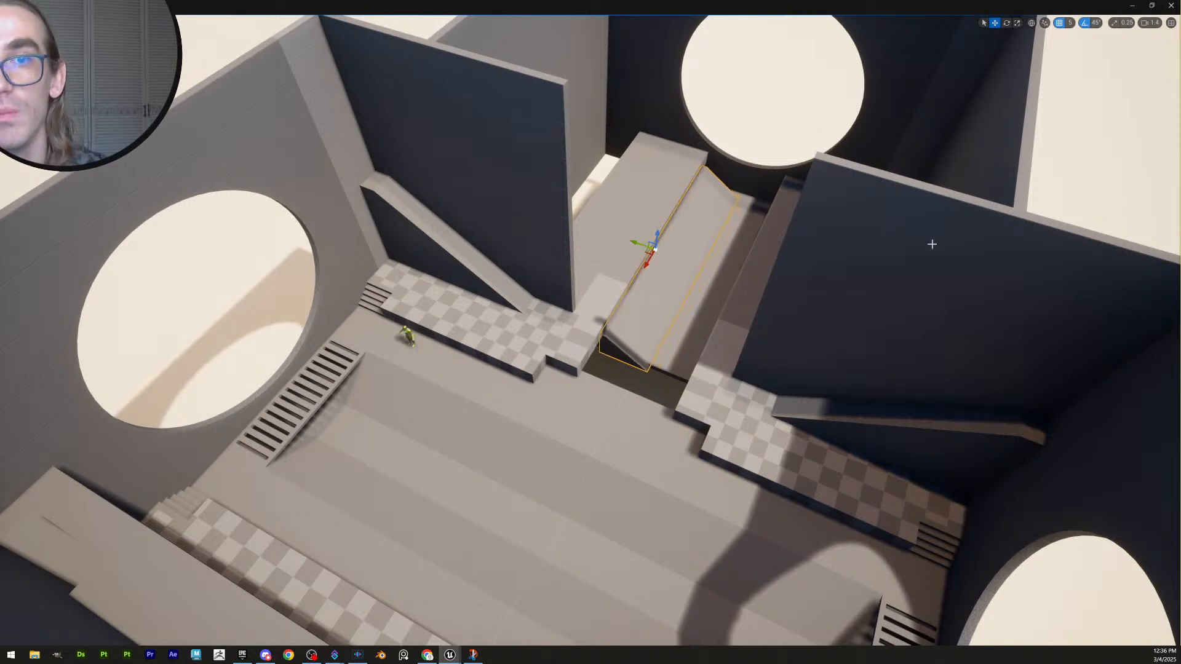
{"action": "key", "text": "ctrl+z"}
{"action": "left_click", "coordinate": [1070, 23]}
{"action": "left_click", "coordinate": [1092, 72]}
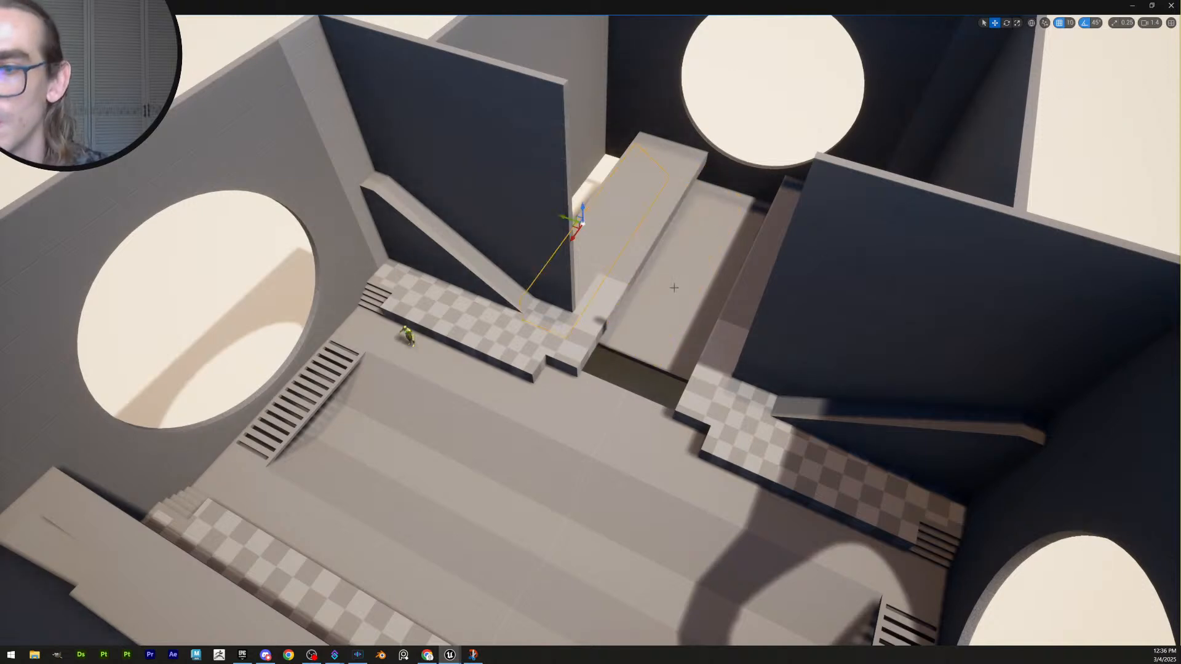
{"action": "key", "text": "ctrl+z"}
{"action": "key", "text": "ctrl+y"}
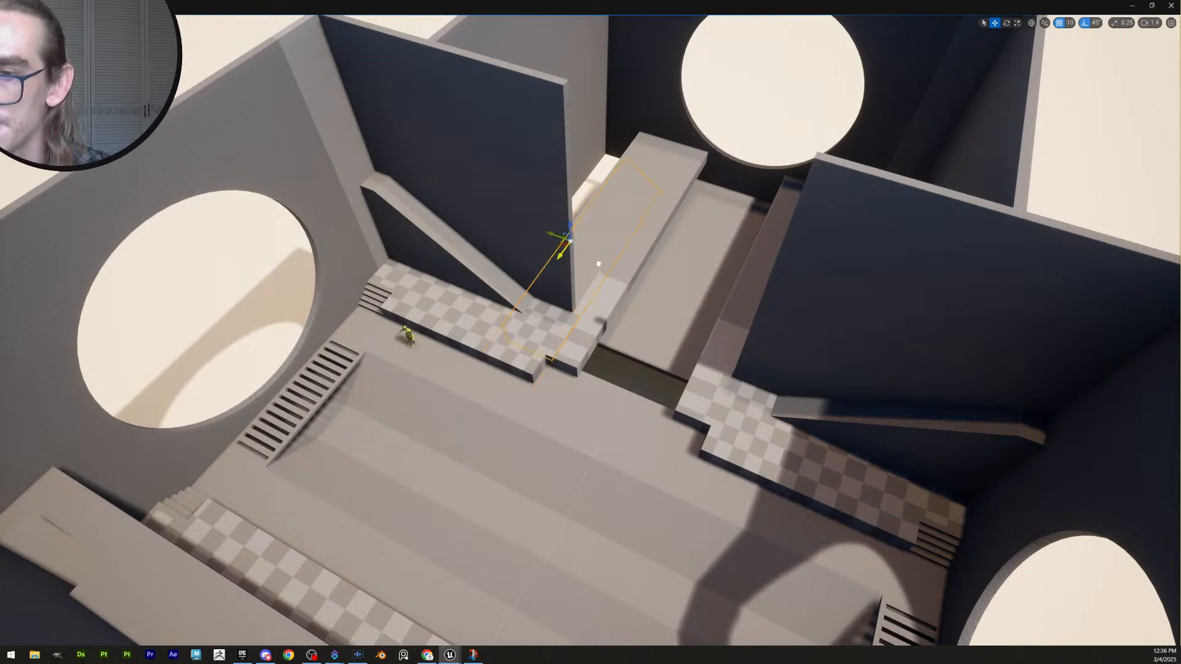
{"action": "left_click_drag", "start_coordinate": [560, 248], "coordinate": [606, 290]}
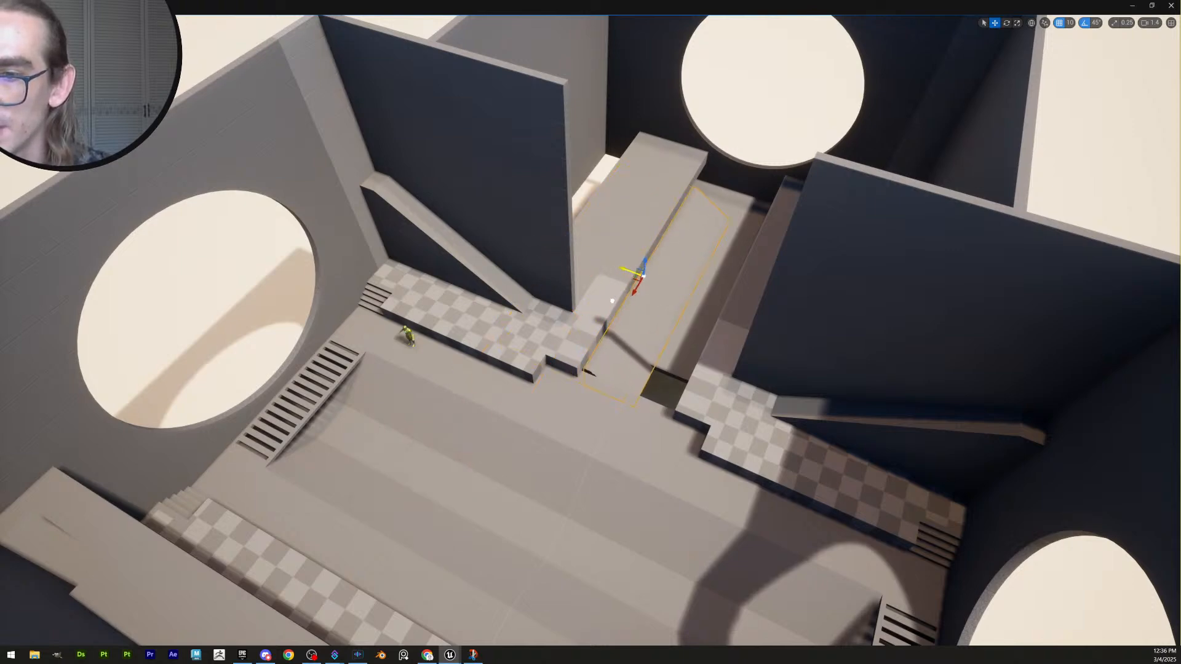
{"action": "mouse_move", "coordinate": [606, 299]}
{"action": "right_mouse_down"}
{"action": "mouse_move", "coordinate": [606, 320]}
{"action": "mouse_move", "coordinate": [673, 298]}
{"action": "mouse_move", "coordinate": [664, 407]}
{"action": "mouse_move", "coordinate": [601, 298]}
{"action": "right_mouse_up"}
{"action": "scroll", "coordinate": [672, 362], "scroll_direction": "up", "scroll_amount": 3}
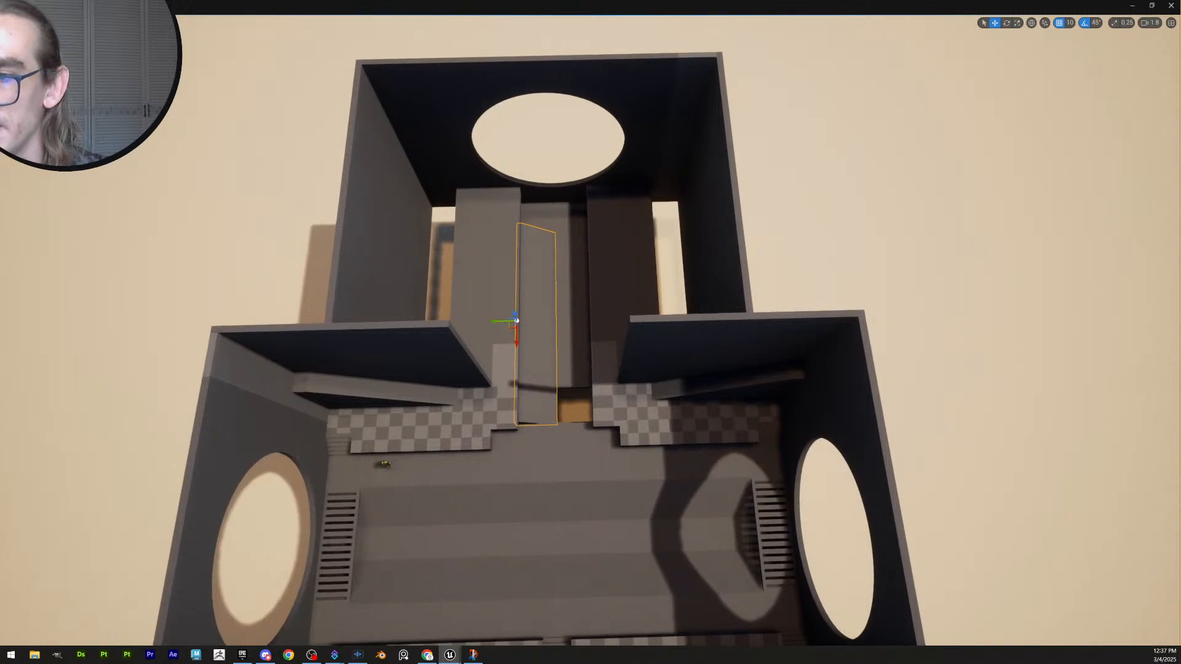
Move the entrance wall on the mannequin's side outward and, with grid snap 5, align its end with the corridor's side wall
{"action": "left_click", "coordinate": [513, 289]}
{"action": "right_click_drag", "start_coordinate": [514, 289], "coordinate": [515, 289]}
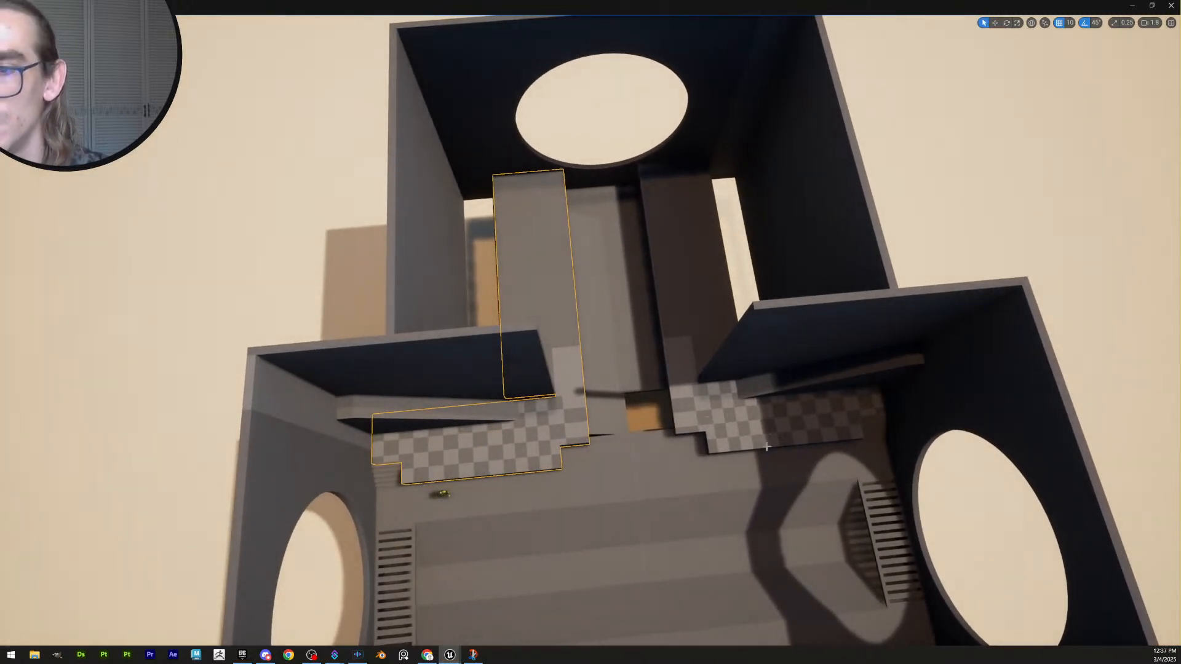
{"action": "left_click", "coordinate": [488, 356]}
{"action": "right_click_drag", "start_coordinate": [488, 356], "coordinate": [490, 361]}
{"action": "key", "text": "w"}
{"action": "left_click_drag", "start_coordinate": [512, 347], "coordinate": [403, 348]}
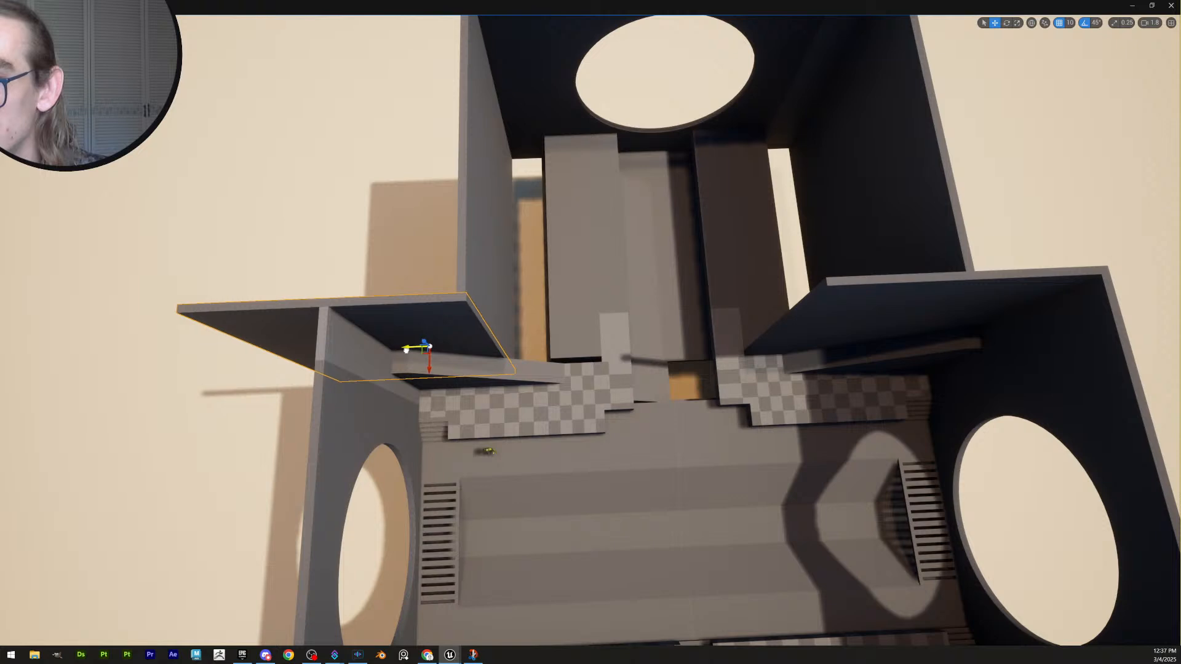
{"action": "mouse_move", "coordinate": [455, 351]}
{"action": "right_mouse_down"}
{"action": "mouse_move", "coordinate": [440, 345]}
{"action": "mouse_move", "coordinate": [459, 350]}
{"action": "right_mouse_up"}
{"action": "scroll", "coordinate": [459, 351], "scroll_direction": "down", "scroll_amount": 2}
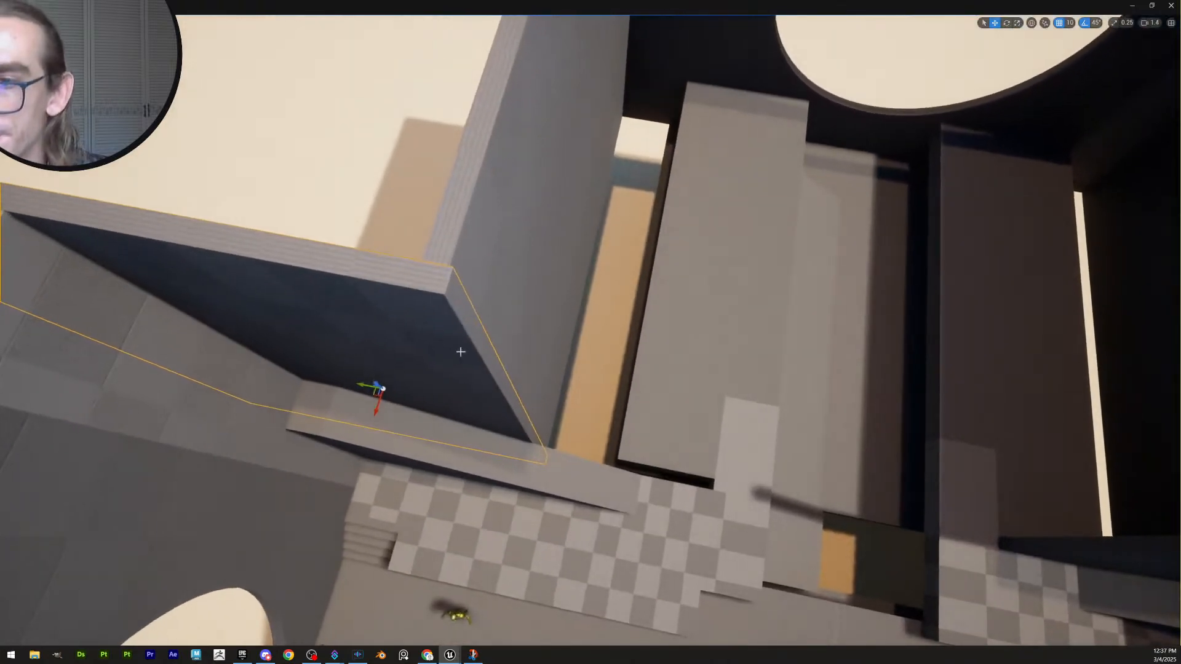
{"action": "left_click", "coordinate": [1069, 23]}
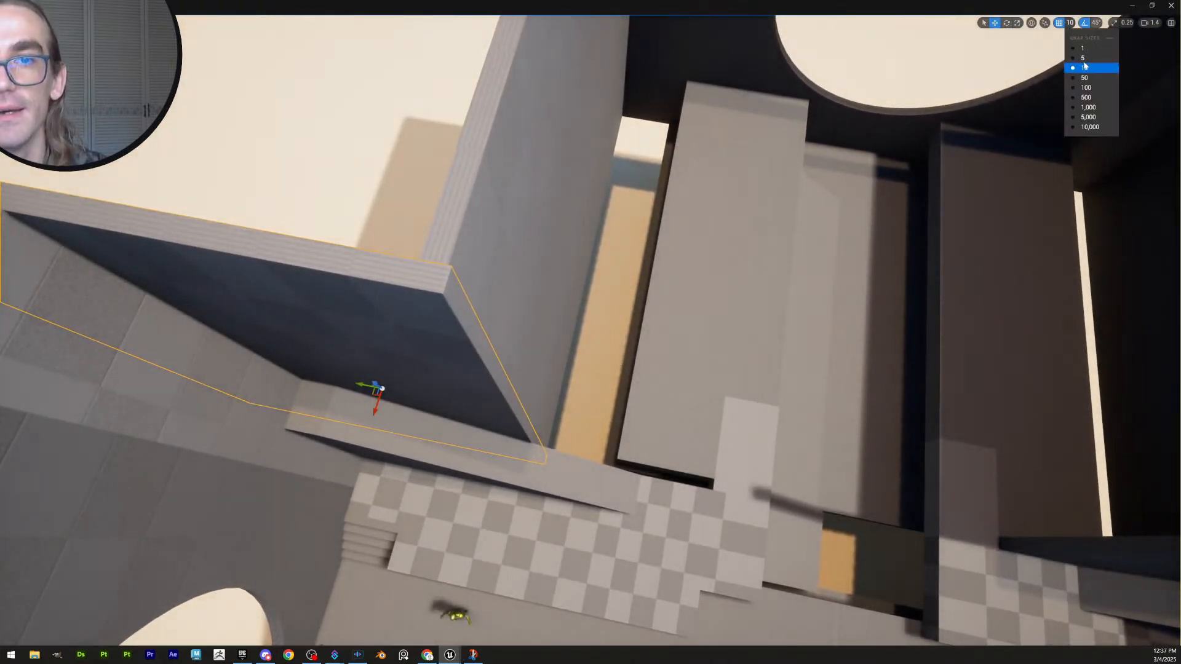
{"action": "left_click", "coordinate": [1085, 51]}
{"action": "left_click_drag", "start_coordinate": [358, 385], "coordinate": [353, 383]}
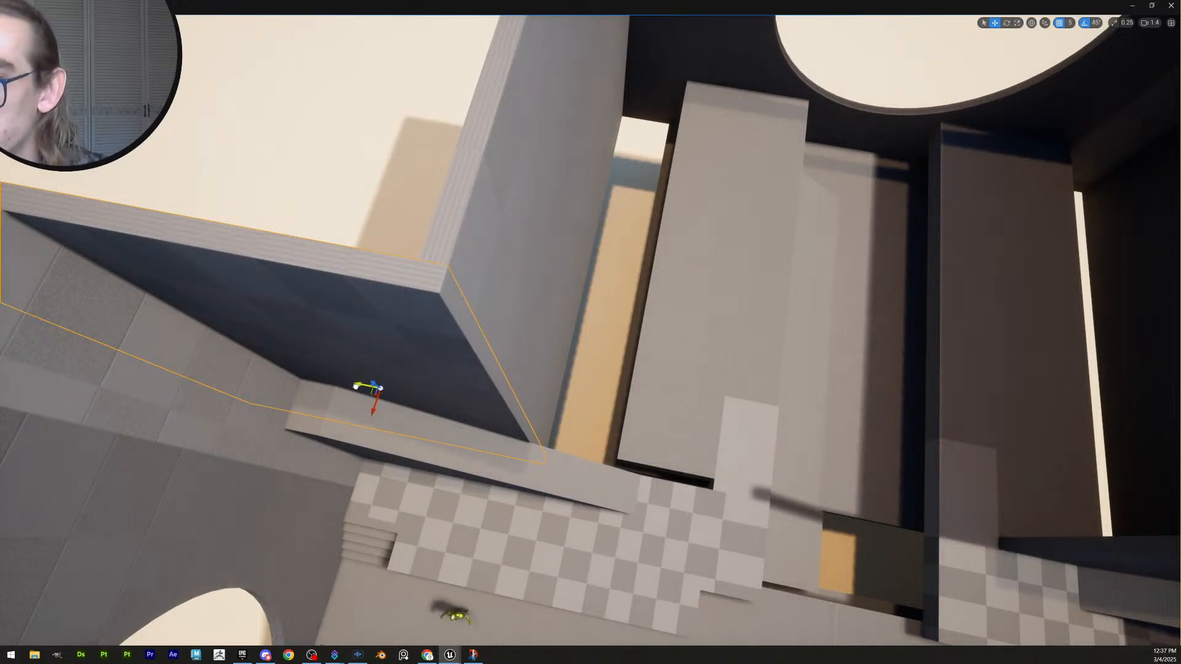
Move the opposite entrance wall outward and align its end with the corridor's other side wall
{"action": "right_click_drag", "start_coordinate": [471, 364], "coordinate": [522, 369]}
{"action": "left_click", "coordinate": [671, 407]}
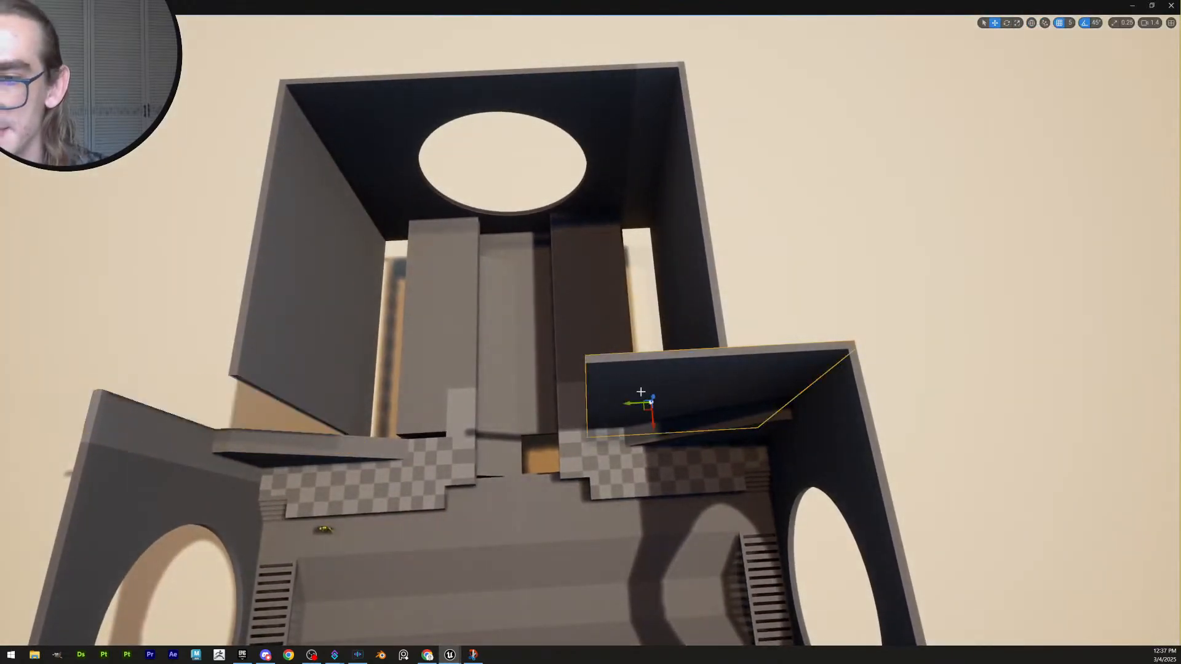
{"action": "left_click_drag", "start_coordinate": [627, 403], "coordinate": [737, 404]}
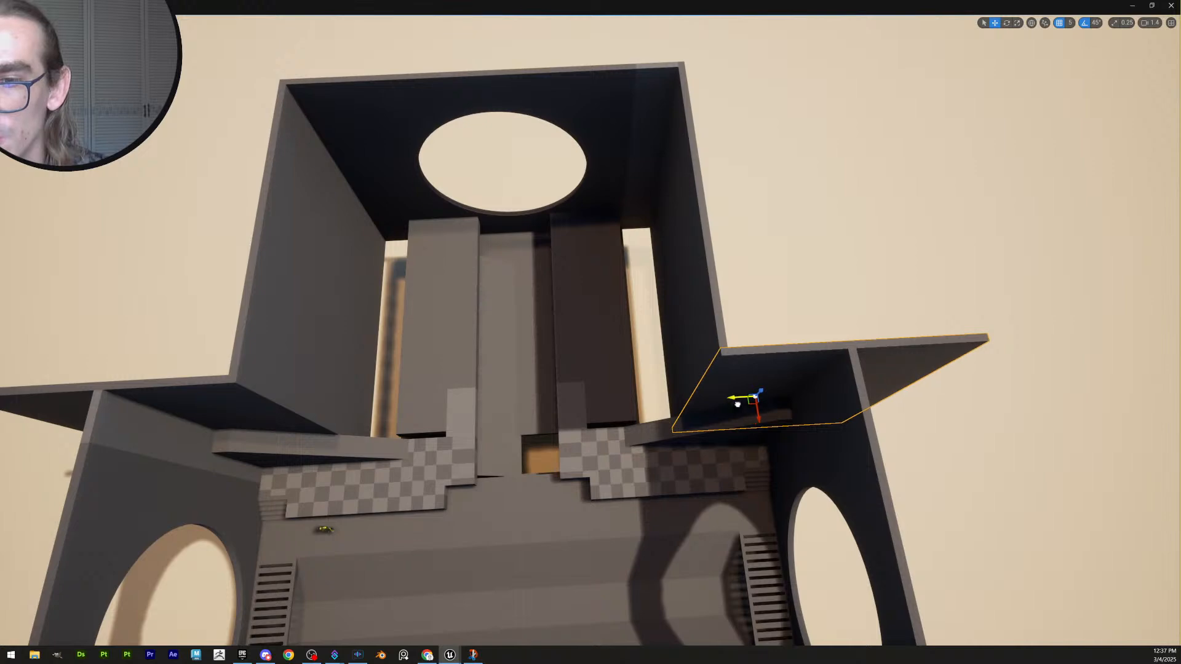
{"action": "right_click_drag", "start_coordinate": [738, 404], "coordinate": [835, 393]}
{"action": "scroll", "coordinate": [738, 405], "scroll_direction": "up", "scroll_amount": 1}
{"action": "key", "text": "w"}
{"action": "scroll", "coordinate": [737, 404], "scroll_direction": "down", "scroll_amount": 2}
{"action": "key", "text": "w"}
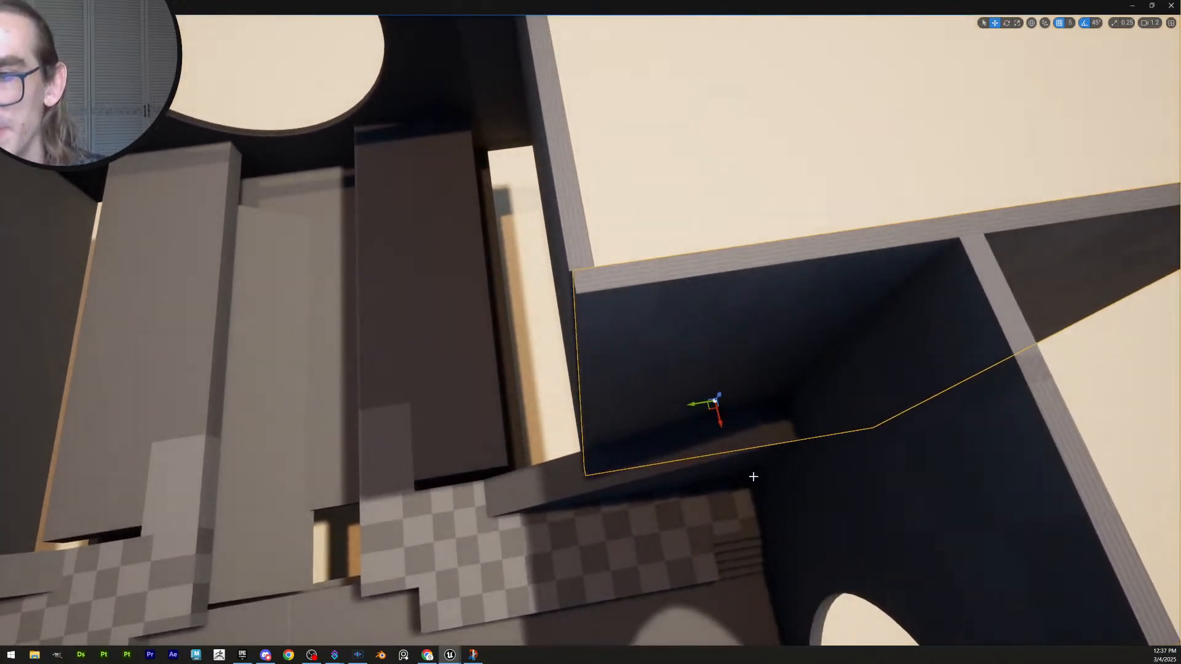
{"action": "left_click_drag", "start_coordinate": [689, 404], "coordinate": [686, 404]}
{"action": "key", "text": "Escape"}
Shift the corridor section of the mannequin-side walkway outward against the side wall with PolyGroup Edit and accept the change
{"action": "key", "text": "s"}
{"action": "right_click_drag", "start_coordinate": [687, 404], "coordinate": [646, 391]}
{"action": "scroll", "coordinate": [687, 404], "scroll_direction": "up", "scroll_amount": 1}
{"action": "key", "text": "w"}
{"action": "key", "text": "s"}
{"action": "left_click", "coordinate": [606, 431]}
{"action": "key", "text": "s"}
{"action": "key", "text": "q"}
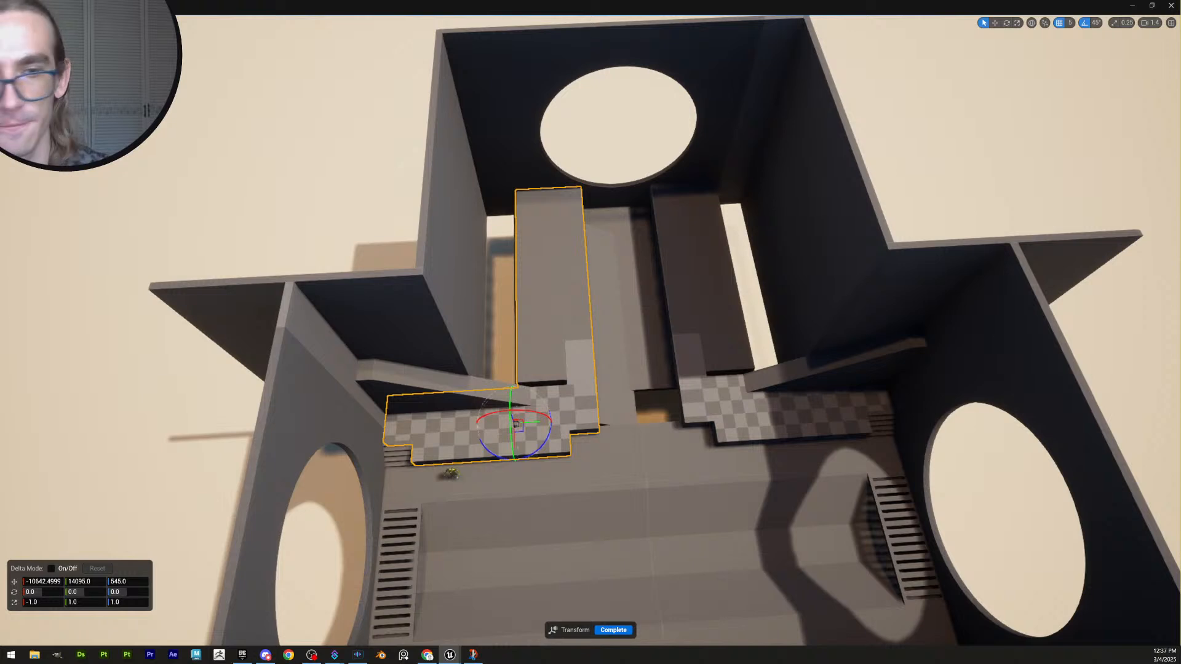
{"action": "left_click", "coordinate": [613, 632]}
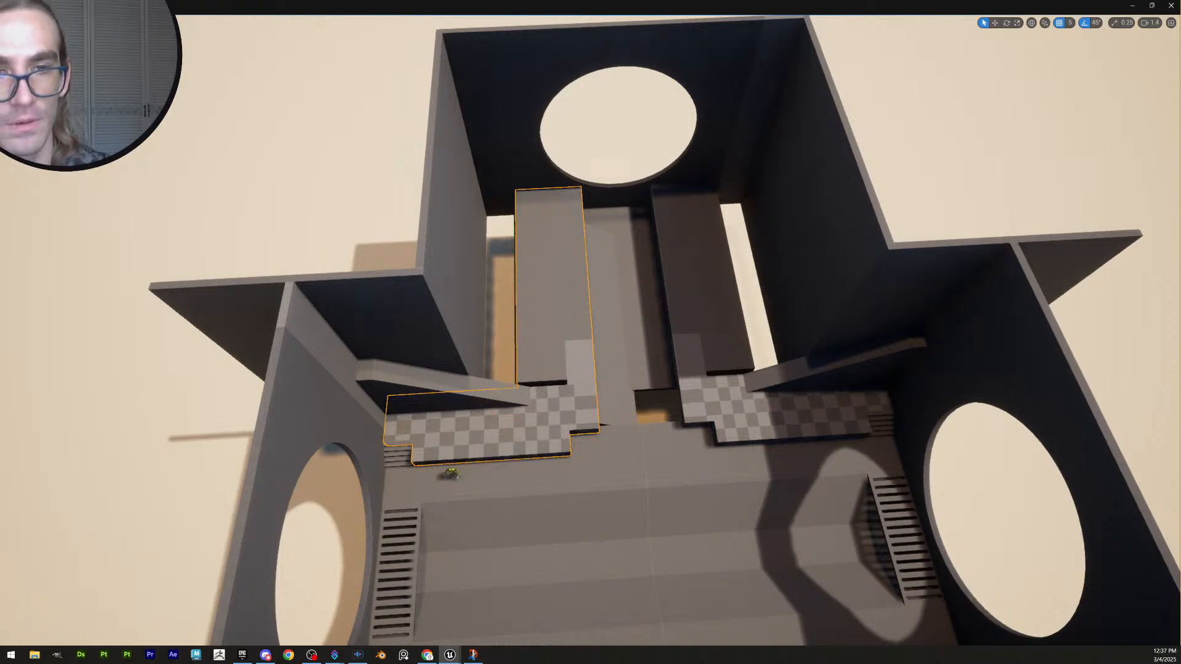
{"action": "right_click_drag", "start_coordinate": [591, 308], "coordinate": [572, 301]}
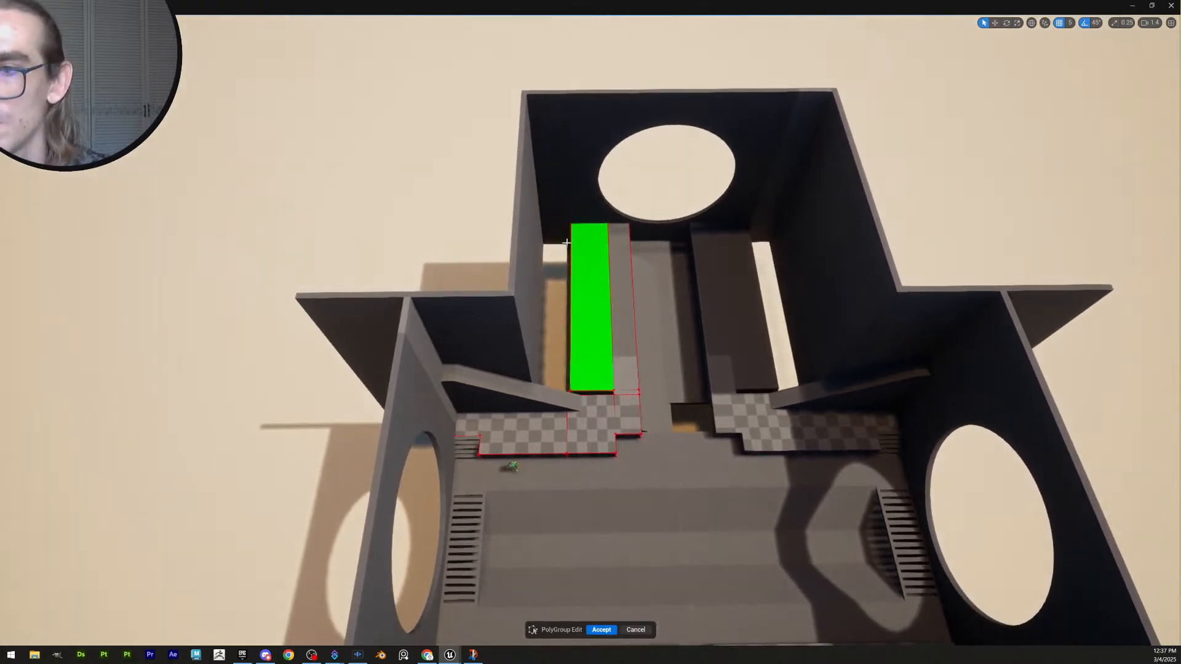
{"action": "left_click_drag", "start_coordinate": [548, 189], "coordinate": [664, 509]}
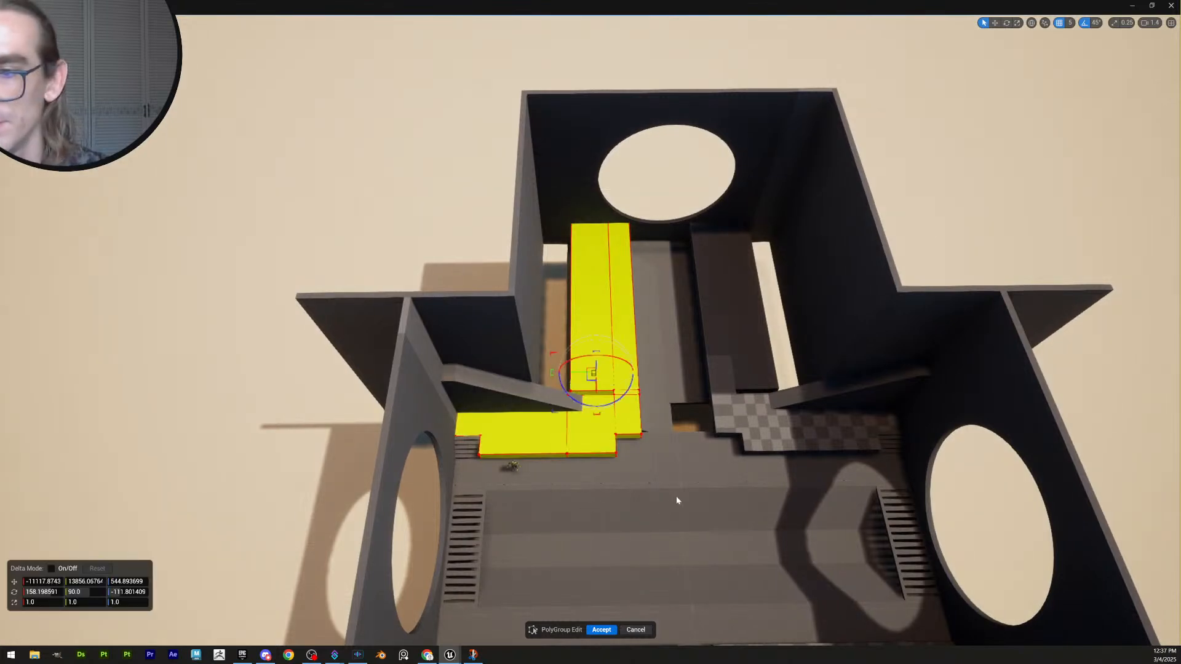
{"action": "left_click_drag", "start_coordinate": [677, 497], "coordinate": [555, 188]}
{"action": "key", "text": "w"}
{"action": "mouse_move", "coordinate": [555, 189]}
{"action": "right_mouse_down"}
{"action": "mouse_move", "coordinate": [556, 209]}
{"action": "mouse_move", "coordinate": [541, 206]}
{"action": "right_mouse_up"}
{"action": "left_click_drag", "start_coordinate": [692, 303], "coordinate": [596, 301]}
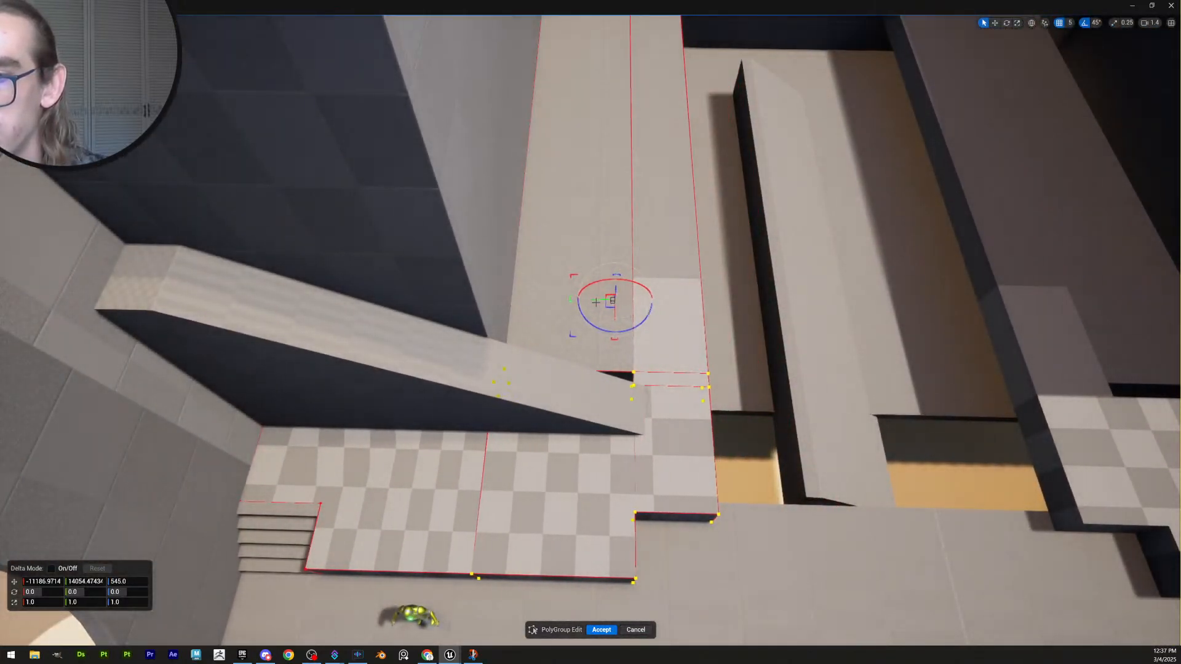
{"action": "key", "text": "s"}
{"action": "right_click_drag", "start_coordinate": [595, 301], "coordinate": [643, 252]}
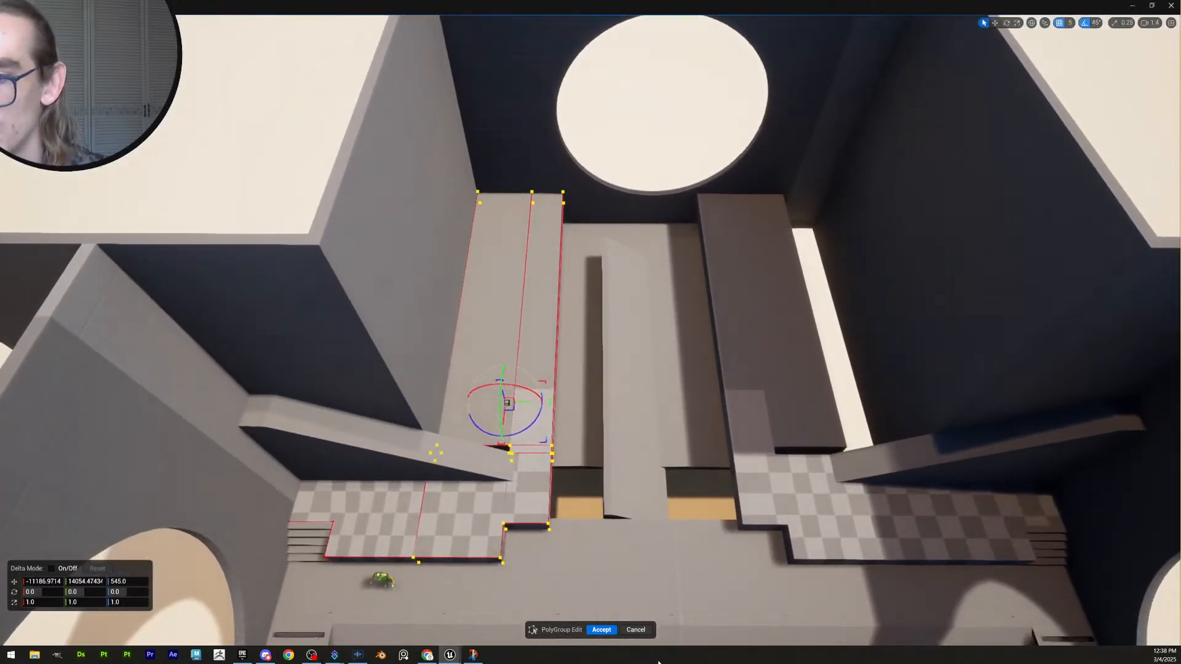
{"action": "left_click", "coordinate": [603, 630]}
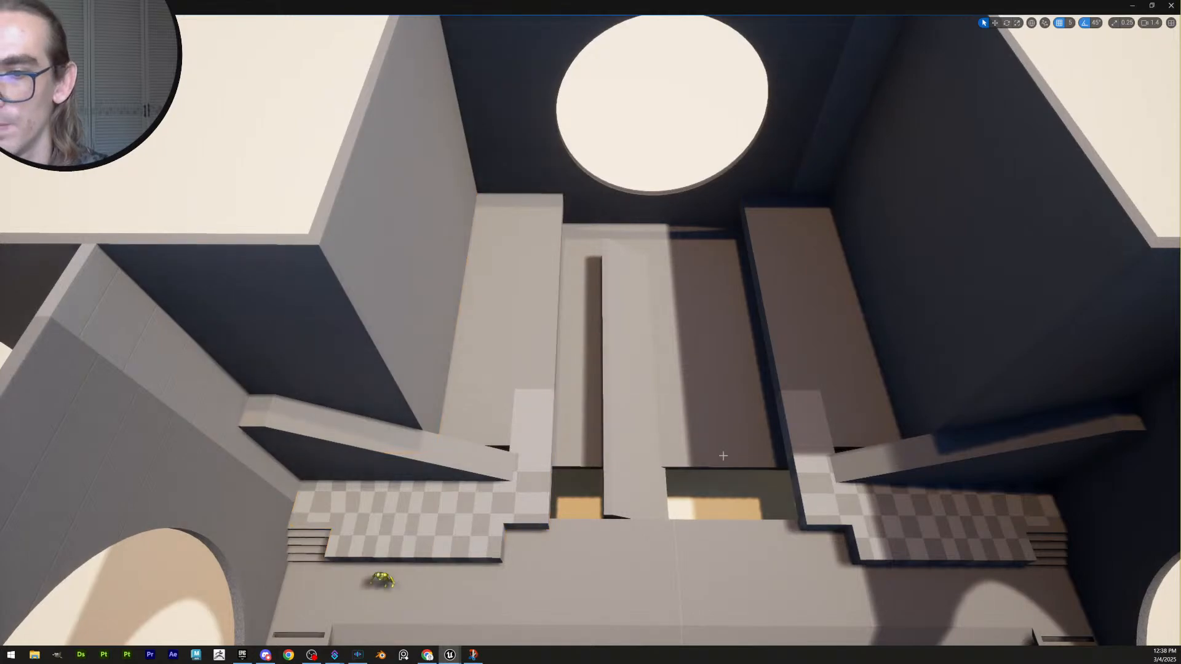
Examine the narrow gap between the checkered walkway and its corridor section near the side wall
{"action": "right_click_drag", "start_coordinate": [723, 455], "coordinate": [506, 402]}
{"action": "key", "text": "w"}
{"action": "key", "text": "s"}
{"action": "key", "text": "w"}
{"action": "scroll", "coordinate": [800, 440], "scroll_direction": "down", "scroll_amount": 1}
{"action": "key", "text": "w"}
{"action": "left_click", "coordinate": [617, 425]}
{"action": "key", "text": "s"}
{"action": "scroll", "coordinate": [513, 428], "scroll_direction": "down", "scroll_amount": 2}
{"action": "key", "text": "w"}
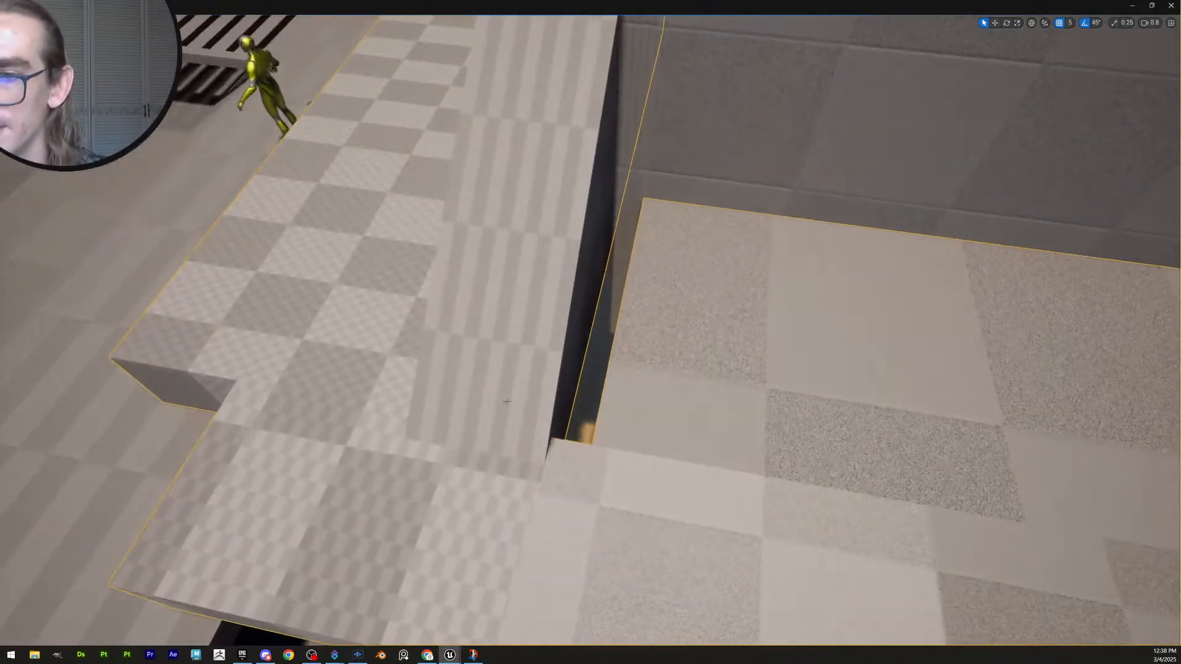
{"action": "key", "text": "ctrl+z"}
{"action": "key", "text": "ctrl+z"}
{"action": "key", "text": "w"}
Open the walkway in PolyGroup Edit and delete the inner faces lining the narrow gap
{"action": "right_click_drag", "start_coordinate": [667, 406], "coordinate": [501, 354]}
{"action": "left_click", "coordinate": [530, 364]}
{"action": "key", "text": "w"}
{"action": "key", "text": "d"}
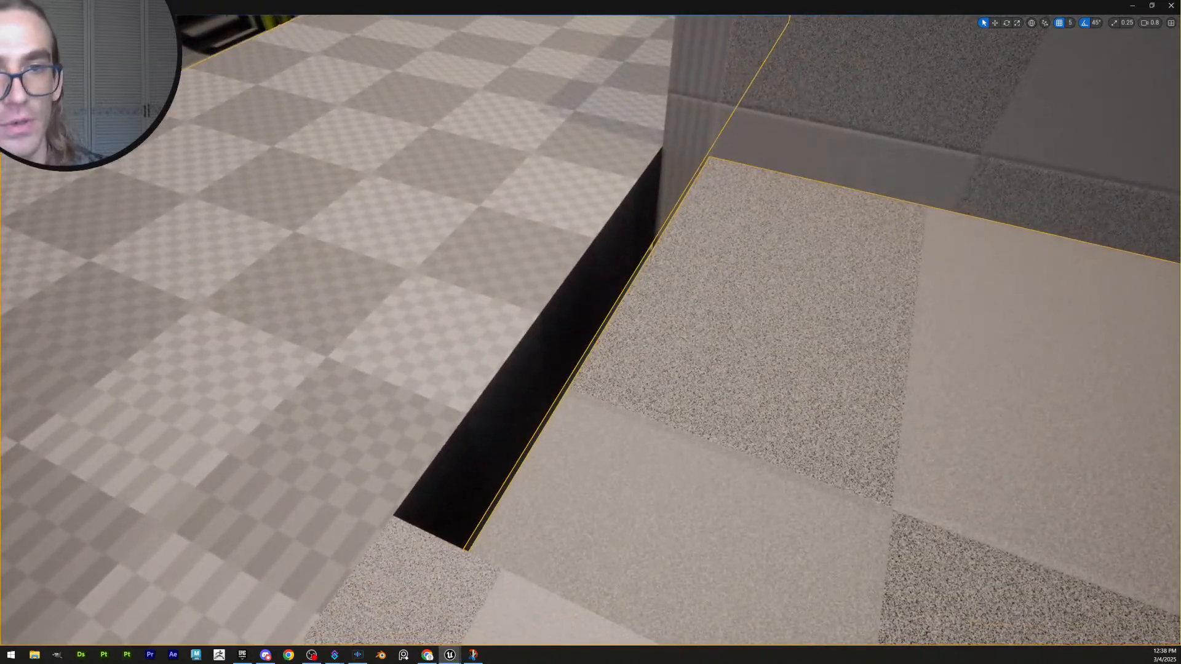
{"action": "key", "text": "p"}
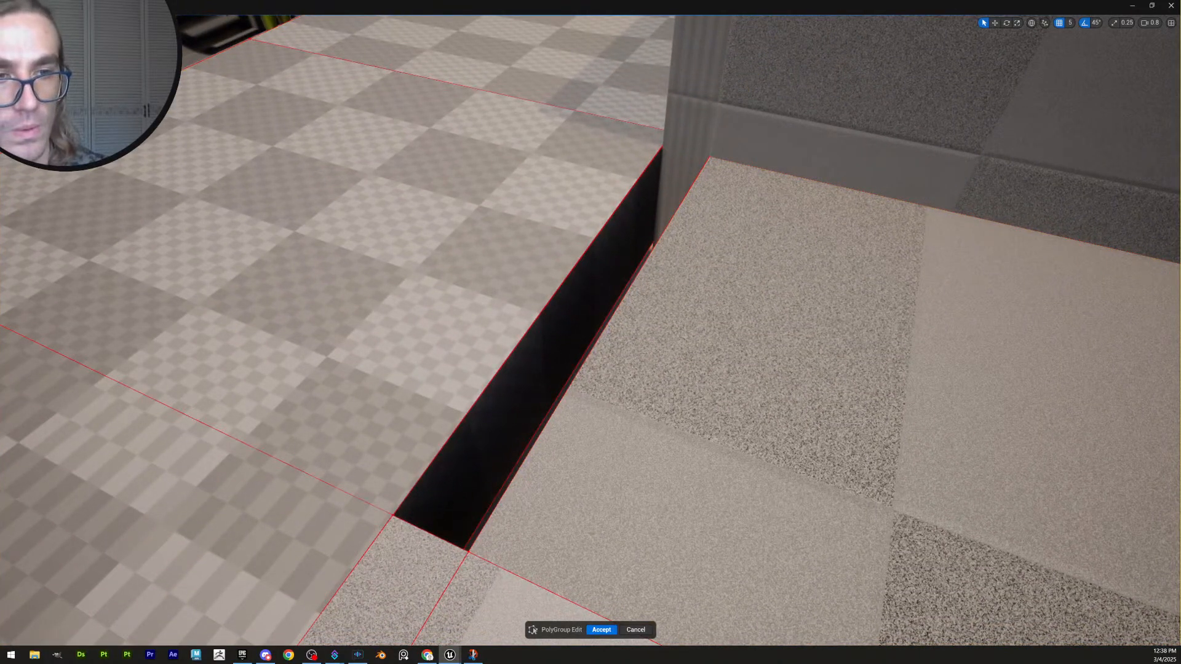
{"action": "left_click", "coordinate": [557, 369]}
{"action": "key", "text": "a"}
{"action": "right_click_drag", "start_coordinate": [556, 369], "coordinate": [849, 349]}
{"action": "left_click", "coordinate": [723, 443], "text": "shift"}
{"action": "key", "text": "a"}
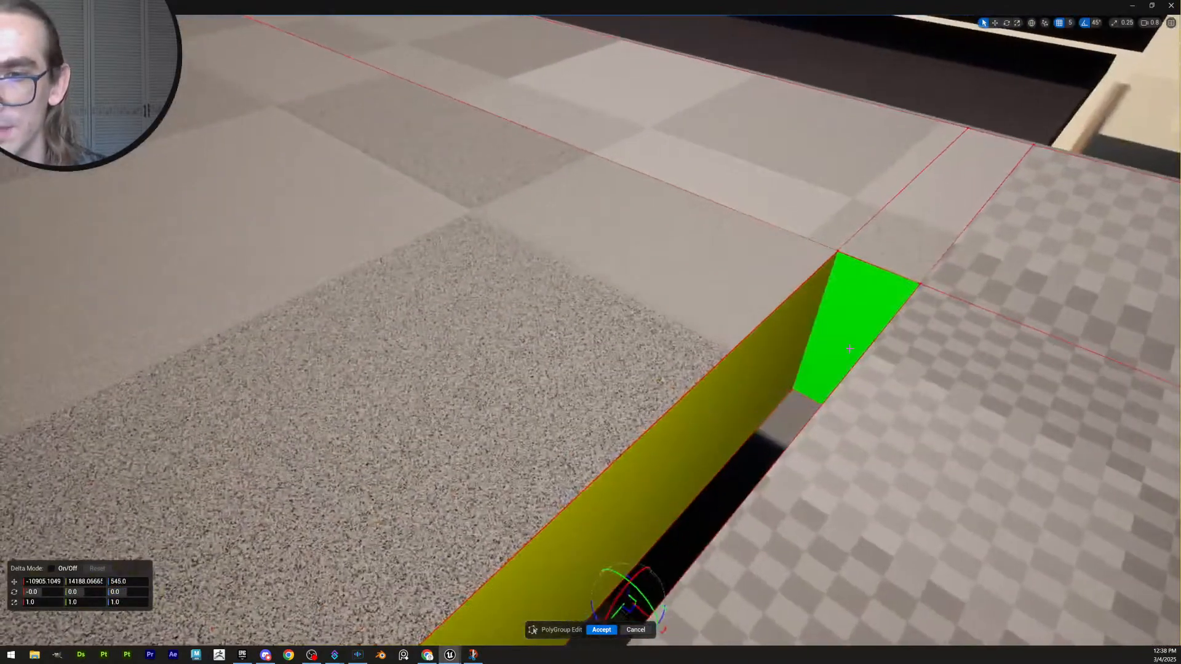
{"action": "left_click", "coordinate": [849, 349], "text": "shift"}
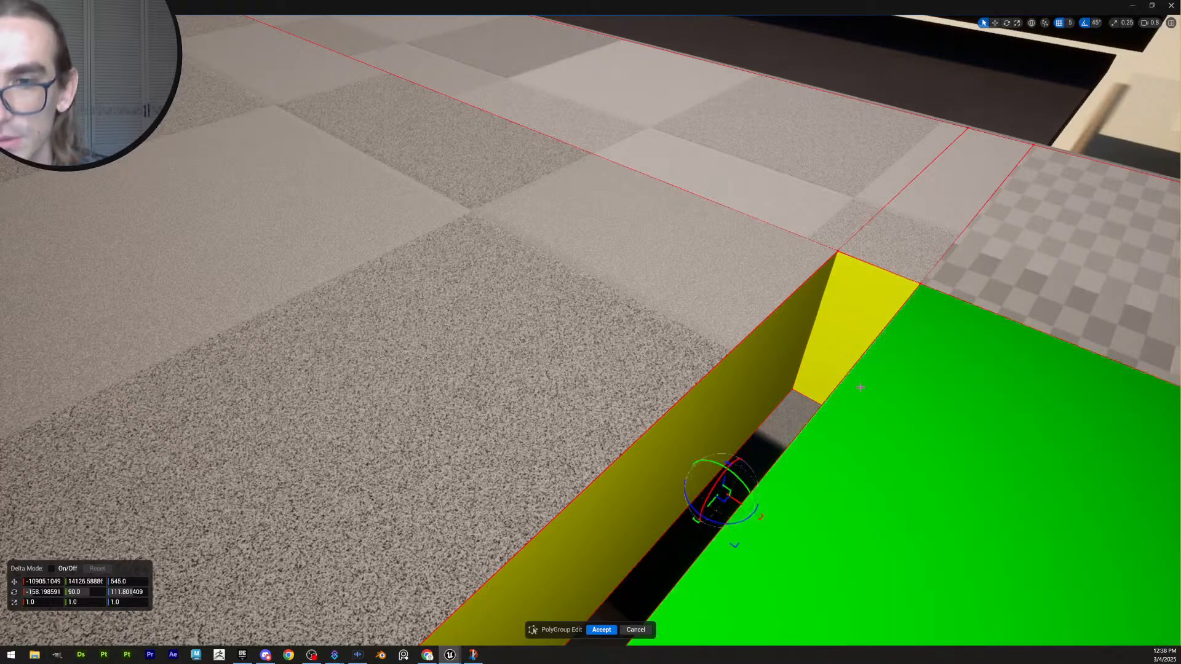
{"action": "key", "text": "Delete"}
Try to bridge the lower edges across the walkway gap, and undo the attempt
{"action": "key", "text": "w"}
{"action": "right_click_drag", "start_coordinate": [866, 383], "coordinate": [732, 434]}
{"action": "scroll", "coordinate": [719, 437], "scroll_direction": "down", "scroll_amount": 3}
{"action": "key", "text": "s"}
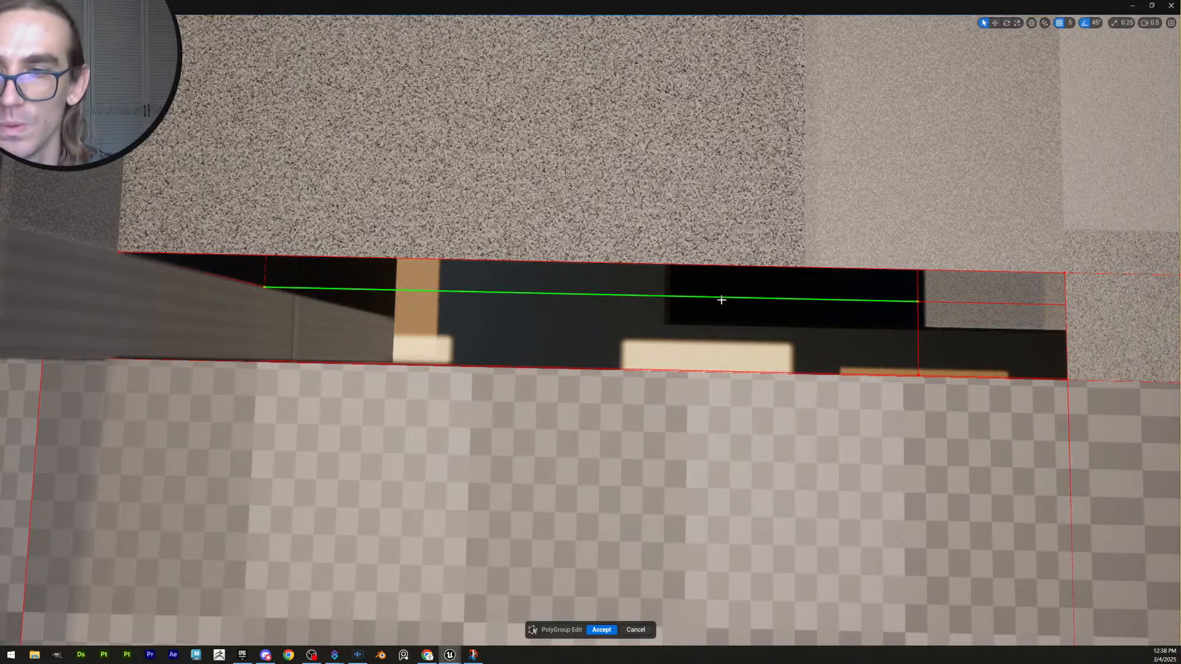
{"action": "left_click_drag", "start_coordinate": [736, 355], "coordinate": [738, 356]}
{"action": "right_click_drag", "start_coordinate": [738, 356], "coordinate": [580, 356]}
{"action": "key", "text": "w"}
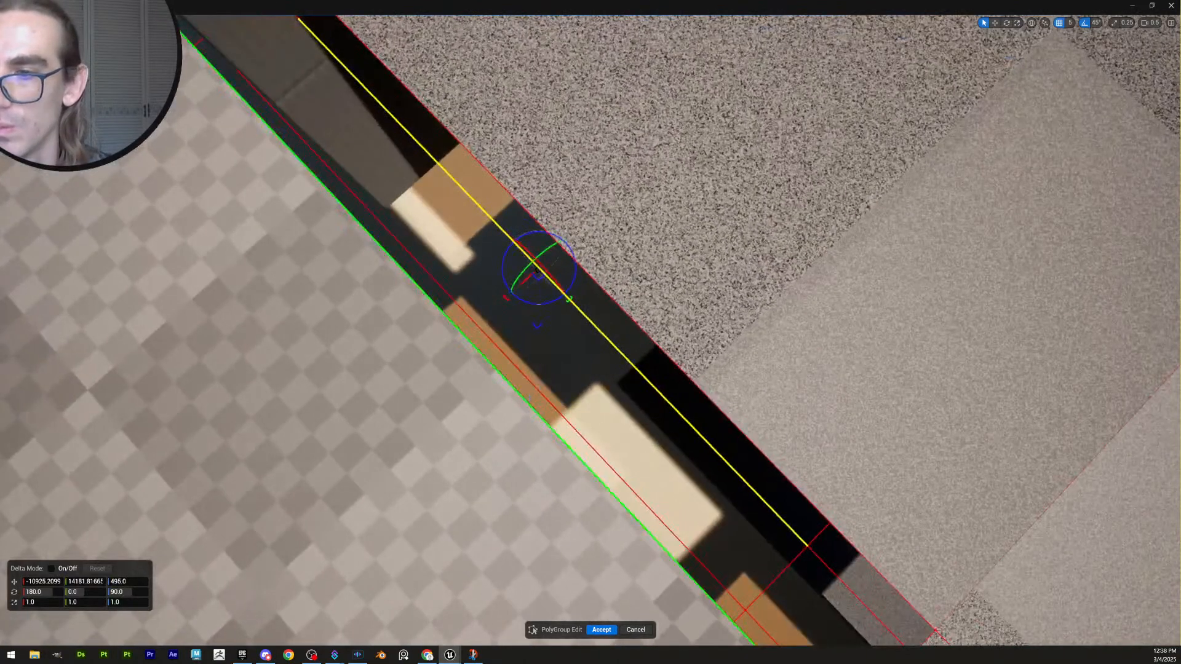
{"action": "left_click_drag", "start_coordinate": [536, 398], "coordinate": [612, 330], "text": "shift"}
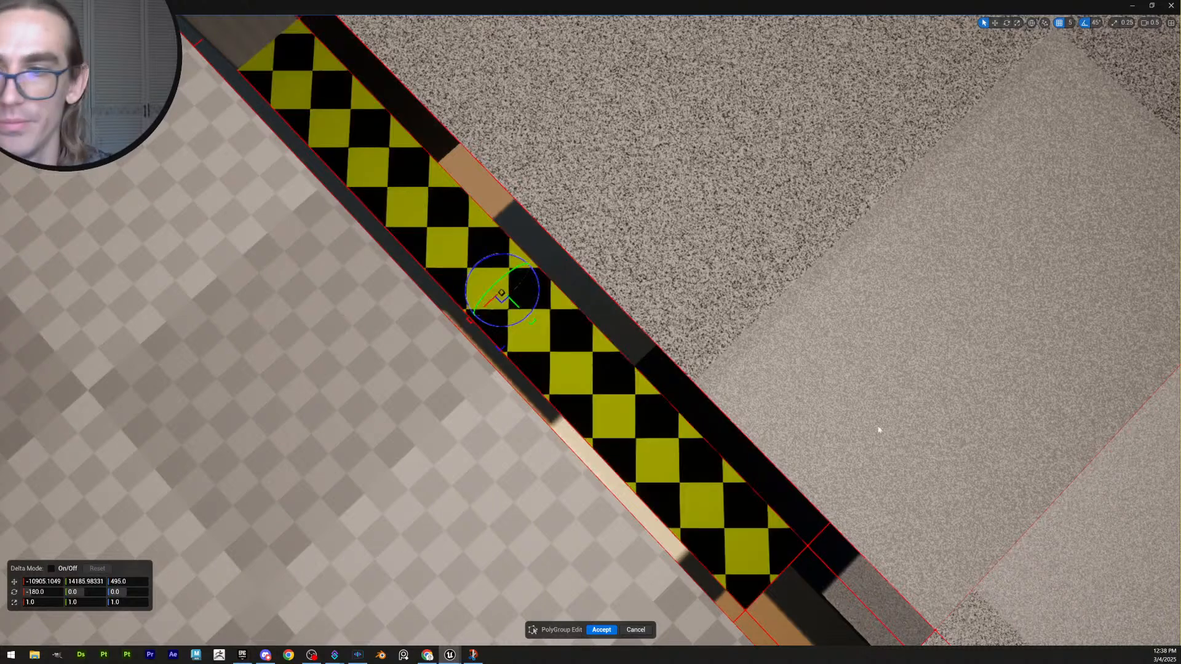
{"action": "right_click_drag", "start_coordinate": [671, 418], "coordinate": [754, 374]}
{"action": "key", "text": "ctrl+z"}
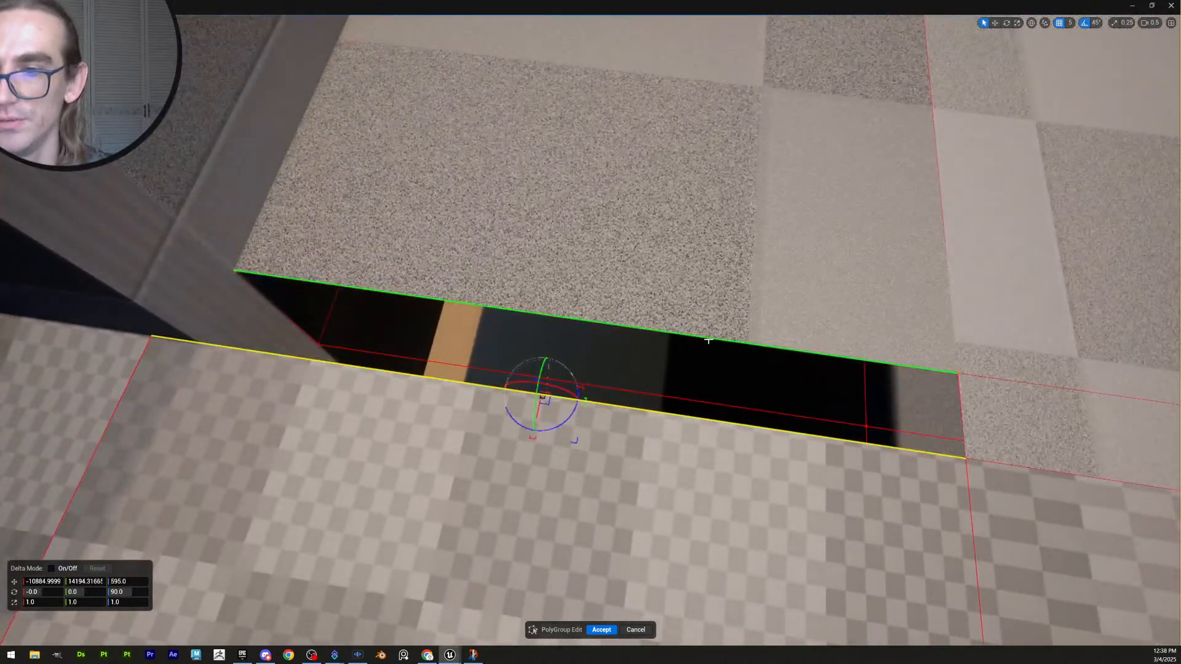
Bridge the gap's upper edges and its vertical end edges, and accept the PolyGroup edit
{"action": "key", "text": "b"}
{"action": "right_click_drag", "start_coordinate": [564, 358], "coordinate": [474, 296]}
{"action": "left_click_drag", "start_coordinate": [330, 273], "coordinate": [670, 283]}
{"action": "right_click_drag", "start_coordinate": [670, 283], "coordinate": [762, 286]}
{"action": "left_click_drag", "start_coordinate": [538, 266], "coordinate": [918, 337]}
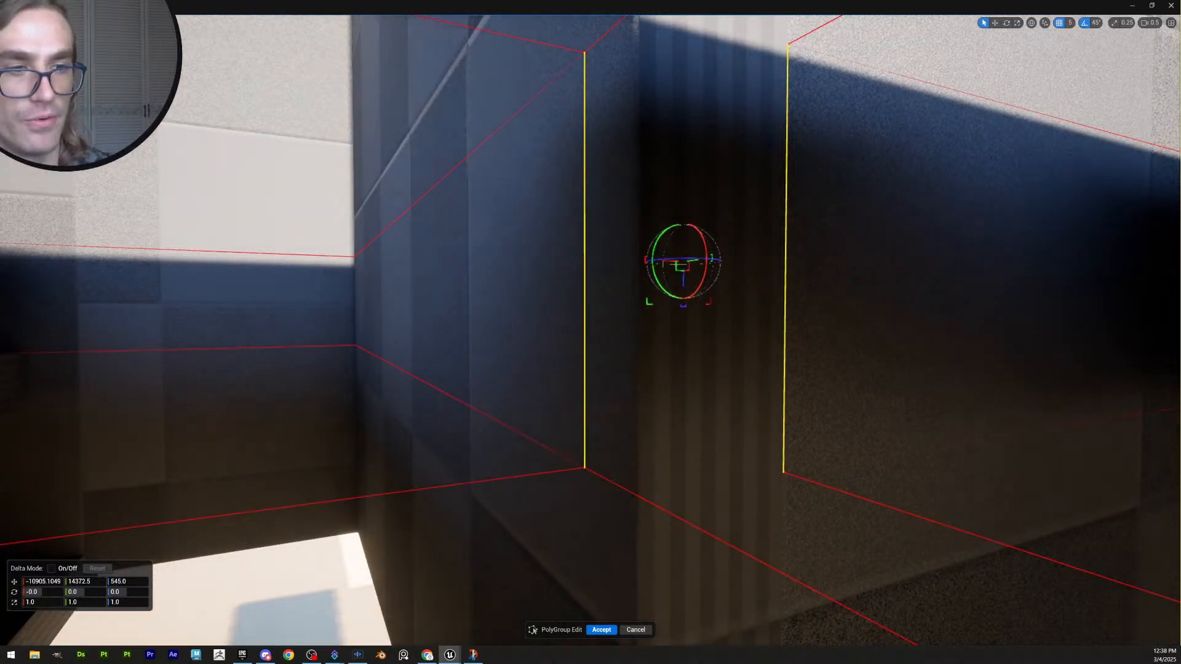
{"action": "right_click_drag", "start_coordinate": [897, 399], "coordinate": [749, 339]}
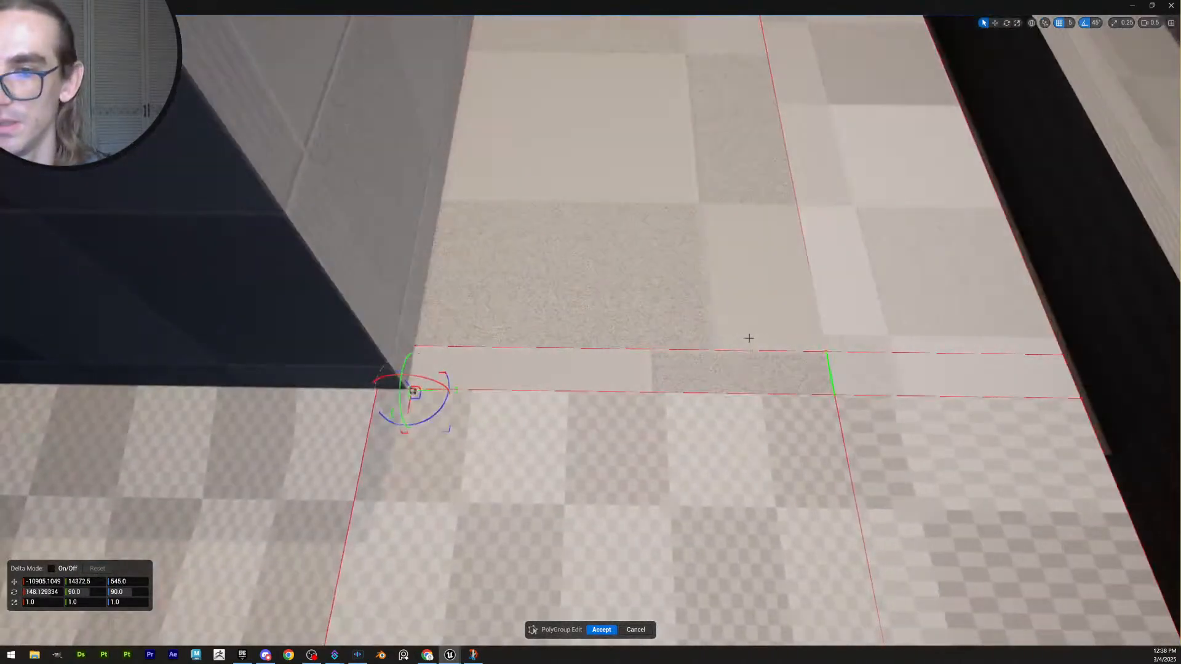
{"action": "left_click", "coordinate": [613, 629]}
Undo the accepted PolyGroup edit that filled the walkway gap
{"action": "right_click_drag", "start_coordinate": [609, 554], "coordinate": [615, 448]}
{"action": "scroll", "coordinate": [572, 455], "scroll_direction": "up", "scroll_amount": 2}
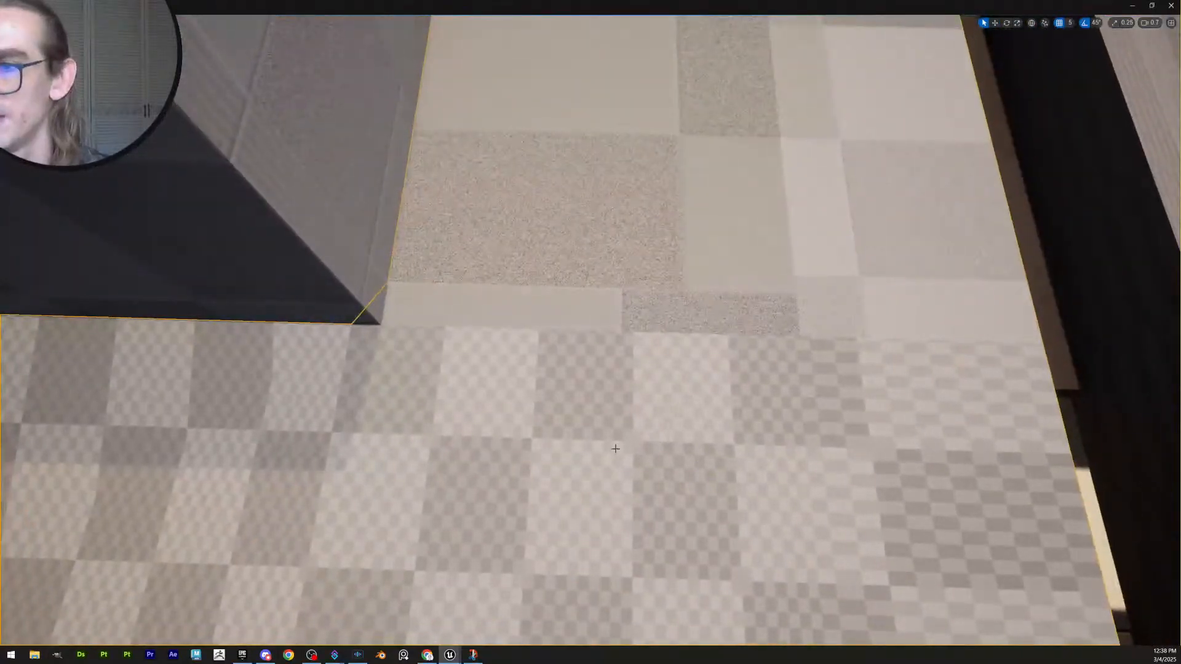
{"action": "key", "text": "ctrl+z"}
Remove the corridor side wall beside the walkway gap to expose the walkway's outer end
{"action": "right_click_drag", "start_coordinate": [467, 346], "coordinate": [446, 347]}
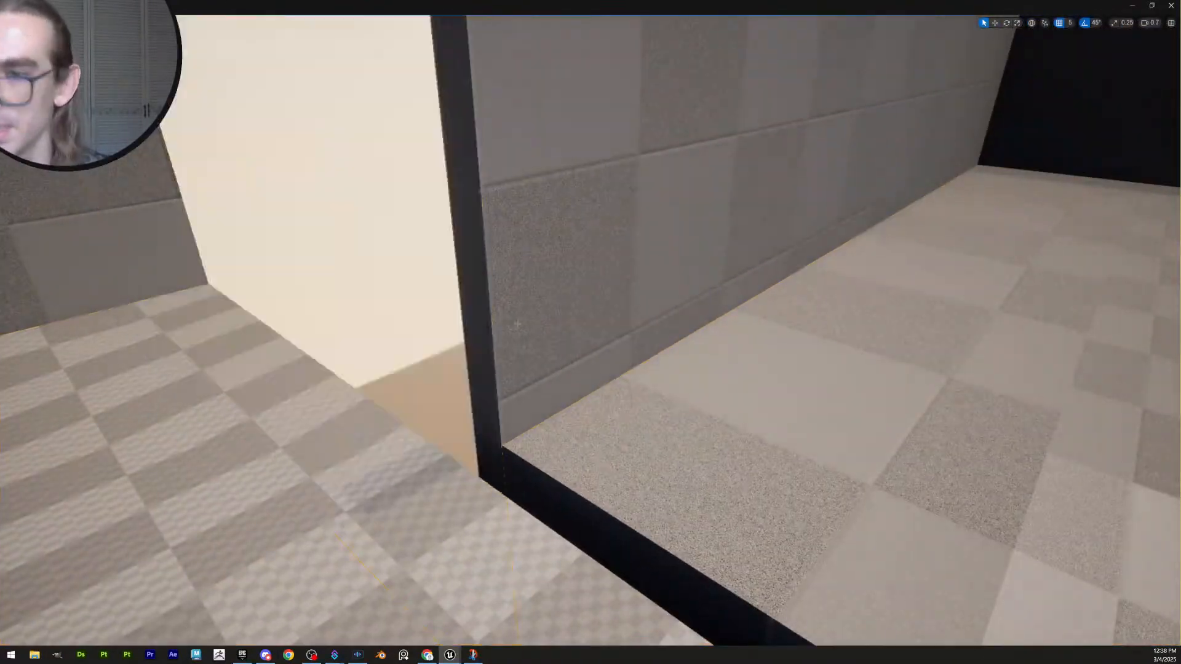
{"action": "key", "text": "Delete"}
{"action": "right_click_drag", "start_coordinate": [562, 399], "coordinate": [636, 393]}
{"action": "scroll", "coordinate": [652, 400], "scroll_direction": "down", "scroll_amount": 2}
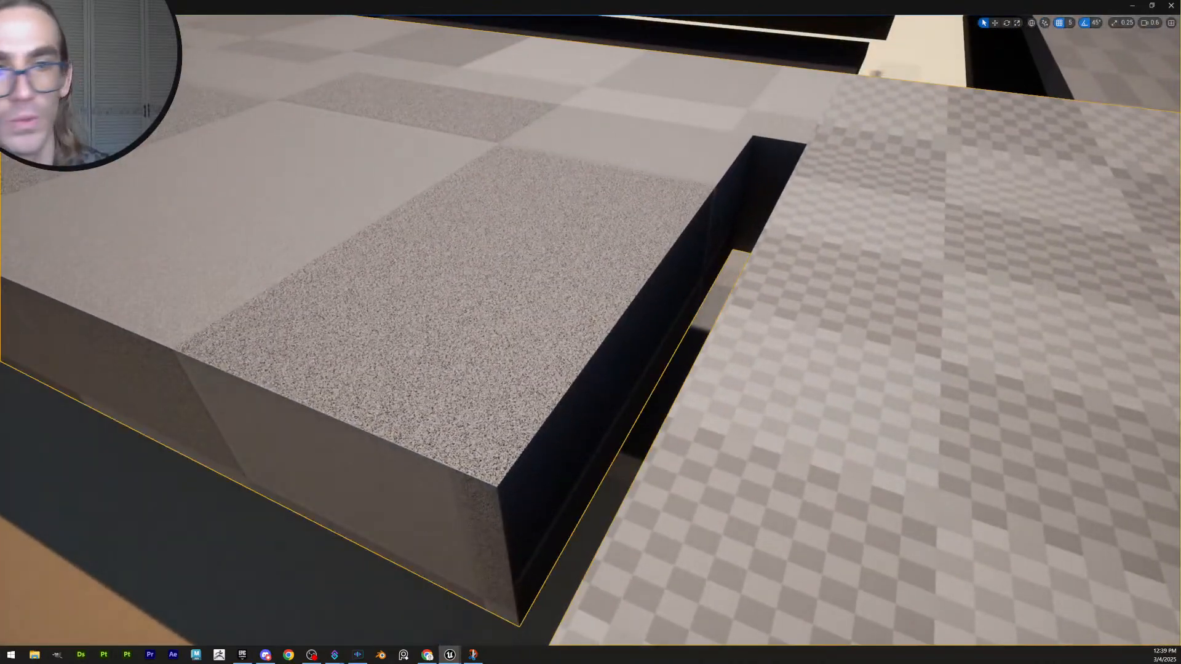
Select the inner side faces and the end face of the walkway gap for PolyGroup editing
{"action": "right_click_drag", "start_coordinate": [667, 361], "coordinate": [664, 305]}
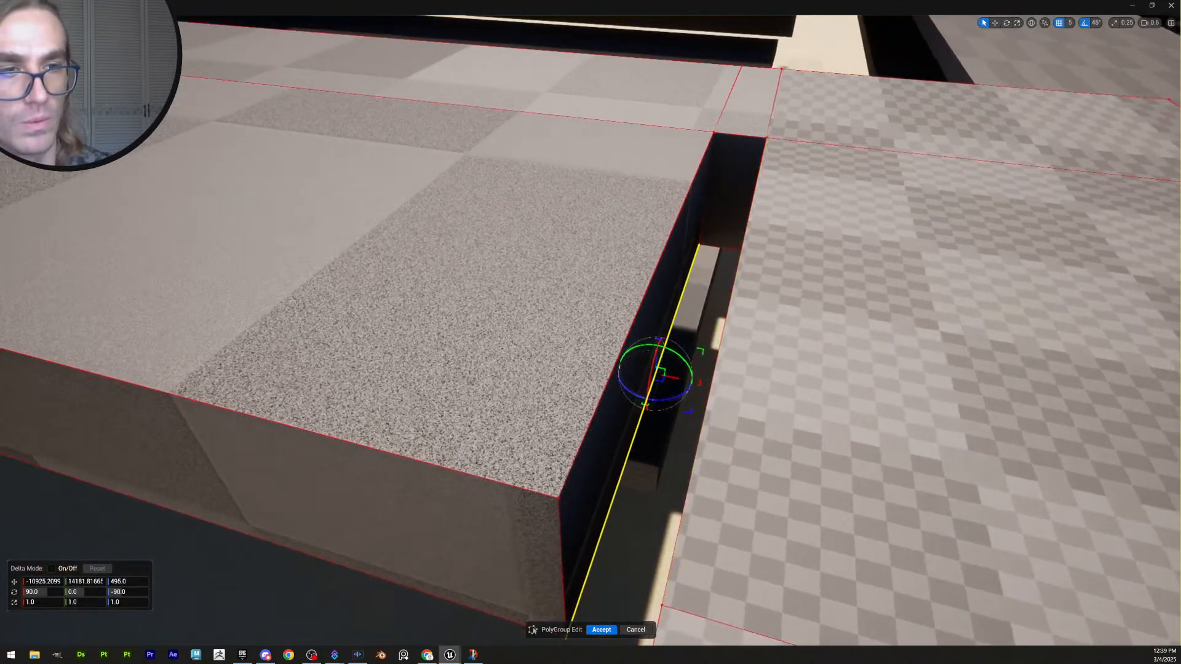
{"action": "left_click", "coordinate": [657, 330]}
{"action": "left_click", "coordinate": [724, 213], "text": "shift"}
{"action": "key", "text": "a"}
{"action": "right_click_drag", "start_coordinate": [724, 214], "coordinate": [793, 215]}
{"action": "left_click", "coordinate": [640, 438], "text": "shift"}
{"action": "key", "text": "a"}
{"action": "right_click_drag", "start_coordinate": [680, 425], "coordinate": [785, 425]}
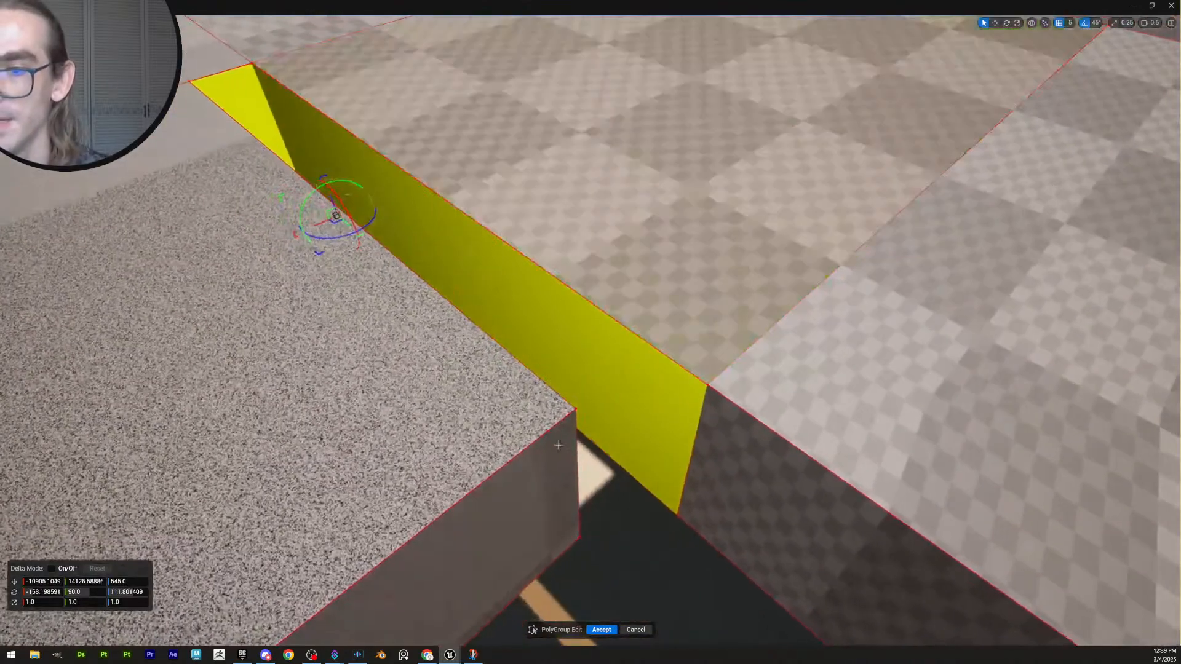
Select the outer vertices of the walkway and the adjoining checkered platform and align them in one straight line
{"action": "right_click_drag", "start_coordinate": [680, 424], "coordinate": [692, 414]}
{"action": "key", "text": "s"}
{"action": "right_click_drag", "start_coordinate": [692, 369], "coordinate": [781, 499]}
{"action": "key", "text": "w"}
{"action": "key", "text": "s"}
{"action": "scroll", "coordinate": [791, 400], "scroll_direction": "up", "scroll_amount": 3}
{"action": "key", "text": "a"}
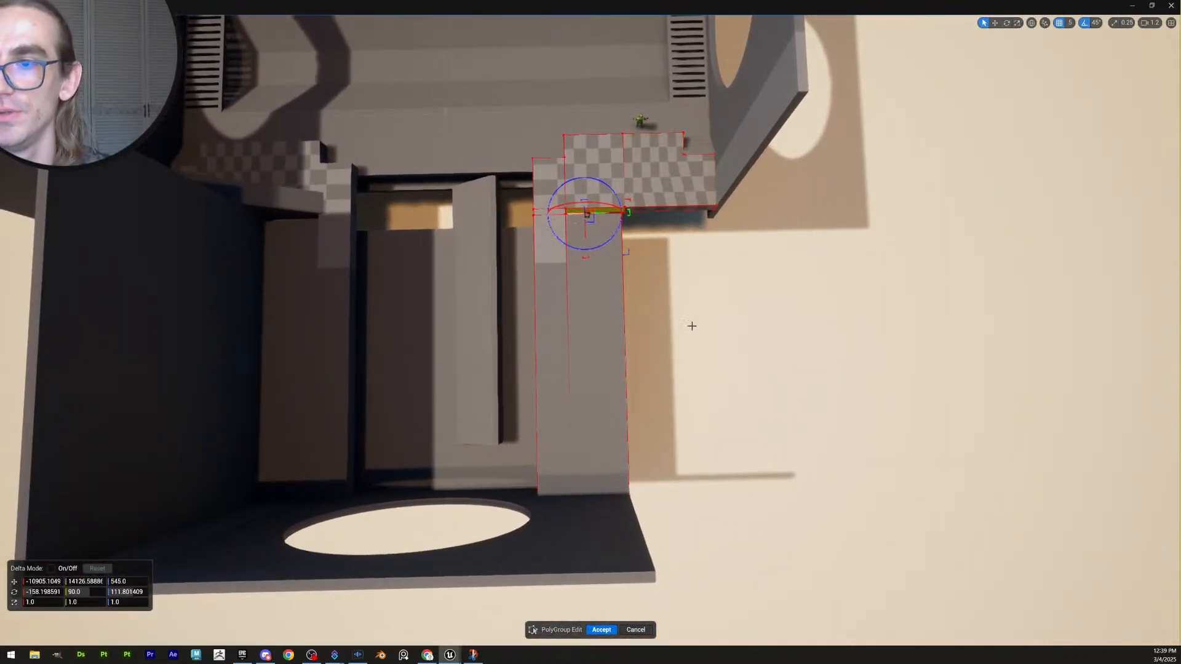
{"action": "key", "text": "d"}
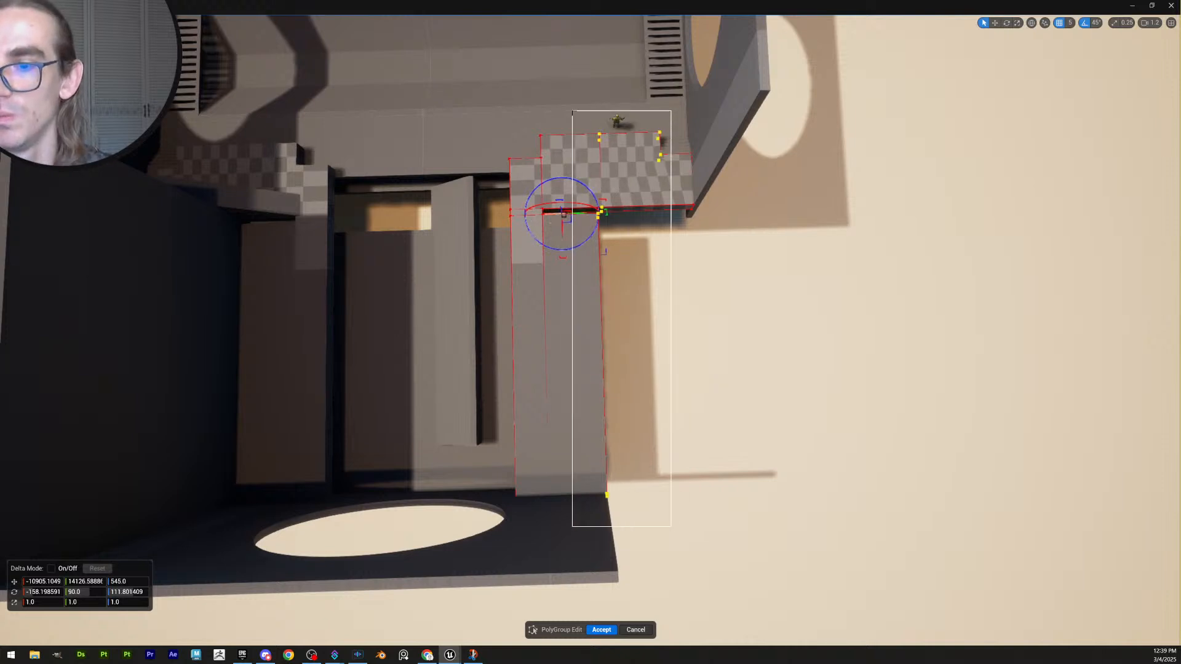
{"action": "left_click_drag", "start_coordinate": [573, 112], "coordinate": [573, 112]}
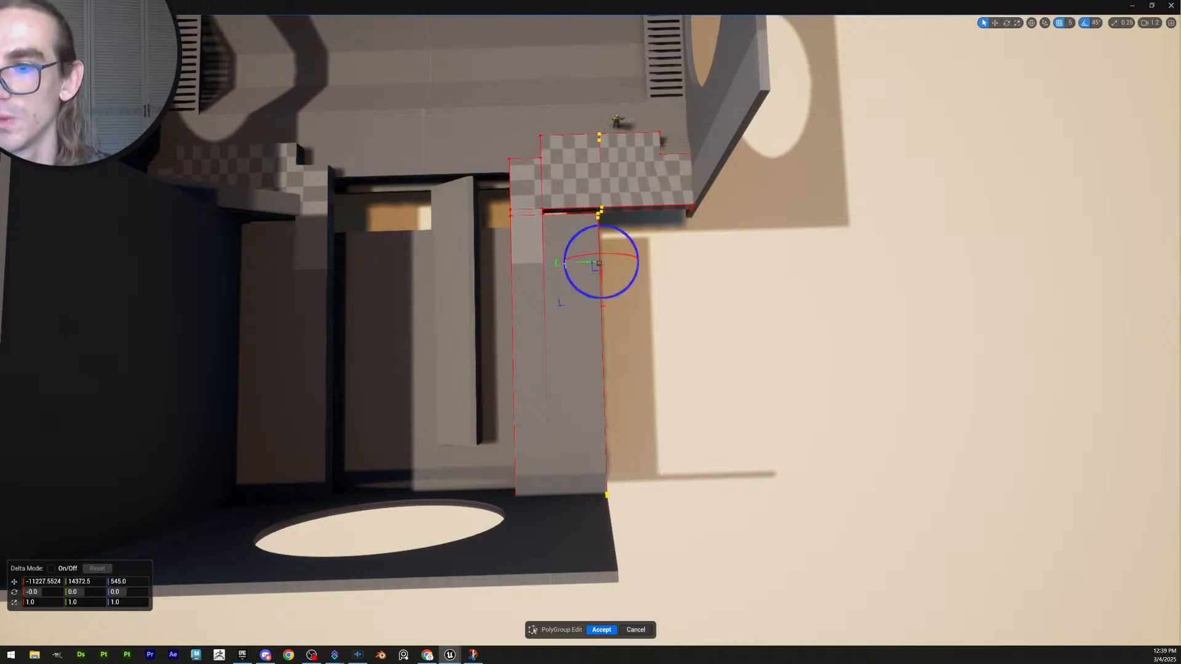
{"action": "left_click", "coordinate": [785, 289]}
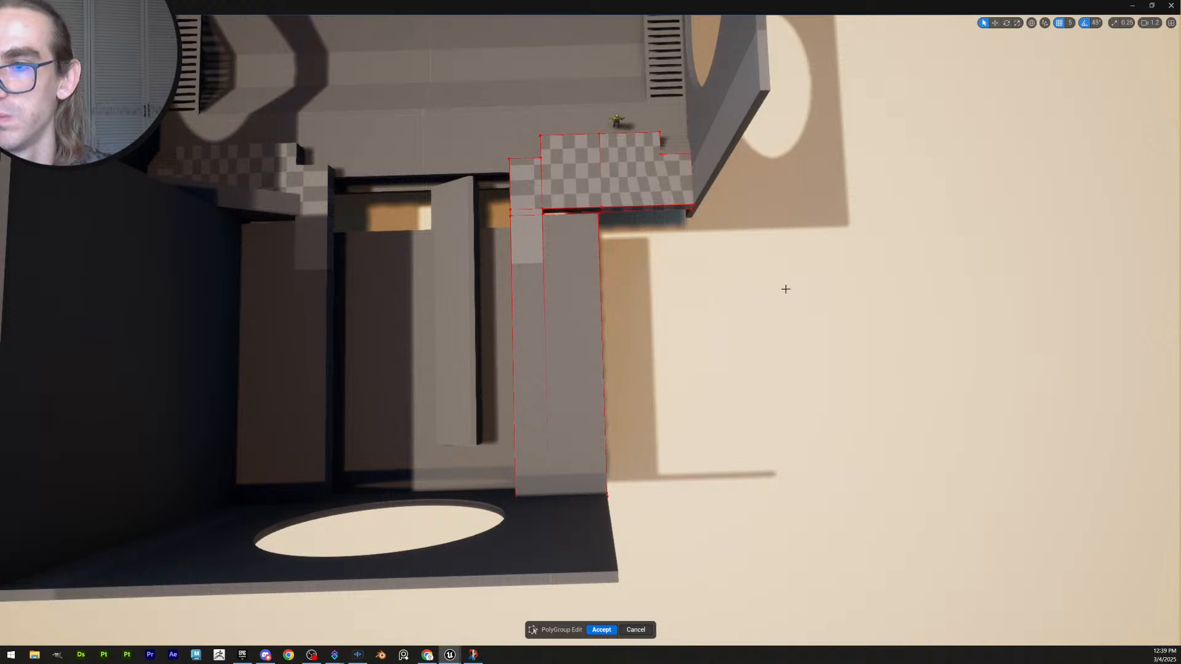
{"action": "left_click", "coordinate": [600, 264]}
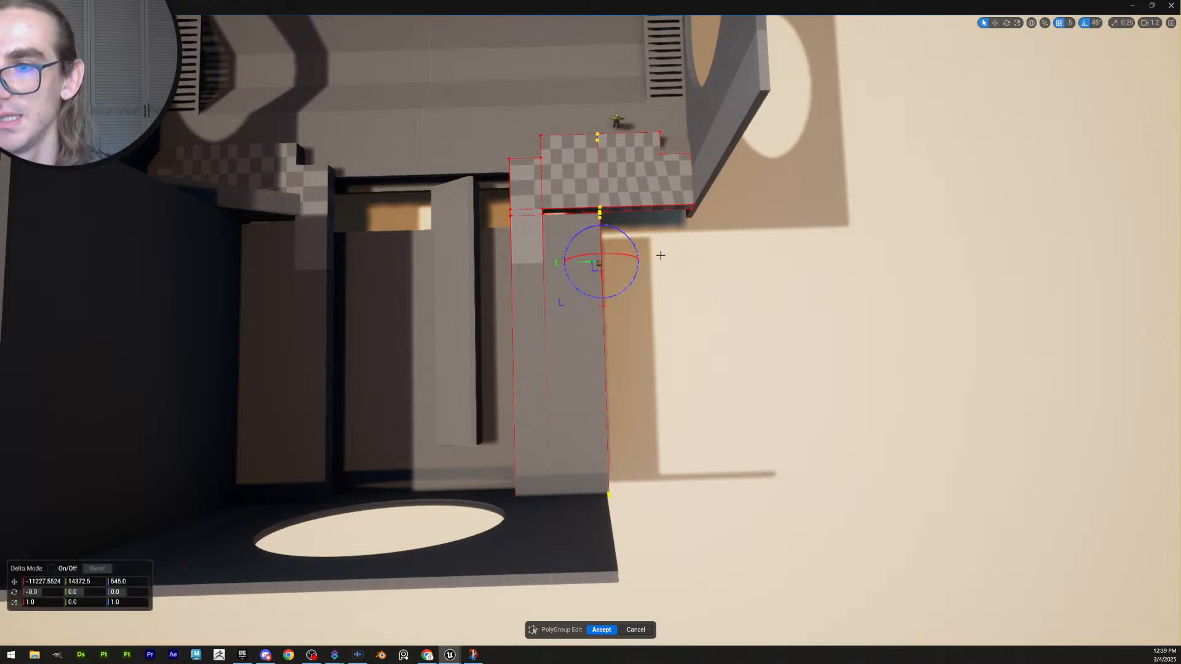
Show the hidden objects, shift the aligned vertices flush with the corridor wall, and accept the PolyGroup edit
{"action": "right_click_drag", "start_coordinate": [682, 301], "coordinate": [677, 329]}
{"action": "key", "text": "ctrl+h"}
{"action": "left_click_drag", "start_coordinate": [646, 287], "coordinate": [605, 289]}
{"action": "mouse_move", "coordinate": [604, 289]}
{"action": "right_mouse_down"}
{"action": "mouse_move", "coordinate": [600, 262]}
{"action": "mouse_move", "coordinate": [604, 274]}
{"action": "right_mouse_up"}
{"action": "left_click", "coordinate": [600, 630]}
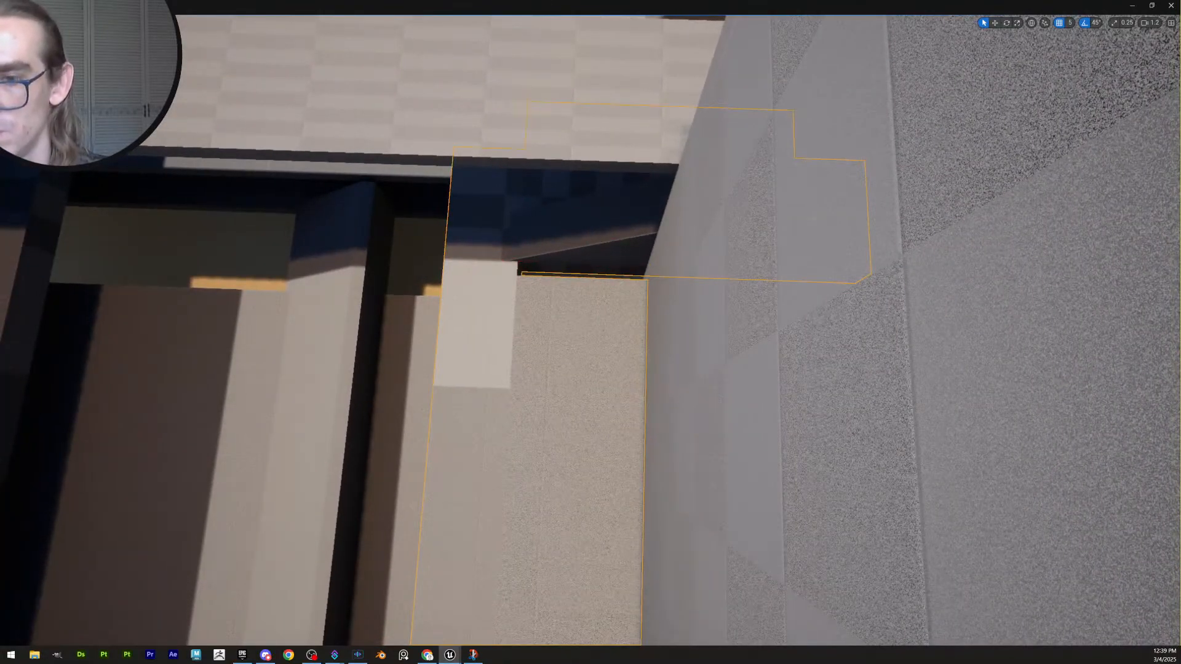
Remove the corridor wall pieces covering the outer end of the walkway gap
{"action": "left_click", "coordinate": [800, 258]}
{"action": "key", "text": "Delete"}
{"action": "left_click", "coordinate": [800, 233]}
{"action": "key", "text": "Delete"}
{"action": "right_click_drag", "start_coordinate": [800, 234], "coordinate": [757, 228]}
{"action": "scroll", "coordinate": [756, 228], "scroll_direction": "down", "scroll_amount": 3}
{"action": "right_click_drag", "start_coordinate": [695, 268], "coordinate": [695, 265]}
{"action": "left_click", "coordinate": [695, 269]}
{"action": "key", "text": "Delete"}
{"action": "right_click_drag", "start_coordinate": [671, 310], "coordinate": [606, 270]}
{"action": "scroll", "coordinate": [615, 301], "scroll_direction": "down", "scroll_amount": 2}
Reopen the walkway mesh in PolyGroup Edit and delete the inner side faces and end face of the gap
{"action": "left_click", "coordinate": [611, 335]}
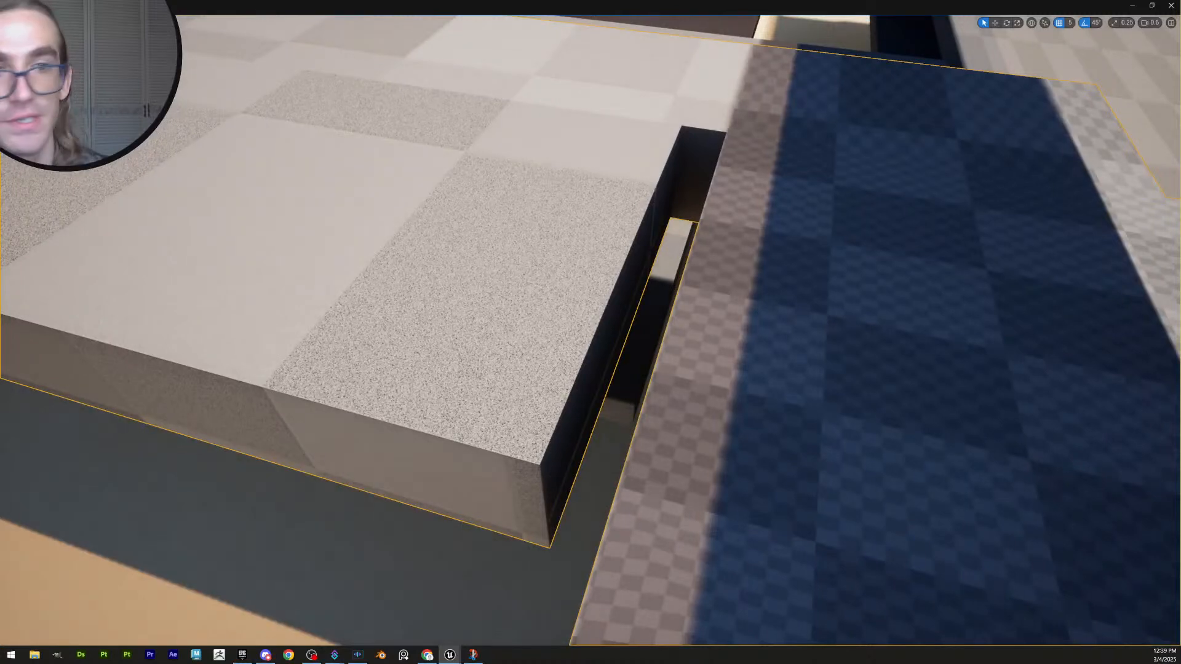
{"action": "key", "text": "e"}
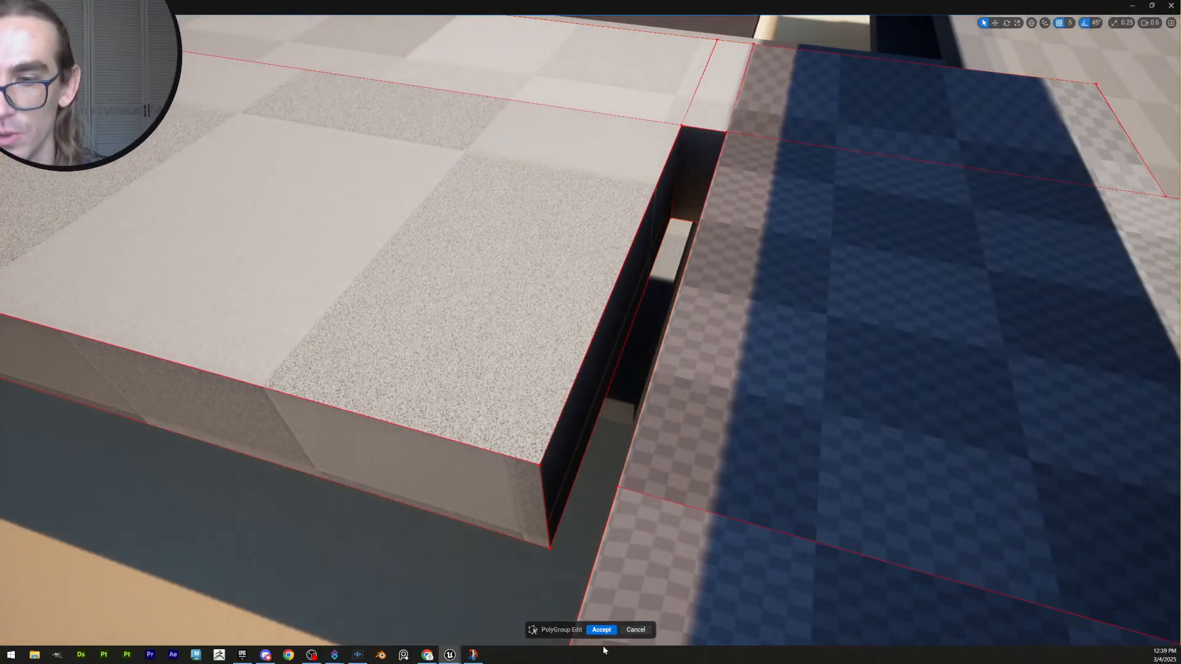
{"action": "key", "text": "a"}
{"action": "right_click_drag", "start_coordinate": [740, 437], "coordinate": [736, 449]}
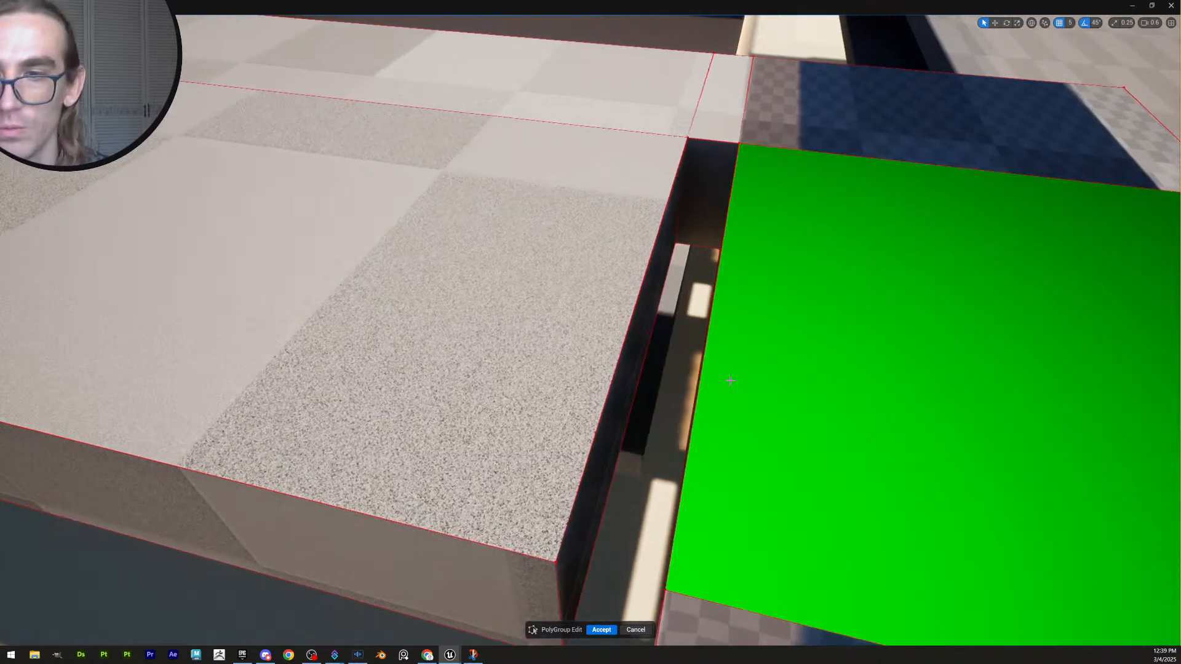
{"action": "right_click_drag", "start_coordinate": [615, 393], "coordinate": [662, 369]}
{"action": "left_click", "coordinate": [591, 395]}
{"action": "left_click", "coordinate": [663, 369], "text": "shift"}
{"action": "left_click", "coordinate": [593, 280], "text": "shift"}
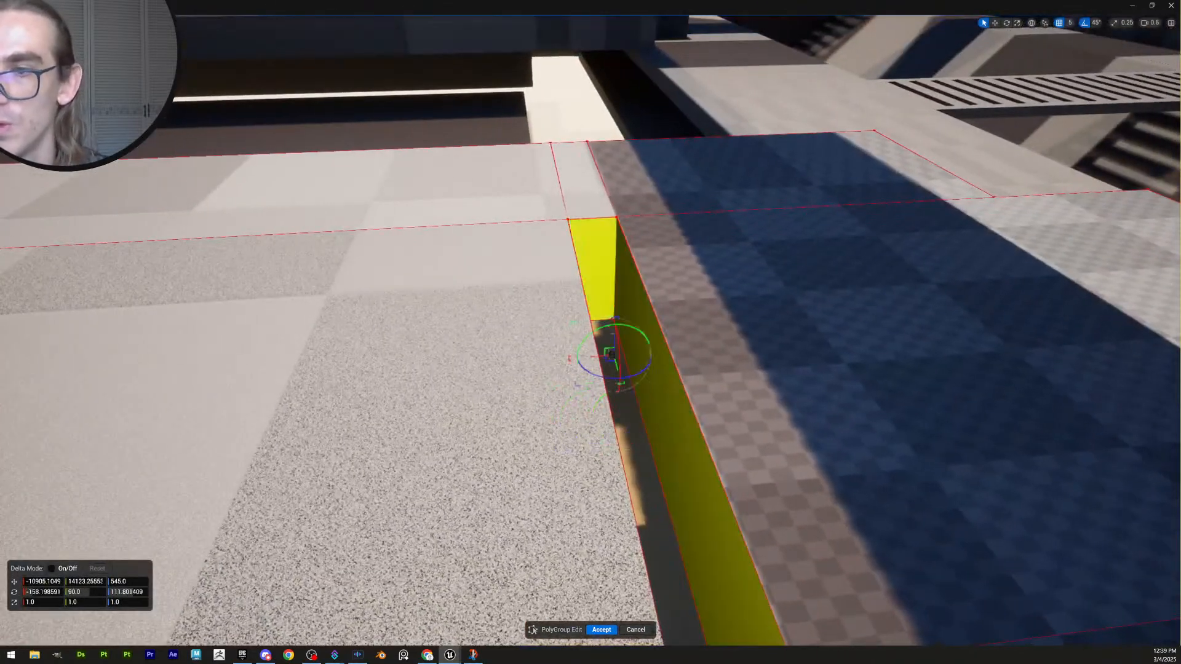
{"action": "right_click_drag", "start_coordinate": [594, 280], "coordinate": [640, 287]}
{"action": "key", "text": "d"}
{"action": "key", "text": "Delete"}
{"action": "scroll", "coordinate": [1152, 480], "scroll_direction": "down", "scroll_amount": 2}
{"action": "right_click_drag", "start_coordinate": [1152, 480], "coordinate": [1170, 483]}
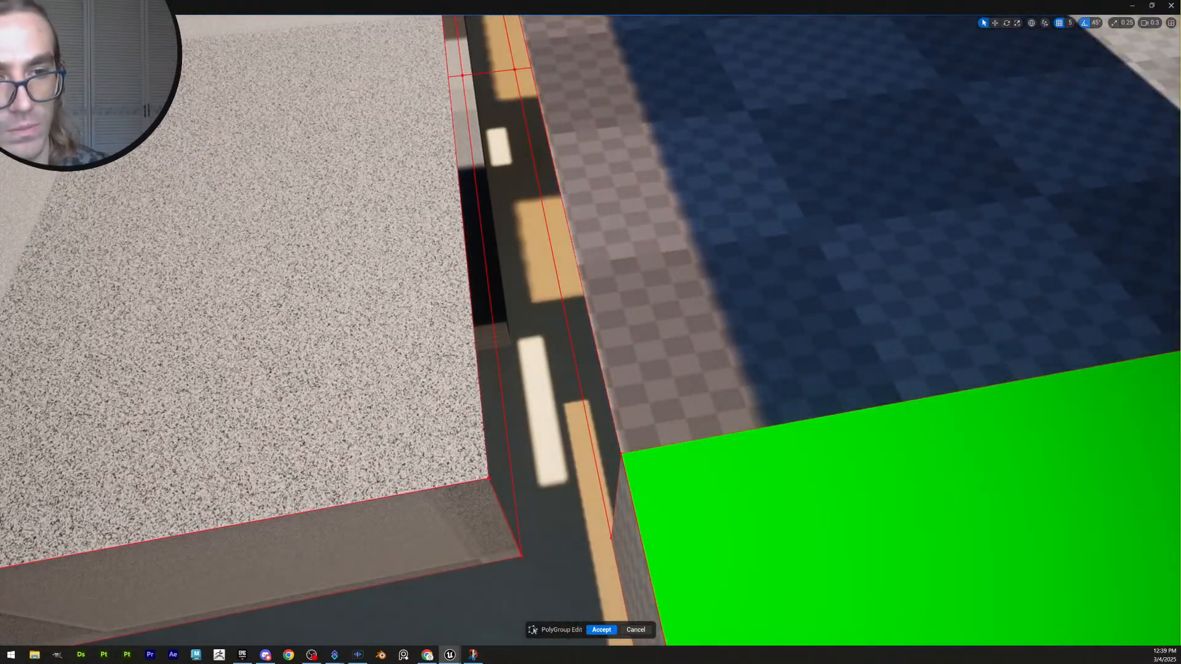
Bridge the two long lower edges and the two long upper edges across the walkway gap
{"action": "left_click", "coordinate": [507, 408]}
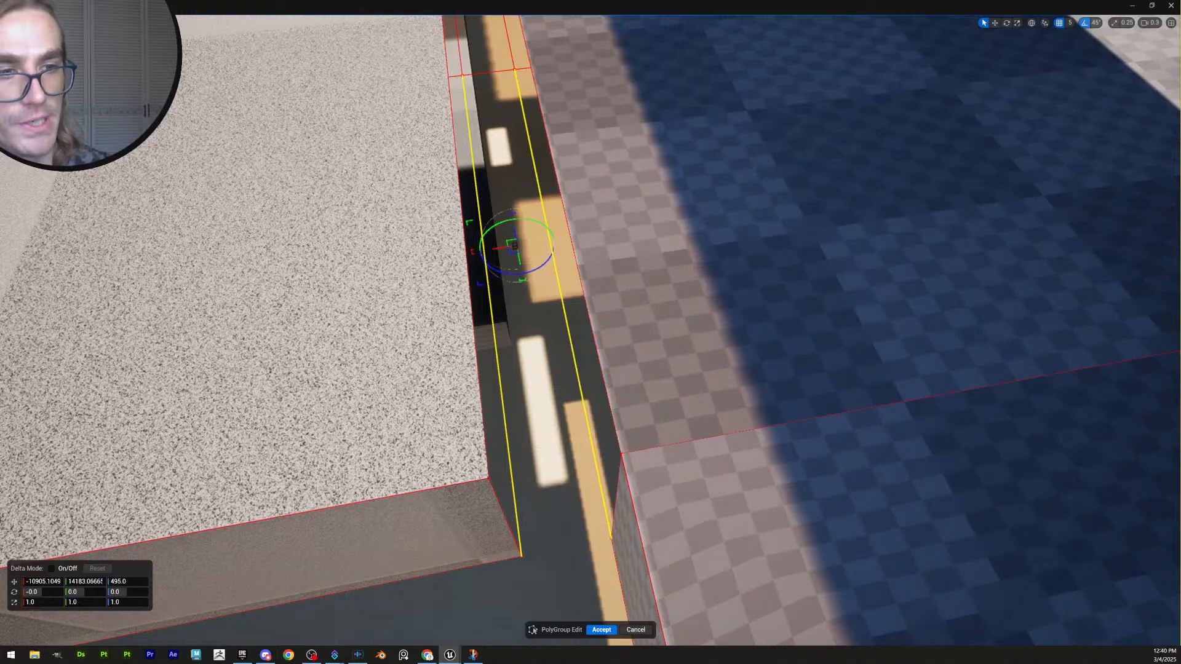
{"action": "key", "text": "b"}
{"action": "right_click_drag", "start_coordinate": [913, 427], "coordinate": [1039, 394]}
{"action": "left_click", "coordinate": [614, 336]}
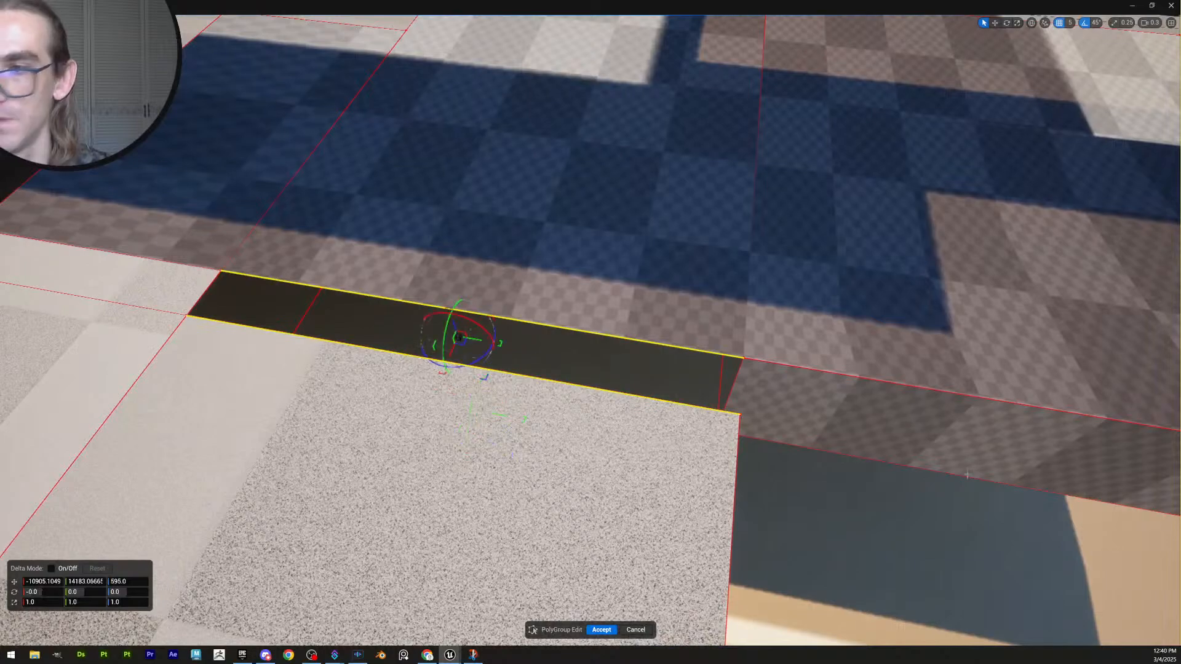
{"action": "key", "text": "b"}
Bridge the upper and lower edges at the gap's outer end to close it, and accept the PolyGroup edit
{"action": "right_click_drag", "start_coordinate": [799, 447], "coordinate": [677, 504]}
{"action": "scroll", "coordinate": [819, 449], "scroll_direction": "up", "scroll_amount": 3}
{"action": "left_click", "coordinate": [649, 411]}
{"action": "left_click", "coordinate": [646, 449], "text": "shift"}
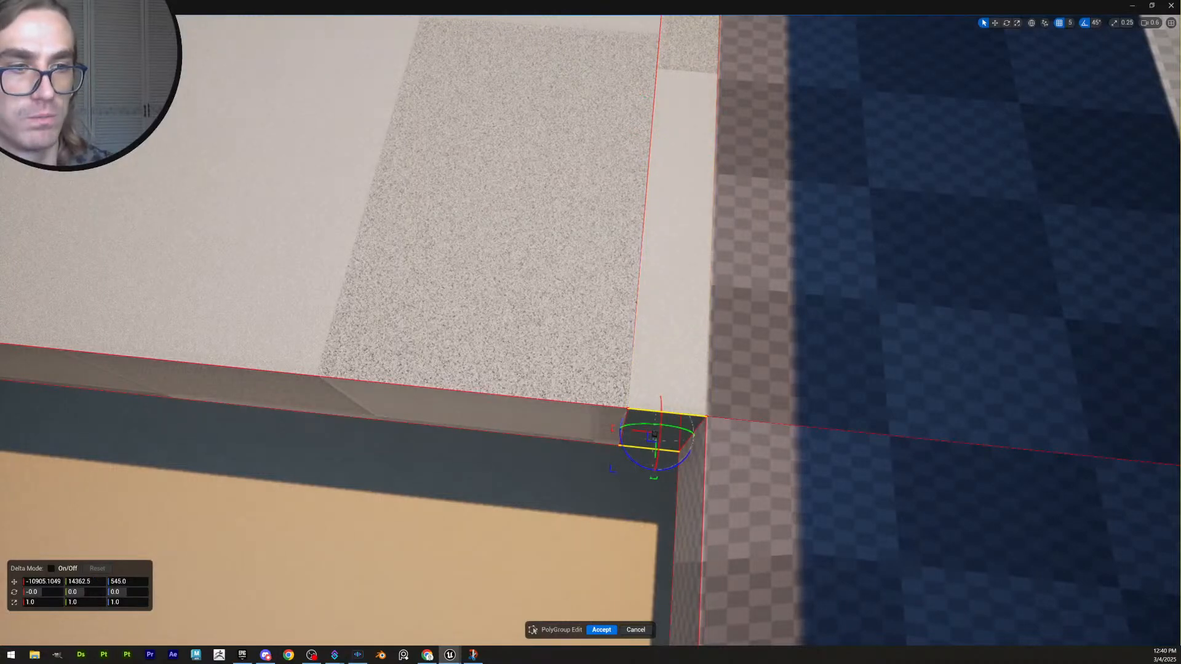
{"action": "key", "text": "b"}
{"action": "right_click_drag", "start_coordinate": [838, 433], "coordinate": [554, 492]}
{"action": "scroll", "coordinate": [634, 431], "scroll_direction": "up", "scroll_amount": 3}
{"action": "left_click", "coordinate": [601, 629]}
Delete the overhead slabs that cover the checkered platform and cross above the side corridor
{"action": "scroll", "coordinate": [591, 553], "scroll_direction": "up", "scroll_amount": 3}
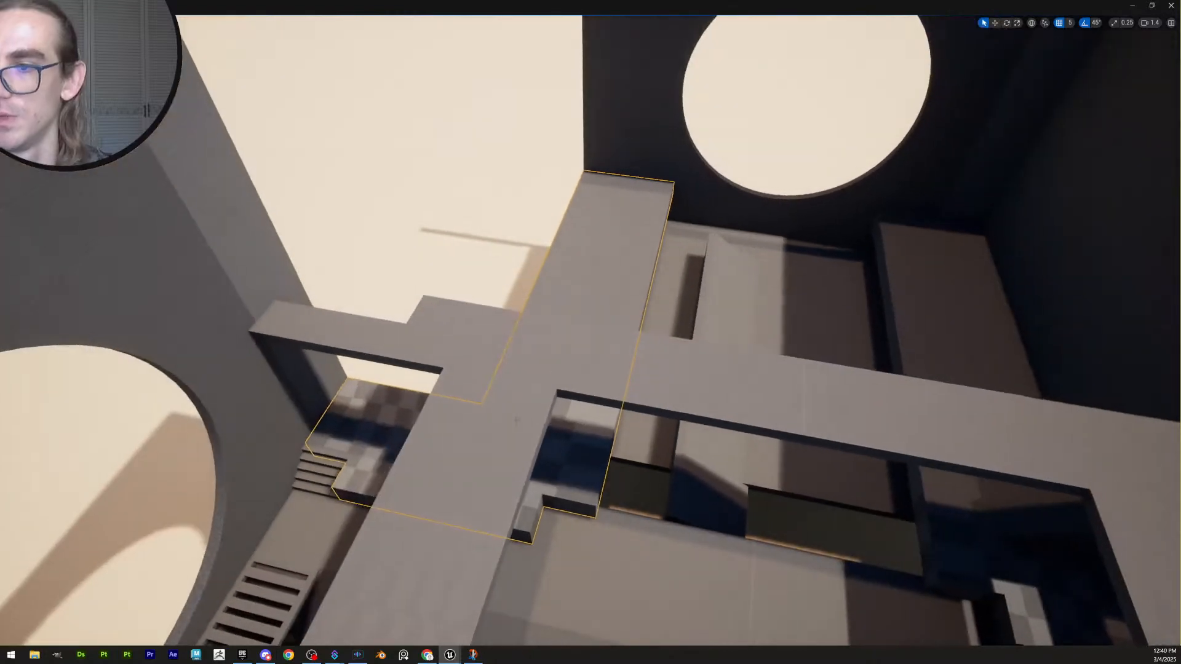
{"action": "left_click", "coordinate": [517, 421]}
{"action": "left_click", "coordinate": [598, 388], "text": "shift"}
{"action": "key", "text": "Delete"}
{"action": "left_click", "coordinate": [836, 413]}
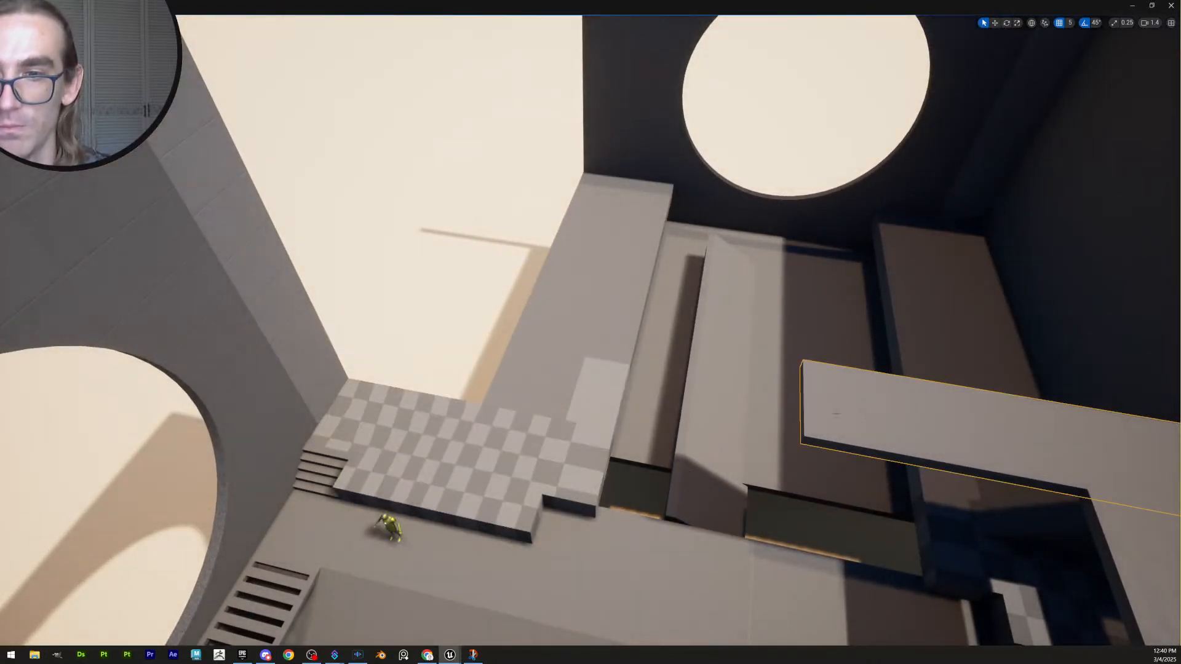
{"action": "key", "text": "Delete"}
Try placing the corridor's central floor strip against the raised walkway, and move it back to the middle
{"action": "right_click_drag", "start_coordinate": [836, 413], "coordinate": [707, 412]}
{"action": "scroll", "coordinate": [738, 412], "scroll_direction": "up", "scroll_amount": 1}
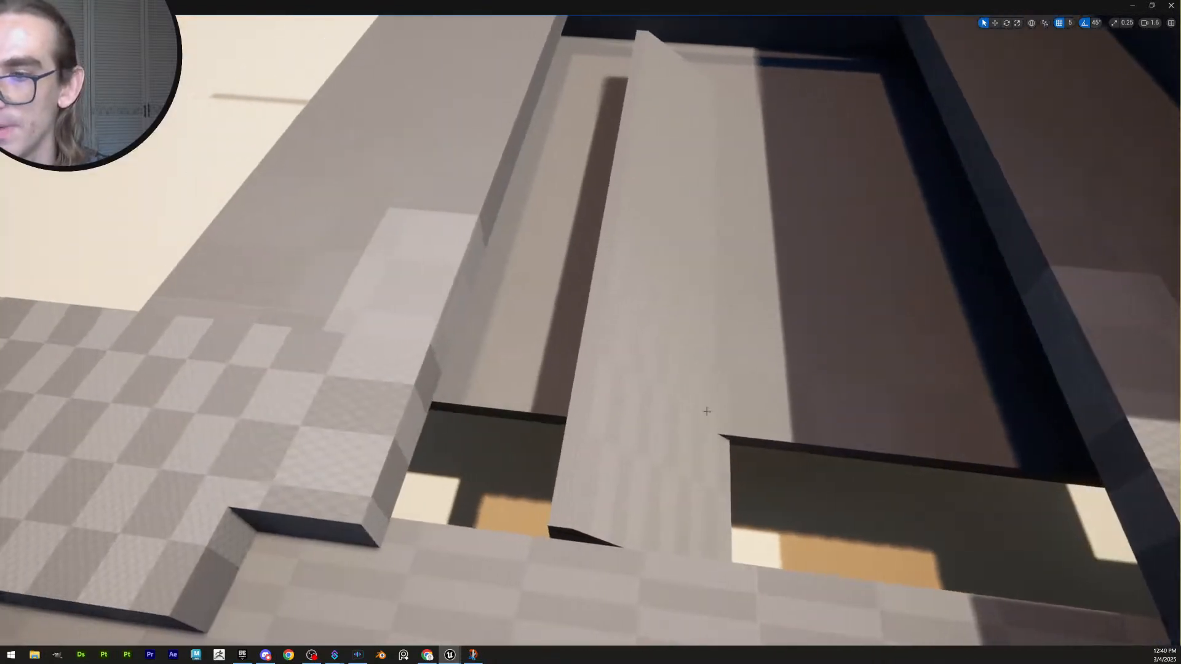
{"action": "left_click", "coordinate": [715, 434]}
{"action": "left_click_drag", "start_coordinate": [586, 216], "coordinate": [459, 238]}
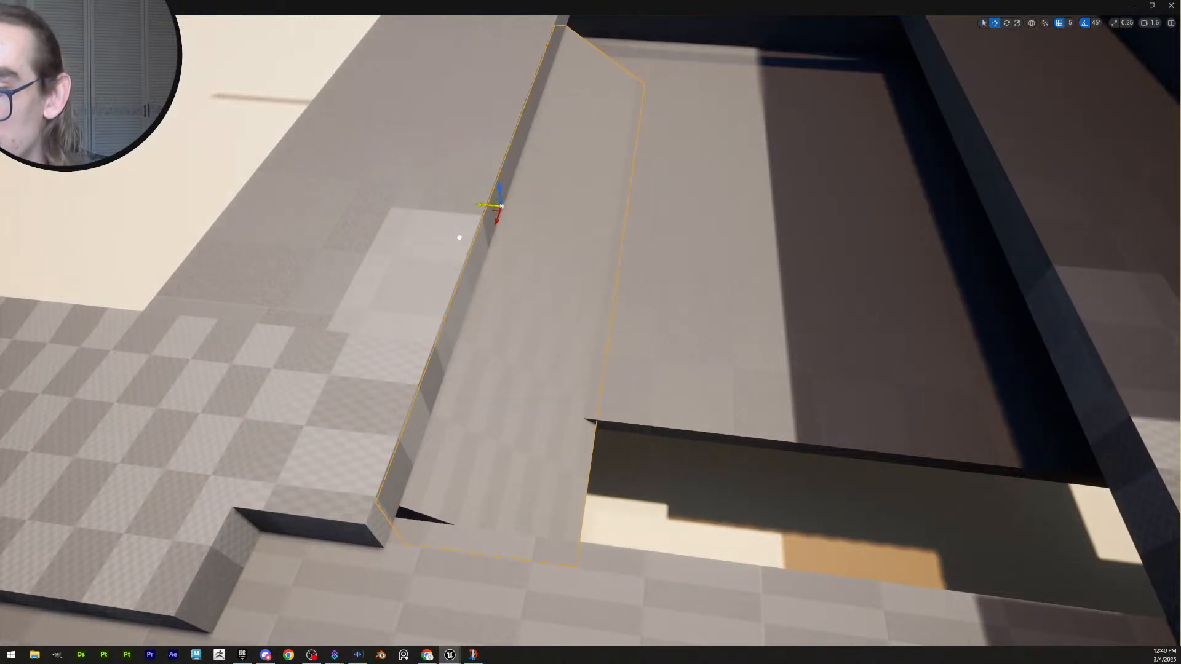
{"action": "right_click_drag", "start_coordinate": [459, 237], "coordinate": [492, 246]}
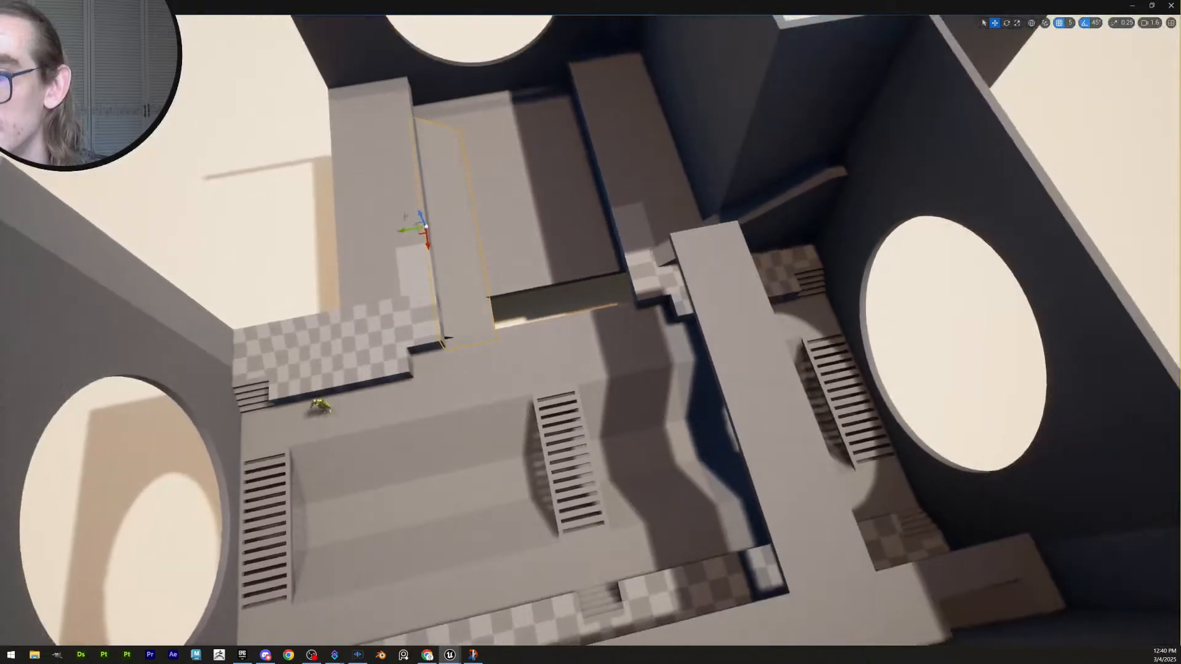
{"action": "left_click_drag", "start_coordinate": [408, 231], "coordinate": [445, 224]}
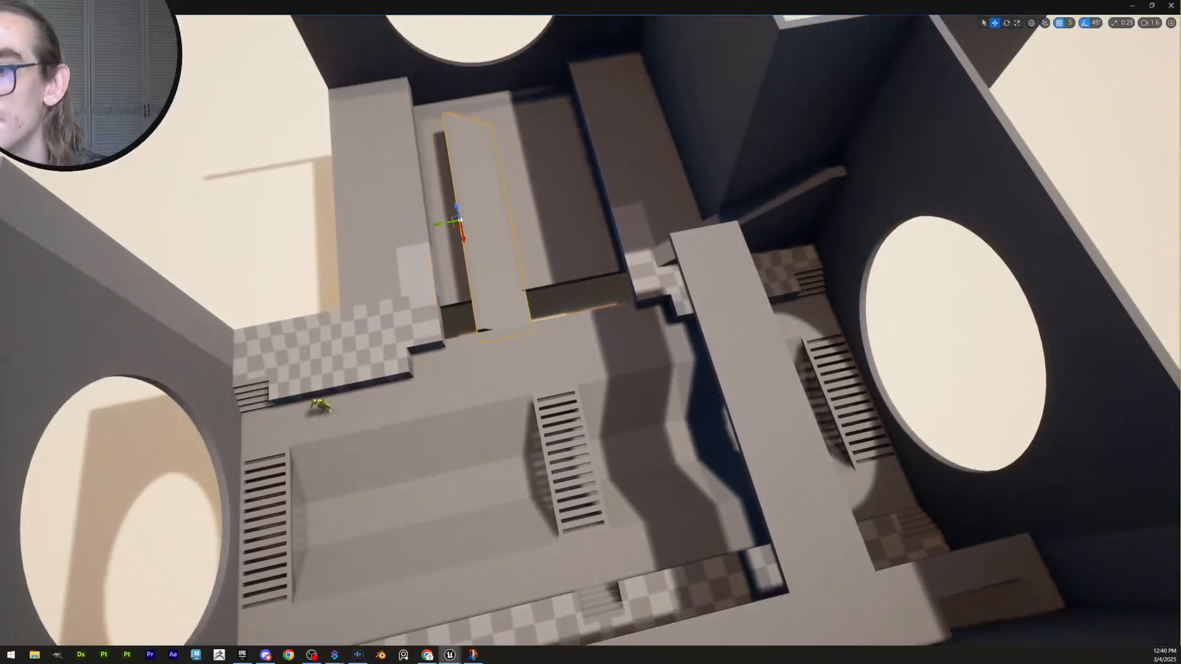
Duplicate the floor slab beside the checkered platform with a 90-degree rotation so the copy runs along the corridor
{"action": "right_click_drag", "start_coordinate": [628, 252], "coordinate": [545, 240]}
{"action": "right_click_drag", "start_coordinate": [657, 232], "coordinate": [722, 332]}
{"action": "left_click", "coordinate": [767, 347]}
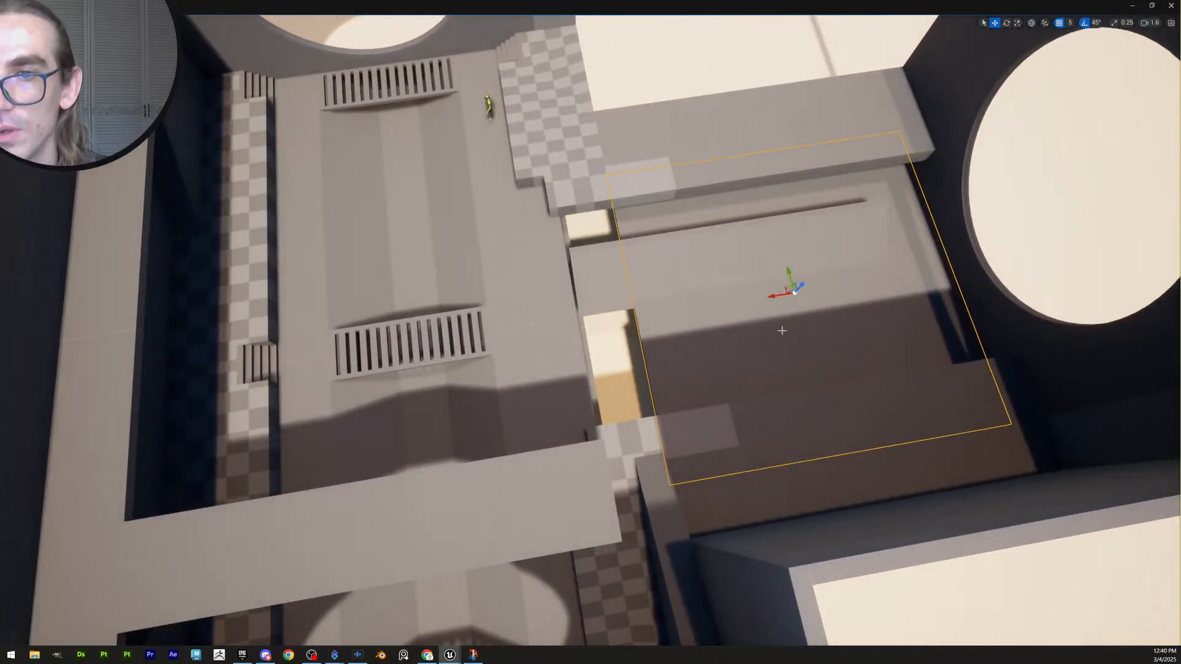
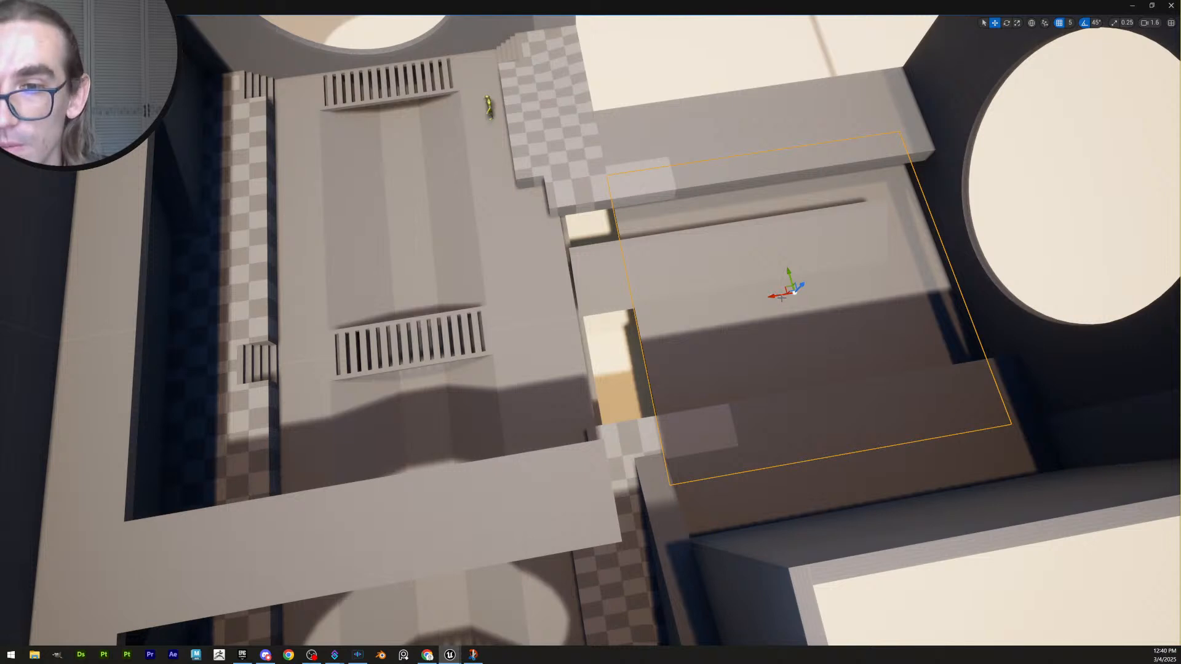
{"action": "right_click_drag", "start_coordinate": [760, 322], "coordinate": [697, 293]}
{"action": "key", "text": "q"}
{"action": "left_click", "coordinate": [667, 298]}
{"action": "key", "text": "w"}
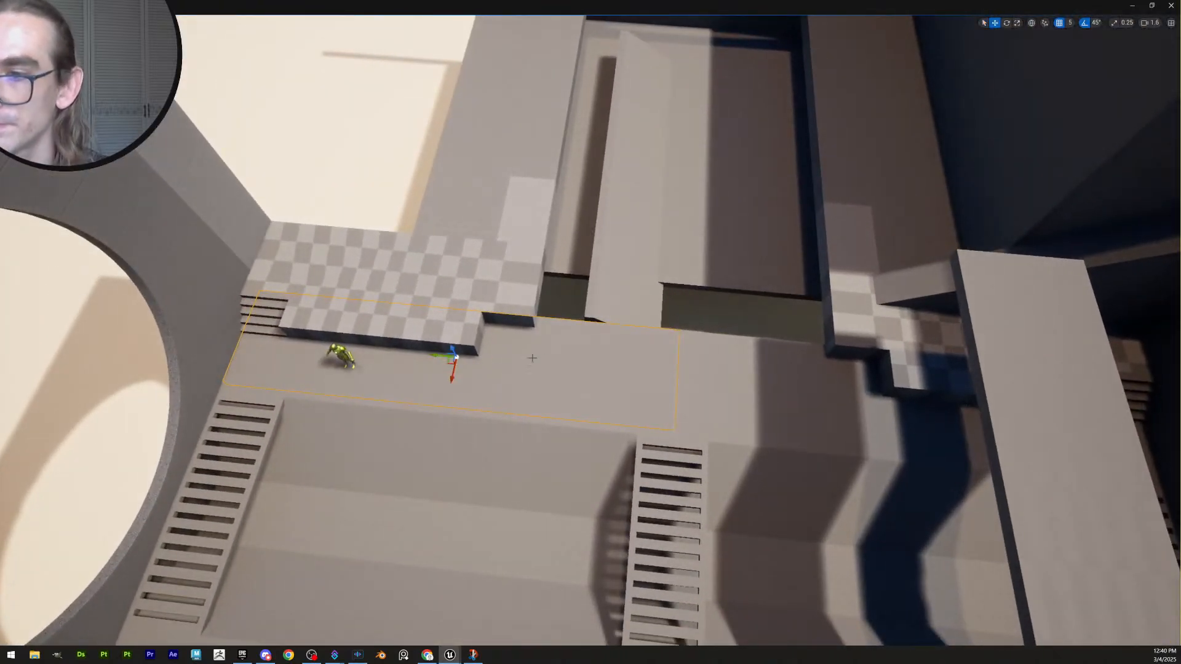
{"action": "key", "text": "e"}
{"action": "left_click_drag", "start_coordinate": [464, 382], "coordinate": [394, 389], "text": "alt"}
{"action": "key", "text": "w"}
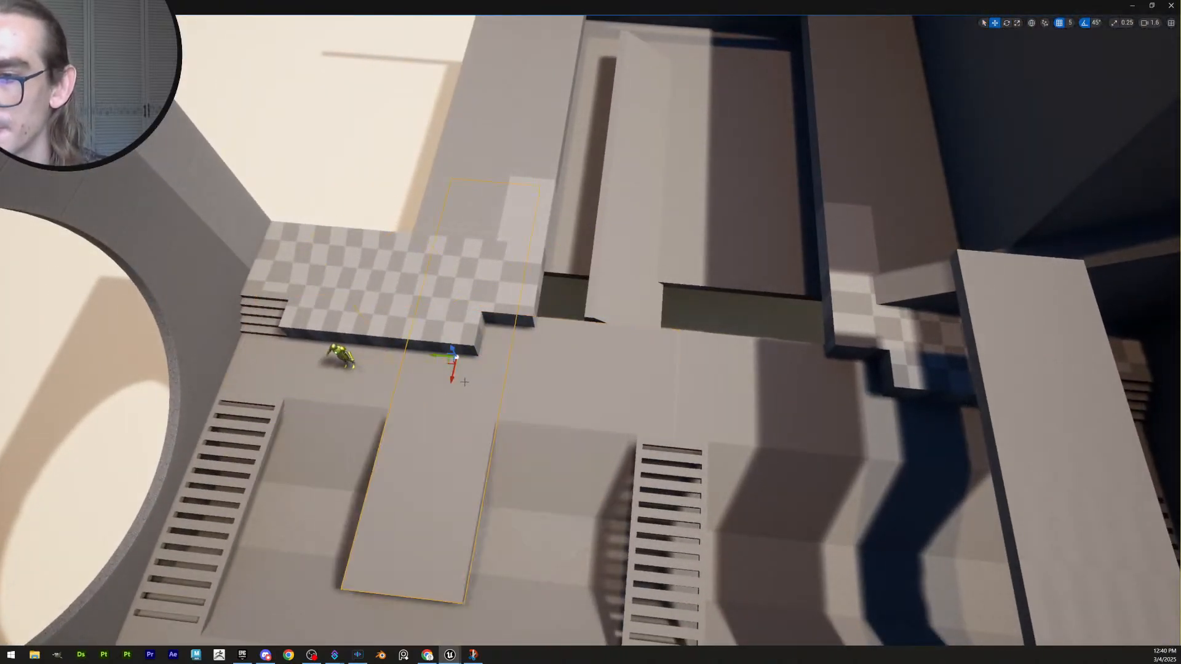
Try moving the rotated slab copy sideways and undo it, and shift the corridor's central strip to meet the entrance floor
{"action": "left_click_drag", "start_coordinate": [435, 356], "coordinate": [498, 363]}
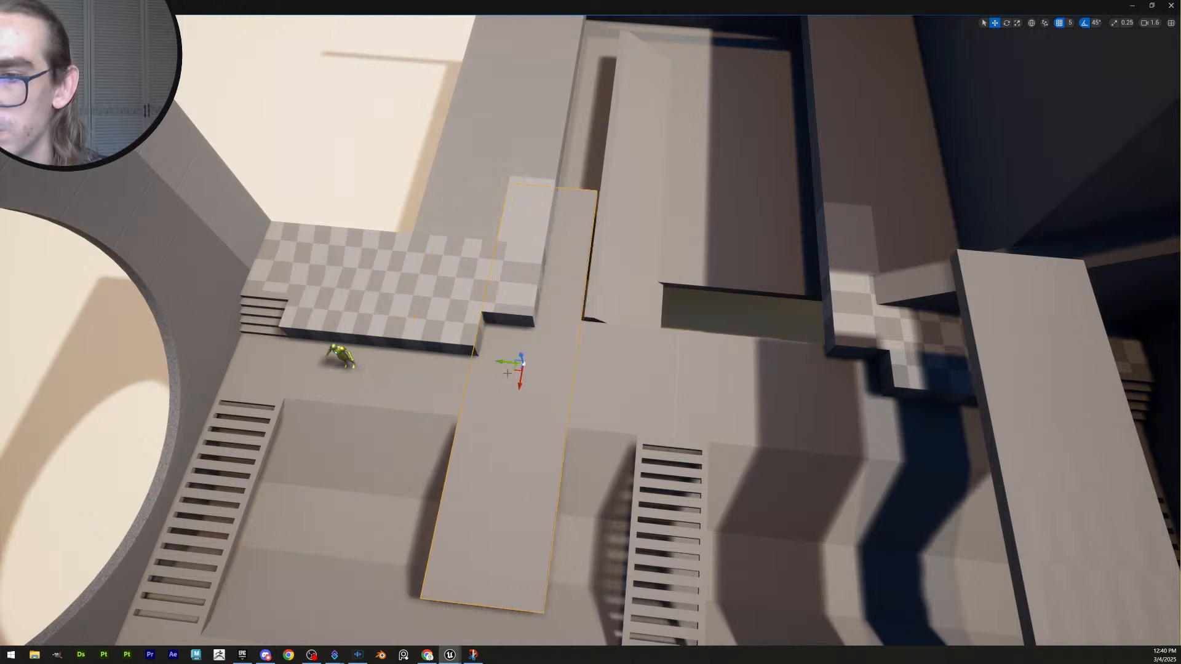
{"action": "key", "text": "ctrl+z"}
{"action": "right_click_drag", "start_coordinate": [582, 348], "coordinate": [606, 416]}
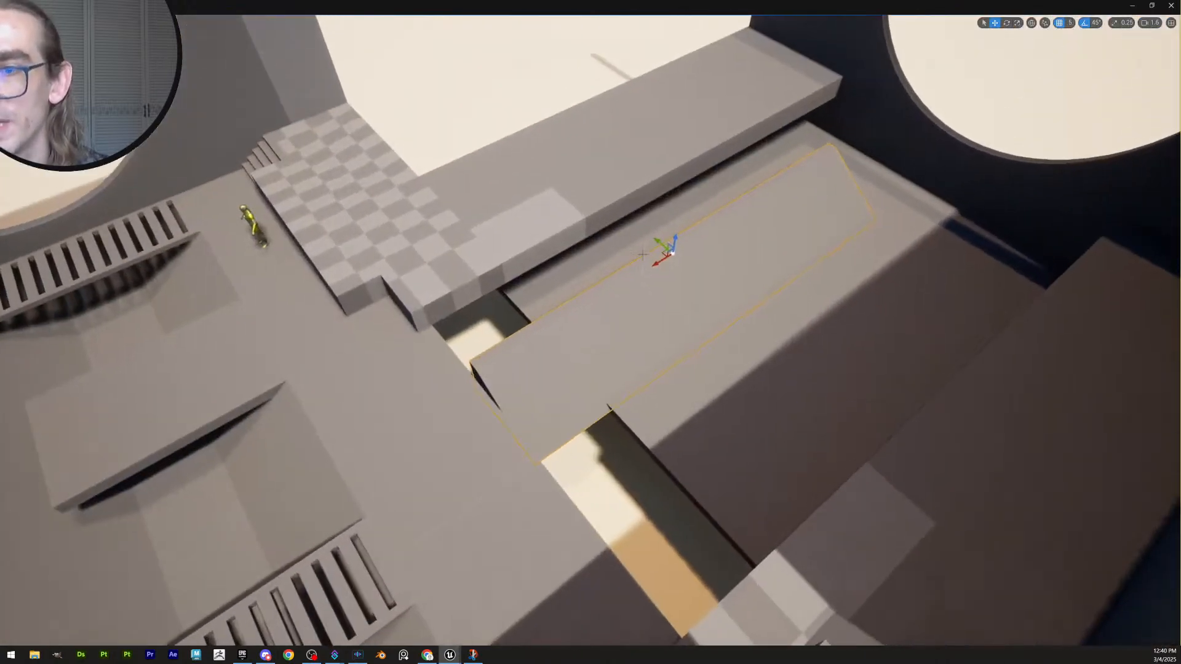
{"action": "left_click_drag", "start_coordinate": [656, 263], "coordinate": [655, 264]}
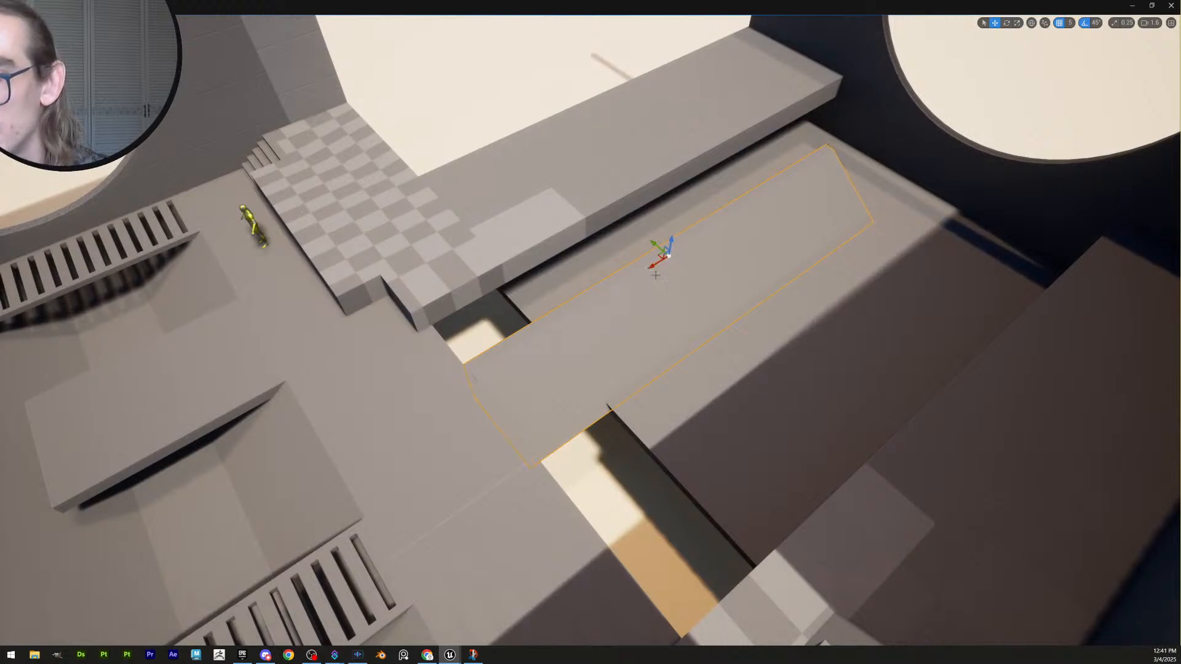
Move the rotated slab copy into the corridor to fill the channel between the raised walkway and the central strip
{"action": "right_click_drag", "start_coordinate": [570, 294], "coordinate": [570, 294]}
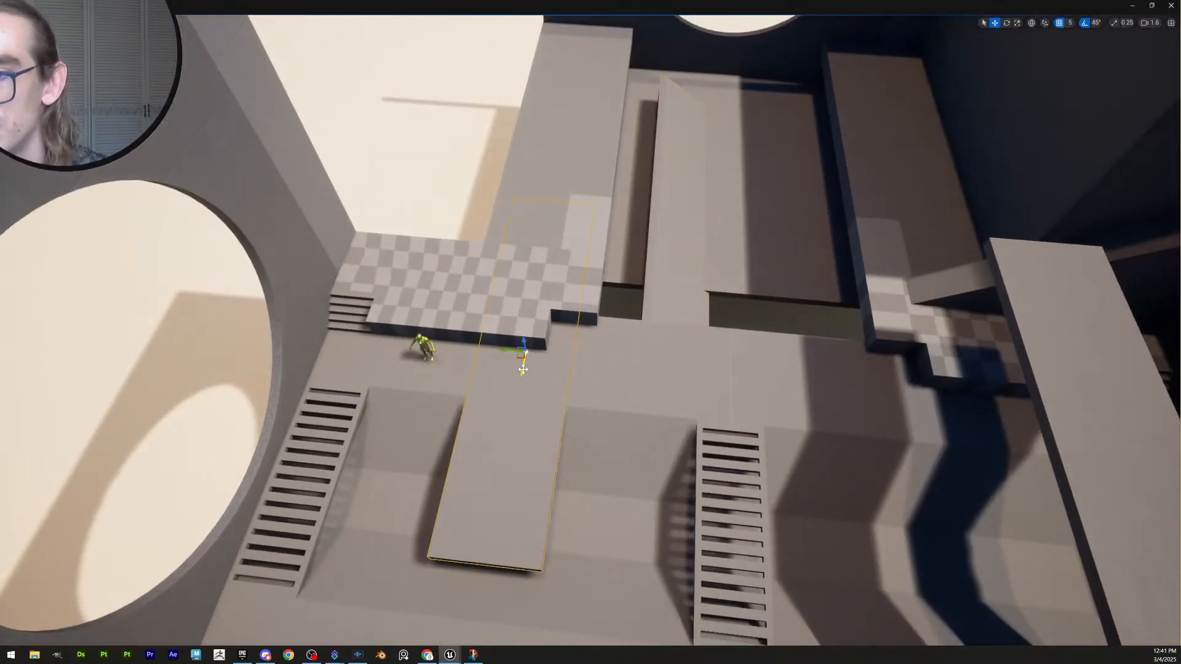
{"action": "left_click_drag", "start_coordinate": [523, 369], "coordinate": [604, 193]}
{"action": "right_click_drag", "start_coordinate": [552, 174], "coordinate": [451, 167]}
{"action": "left_click_drag", "start_coordinate": [416, 185], "coordinate": [466, 178]}
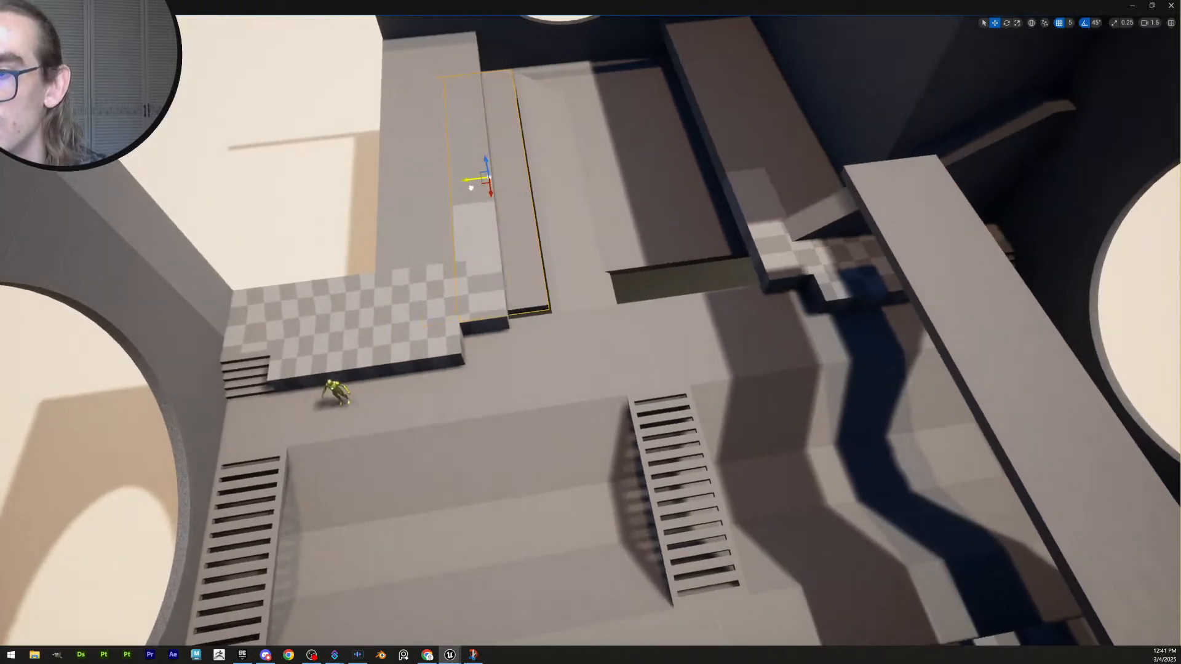
{"action": "right_click_drag", "start_coordinate": [465, 178], "coordinate": [270, 194]}
{"action": "left_click_drag", "start_coordinate": [739, 267], "coordinate": [725, 269]}
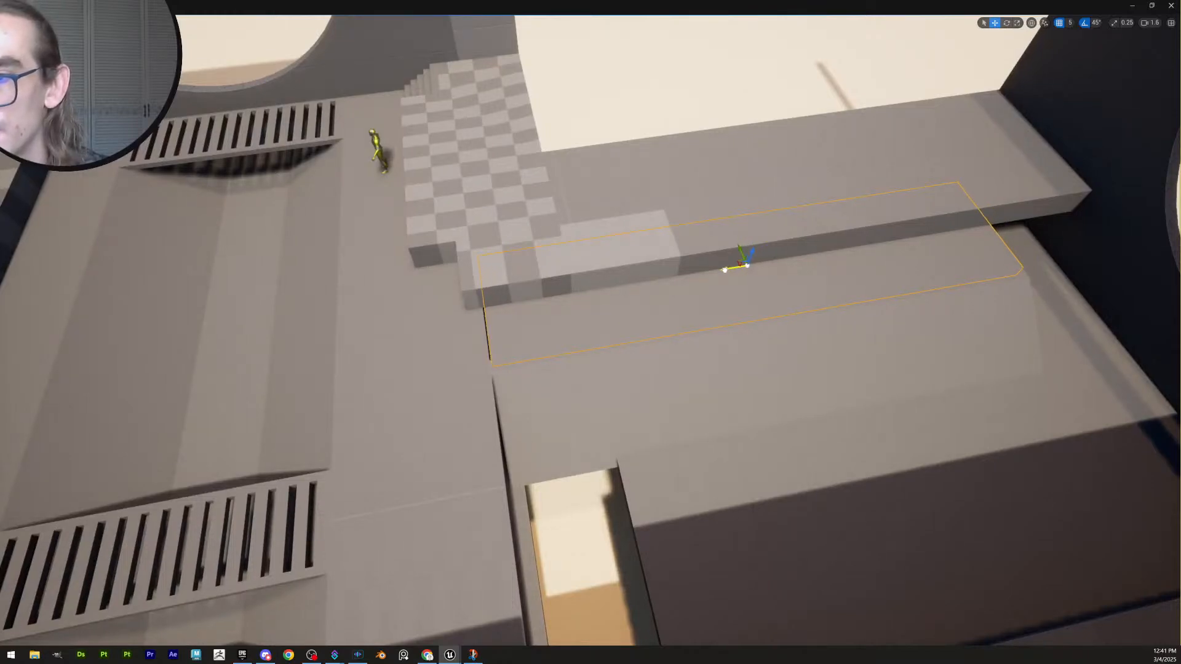
Examine the entrance floor slab, the sloped block beside it and the corridor opening from above
{"action": "right_click_drag", "start_coordinate": [725, 270], "coordinate": [898, 292]}
{"action": "right_click_drag", "start_coordinate": [713, 433], "coordinate": [761, 454]}
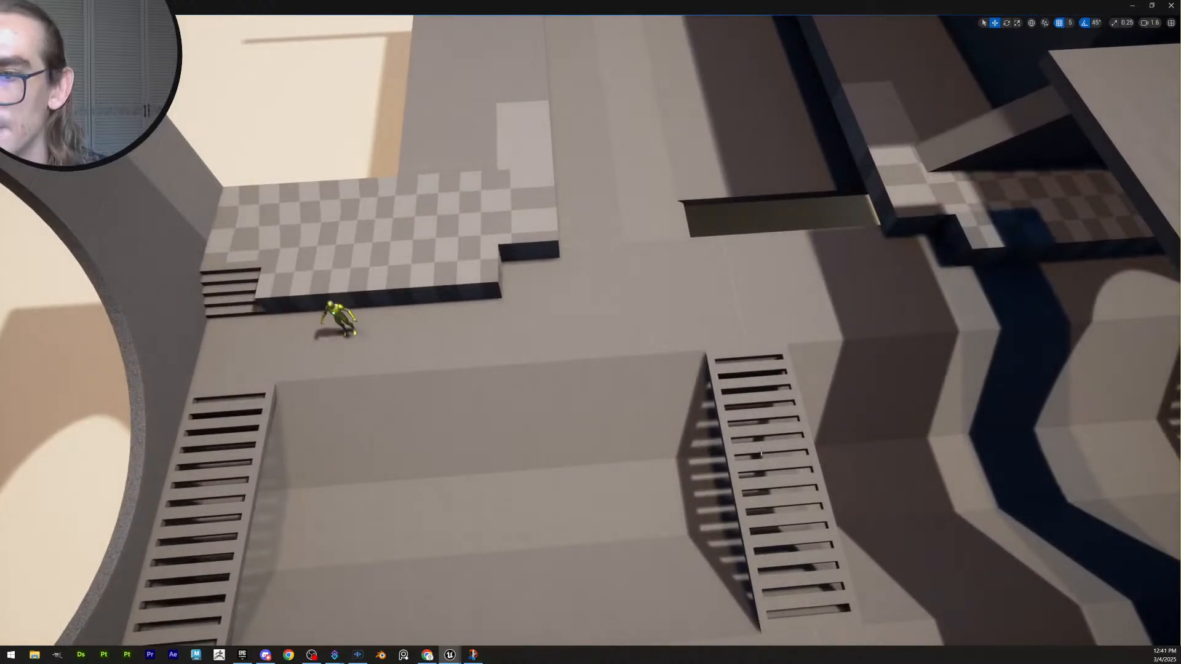
{"action": "left_click", "coordinate": [474, 307]}
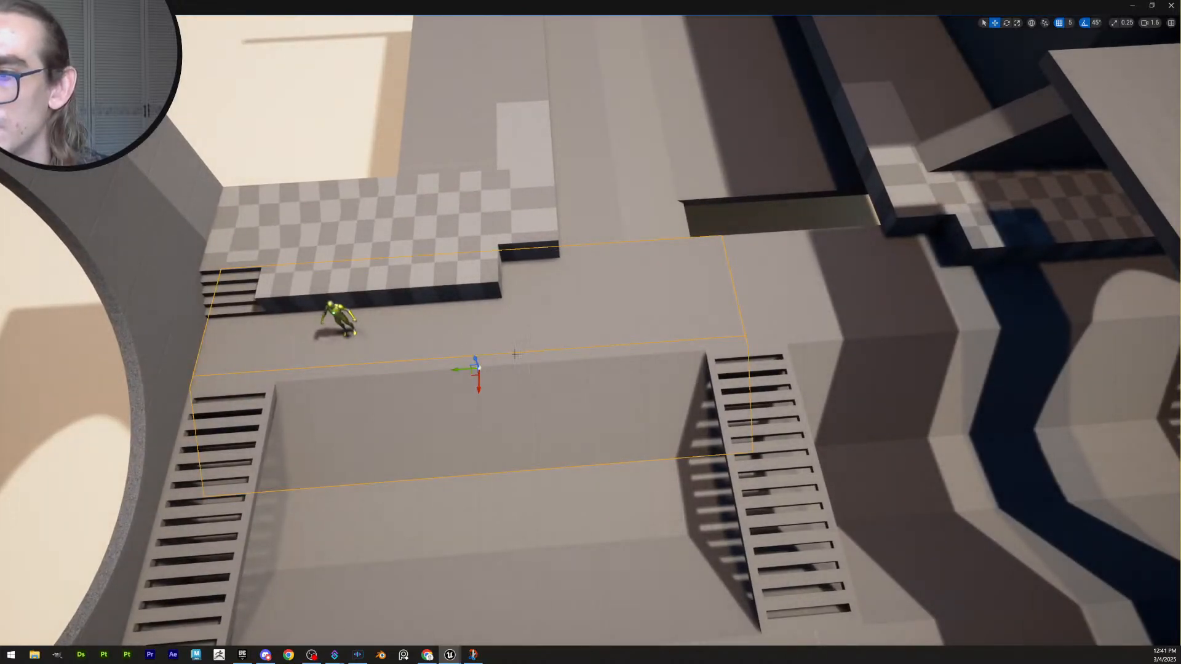
{"action": "key", "text": "s"}
{"action": "right_click_drag", "start_coordinate": [515, 354], "coordinate": [540, 324]}
{"action": "key", "text": "w"}
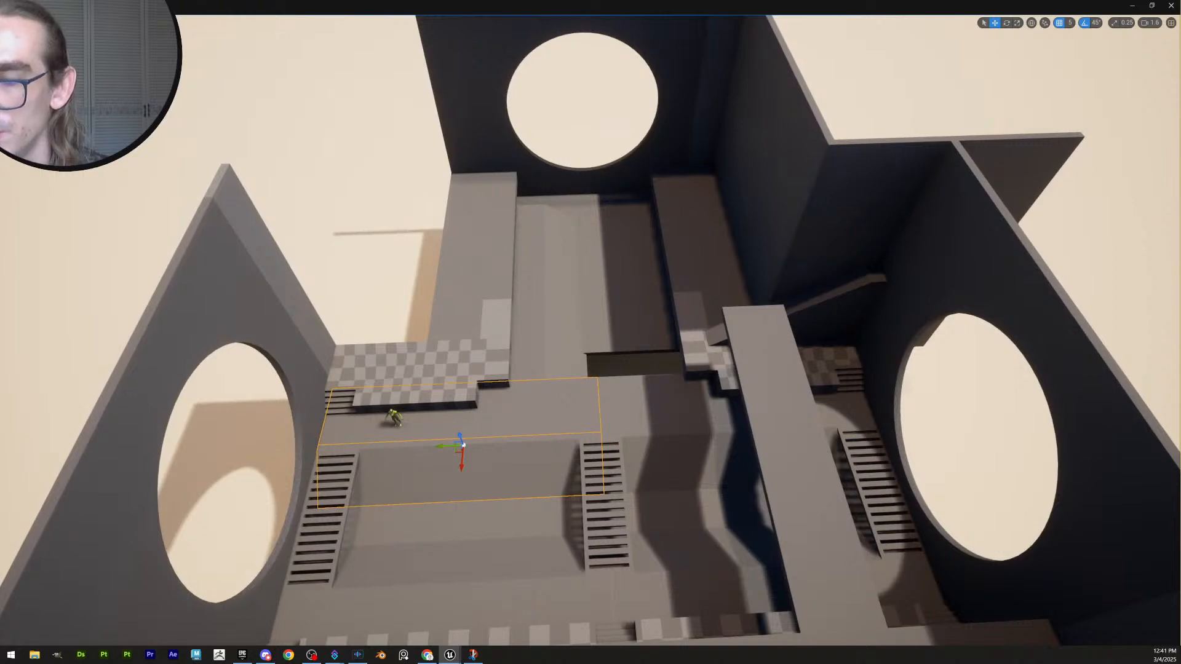
{"action": "right_click_drag", "start_coordinate": [540, 324], "coordinate": [501, 331]}
{"action": "key", "text": "w"}
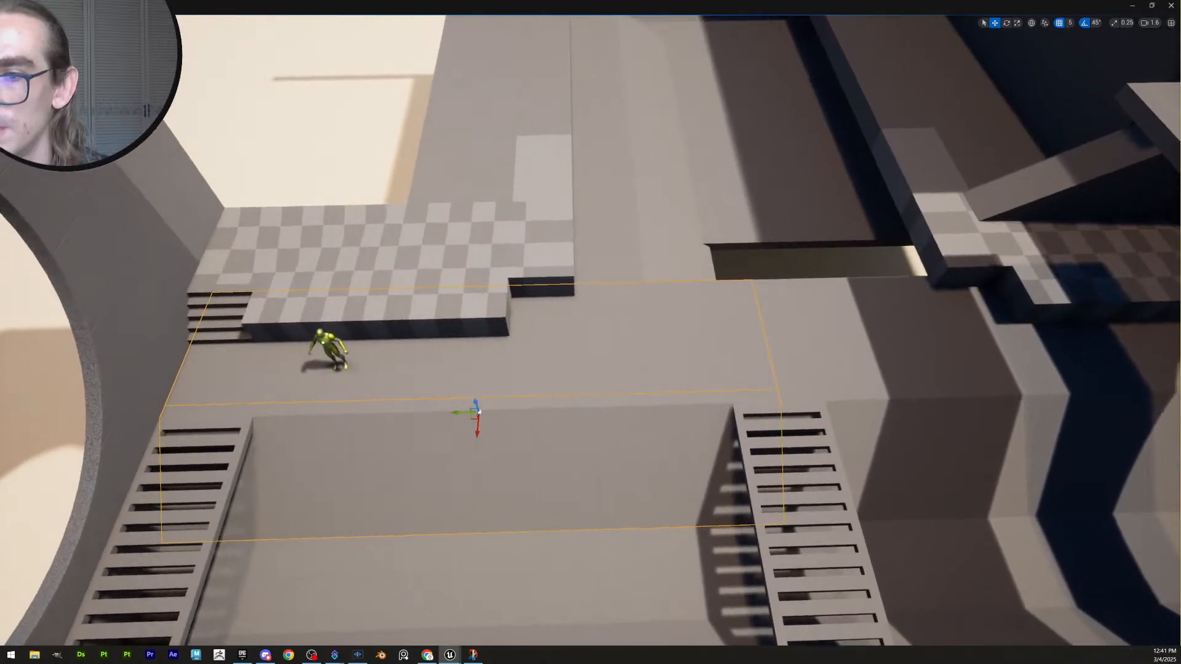
Shorten the entrance floor slab with PolyGroup Edit by moving its corridor-side end face to Y 13605, and accept the edit
{"action": "left_click", "coordinate": [662, 344]}
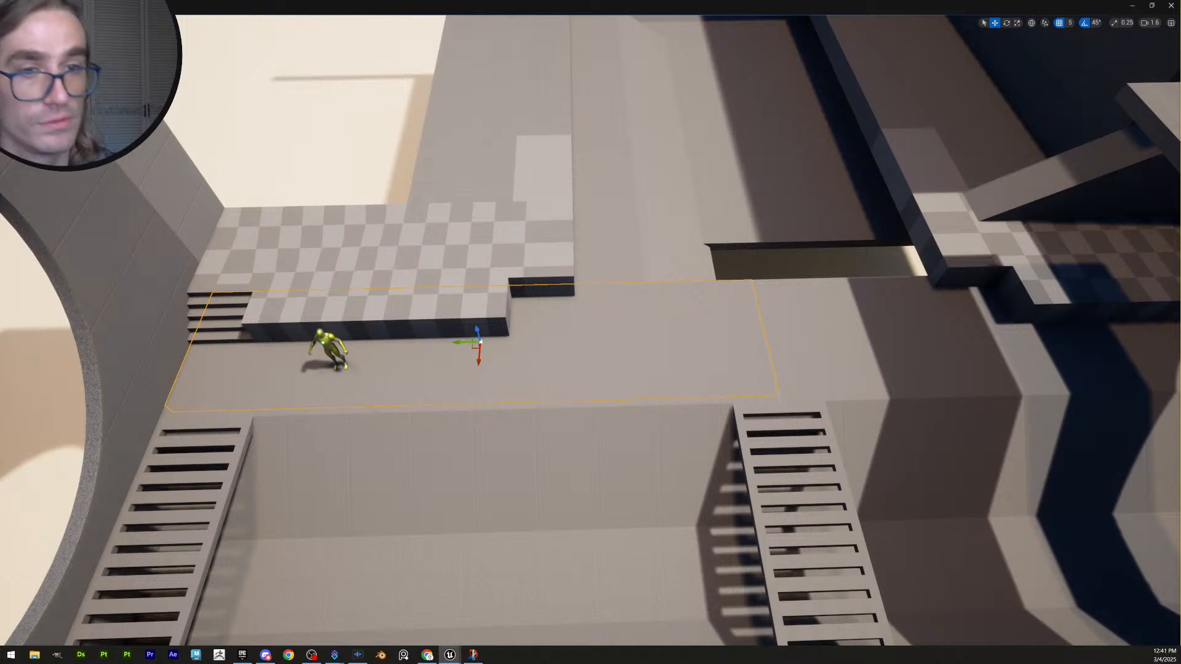
{"action": "key", "text": "shift+e"}
{"action": "left_click_drag", "start_coordinate": [641, 219], "coordinate": [710, 229]}
{"action": "scroll", "coordinate": [775, 296], "scroll_direction": "up", "scroll_amount": 4}
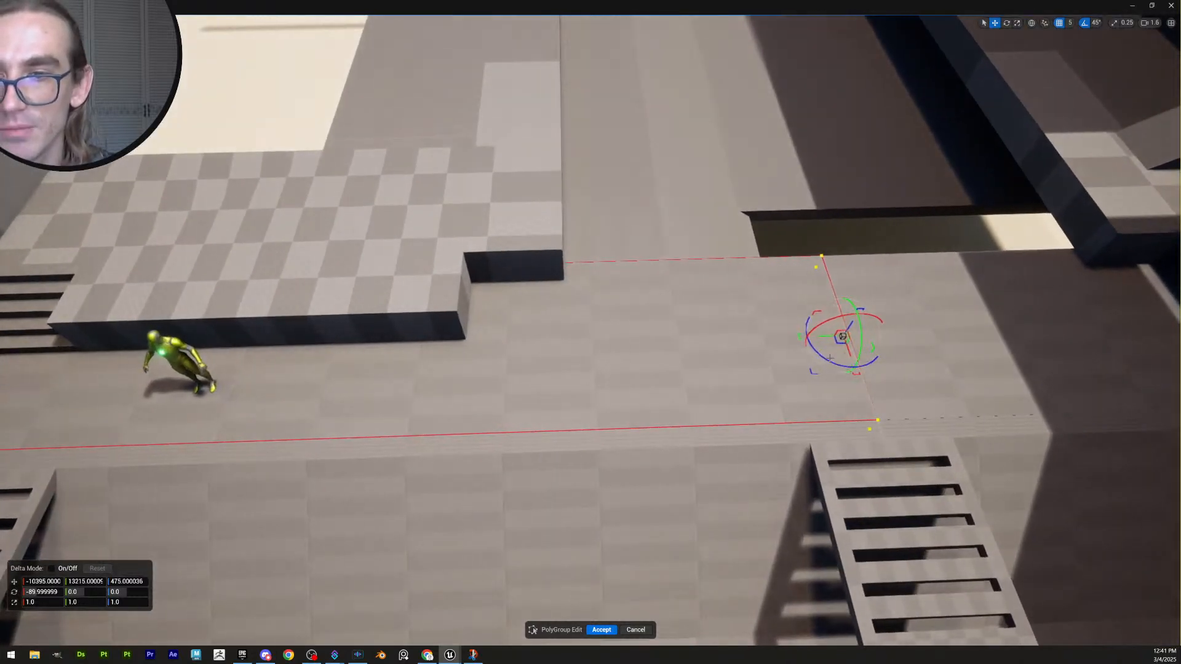
{"action": "left_click_drag", "start_coordinate": [805, 332], "coordinate": [622, 335]}
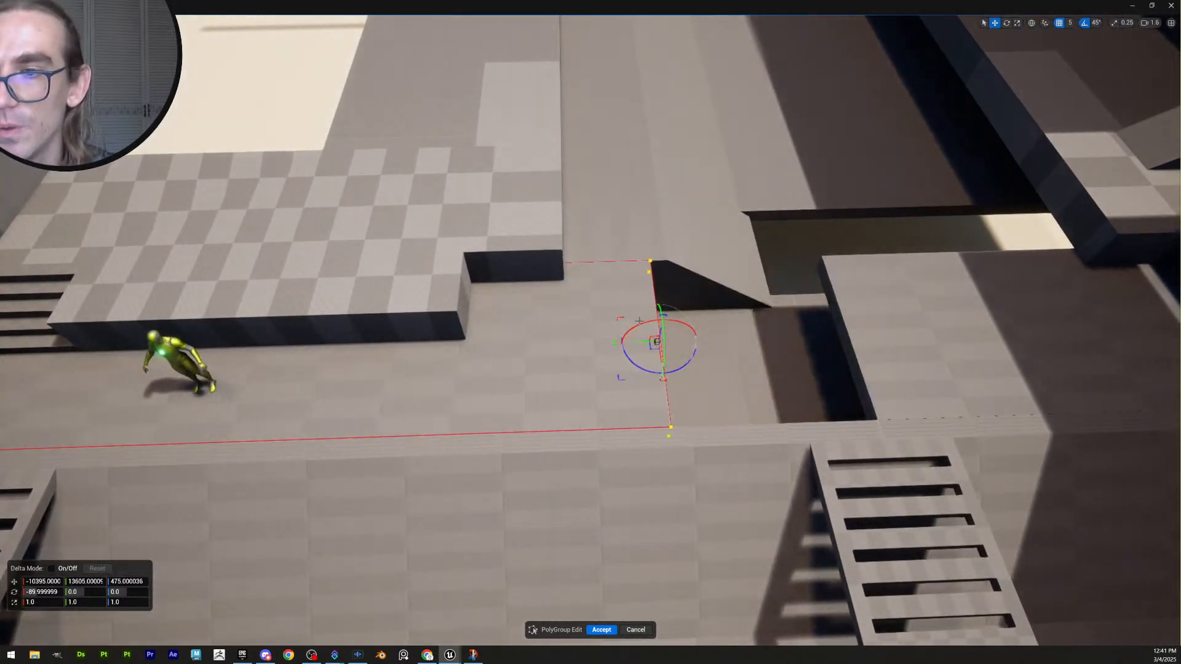
{"action": "key", "text": "d"}
{"action": "key", "text": "w"}
{"action": "scroll", "coordinate": [667, 344], "scroll_direction": "down", "scroll_amount": 2}
{"action": "right_click_drag", "start_coordinate": [667, 344], "coordinate": [672, 349]}
{"action": "key", "text": "s"}
{"action": "left_click", "coordinate": [601, 629]}
Shorten the sloped block beside the entrance floor with PolyGroup Edit so its end face lines up with the floor slab's end at Y 13605
{"action": "left_click", "coordinate": [581, 471]}
{"action": "key", "text": "s"}
{"action": "right_click_drag", "start_coordinate": [582, 471], "coordinate": [569, 467]}
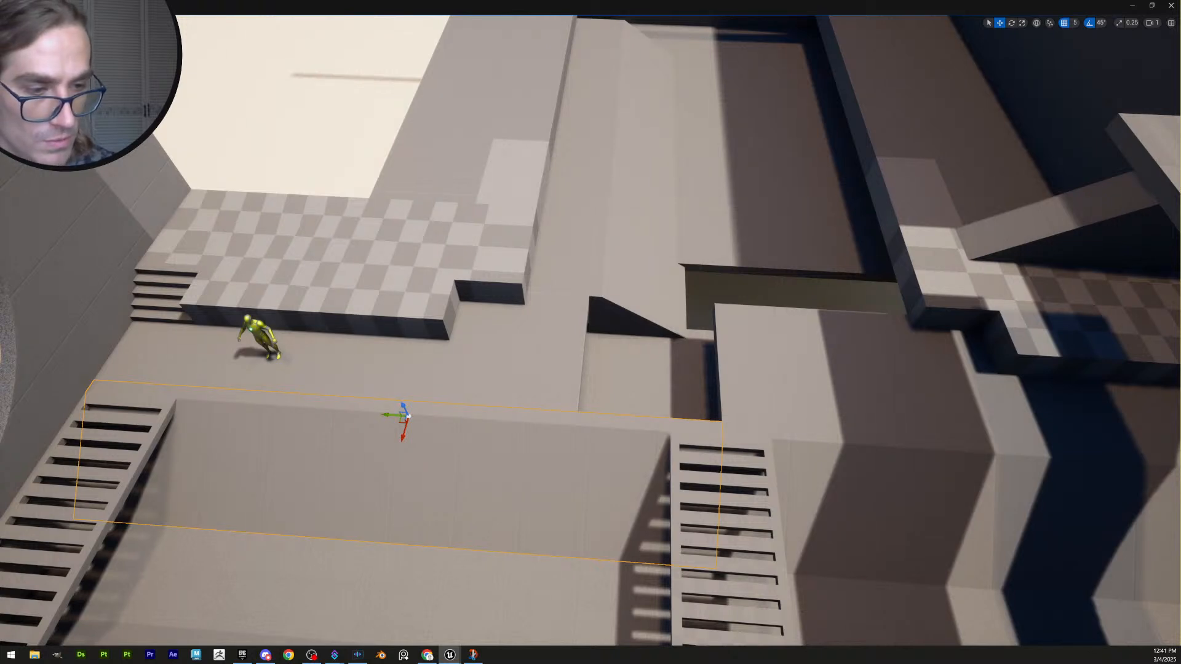
{"action": "mouse_move", "coordinate": [569, 467]}
{"action": "right_mouse_down"}
{"action": "mouse_move", "coordinate": [586, 471]}
{"action": "mouse_move", "coordinate": [580, 483]}
{"action": "right_mouse_up"}
{"action": "key", "text": "s"}
{"action": "key", "text": "shift+e"}
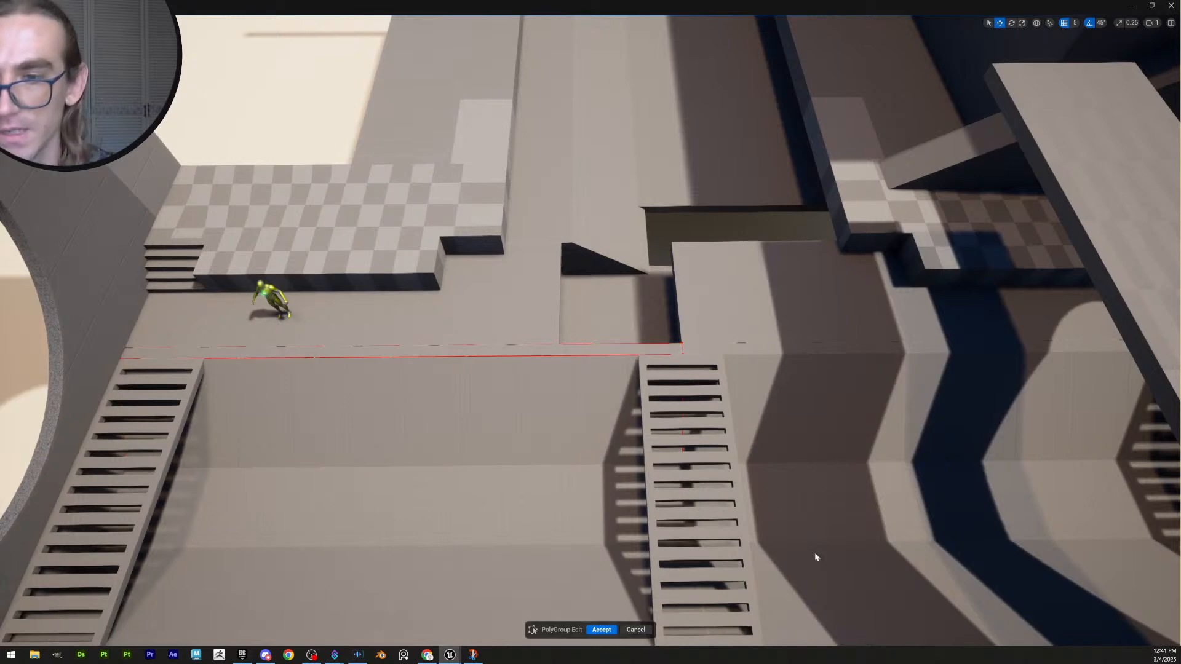
{"action": "left_click_drag", "start_coordinate": [817, 555], "coordinate": [585, 281]}
{"action": "left_click_drag", "start_coordinate": [654, 384], "coordinate": [534, 381]}
{"action": "right_click_drag", "start_coordinate": [535, 382], "coordinate": [522, 395]}
{"action": "key", "text": "w"}
{"action": "scroll", "coordinate": [533, 383], "scroll_direction": "up", "scroll_amount": 2}
{"action": "left_click_drag", "start_coordinate": [589, 432], "coordinate": [592, 433]}
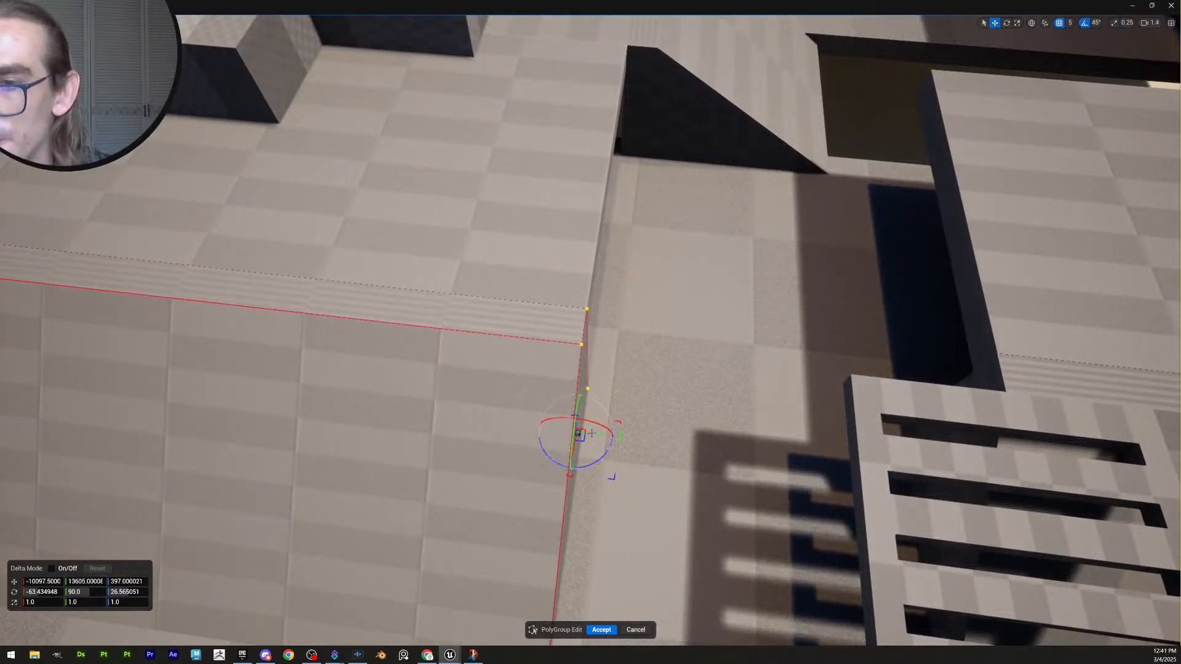
{"action": "left_click", "coordinate": [601, 632]}
Examine the shortened floor slab and sloped block against the corridor, the grates and the opposite side of the room
{"action": "key", "text": "s"}
{"action": "right_click_drag", "start_coordinate": [662, 552], "coordinate": [663, 545]}
{"action": "key", "text": "Escape"}
{"action": "key", "text": "d"}
{"action": "right_click_drag", "start_coordinate": [510, 372], "coordinate": [507, 371]}
{"action": "key", "text": "a"}
{"action": "right_click_drag", "start_coordinate": [630, 351], "coordinate": [585, 348]}
{"action": "key", "text": "w"}
{"action": "key", "text": "s"}
{"action": "key", "text": "w"}
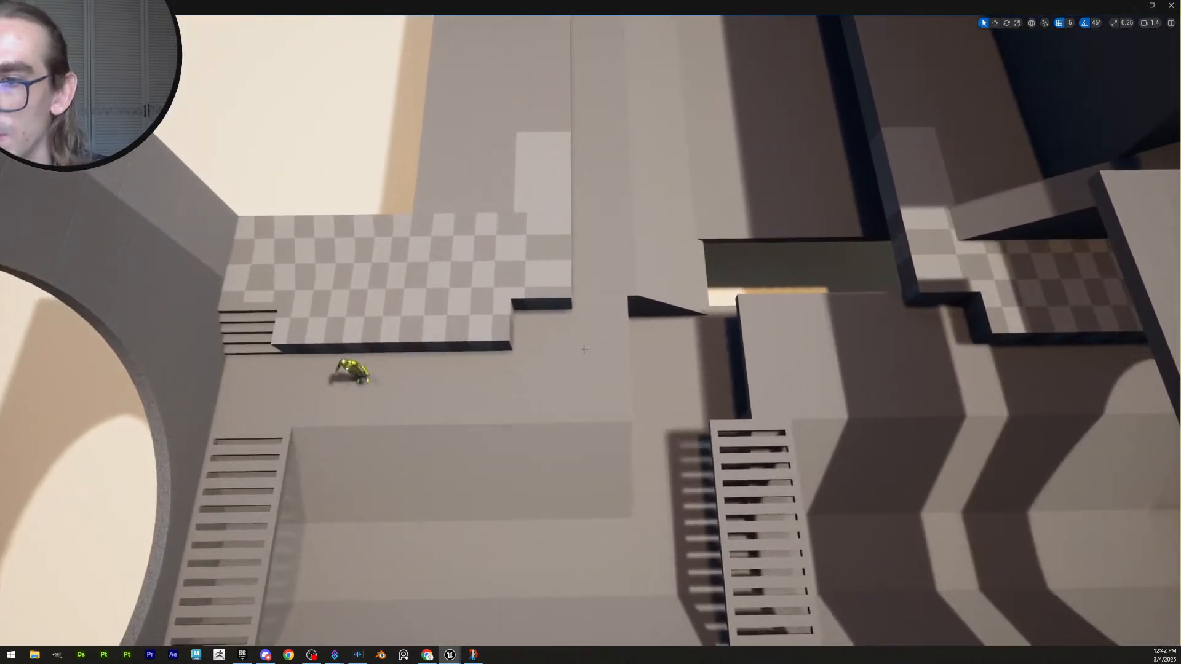
{"action": "left_click", "coordinate": [599, 358]}
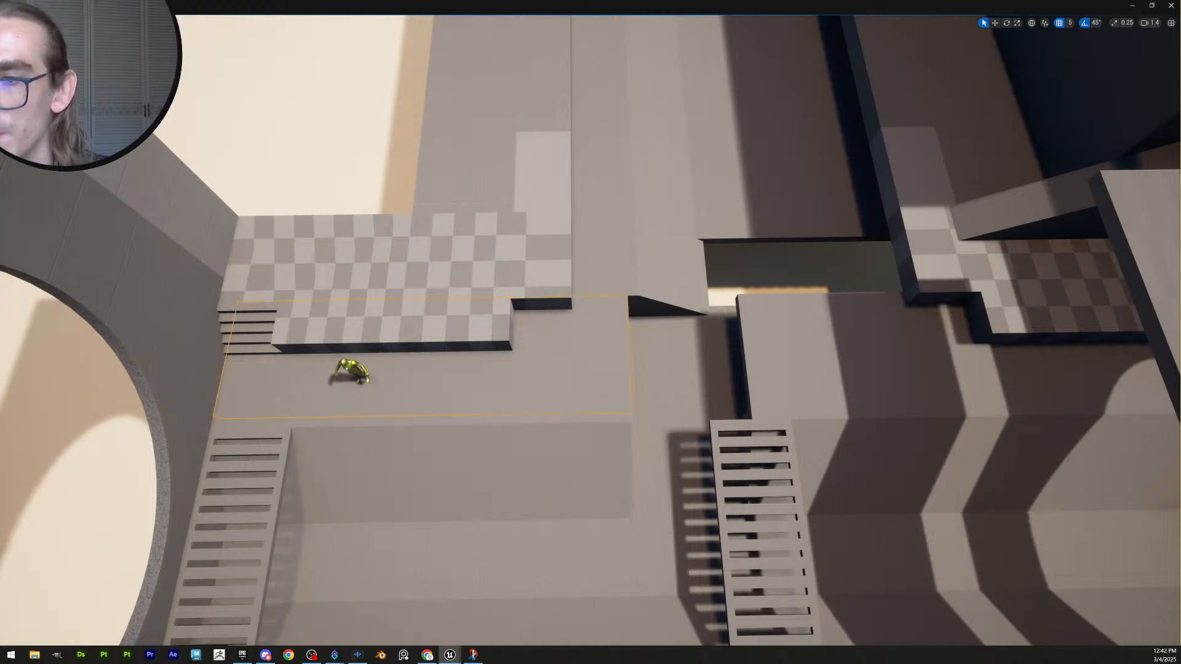
{"action": "mouse_move", "coordinate": [591, 351]}
{"action": "right_mouse_down"}
{"action": "mouse_move", "coordinate": [562, 354]}
{"action": "mouse_move", "coordinate": [587, 349]}
{"action": "right_mouse_up"}
{"action": "key", "text": "w"}
{"action": "scroll", "coordinate": [585, 349], "scroll_direction": "down", "scroll_amount": 4}
{"action": "key", "text": "s"}
{"action": "key", "text": "w"}
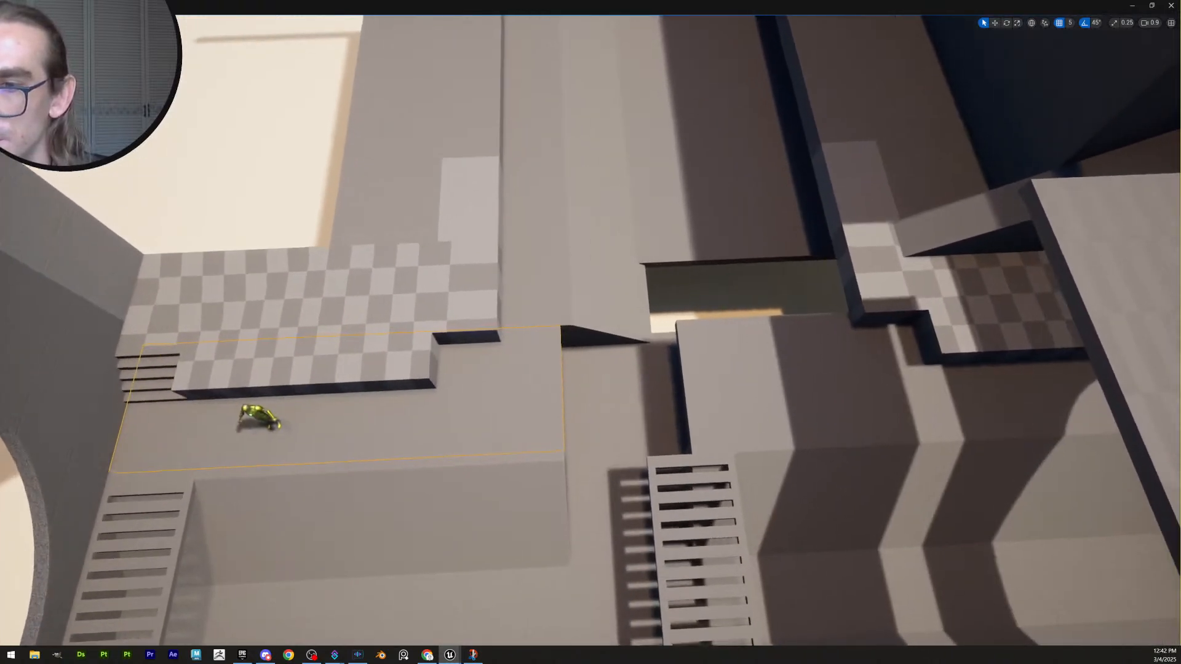
{"action": "key", "text": "w"}
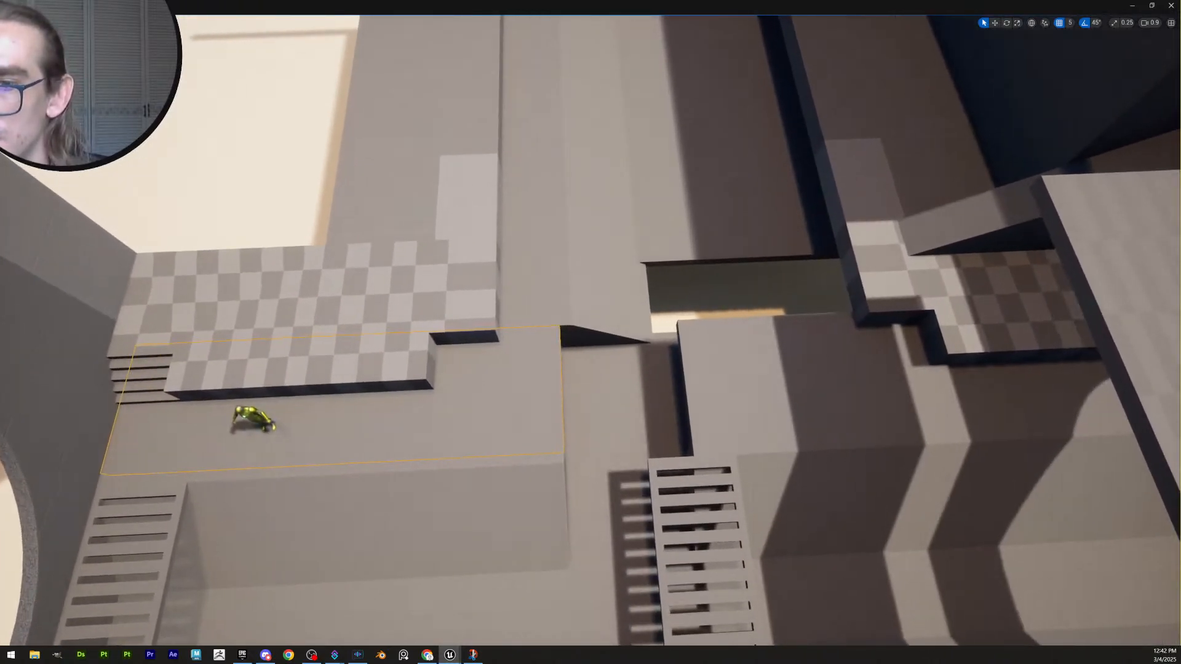
{"action": "key", "text": "s"}
{"action": "right_click_drag", "start_coordinate": [633, 372], "coordinate": [633, 400]}
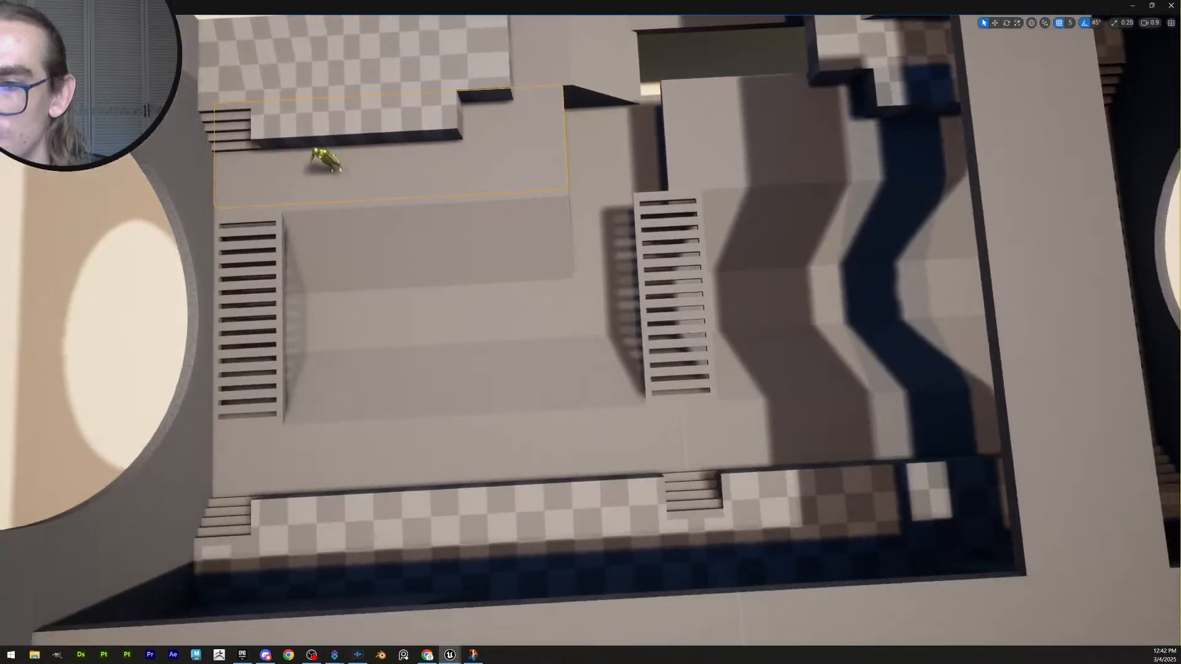
Delete the floor block, sloped block and central grate beyond the gap, along with the overhead slab crossing that side of the room
{"action": "right_click_drag", "start_coordinate": [712, 414], "coordinate": [712, 298]}
{"action": "key", "text": "w"}
{"action": "left_click", "coordinate": [712, 414]}
{"action": "left_click", "coordinate": [708, 469], "text": "ctrl"}
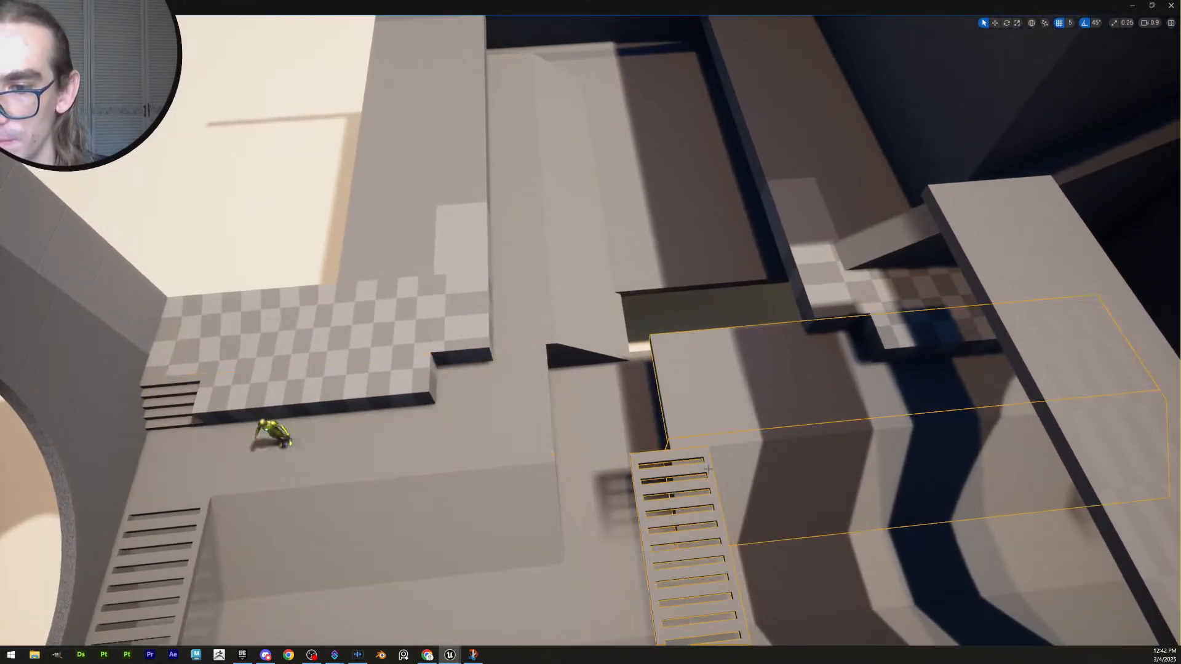
{"action": "key", "text": "Delete"}
{"action": "key", "text": "w"}
{"action": "right_click_drag", "start_coordinate": [708, 469], "coordinate": [689, 469]}
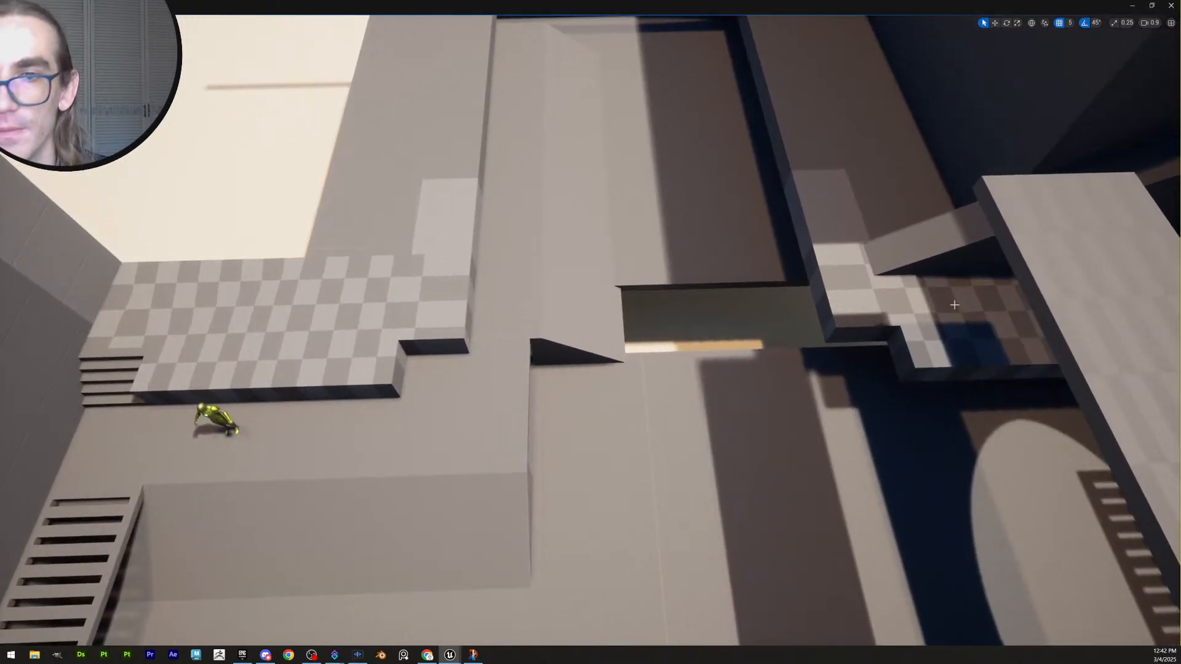
{"action": "left_click", "coordinate": [1093, 275]}
{"action": "key", "text": "Delete"}
Try shifting the floor slab and sloped block together sideways until their ends meet the raised walkway's edge
{"action": "right_click_drag", "start_coordinate": [869, 378], "coordinate": [830, 400]}
{"action": "key", "text": "w"}
{"action": "scroll", "coordinate": [869, 379], "scroll_direction": "down", "scroll_amount": 2}
{"action": "key", "text": "s"}
{"action": "right_click_drag", "start_coordinate": [597, 311], "coordinate": [618, 317]}
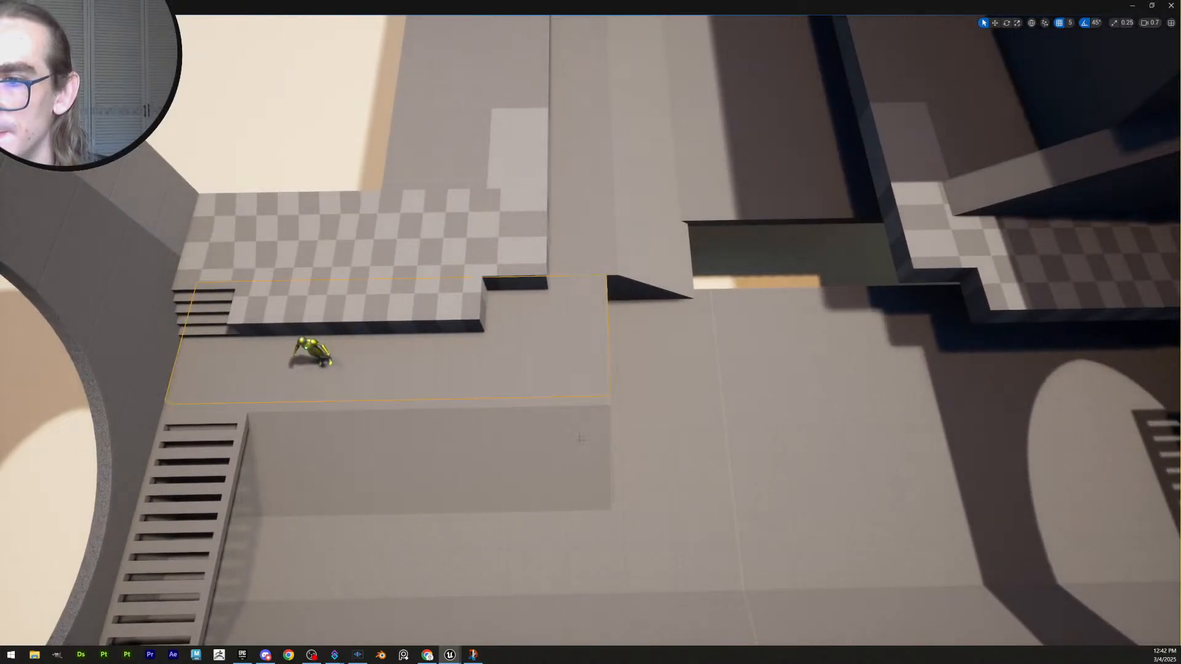
{"action": "left_click", "coordinate": [585, 456], "text": "ctrl"}
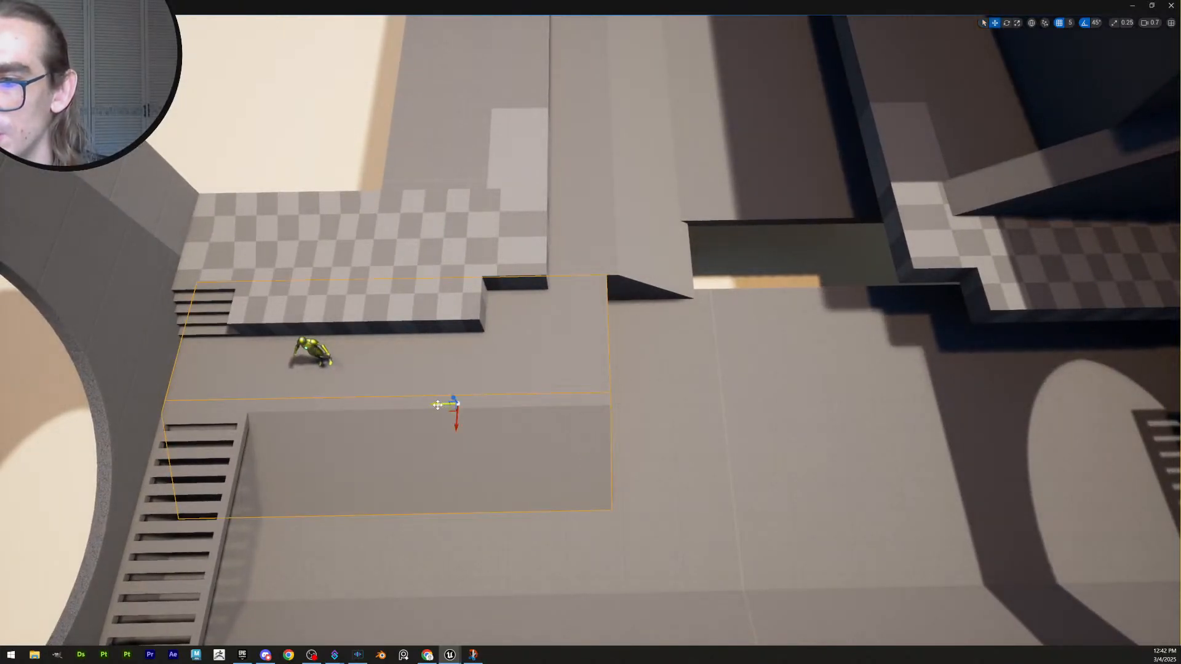
{"action": "left_click_drag", "start_coordinate": [437, 405], "coordinate": [374, 406]}
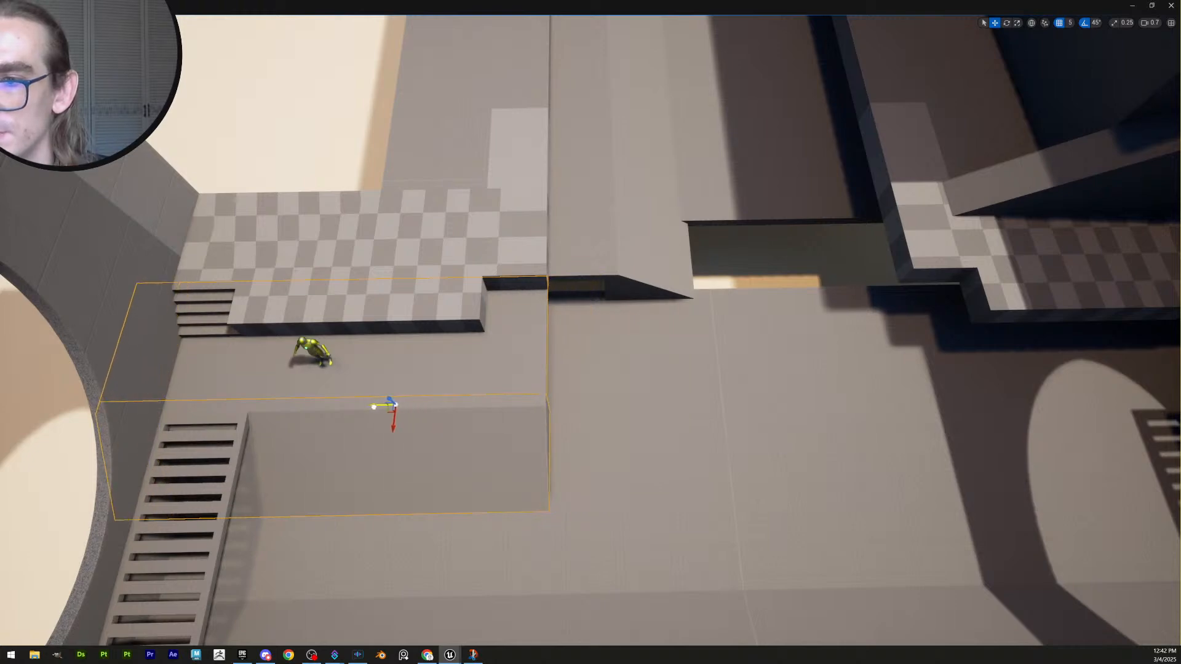
{"action": "scroll", "coordinate": [586, 294], "scroll_direction": "up", "scroll_amount": 2}
{"action": "right_click_drag", "start_coordinate": [587, 294], "coordinate": [586, 294]}
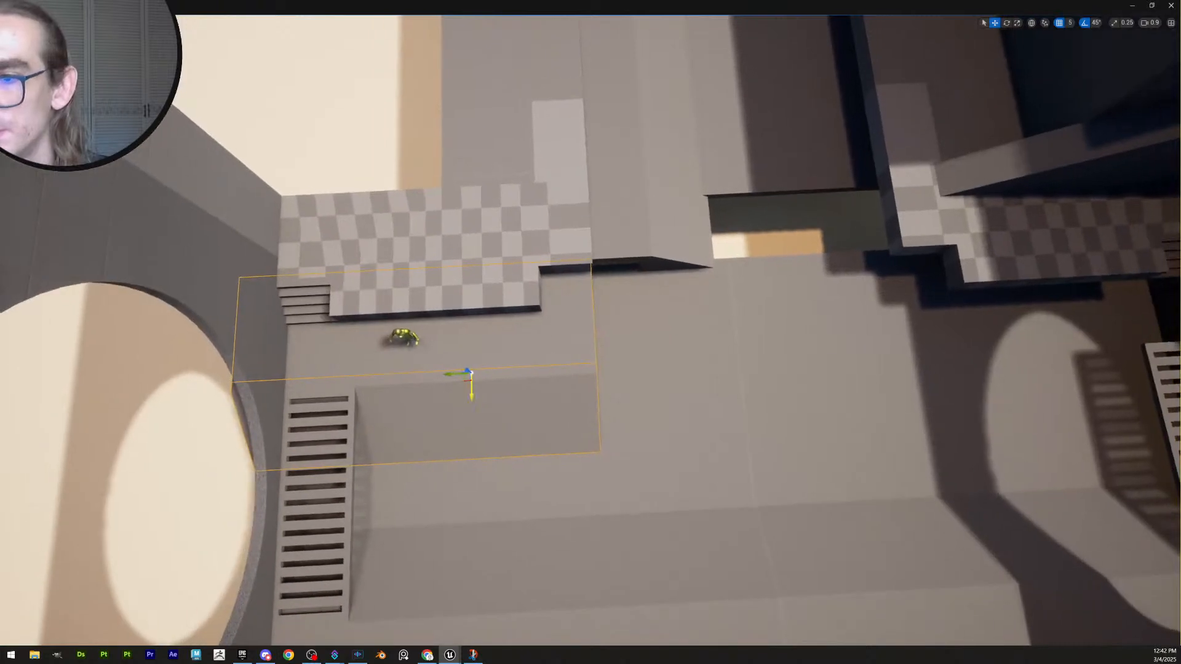
Try aligning the floor slab and sloped block with the checkered platform's corner, and undo the sideways moves
{"action": "left_click_drag", "start_coordinate": [458, 373], "coordinate": [406, 375]}
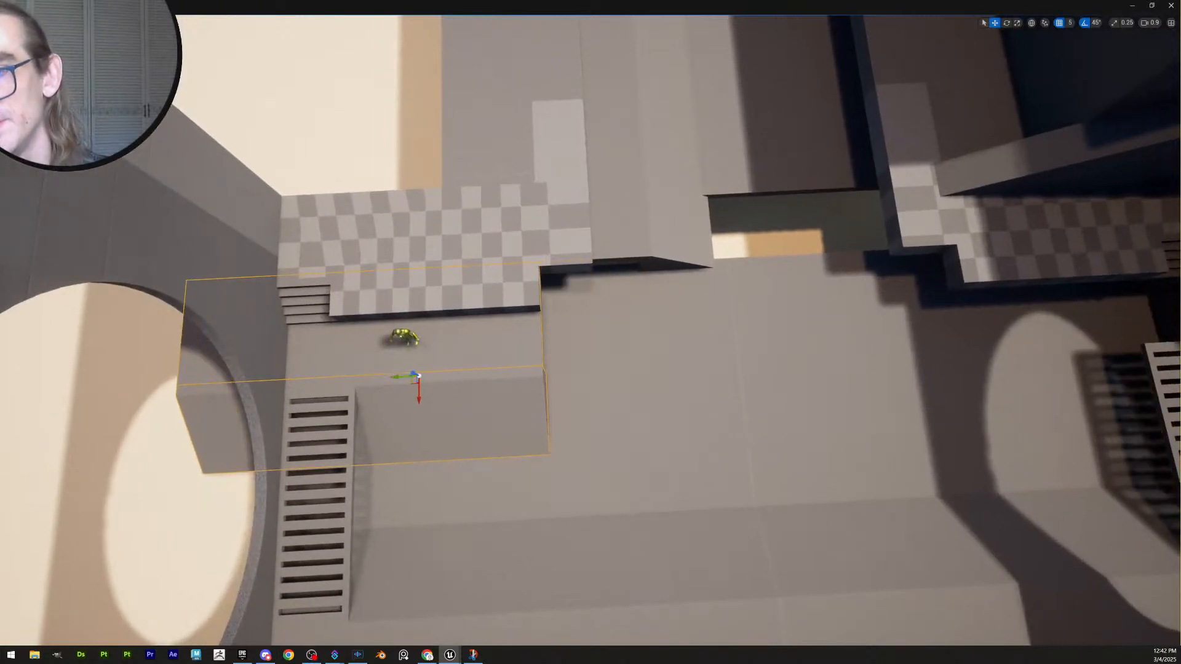
{"action": "right_click_drag", "start_coordinate": [406, 375], "coordinate": [406, 375]}
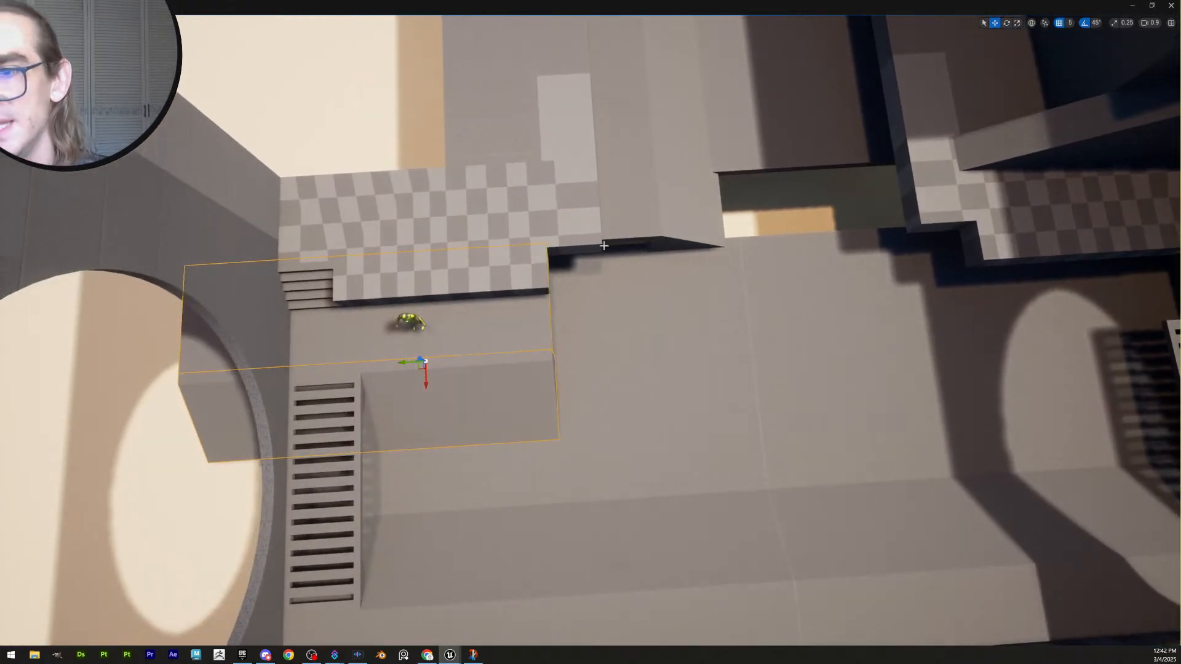
{"action": "left_click_drag", "start_coordinate": [406, 375], "coordinate": [461, 370]}
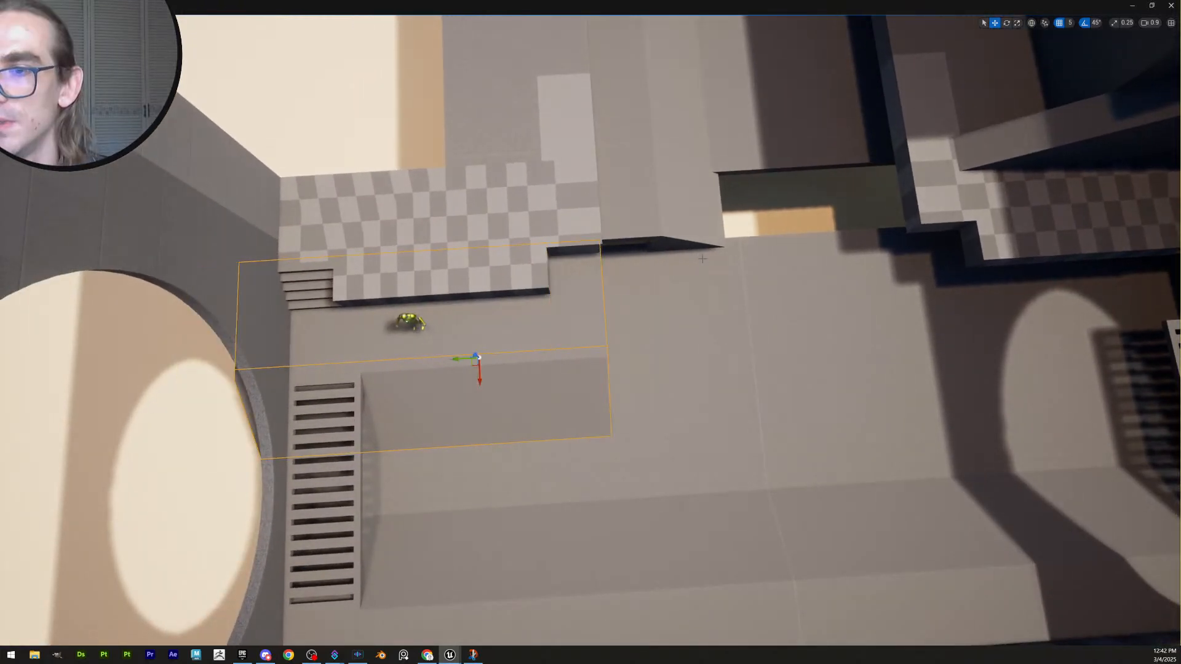
{"action": "key", "text": "ctrl+z"}
{"action": "right_click_drag", "start_coordinate": [702, 259], "coordinate": [703, 259]}
{"action": "key", "text": "w"}
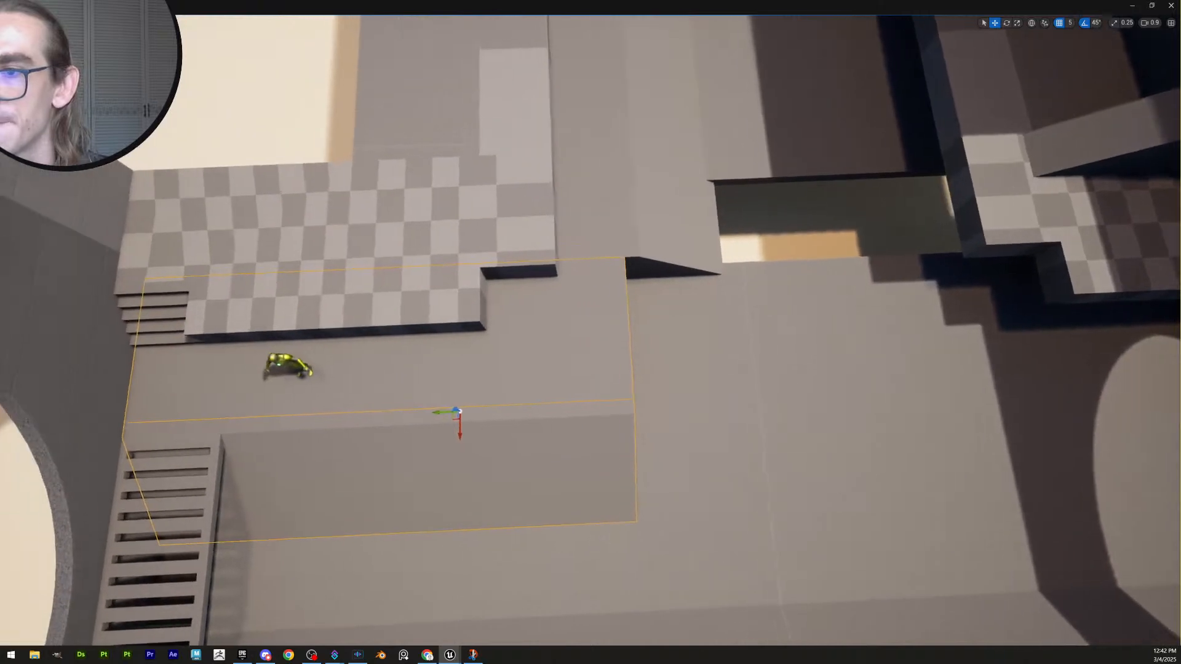
Delete the checkered platform together with its raised corridor walkway, and select the entrance floor slab
{"action": "right_click_drag", "start_coordinate": [539, 252], "coordinate": [539, 253]}
{"action": "left_click", "coordinate": [588, 255]}
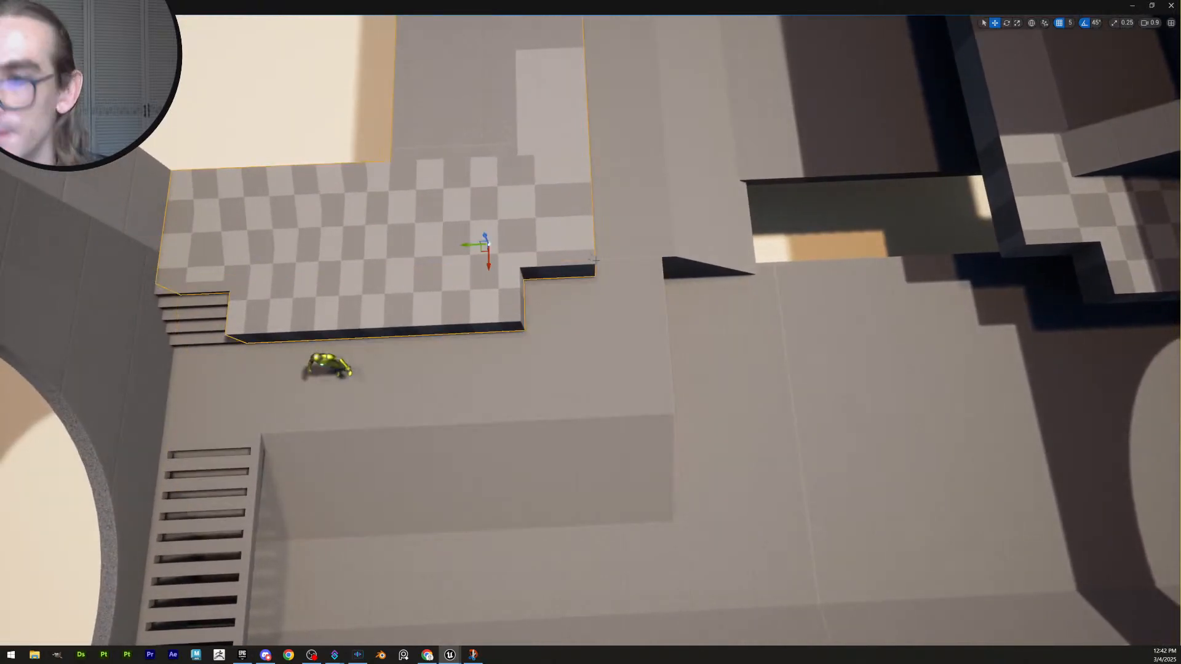
{"action": "key", "text": "Delete"}
{"action": "left_click", "coordinate": [486, 305]}
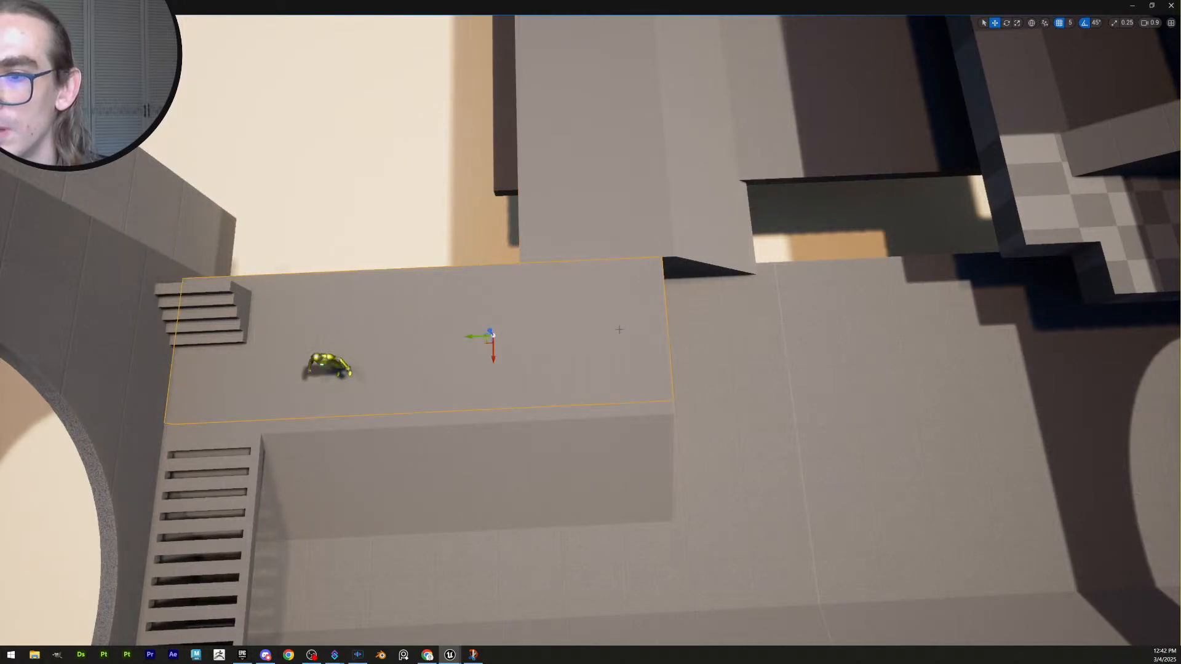
Delete the two crossing slabs and the four side slabs of the overhead walkway in the enclosed room
{"action": "right_click_drag", "start_coordinate": [486, 306], "coordinate": [486, 305]}
{"action": "key", "text": "w"}
{"action": "scroll", "coordinate": [486, 306], "scroll_direction": "up", "scroll_amount": 5}
{"action": "key", "text": "e"}
{"action": "scroll", "coordinate": [486, 306], "scroll_direction": "up", "scroll_amount": 3}
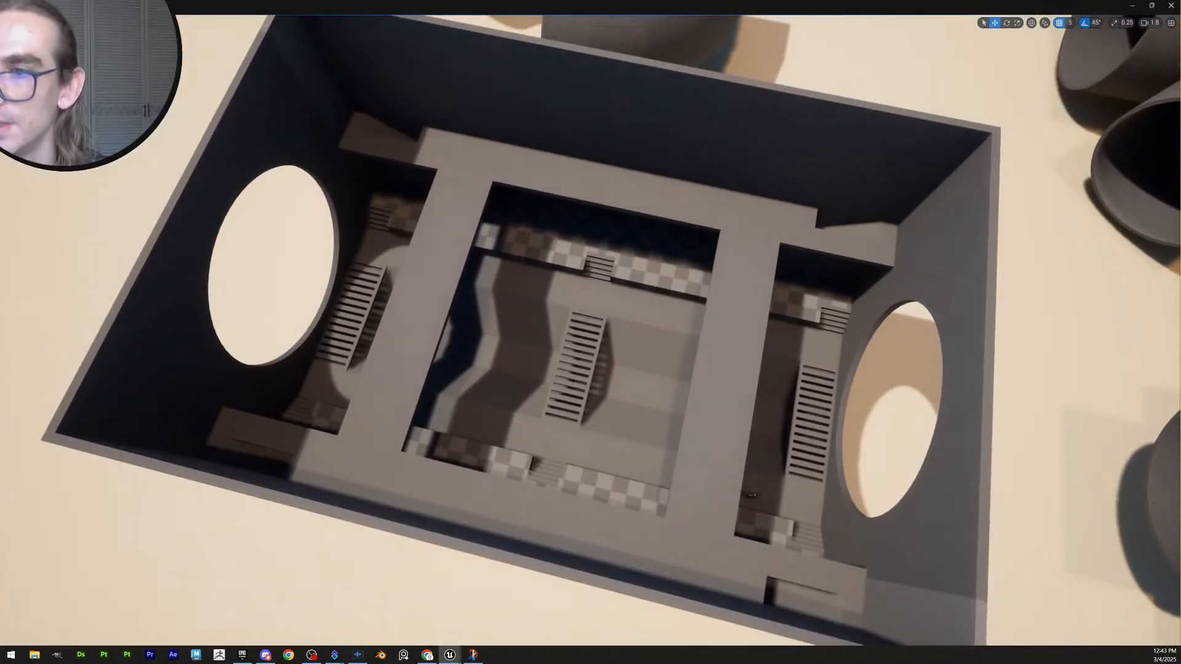
{"action": "left_click", "coordinate": [422, 301]}
{"action": "left_click", "coordinate": [486, 161], "text": "shift"}
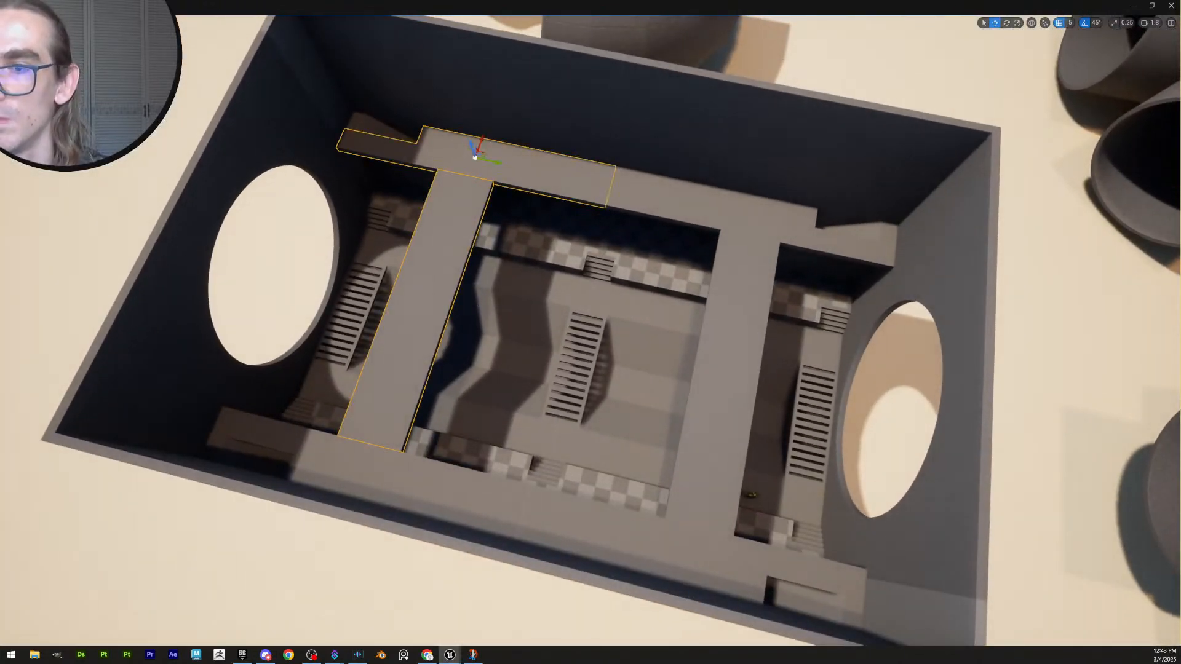
{"action": "left_click", "coordinate": [732, 213], "text": "shift"}
{"action": "left_click", "coordinate": [726, 362], "text": "shift"}
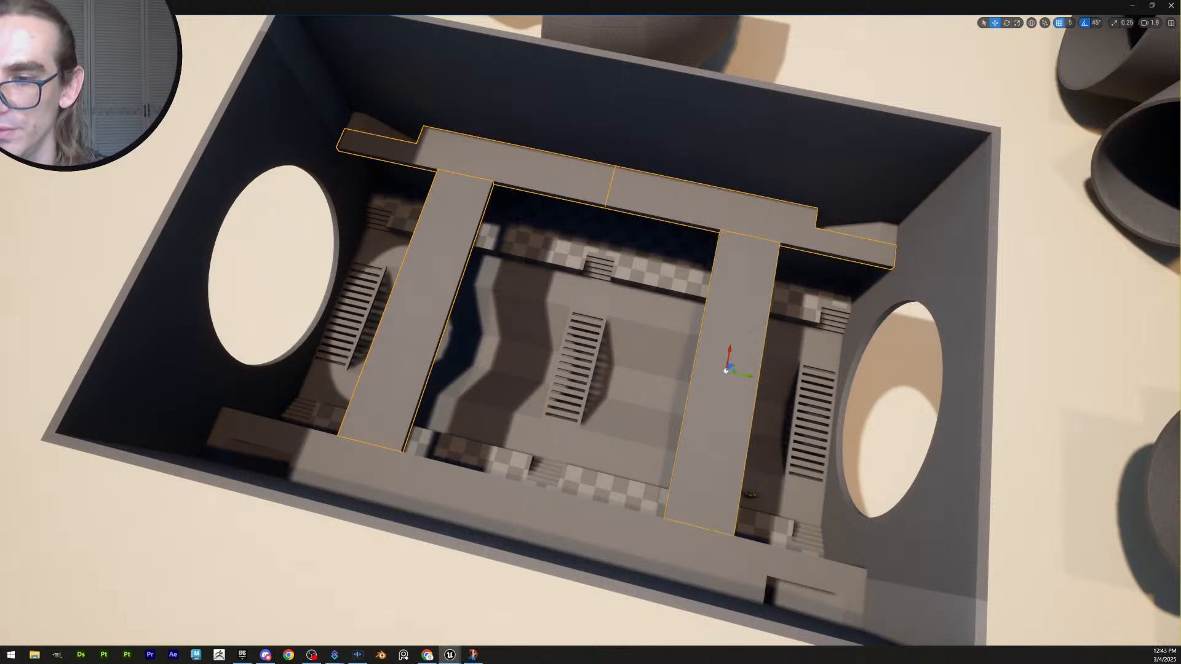
{"action": "left_click", "coordinate": [692, 563], "text": "shift"}
{"action": "left_click", "coordinate": [369, 474], "text": "shift"}
{"action": "key", "text": "Delete"}
Shorten the entrance floor slab further with PolyGroup Edit by moving its end face to Y 14015 at the corridor's edge, and accept the edit
{"action": "right_click_drag", "start_coordinate": [486, 305], "coordinate": [486, 306]}
{"action": "right_click_drag", "start_coordinate": [590, 332], "coordinate": [462, 418]}
{"action": "key", "text": "w"}
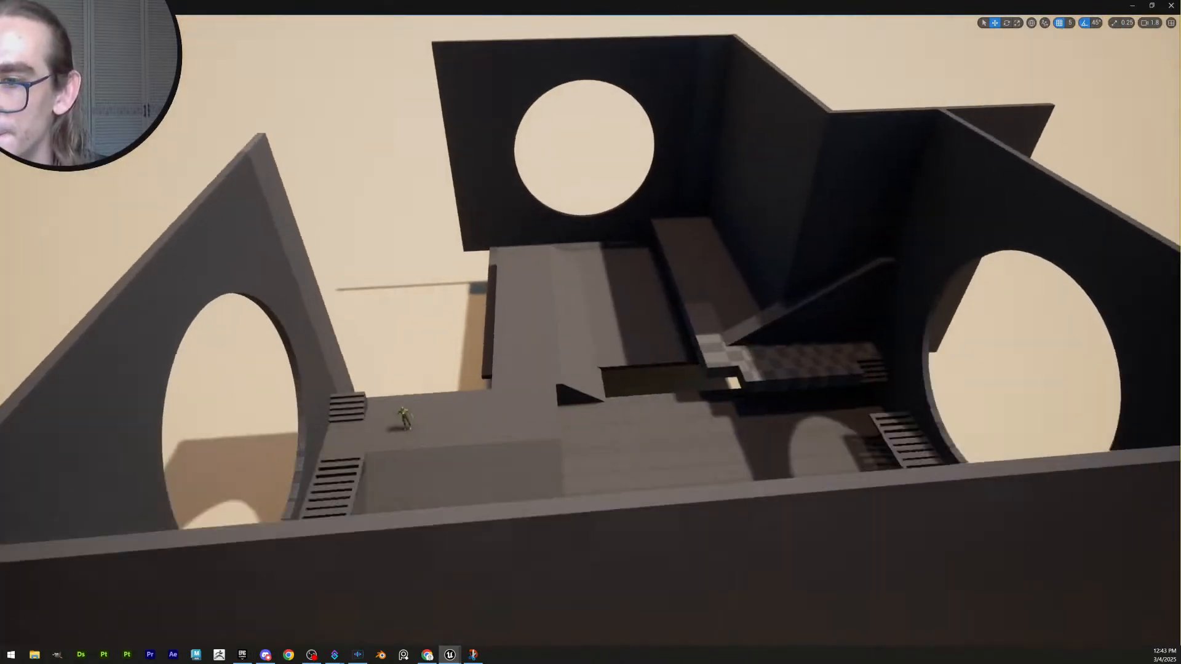
{"action": "key", "text": "w"}
{"action": "key", "text": "w"}
{"action": "mouse_move", "coordinate": [590, 332]}
{"action": "right_mouse_down"}
{"action": "mouse_move", "coordinate": [572, 376]}
{"action": "mouse_move", "coordinate": [596, 351]}
{"action": "mouse_move", "coordinate": [585, 363]}
{"action": "mouse_move", "coordinate": [581, 335]}
{"action": "right_mouse_up"}
{"action": "scroll", "coordinate": [590, 333], "scroll_direction": "down", "scroll_amount": 2}
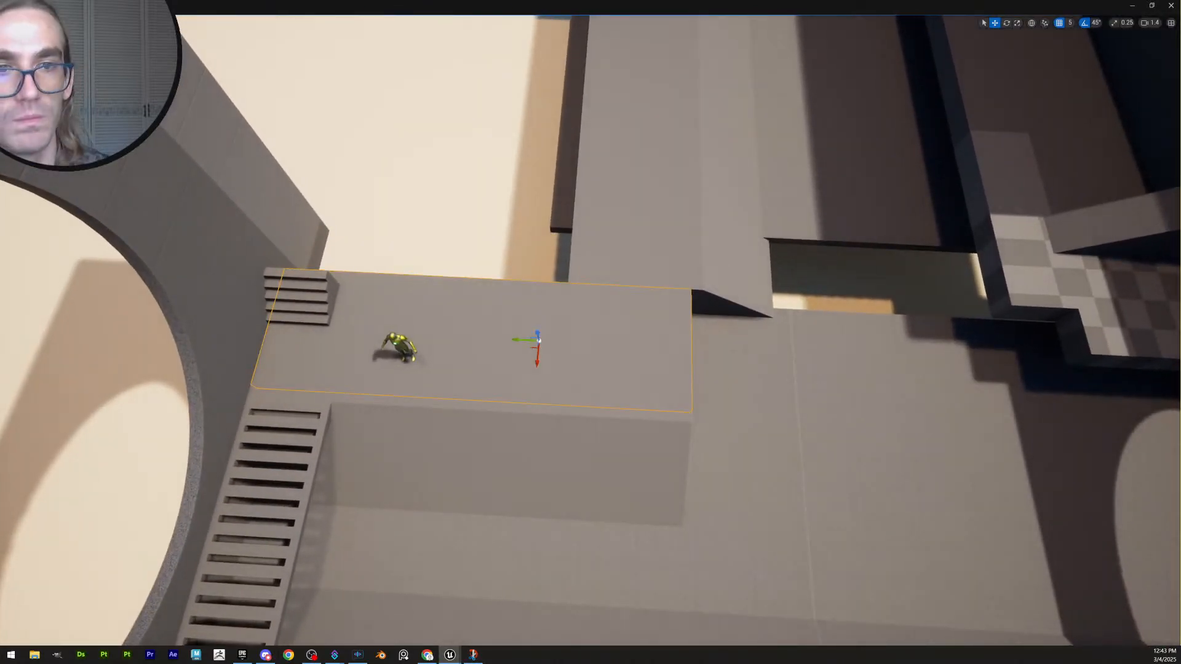
{"action": "left_click_drag", "start_coordinate": [634, 248], "coordinate": [638, 247]}
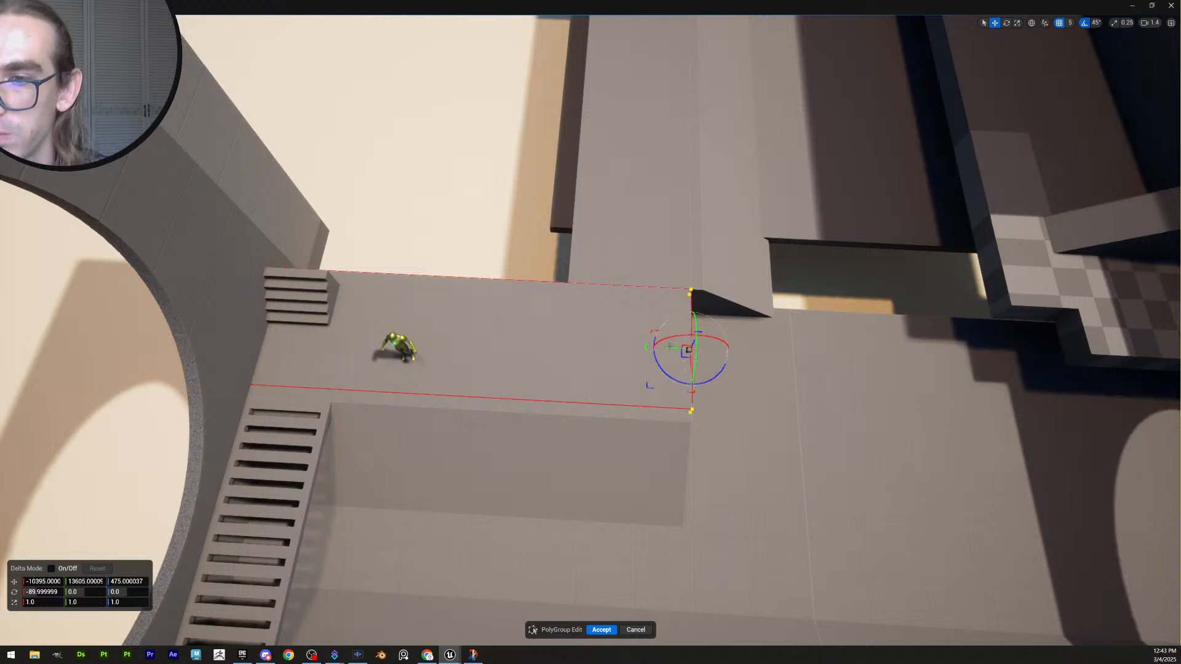
{"action": "left_click_drag", "start_coordinate": [669, 348], "coordinate": [556, 342]}
{"action": "key", "text": "w"}
{"action": "mouse_move", "coordinate": [543, 333]}
{"action": "right_mouse_down"}
{"action": "mouse_move", "coordinate": [535, 326]}
{"action": "mouse_move", "coordinate": [554, 314]}
{"action": "mouse_move", "coordinate": [550, 333]}
{"action": "right_mouse_up"}
{"action": "scroll", "coordinate": [543, 333], "scroll_direction": "down", "scroll_amount": 2}
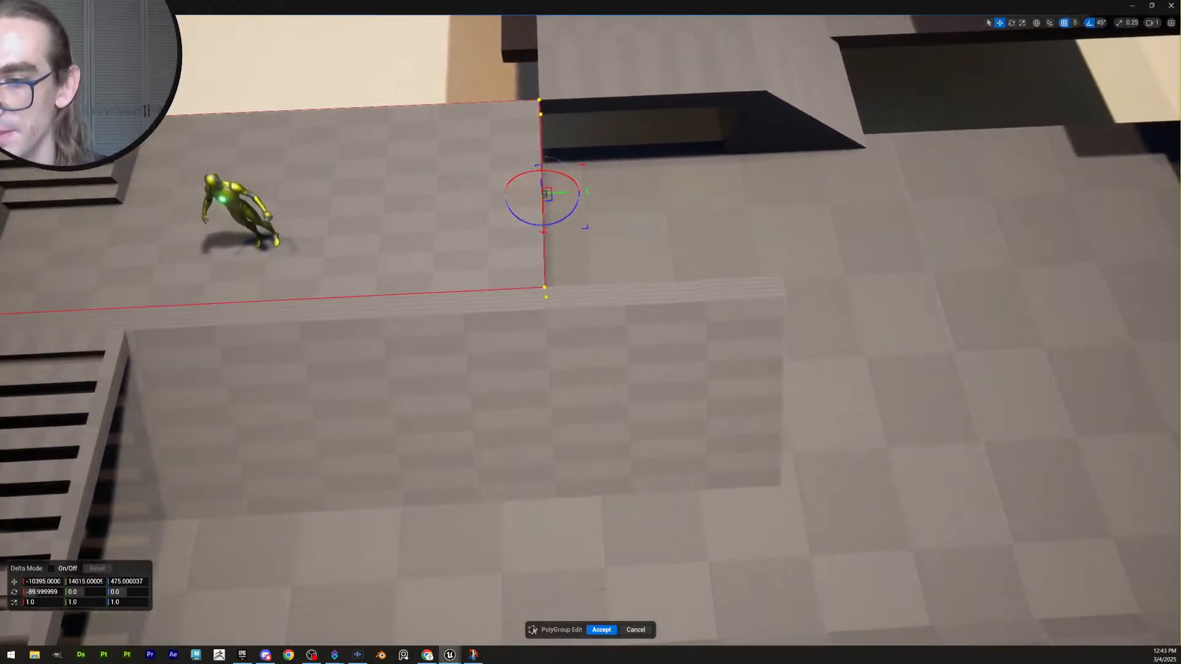
{"action": "left_click", "coordinate": [603, 629]}
{"action": "right_click_drag", "start_coordinate": [603, 629], "coordinate": [605, 623]}
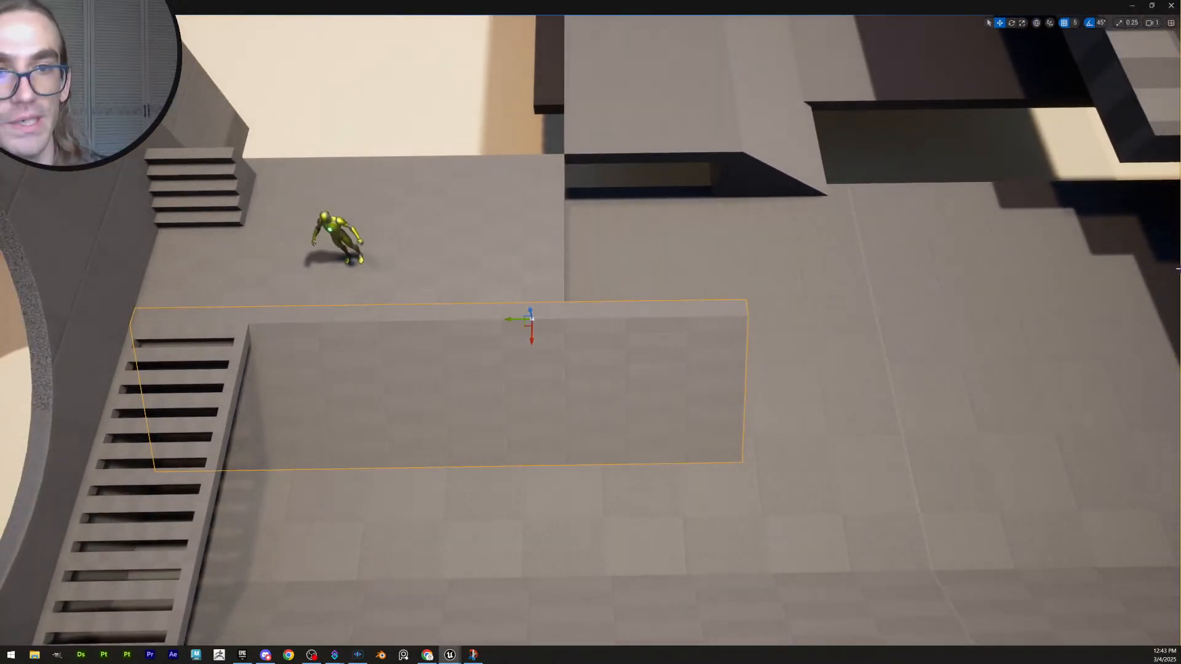
Shorten the sloped block beneath the entrance floor with PolyGroup Edit by moving its end face to Y 14015, and accept the edit
{"action": "key", "text": "shift+e"}
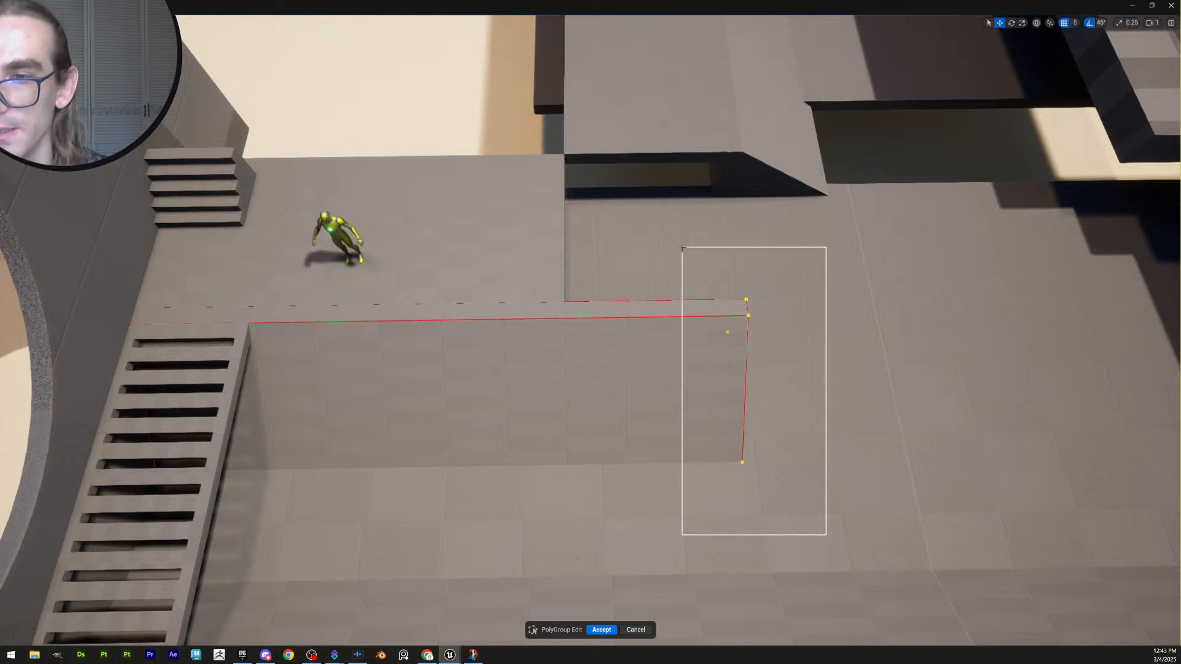
{"action": "left_click_drag", "start_coordinate": [682, 248], "coordinate": [683, 248]}
{"action": "left_click_drag", "start_coordinate": [735, 354], "coordinate": [567, 355]}
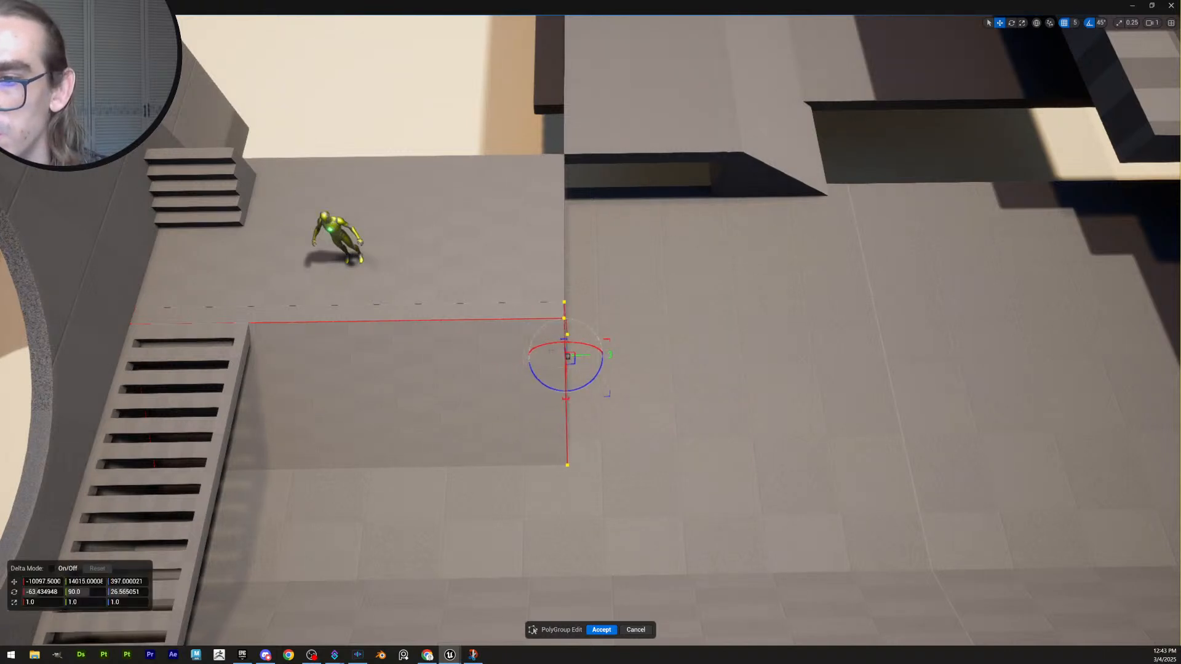
{"action": "left_click", "coordinate": [597, 631]}
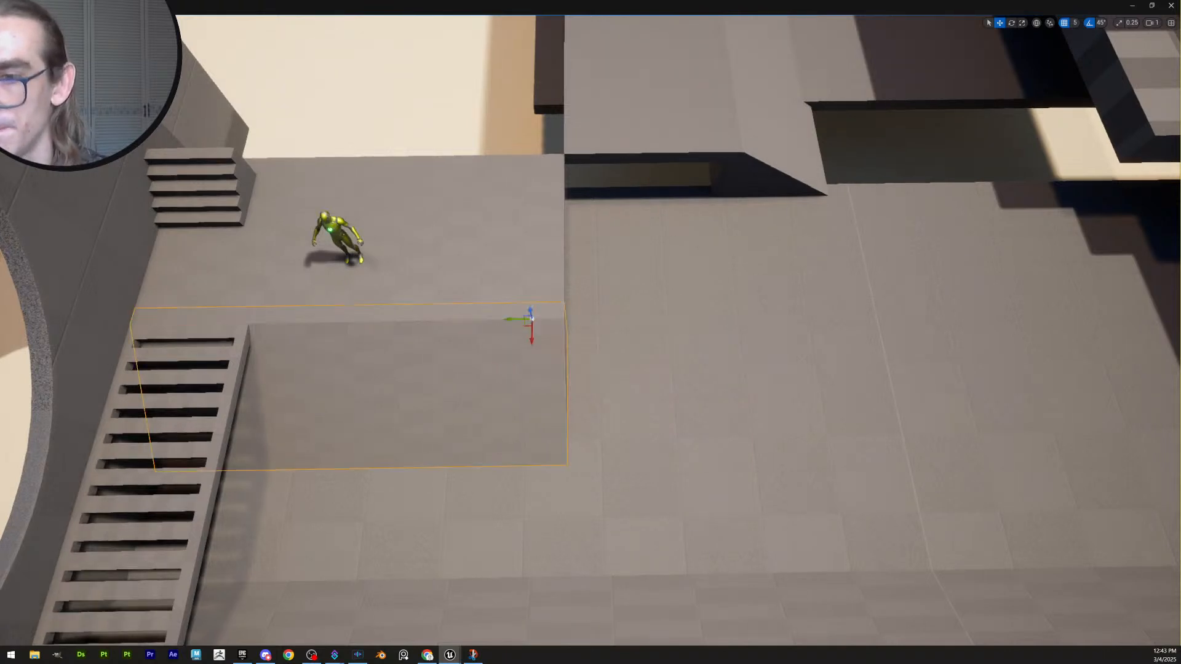
Duplicate the shortened sloped block and place the copy end to end with the original, across the corridor opening
{"action": "key", "text": "s"}
{"action": "right_click_drag", "start_coordinate": [637, 382], "coordinate": [637, 382]}
{"action": "scroll", "coordinate": [637, 383], "scroll_direction": "up", "scroll_amount": 1}
{"action": "key", "text": "q"}
{"action": "key", "text": "w"}
{"action": "key", "text": "Delete"}
{"action": "key", "text": "ctrl+z"}
{"action": "left_click", "coordinate": [498, 351]}
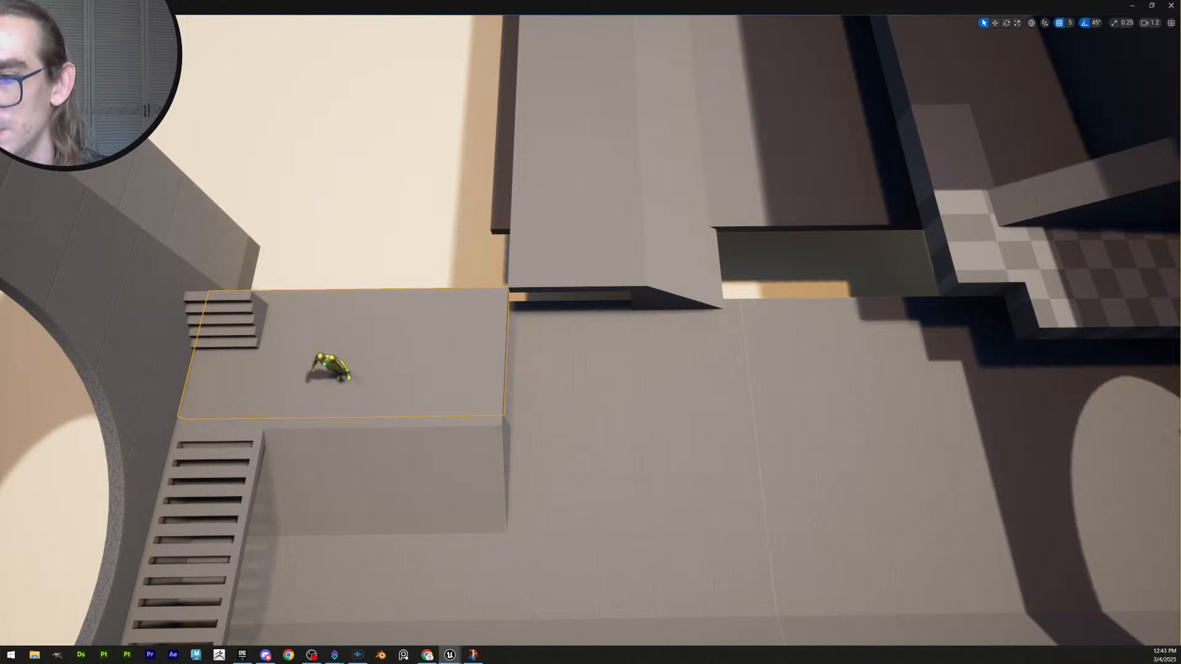
{"action": "right_click_drag", "start_coordinate": [576, 410], "coordinate": [576, 410]}
{"action": "key", "text": "s"}
{"action": "key", "text": "w"}
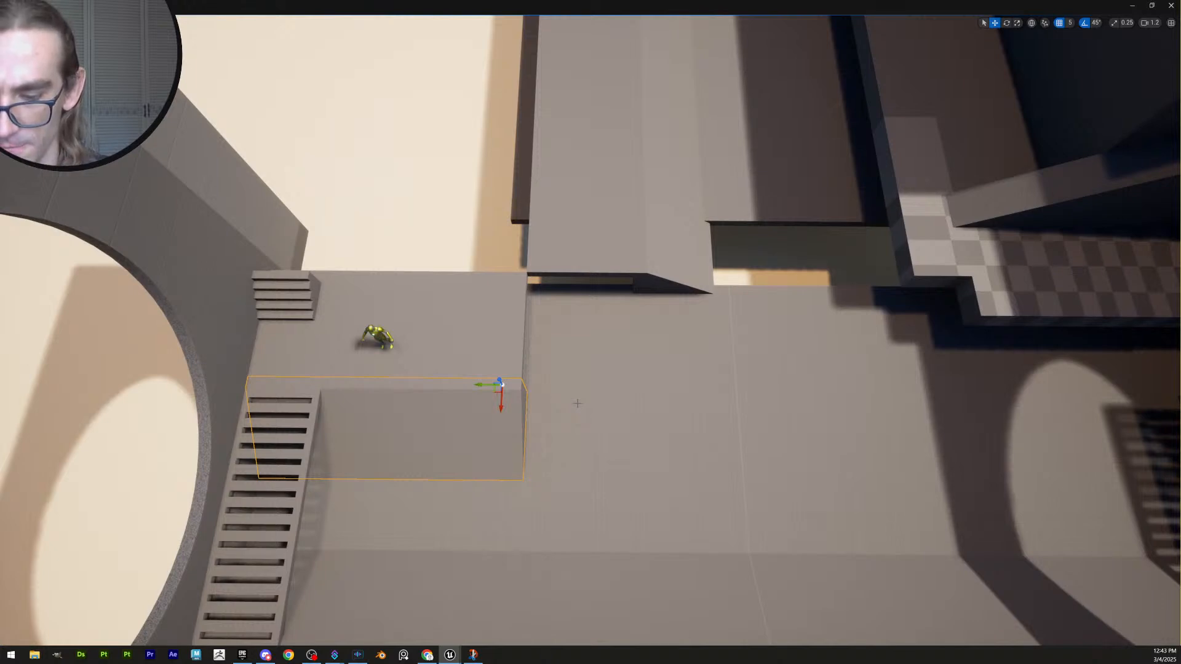
{"action": "left_click_drag", "start_coordinate": [478, 384], "coordinate": [759, 394]}
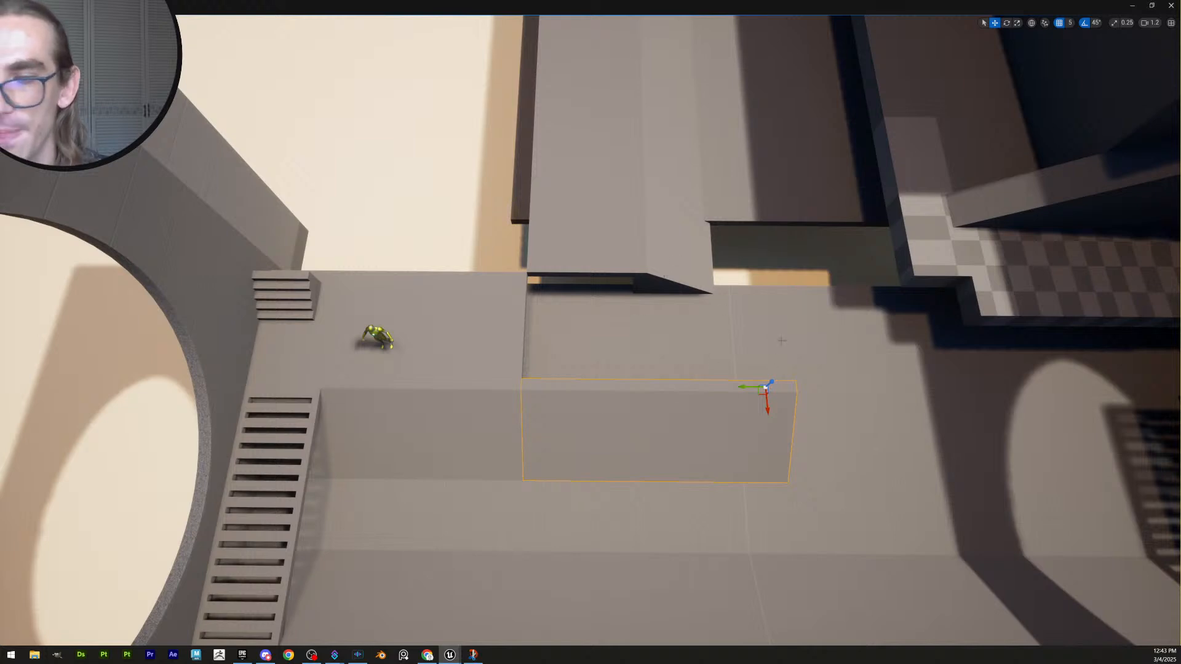
Relocate the copied sloped block's pivot to the block's centre with Edit Pivot
{"action": "key", "text": "w"}
{"action": "right_click_drag", "start_coordinate": [782, 340], "coordinate": [840, 345]}
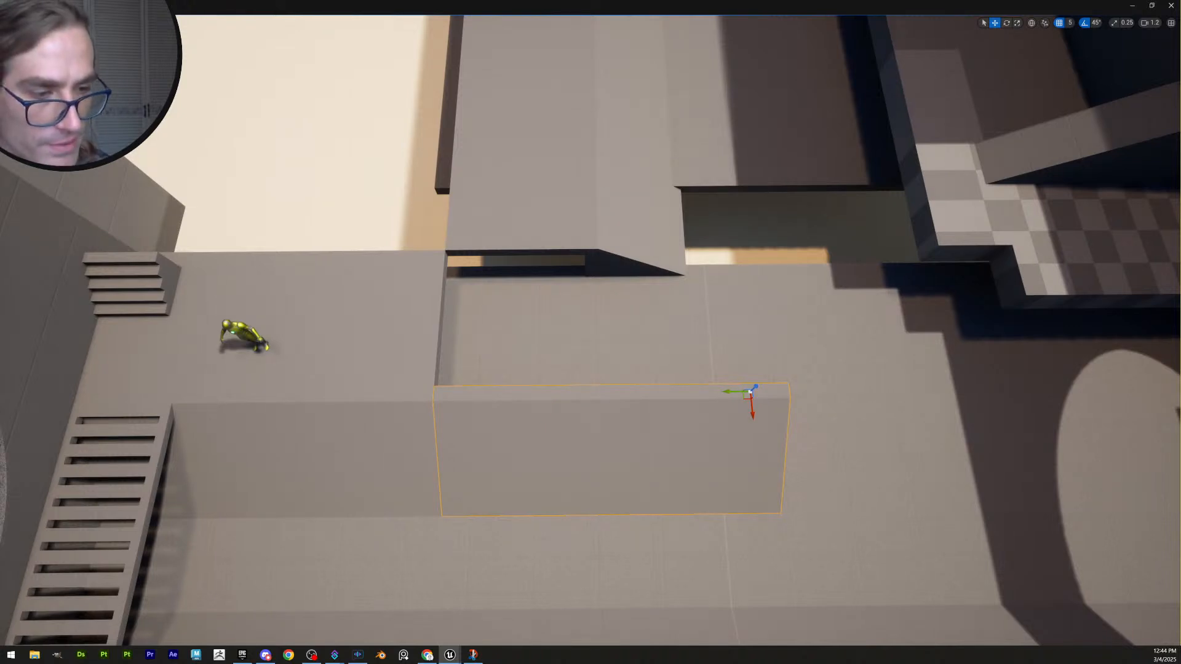
{"action": "key", "text": "Insert"}
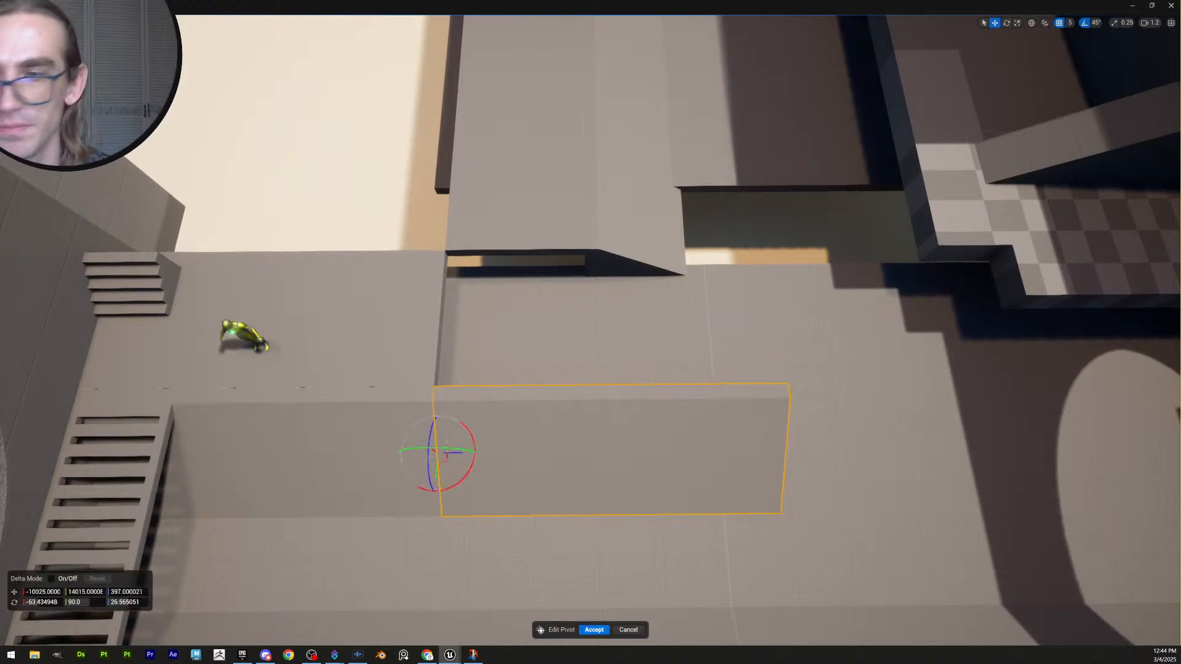
{"action": "left_click", "coordinate": [595, 631]}
{"action": "key", "text": "s"}
{"action": "right_click_drag", "start_coordinate": [595, 553], "coordinate": [595, 553]}
{"action": "left_click", "coordinate": [457, 447]}
{"action": "left_click", "coordinate": [600, 452]}
{"action": "right_click_drag", "start_coordinate": [599, 452], "coordinate": [600, 452]}
{"action": "key", "text": "w"}
{"action": "scroll", "coordinate": [600, 452], "scroll_direction": "down", "scroll_amount": 2}
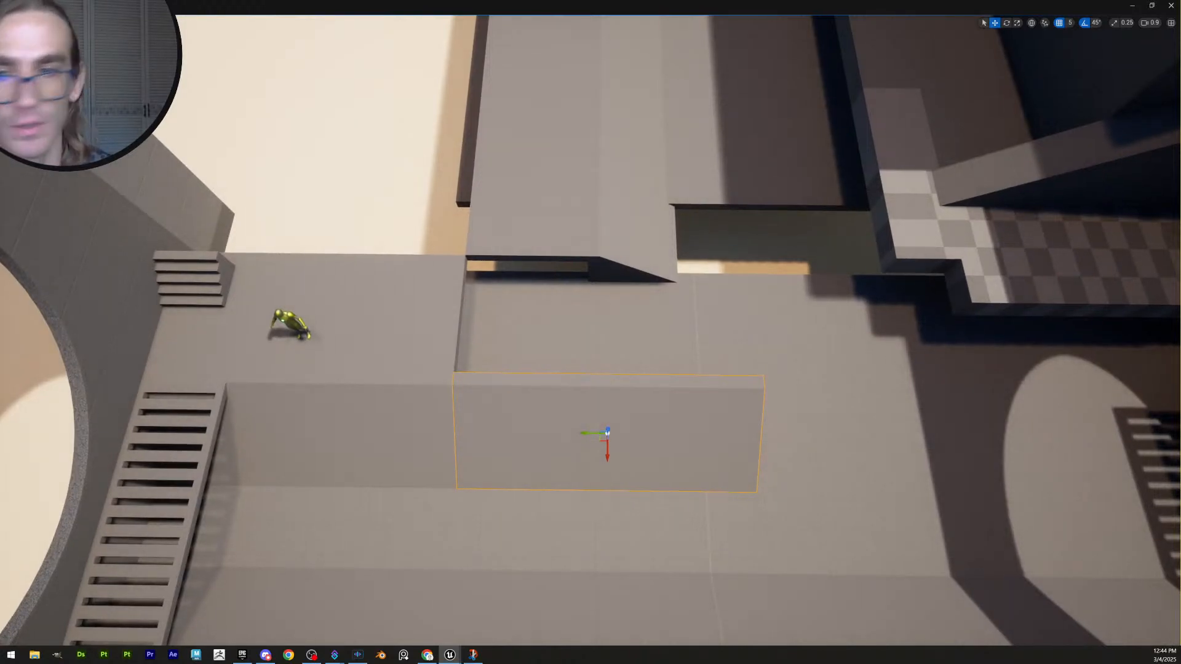
Mirror the copied sloped block across a plane through its centre rotated to -45 degrees, forming a mitred corner, and accept
{"action": "key", "text": "m"}
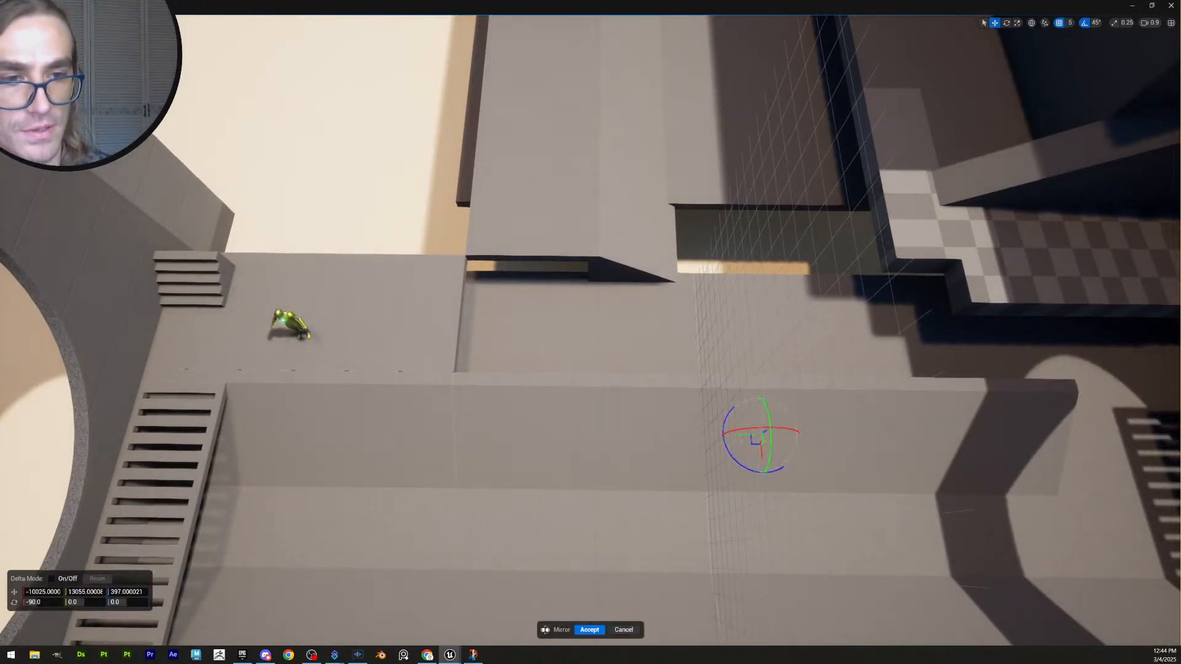
{"action": "key", "text": "ctrl+z"}
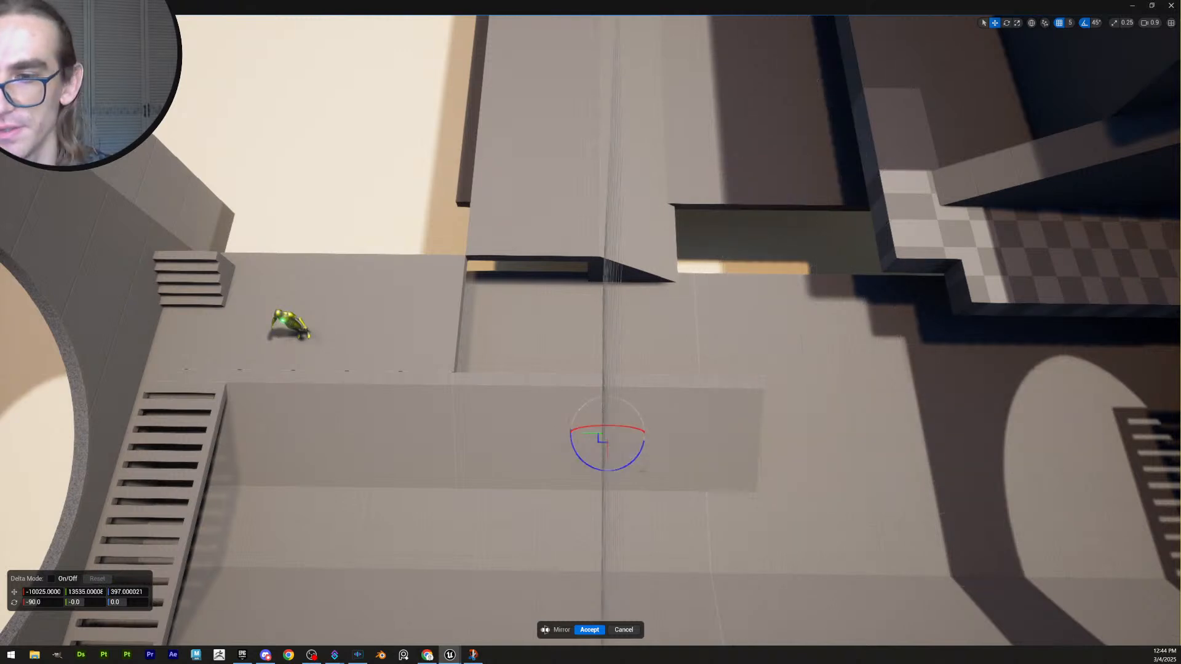
{"action": "left_click_drag", "start_coordinate": [628, 466], "coordinate": [694, 425]}
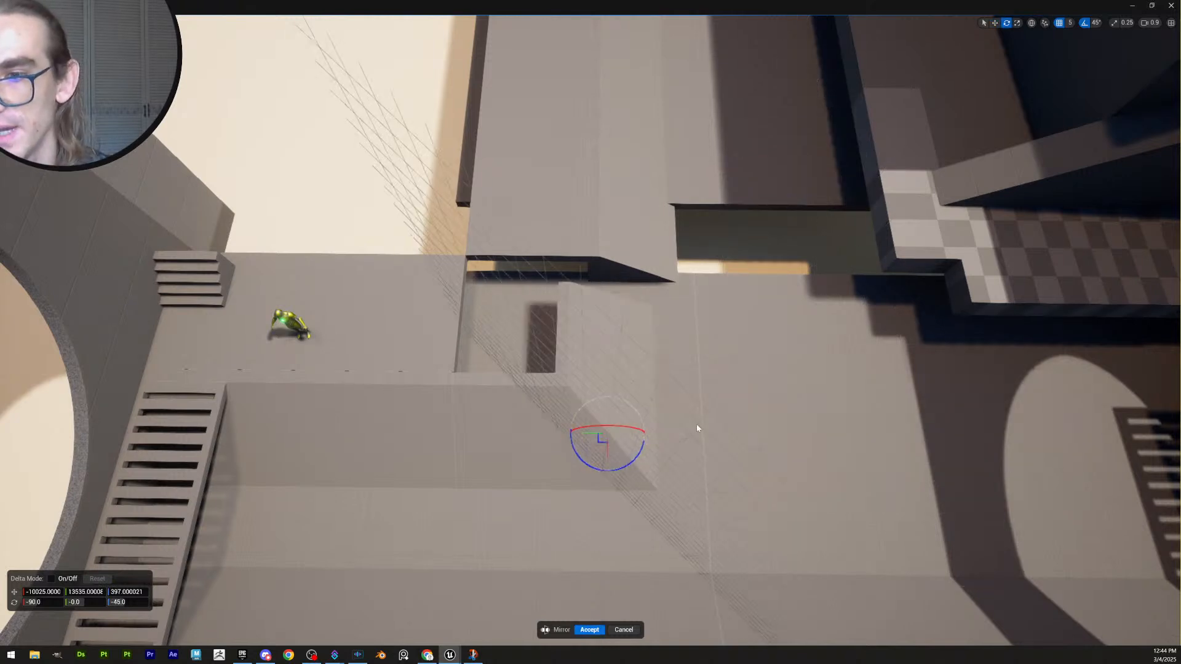
{"action": "right_click_drag", "start_coordinate": [696, 424], "coordinate": [621, 400]}
{"action": "key", "text": "s"}
{"action": "key", "text": "s"}
{"action": "scroll", "coordinate": [547, 431], "scroll_direction": "up", "scroll_amount": 3}
{"action": "key", "text": "w"}
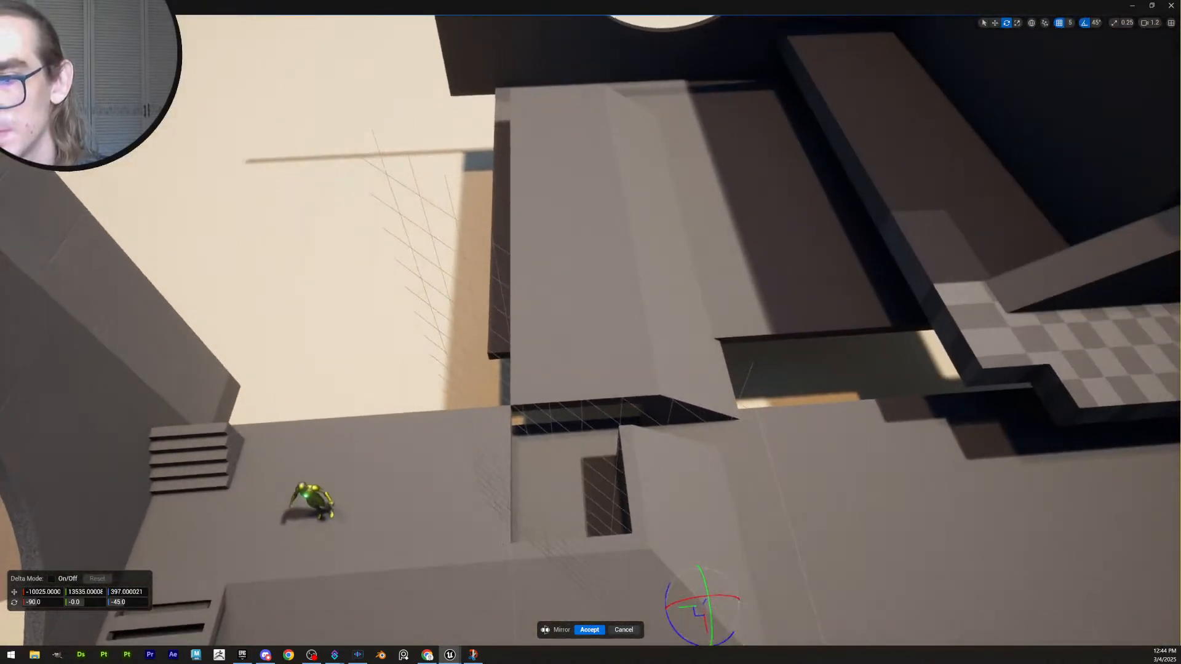
{"action": "left_click", "coordinate": [592, 628]}
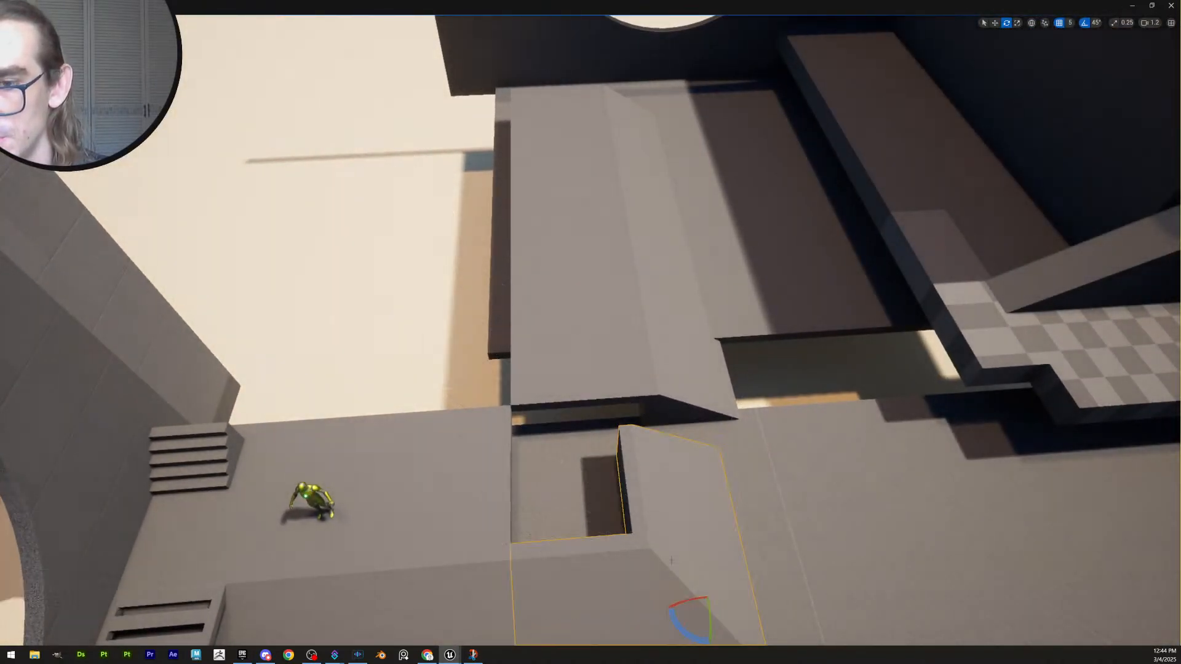
Move the corridor's floor slab and sloped side block toward the entrance floor to close the gap at the mitred corner
{"action": "right_click_drag", "start_coordinate": [718, 414], "coordinate": [677, 470]}
{"action": "key", "text": "q"}
{"action": "key", "text": "Escape"}
{"action": "key", "text": "w"}
{"action": "right_click_drag", "start_coordinate": [626, 430], "coordinate": [661, 376]}
{"action": "right_click_drag", "start_coordinate": [754, 445], "coordinate": [717, 223]}
{"action": "key", "text": "w"}
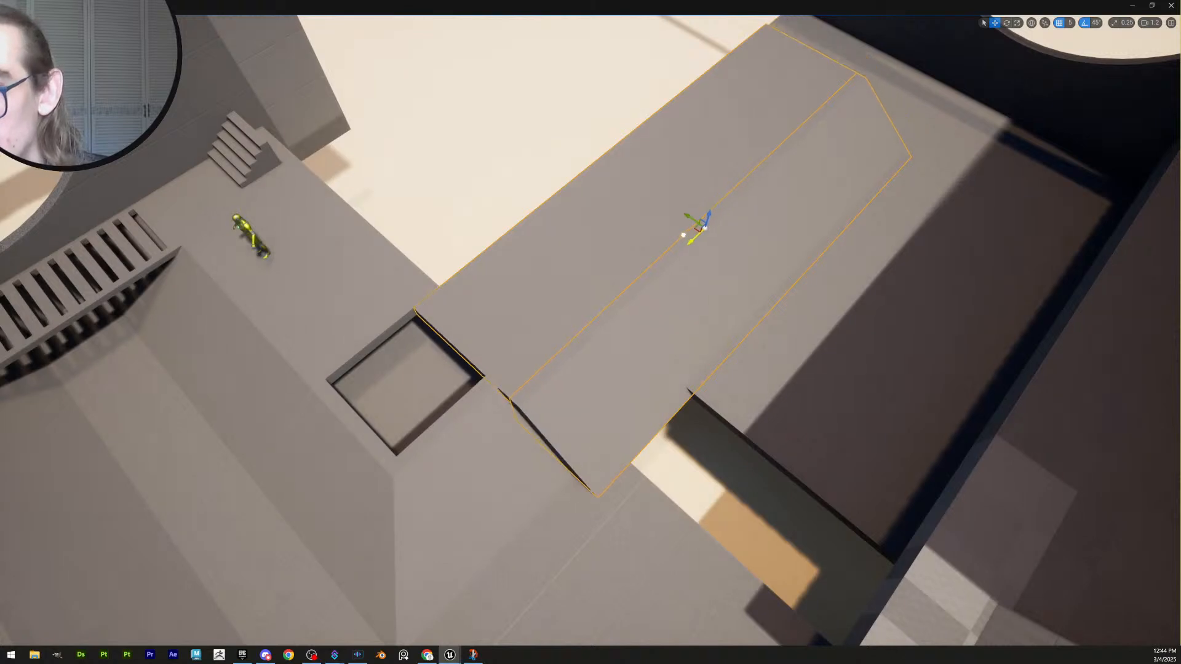
{"action": "left_click_drag", "start_coordinate": [685, 214], "coordinate": [663, 203]}
{"action": "key", "text": "w"}
{"action": "right_click_drag", "start_coordinate": [632, 199], "coordinate": [547, 216]}
{"action": "scroll", "coordinate": [633, 199], "scroll_direction": "down", "scroll_amount": 3}
{"action": "key", "text": "s"}
{"action": "scroll", "coordinate": [632, 199], "scroll_direction": "up", "scroll_amount": 1}
{"action": "right_click_drag", "start_coordinate": [696, 307], "coordinate": [708, 305]}
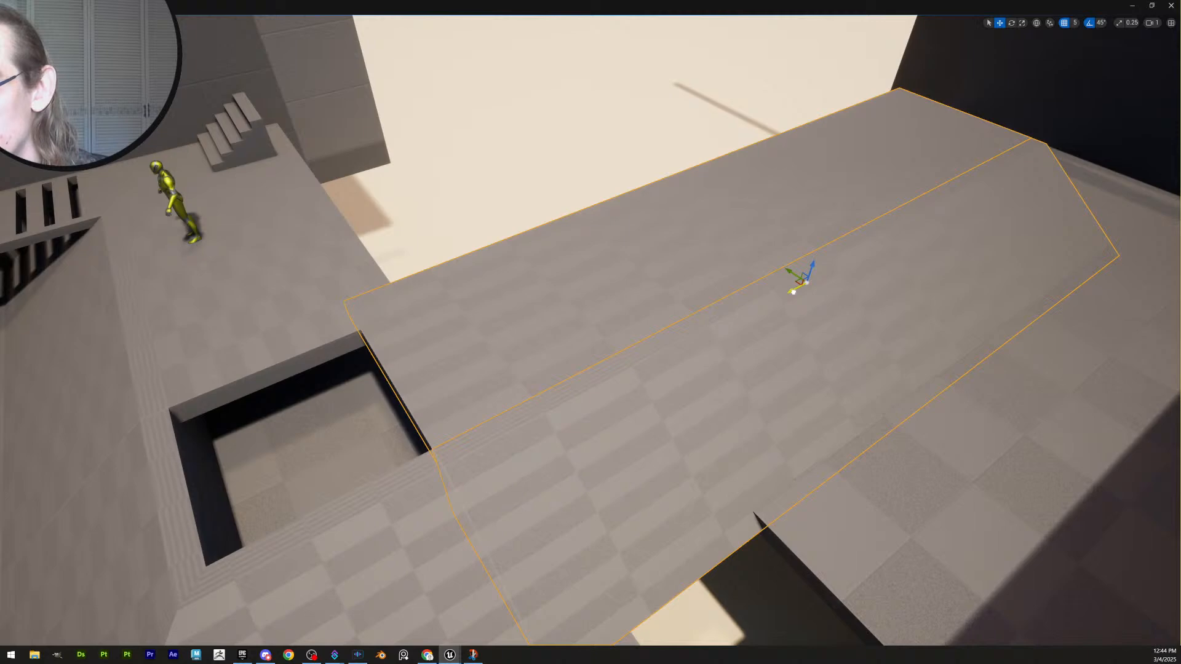
{"action": "key", "text": "a"}
{"action": "right_click_drag", "start_coordinate": [681, 320], "coordinate": [812, 363]}
{"action": "key", "text": "s"}
{"action": "key", "text": "w"}
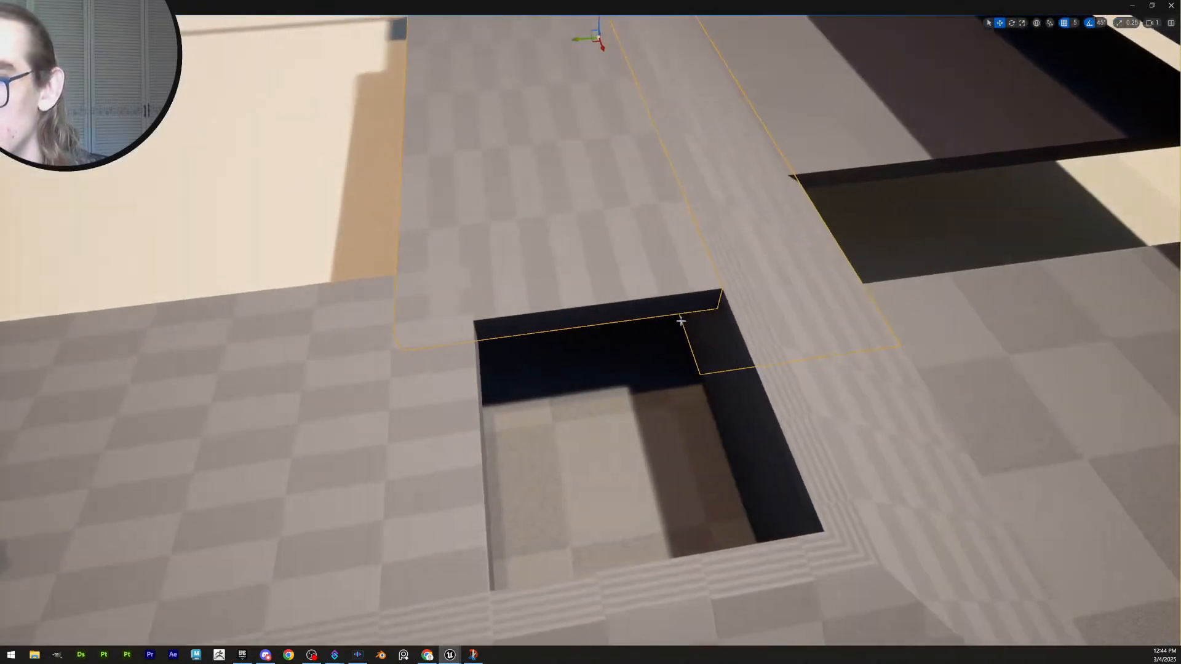
Examine the whole level layout from above and outside, including the new corner, the outer walls and the pipe pieces
{"action": "left_click", "coordinate": [575, 282]}
{"action": "right_click_drag", "start_coordinate": [574, 282], "coordinate": [529, 329]}
{"action": "key", "text": "w"}
{"action": "key", "text": "s"}
{"action": "key", "text": "s"}
{"action": "scroll", "coordinate": [499, 326], "scroll_direction": "up", "scroll_amount": 3}
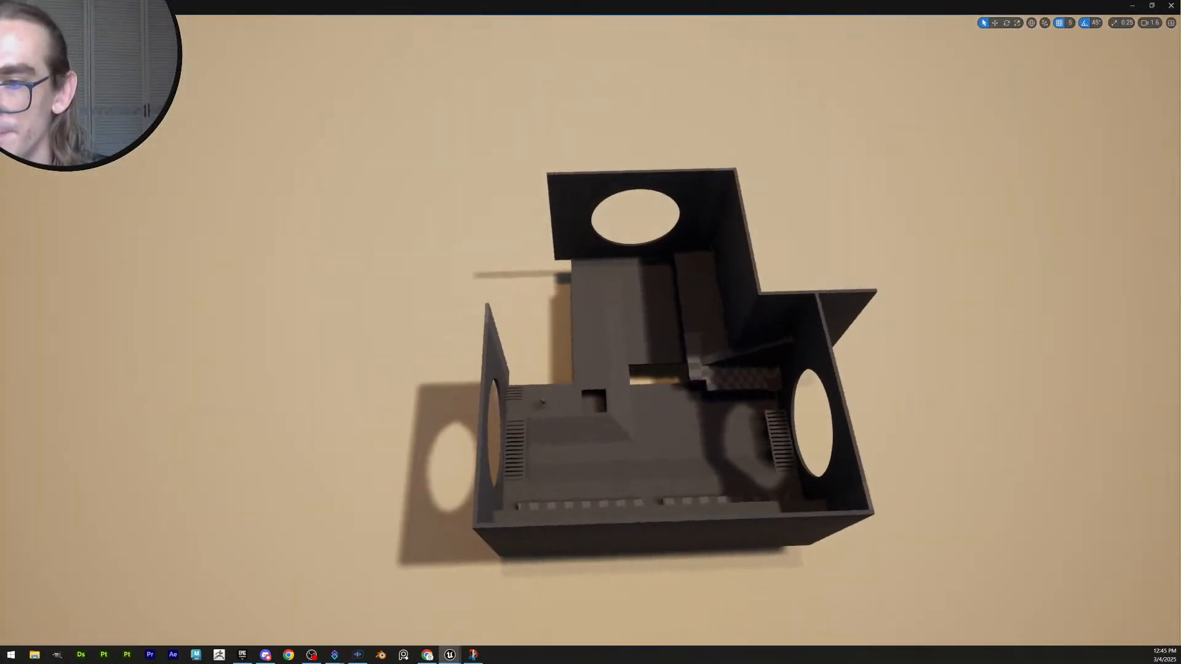
{"action": "key", "text": "w"}
{"action": "mouse_move", "coordinate": [923, 391]}
{"action": "right_mouse_down"}
{"action": "mouse_move", "coordinate": [908, 391]}
{"action": "mouse_move", "coordinate": [907, 372]}
{"action": "mouse_move", "coordinate": [923, 391]}
{"action": "right_mouse_up"}
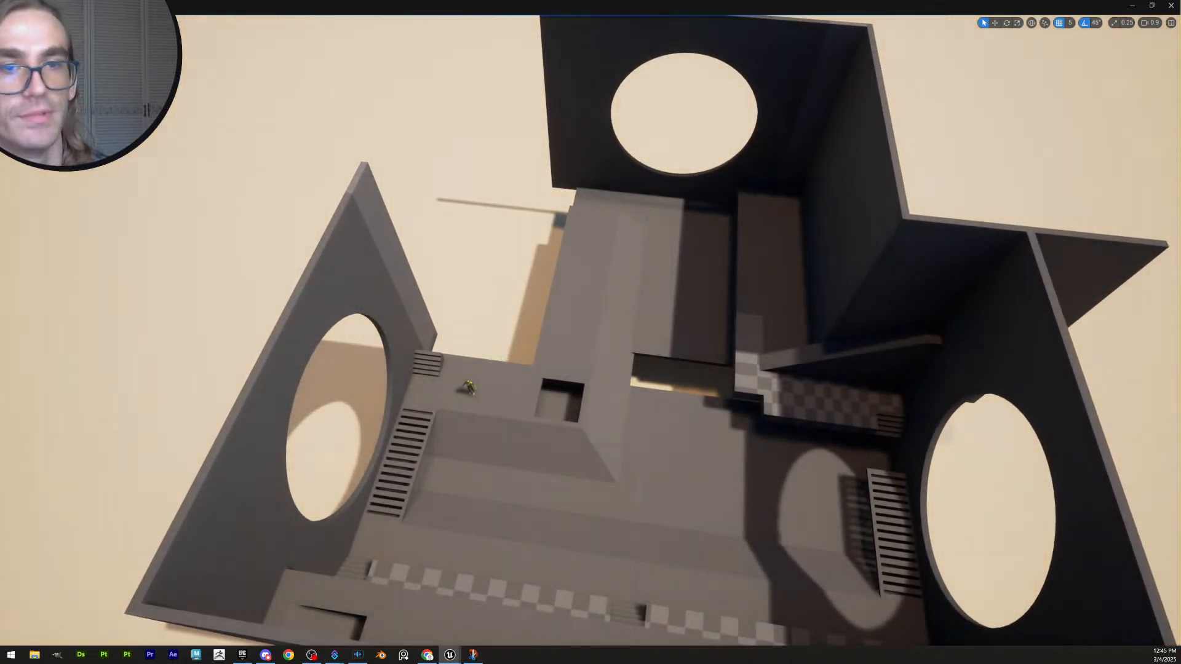
{"action": "right_click_drag", "start_coordinate": [923, 392], "coordinate": [885, 388]}
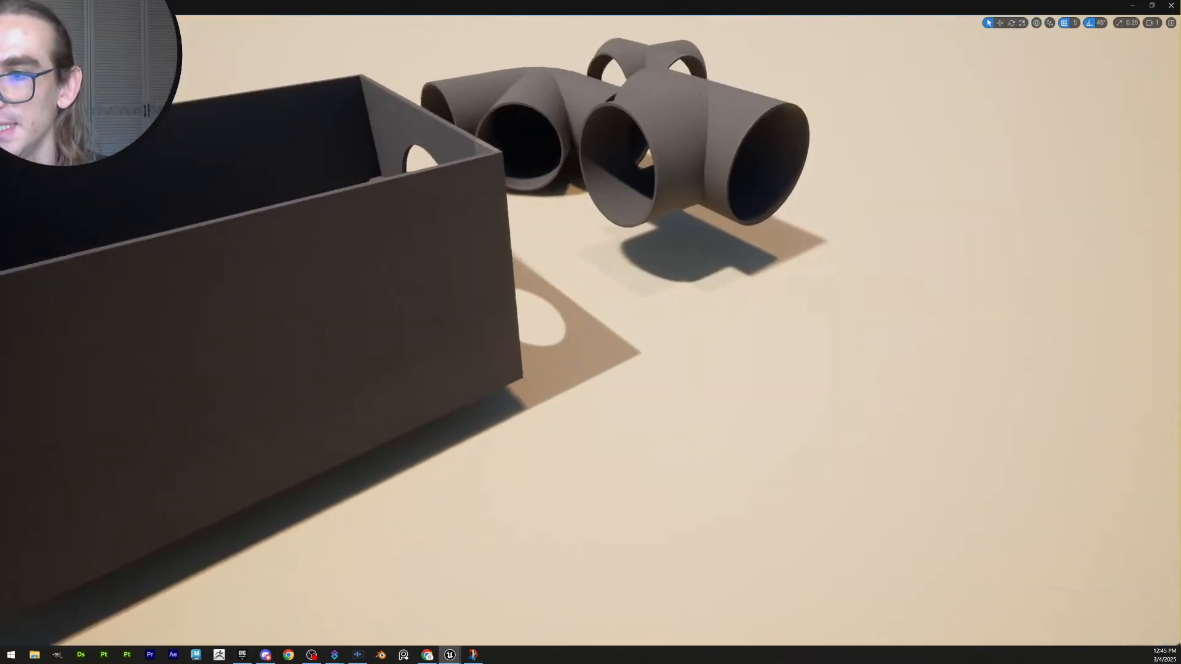
{"action": "scroll", "coordinate": [591, 332], "scroll_direction": "up", "scroll_amount": 4}
{"action": "key", "text": "e"}
{"action": "right_click_drag", "start_coordinate": [591, 332], "coordinate": [1098, 446]}
{"action": "key", "text": "s"}
{"action": "key", "text": "w"}
{"action": "key", "text": "s"}
{"action": "key", "text": "w"}
{"action": "key", "text": "e"}
{"action": "key", "text": "w"}
{"action": "right_click_drag", "start_coordinate": [652, 276], "coordinate": [625, 263]}
Unhide the hidden level pieces and select the overhead walkway slabs crossing the corridor
{"action": "left_click", "coordinate": [652, 271]}
{"action": "key", "text": "e"}
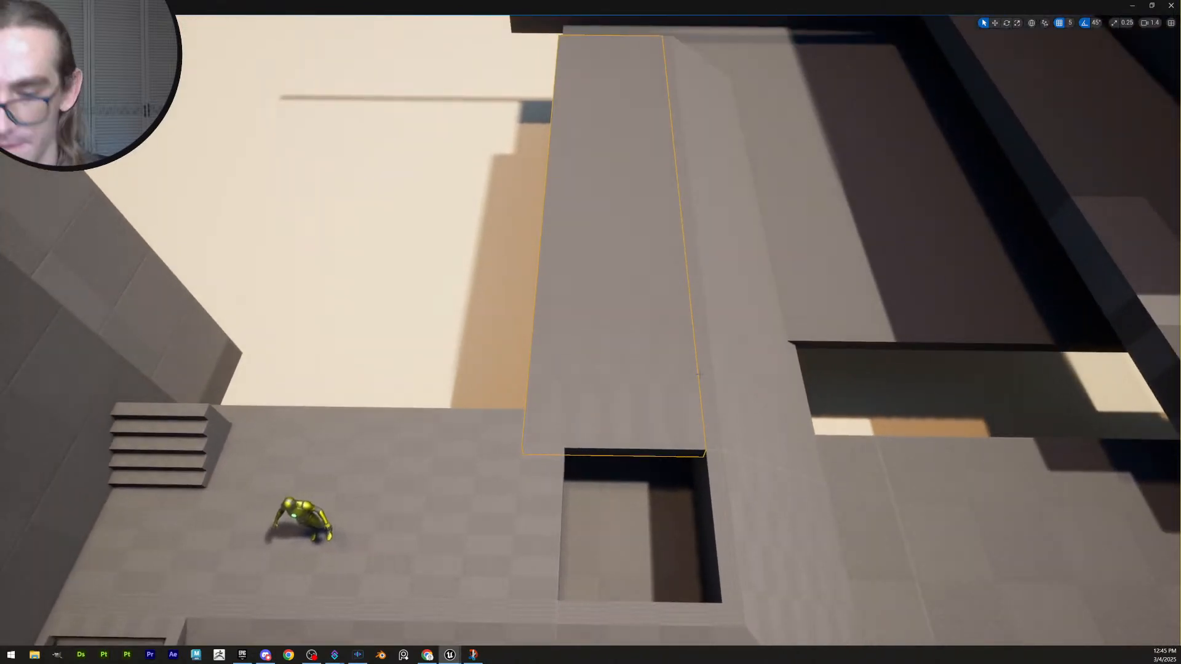
{"action": "key", "text": "ctrl+h"}
{"action": "left_click", "coordinate": [647, 148], "text": "ctrl"}
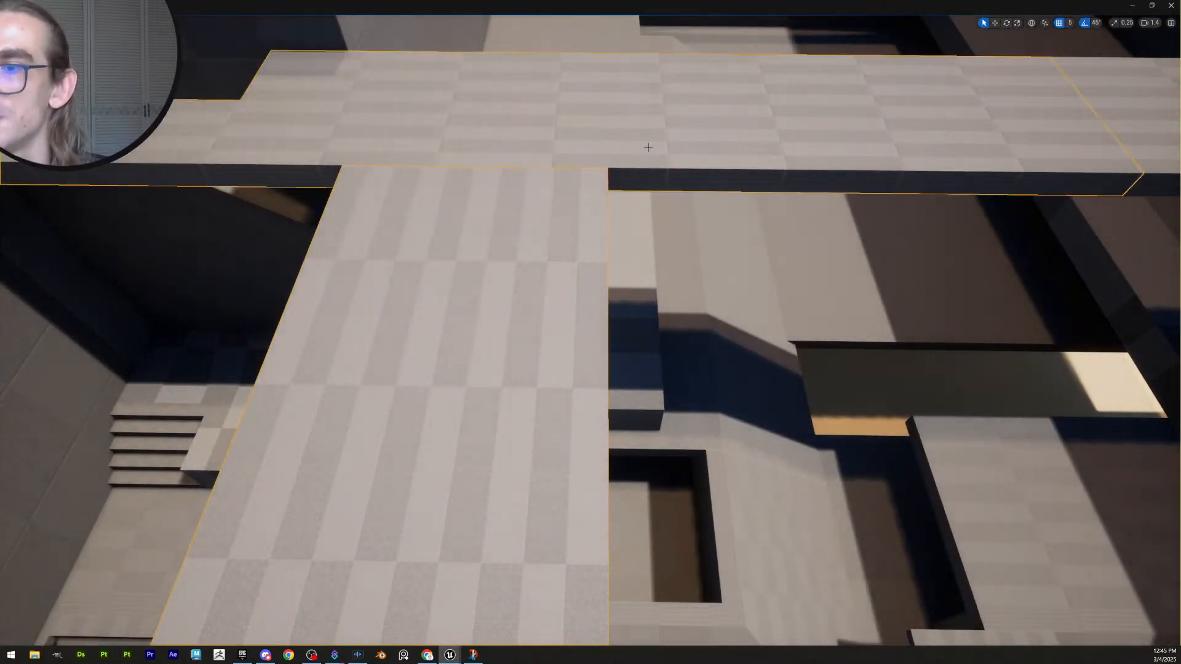
Try removing the overhead walkway, the wedge ramp and the checkered platform together with the entrance floor slab, and undo the removals
{"action": "key", "text": "h"}
{"action": "right_click_drag", "start_coordinate": [609, 279], "coordinate": [543, 376]}
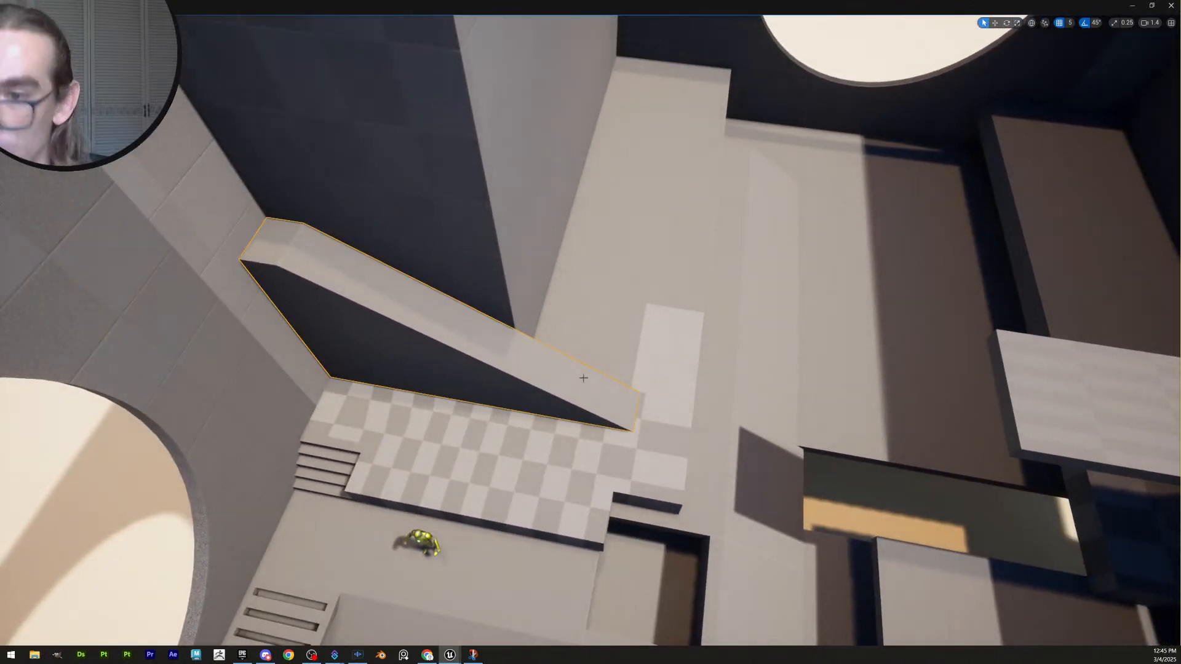
{"action": "key", "text": "h"}
{"action": "left_click", "coordinate": [536, 264]}
{"action": "left_click", "coordinate": [537, 265]}
{"action": "right_click_drag", "start_coordinate": [537, 264], "coordinate": [633, 495]}
{"action": "left_click", "coordinate": [620, 366]}
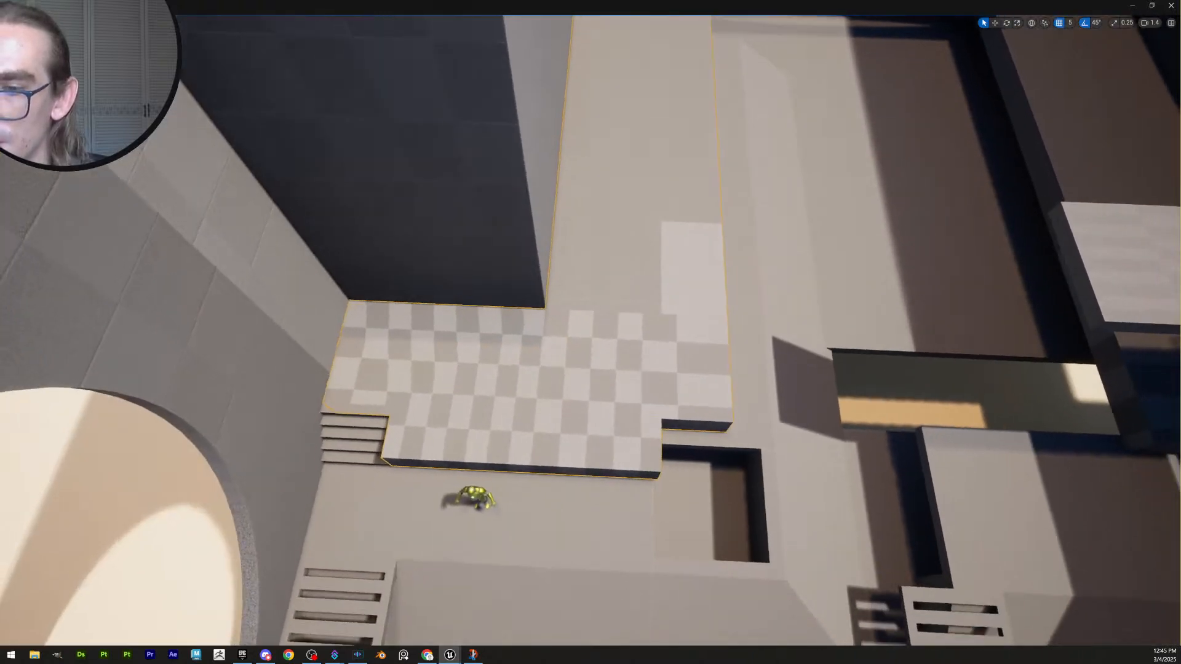
{"action": "right_click_drag", "start_coordinate": [687, 456], "coordinate": [562, 337]}
{"action": "left_click", "coordinate": [571, 314], "text": "ctrl"}
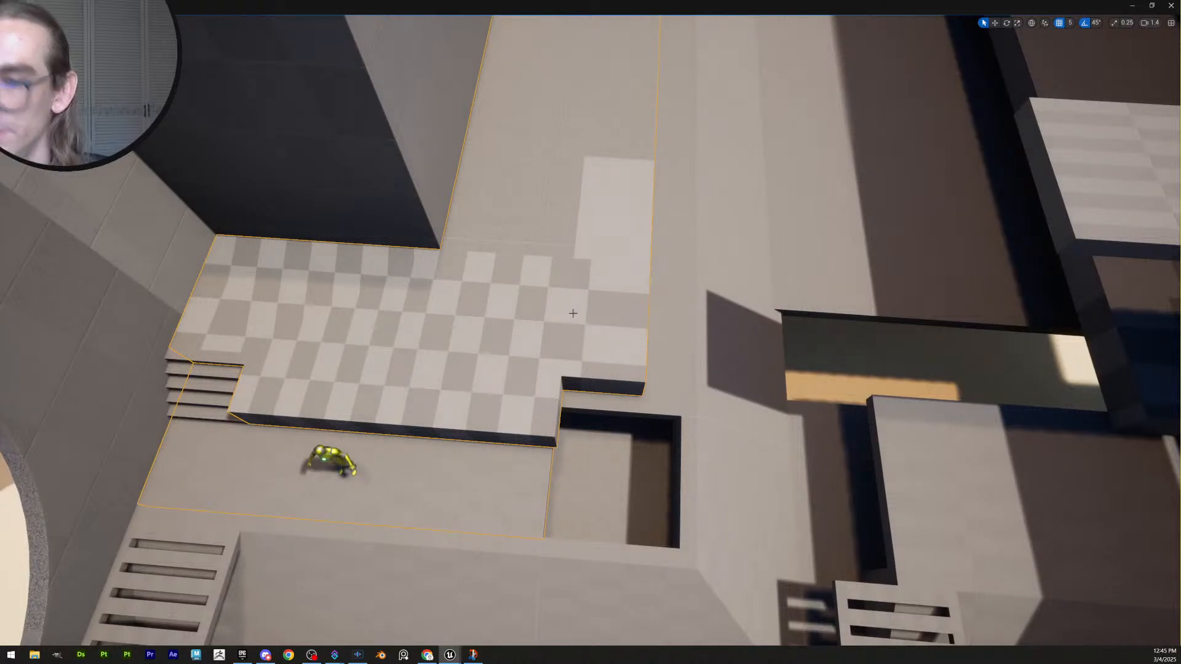
{"action": "key", "text": "Delete"}
{"action": "left_click", "coordinate": [572, 400]}
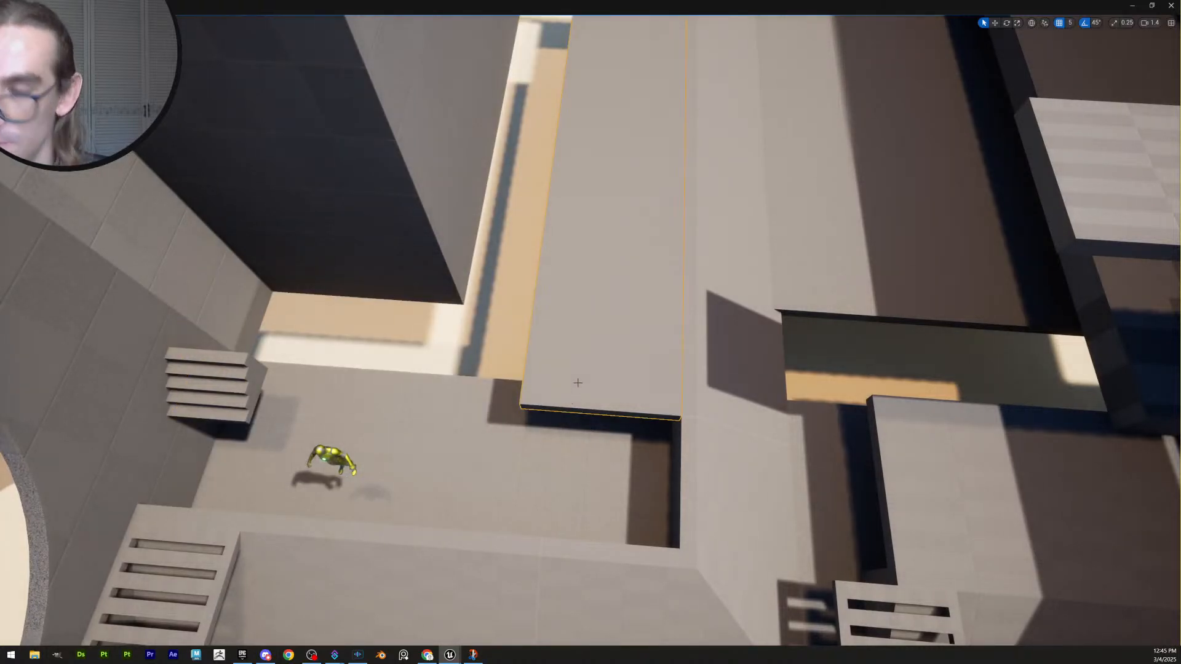
{"action": "key", "text": "ctrl+z"}
Delete the overhead walkway, the wedge ramp and the checkered platform, keeping the entrance floor slab
{"action": "key", "text": "Delete"}
{"action": "left_click", "coordinate": [531, 214]}
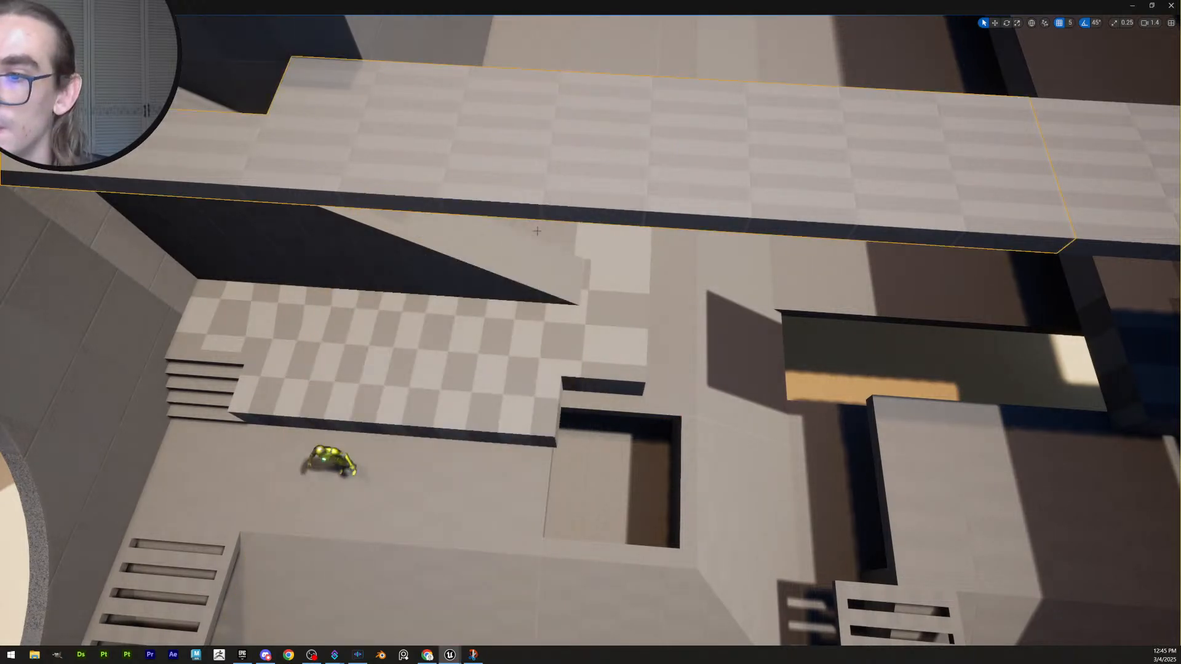
{"action": "key", "text": "Delete"}
{"action": "left_click", "coordinate": [528, 279]}
{"action": "key", "text": "Delete"}
{"action": "left_click", "coordinate": [520, 344]}
{"action": "key", "text": "Delete"}
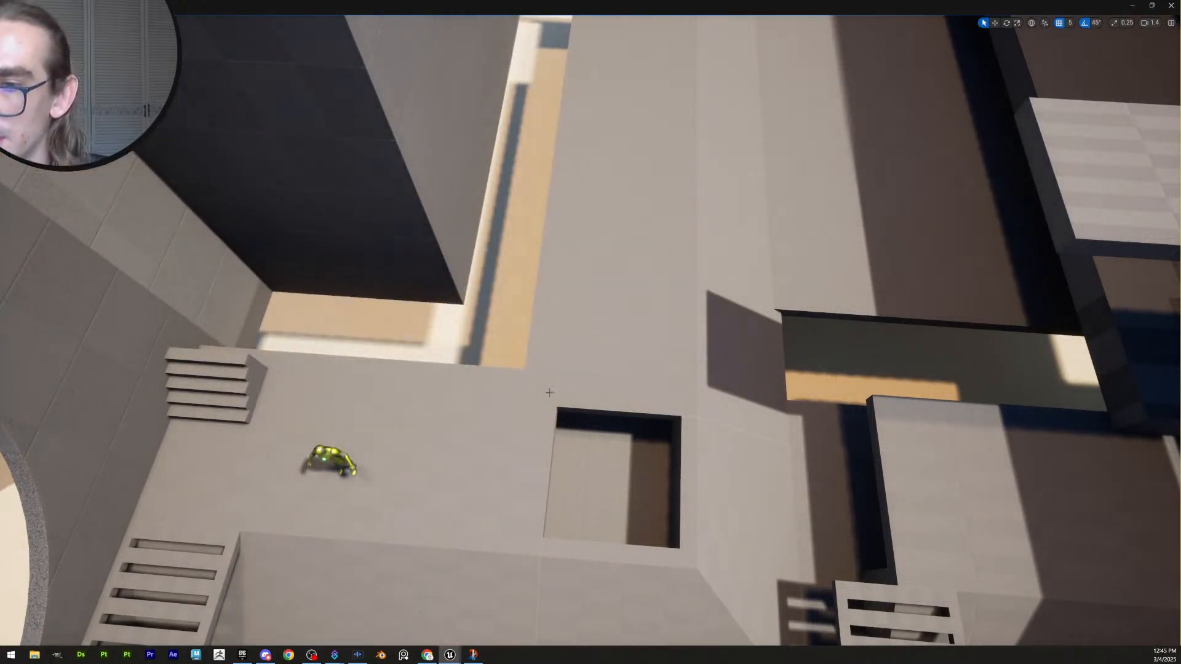
Narrow the corridor floor slab with PolyGroup Edit by moving its outer side face to Y 14015, and accept the edit
{"action": "scroll", "coordinate": [549, 392], "scroll_direction": "down", "scroll_amount": 6}
{"action": "key", "text": "ctrl+z"}
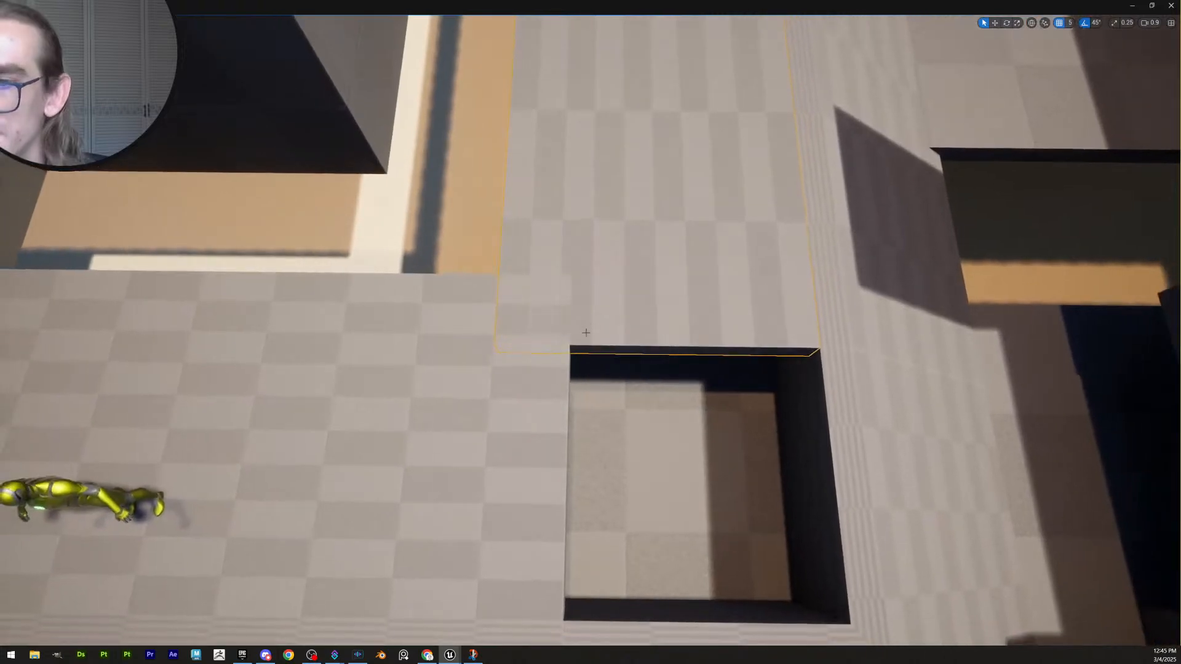
{"action": "key", "text": "shift+e"}
{"action": "key", "text": "s"}
{"action": "right_click_drag", "start_coordinate": [608, 312], "coordinate": [608, 246]}
{"action": "left_click_drag", "start_coordinate": [515, 111], "coordinate": [615, 557]}
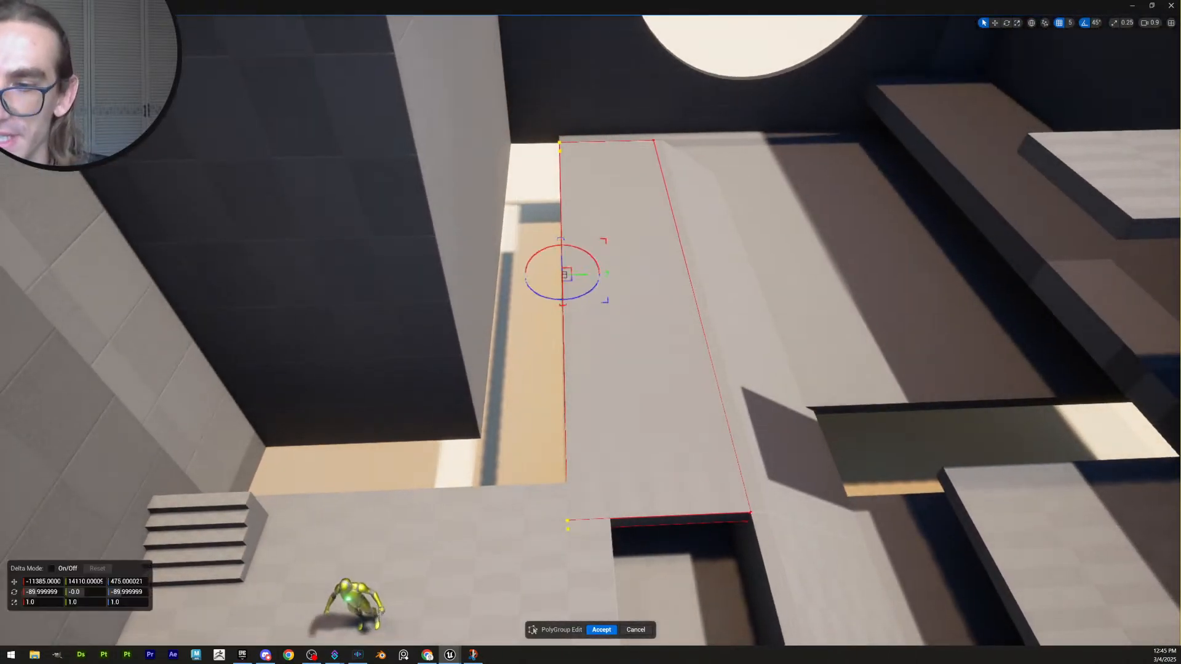
{"action": "key", "text": "w"}
{"action": "scroll", "coordinate": [606, 571], "scroll_direction": "down", "scroll_amount": 3}
{"action": "right_click_drag", "start_coordinate": [614, 558], "coordinate": [608, 581]}
{"action": "key", "text": "d"}
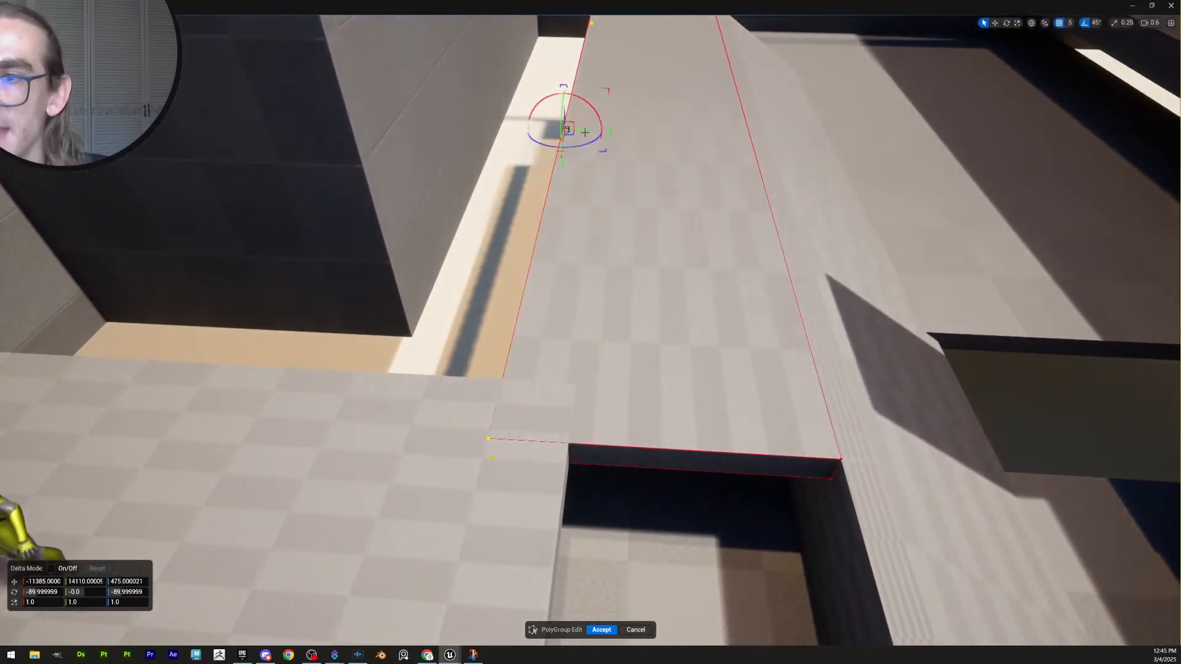
{"action": "left_click_drag", "start_coordinate": [583, 131], "coordinate": [624, 144]}
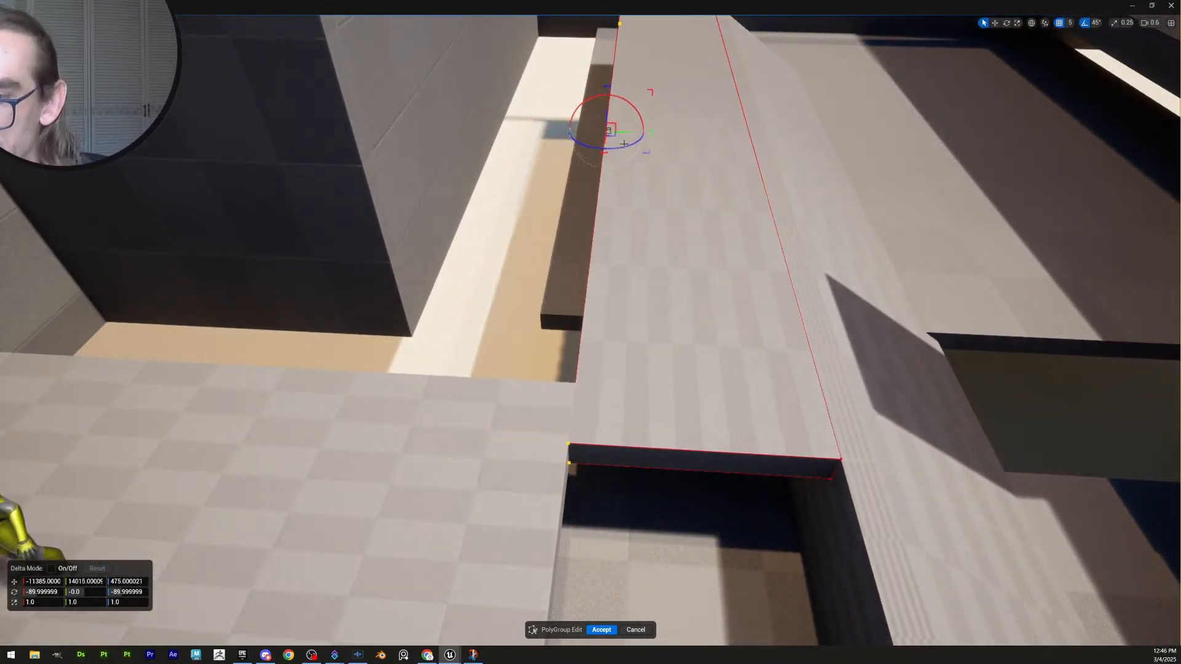
{"action": "right_click_drag", "start_coordinate": [625, 143], "coordinate": [596, 185]}
{"action": "key", "text": "s"}
{"action": "scroll", "coordinate": [618, 150], "scroll_direction": "up", "scroll_amount": 3}
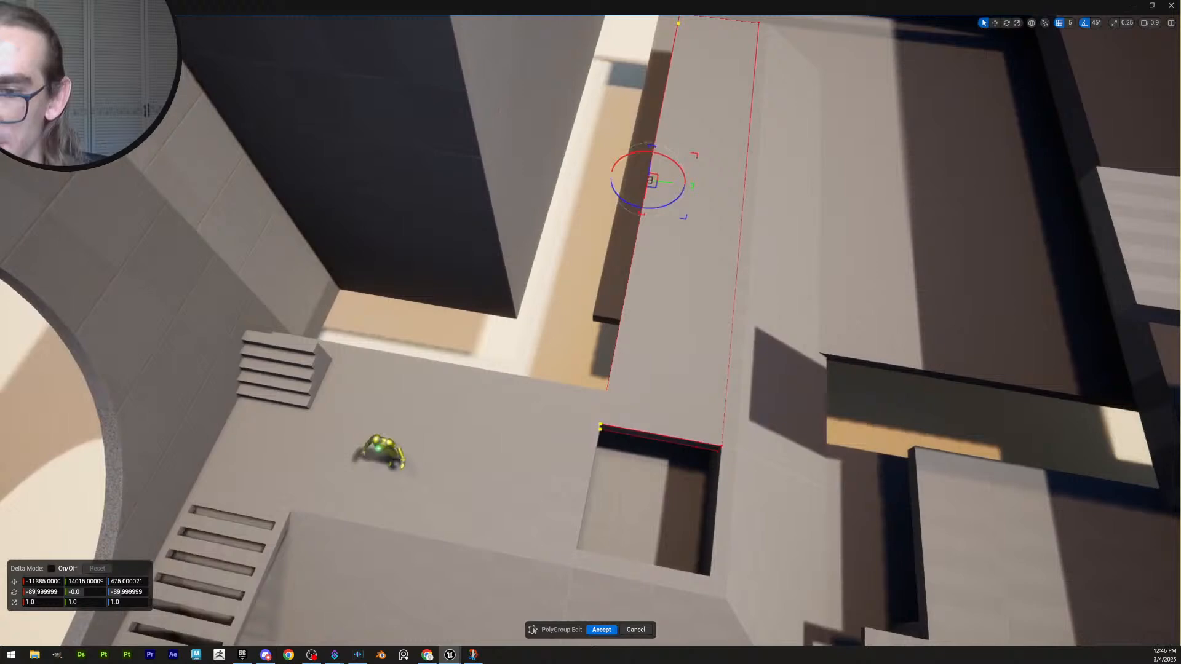
{"action": "left_click", "coordinate": [598, 633]}
Select the entrance floor slab beside the square opening and open it in PolyGroup Edit
{"action": "left_click", "coordinate": [565, 505]}
{"action": "right_click_drag", "start_coordinate": [565, 506], "coordinate": [366, 523]}
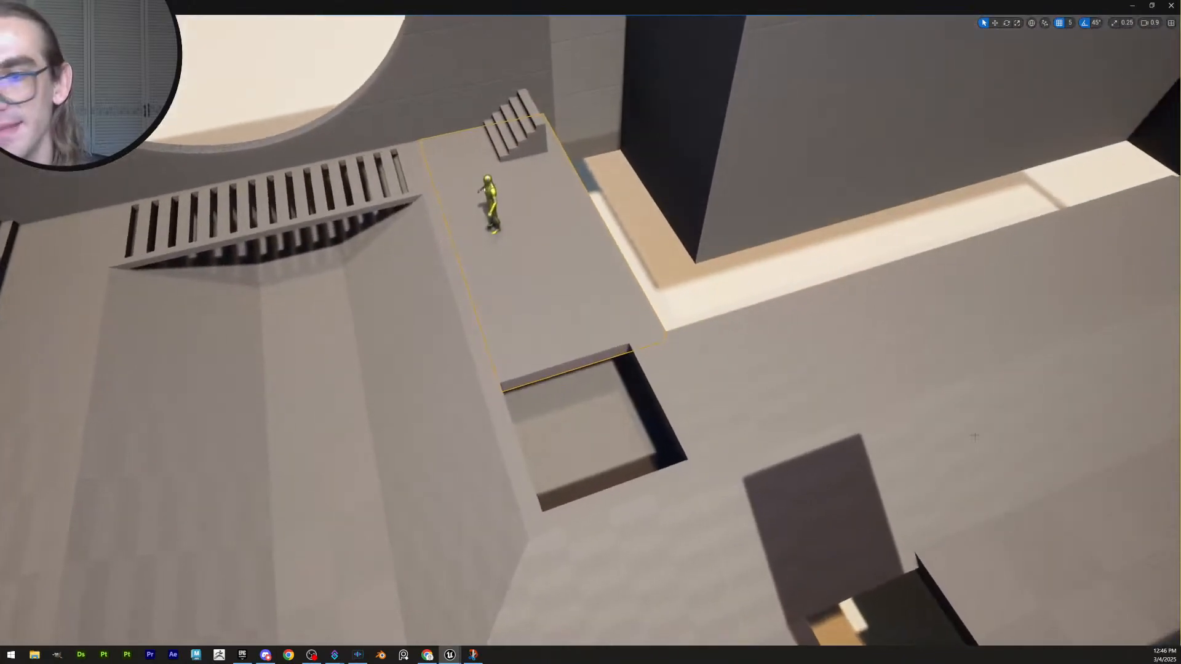
{"action": "key", "text": "shift+e"}
{"action": "right_click_drag", "start_coordinate": [665, 330], "coordinate": [639, 264]}
{"action": "right_click_drag", "start_coordinate": [688, 444], "coordinate": [700, 500]}
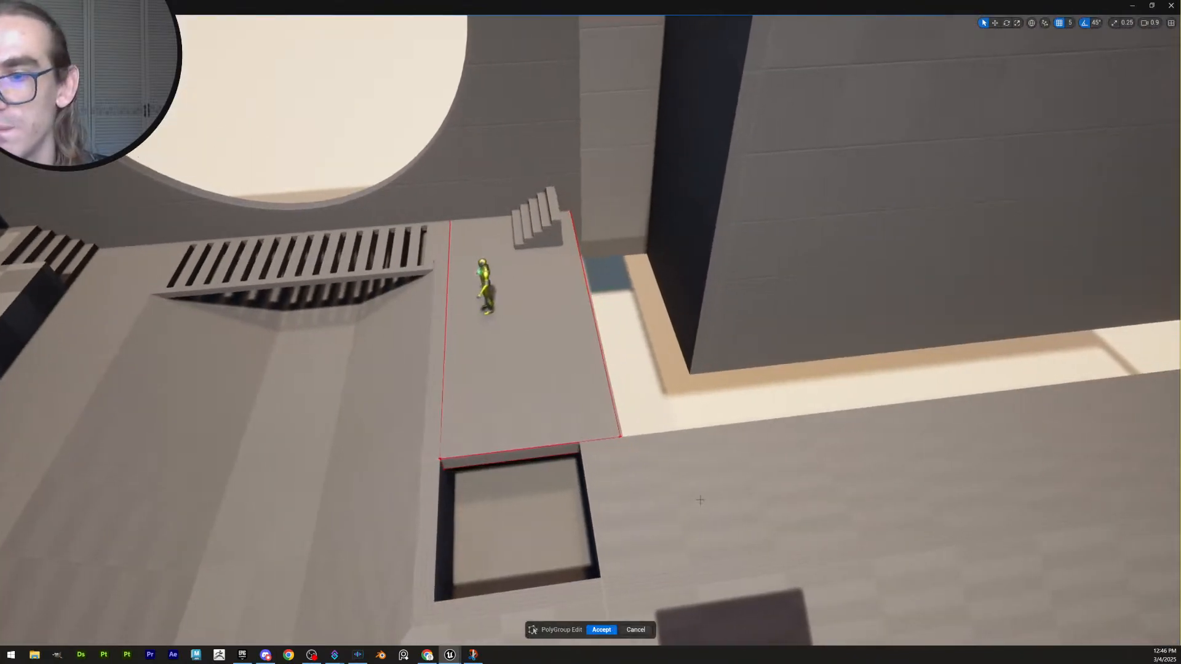
{"action": "left_click_drag", "start_coordinate": [542, 160], "coordinate": [541, 160]}
{"action": "right_click_drag", "start_coordinate": [542, 160], "coordinate": [505, 200]}
{"action": "key", "text": "w"}
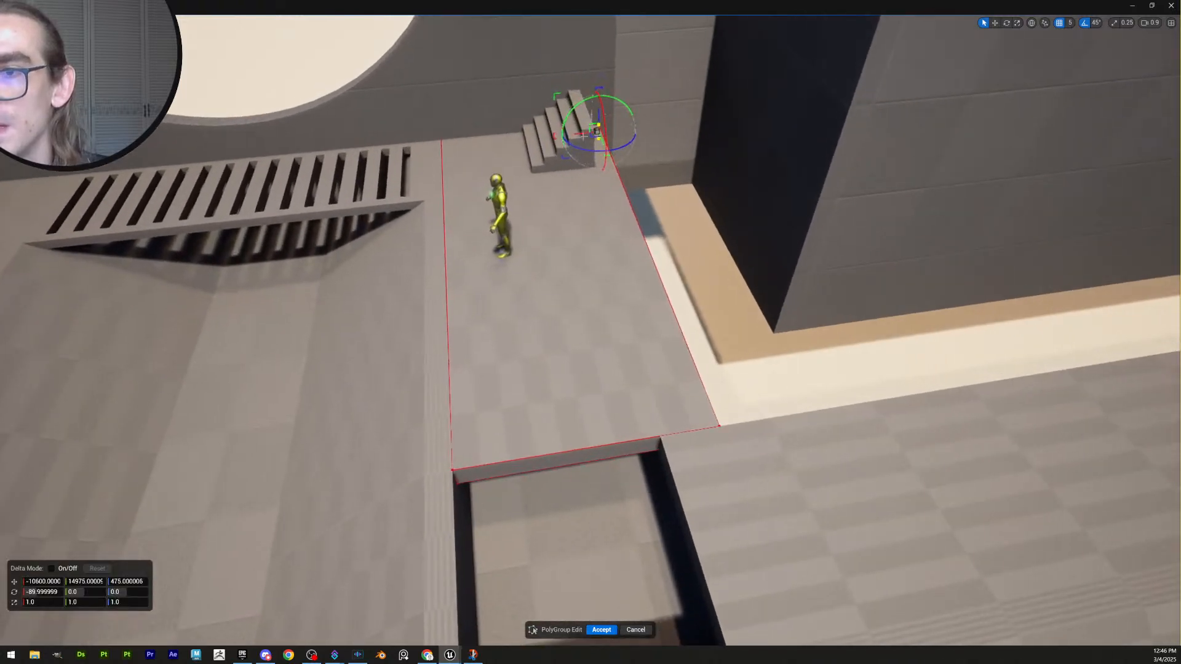
{"action": "left_click_drag", "start_coordinate": [580, 132], "coordinate": [539, 140]}
{"action": "key", "text": "ctrl+z"}
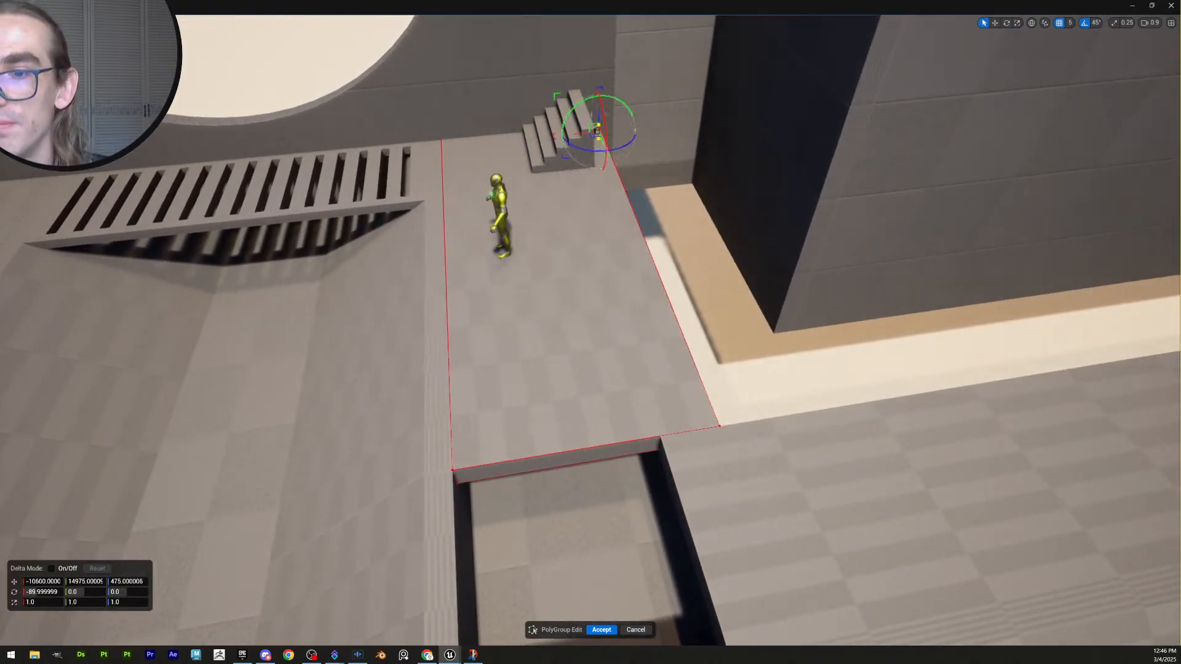
Narrow the entrance floor slab by moving its outer side face to X -10505, and accept the edit
{"action": "right_click_drag", "start_coordinate": [662, 212], "coordinate": [652, 188]}
{"action": "key", "text": "s"}
{"action": "left_click_drag", "start_coordinate": [769, 488], "coordinate": [592, 133]}
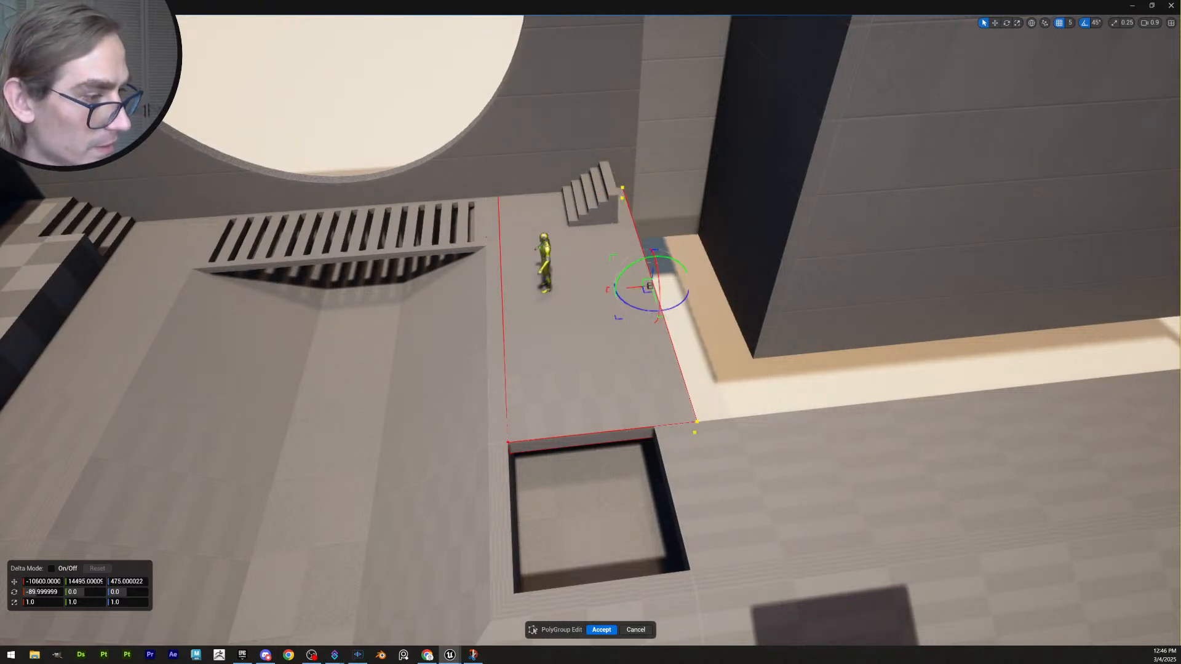
{"action": "key", "text": "w"}
{"action": "right_click_drag", "start_coordinate": [722, 314], "coordinate": [762, 351]}
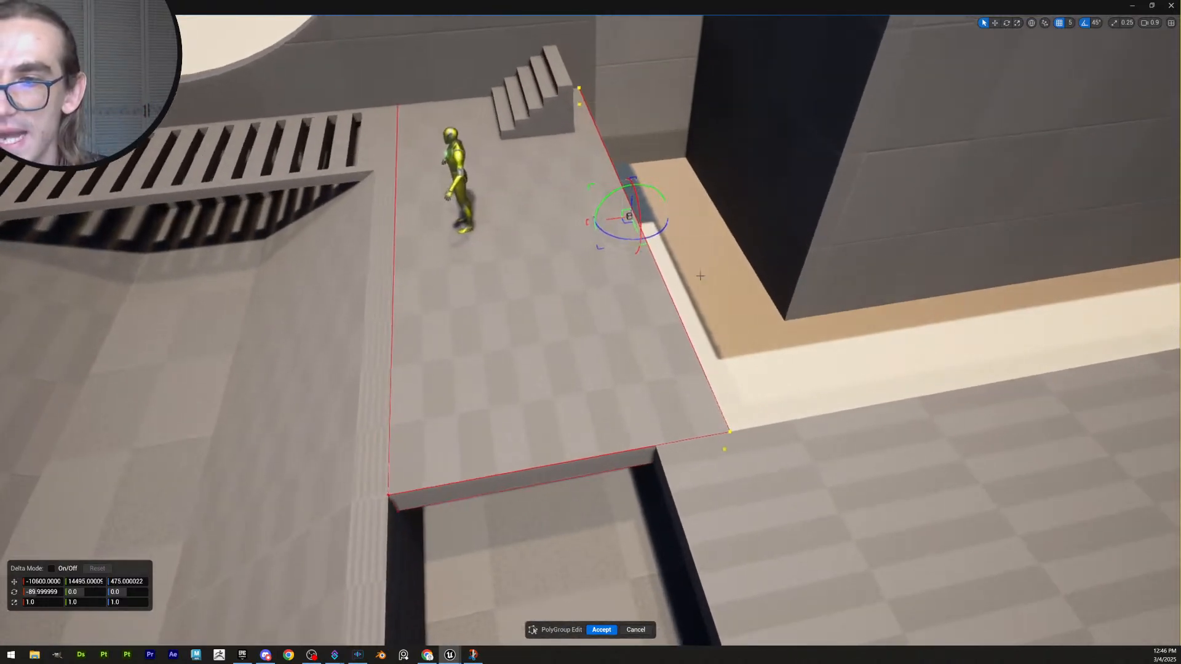
{"action": "left_click_drag", "start_coordinate": [613, 228], "coordinate": [556, 236]}
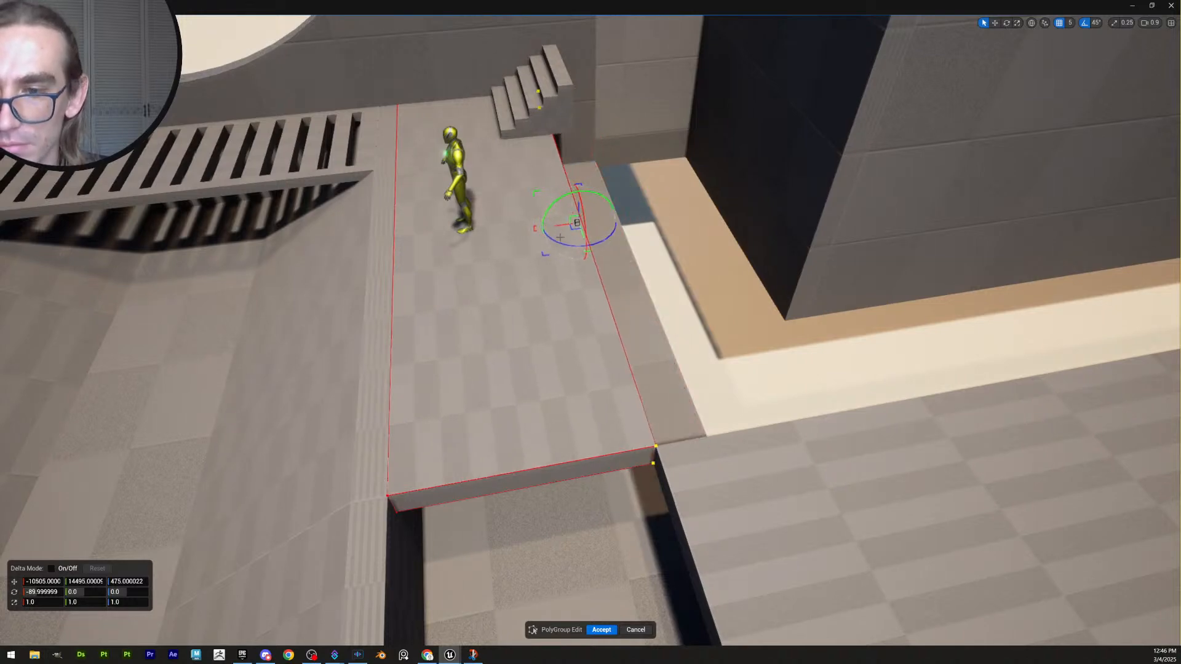
{"action": "right_click_drag", "start_coordinate": [674, 355], "coordinate": [606, 623]}
{"action": "left_click", "coordinate": [602, 630]}
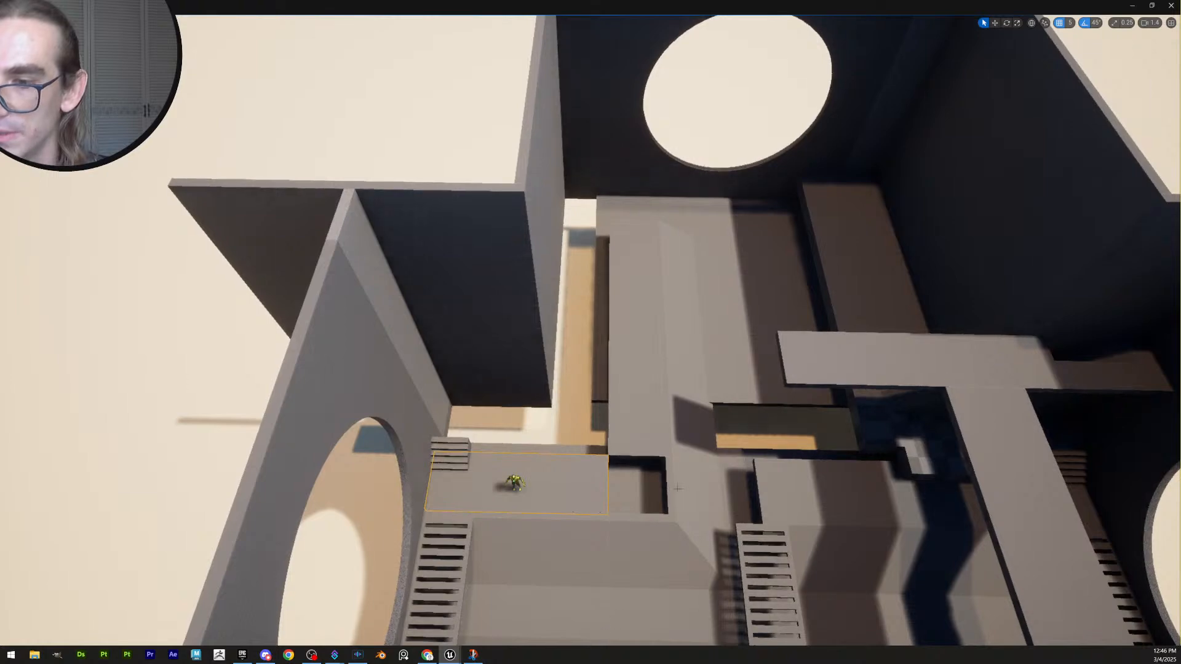
Save the level with the narrowed floor slabs
{"action": "right_click_drag", "start_coordinate": [664, 467], "coordinate": [647, 433]}
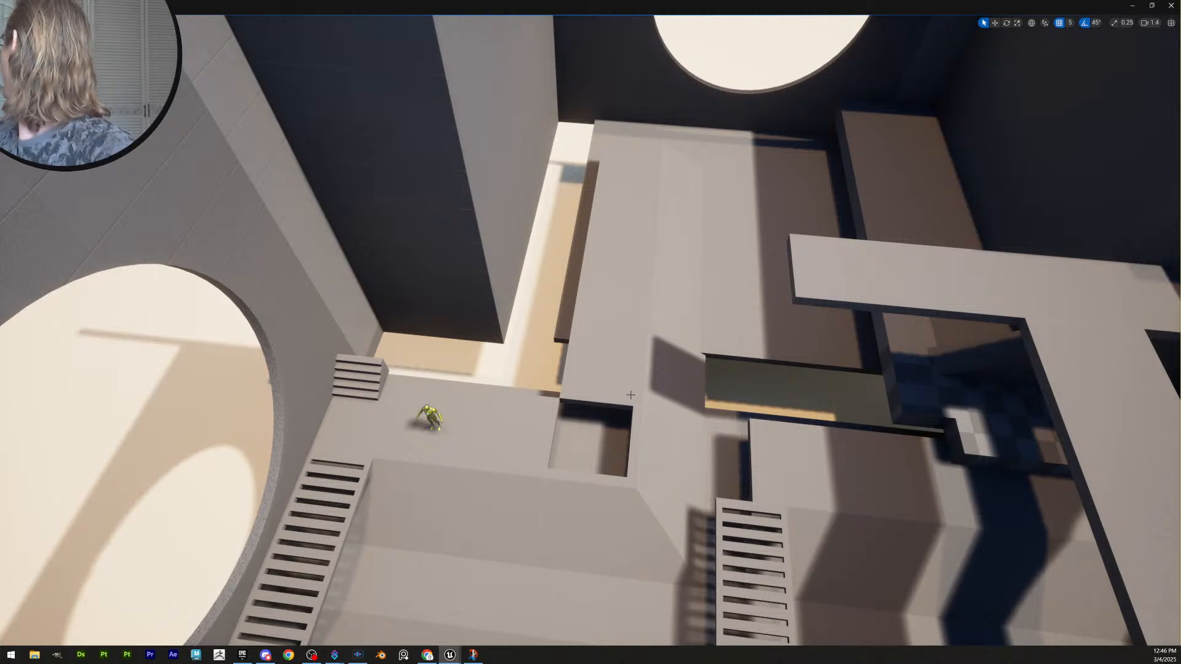
{"action": "scroll", "coordinate": [668, 391], "scroll_direction": "down", "scroll_amount": 2}
{"action": "key", "text": "w"}
{"action": "right_click_drag", "start_coordinate": [668, 391], "coordinate": [668, 391]}
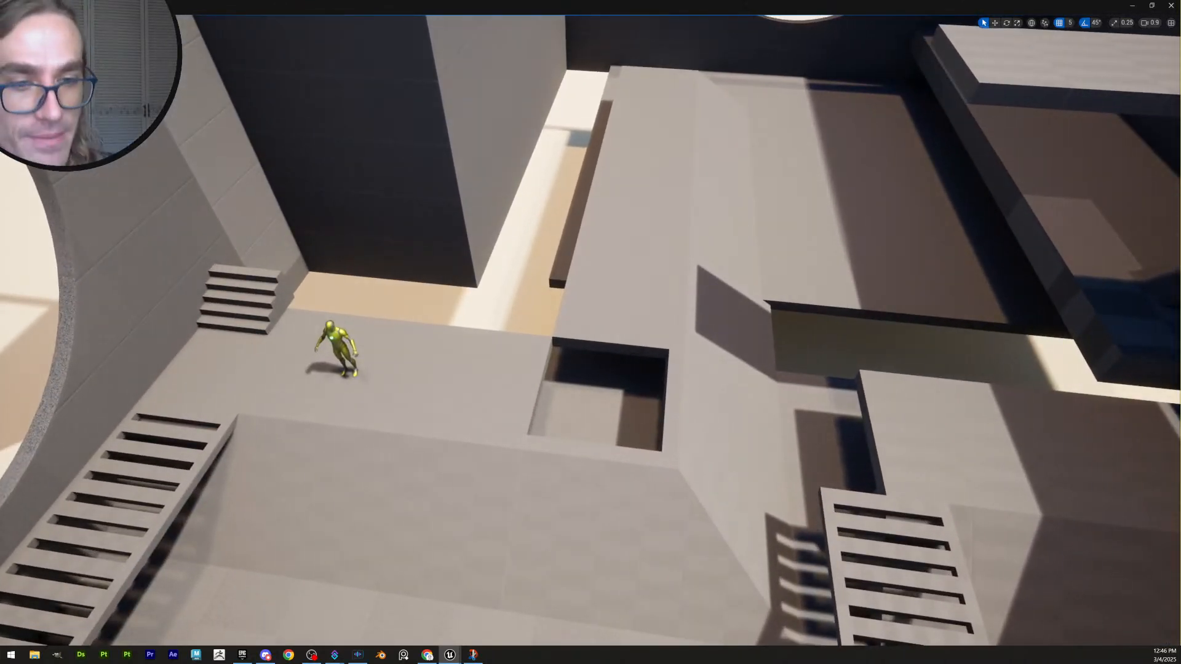
{"action": "key", "text": "ctrl+s"}
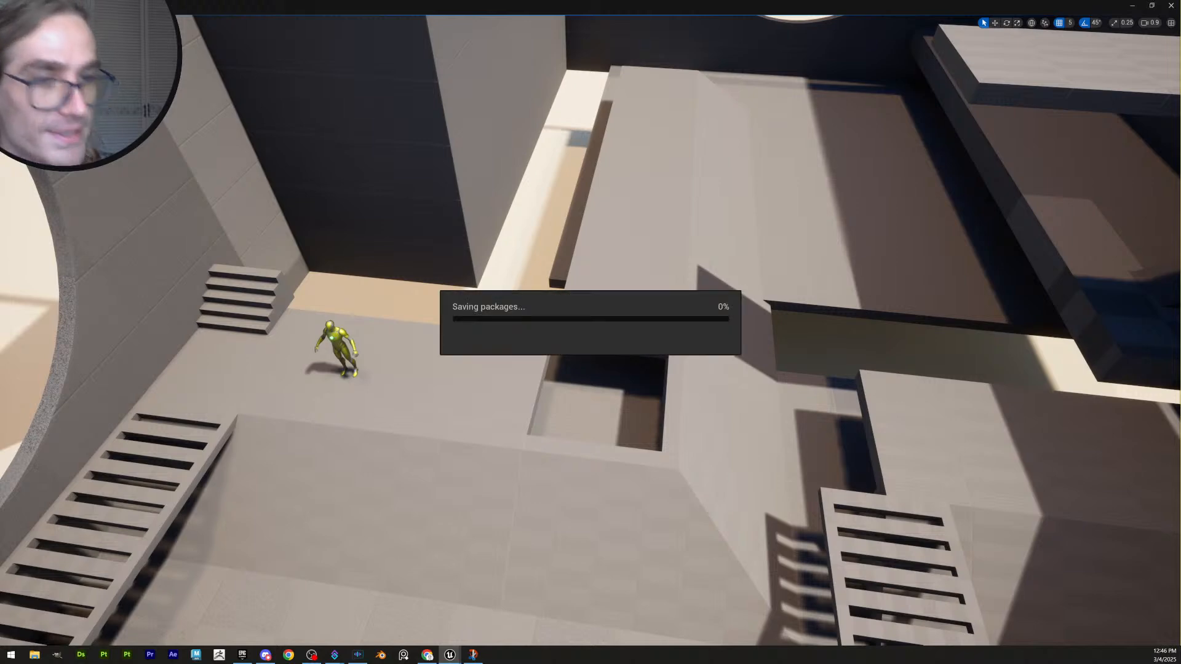
{"action": "scroll", "coordinate": [652, 367], "scroll_direction": "up", "scroll_amount": 1}
{"action": "right_click_drag", "start_coordinate": [651, 368], "coordinate": [651, 367]}
{"action": "right_click_drag", "start_coordinate": [796, 456], "coordinate": [796, 456]}
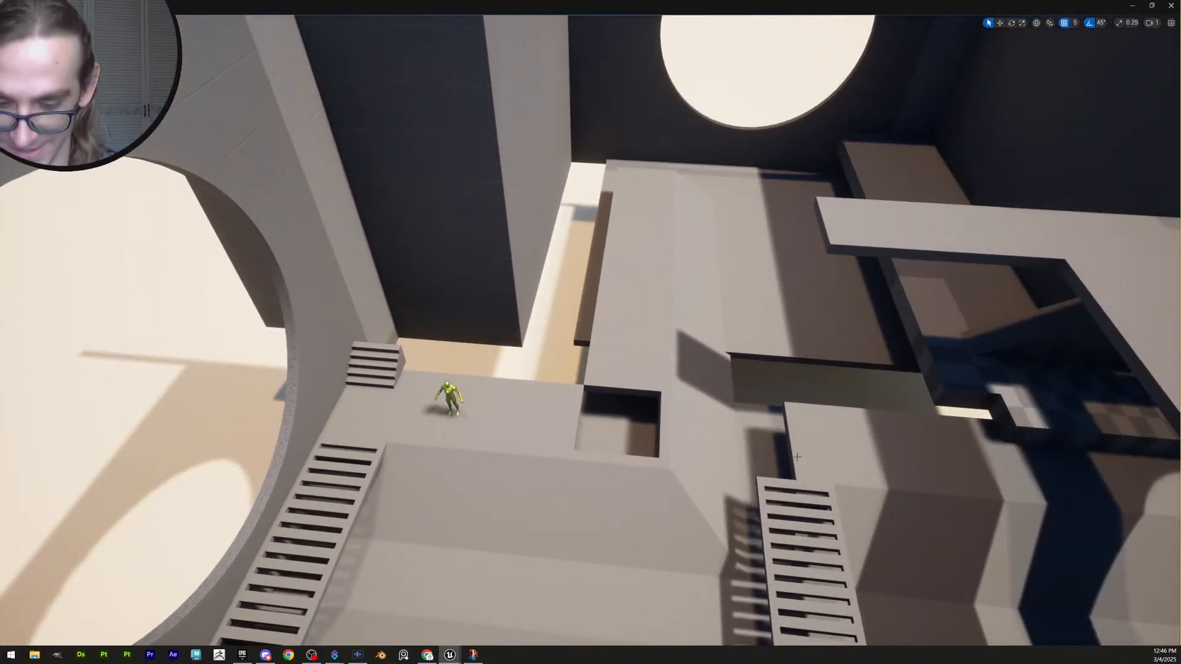
Bring back the wedge ramp and the checkered platform, leaving the overhead walkways out of view
{"action": "left_click", "coordinate": [688, 211]}
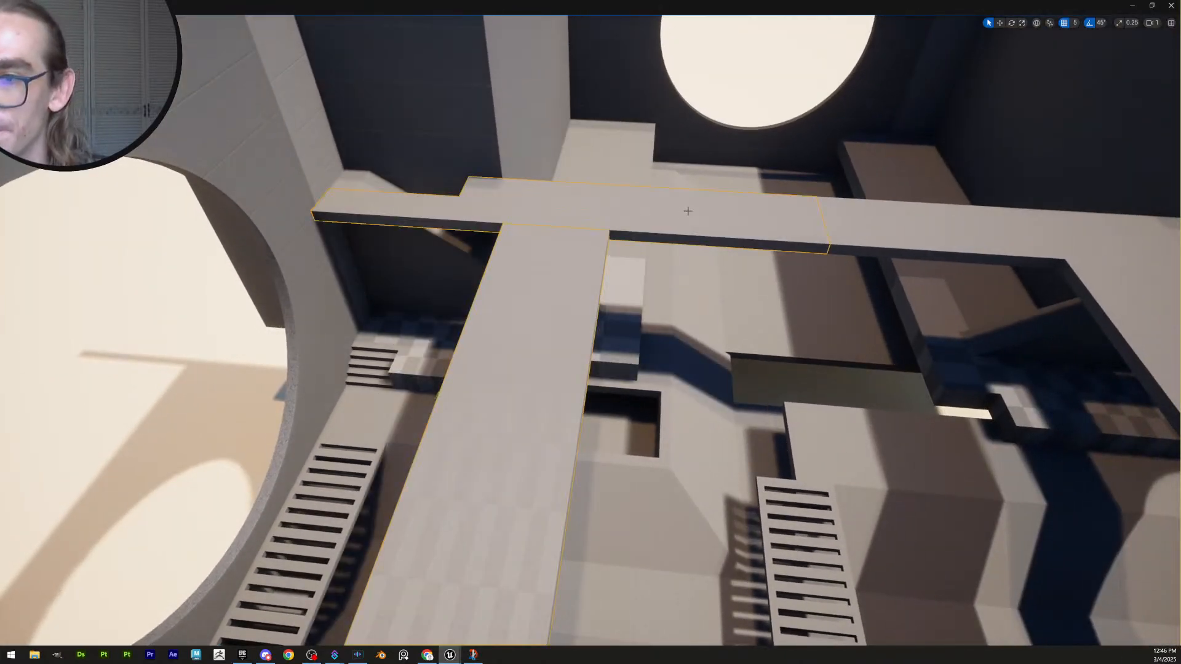
{"action": "key", "text": "ctrl+z"}
{"action": "key", "text": "ctrl+z"}
{"action": "key", "text": "ctrl+z"}
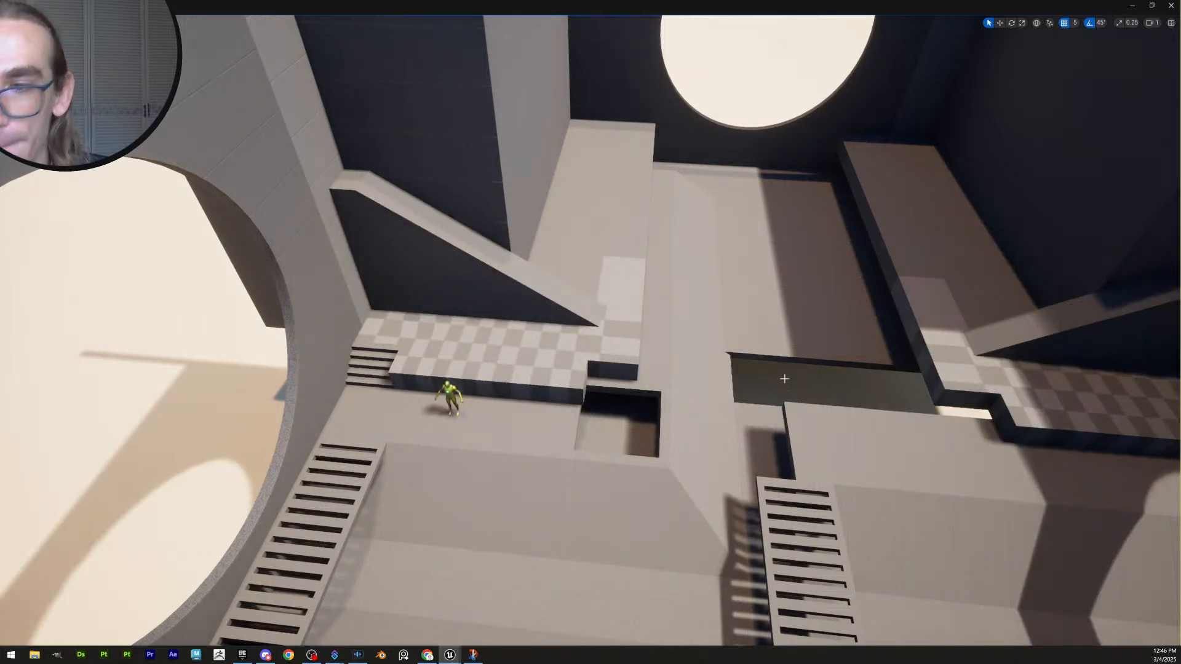
Select the raised checkered platform beside the square opening and open it in PolyGroup Edit
{"action": "right_click_drag", "start_coordinate": [860, 272], "coordinate": [800, 289]}
{"action": "key", "text": "w"}
{"action": "scroll", "coordinate": [860, 271], "scroll_direction": "down", "scroll_amount": 1}
{"action": "key", "text": "s"}
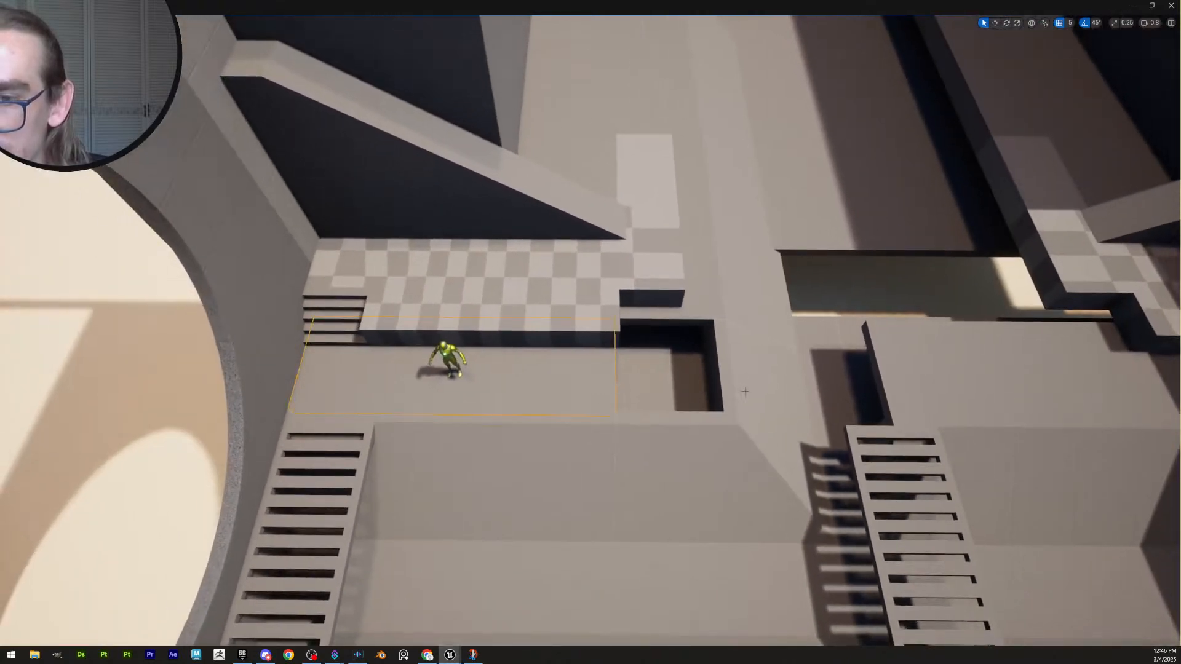
{"action": "right_click_drag", "start_coordinate": [745, 392], "coordinate": [580, 348]}
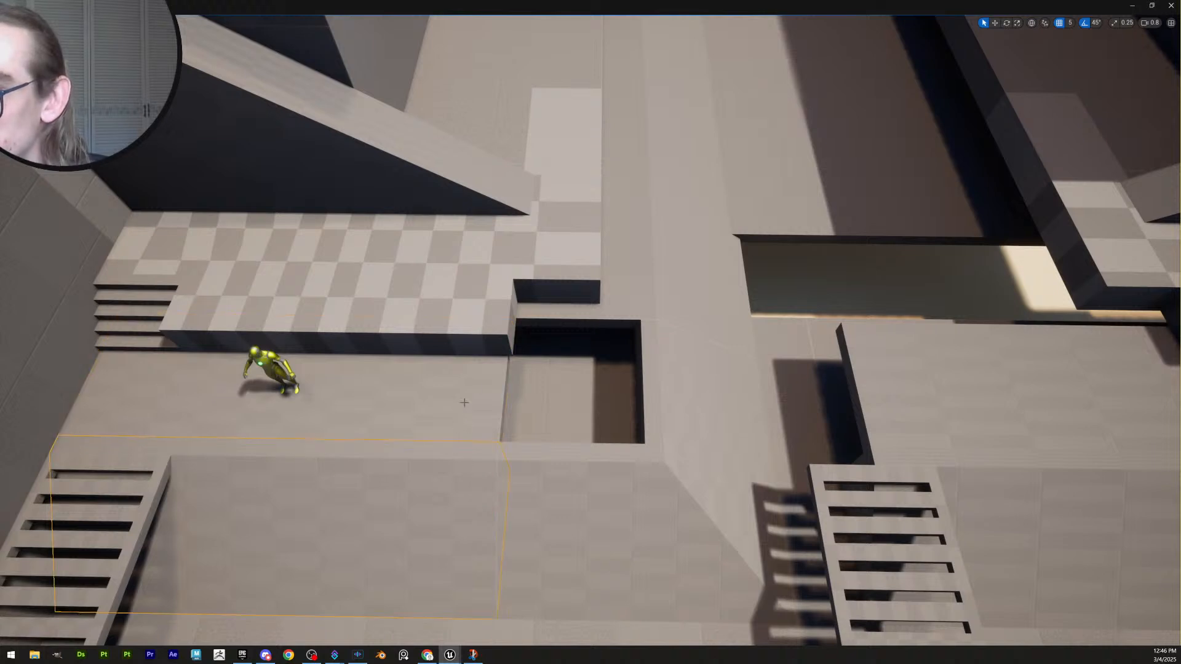
{"action": "left_click", "coordinate": [639, 384]}
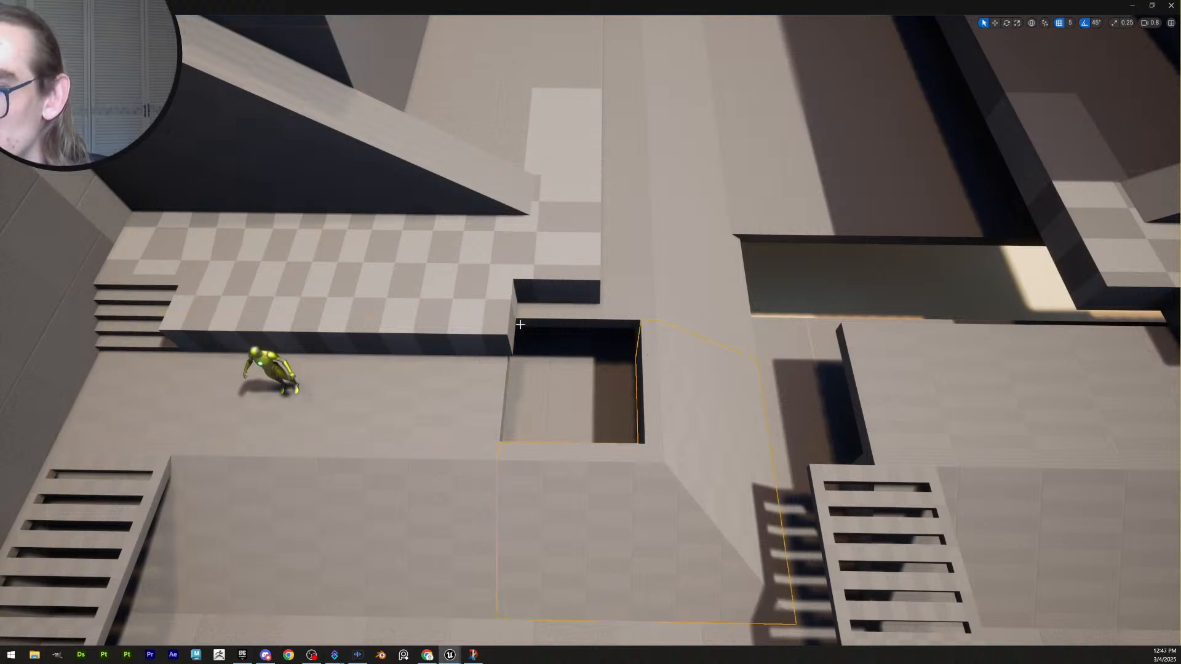
{"action": "left_click", "coordinate": [498, 313]}
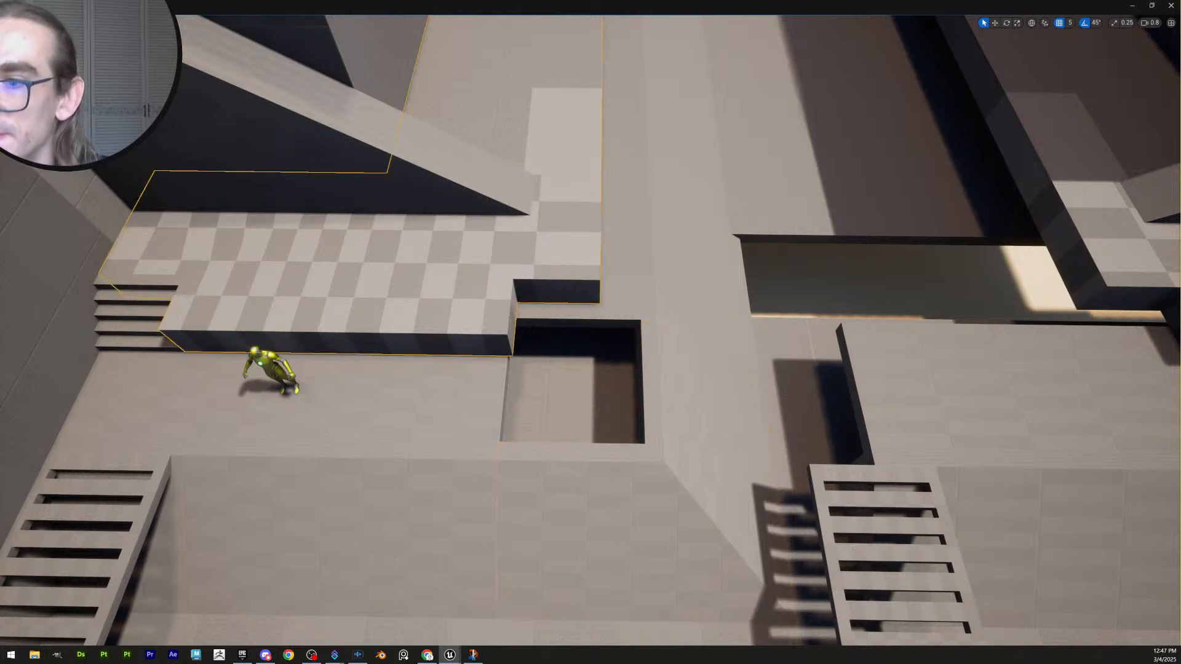
{"action": "key", "text": "w"}
{"action": "mouse_move", "coordinate": [586, 316]}
{"action": "right_mouse_down"}
{"action": "mouse_move", "coordinate": [563, 309]}
{"action": "mouse_move", "coordinate": [586, 317]}
{"action": "right_mouse_up"}
{"action": "scroll", "coordinate": [587, 316], "scroll_direction": "down", "scroll_amount": 2}
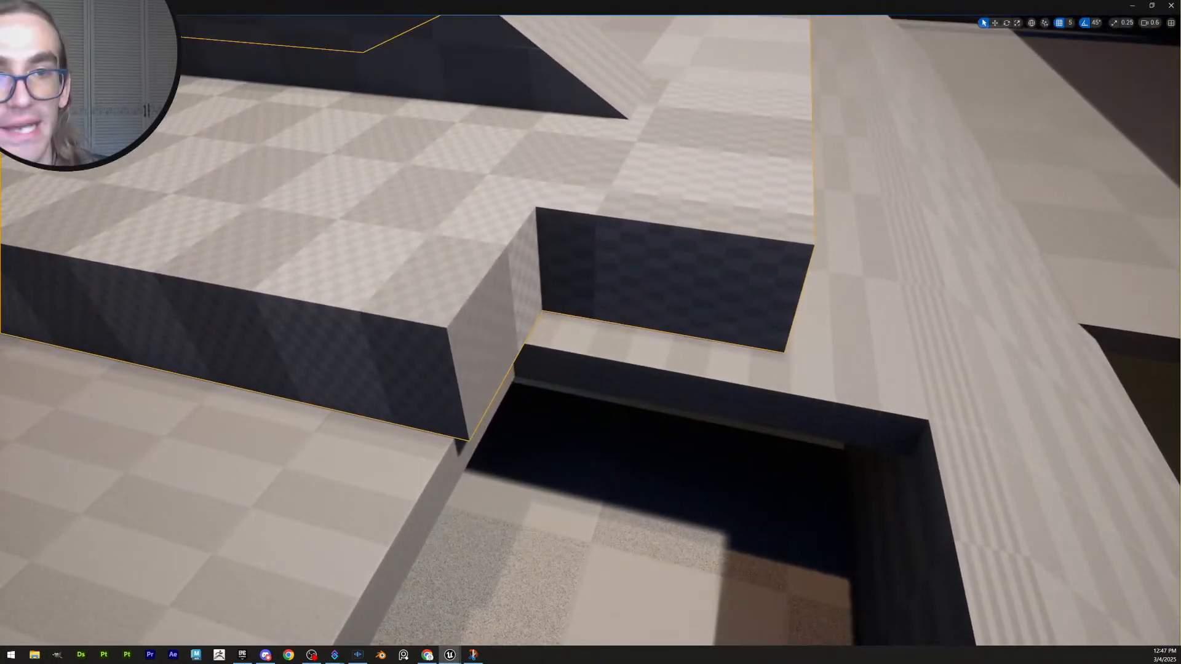
{"action": "key", "text": "shift+e"}
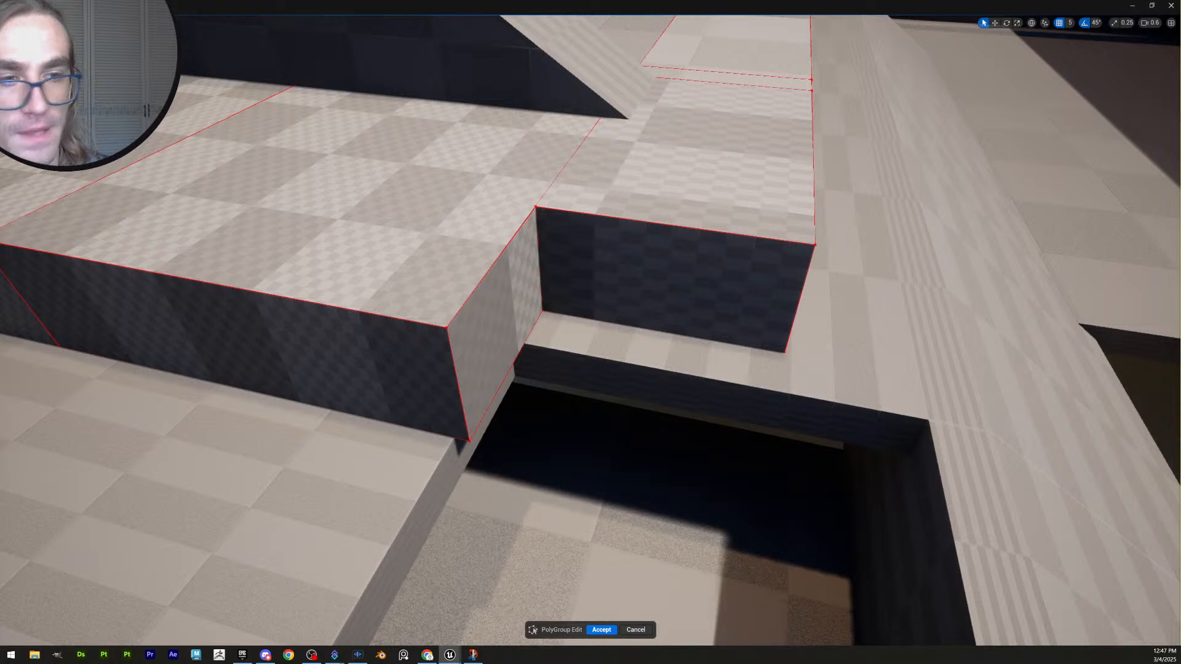
Move the platform's short notch face to Y 14015, flush with the slab below, setting the position snap to 1
{"action": "left_click", "coordinate": [498, 326]}
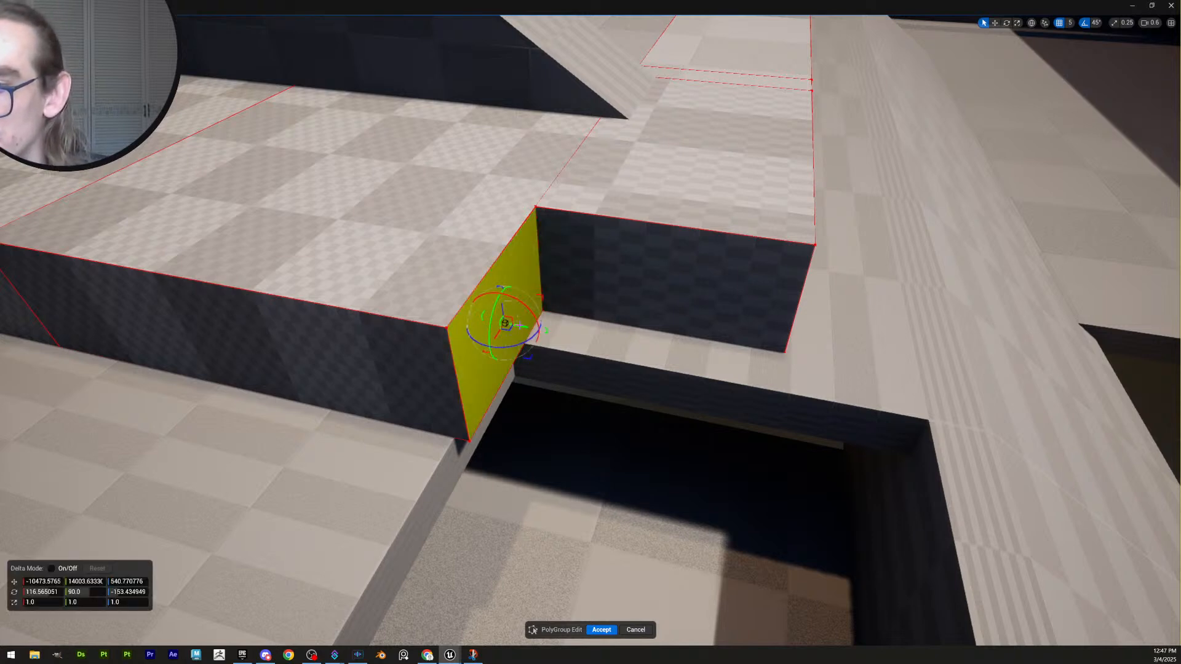
{"action": "mouse_move", "coordinate": [506, 324]}
{"action": "left_mouse_down"}
{"action": "mouse_move", "coordinate": [492, 321]}
{"action": "mouse_move", "coordinate": [506, 324]}
{"action": "left_mouse_up"}
{"action": "right_click_drag", "start_coordinate": [534, 362], "coordinate": [516, 243]}
{"action": "scroll", "coordinate": [534, 362], "scroll_direction": "down", "scroll_amount": 1}
{"action": "scroll", "coordinate": [534, 362], "scroll_direction": "down", "scroll_amount": 2}
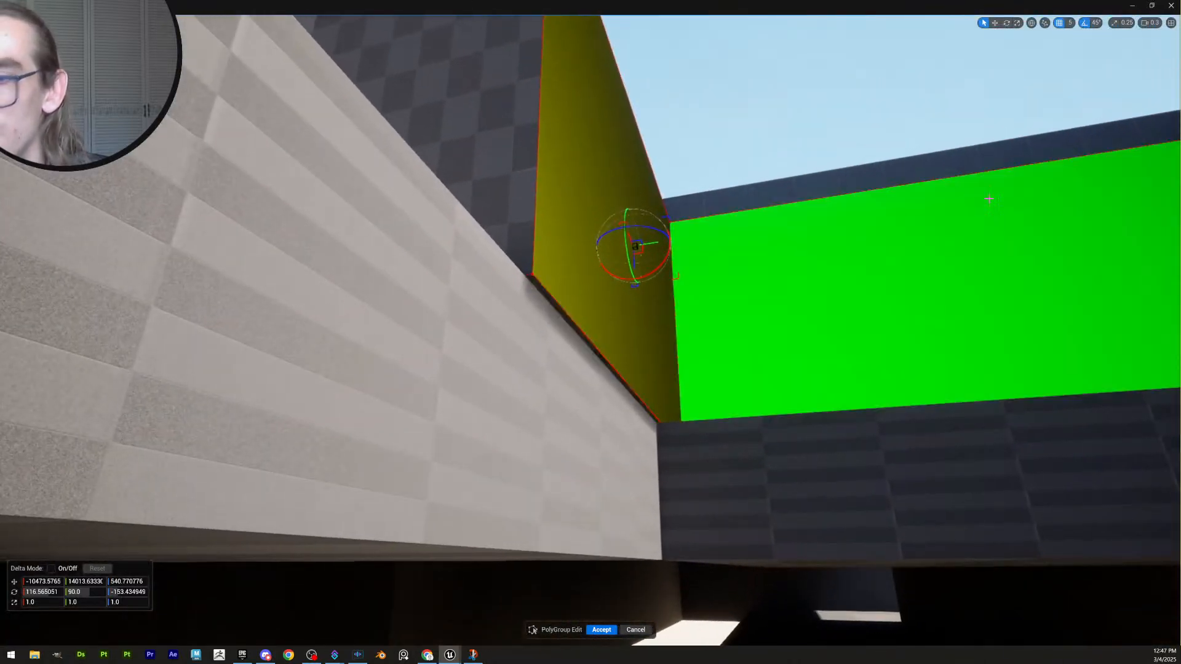
{"action": "left_click", "coordinate": [1070, 24]}
{"action": "left_click", "coordinate": [1080, 48]}
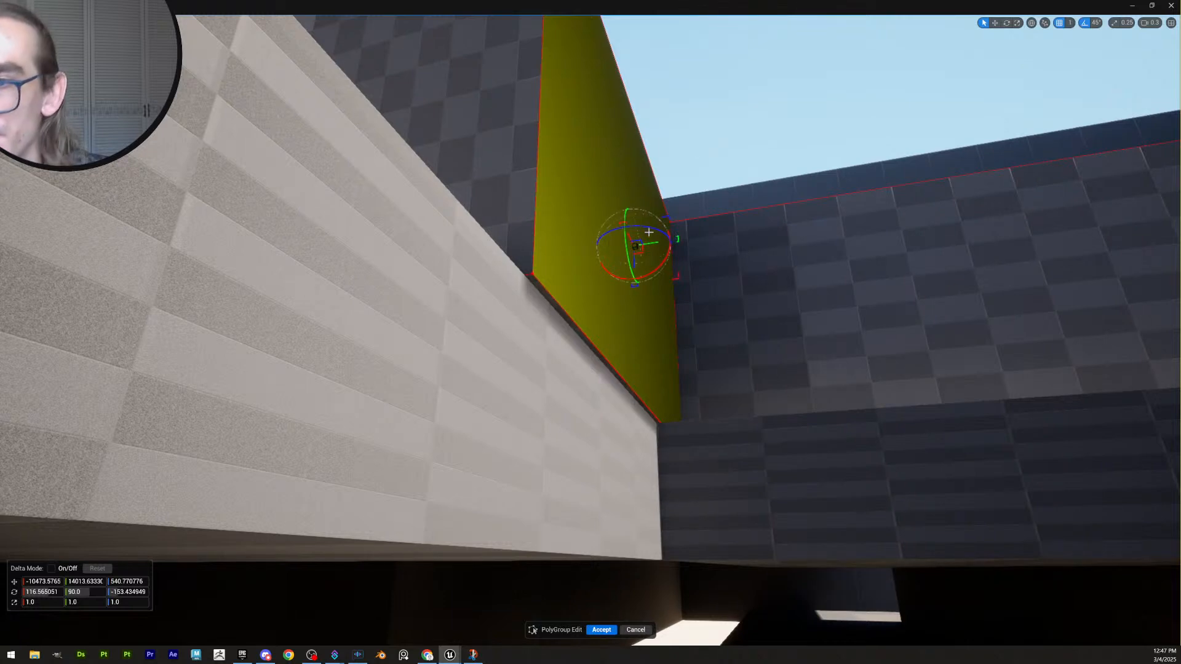
{"action": "left_click_drag", "start_coordinate": [649, 244], "coordinate": [645, 246]}
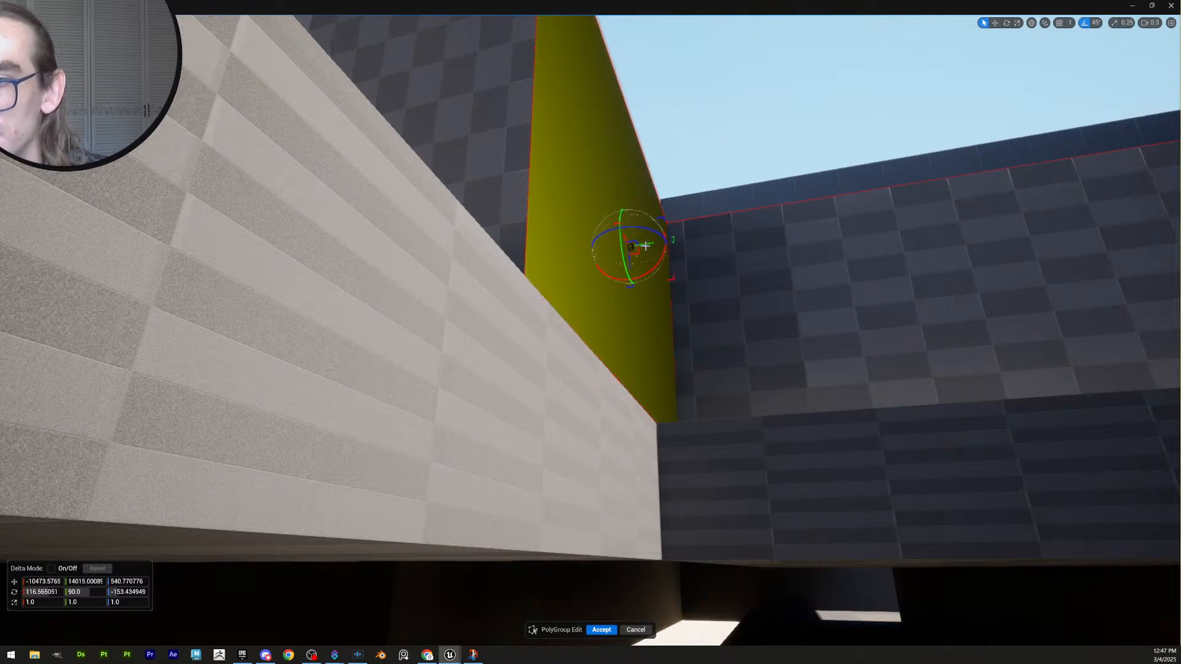
Move the vertices of the platform's other notch face to about X -10505, towards the edge of the square opening
{"action": "right_click_drag", "start_coordinate": [732, 265], "coordinate": [587, 332]}
{"action": "key", "text": "e"}
{"action": "scroll", "coordinate": [738, 323], "scroll_direction": "up", "scroll_amount": 3}
{"action": "key", "text": "s"}
{"action": "scroll", "coordinate": [646, 308], "scroll_direction": "up", "scroll_amount": 2}
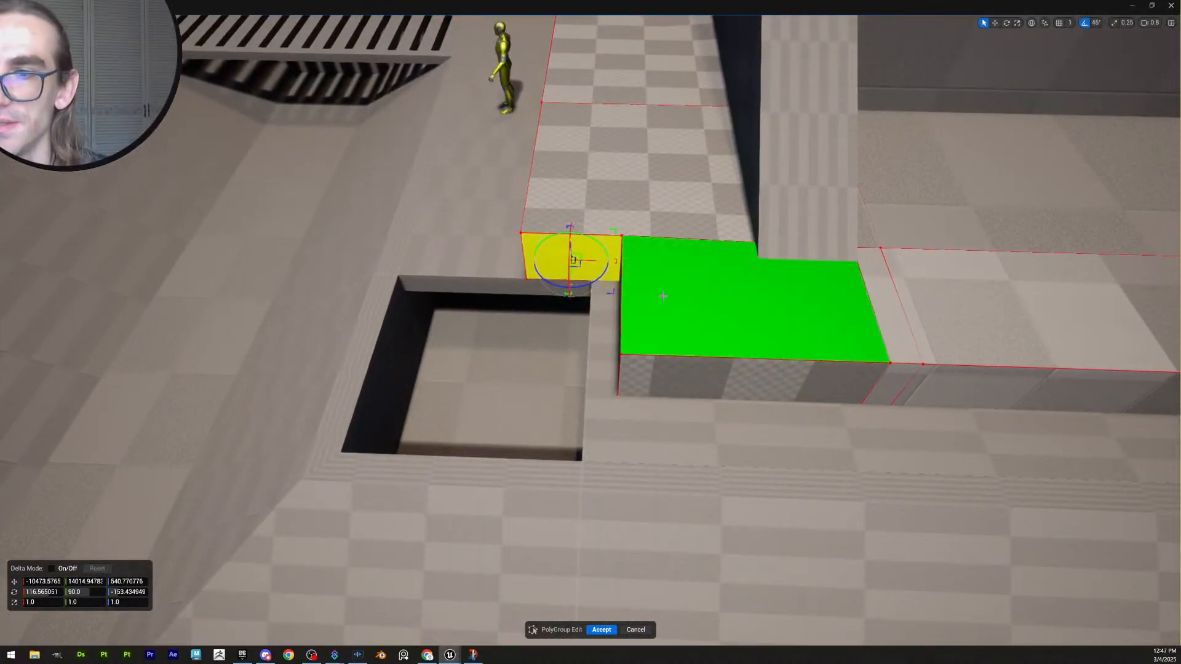
{"action": "right_click_drag", "start_coordinate": [662, 298], "coordinate": [662, 259]}
{"action": "key", "text": "s"}
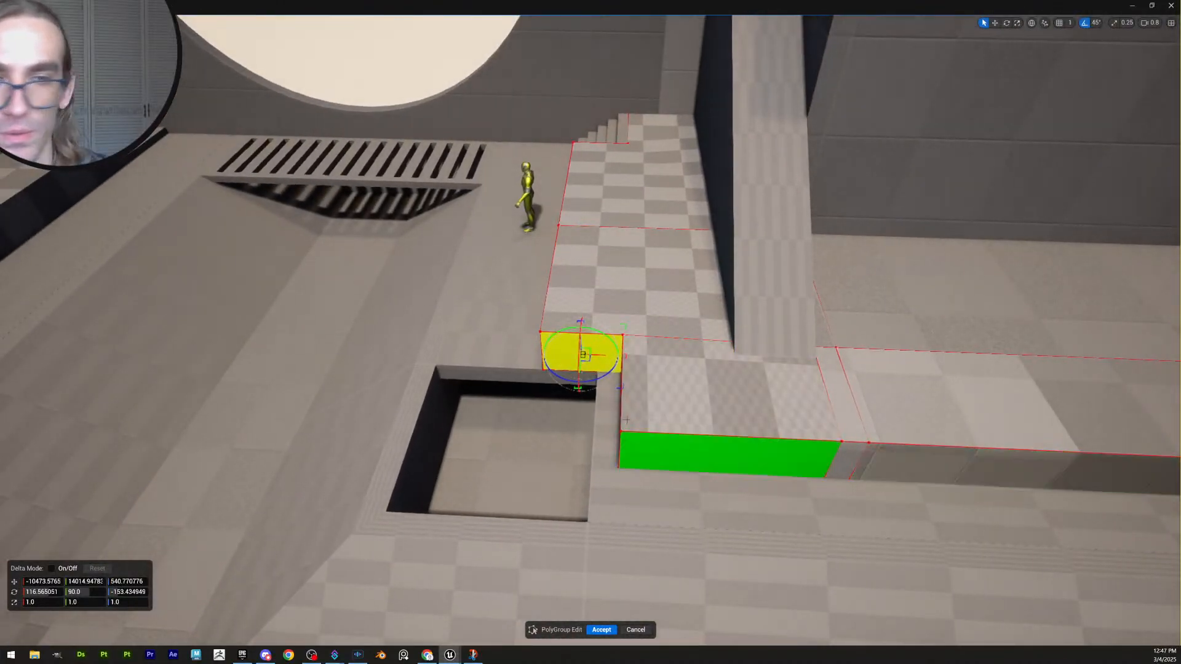
{"action": "left_click_drag", "start_coordinate": [651, 508], "coordinate": [585, 316]}
{"action": "key", "text": "w"}
{"action": "right_click_drag", "start_coordinate": [584, 317], "coordinate": [606, 351]}
{"action": "key", "text": "a"}
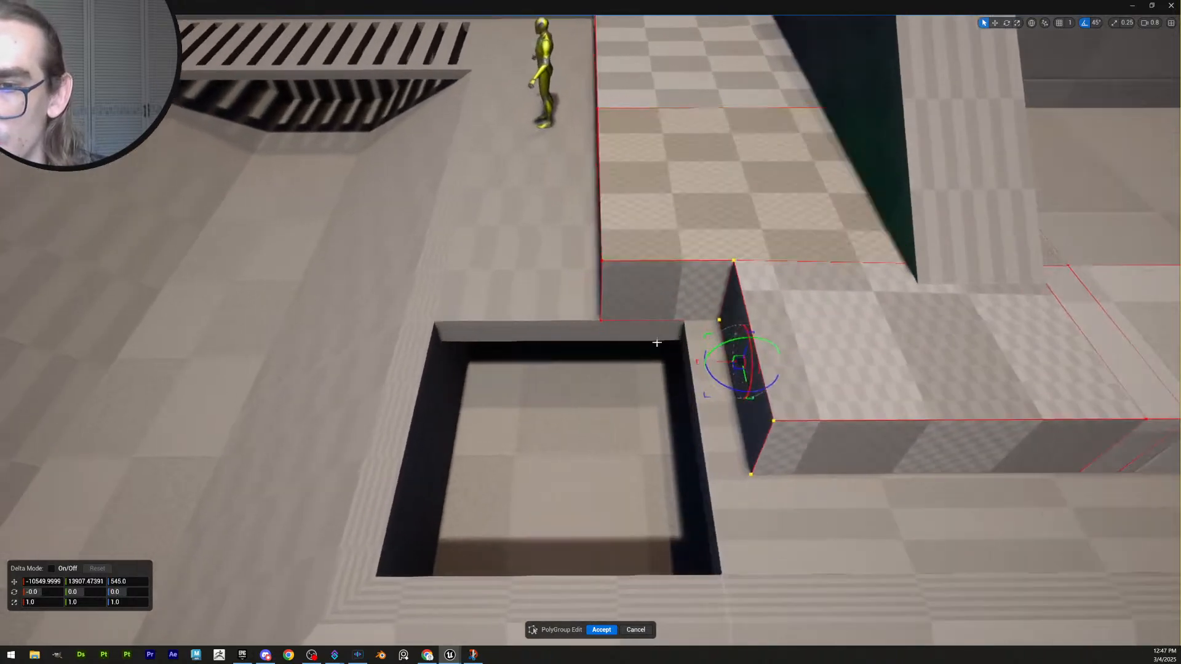
{"action": "left_click_drag", "start_coordinate": [746, 362], "coordinate": [692, 366]}
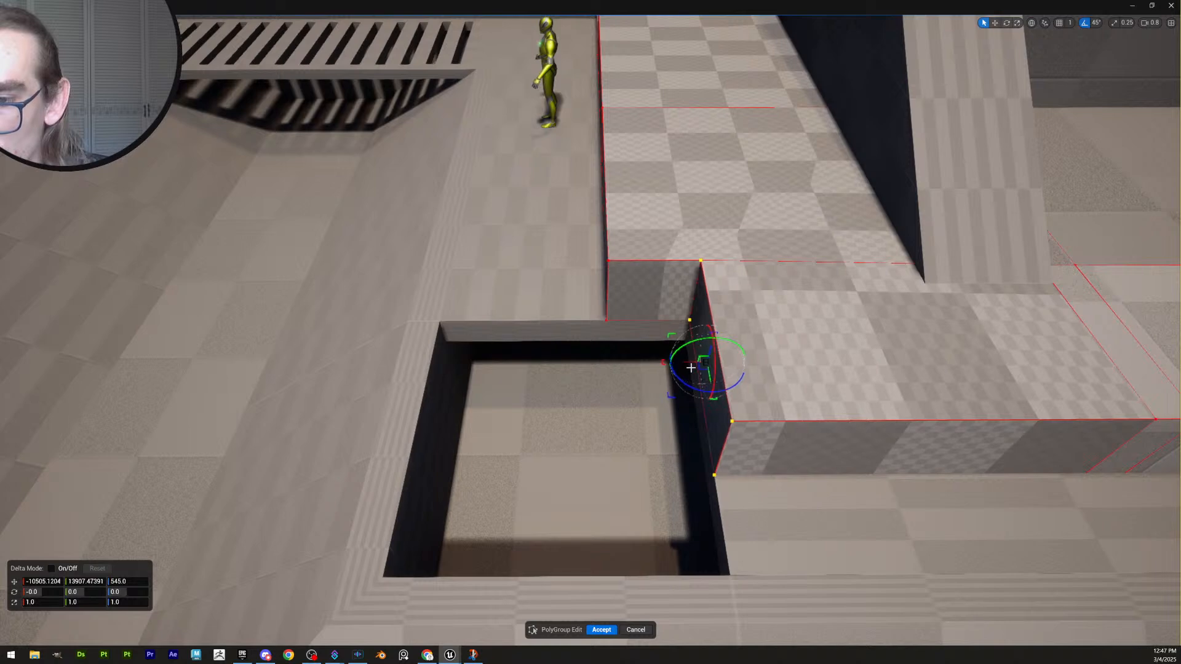
Select the column of platform vertices running back from the notch corner and move it to about Y 14015.4
{"action": "right_click_drag", "start_coordinate": [691, 368], "coordinate": [649, 338]}
{"action": "key", "text": "a"}
{"action": "key", "text": "s"}
{"action": "scroll", "coordinate": [652, 340], "scroll_direction": "up", "scroll_amount": 3}
{"action": "left_click_drag", "start_coordinate": [579, 394], "coordinate": [609, 561]}
{"action": "key", "text": "f"}
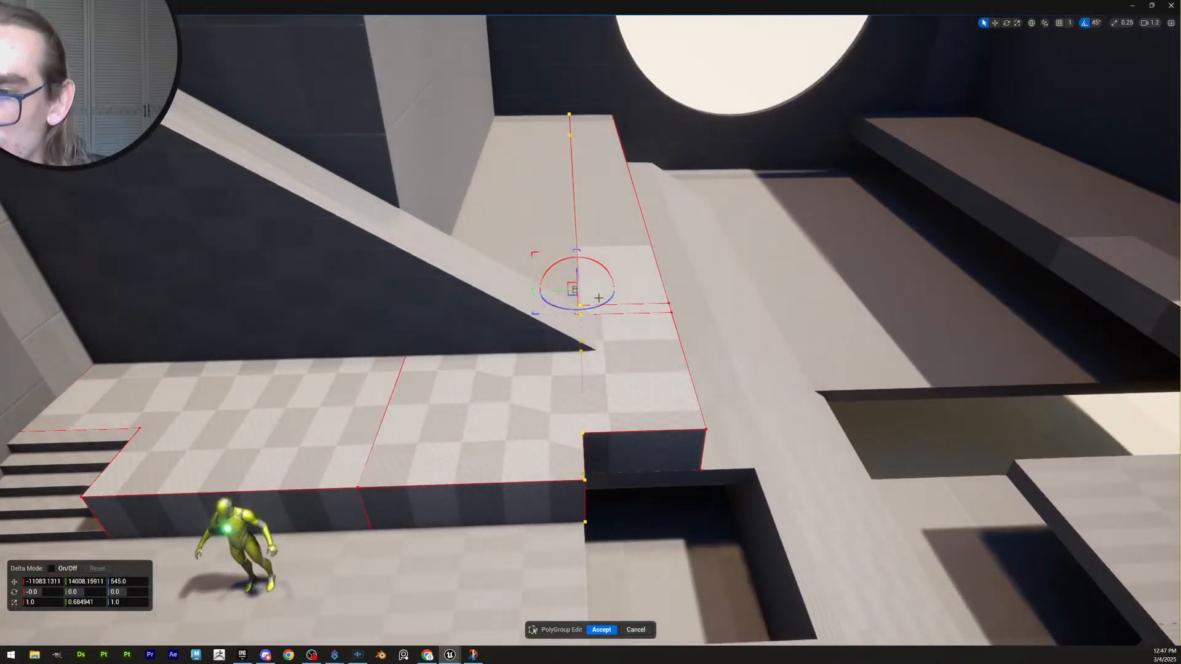
{"action": "mouse_move", "coordinate": [638, 404]}
{"action": "right_mouse_down"}
{"action": "mouse_move", "coordinate": [652, 413]}
{"action": "mouse_move", "coordinate": [638, 399]}
{"action": "right_mouse_up"}
{"action": "key", "text": "w"}
{"action": "scroll", "coordinate": [638, 402], "scroll_direction": "down", "scroll_amount": 3}
{"action": "key", "text": "w"}
{"action": "key", "text": "q"}
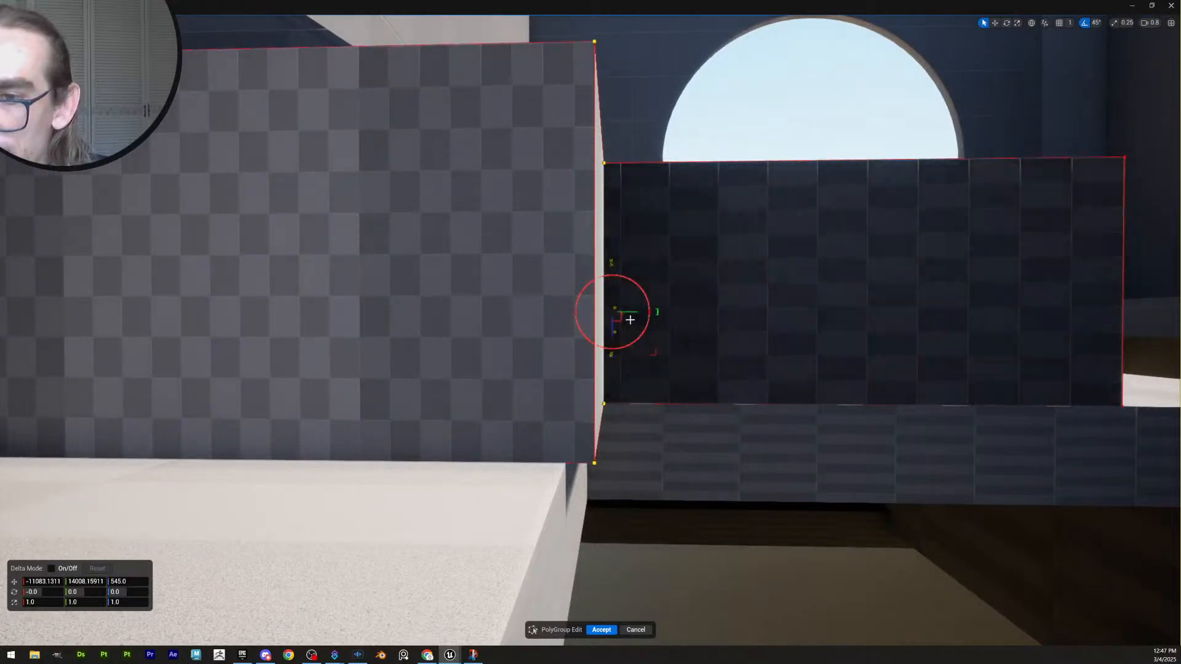
{"action": "left_click_drag", "start_coordinate": [633, 312], "coordinate": [627, 315]}
Accept the PolyGroup Edit of the checkered platform and clear the selection
{"action": "right_click_drag", "start_coordinate": [654, 326], "coordinate": [654, 389]}
{"action": "key", "text": "d"}
{"action": "key", "text": "e"}
{"action": "scroll", "coordinate": [652, 348], "scroll_direction": "up", "scroll_amount": 1}
{"action": "key", "text": "s"}
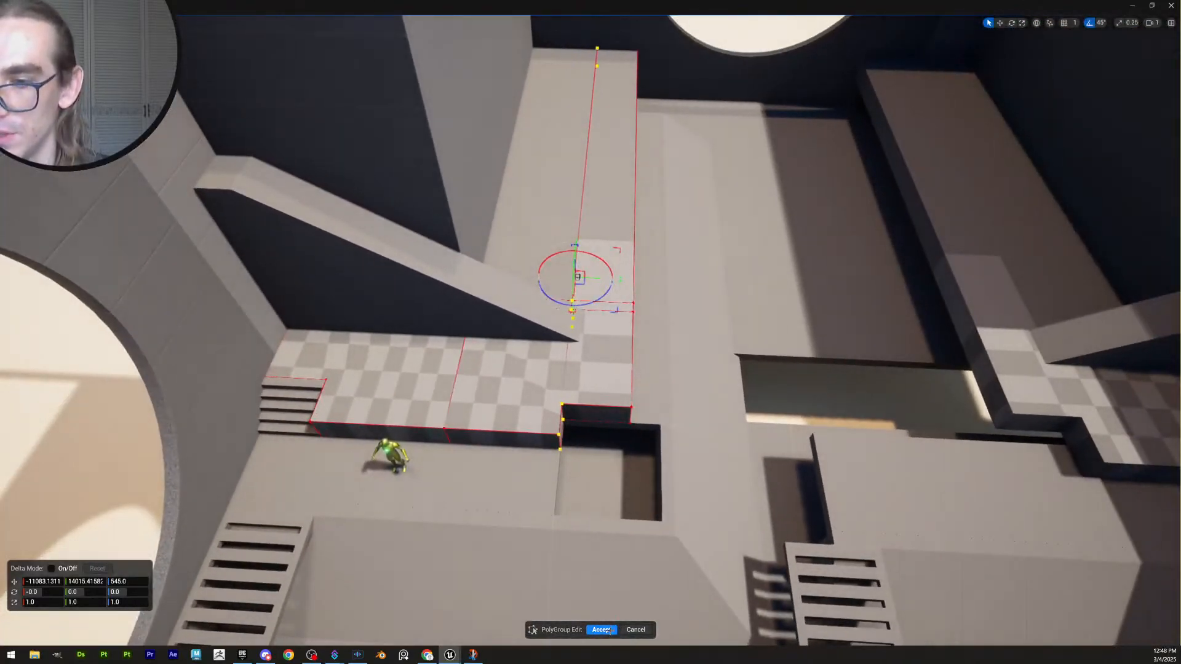
{"action": "left_click", "coordinate": [601, 629]}
{"action": "key", "text": "Escape"}
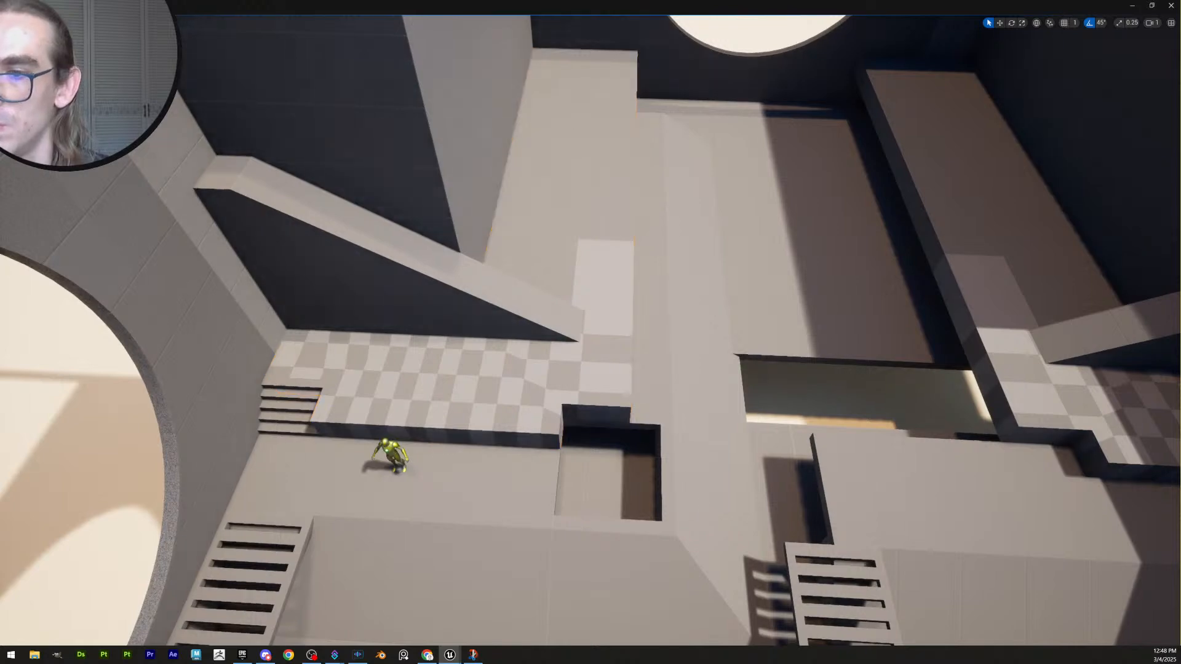
Reproject the texture of the reshaped checkered platform with UV Projection and accept it
{"action": "scroll", "coordinate": [566, 425], "scroll_direction": "up", "scroll_amount": 2}
{"action": "key", "text": "s"}
{"action": "right_click_drag", "start_coordinate": [567, 425], "coordinate": [584, 422]}
{"action": "left_click", "coordinate": [566, 425]}
{"action": "key", "text": "f"}
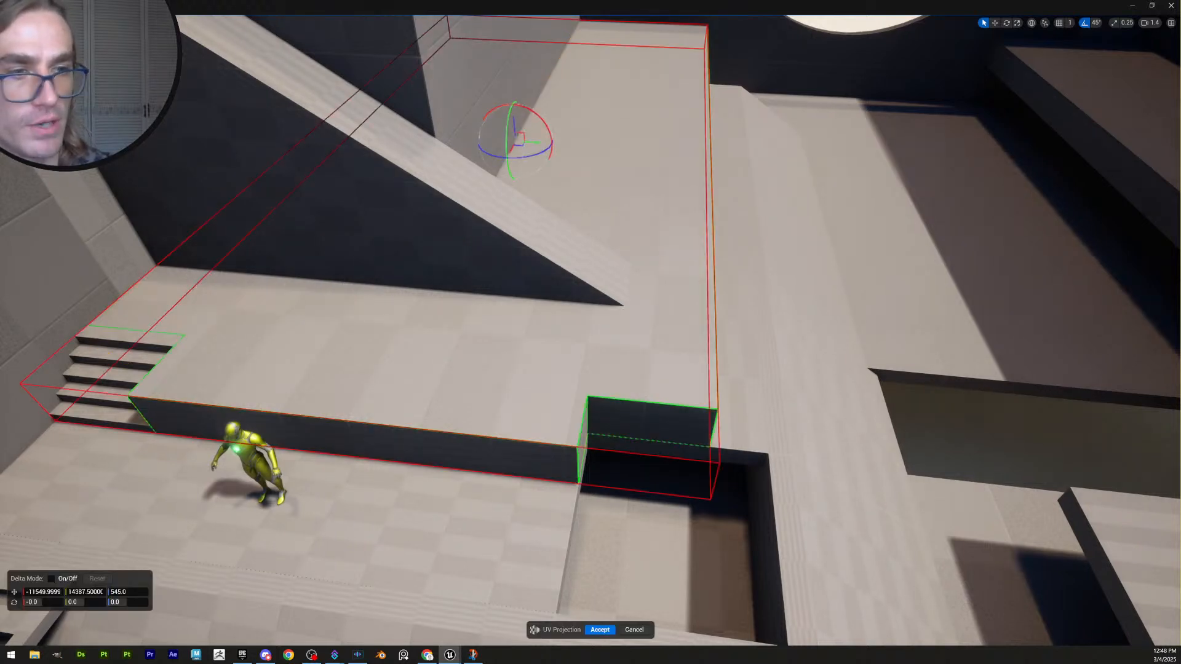
{"action": "left_click", "coordinate": [601, 629]}
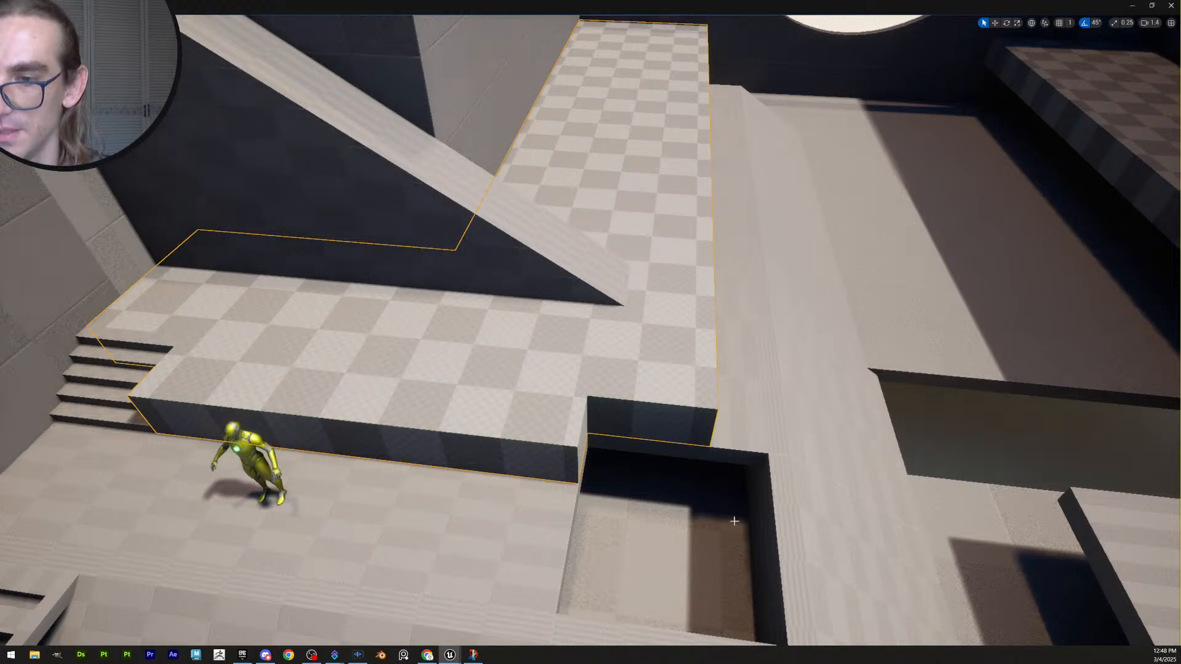
Examine the square opening below the raised platform's notch and the floor pieces that border it
{"action": "key", "text": "s"}
{"action": "right_click_drag", "start_coordinate": [734, 521], "coordinate": [812, 535]}
{"action": "key", "text": "w"}
{"action": "left_click", "coordinate": [462, 402]}
{"action": "right_click_drag", "start_coordinate": [462, 402], "coordinate": [487, 431]}
{"action": "left_click", "coordinate": [606, 448]}
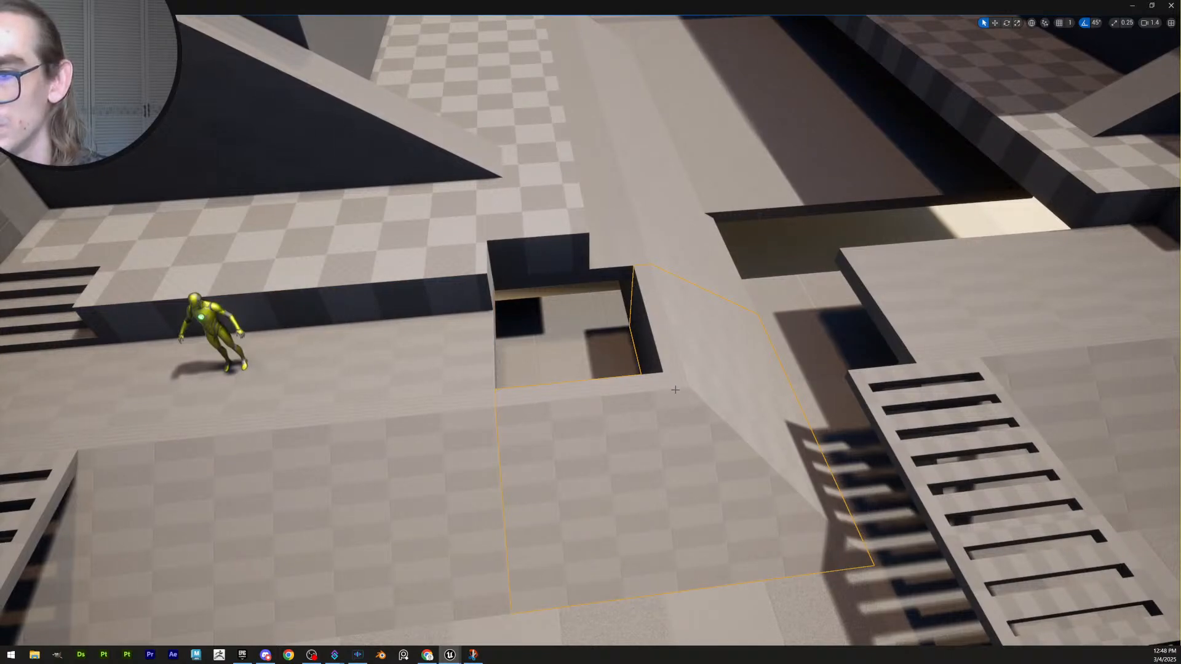
{"action": "key", "text": "w"}
{"action": "scroll", "coordinate": [675, 390], "scroll_direction": "down", "scroll_amount": 2}
{"action": "right_click_drag", "start_coordinate": [676, 390], "coordinate": [486, 424]}
{"action": "key", "text": "a"}
{"action": "key", "text": "d"}
{"action": "key", "text": "s"}
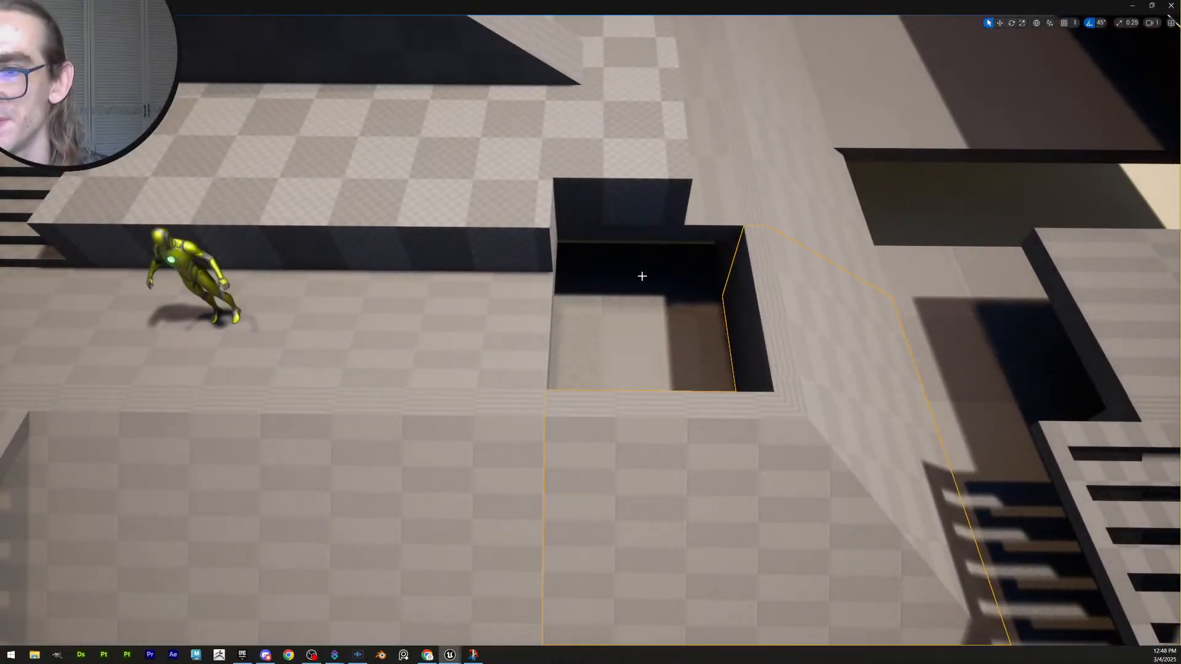
{"action": "left_click", "coordinate": [505, 426]}
{"action": "left_click", "coordinate": [593, 440]}
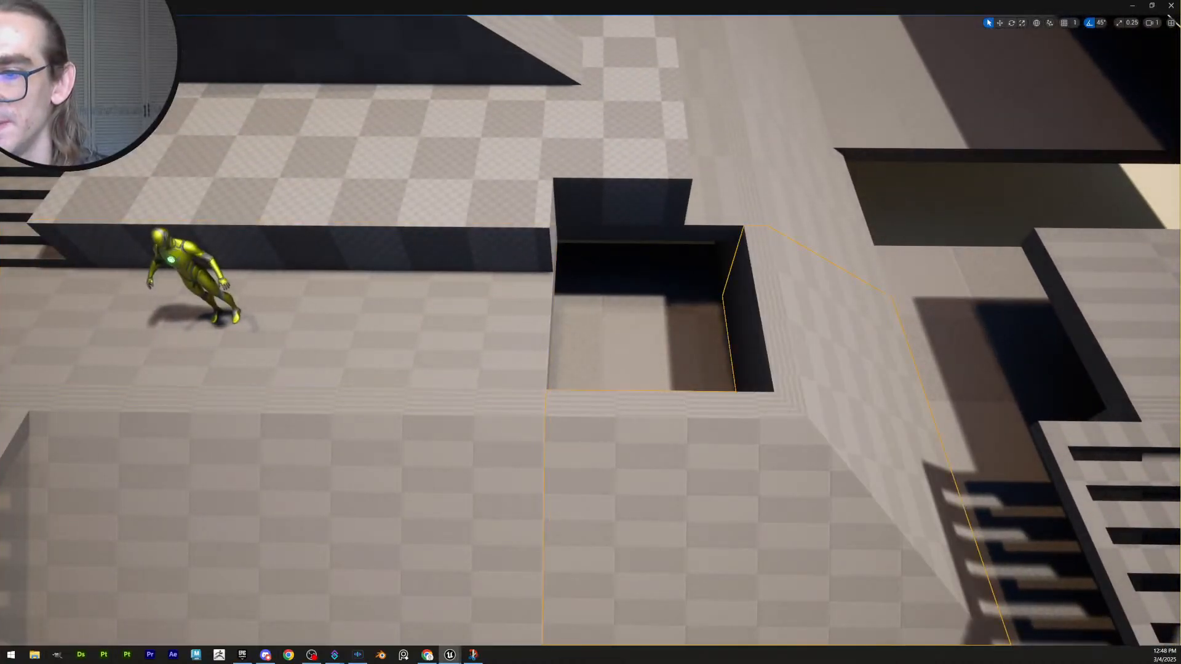
{"action": "scroll", "coordinate": [615, 431], "scroll_direction": "down", "scroll_amount": 1}
{"action": "right_click_drag", "start_coordinate": [593, 440], "coordinate": [636, 423]}
{"action": "key", "text": "w"}
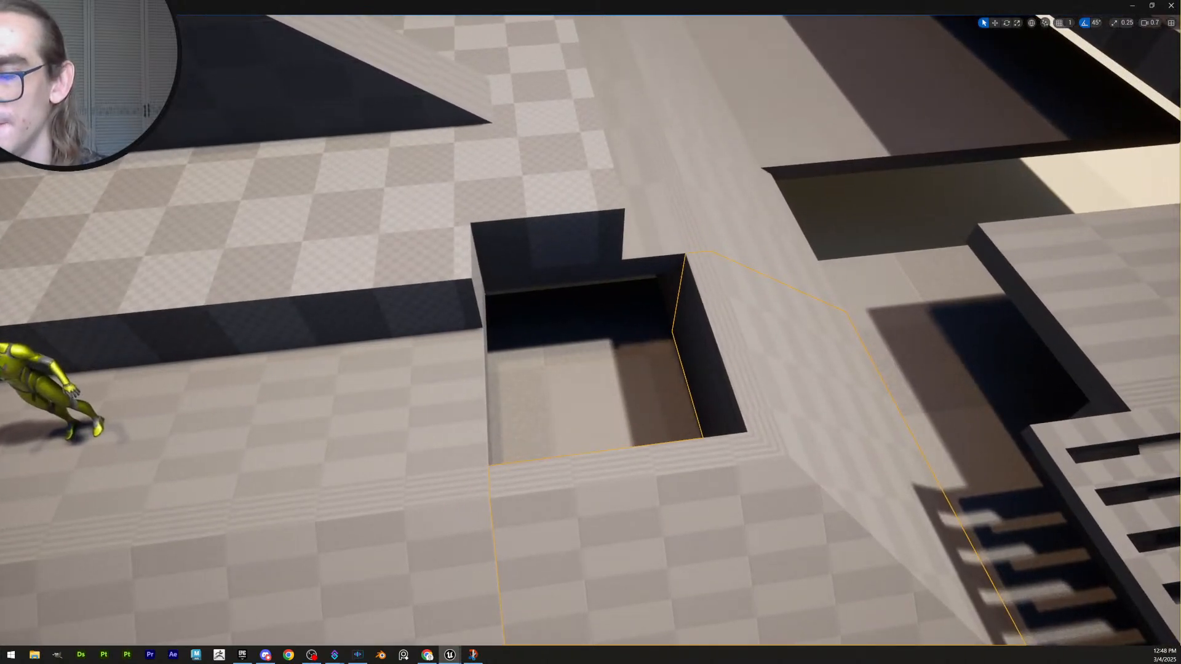
{"action": "mouse_move", "coordinate": [636, 424]}
{"action": "right_mouse_down"}
{"action": "mouse_move", "coordinate": [637, 394]}
{"action": "mouse_move", "coordinate": [643, 431]}
{"action": "mouse_move", "coordinate": [674, 441]}
{"action": "mouse_move", "coordinate": [594, 438]}
{"action": "mouse_move", "coordinate": [641, 435]}
{"action": "right_mouse_up"}
{"action": "scroll", "coordinate": [642, 431], "scroll_direction": "down", "scroll_amount": 1}
{"action": "key", "text": "a"}
{"action": "key", "text": "w"}
{"action": "scroll", "coordinate": [628, 431], "scroll_direction": "up", "scroll_amount": 2}
{"action": "key", "text": "s"}
{"action": "key", "text": "a"}
Duplicate the floor strip in front of the checkered platform and slide the copy over most of the square opening
{"action": "left_click", "coordinate": [567, 402]}
{"action": "key", "text": "s"}
{"action": "right_click_drag", "start_coordinate": [573, 419], "coordinate": [549, 444]}
{"action": "key", "text": "w"}
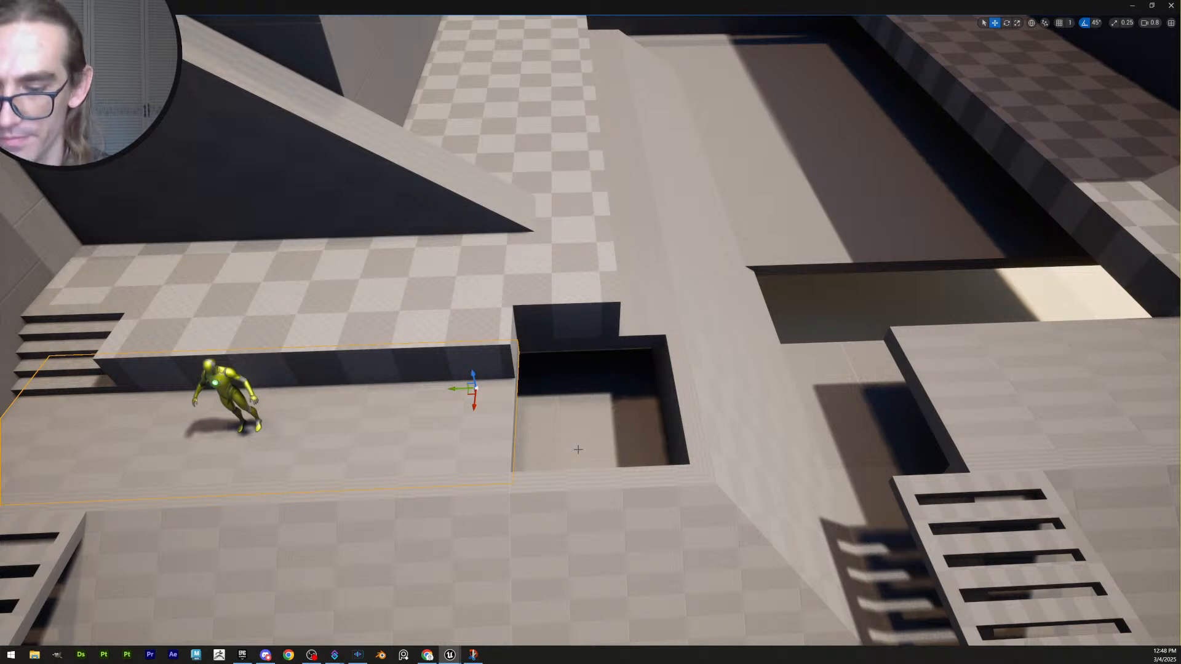
{"action": "left_click_drag", "start_coordinate": [452, 389], "coordinate": [613, 408]}
{"action": "key", "text": "ctrl+z"}
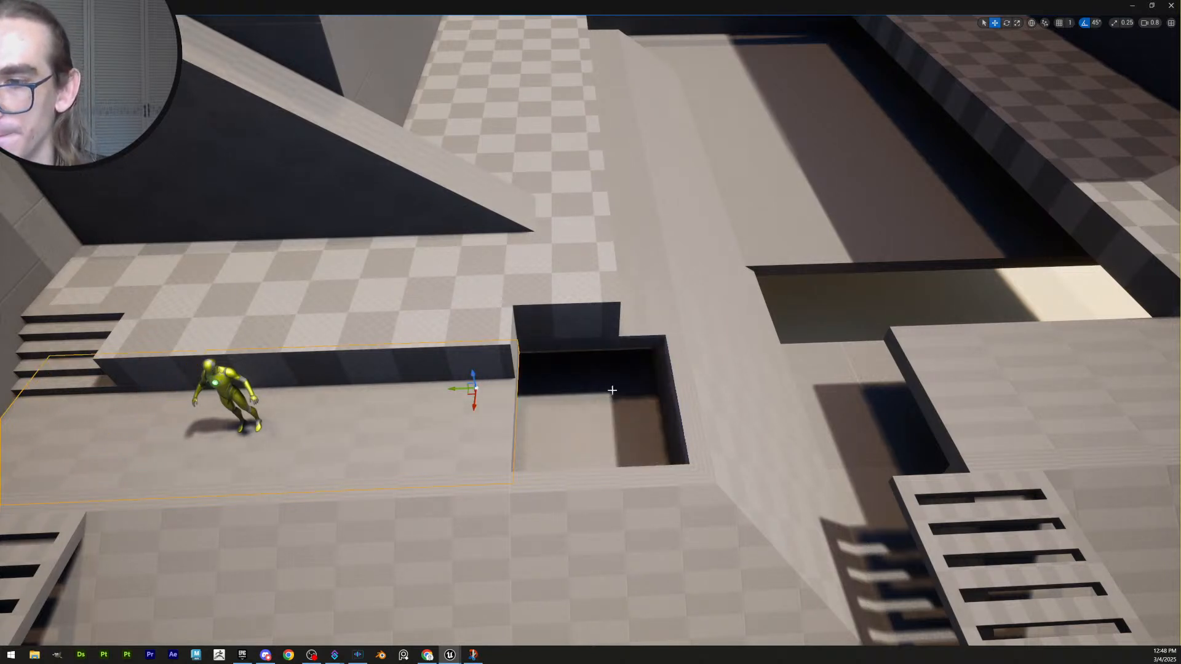
{"action": "left_click_drag", "start_coordinate": [465, 391], "coordinate": [587, 389]}
{"action": "right_click_drag", "start_coordinate": [709, 435], "coordinate": [656, 412]}
{"action": "left_click", "coordinate": [656, 412]}
{"action": "left_click", "coordinate": [522, 396]}
{"action": "right_click_drag", "start_coordinate": [522, 395], "coordinate": [522, 409]}
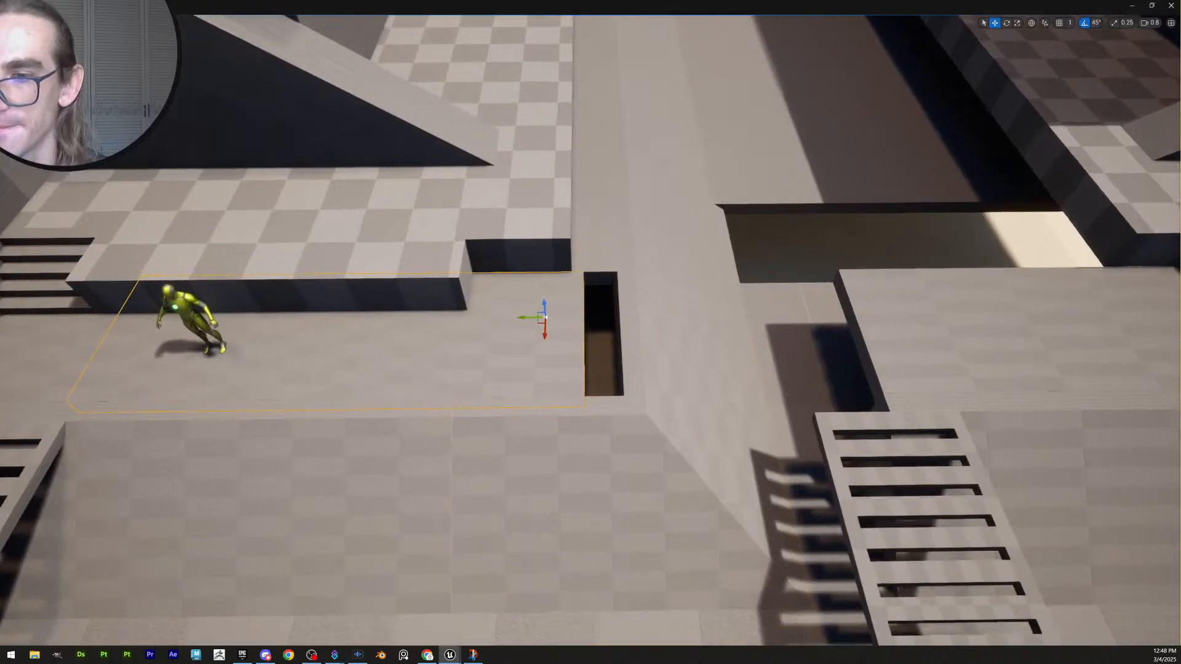
{"action": "right_click_drag", "start_coordinate": [666, 407], "coordinate": [672, 407]}
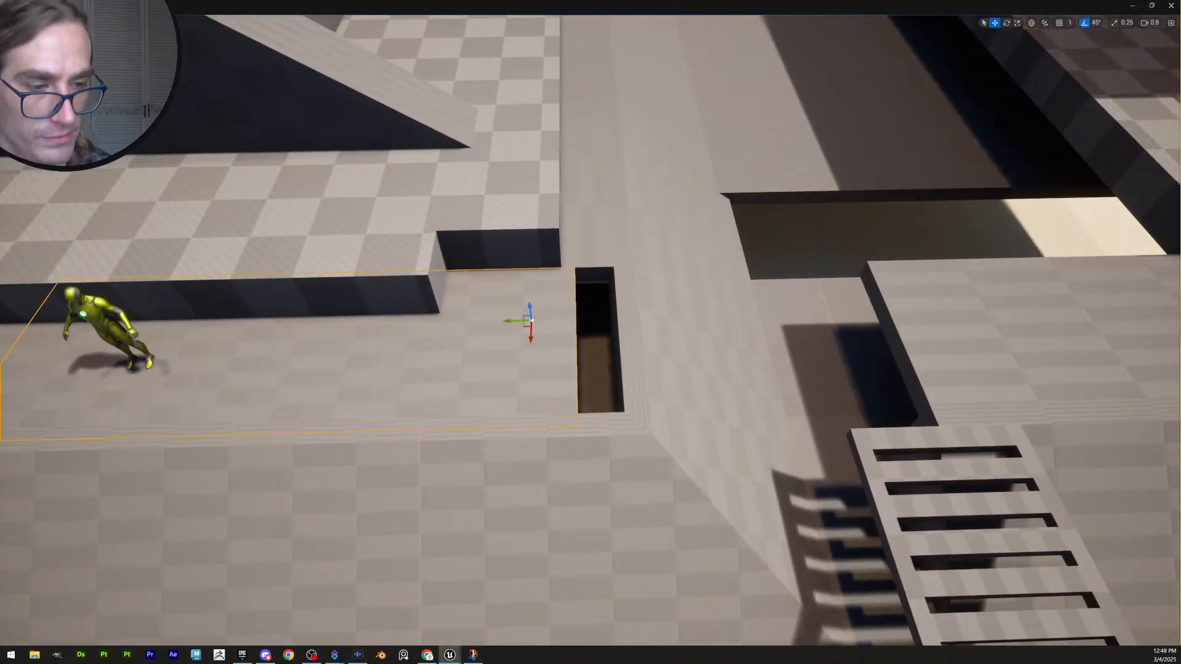
{"action": "mouse_move", "coordinate": [735, 352]}
{"action": "right_mouse_down"}
{"action": "mouse_move", "coordinate": [719, 342]}
{"action": "mouse_move", "coordinate": [732, 352]}
{"action": "right_mouse_up"}
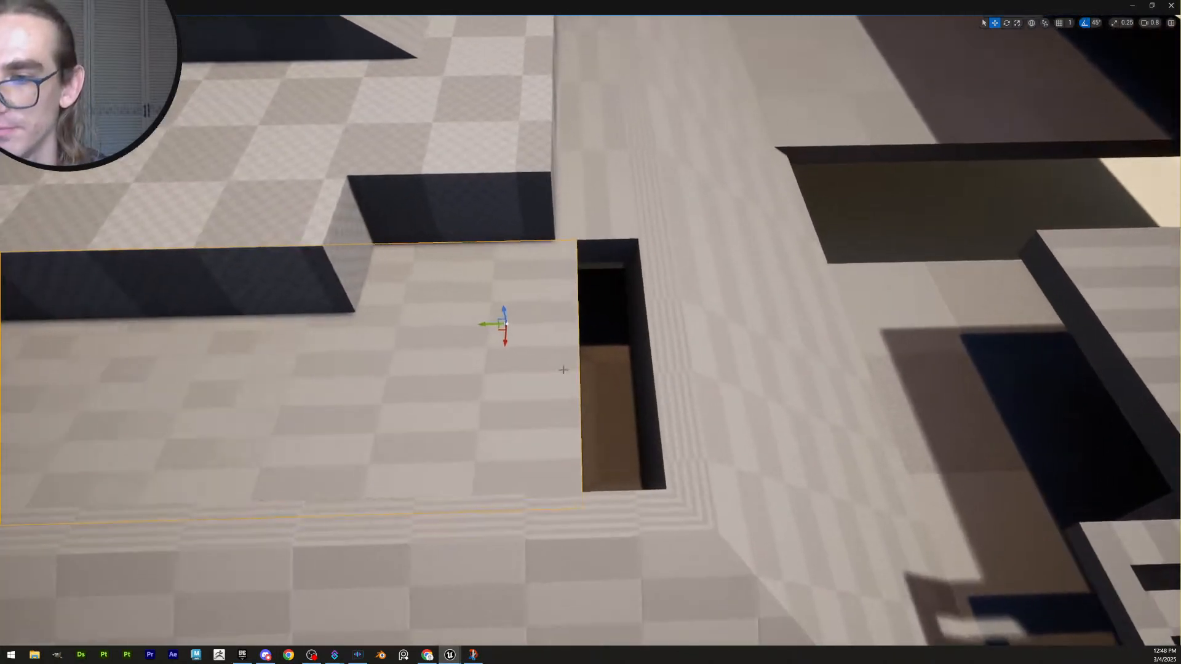
Slide the copied floor strip closer to the opening's far edge and move its pivot to that end of the strip with Edit Pivot
{"action": "left_click_drag", "start_coordinate": [480, 328], "coordinate": [539, 332]}
{"action": "right_click_drag", "start_coordinate": [540, 332], "coordinate": [550, 334]}
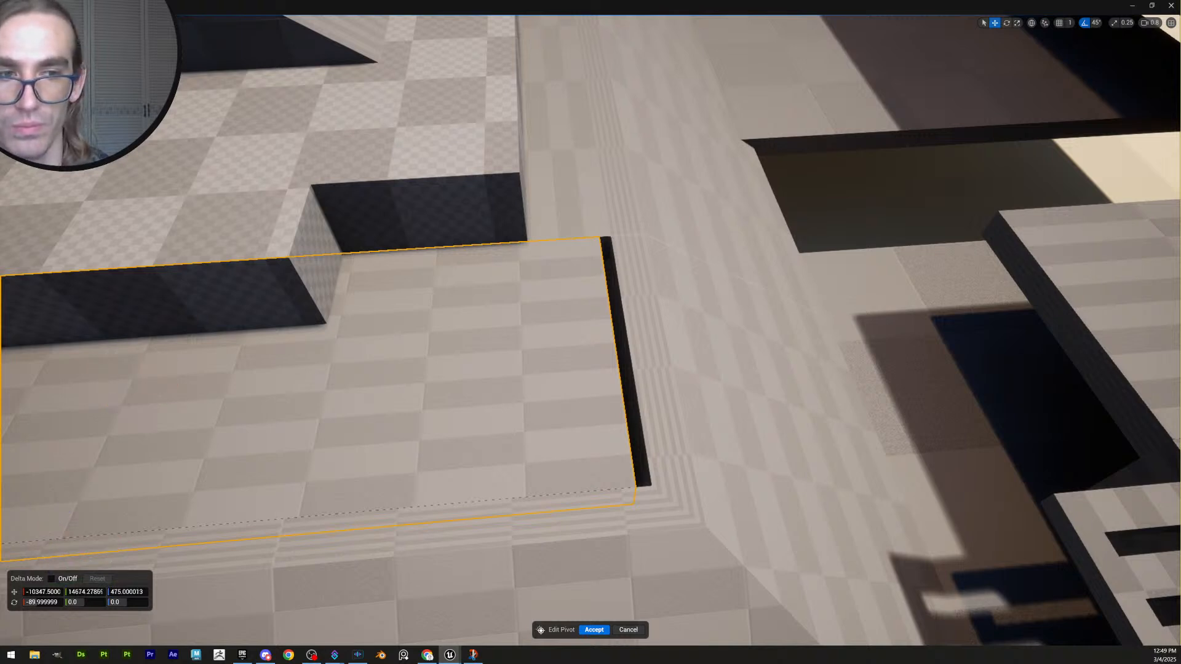
{"action": "key", "text": "s"}
{"action": "right_click_drag", "start_coordinate": [682, 399], "coordinate": [619, 385]}
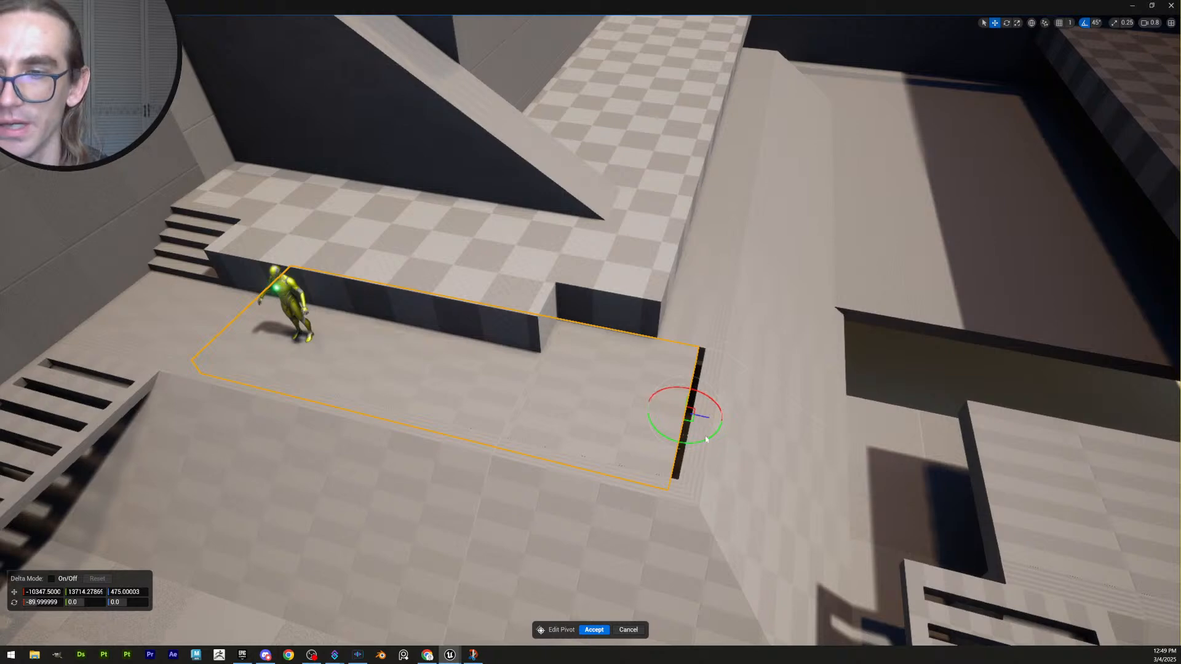
{"action": "right_click_drag", "start_coordinate": [706, 439], "coordinate": [784, 486]}
{"action": "left_click", "coordinate": [594, 630]}
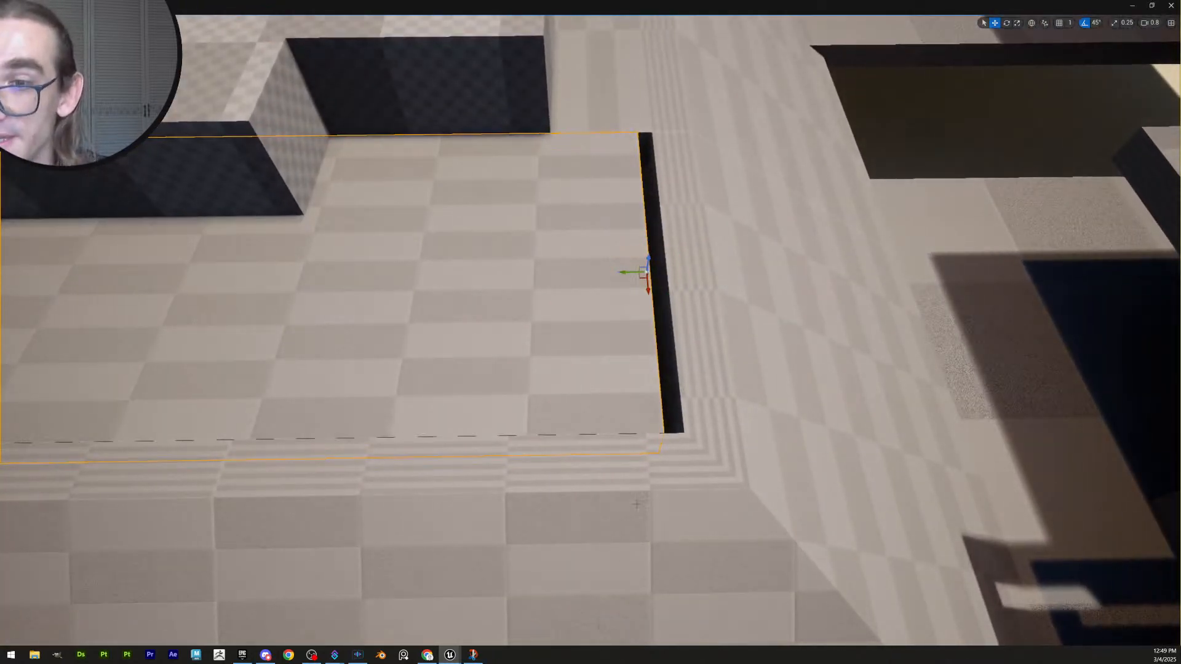
Turn on grid snapping and move the copied floor strip flush against the far edge of the square opening
{"action": "left_click_drag", "start_coordinate": [624, 273], "coordinate": [636, 281]}
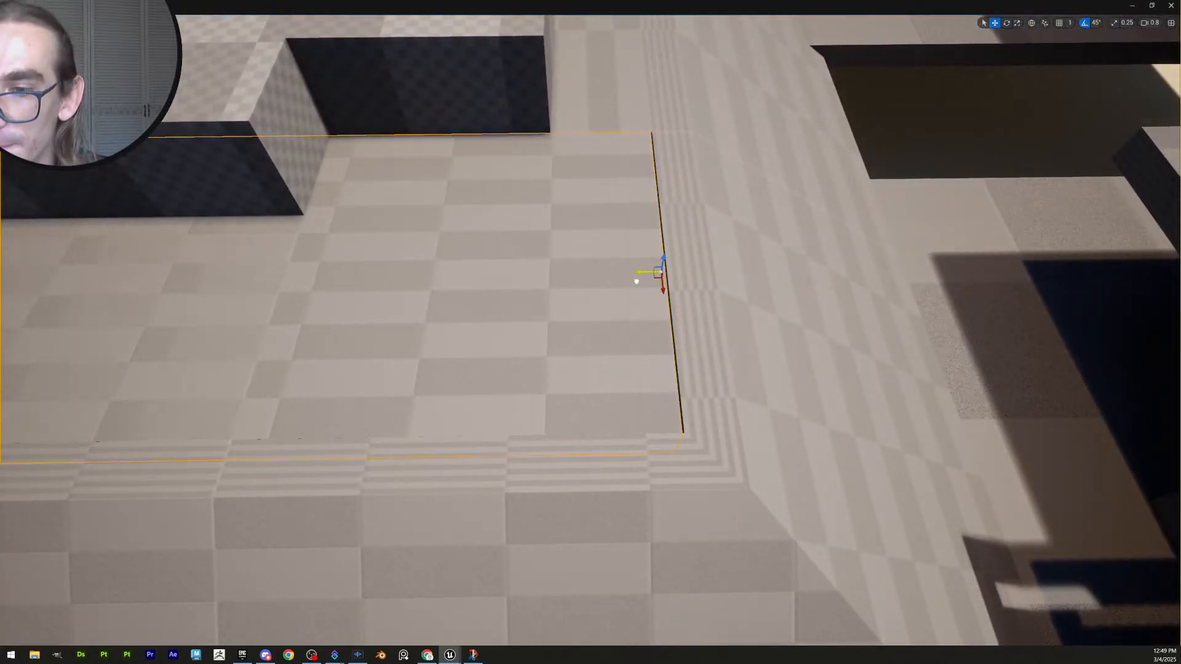
{"action": "key", "text": "ctrl+z"}
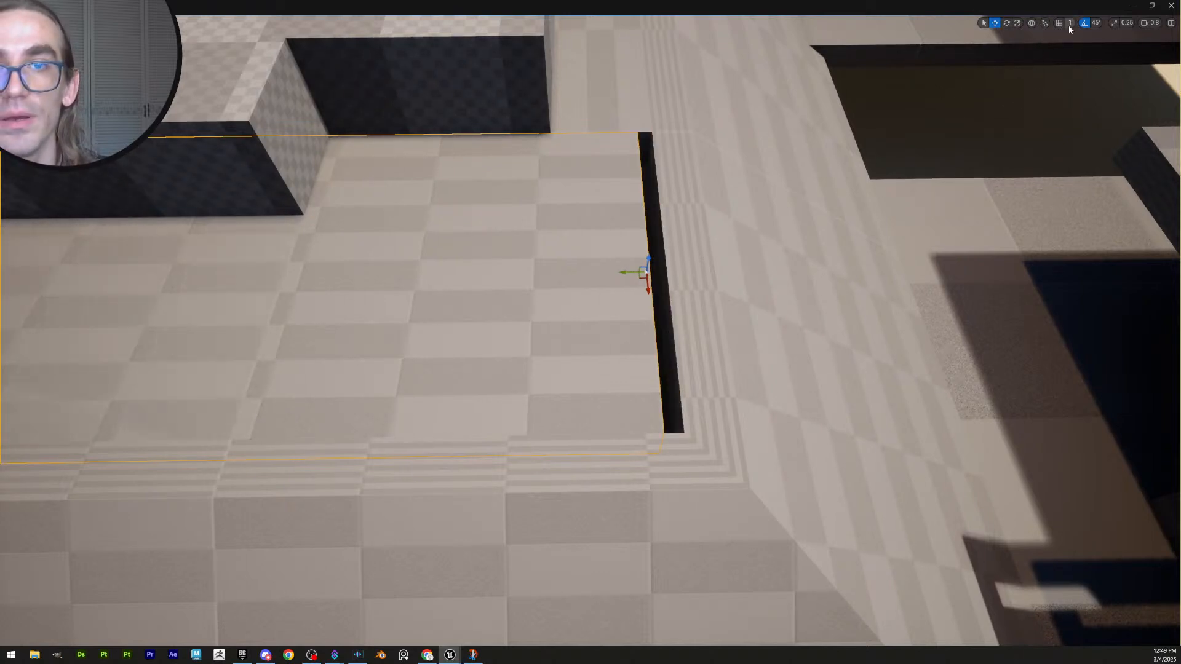
{"action": "left_click", "coordinate": [1059, 24]}
{"action": "left_click_drag", "start_coordinate": [624, 269], "coordinate": [639, 278]}
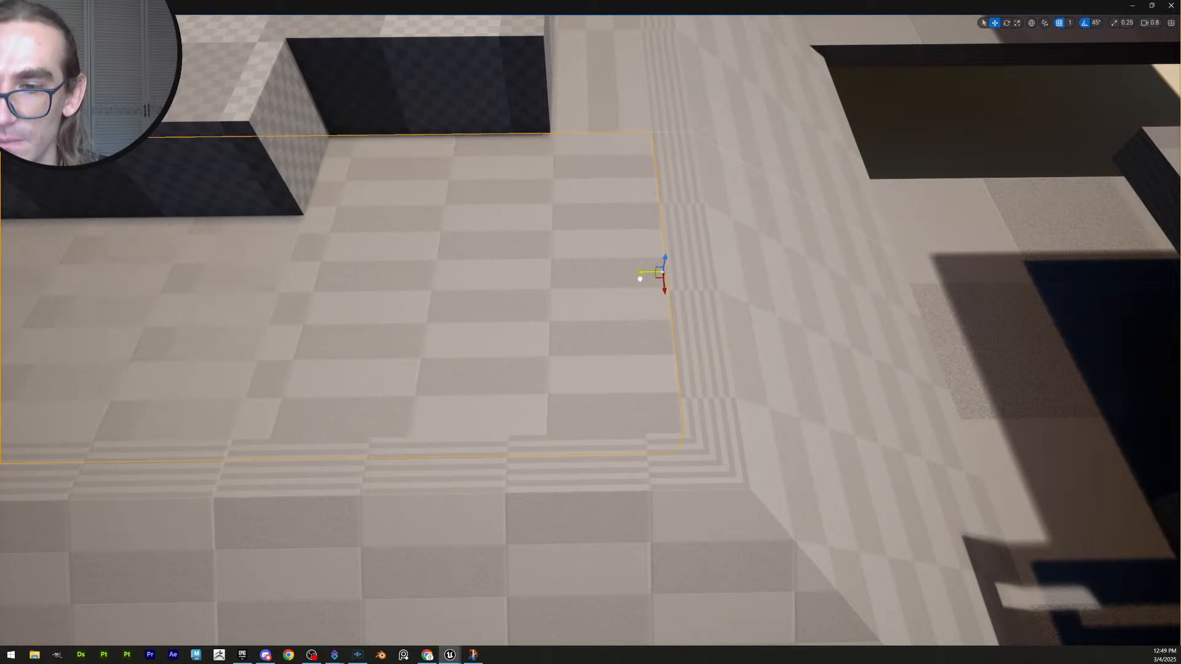
{"action": "key", "text": "s"}
{"action": "right_click_drag", "start_coordinate": [640, 278], "coordinate": [647, 274]}
{"action": "scroll", "coordinate": [640, 278], "scroll_direction": "up", "scroll_amount": 1}
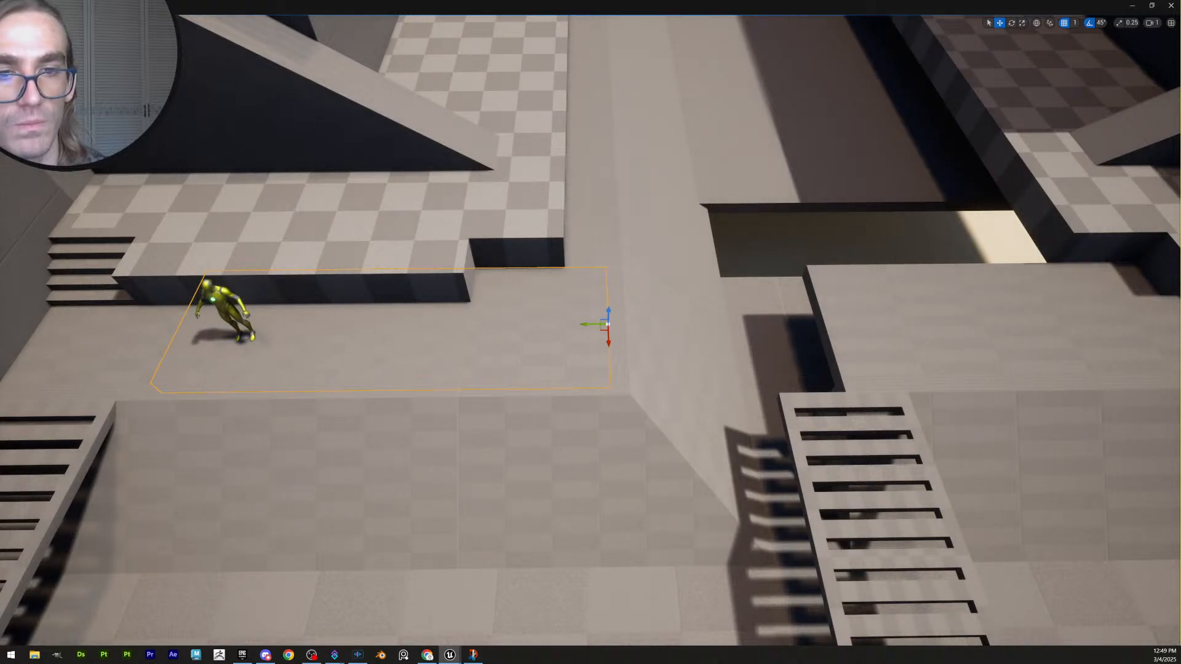
In PolyGroup Edit, select the vertices at the copied strip's entrance end and move them to about Y 14021.3
{"action": "key", "text": "shift+e"}
{"action": "left_click_drag", "start_coordinate": [109, 200], "coordinate": [314, 469]}
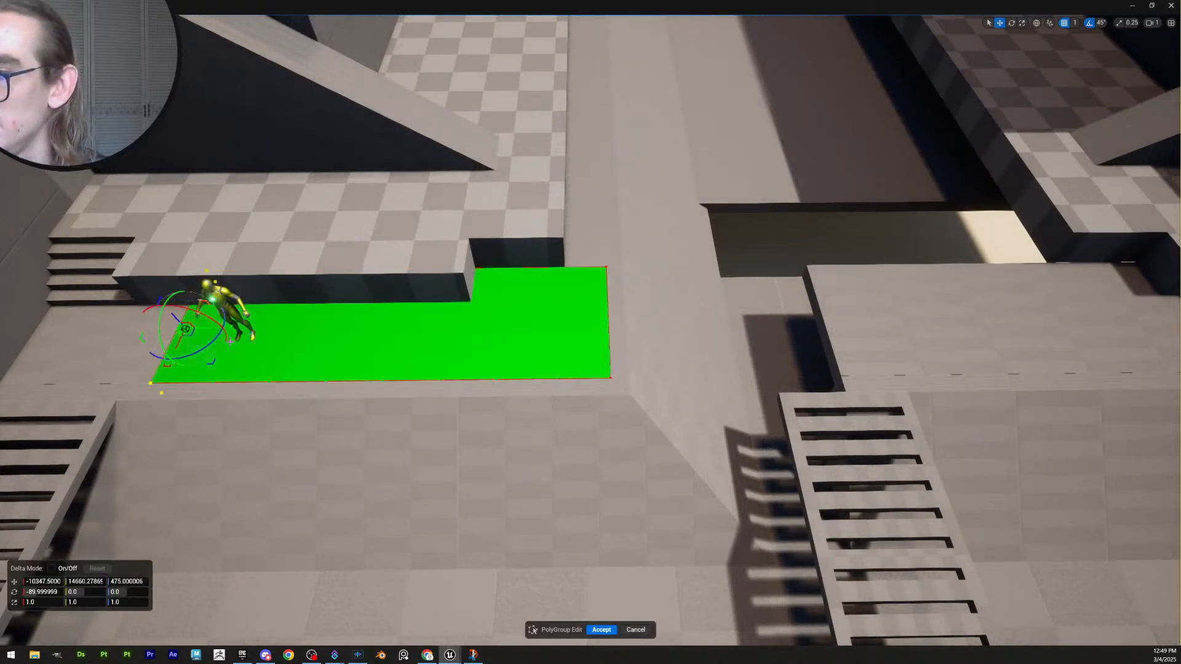
{"action": "left_click_drag", "start_coordinate": [202, 333], "coordinate": [481, 333]}
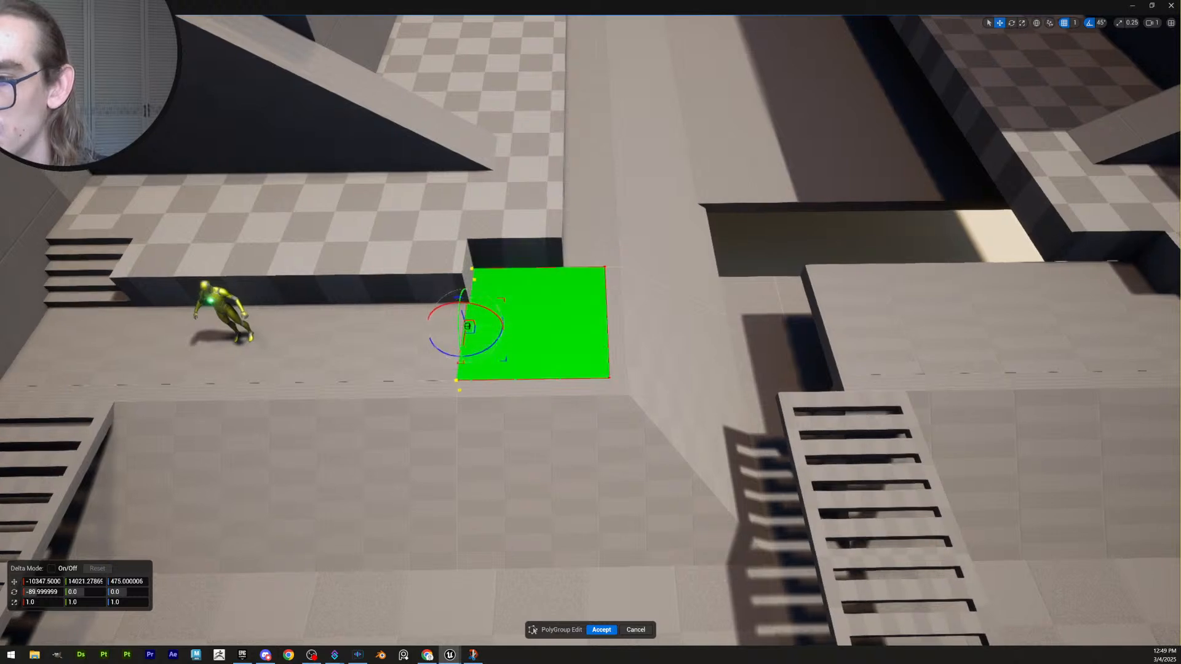
Fine-tune the selected end vertices to about Y 14015.3, in line with the platform's notch, and accept the PolyGroup Edit
{"action": "key", "text": "w"}
{"action": "scroll", "coordinate": [481, 333], "scroll_direction": "down", "scroll_amount": 1}
{"action": "right_click_drag", "start_coordinate": [480, 333], "coordinate": [516, 344]}
{"action": "key", "text": "w"}
{"action": "scroll", "coordinate": [480, 333], "scroll_direction": "down", "scroll_amount": 3}
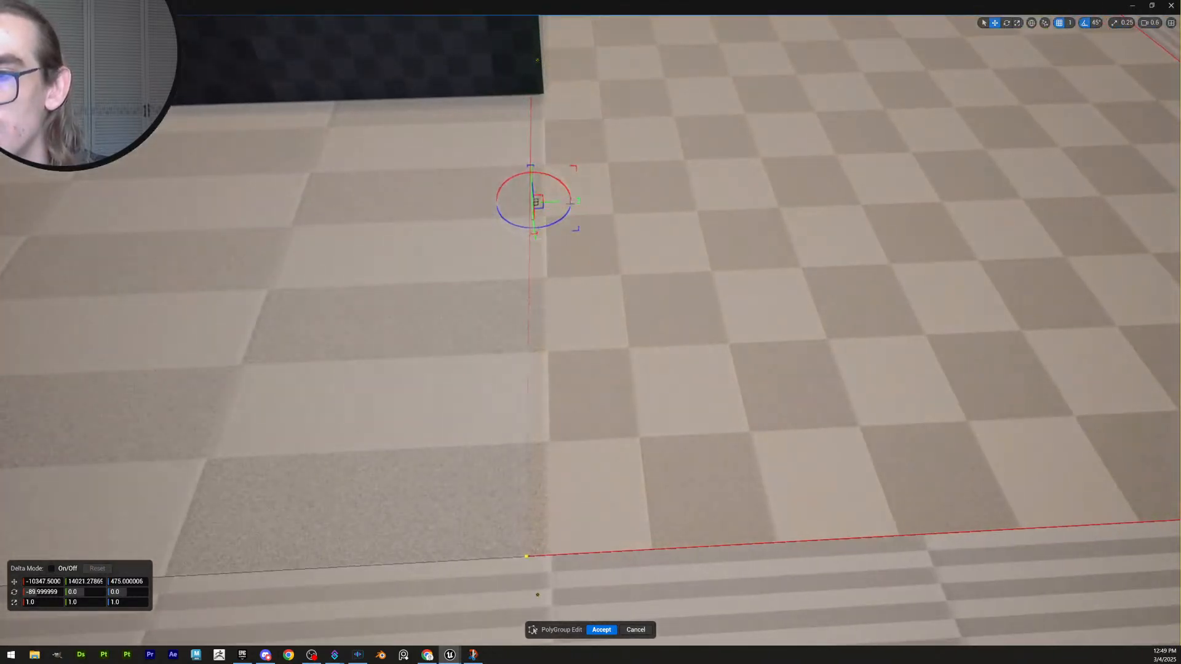
{"action": "left_click_drag", "start_coordinate": [552, 203], "coordinate": [565, 207]}
{"action": "key", "text": "s"}
{"action": "mouse_move", "coordinate": [565, 206]}
{"action": "right_mouse_down"}
{"action": "mouse_move", "coordinate": [591, 190]}
{"action": "mouse_move", "coordinate": [575, 187]}
{"action": "right_mouse_up"}
{"action": "scroll", "coordinate": [565, 206], "scroll_direction": "up", "scroll_amount": 2}
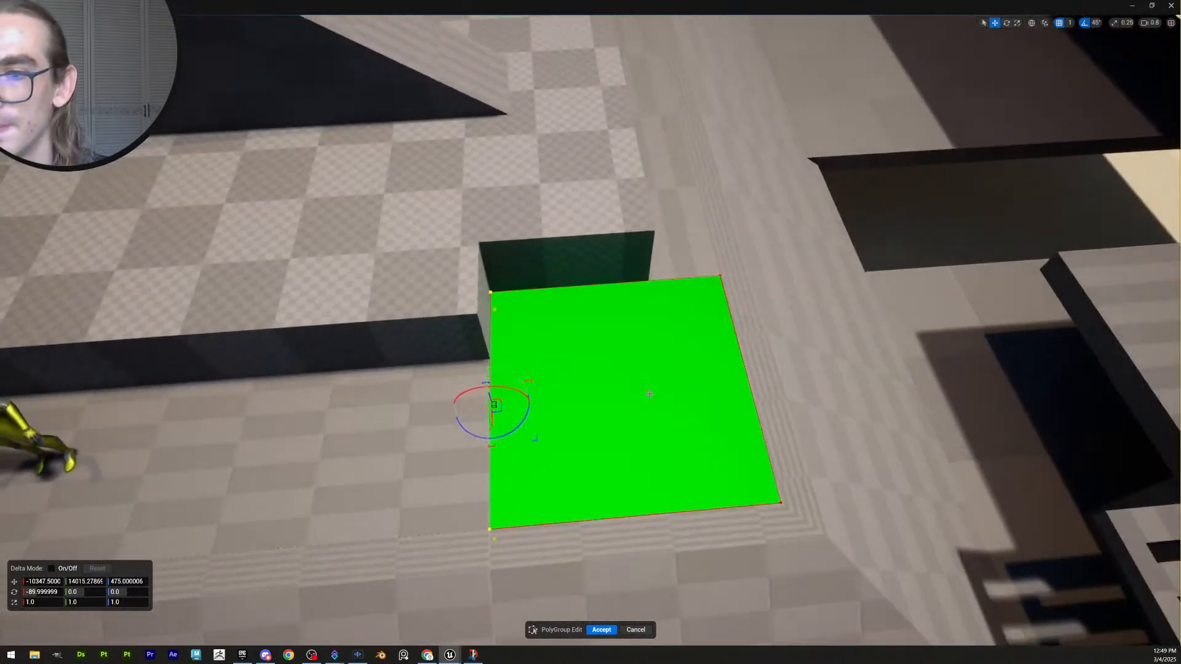
{"action": "left_click", "coordinate": [601, 630]}
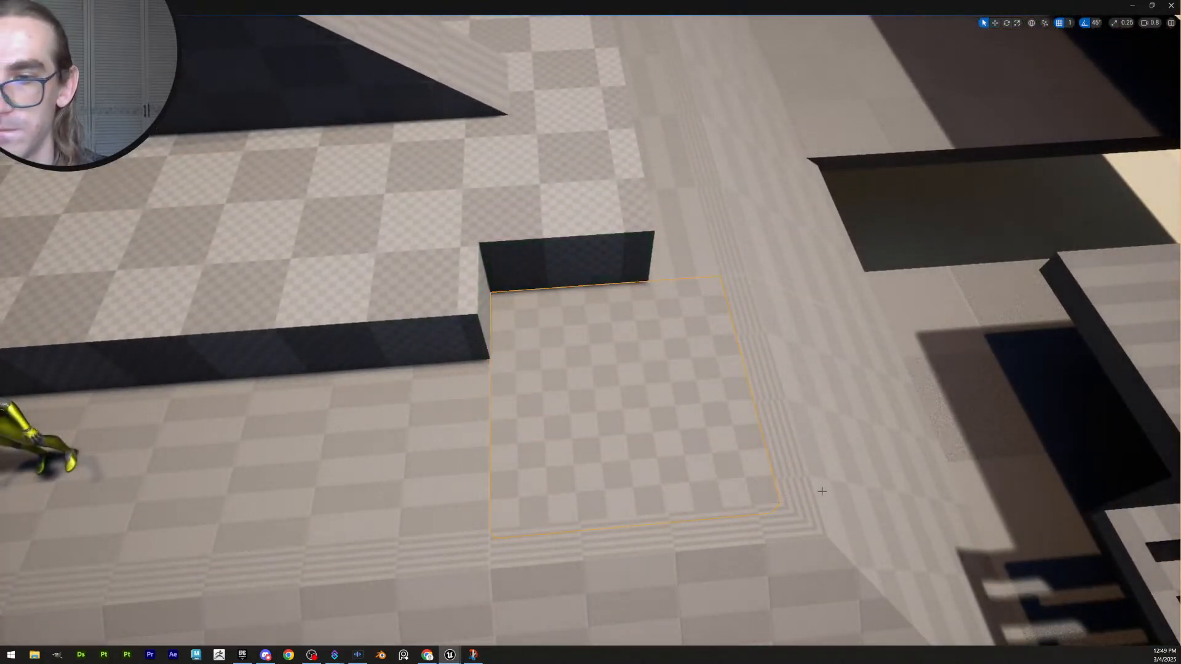
Select the connected raised walkway pieces spanning the separate rectangular room and delete them
{"action": "right_click_drag", "start_coordinate": [822, 490], "coordinate": [843, 513]}
{"action": "right_click_drag", "start_coordinate": [817, 427], "coordinate": [676, 450]}
{"action": "scroll", "coordinate": [763, 401], "scroll_direction": "up", "scroll_amount": 1}
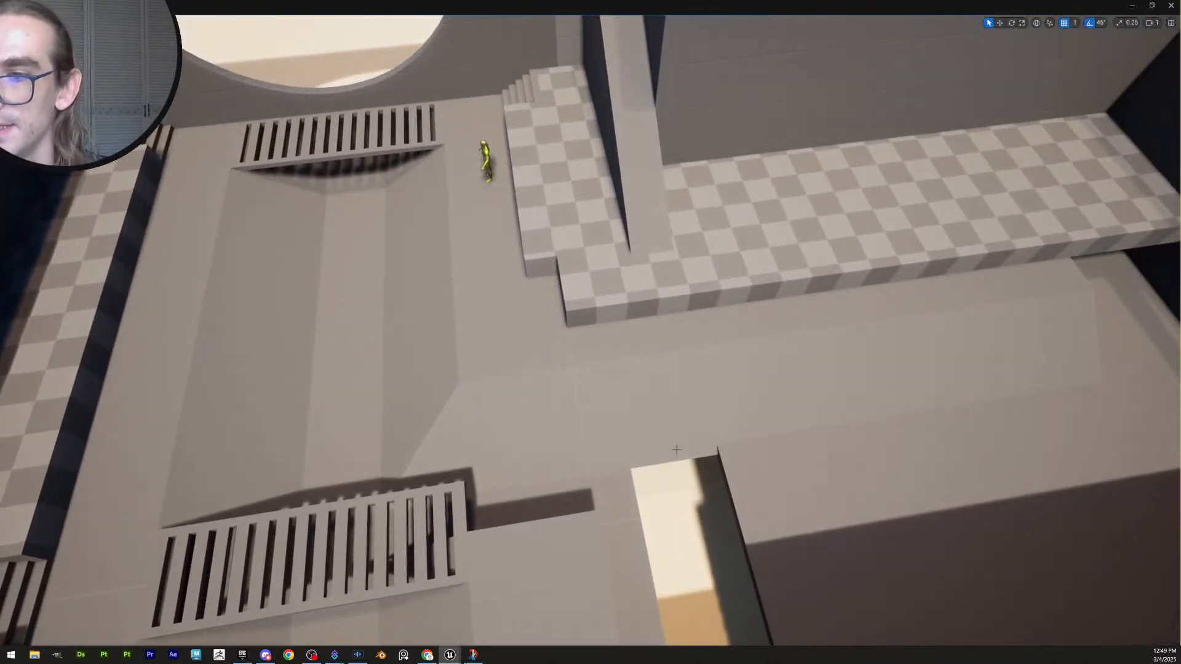
{"action": "scroll", "coordinate": [779, 409], "scroll_direction": "down", "scroll_amount": 5}
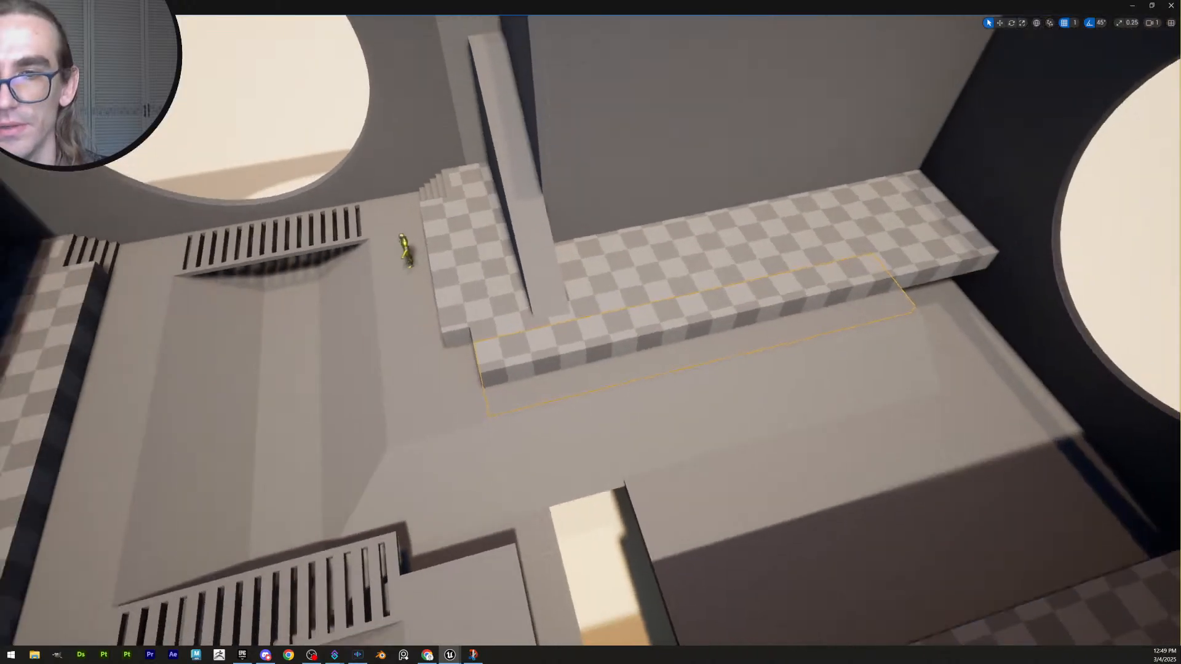
{"action": "right_click_drag", "start_coordinate": [464, 327], "coordinate": [649, 343]}
{"action": "scroll", "coordinate": [522, 362], "scroll_direction": "up", "scroll_amount": 1}
{"action": "scroll", "coordinate": [621, 357], "scroll_direction": "up", "scroll_amount": 3}
{"action": "left_click", "coordinate": [590, 467], "text": "ctrl"}
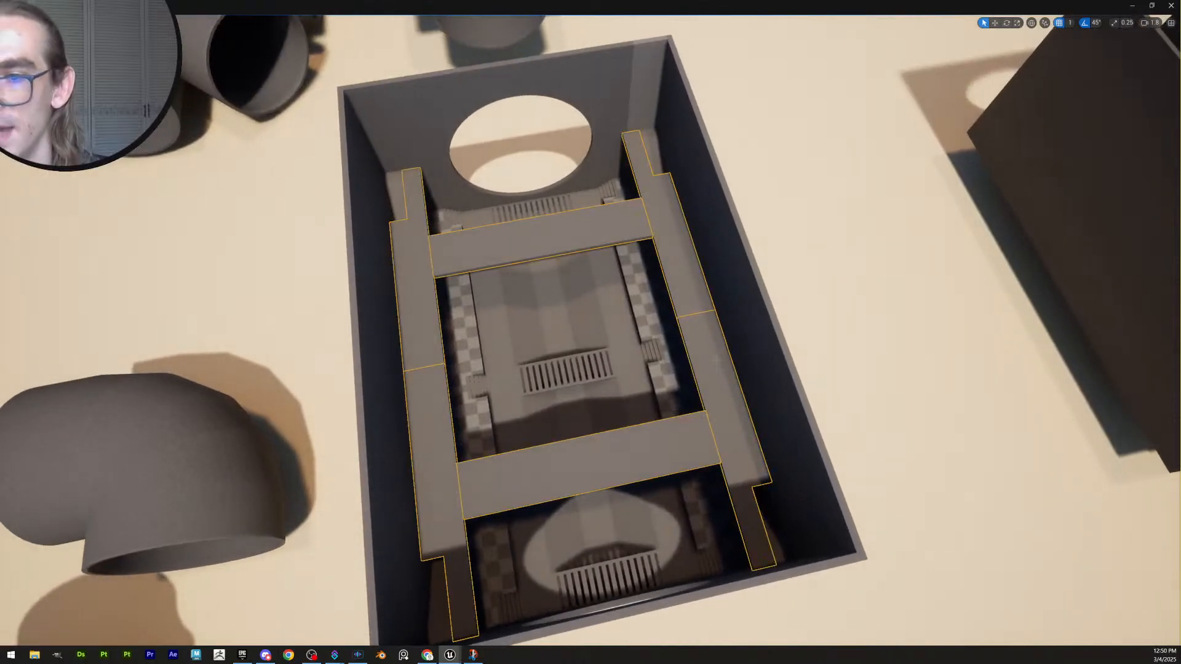
{"action": "key", "text": "Delete"}
In the L-shaped room, delete the central slatted grate and the raised floor block with the sloped side beside it
{"action": "right_click_drag", "start_coordinate": [632, 342], "coordinate": [545, 365]}
{"action": "key", "text": "s"}
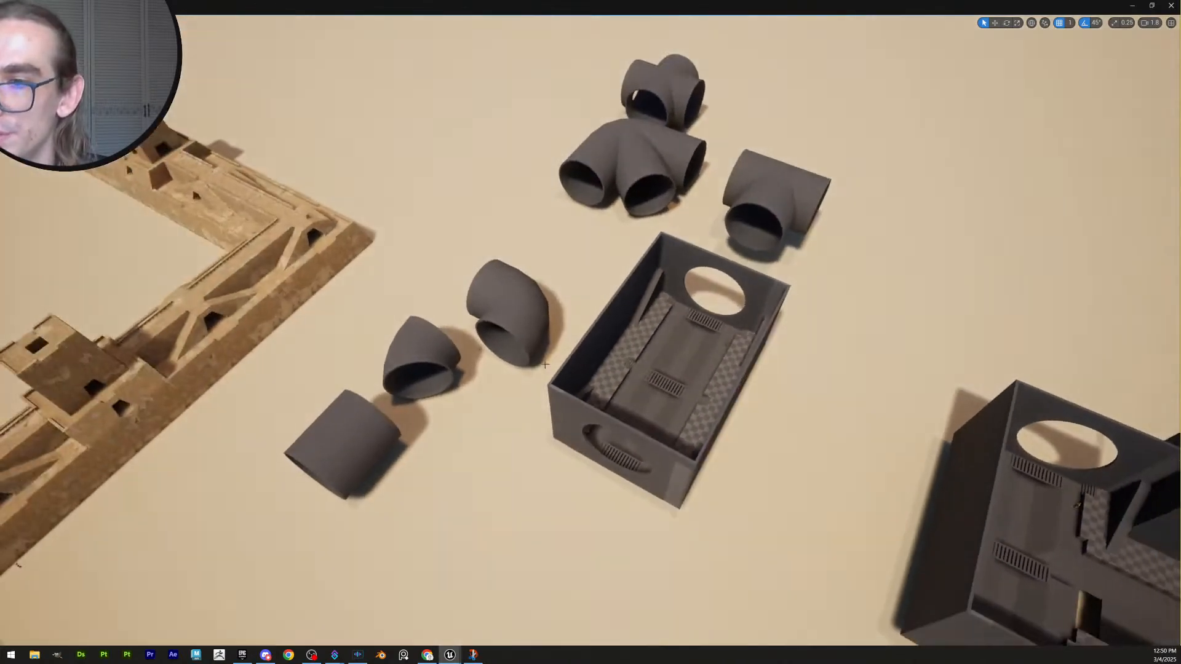
{"action": "right_click_drag", "start_coordinate": [745, 357], "coordinate": [544, 520]}
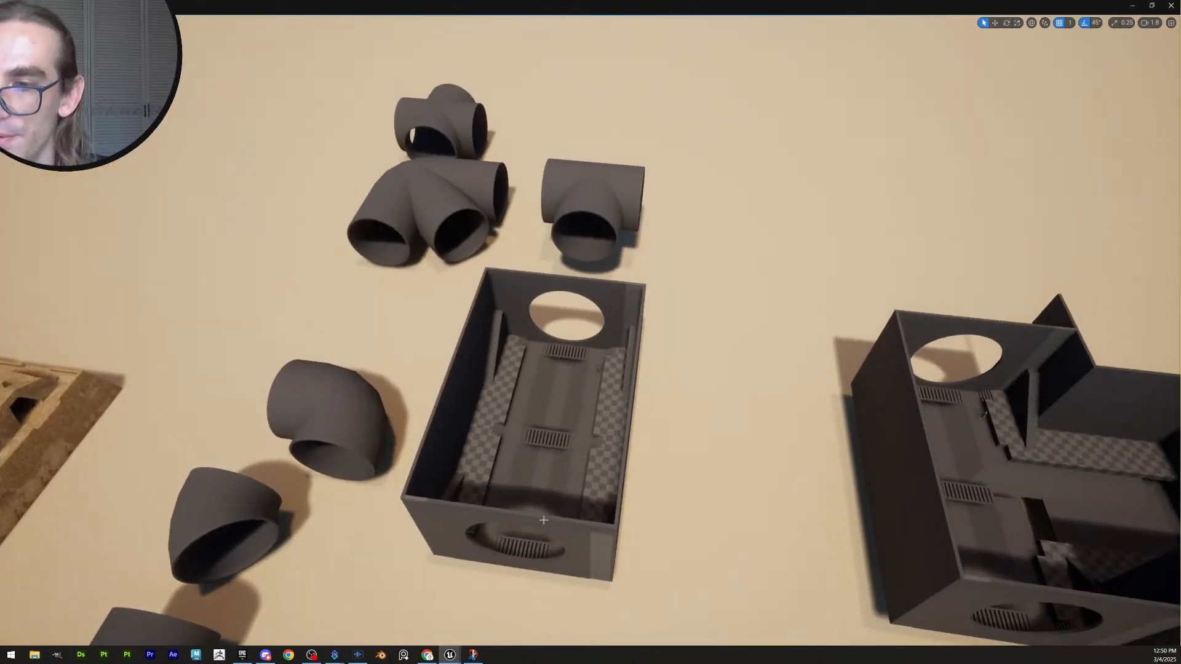
{"action": "right_click_drag", "start_coordinate": [617, 333], "coordinate": [815, 279]}
{"action": "scroll", "coordinate": [481, 377], "scroll_direction": "down", "scroll_amount": 6}
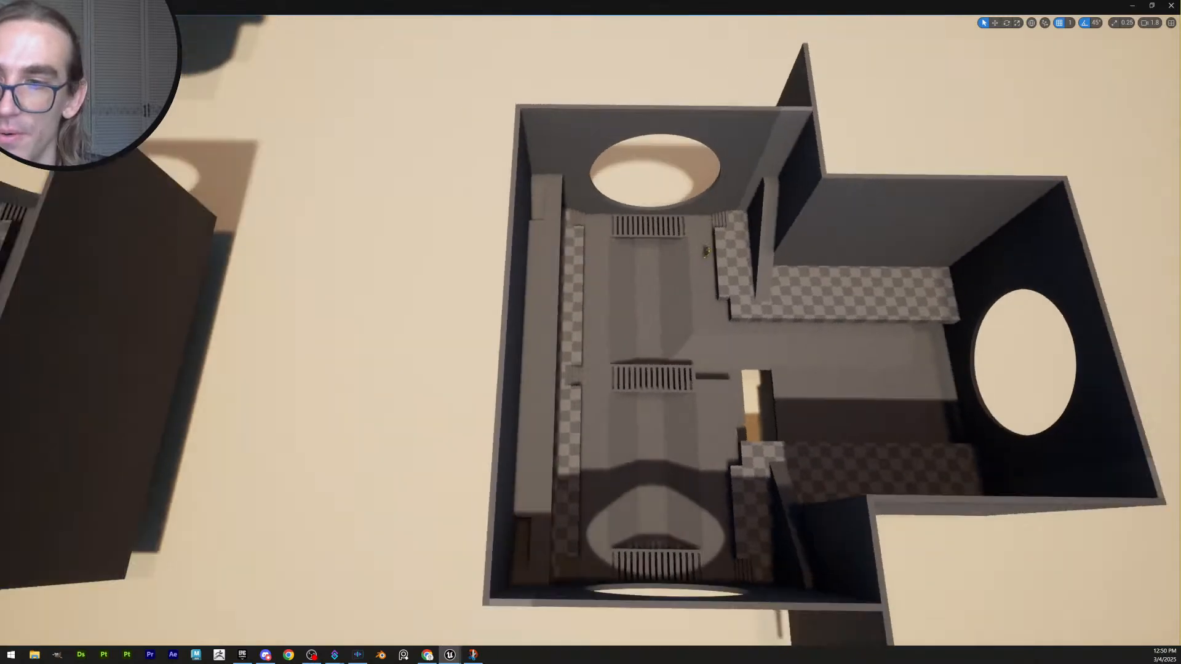
{"action": "right_click_drag", "start_coordinate": [647, 346], "coordinate": [779, 362]}
{"action": "scroll", "coordinate": [828, 317], "scroll_direction": "down", "scroll_amount": 3}
{"action": "key", "text": "s"}
{"action": "scroll", "coordinate": [600, 332], "scroll_direction": "up", "scroll_amount": 2}
{"action": "key", "text": "w"}
{"action": "key", "text": "w"}
{"action": "key", "text": "s"}
{"action": "key", "text": "w"}
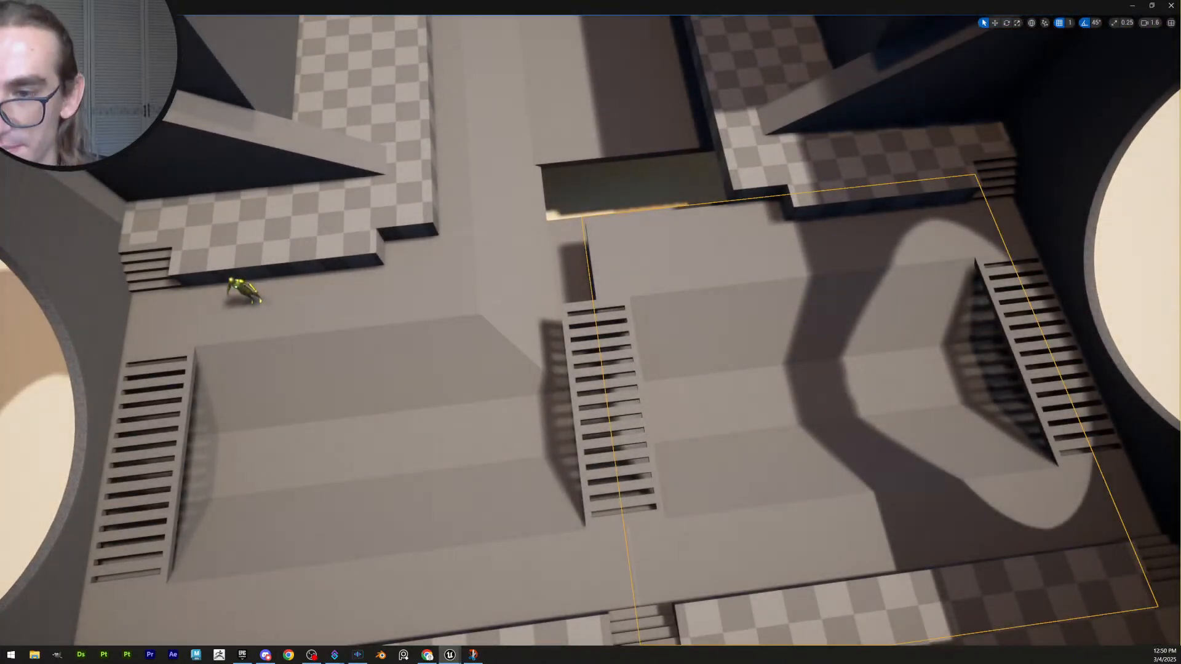
{"action": "key", "text": "Delete"}
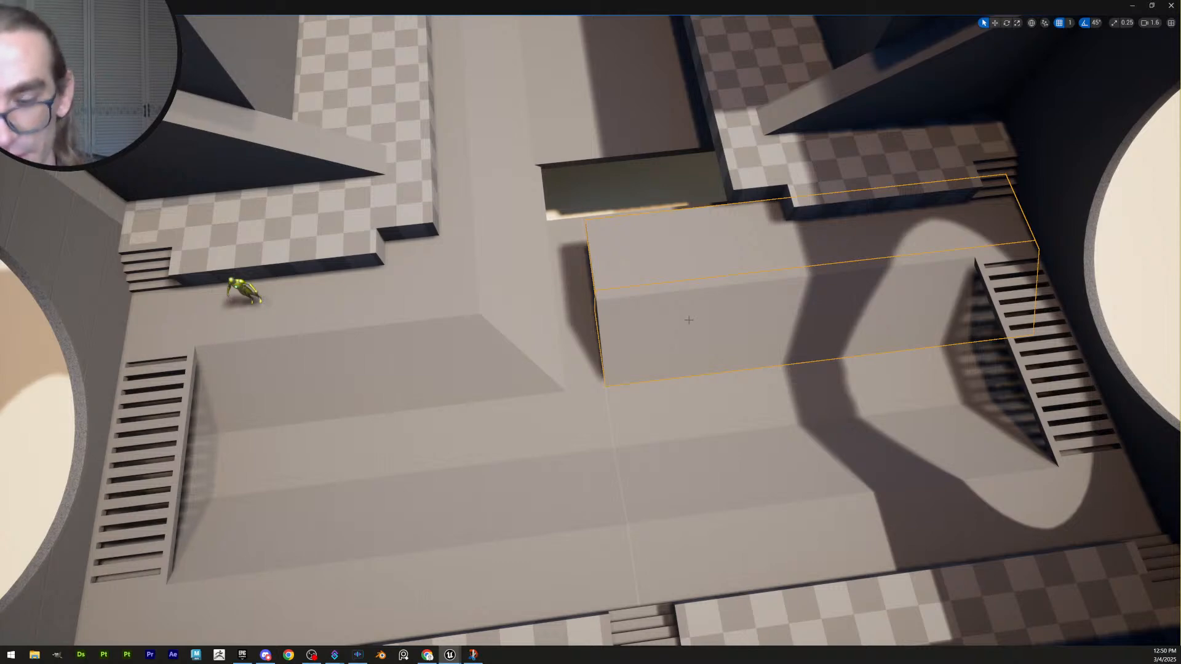
{"action": "key", "text": "Delete"}
Examine the cleared floor area and the remaining sloped floor blocks in the L-shaped room
{"action": "right_click_drag", "start_coordinate": [715, 295], "coordinate": [548, 296]}
{"action": "scroll", "coordinate": [715, 296], "scroll_direction": "down", "scroll_amount": 3}
{"action": "left_click", "coordinate": [716, 296]}
{"action": "right_click_drag", "start_coordinate": [715, 296], "coordinate": [578, 296]}
{"action": "scroll", "coordinate": [715, 296], "scroll_direction": "up", "scroll_amount": 3}
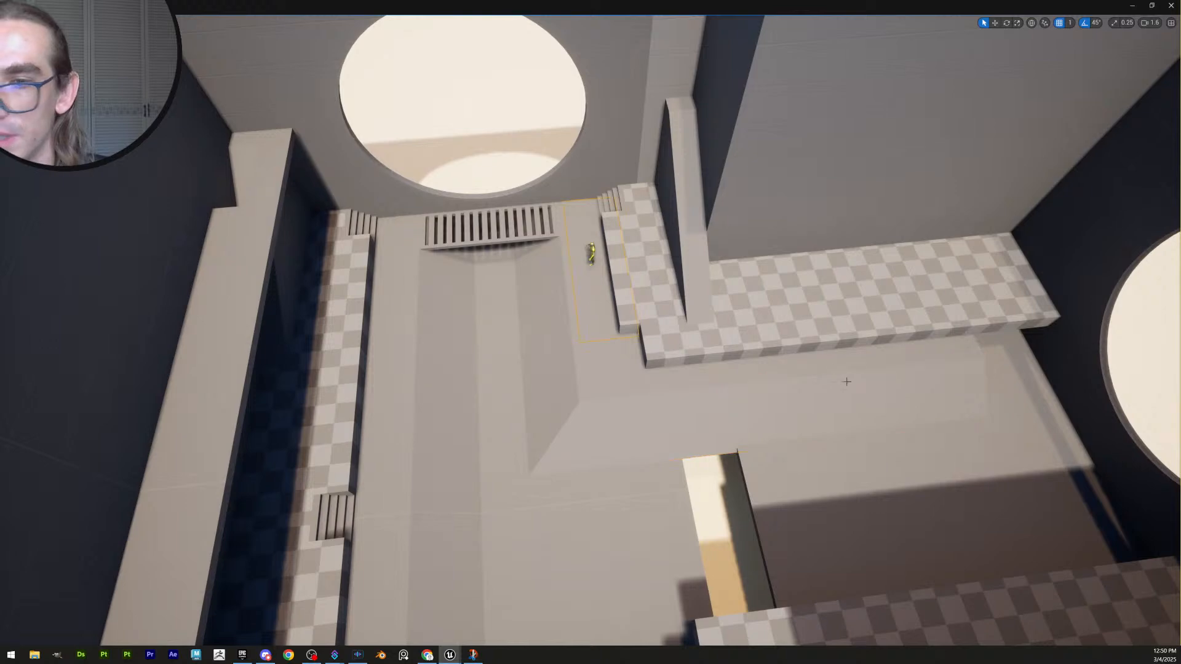
{"action": "right_click_drag", "start_coordinate": [846, 382], "coordinate": [1018, 432]}
{"action": "scroll", "coordinate": [846, 382], "scroll_direction": "down", "scroll_amount": 3}
{"action": "key", "text": "s"}
{"action": "key", "text": "w"}
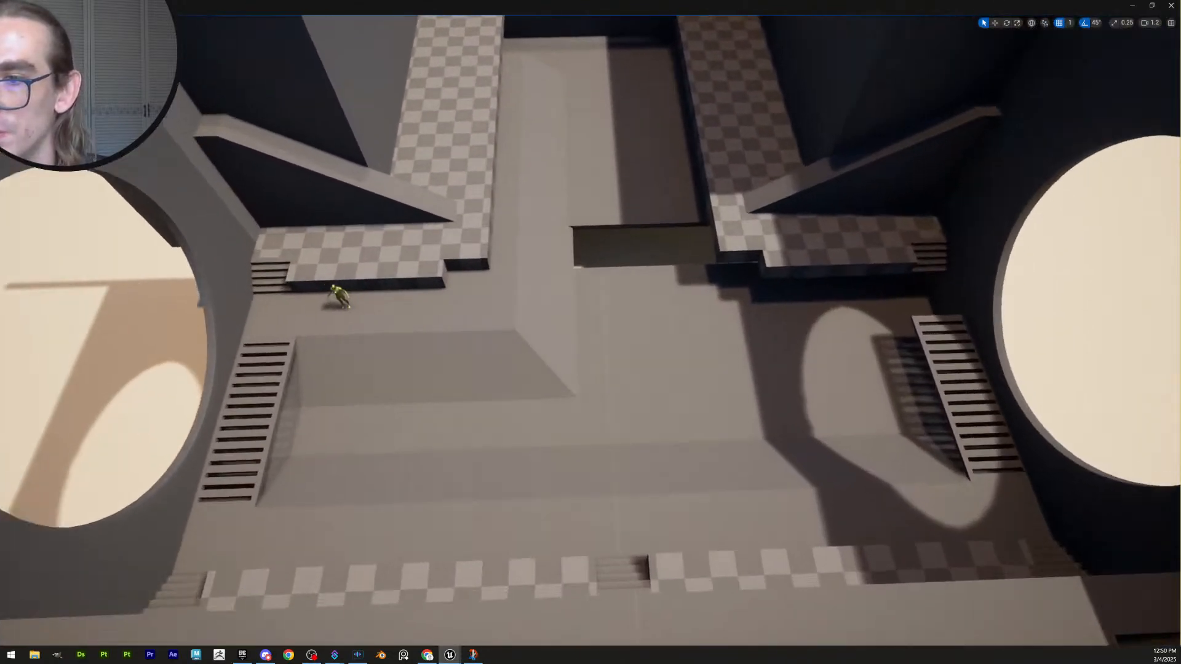
Set the pivot of the sloped block beside the entrance grate to its center at X -10025, Y 14495, Z 397 with Edit Pivot
{"action": "right_click_drag", "start_coordinate": [301, 314], "coordinate": [301, 314]}
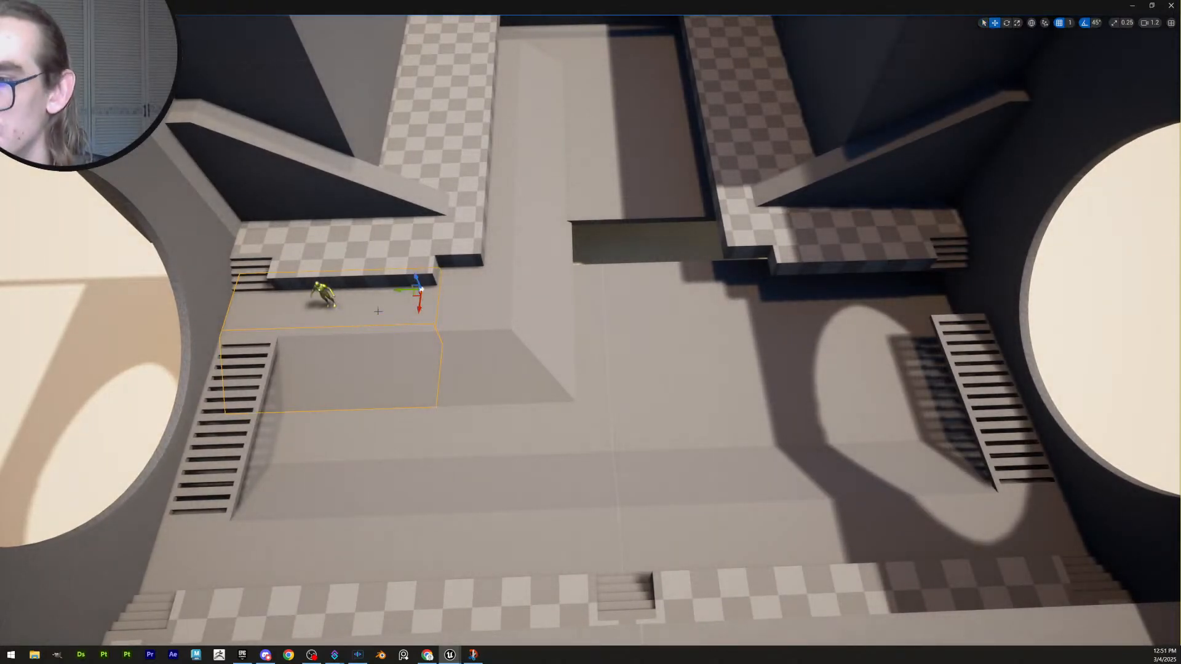
{"action": "key", "text": "w"}
{"action": "mouse_move", "coordinate": [1097, 484]}
{"action": "right_mouse_down"}
{"action": "mouse_move", "coordinate": [1073, 475]}
{"action": "mouse_move", "coordinate": [1088, 477]}
{"action": "right_mouse_up"}
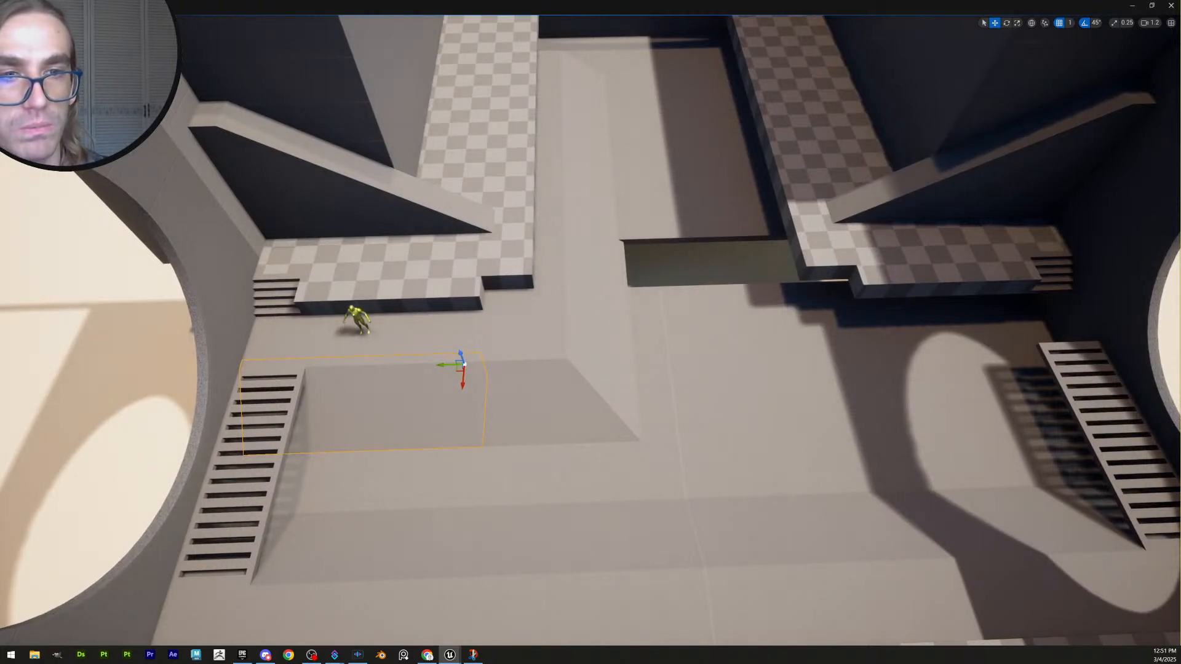
{"action": "key", "text": "Insert"}
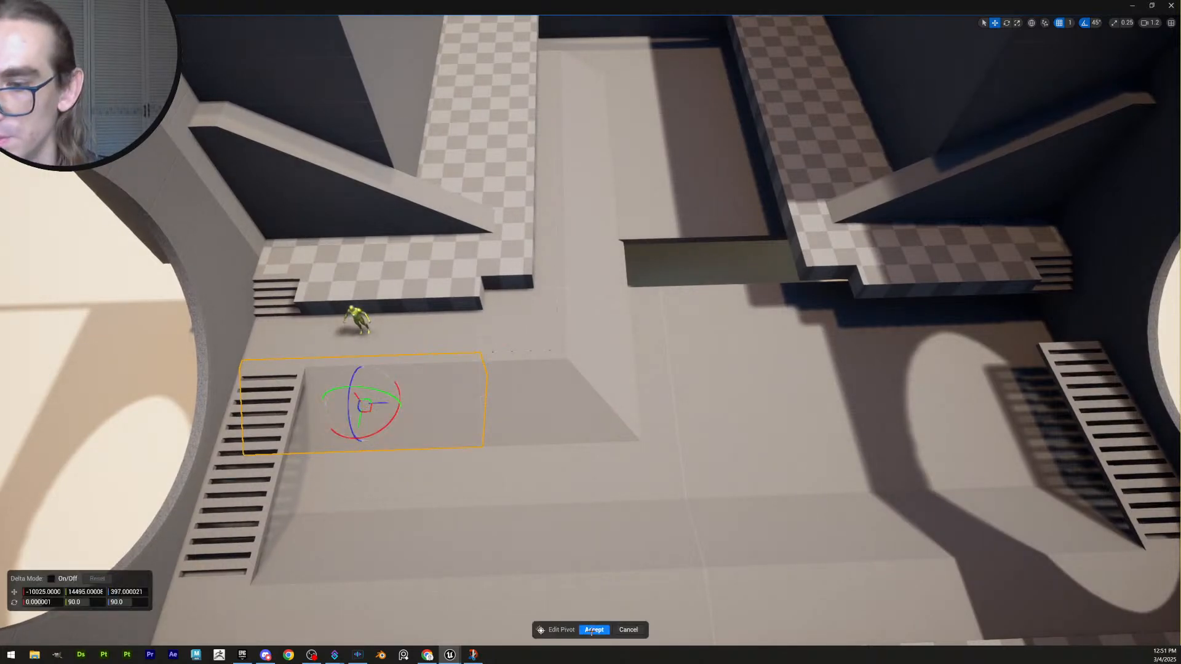
{"action": "left_click", "coordinate": [592, 630]}
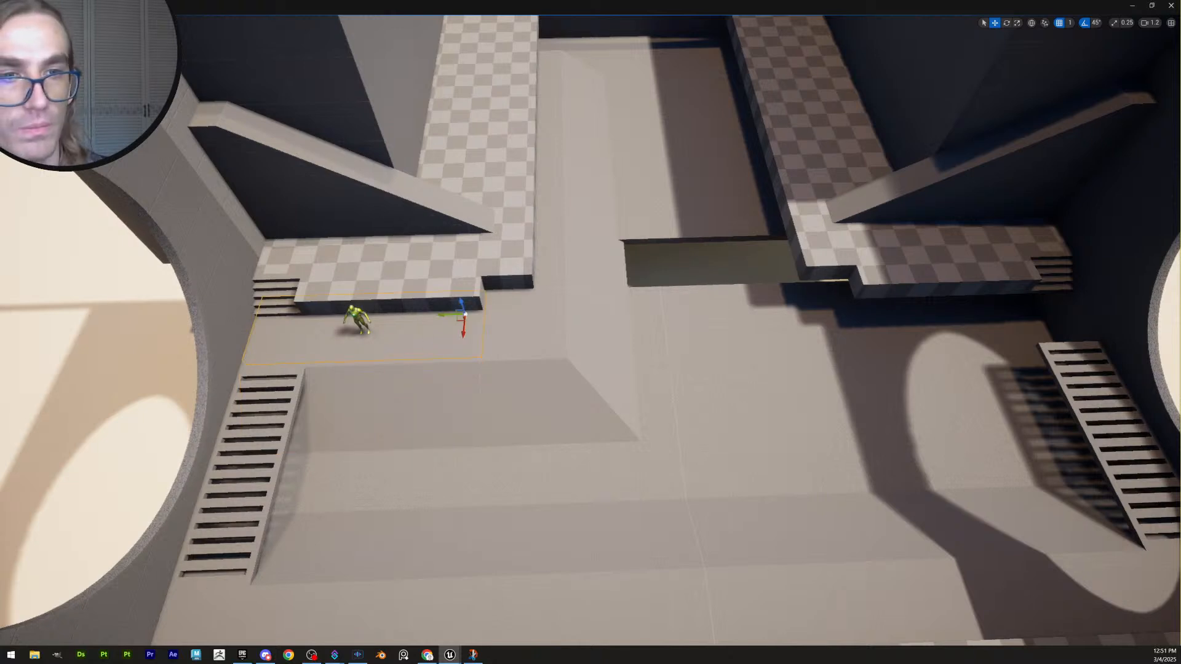
Set the pivot of the raised floor block beside the entrance grate to its center at X -10347.5, Y 14495, Z 475 with Edit Pivot
{"action": "key", "text": "Insert"}
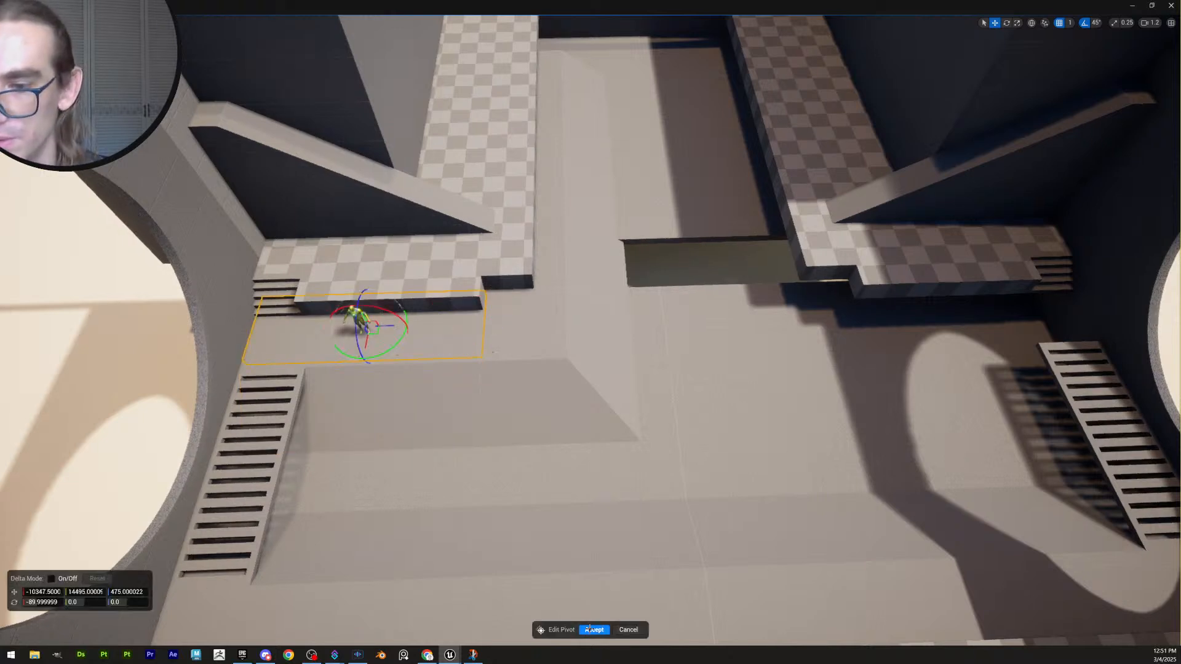
{"action": "left_click", "coordinate": [589, 628]}
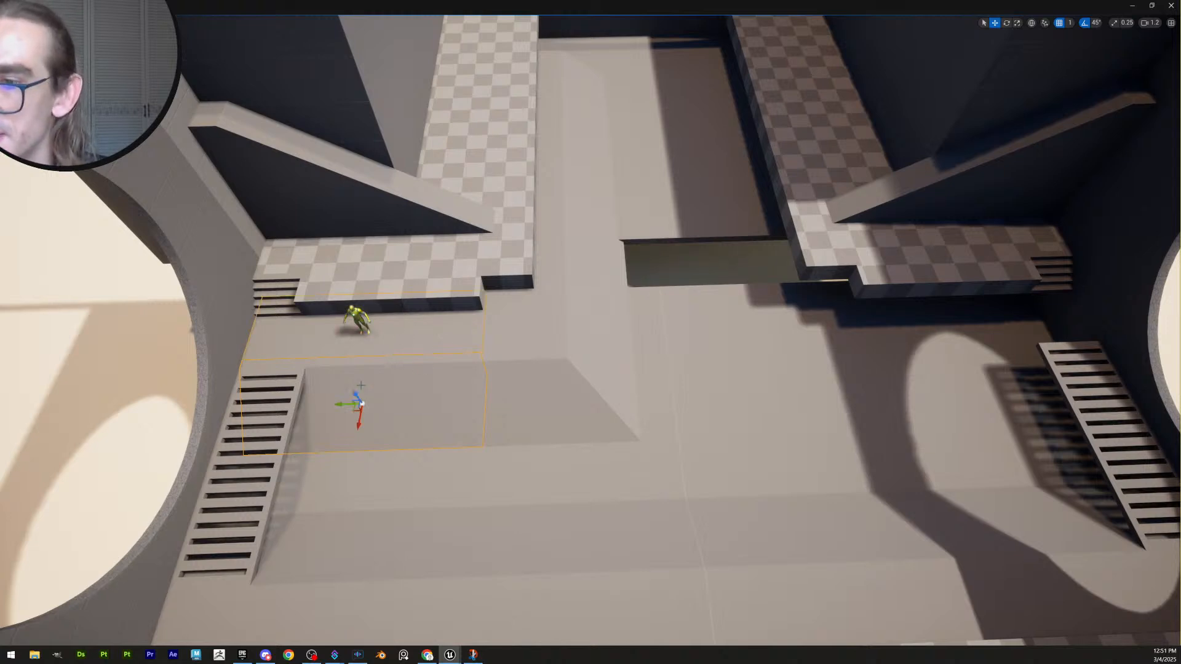
Try to duplicate the raised floor block and its sloped block over to the grate on the opposite side of the room
{"action": "left_click_drag", "start_coordinate": [340, 406], "coordinate": [911, 386], "text": "alt"}
{"action": "key", "text": "d"}
{"action": "right_click_drag", "start_coordinate": [912, 386], "coordinate": [935, 387]}
{"action": "scroll", "coordinate": [912, 386], "scroll_direction": "down", "scroll_amount": 3}
{"action": "key", "text": "w"}
{"action": "key", "text": "w"}
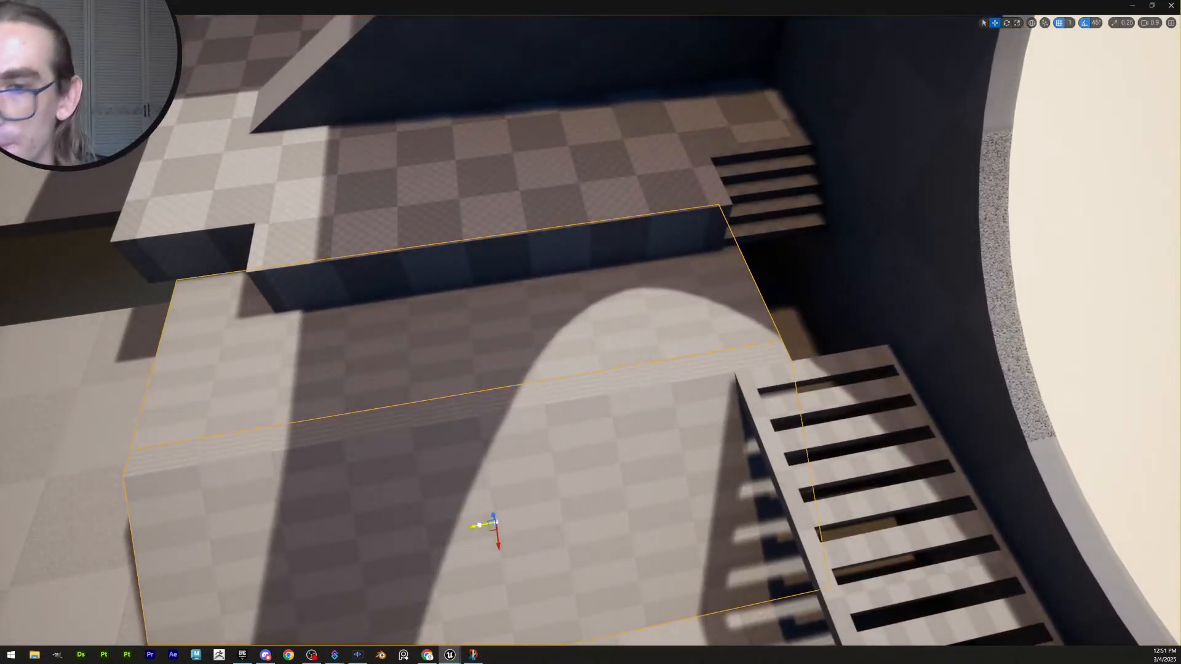
{"action": "left_click_drag", "start_coordinate": [479, 525], "coordinate": [584, 505]}
{"action": "key", "text": "s"}
{"action": "mouse_move", "coordinate": [815, 313]}
{"action": "right_mouse_down"}
{"action": "mouse_move", "coordinate": [815, 326]}
{"action": "mouse_move", "coordinate": [815, 314]}
{"action": "right_mouse_up"}
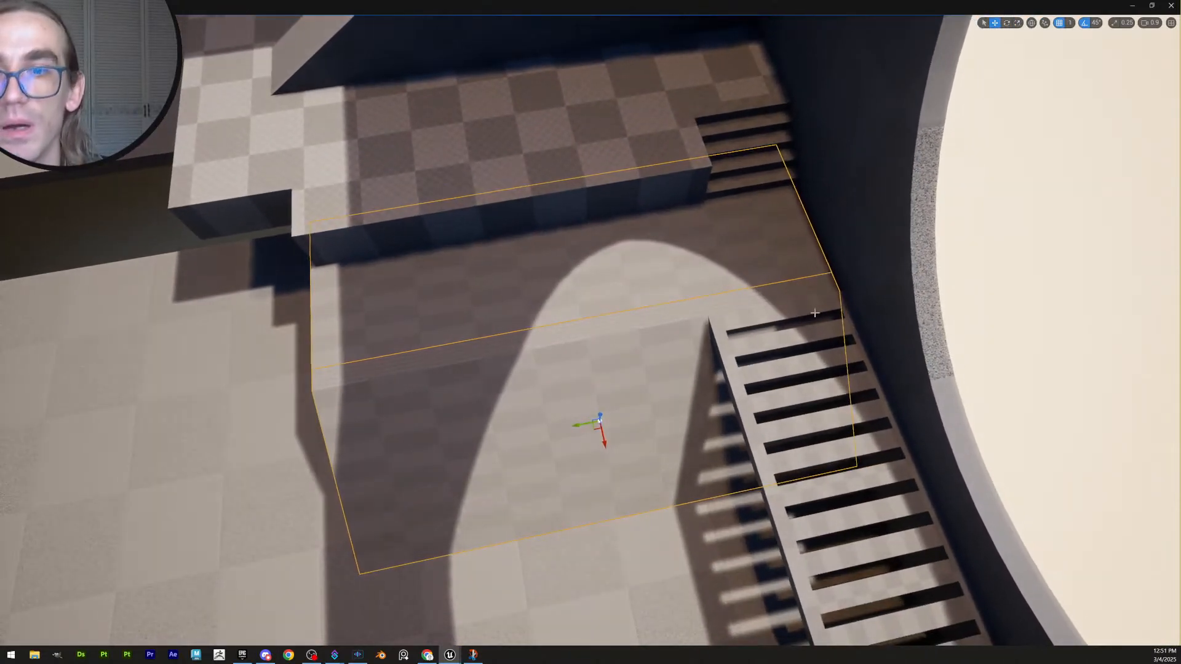
{"action": "key", "text": "ctrl+z"}
{"action": "key", "text": "ctrl+z"}
Set the position snap size to 10 and duplicate the raised and sloped blocks across to the opposite grate
{"action": "left_click", "coordinate": [1071, 24]}
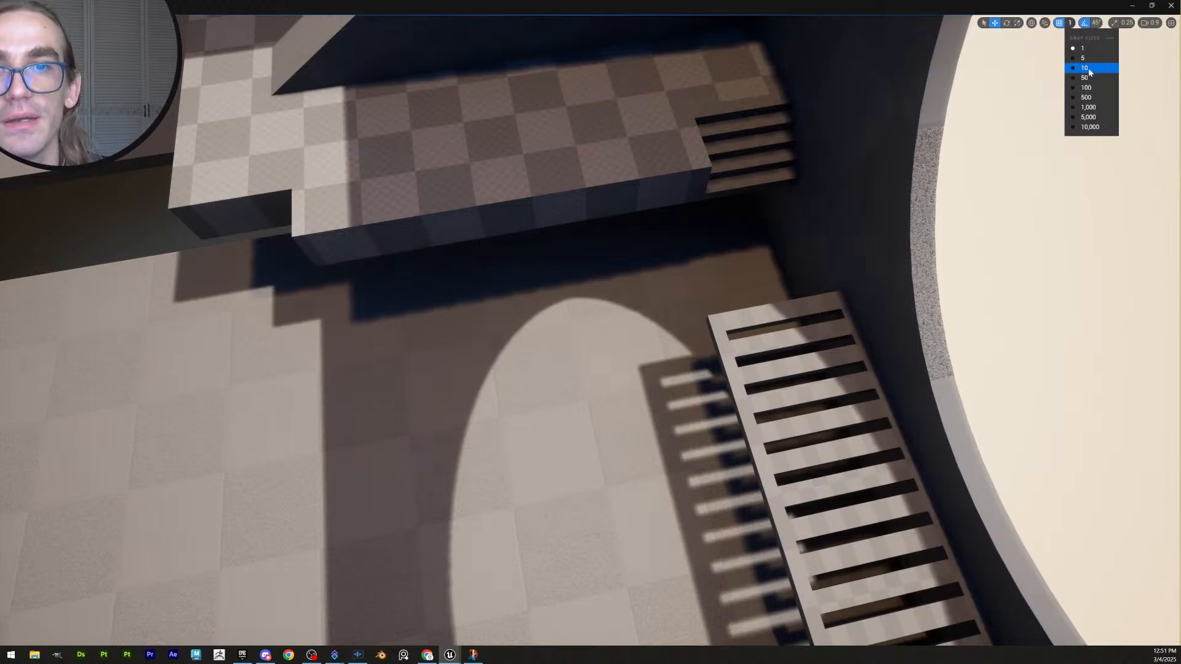
{"action": "left_click", "coordinate": [1089, 72]}
{"action": "key", "text": "s"}
{"action": "right_click_drag", "start_coordinate": [861, 258], "coordinate": [732, 256]}
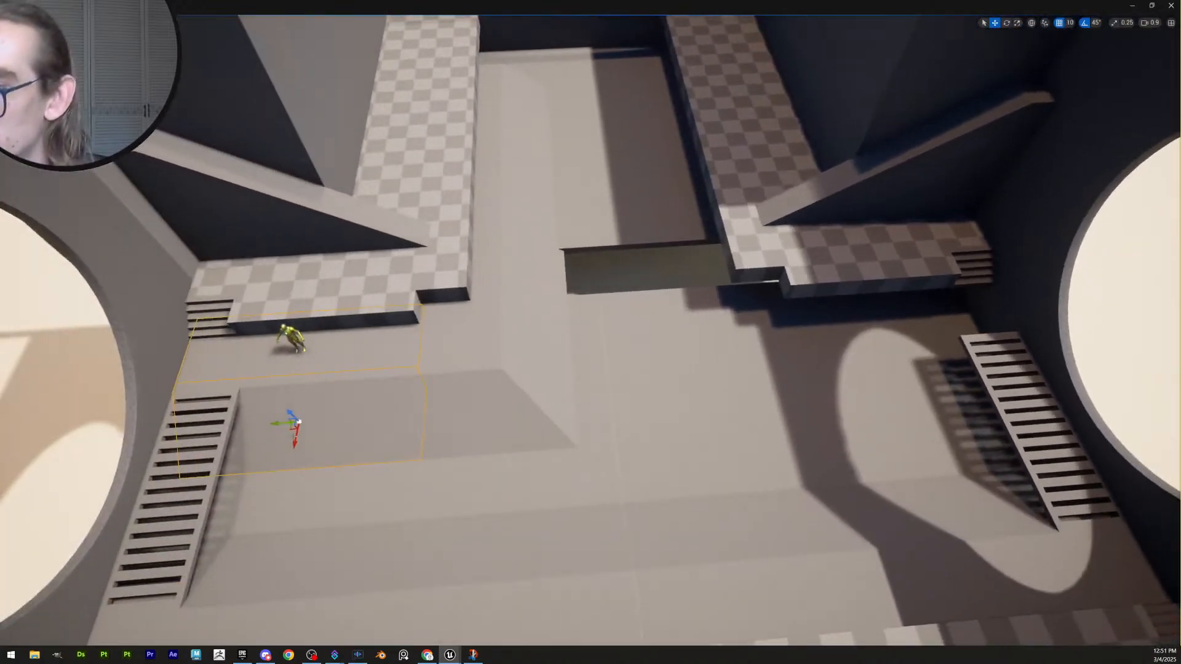
{"action": "left_click_drag", "start_coordinate": [277, 423], "coordinate": [876, 383]}
{"action": "key", "text": "d"}
{"action": "key", "text": "w"}
{"action": "right_click_drag", "start_coordinate": [876, 383], "coordinate": [920, 380]}
{"action": "scroll", "coordinate": [880, 383], "scroll_direction": "up", "scroll_amount": 1}
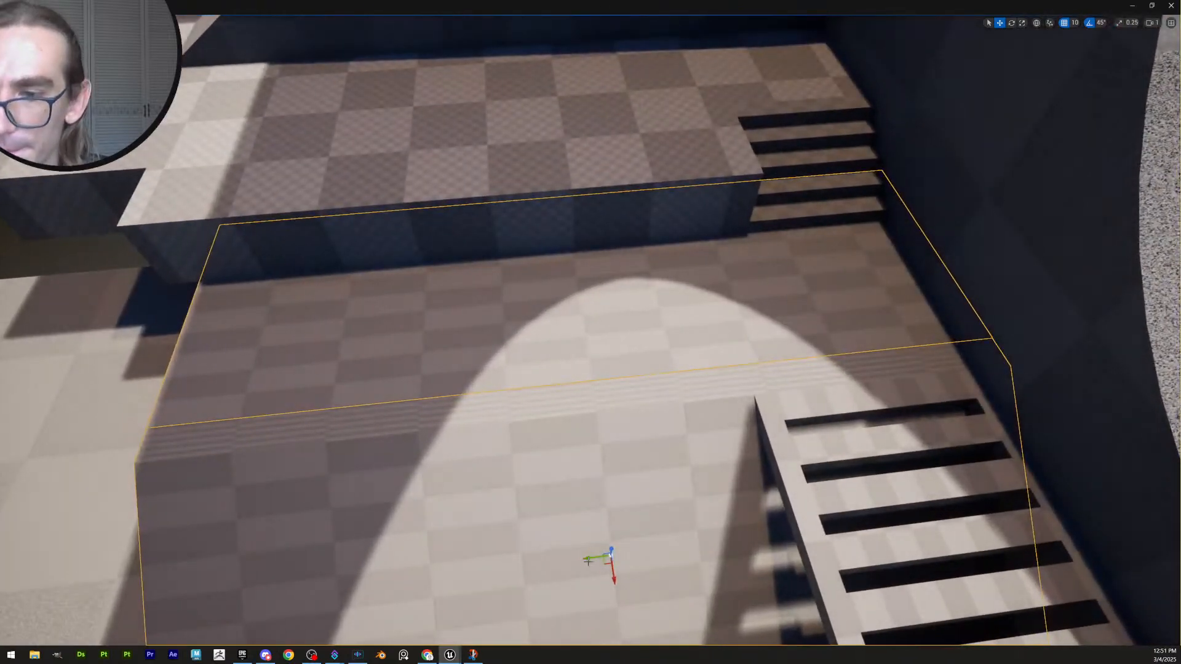
Align the duplicated raised and sloped blocks with the wall beside the opposite grate
{"action": "left_click_drag", "start_coordinate": [588, 562], "coordinate": [551, 565]}
{"action": "key", "text": "w"}
{"action": "scroll", "coordinate": [551, 565], "scroll_direction": "down", "scroll_amount": 2}
{"action": "right_click_drag", "start_coordinate": [552, 565], "coordinate": [605, 553]}
{"action": "key", "text": "d"}
{"action": "key", "text": "a"}
{"action": "scroll", "coordinate": [609, 551], "scroll_direction": "down", "scroll_amount": 3}
{"action": "key", "text": "s"}
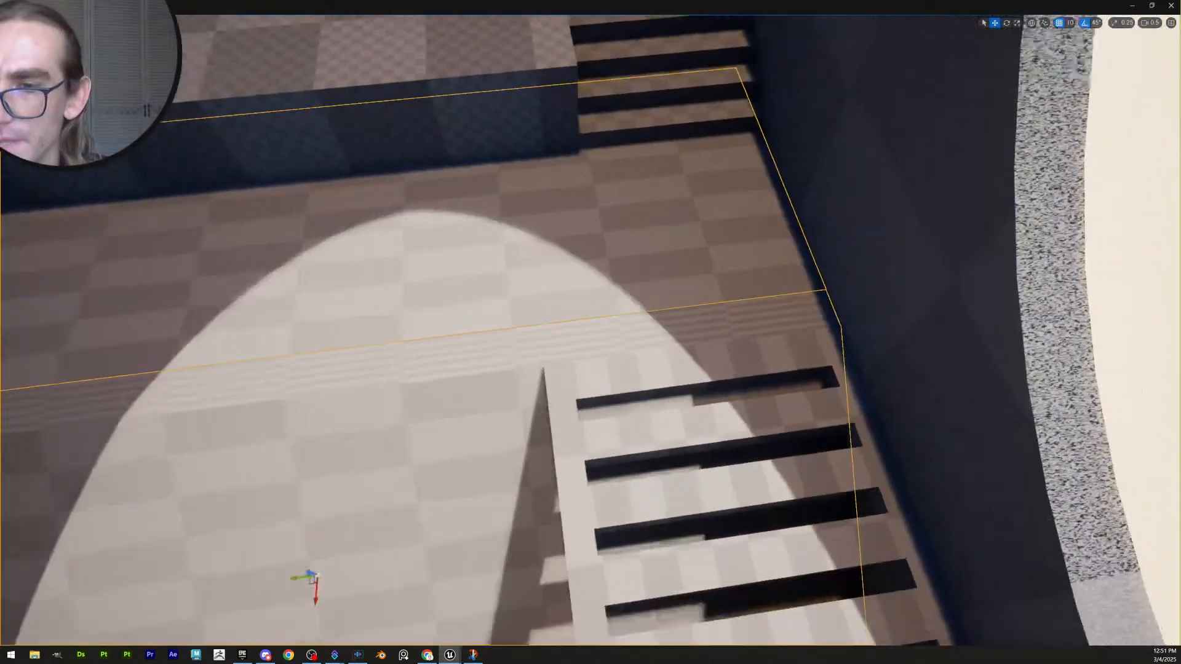
{"action": "right_click_drag", "start_coordinate": [351, 576], "coordinate": [345, 576]}
{"action": "mouse_move", "coordinate": [341, 547]}
{"action": "left_mouse_down"}
{"action": "mouse_move", "coordinate": [331, 548]}
{"action": "mouse_move", "coordinate": [341, 547]}
{"action": "left_mouse_up"}
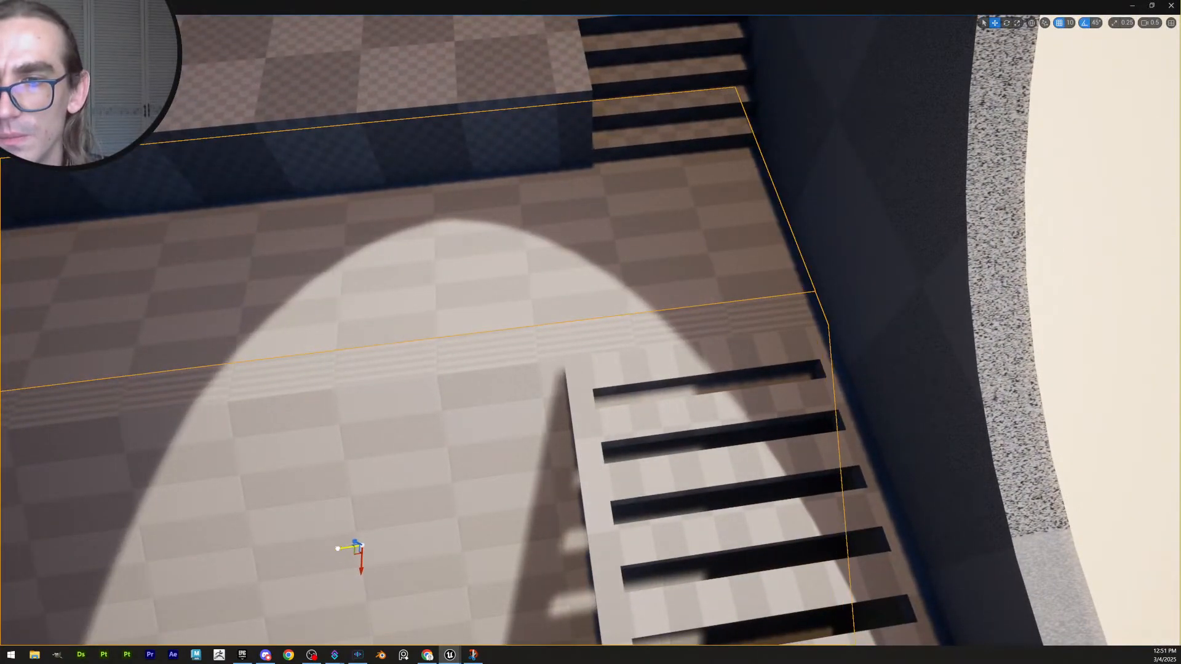
Set the pivot of the sloped corner block to its center at X -10182.5, Y 13692.5, Z 397 with Edit Pivot
{"action": "right_click_drag", "start_coordinate": [341, 547], "coordinate": [203, 519]}
{"action": "key", "text": "s"}
{"action": "scroll", "coordinate": [341, 547], "scroll_direction": "up", "scroll_amount": 3}
{"action": "key", "text": "s"}
{"action": "scroll", "coordinate": [341, 547], "scroll_direction": "up", "scroll_amount": 1}
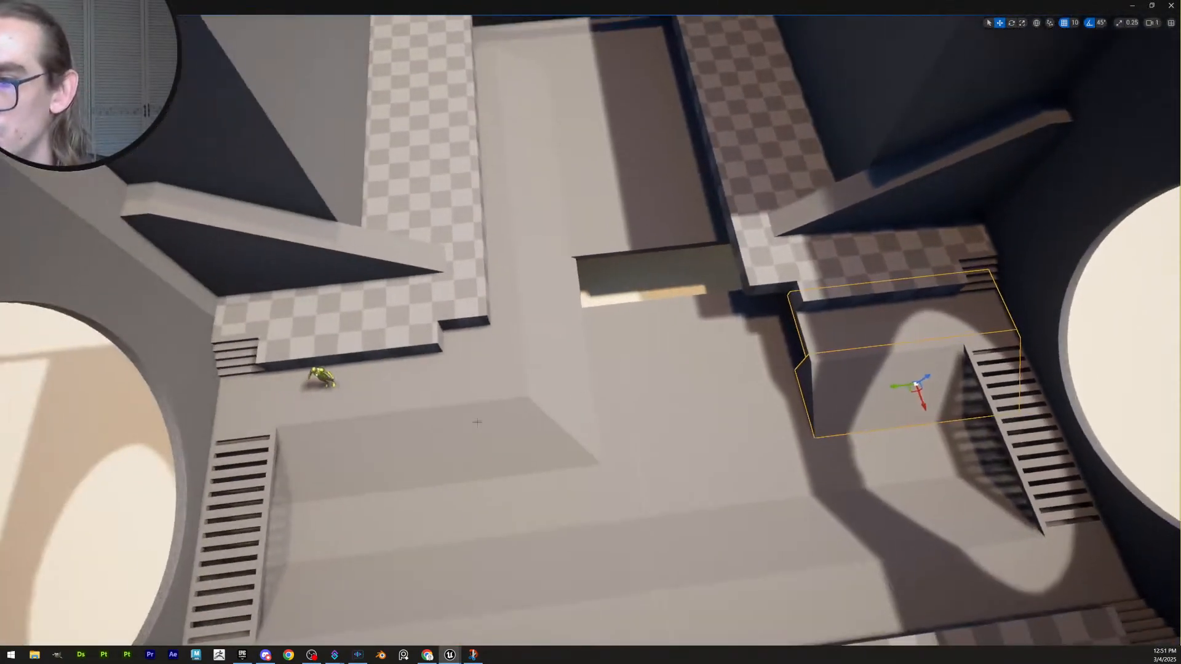
{"action": "left_click", "coordinate": [530, 429]}
{"action": "key", "text": "w"}
{"action": "right_click_drag", "start_coordinate": [530, 428], "coordinate": [508, 434]}
{"action": "key", "text": "w"}
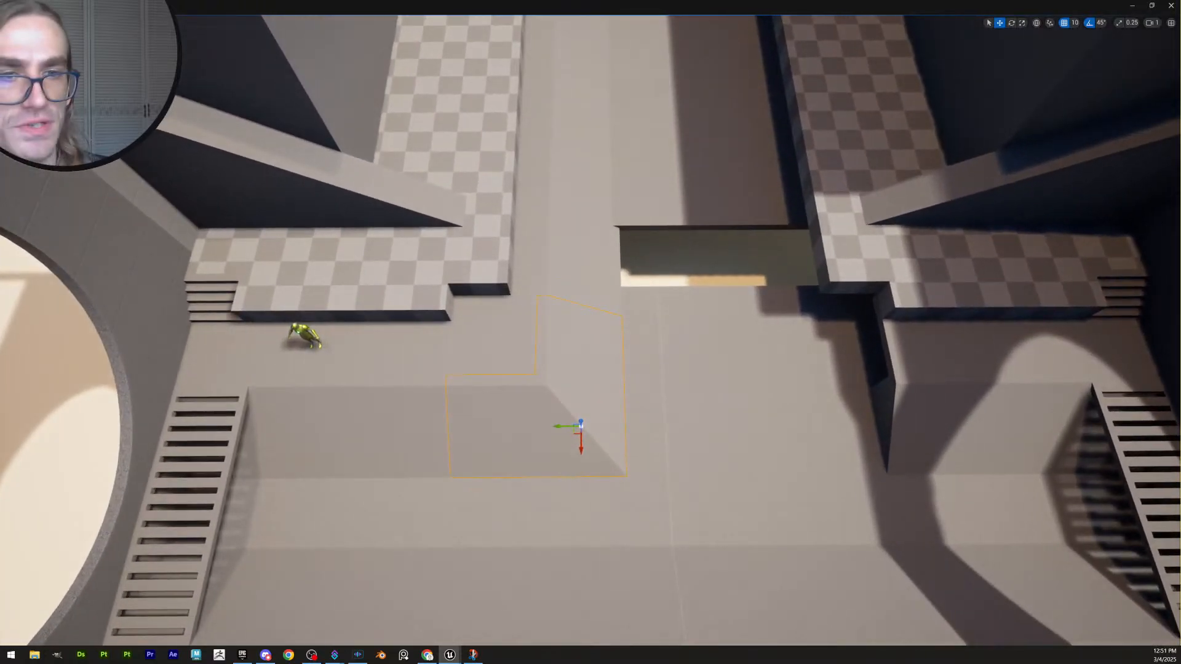
{"action": "key", "text": "d"}
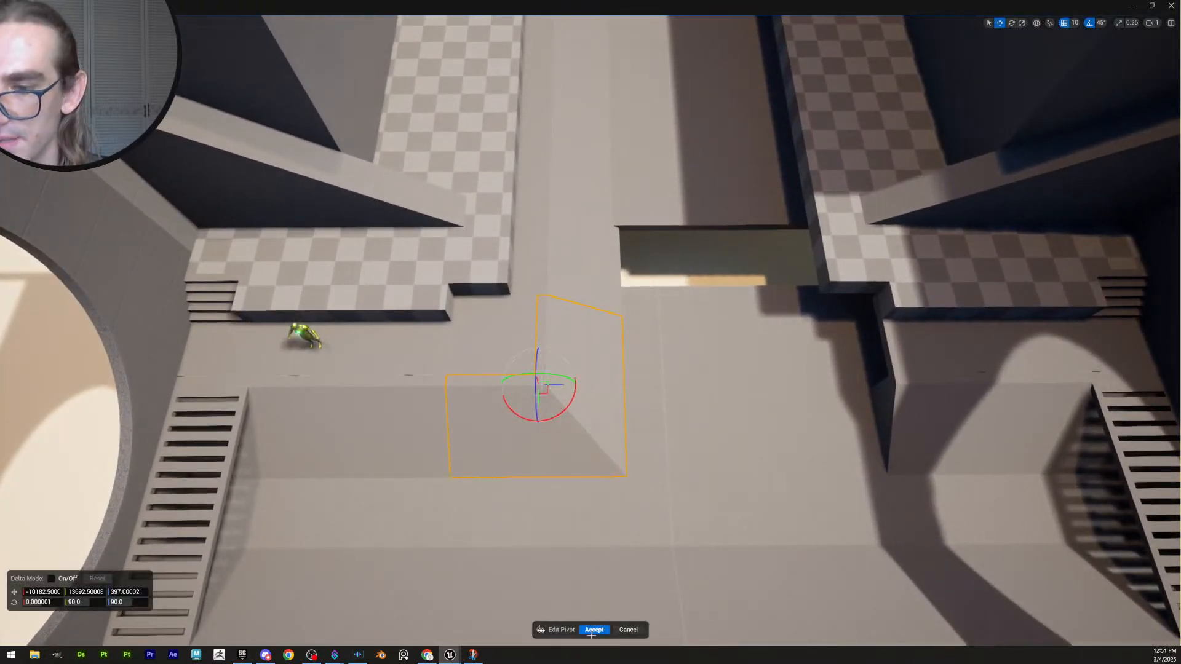
{"action": "left_click", "coordinate": [593, 631]}
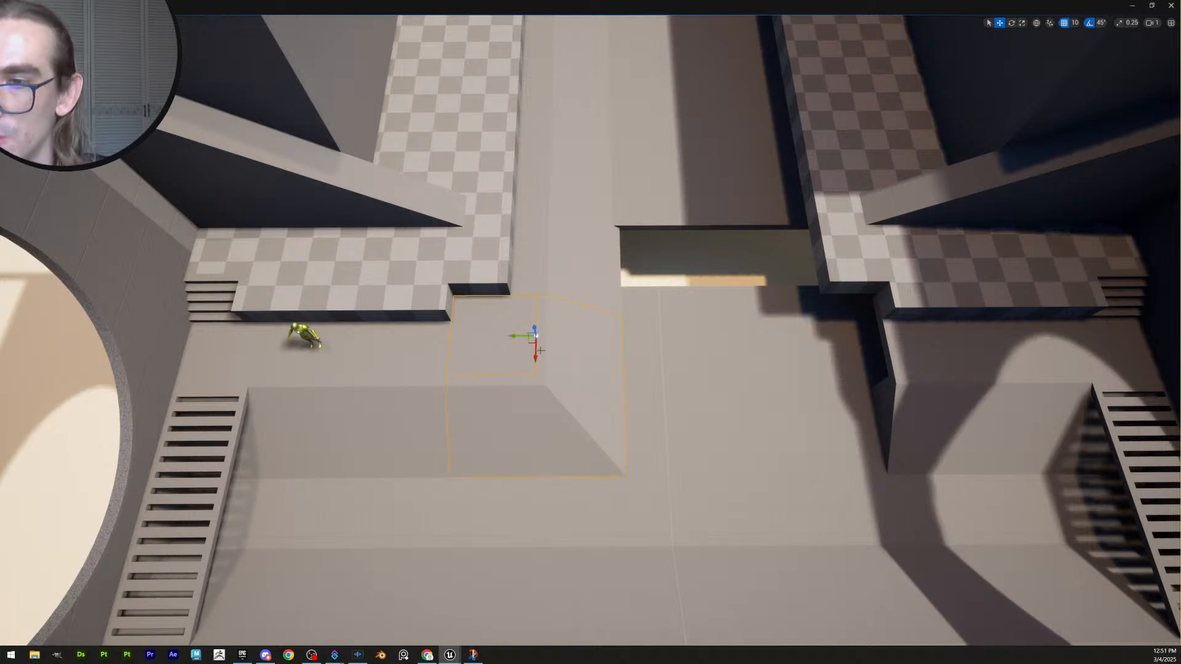
Duplicate the sloped corner block and the square raised block behind it toward the opposite side of the room
{"action": "left_click_drag", "start_coordinate": [512, 338], "coordinate": [711, 354], "text": "alt"}
{"action": "key", "text": "d"}
{"action": "key", "text": "w"}
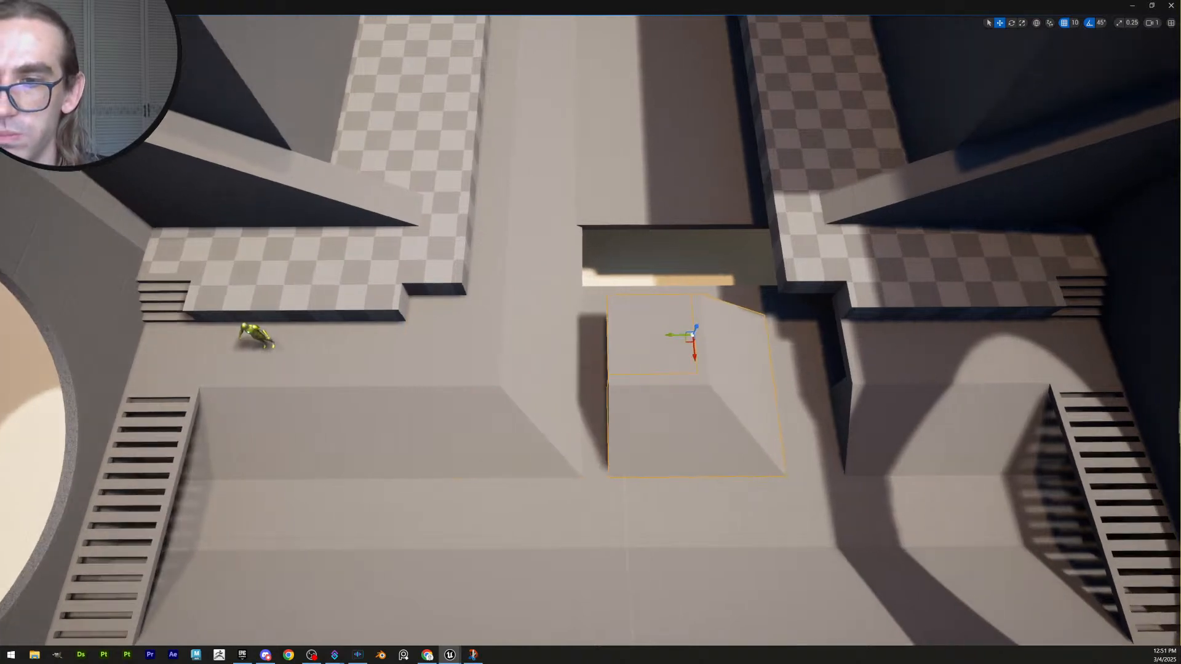
Try mirroring the duplicated corner blocks along the X axis
{"action": "right_click", "coordinate": [676, 388]}
{"action": "mouse_move", "coordinate": [738, 248]}
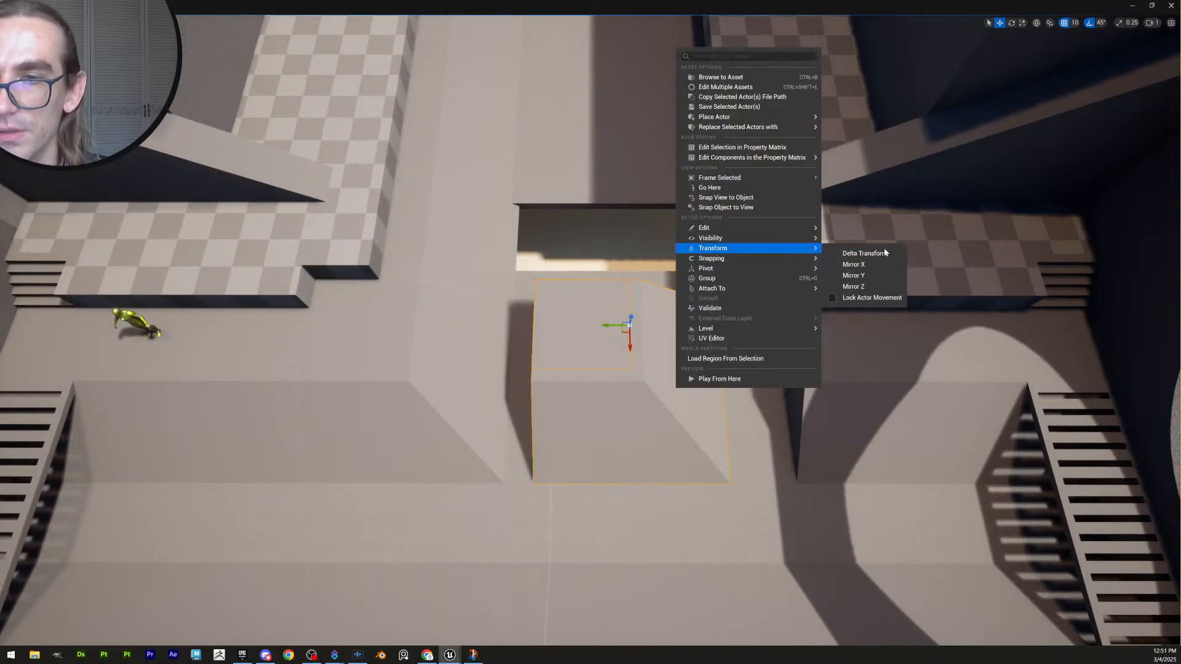
{"action": "left_click", "coordinate": [871, 269]}
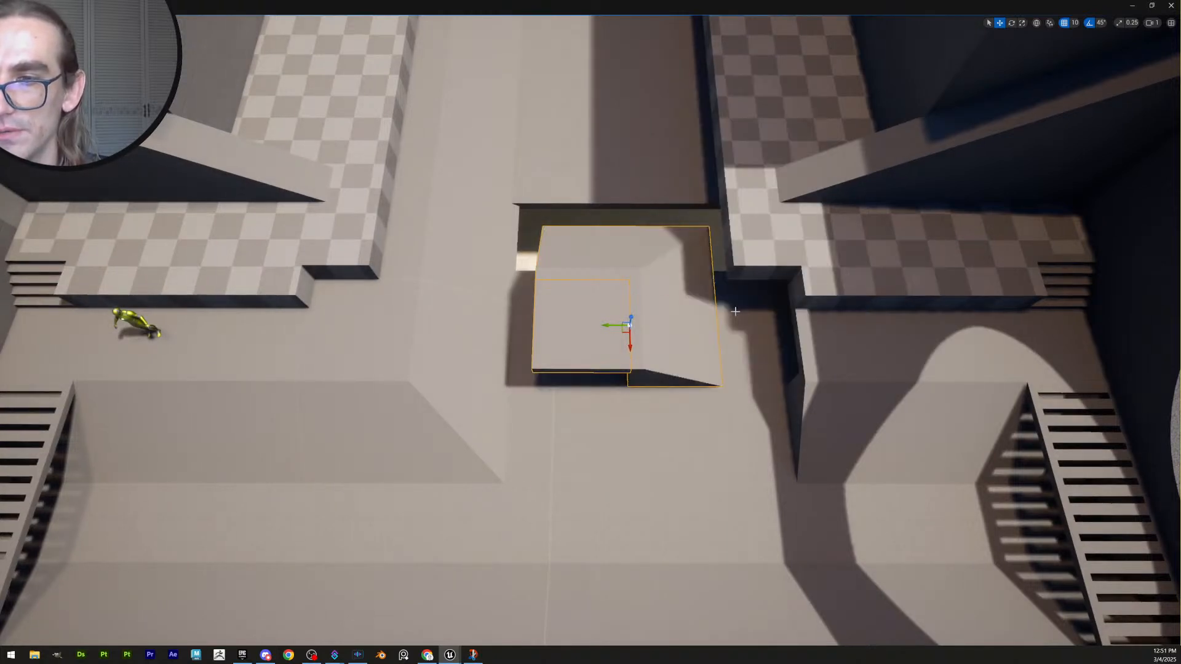
{"action": "key", "text": "ctrl+z"}
Mirror the duplicated corner blocks along the Y axis and move them flush against the raised blocks beside the opposite grate
{"action": "right_click", "coordinate": [669, 342]}
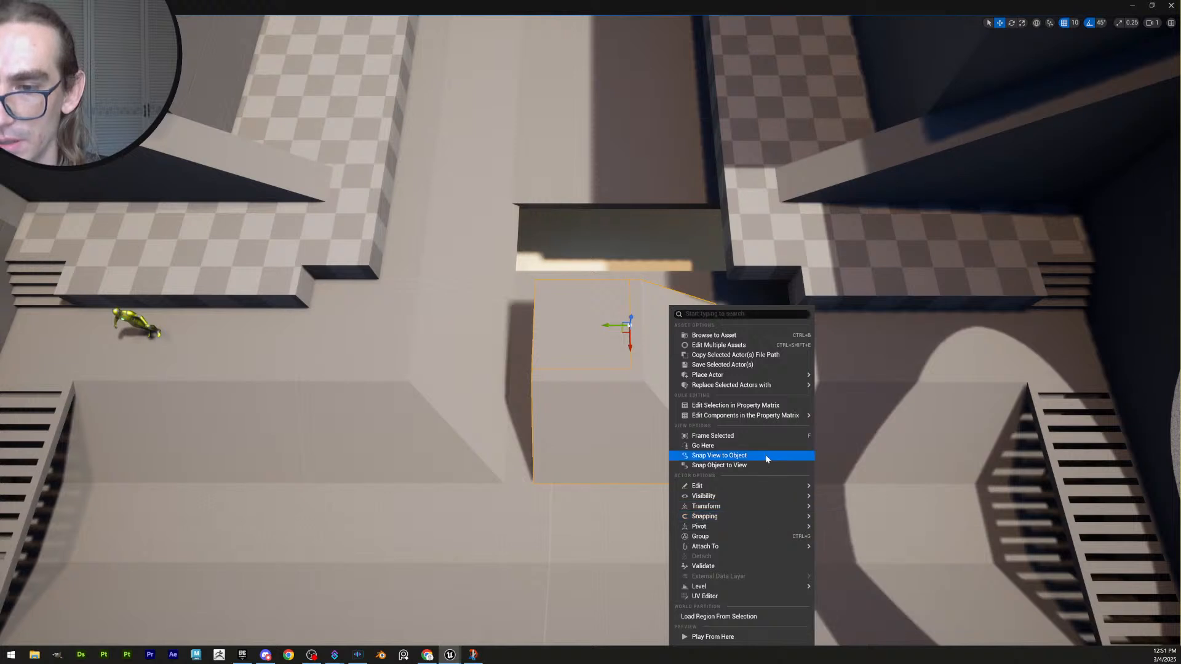
{"action": "mouse_move", "coordinate": [770, 508]}
{"action": "left_click", "coordinate": [858, 530]}
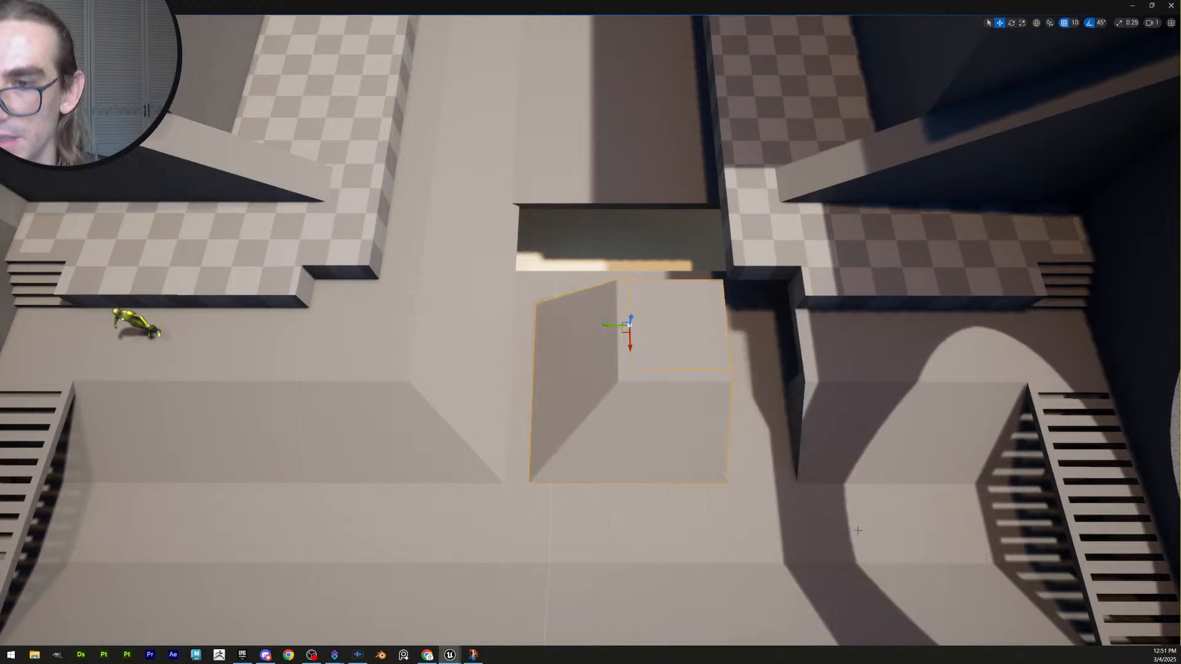
{"action": "left_click_drag", "start_coordinate": [608, 326], "coordinate": [674, 331]}
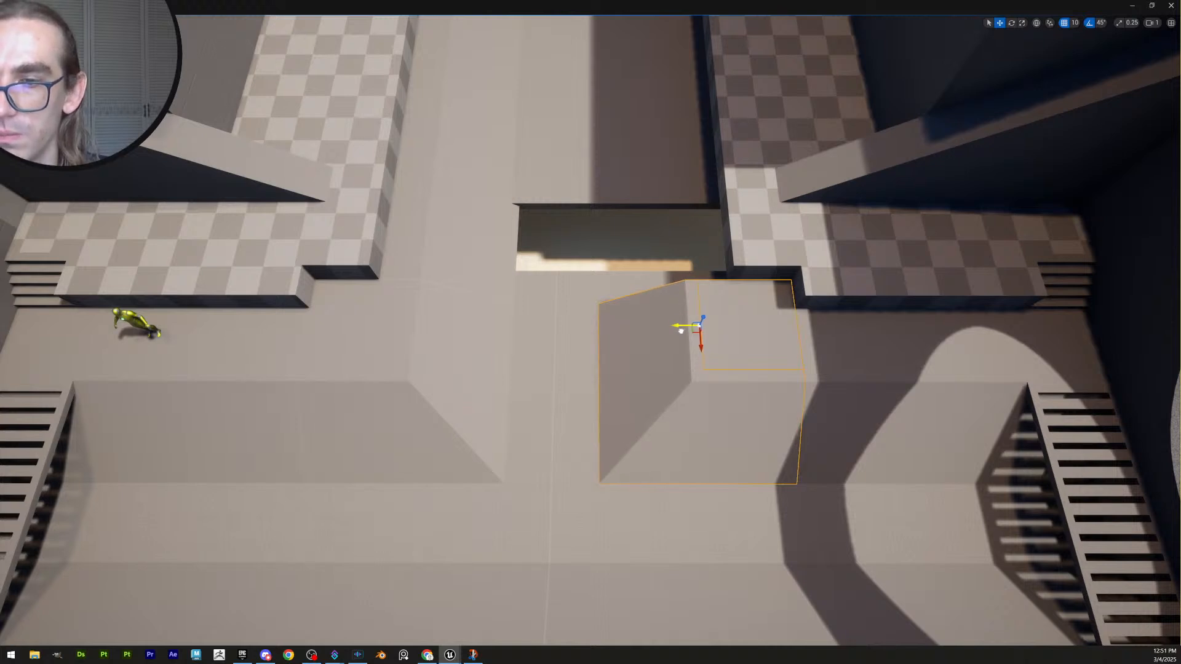
{"action": "key", "text": "Escape"}
Duplicate the corridor's long raised and sloped blocks, turn the copy around and fit it against the opposite checkered walkway
{"action": "right_click_drag", "start_coordinate": [704, 402], "coordinate": [688, 351]}
{"action": "key", "text": "s"}
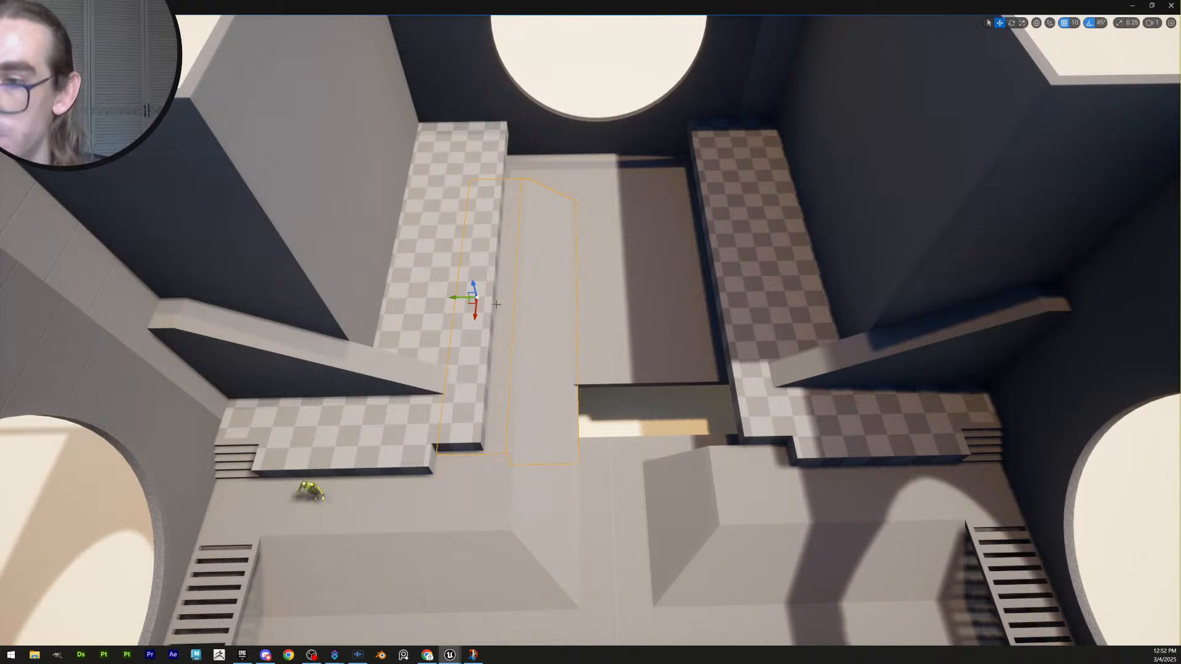
{"action": "left_click_drag", "start_coordinate": [456, 298], "coordinate": [597, 298], "text": "alt"}
{"action": "key", "text": "w"}
{"action": "right_click_drag", "start_coordinate": [596, 301], "coordinate": [604, 336]}
{"action": "key", "text": "e"}
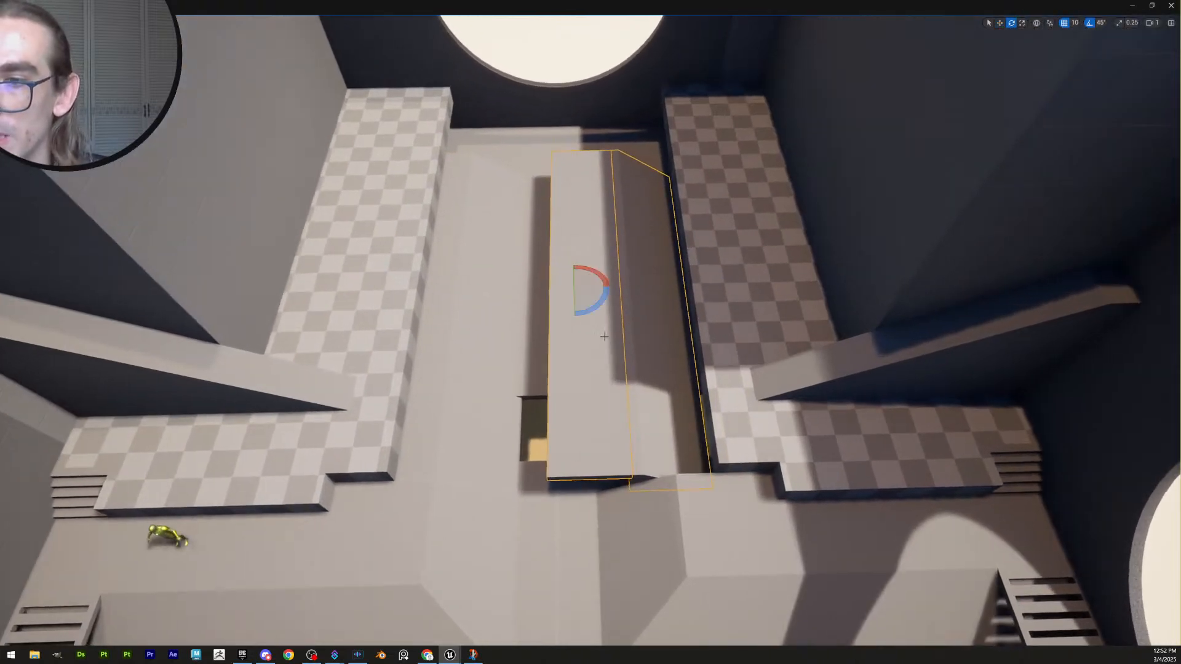
{"action": "left_click_drag", "start_coordinate": [602, 305], "coordinate": [557, 378]}
{"action": "left_click_drag", "start_coordinate": [545, 288], "coordinate": [681, 310]}
{"action": "key", "text": "Escape"}
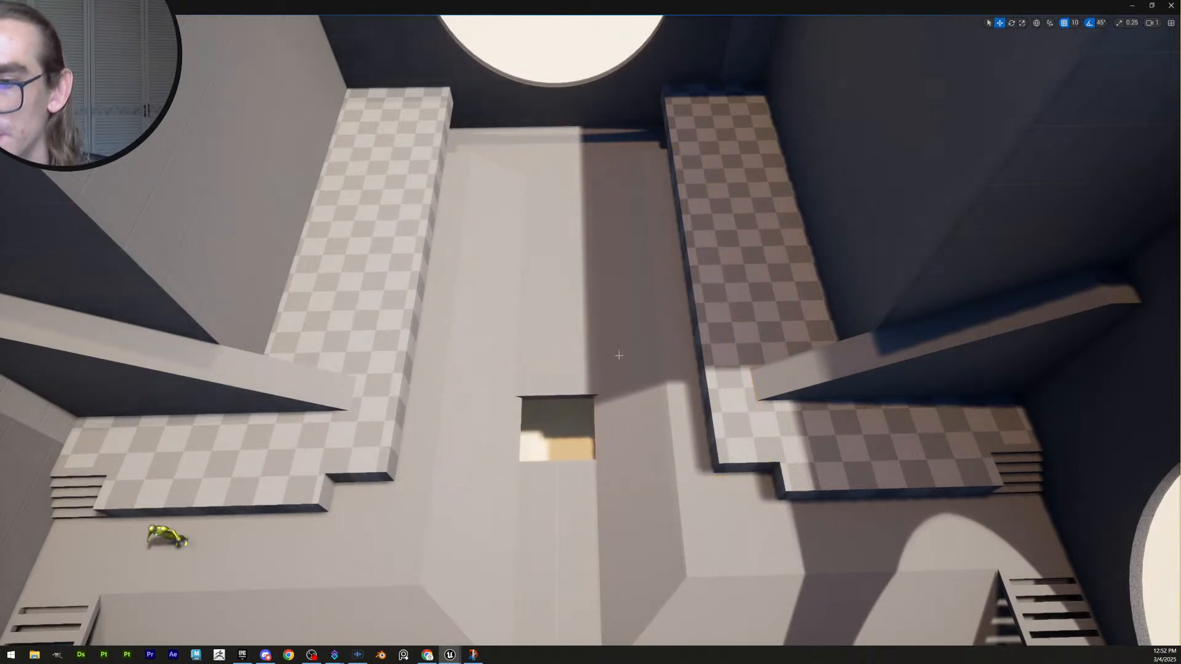
Lower the corridor's floor slab slightly toward the level of the main room's floor
{"action": "key", "text": "s"}
{"action": "scroll", "coordinate": [620, 353], "scroll_direction": "up", "scroll_amount": 4}
{"action": "right_click_drag", "start_coordinate": [620, 353], "coordinate": [601, 335]}
{"action": "key", "text": "w"}
{"action": "scroll", "coordinate": [608, 326], "scroll_direction": "down", "scroll_amount": 3}
{"action": "left_click", "coordinate": [598, 314]}
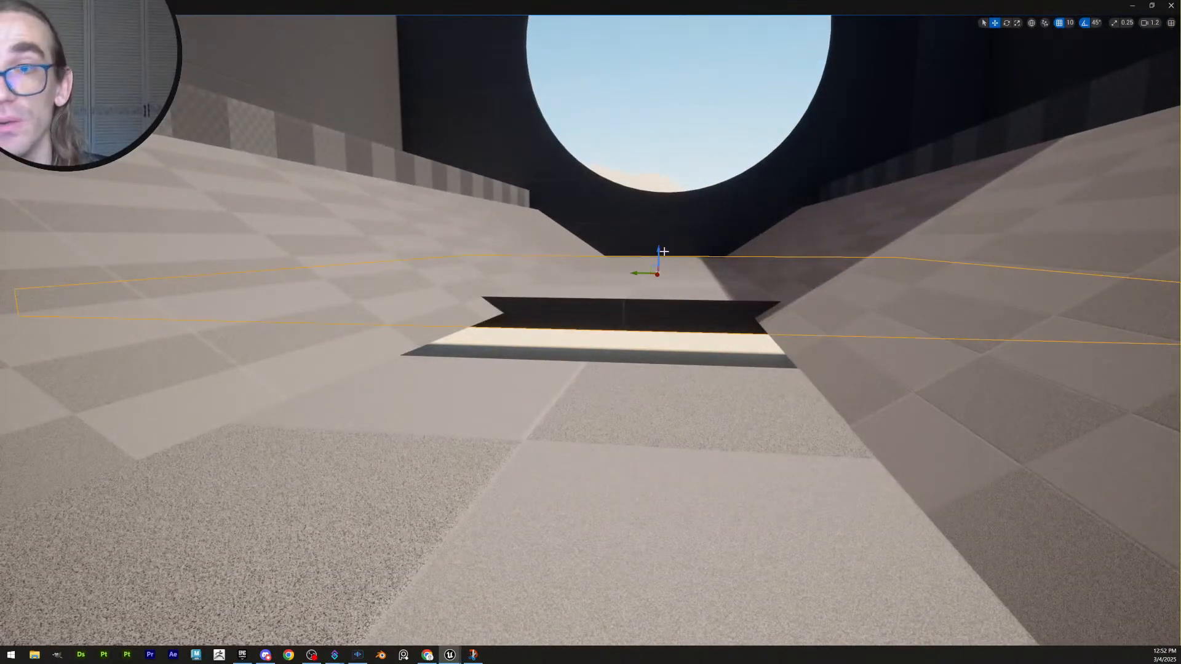
{"action": "left_click_drag", "start_coordinate": [656, 249], "coordinate": [658, 257]}
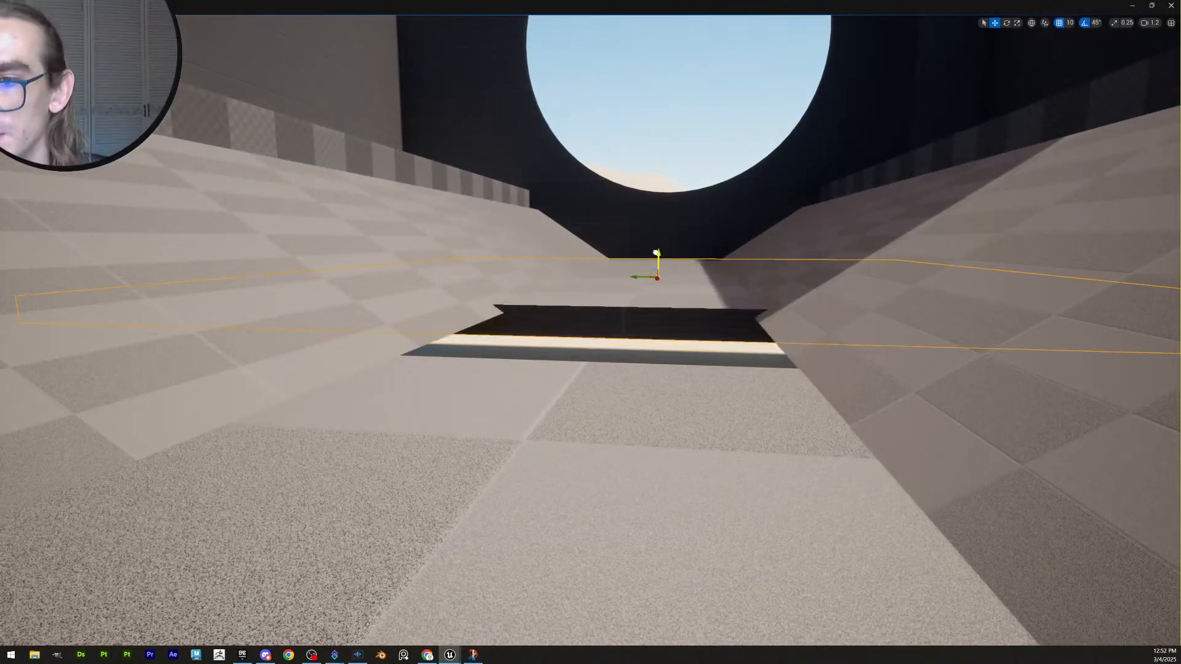
Extend the corridor floor's end face across the remaining gap to about X -10620.7 with PolyGroup Edit
{"action": "scroll", "coordinate": [655, 332], "scroll_direction": "up", "scroll_amount": 3}
{"action": "right_click_drag", "start_coordinate": [657, 257], "coordinate": [542, 360]}
{"action": "left_click", "coordinate": [864, 268]}
{"action": "right_click_drag", "start_coordinate": [865, 268], "coordinate": [1000, 246]}
{"action": "scroll", "coordinate": [996, 249], "scroll_direction": "down", "scroll_amount": 3}
{"action": "right_click_drag", "start_coordinate": [712, 295], "coordinate": [712, 295]}
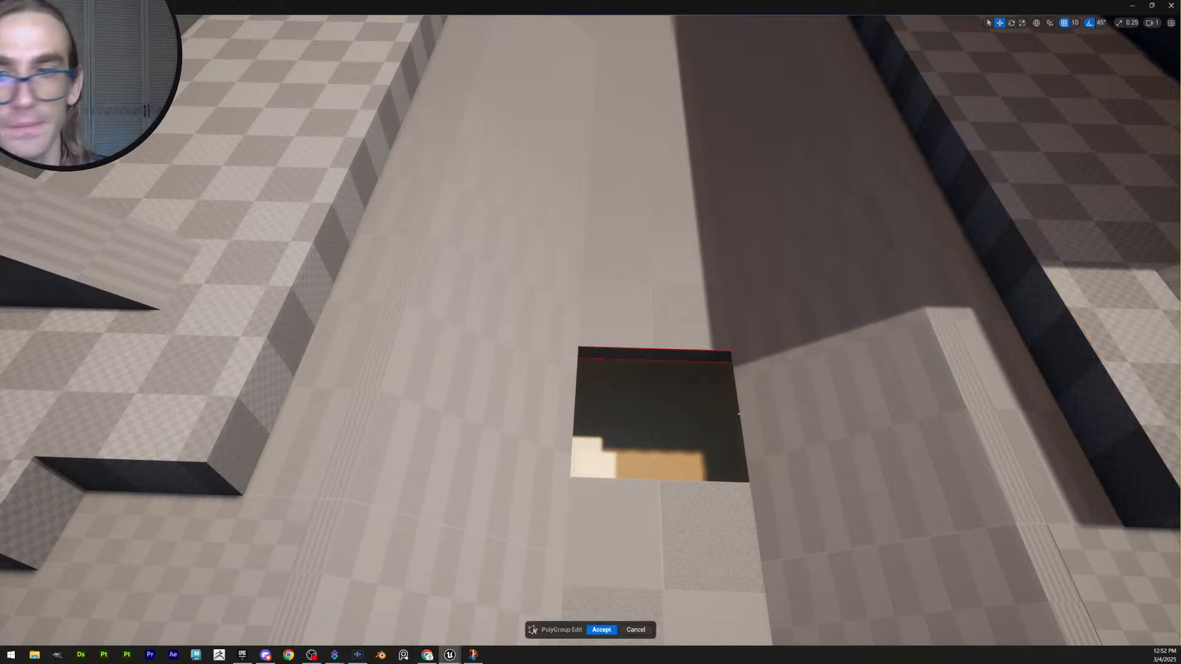
{"action": "left_click", "coordinate": [672, 358]}
{"action": "right_click_drag", "start_coordinate": [672, 357], "coordinate": [566, 350]}
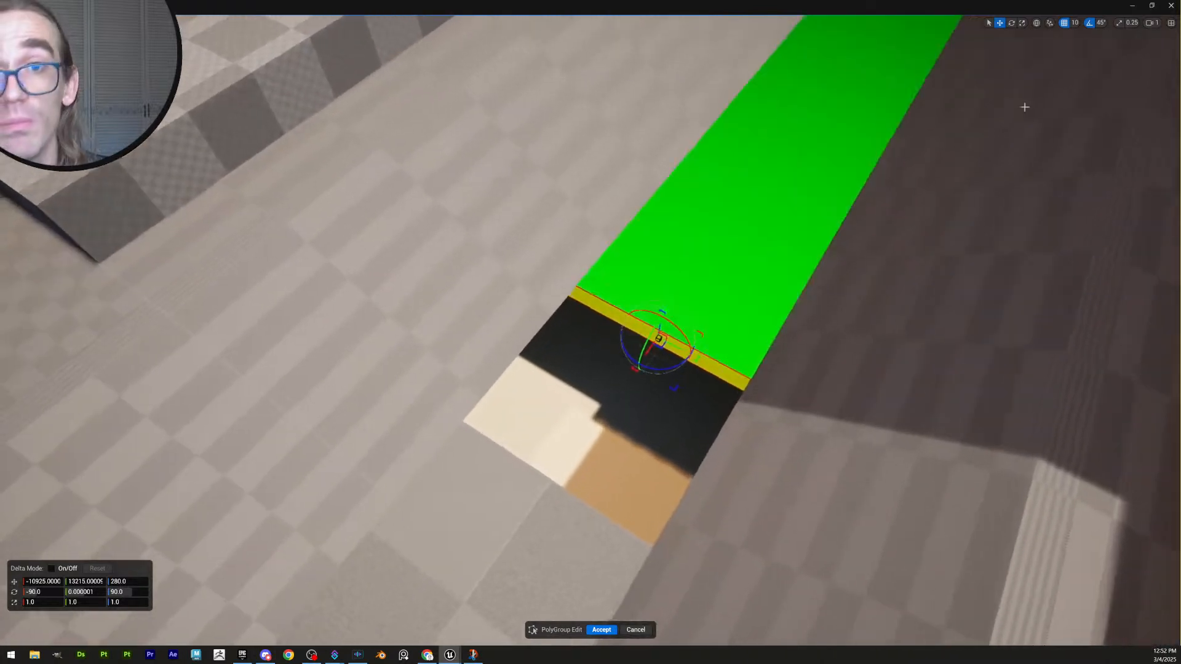
{"action": "left_click_drag", "start_coordinate": [665, 353], "coordinate": [543, 501]}
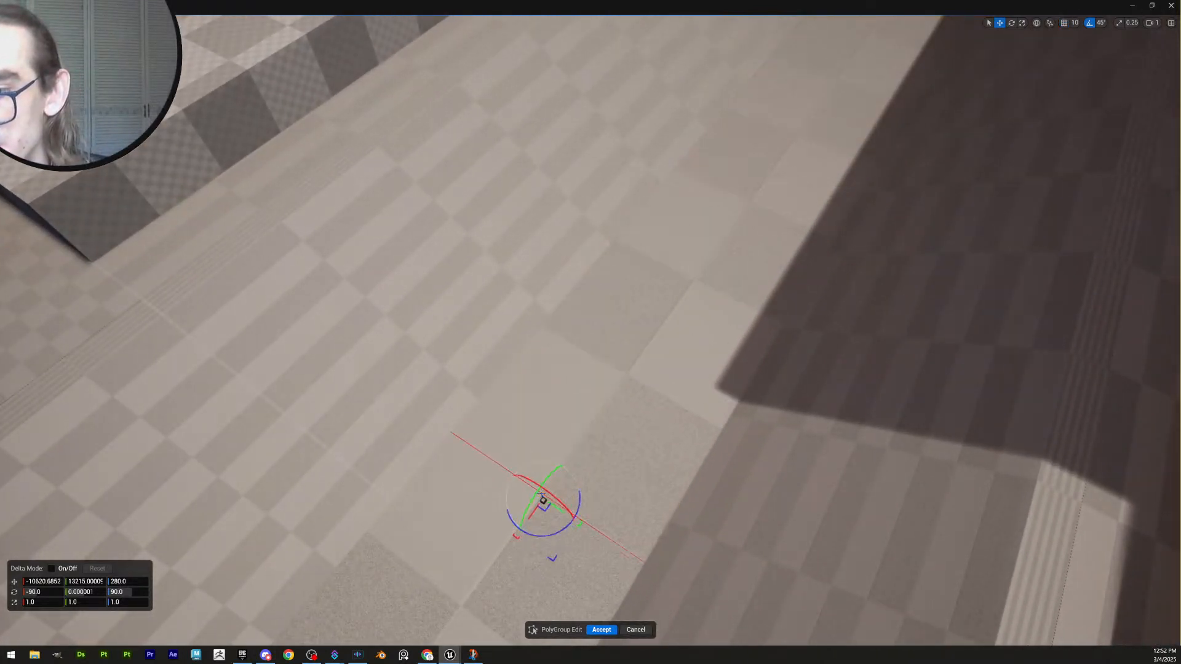
{"action": "left_click", "coordinate": [601, 631]}
Examine the sloped blocks and filled floor throughout the L-shaped room from several angles
{"action": "right_click_drag", "start_coordinate": [614, 506], "coordinate": [646, 523]}
{"action": "scroll", "coordinate": [641, 501], "scroll_direction": "up", "scroll_amount": 3}
{"action": "key", "text": "q"}
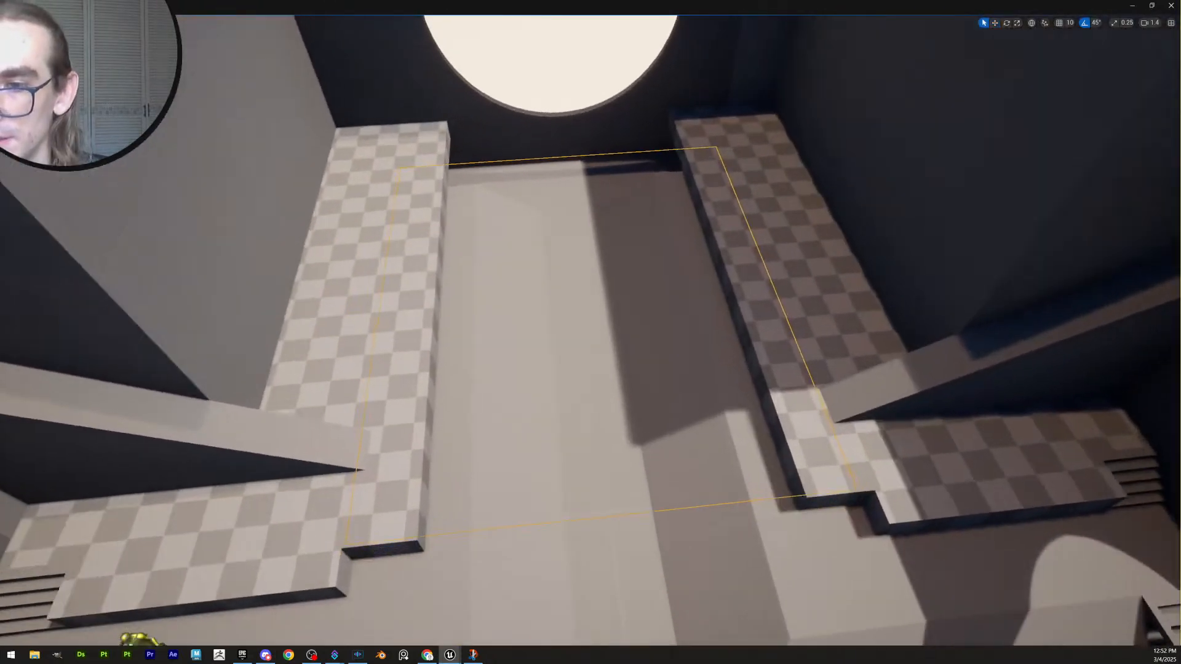
{"action": "key", "text": "w"}
{"action": "key", "text": "s"}
{"action": "right_click_drag", "start_coordinate": [689, 434], "coordinate": [480, 504]}
{"action": "scroll", "coordinate": [689, 435], "scroll_direction": "up", "scroll_amount": 1}
{"action": "key", "text": "w"}
{"action": "key", "text": "s"}
{"action": "key", "text": "d"}
{"action": "key", "text": "w"}
{"action": "left_click", "coordinate": [692, 360]}
{"action": "scroll", "coordinate": [717, 360], "scroll_direction": "up", "scroll_amount": 3}
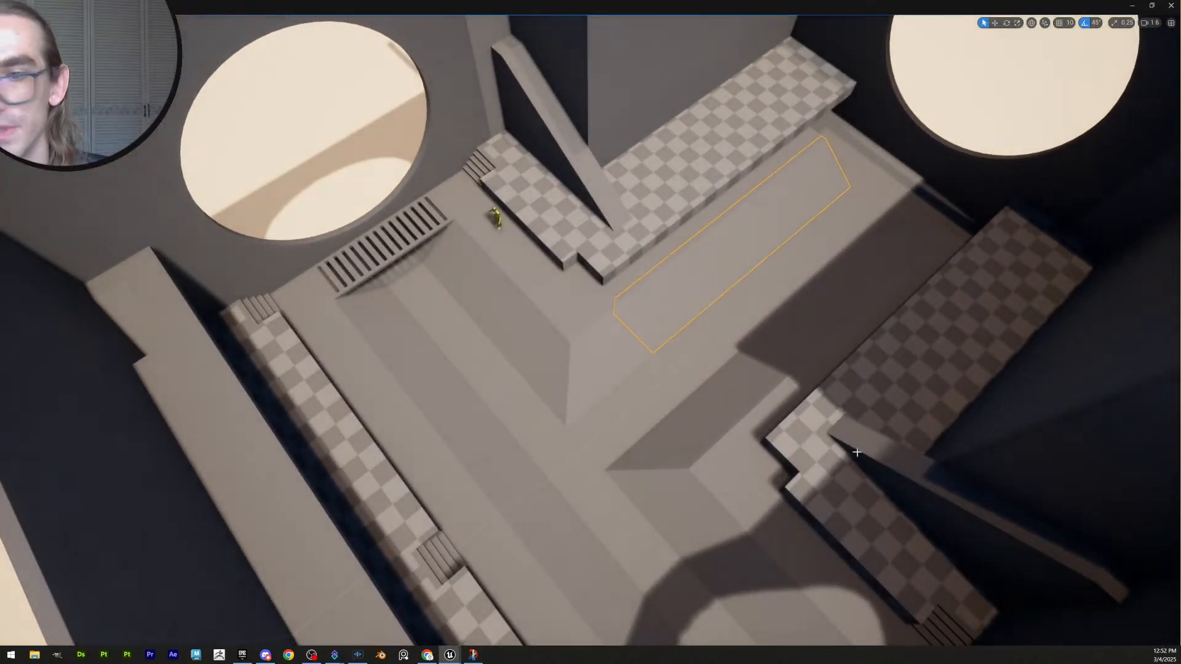
{"action": "right_click_drag", "start_coordinate": [1069, 523], "coordinate": [776, 383]}
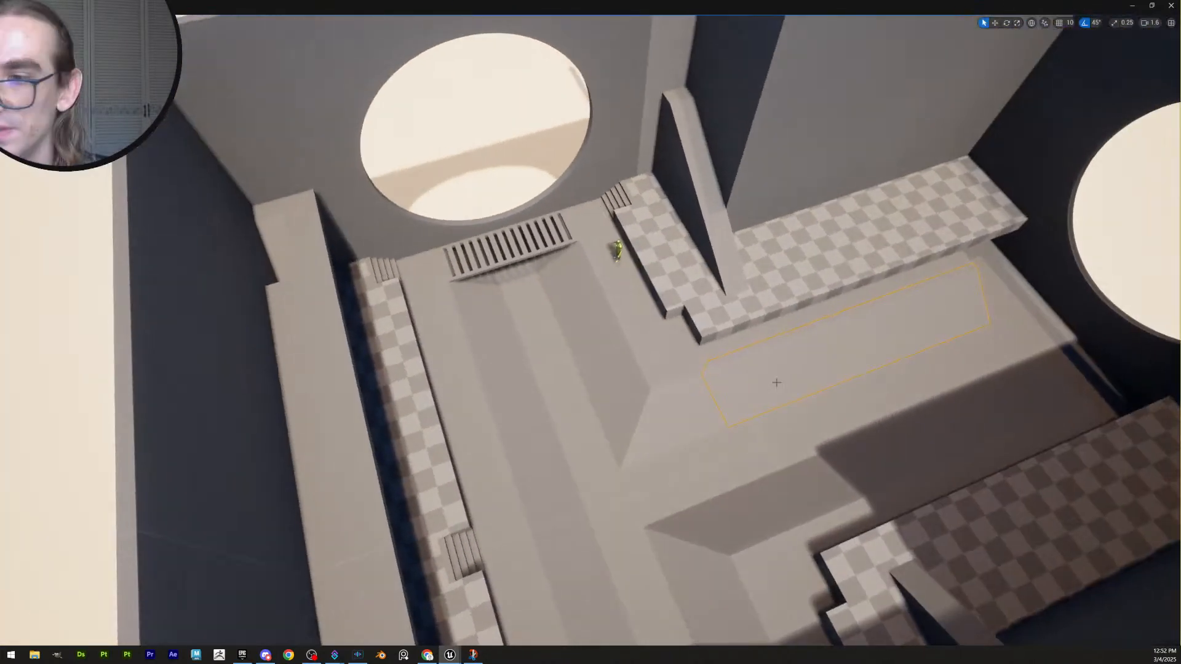
{"action": "left_click", "coordinate": [567, 424]}
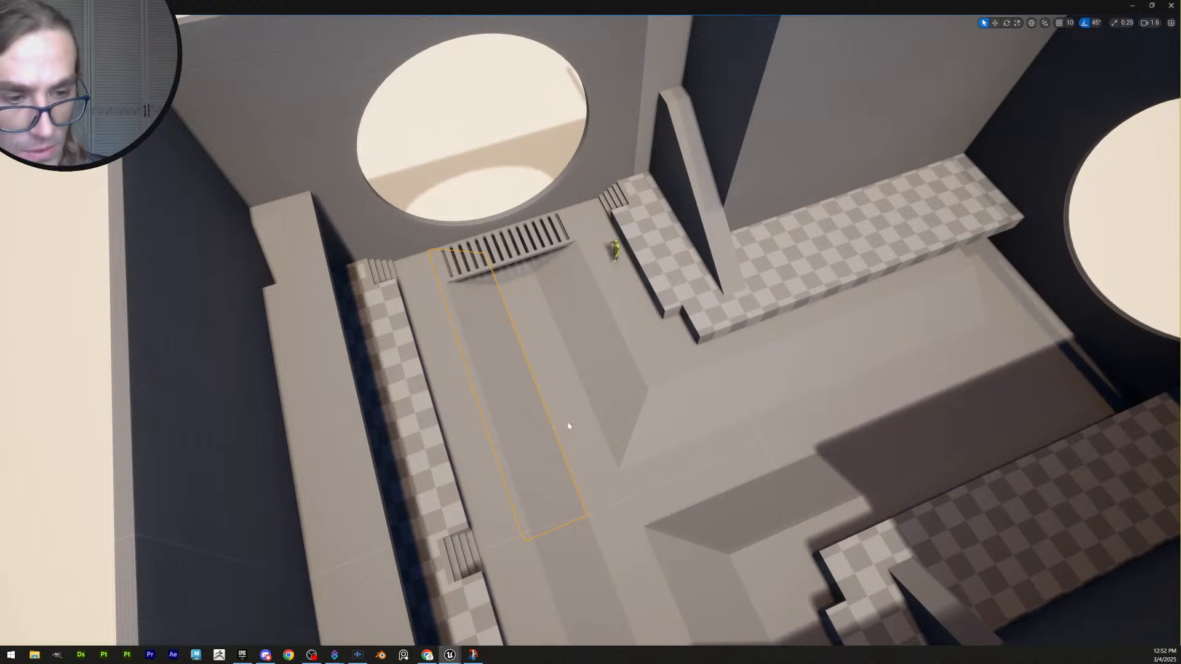
{"action": "left_click", "coordinate": [855, 354]}
{"action": "right_click_drag", "start_coordinate": [855, 354], "coordinate": [1145, 363]}
{"action": "scroll", "coordinate": [1101, 362], "scroll_direction": "down", "scroll_amount": 3}
{"action": "scroll", "coordinate": [1107, 367], "scroll_direction": "up", "scroll_amount": 2}
{"action": "right_click_drag", "start_coordinate": [571, 400], "coordinate": [584, 468]}
{"action": "right_click_drag", "start_coordinate": [686, 348], "coordinate": [639, 346]}
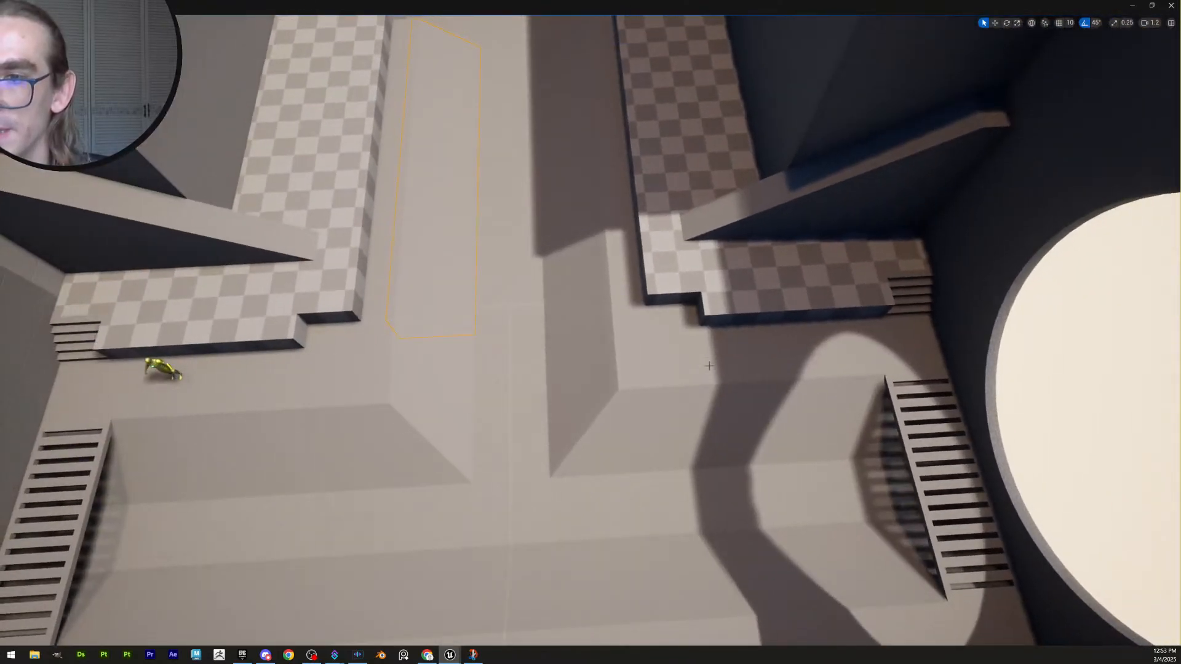
Narrow the checkered walkway by moving its corridor-side edge to Y 12530 with PolyGroup Edit and a 100-unit grid snap
{"action": "right_click_drag", "start_coordinate": [709, 366], "coordinate": [660, 352]}
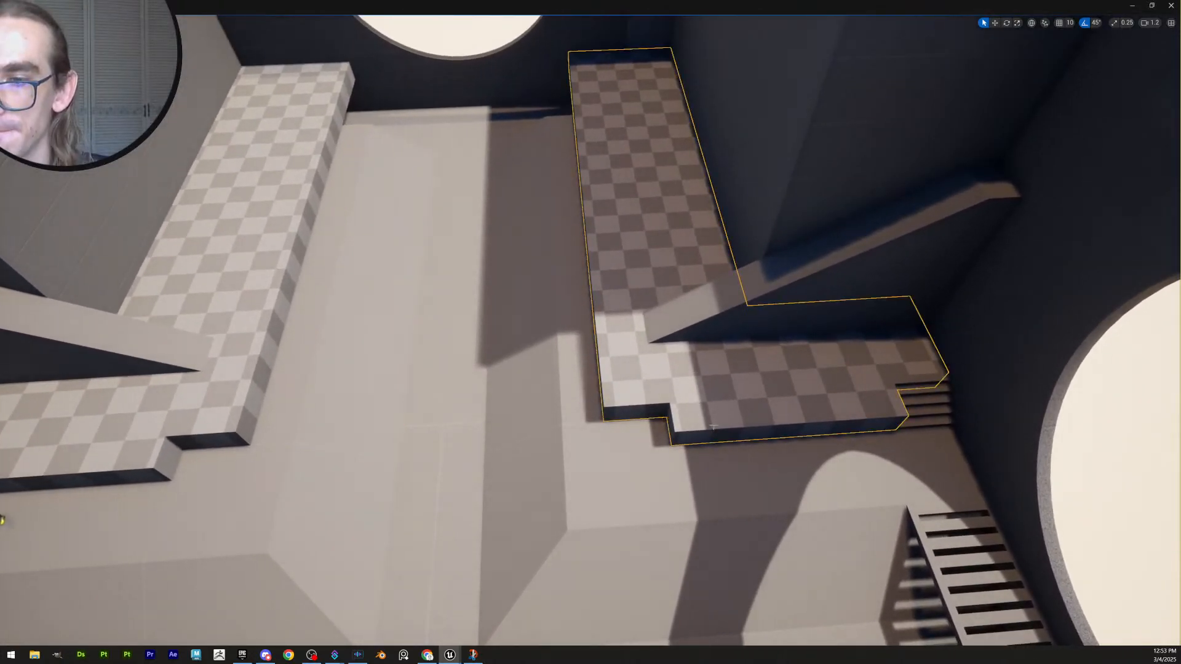
{"action": "key", "text": "shift+e"}
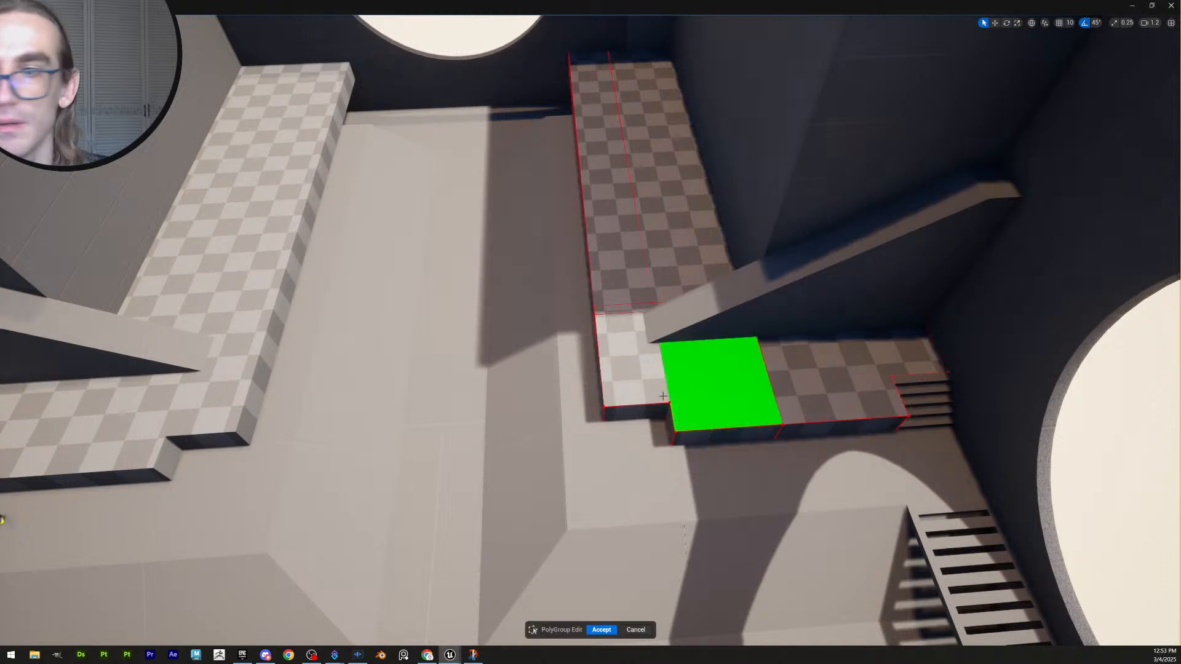
{"action": "right_click_drag", "start_coordinate": [695, 394], "coordinate": [687, 377]}
{"action": "left_click", "coordinate": [692, 396]}
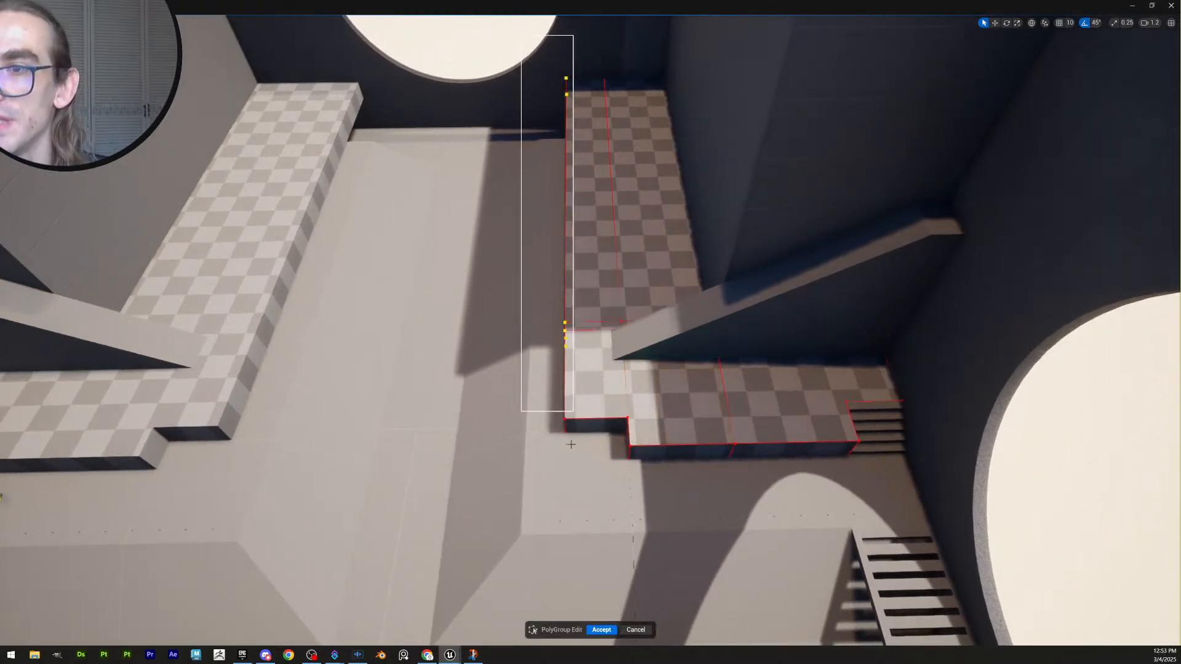
{"action": "left_click_drag", "start_coordinate": [586, 486], "coordinate": [585, 485]}
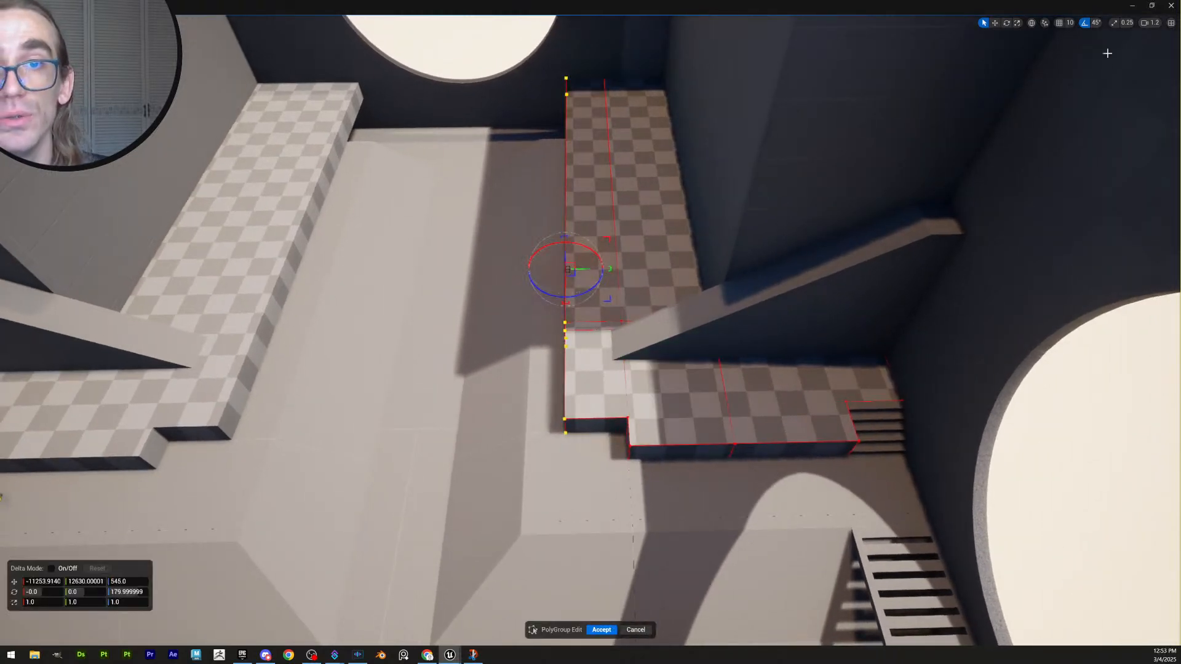
{"action": "left_click", "coordinate": [1089, 88]}
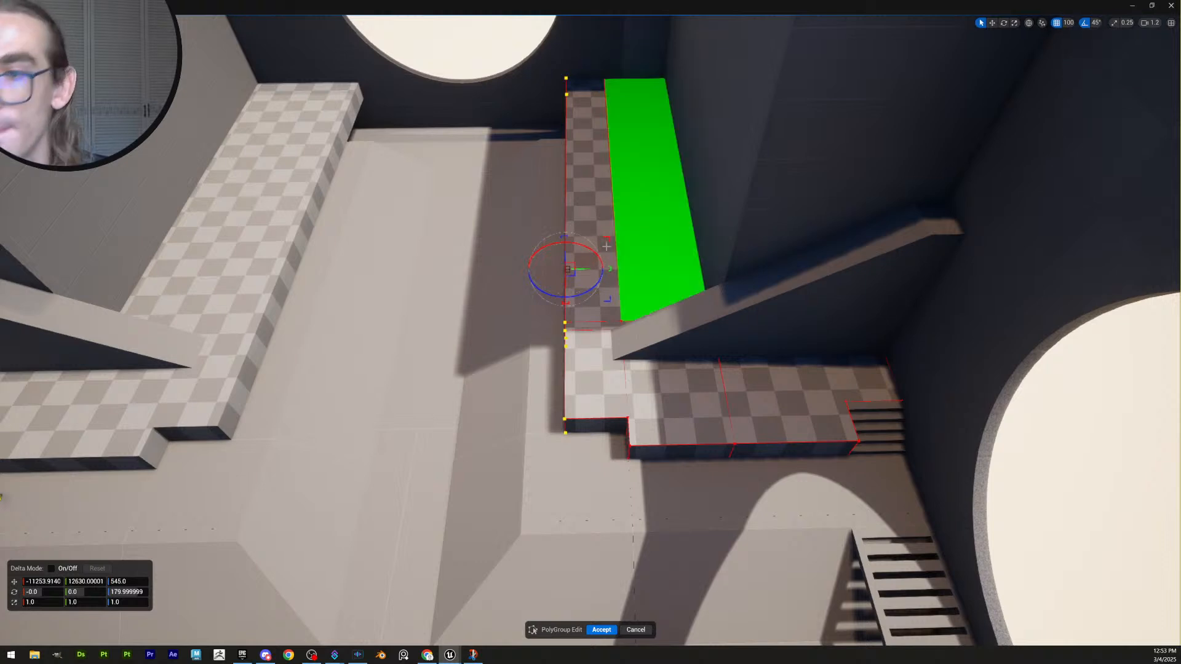
{"action": "left_click_drag", "start_coordinate": [583, 269], "coordinate": [598, 273]}
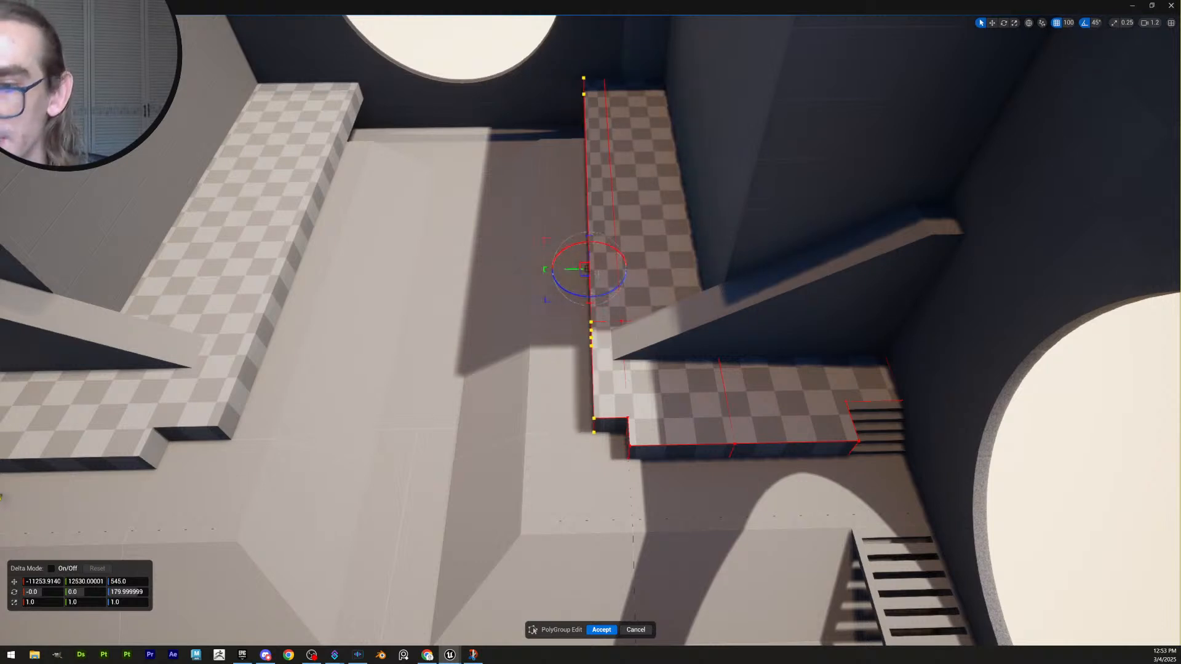
{"action": "mouse_move", "coordinate": [652, 404]}
{"action": "right_mouse_down"}
{"action": "mouse_move", "coordinate": [661, 400]}
{"action": "mouse_move", "coordinate": [640, 393]}
{"action": "right_mouse_up"}
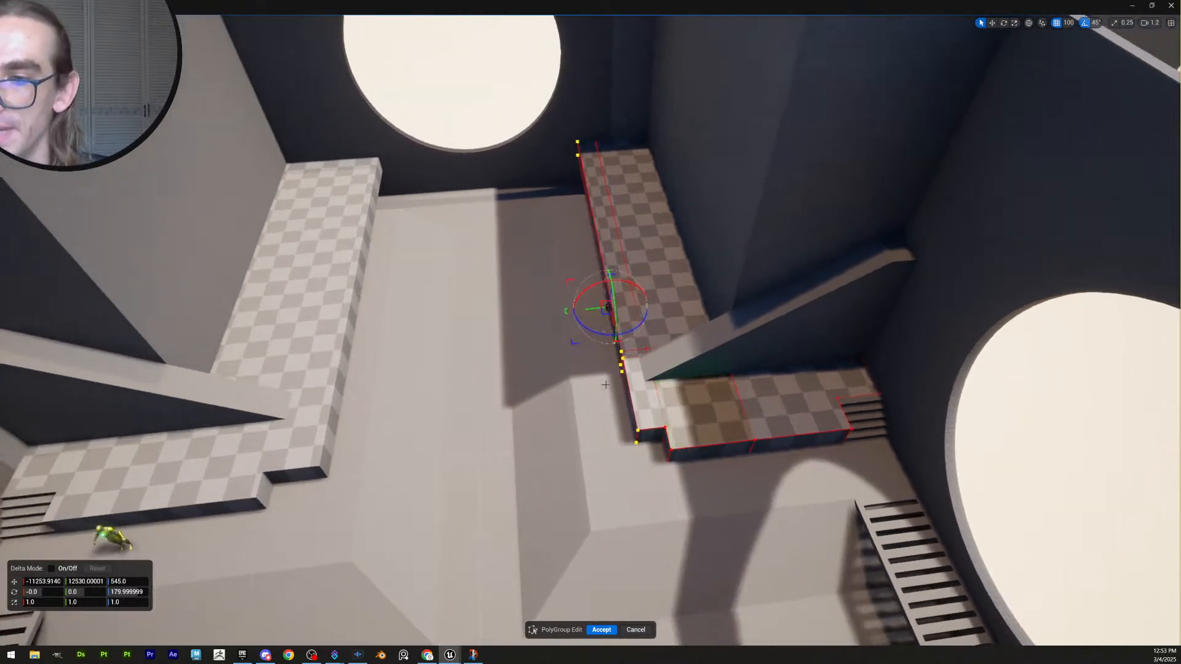
{"action": "left_click", "coordinate": [603, 630]}
Examine where the raised and sloped floor blocks stop short of the corridor's end wall on both sides
{"action": "right_click_drag", "start_coordinate": [696, 458], "coordinate": [554, 446]}
{"action": "left_click", "coordinate": [631, 352]}
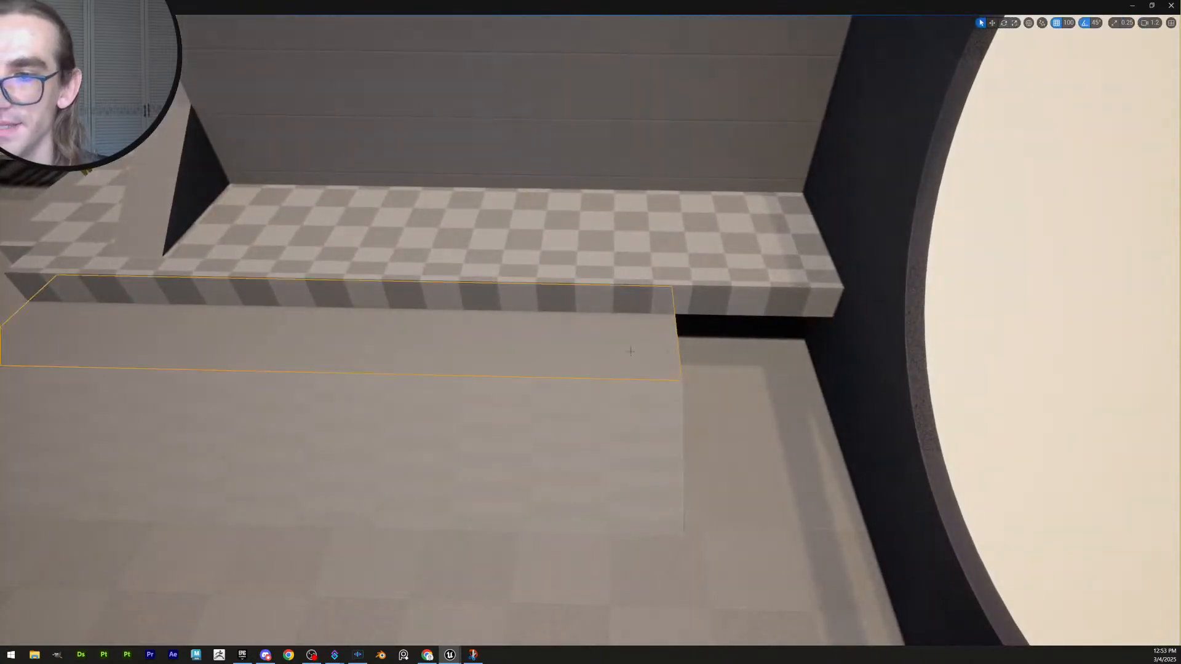
{"action": "right_click_drag", "start_coordinate": [644, 377], "coordinate": [559, 357]}
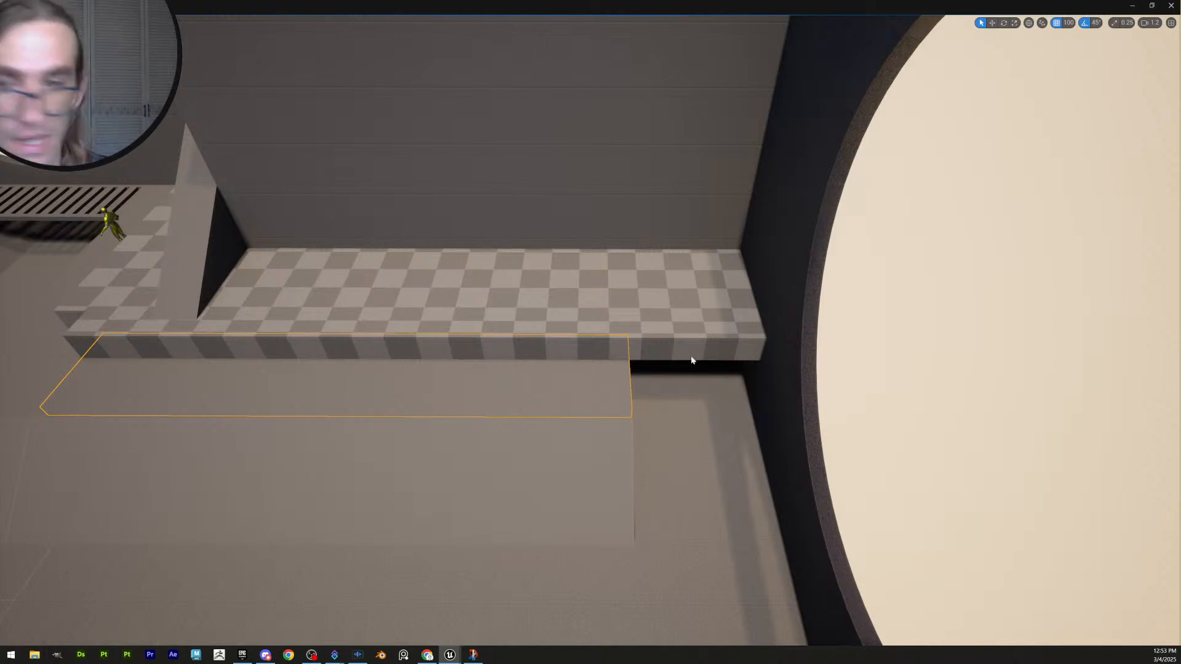
{"action": "right_click_drag", "start_coordinate": [691, 359], "coordinate": [763, 489]}
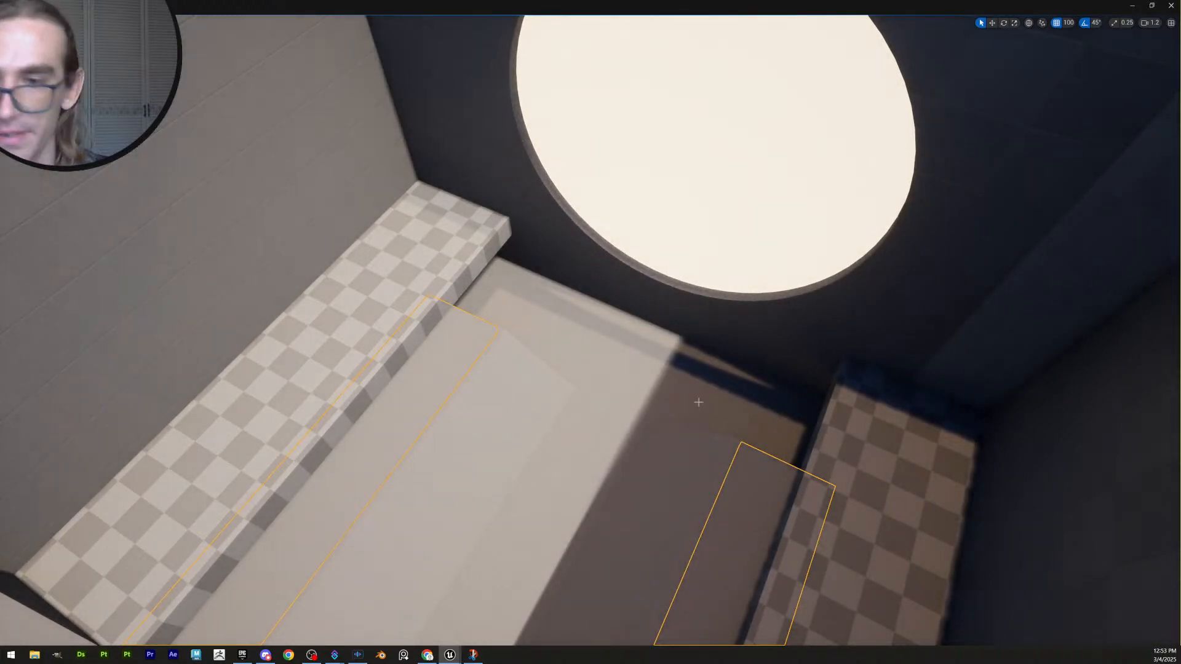
{"action": "key", "text": "f"}
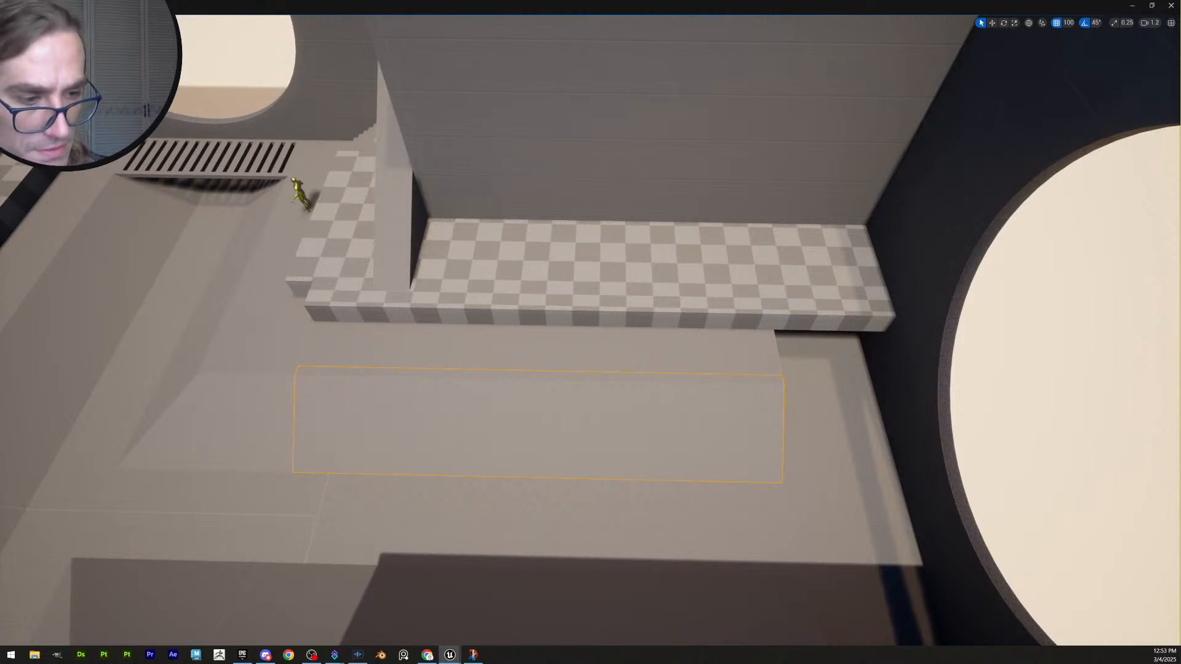
{"action": "left_click_drag", "start_coordinate": [825, 404], "coordinate": [739, 399], "text": "alt"}
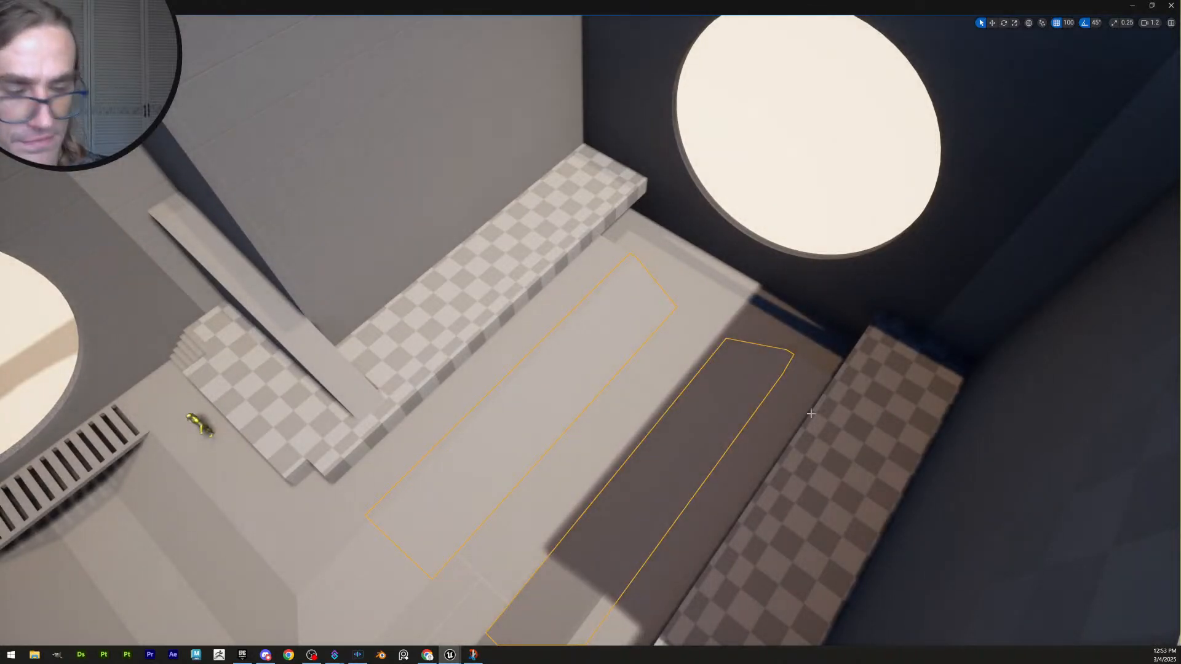
{"action": "right_click_drag", "start_coordinate": [810, 413], "coordinate": [708, 369]}
{"action": "key", "text": "w"}
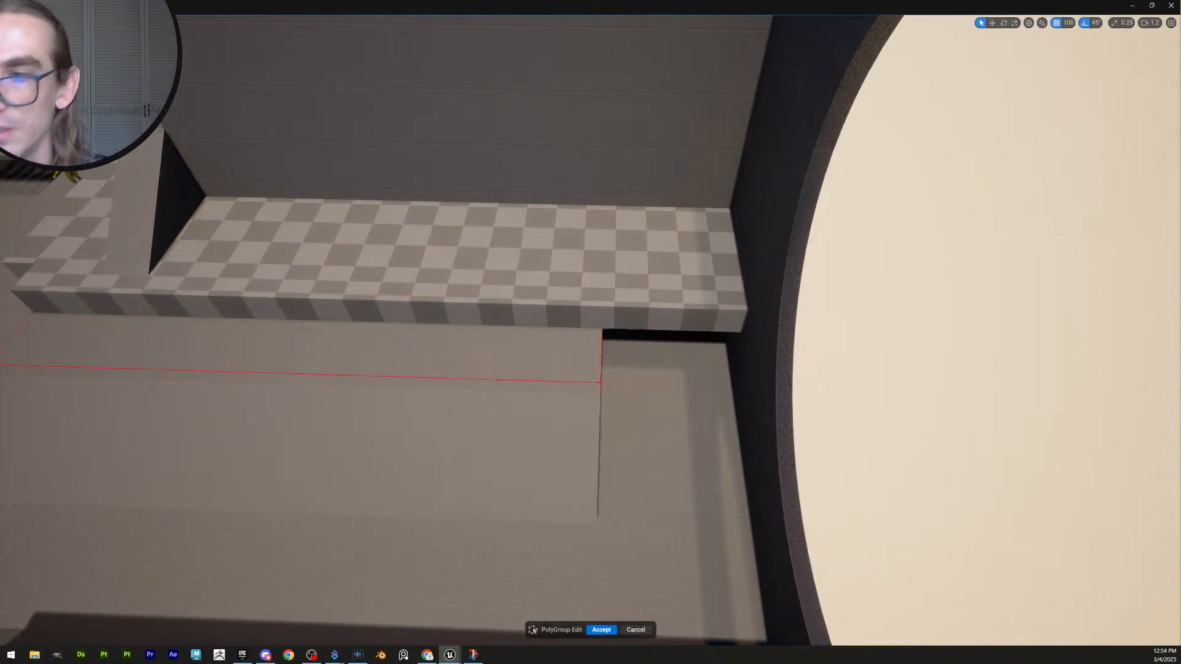
Extend the raised floor block's end face to the corridor's end wall at X -12685 with PolyGroup Edit
{"action": "left_click_drag", "start_coordinate": [644, 431], "coordinate": [644, 431]}
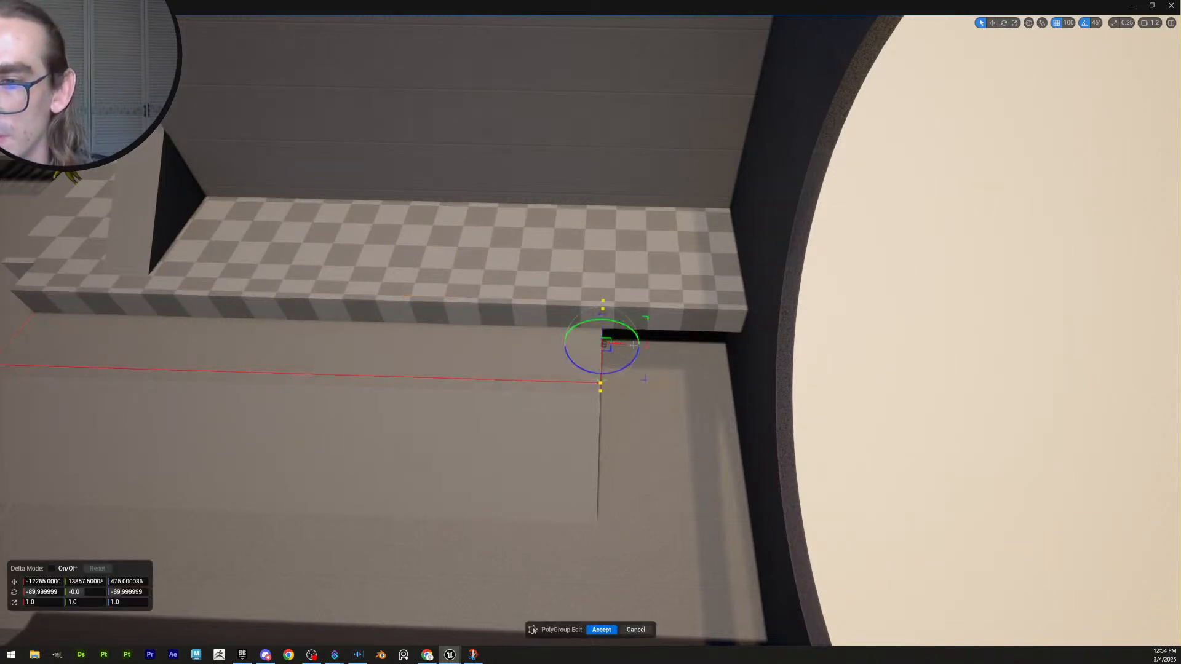
{"action": "key", "text": "w"}
{"action": "right_click_drag", "start_coordinate": [743, 380], "coordinate": [1025, 187]}
{"action": "scroll", "coordinate": [959, 258], "scroll_direction": "down", "scroll_amount": 2}
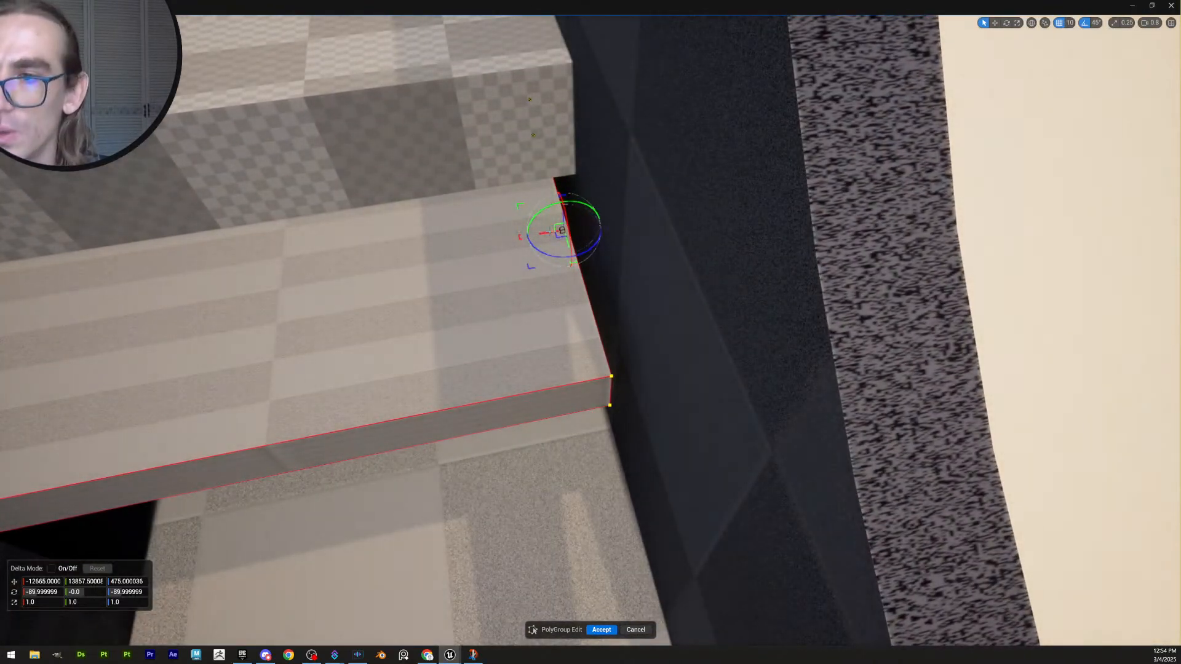
{"action": "left_click_drag", "start_coordinate": [576, 235], "coordinate": [565, 238]}
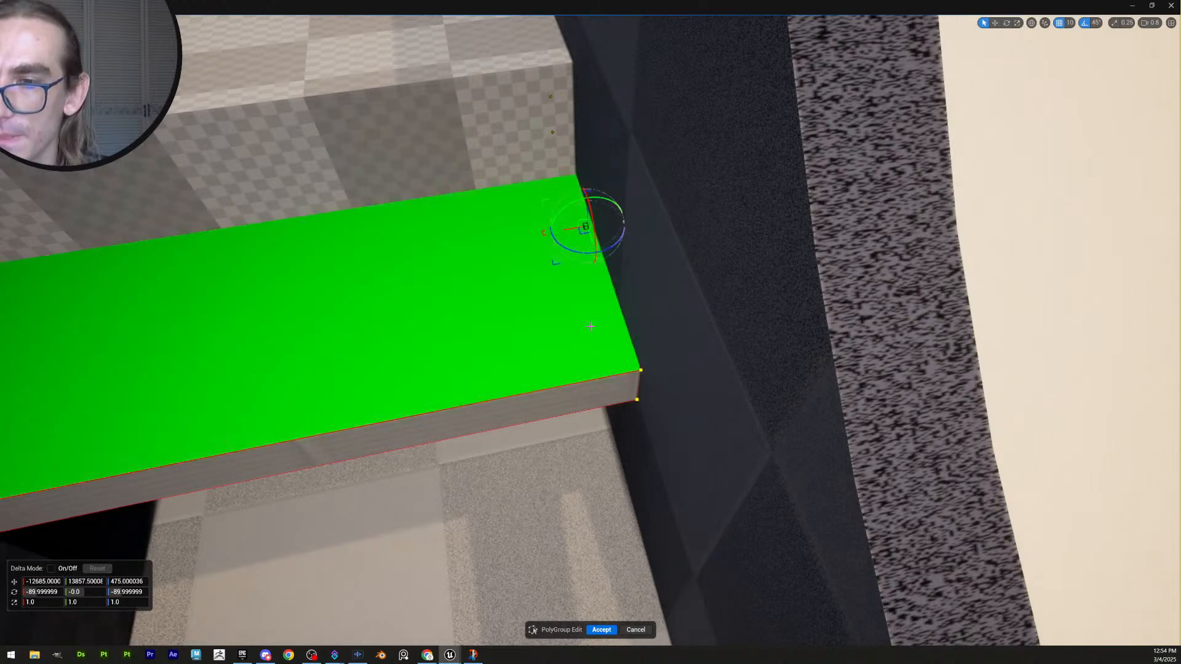
{"action": "right_click_drag", "start_coordinate": [565, 238], "coordinate": [701, 259]}
{"action": "key", "text": "s"}
{"action": "scroll", "coordinate": [689, 265], "scroll_direction": "up", "scroll_amount": 2}
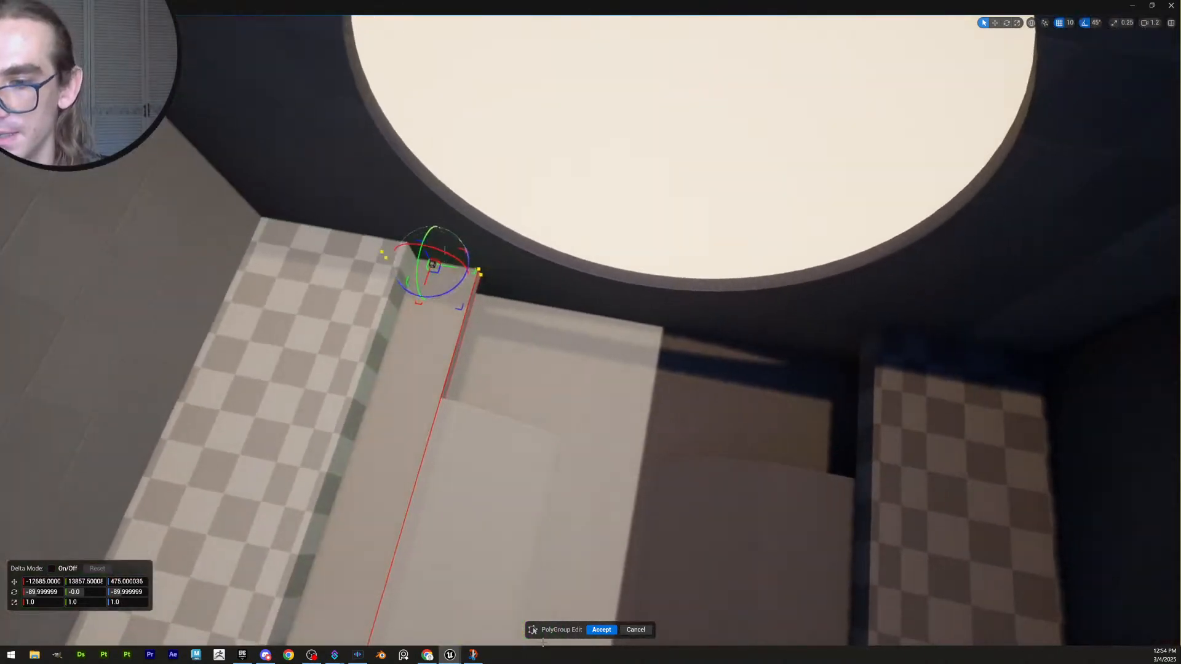
{"action": "left_click", "coordinate": [592, 631]}
Mirror the raised floor block running along the opposite checkered walkway
{"action": "right_click_drag", "start_coordinate": [592, 630], "coordinate": [695, 609]}
{"action": "key", "text": "s"}
{"action": "scroll", "coordinate": [591, 600], "scroll_direction": "up", "scroll_amount": 2}
{"action": "scroll", "coordinate": [431, 572], "scroll_direction": "up", "scroll_amount": 1}
{"action": "key", "text": "w"}
{"action": "key", "text": "w"}
{"action": "scroll", "coordinate": [671, 606], "scroll_direction": "down", "scroll_amount": 2}
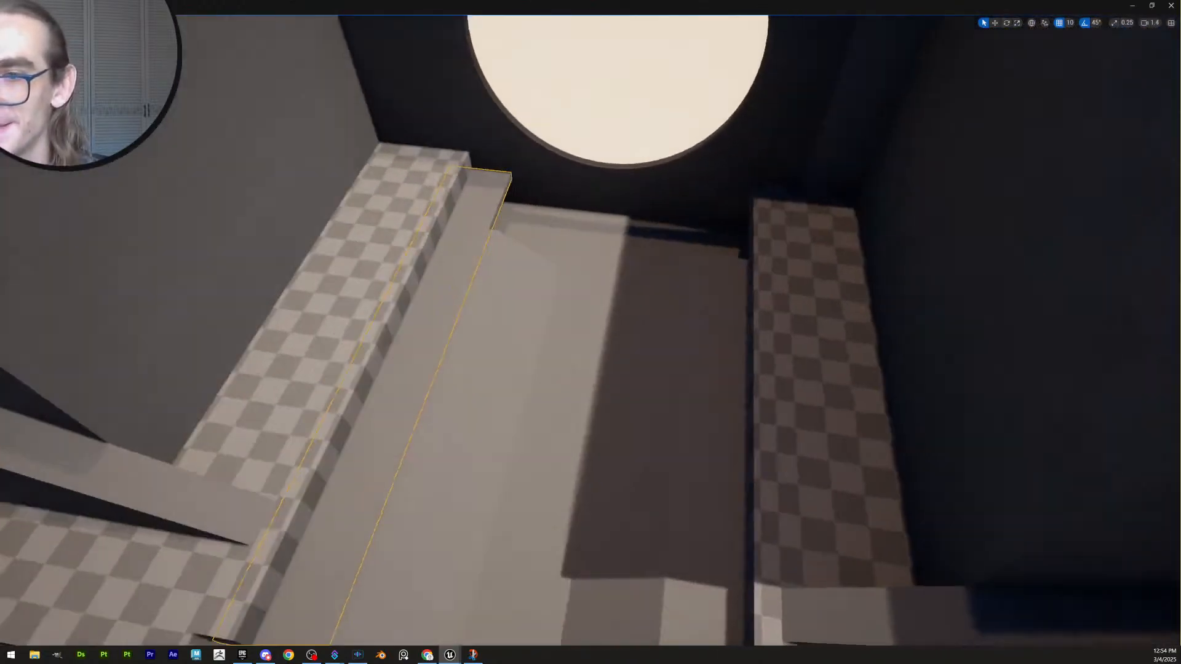
{"action": "right_click_drag", "start_coordinate": [871, 464], "coordinate": [844, 463]}
{"action": "key", "text": "s"}
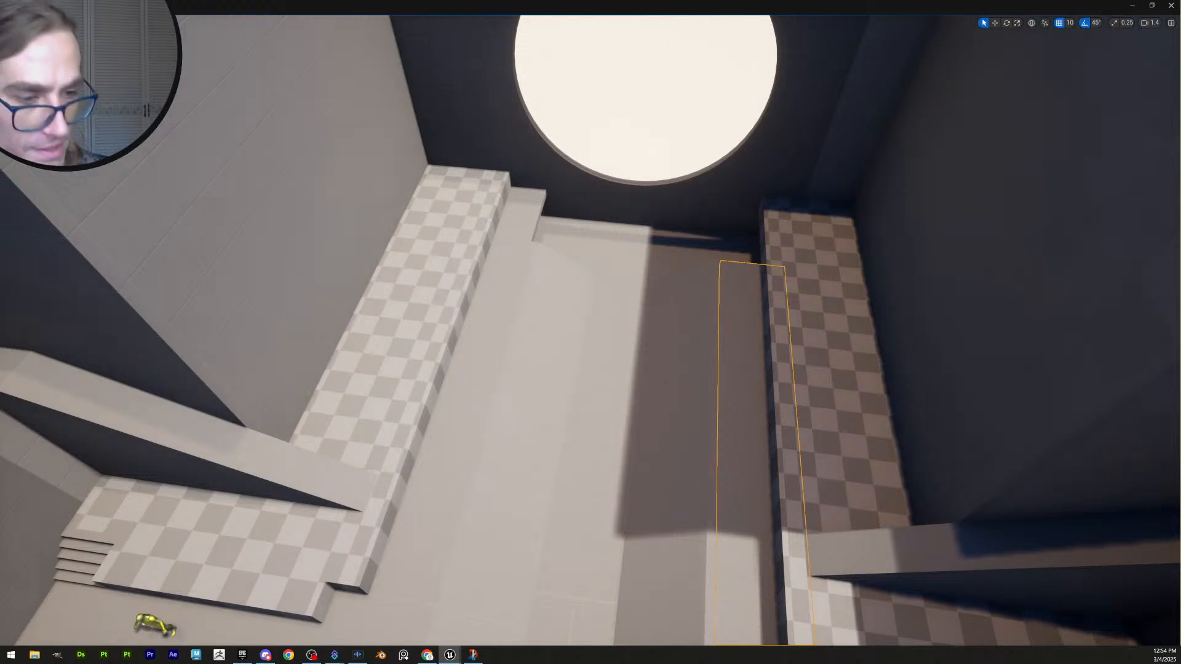
{"action": "key", "text": "s"}
{"action": "right_click_drag", "start_coordinate": [605, 409], "coordinate": [655, 428]}
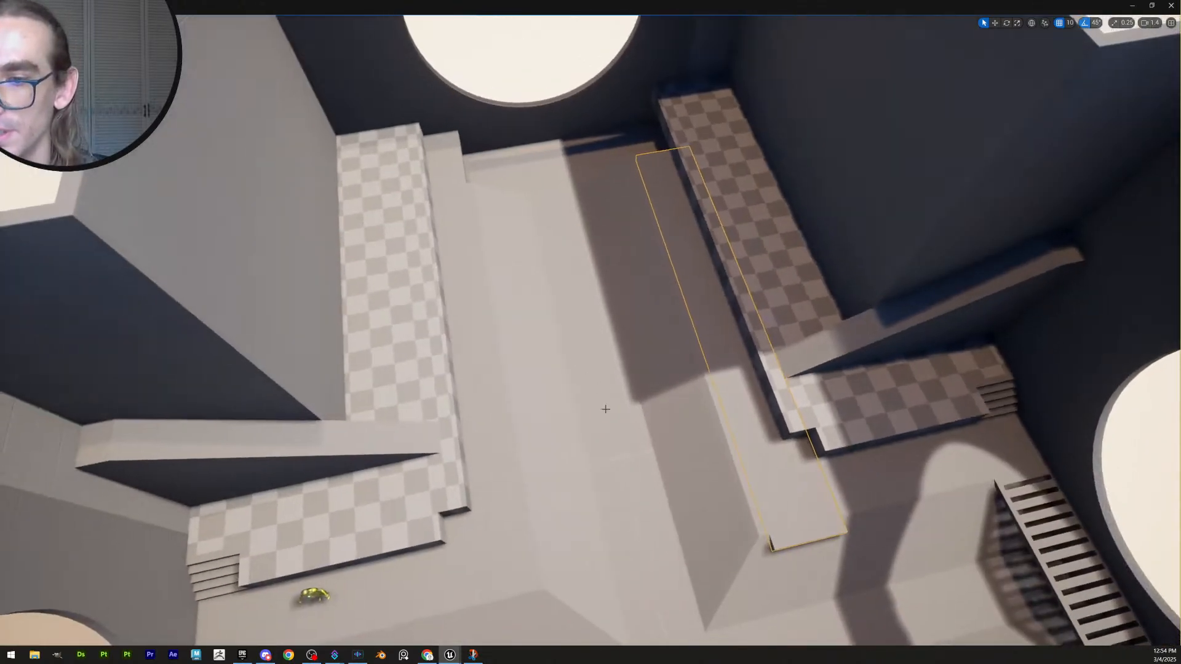
{"action": "right_click_drag", "start_coordinate": [749, 421], "coordinate": [837, 393]}
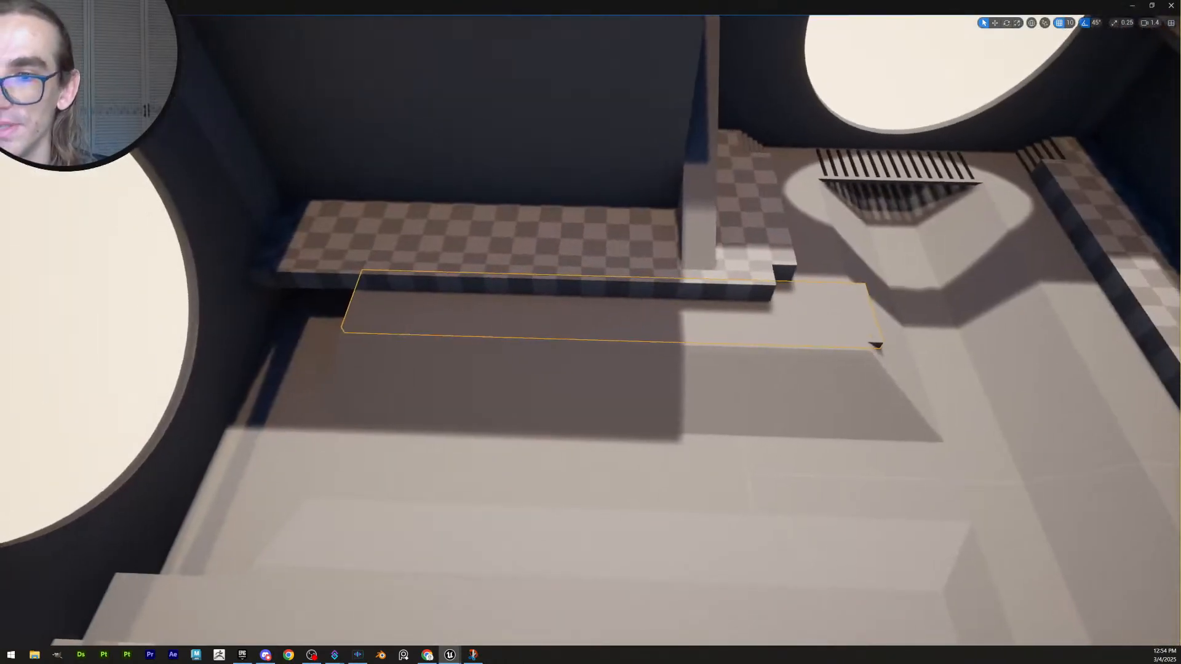
{"action": "right_click", "coordinate": [861, 318]}
{"action": "mouse_move", "coordinate": [930, 498]}
{"action": "left_click", "coordinate": [1037, 521]}
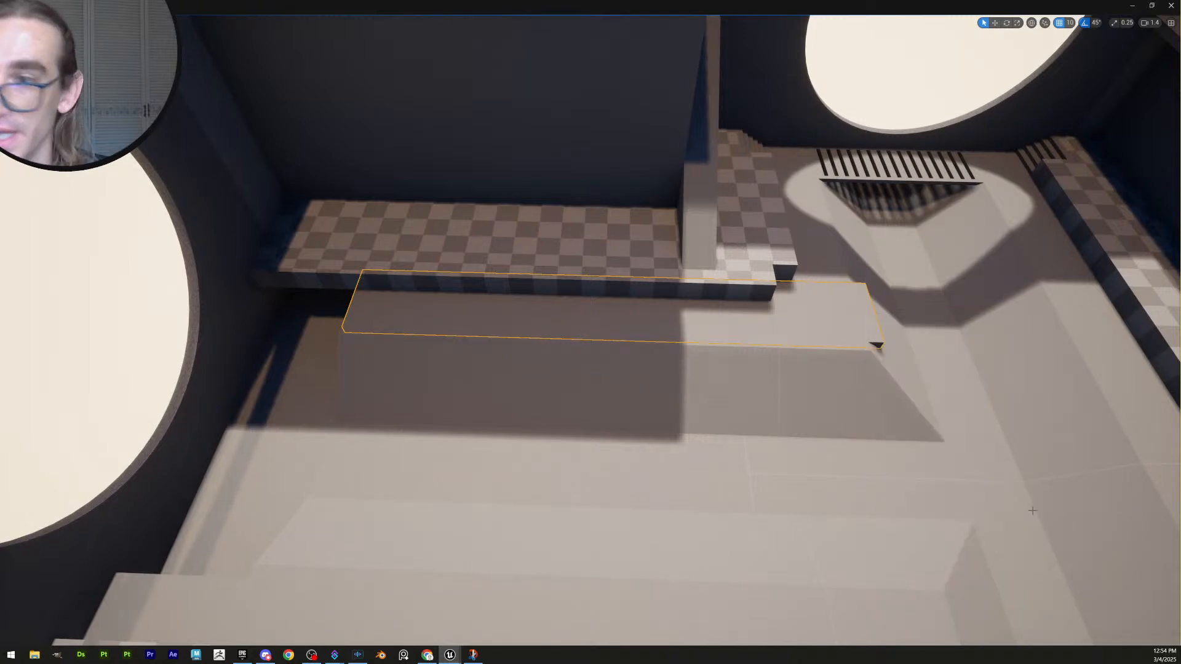
Extend the sloped floor block's end face to the corridor's end wall at about X -12675 with PolyGroup Edit
{"action": "right_click_drag", "start_coordinate": [1010, 517], "coordinate": [674, 390]}
{"action": "left_click", "coordinate": [767, 364]}
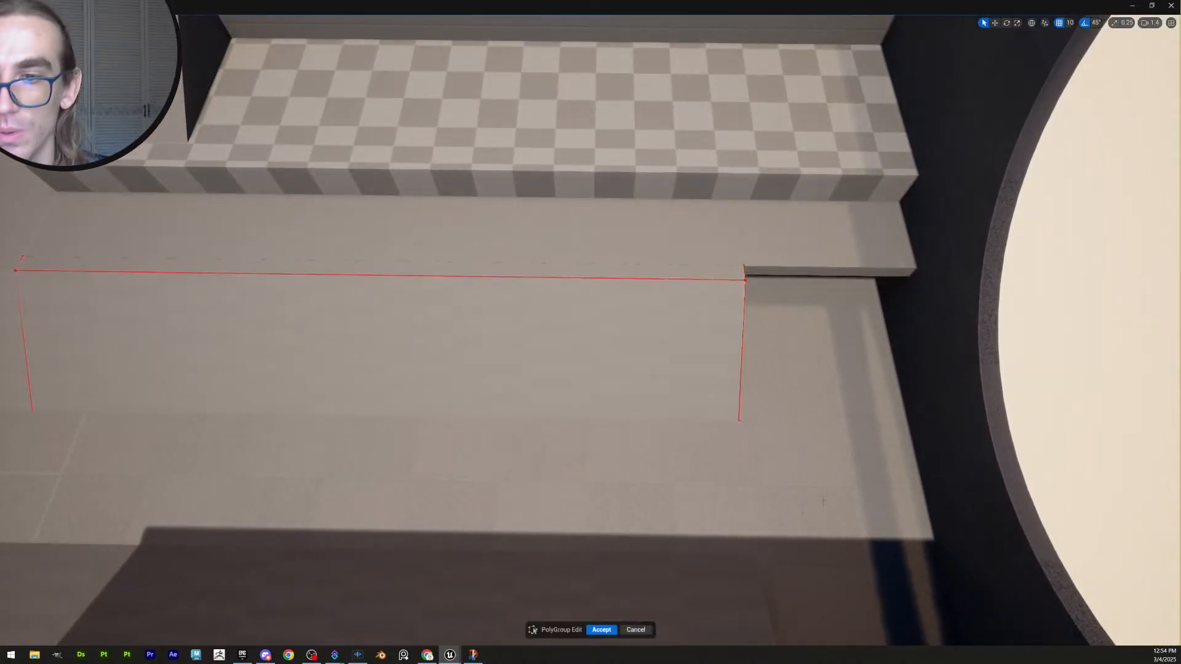
{"action": "left_click_drag", "start_coordinate": [678, 249], "coordinate": [679, 251]}
{"action": "left_click_drag", "start_coordinate": [735, 320], "coordinate": [901, 321]}
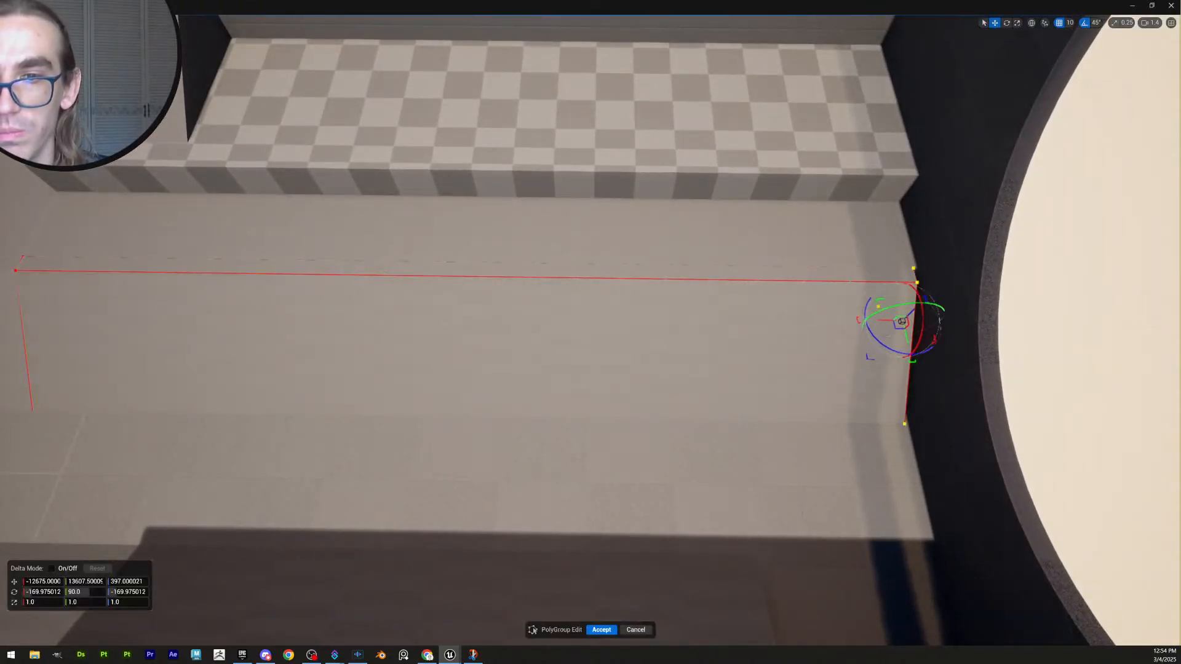
{"action": "left_click", "coordinate": [602, 628]}
Mirror the sloped floor block on the opposite side of the corridor
{"action": "right_click_drag", "start_coordinate": [677, 369], "coordinate": [800, 406]}
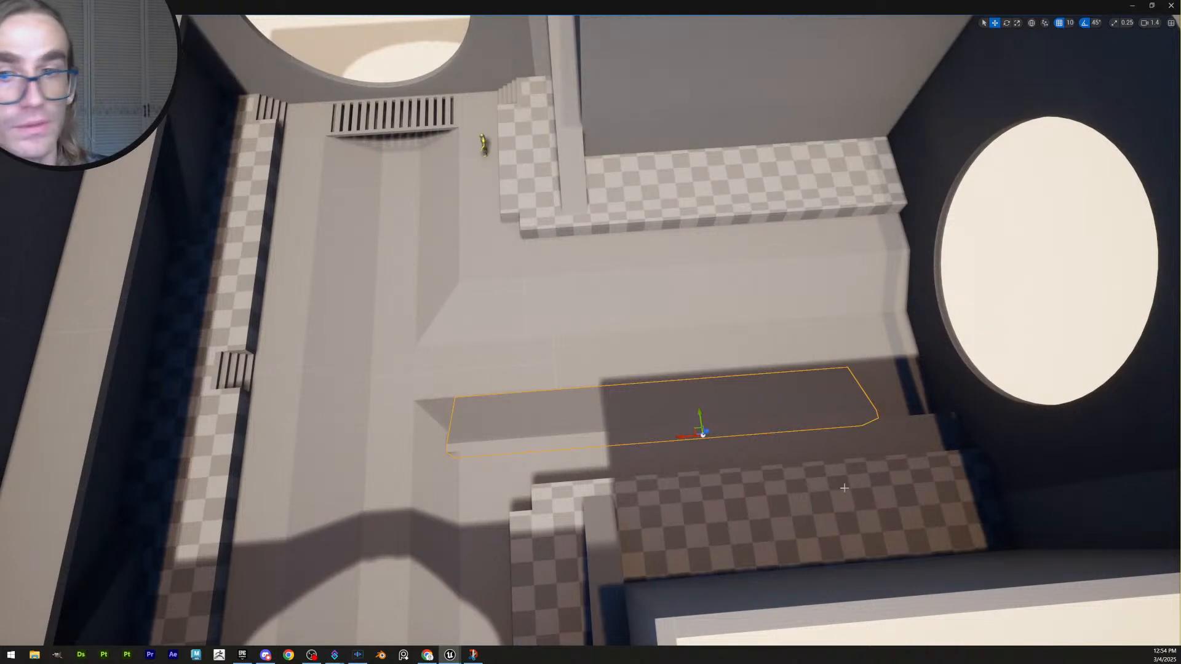
{"action": "right_click", "coordinate": [791, 407]}
{"action": "mouse_move", "coordinate": [853, 267]}
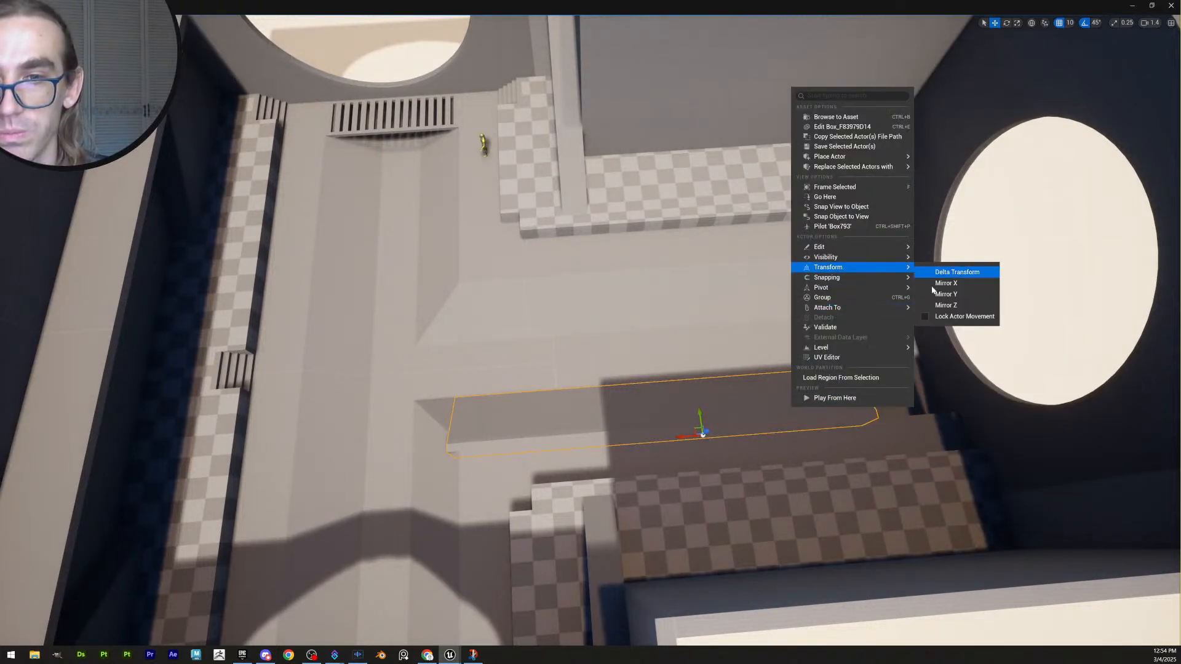
{"action": "left_click", "coordinate": [958, 289]}
{"action": "key", "text": "Escape"}
Examine the corridor's floor channel, walkways and overhead bridges from inside and above the room
{"action": "right_click_drag", "start_coordinate": [743, 336], "coordinate": [935, 270]}
{"action": "scroll", "coordinate": [879, 289], "scroll_direction": "up", "scroll_amount": 3}
{"action": "right_click_drag", "start_coordinate": [691, 364], "coordinate": [658, 418]}
{"action": "key", "text": "s"}
{"action": "mouse_move", "coordinate": [730, 403]}
{"action": "right_mouse_down"}
{"action": "mouse_move", "coordinate": [726, 393]}
{"action": "mouse_move", "coordinate": [731, 402]}
{"action": "right_mouse_up"}
{"action": "right_click_drag", "start_coordinate": [640, 385], "coordinate": [480, 326]}
{"action": "key", "text": "w"}
{"action": "right_click_drag", "start_coordinate": [590, 332], "coordinate": [486, 228]}
{"action": "key", "text": "w"}
{"action": "scroll", "coordinate": [375, 289], "scroll_direction": "down", "scroll_amount": 3}
{"action": "key", "text": "e"}
{"action": "key", "text": "e"}
{"action": "key", "text": "q"}
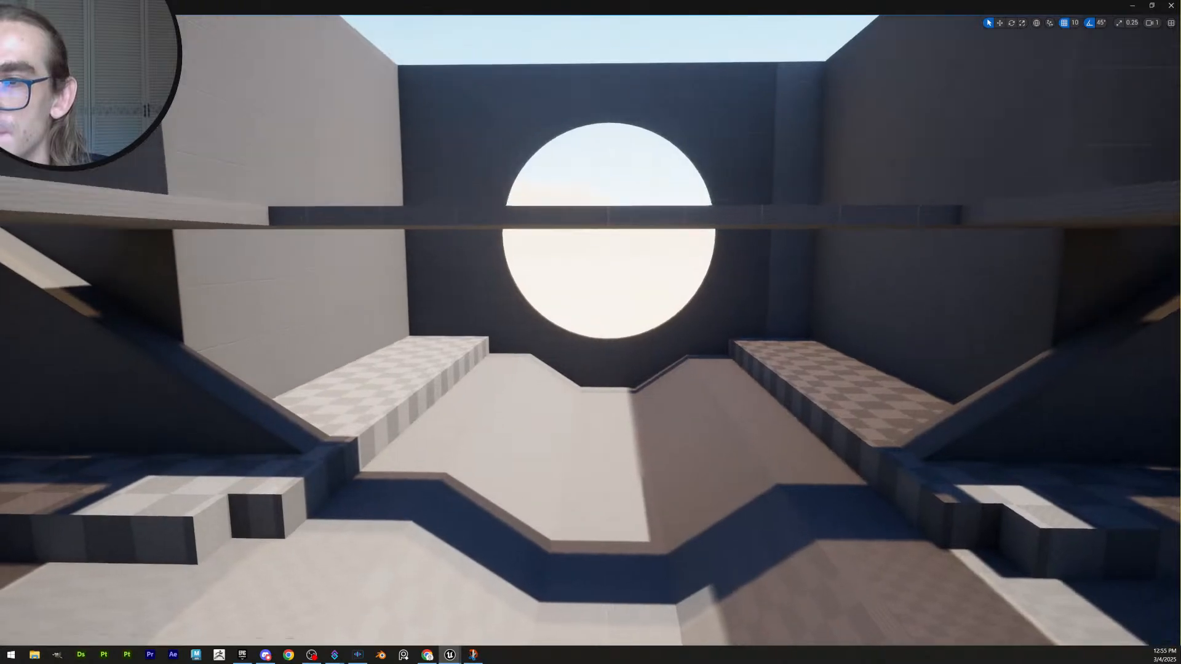
{"action": "key", "text": "e"}
{"action": "scroll", "coordinate": [630, 340], "scroll_direction": "up", "scroll_amount": 1}
{"action": "right_click_drag", "start_coordinate": [630, 340], "coordinate": [629, 431]}
{"action": "key", "text": "s"}
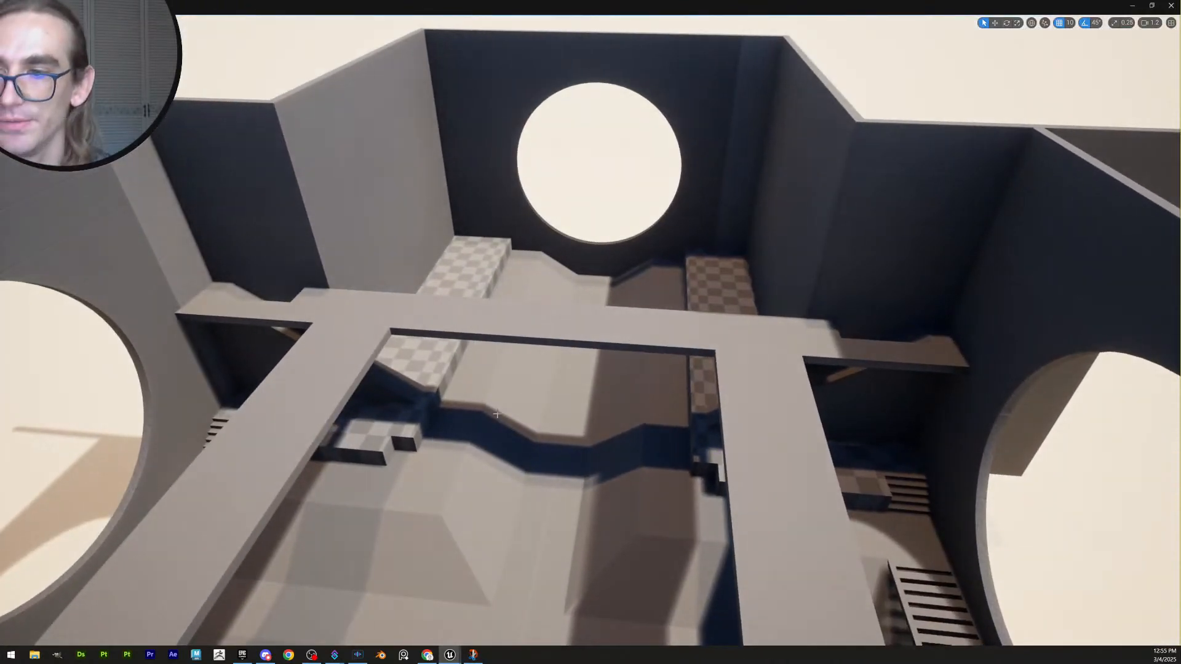
{"action": "right_click_drag", "start_coordinate": [497, 414], "coordinate": [455, 255]}
{"action": "key", "text": "q"}
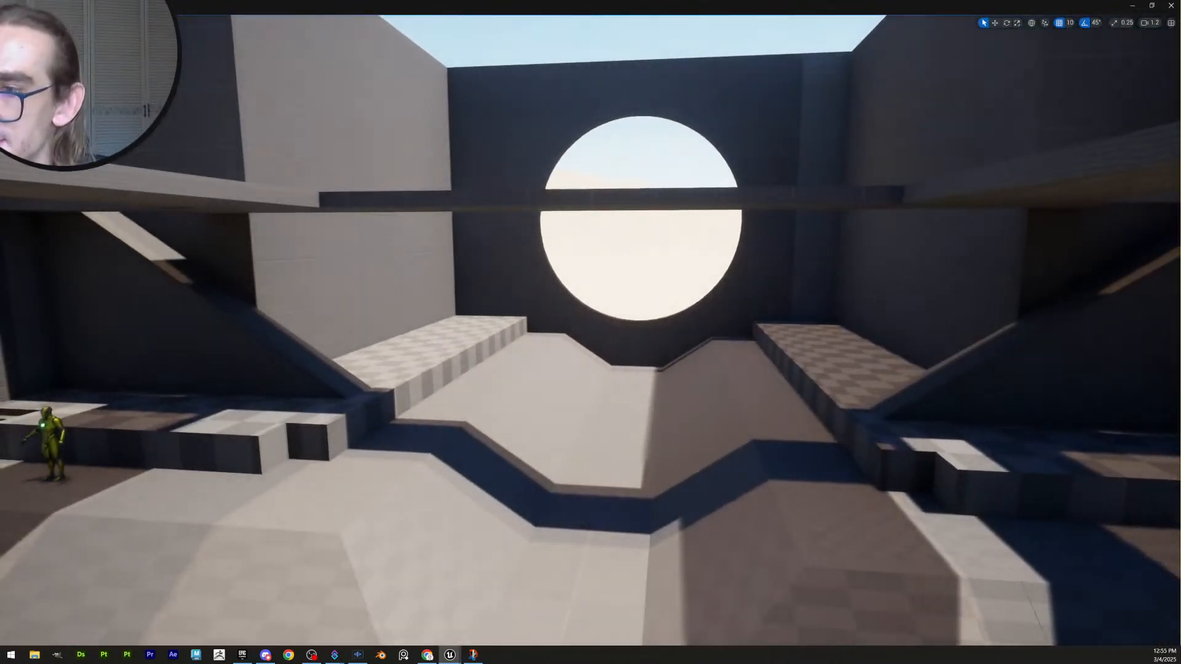
Duplicate the two overhead bridge slabs crossing the main room and place the copies along the corridor's side walls
{"action": "right_click_drag", "start_coordinate": [669, 430], "coordinate": [933, 535]}
{"action": "key", "text": "e"}
{"action": "scroll", "coordinate": [668, 429], "scroll_direction": "down", "scroll_amount": 2}
{"action": "key", "text": "w"}
{"action": "key", "text": "s"}
{"action": "scroll", "coordinate": [669, 429], "scroll_direction": "up", "scroll_amount": 3}
{"action": "key", "text": "s"}
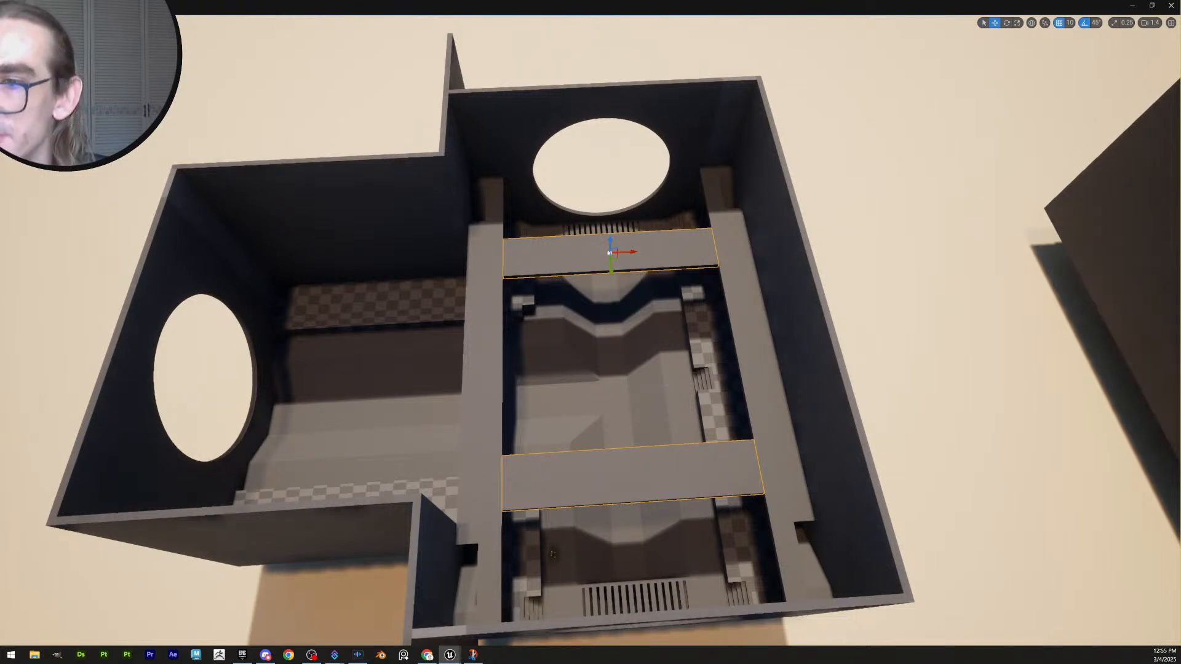
{"action": "left_click_drag", "start_coordinate": [629, 254], "coordinate": [394, 233], "text": "alt"}
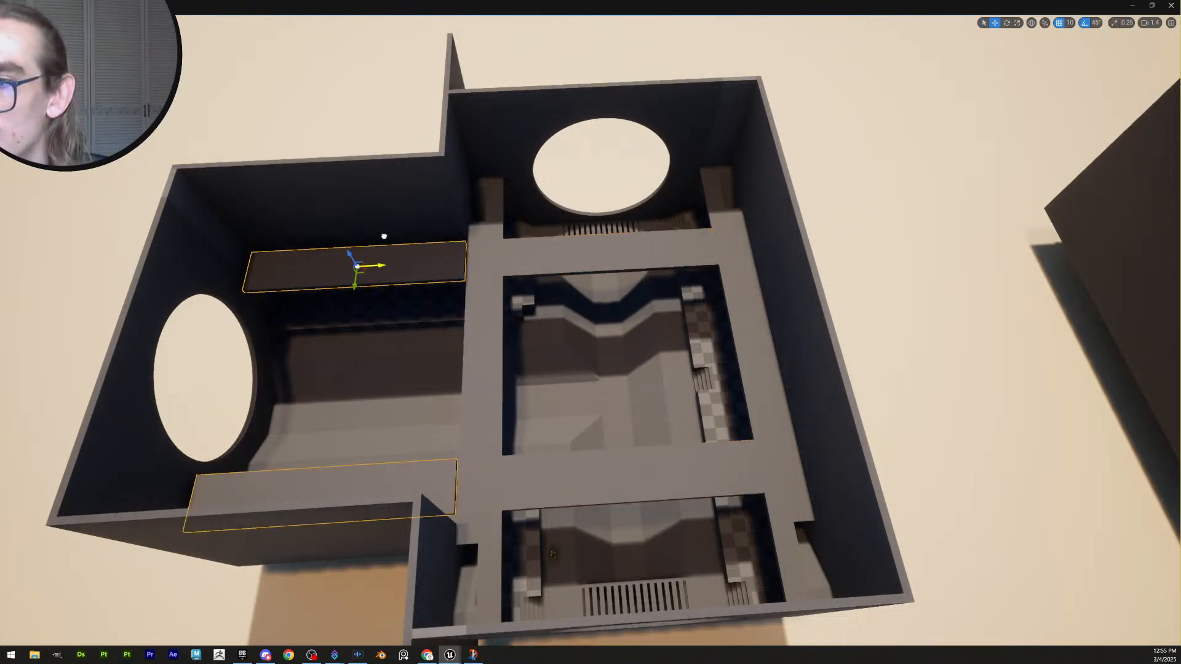
Fit the two copied overhead slabs sideways against the corridor's side walls
{"action": "right_click_drag", "start_coordinate": [591, 332], "coordinate": [852, 351]}
{"action": "key", "text": "w"}
{"action": "key", "text": "s"}
{"action": "key", "text": "a"}
{"action": "key", "text": "w"}
{"action": "key", "text": "d"}
{"action": "key", "text": "s"}
{"action": "key", "text": "s"}
{"action": "scroll", "coordinate": [591, 332], "scroll_direction": "up", "scroll_amount": 2}
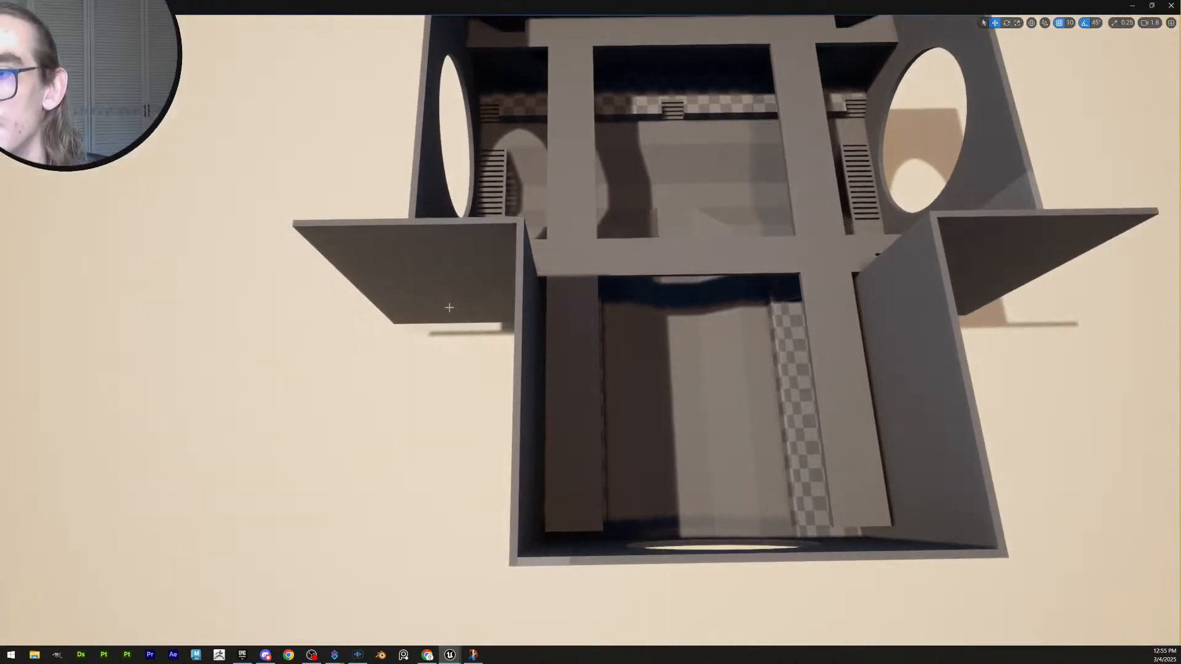
{"action": "right_click_drag", "start_coordinate": [574, 367], "coordinate": [574, 366]}
{"action": "key", "text": "w"}
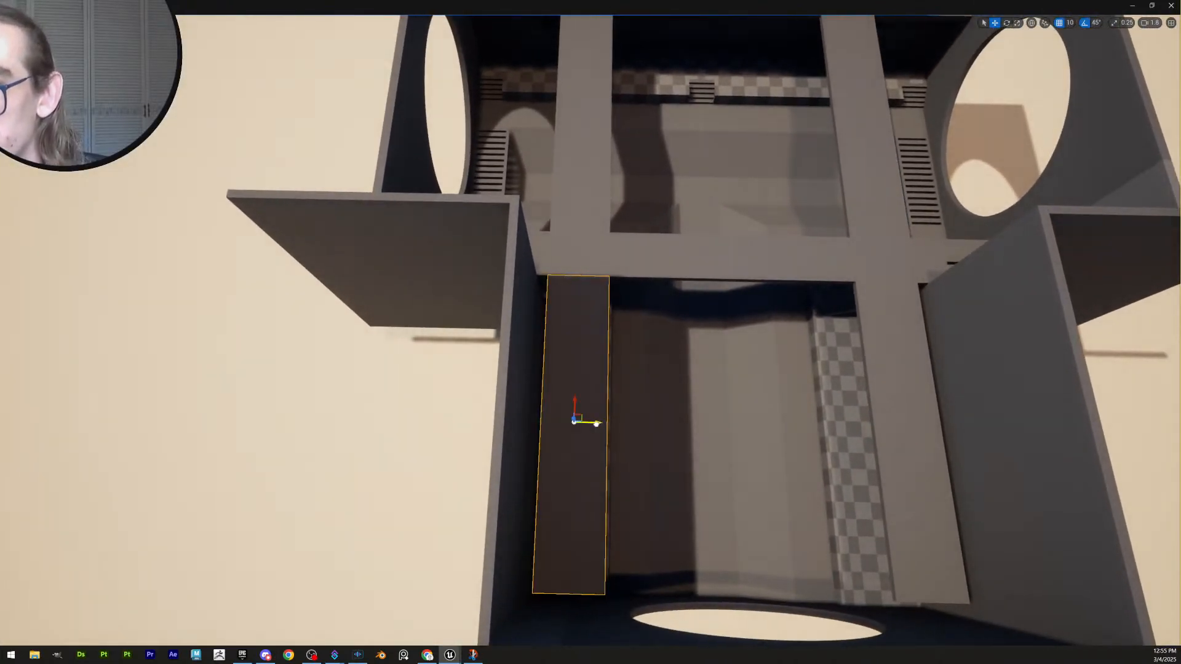
{"action": "key", "text": "d"}
{"action": "right_click_drag", "start_coordinate": [586, 424], "coordinate": [586, 423]}
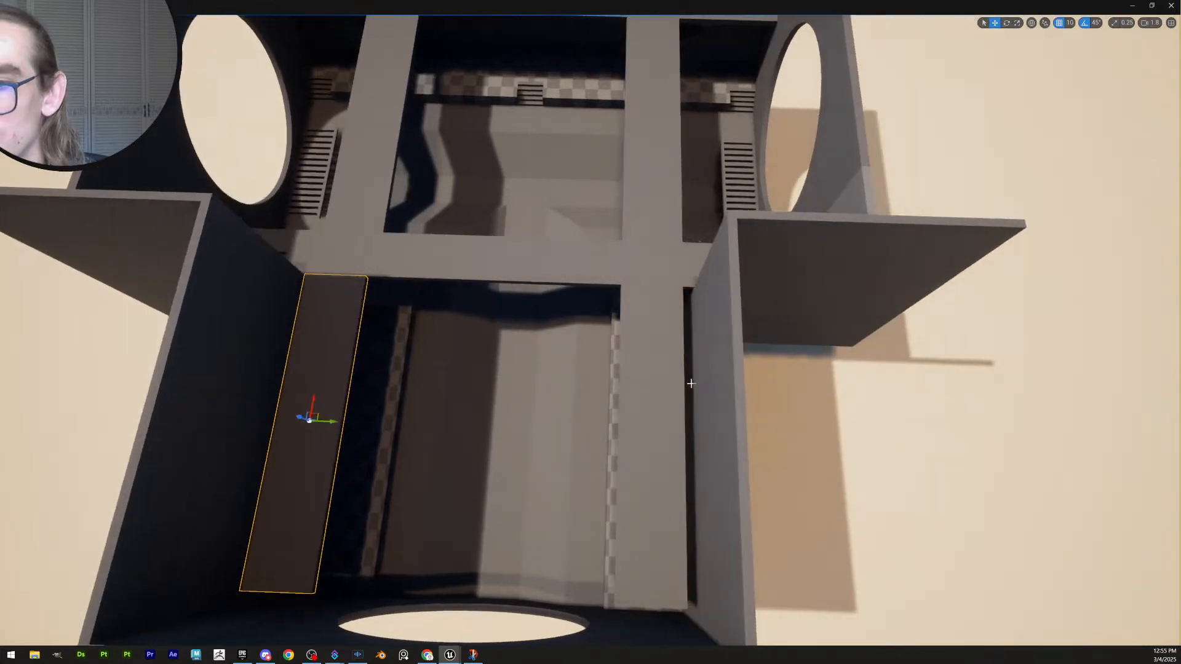
{"action": "left_click", "coordinate": [664, 388]}
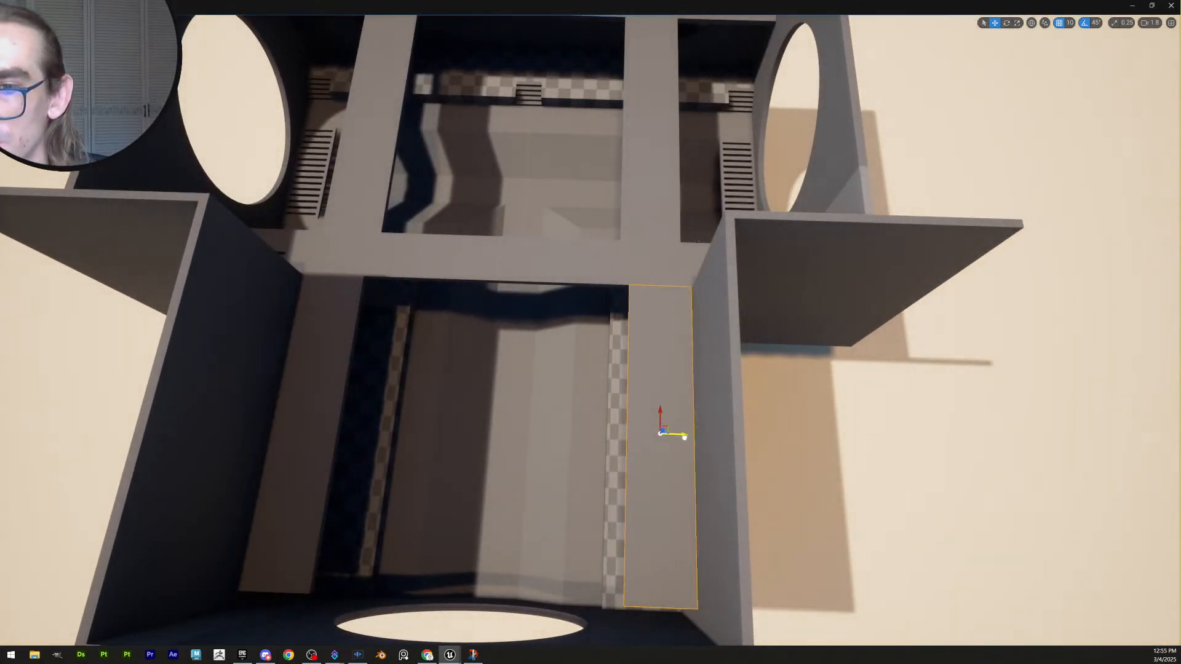
Fine-align the two copied overhead slabs with the corridor's side walls using a grid snap of 5
{"action": "right_click_drag", "start_coordinate": [685, 437], "coordinate": [685, 437]}
{"action": "left_click", "coordinate": [651, 349]}
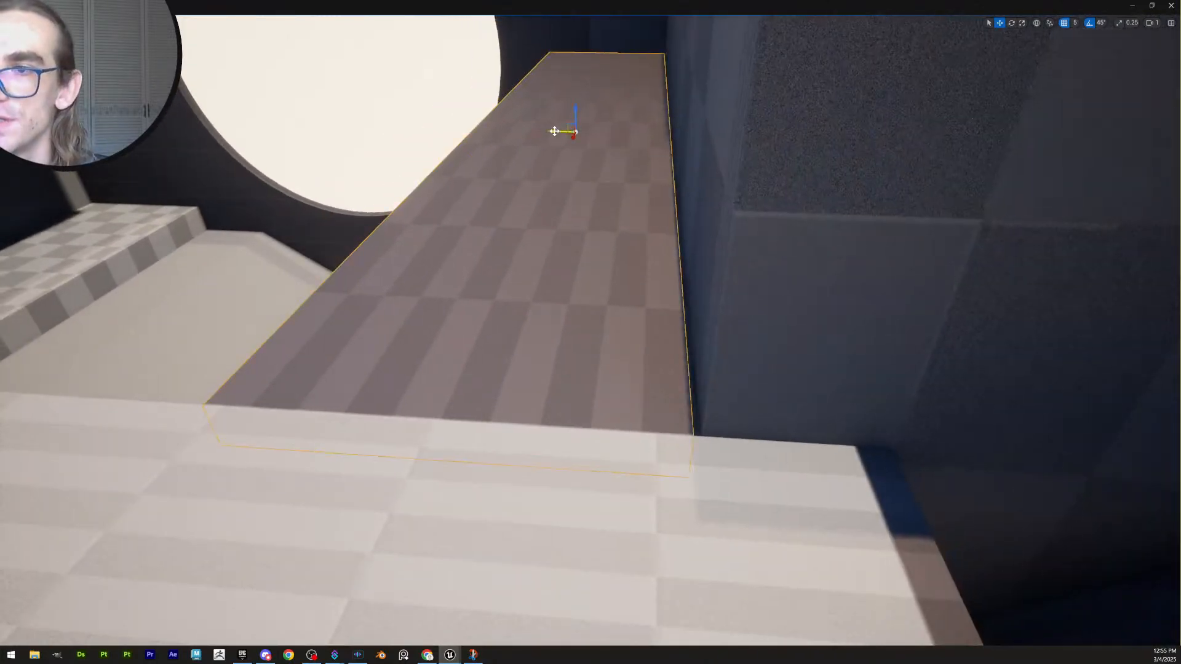
{"action": "right_click_drag", "start_coordinate": [554, 132], "coordinate": [554, 133]}
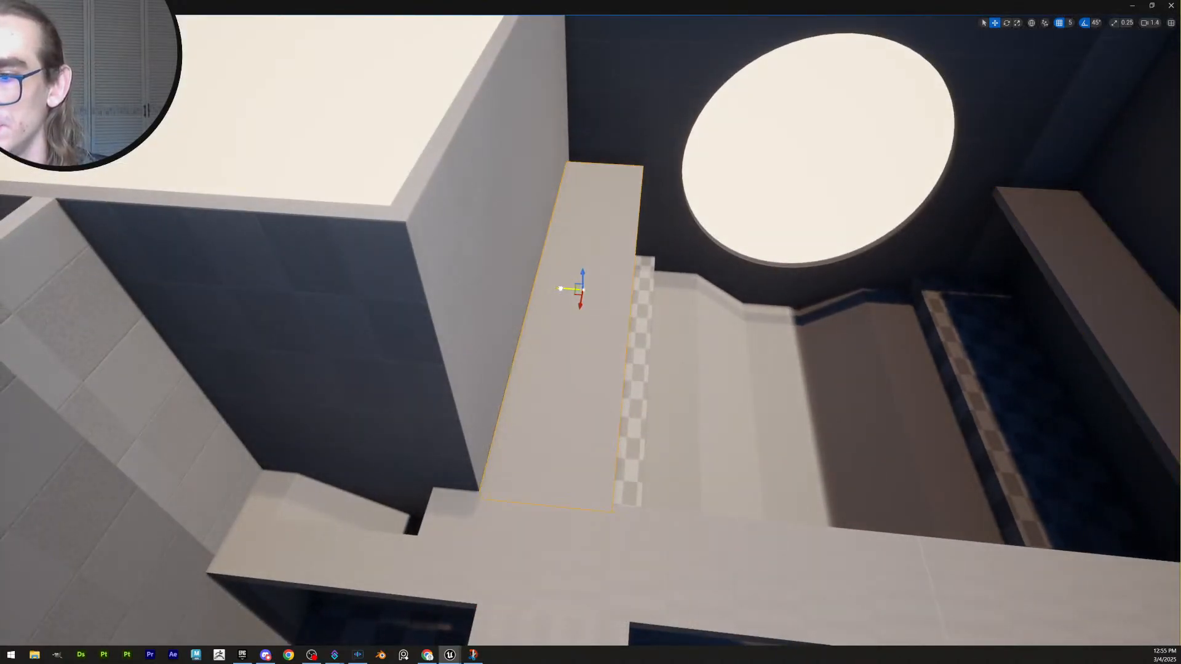
{"action": "key", "text": "Escape"}
{"action": "right_click_drag", "start_coordinate": [561, 288], "coordinate": [561, 288]}
{"action": "scroll", "coordinate": [560, 288], "scroll_direction": "up", "scroll_amount": 2}
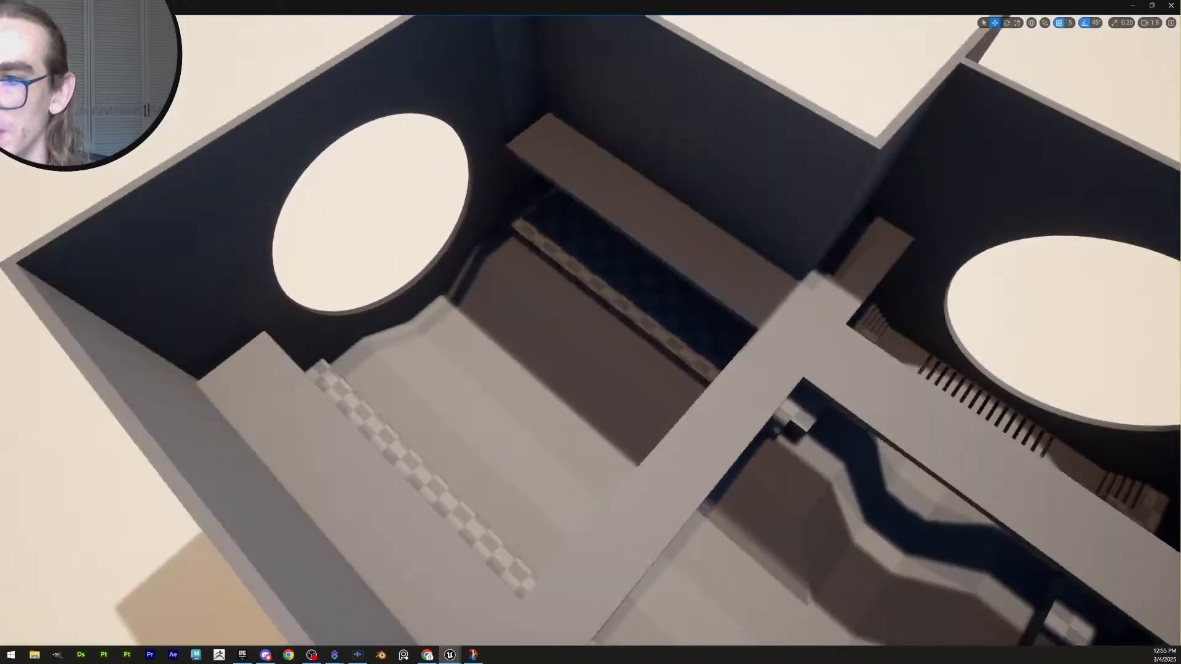
Examine the corridor's side walkways, end wall and the sloped block below from above and from floor level
{"action": "right_click_drag", "start_coordinate": [622, 261], "coordinate": [622, 261]}
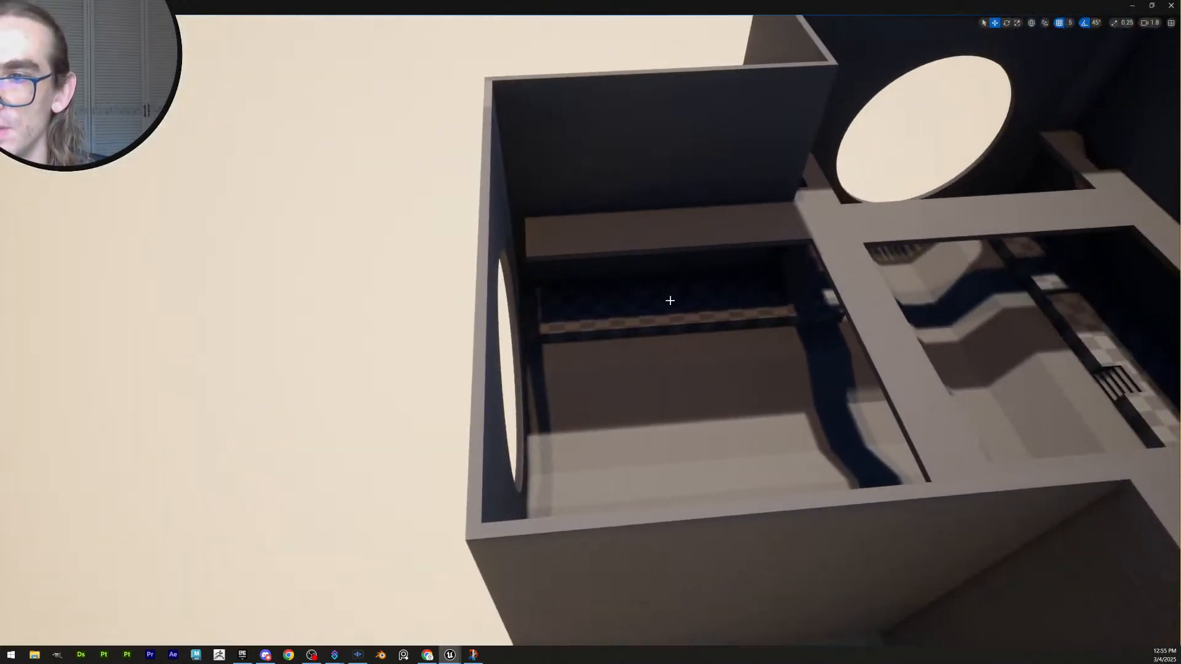
{"action": "right_click_drag", "start_coordinate": [733, 290], "coordinate": [732, 290]}
{"action": "scroll", "coordinate": [732, 291], "scroll_direction": "down", "scroll_amount": 3}
{"action": "scroll", "coordinate": [733, 290], "scroll_direction": "down", "scroll_amount": 2}
{"action": "right_click_drag", "start_coordinate": [601, 322], "coordinate": [601, 321]}
{"action": "left_click", "coordinate": [601, 322]}
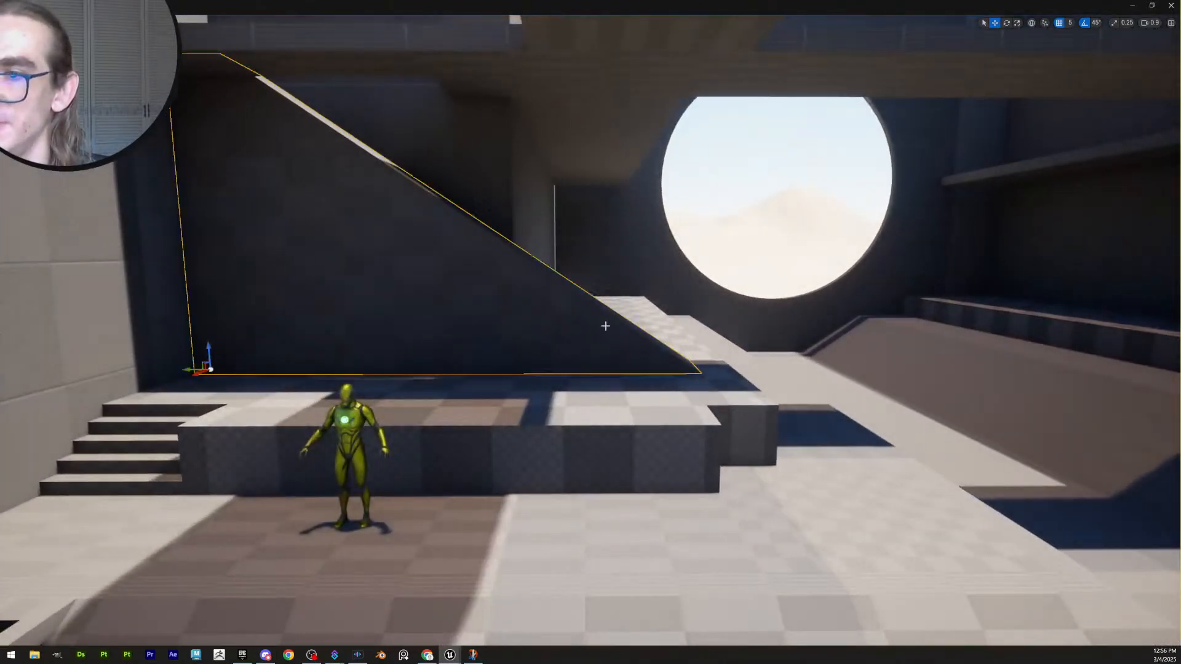
{"action": "key", "text": "q"}
{"action": "right_click_drag", "start_coordinate": [442, 213], "coordinate": [471, 239]}
{"action": "right_click_drag", "start_coordinate": [633, 356], "coordinate": [603, 364]}
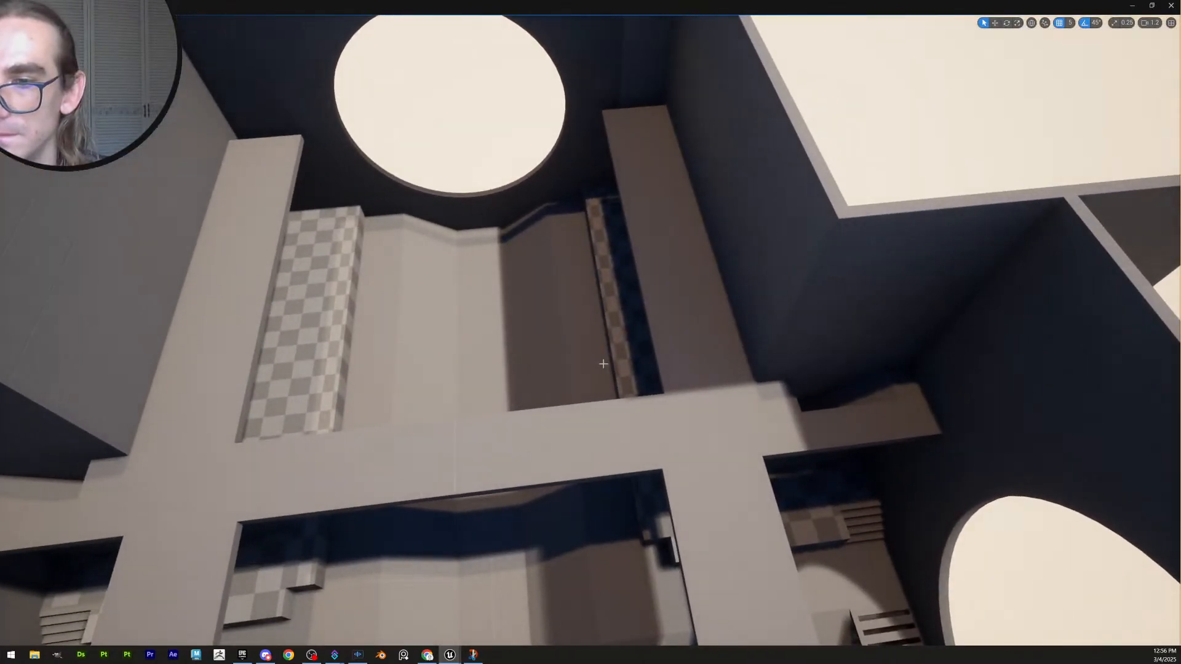
{"action": "right_click_drag", "start_coordinate": [652, 299], "coordinate": [706, 316]}
Extend the end face of the shaded-side corridor slab to the end wall with PolyGroup Edit and accept the edit
{"action": "left_click", "coordinate": [728, 336]}
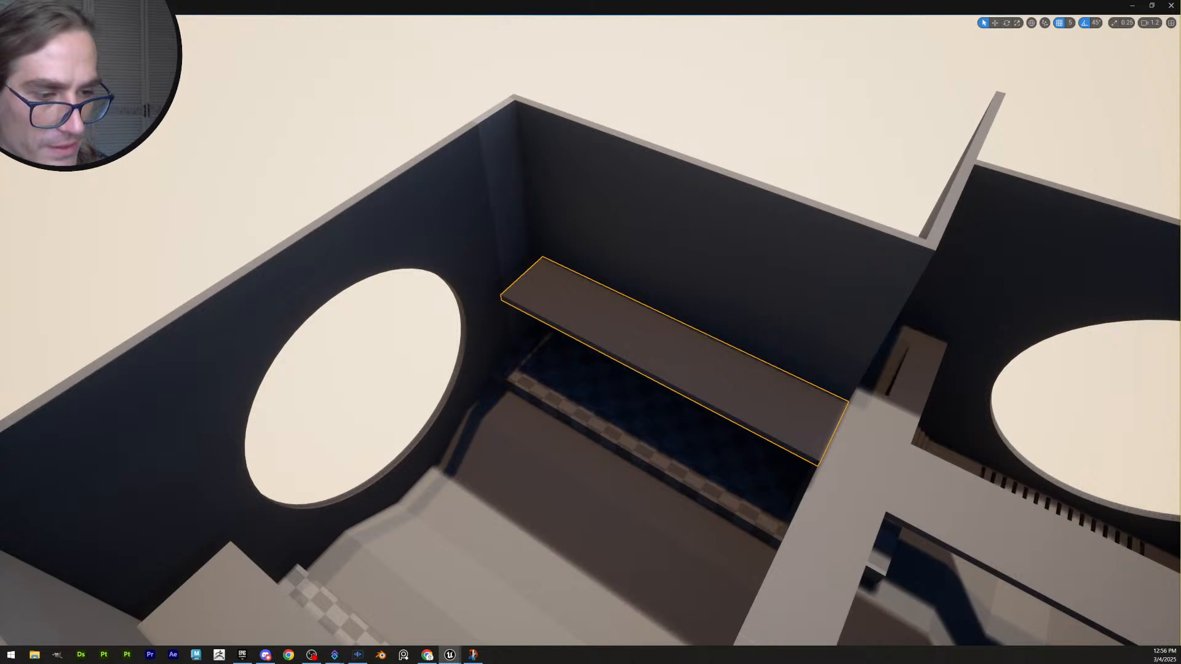
{"action": "right_click_drag", "start_coordinate": [798, 391], "coordinate": [798, 391]}
{"action": "left_click", "coordinate": [456, 373]}
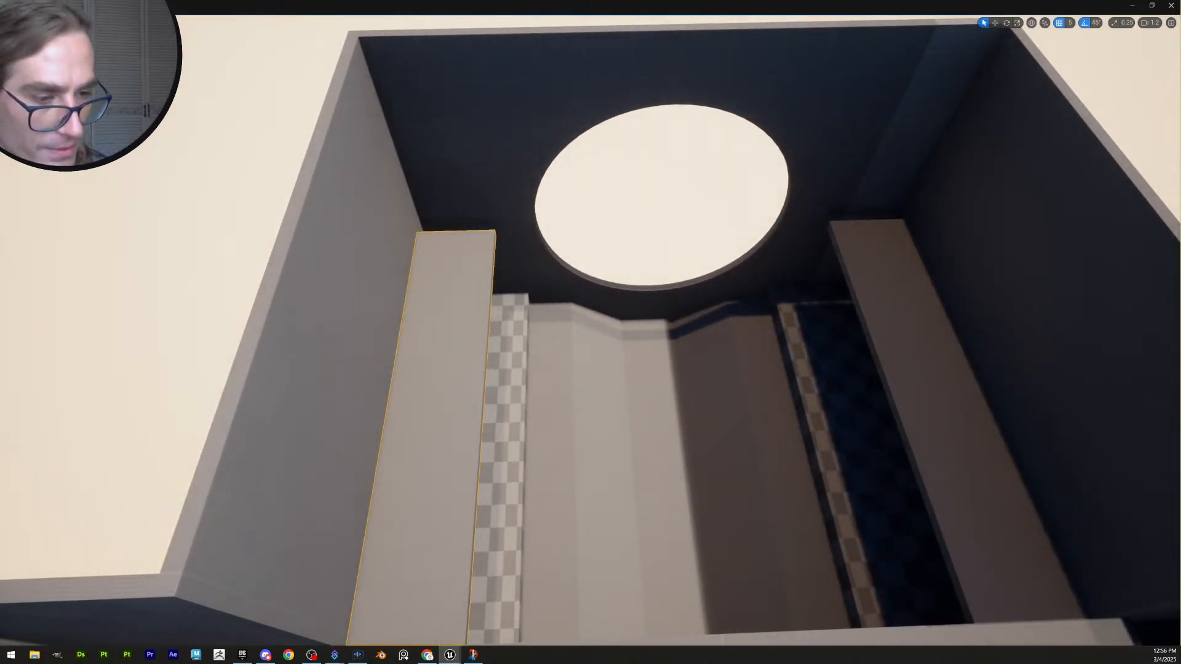
{"action": "right_click_drag", "start_coordinate": [807, 340], "coordinate": [807, 339]}
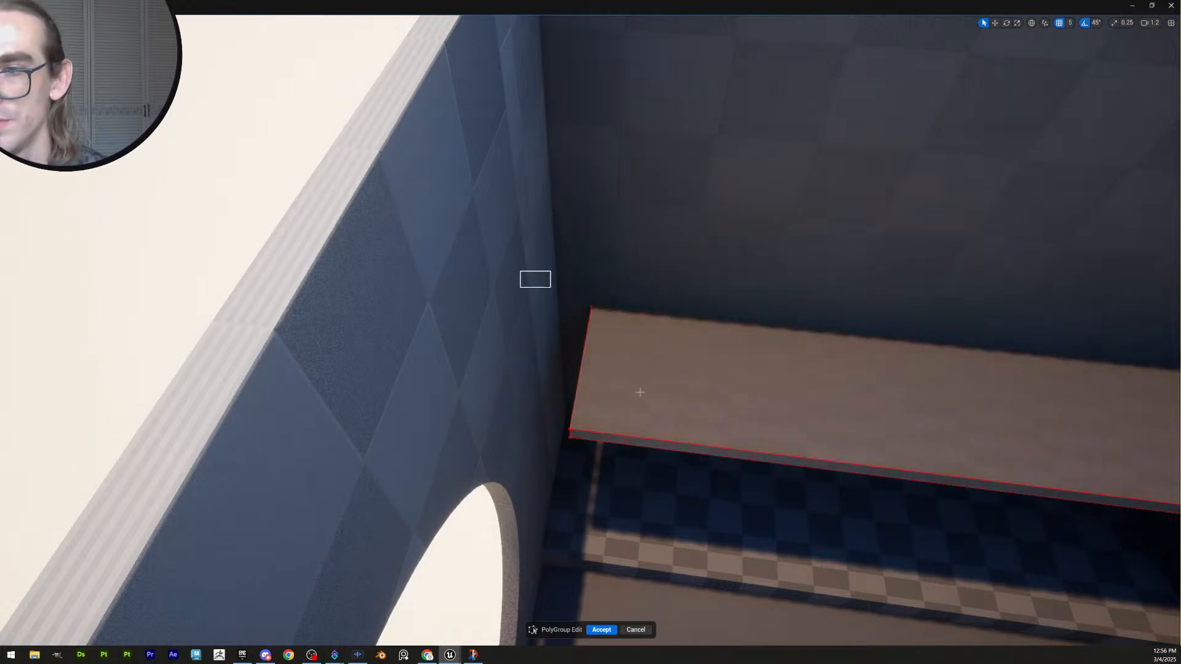
{"action": "left_click", "coordinate": [580, 372]}
{"action": "left_click_drag", "start_coordinate": [596, 370], "coordinate": [578, 368]}
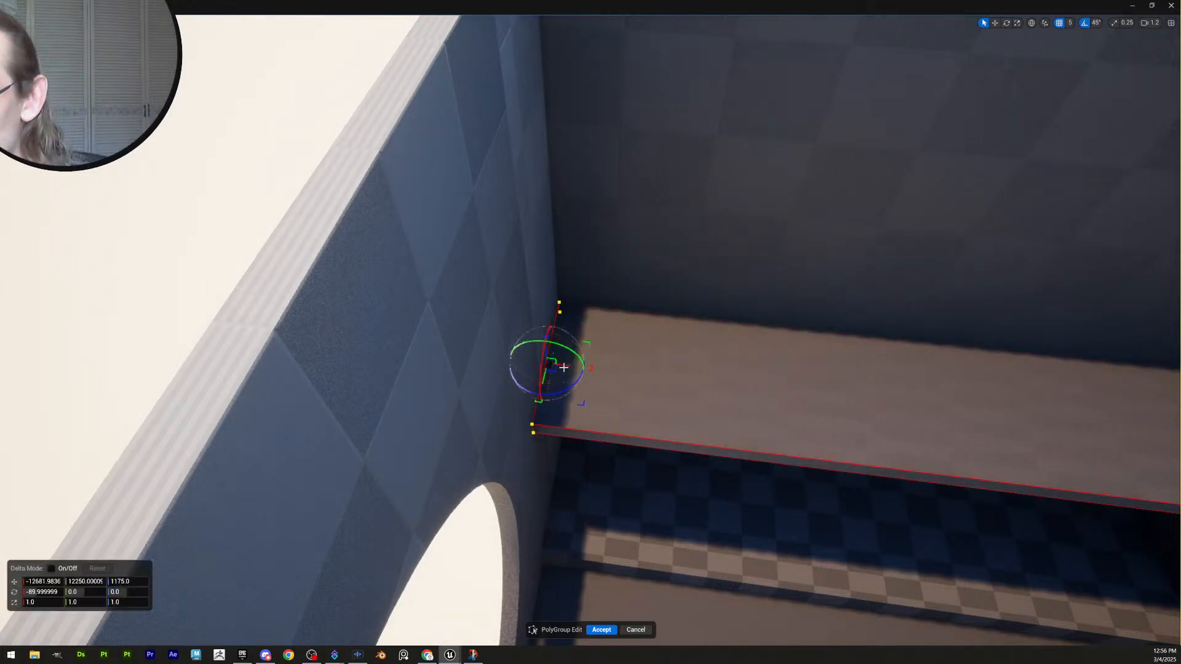
{"action": "left_click", "coordinate": [601, 630]}
Narrow the sunlit-side corridor slab with PolyGroup Edit by moving its inner side face toward the wall to Y 14060
{"action": "right_click_drag", "start_coordinate": [590, 431], "coordinate": [614, 516]}
{"action": "right_click_drag", "start_coordinate": [765, 462], "coordinate": [1156, 248]}
{"action": "left_click", "coordinate": [655, 385]}
{"action": "key", "text": "w"}
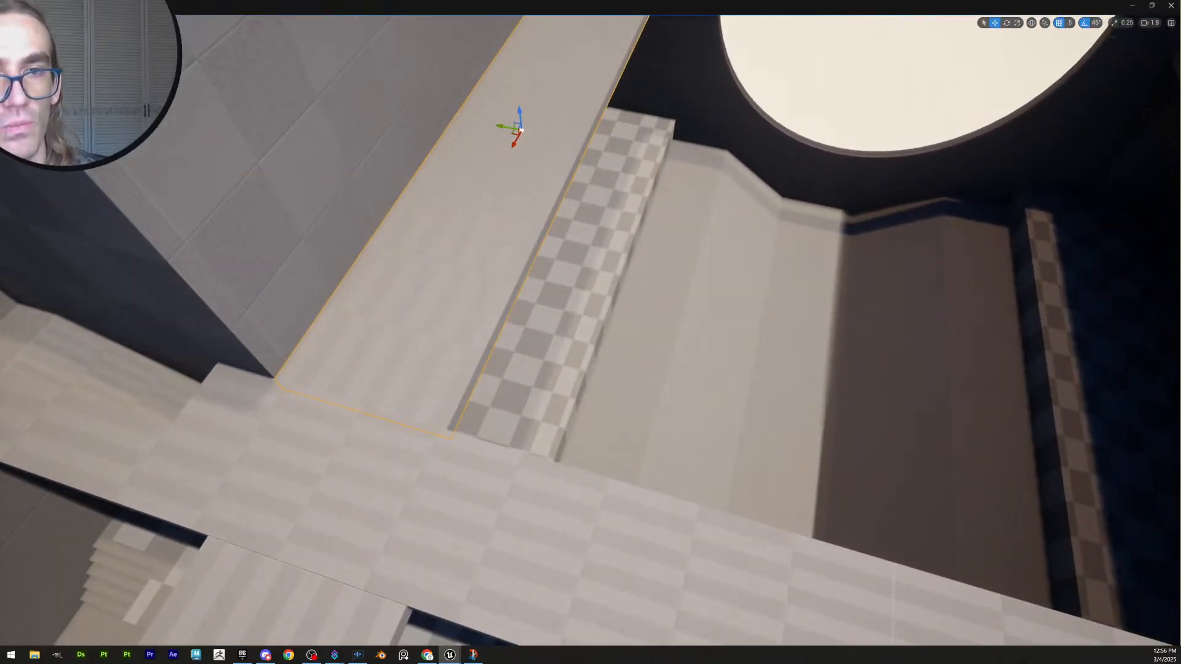
{"action": "key", "text": "e"}
{"action": "left_click", "coordinate": [478, 255]}
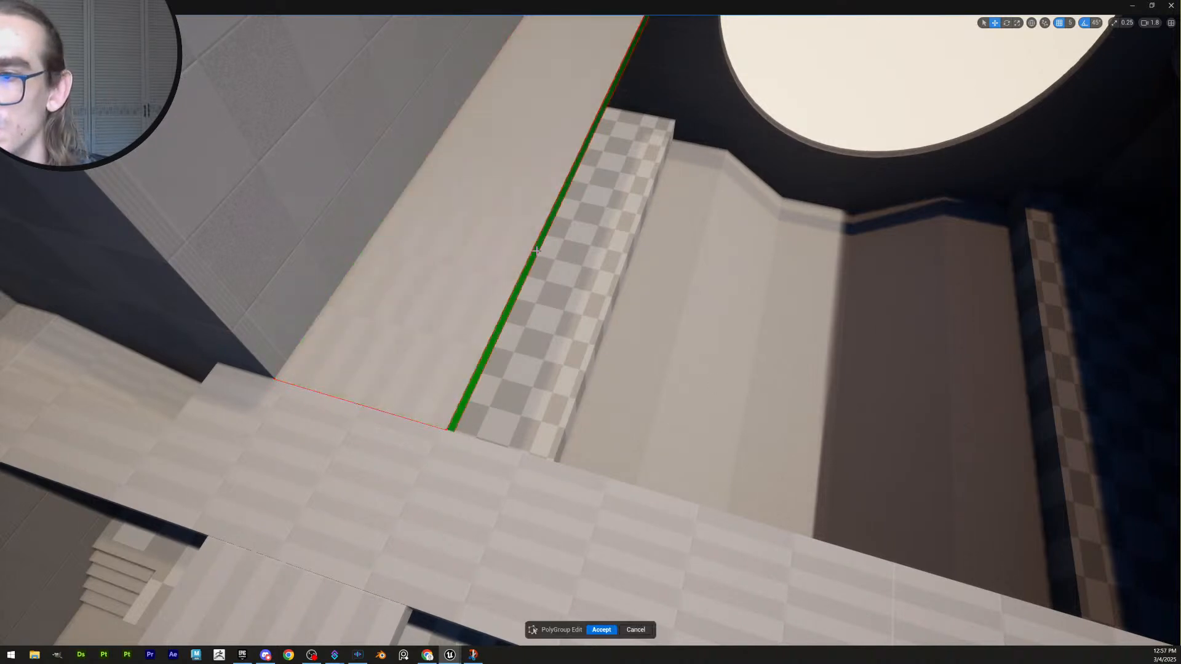
{"action": "right_click_drag", "start_coordinate": [478, 255], "coordinate": [431, 234]}
{"action": "mouse_move", "coordinate": [688, 234]}
{"action": "left_mouse_down"}
{"action": "mouse_move", "coordinate": [647, 236]}
{"action": "mouse_move", "coordinate": [669, 239]}
{"action": "left_mouse_up"}
{"action": "right_click_drag", "start_coordinate": [782, 342], "coordinate": [825, 345]}
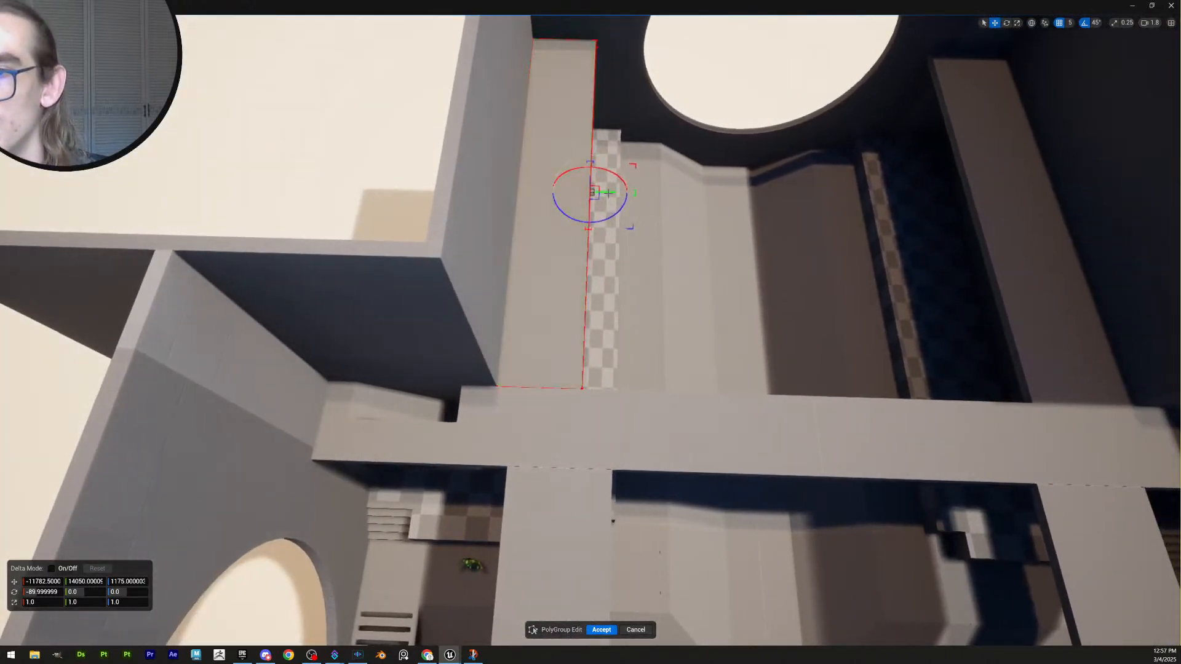
{"action": "left_click_drag", "start_coordinate": [610, 192], "coordinate": [607, 193]}
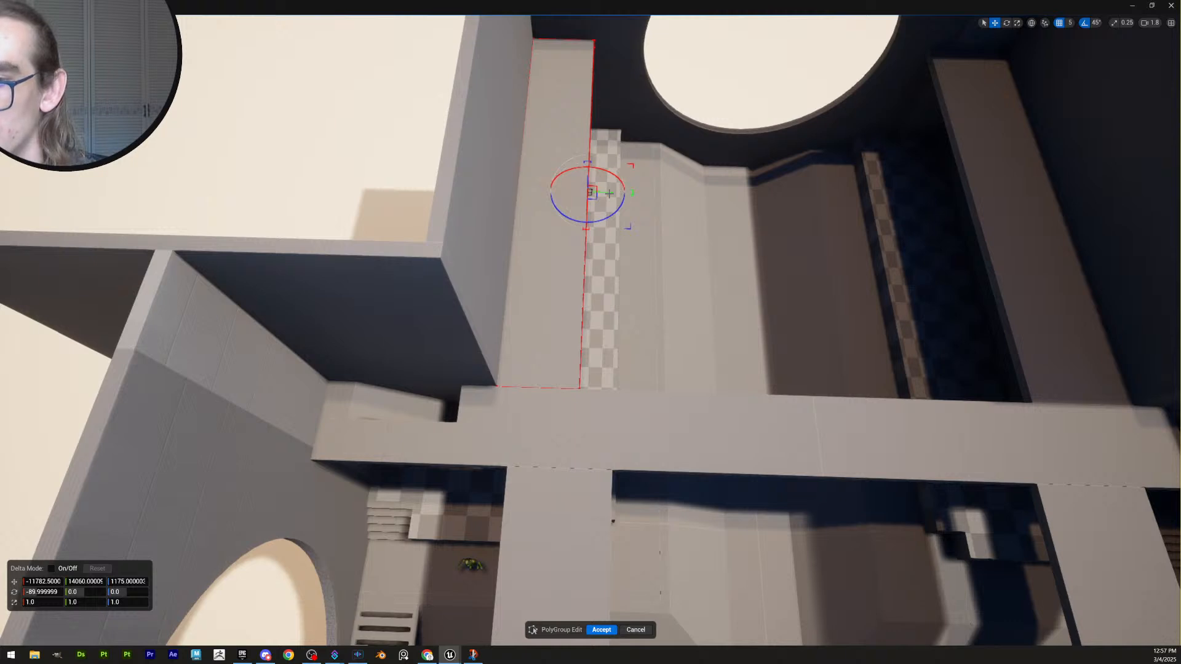
{"action": "left_click", "coordinate": [601, 630]}
Shift the shaded-side corridor slab sideways toward its side wall until it sits flush
{"action": "right_click_drag", "start_coordinate": [716, 388], "coordinate": [715, 389]}
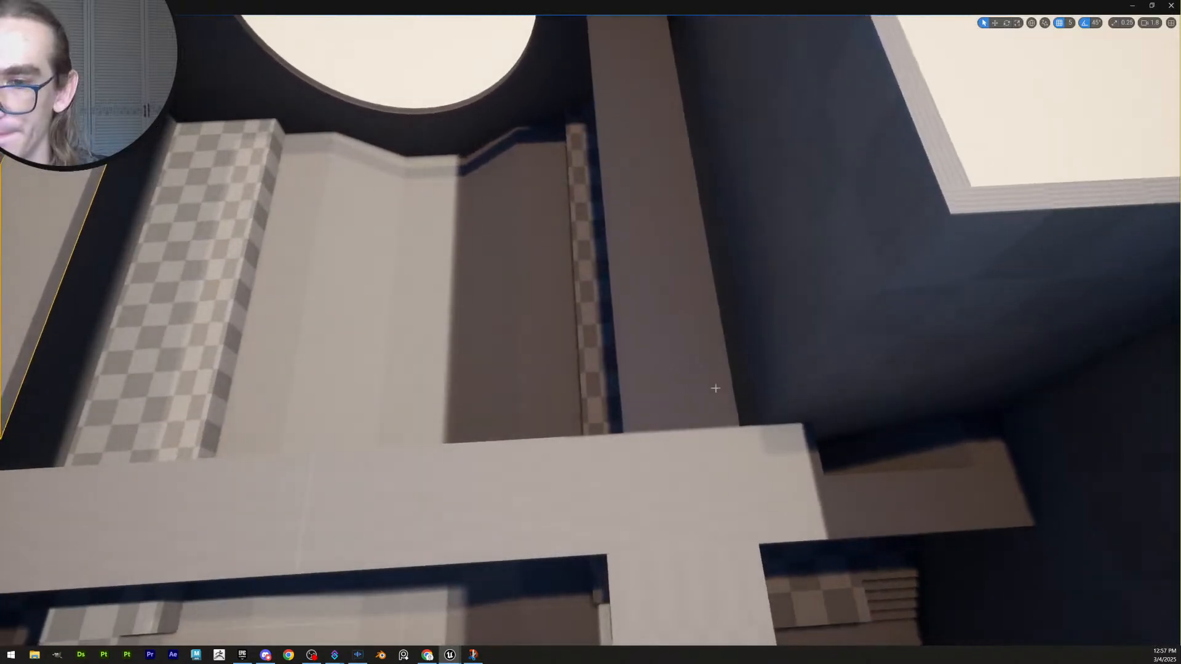
{"action": "left_click", "coordinate": [693, 373]}
{"action": "key", "text": "w"}
{"action": "left_click_drag", "start_coordinate": [638, 178], "coordinate": [658, 177]}
{"action": "scroll", "coordinate": [658, 177], "scroll_direction": "down", "scroll_amount": 3}
{"action": "right_click_drag", "start_coordinate": [658, 177], "coordinate": [658, 177]}
{"action": "scroll", "coordinate": [658, 177], "scroll_direction": "down", "scroll_amount": 5}
{"action": "right_click_drag", "start_coordinate": [715, 221], "coordinate": [715, 220]}
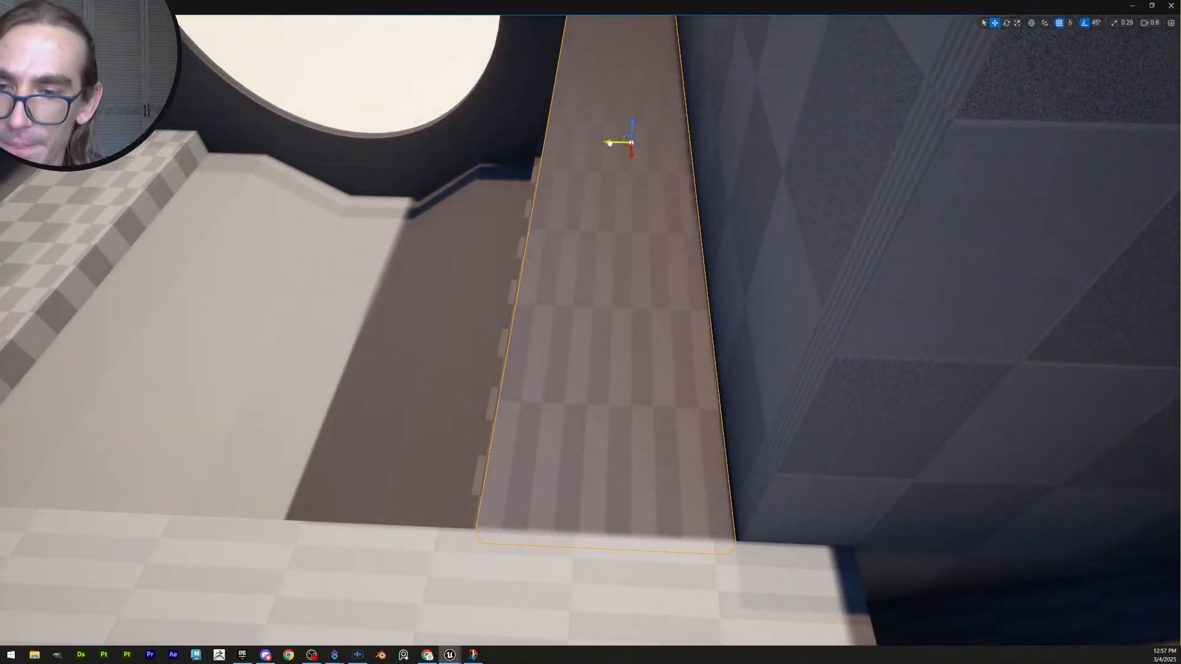
{"action": "left_click_drag", "start_coordinate": [609, 142], "coordinate": [615, 143]}
{"action": "key", "text": "Escape"}
{"action": "right_click_drag", "start_coordinate": [615, 143], "coordinate": [615, 143]}
{"action": "scroll", "coordinate": [616, 143], "scroll_direction": "up", "scroll_amount": 4}
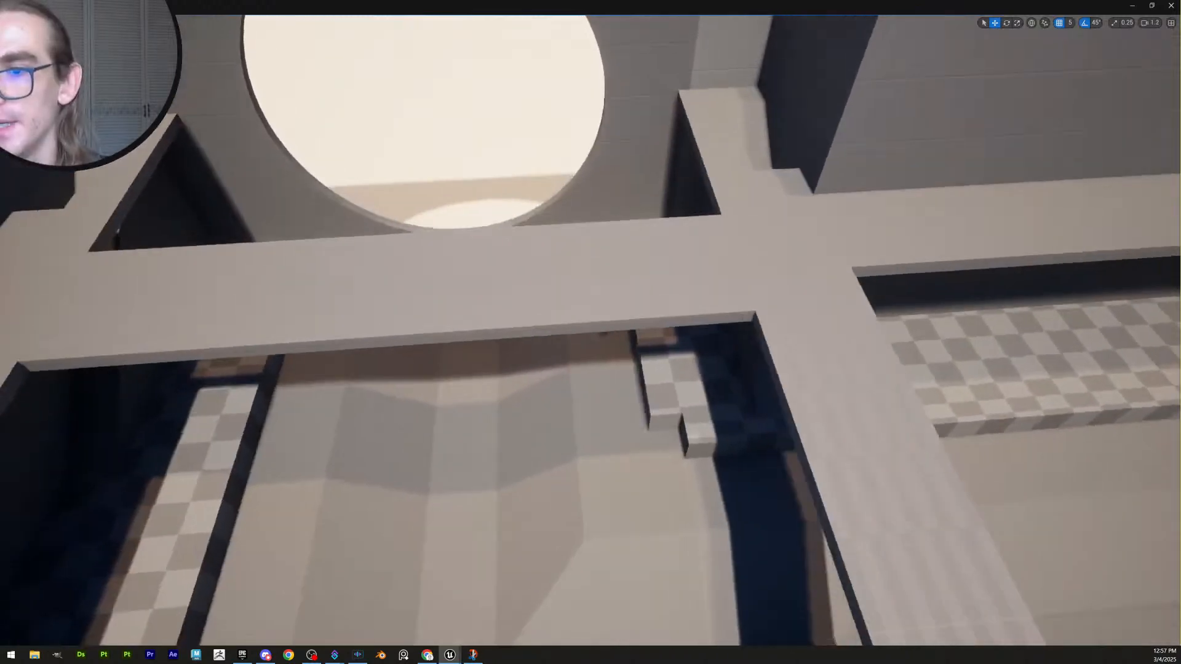
Move the main room's overhead bridge slab nearest the mannequin outward, in line with the corridor walkway
{"action": "right_click_drag", "start_coordinate": [607, 263], "coordinate": [607, 263]}
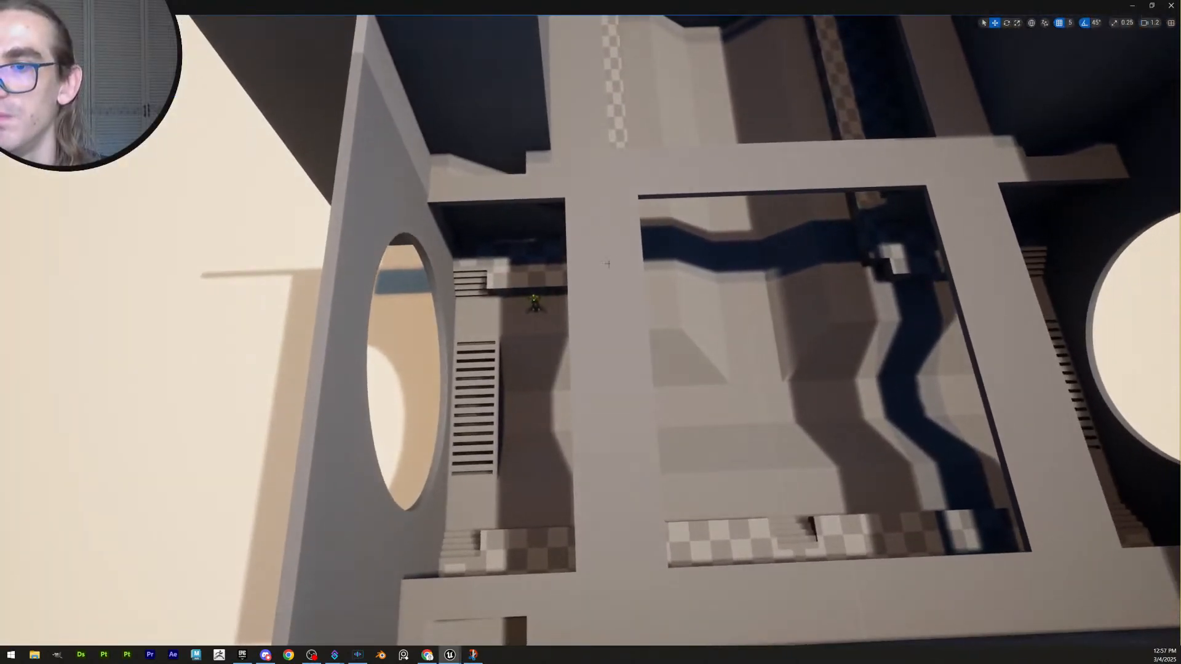
{"action": "left_click", "coordinate": [608, 264]}
{"action": "scroll", "coordinate": [608, 265], "scroll_direction": "down", "scroll_amount": 3}
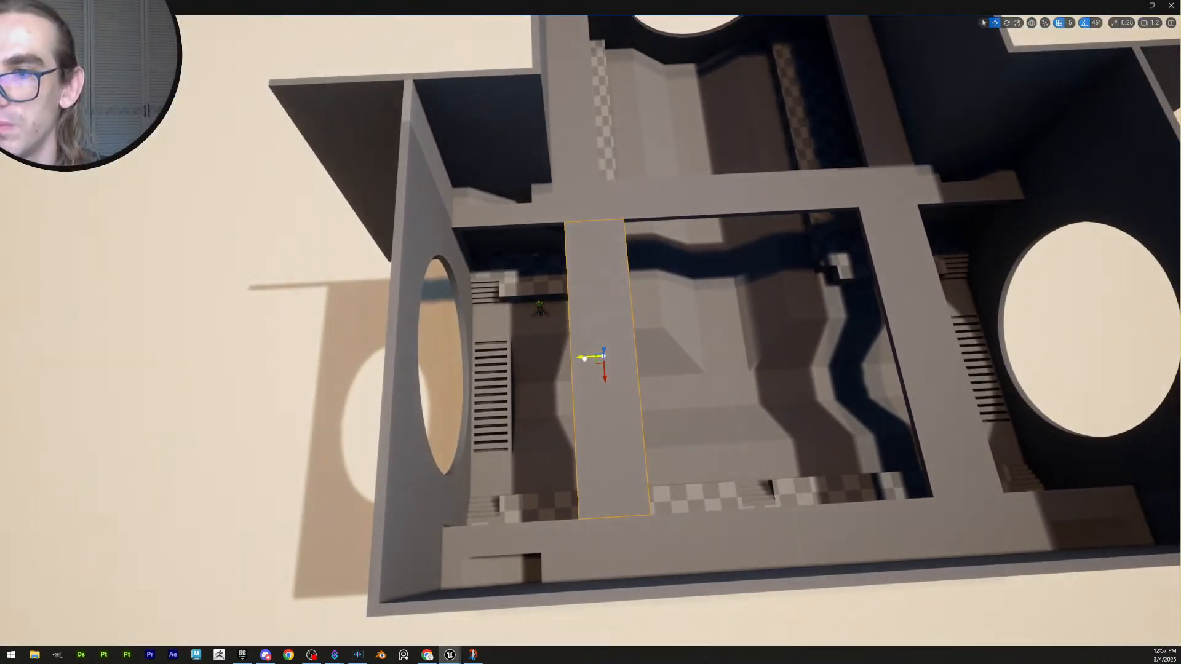
{"action": "mouse_move", "coordinate": [584, 359]}
{"action": "left_mouse_down"}
{"action": "mouse_move", "coordinate": [616, 358]}
{"action": "mouse_move", "coordinate": [565, 359]}
{"action": "left_mouse_up"}
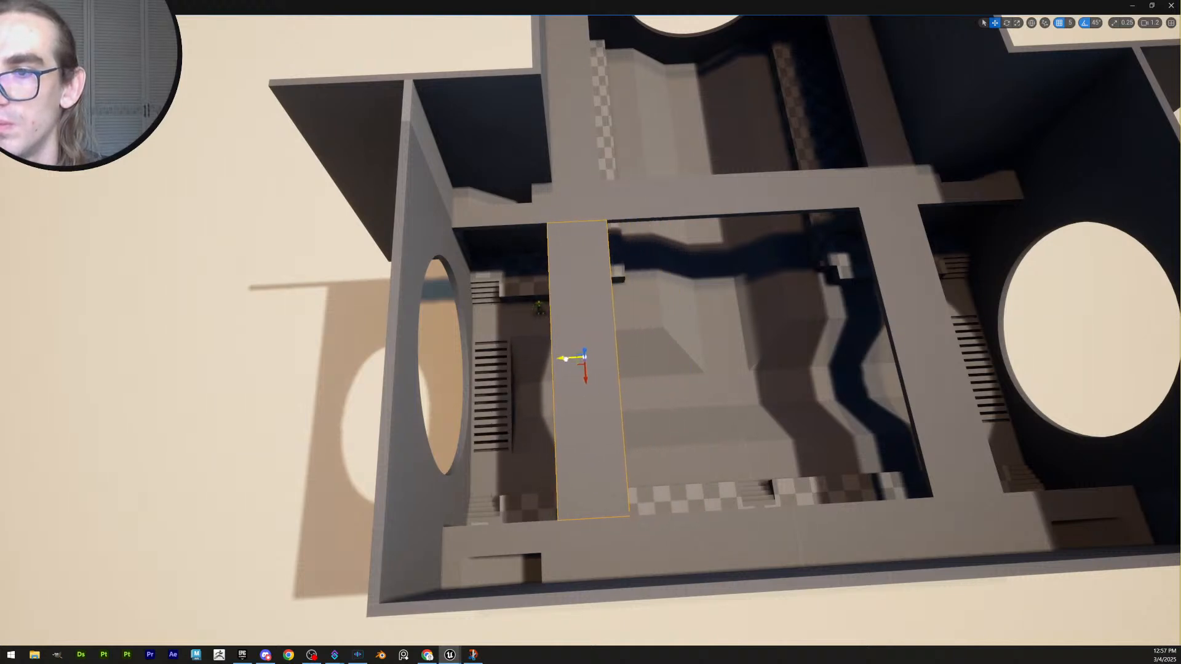
{"action": "right_click_drag", "start_coordinate": [601, 310], "coordinate": [601, 301]}
{"action": "key", "text": "w"}
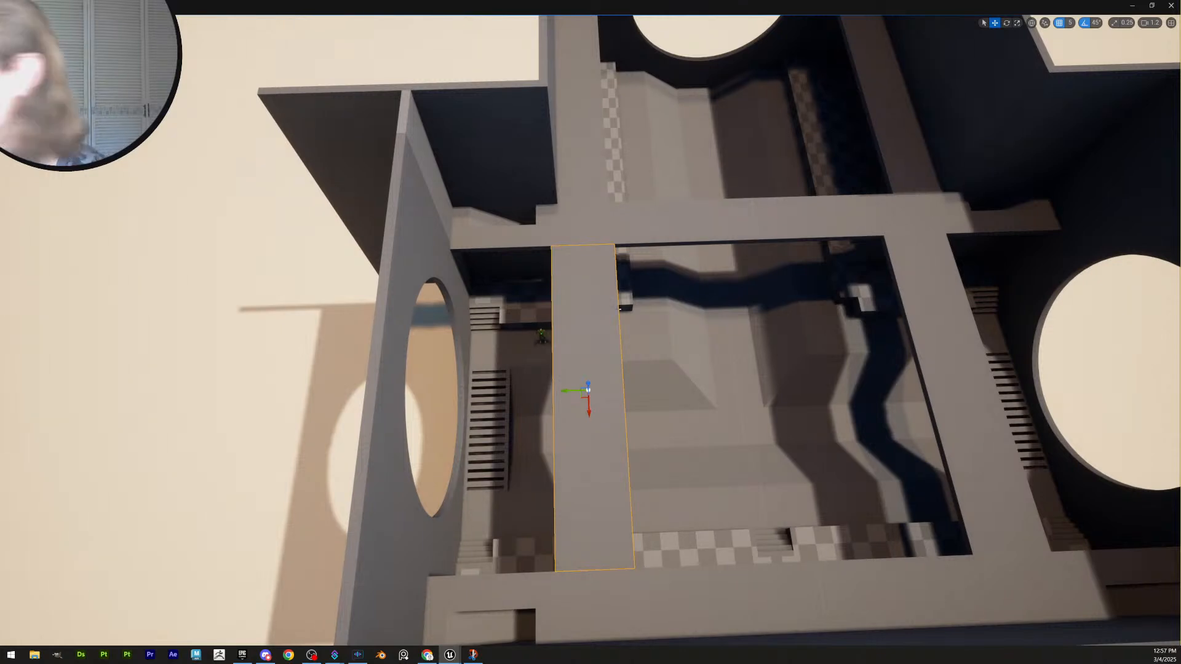
Delete the two overhead bridge slabs crossing the main room
{"action": "left_click", "coordinate": [577, 132]}
{"action": "key", "text": "s"}
{"action": "right_click_drag", "start_coordinate": [577, 132], "coordinate": [518, 120]}
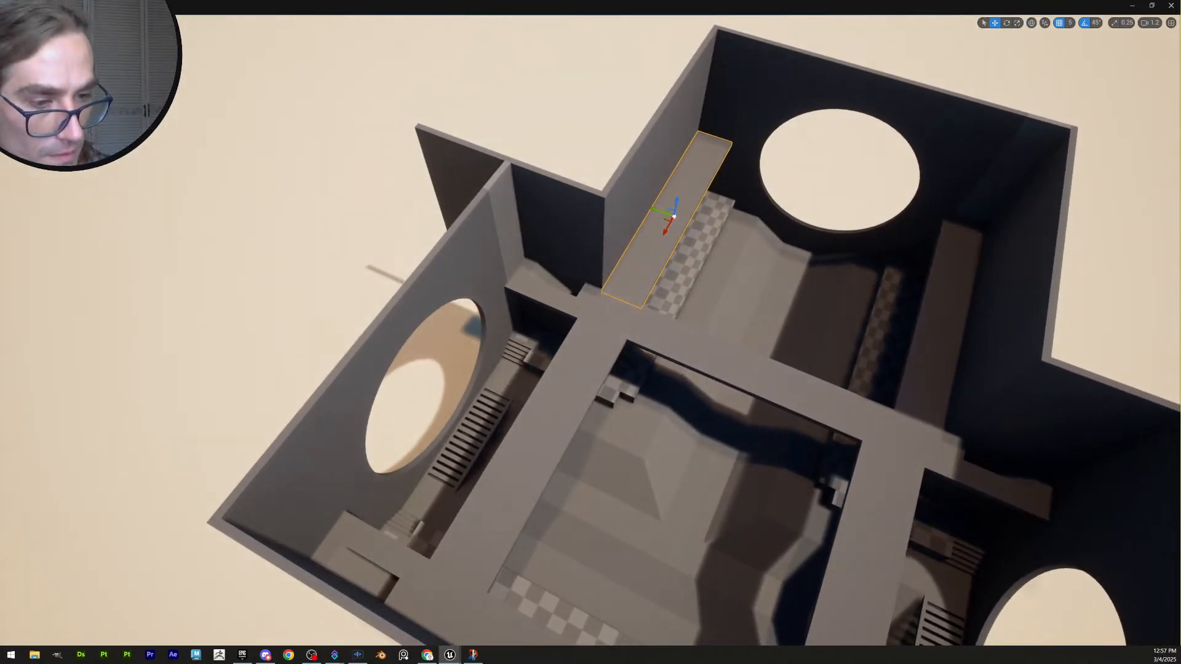
{"action": "left_click", "coordinate": [532, 438]}
{"action": "key", "text": "w"}
{"action": "right_click_drag", "start_coordinate": [532, 437], "coordinate": [575, 449]}
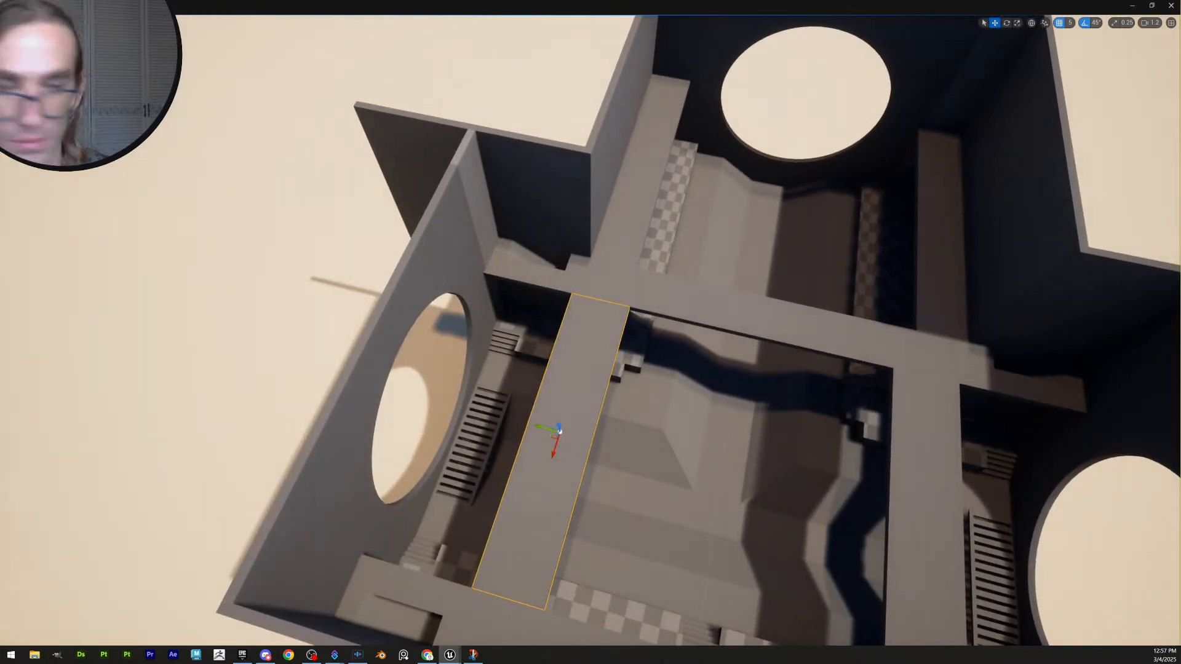
{"action": "right_click_drag", "start_coordinate": [715, 383], "coordinate": [606, 401]}
{"action": "key", "text": "s"}
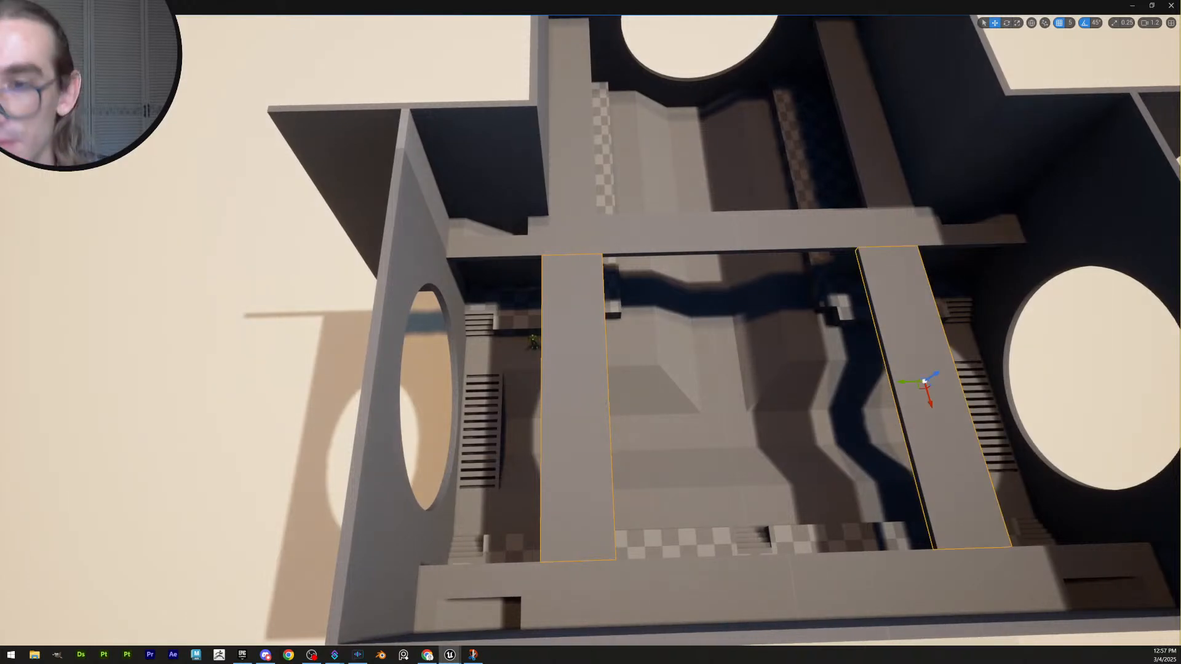
{"action": "key", "text": "Delete"}
Duplicate both corridor walkway slabs and place the copies across the main room as bridges between the perimeter walkways
{"action": "left_click", "coordinate": [872, 185], "text": "shift"}
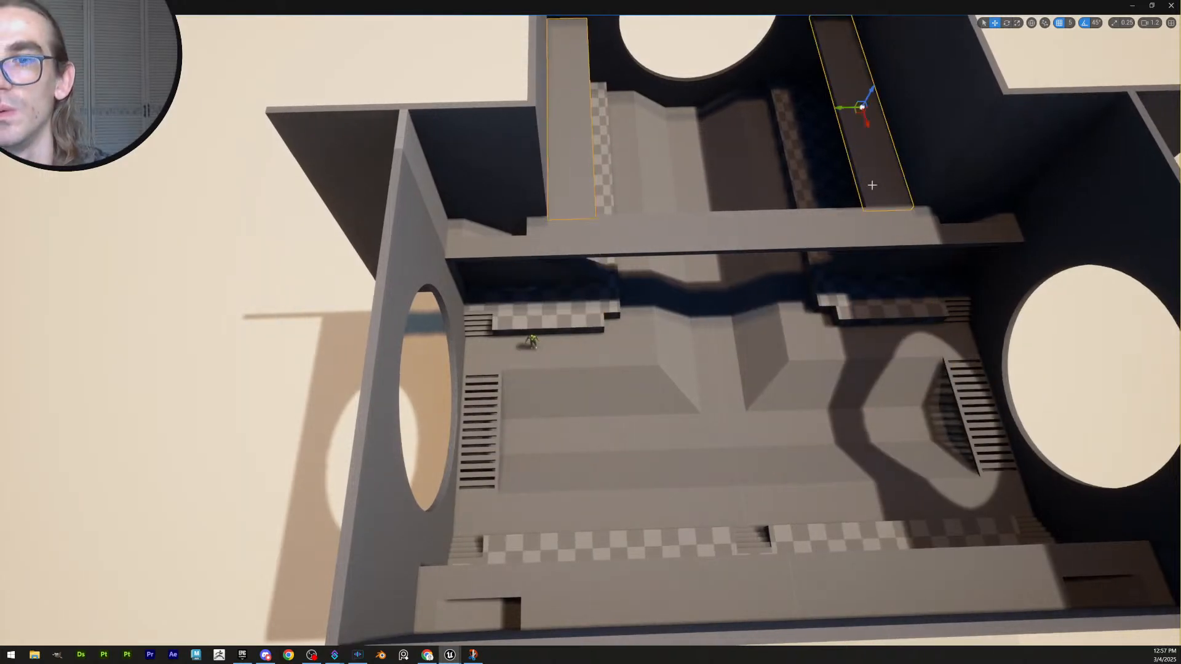
{"action": "key", "text": "a"}
{"action": "right_click_drag", "start_coordinate": [872, 184], "coordinate": [799, 237]}
{"action": "key", "text": "s"}
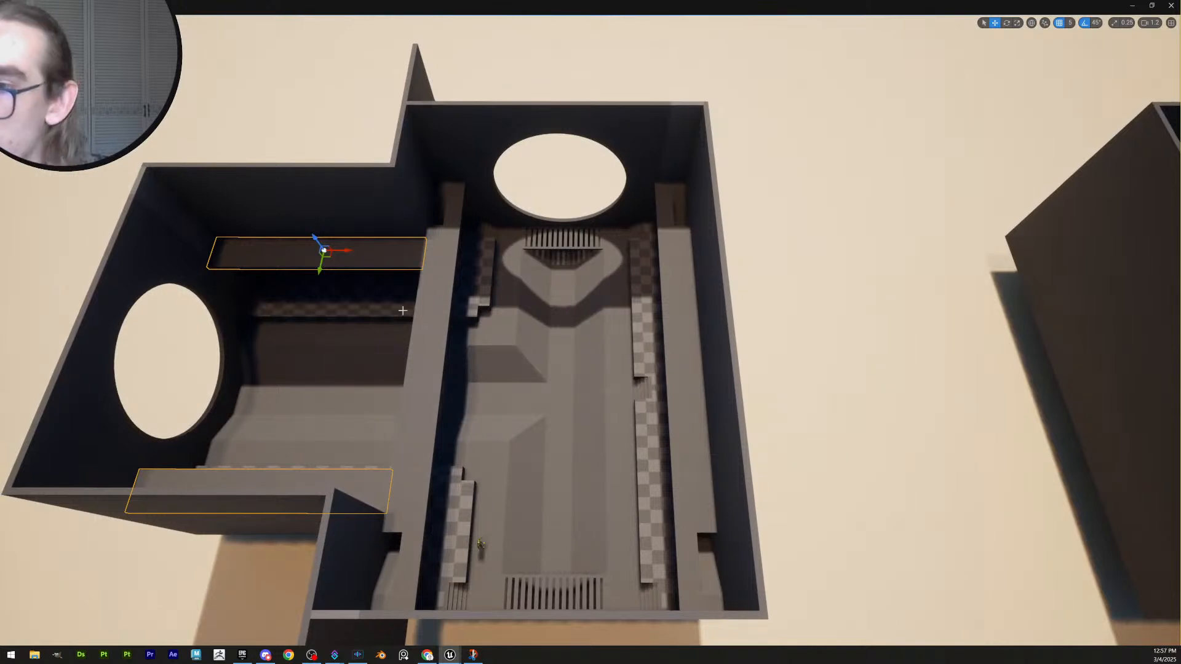
{"action": "left_click_drag", "start_coordinate": [348, 254], "coordinate": [601, 252]}
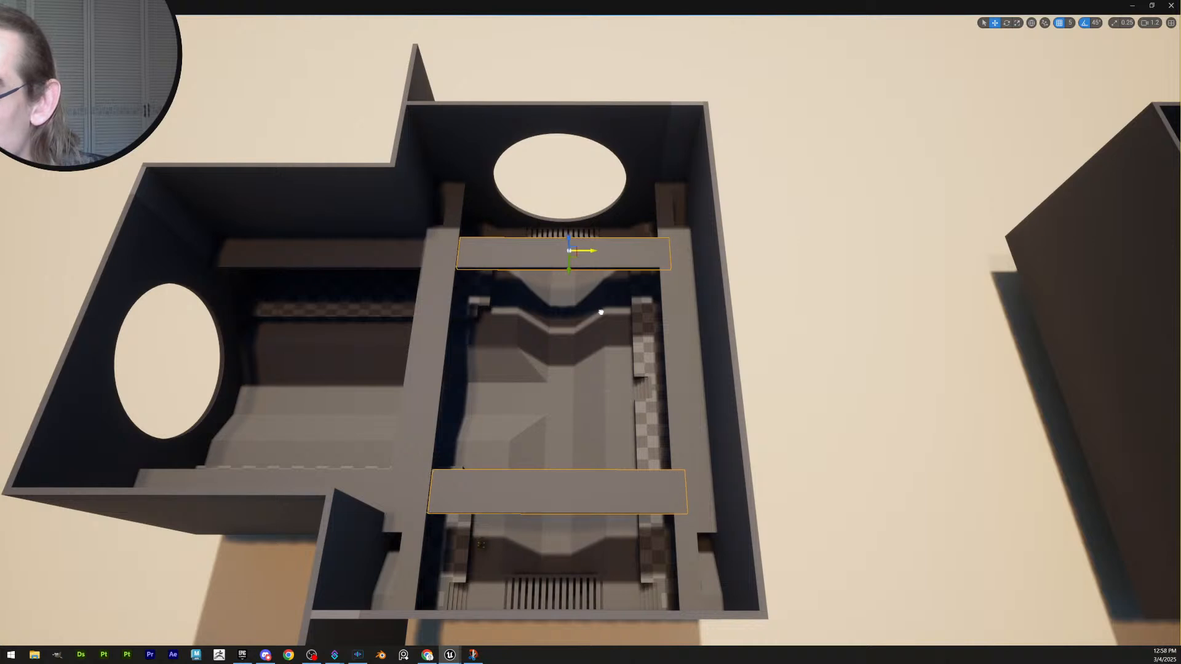
Inspect where the new bridge slabs meet the perimeter walkways and review the main room from above and below
{"action": "right_click_drag", "start_coordinate": [600, 252], "coordinate": [520, 253]}
{"action": "key", "text": "w"}
{"action": "scroll", "coordinate": [600, 253], "scroll_direction": "down", "scroll_amount": 1}
{"action": "key", "text": "w"}
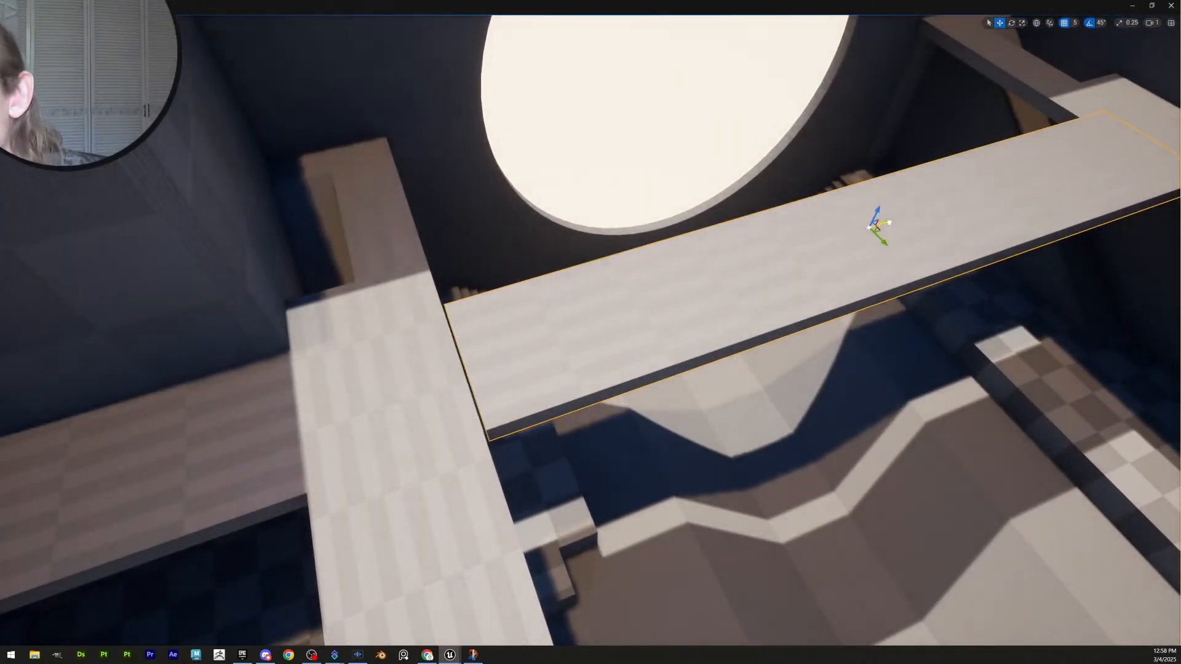
{"action": "key", "text": "Escape"}
{"action": "key", "text": "s"}
{"action": "mouse_move", "coordinate": [886, 235]}
{"action": "right_mouse_down"}
{"action": "mouse_move", "coordinate": [985, 229]}
{"action": "mouse_move", "coordinate": [988, 240]}
{"action": "mouse_move", "coordinate": [886, 258]}
{"action": "right_mouse_up"}
{"action": "scroll", "coordinate": [887, 235], "scroll_direction": "up", "scroll_amount": 2}
{"action": "key", "text": "s"}
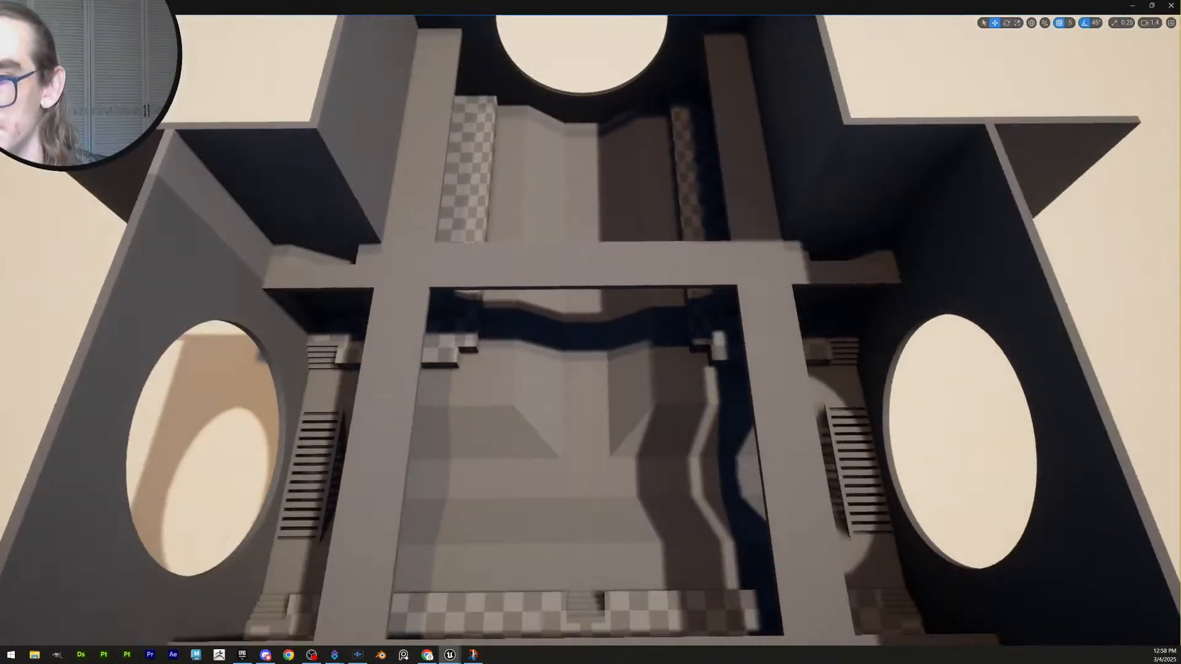
{"action": "key", "text": "s"}
{"action": "right_click_drag", "start_coordinate": [591, 332], "coordinate": [492, 292]}
{"action": "key", "text": "w"}
{"action": "scroll", "coordinate": [590, 332], "scroll_direction": "down", "scroll_amount": 3}
{"action": "key", "text": "w"}
{"action": "scroll", "coordinate": [591, 333], "scroll_direction": "down", "scroll_amount": 1}
{"action": "key", "text": "s"}
{"action": "key", "text": "s"}
{"action": "mouse_move", "coordinate": [588, 471]}
{"action": "right_mouse_down"}
{"action": "mouse_move", "coordinate": [818, 474]}
{"action": "mouse_move", "coordinate": [588, 472]}
{"action": "right_mouse_up"}
Shorten the sloped block behind the mannequin with PolyGroup Edit by pulling its foot edge back to Y 14075, snapping at 100
{"action": "left_click", "coordinate": [585, 401]}
{"action": "key", "text": "f"}
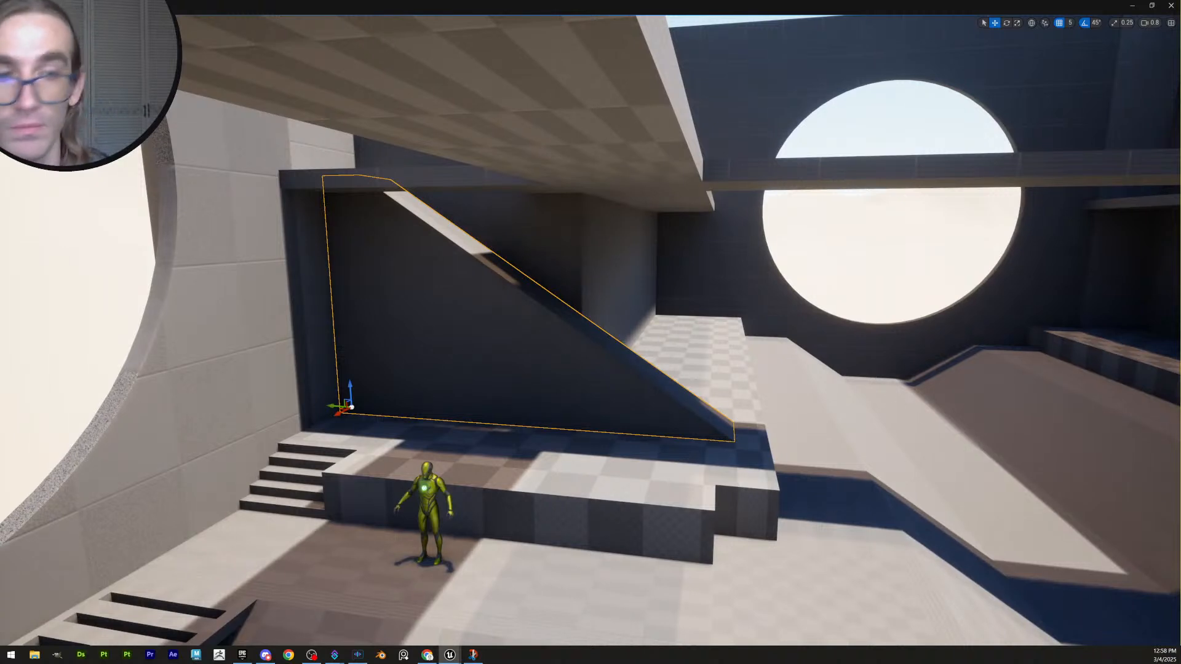
{"action": "left_click_drag", "start_coordinate": [698, 378], "coordinate": [698, 378]}
{"action": "key", "text": "w"}
{"action": "right_click_drag", "start_coordinate": [698, 378], "coordinate": [709, 401]}
{"action": "left_click_drag", "start_coordinate": [698, 424], "coordinate": [684, 421]}
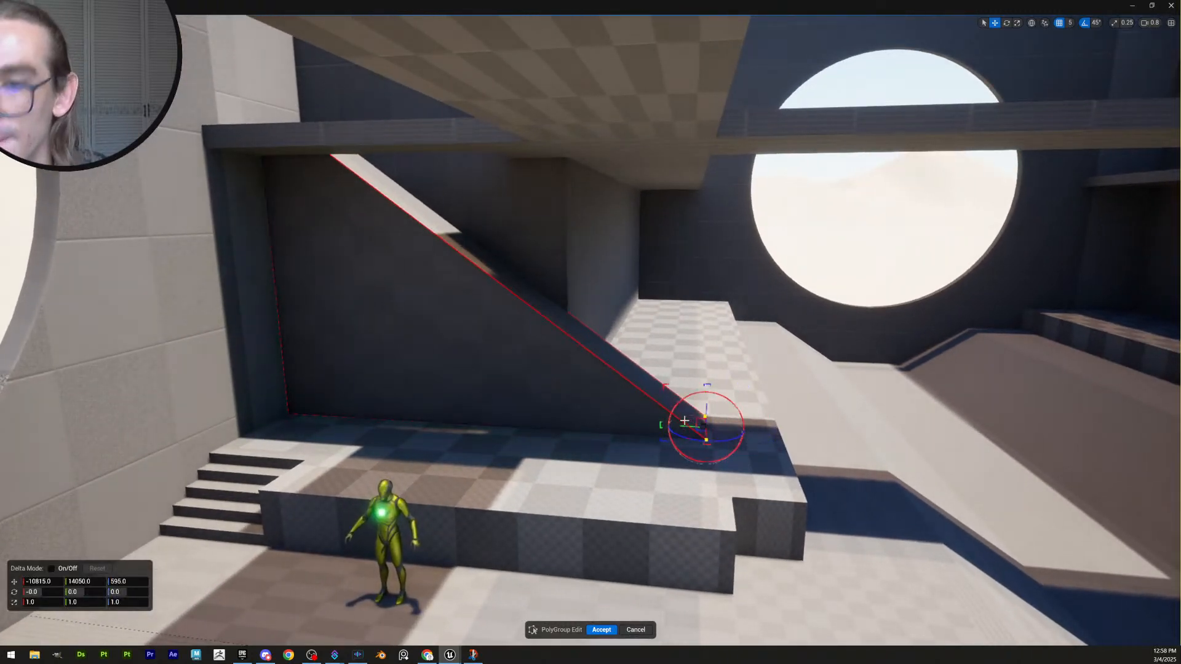
{"action": "key", "text": "ctrl+z"}
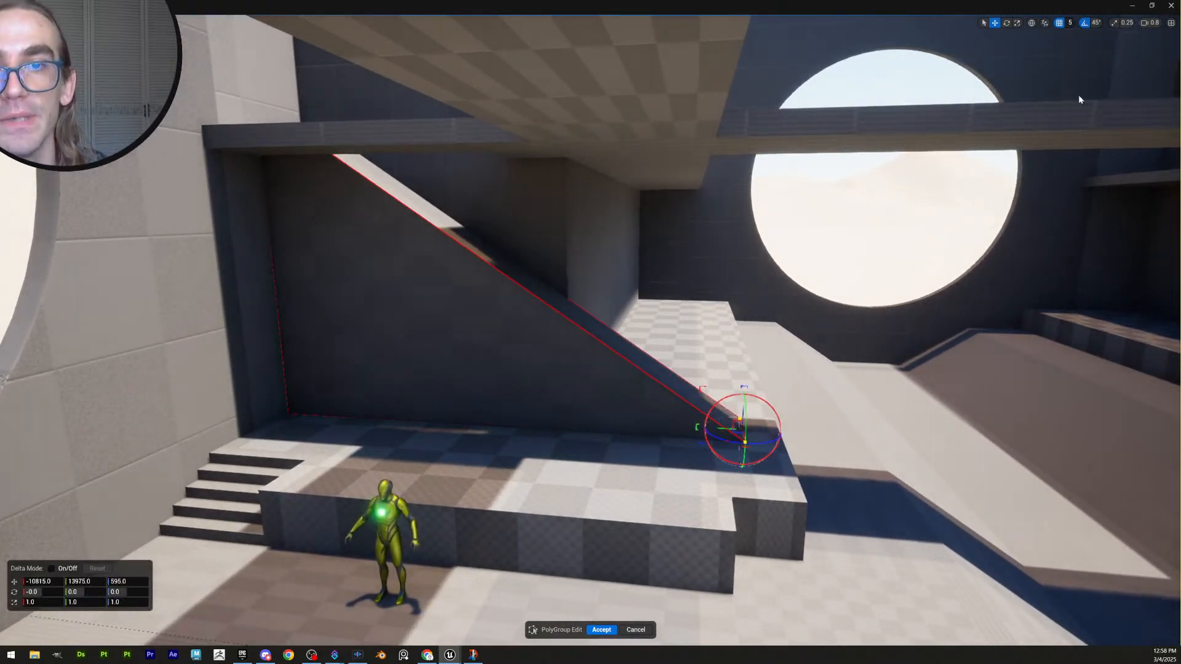
{"action": "left_click_drag", "start_coordinate": [729, 438], "coordinate": [680, 451]}
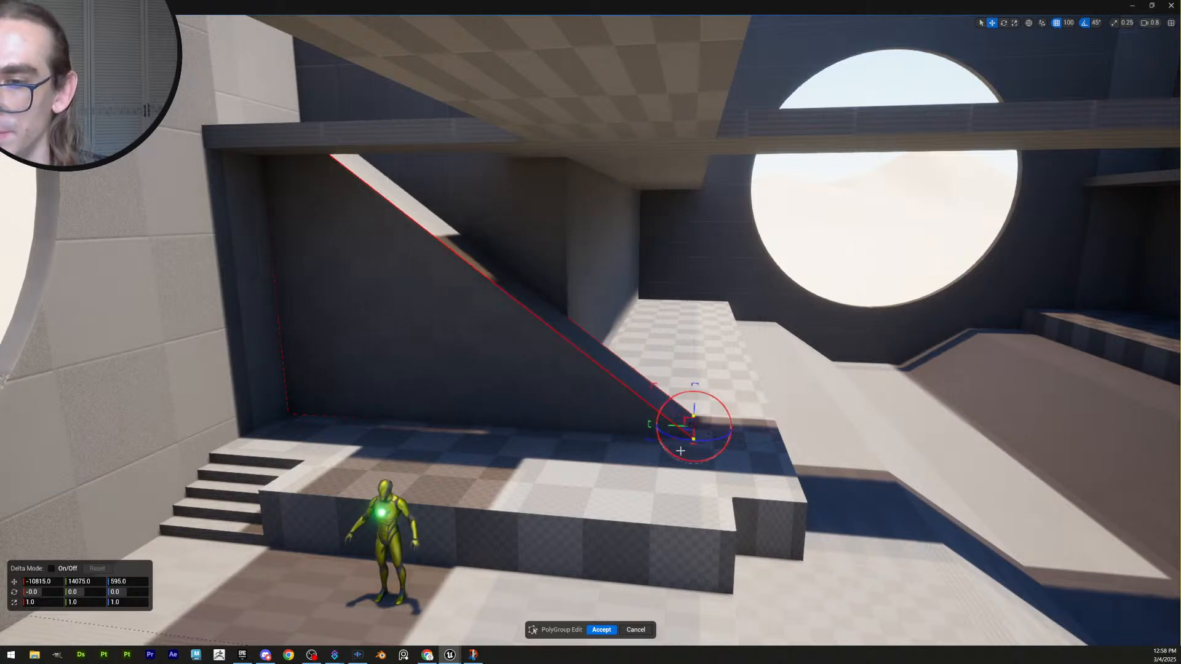
{"action": "right_click_drag", "start_coordinate": [681, 451], "coordinate": [522, 634]}
{"action": "left_click", "coordinate": [601, 630]}
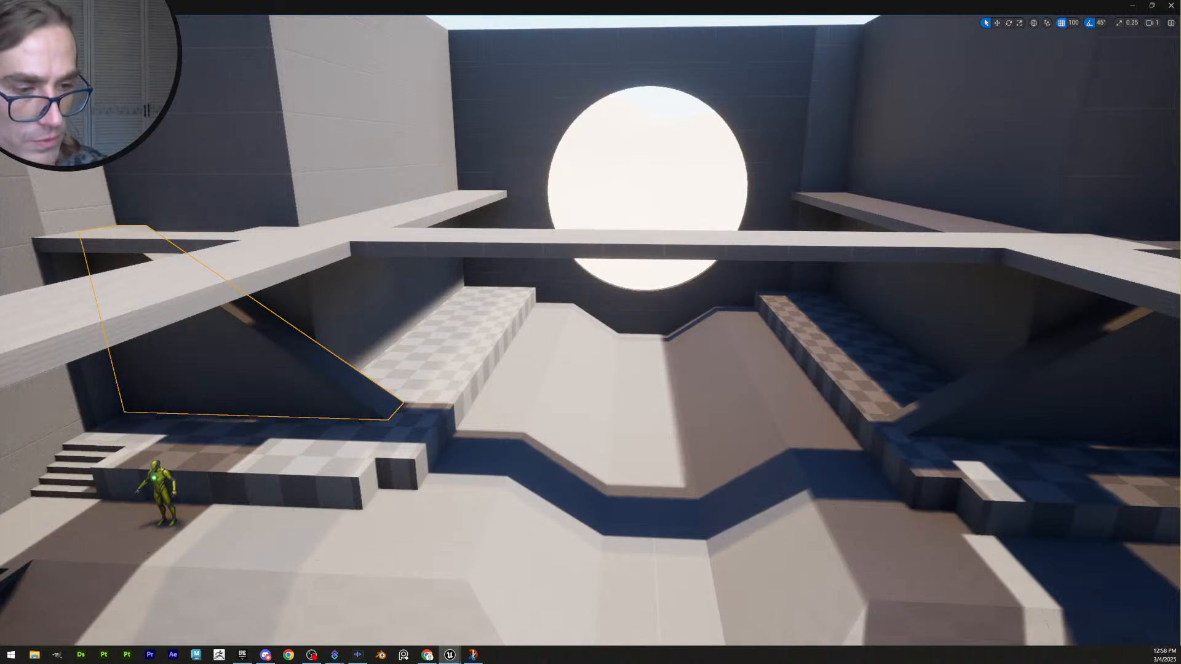
Select the sloped block opposite the mannequin and review the main room's layout and channel floor from above
{"action": "left_click", "coordinate": [993, 407]}
{"action": "left_click_drag", "start_coordinate": [993, 407], "coordinate": [1025, 408]}
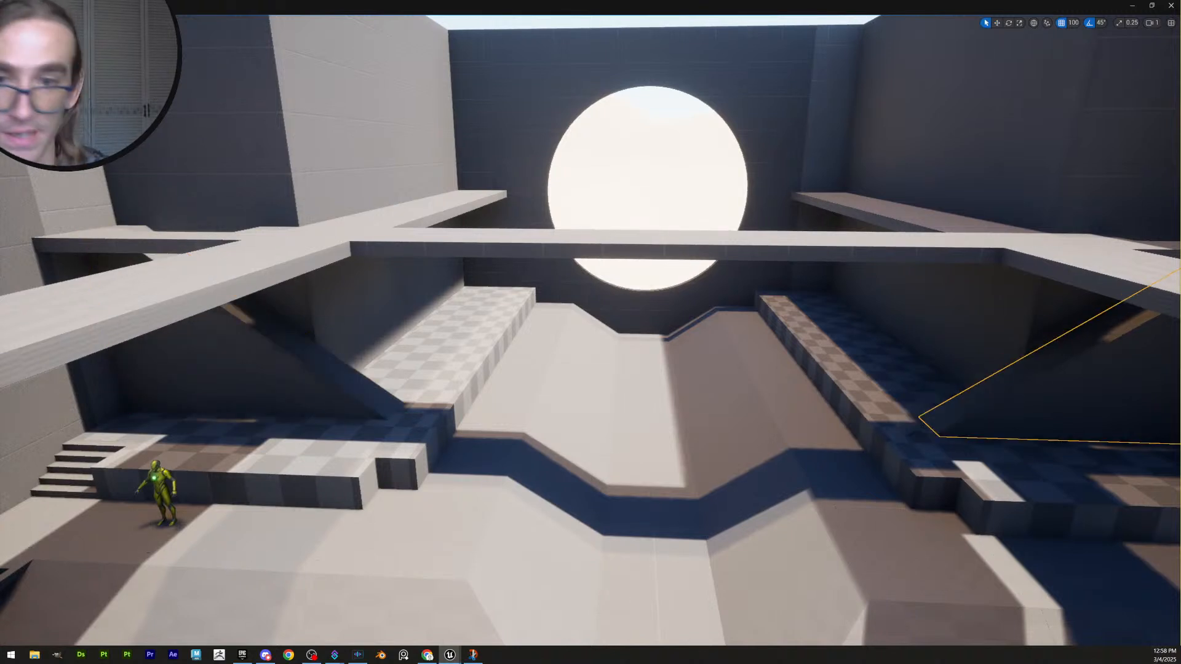
{"action": "key", "text": "s"}
{"action": "scroll", "coordinate": [590, 332], "scroll_direction": "up", "scroll_amount": 5}
{"action": "right_click_drag", "start_coordinate": [590, 332], "coordinate": [623, 400]}
{"action": "key", "text": "w"}
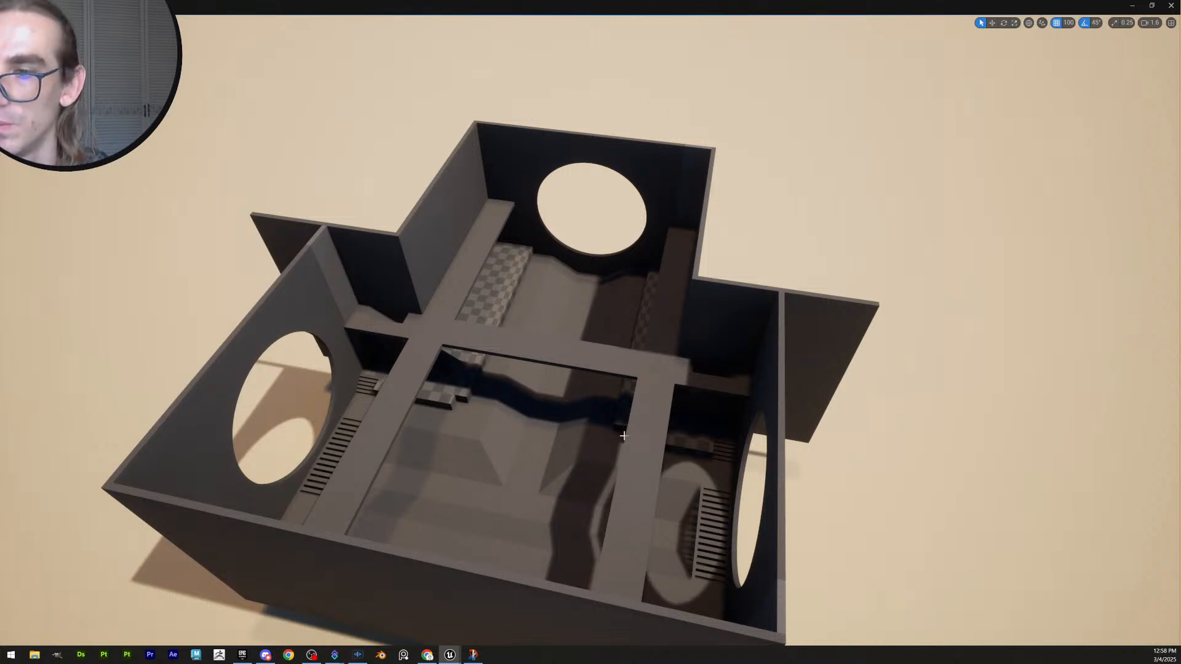
{"action": "right_click_drag", "start_coordinate": [590, 332], "coordinate": [556, 369]}
{"action": "key", "text": "w"}
{"action": "key", "text": "a"}
{"action": "key", "text": "d"}
{"action": "right_click_drag", "start_coordinate": [525, 408], "coordinate": [611, 431]}
{"action": "key", "text": "s"}
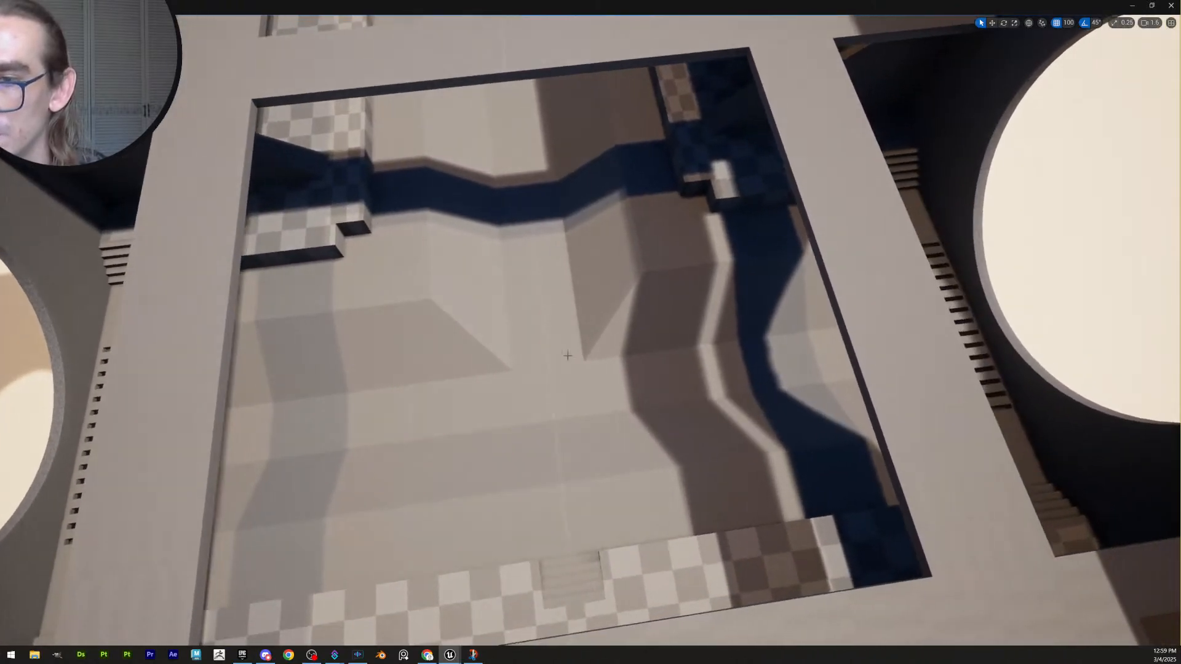
Try shifting the shaded channel slope one 100-unit snap toward the channel's centre
{"action": "mouse_move", "coordinate": [556, 300]}
{"action": "right_mouse_down"}
{"action": "mouse_move", "coordinate": [550, 275]}
{"action": "mouse_move", "coordinate": [580, 283]}
{"action": "mouse_move", "coordinate": [563, 288]}
{"action": "right_mouse_up"}
{"action": "key", "text": "s"}
{"action": "key", "text": "w"}
{"action": "key", "text": "s"}
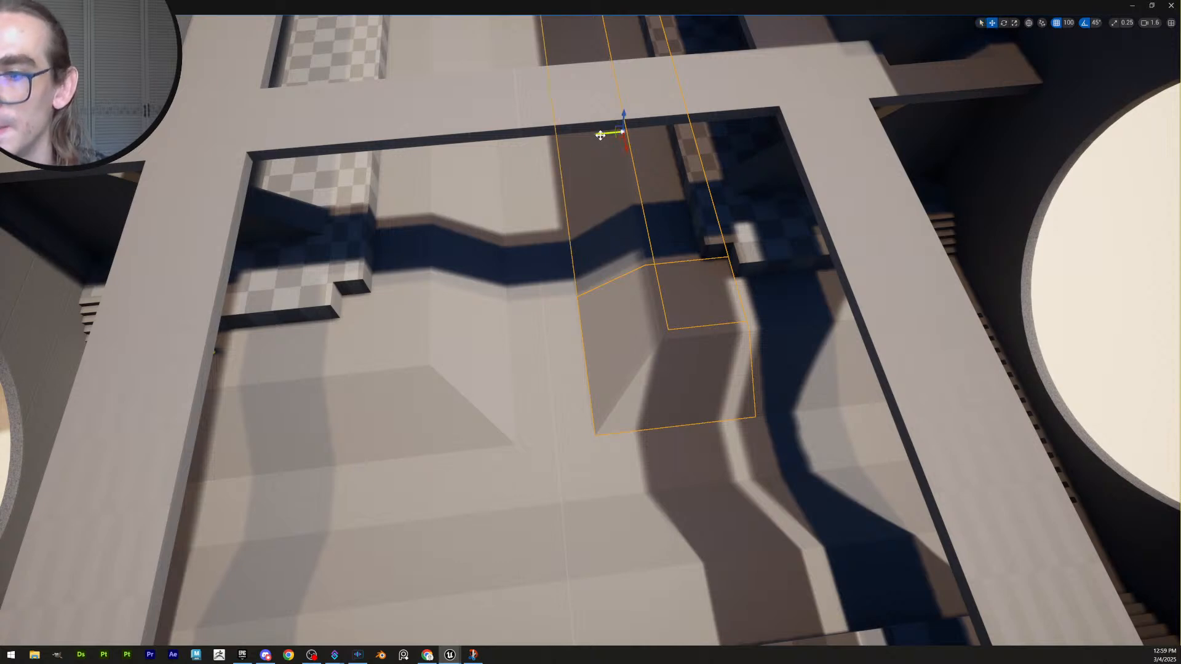
{"action": "left_click_drag", "start_coordinate": [596, 138], "coordinate": [589, 140]}
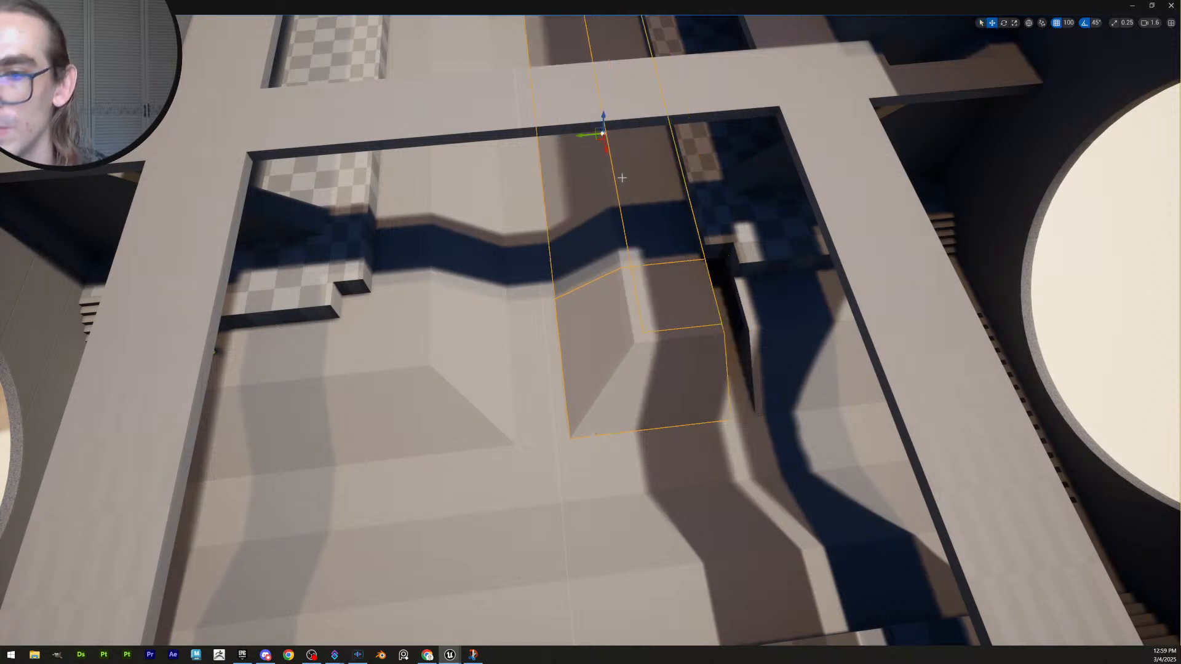
{"action": "key", "text": "ctrl+z"}
Set position snapping to 10 and try nudging both channel slopes slightly toward the channel's centre
{"action": "left_click", "coordinate": [1068, 23]}
{"action": "left_click", "coordinate": [1090, 69]}
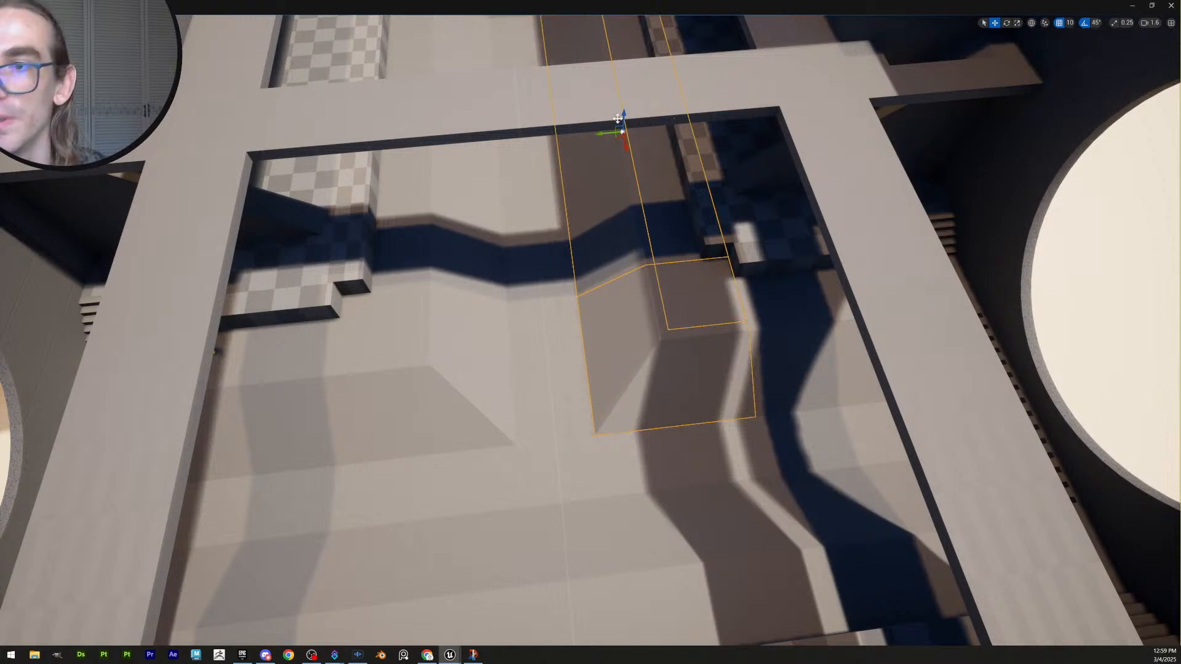
{"action": "left_click_drag", "start_coordinate": [599, 132], "coordinate": [594, 134]}
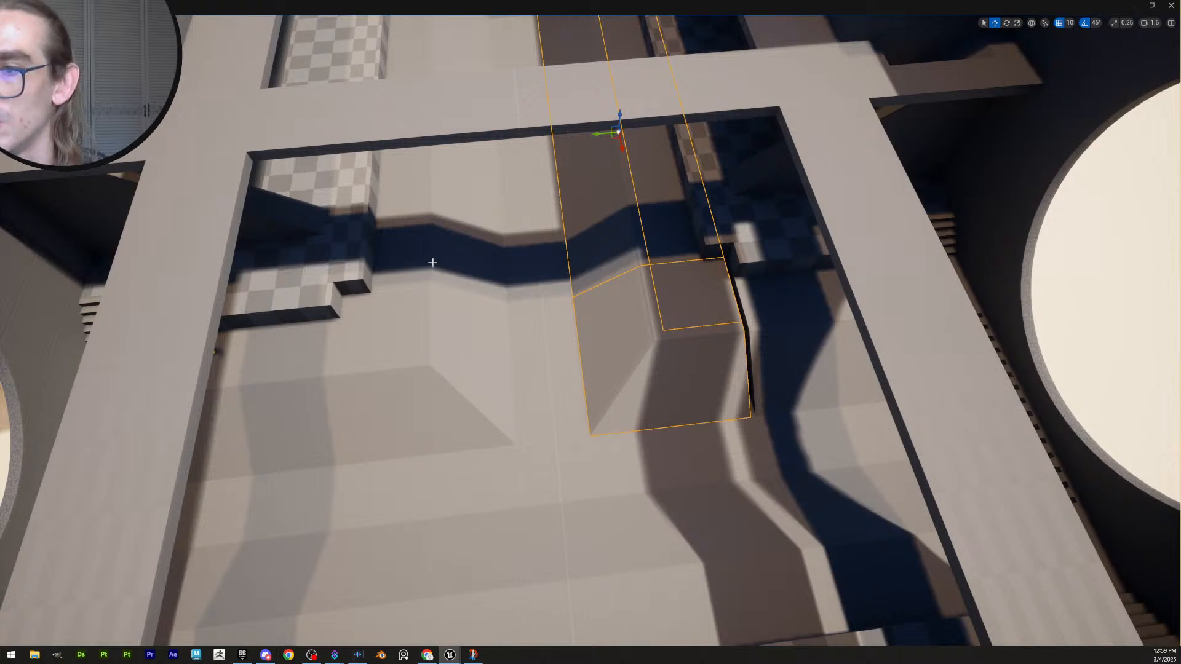
{"action": "left_click", "coordinate": [415, 328]}
{"action": "middle_click", "coordinate": [426, 368], "text": "alt"}
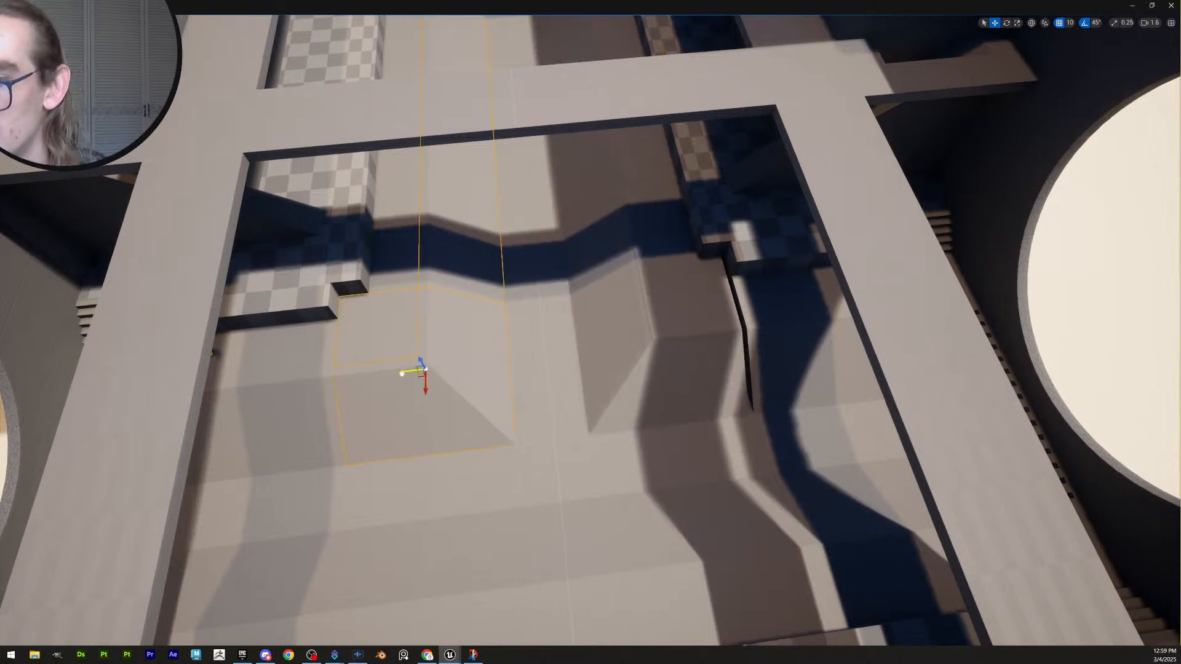
{"action": "left_click_drag", "start_coordinate": [402, 373], "coordinate": [417, 379]}
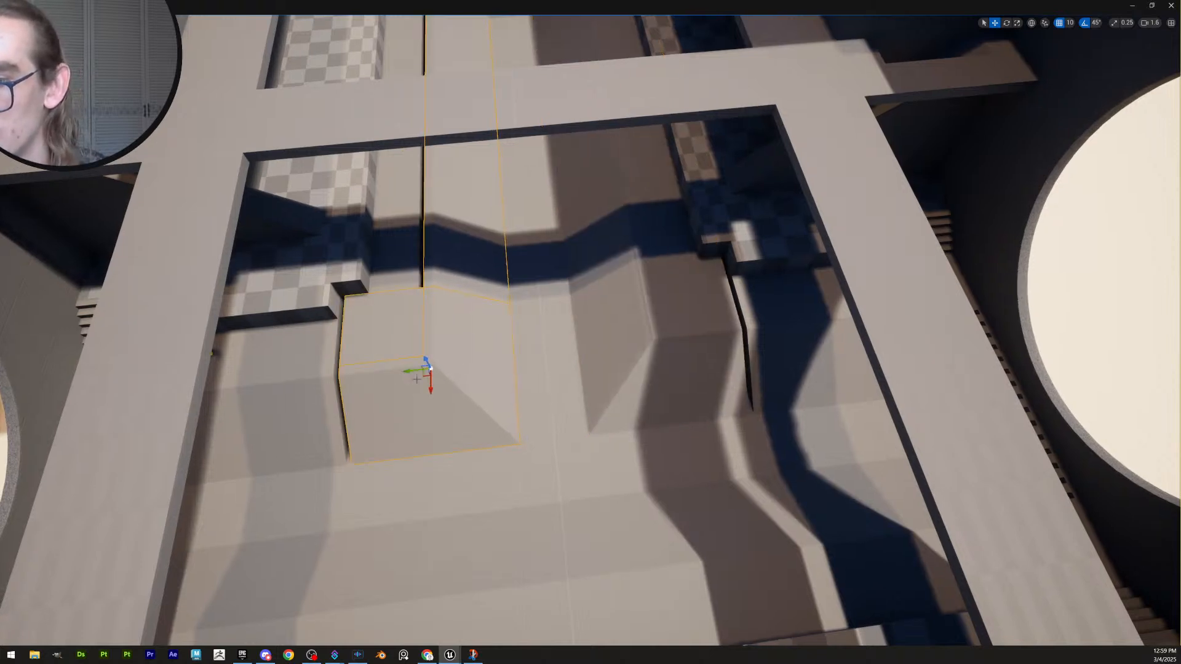
Inspect the seams between the nudged slopes and the surrounding floor and ledges up close and from above
{"action": "right_click_drag", "start_coordinate": [588, 394], "coordinate": [589, 398]}
{"action": "key", "text": "w"}
{"action": "left_click", "coordinate": [573, 419]}
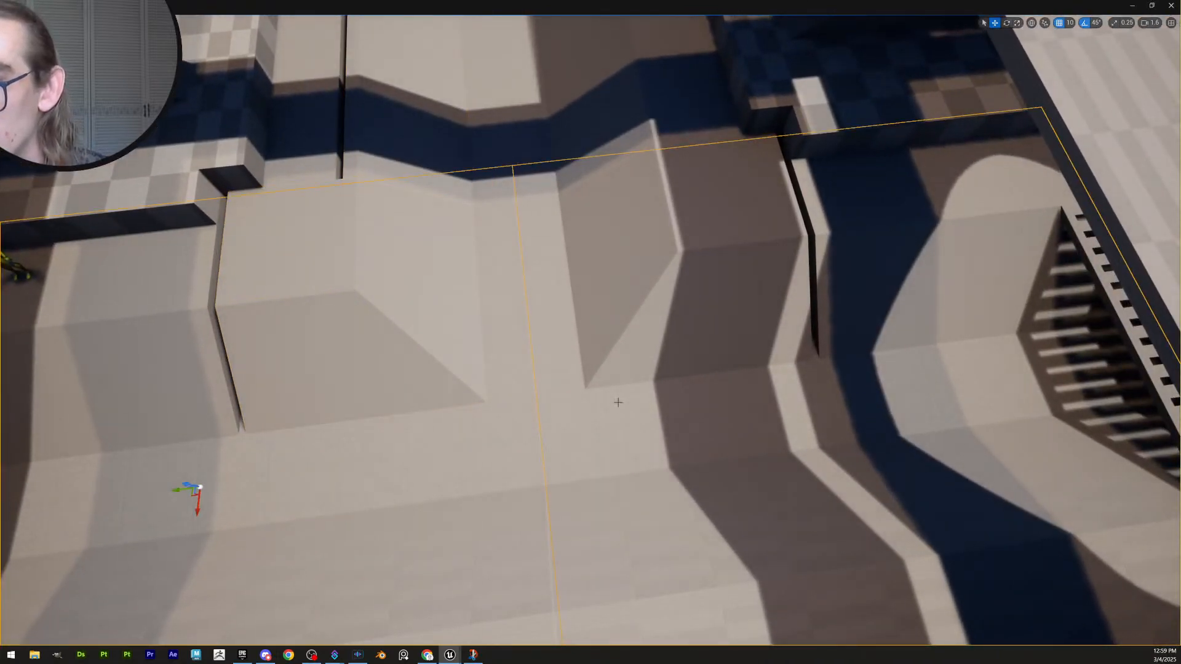
{"action": "key", "text": "s"}
{"action": "right_click_drag", "start_coordinate": [618, 402], "coordinate": [618, 372]}
{"action": "key", "text": "g"}
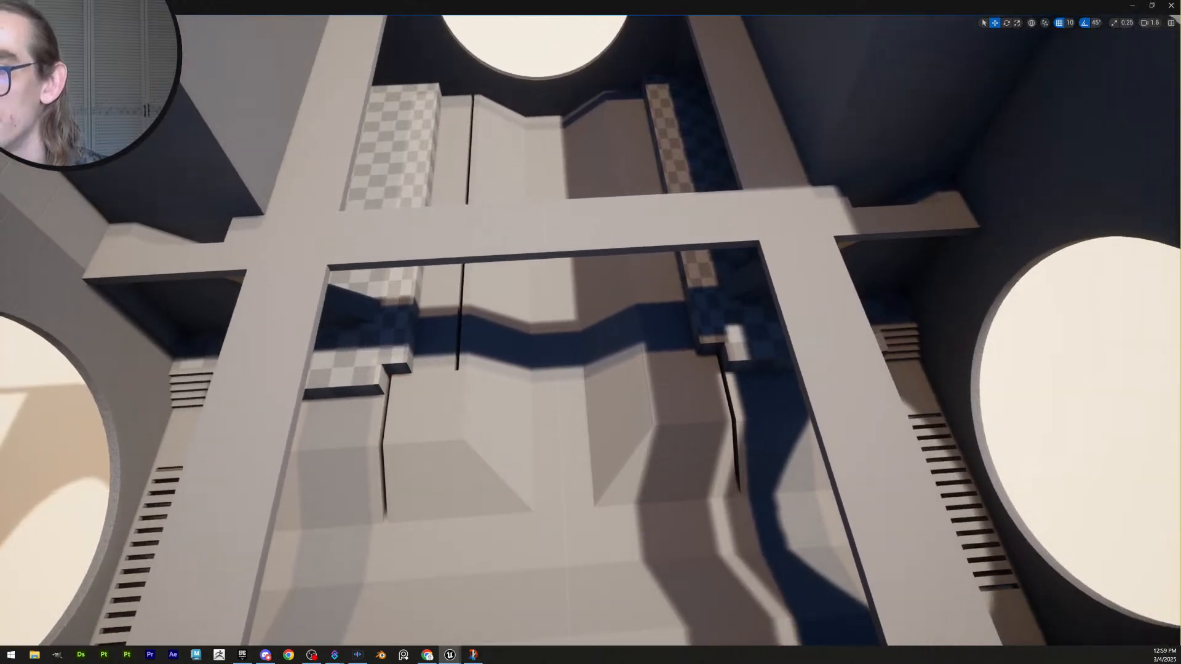
{"action": "key", "text": "w"}
{"action": "key", "text": "a"}
{"action": "right_click_drag", "start_coordinate": [485, 337], "coordinate": [579, 213]}
{"action": "key", "text": "d"}
{"action": "key", "text": "s"}
{"action": "right_click_drag", "start_coordinate": [540, 173], "coordinate": [730, 329]}
{"action": "key", "text": "g"}
Undo the nudges made to both channel slopes
{"action": "key", "text": "ctrl+z"}
{"action": "key", "text": "ctrl+z"}
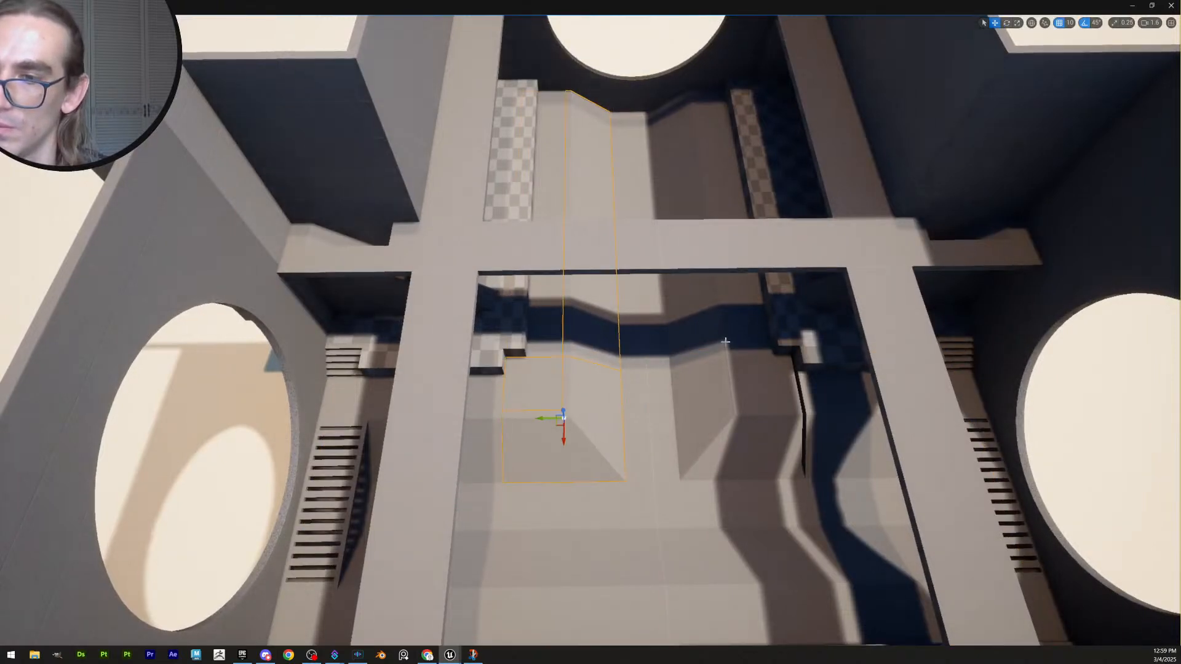
{"action": "key", "text": "ctrl+z"}
{"action": "key", "text": "ctrl+z"}
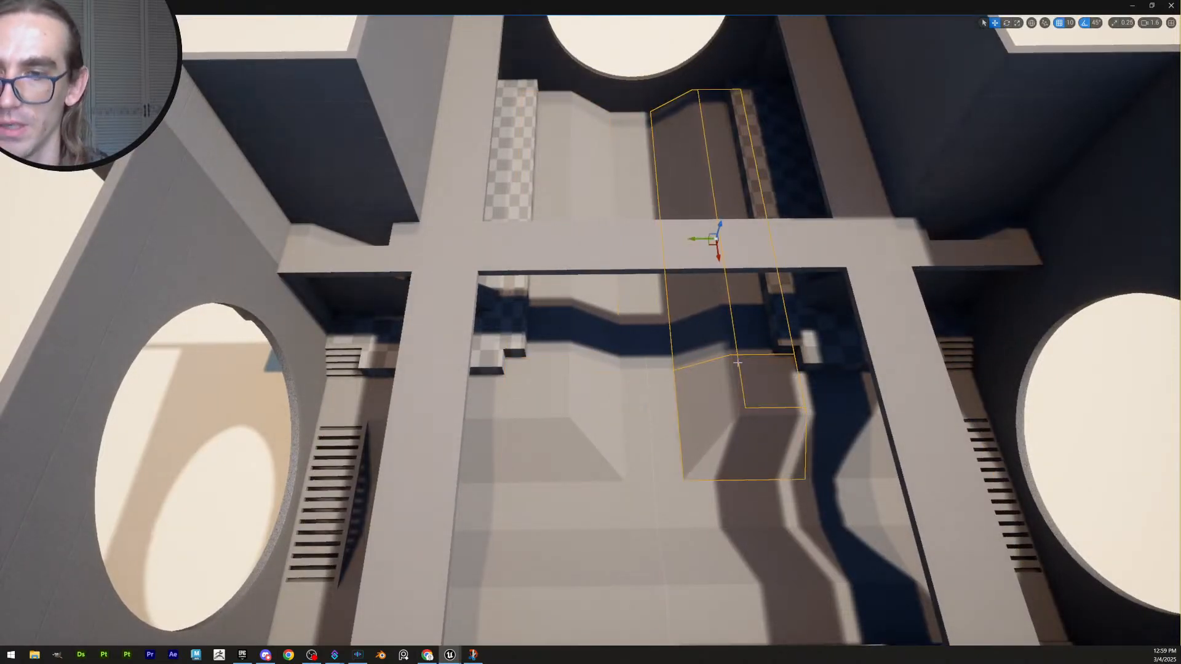
{"action": "key", "text": "g"}
Review the whole sewer room from above, checking how the bridges and upper walkways fit inside the walls
{"action": "key", "text": "s"}
{"action": "right_click_drag", "start_coordinate": [783, 372], "coordinate": [747, 390]}
{"action": "scroll", "coordinate": [783, 373], "scroll_direction": "up", "scroll_amount": 3}
{"action": "key", "text": "w"}
{"action": "key", "text": "d"}
{"action": "scroll", "coordinate": [664, 369], "scroll_direction": "down", "scroll_amount": 2}
{"action": "key", "text": "s"}
{"action": "key", "text": "w"}
{"action": "scroll", "coordinate": [606, 418], "scroll_direction": "down", "scroll_amount": 2}
{"action": "key", "text": "s"}
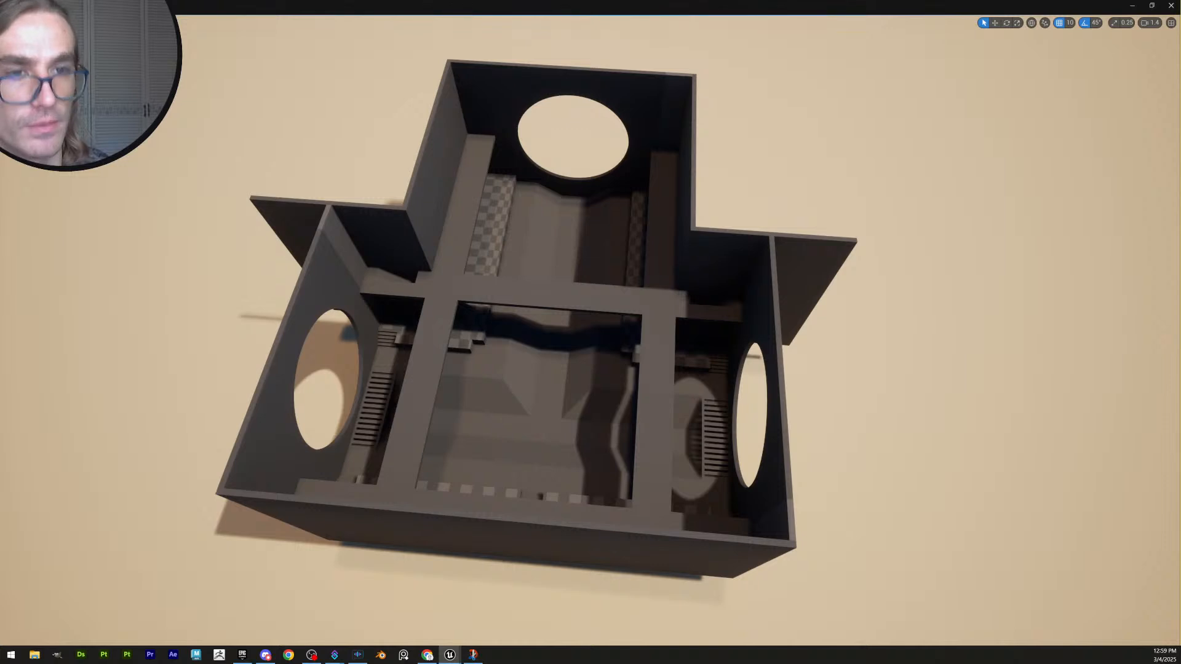
{"action": "key", "text": "w"}
{"action": "right_click_drag", "start_coordinate": [684, 472], "coordinate": [769, 482]}
{"action": "scroll", "coordinate": [760, 474], "scroll_direction": "down", "scroll_amount": 3}
{"action": "right_click_drag", "start_coordinate": [615, 511], "coordinate": [587, 460]}
Playtest the room from the upper level, running along the walkways and bridges, and end the session
{"action": "key", "text": "w"}
{"action": "right_click", "coordinate": [625, 491]}
{"action": "left_click", "coordinate": [680, 482]}
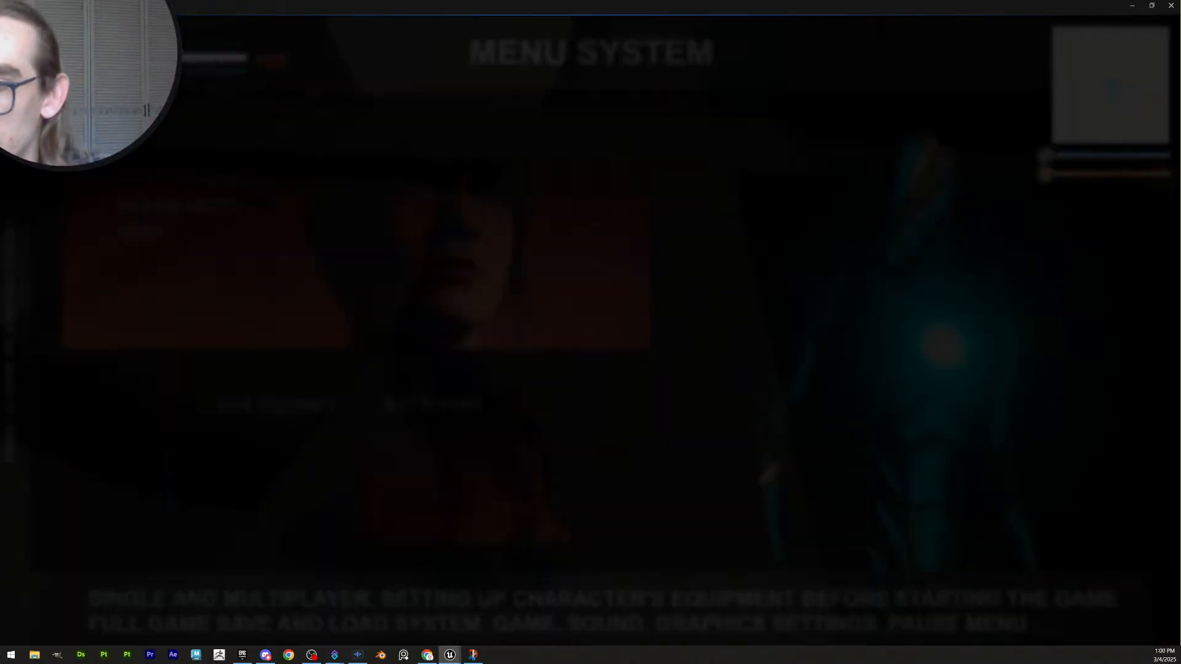
{"action": "key", "text": "w"}
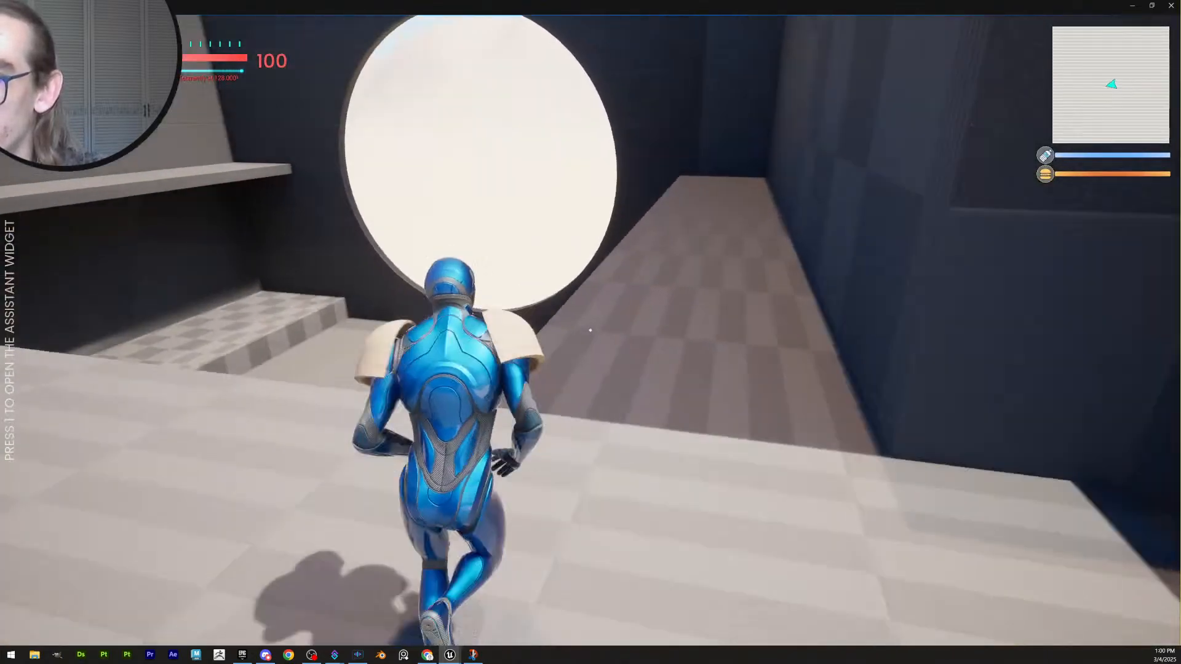
{"action": "key", "text": "w"}
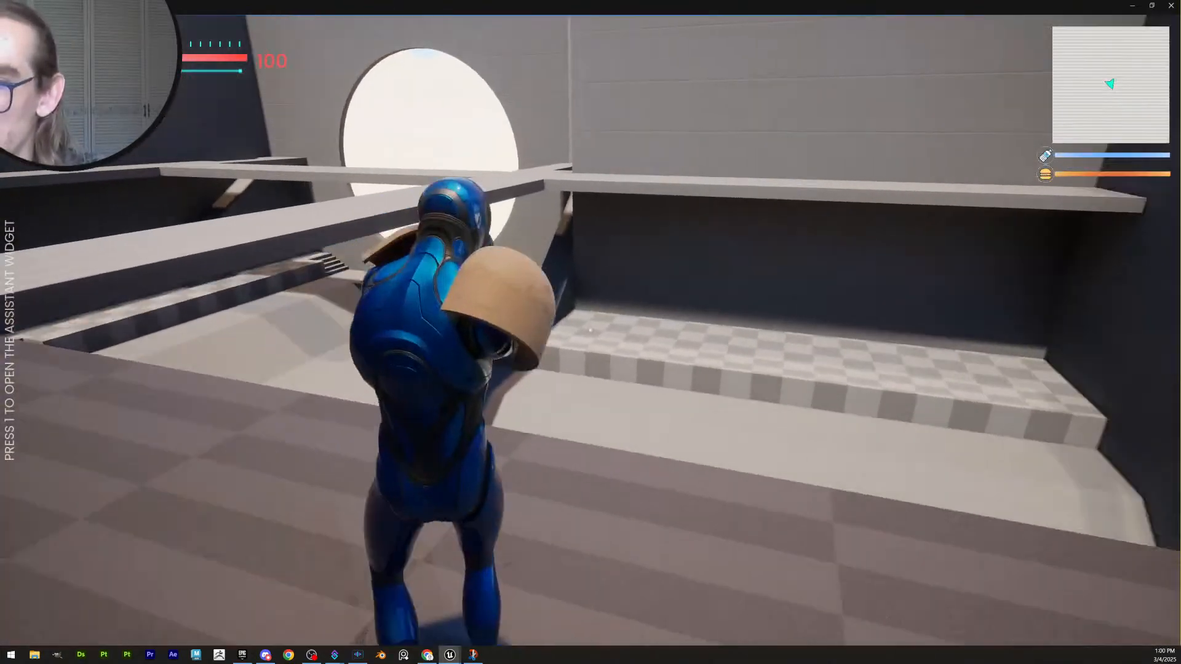
{"action": "key", "text": "w"}
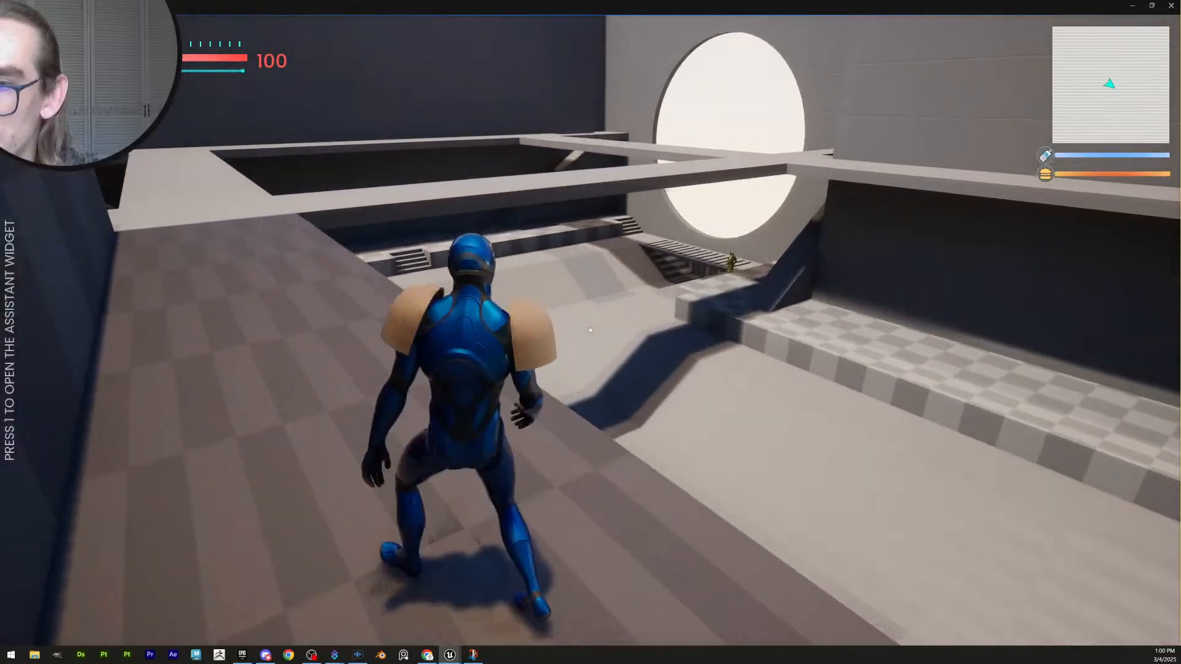
{"action": "key", "text": "w"}
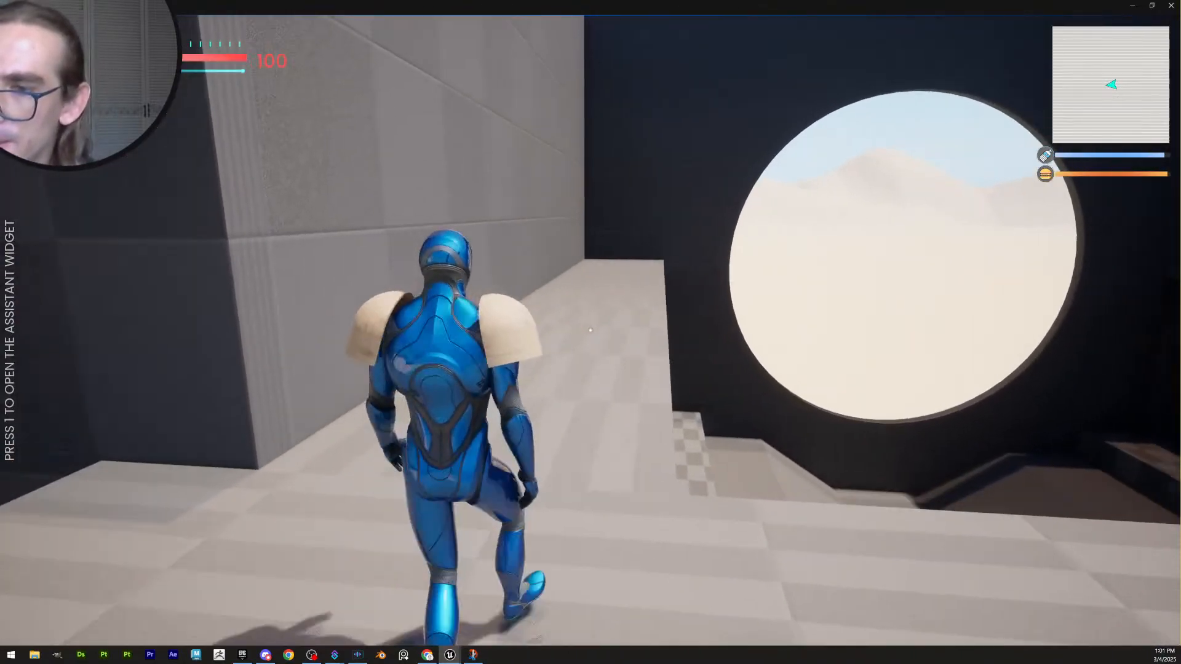
{"action": "key", "text": "w"}
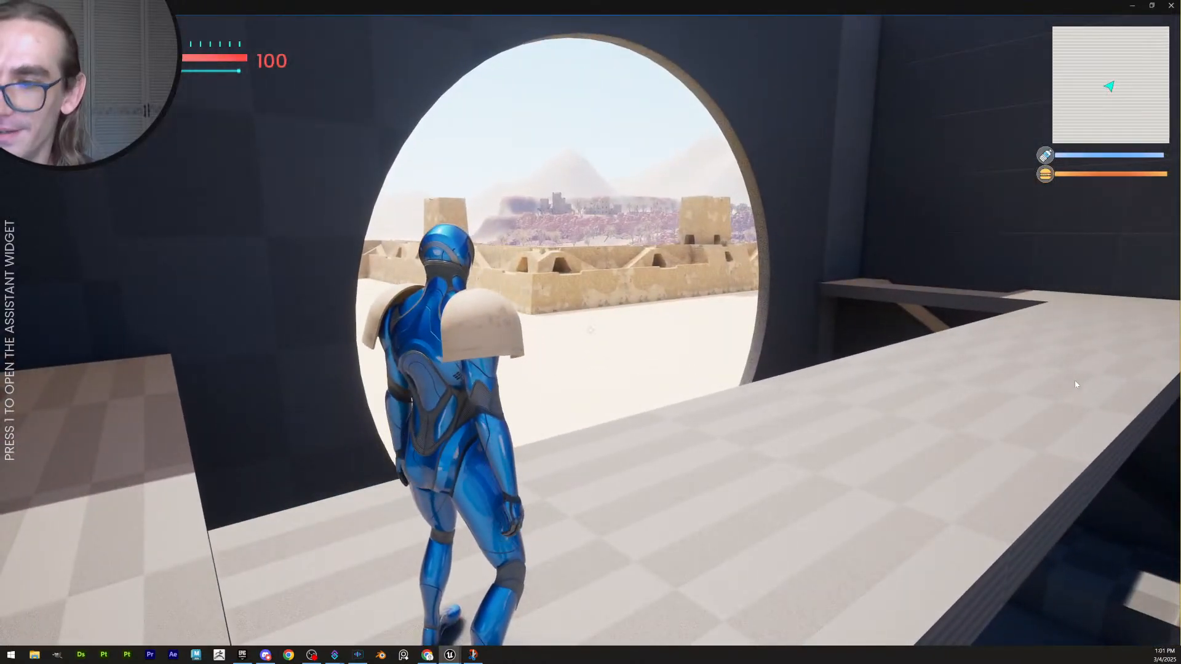
{"action": "key", "text": "Escape"}
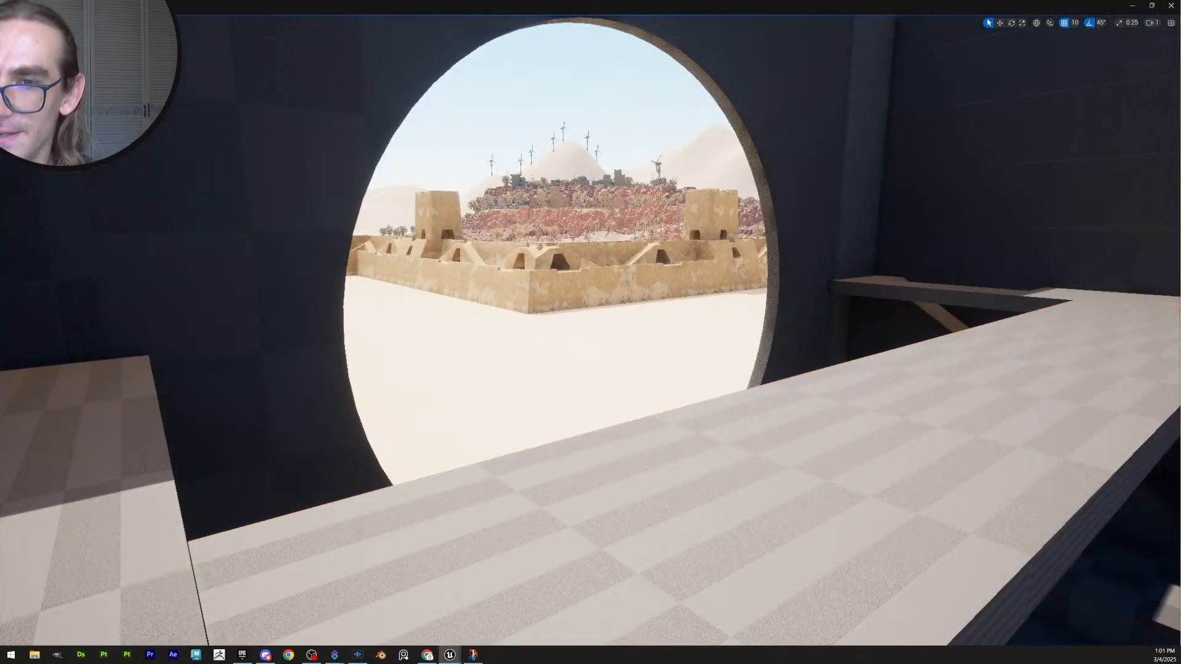
Compare the new T-shaped room with the smaller sewer room and the pipe pieces from high above
{"action": "key", "text": "s"}
{"action": "right_click_drag", "start_coordinate": [806, 348], "coordinate": [602, 346]}
{"action": "scroll", "coordinate": [807, 347], "scroll_direction": "up", "scroll_amount": 6}
{"action": "key", "text": "w"}
{"action": "scroll", "coordinate": [806, 347], "scroll_direction": "down", "scroll_amount": 4}
{"action": "key", "text": "s"}
{"action": "key", "text": "w"}
{"action": "key", "text": "s"}
{"action": "scroll", "coordinate": [785, 346], "scroll_direction": "up", "scroll_amount": 4}
{"action": "key", "text": "s"}
{"action": "scroll", "coordinate": [785, 346], "scroll_direction": "up", "scroll_amount": 4}
{"action": "key", "text": "w"}
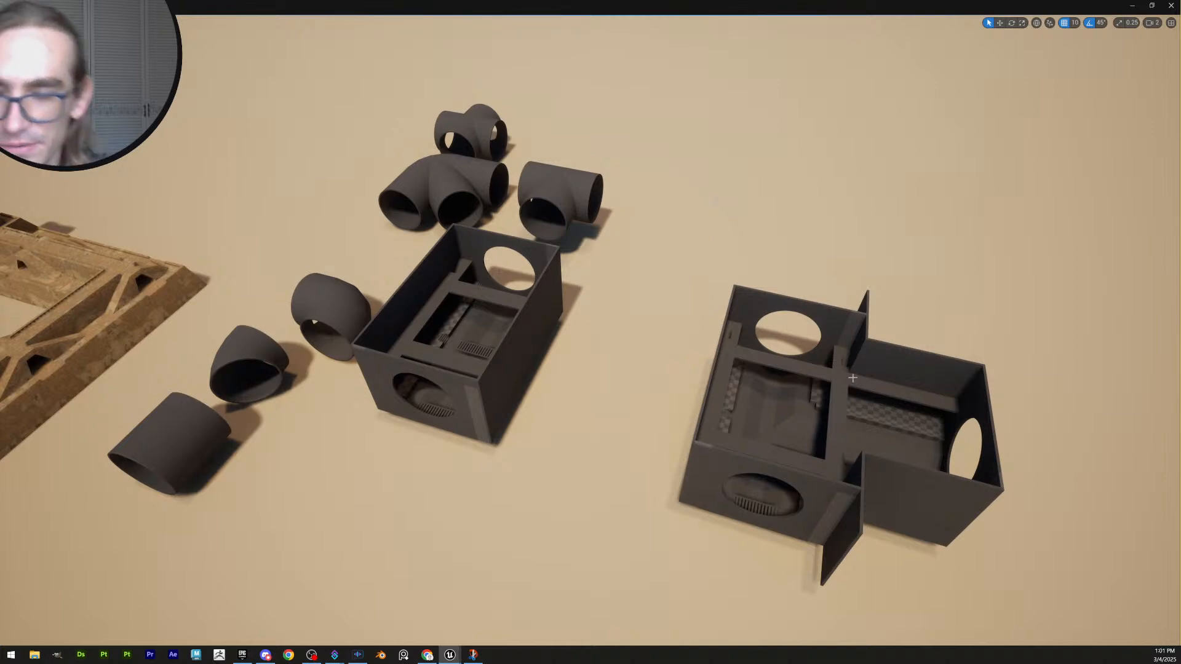
{"action": "key", "text": "w"}
{"action": "right_click_drag", "start_coordinate": [853, 378], "coordinate": [825, 406]}
{"action": "scroll", "coordinate": [852, 377], "scroll_direction": "down", "scroll_amount": 2}
{"action": "key", "text": "s"}
{"action": "scroll", "coordinate": [852, 378], "scroll_direction": "down", "scroll_amount": 1}
{"action": "key", "text": "s"}
{"action": "scroll", "coordinate": [853, 378], "scroll_direction": "up", "scroll_amount": 2}
{"action": "key", "text": "a"}
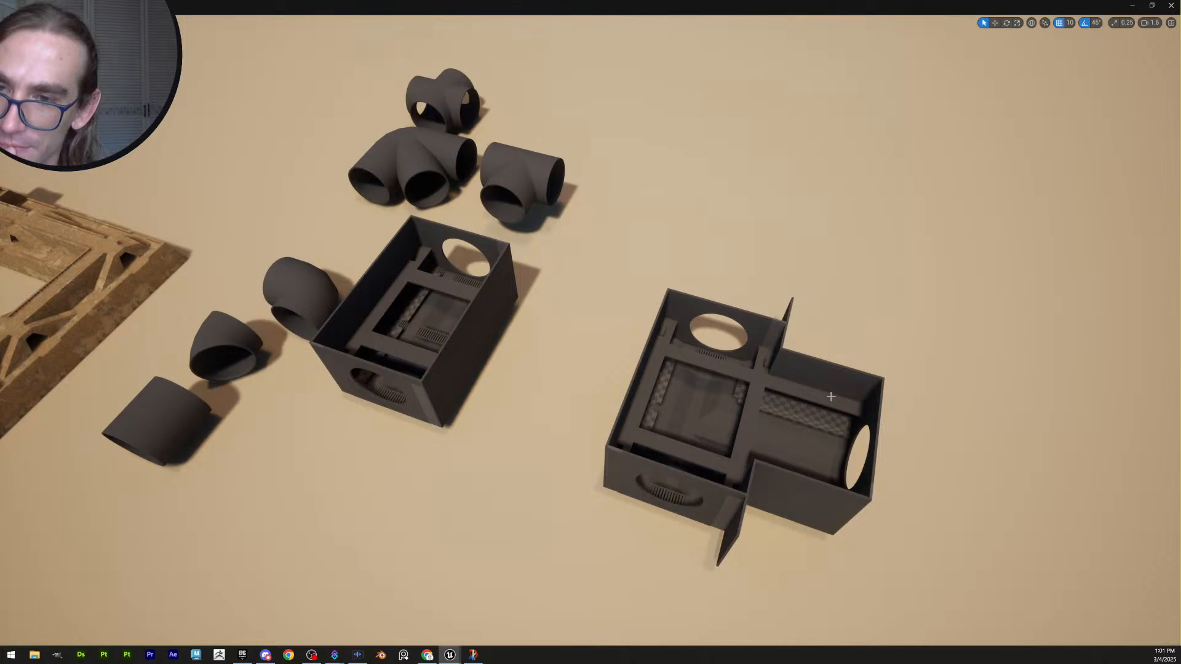
Examine the T-shaped room's outer walls and protruding wall ends from several sides, including its spacing to the other pieces
{"action": "key", "text": "w"}
{"action": "right_click_drag", "start_coordinate": [812, 397], "coordinate": [929, 413]}
{"action": "scroll", "coordinate": [831, 397], "scroll_direction": "up", "scroll_amount": 1}
{"action": "key", "text": "a"}
{"action": "key", "text": "s"}
{"action": "right_click_drag", "start_coordinate": [861, 443], "coordinate": [775, 473]}
{"action": "key", "text": "d"}
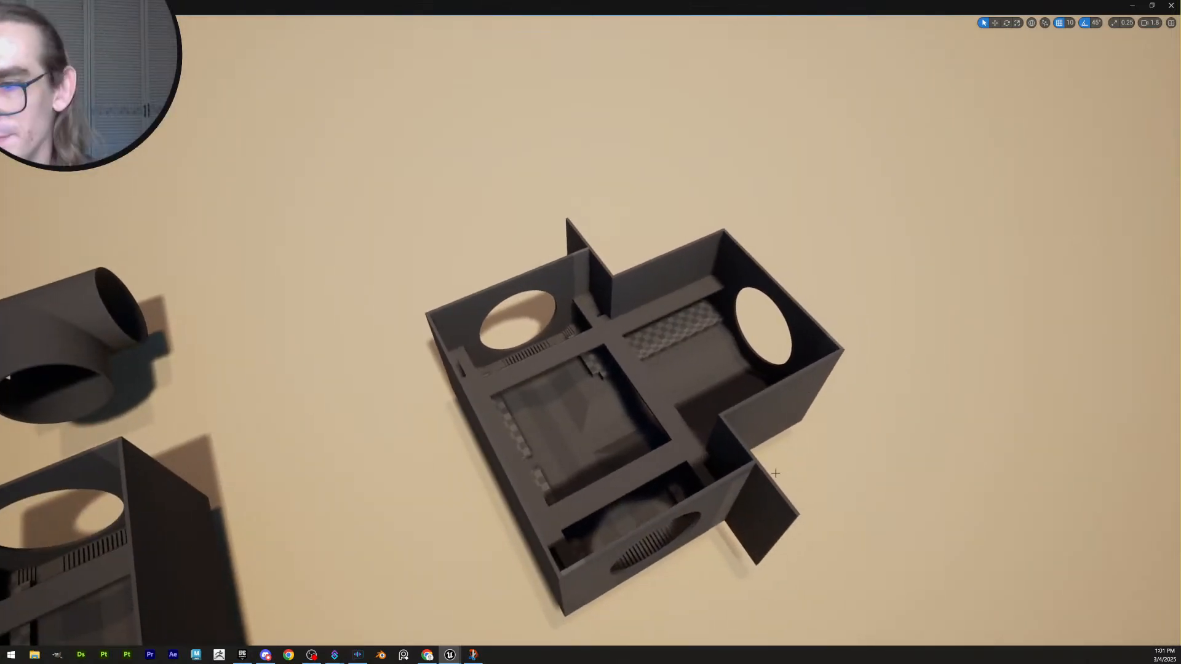
{"action": "left_click", "coordinate": [739, 450]}
{"action": "left_click", "coordinate": [775, 477]}
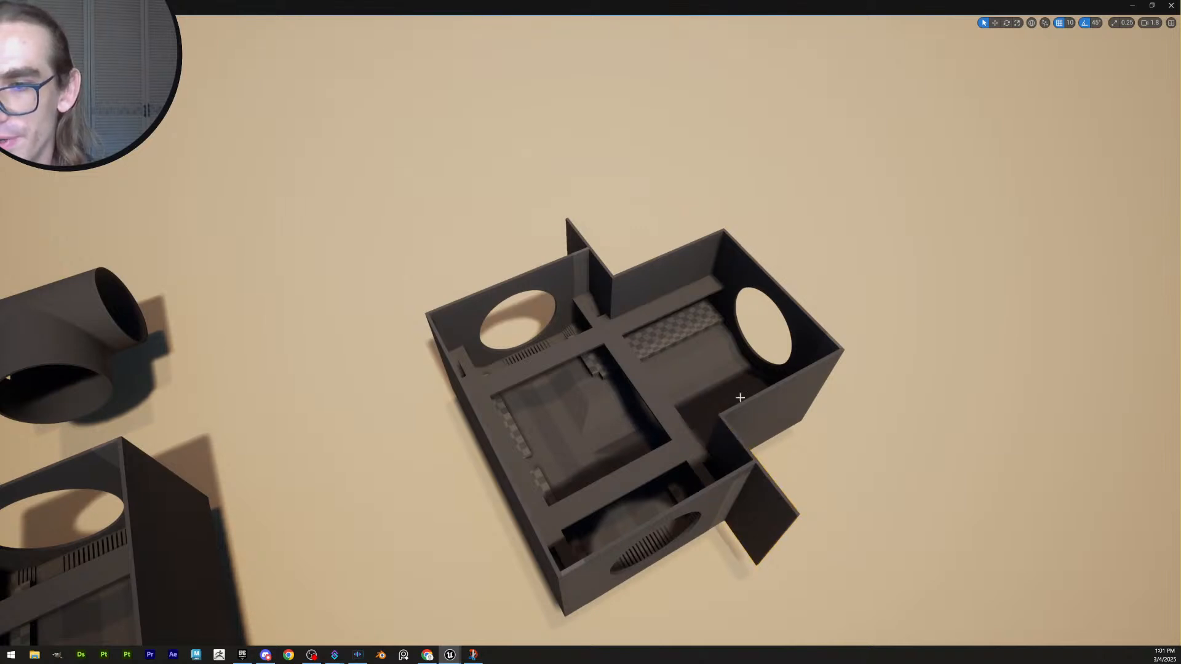
{"action": "right_click_drag", "start_coordinate": [805, 366], "coordinate": [748, 383]}
{"action": "key", "text": "d"}
{"action": "key", "text": "s"}
{"action": "right_click_drag", "start_coordinate": [861, 382], "coordinate": [796, 341]}
{"action": "key", "text": "s"}
{"action": "key", "text": "s"}
{"action": "key", "text": "w"}
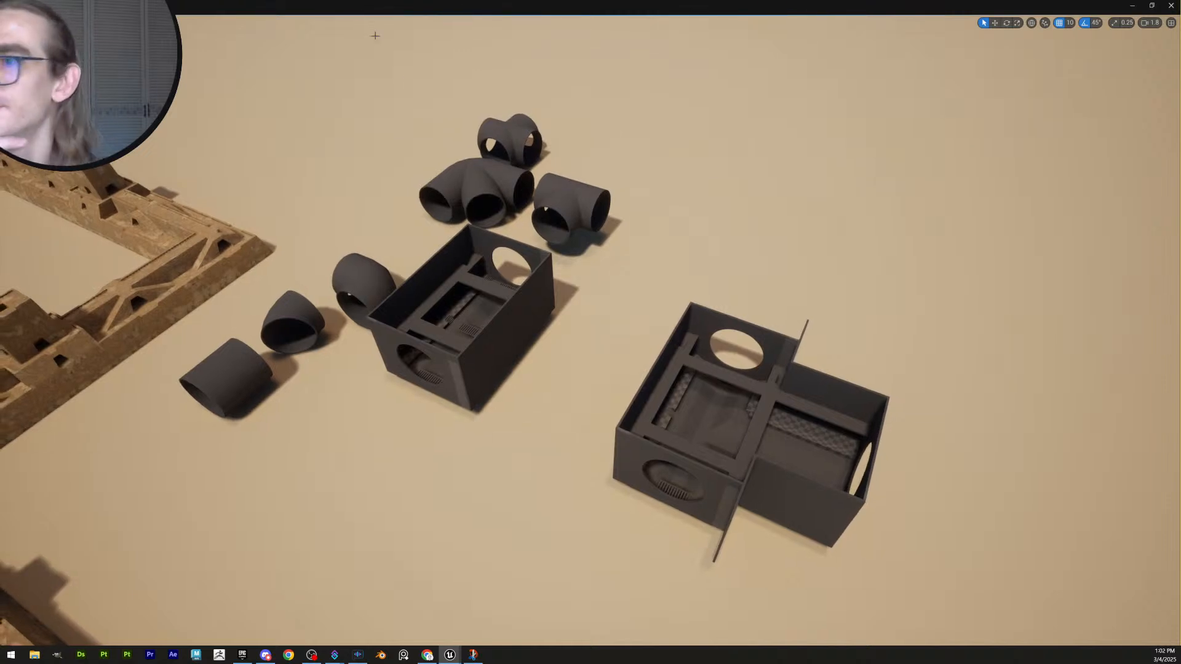
{"action": "left_click", "coordinate": [9, 23]}
{"action": "left_click", "coordinate": [9, 23]}
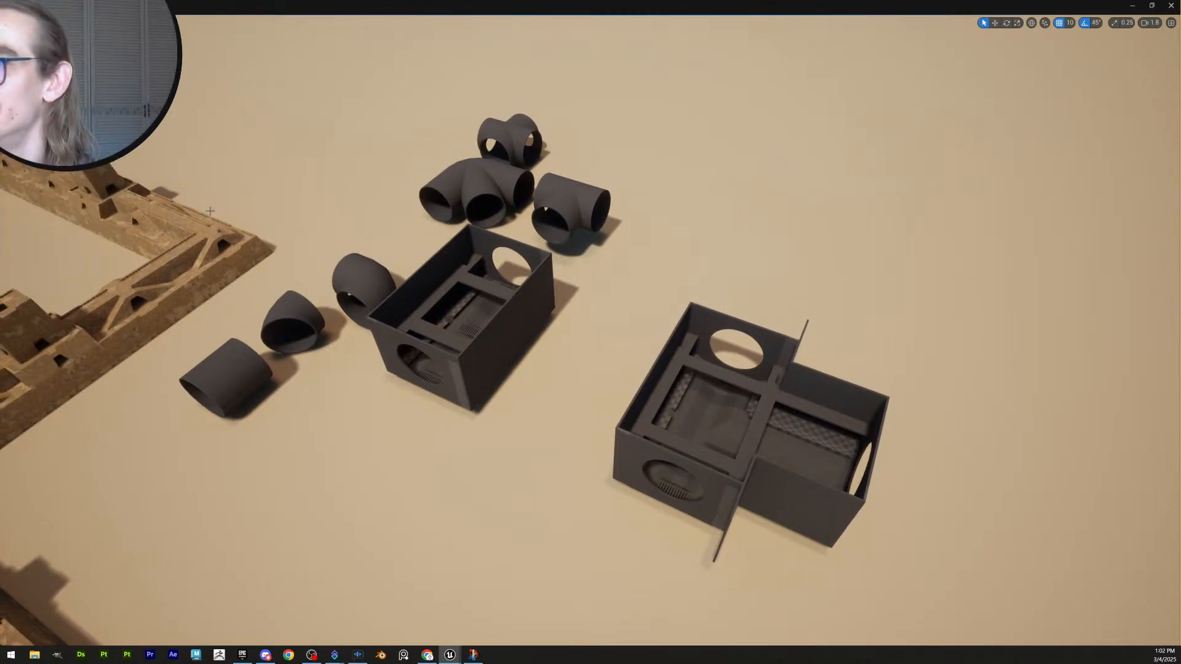